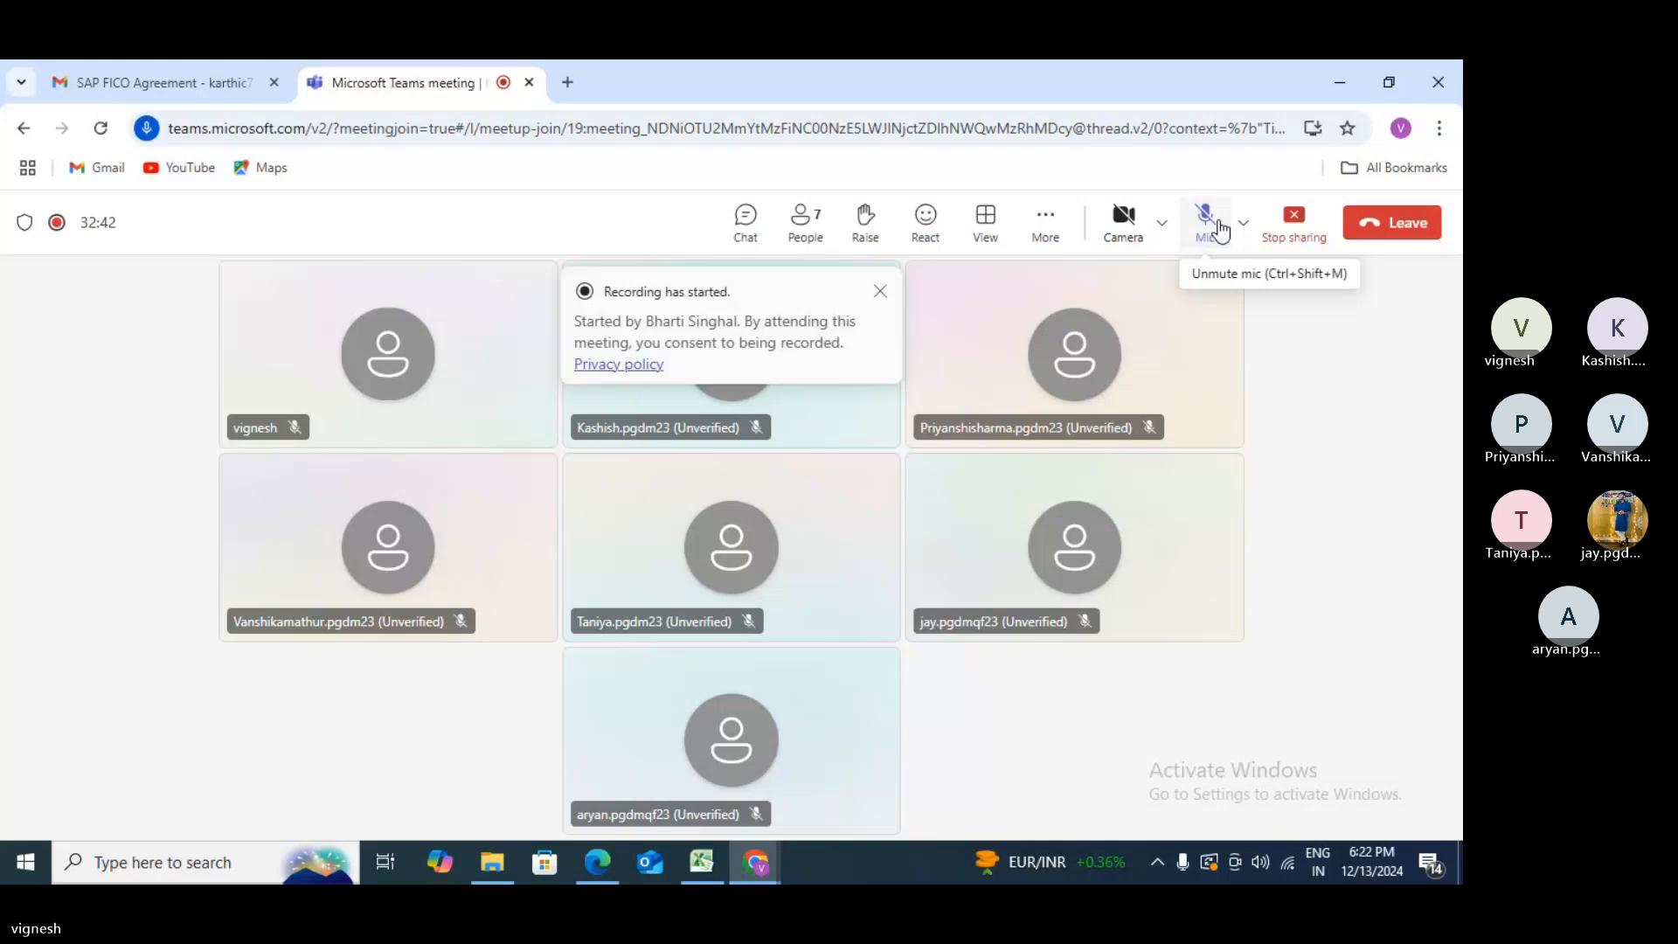
- Unmute the meeting microphone and minimize the Teams, PDF viewer and File Explorer windows
click(1221, 230)
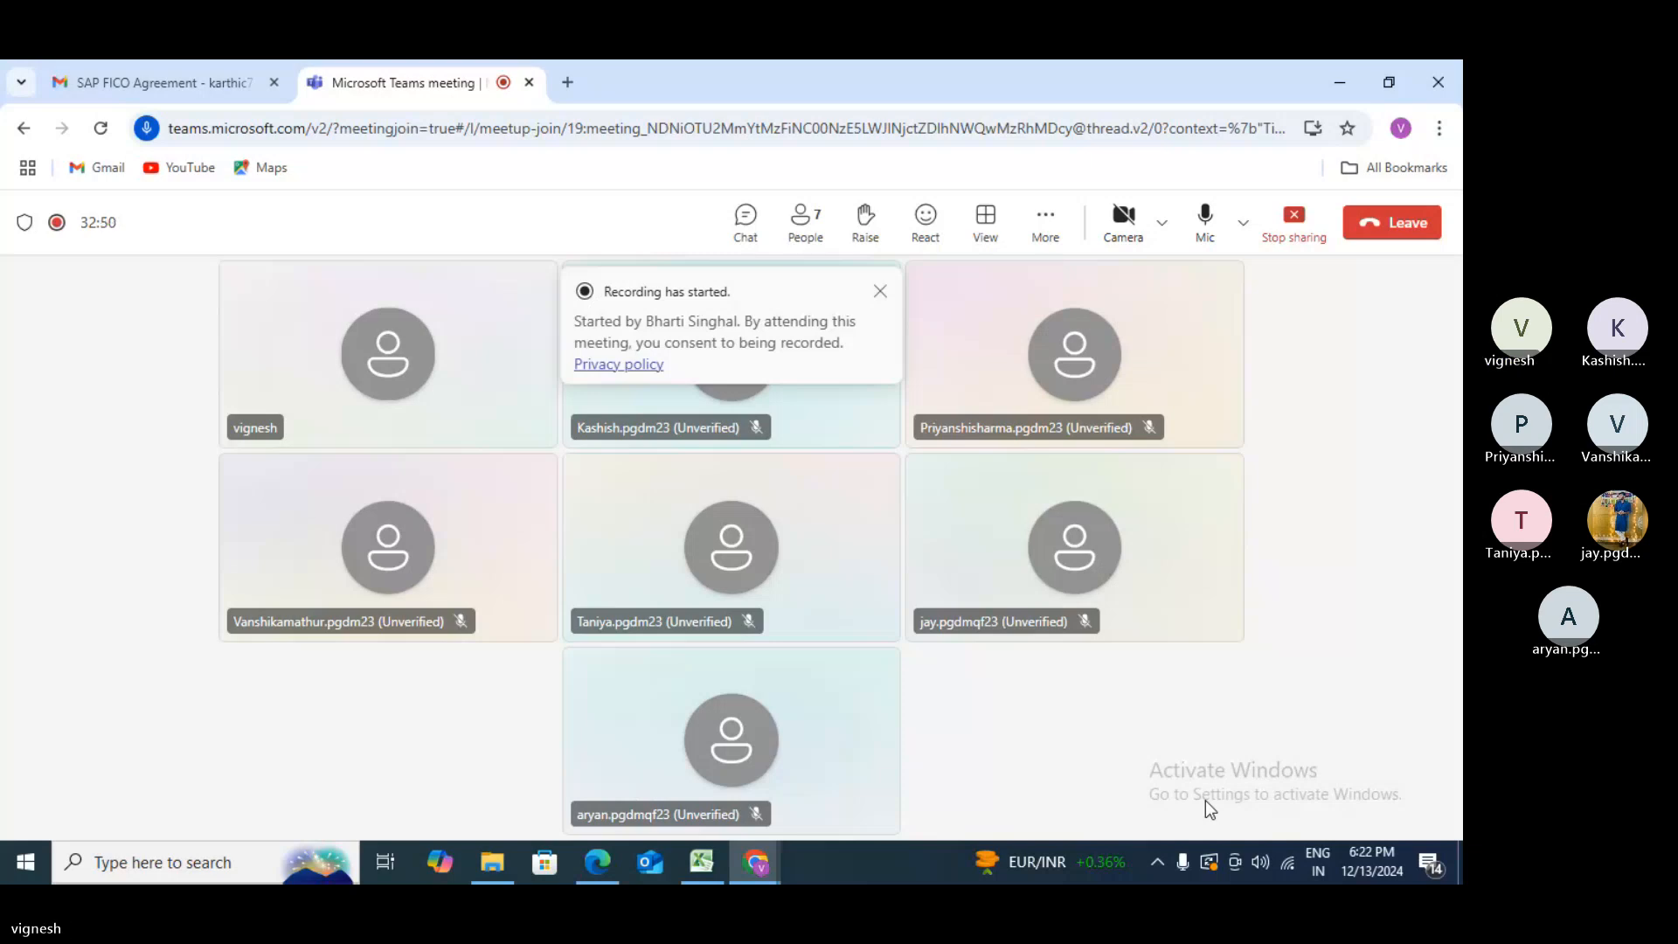
click(1339, 83)
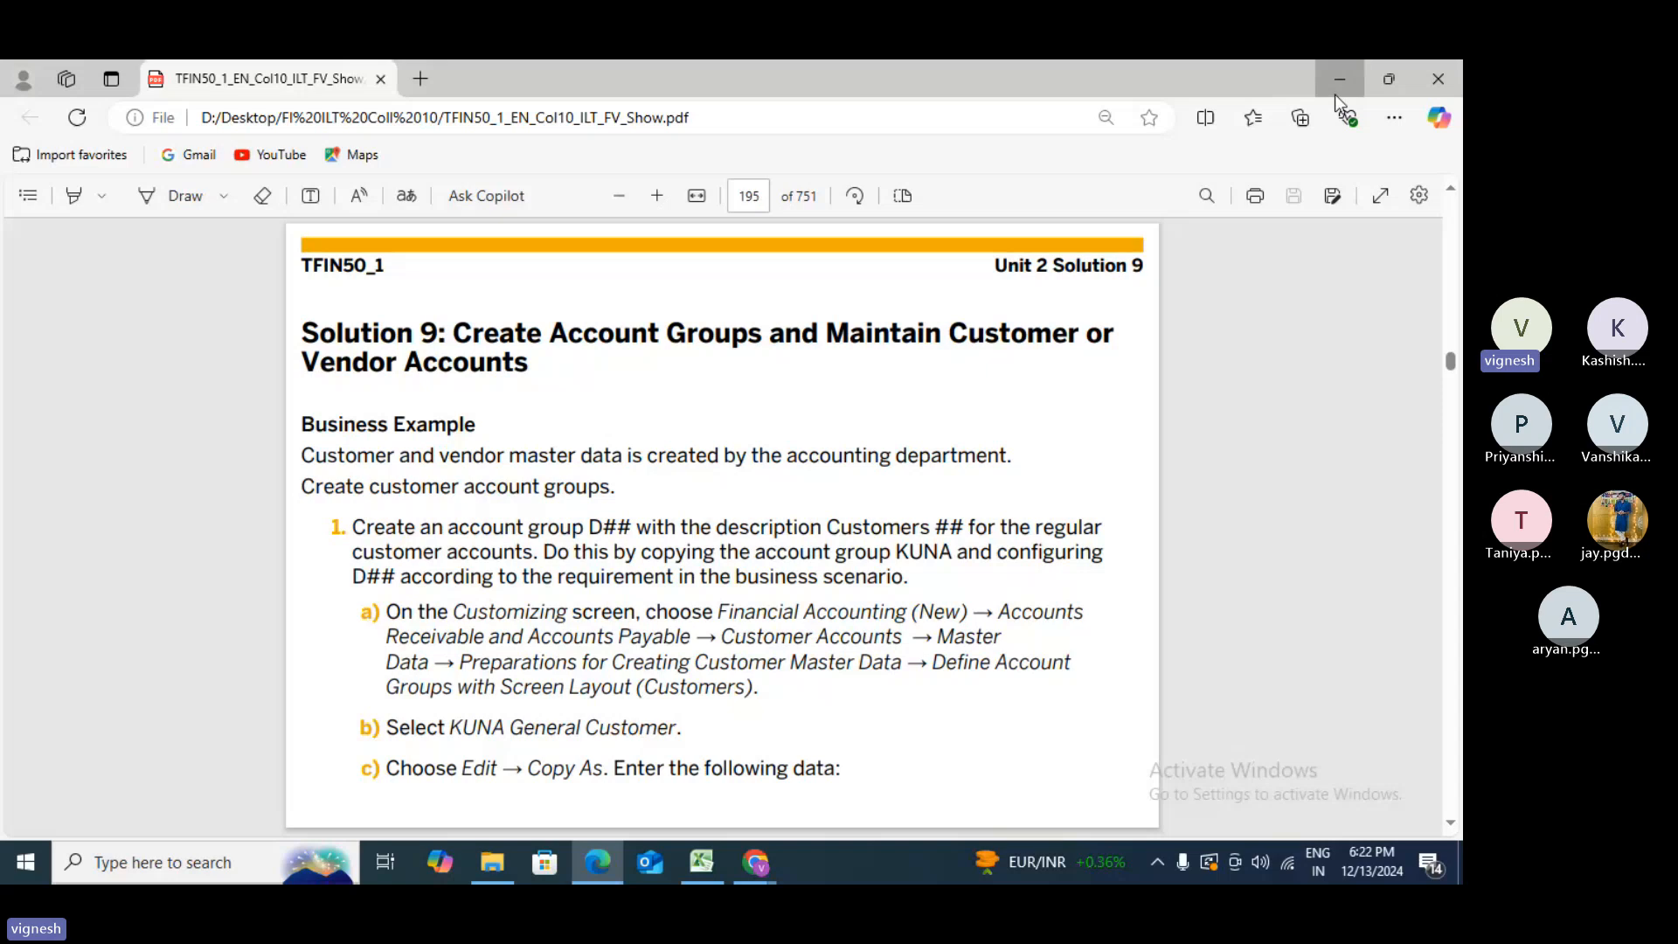
click(1334, 95)
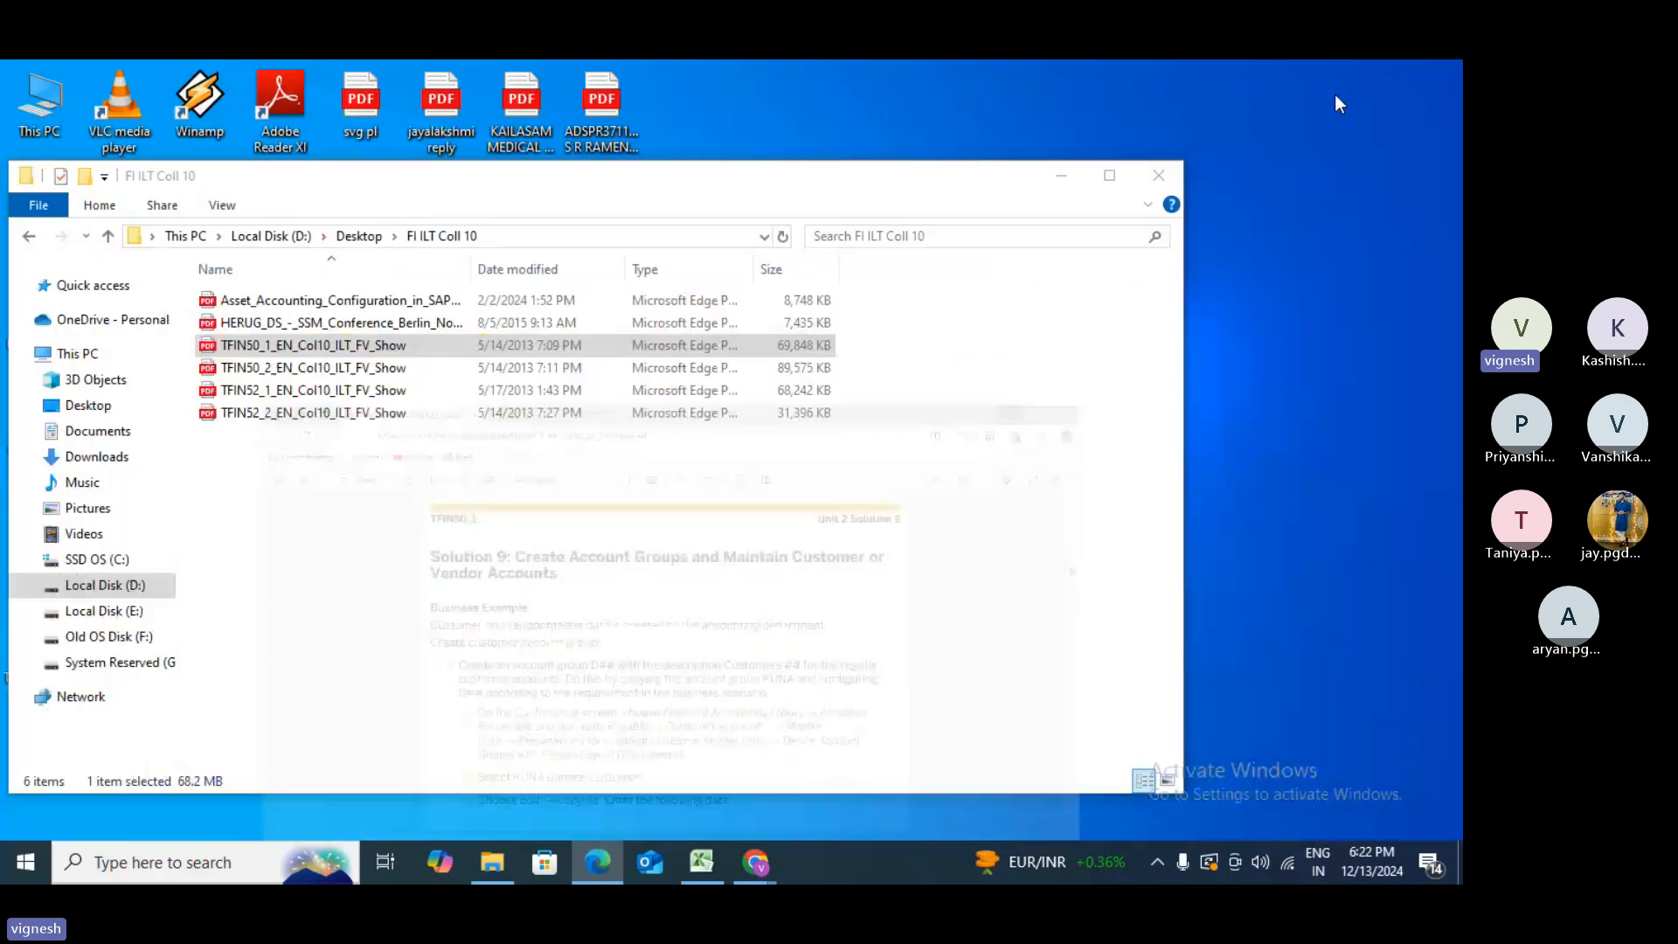
click(1073, 177)
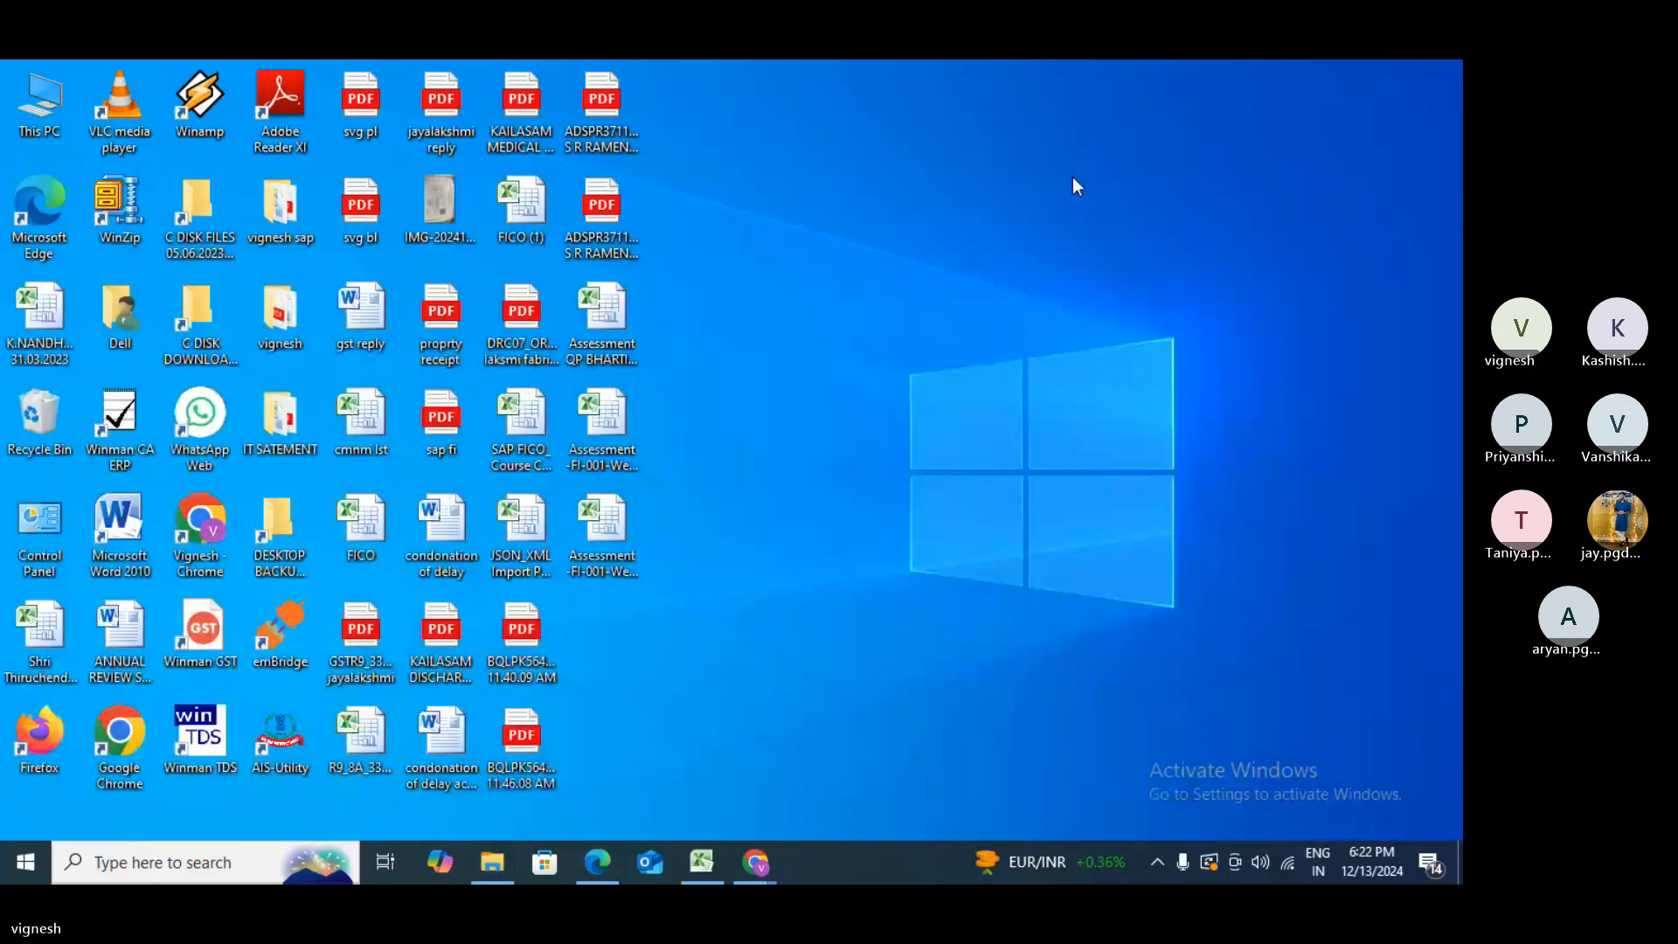
- Launch Chrome with the chosen profile, then minimize the Teams meeting window to show the desktop
double_click(120, 743)
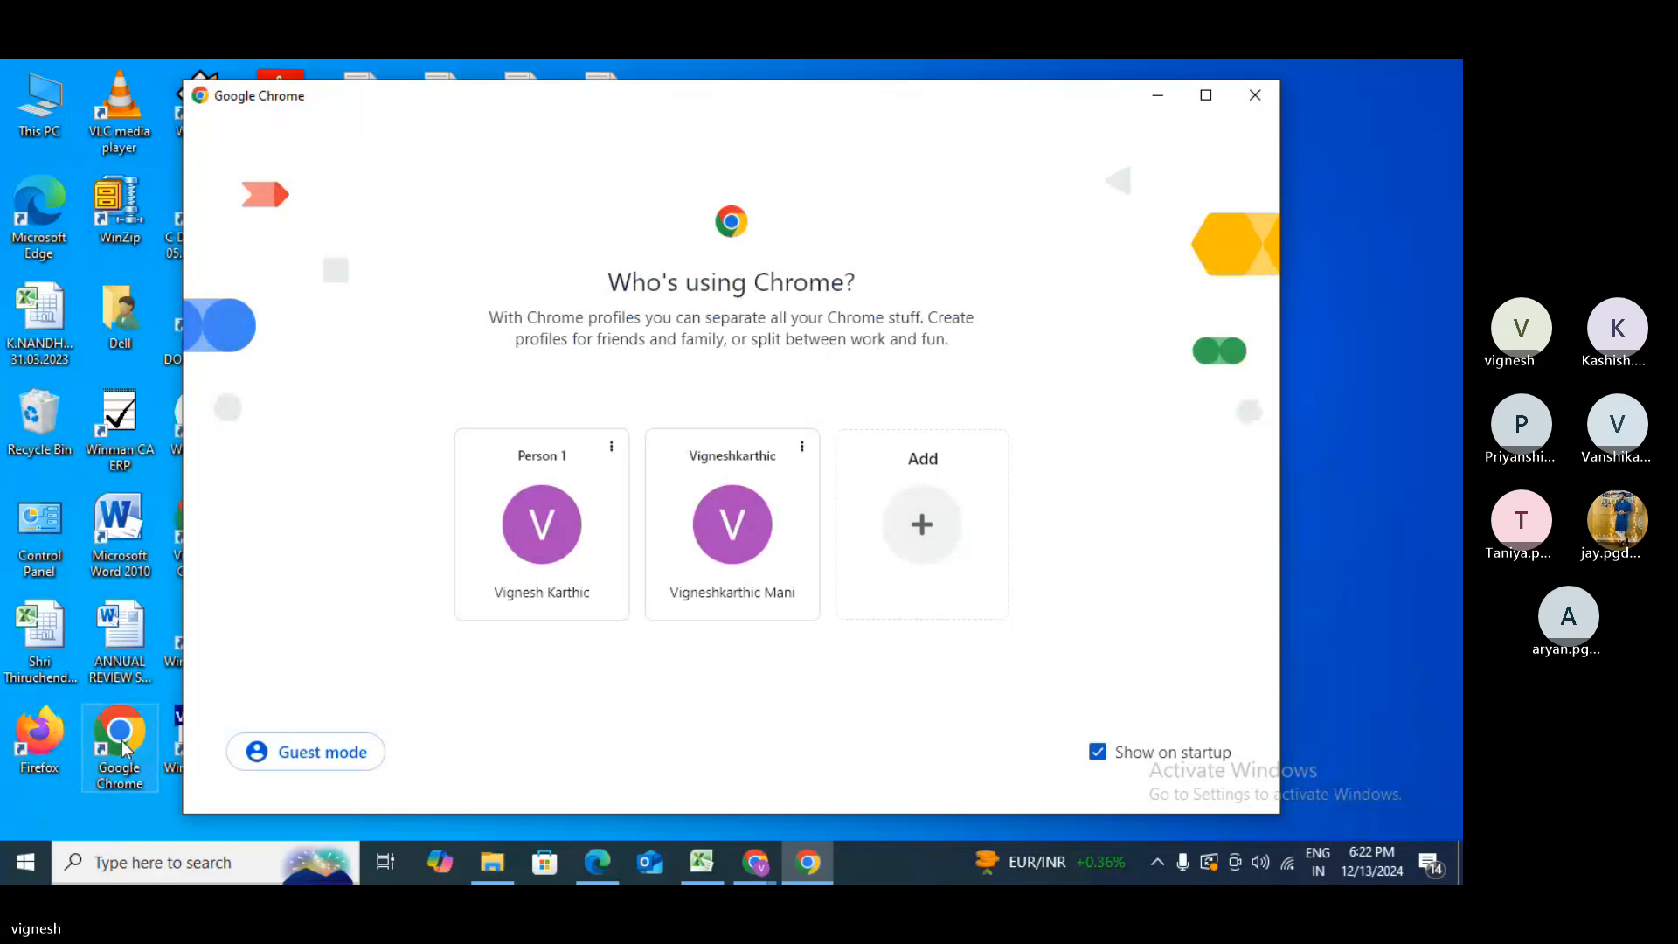
click(557, 577)
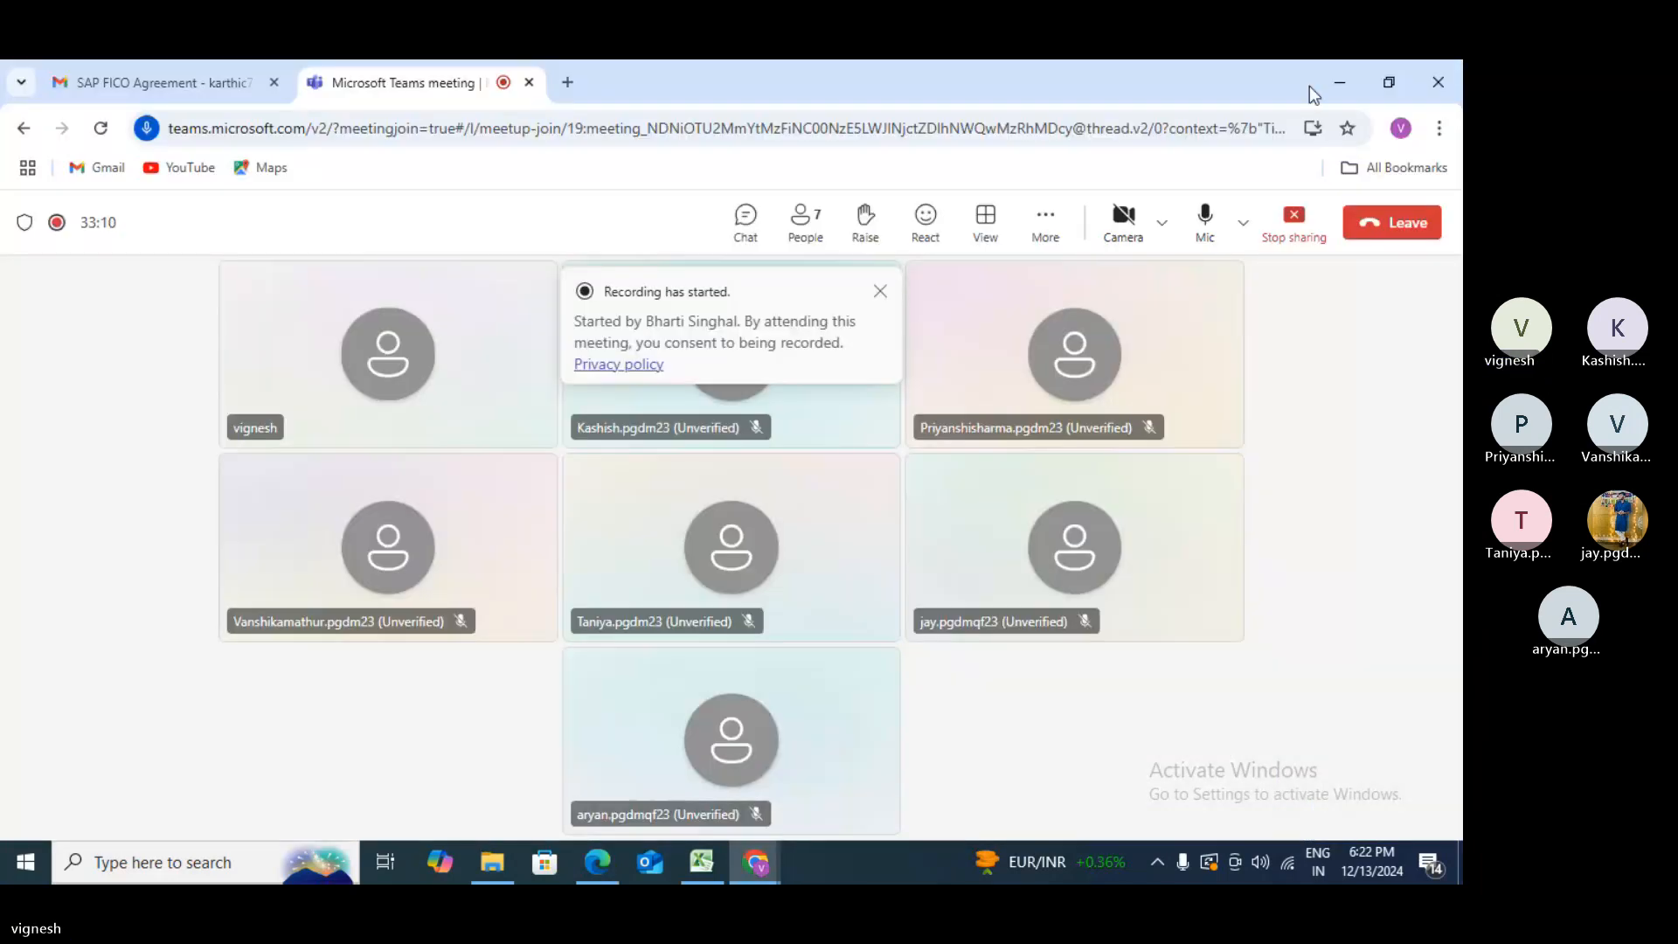
click(1343, 79)
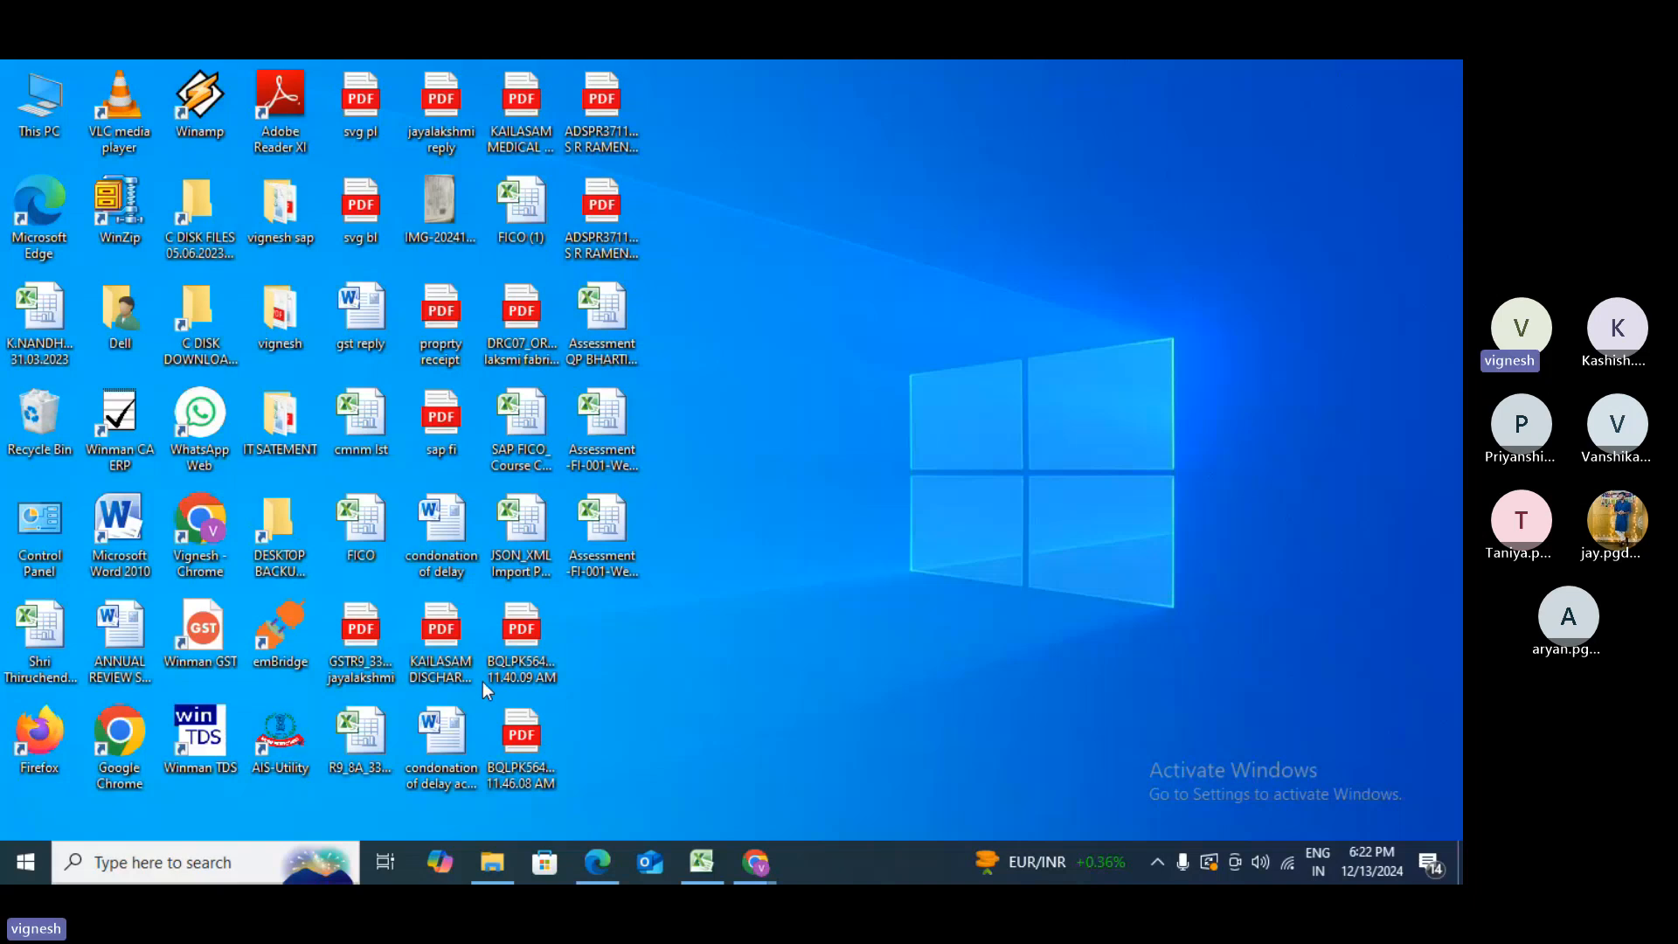
- Find the SAP Logon app with a taskbar search and launch it
click(140, 864)
text(sa)
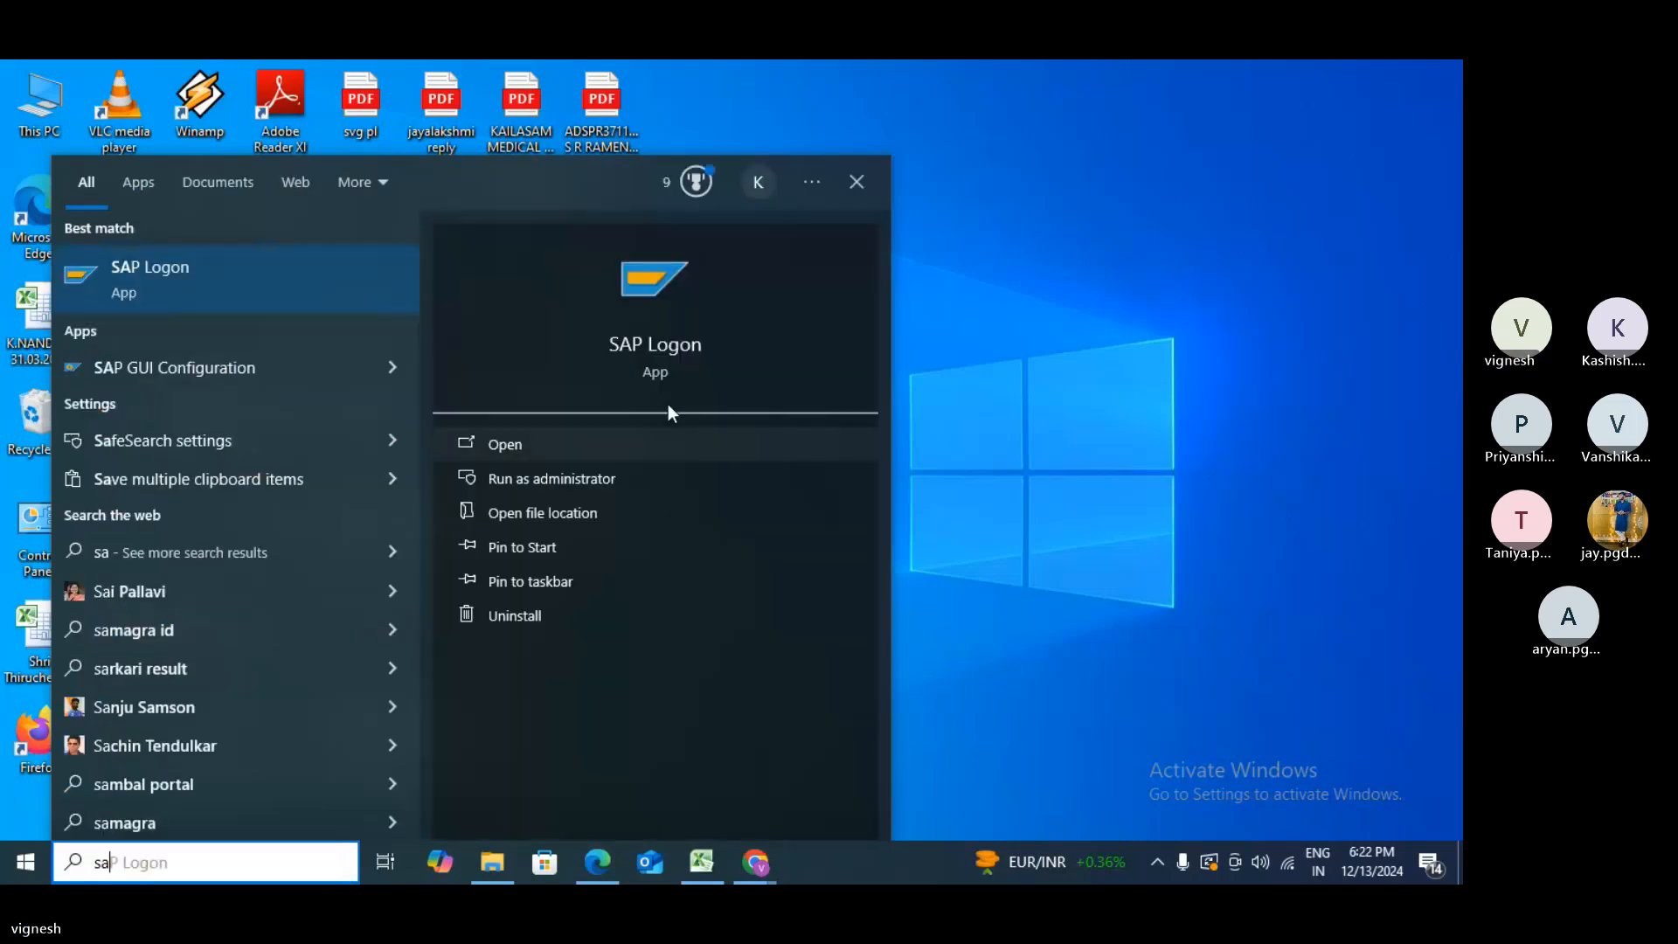
click(672, 345)
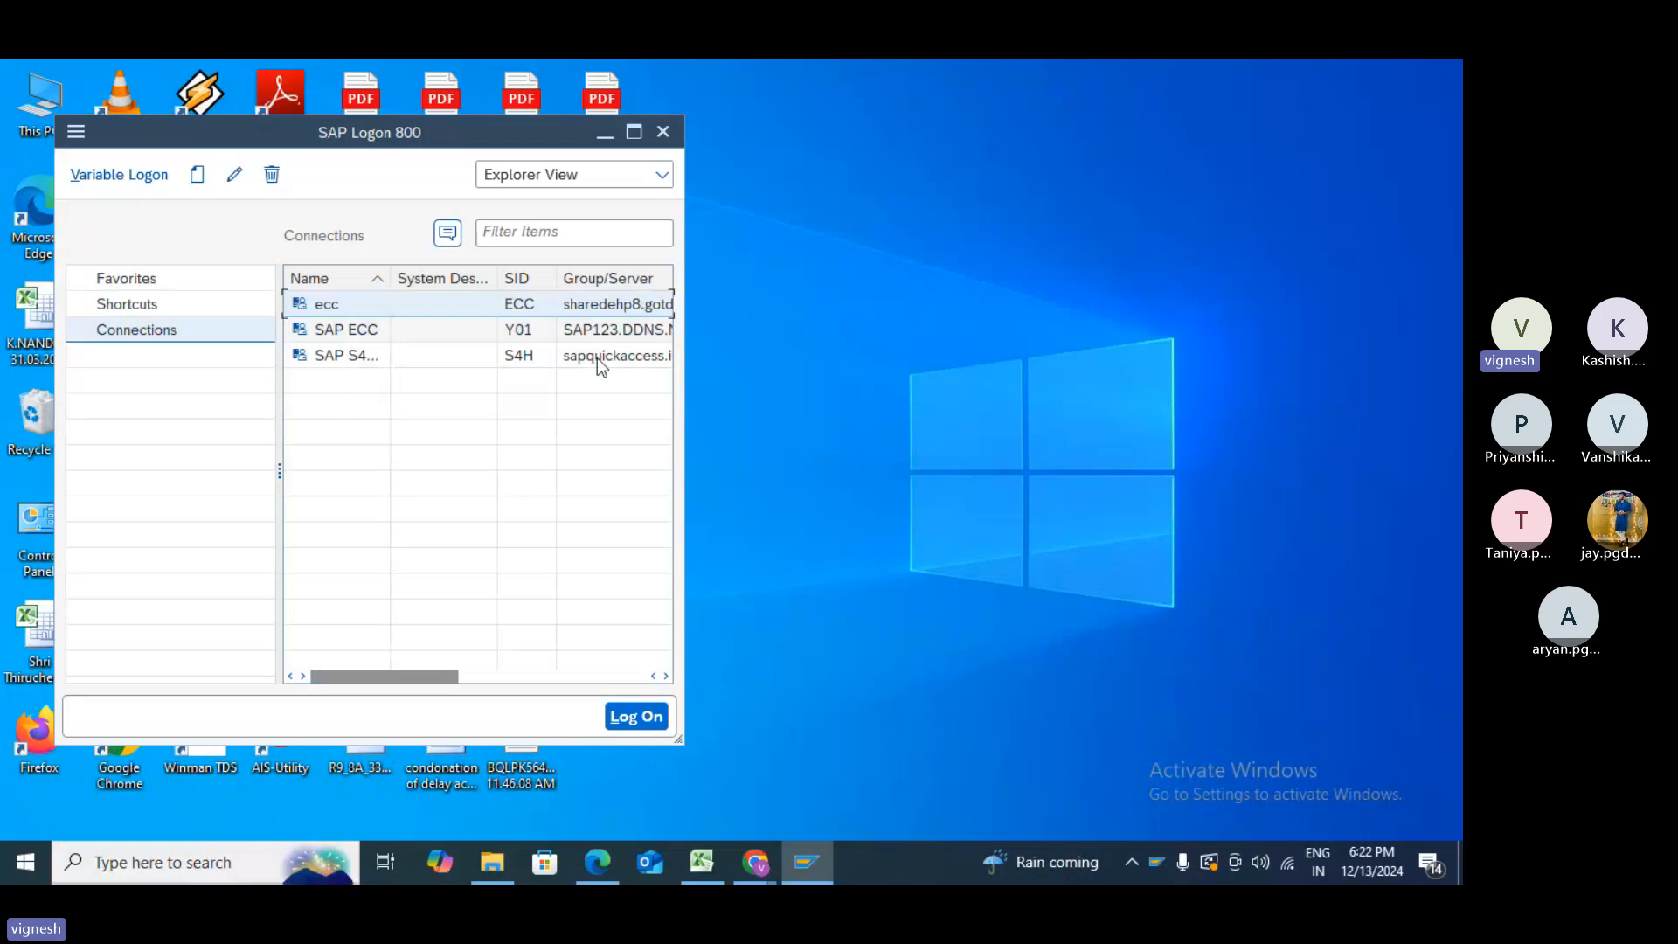
- Log on to the SAP ECC connection, client 800, with the saved user and password
double_click(340, 340)
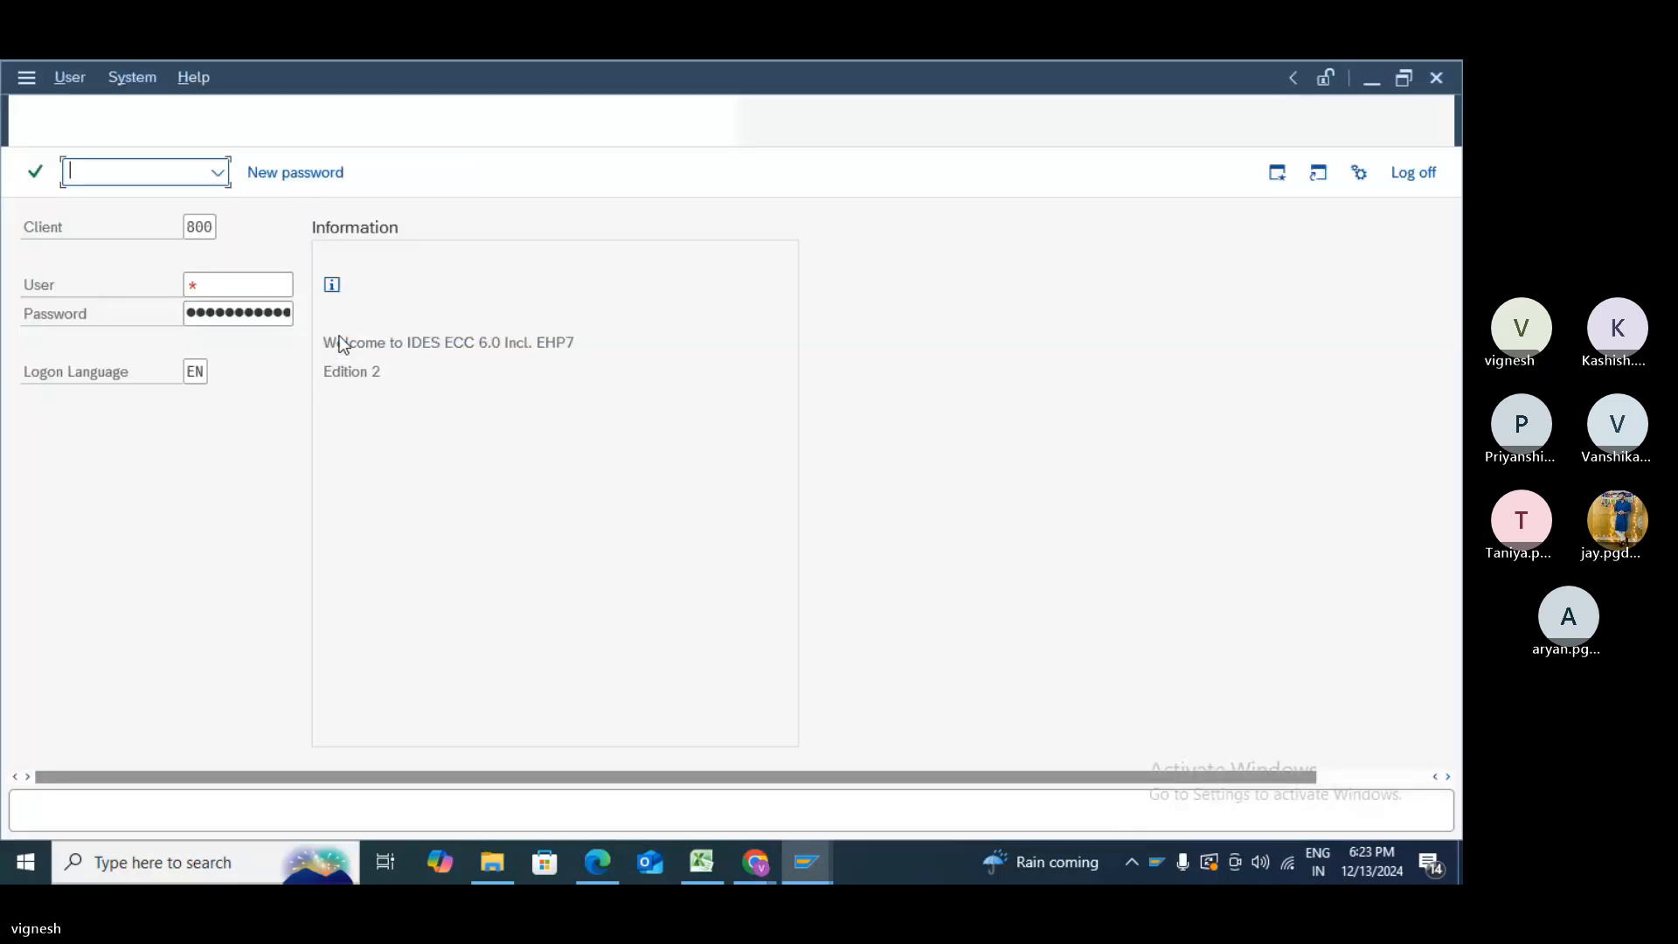
click(267, 295)
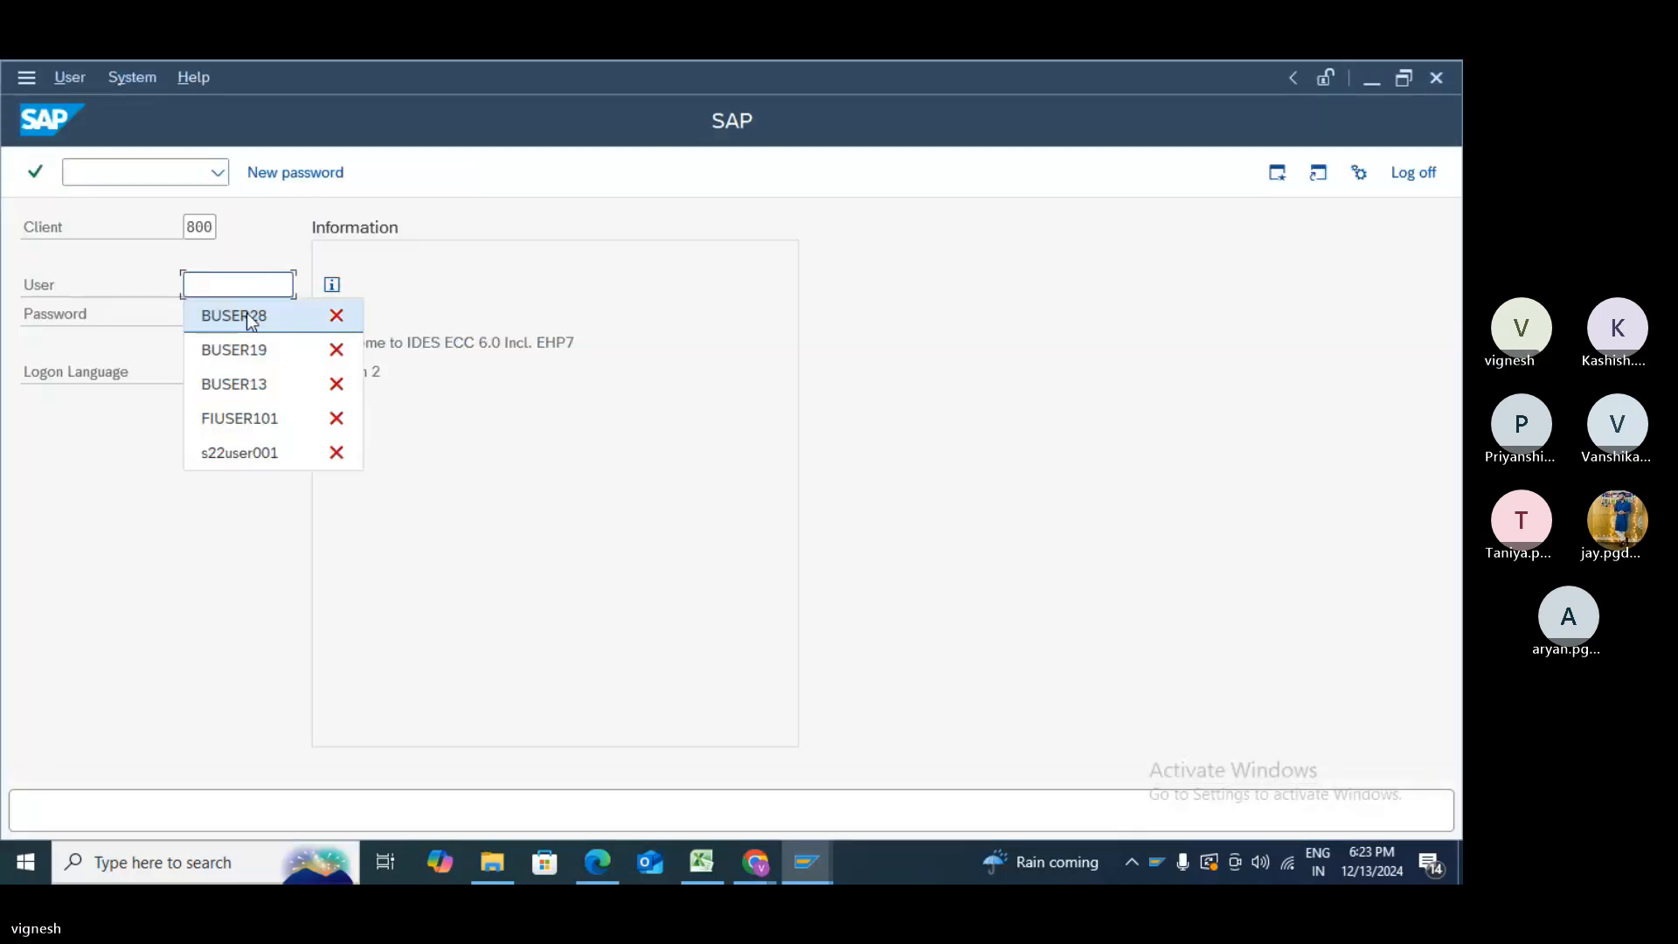
click(249, 313)
click(249, 313)
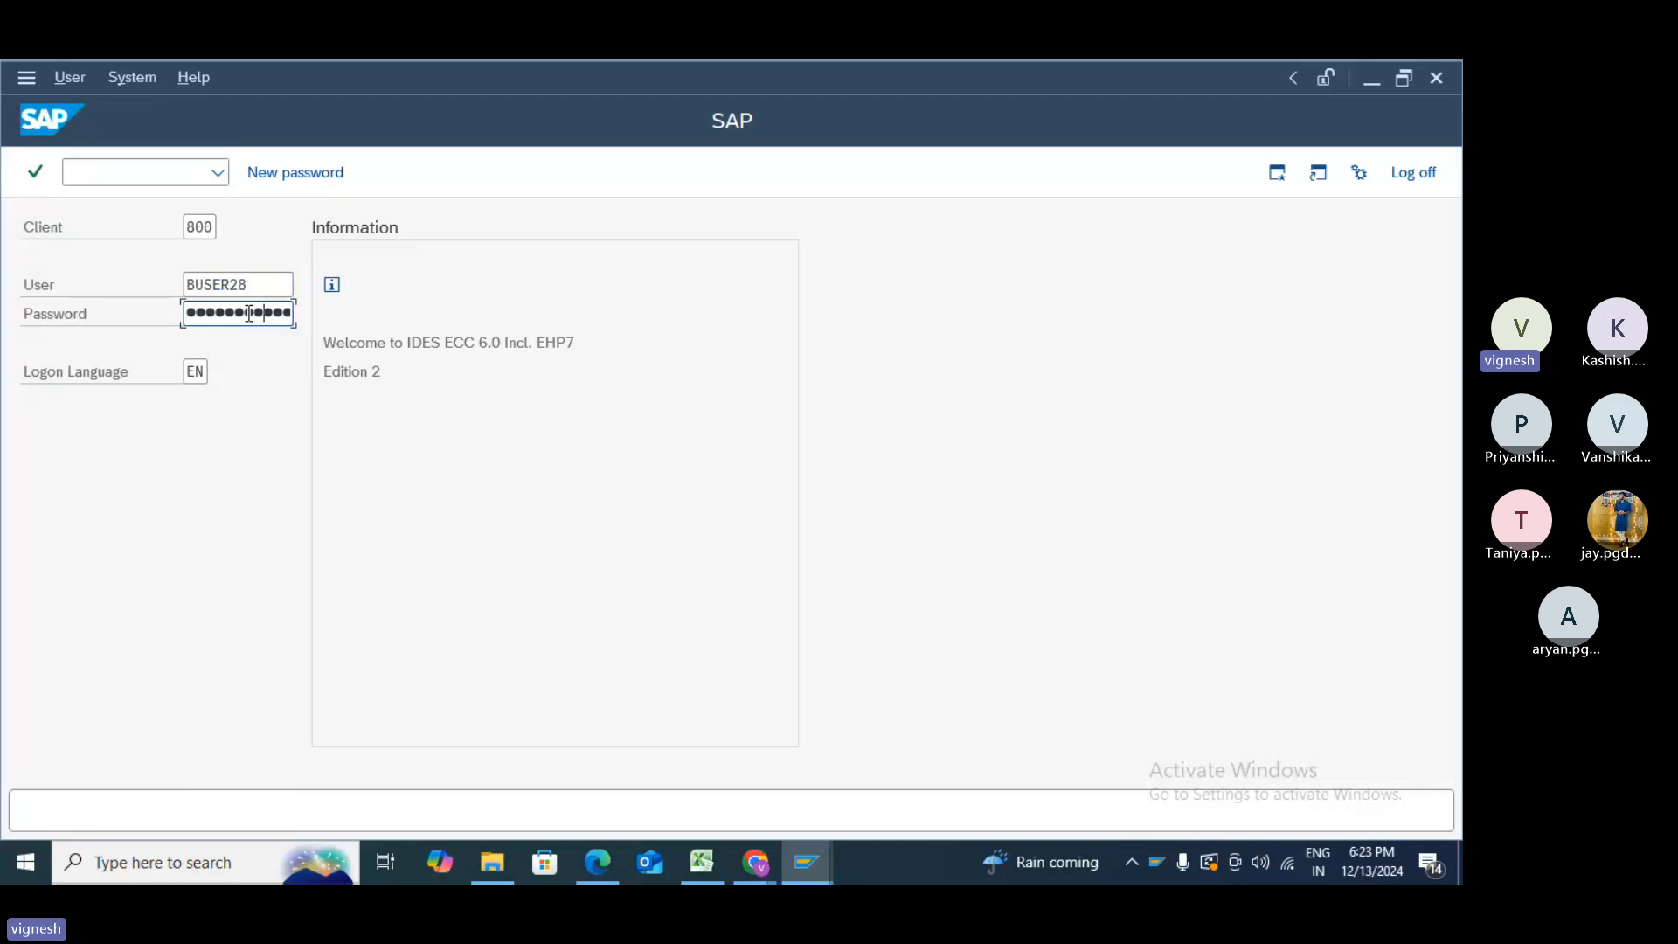
key(Return)
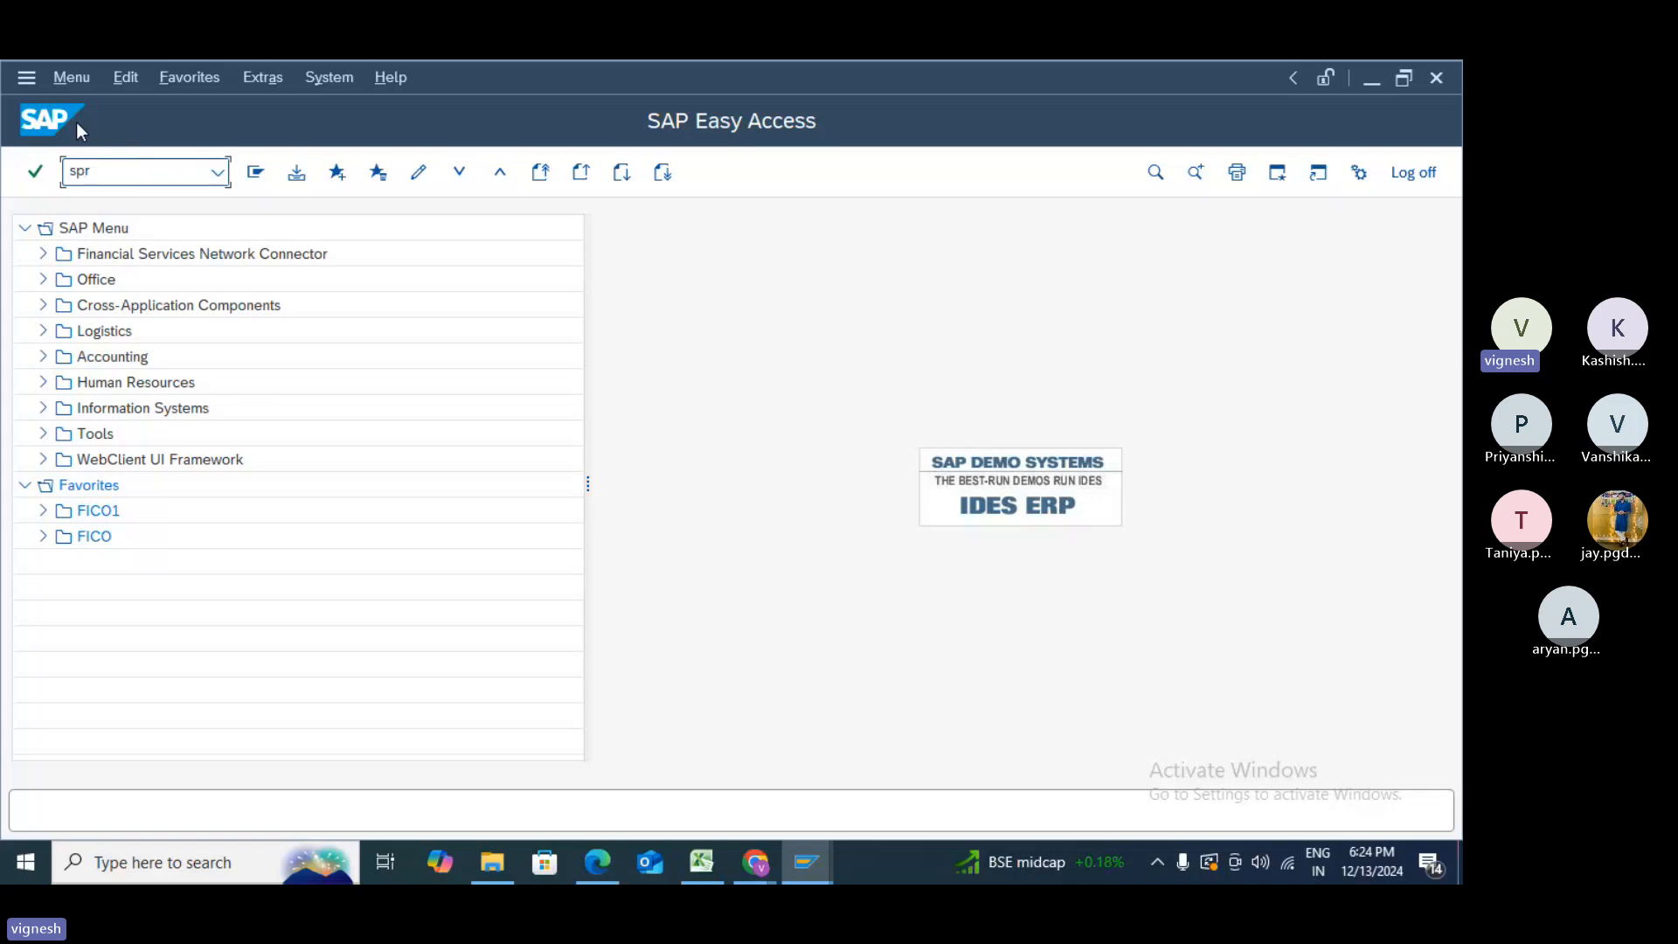
- Run SPRO and open Define Account Groups with Screen Layout (Customers) under Financial Accounting (New)
text(o)
key(Return)
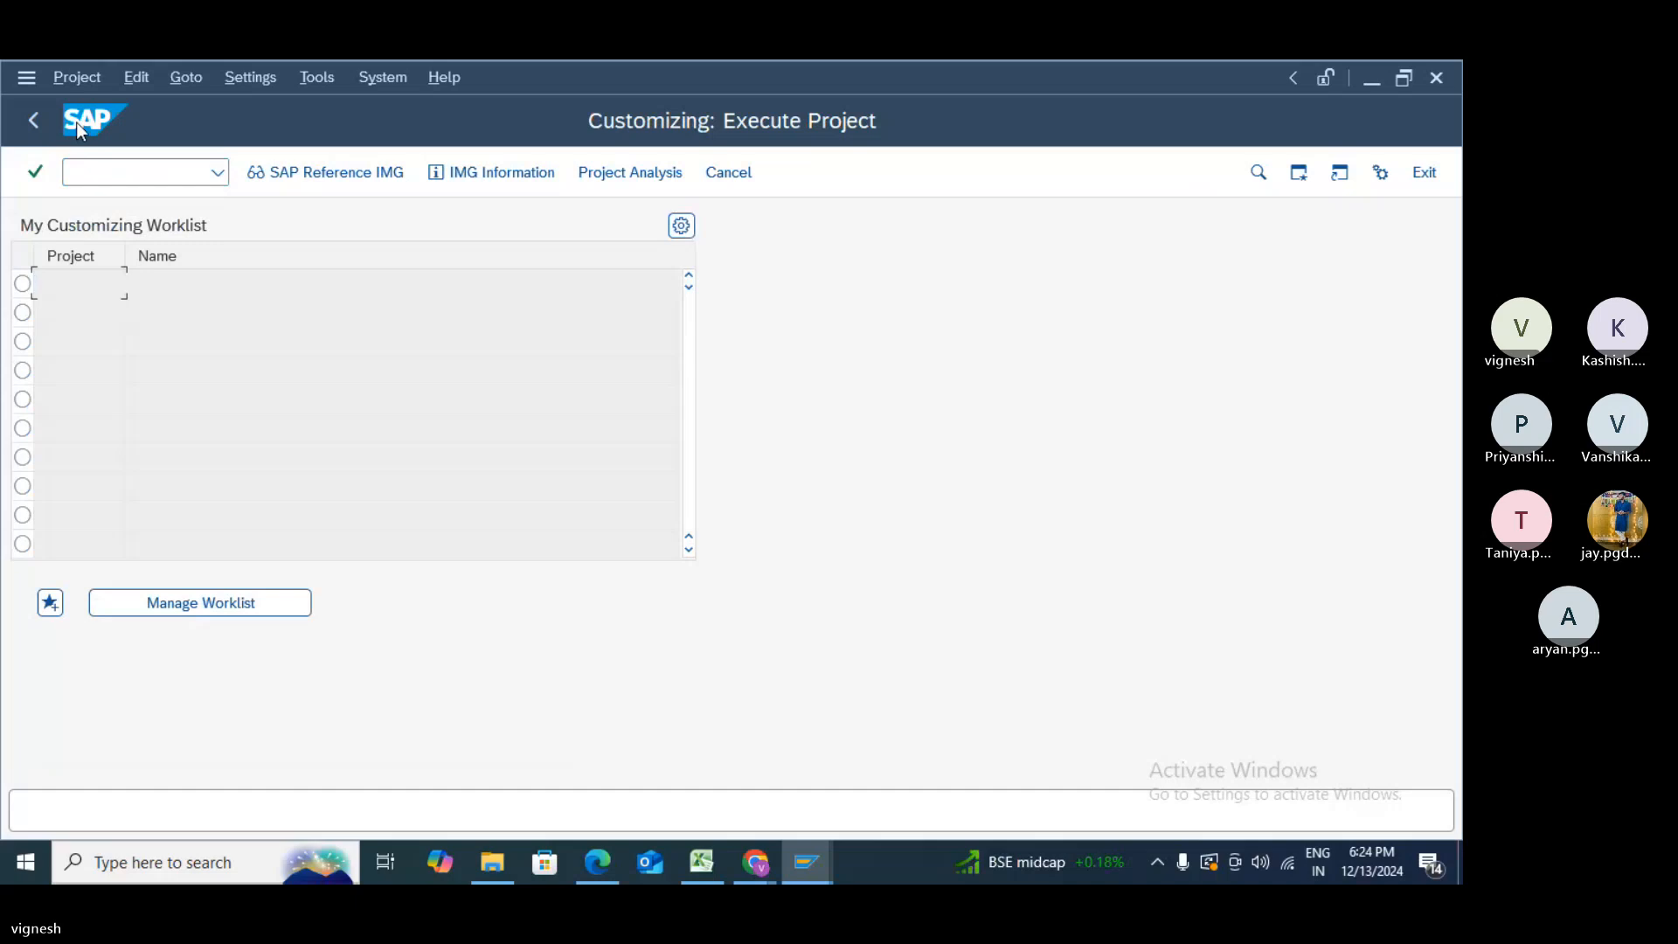
click(346, 171)
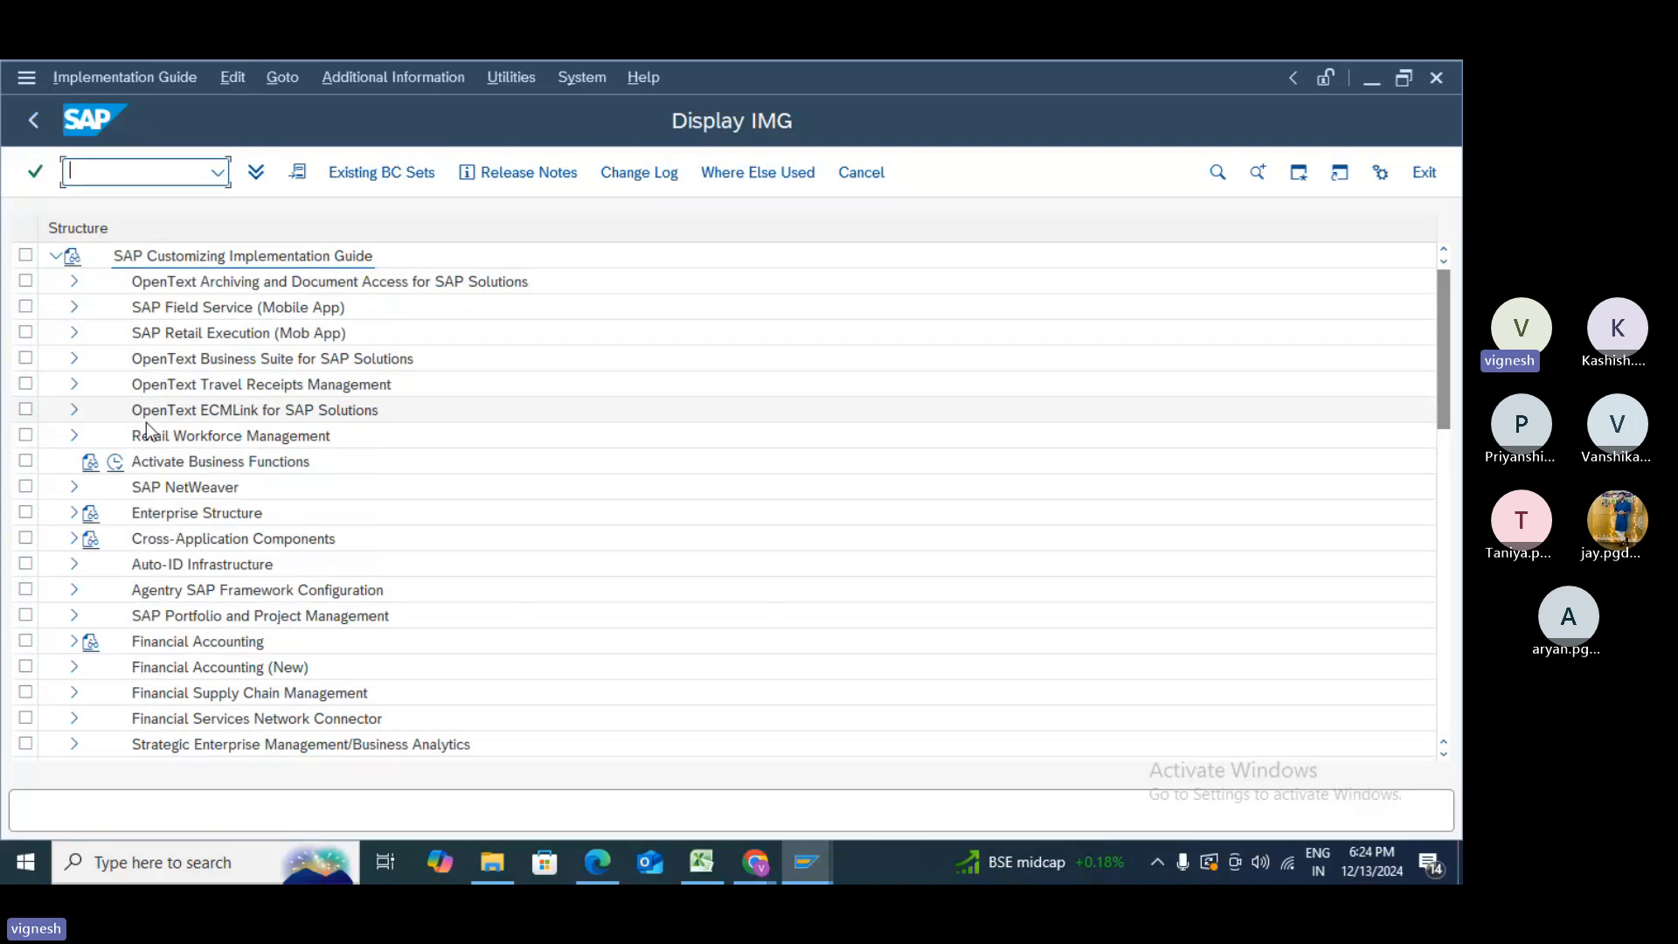
click(71, 668)
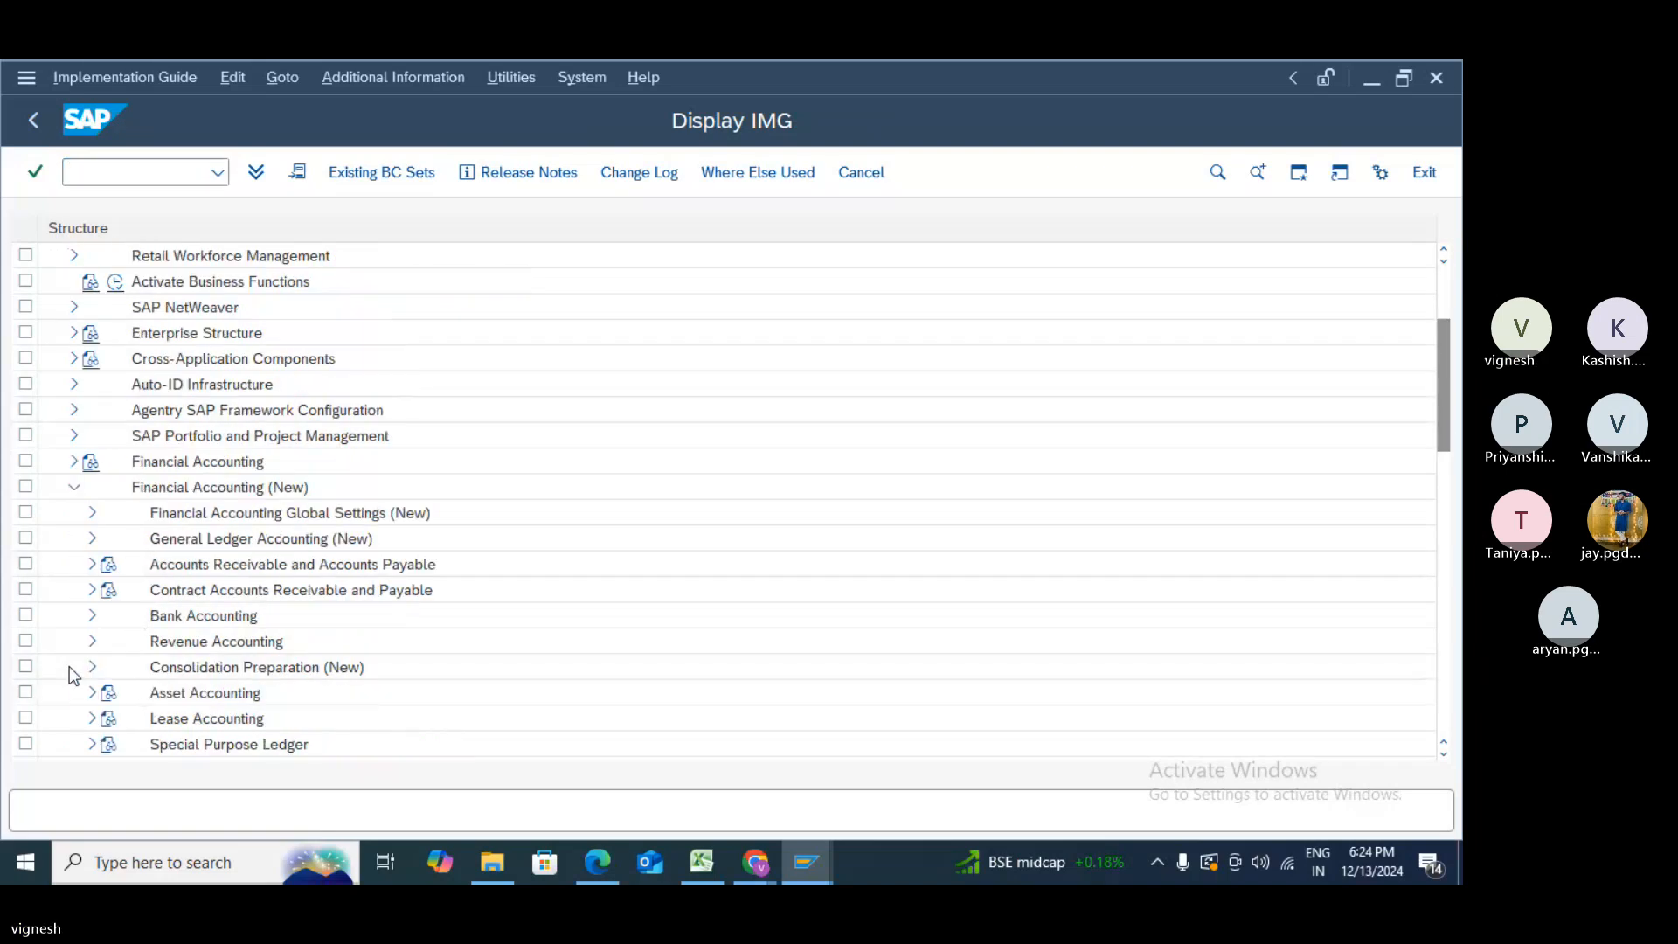
scroll(70, 666, down, 2)
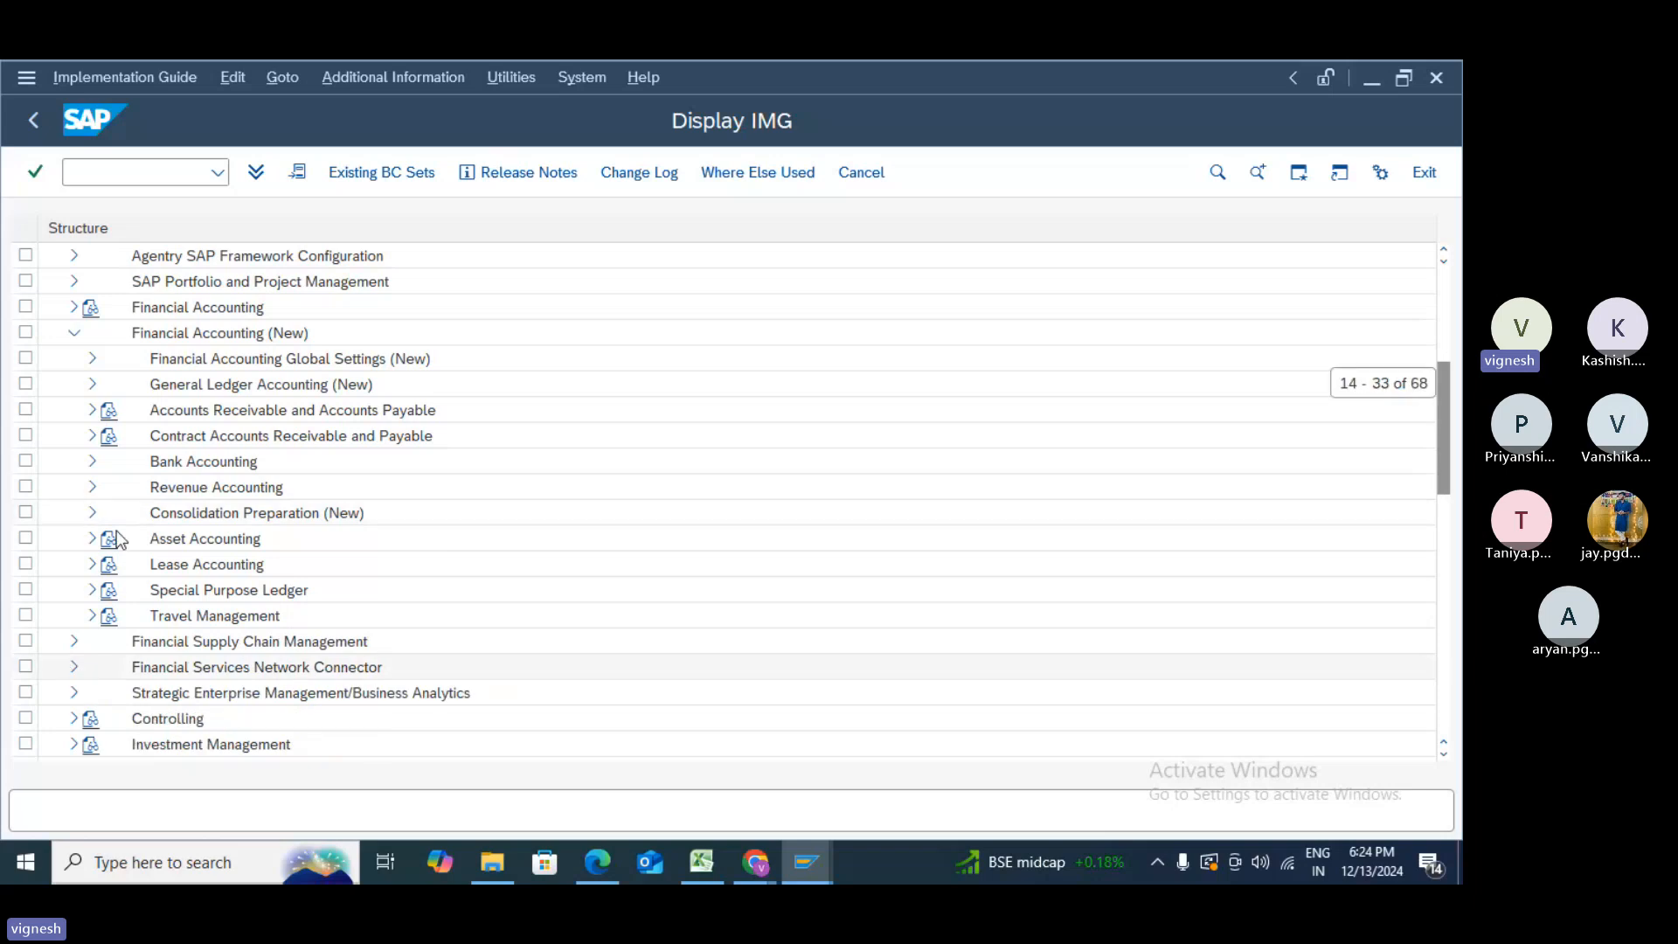
click(92, 410)
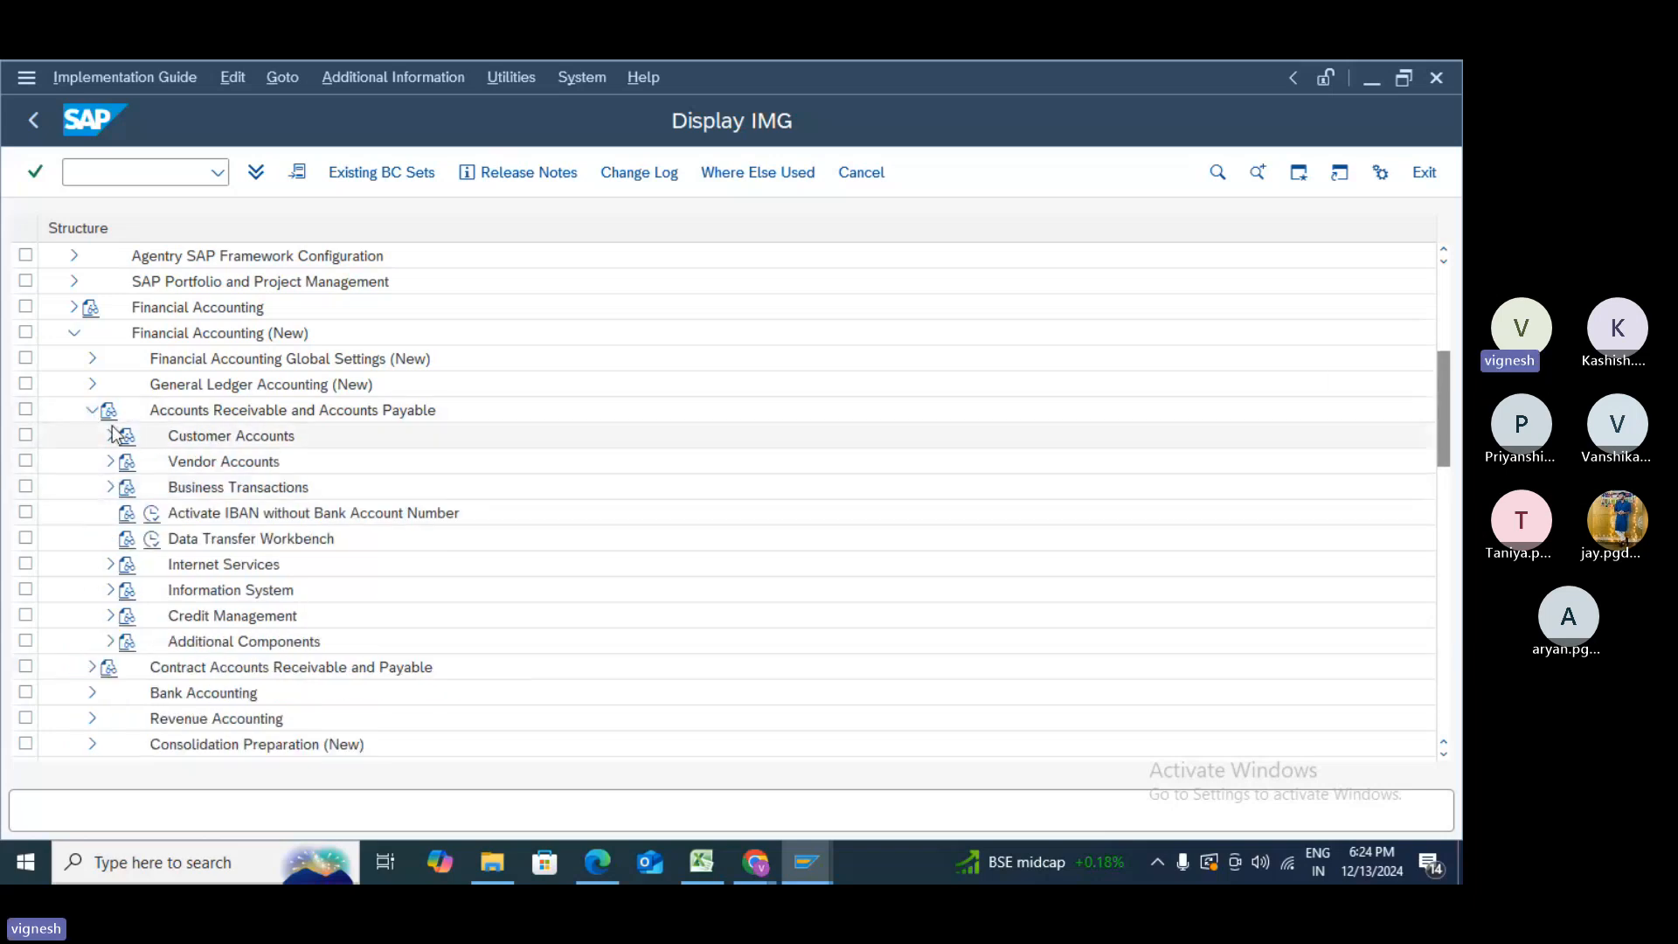
click(111, 434)
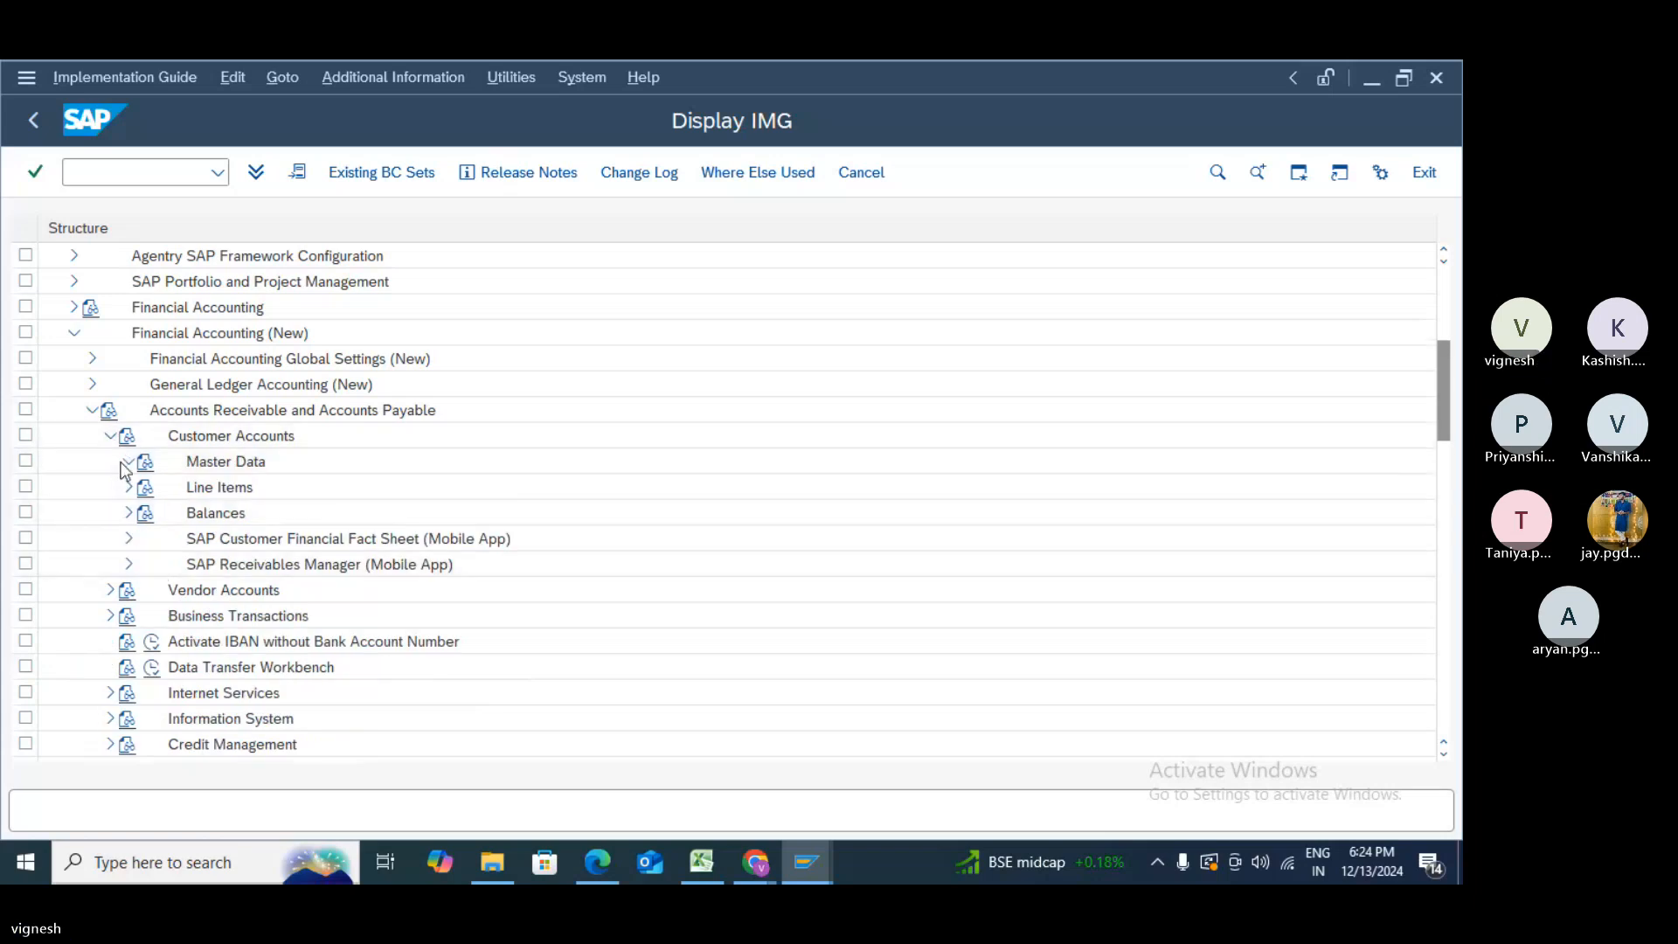
click(127, 463)
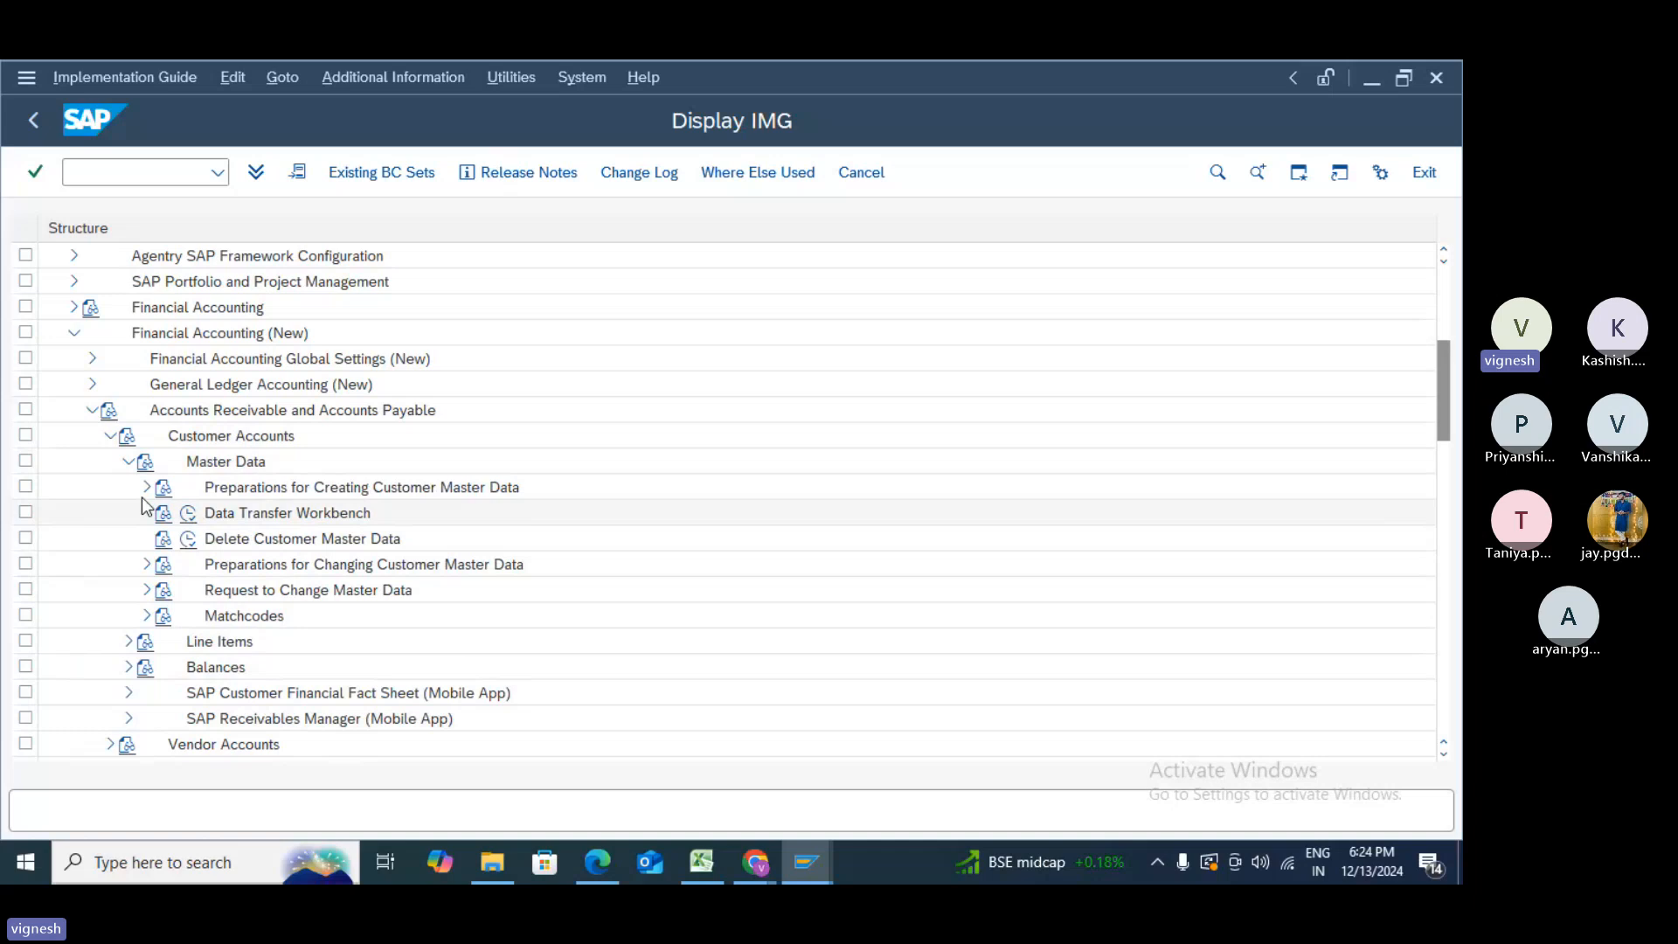
click(147, 488)
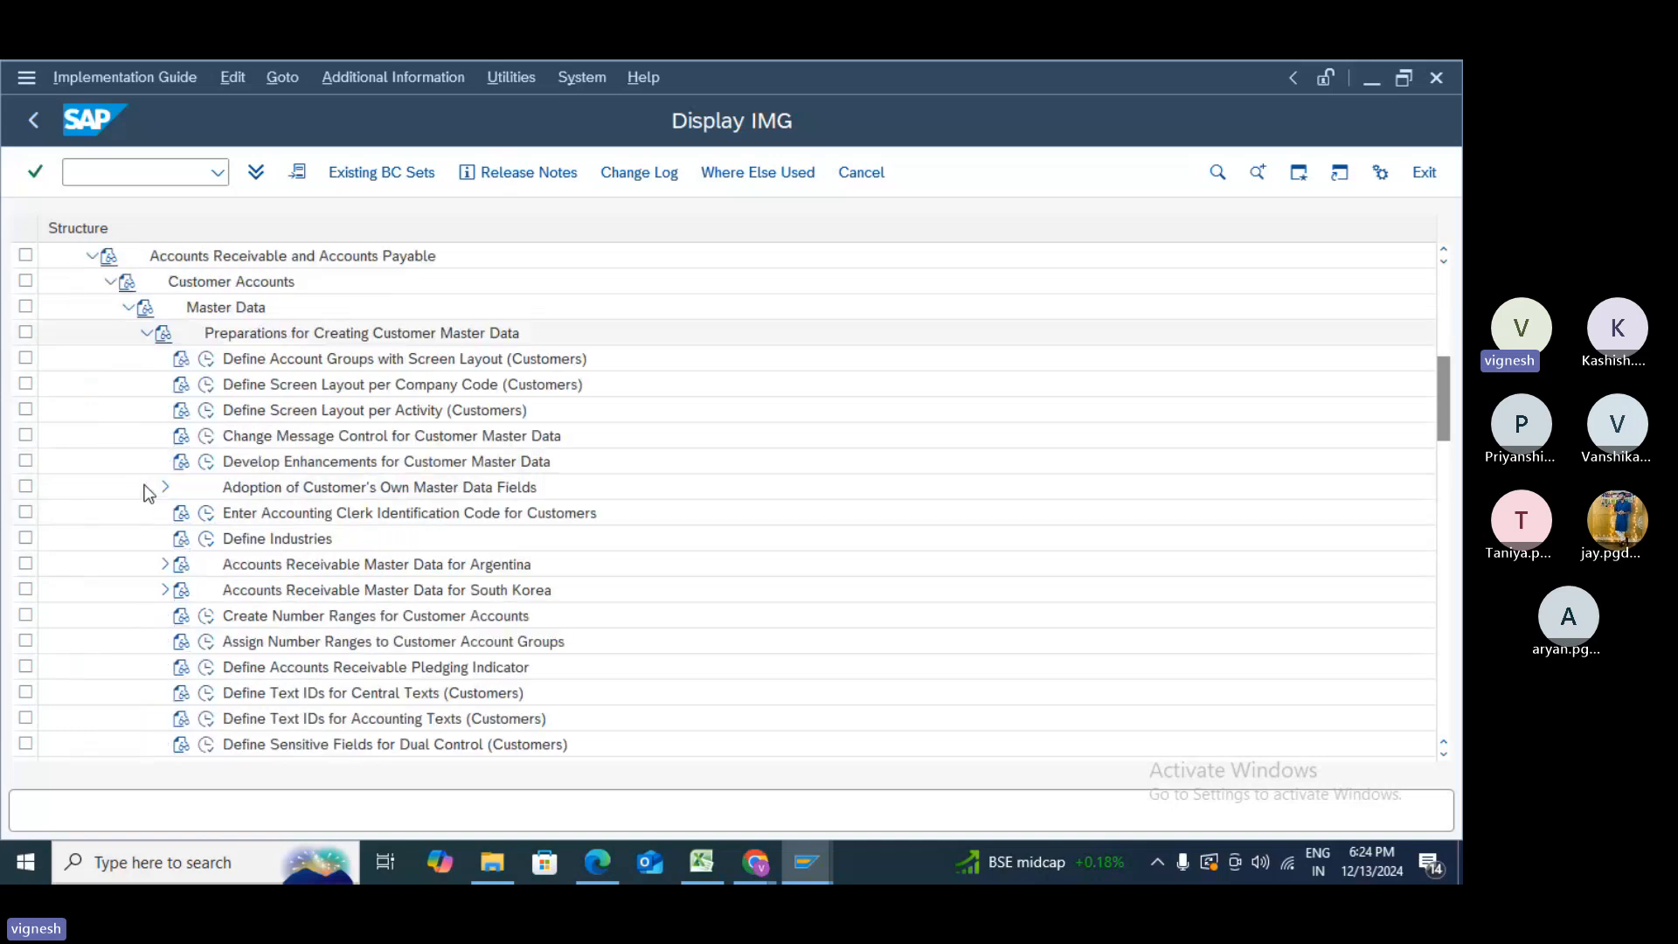
click(213, 360)
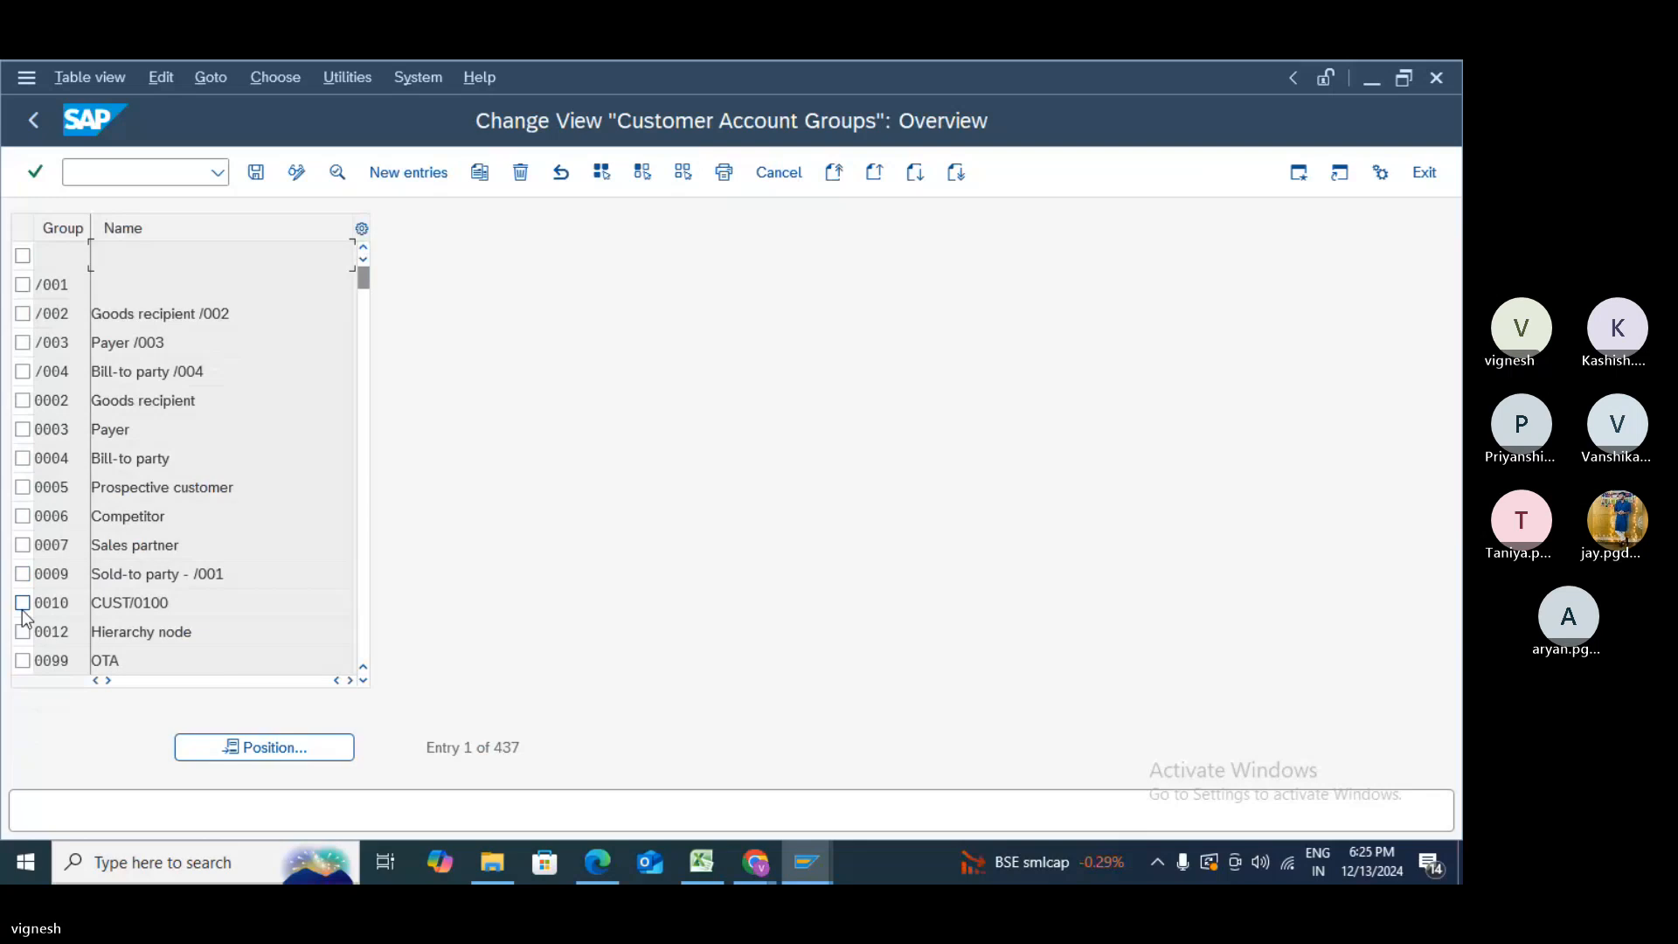
- Copy account group 0009 as Z009 with meaning 'Sold-to party -test' and select General data
click(23, 575)
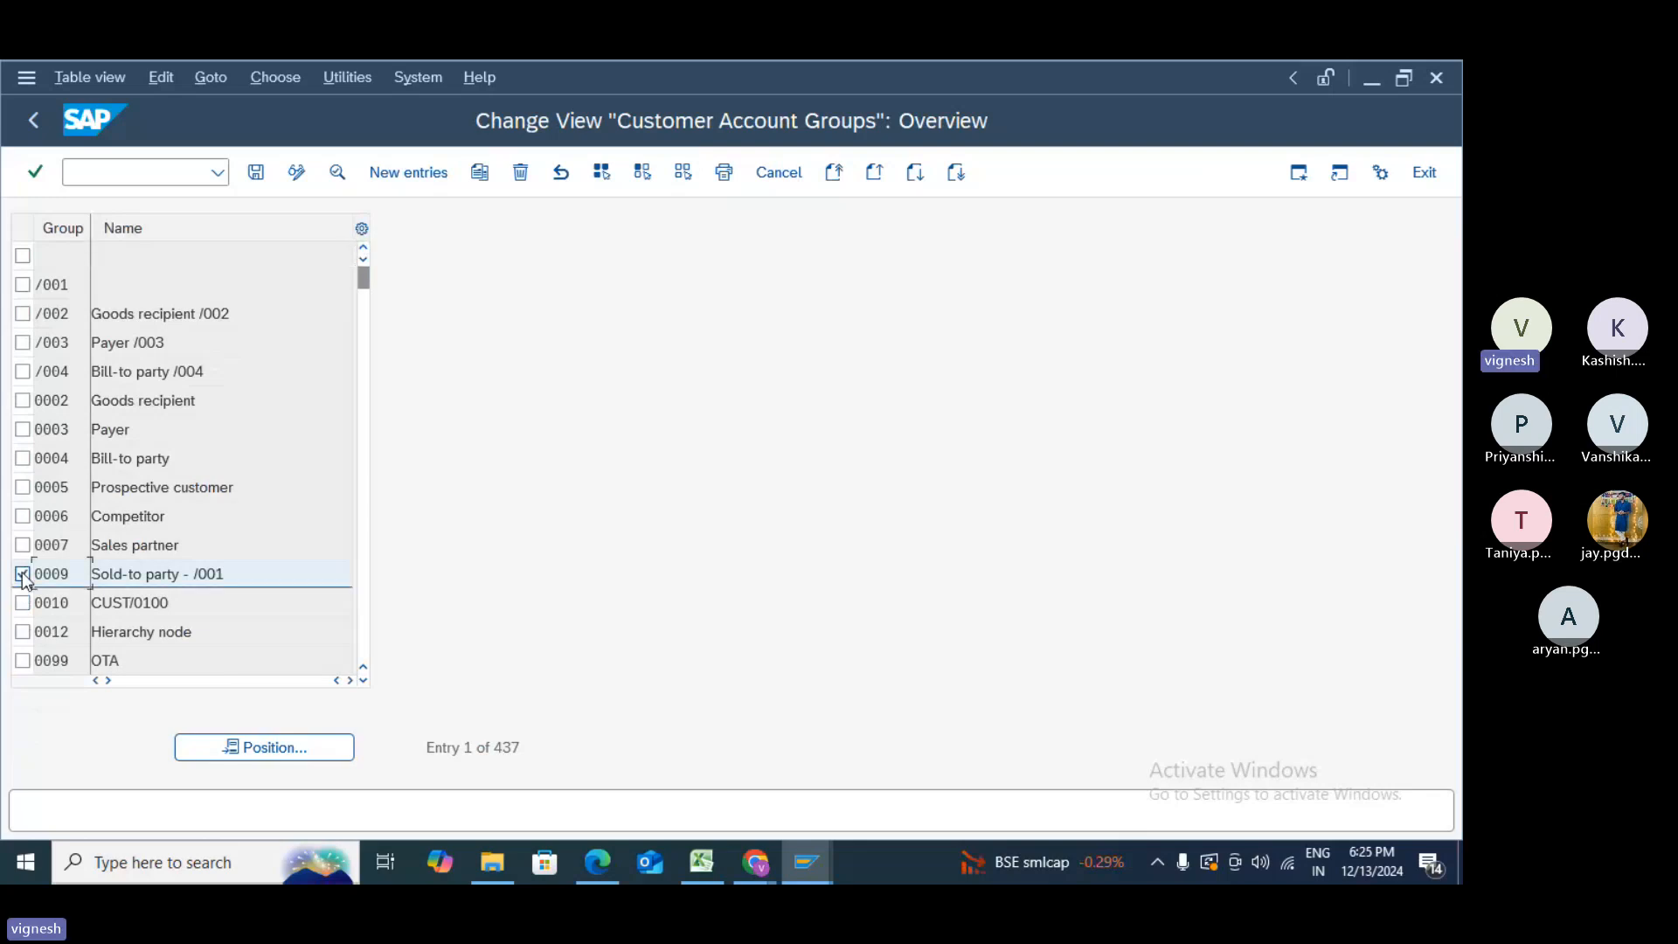
click(482, 173)
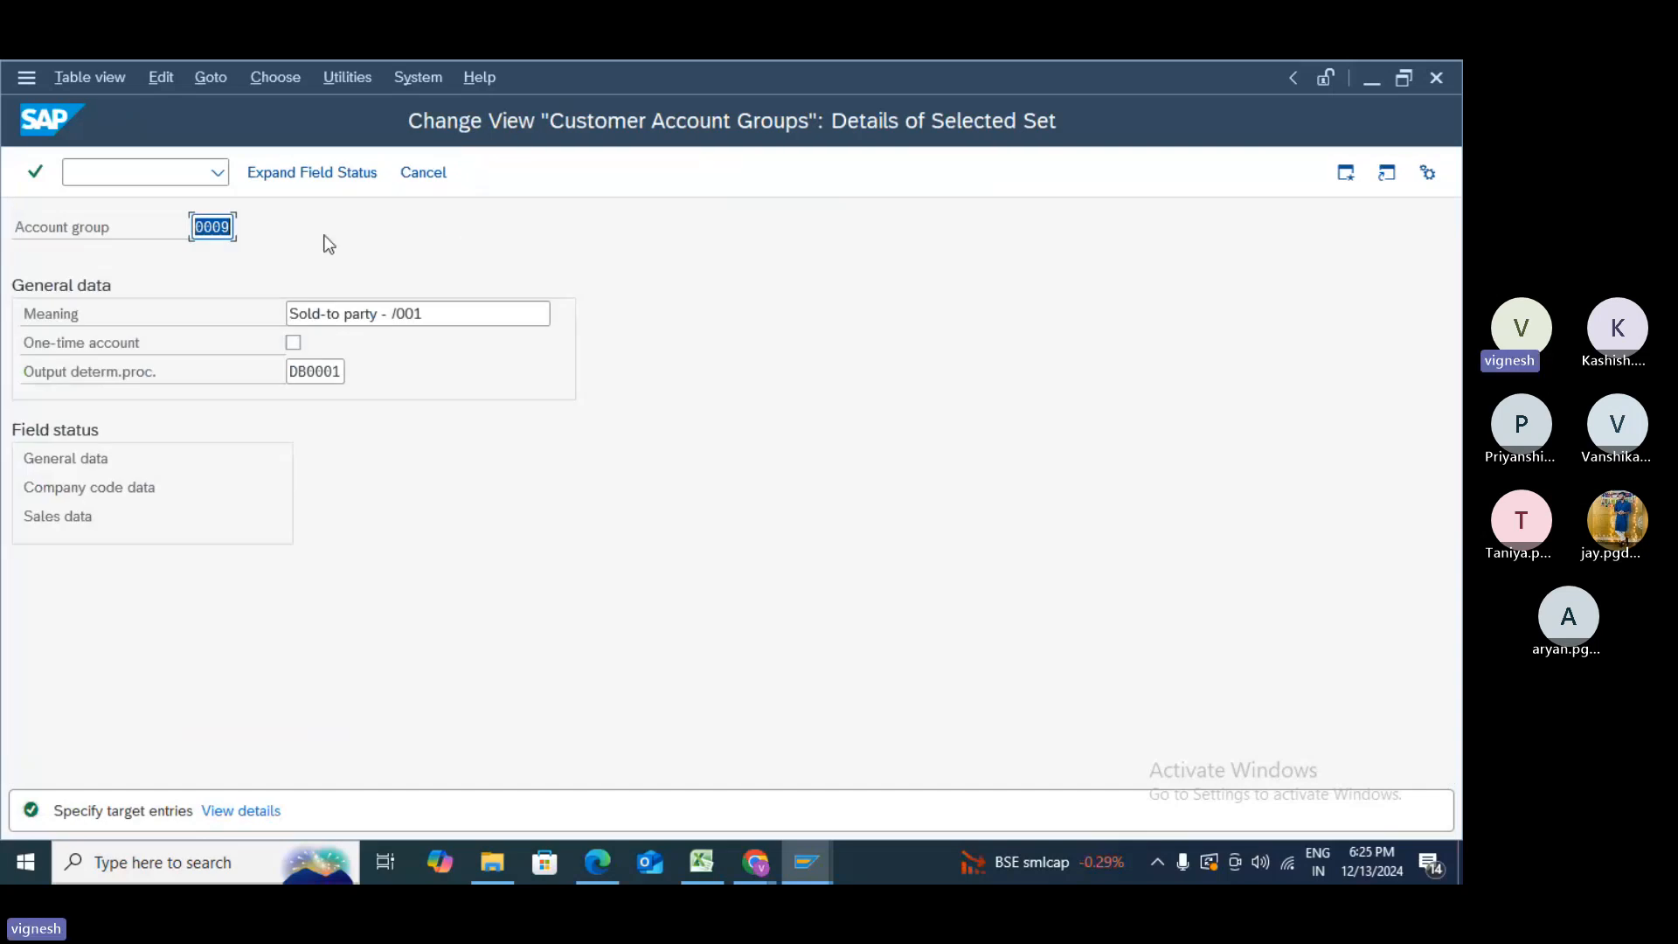
text(z)
click(429, 315)
key(BackSpace)
key(BackSpace)
key(BackSpace)
key(BackSpace)
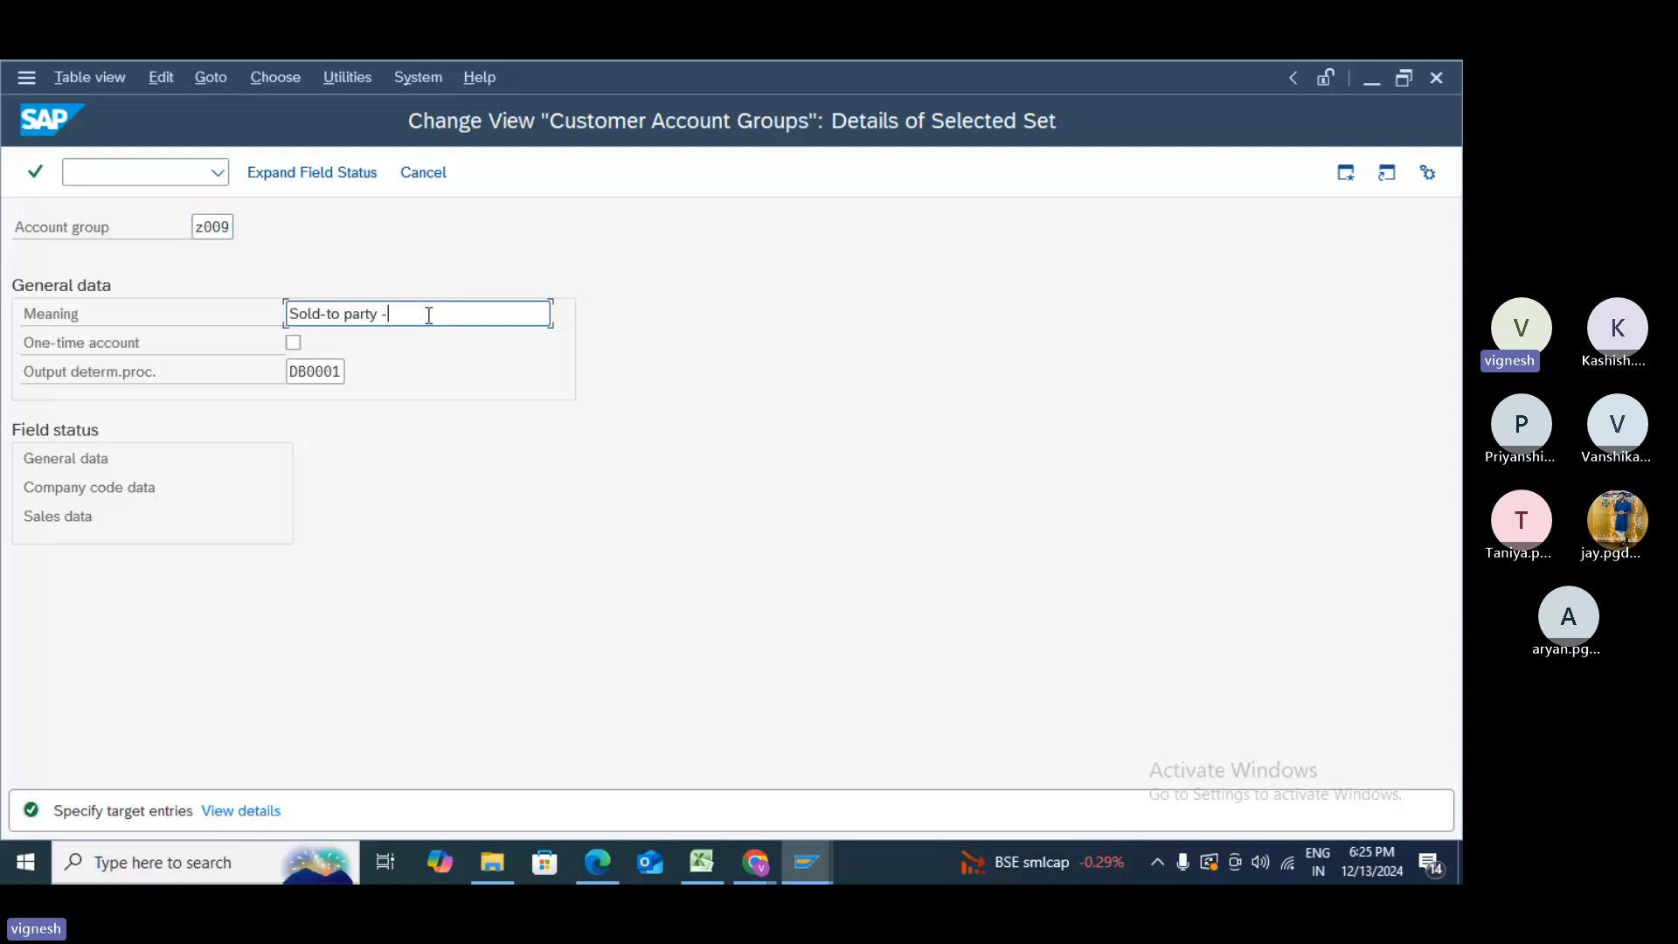
text(test)
click(70, 456)
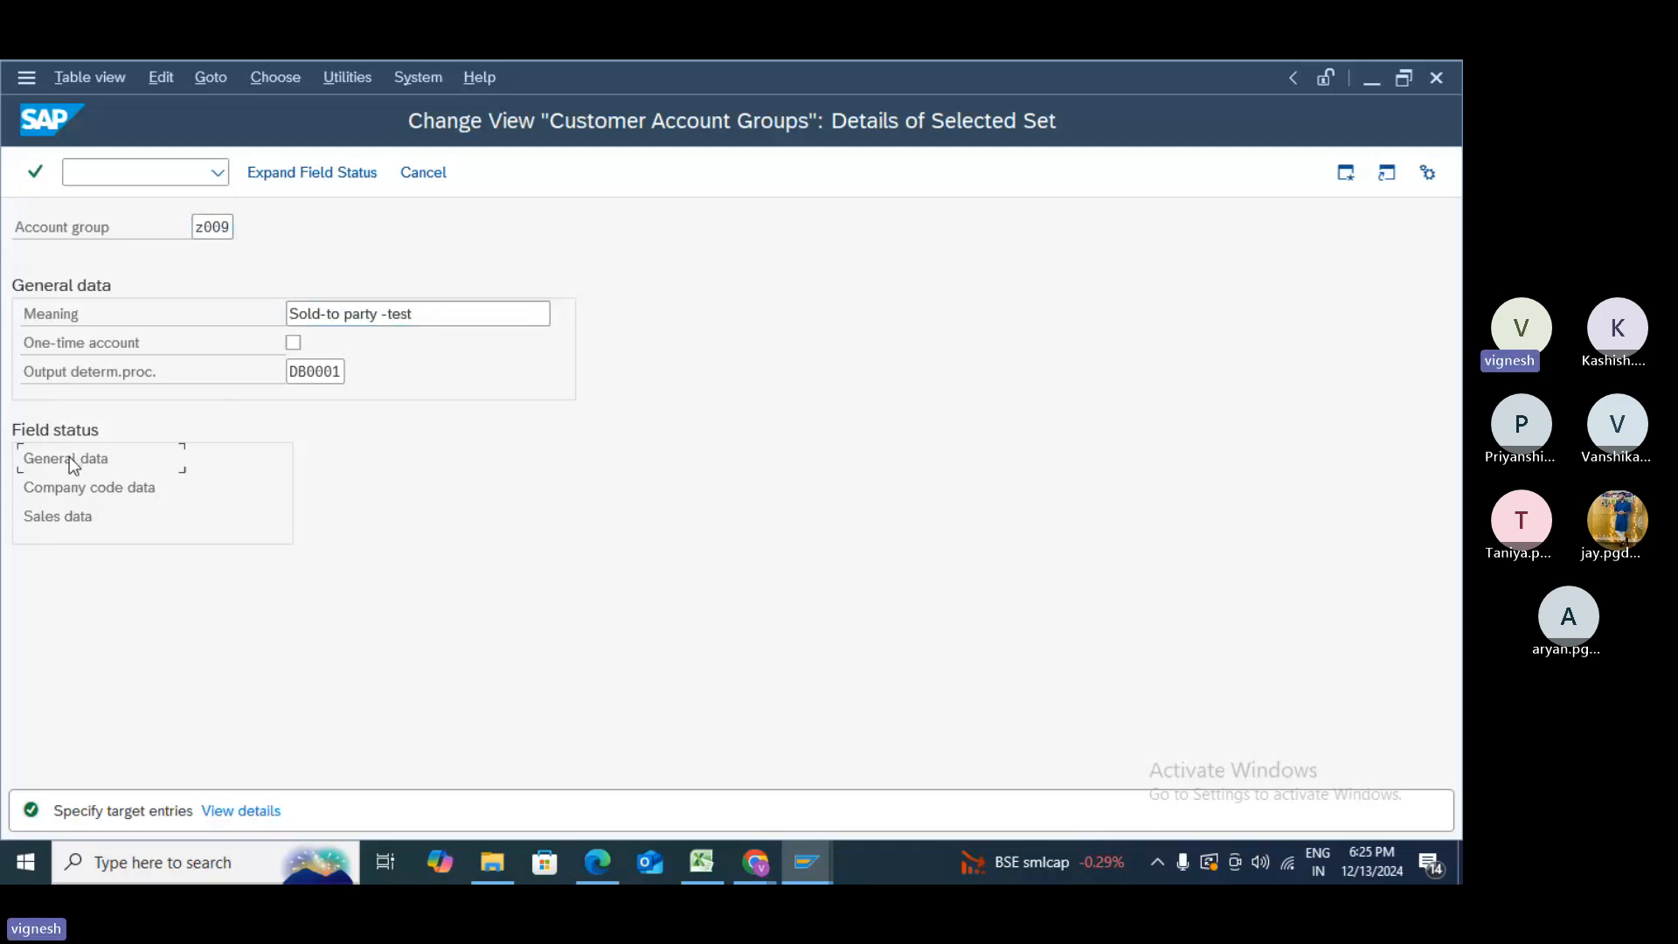
- Review the Z009 general data field status groups Address, Communication and Control
double_click(69, 458)
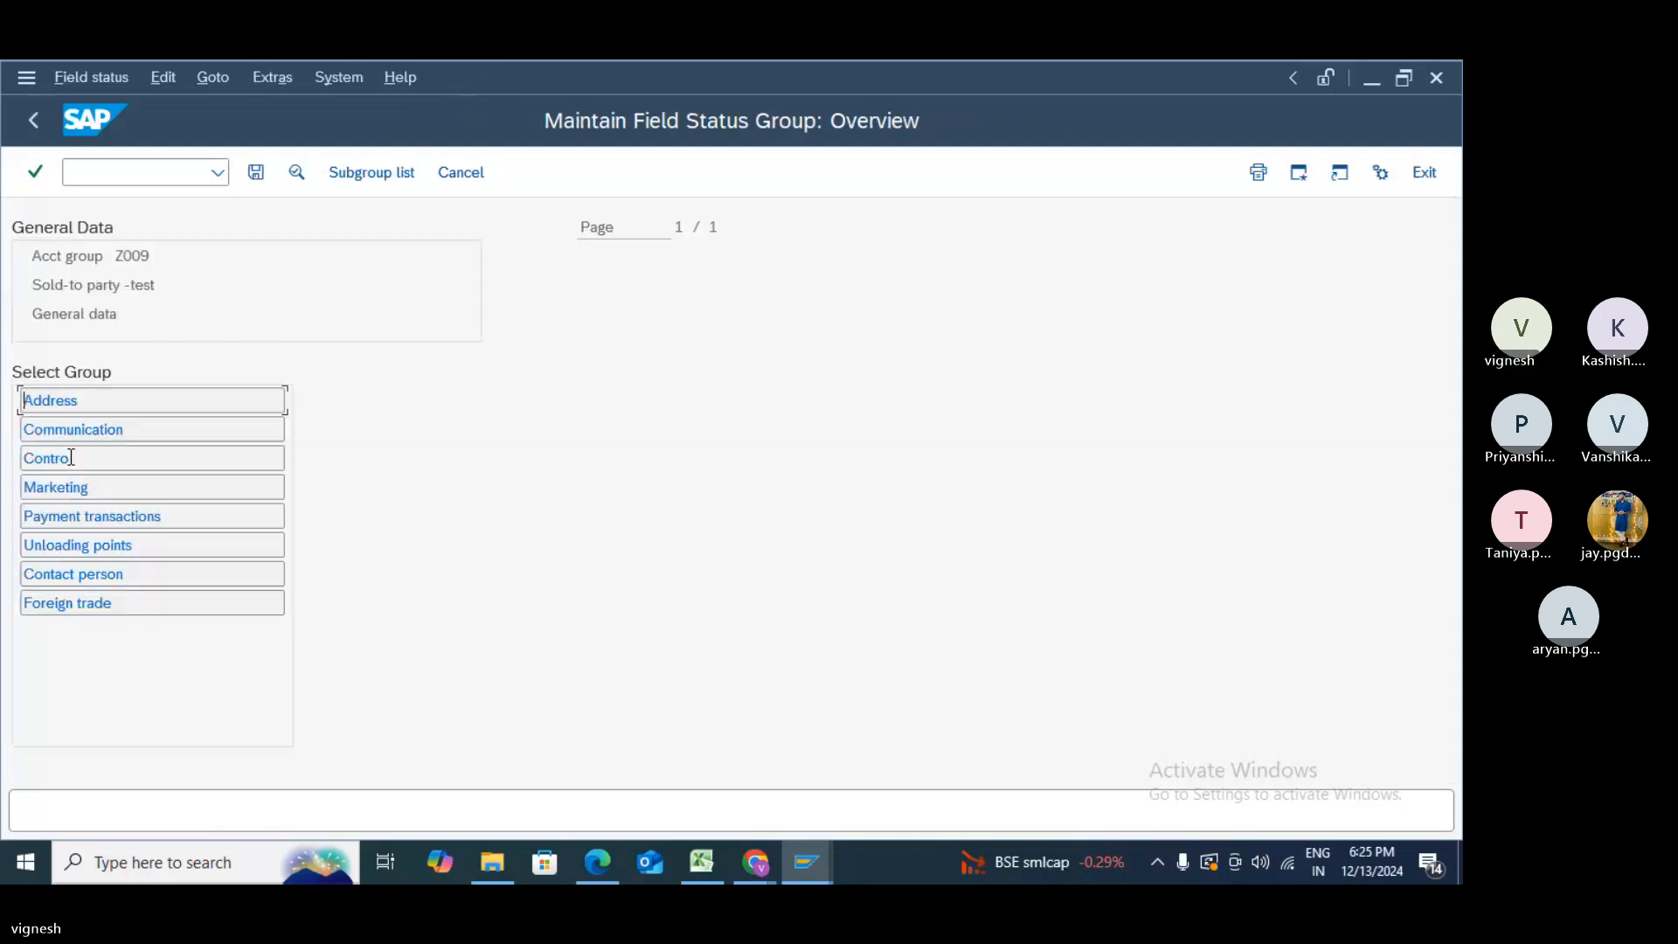
double_click(70, 403)
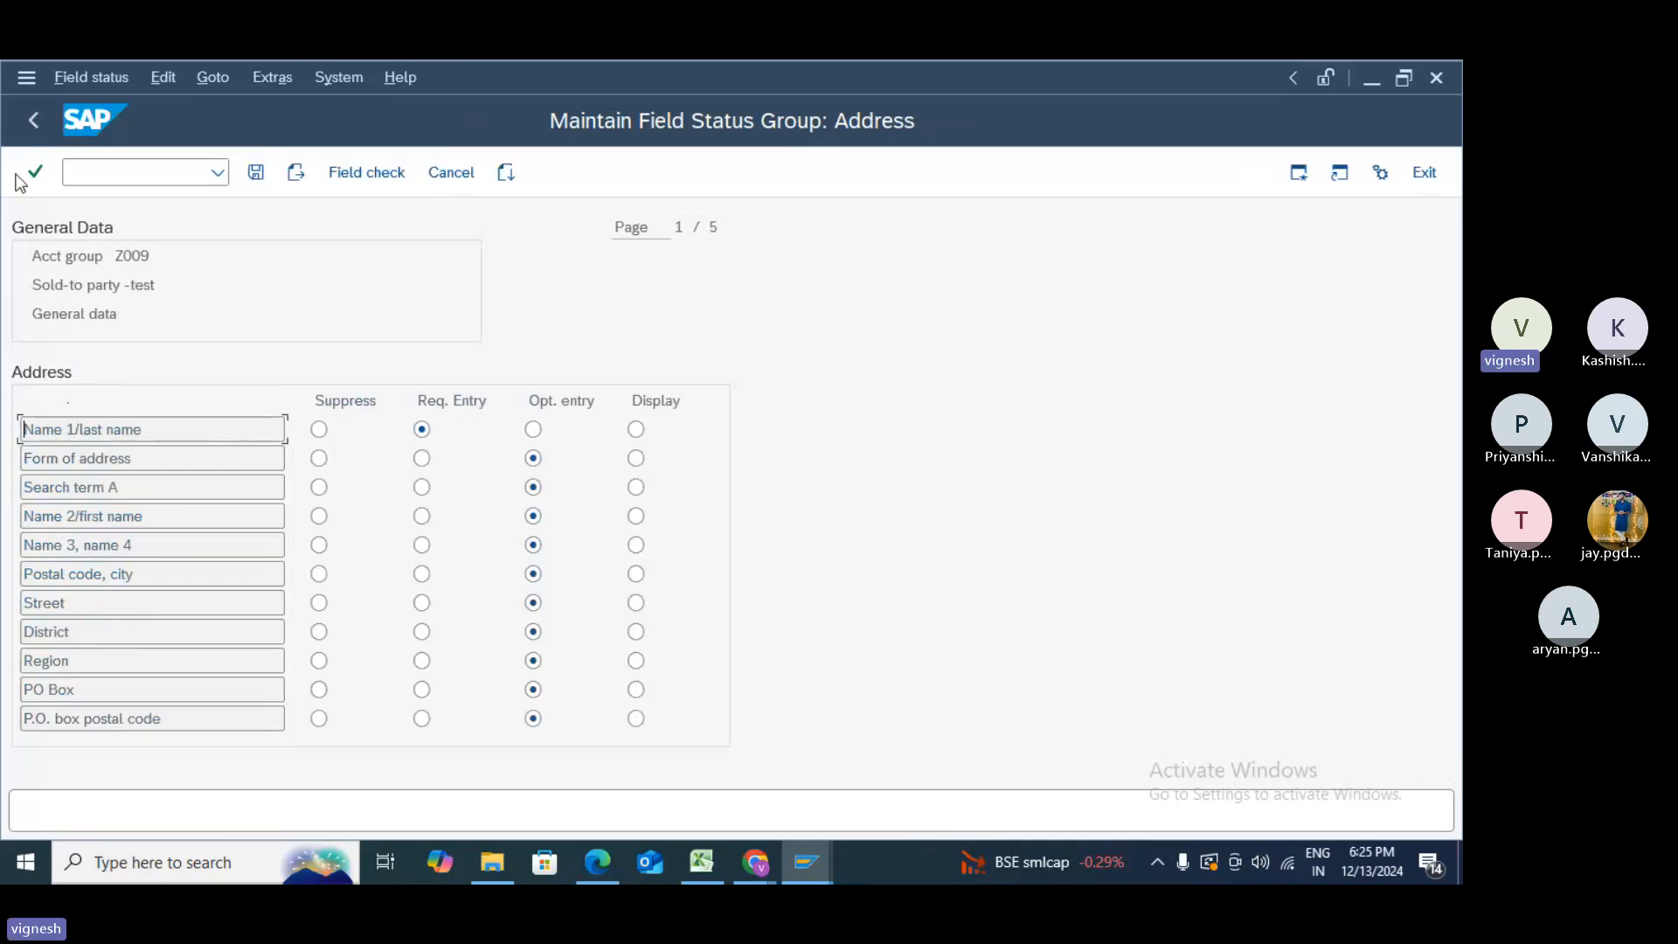
click(29, 127)
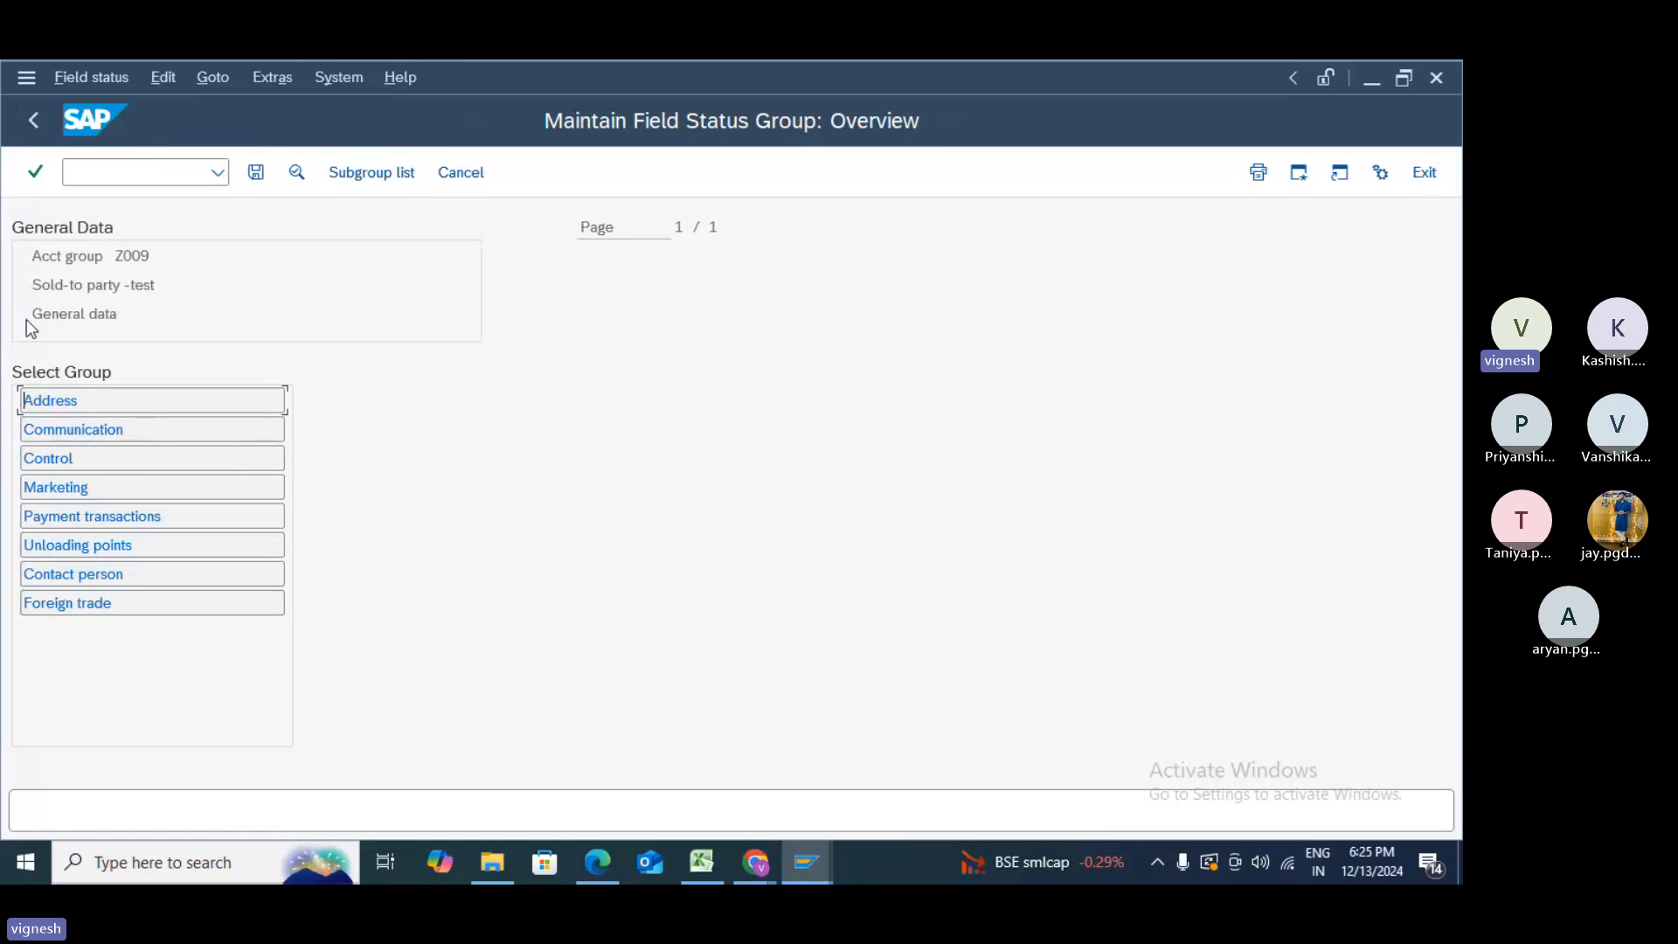
double_click(70, 431)
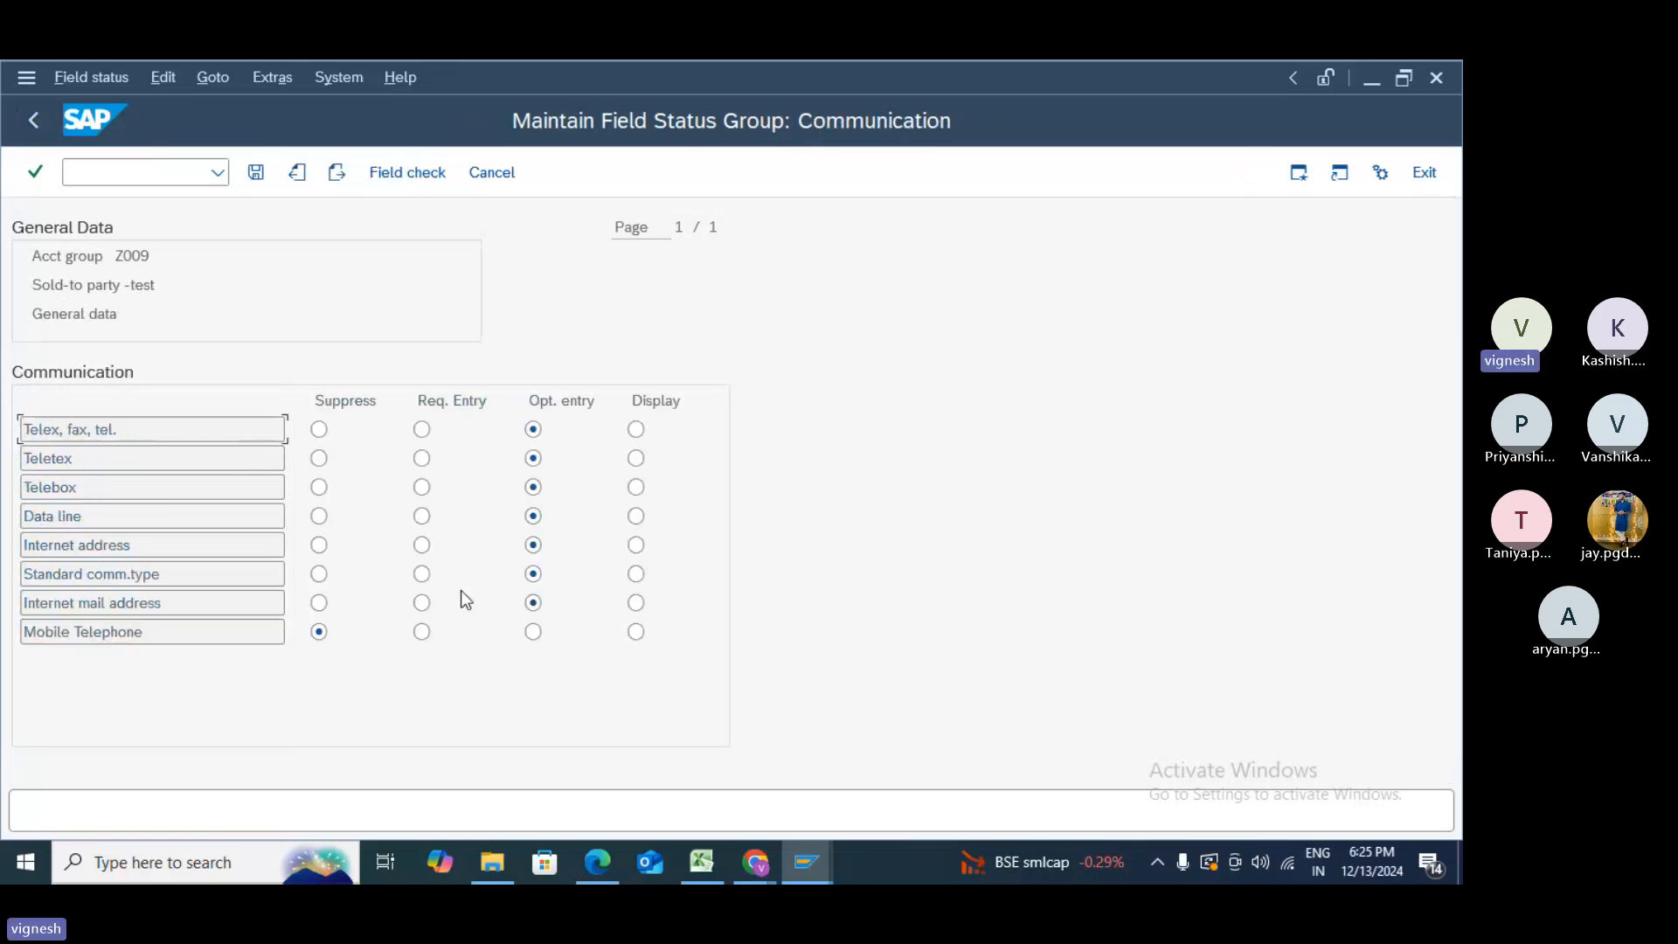
click(29, 123)
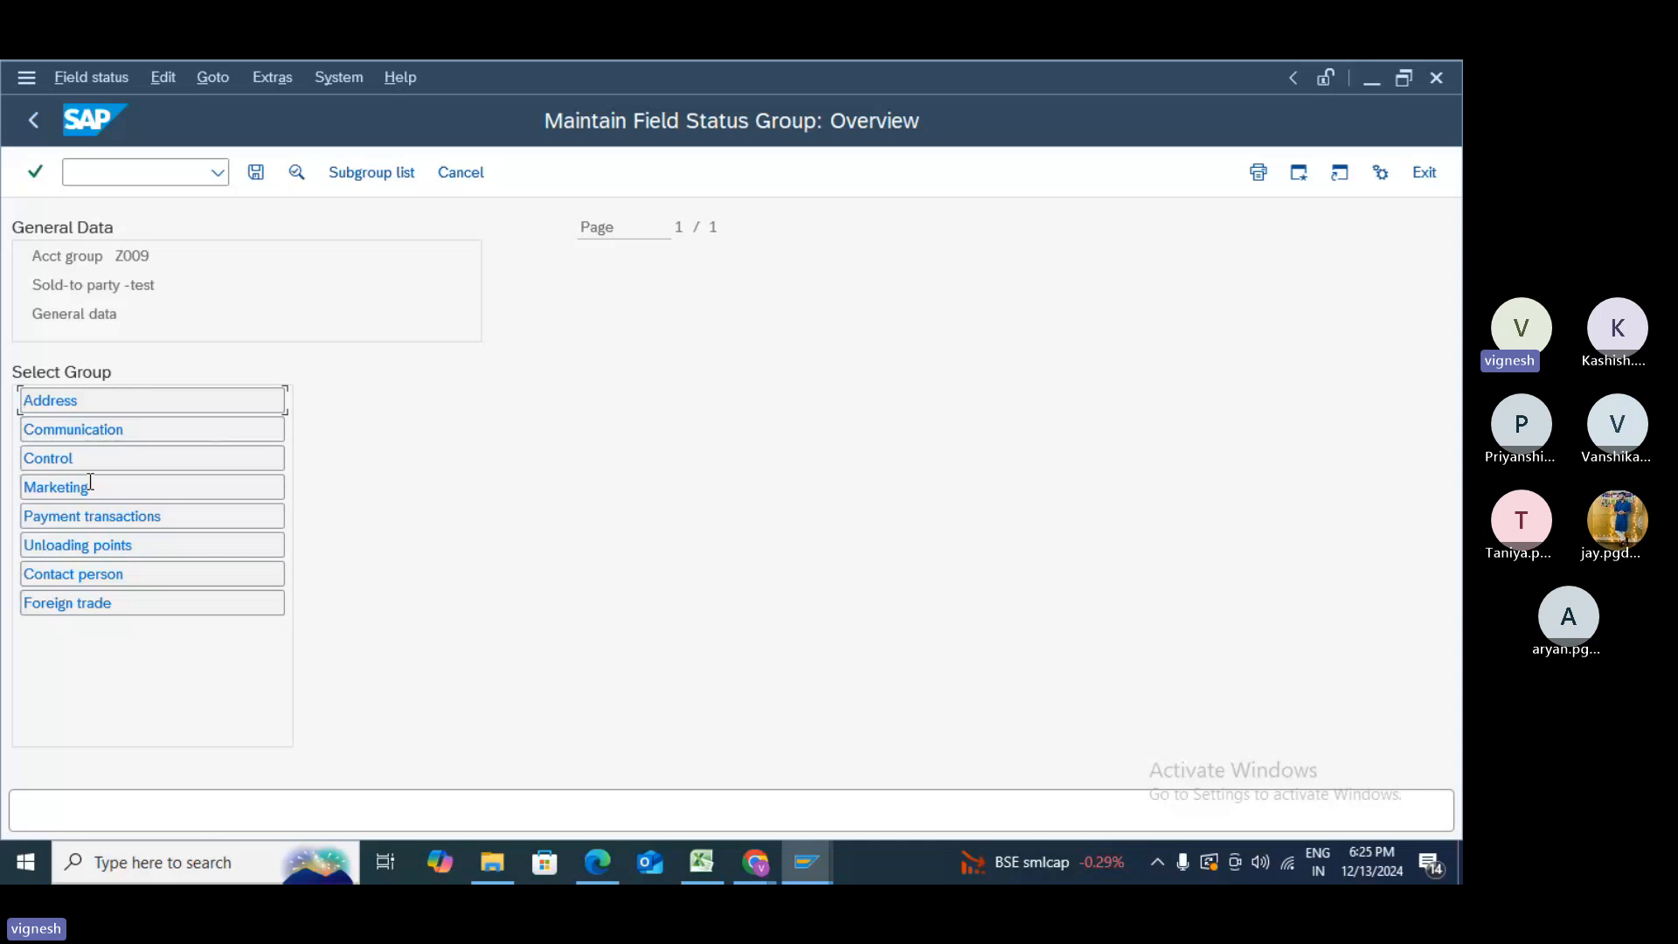
double_click(88, 457)
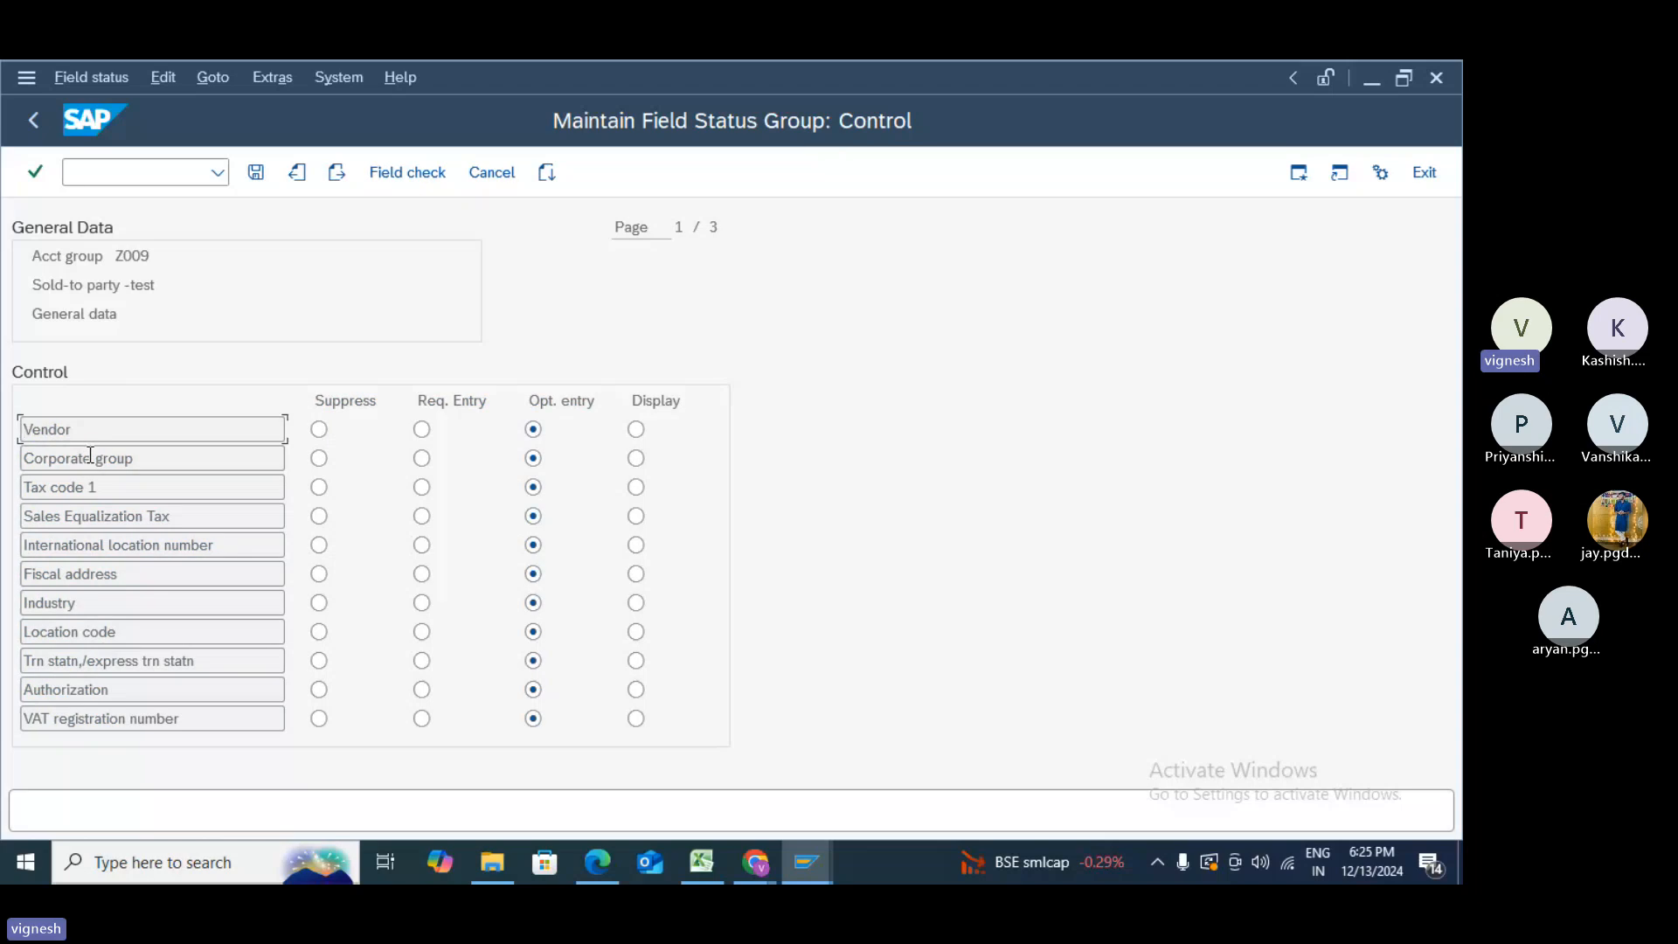
click(37, 167)
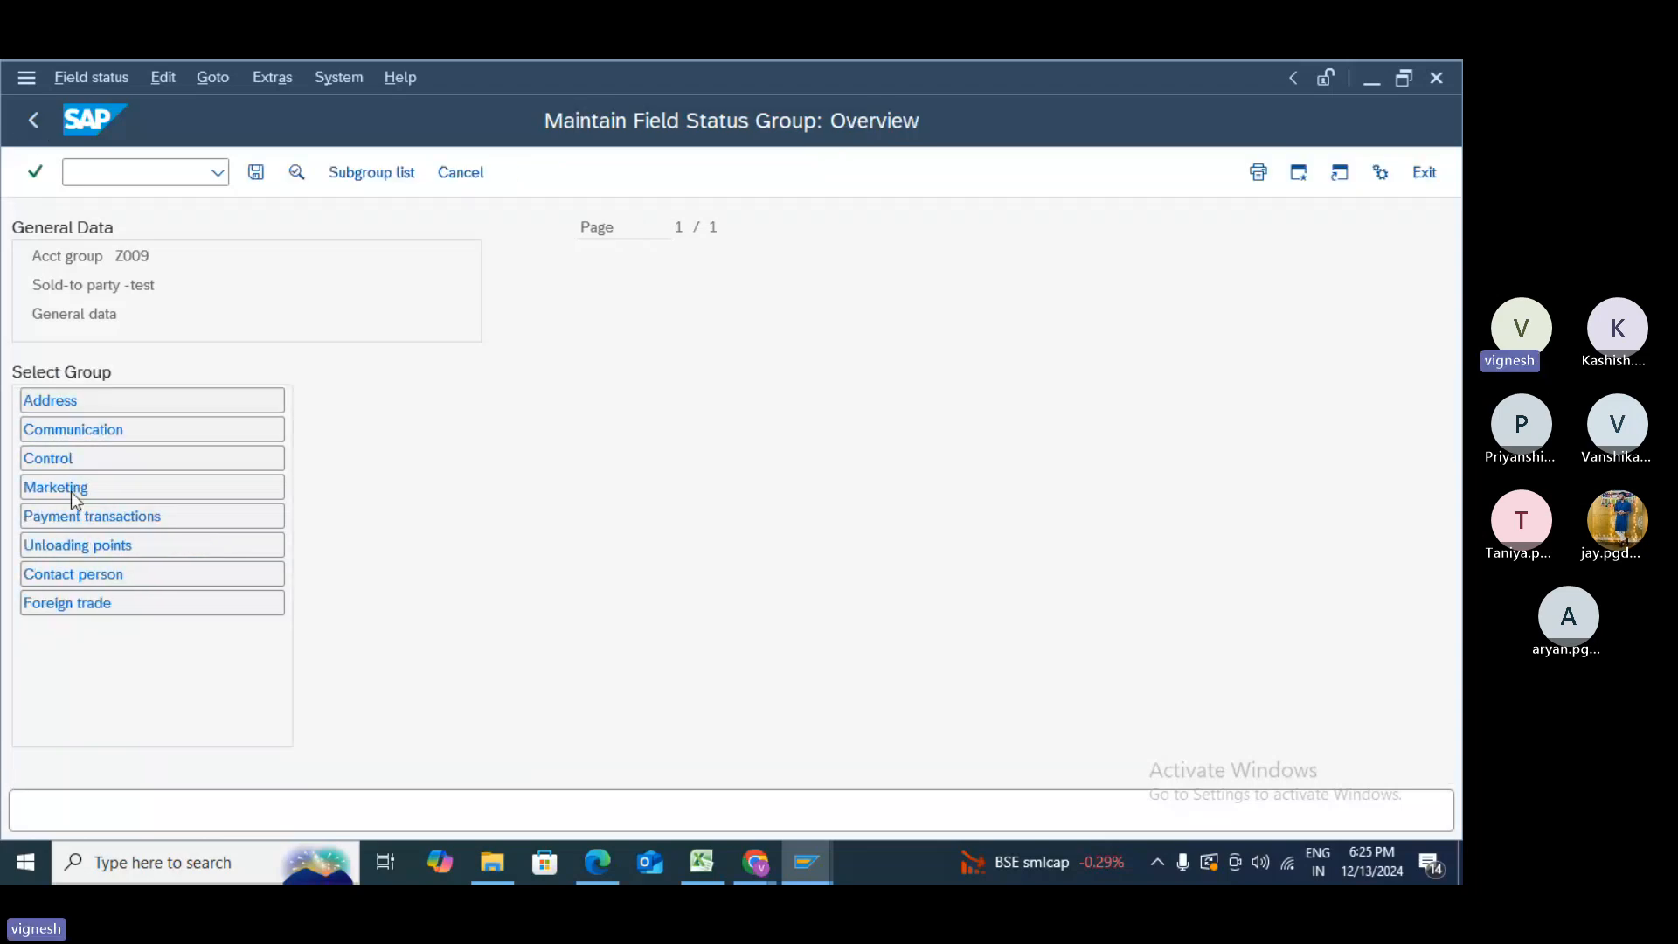
- Review the Marketing and Unloading points field status groups, then save
double_click(70, 487)
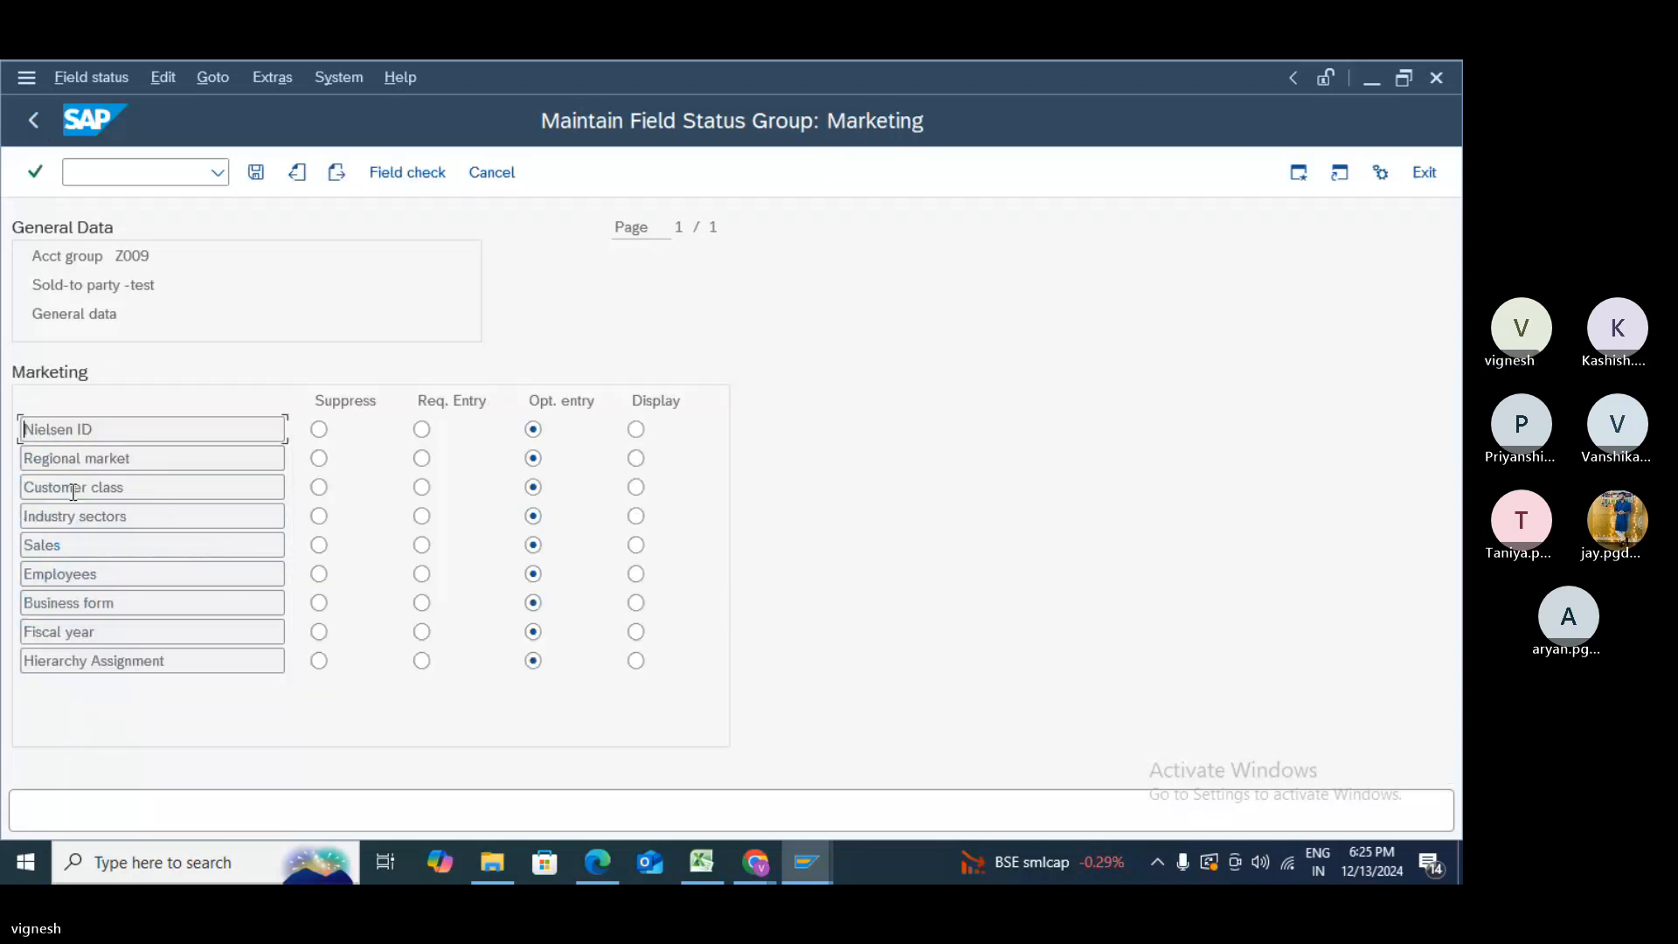
click(29, 124)
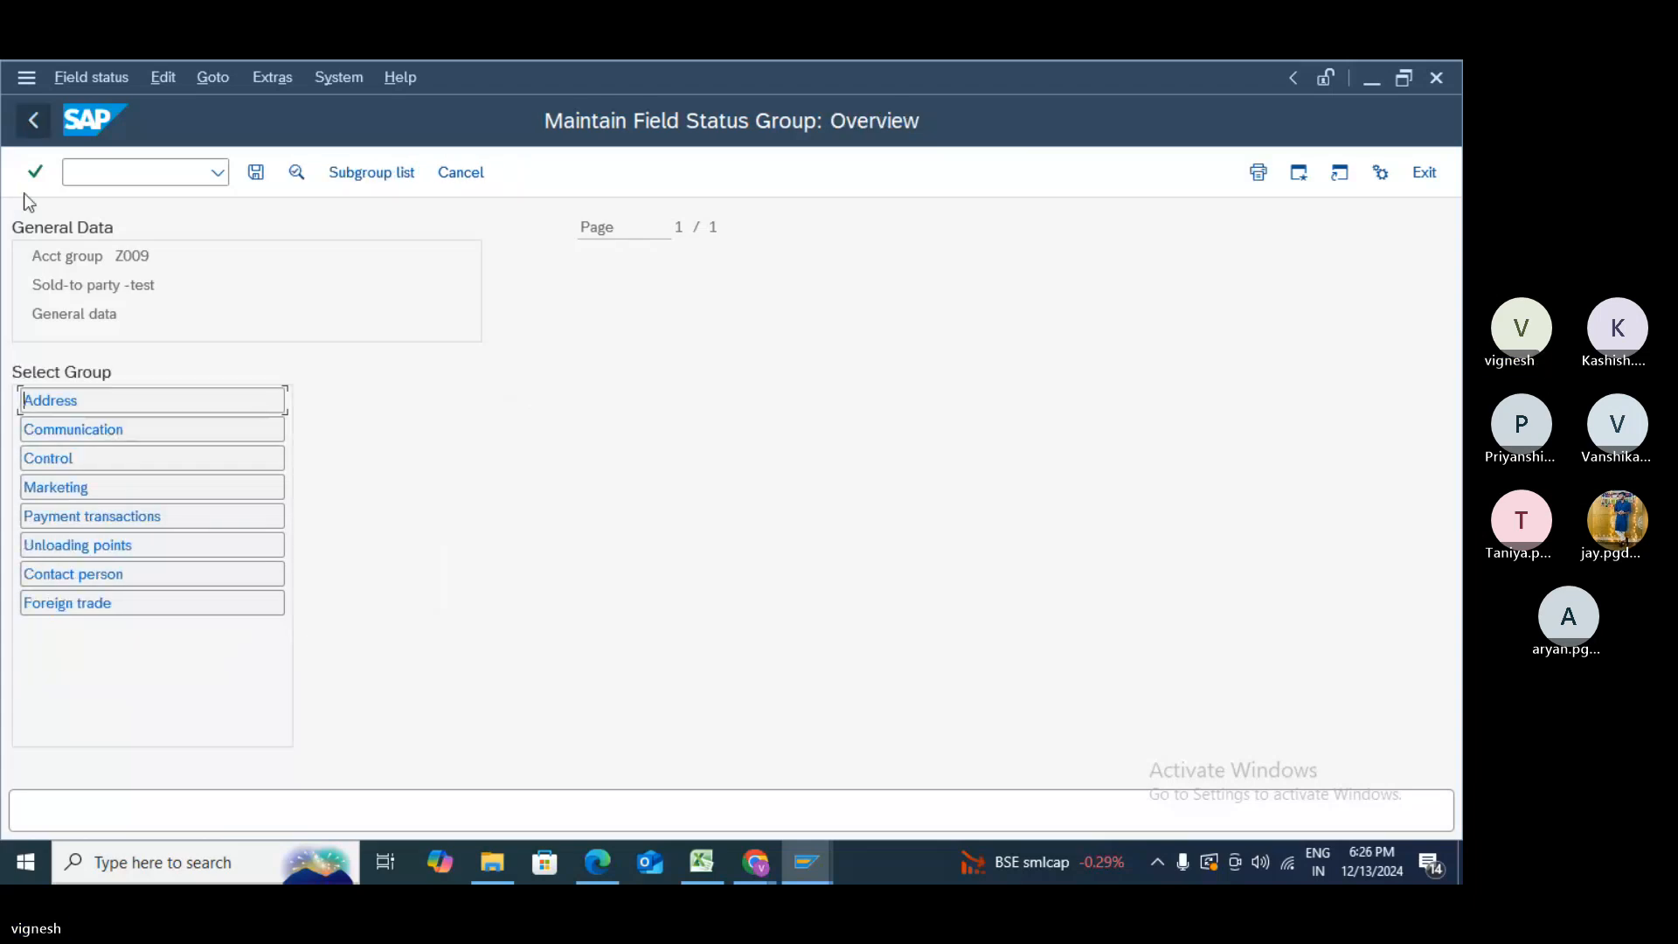
double_click(70, 546)
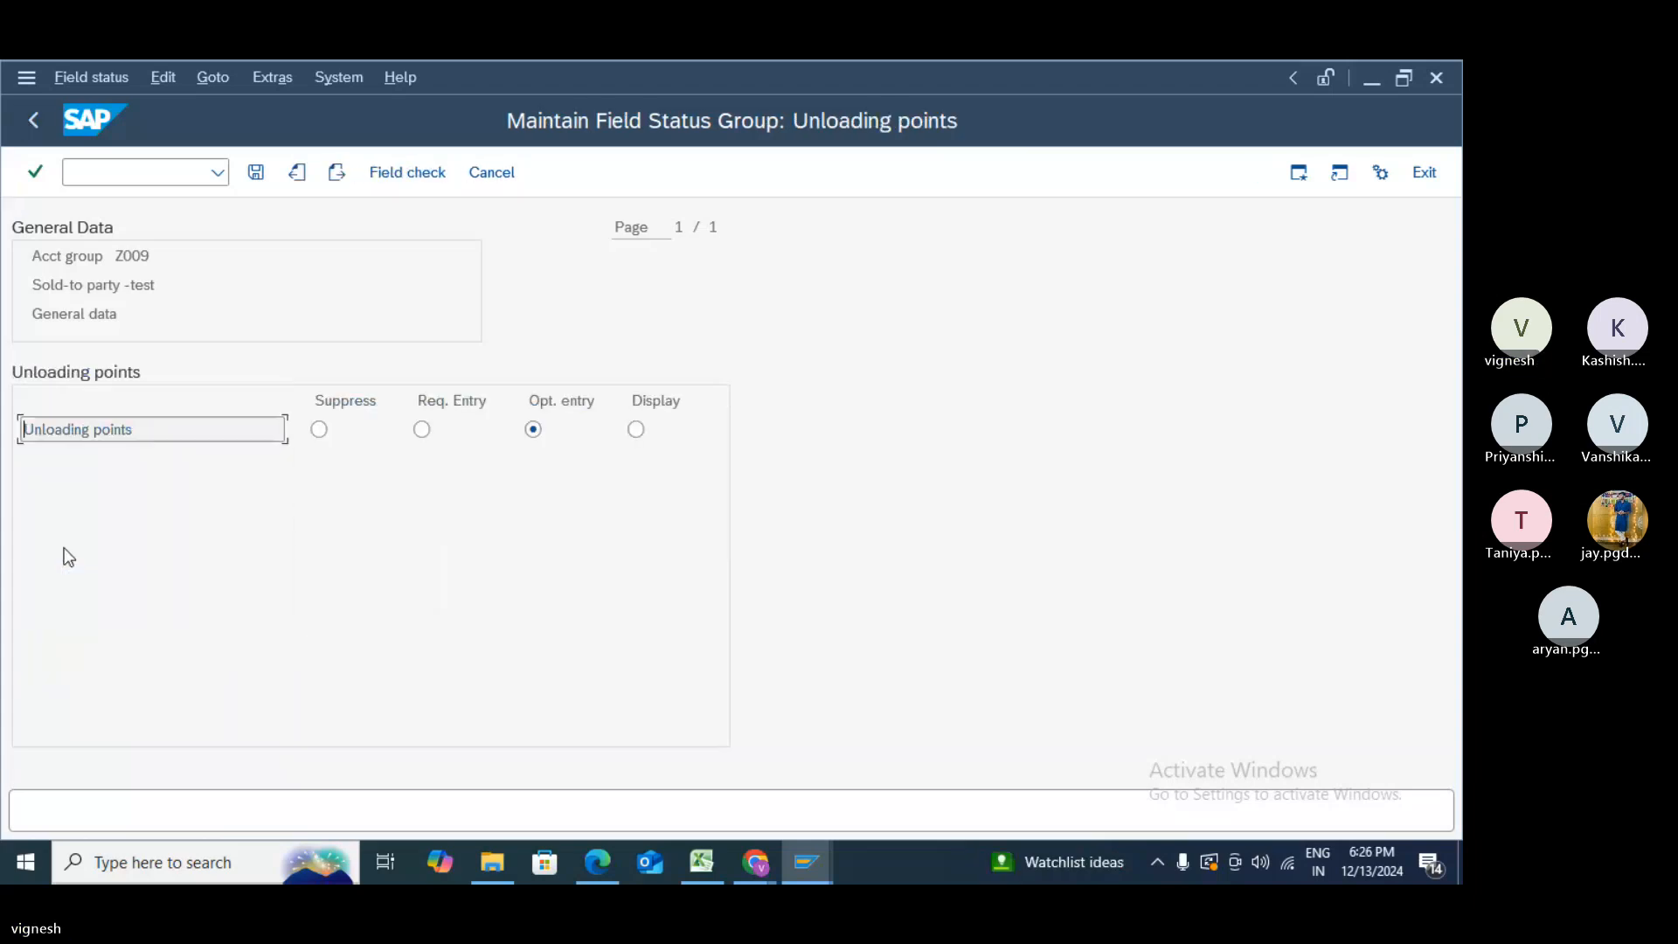
click(37, 116)
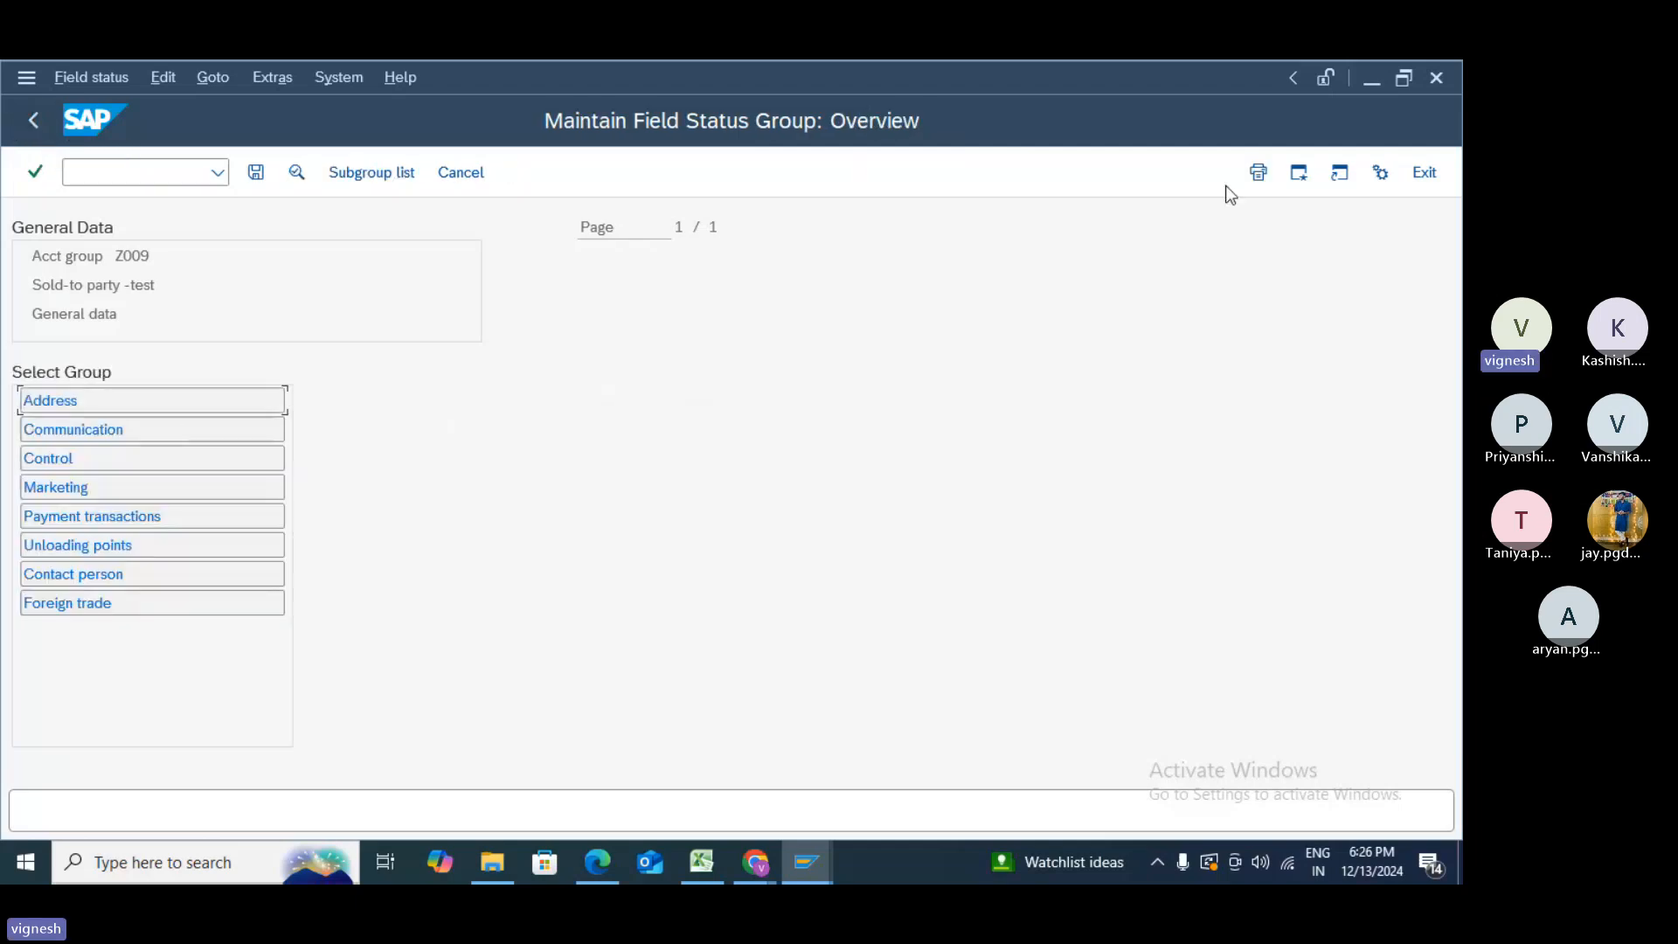
click(263, 178)
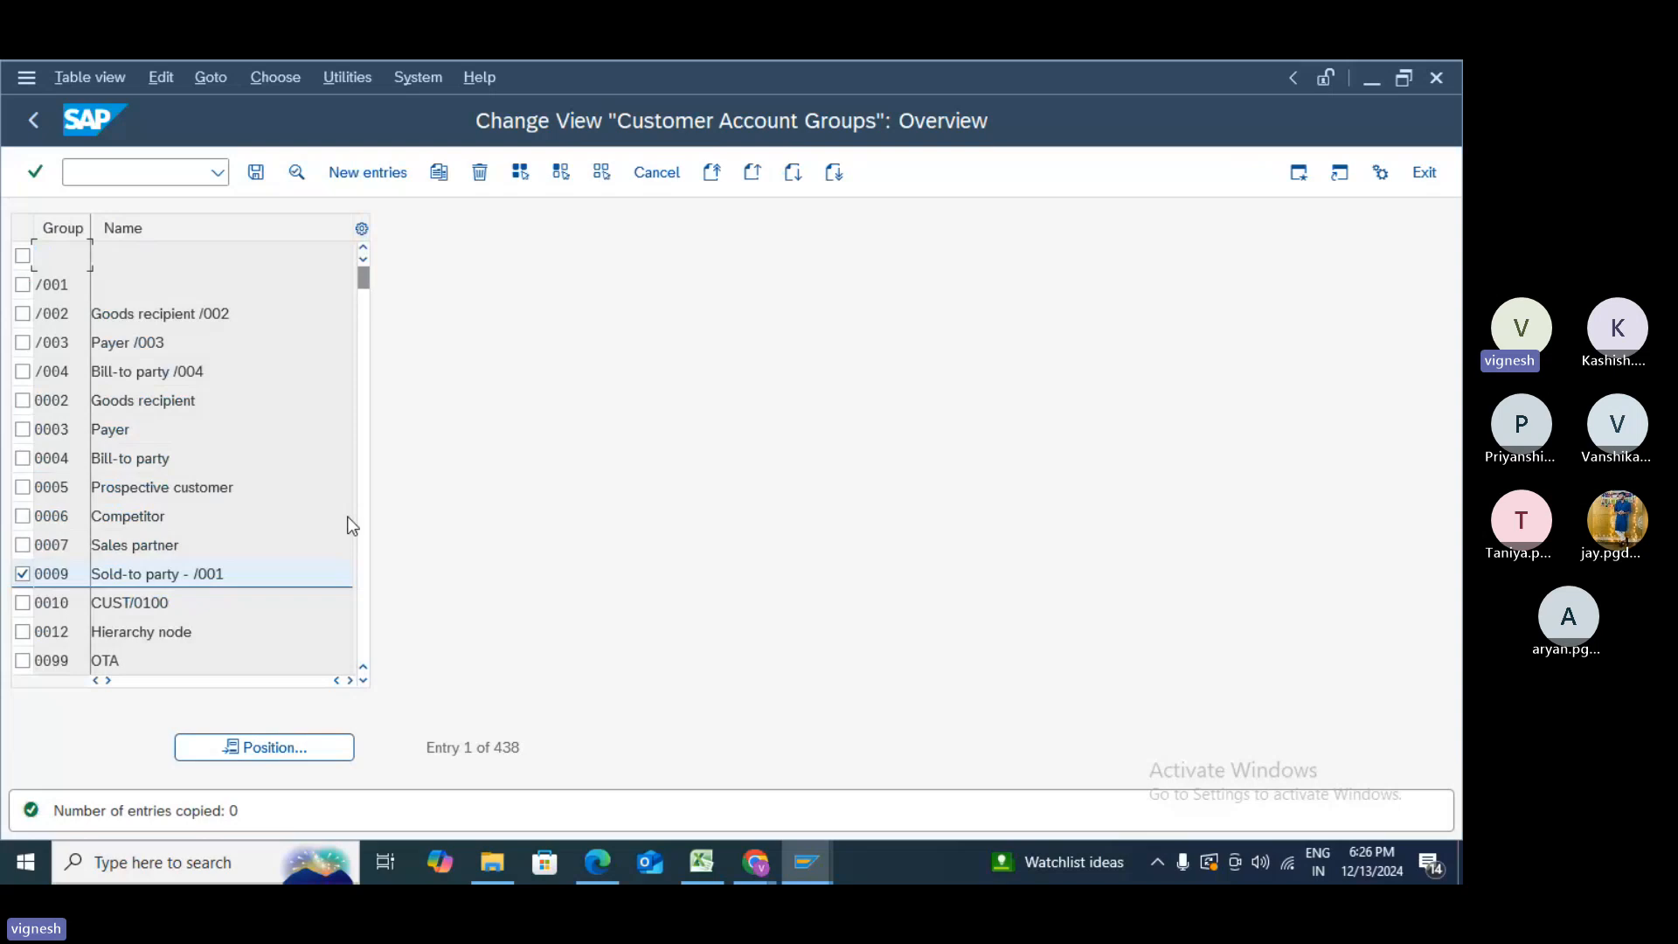
- Save the new account group under a customizing request and untick the 0009 row
click(256, 173)
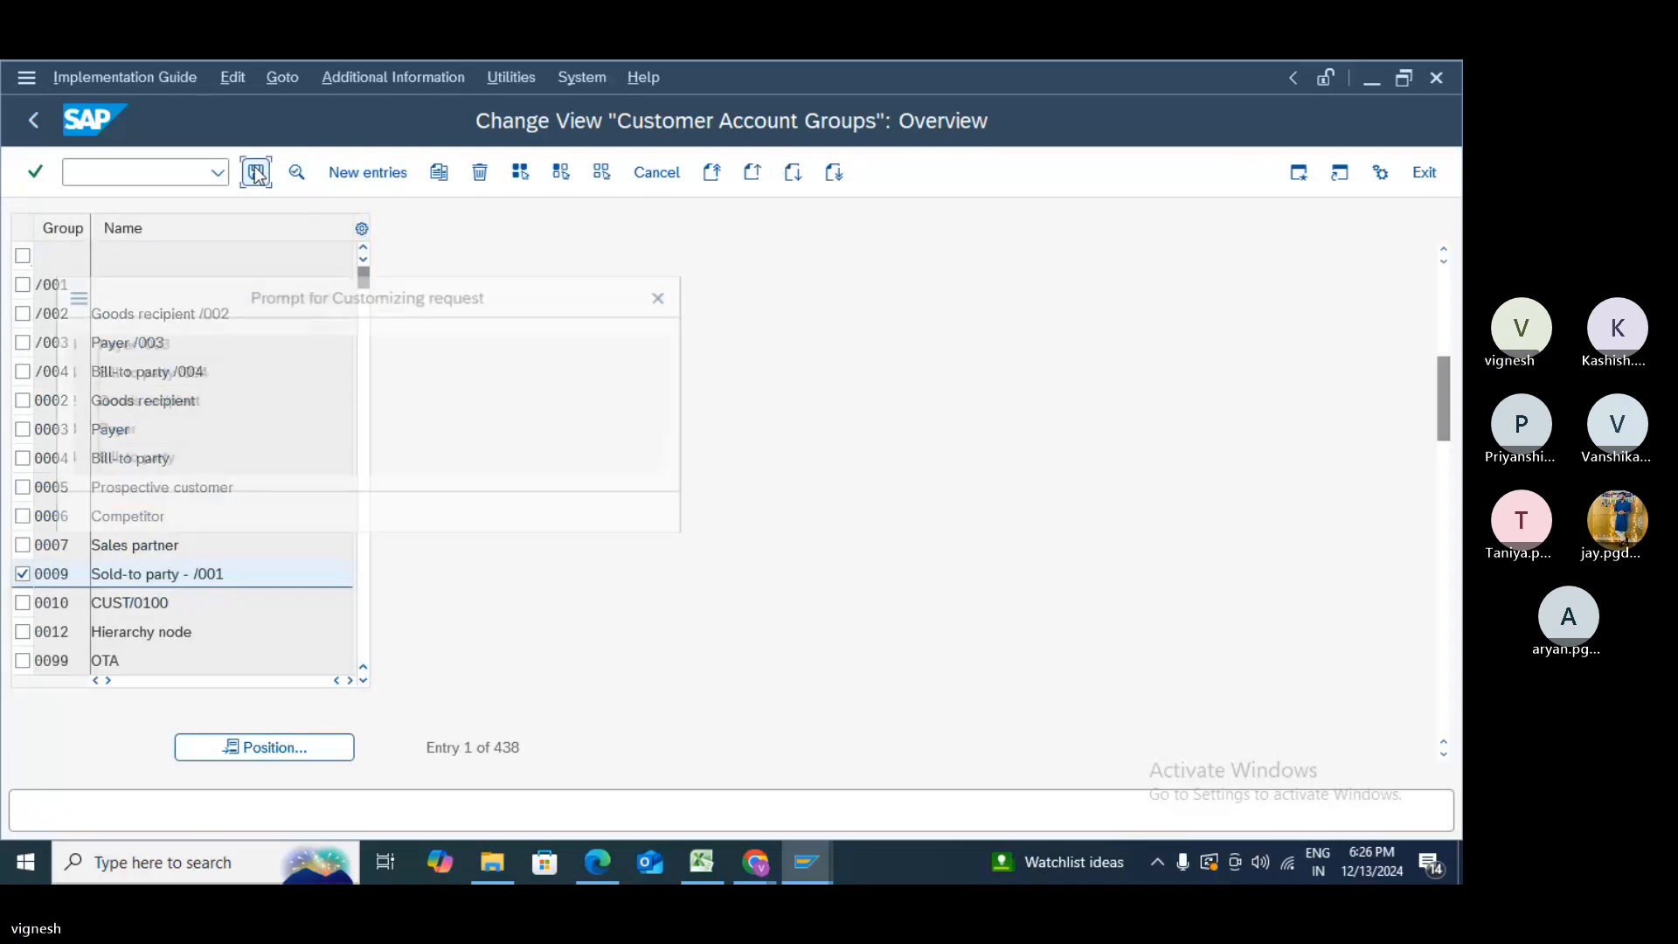
click(420, 516)
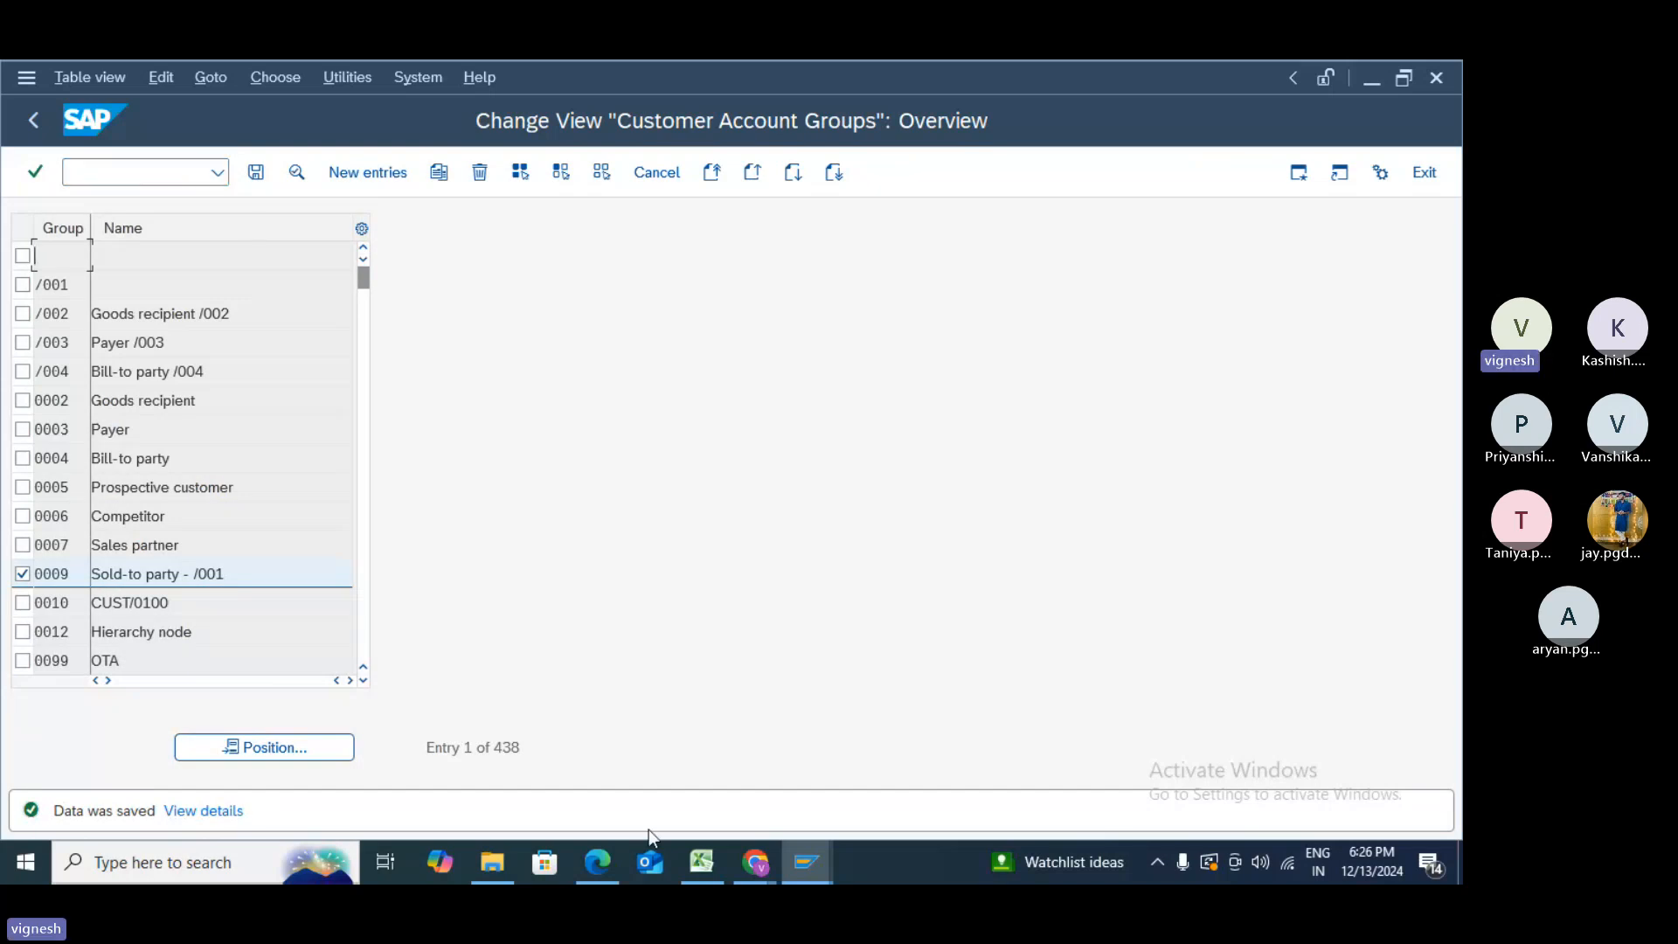
mouse_move(766, 876)
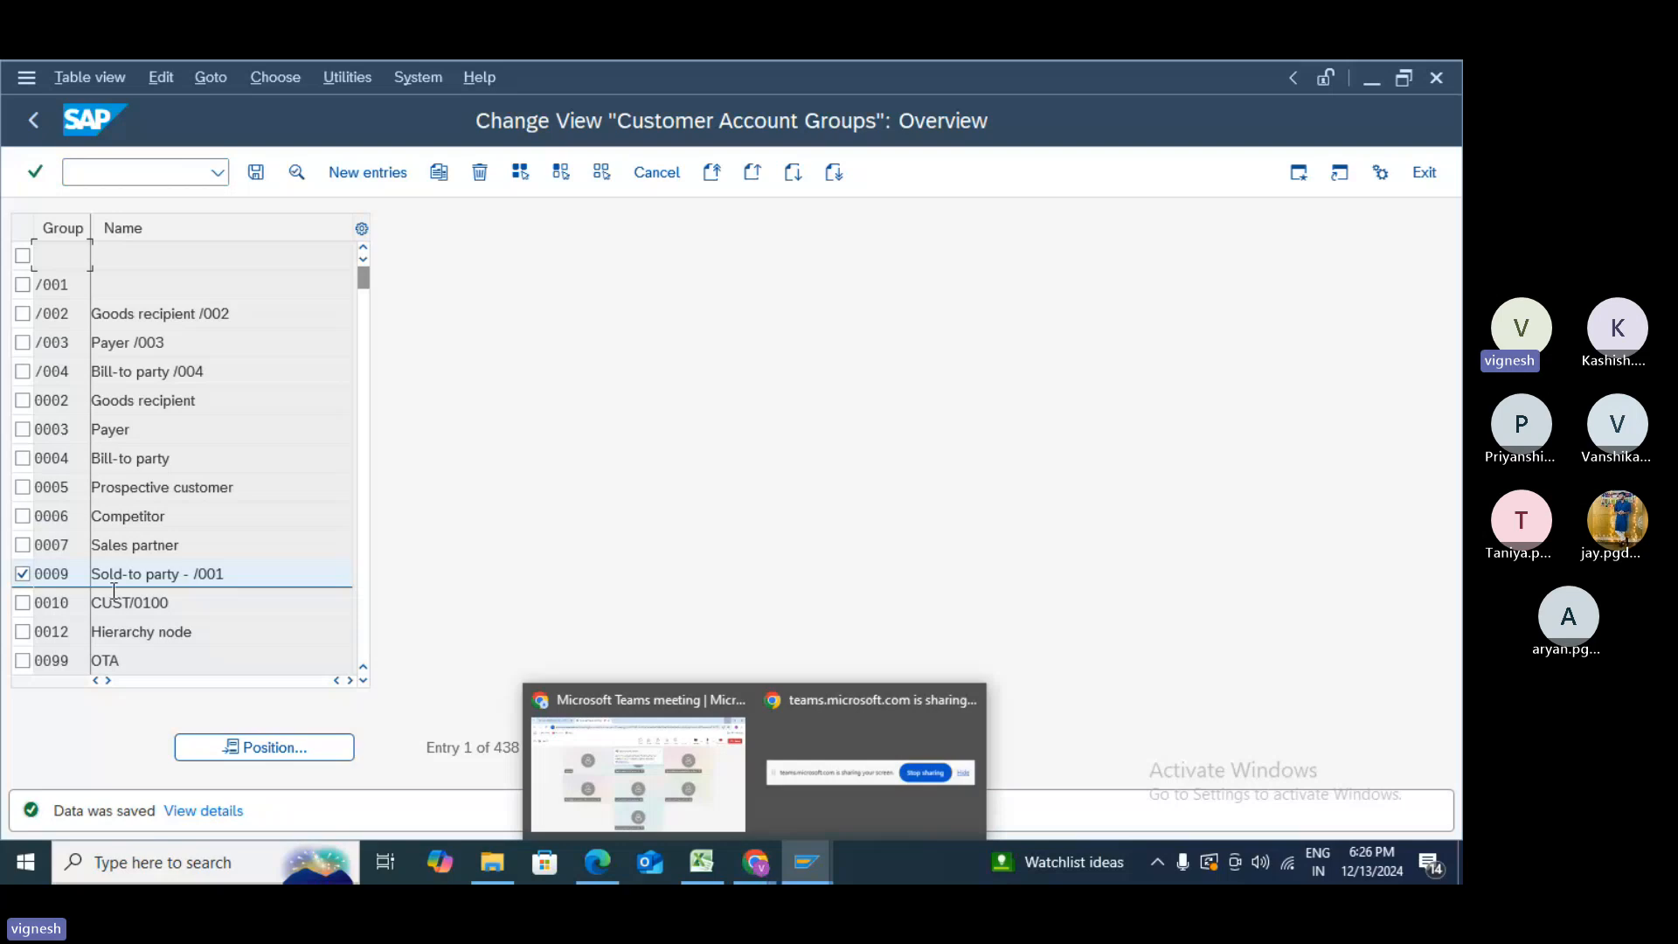
click(21, 578)
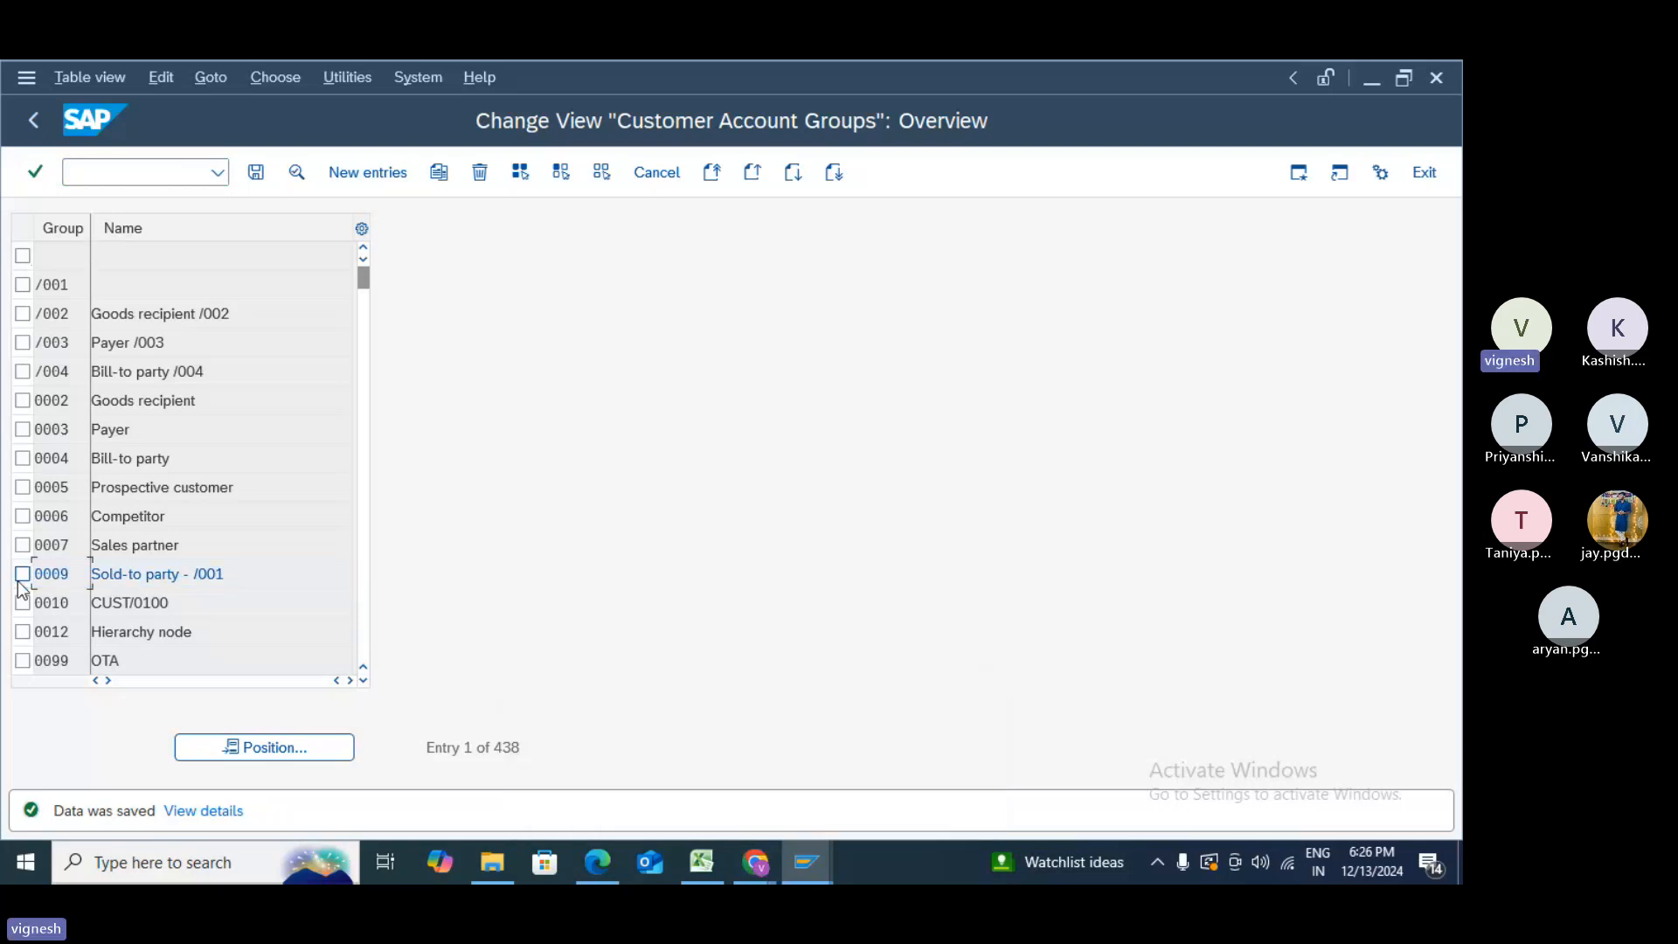
- Position the account group list at z001 so Z009 'Sold-to party -test' appears
click(290, 746)
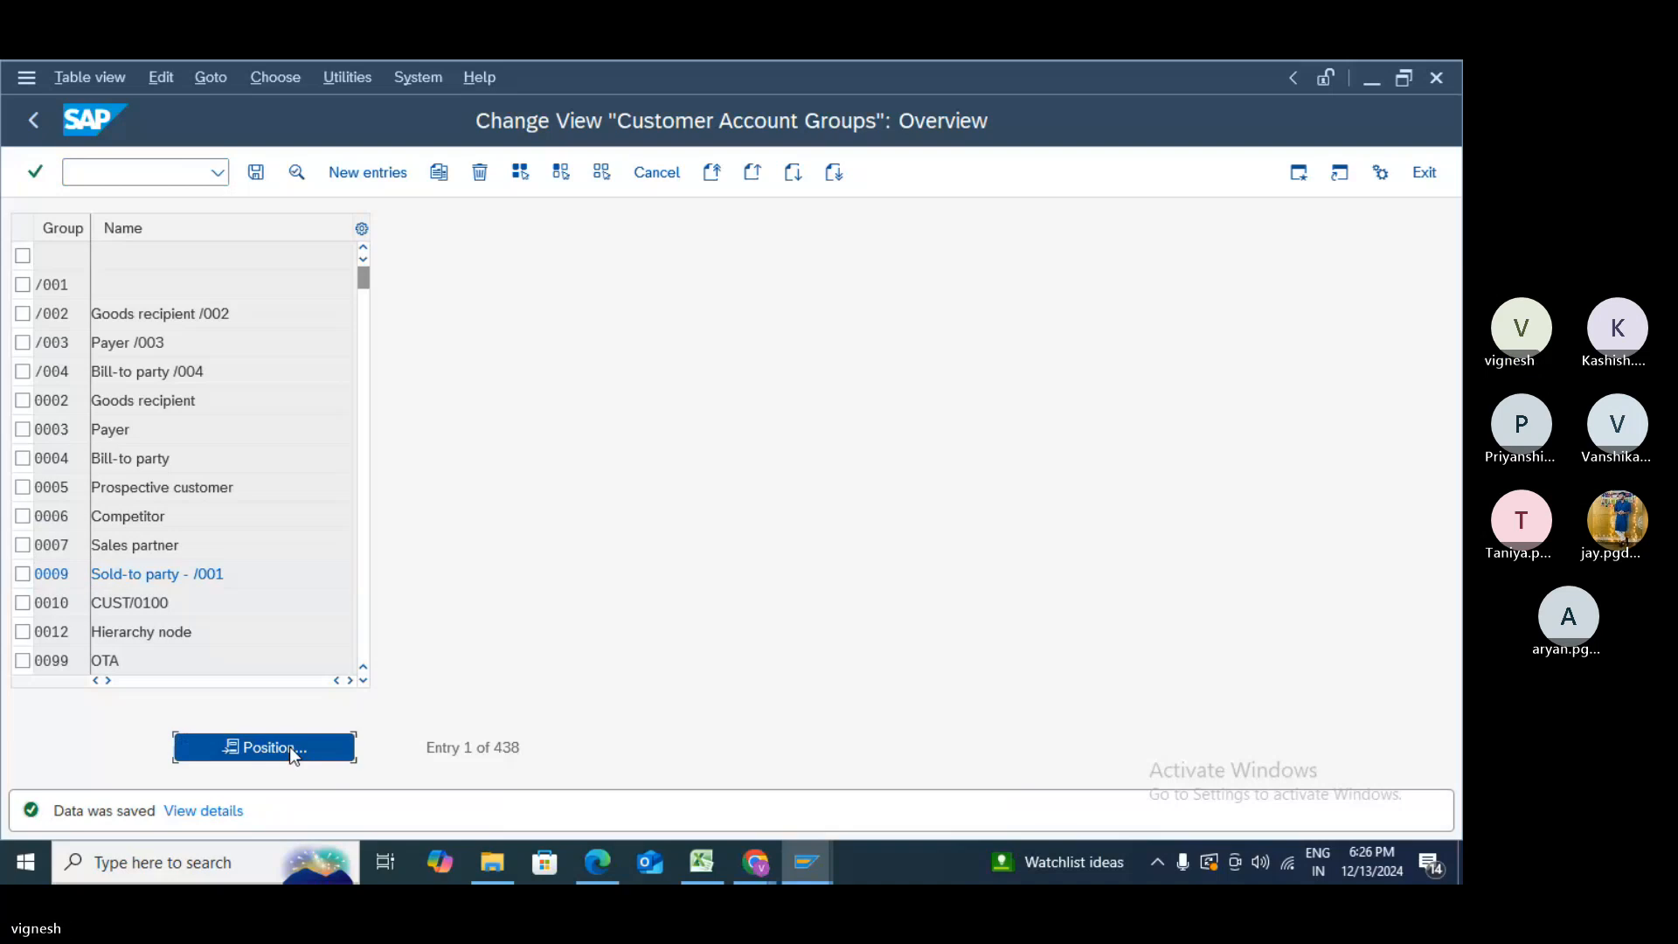
text(z)
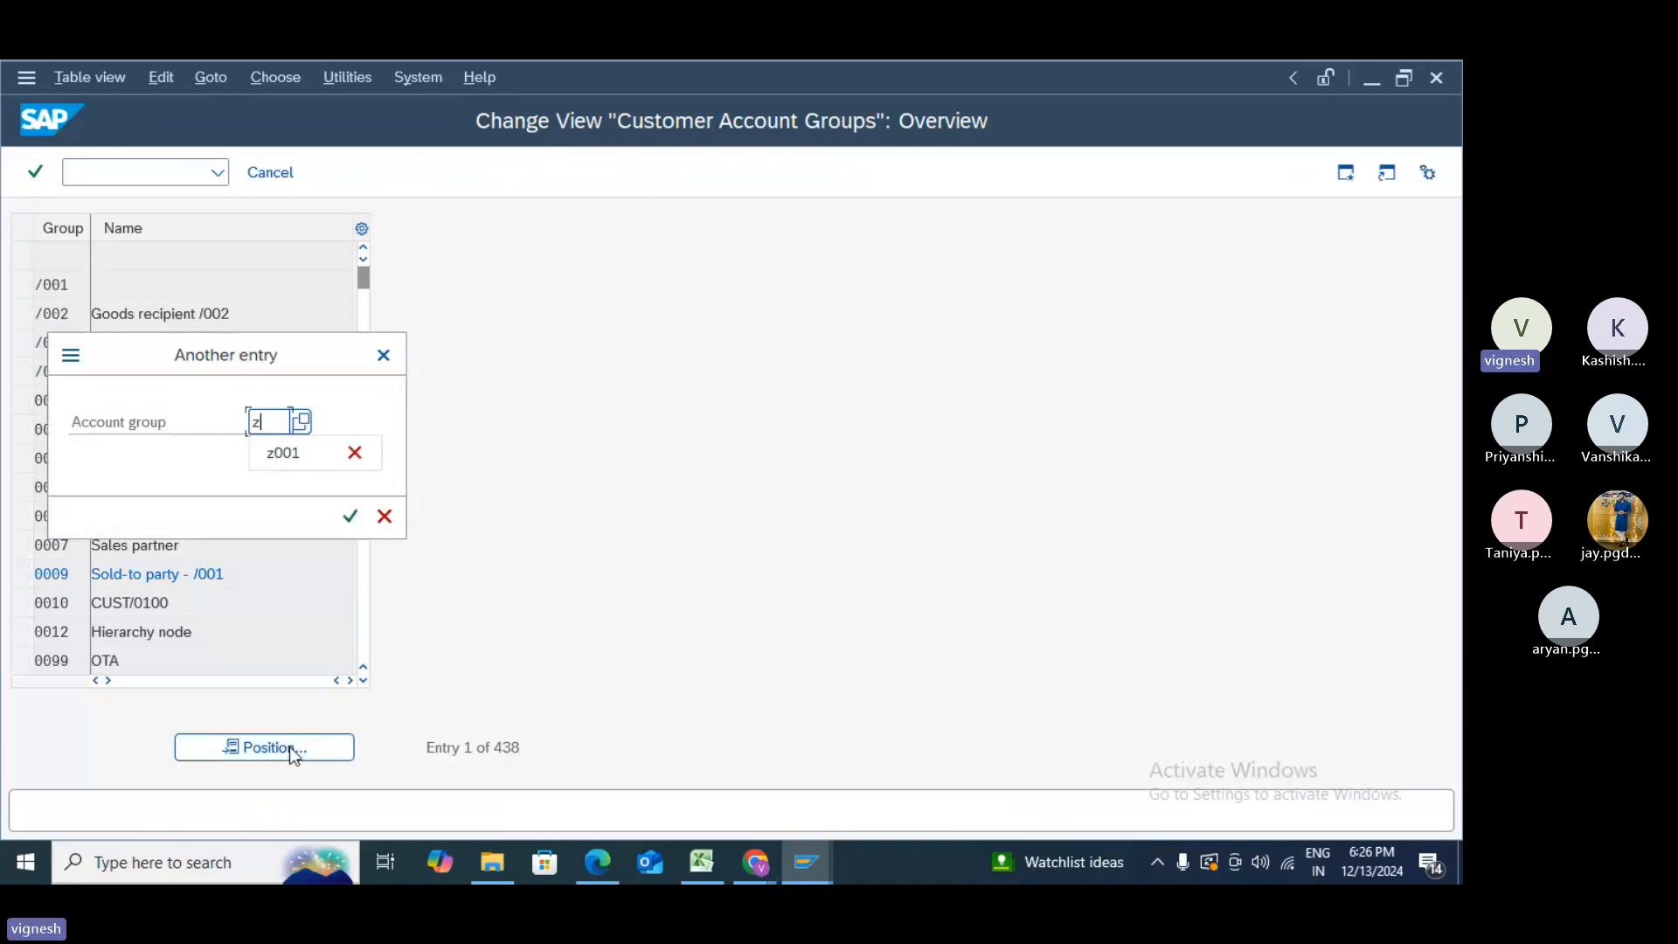
text(001)
key(Return)
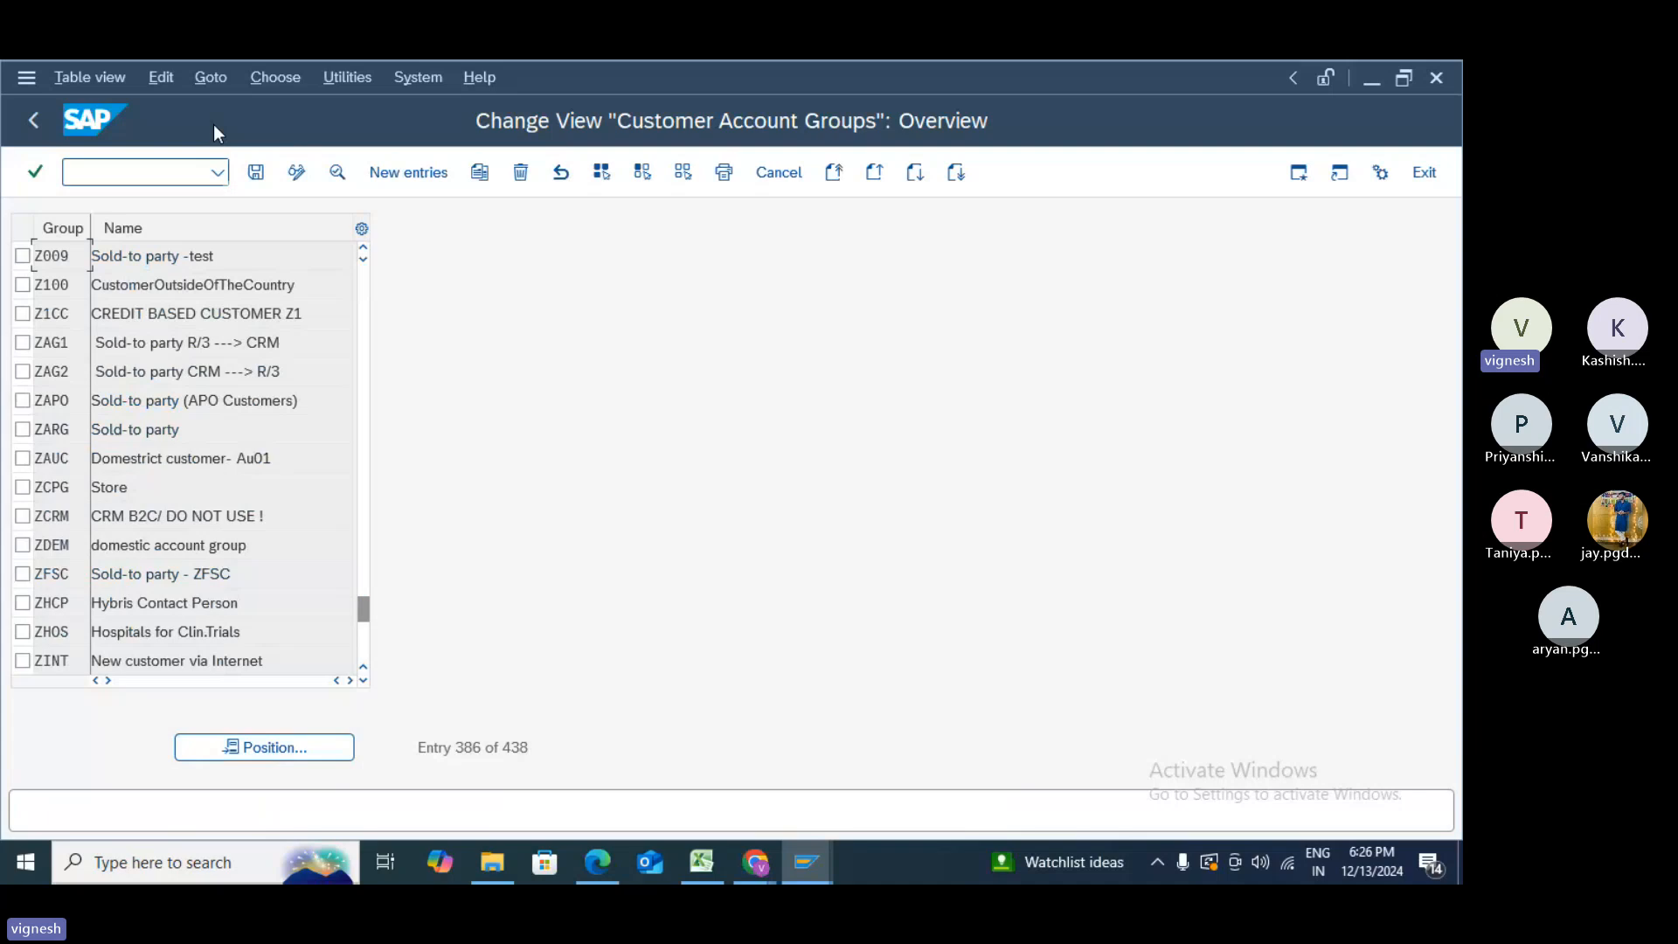
double_click(194, 260)
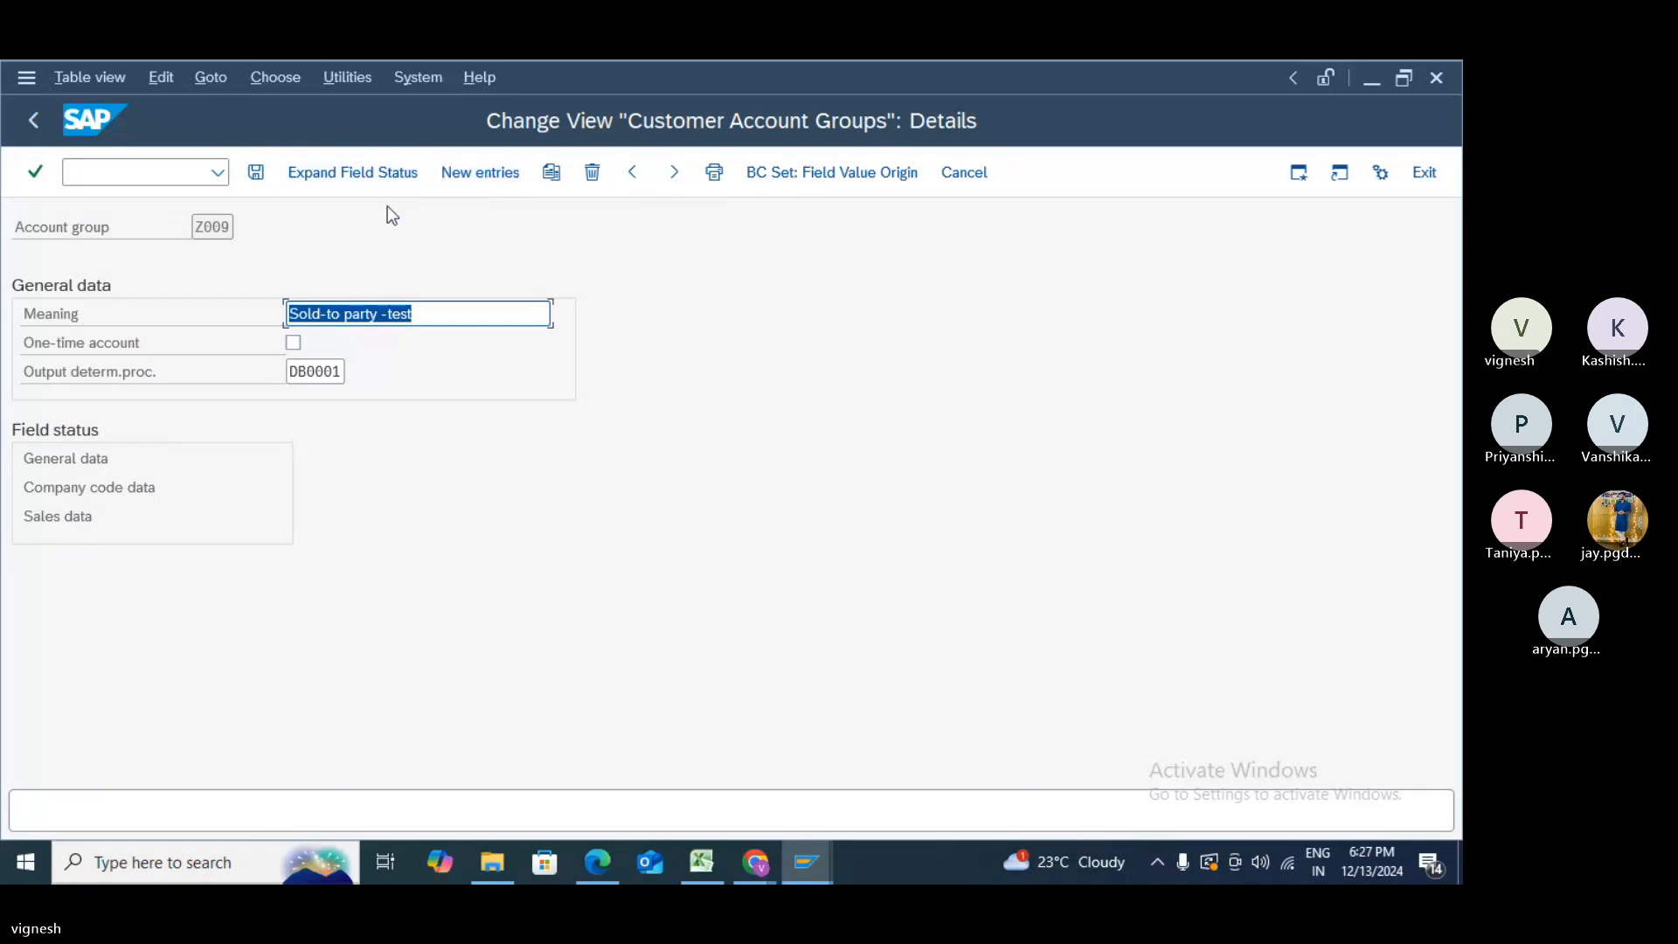
click(33, 118)
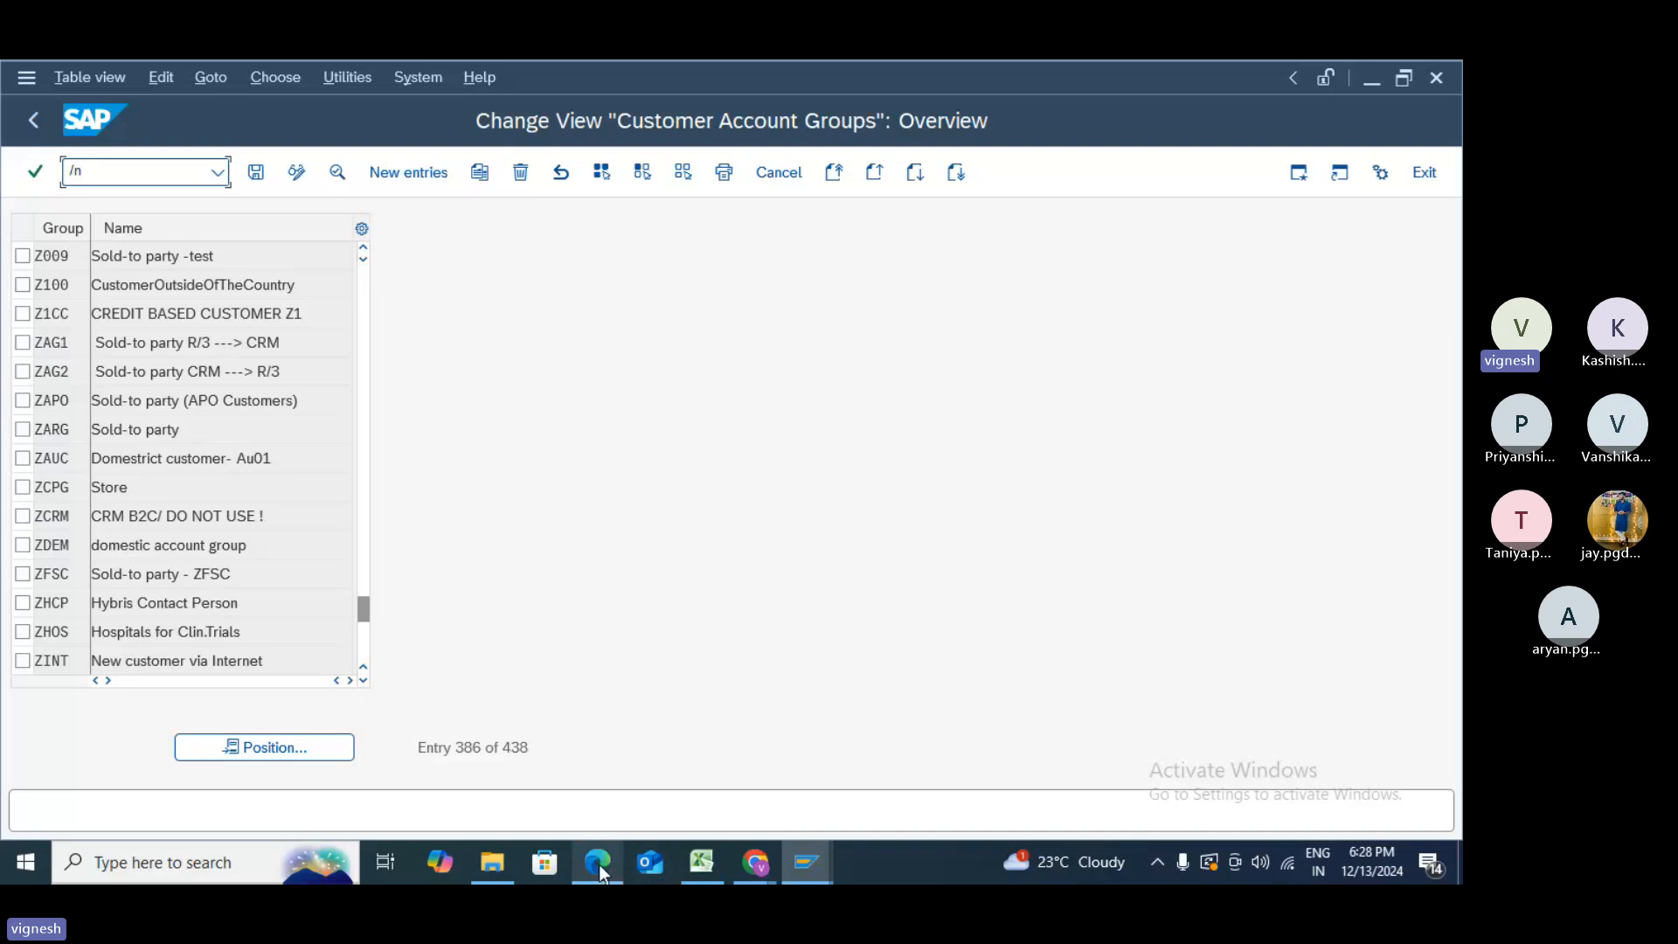
- Bring the Teams meeting forward and send 'XDN1 - CUSTOMER NUMBER RANGES' in the chat
mouse_move(767, 864)
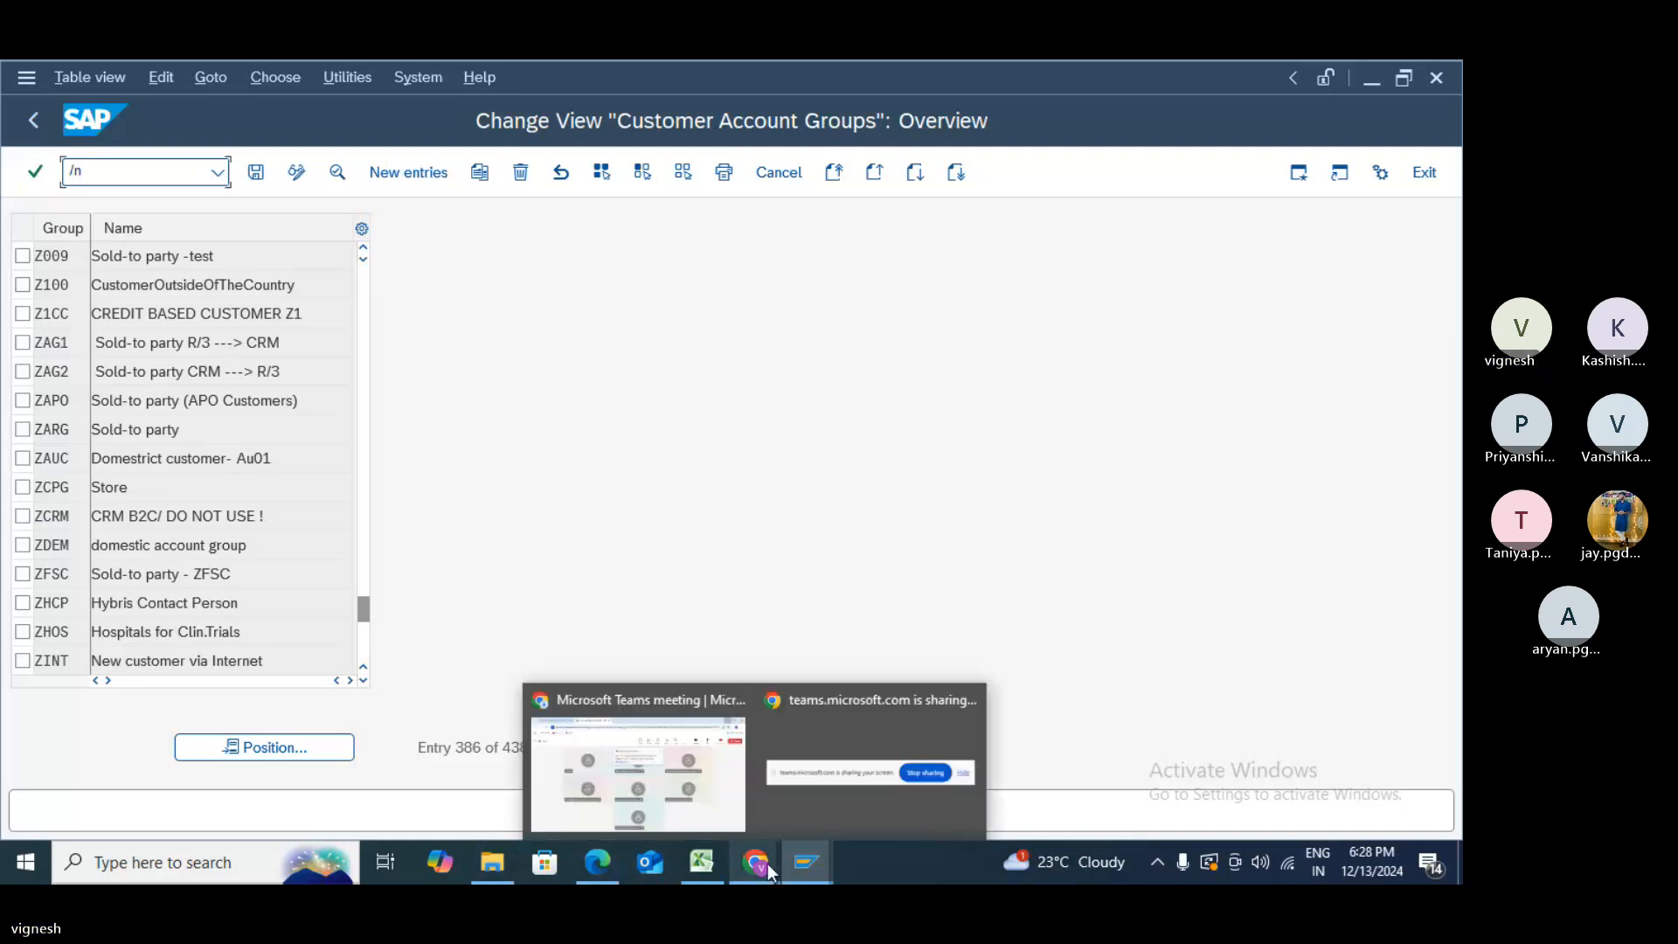
click(697, 828)
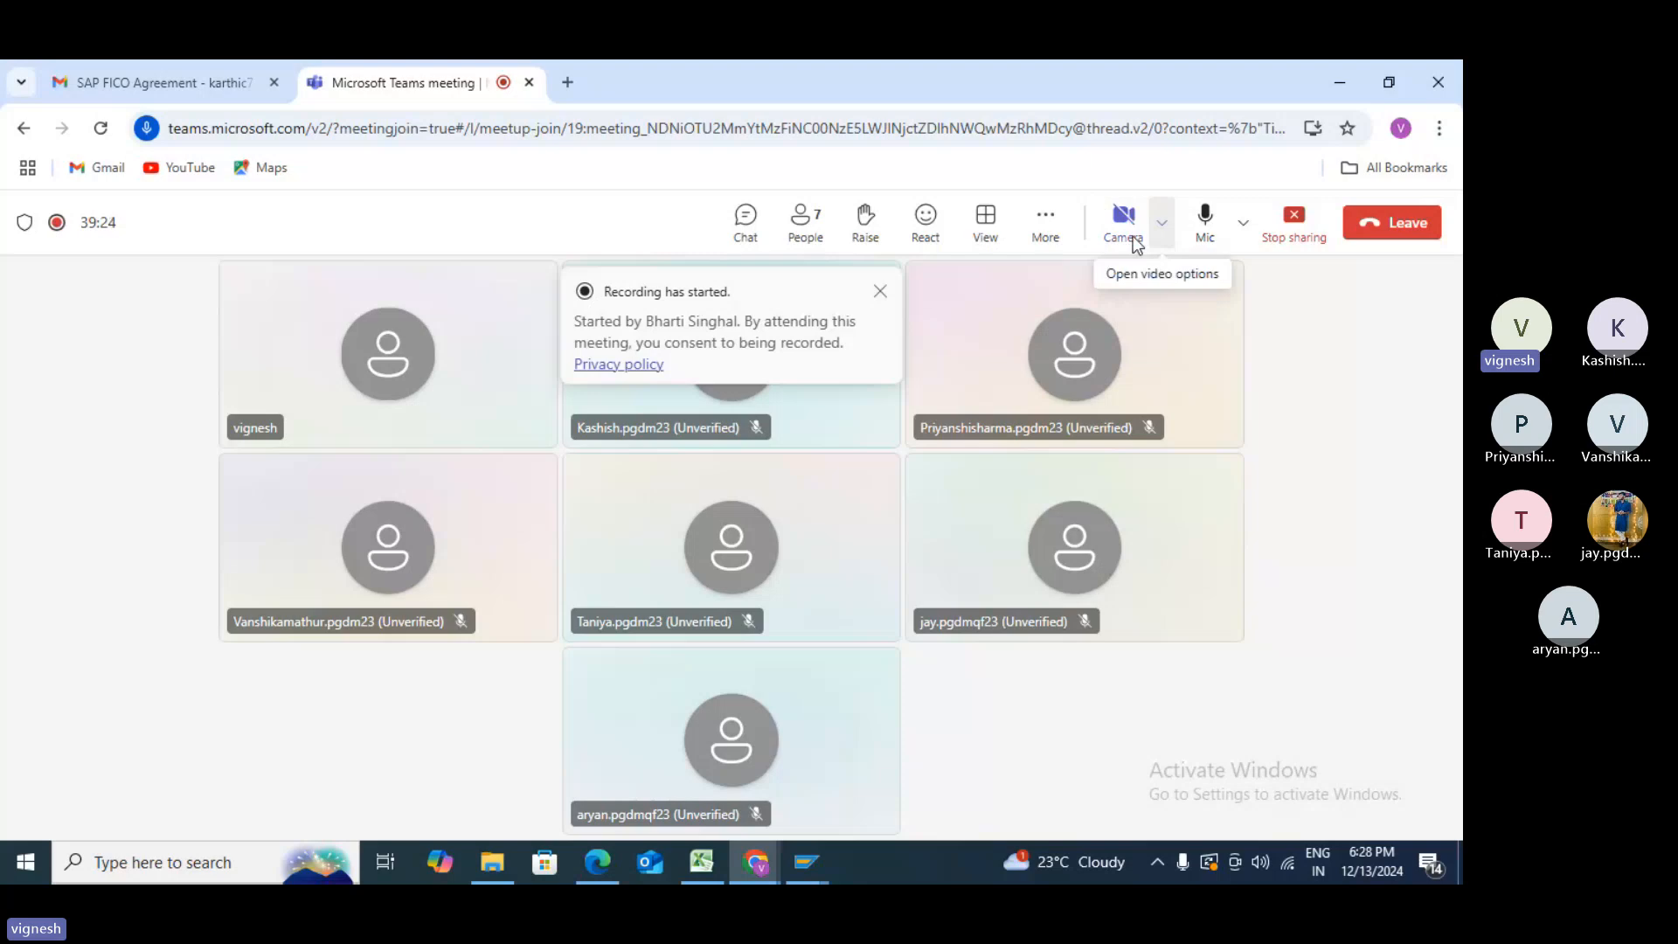
click(755, 229)
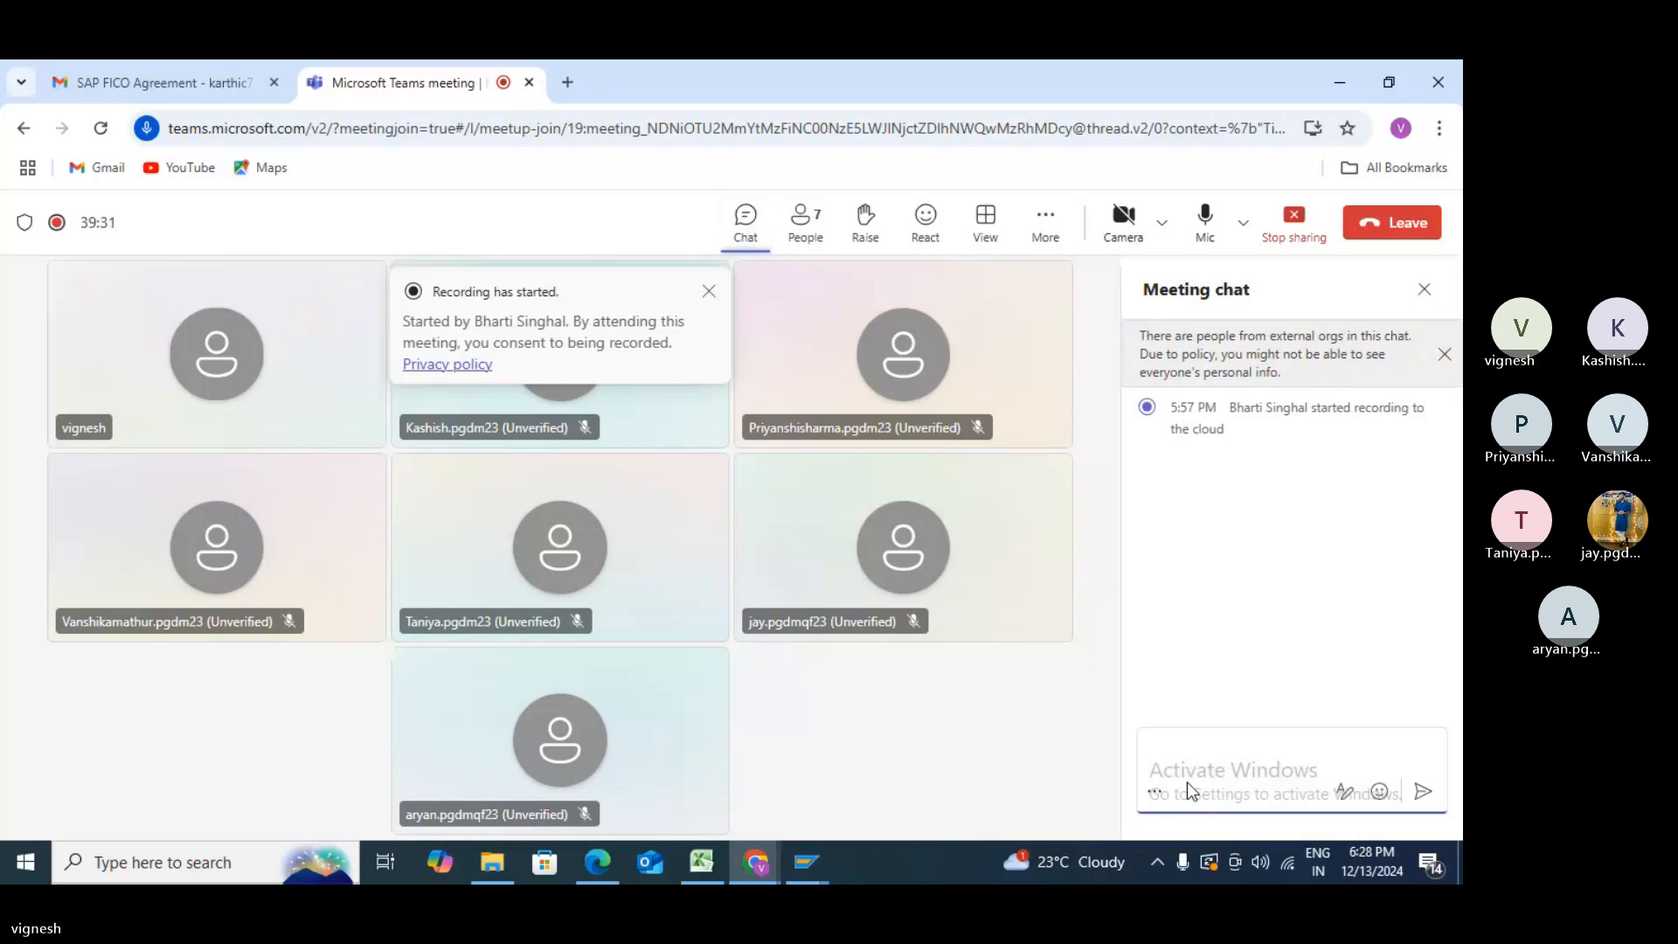
click(1180, 754)
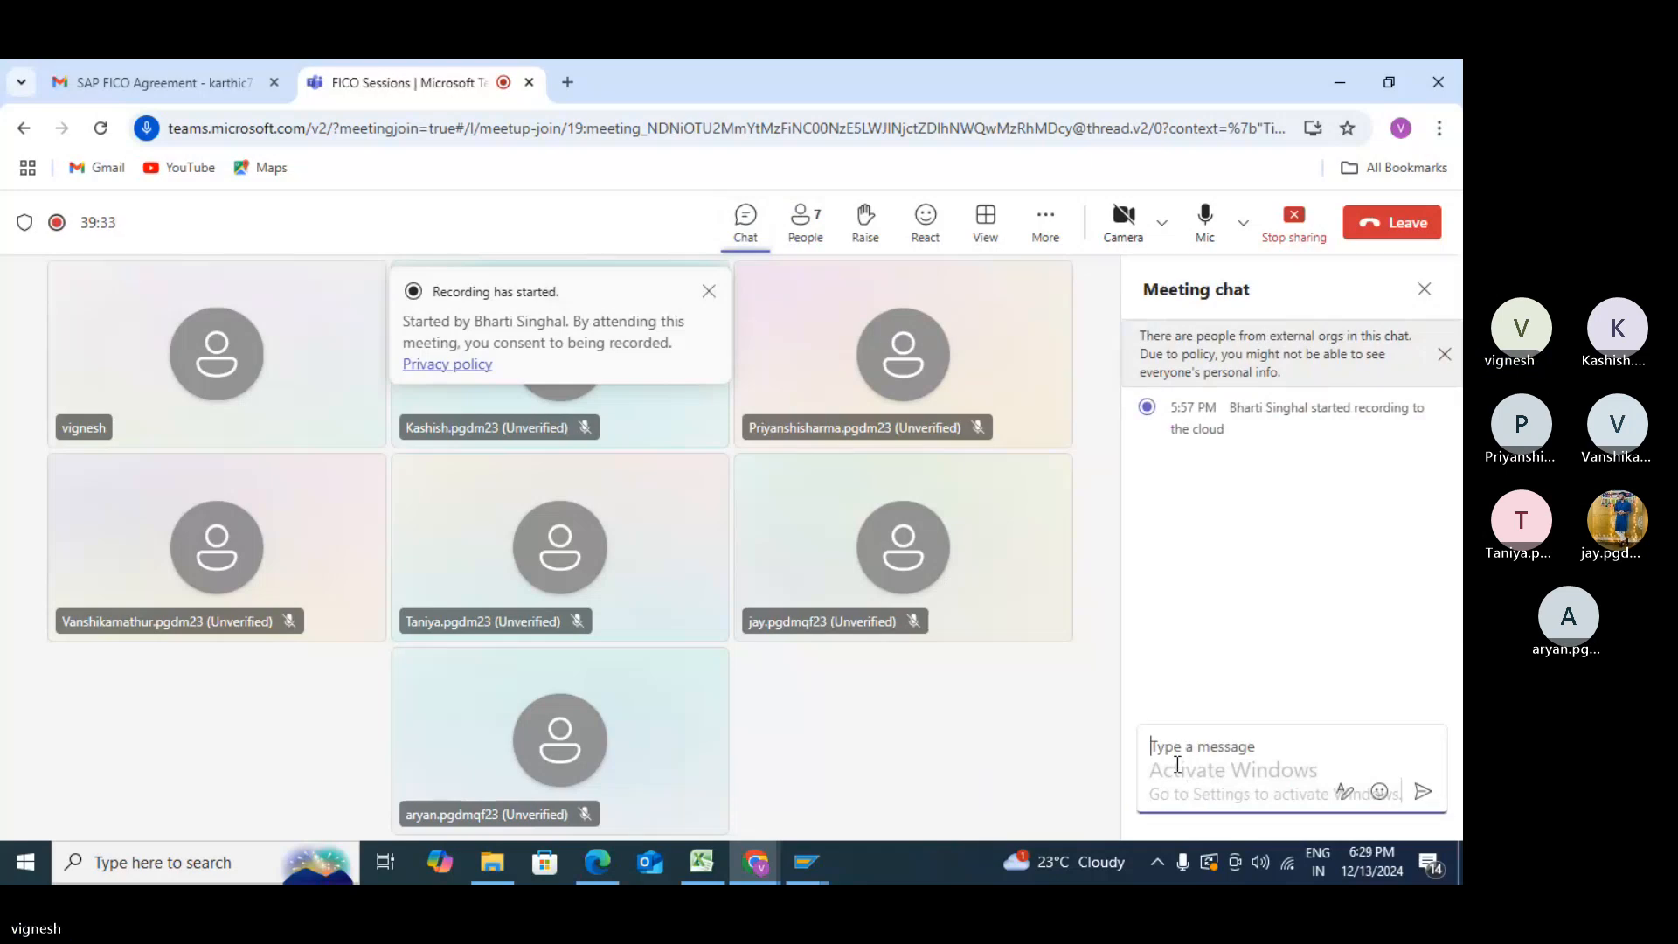
text(x)
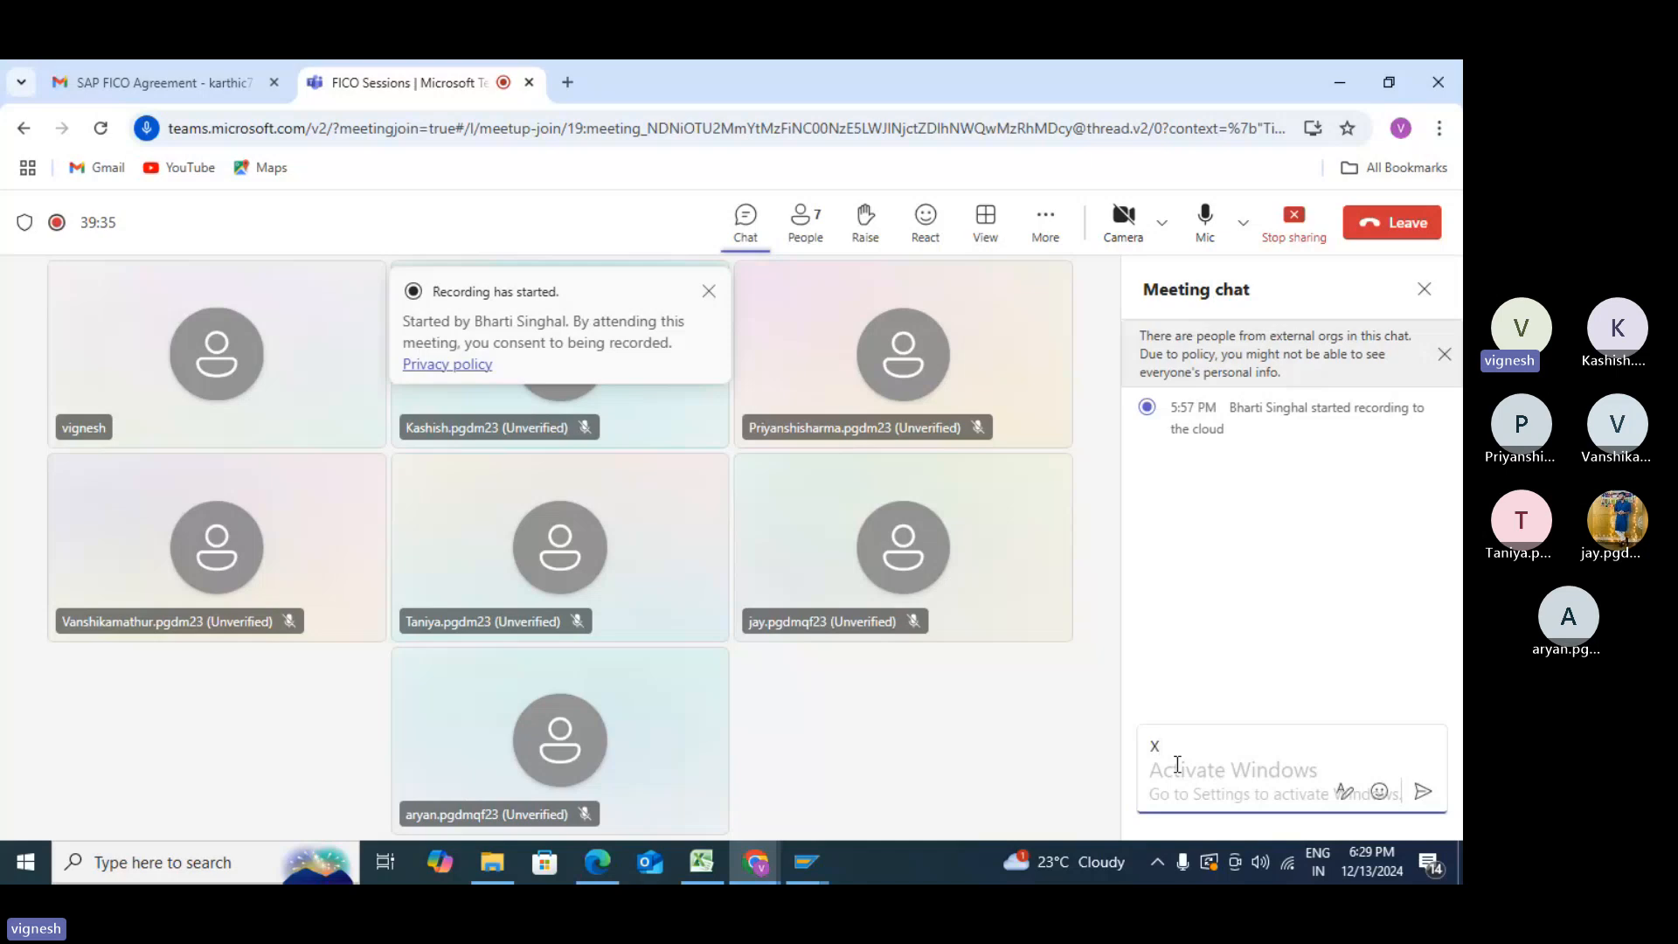
text(DN1 - CUST)
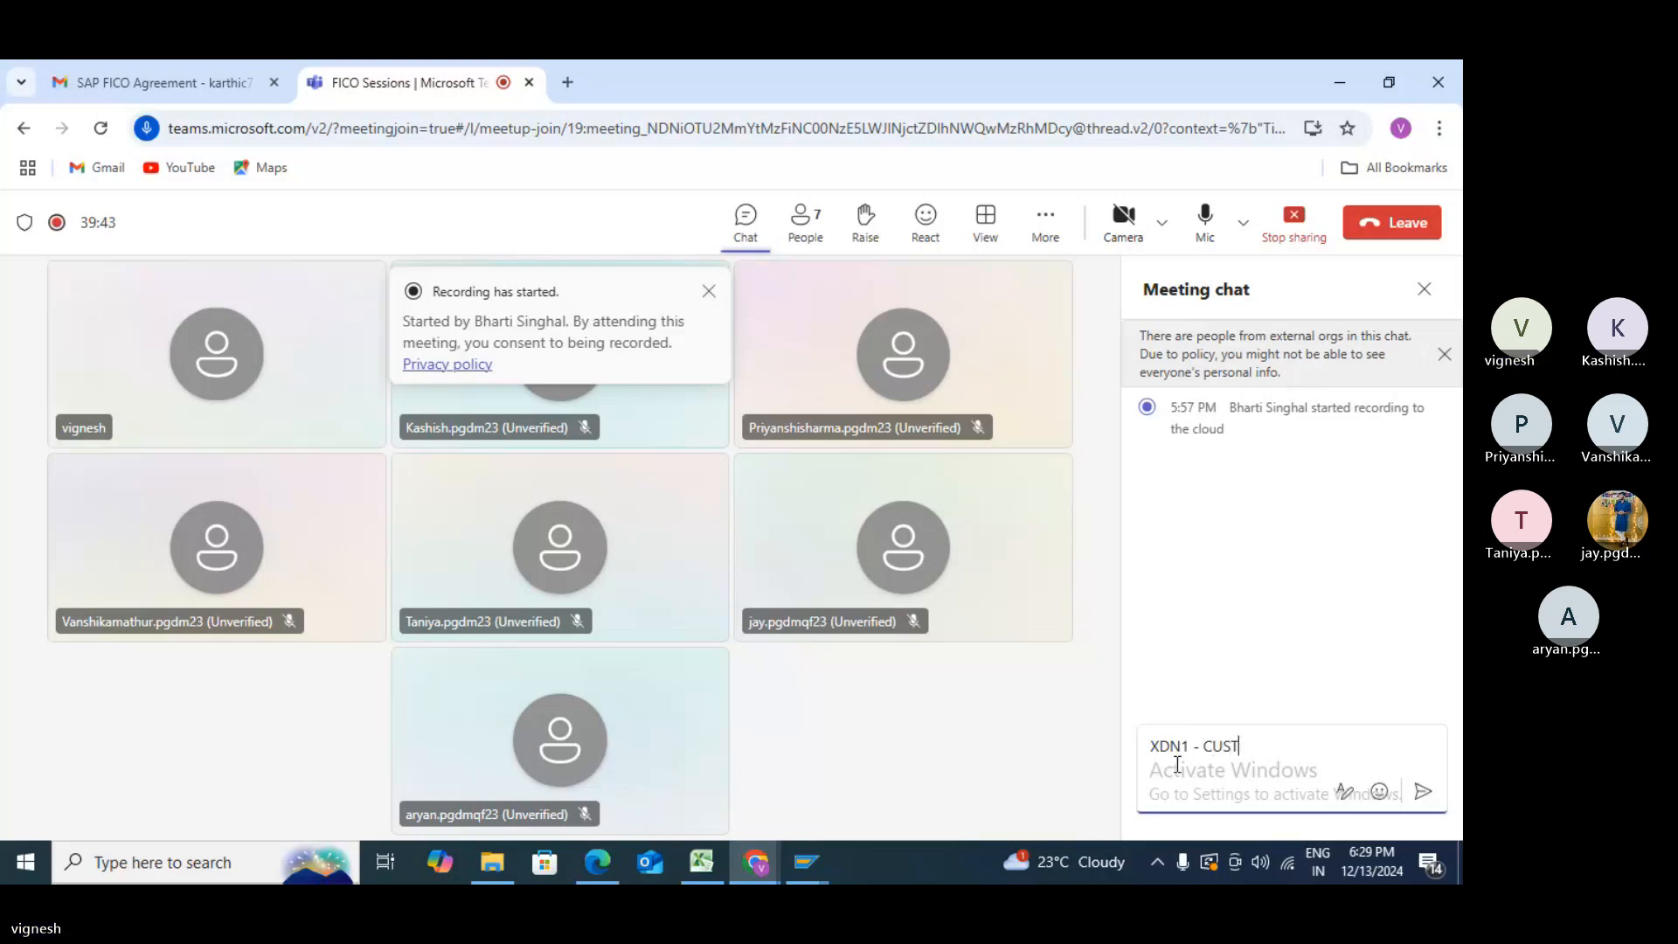
text(OMER NUMBER RAN)
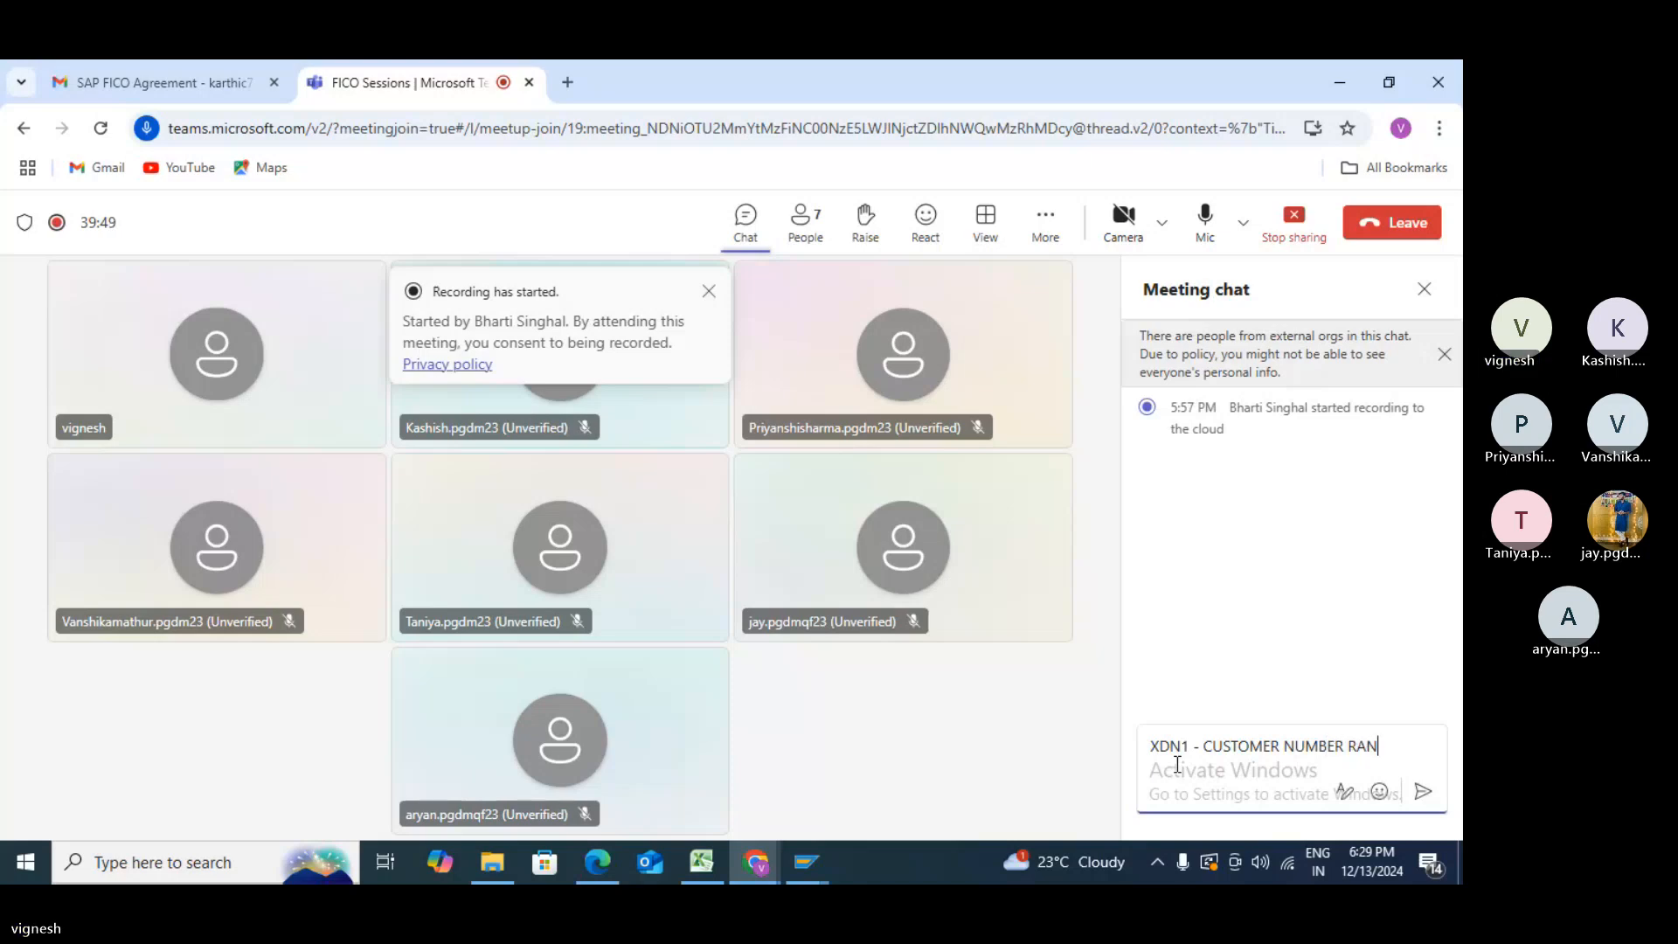
text(GES)
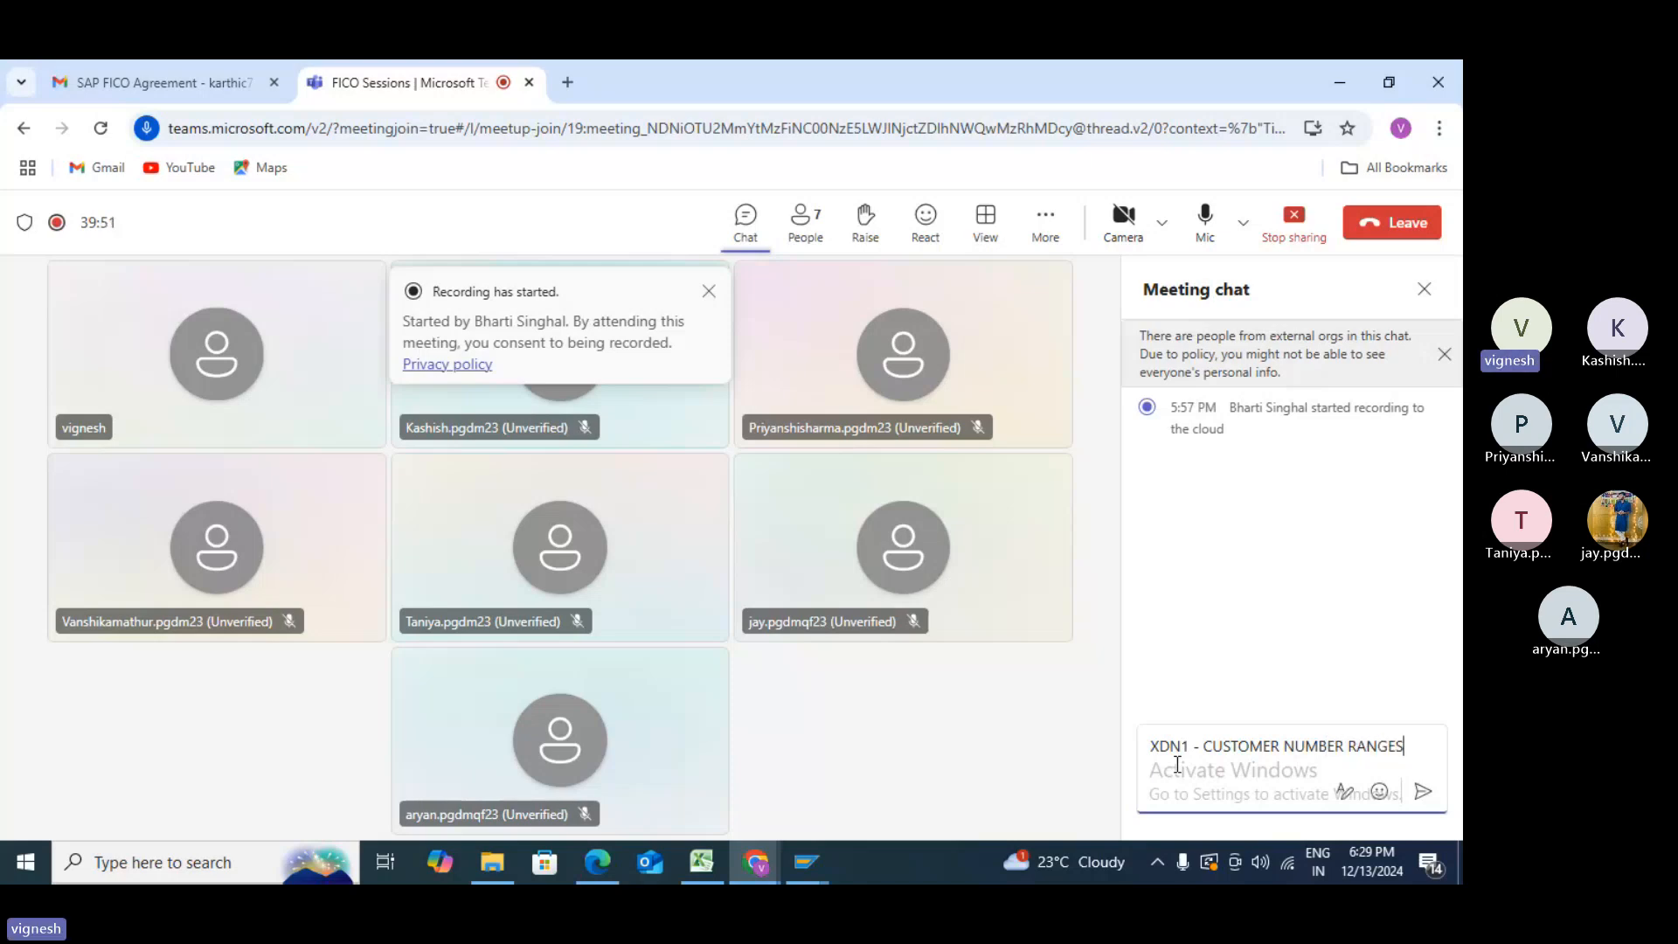
key(Return)
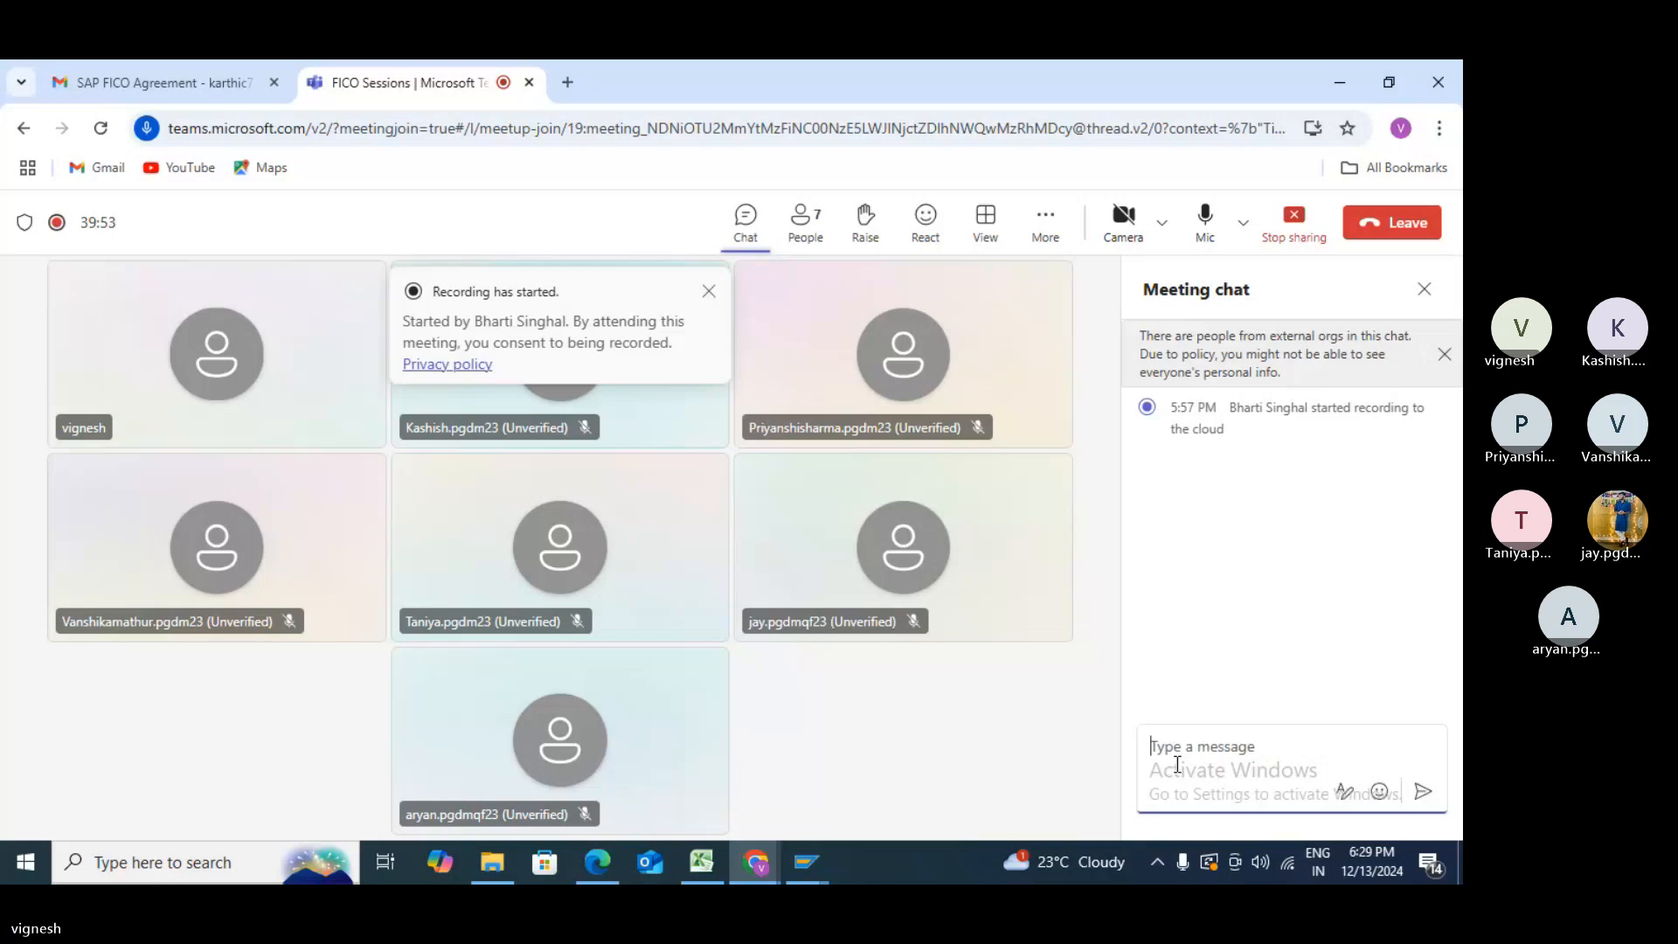
- Send chat notes 'XKN1 - VENDOR NUMBER RANGES' and 'OBAR - ASSIGN NUMBER RANGES TO CUSTOMER ACCOUNT GROUP'
text(XKN1)
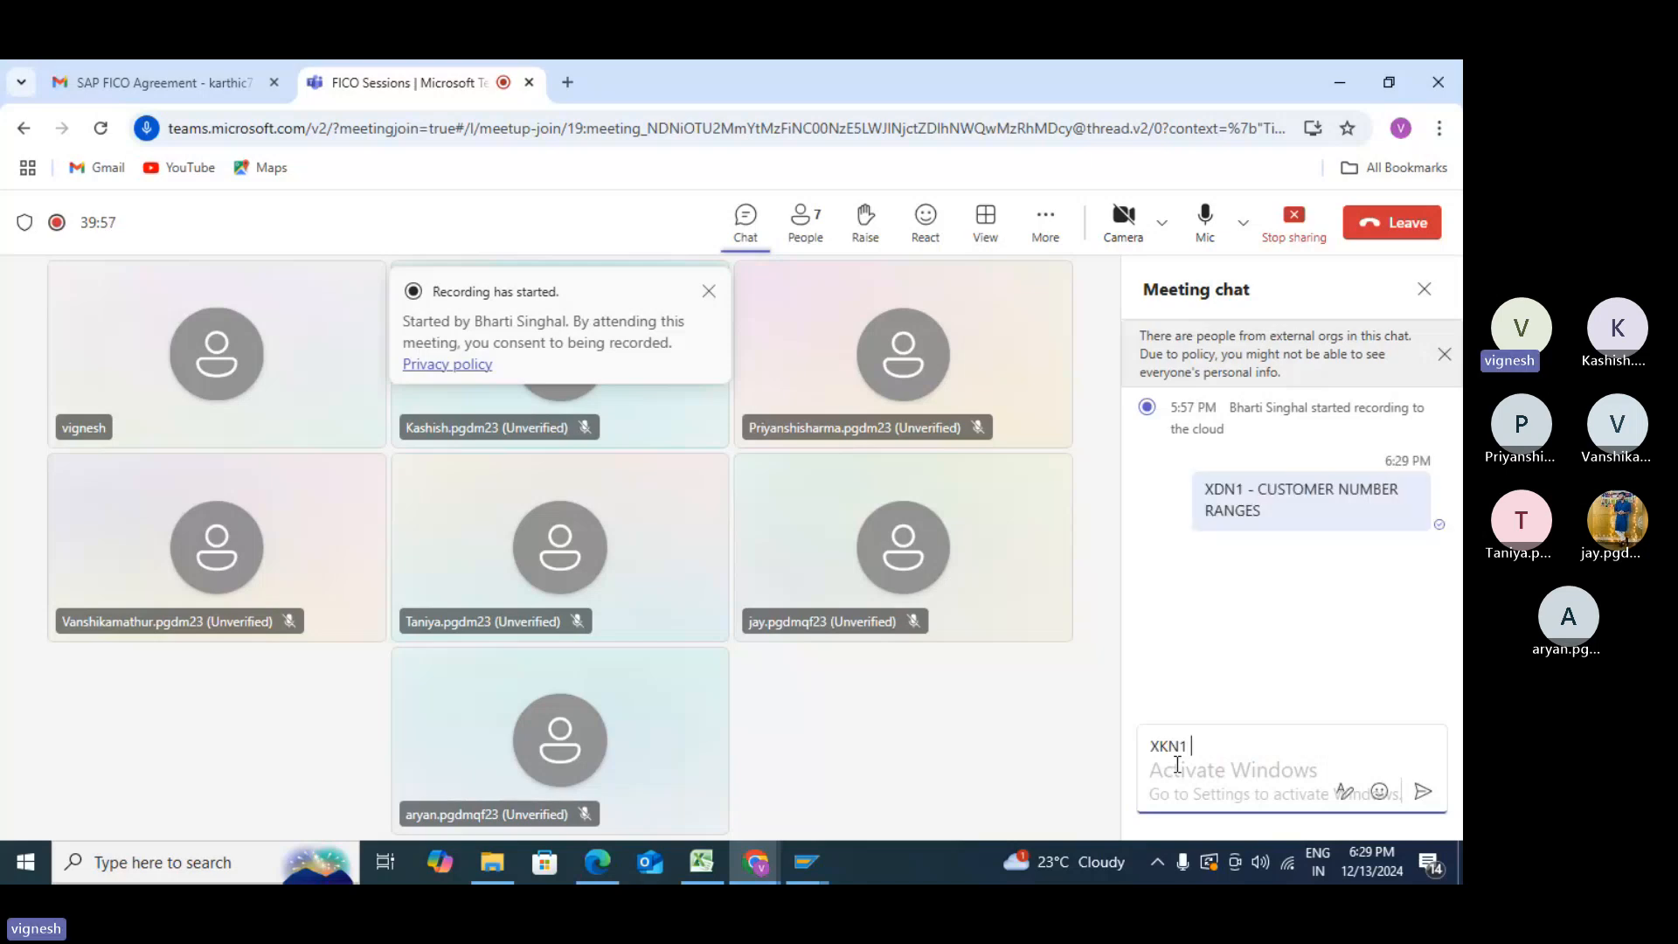
text( - VEND)
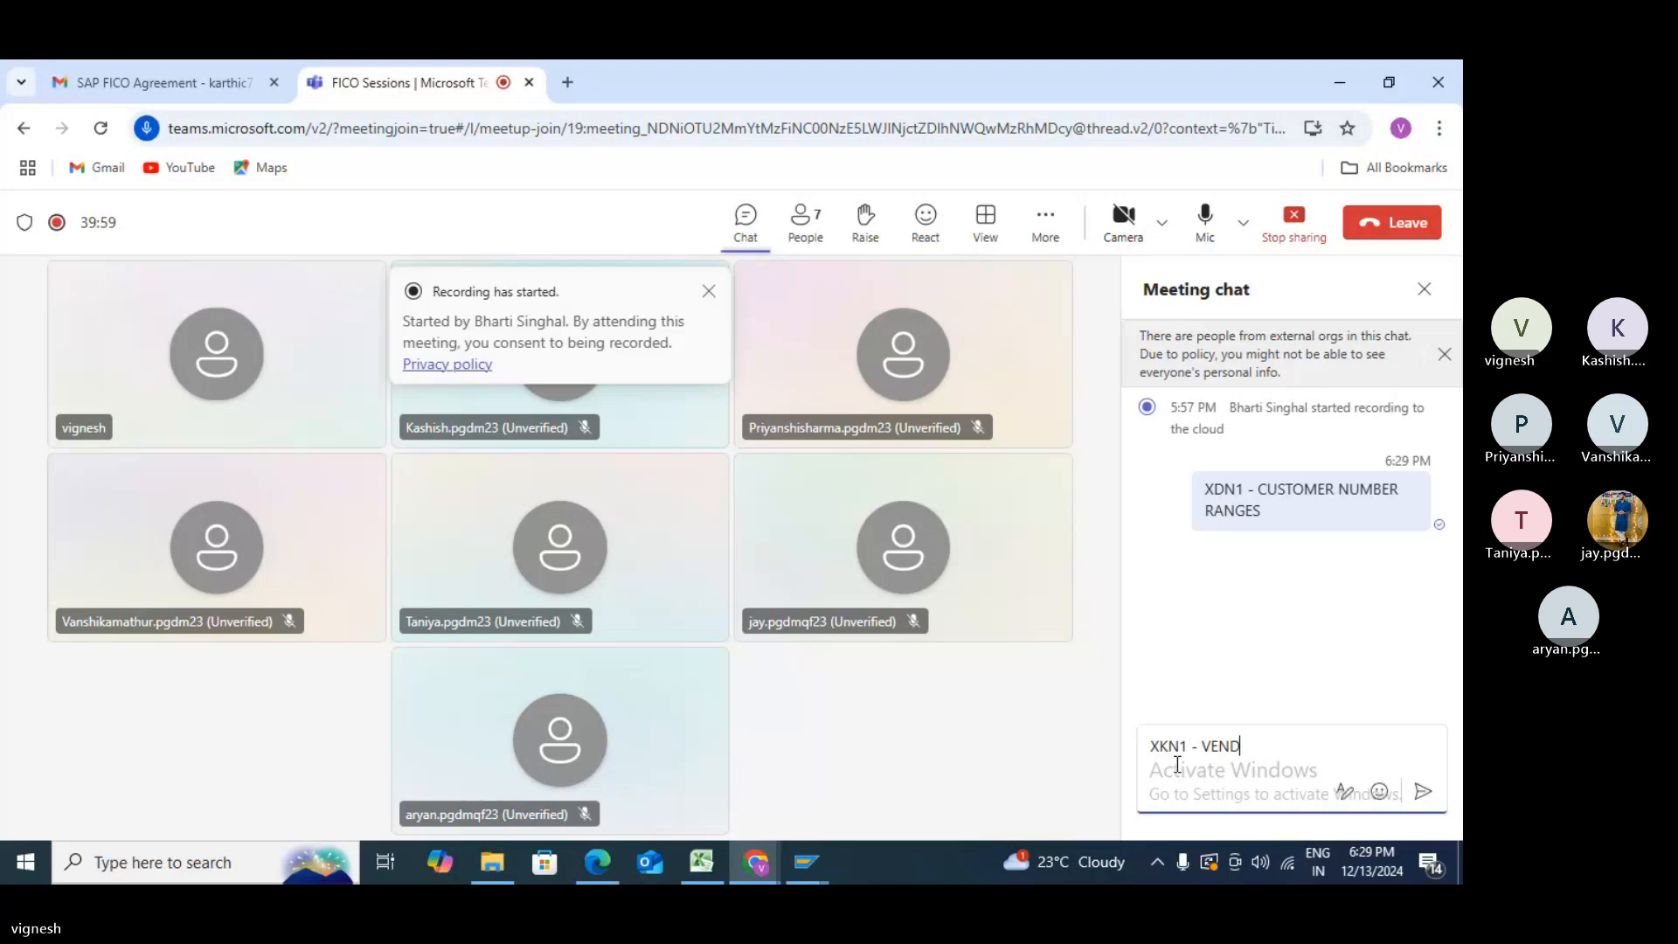
text(OR NUMBER RA)
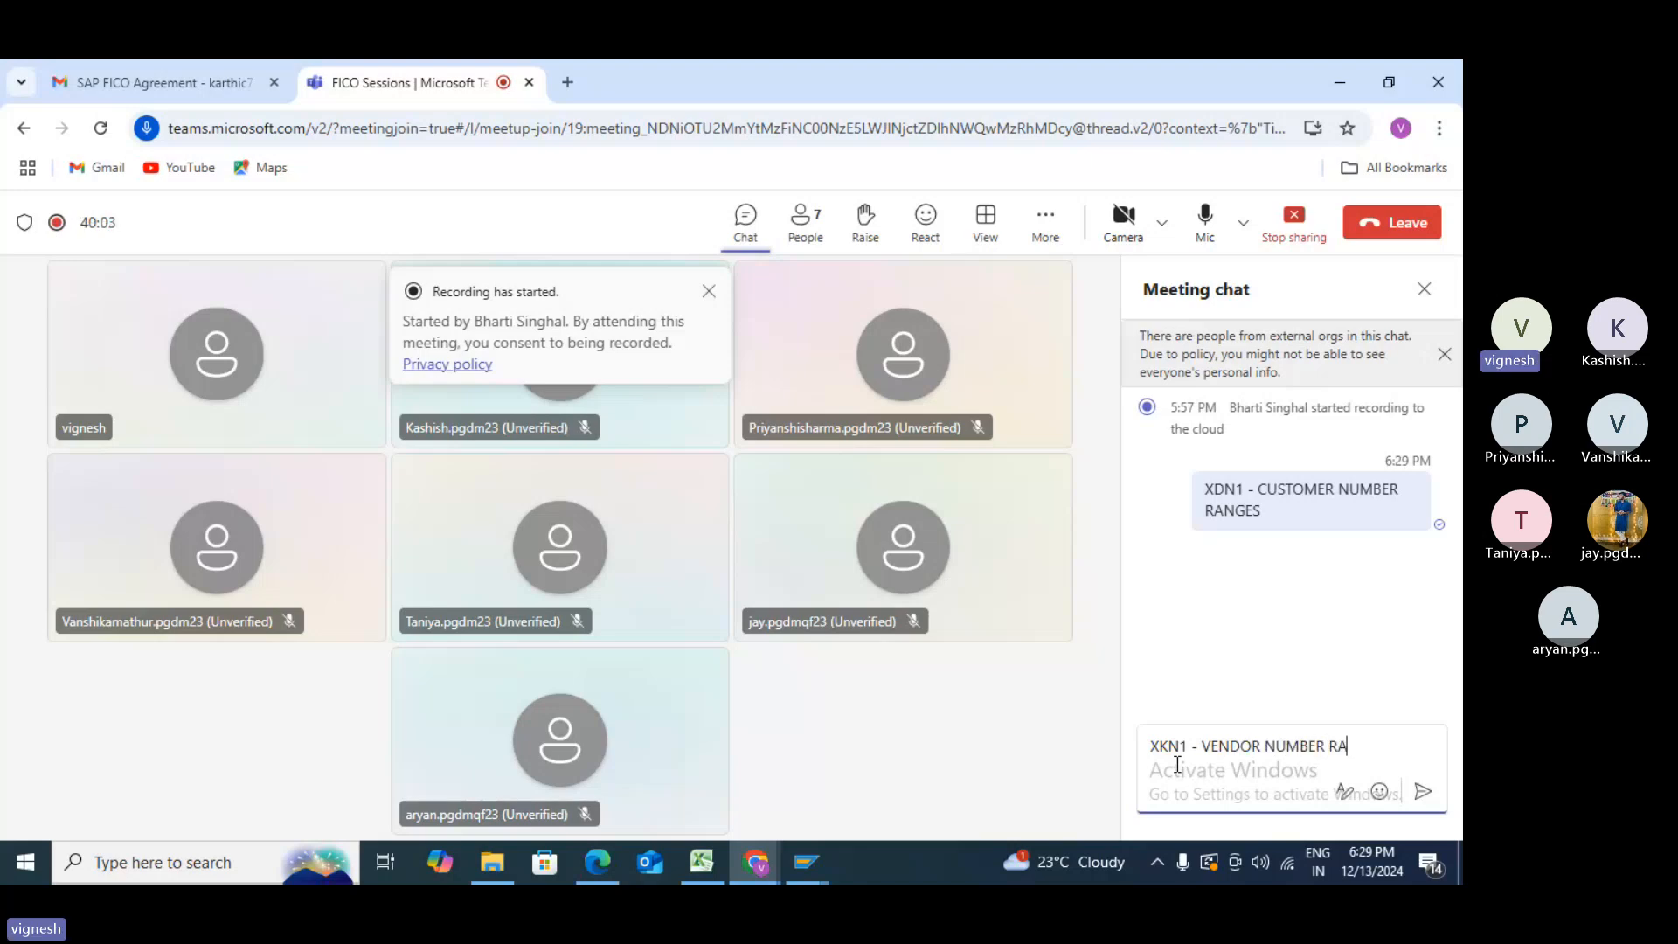
text(MN)
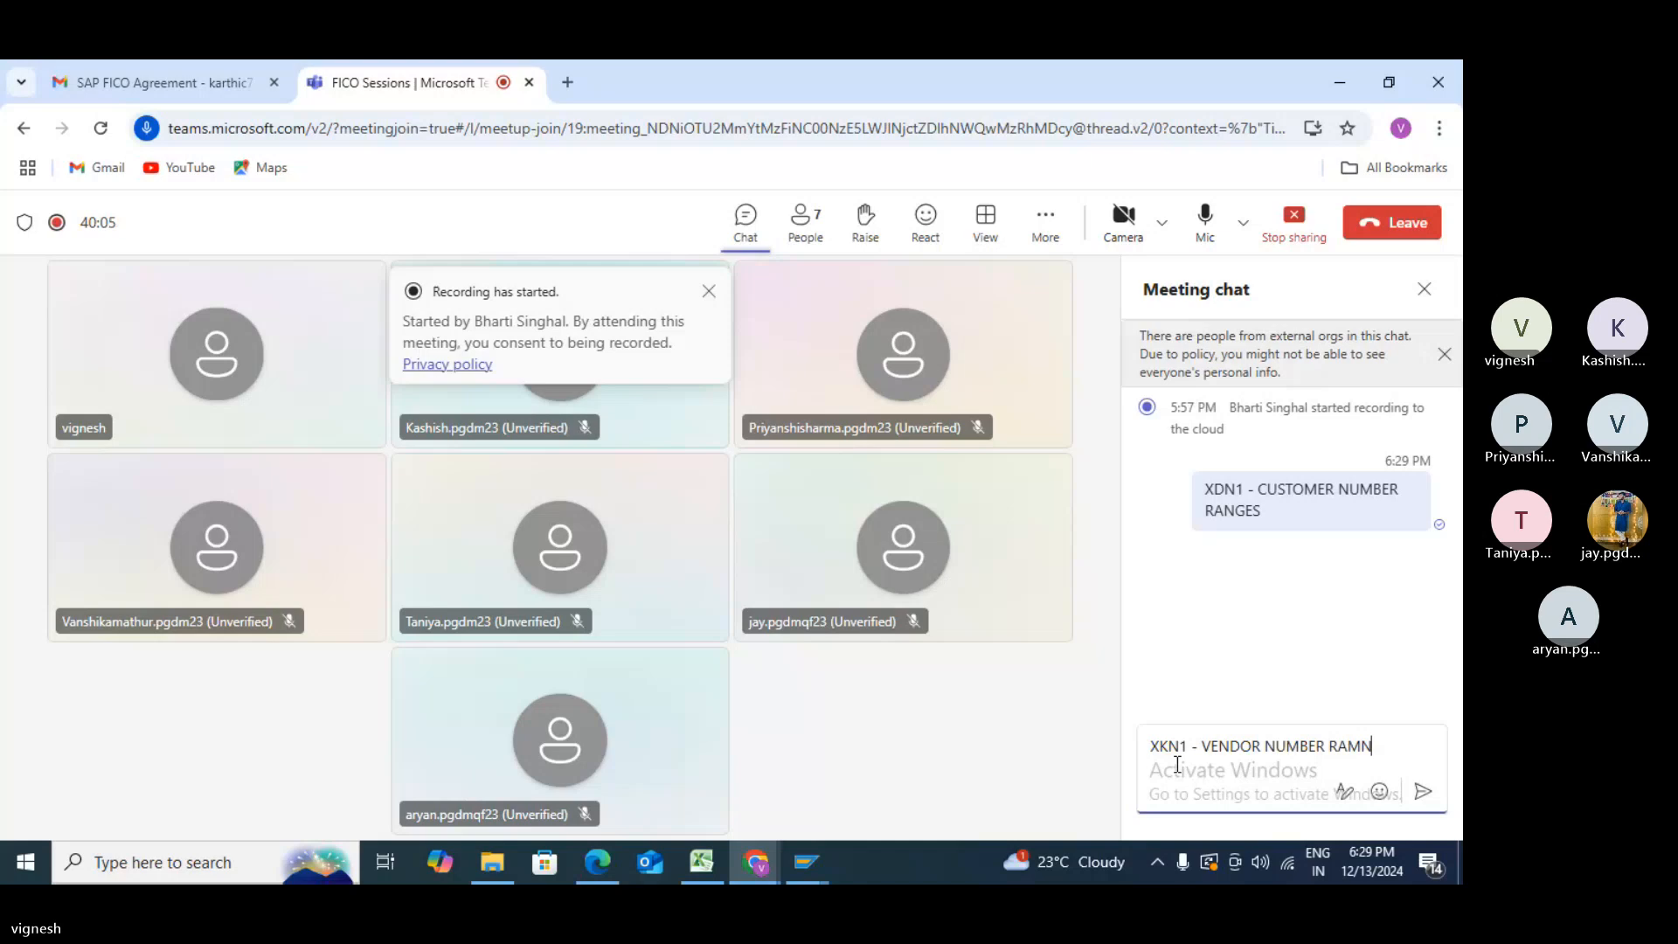
key(BackSpace)
key(BackSpace)
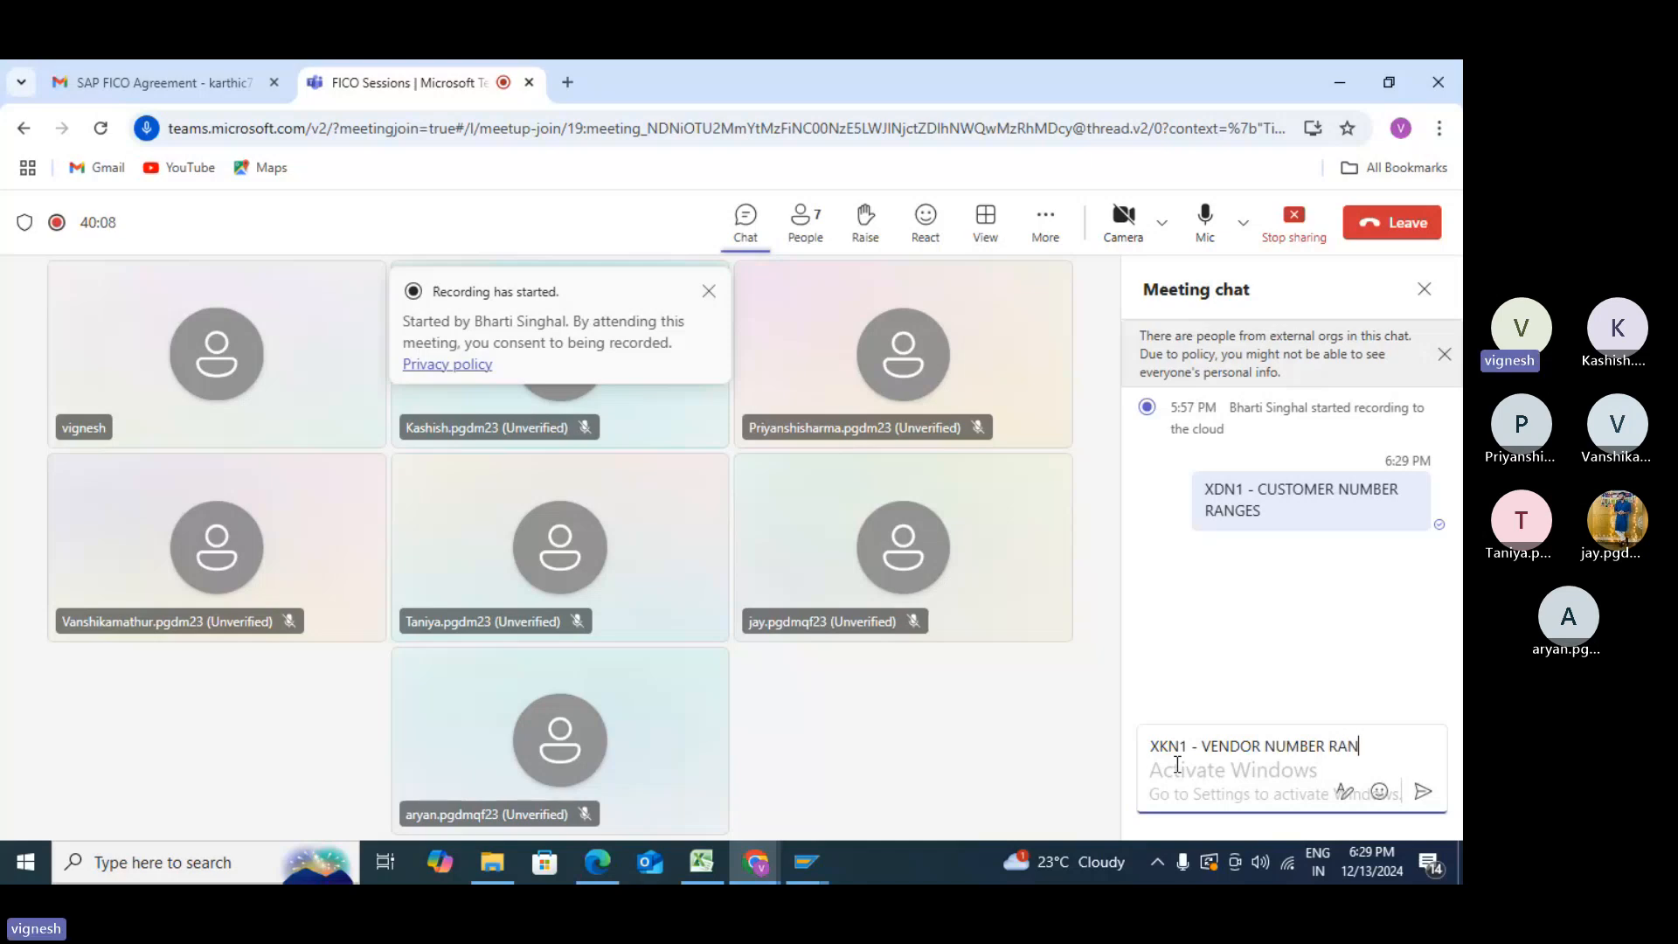
text(NGES)
key(Return)
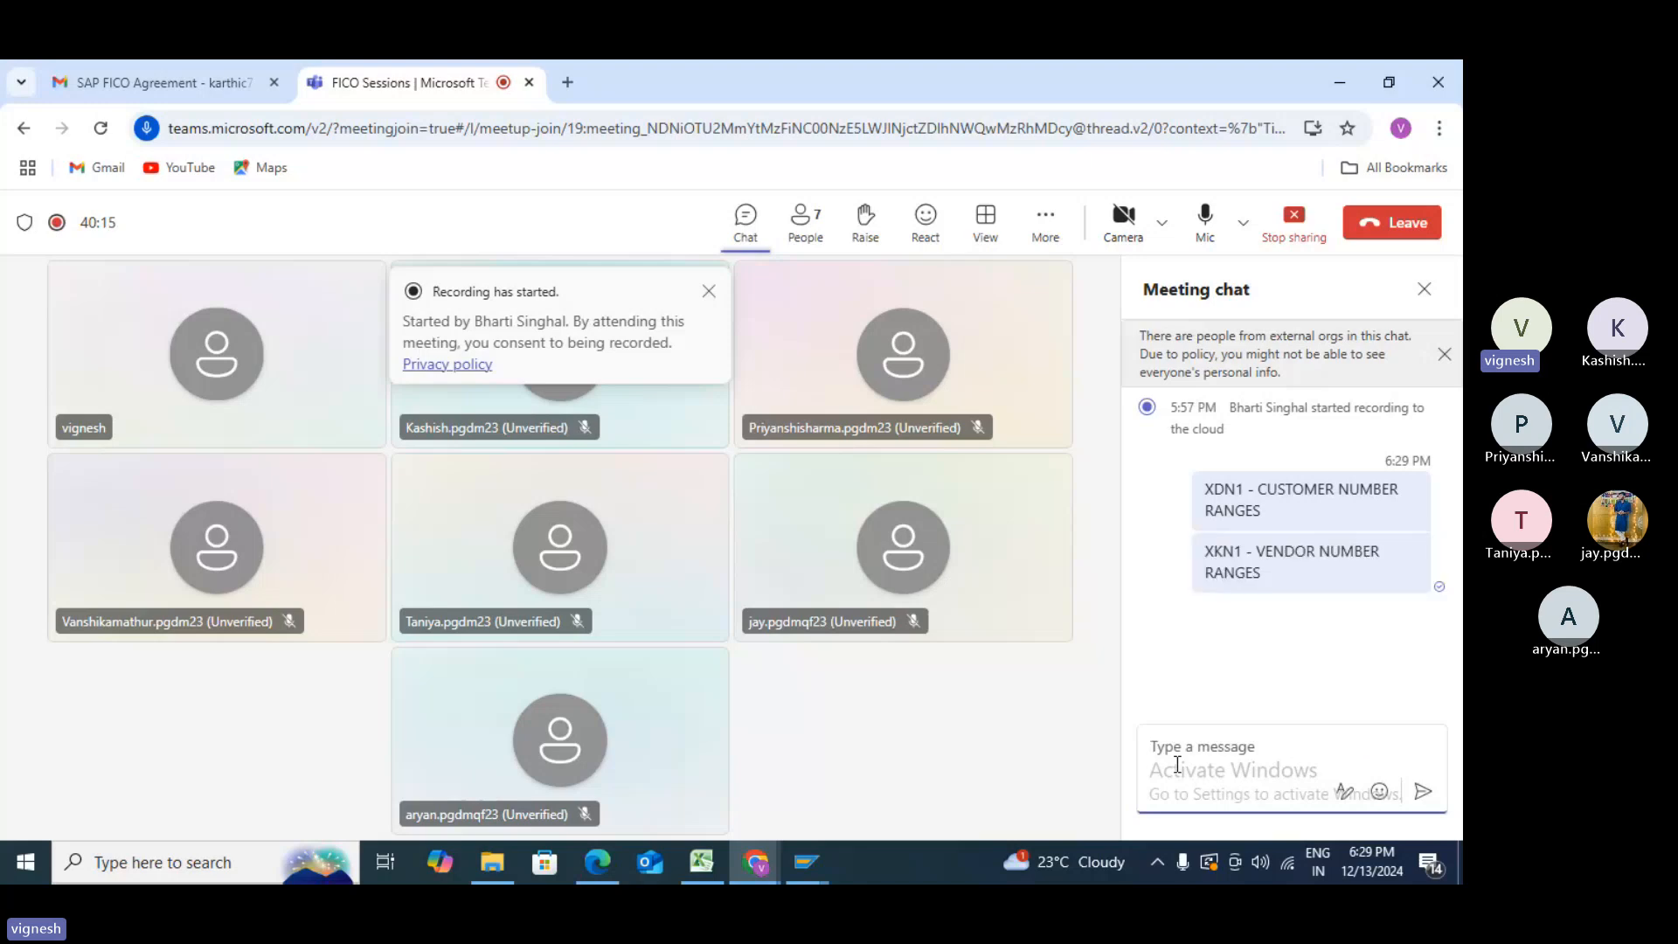
text(oBA)
text(R)
text( - )
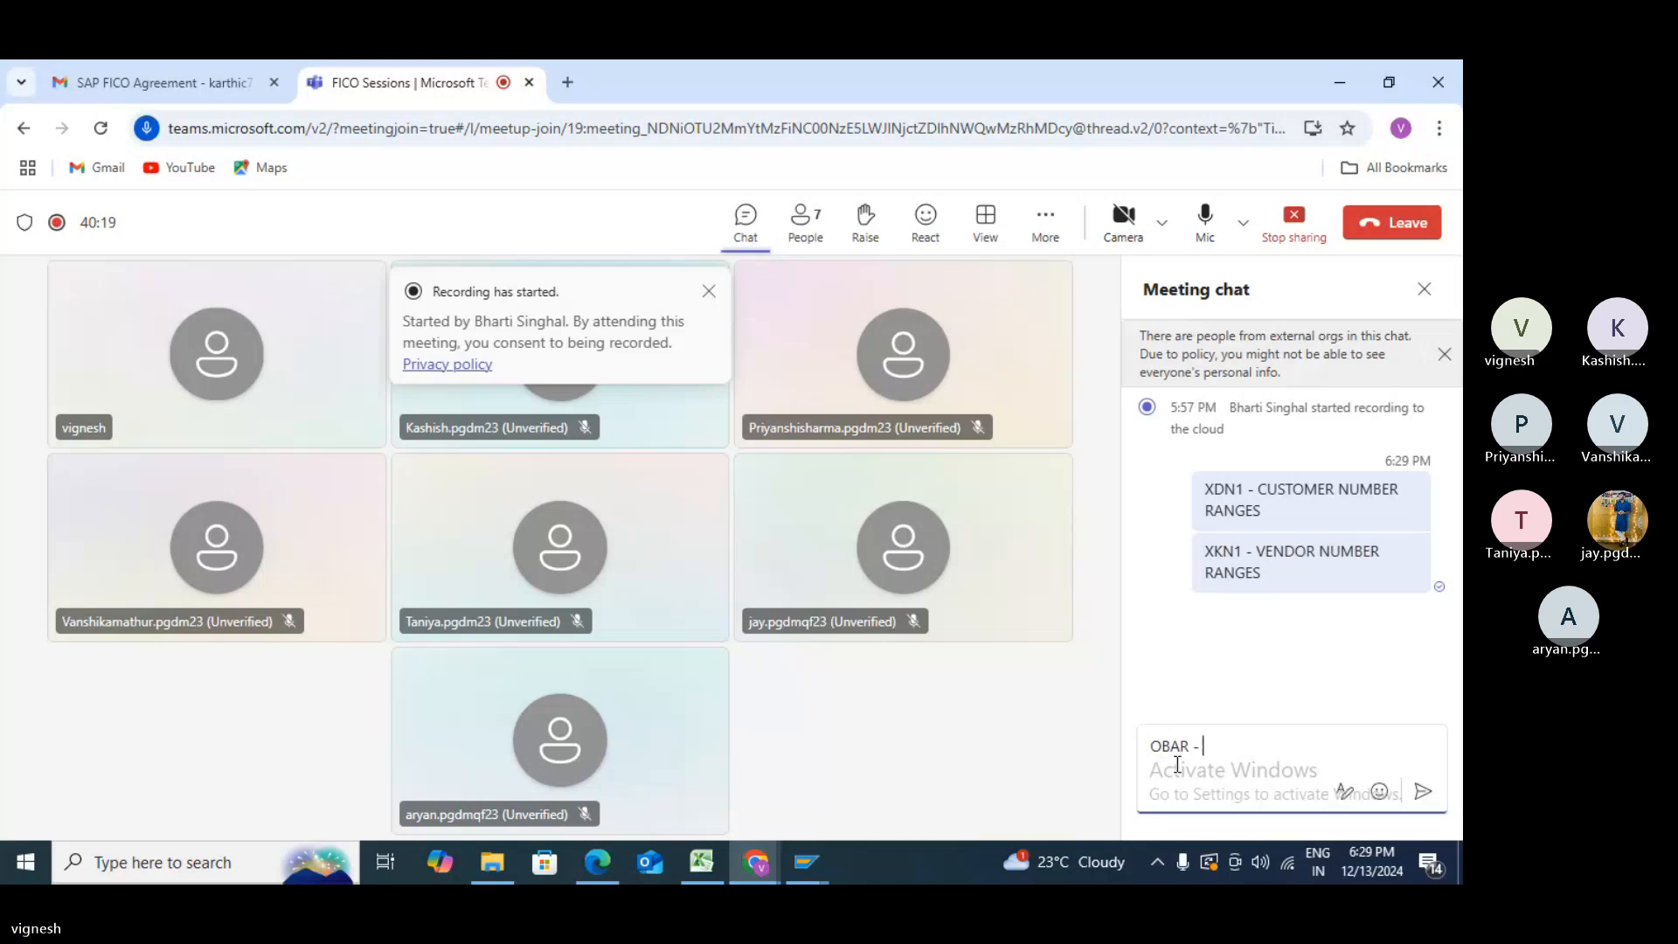
text(ASSIGN NUMBER RA)
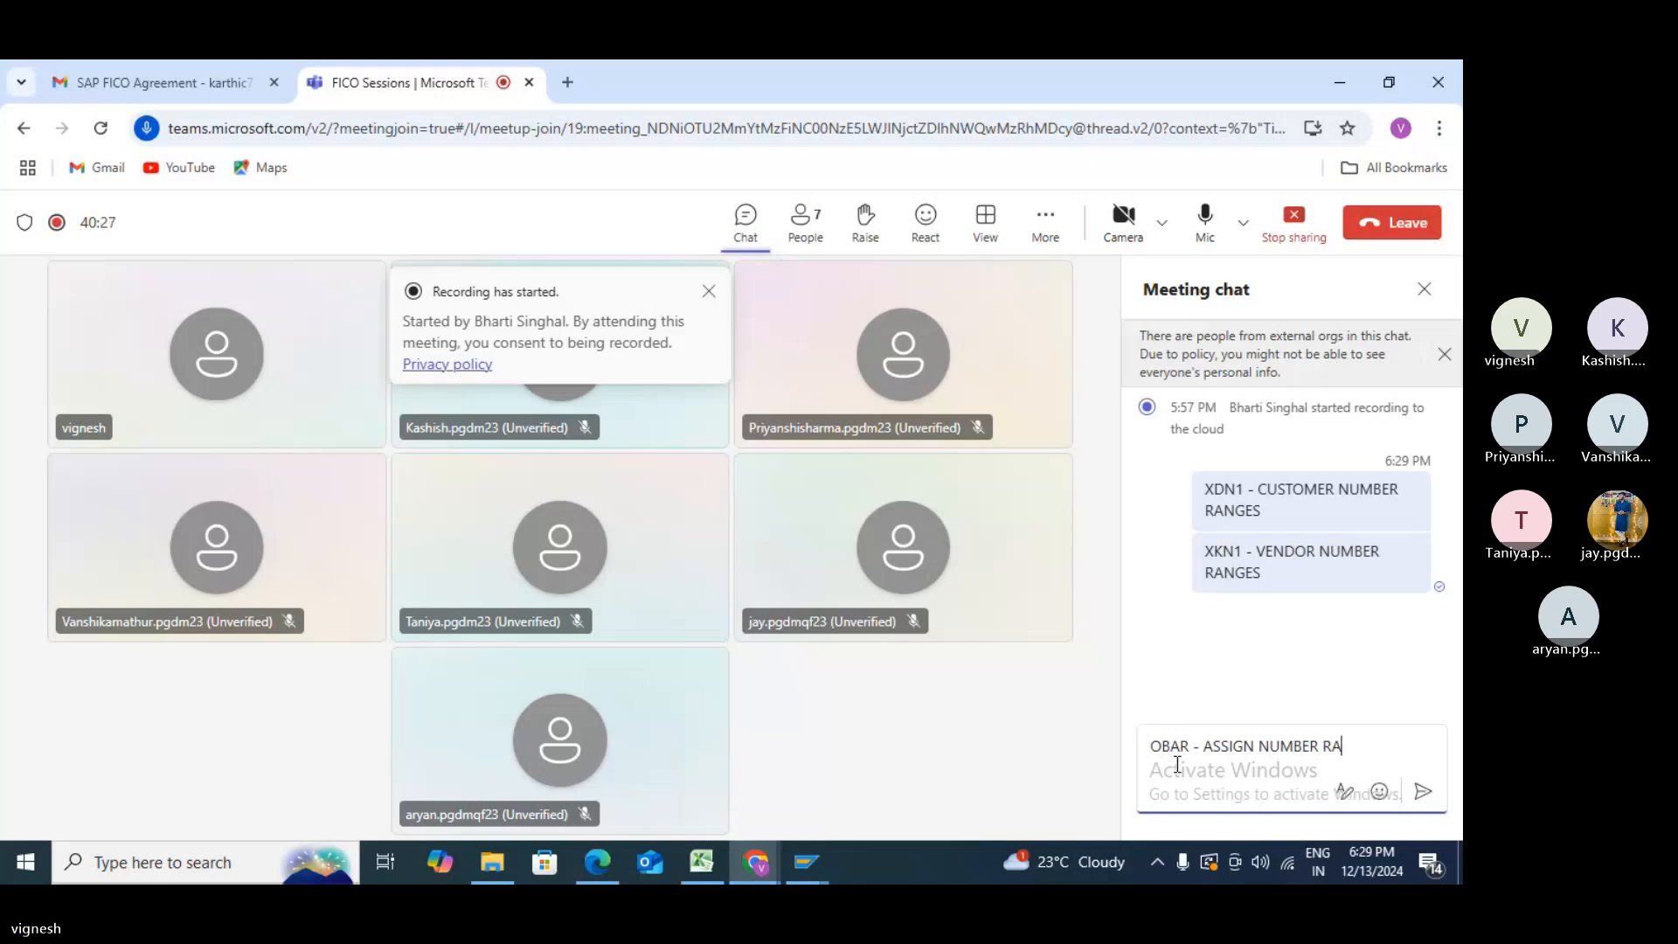
text(NGES TO CUSTOMER ACC)
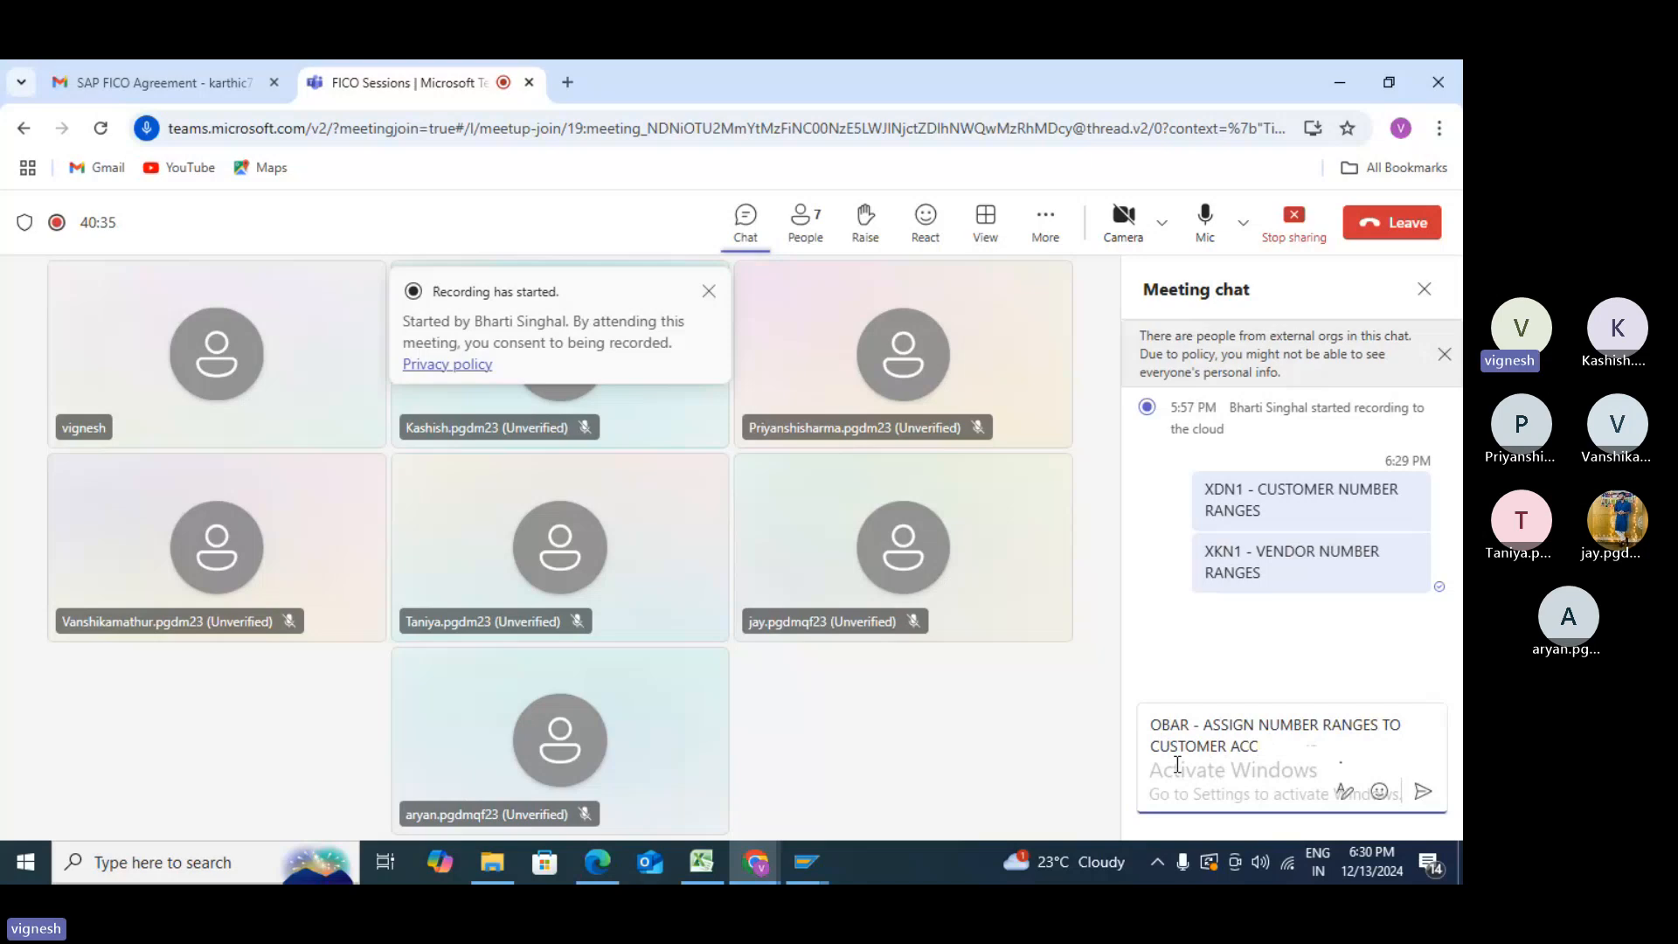
text(OUNT)
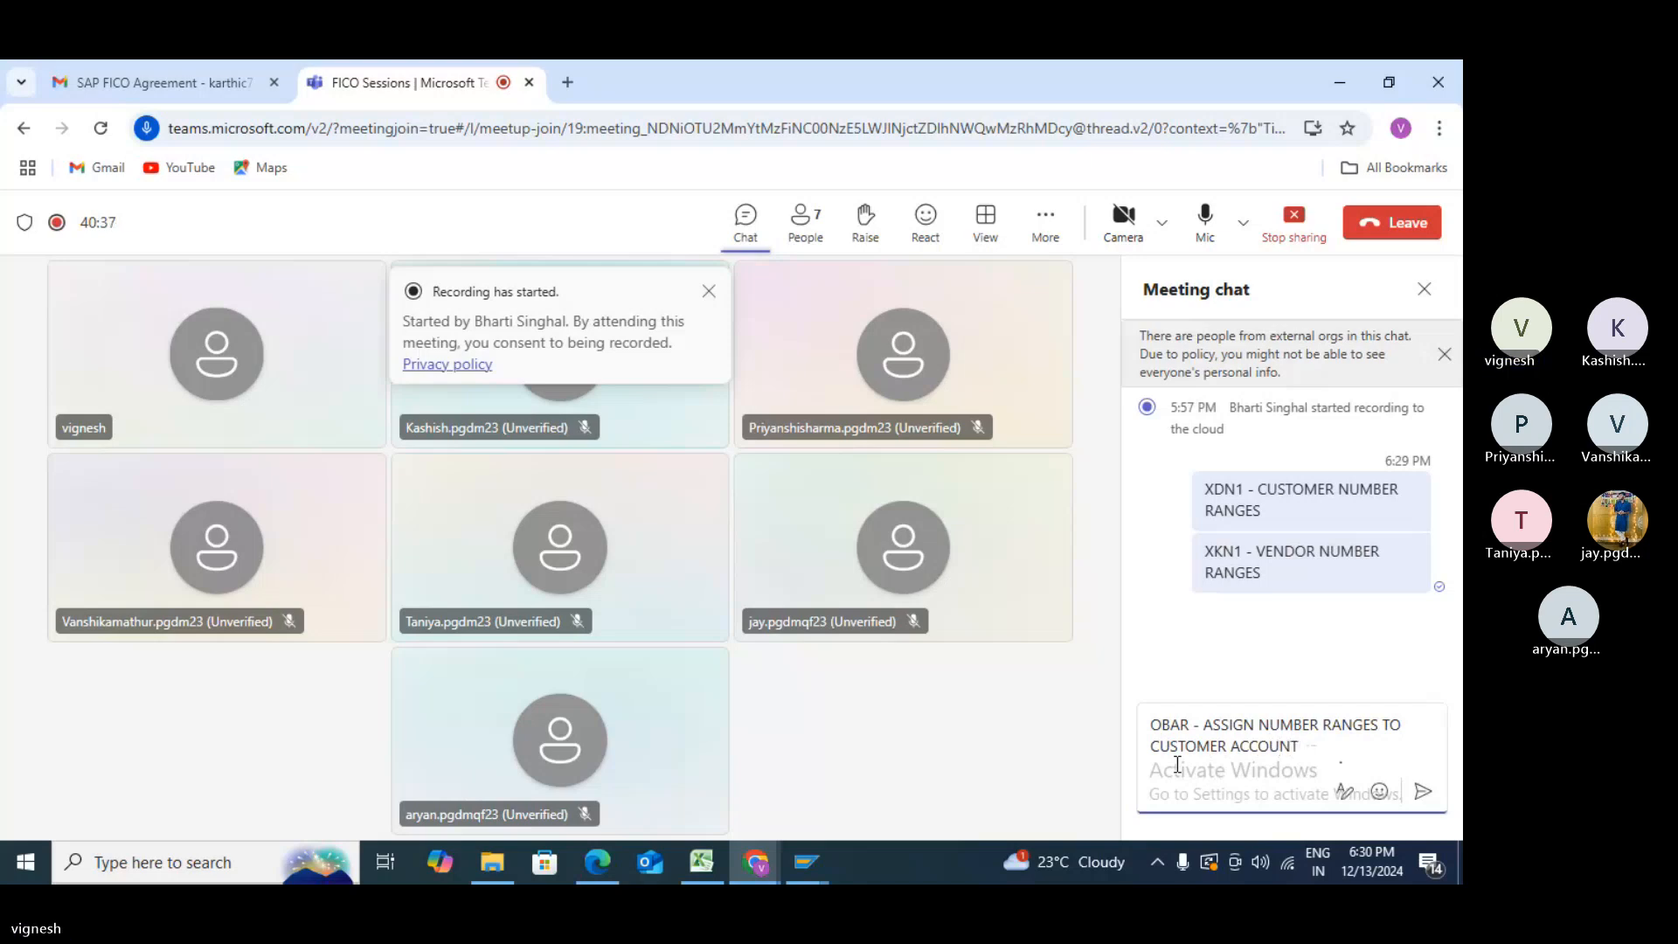
text( GROUP)
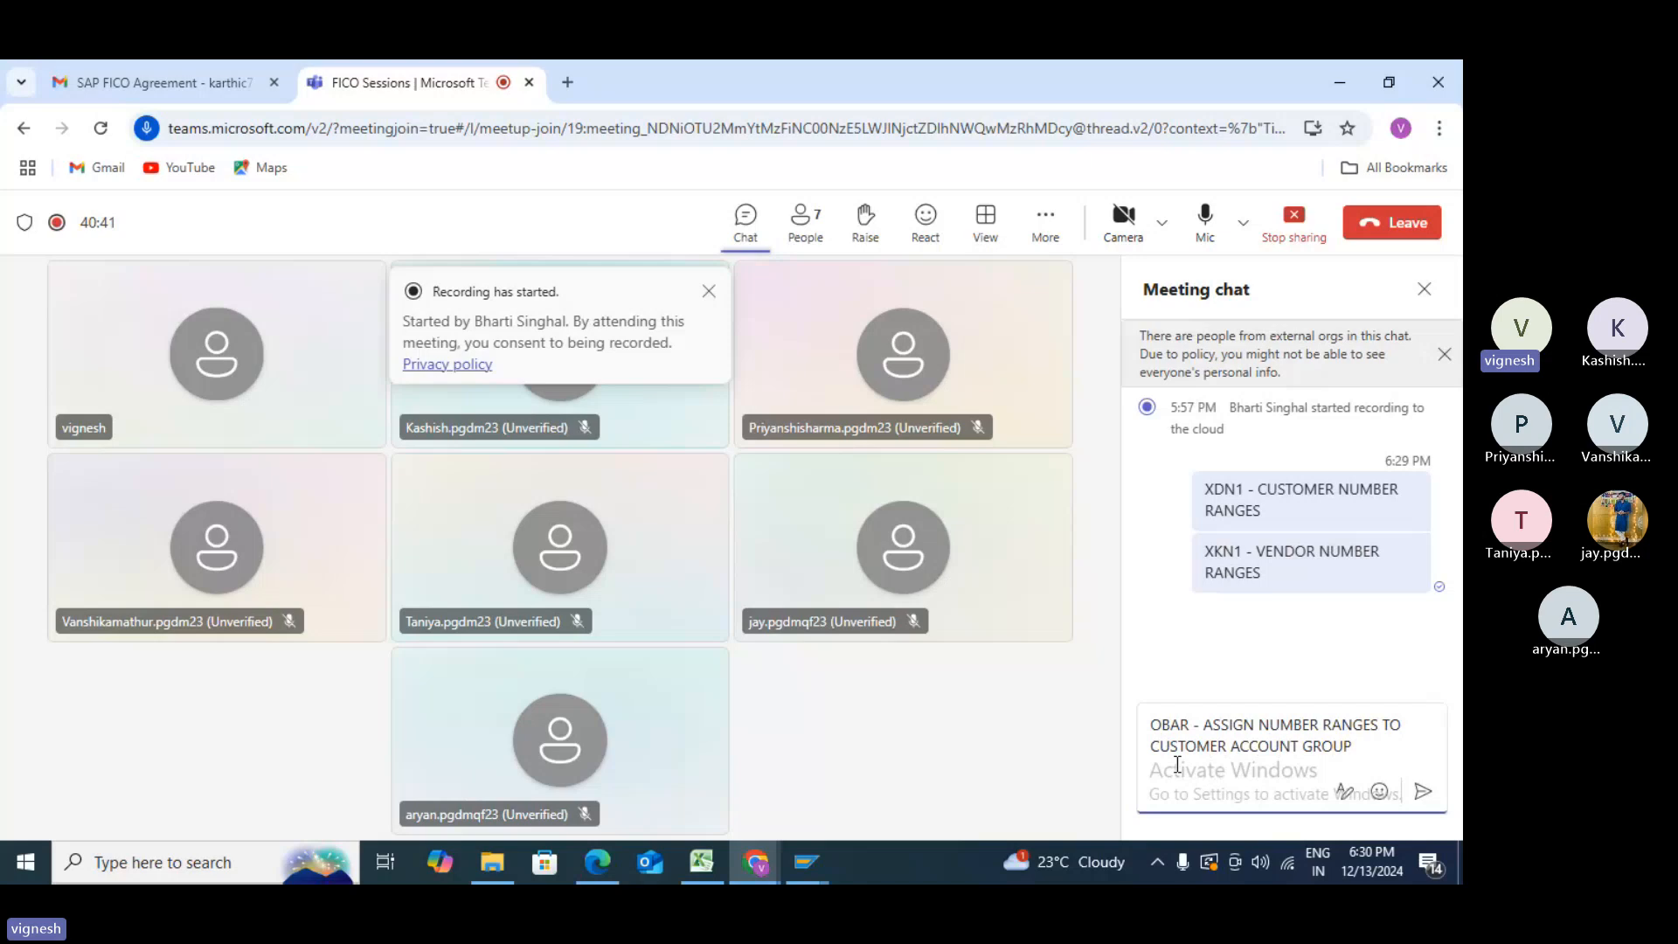
key(Return)
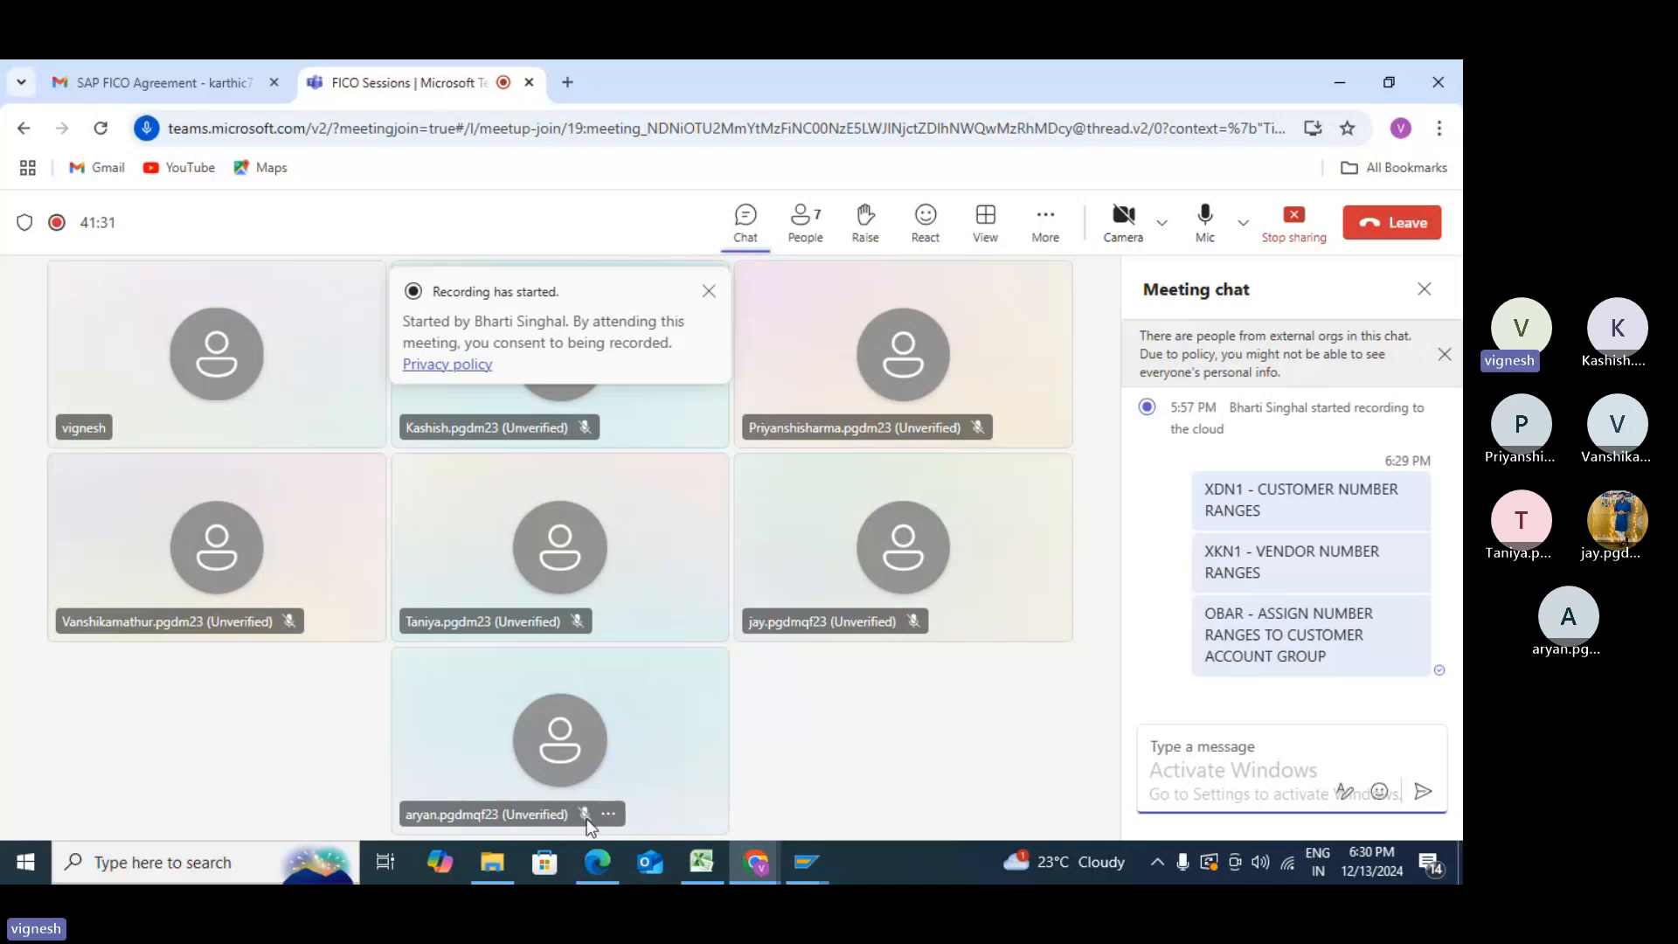
mouse_move(754, 865)
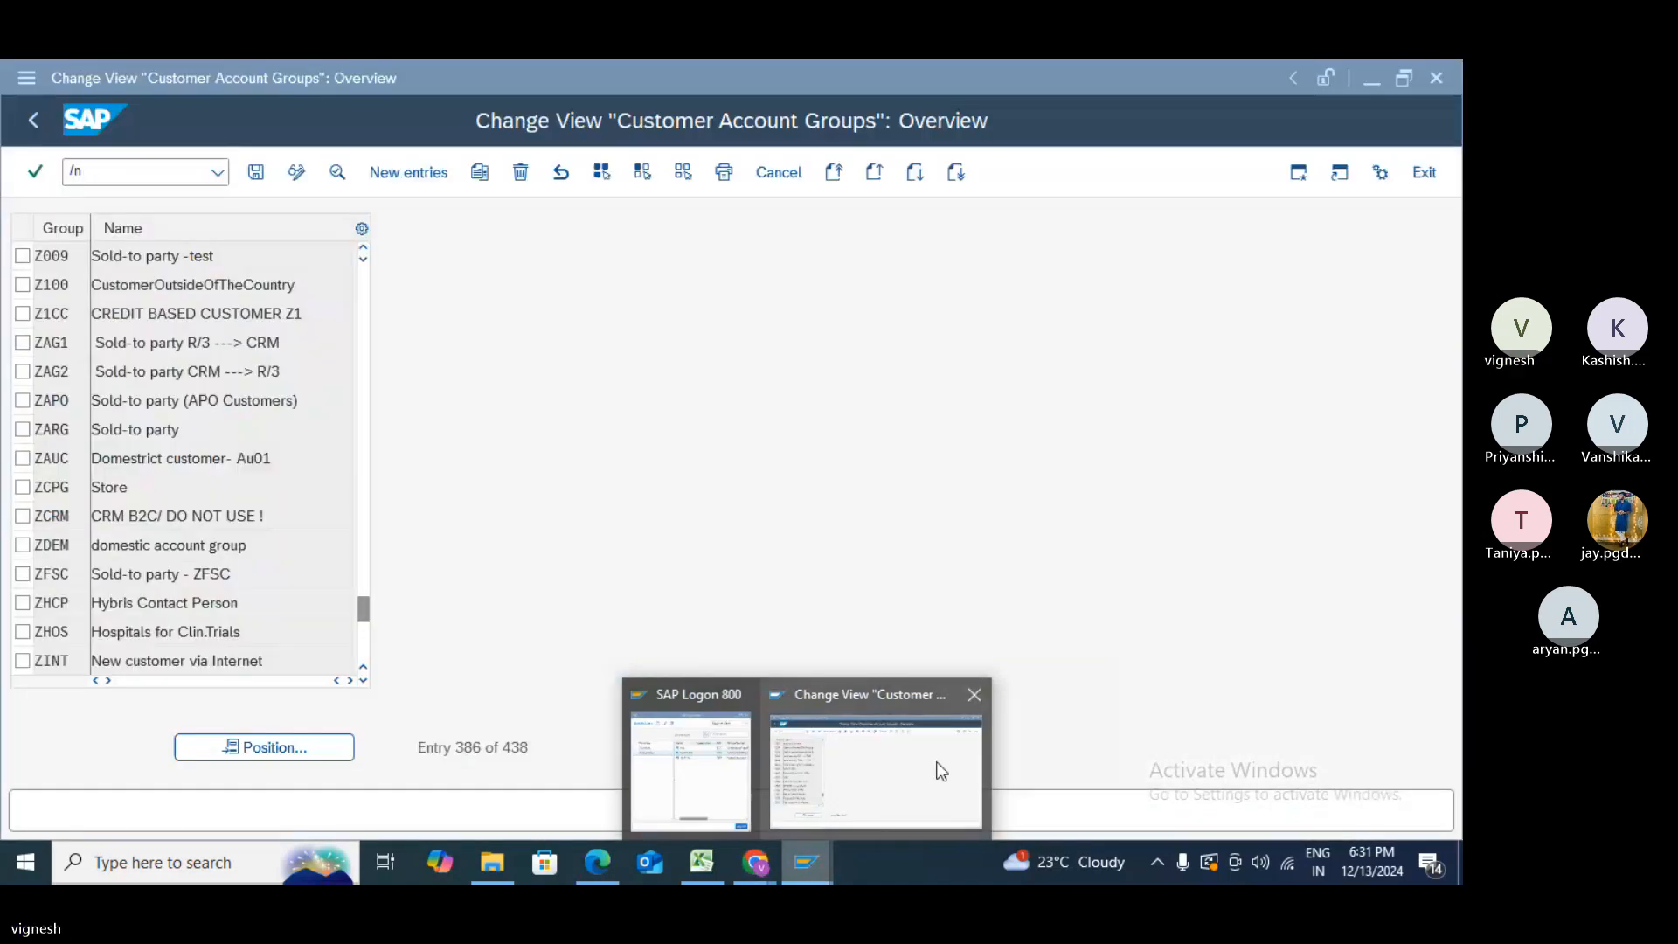
- Switch back to SAP and run transaction XDN1 for customer number range maintenance
click(937, 768)
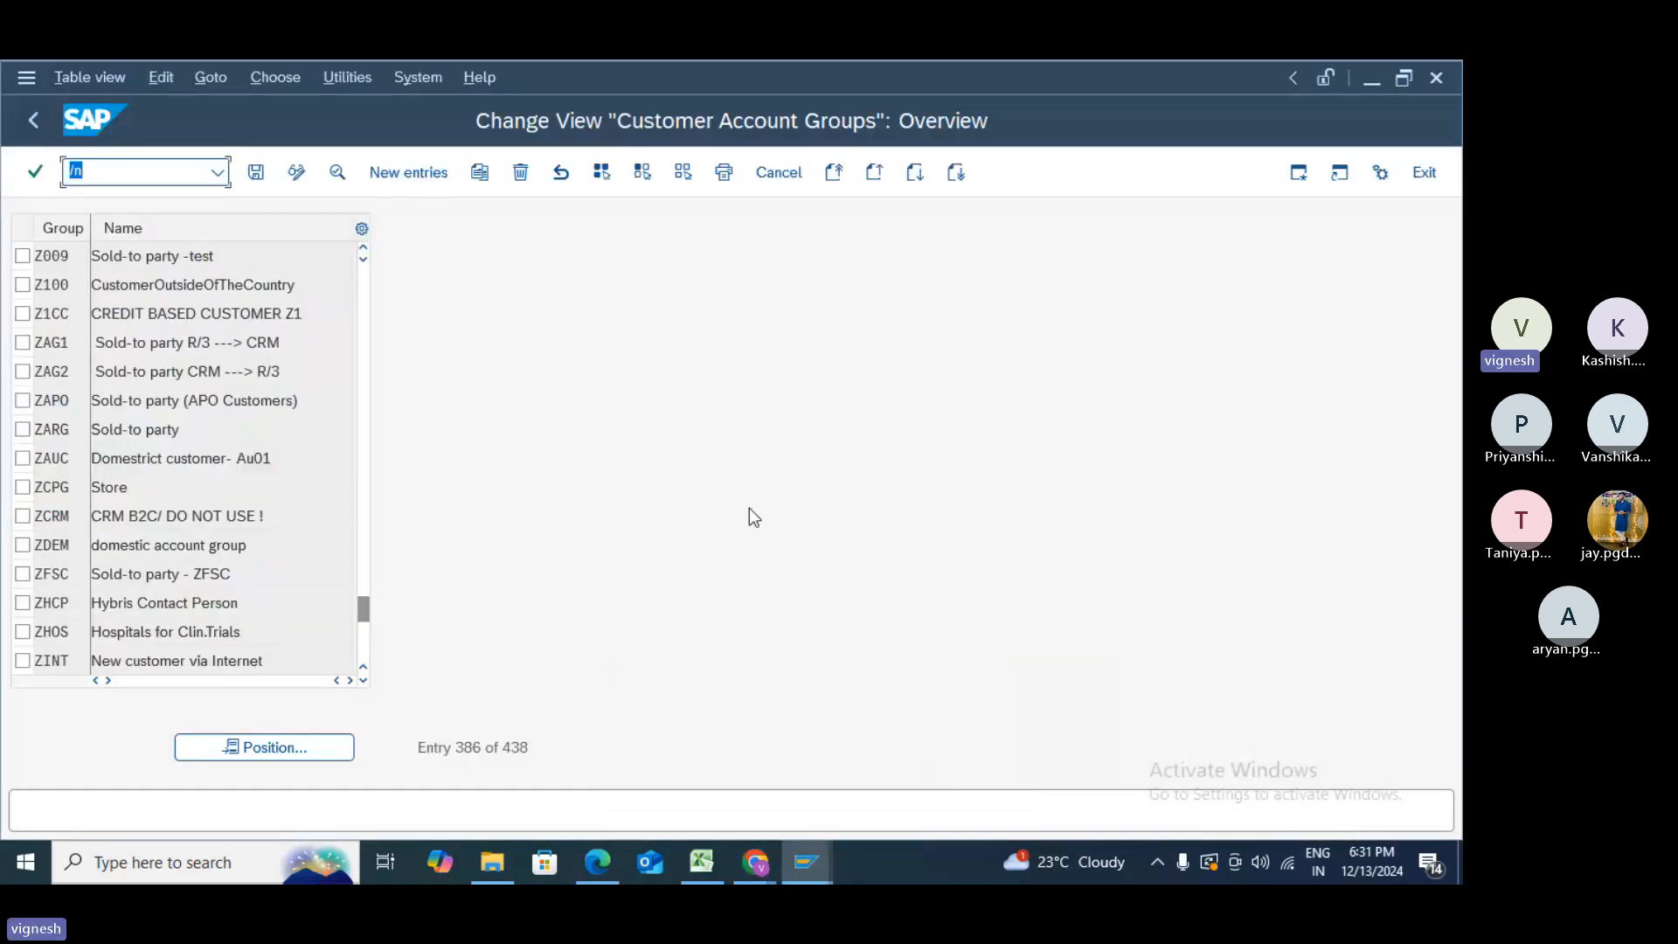
click(95, 173)
key(Return)
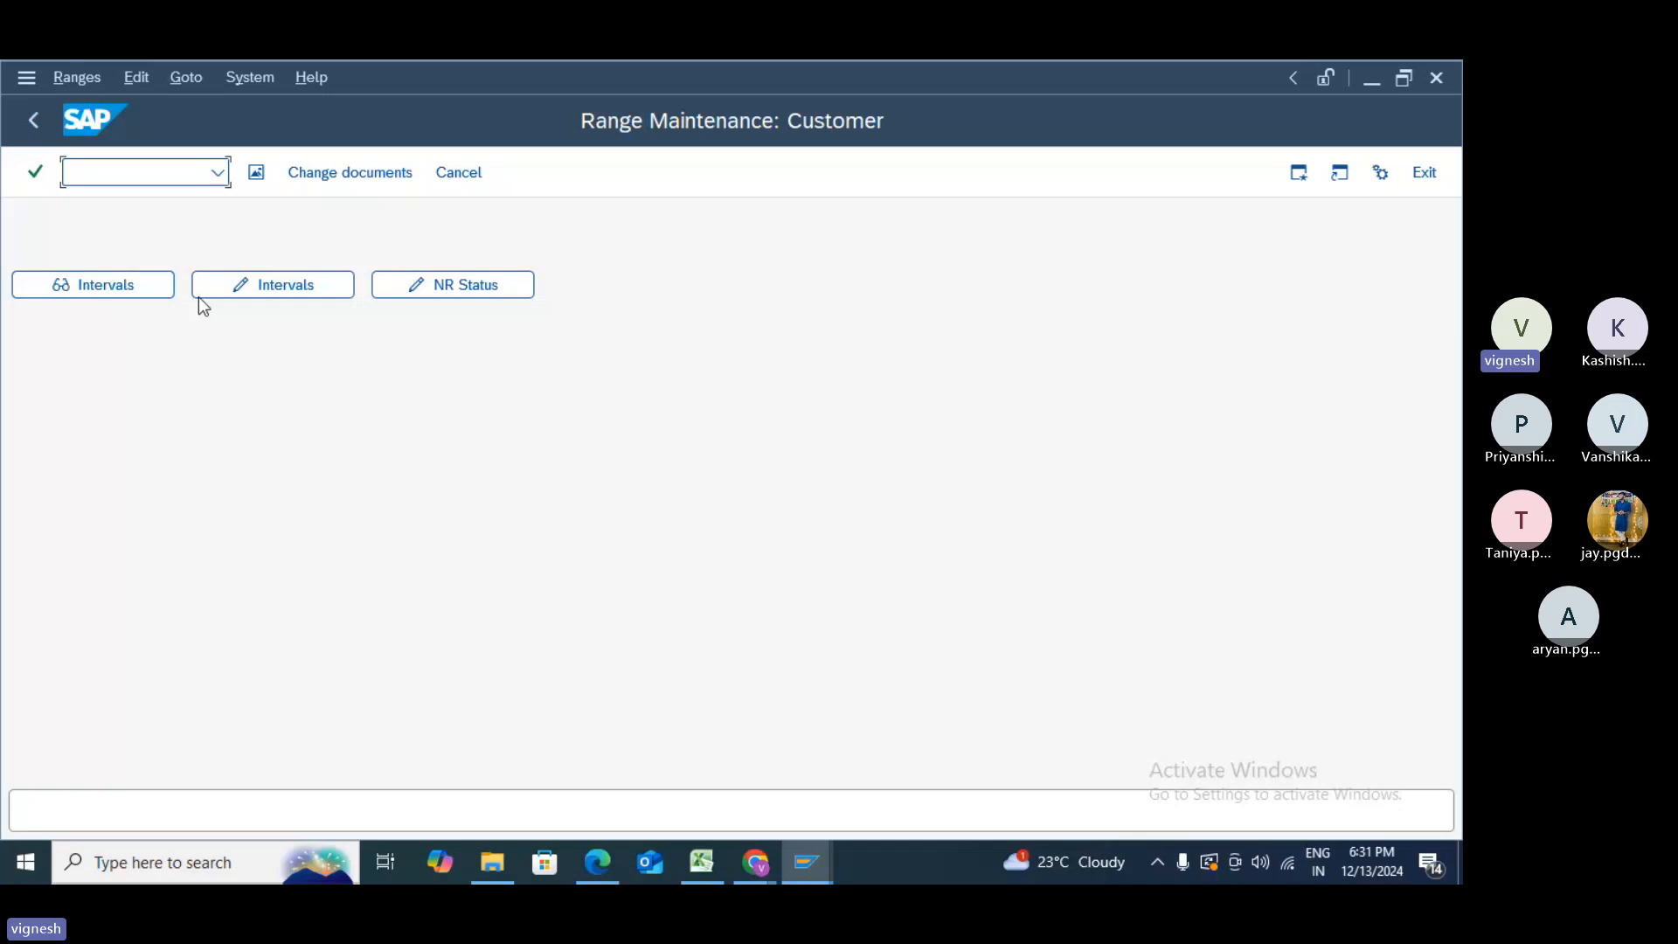
- Open the customer number range intervals in change mode and scroll to the last interval, Z8
click(225, 293)
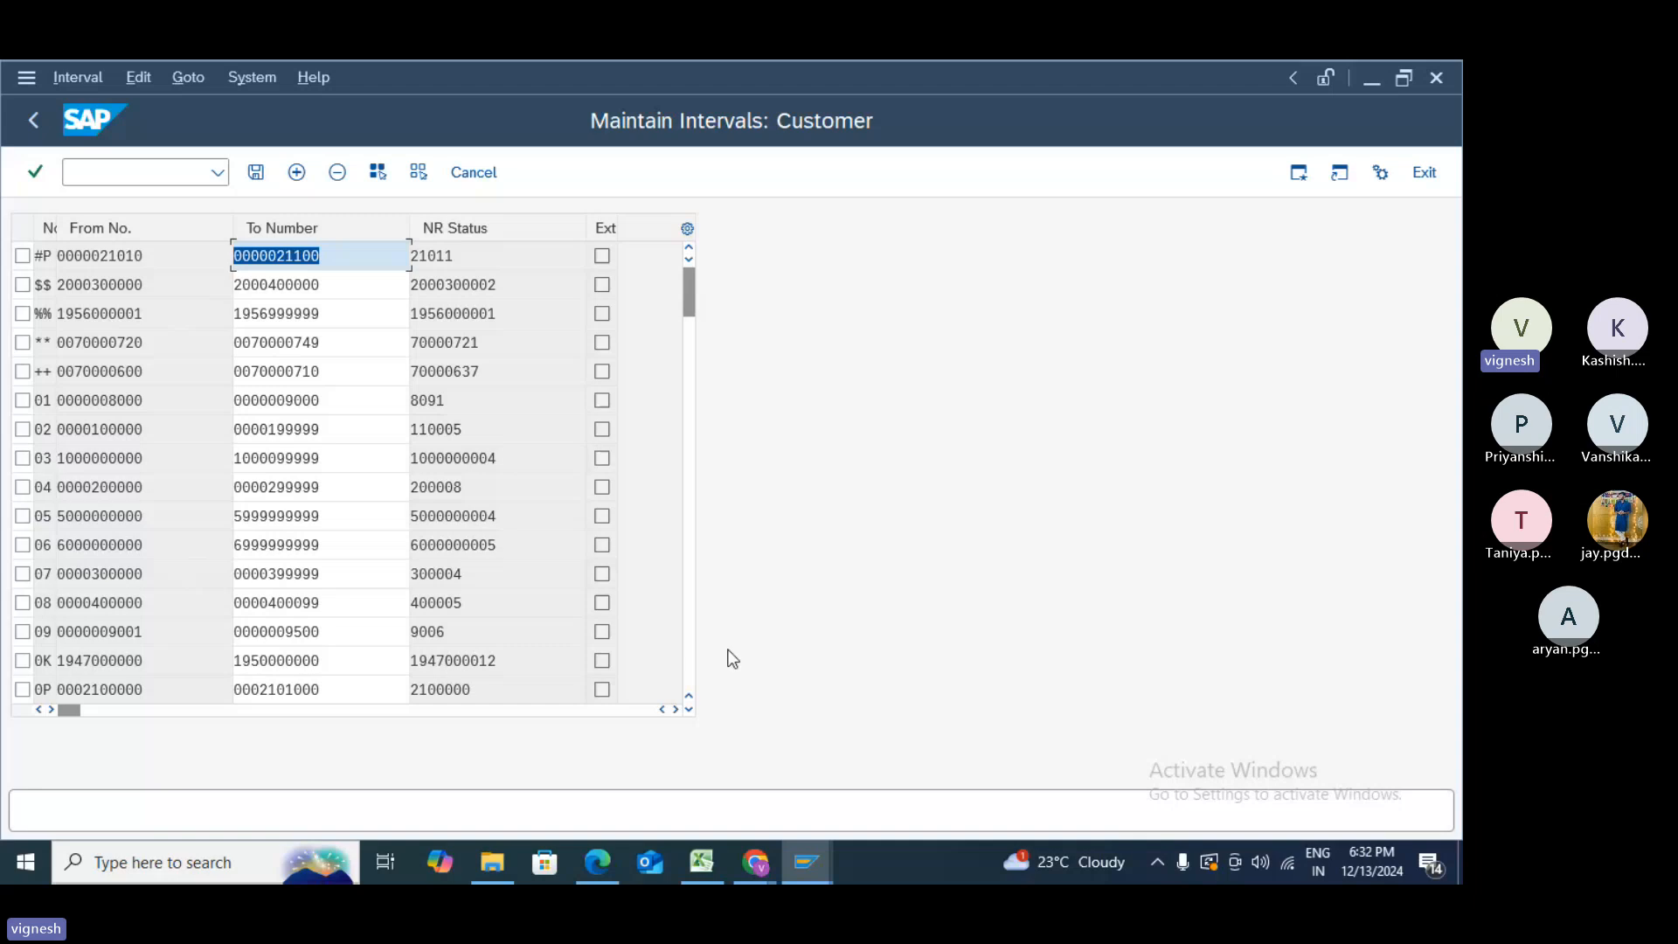
click(689, 671)
click(689, 669)
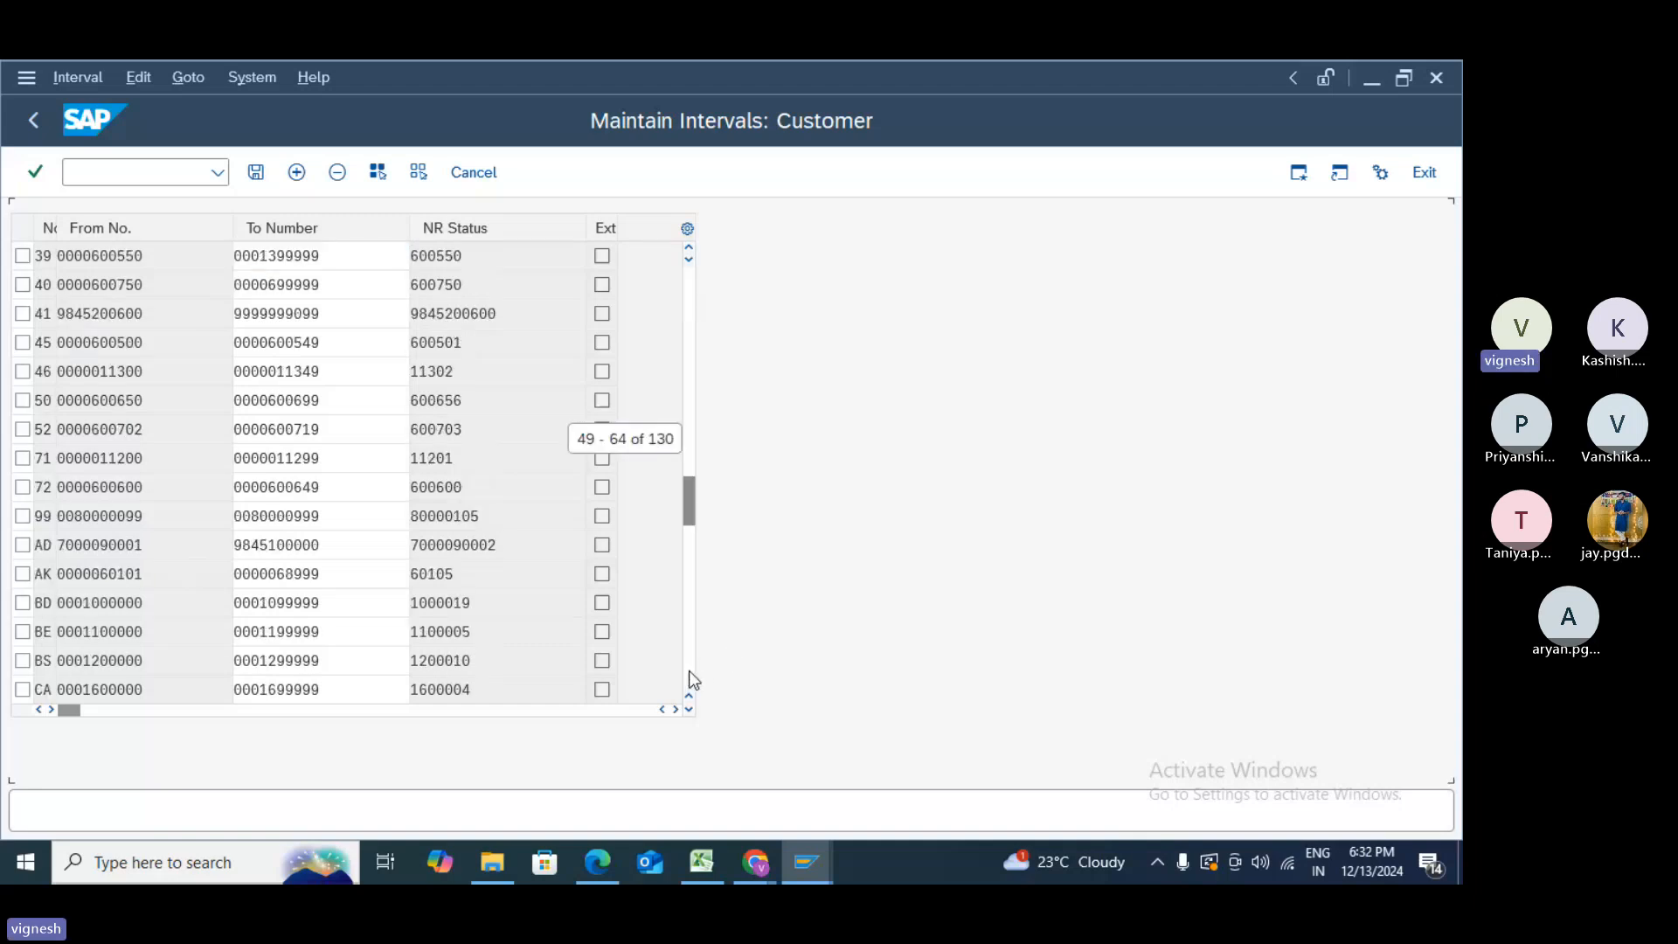
click(689, 670)
click(689, 670)
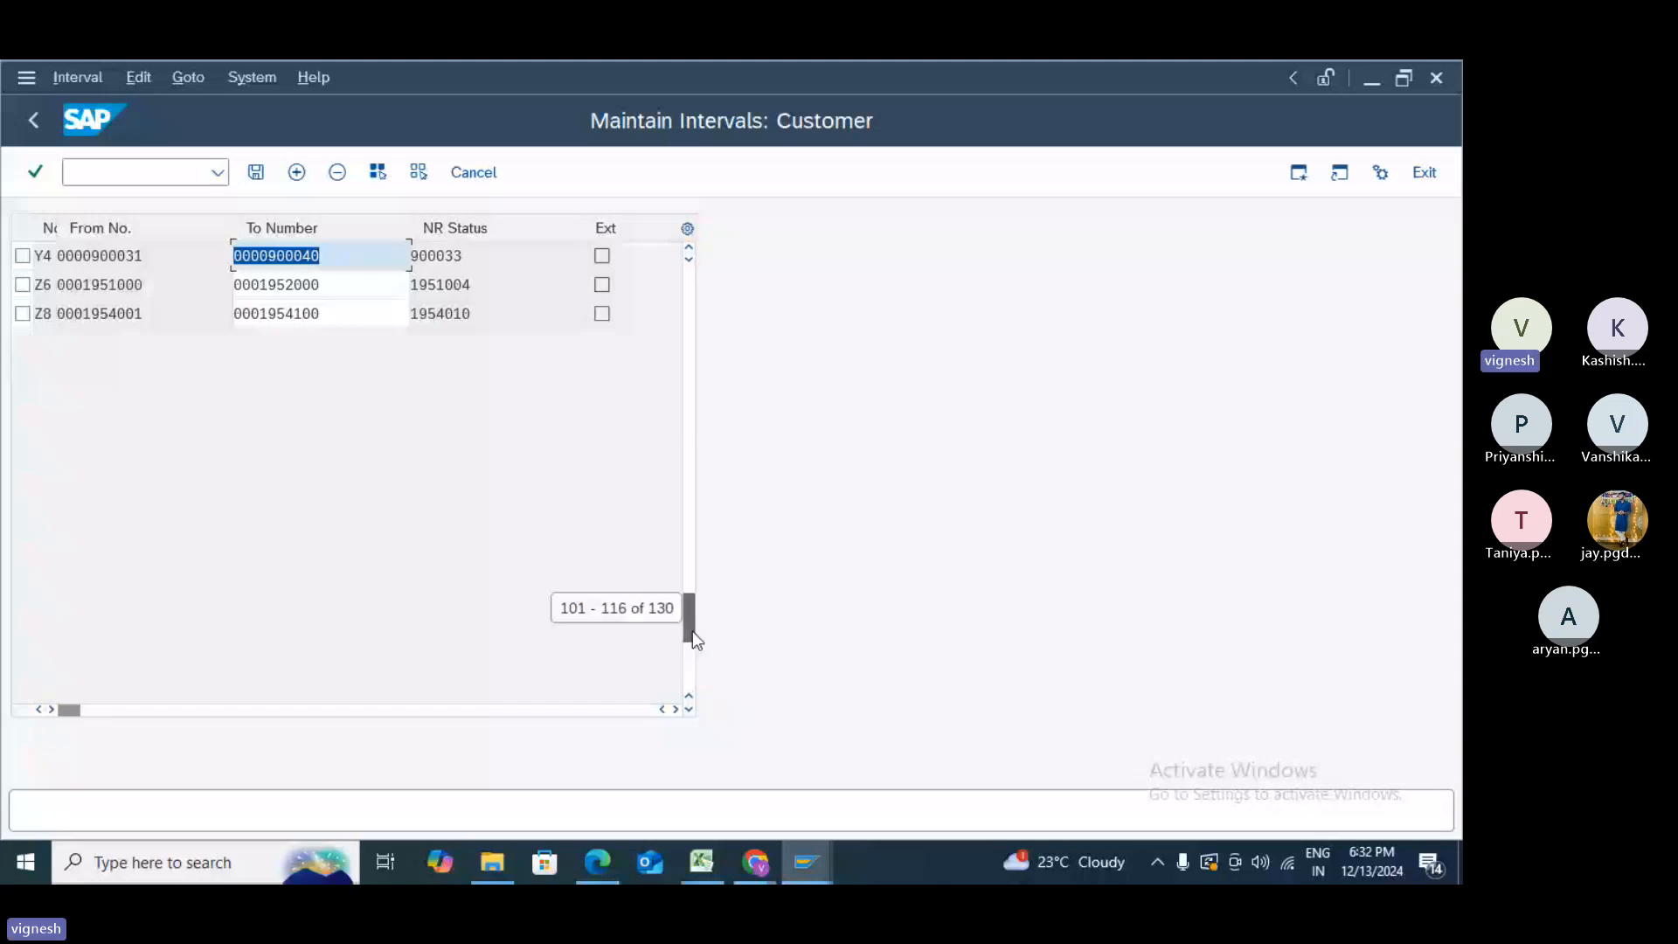
drag(693, 631, 692, 631)
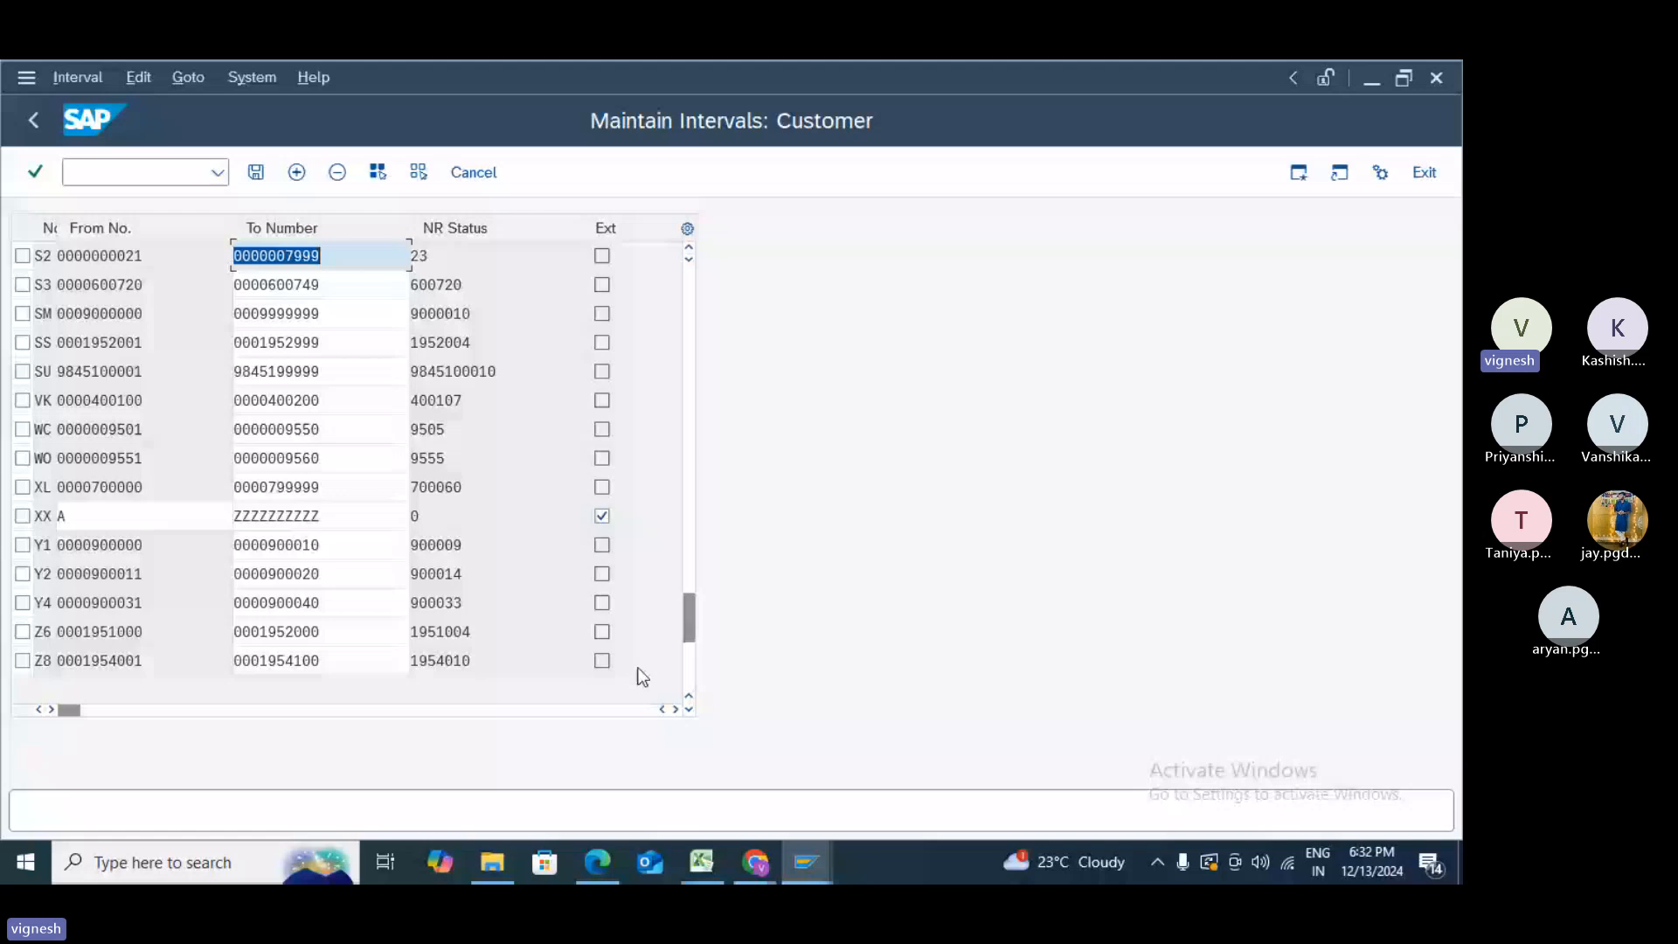
click(692, 689)
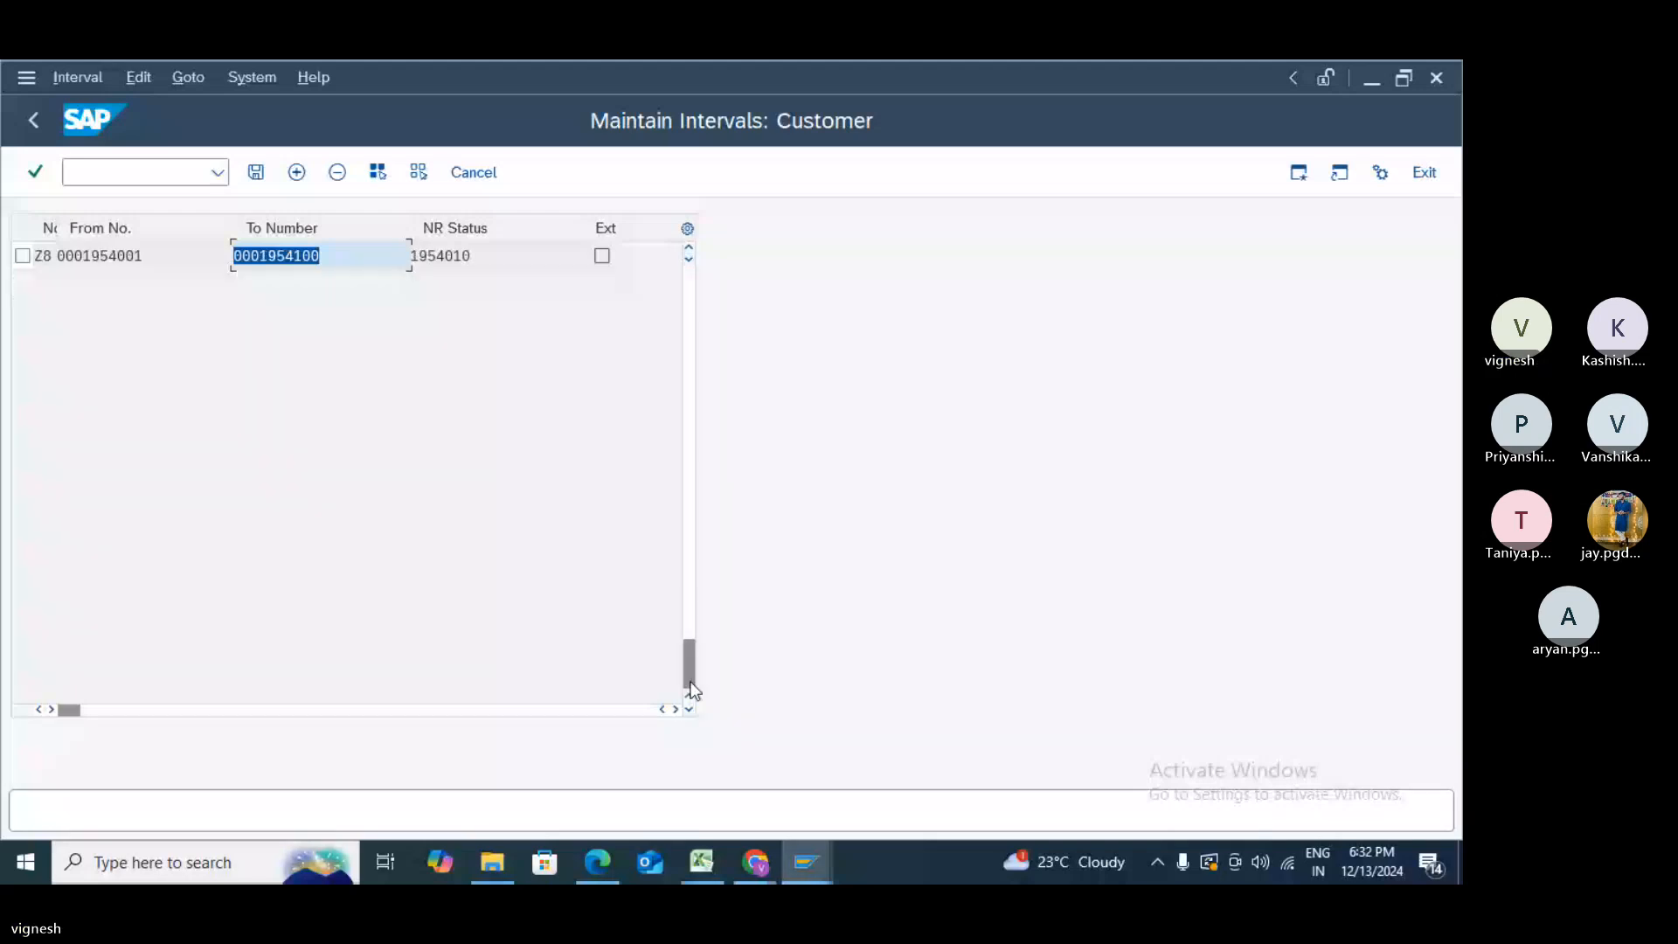
- Insert a new number range interval row numbered Z9
click(297, 175)
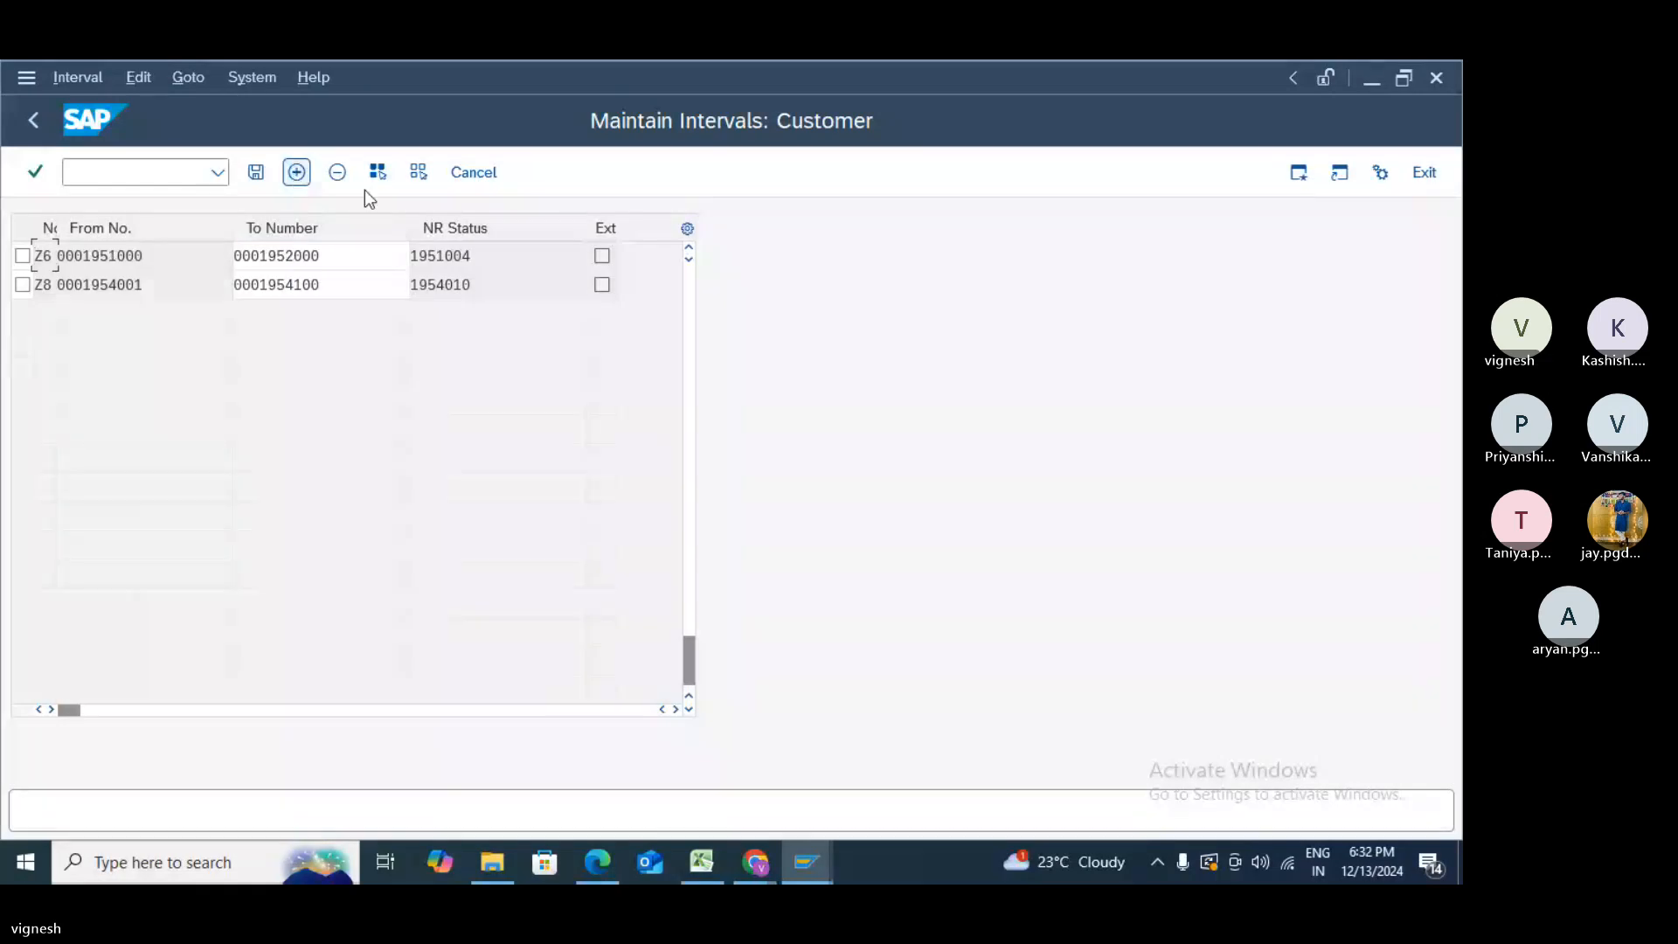
scroll(693, 281, up, 5)
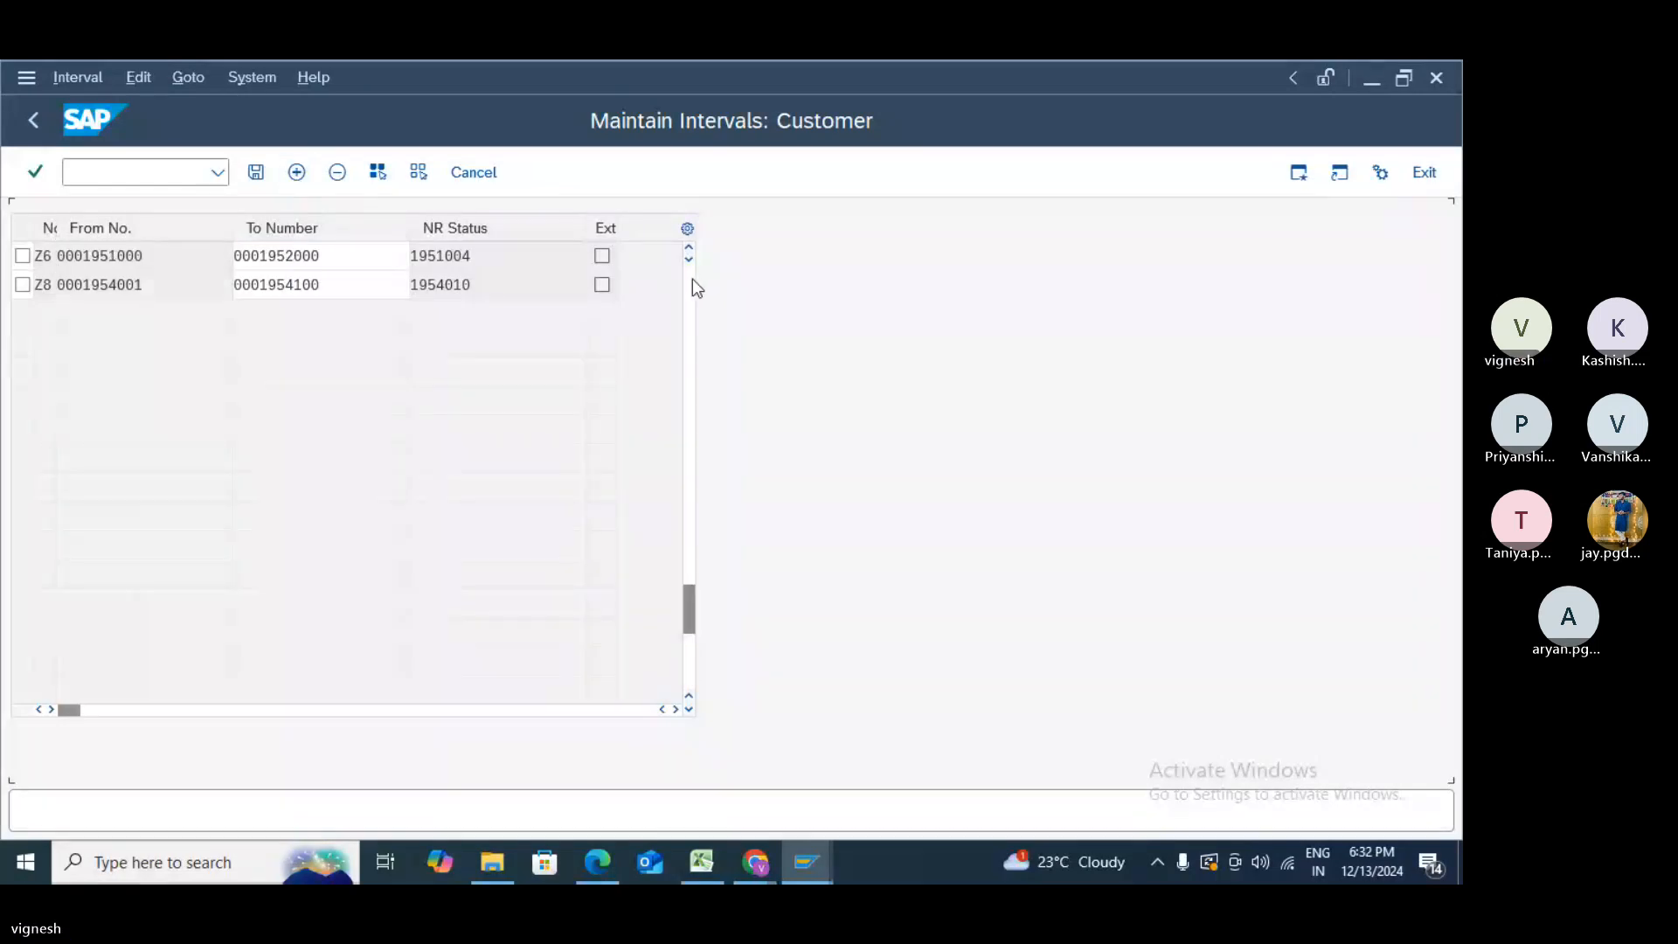
drag(692, 604, 697, 240)
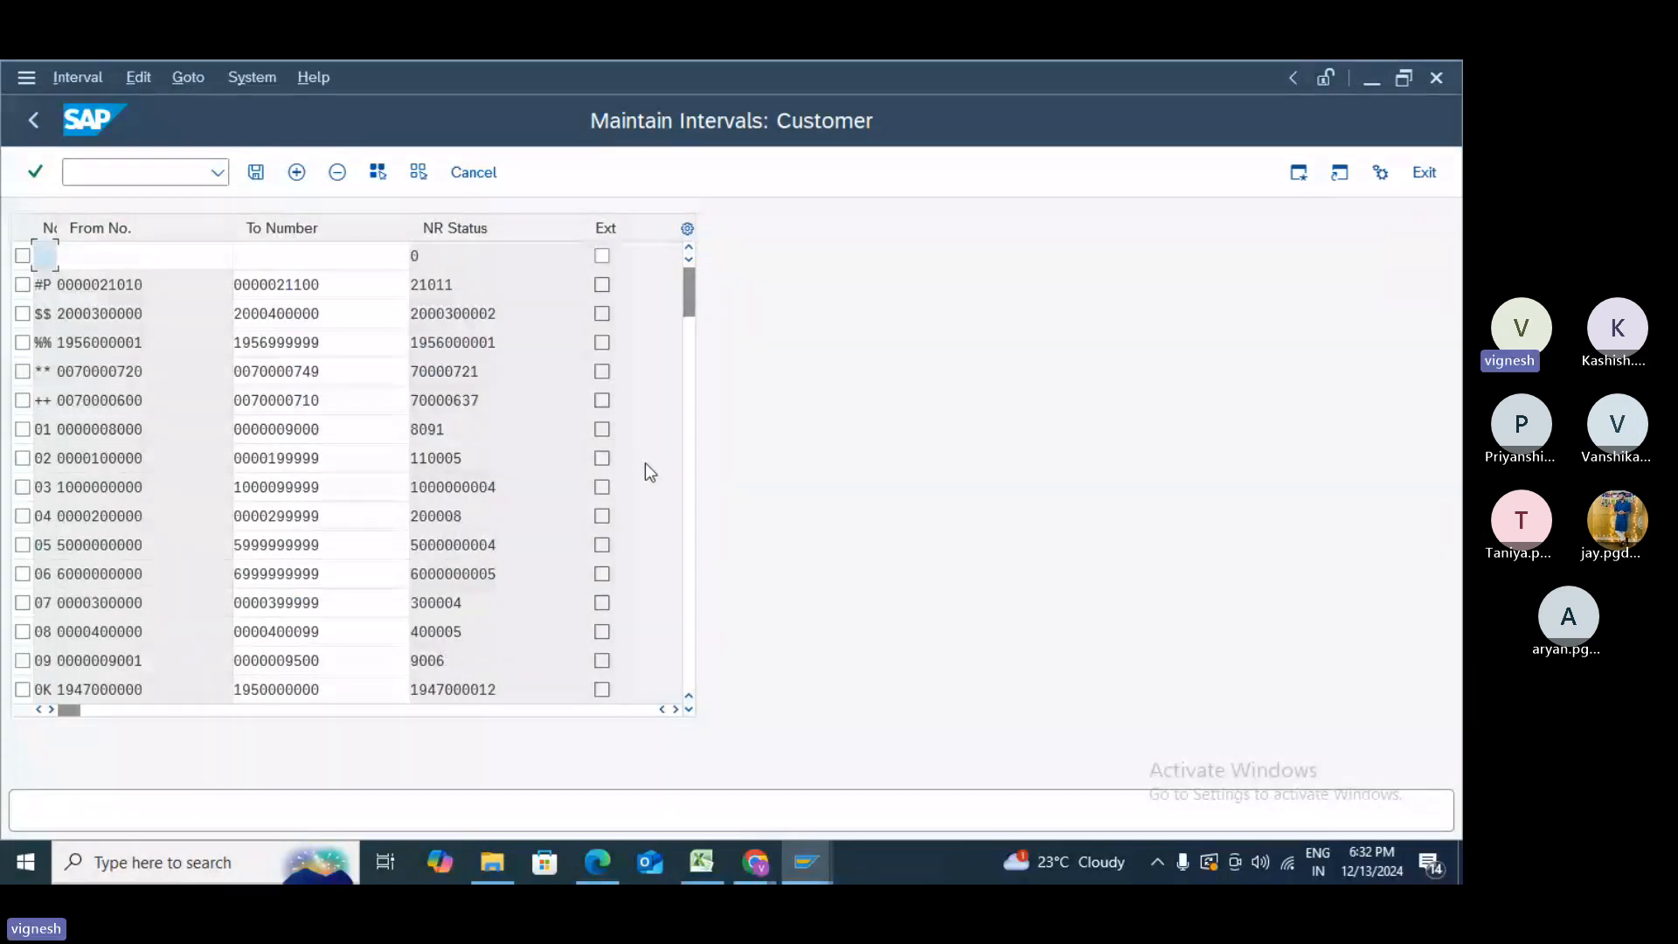
text(Z9)
key(Tab)
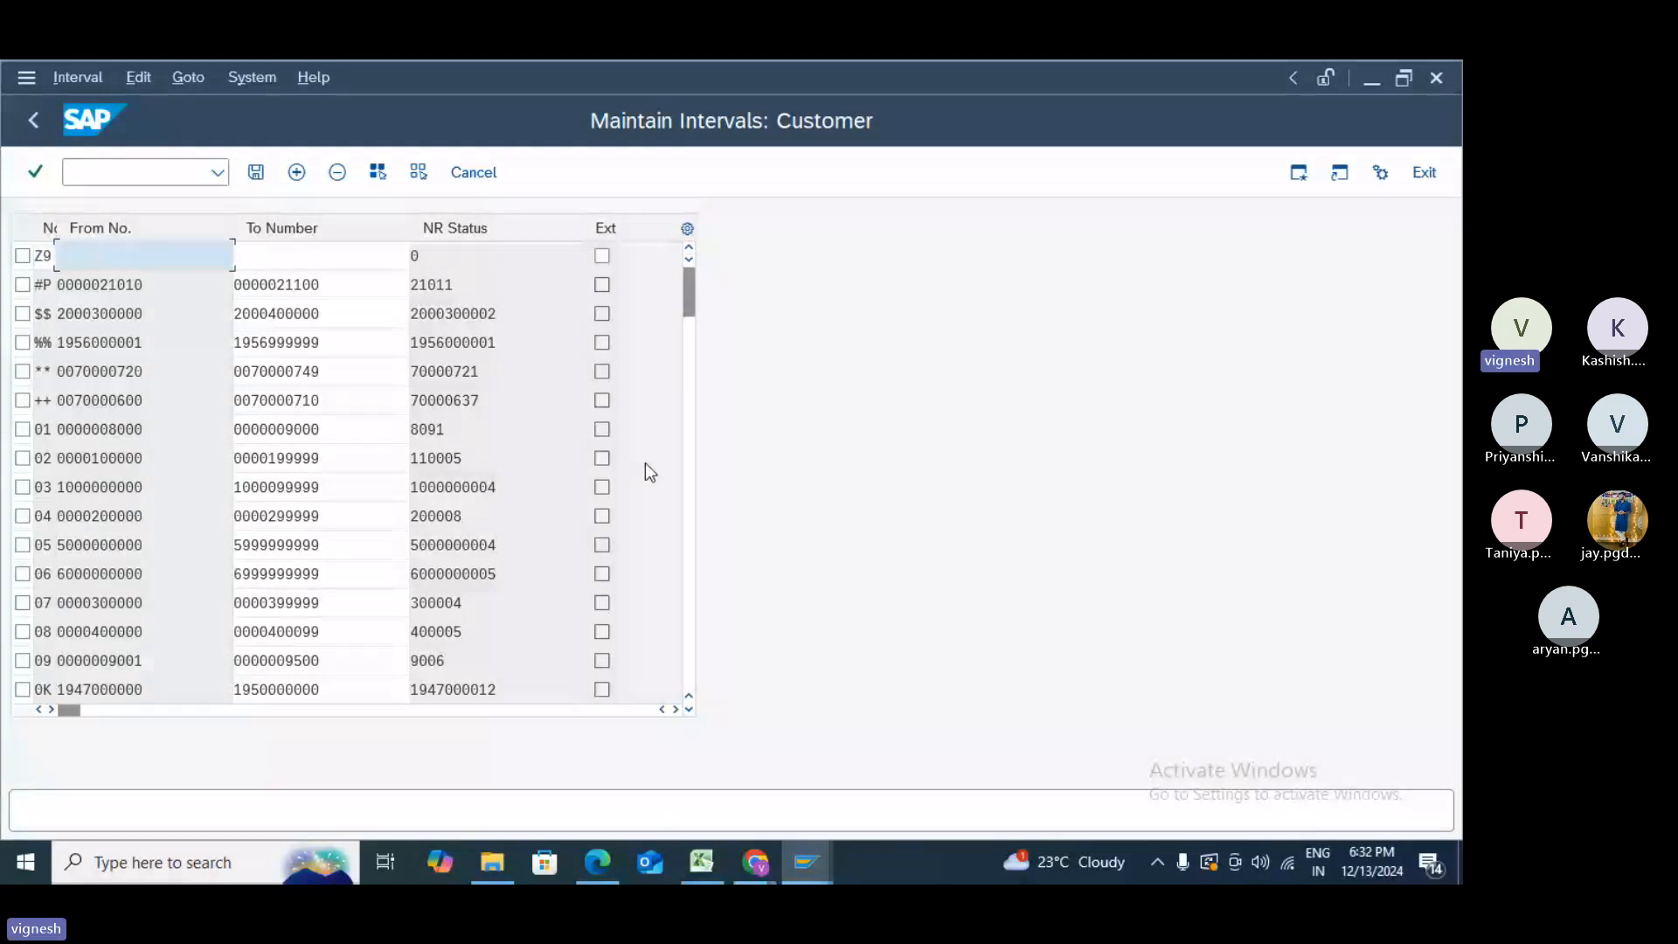
drag(687, 292, 710, 704)
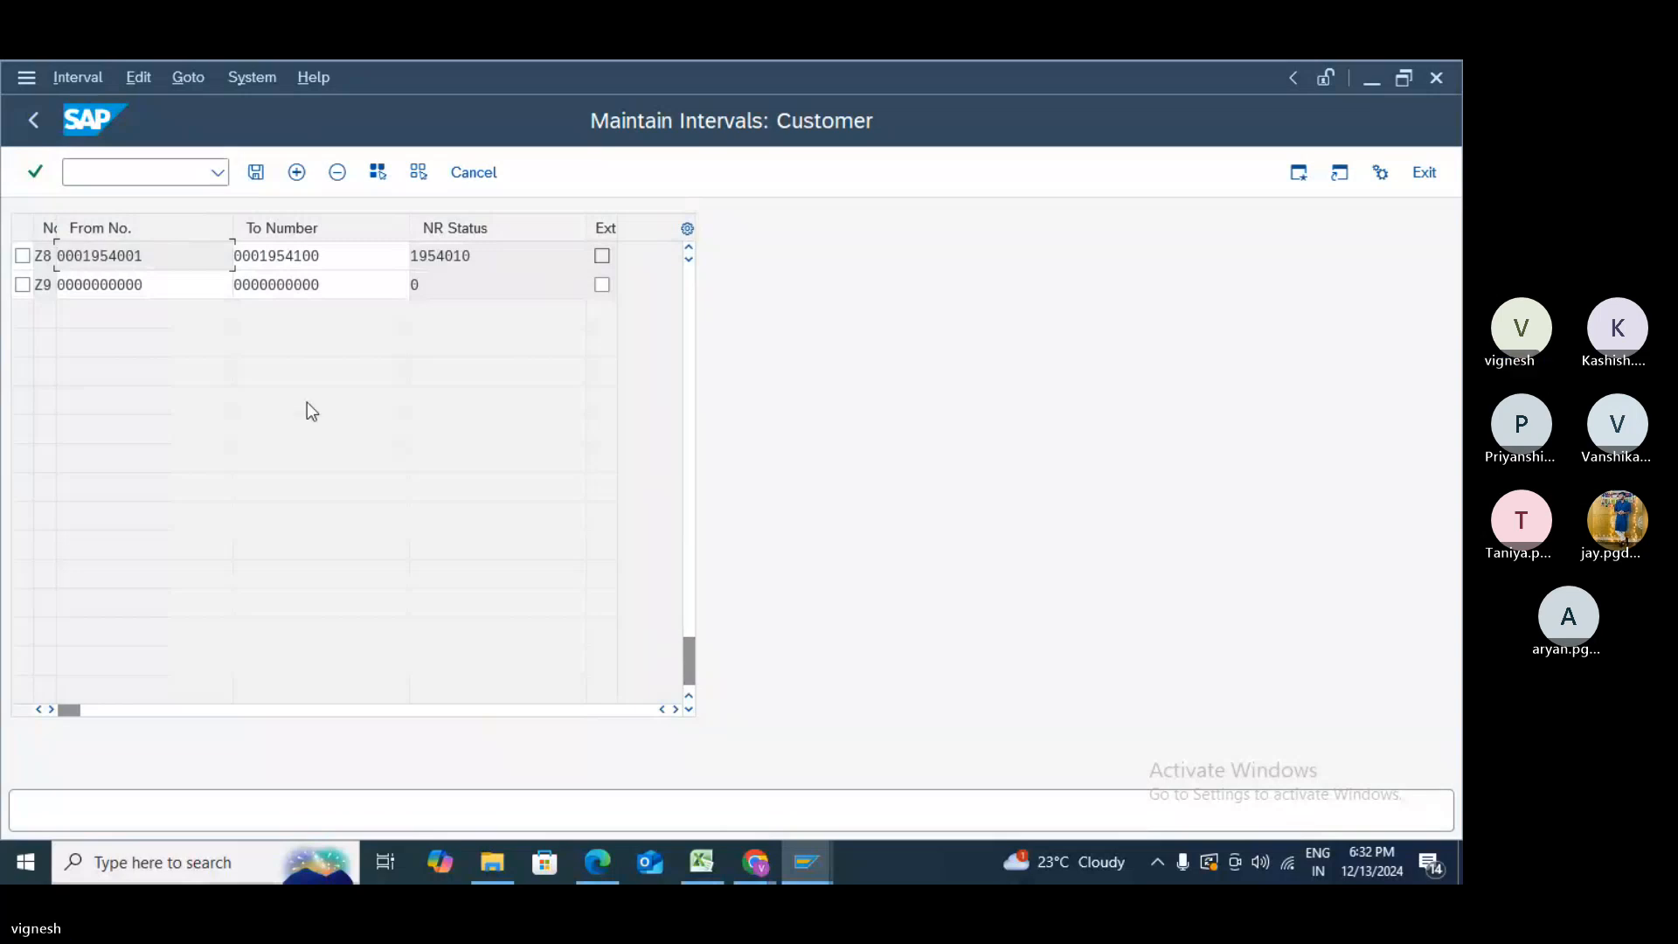
click(164, 287)
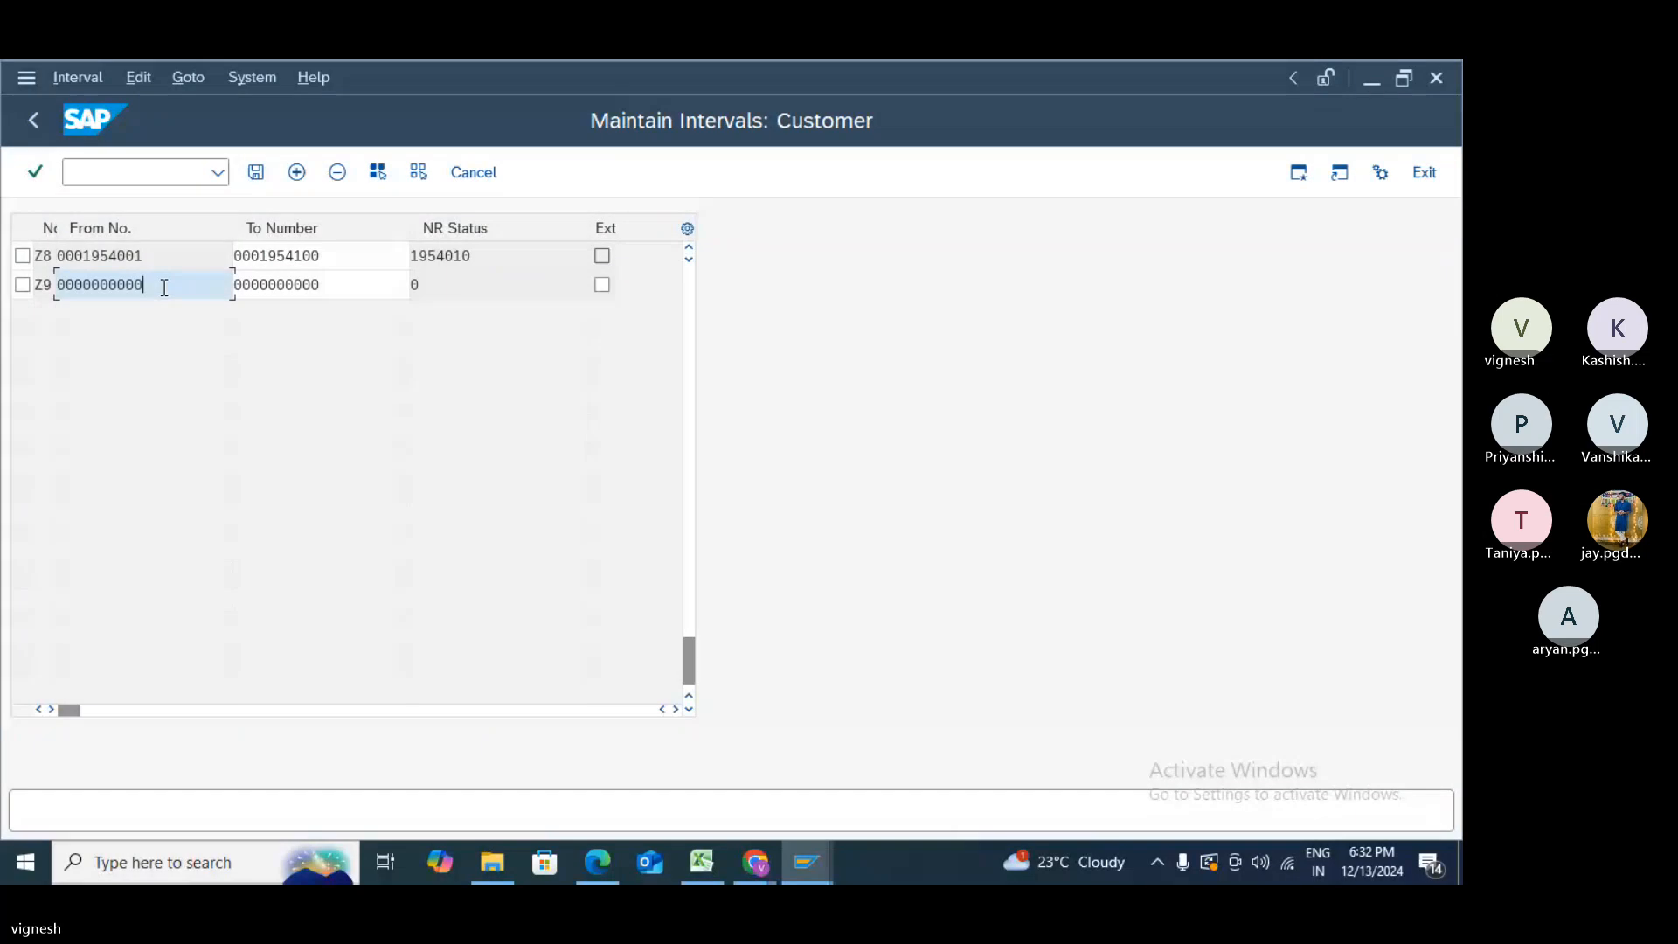
key(BackSpace)
key(BackSpace)
key(BackSpace)
key(BackSpace)
key(BackSpace)
key(BackSpace)
key(BackSpace)
key(BackSpace)
key(BackSpace)
key(BackSpace)
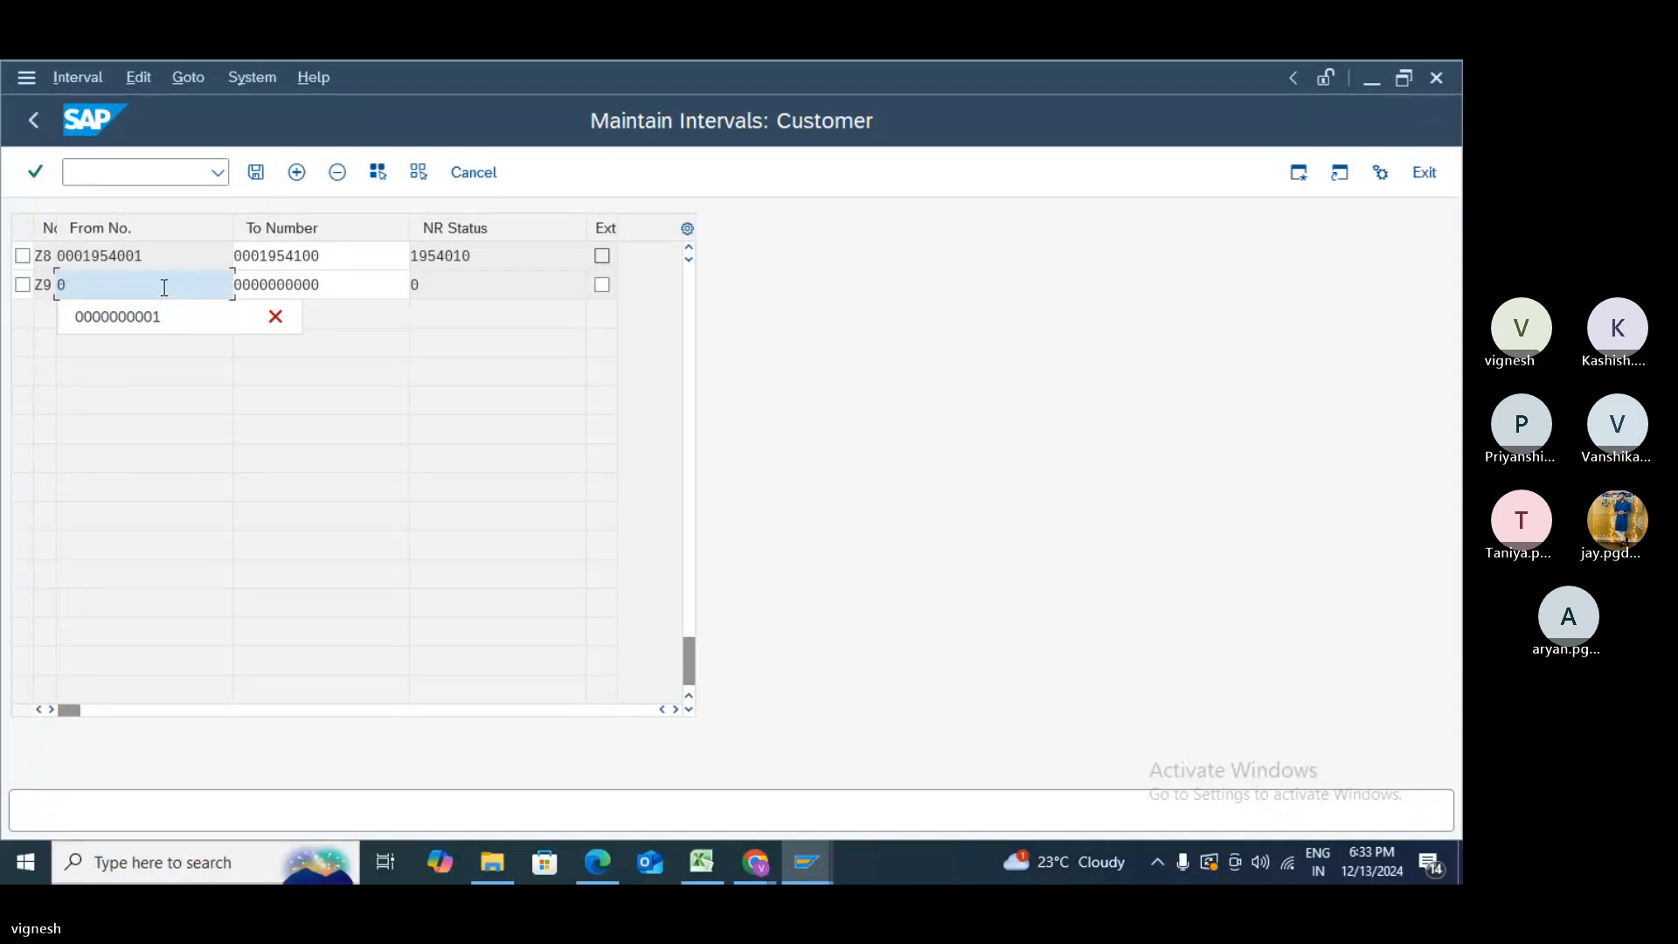
text(000)
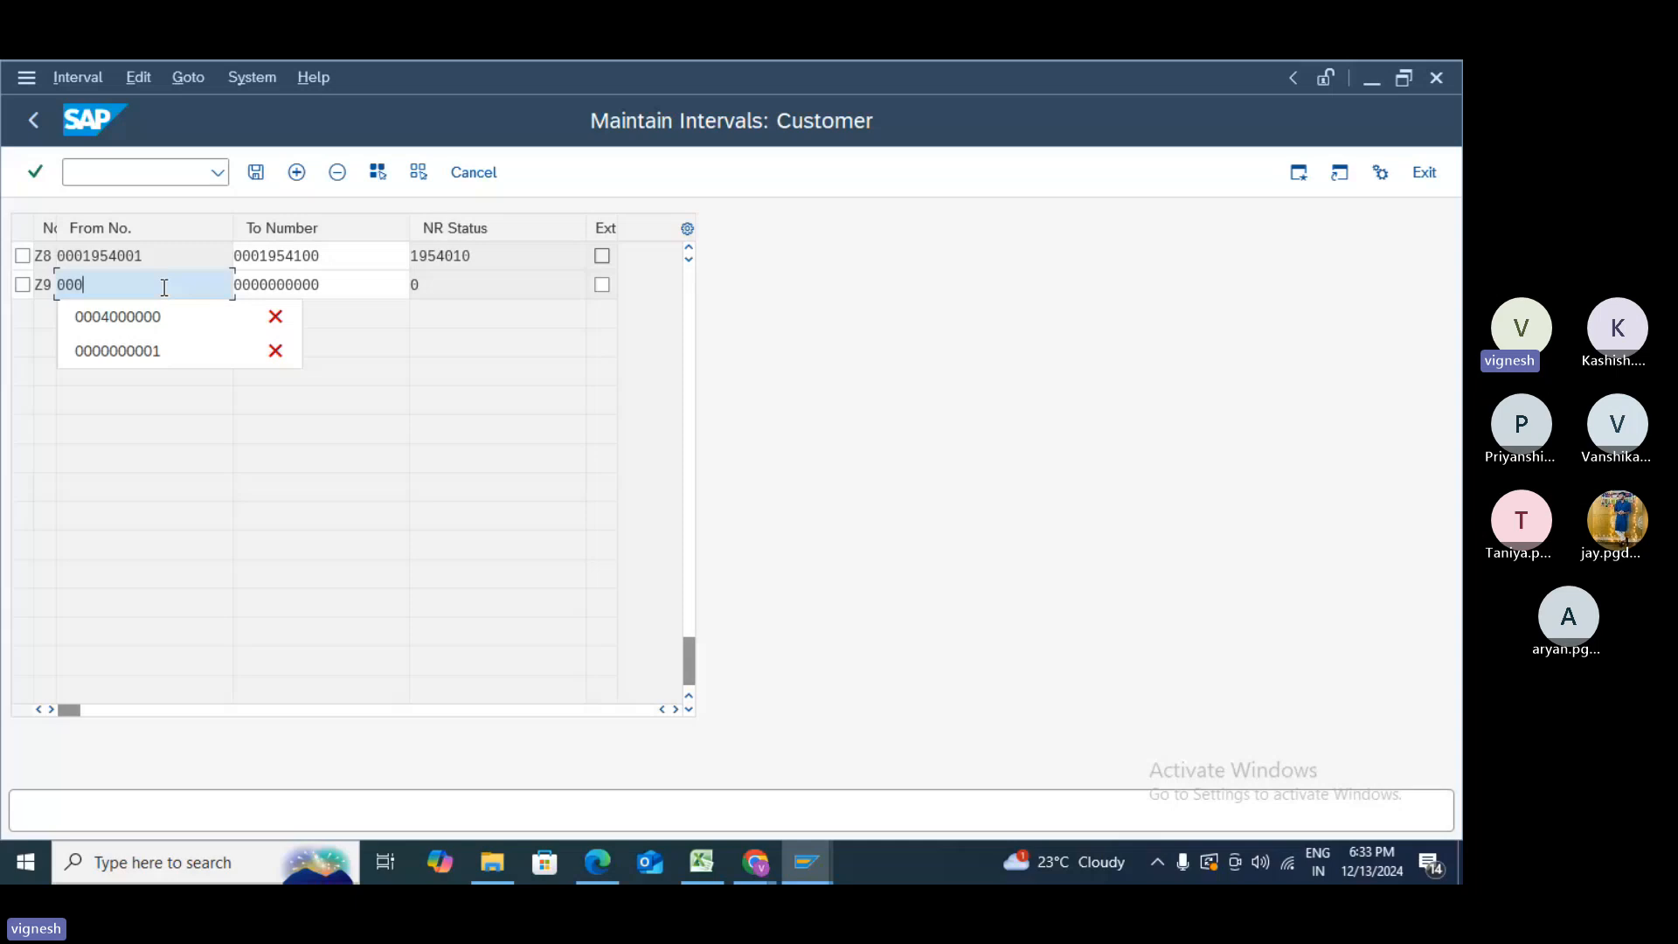
text(19)
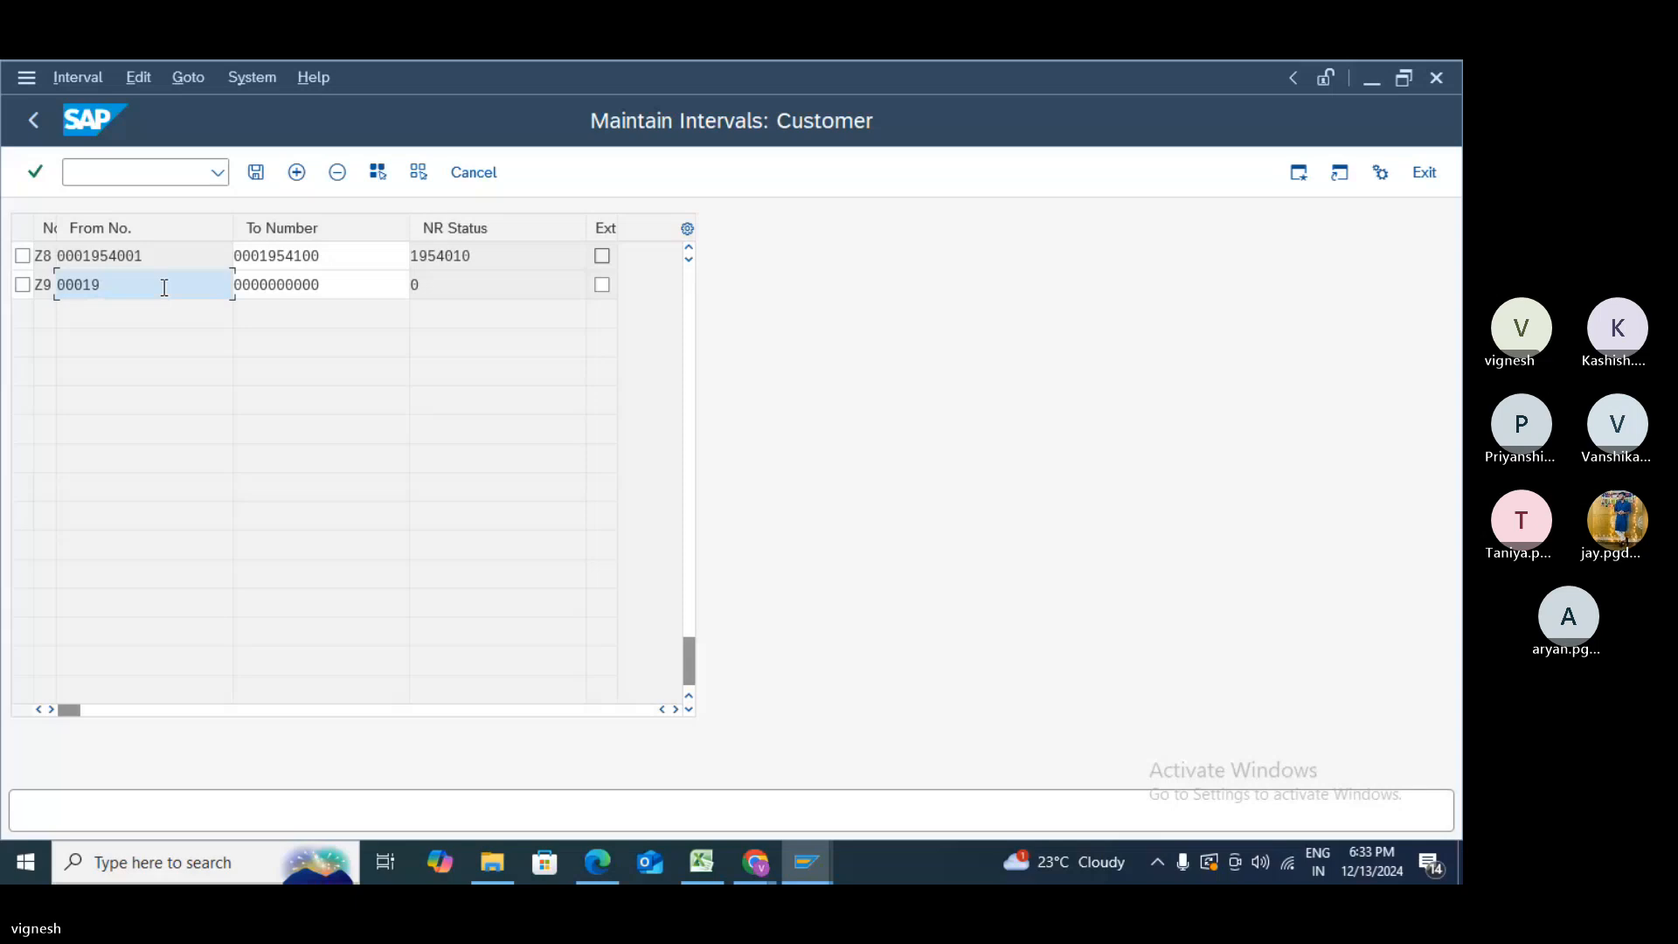
text(54)
text(101)
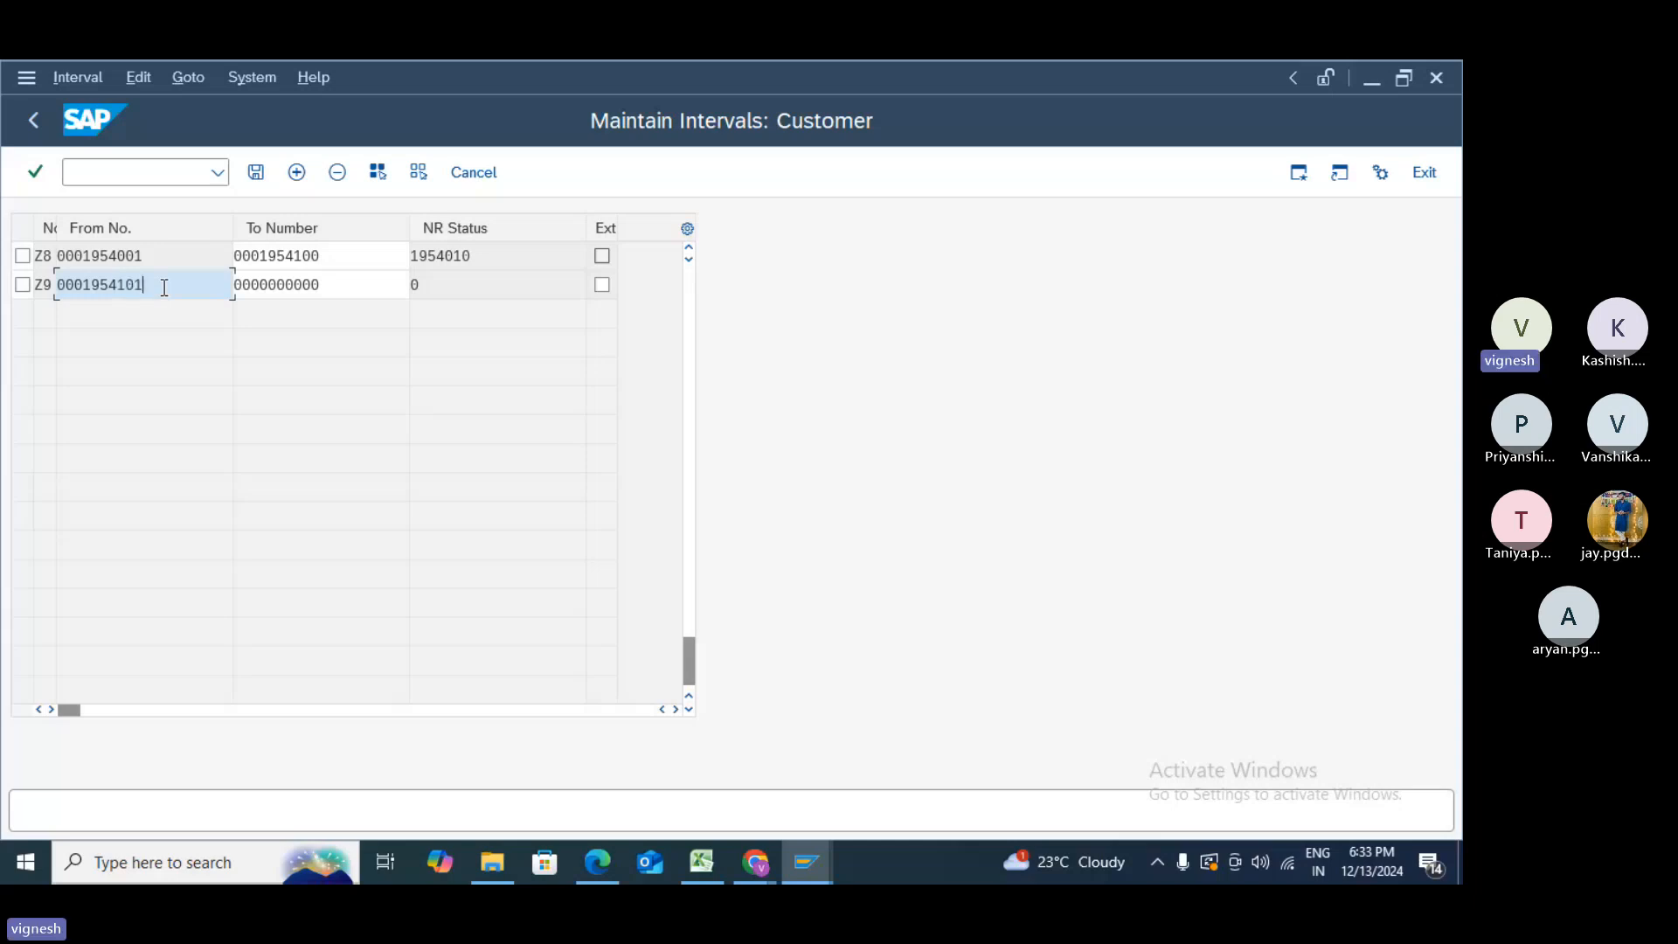
key(Tab)
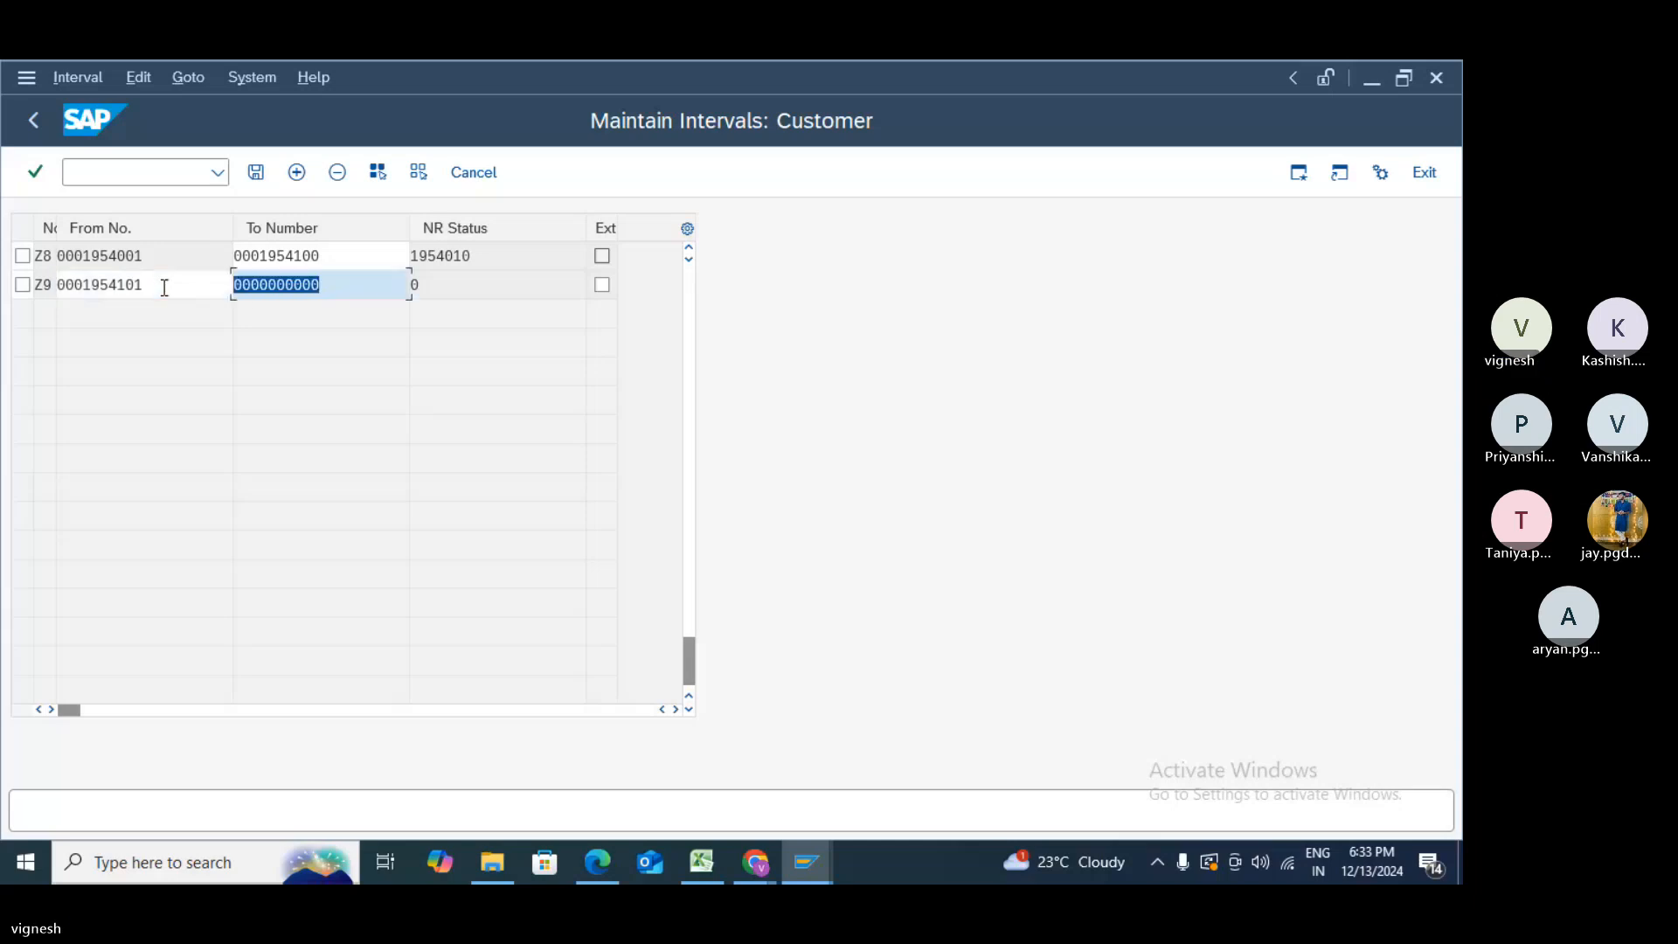
text(00019)
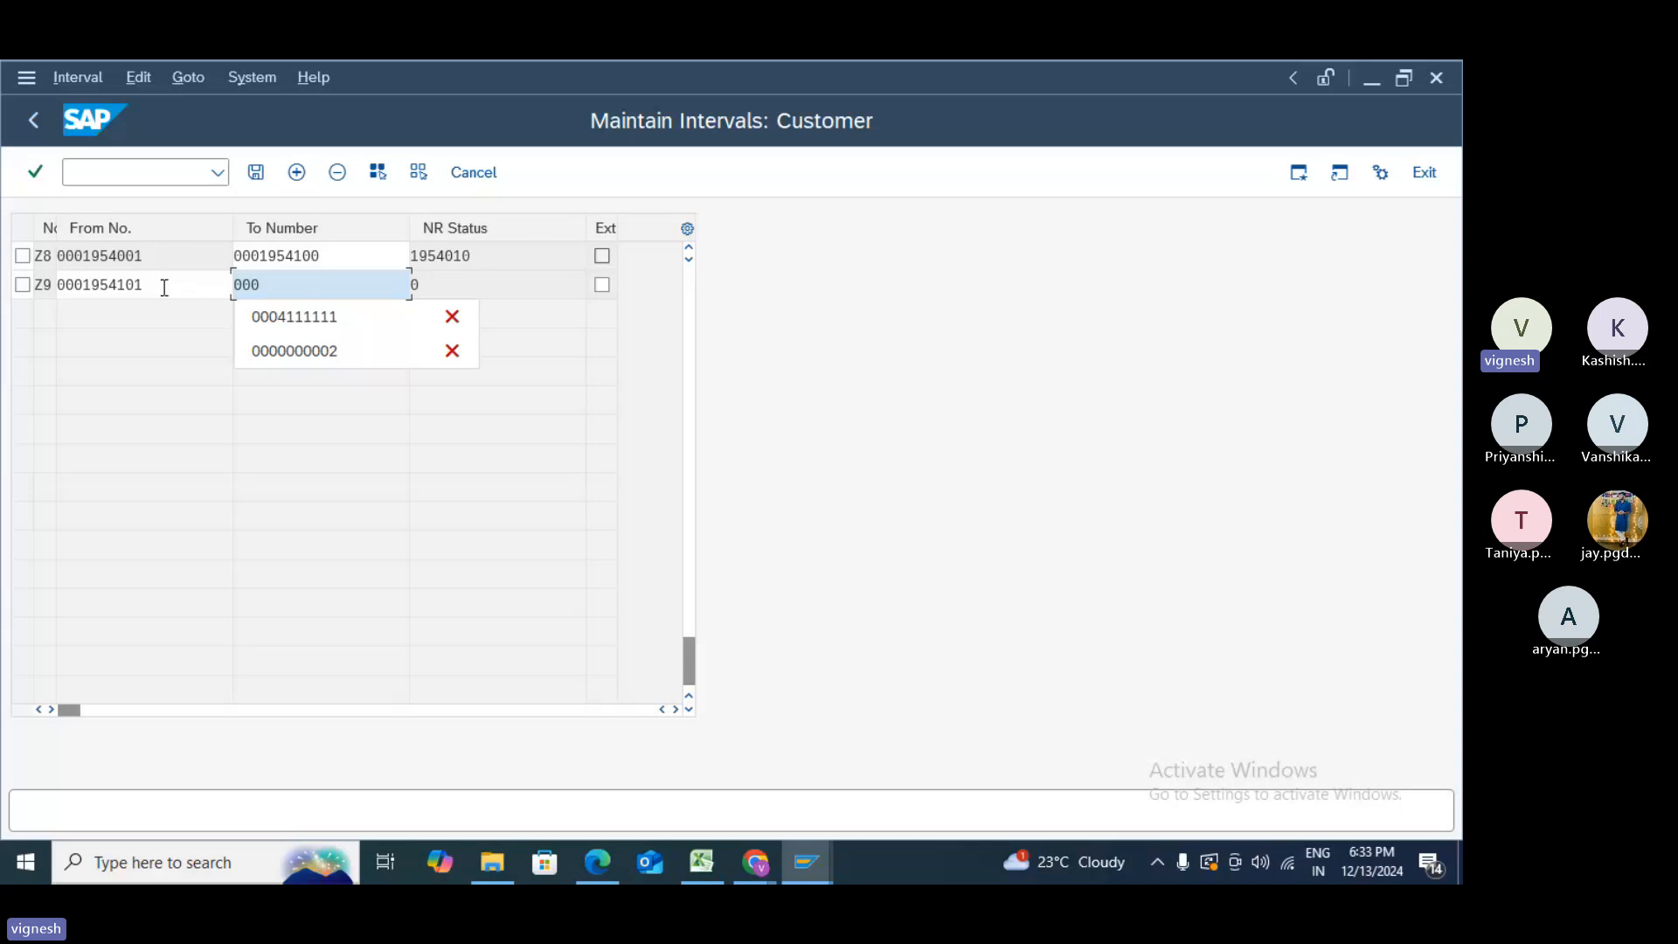
text(54)
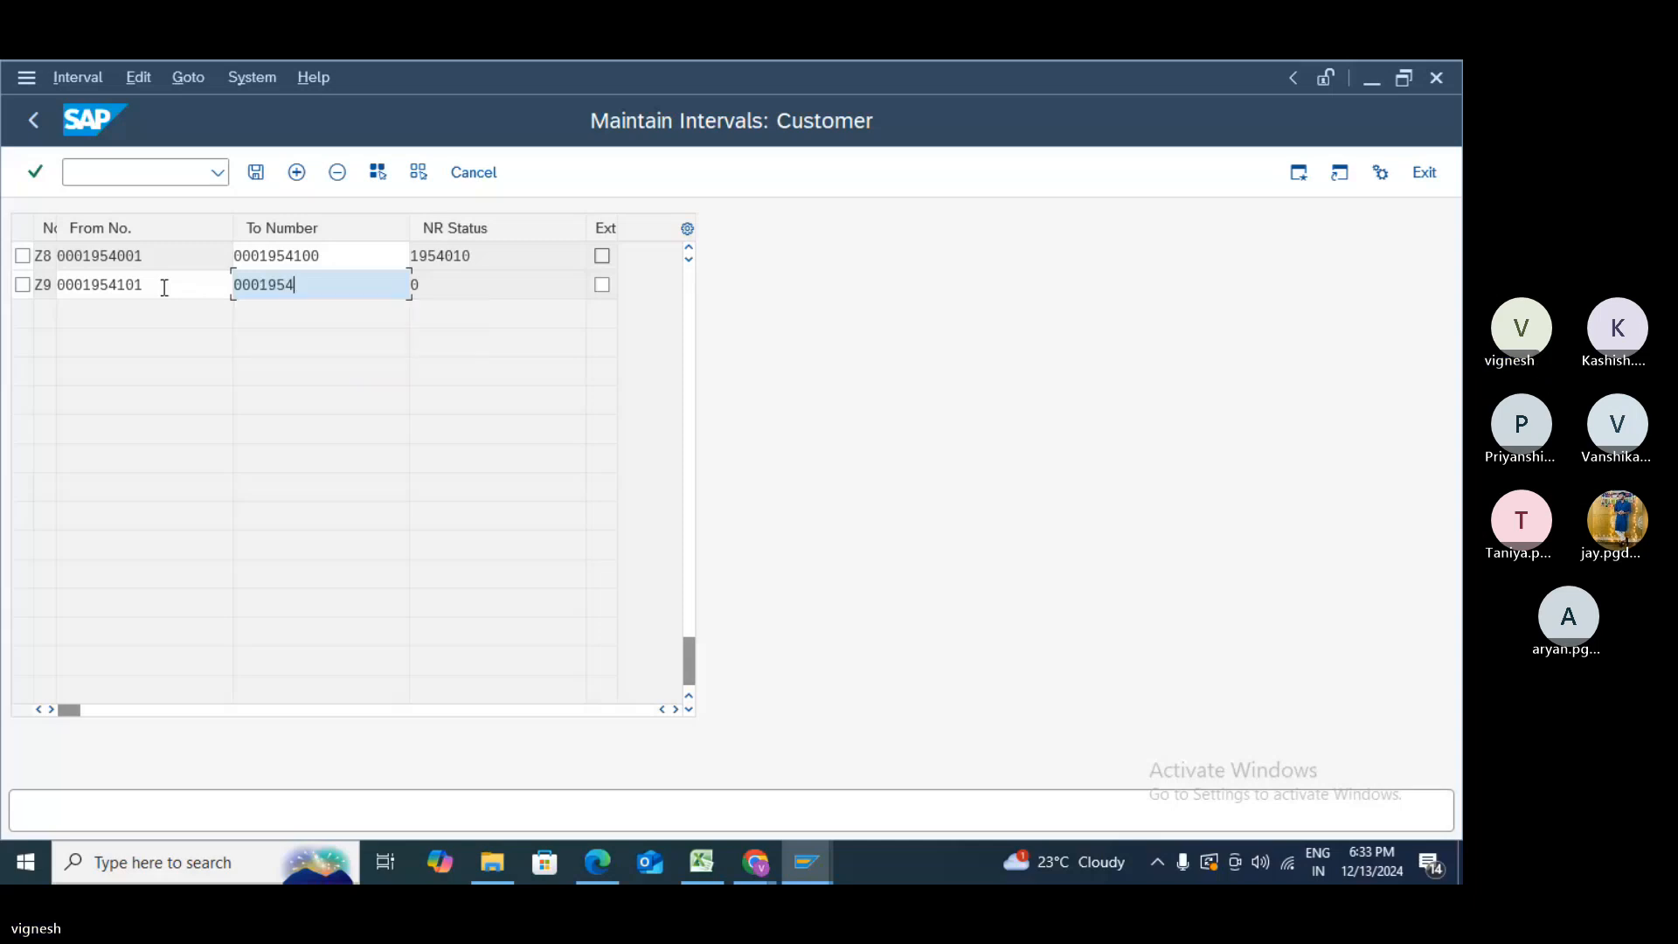
text(150)
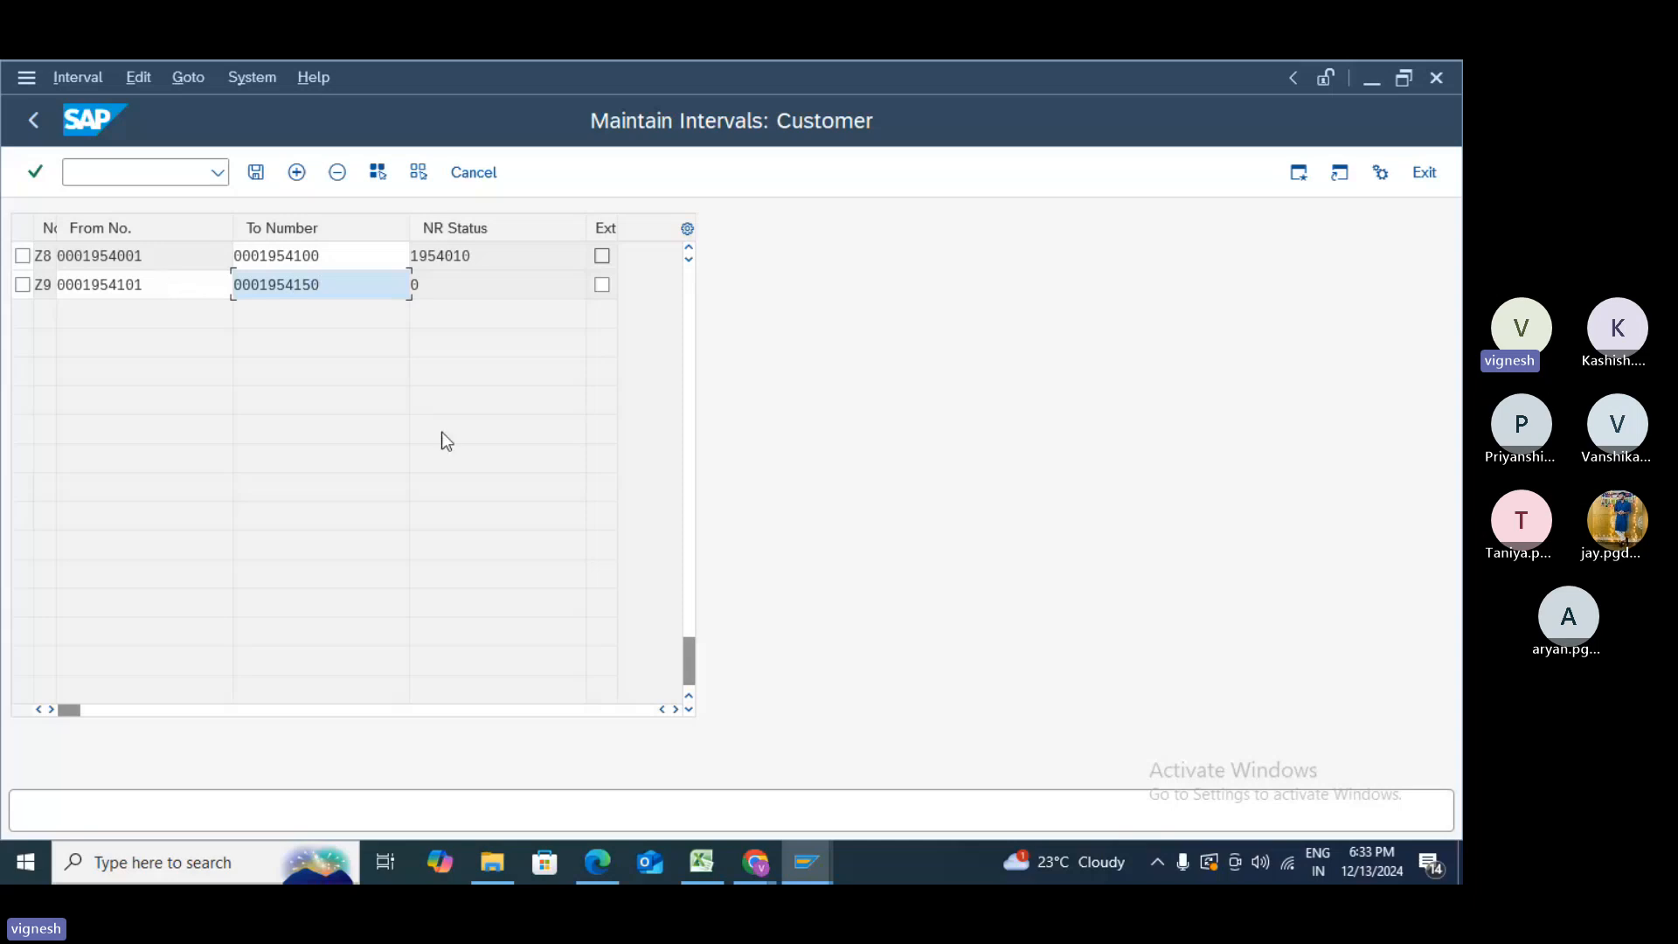
click(260, 173)
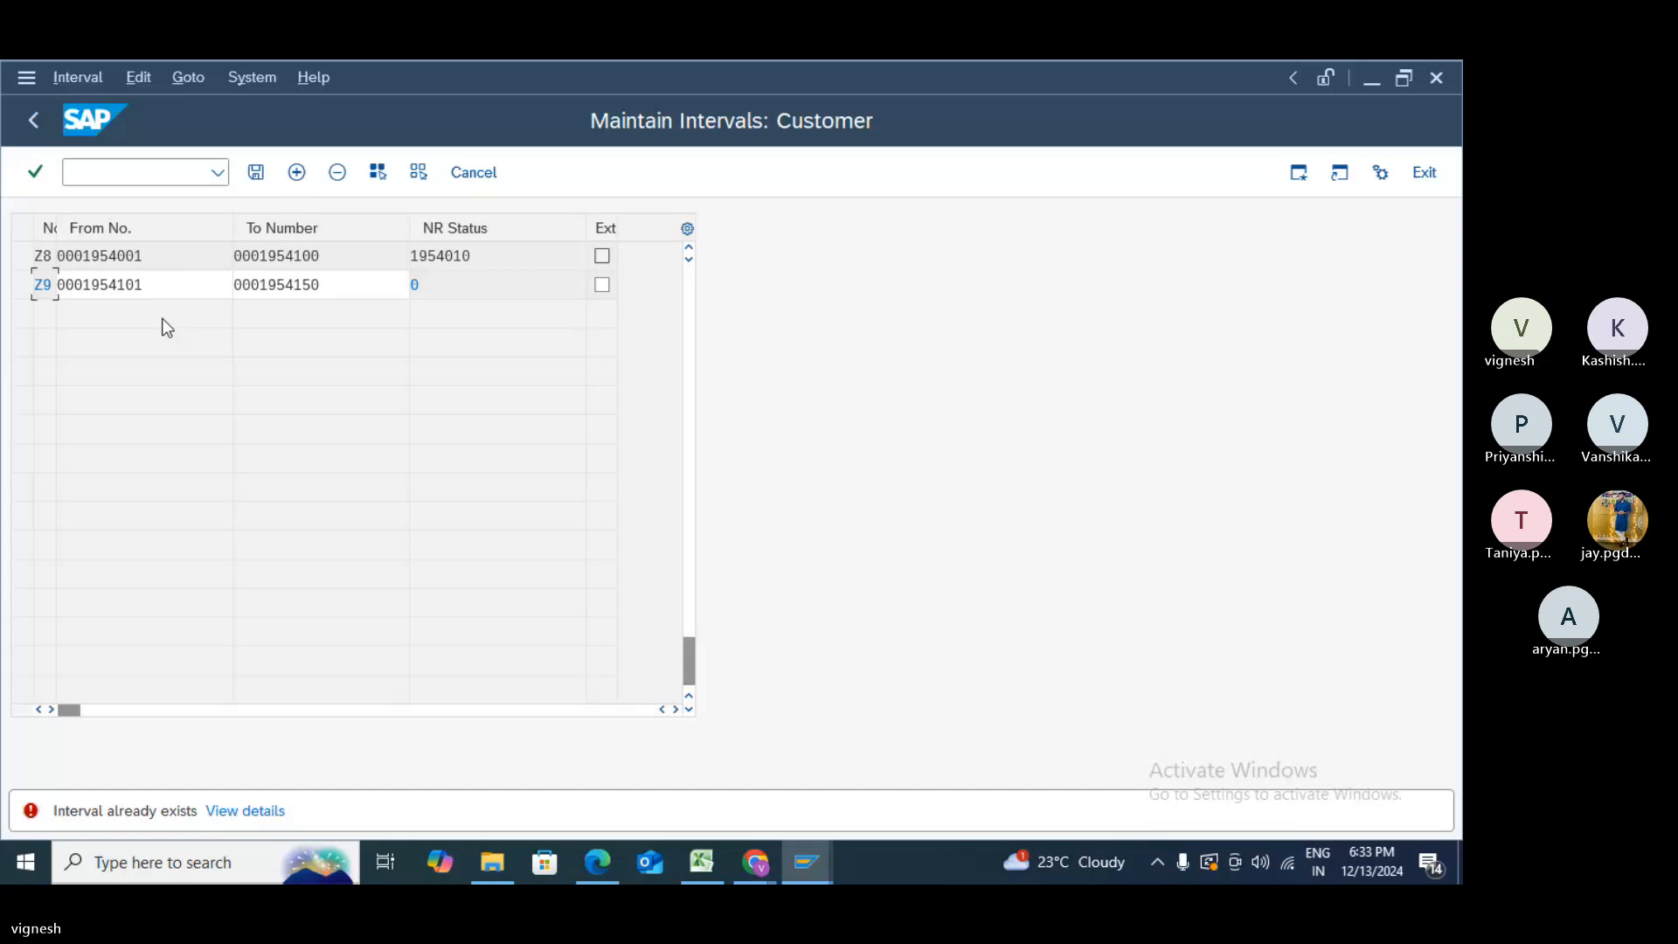
- Change the last digit of Z9's start and end numbers to 2 and save again
click(126, 288)
key(BackSpace)
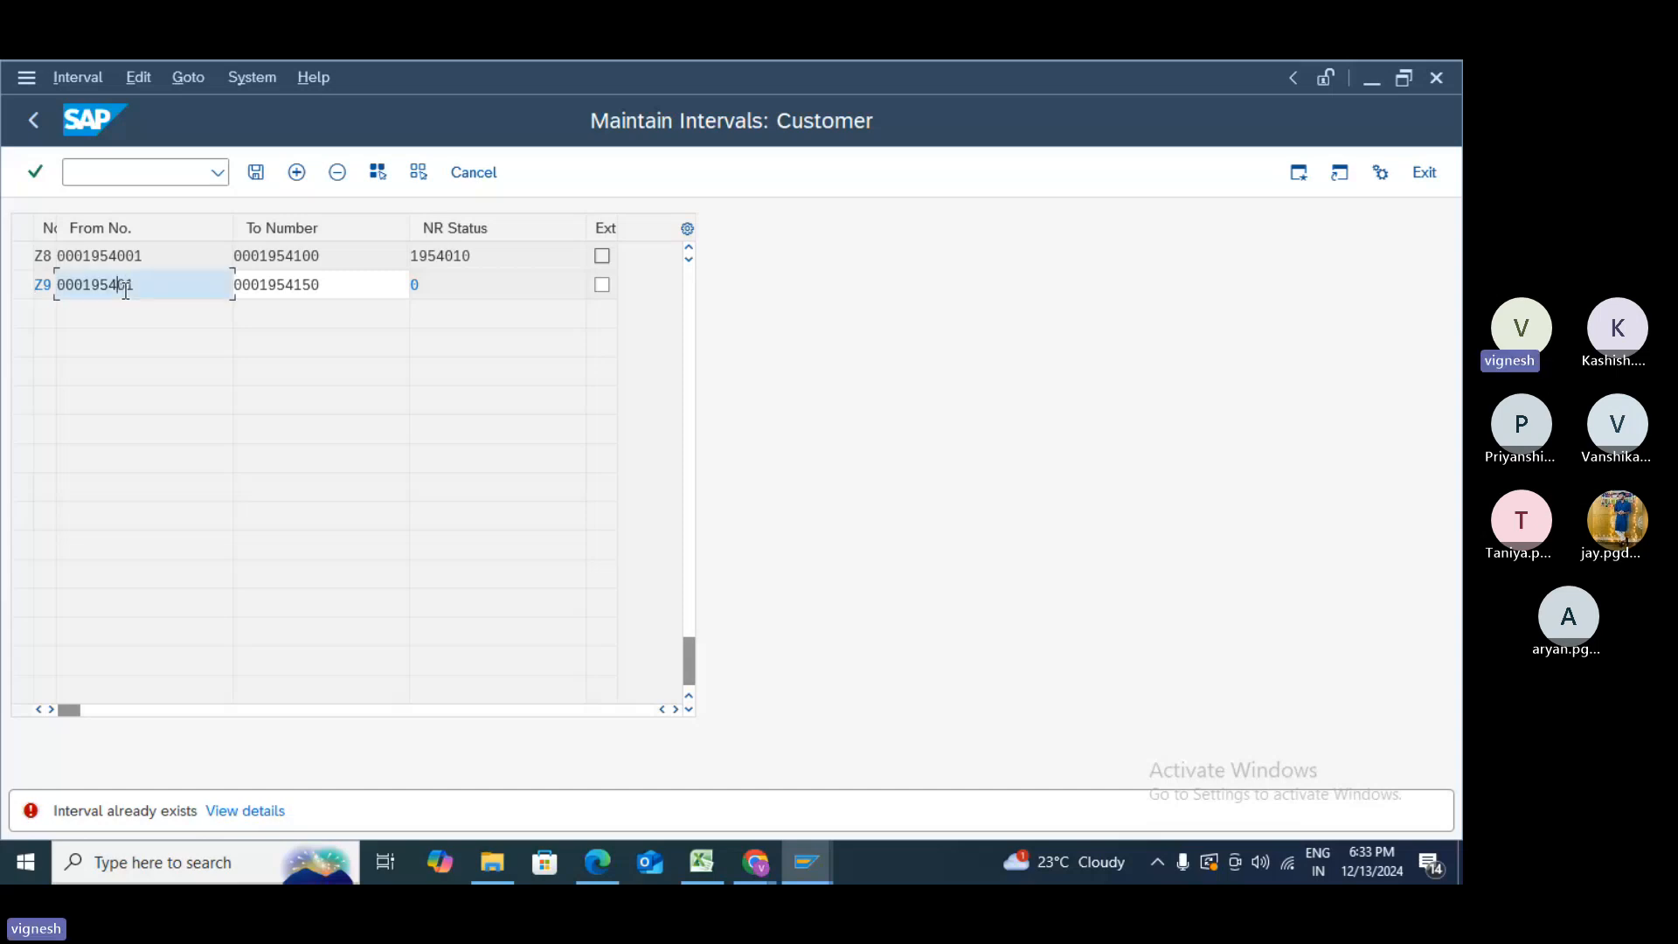
text(2)
click(307, 284)
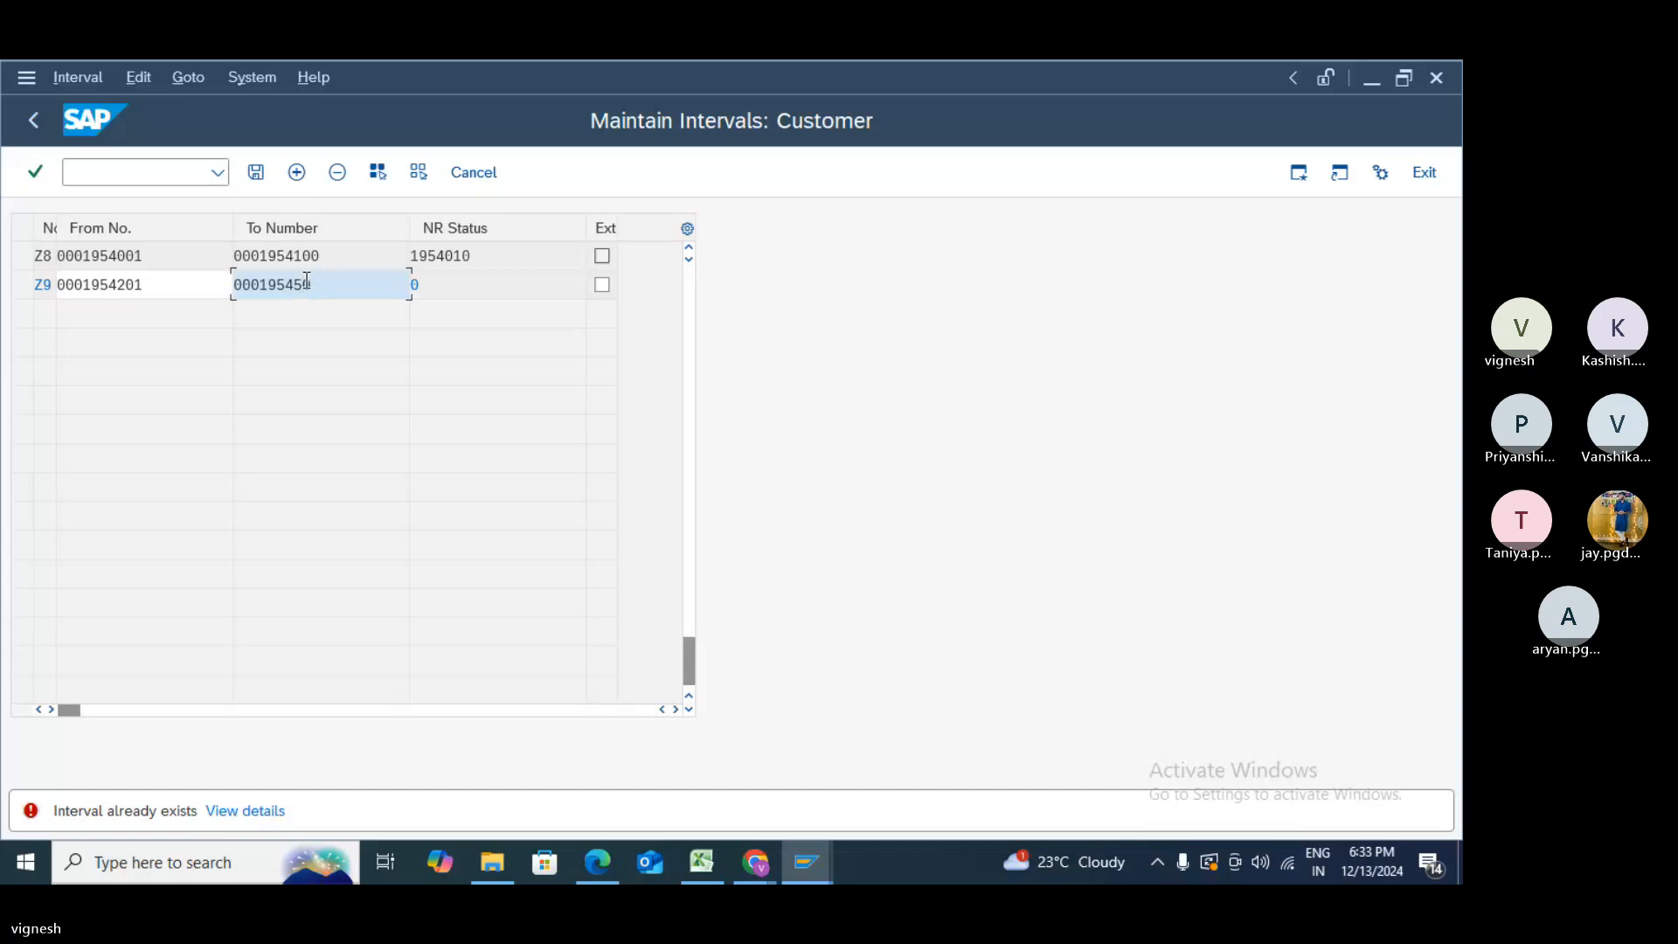
key(BackSpace)
text(2)
click(256, 179)
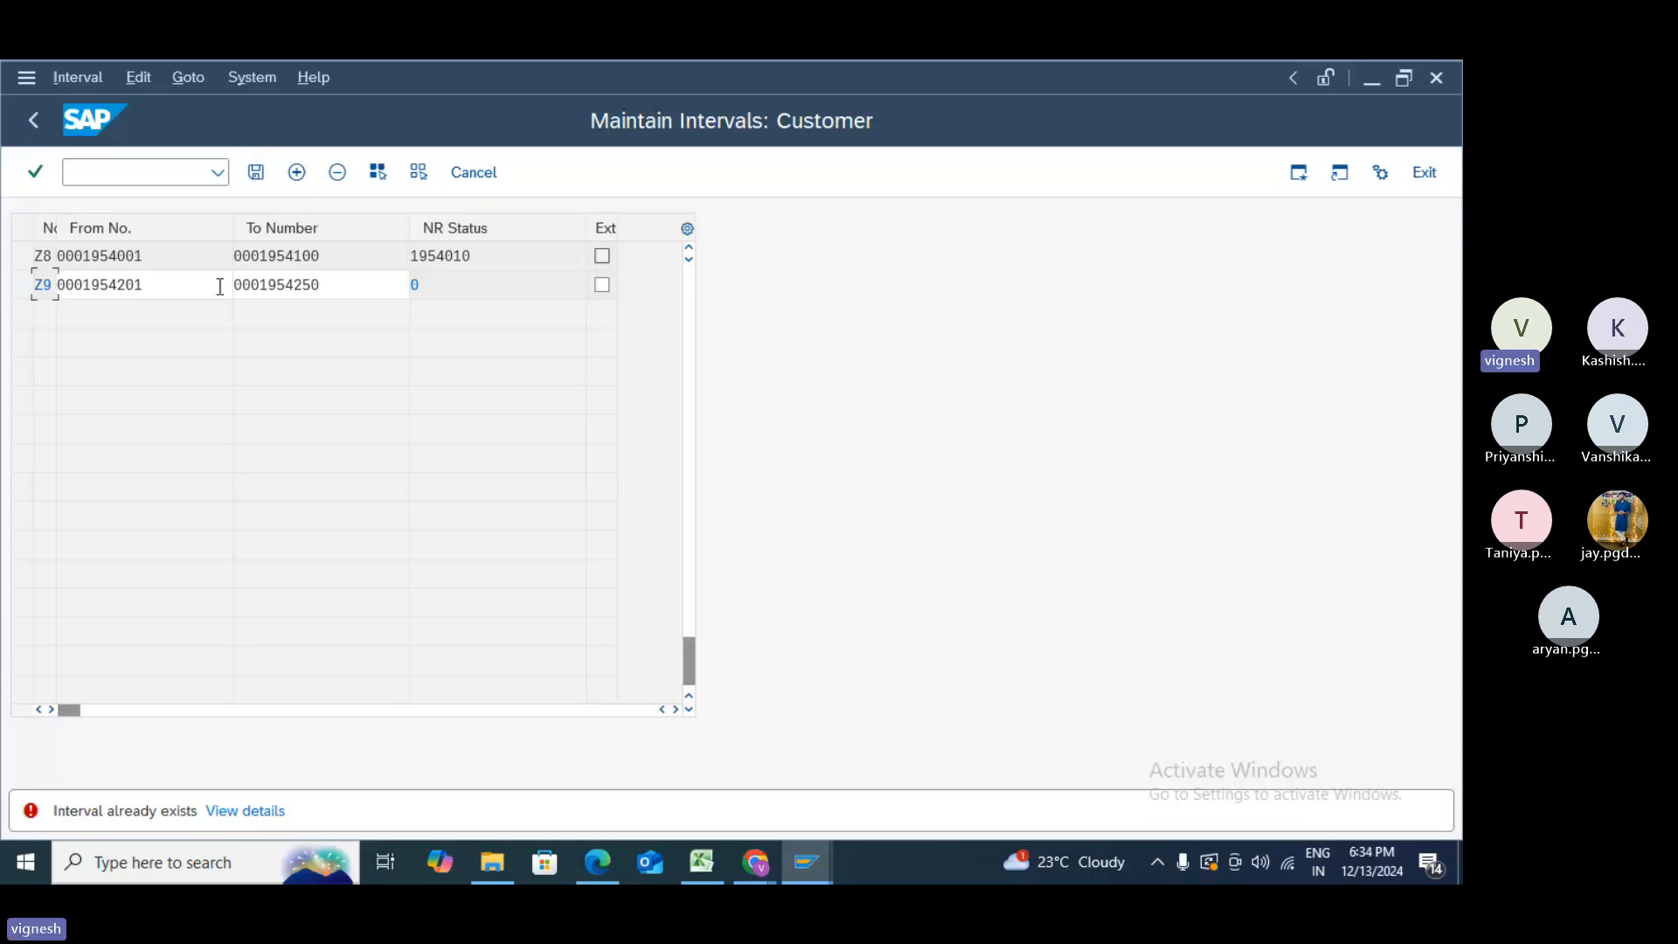
click(146, 282)
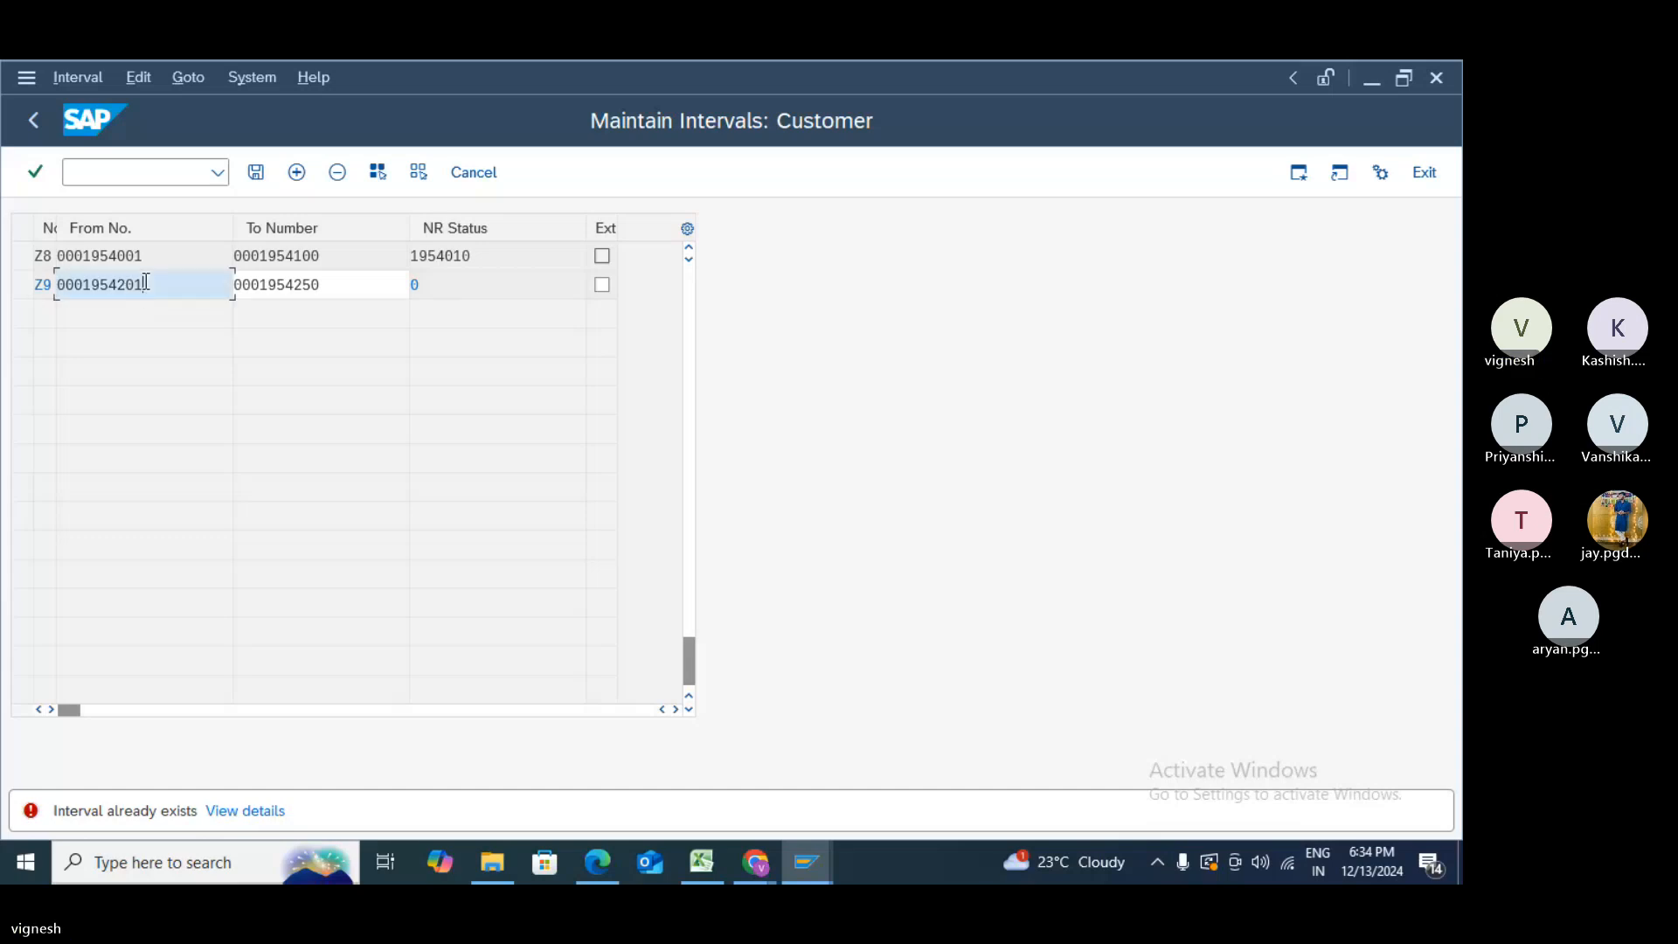
key(BackSpace)
key(BackSpace)
key(BackSpace)
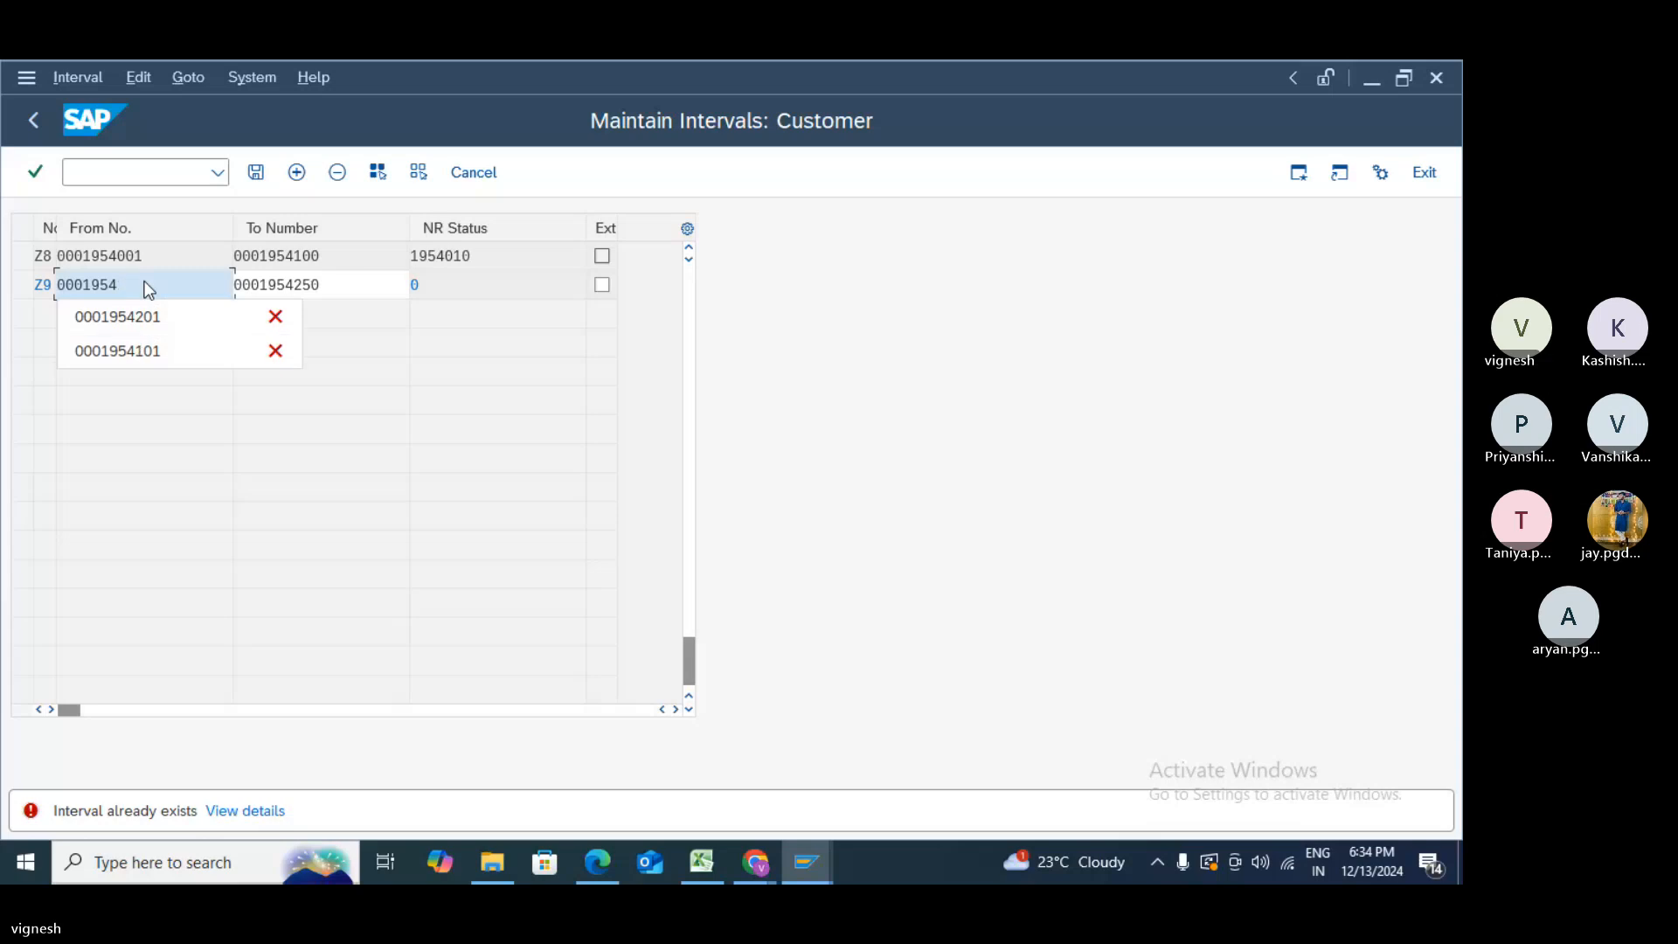
text(5)
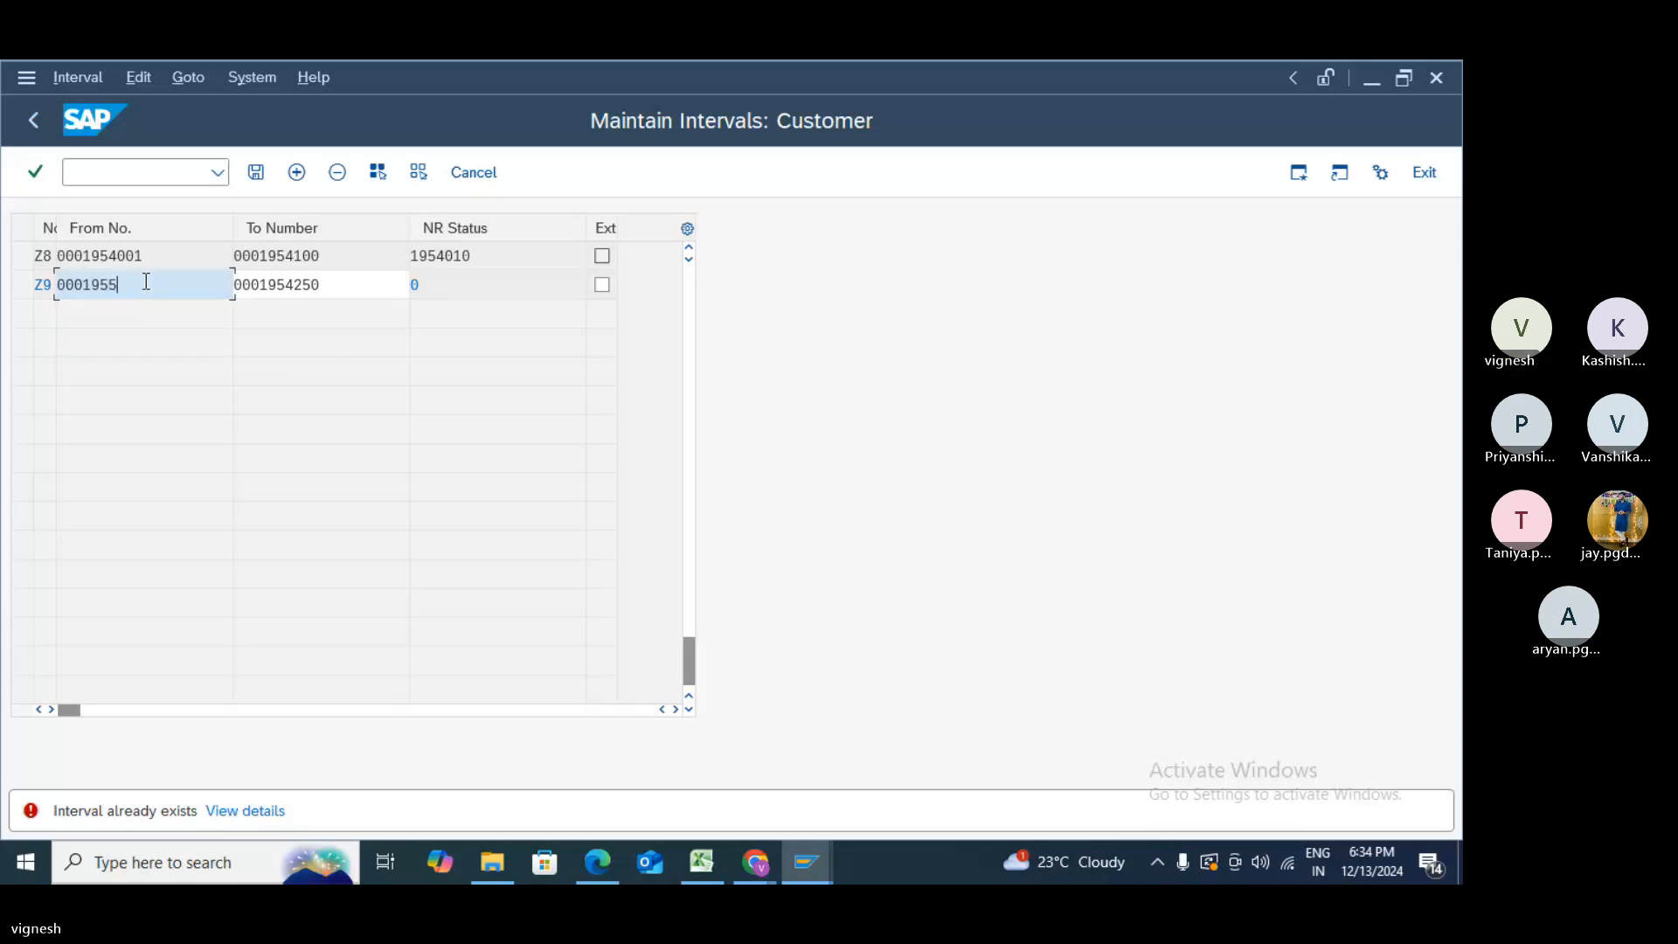
text(001)
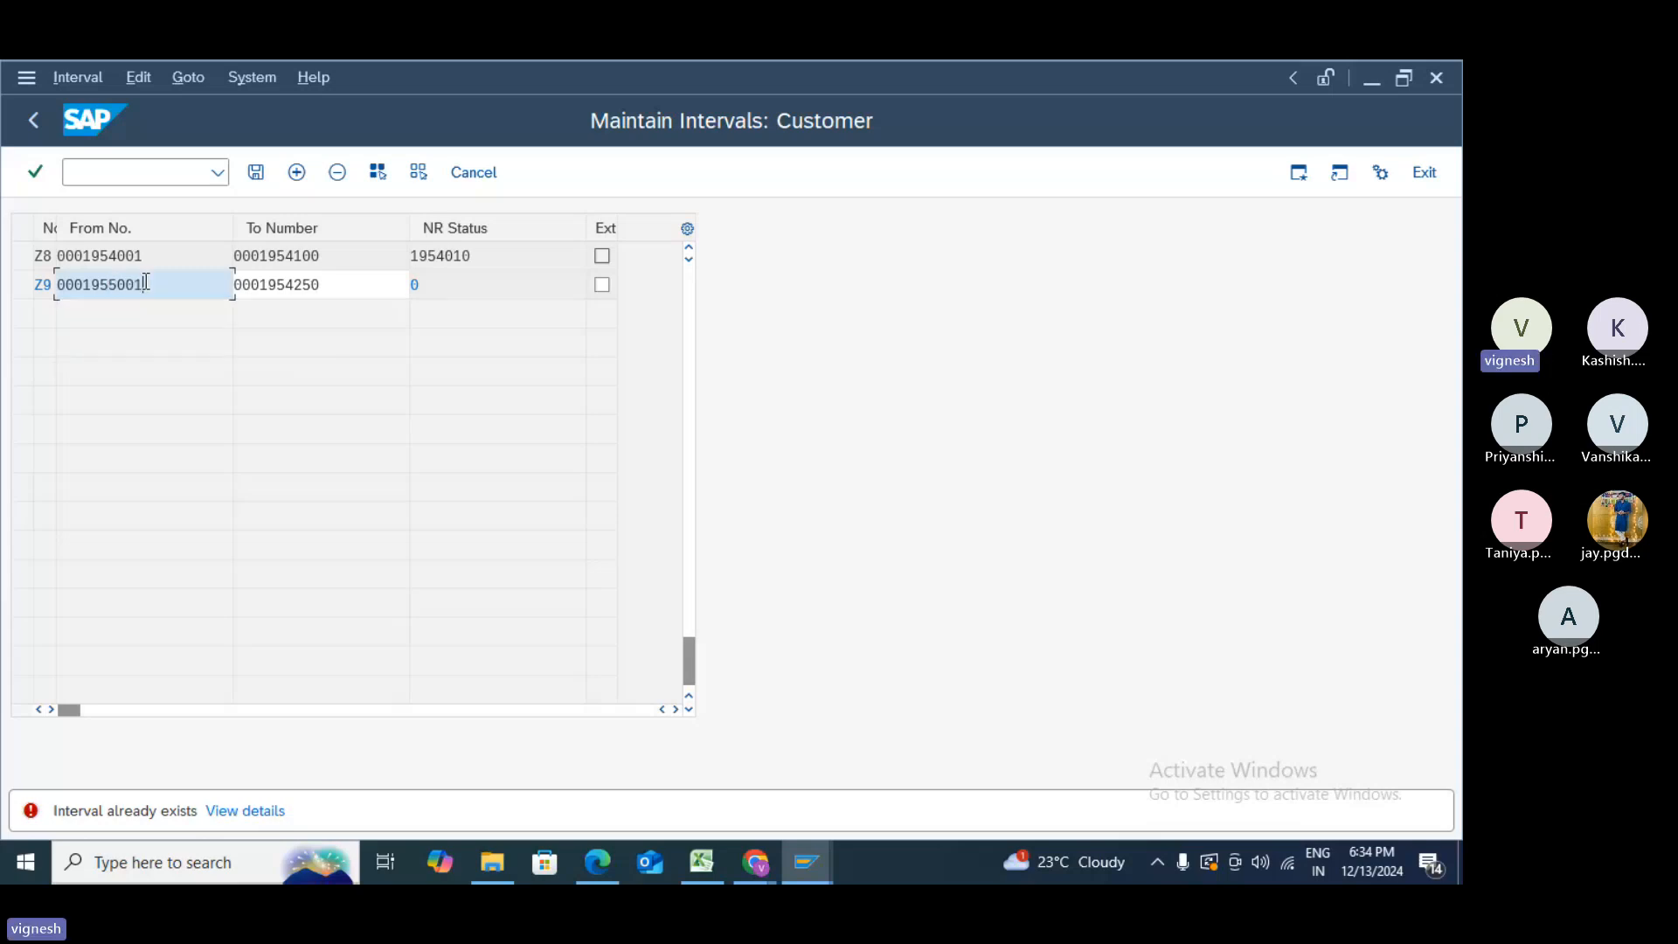
click(297, 289)
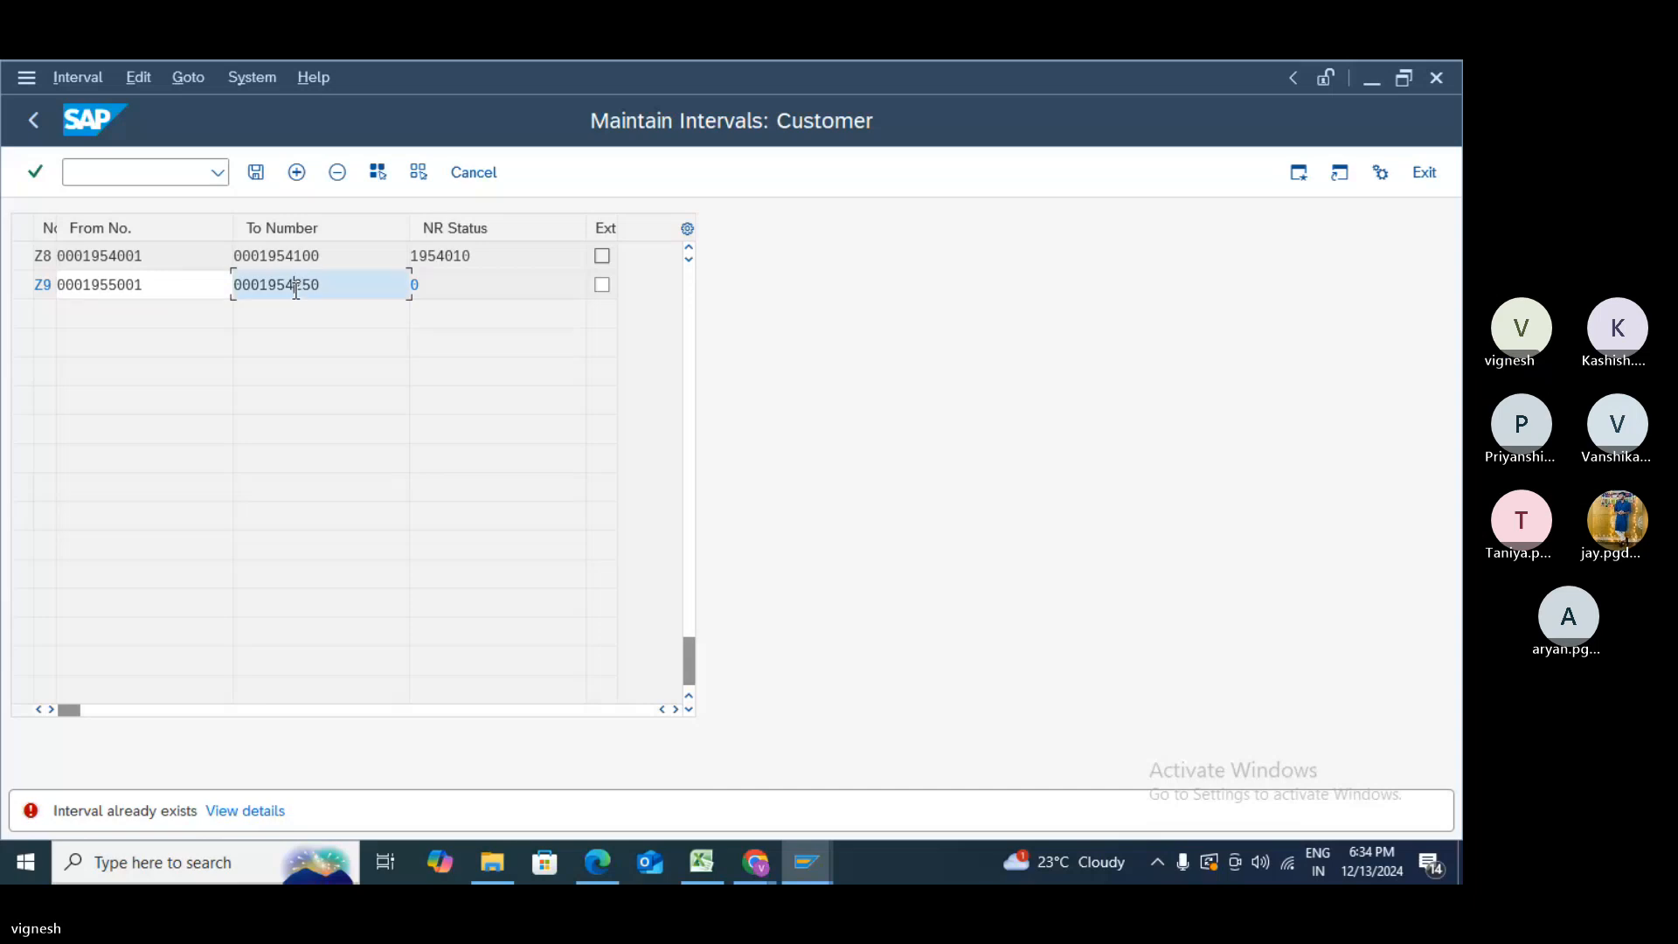
key(BackSpace)
text(5)
key(BackSpace)
key(BackSpace)
key(BackSpace)
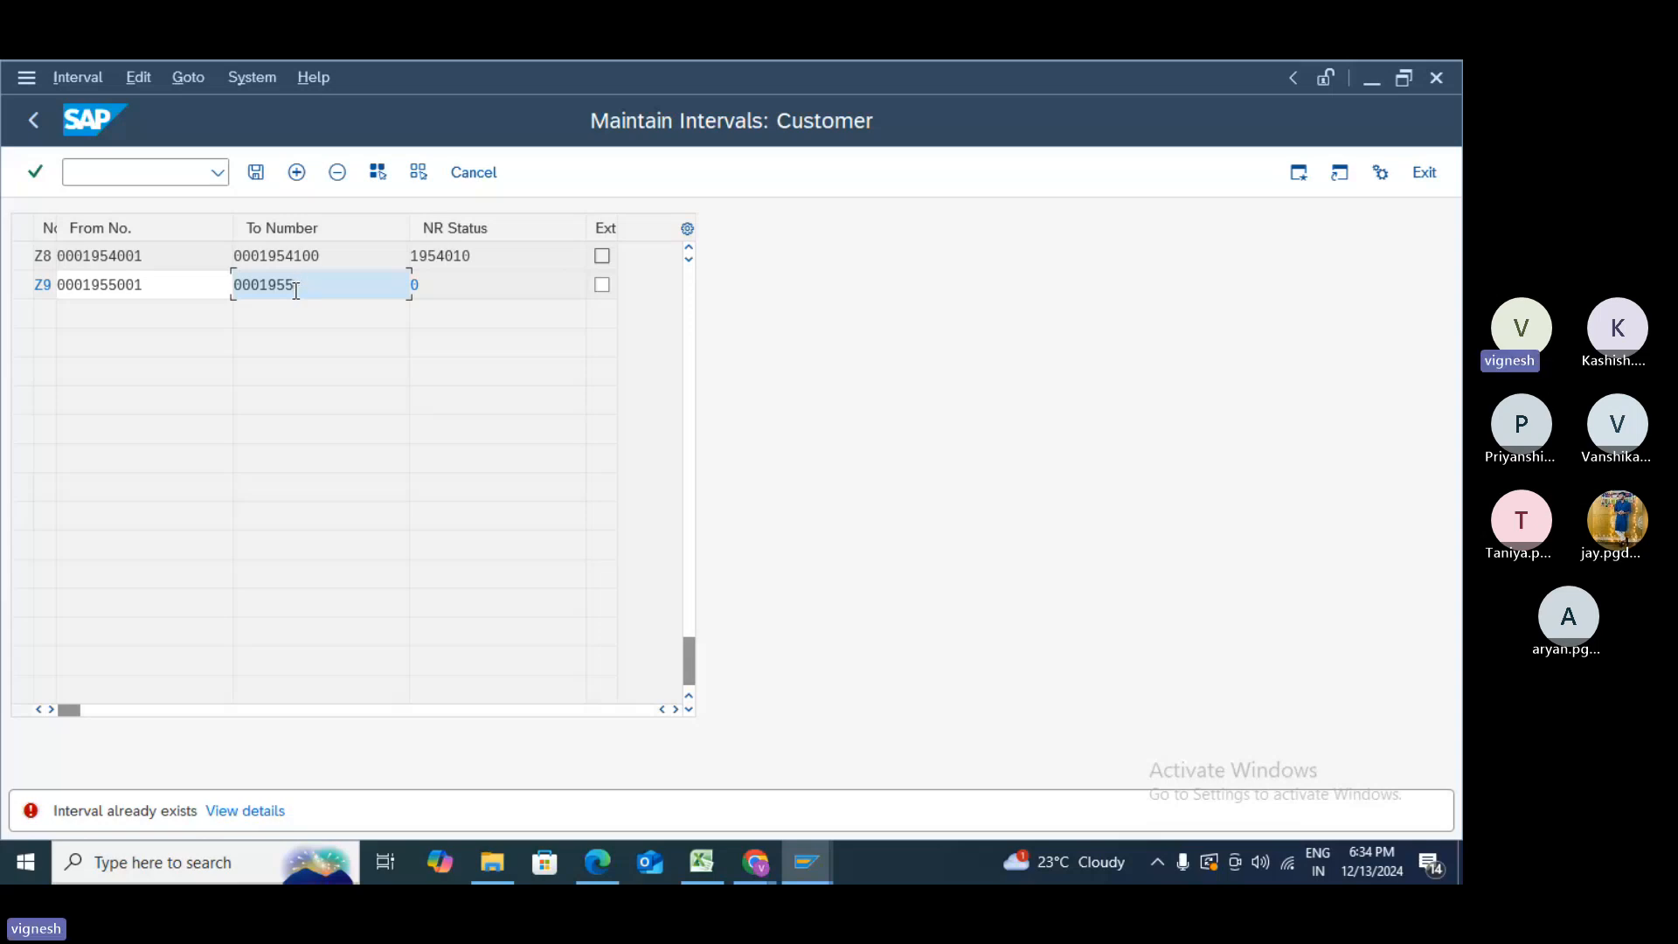
text(100)
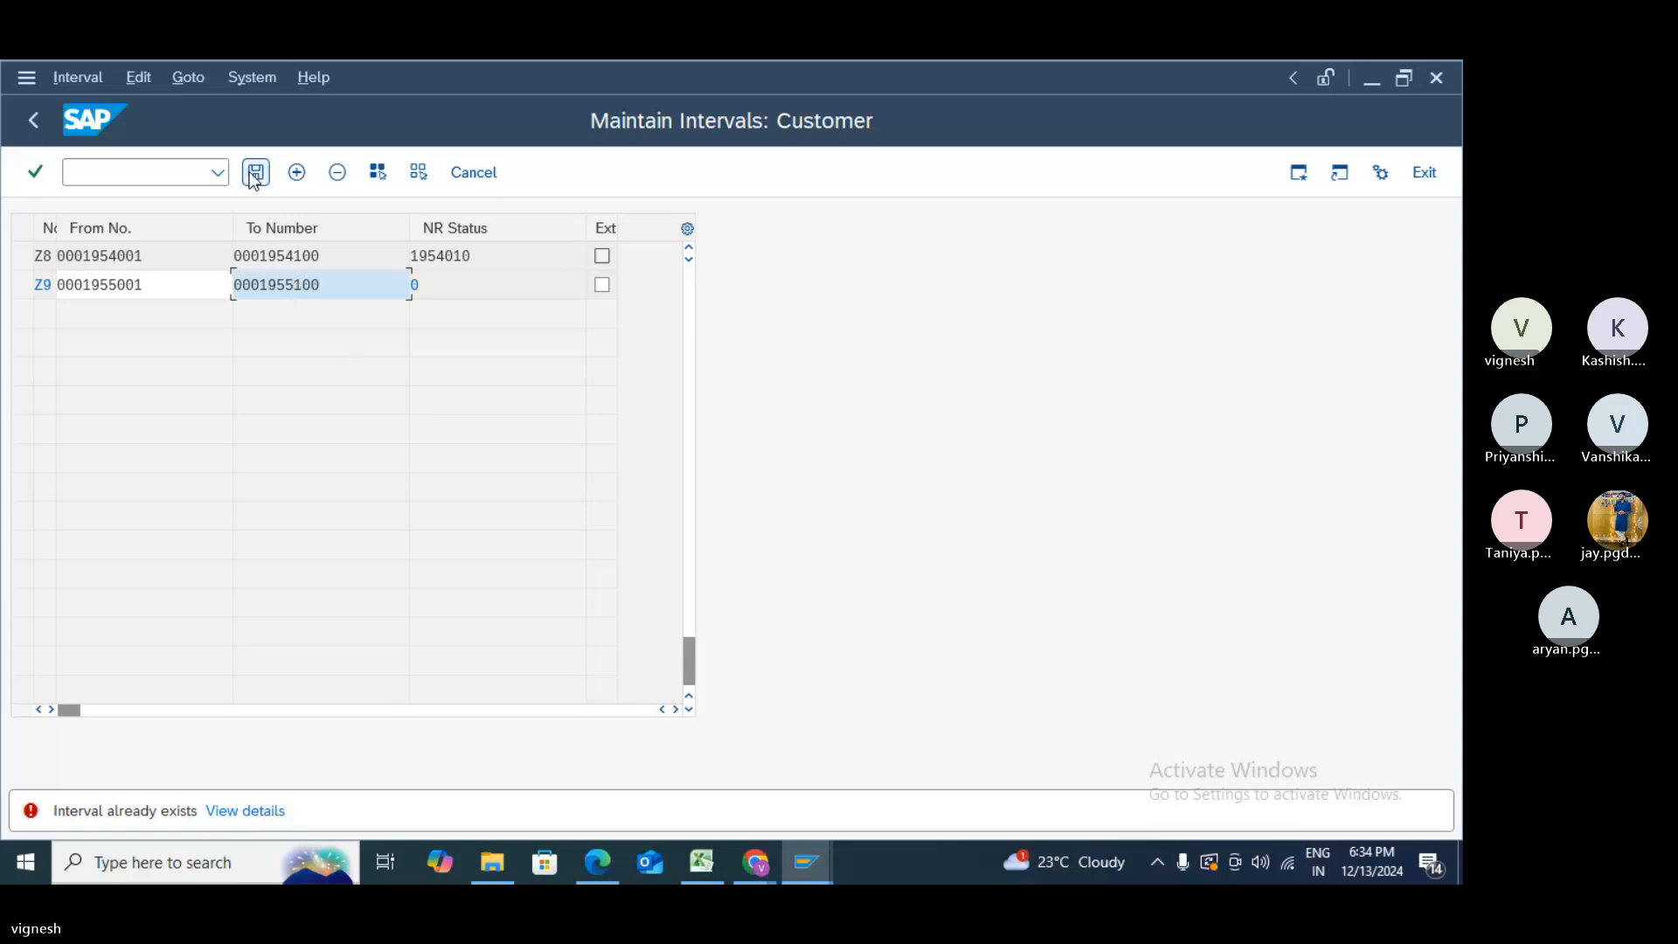
click(254, 175)
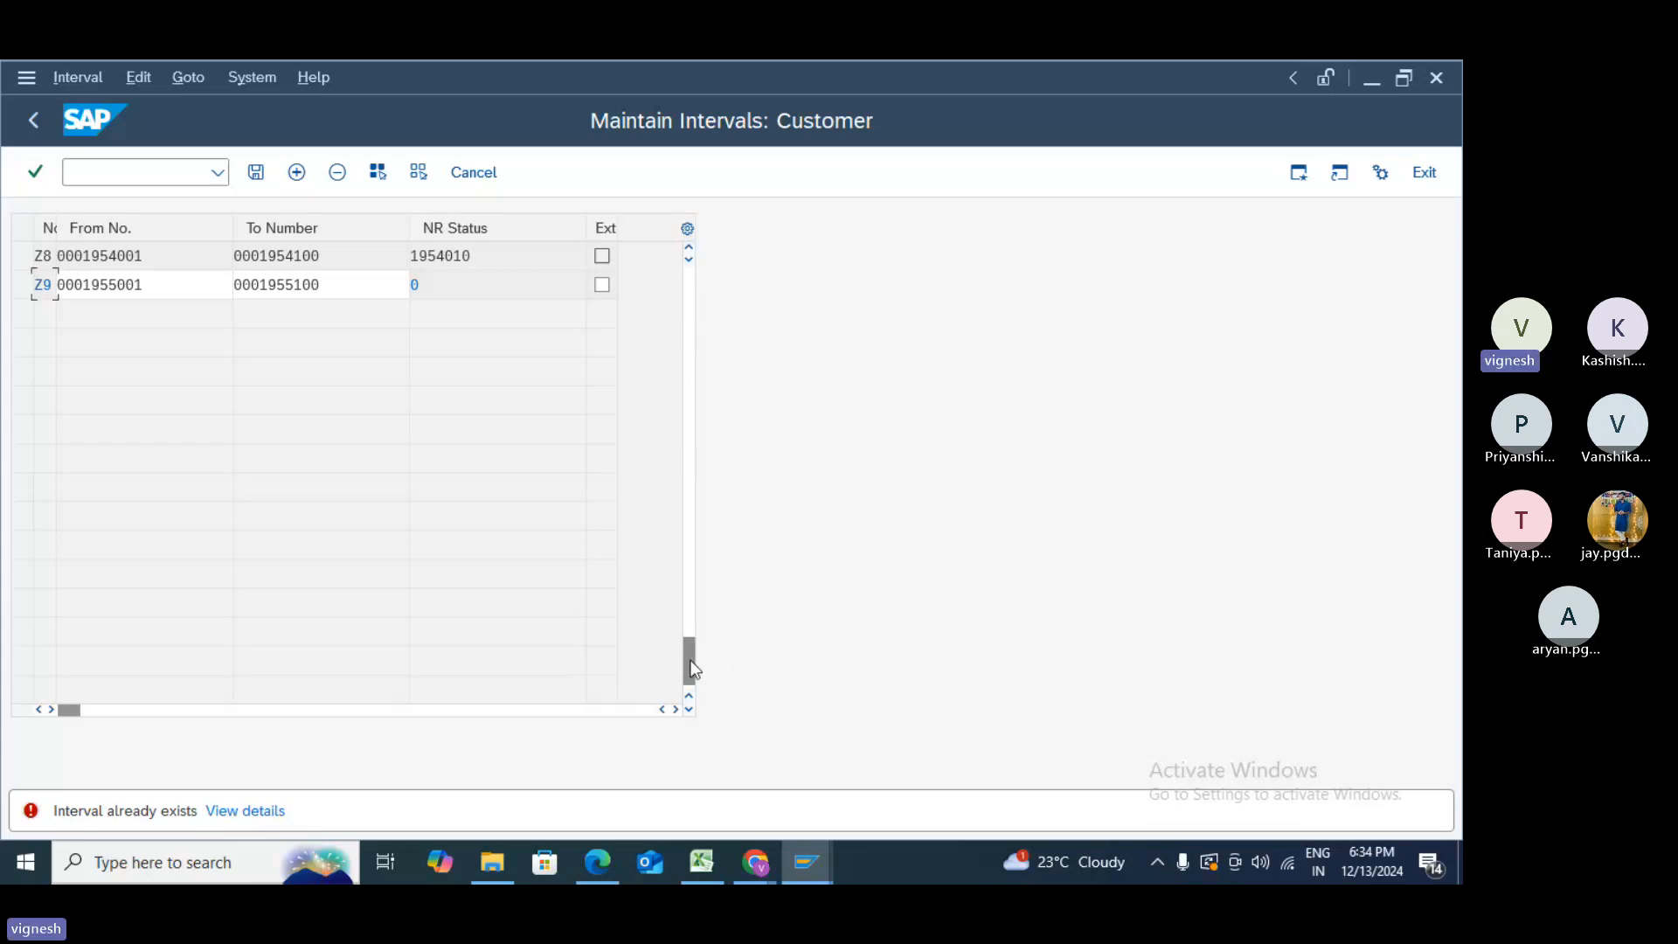
drag(687, 666, 681, 566)
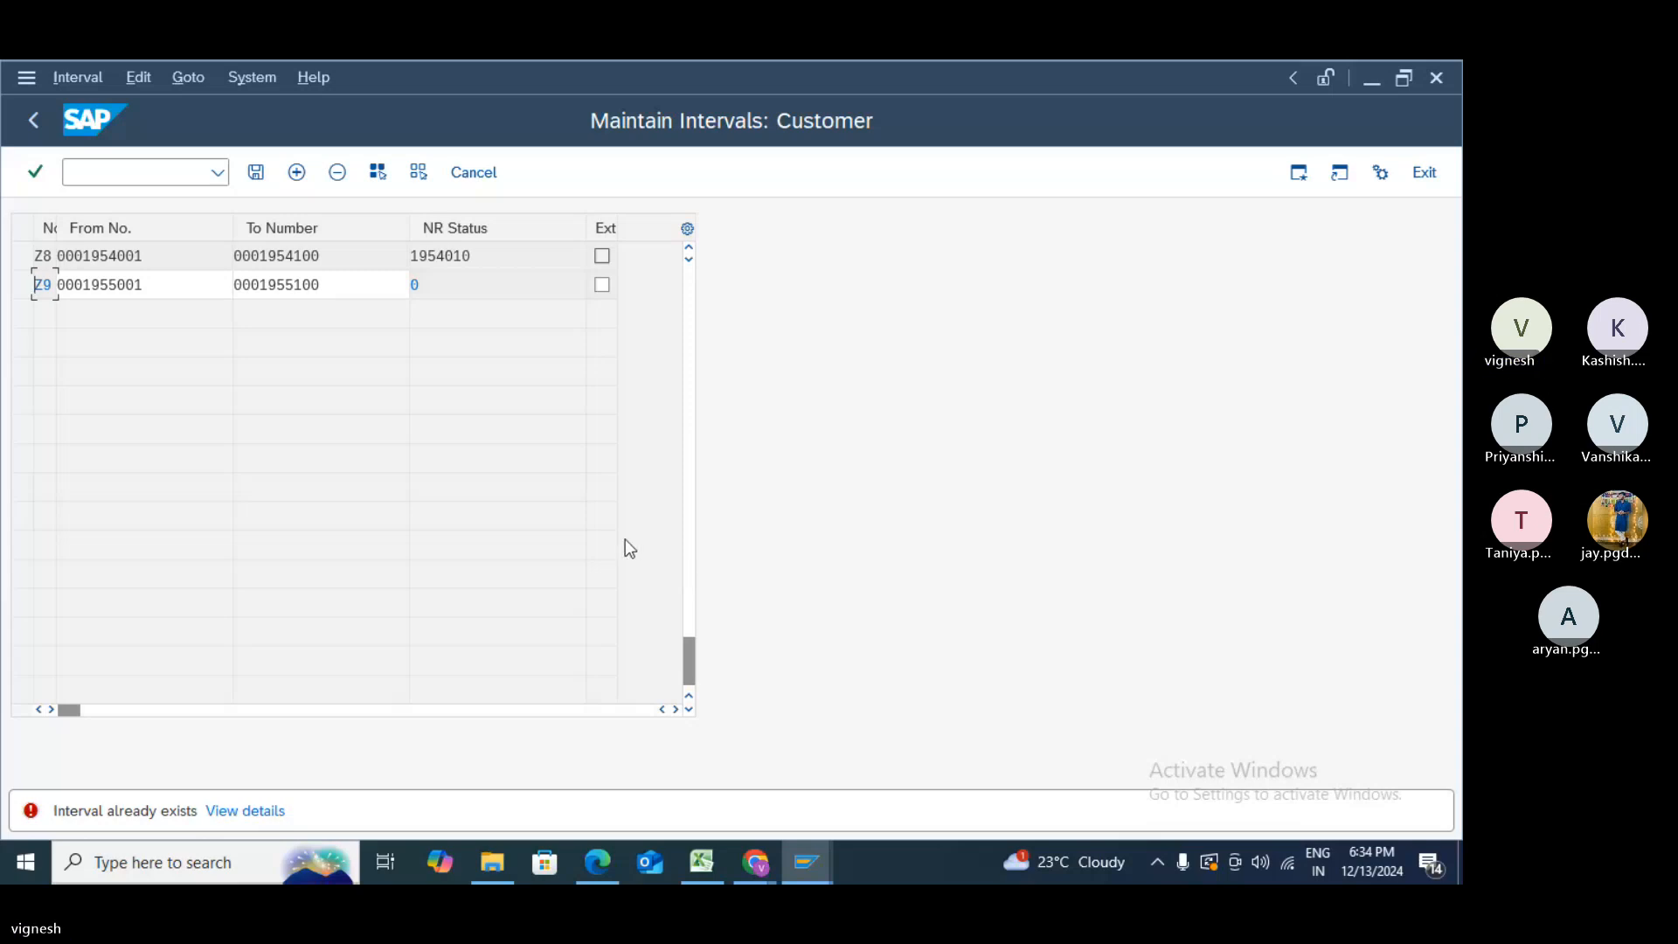
click(687, 276)
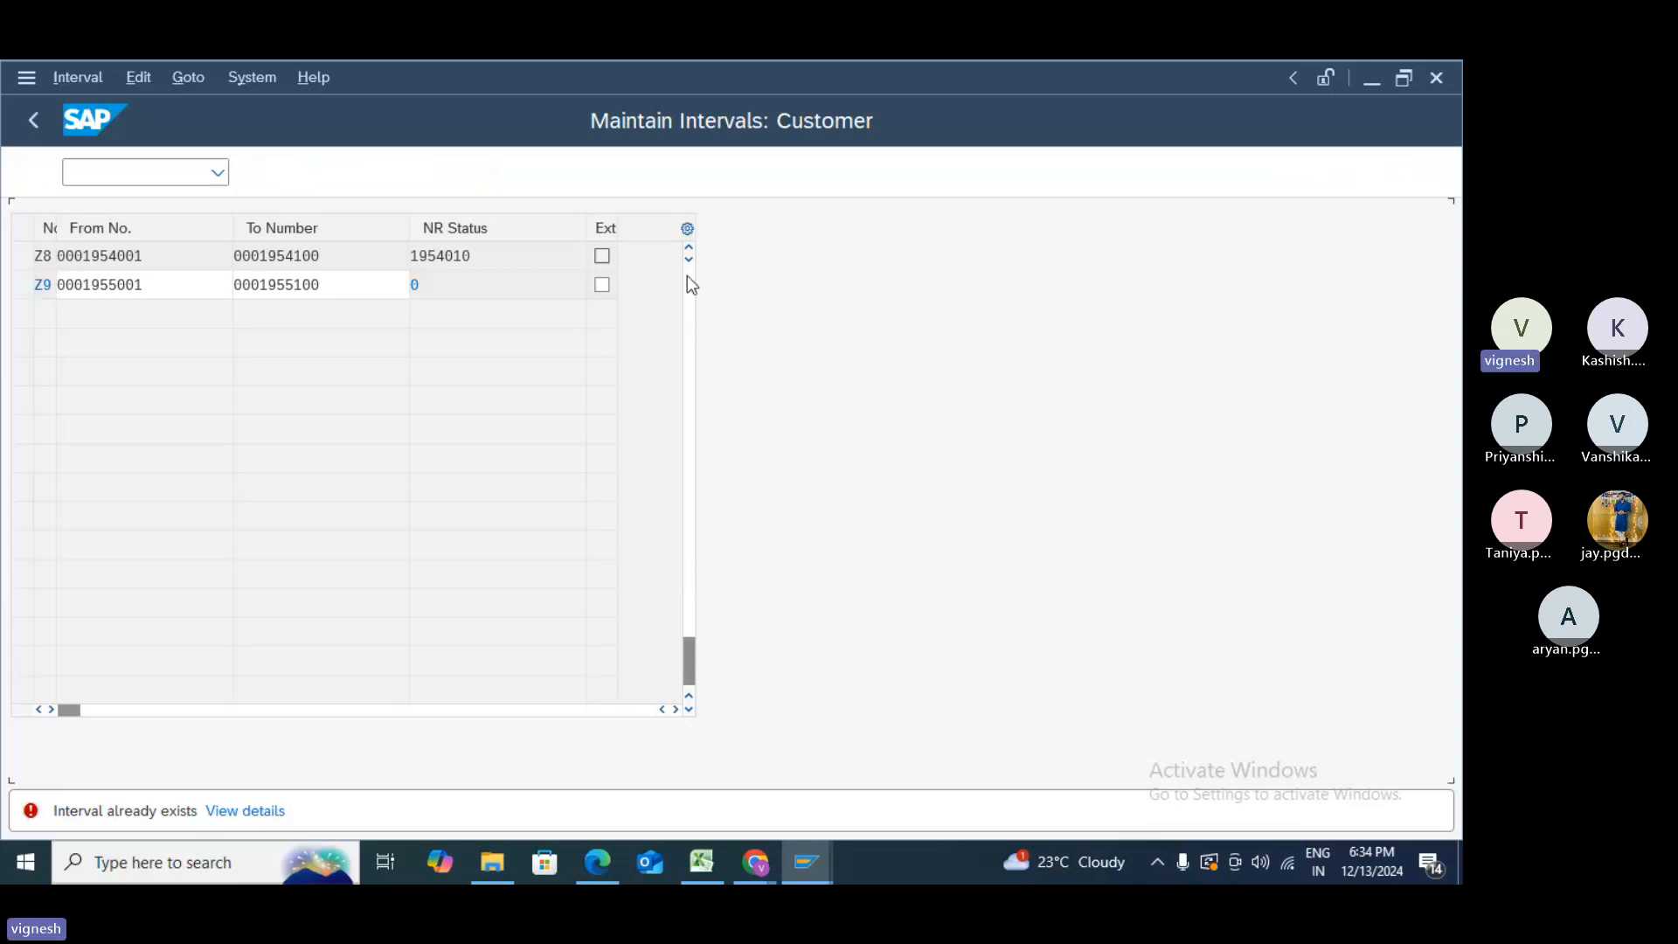
click(687, 275)
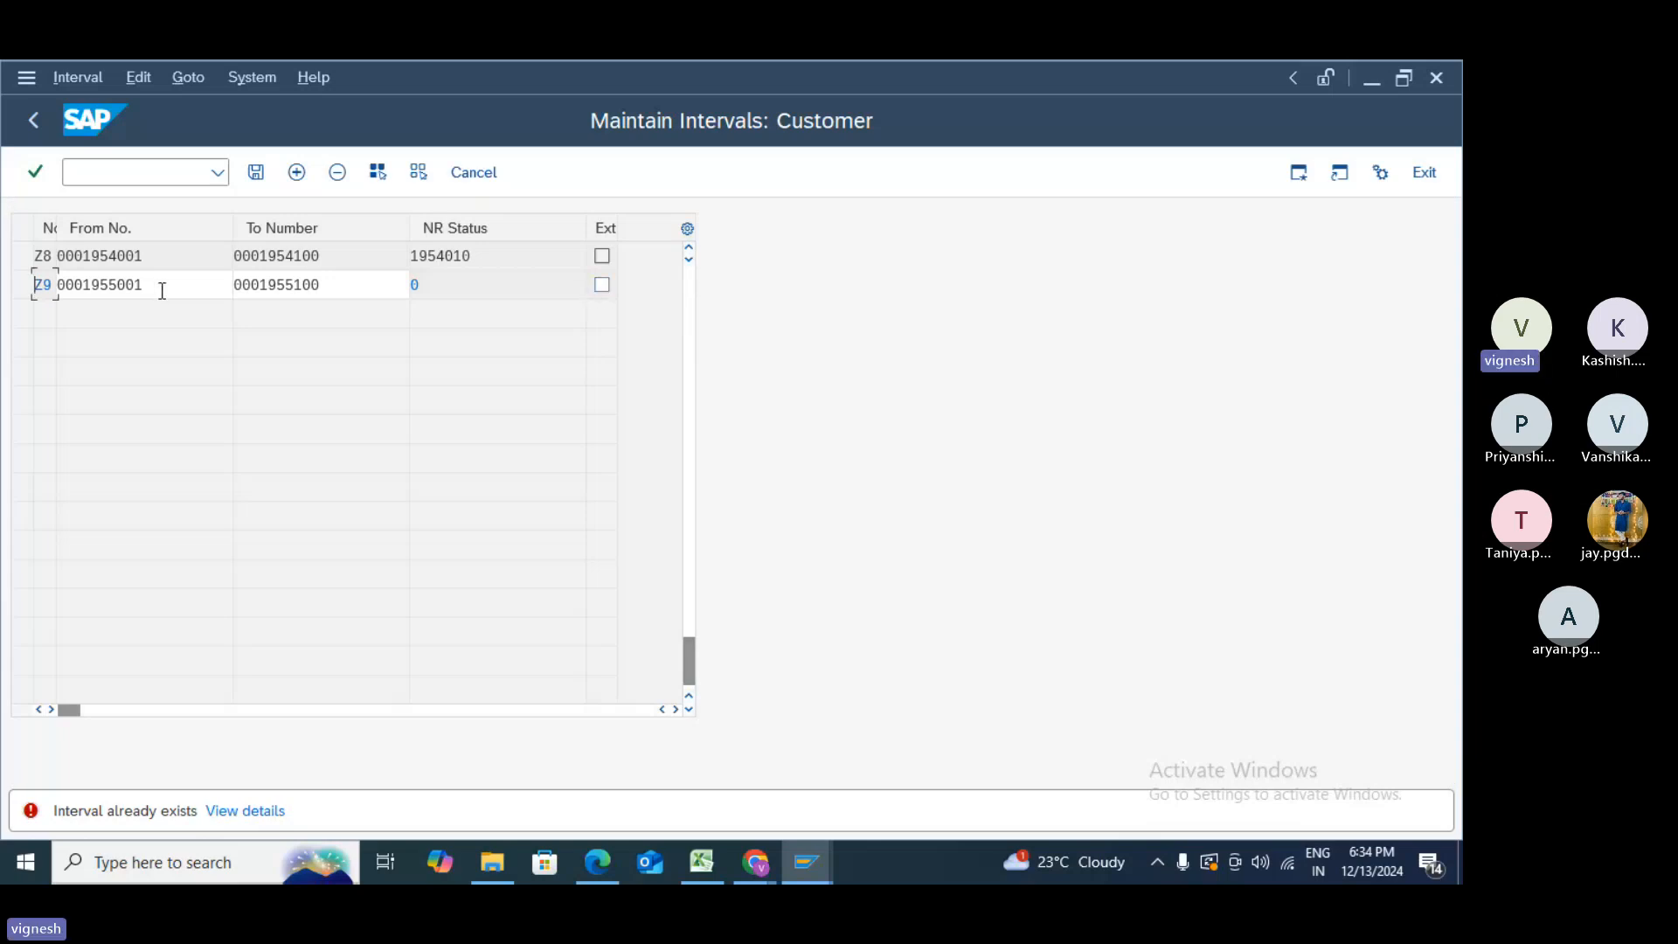
- Discard the unsaved Z9 interval changes and reopen the customer intervals for editing
click(475, 182)
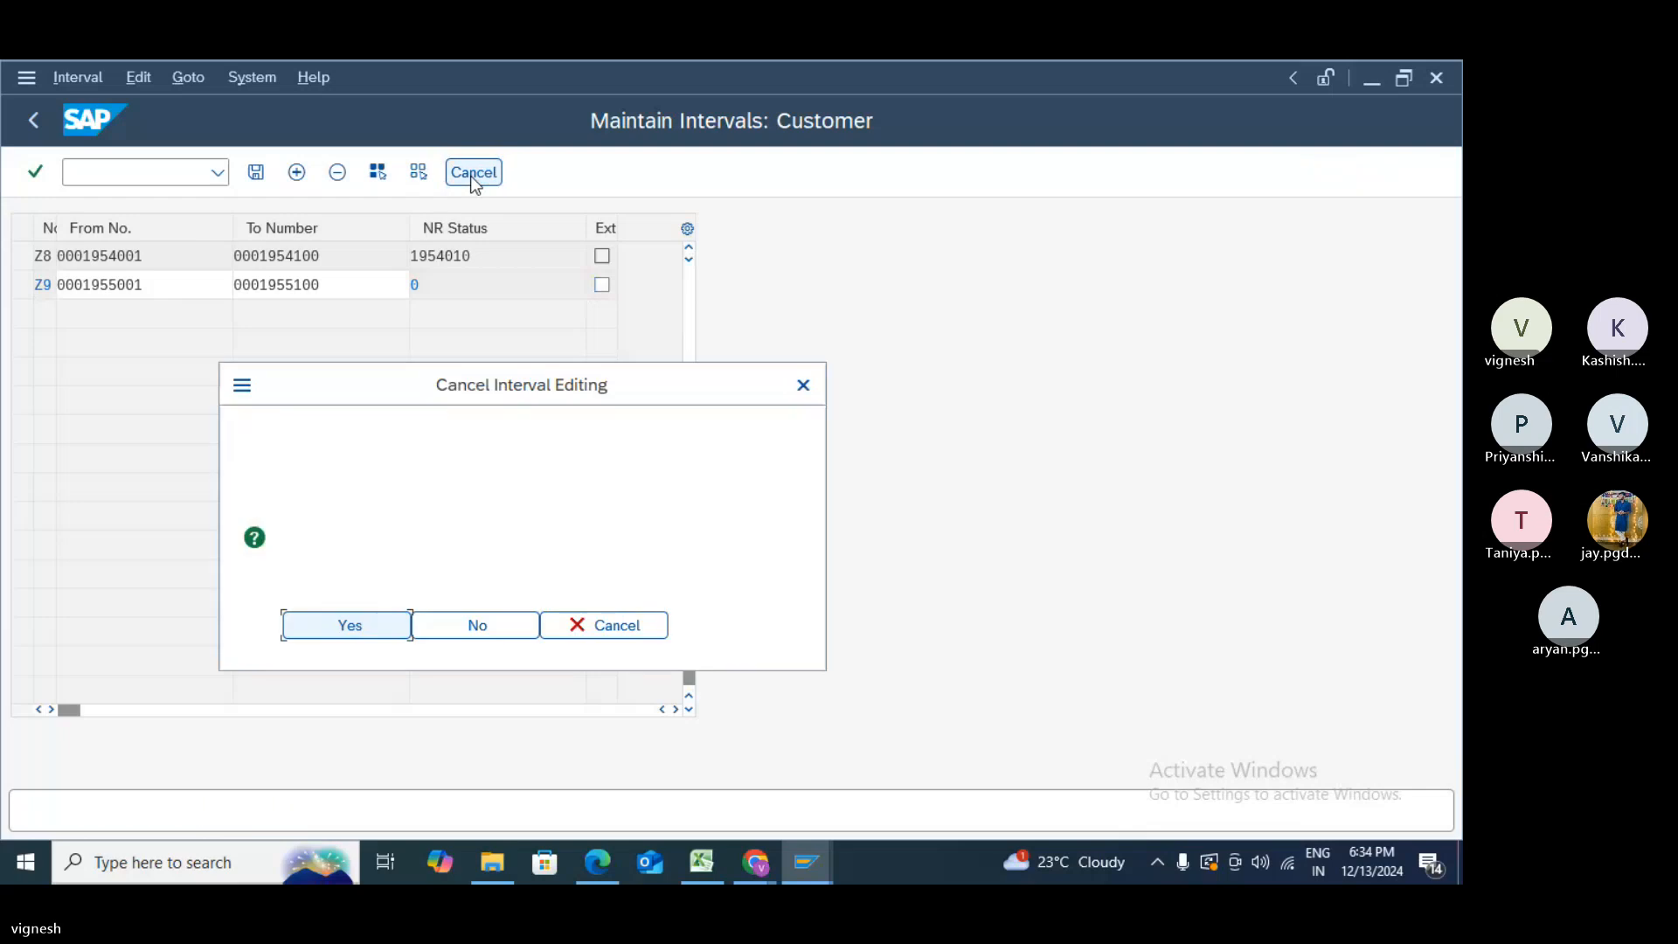
click(352, 626)
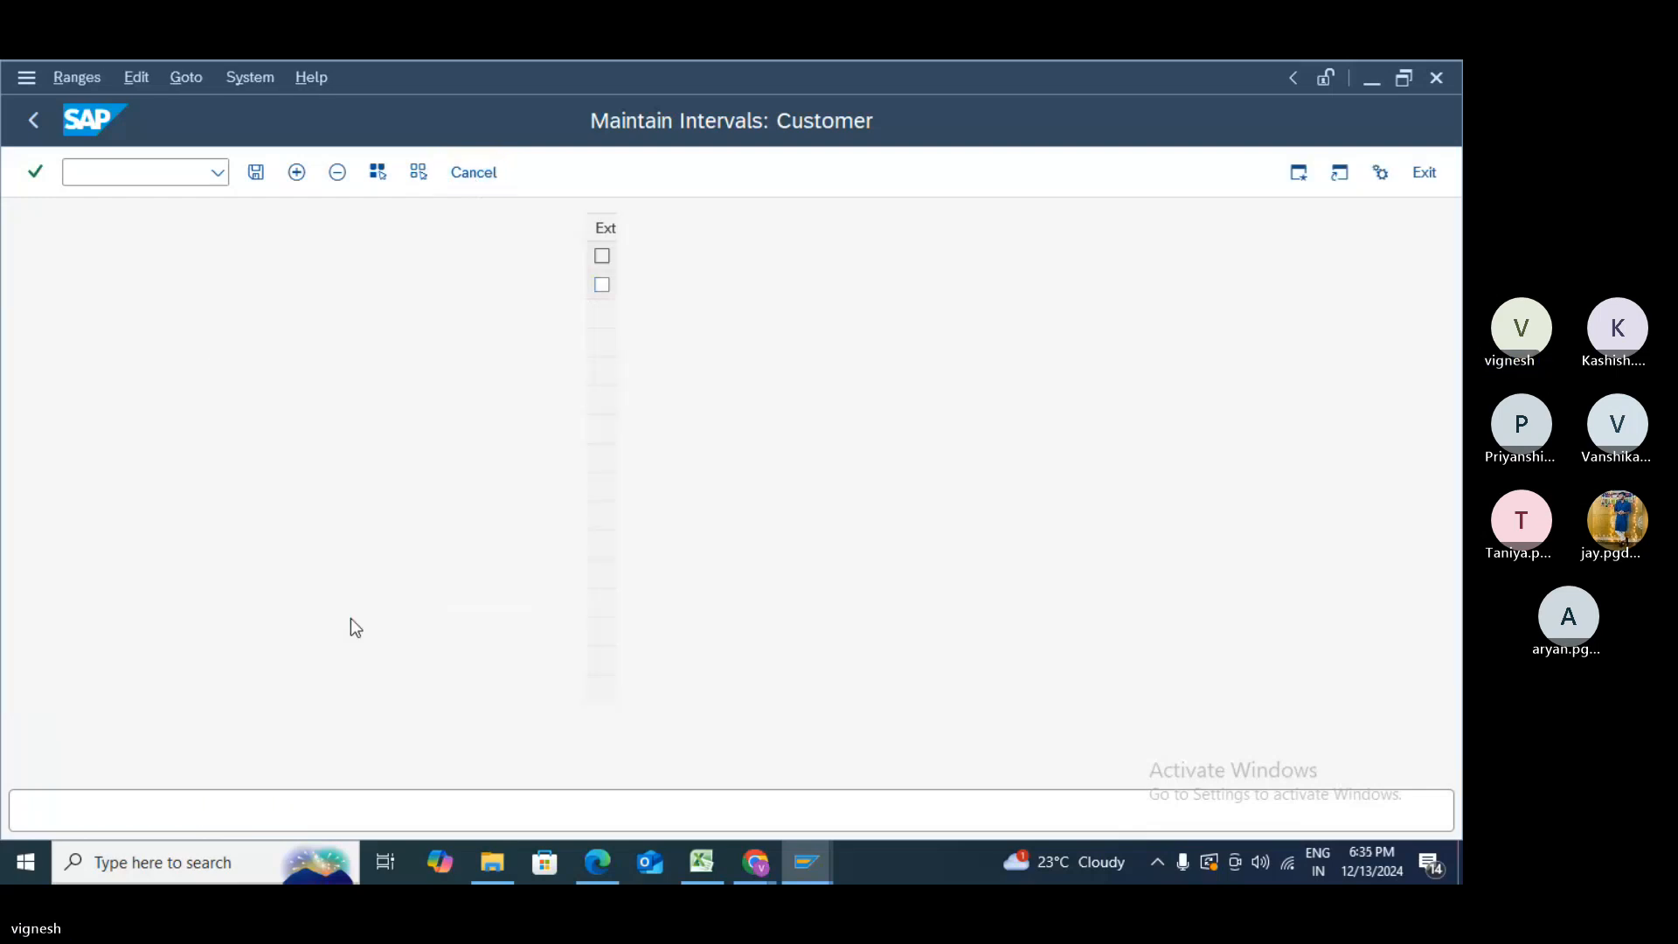
click(284, 288)
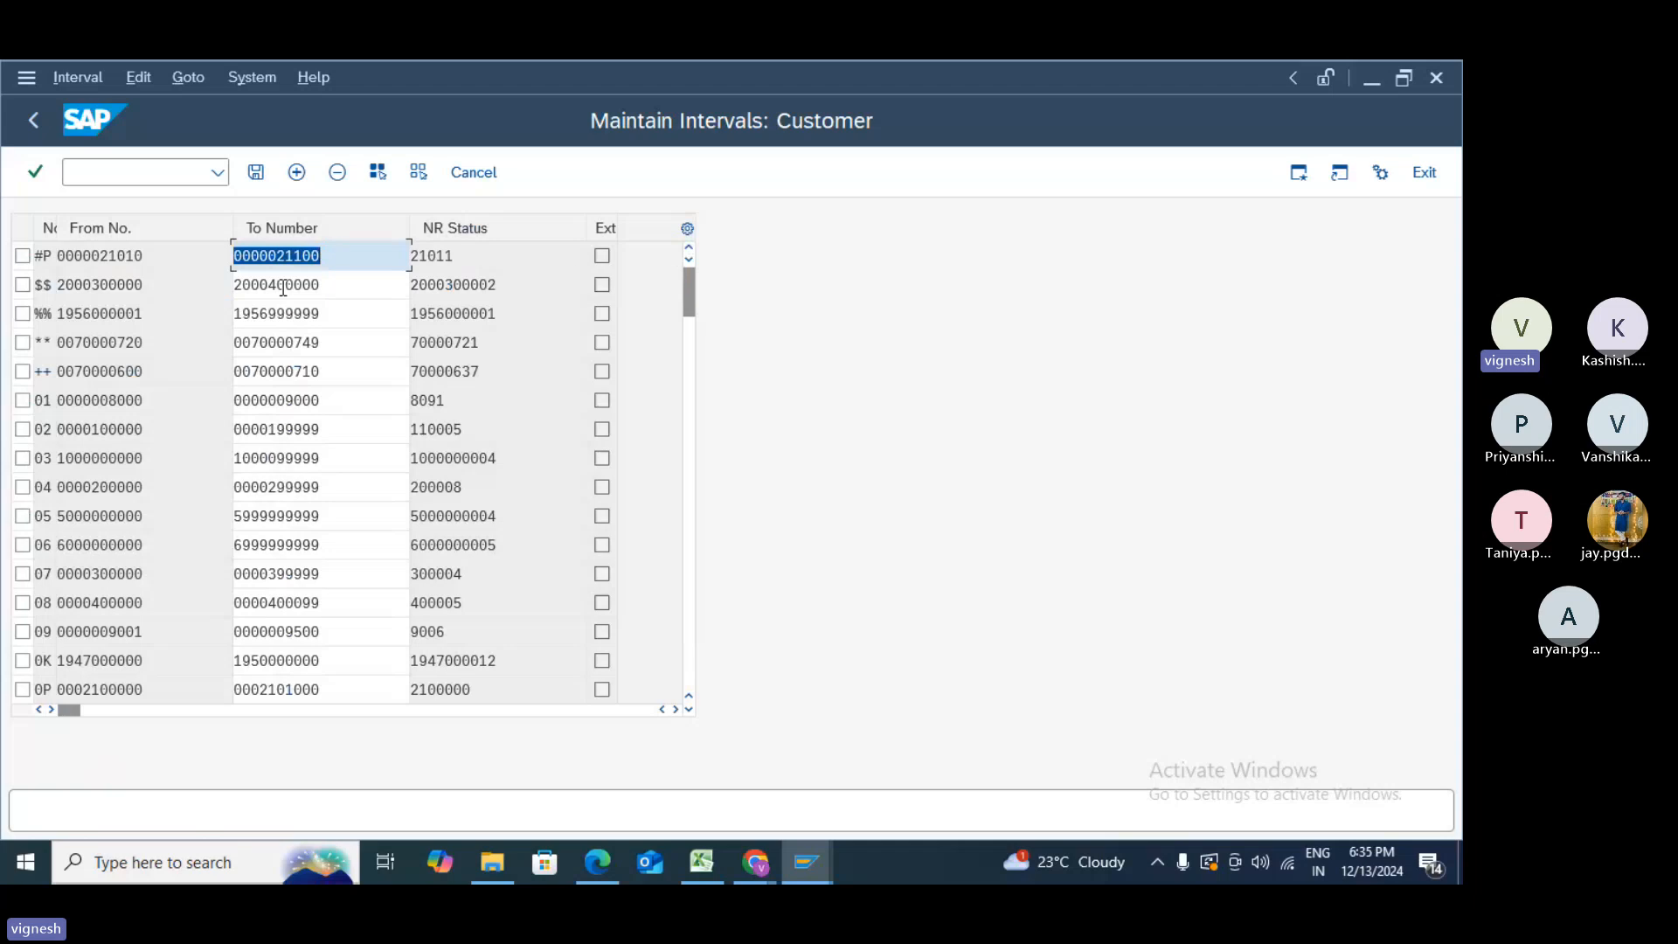
- Page through all 130 intervals to Z8 and insert a new empty interval row
click(690, 710)
click(691, 710)
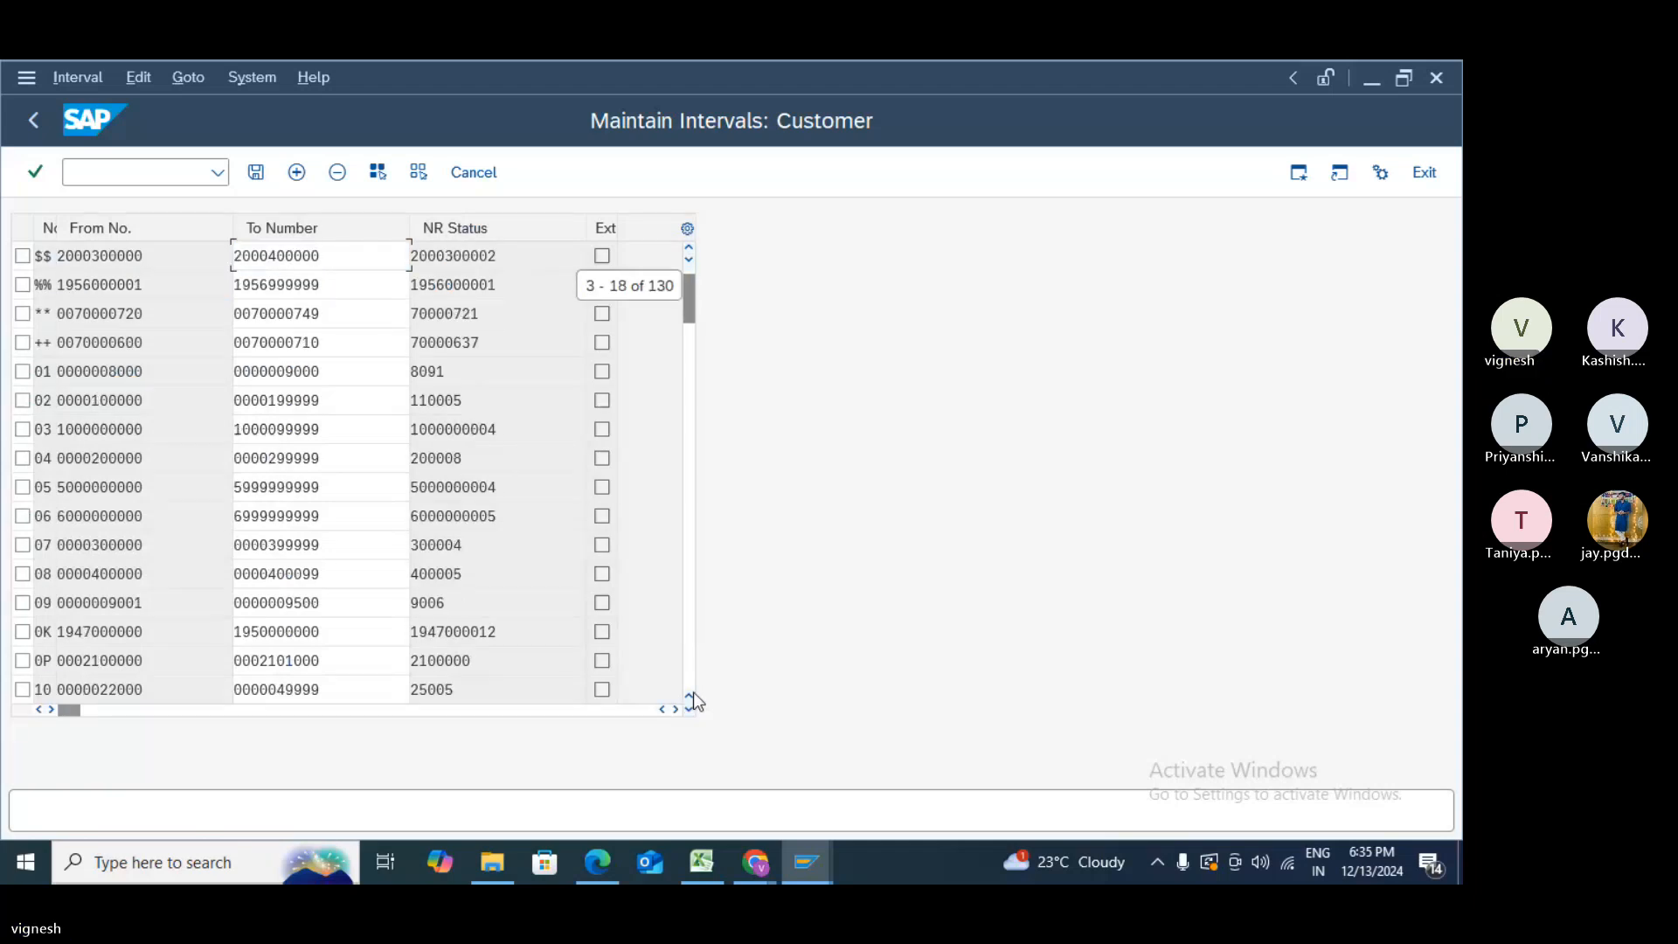
click(689, 679)
click(690, 678)
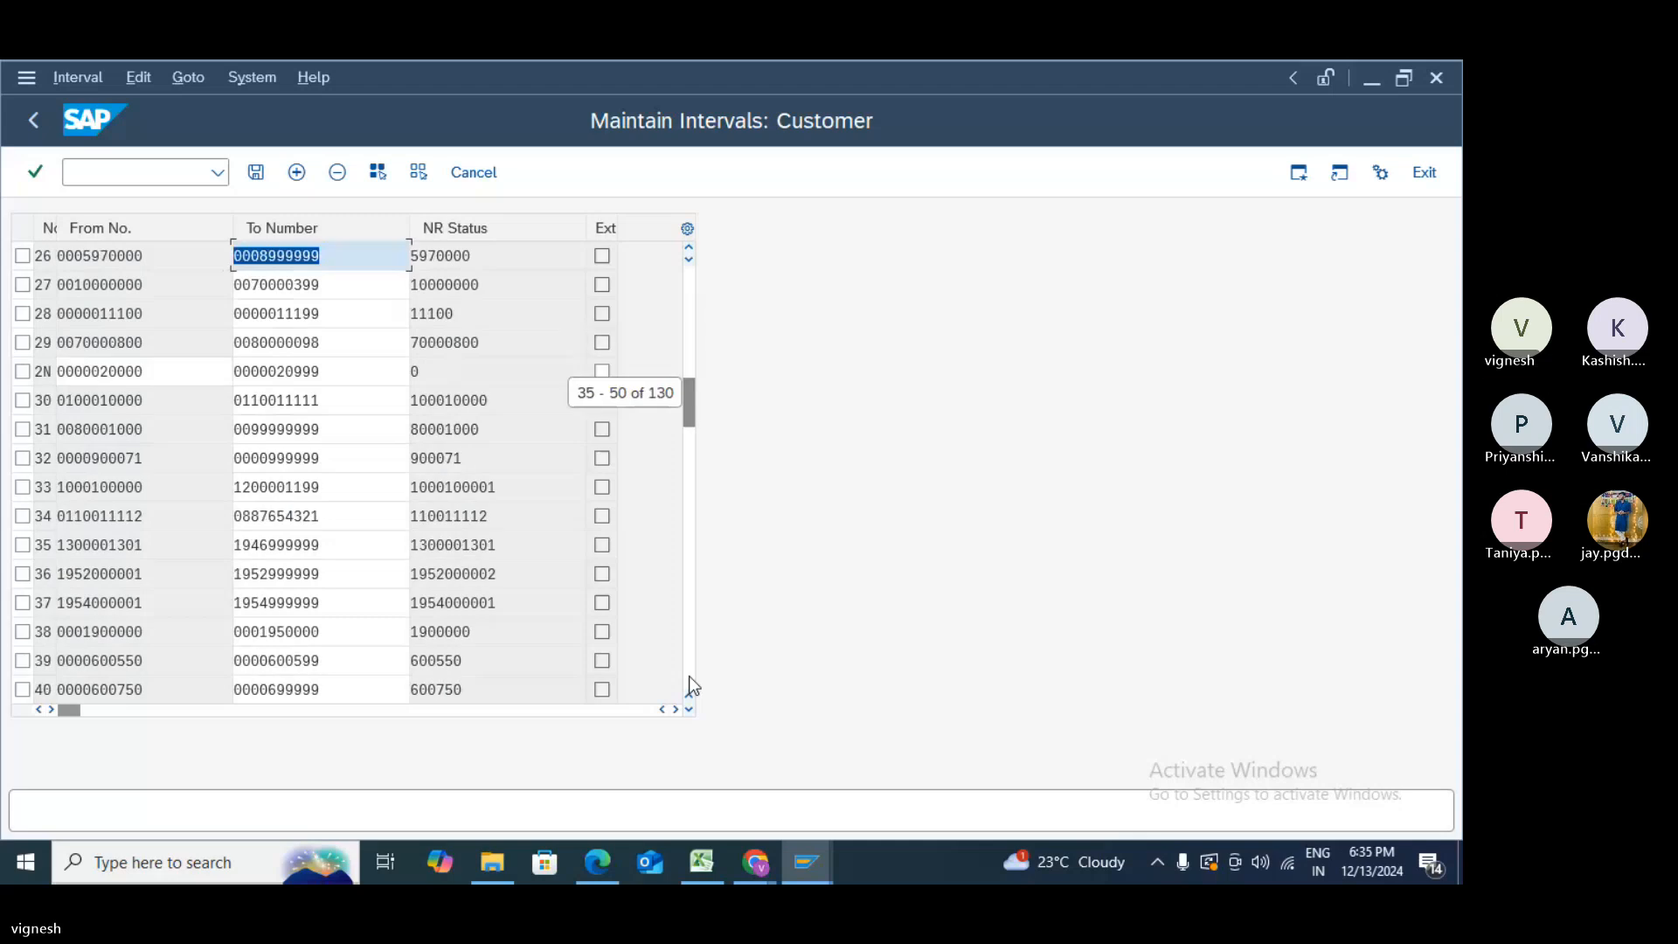
click(689, 675)
click(689, 675)
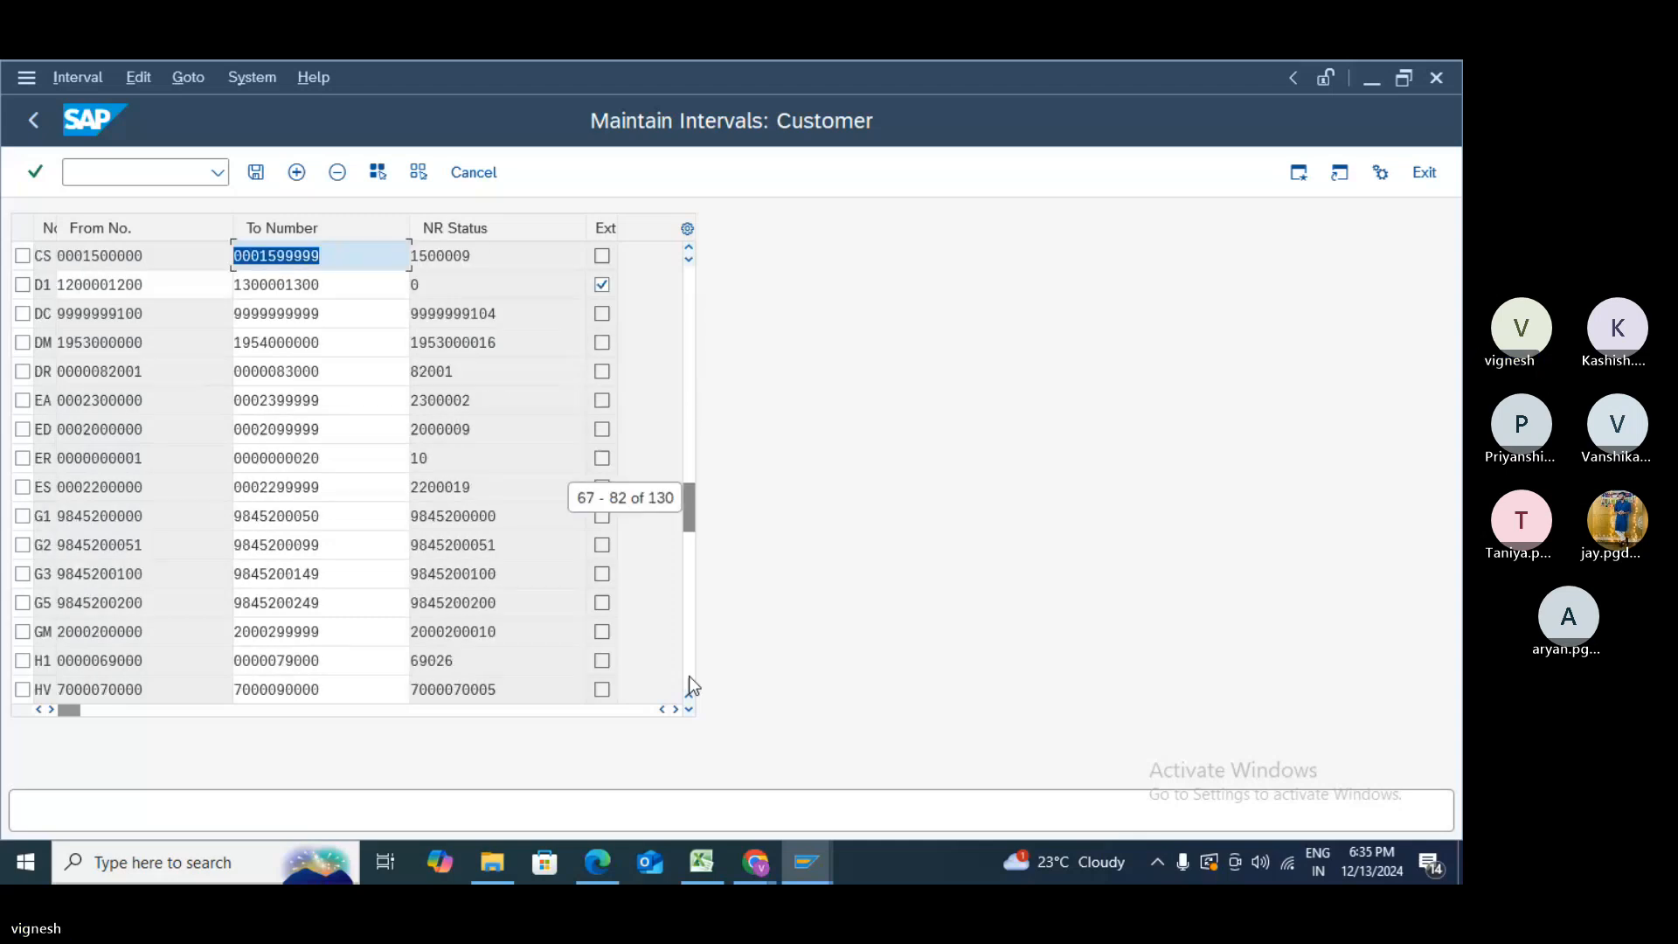
click(689, 674)
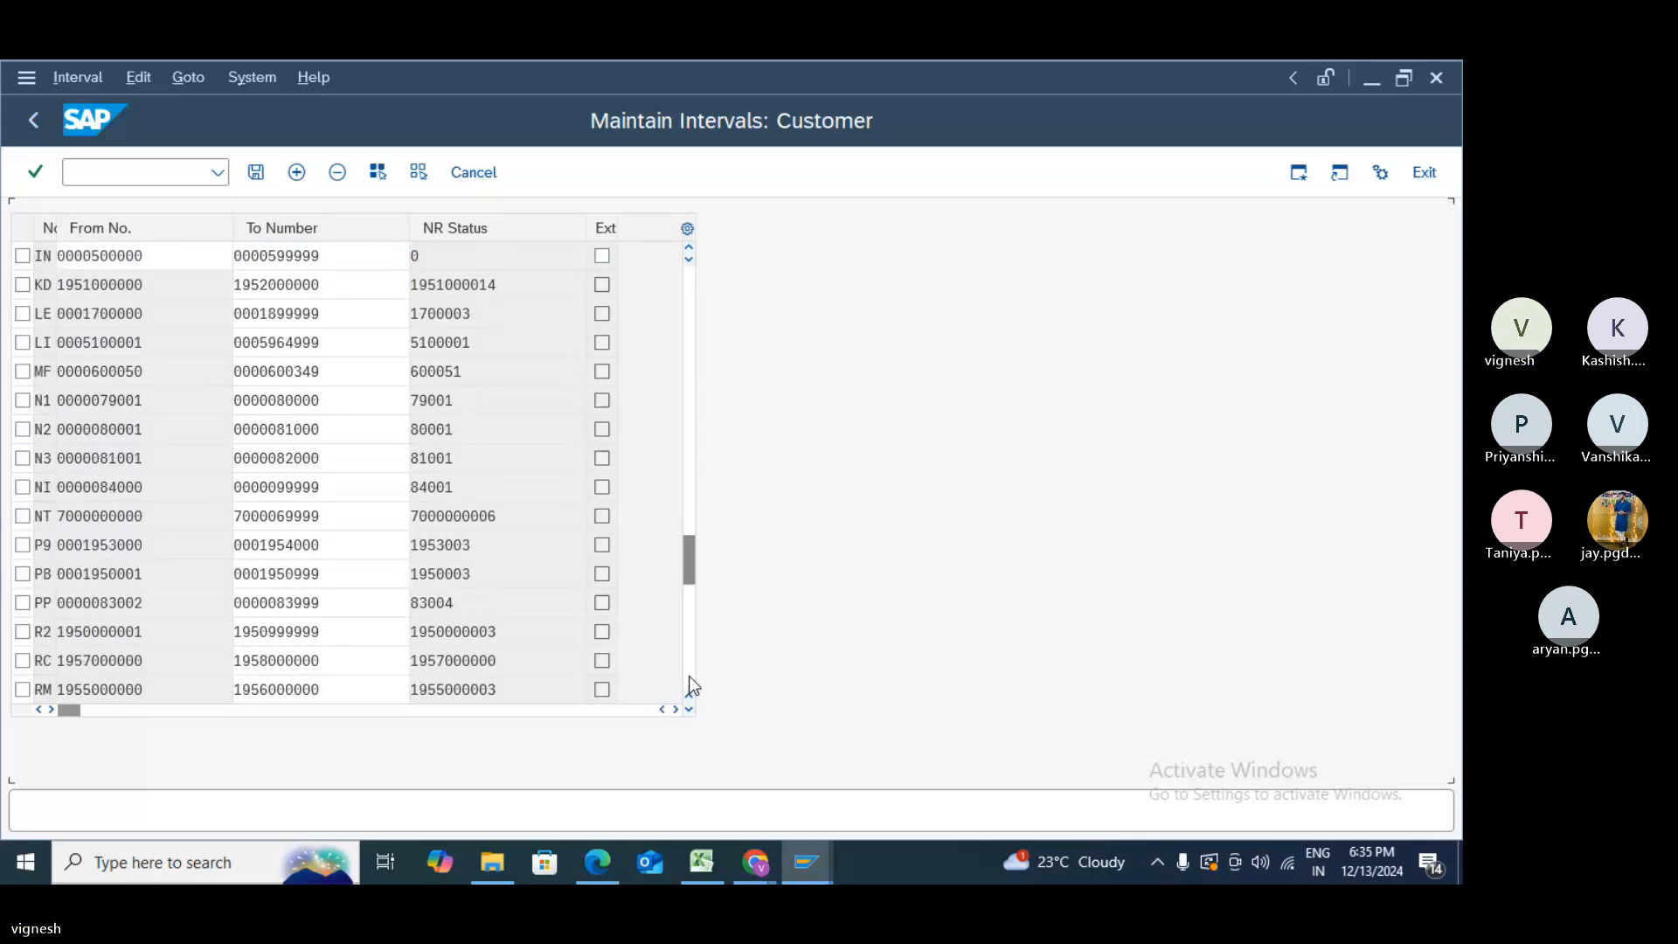
click(689, 675)
click(689, 675)
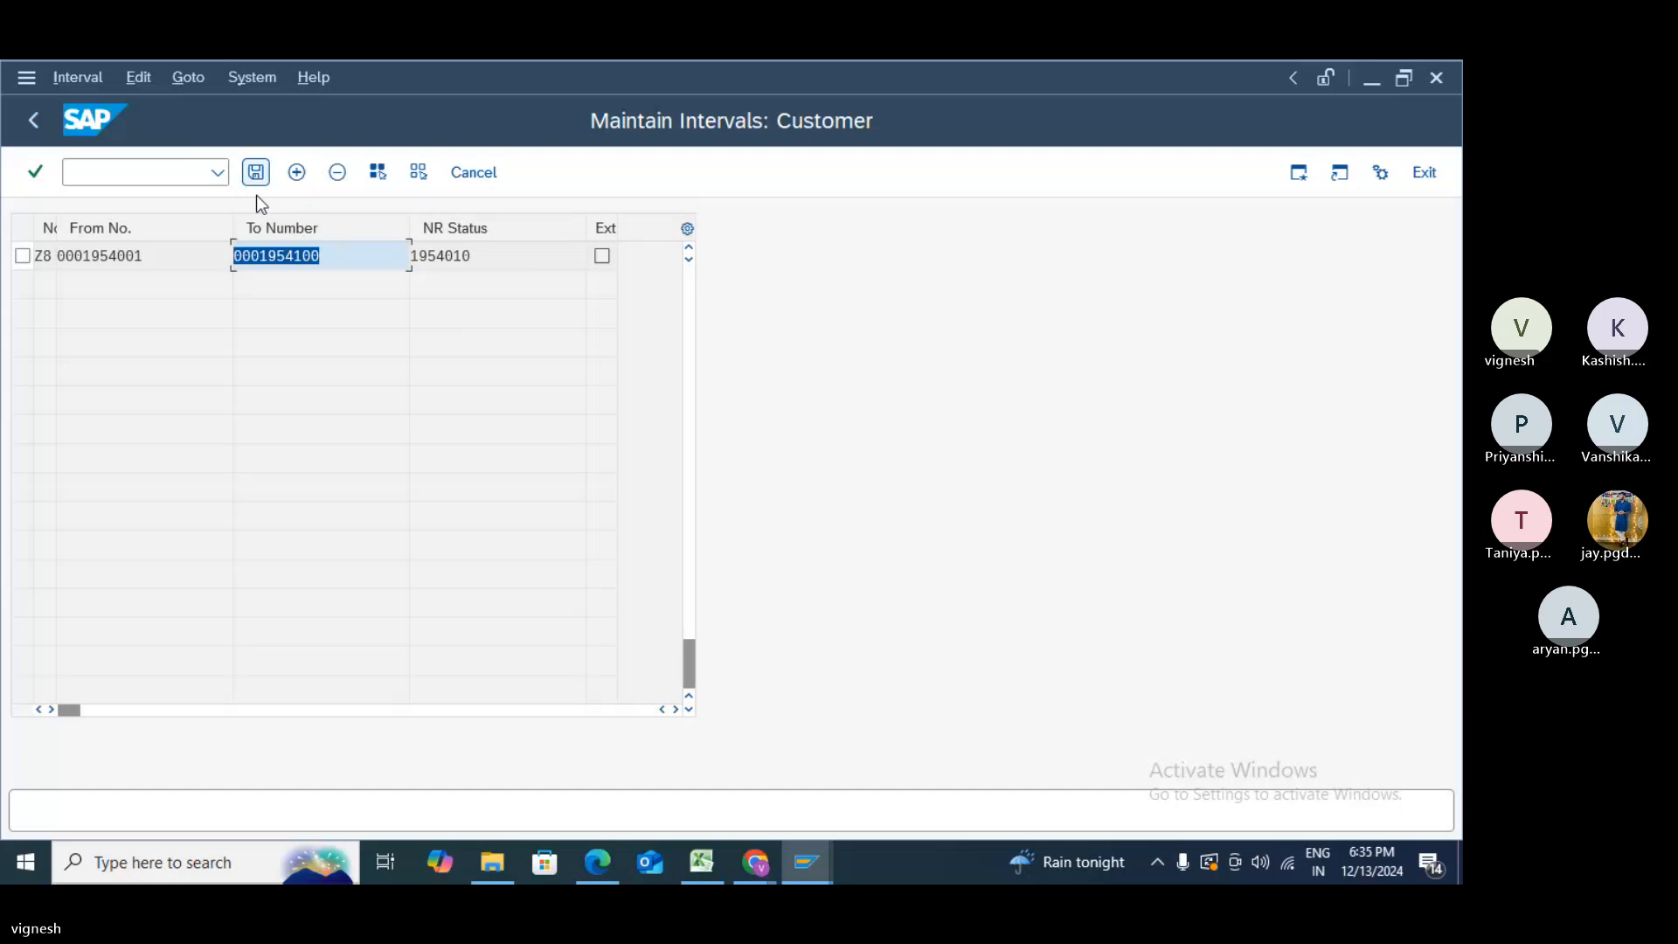
click(691, 290)
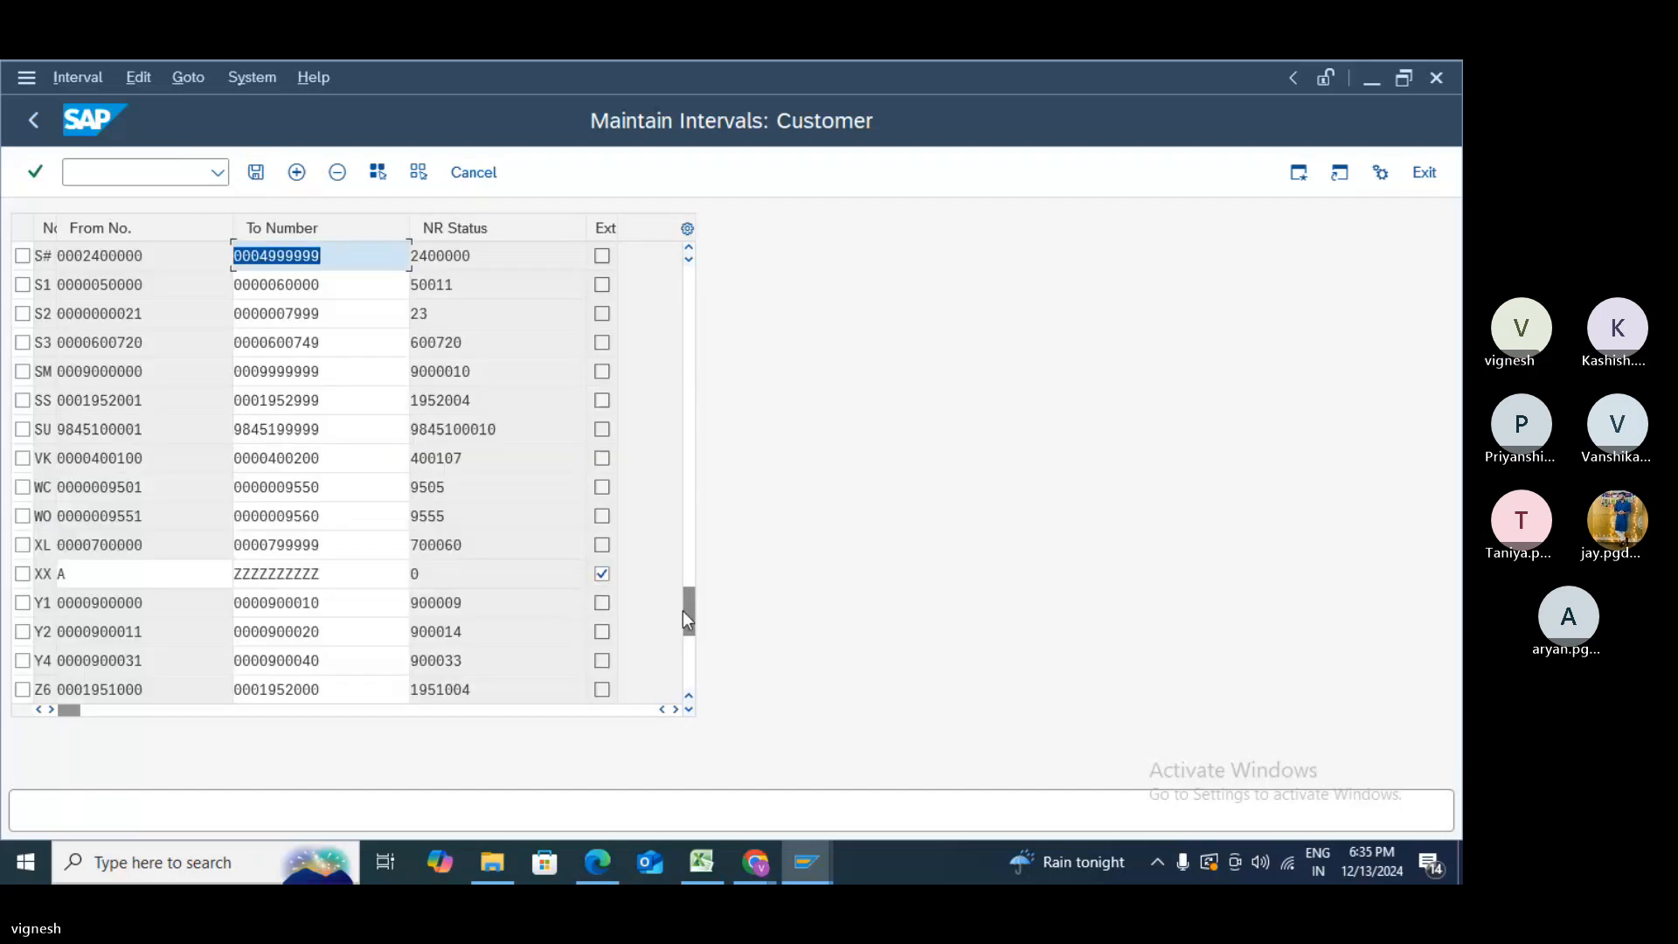
drag(702, 524, 695, 232)
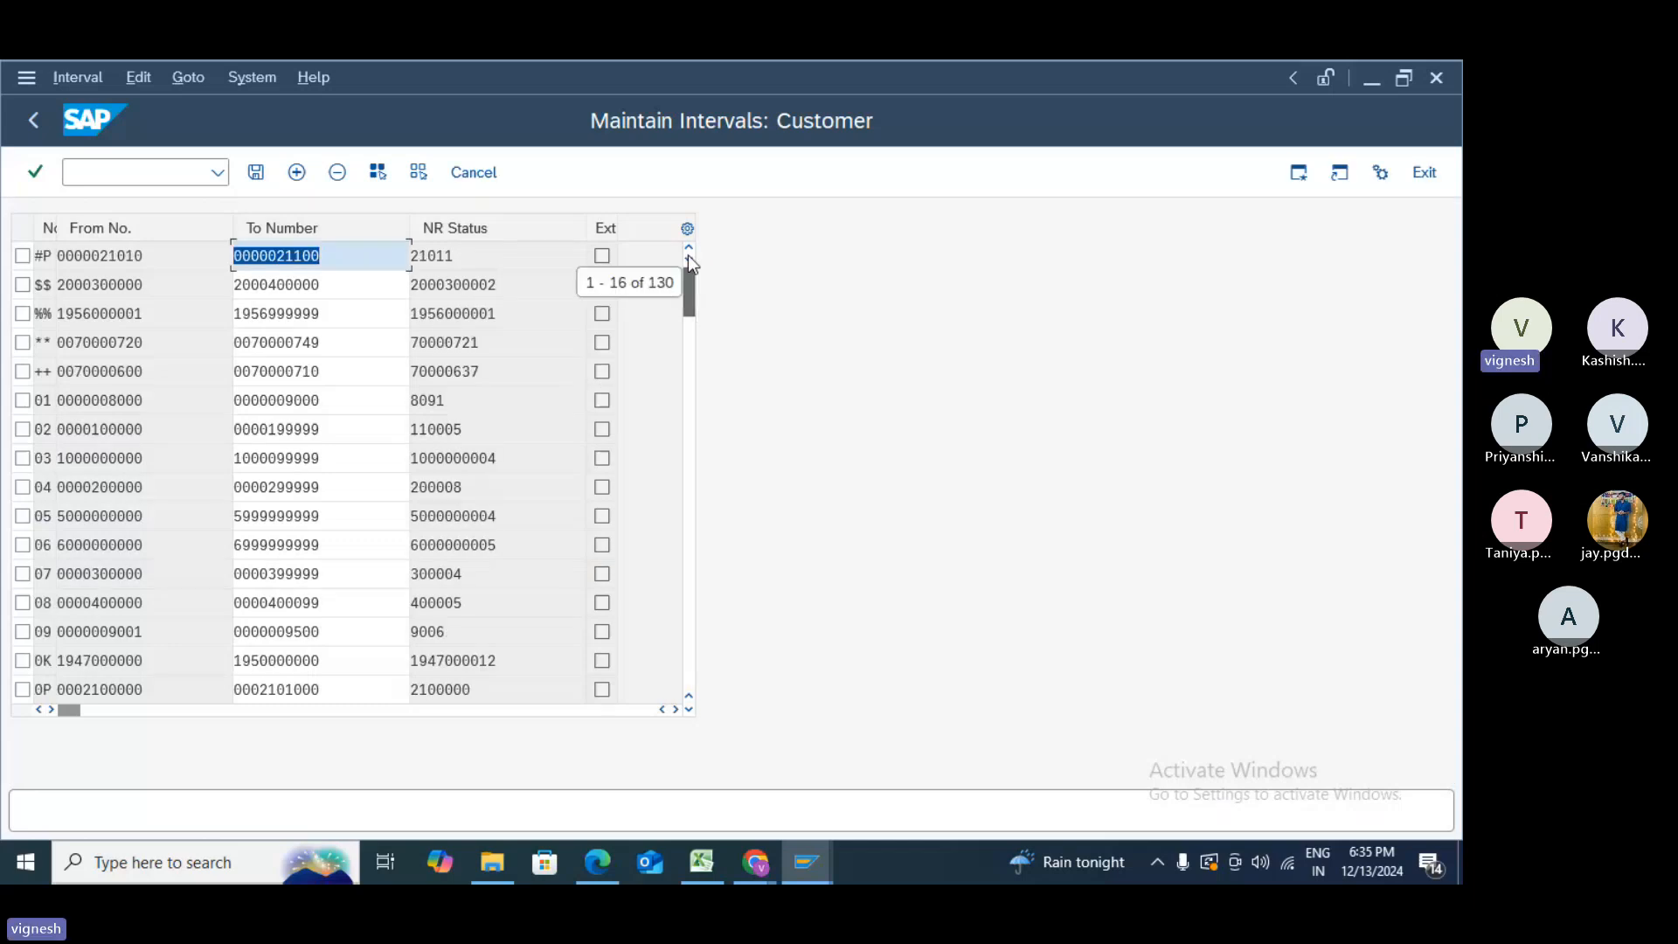
click(297, 173)
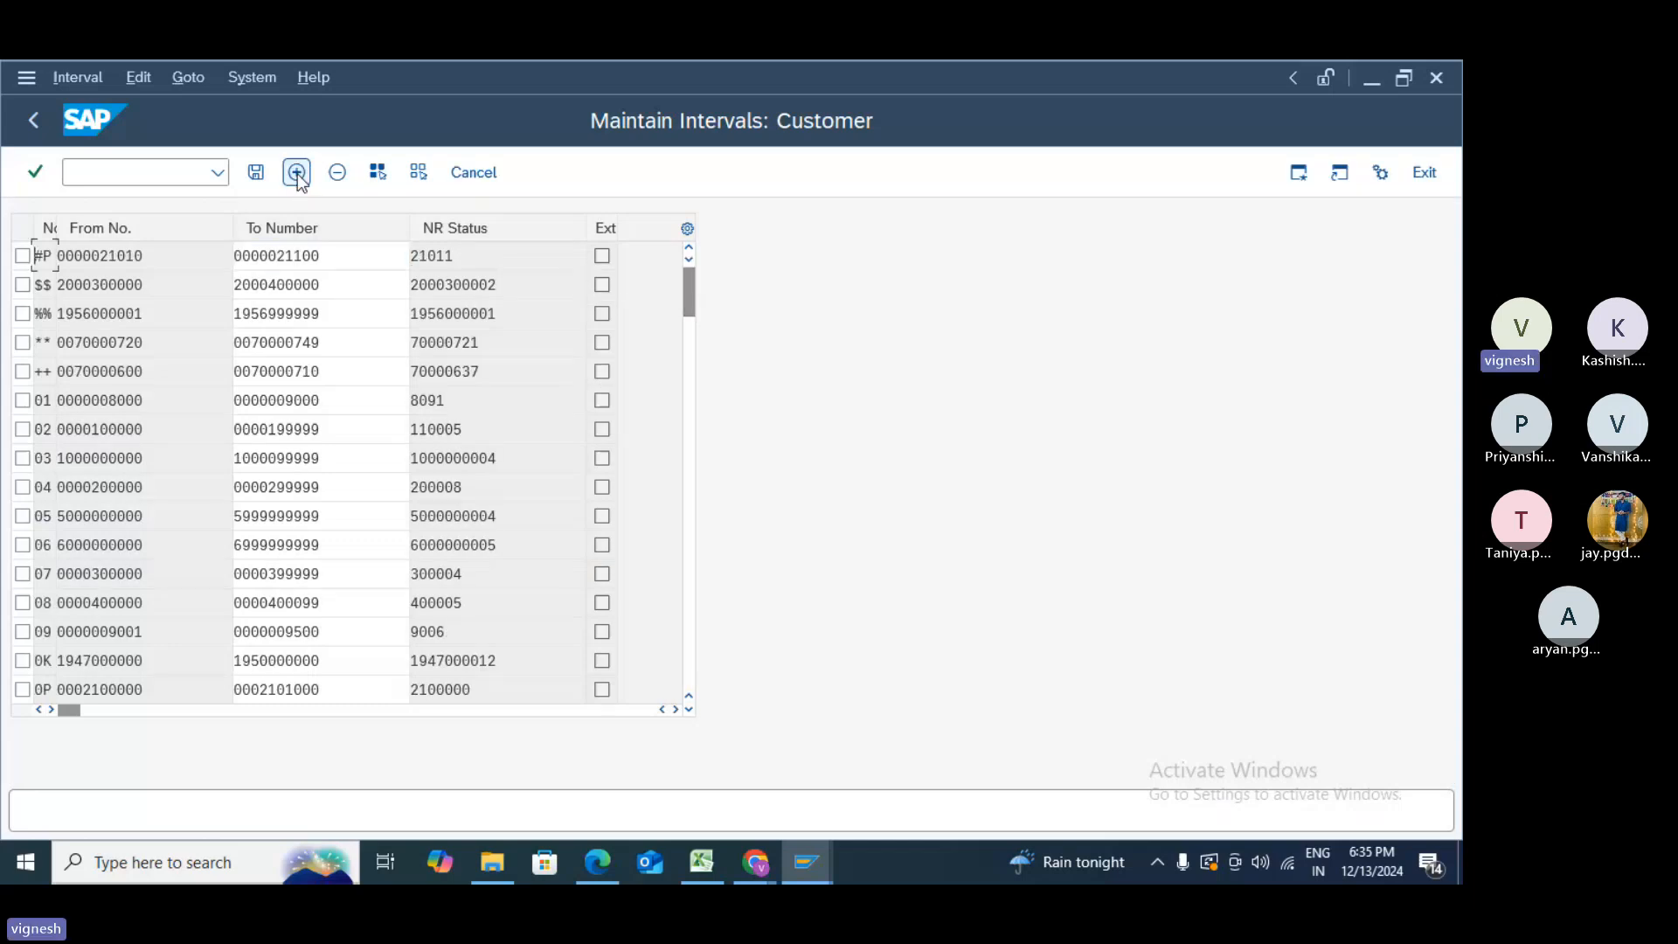
text(Z9)
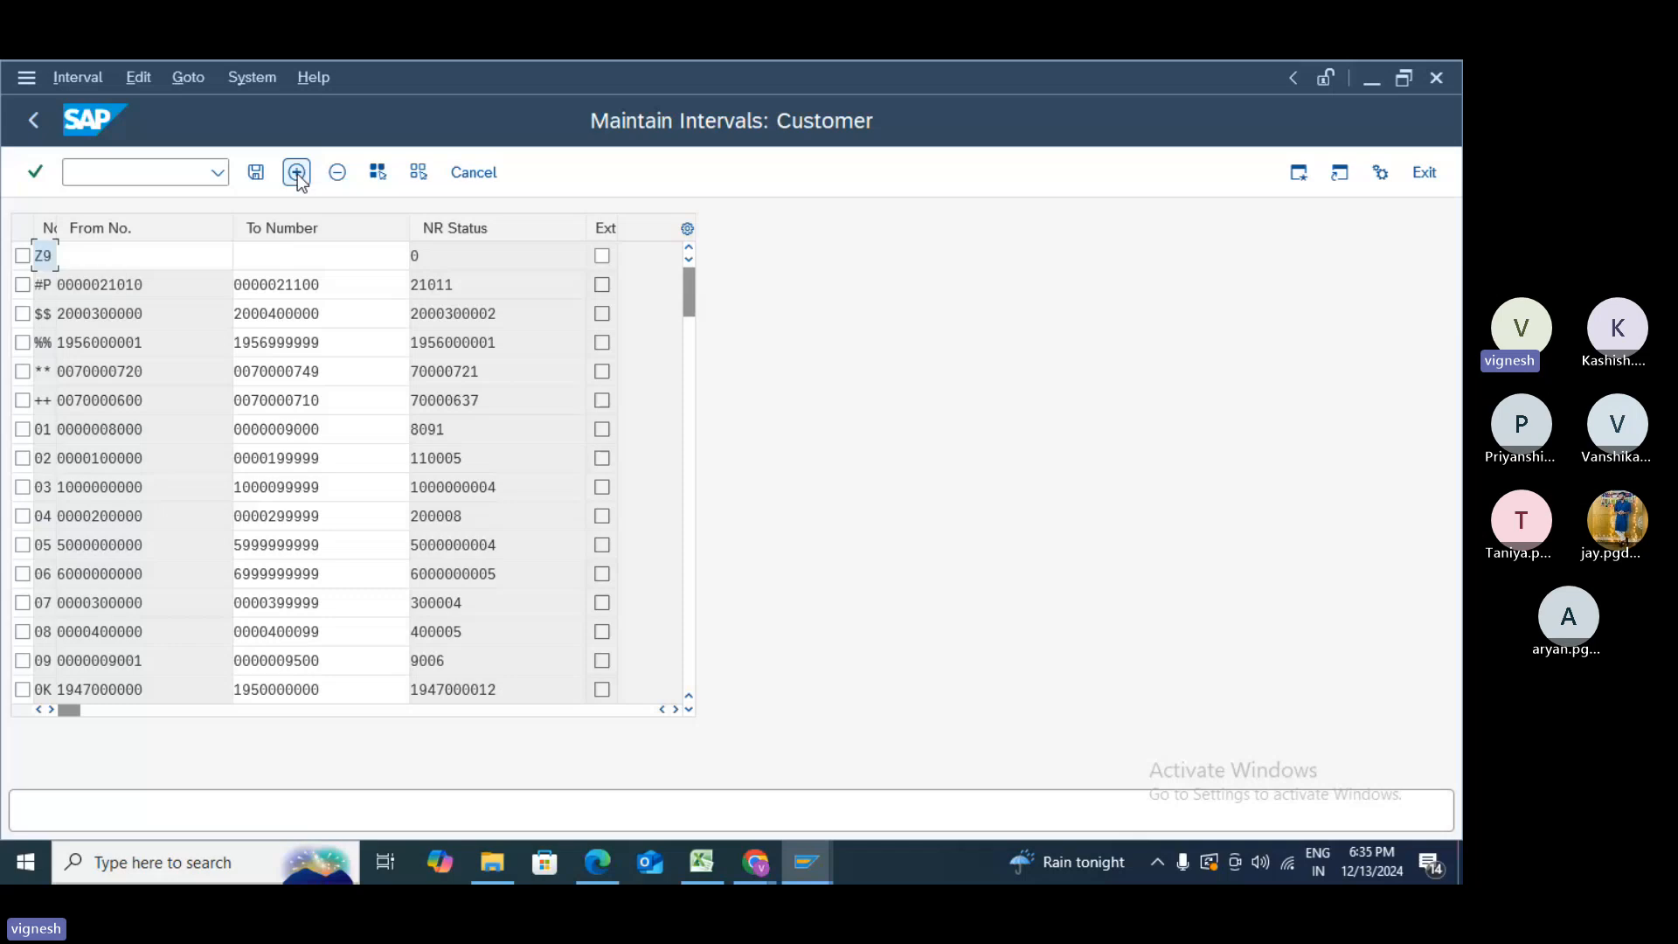
key(Tab)
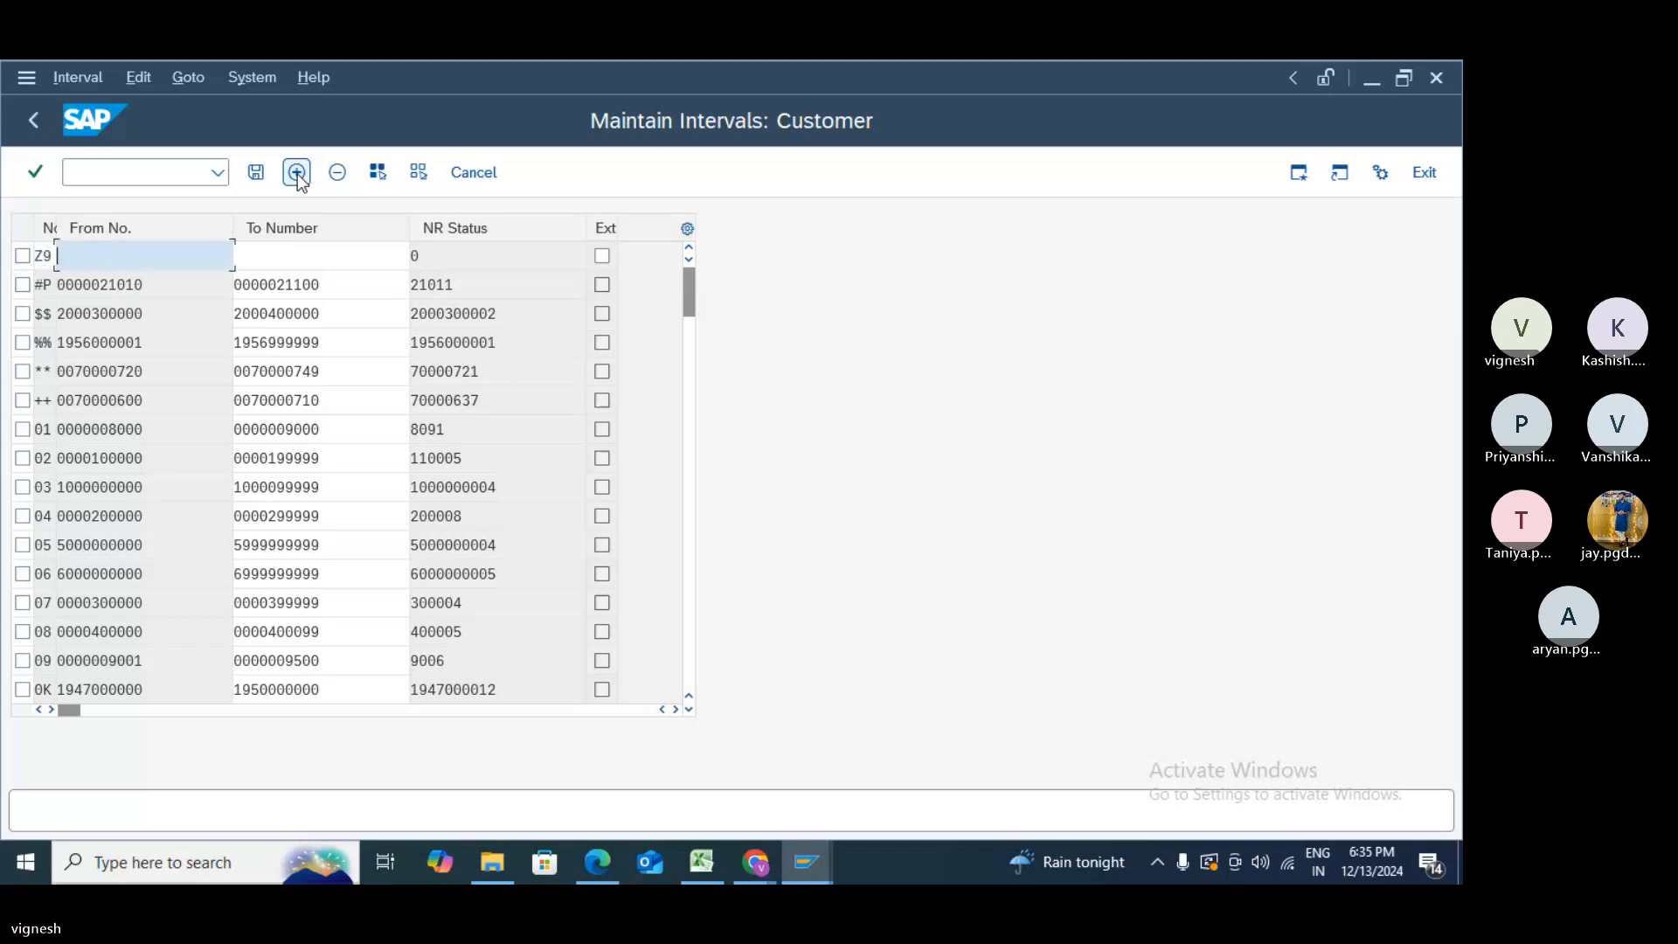
text(19641)
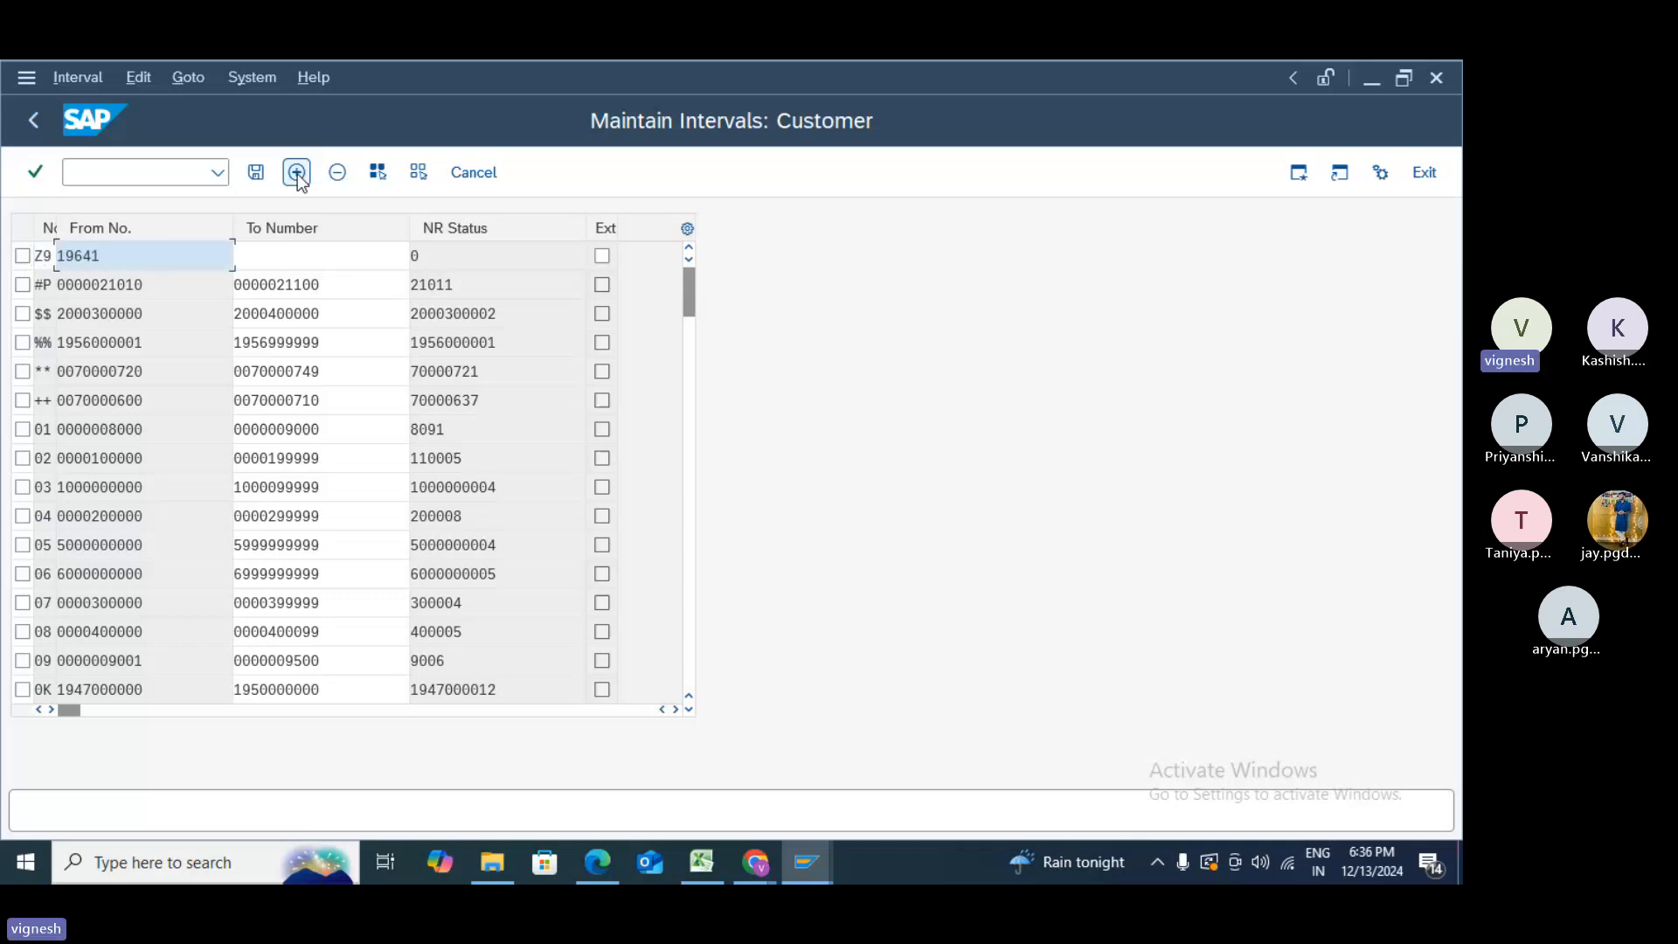
text(00)
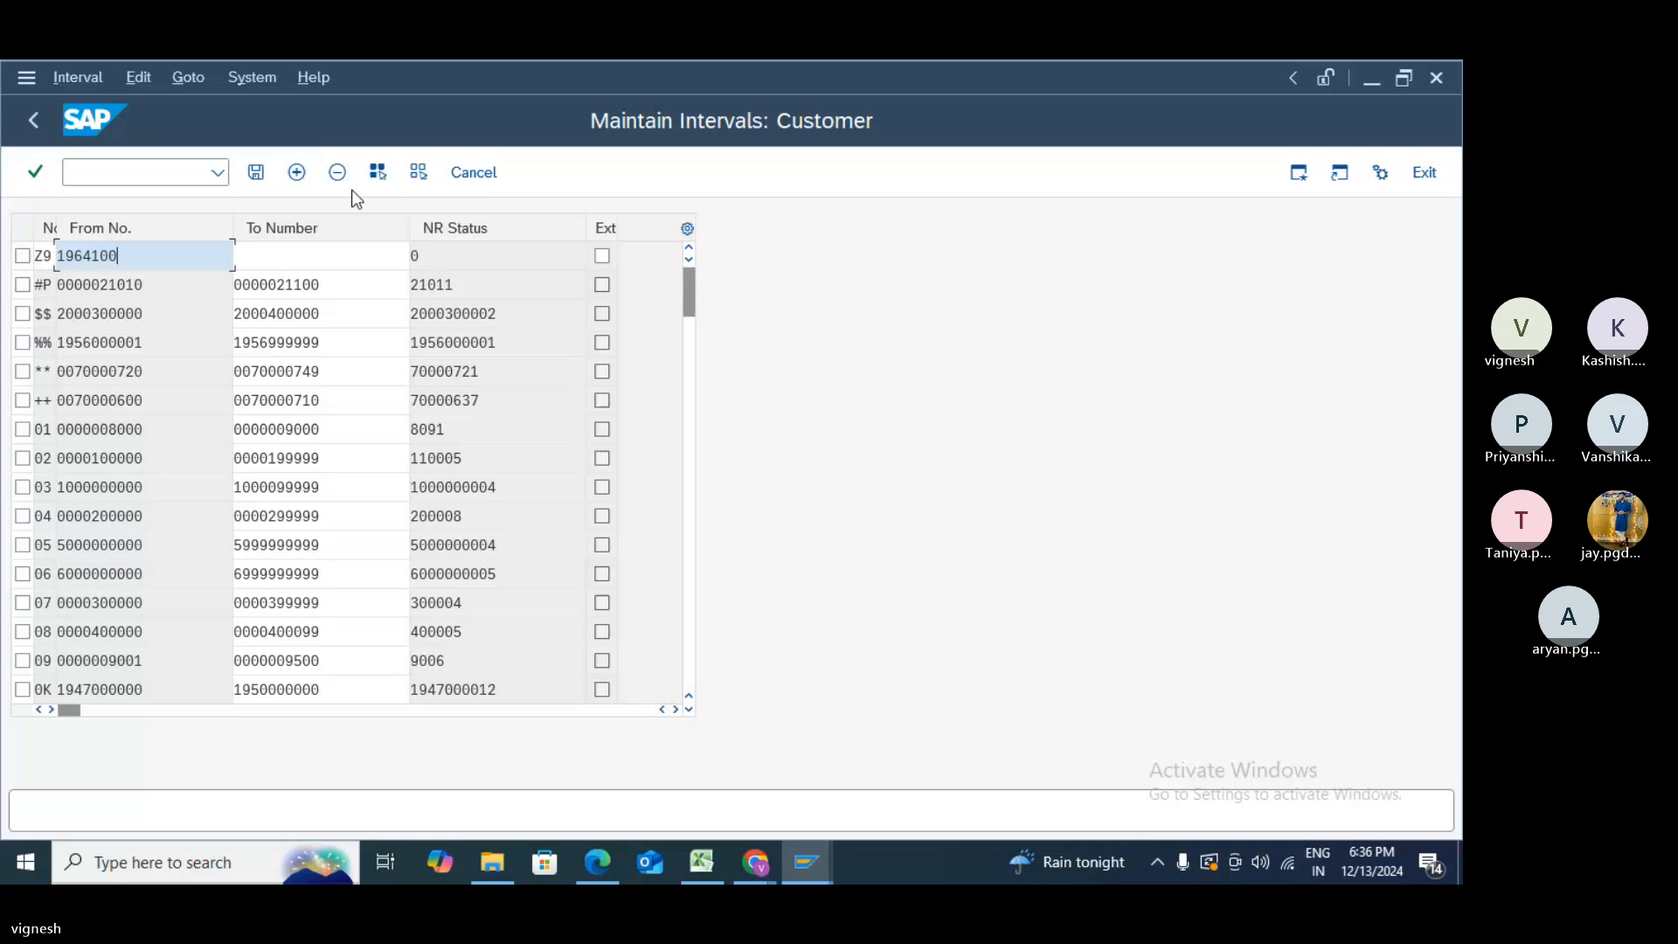
click(314, 261)
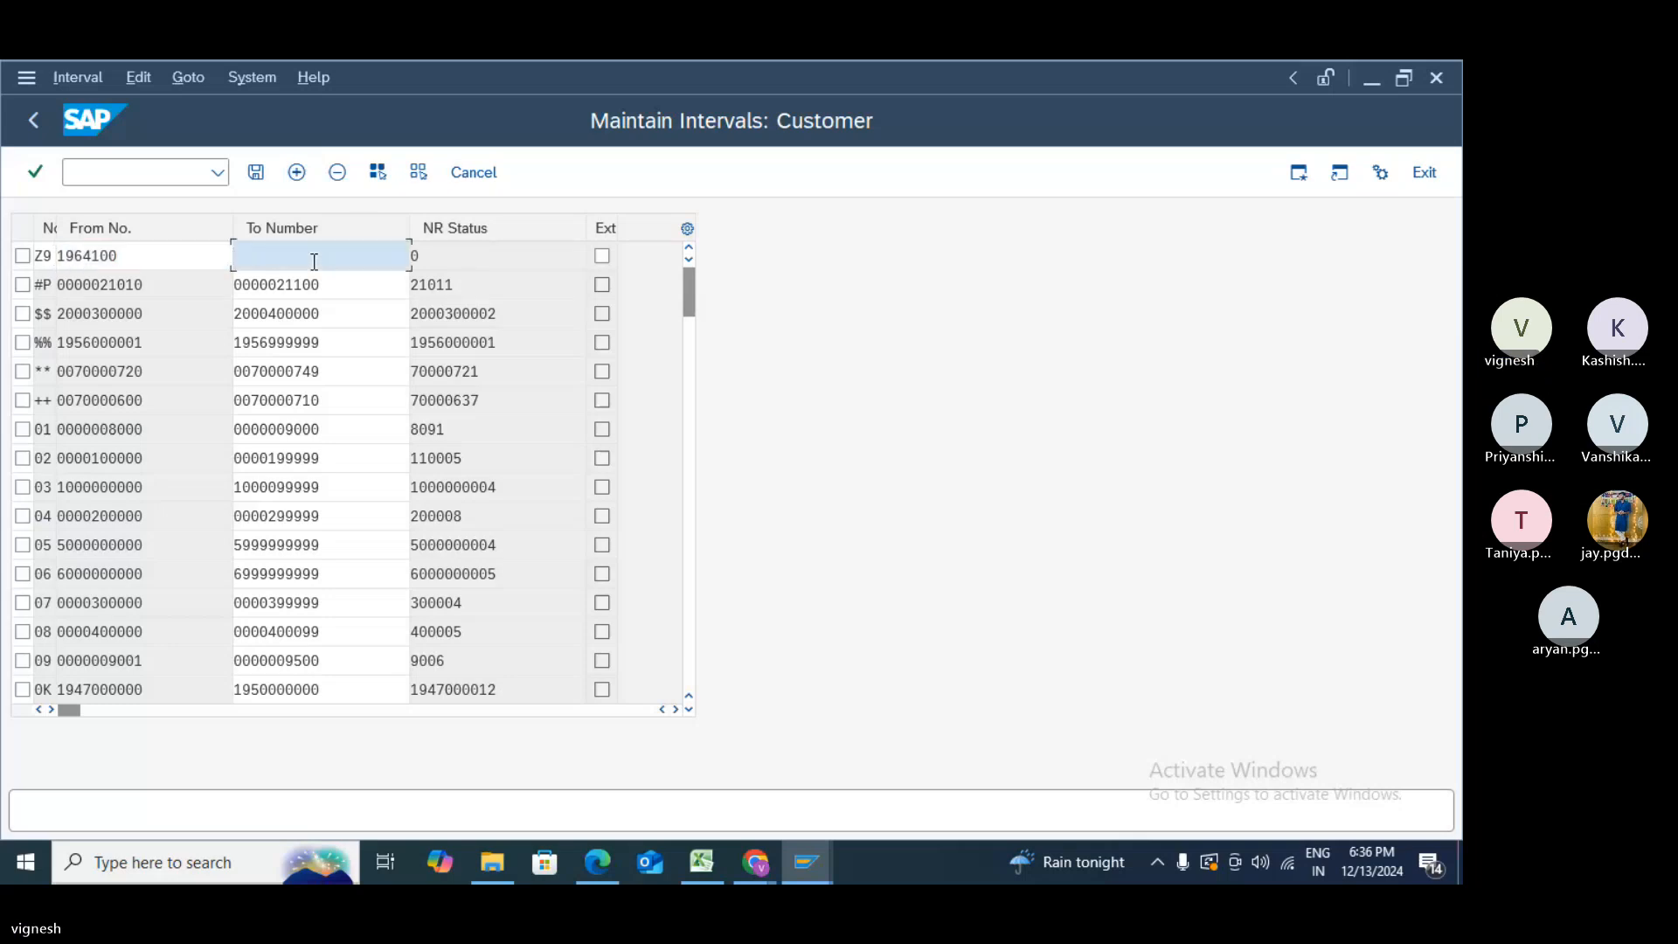
click(59, 255)
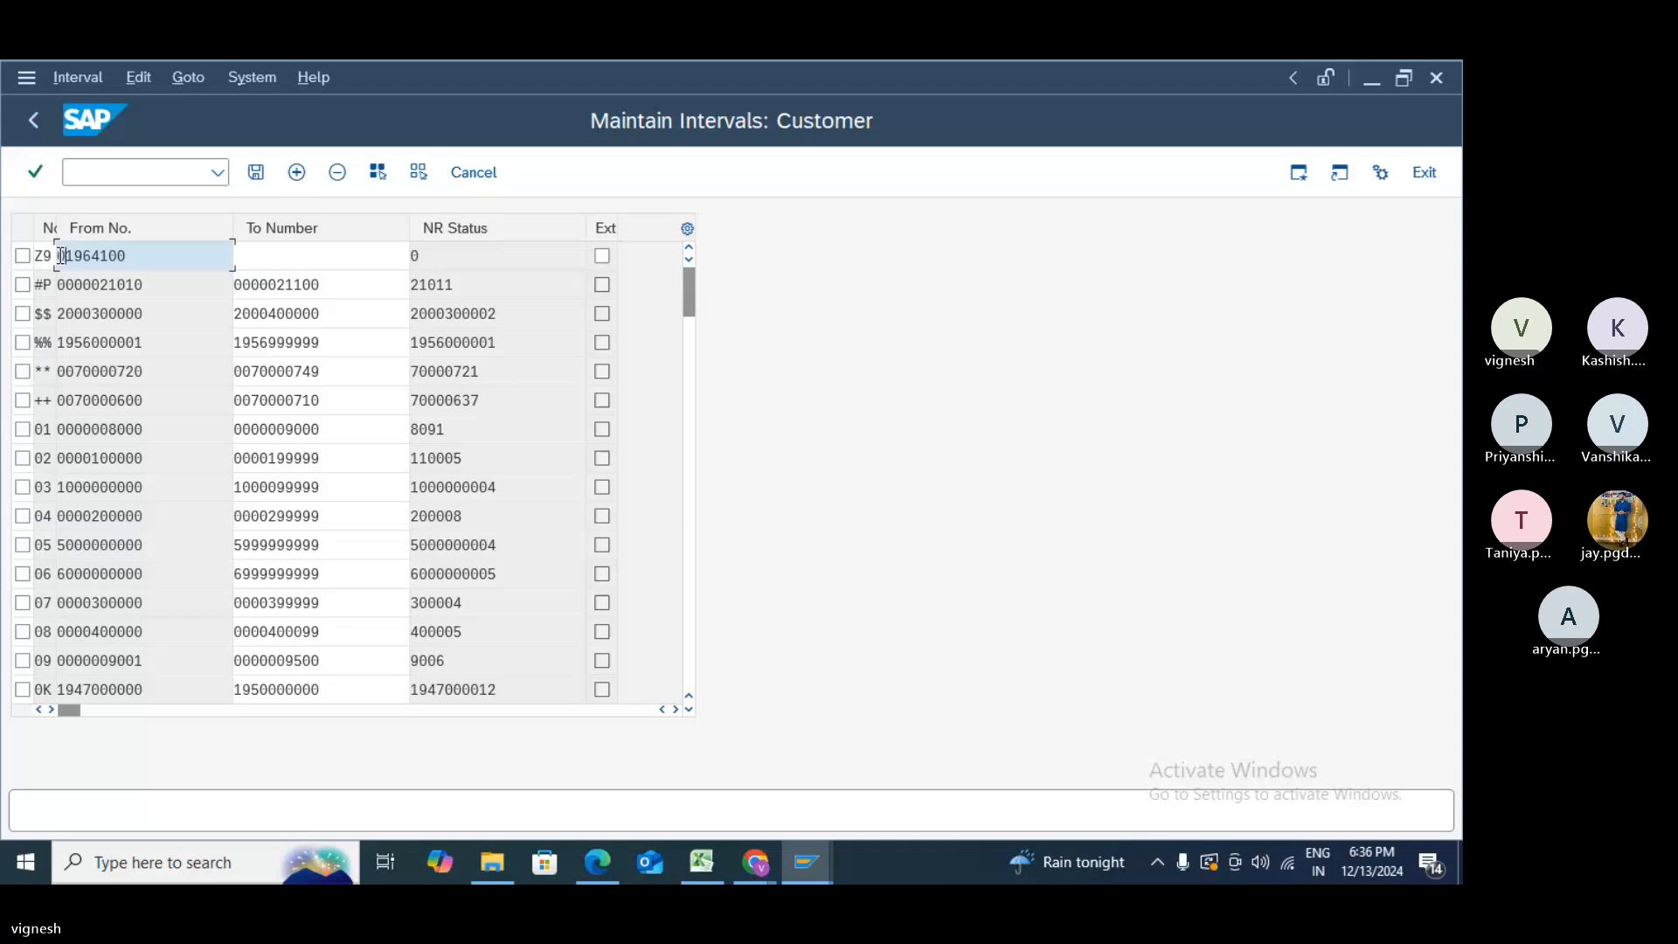
text(000)
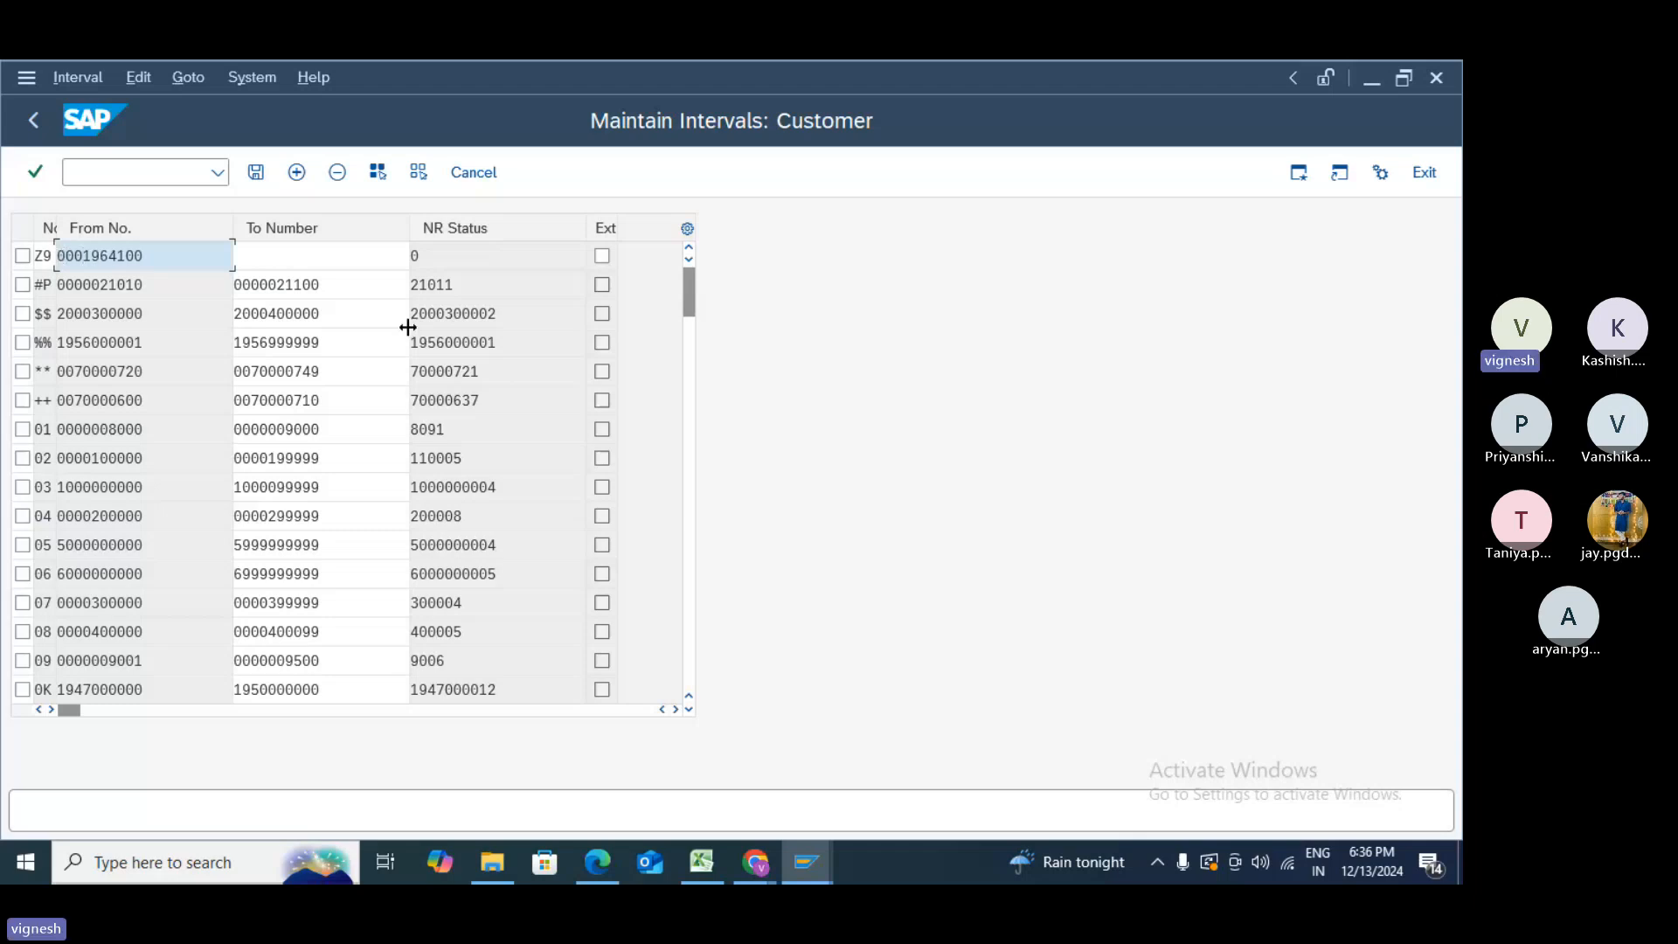
click(258, 262)
text(000)
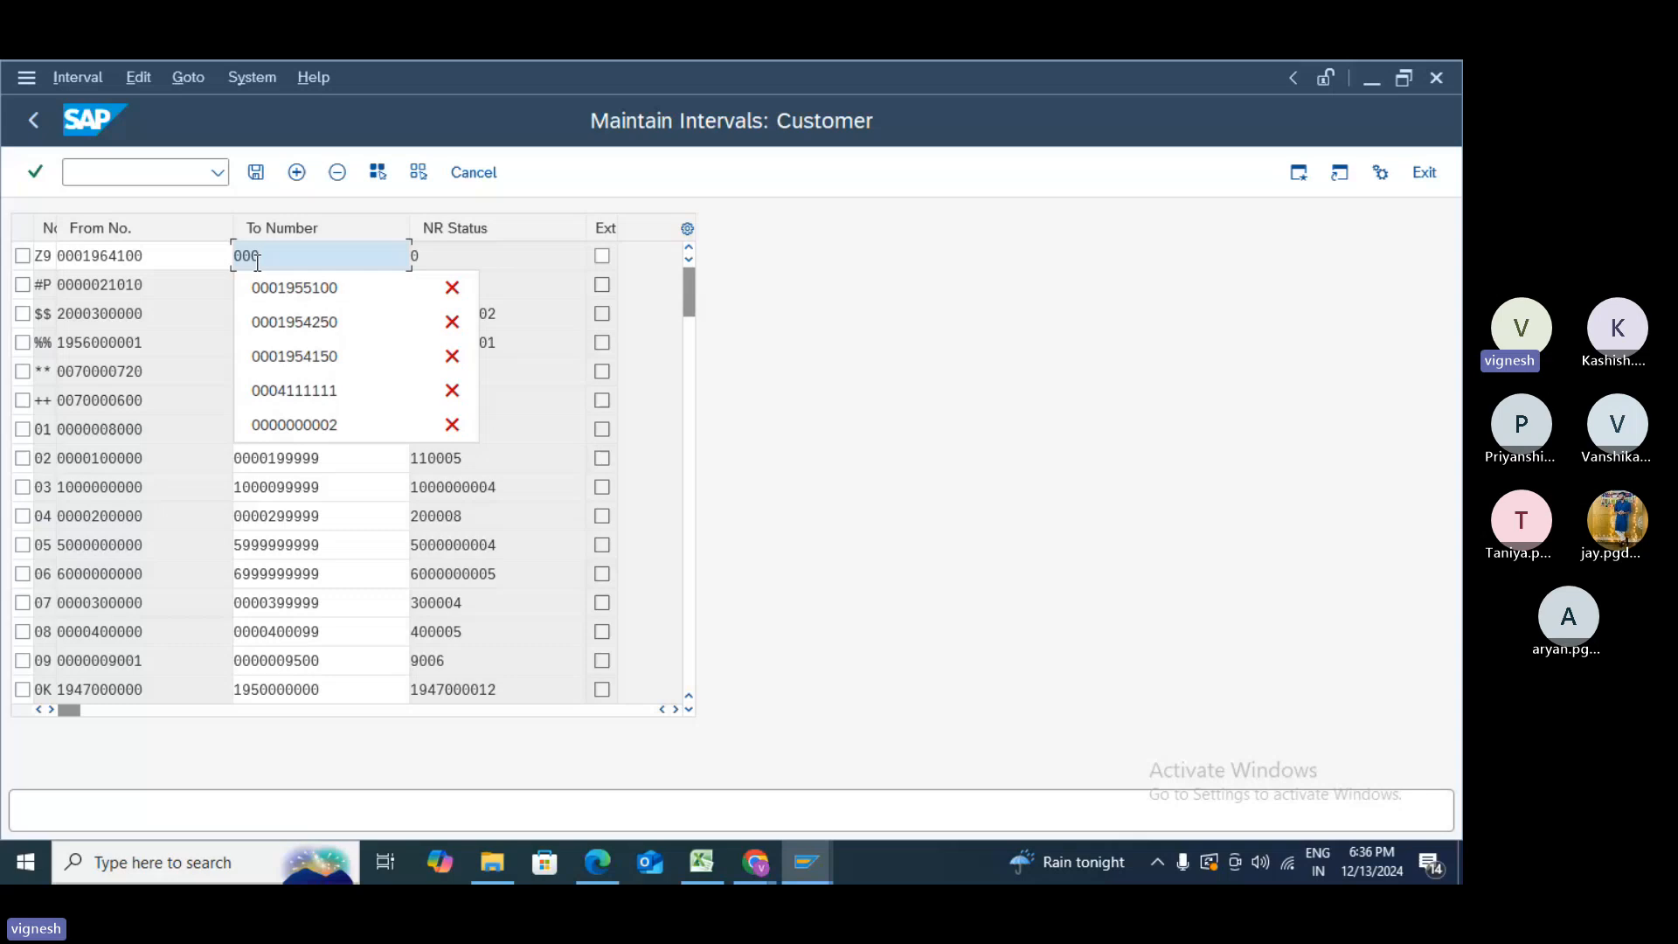
text(19)
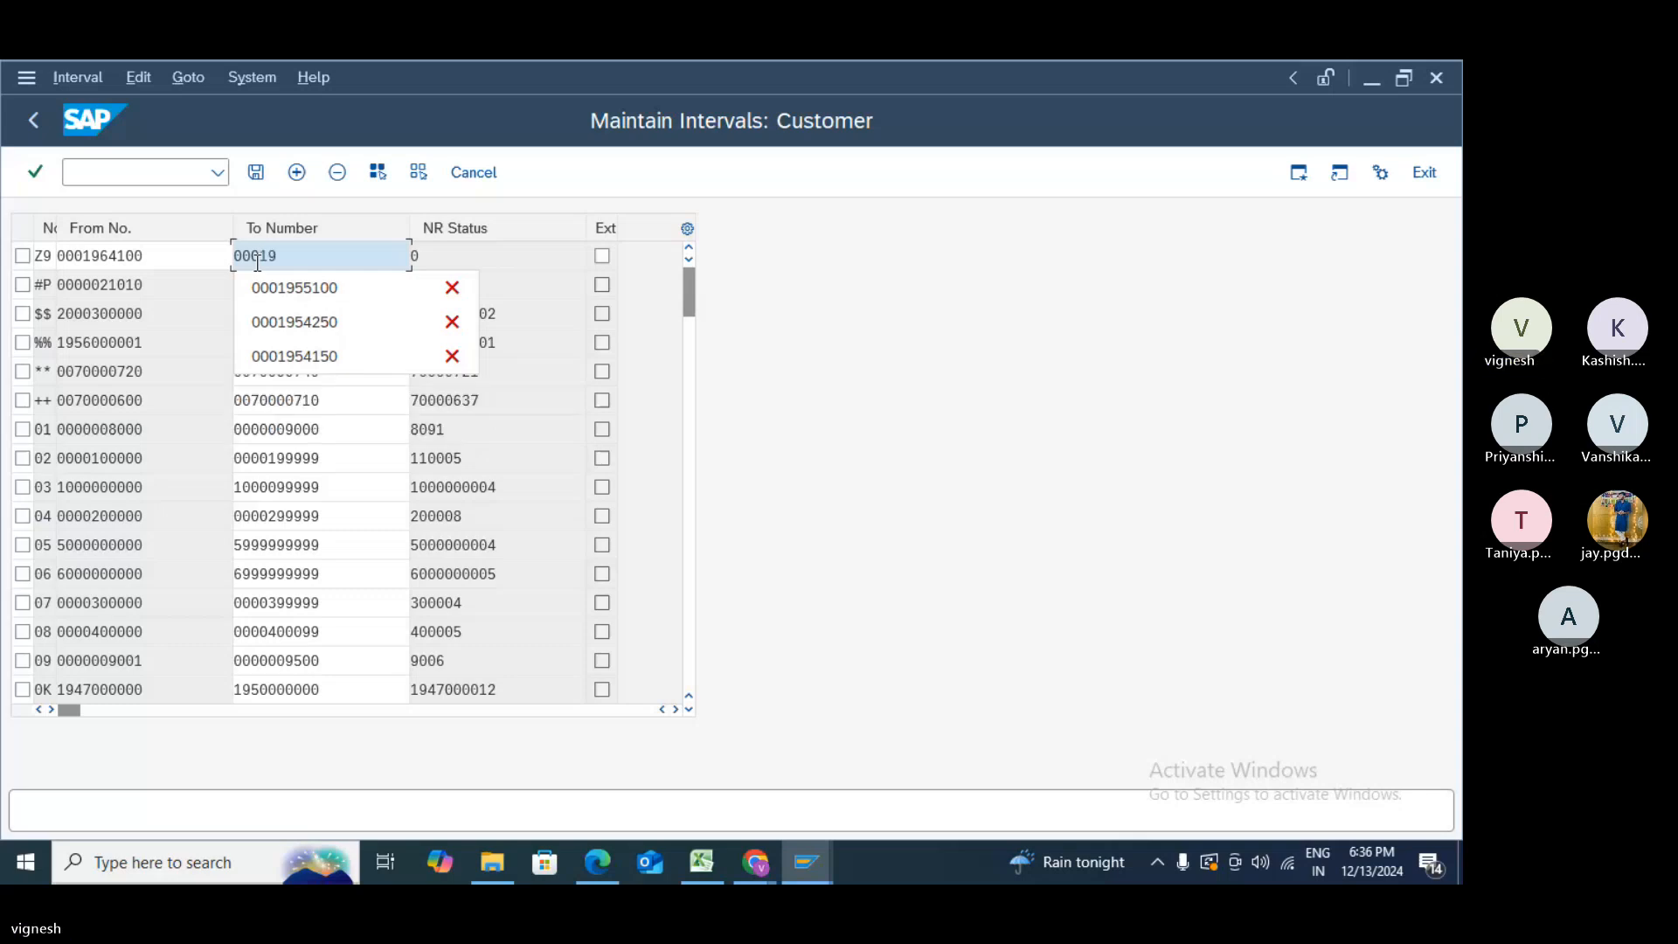
text(64100)
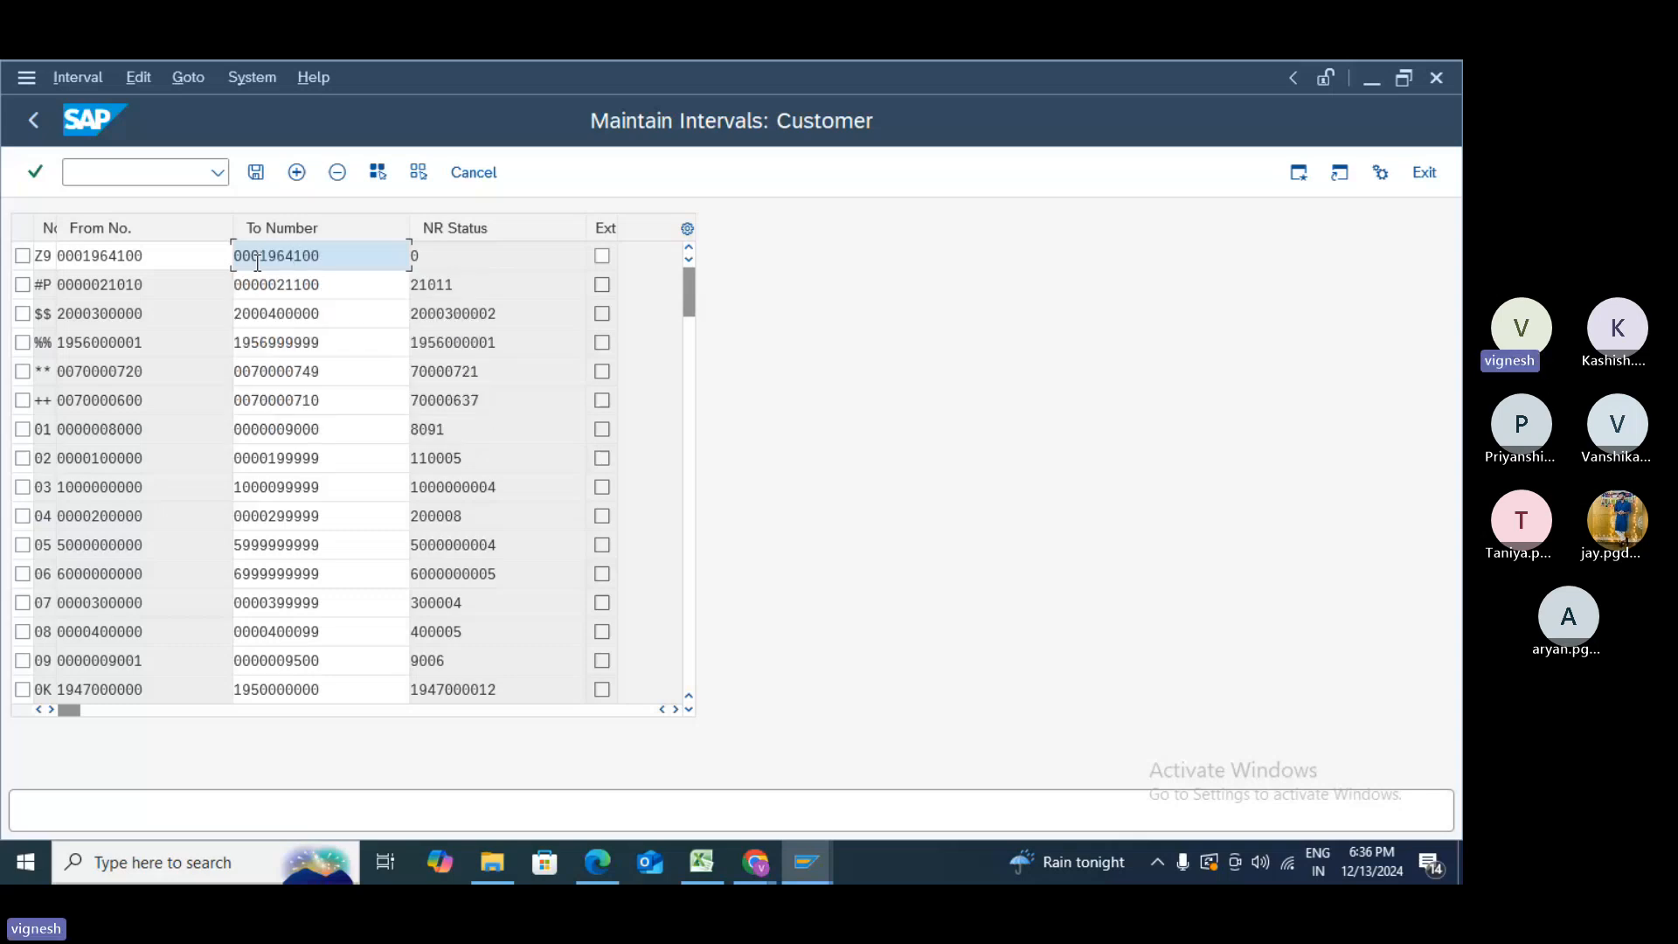
key(Return)
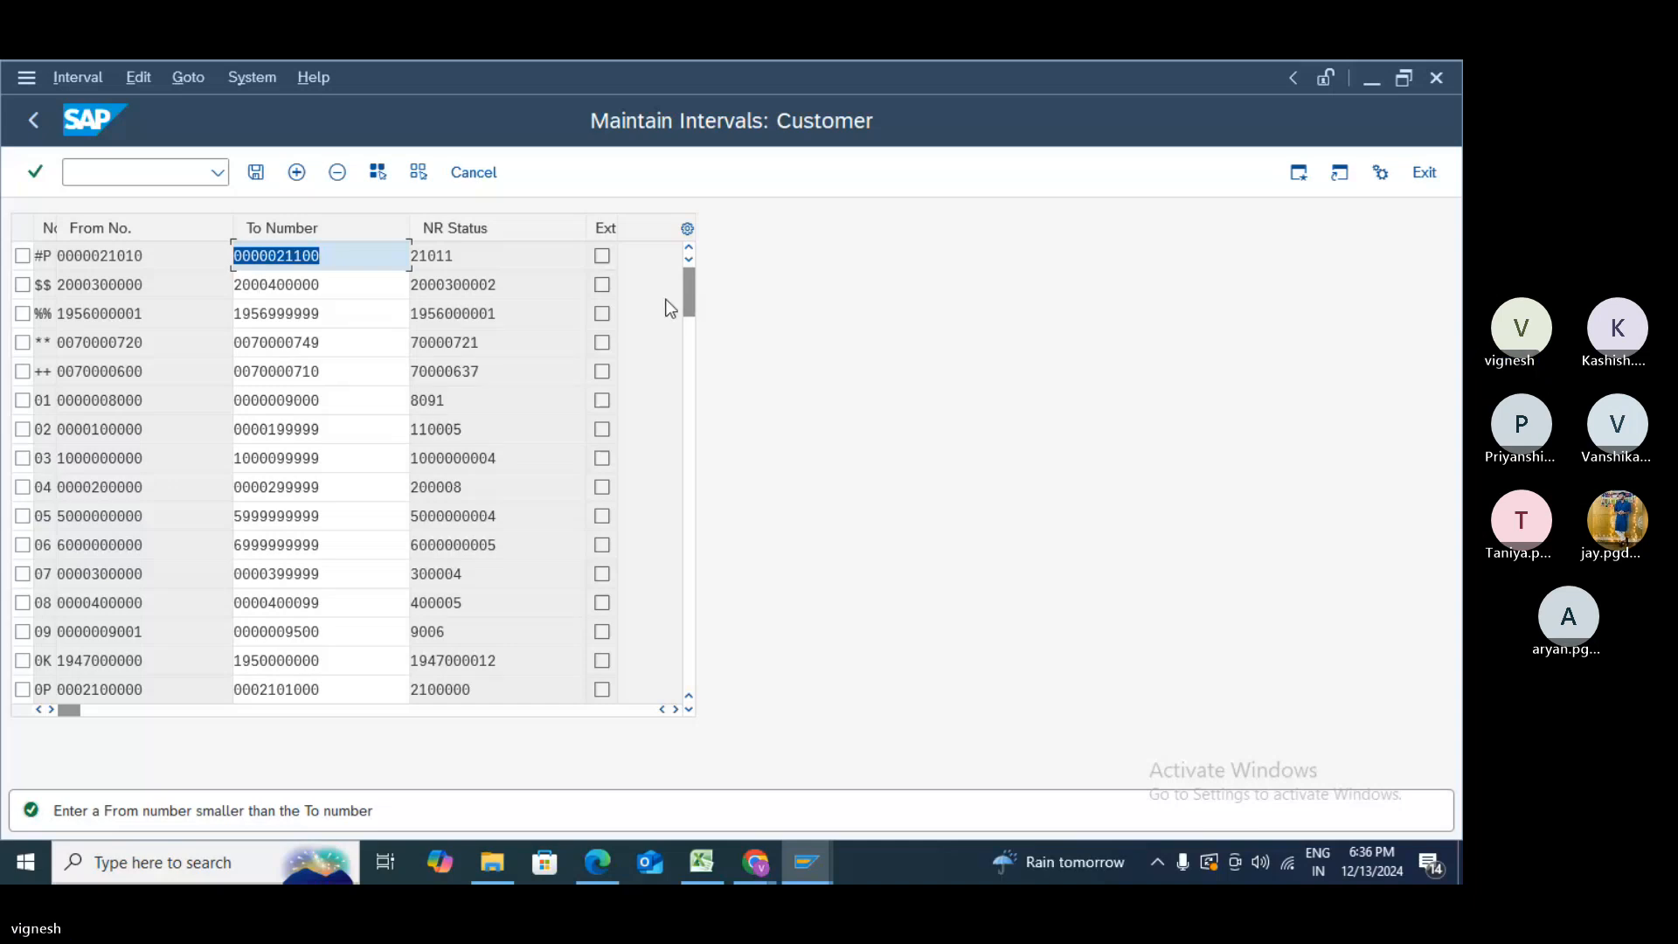
drag(689, 293, 696, 702)
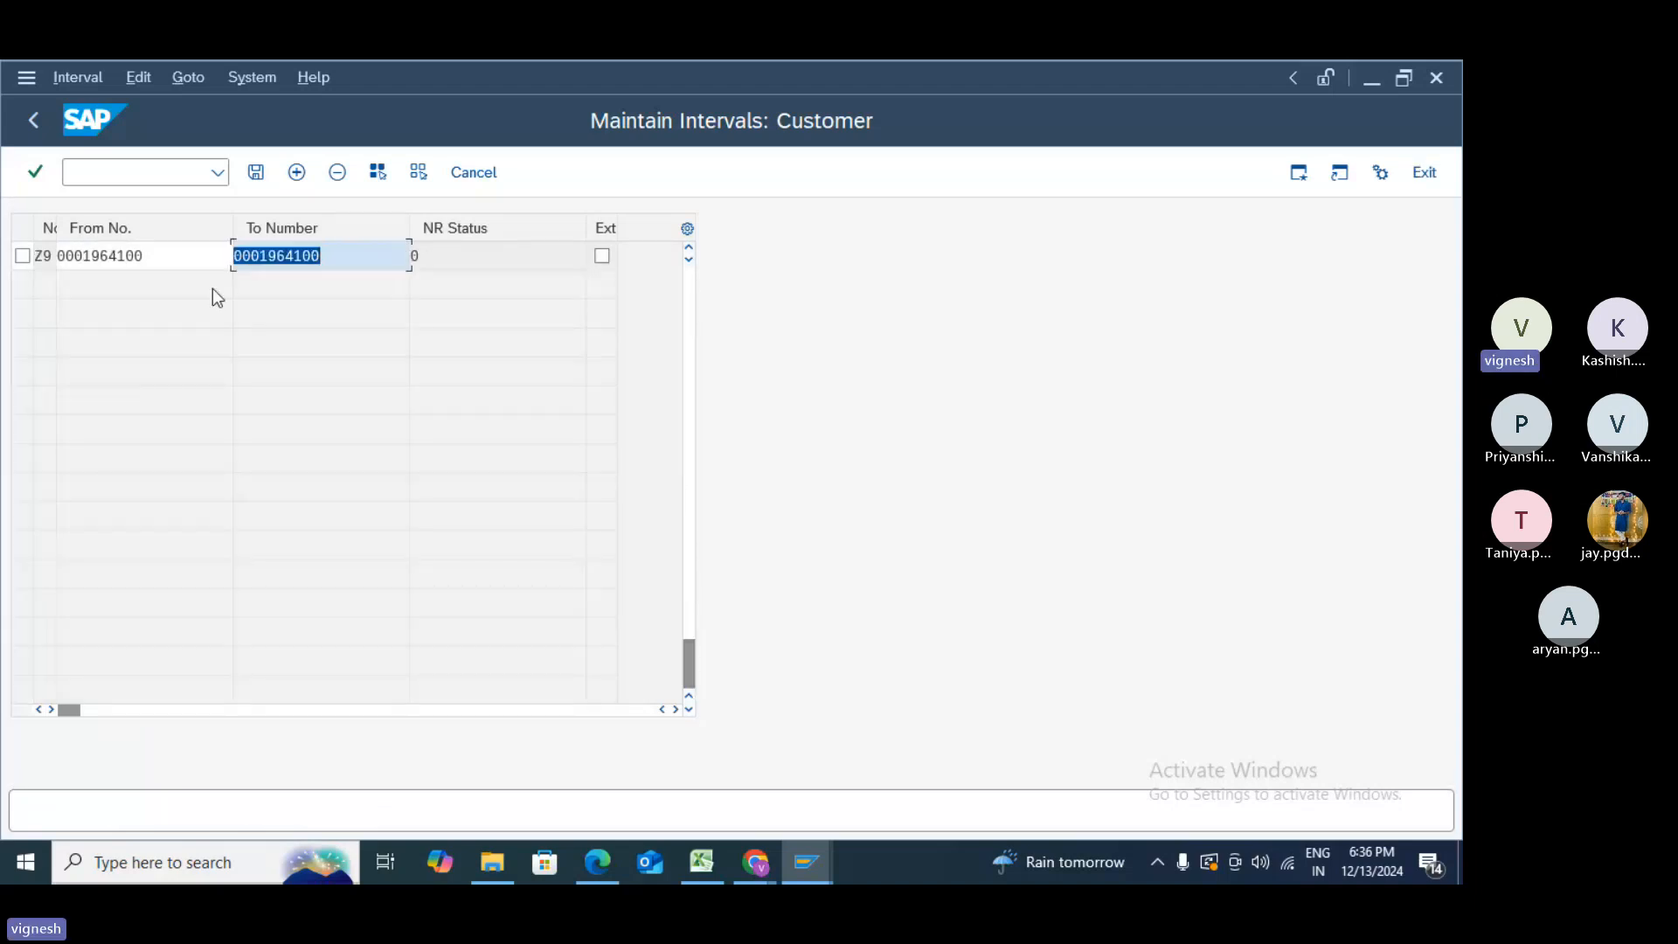
click(161, 258)
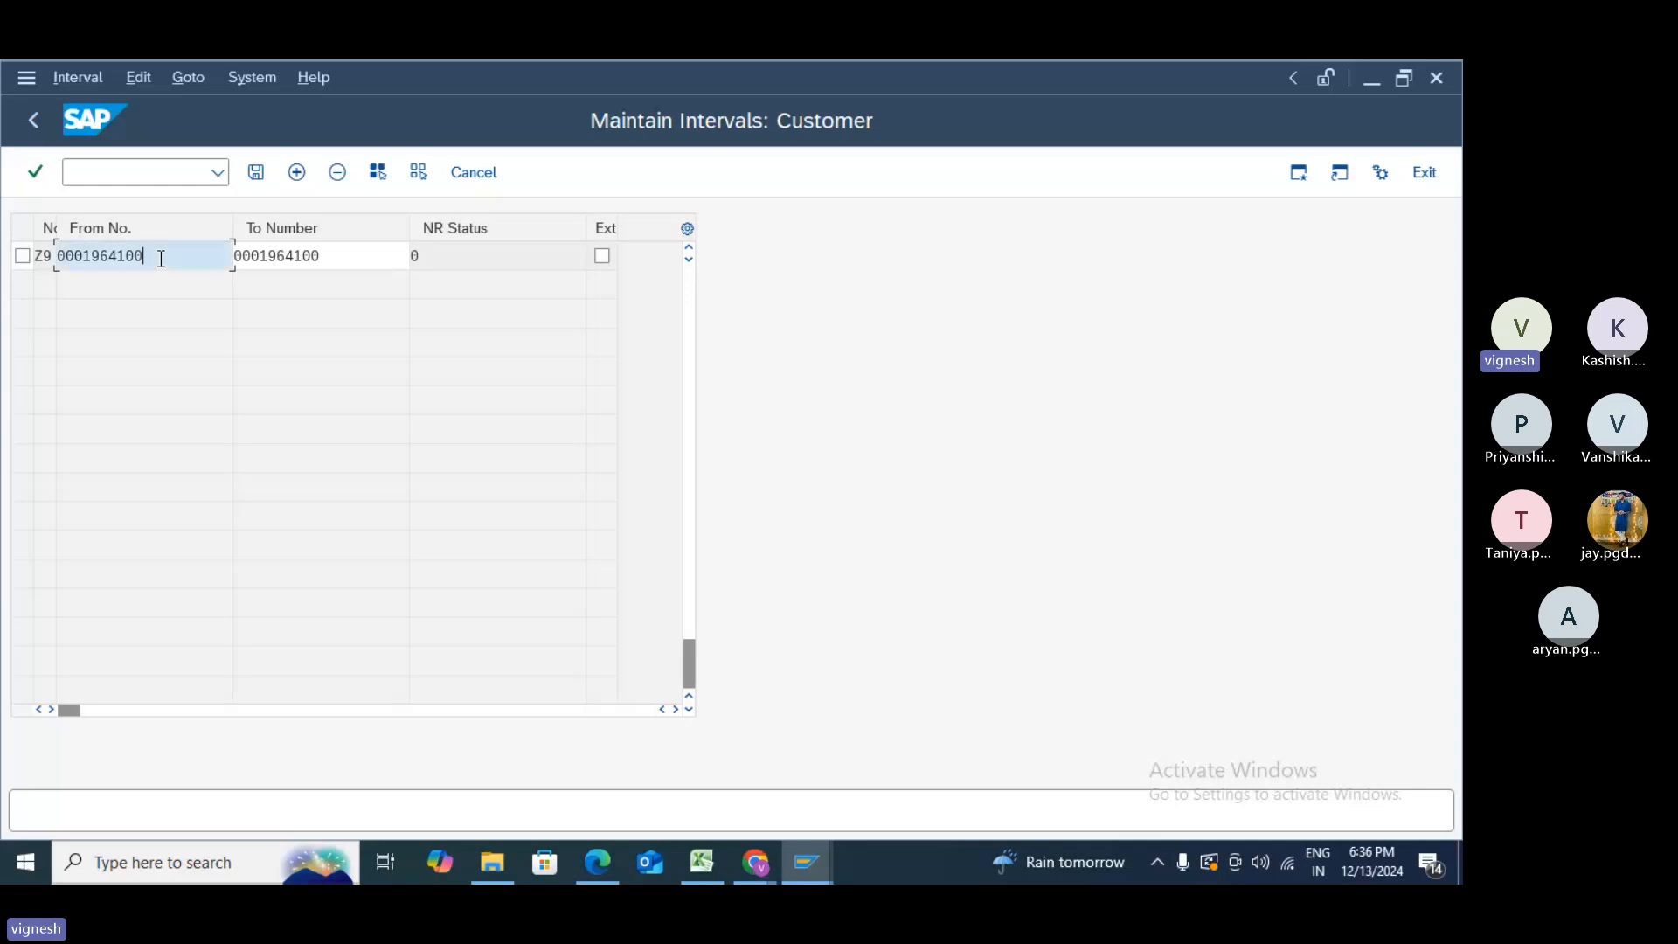
key(BackSpace)
key(BackSpace)
key(BackSpace)
text(001)
double_click(161, 259)
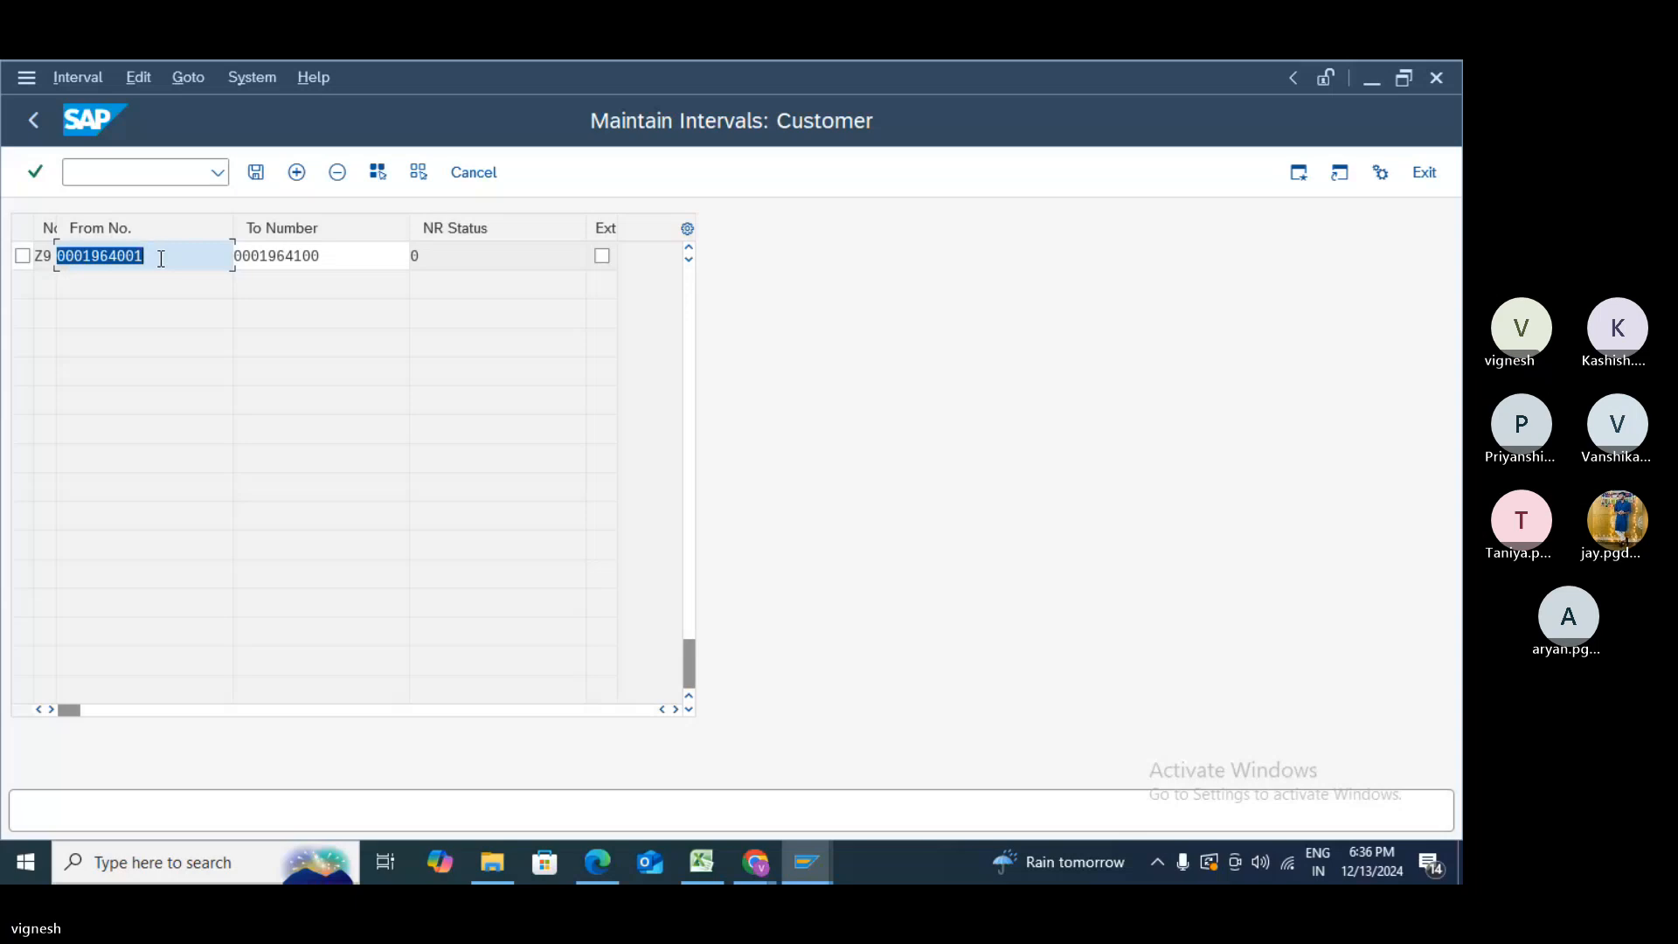
click(256, 175)
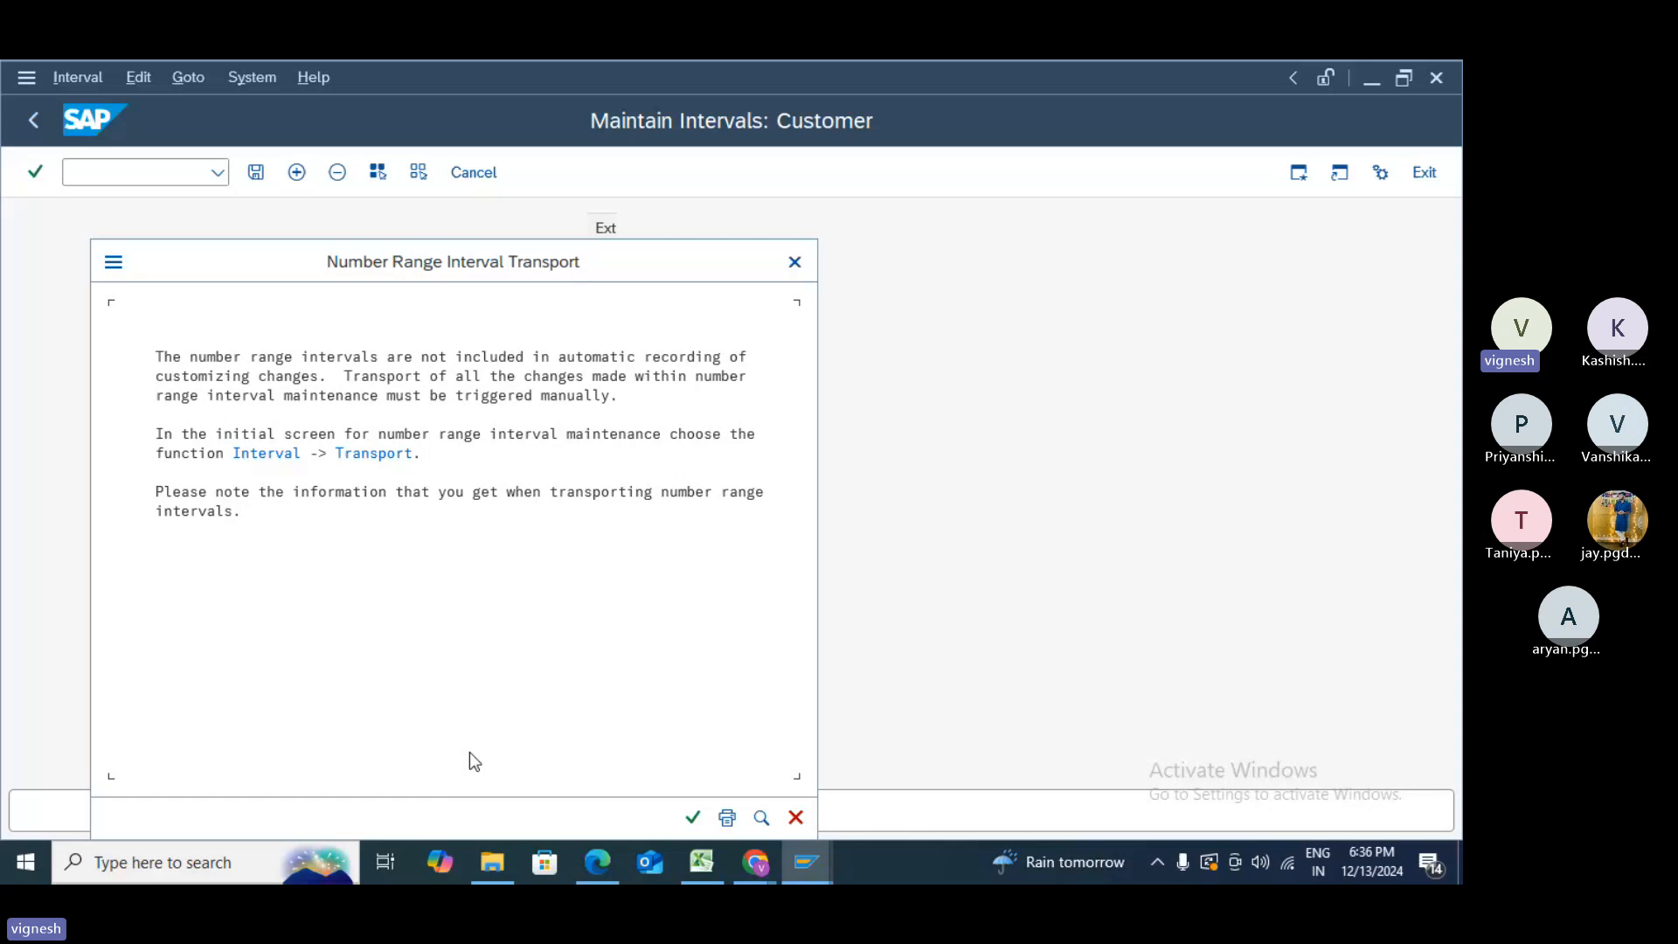
click(704, 821)
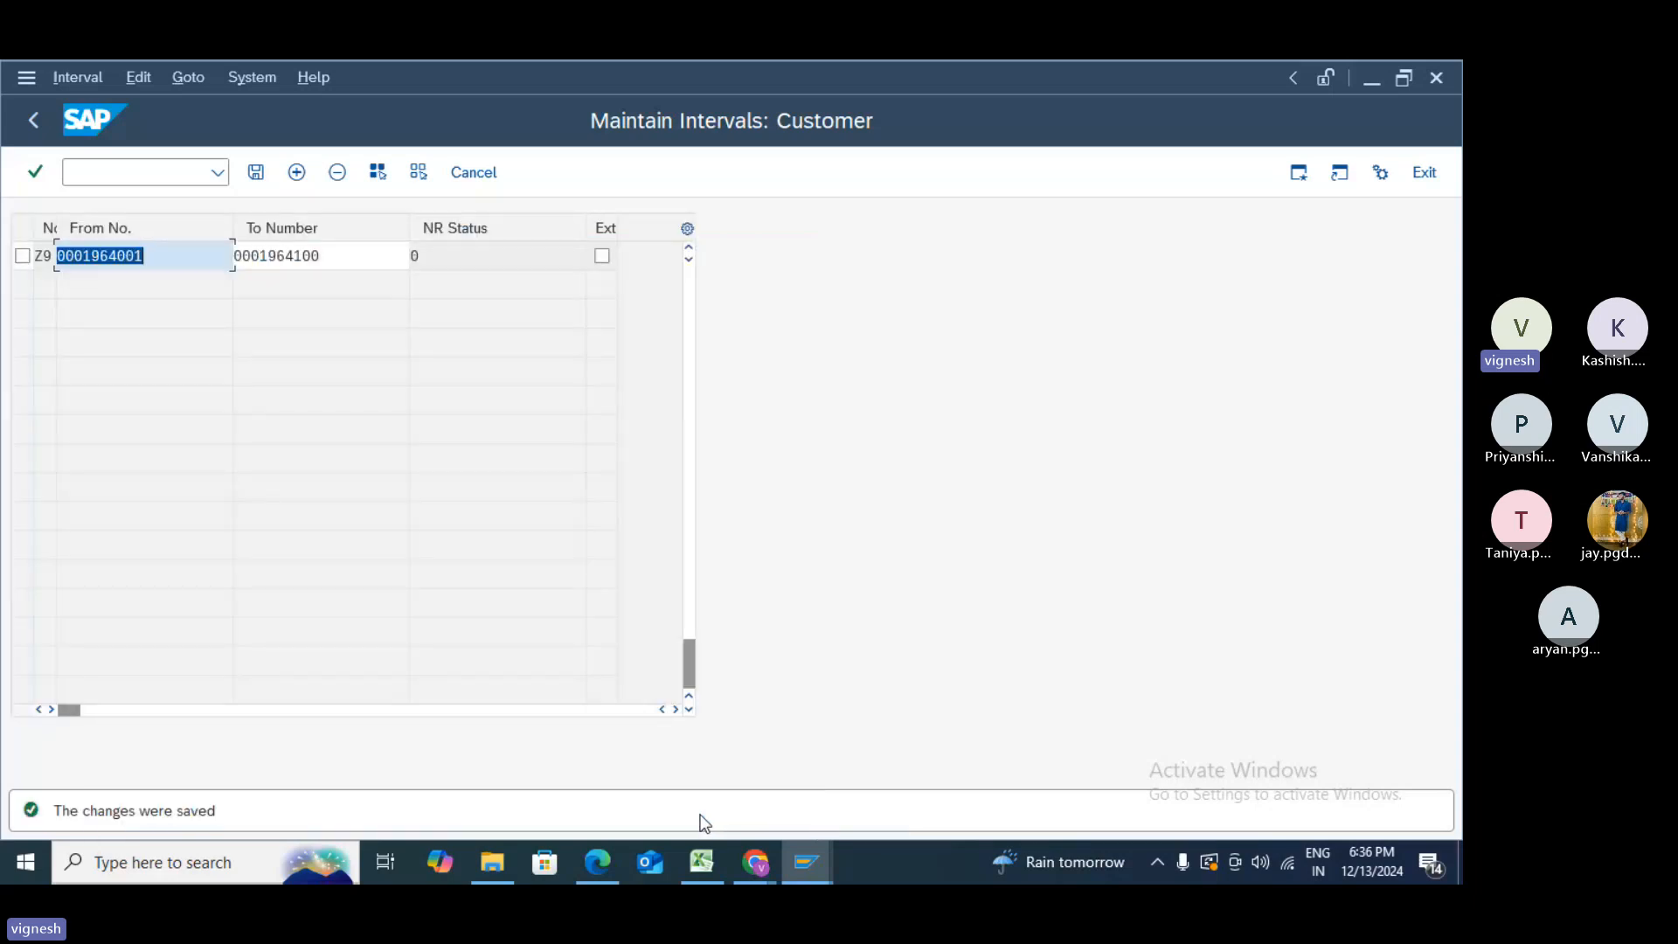
- Open the account group number range assignments with /NOBAR and locate group Z009
click(32, 127)
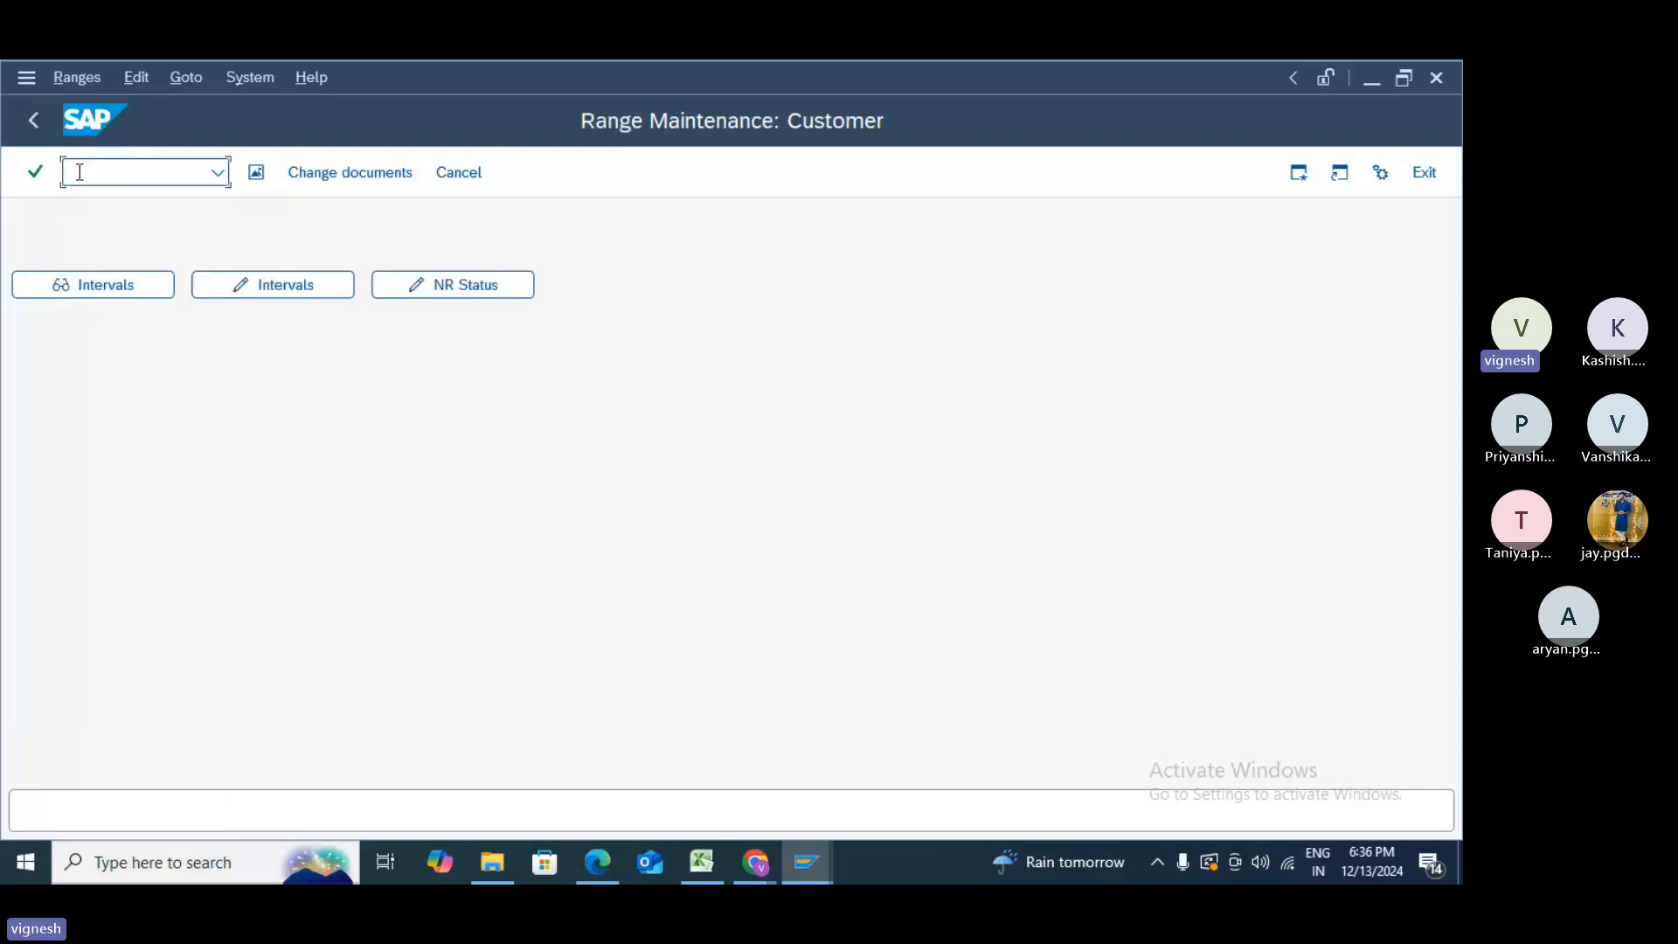
text(/NOBAR)
key(Return)
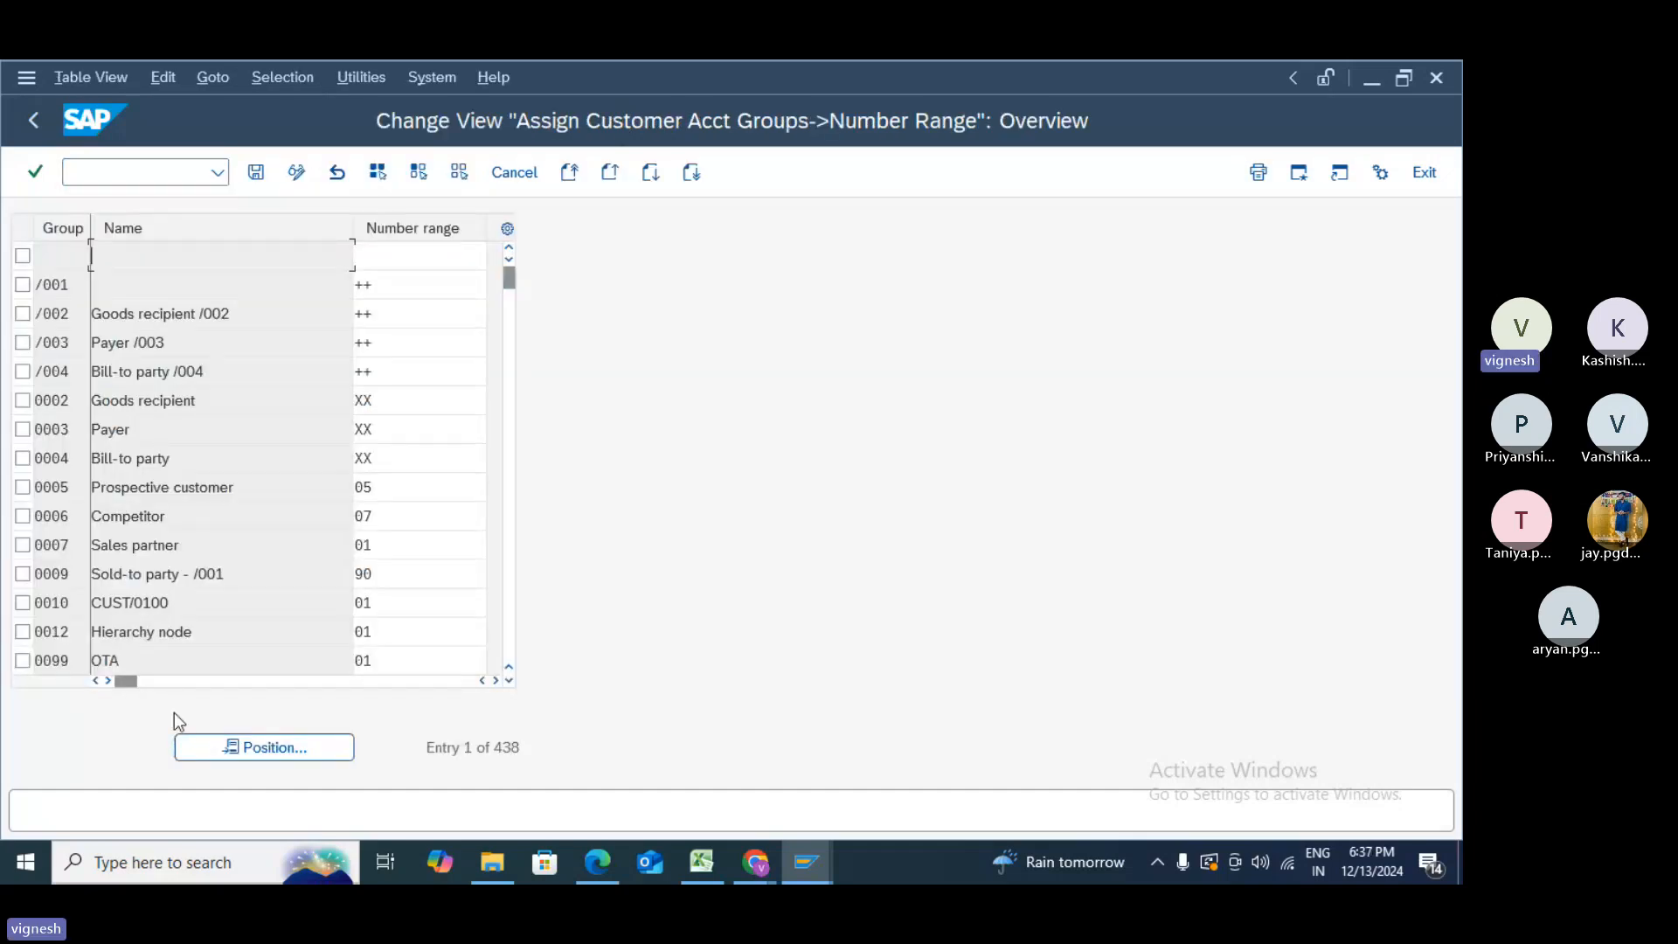
click(227, 745)
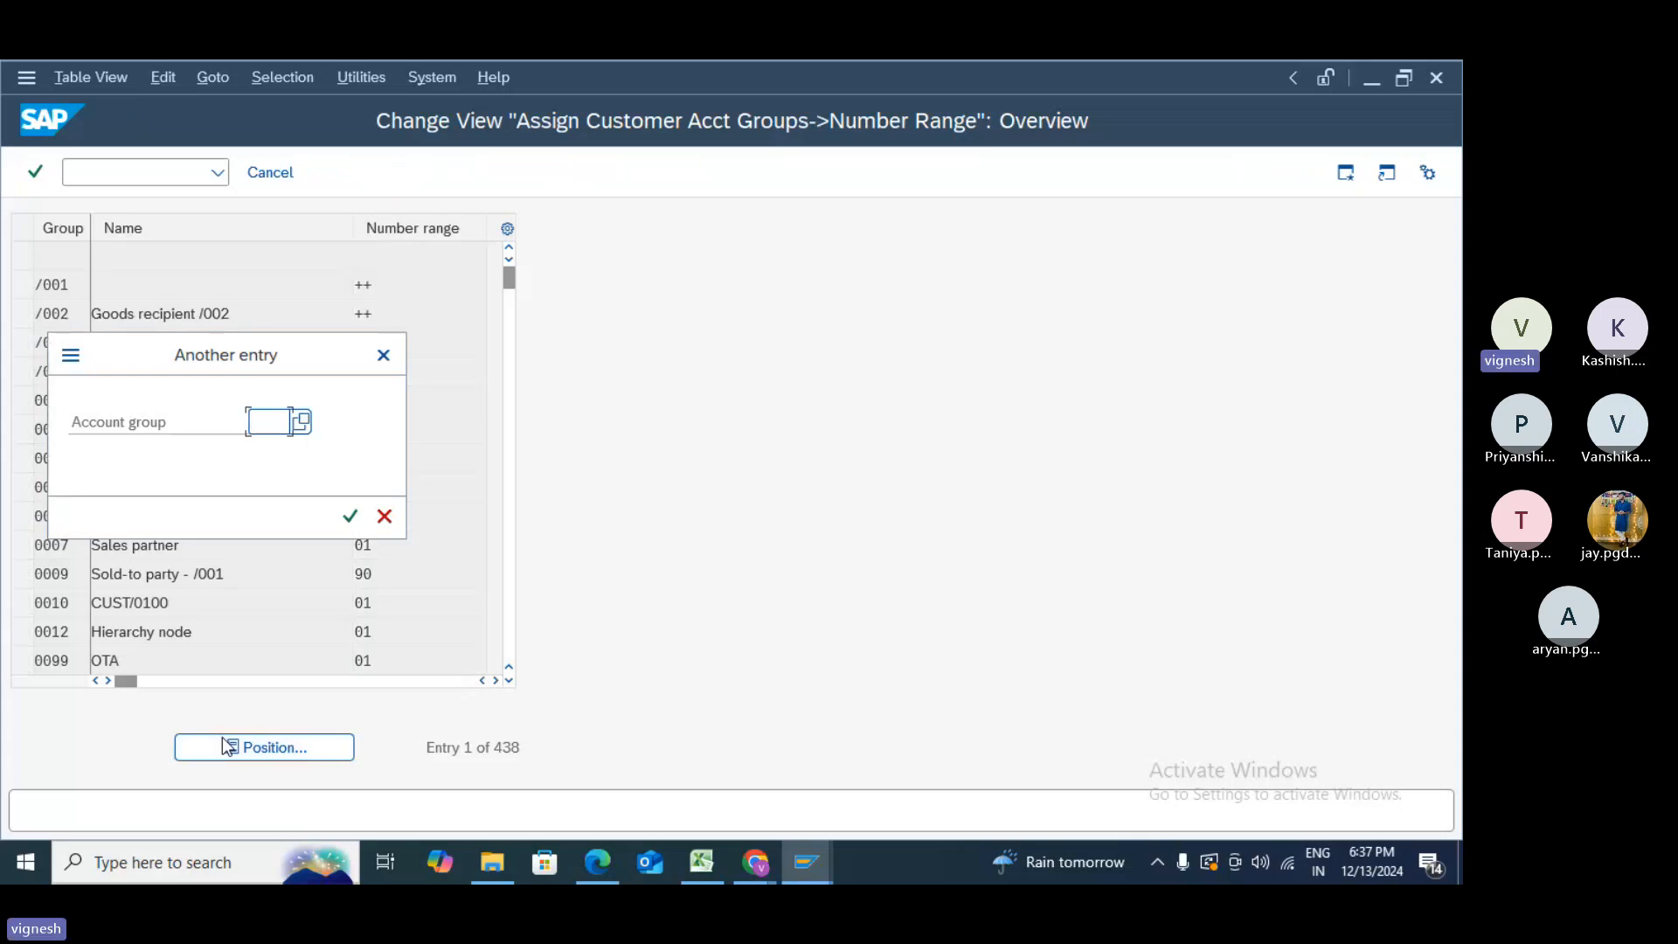
text(Z009)
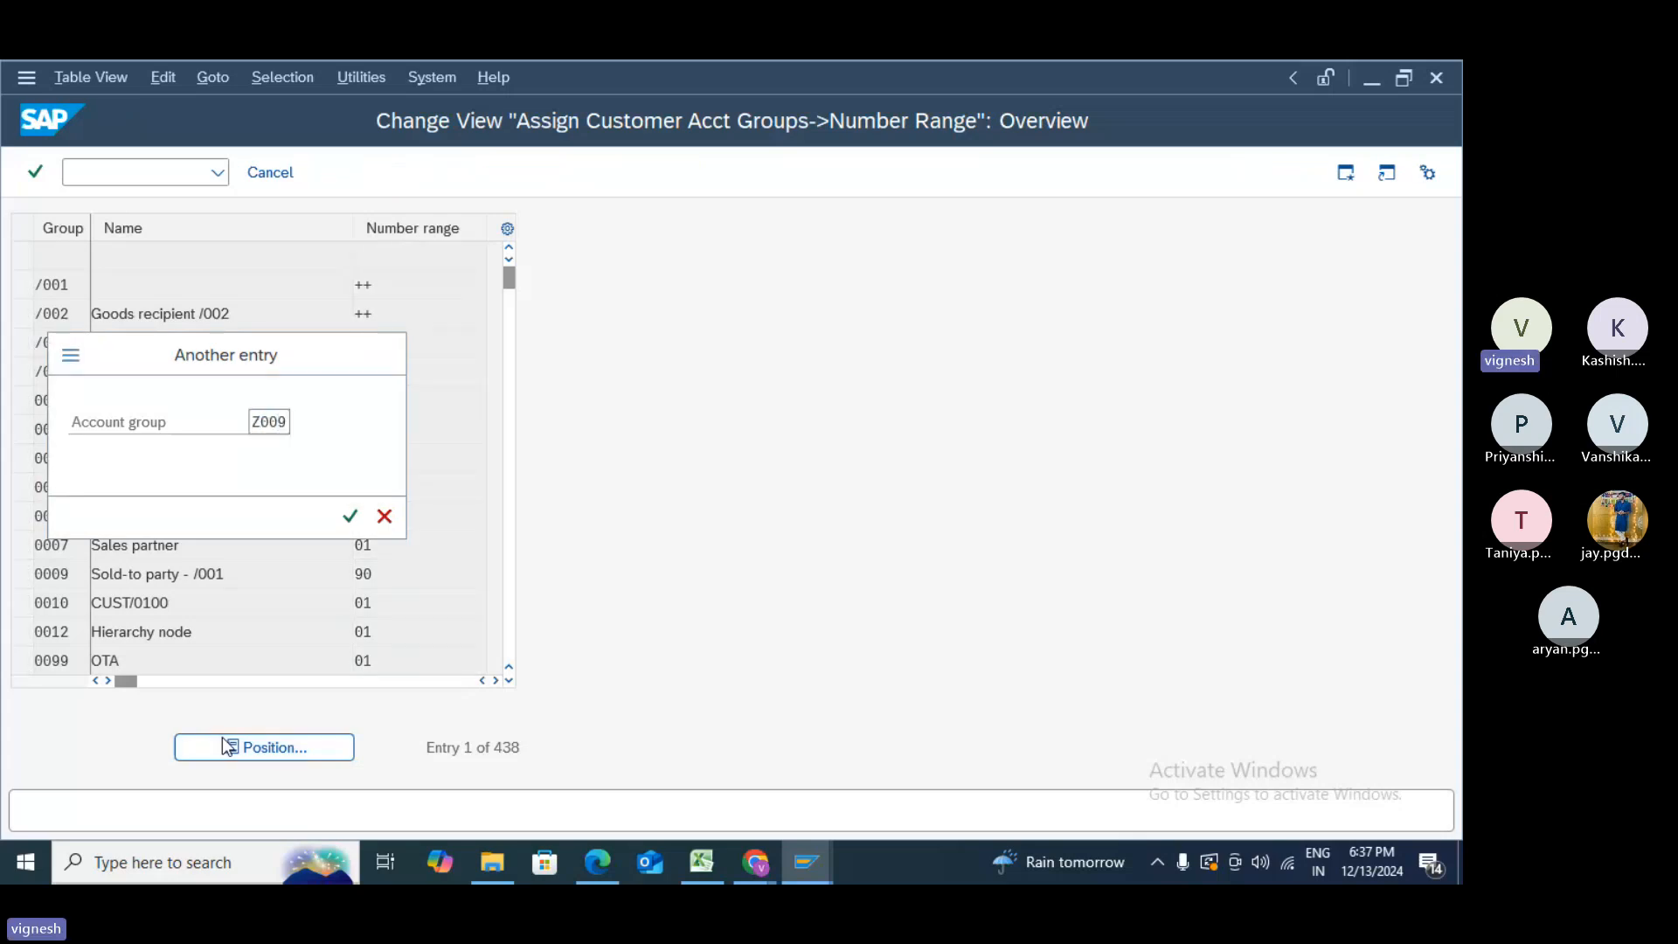
key(Return)
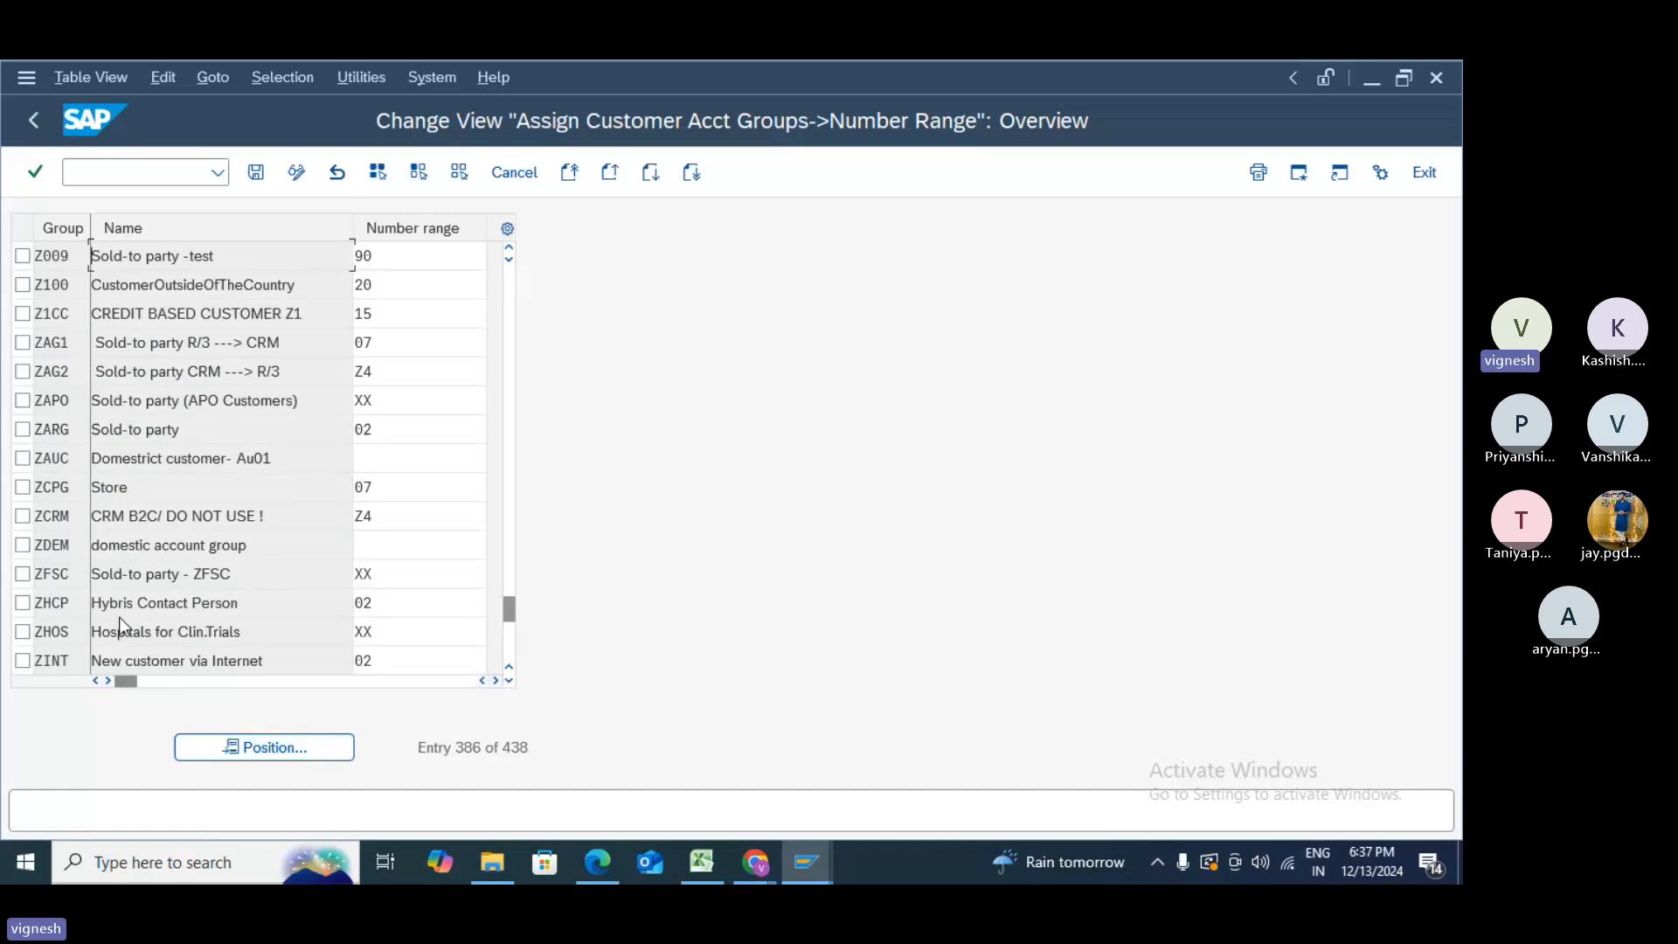
- Assign number range Z9 to account group Z009, save it, then start transaction XD01
click(377, 253)
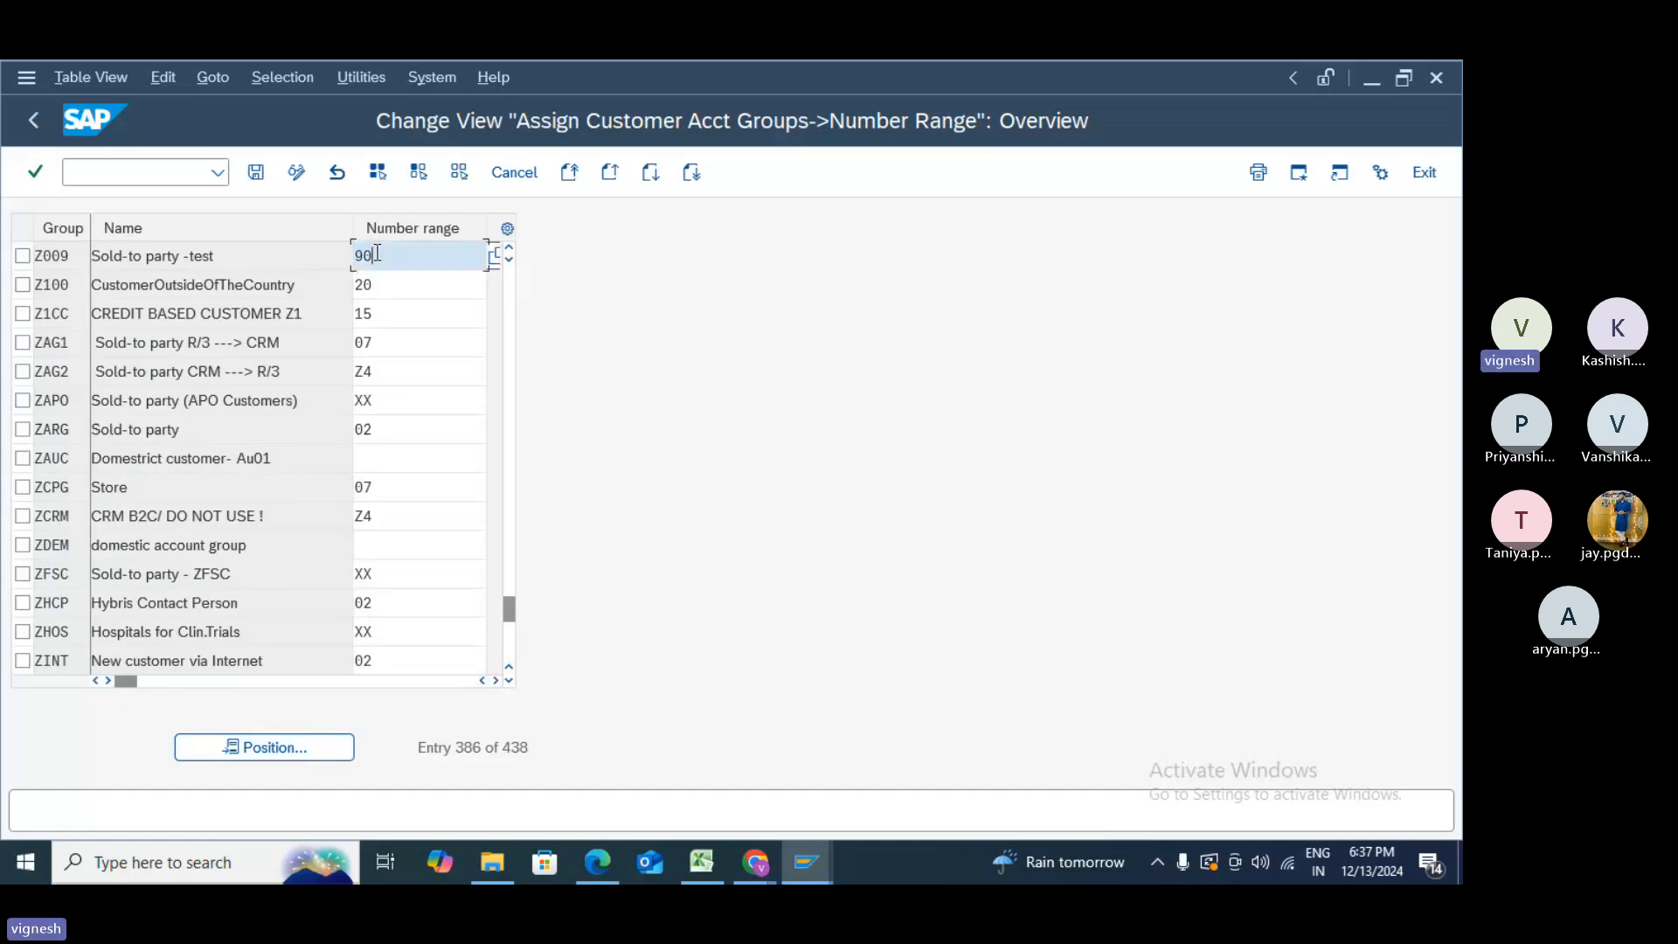
key(BackSpace)
key(BackSpace)
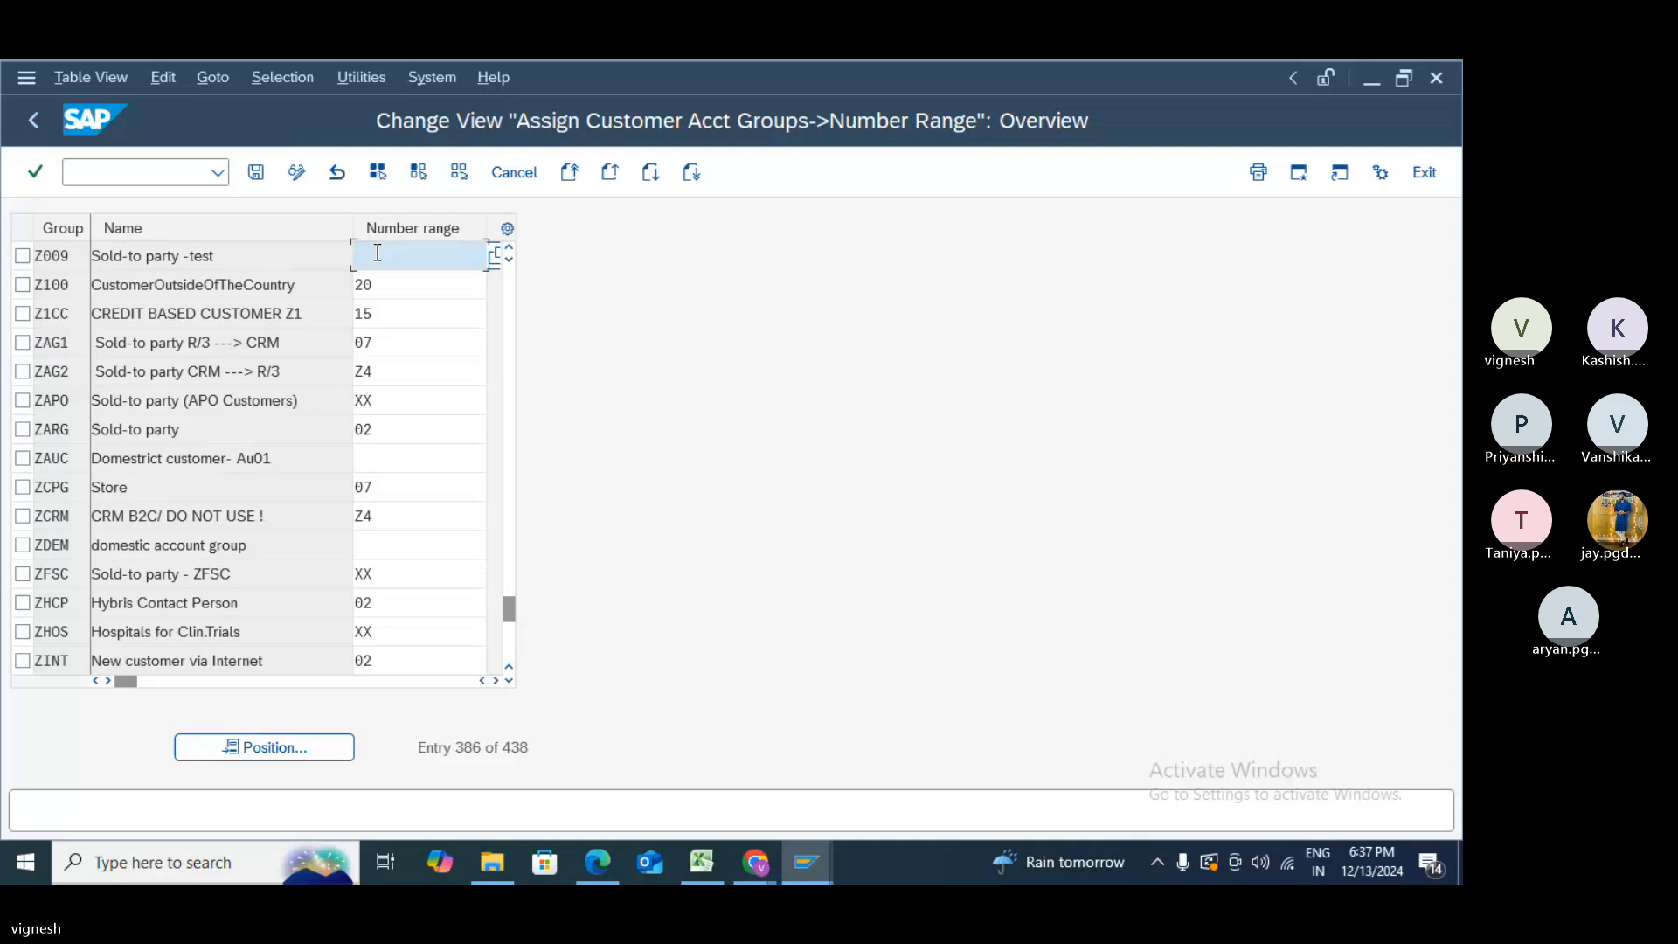
text(Z)
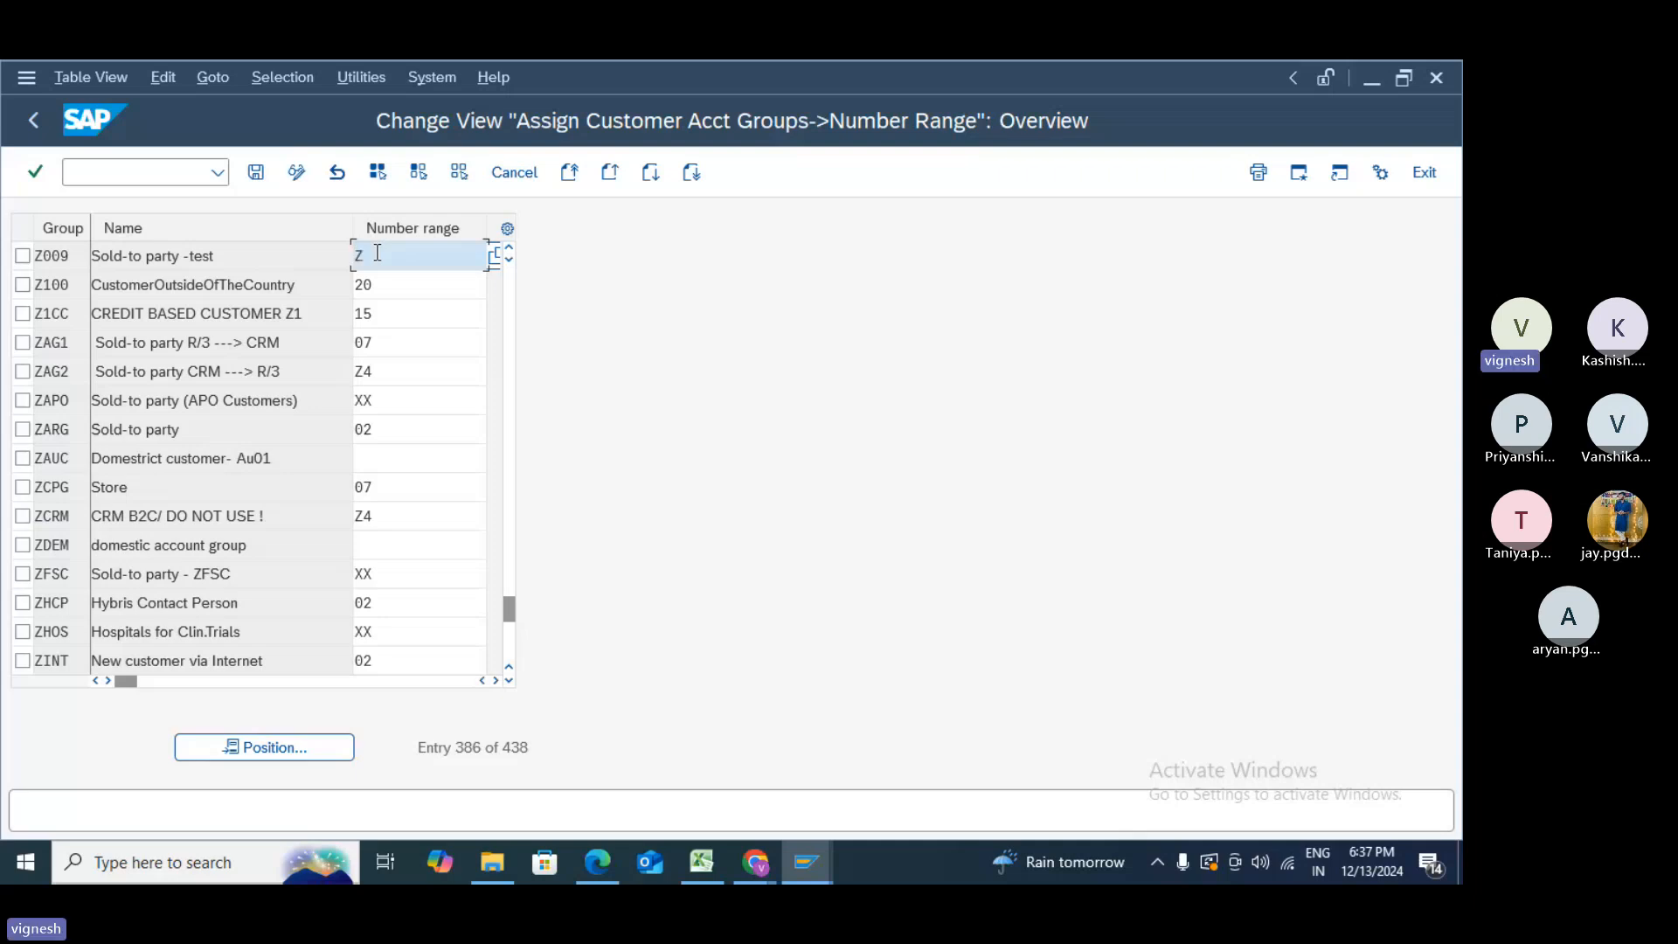
text(0)
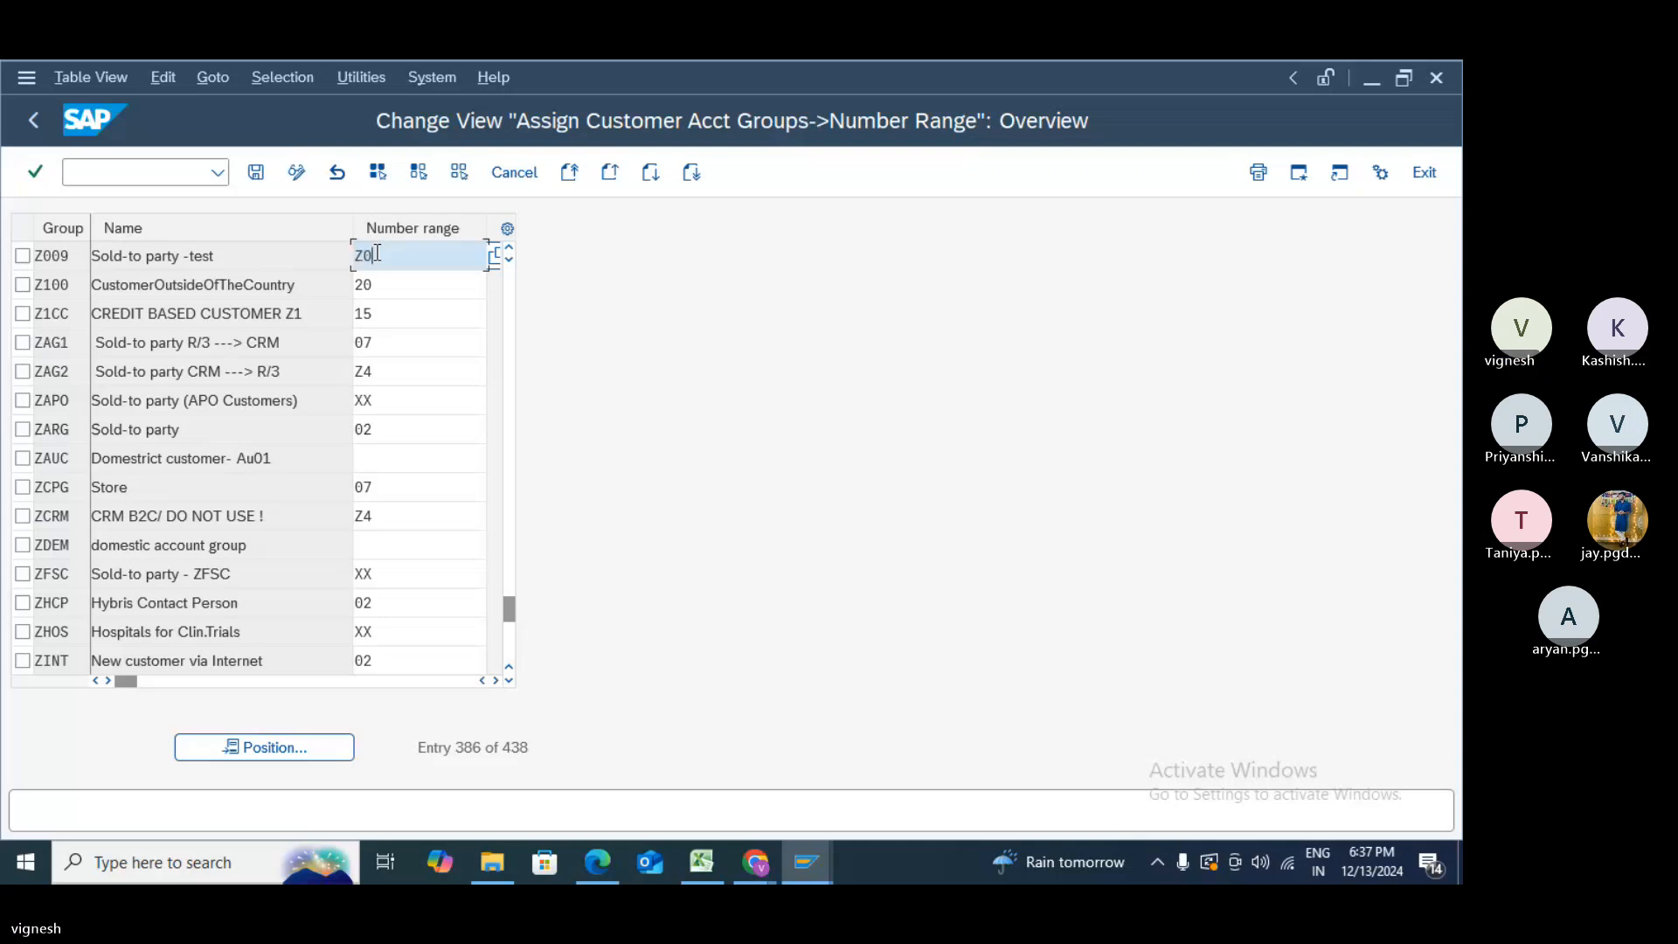
key(BackSpace)
text(9)
click(258, 174)
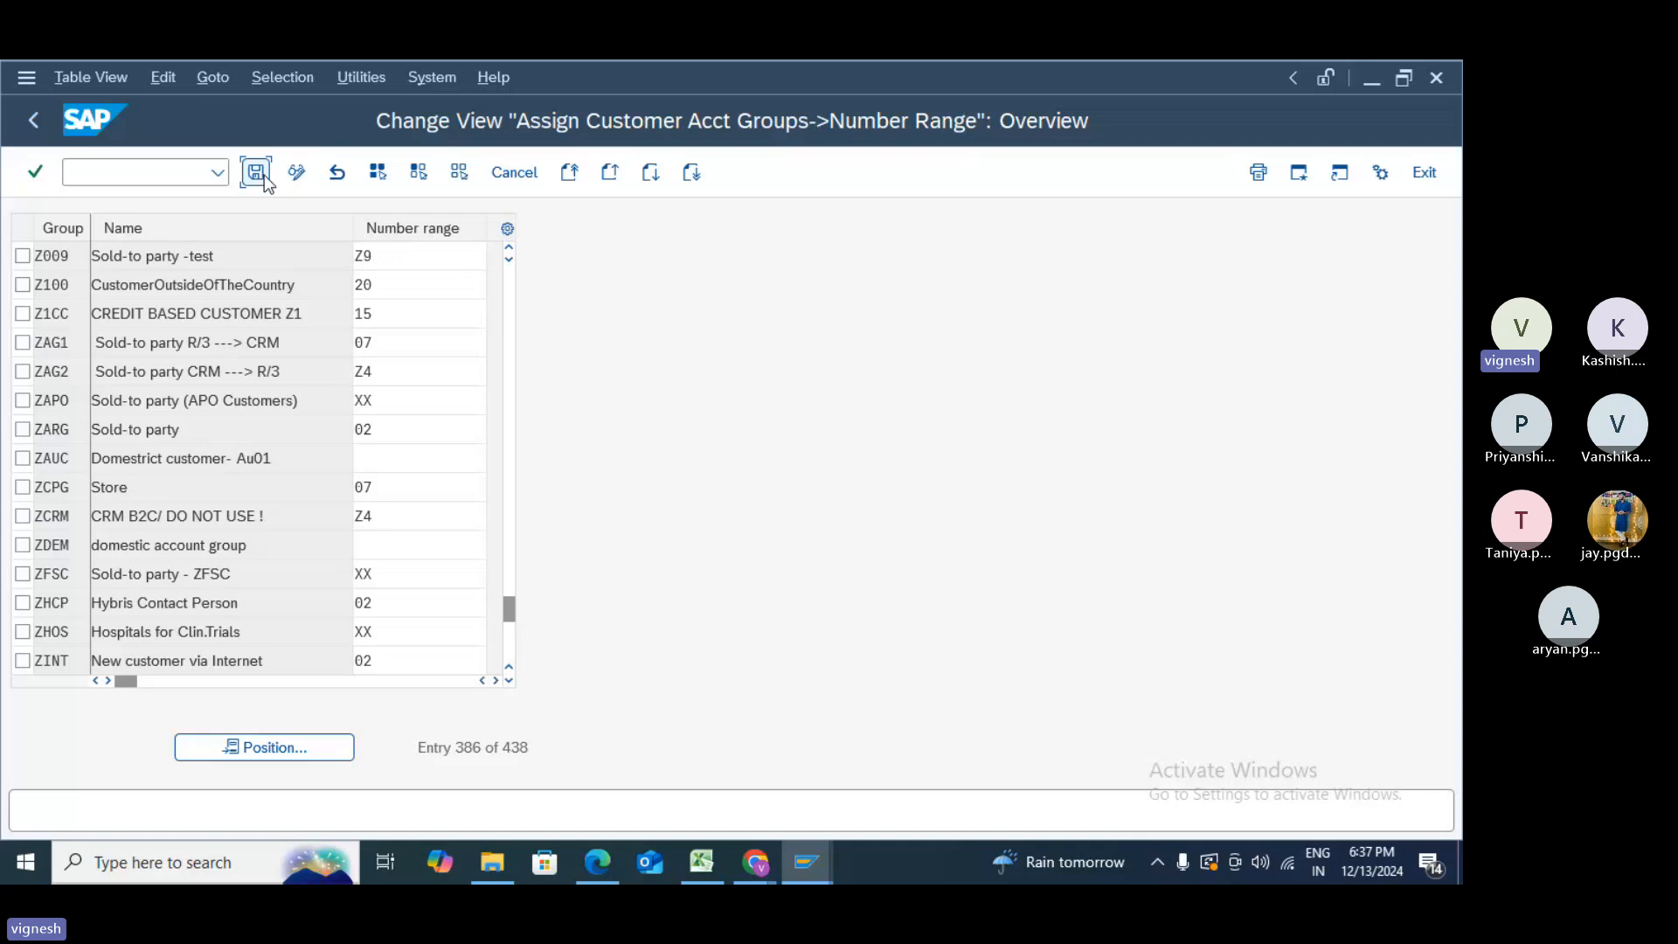
click(418, 518)
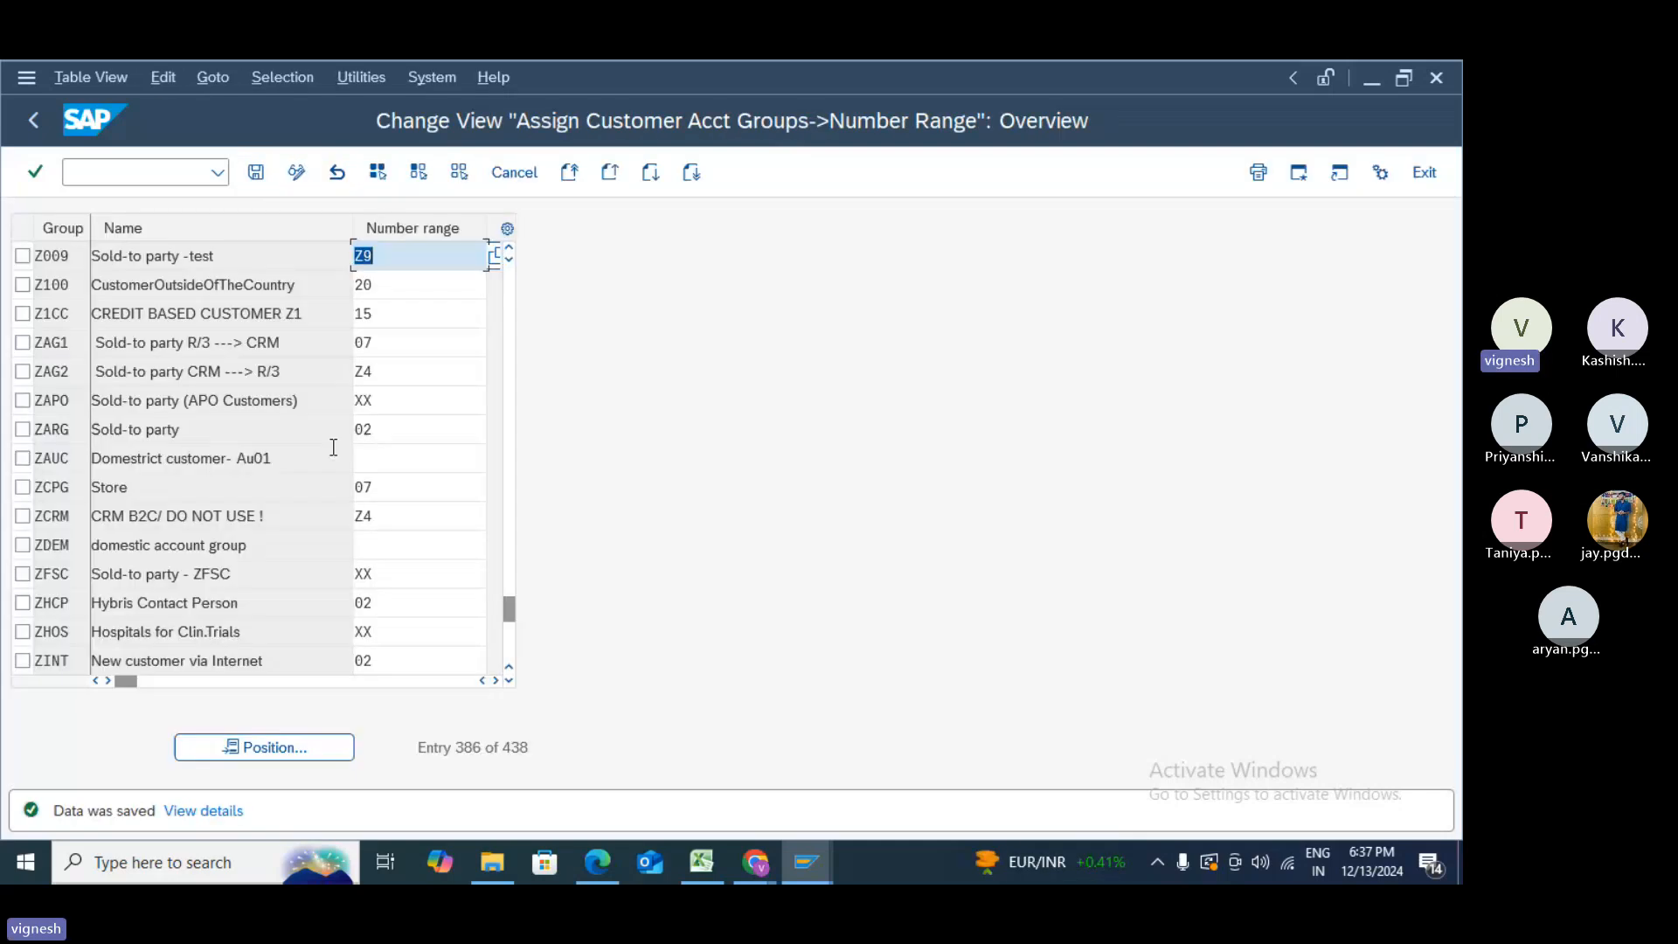
click(157, 176)
text(/)
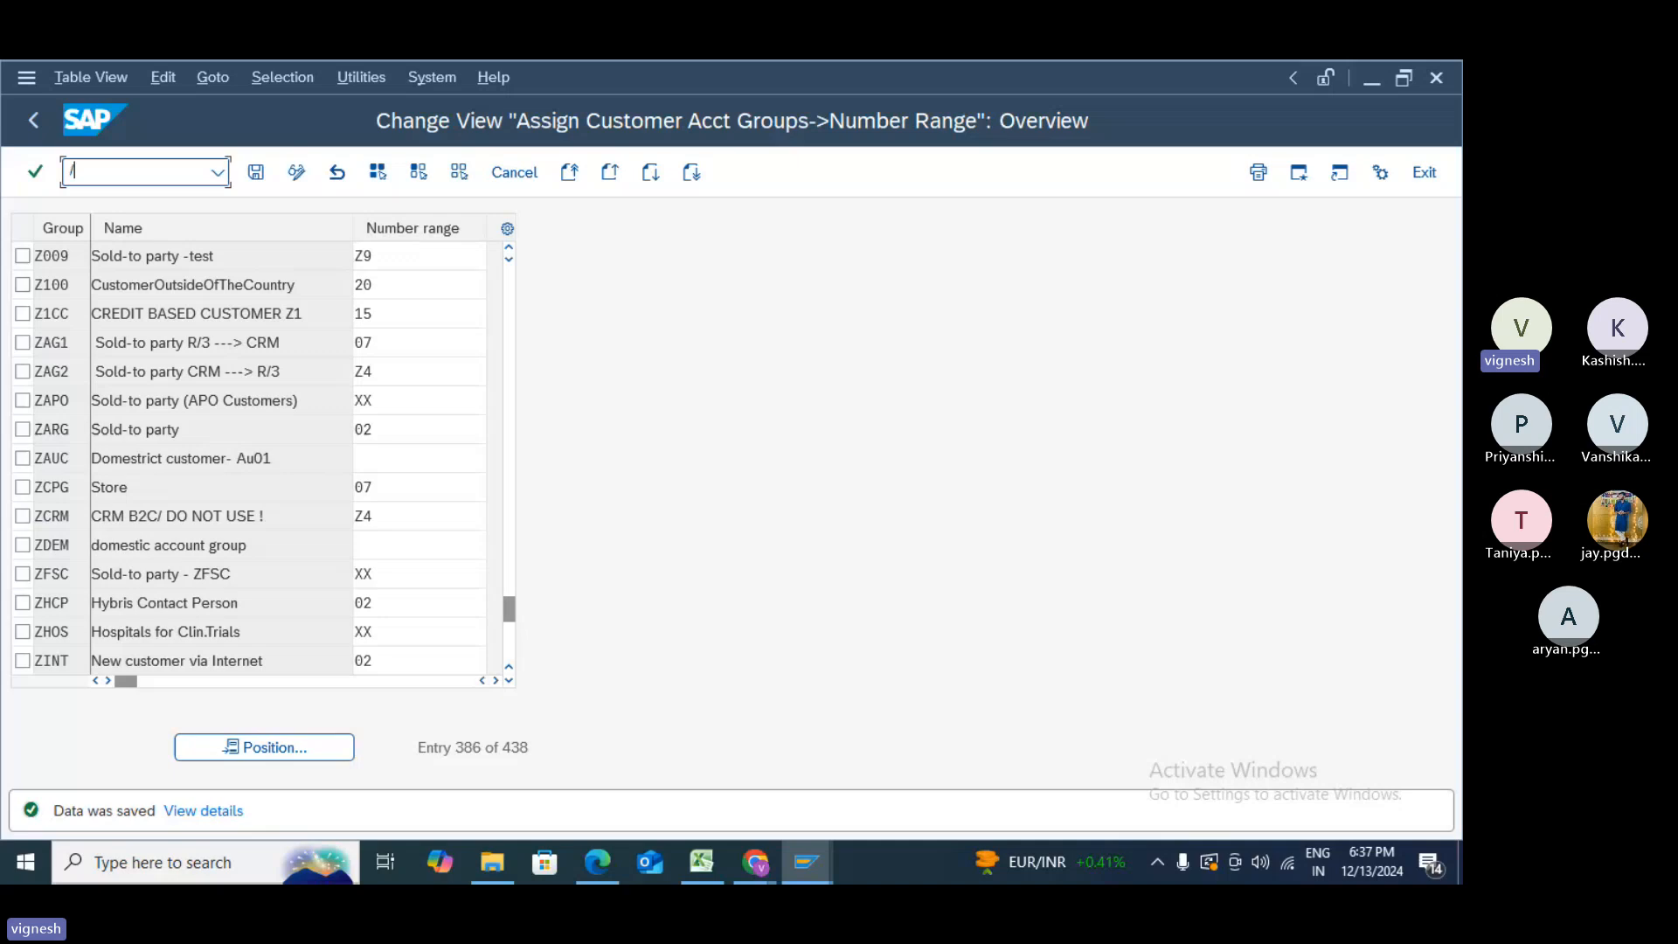
text(NXD01)
- On the Customer Create initial screen, pick 'Sold-to party -test' from the account group list
key(Return)
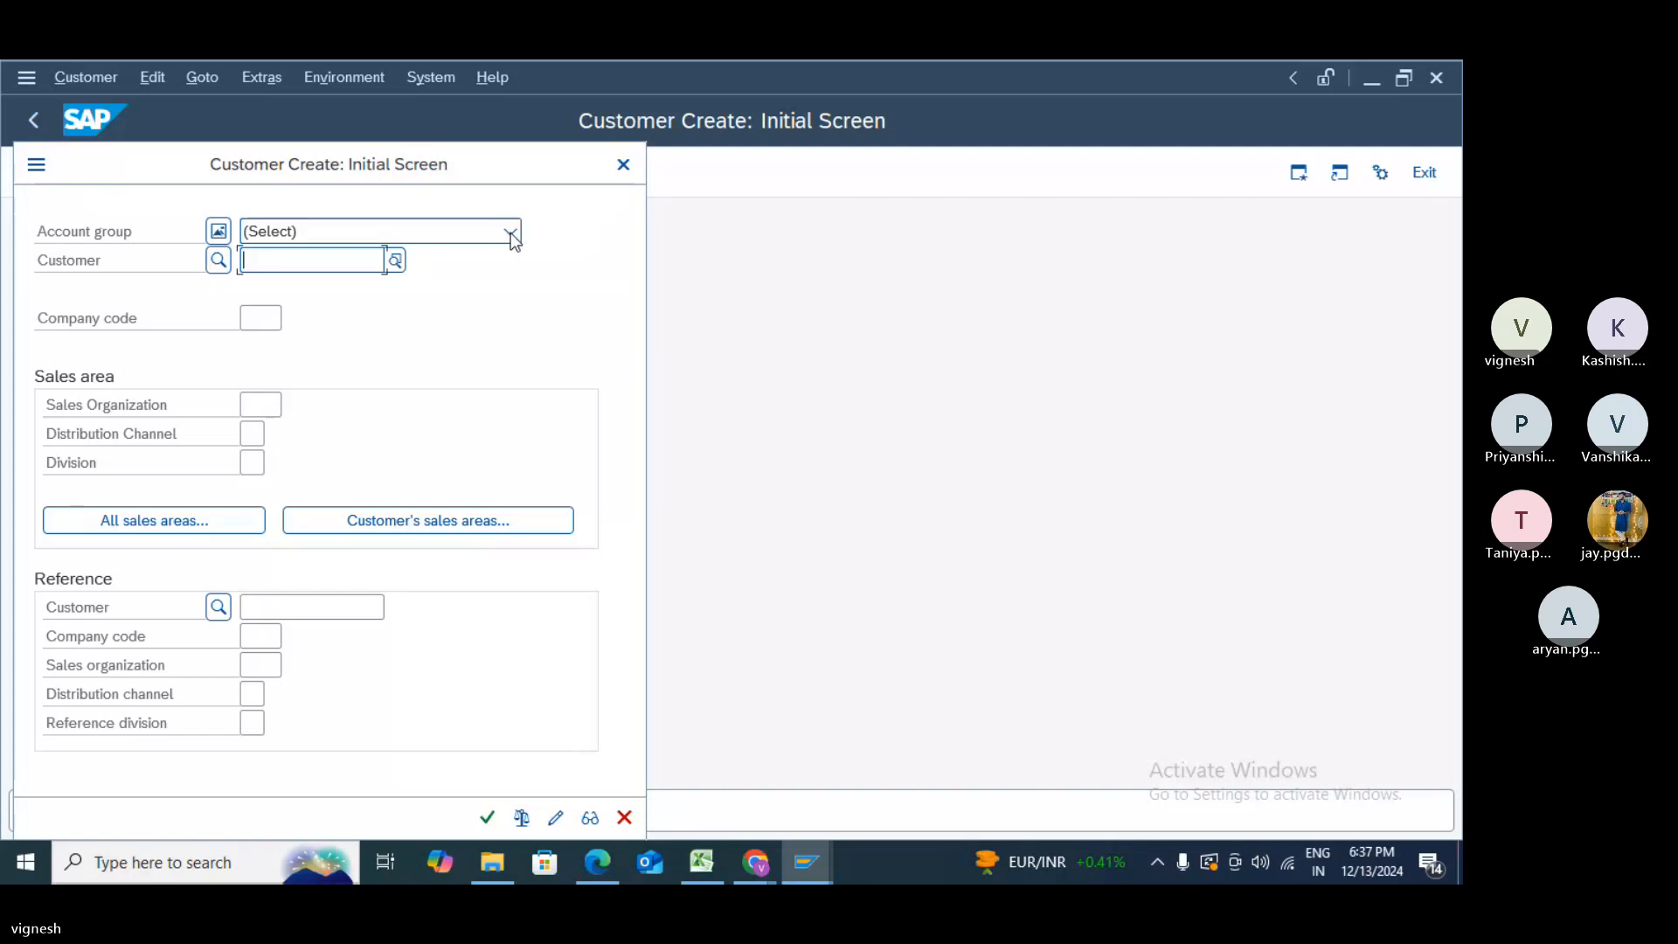
click(307, 231)
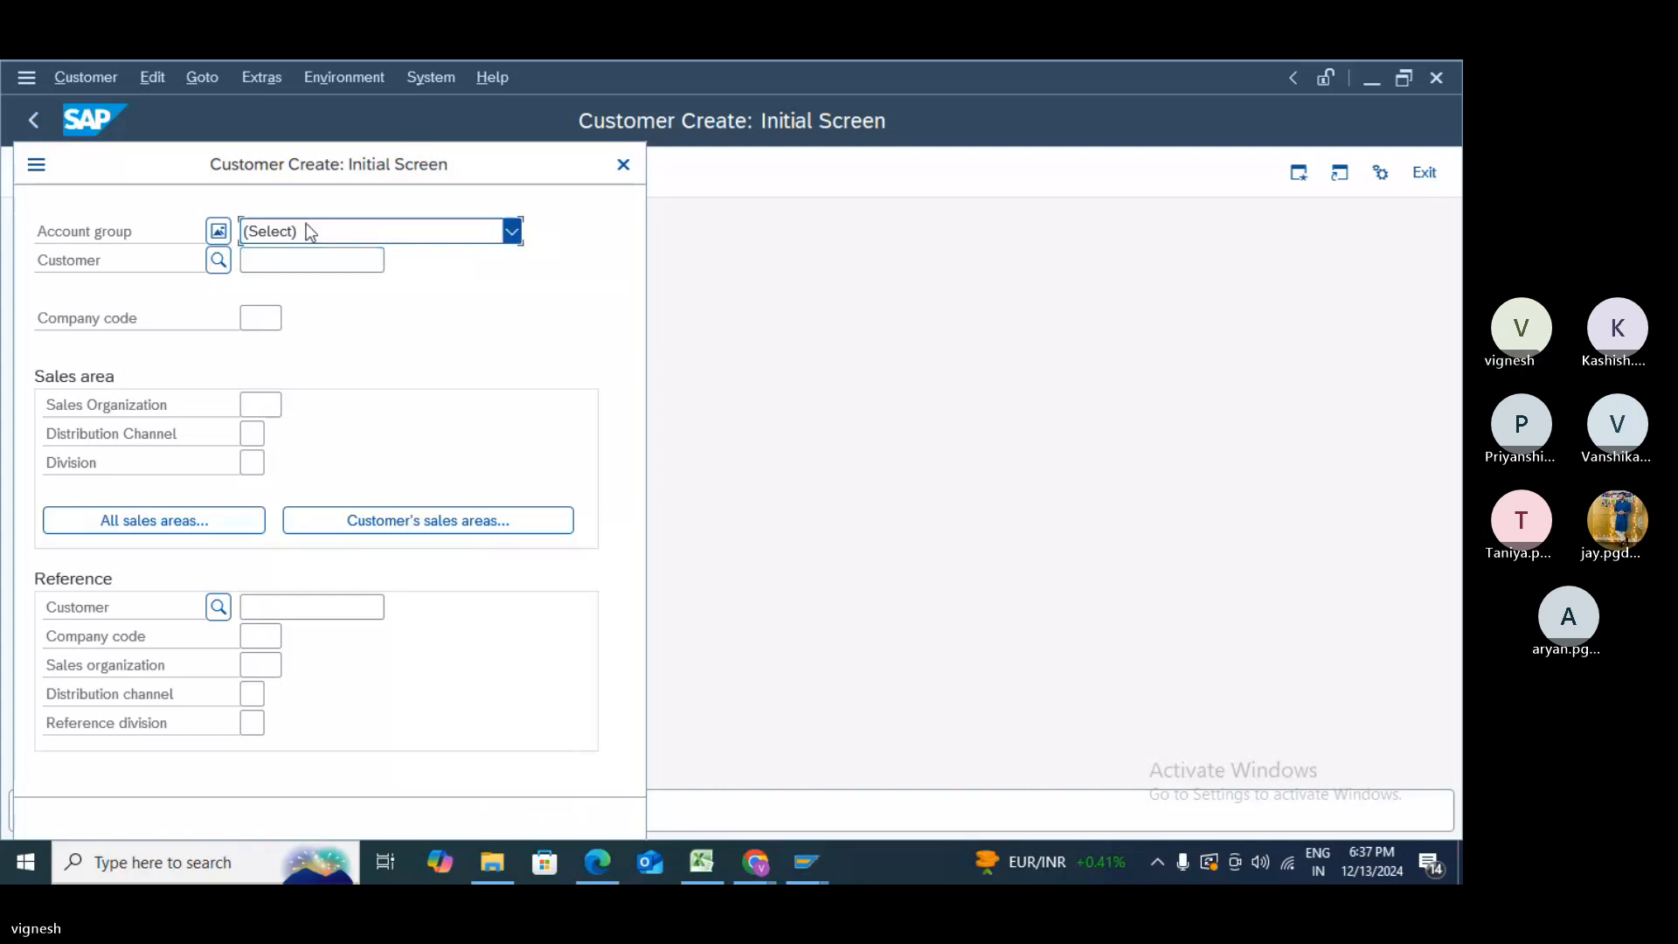
click(513, 233)
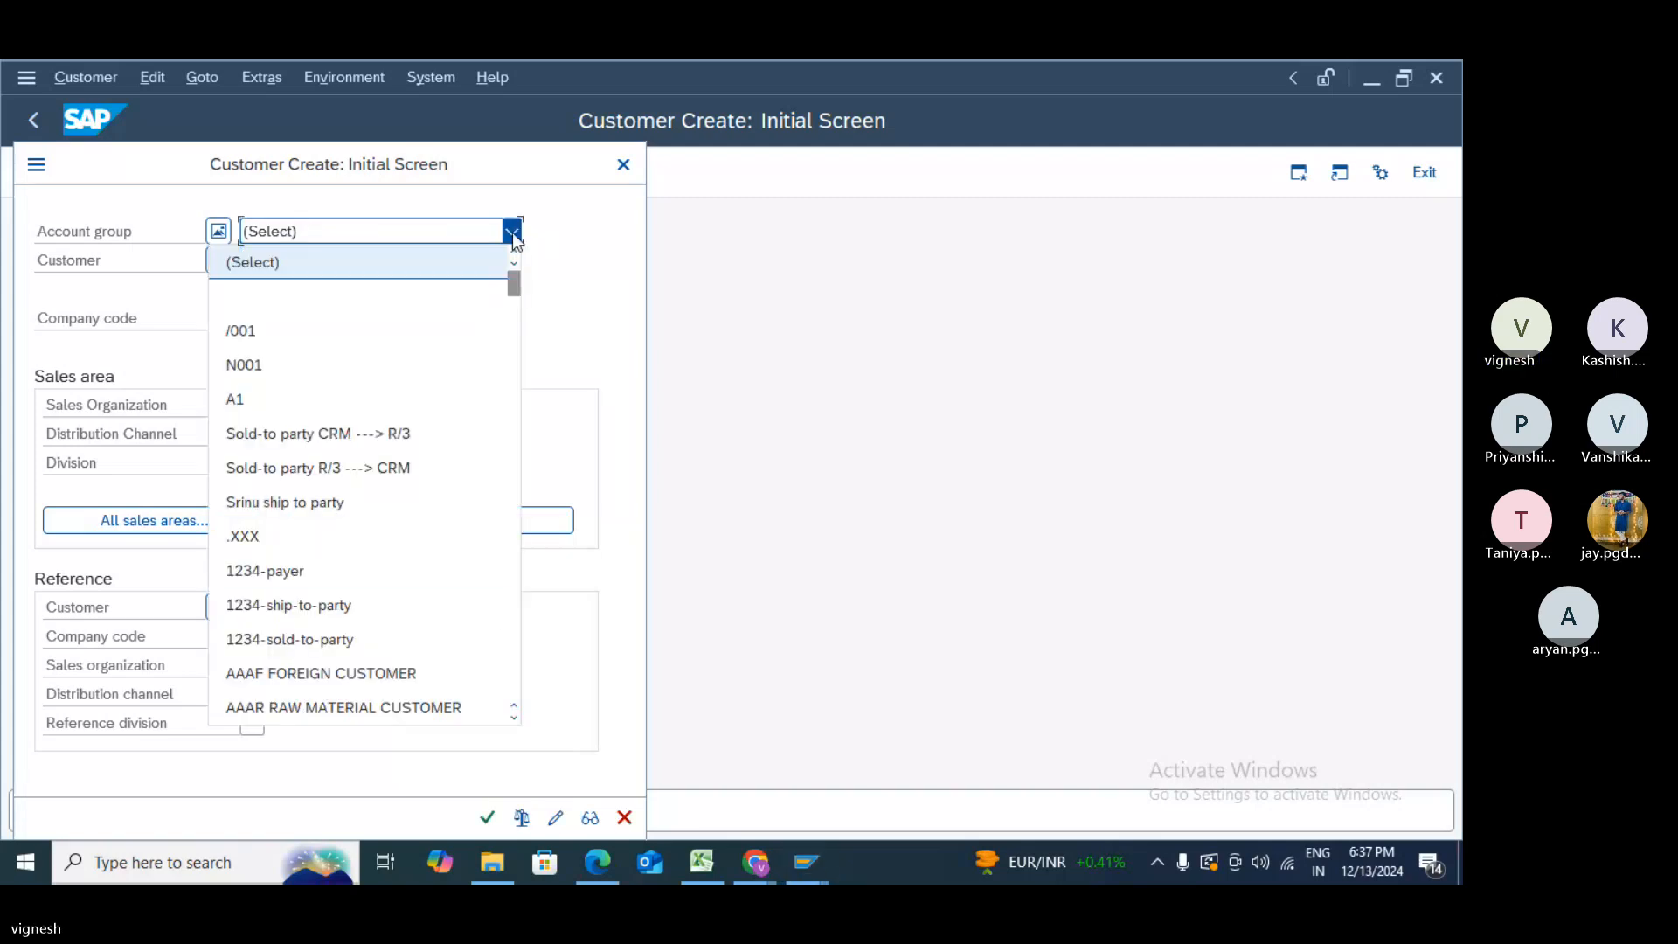
click(514, 717)
click(514, 718)
click(514, 717)
scroll(517, 716, down, 9)
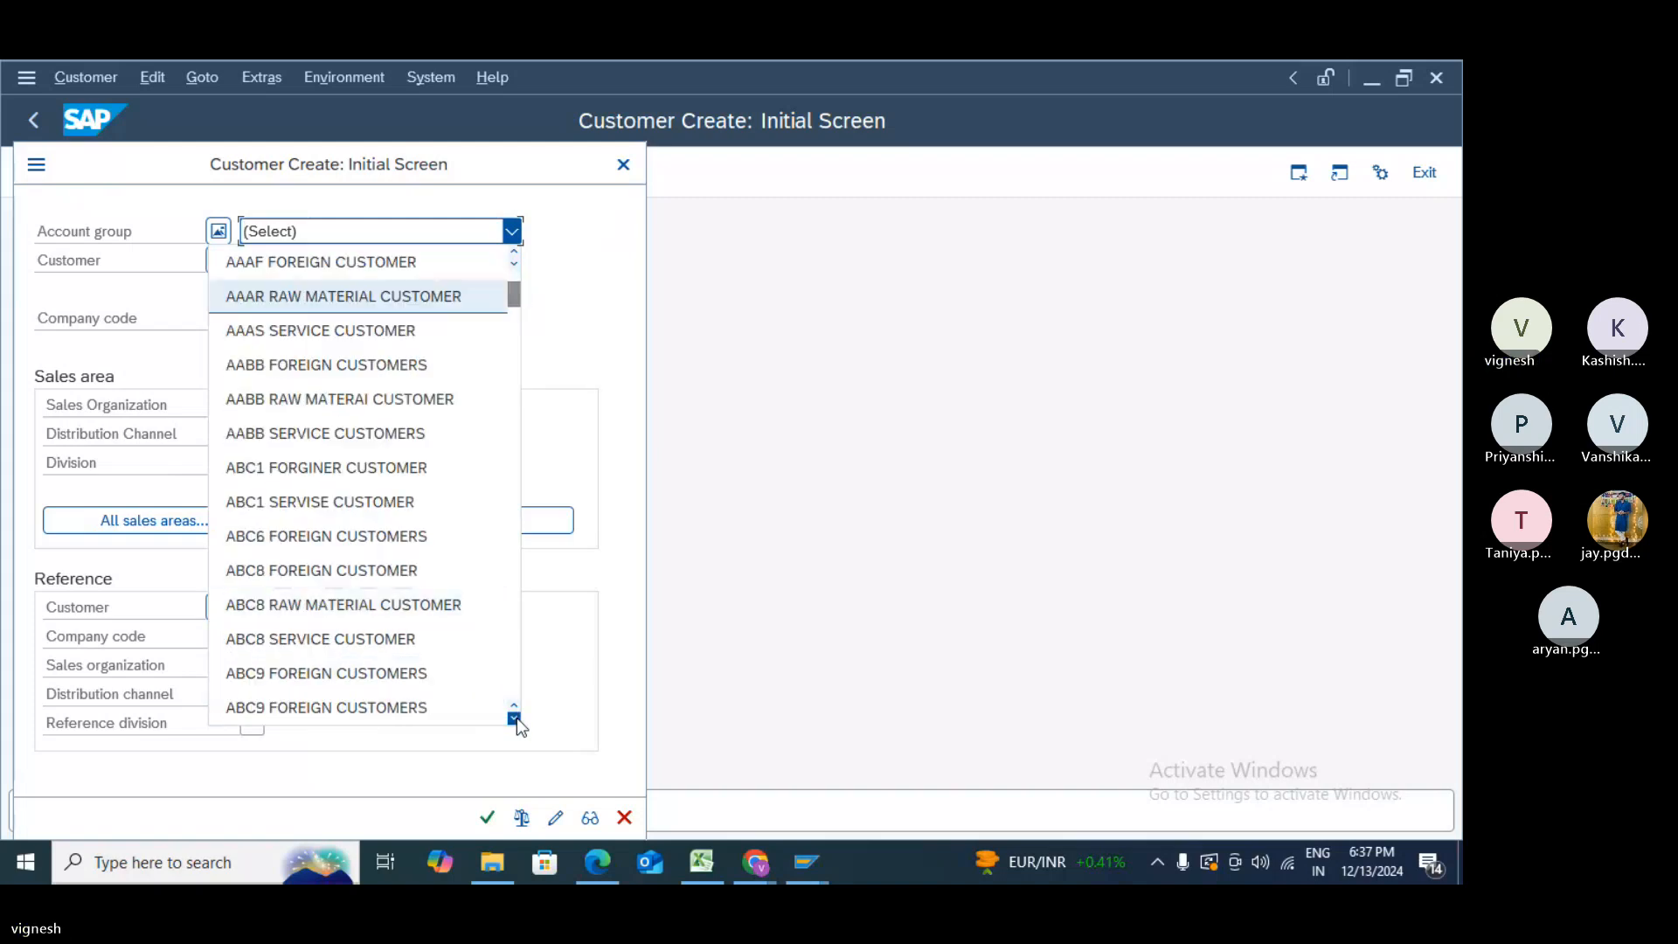
scroll(517, 716, down, 2)
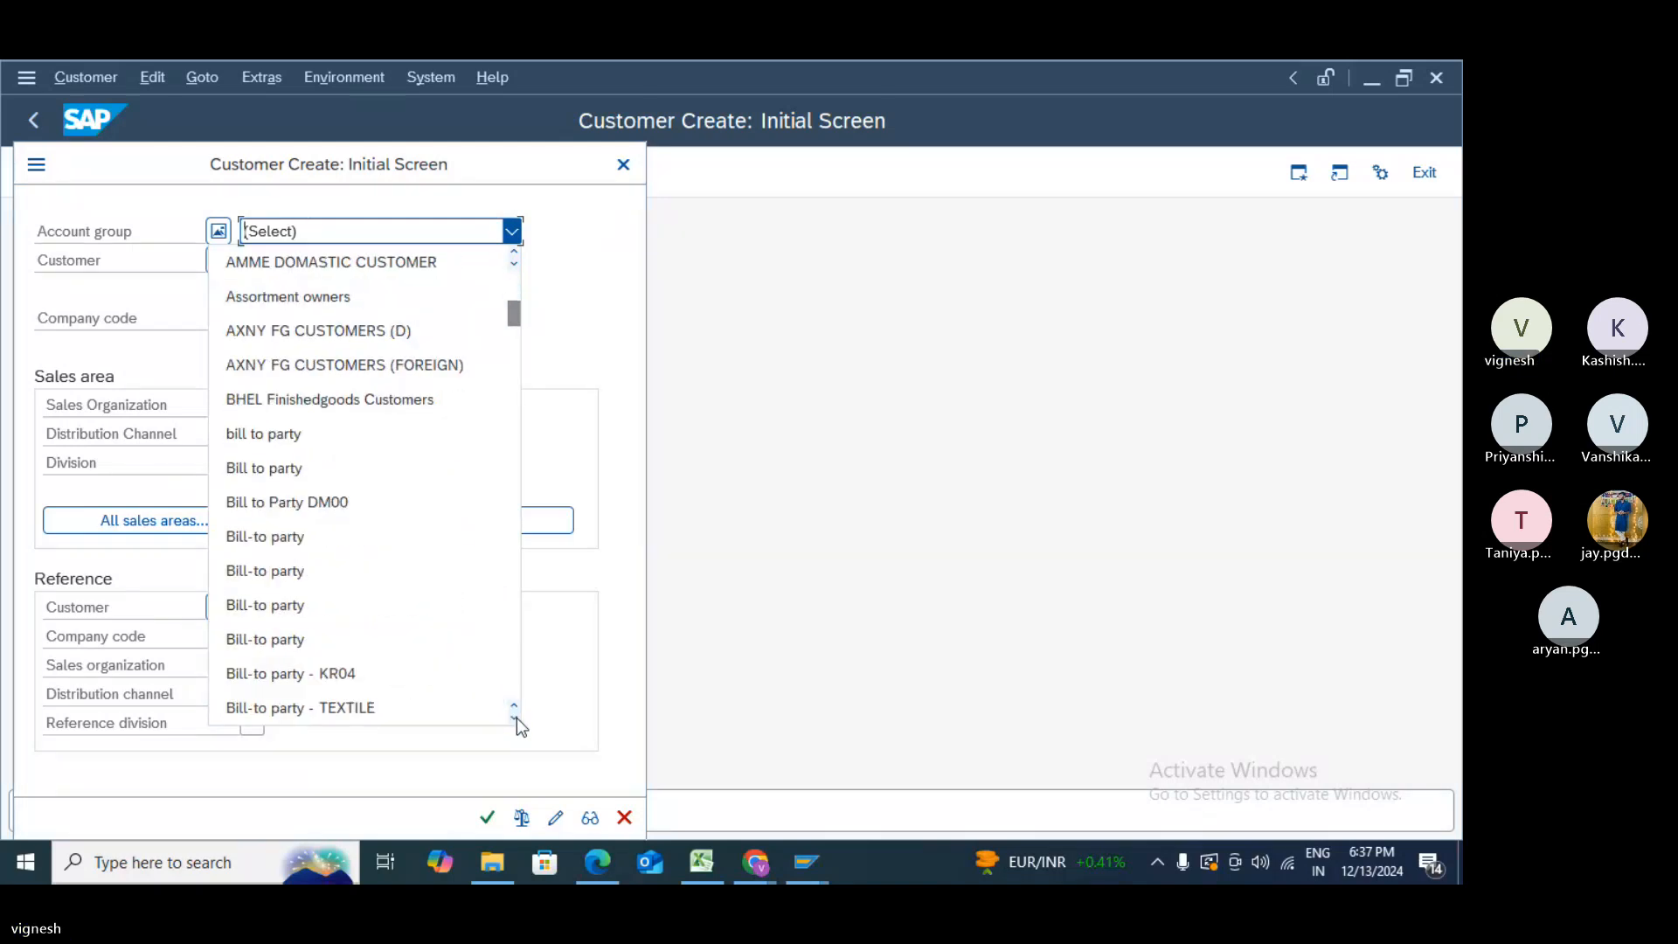
scroll(517, 717, down, 6)
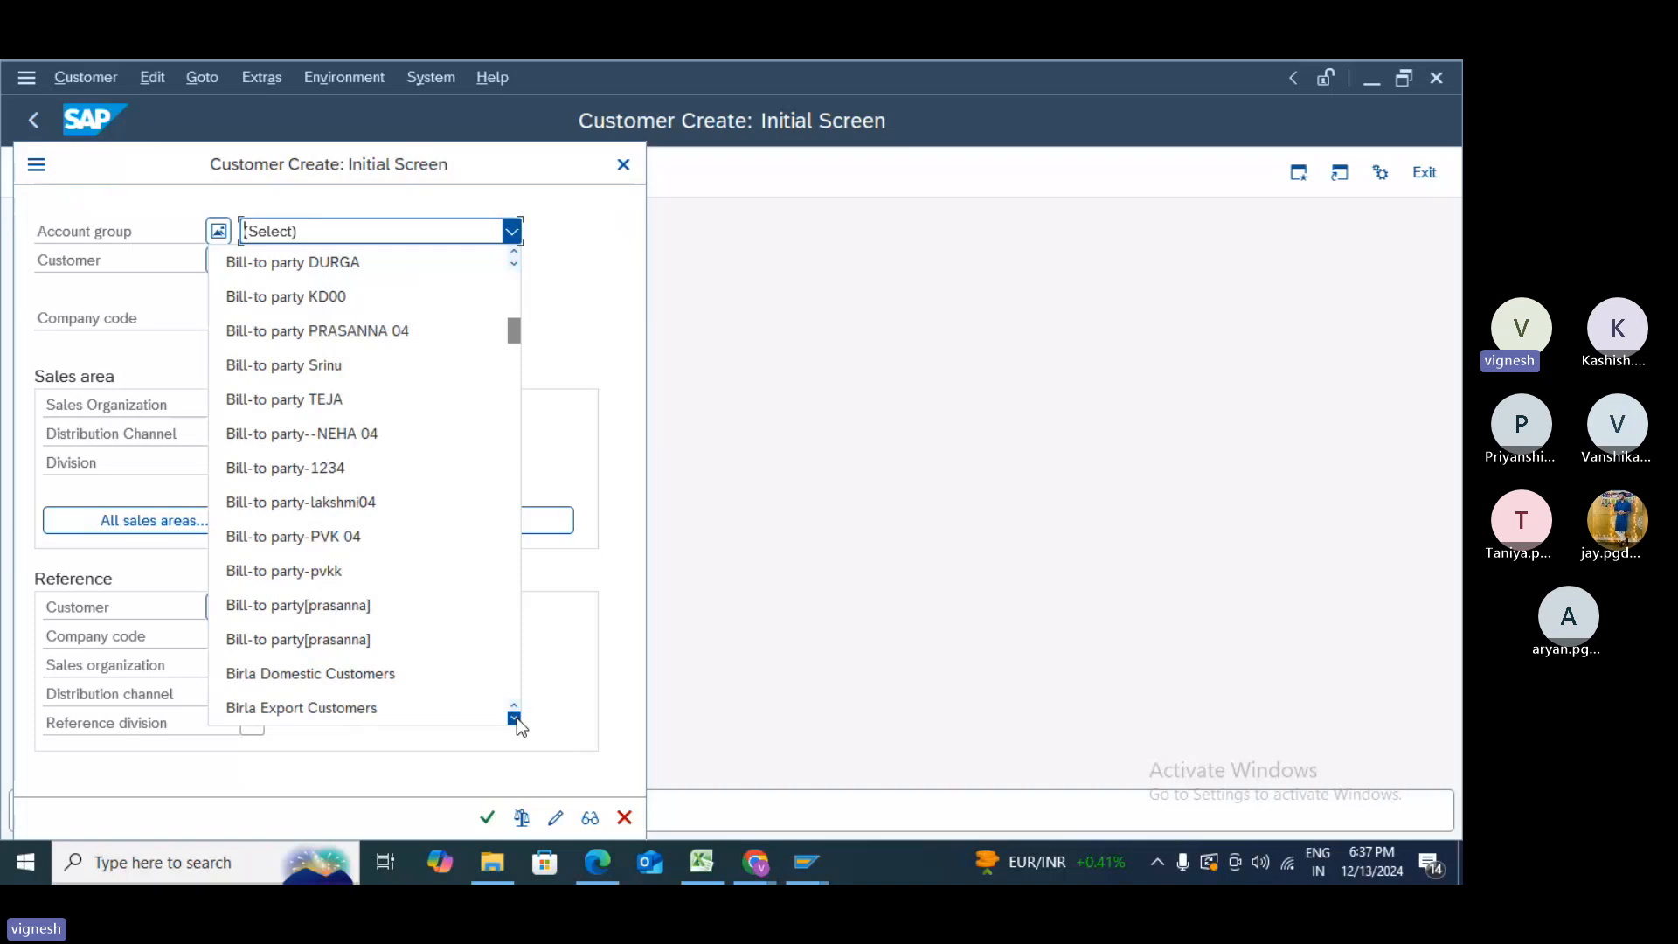
scroll(516, 717, down, 4)
scroll(516, 717, down, 12)
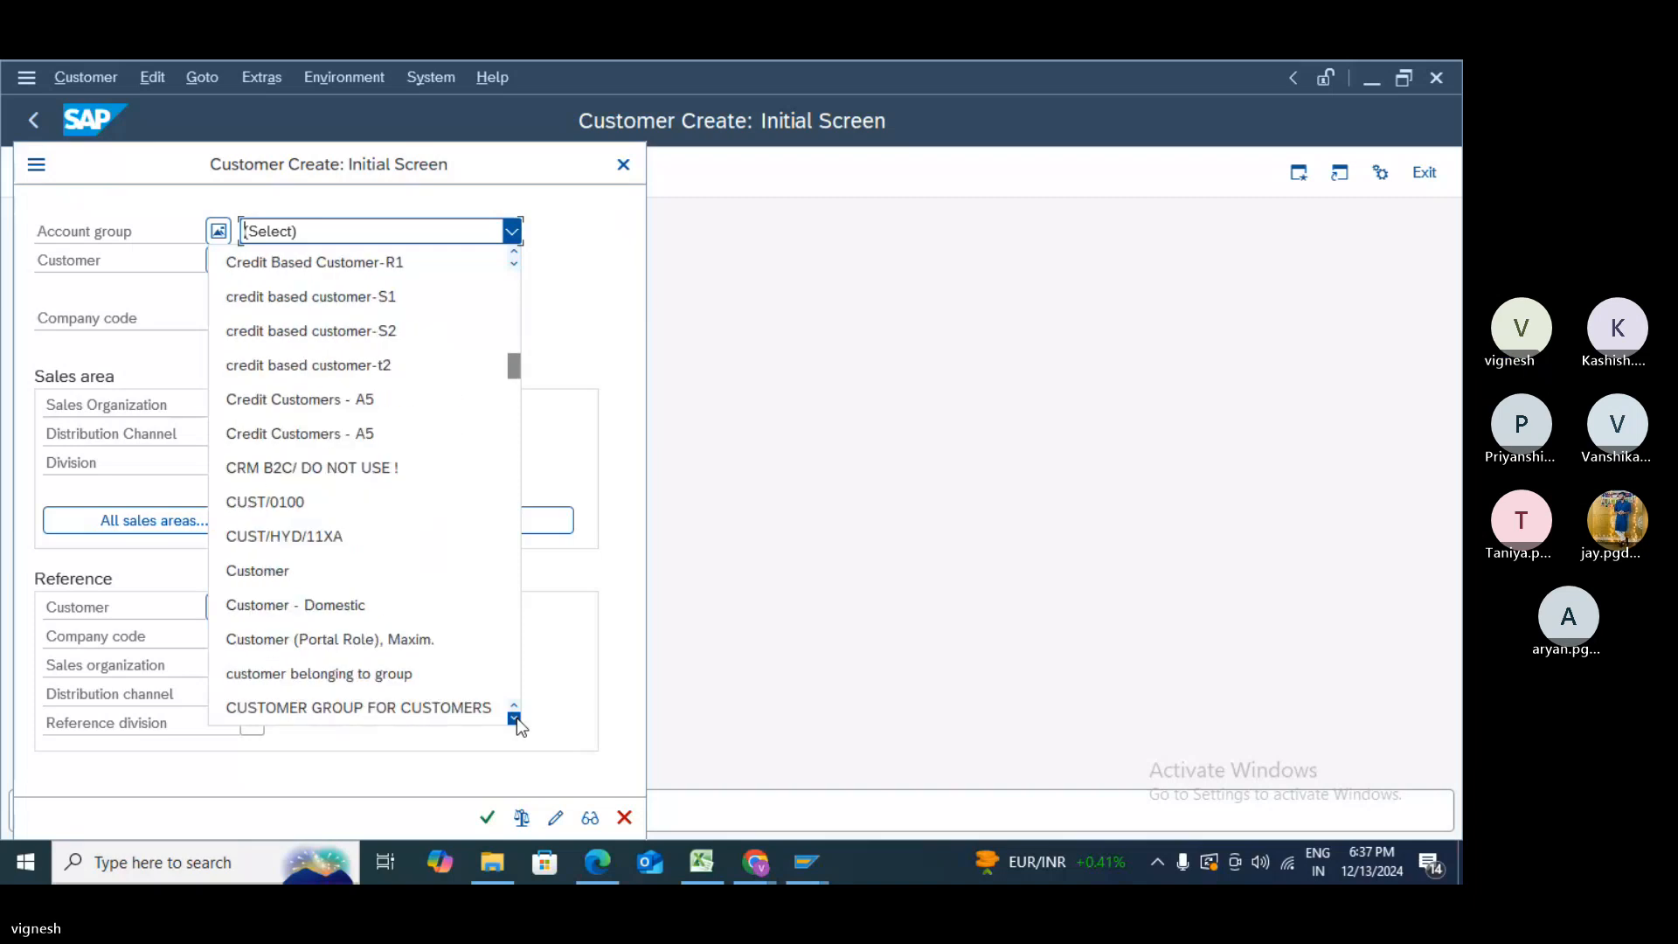
click(516, 718)
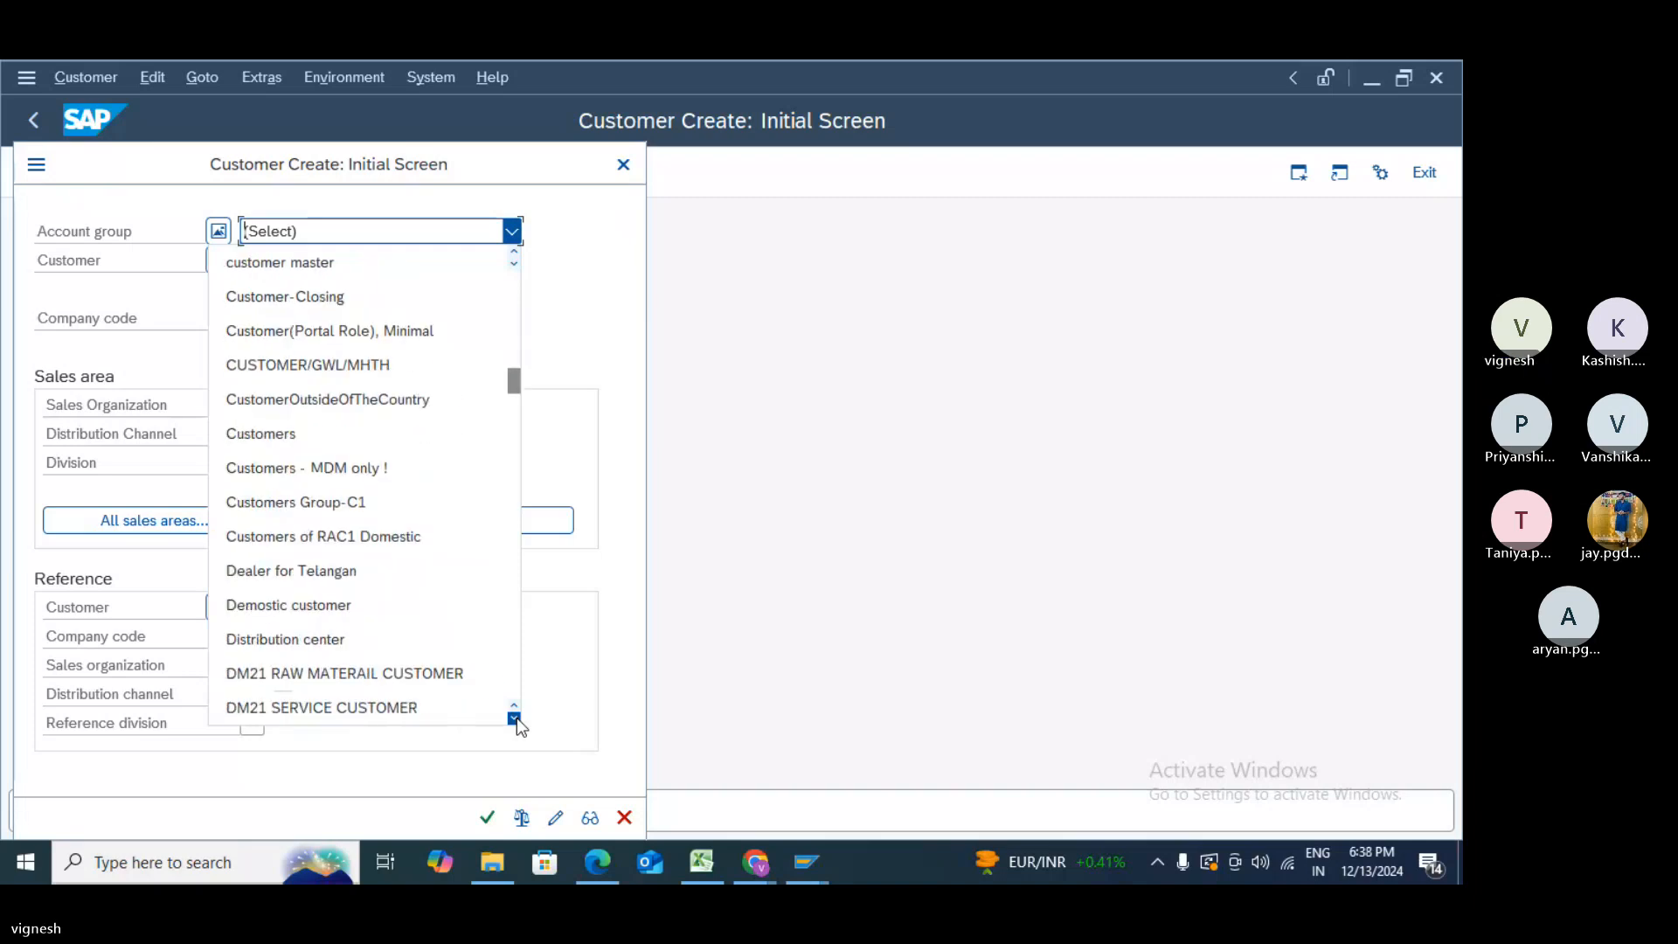
click(517, 718)
click(516, 719)
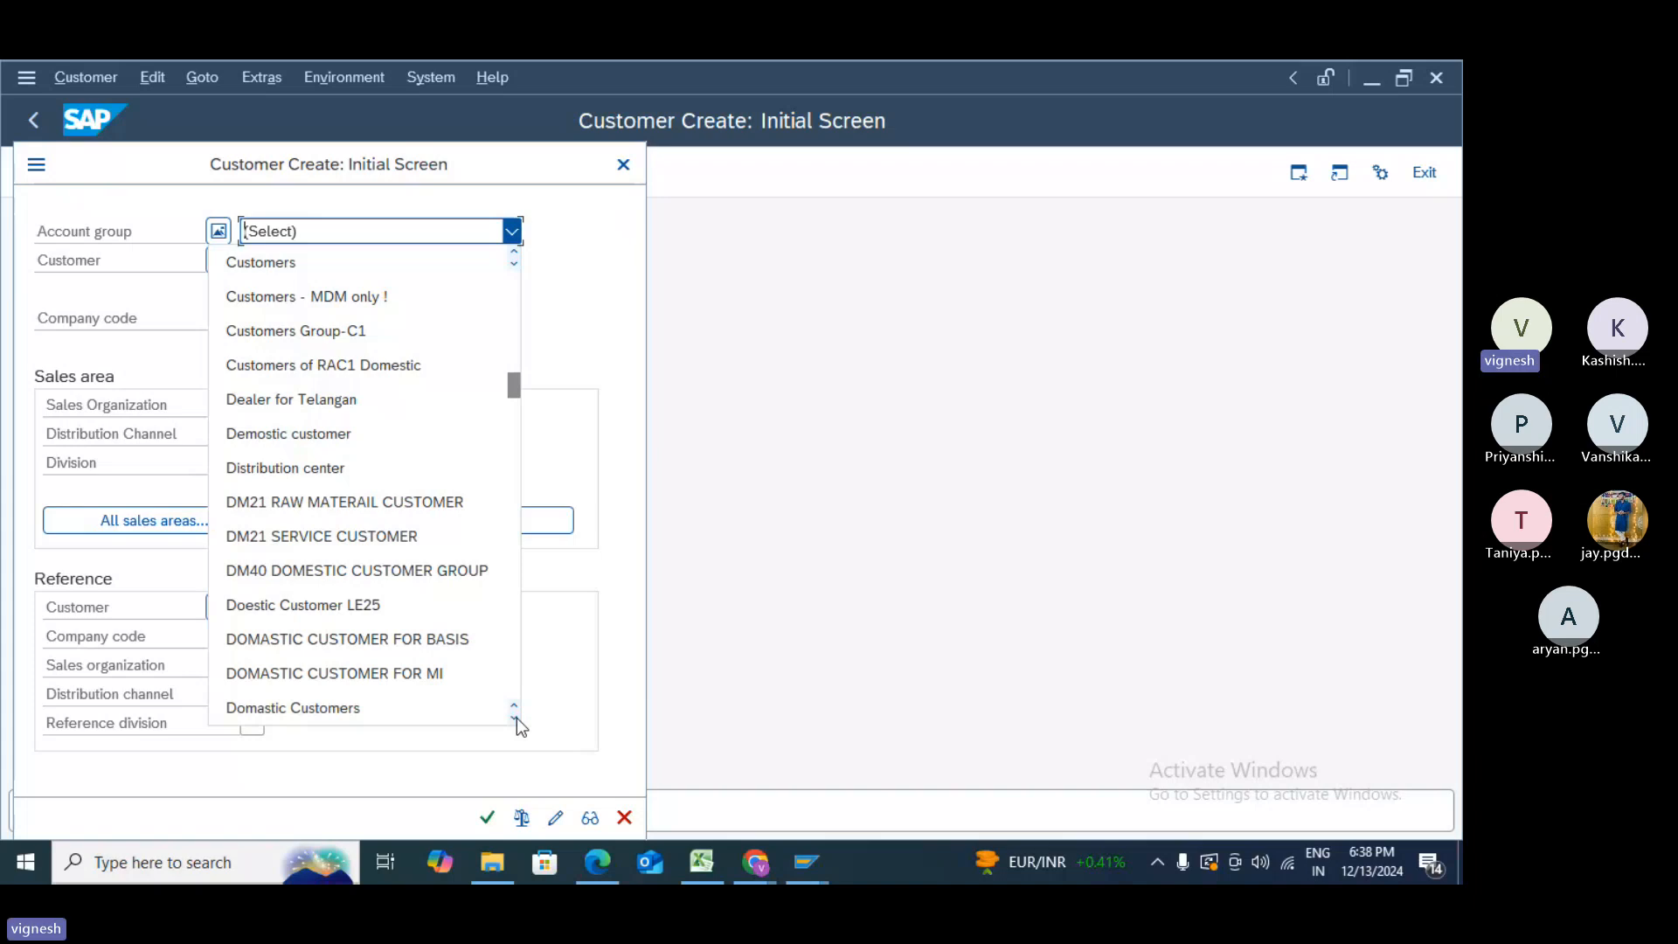
click(516, 717)
click(516, 718)
click(517, 718)
click(517, 718)
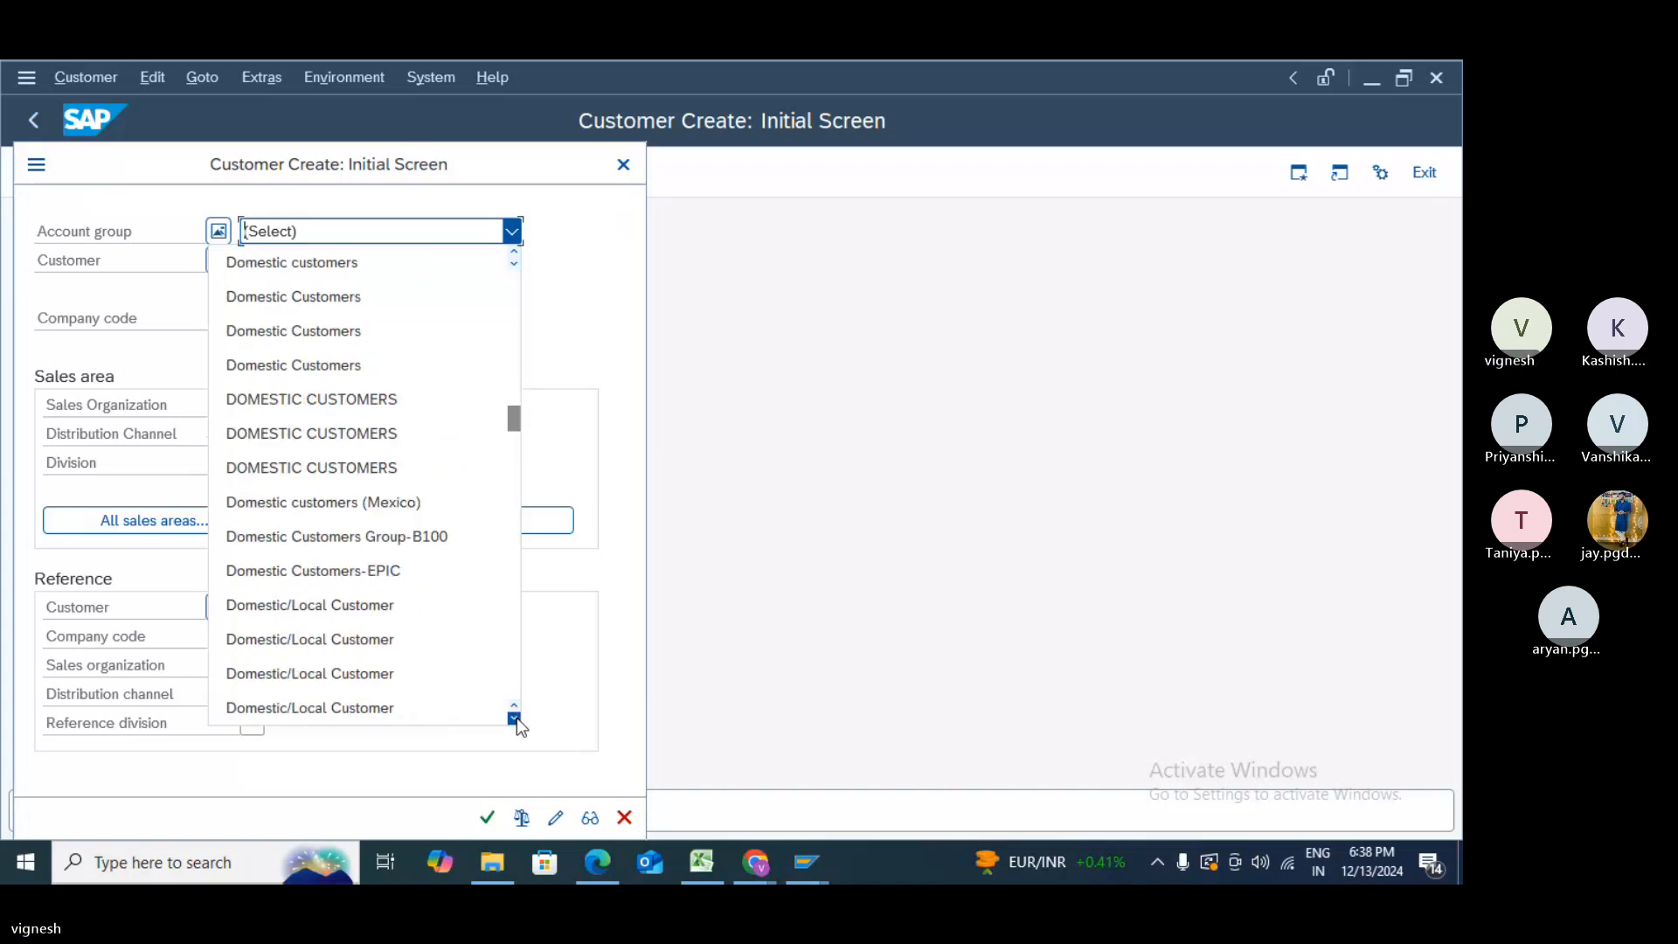
click(516, 718)
click(516, 717)
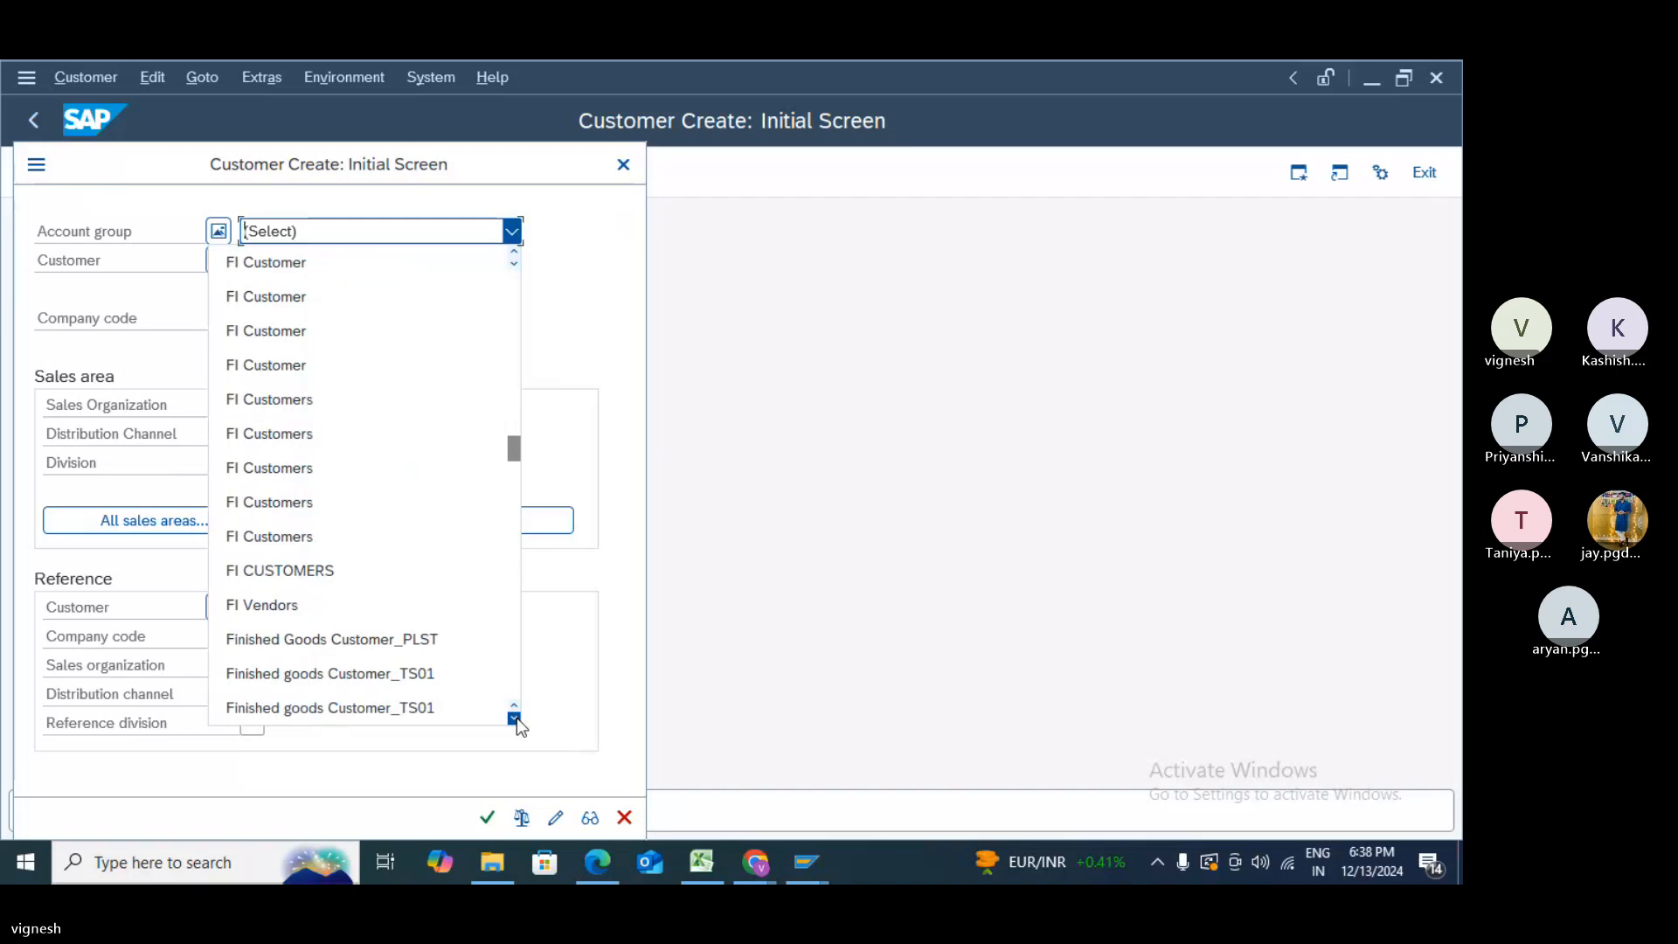
click(516, 718)
click(516, 717)
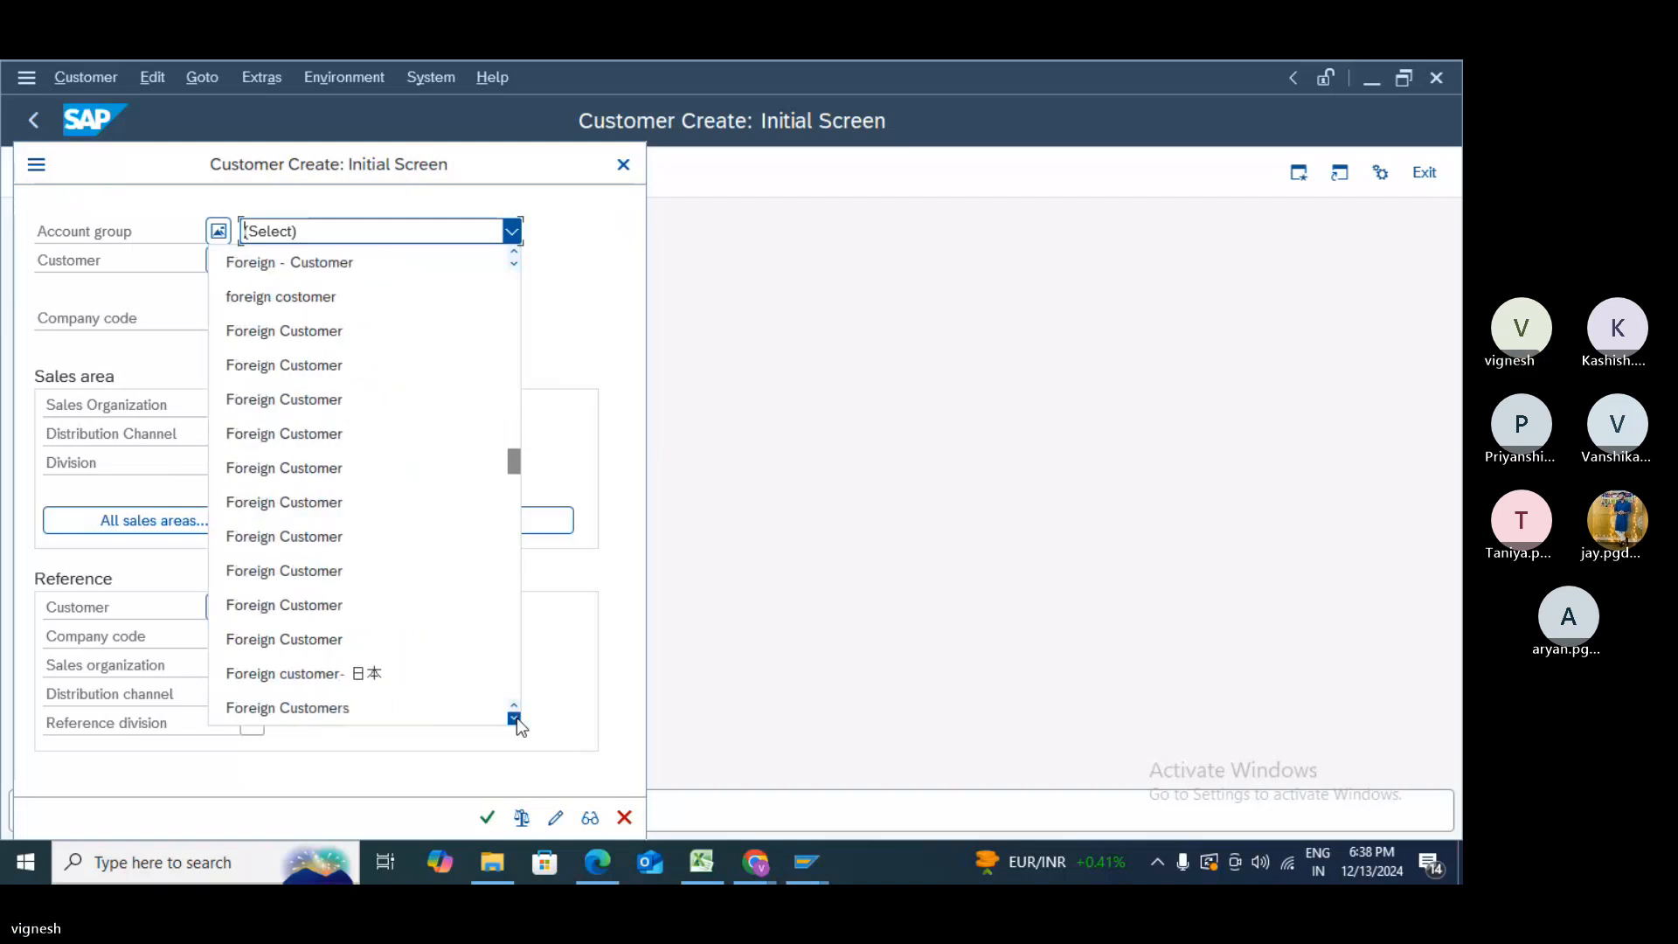
click(517, 717)
click(517, 717)
click(517, 717)
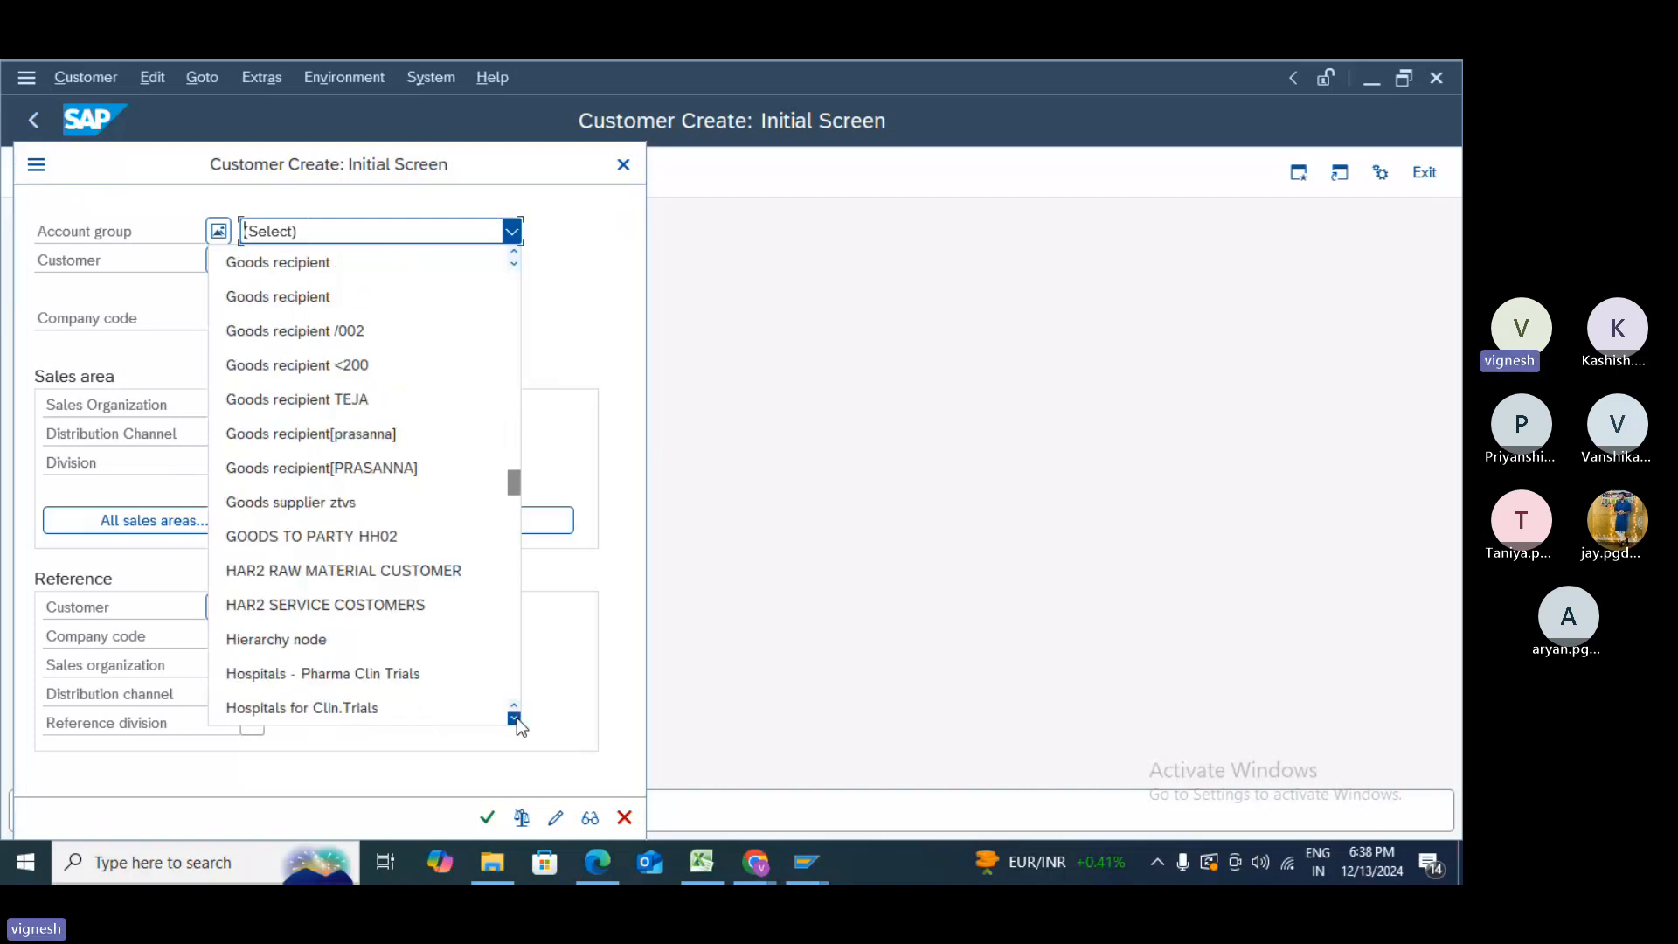
click(517, 717)
click(516, 717)
click(517, 717)
click(516, 717)
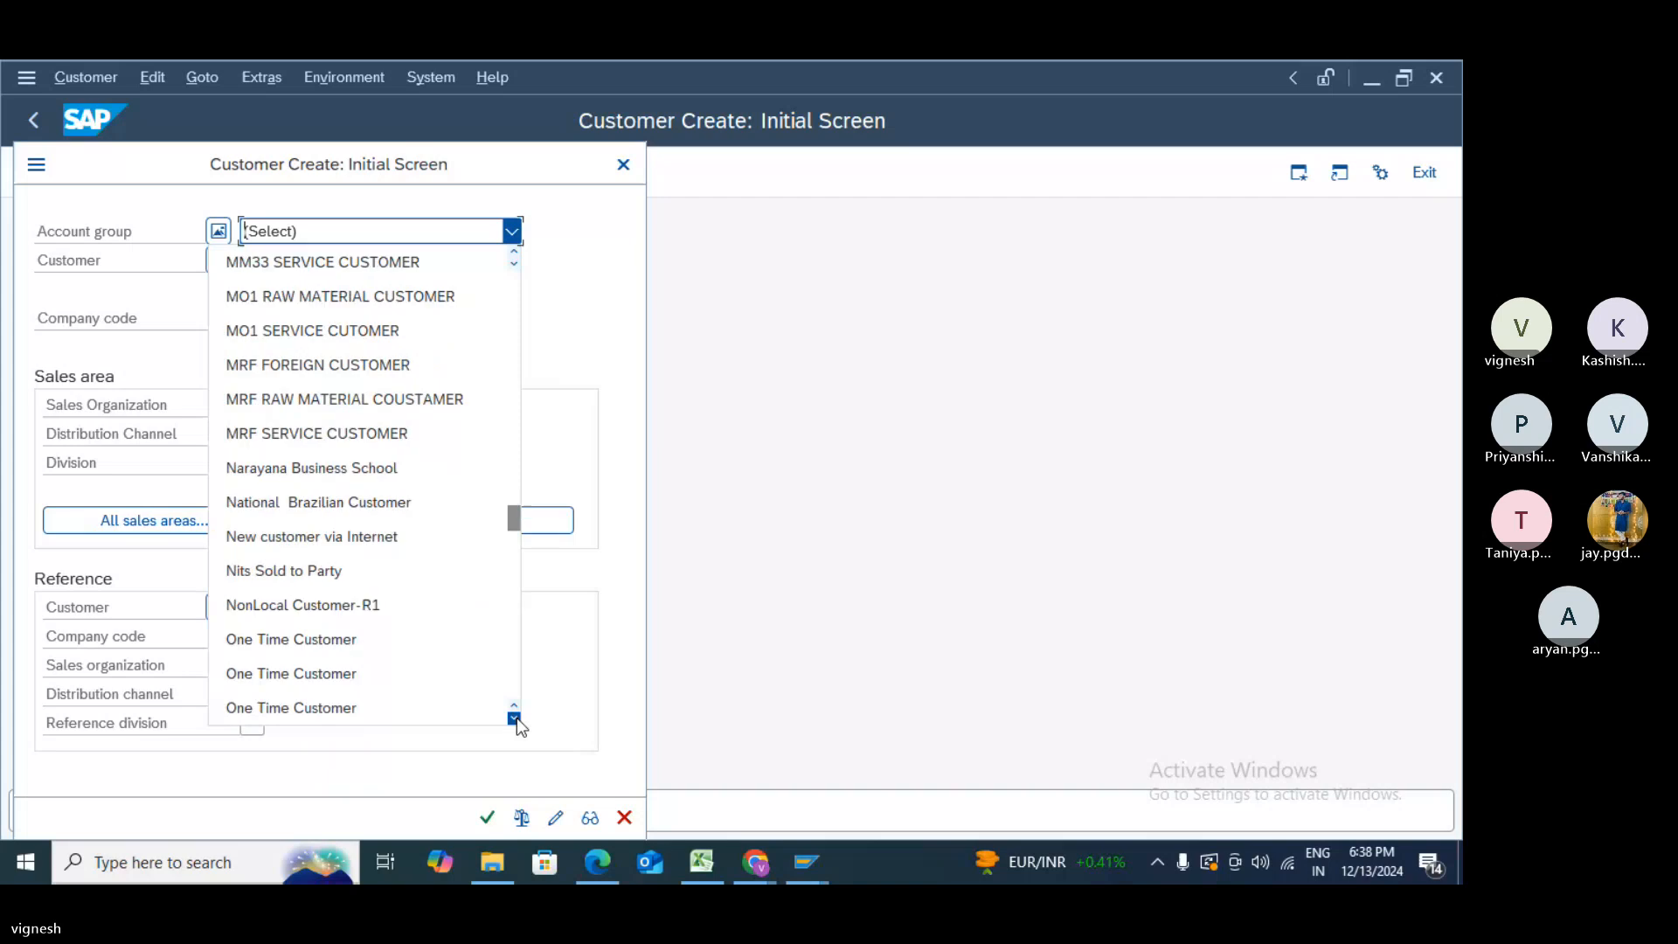
click(516, 718)
click(516, 718)
click(517, 718)
click(517, 717)
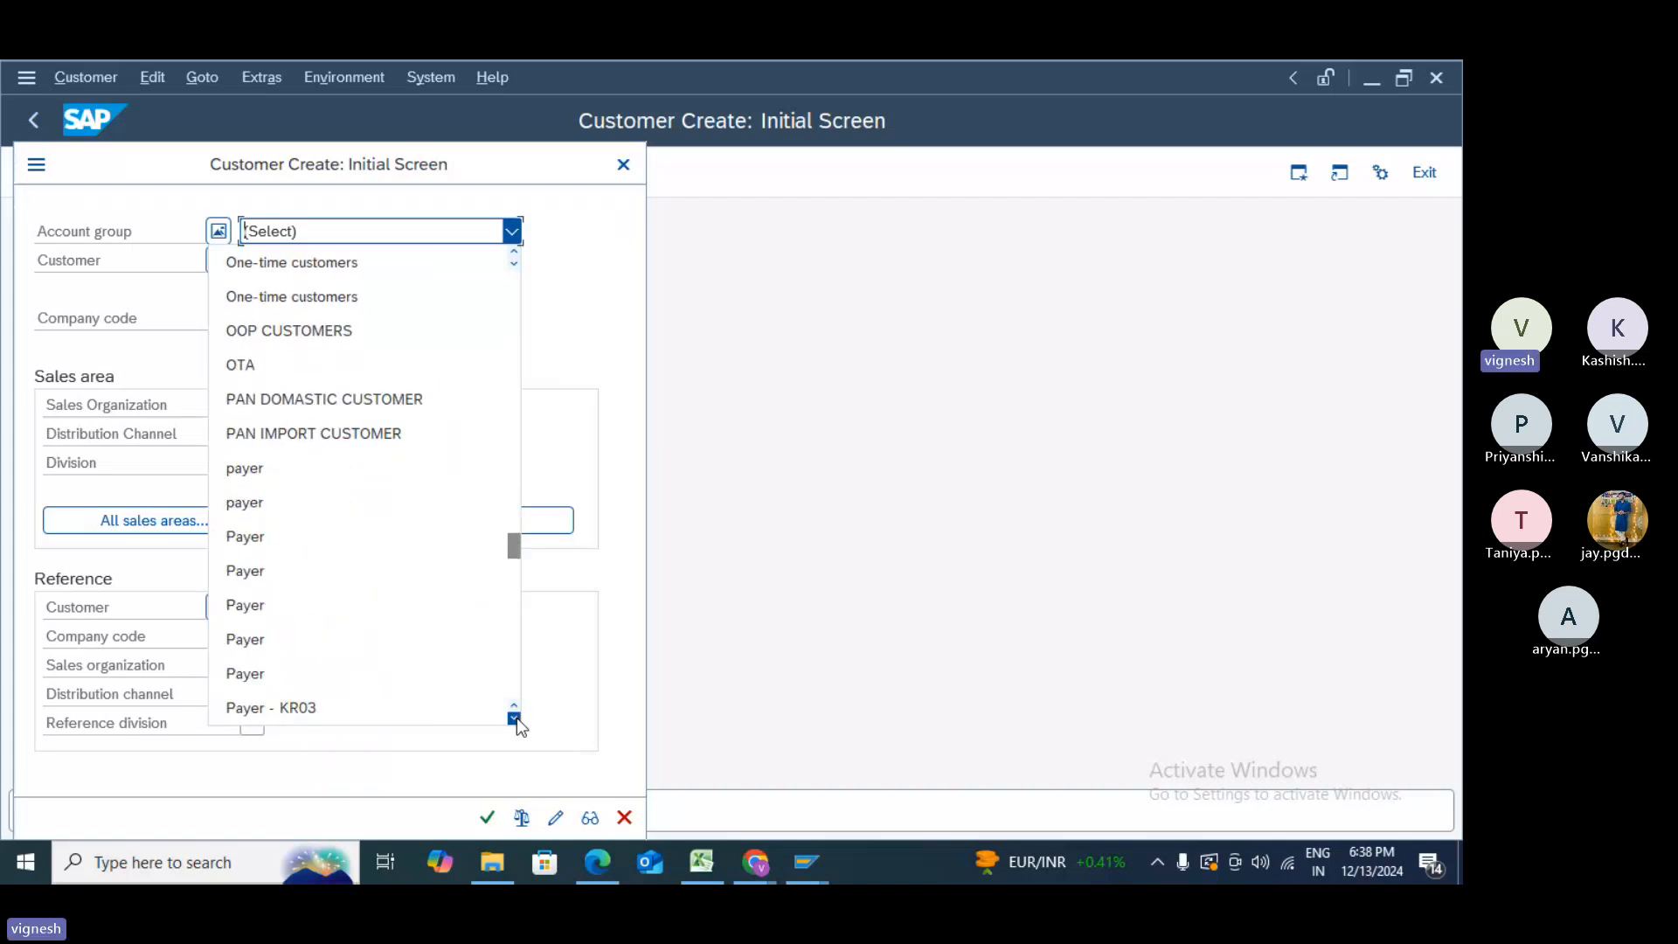
click(516, 717)
click(517, 718)
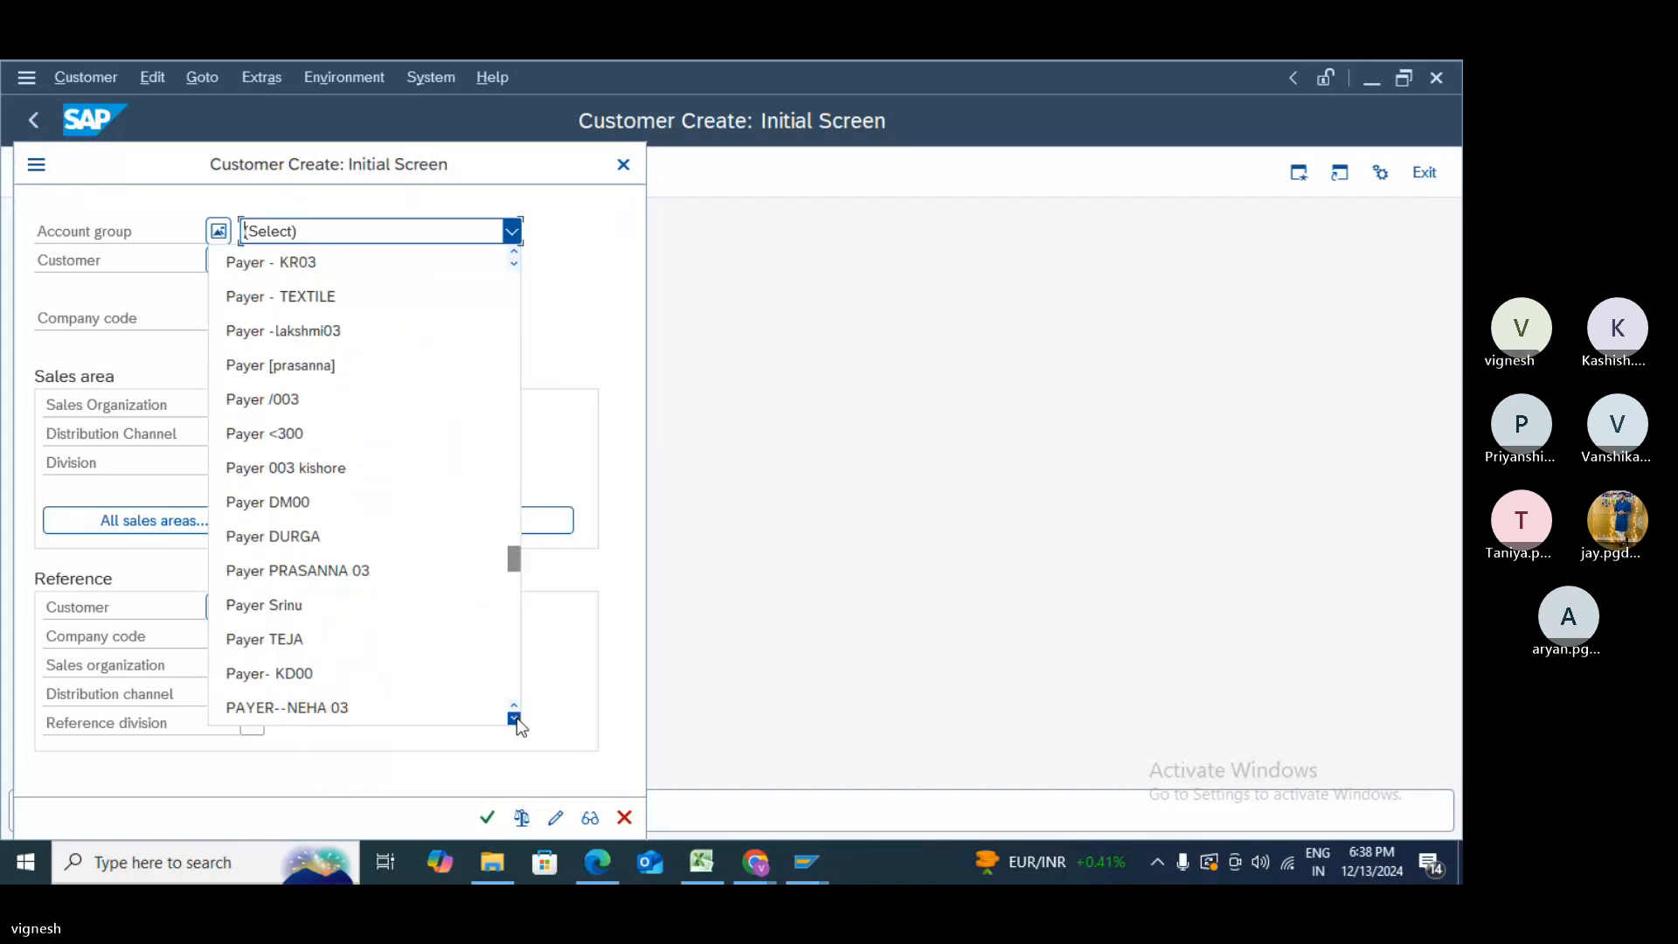
click(517, 718)
click(516, 718)
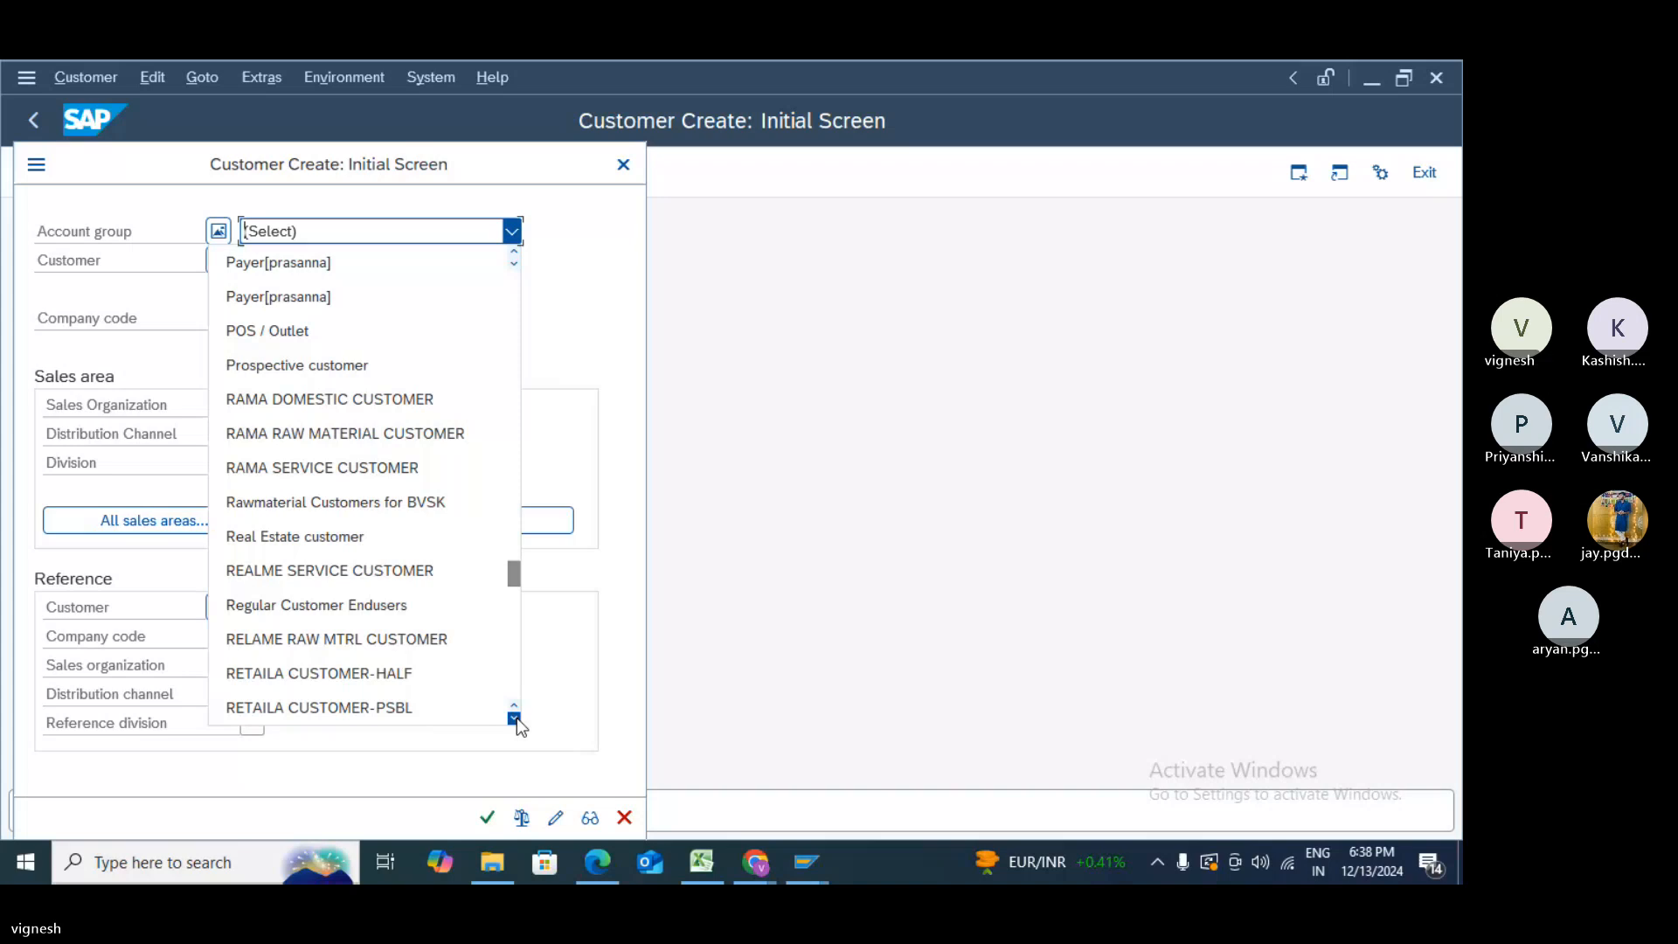
click(517, 717)
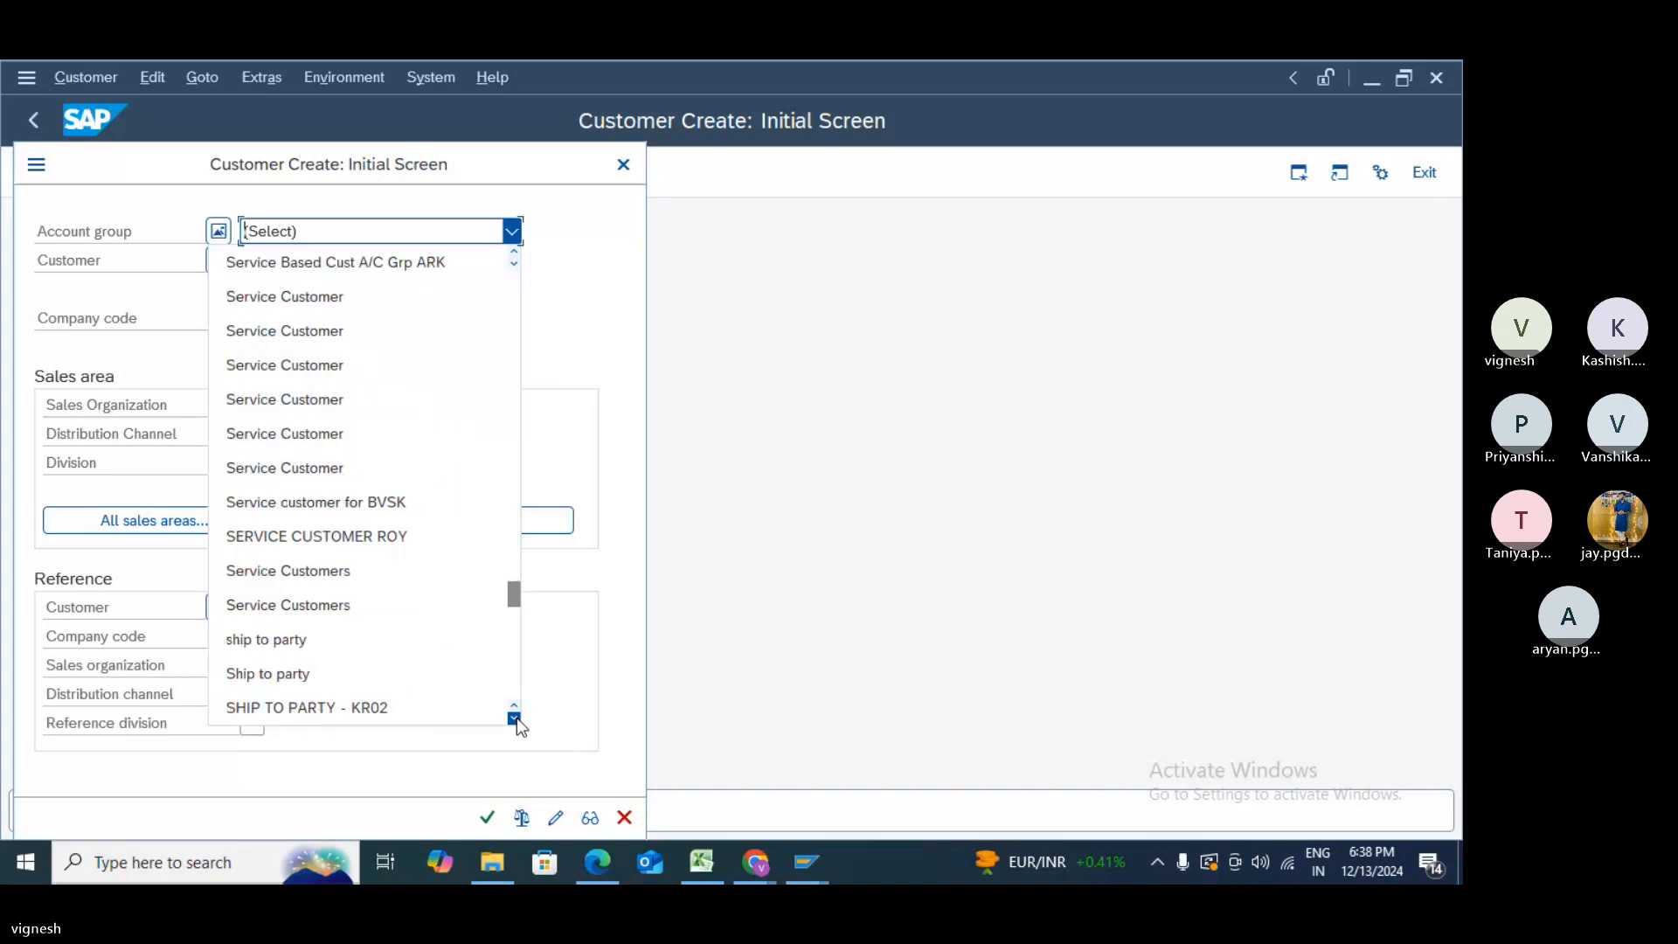
click(516, 717)
click(516, 717)
click(516, 718)
click(517, 717)
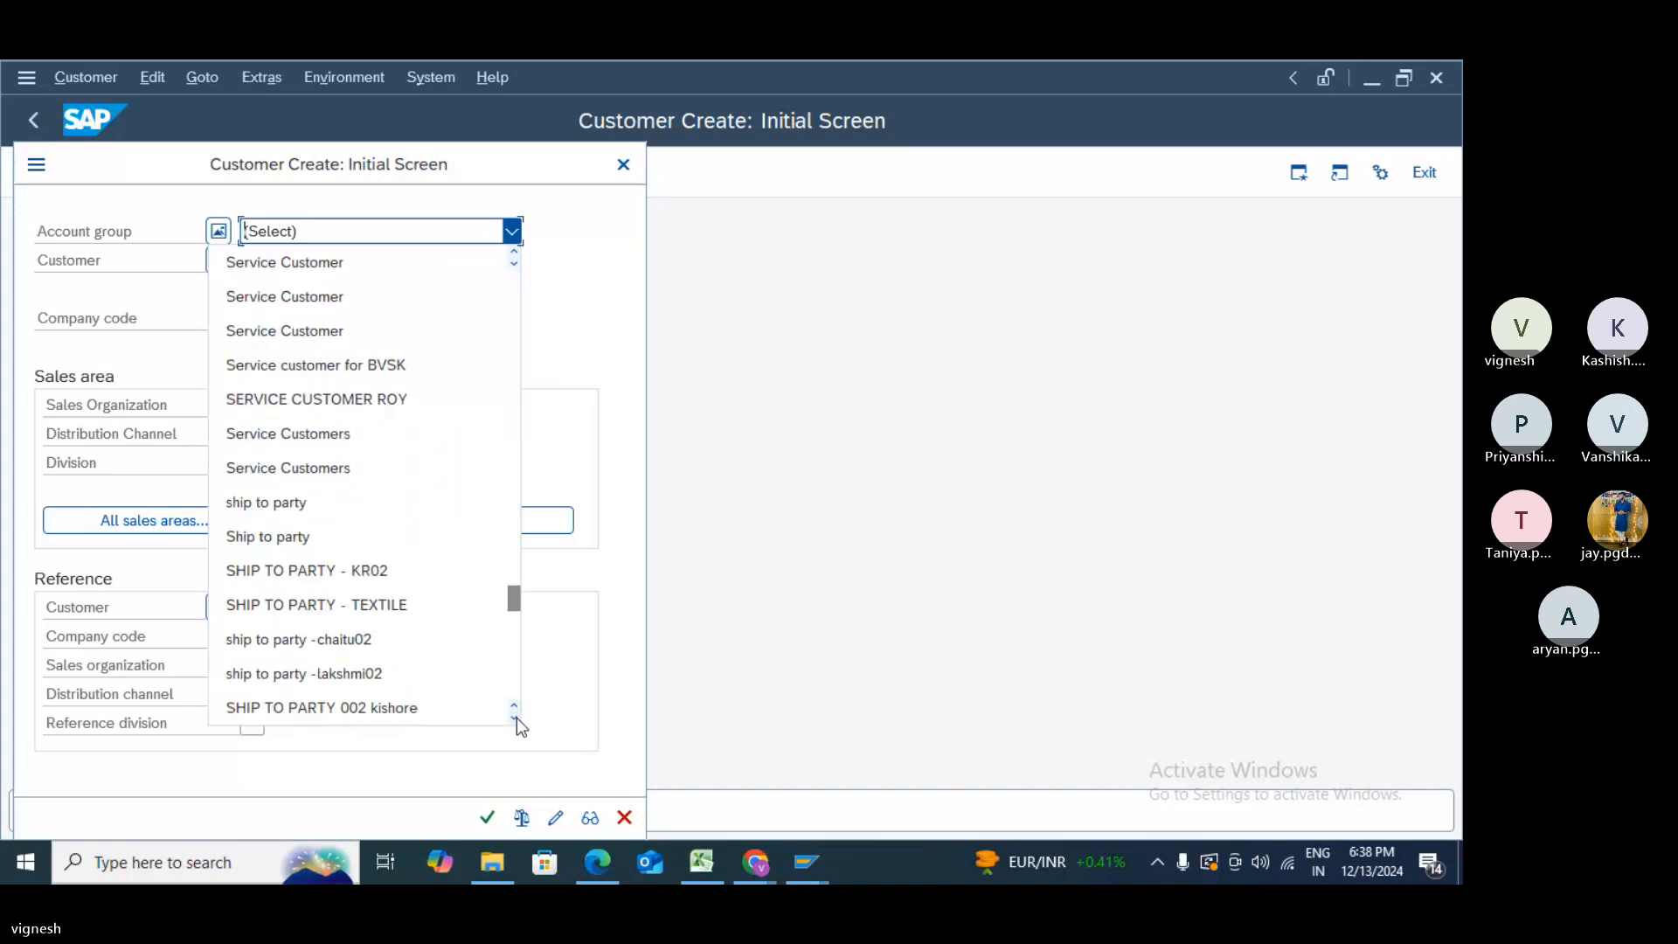
click(517, 718)
click(517, 717)
click(517, 717)
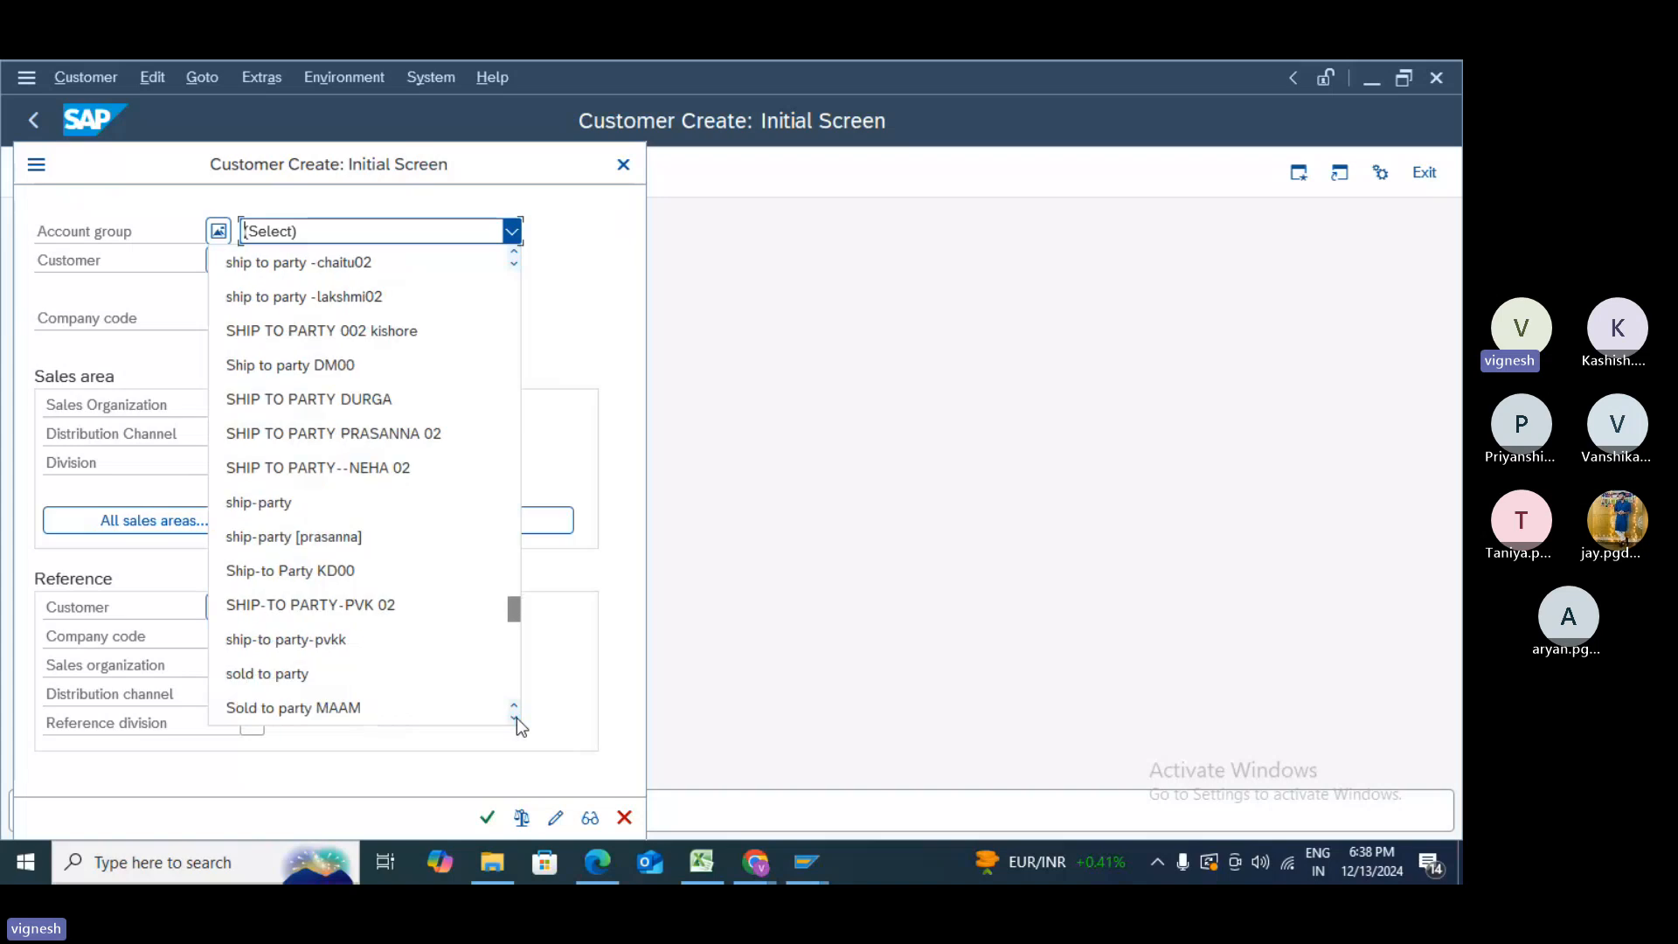
click(516, 717)
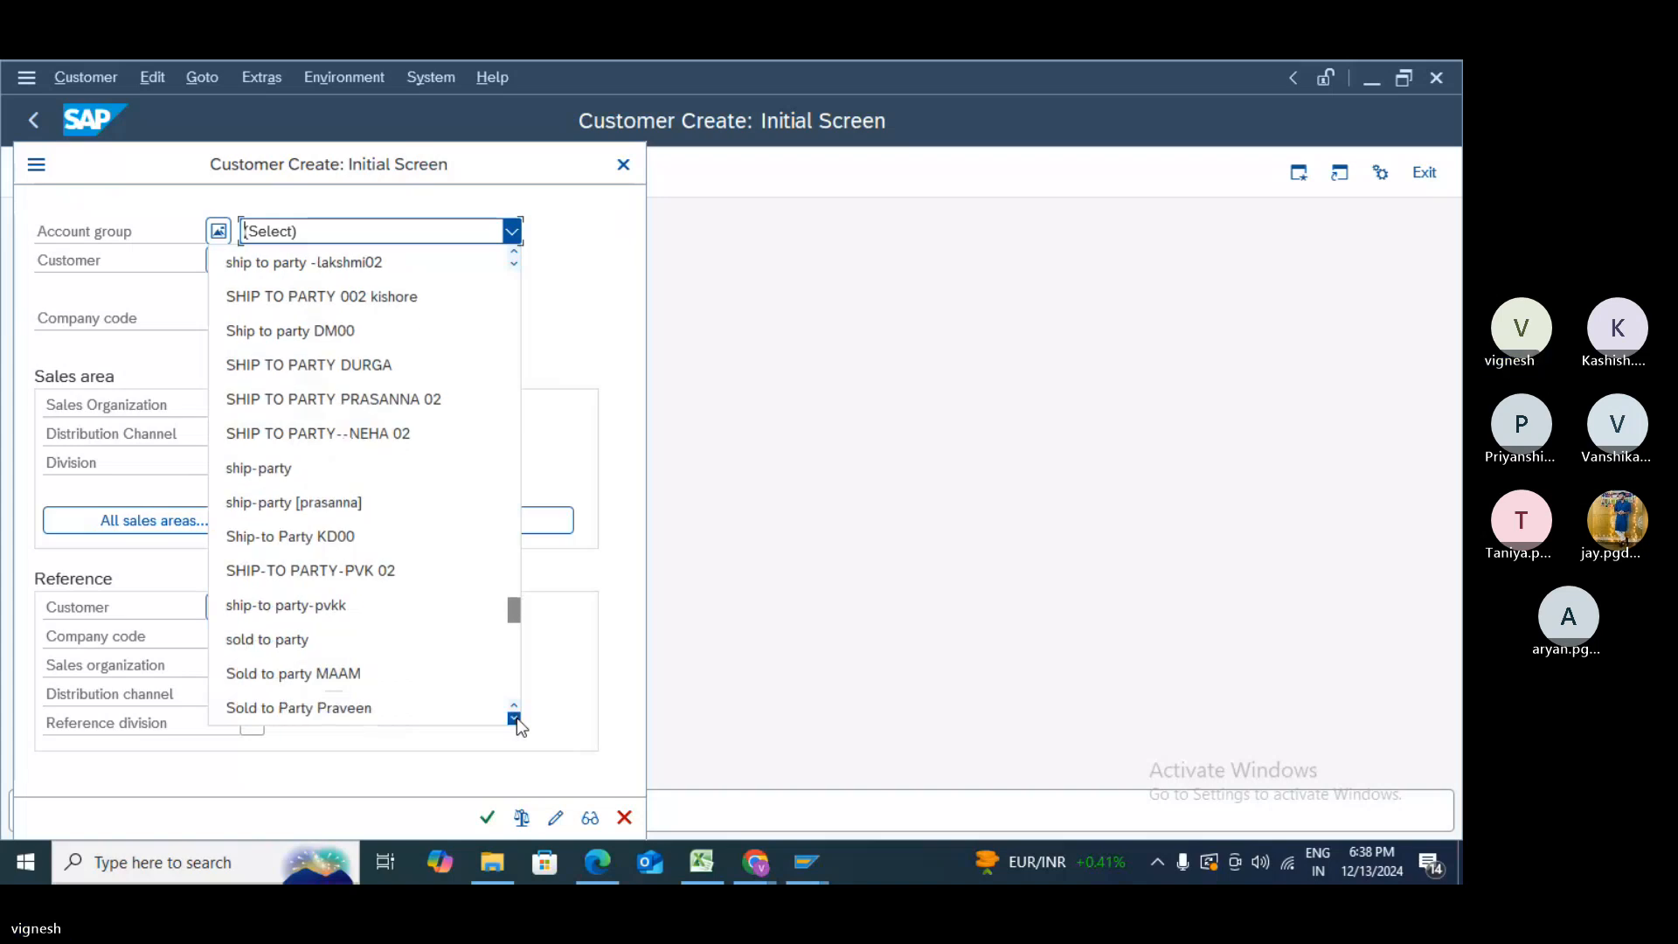
click(517, 718)
click(516, 718)
click(517, 717)
click(517, 717)
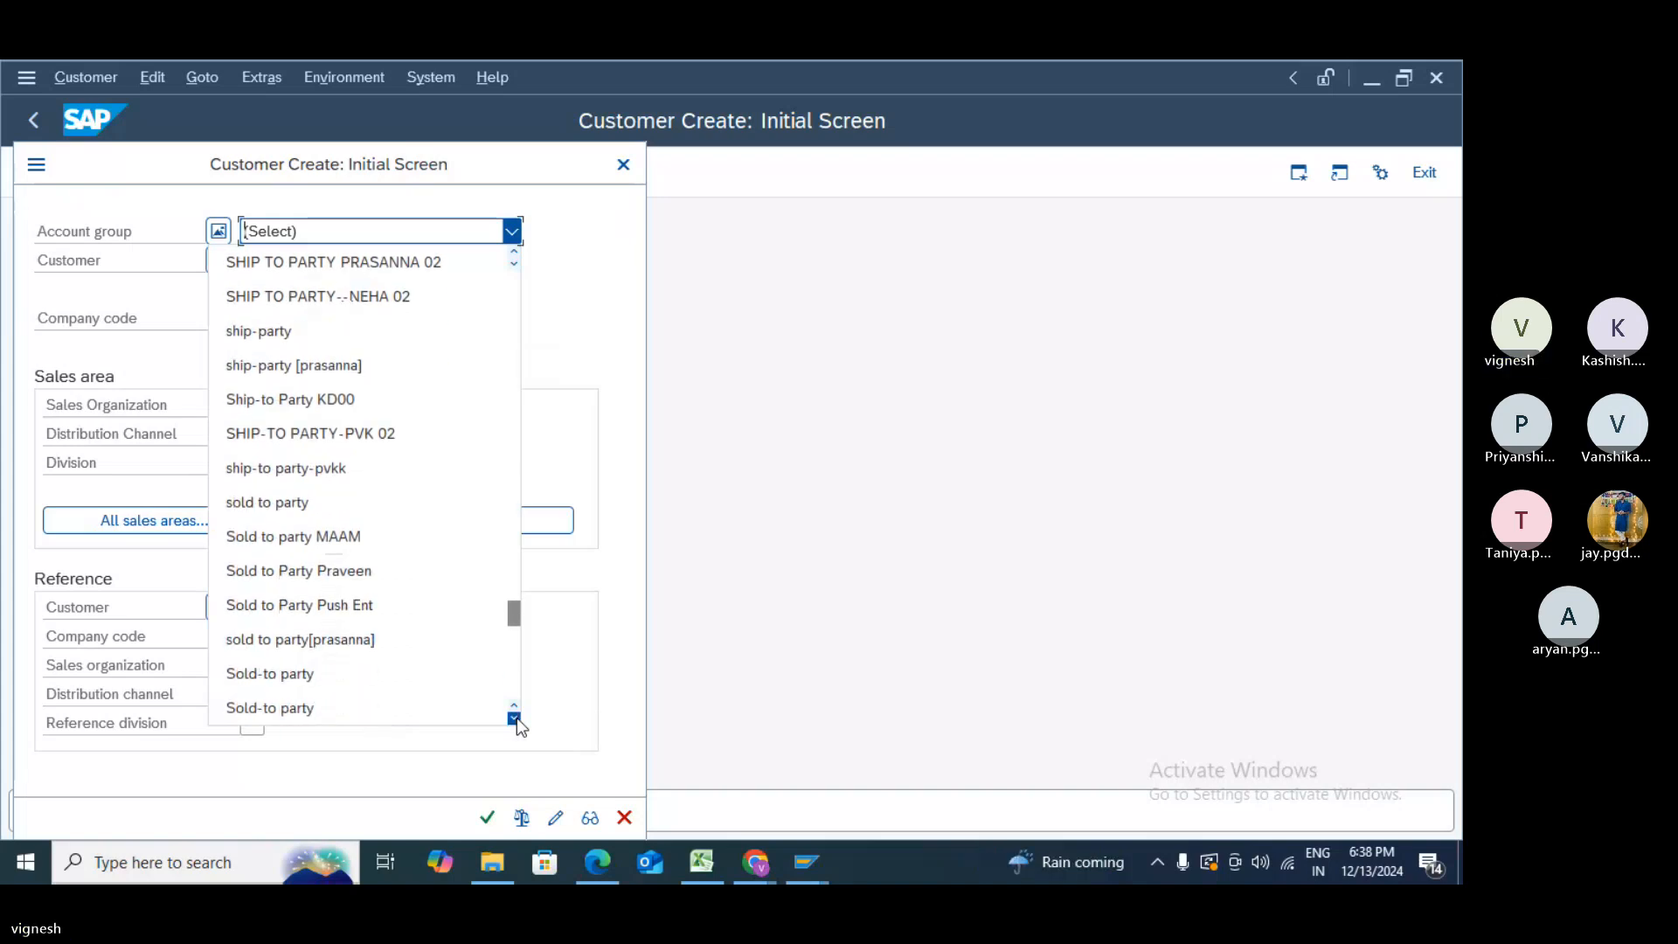
click(516, 717)
click(517, 718)
click(517, 718)
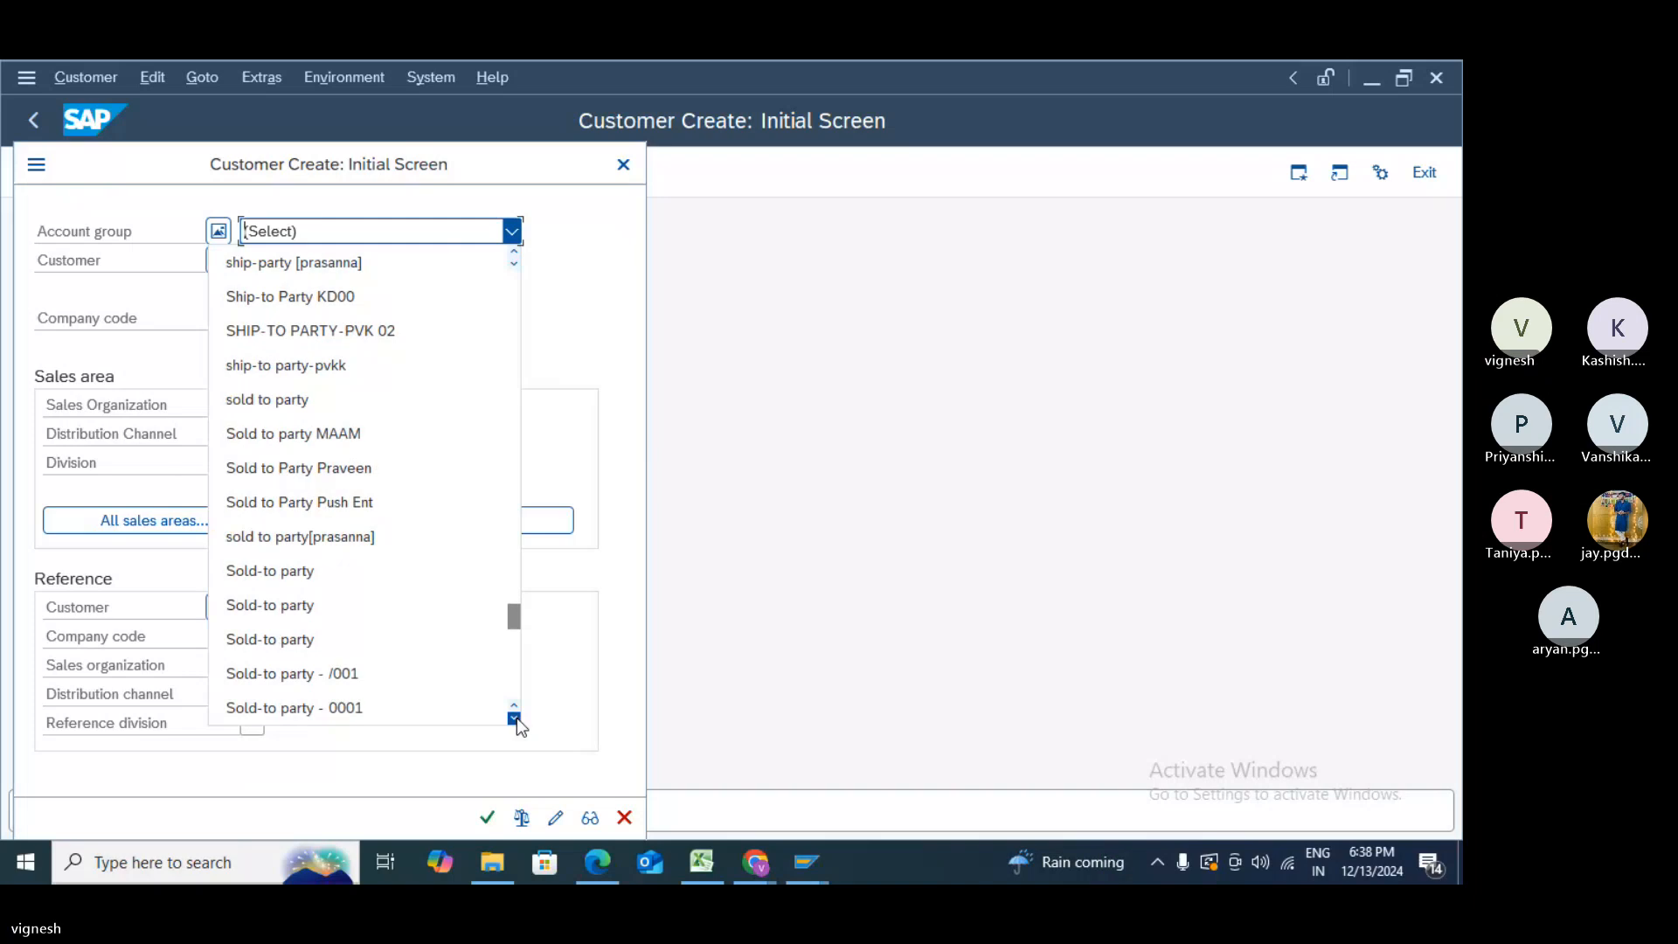
click(517, 717)
click(517, 718)
click(516, 718)
click(516, 718)
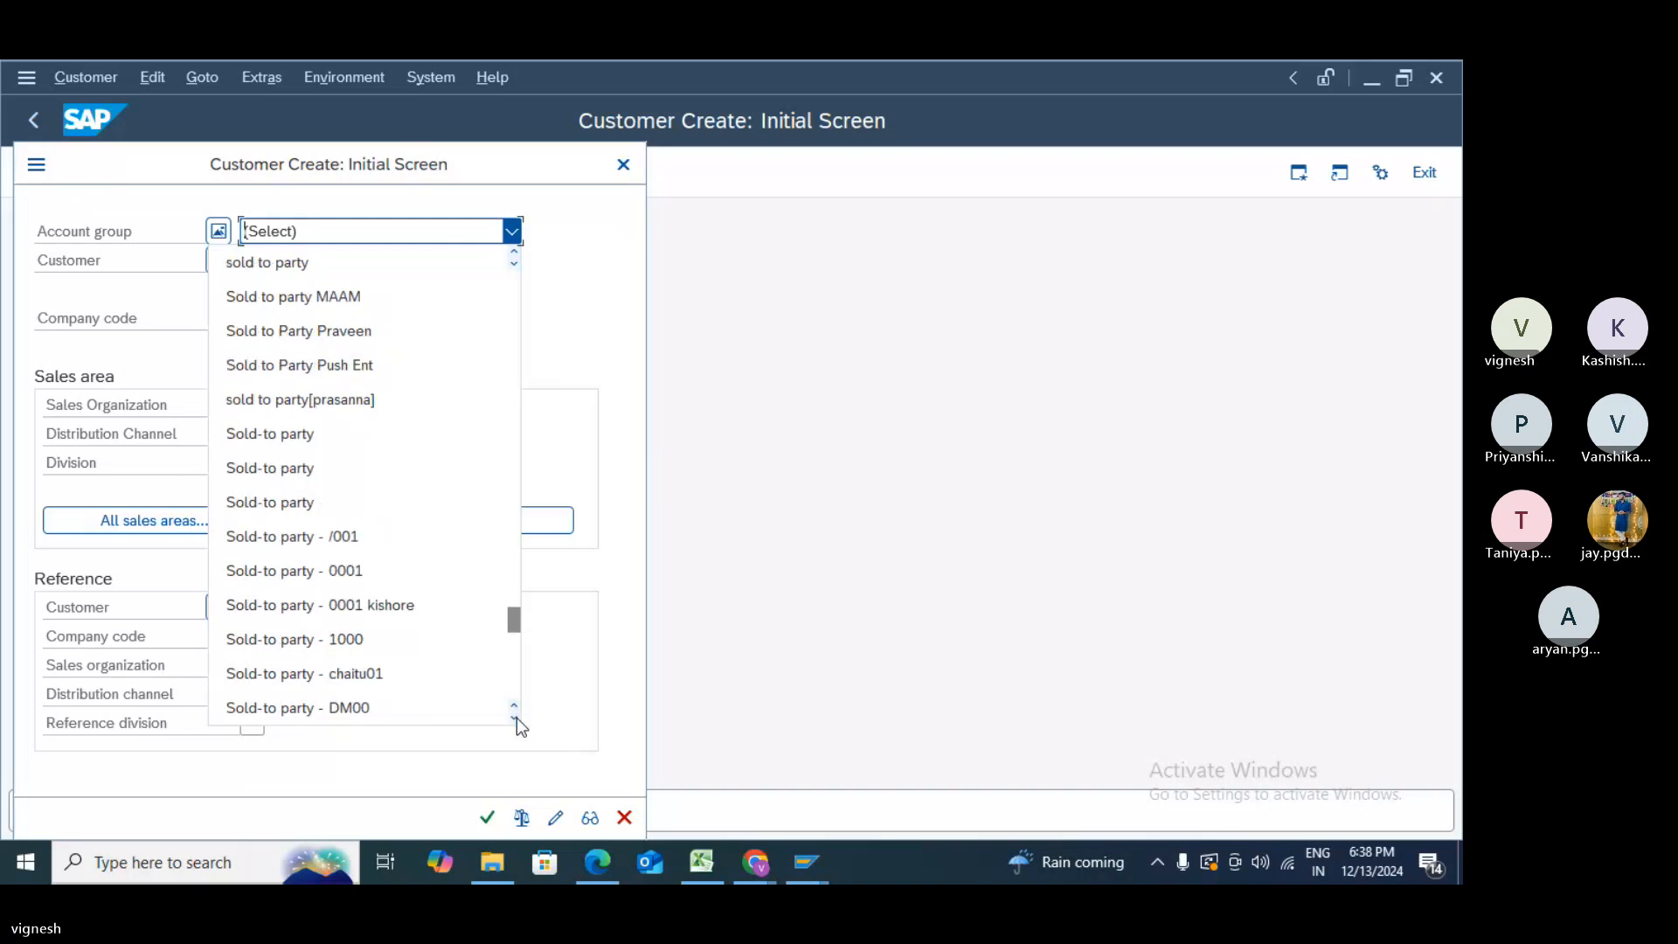
click(516, 718)
click(517, 717)
click(516, 718)
click(516, 718)
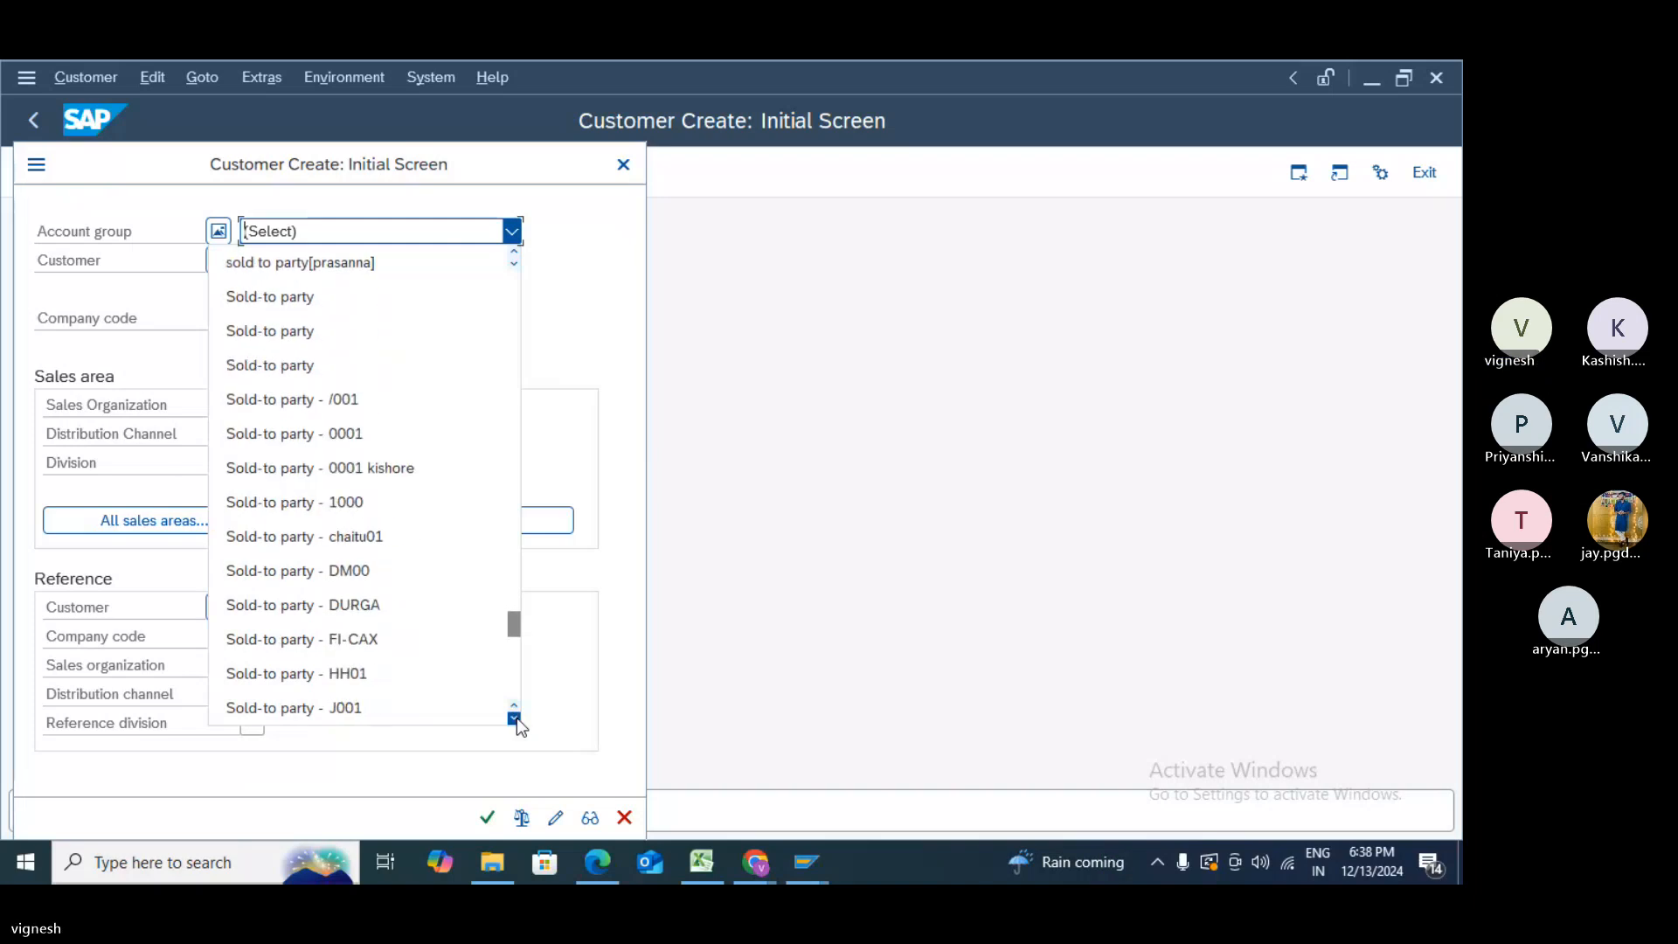
click(516, 718)
click(516, 718)
click(516, 717)
click(517, 717)
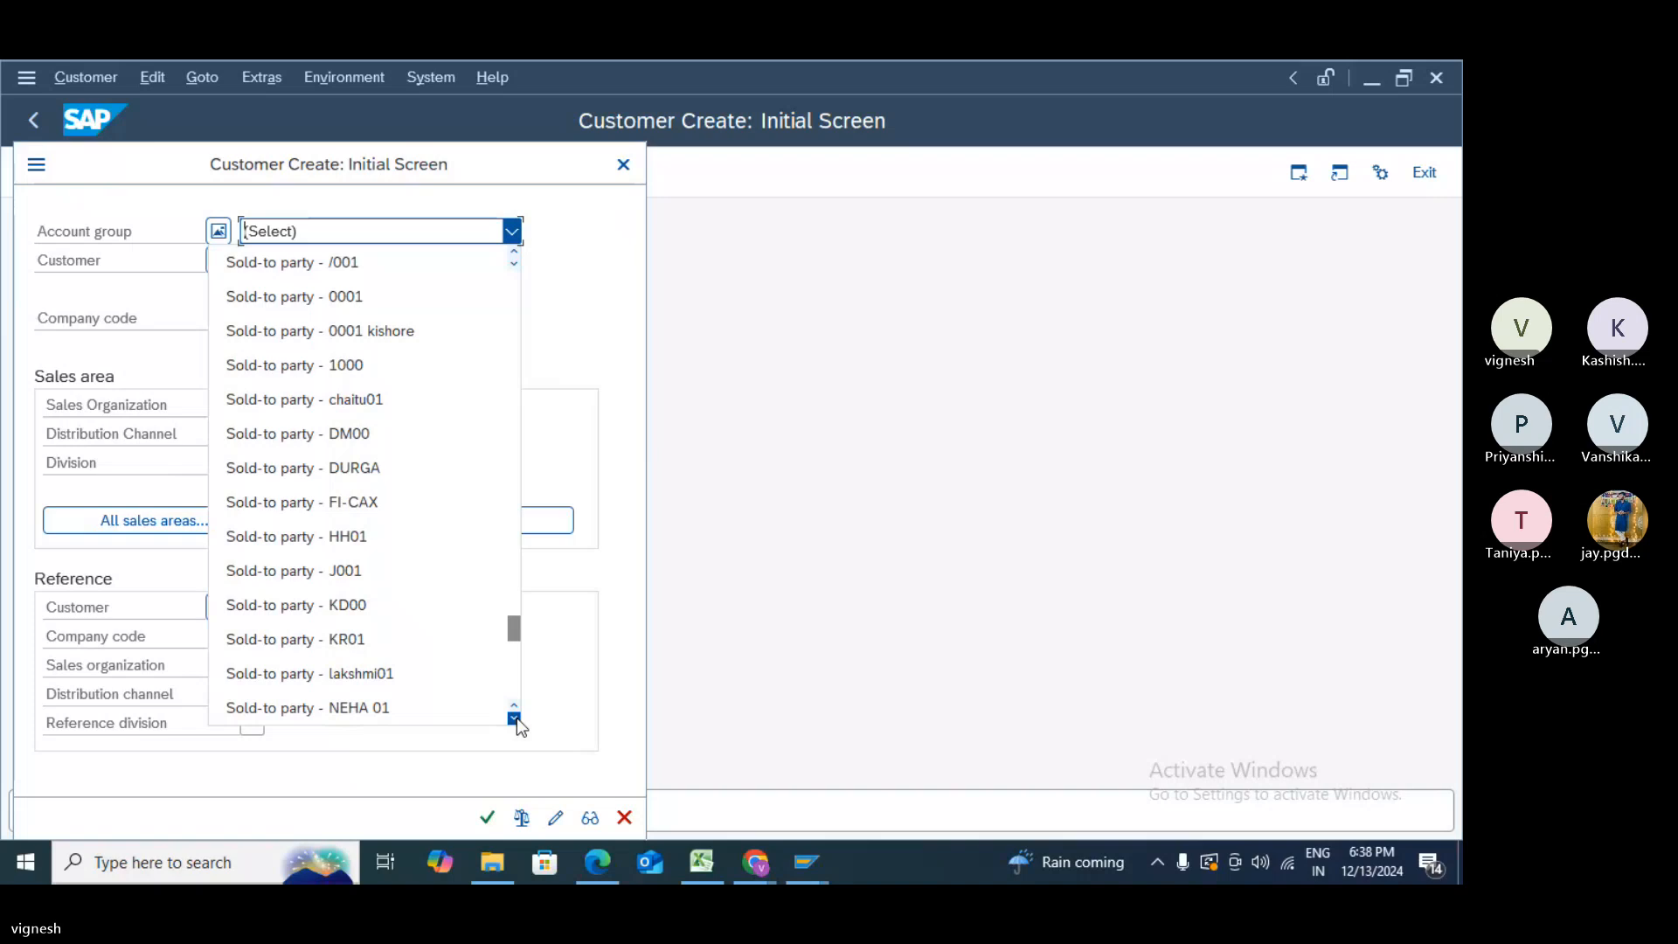
click(517, 717)
click(516, 717)
click(517, 717)
click(516, 717)
click(517, 717)
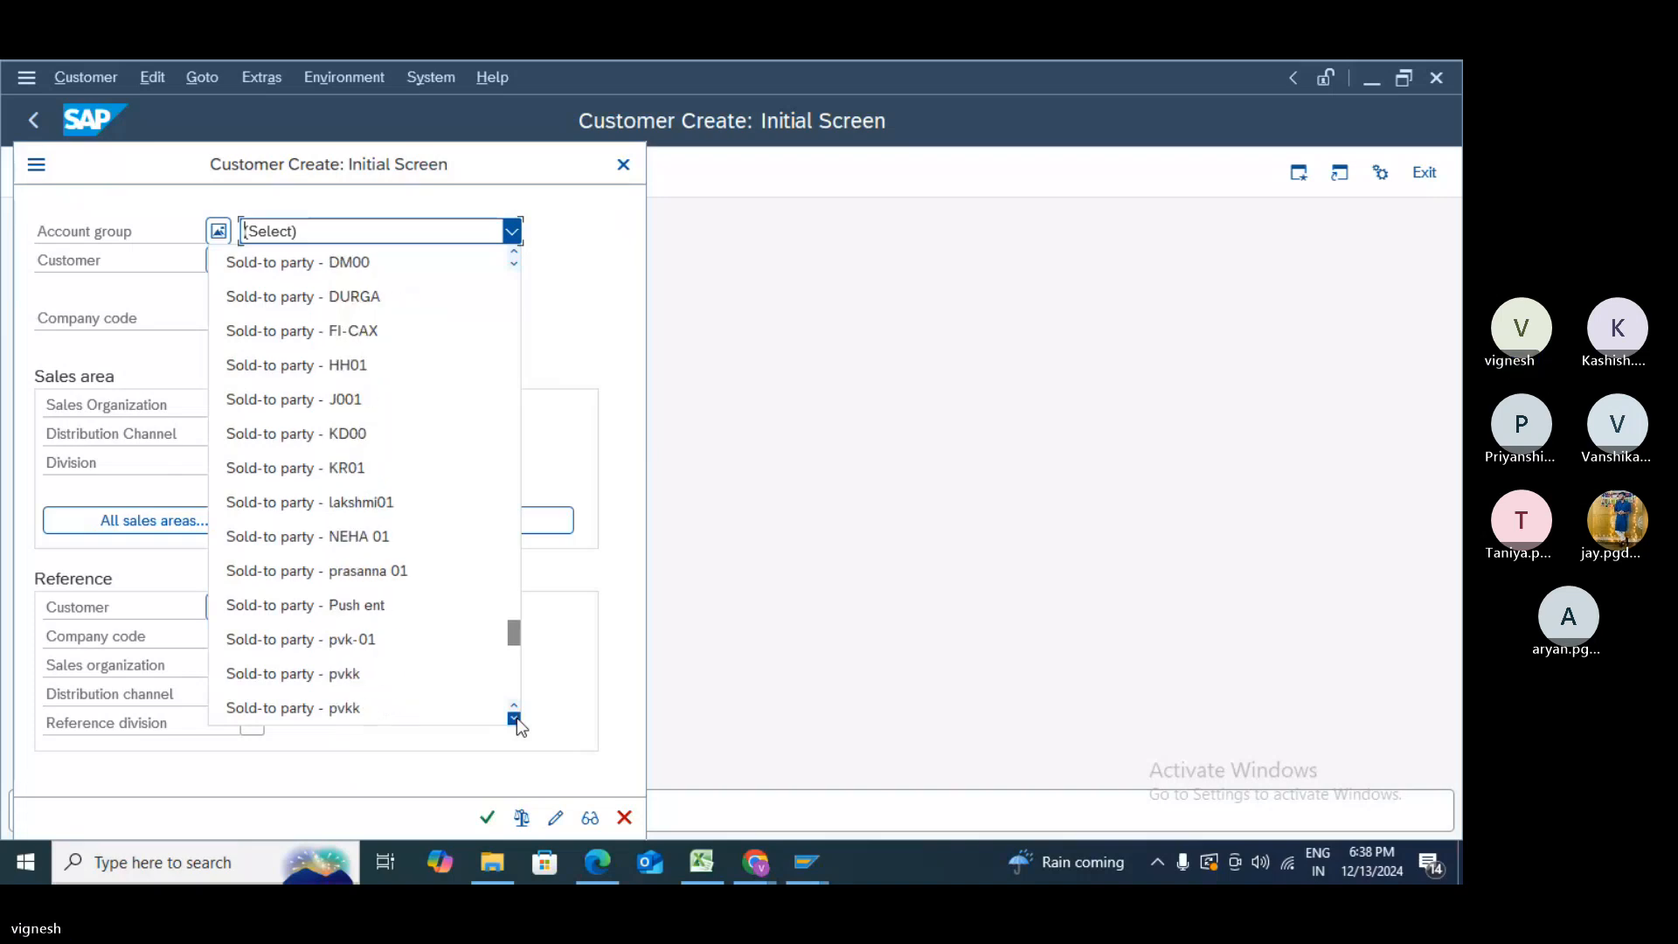
click(517, 717)
click(517, 718)
click(517, 718)
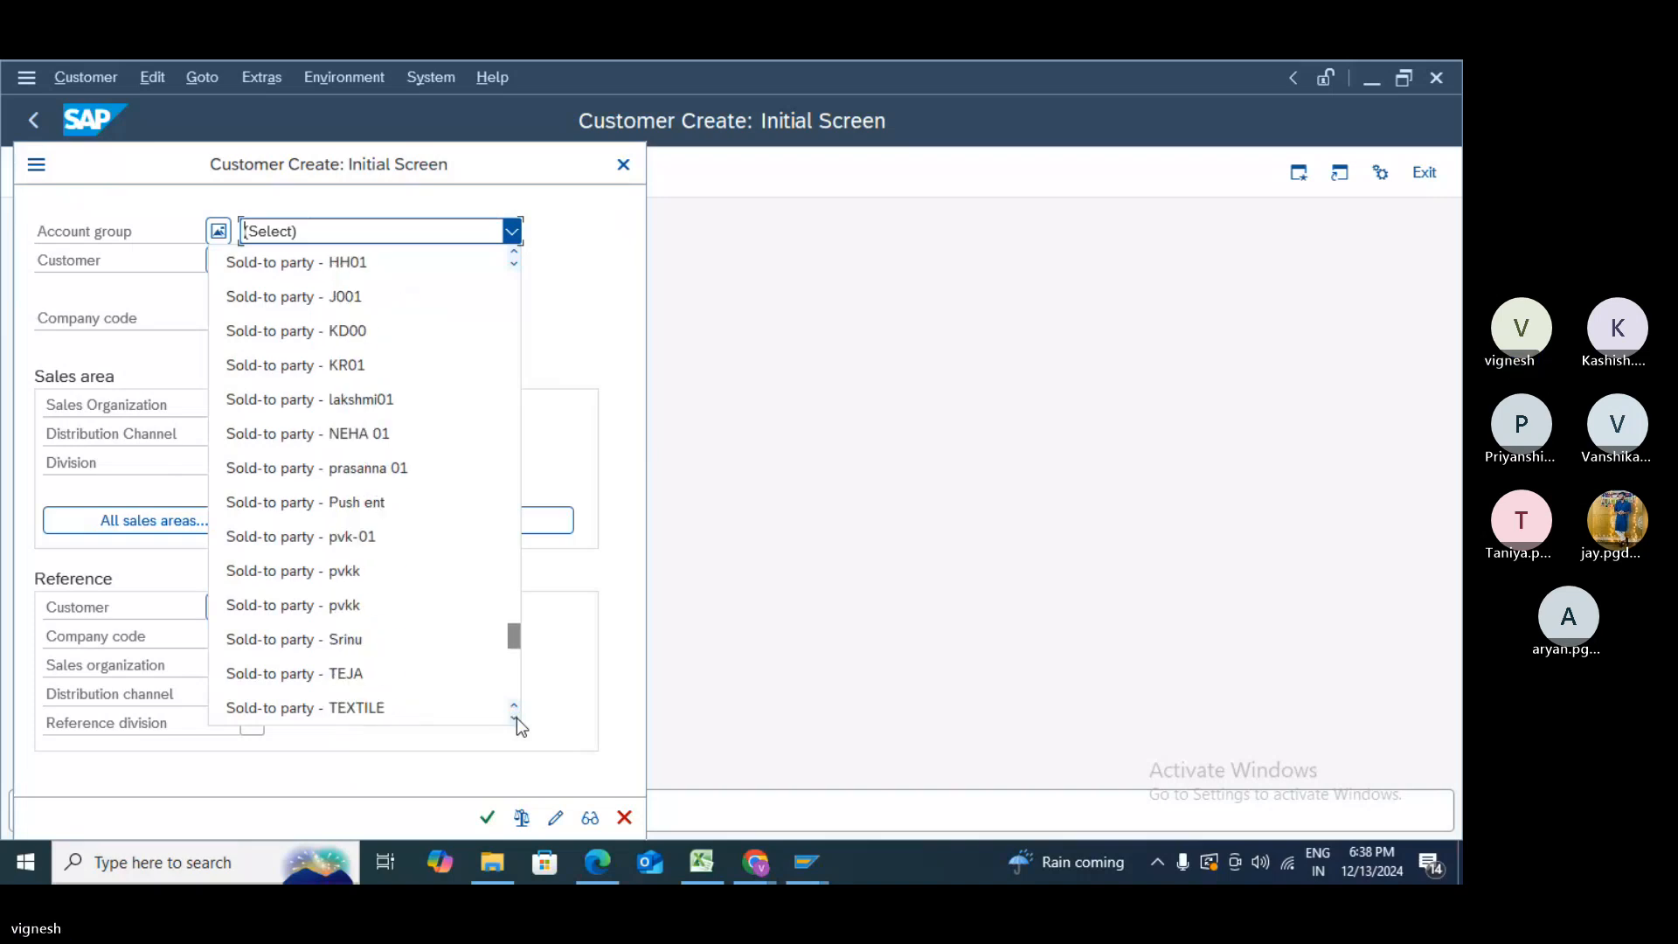
click(516, 718)
click(516, 718)
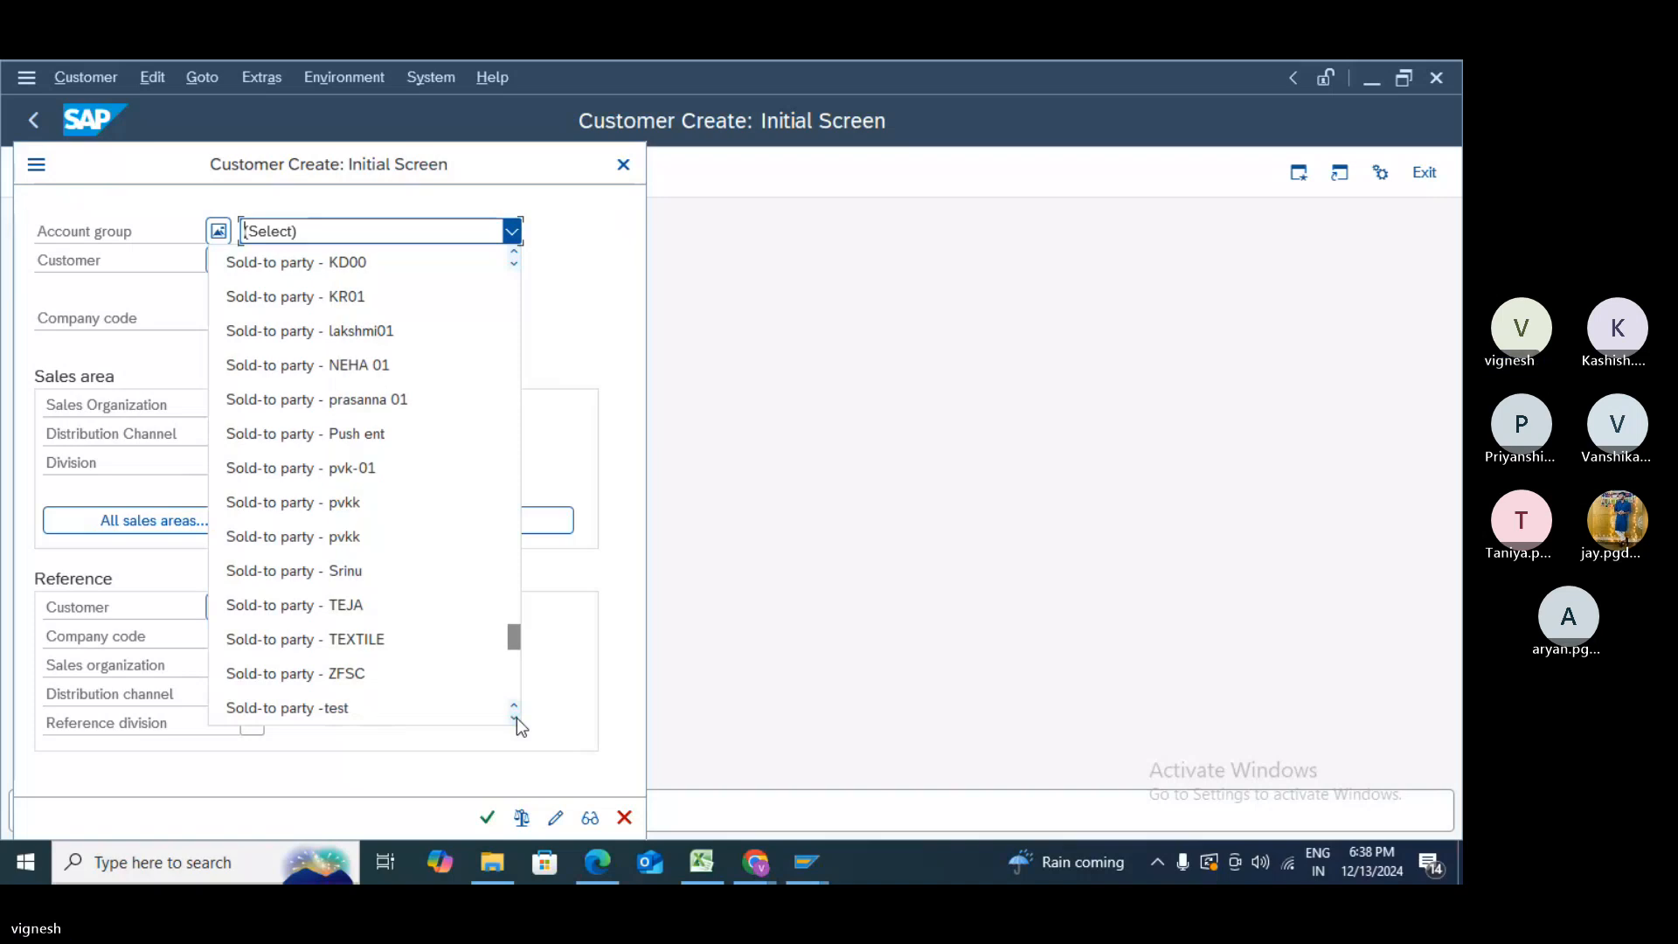
click(459, 710)
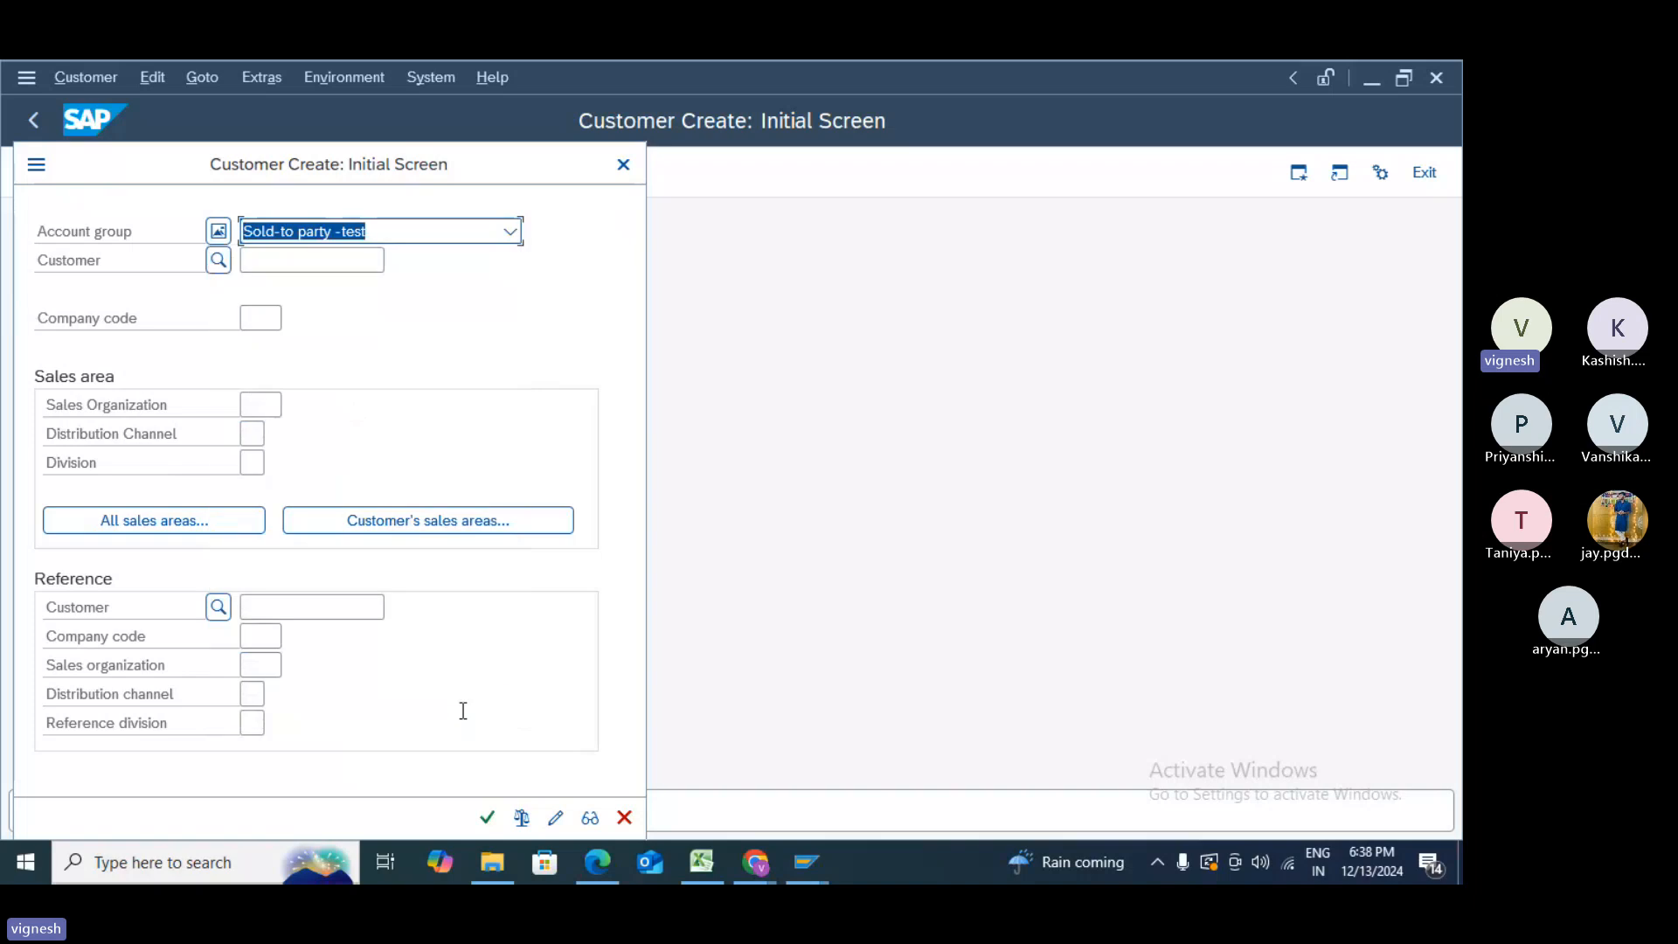
- Enter company code 1000, choosing BestRun Germany from the full search results
click(279, 318)
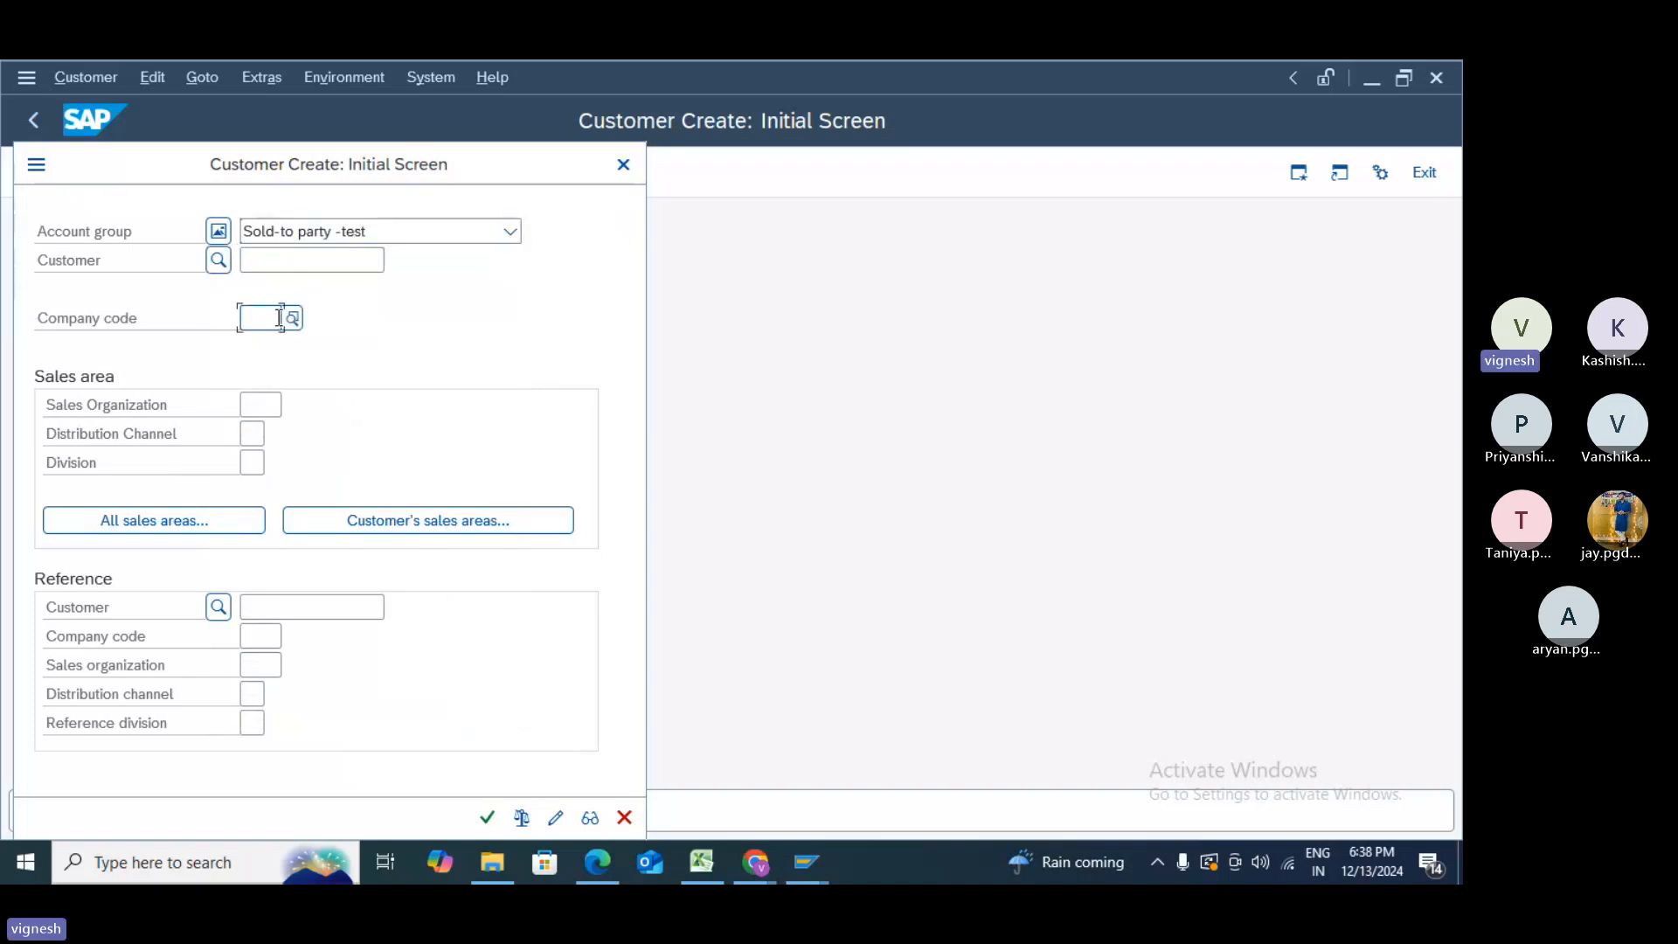
text(10)
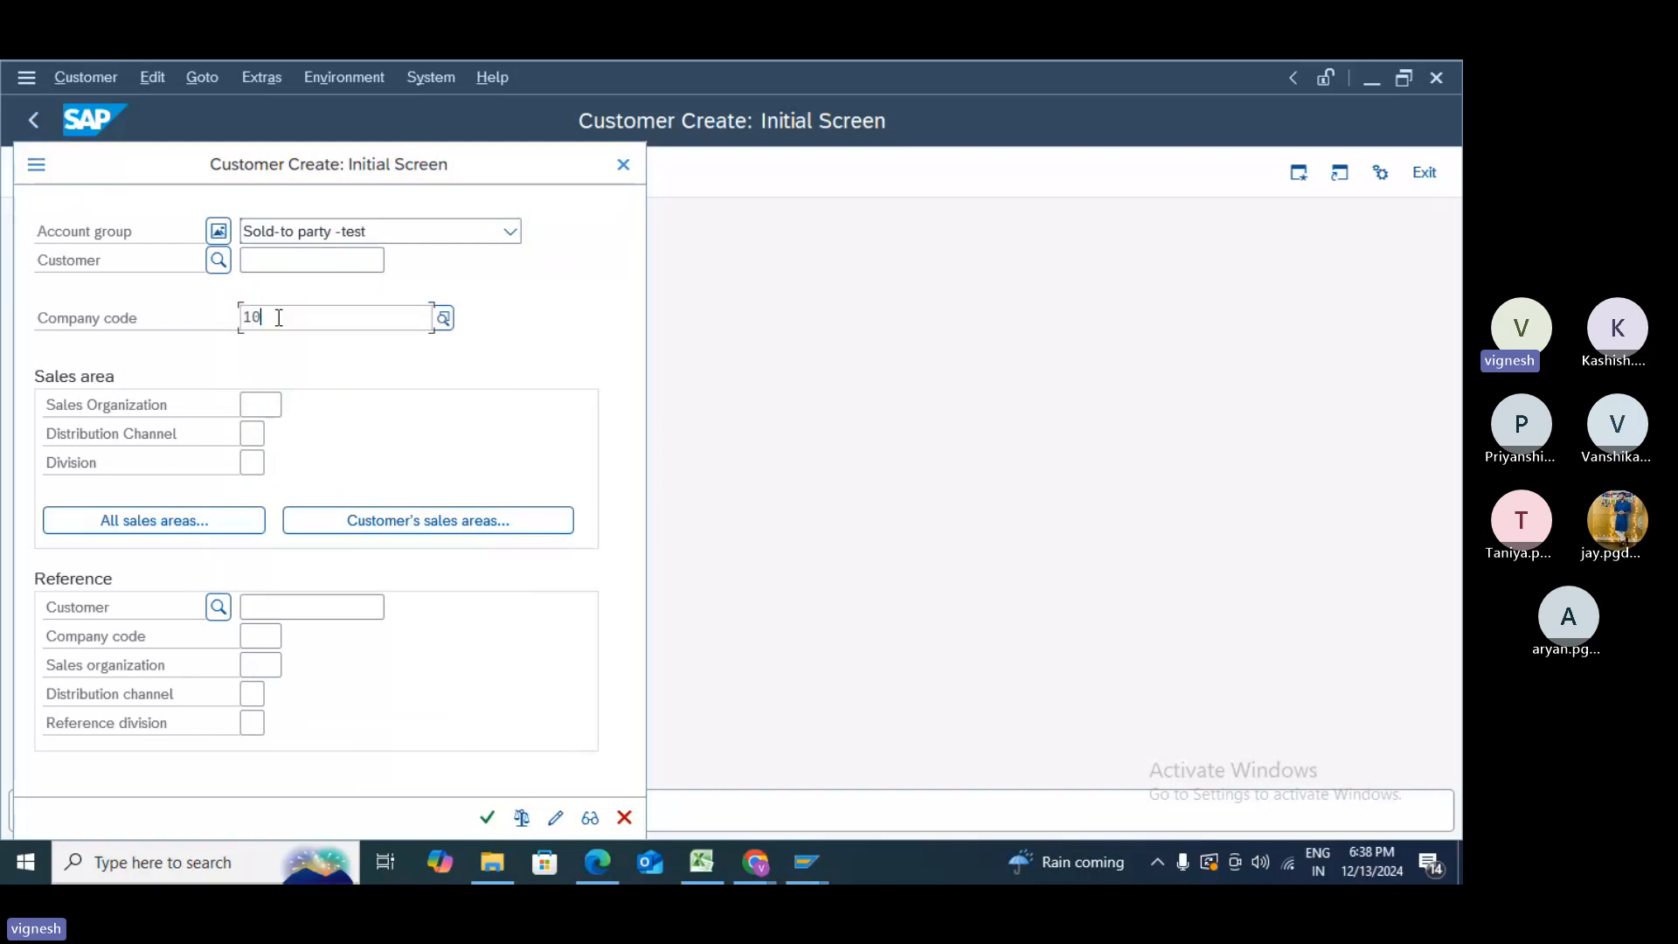
text(0)
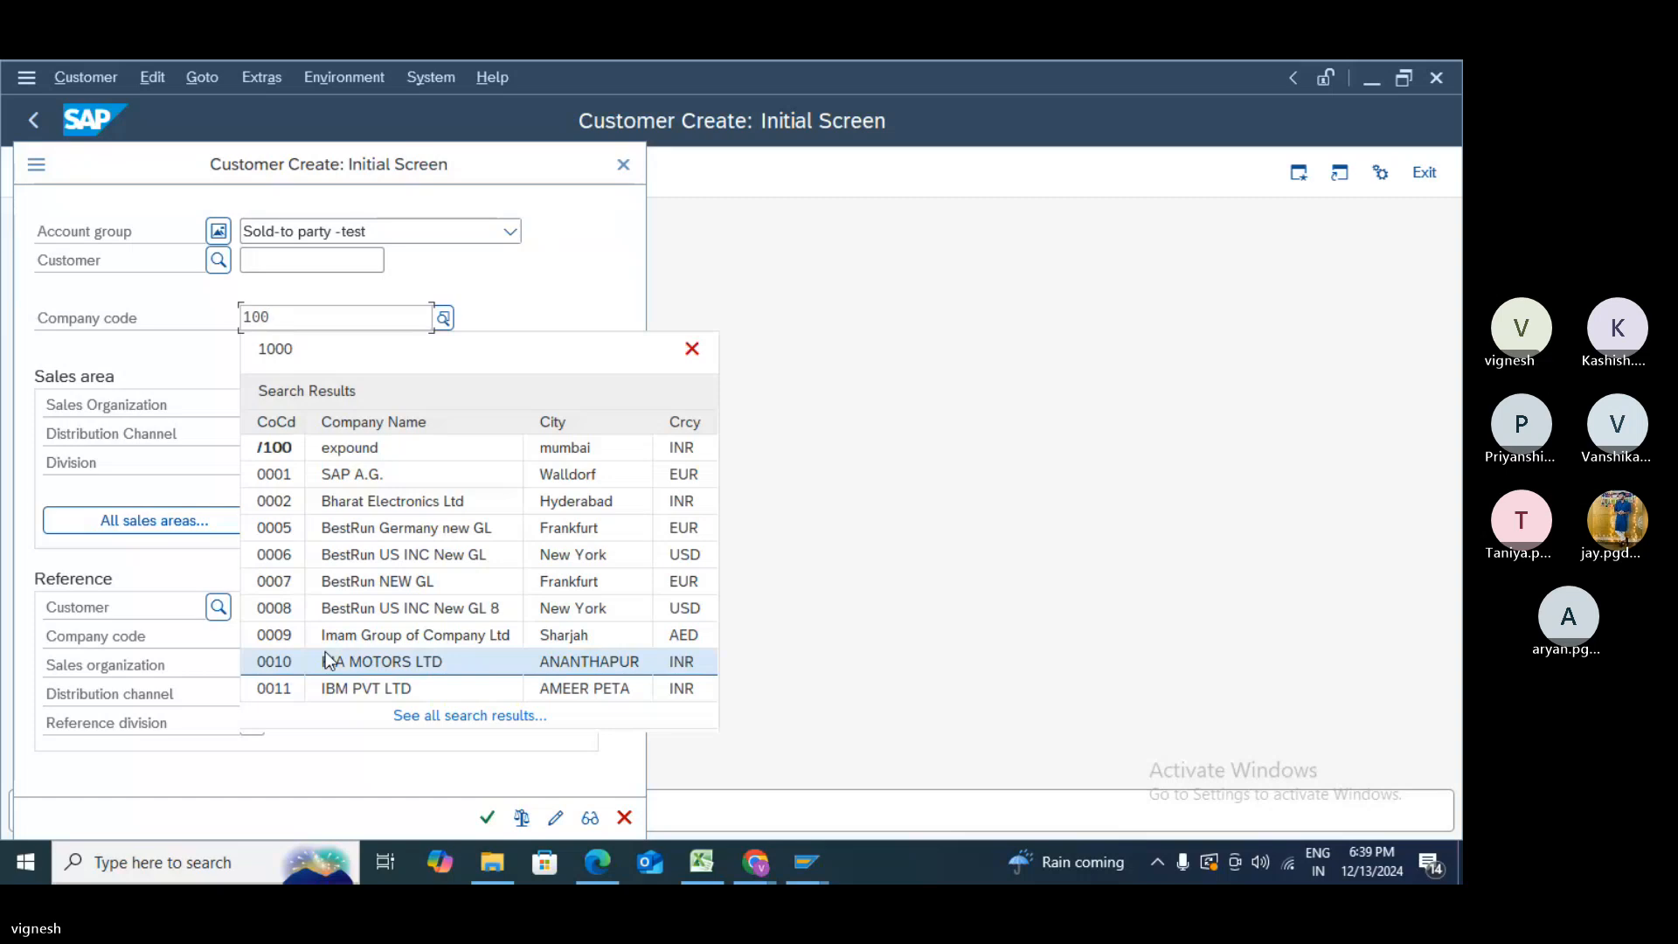
text(0)
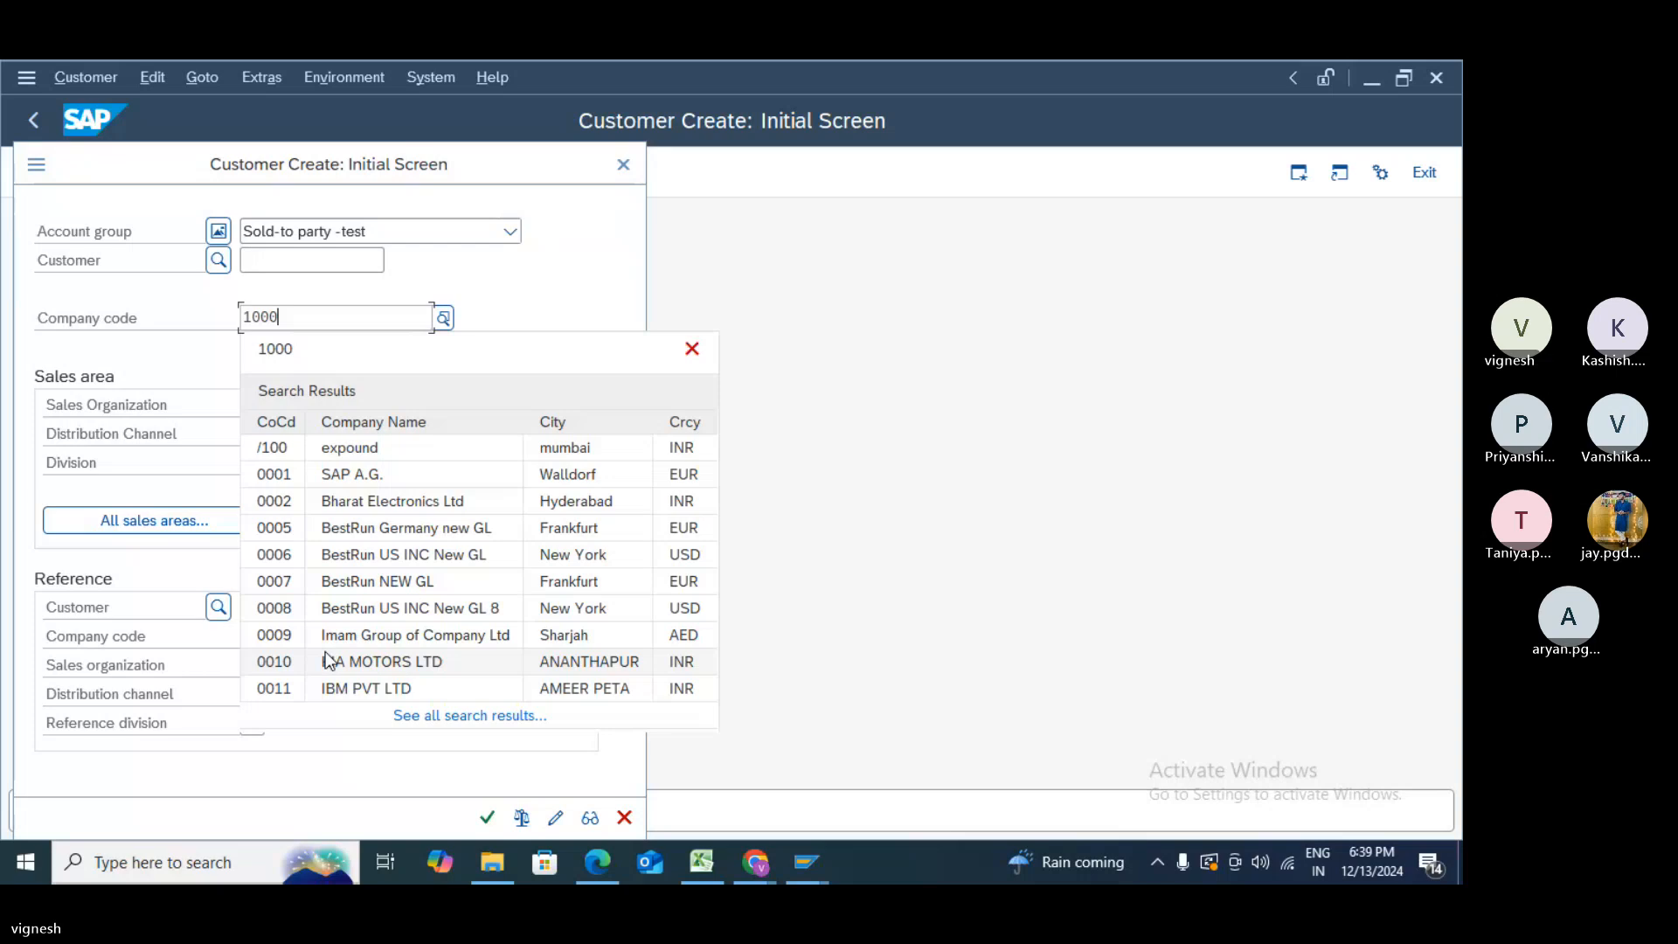
click(450, 711)
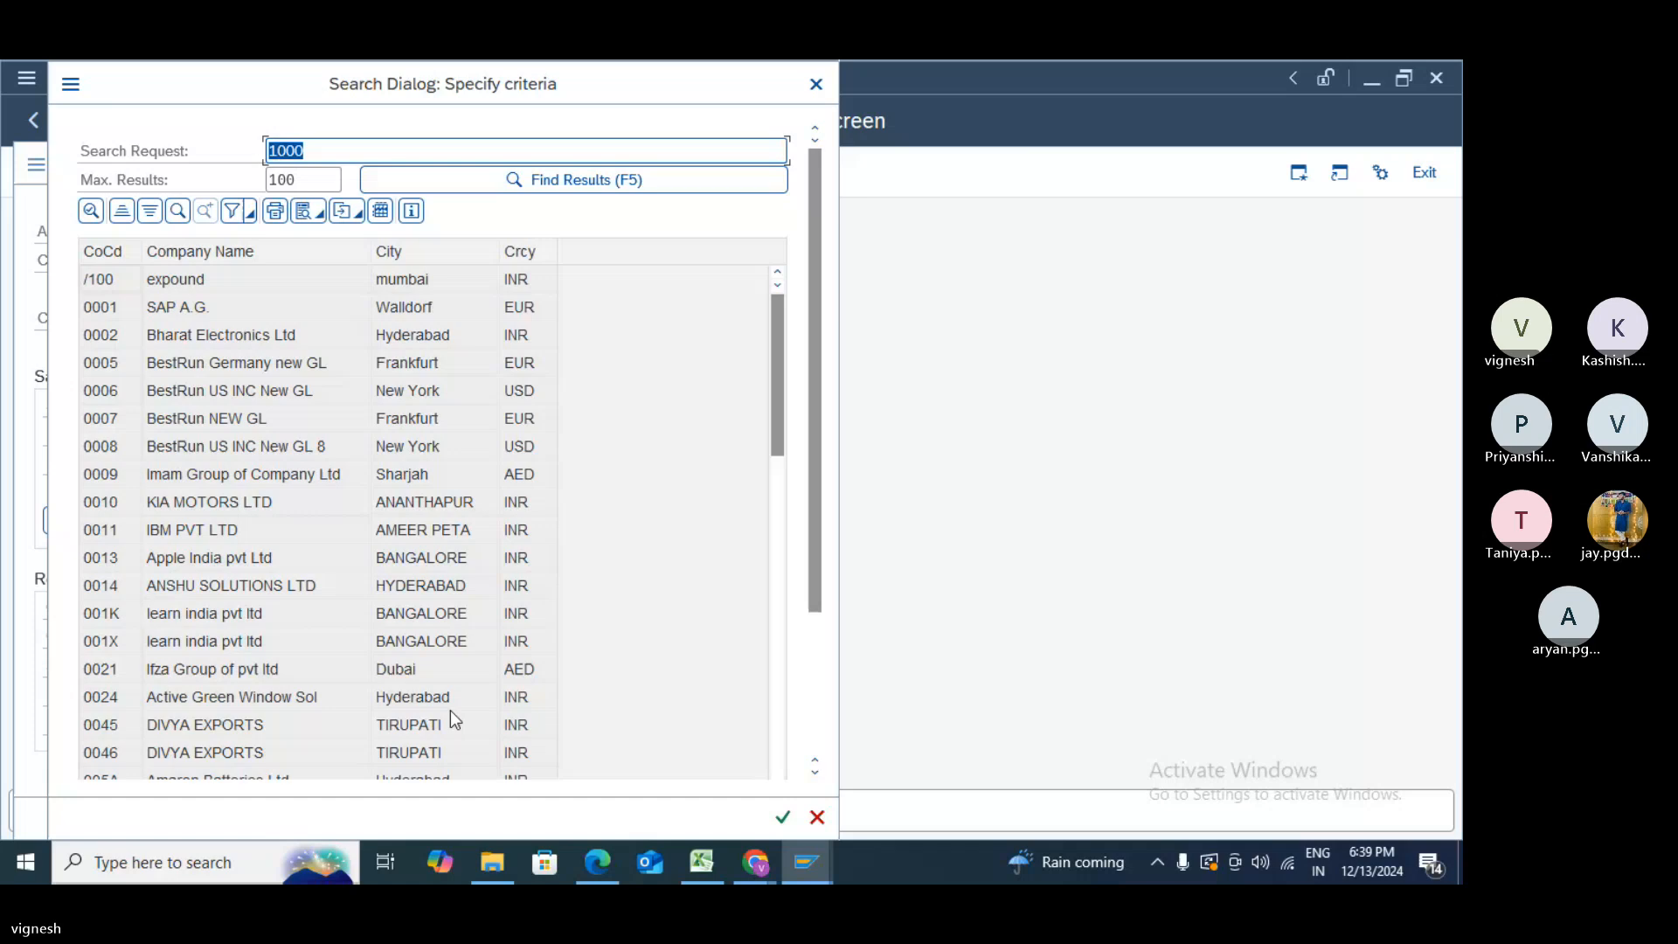
scroll(449, 710, down, 5)
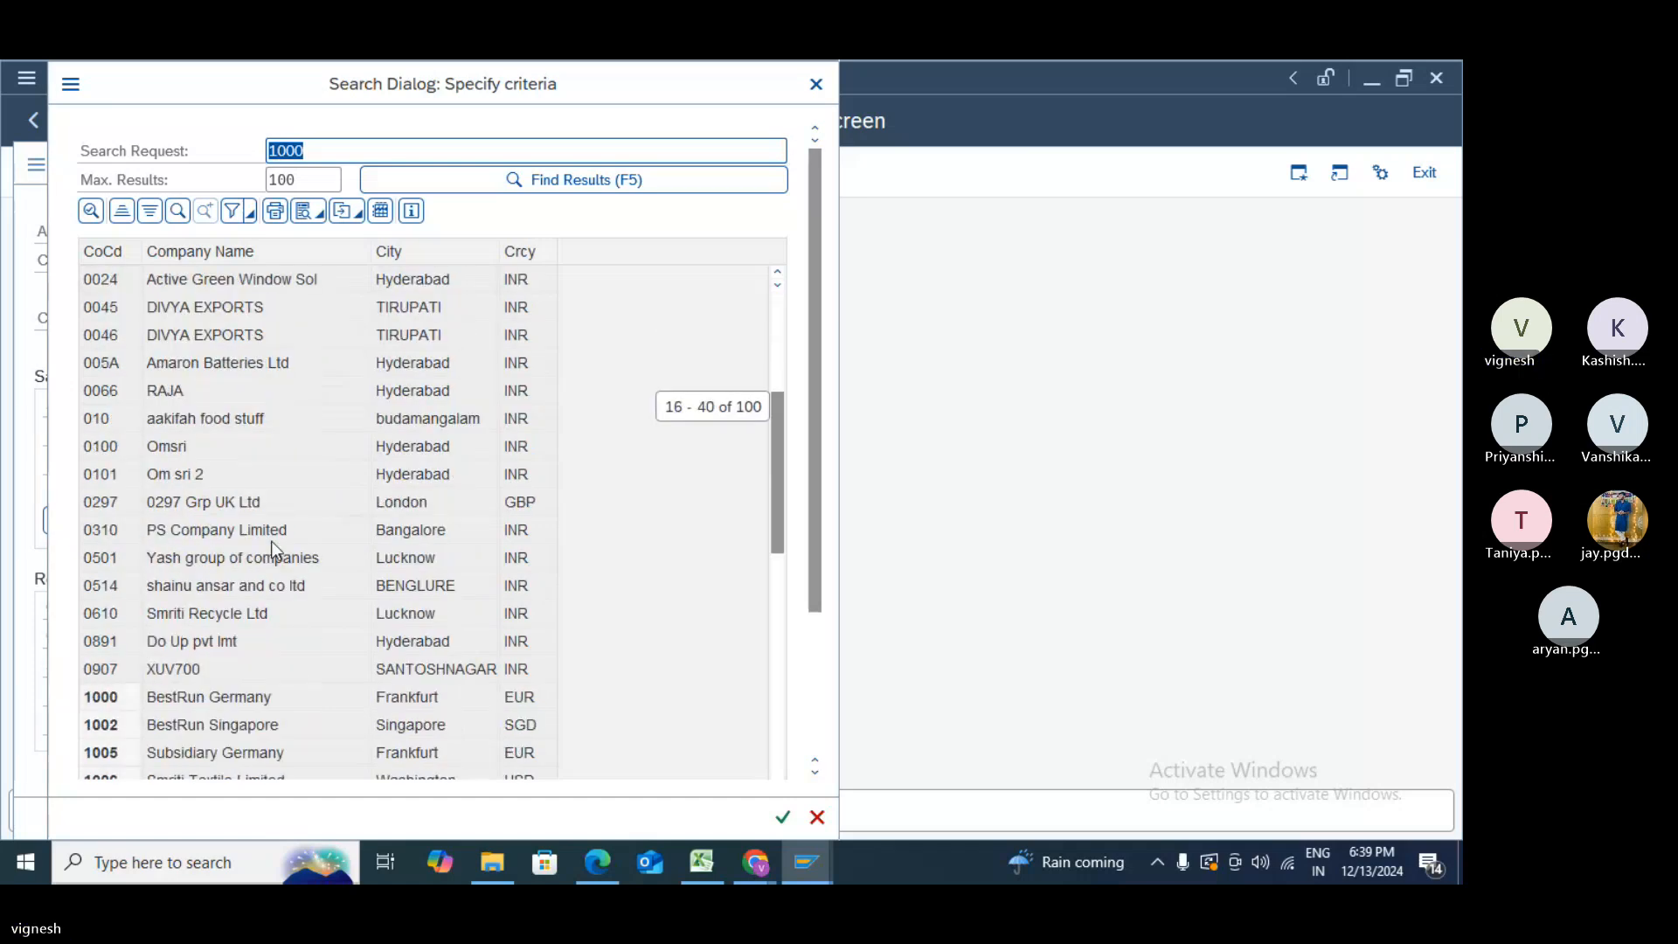
double_click(246, 696)
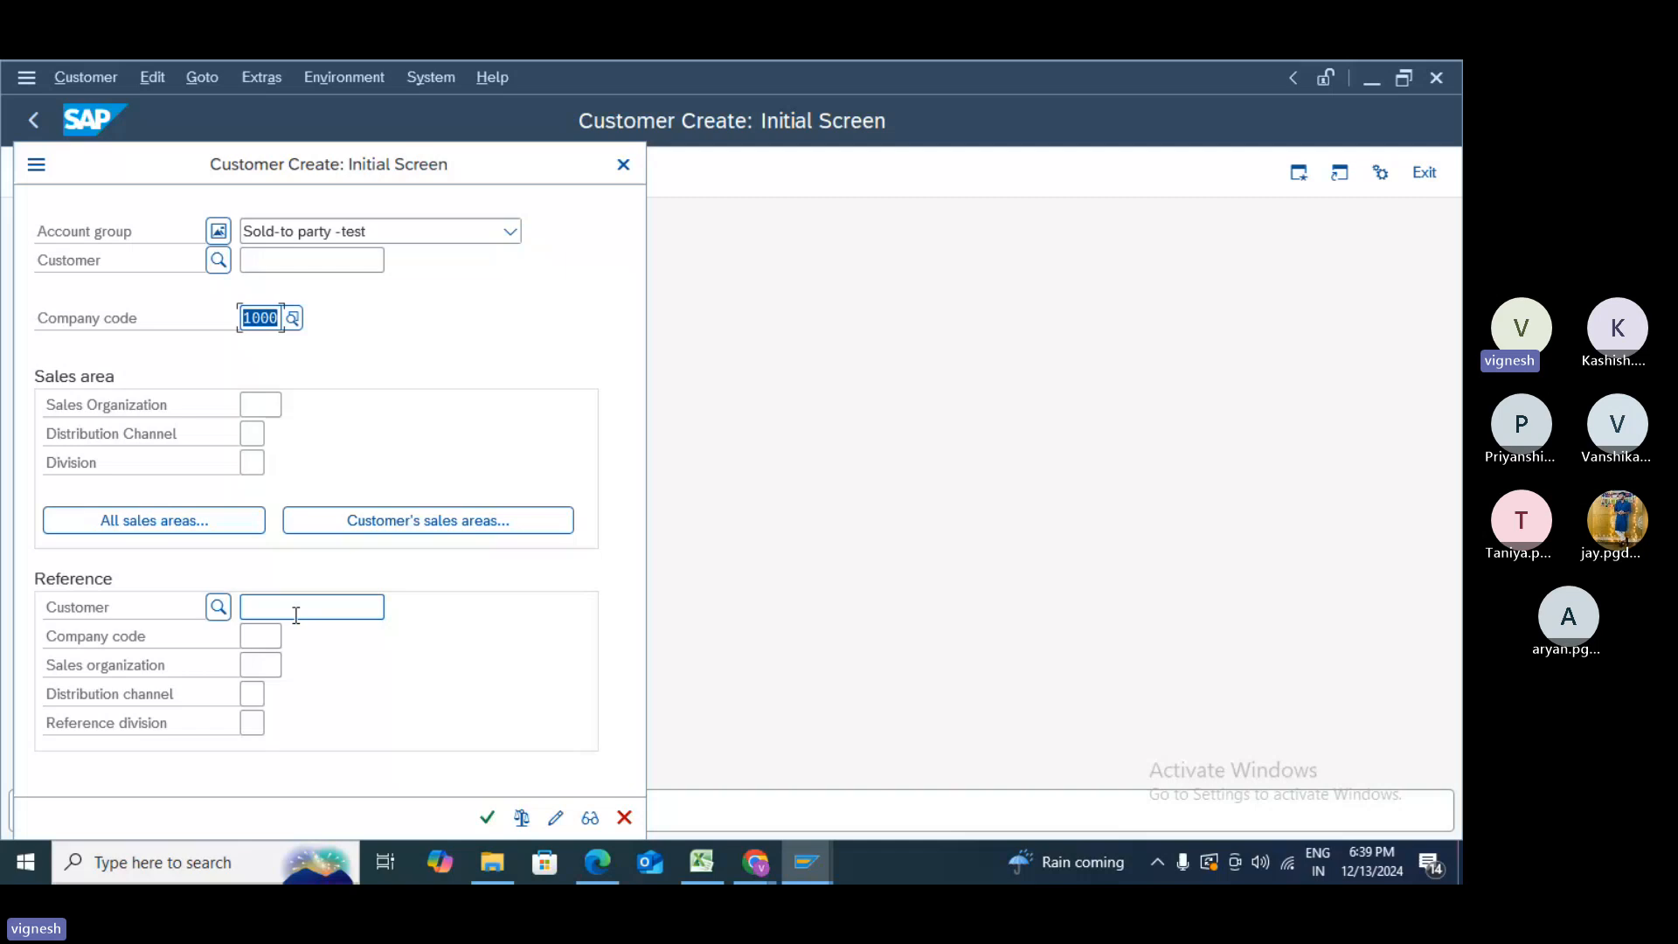
- Enter 1000 as the reference company code
click(268, 637)
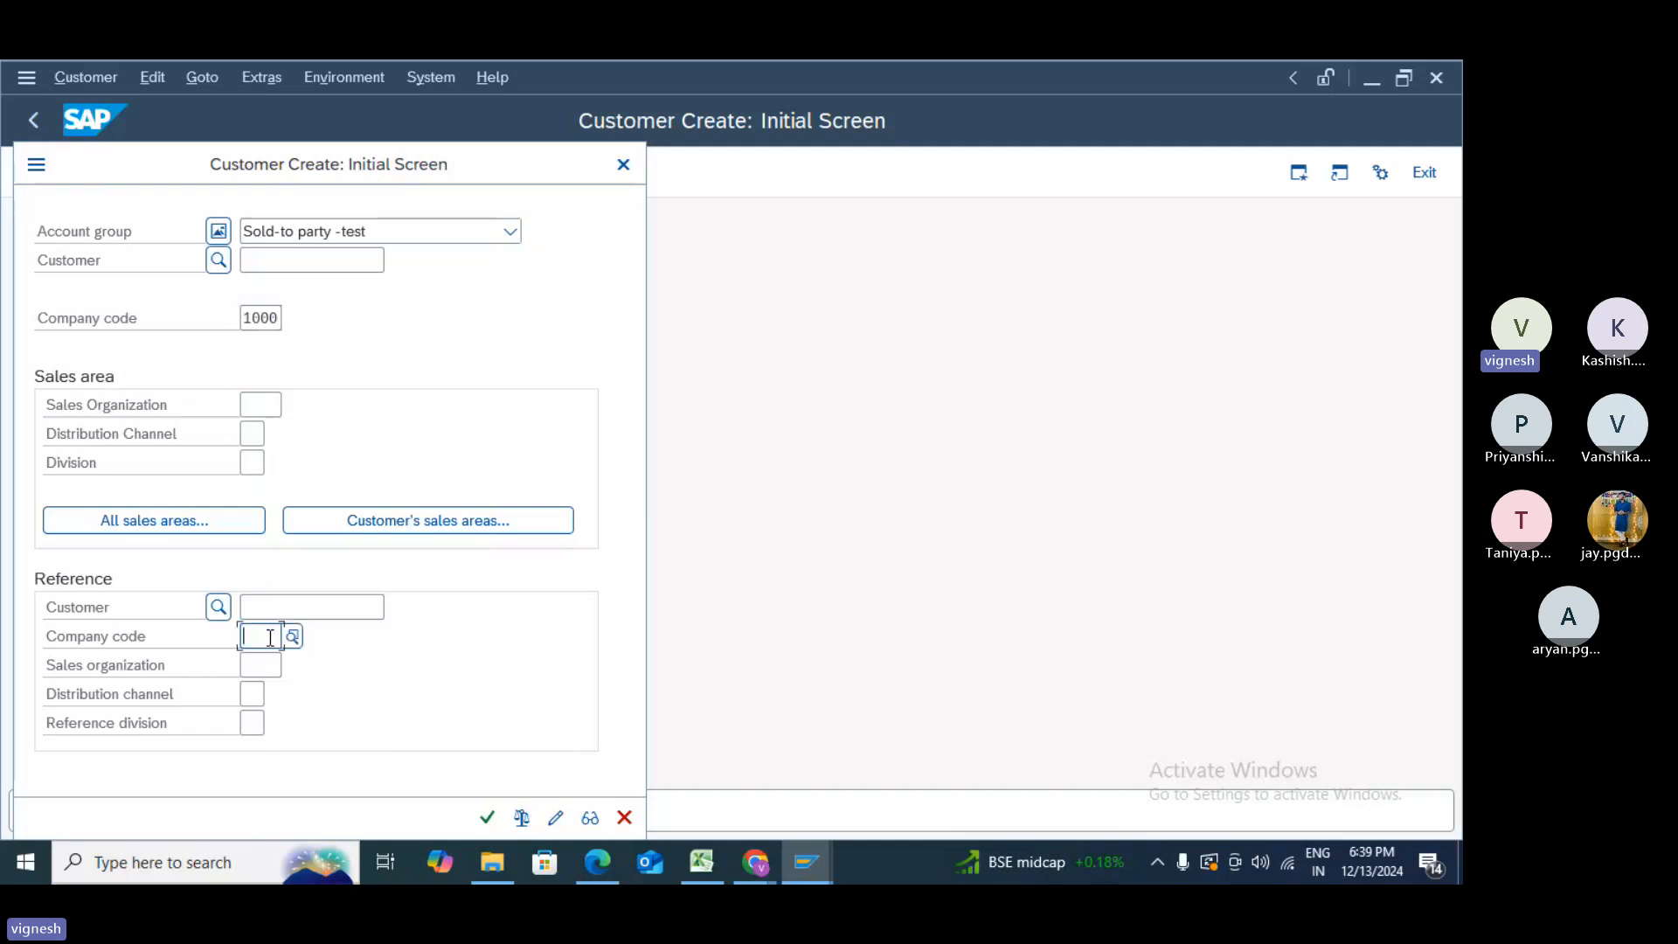
text(1000)
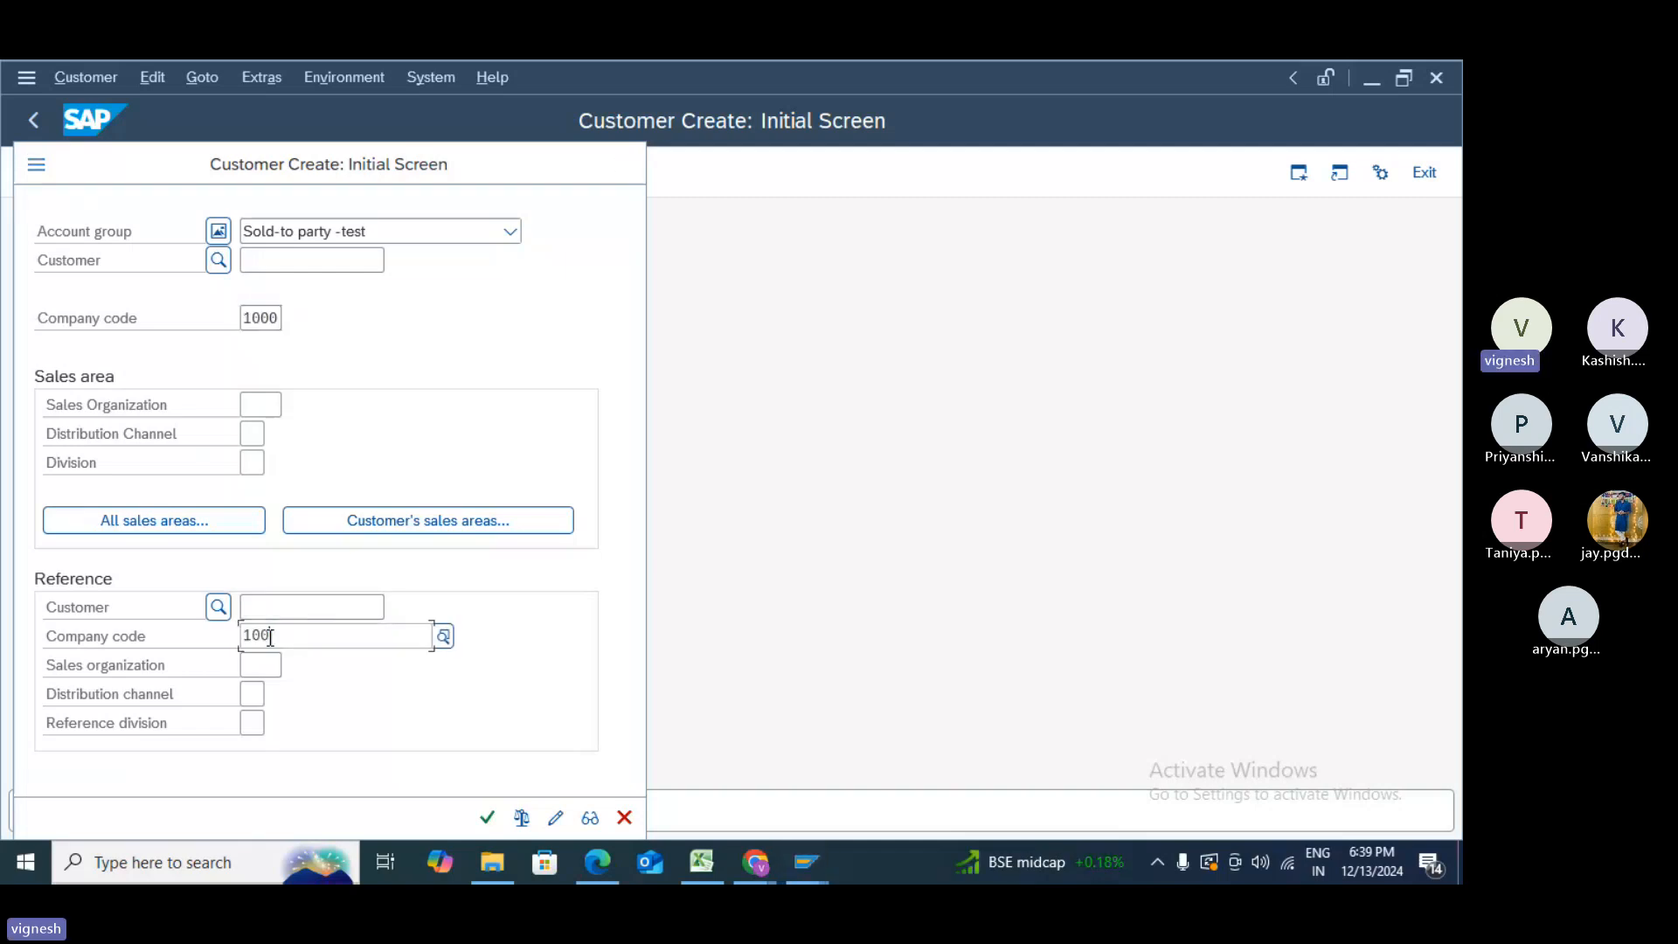
click(327, 339)
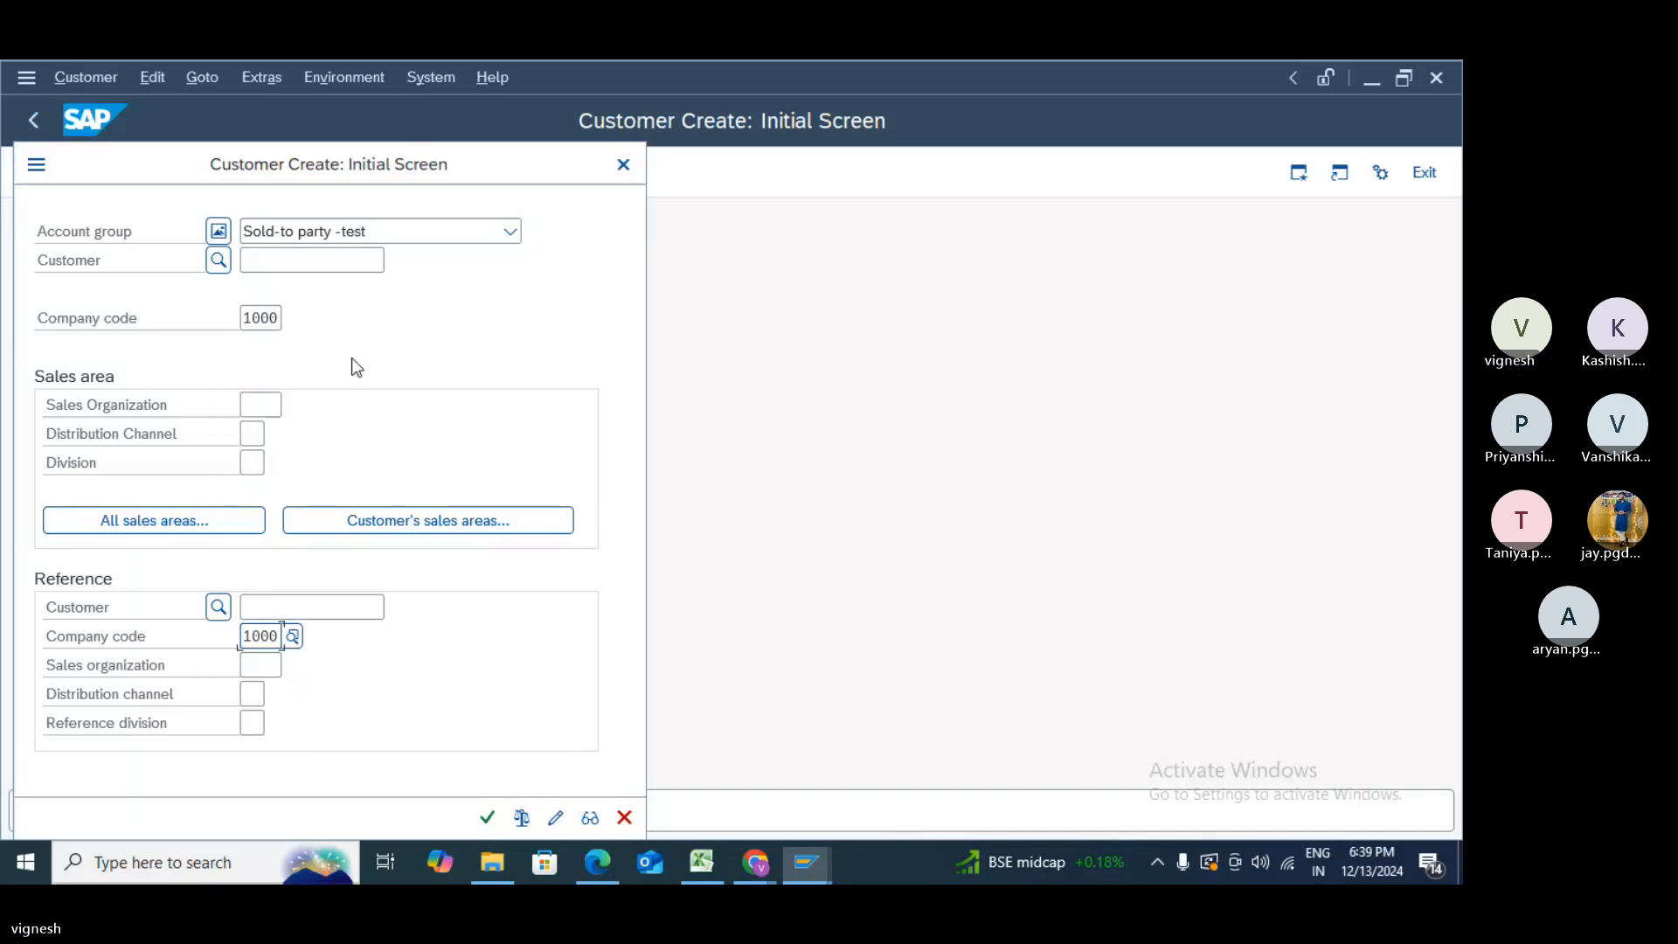
- Pick INTERBAU AG from company code 1000 as reference customer and accept the account group warning
click(367, 608)
click(392, 610)
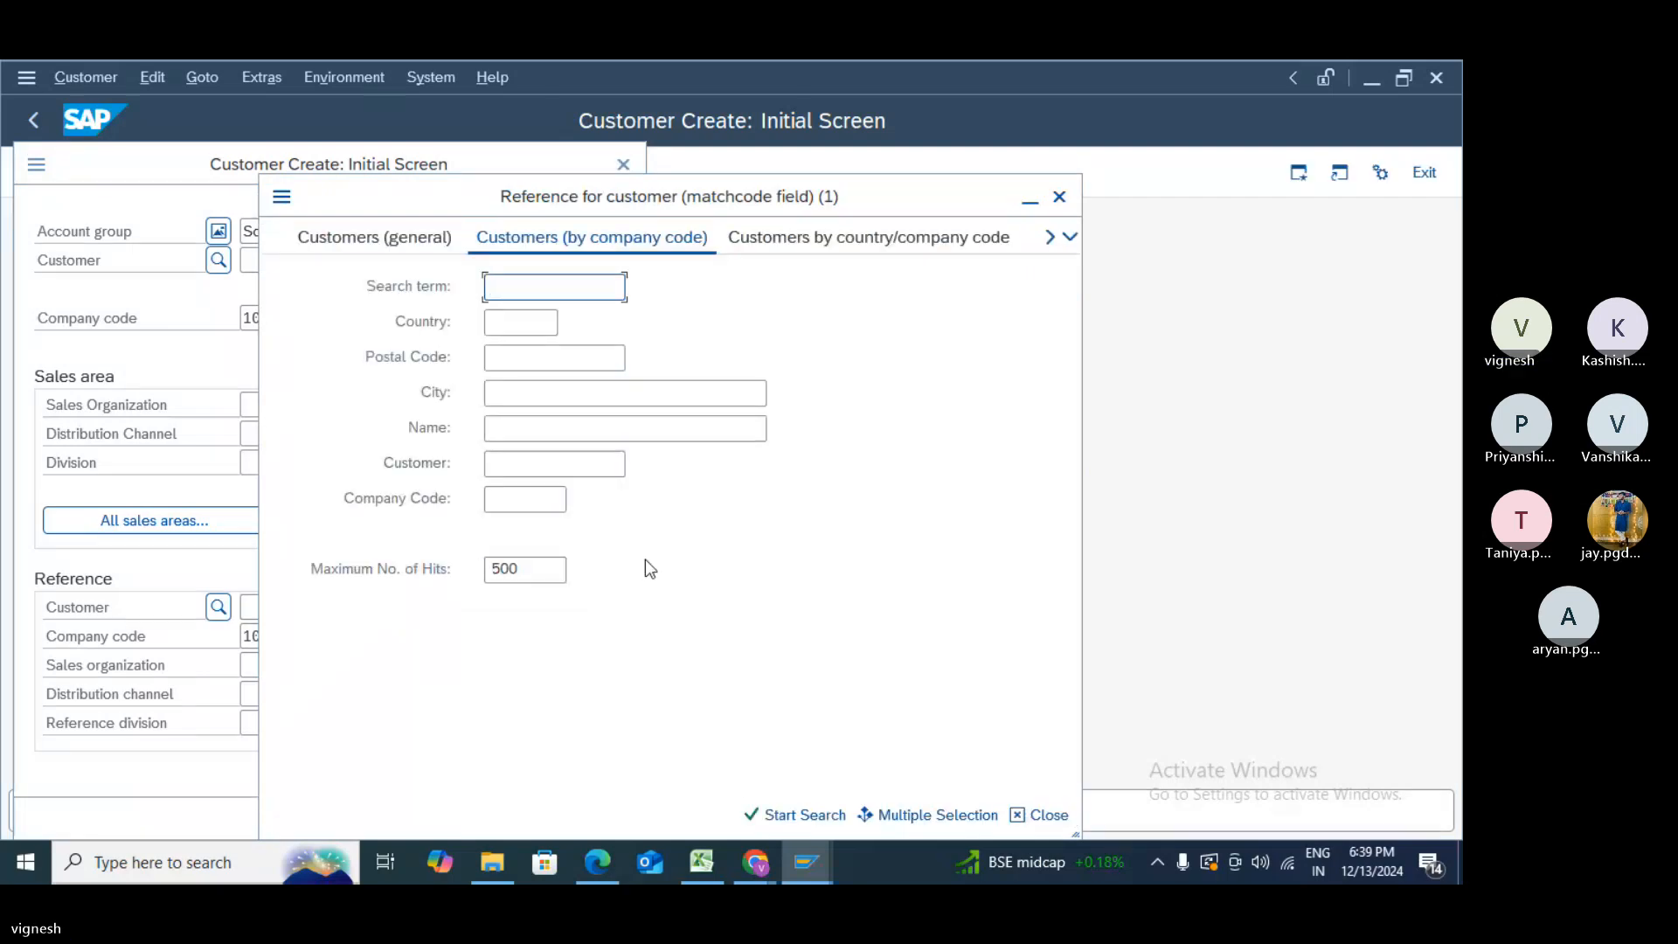
click(539, 503)
text(1000)
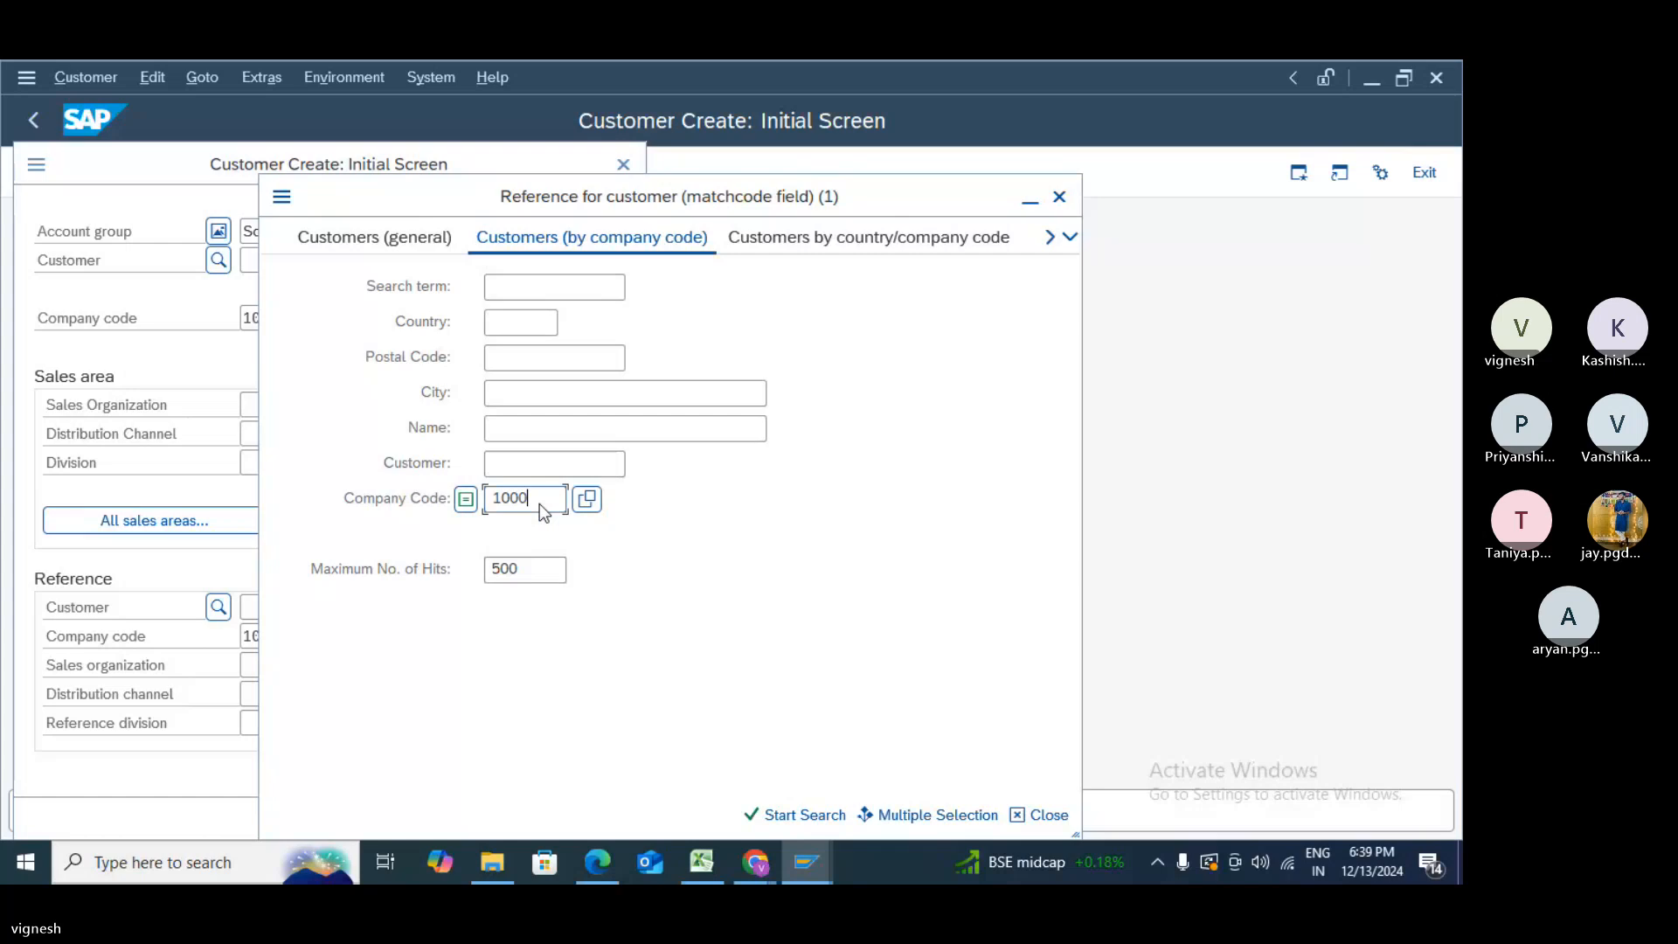
key(Return)
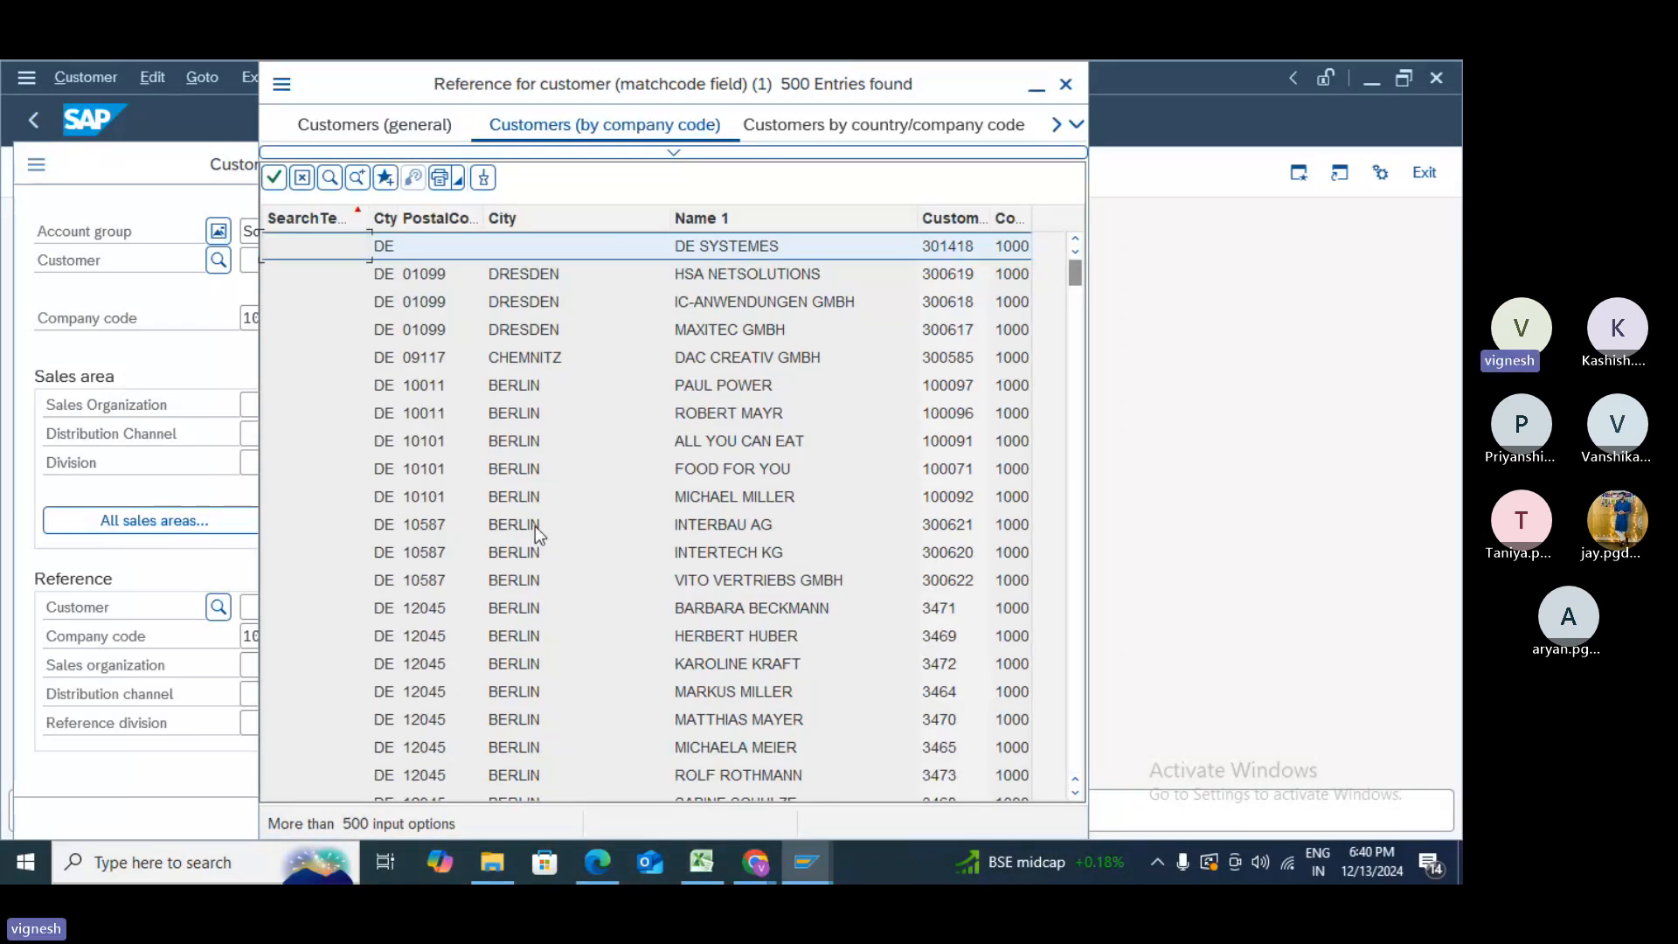
double_click(535, 524)
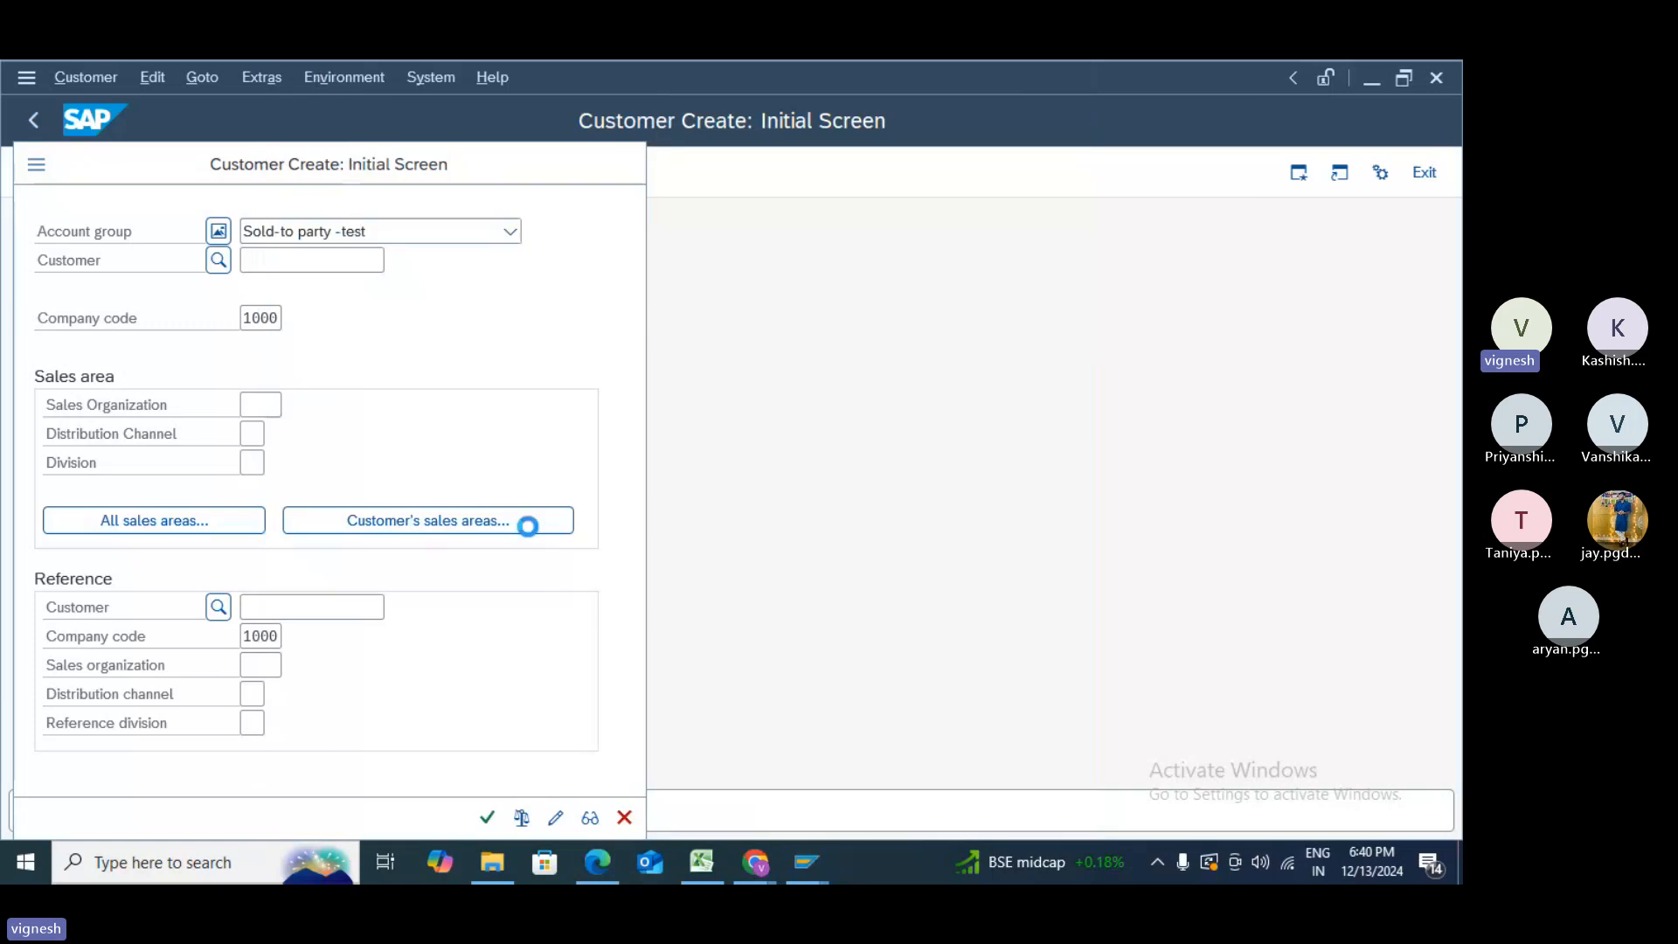
click(487, 813)
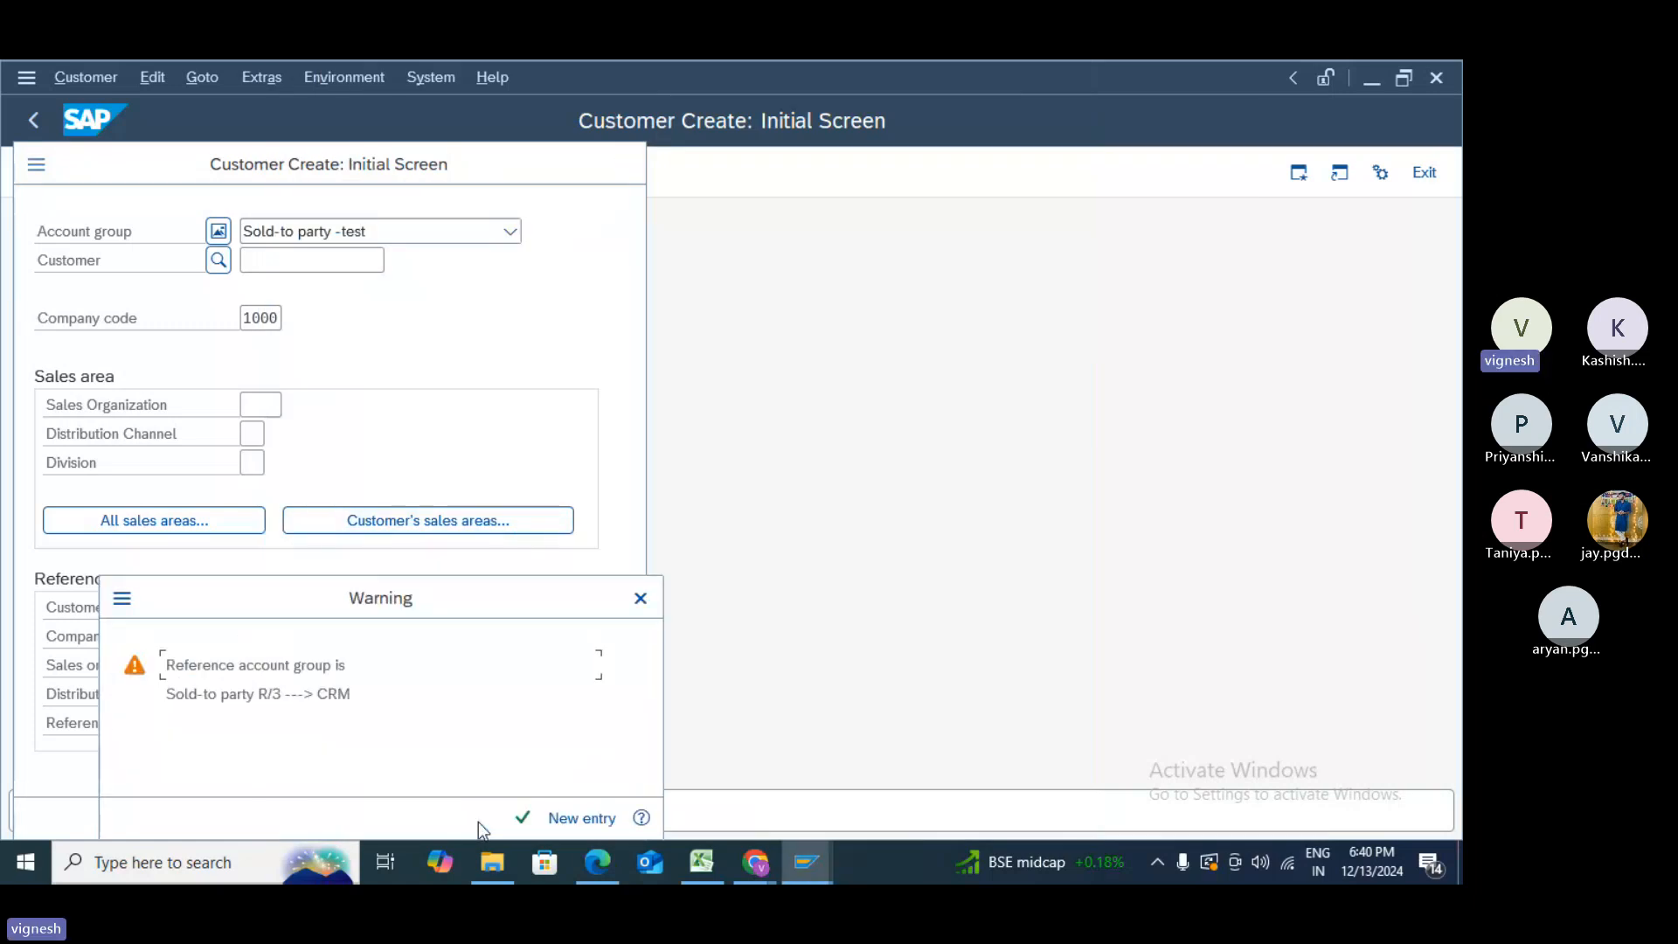
click(526, 820)
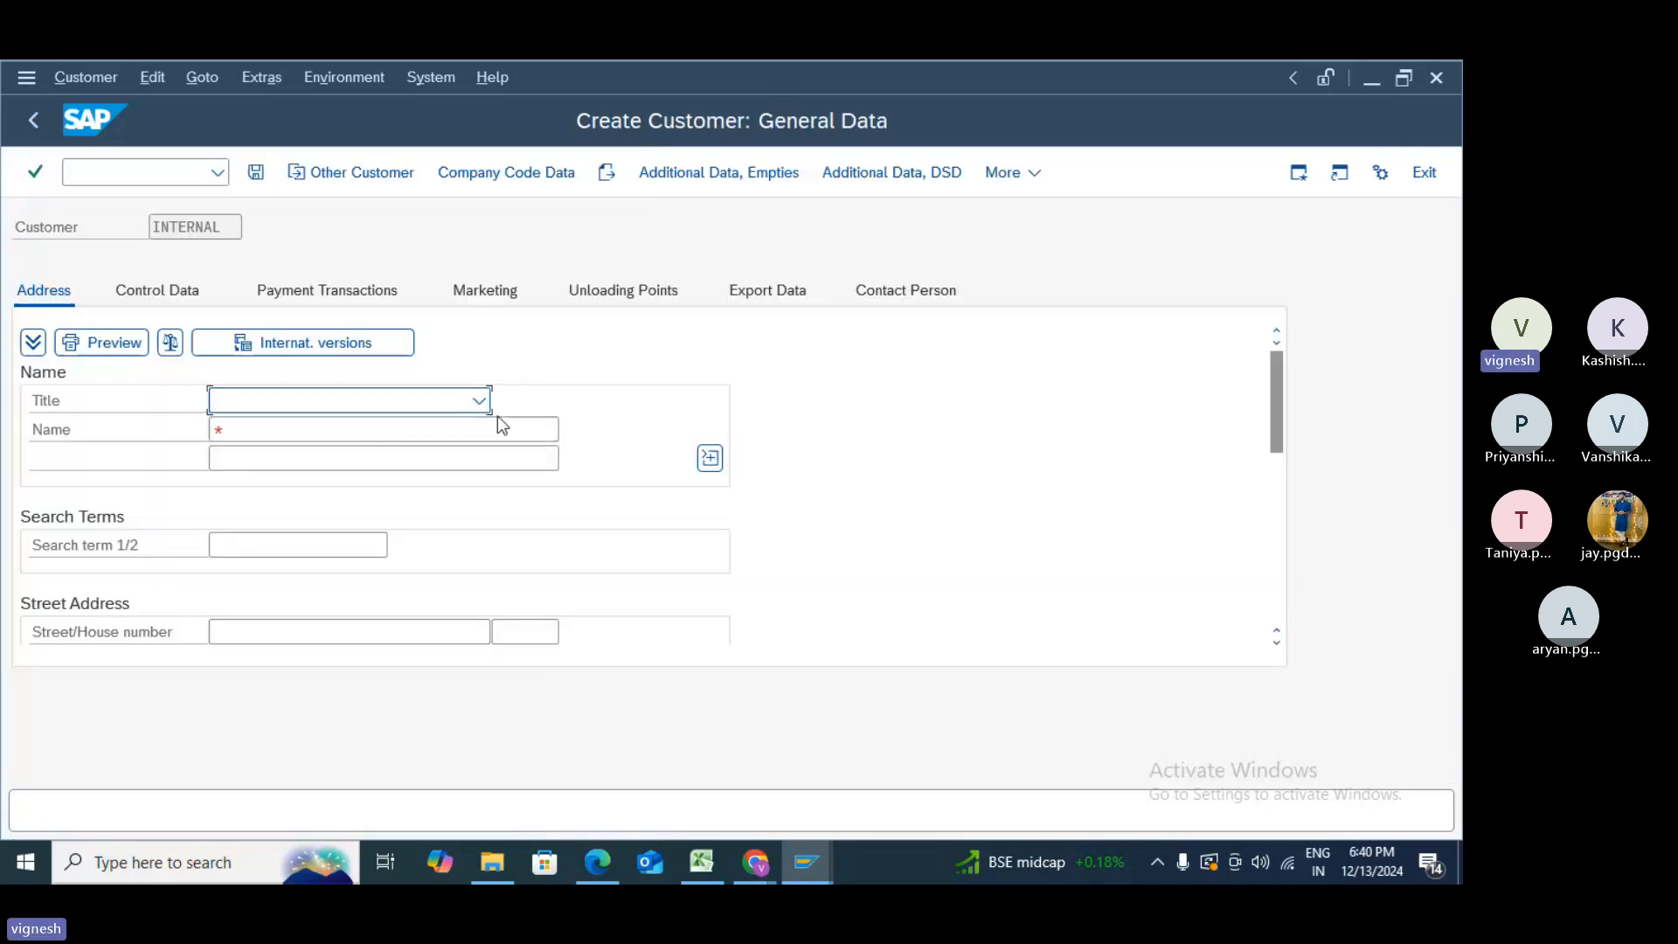
- Set the title to Mr. and fill in the customer's two name lines
click(472, 408)
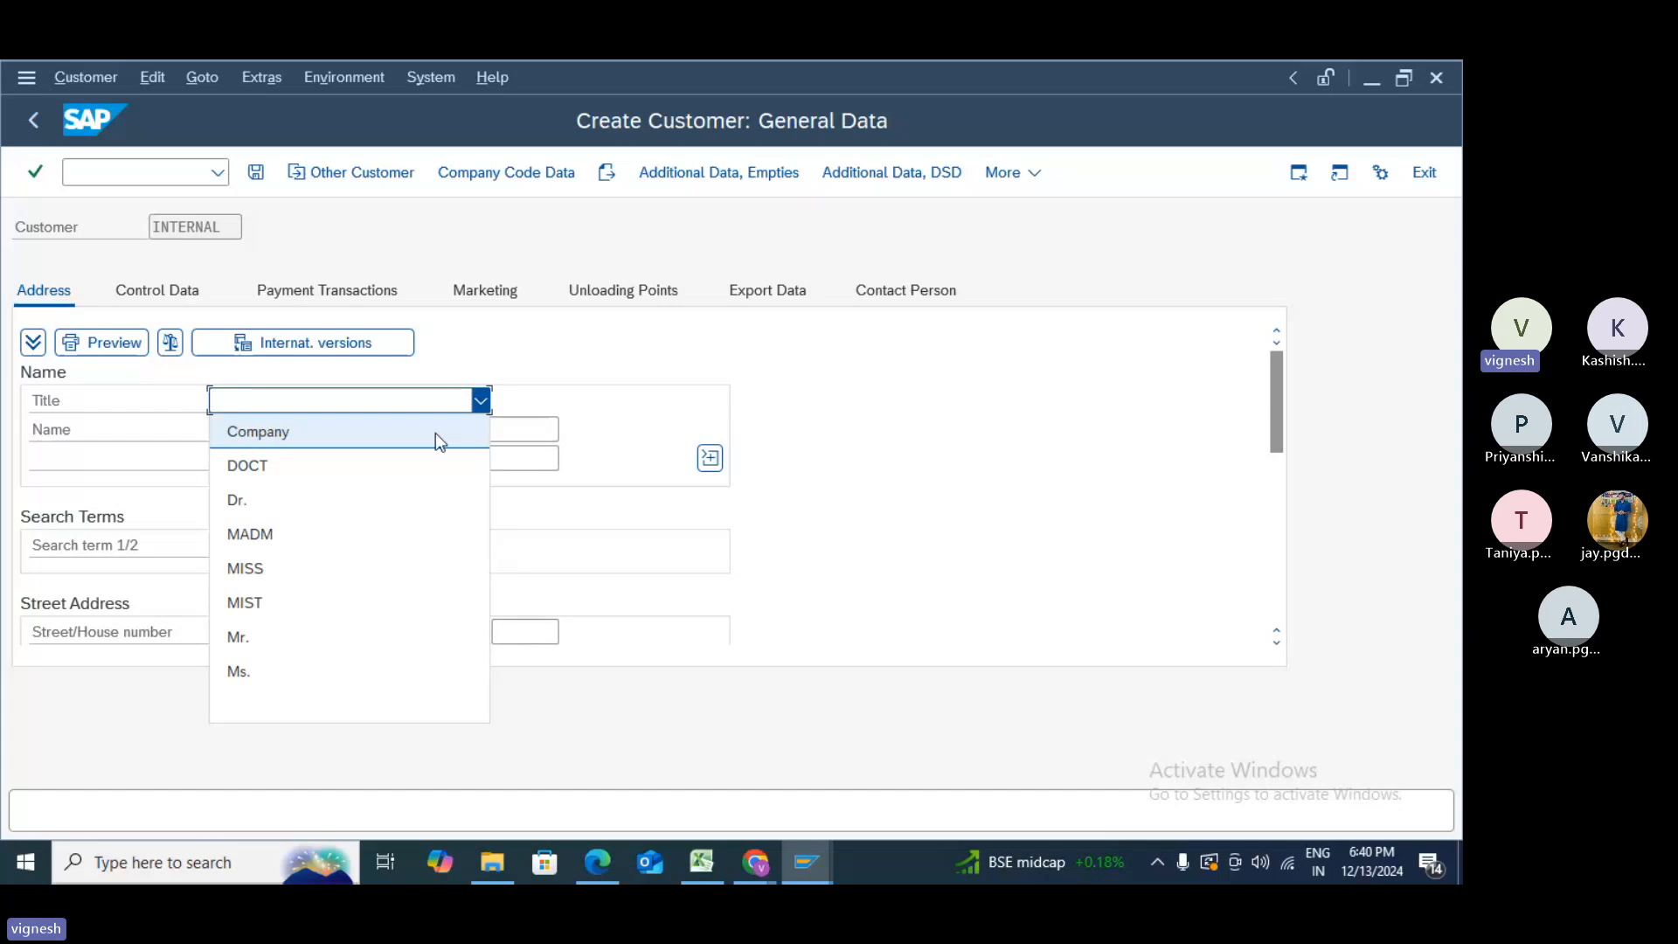
click(262, 640)
click(267, 438)
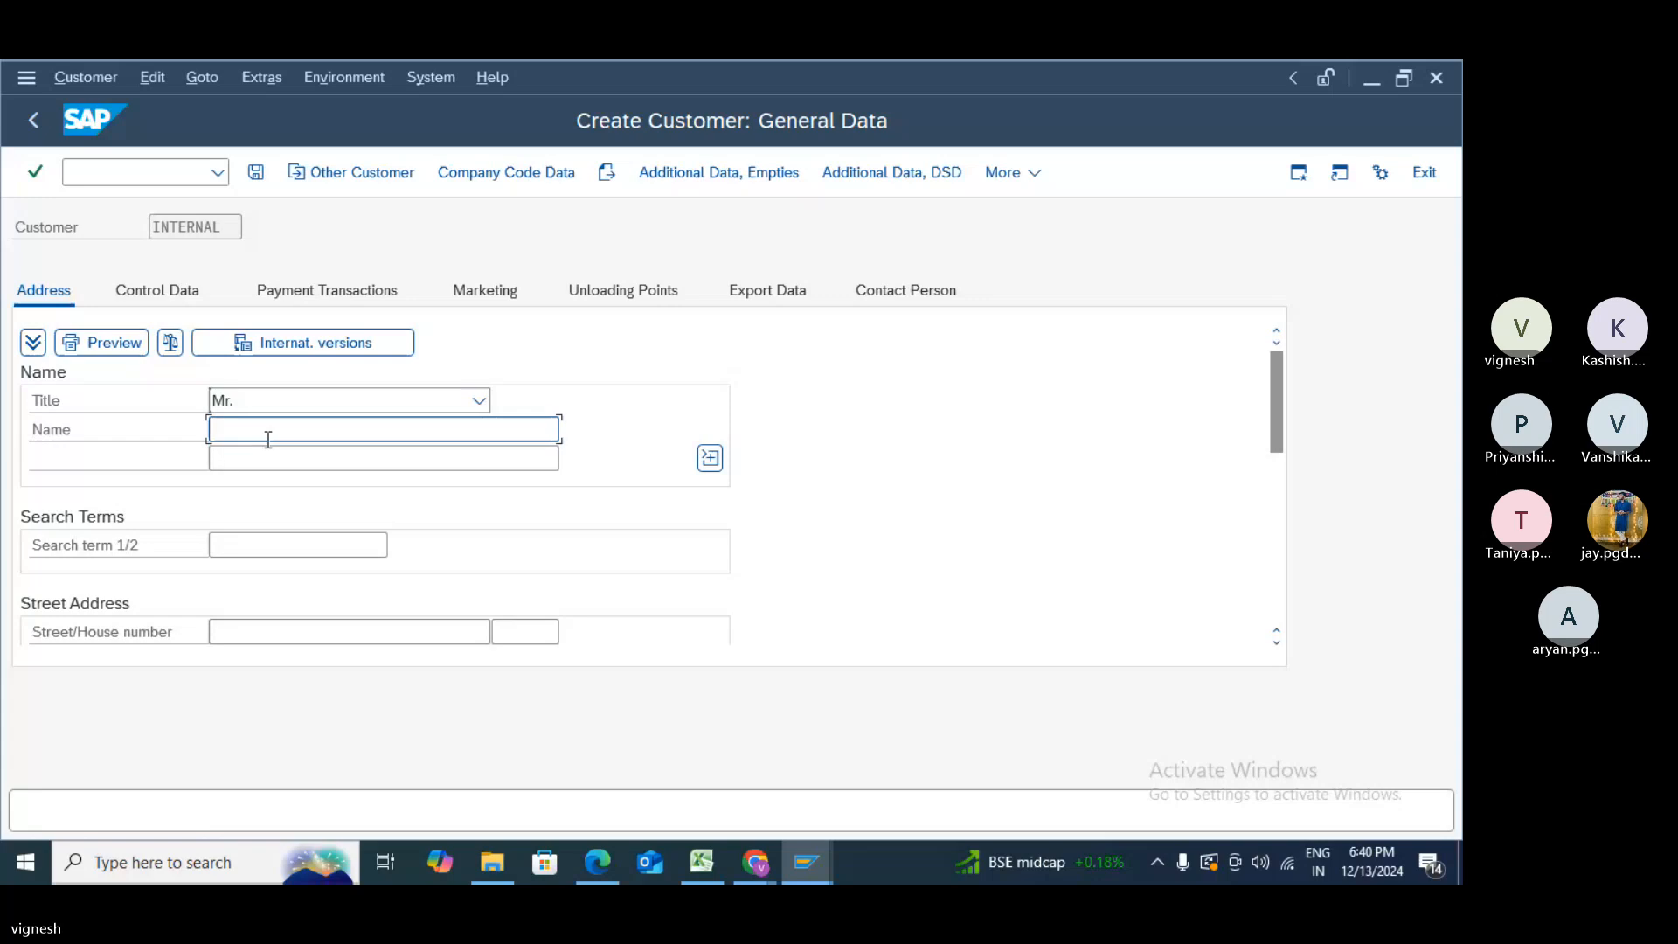
text(R)
key(Tab)
key(Tab)
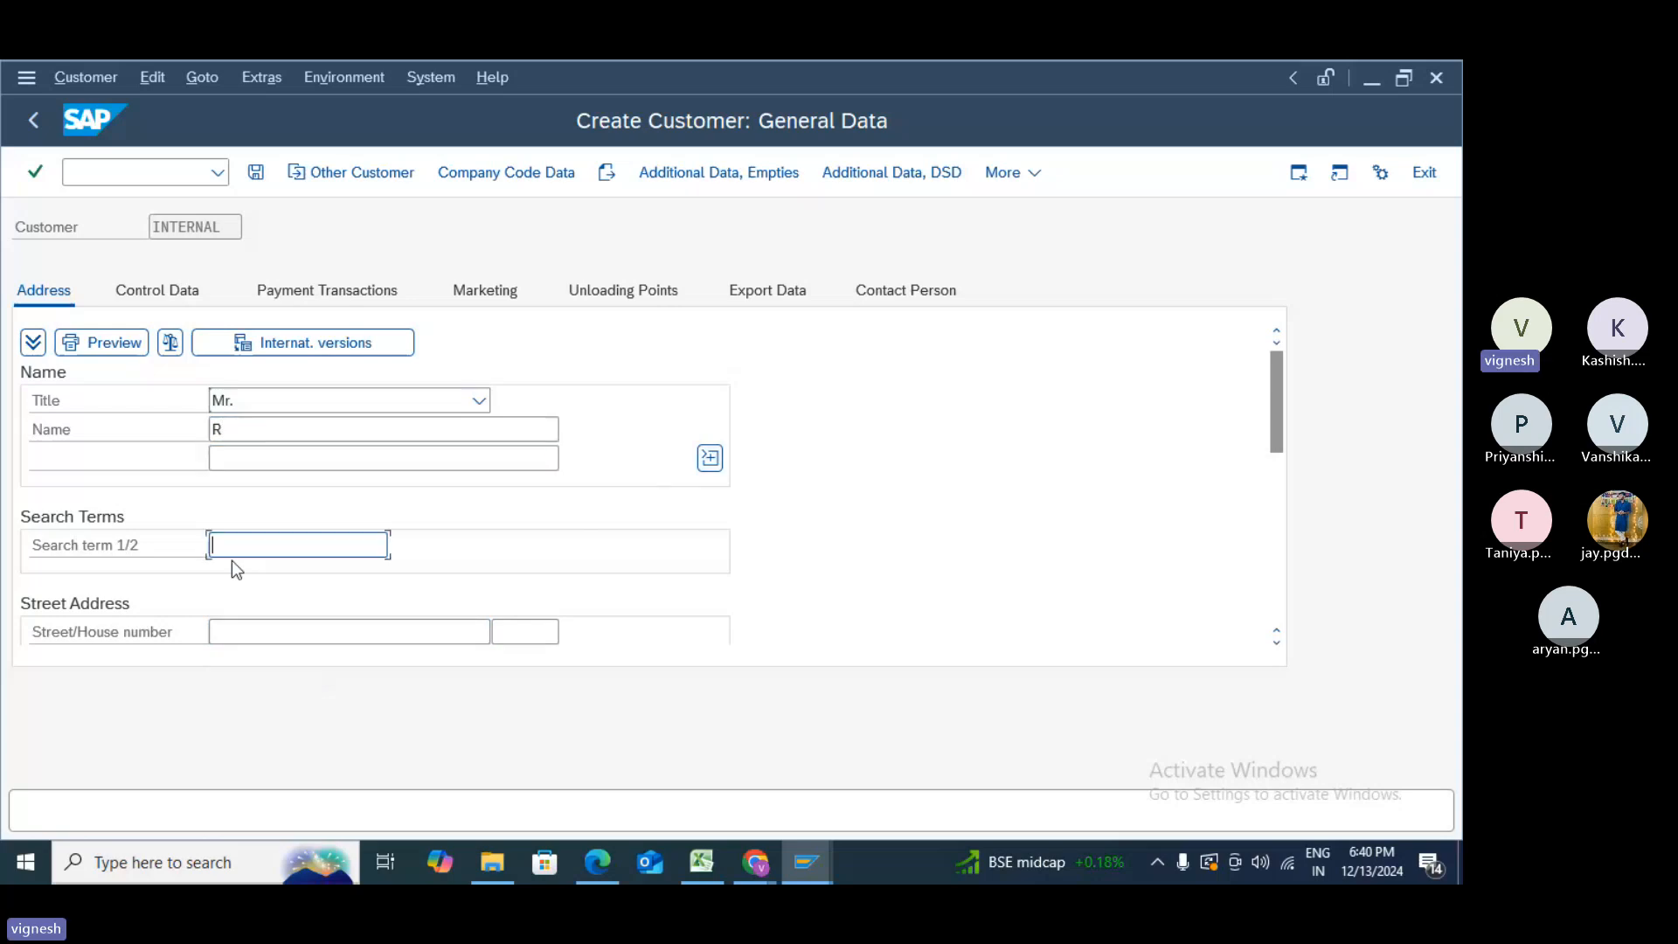
text(R)
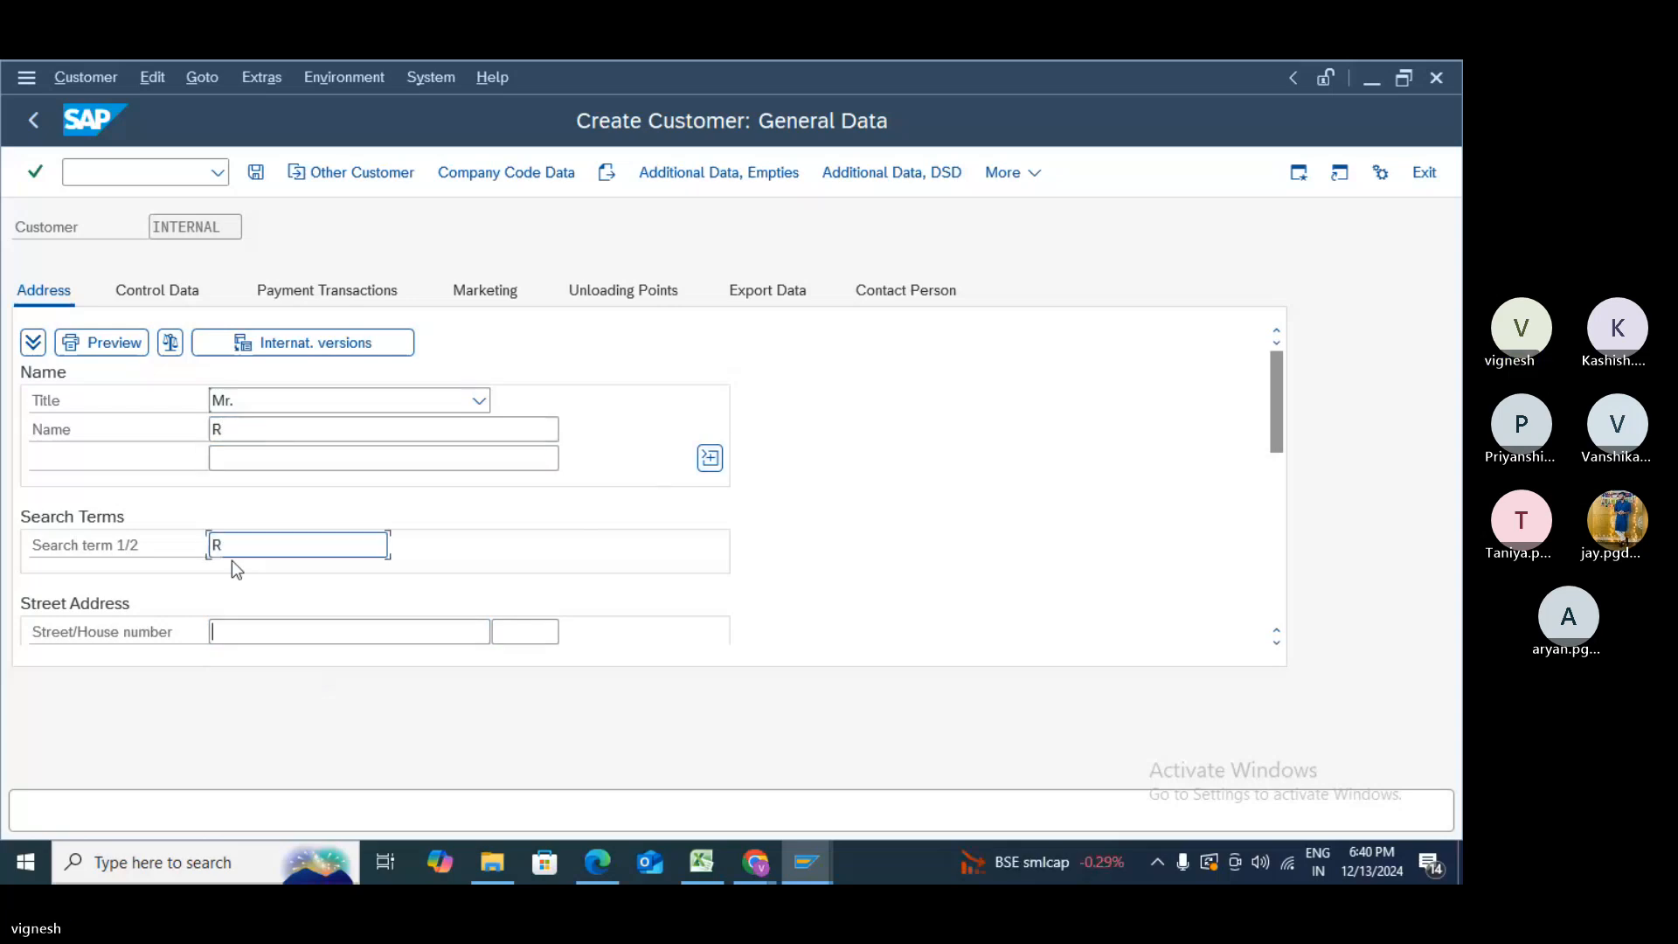
- Enter street EAGLE STREET, house number 123, postal code 12345, and start correcting the city
key(Tab)
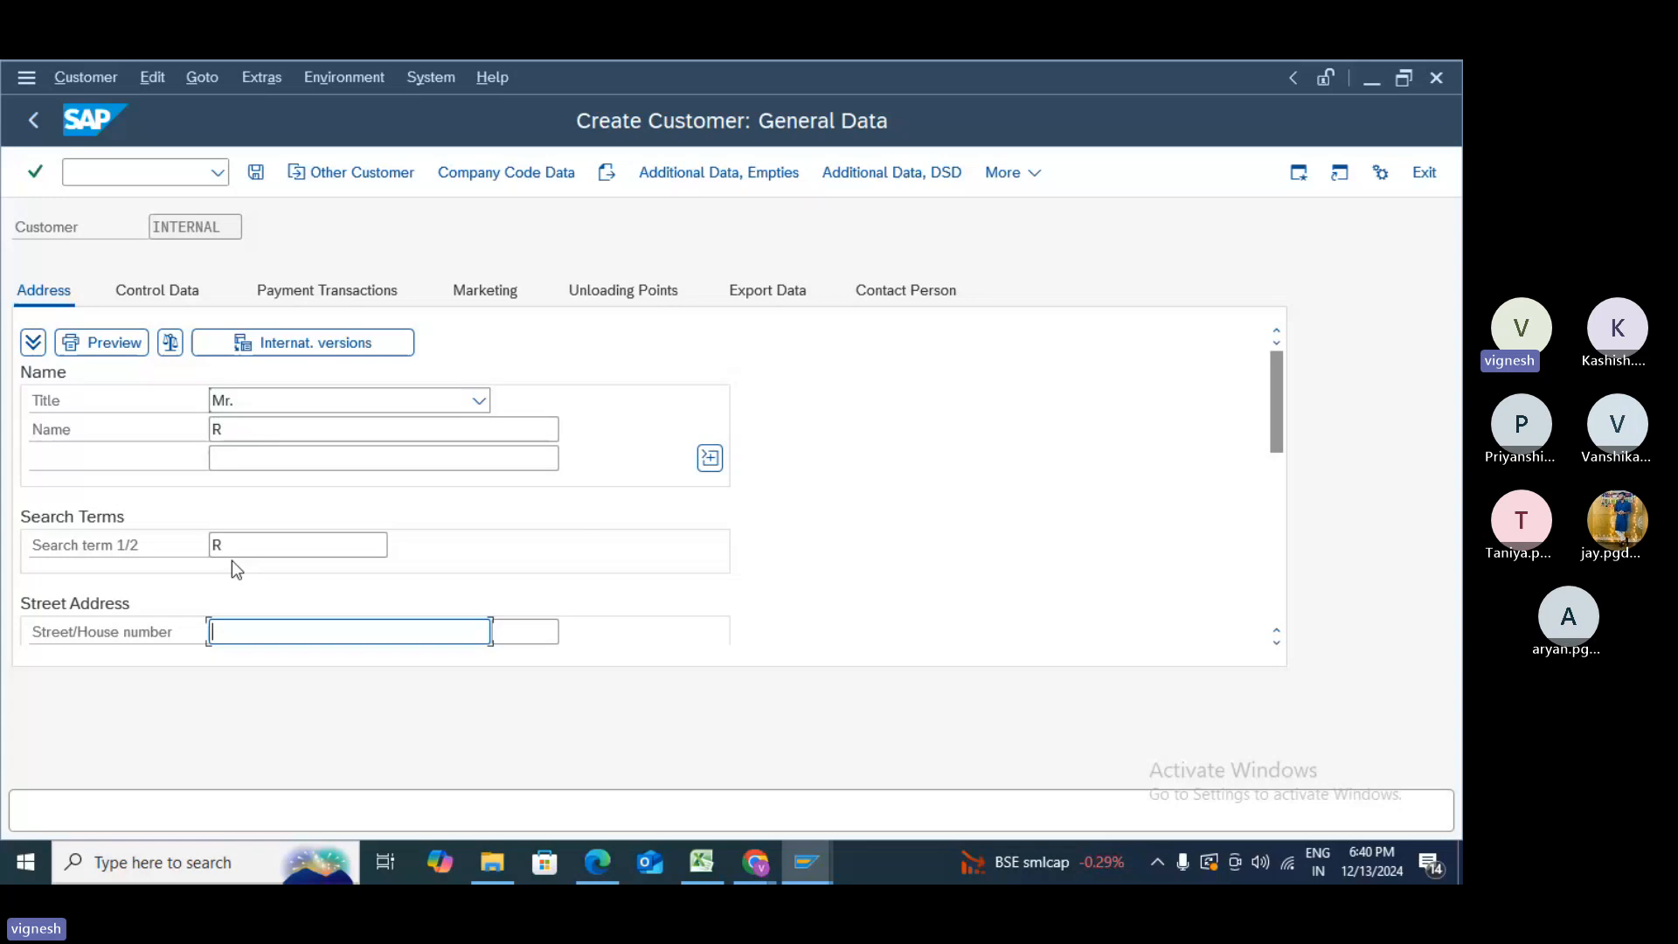
text(EAGL)
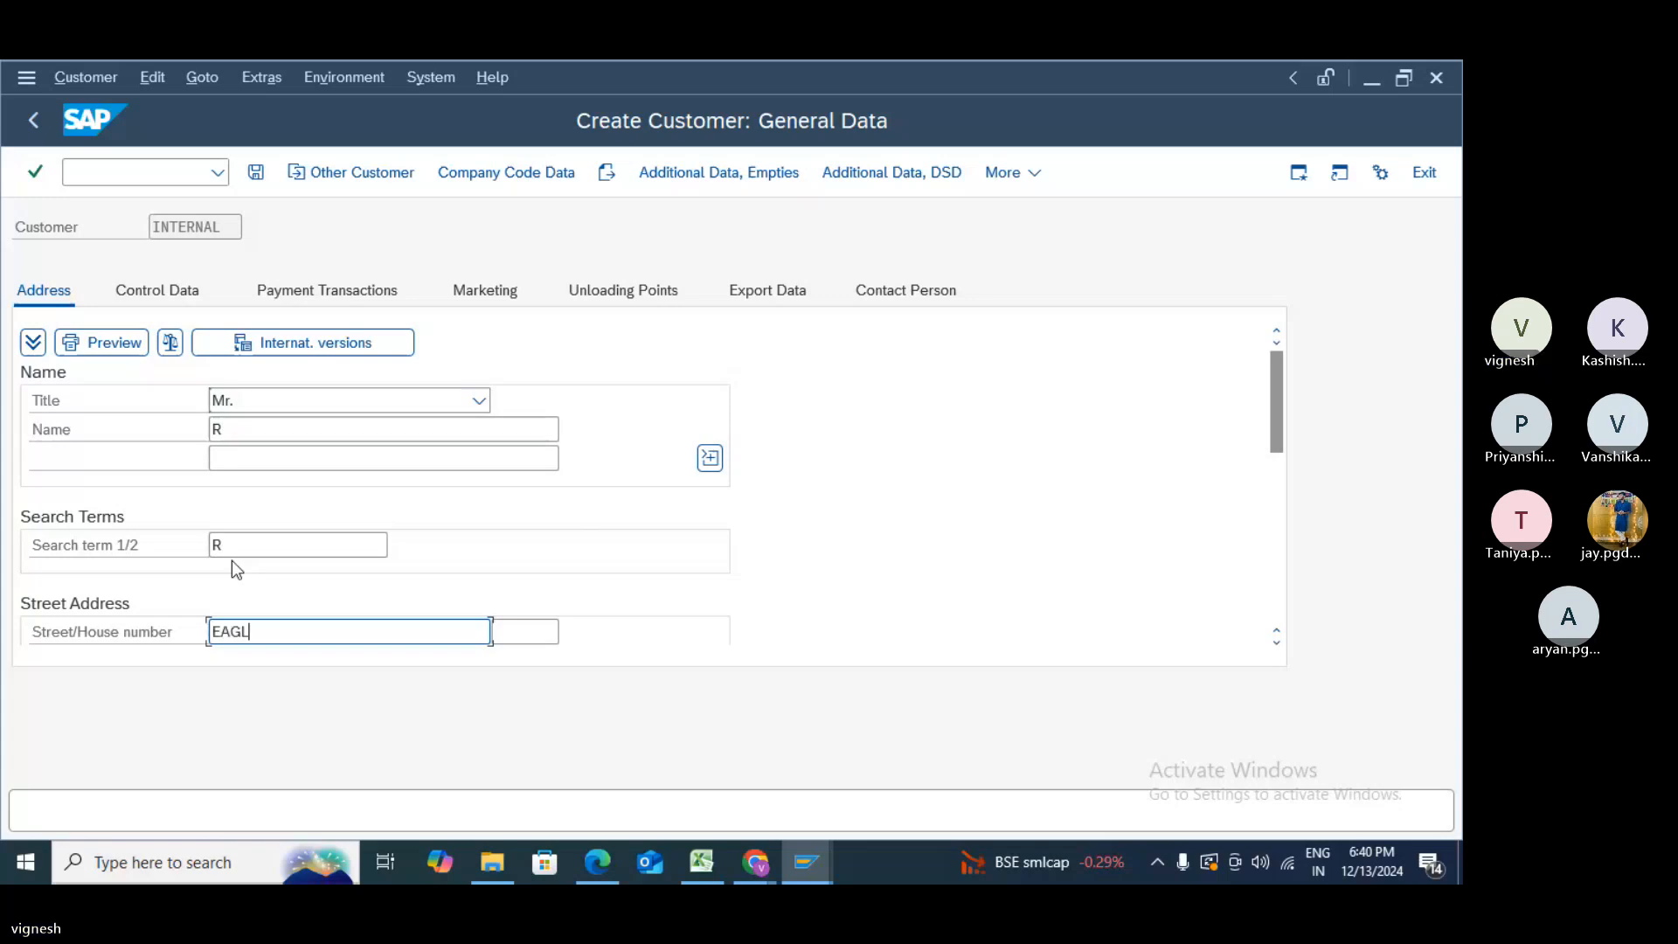
text(E STREET)
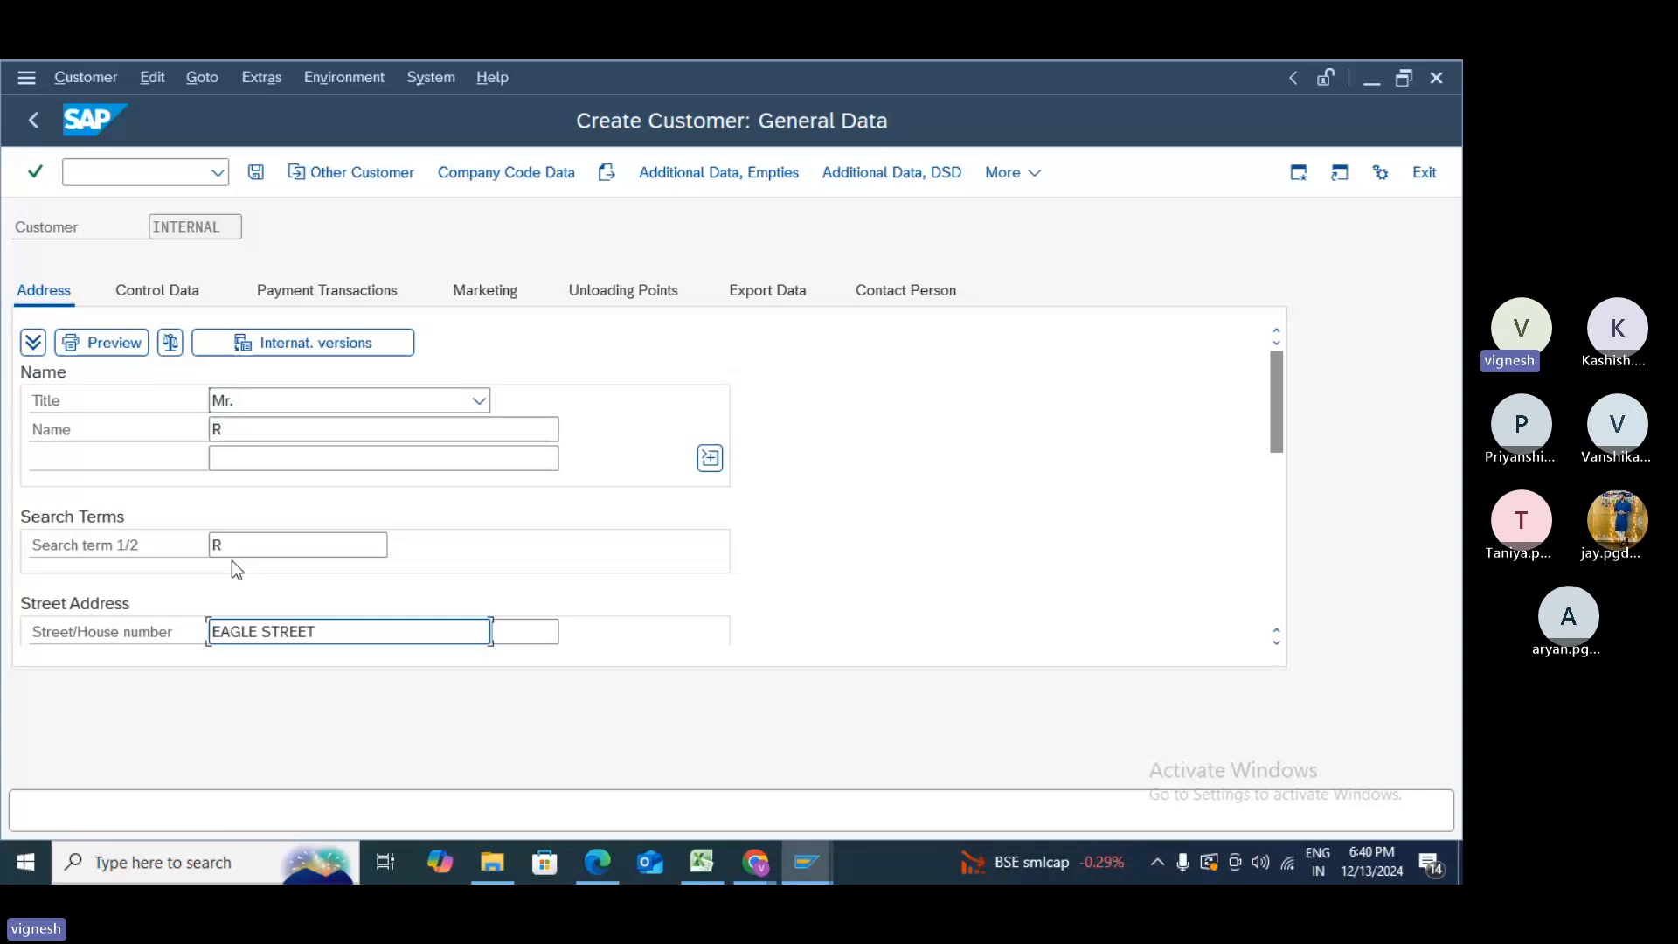
key(Tab)
key(Tab)
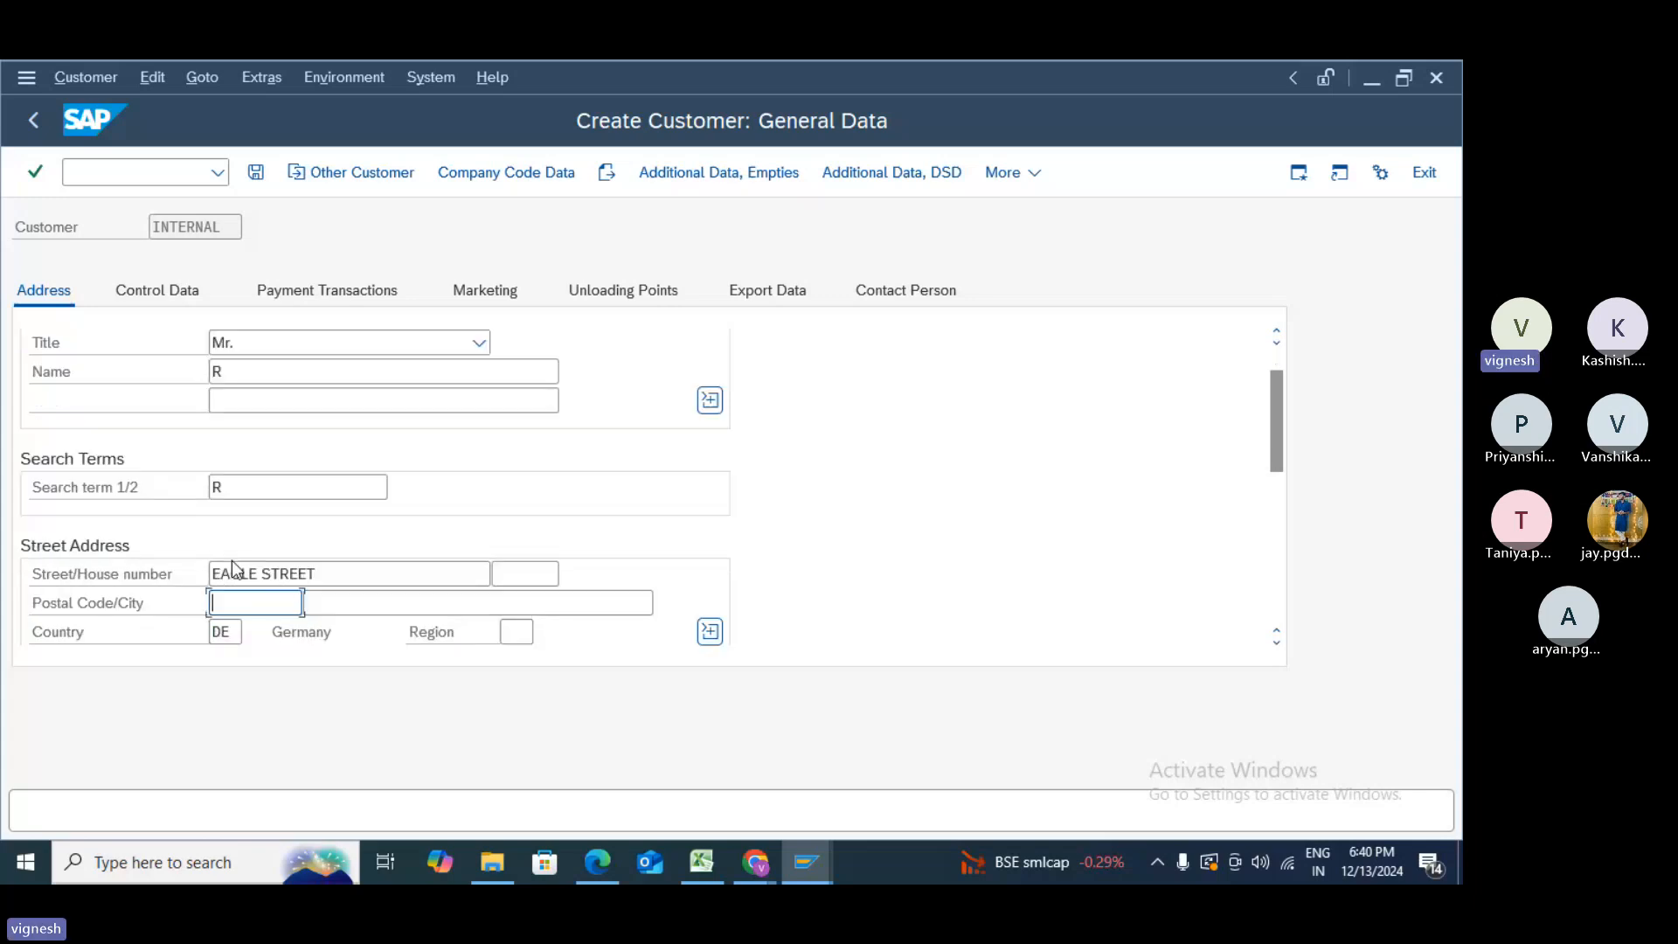
click(527, 577)
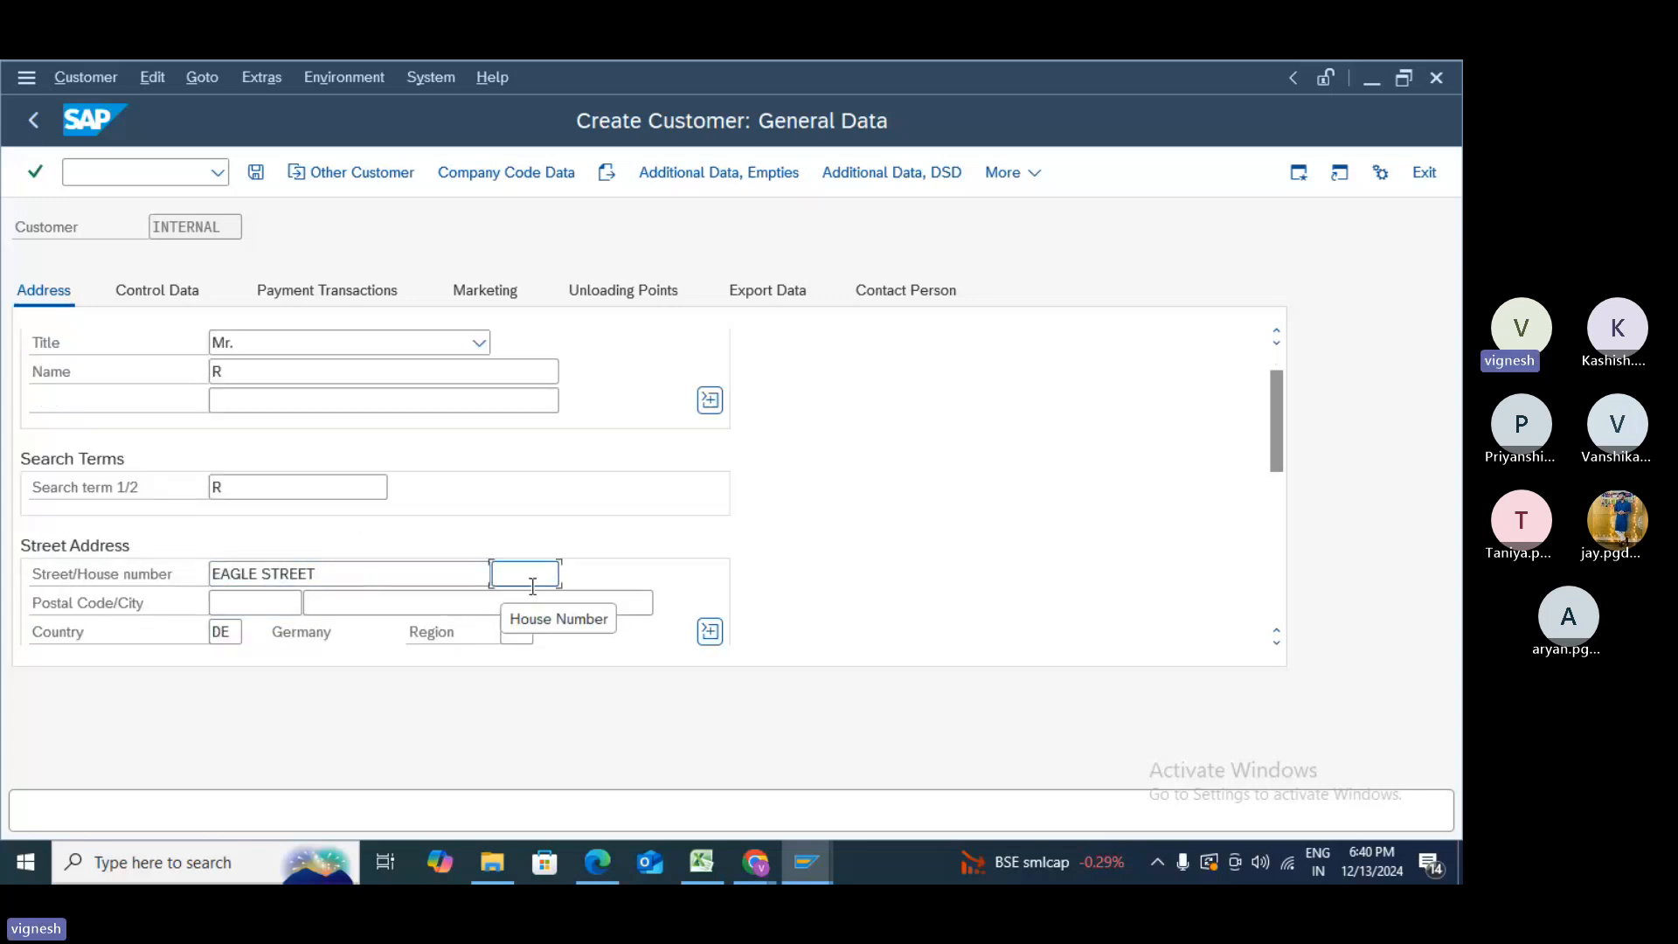
text(123)
key(Tab)
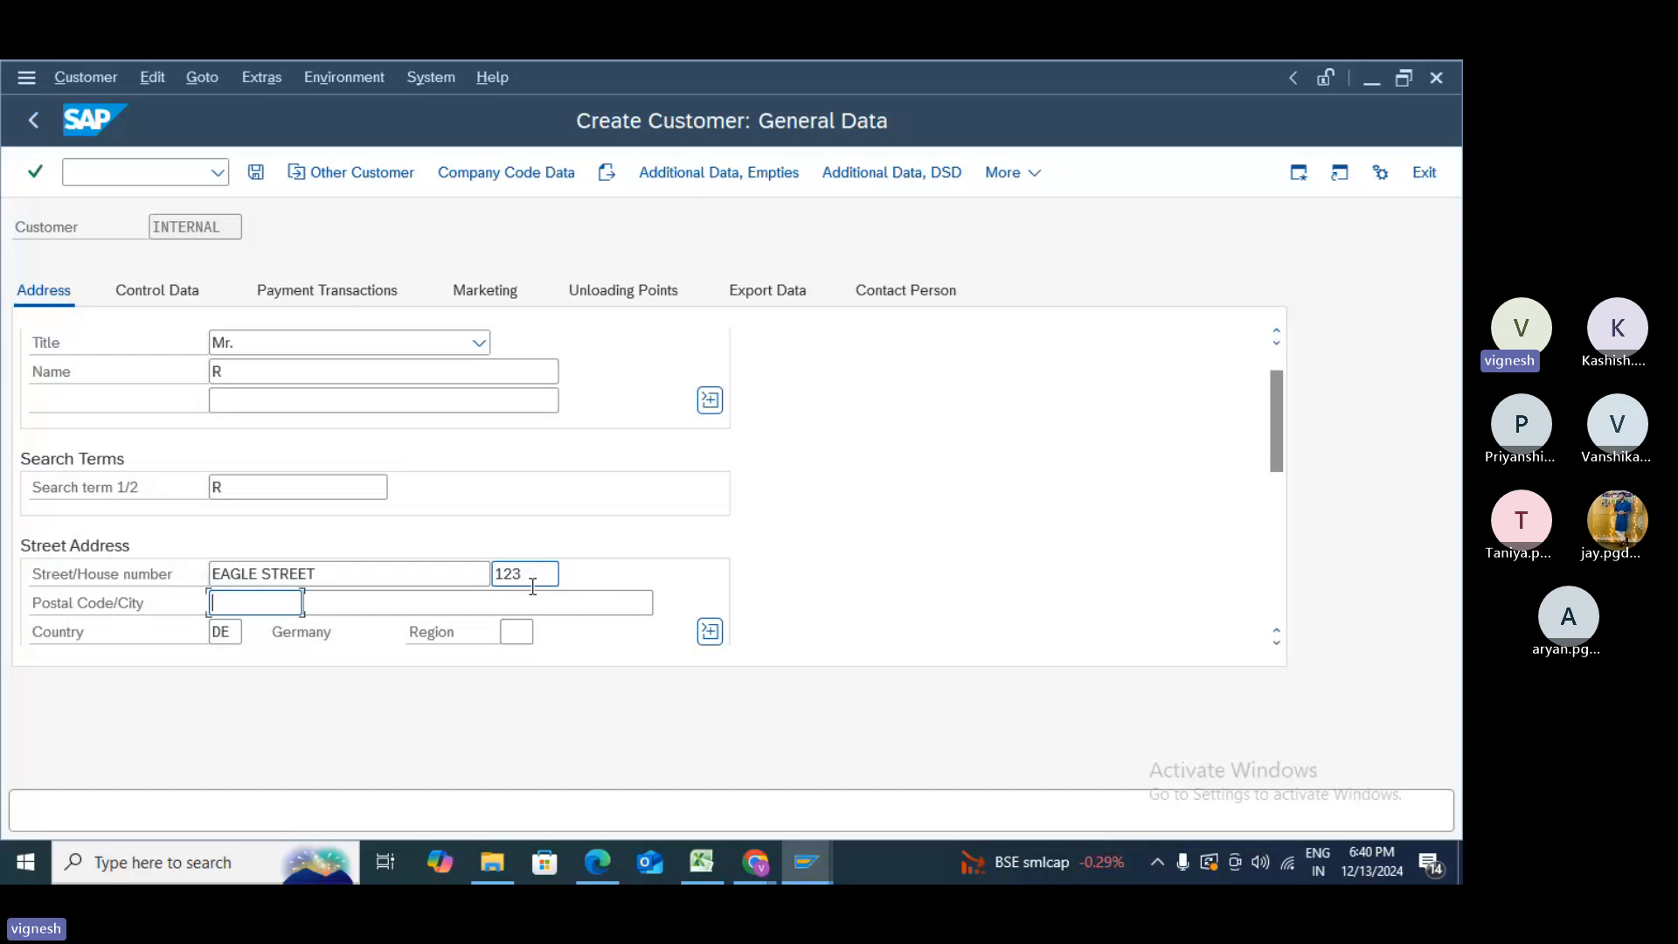
text(12345)
key(Tab)
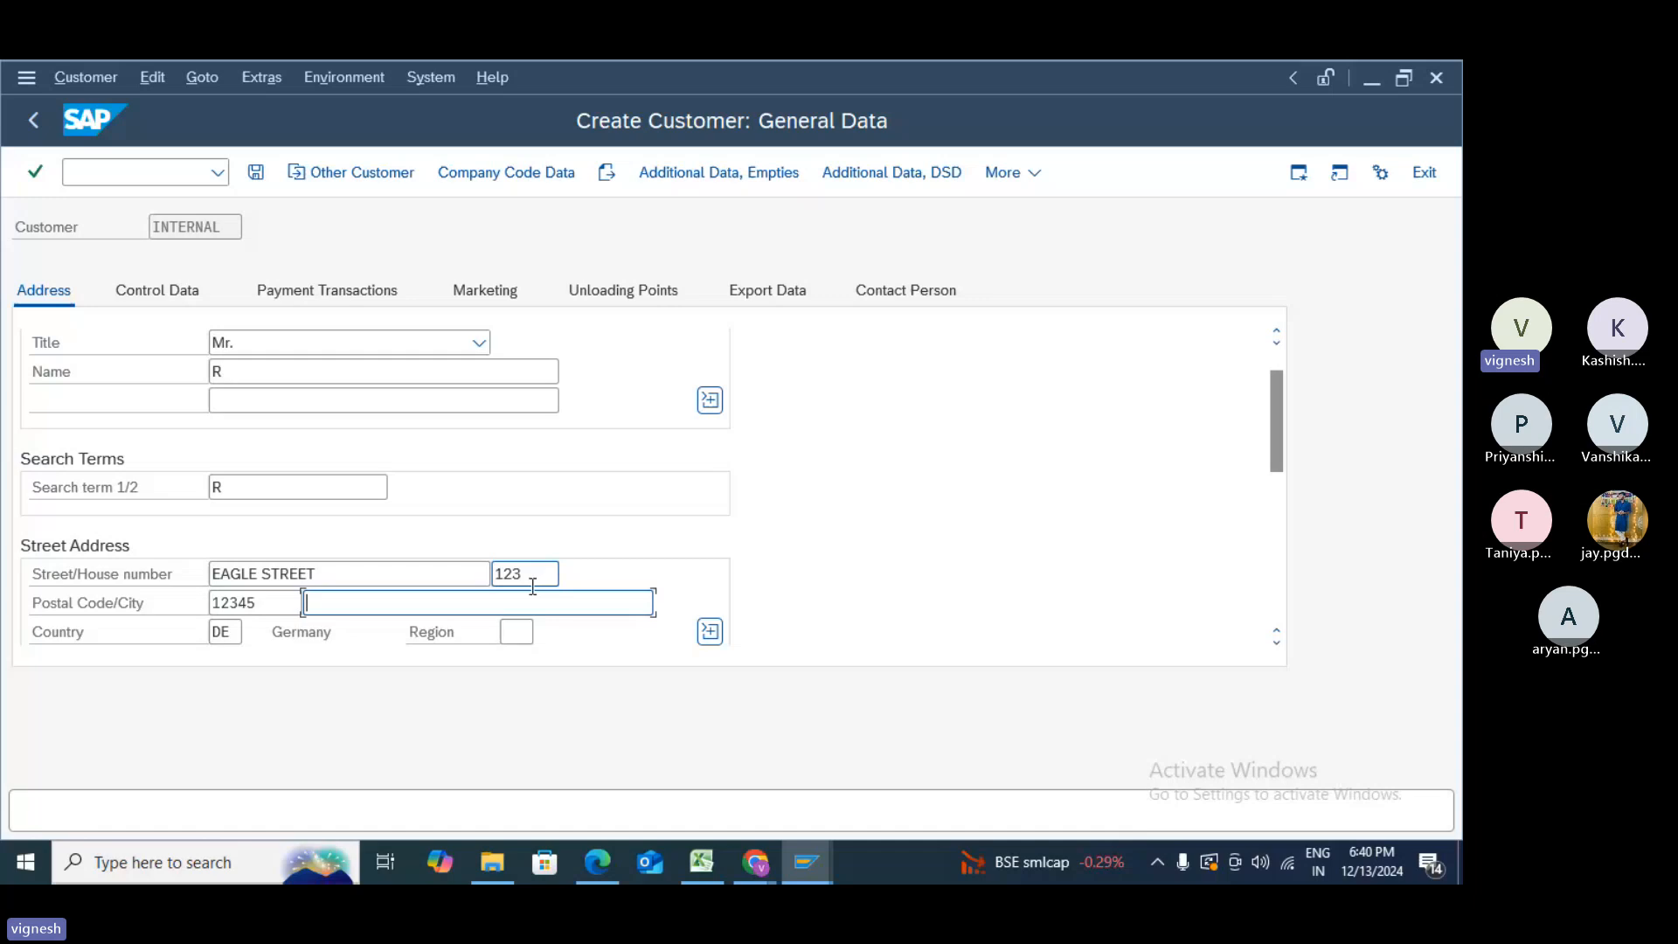
text(FRANKFURET)
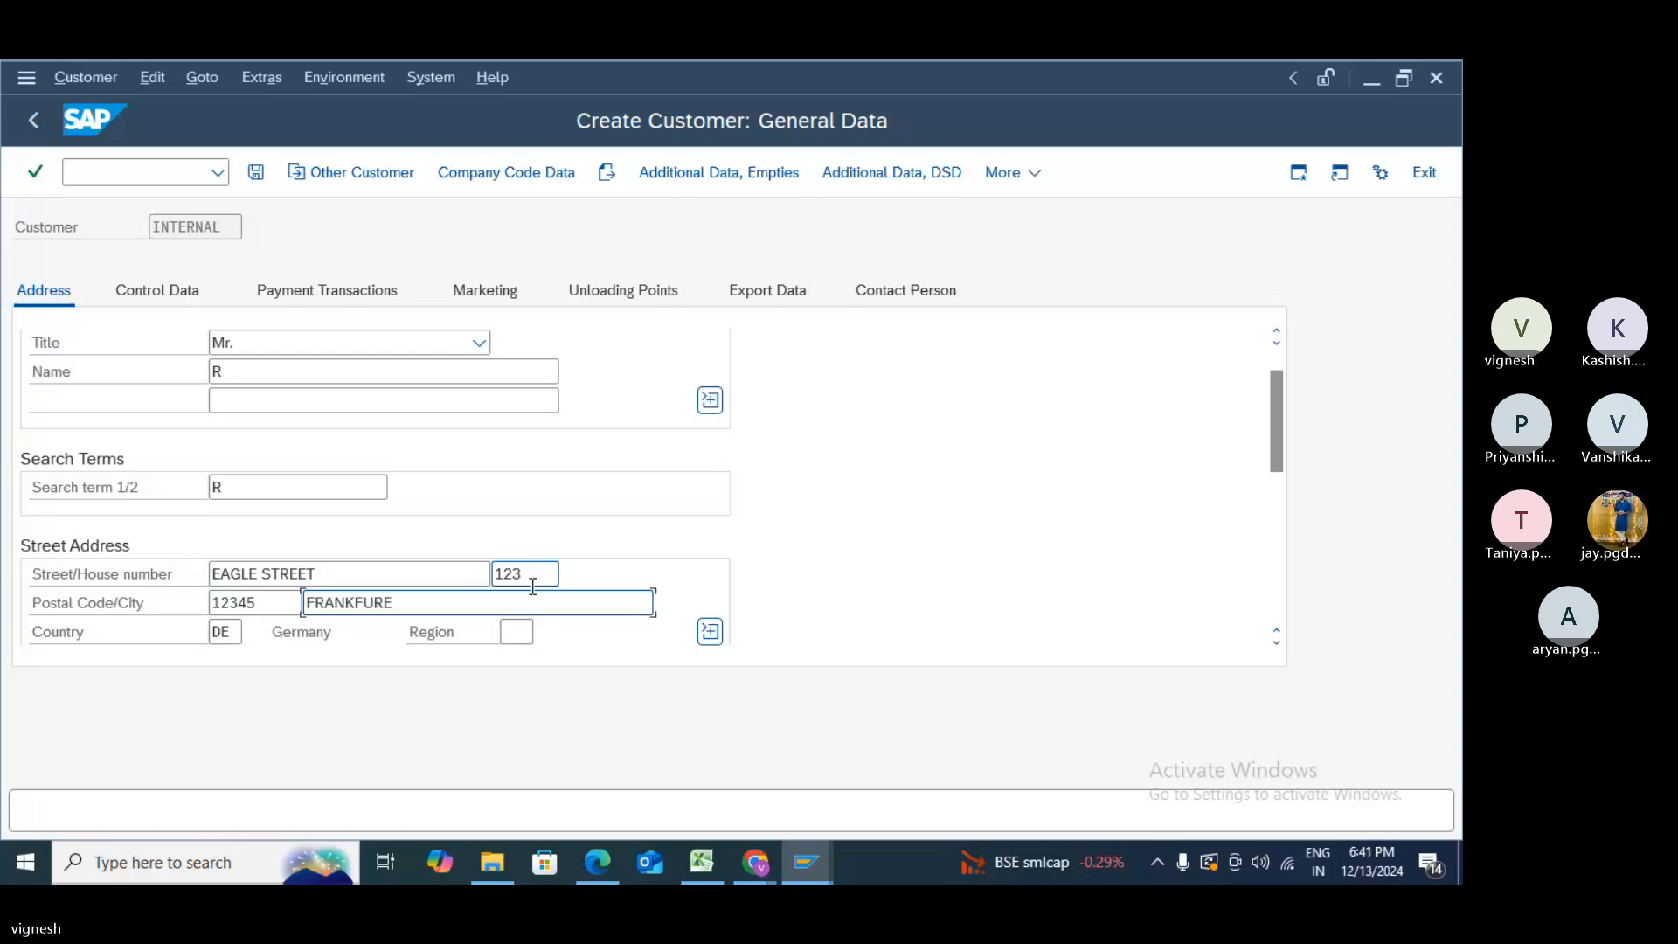
key(BackSpace)
key(BackSpace)
- Finish the city as FRANKFURT and set the region to 01 Schleswig-Holstein
text(T)
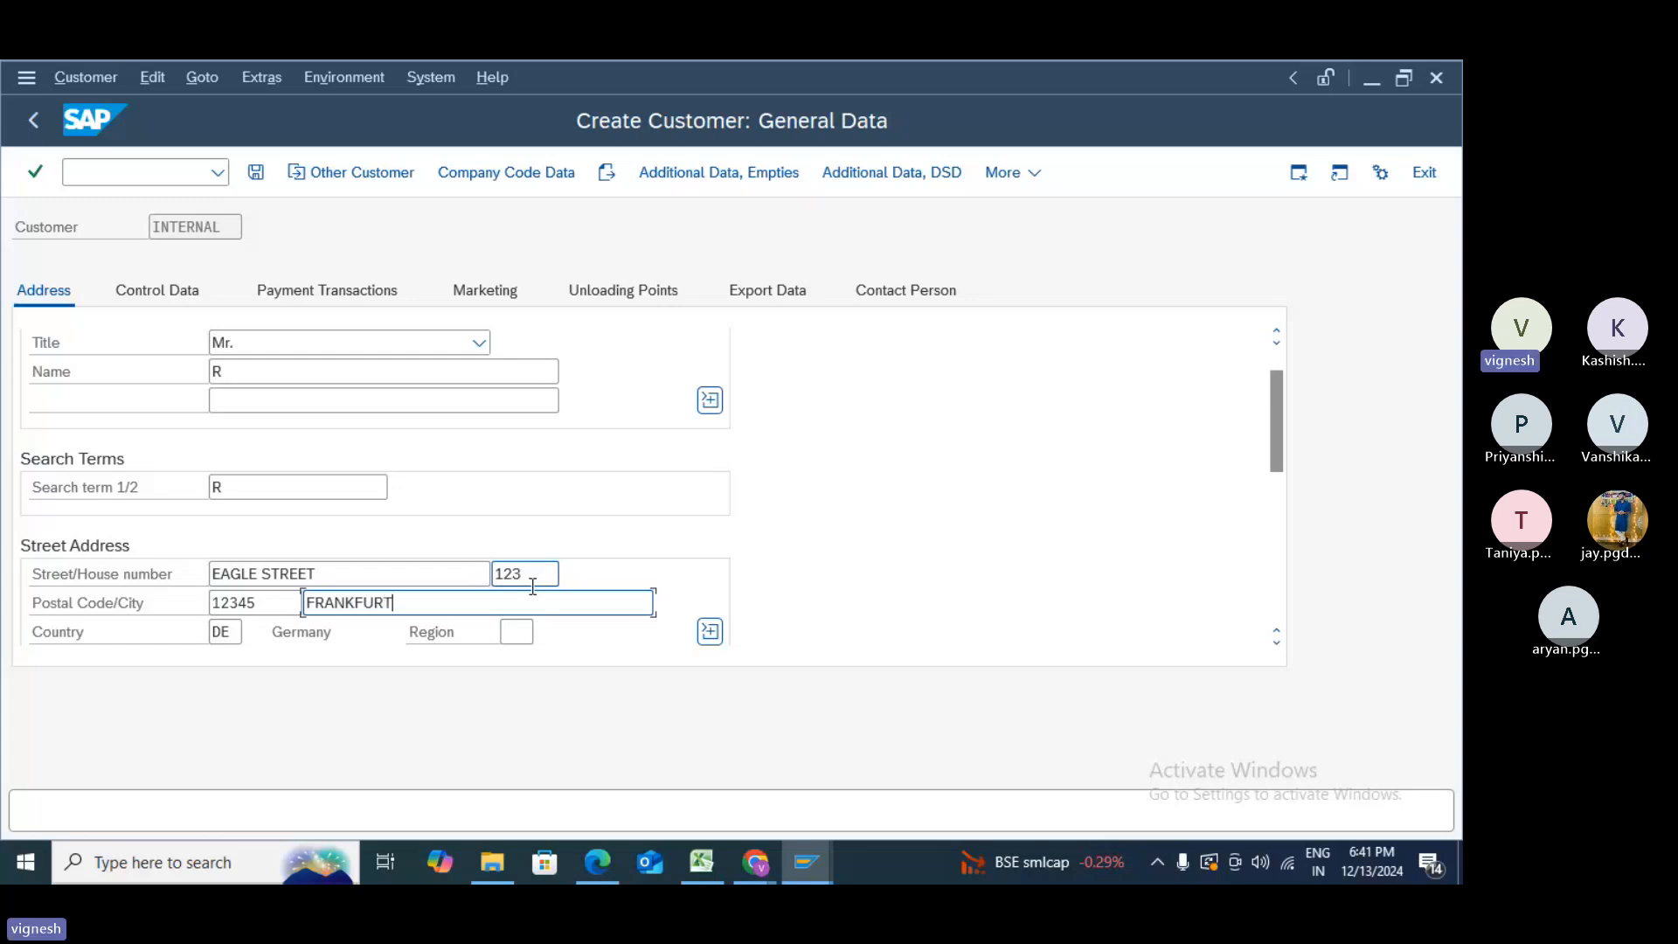
click(521, 631)
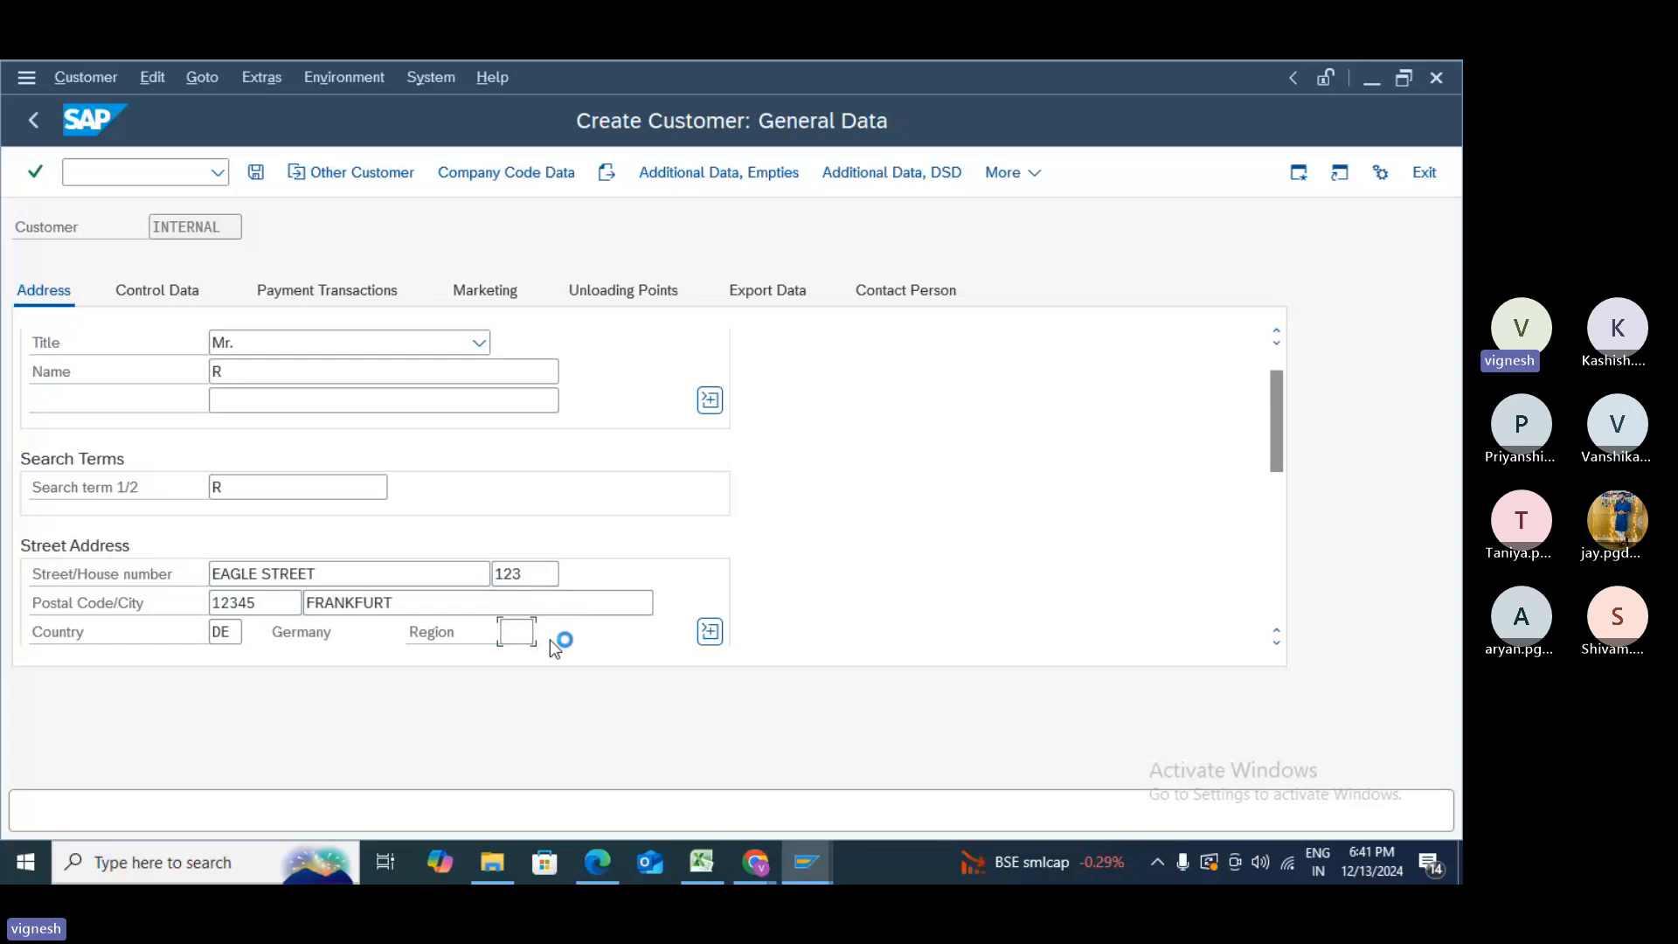
key(F4)
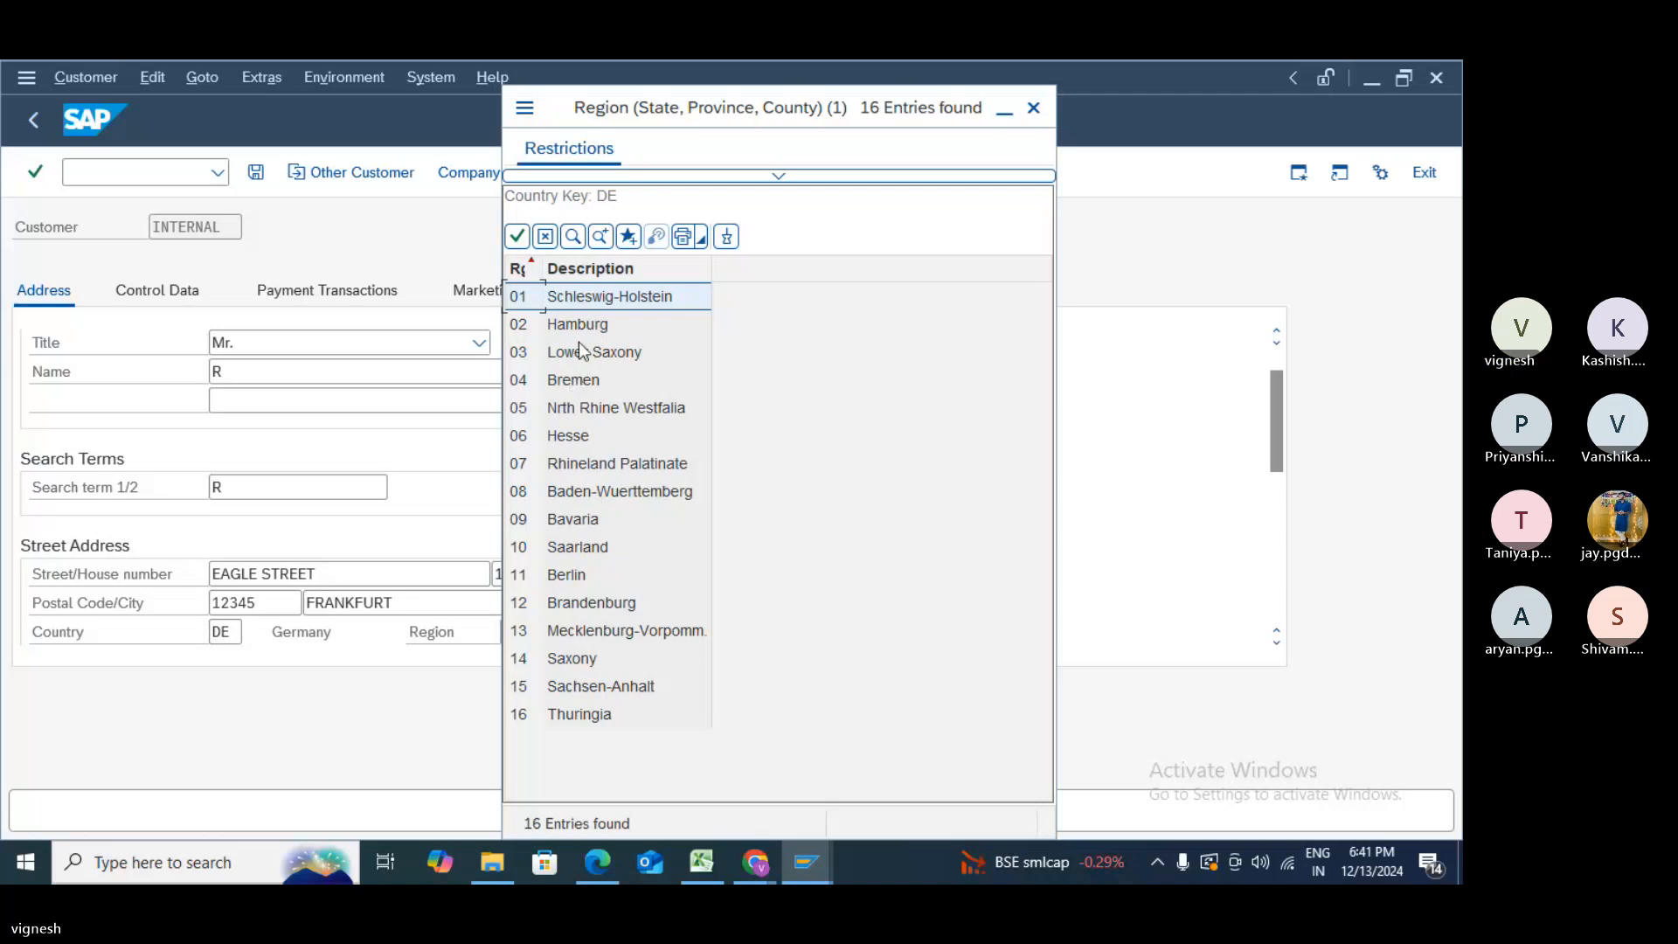
click(597, 305)
double_click(597, 306)
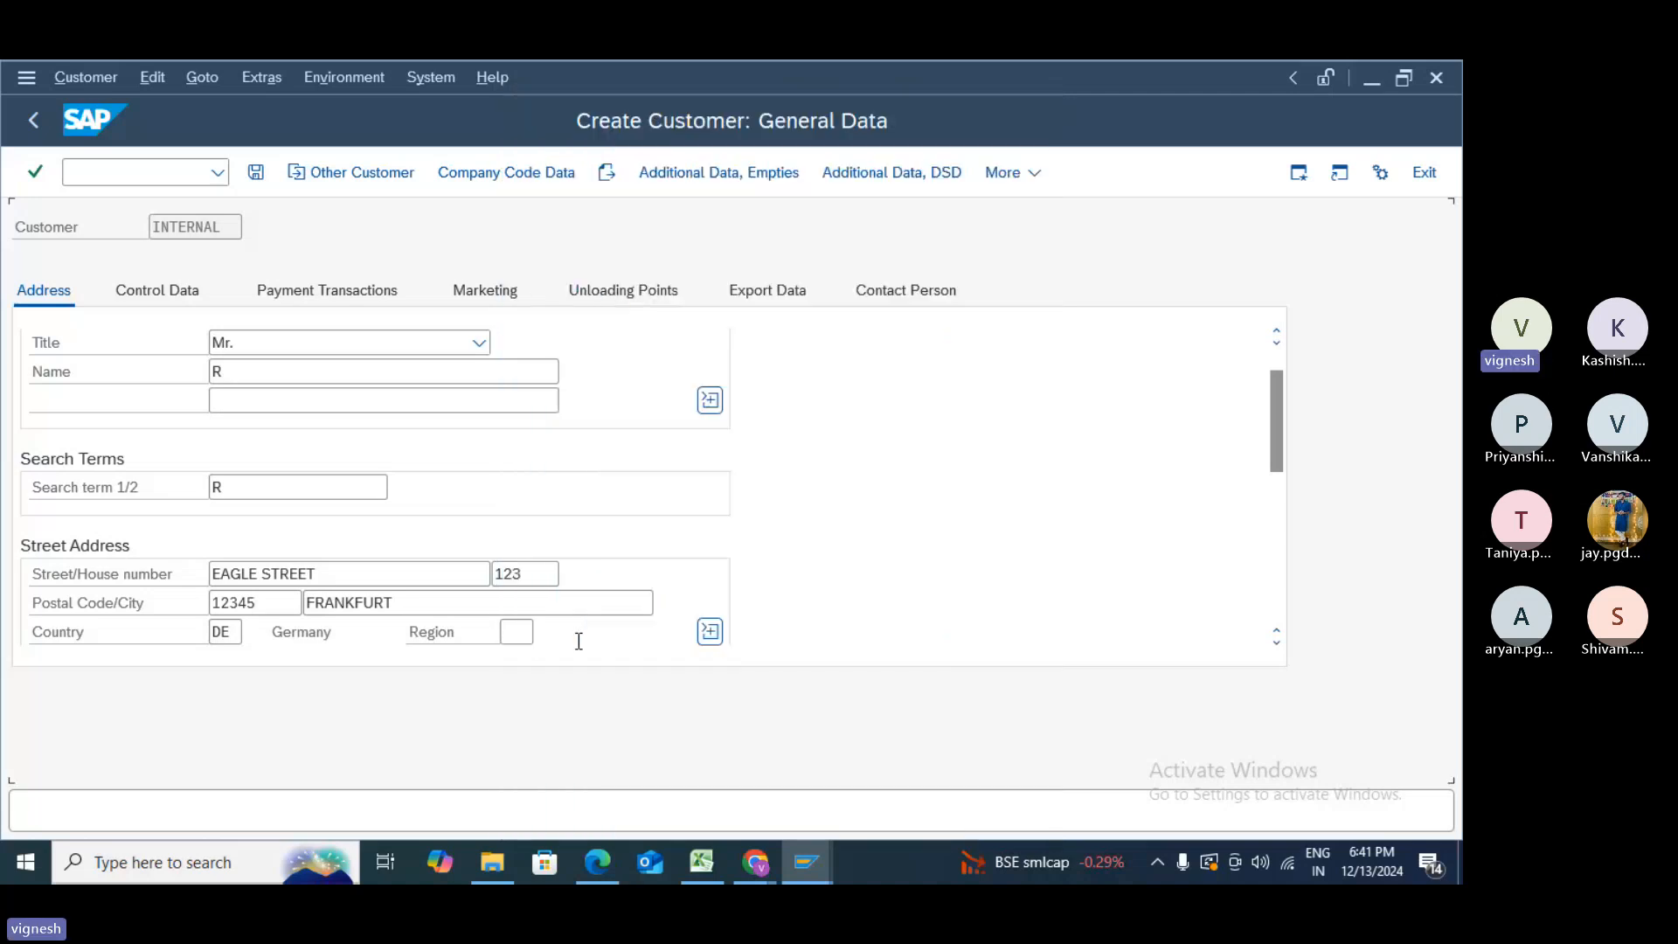
- Change the communication language from German to English
click(1277, 644)
click(1277, 643)
click(1277, 643)
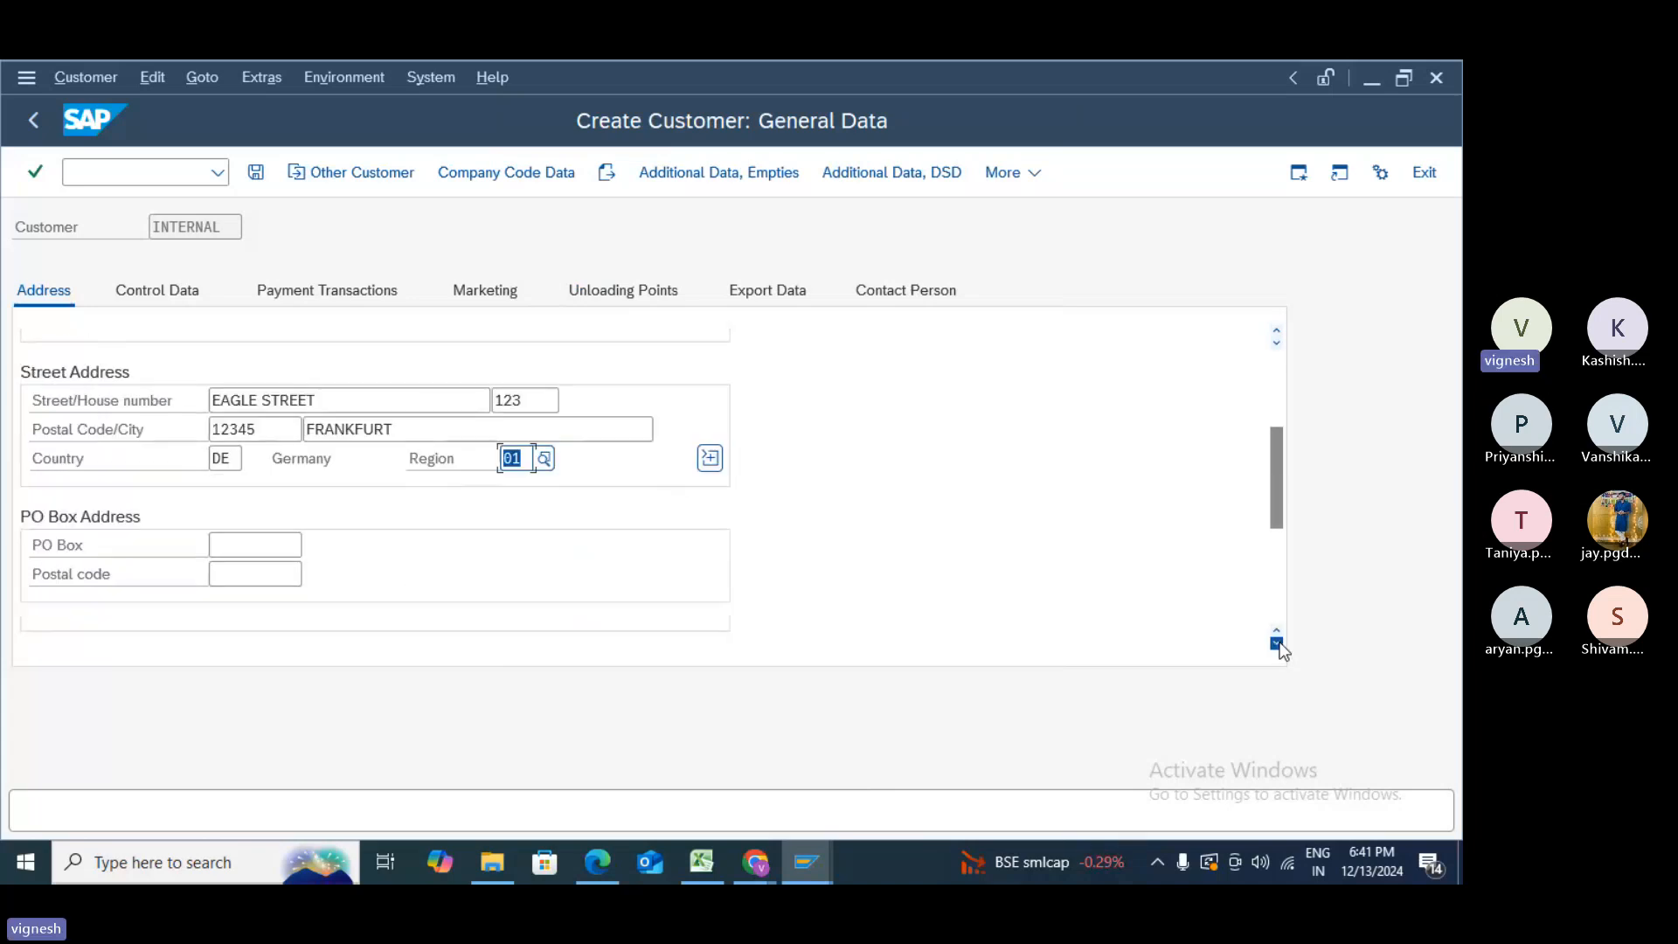
click(1277, 643)
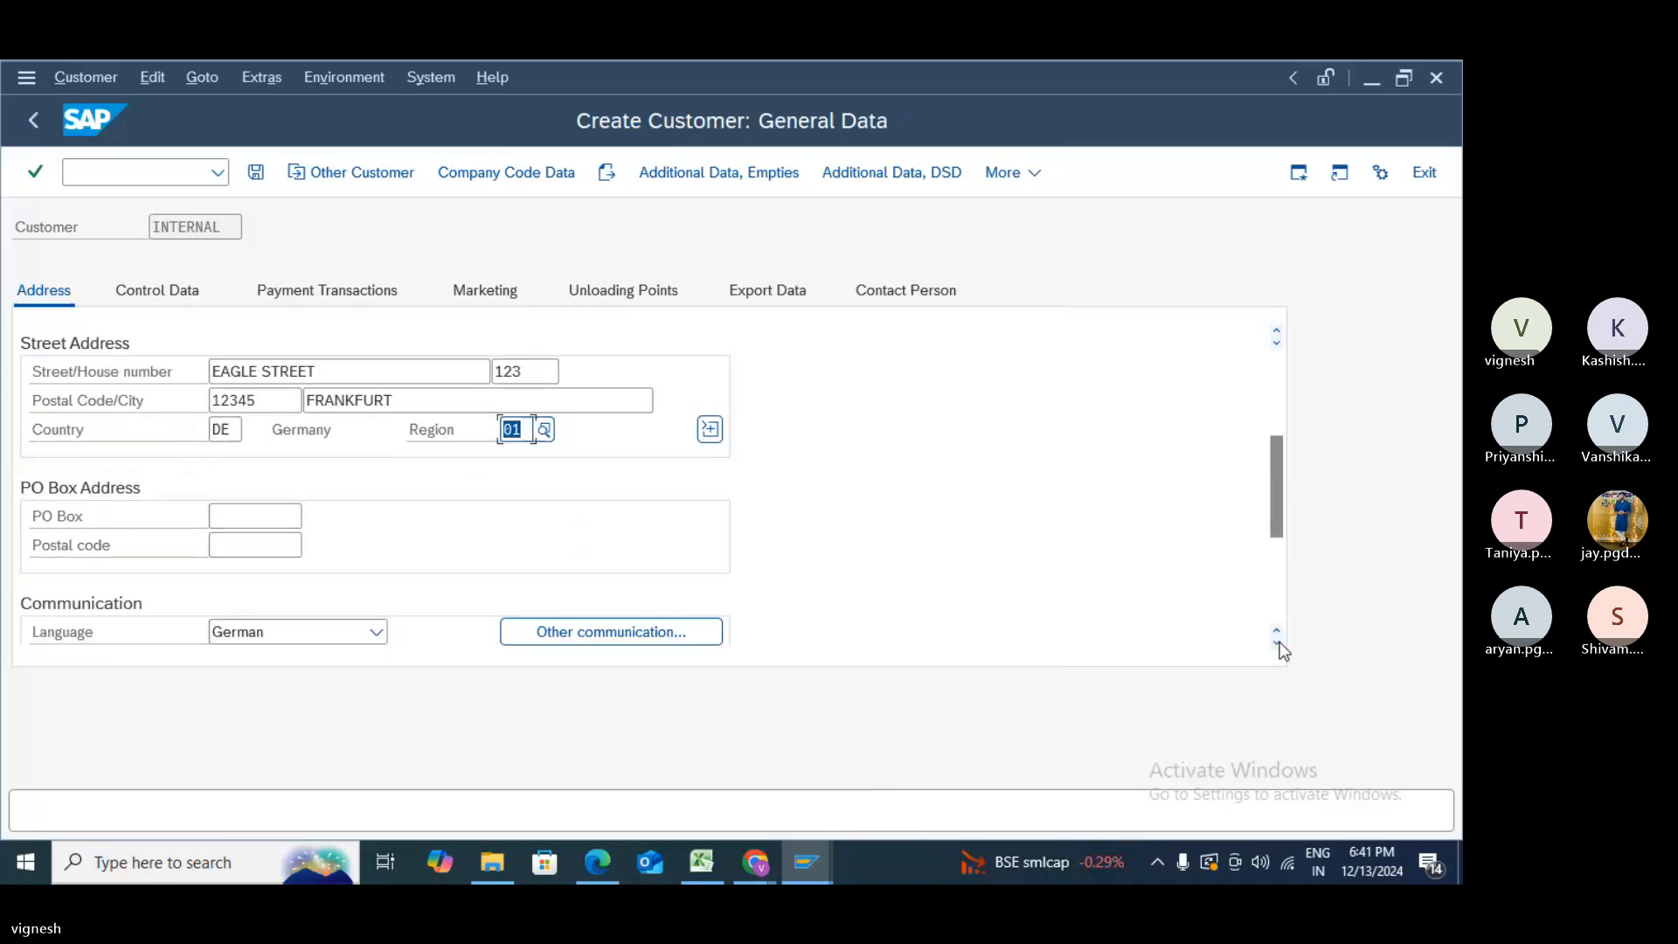
click(1277, 644)
click(364, 601)
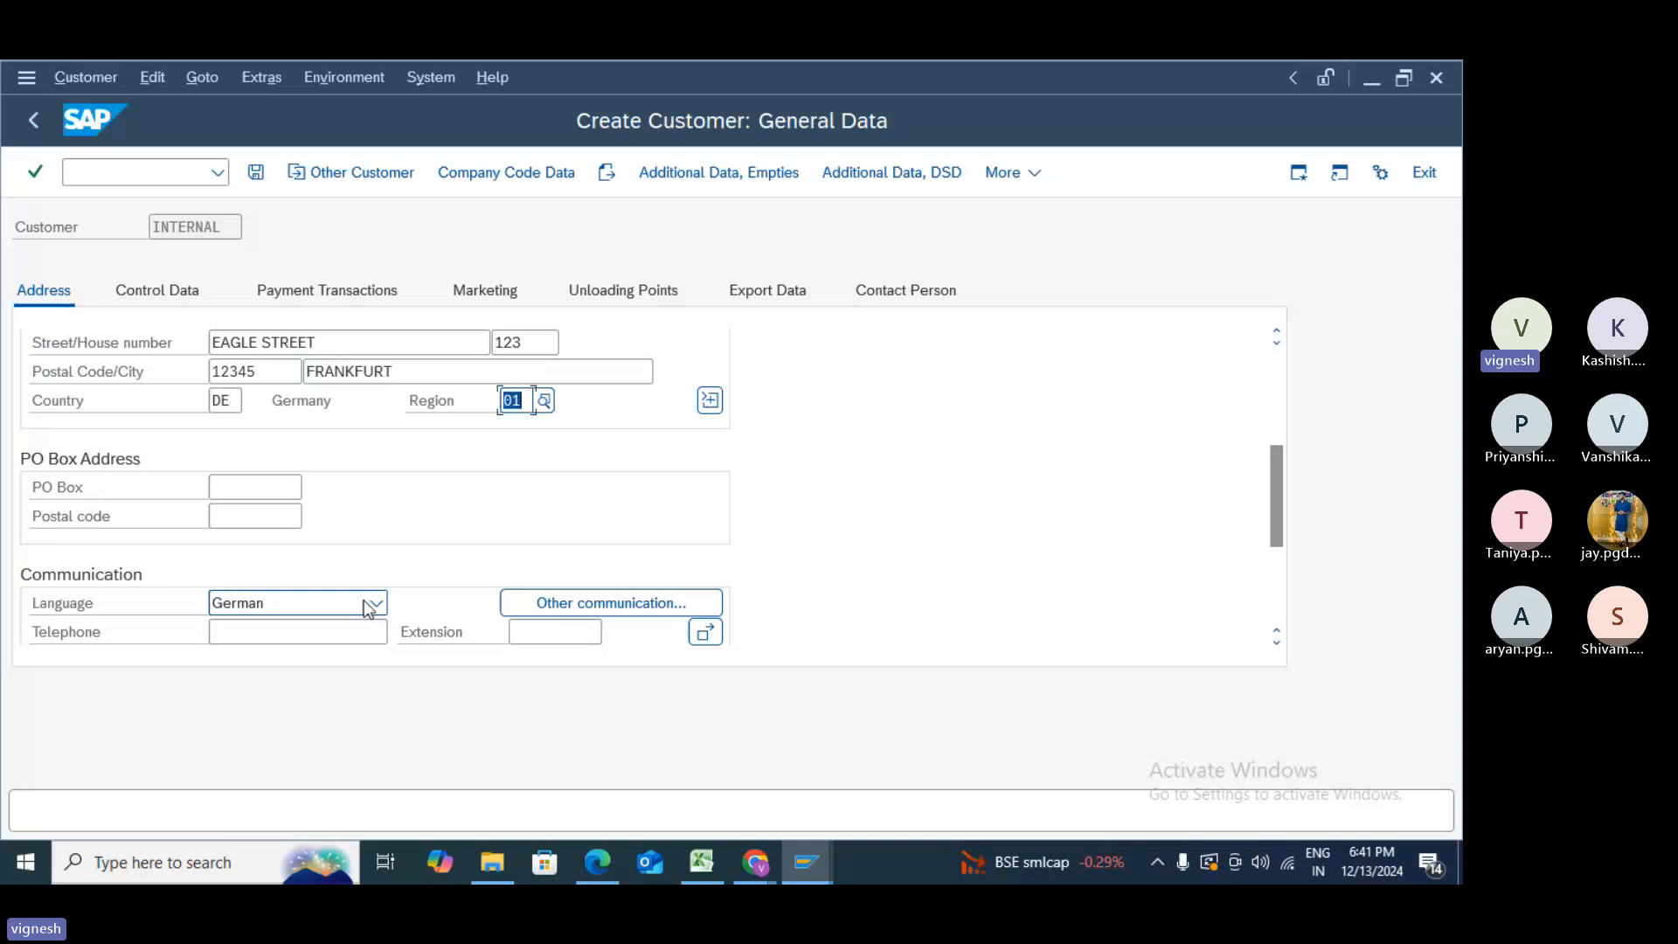
click(366, 602)
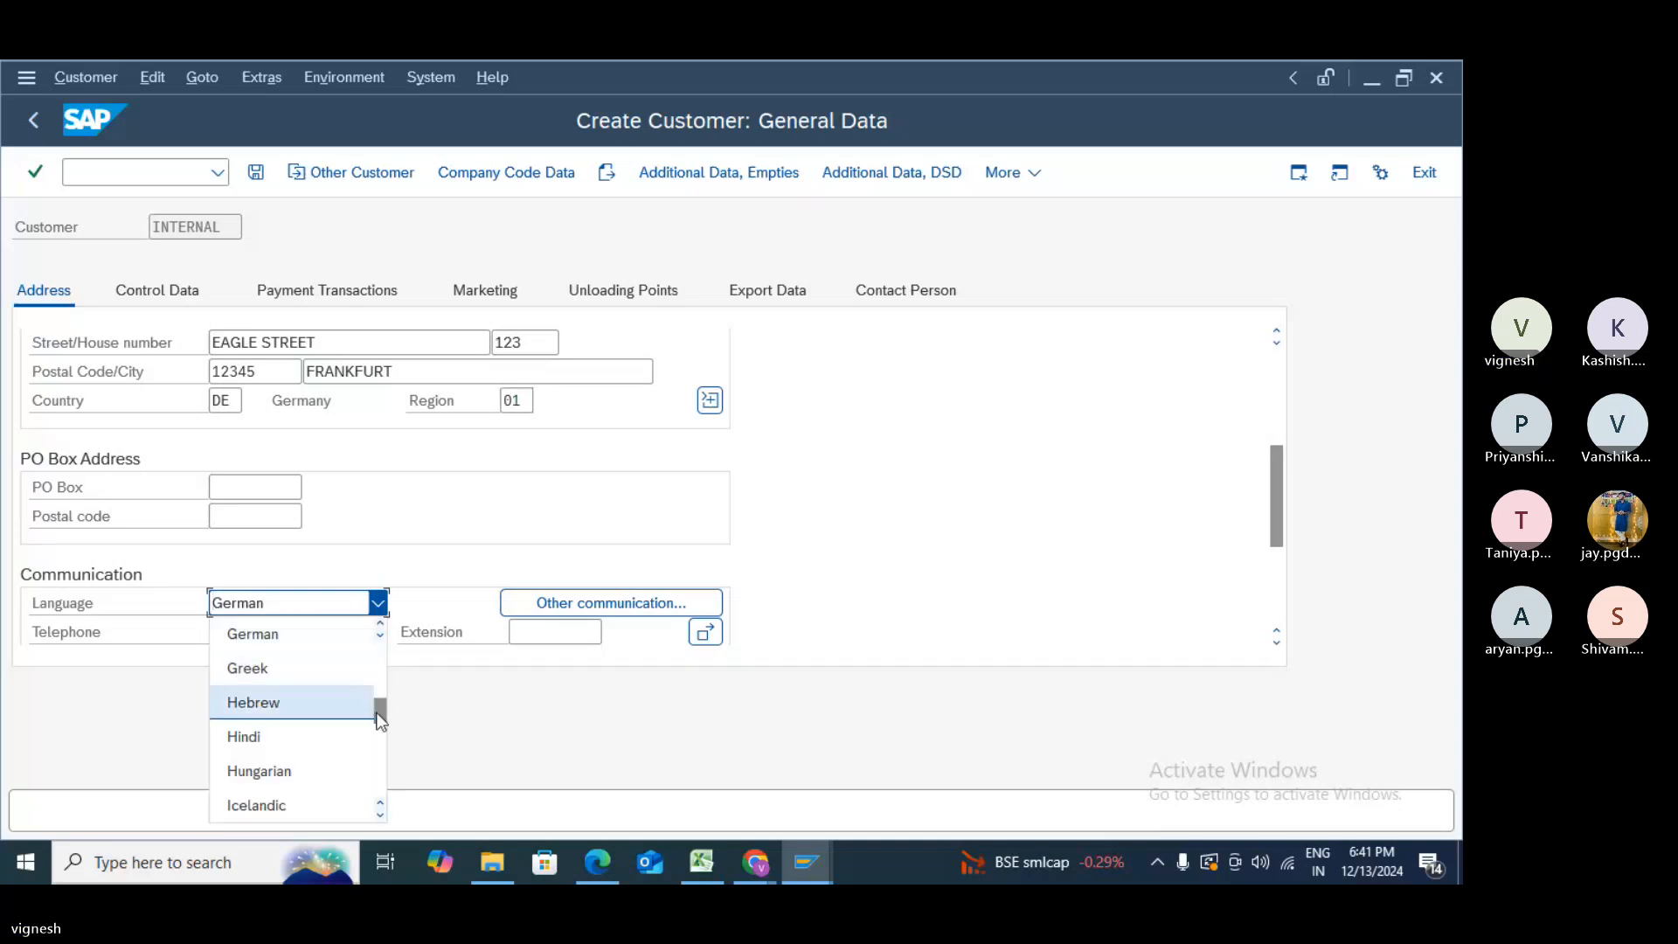
drag(380, 717, 379, 648)
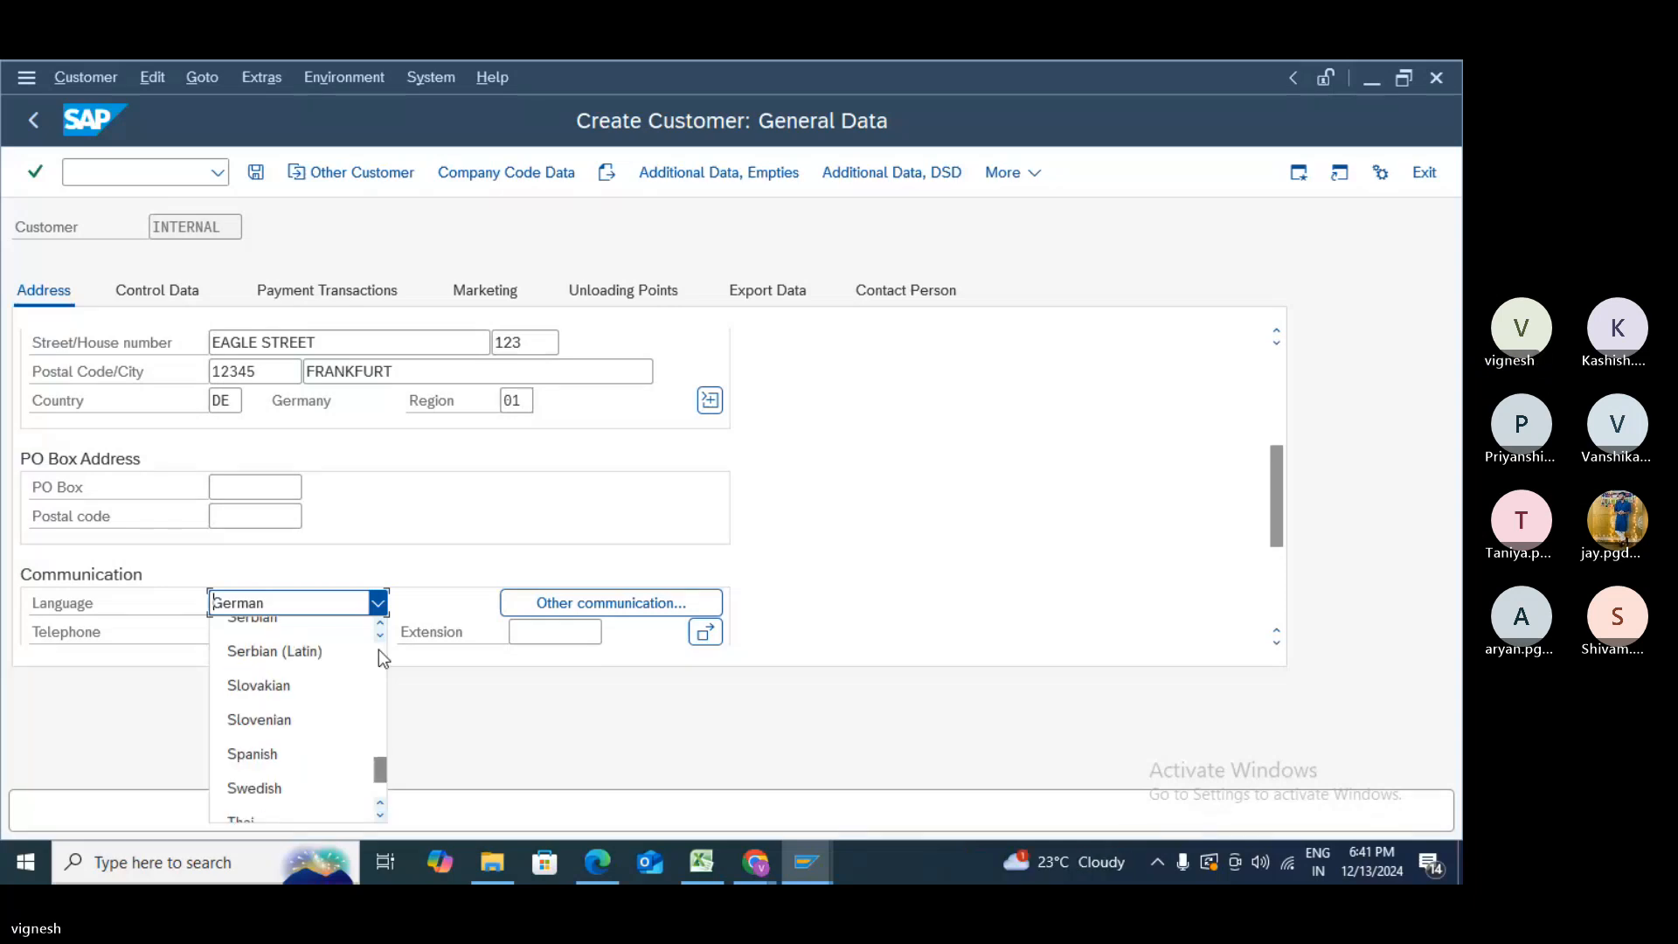
scroll(379, 649, up, 7)
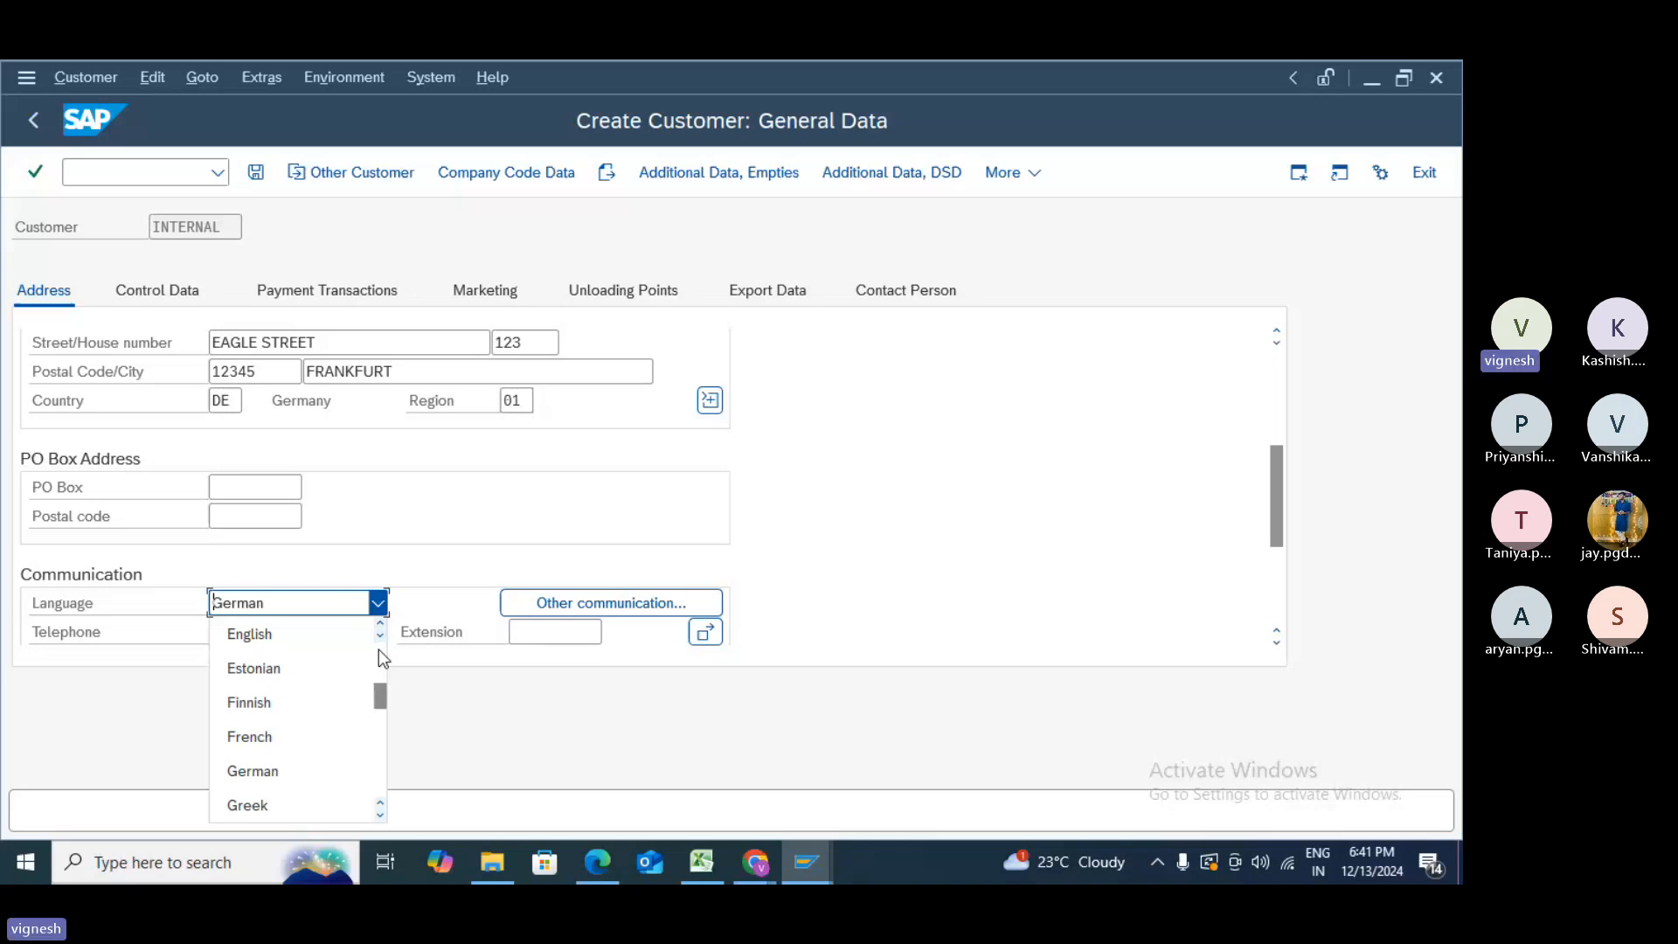
click(363, 634)
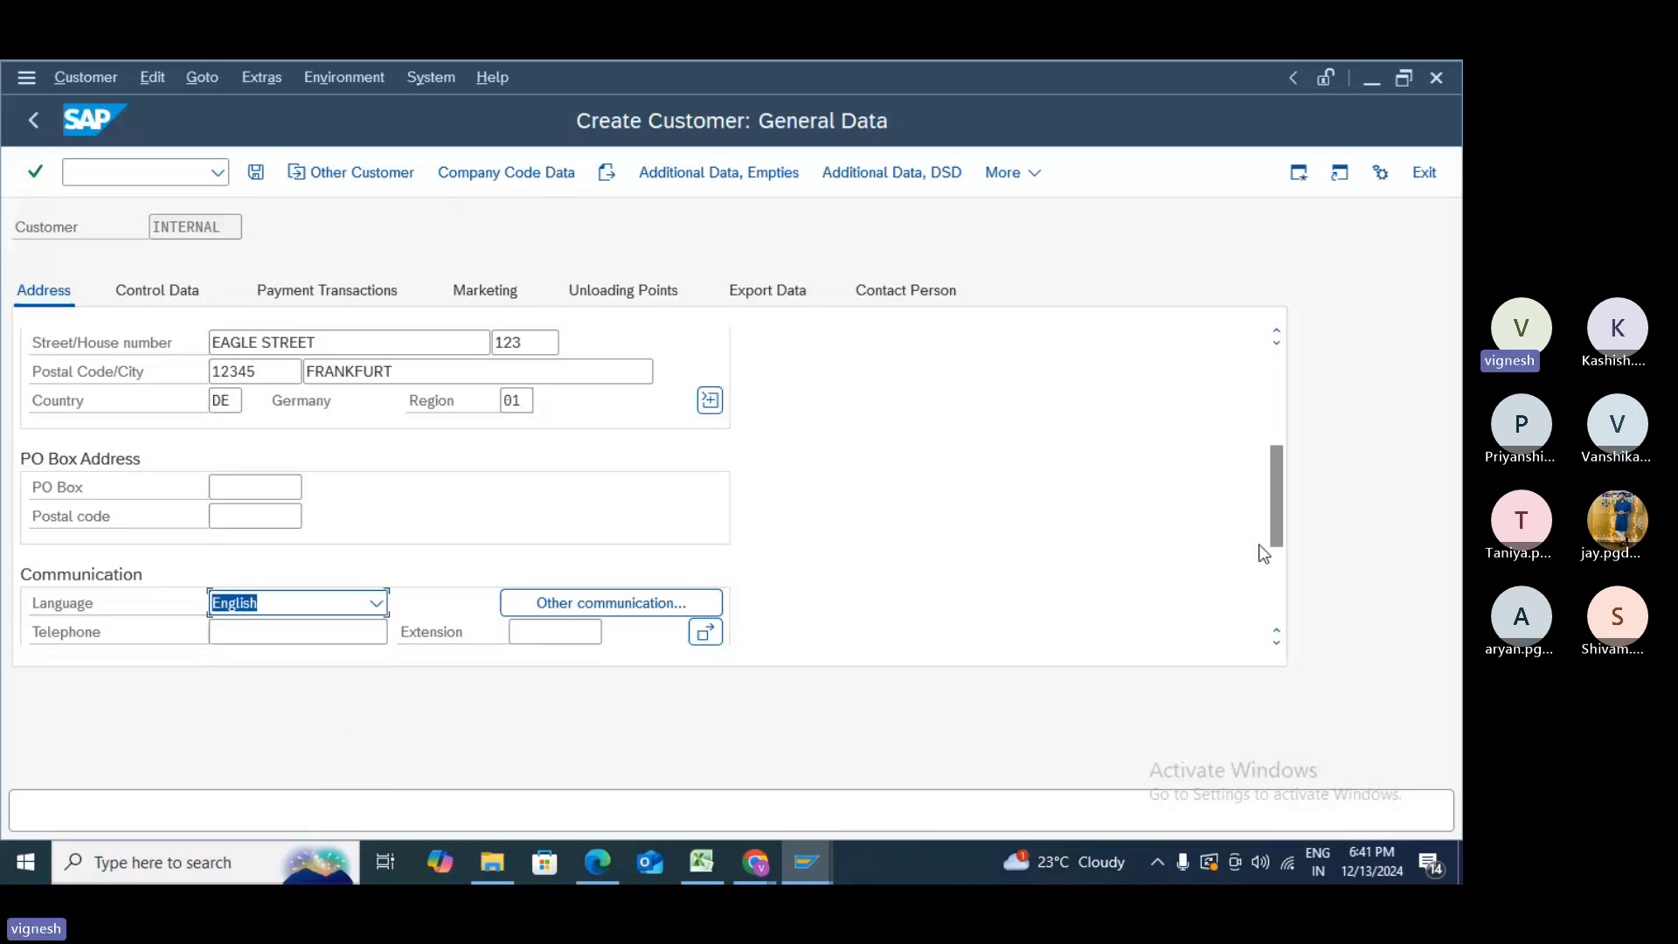
- Review the Control Data, Payment Transactions and Marketing tabs, ending on Marketing
drag(1272, 534, 1276, 612)
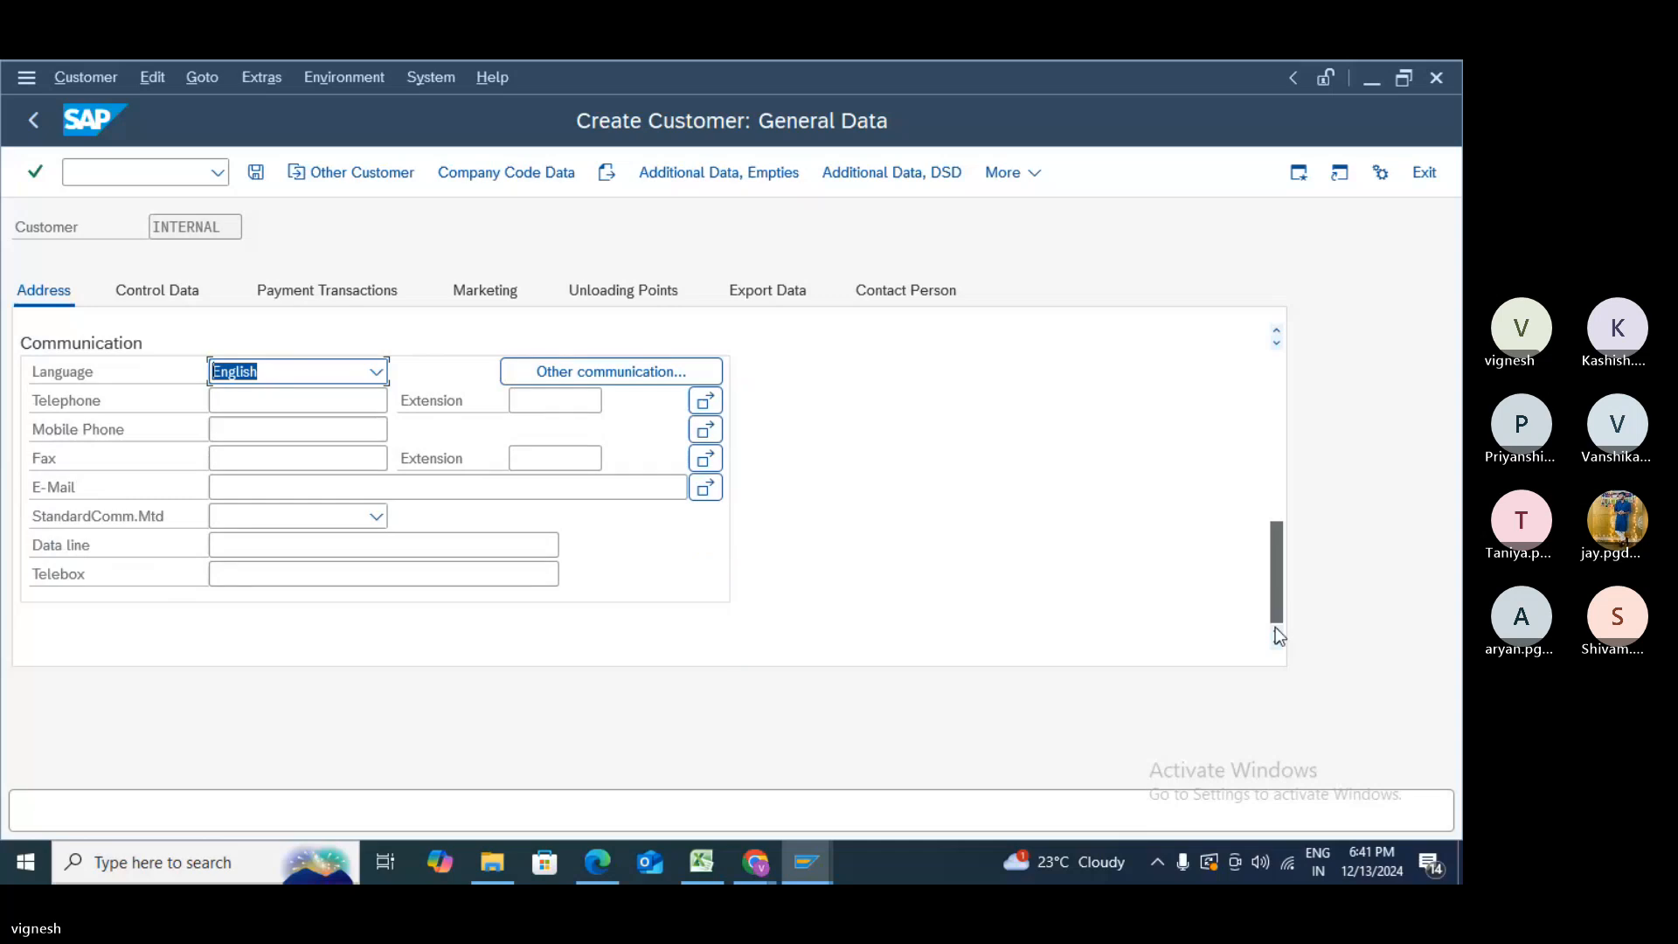
scroll(1278, 635, up, 5)
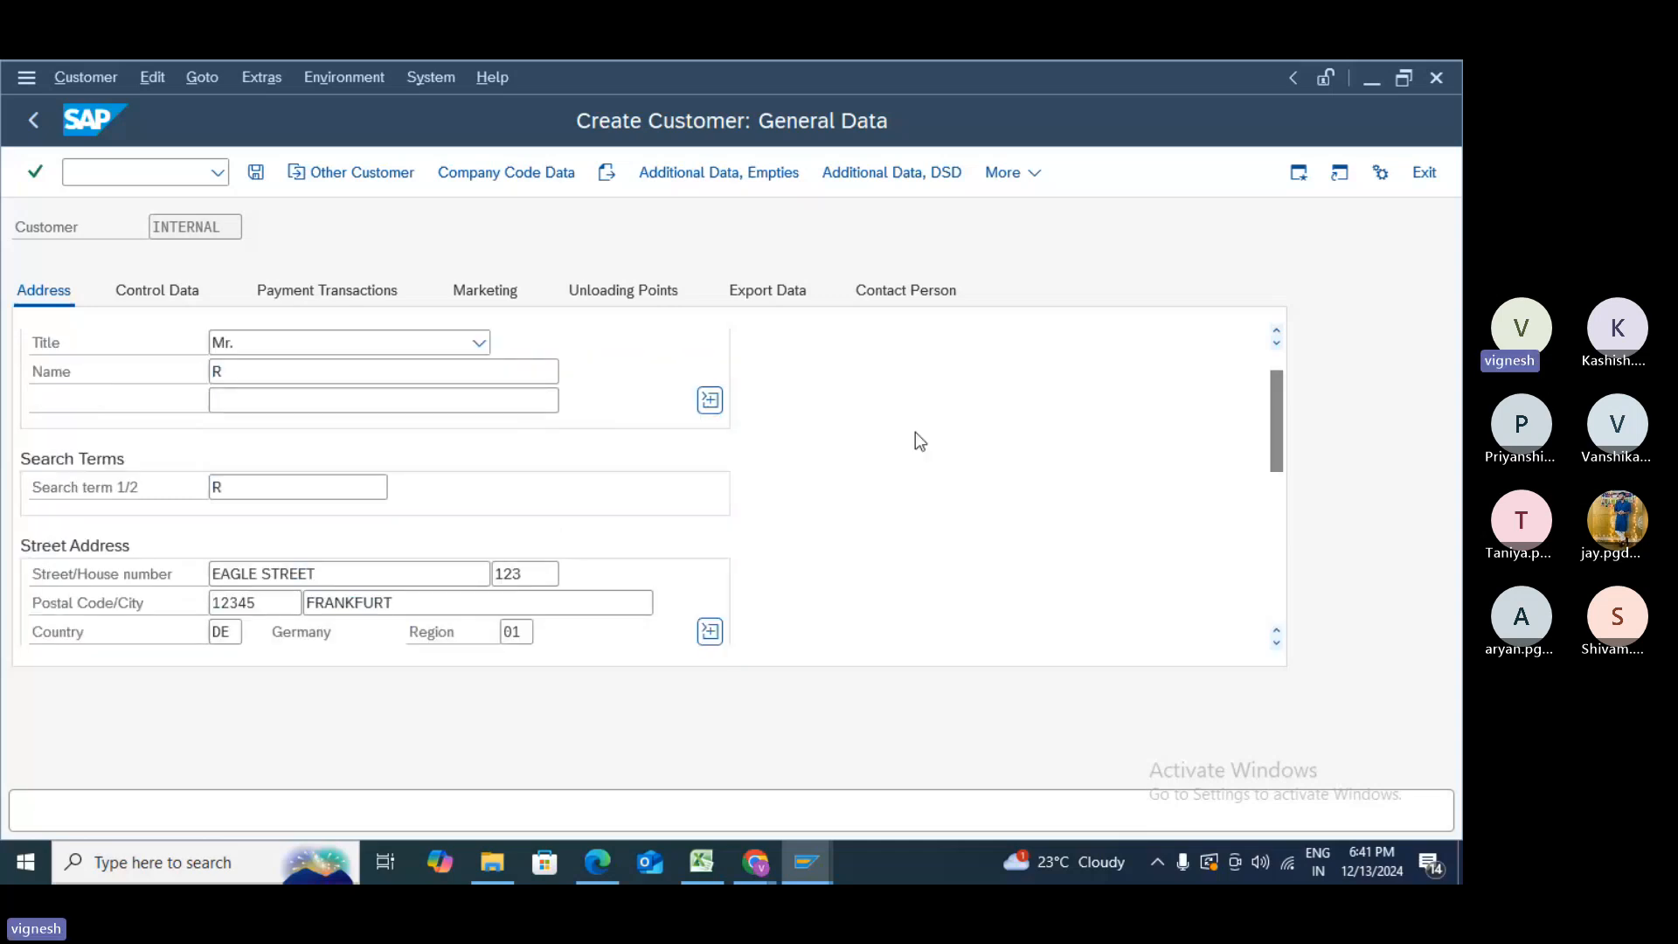
click(142, 291)
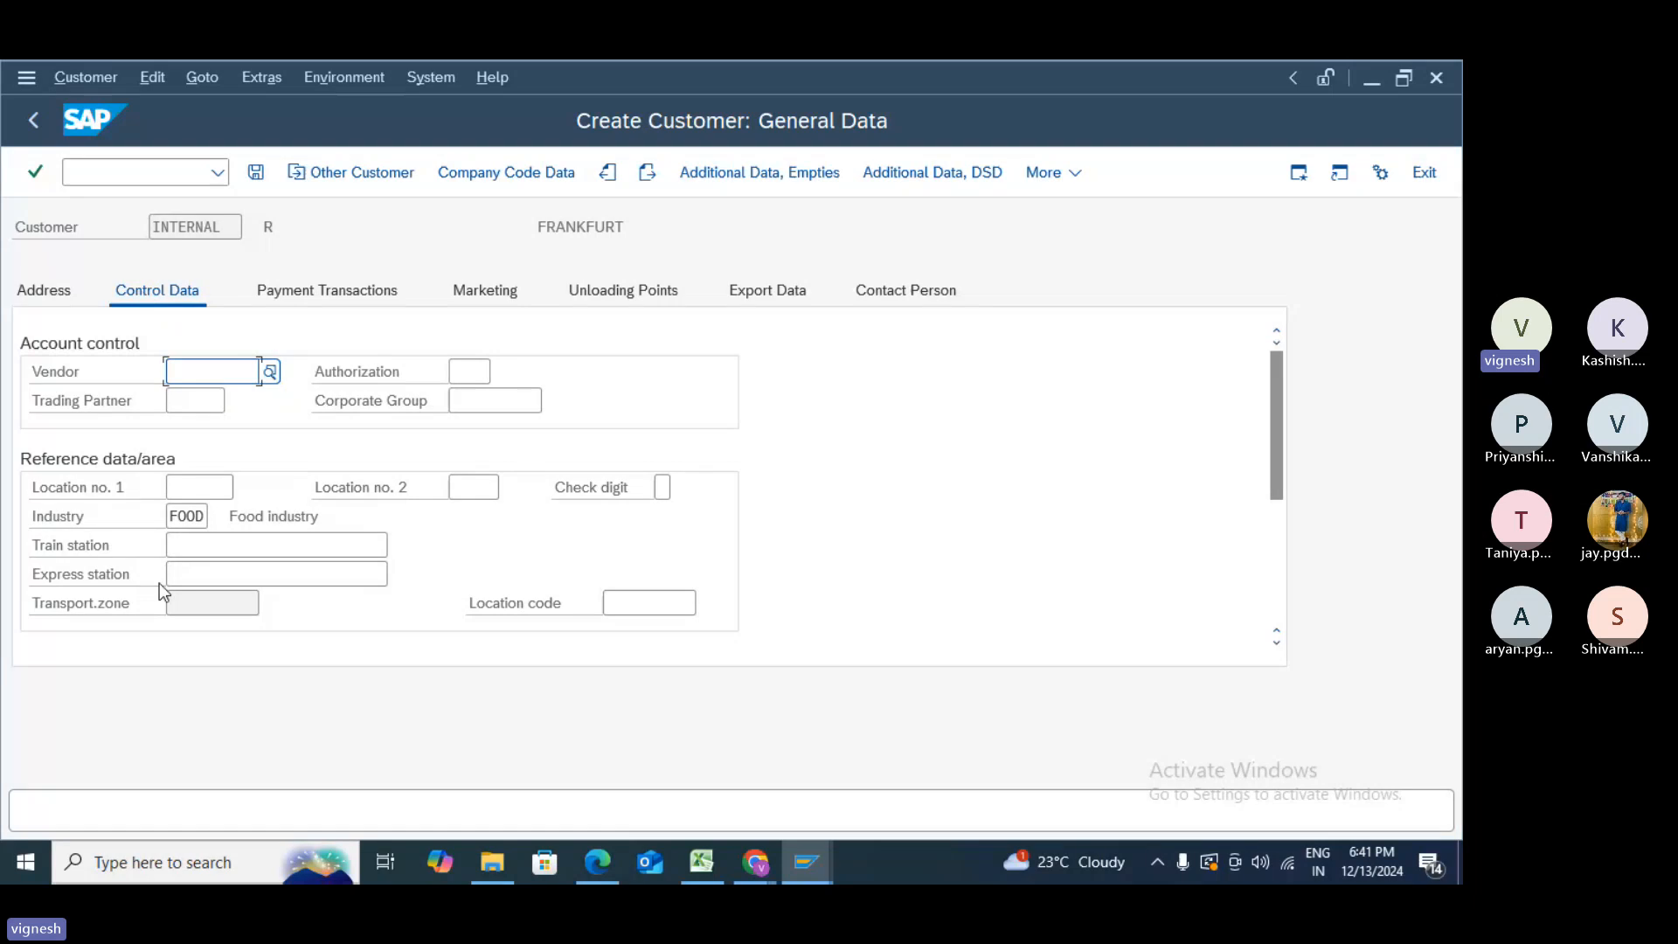
click(333, 300)
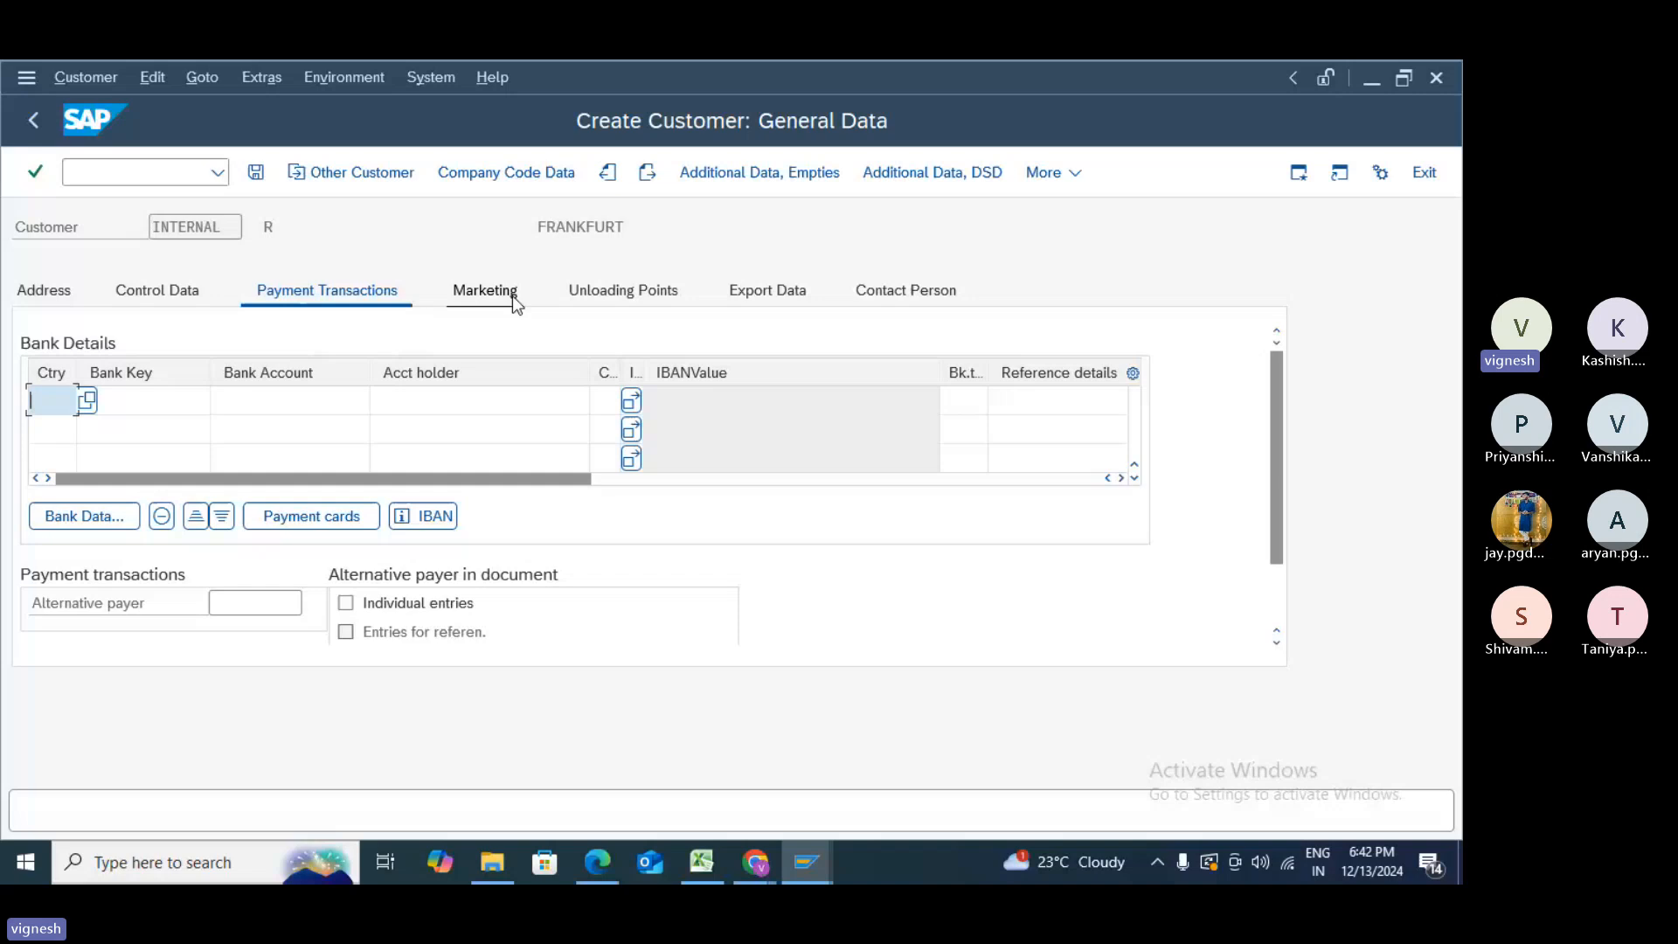
click(516, 303)
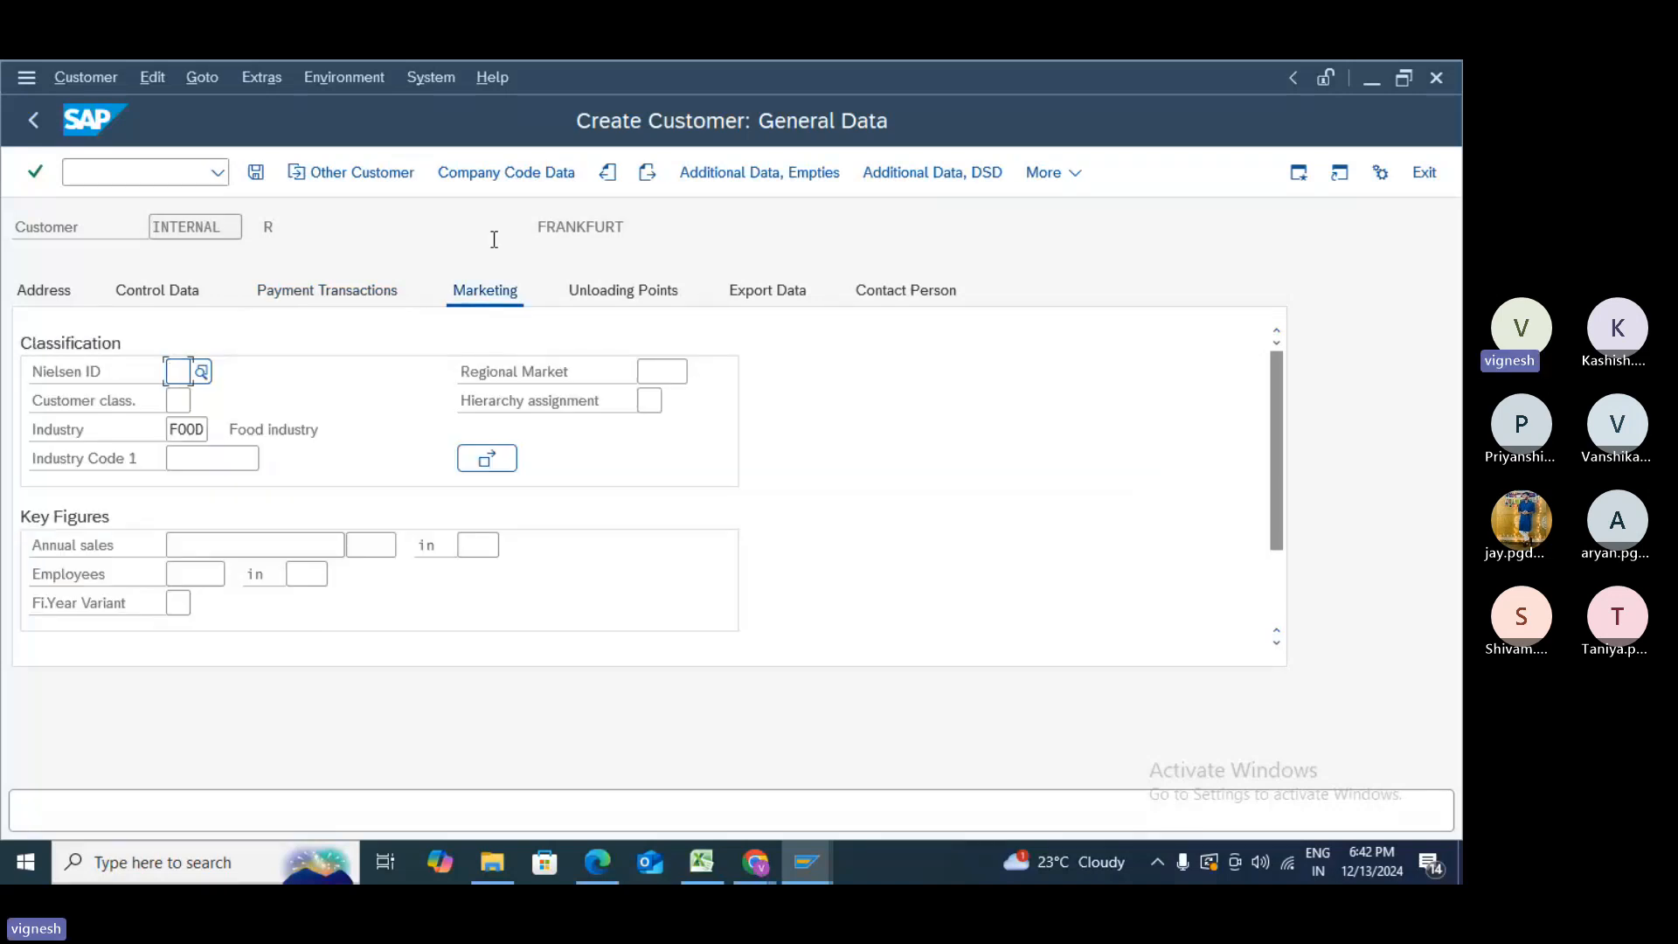
- Go to company code 1000 payment transactions, check terms of payment, and list payment methods
click(490, 174)
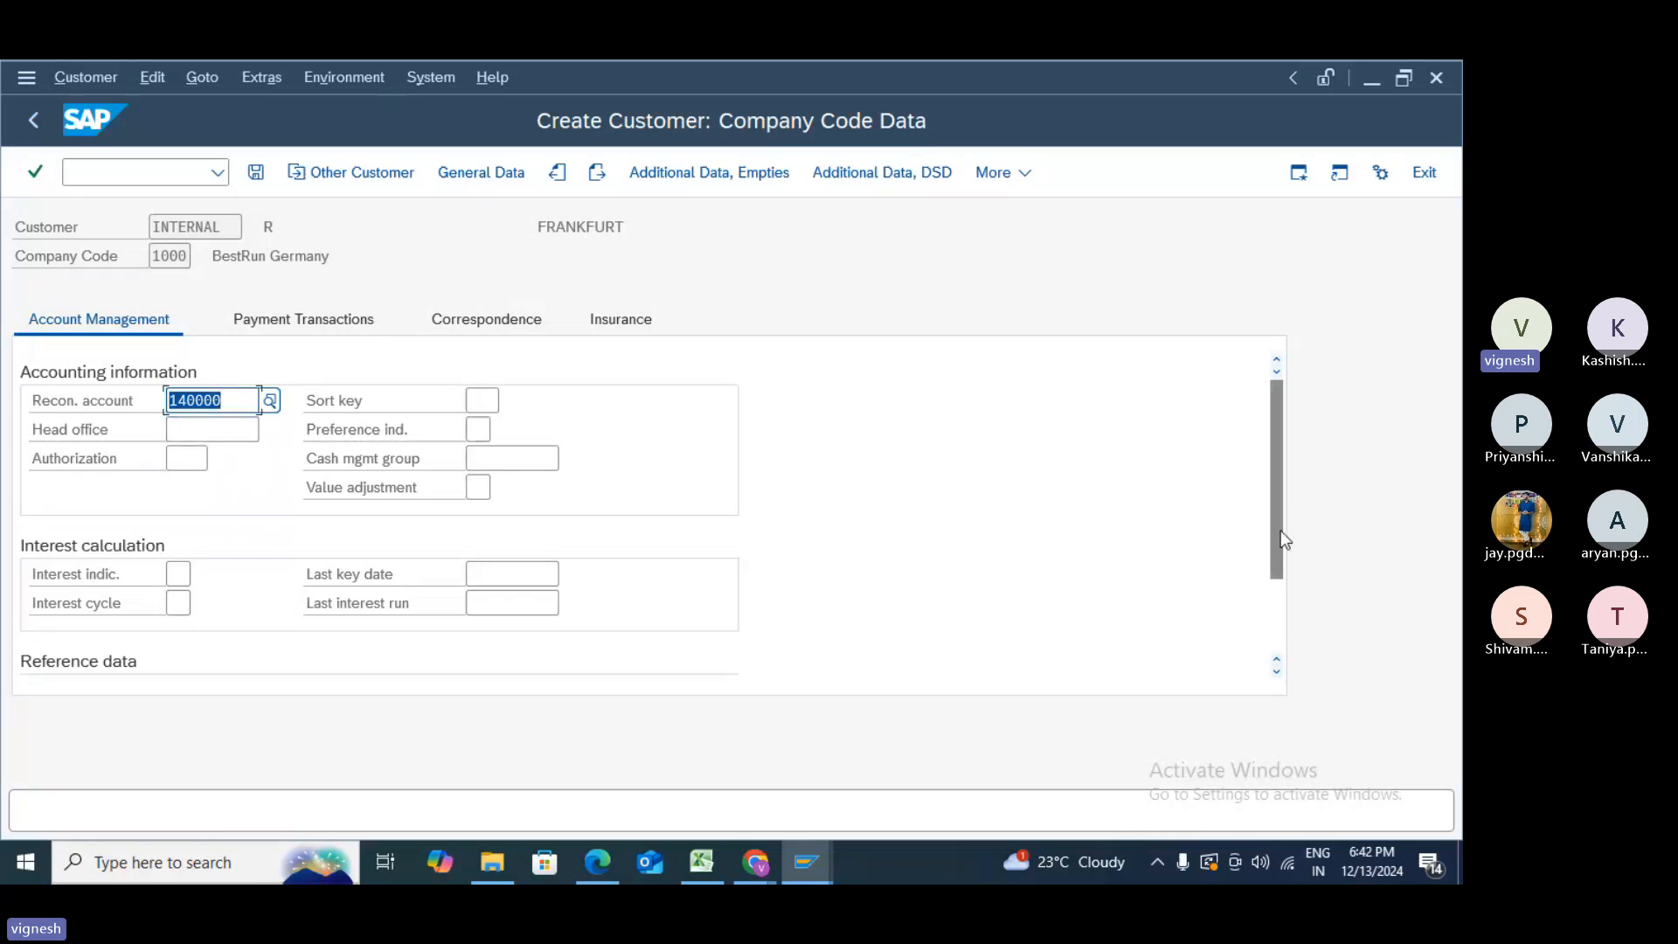
mouse_move(1282, 531)
mouse_down()
mouse_move(1282, 561)
mouse_move(1278, 507)
mouse_up()
click(337, 330)
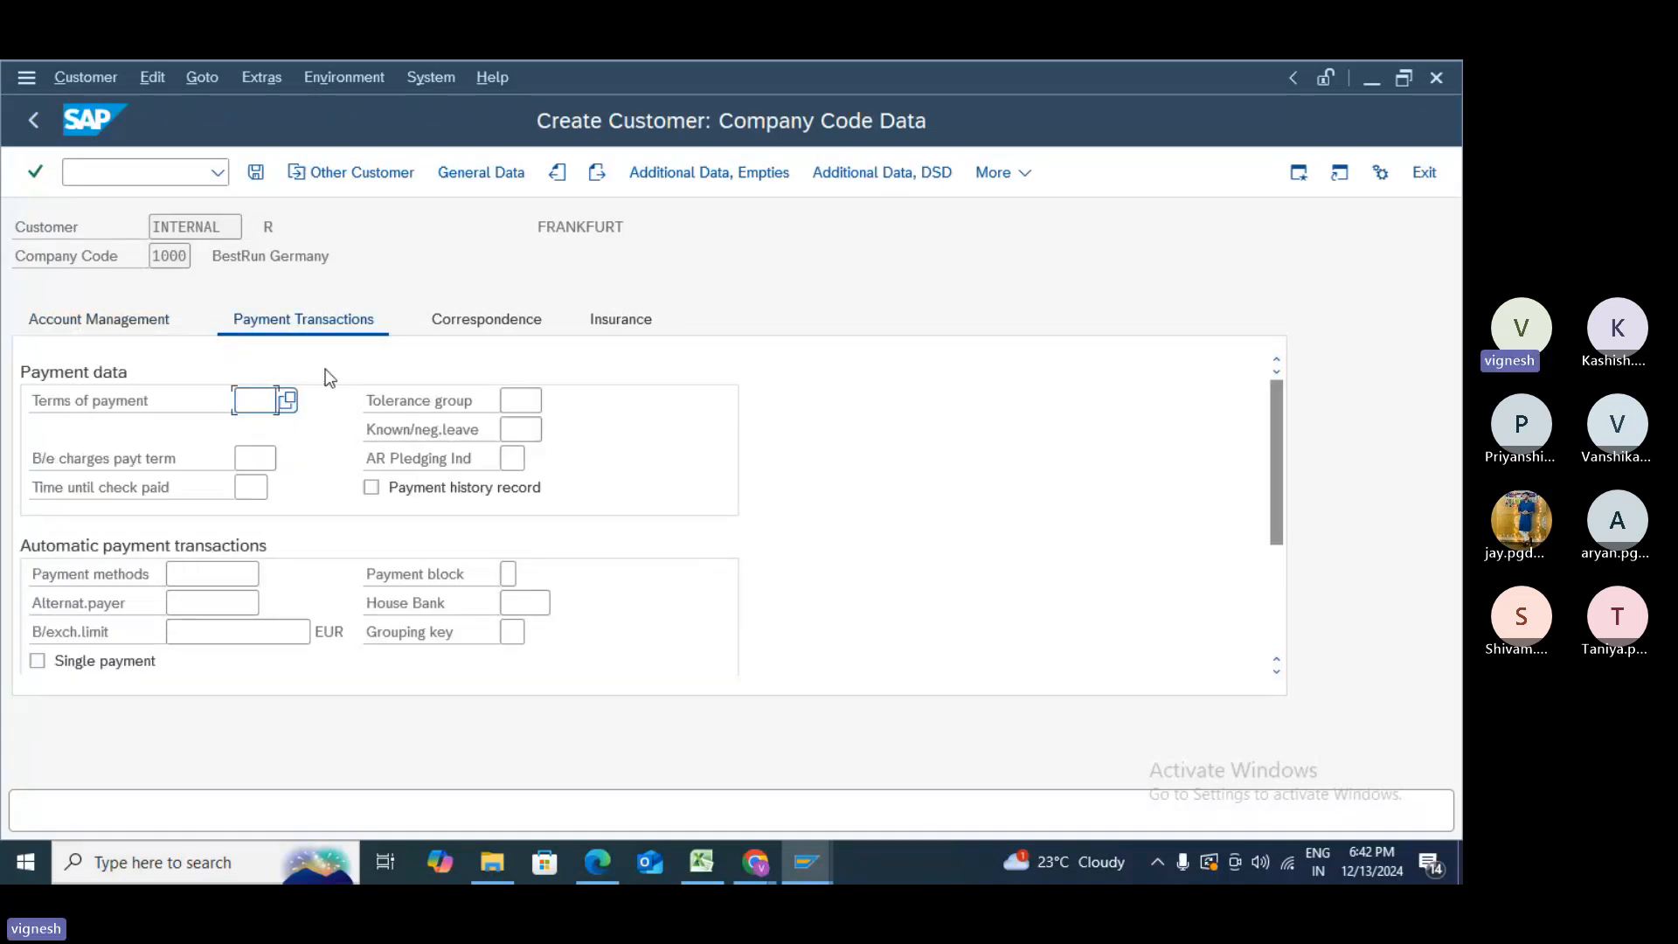
click(282, 402)
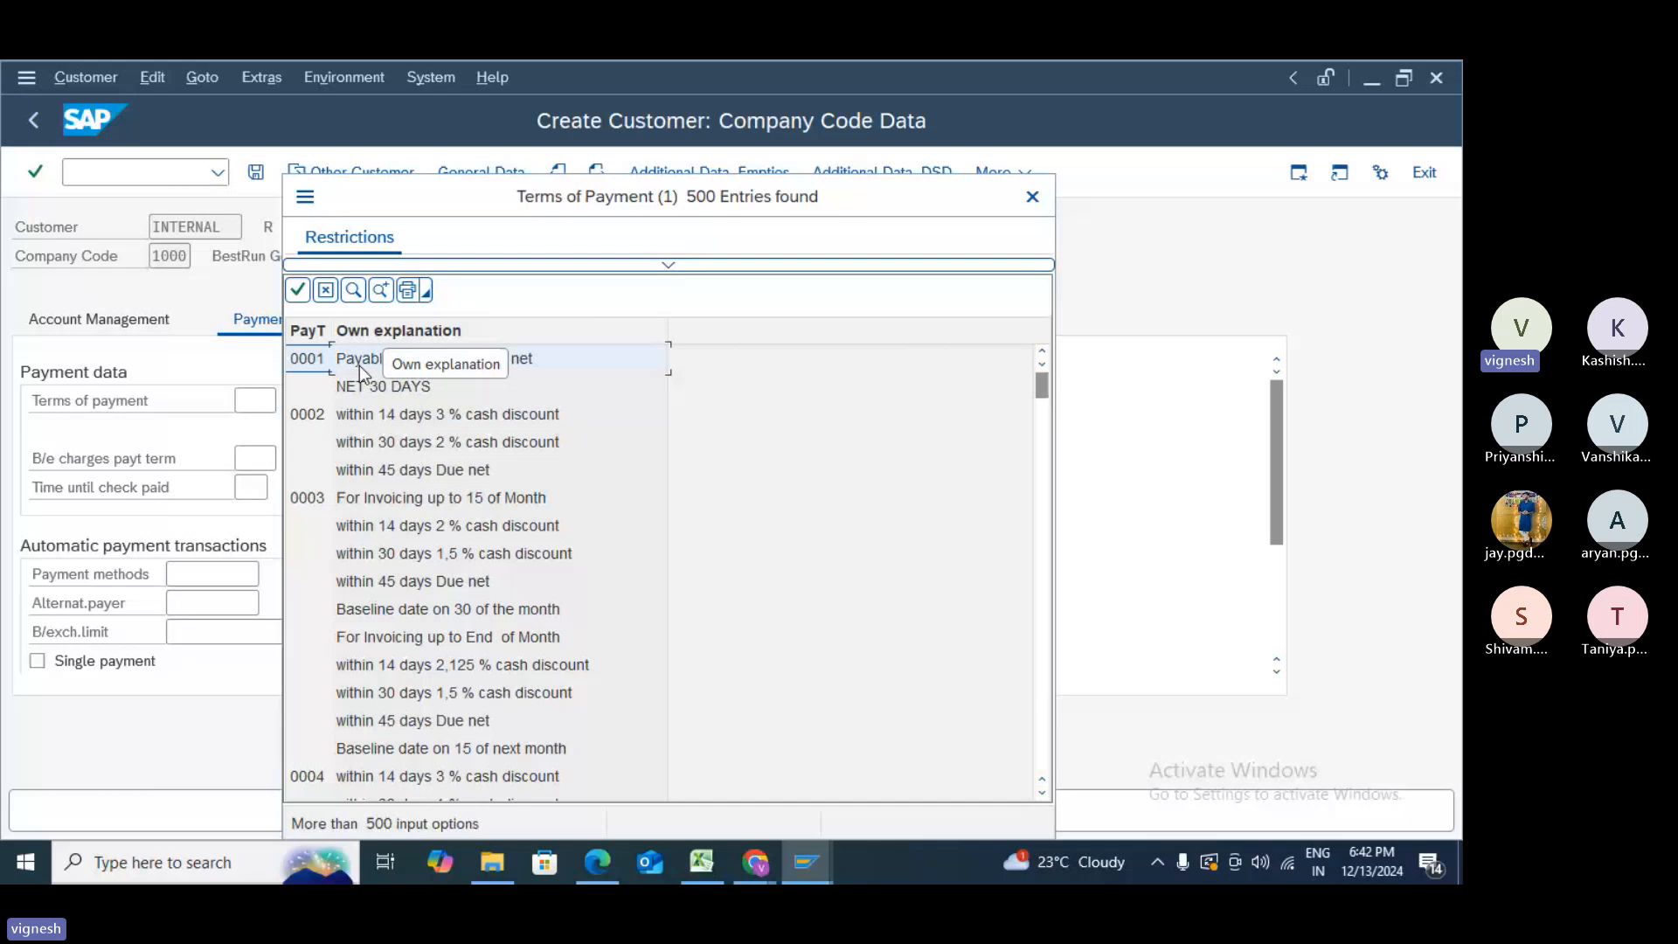
key(Escape)
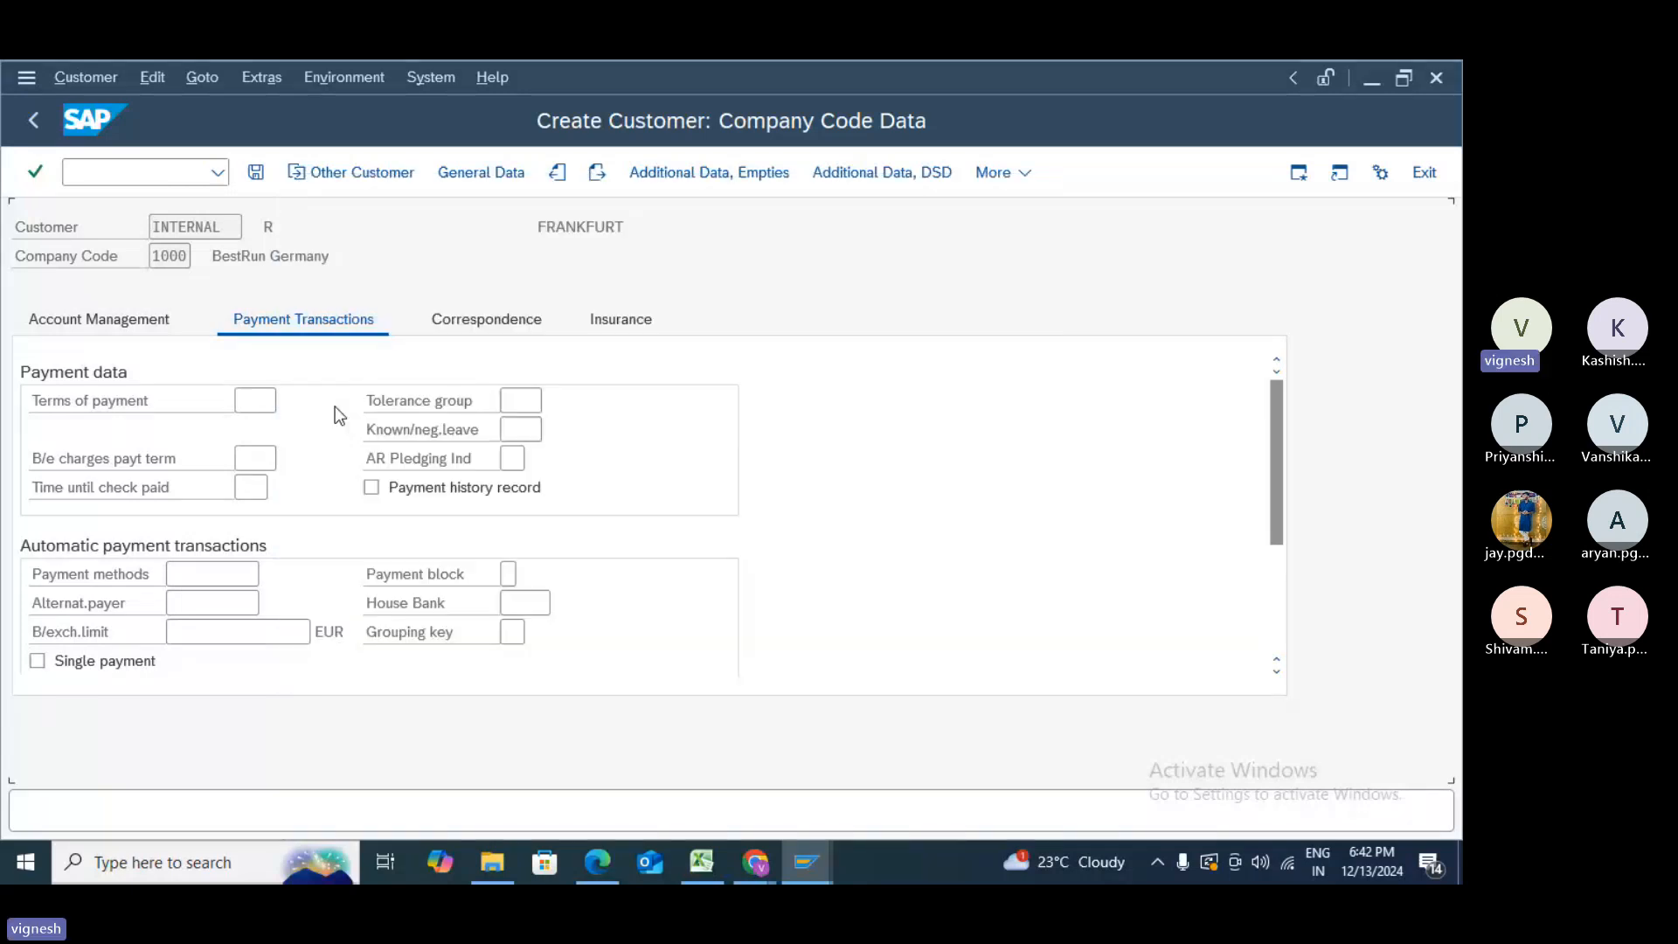
click(263, 570)
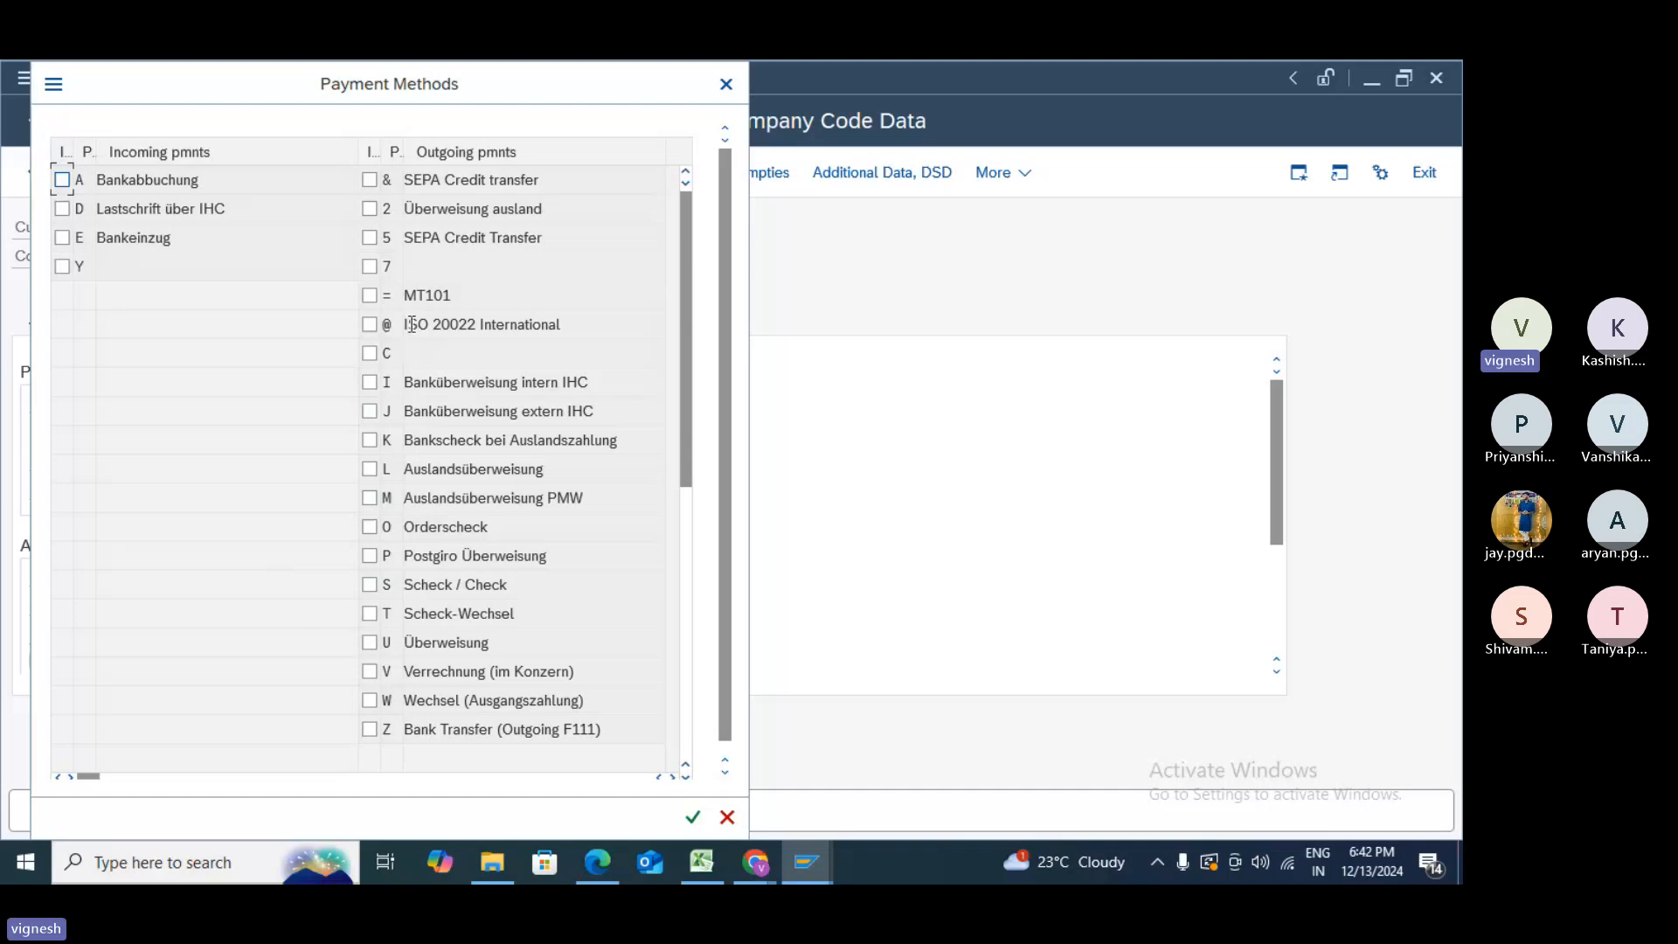
- Close the Payment Methods list with Z Bank Transfer left unticked
click(369, 731)
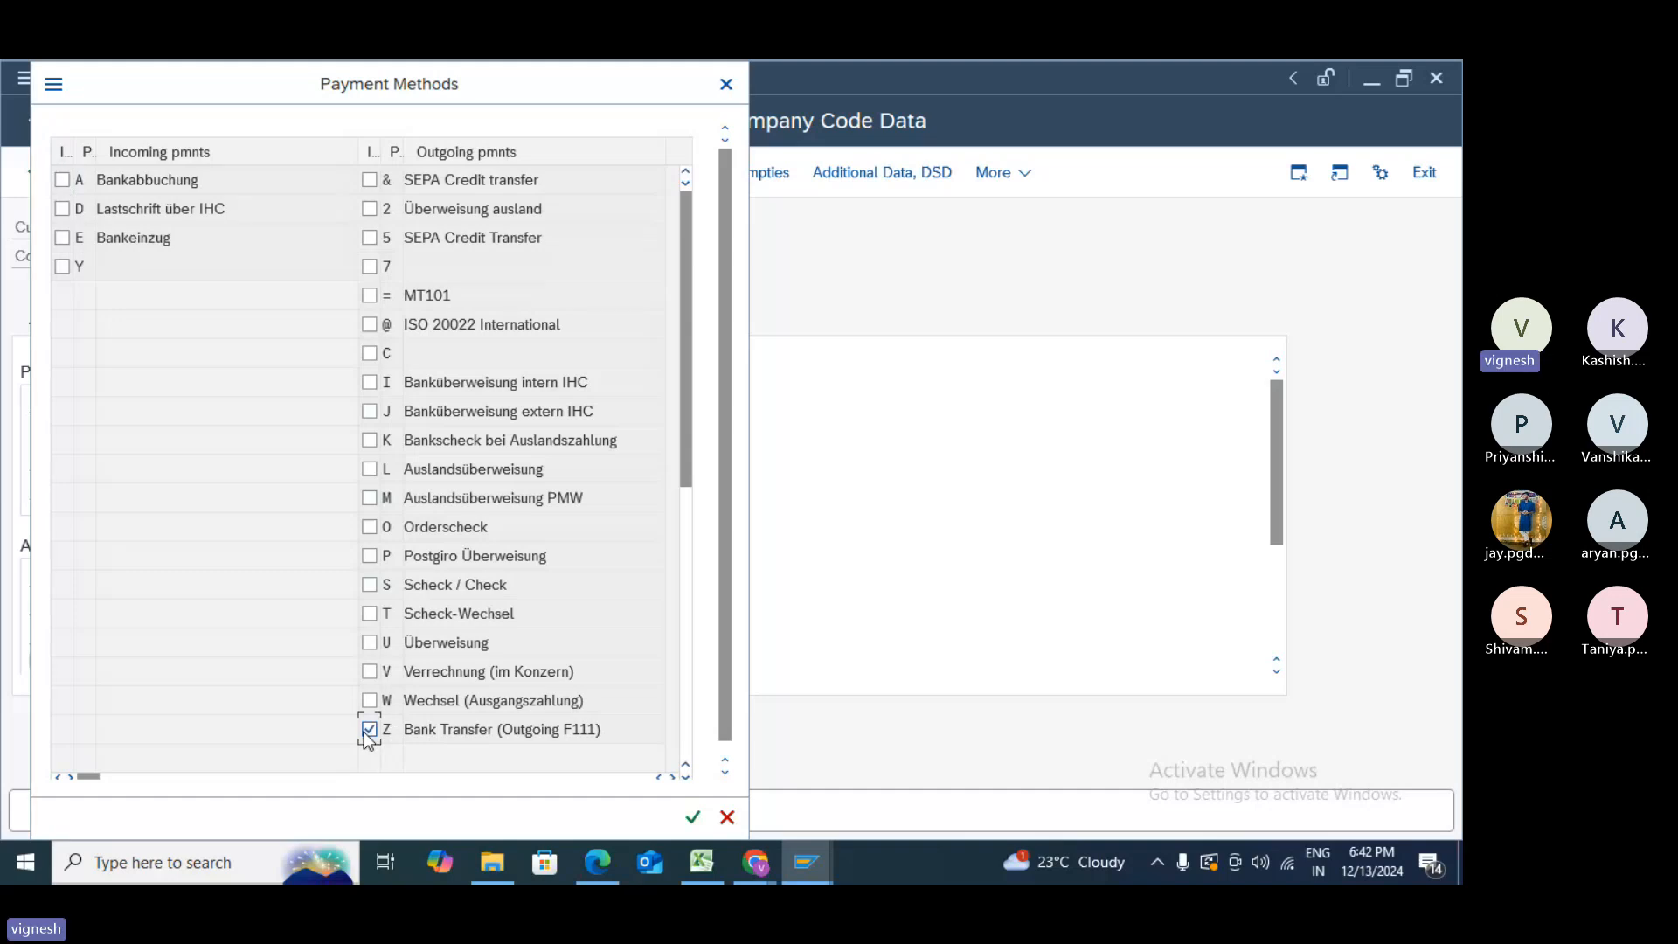
click(368, 730)
click(693, 827)
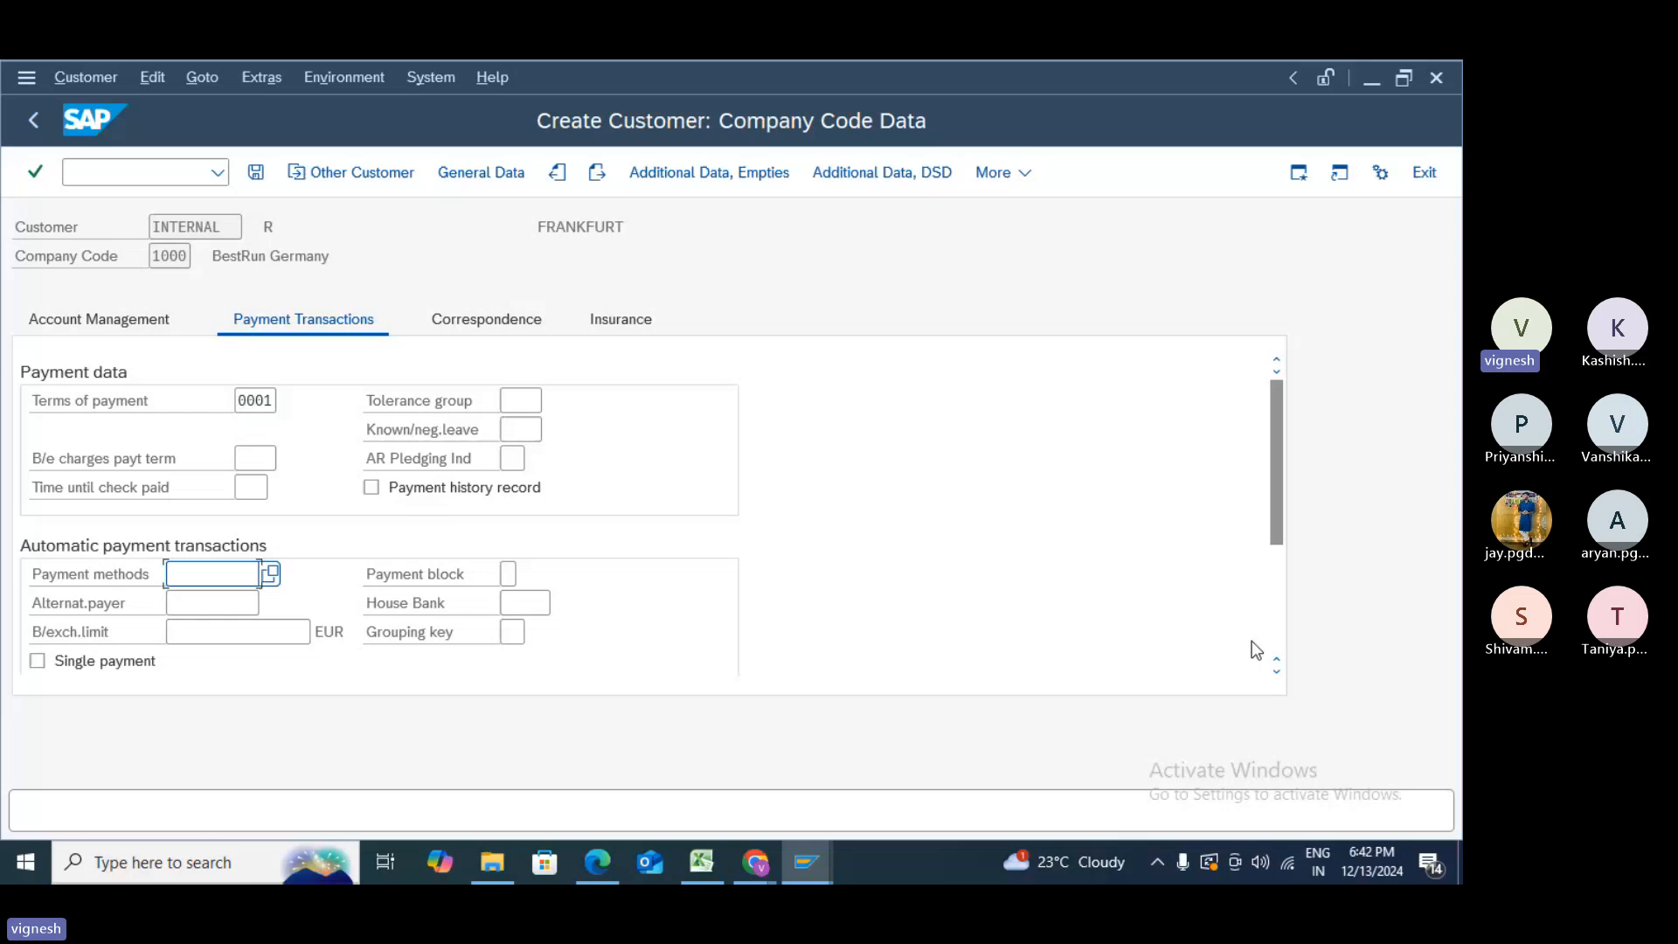
- View the company code's correspondence and then export credit insurance data
scroll(1251, 641, down, 5)
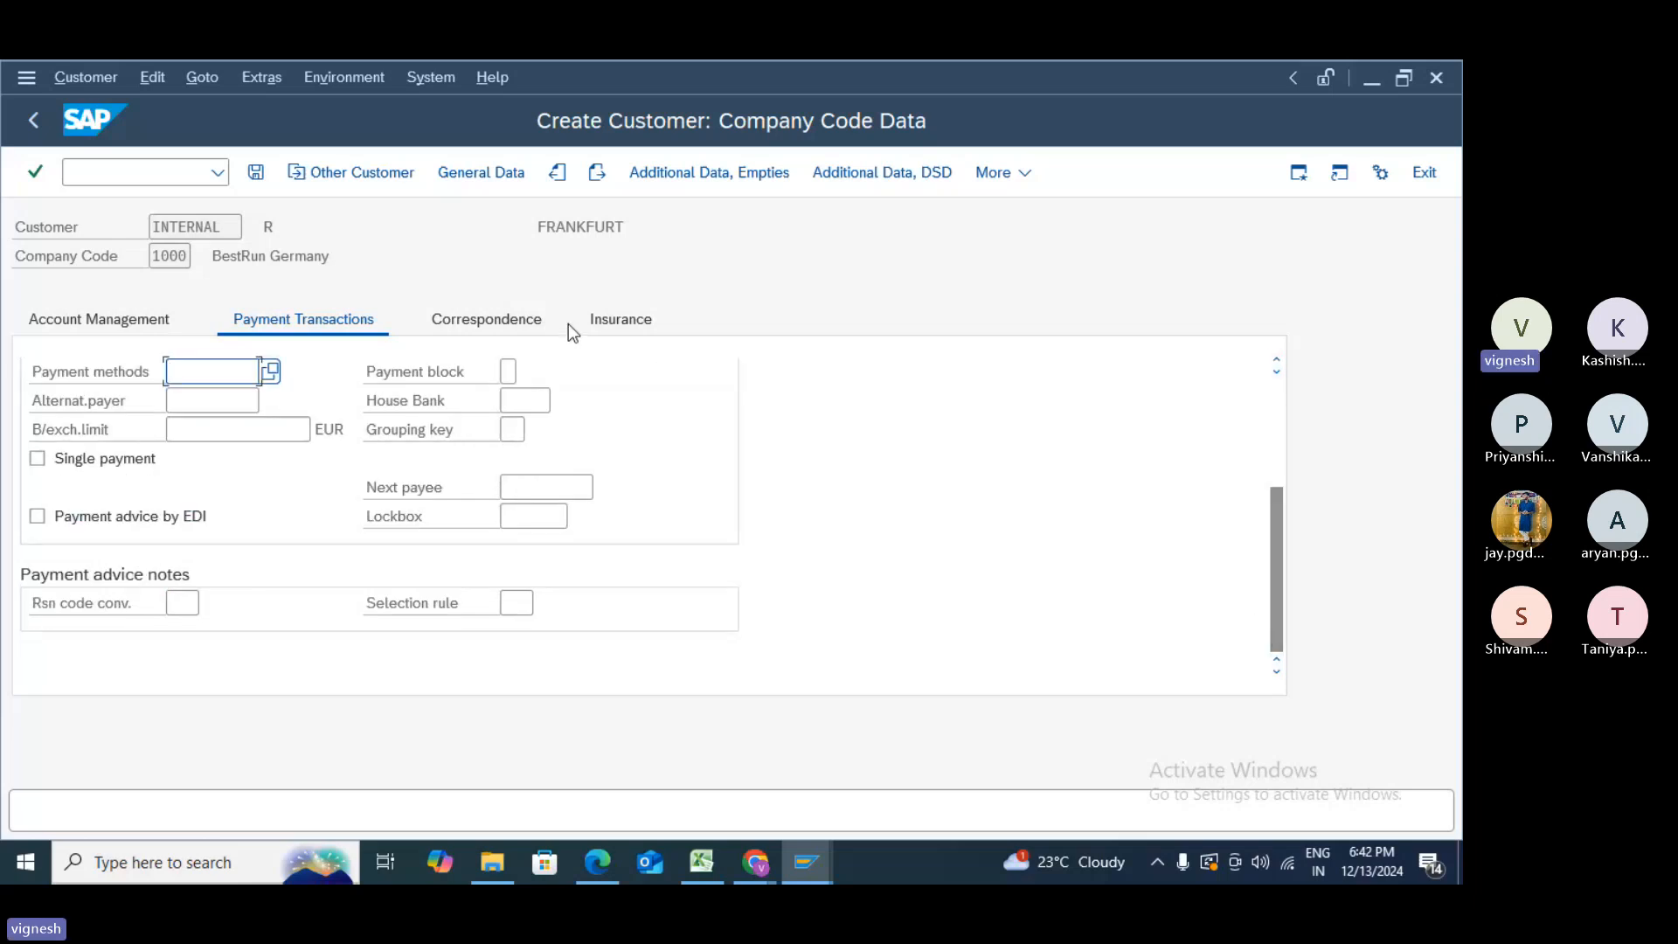
click(516, 323)
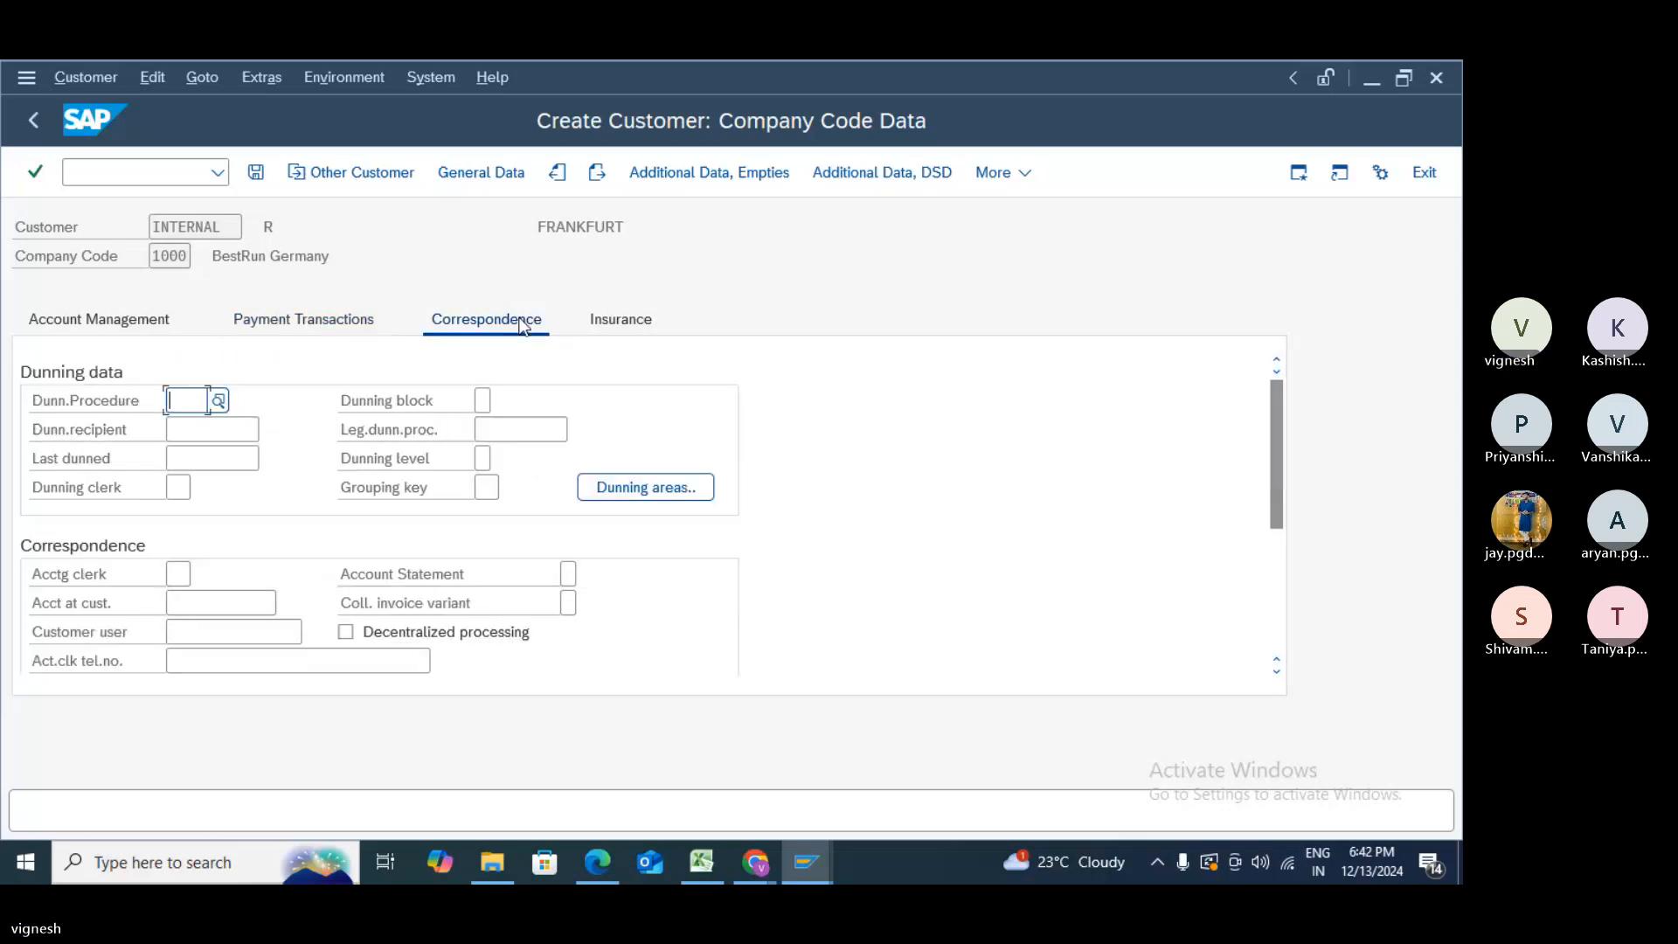
click(625, 330)
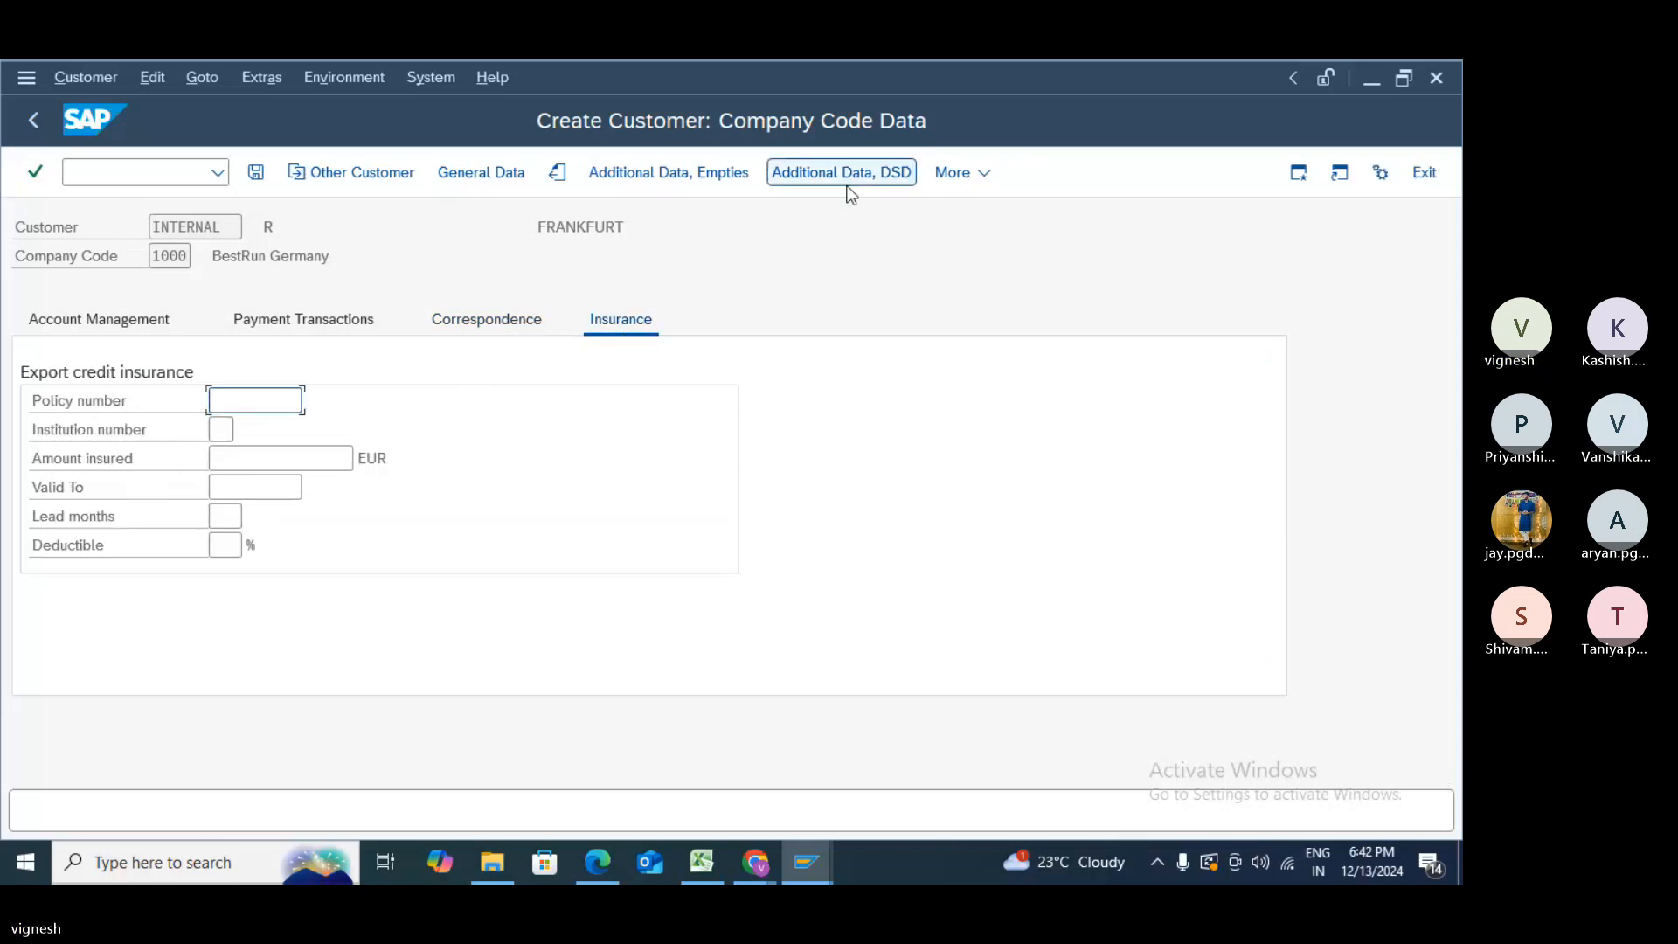
- Check the sales area data and Empties screen, then save the new customer
click(958, 174)
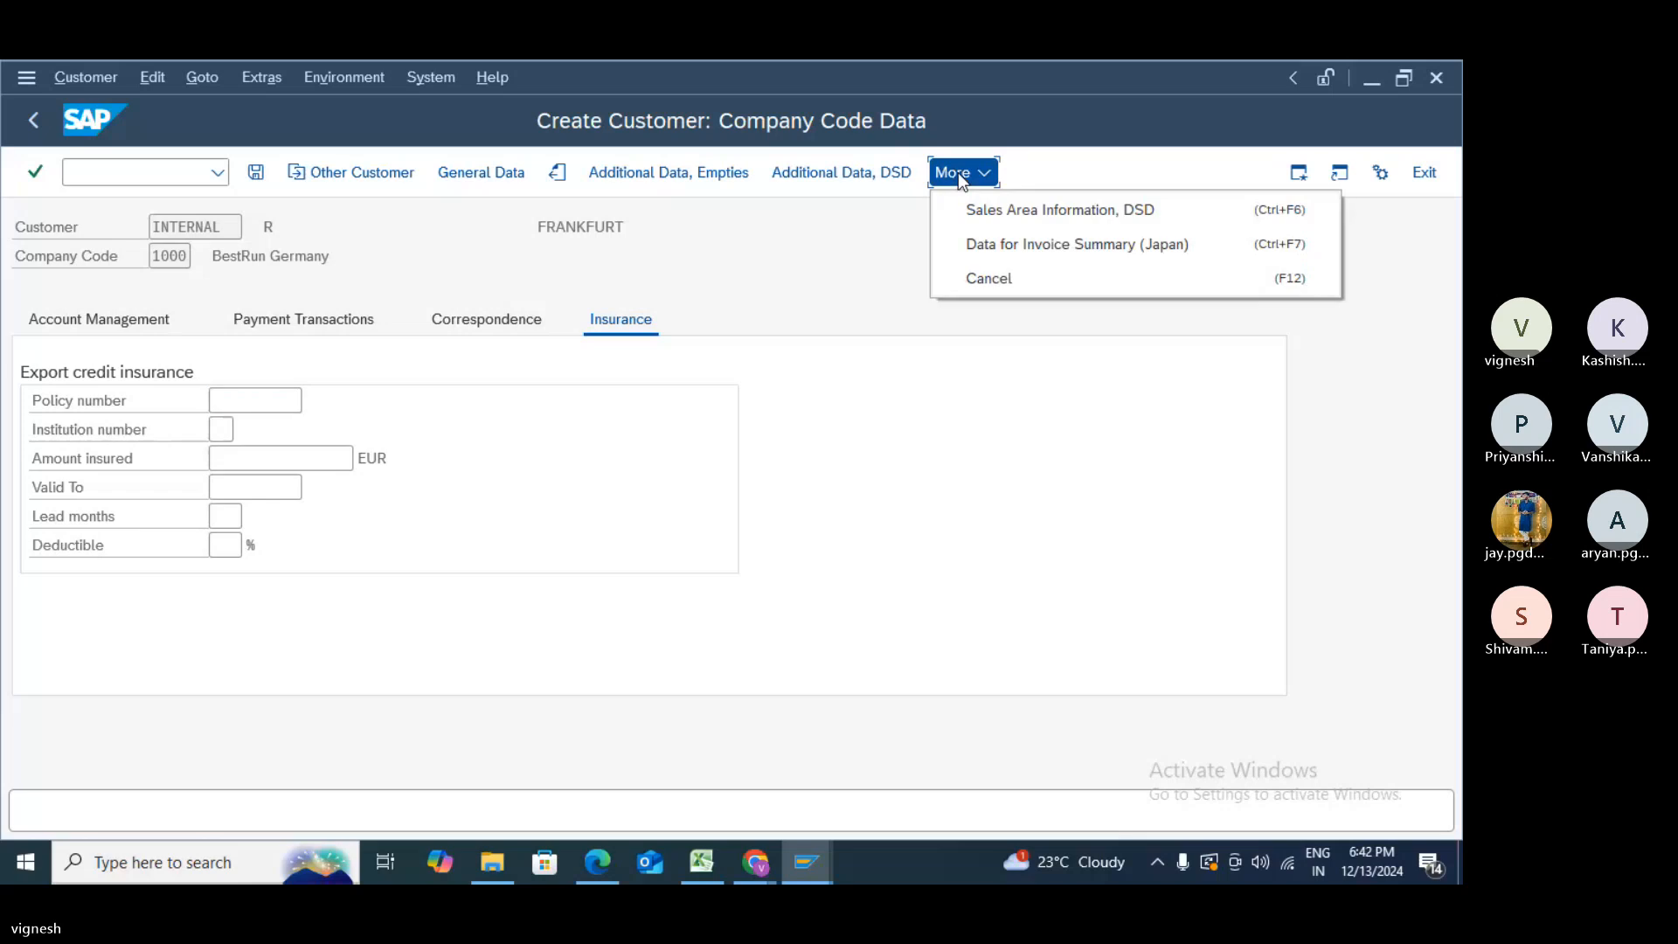
click(980, 213)
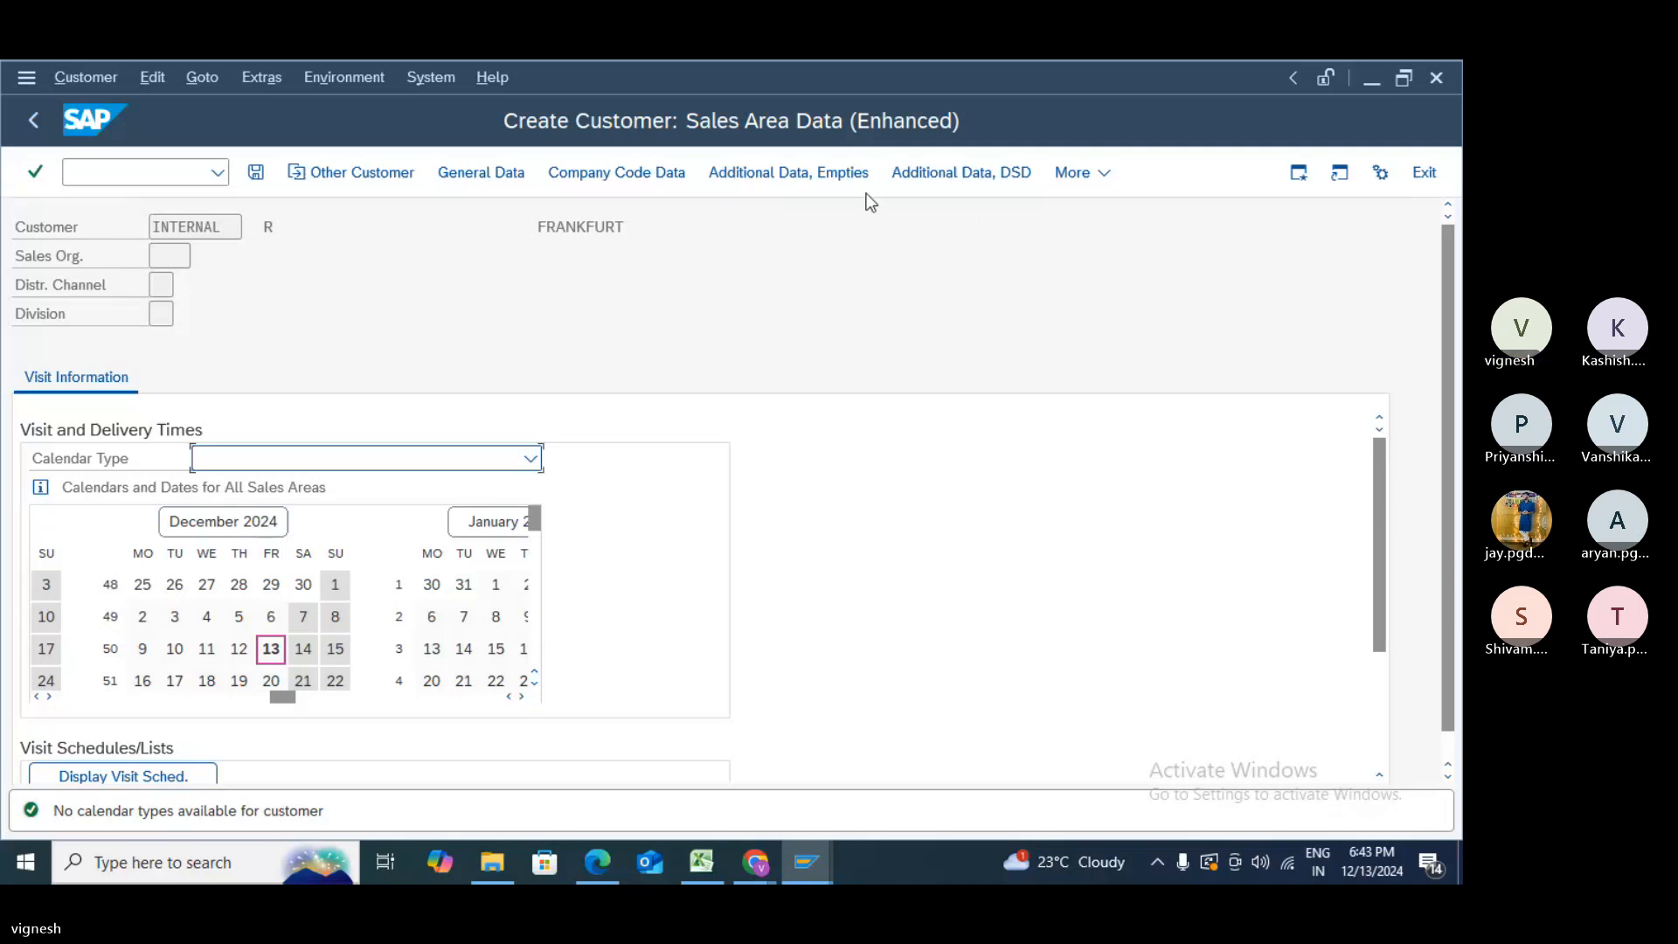
click(1087, 170)
click(1090, 179)
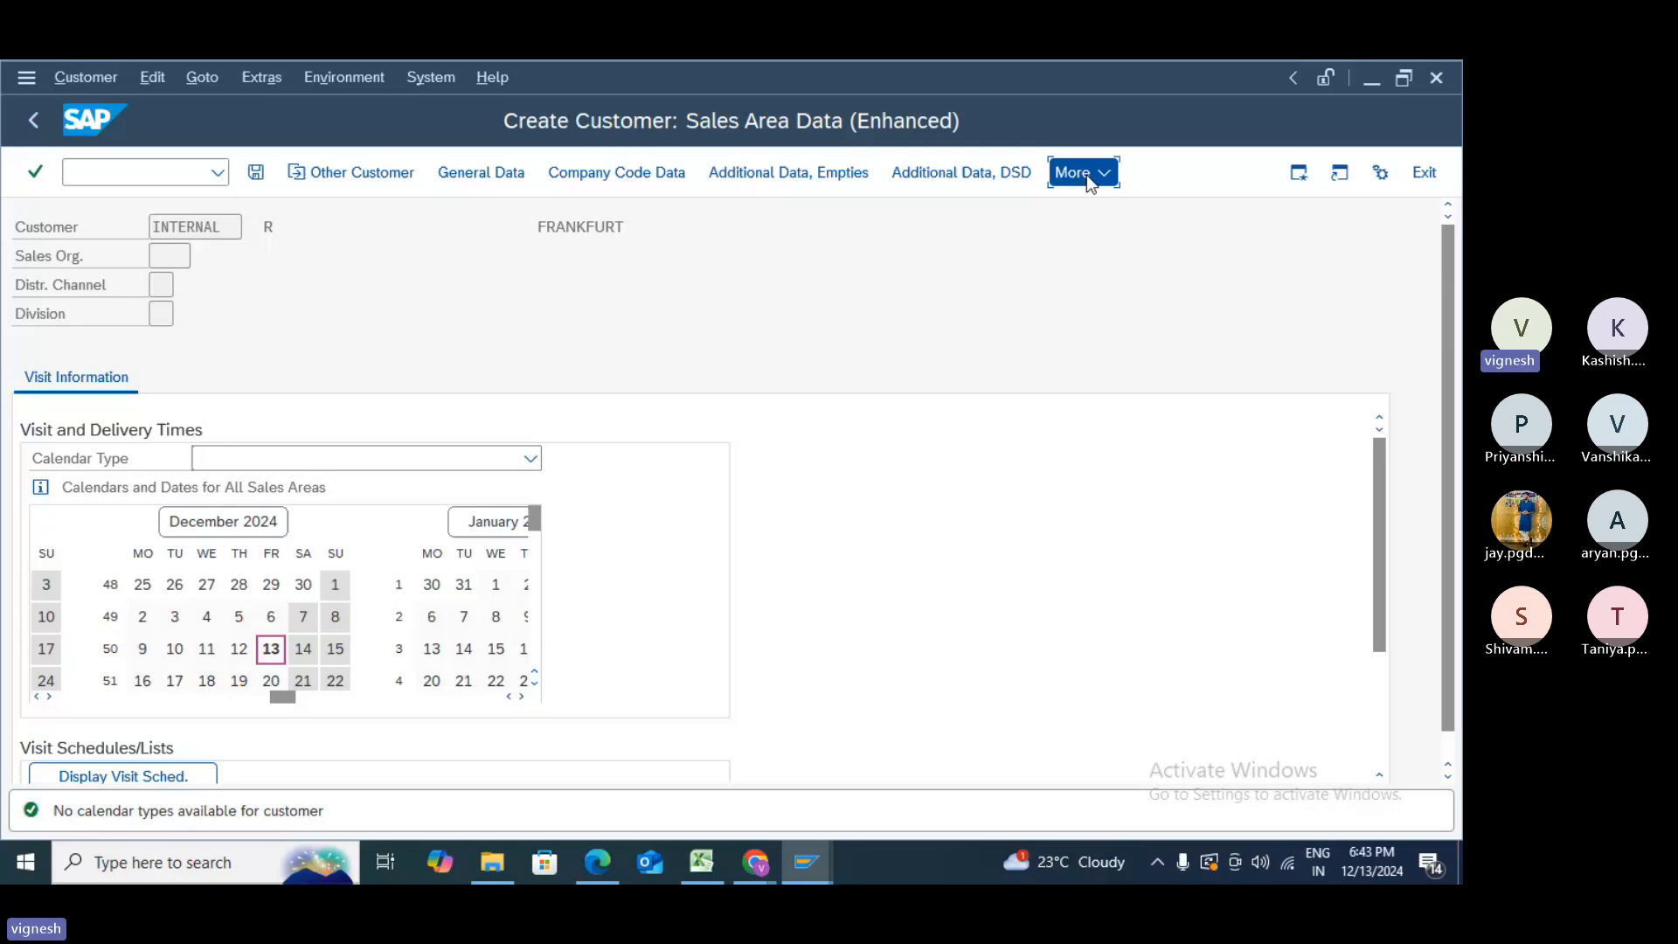
click(1089, 179)
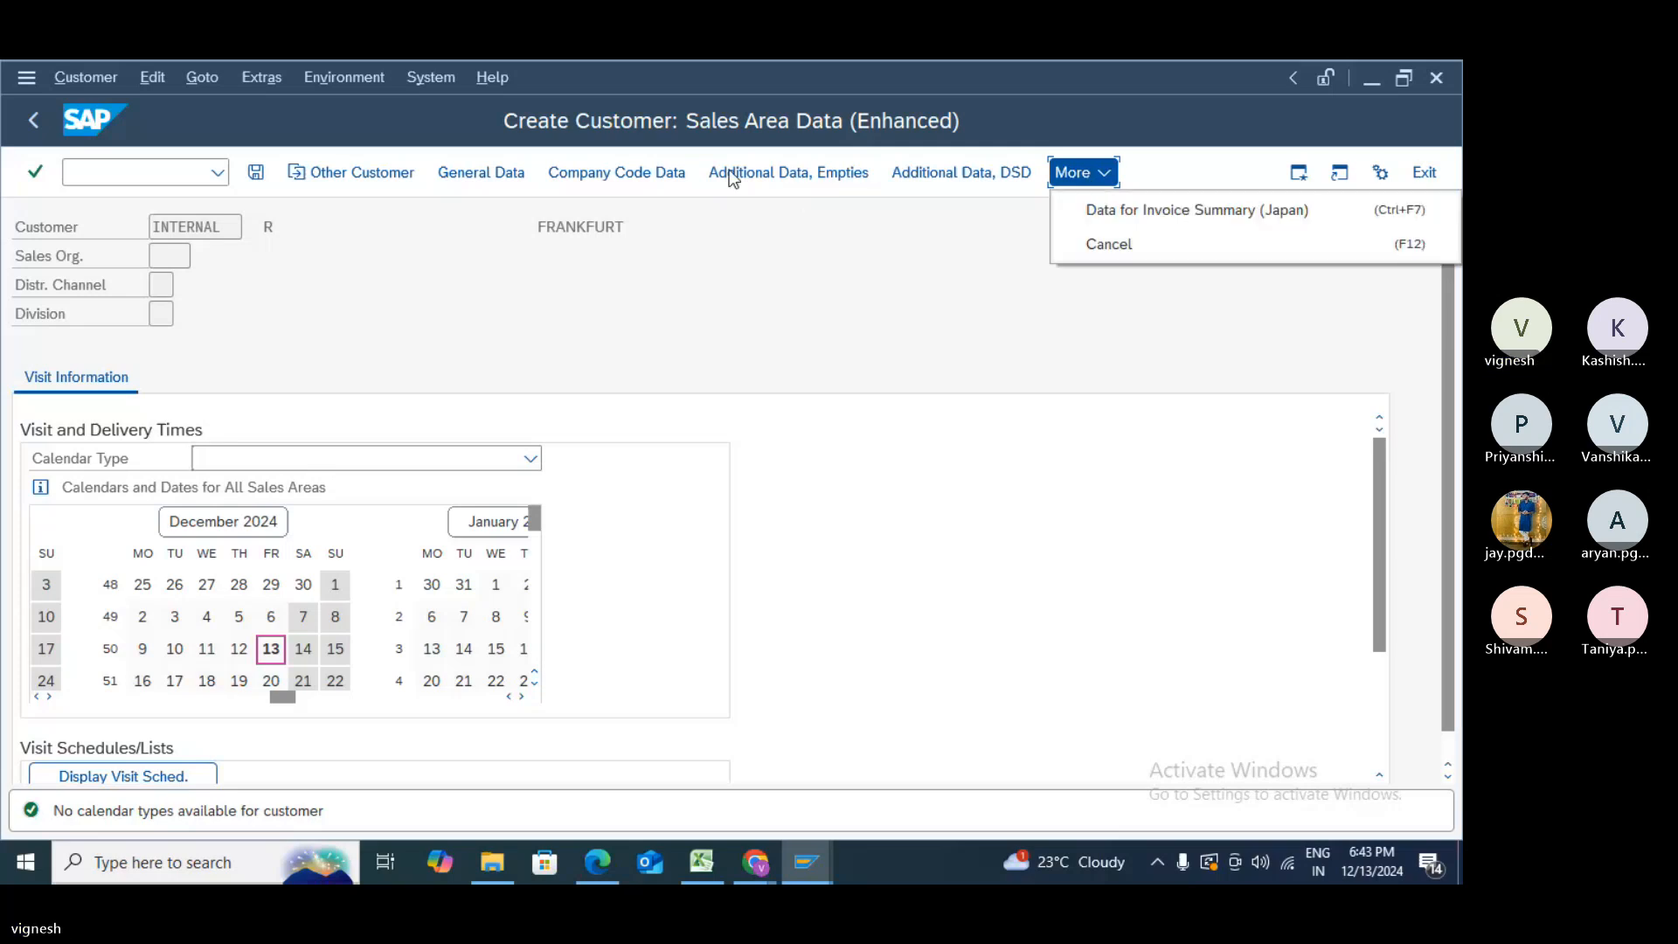
click(735, 180)
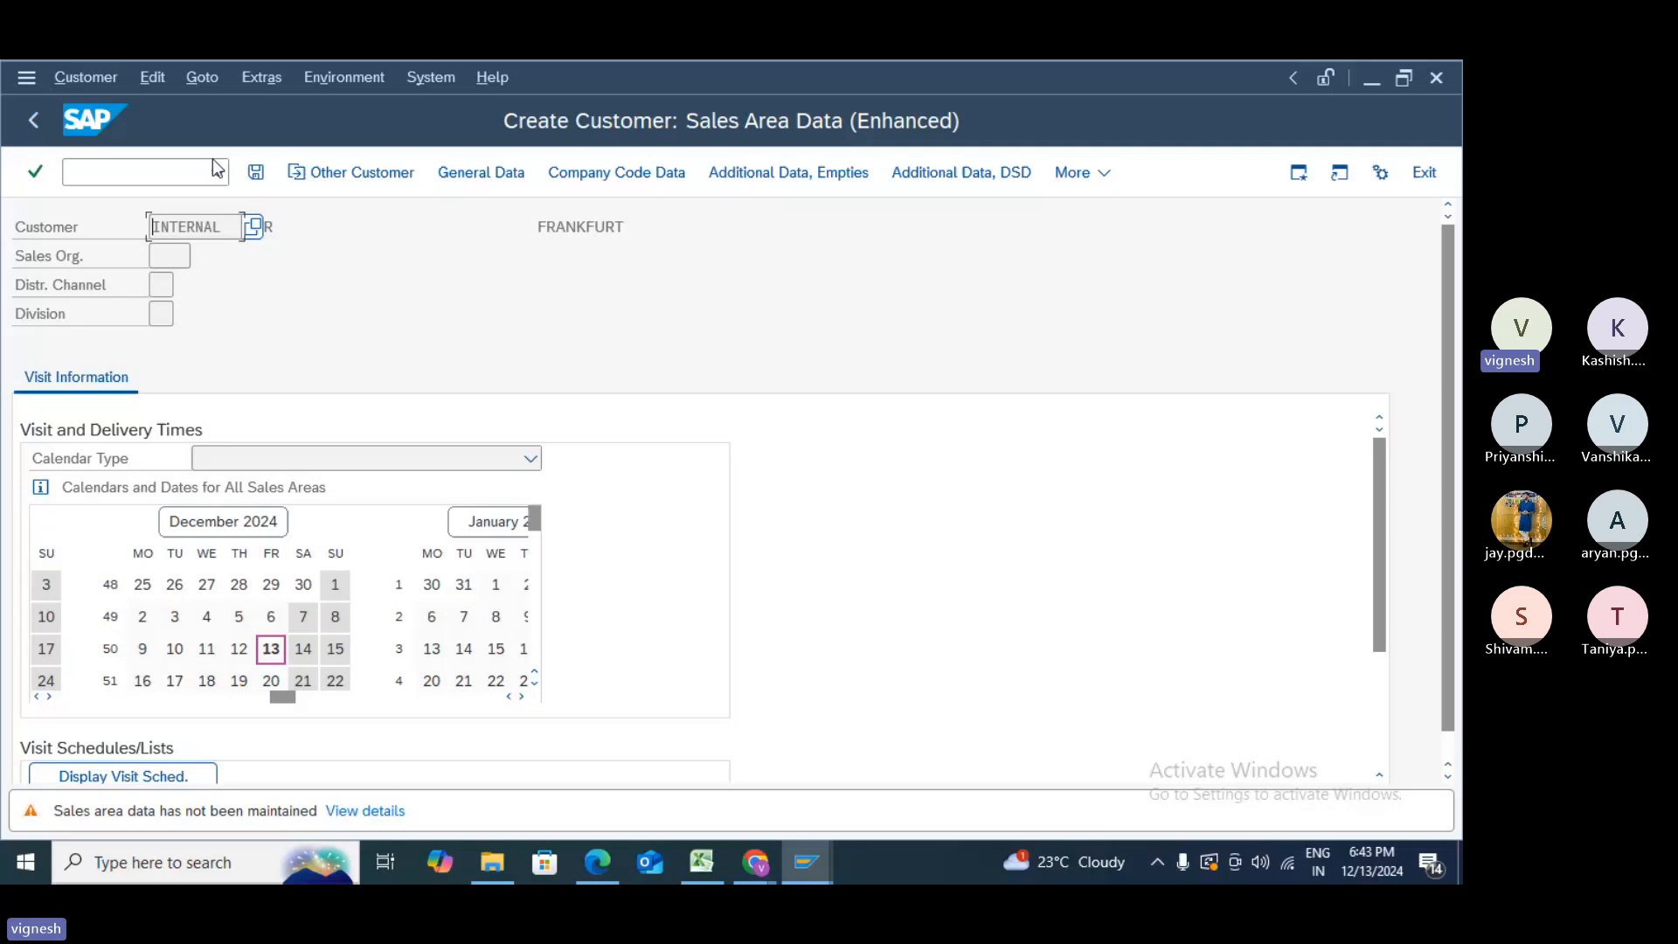
click(256, 175)
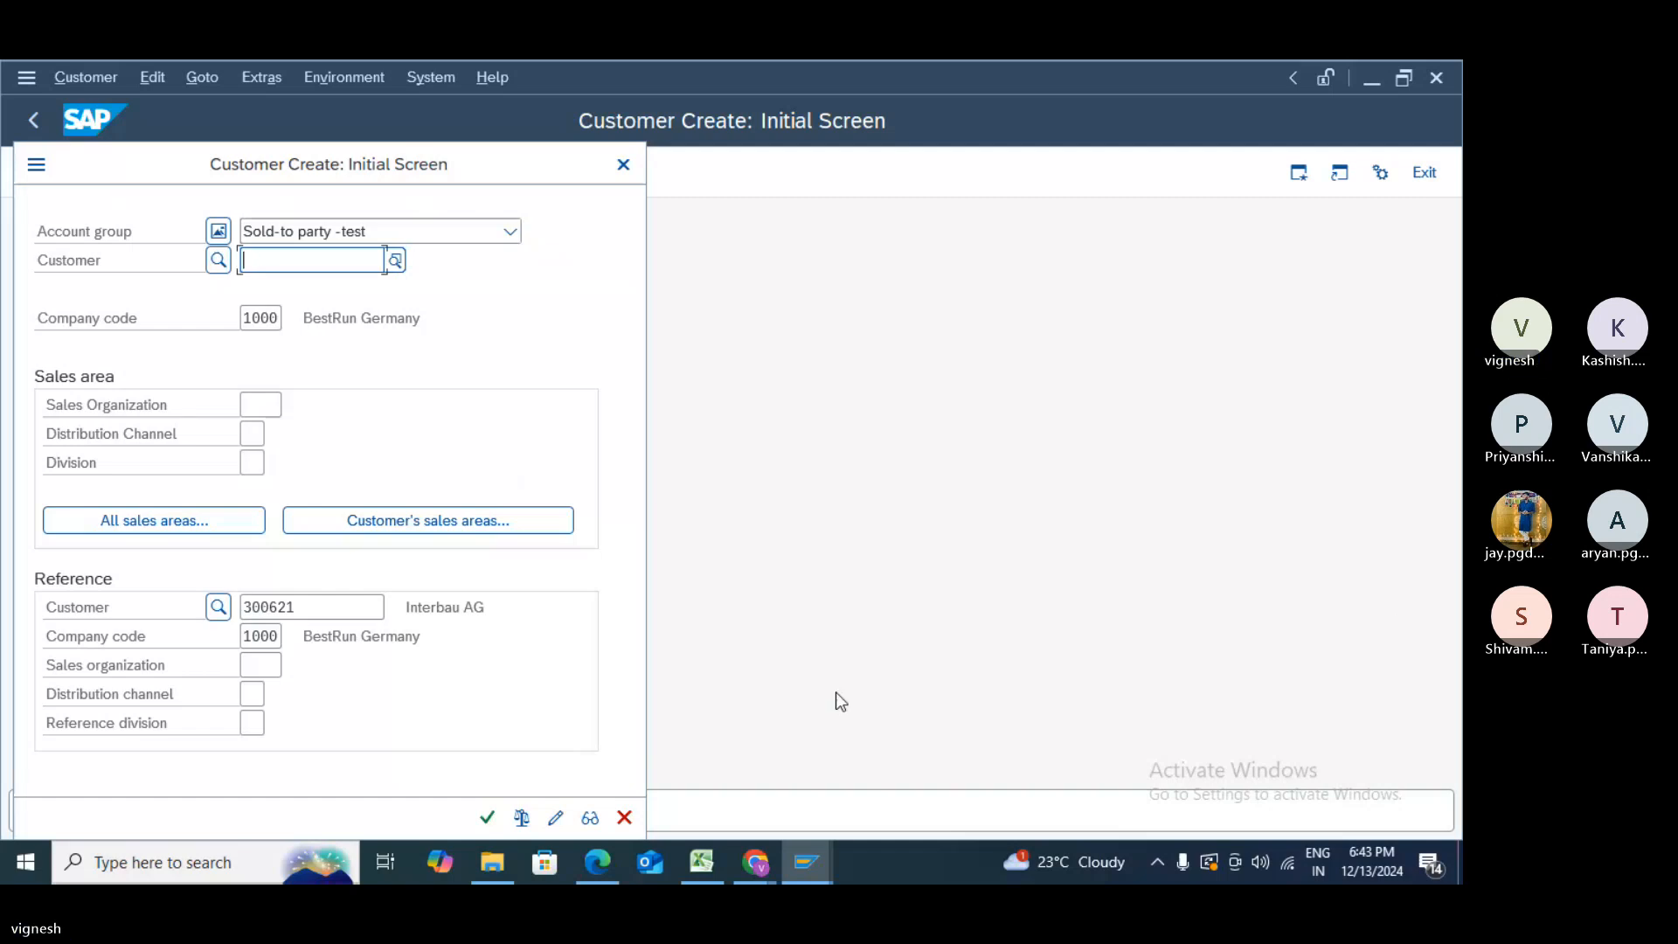
- Continue from the initial screen and dismiss the reference account group warning
click(487, 817)
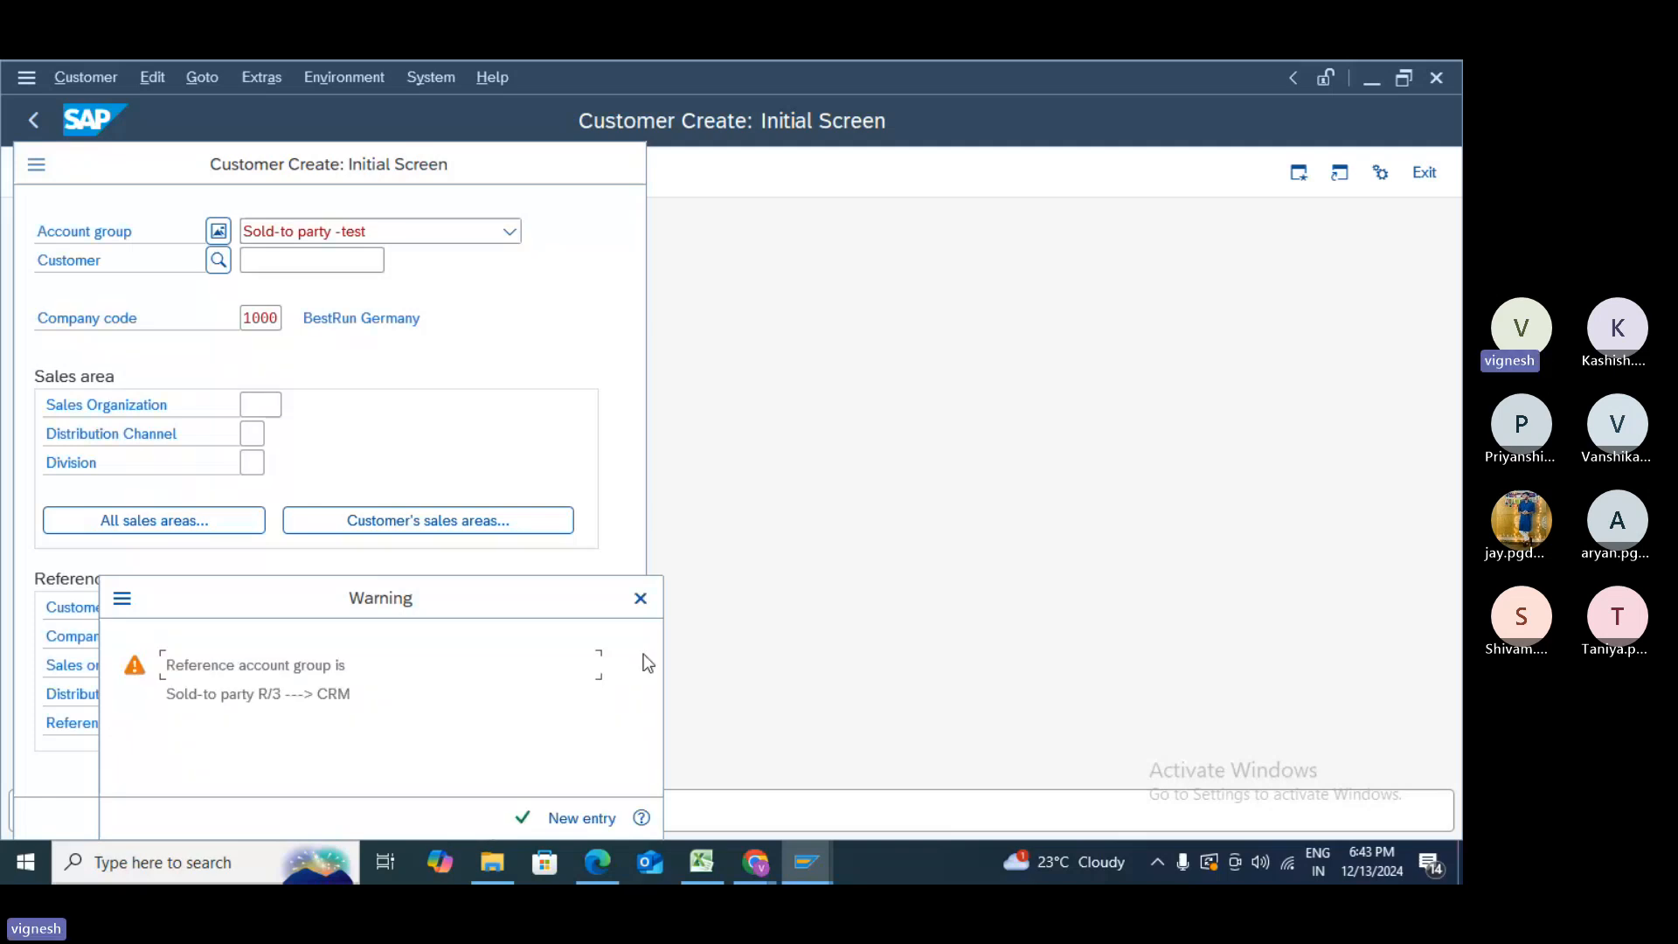
click(645, 602)
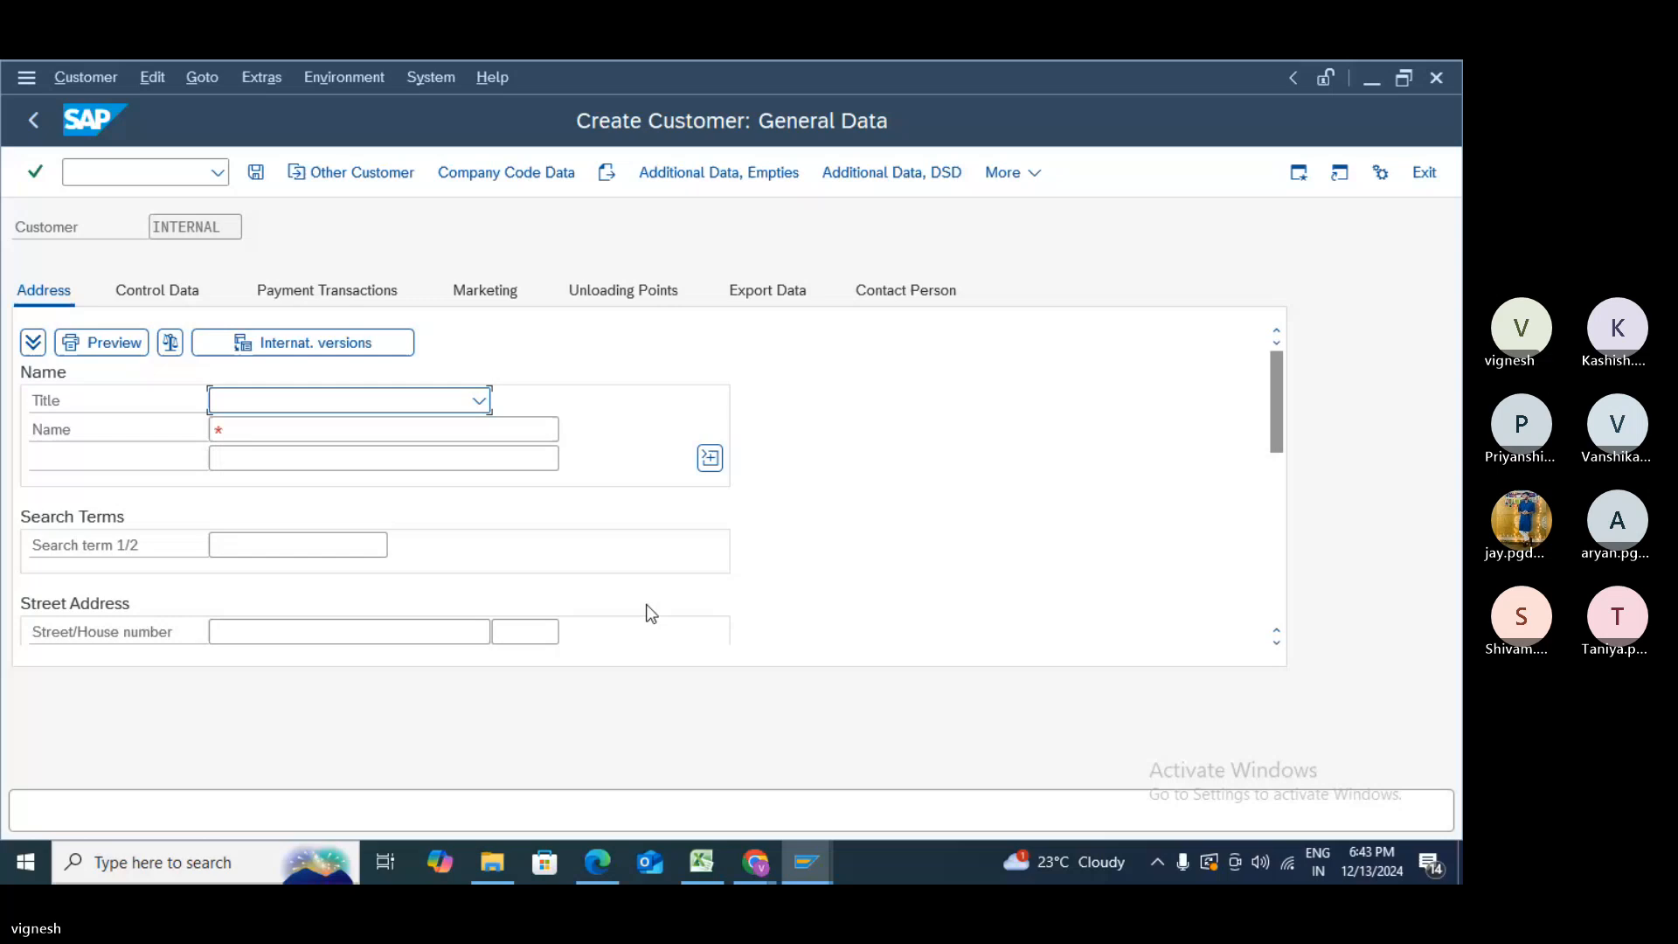
- Set the customer's title to Mr. and enter R as both name and search term
click(481, 401)
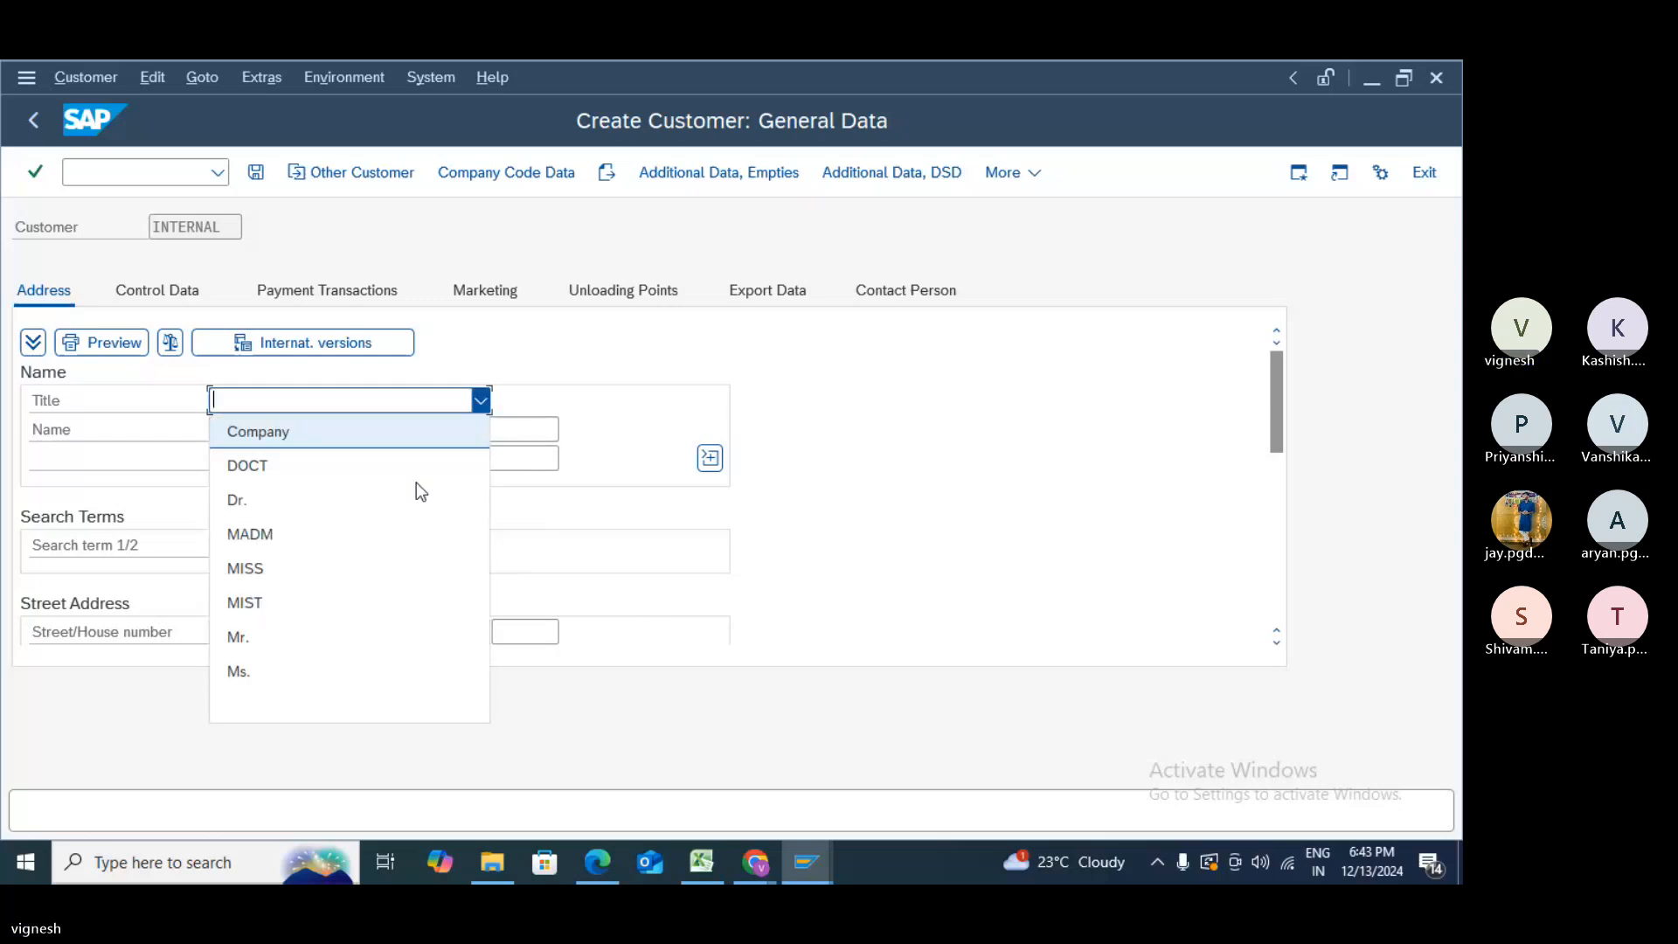
click(334, 637)
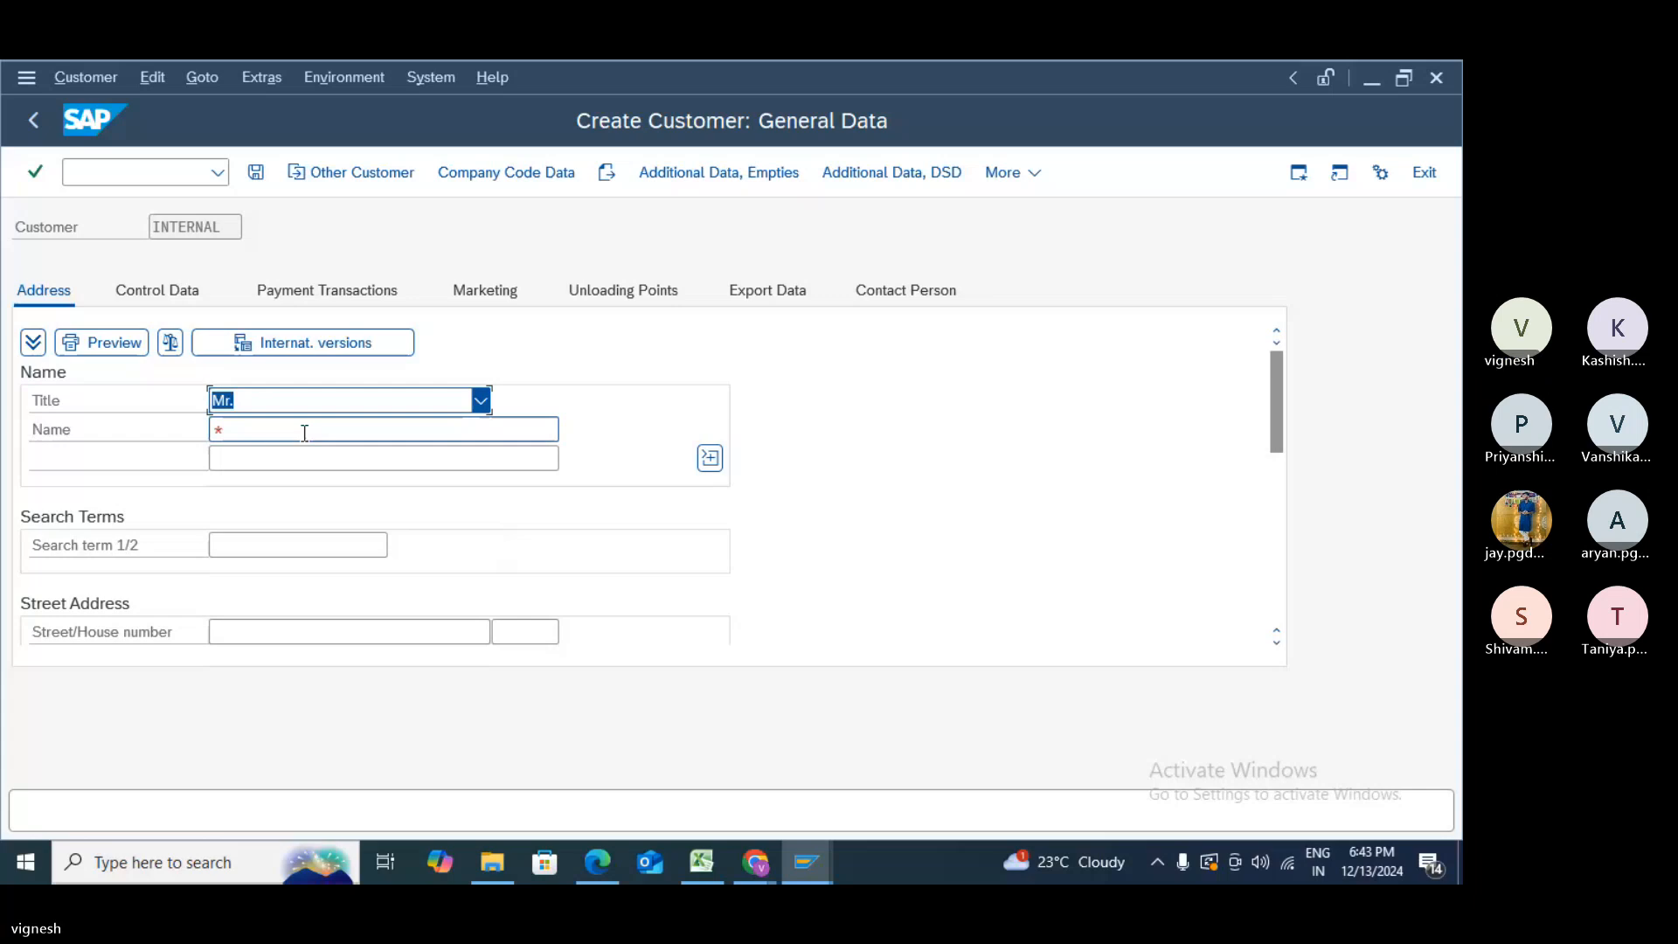
click(305, 430)
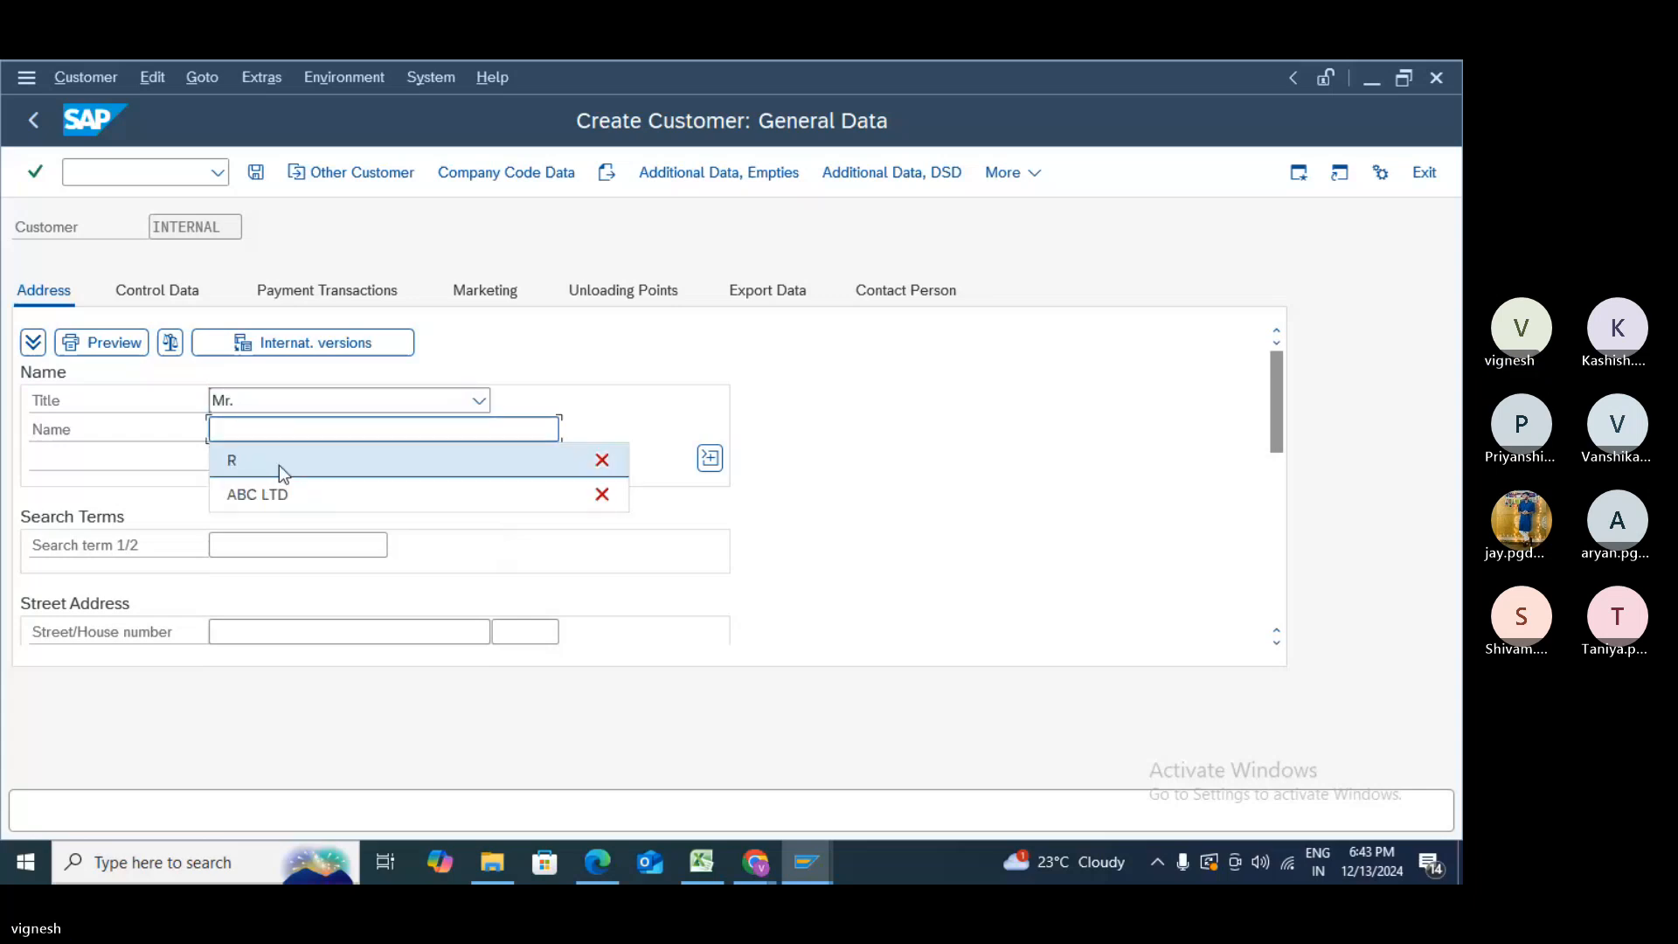
click(279, 465)
click(275, 544)
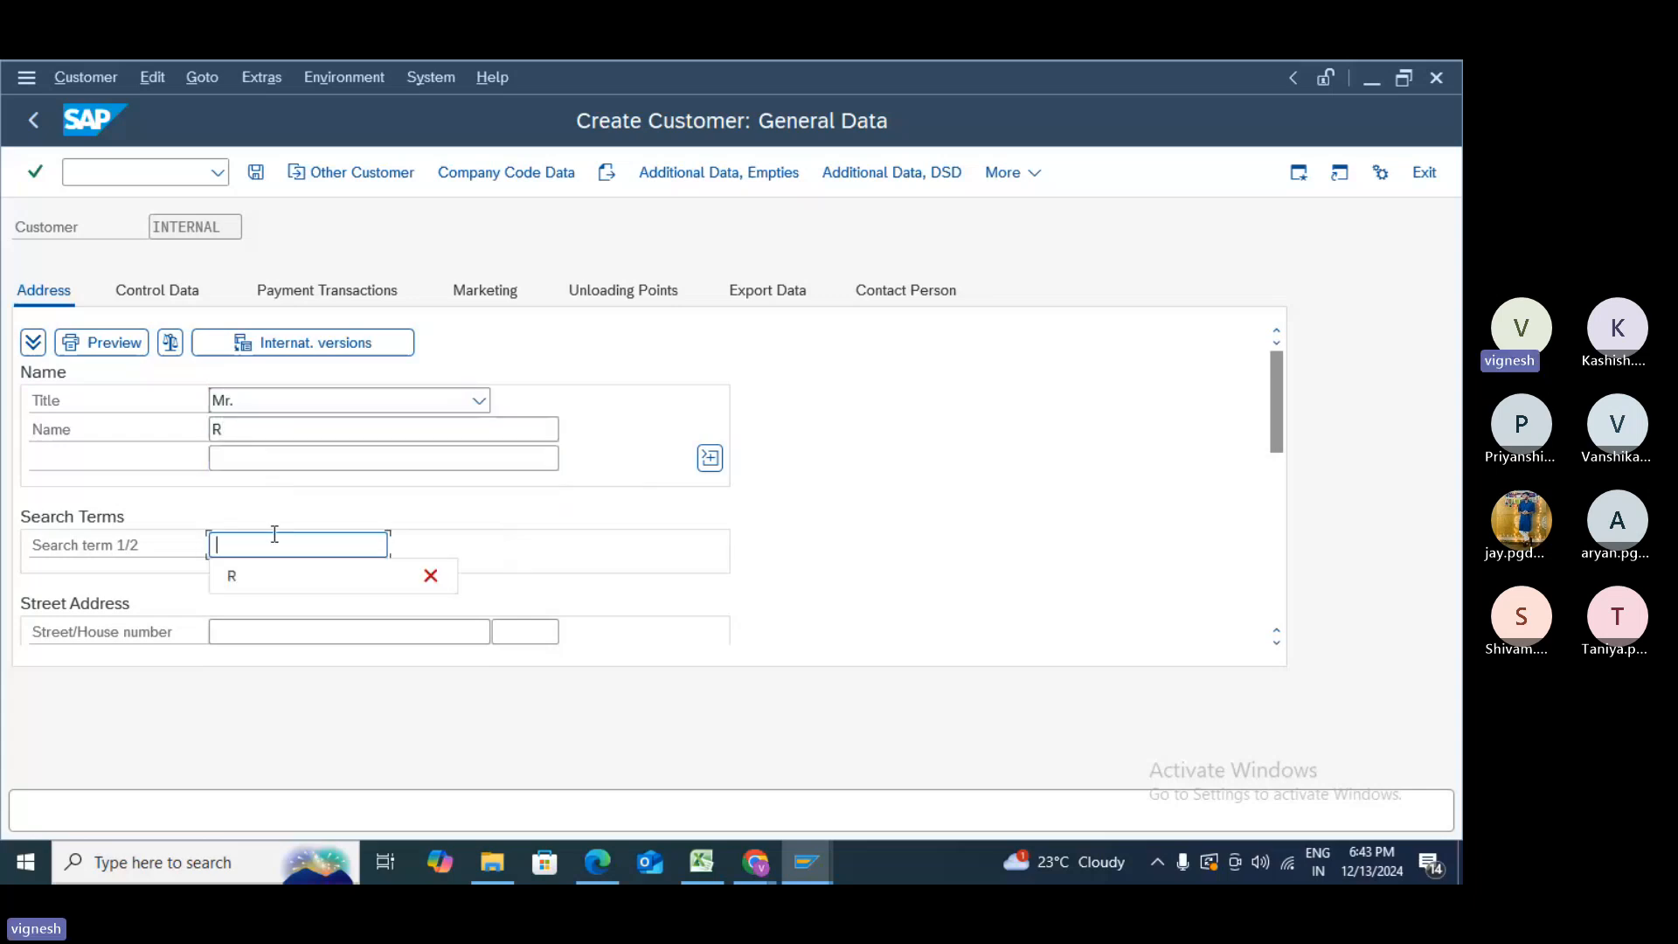
click(273, 573)
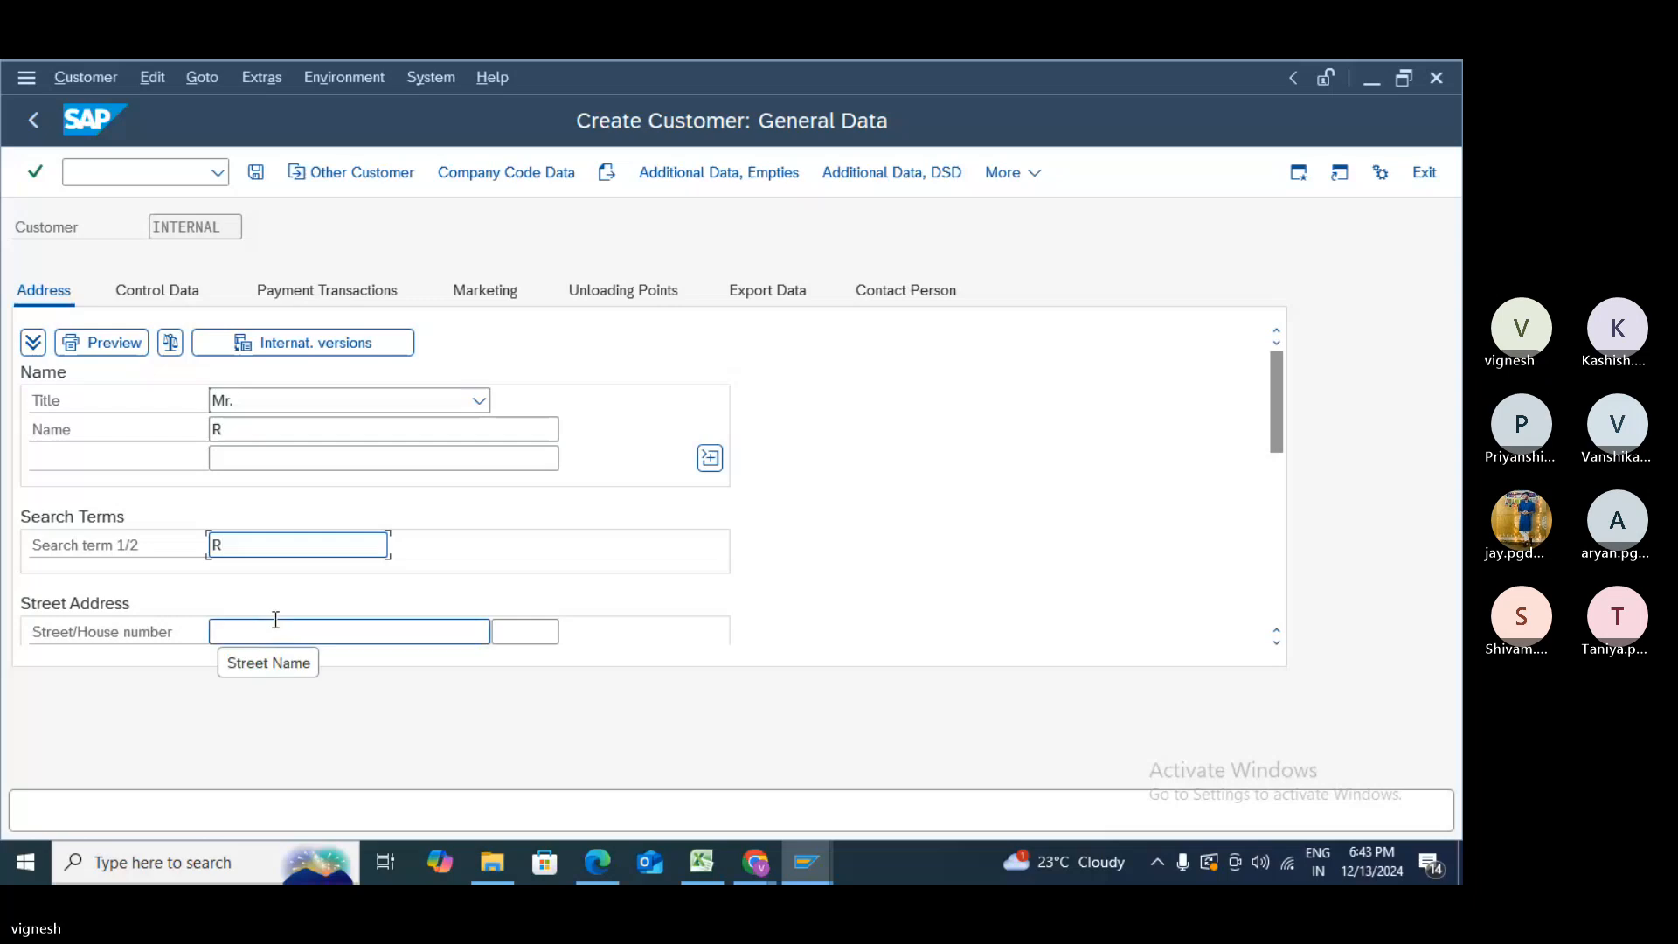
- Enter street EAGLE STREET, postal code 12345, city FRANKFURT and region 01
click(275, 619)
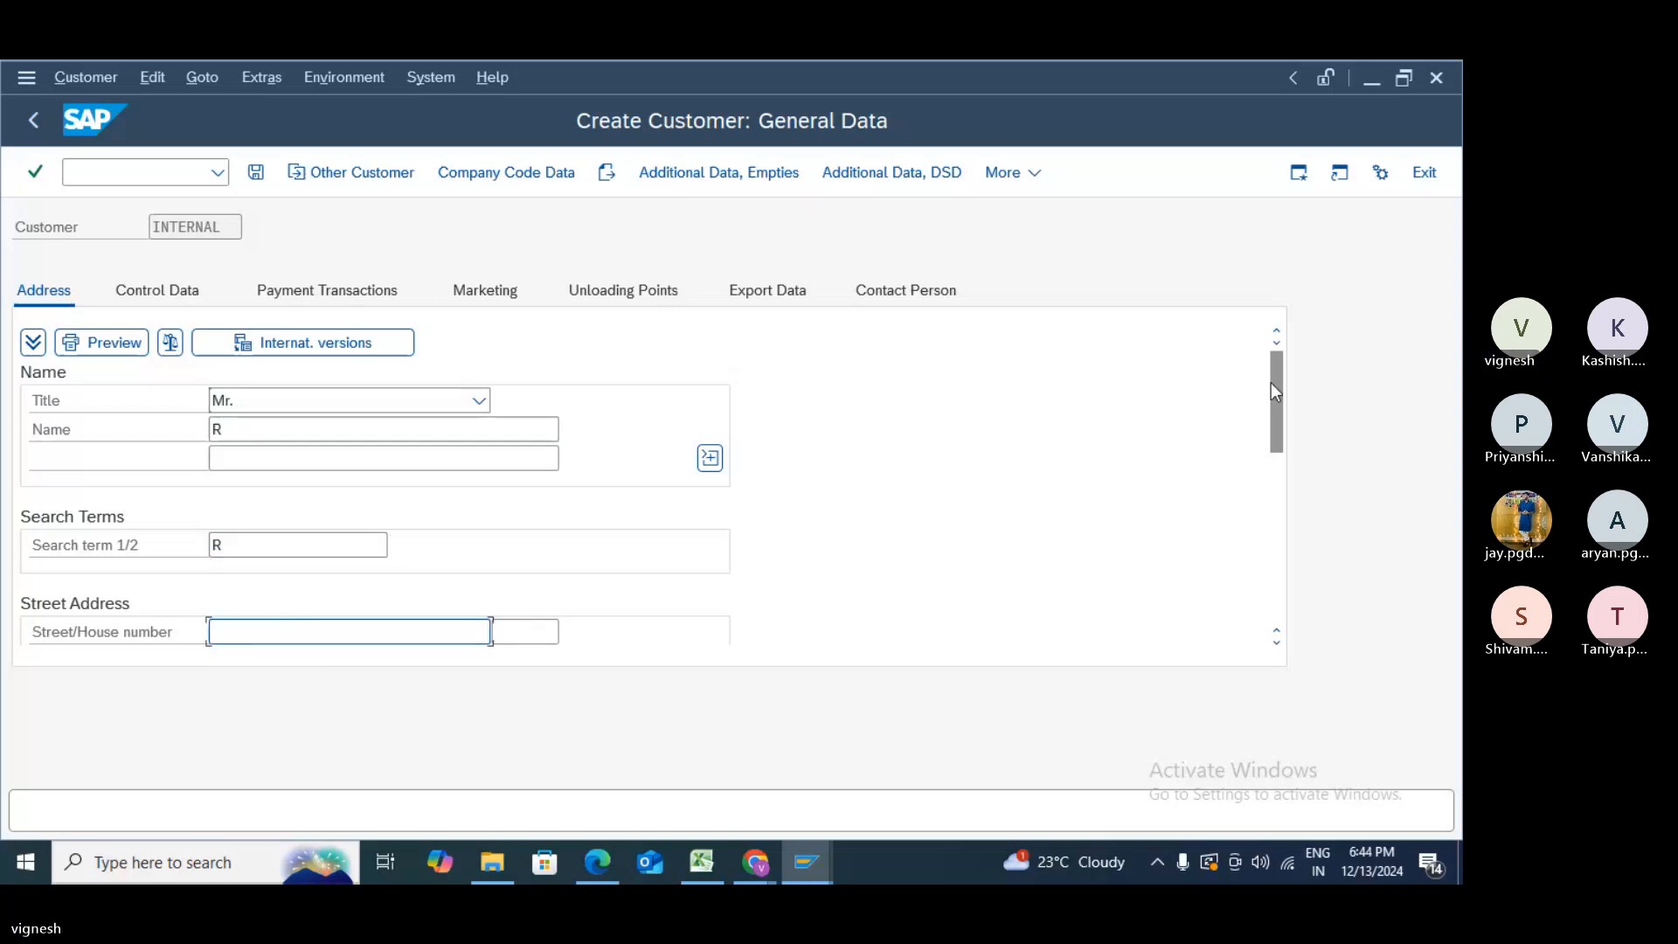
drag(1271, 385, 1279, 439)
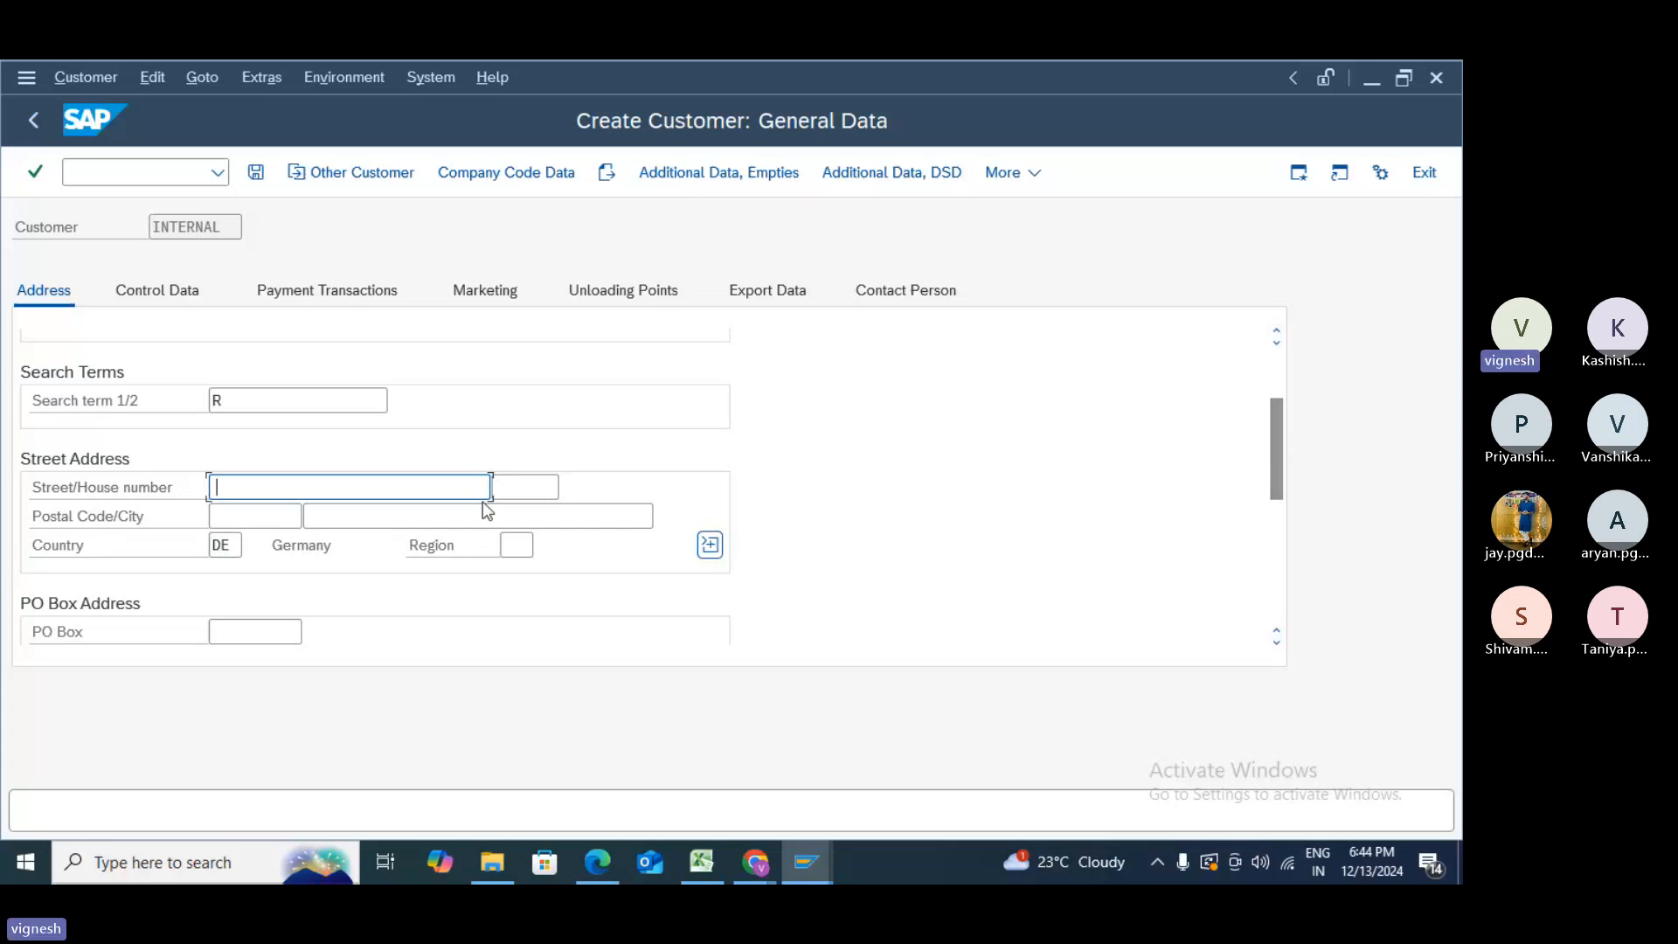
text(EAGLE)
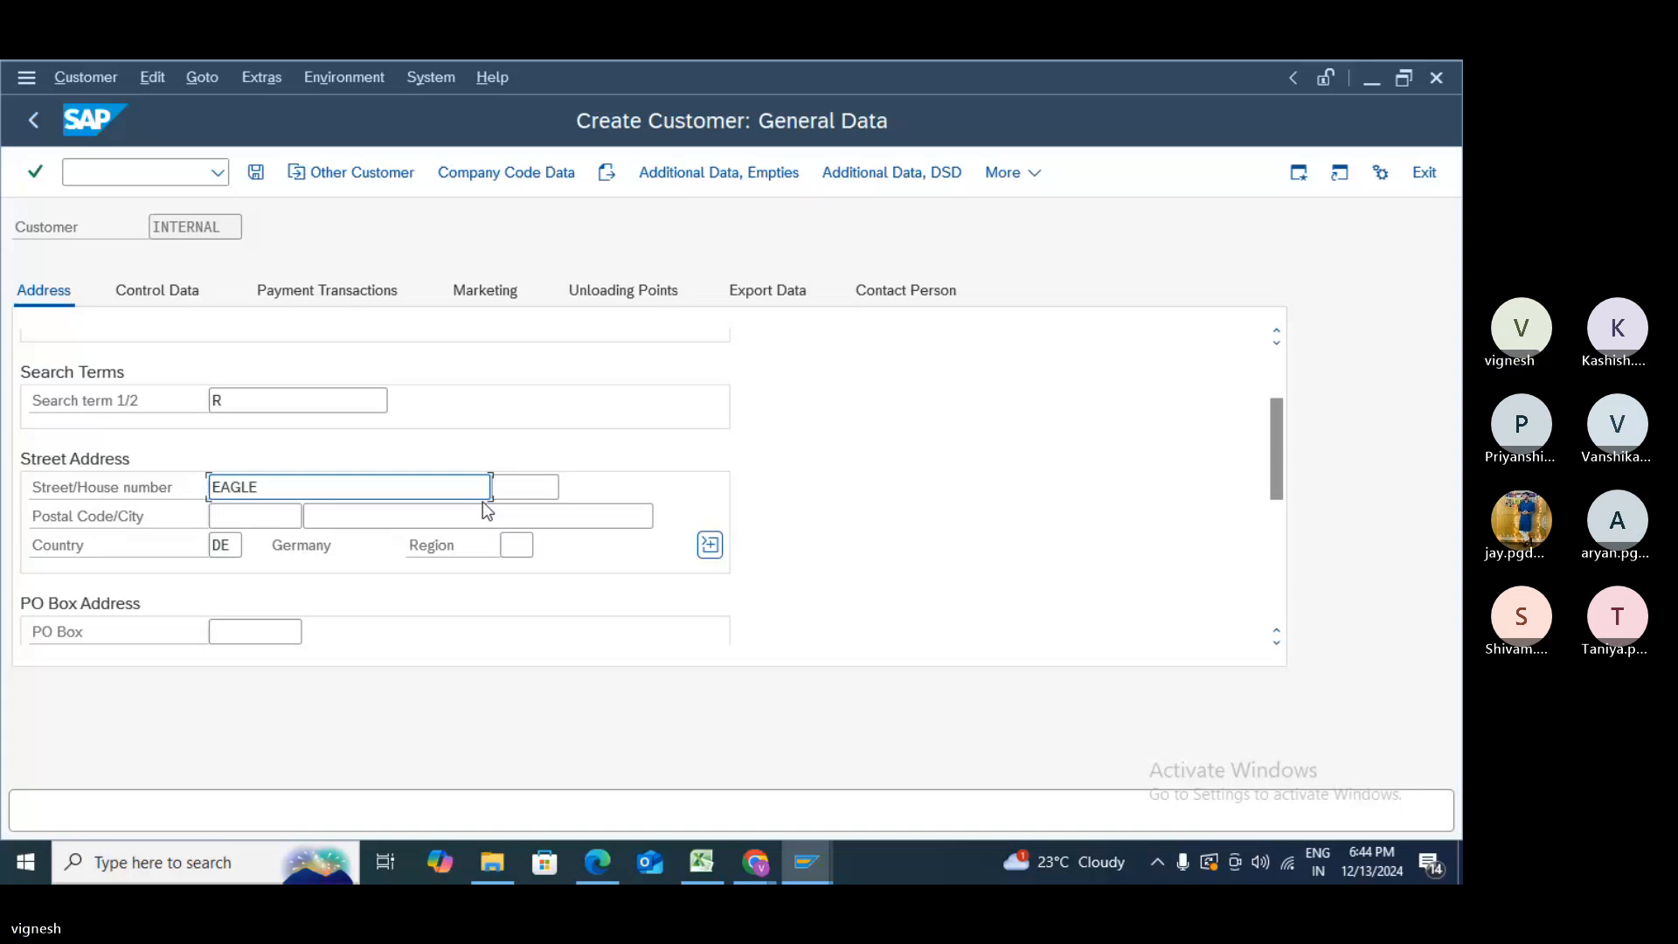
text( STREET)
click(219, 516)
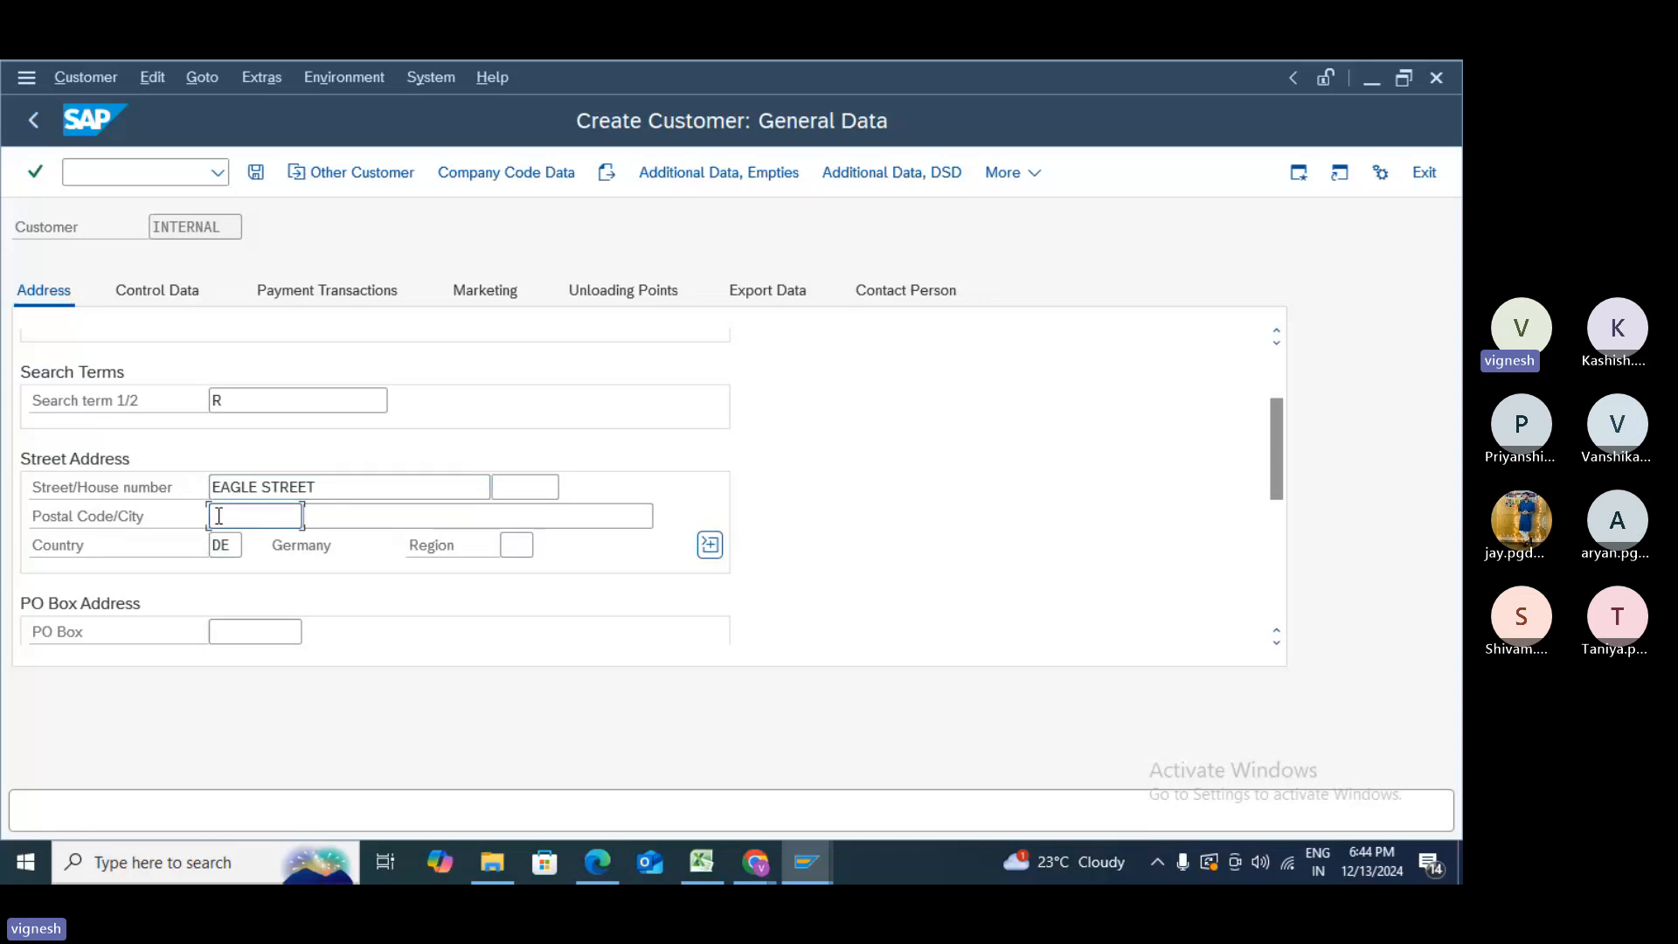
text(12345)
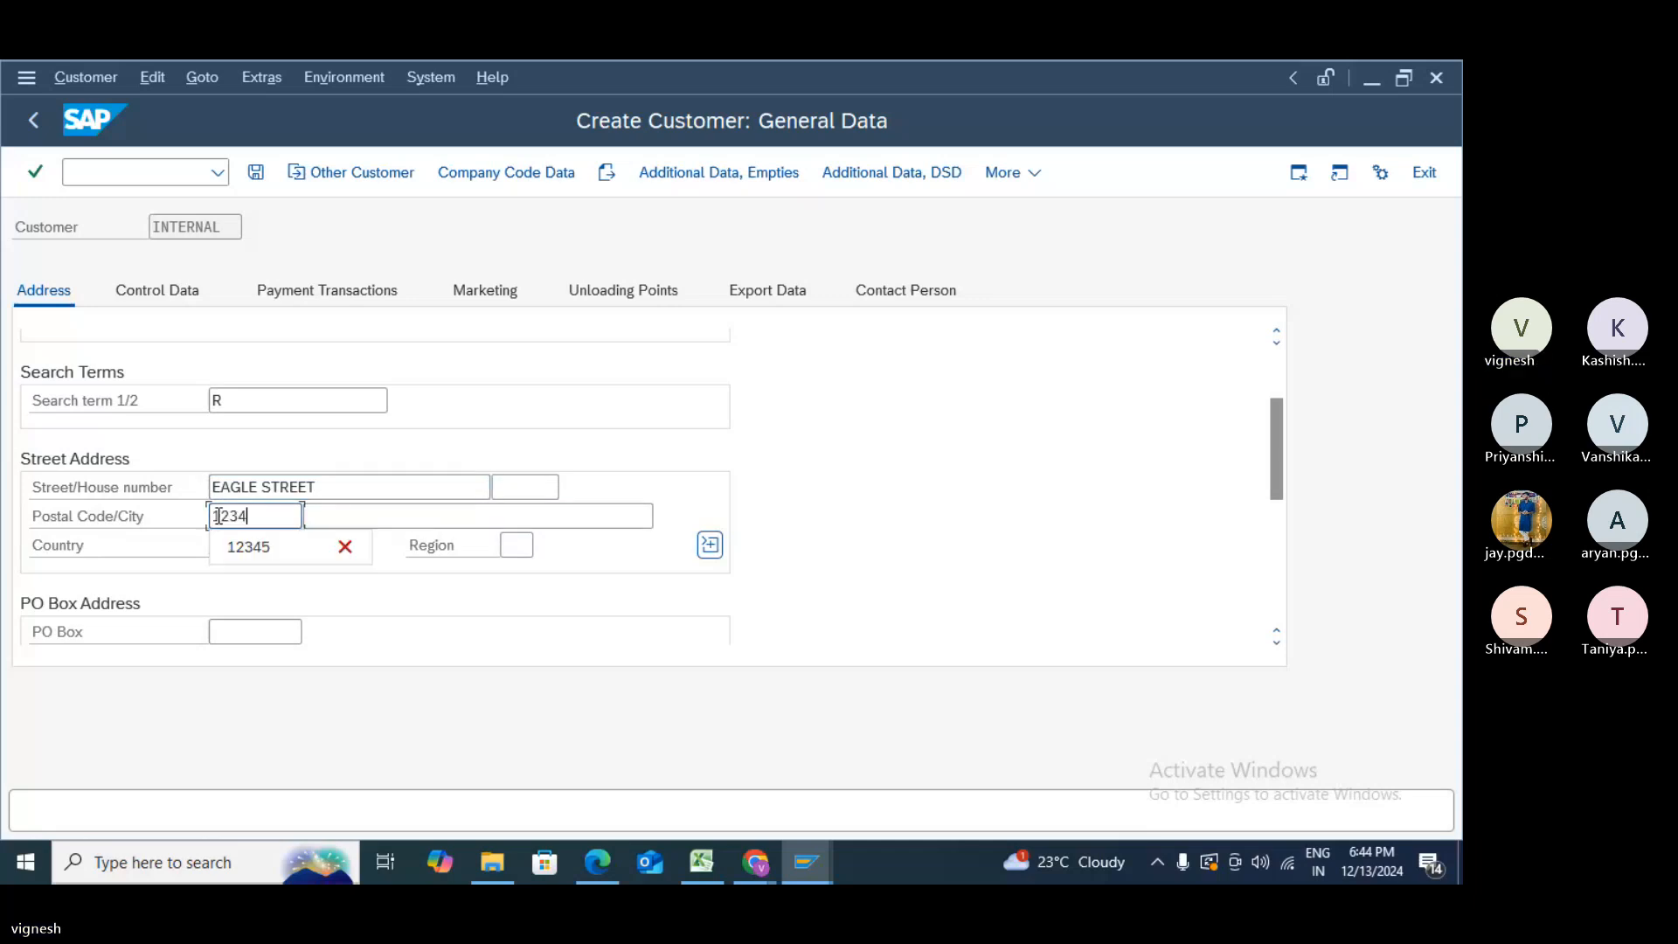
click(586, 508)
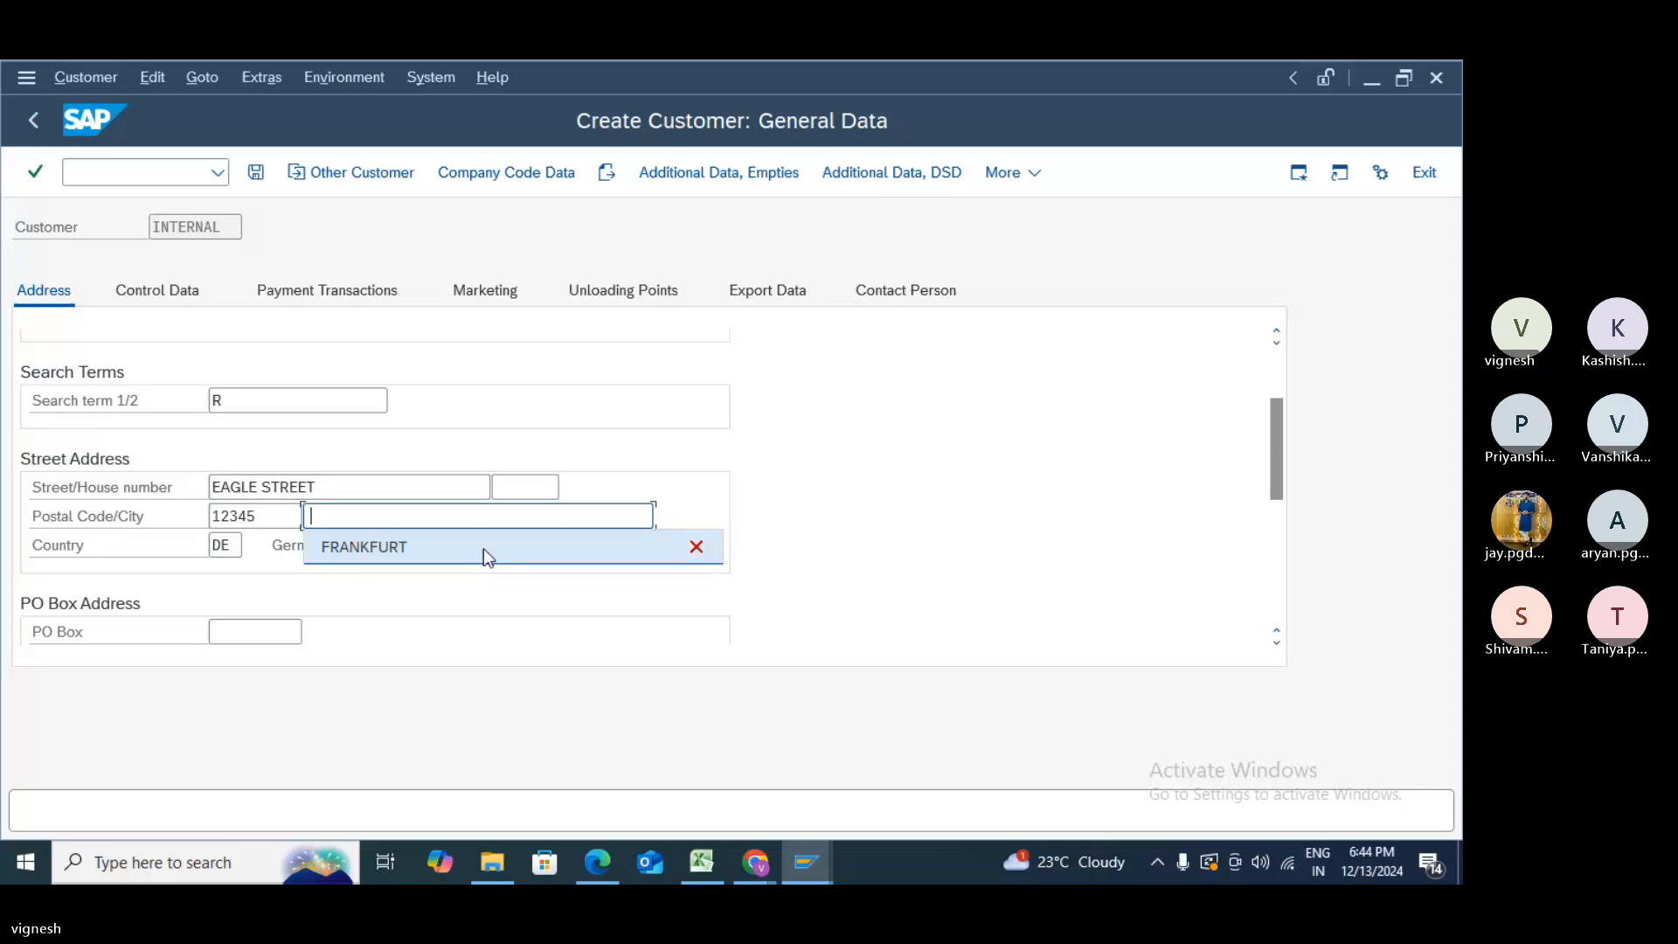
click(484, 548)
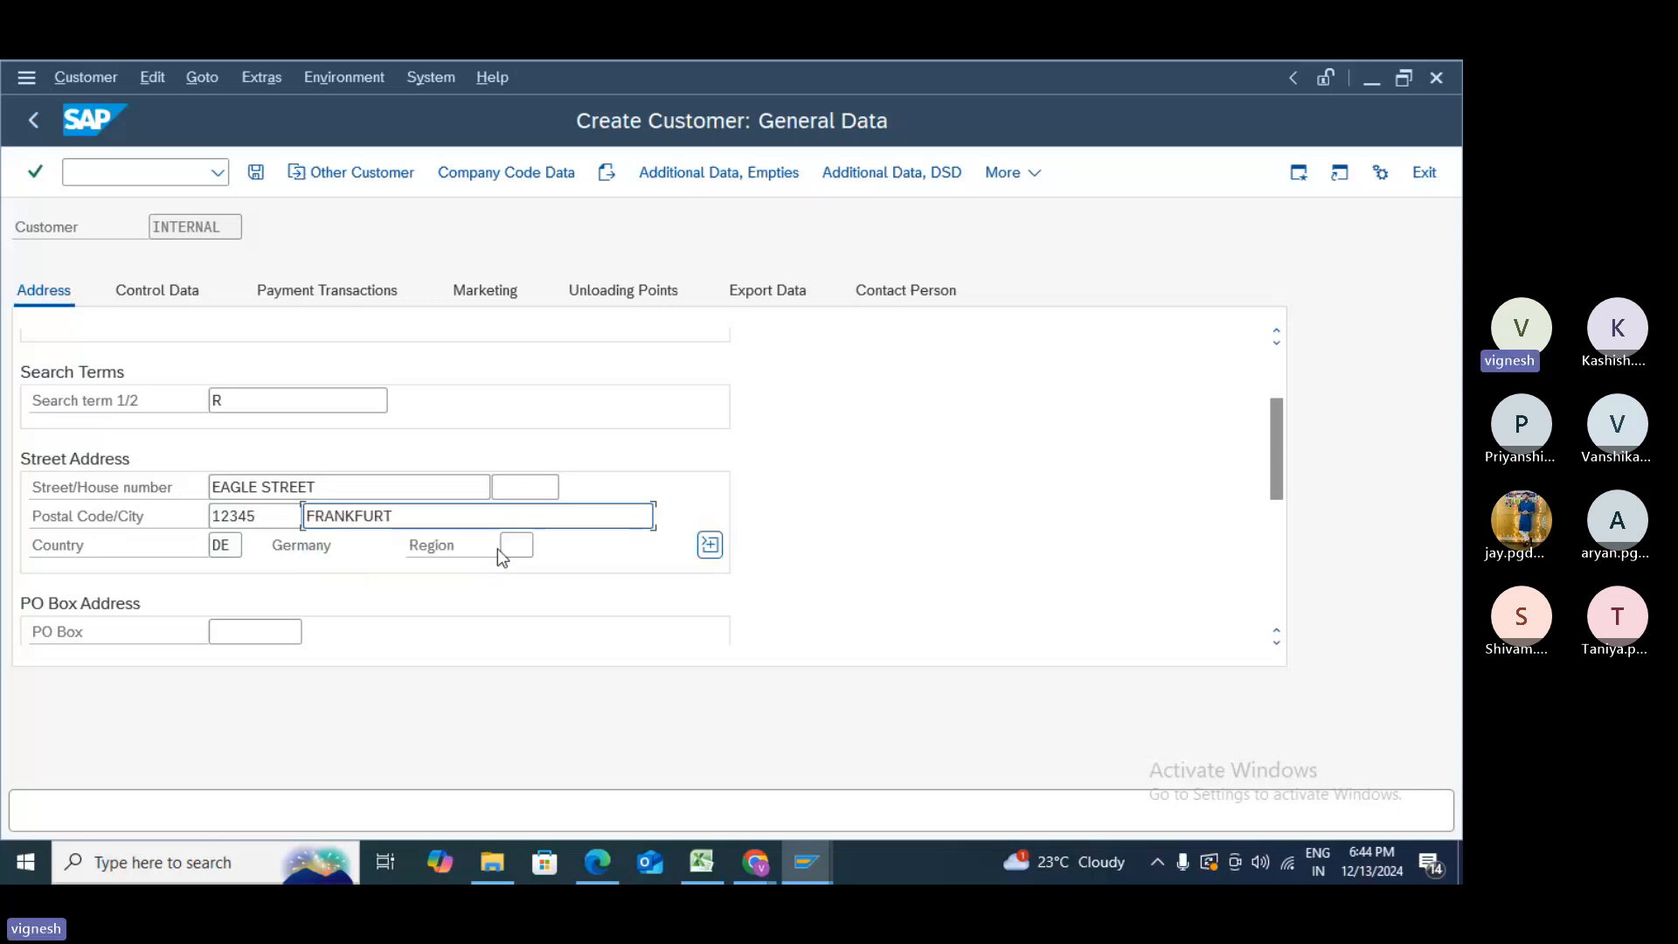
click(503, 549)
click(523, 577)
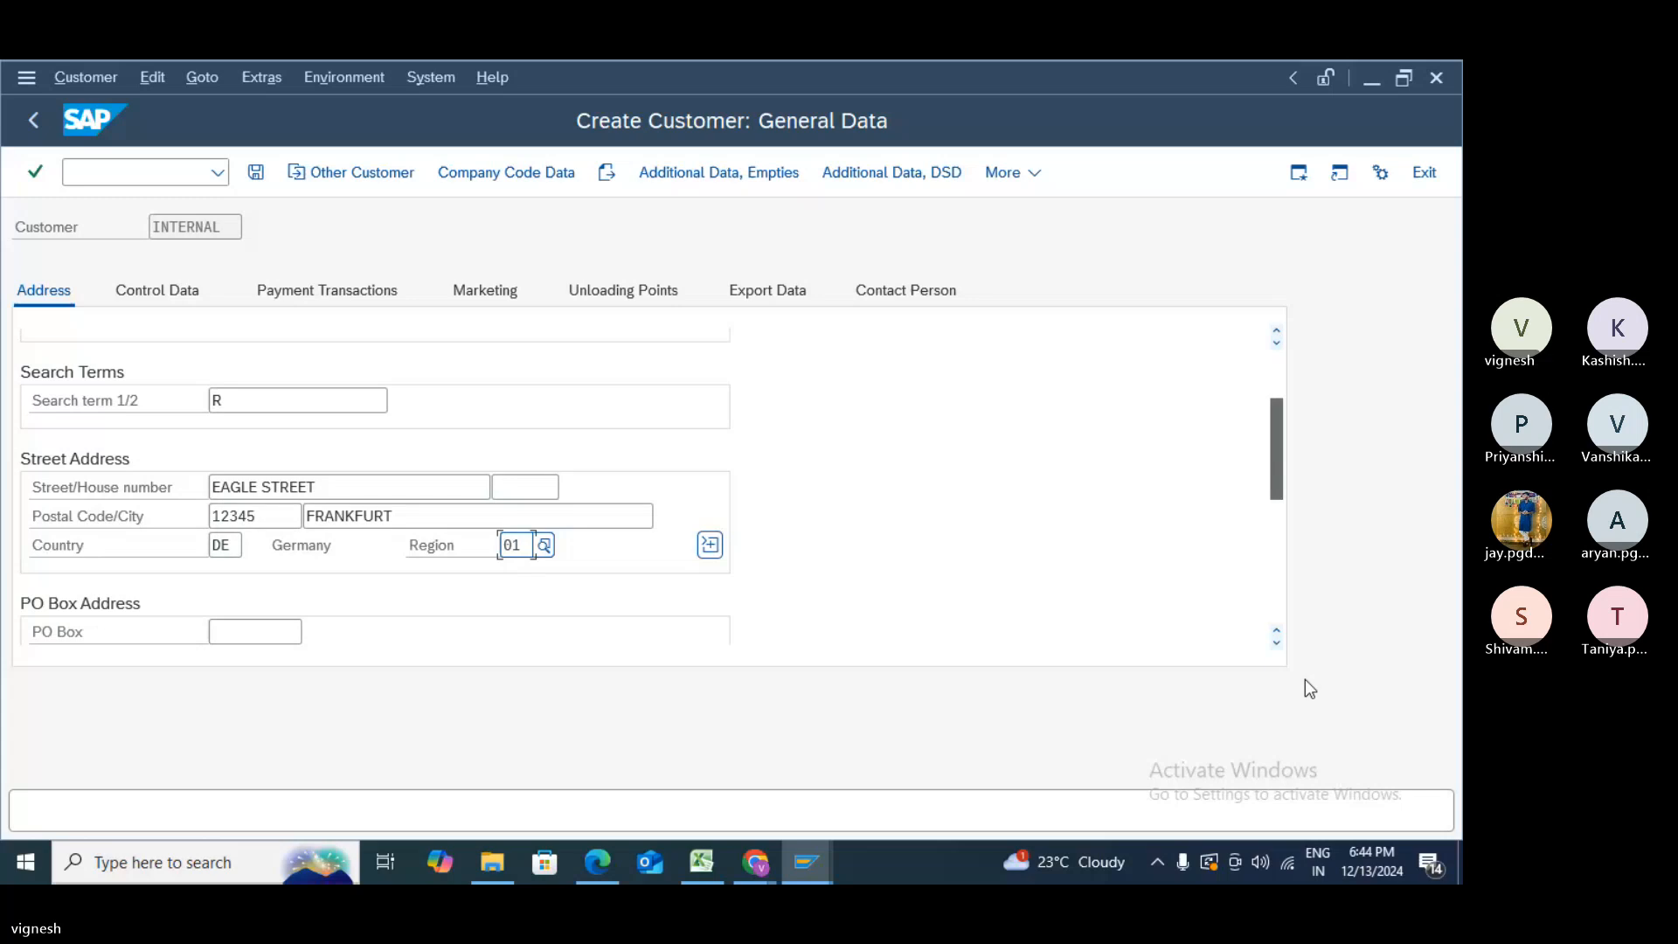
click(1276, 600)
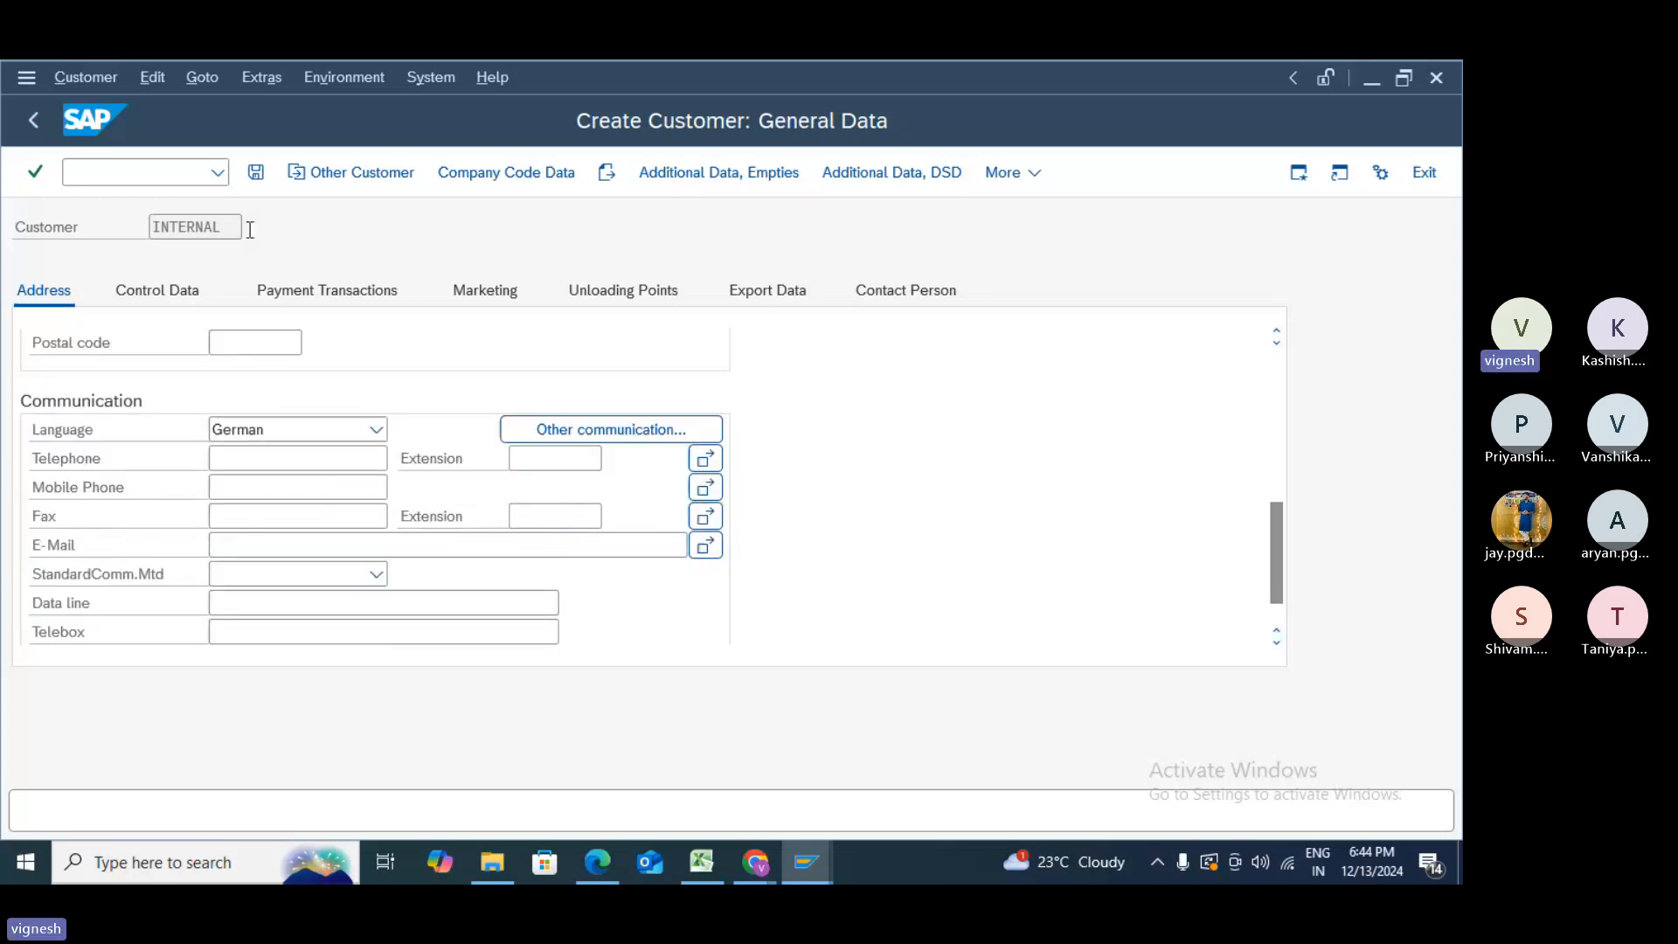
- Move to Company Code Data, dismiss the duplicate-customer notices, then exit without saving
click(527, 182)
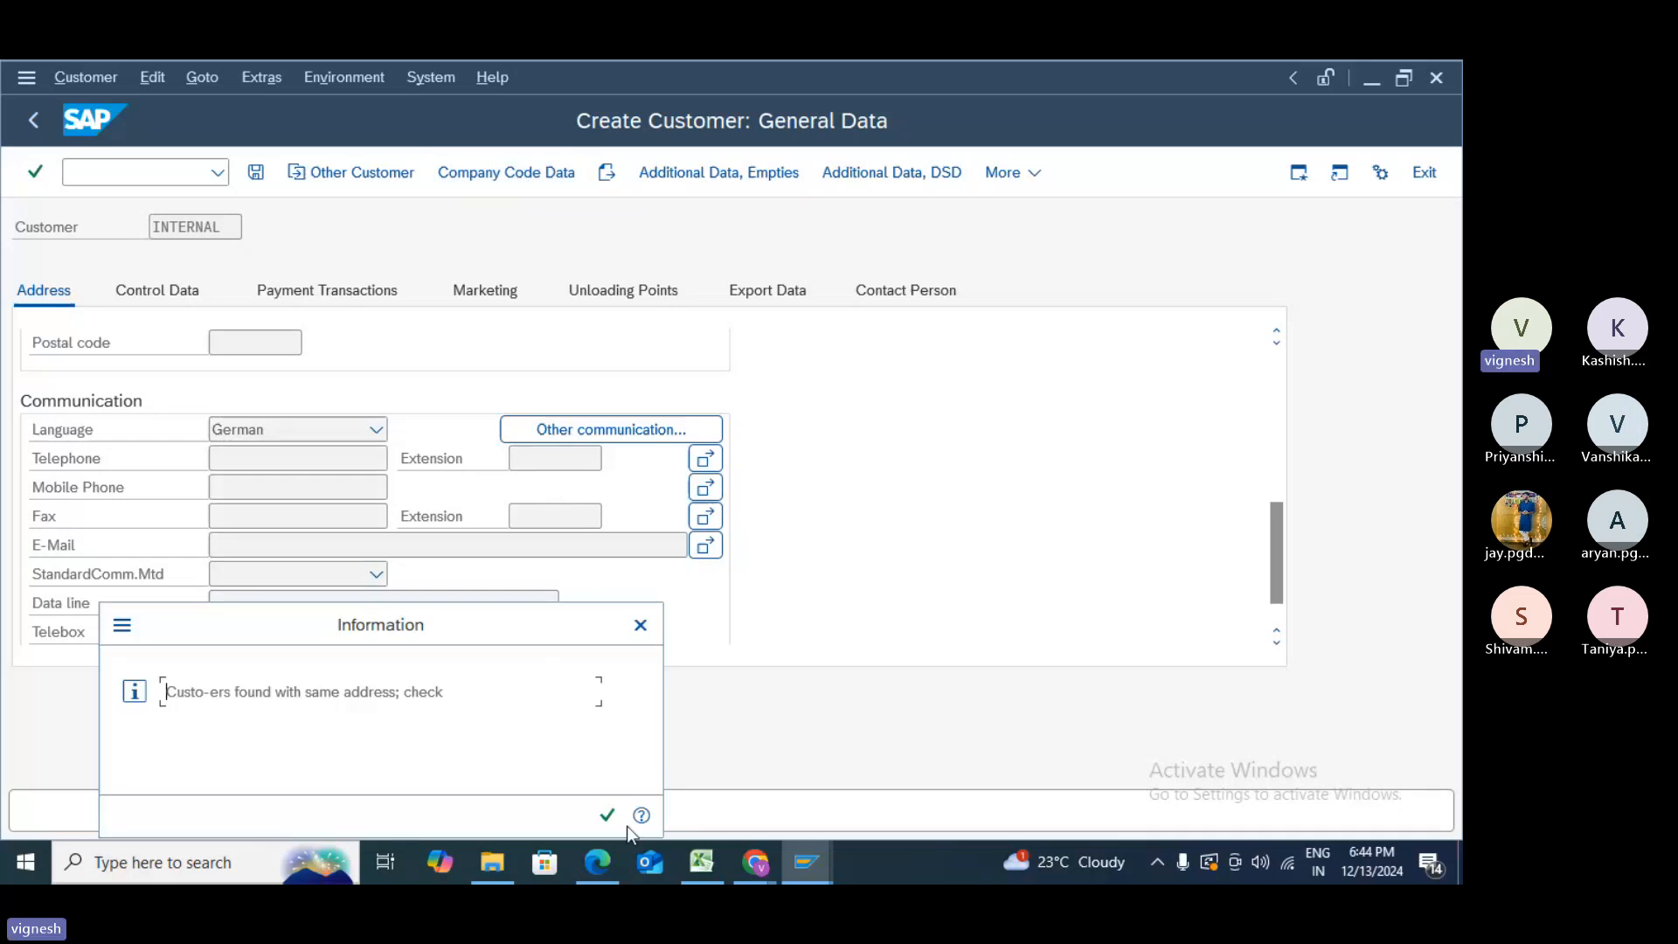
click(607, 816)
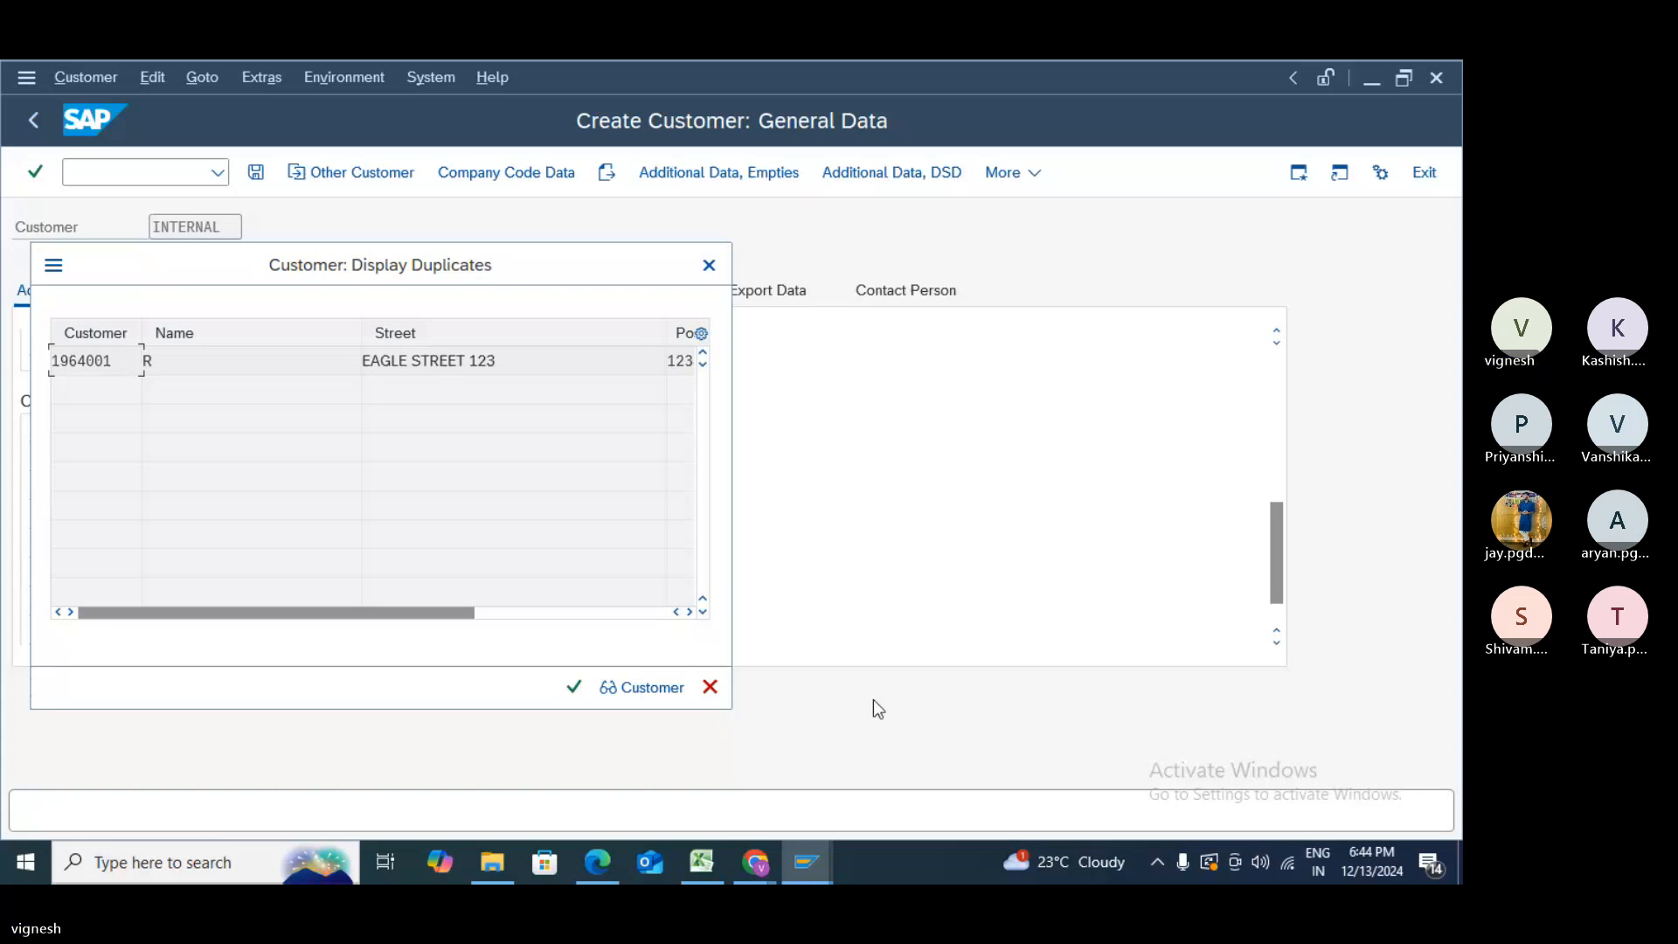
click(708, 688)
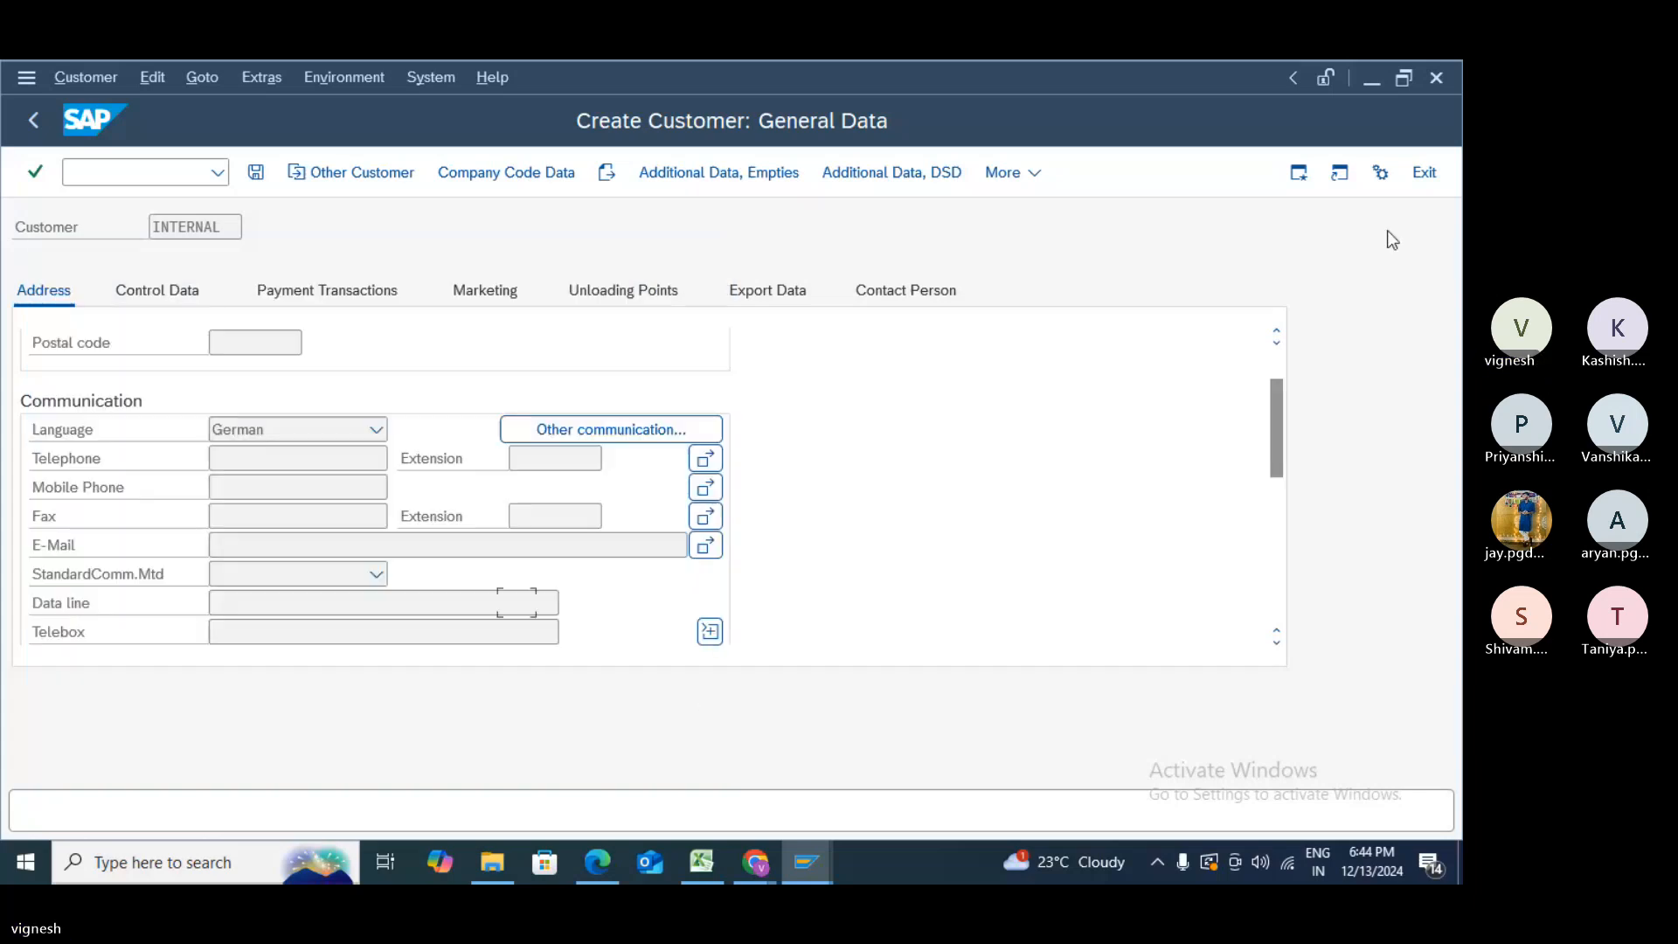
click(1440, 171)
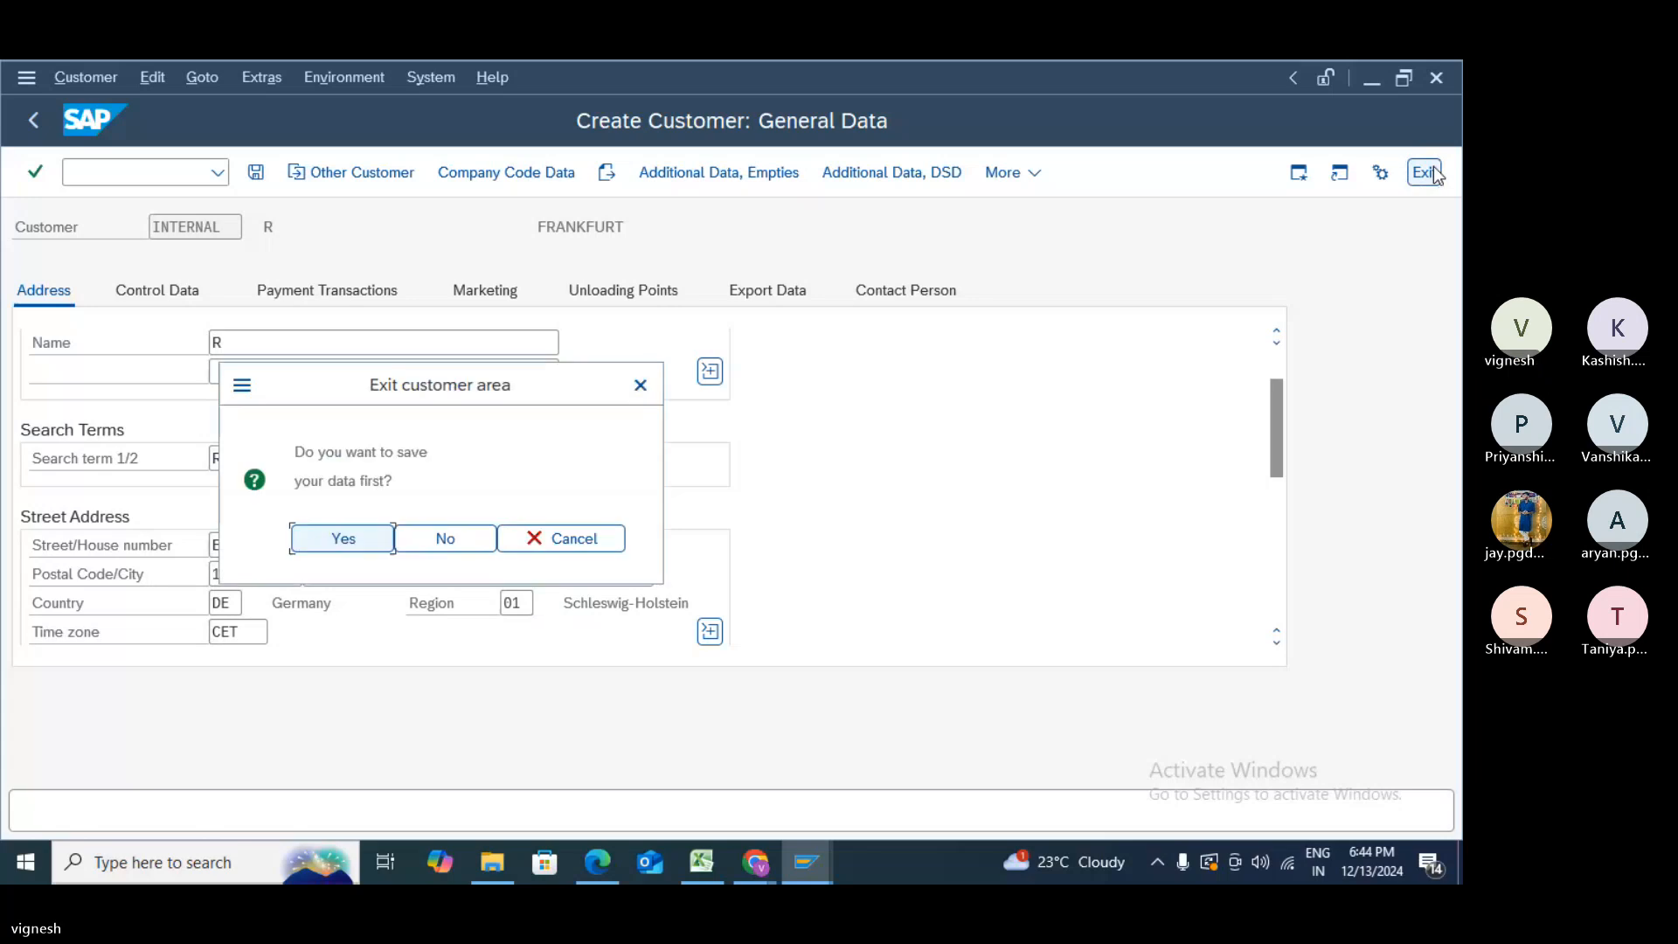
click(463, 540)
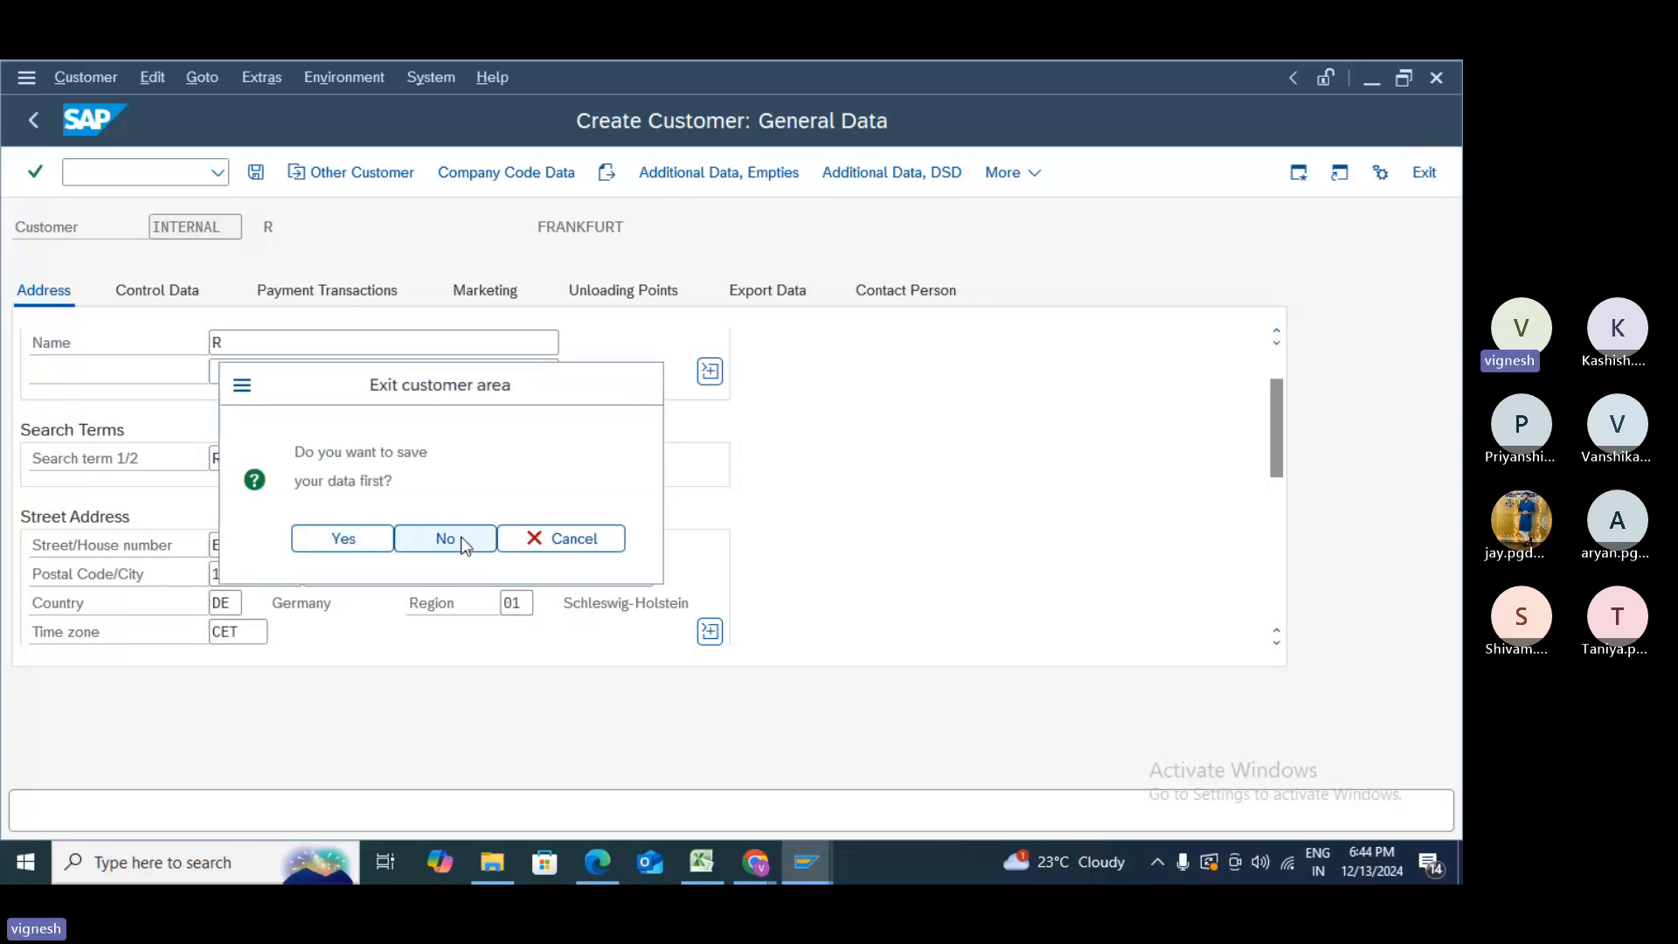
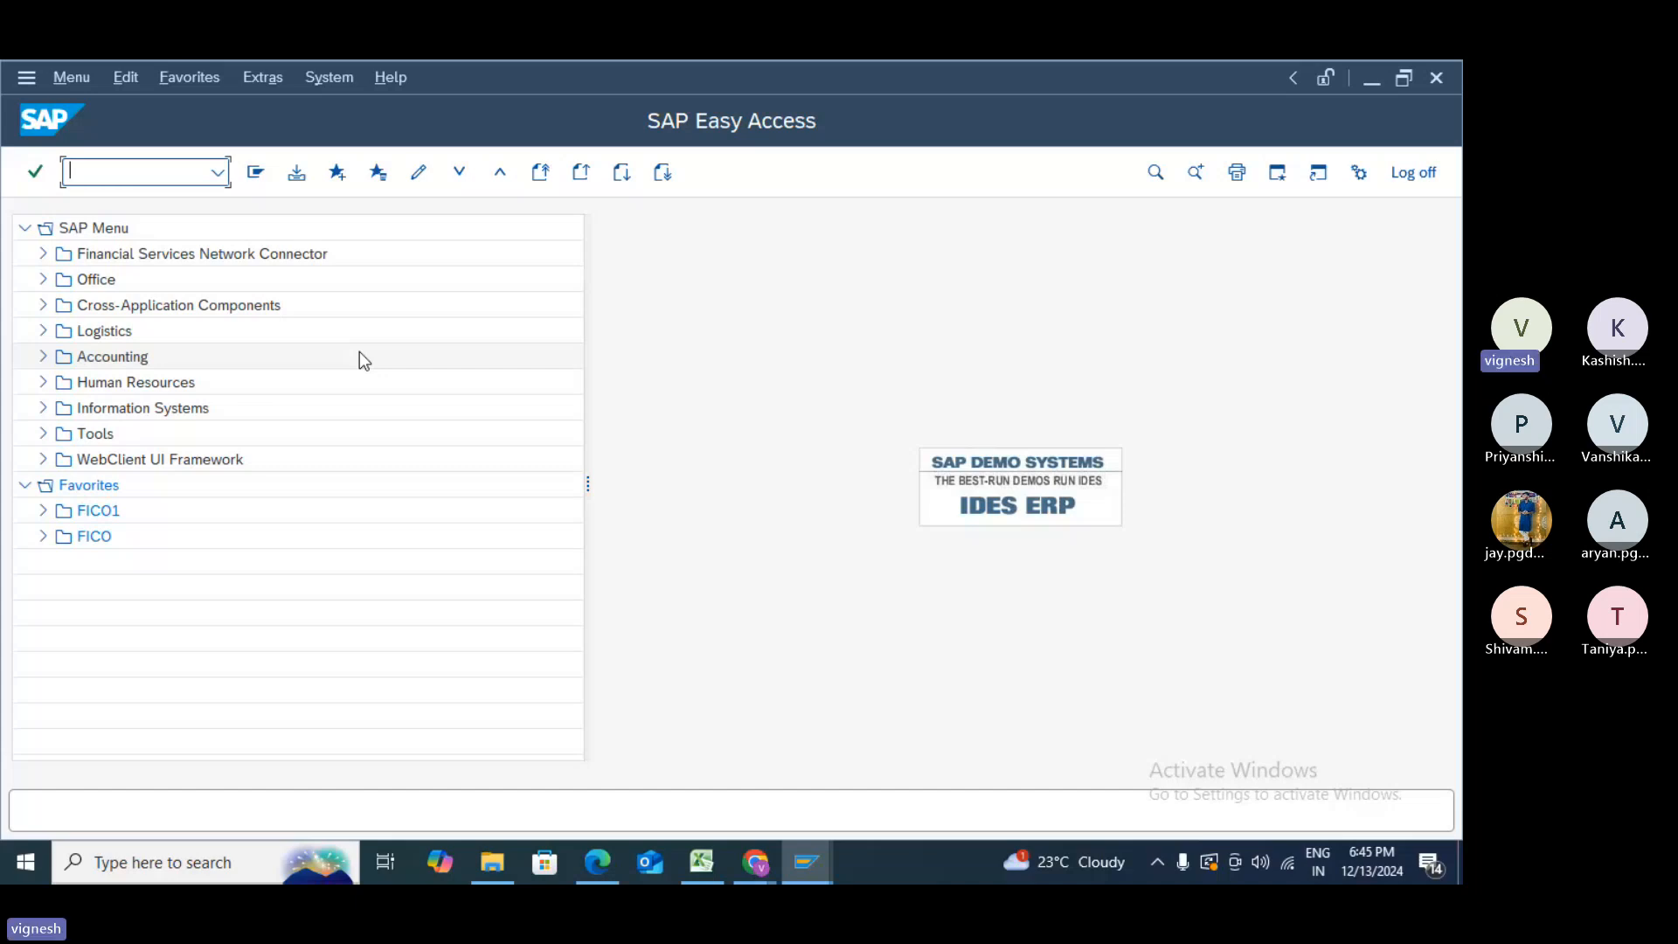
- Run transaction FB70 to enter a customer invoice in company code 1000
text(FB70)
key(Return)
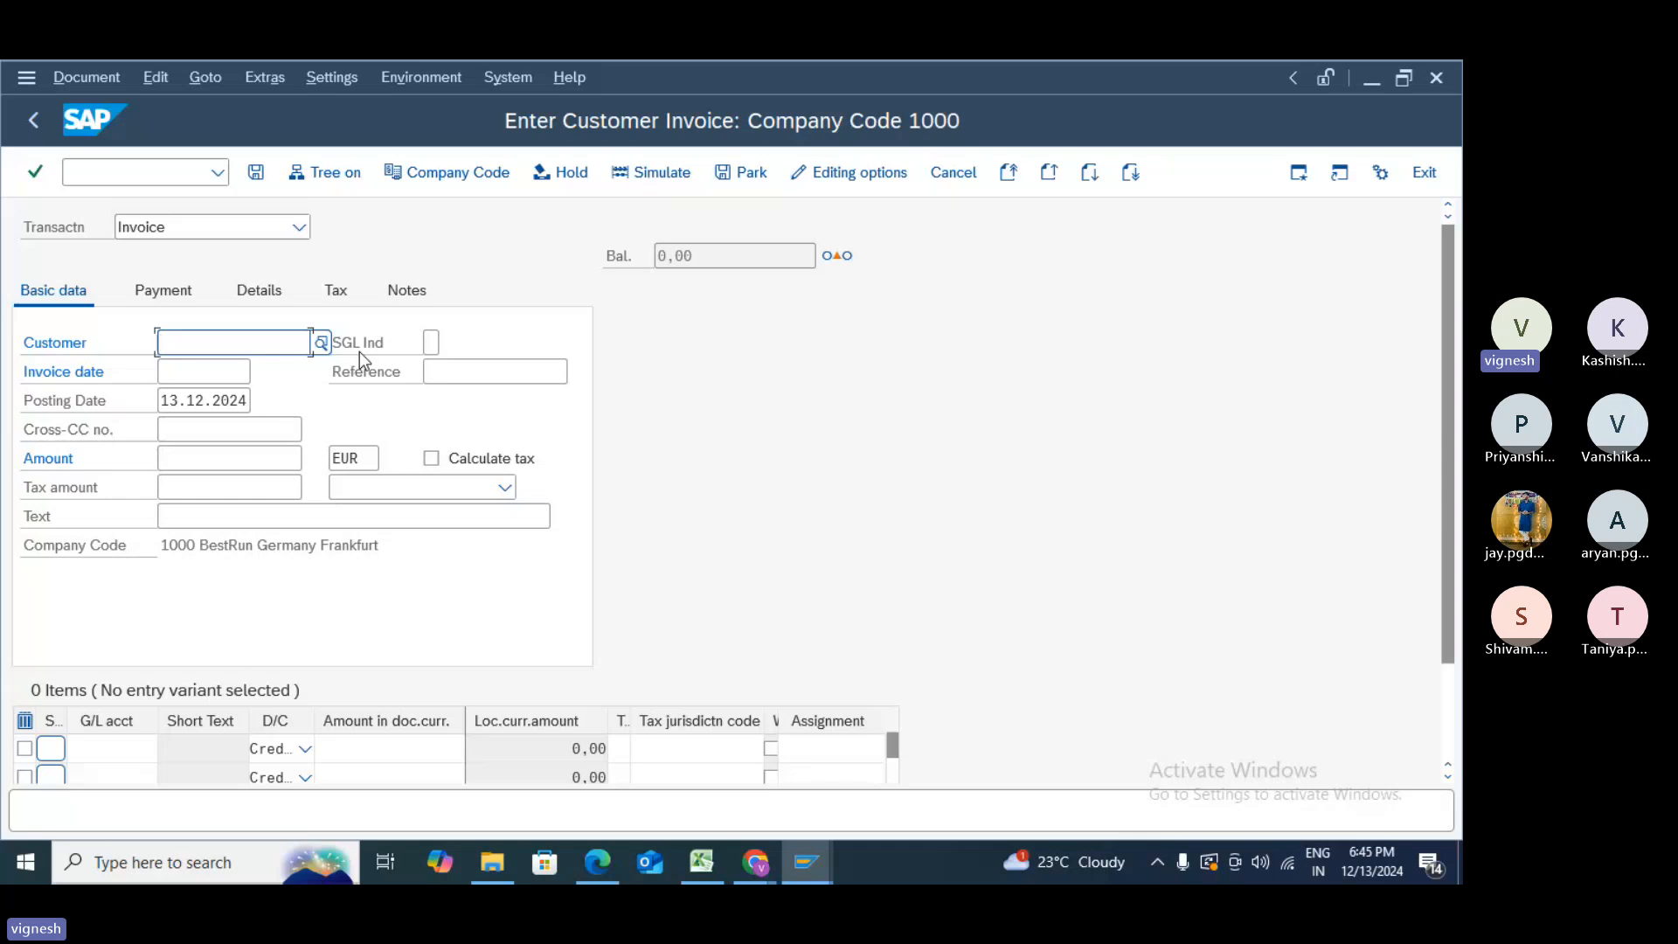
- Pick customer 1964001 from the search results, then enter invoice date 13.12.2024 and amount 10000
text(19640)
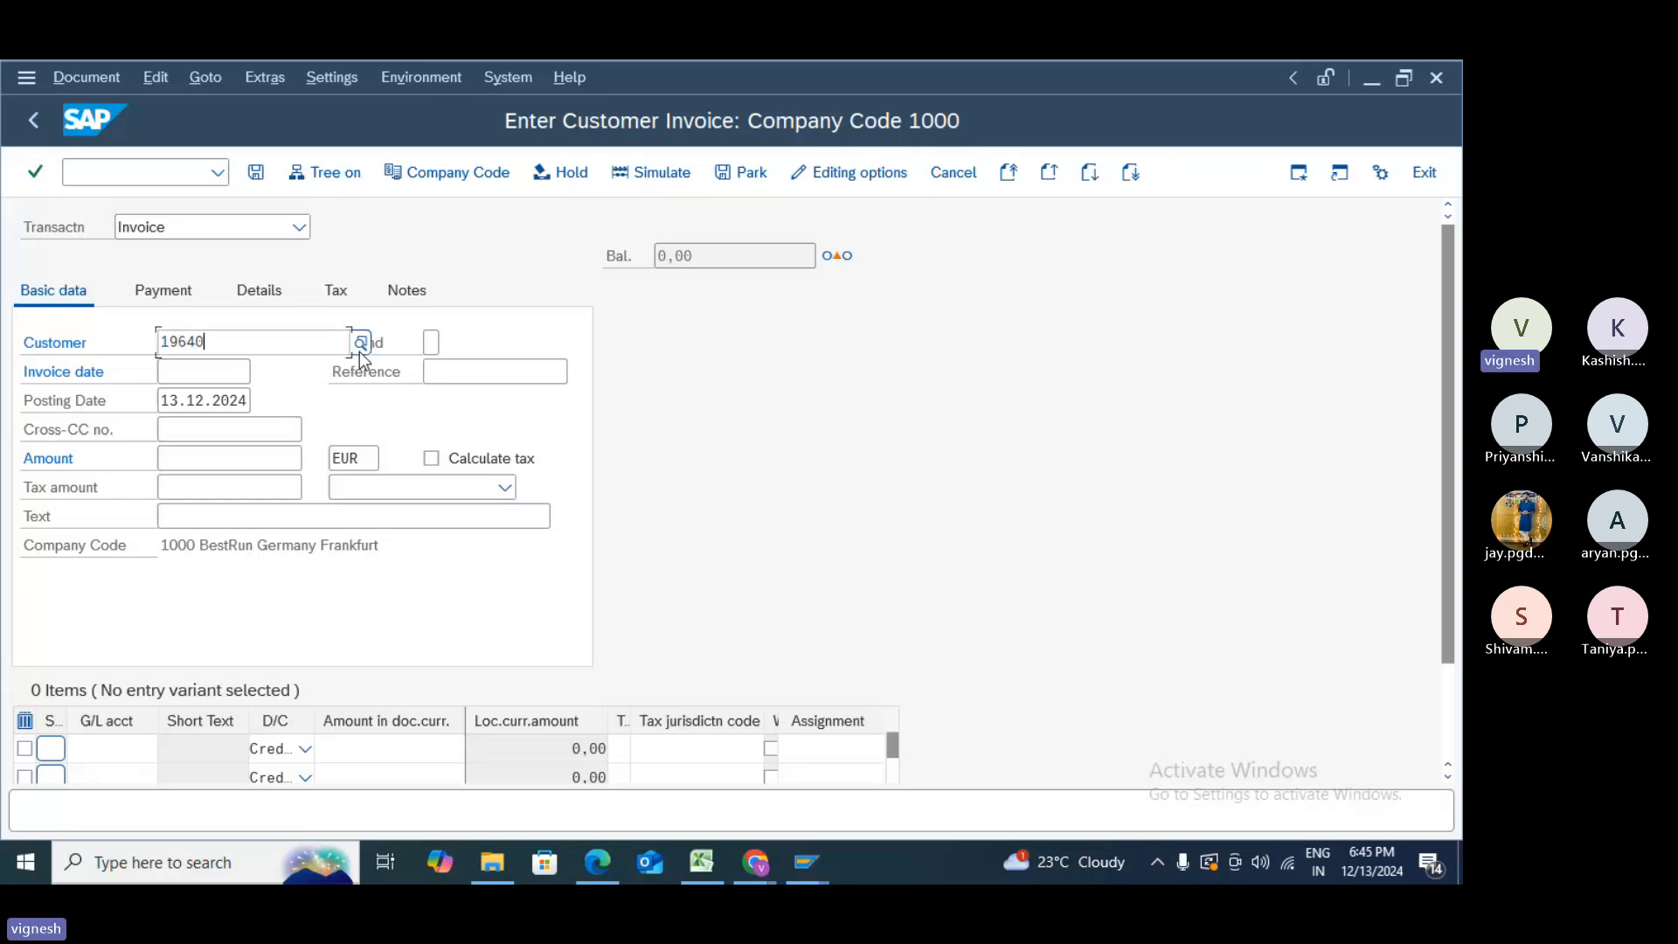
text(01)
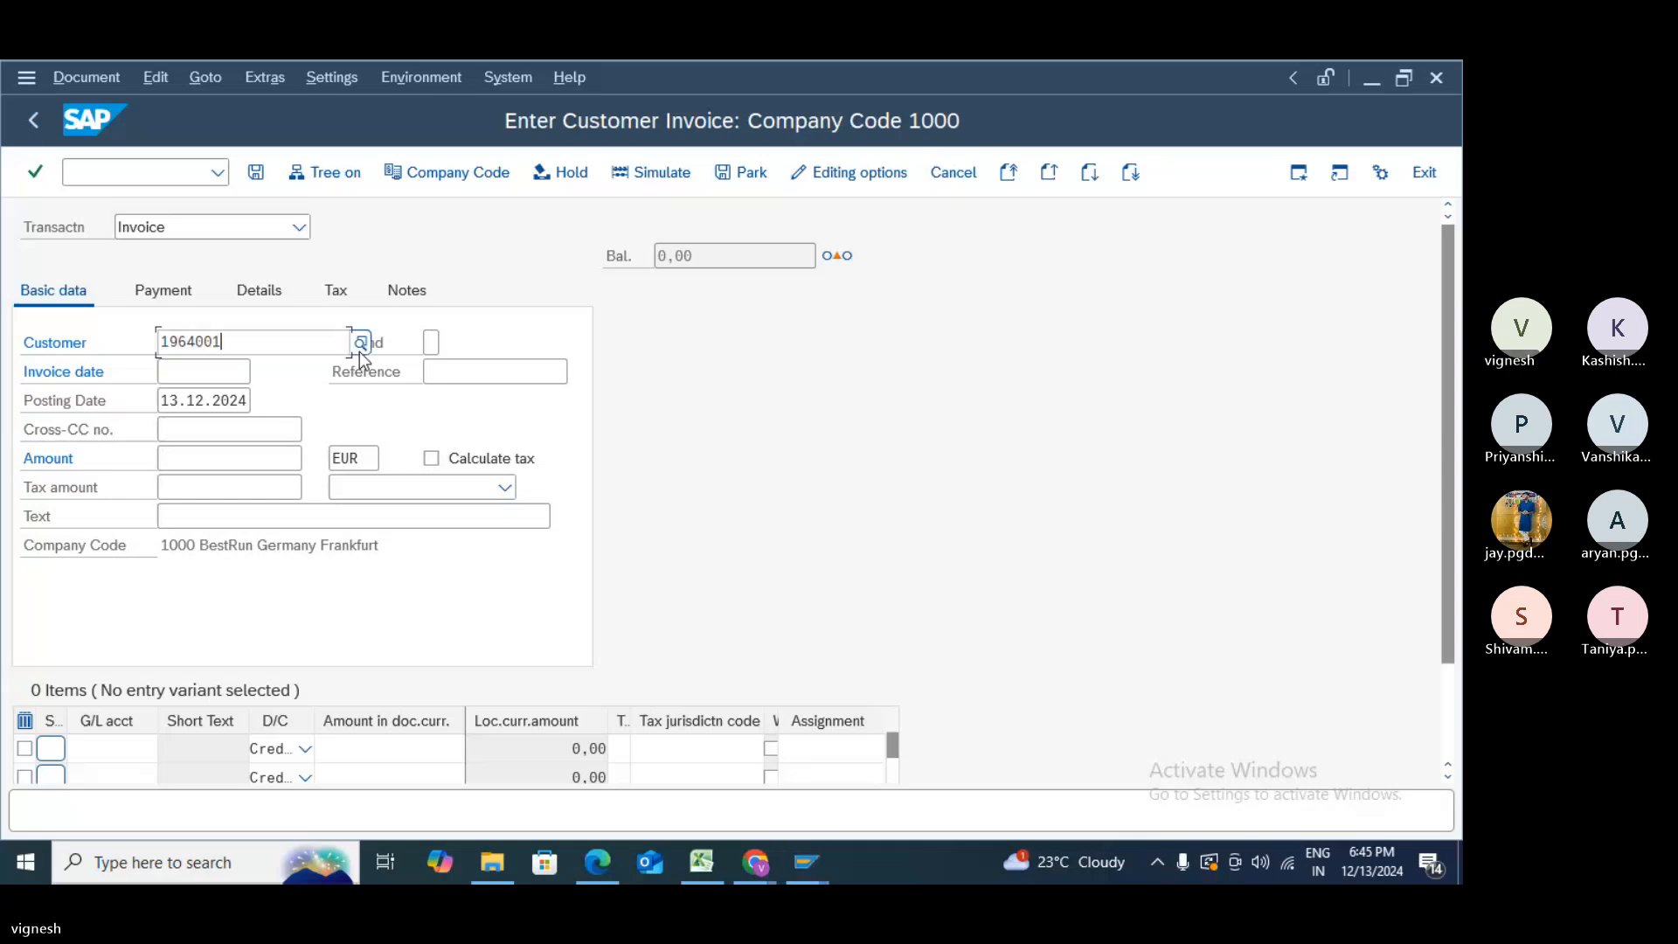
key(Return)
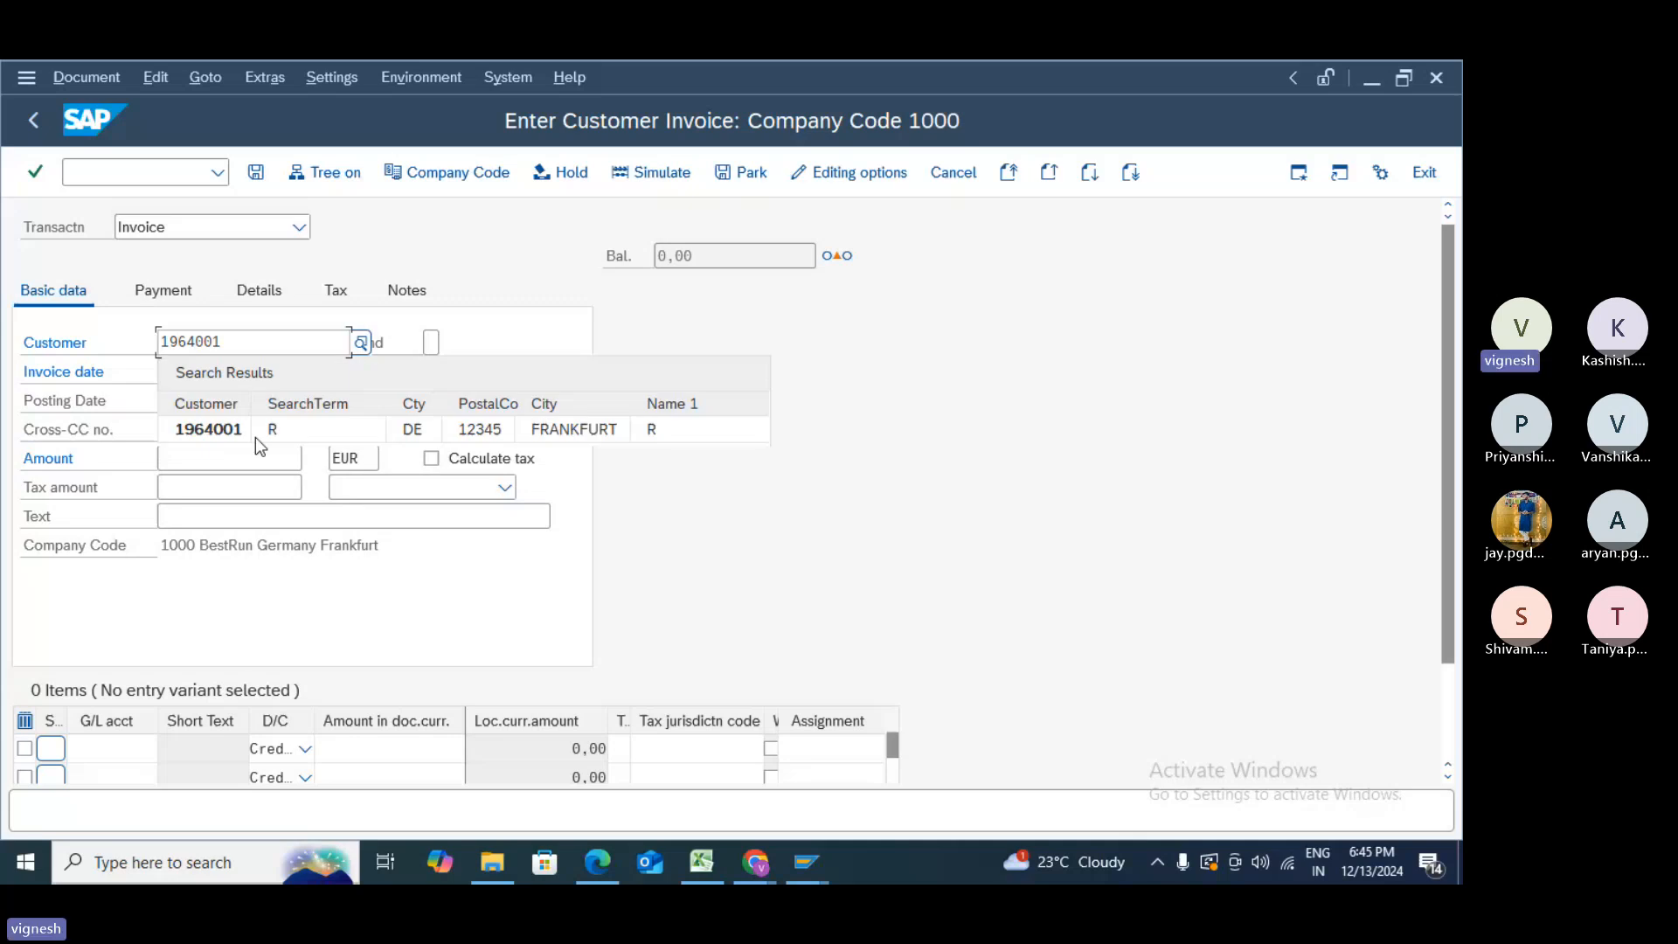
click(255, 437)
text(13)
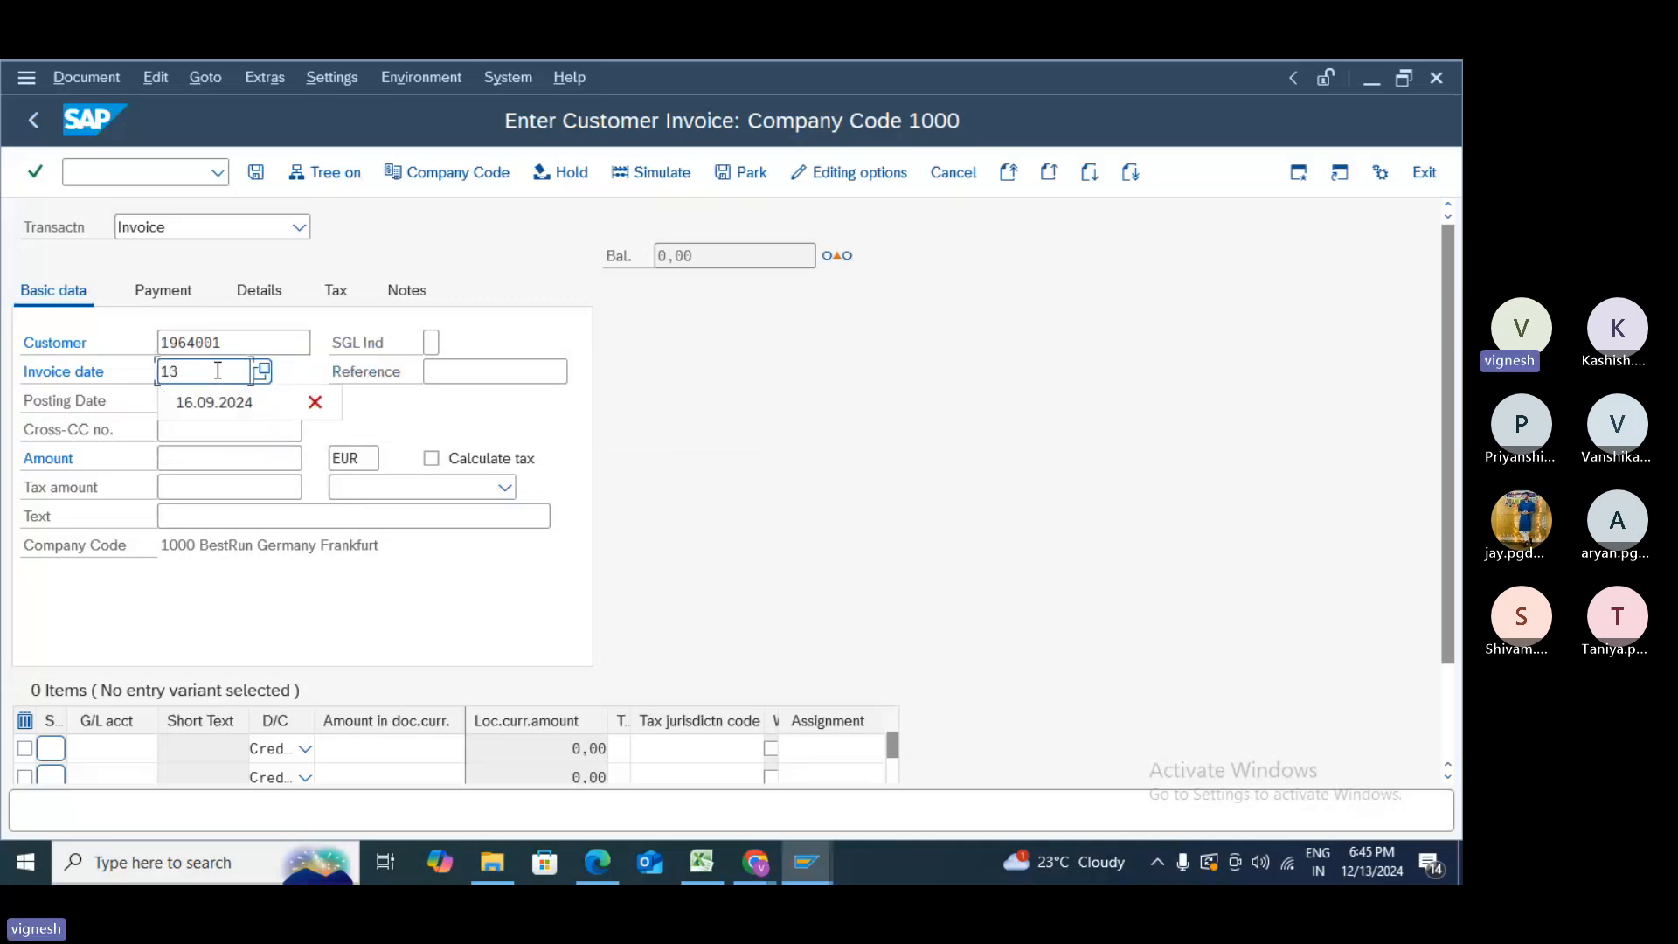
text(.12.2)
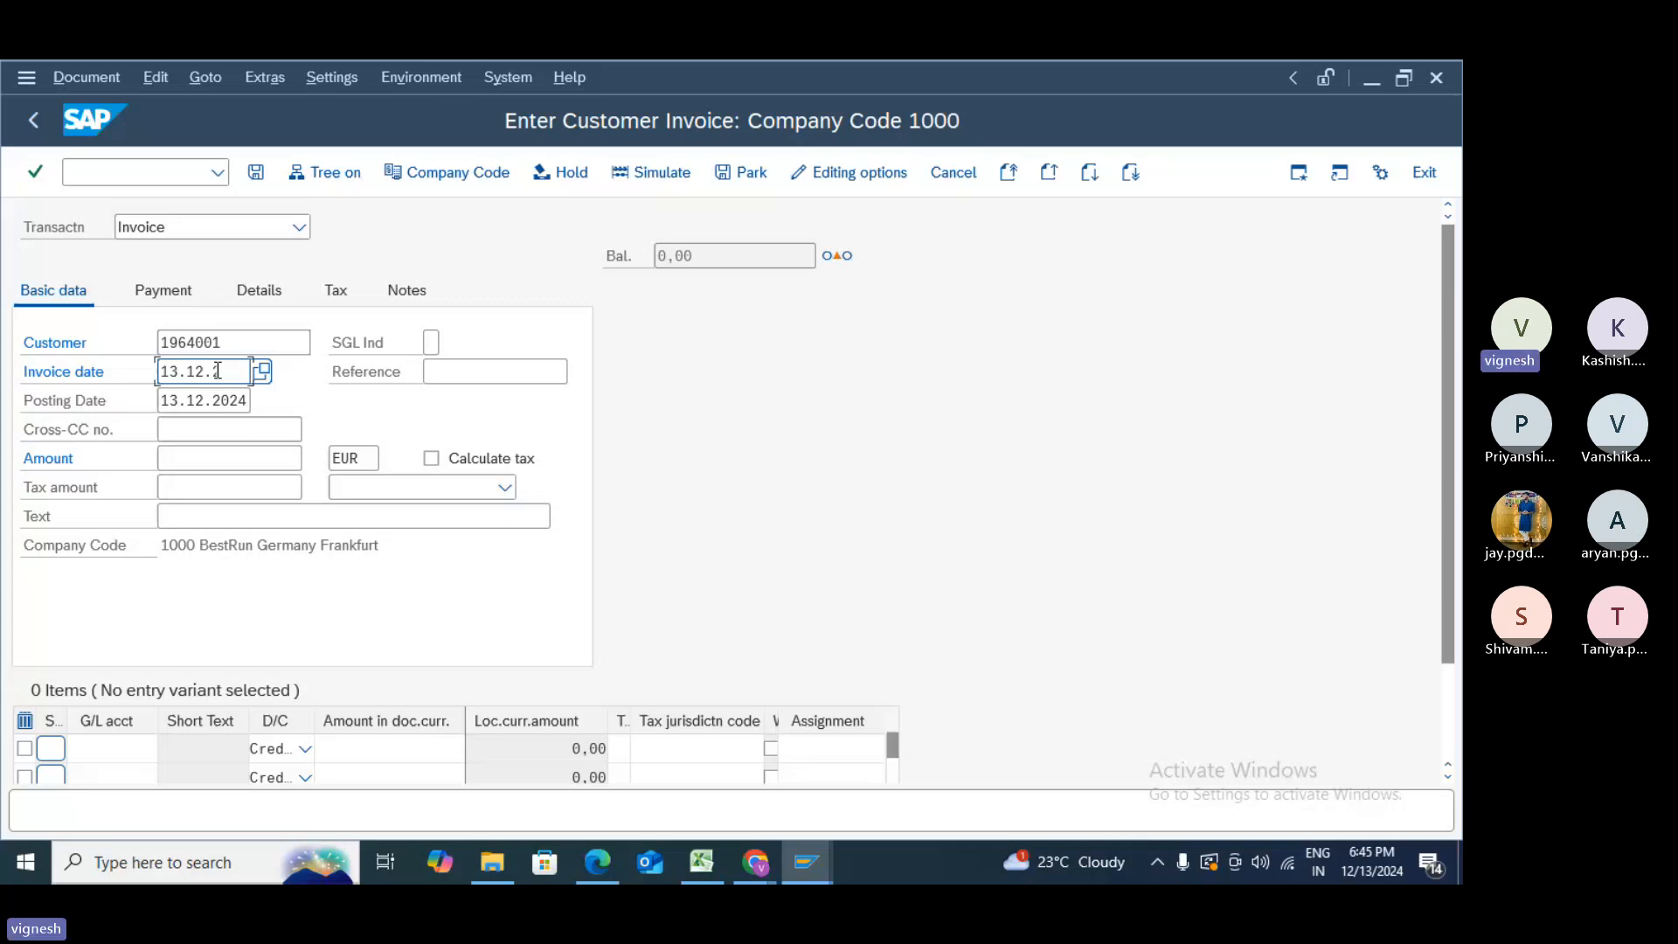
text(024)
click(239, 457)
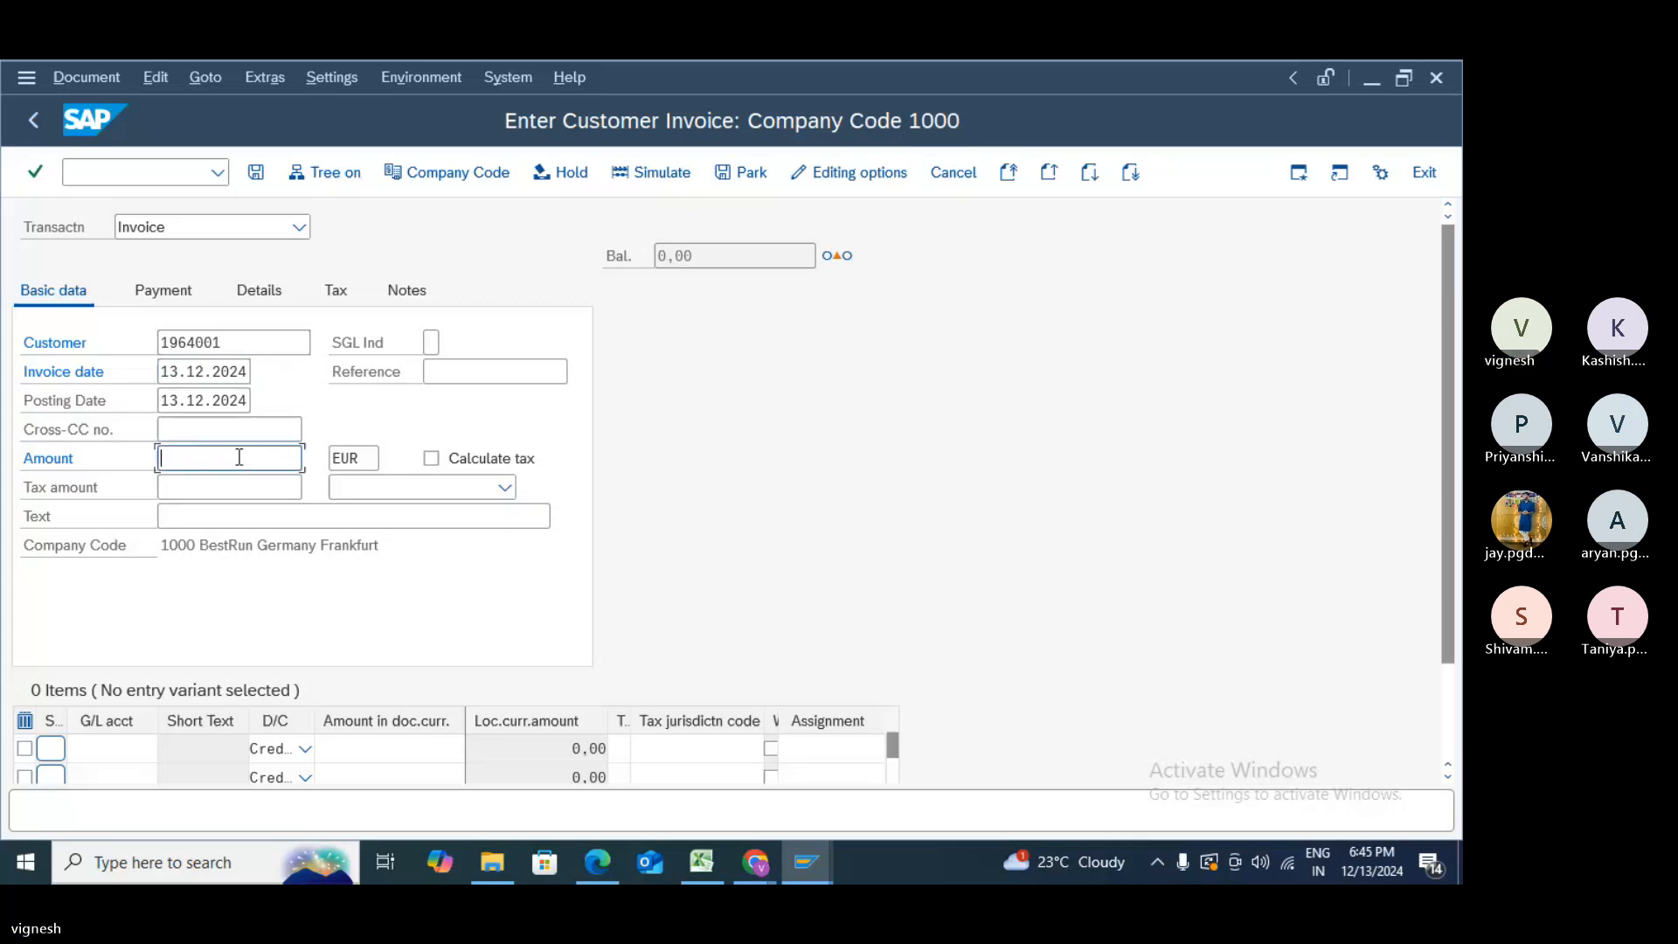
text(10000)
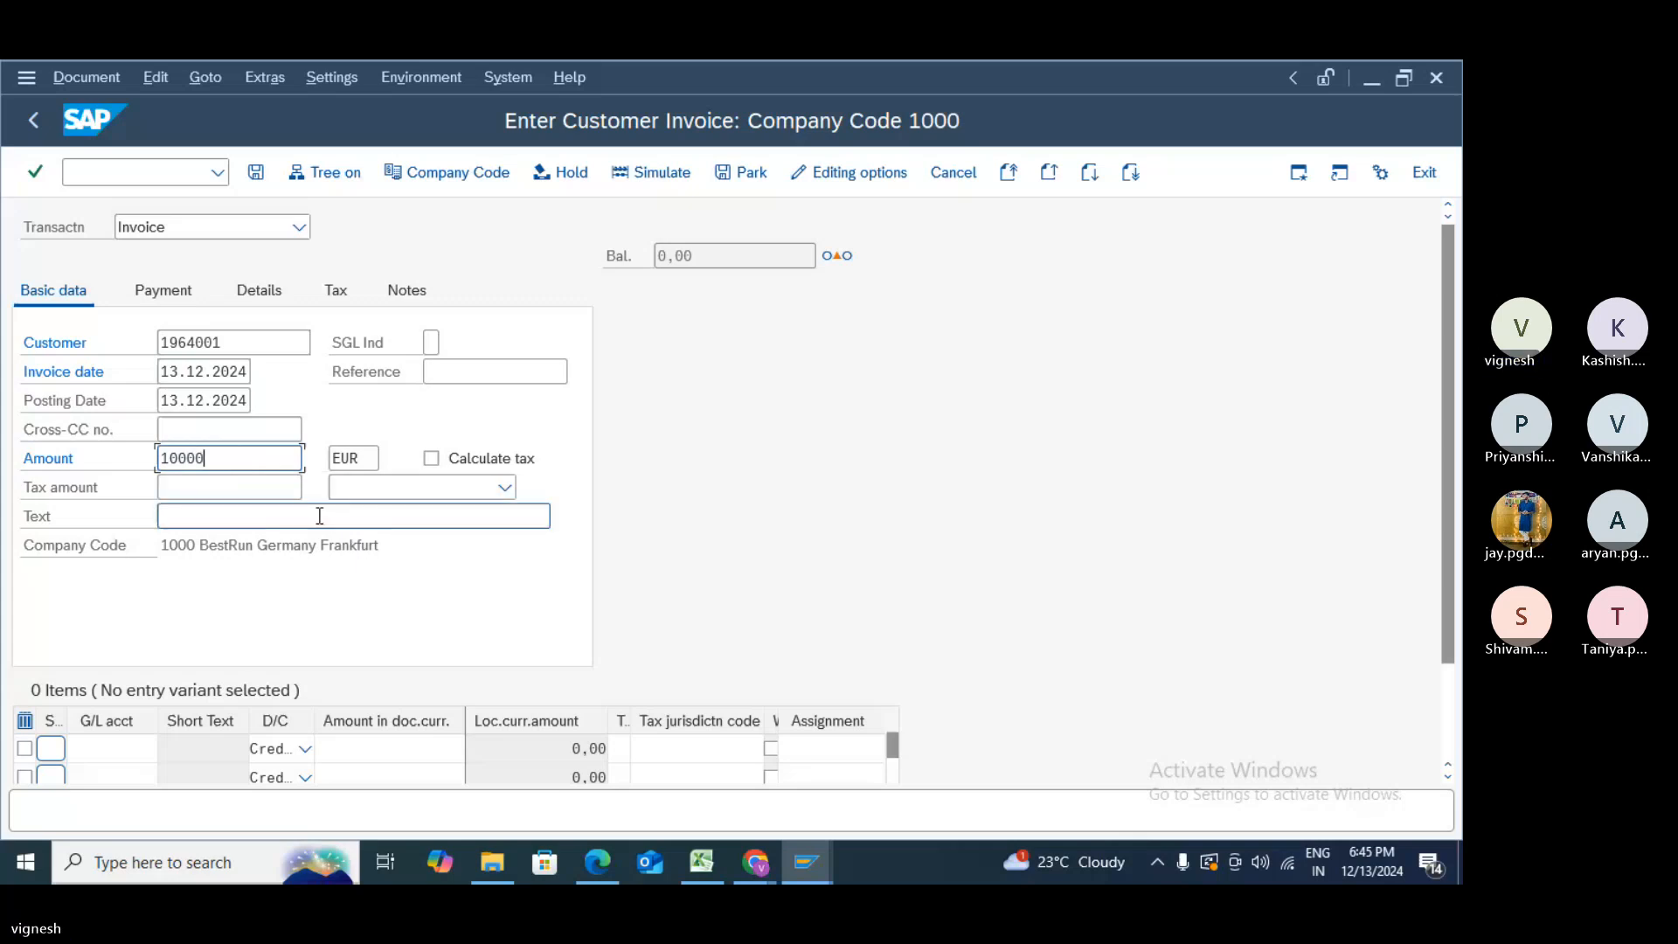
scroll(131, 677, down, 1)
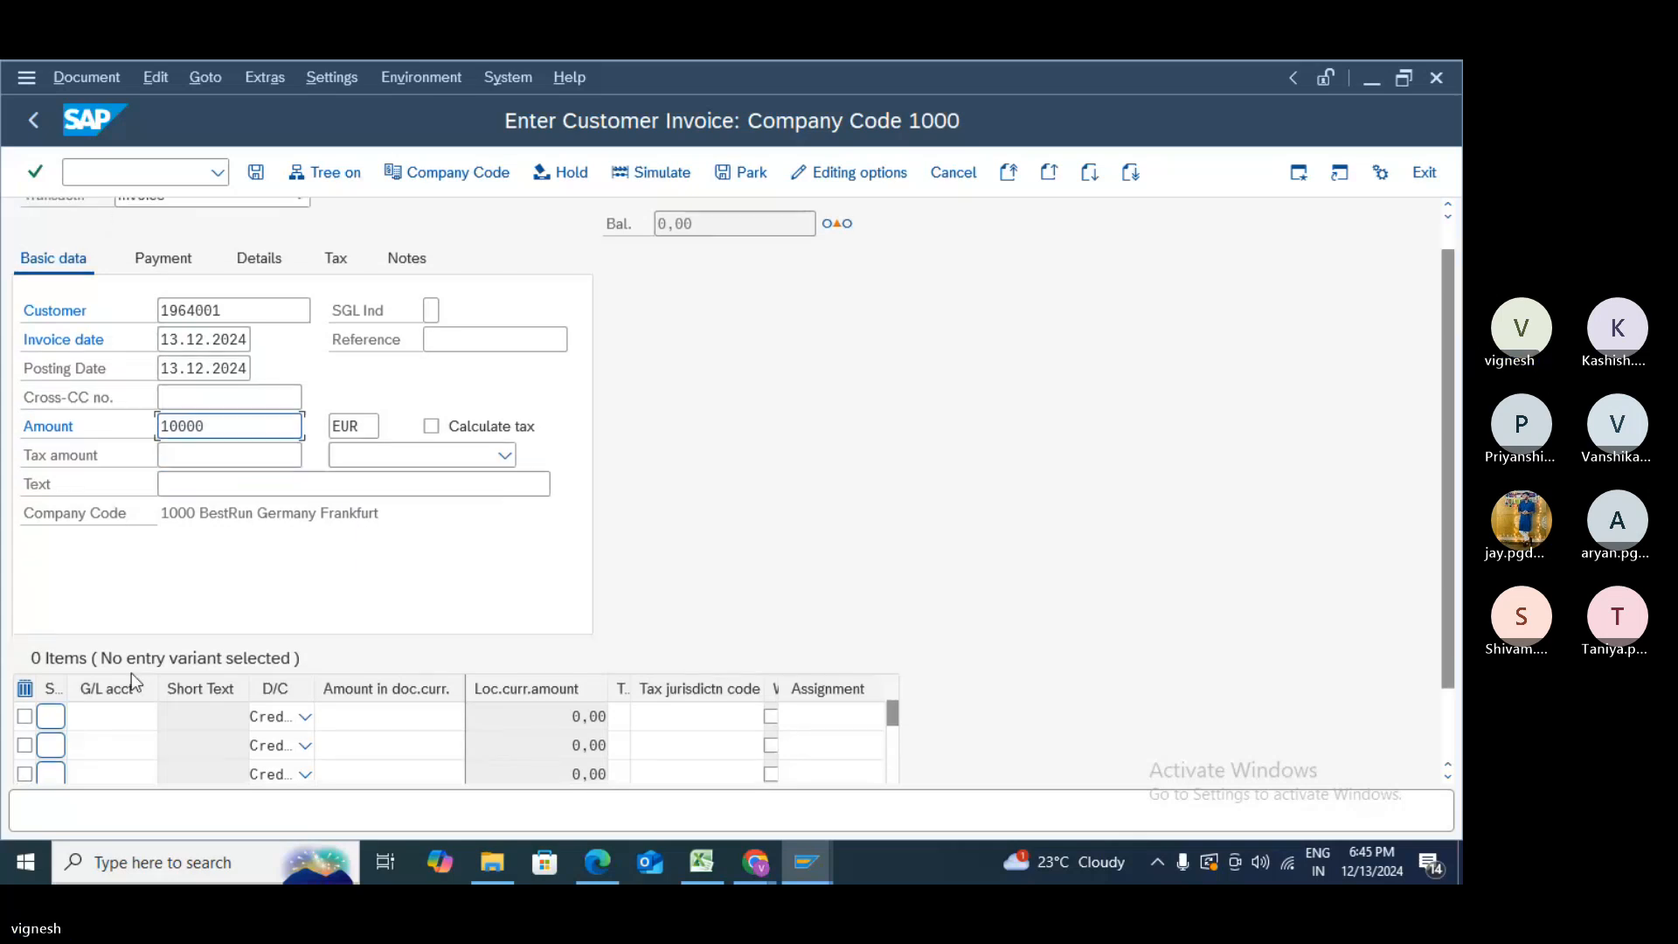
- Start the first line item with G/L account 880000 and amount 10000 from previous entries
scroll(131, 673, down, 1)
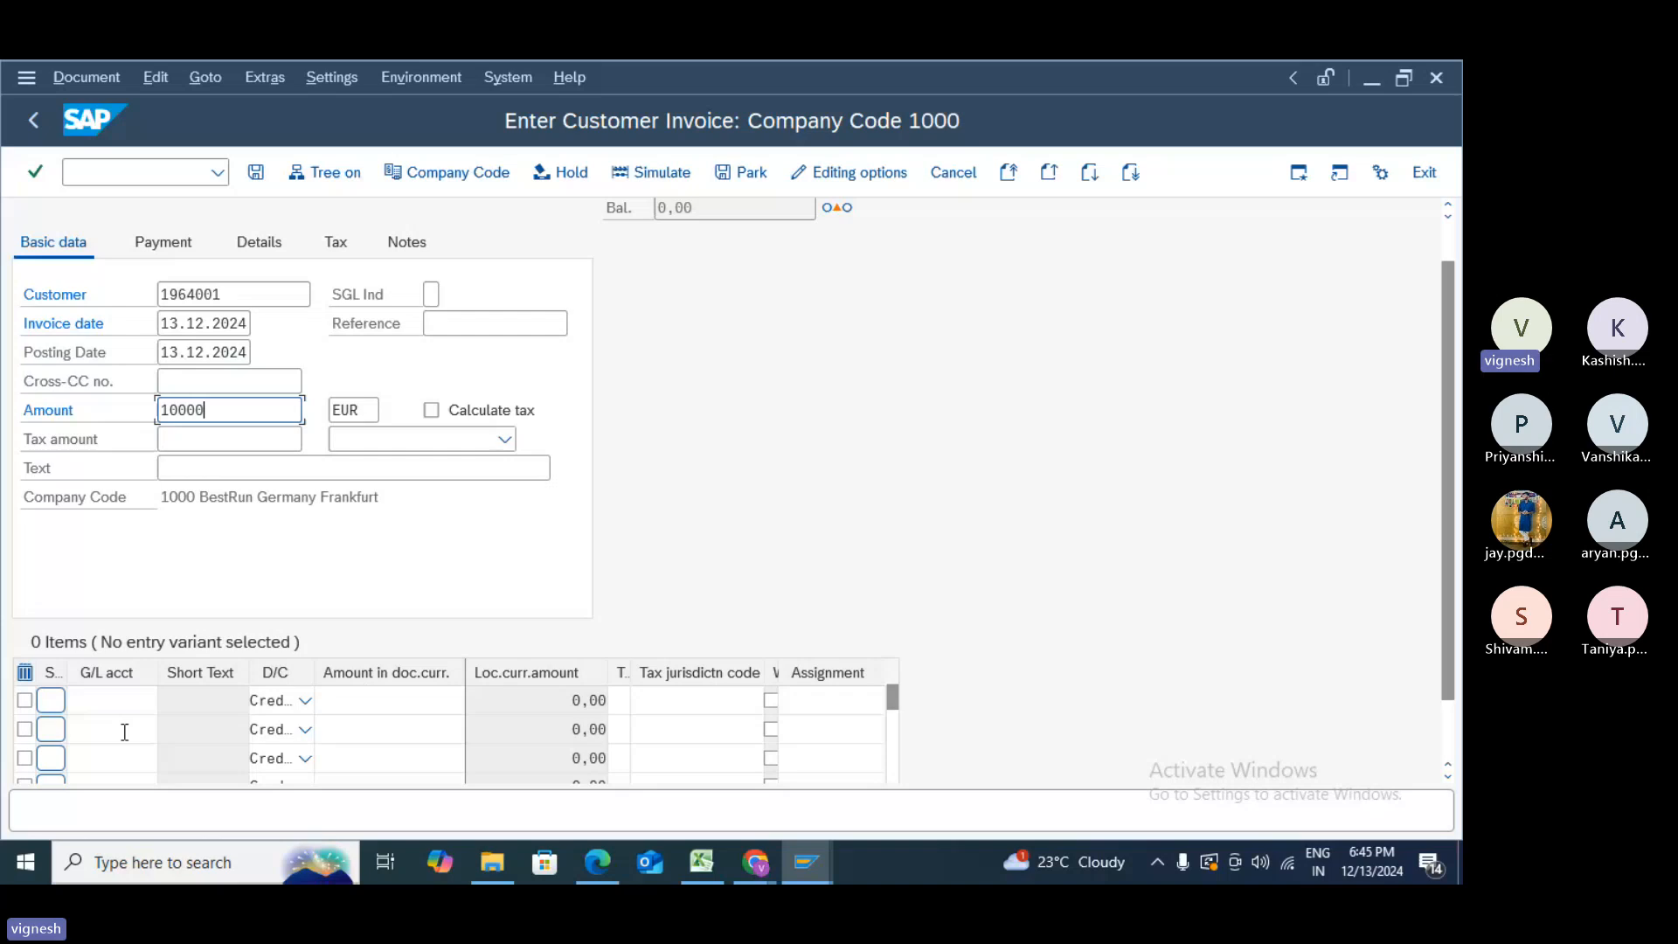
click(134, 698)
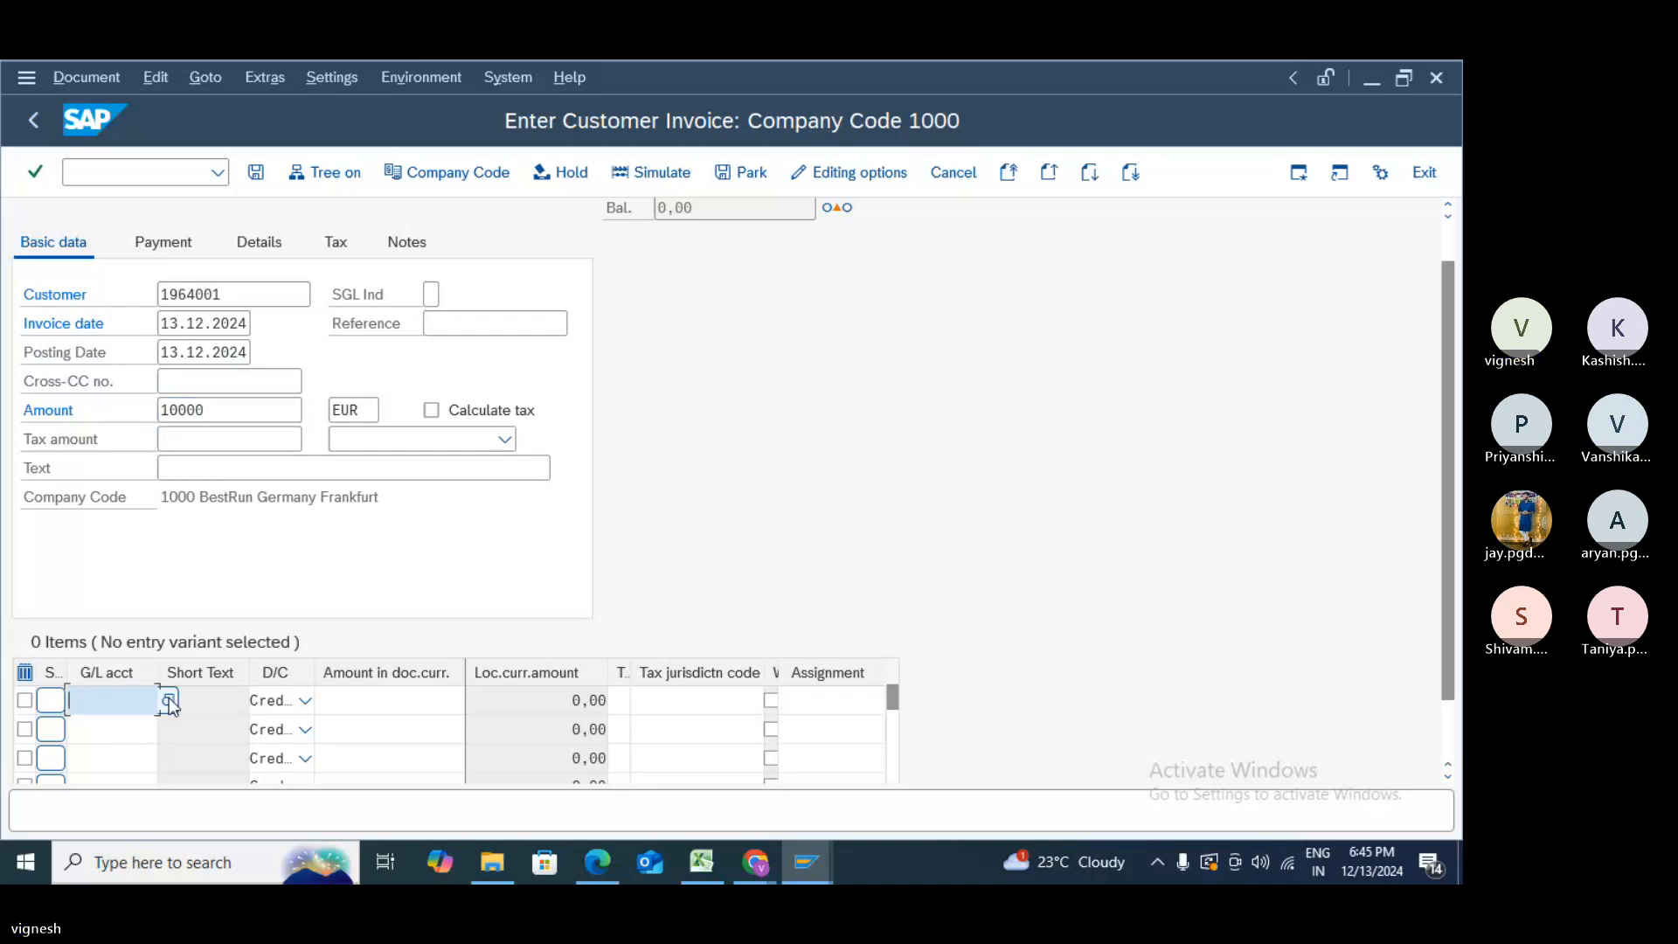
click(168, 701)
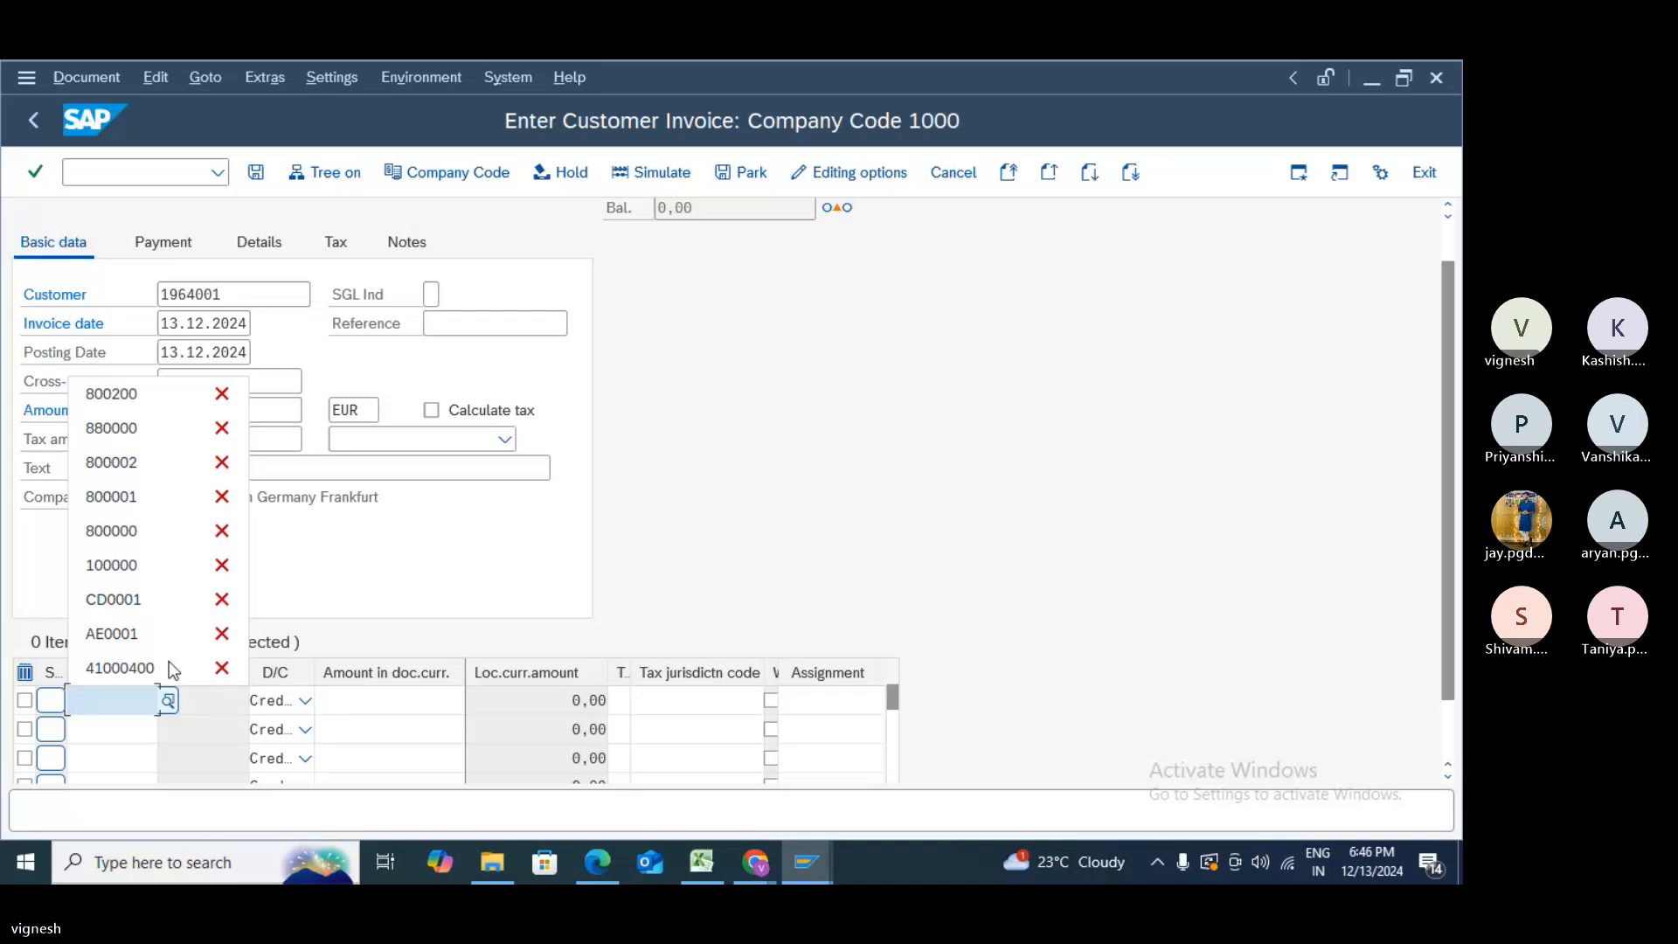
click(123, 427)
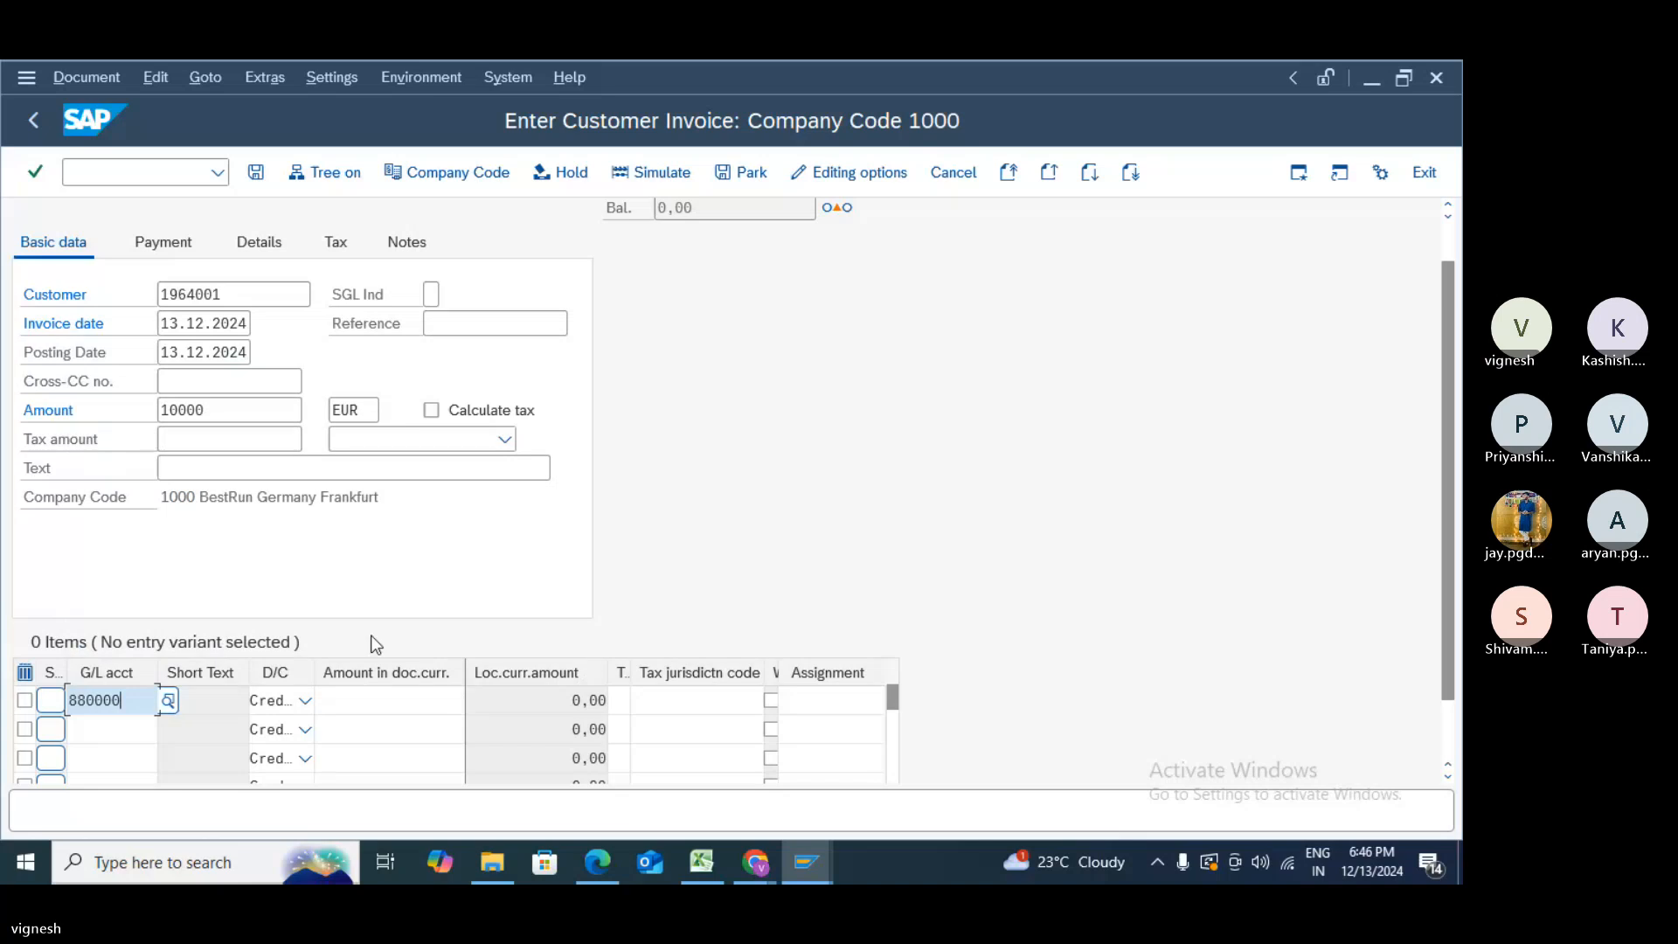
click(375, 695)
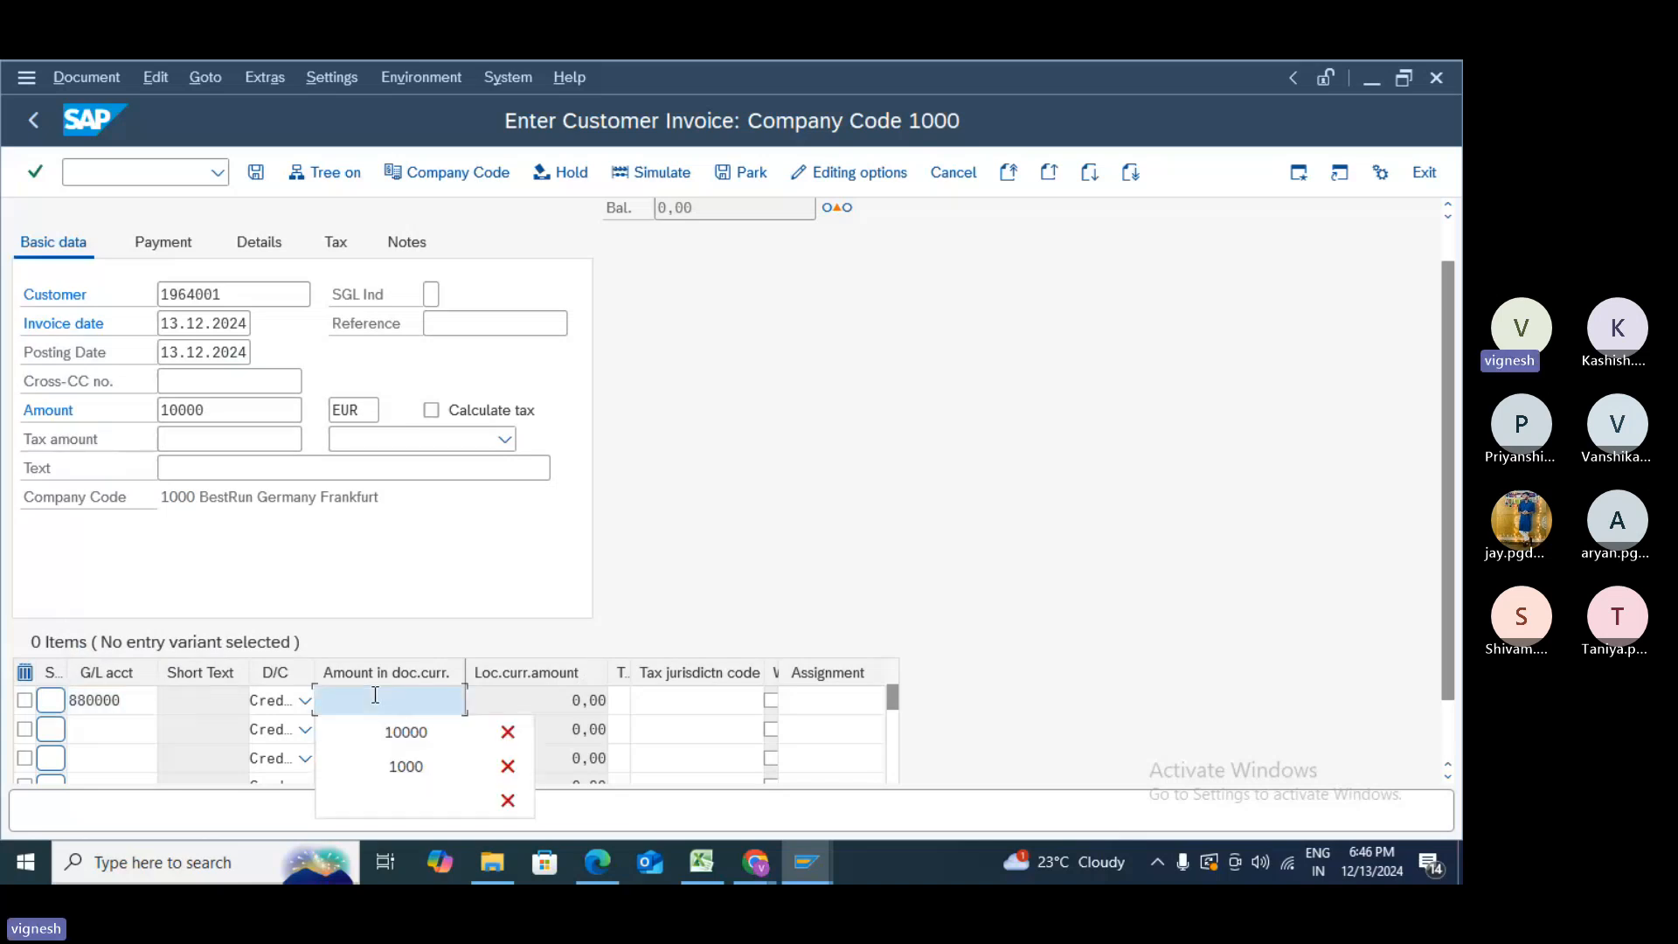
click(384, 732)
- Set profit center 1402 on the line and check the invoice, which raises a VALUT error
key(Tab)
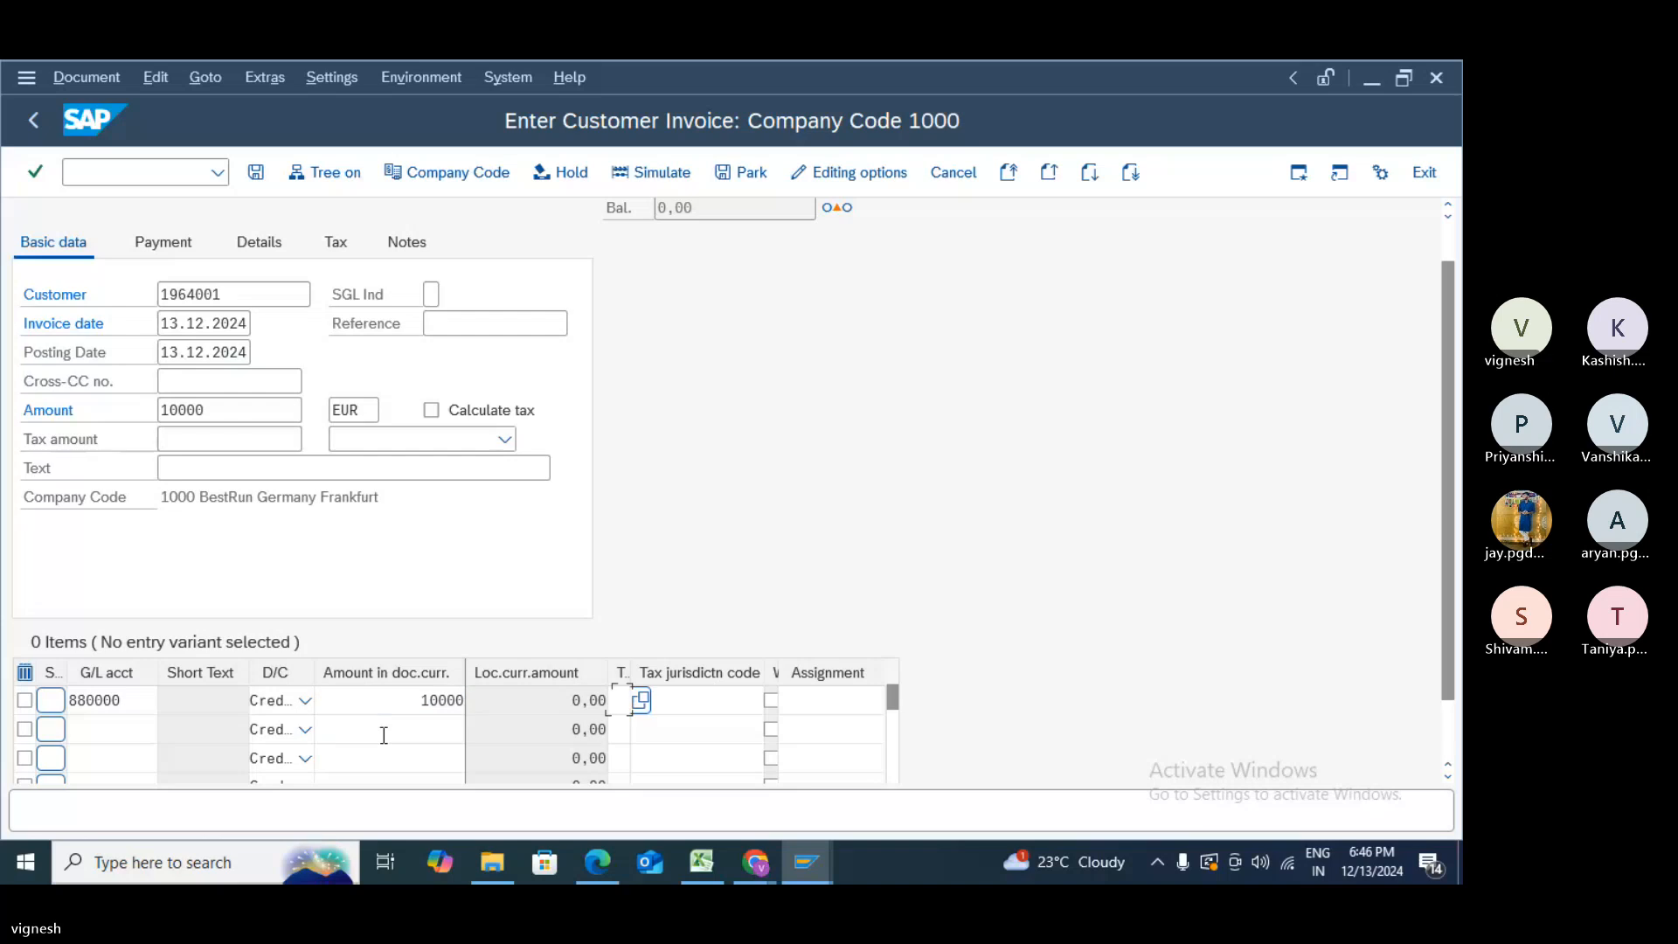
key(Tab)
key(Tab)
key(Tab)
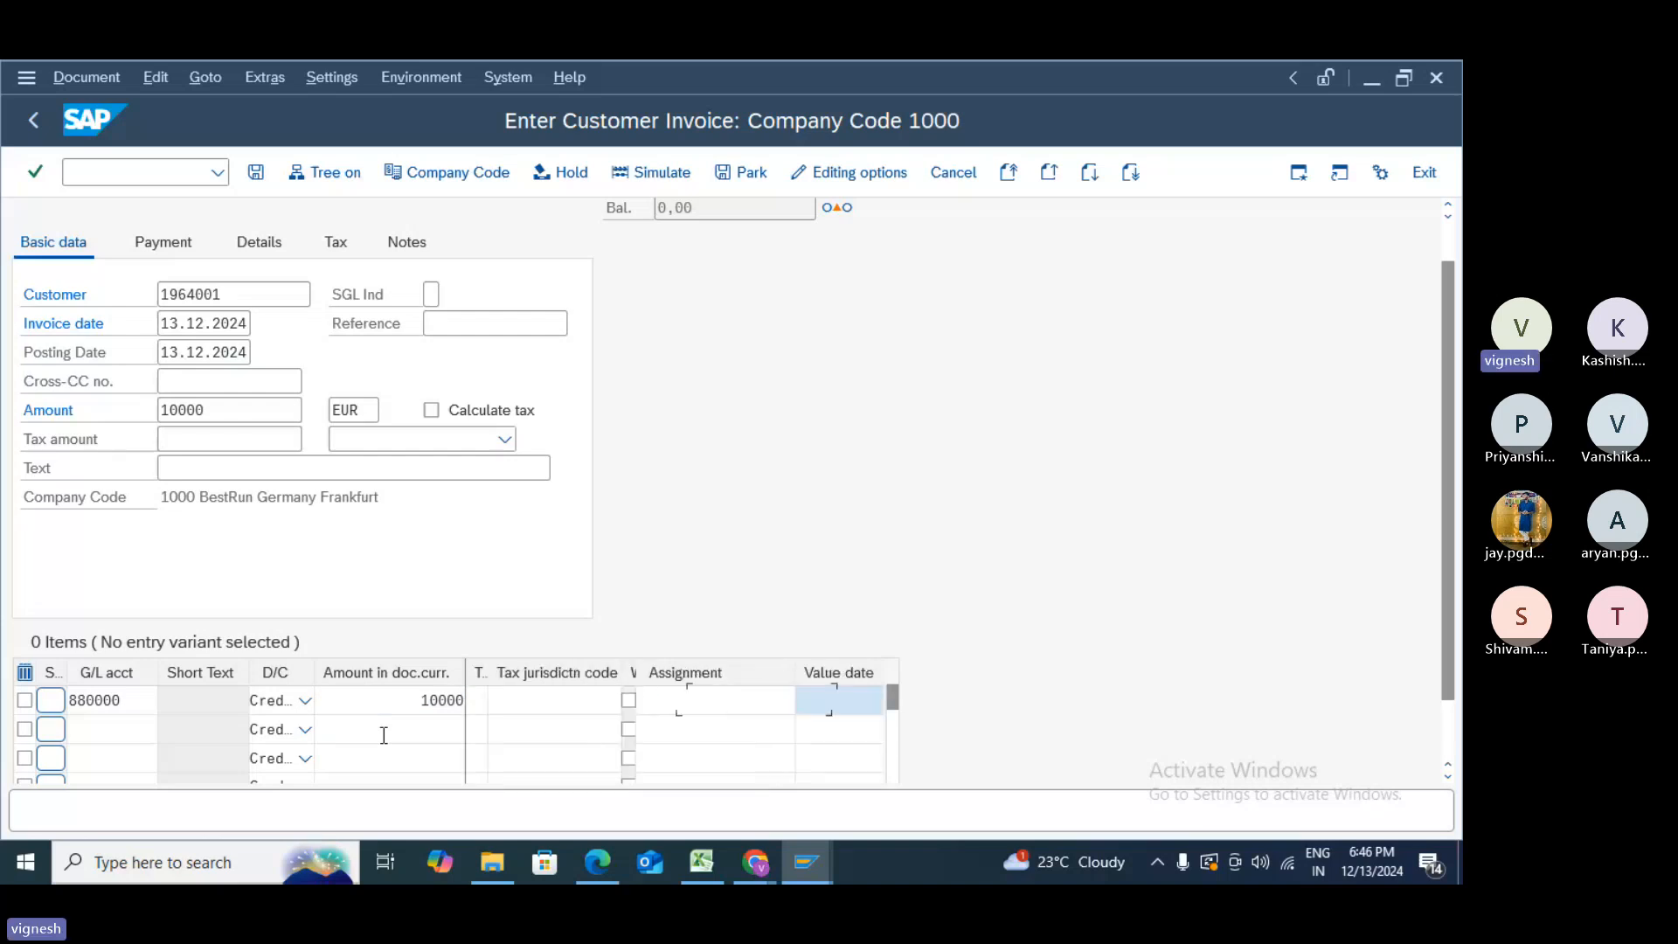
key(Tab)
key(Tab)
key(Tab)
key(Tab)
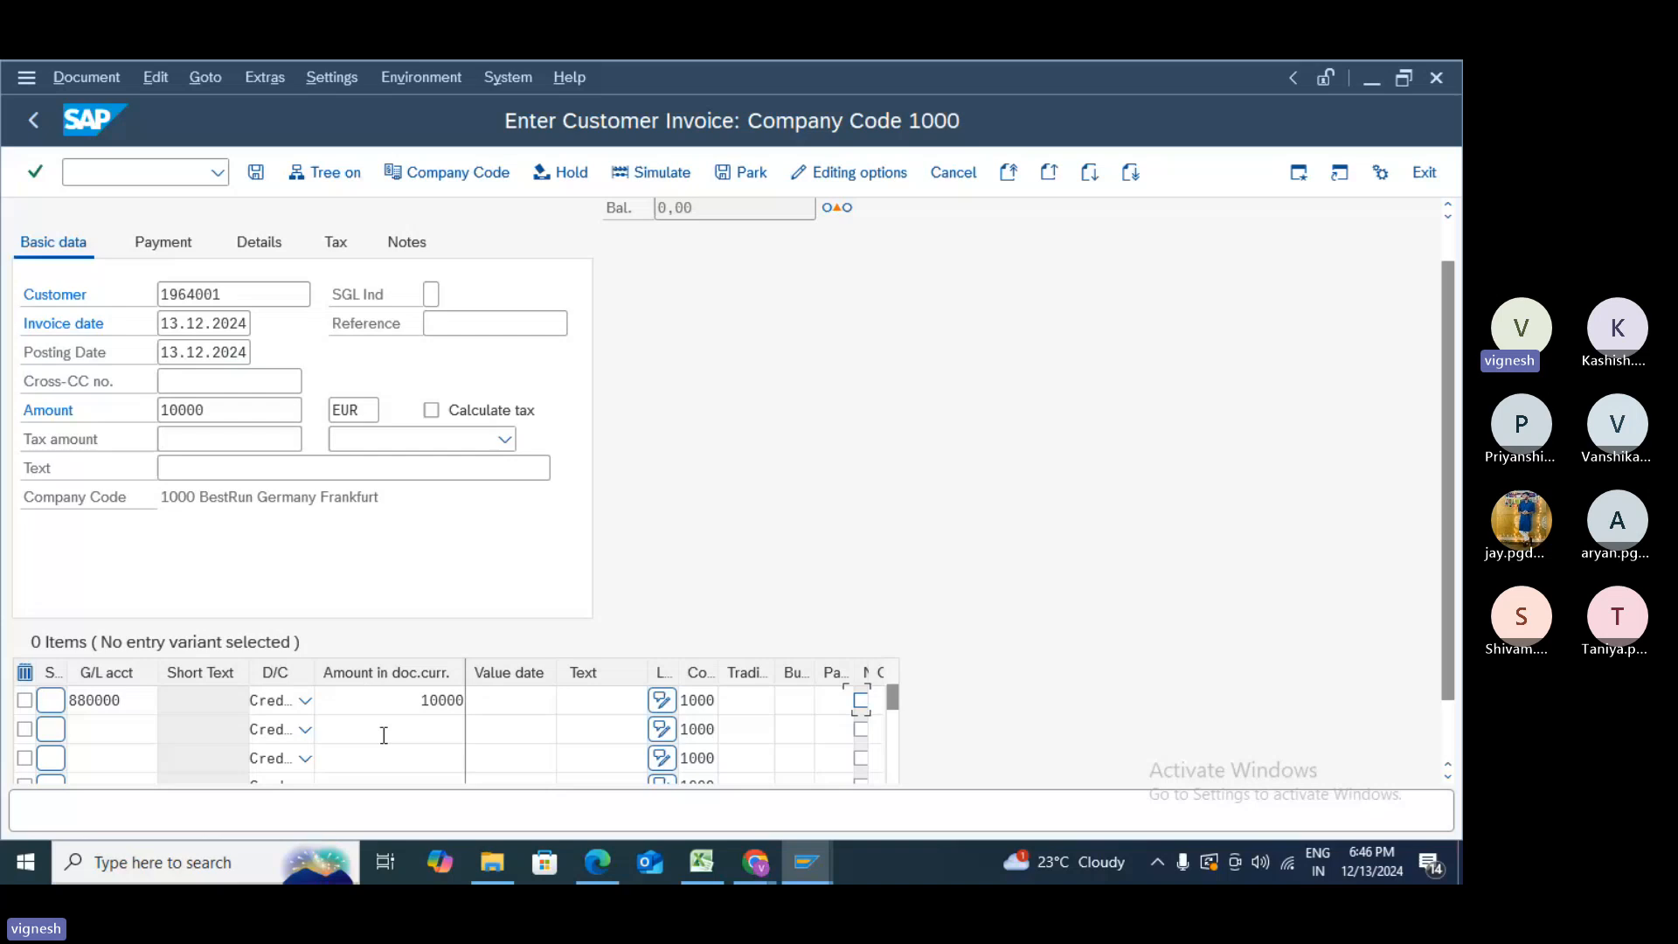
key(Tab)
key(Tab)
key(Tab)
key(Tab)
key(Tab)
key(Tab)
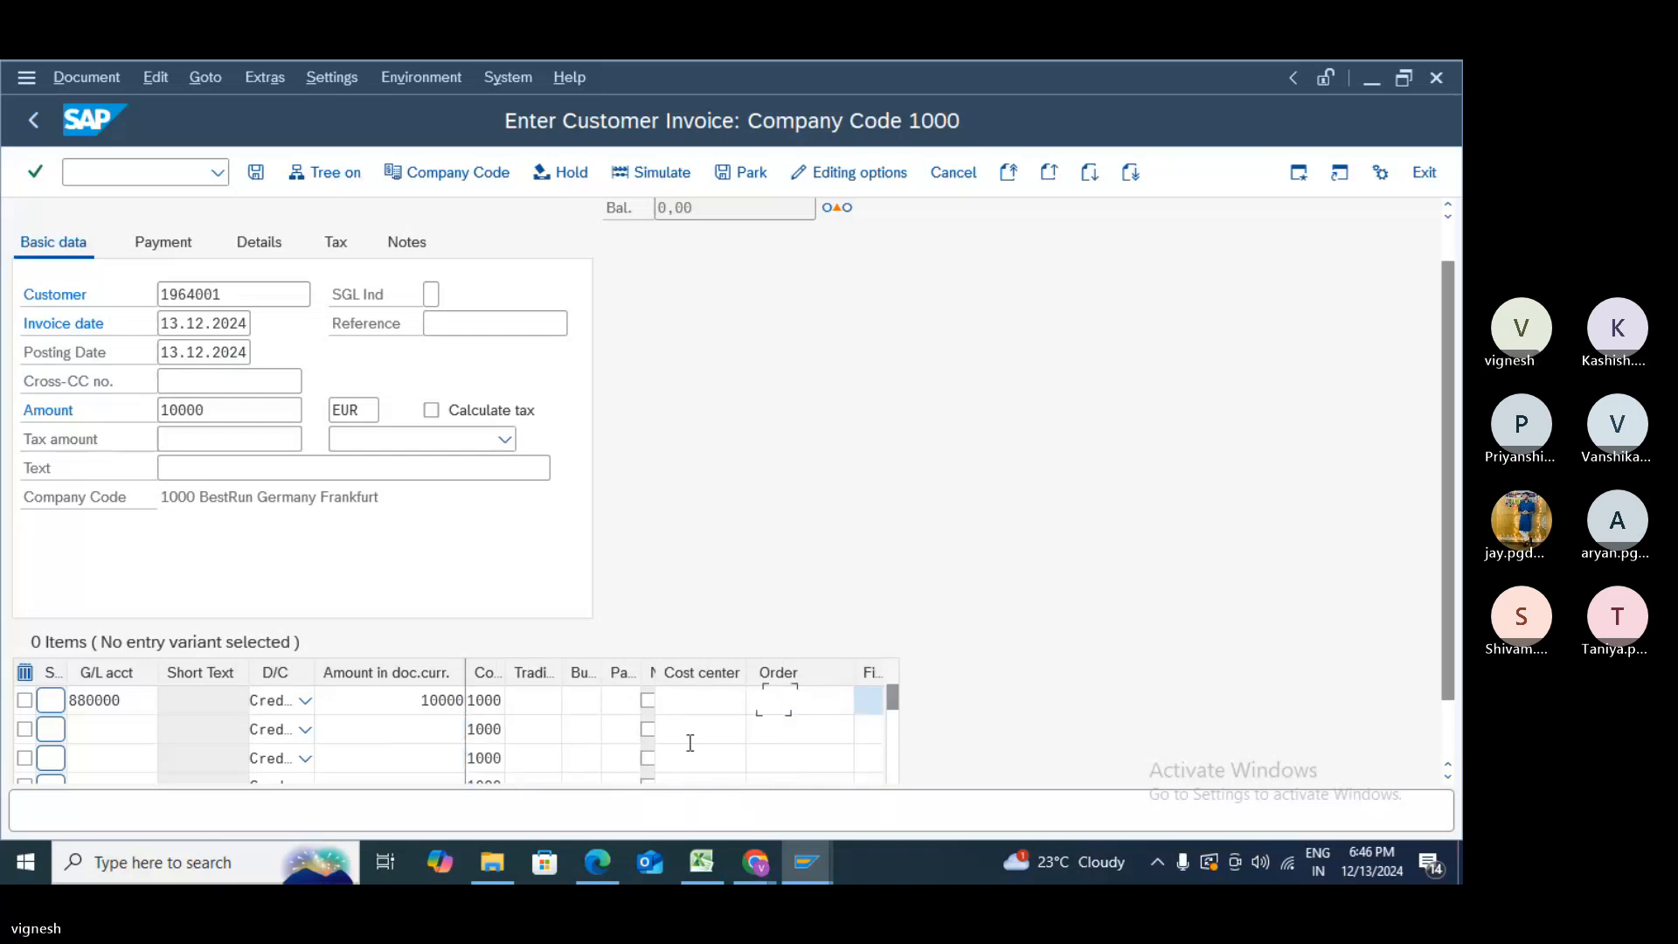
key(Tab)
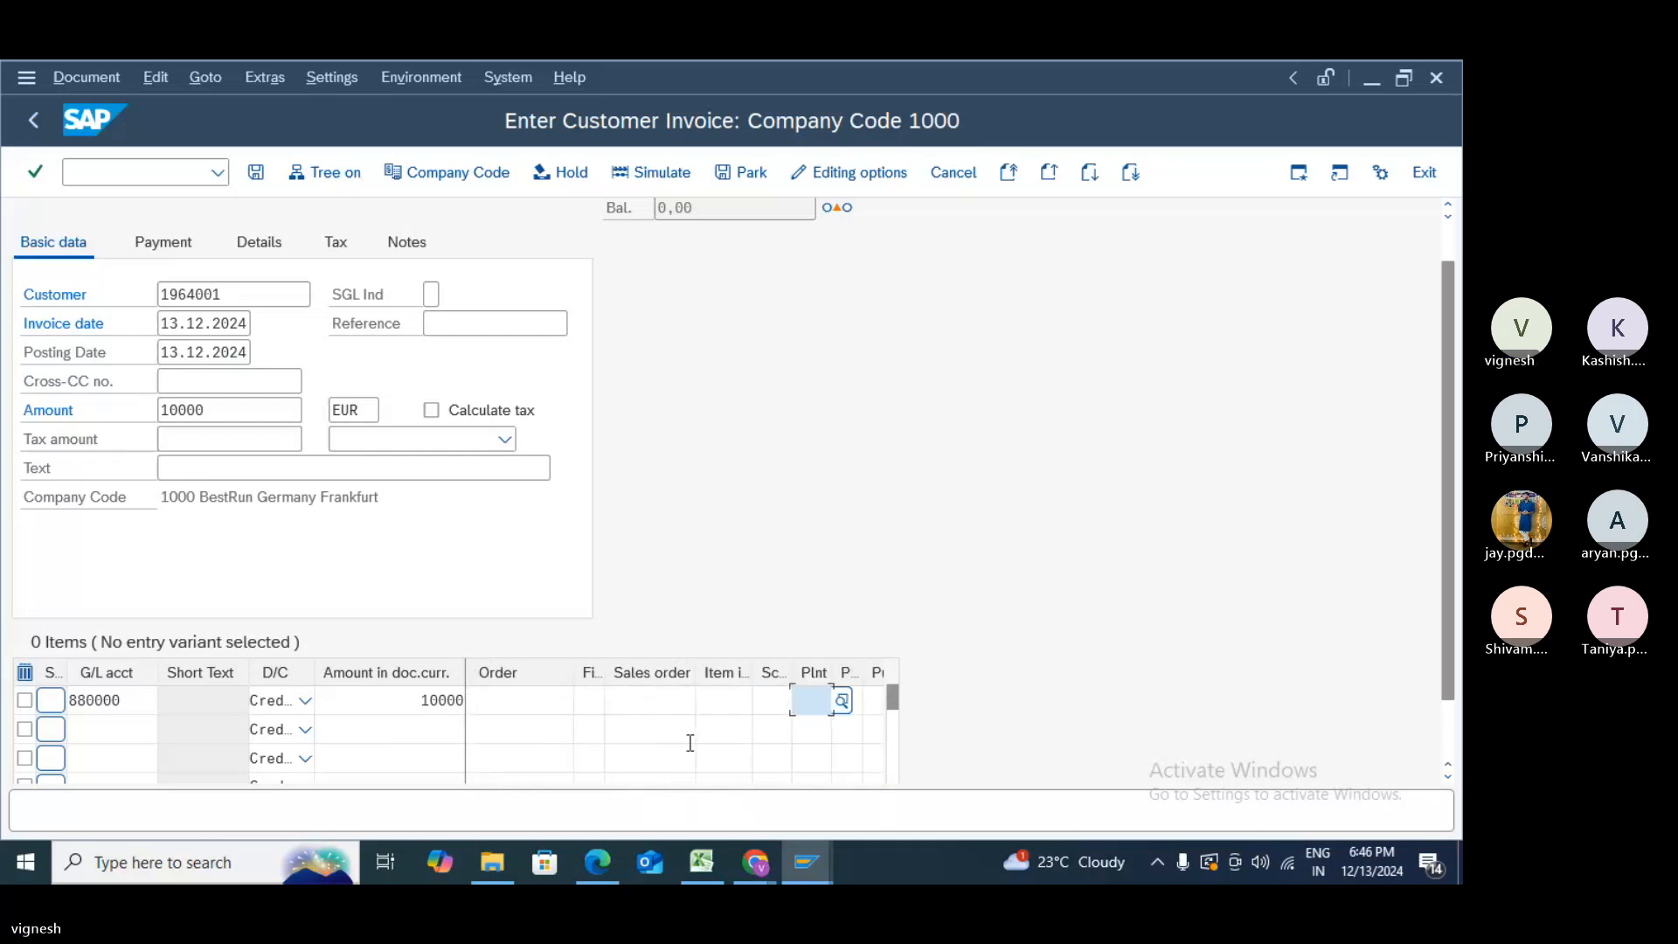
key(Tab)
key(Tab)
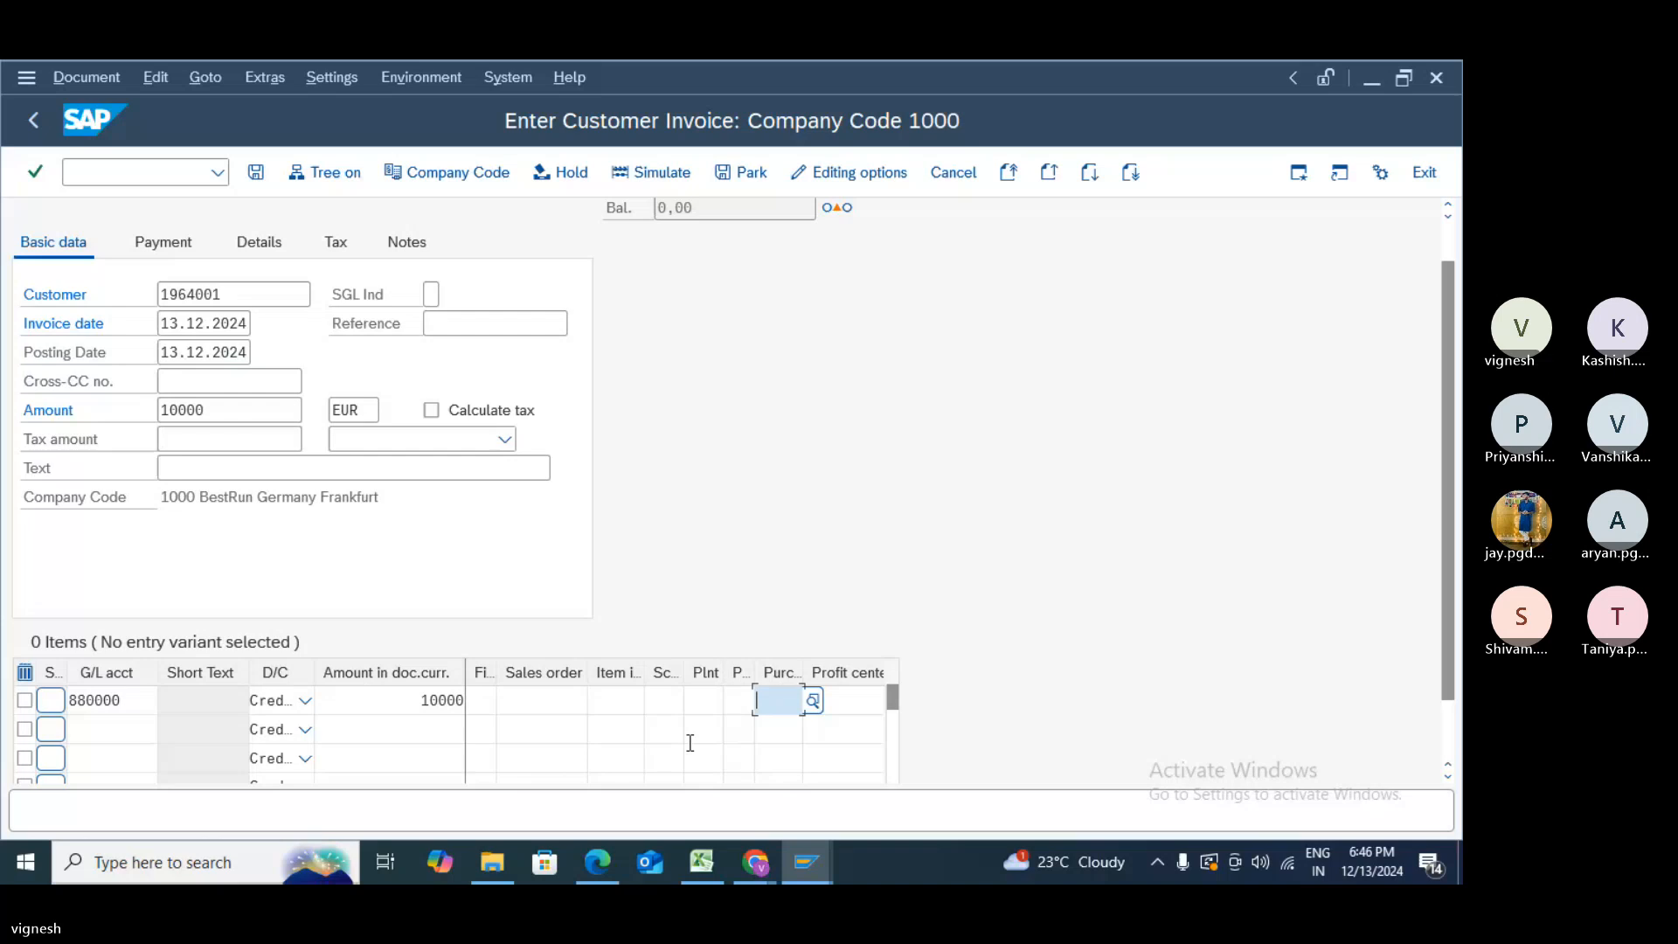
key(Tab)
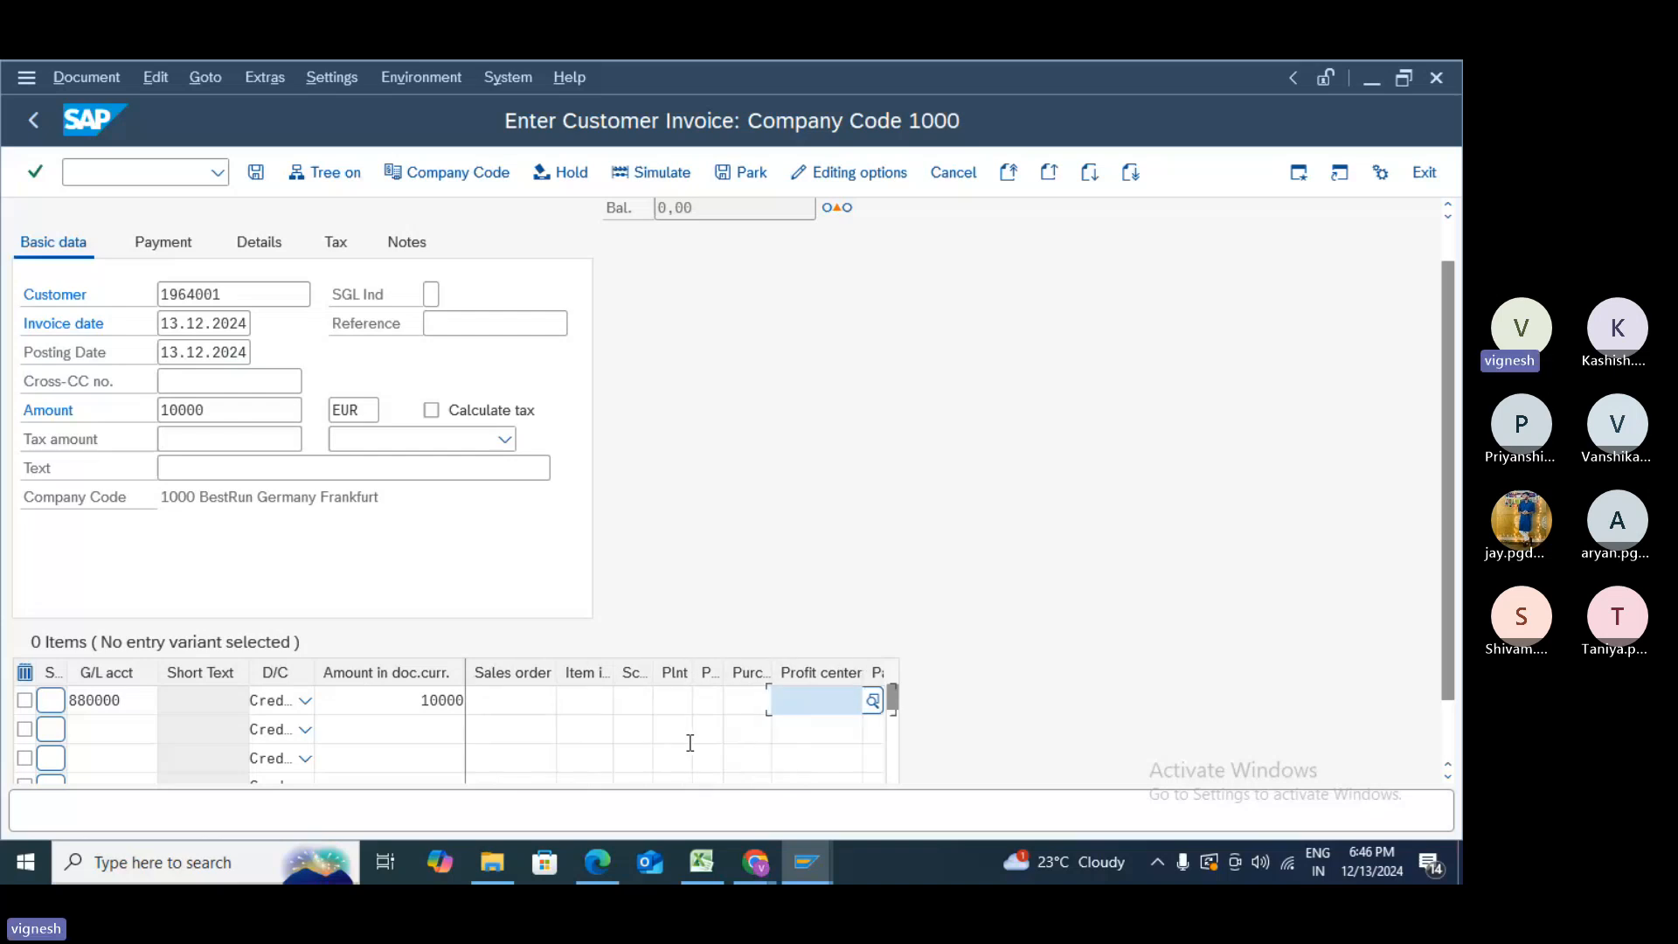
click(790, 531)
key(Return)
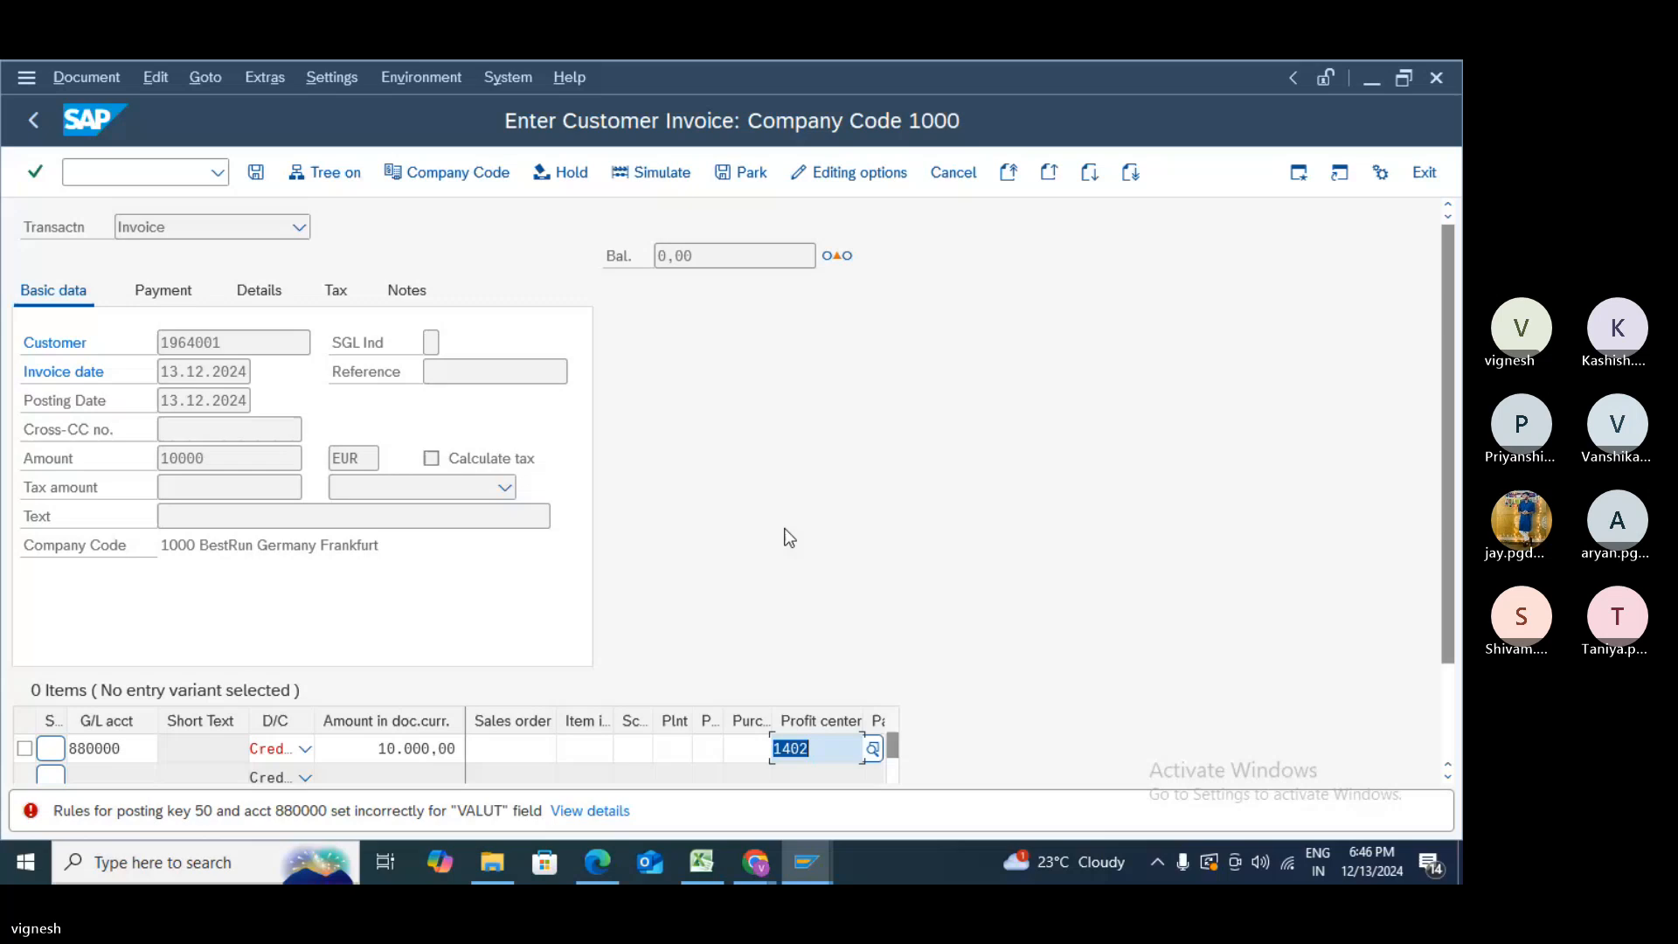
- Replace the line's G/L account 880000 with 800200 from the input history and recheck
click(120, 749)
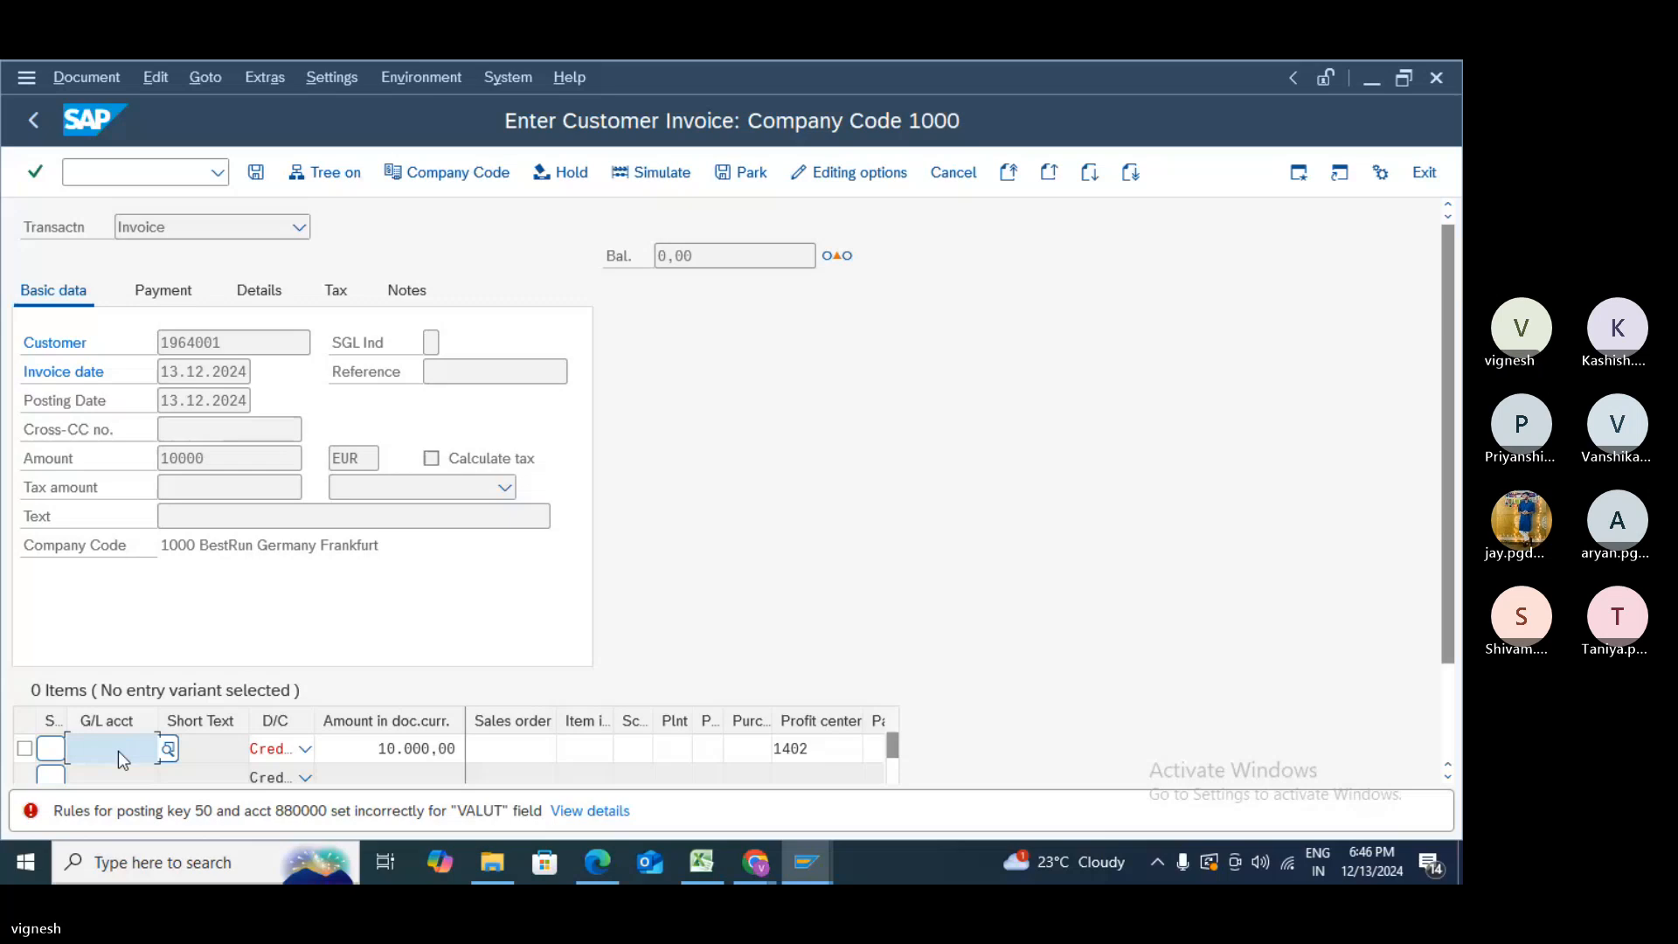
key(BackSpace)
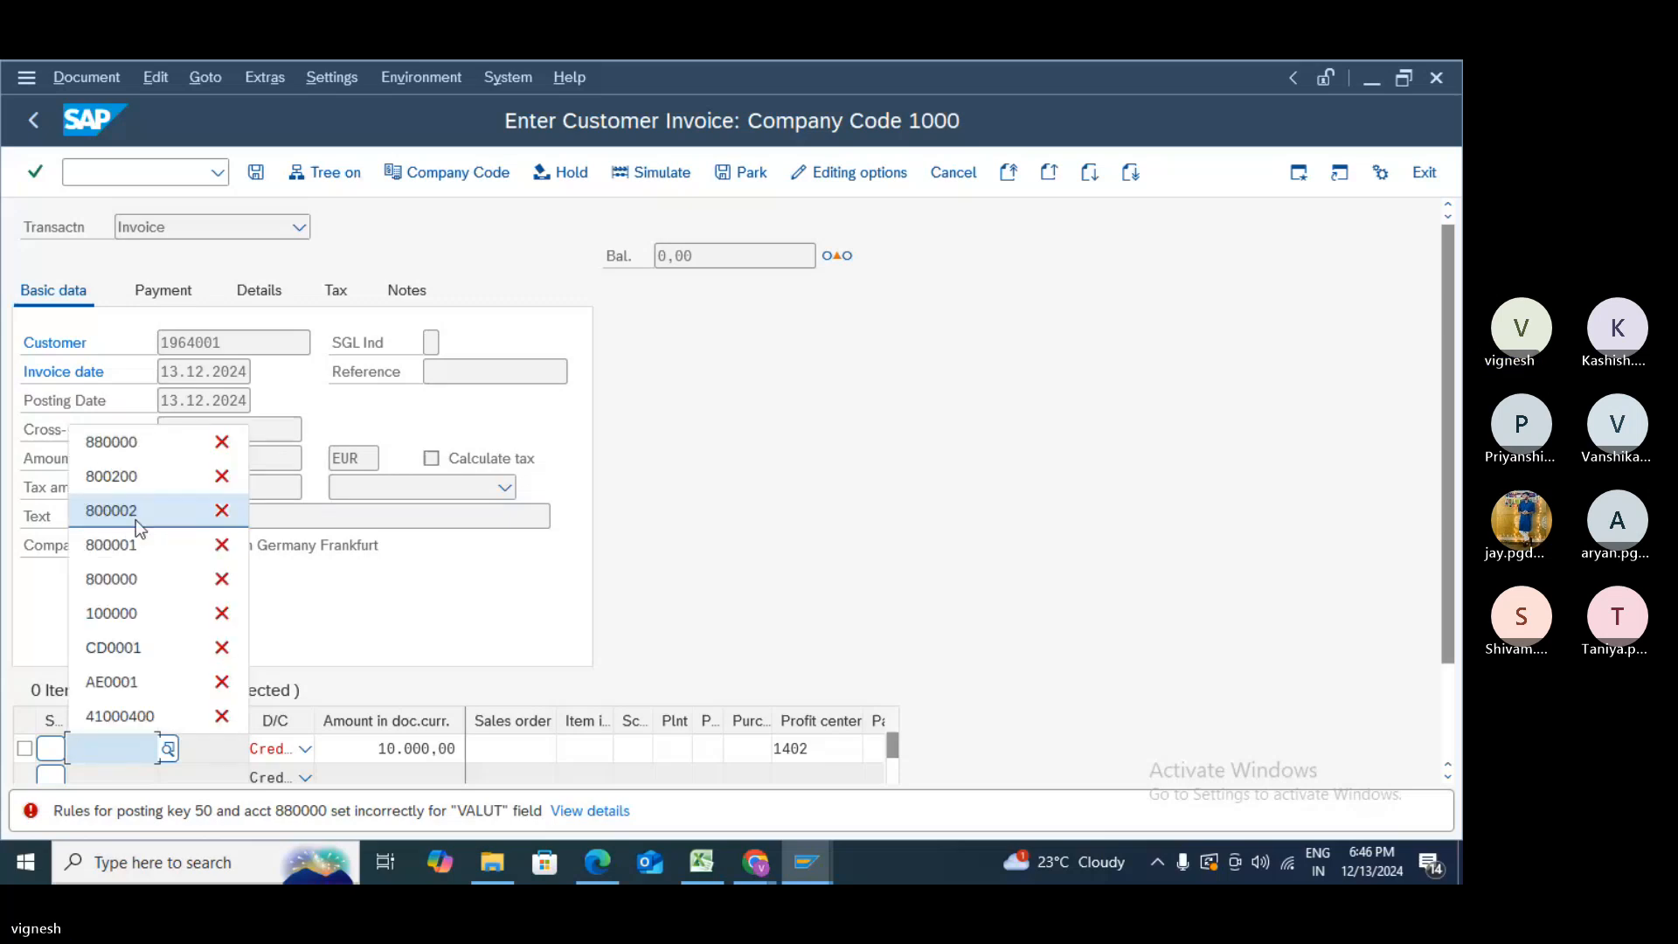
click(134, 488)
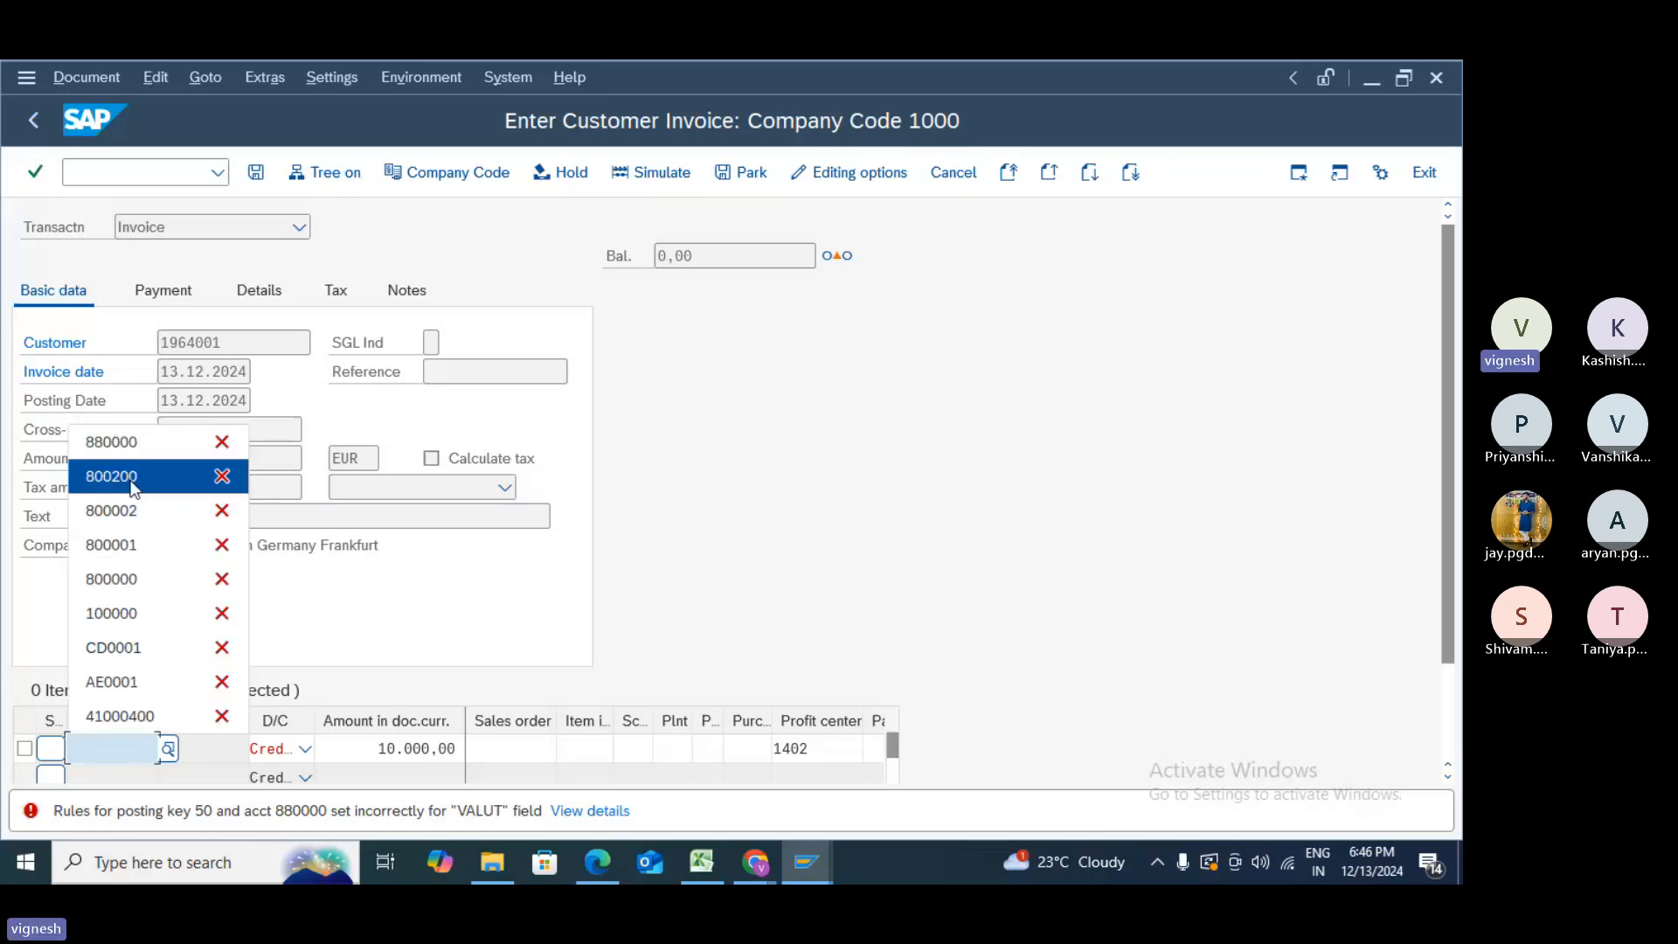
key(Return)
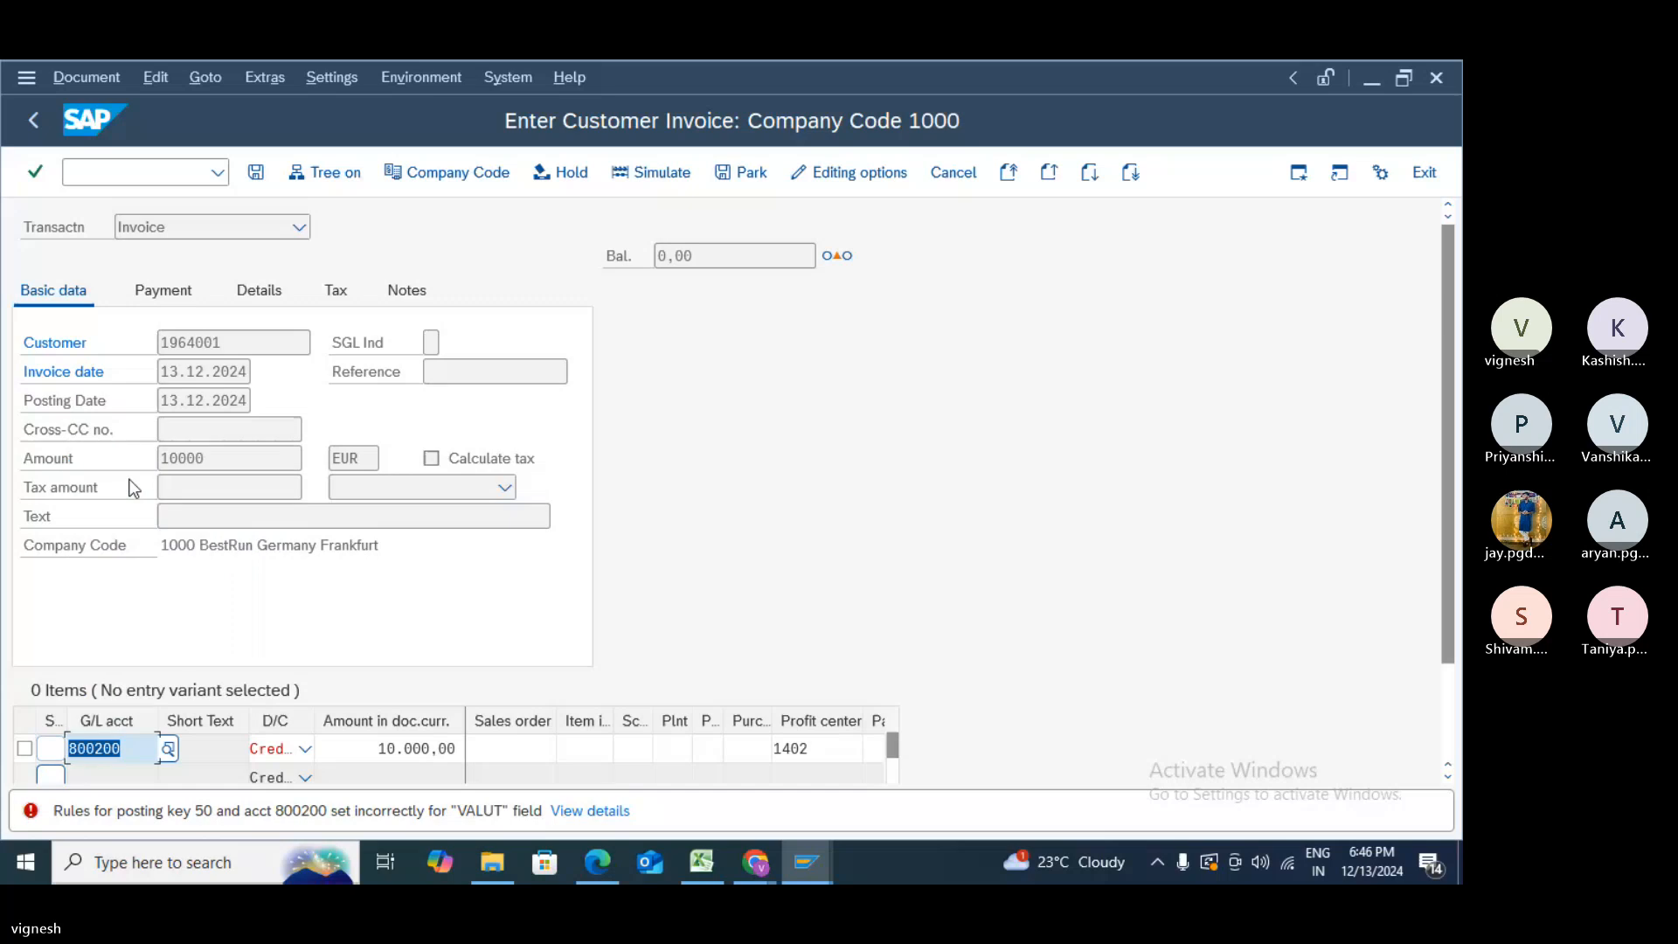
key(Return)
click(579, 811)
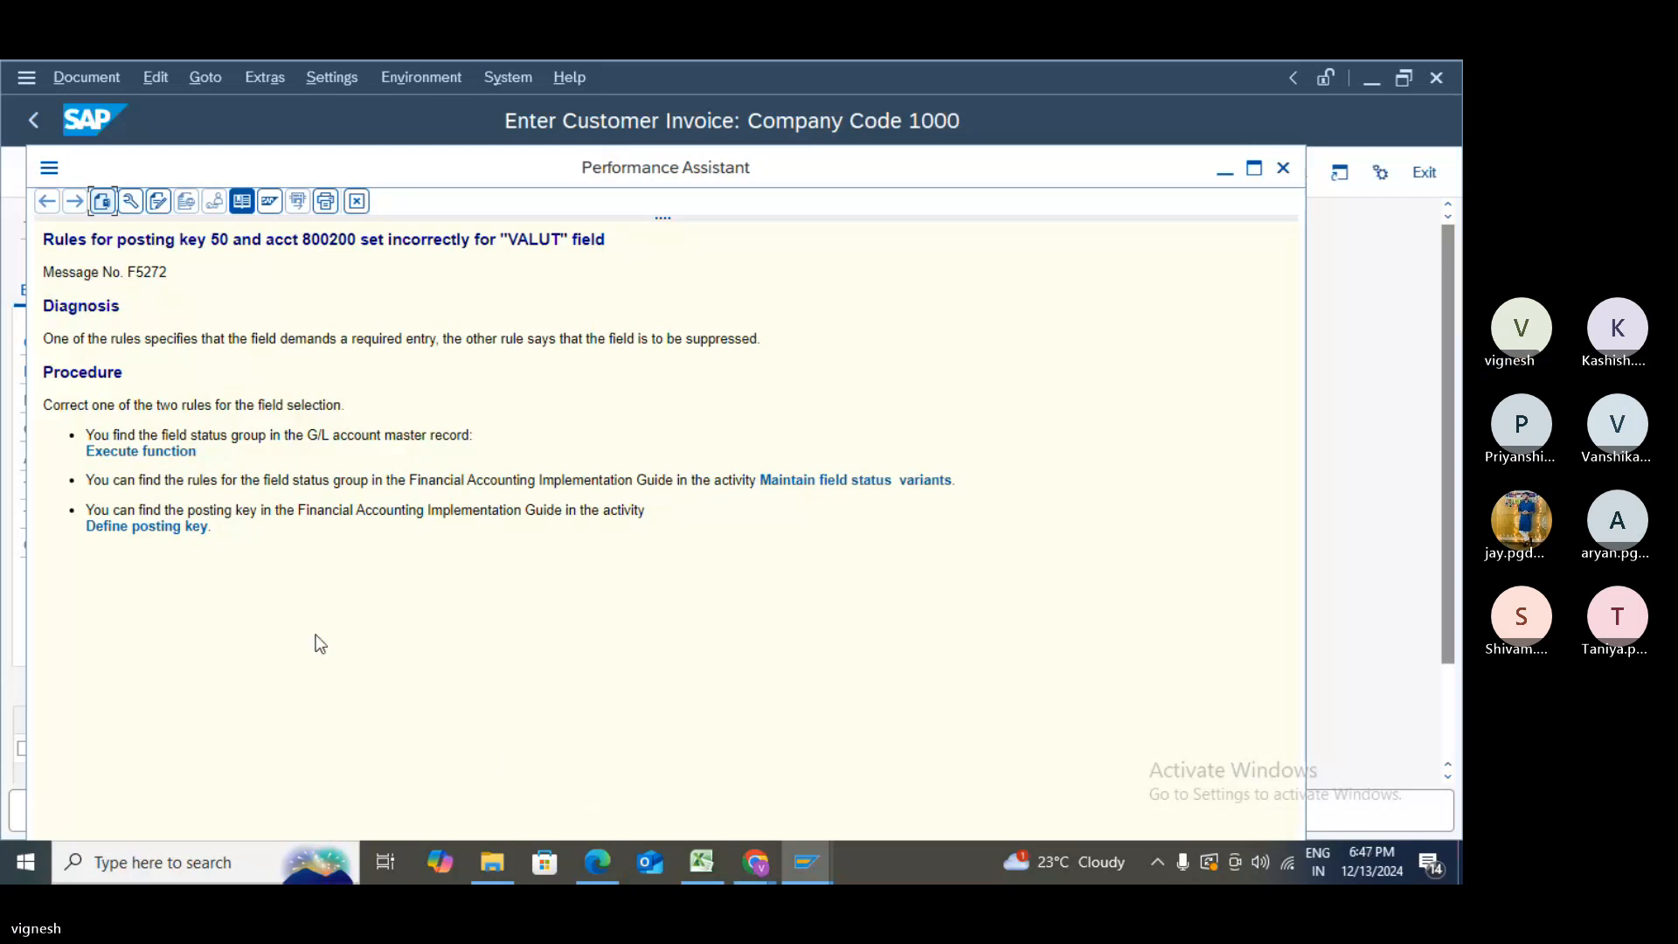
click(195, 535)
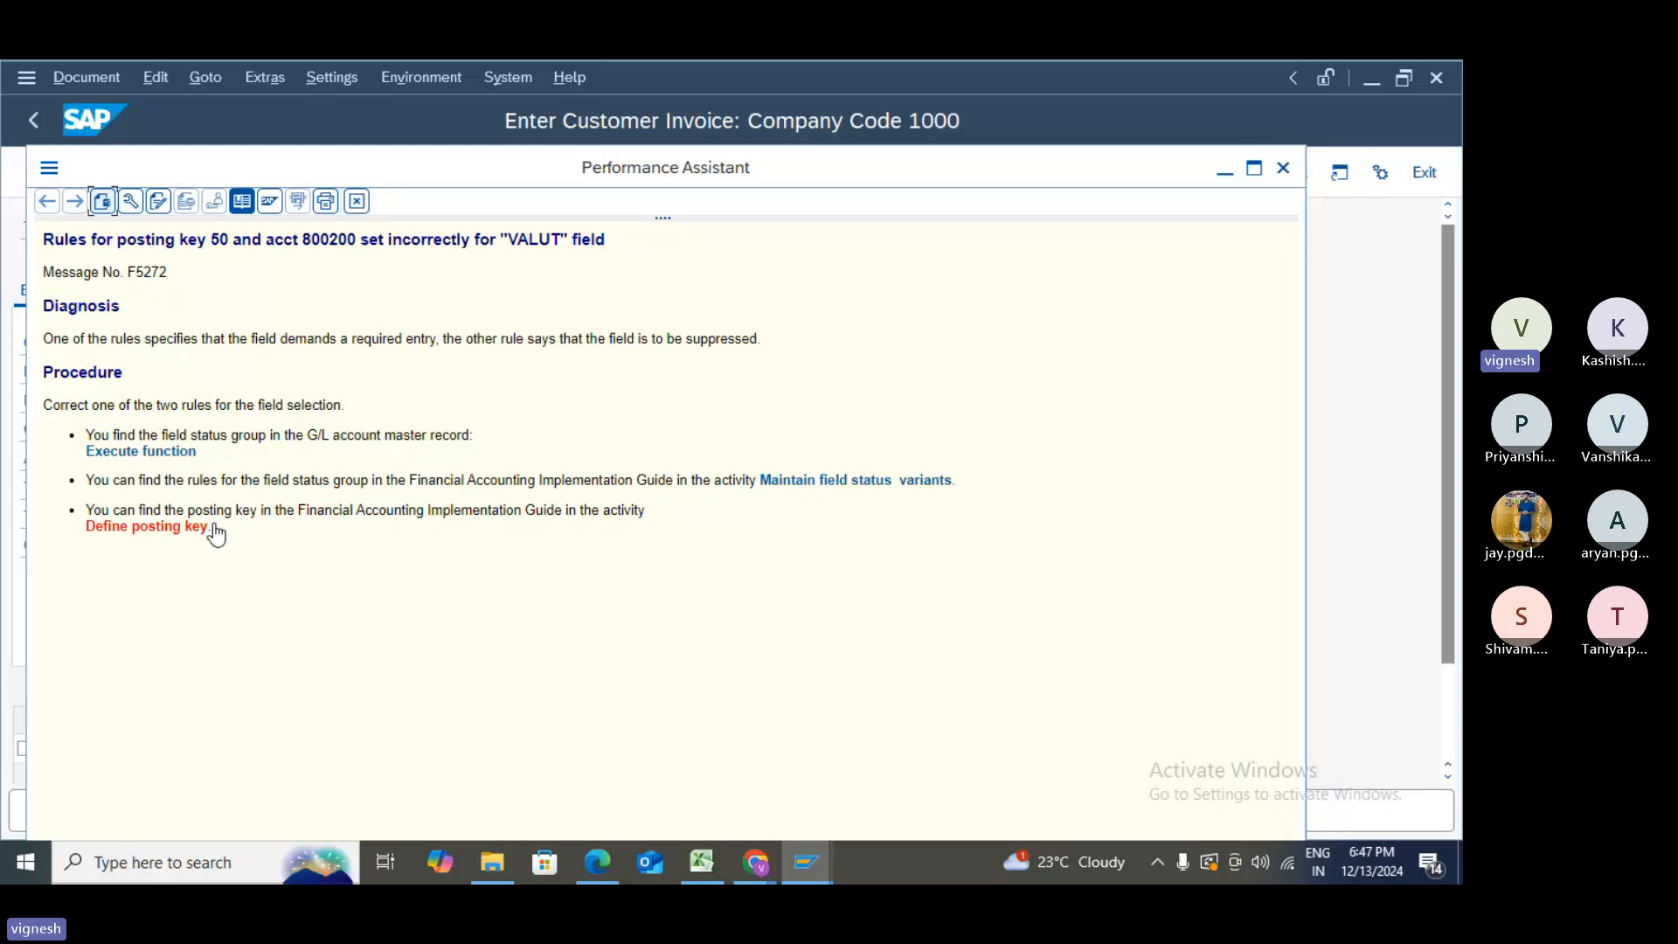
click(1283, 168)
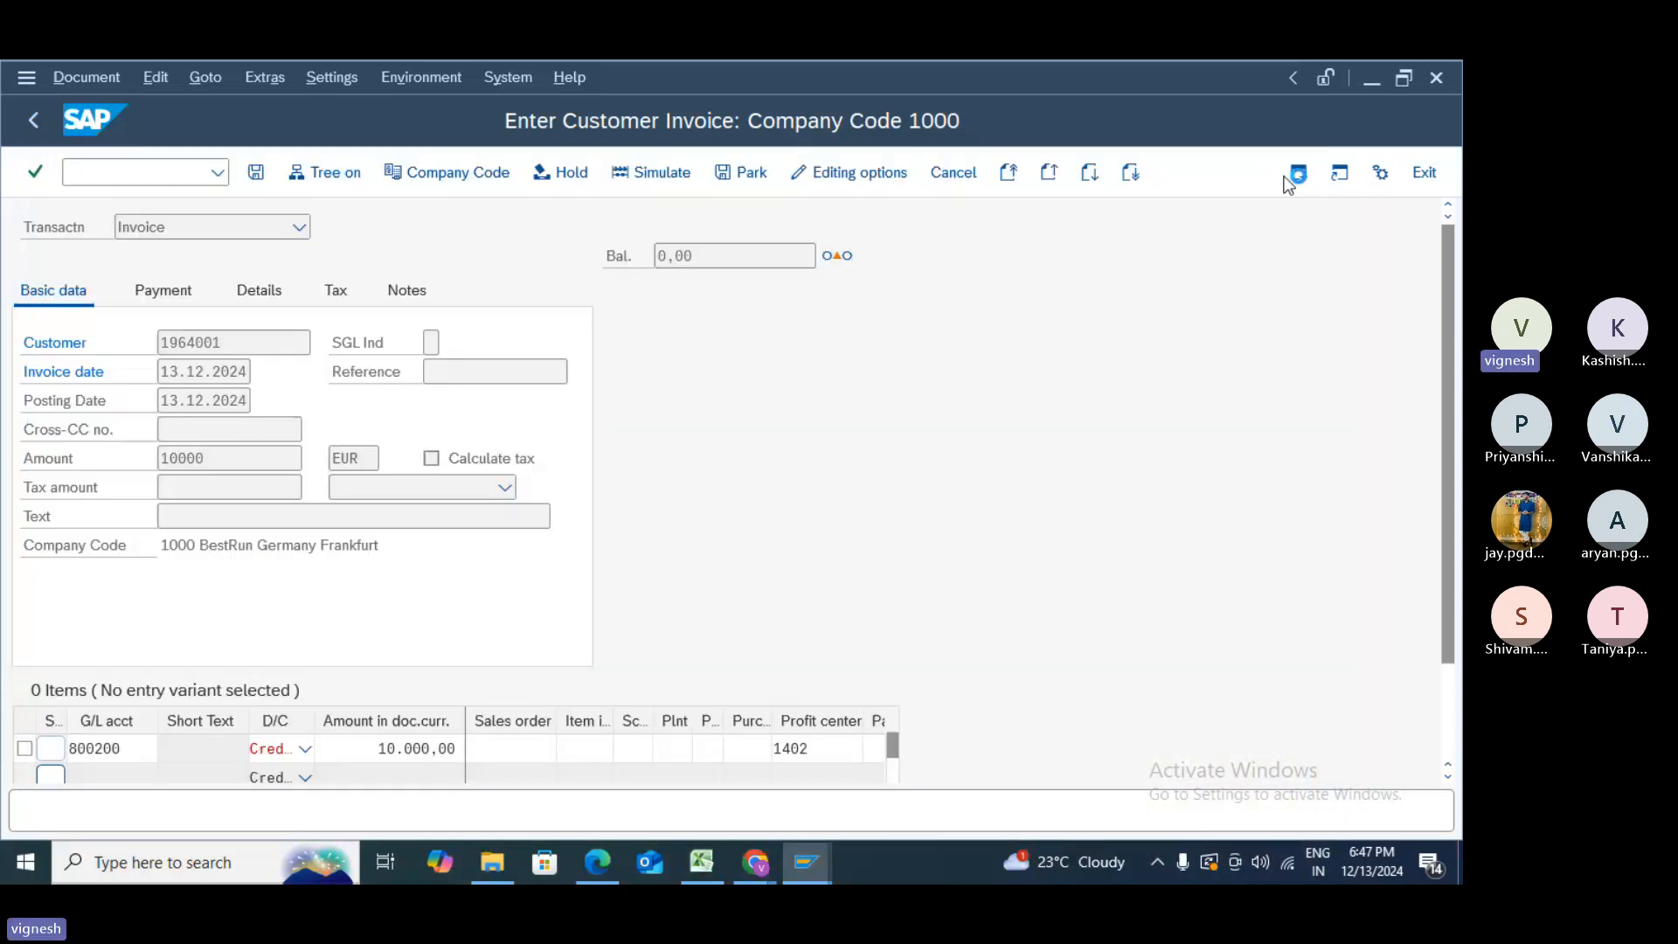
- Clear account 800200 and search G/L accounts with maximum hits 5000, listing all 1323
drag(70, 749, 174, 762)
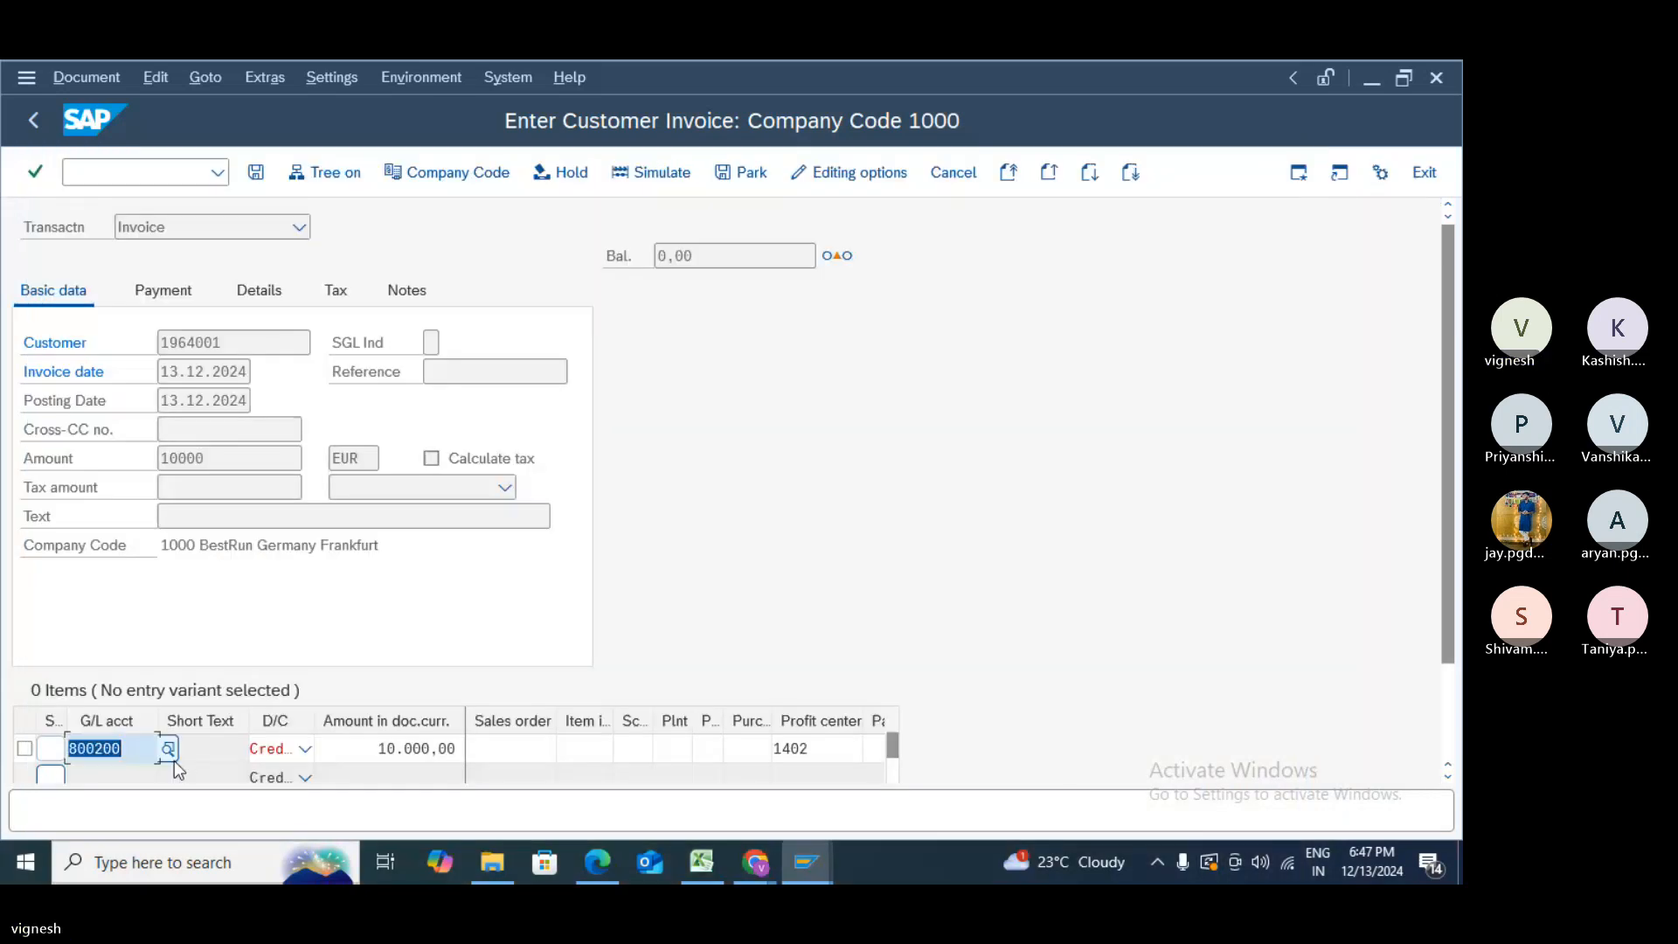
key(BackSpace)
click(169, 751)
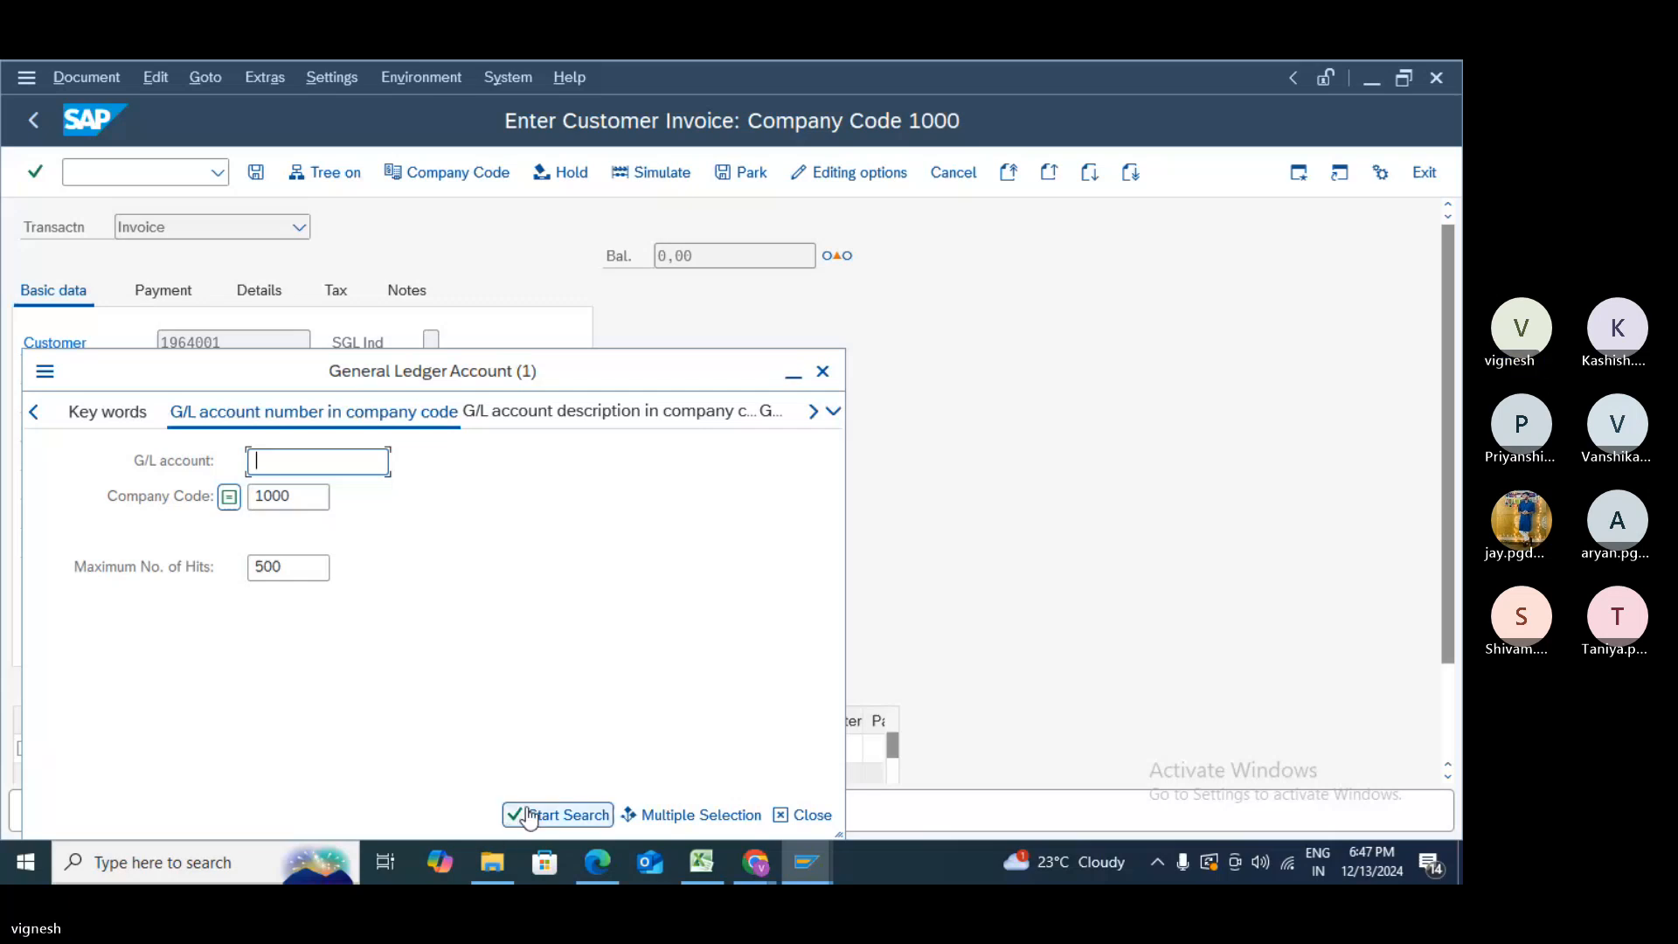
click(306, 568)
text(0)
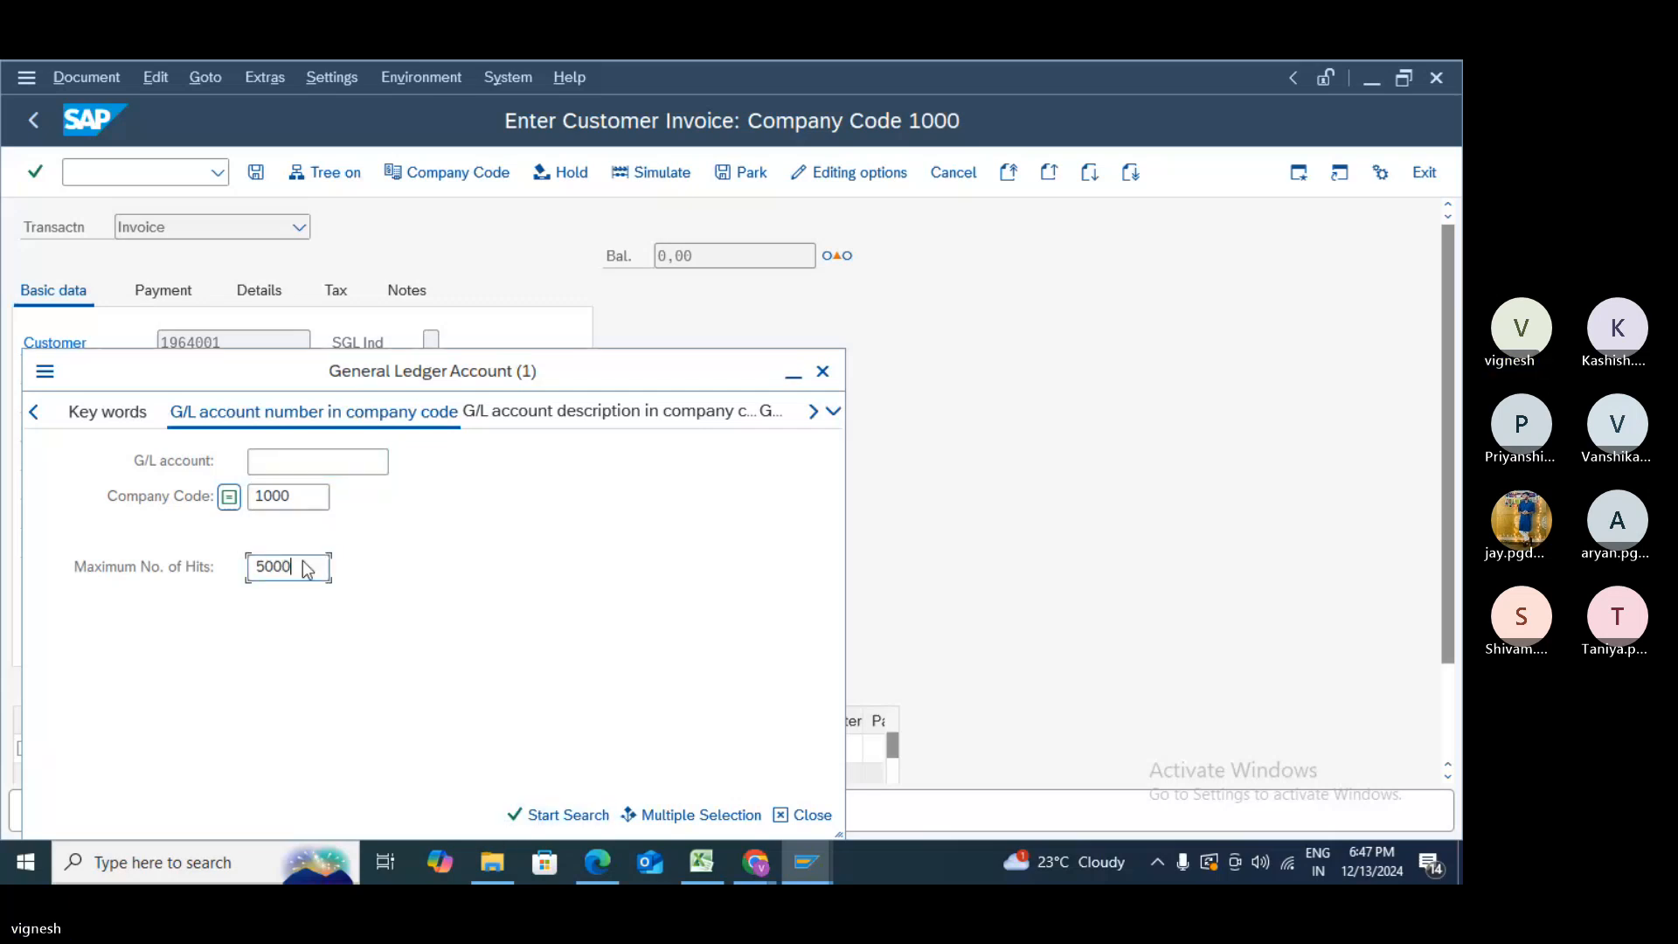
key(Return)
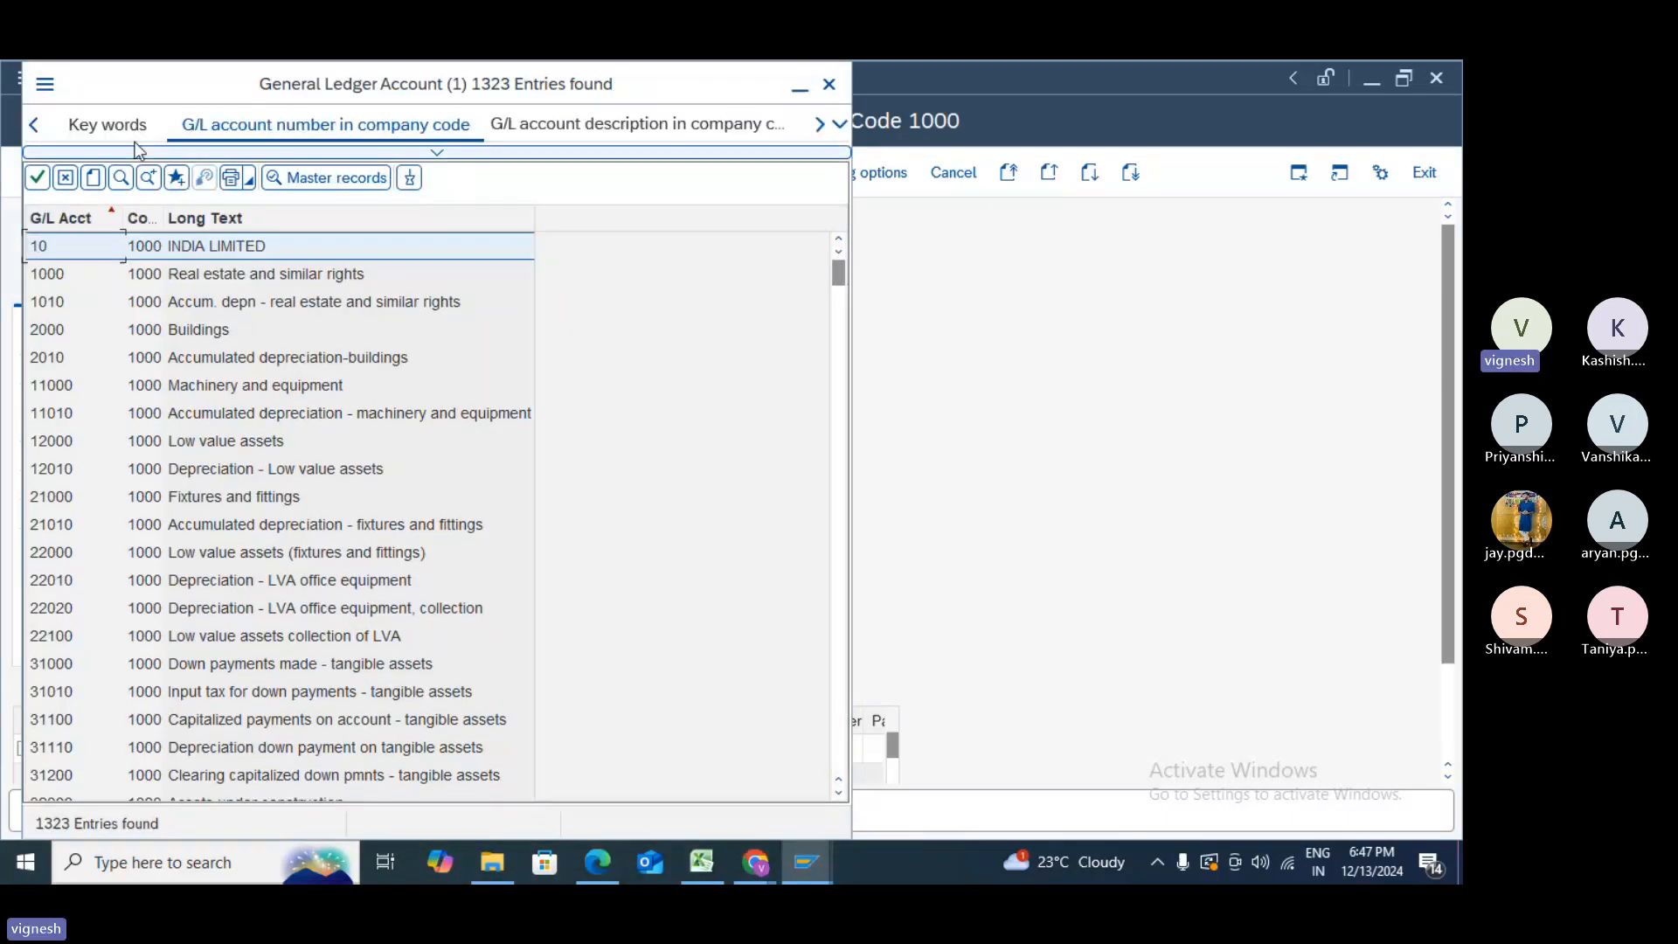
- Search the G/L account list for 'SALES' and step through the matches
click(127, 185)
text(SALES)
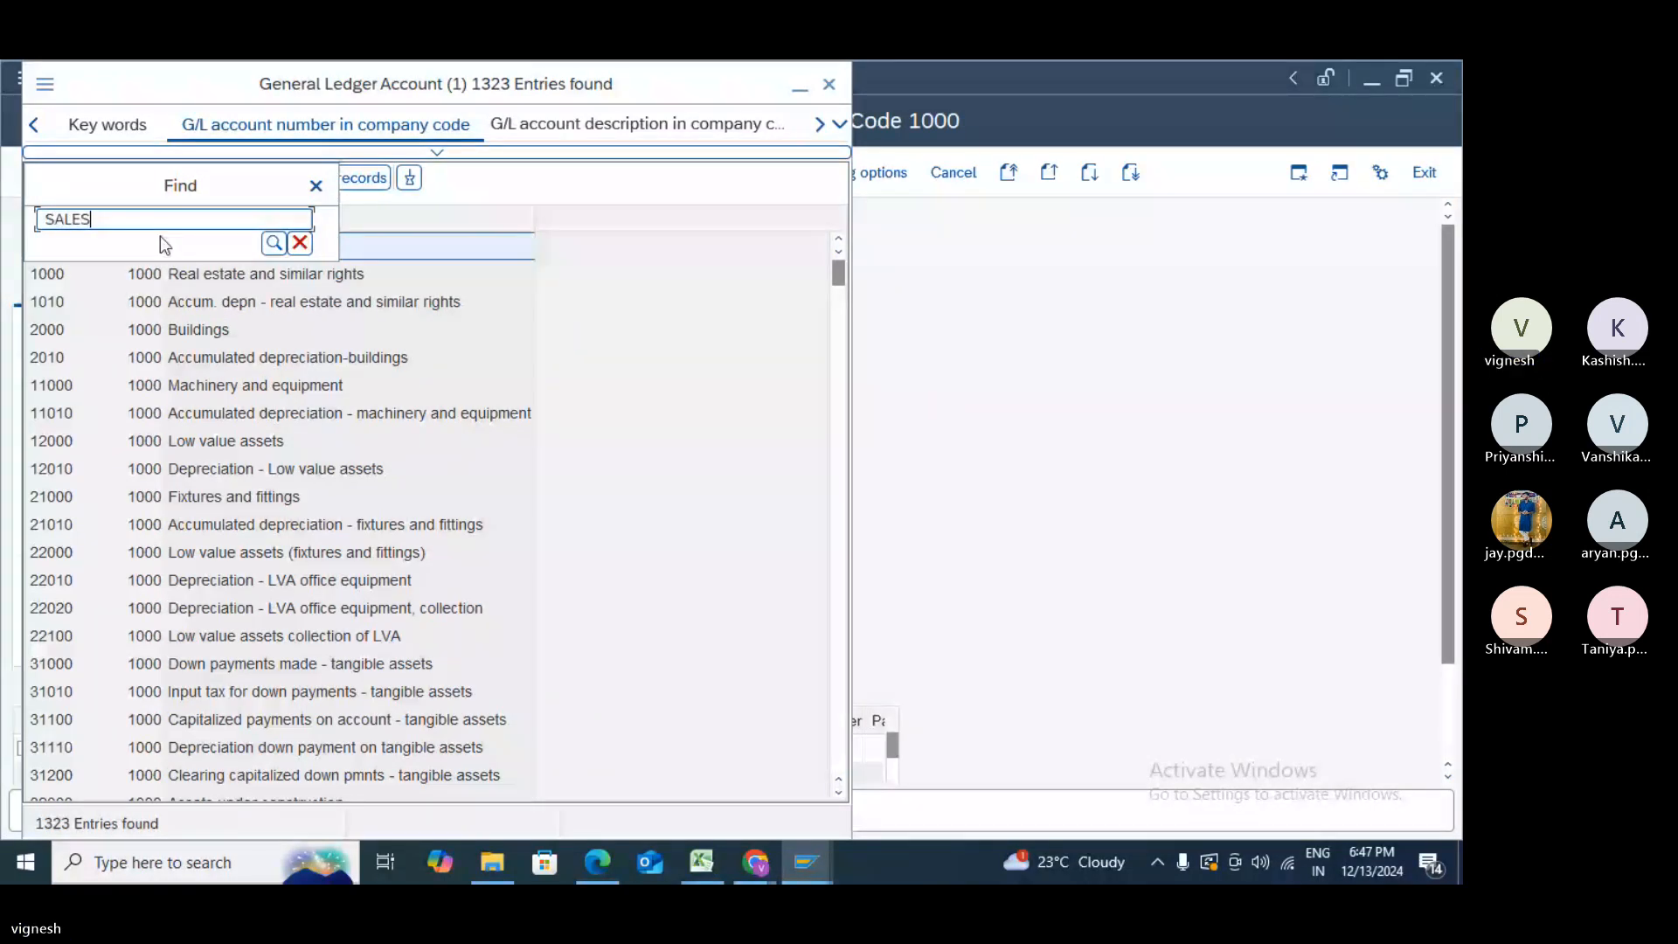
click(272, 253)
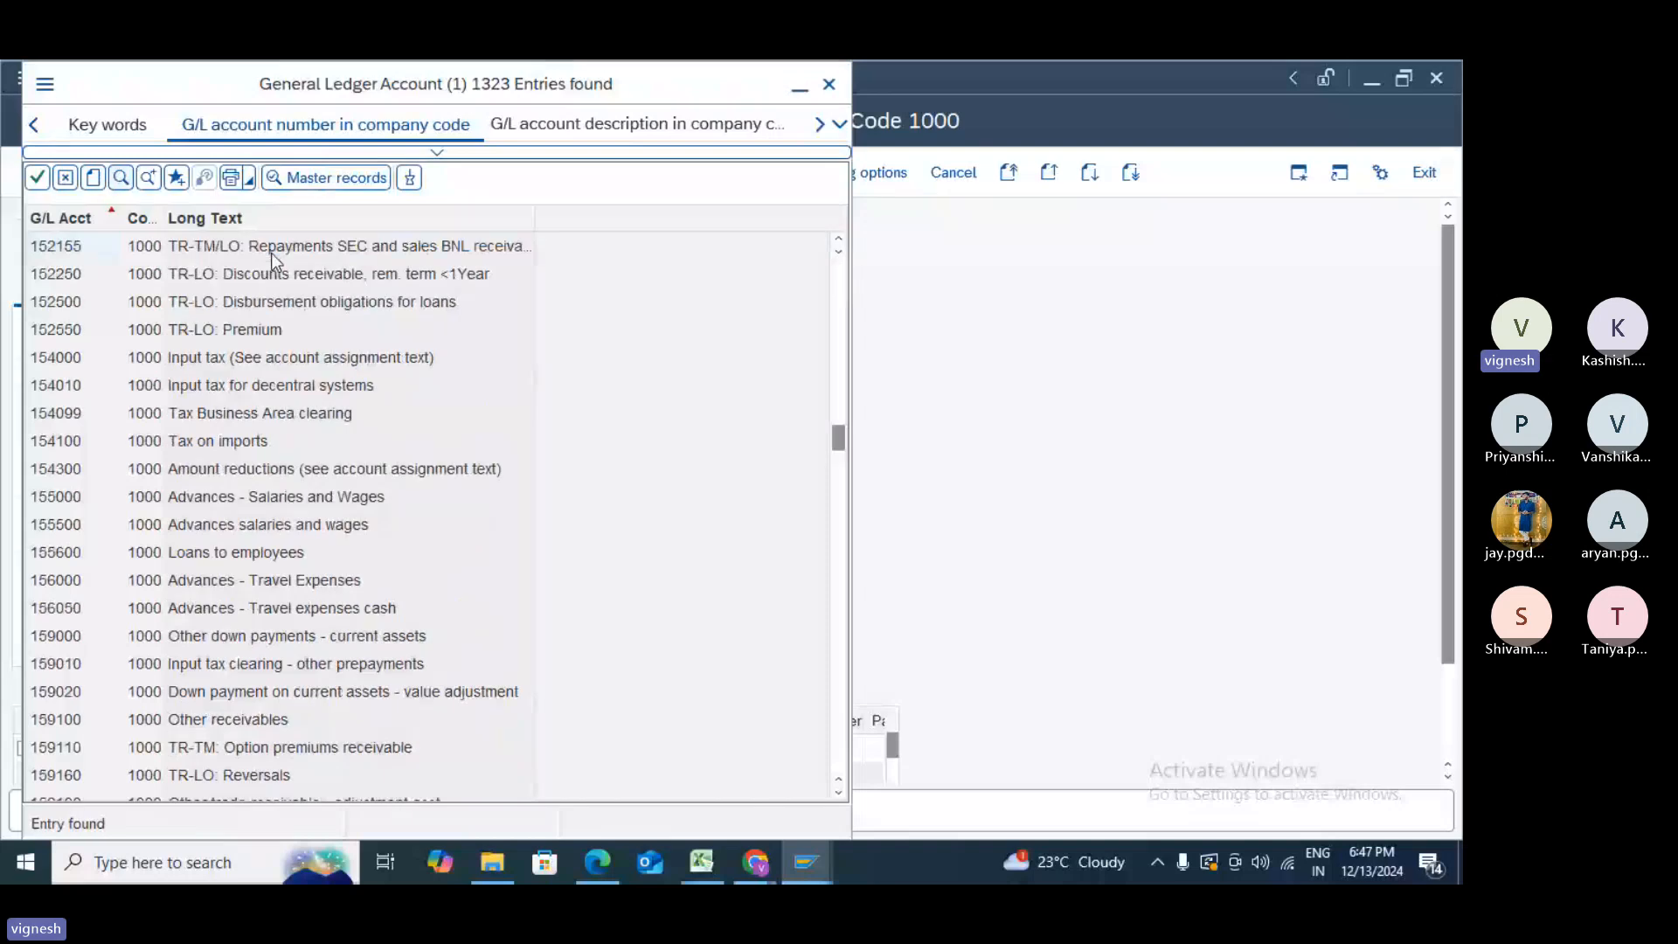
click(149, 180)
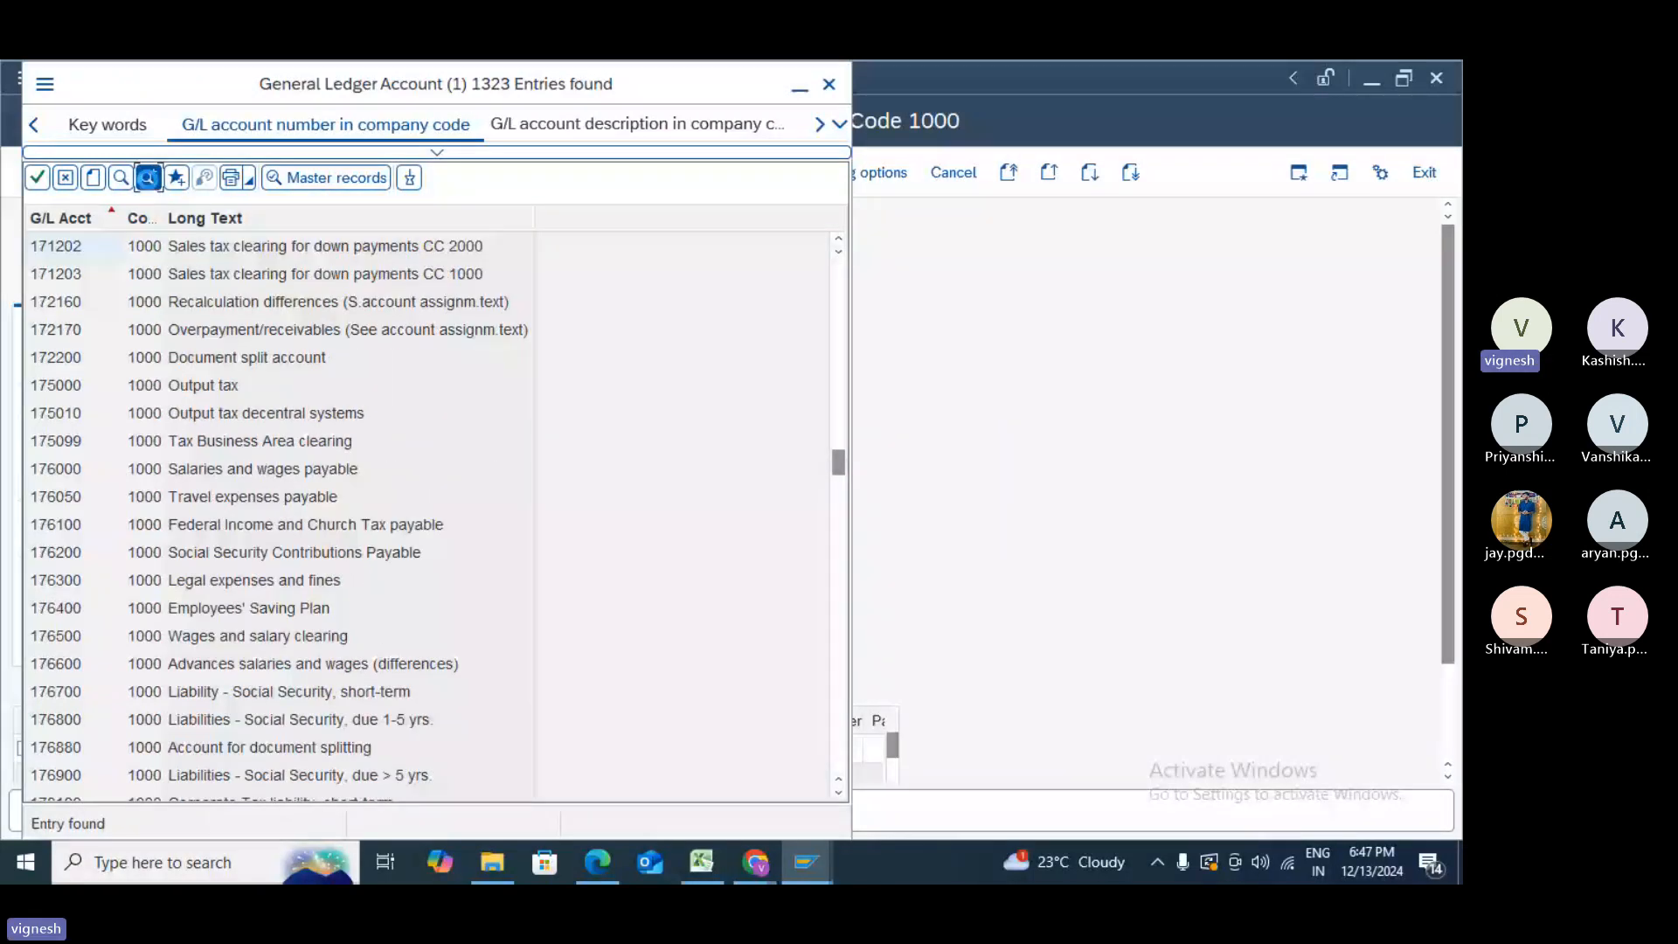
click(150, 180)
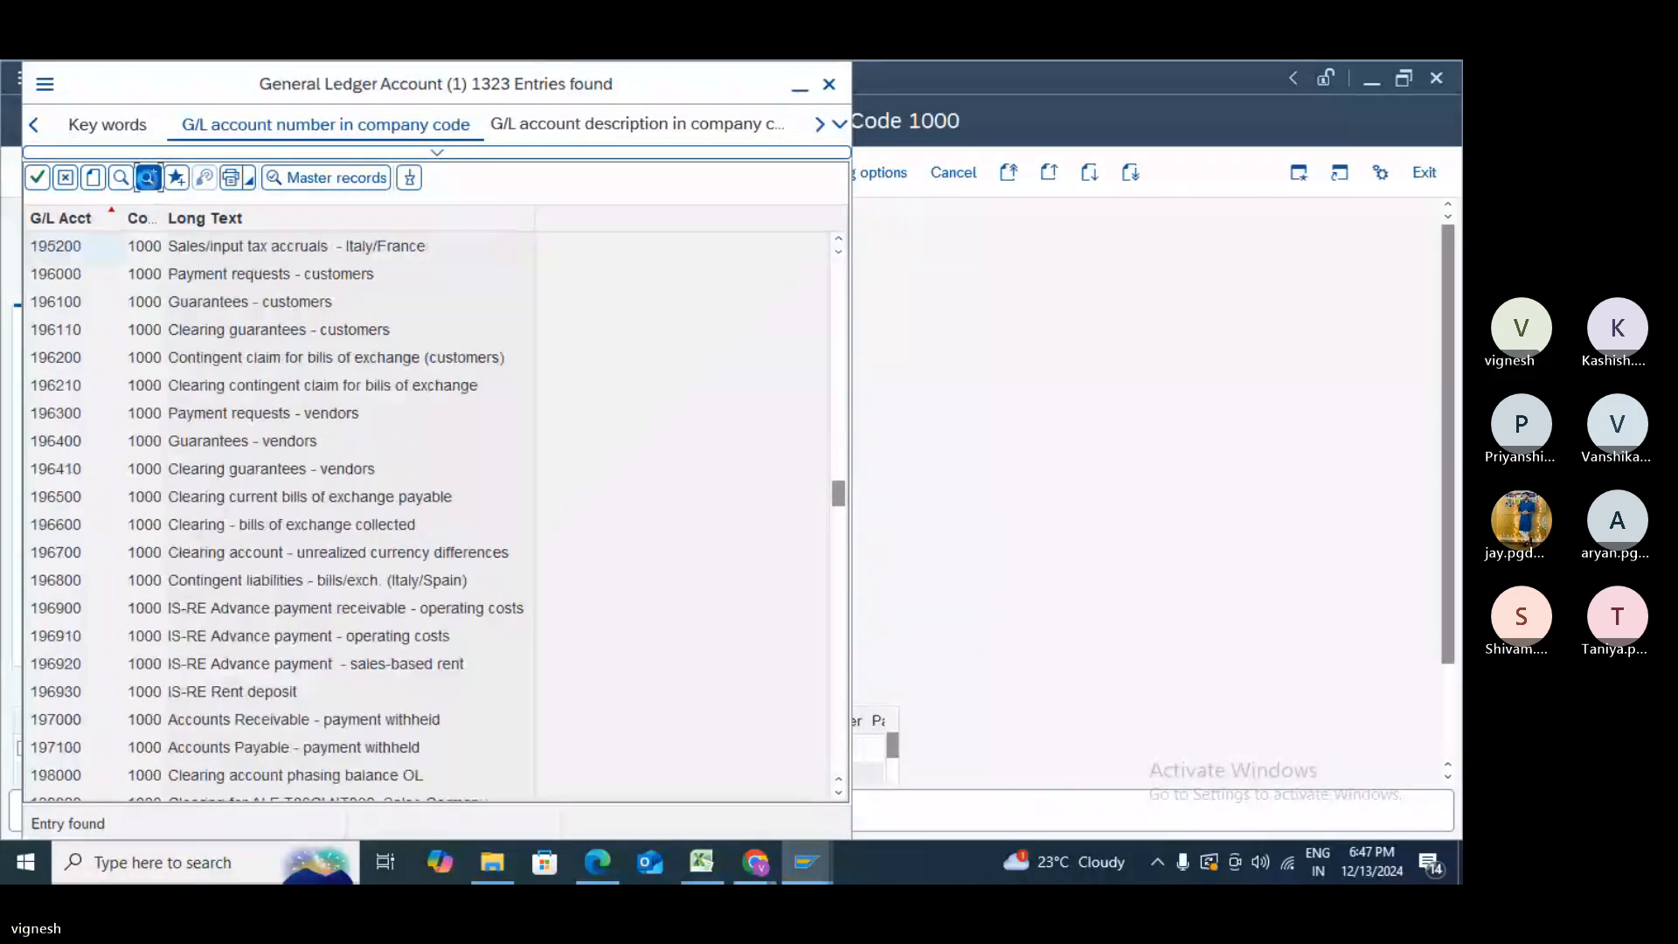
click(149, 180)
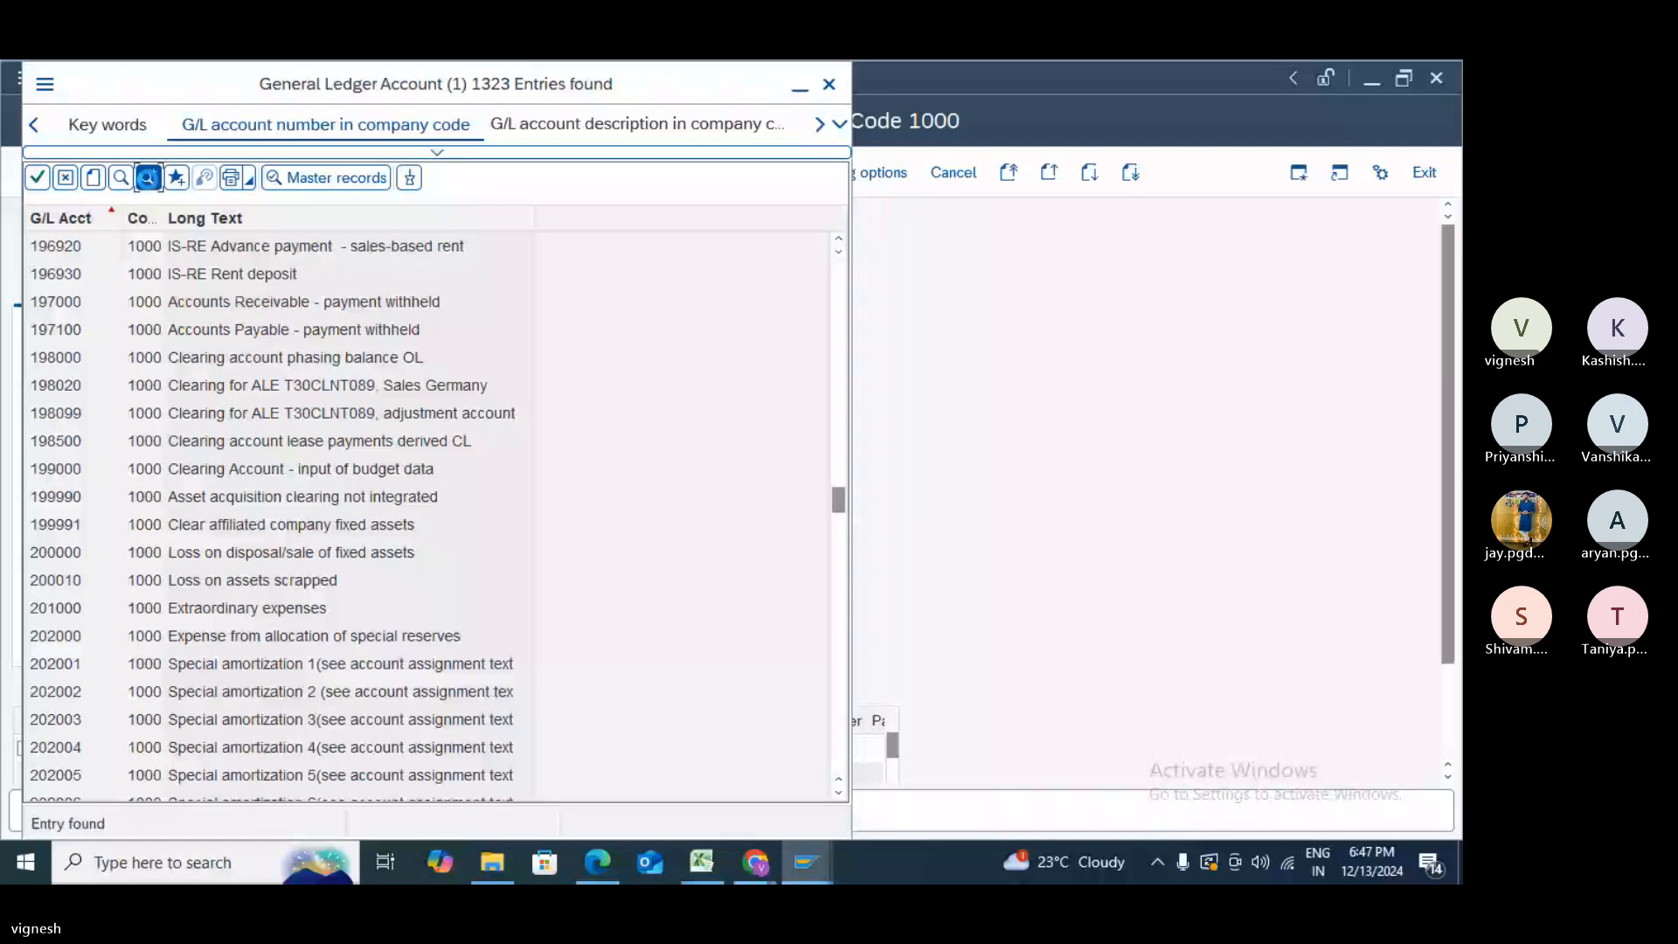
click(149, 180)
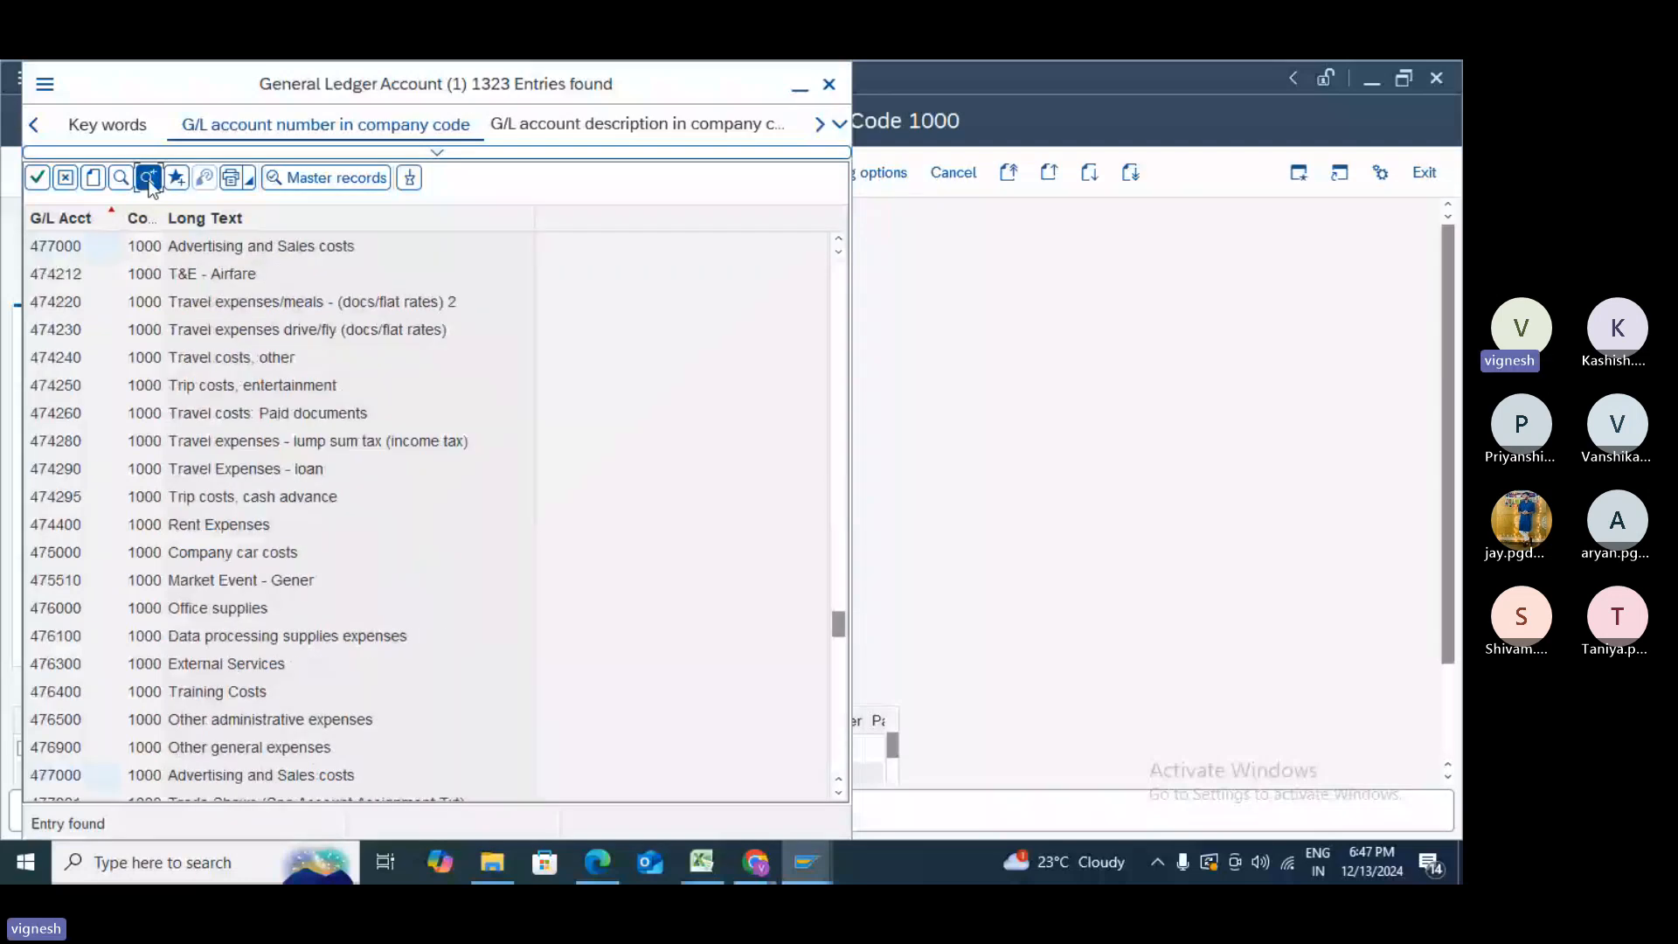
click(150, 180)
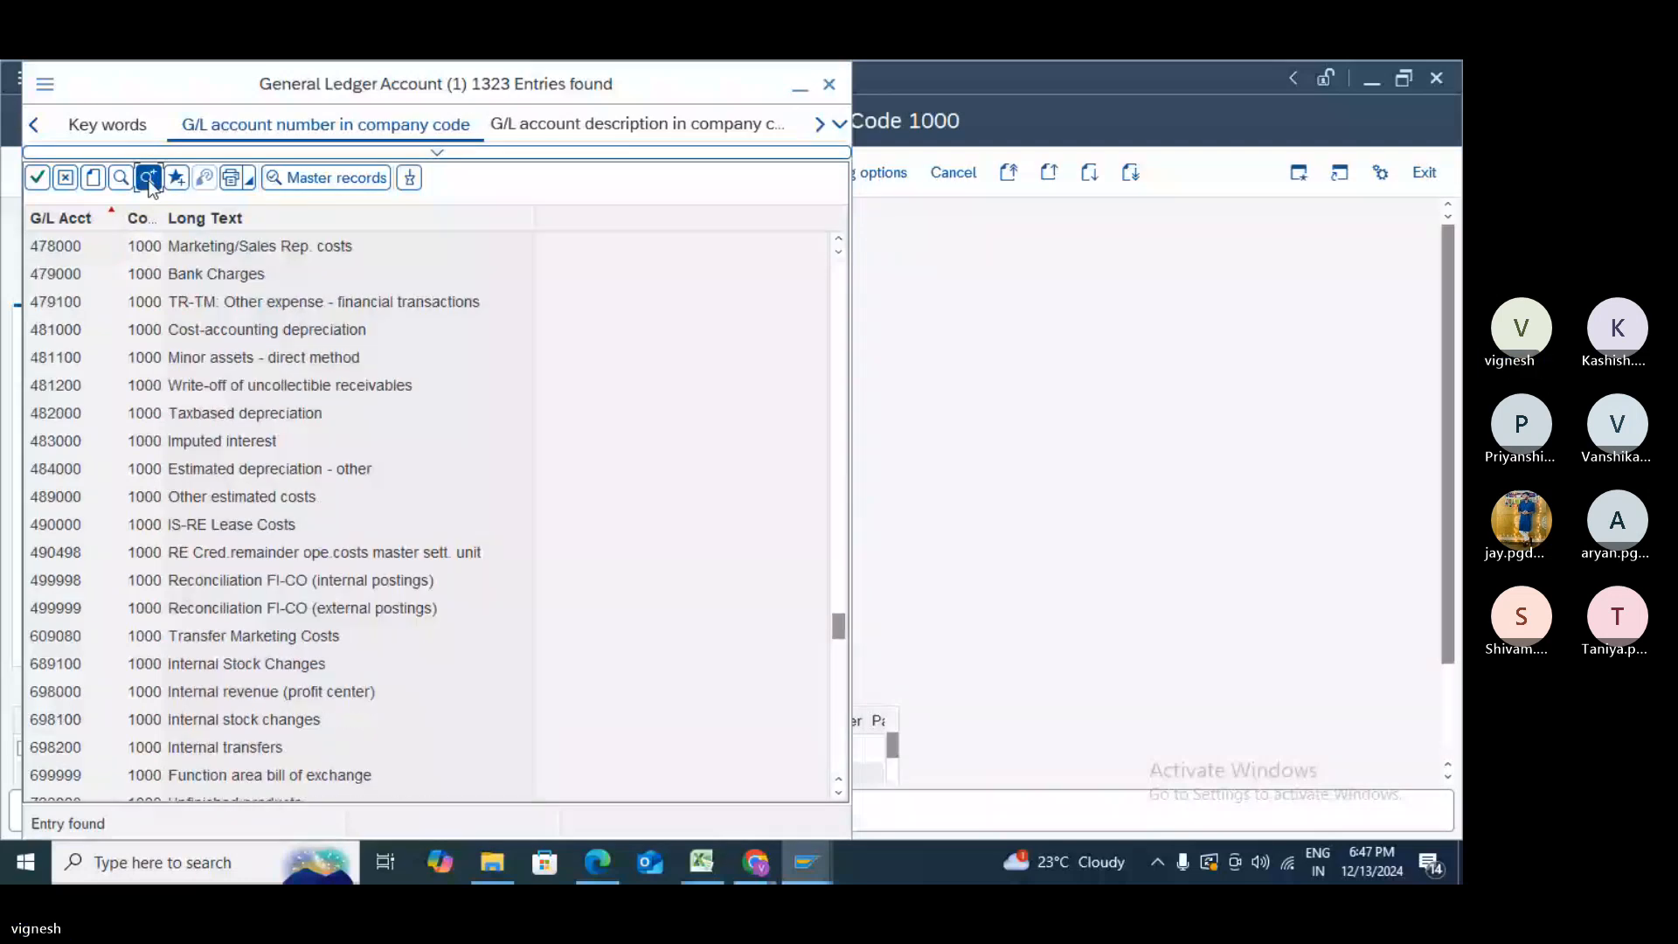
click(149, 180)
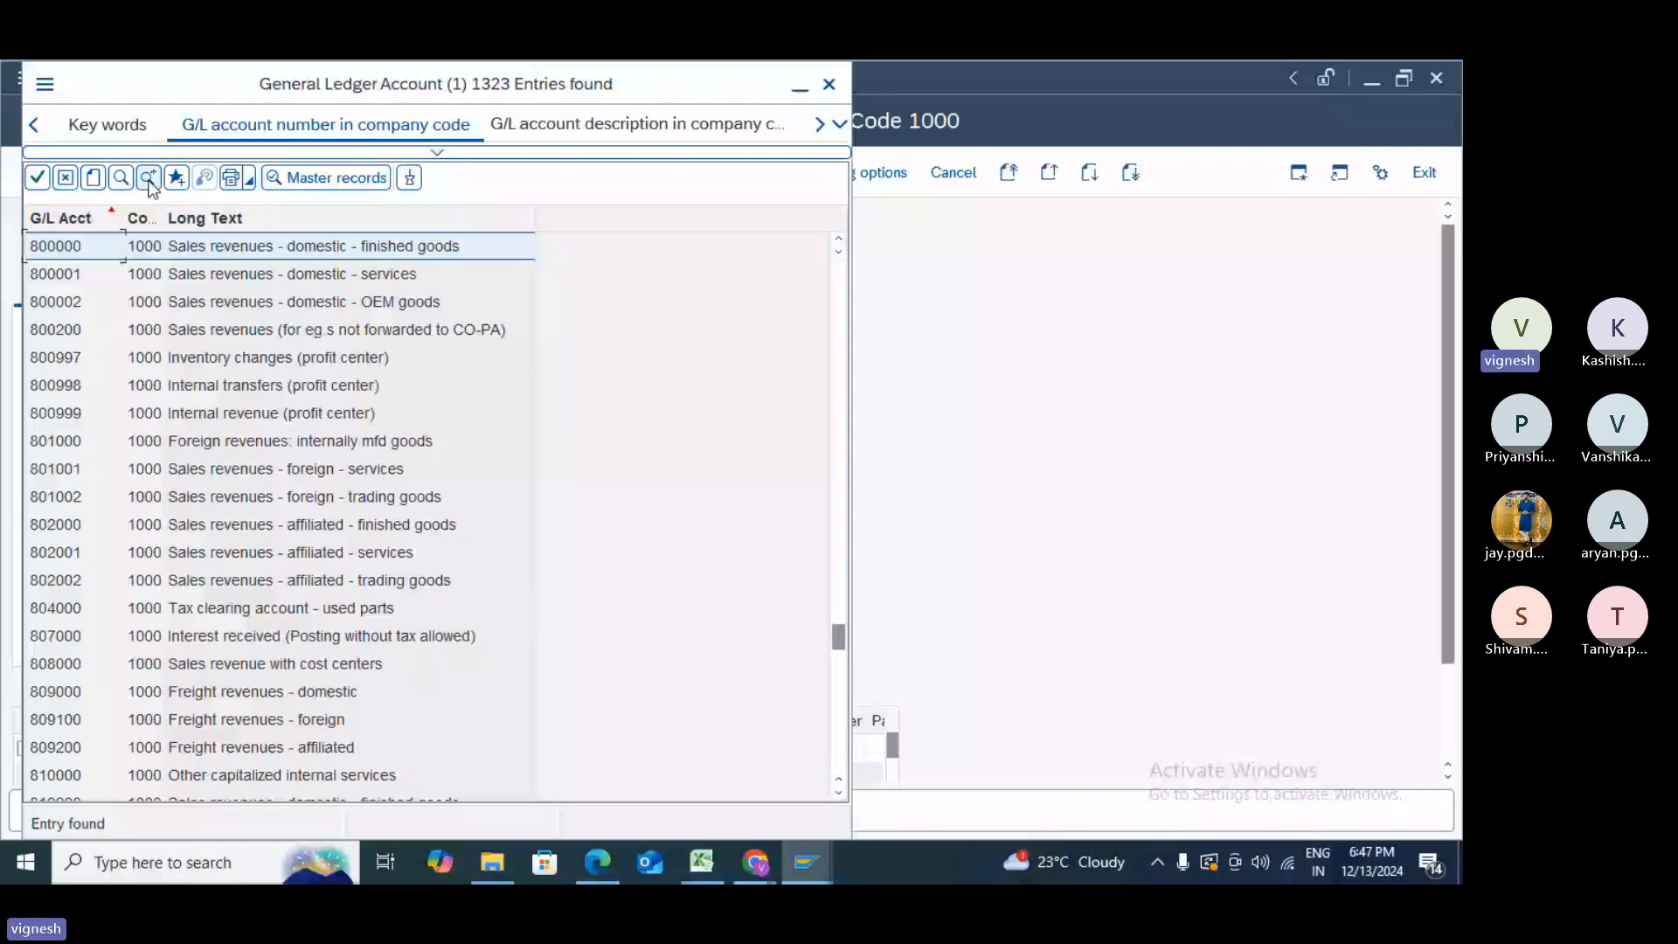
click(149, 180)
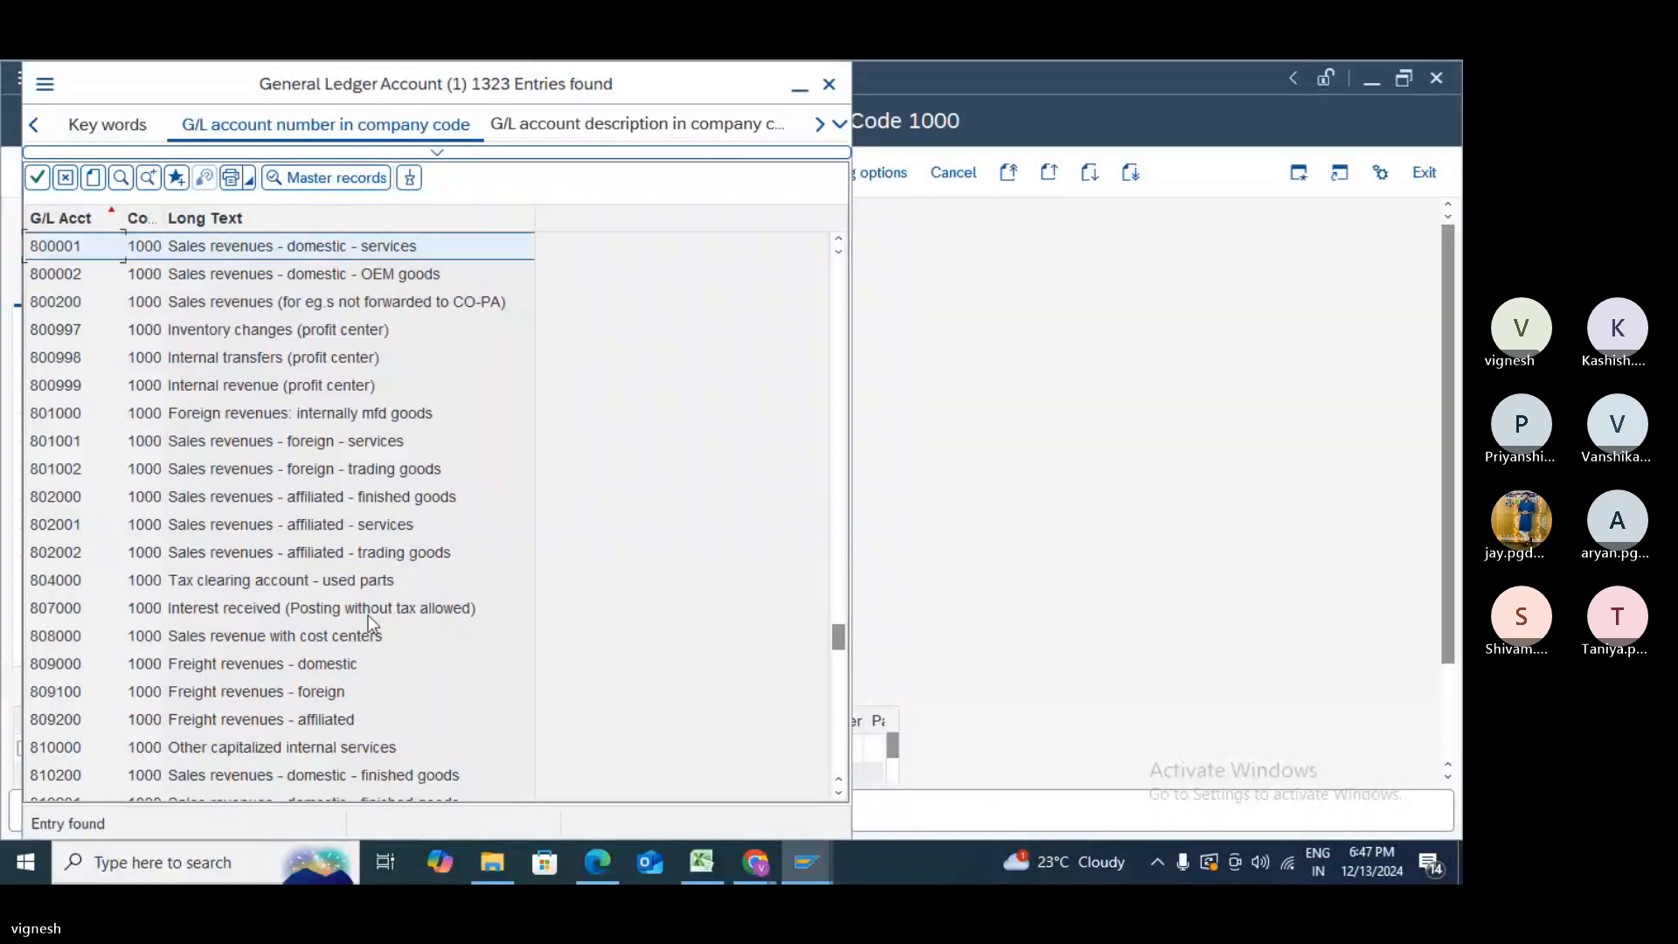
- Scroll down and select account 810200 Sales revenues - domestic - finished goods
click(838, 791)
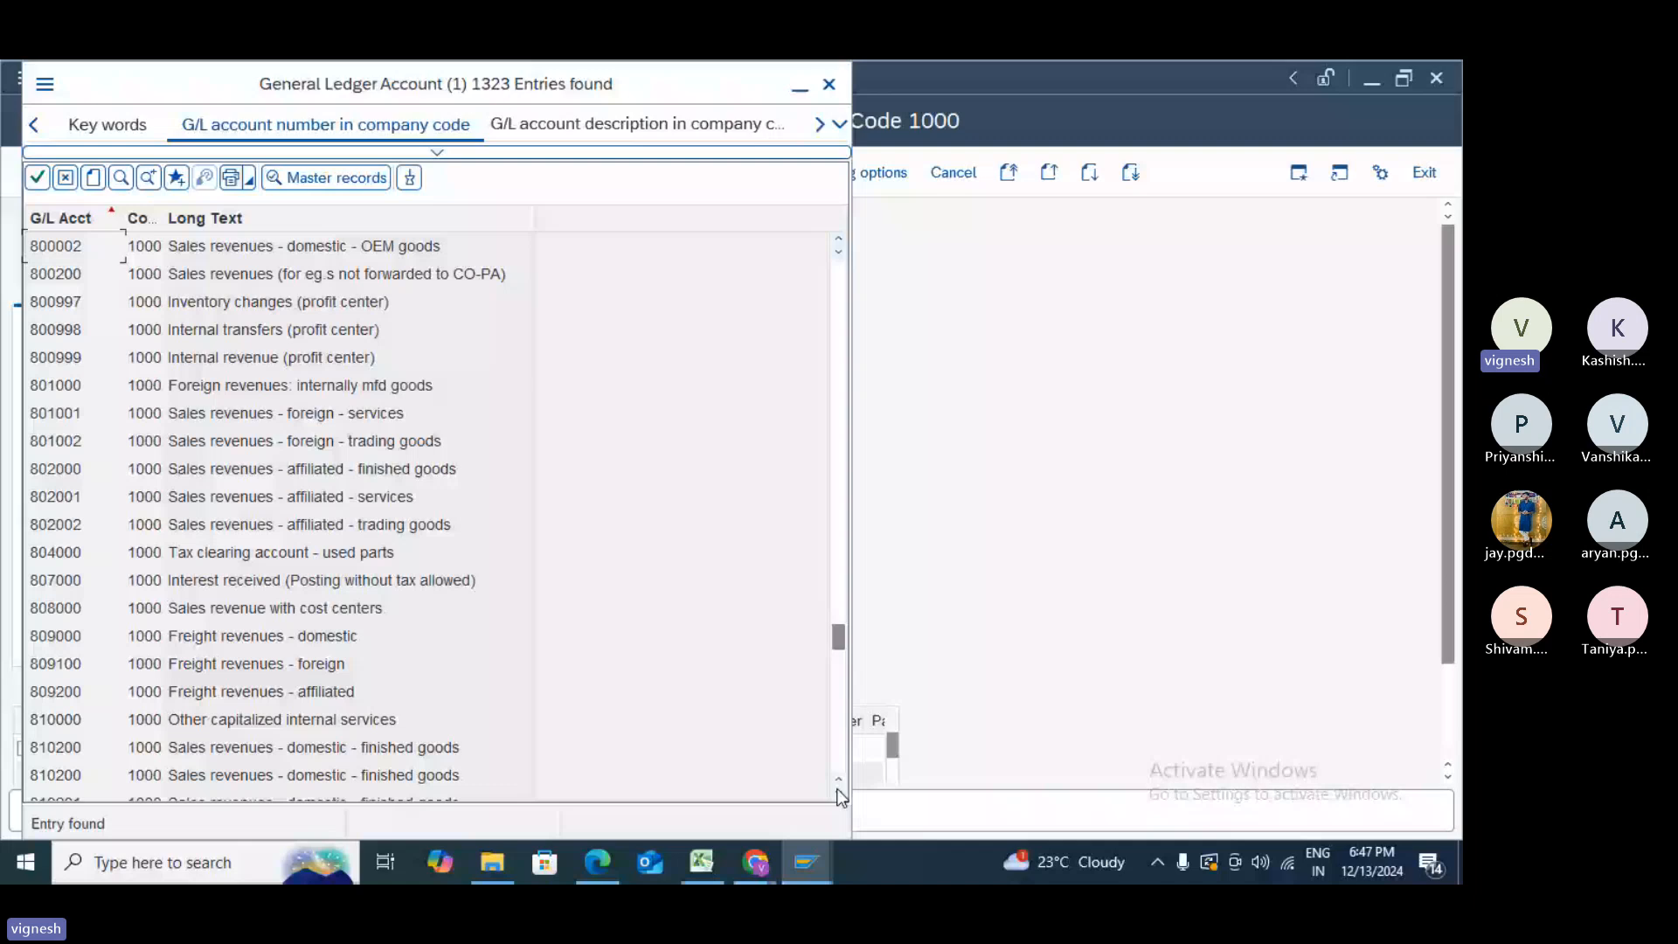
click(838, 791)
click(838, 791)
click(838, 791)
click(839, 791)
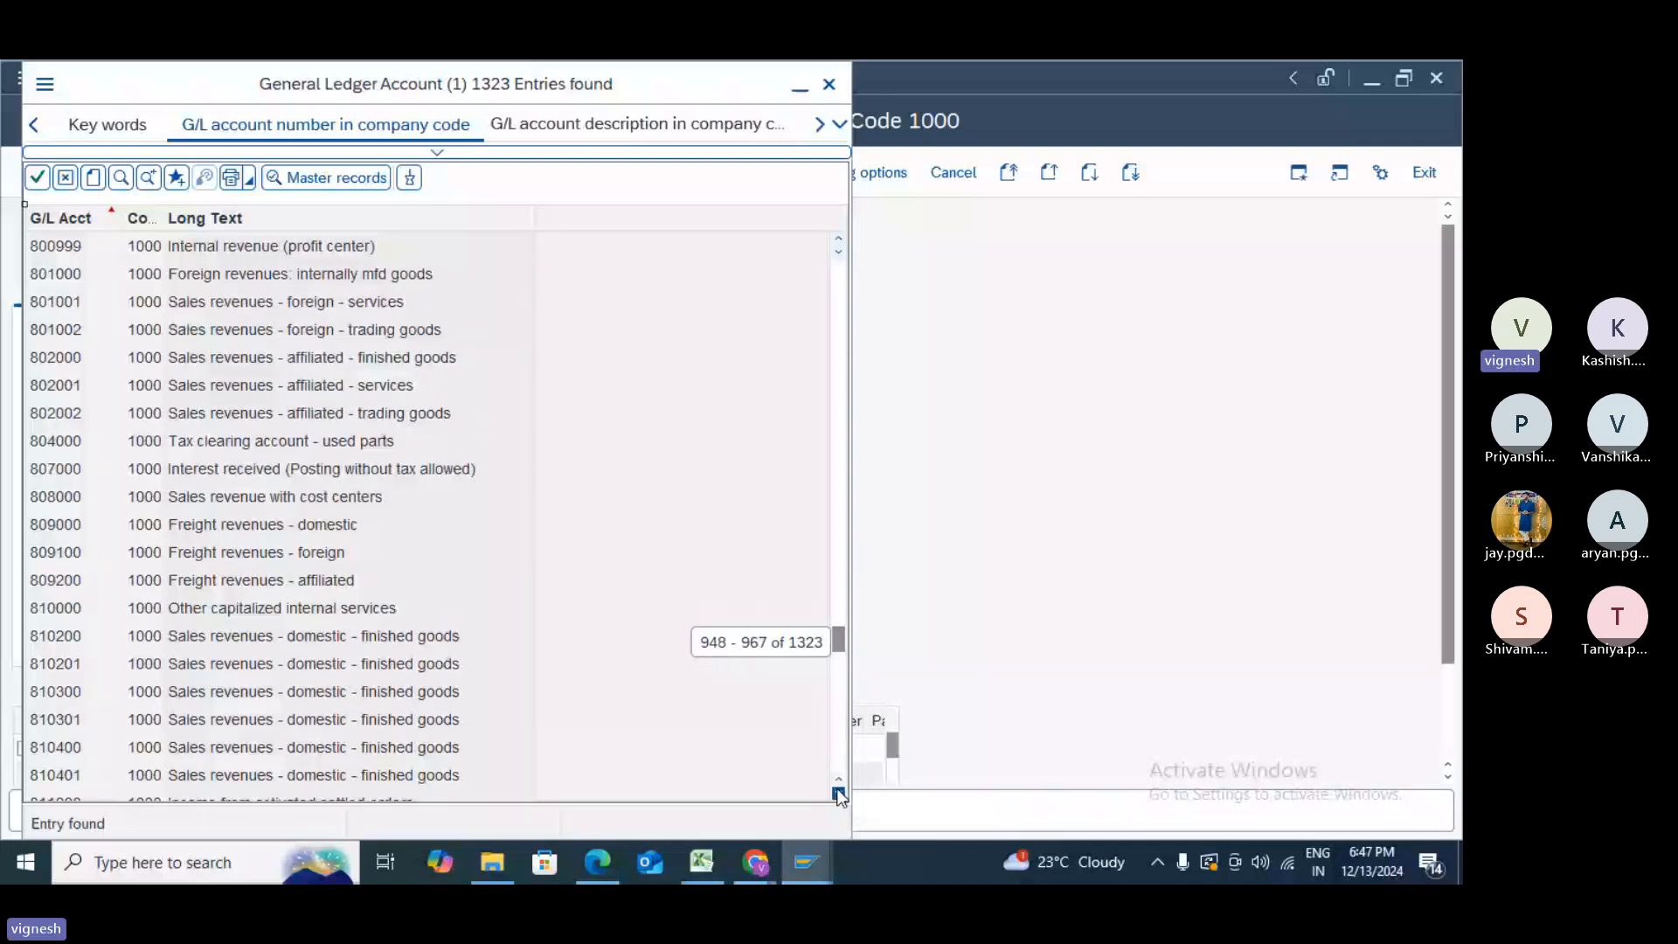
click(838, 791)
click(838, 791)
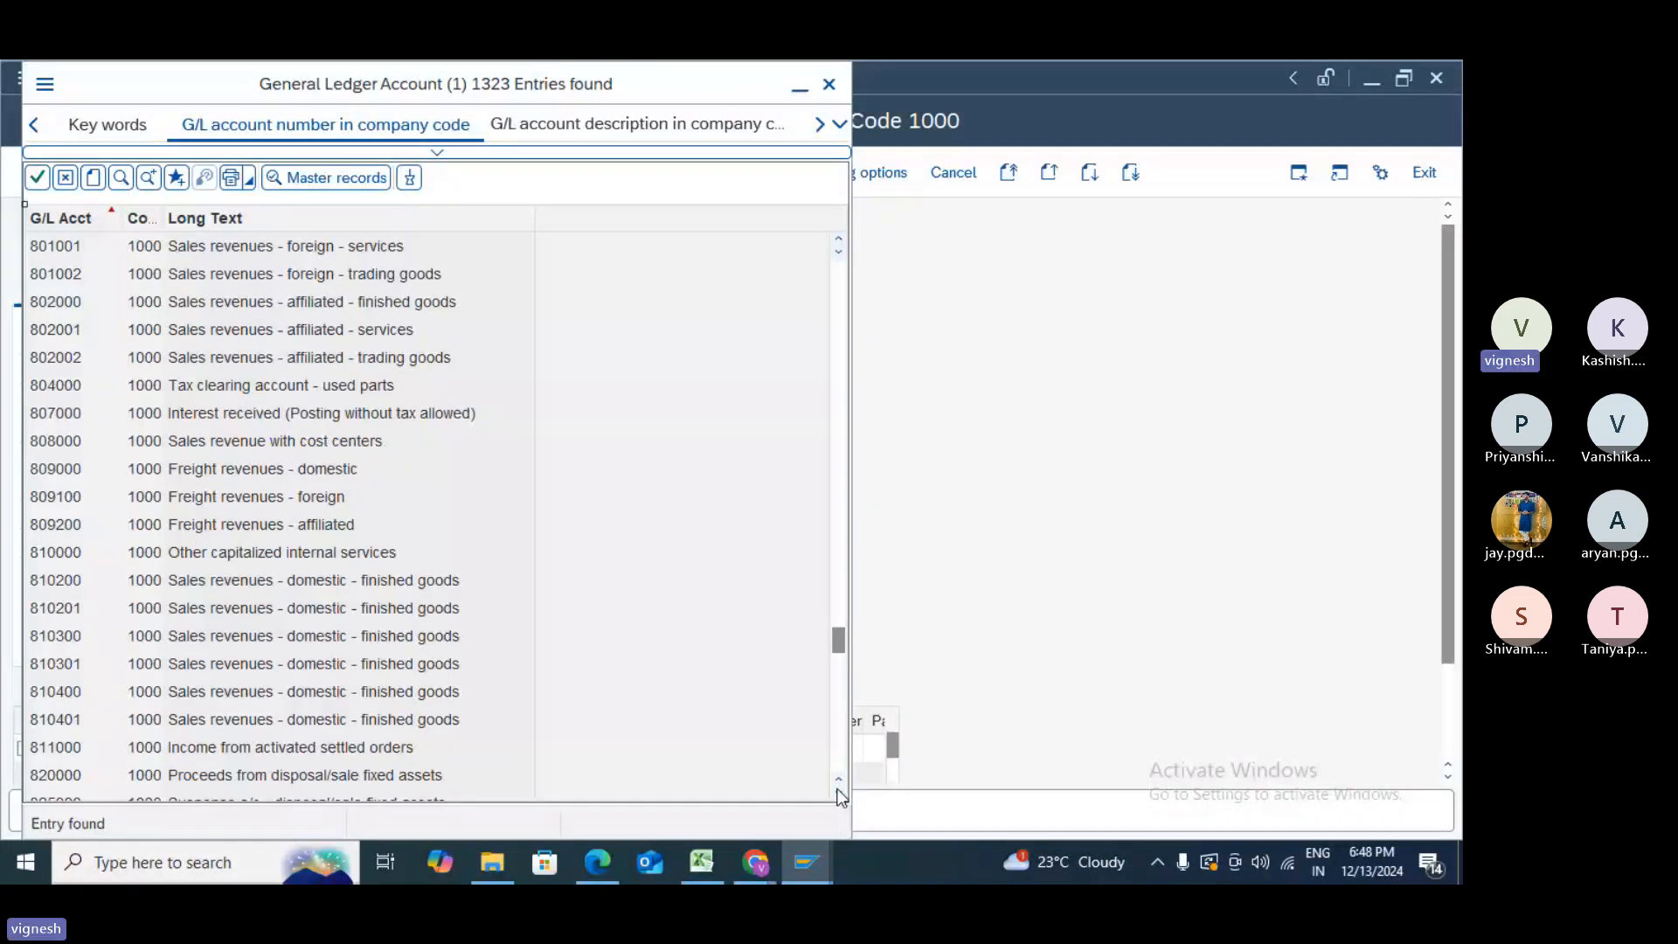
click(366, 584)
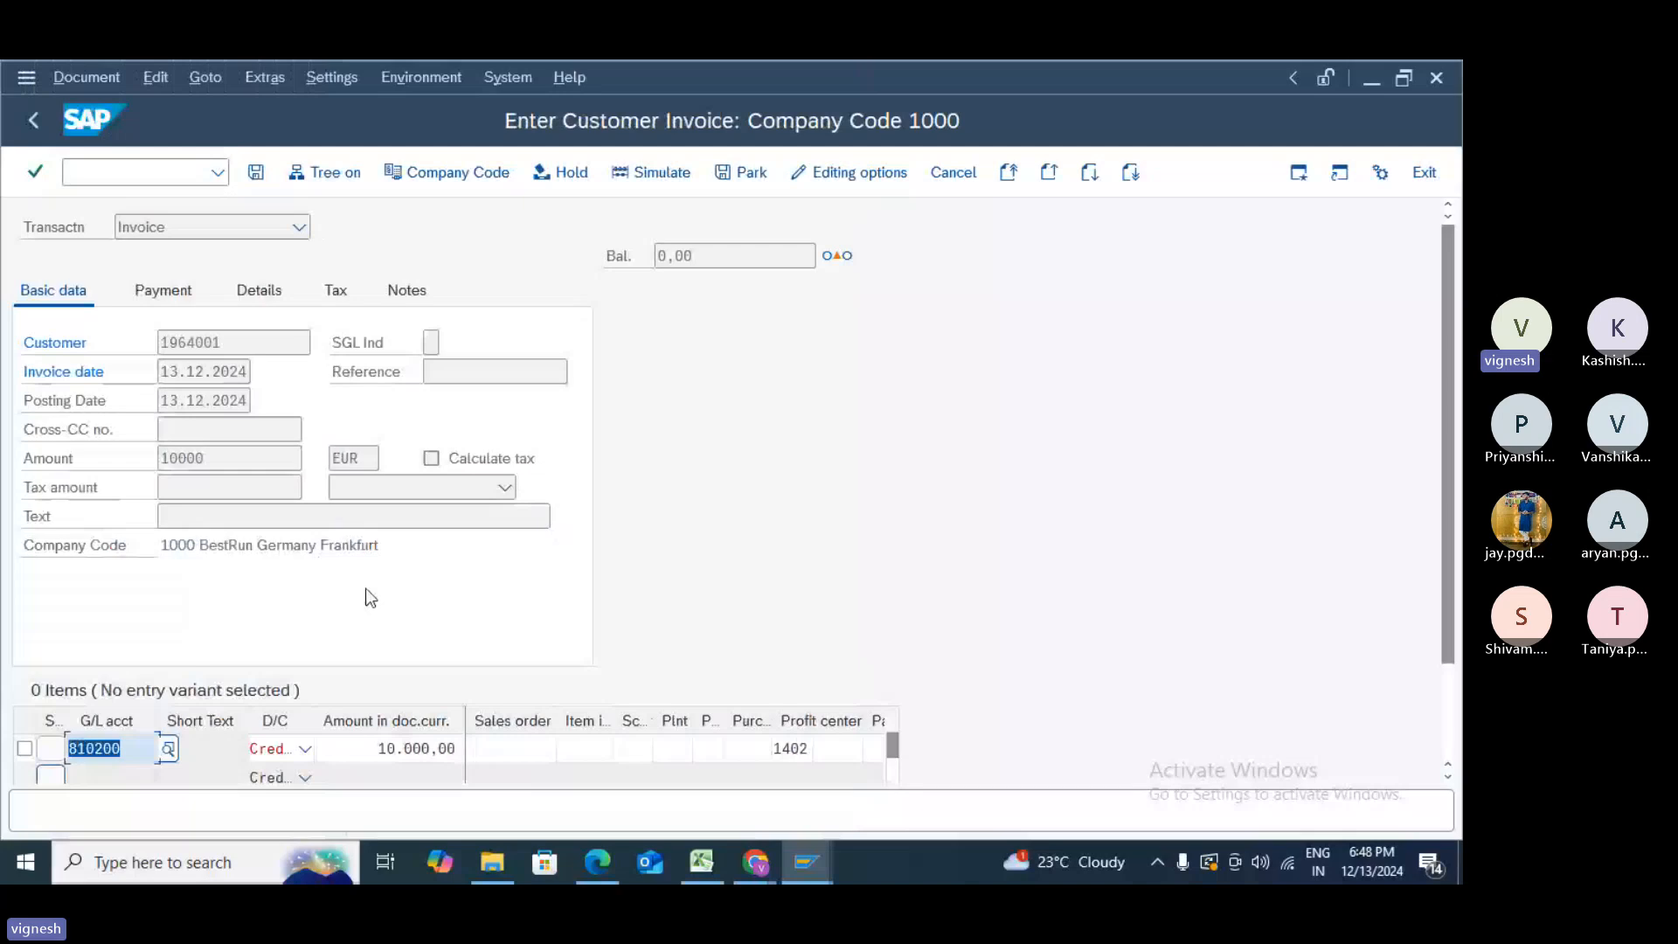
- Take account 810200 into the line, then open the F5272 help explaining posting key 50's VALUT conflict
key(Return)
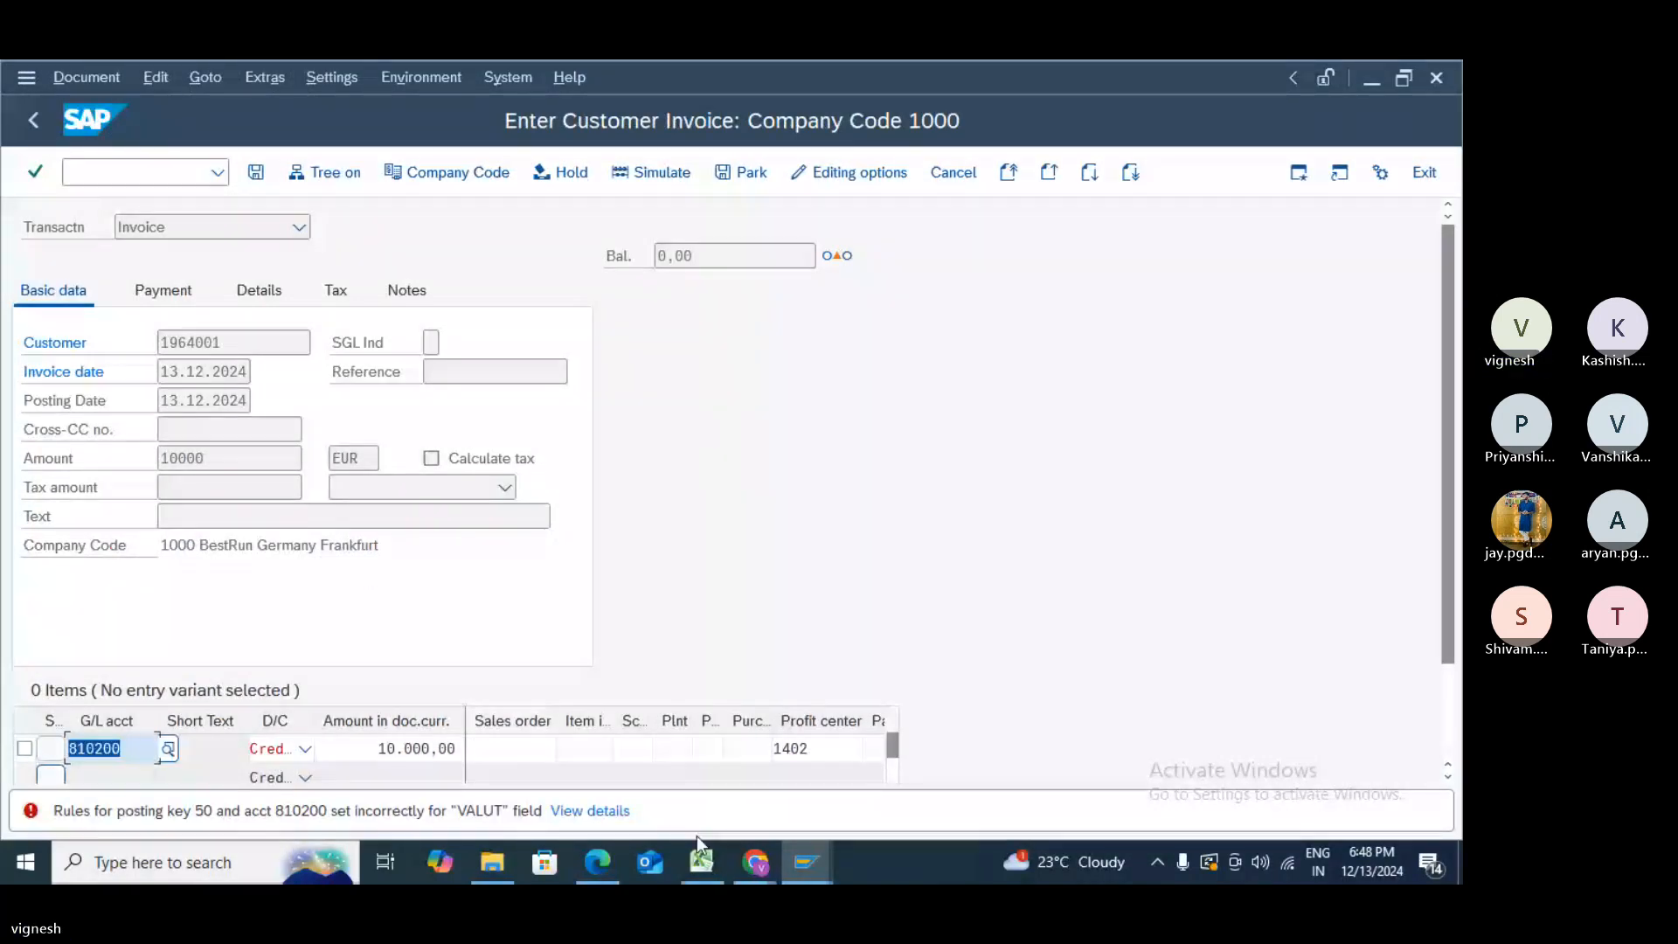
click(617, 812)
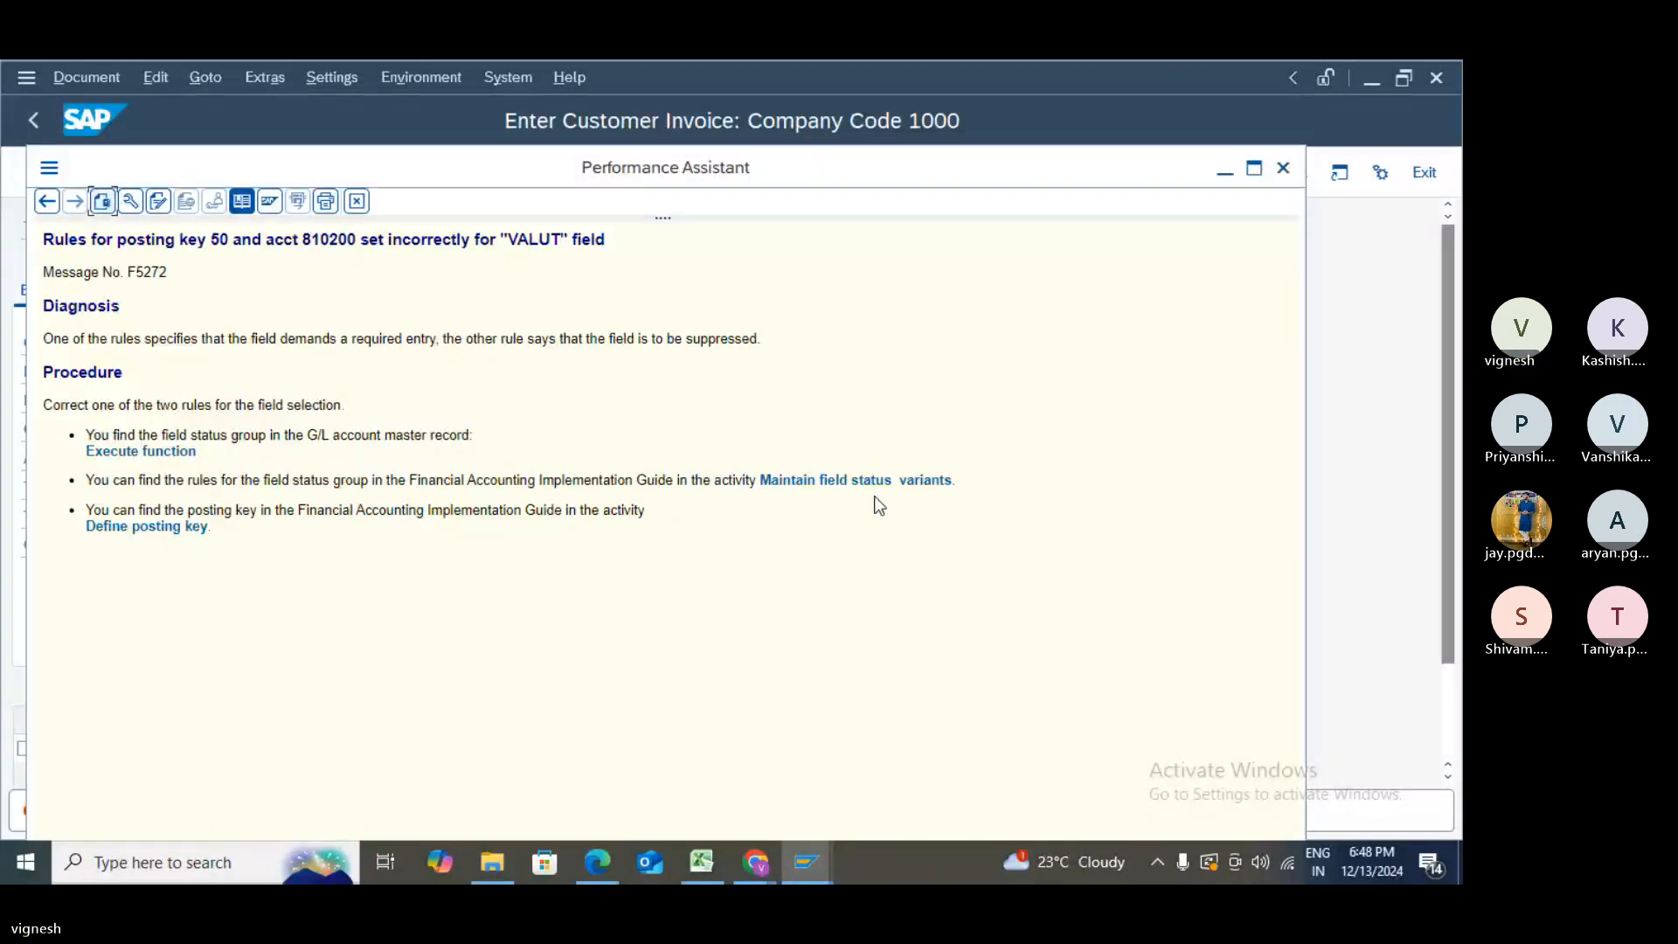
click(127, 529)
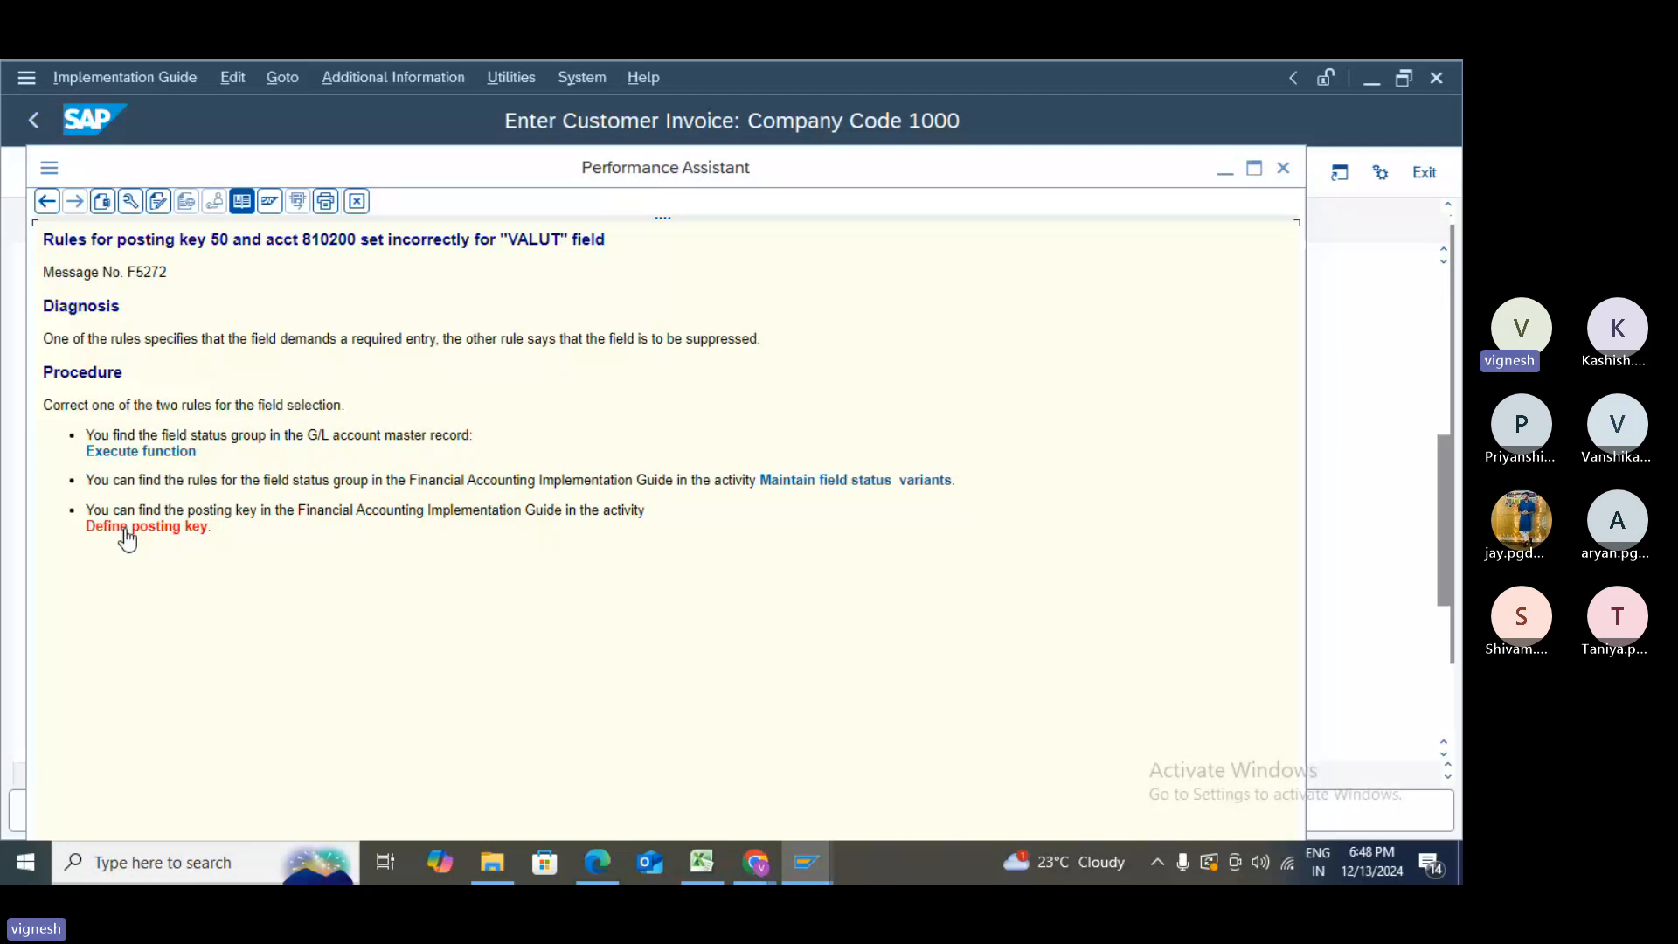
- Open the posting key list and display the details of key 50 Credit entry
click(186, 309)
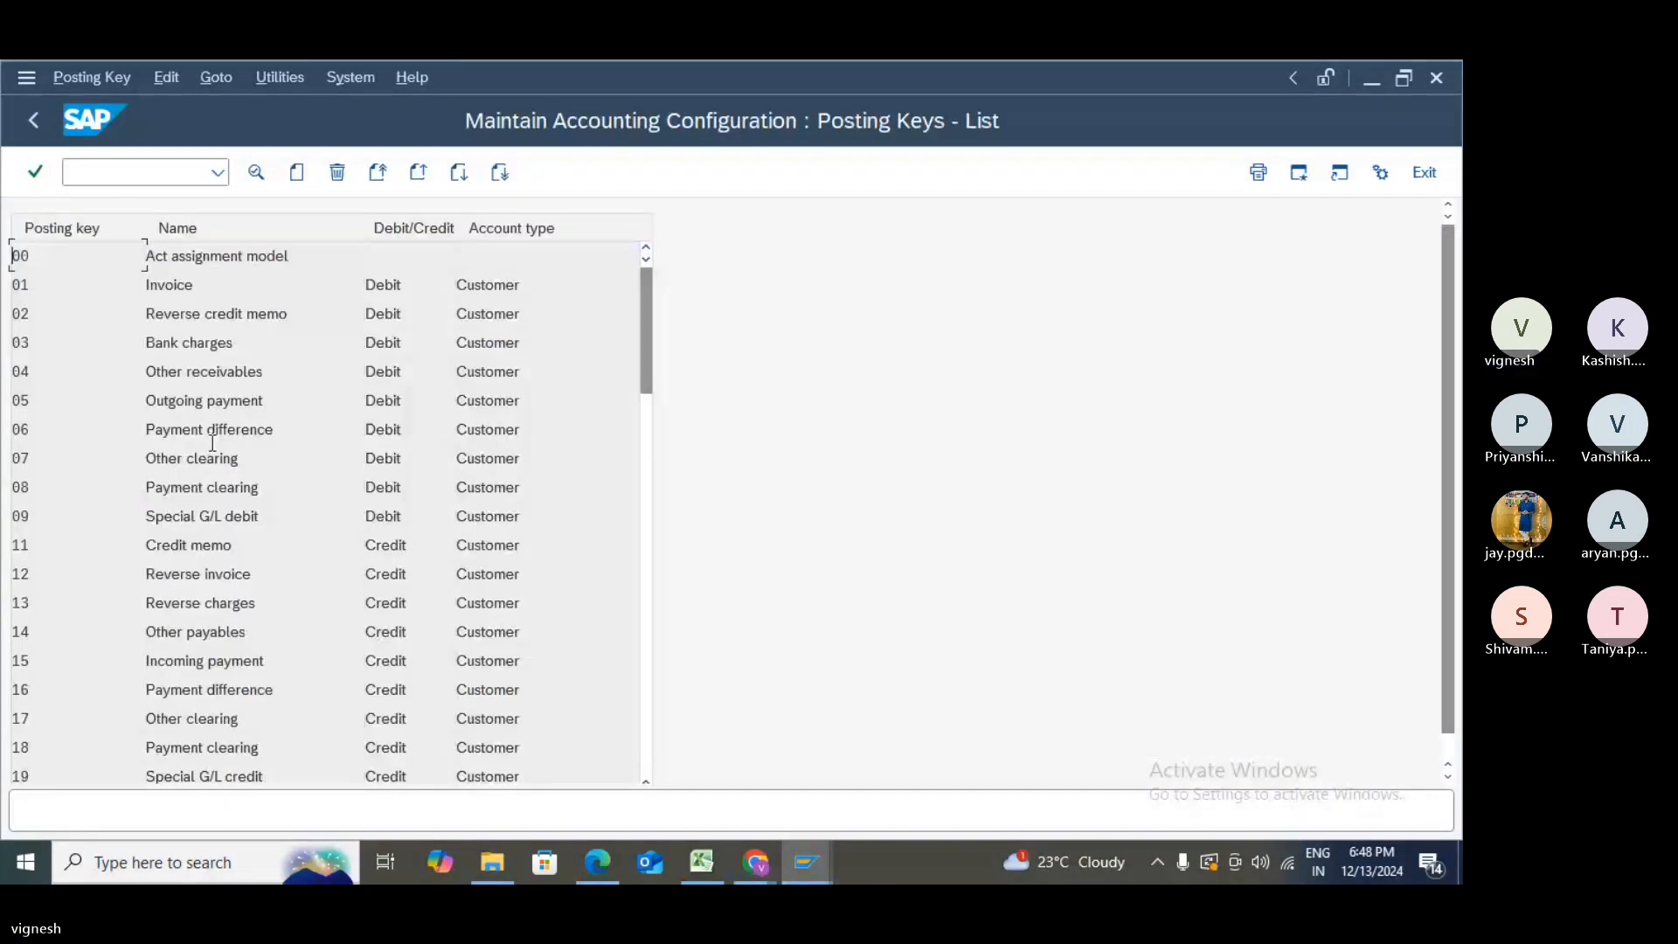
scroll(84, 516, down, 2)
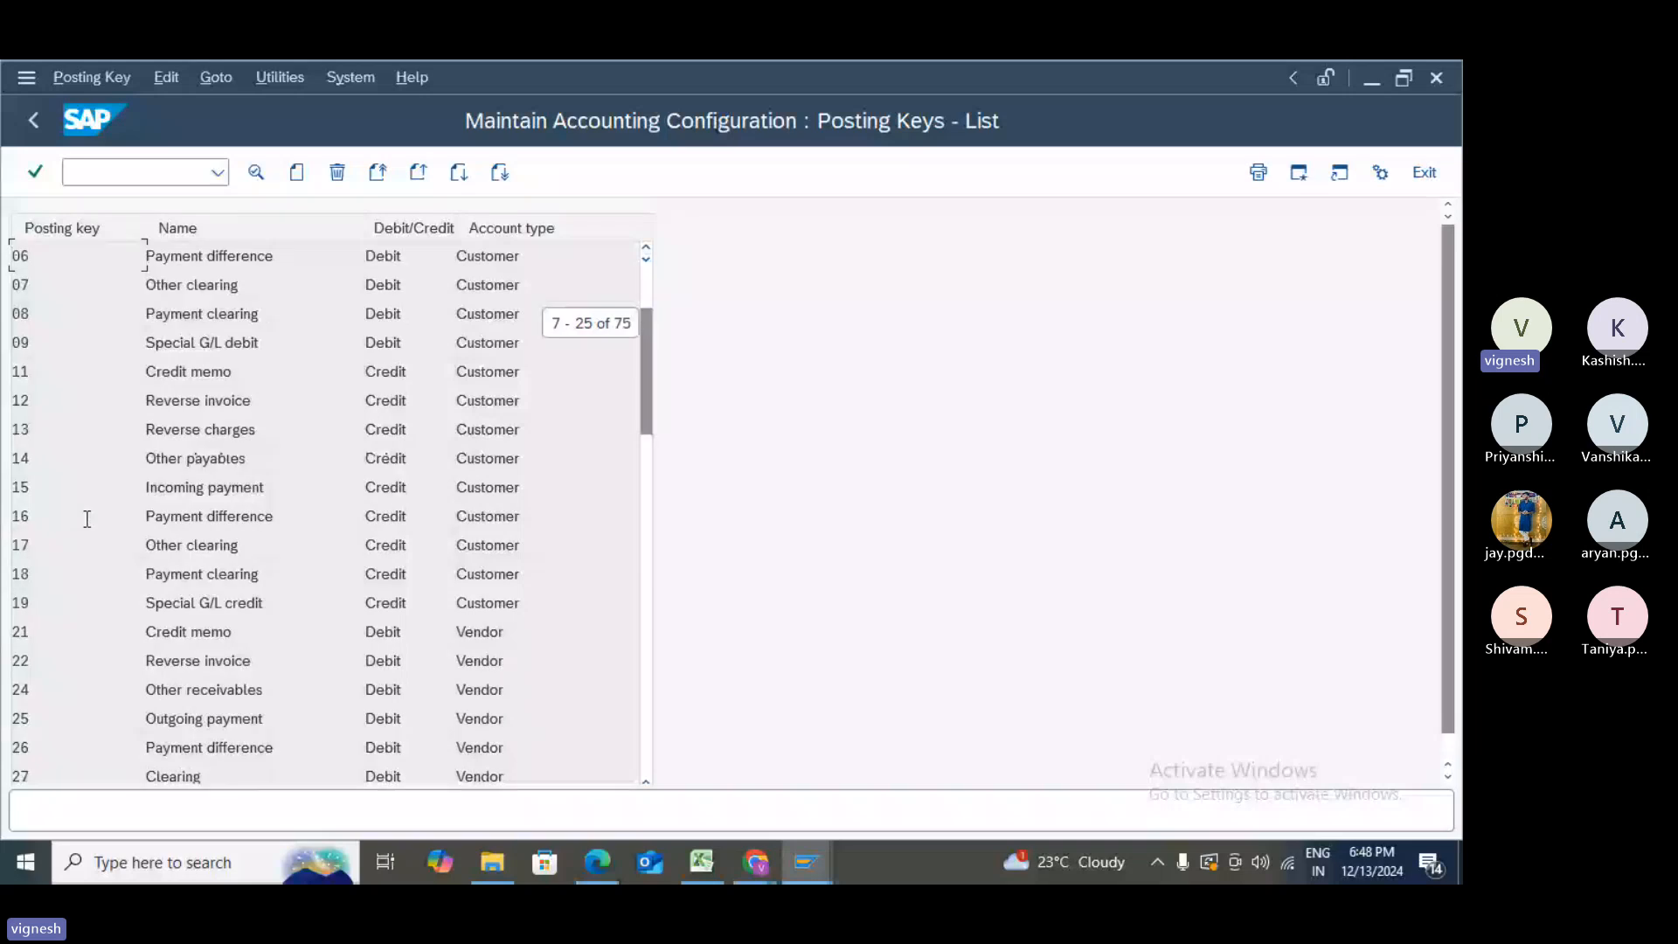
click(647, 759)
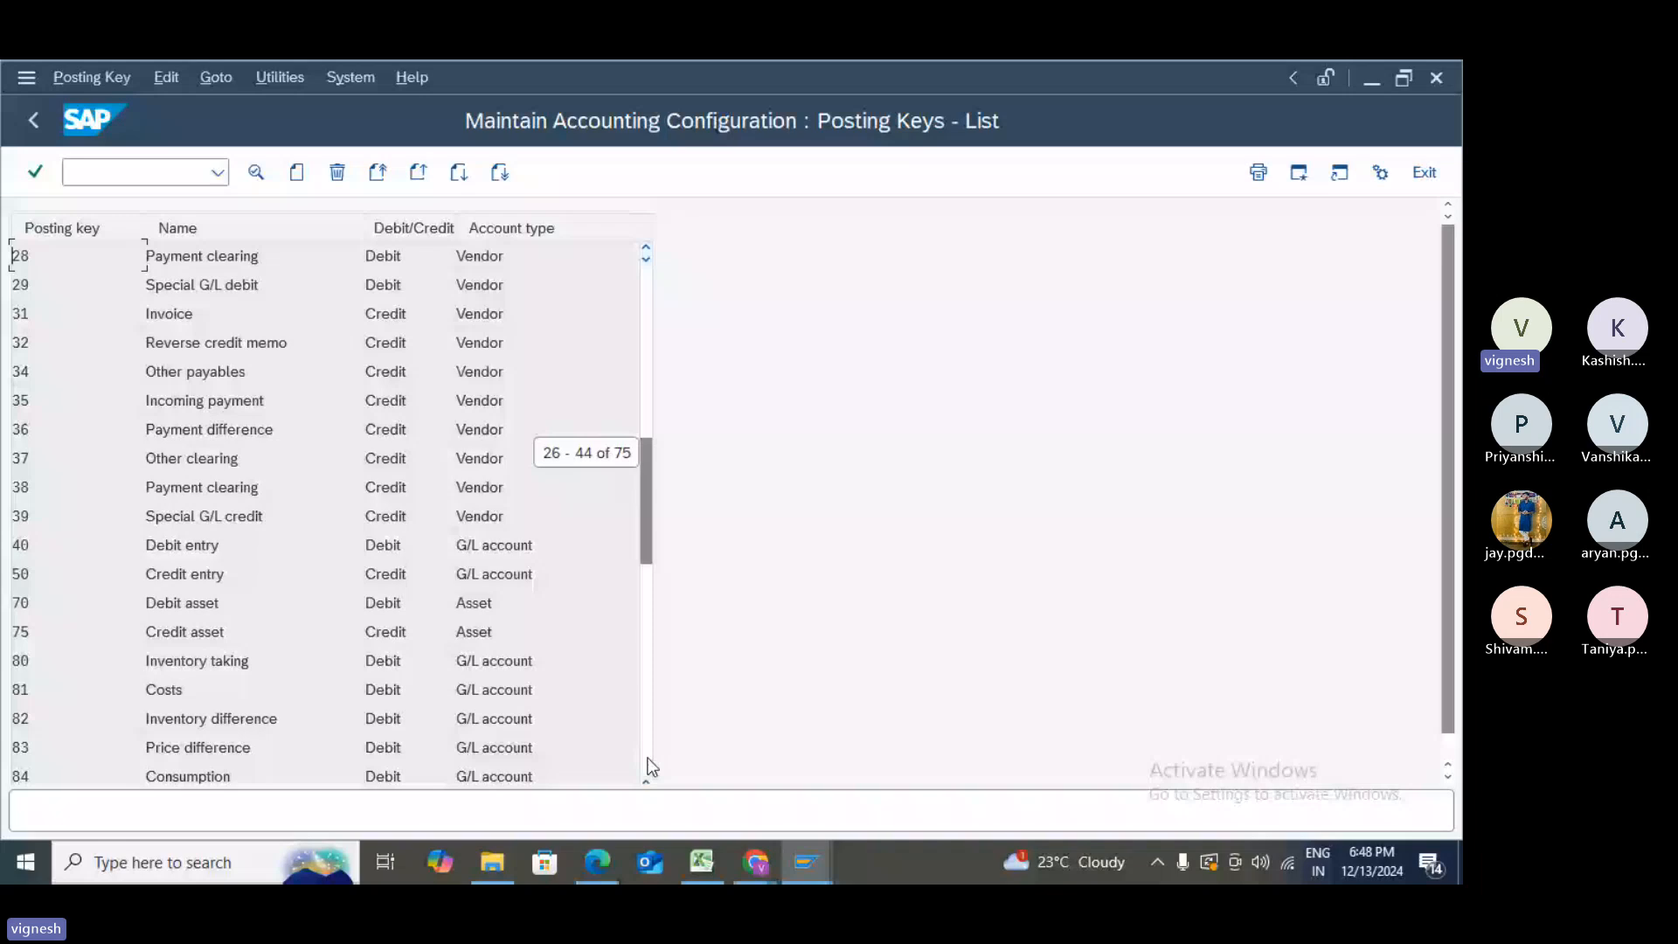
click(648, 760)
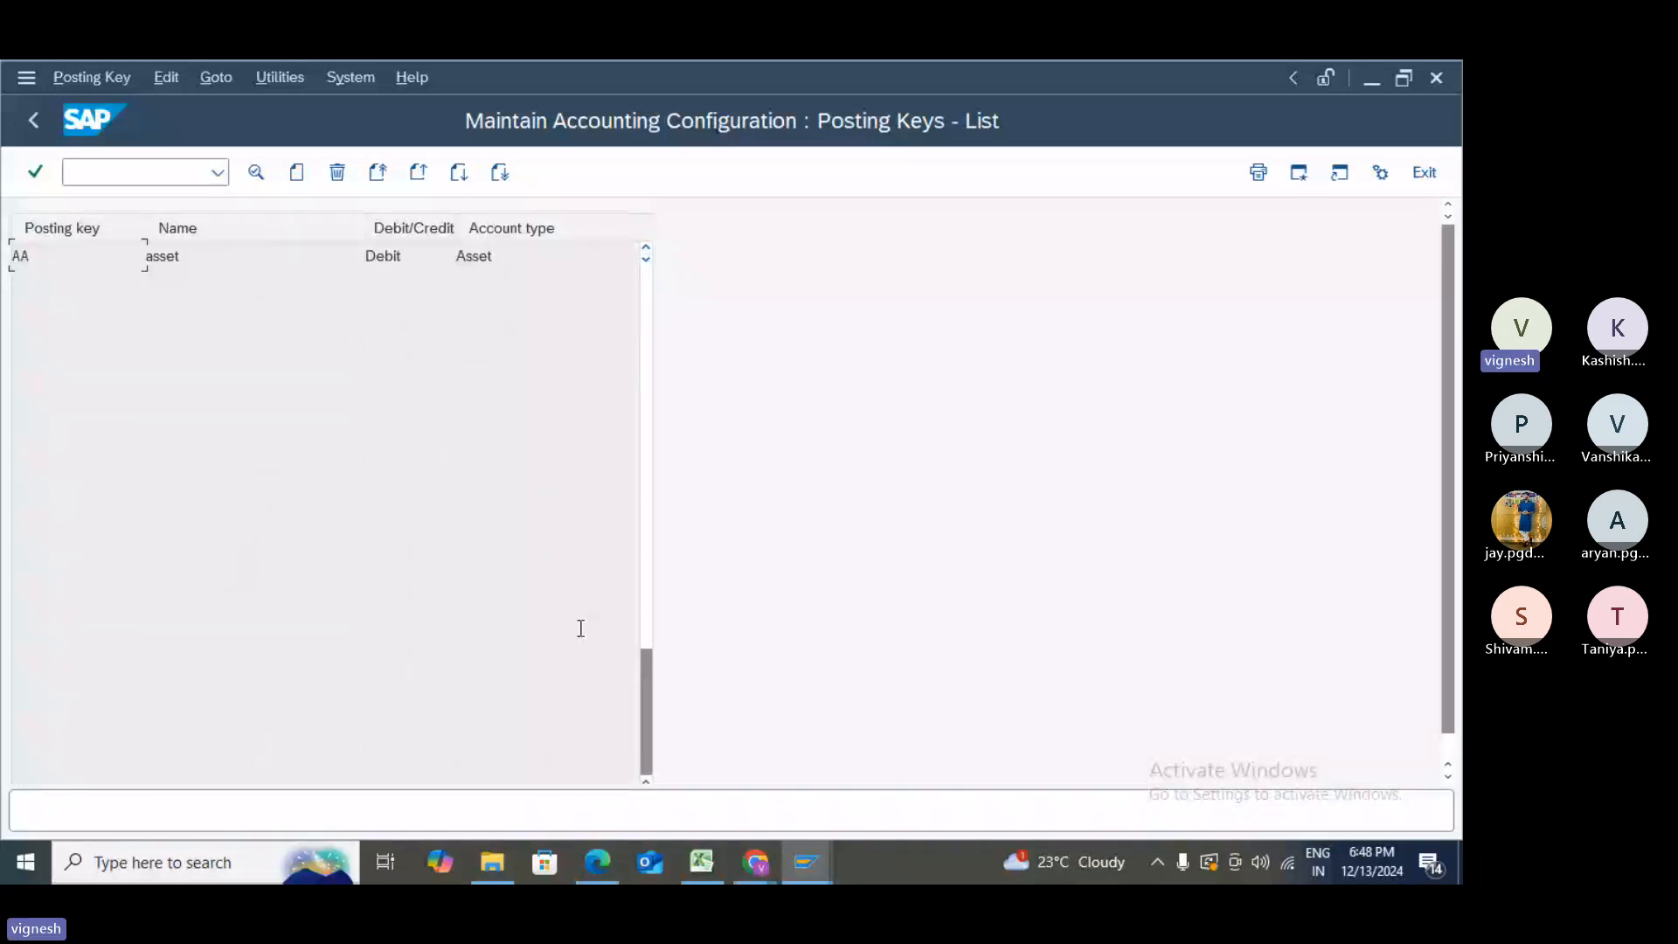
scroll(581, 628, up, 1)
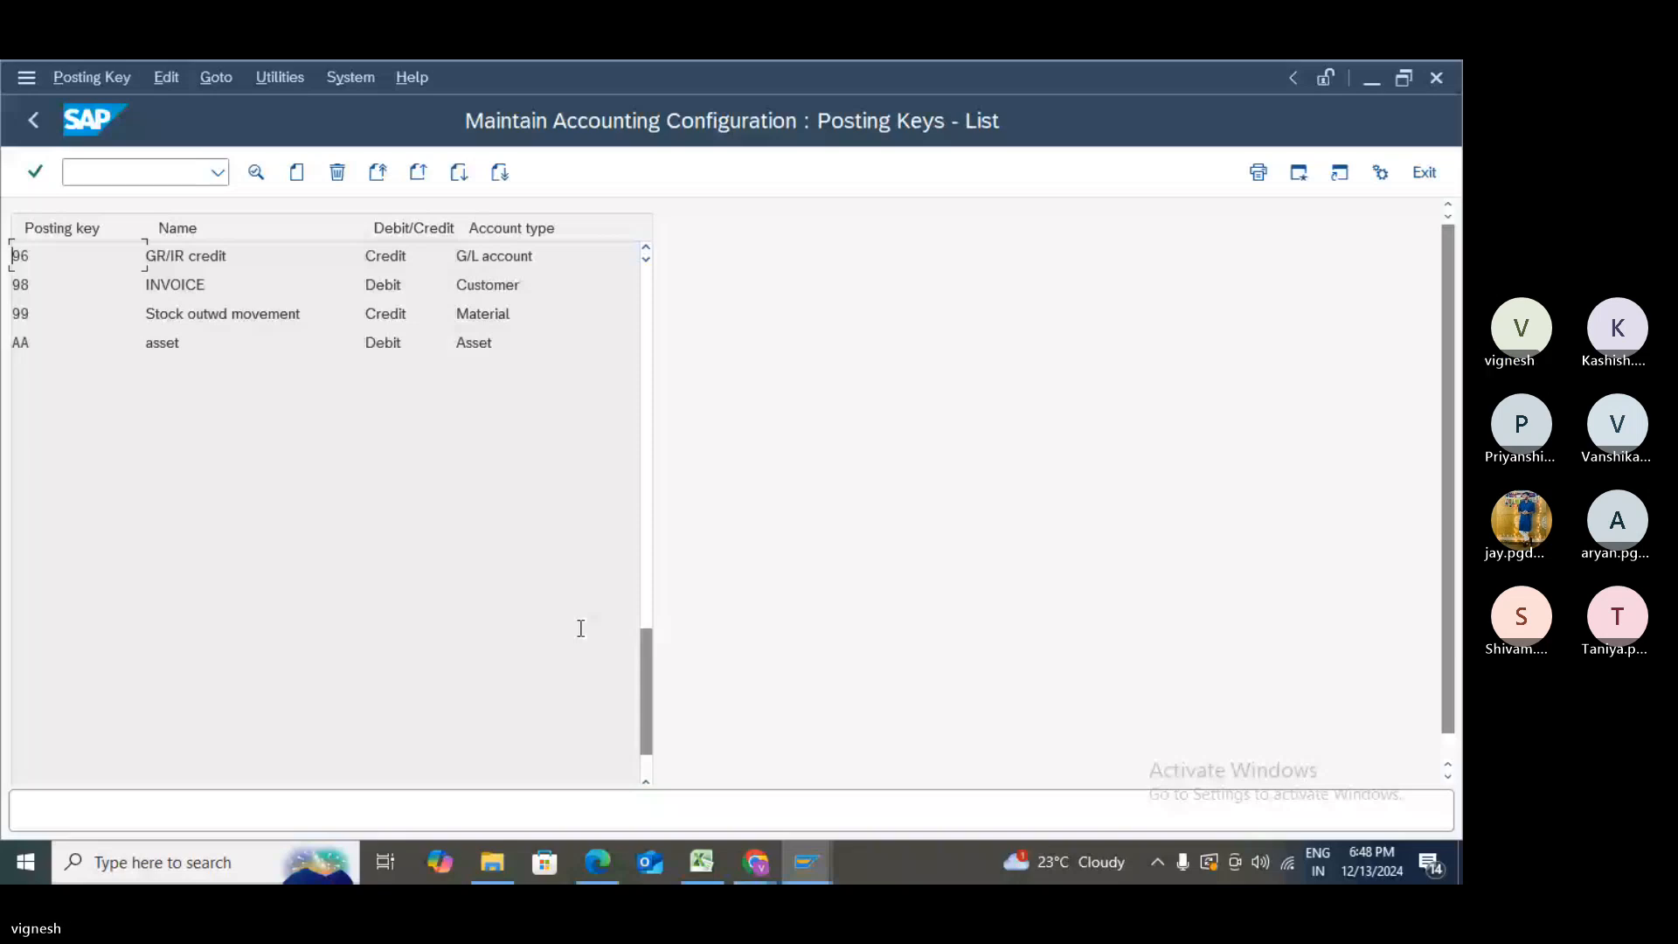
scroll(580, 627, up, 1)
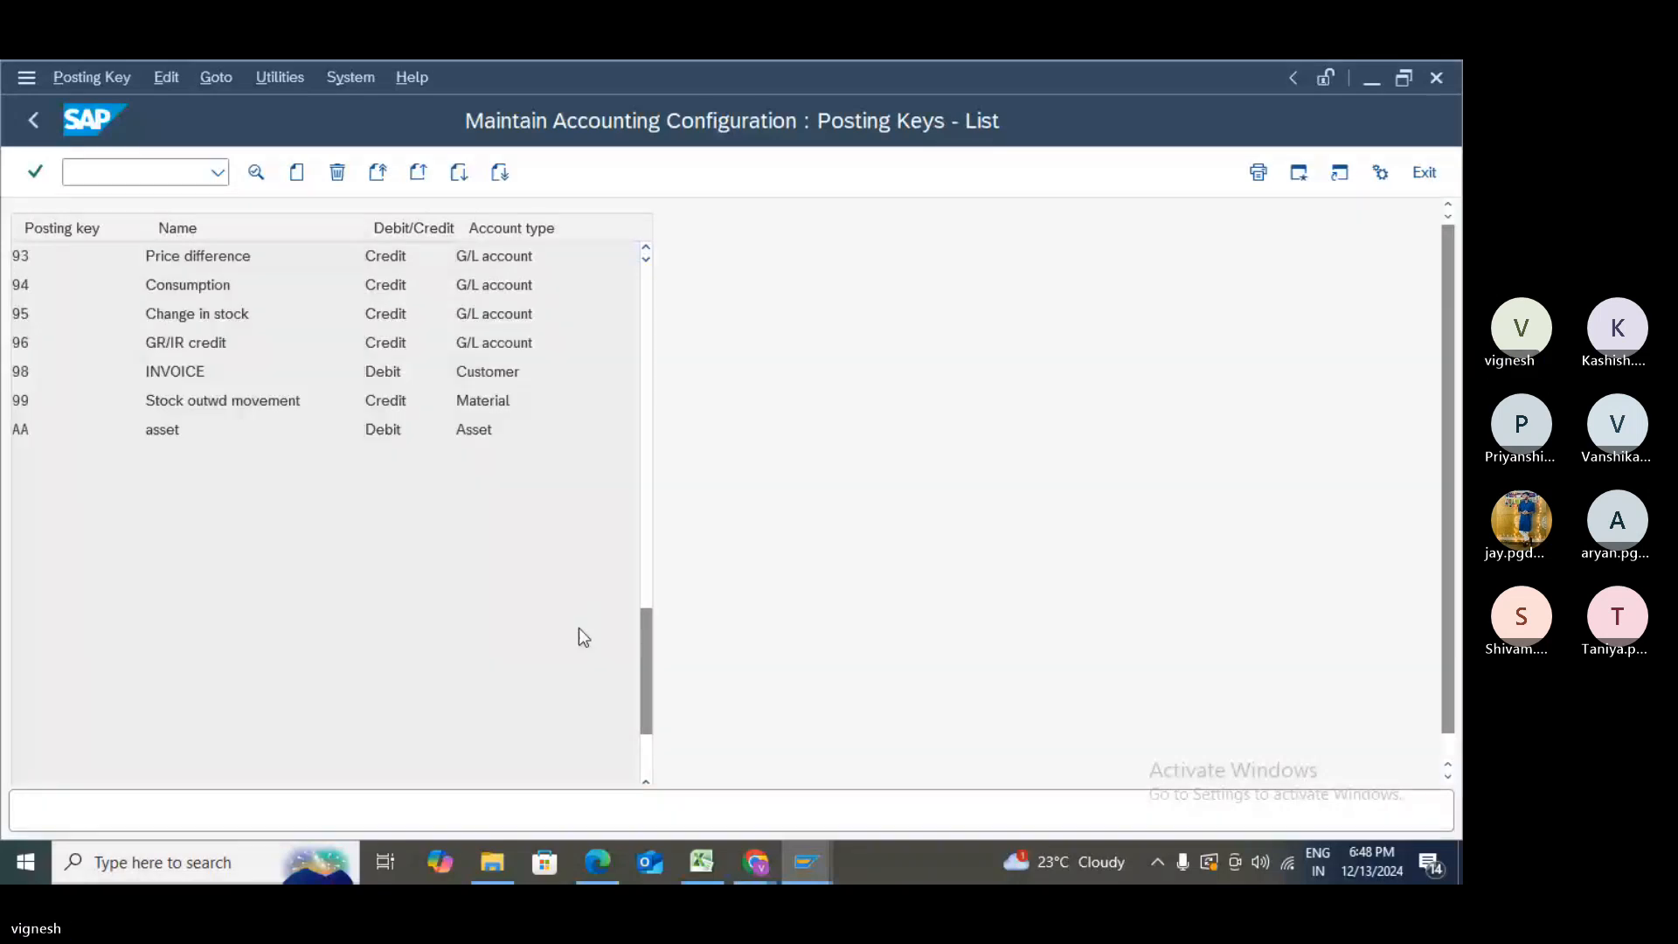
scroll(579, 627, up, 5)
scroll(580, 627, up, 1)
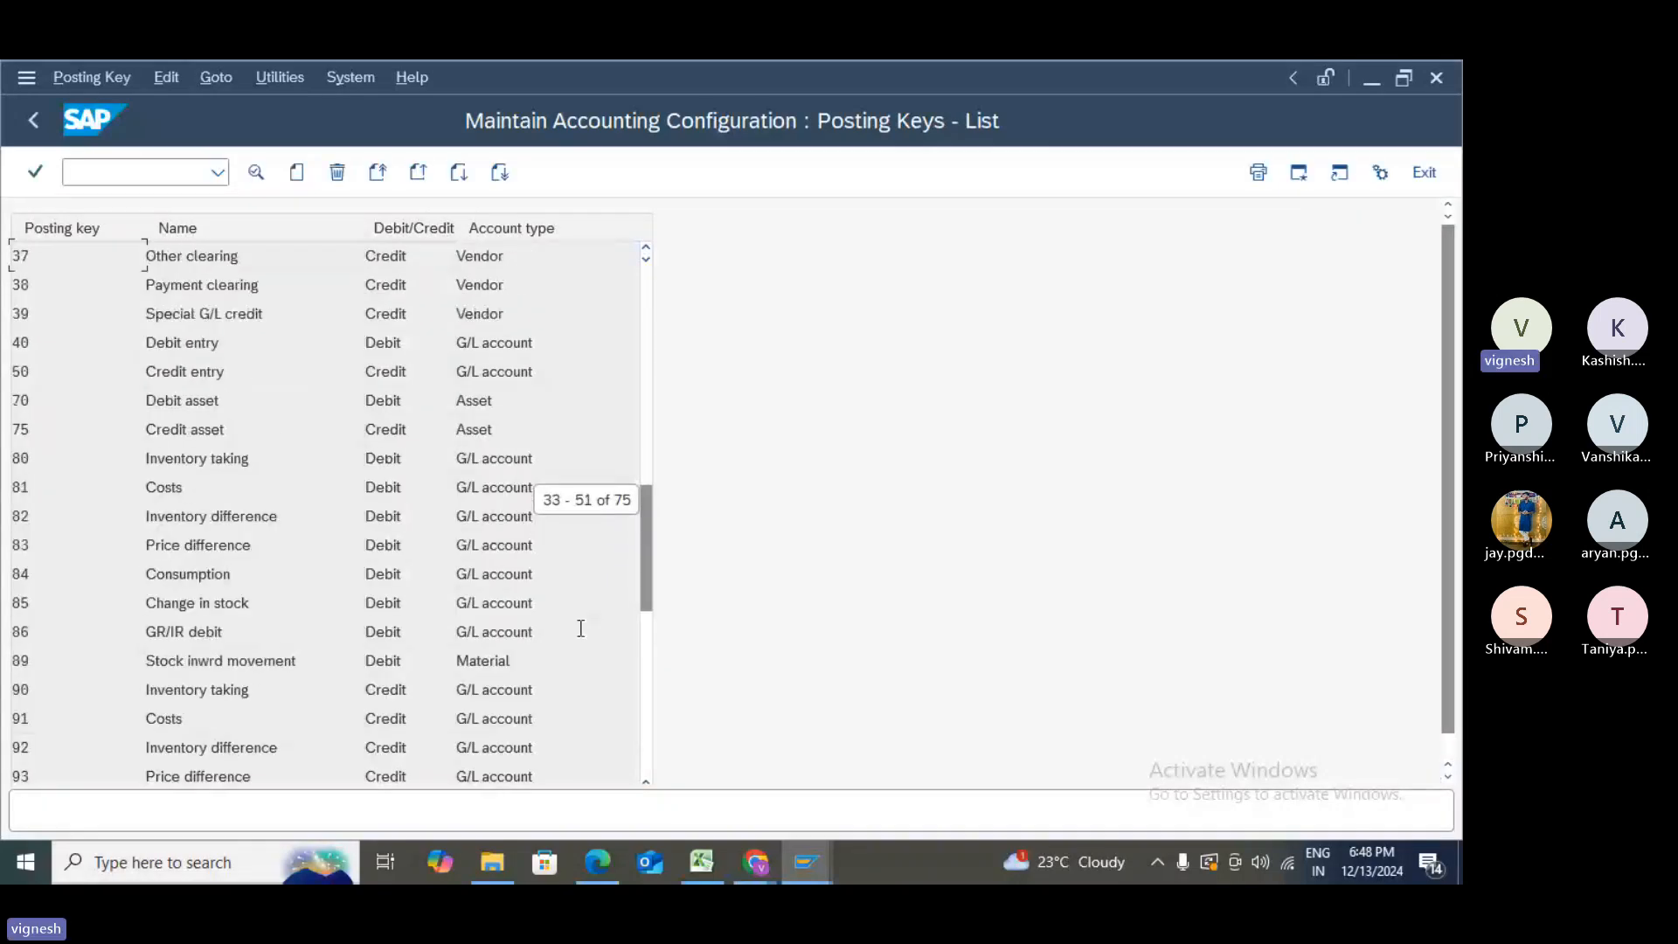
double_click(34, 370)
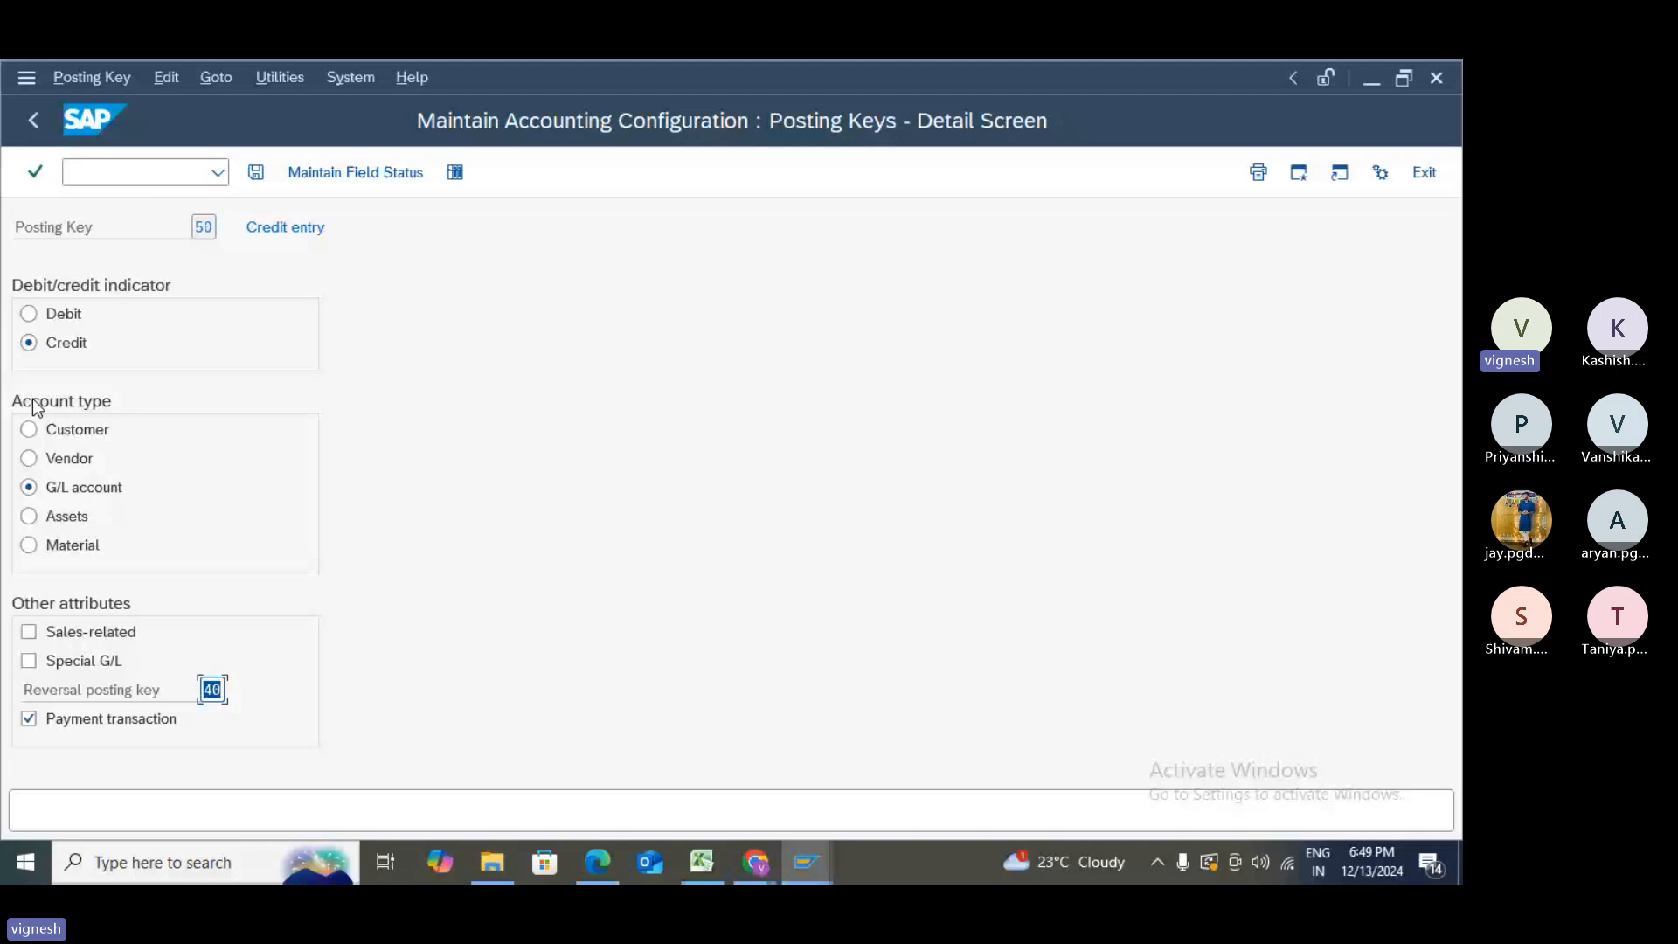
- Keep key 50's account type as G/L account and open its field status settings
click(29, 429)
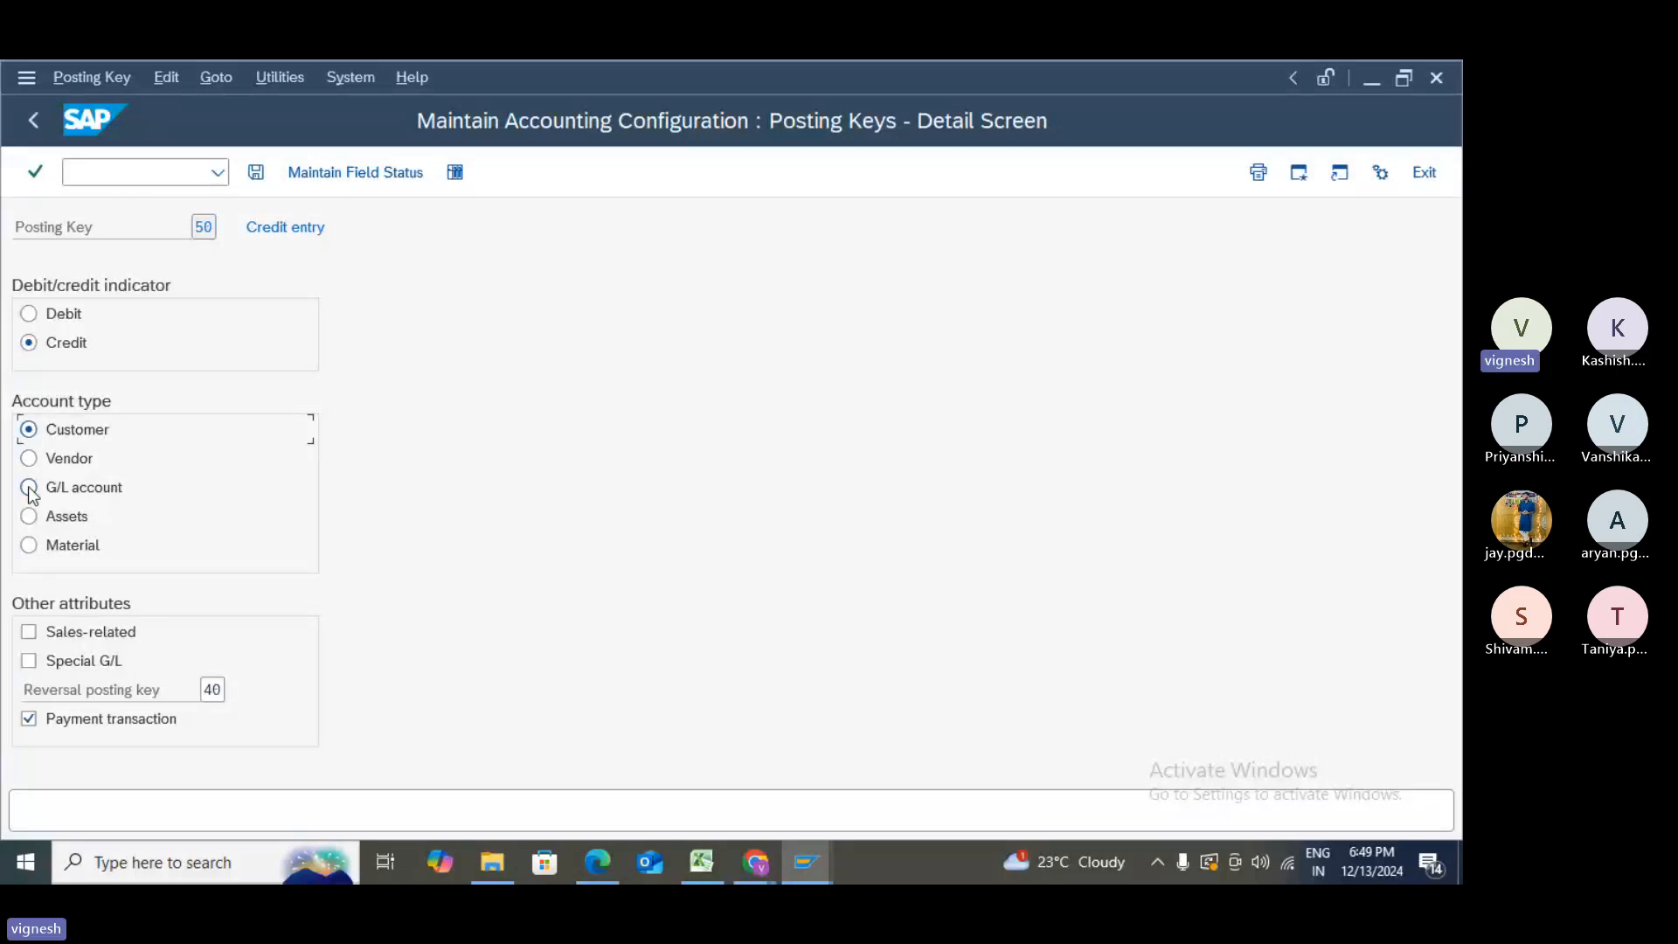
click(30, 490)
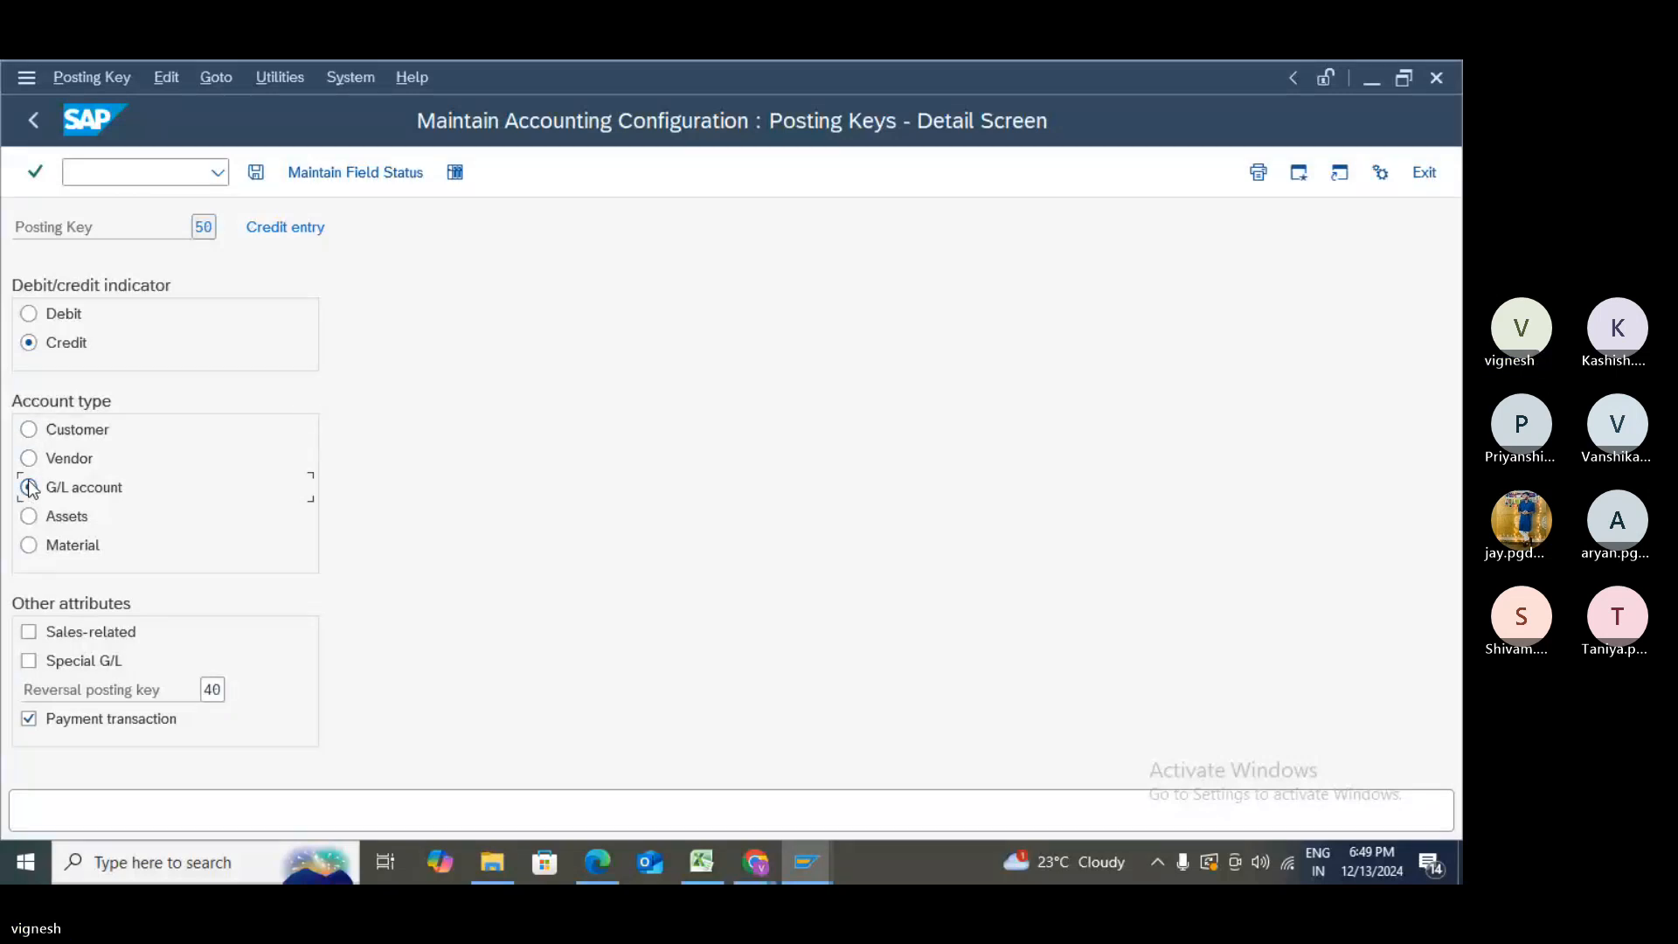
click(340, 172)
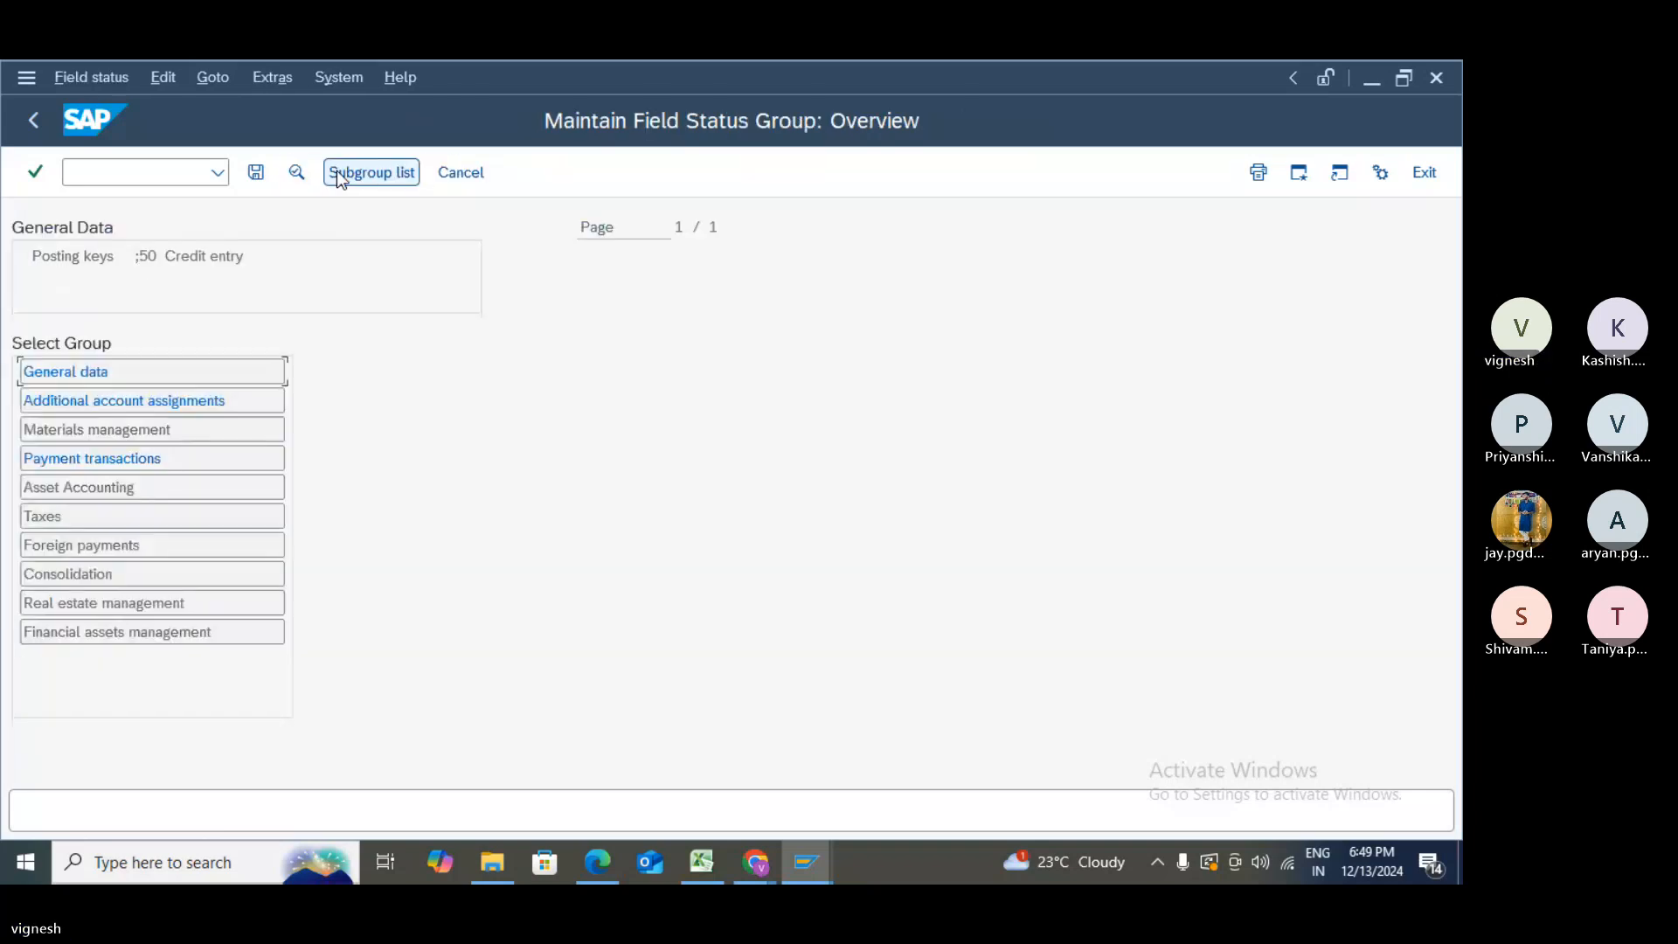
- In General data, make Text required and Assignment number, Invoice Reference, Hedging, Inflation Index and the rest optional
double_click(108, 373)
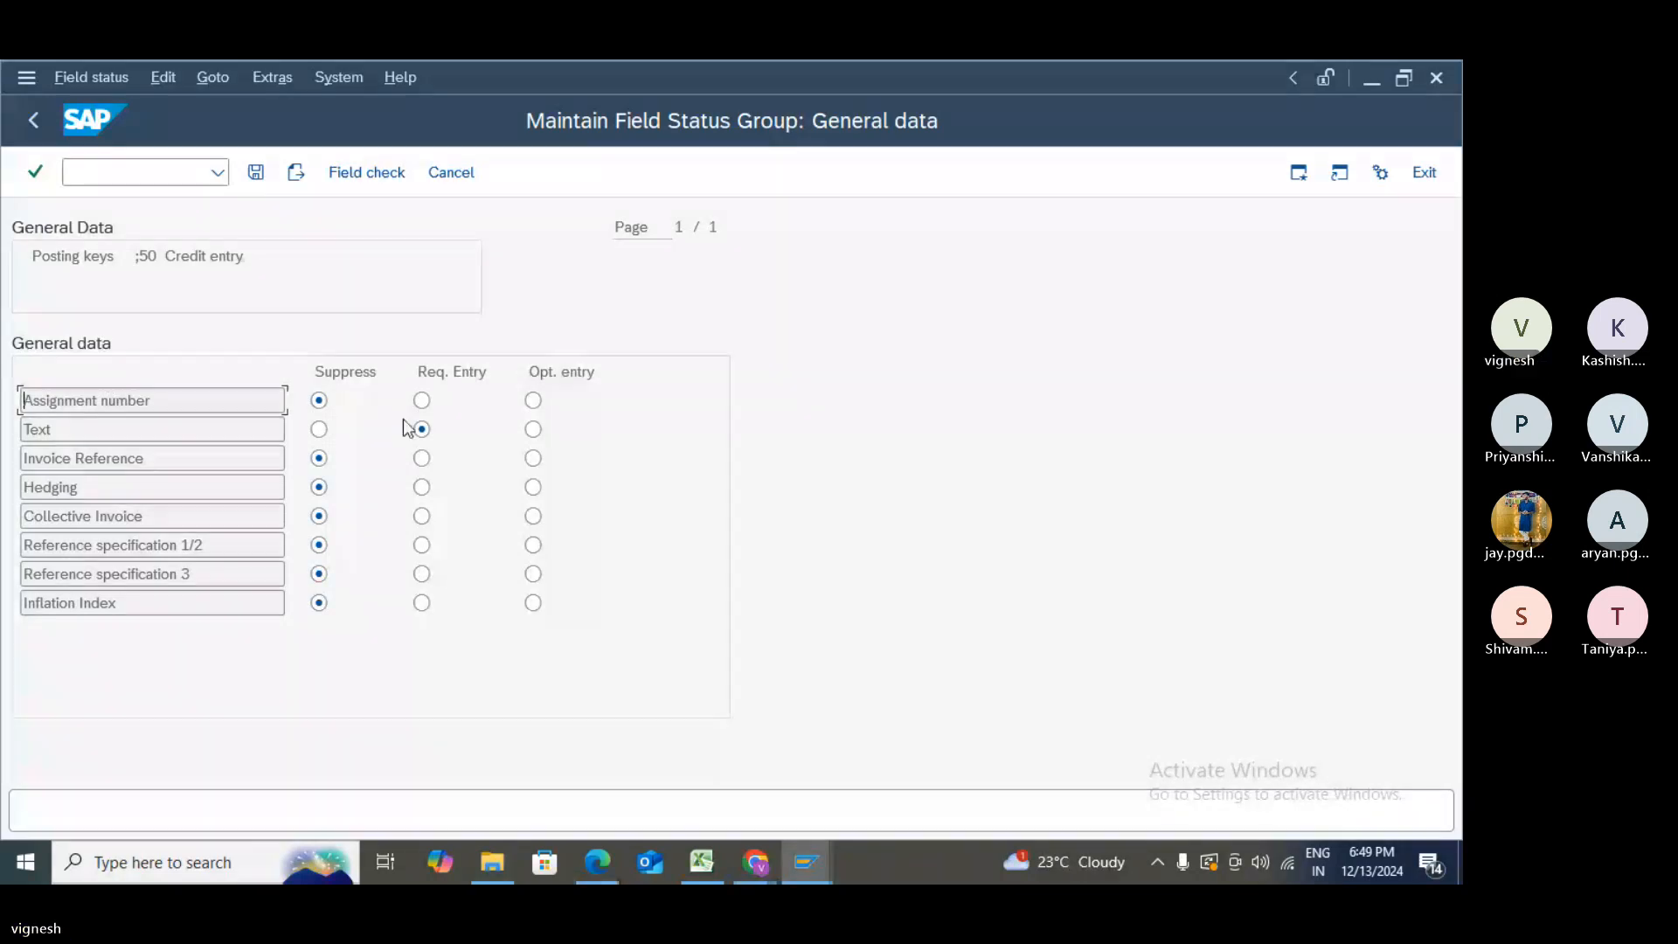
click(421, 400)
click(535, 402)
click(533, 430)
click(422, 429)
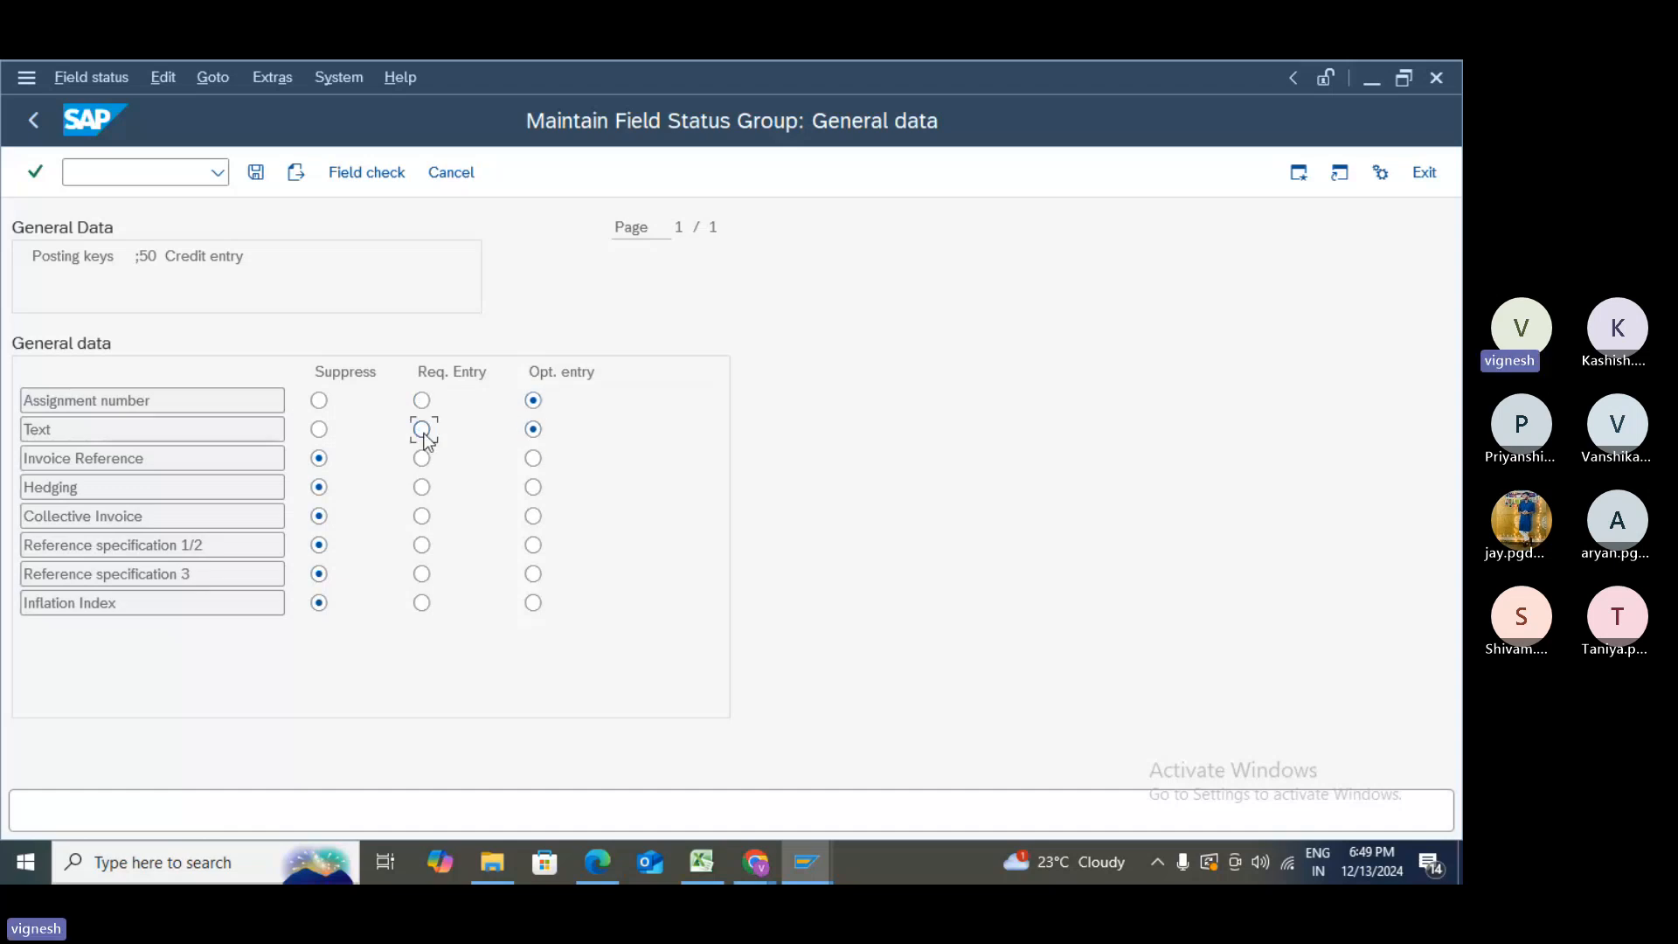
click(533, 458)
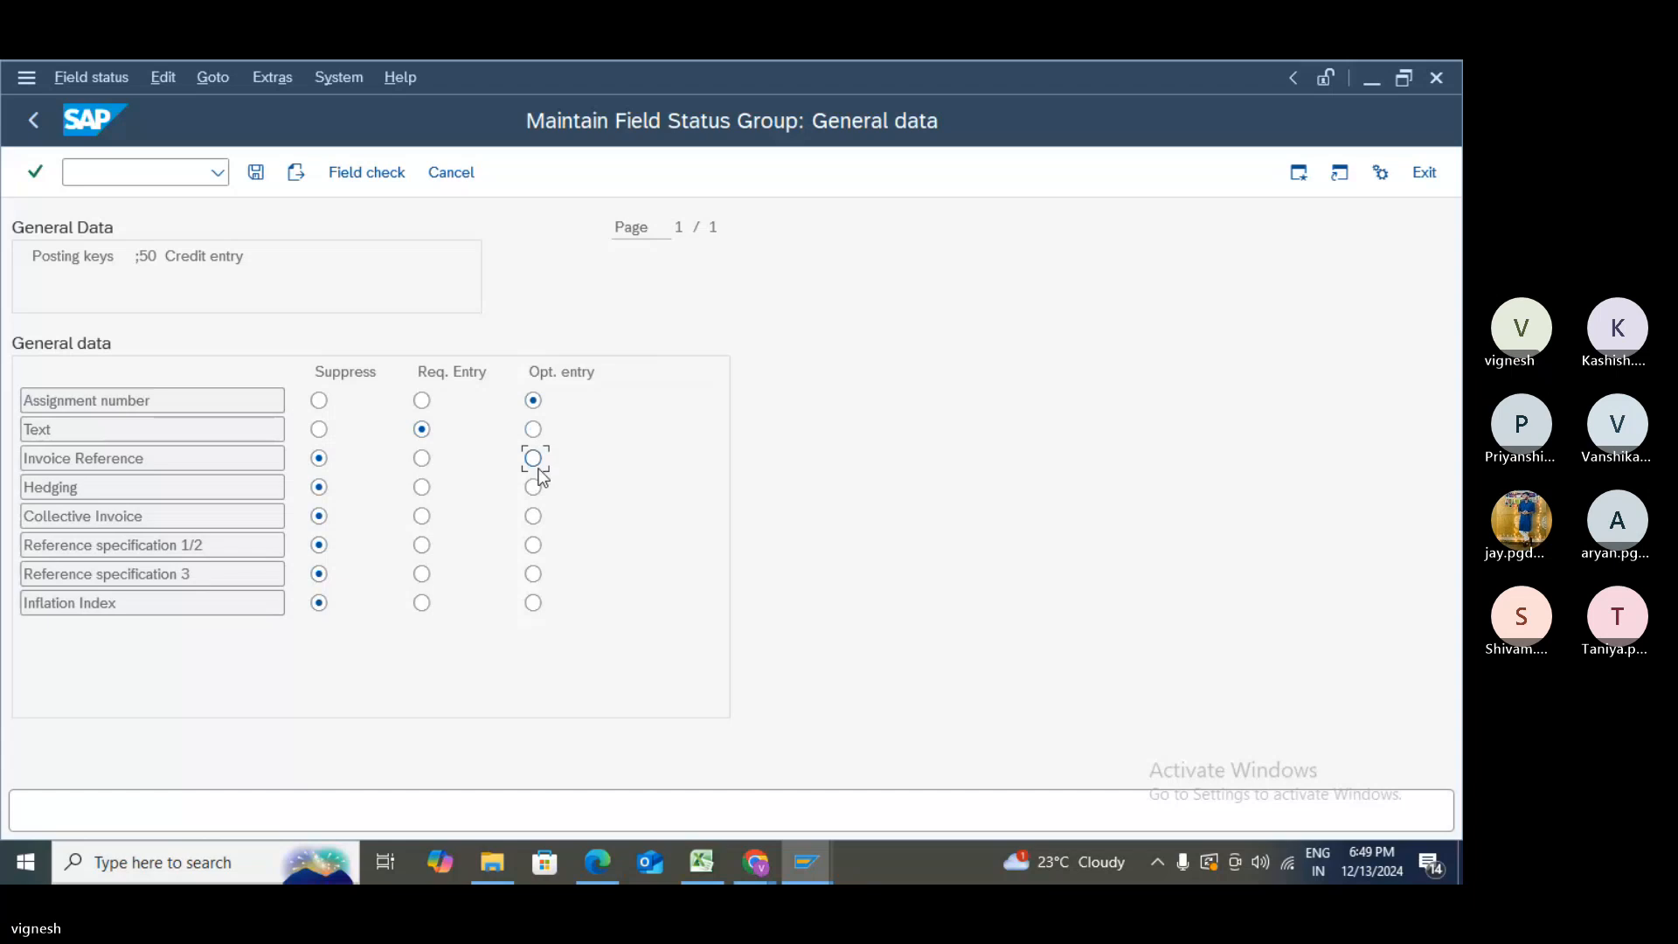
click(533, 487)
click(534, 517)
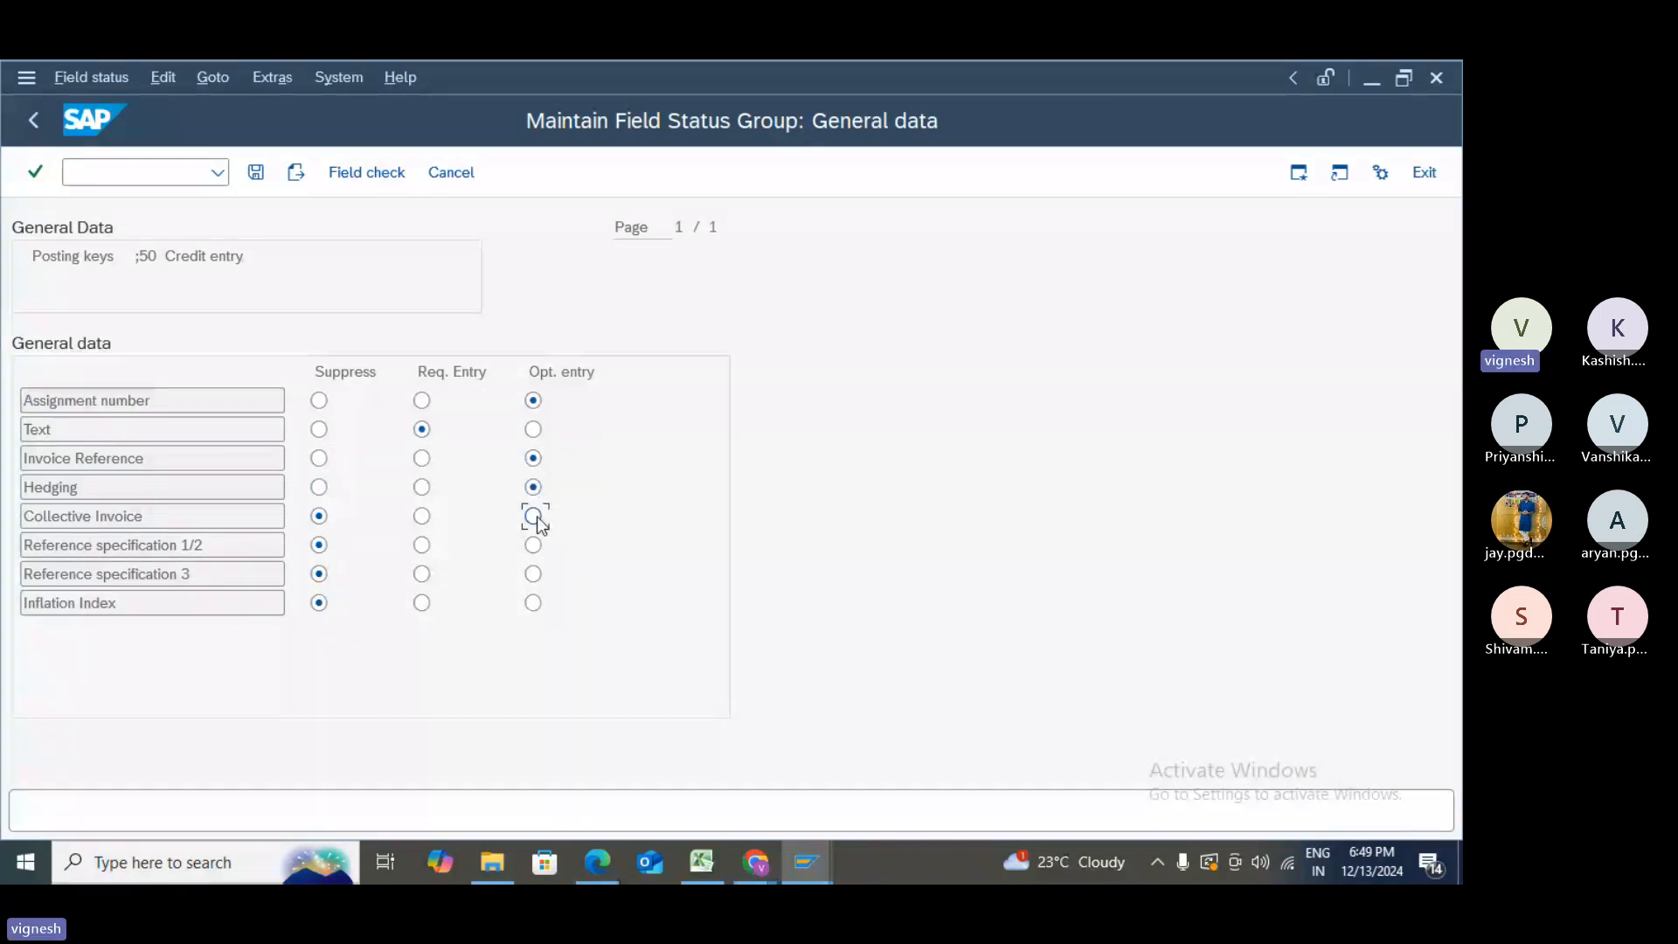
click(534, 545)
click(534, 574)
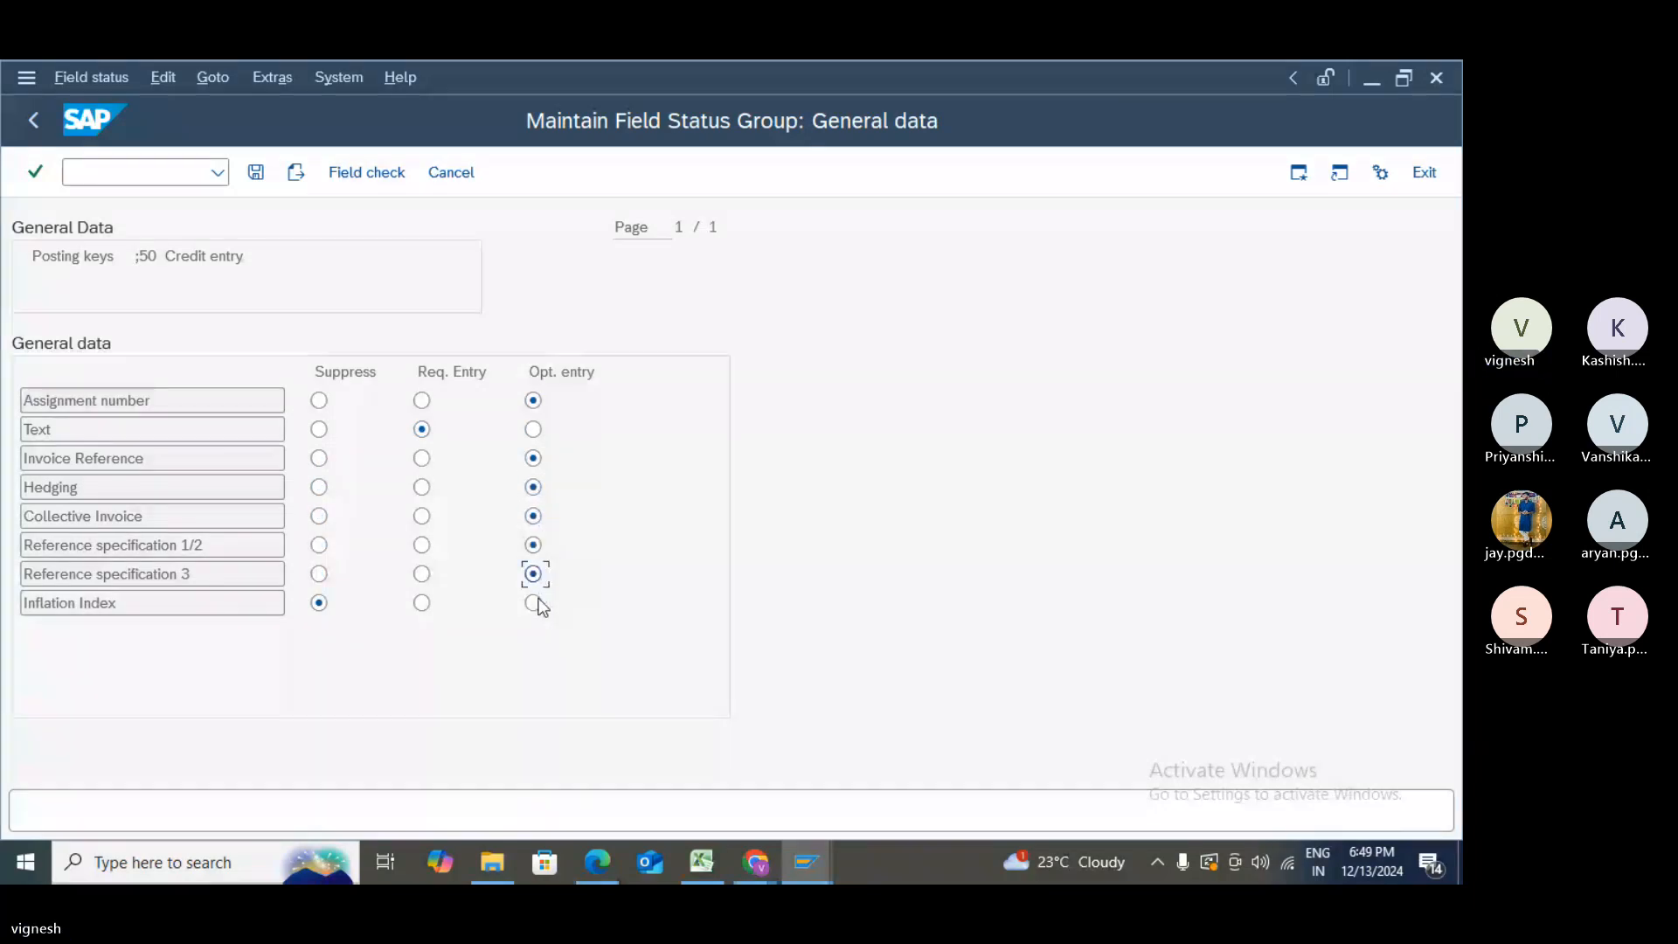
click(533, 603)
- Save the field statuses past the inconsistency warning and confirm the customizing request
click(256, 172)
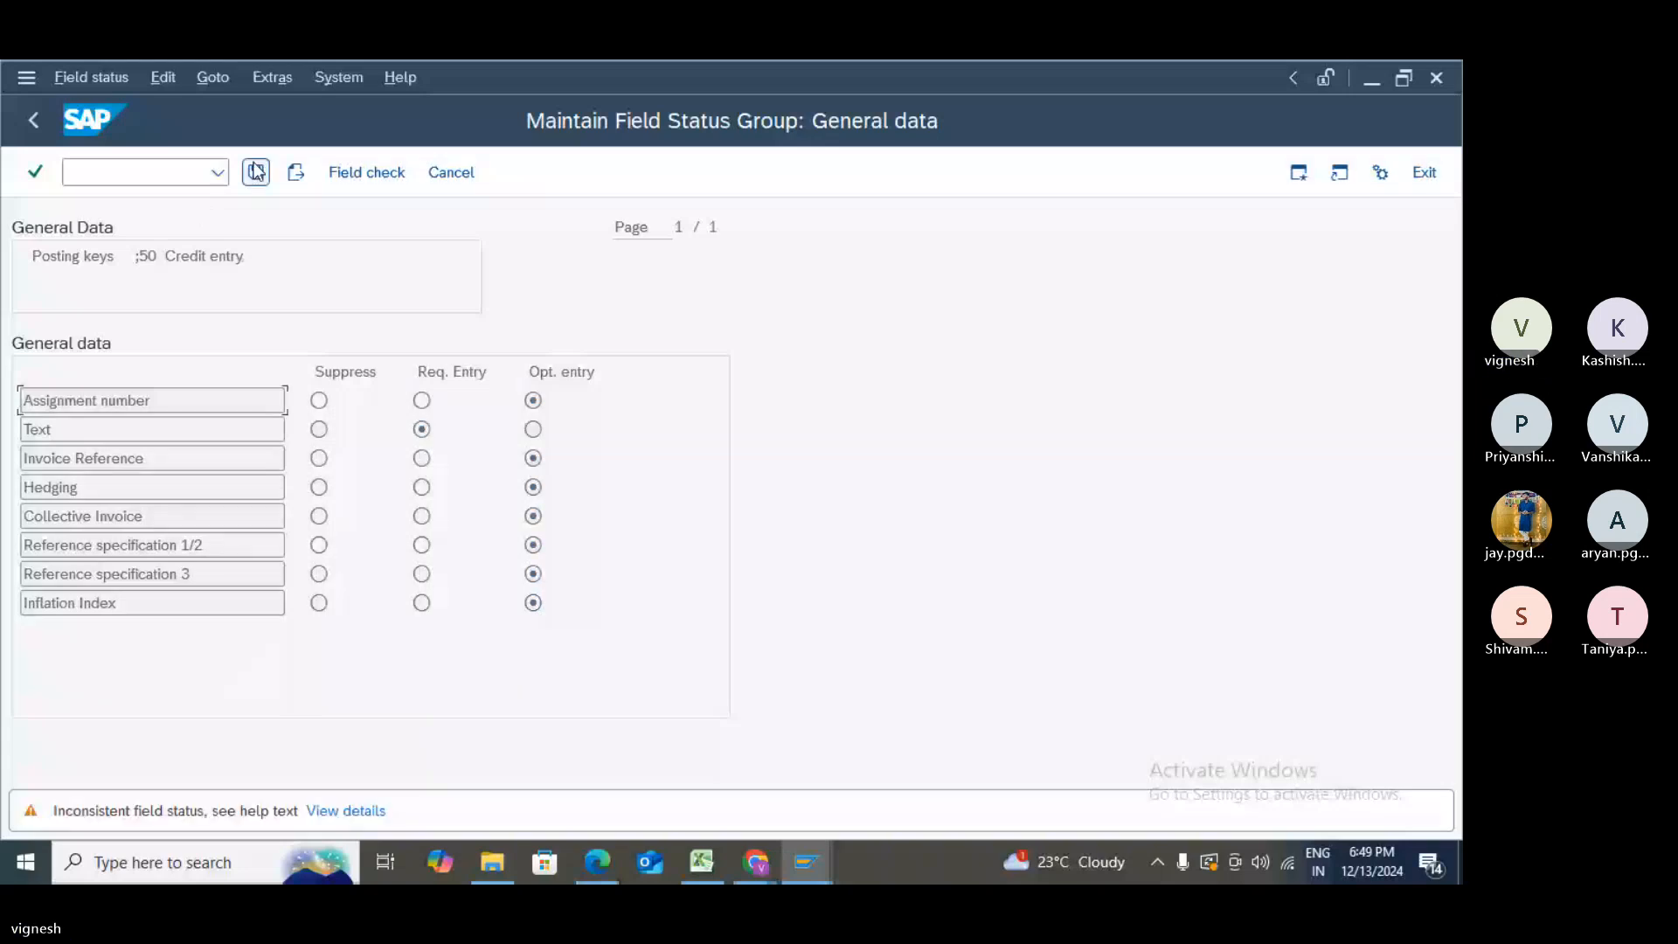
click(256, 172)
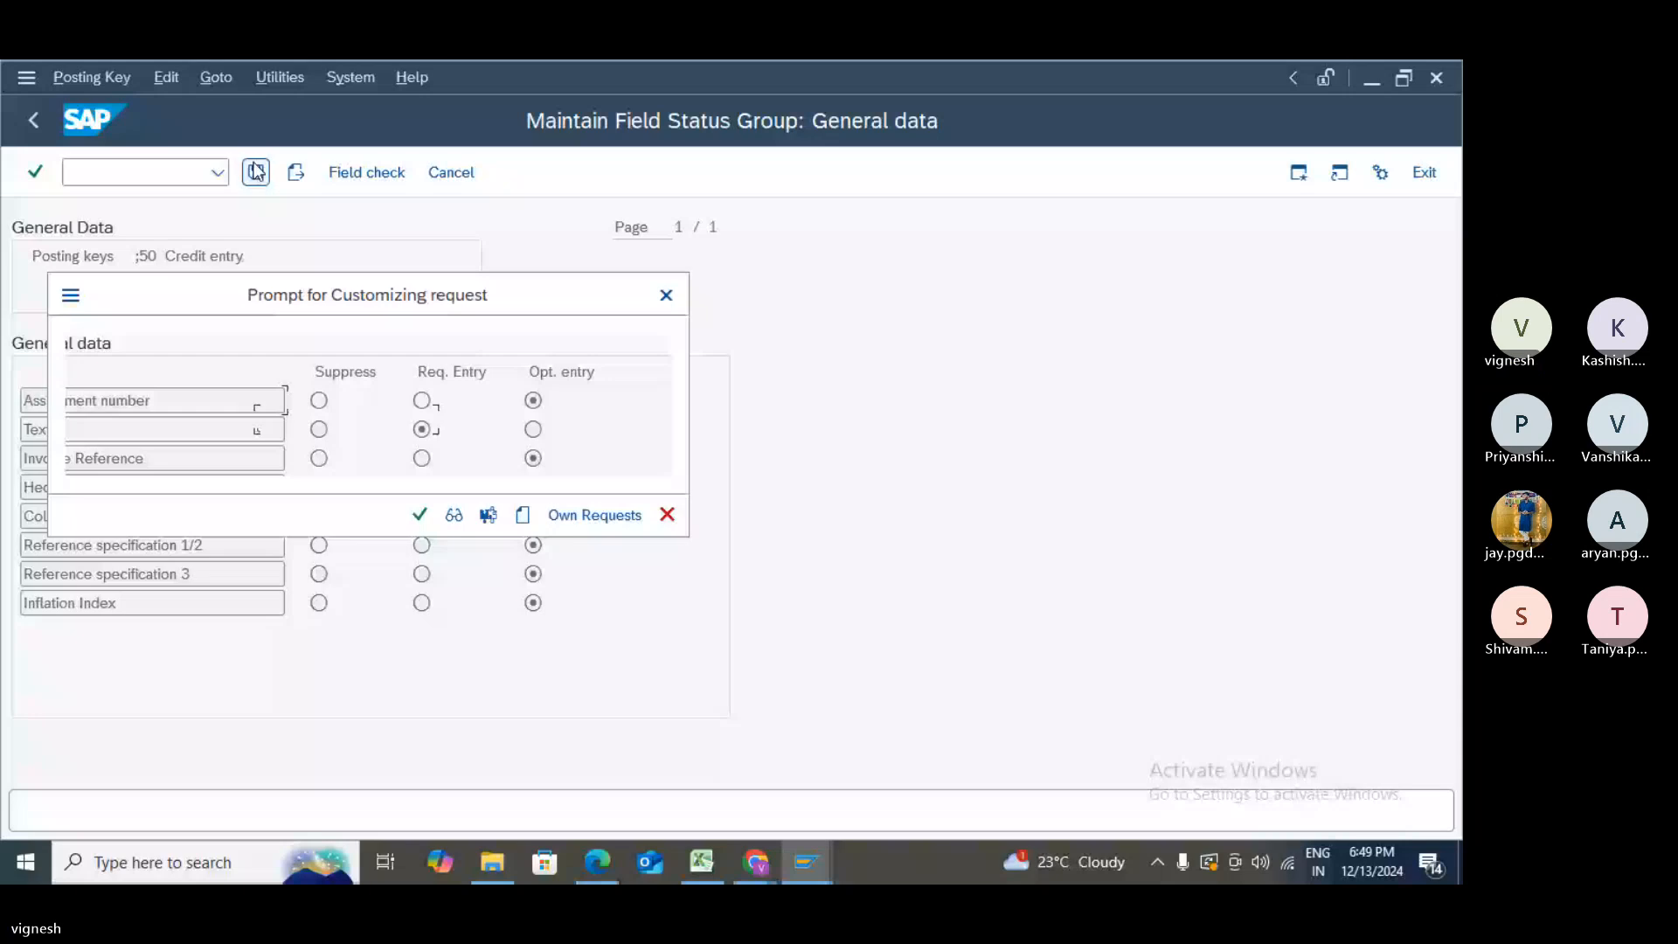
click(428, 517)
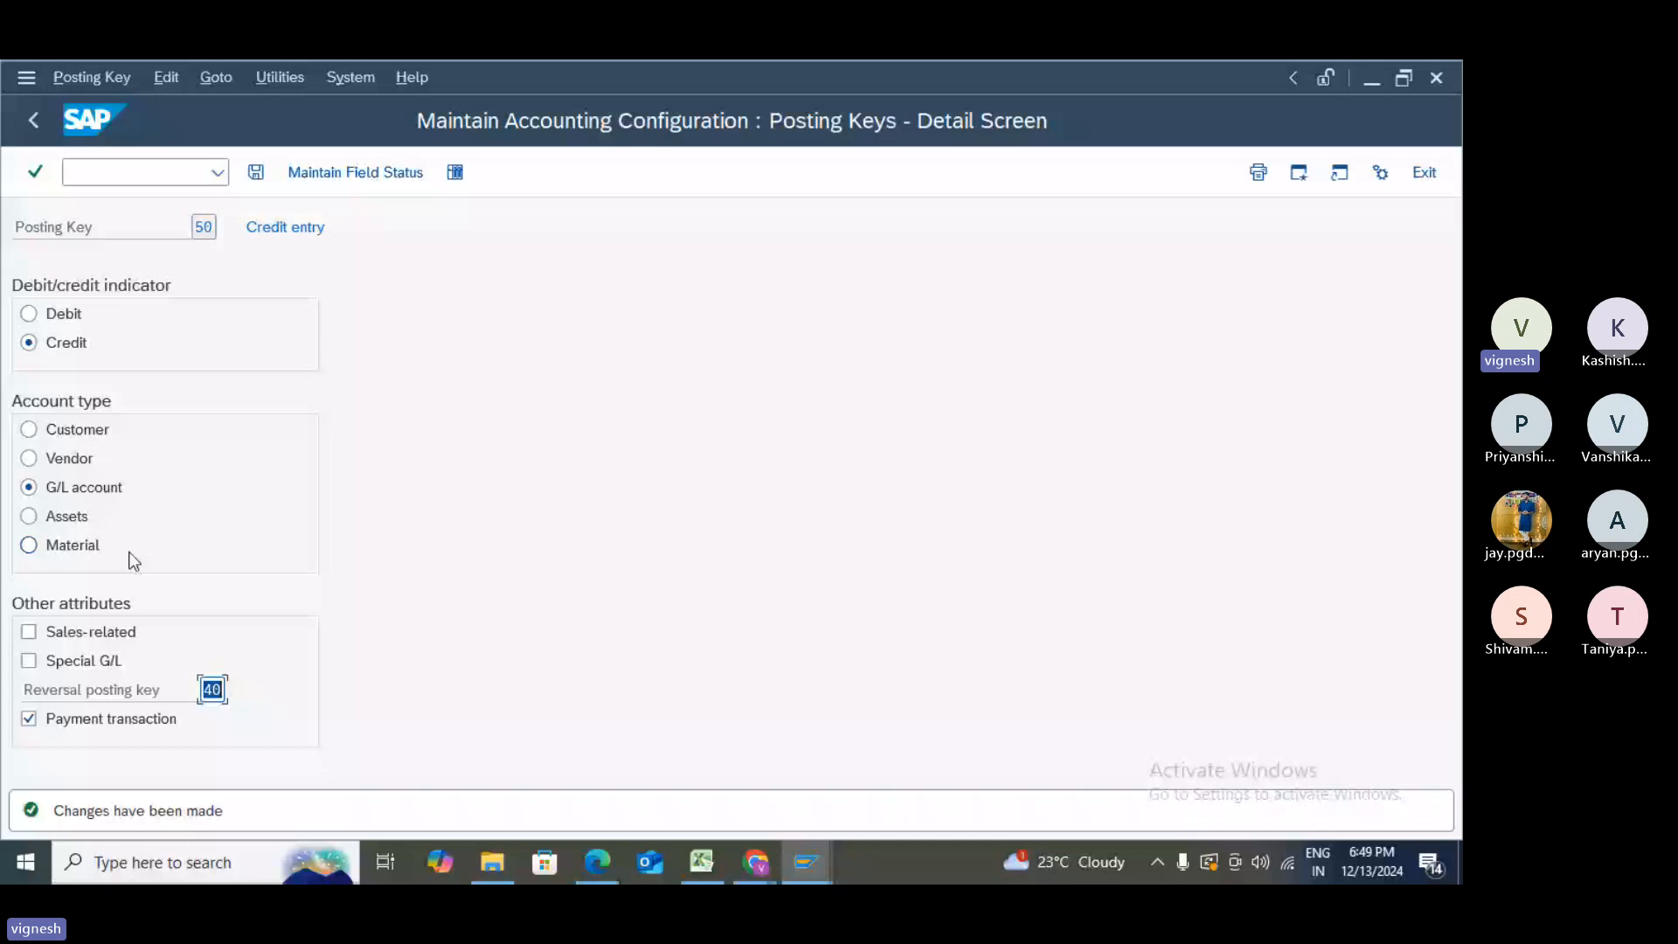
- In Additional account assignments, make Cost center, WBS element, Plant, Business Area and every other field optional
click(377, 181)
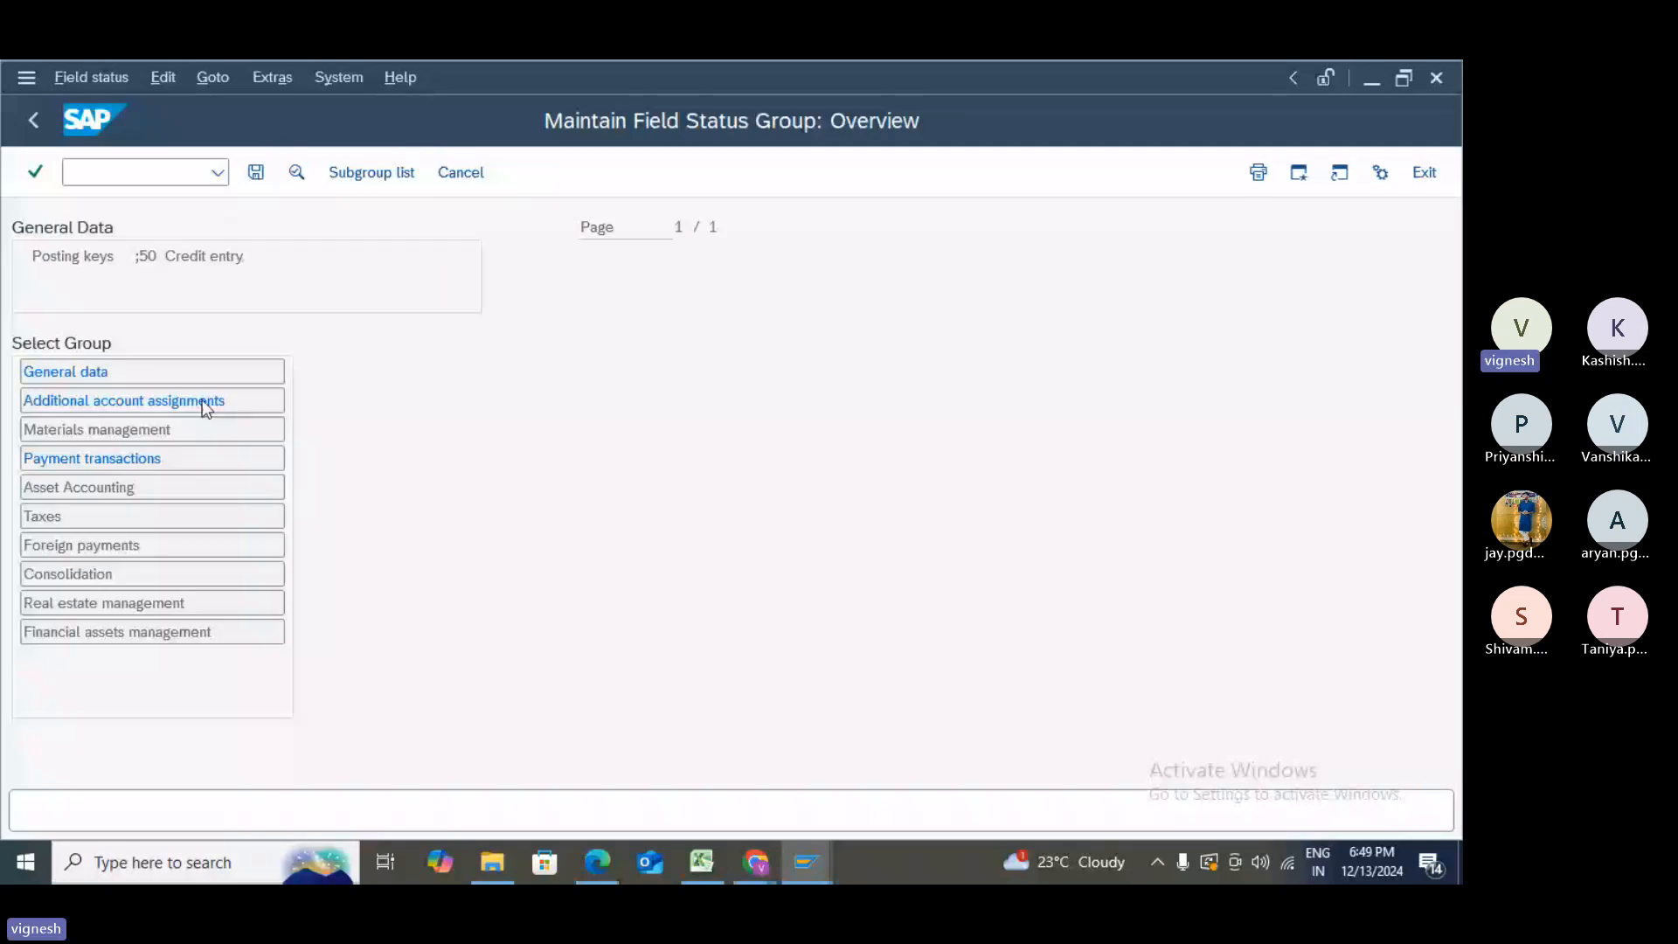
double_click(202, 400)
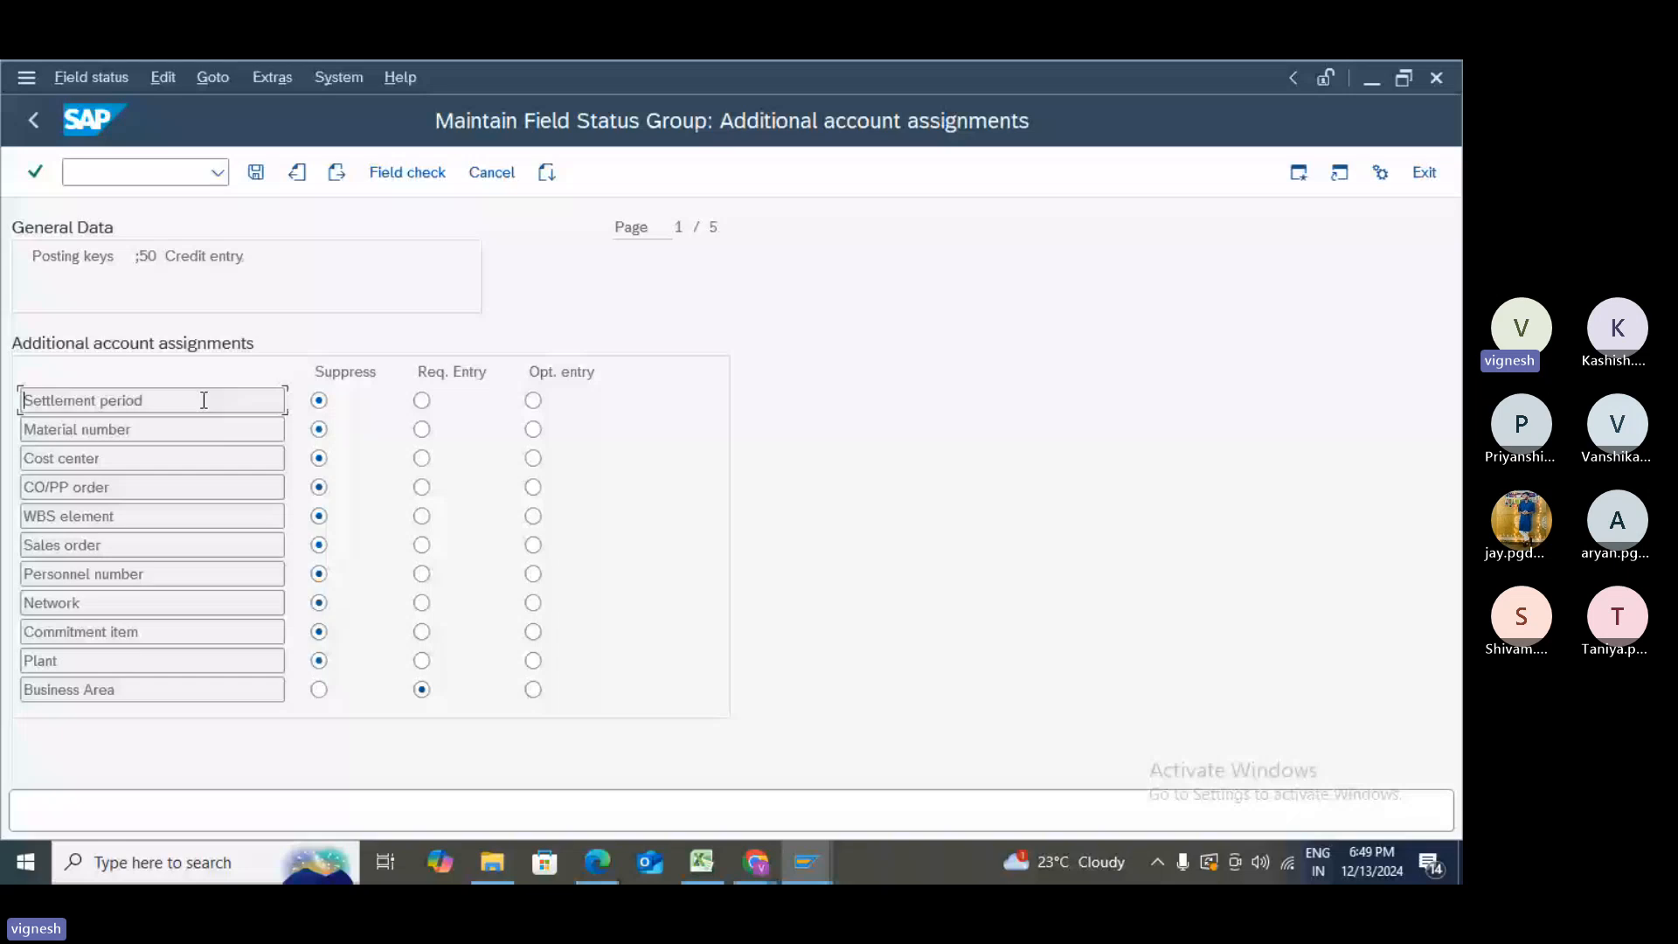
click(534, 402)
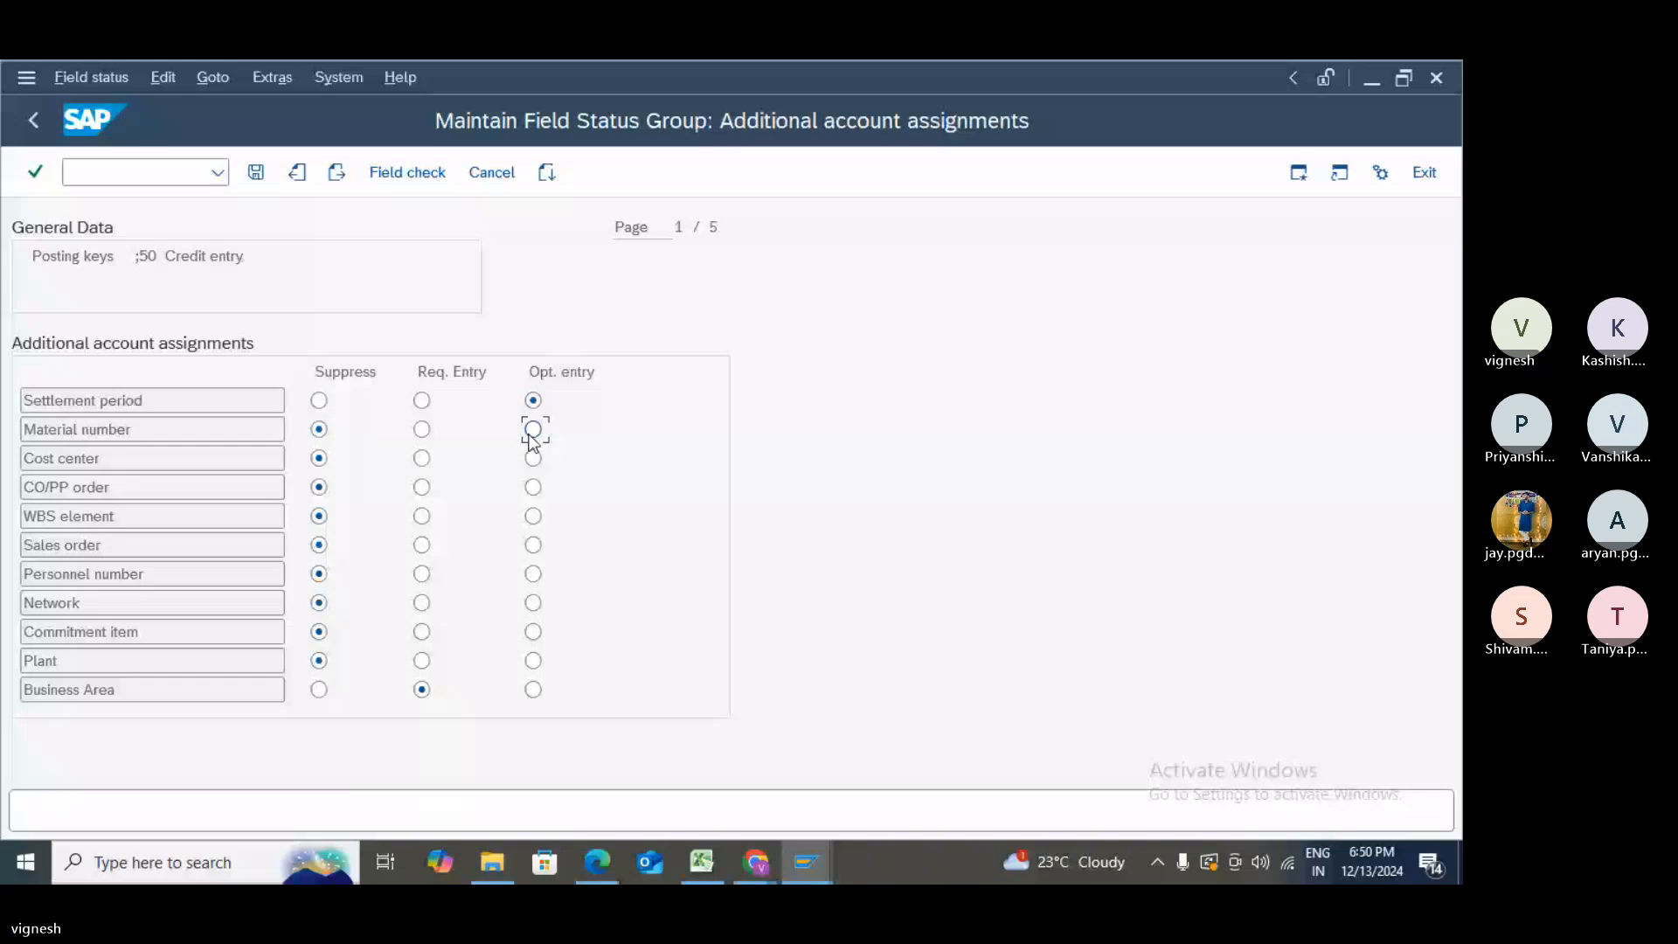
click(533, 430)
click(532, 458)
click(533, 488)
click(533, 517)
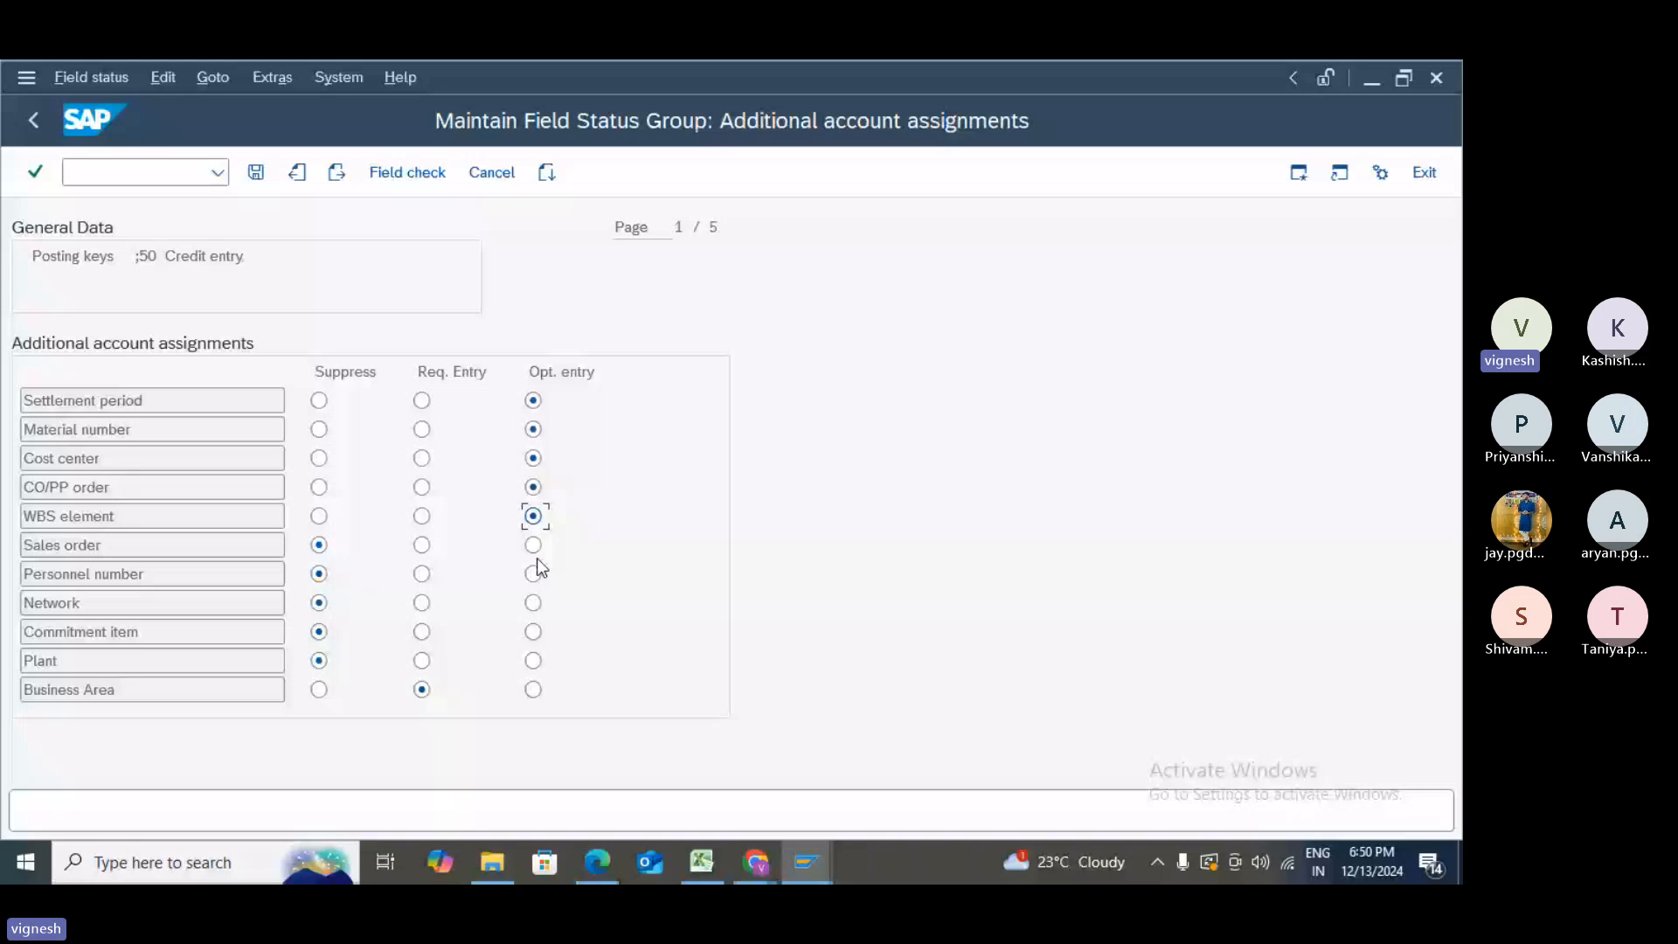
click(533, 545)
click(533, 575)
click(533, 603)
click(534, 632)
click(534, 660)
click(534, 690)
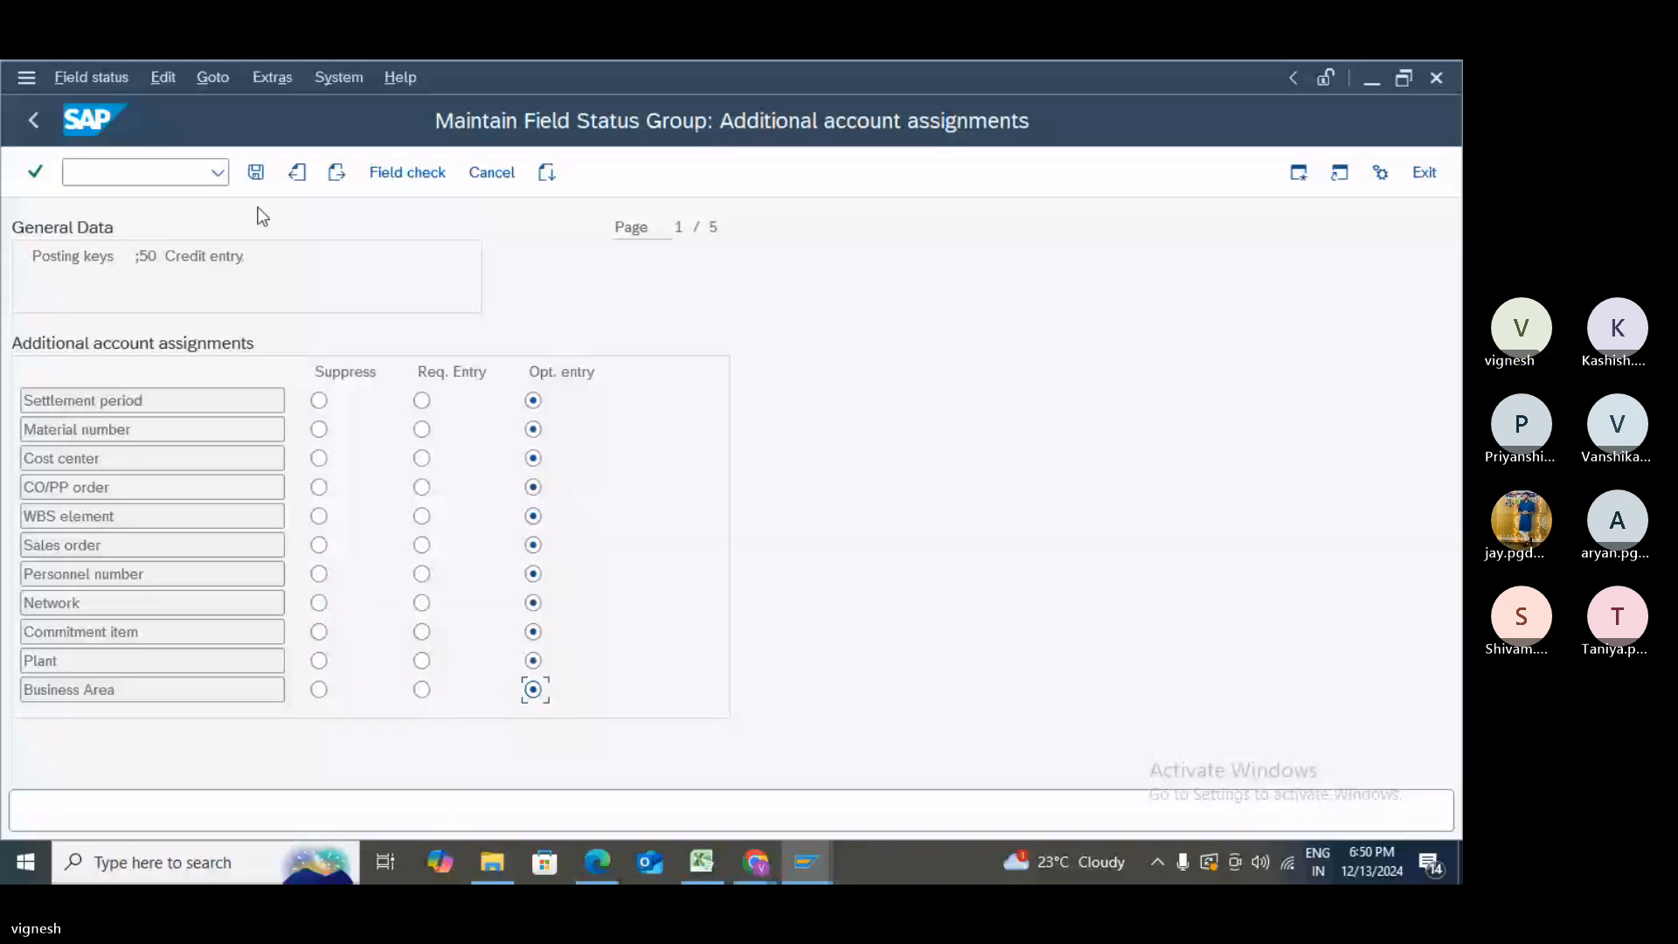
- Save the statuses, review the inconsistency warning's explanation, then save again and confirm the customizing request
key(Return)
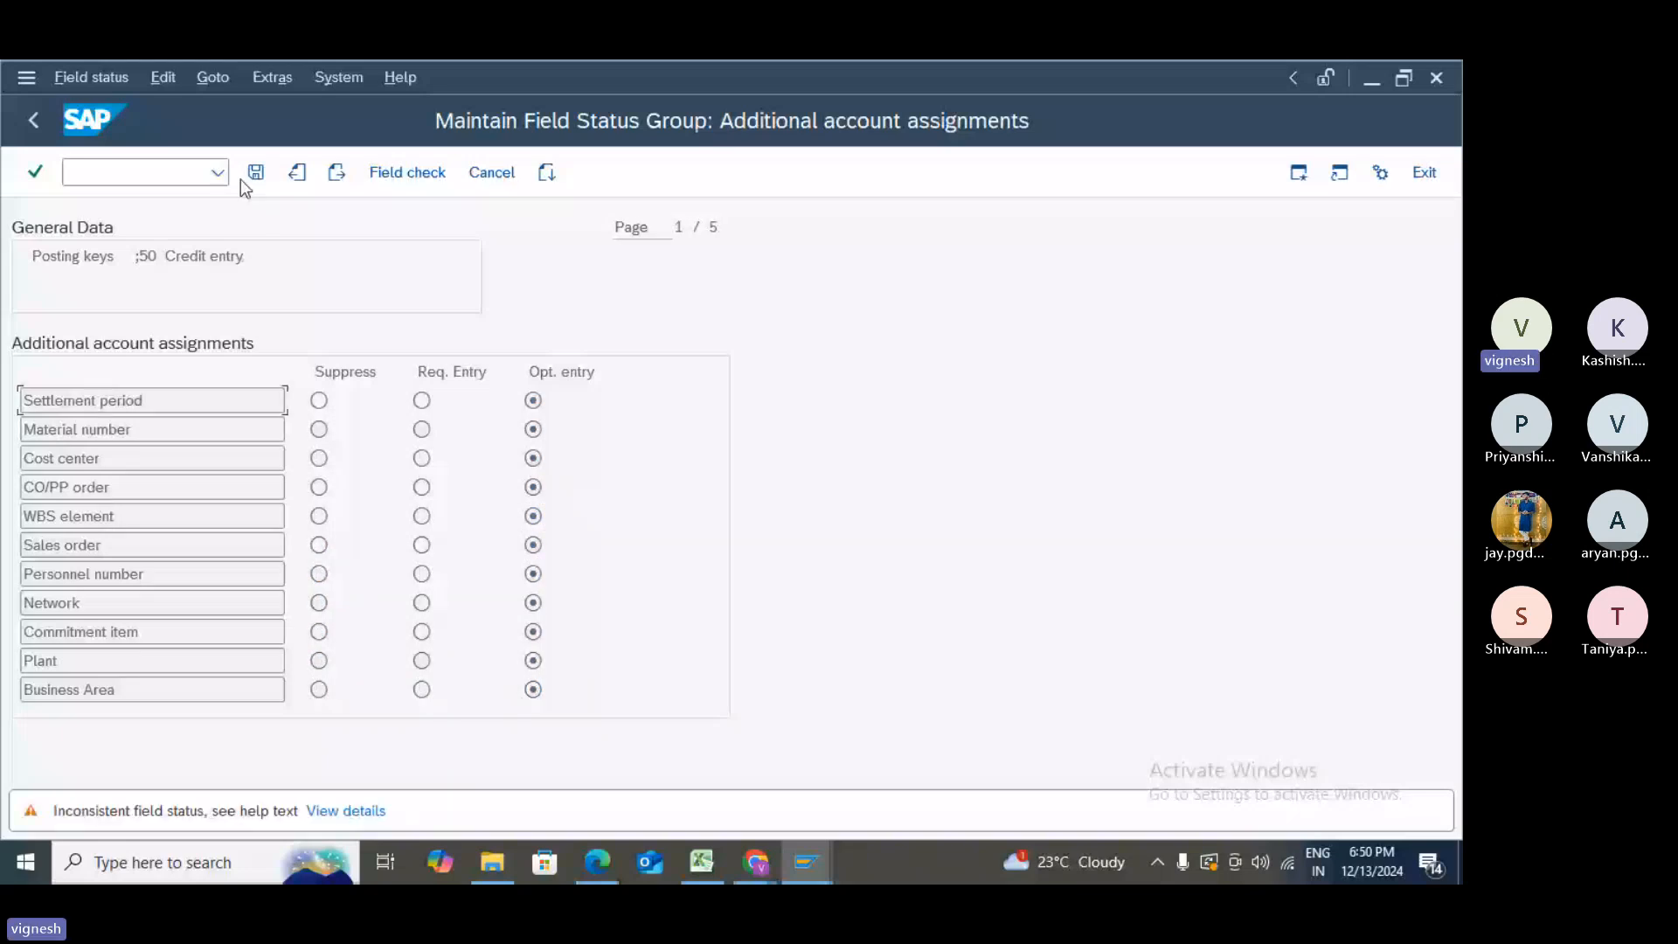
click(359, 812)
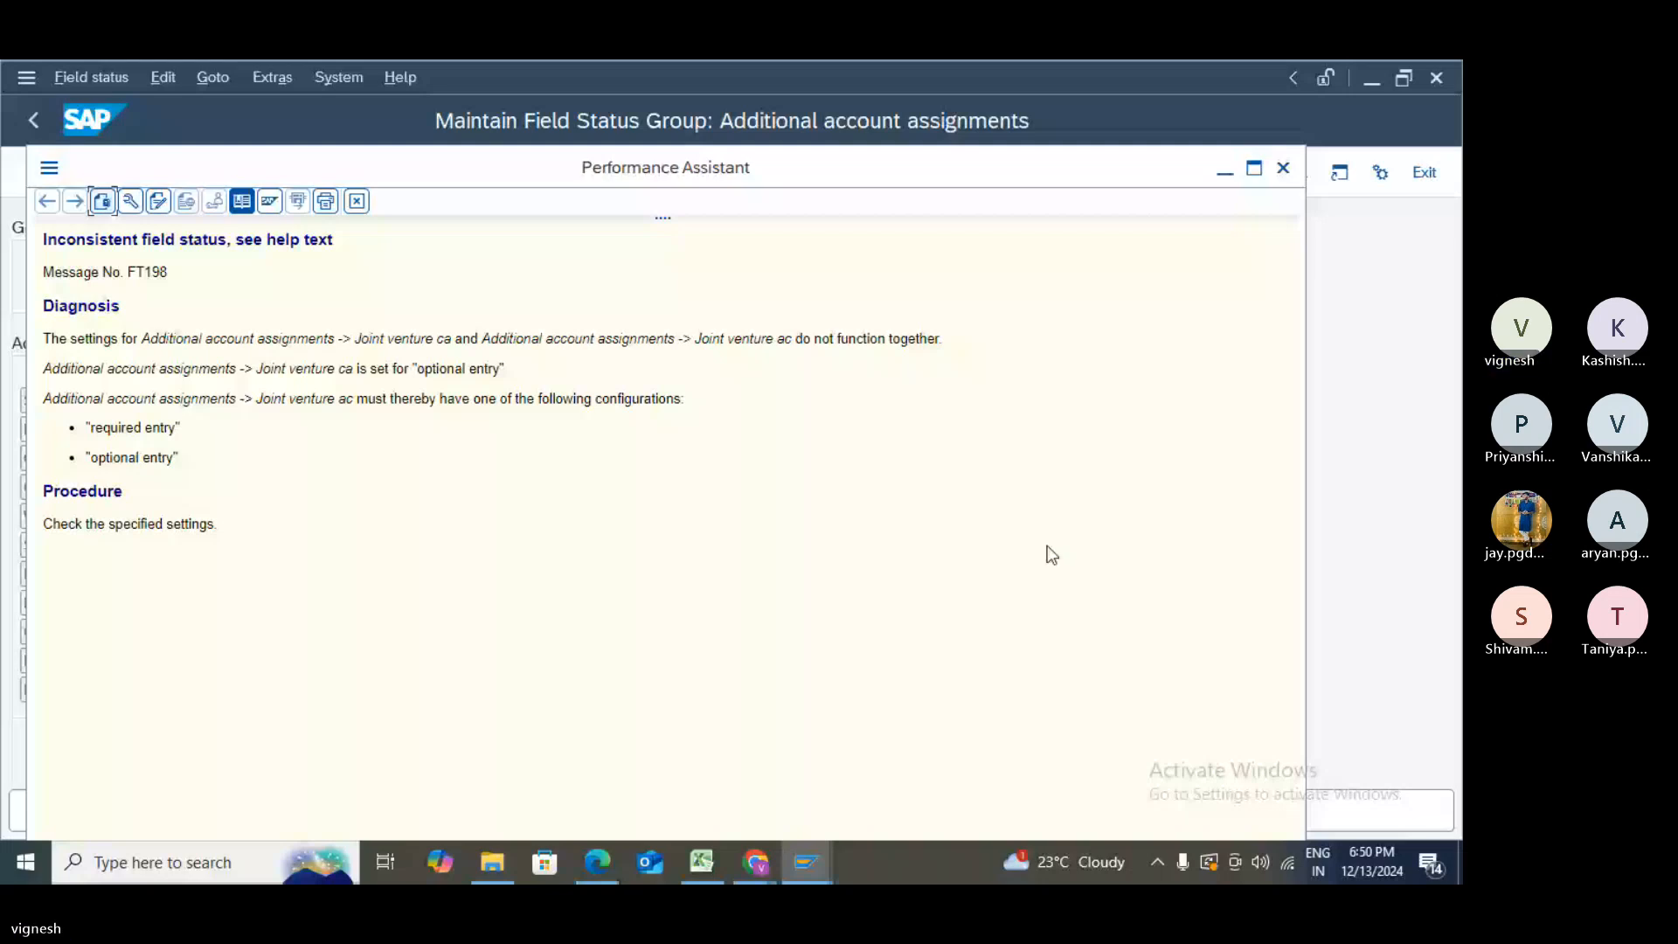
click(1283, 168)
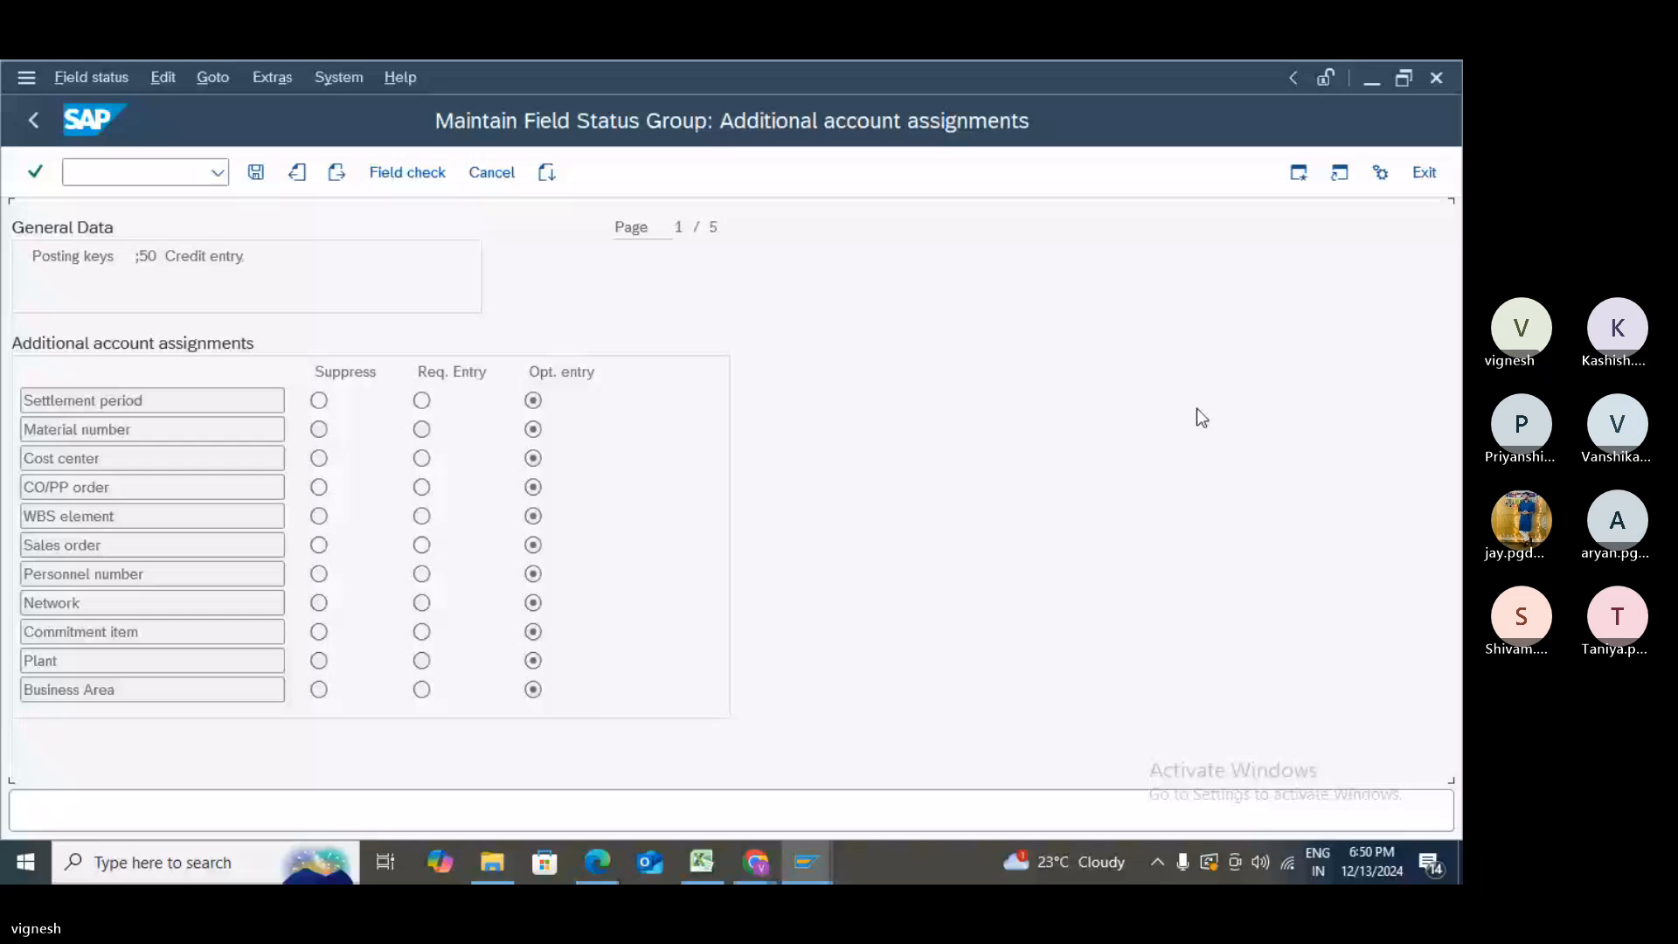
click(256, 173)
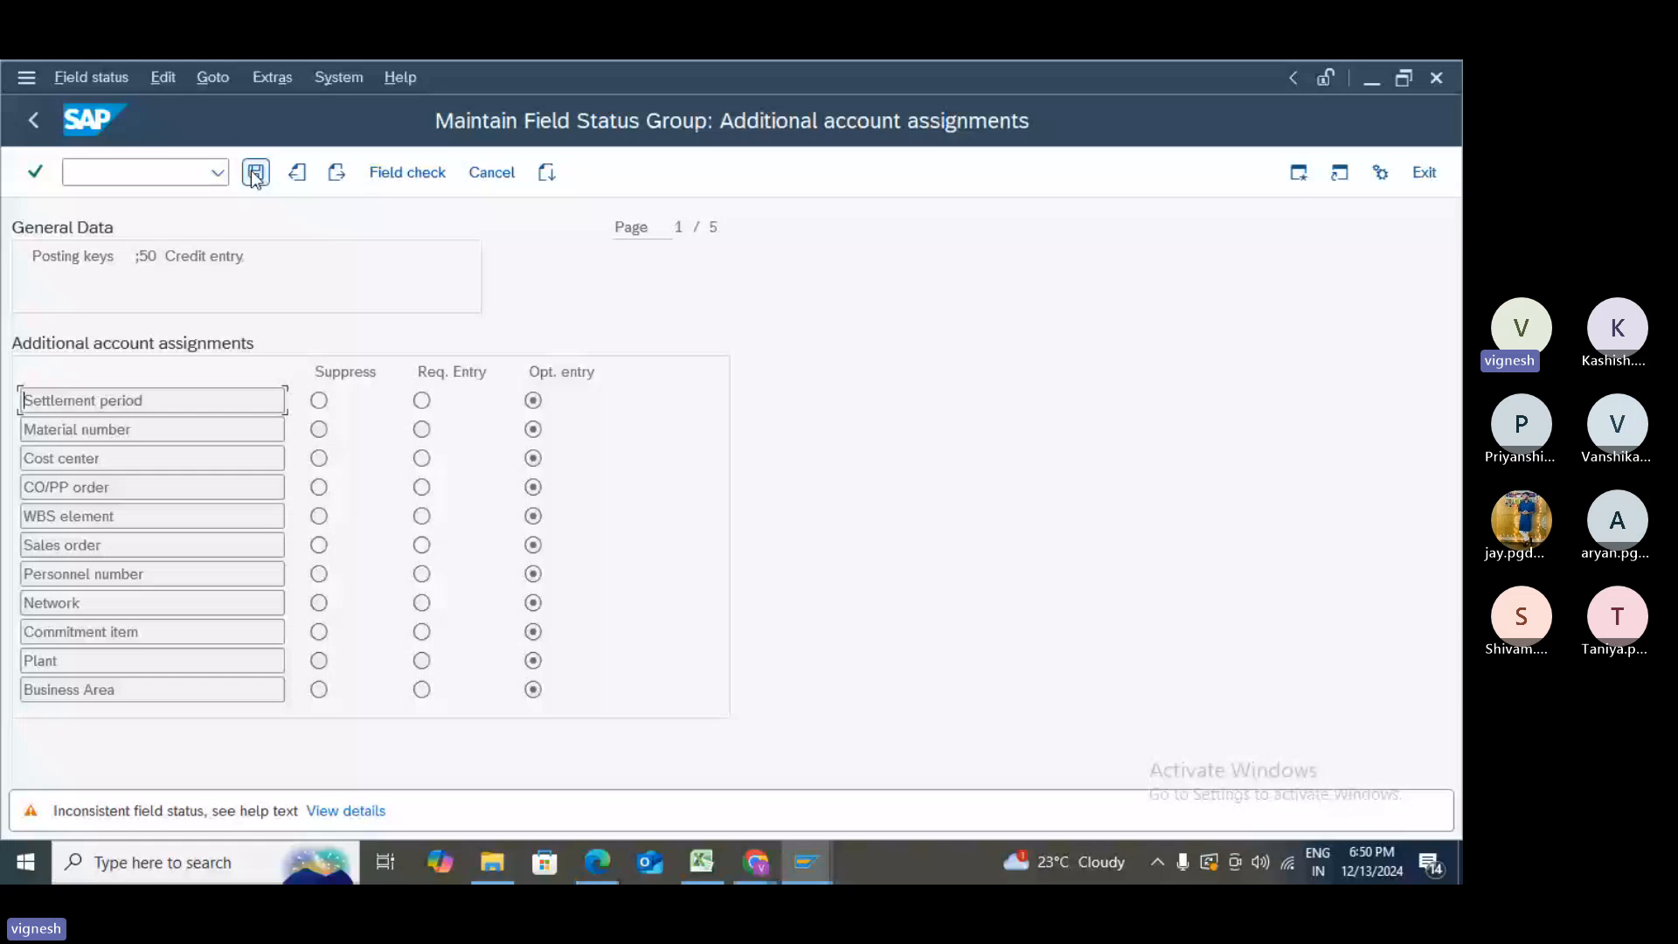
click(256, 173)
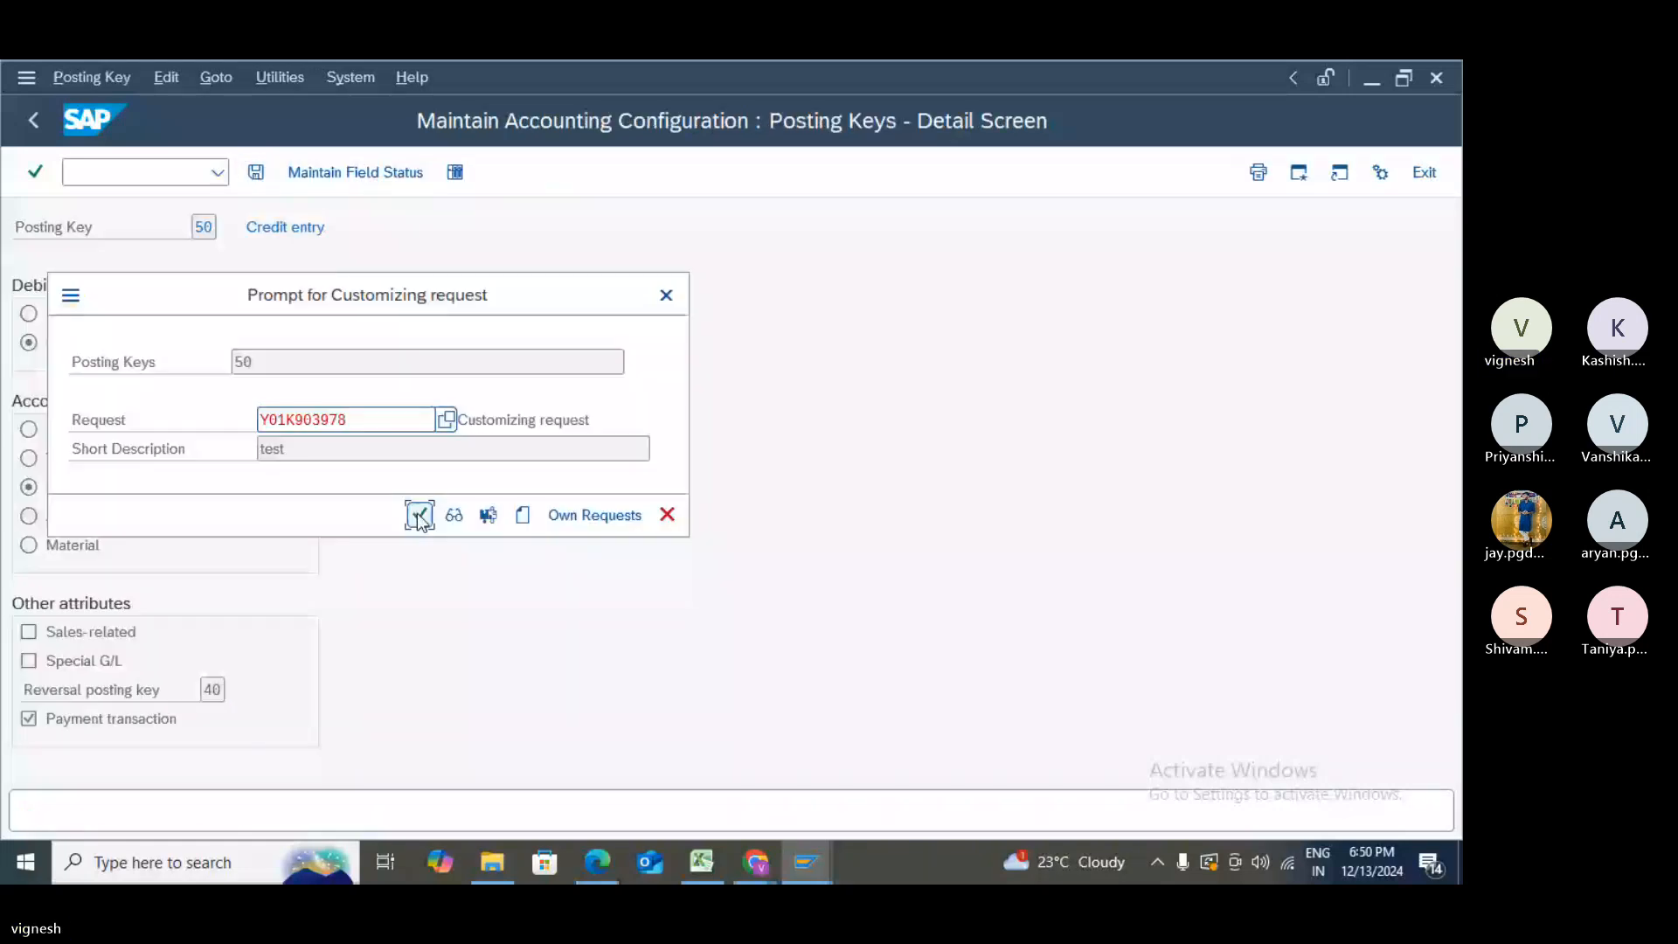
click(416, 513)
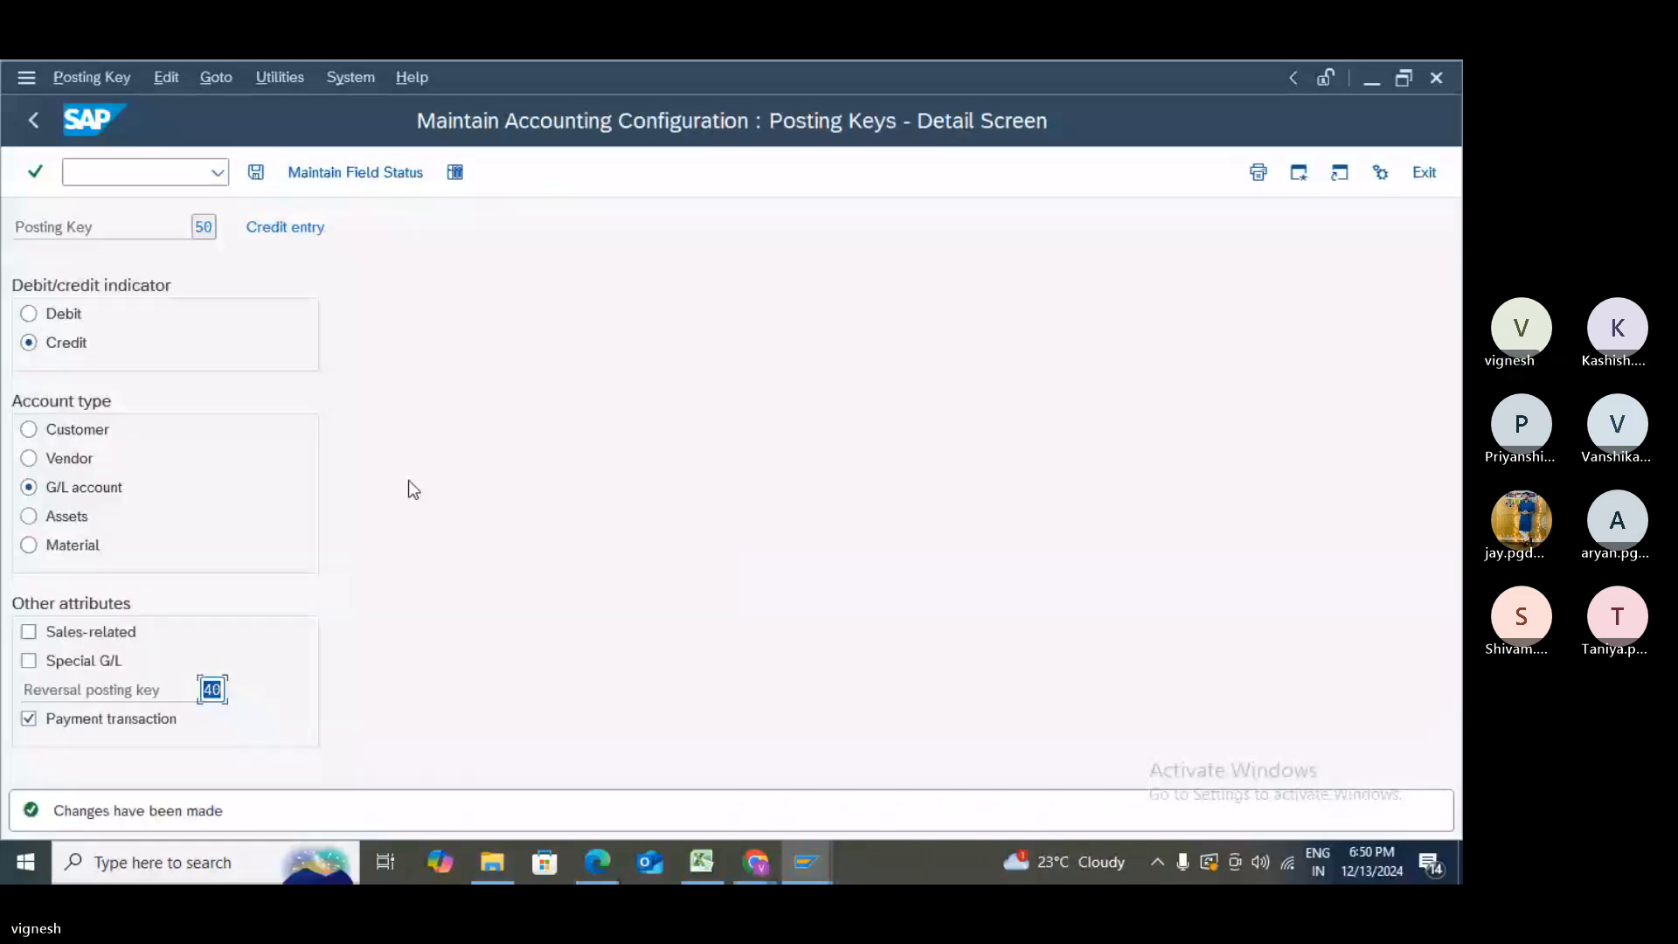
- Review posting key 40's General data and Additional account assignments field statuses
click(39, 117)
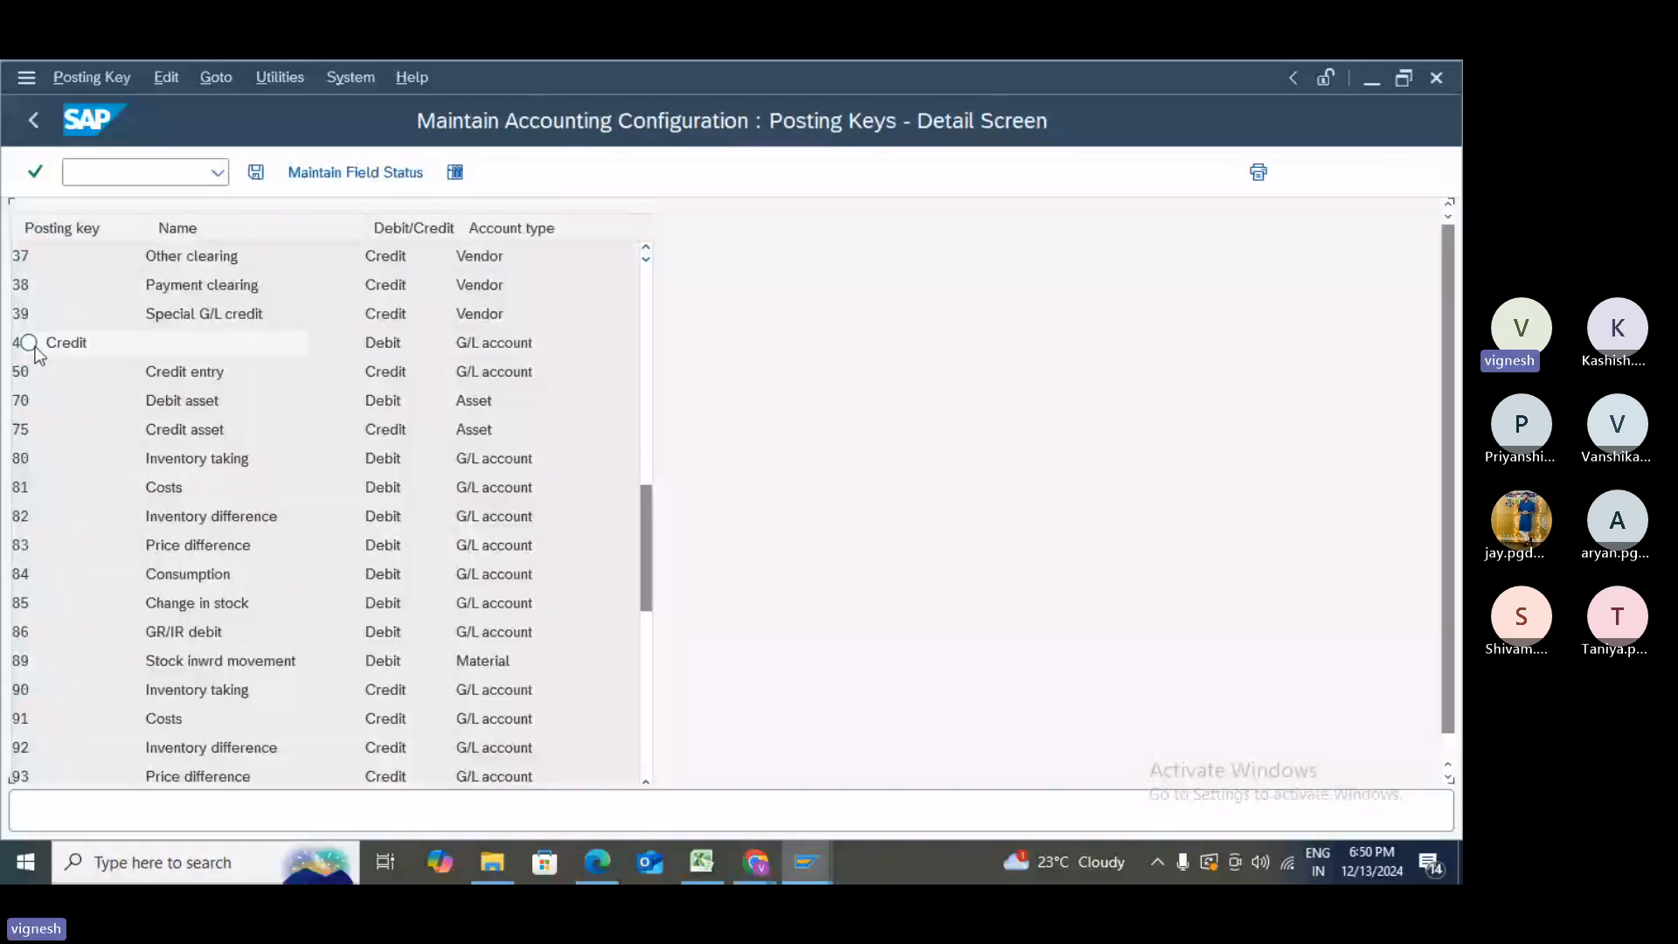
double_click(34, 348)
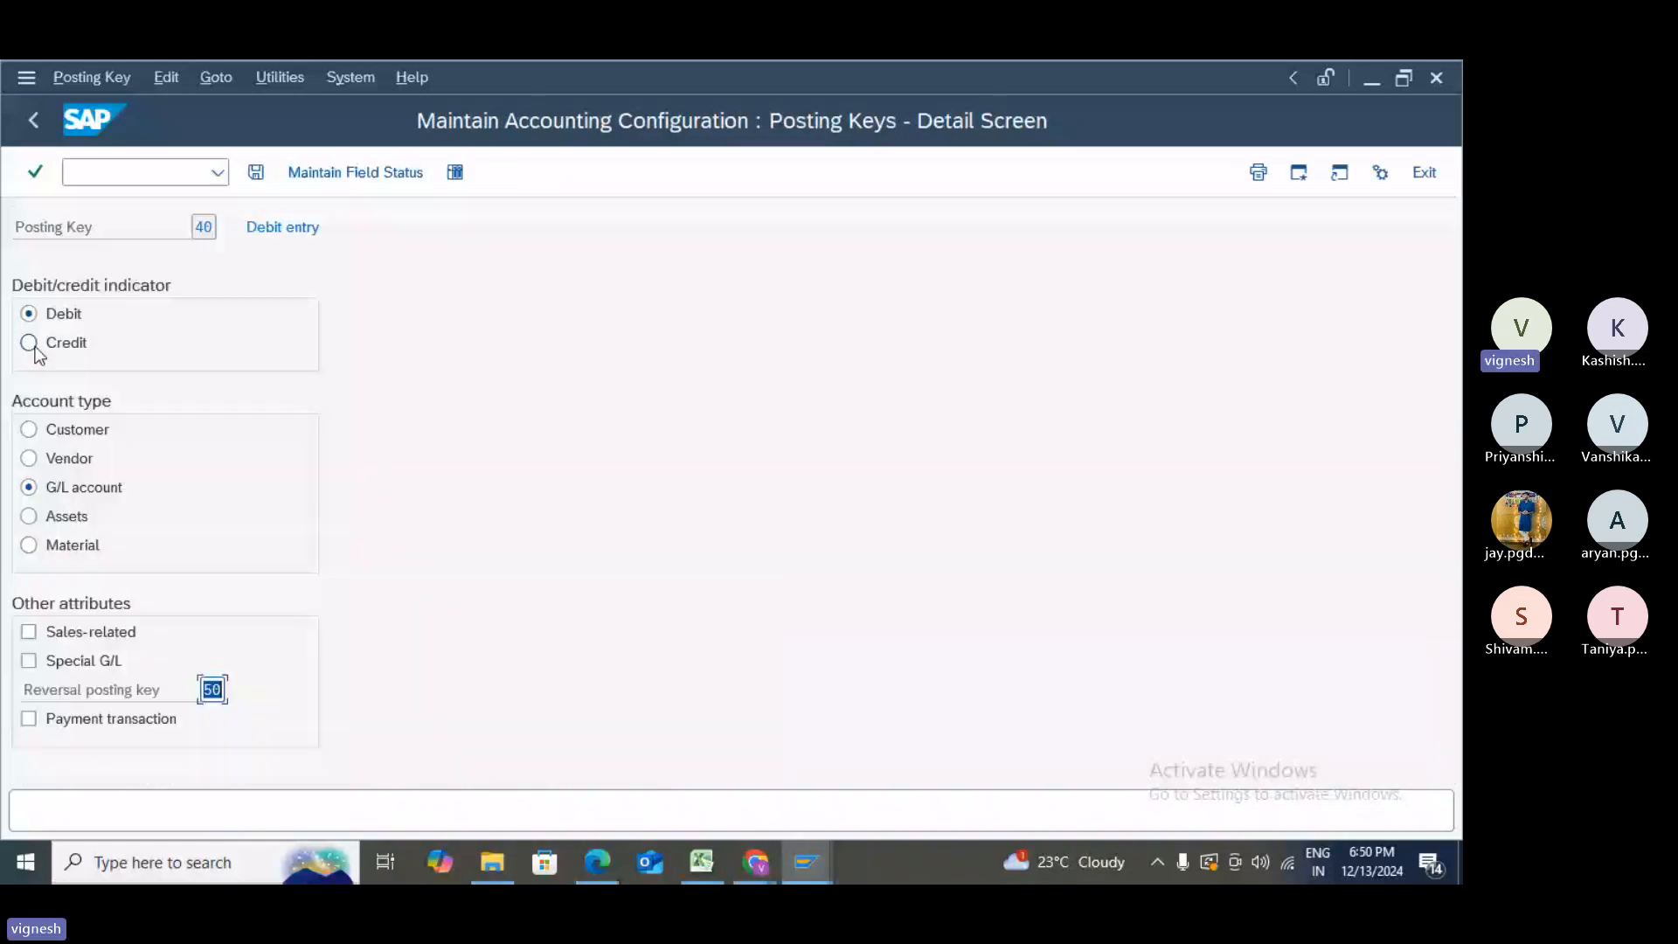
click(351, 181)
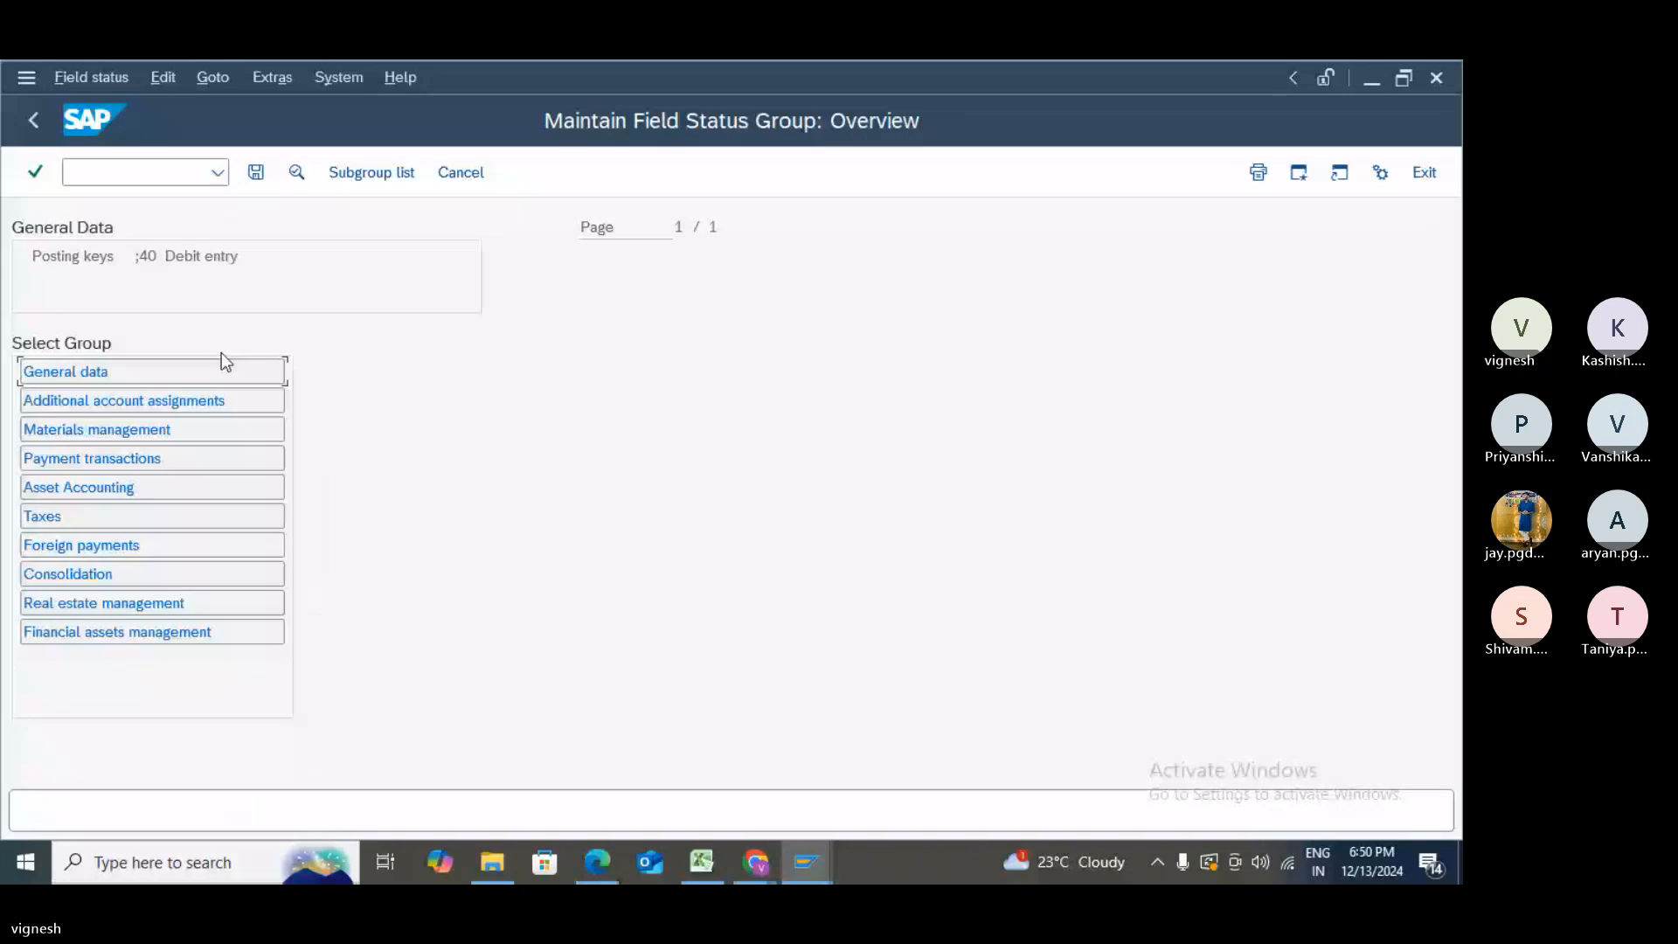
double_click(154, 376)
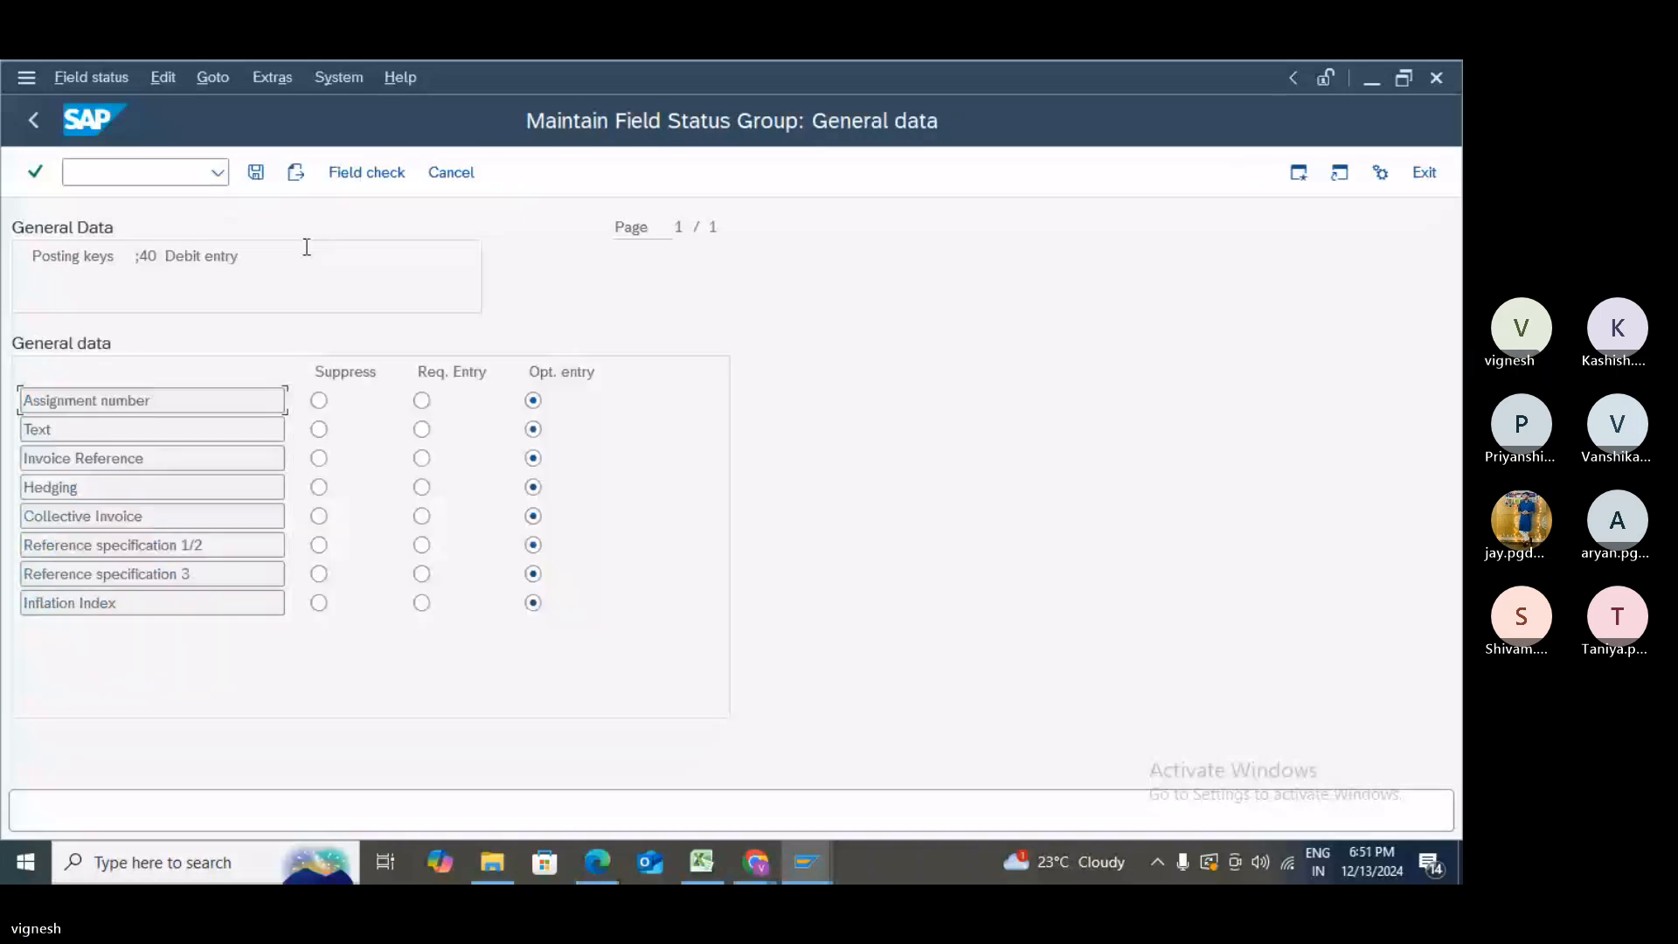
click(34, 121)
double_click(76, 405)
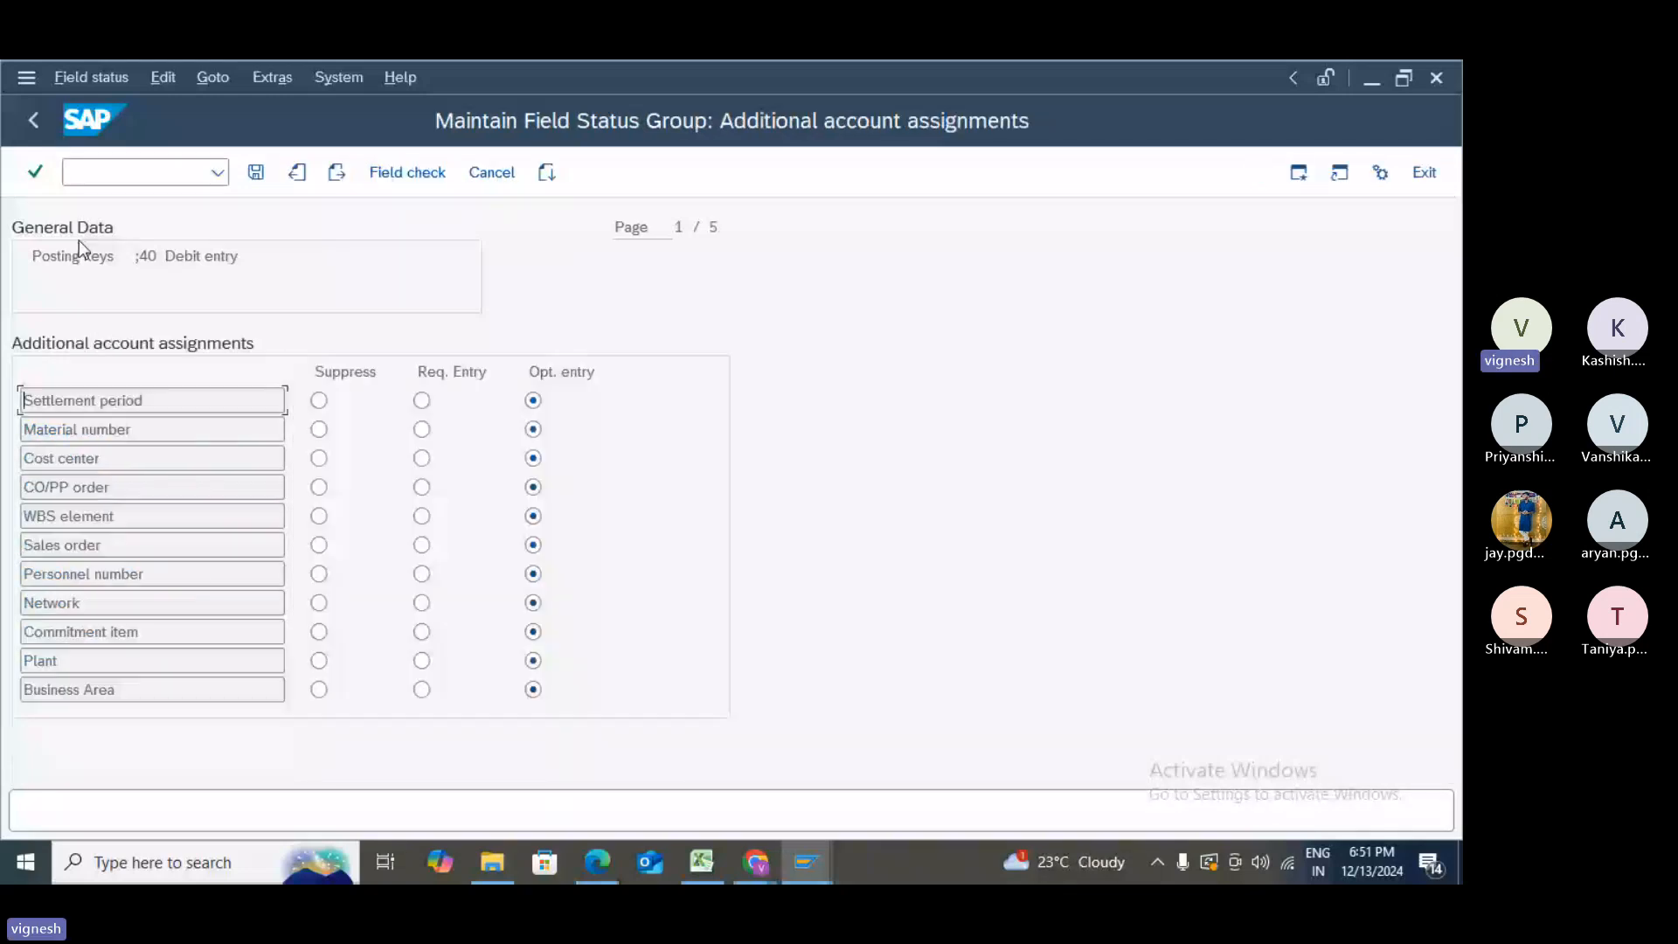
- Back out of posting-key configuration to the Enter Customer Invoice screen
key(F3)
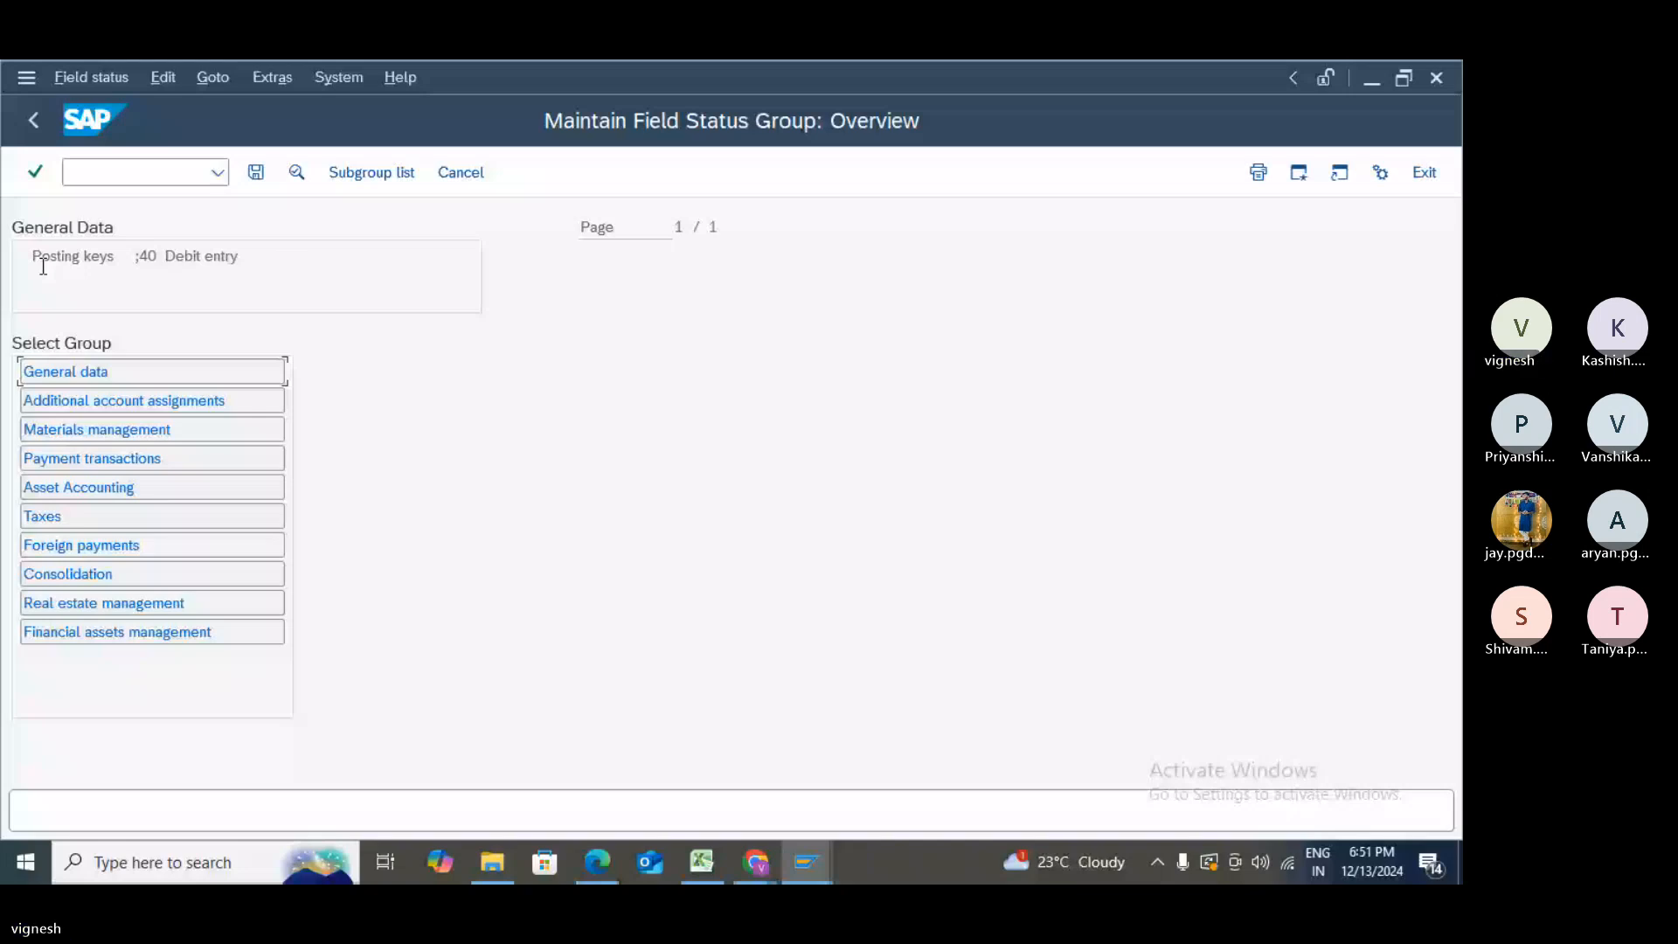
click(37, 117)
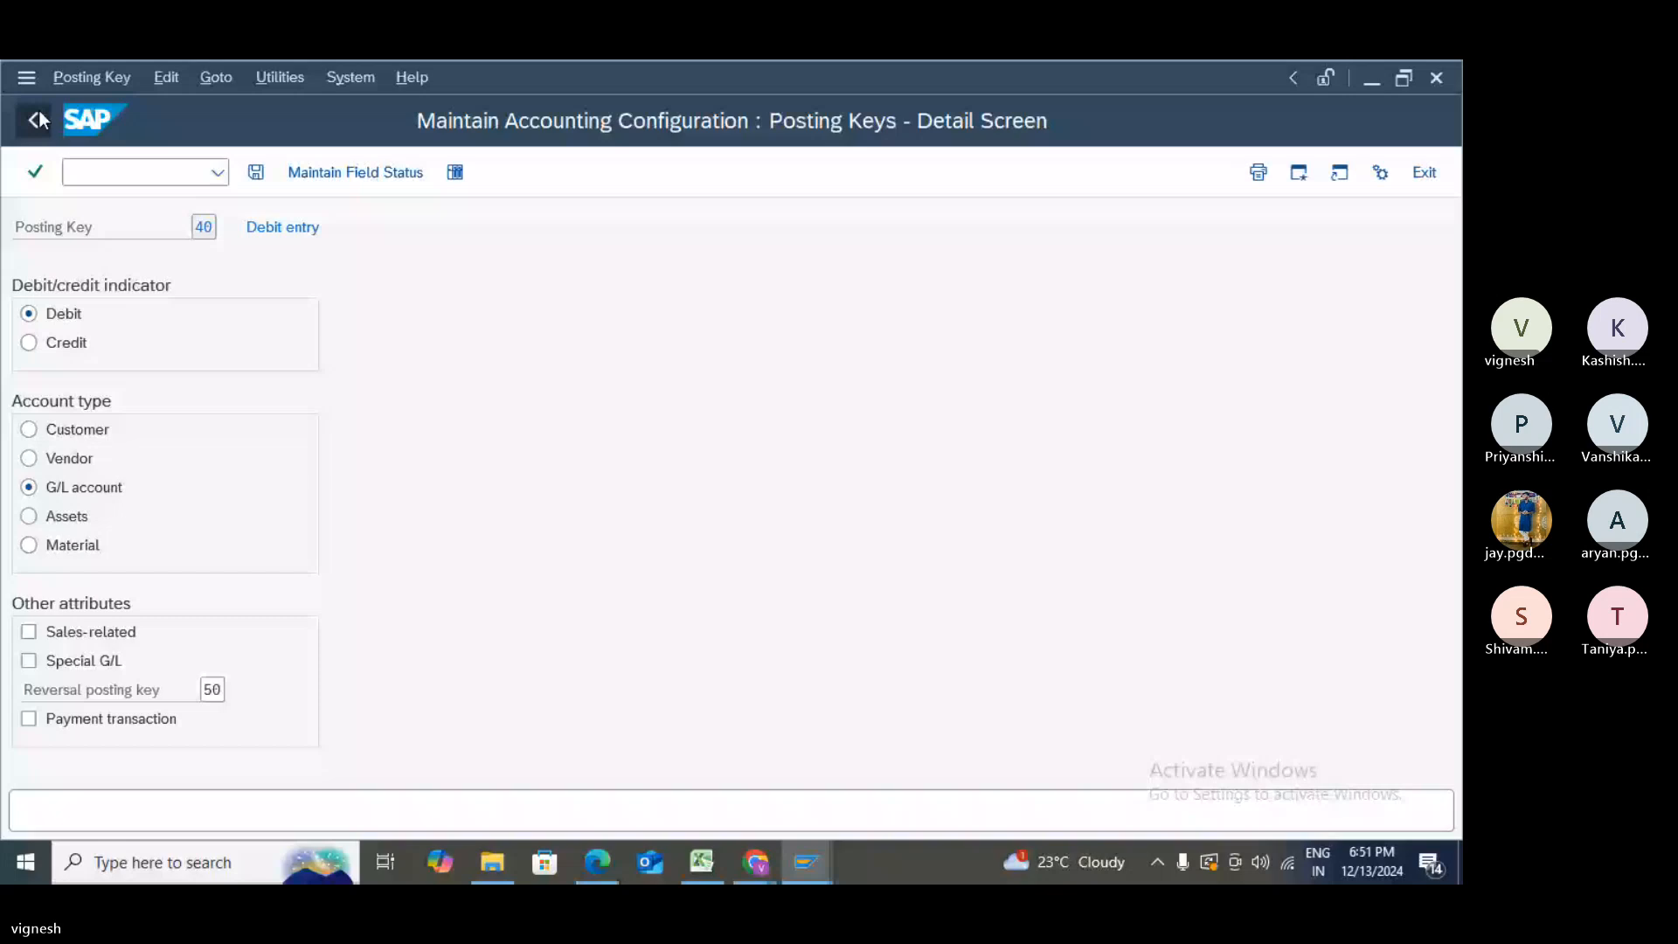
click(38, 119)
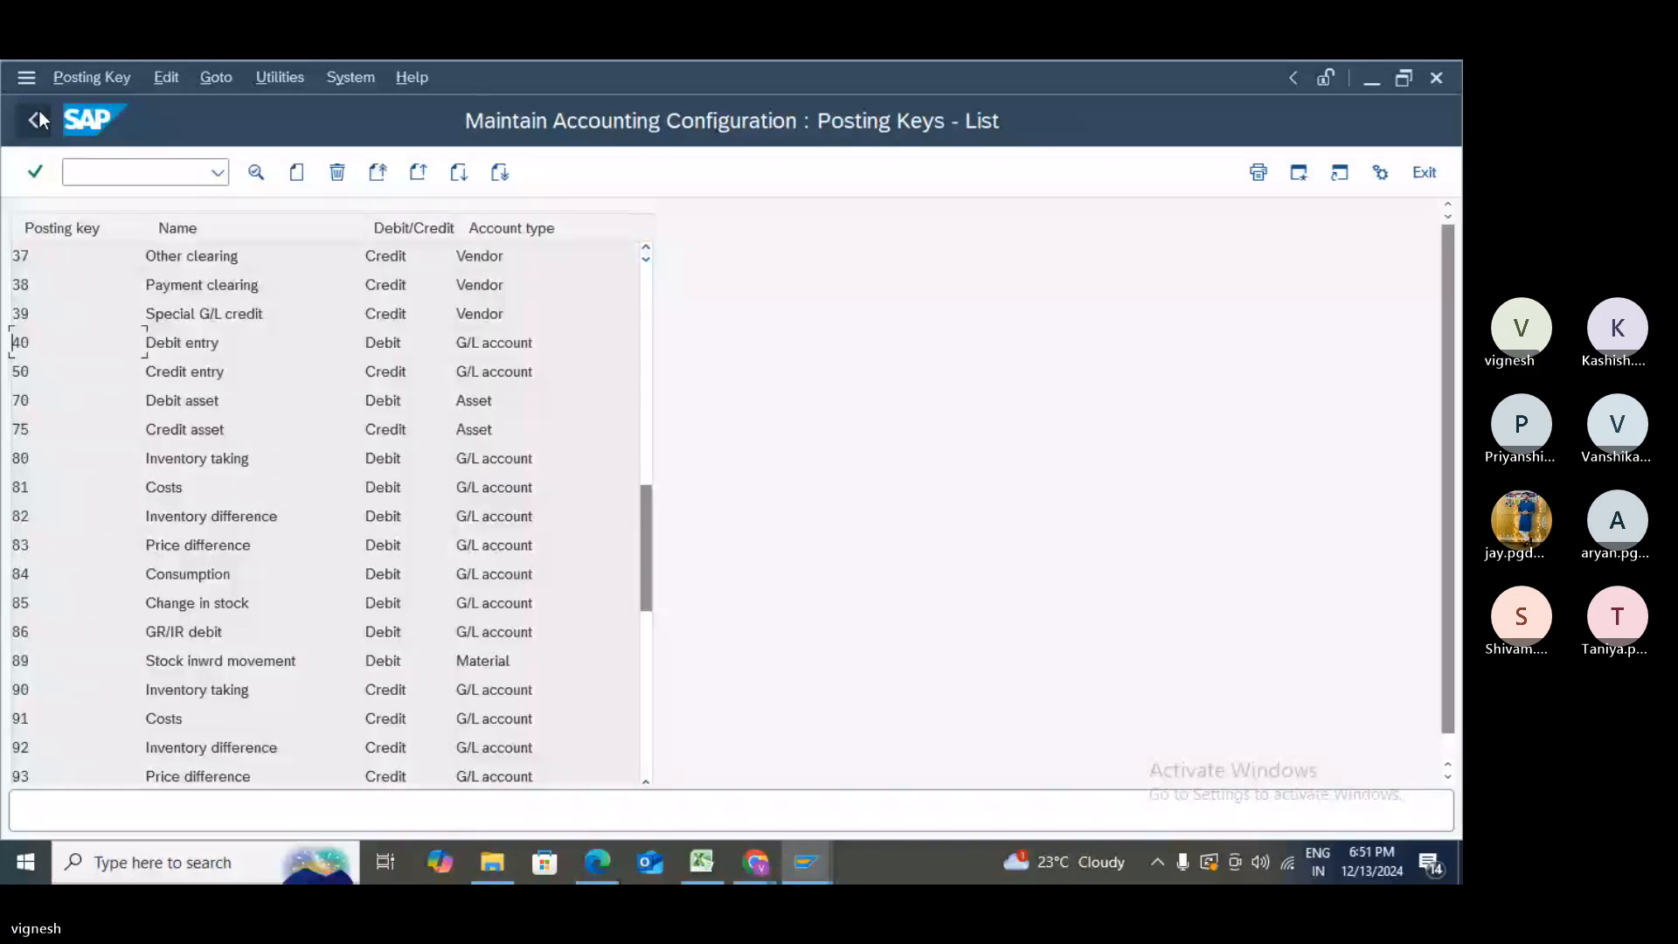
click(39, 113)
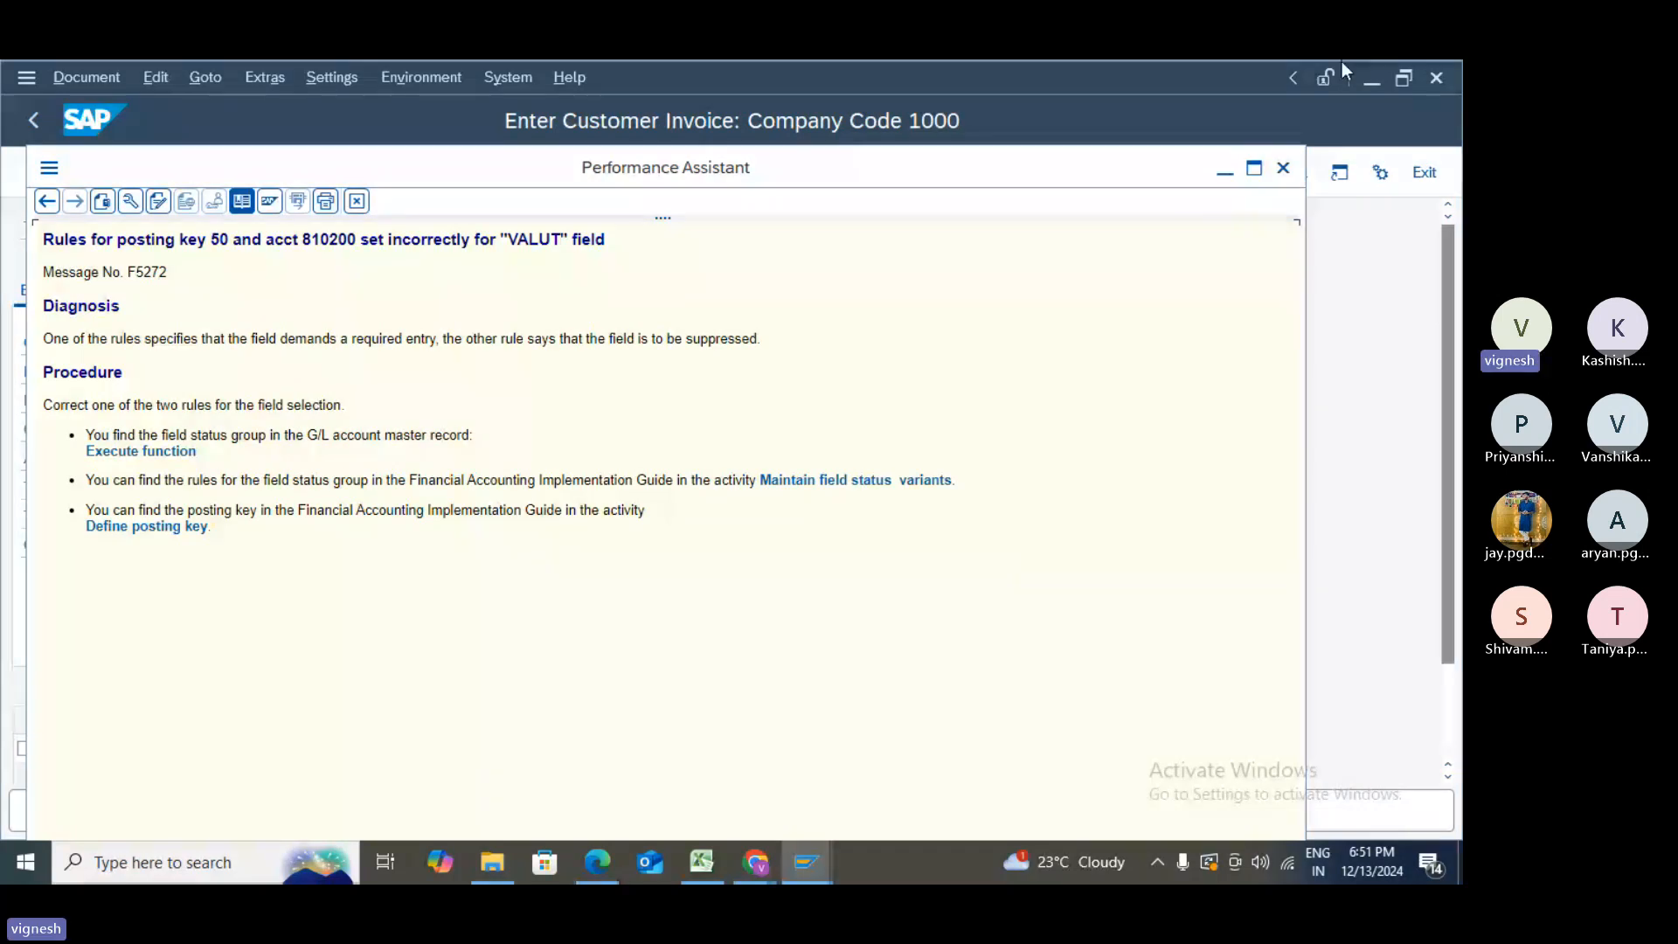
- Reopen the F5272 VALUT error help and follow its link to the field status variants activity
click(1283, 169)
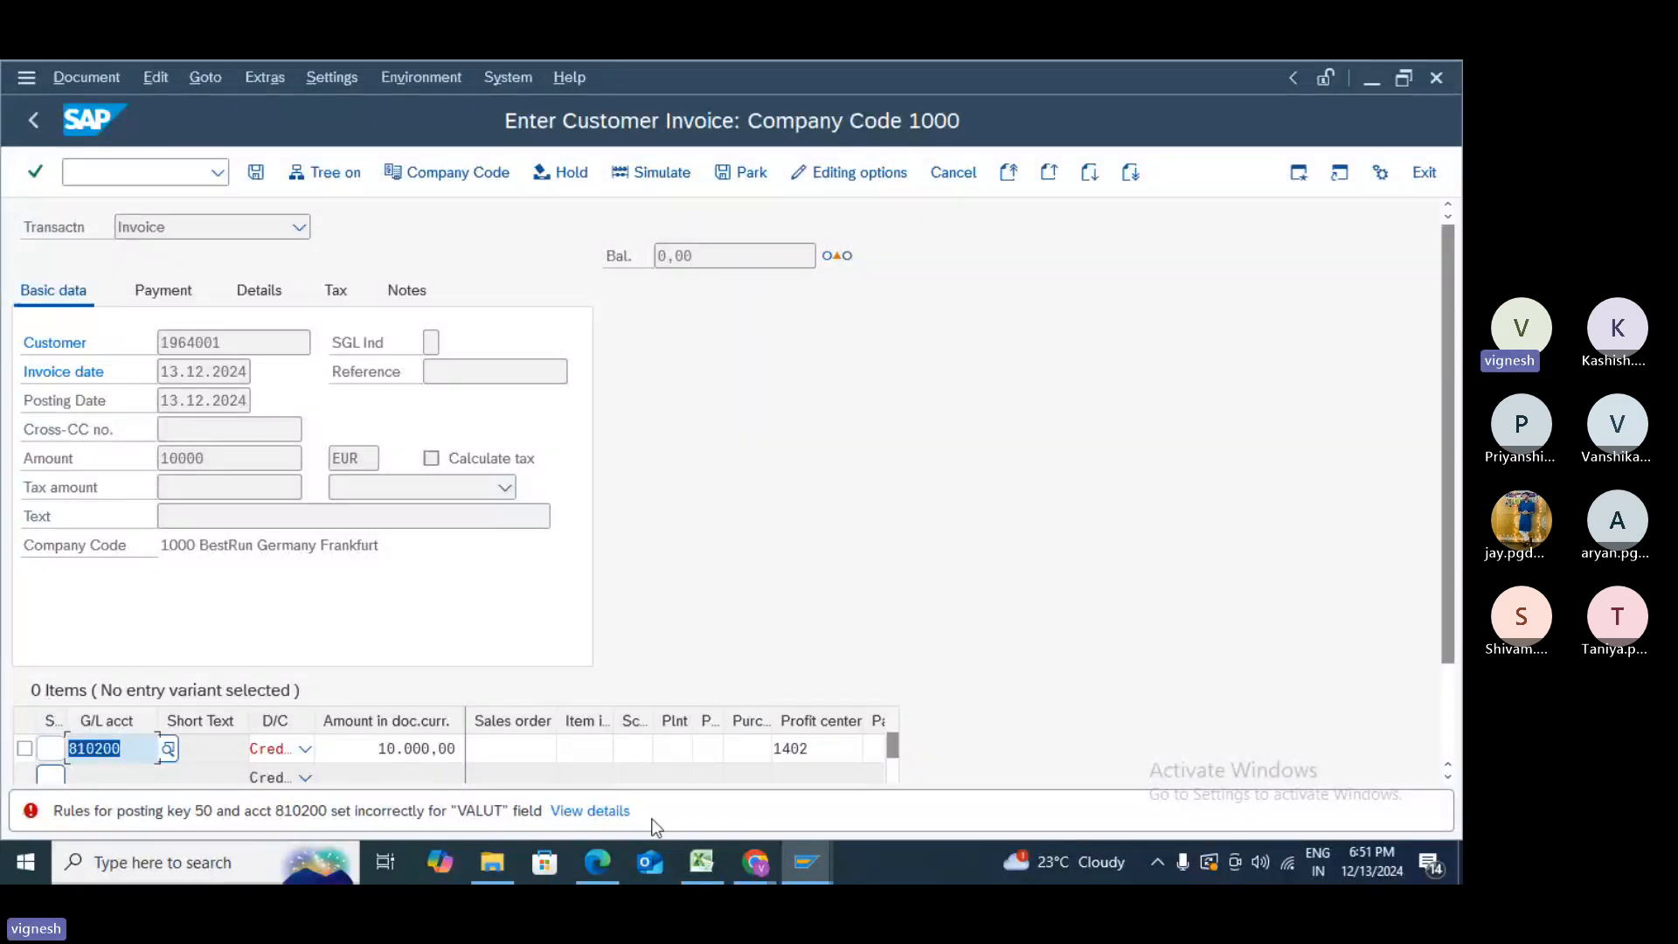
click(601, 811)
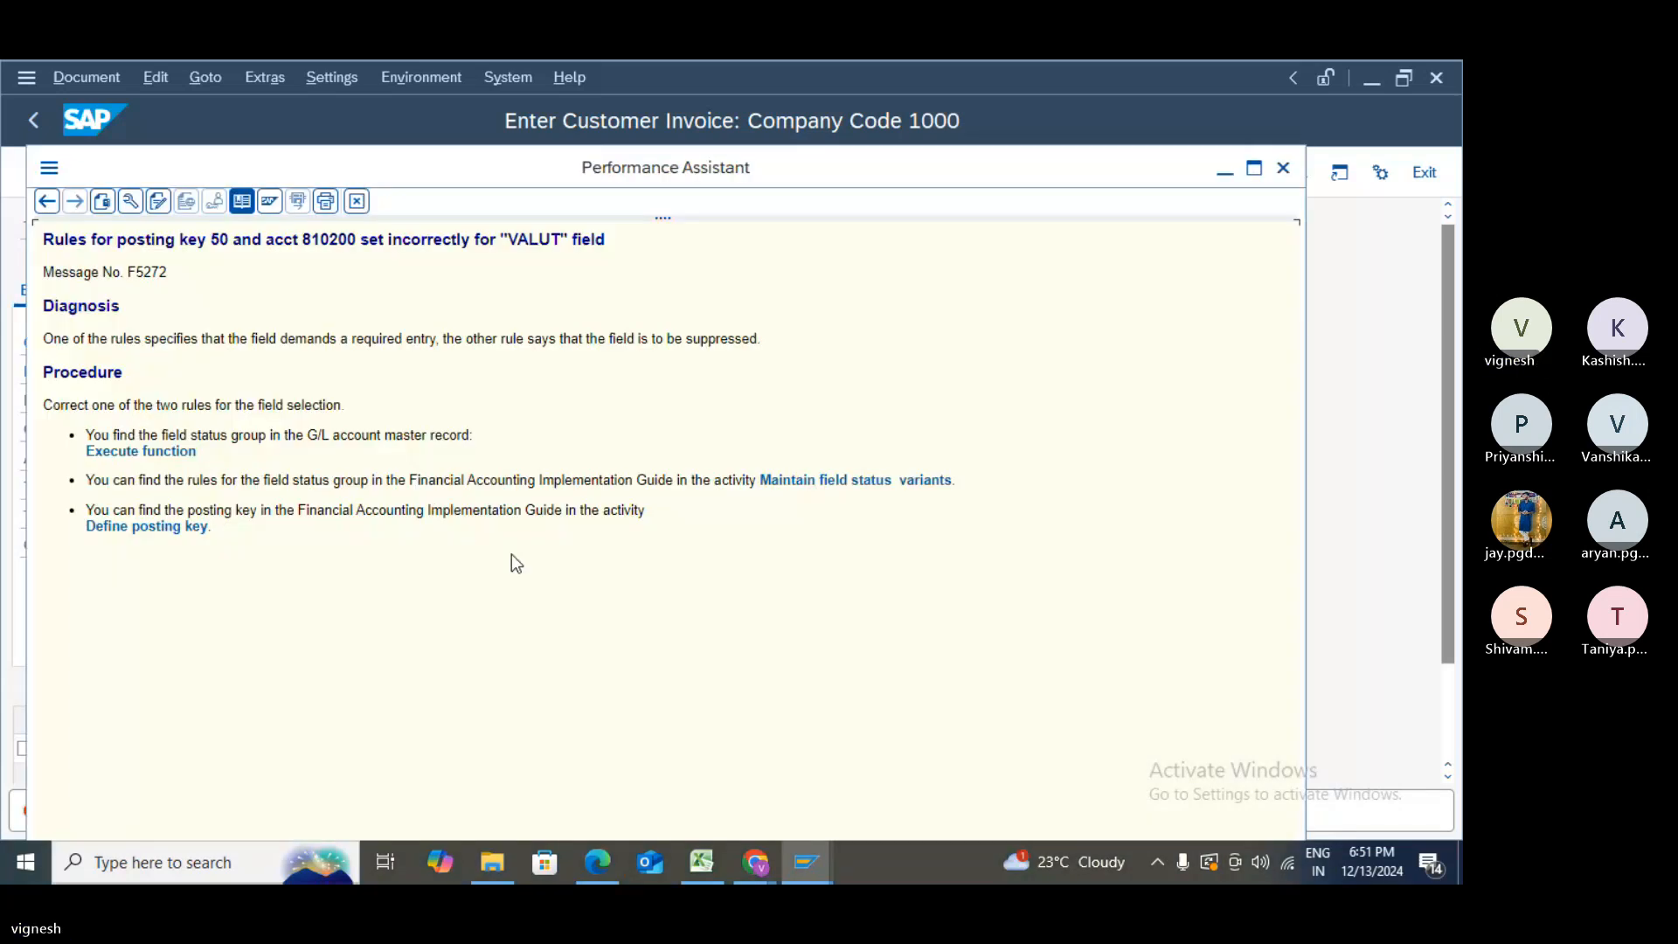
click(834, 480)
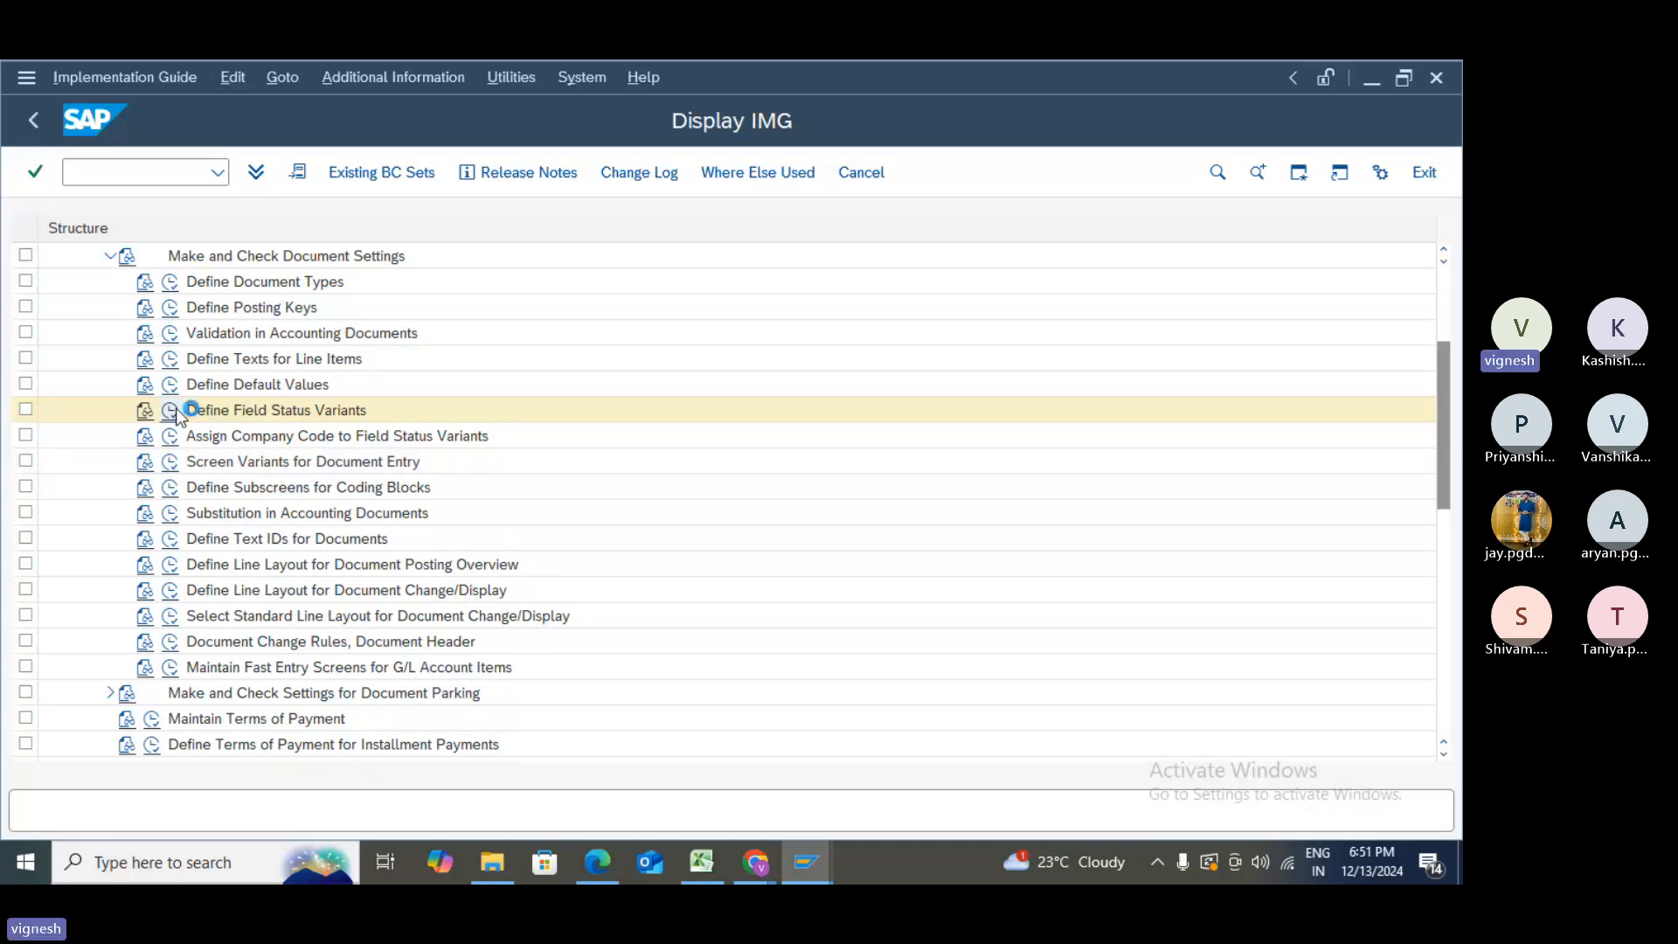
- Inspect the field status variants table, then follow the F5272 help's Define posting key link
click(176, 408)
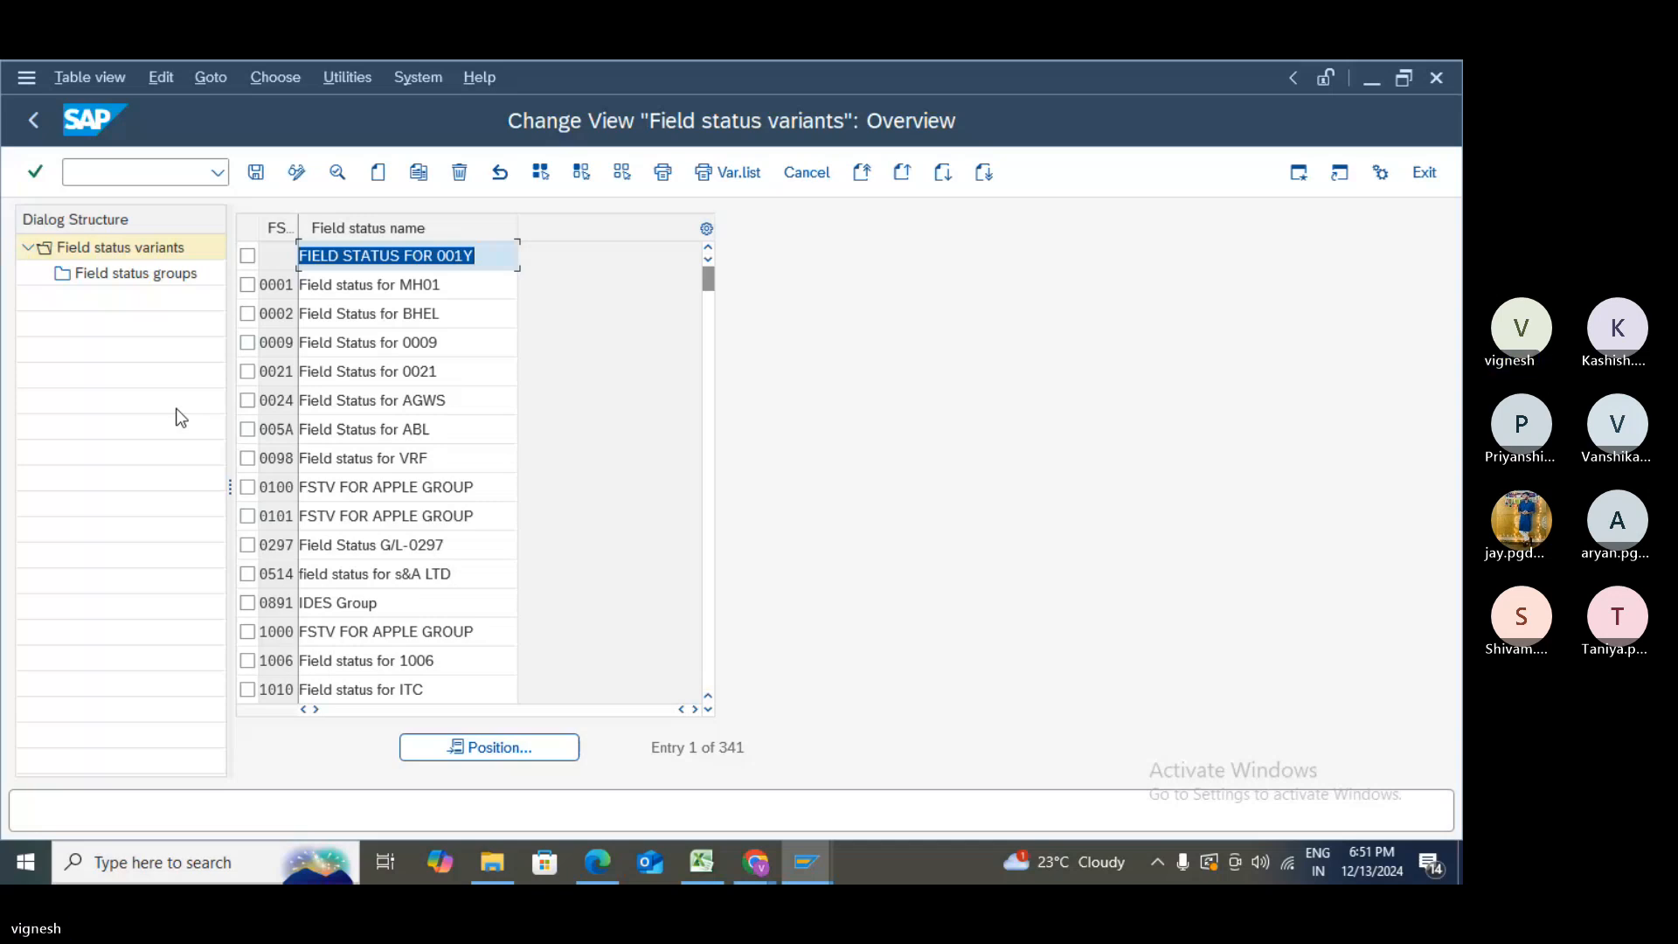
click(33, 123)
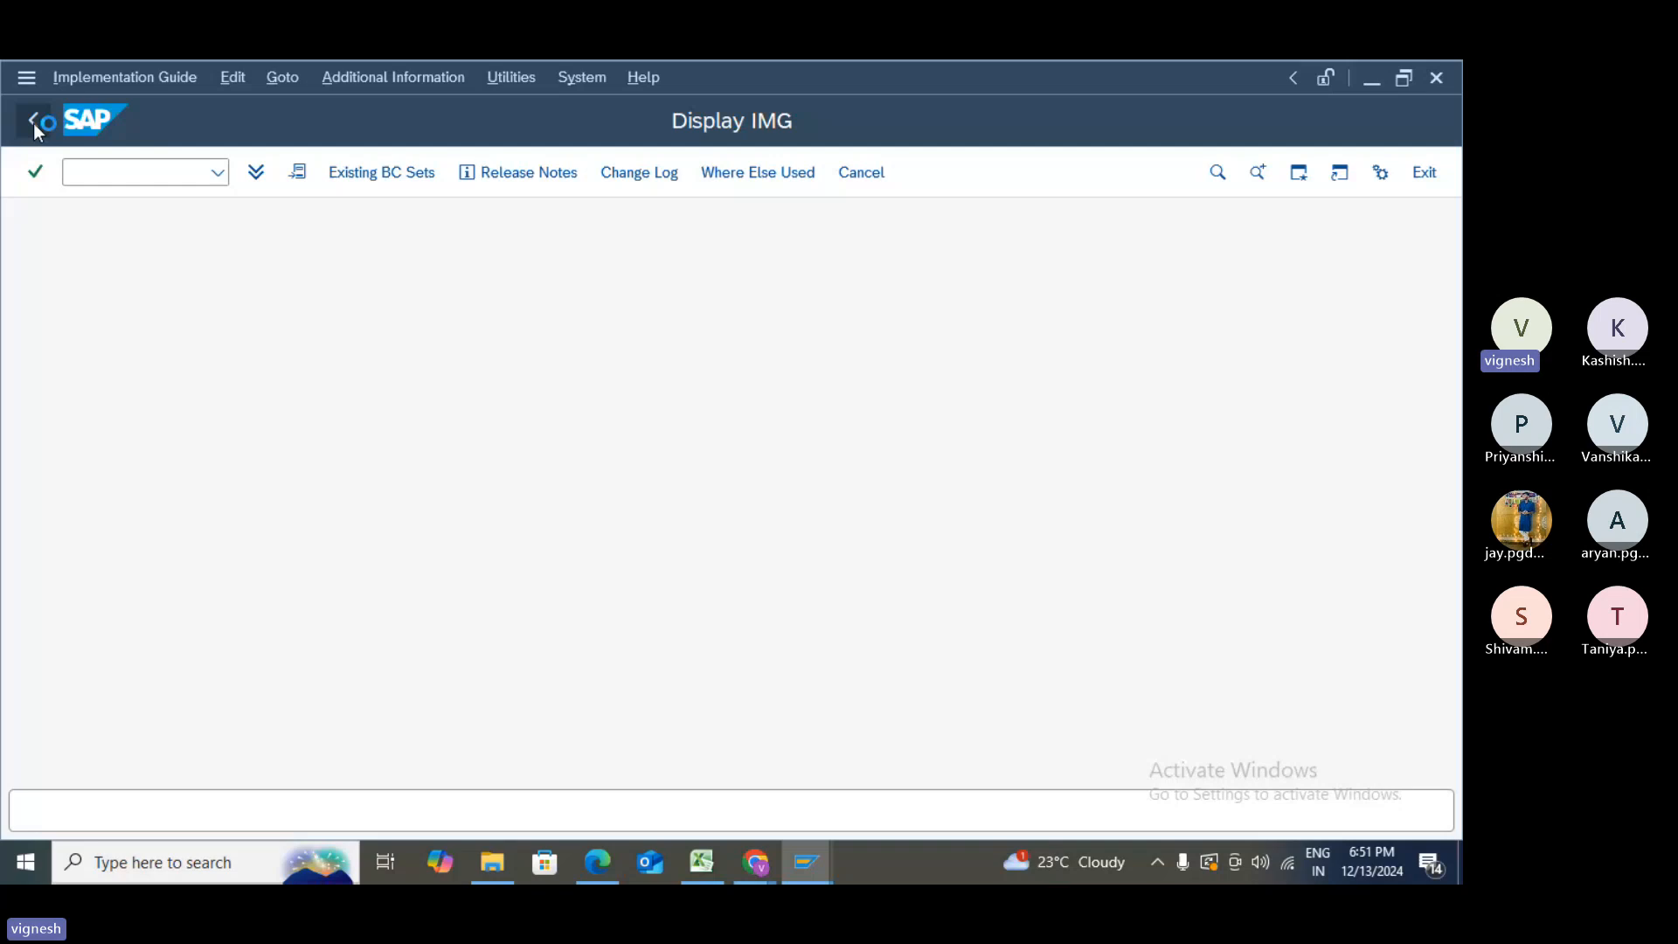
click(33, 123)
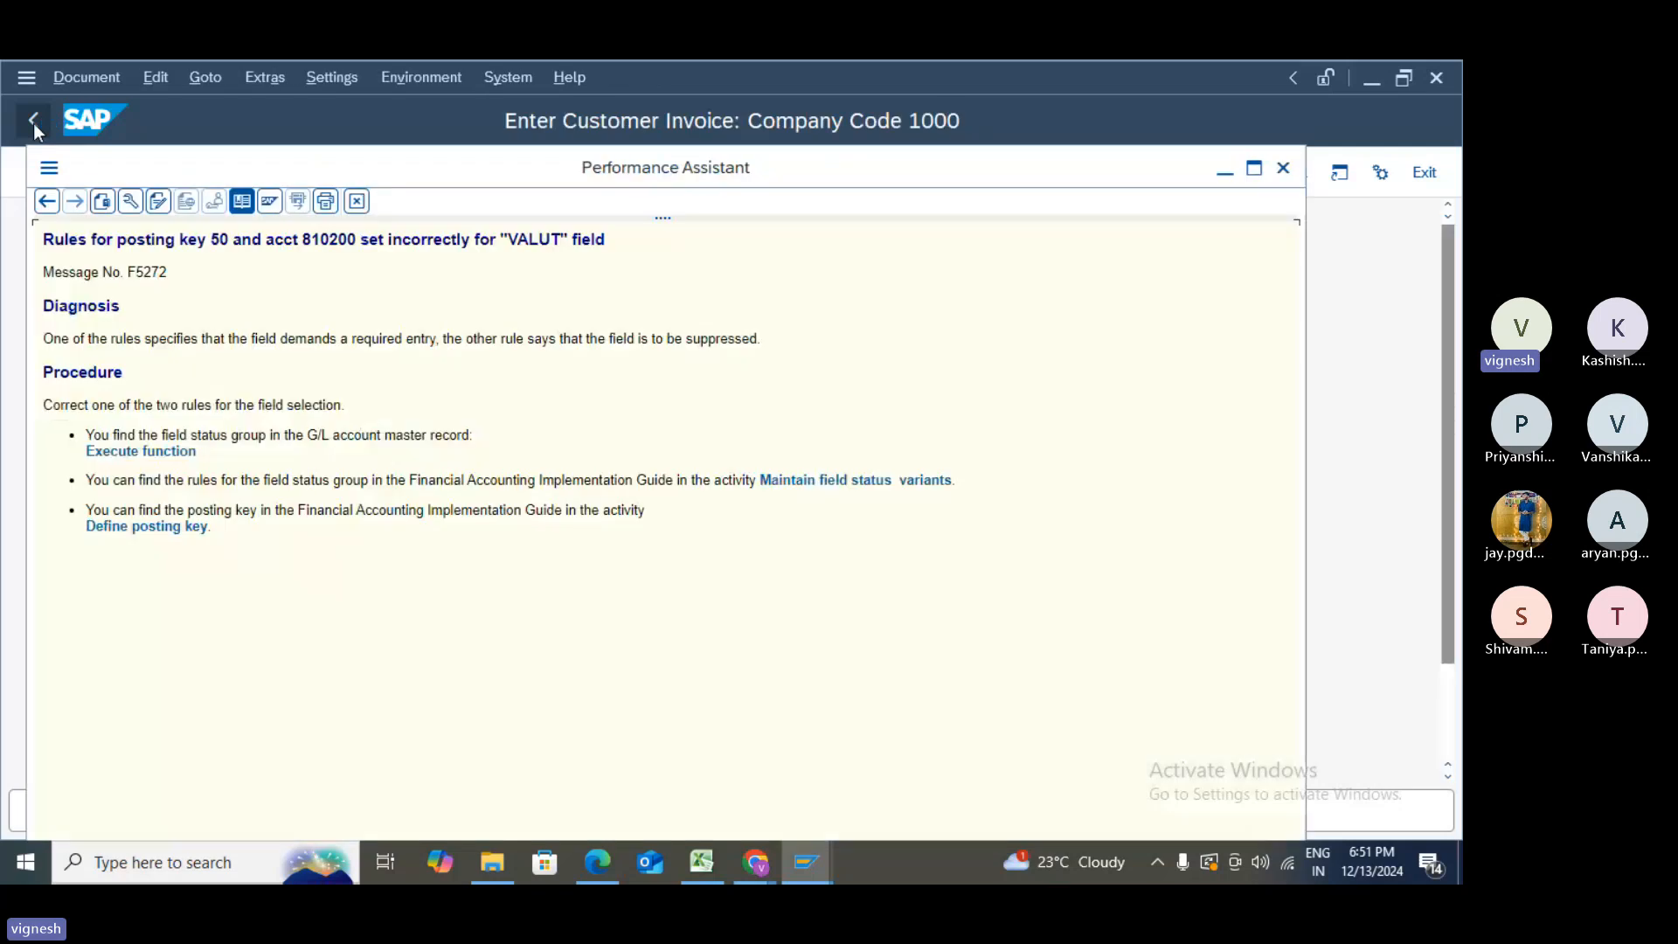
click(163, 529)
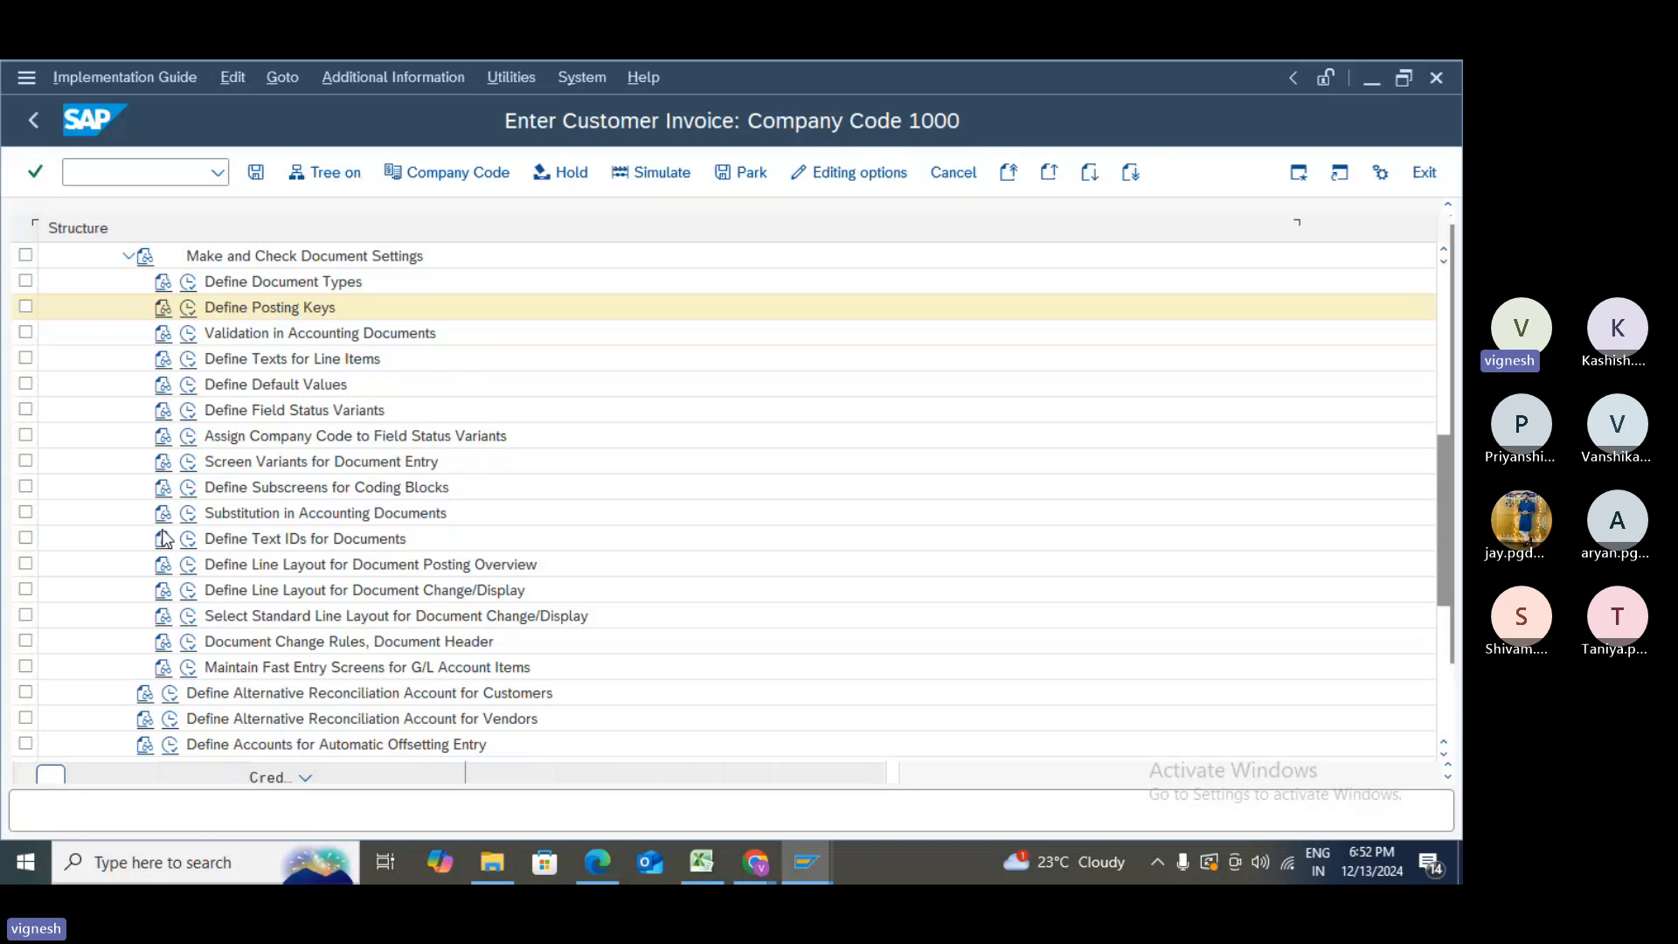
- Execute Define Posting Keys and display the detail screen of key 50 Credit entry
click(188, 307)
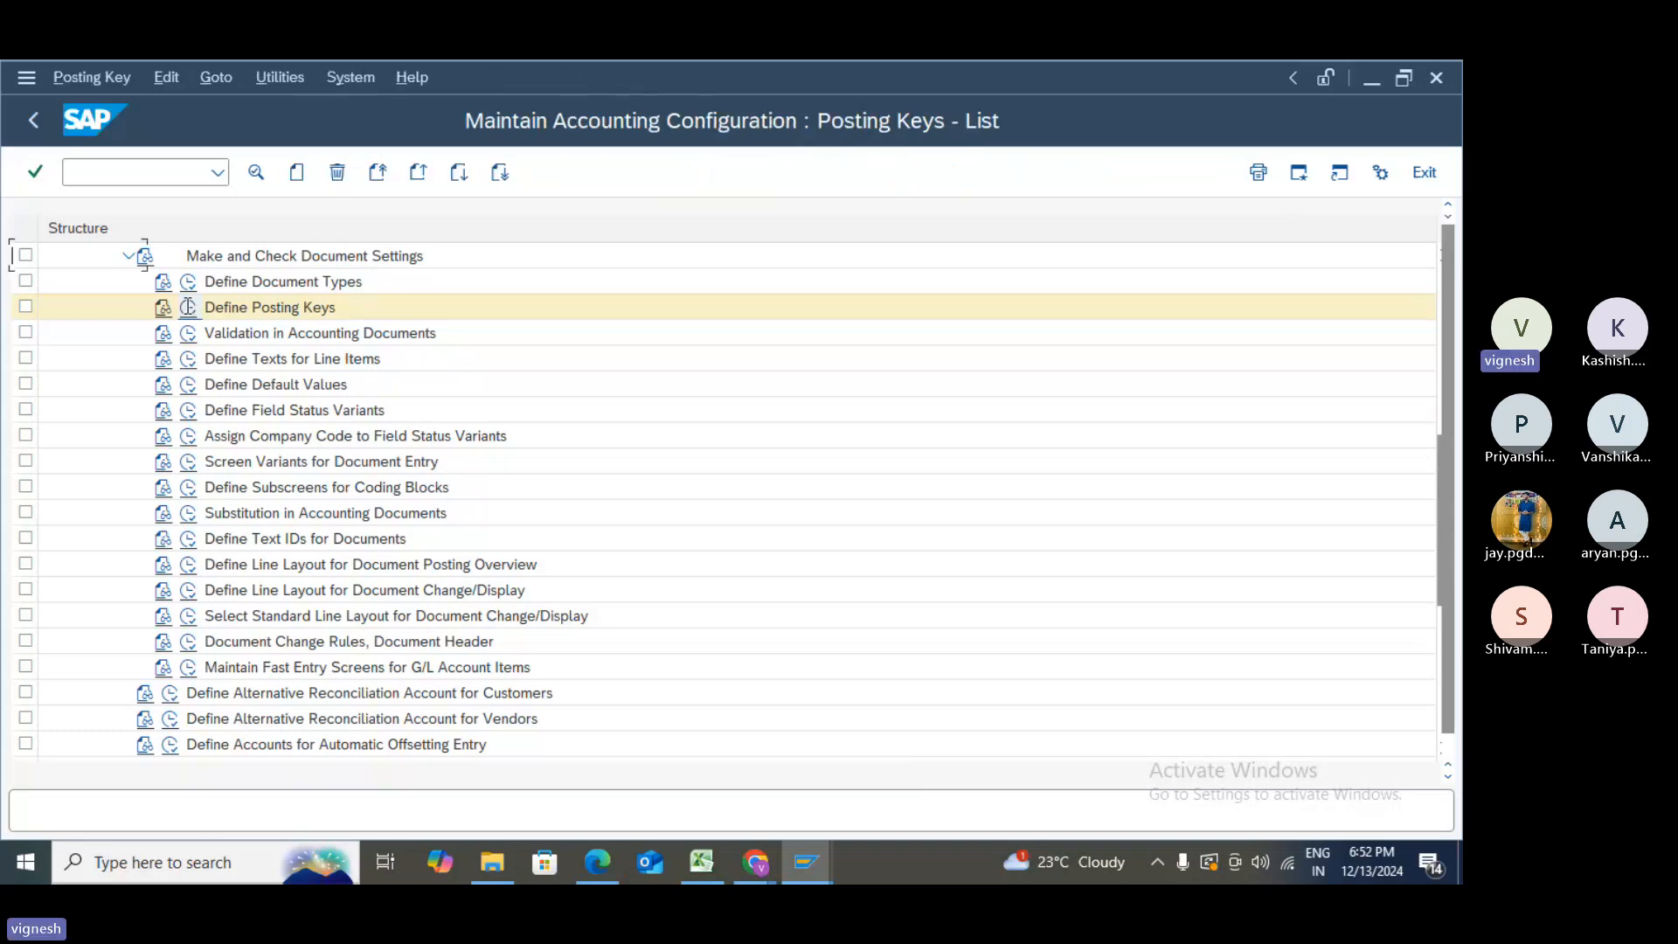
scroll(128, 553, down, 1)
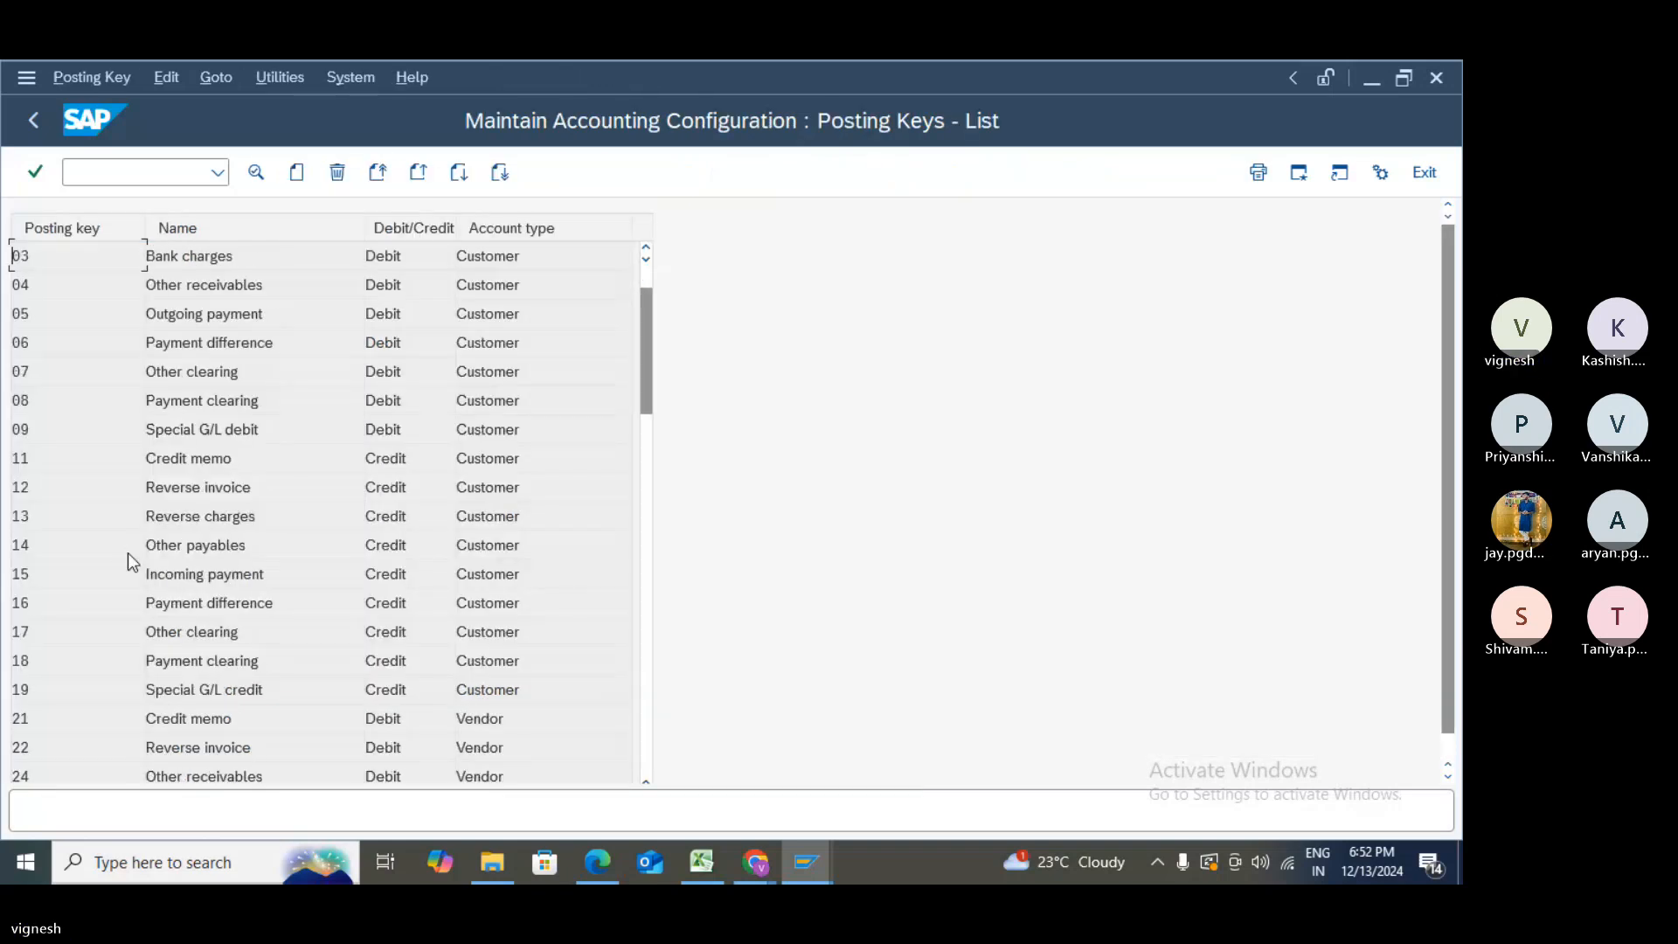
scroll(128, 553, down, 4)
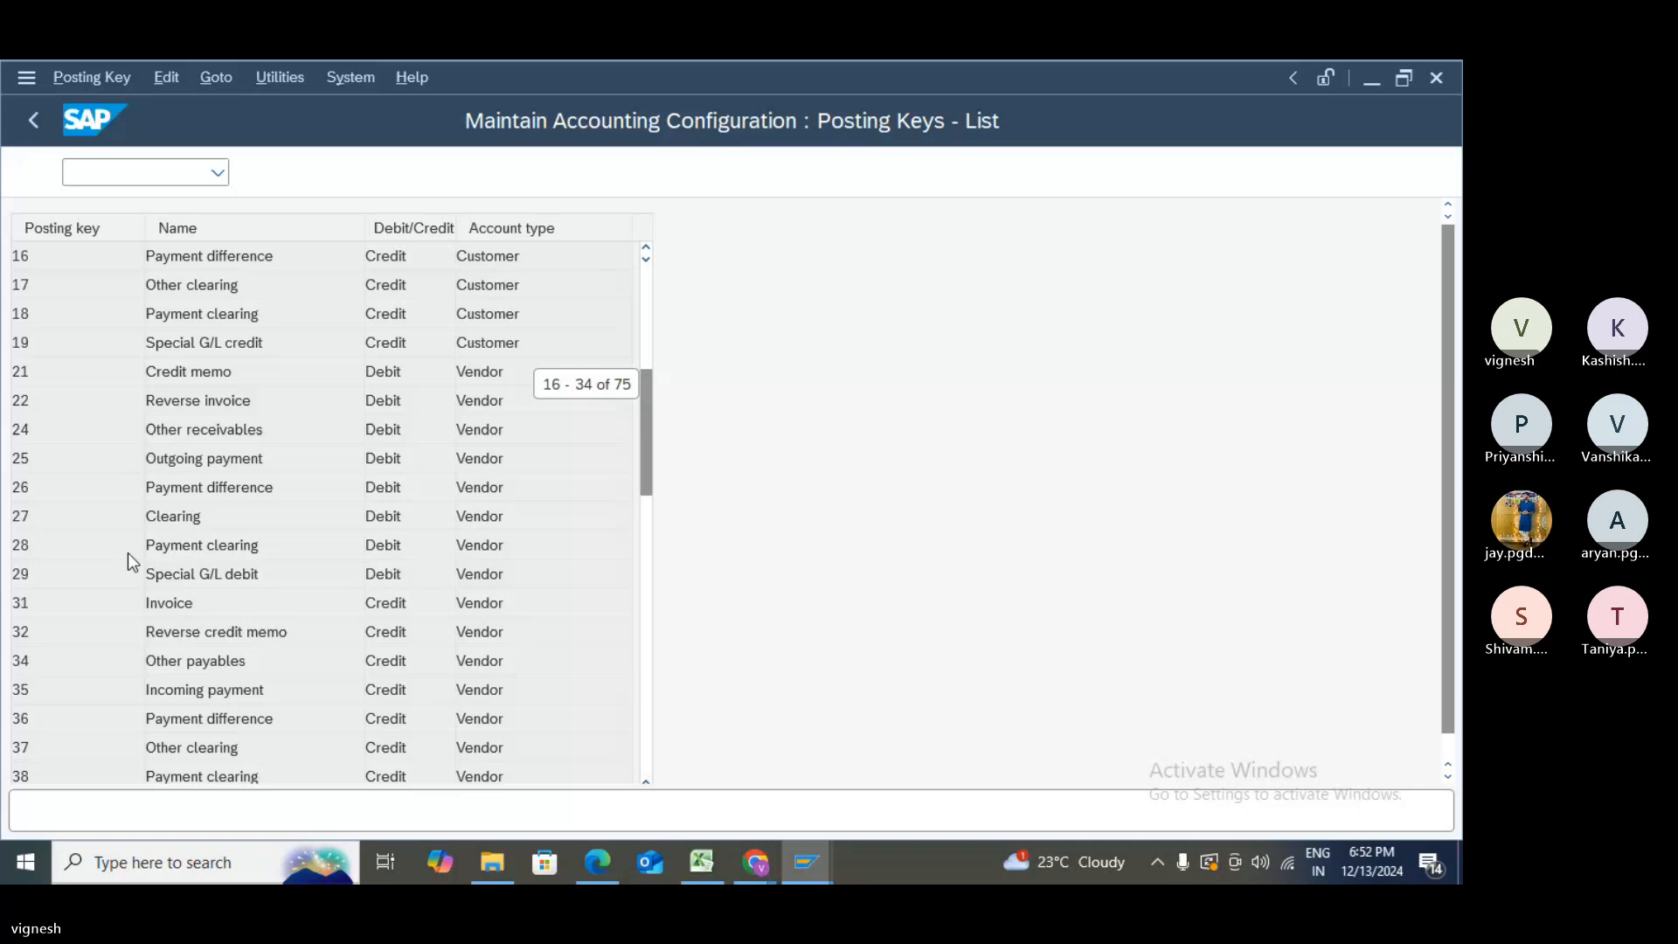
scroll(127, 553, down, 2)
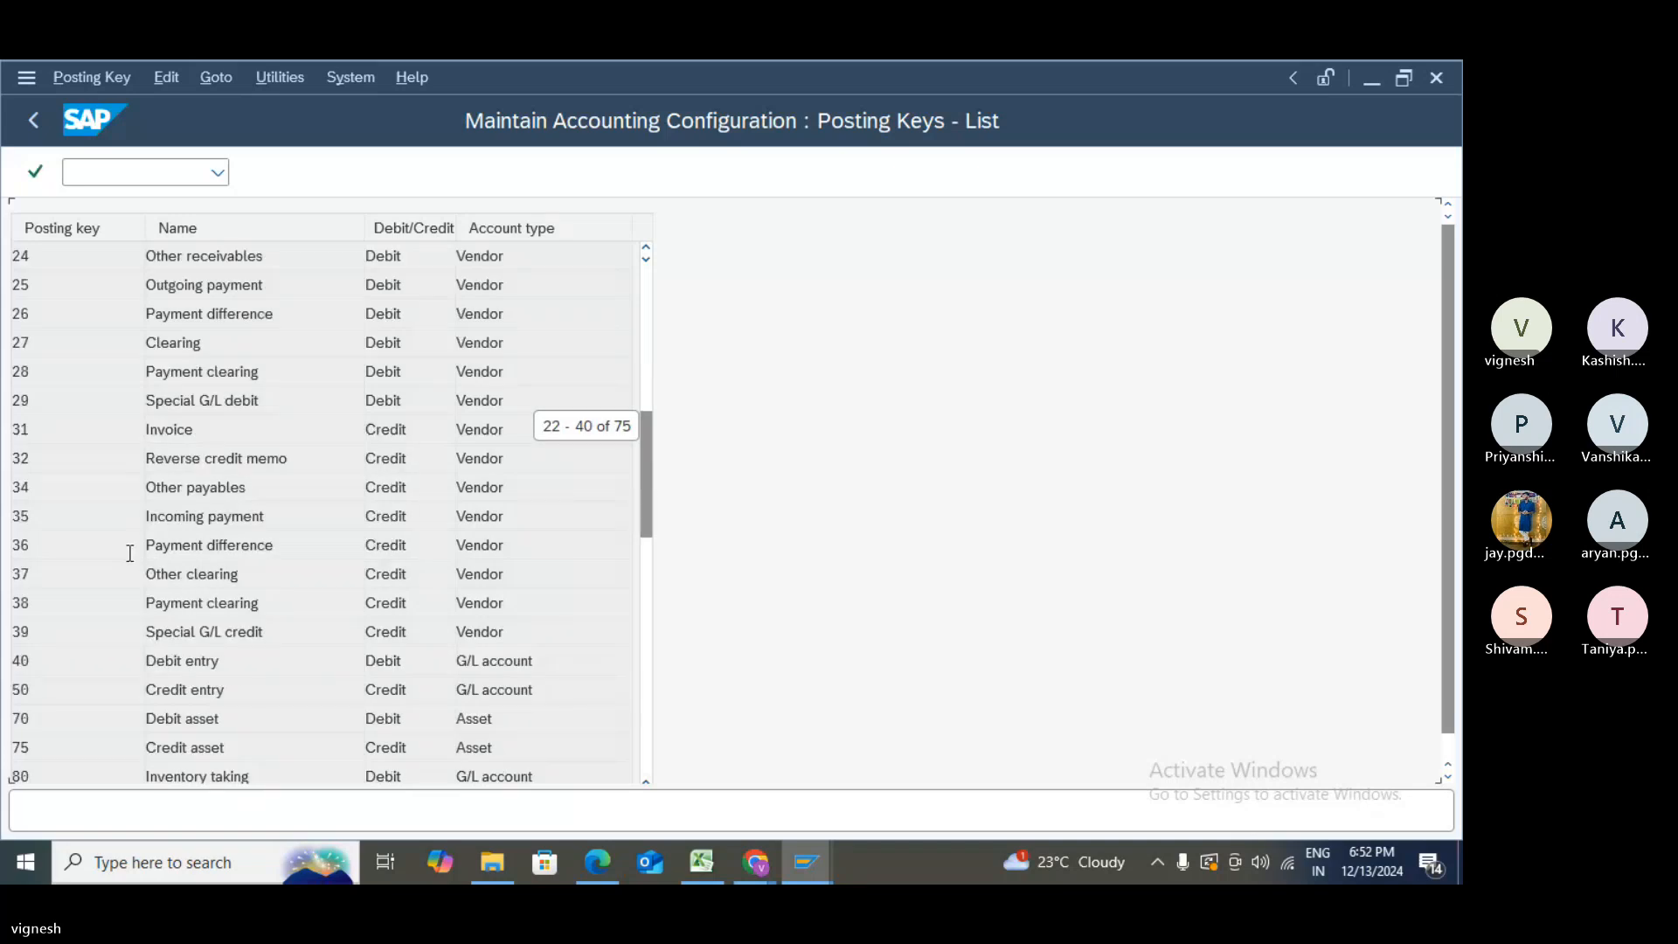
scroll(226, 609, down, 1)
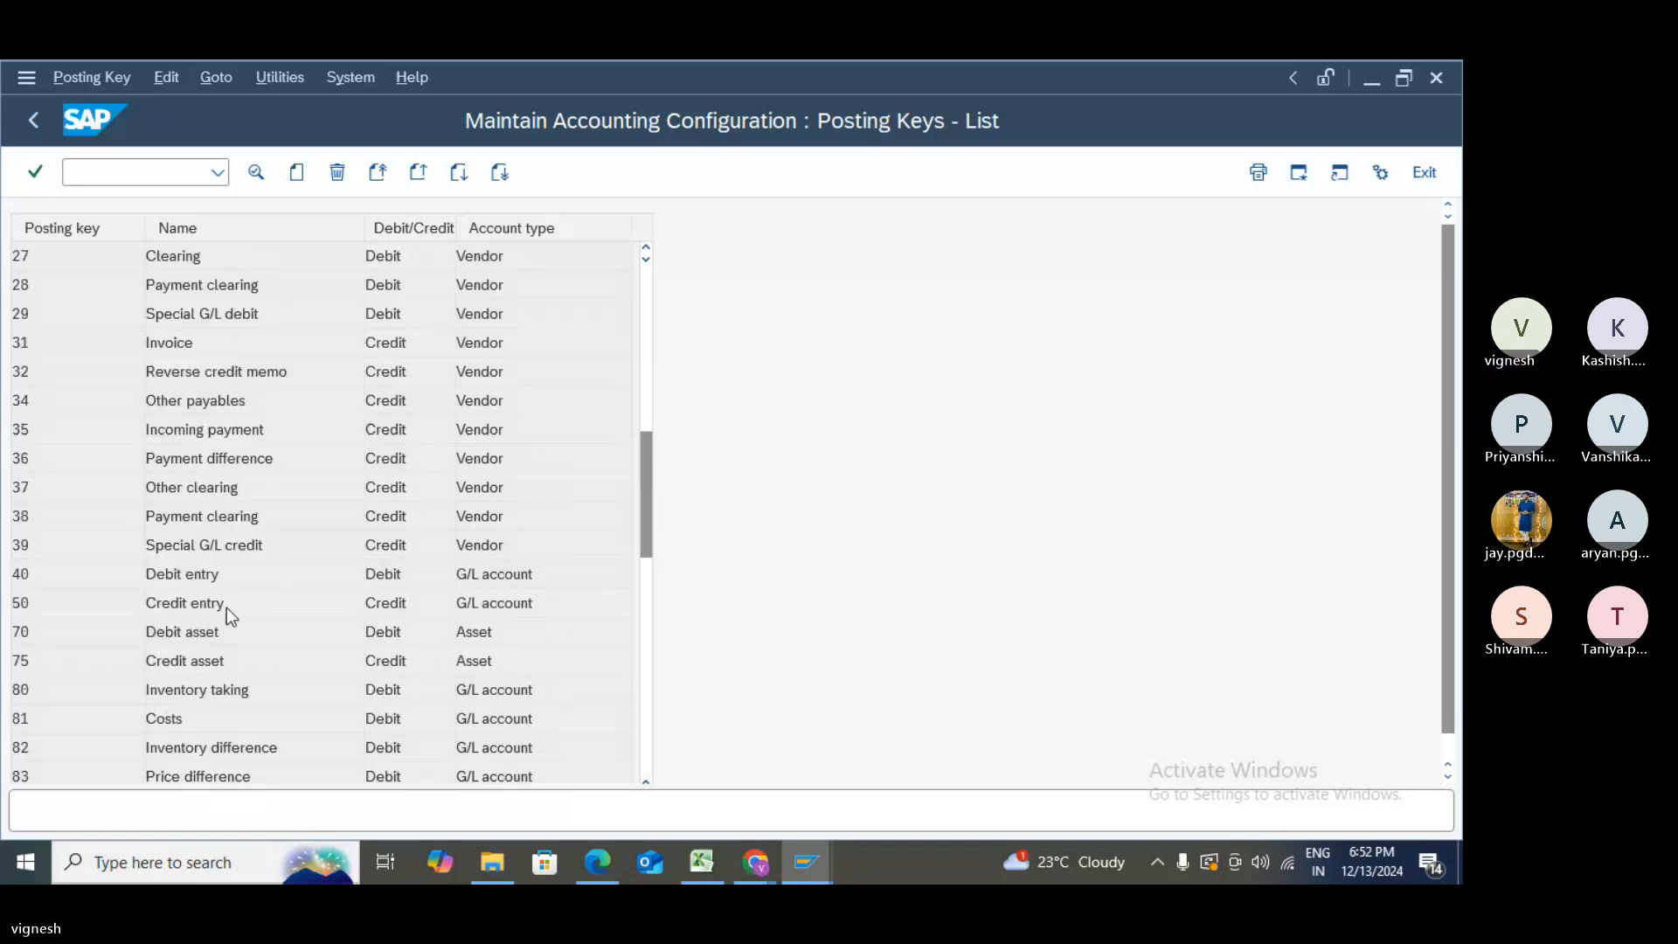
double_click(226, 609)
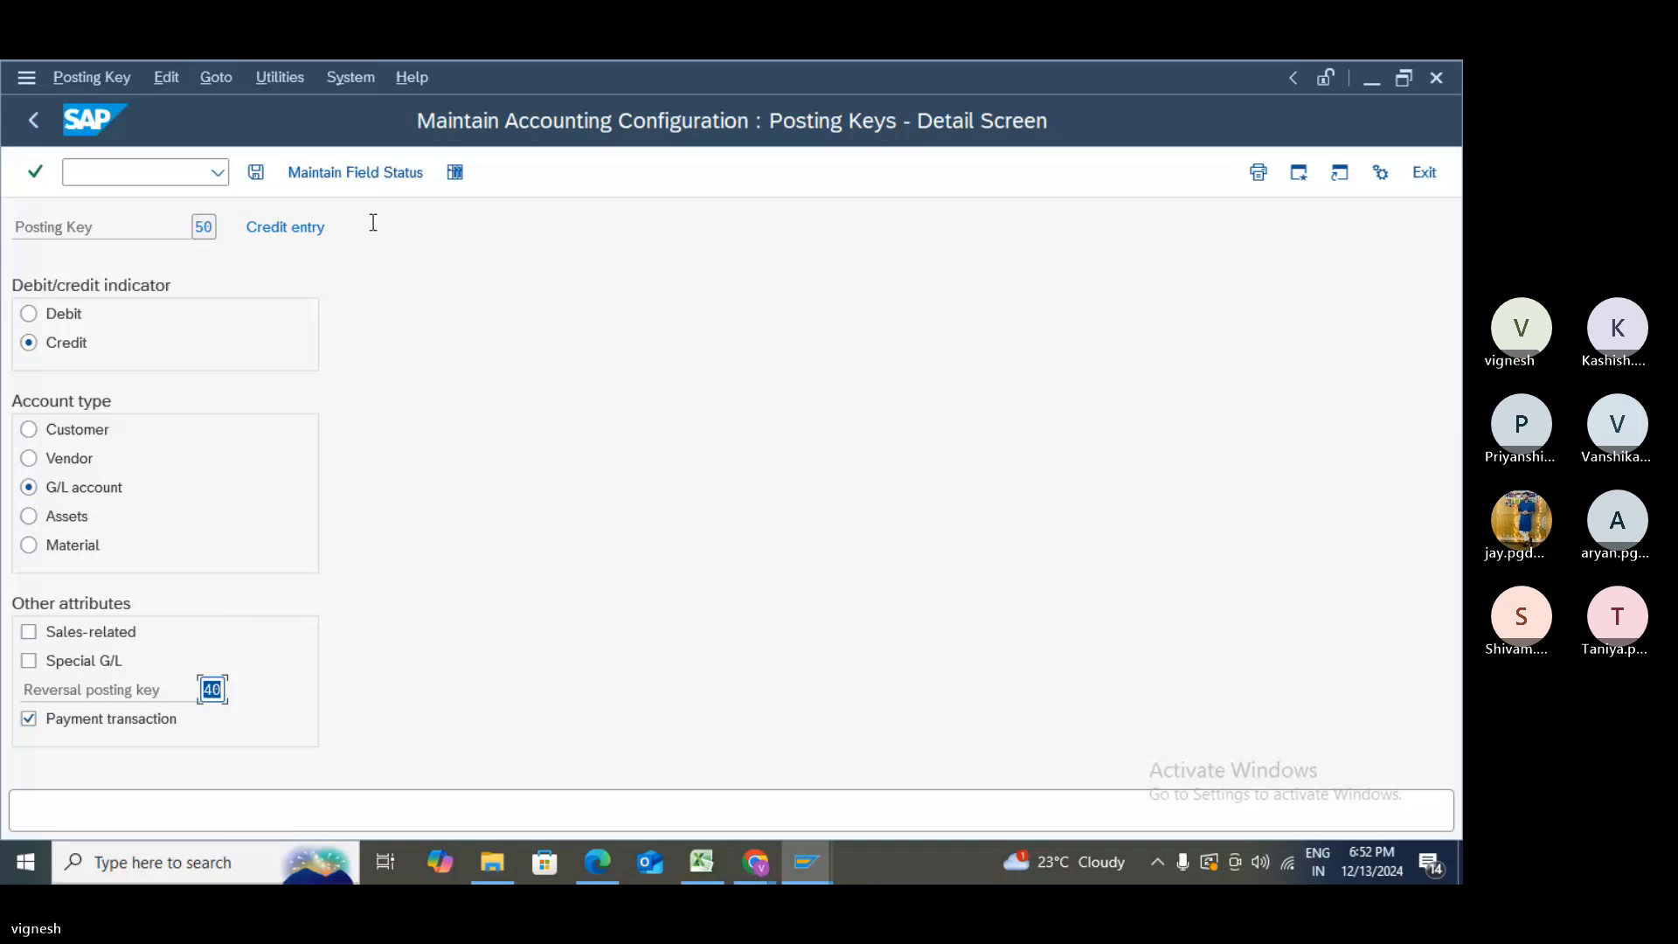
- Make posting key 50's seven Materials management fields, goods movements through Transport Order, optional and save
click(391, 174)
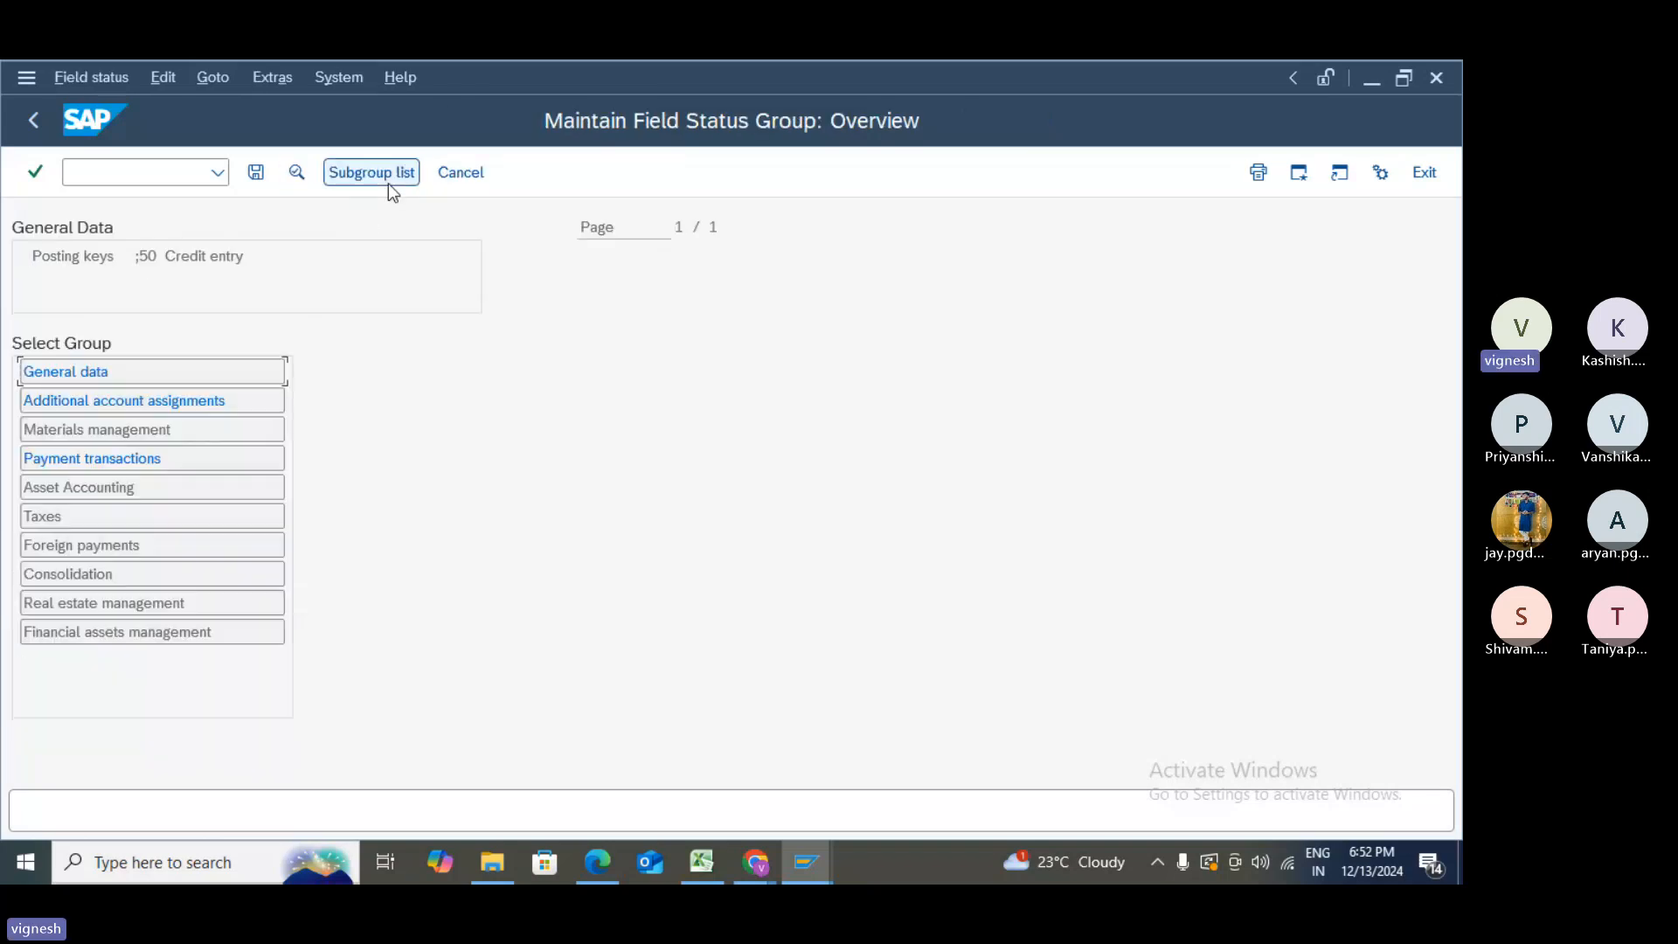
click(123, 428)
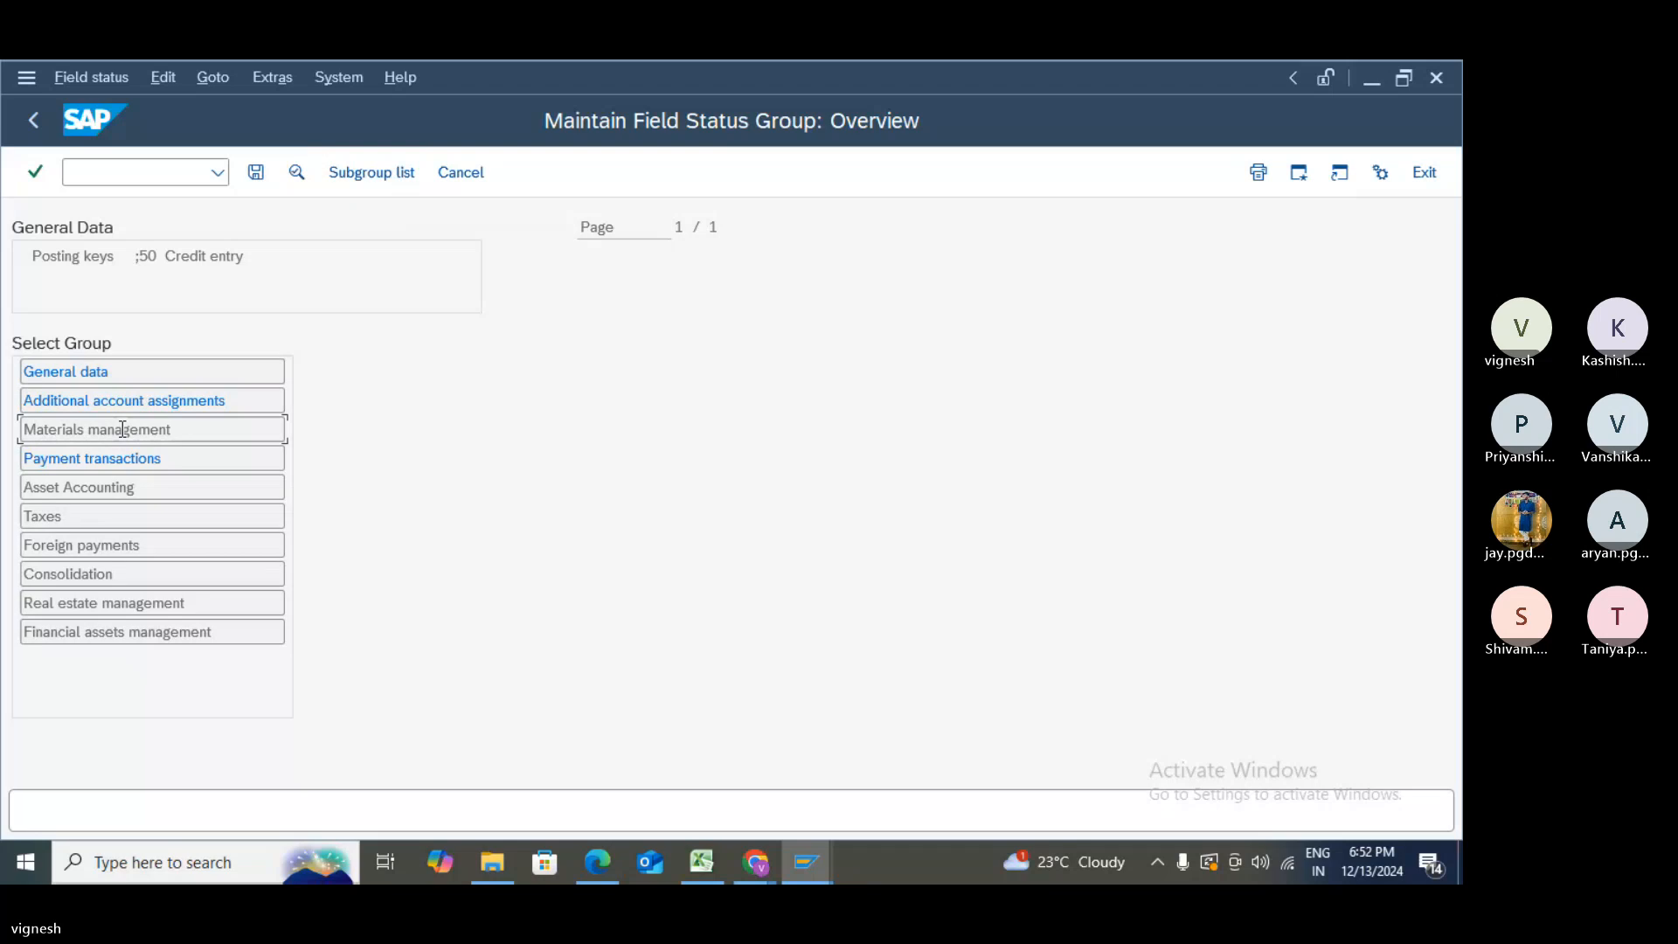
double_click(123, 429)
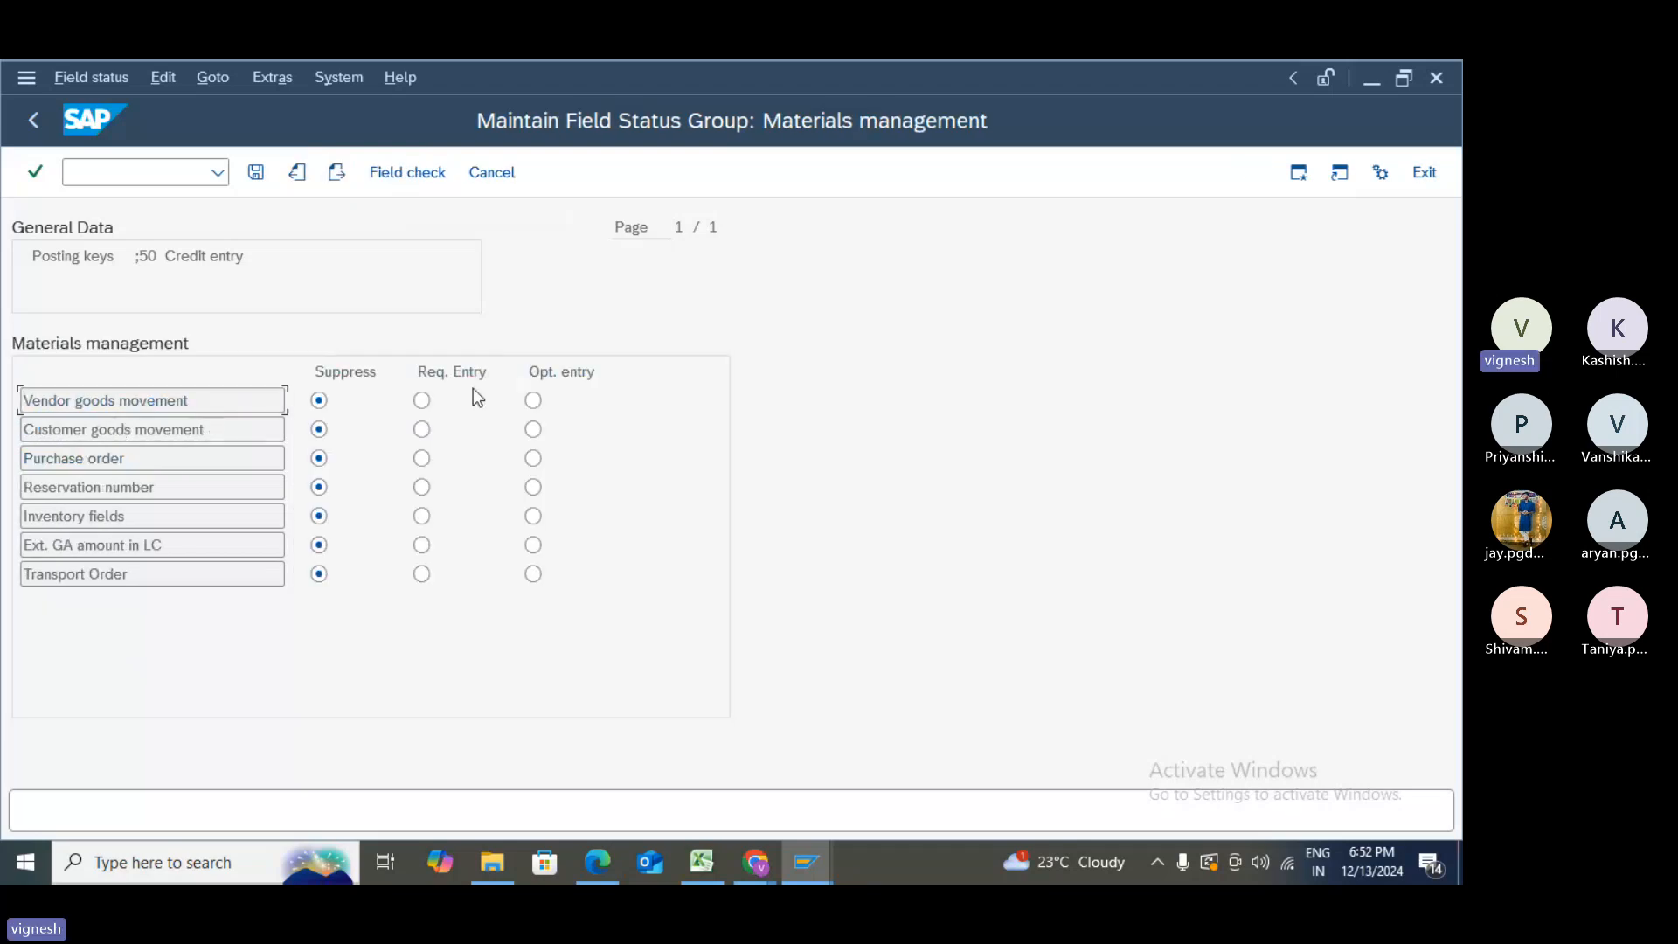
click(533, 401)
click(534, 430)
click(534, 458)
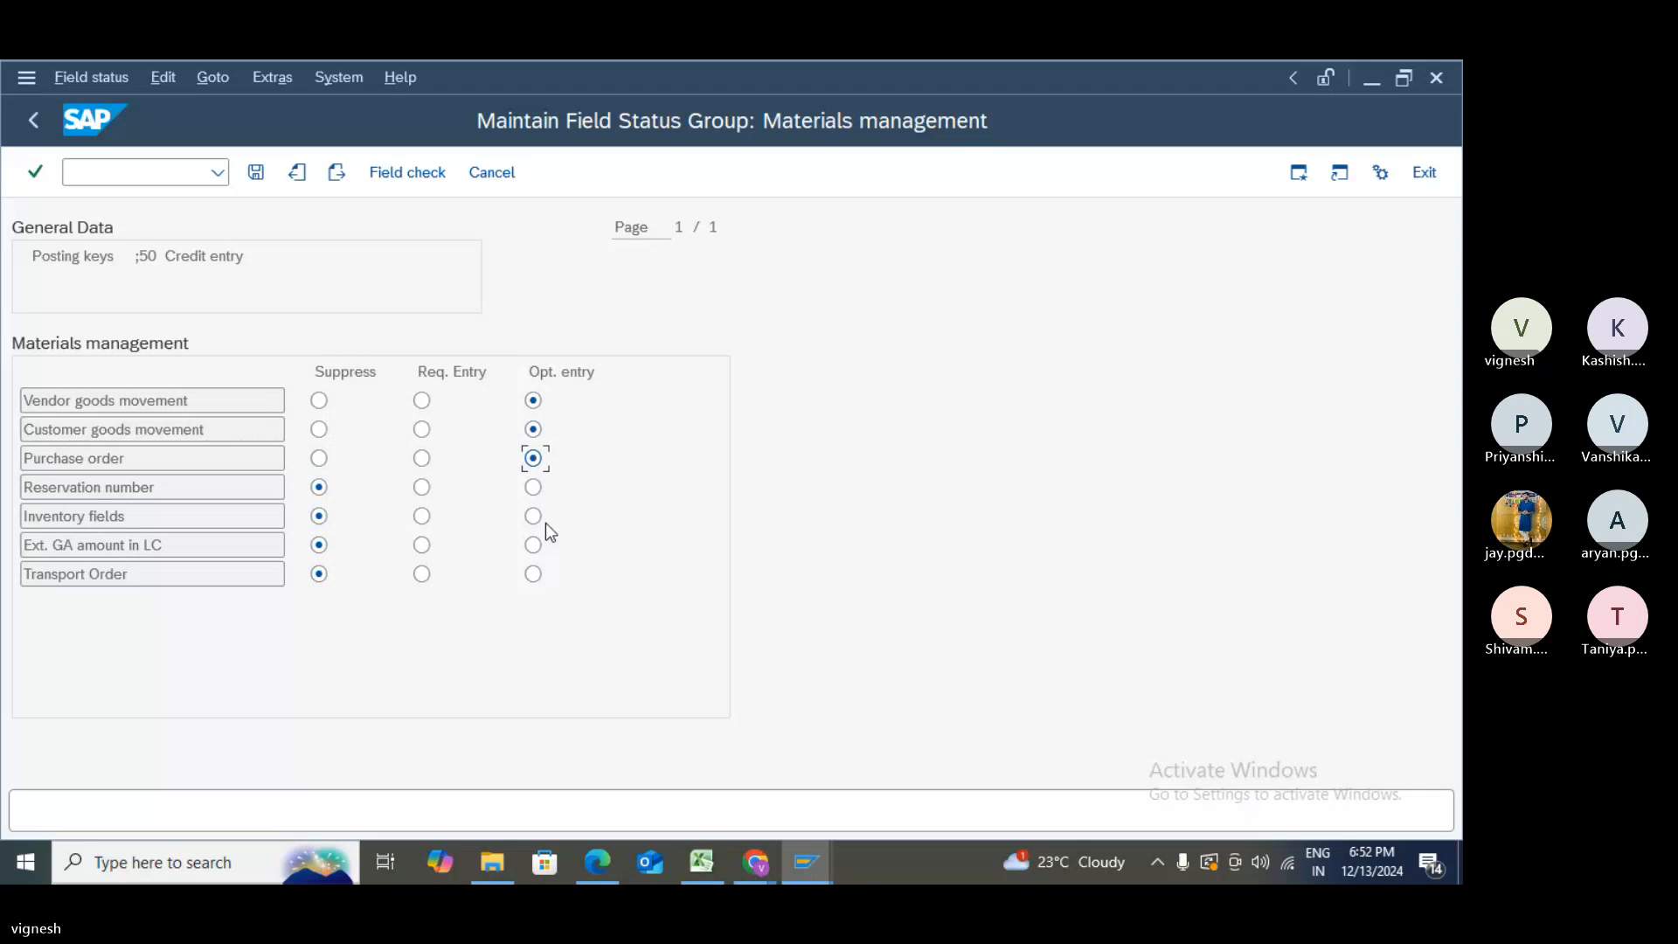
click(533, 487)
click(533, 516)
click(535, 545)
click(535, 575)
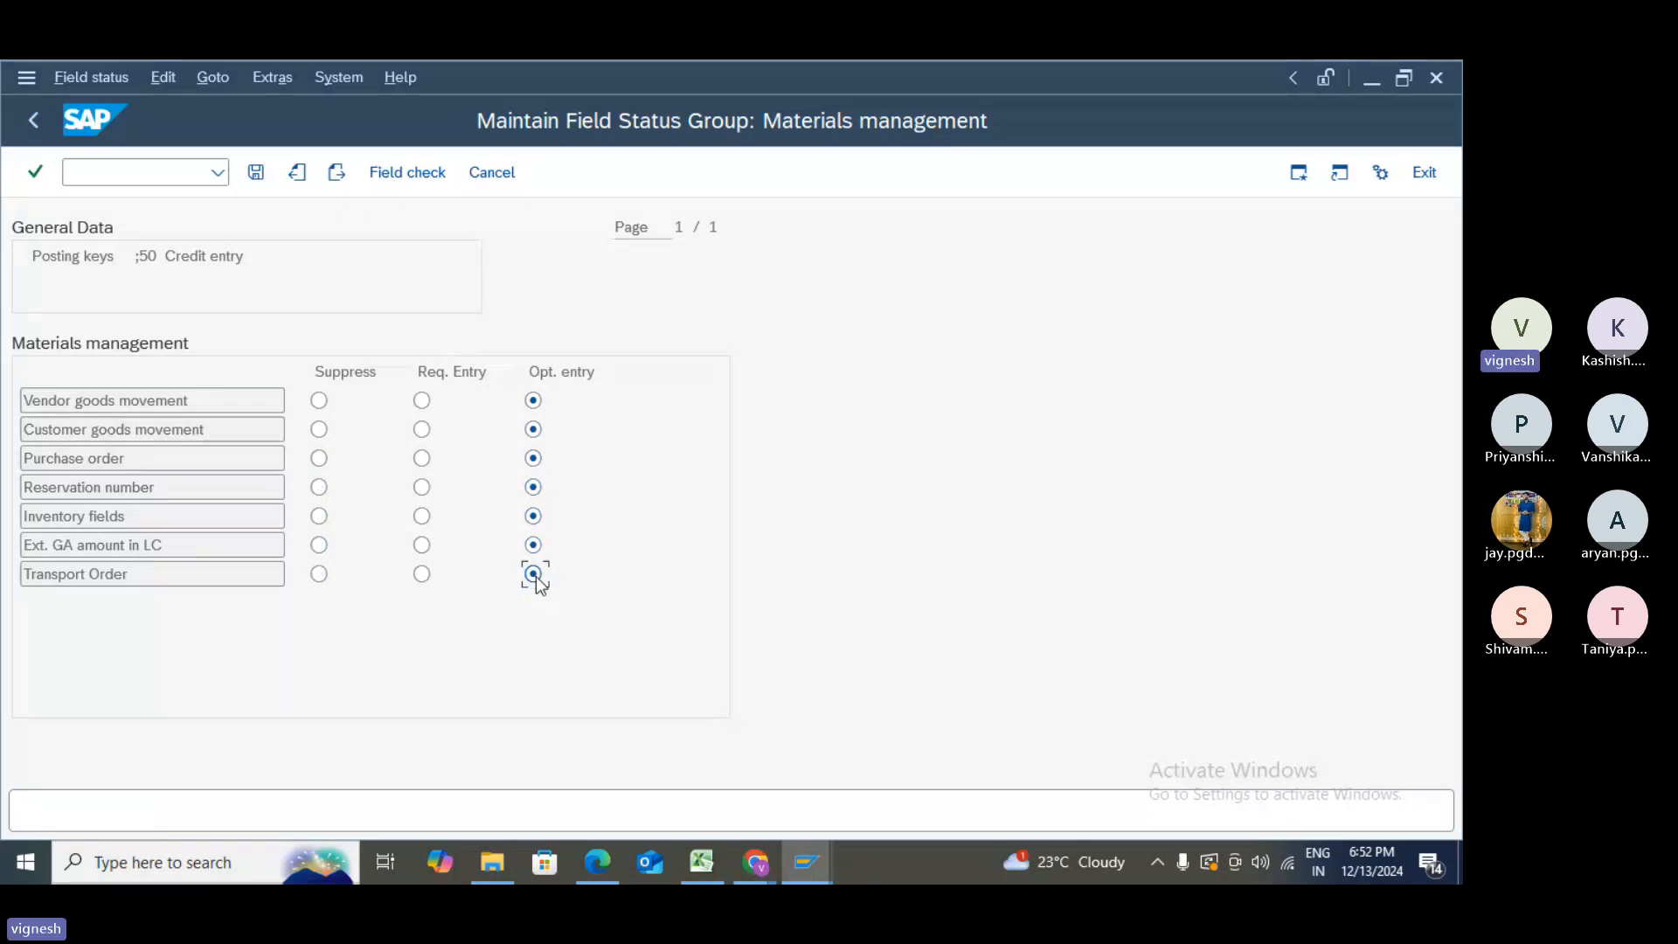
click(255, 173)
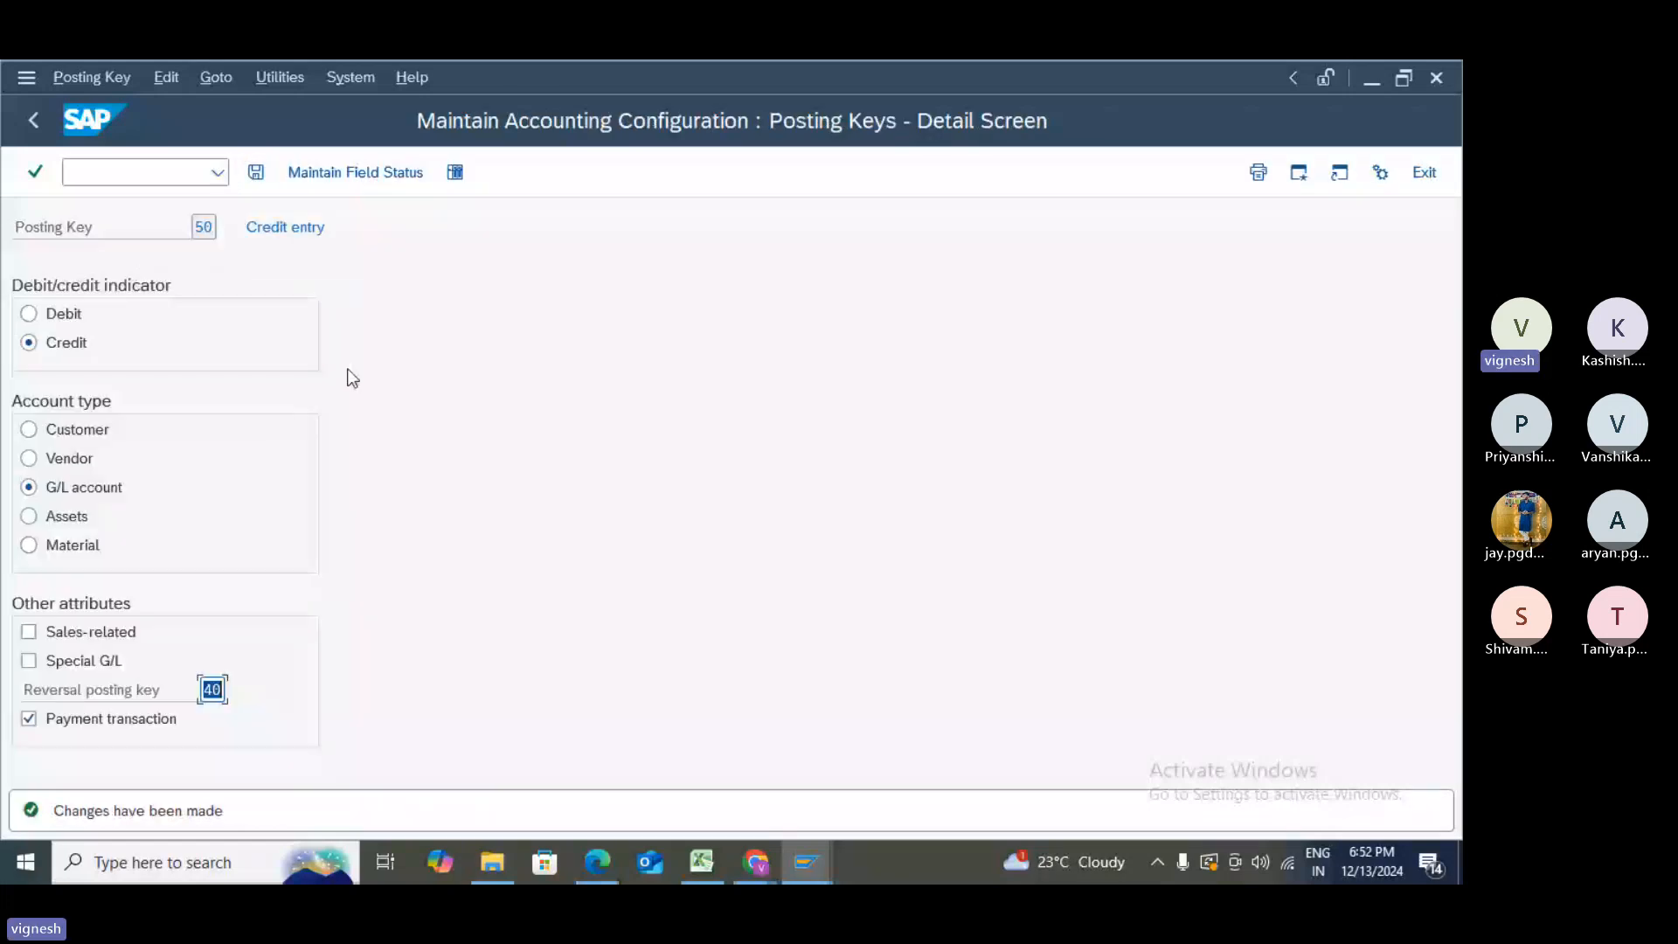
- Set posting key 50's Payment transactions fields, including Due Date, Value date and payment currency, to optional
click(355, 172)
click(115, 459)
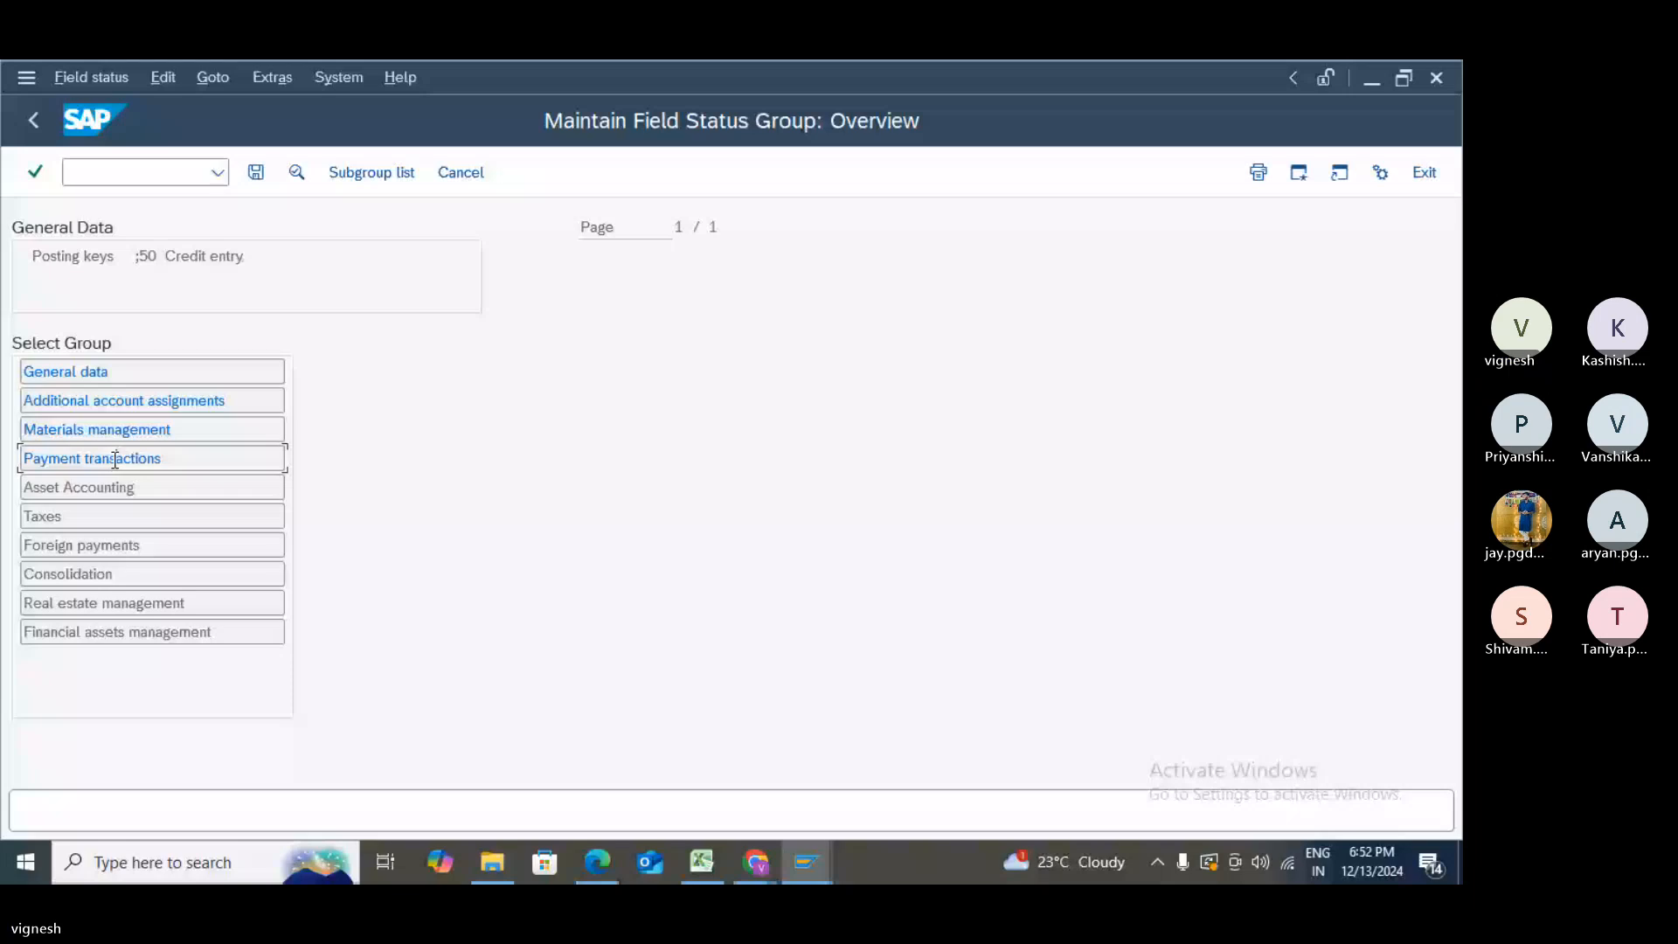
double_click(114, 459)
click(535, 402)
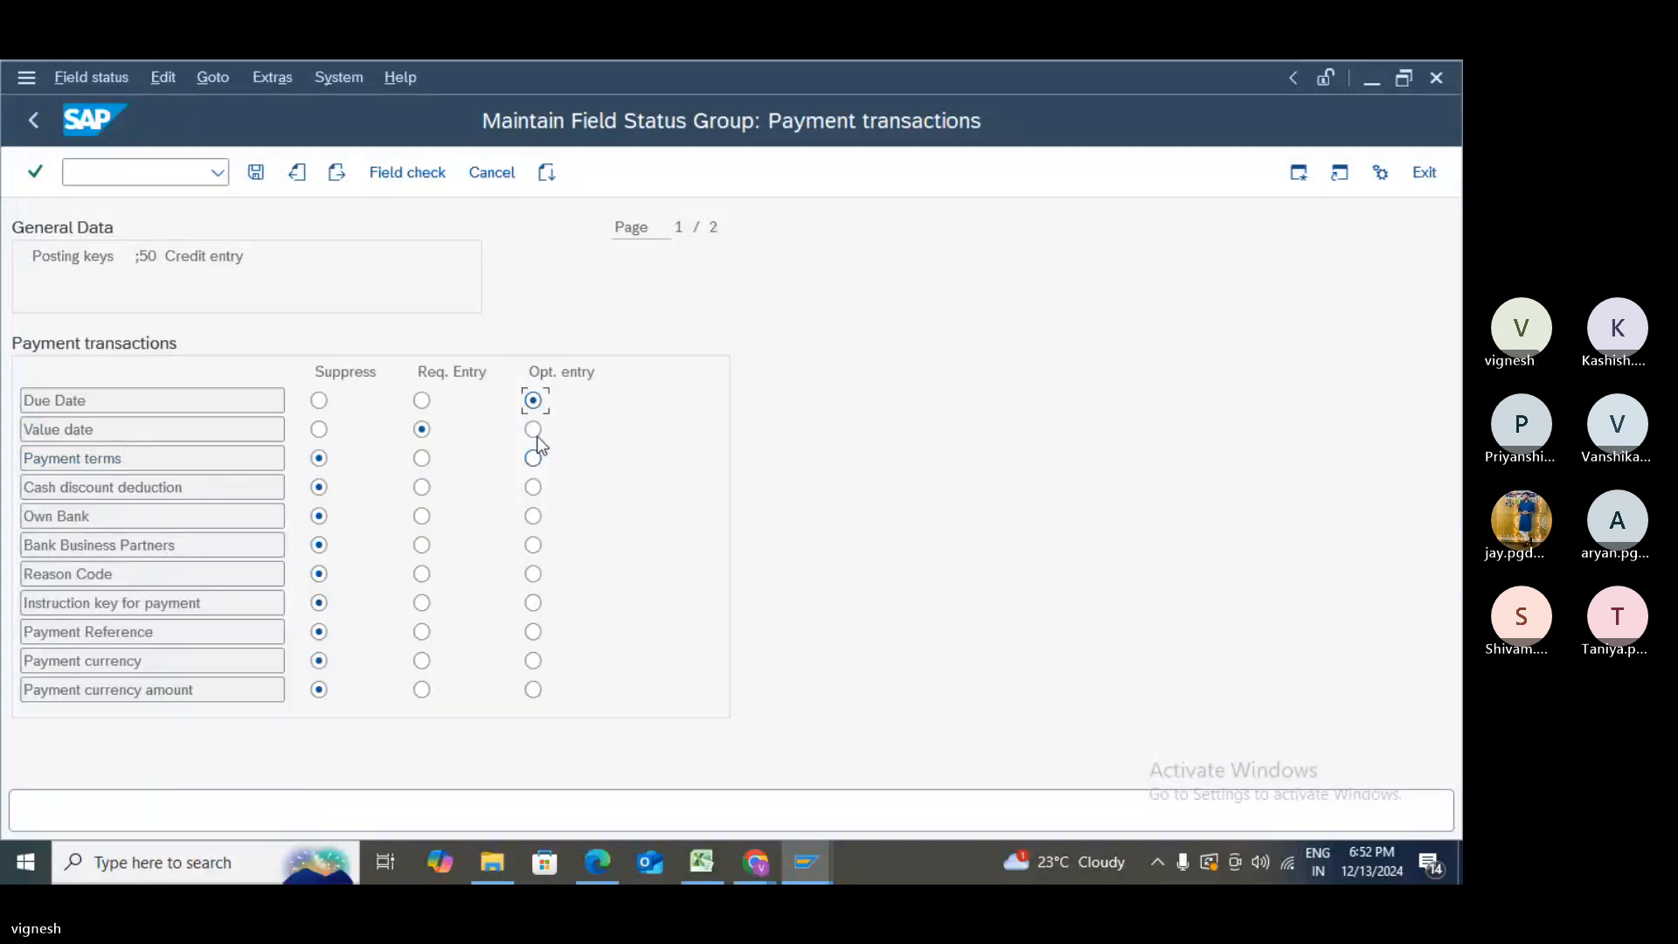
click(537, 429)
click(534, 460)
click(534, 544)
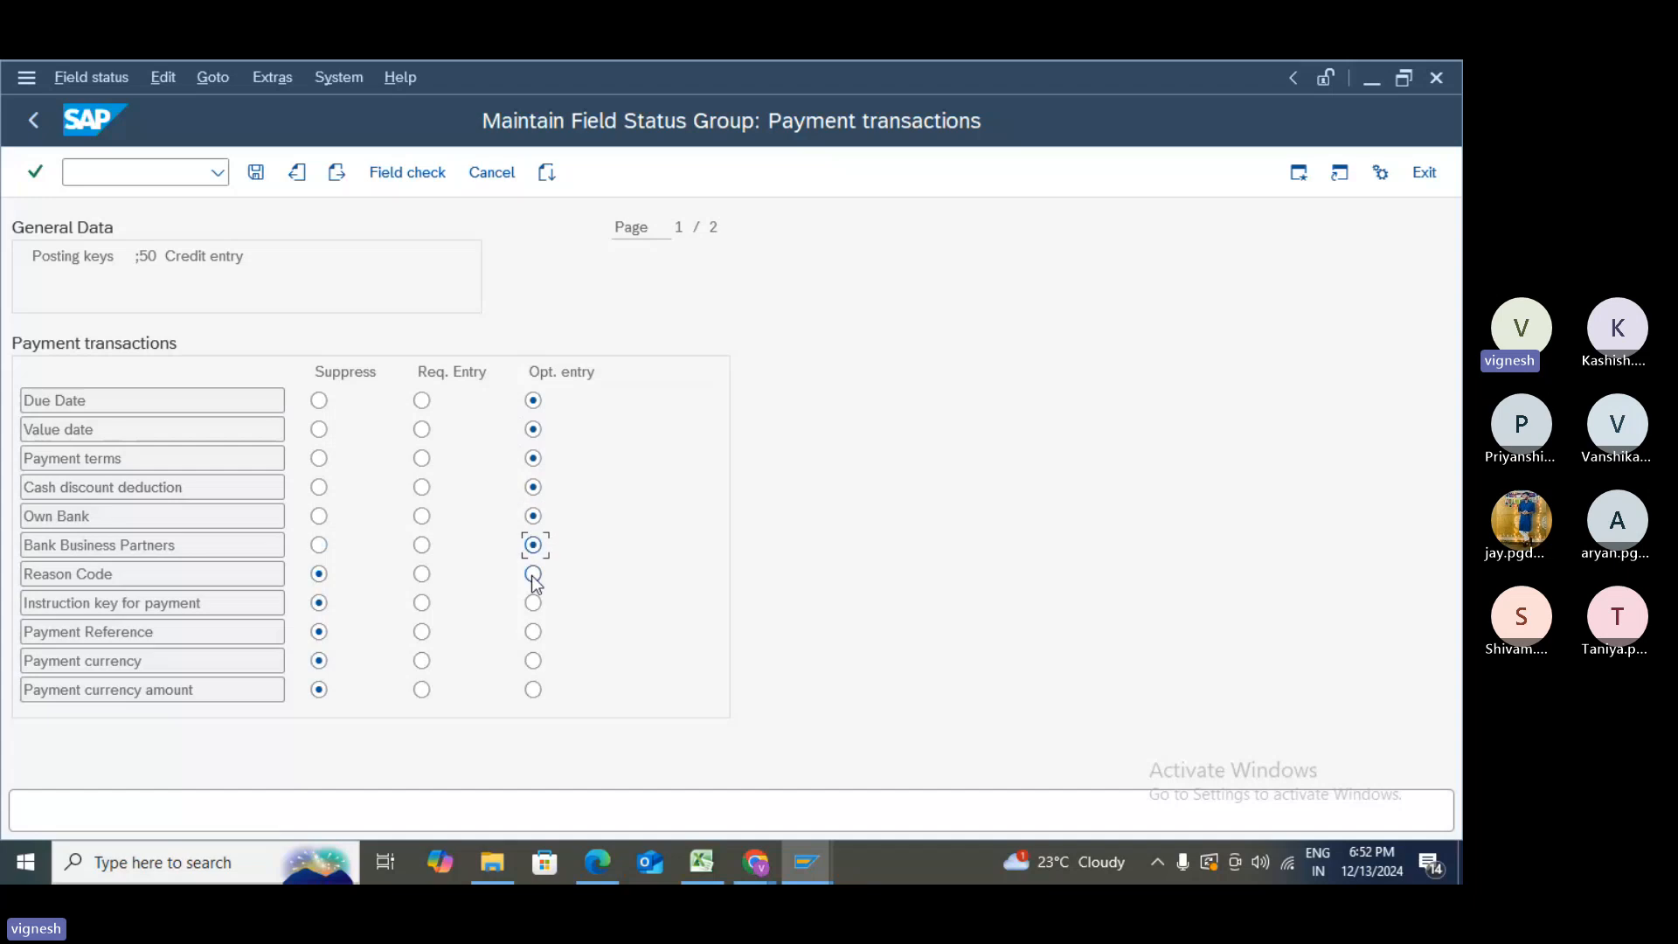
click(534, 573)
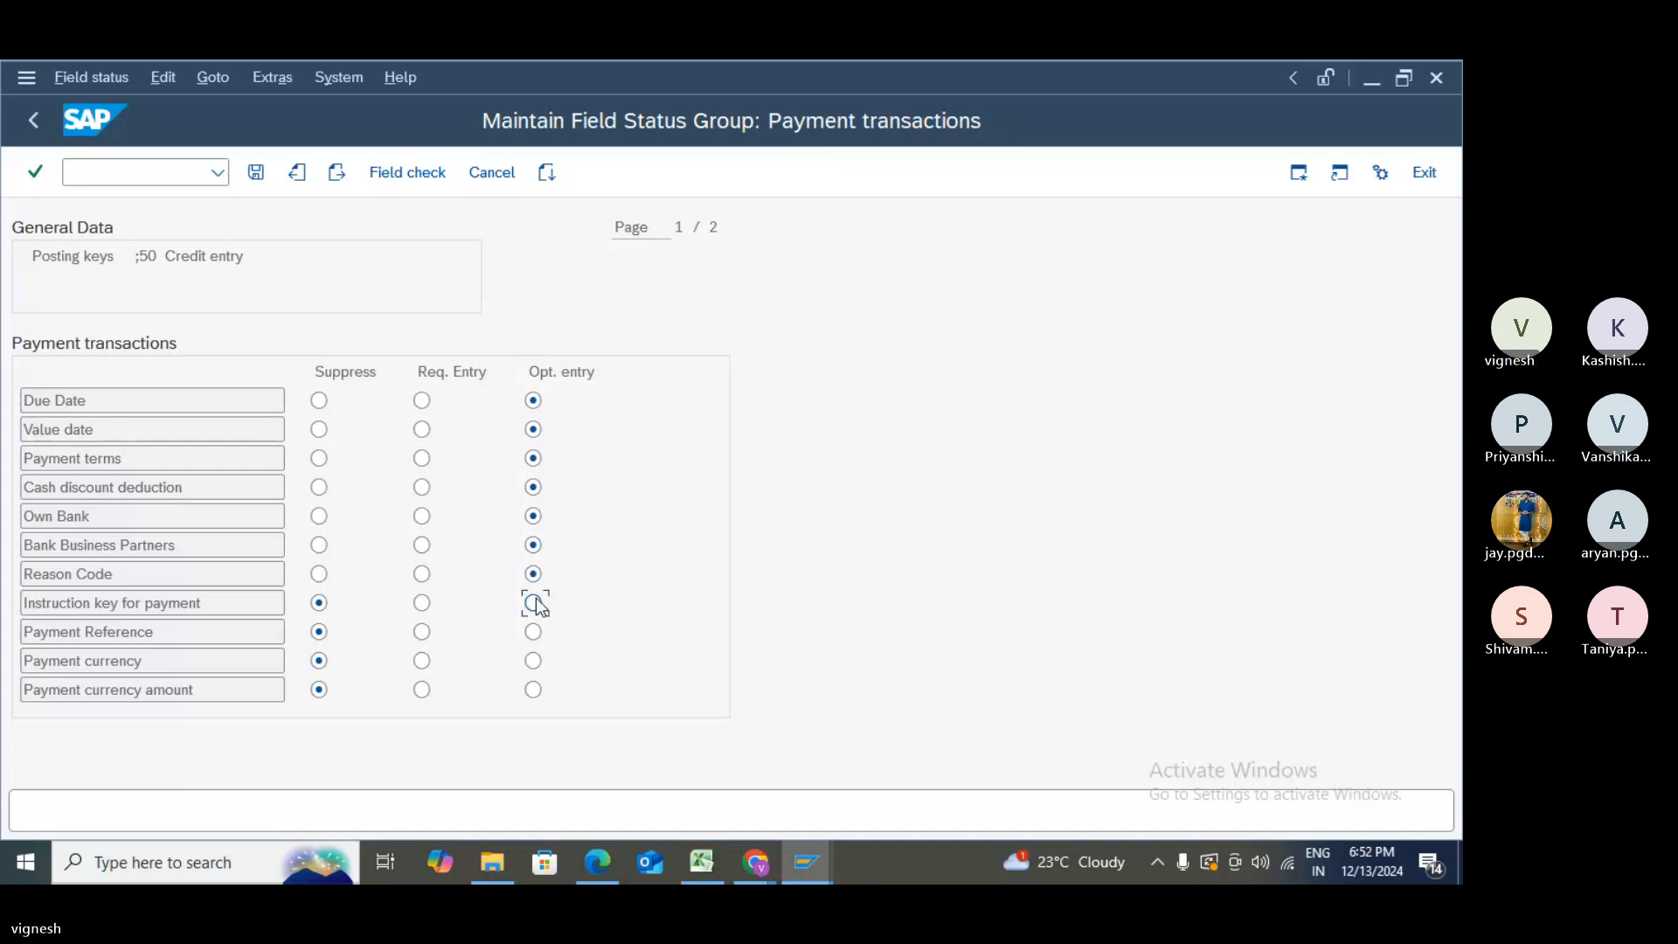
click(535, 633)
click(535, 604)
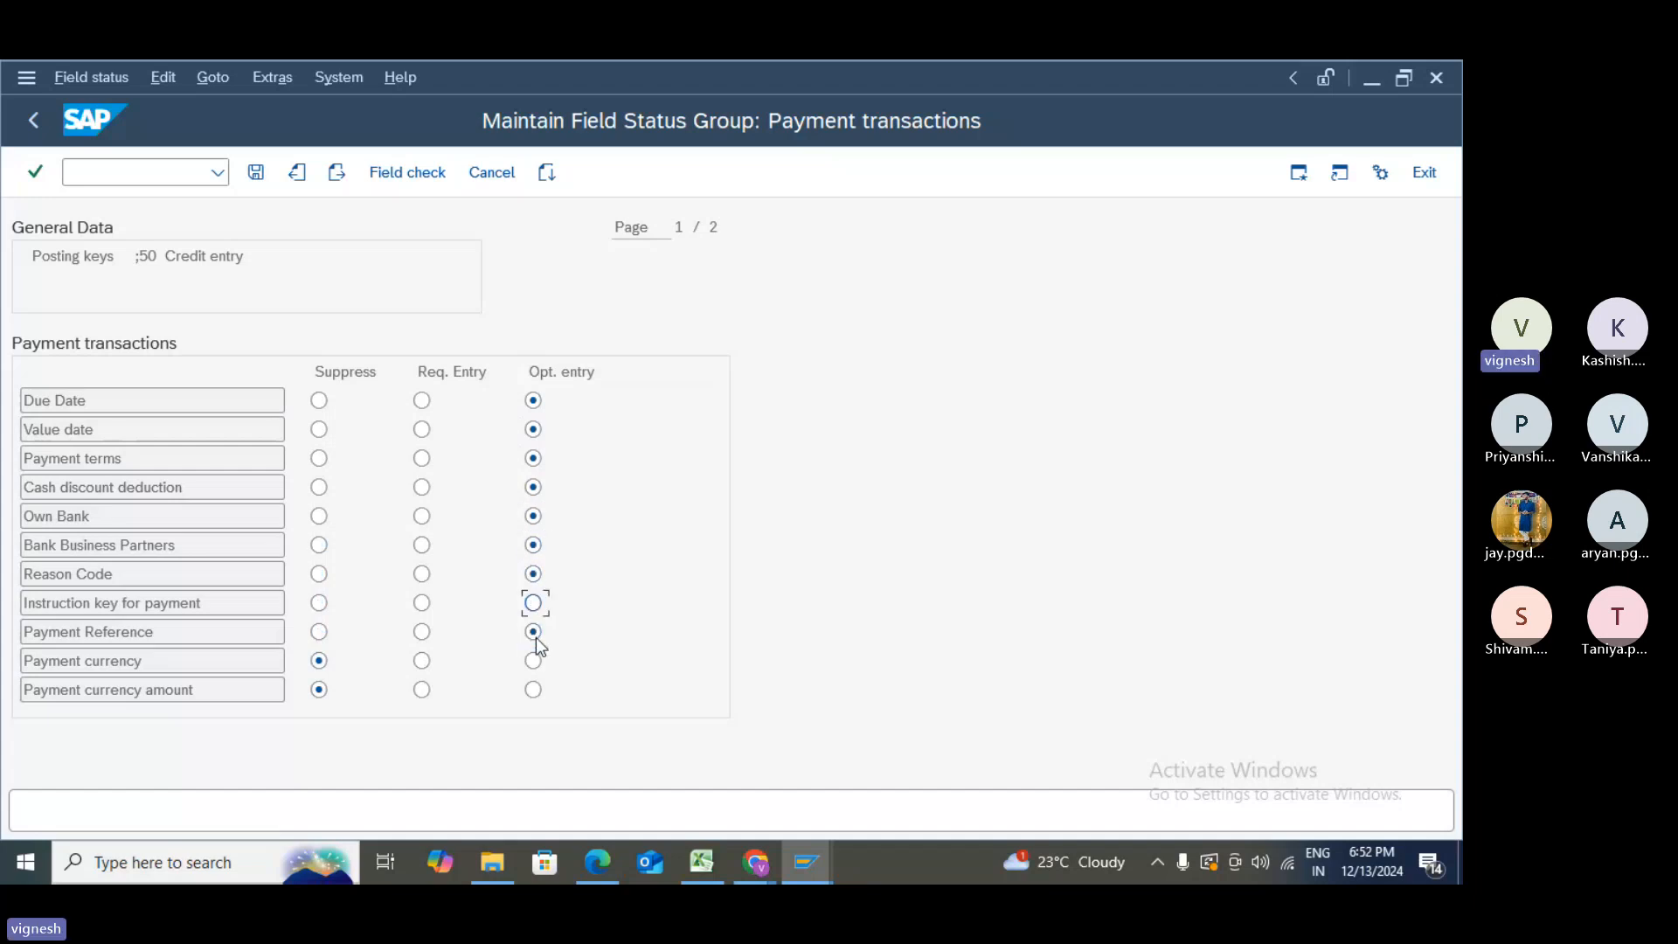
click(535, 662)
click(534, 662)
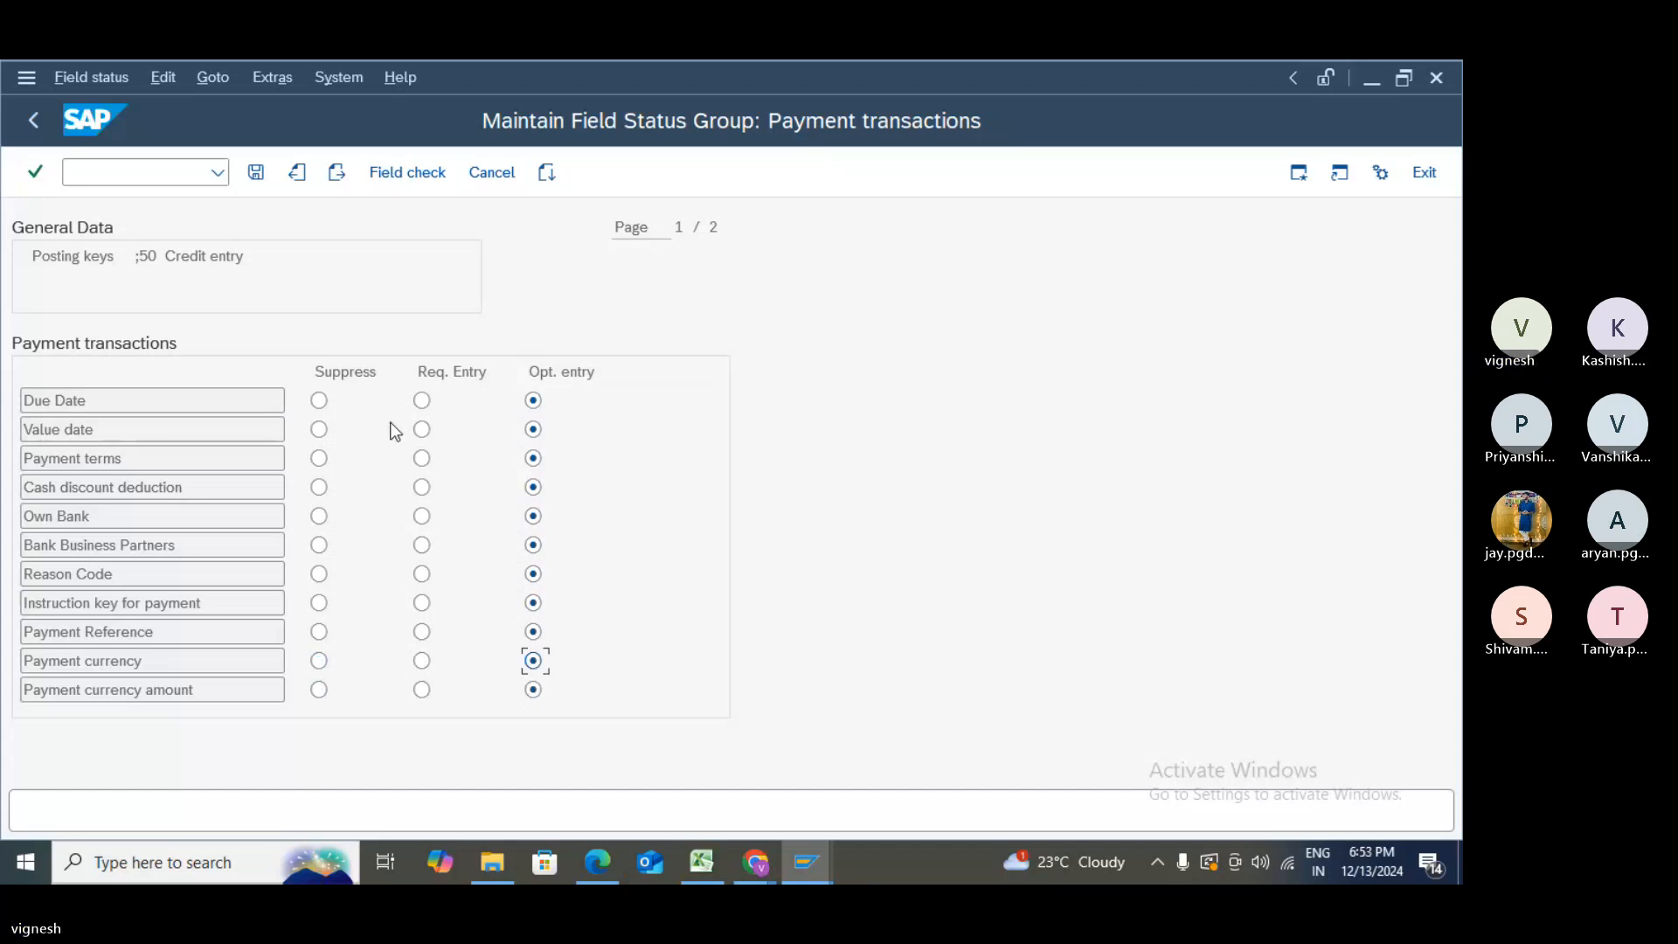
- Save the payment field statuses past the inconsistency warning and confirm the customizing request
click(254, 173)
click(252, 174)
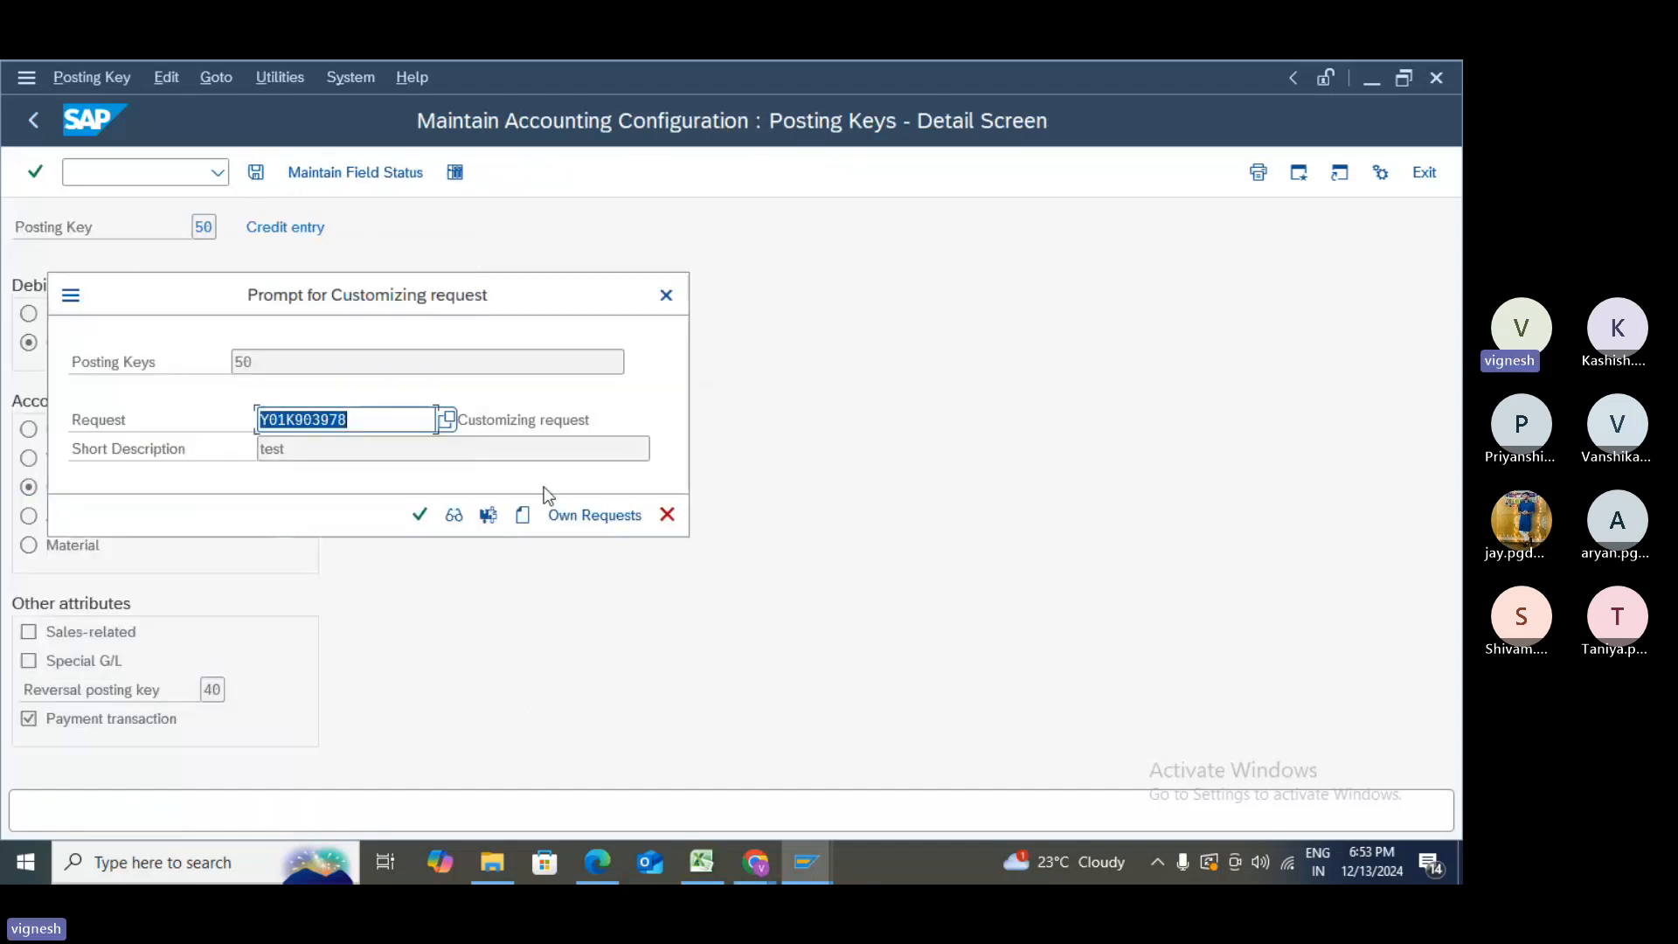
click(423, 519)
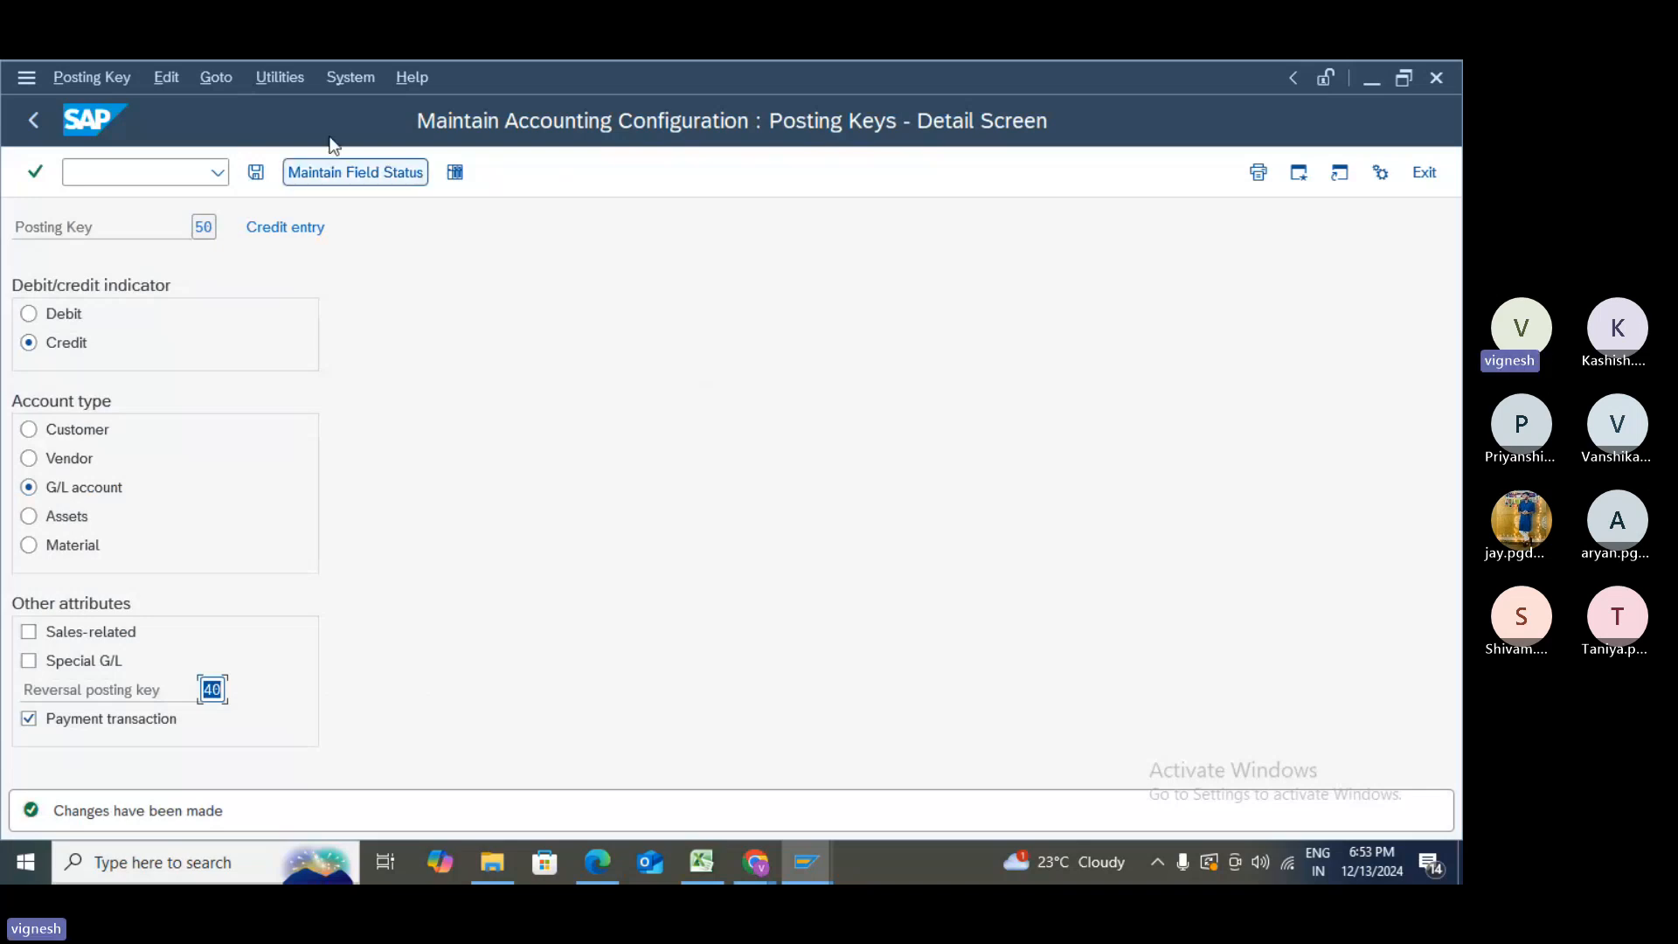
- Compare the detail screens of posting keys 40 Debit entry and 50 Credit entry
click(35, 122)
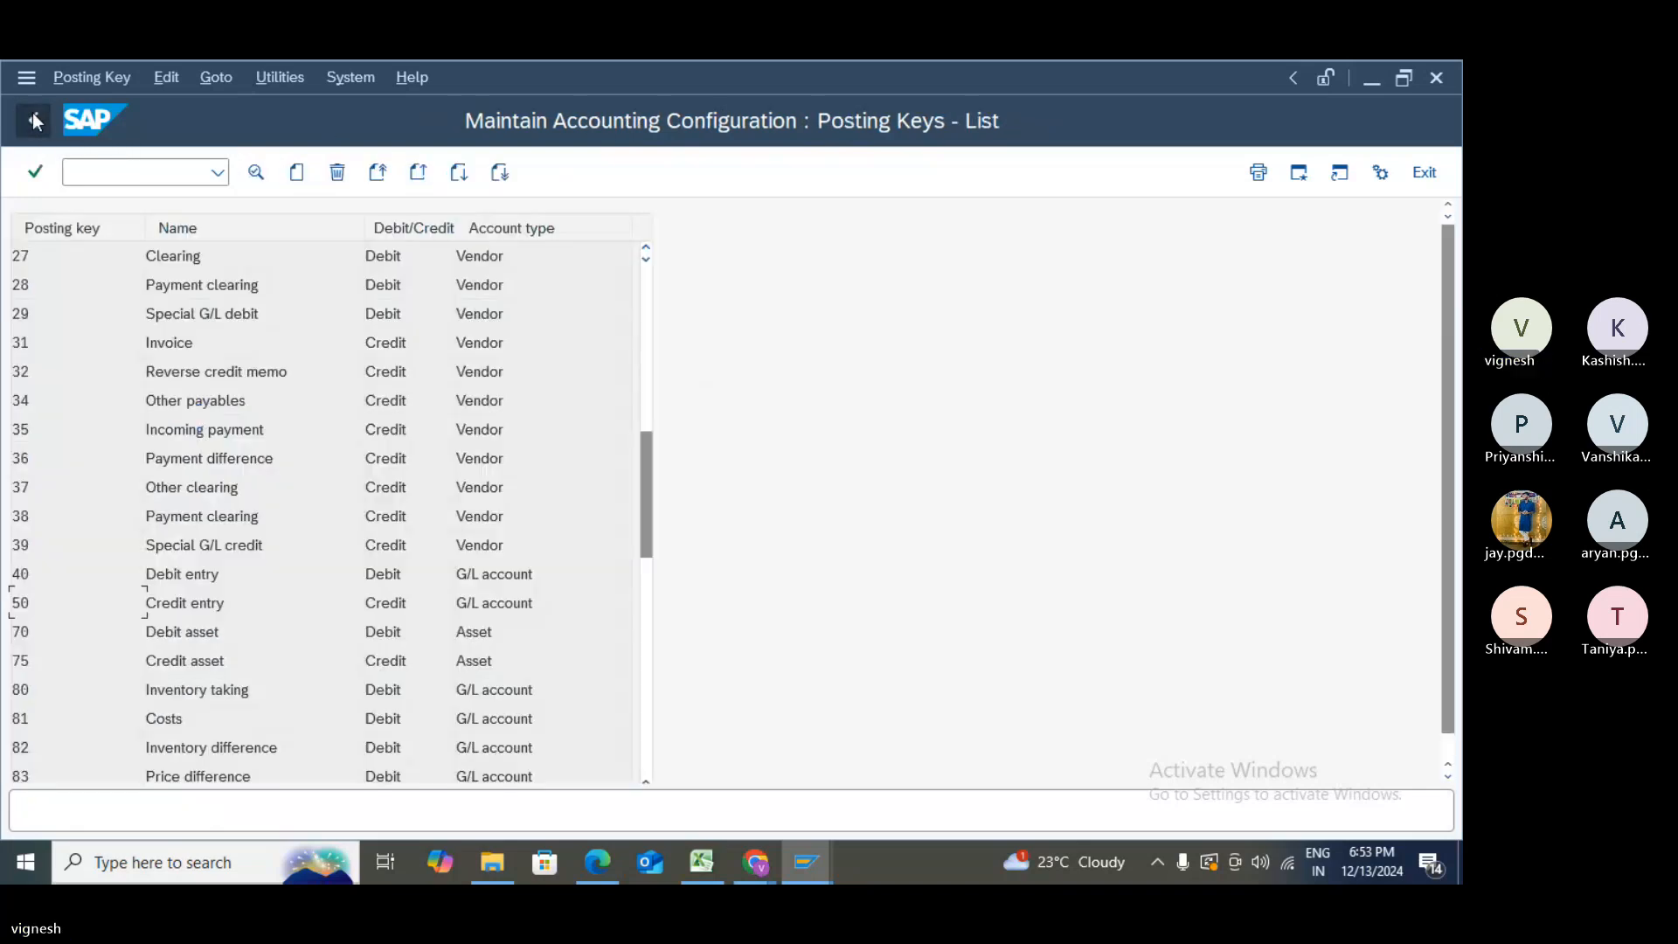
double_click(51, 575)
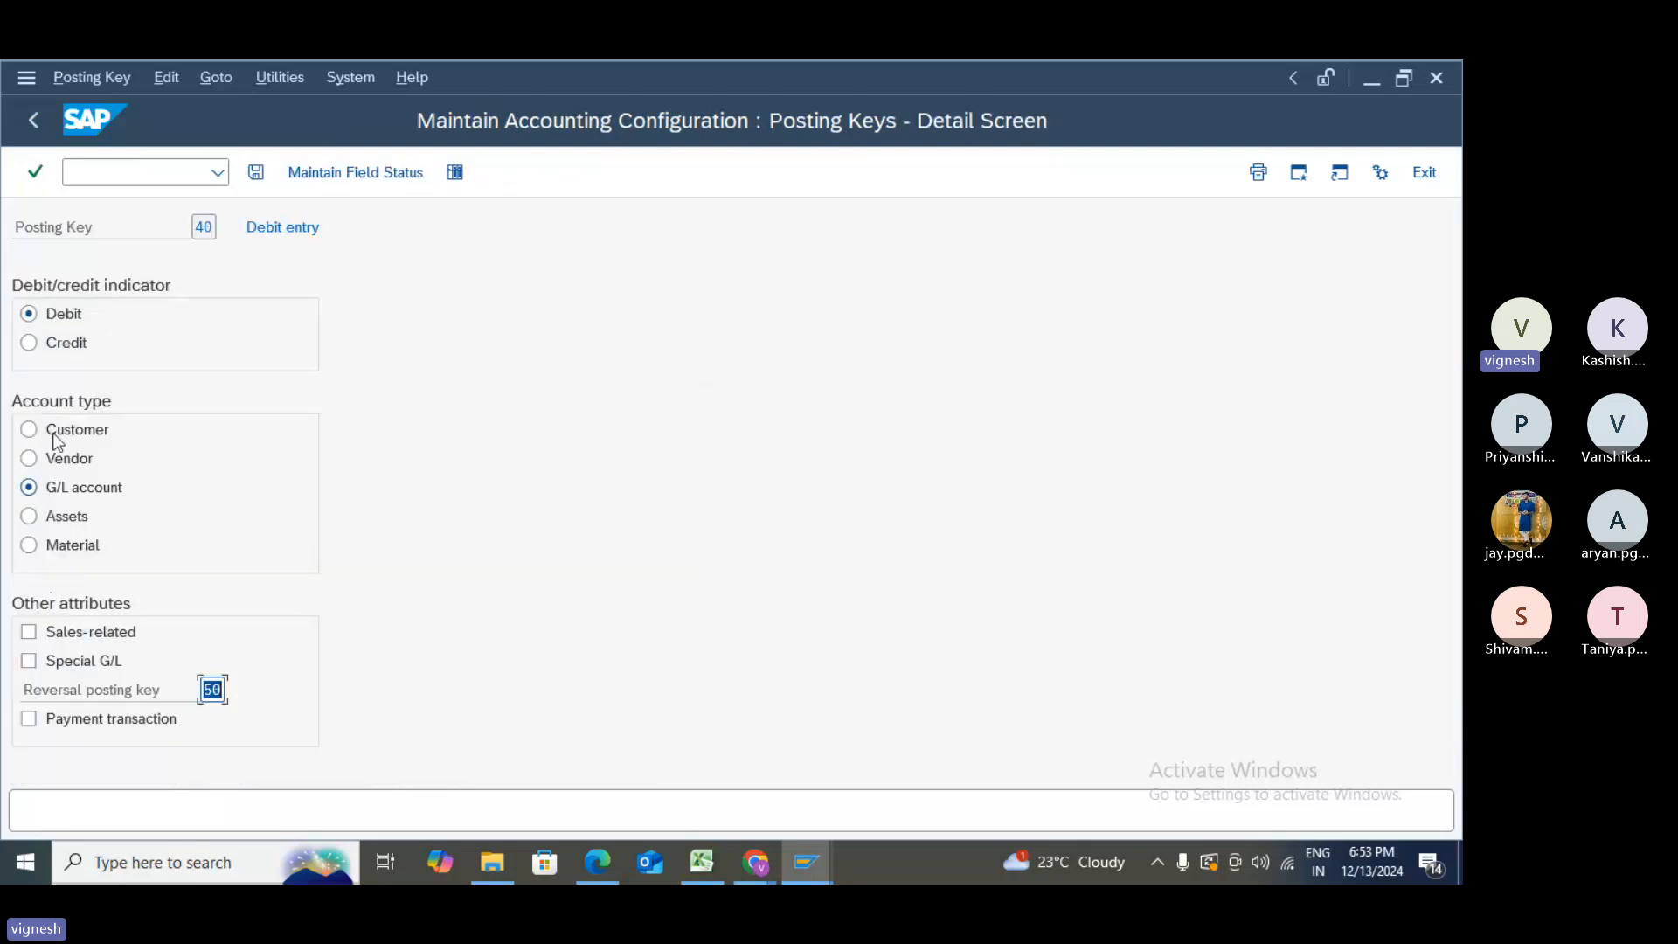
click(37, 118)
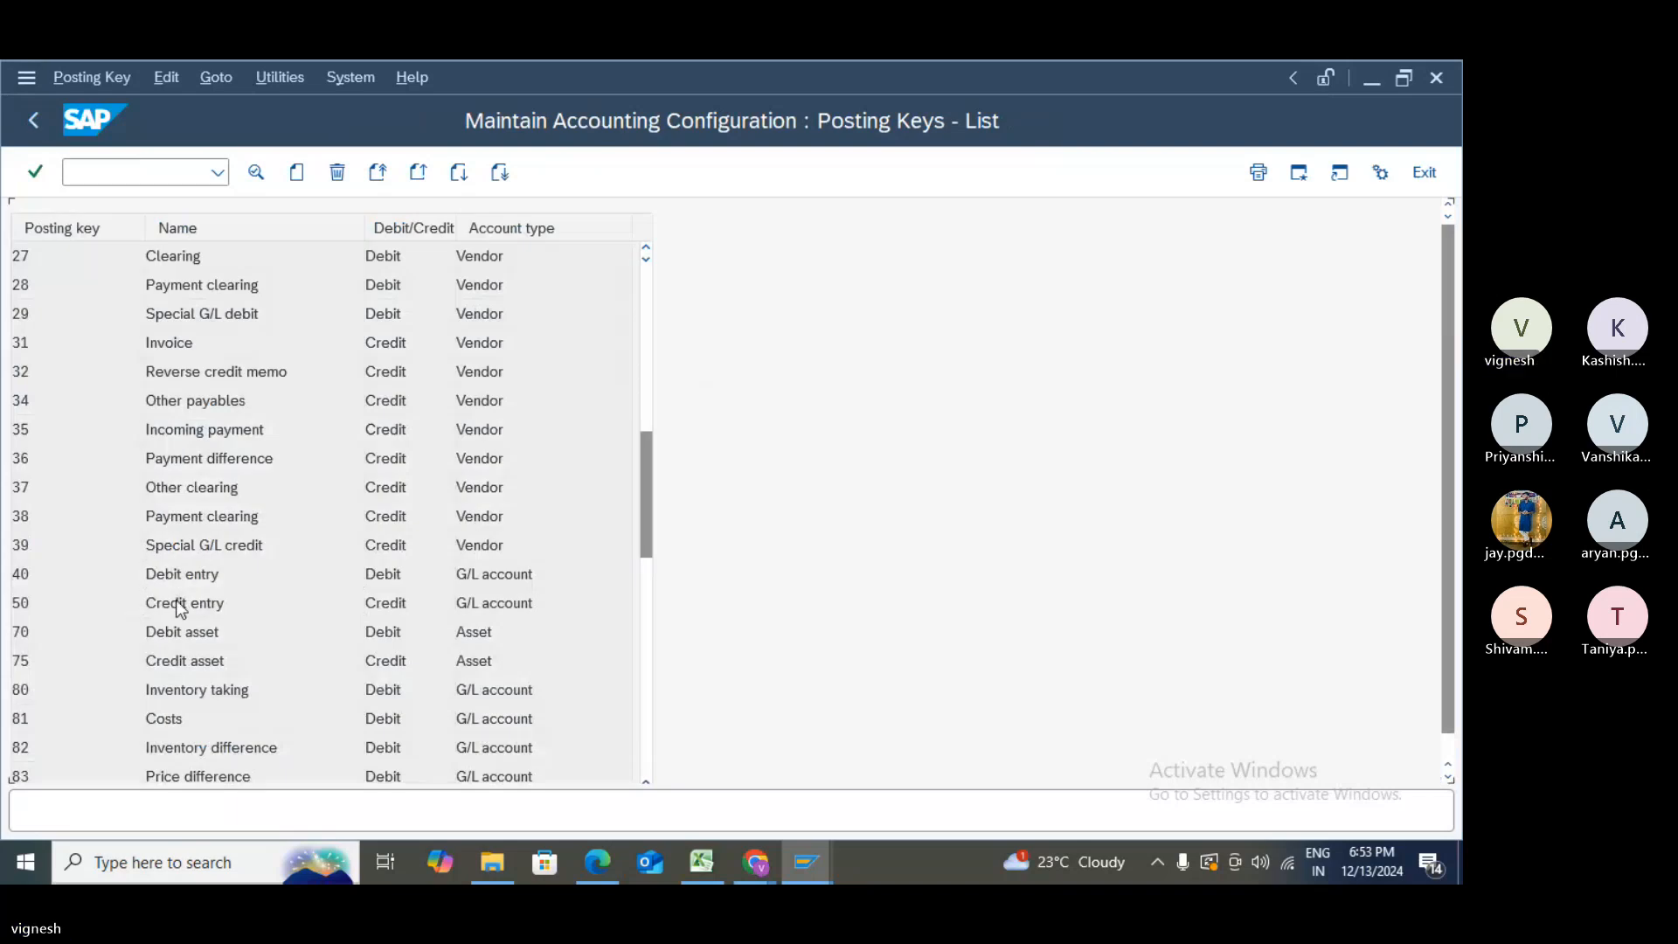
double_click(177, 600)
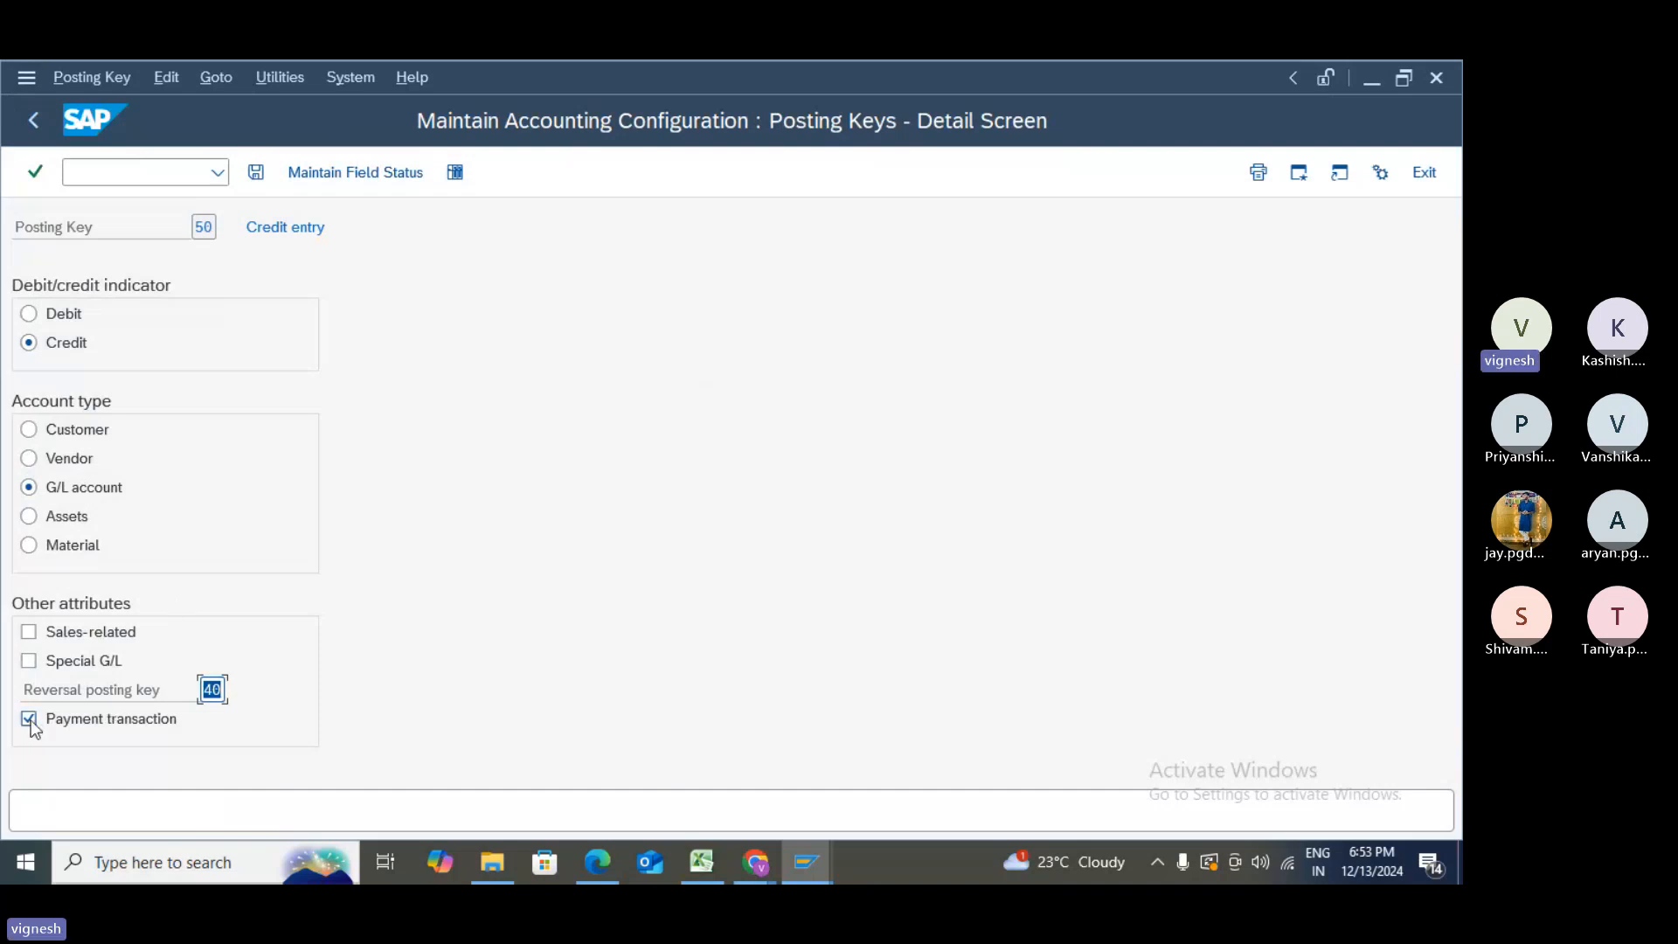
click(36, 124)
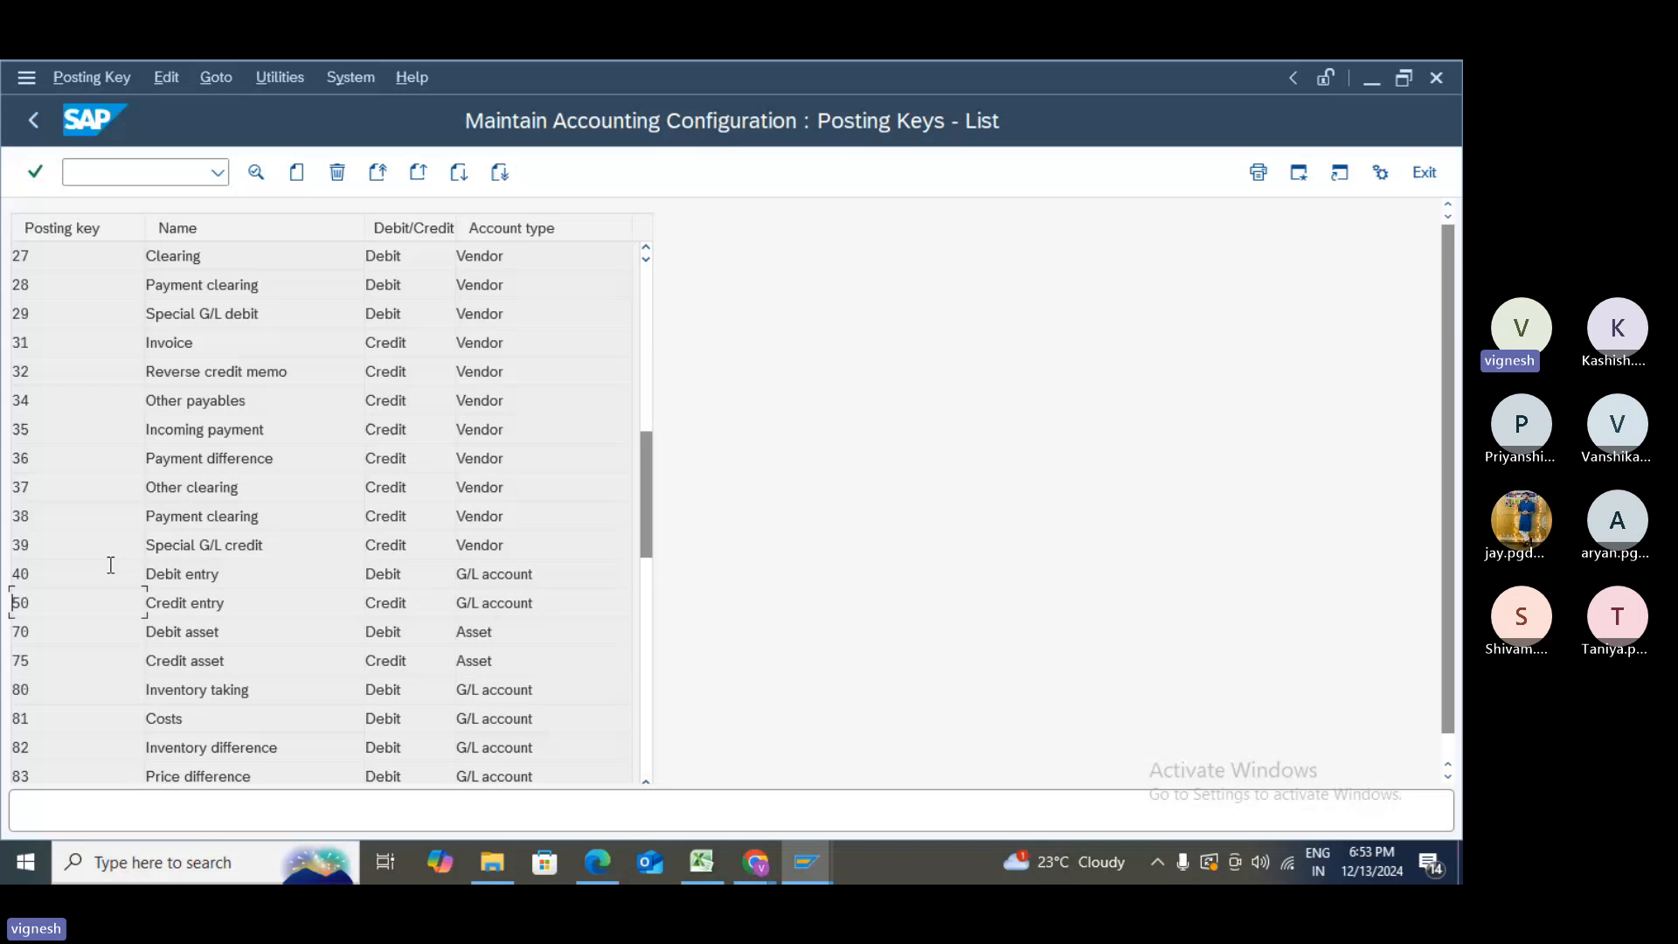
double_click(192, 575)
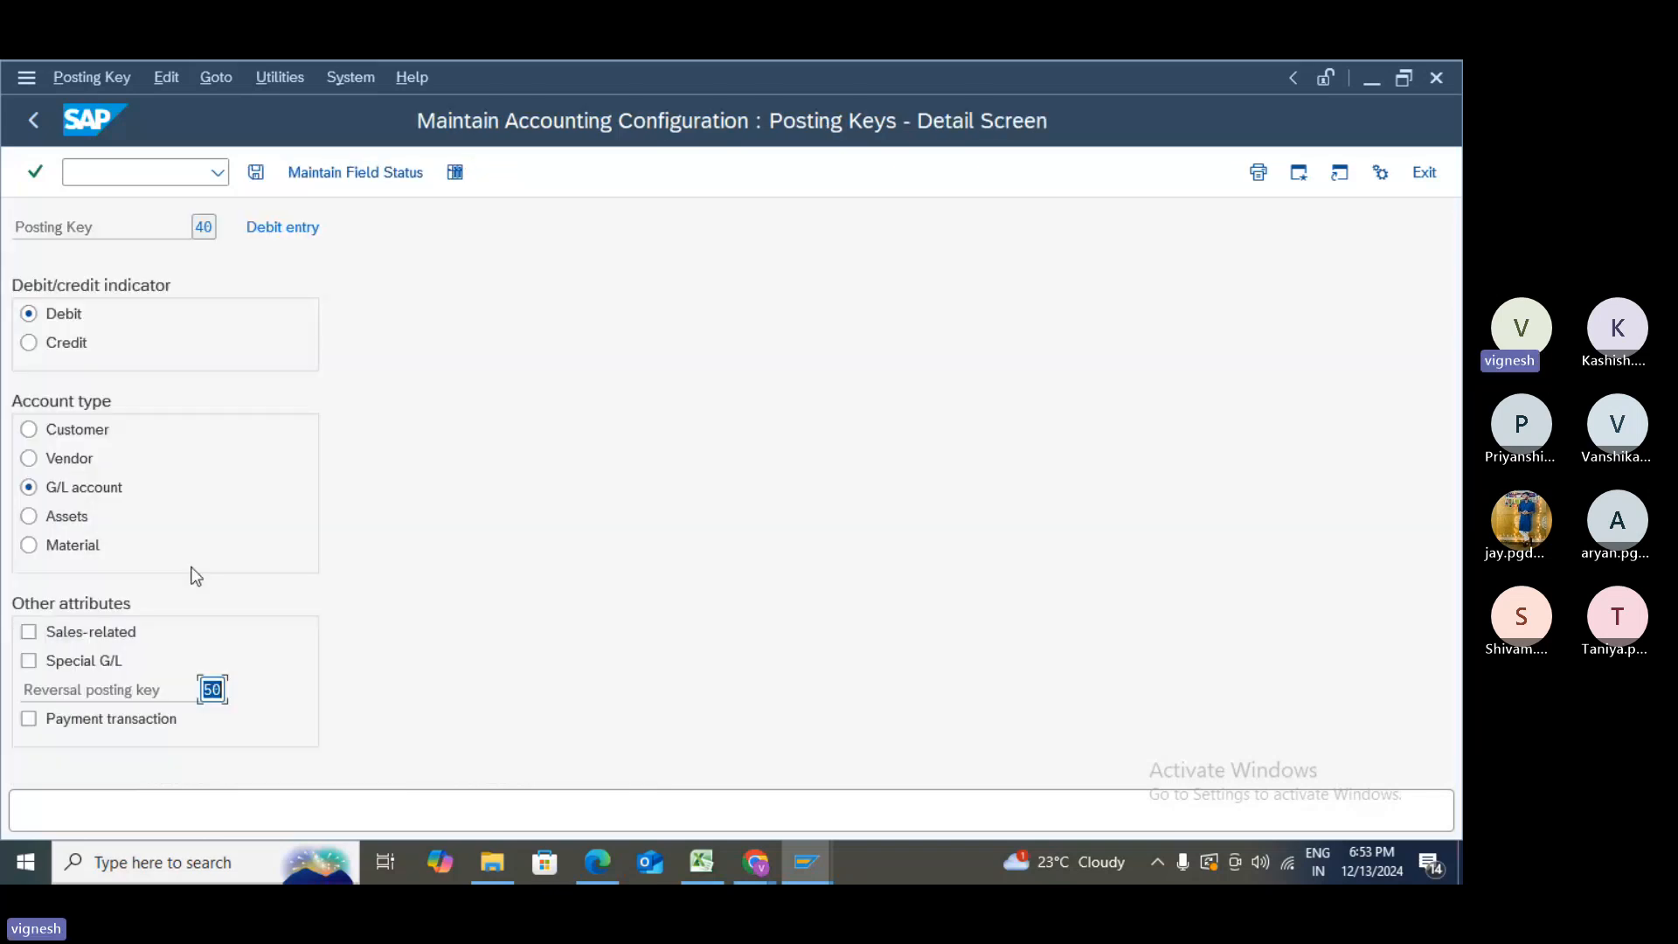
click(33, 122)
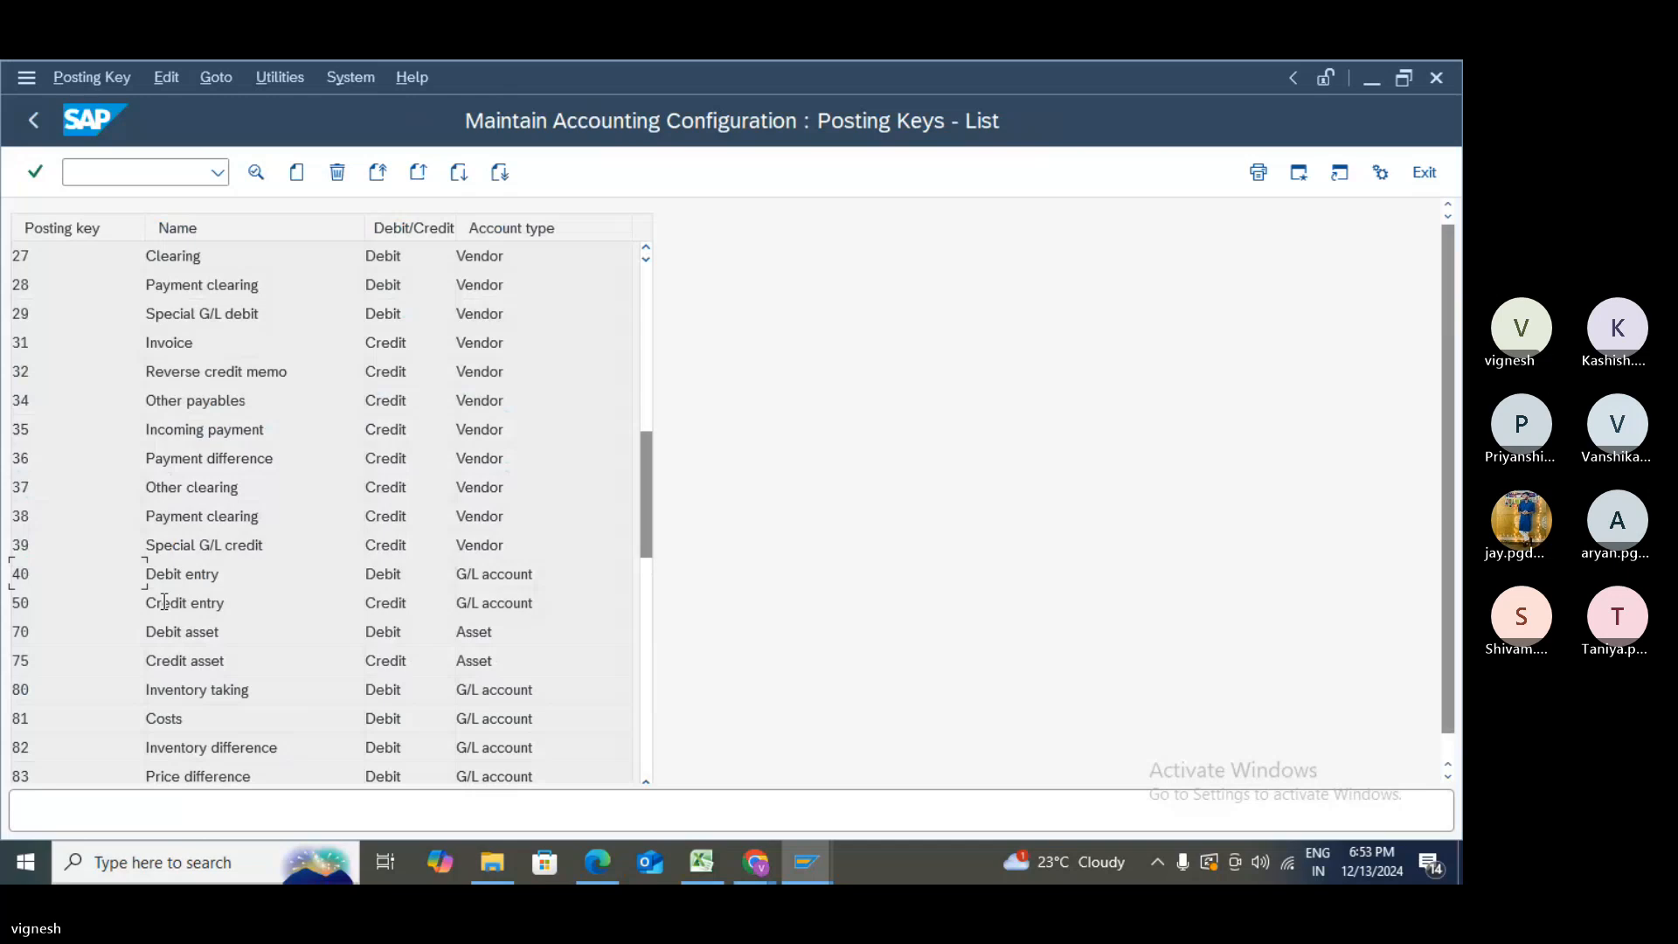
double_click(166, 603)
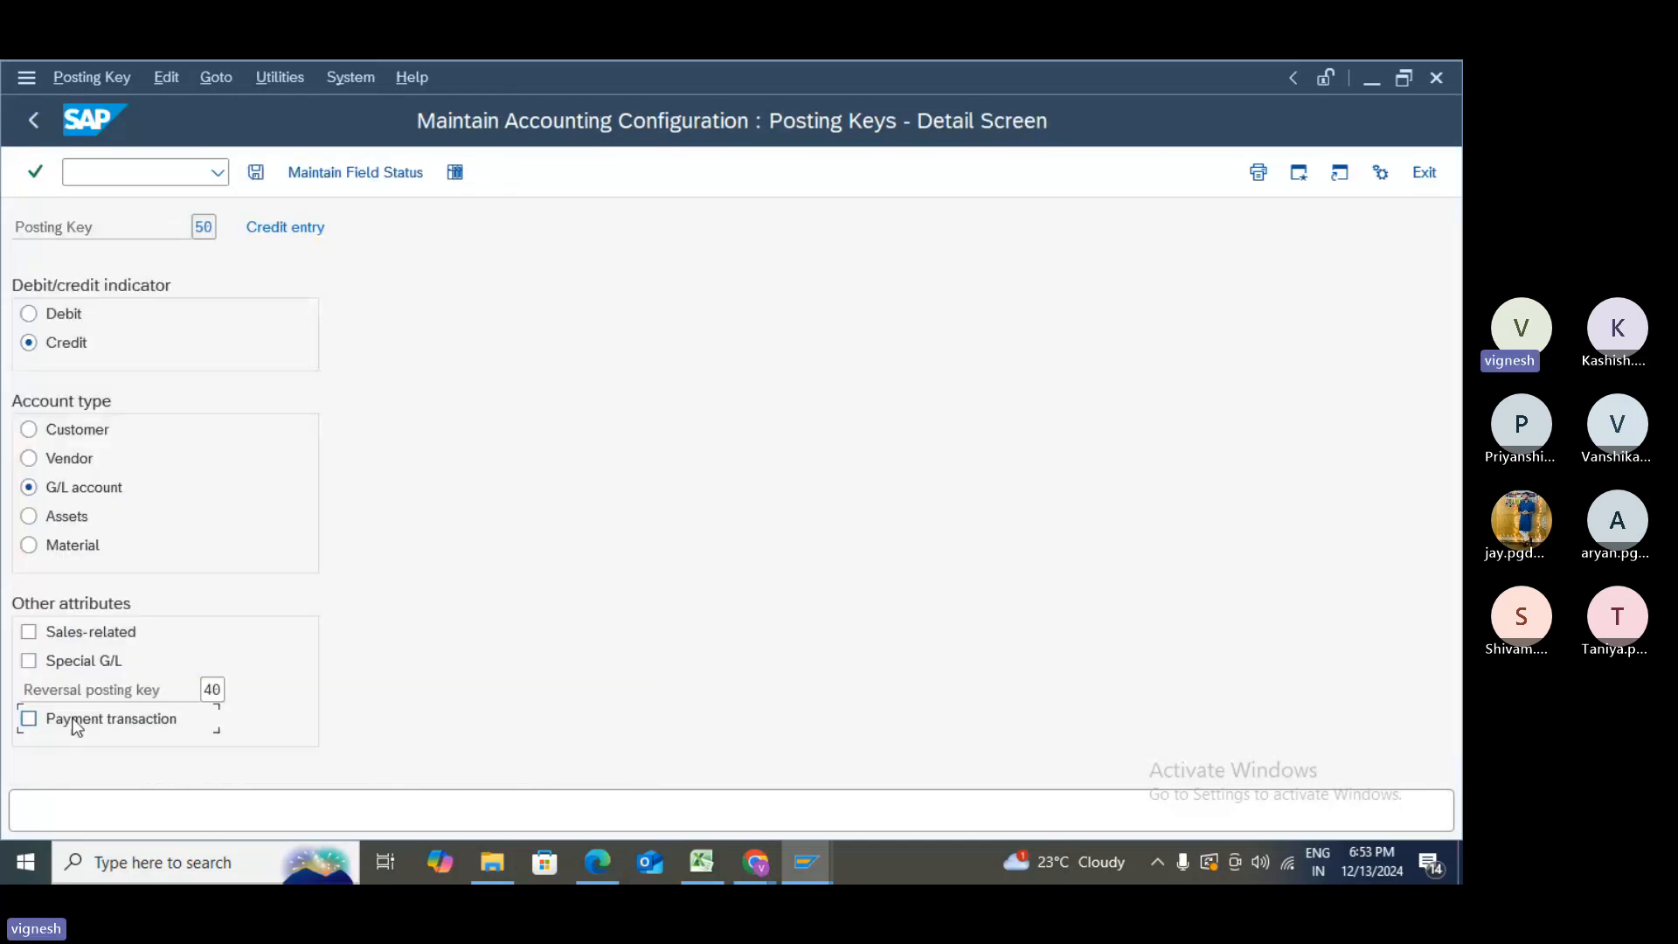
- Save posting key 50 to the customizing request and return to the implementation guide
click(256, 173)
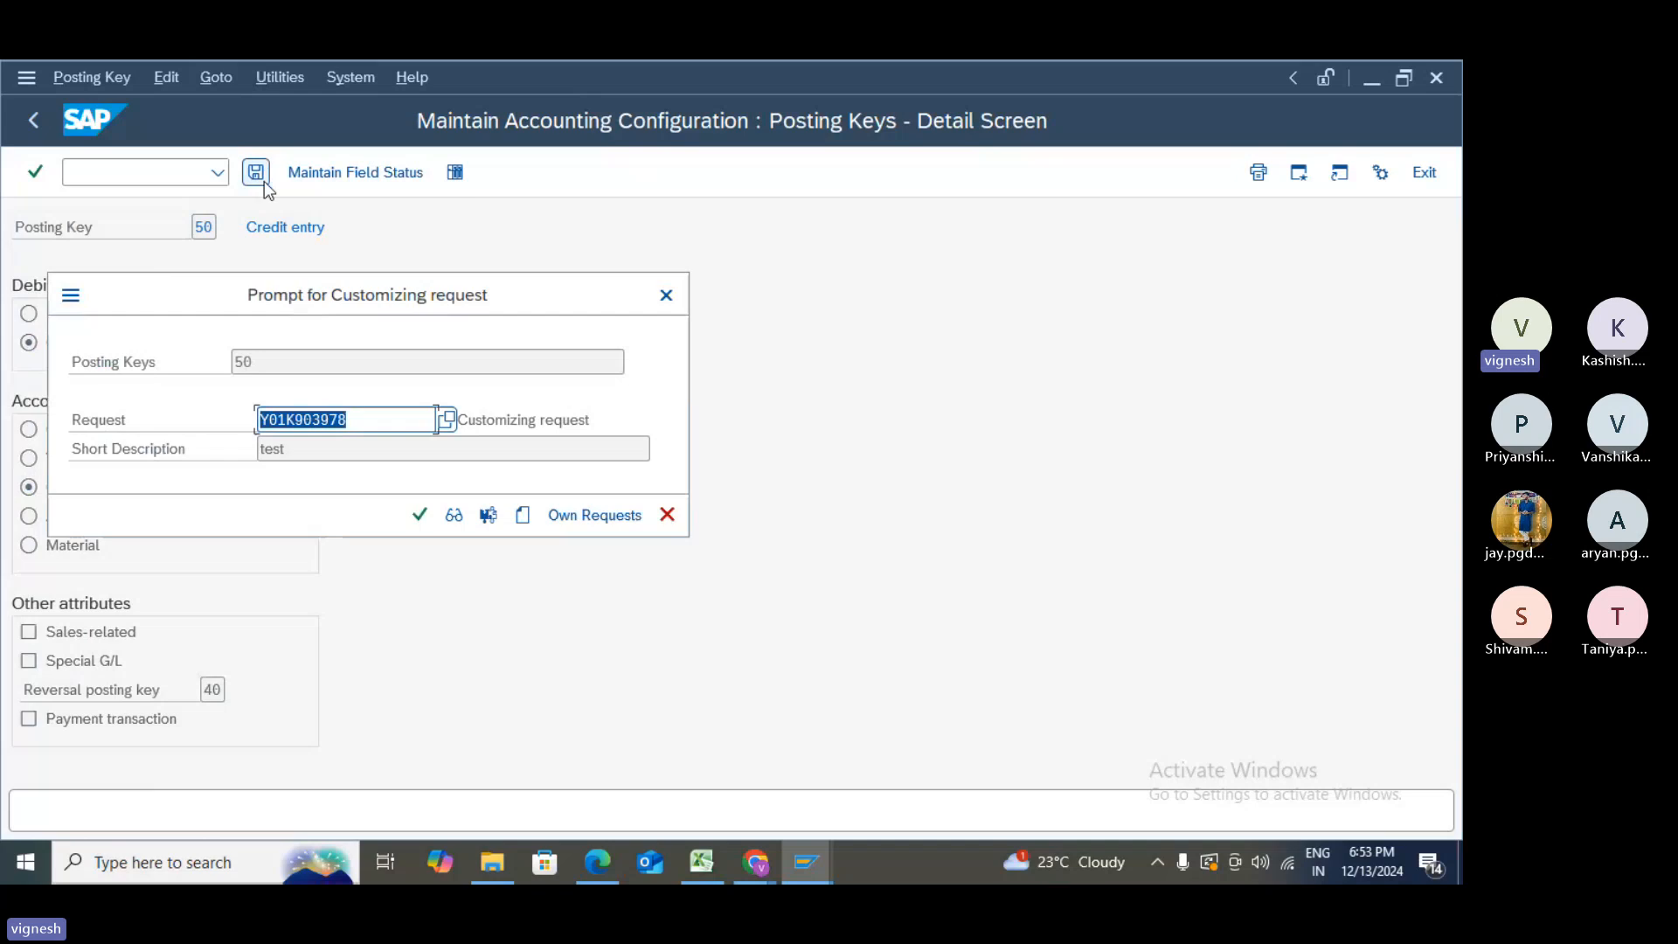
click(419, 515)
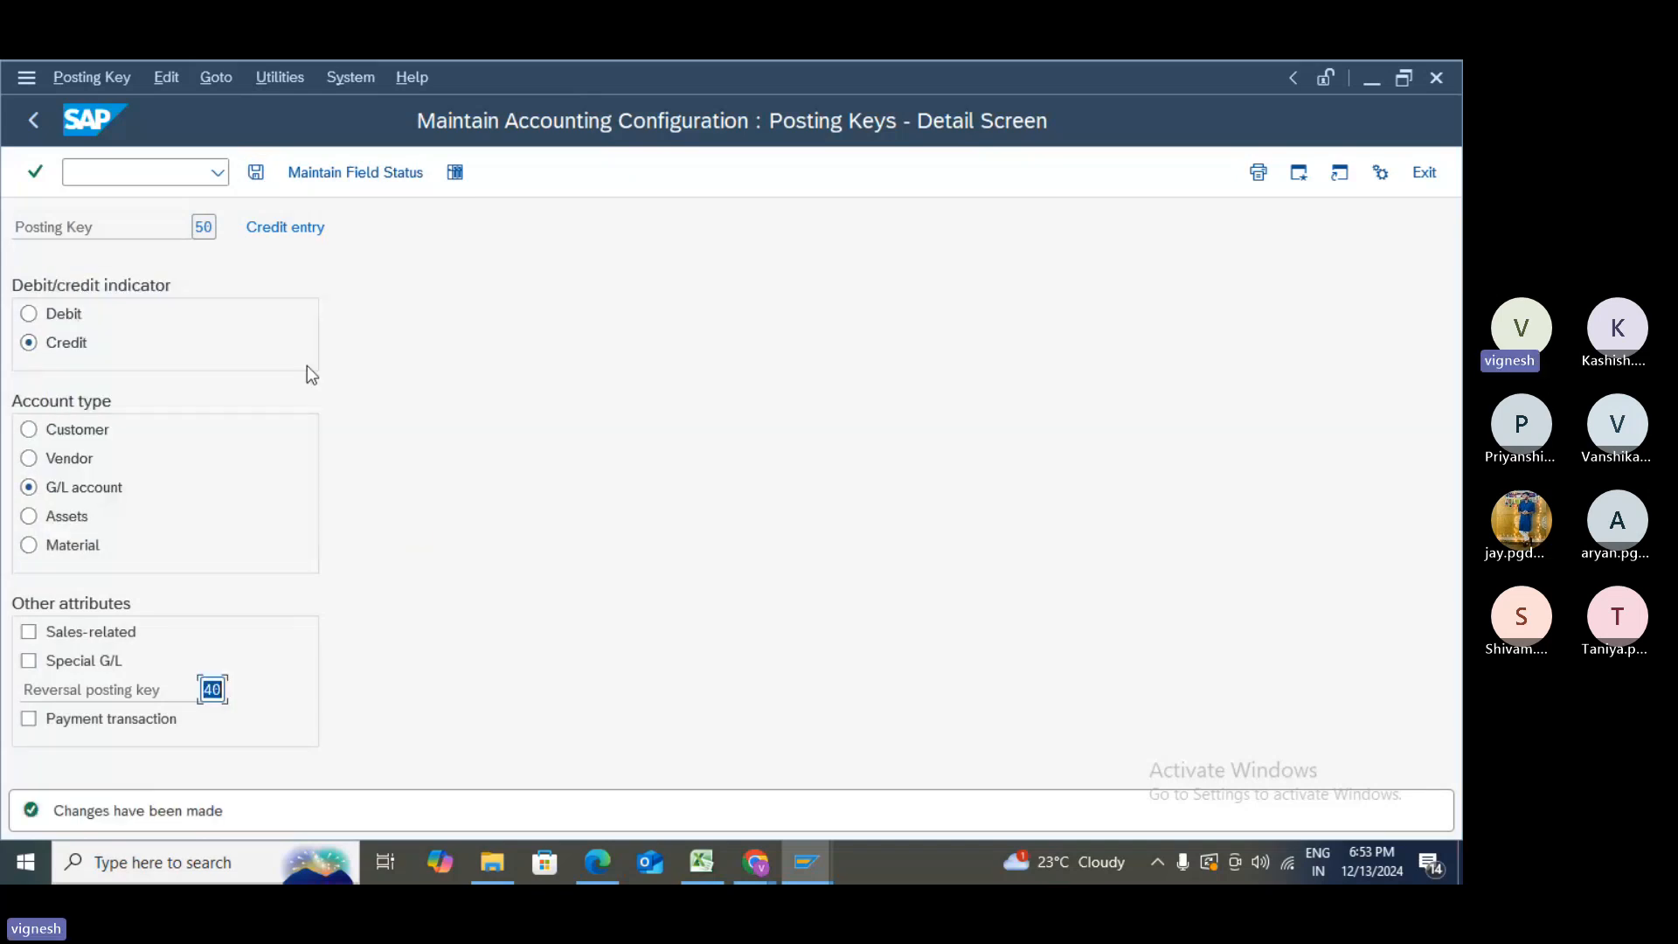
click(35, 122)
click(35, 122)
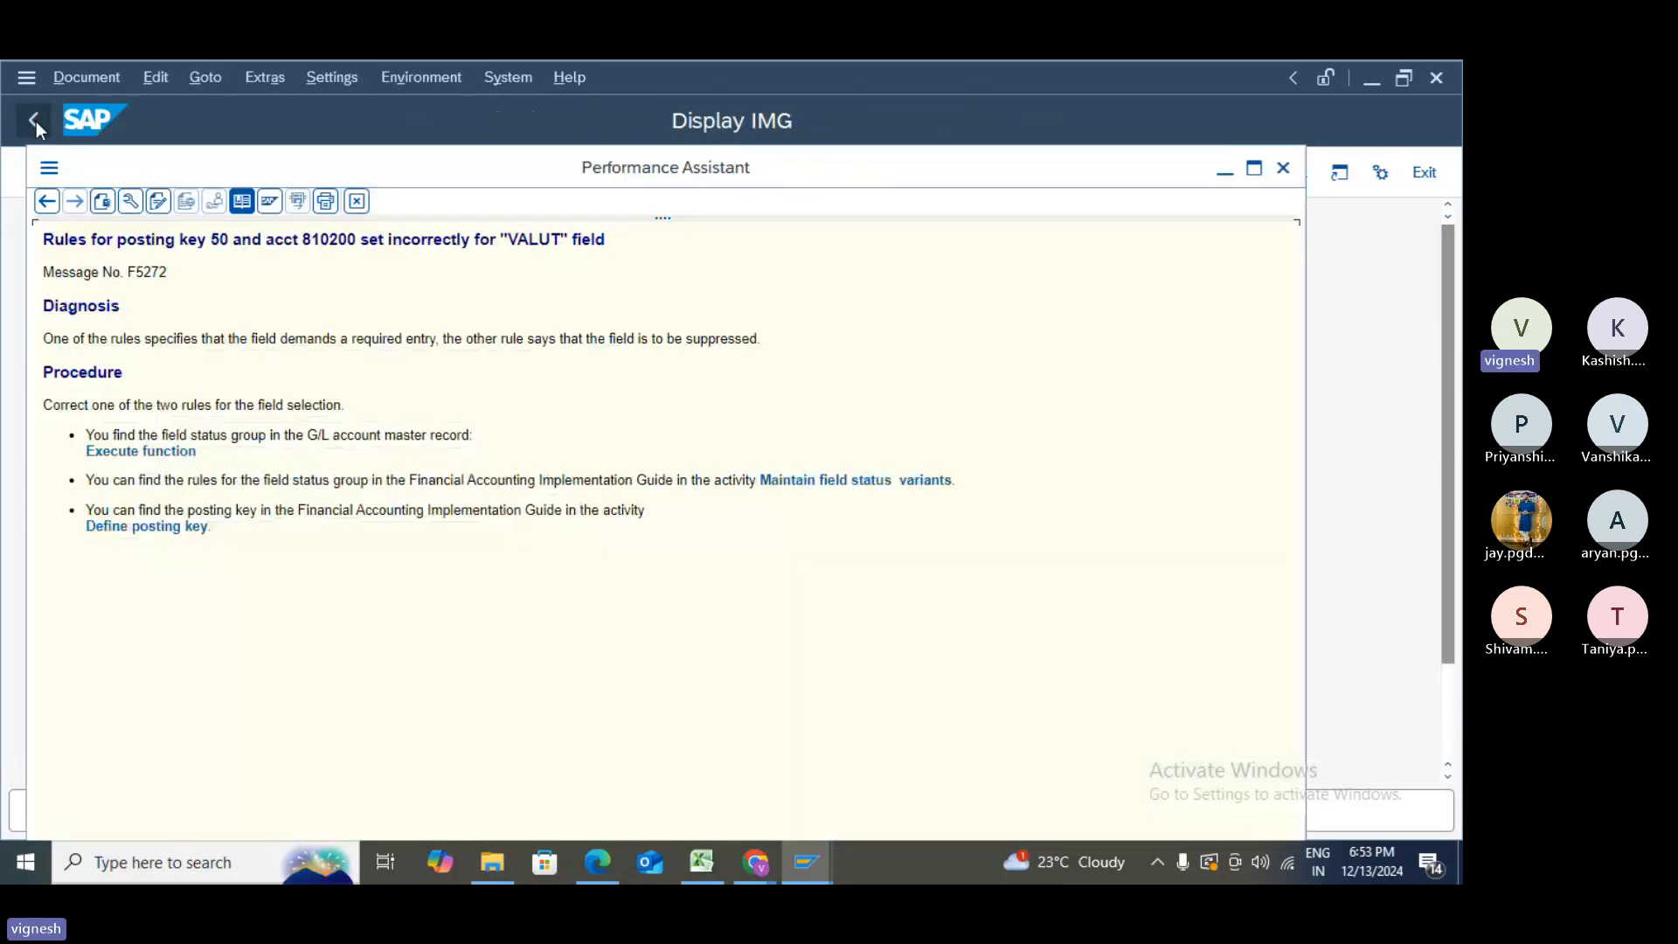
- Close the error help, recheck the invoice line, then exit and discard the unposted invoice
click(35, 123)
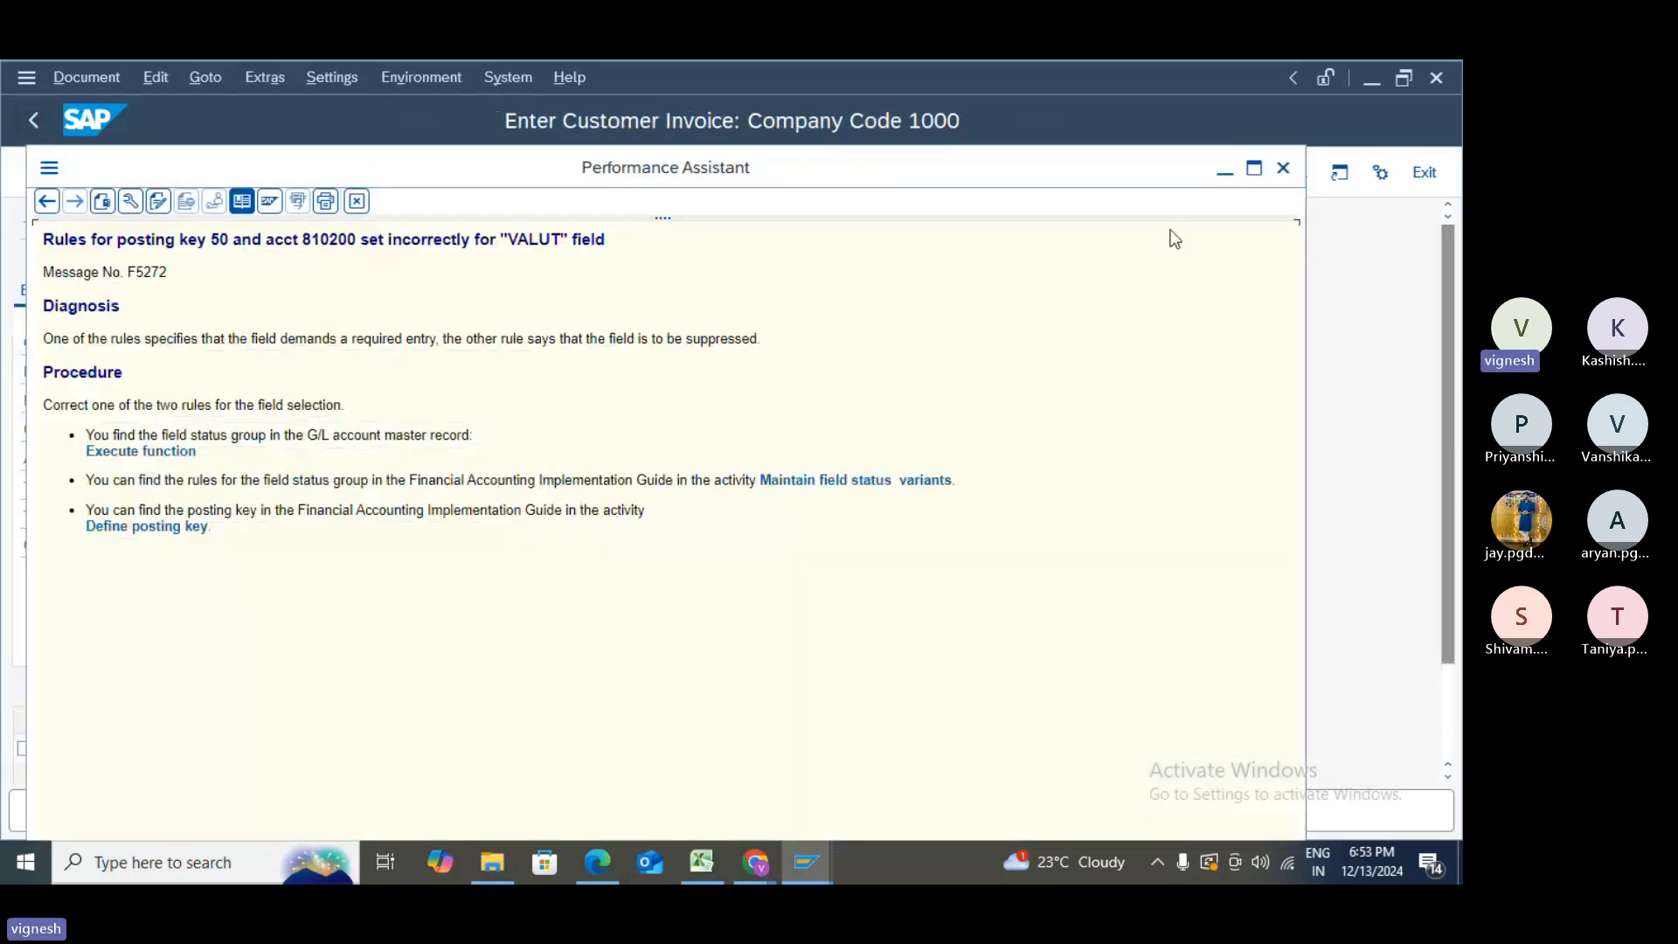
click(1283, 167)
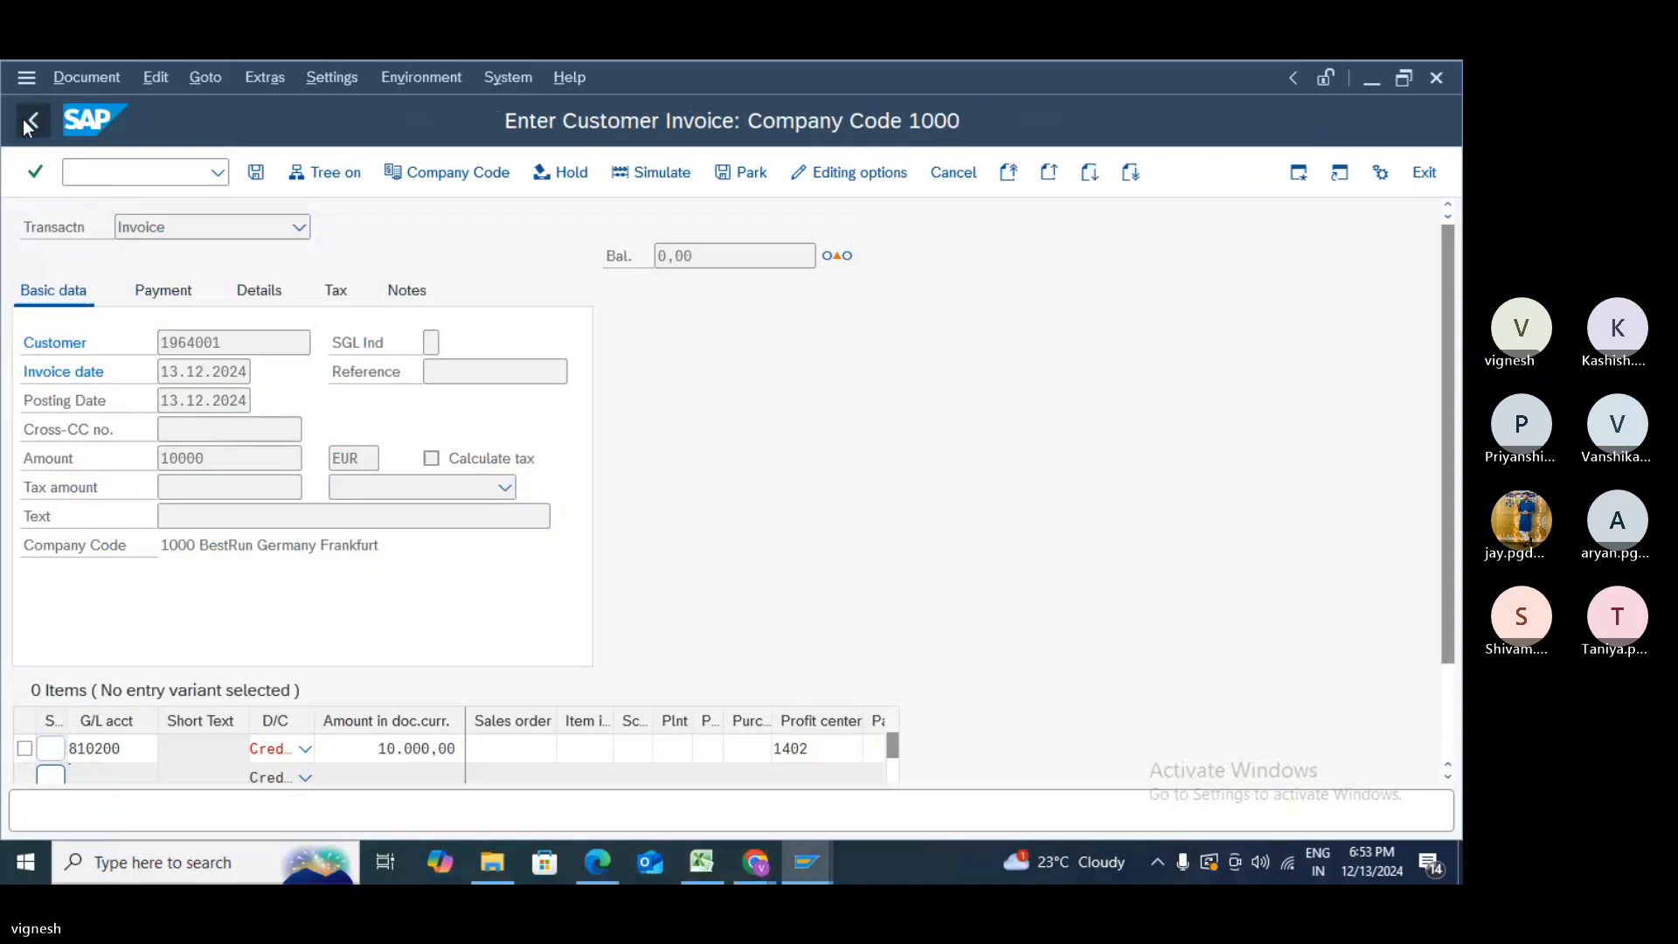
key(Return)
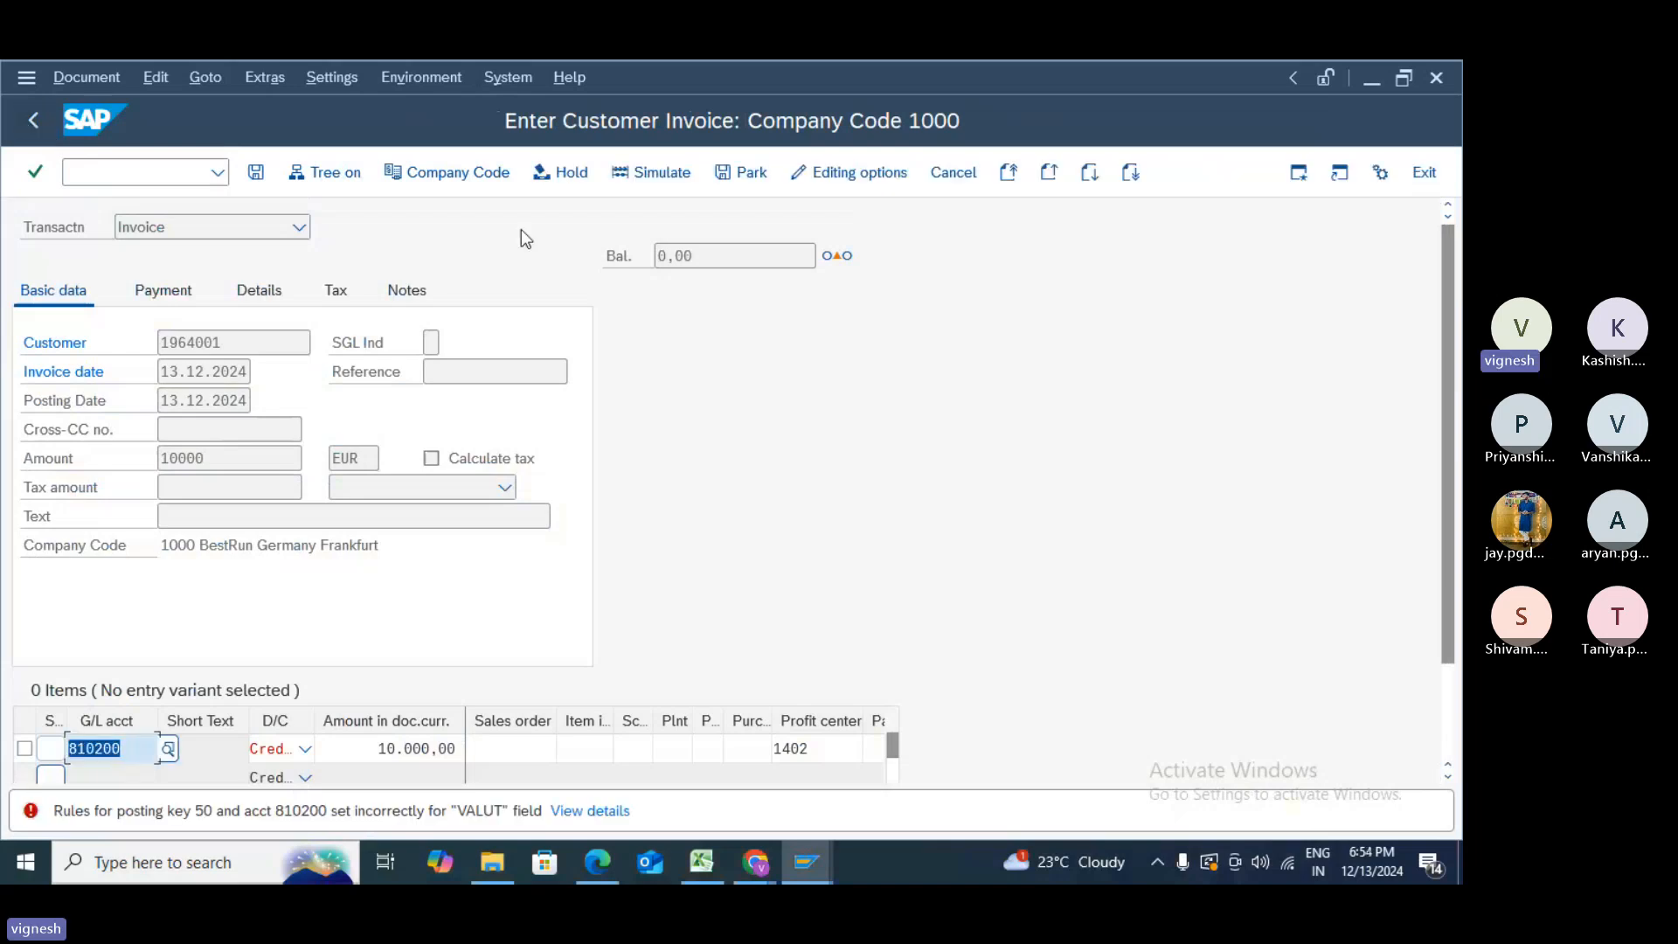
click(1439, 180)
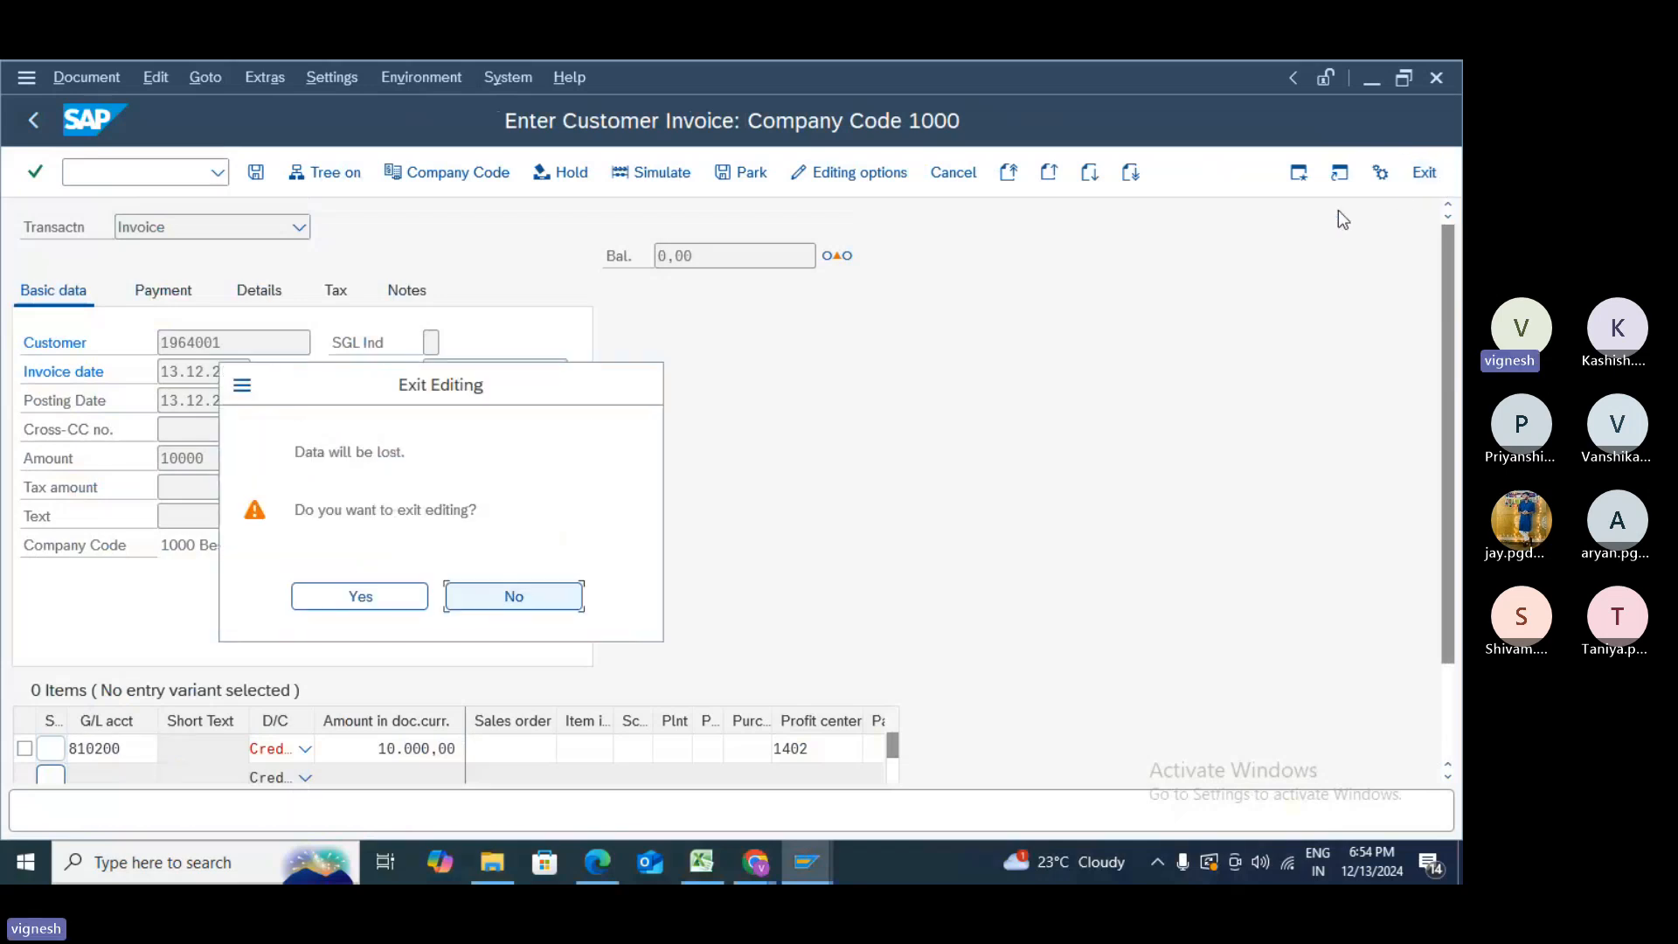
click(360, 597)
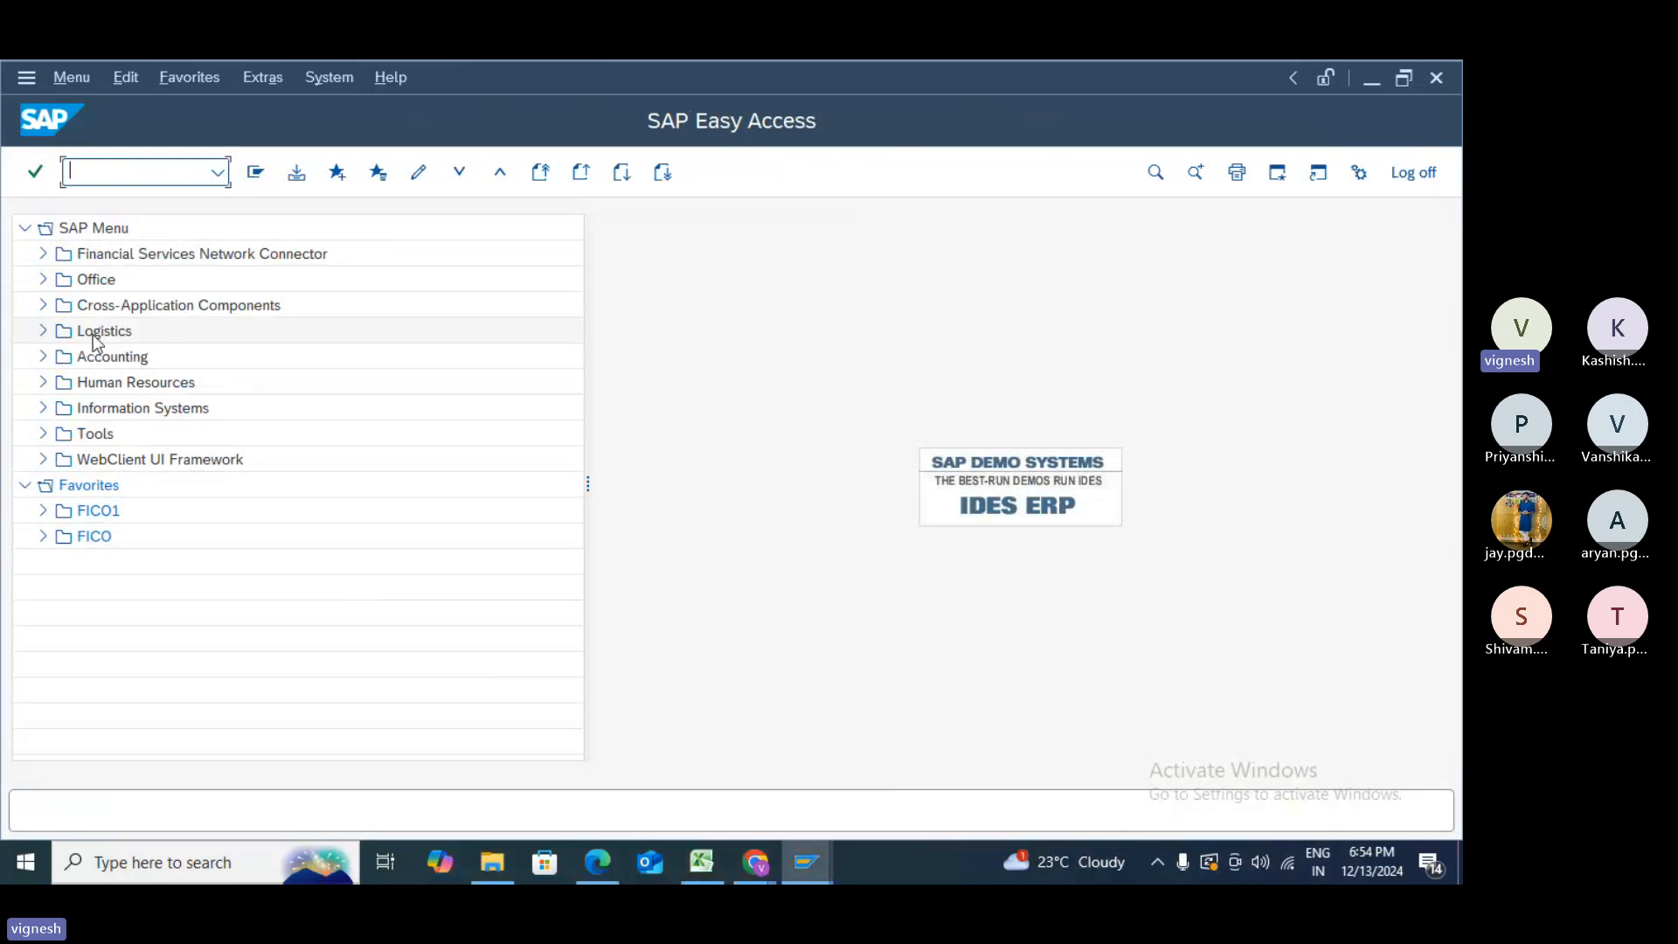
- Start FB70 and enter the invoice header: customer, date 13.12.2024, text TEST, amount 10000
text(FB70)
key(Return)
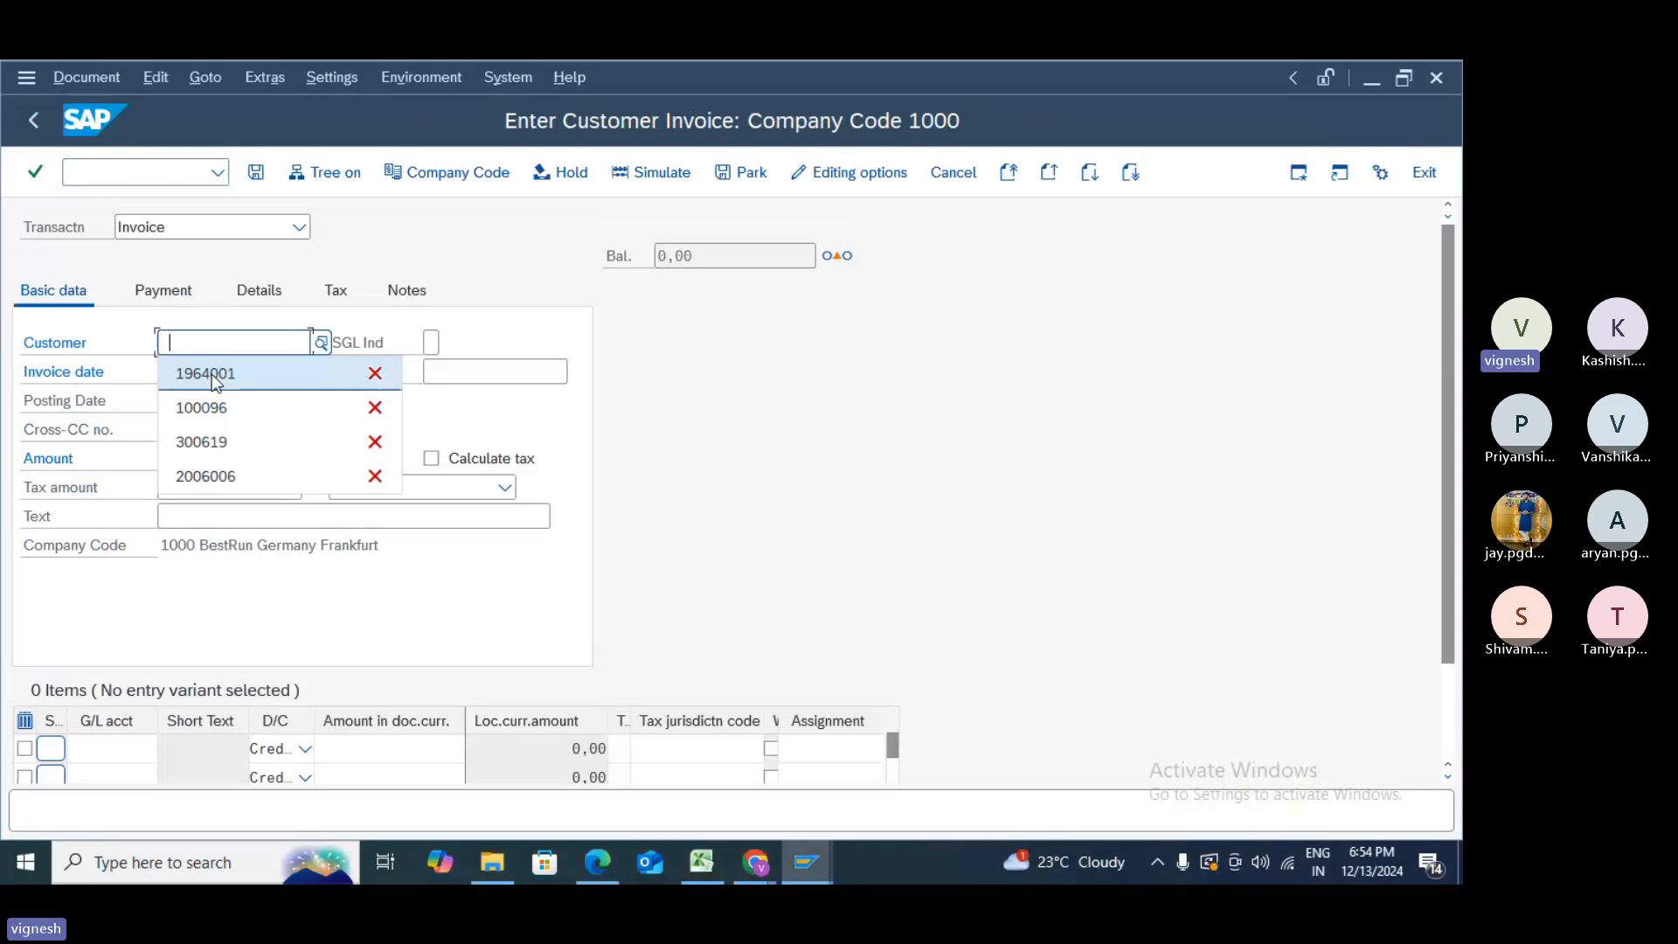
click(213, 376)
click(213, 372)
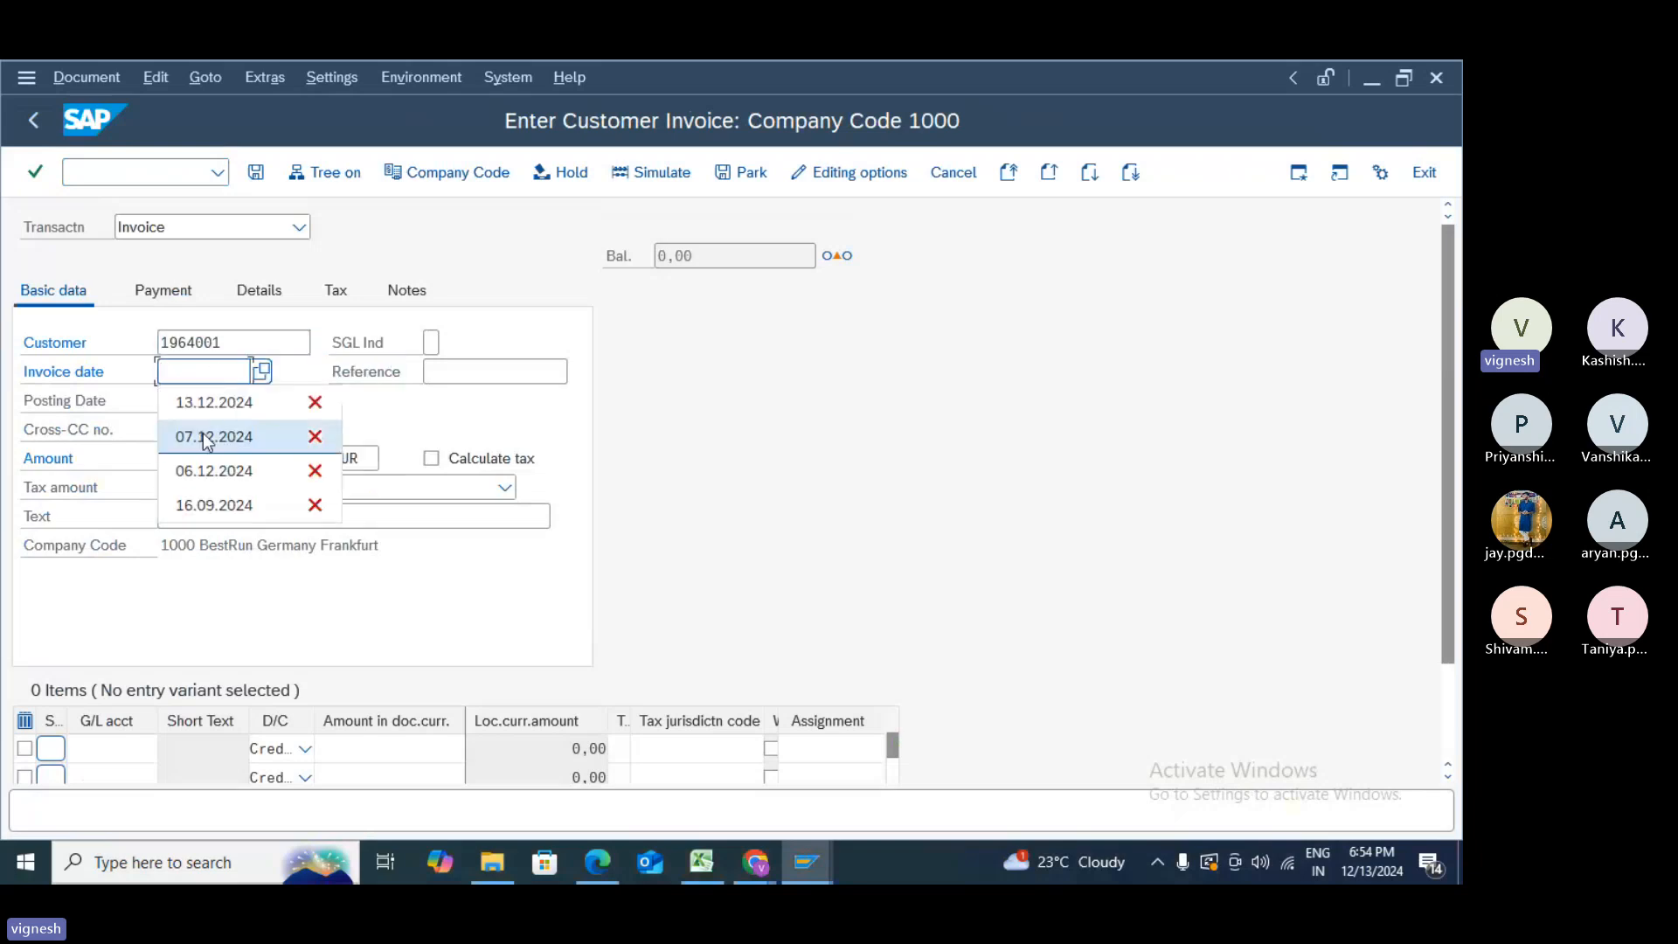
click(207, 403)
click(217, 514)
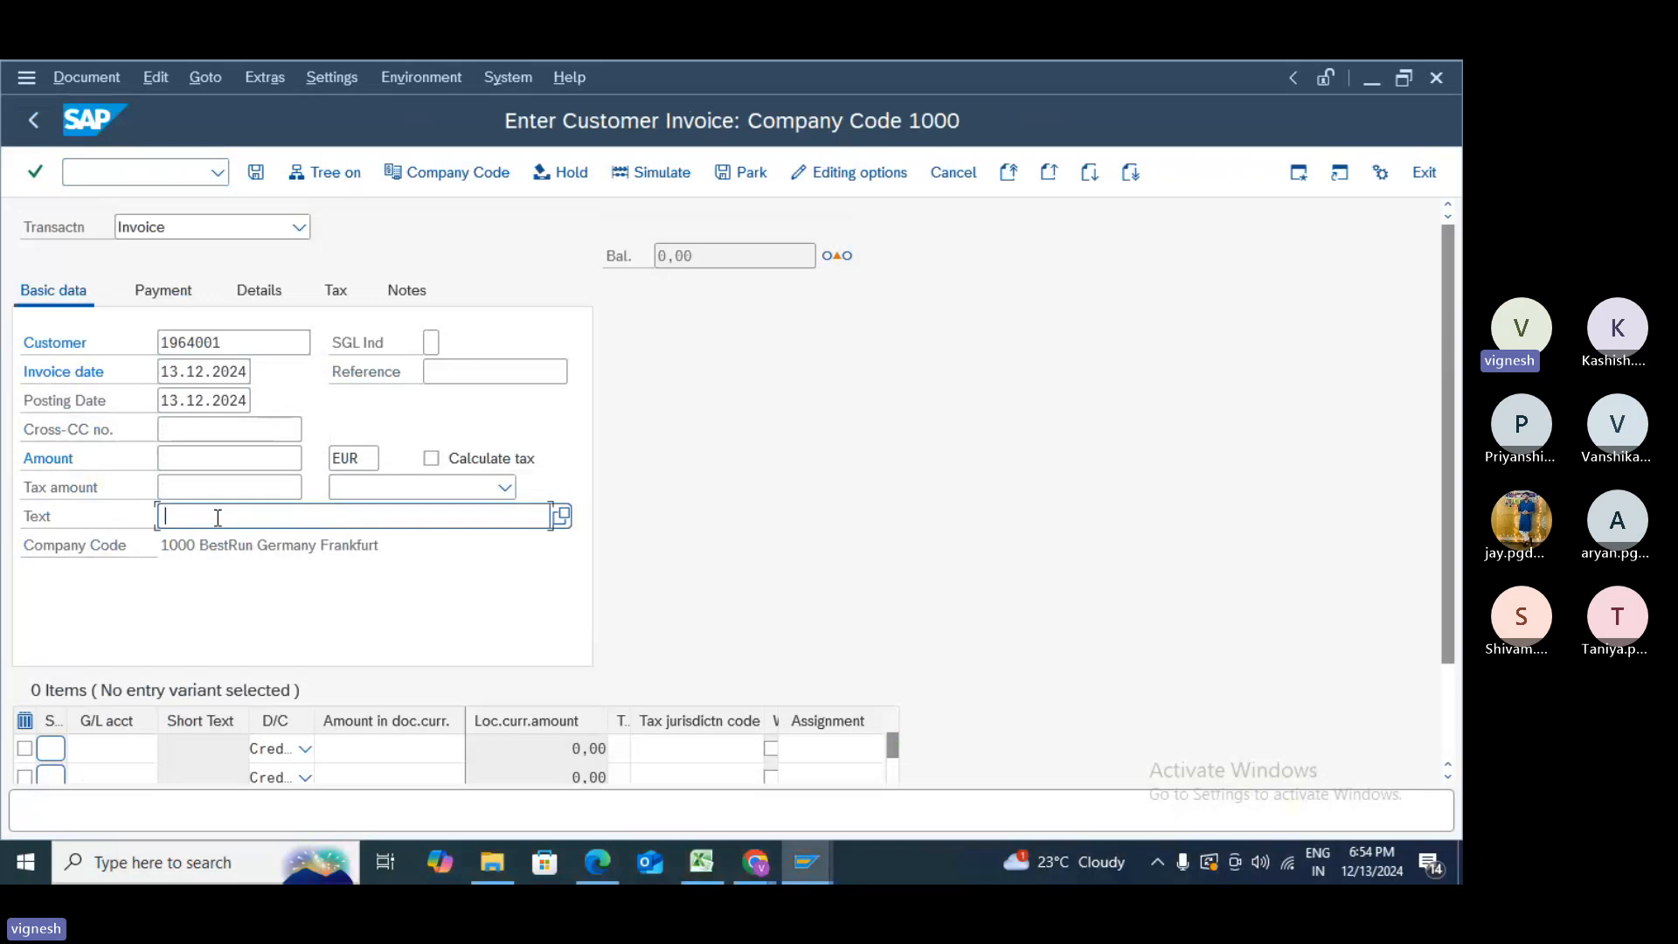
text(TEST)
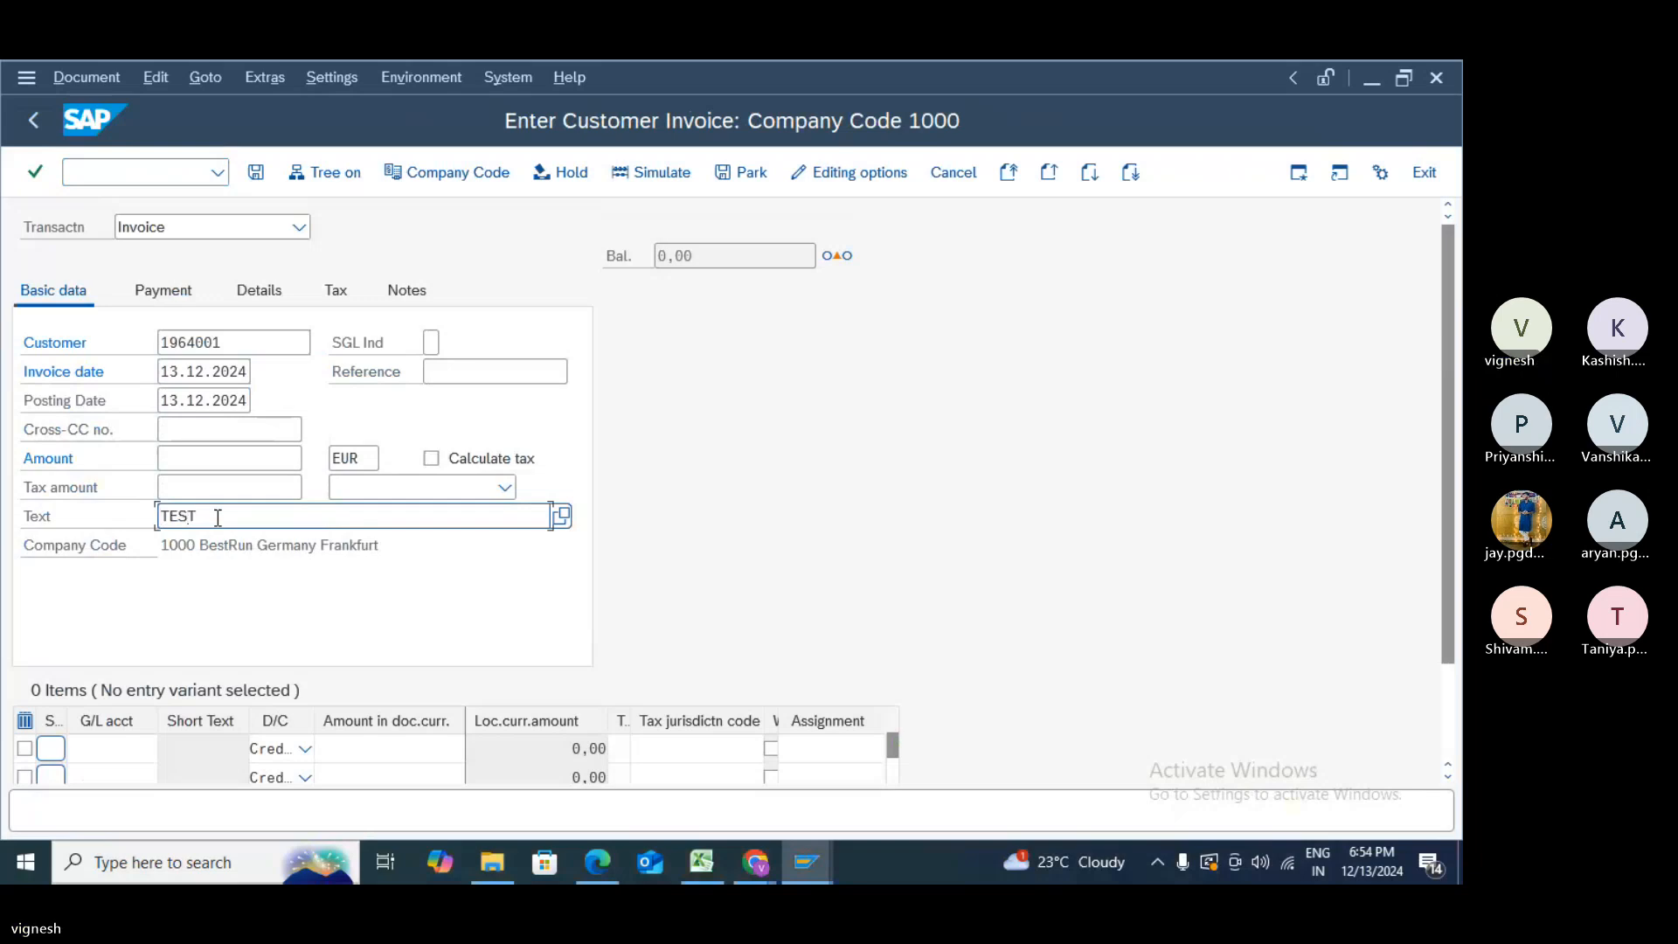
click(218, 458)
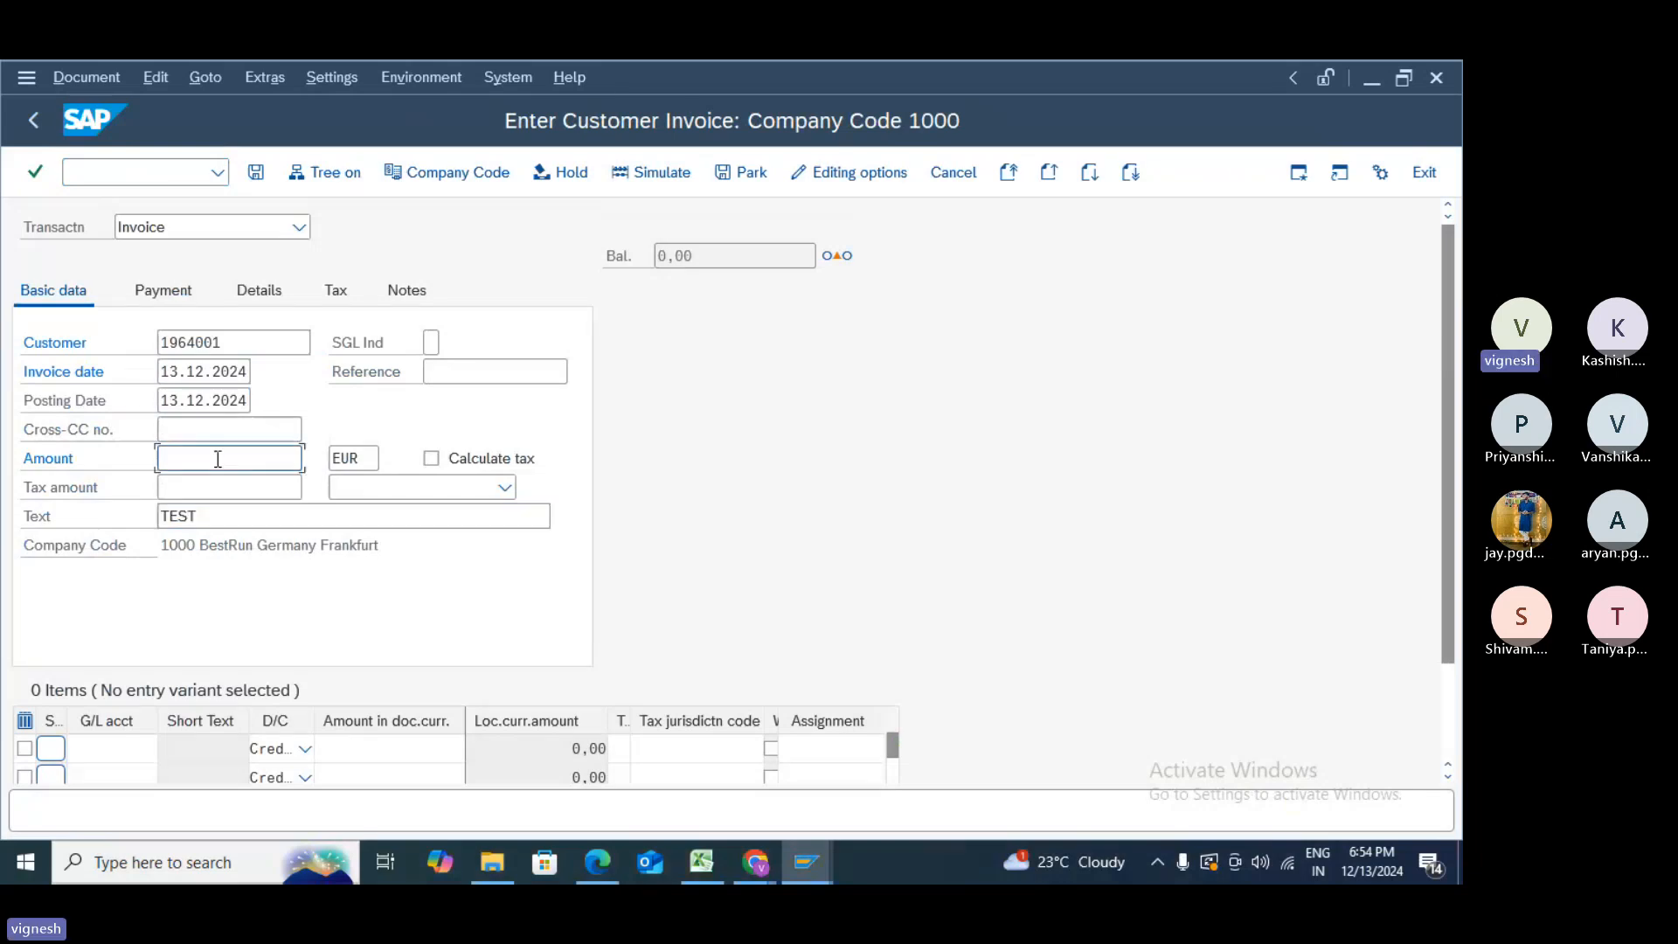
click(212, 491)
- Add a revenue line with G/L account 810200, amount 10000 and profit center 1402
click(161, 749)
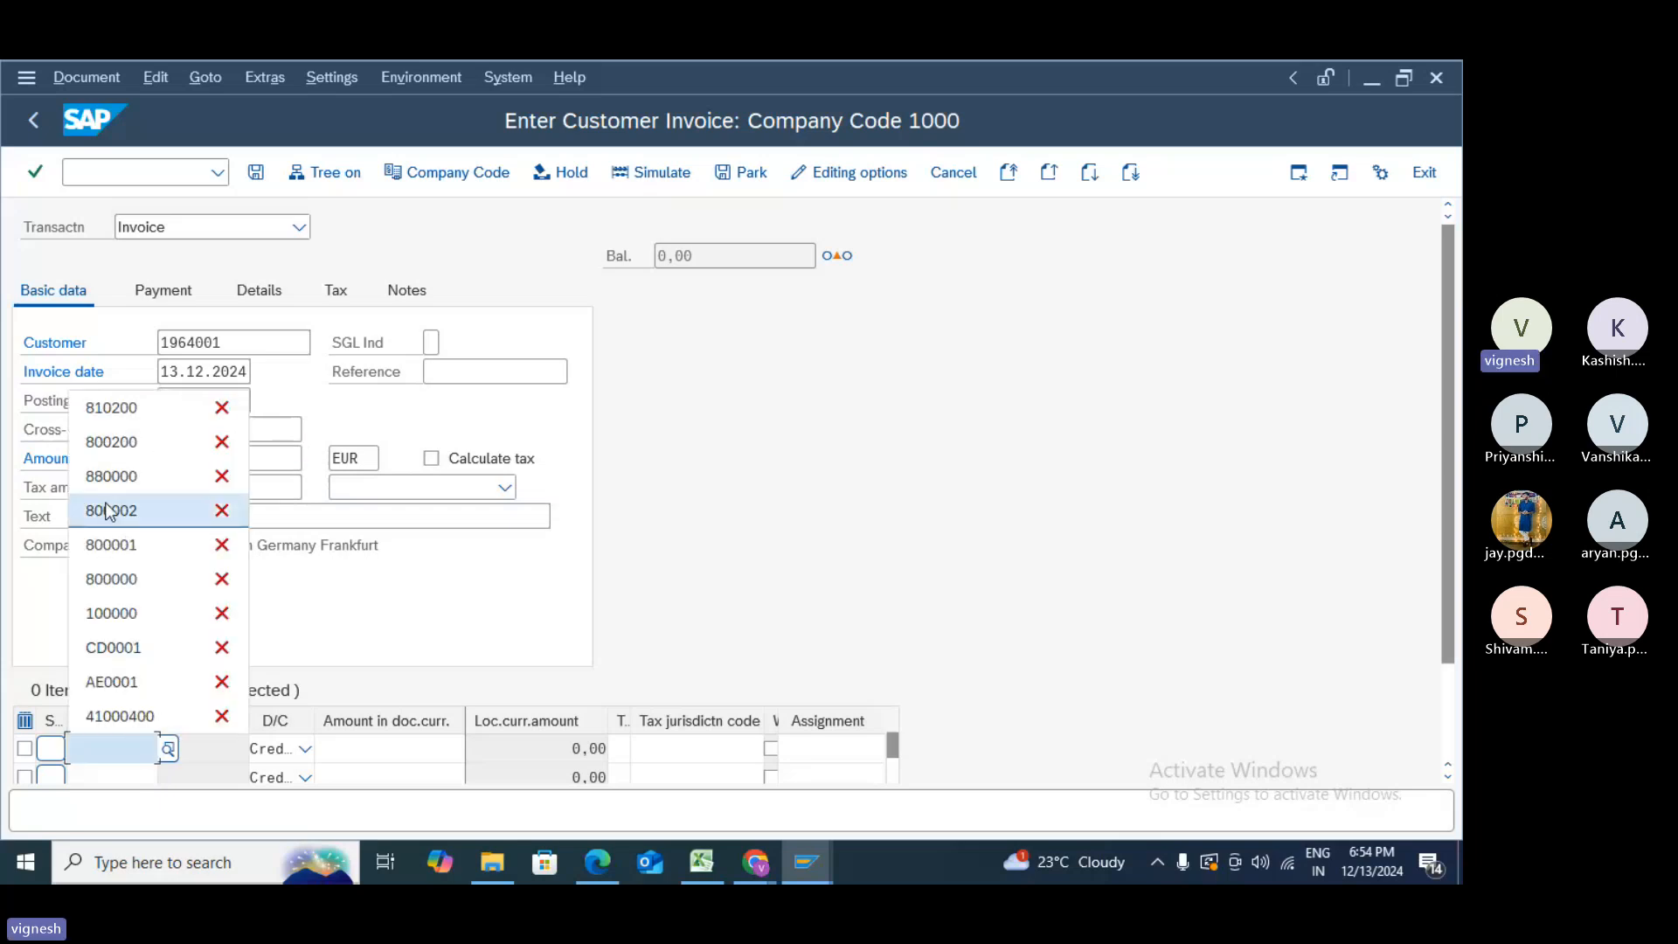
click(112, 409)
click(413, 757)
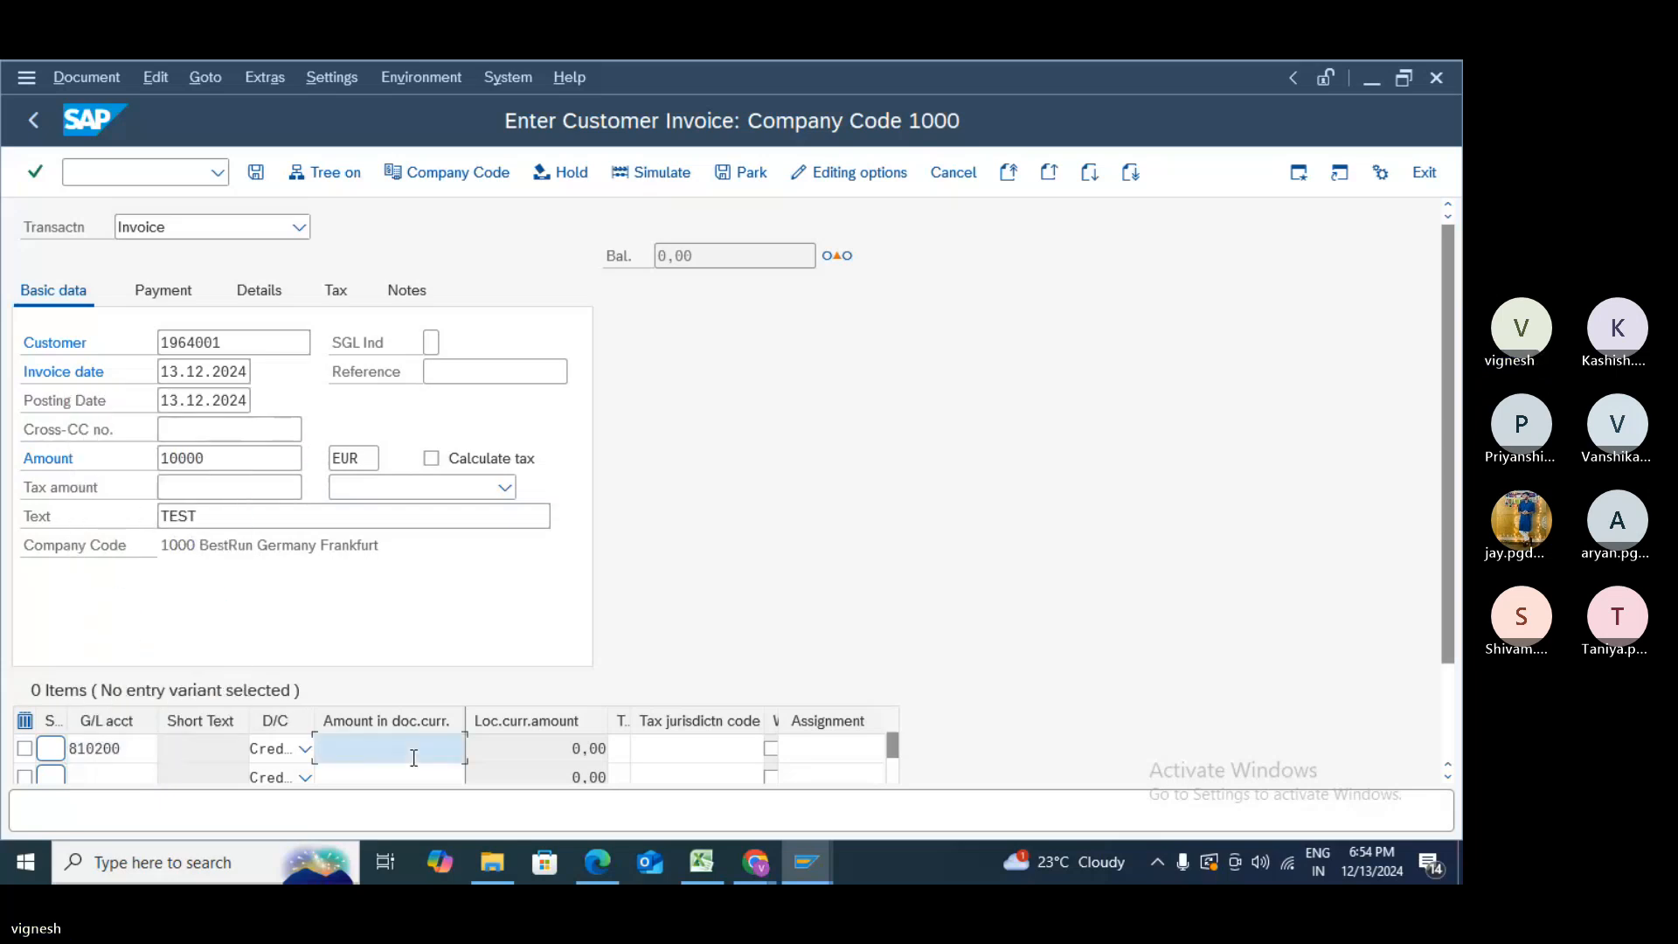
click(414, 758)
click(406, 648)
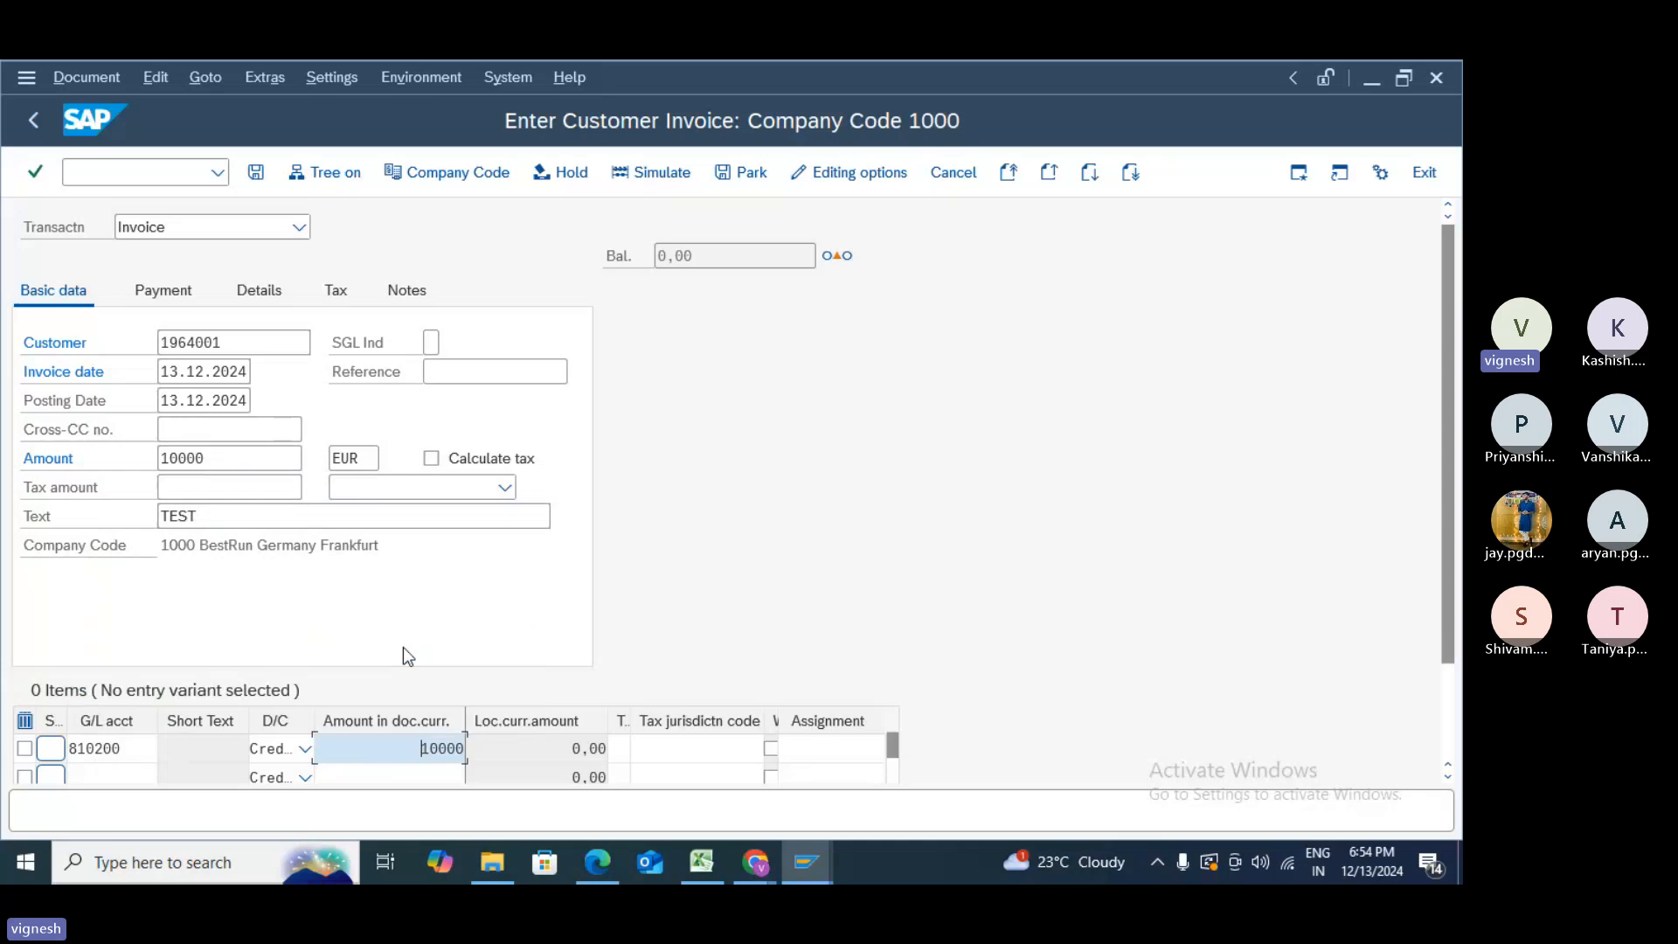
key(Tab)
key(Tab)
key(Tab)
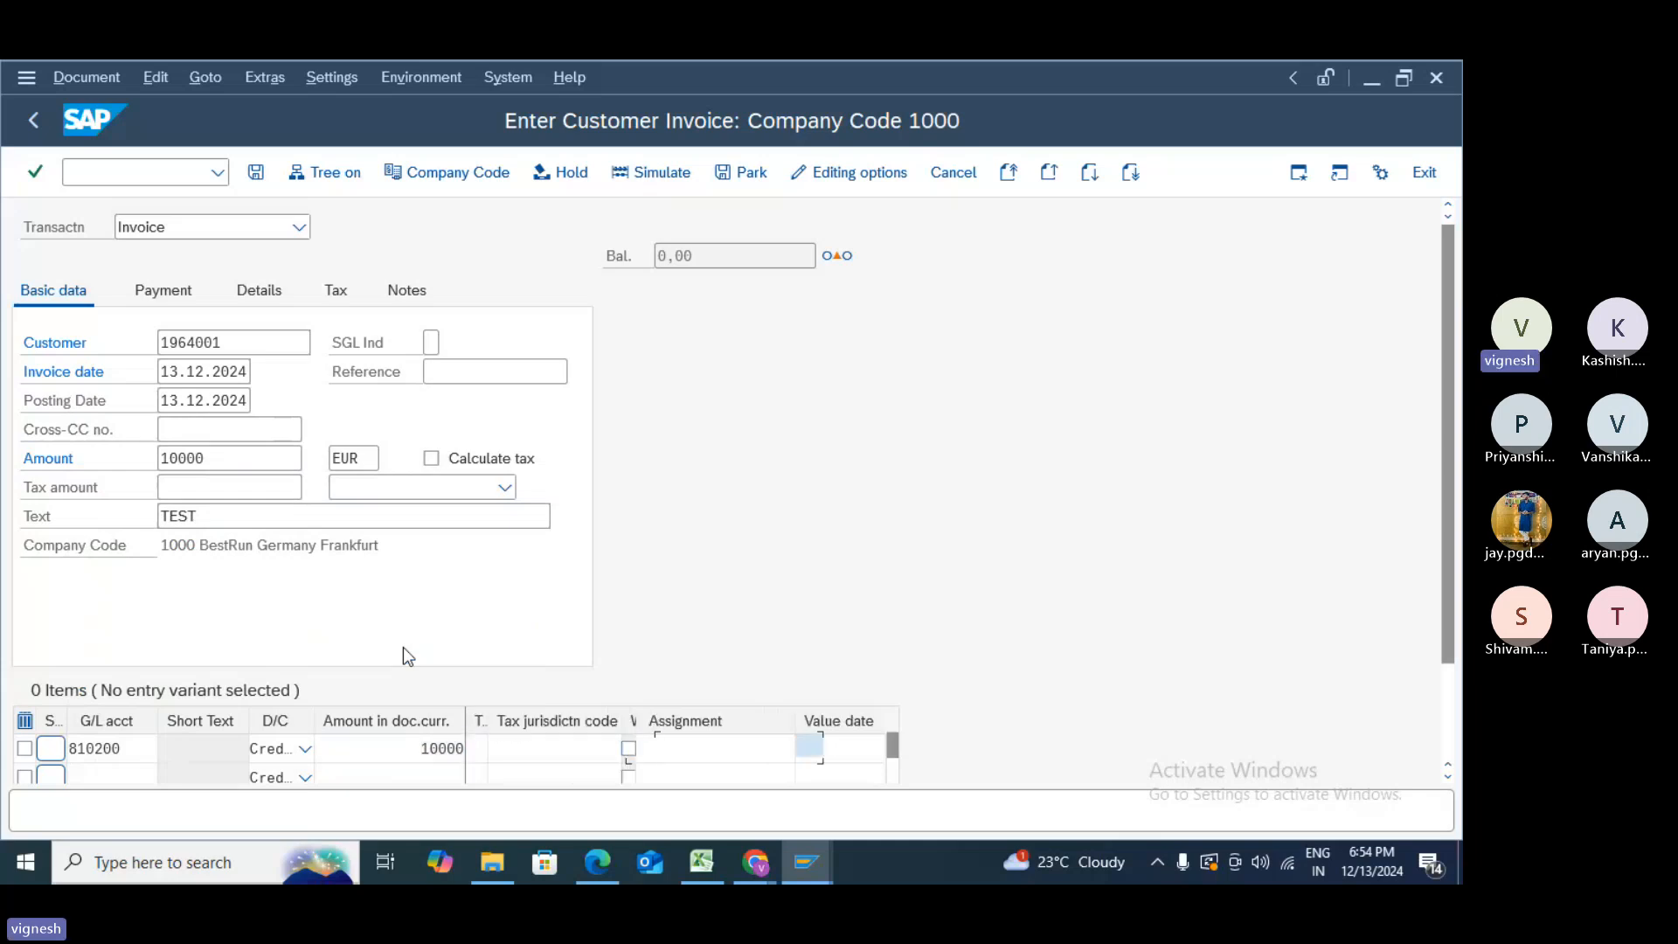
key(Tab)
key(Tab)
key(Tab)
key(Tab)
key(Tab)
key(Tab)
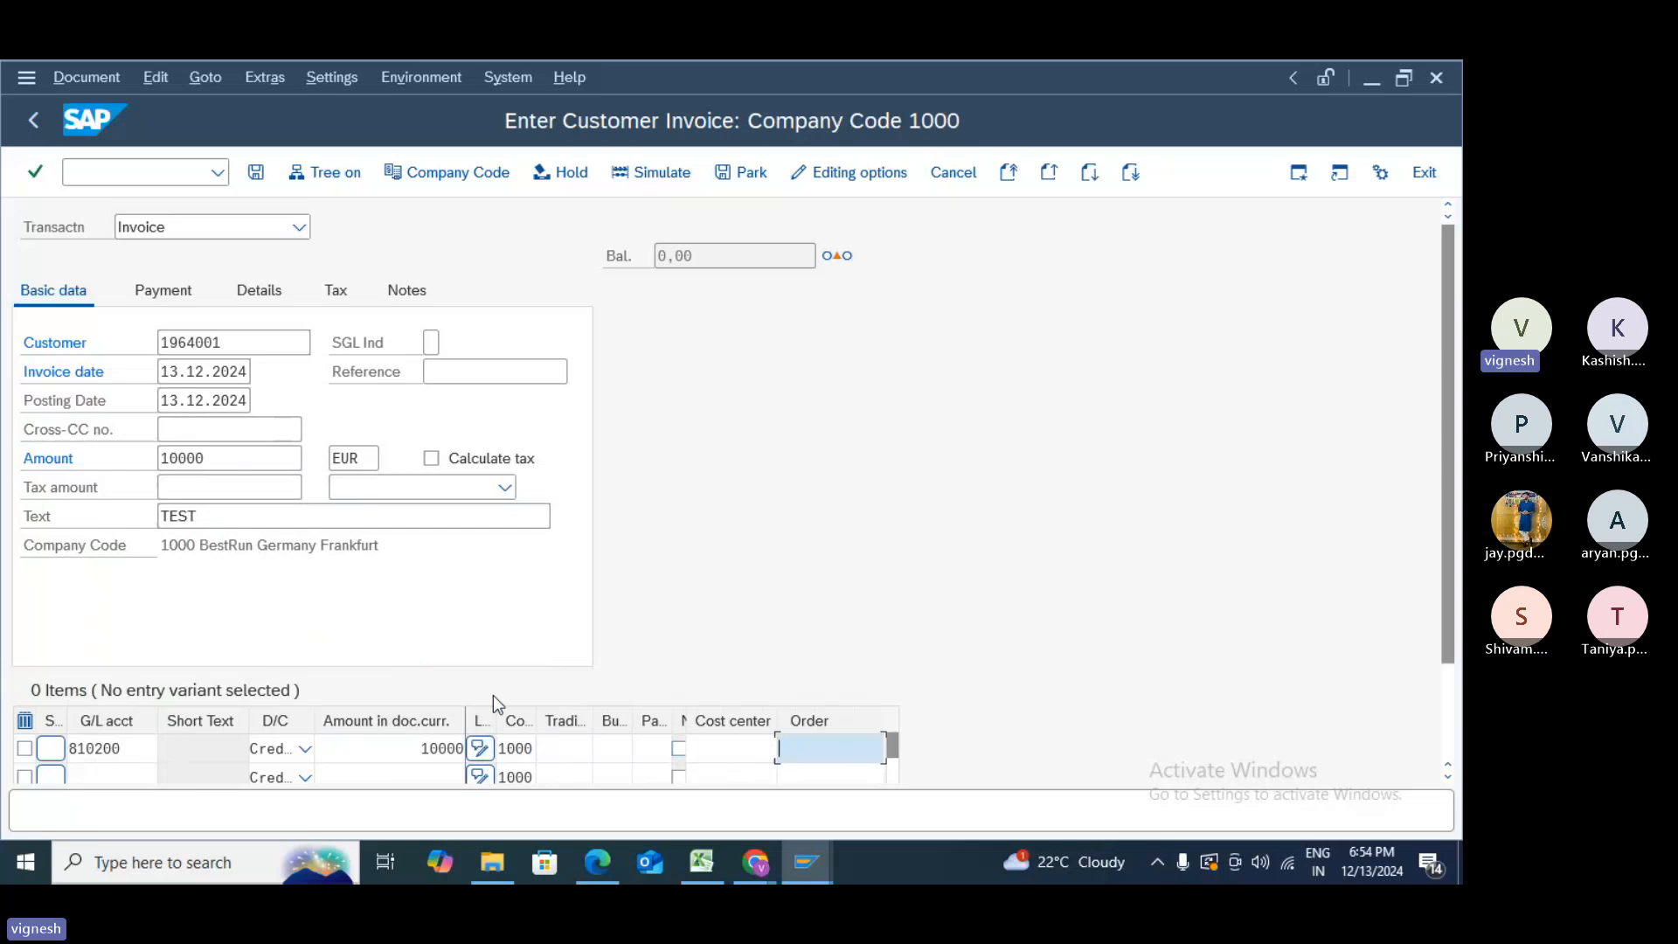
key(Tab)
key(Tab)
key(Tab)
key(Tab)
key(Tab)
key(Tab)
key(Tab)
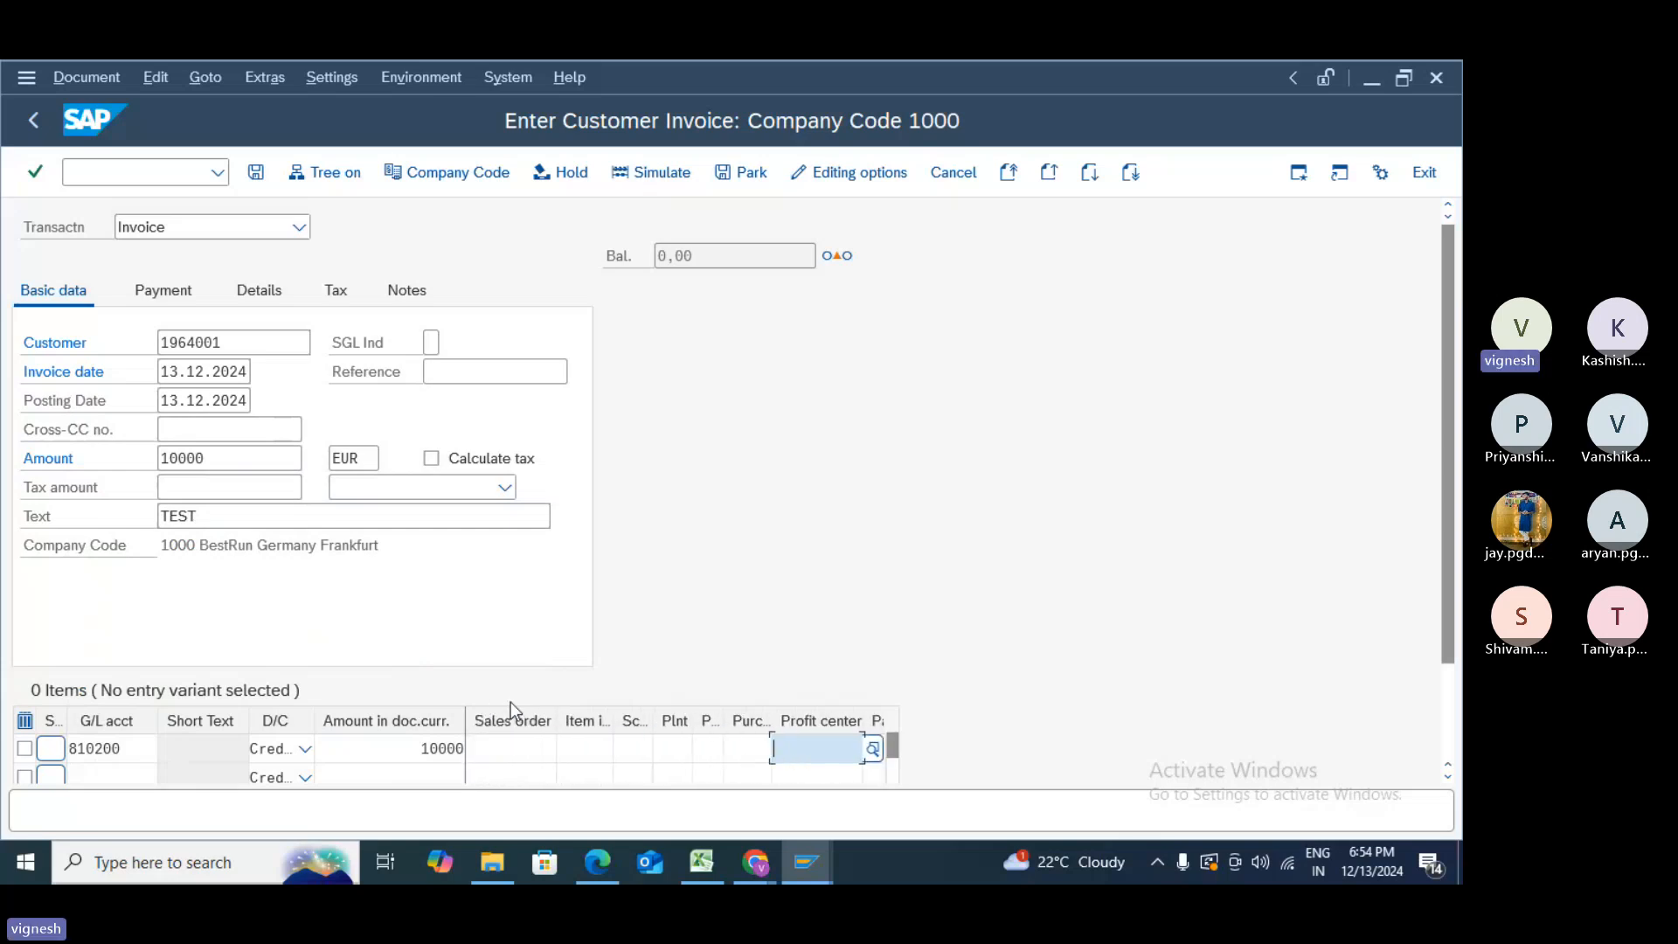
key(space)
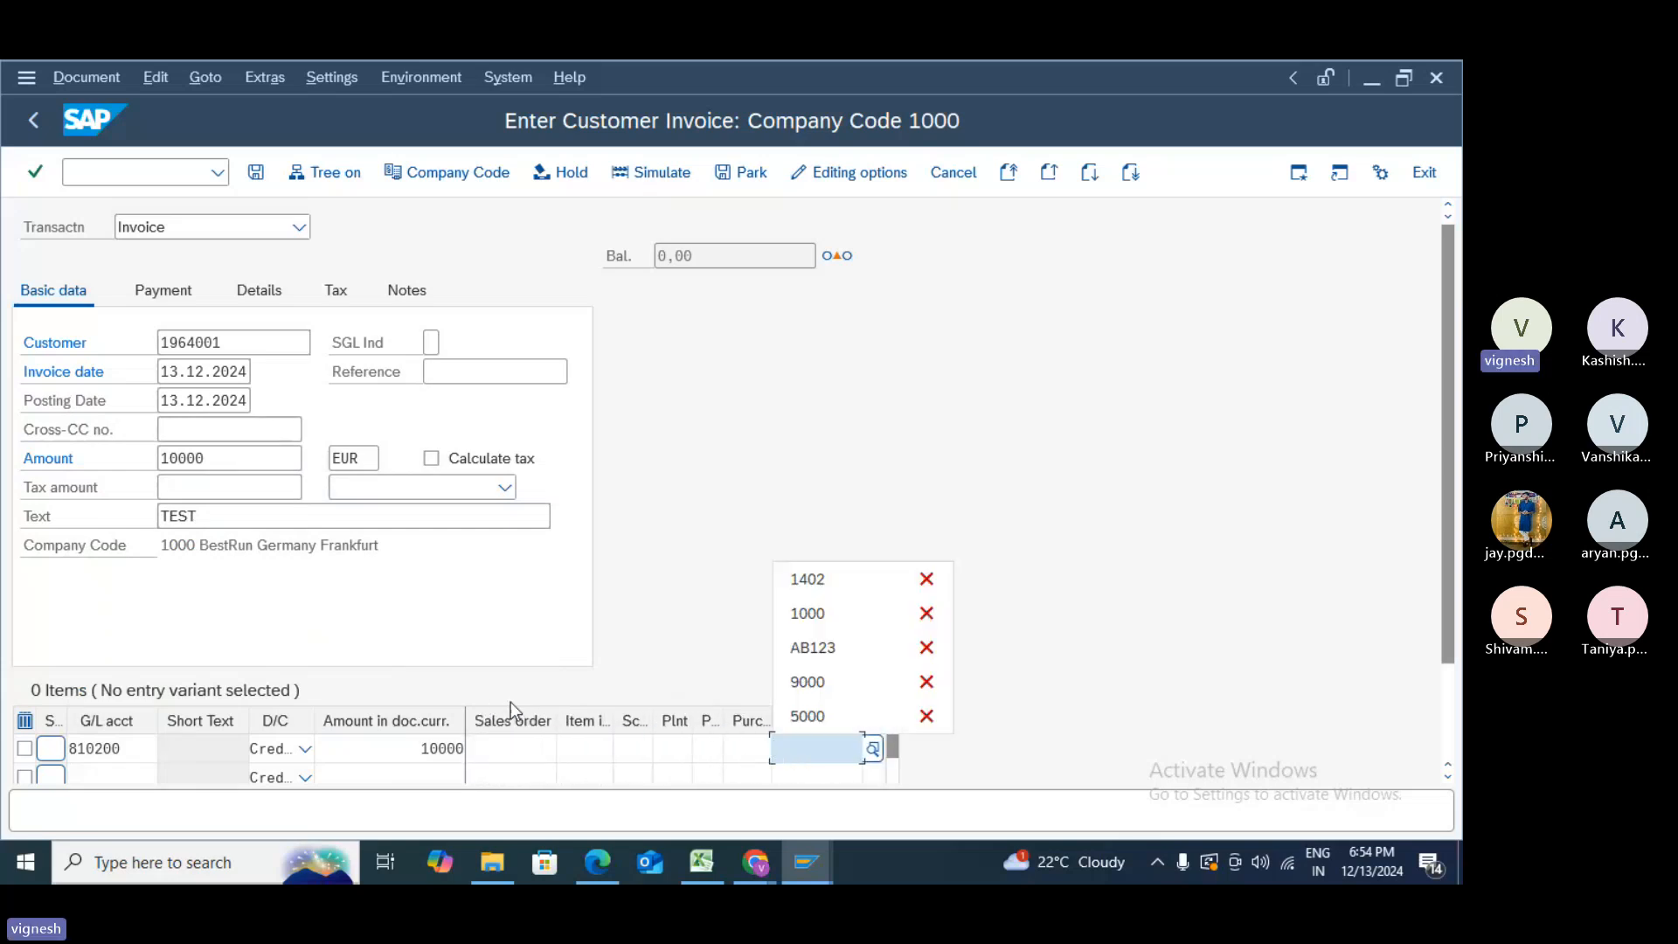
click(819, 581)
key(Return)
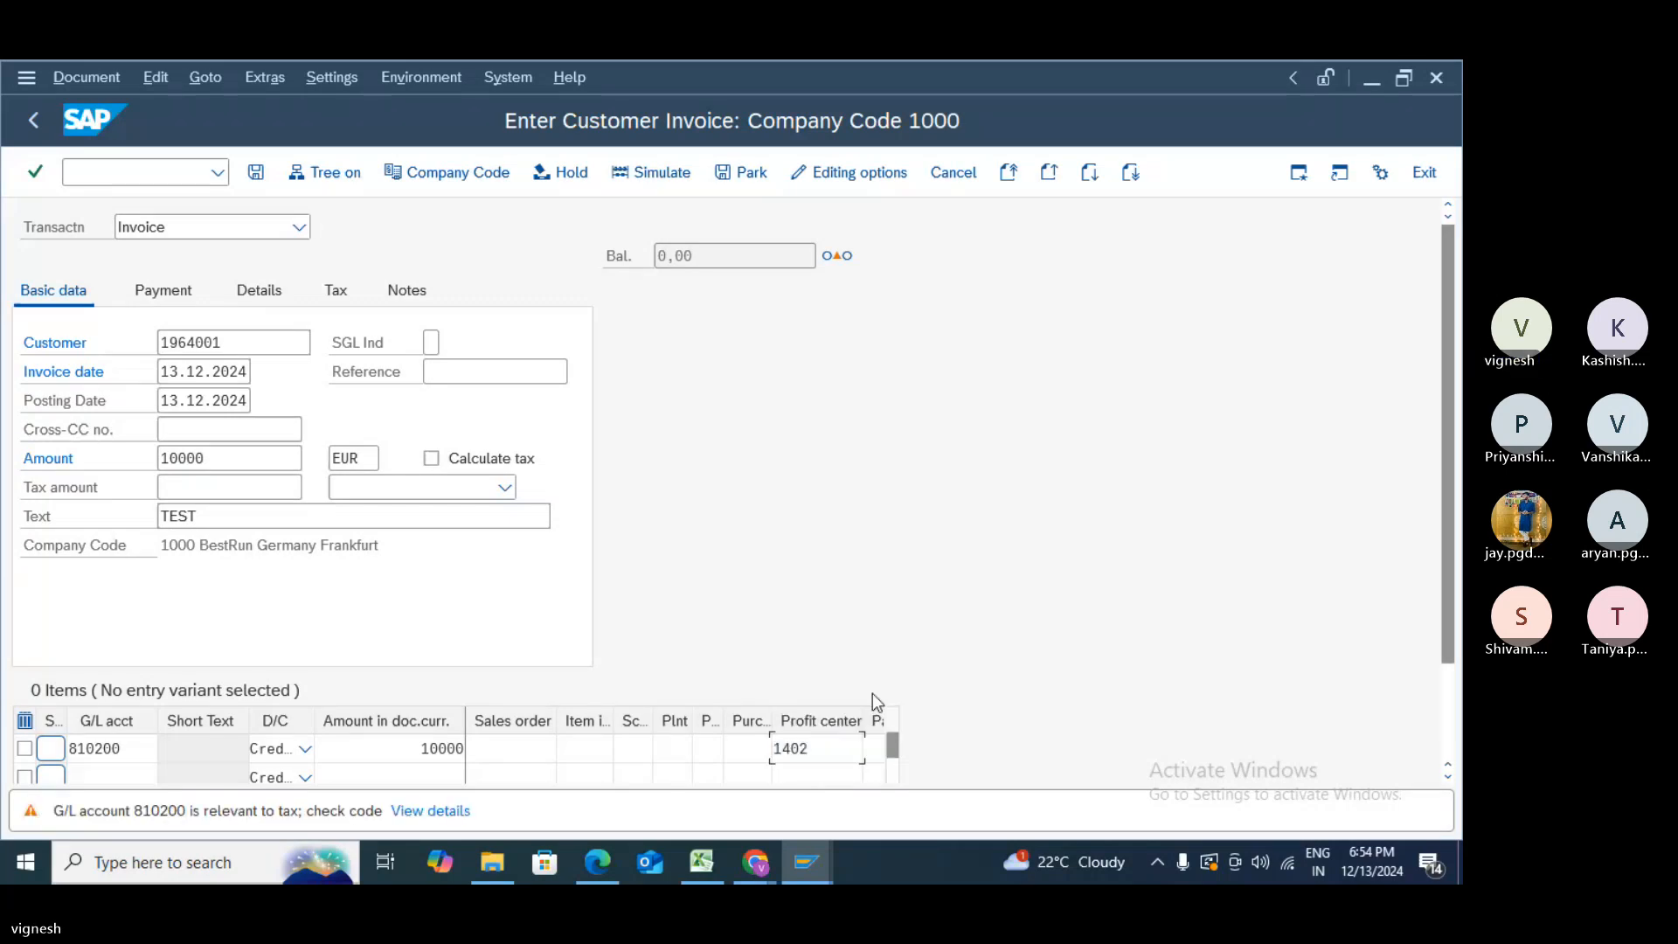
key(Return)
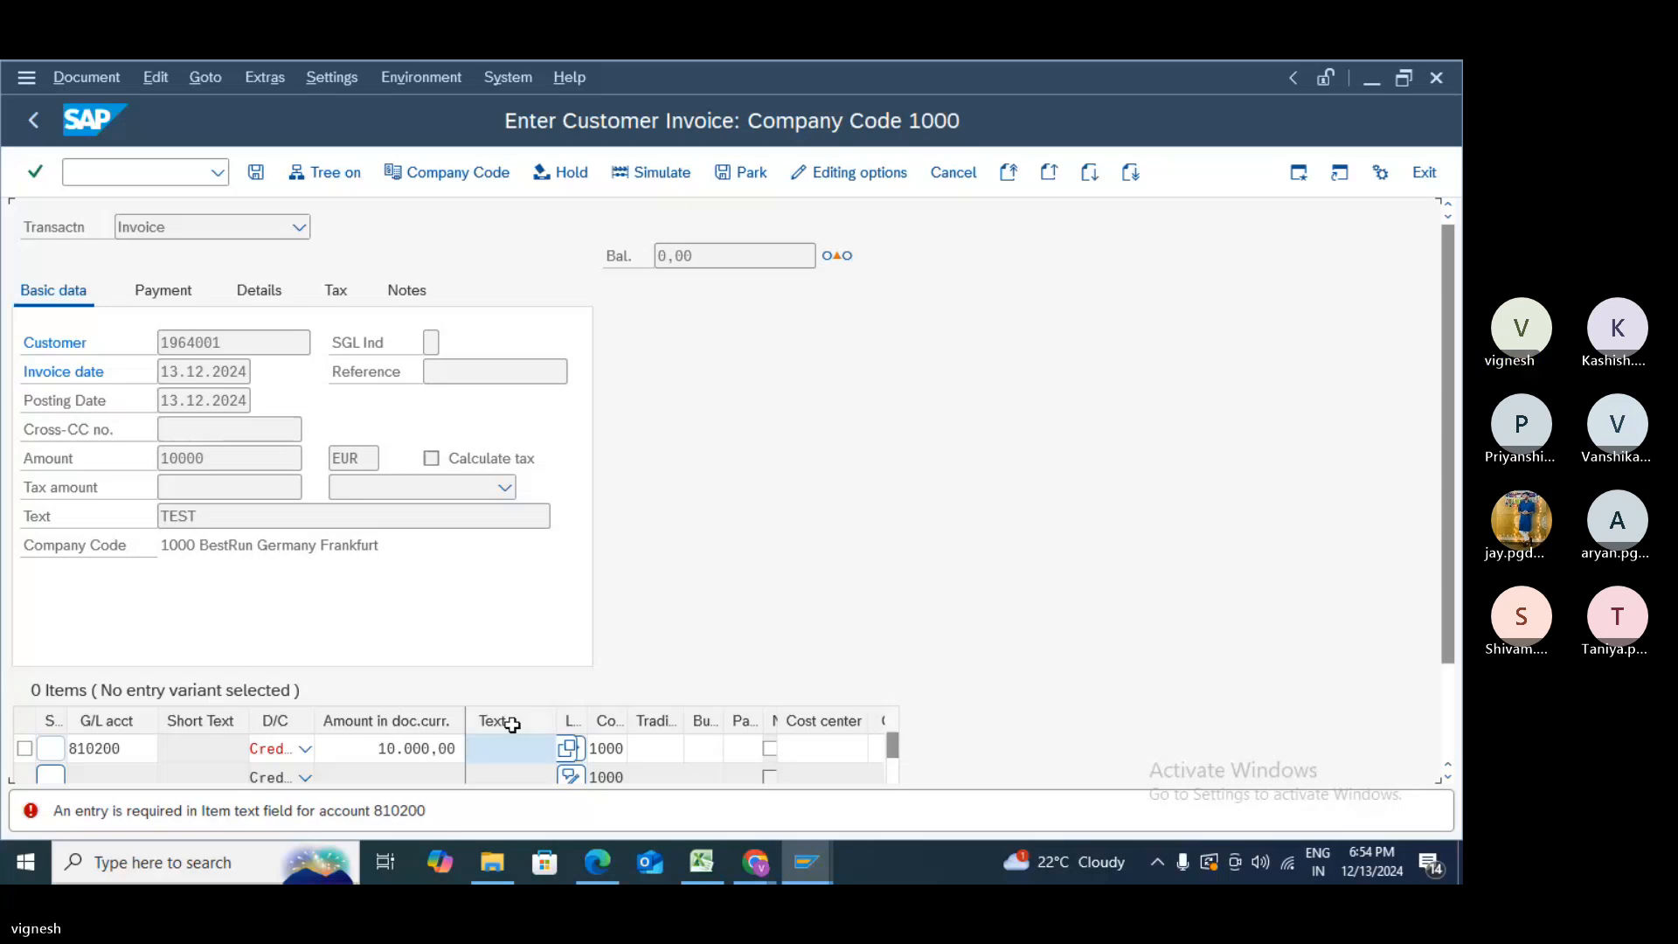
- Give the line item text TEST, drop the profit center, accept the line and post the invoice
text(TEST)
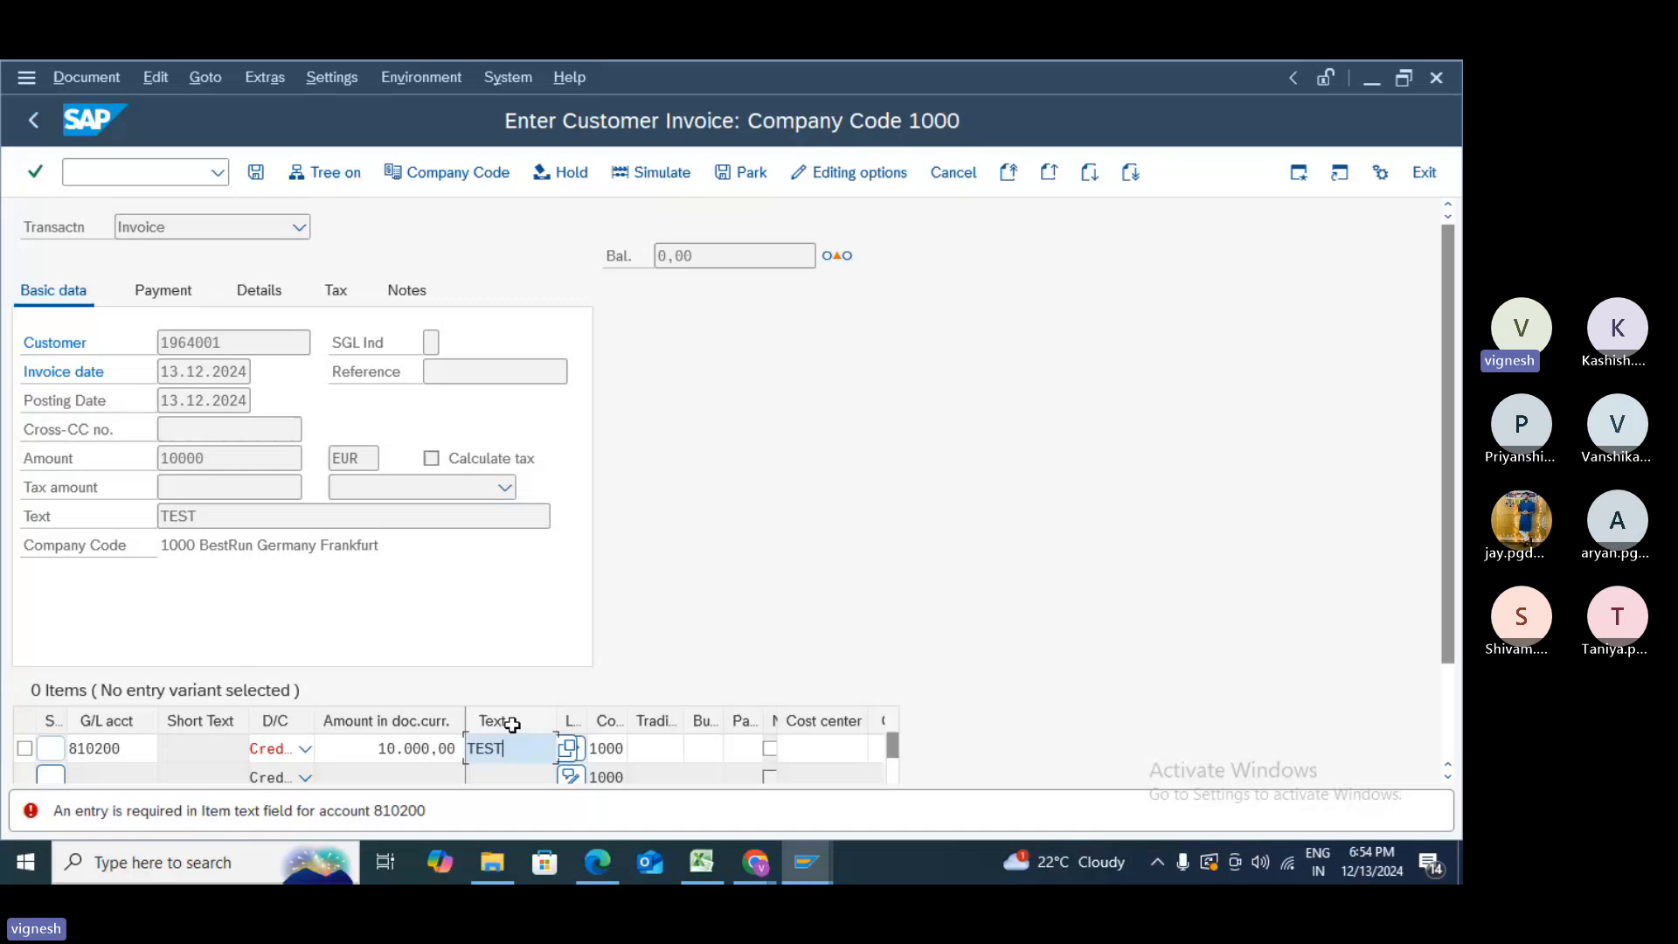
key(Return)
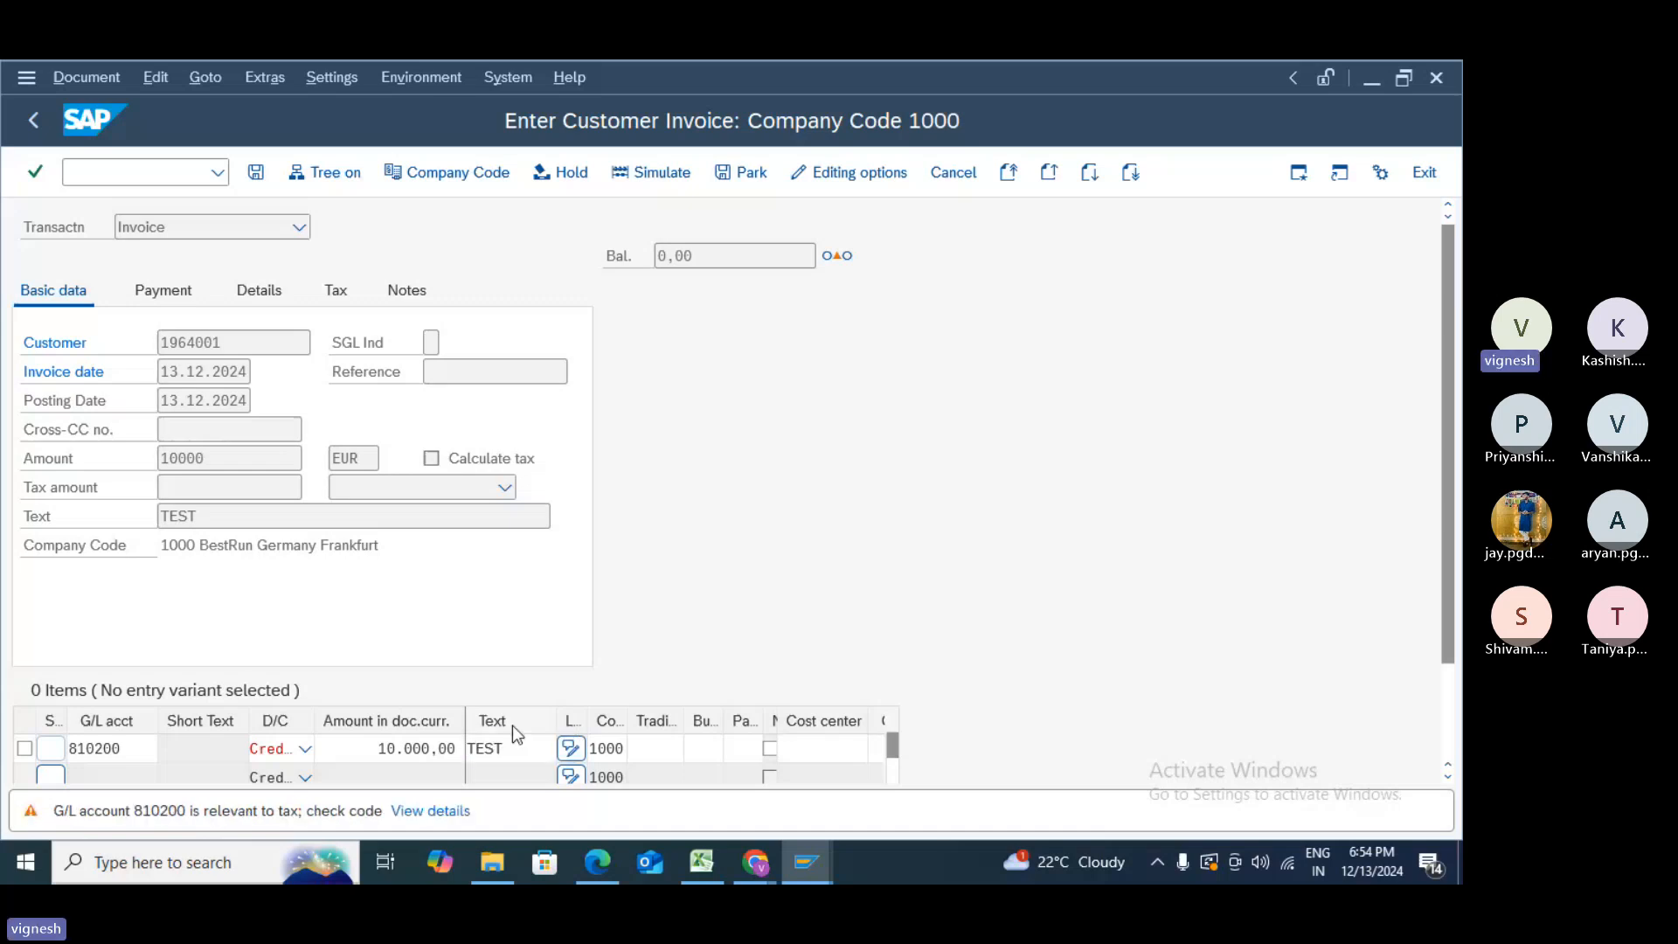
key(Return)
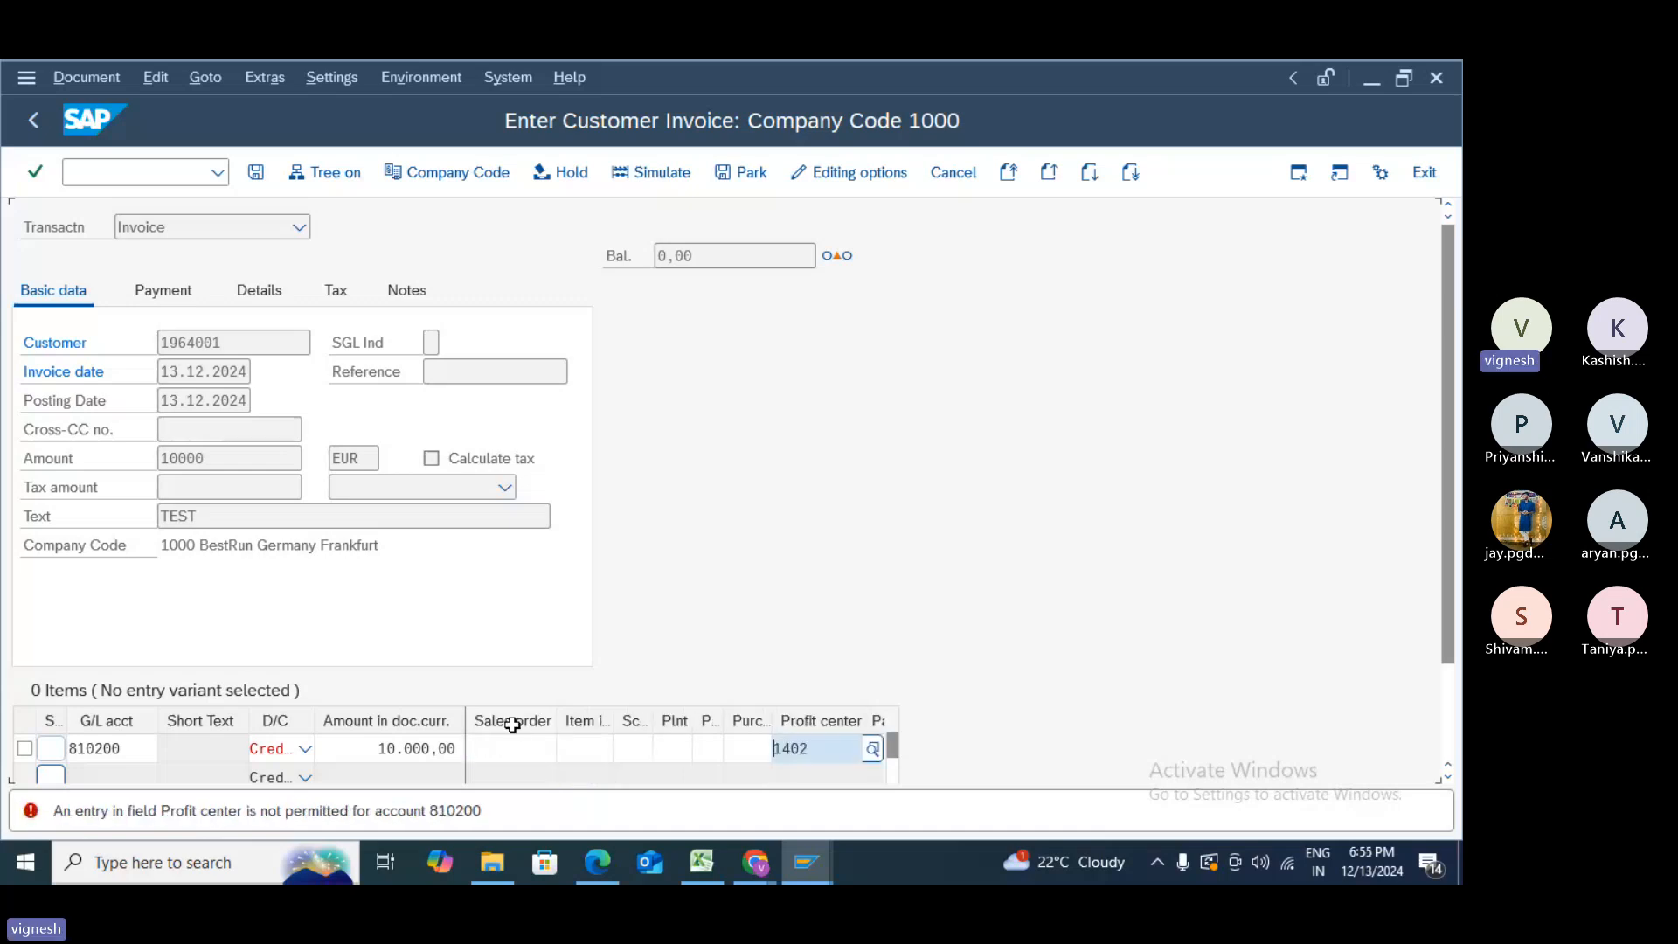
key(BackSpace)
key(BackSpace)
key(BackSpace)
key(BackSpace)
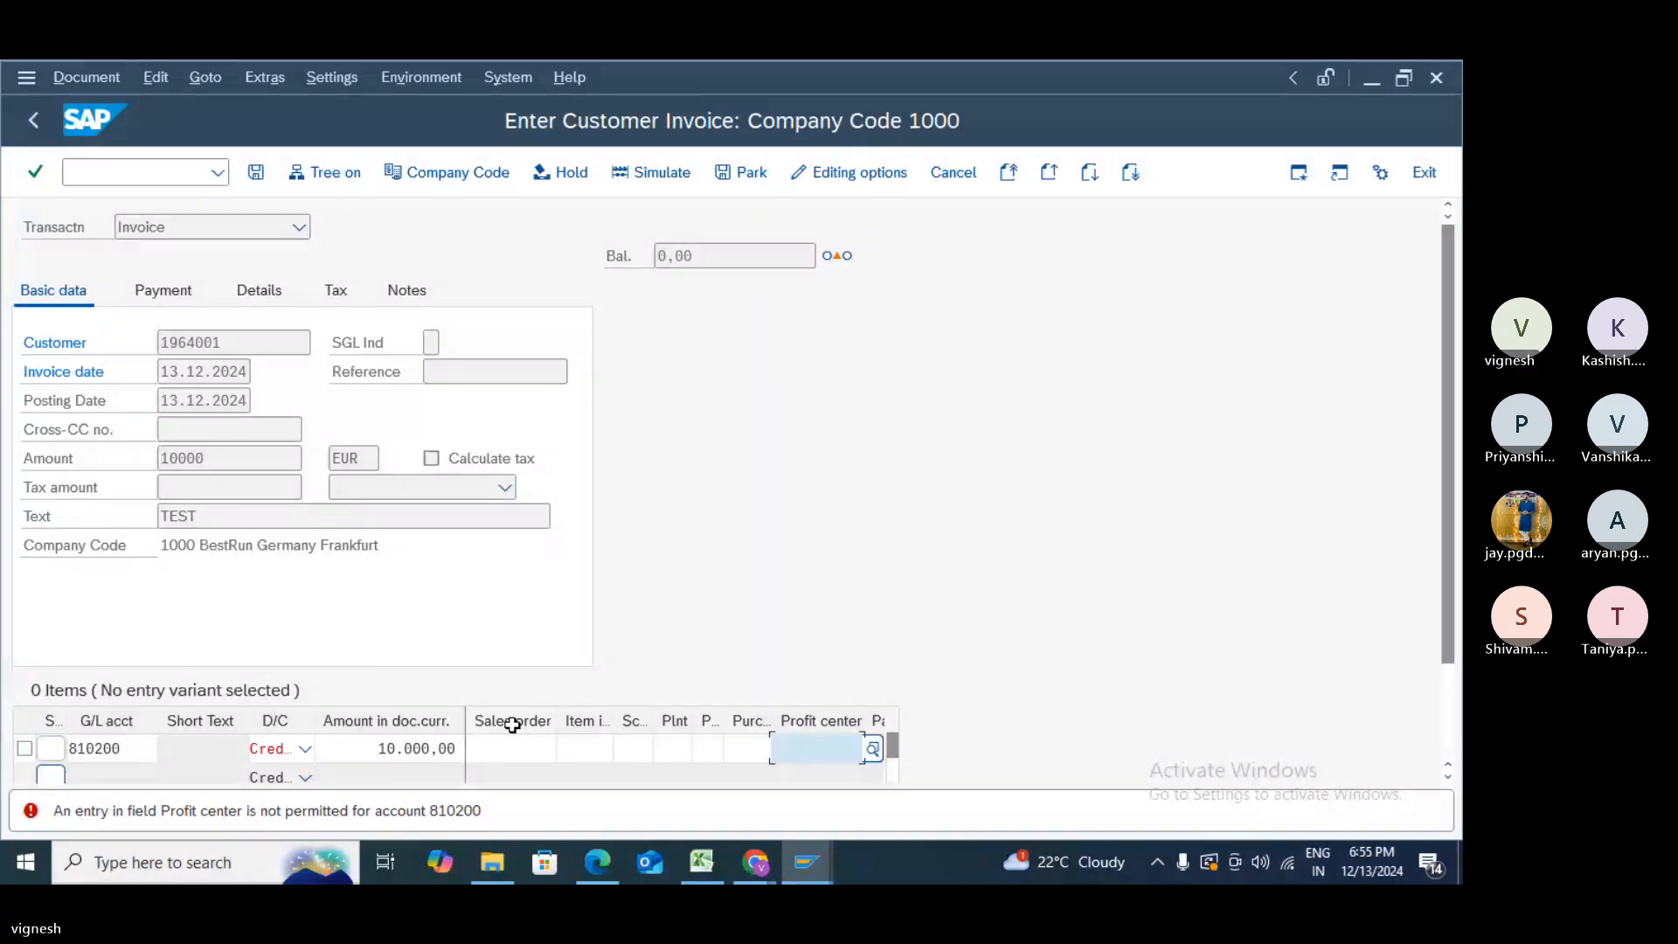
key(Return)
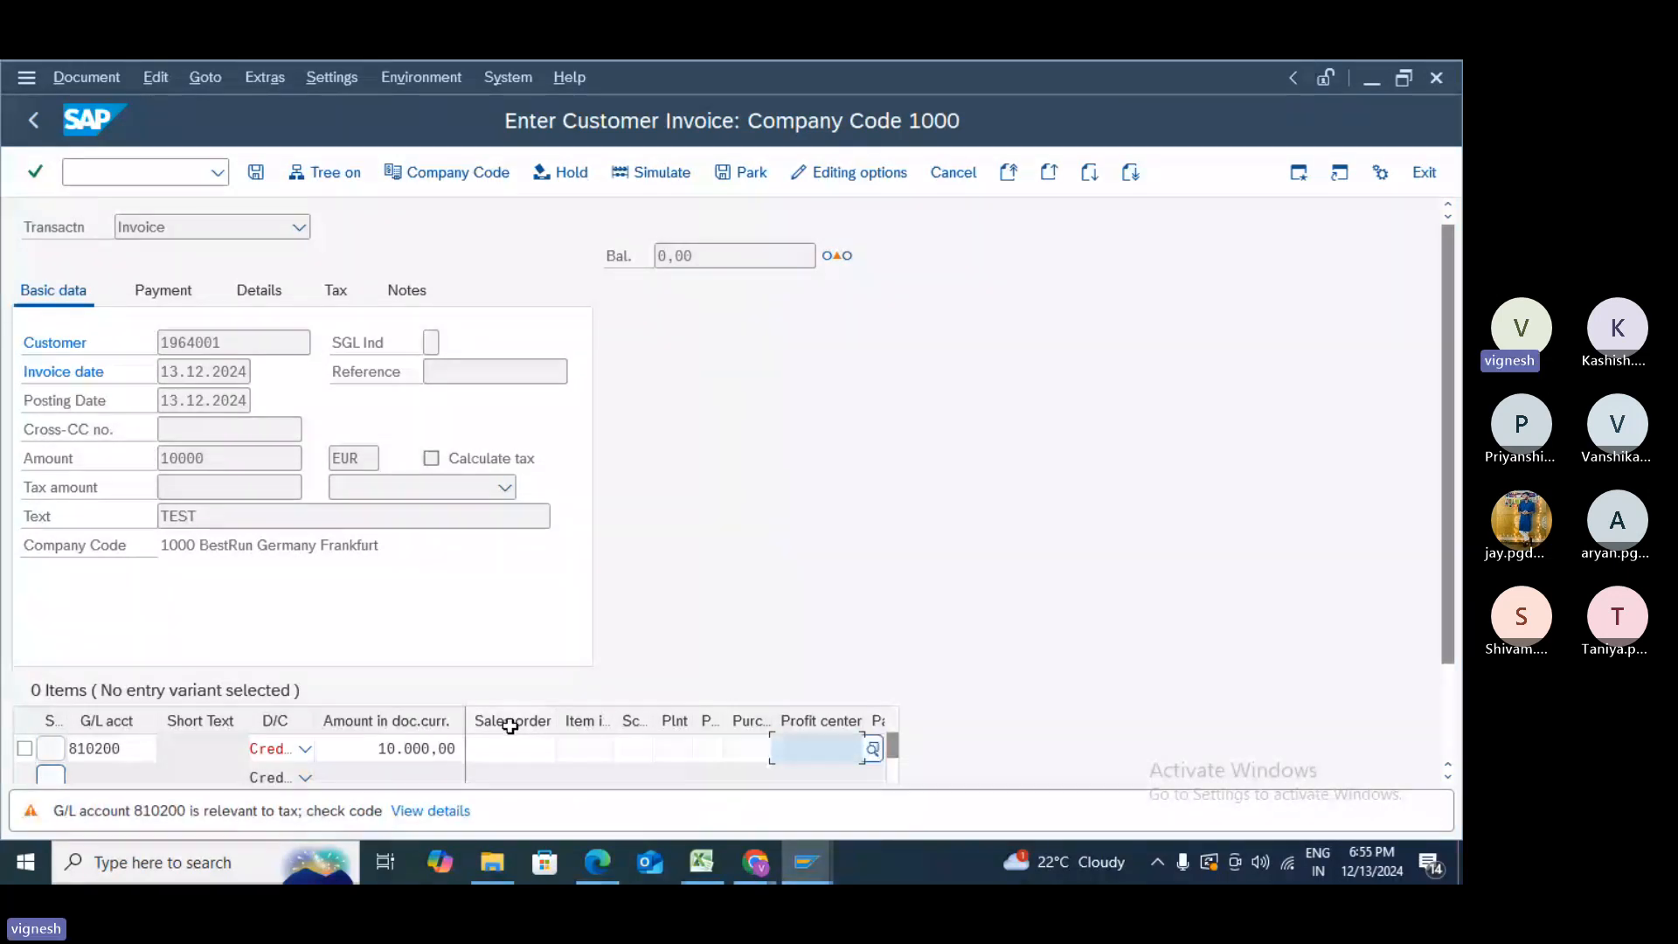
key(Return)
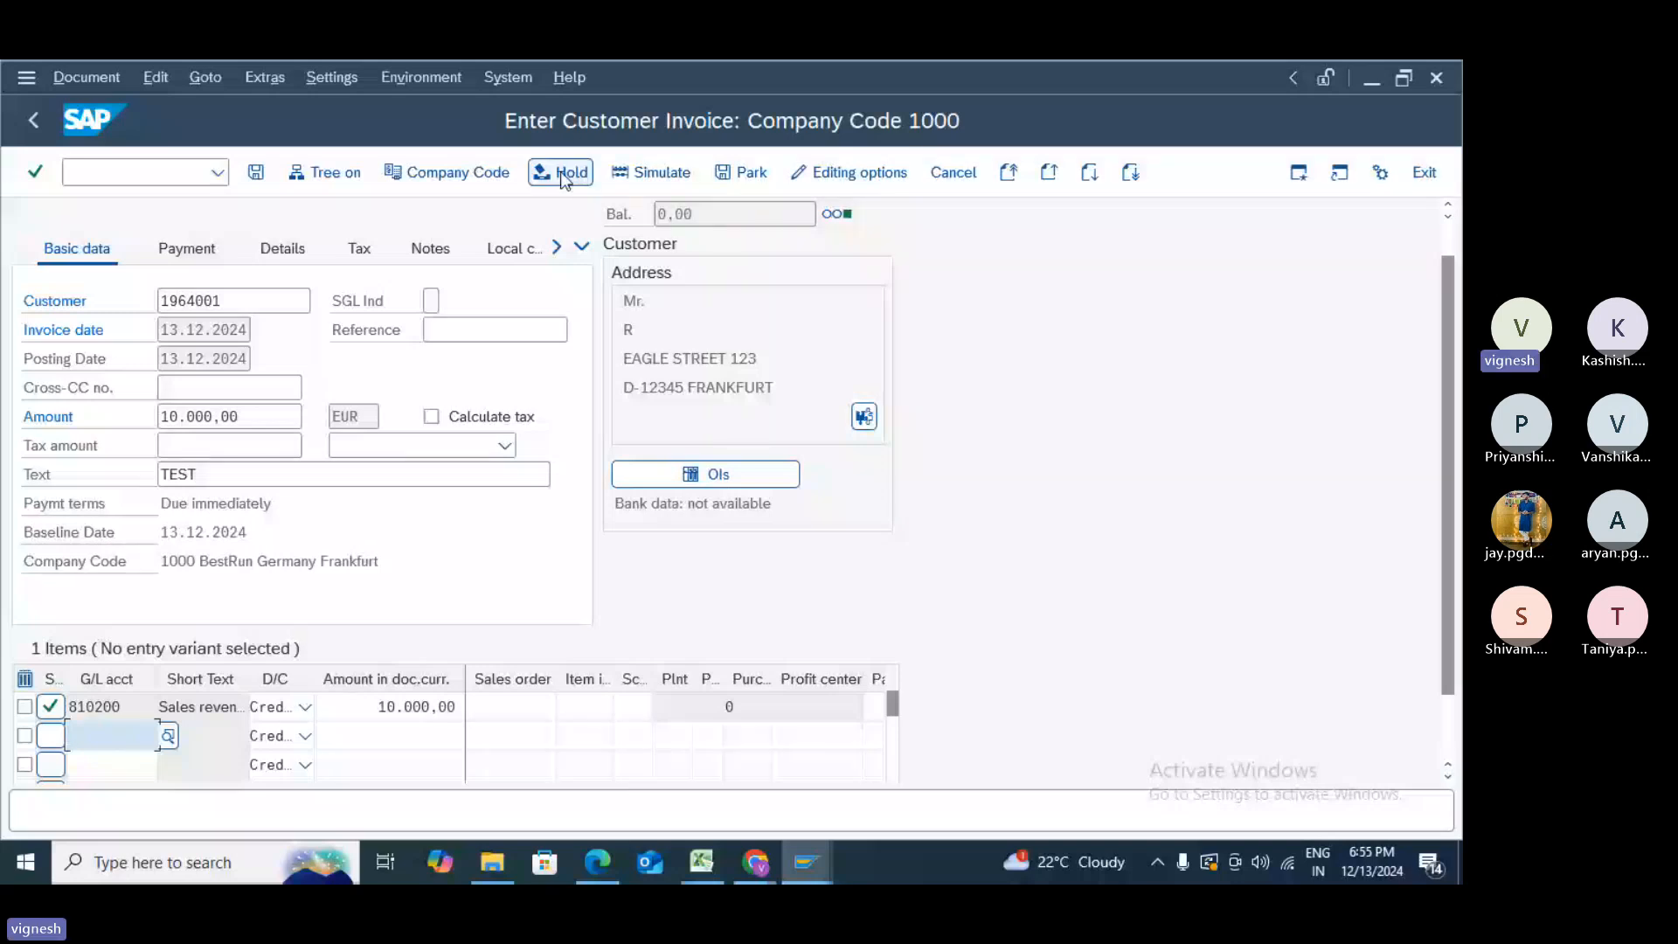
click(251, 180)
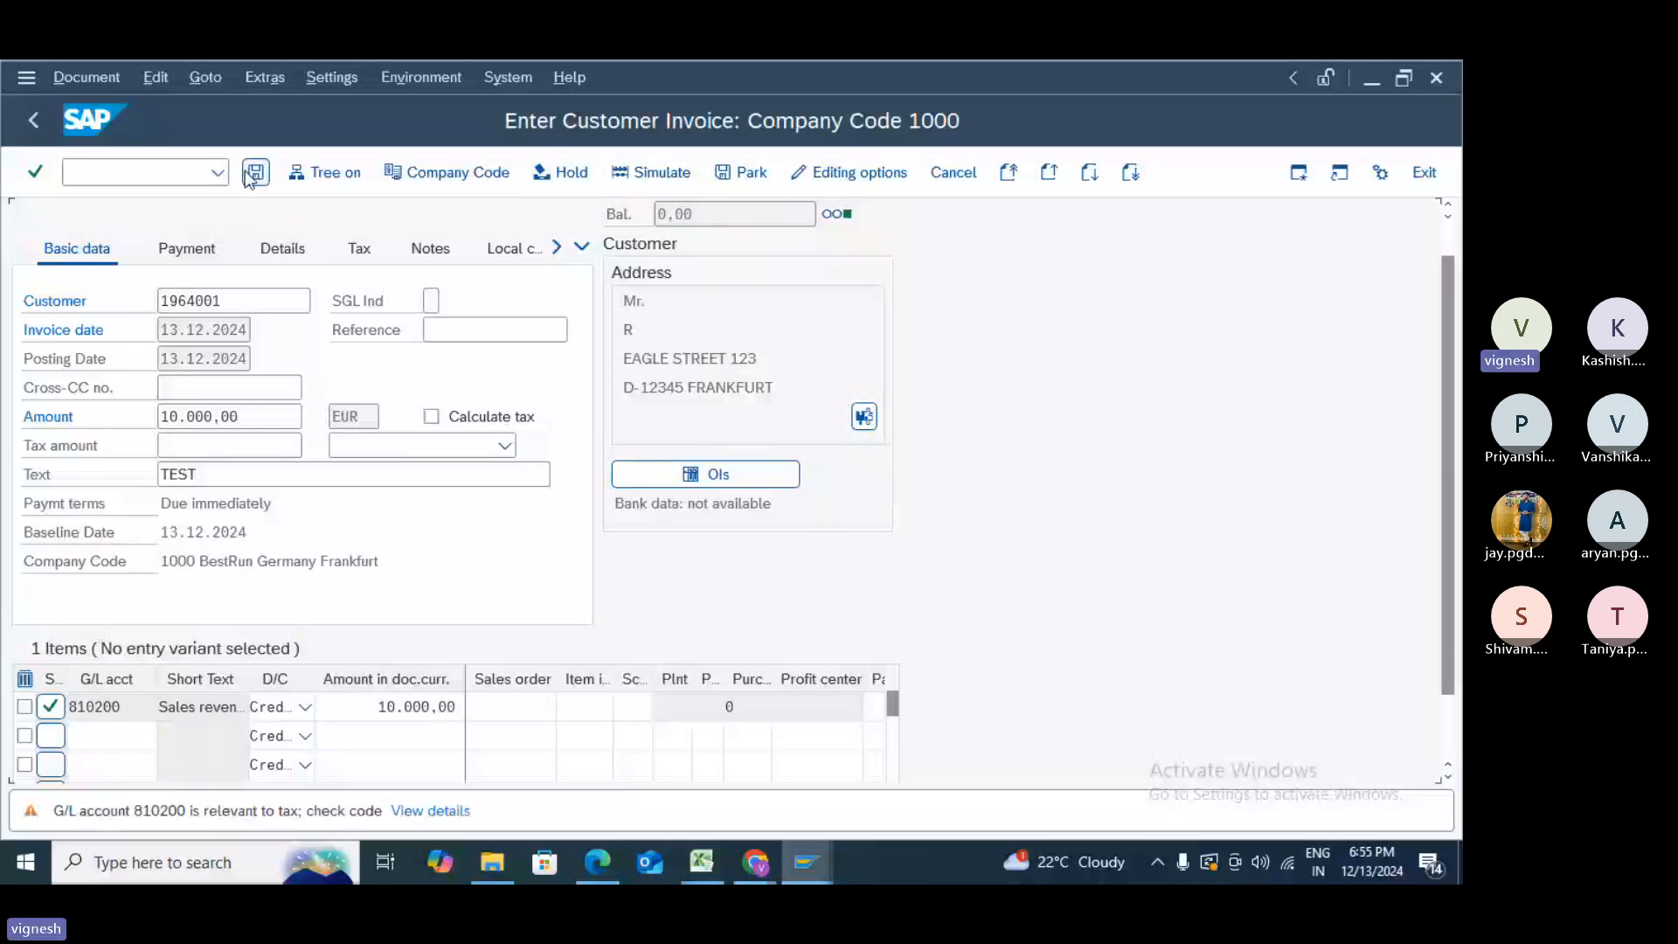
click(251, 177)
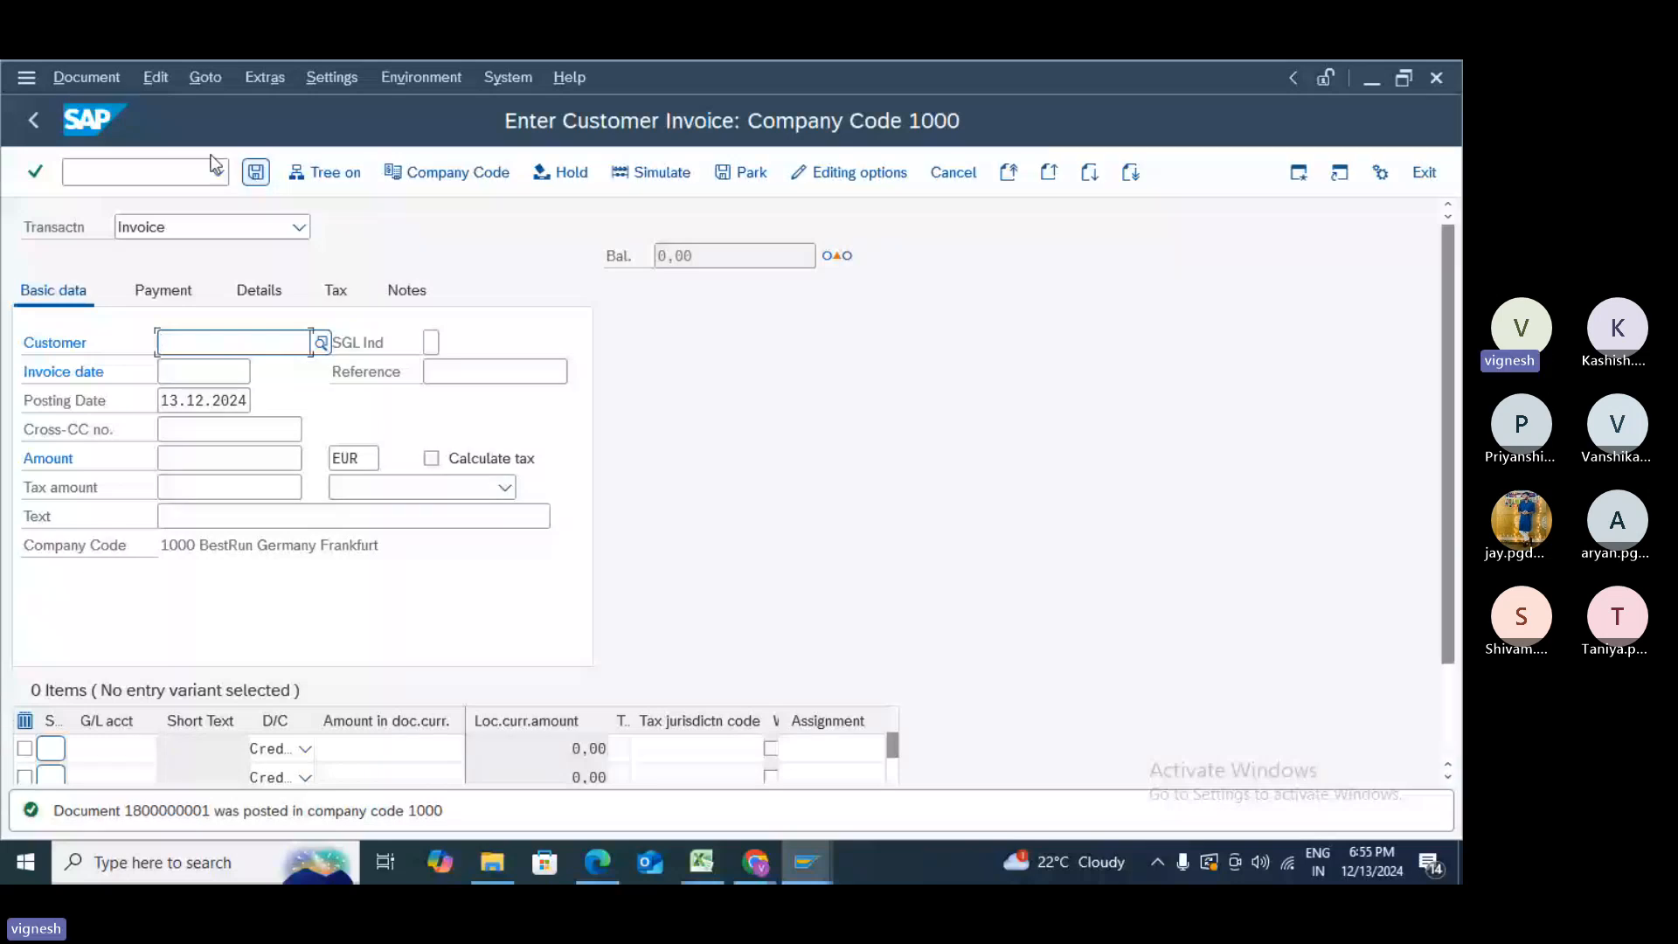
click(164, 179)
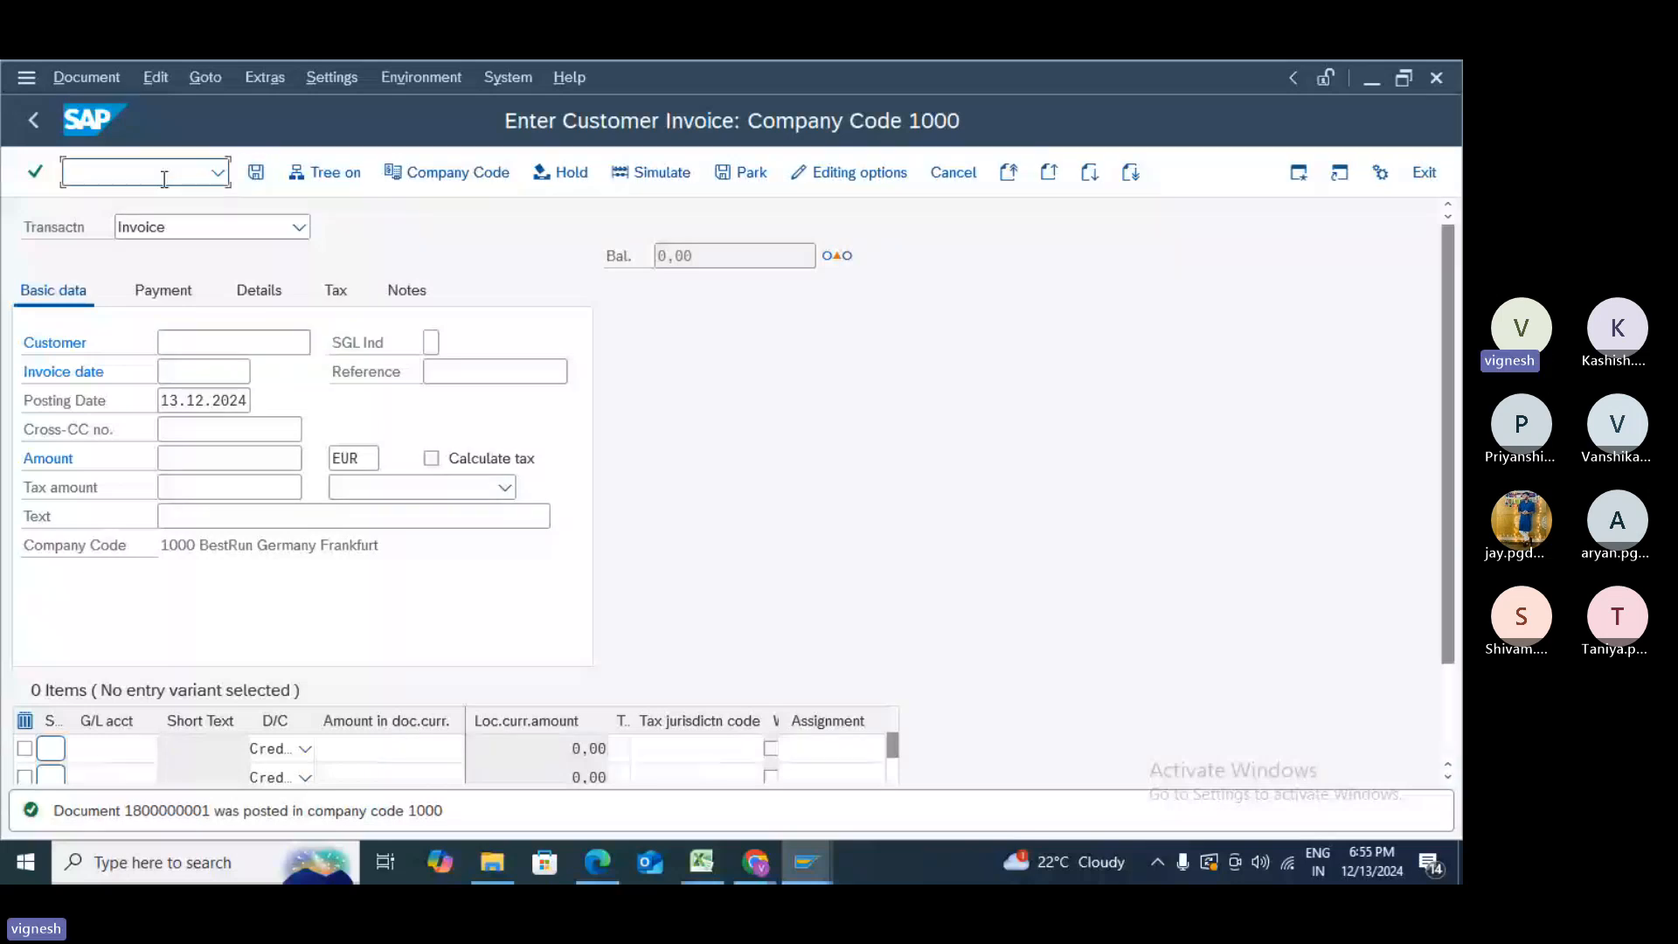
text(/N)
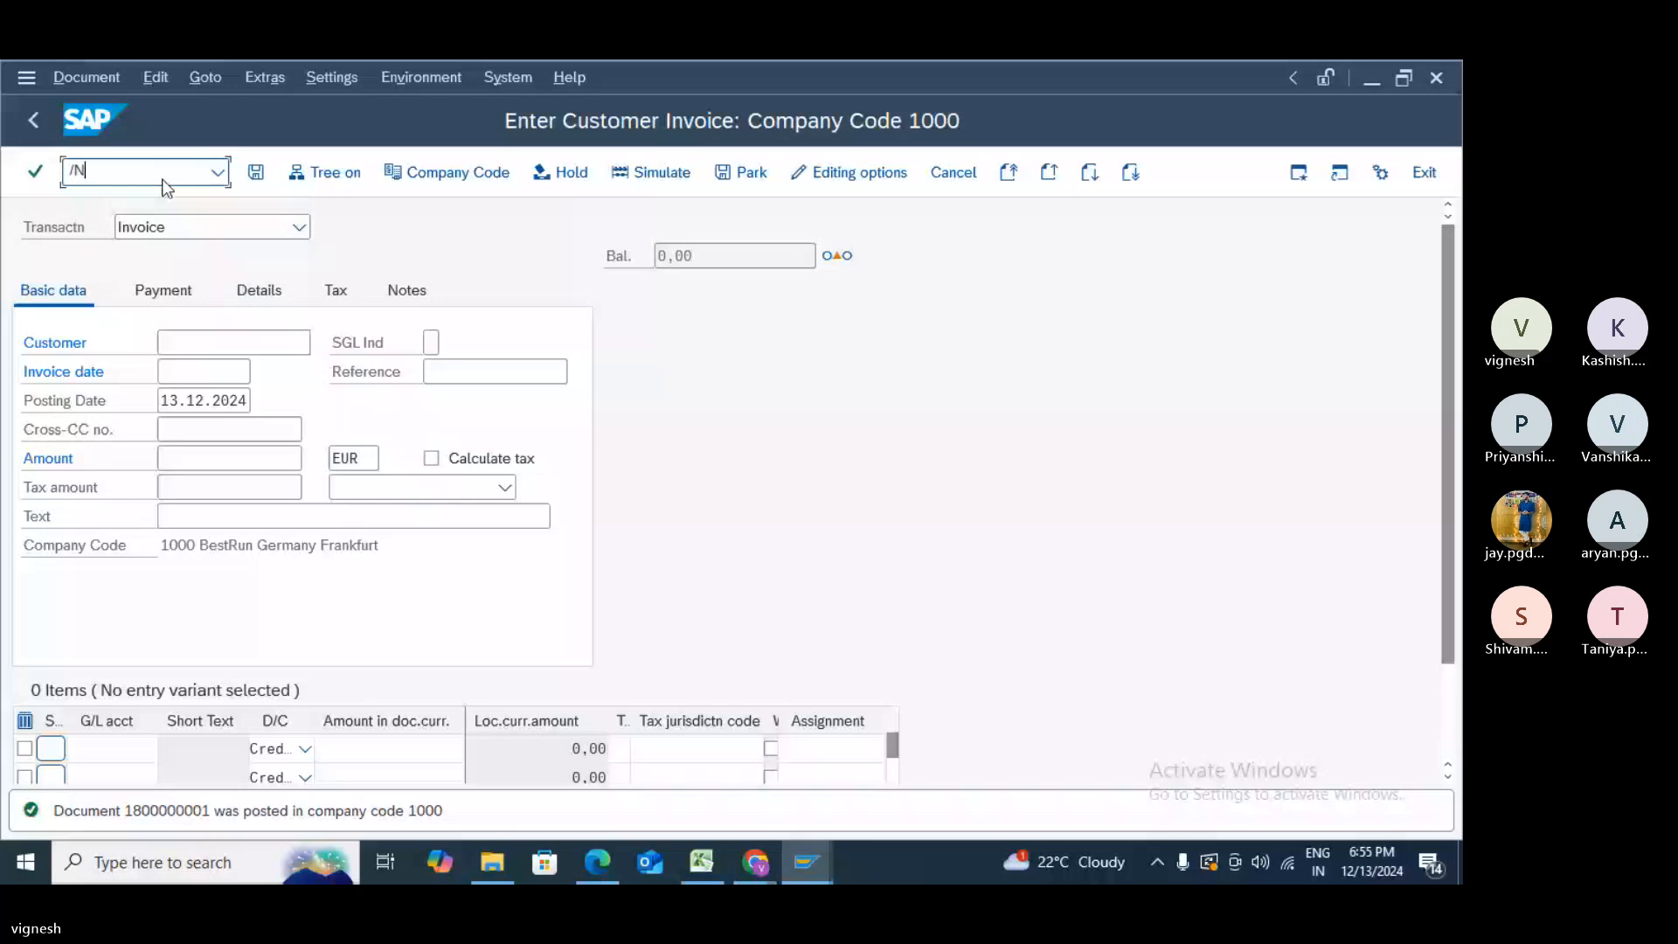
text(FB03)
key(Return)
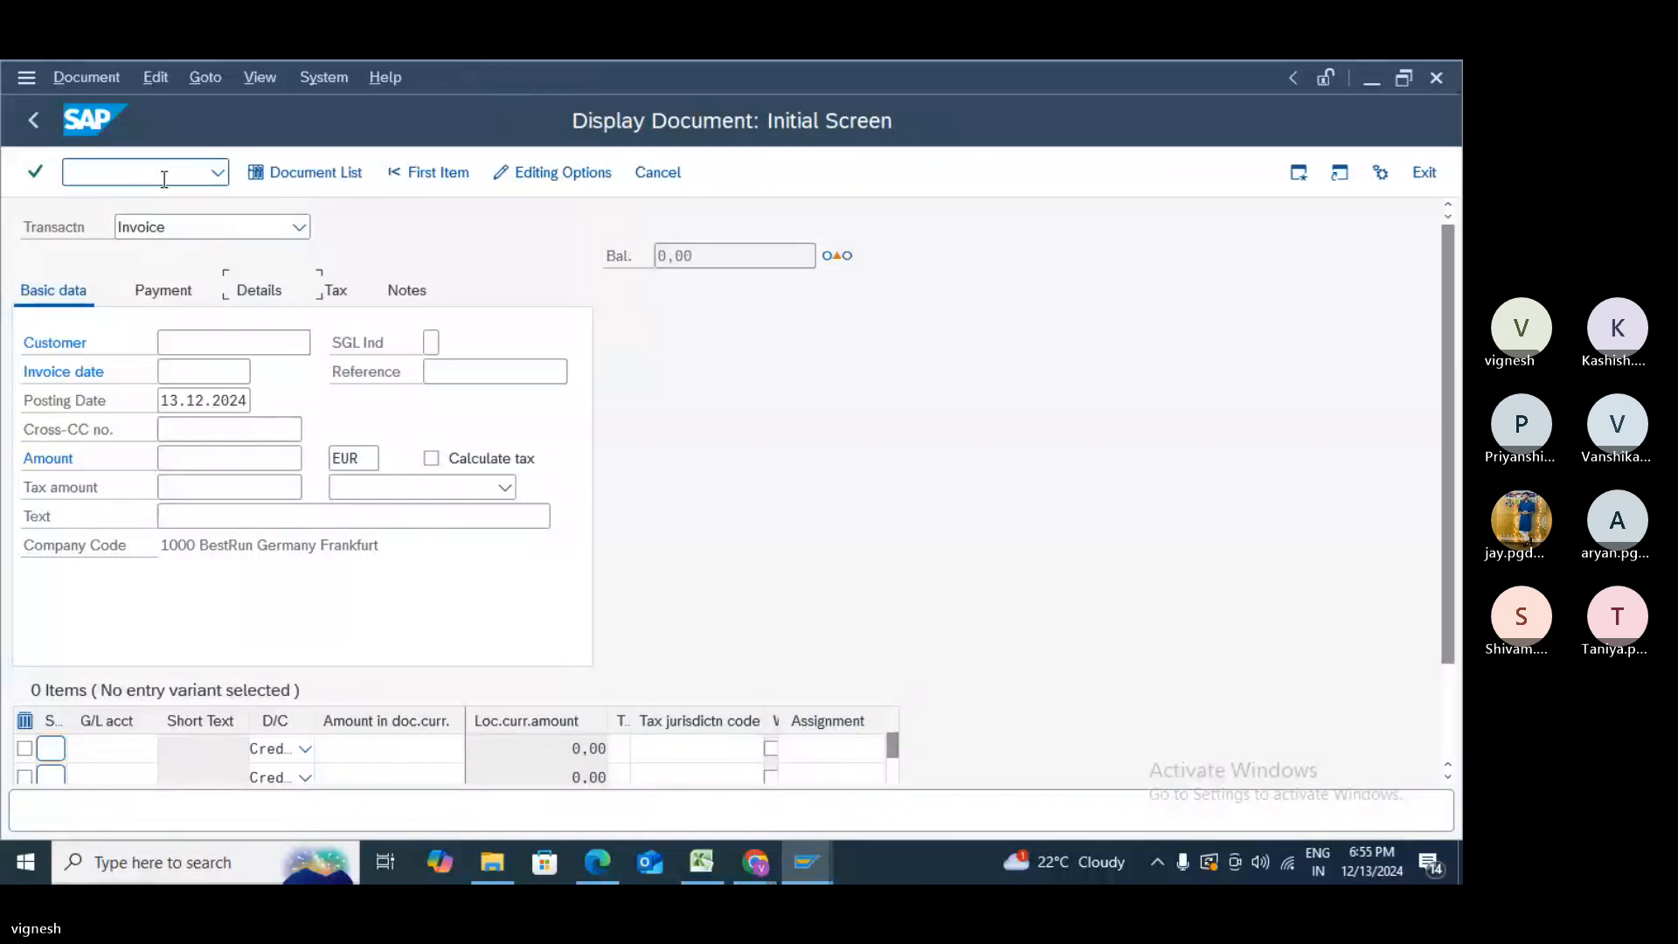
click(165, 389)
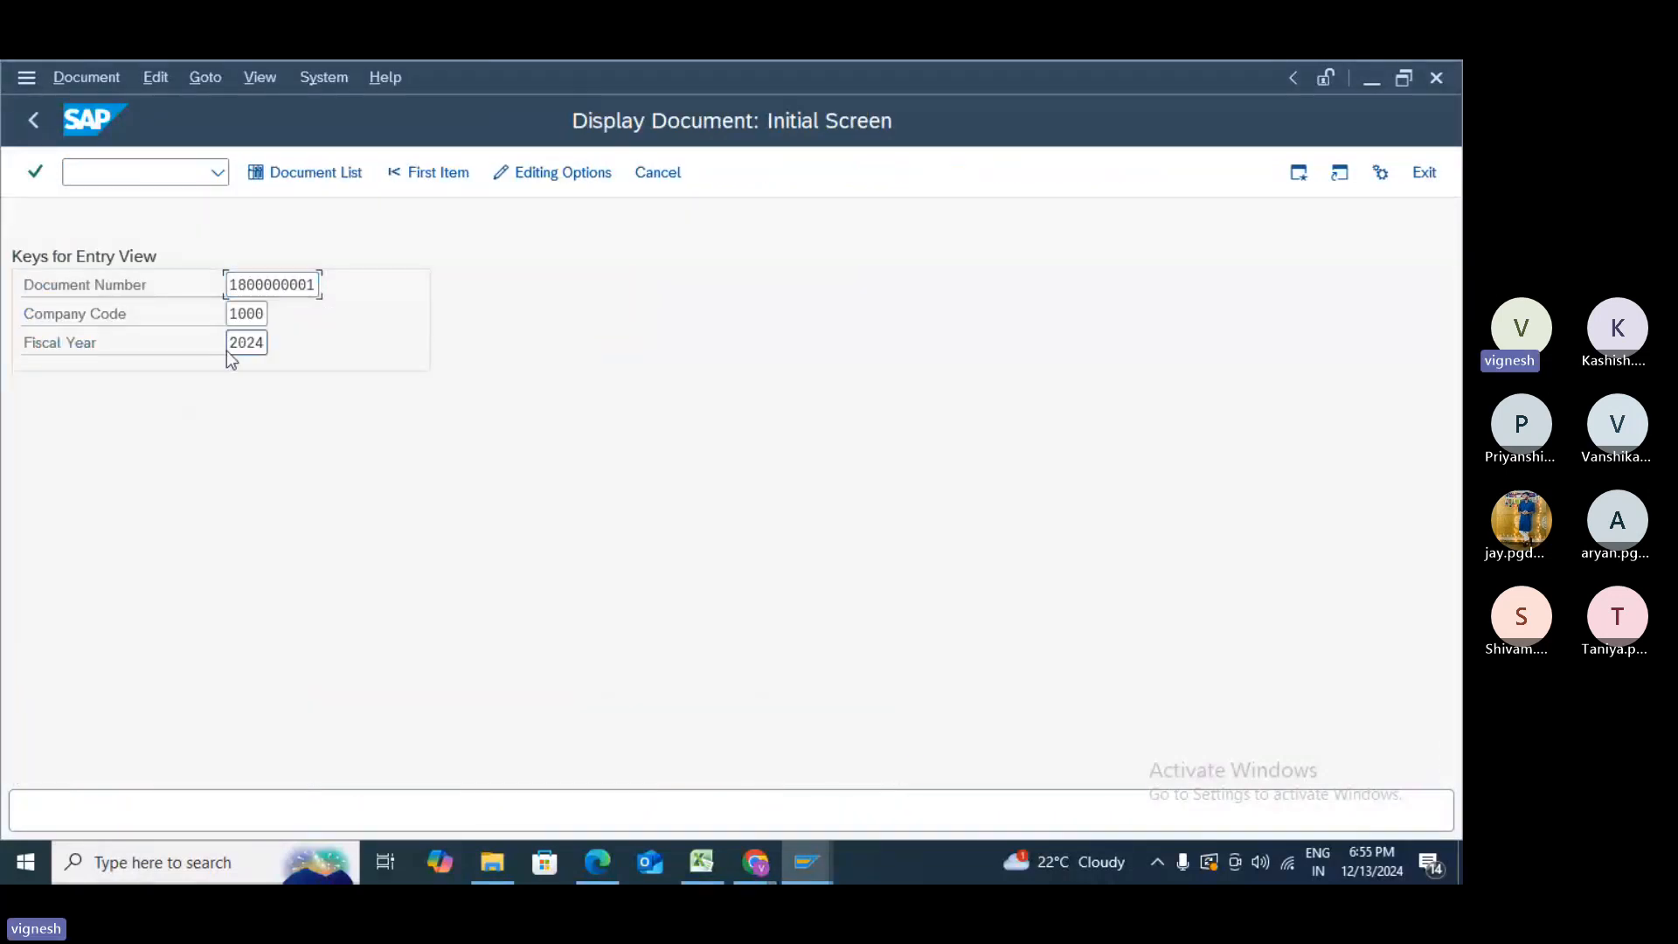
key(Return)
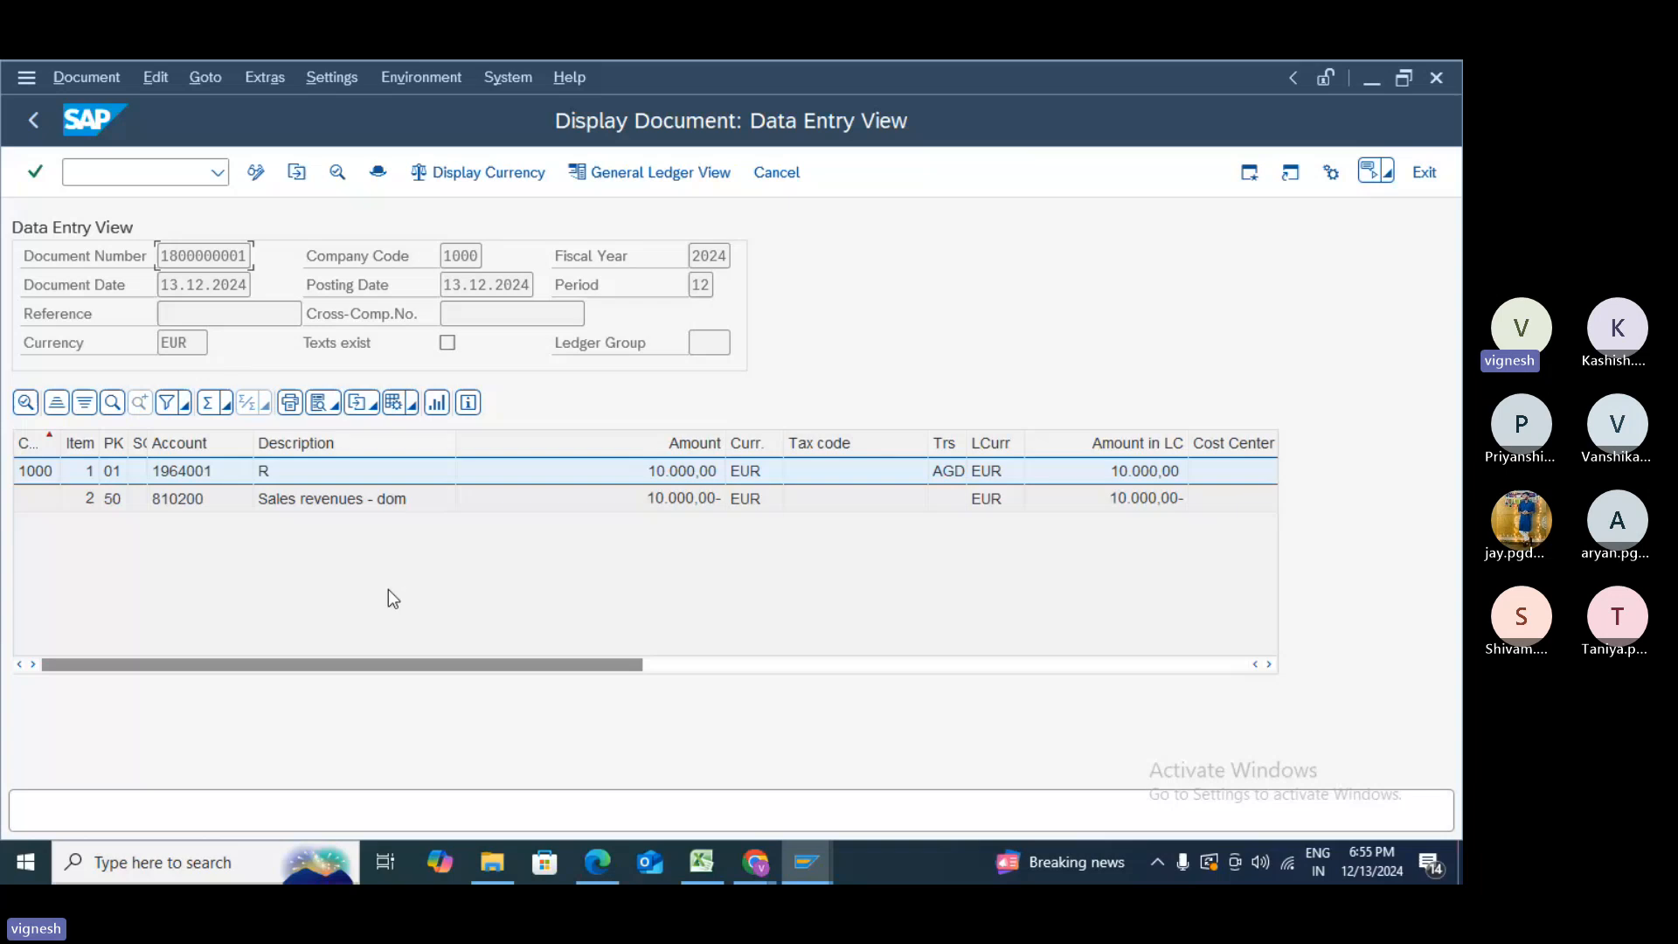
- Enter /NSPRO to go to the Customizing: Execute Project screen
mouse_move(597, 863)
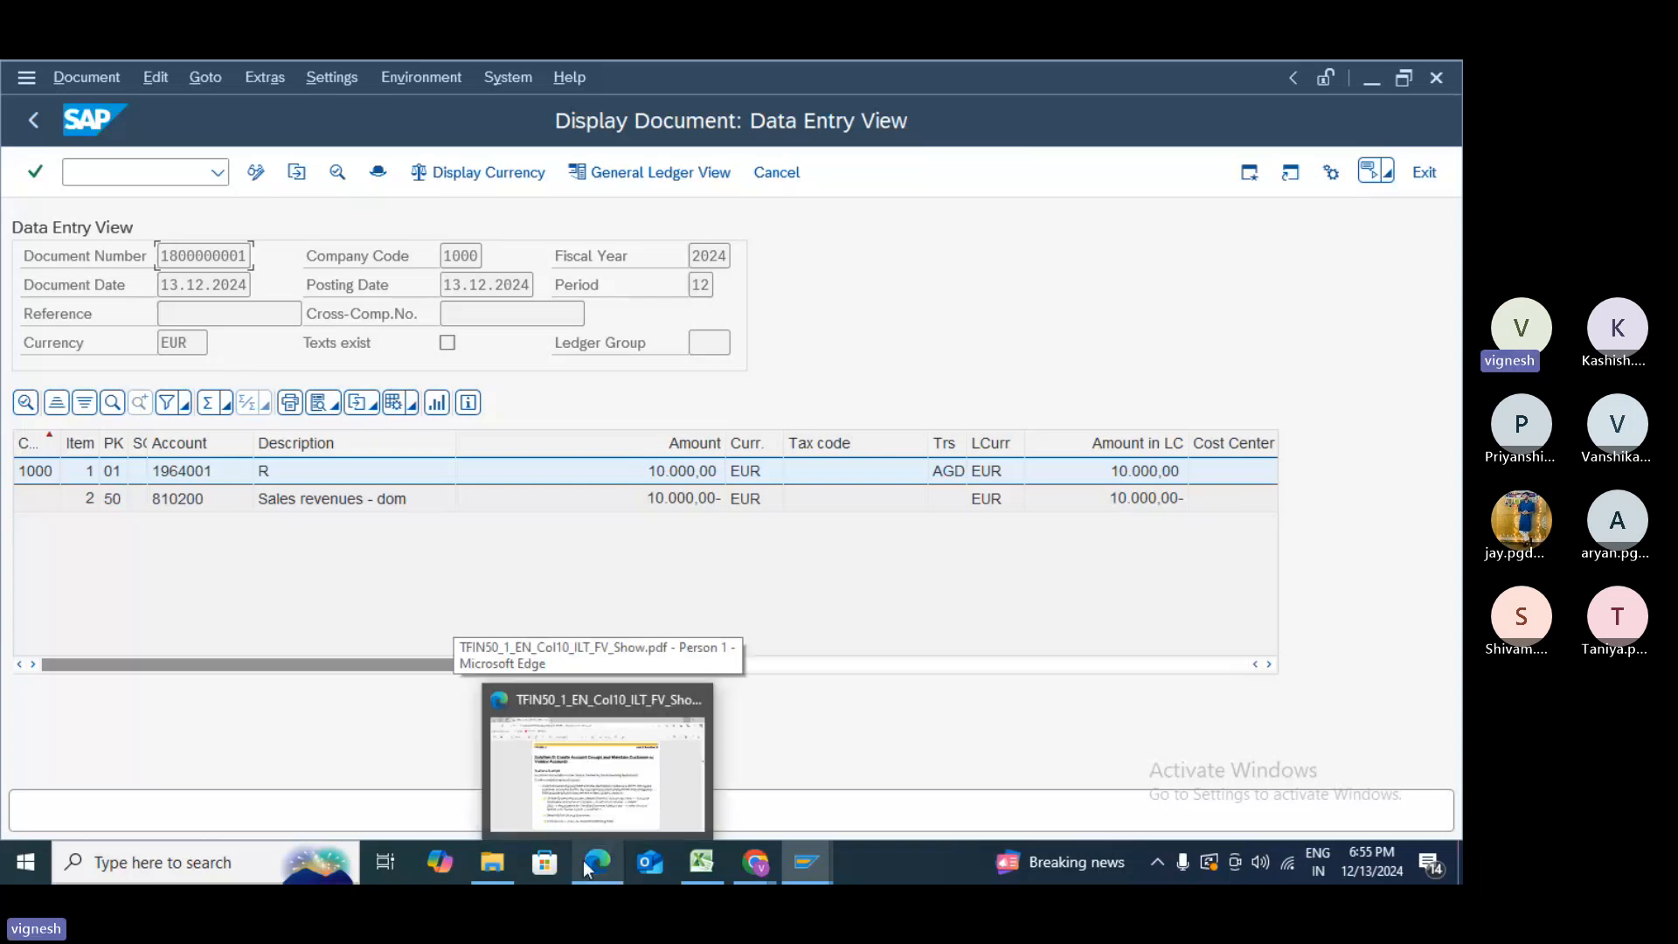
mouse_move(492, 863)
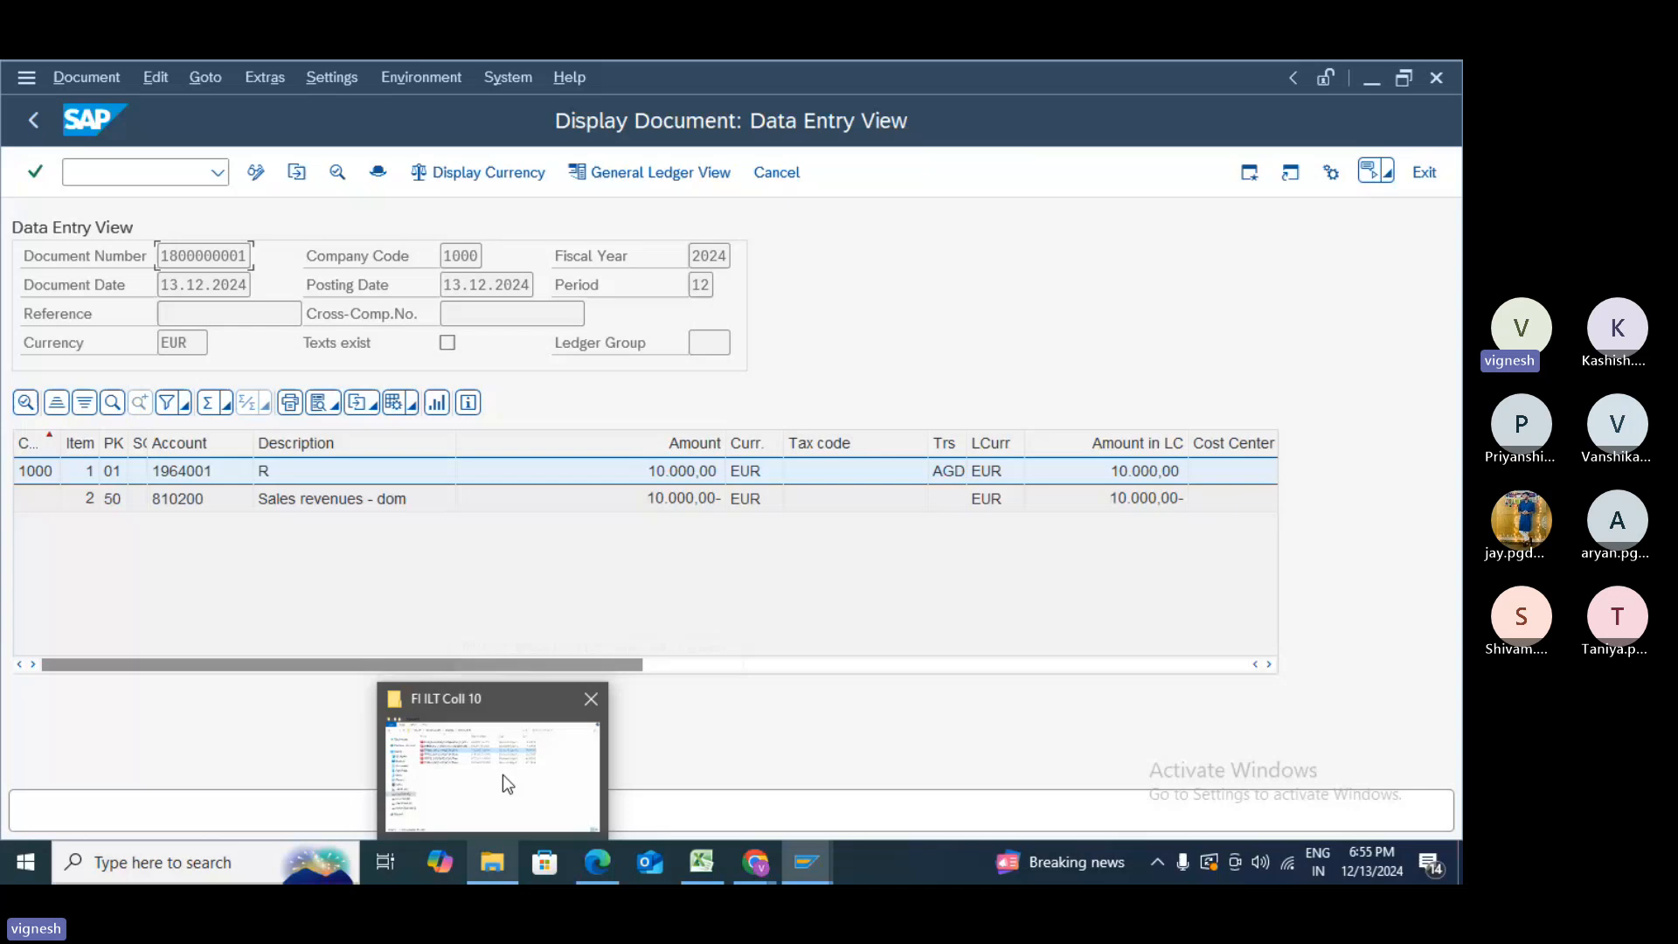
click(164, 170)
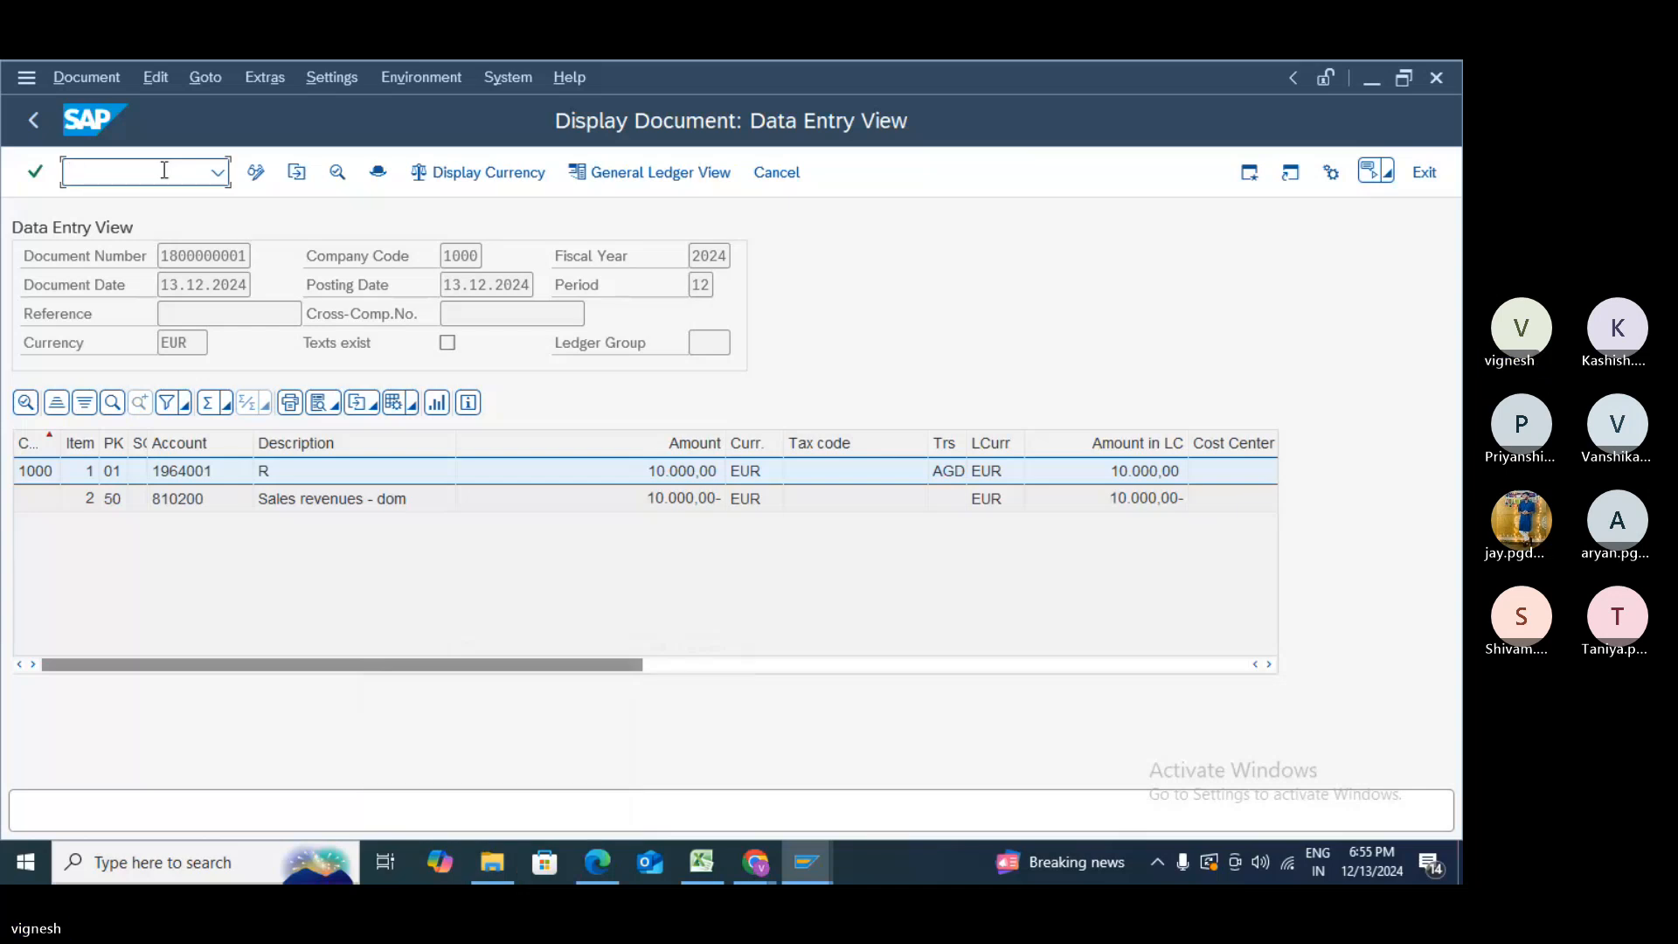
text(/NSPRO)
- In SPRO's Reference IMG, expand Financial Accounting (New) > AR/AP > Vendor Accounts > Master Data > Preparations
key(Return)
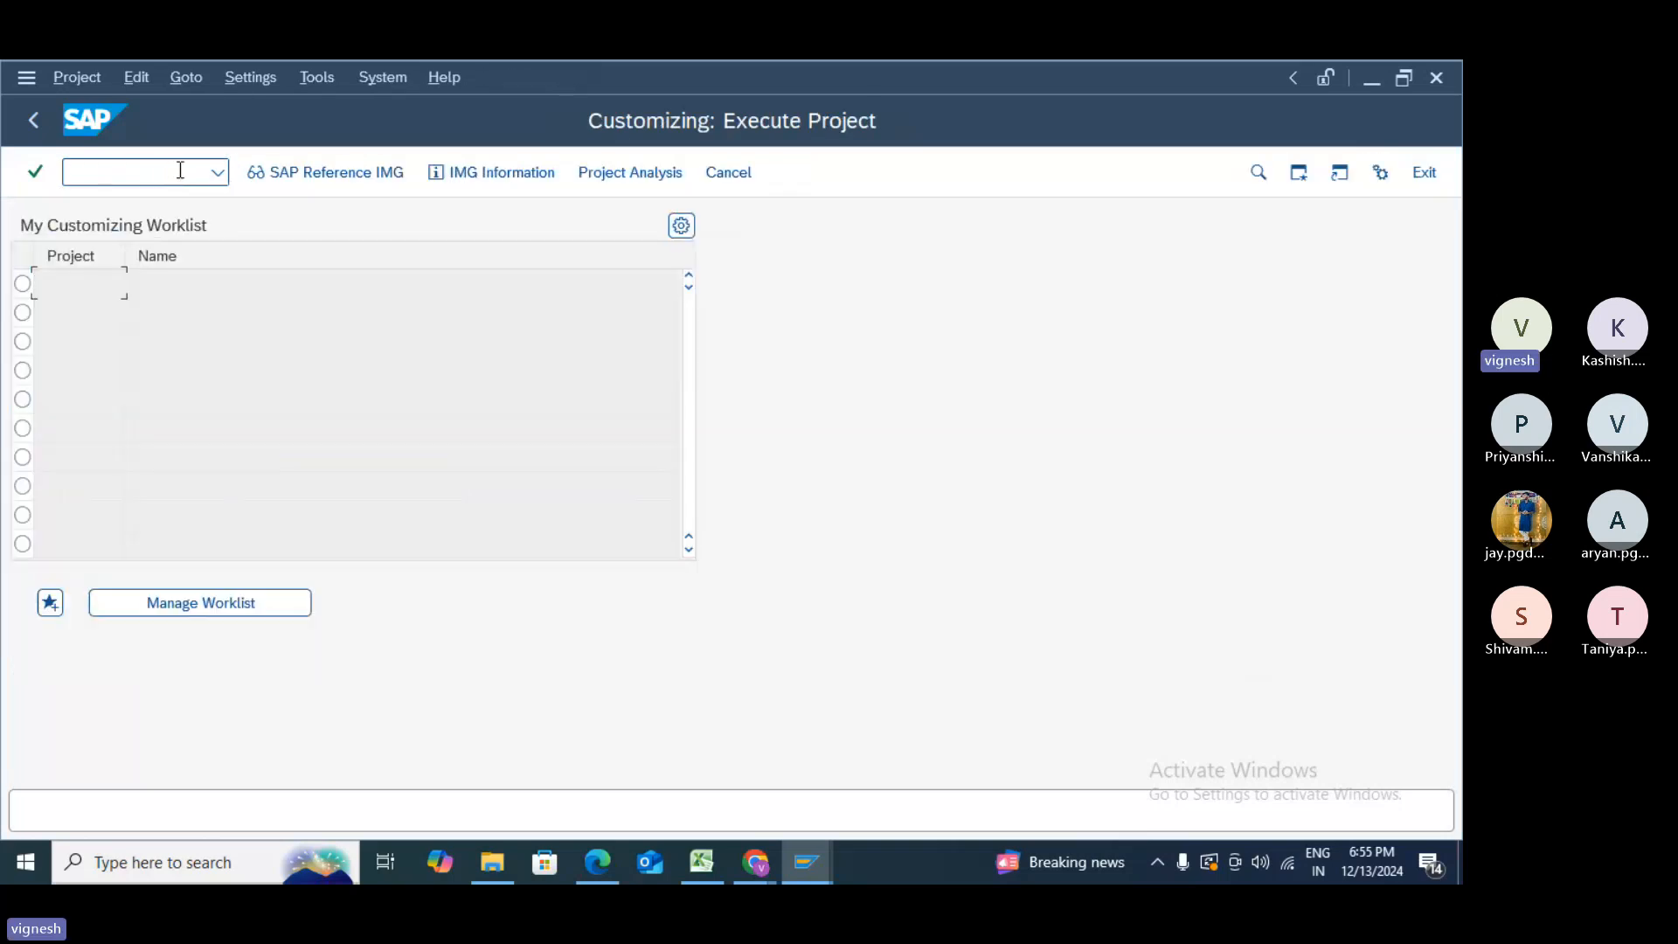
click(328, 177)
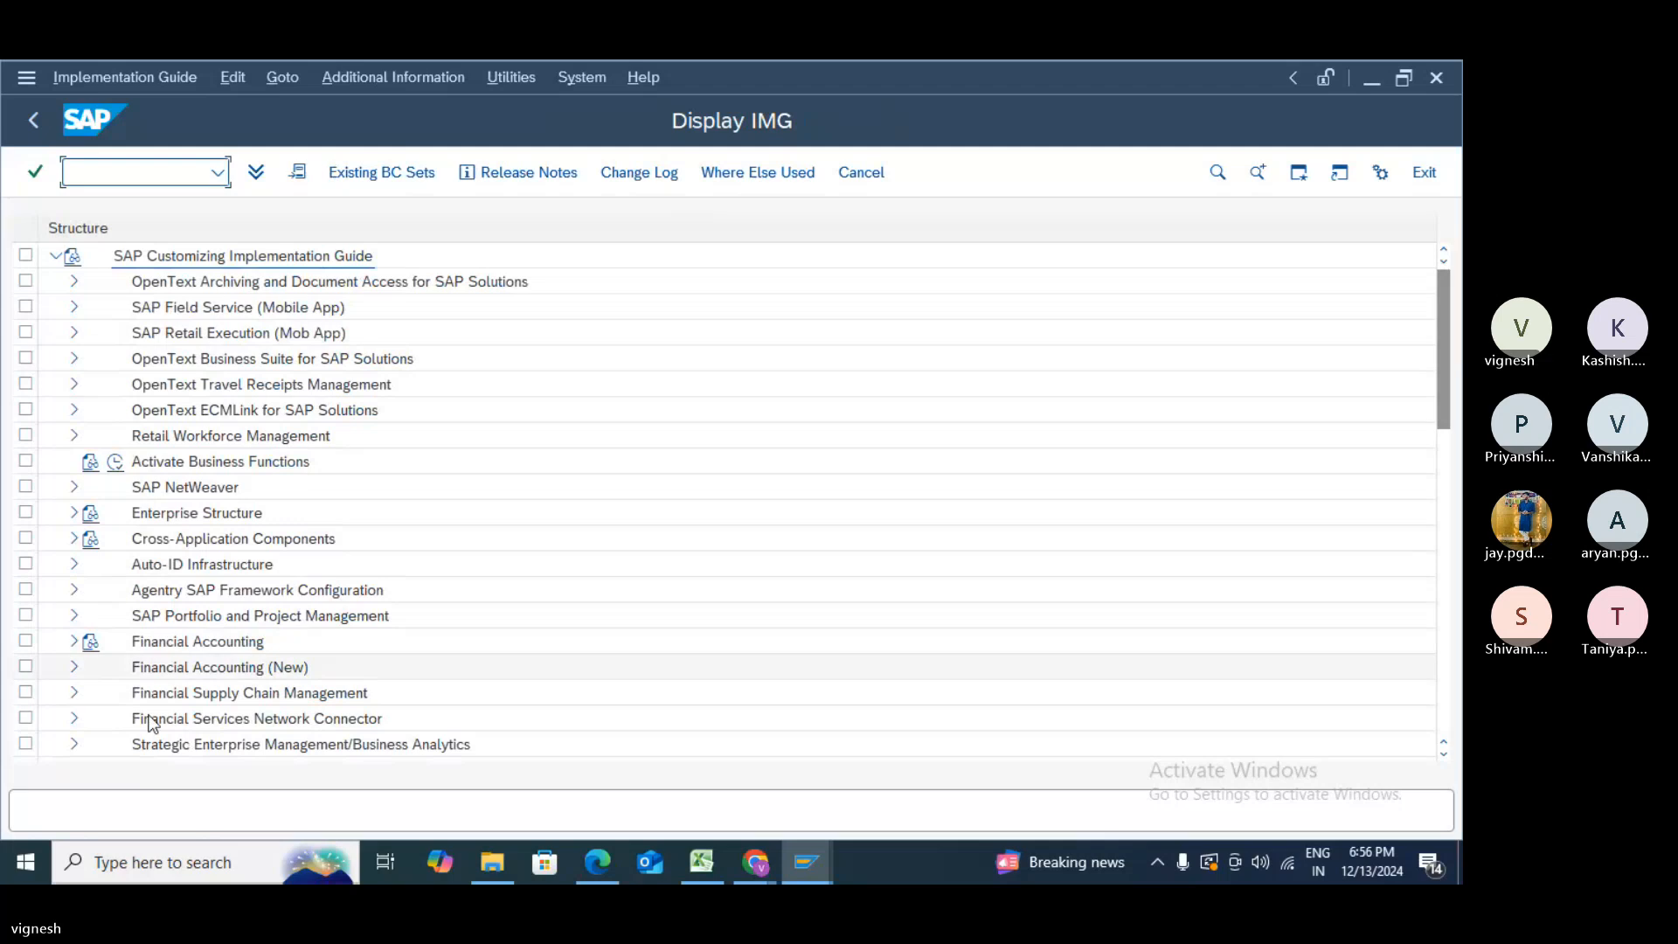
click(71, 664)
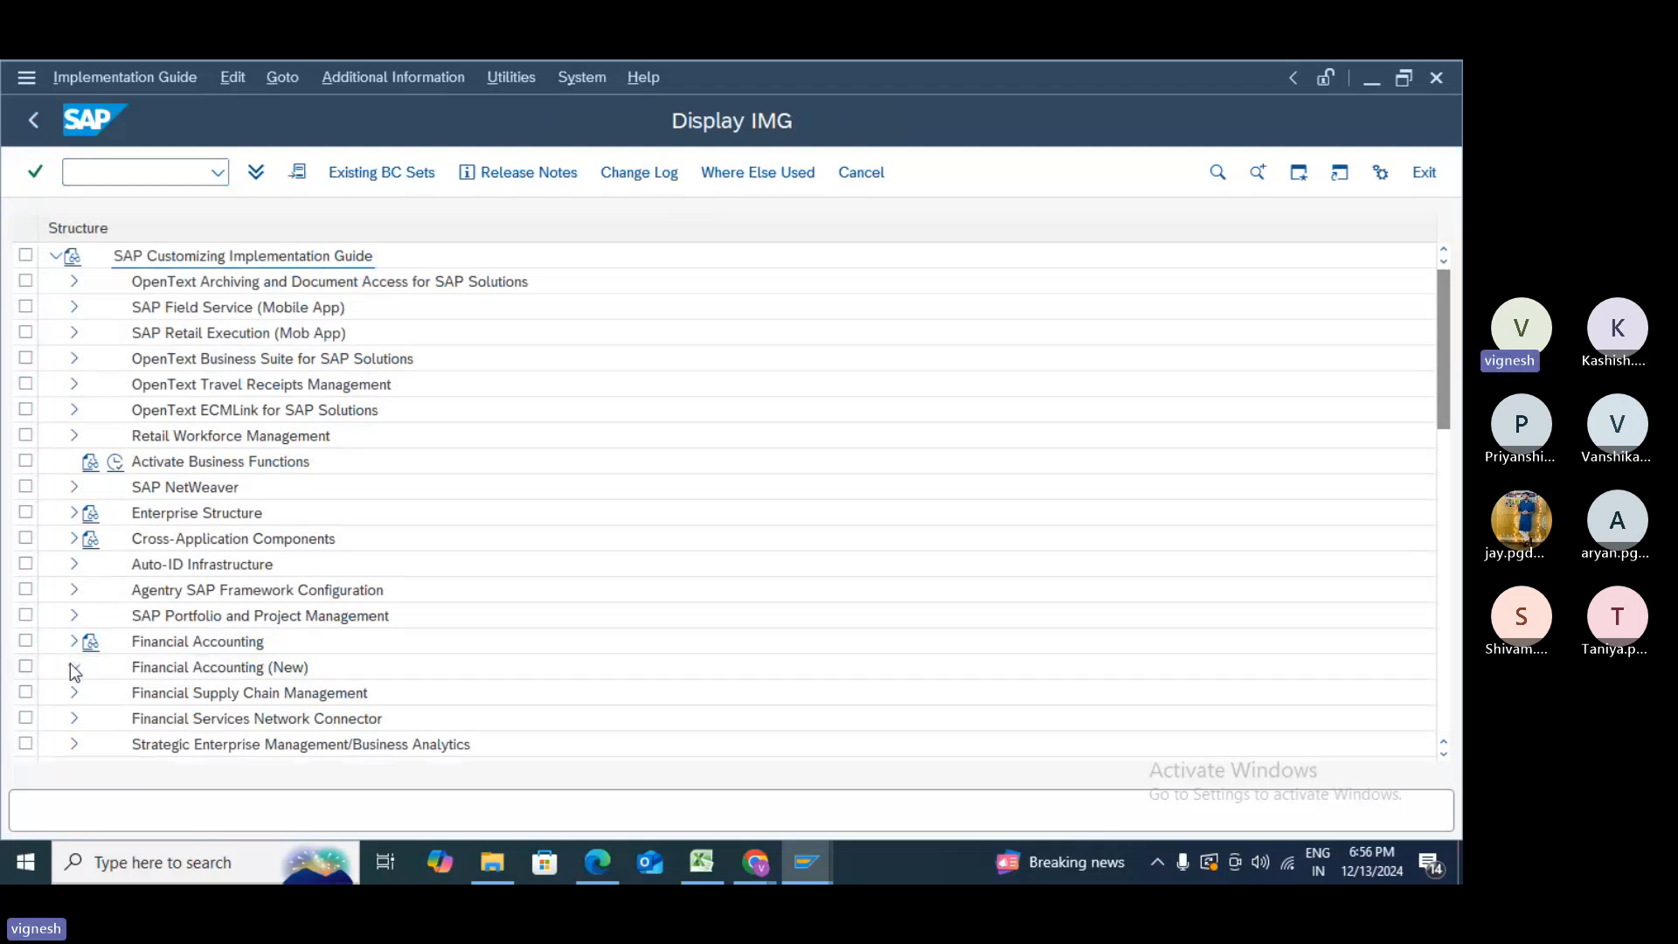
scroll(70, 662, down, 2)
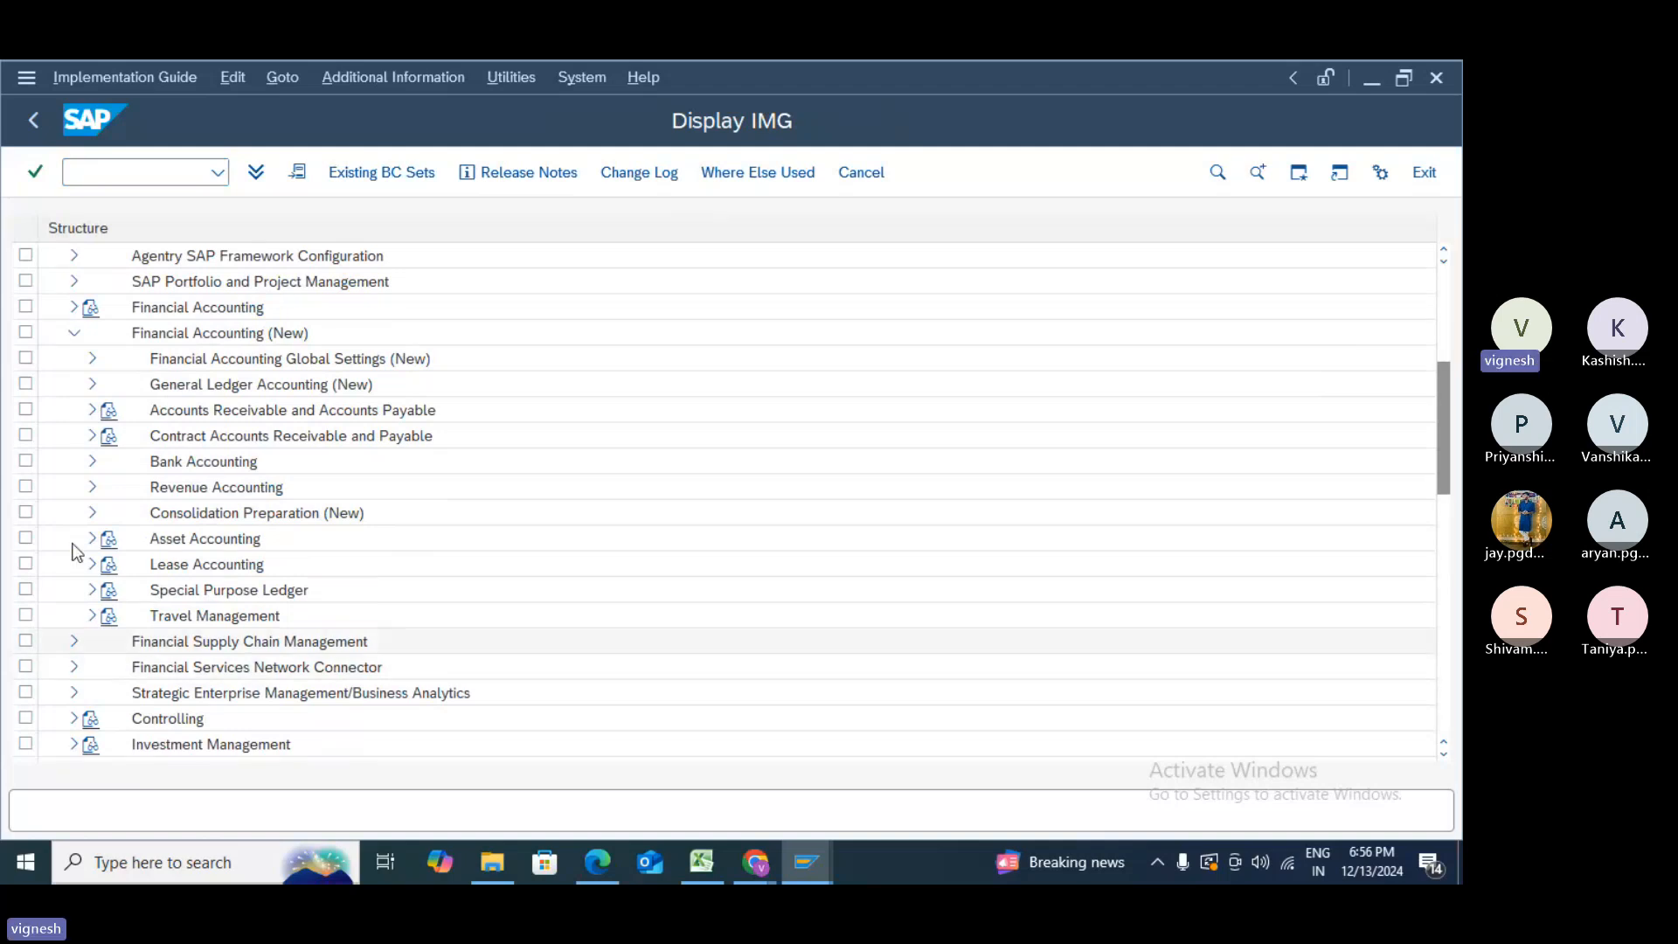
click(91, 358)
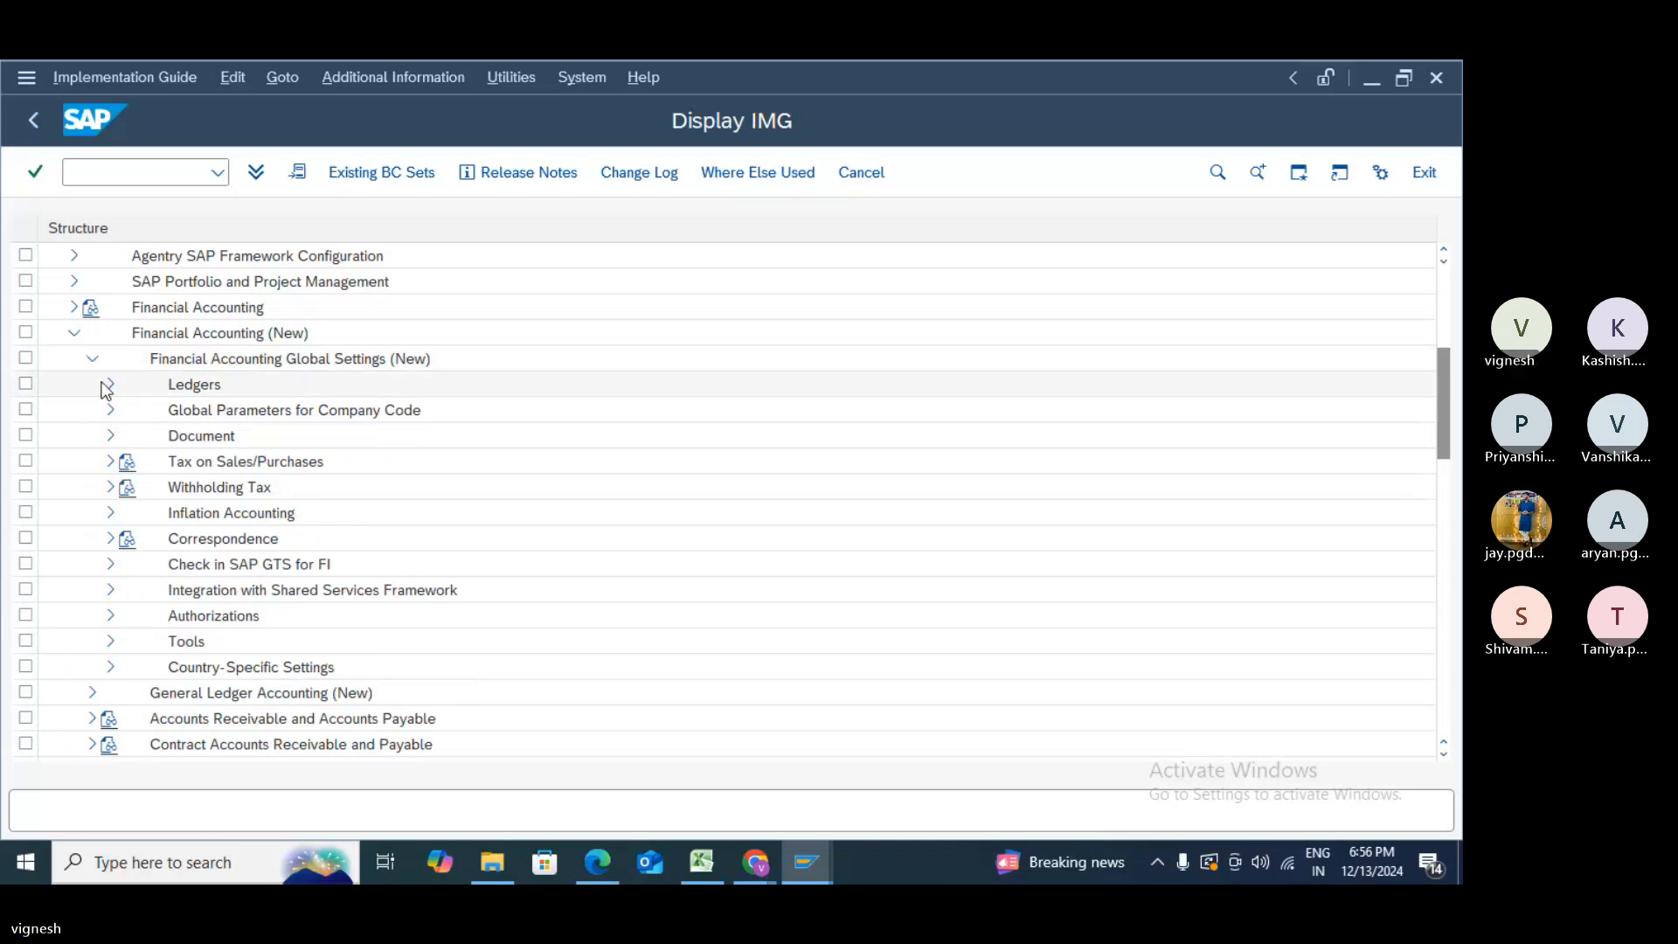
click(108, 384)
click(107, 386)
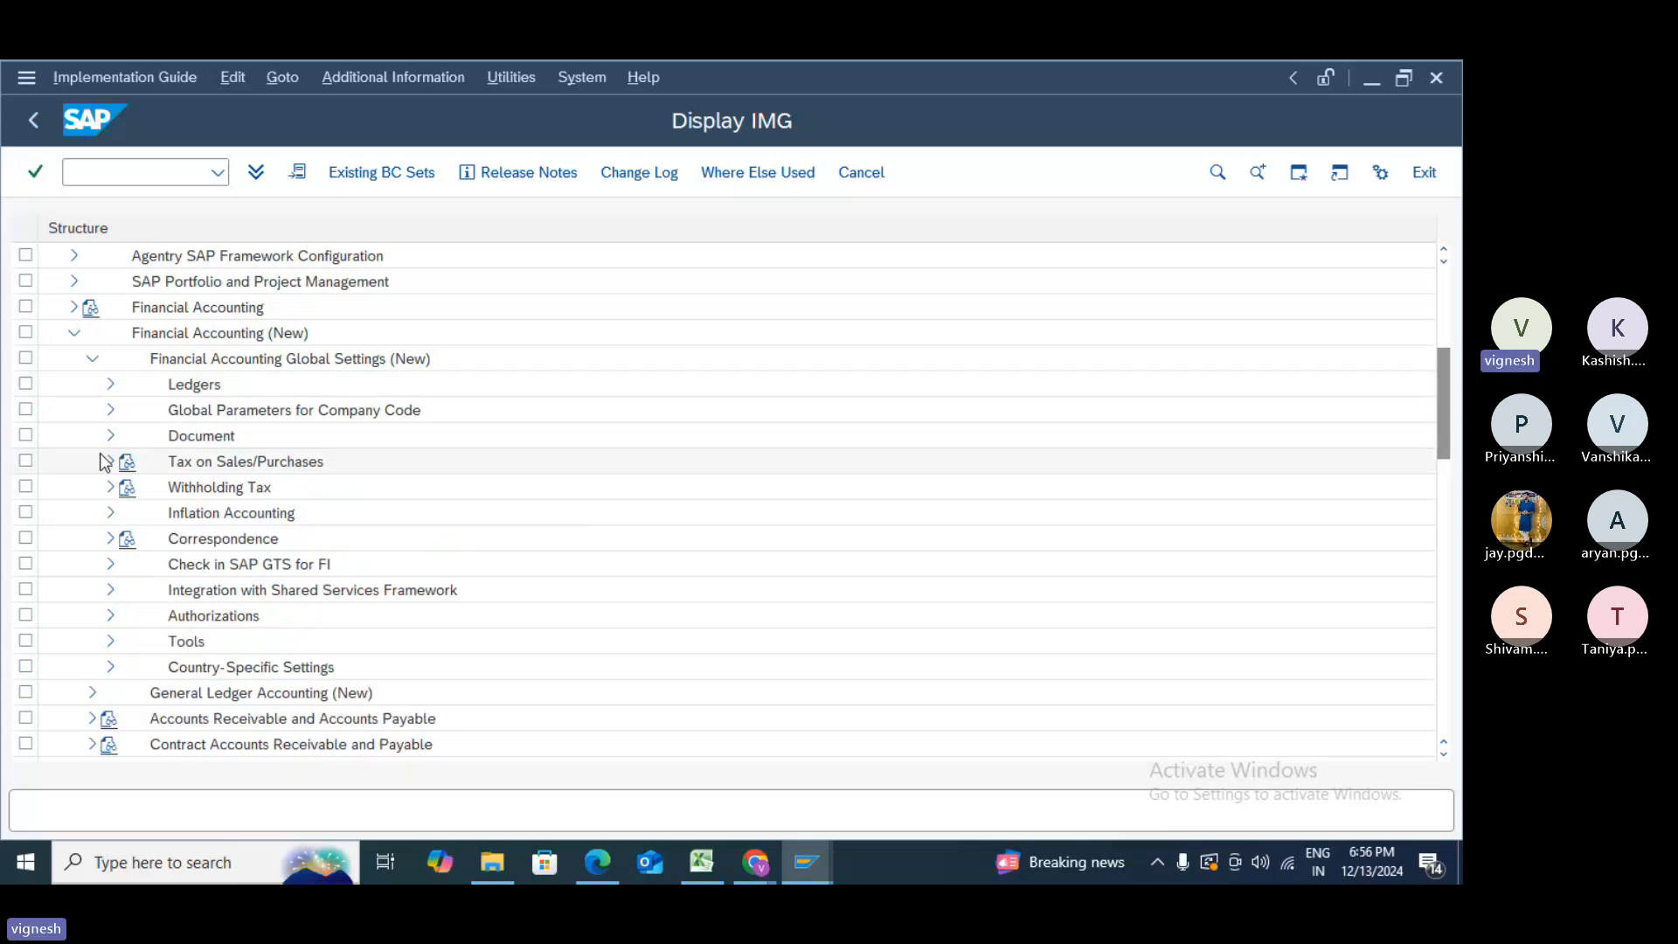
click(93, 360)
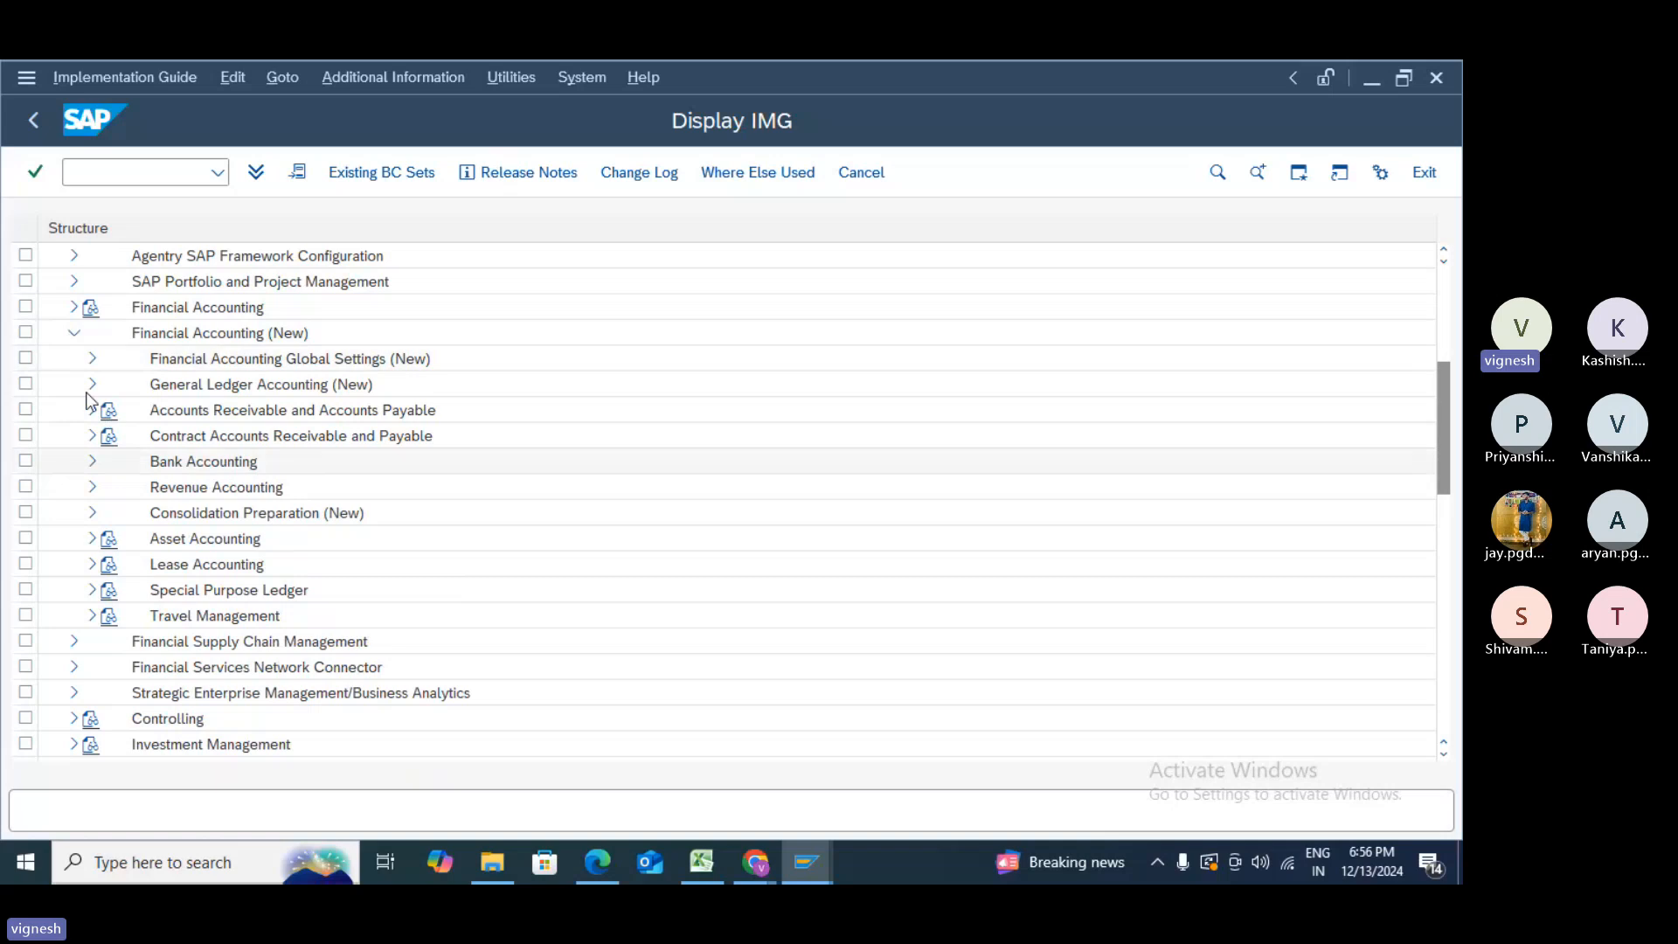
click(94, 410)
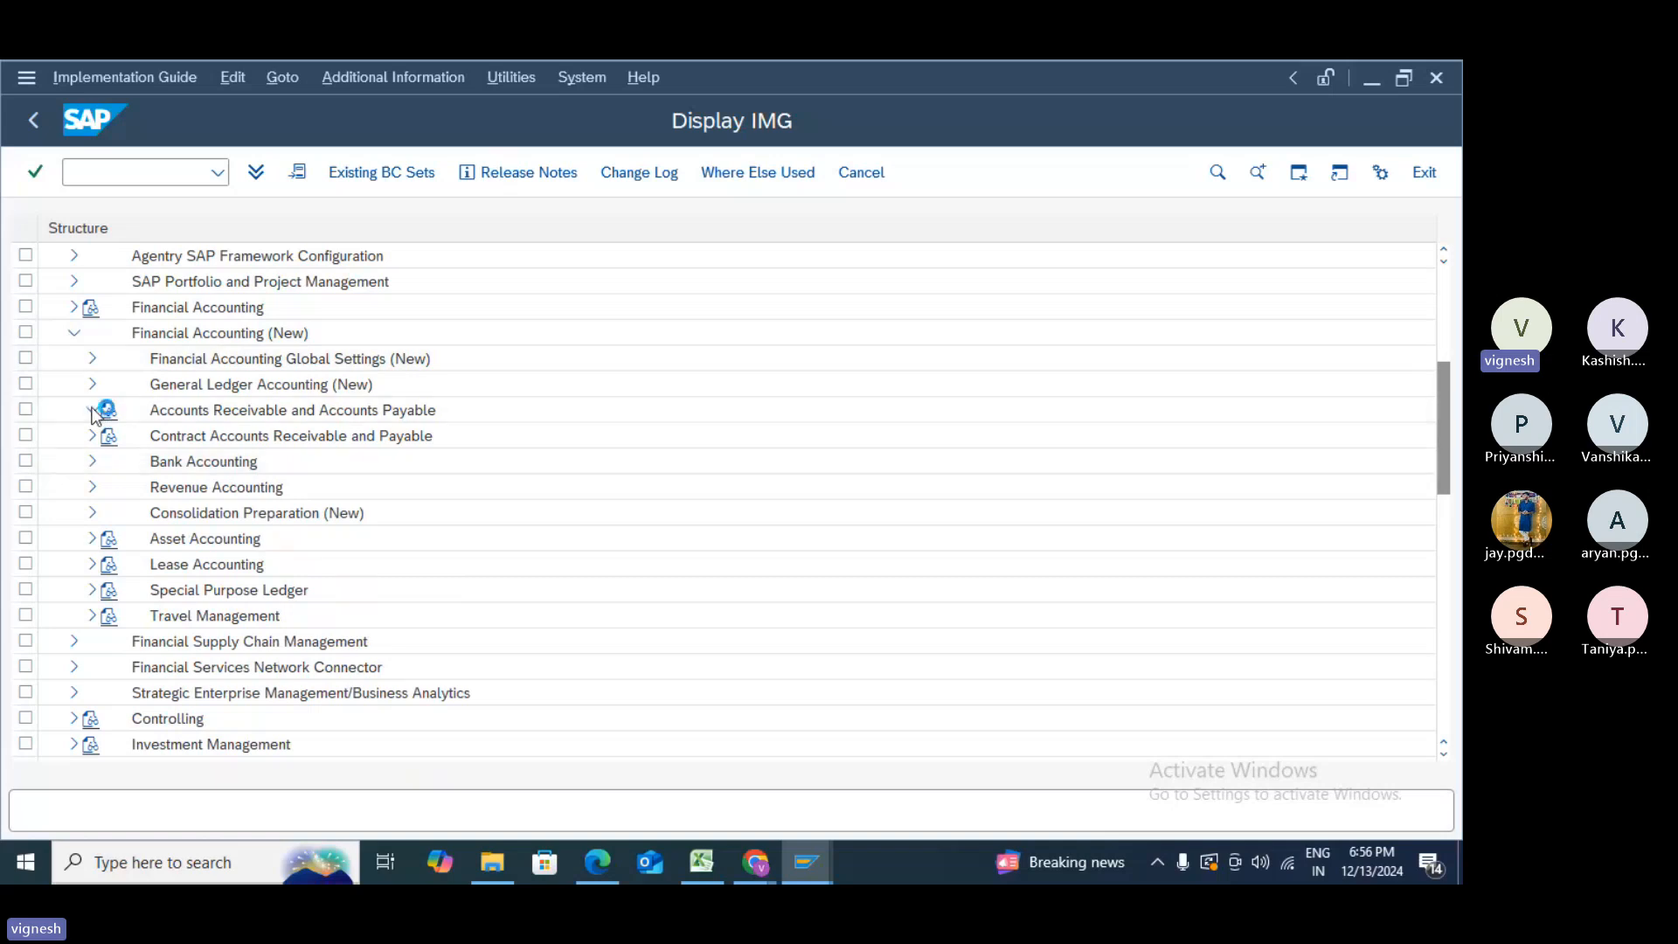
click(108, 463)
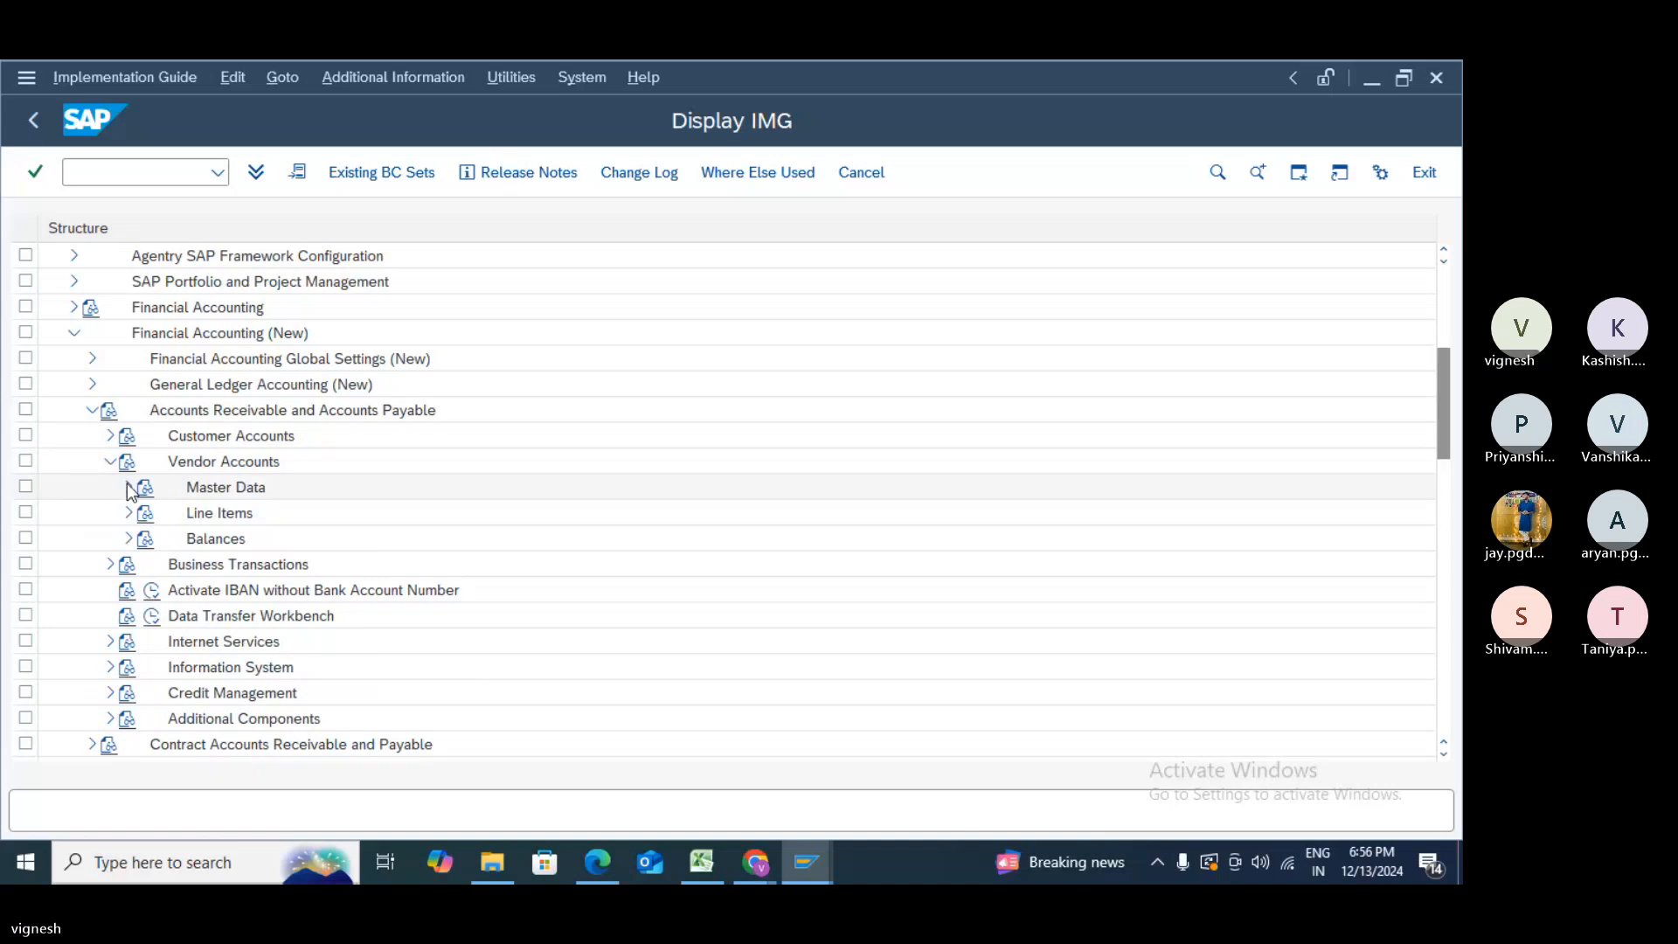
click(128, 487)
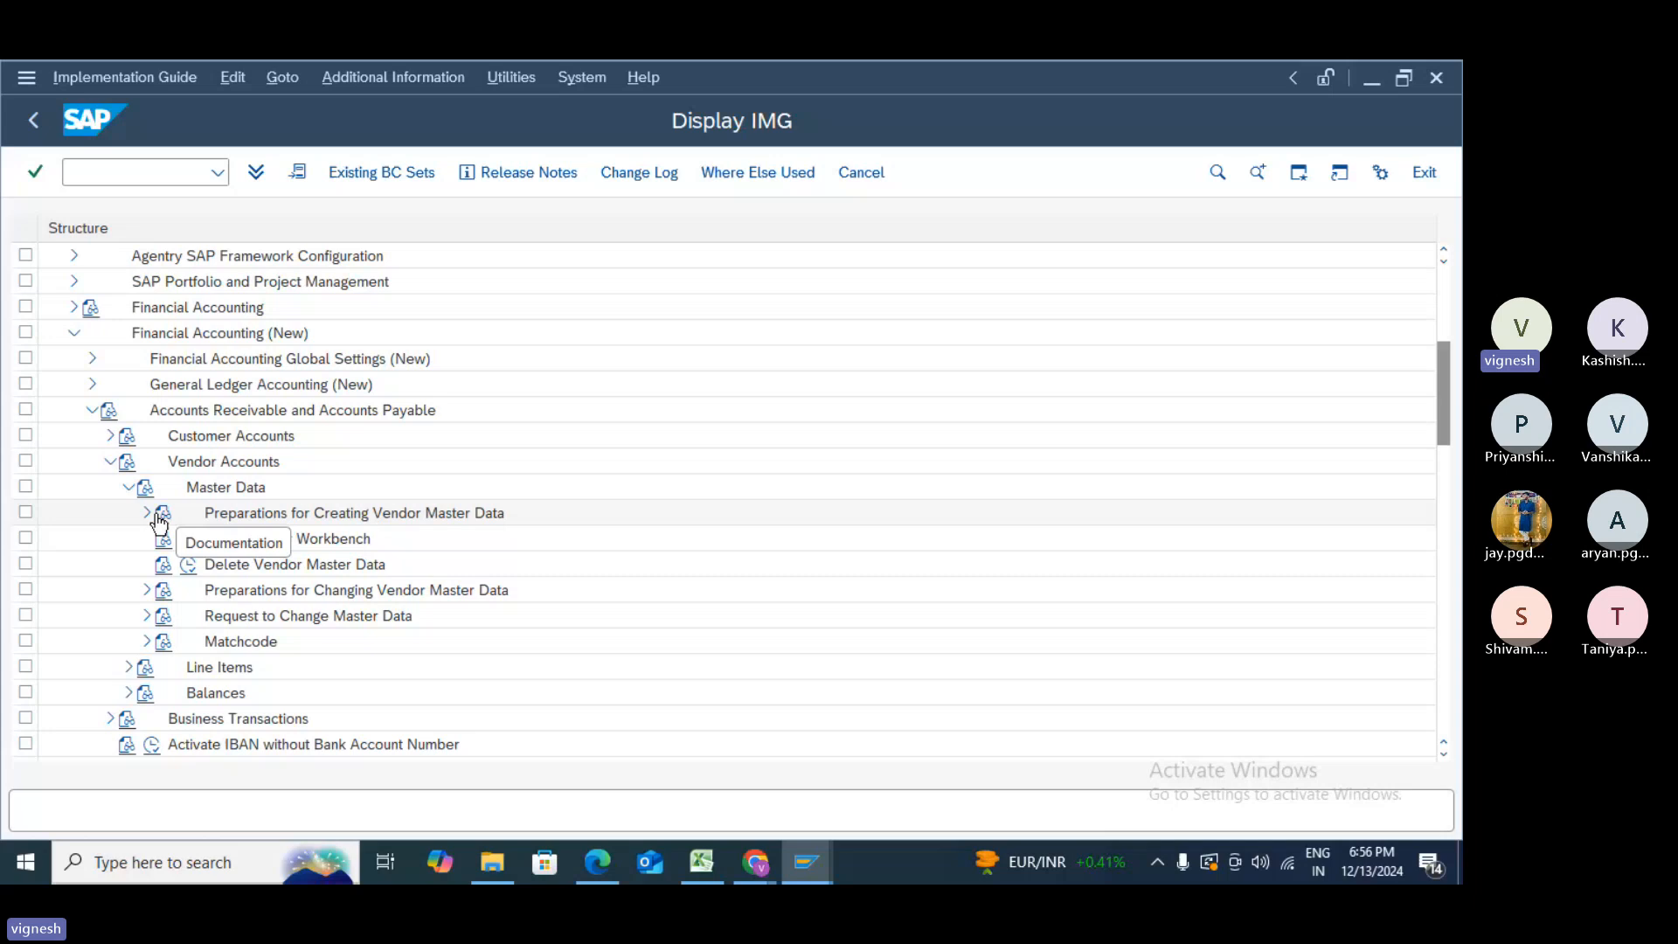
click(147, 515)
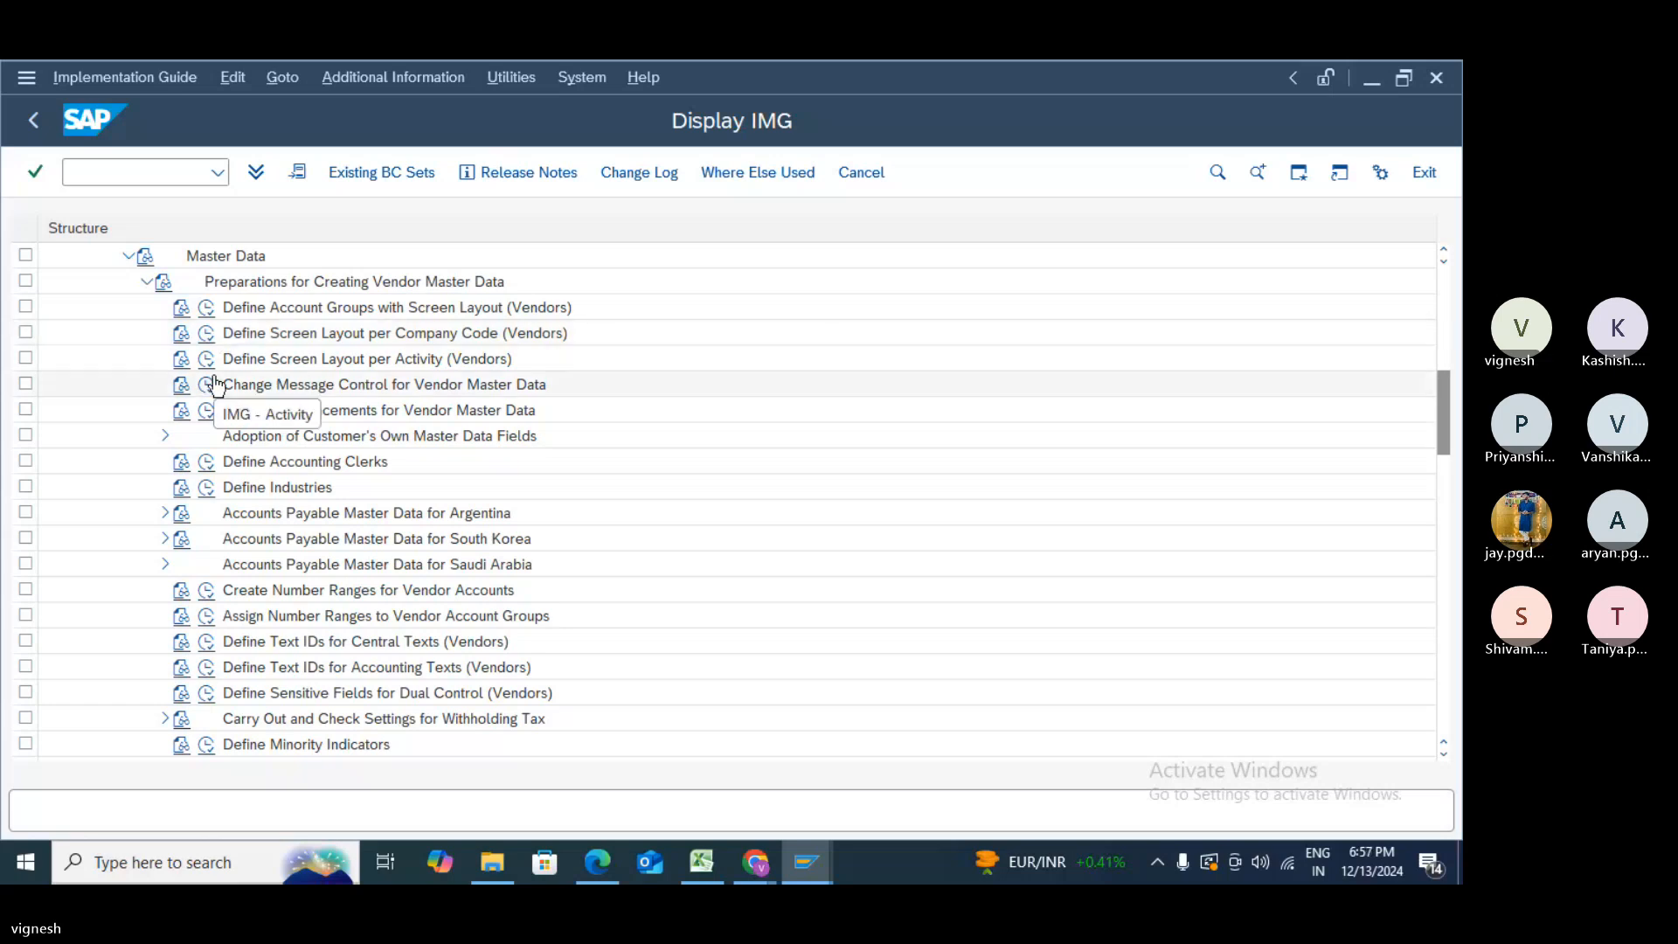
- Copy vendor account group 0001 into a new account group Z999
click(207, 310)
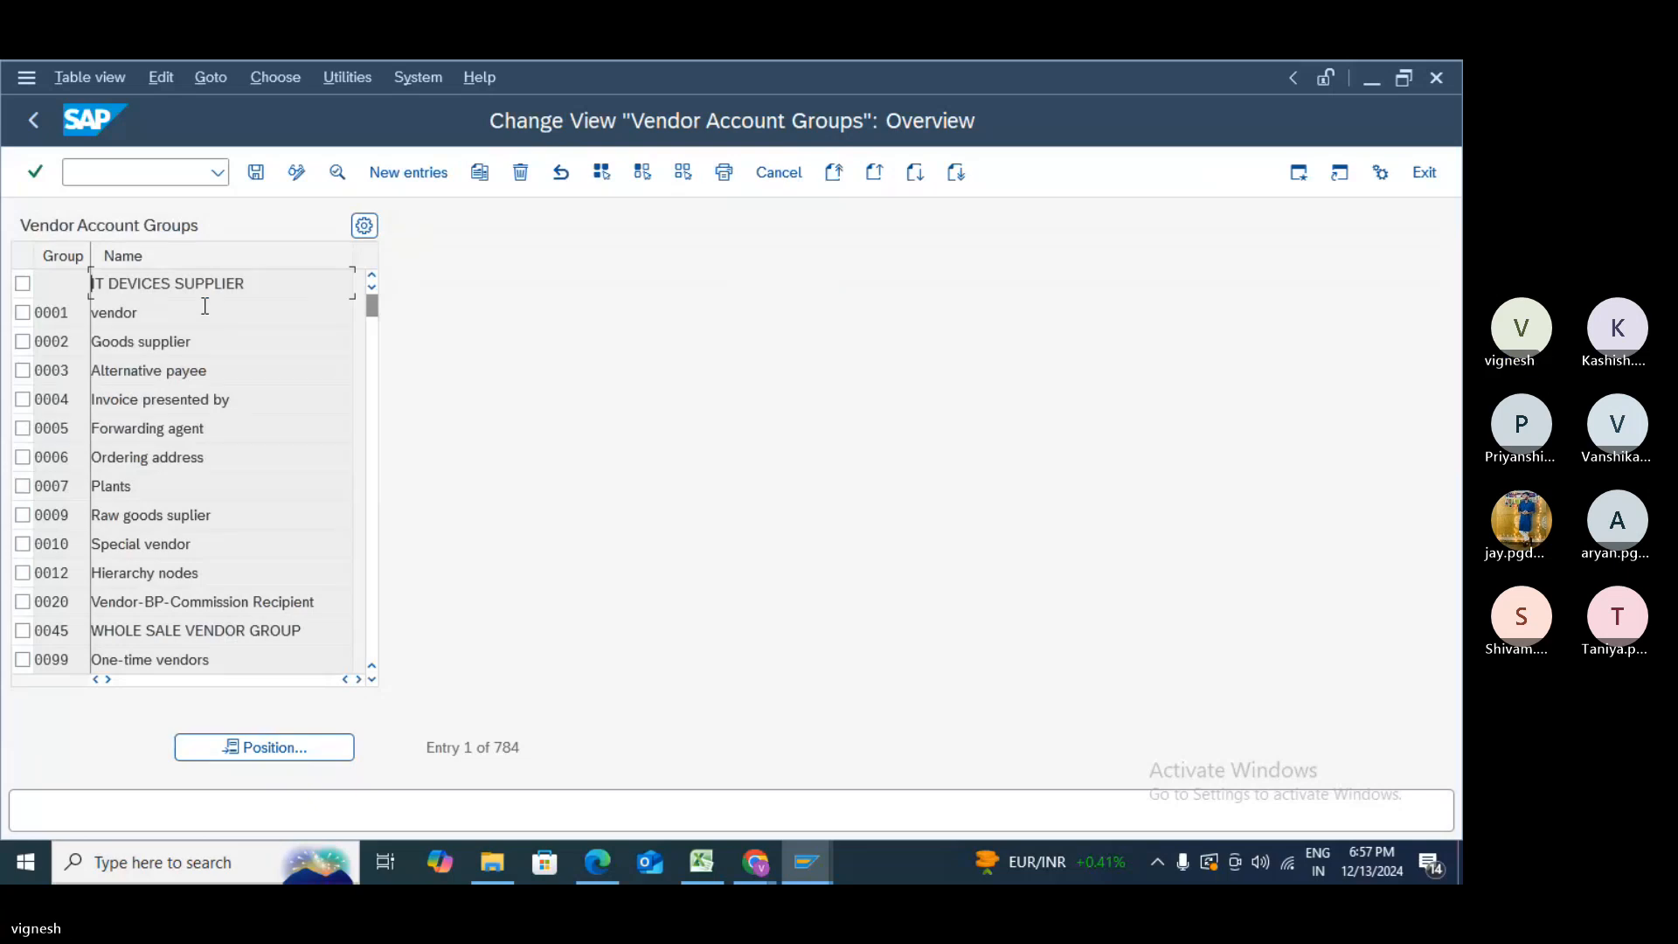
click(25, 315)
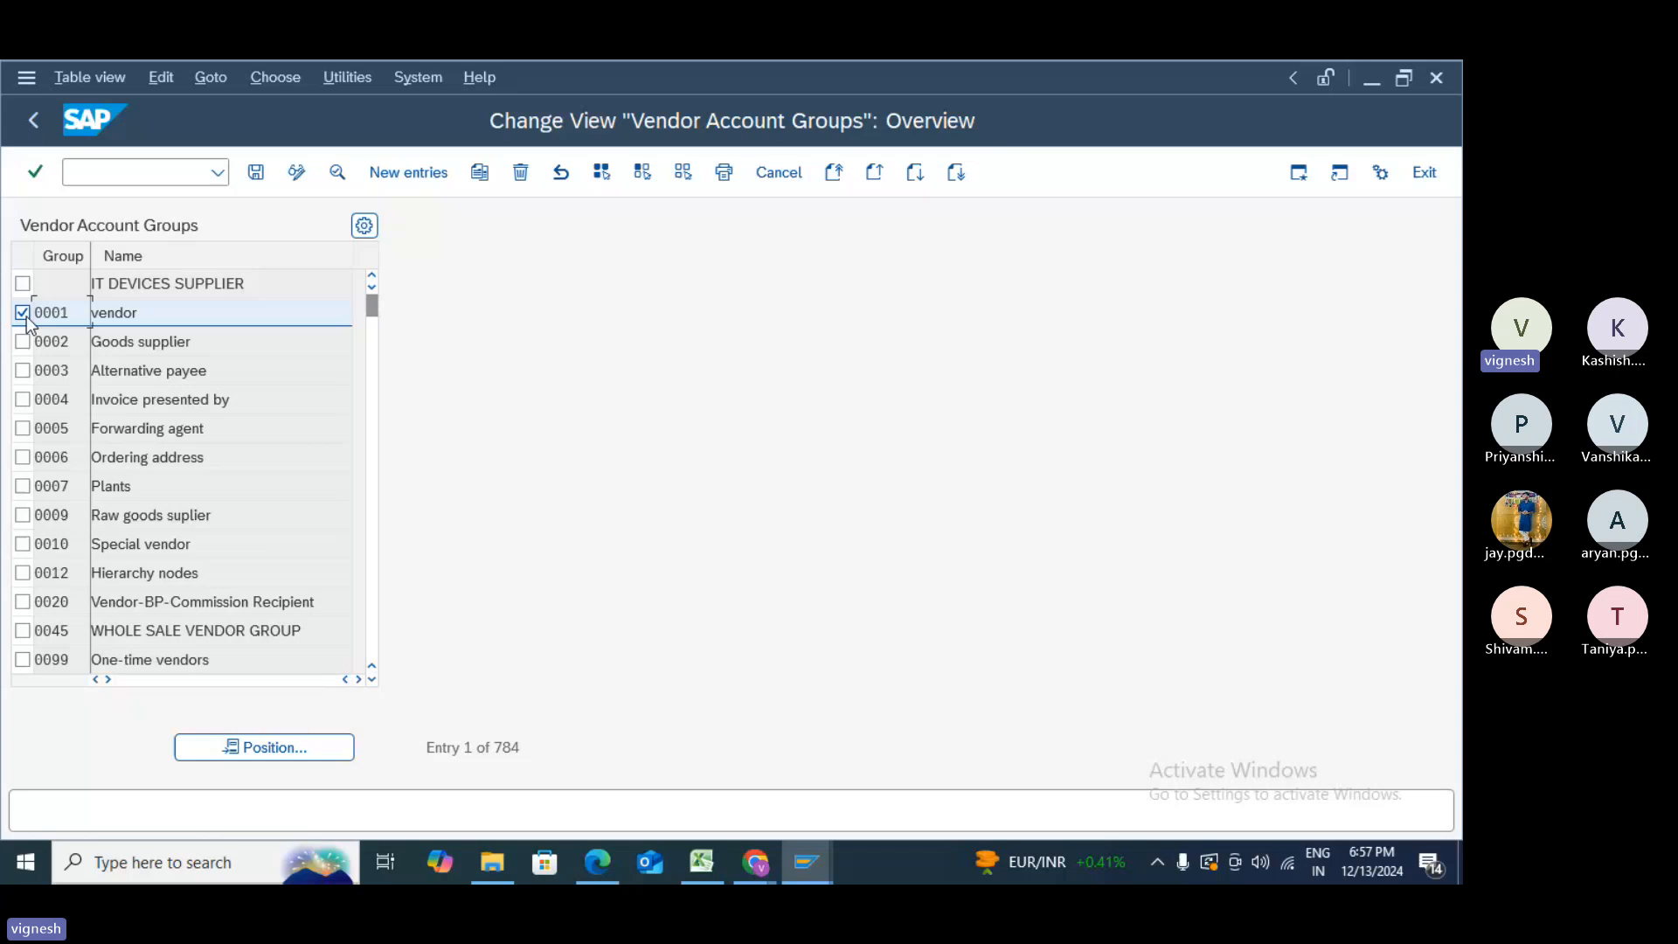
click(489, 179)
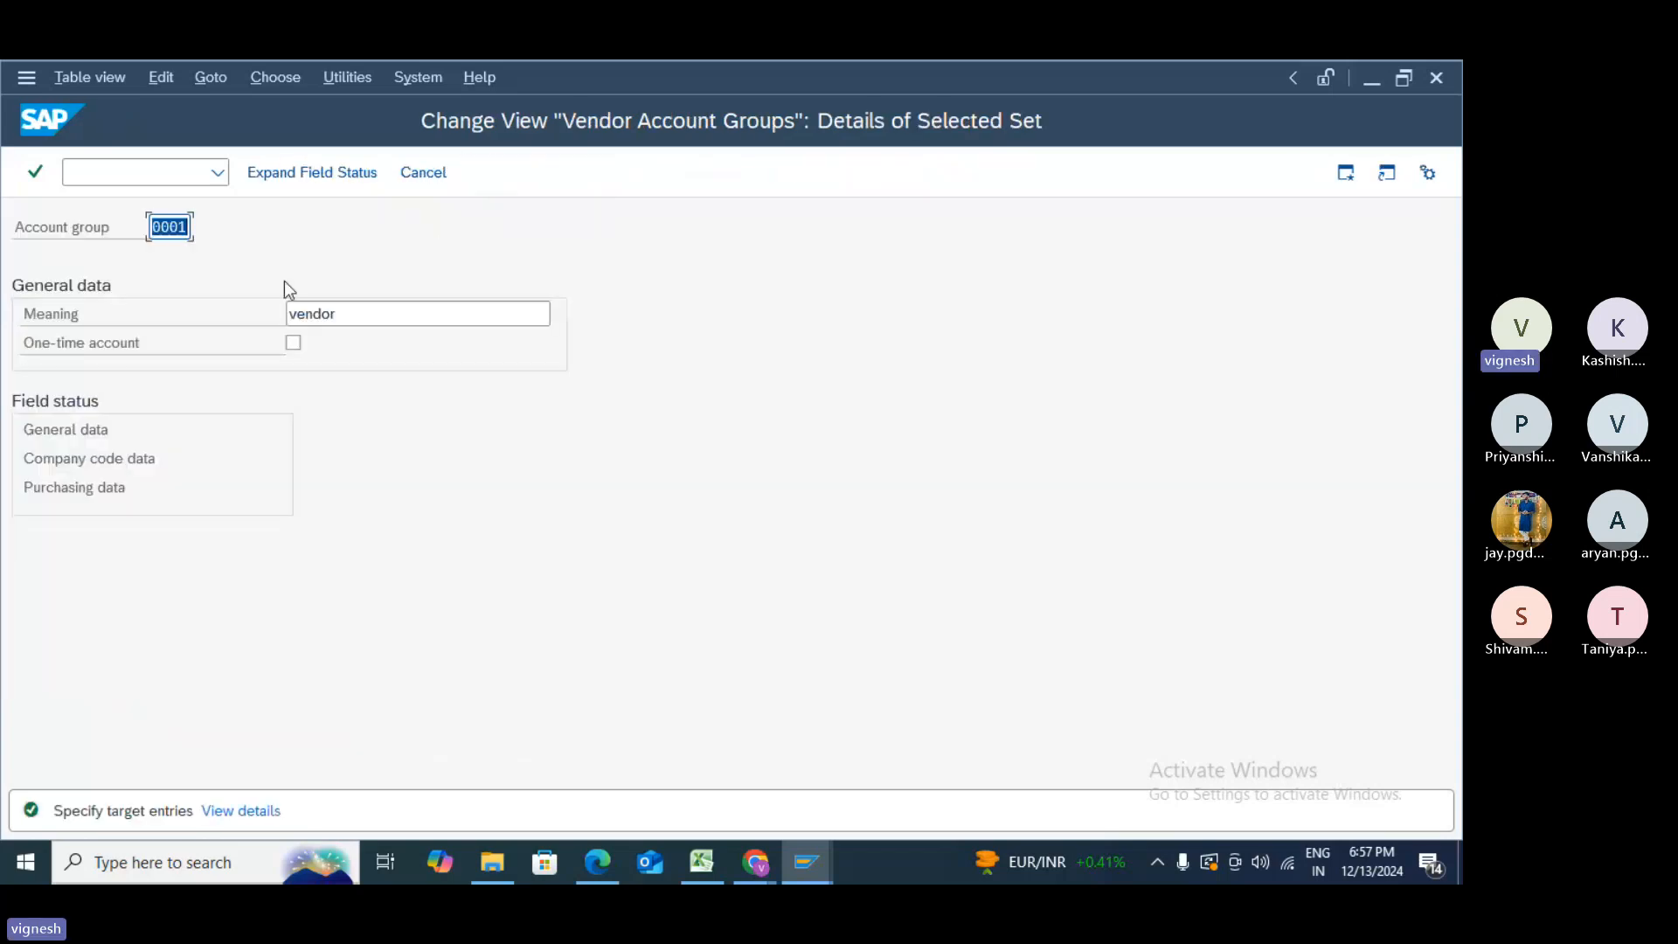
text(Z)
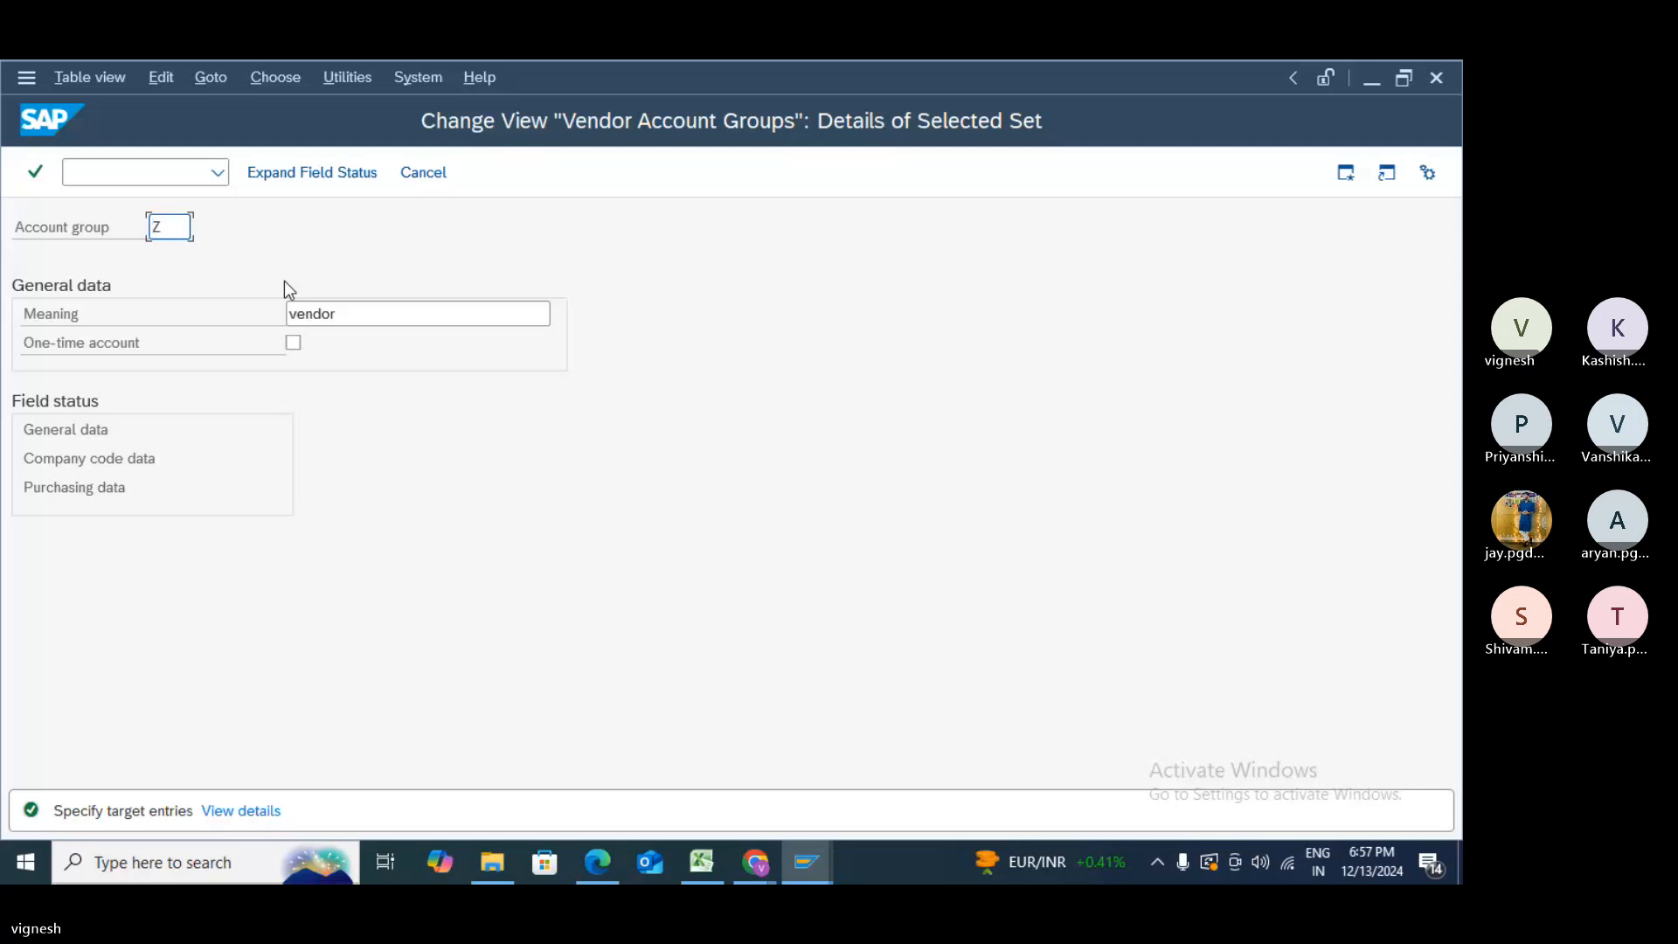
text(001)
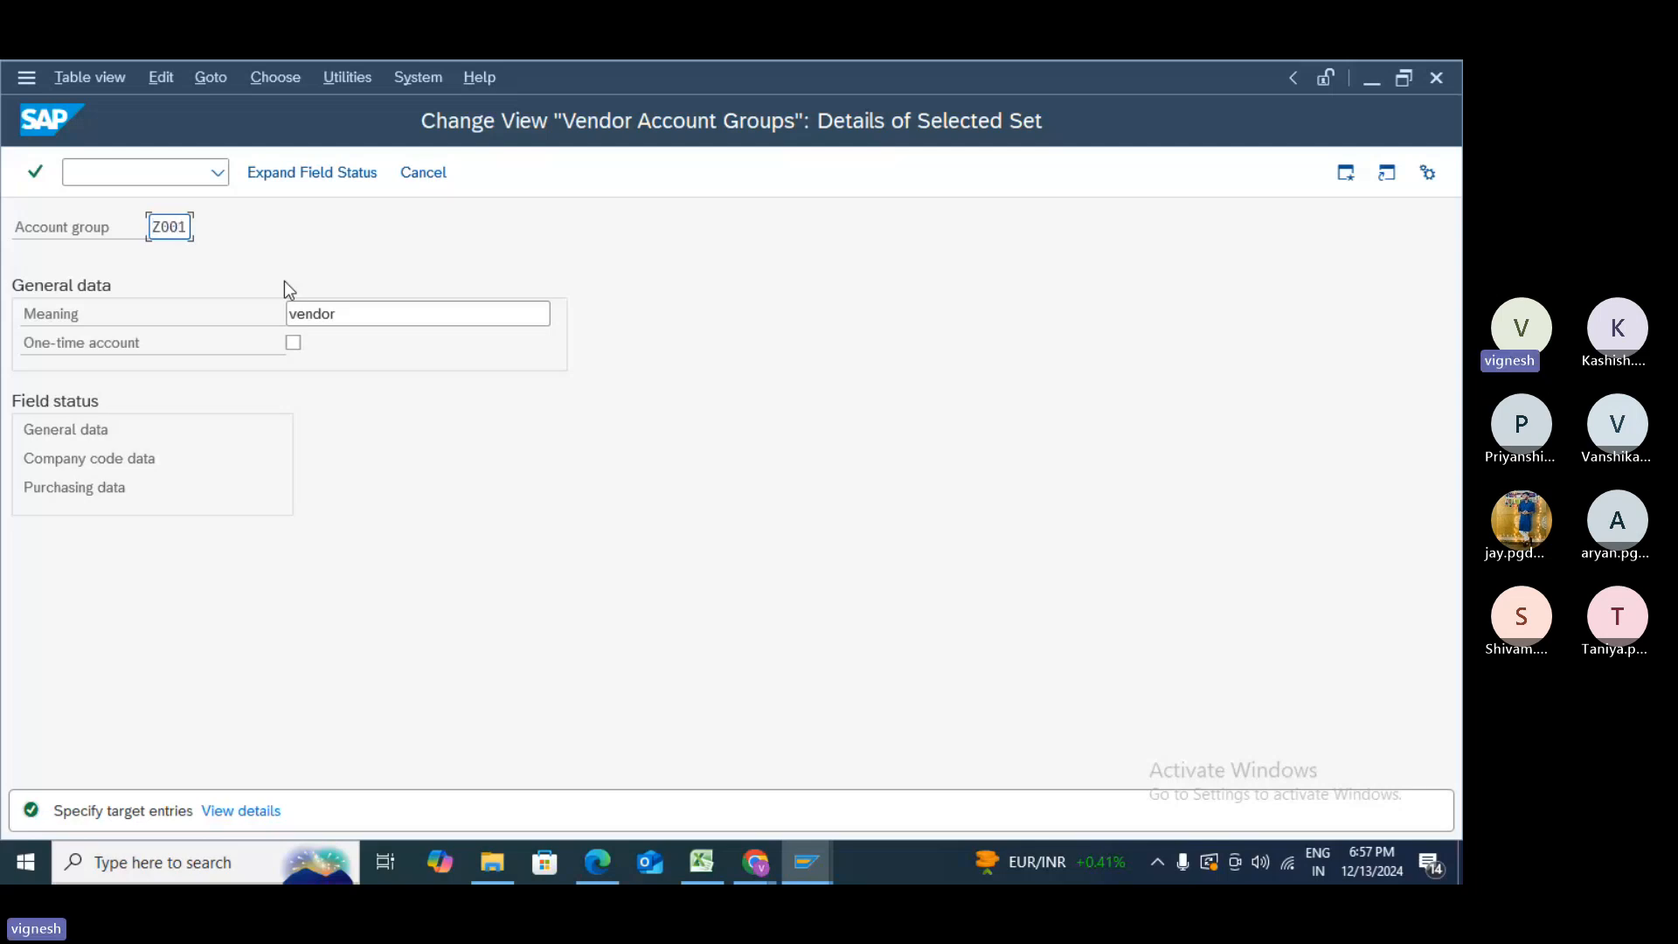
double_click(83, 432)
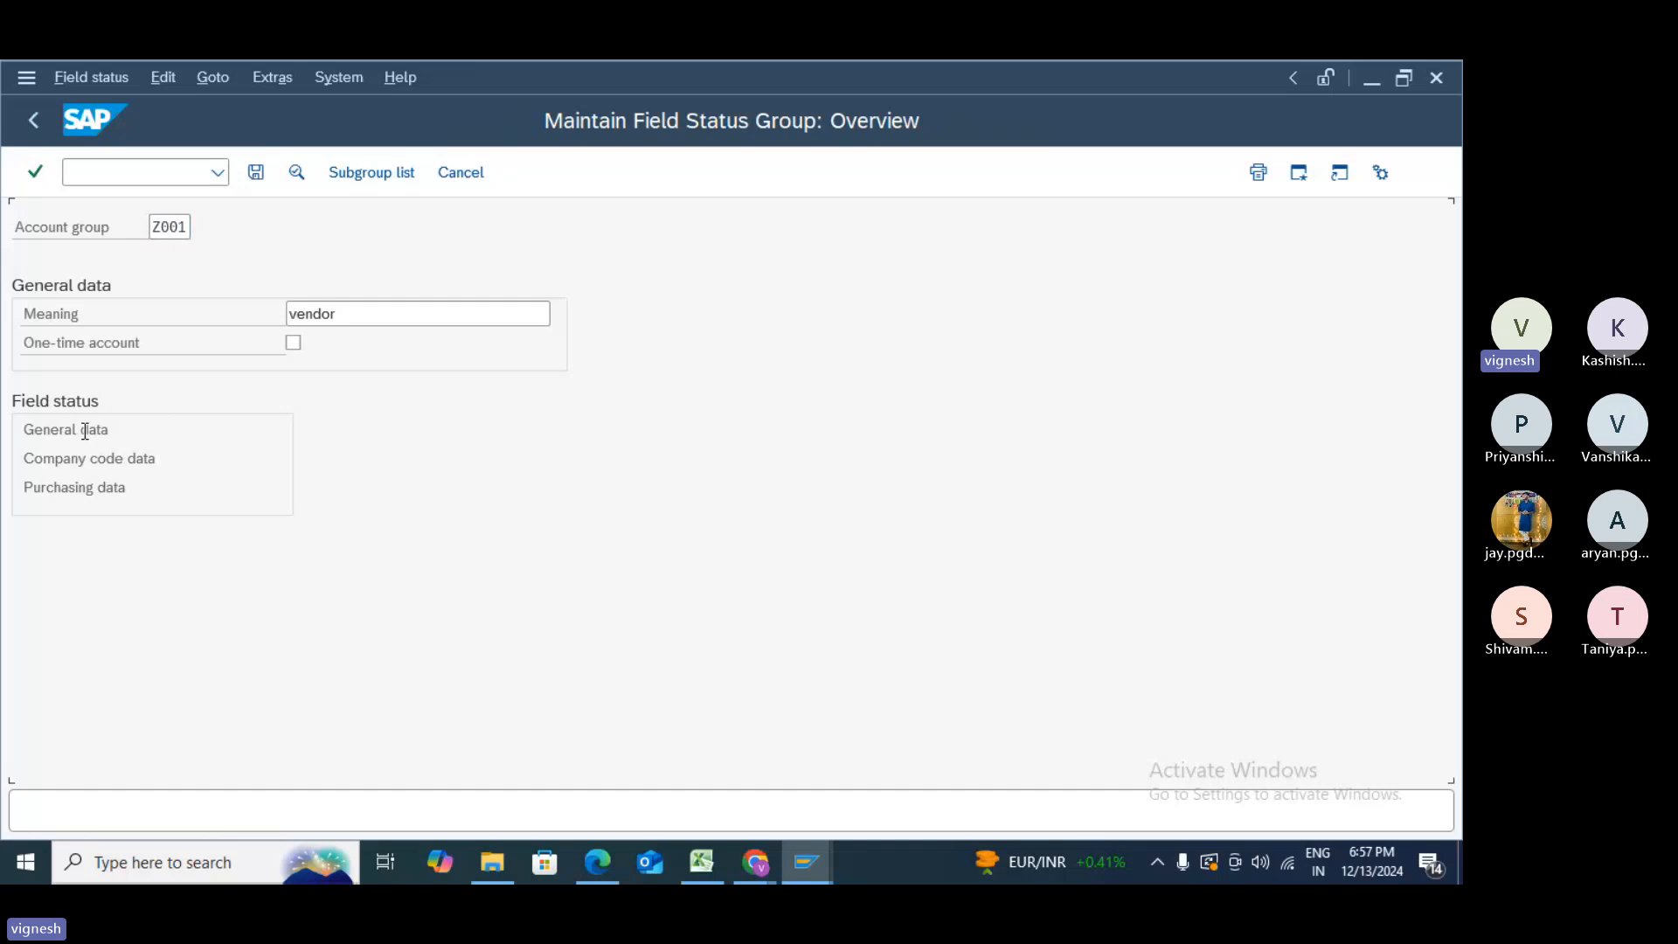
key(F3)
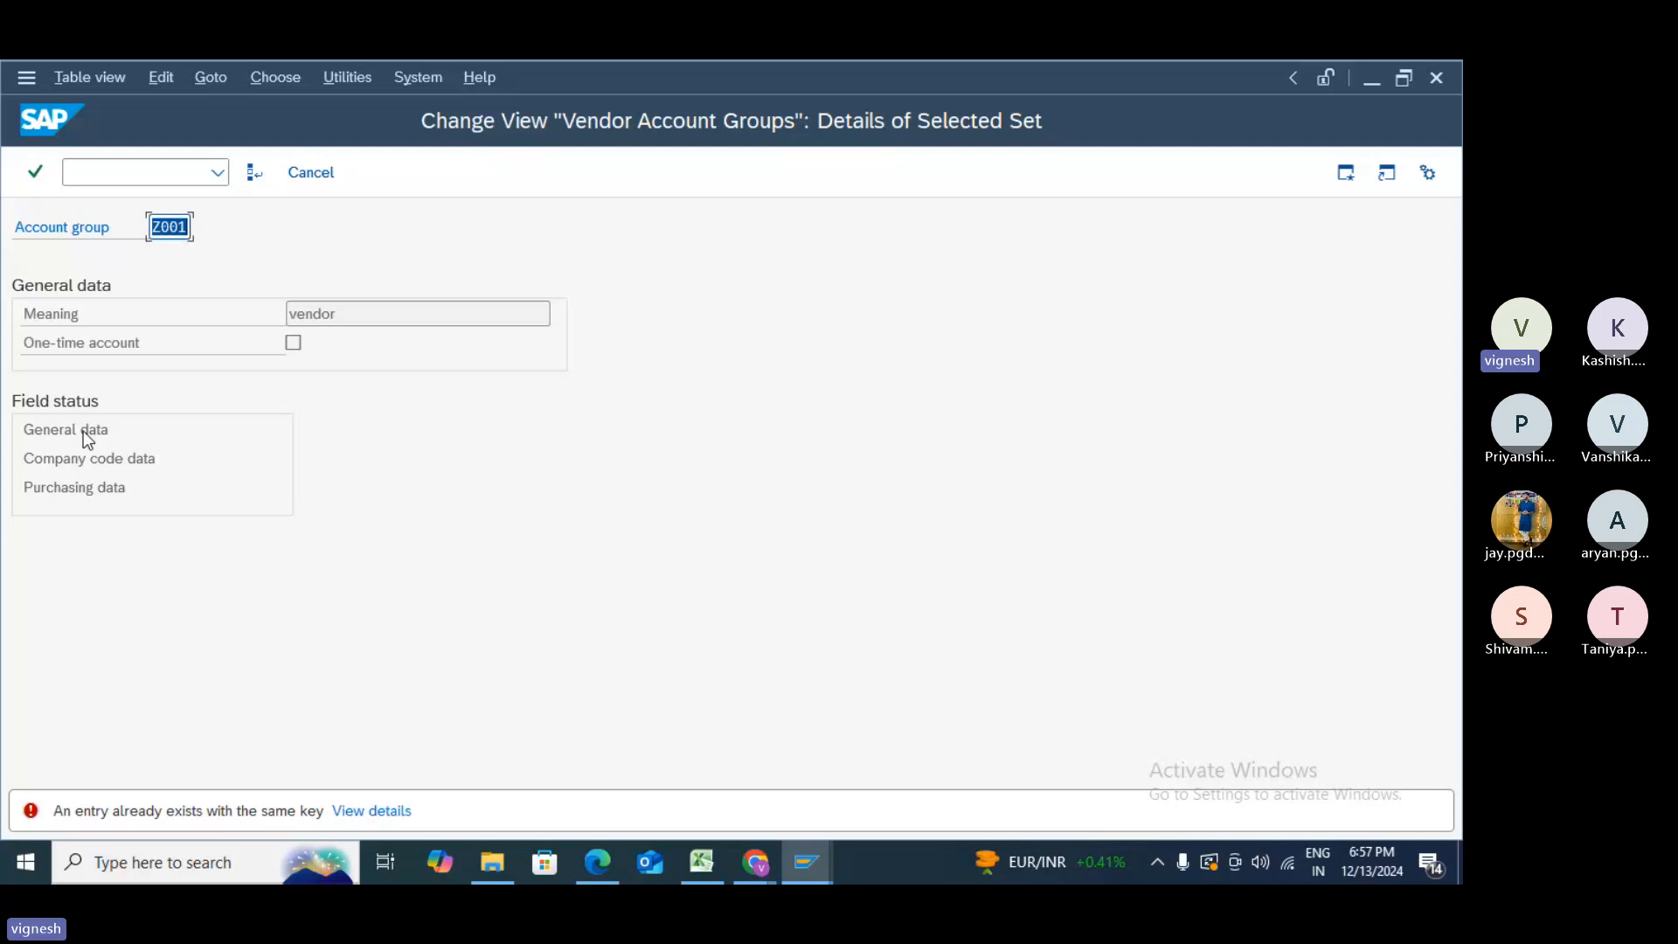
text(Z999)
key(Return)
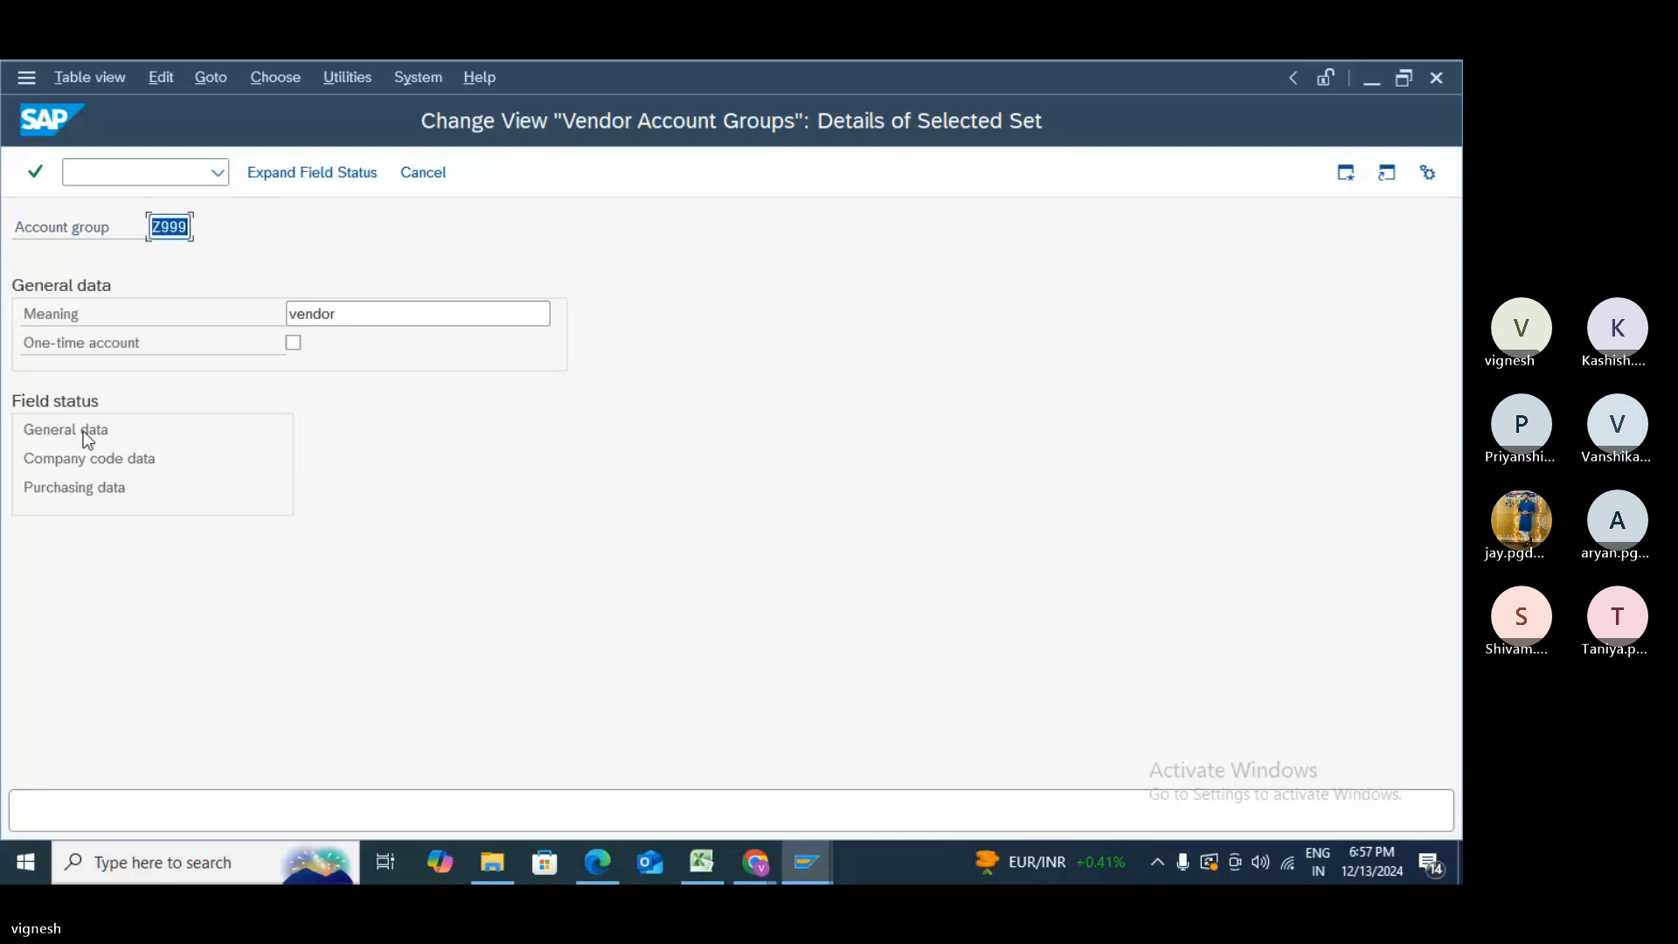
- Check Z999's General data field status, then save it under a customizing request
click(335, 181)
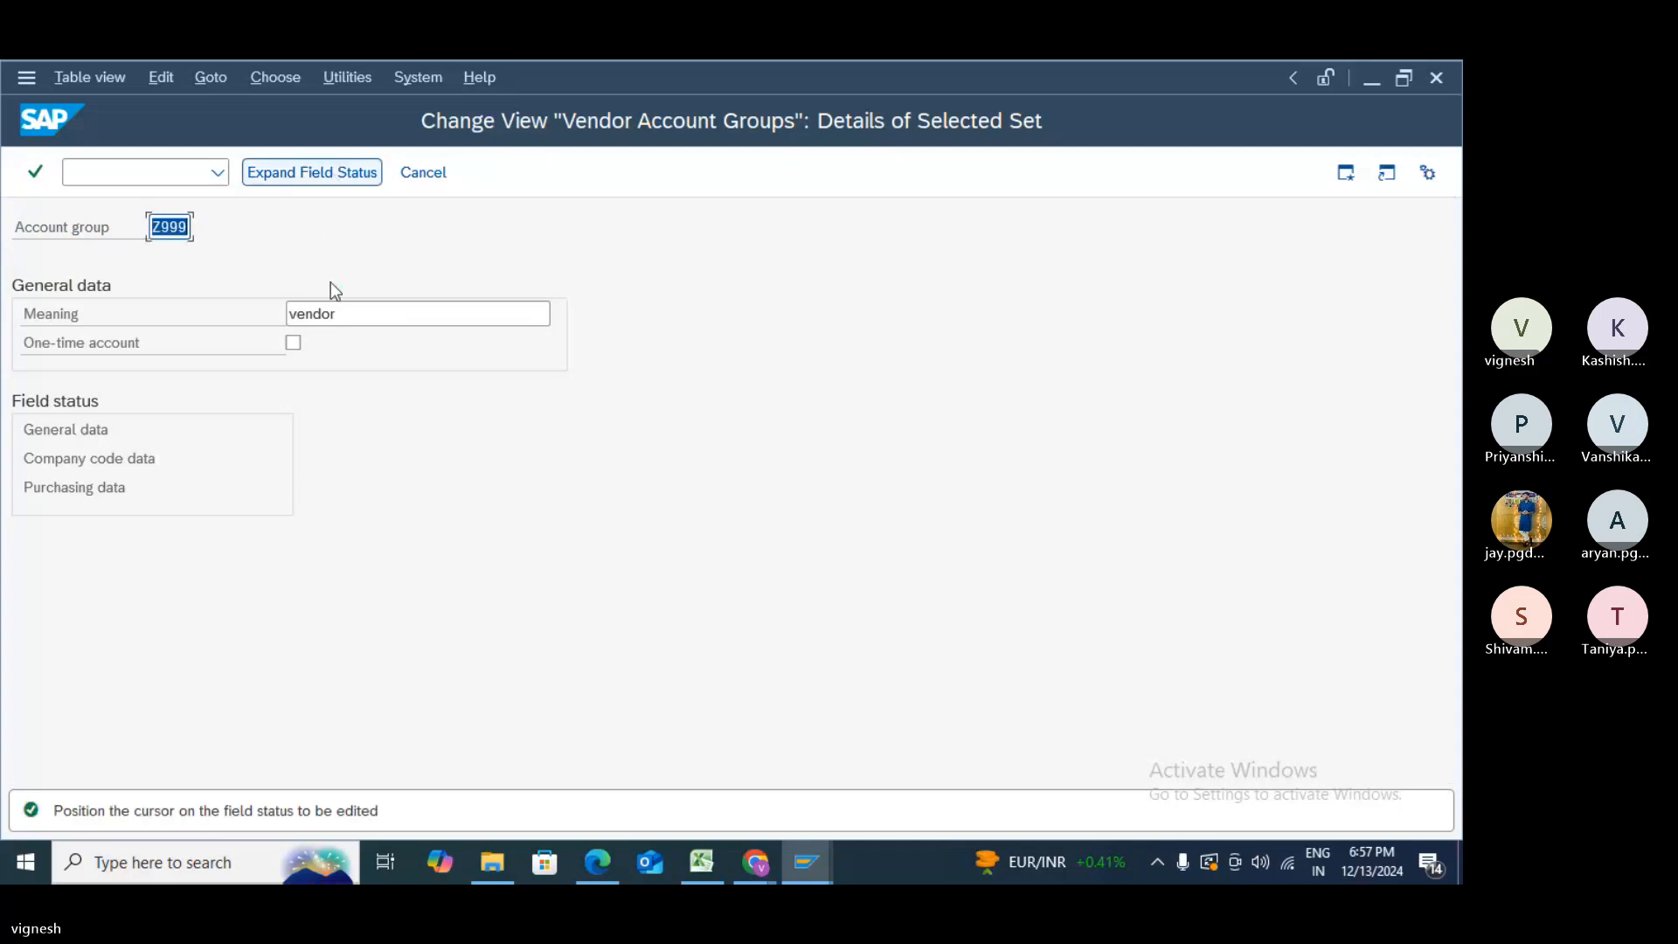
double_click(45, 430)
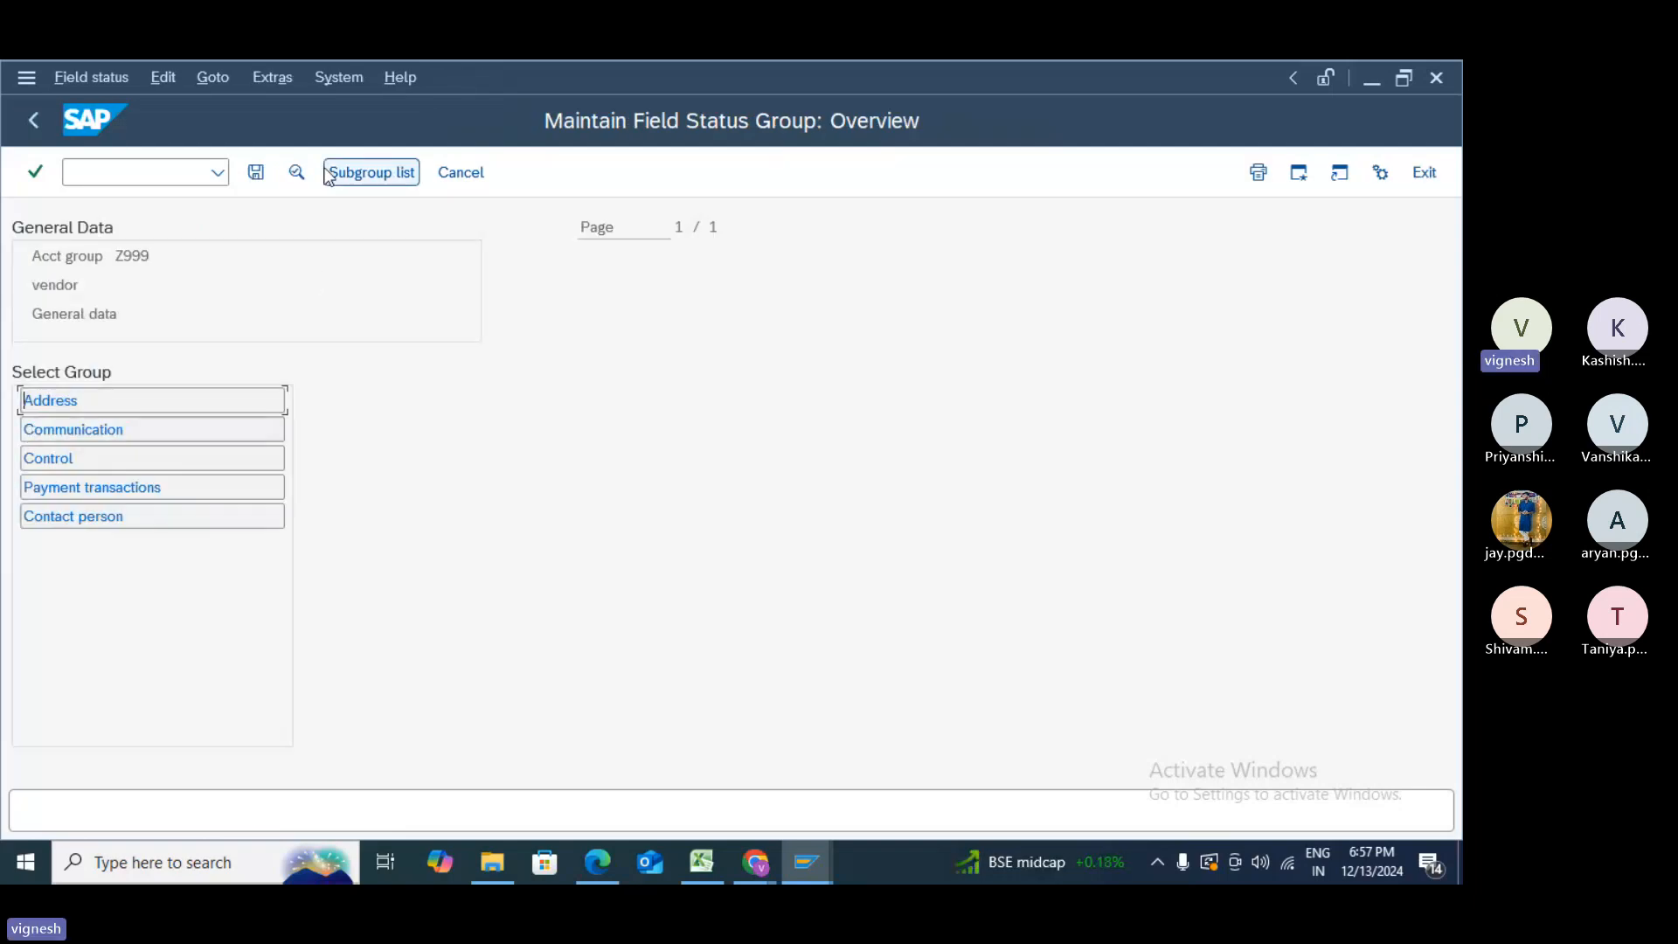
click(253, 171)
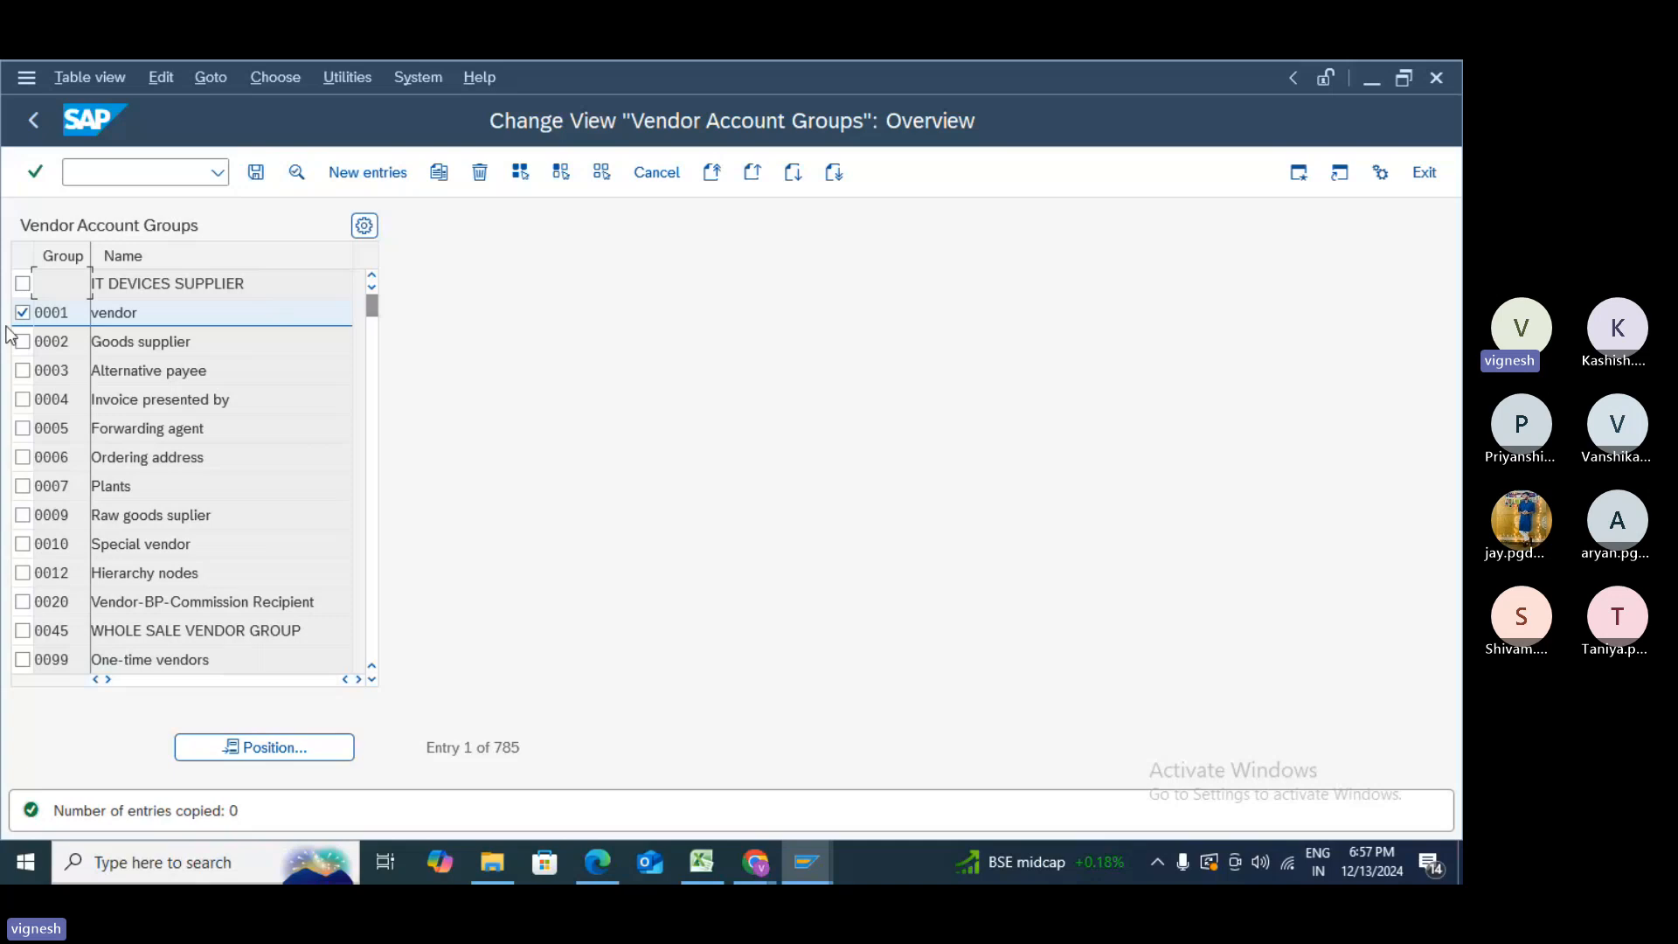
click(256, 172)
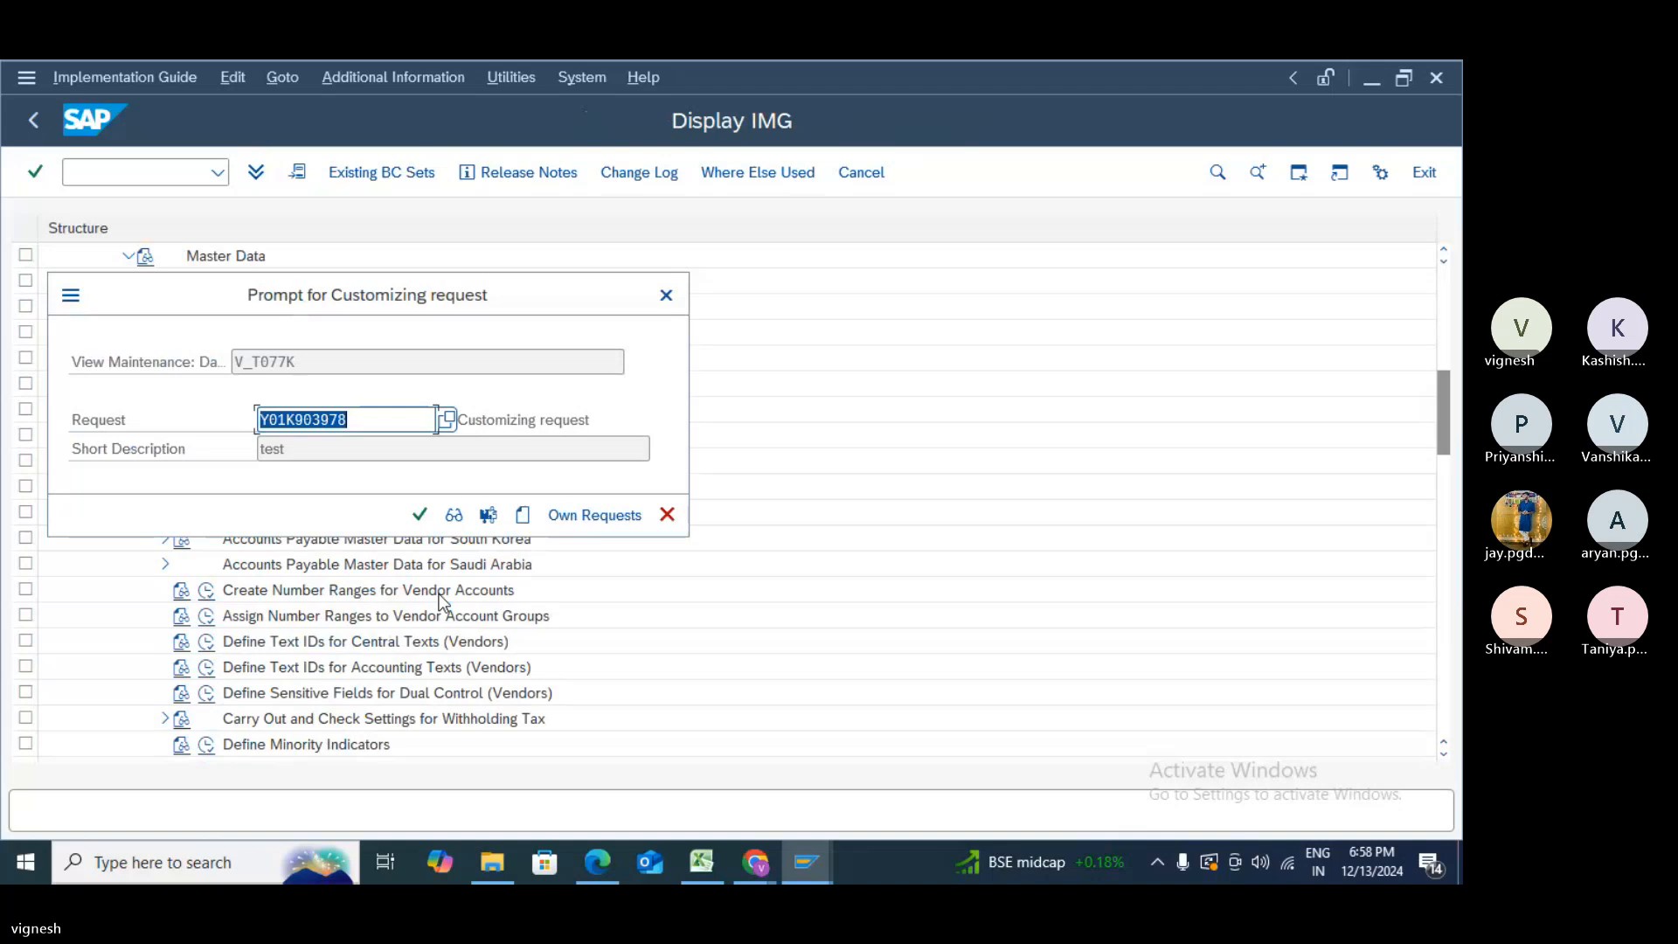
click(419, 516)
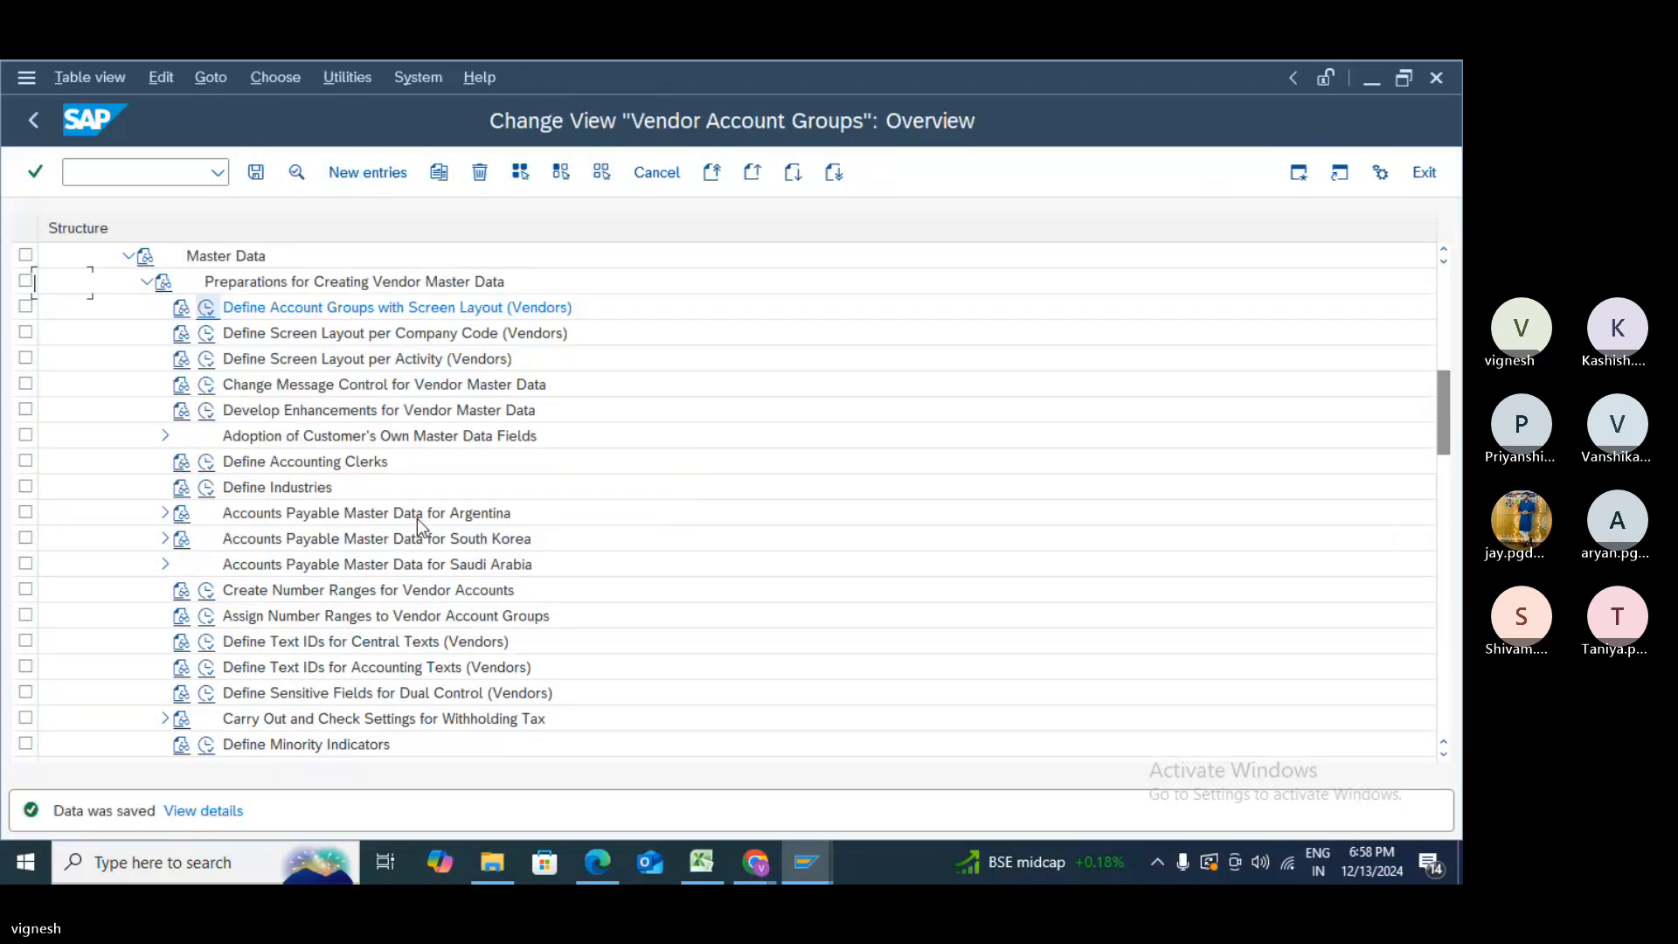
- Position the account group list on Z999 and open its details
click(251, 750)
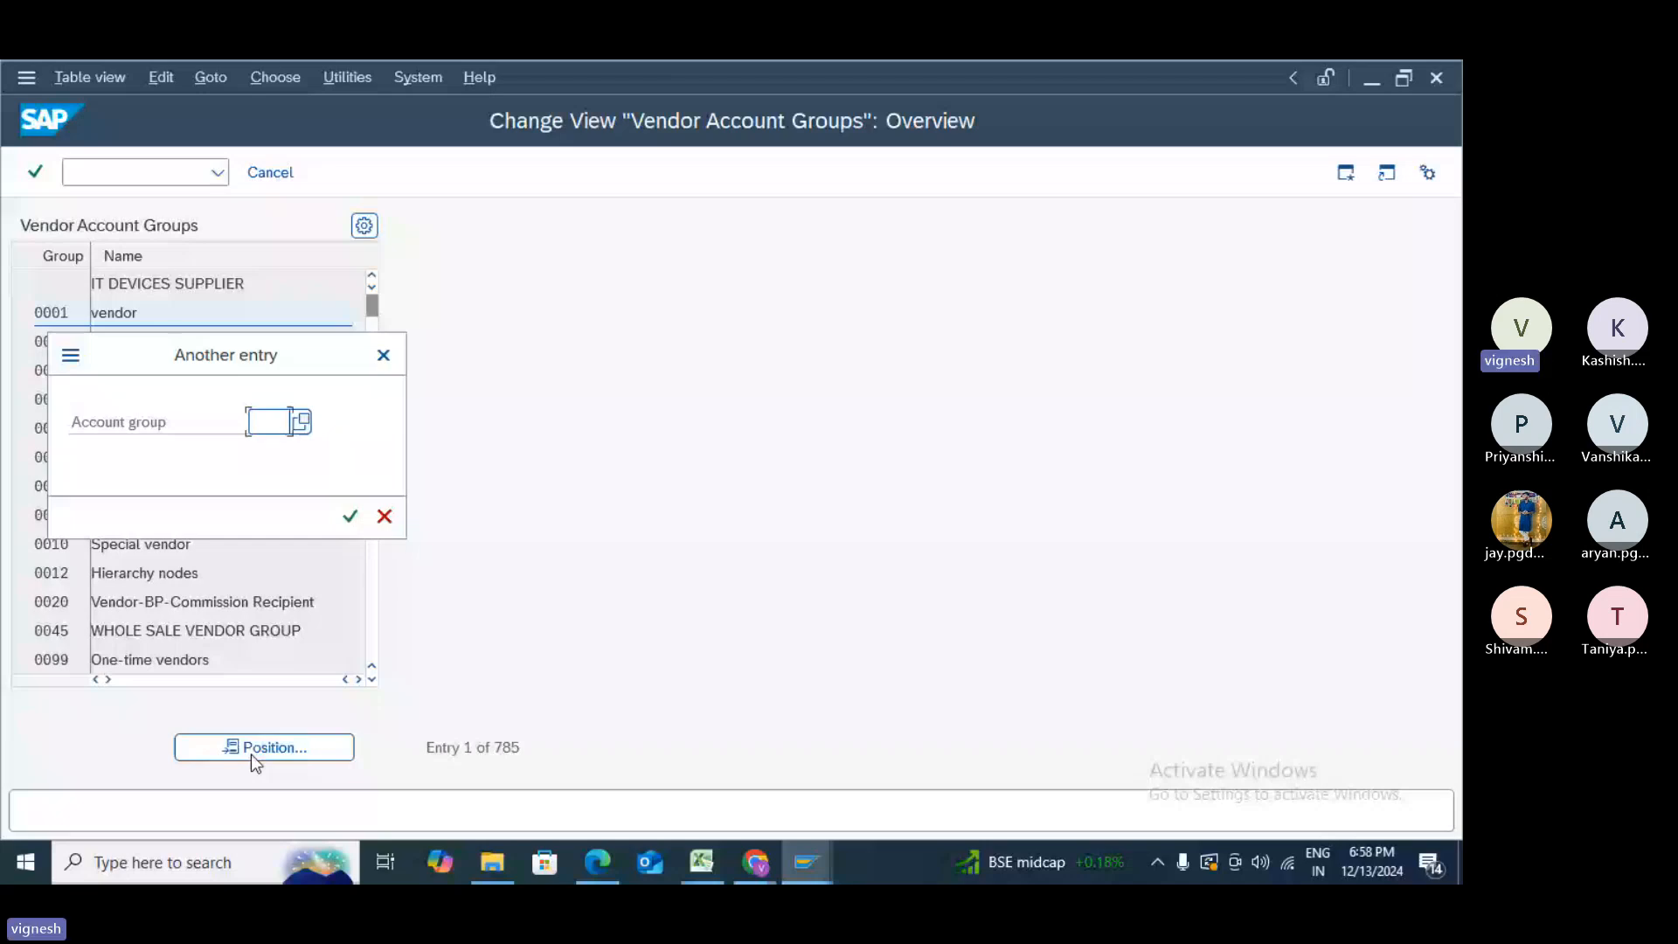
text(Z999)
key(Return)
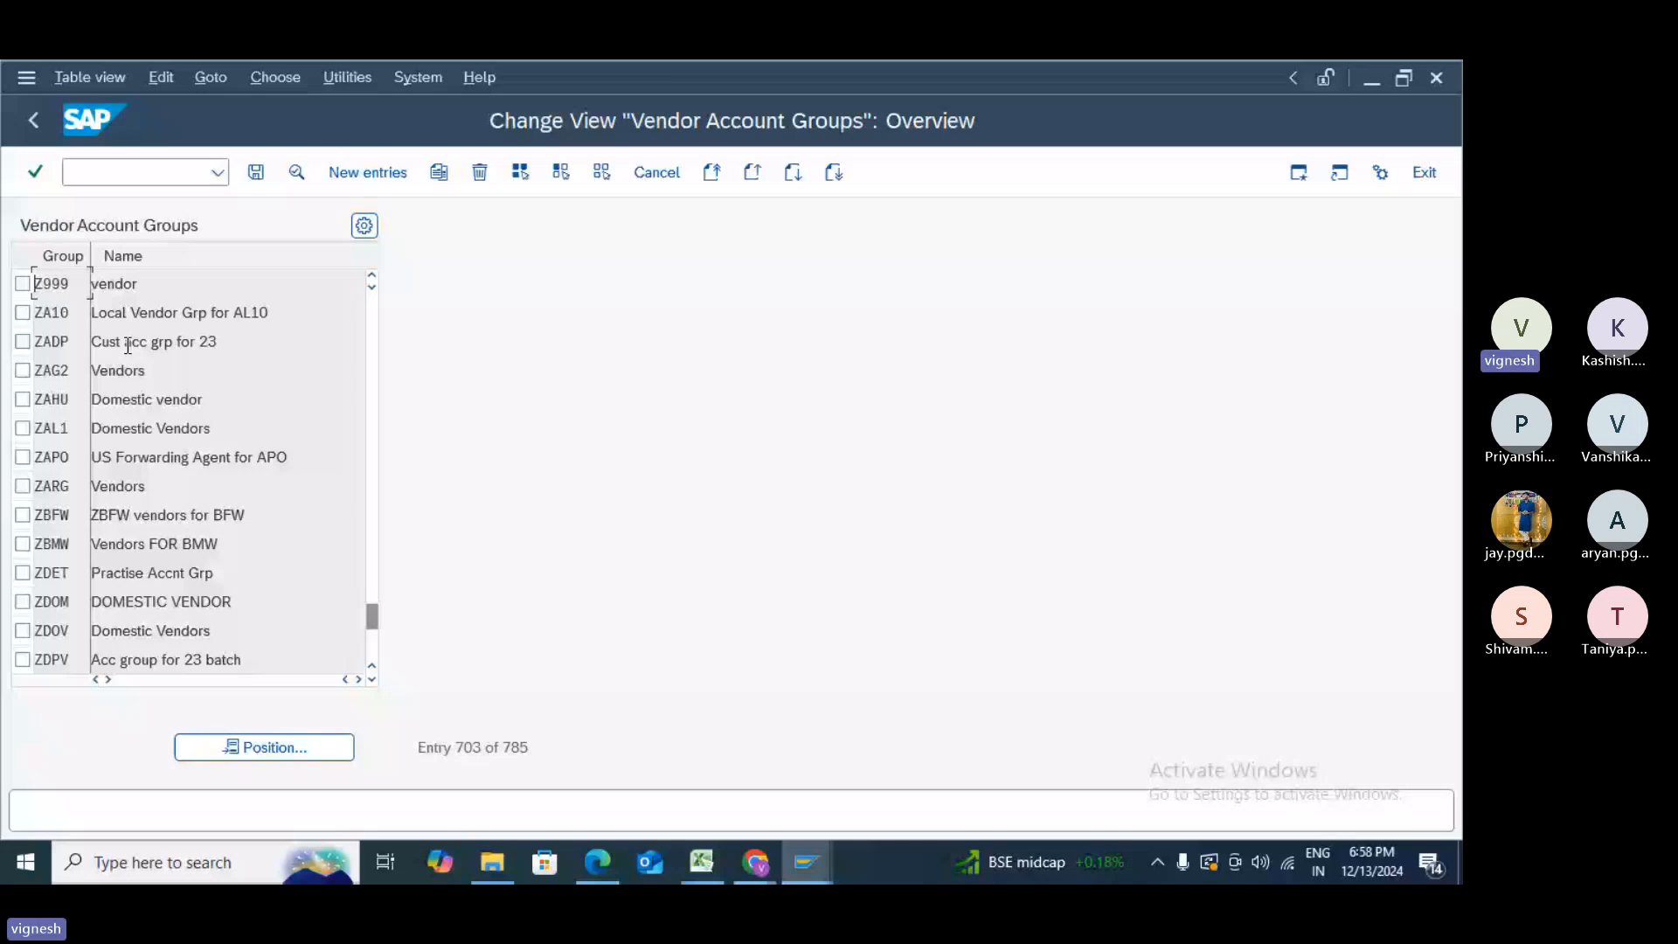
double_click(113, 284)
- Return to the SAP Easy Access menu with /N and enter transaction XKN1
click(84, 169)
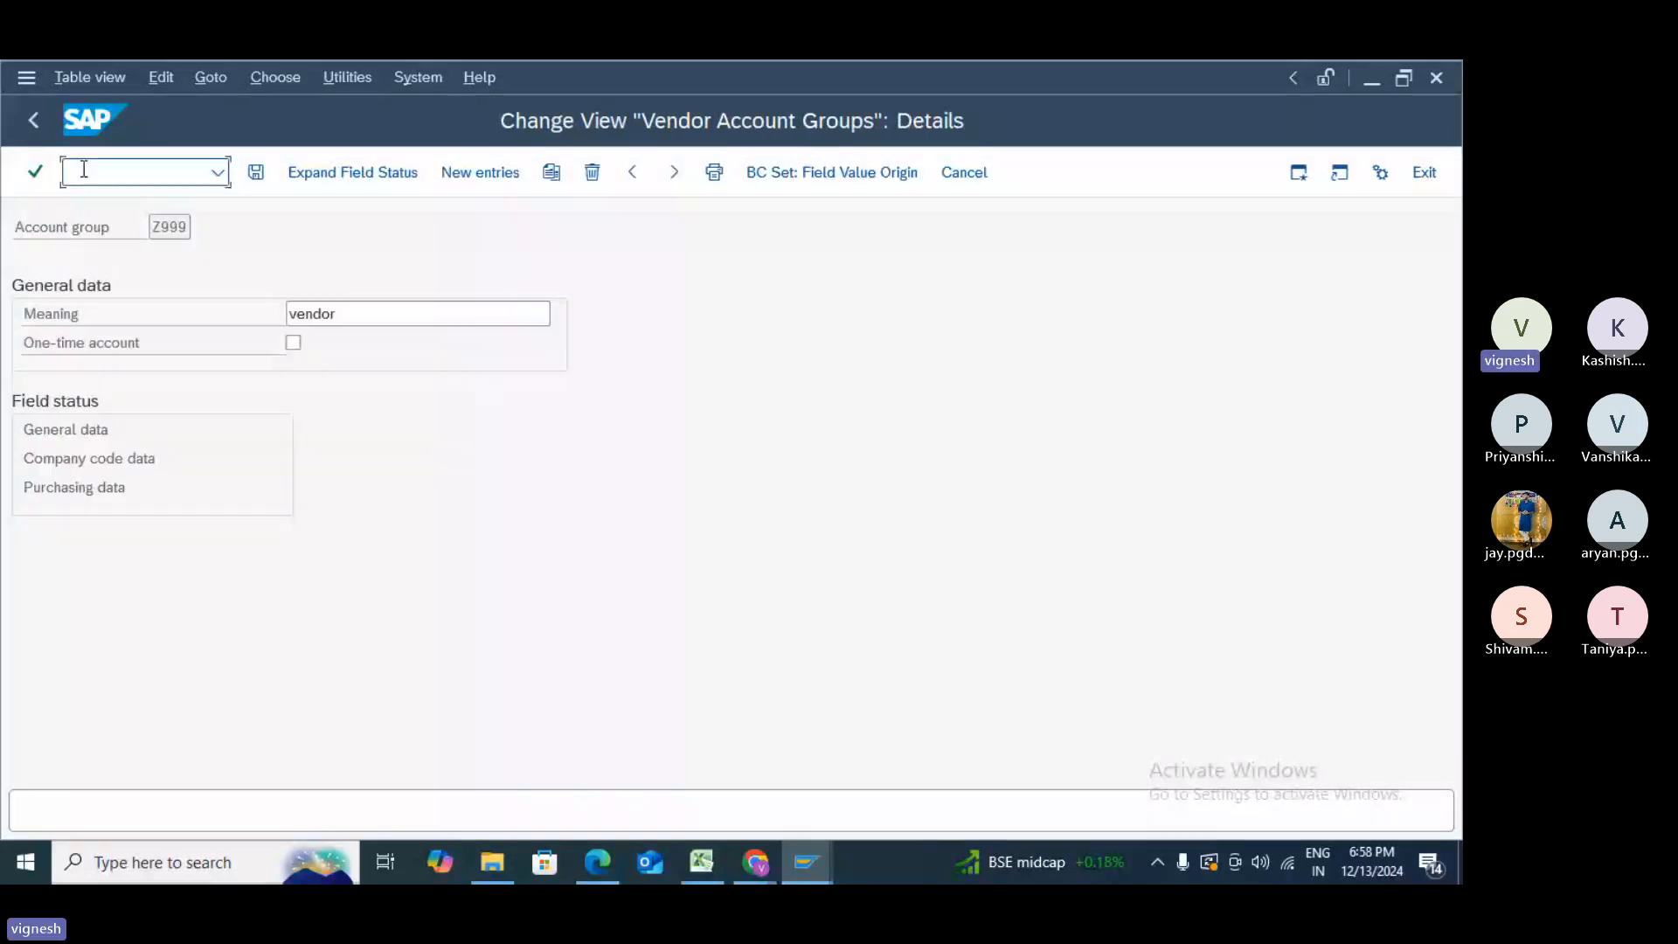
text(/N)
key(Return)
text(XK)
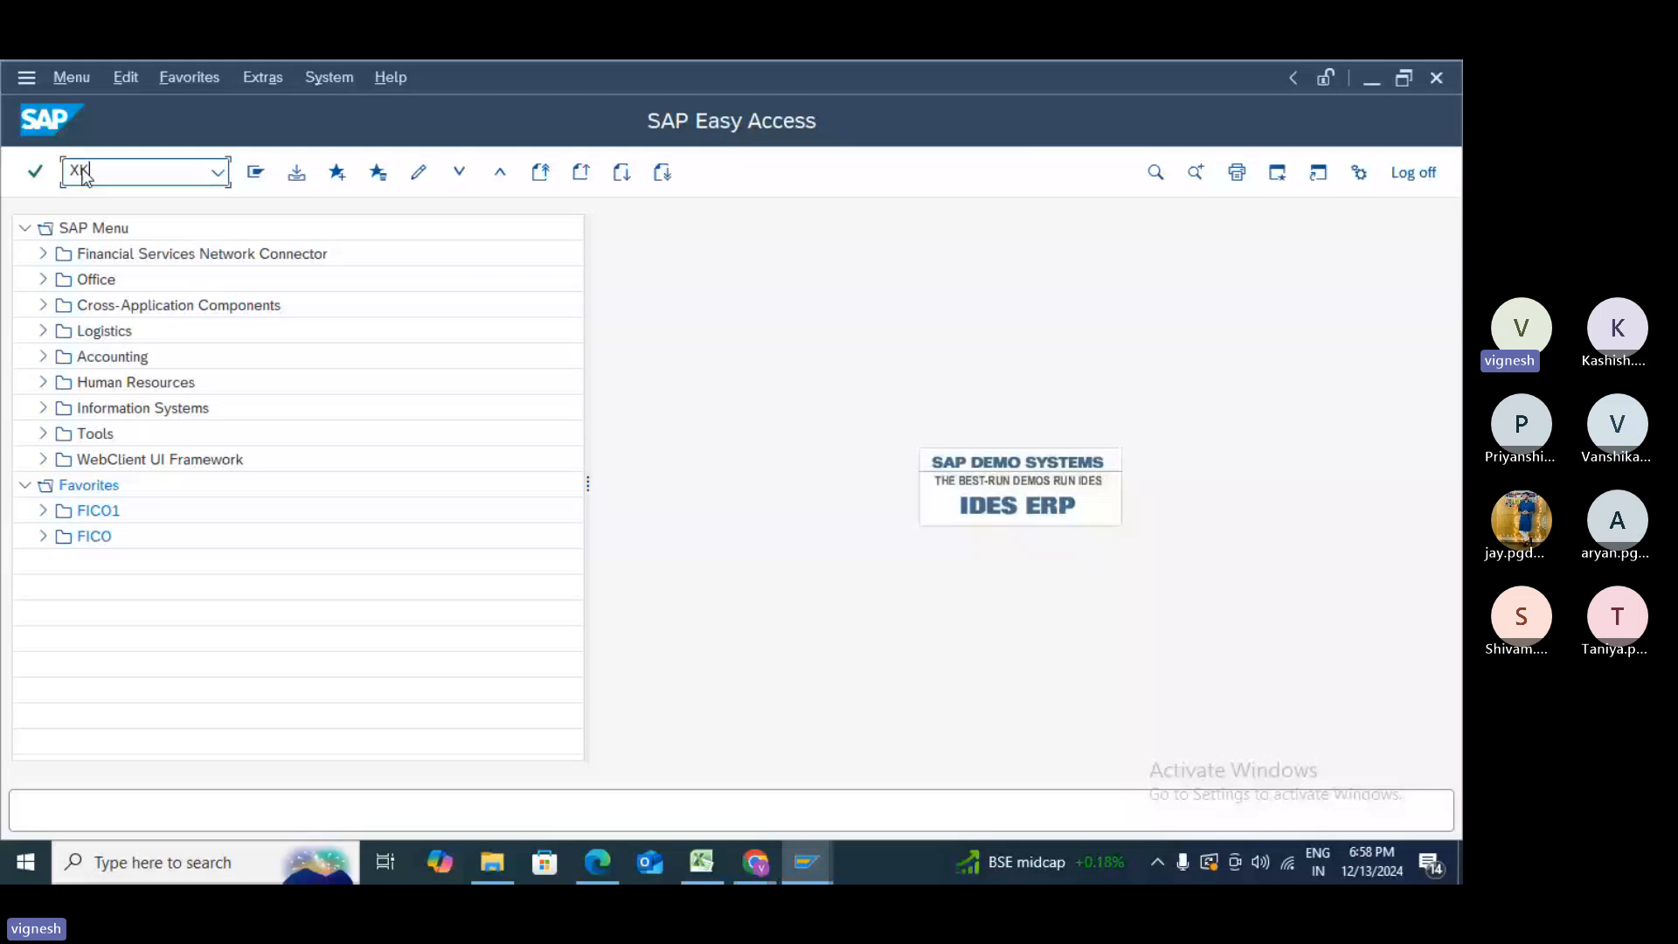
text(N1)
- Open the vendor number range intervals in change mode and insert a blank interval row
key(Return)
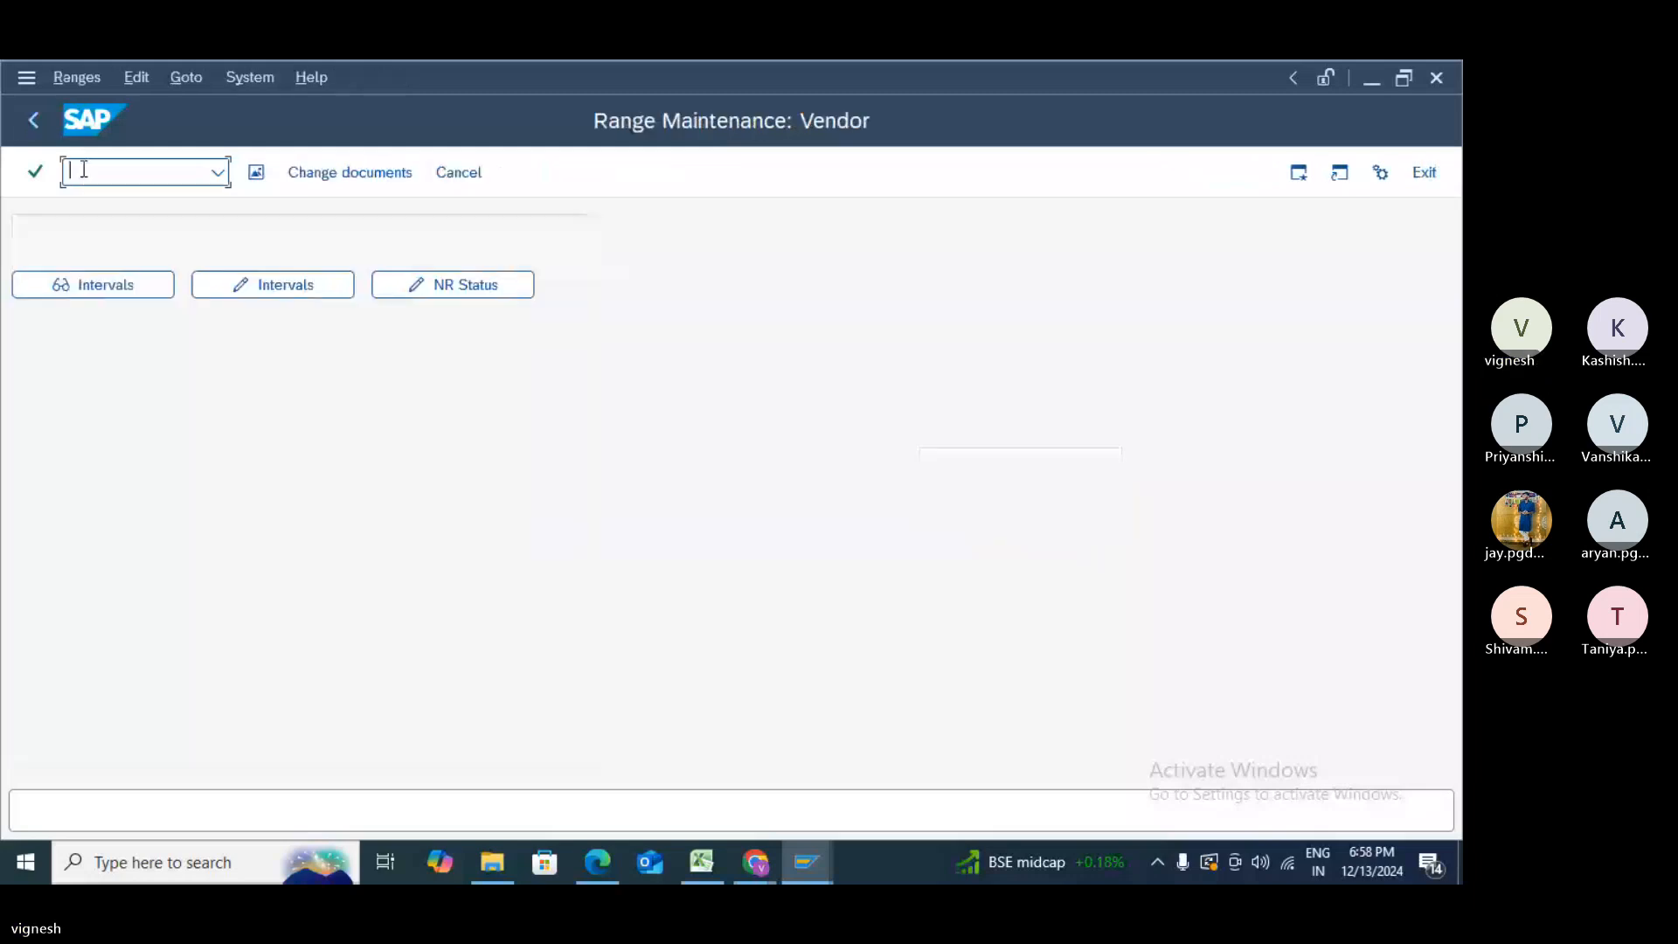
click(298, 285)
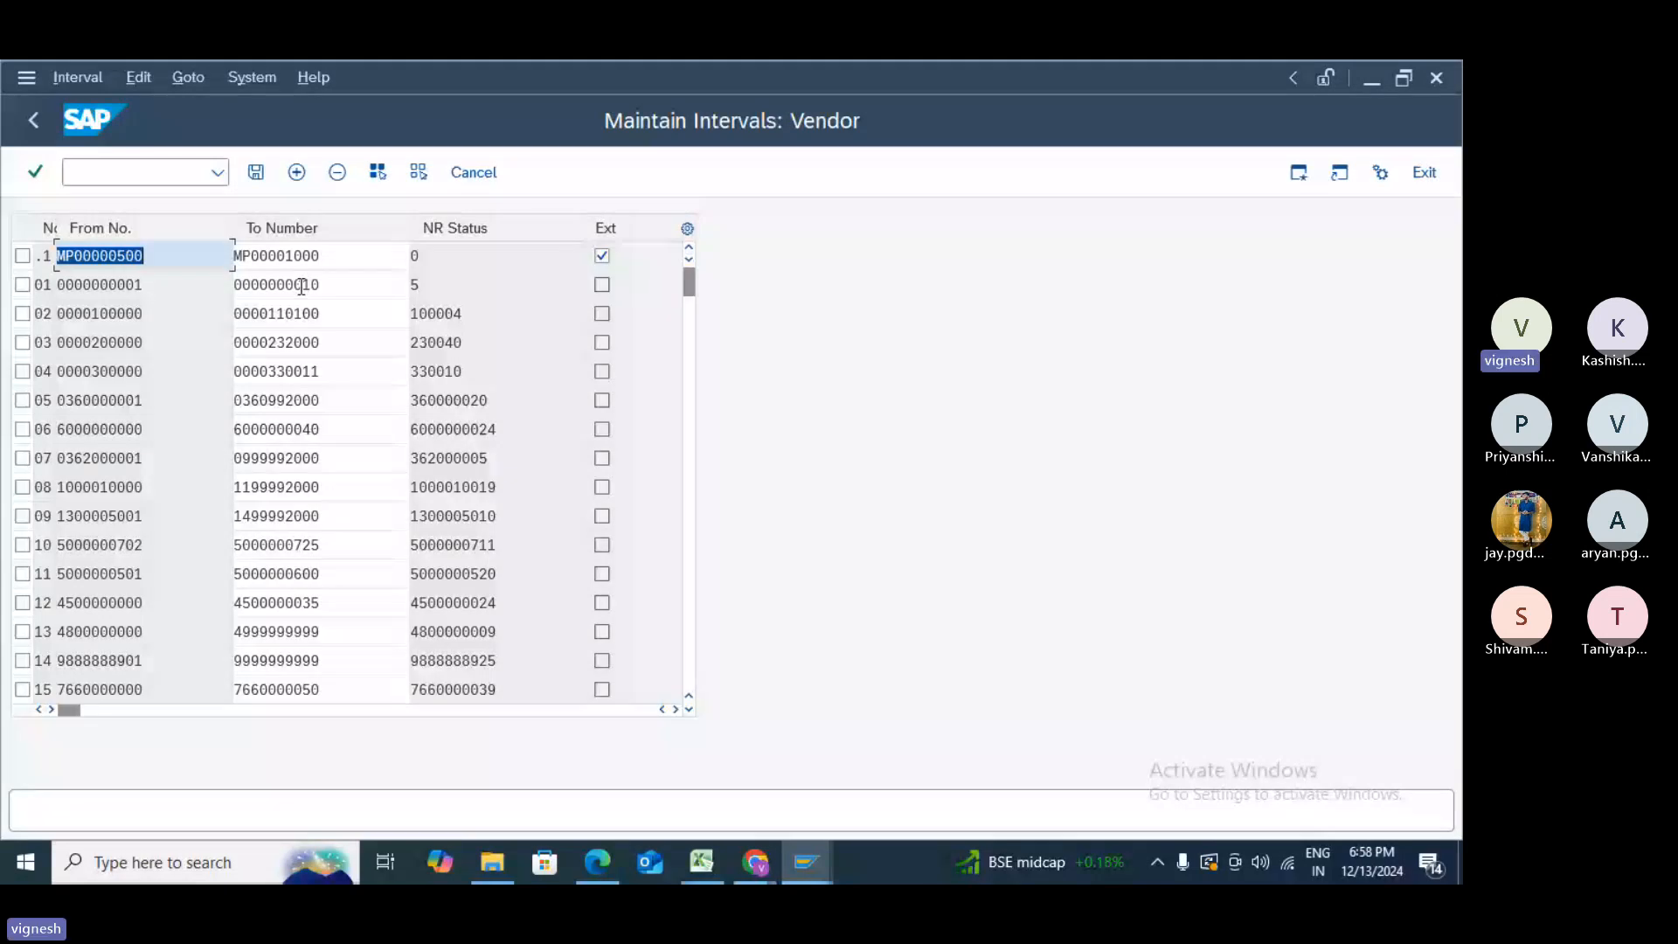
click(297, 174)
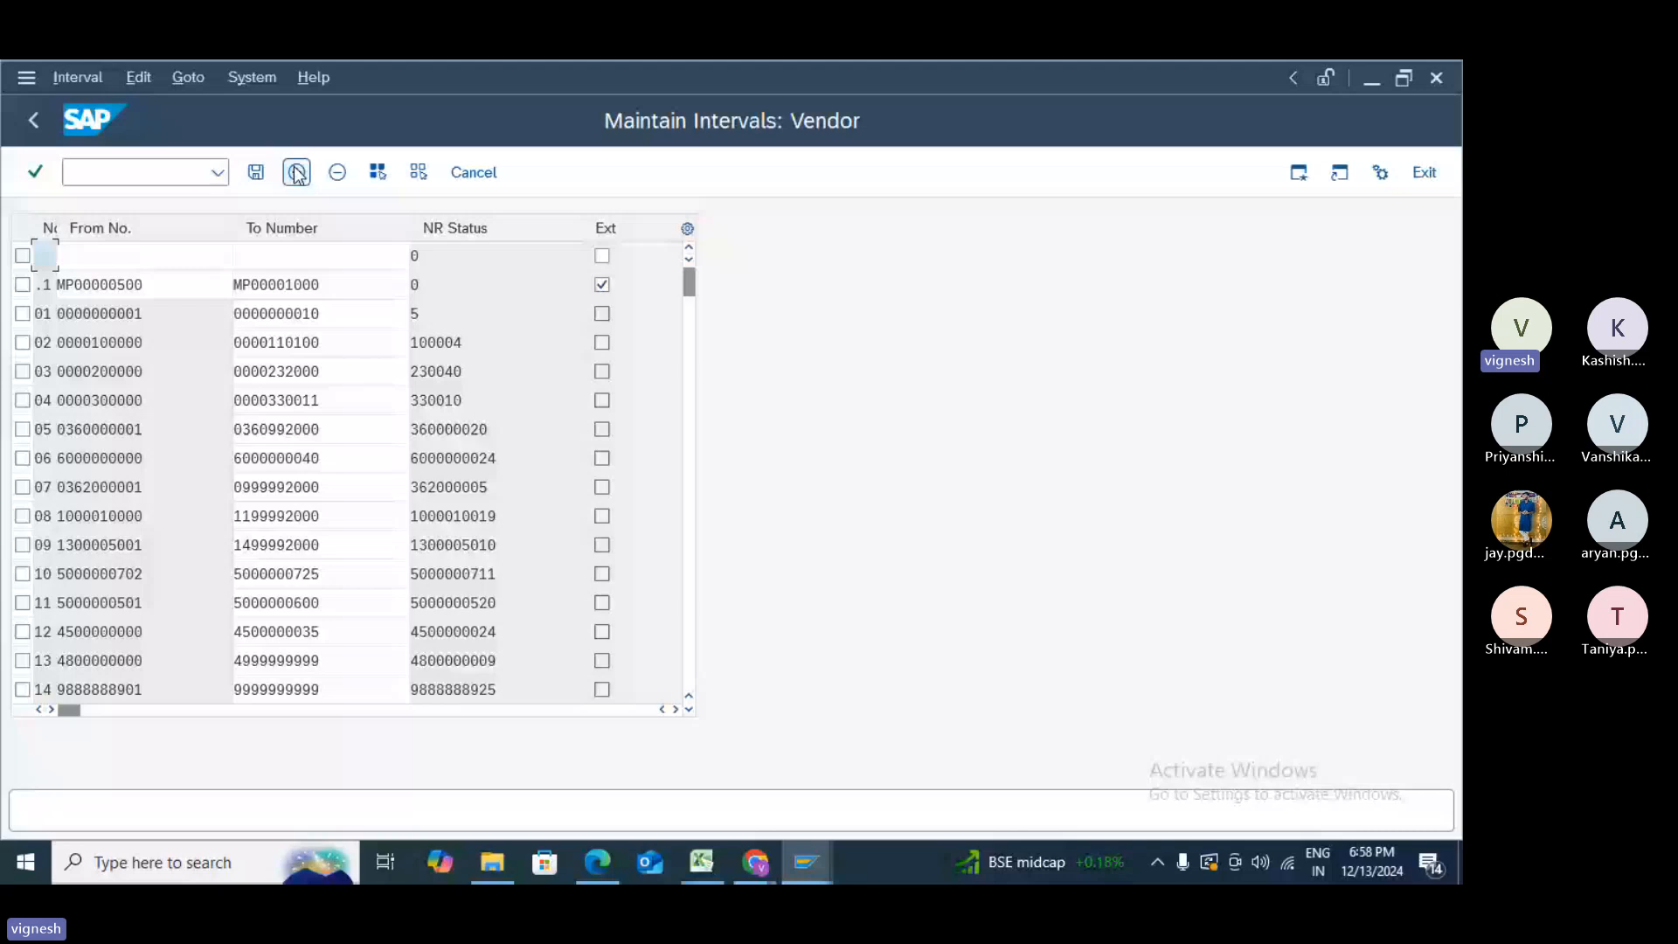
- Scroll through the existing intervals down to the last ones, ZX, ZY and ZZ
drag(690, 282, 725, 808)
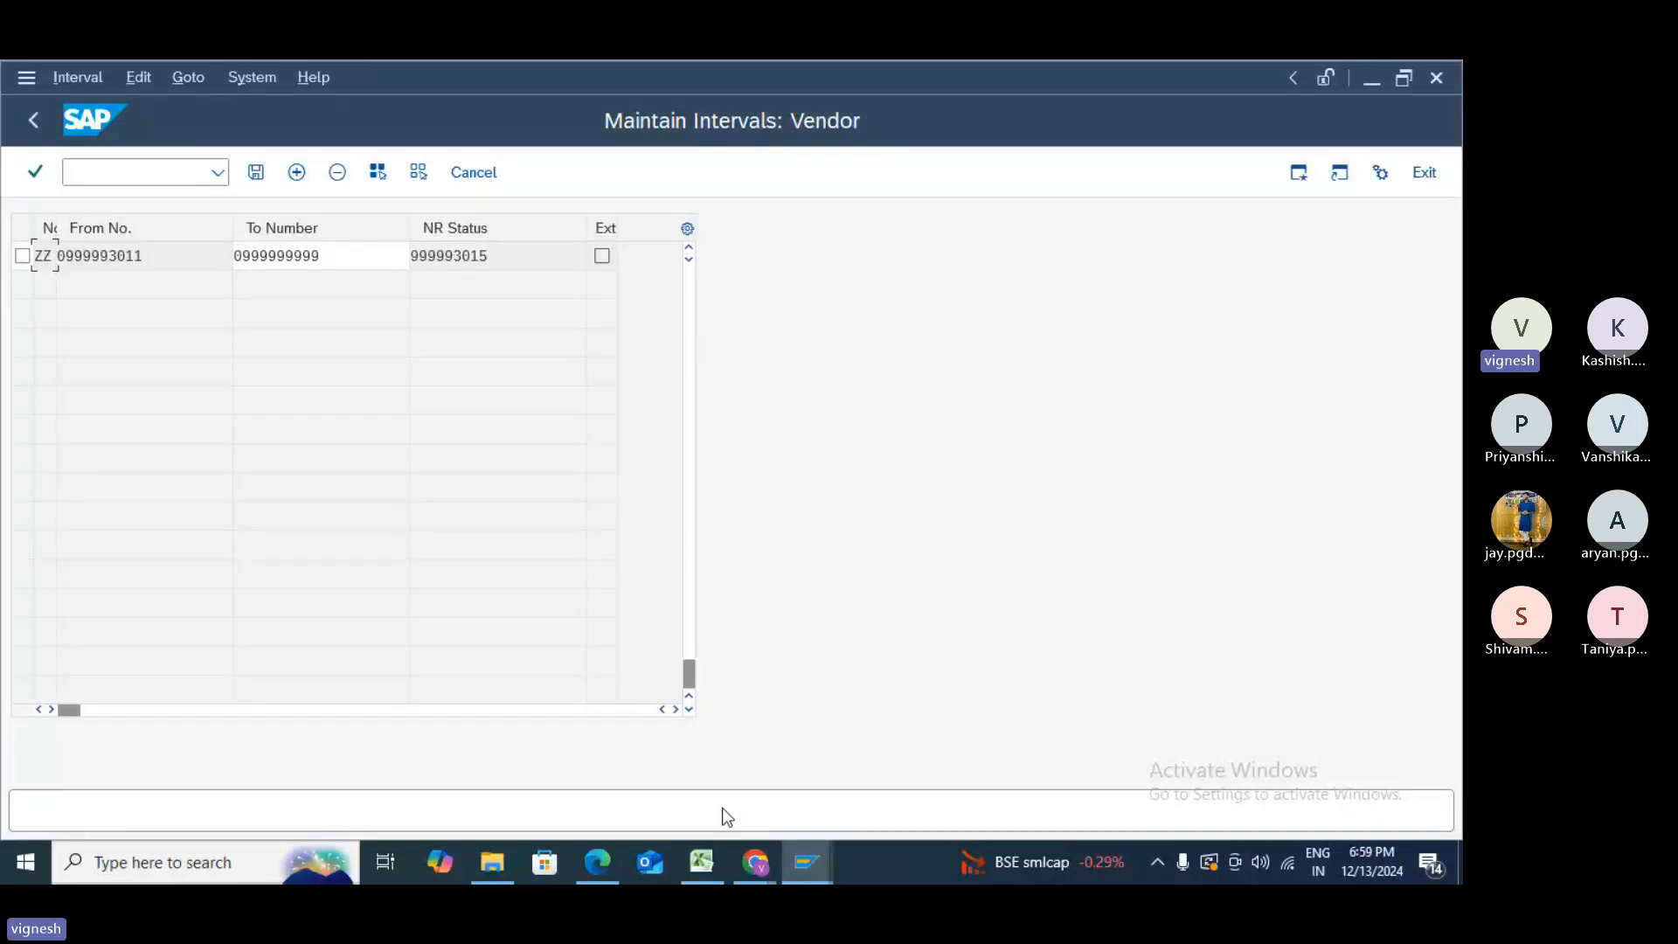
click(687, 249)
click(687, 249)
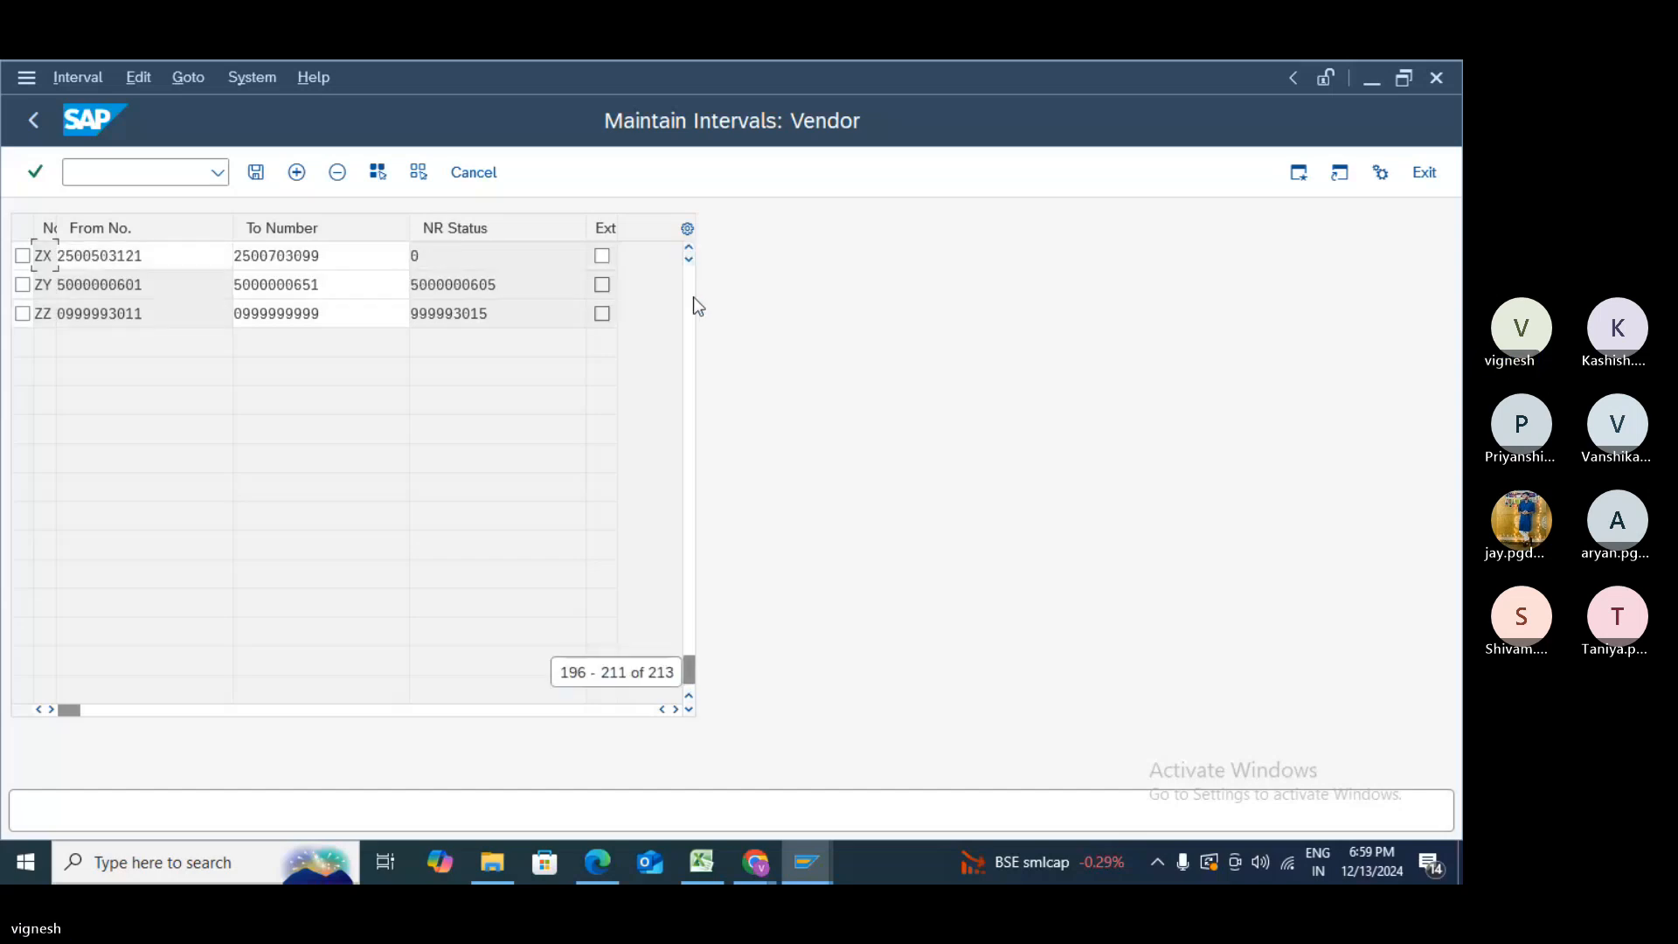
click(694, 298)
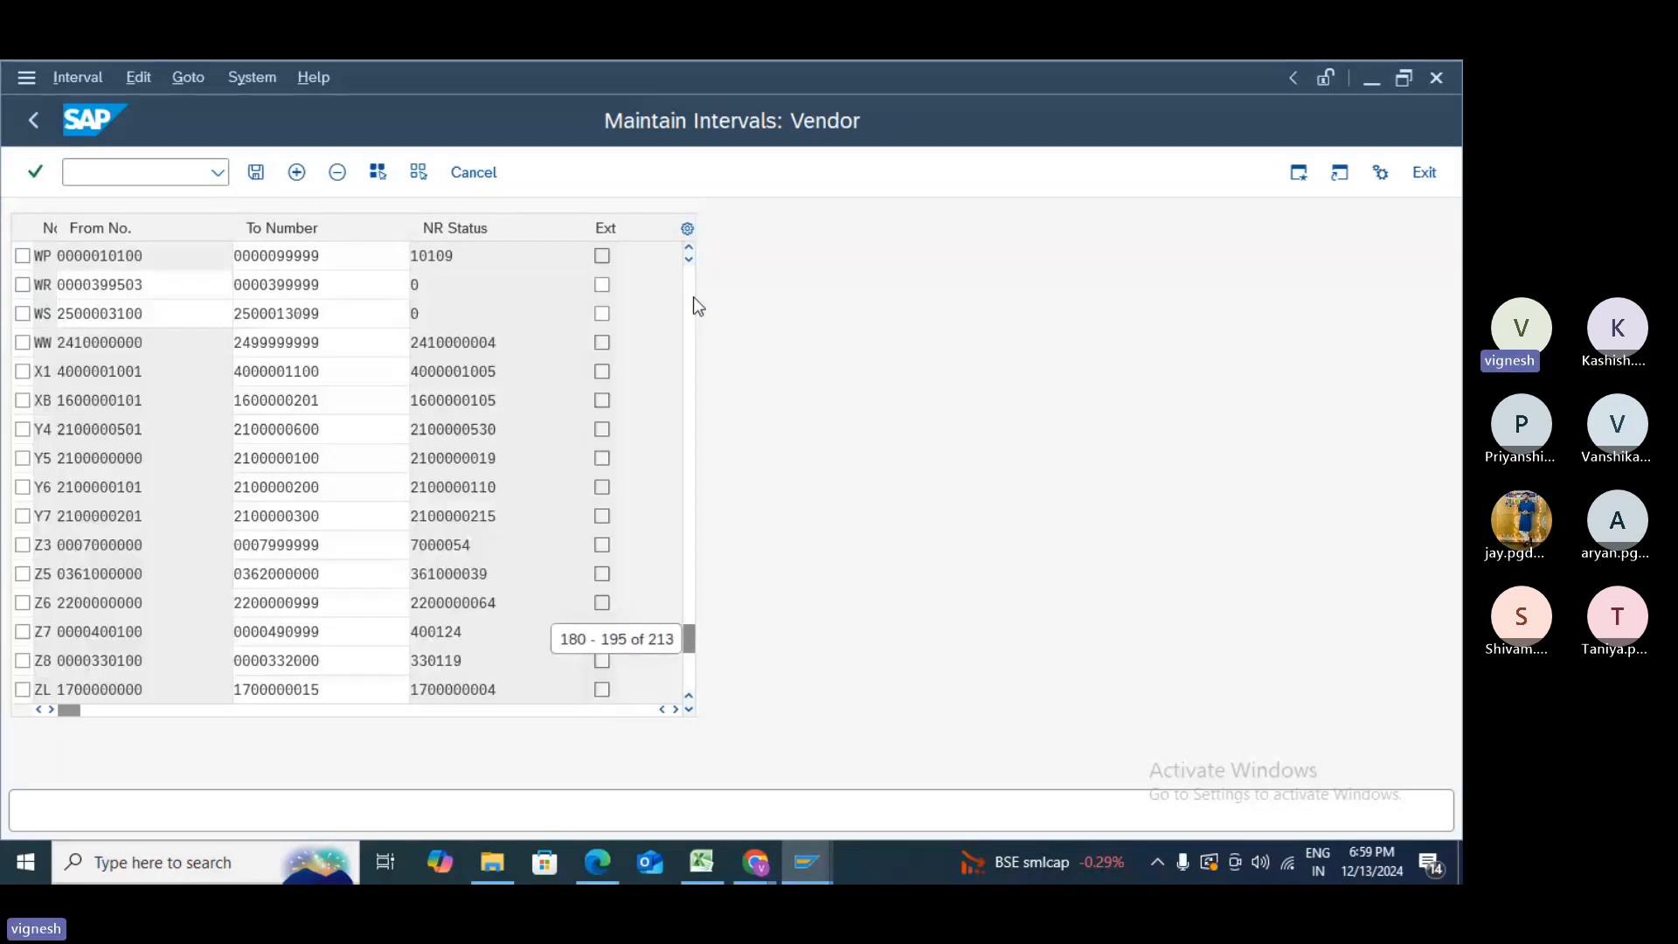
double_click(694, 297)
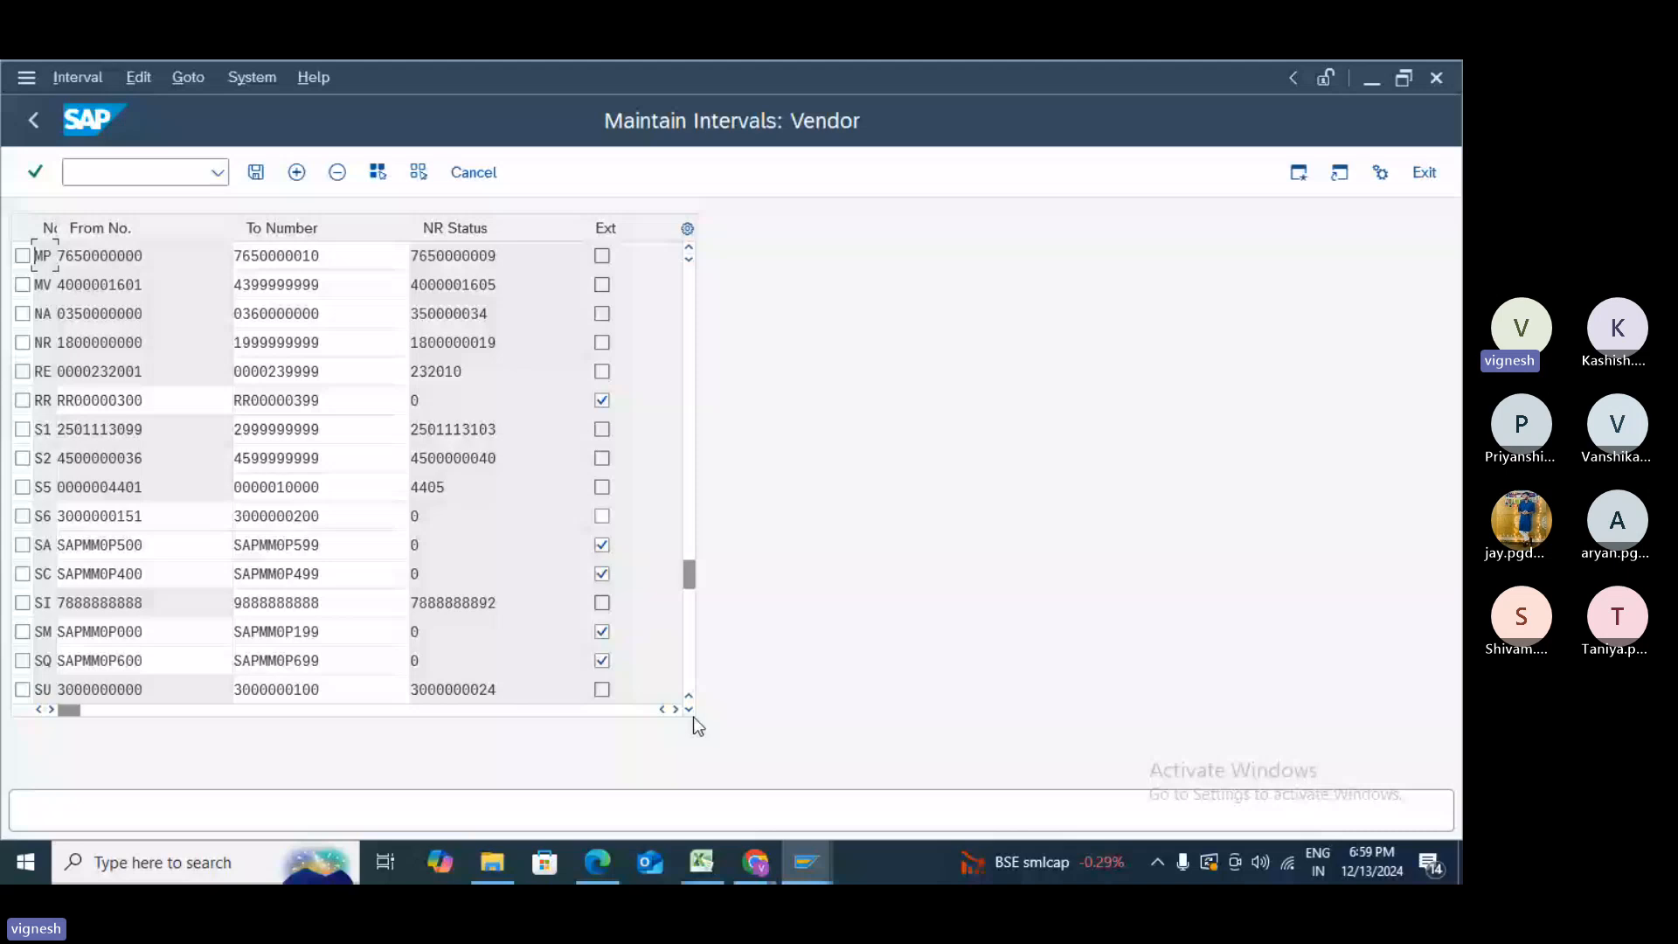
scroll(692, 716, down, 3)
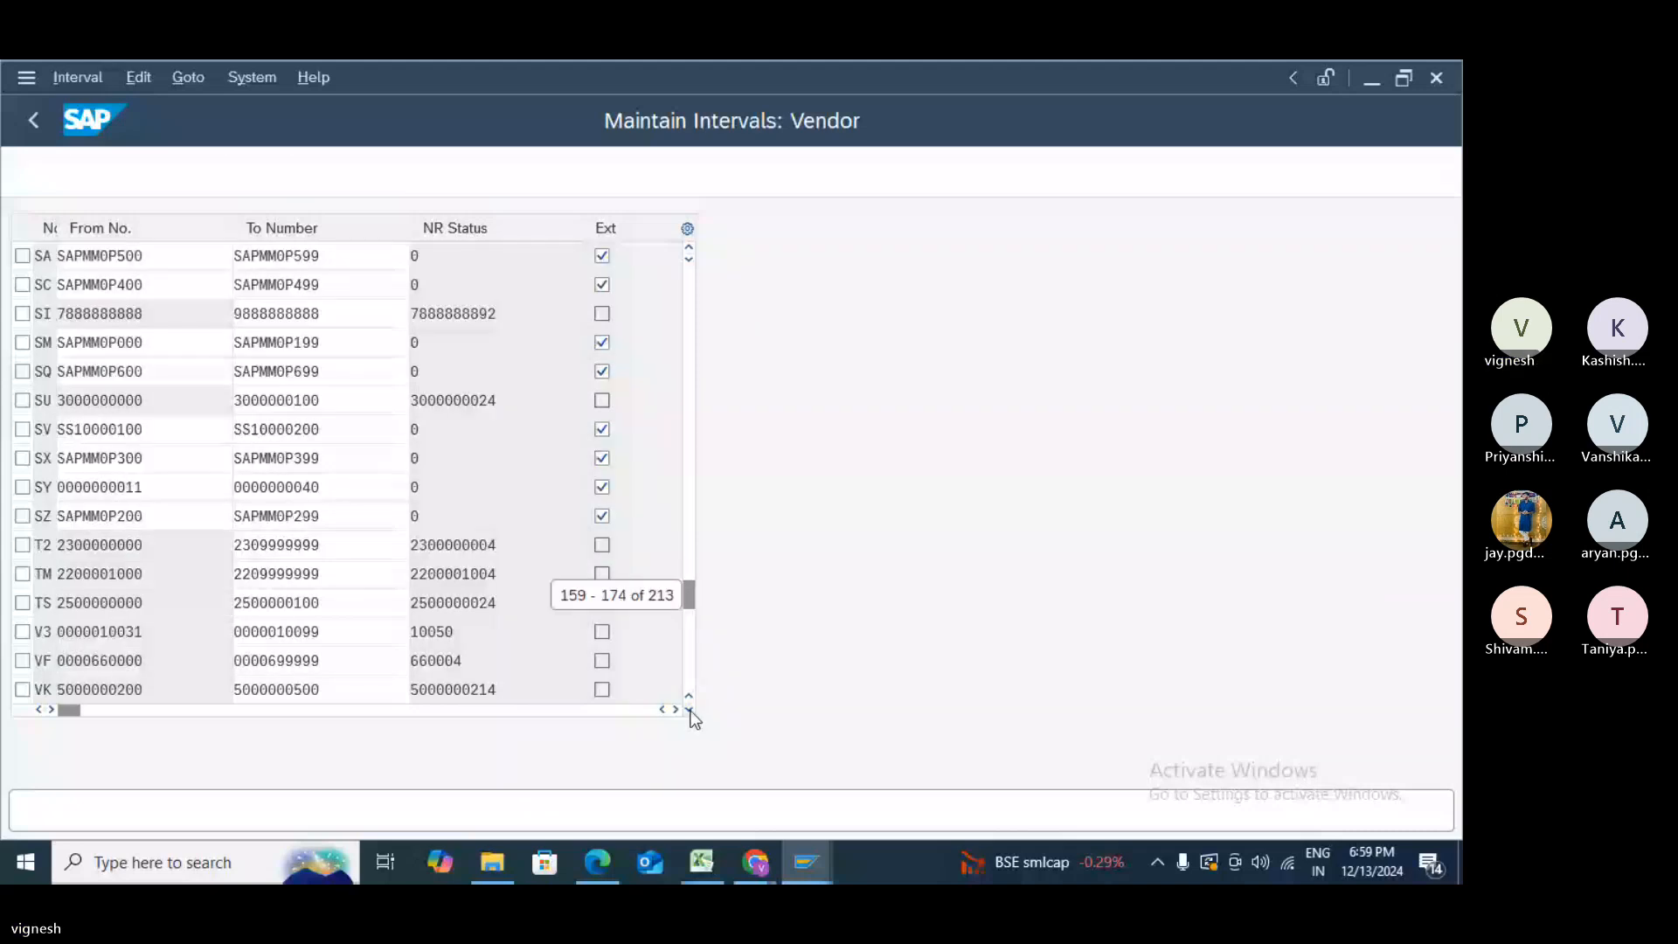
scroll(691, 712, down, 1)
click(692, 711)
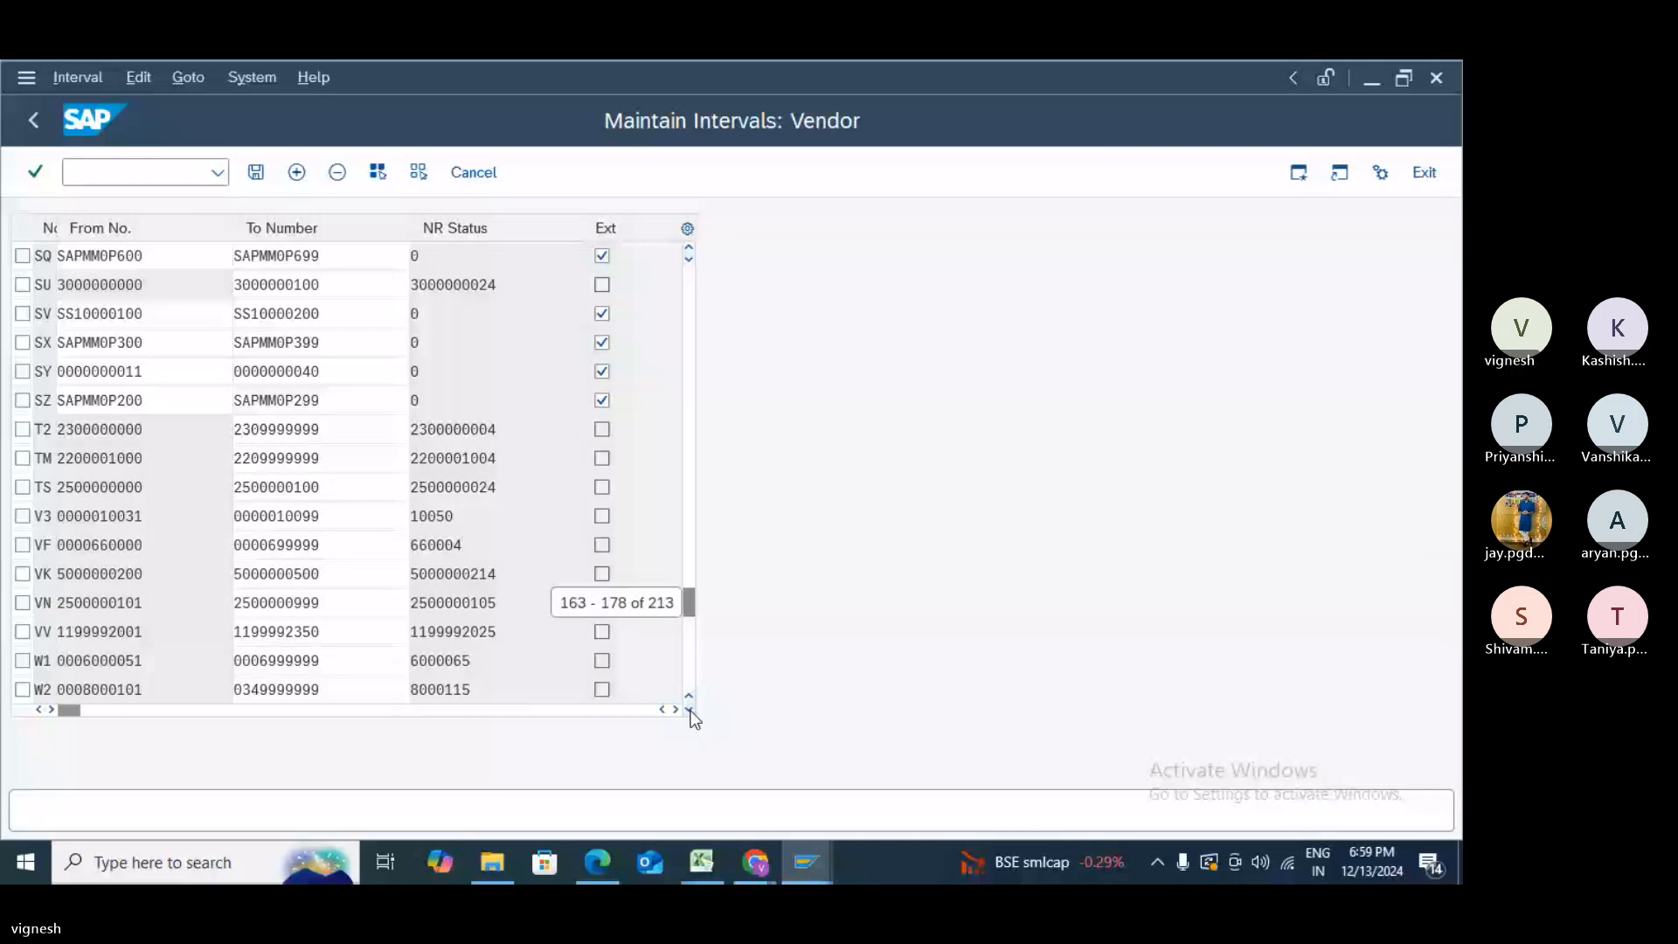
scroll(692, 711, down, 1)
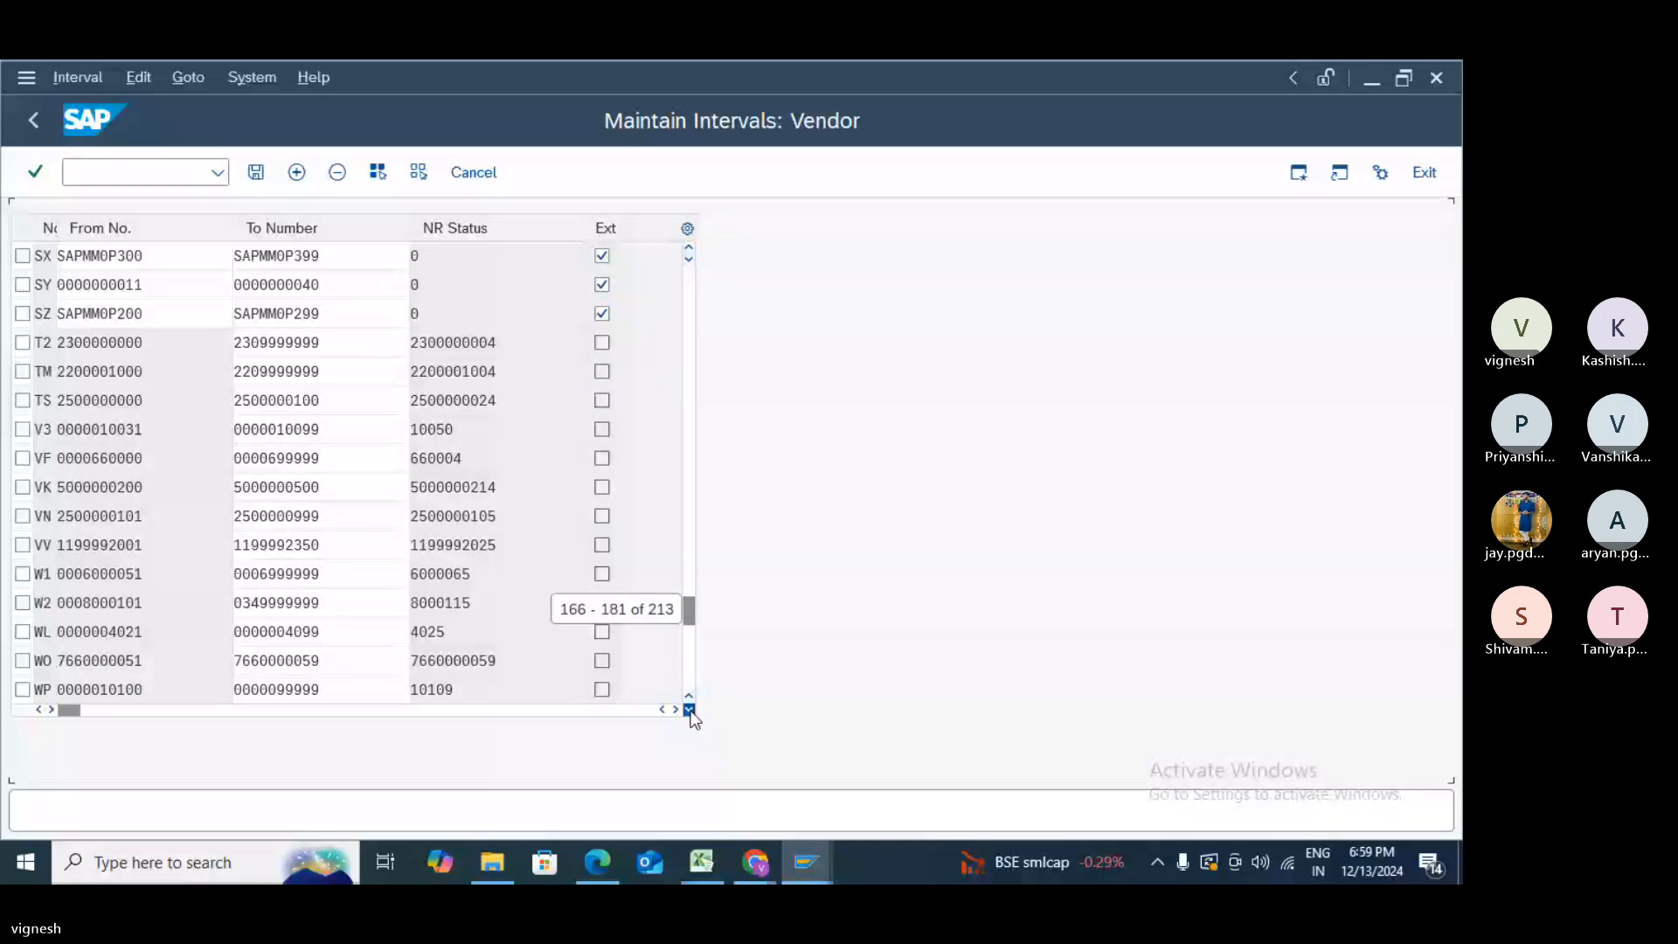
scroll(692, 712, down, 2)
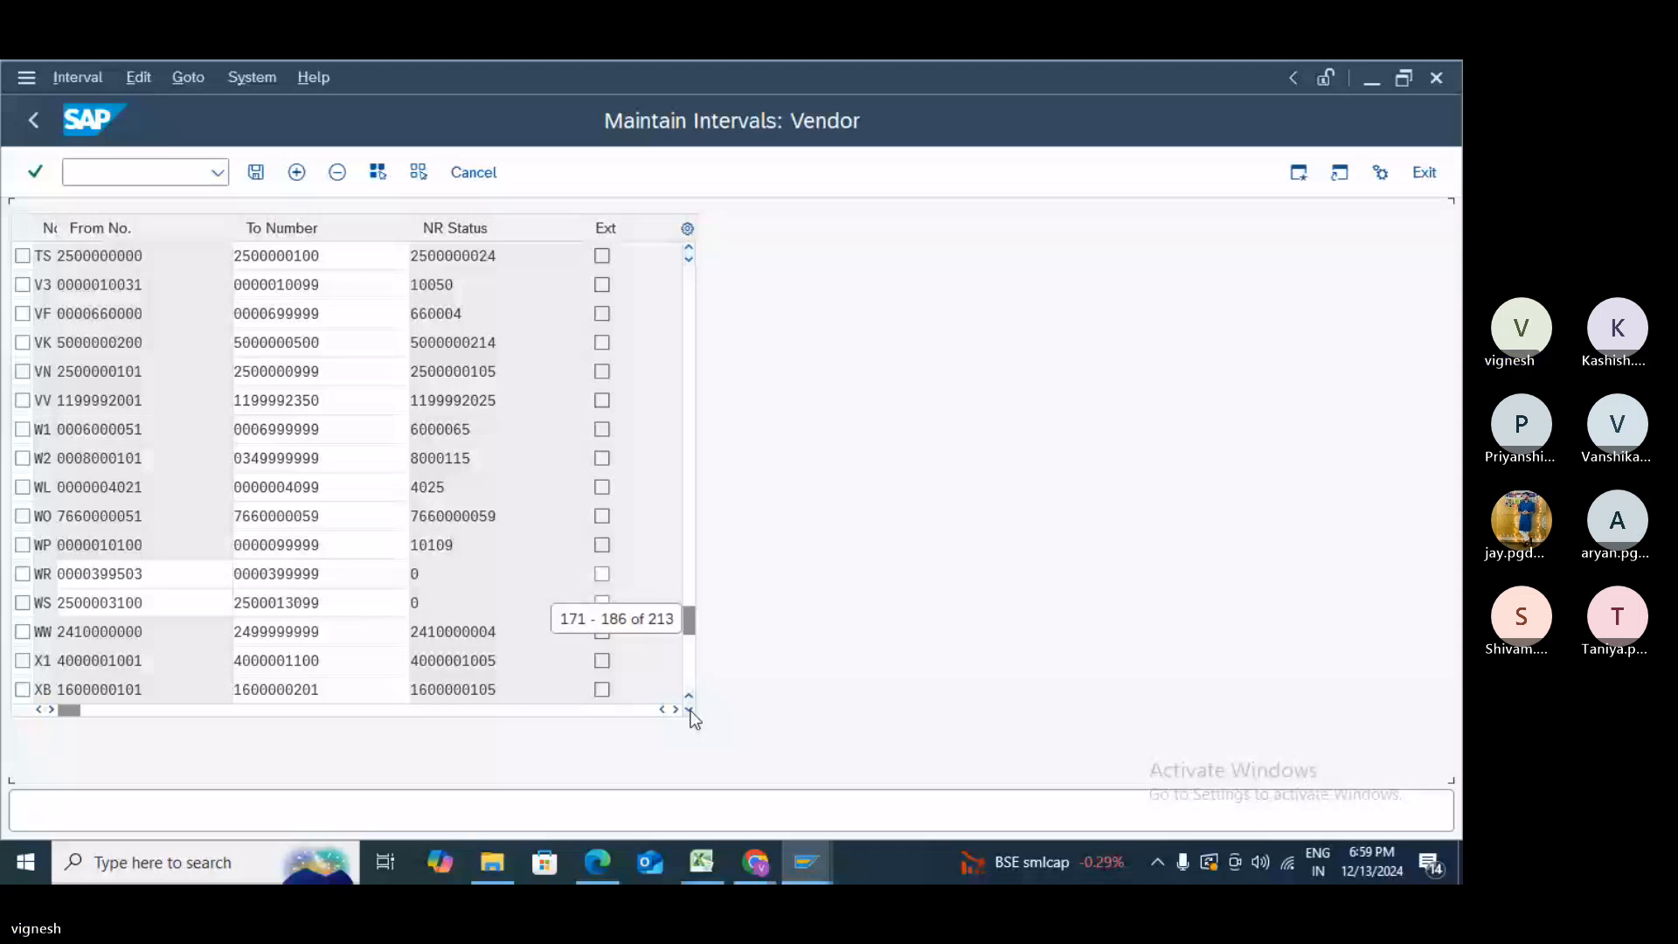
scroll(695, 717, down, 2)
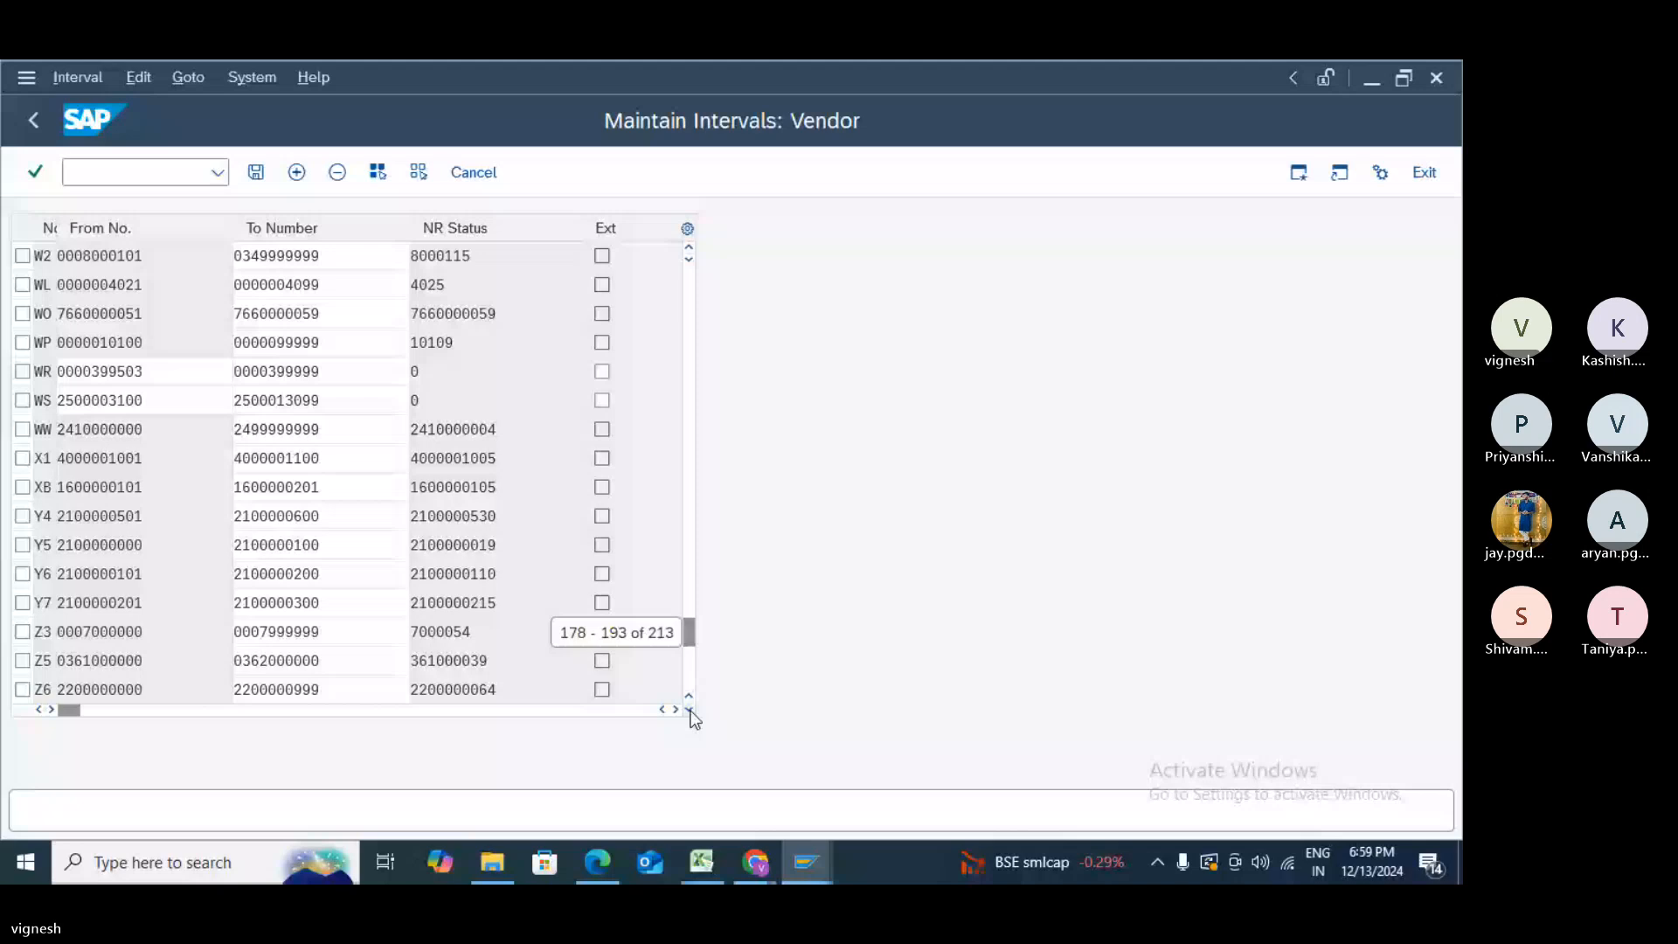
scroll(691, 713, down, 1)
click(691, 711)
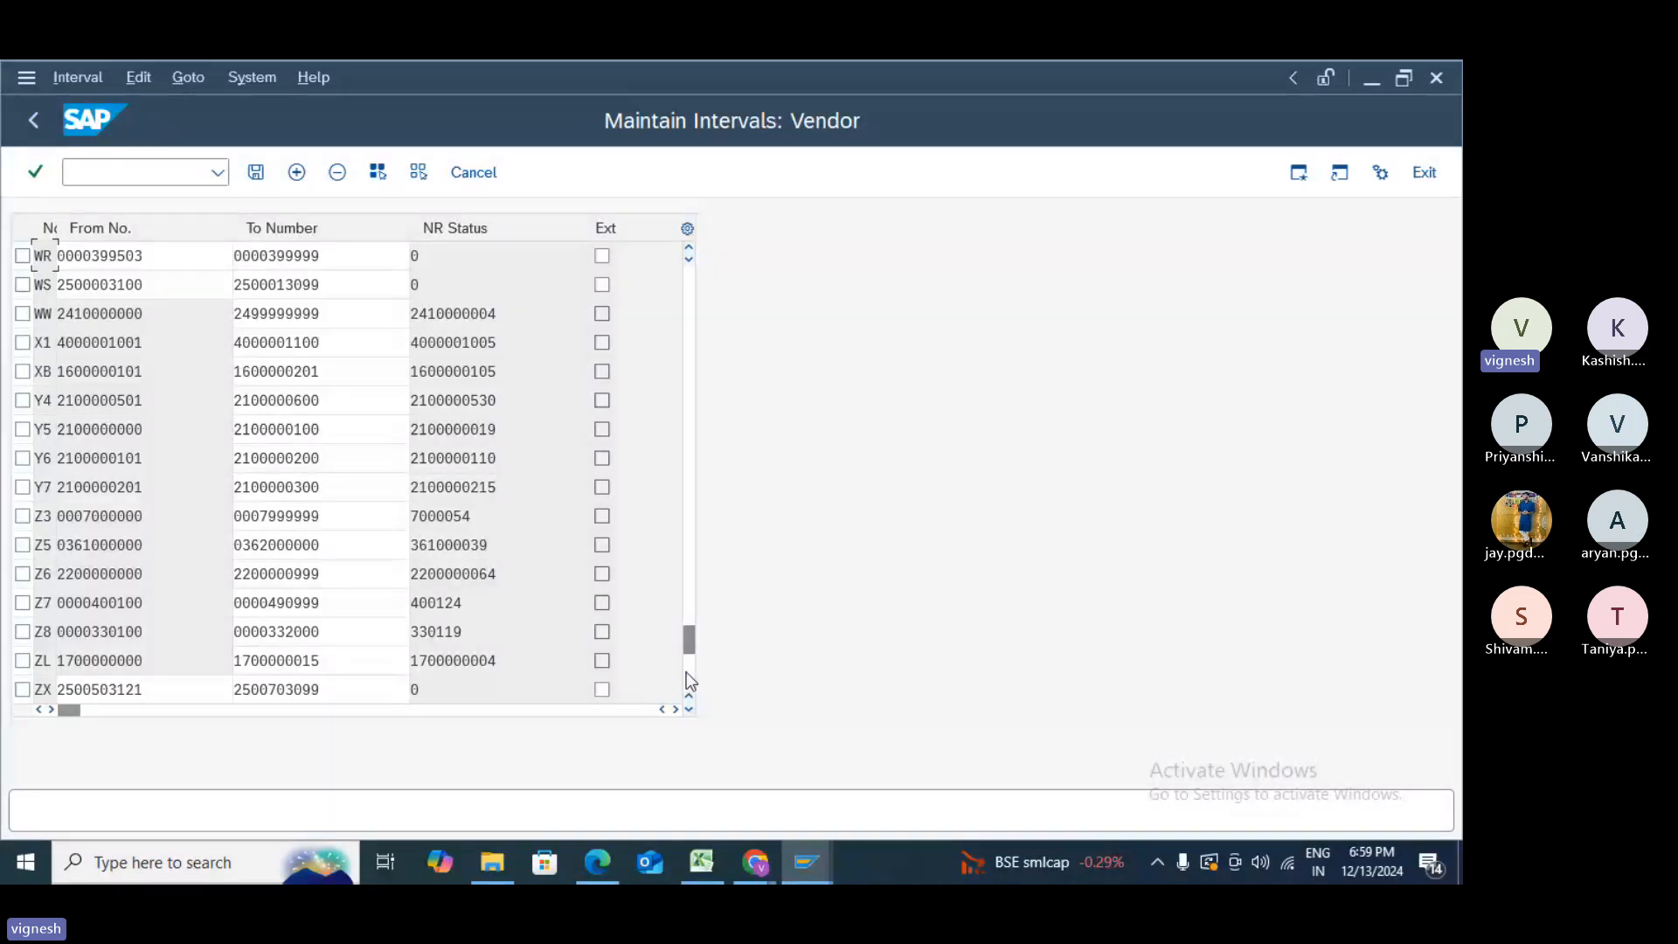
drag(690, 651, 690, 680)
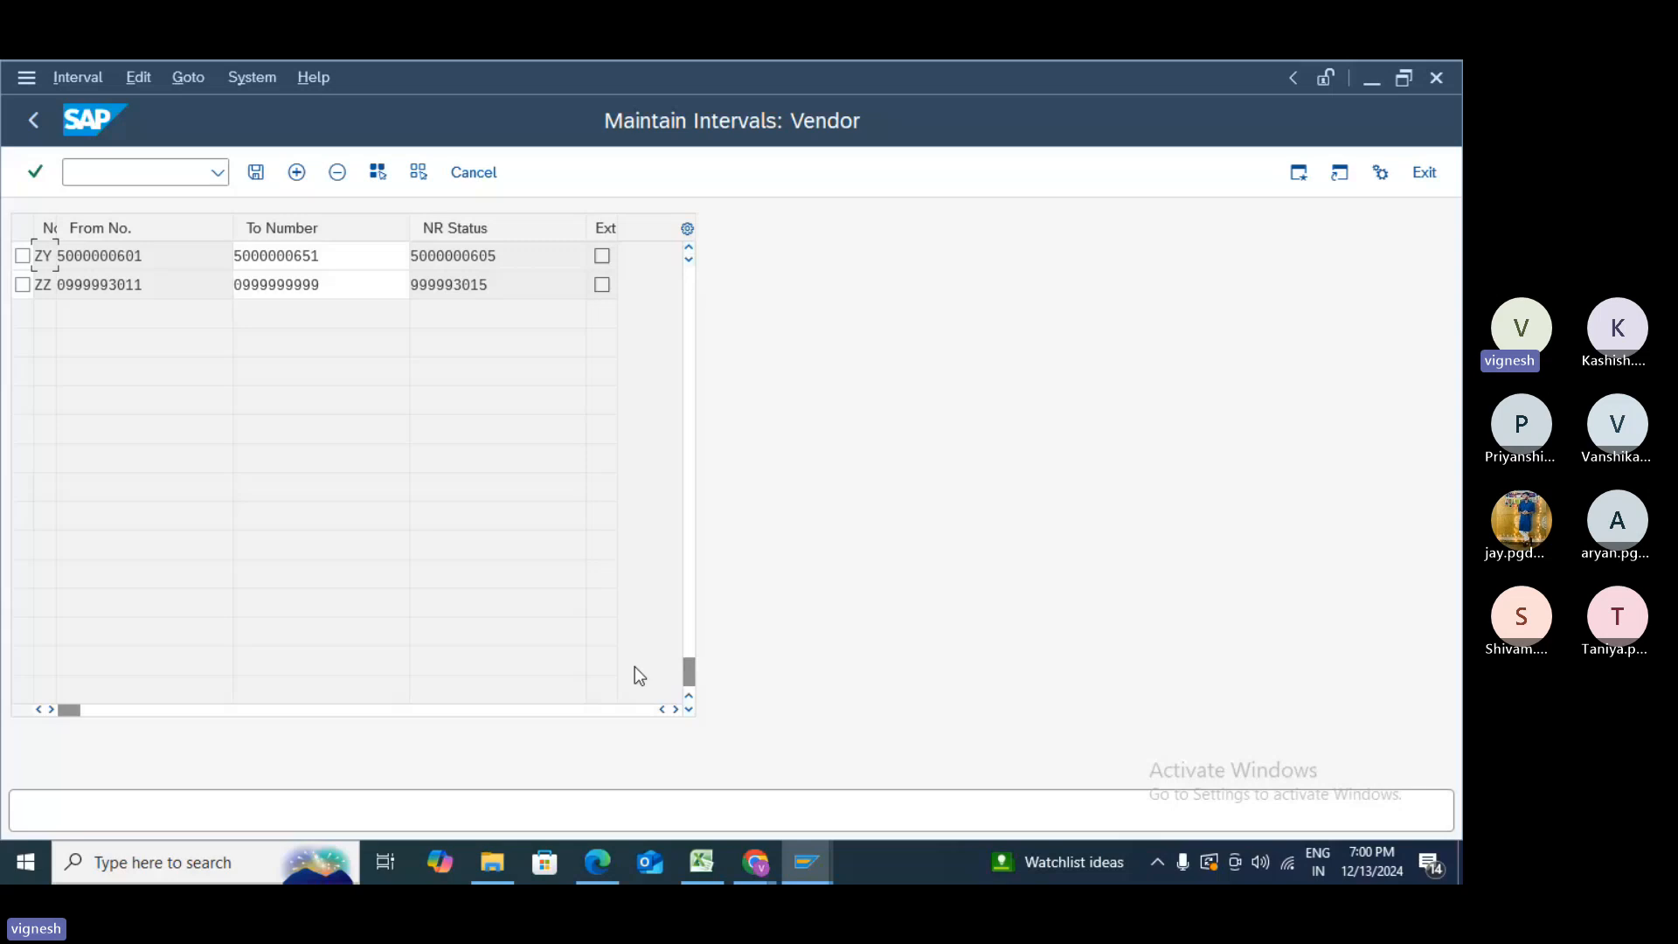
- Insert another interval row, then delete the extra blank row
click(297, 172)
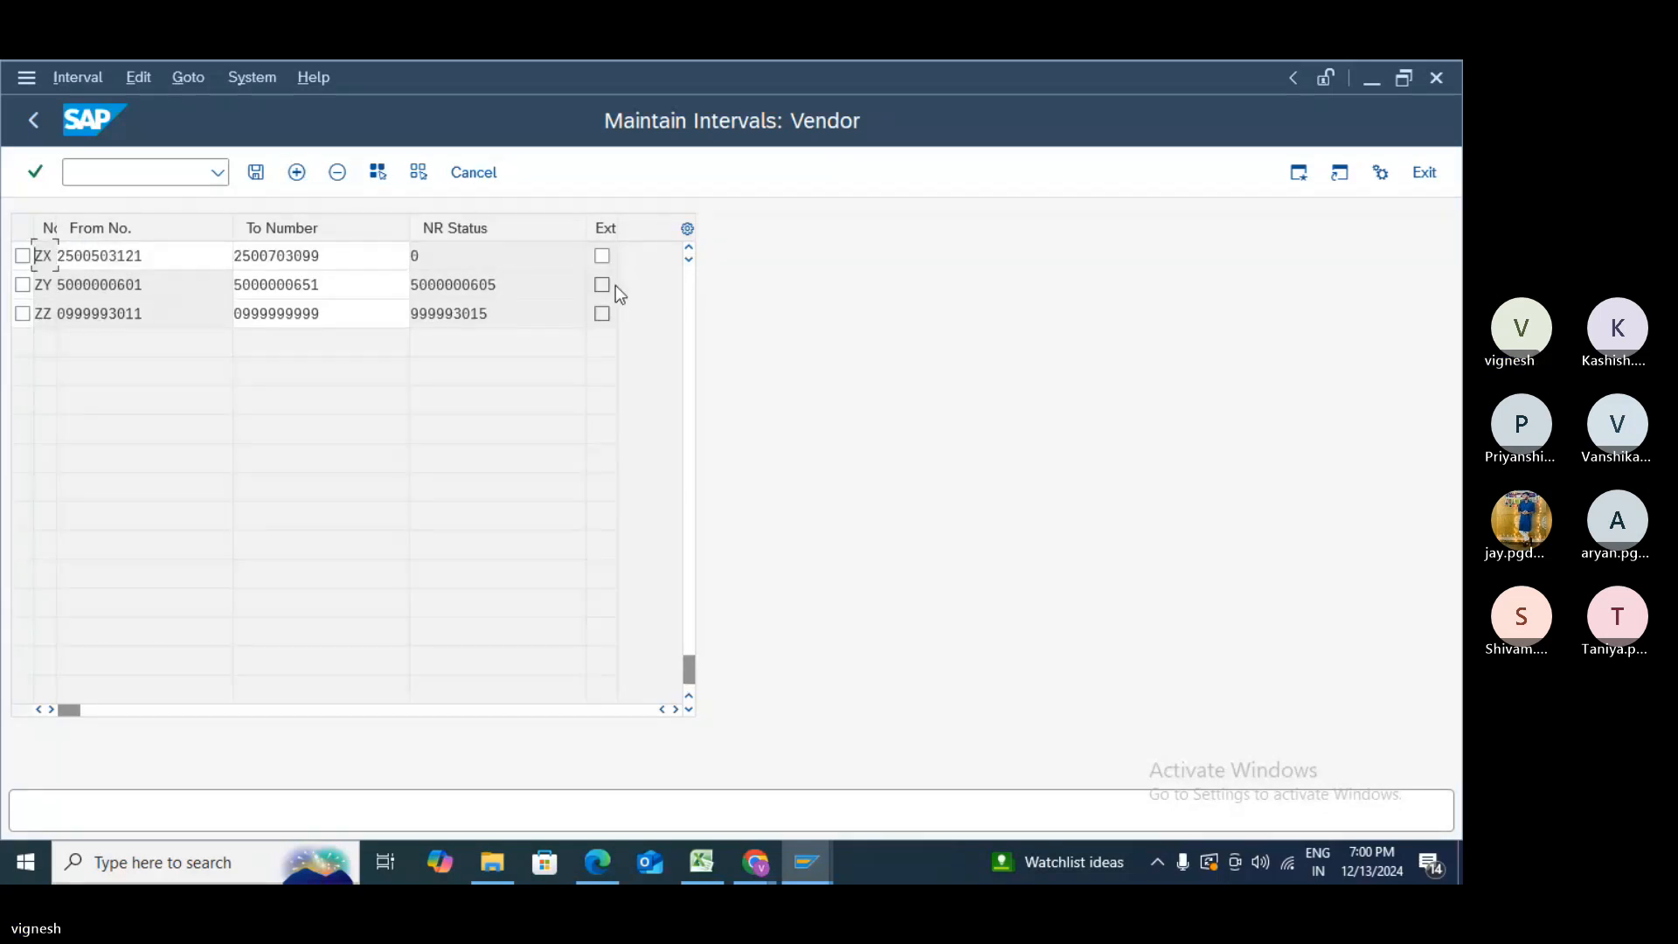
click(688, 278)
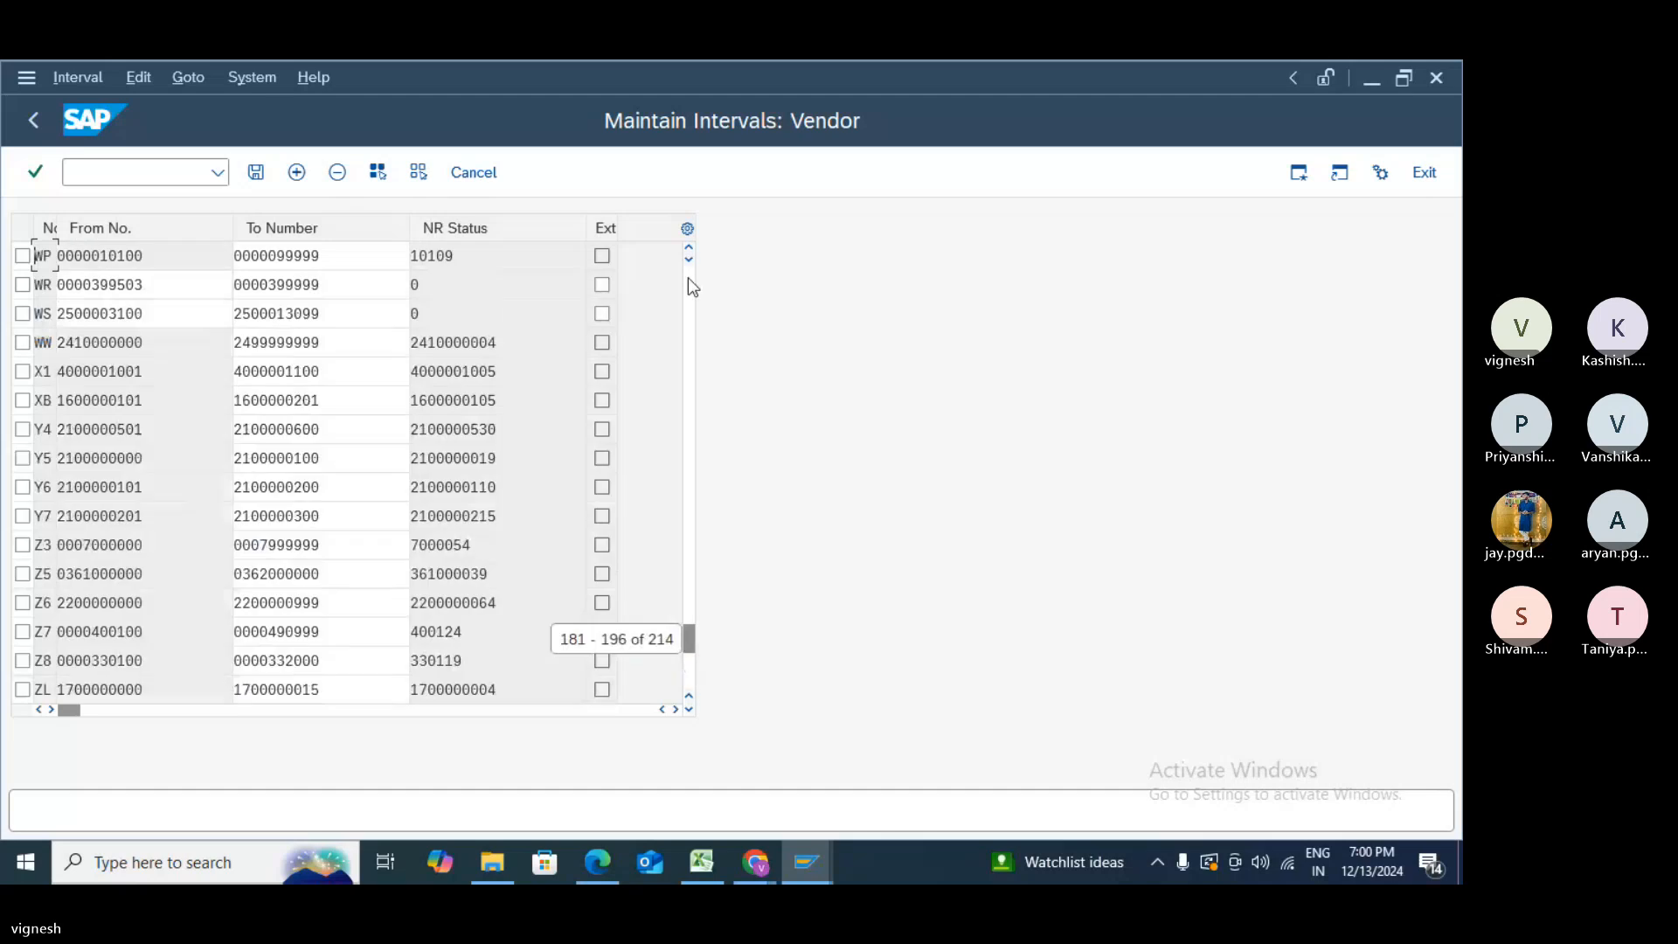
click(692, 599)
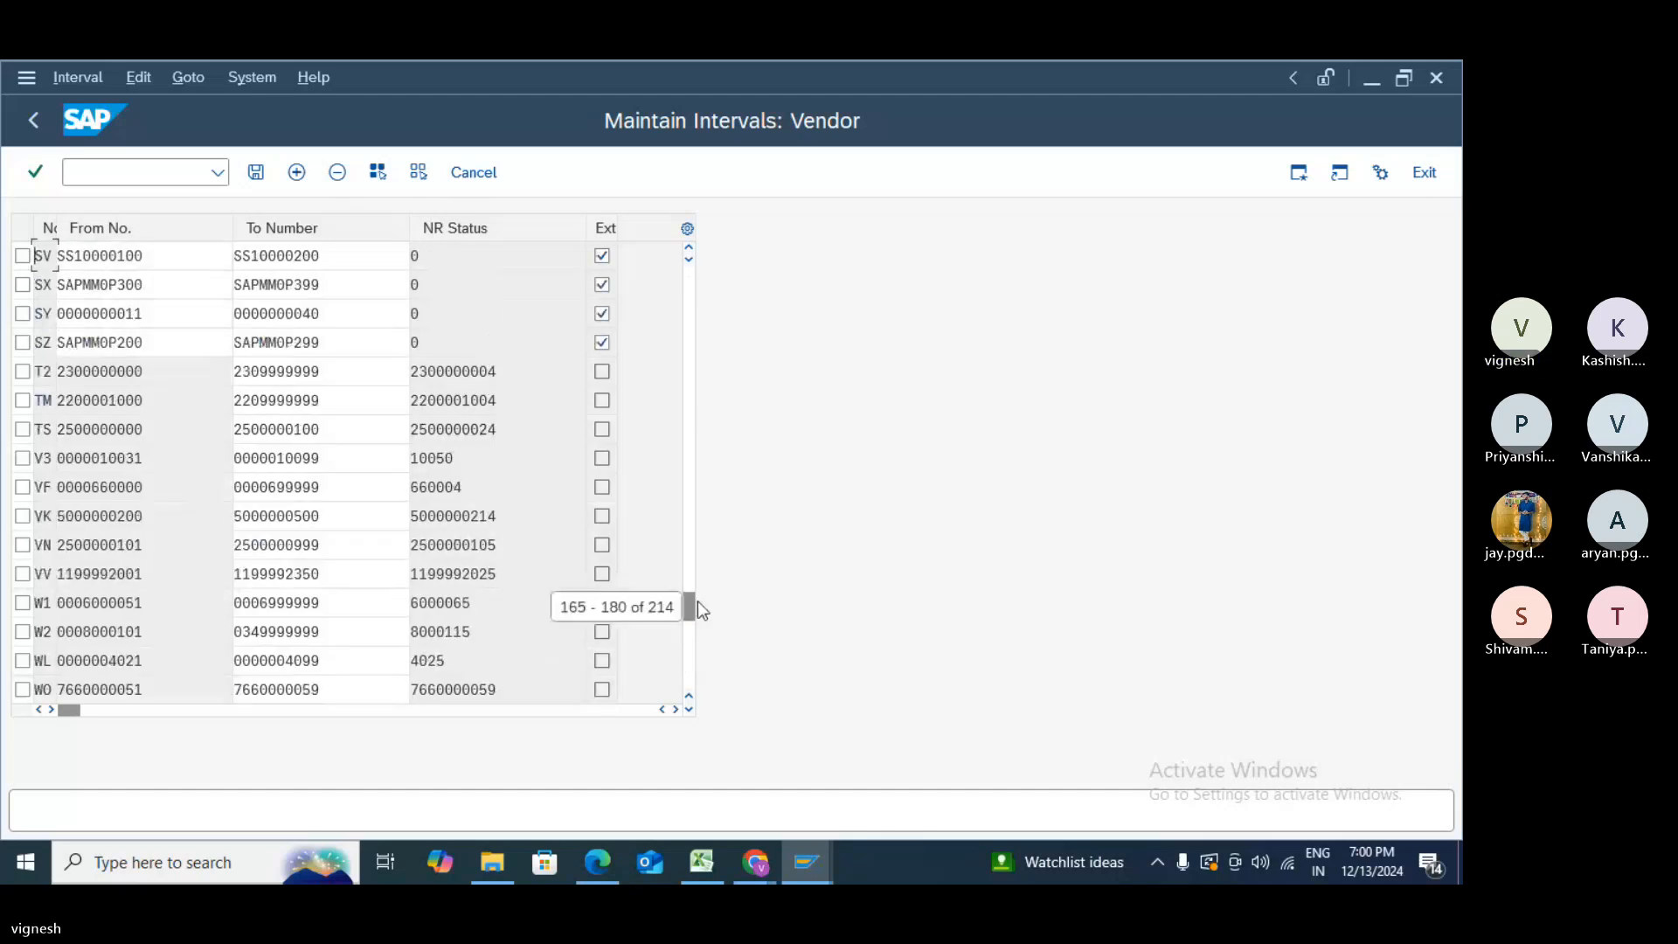
drag(699, 607, 702, 259)
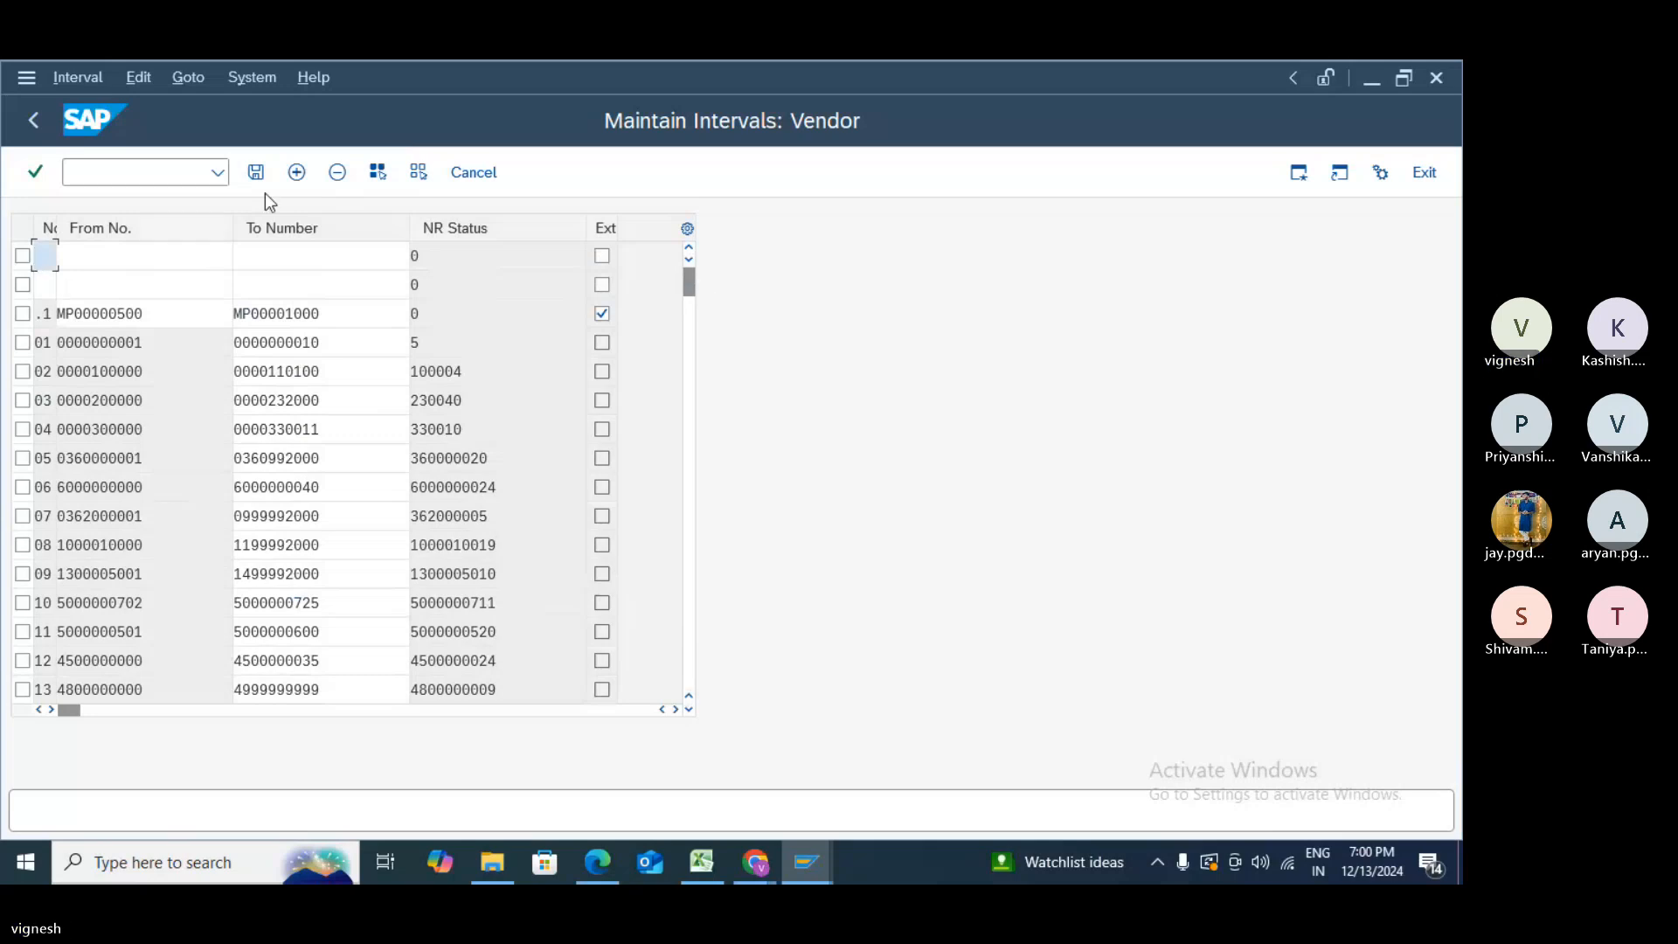
click(23, 257)
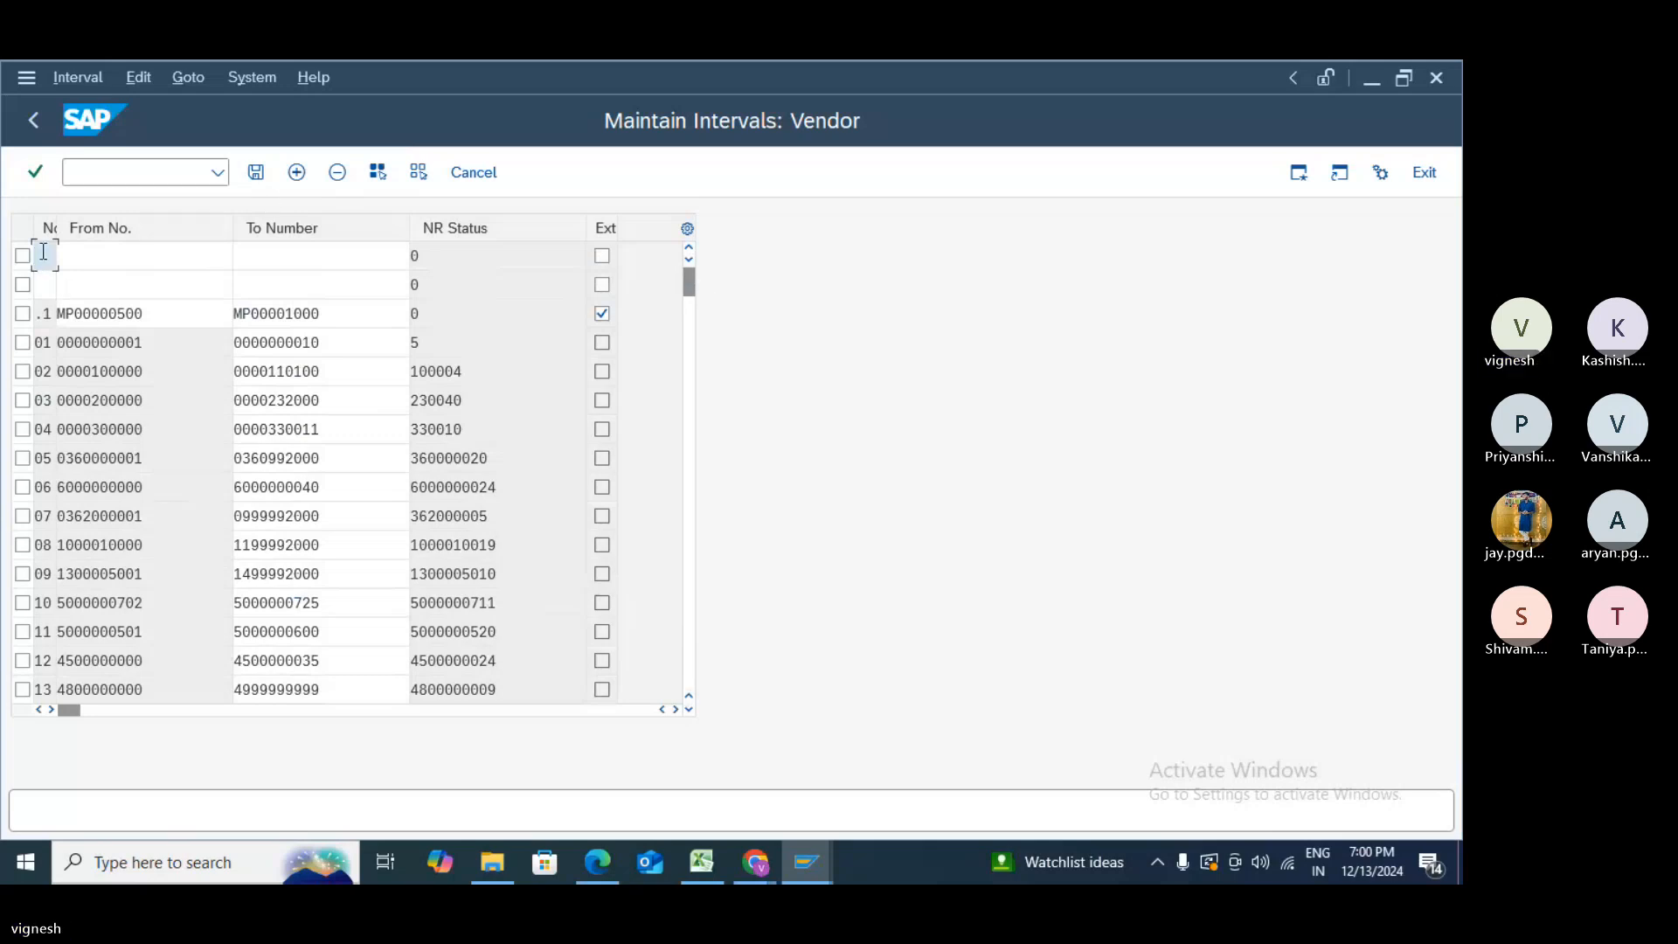
click(336, 171)
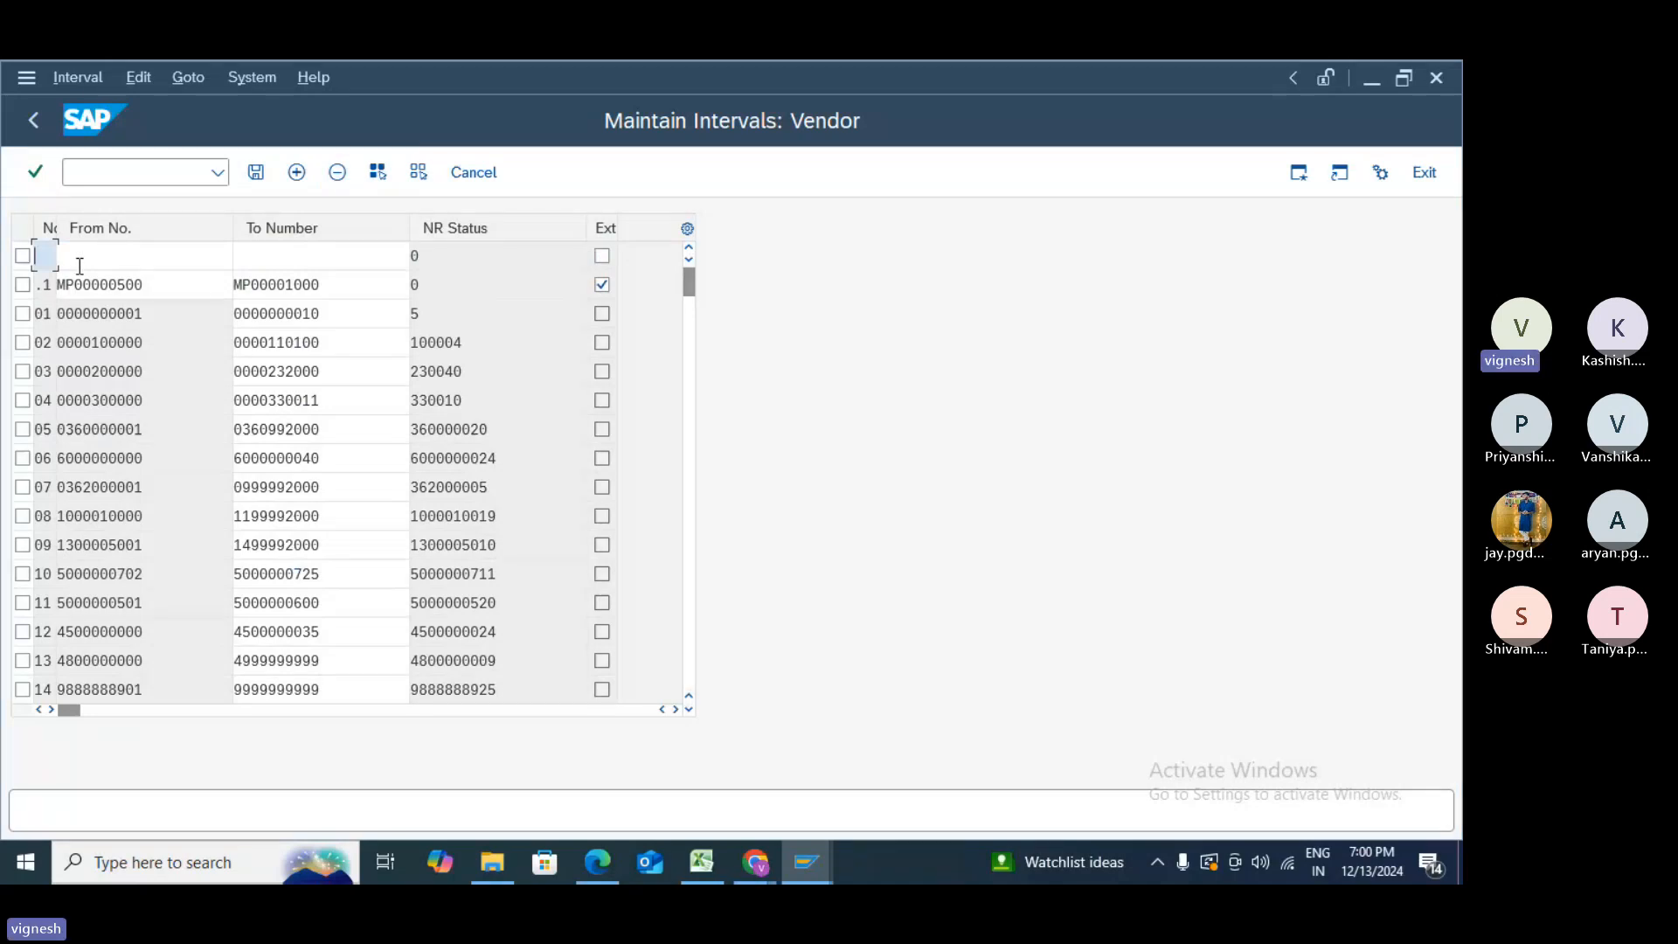
text(Z9)
key(Tab)
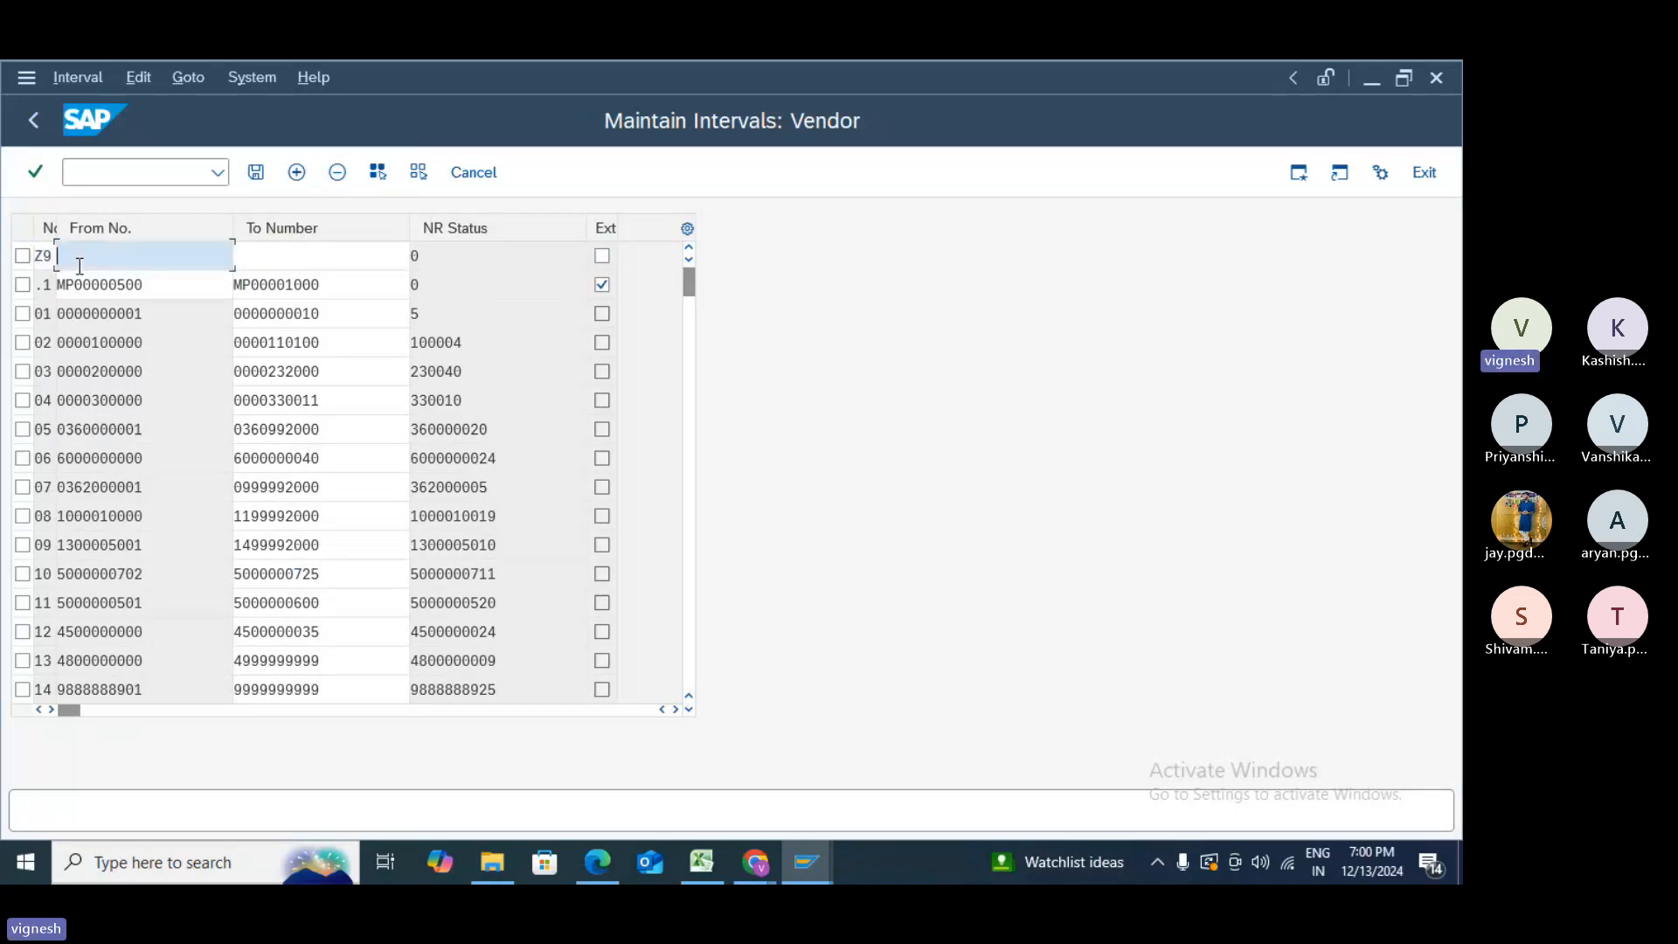
text(9)
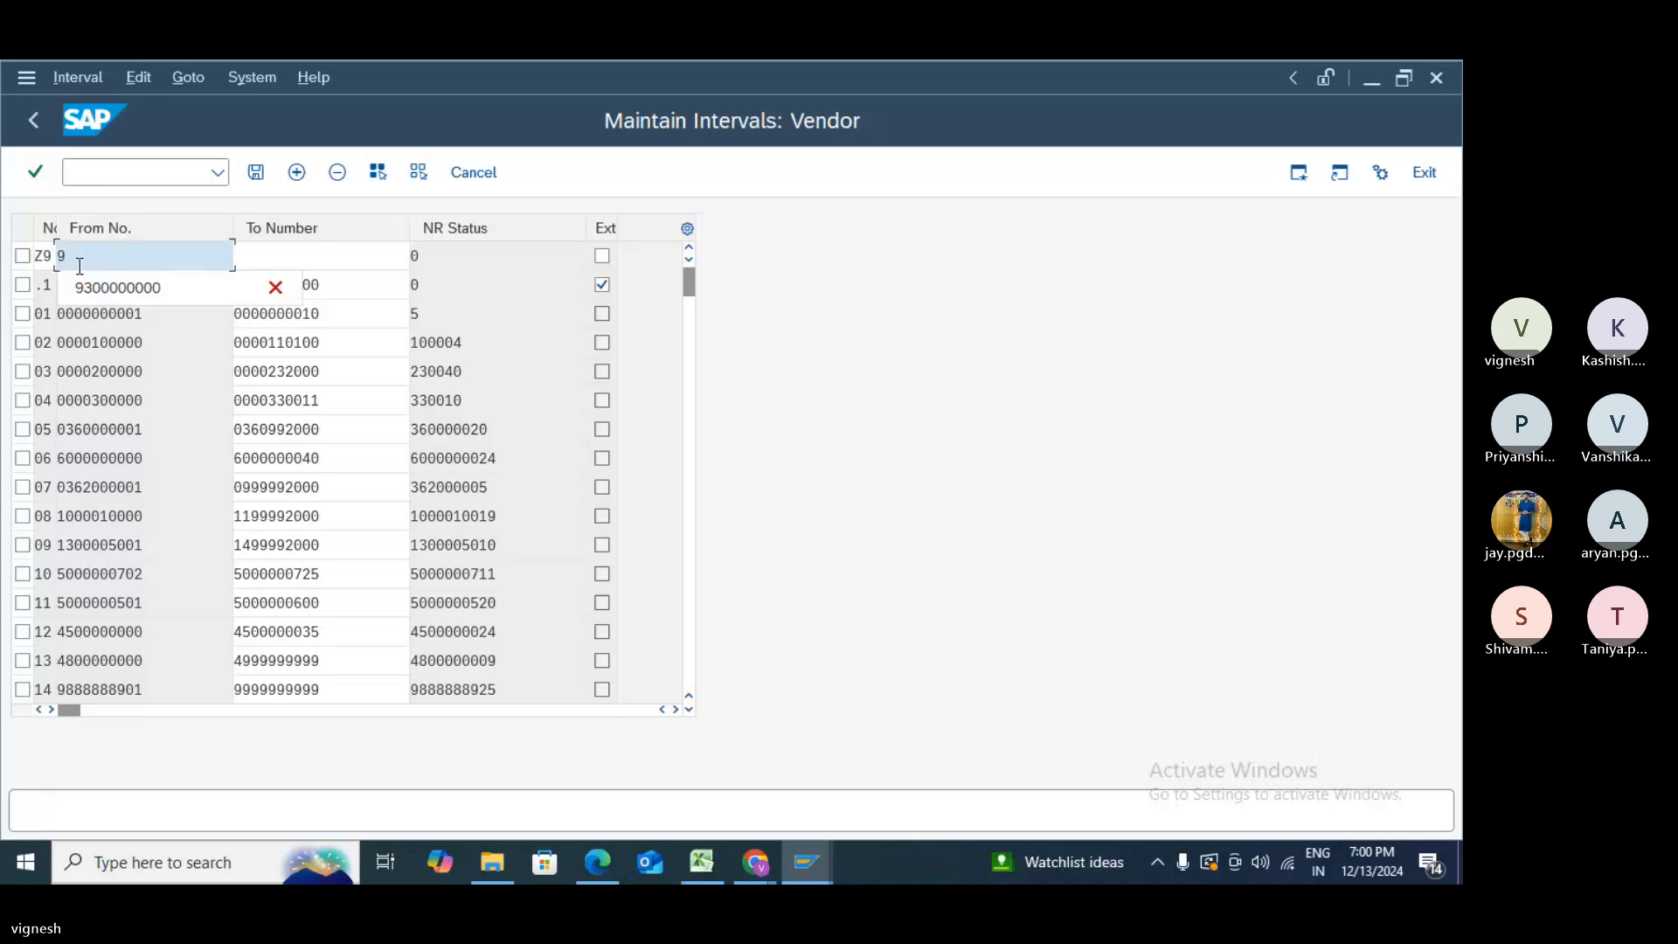
text(000000000)
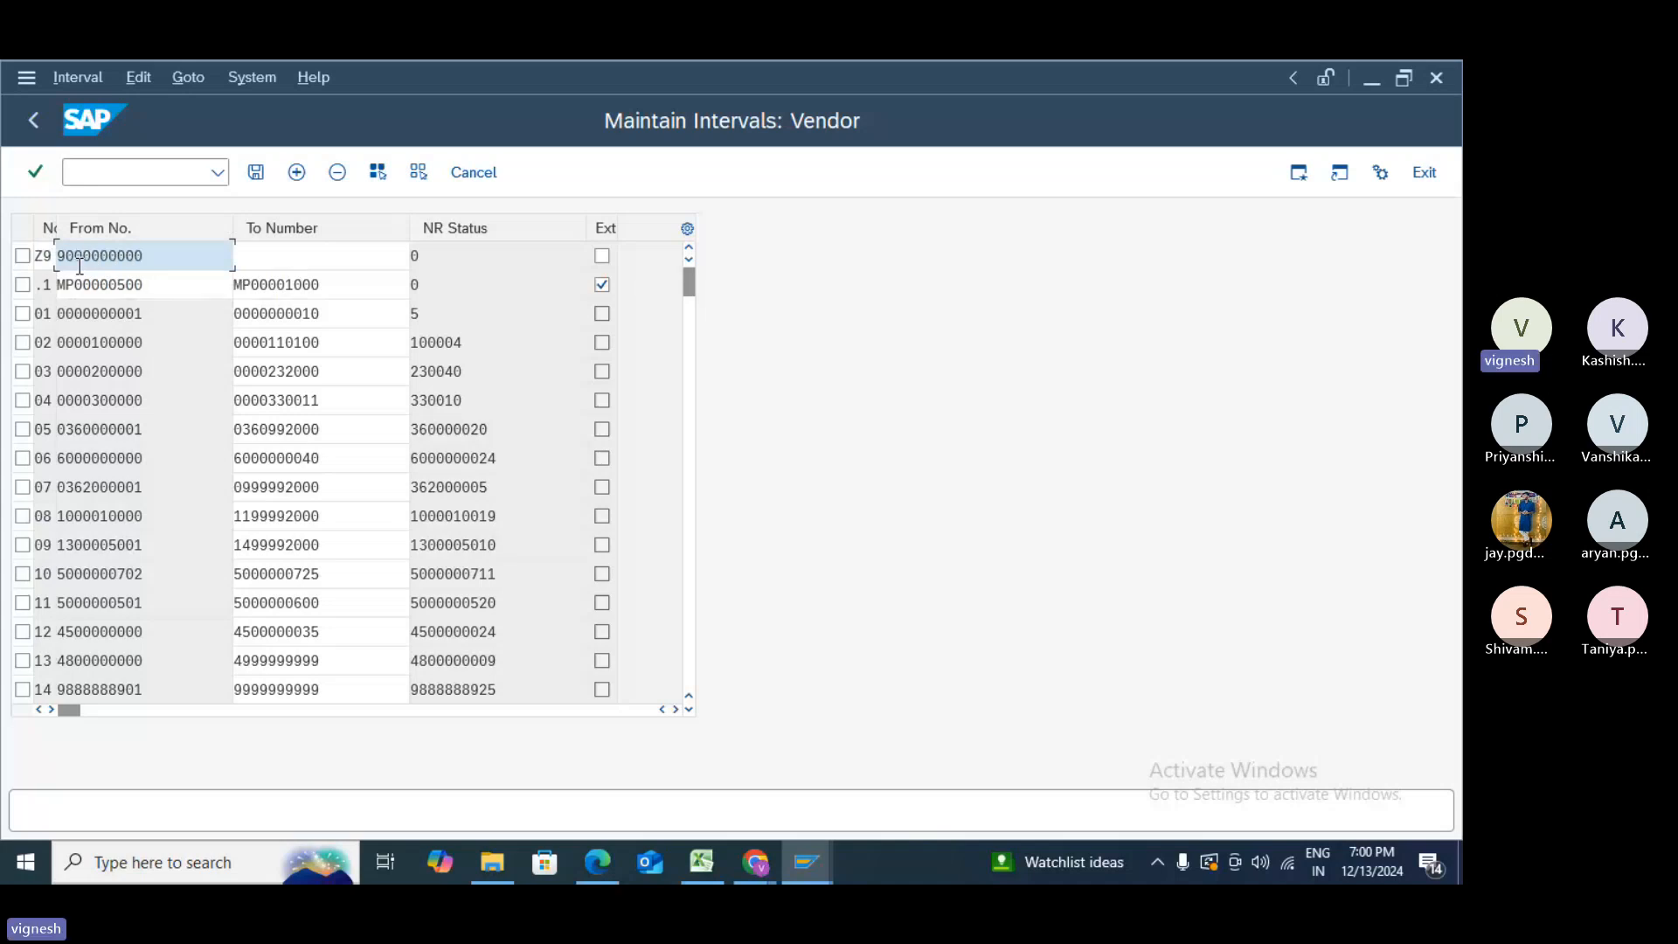
click(331, 265)
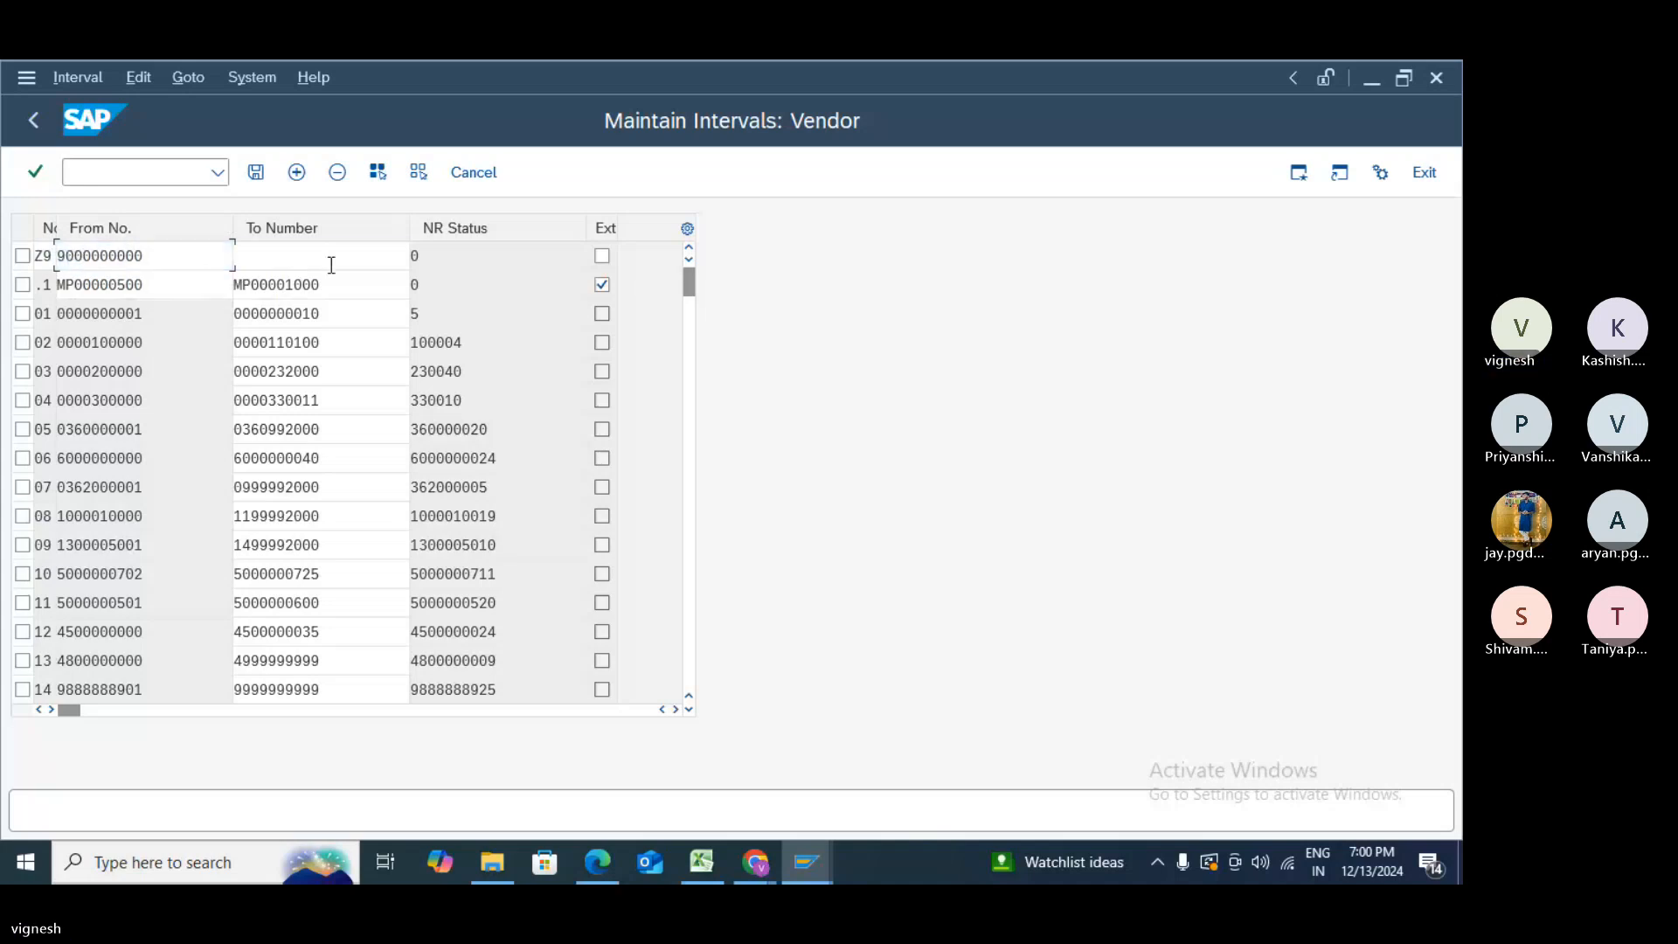
text(9111)
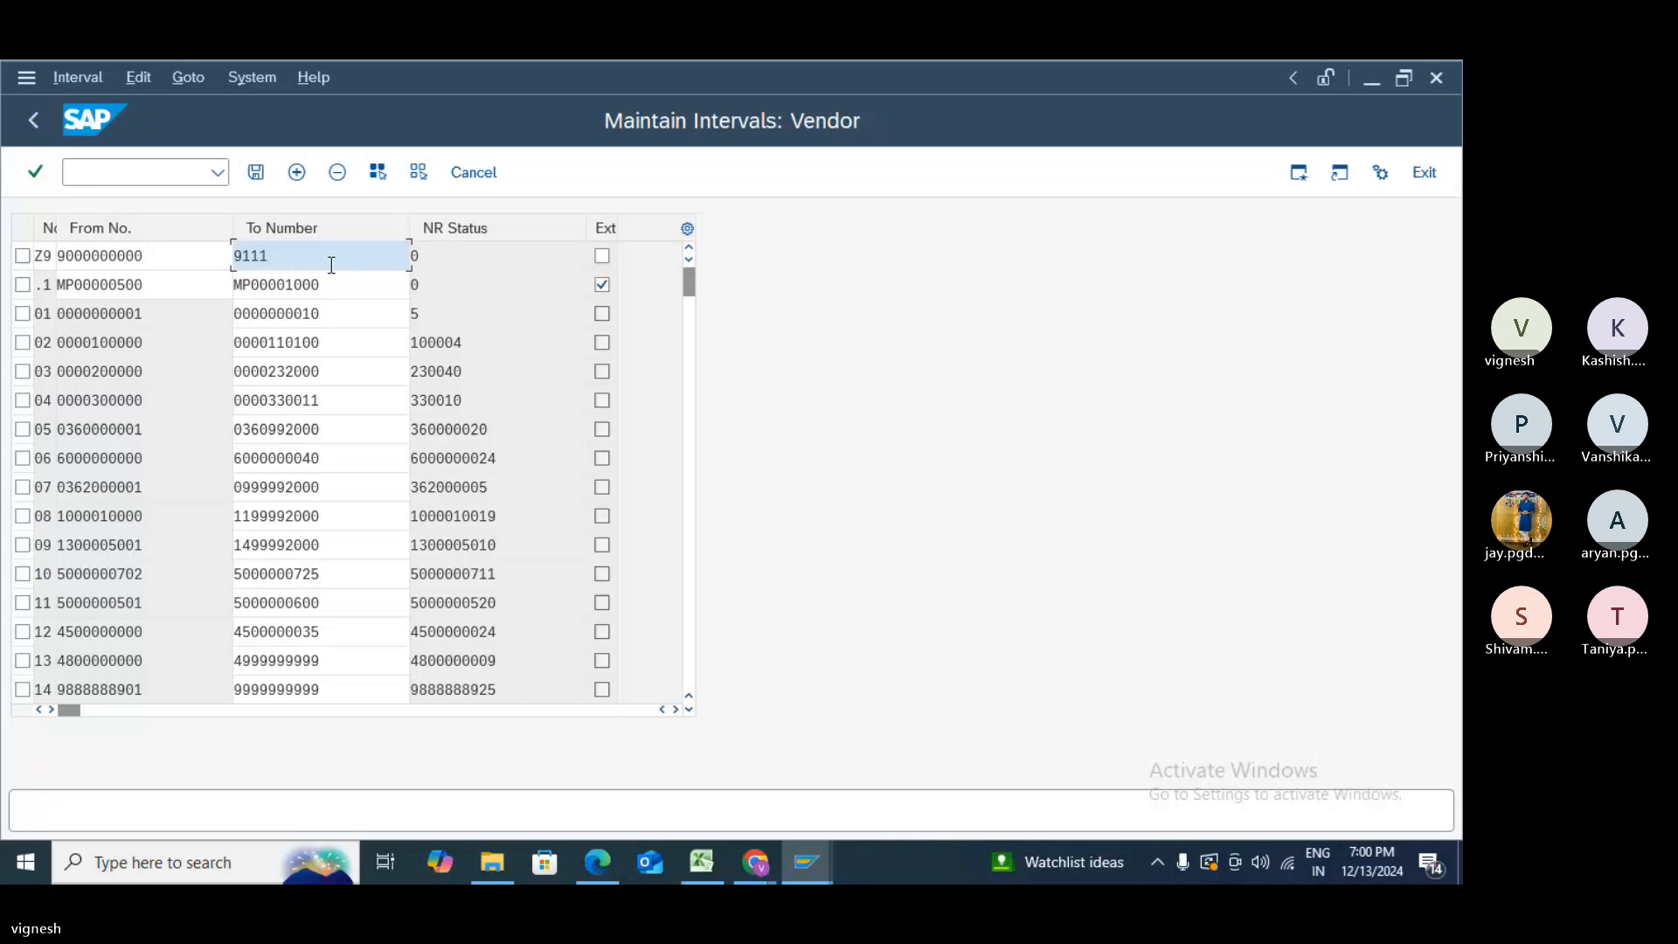
text(111111)
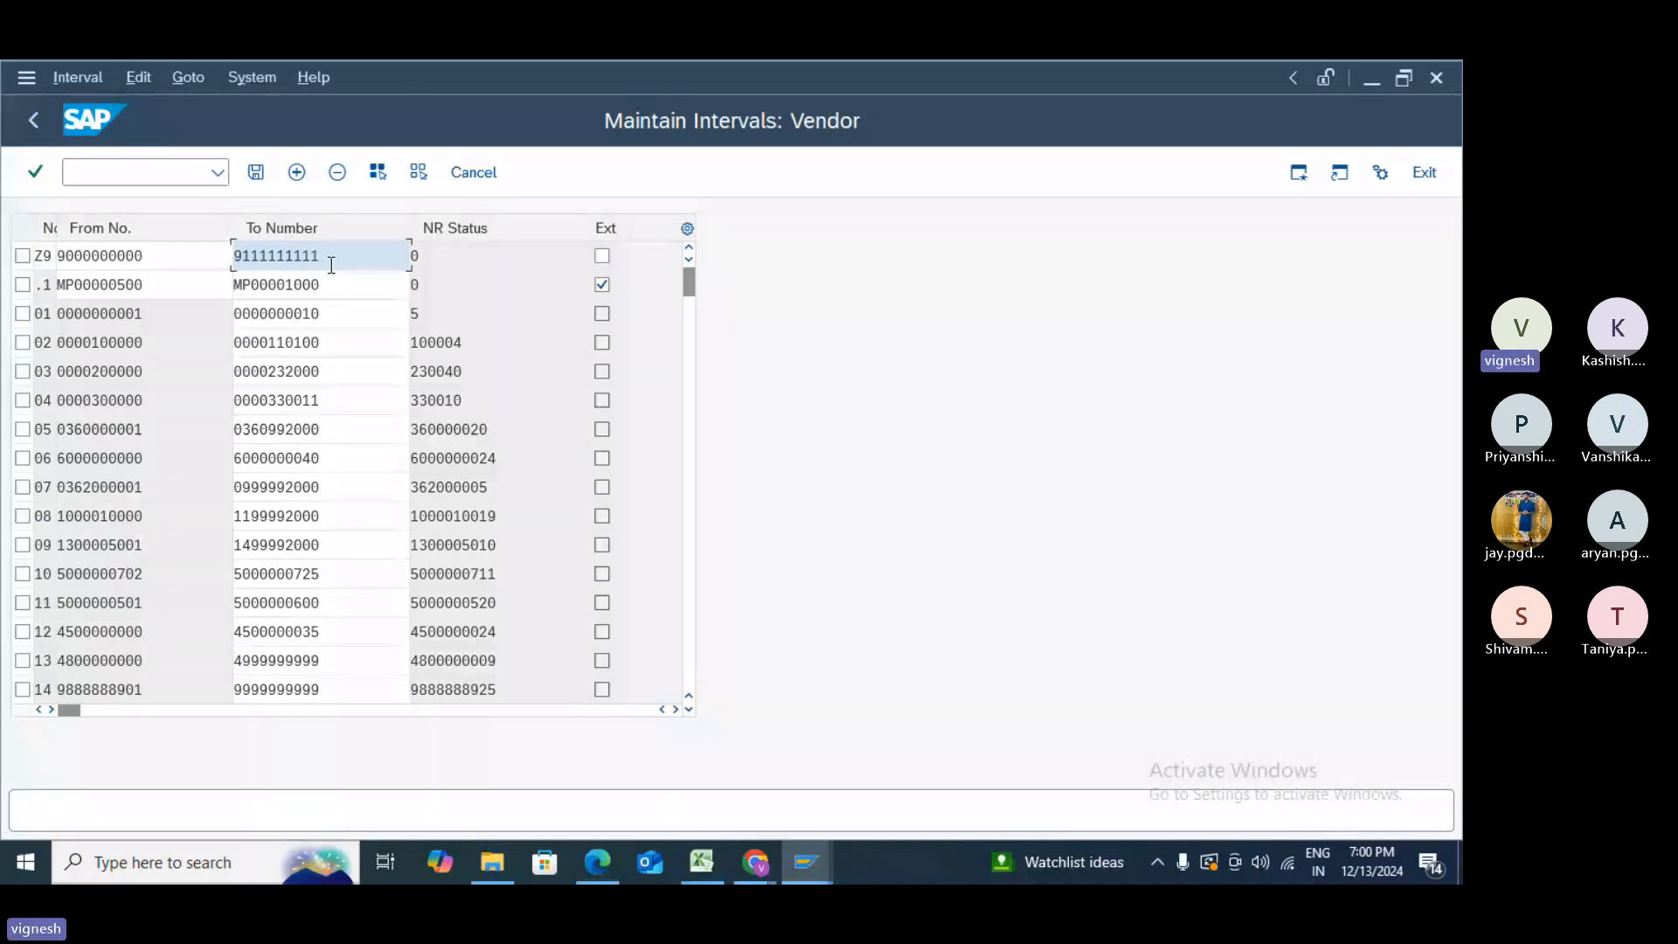
key(Return)
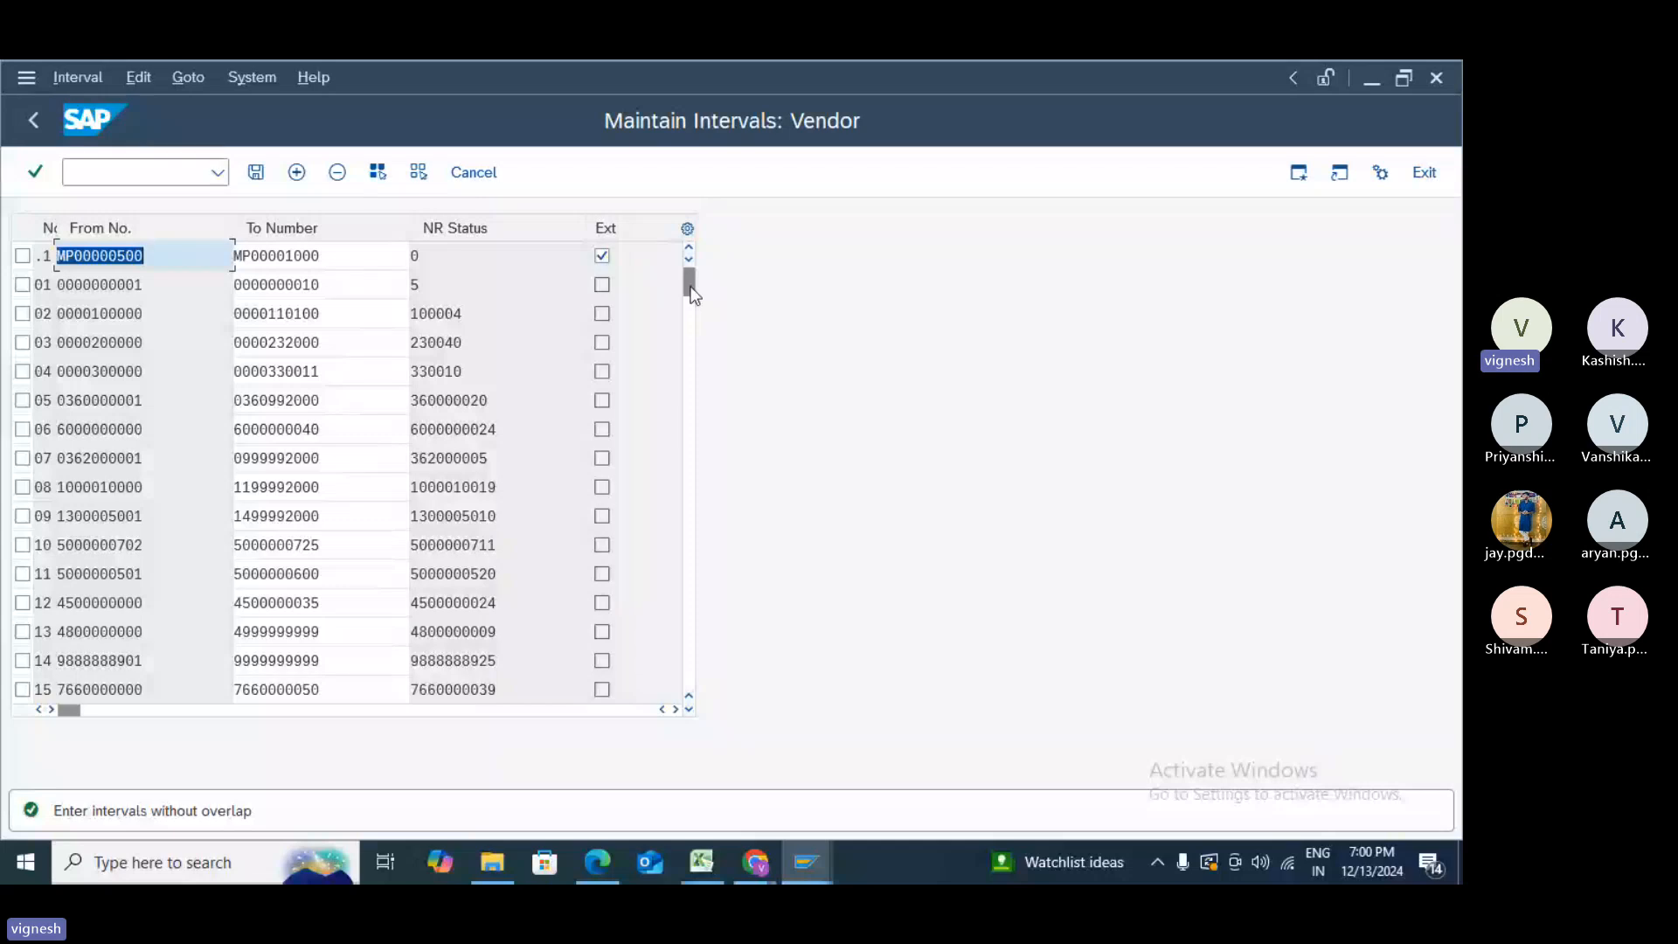
- Scroll to the Z9 row and save the intervals, which reports an overlap
drag(696, 287, 693, 706)
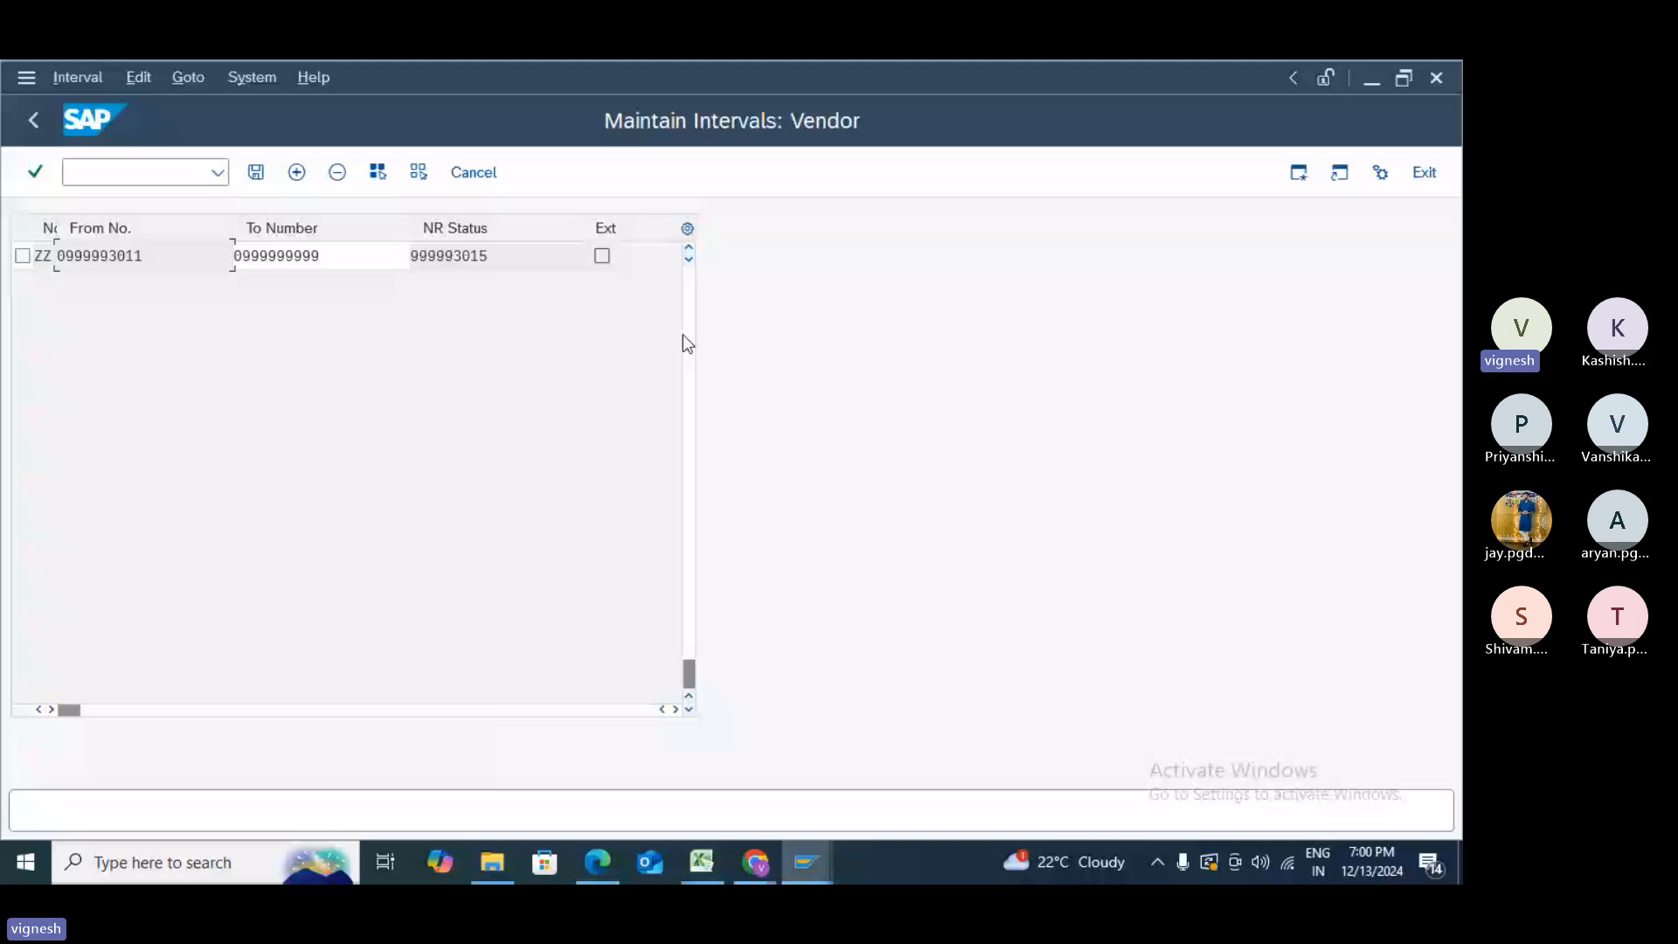
scroll(645, 637, up, 5)
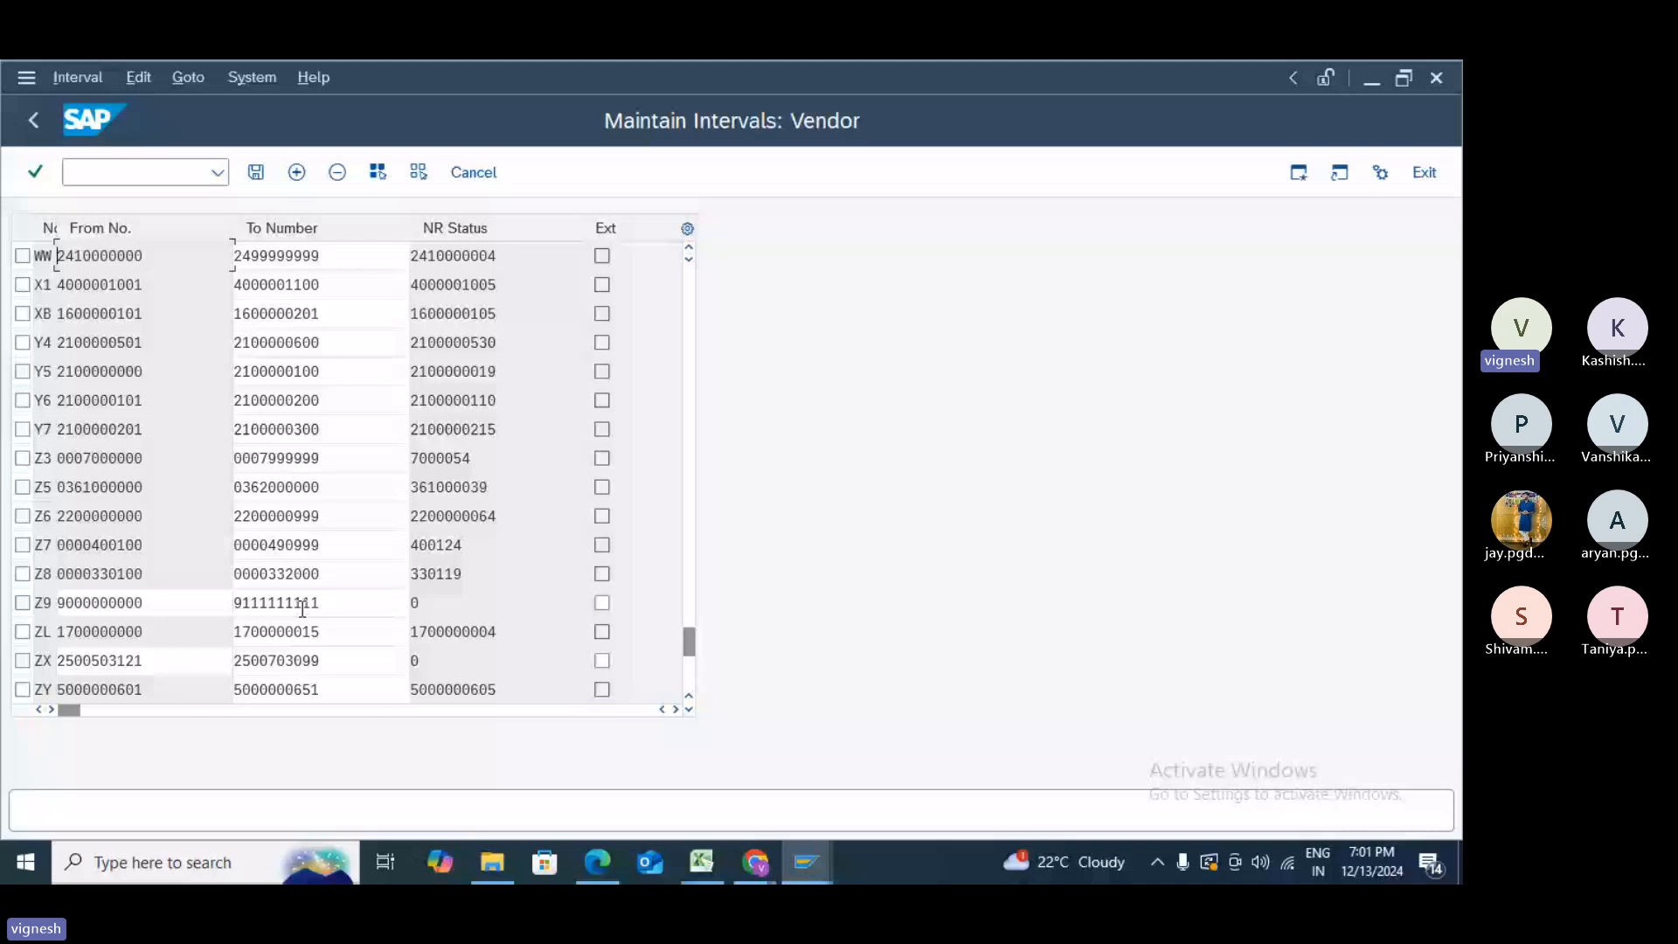
click(256, 174)
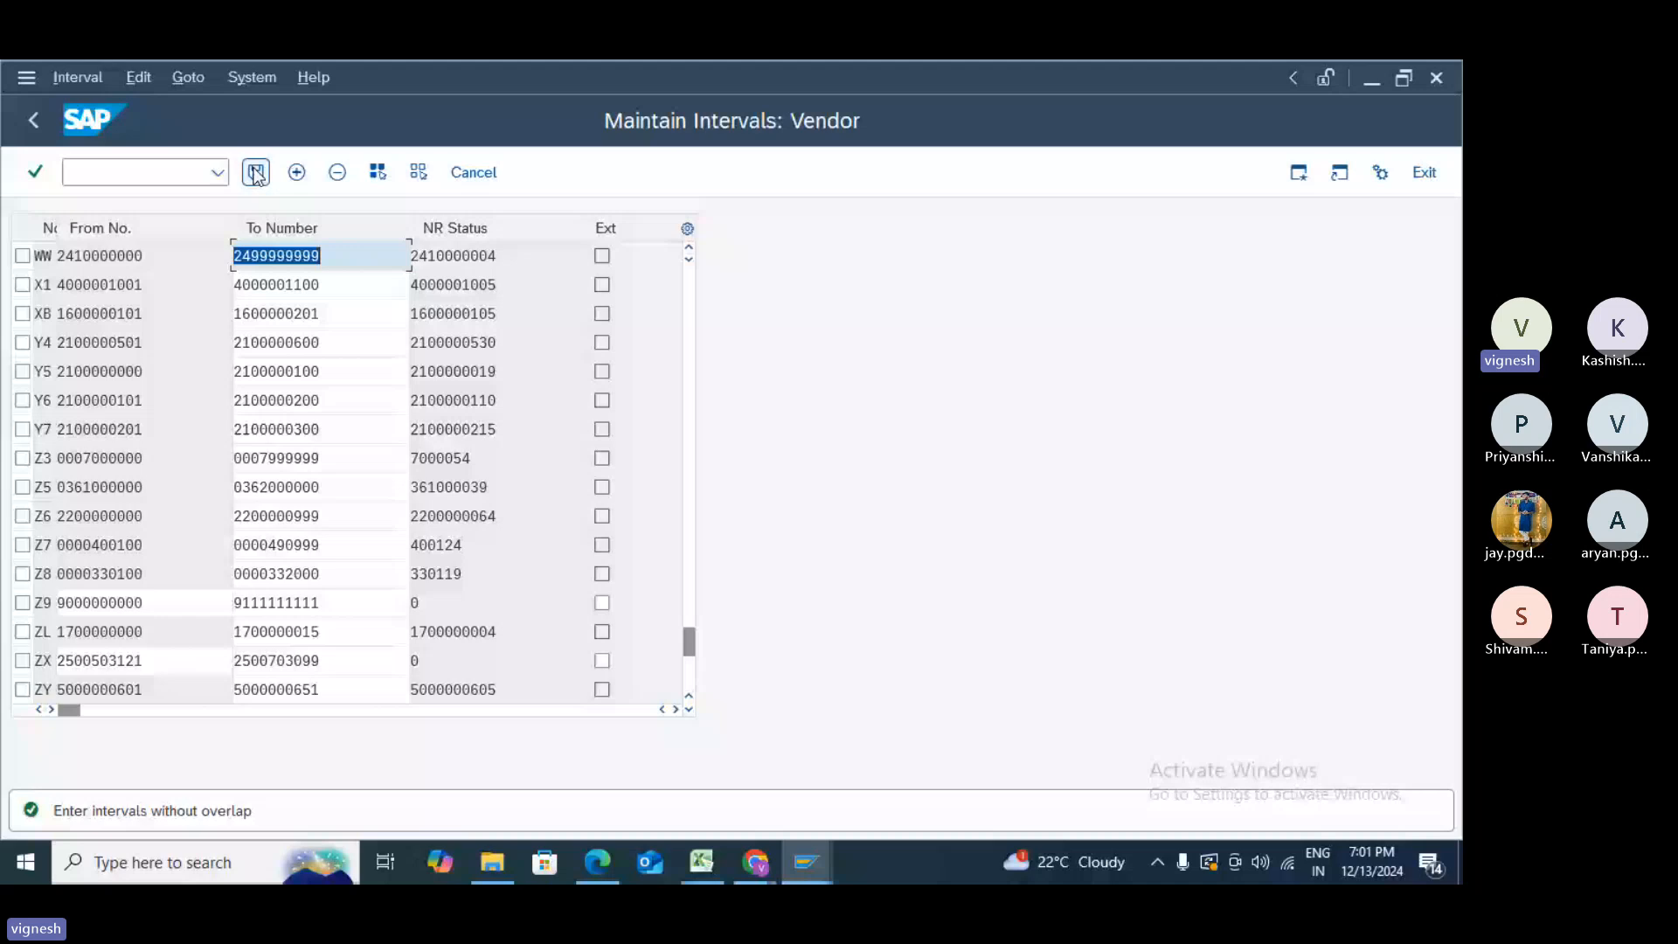
click(180, 612)
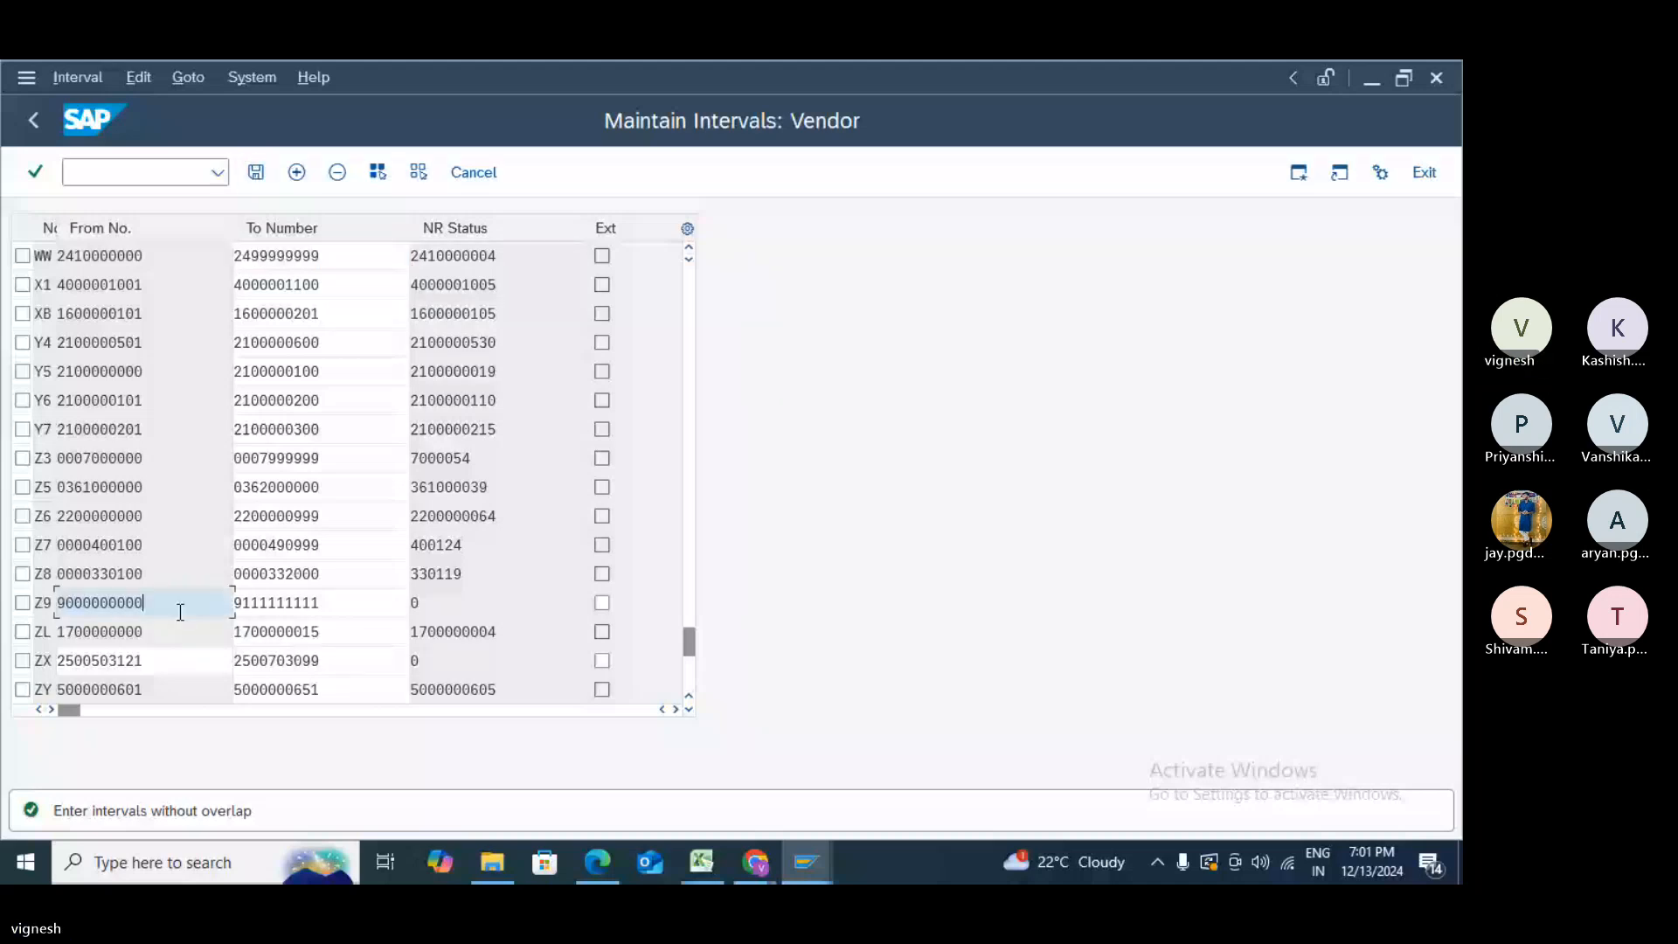
key(BackSpace)
key(BackSpace)
key(BackSpace)
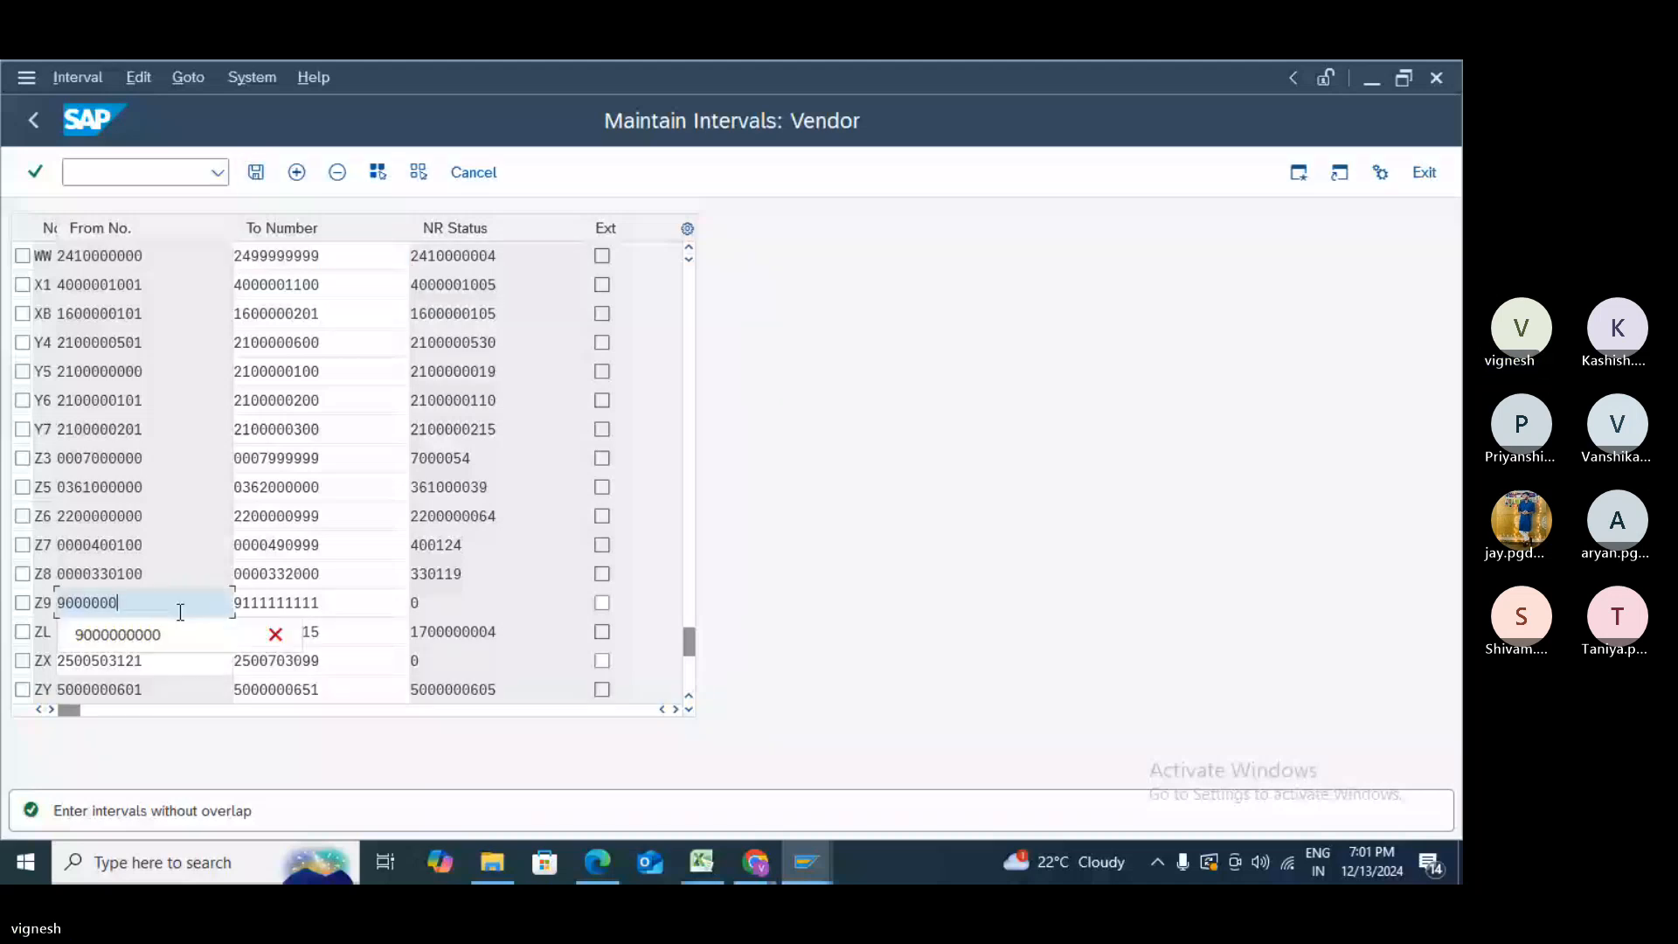
key(BackSpace)
key(BackSpace)
key(BackSpace)
key(BackSpace)
key(BackSpace)
key(BackSpace)
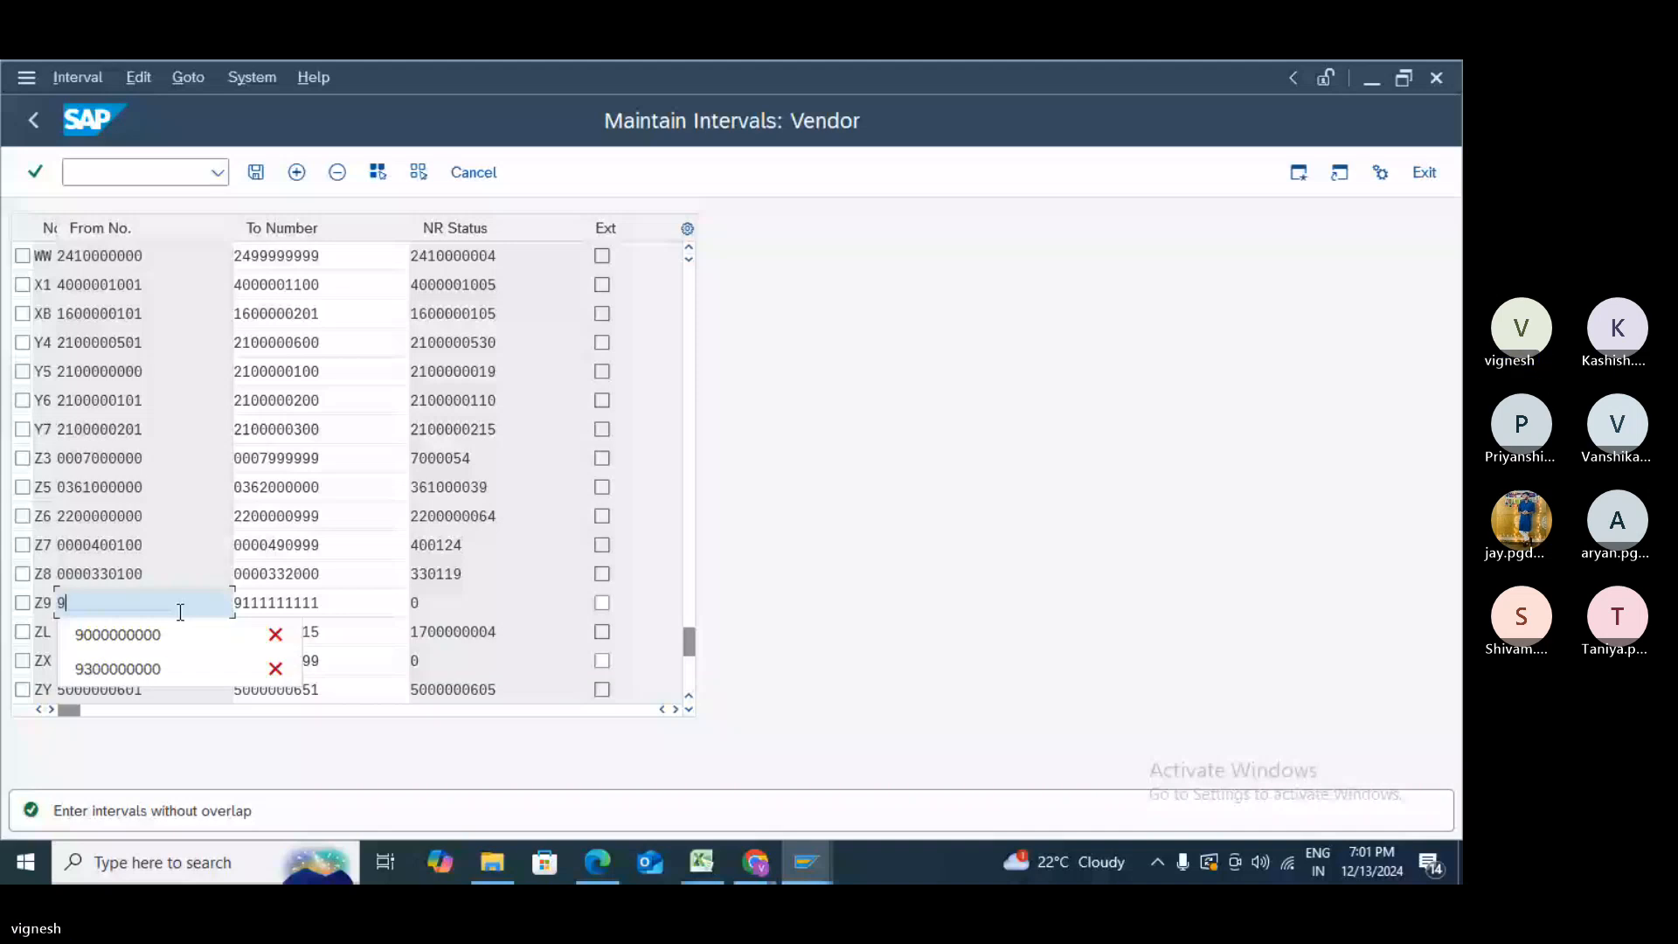
text(222222222)
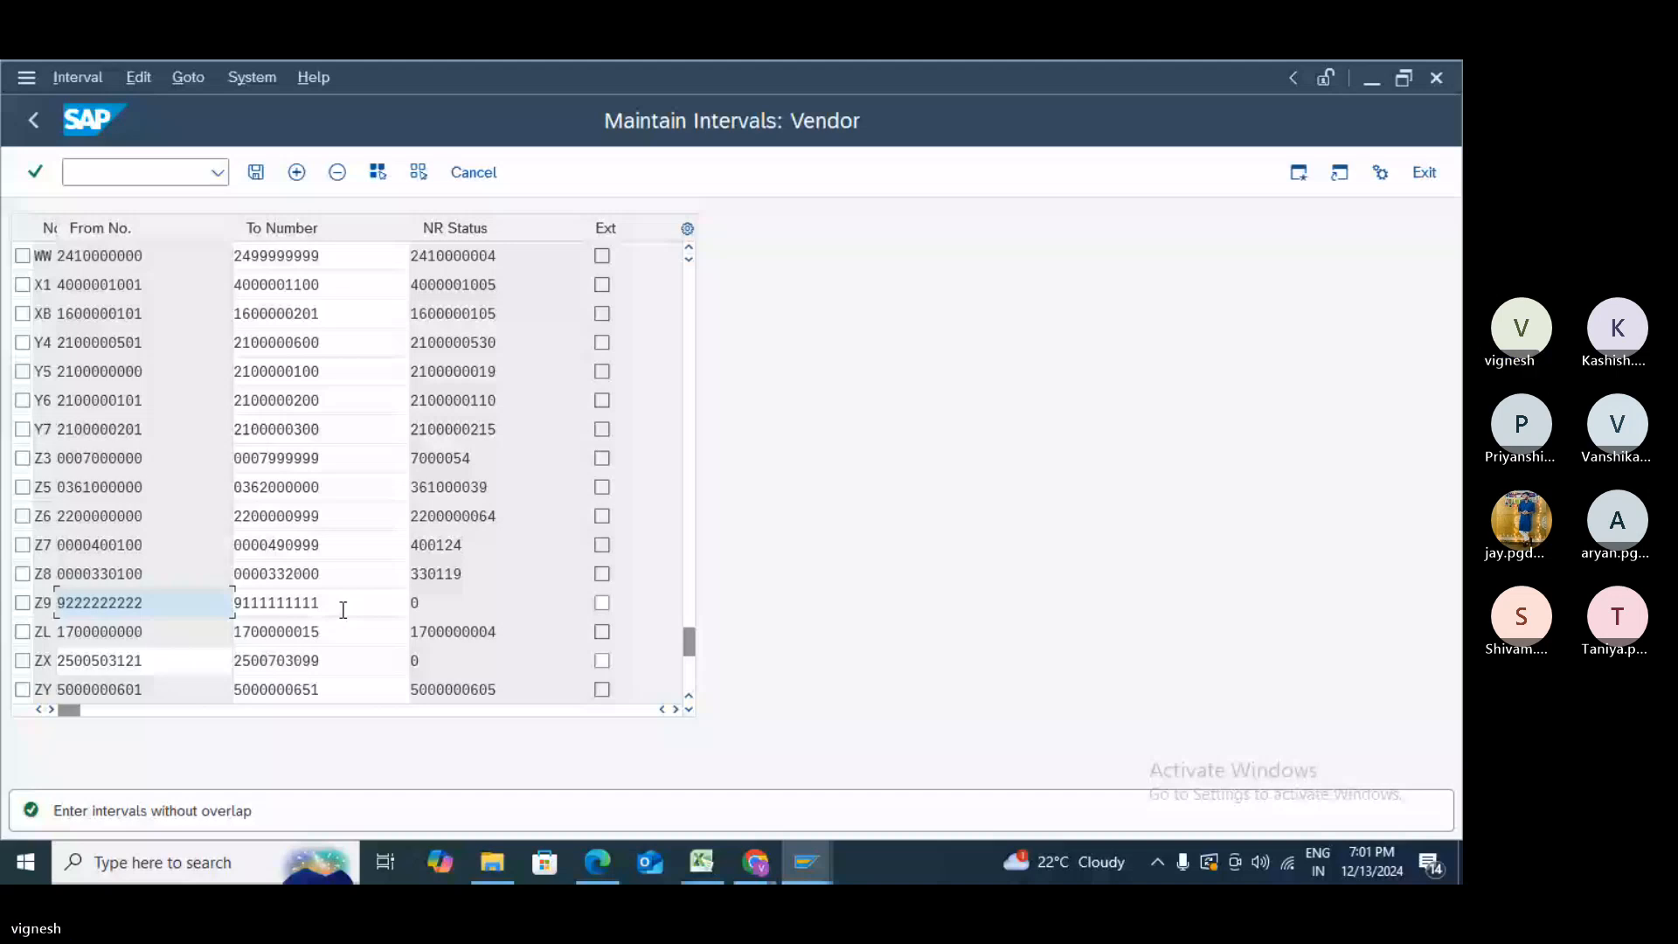
text(92)
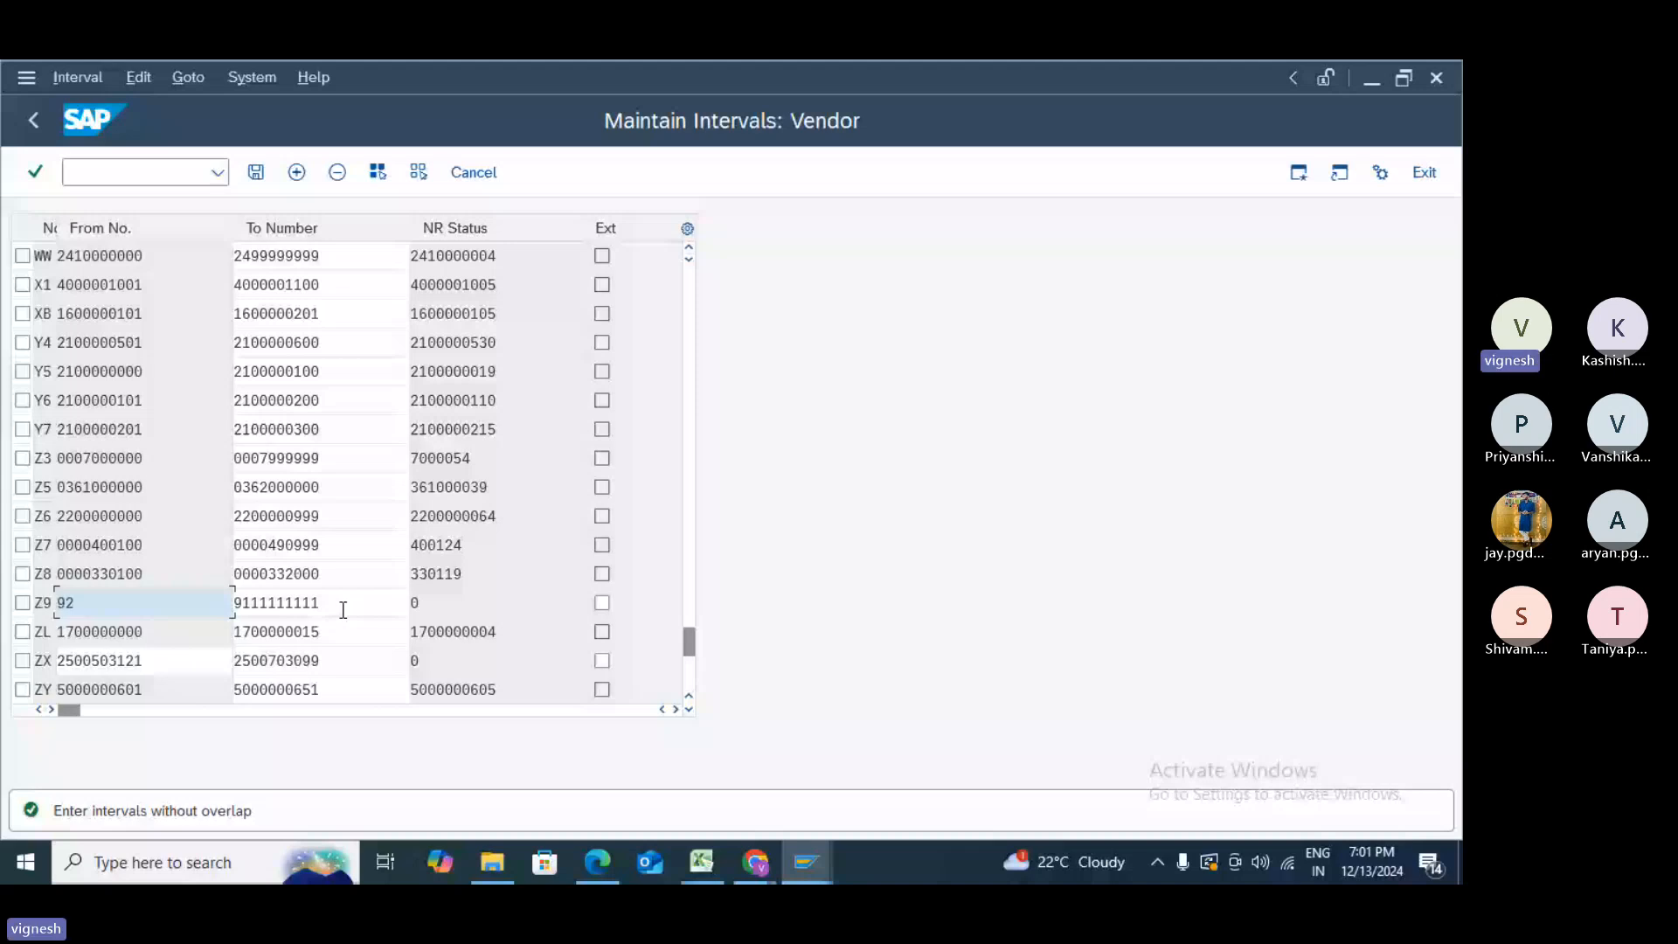
text(00000000)
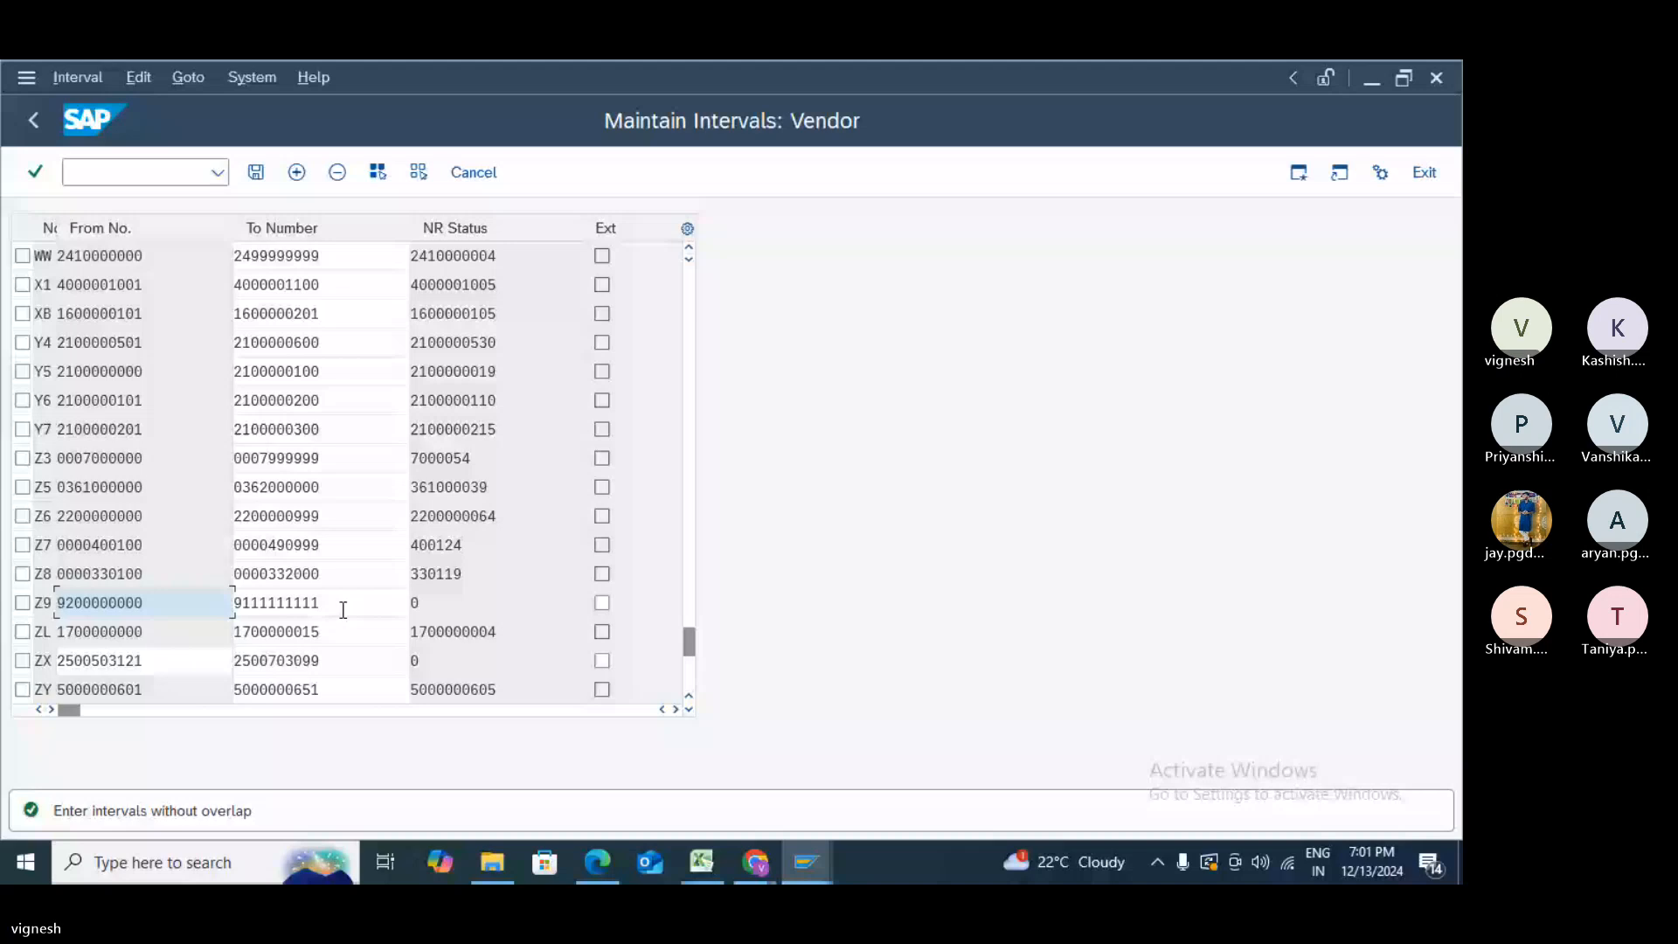
key(Return)
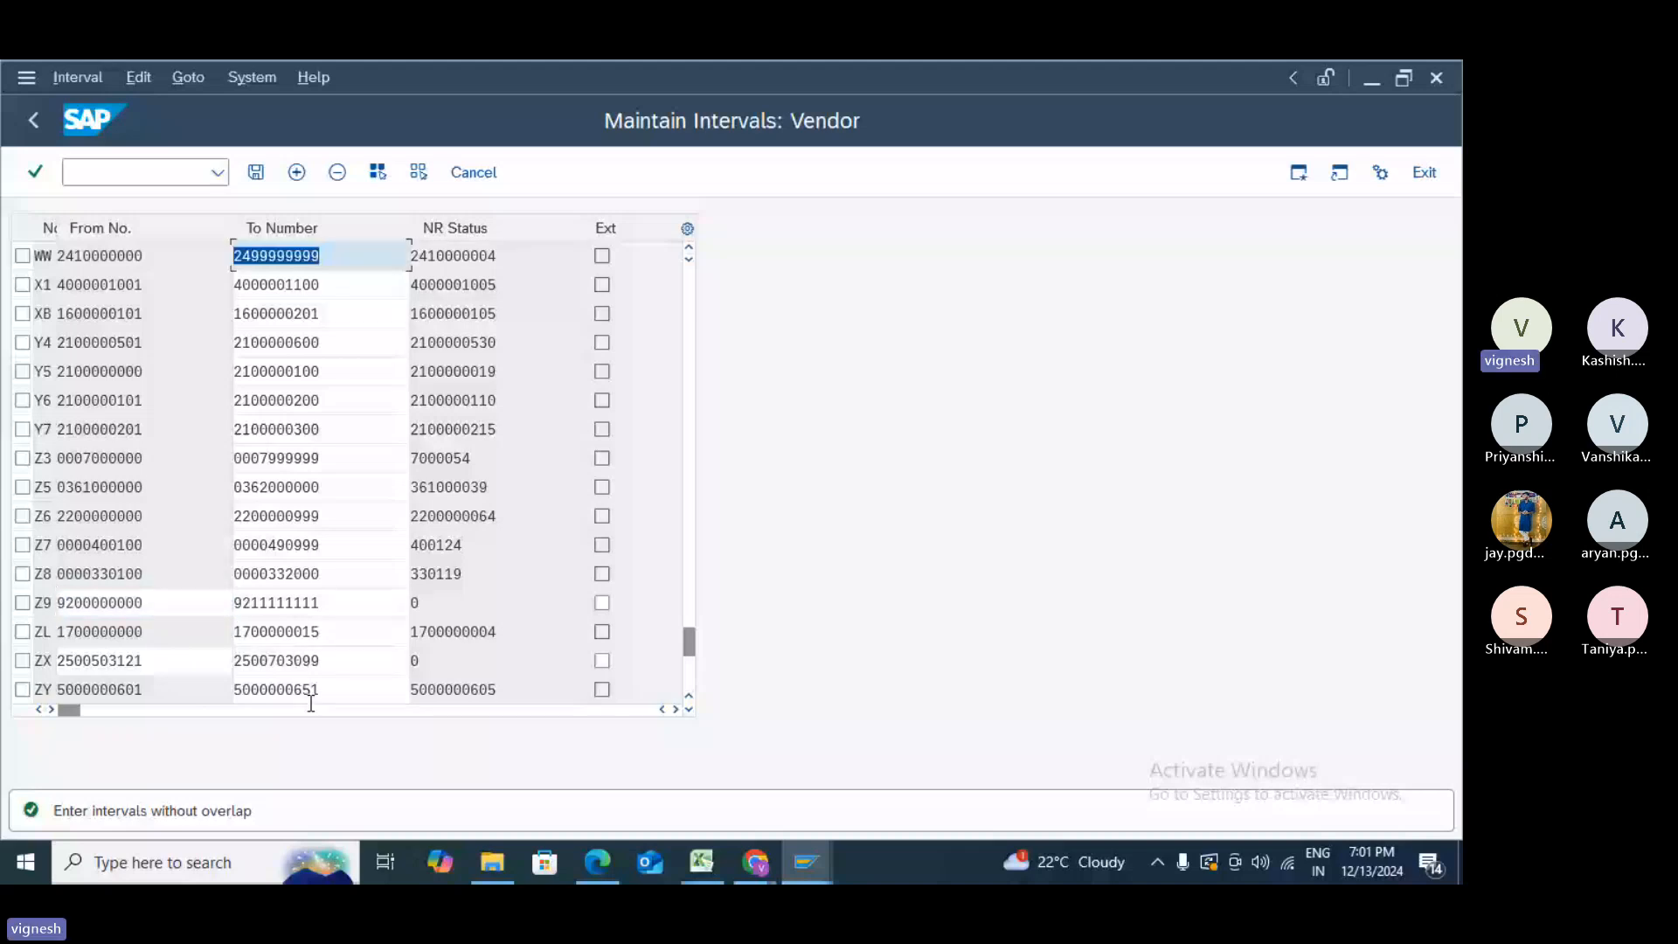
click(67, 606)
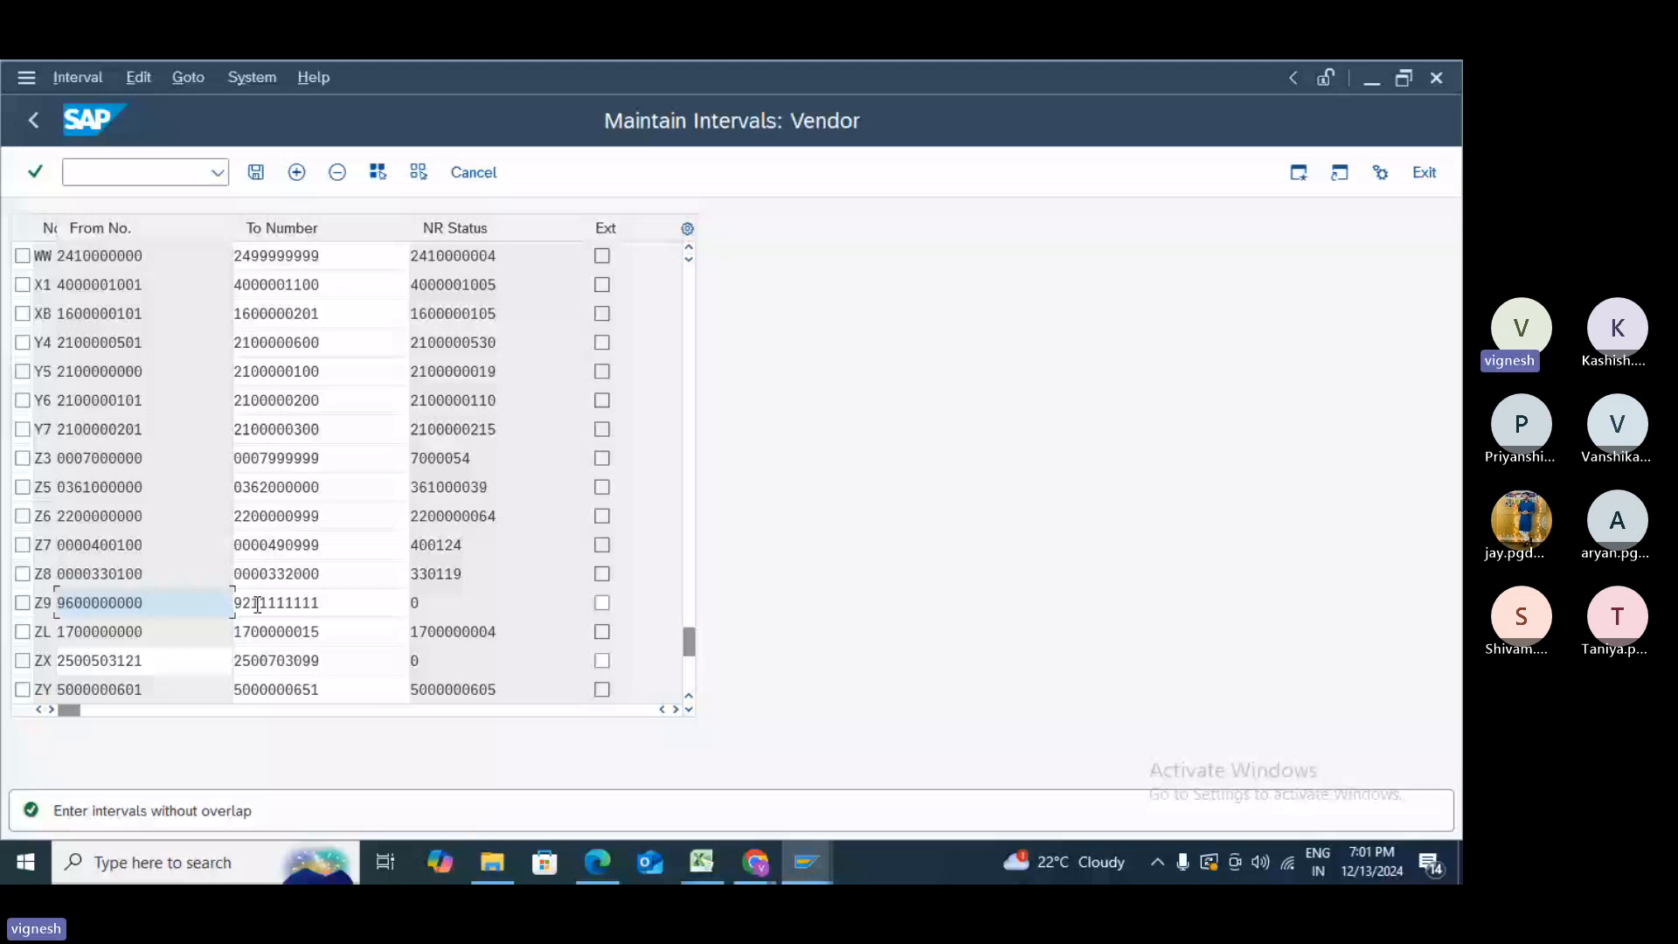
key(Return)
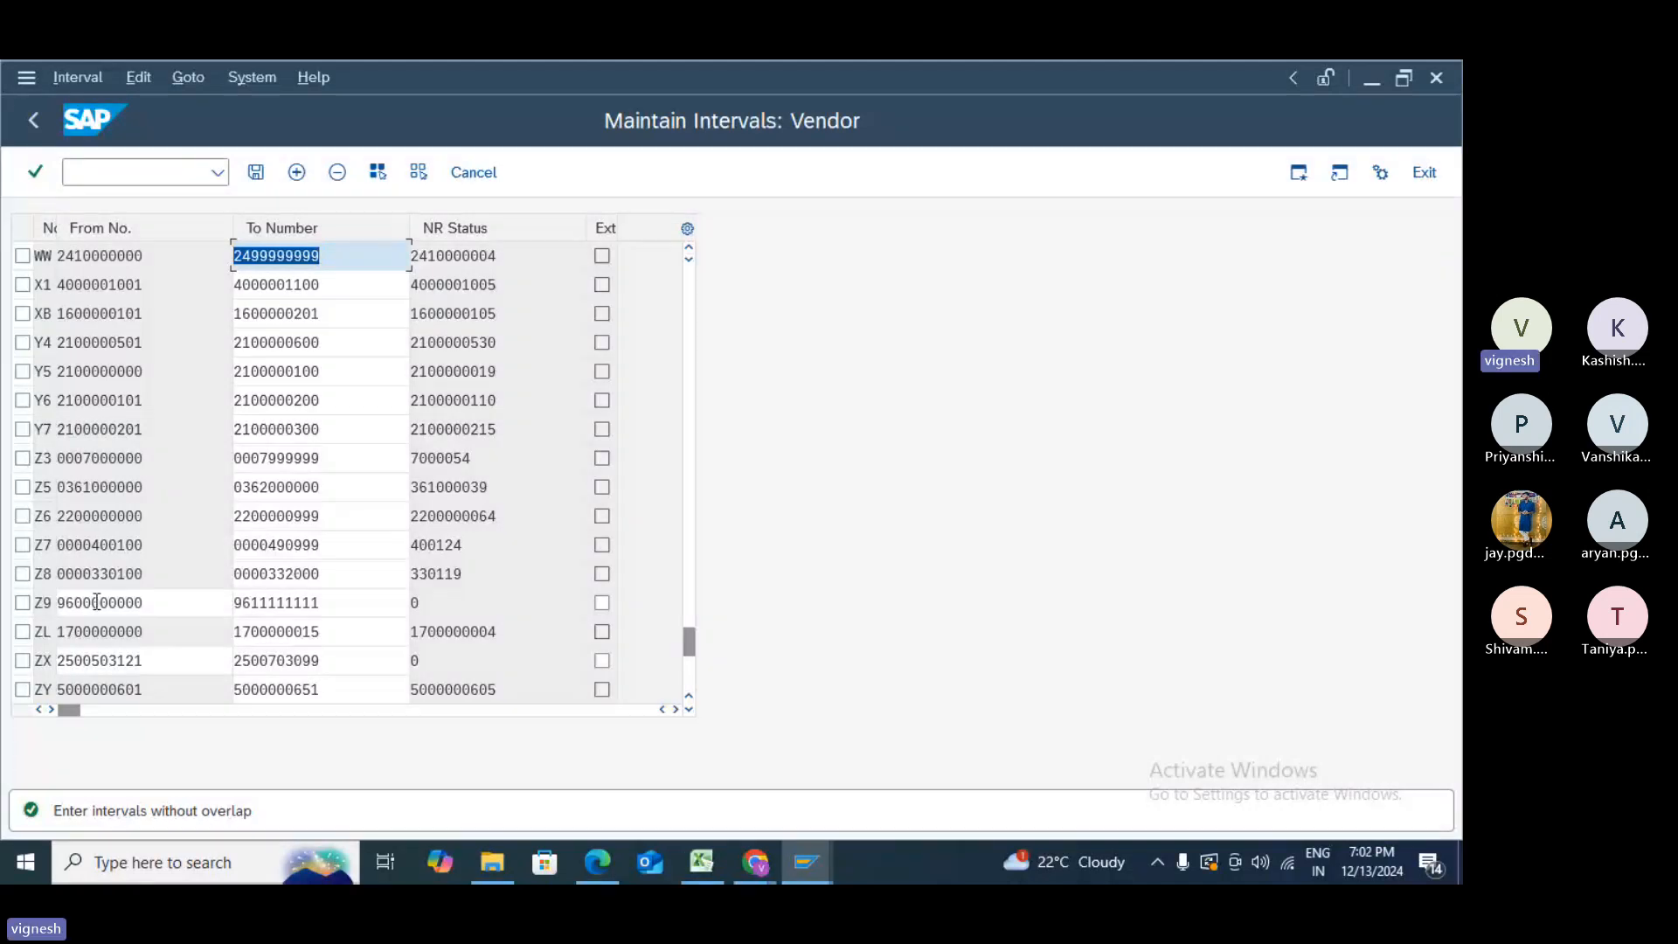
drag(144, 603, 42, 602)
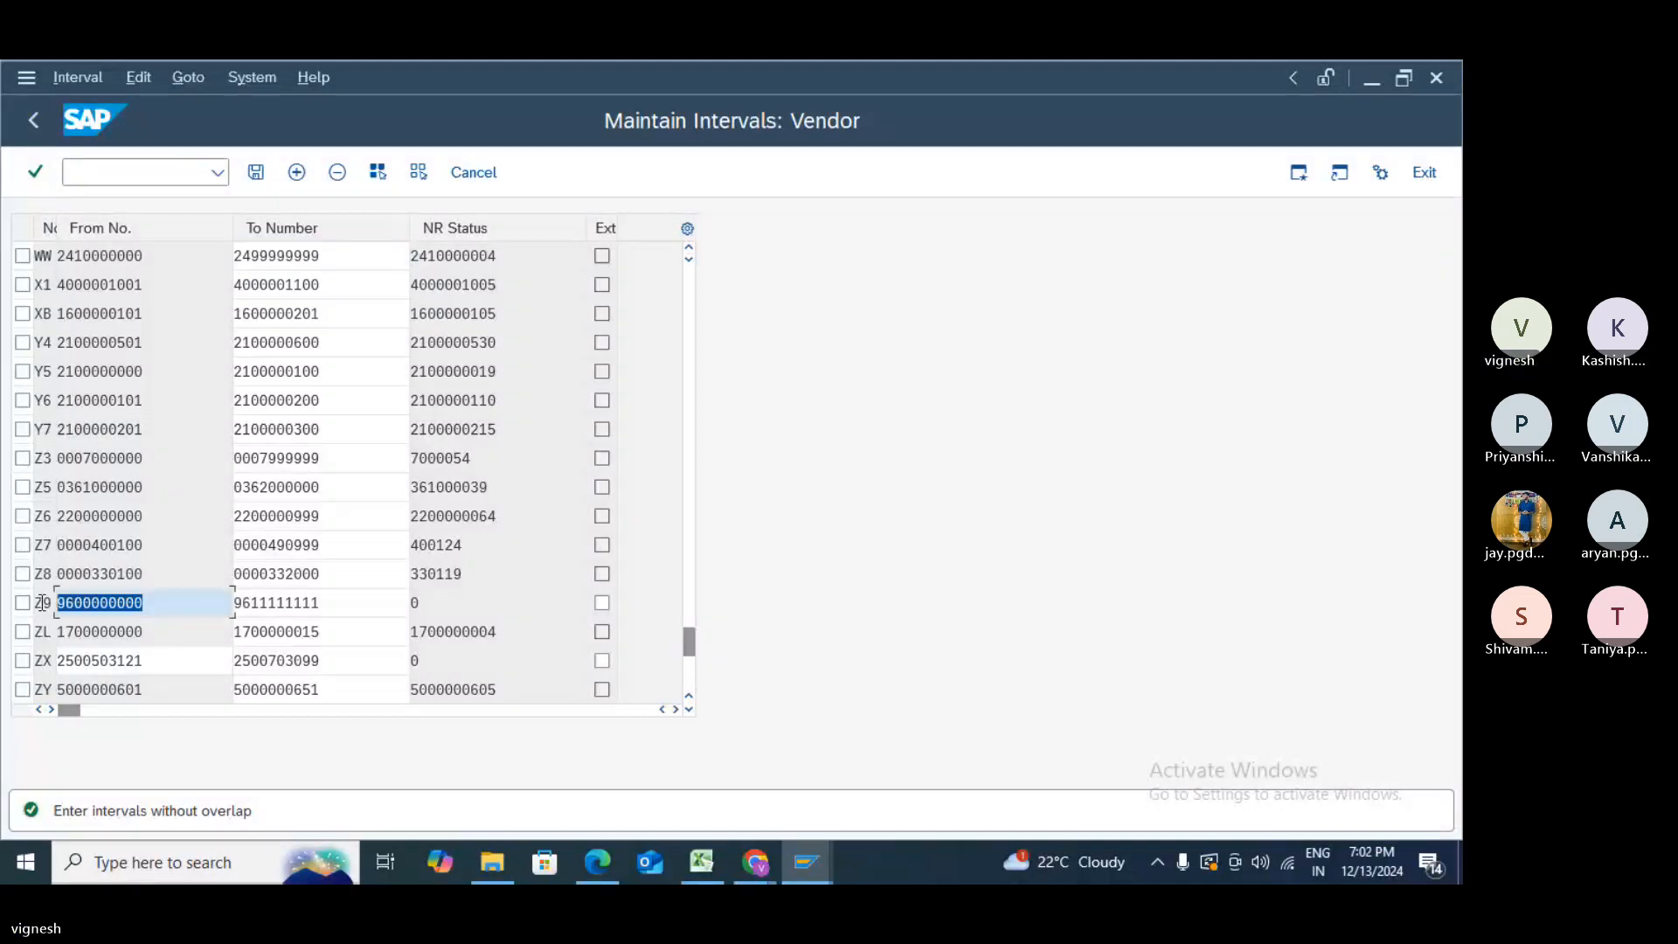
text(3)
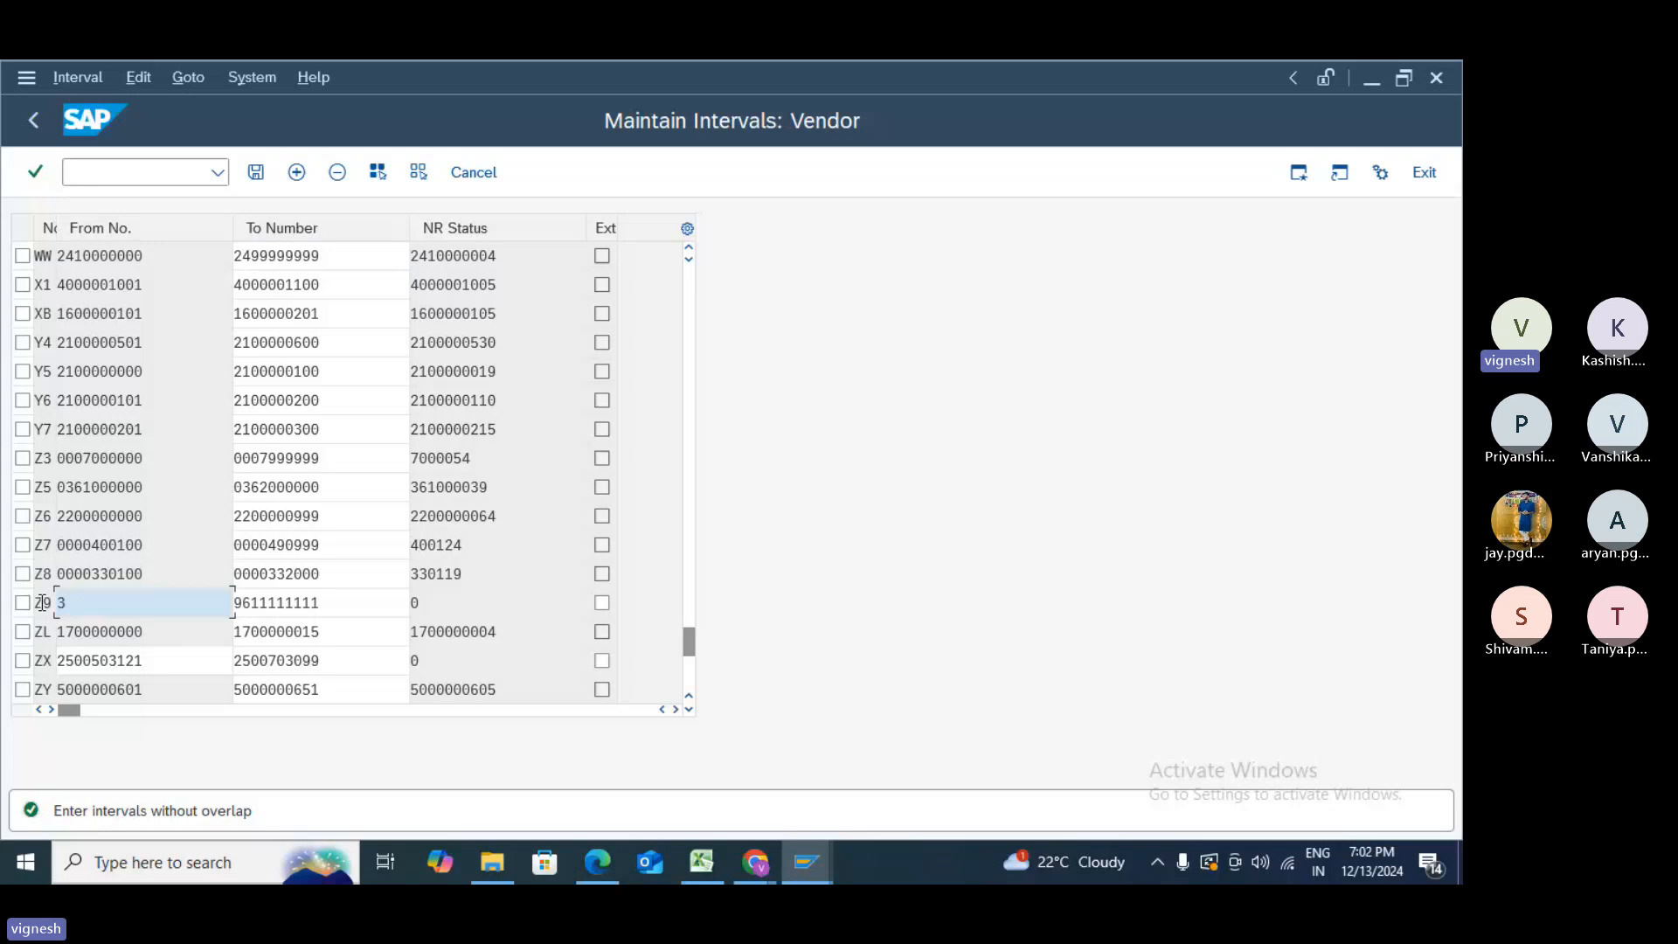
text(5)
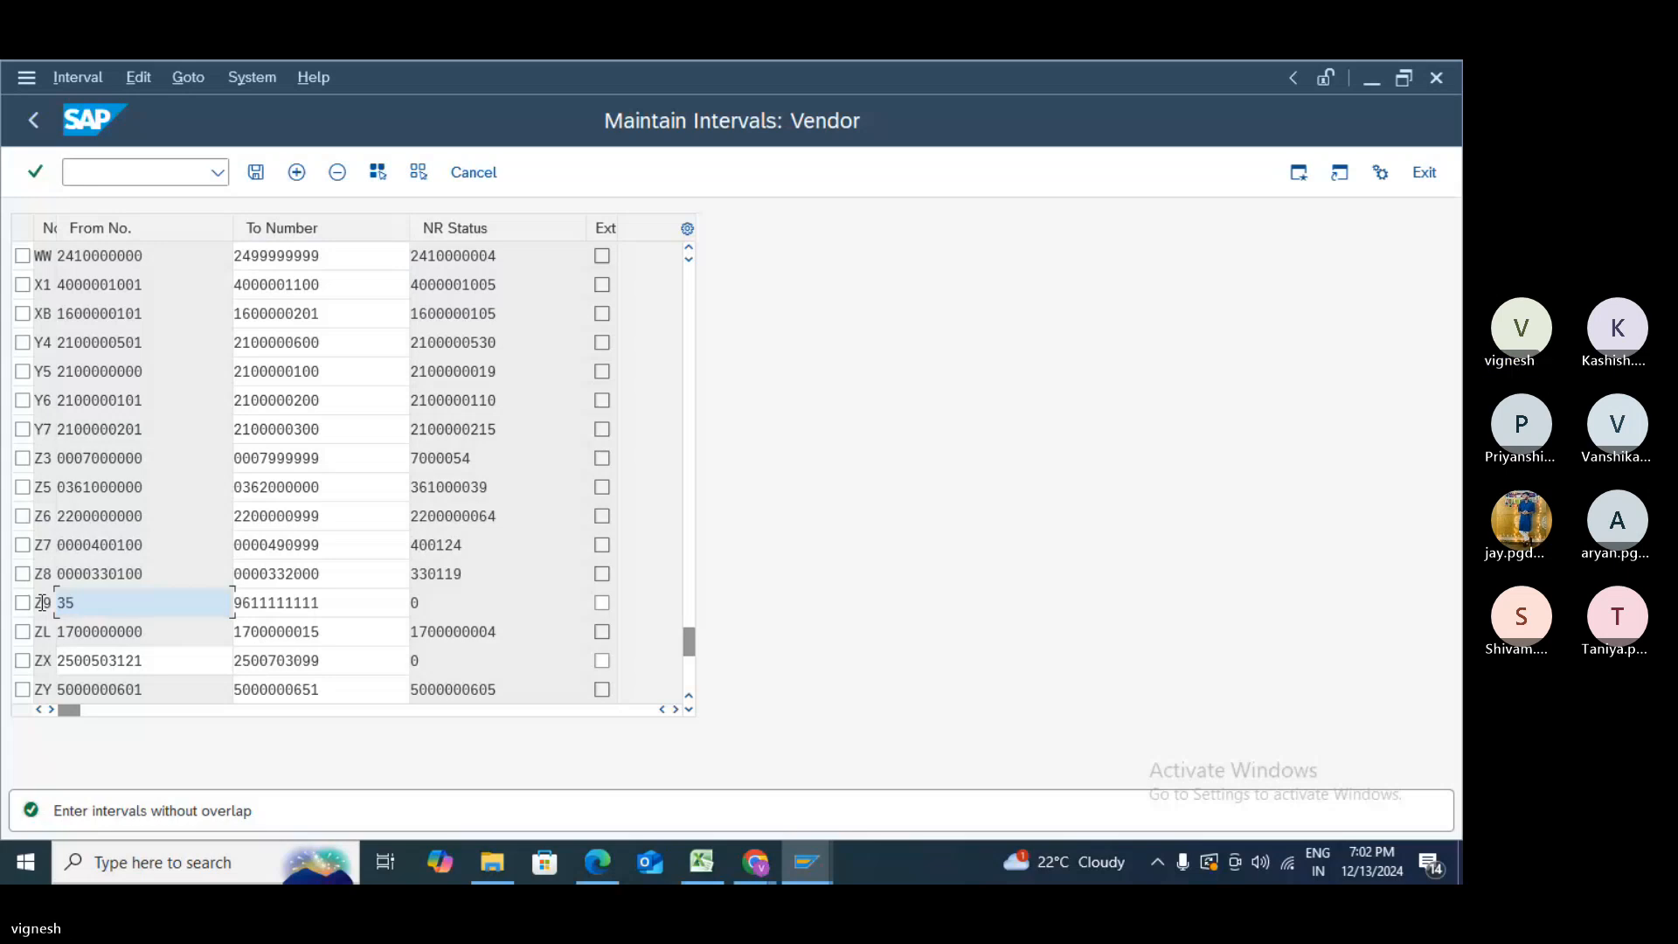
text(0)
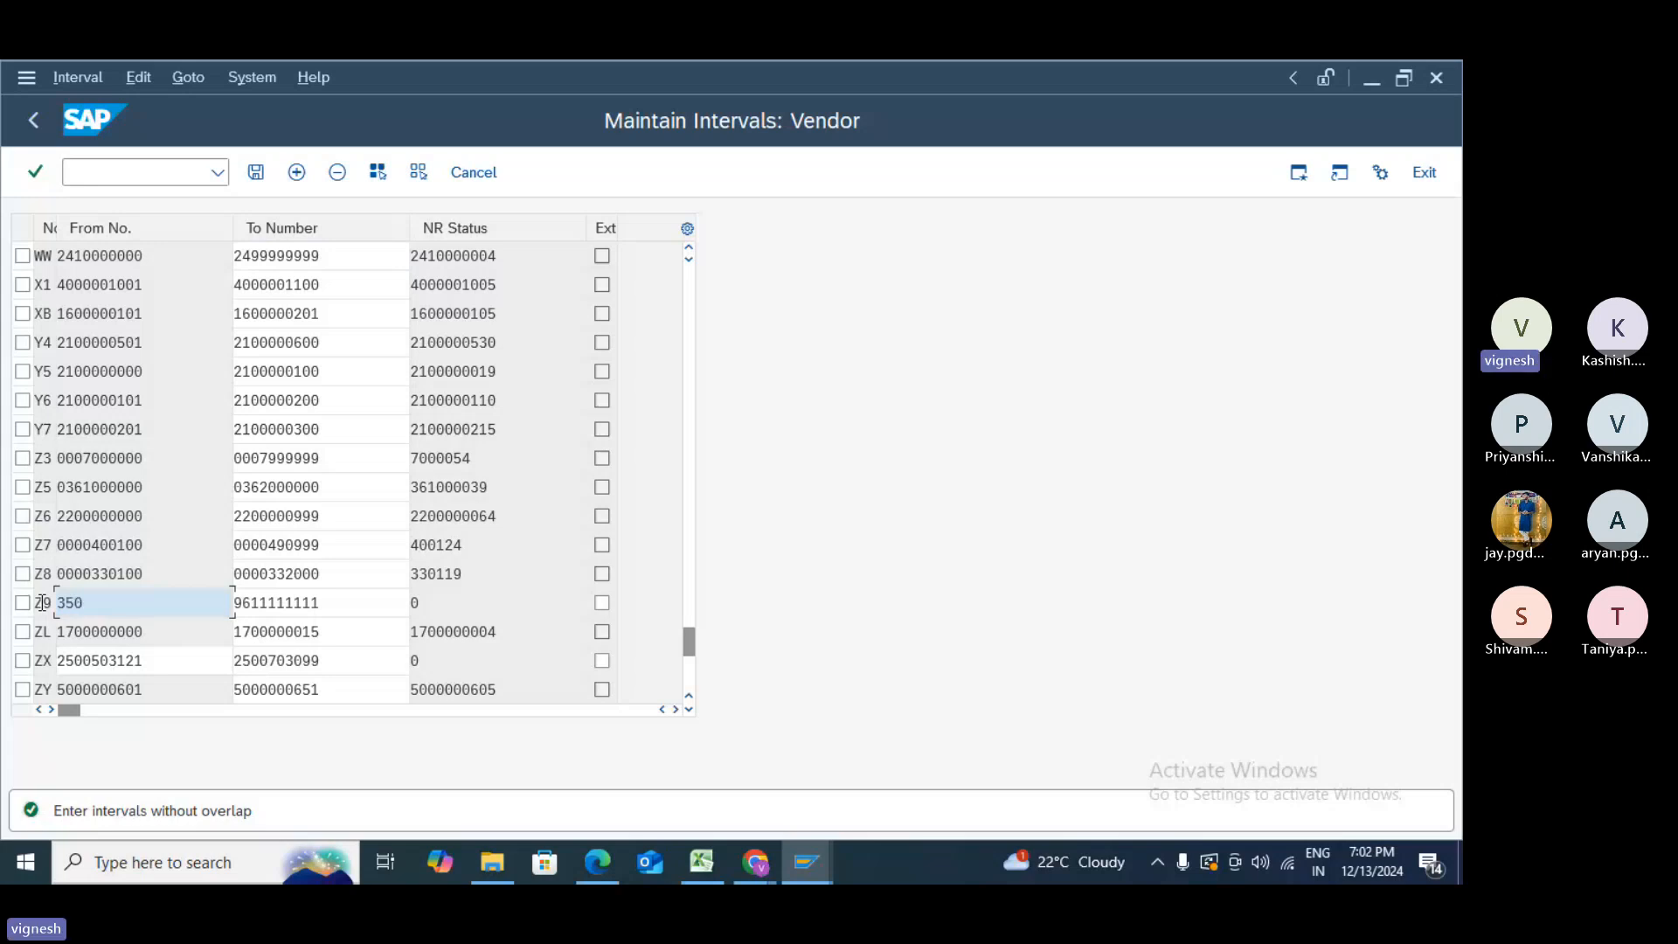
text(0000000)
key(Tab)
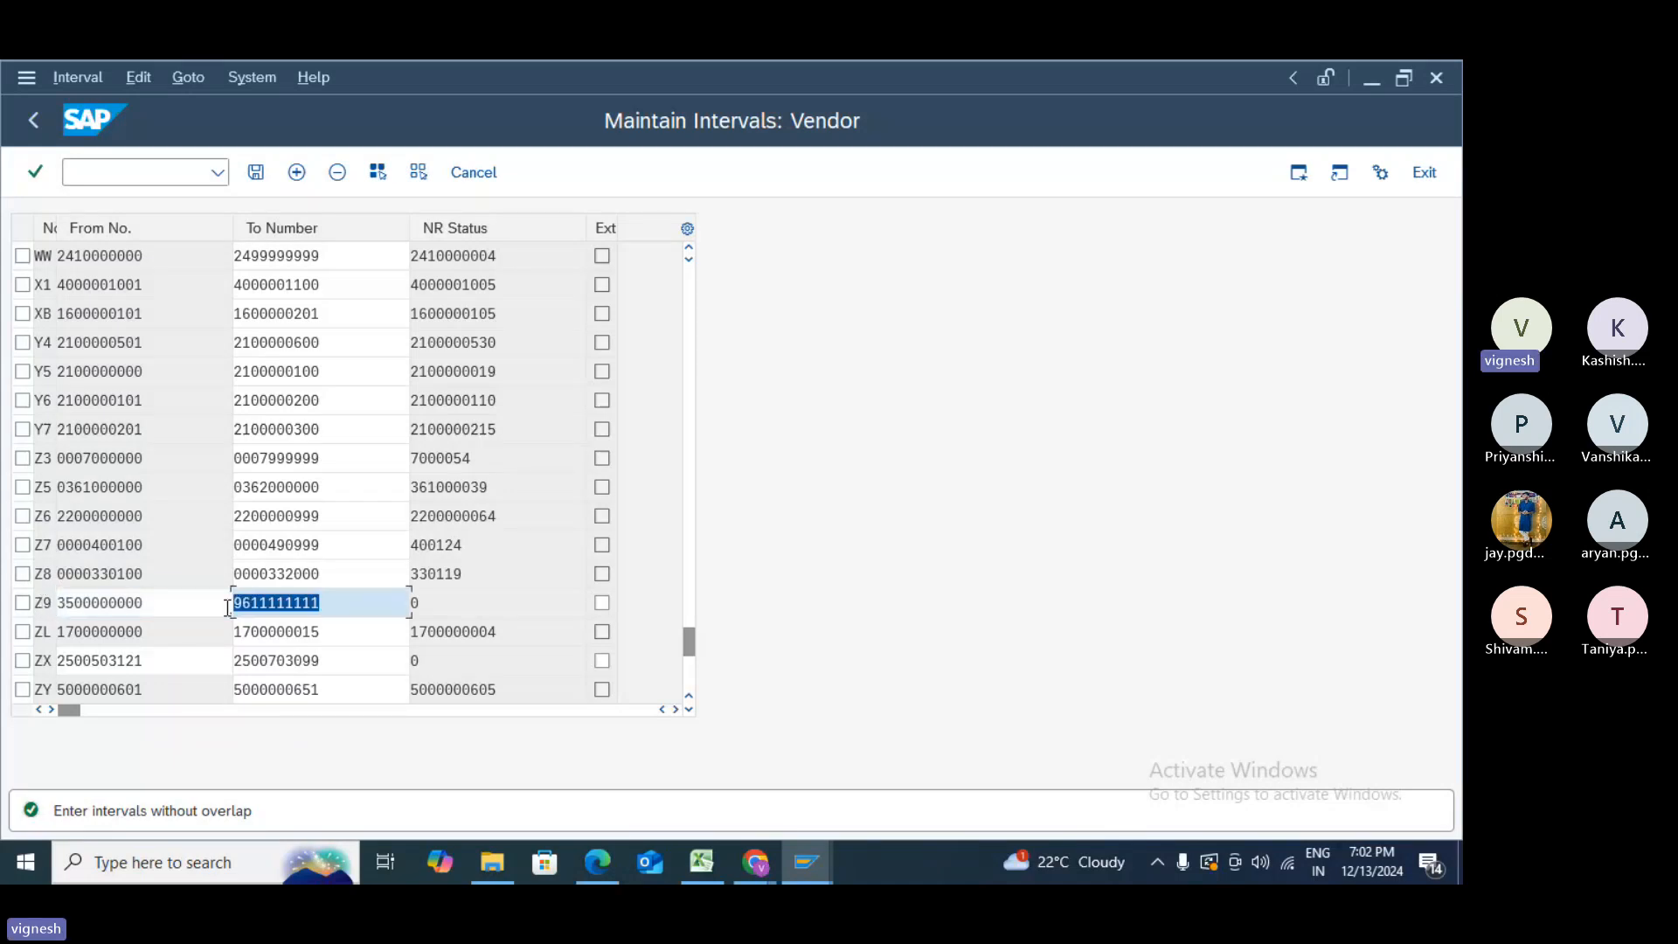
text(35)
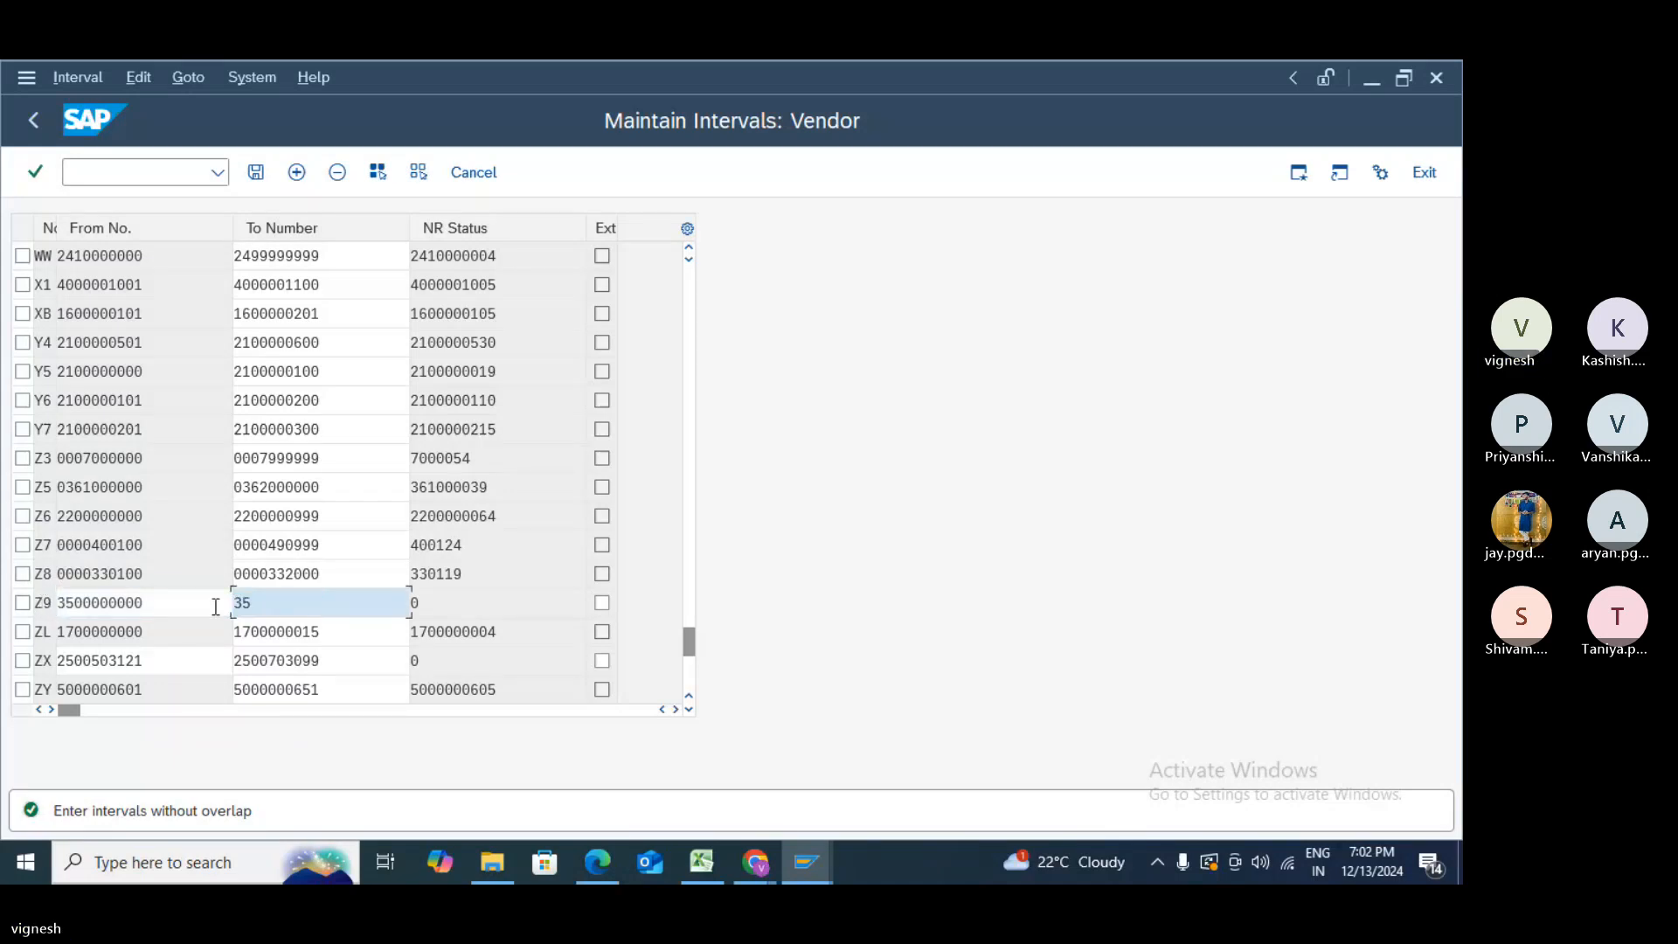
text(11111111)
key(Return)
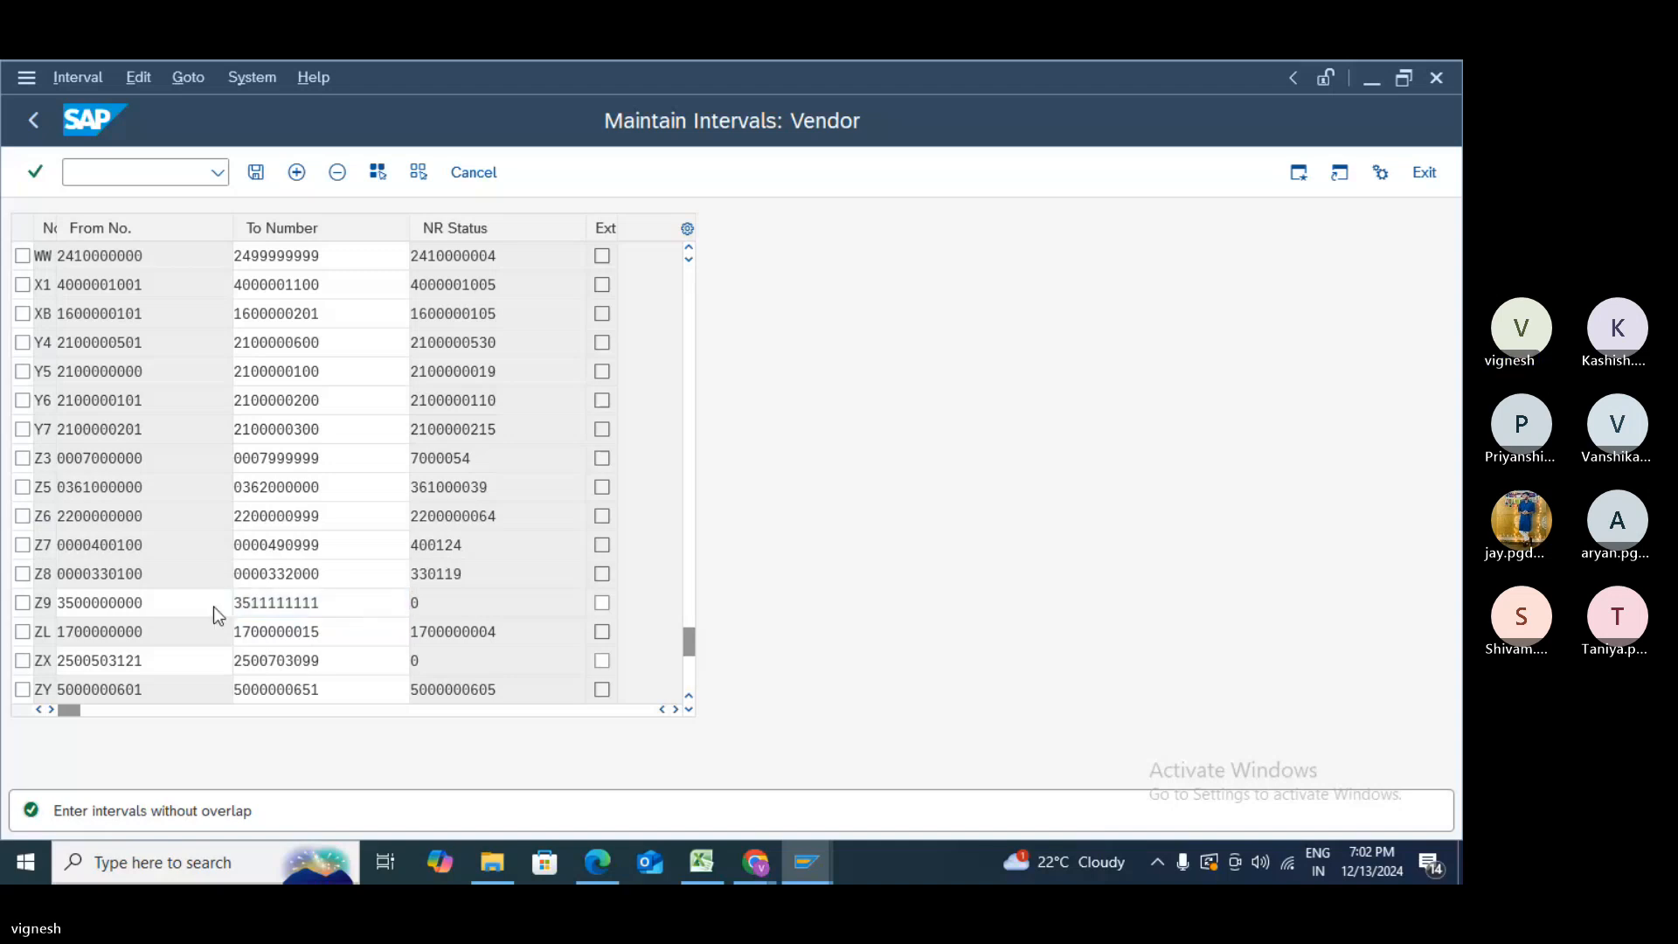
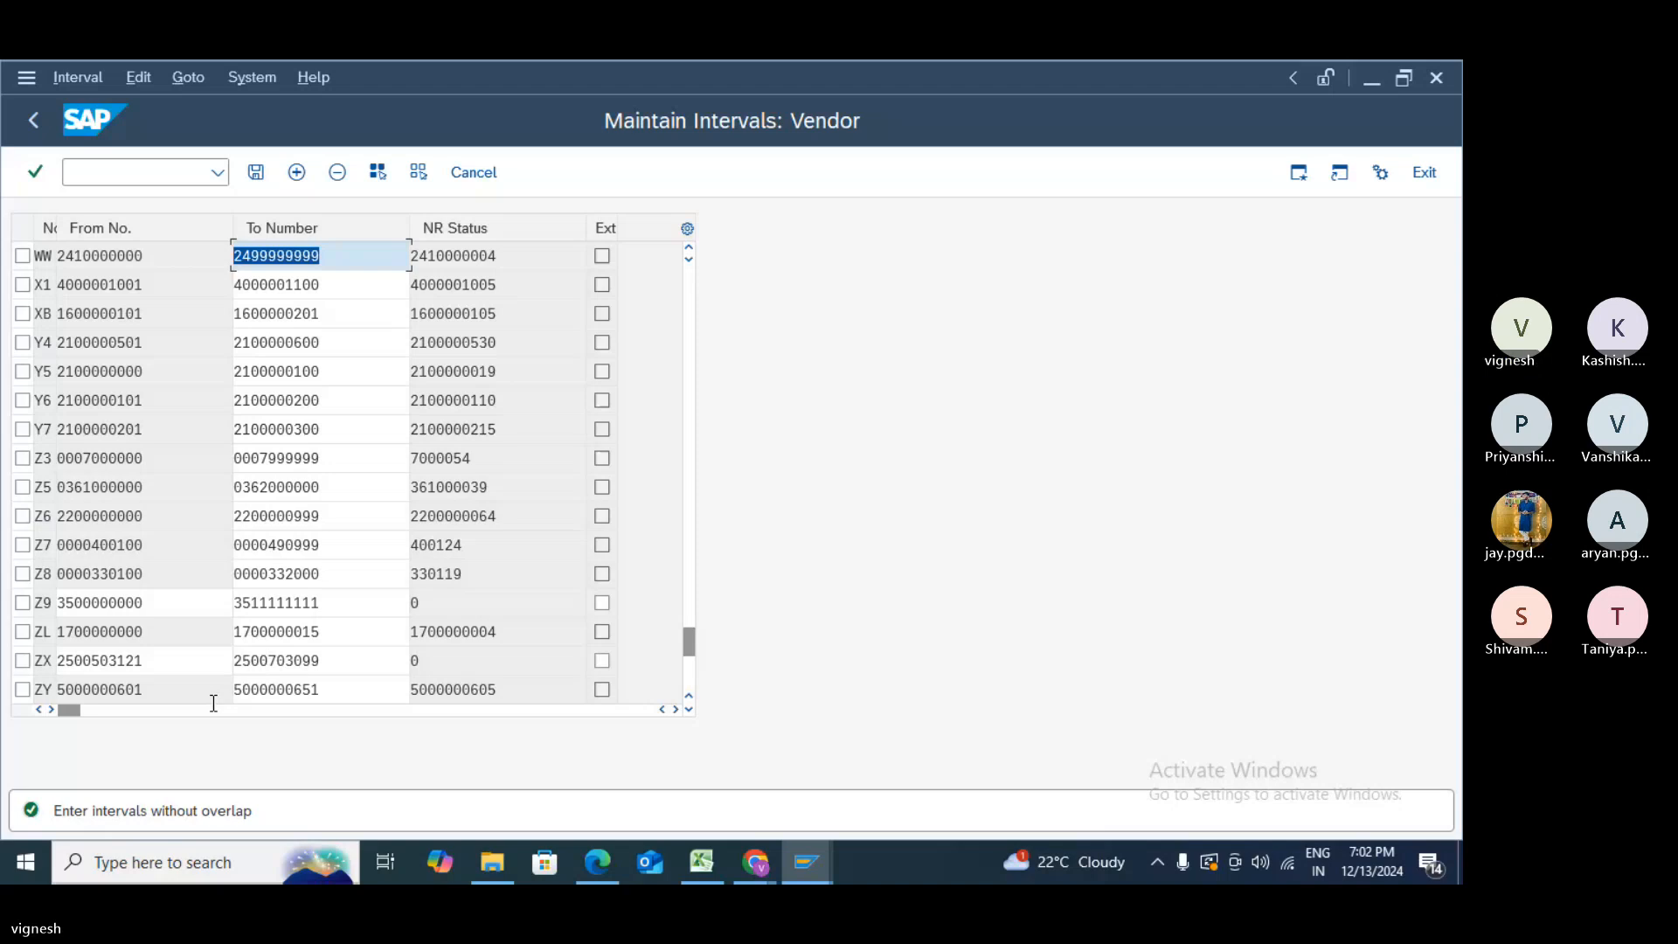
- Retype Z9's From and To numbers and save the intervals
click(169, 603)
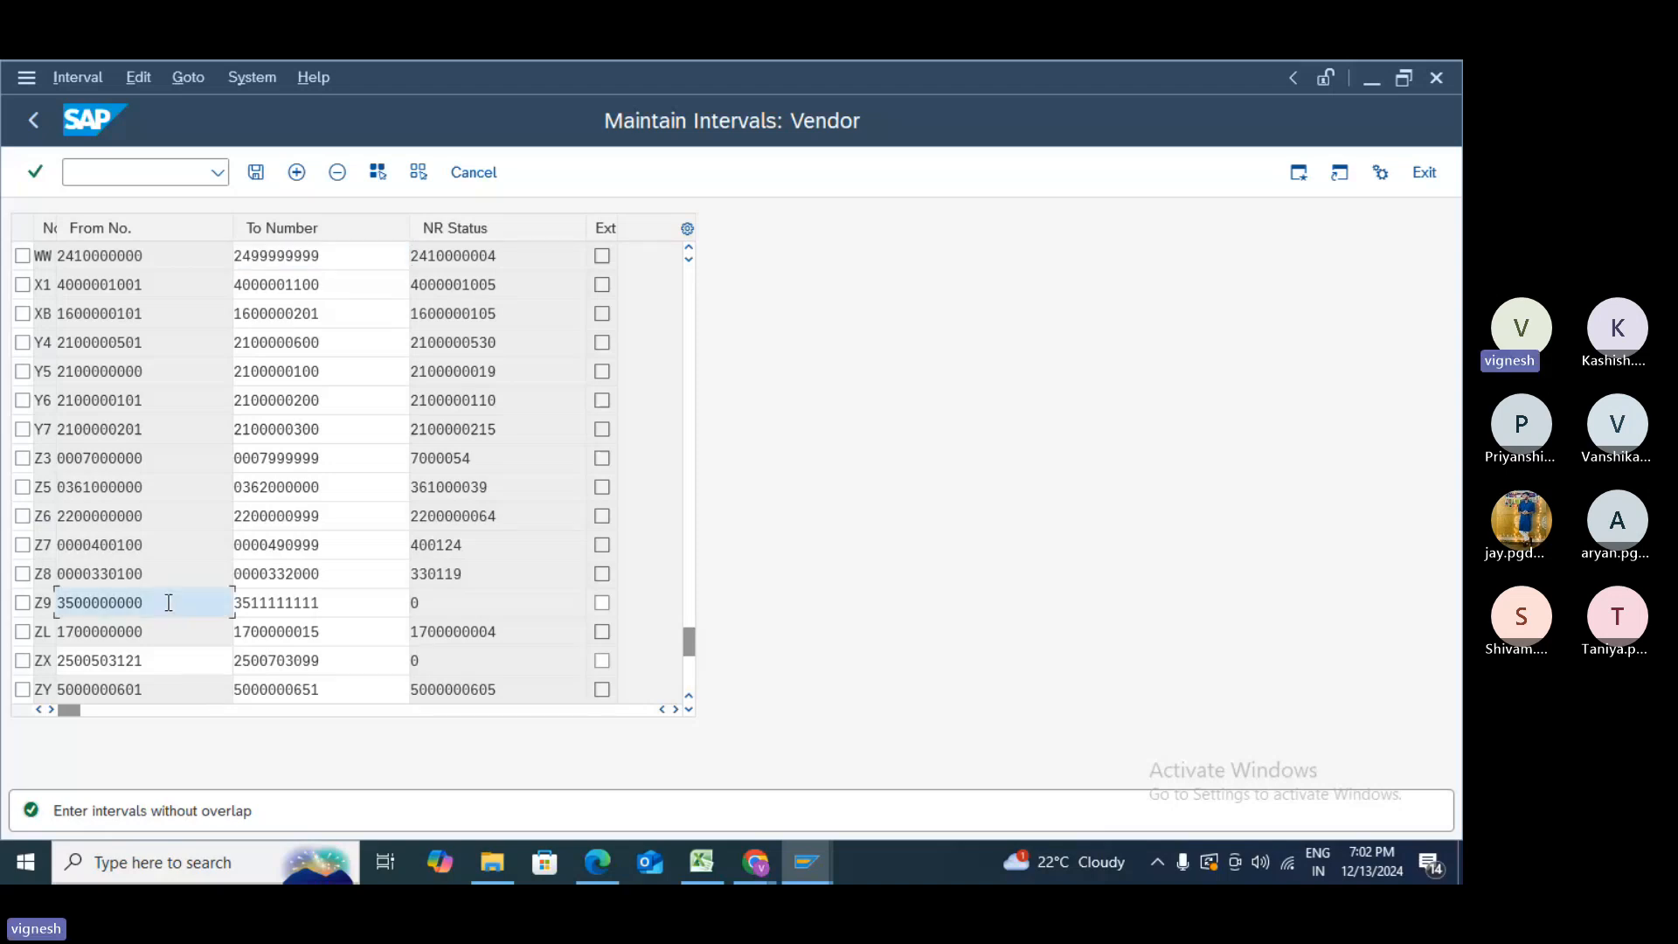
key(BackSpace)
key(BackSpace)
key(BackSpace)
key(BackSpace)
key(BackSpace)
key(BackSpace)
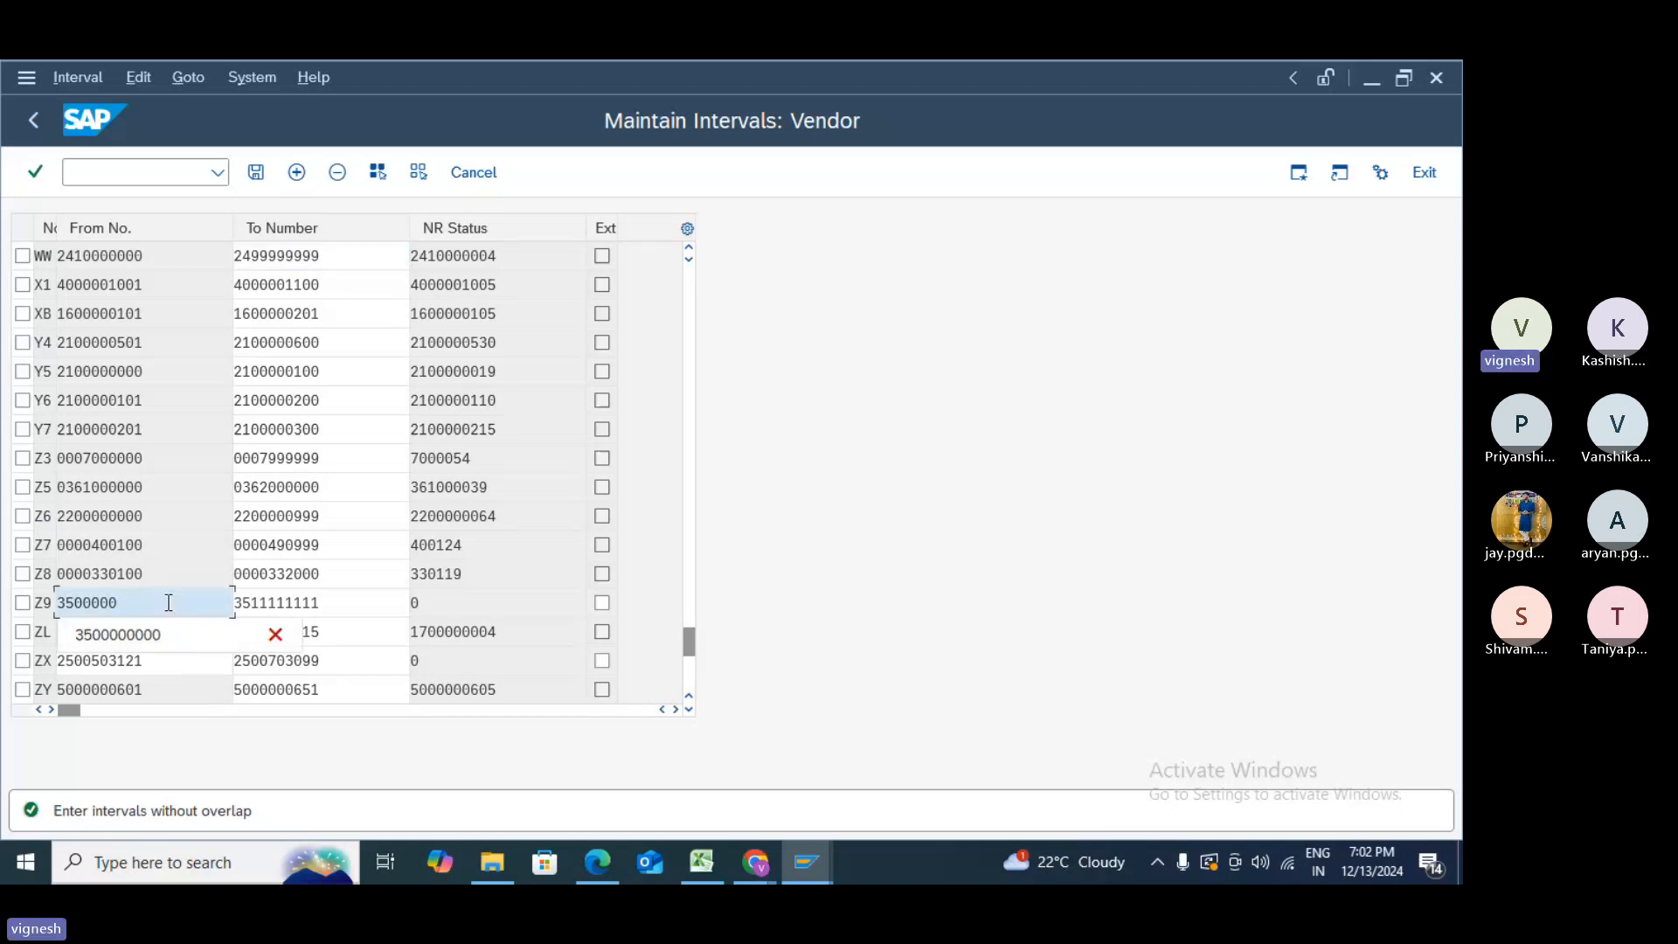
key(BackSpace)
key(BackSpace)
key(BackSpace)
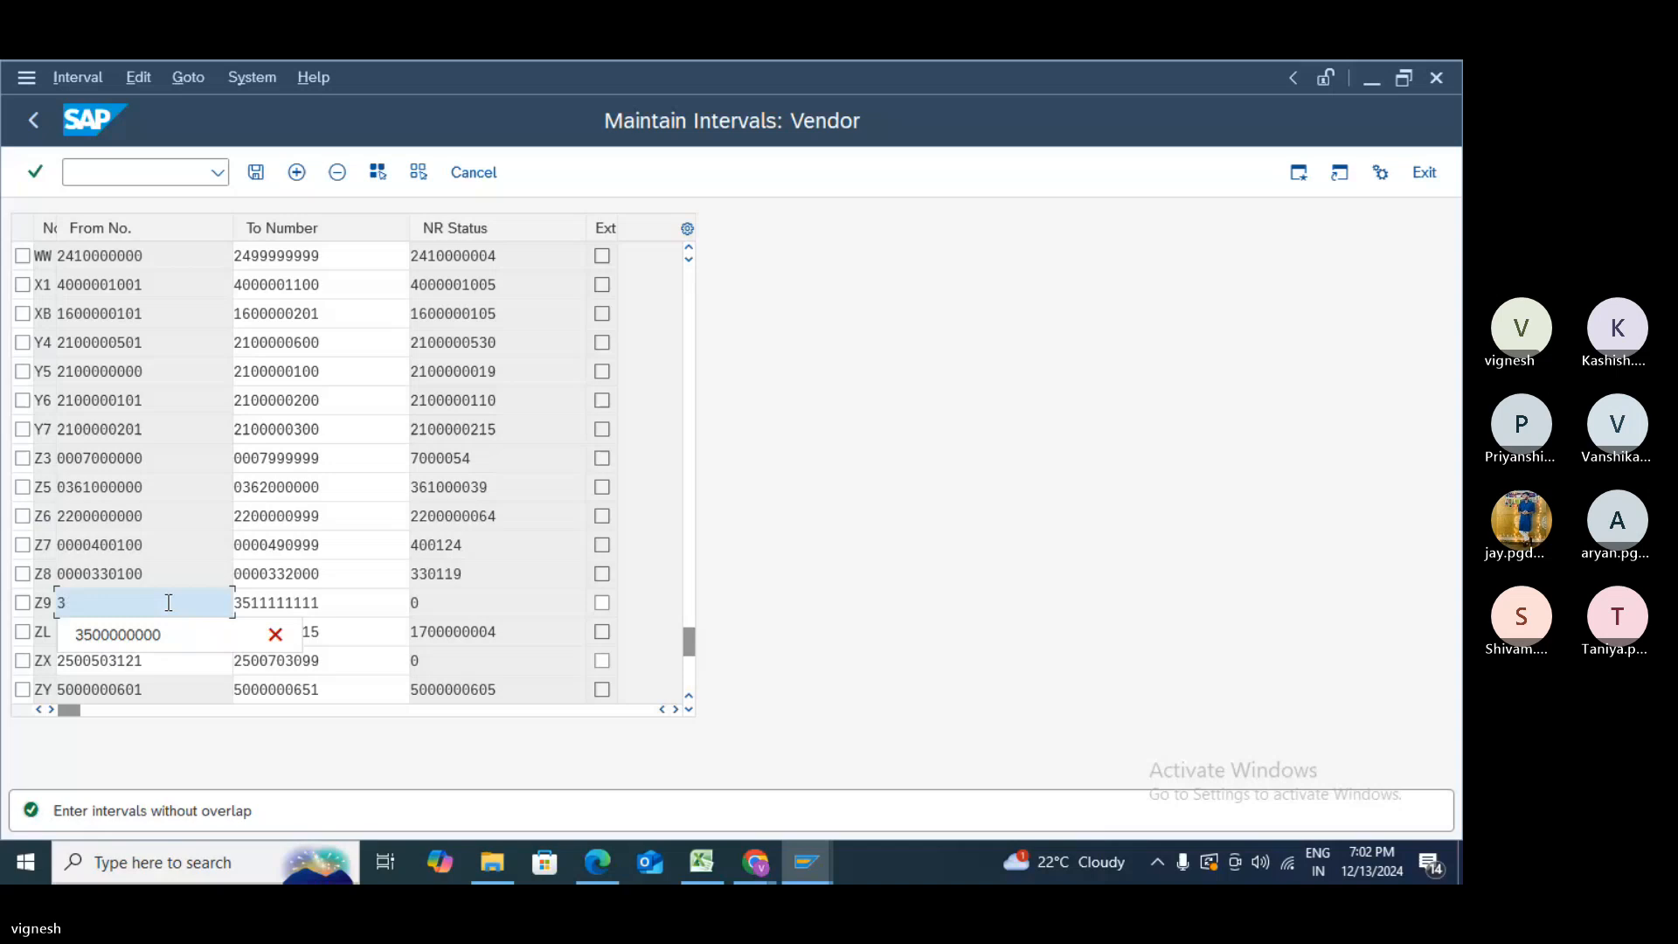
text(60)
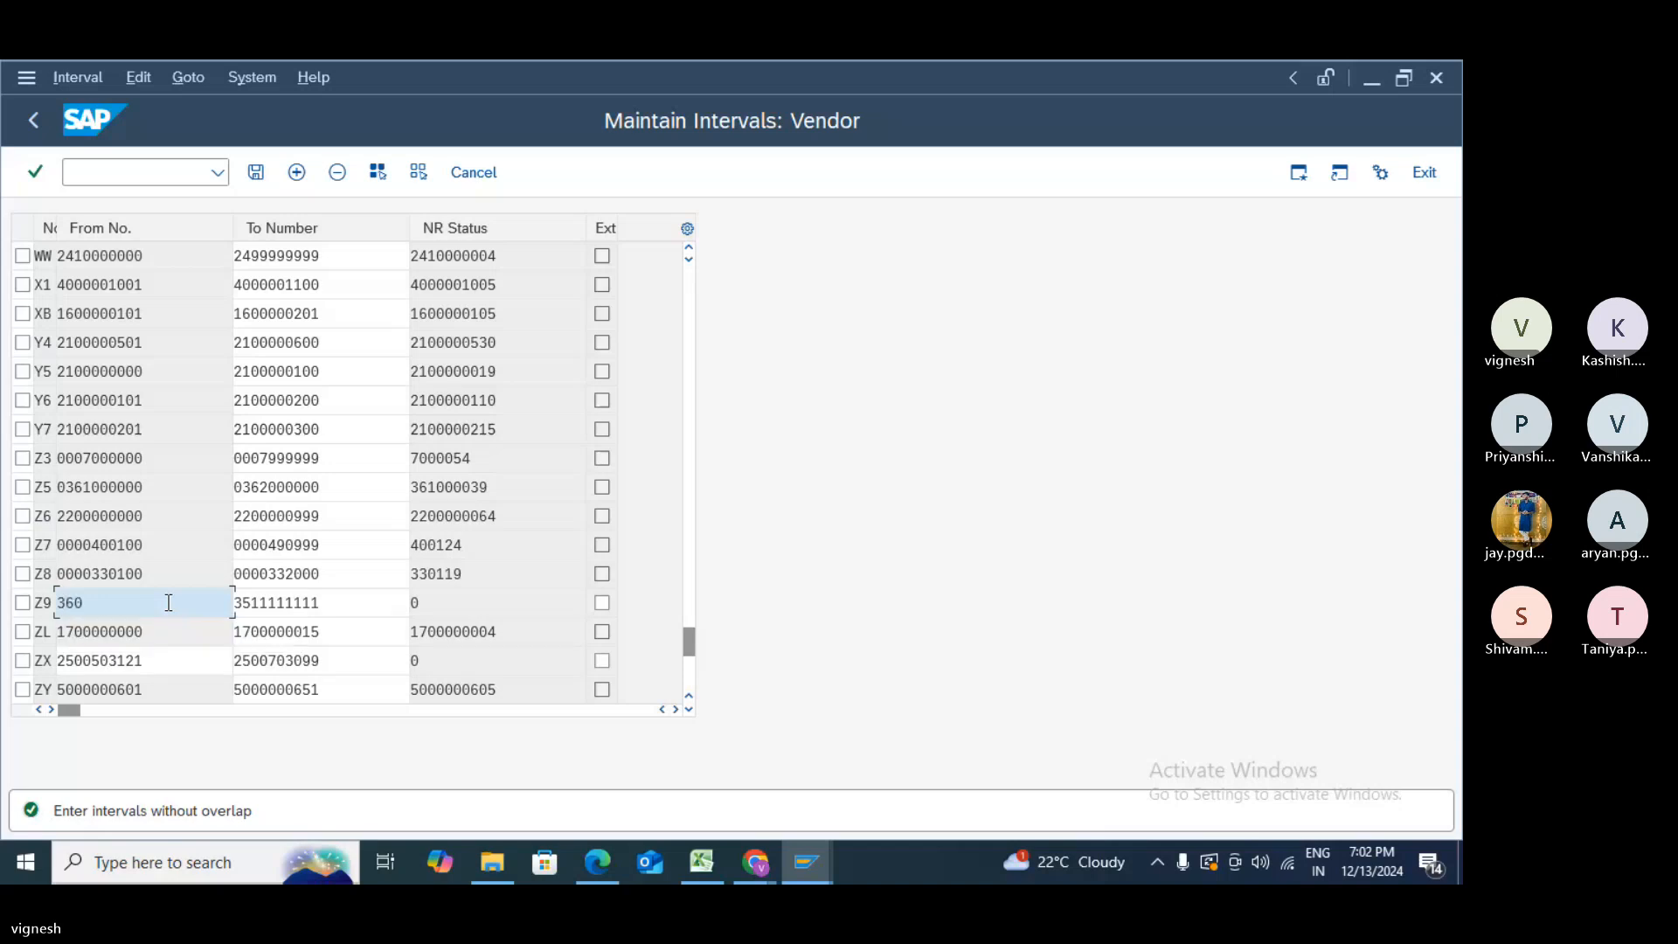
text(0000000)
click(253, 605)
key(BackSpace)
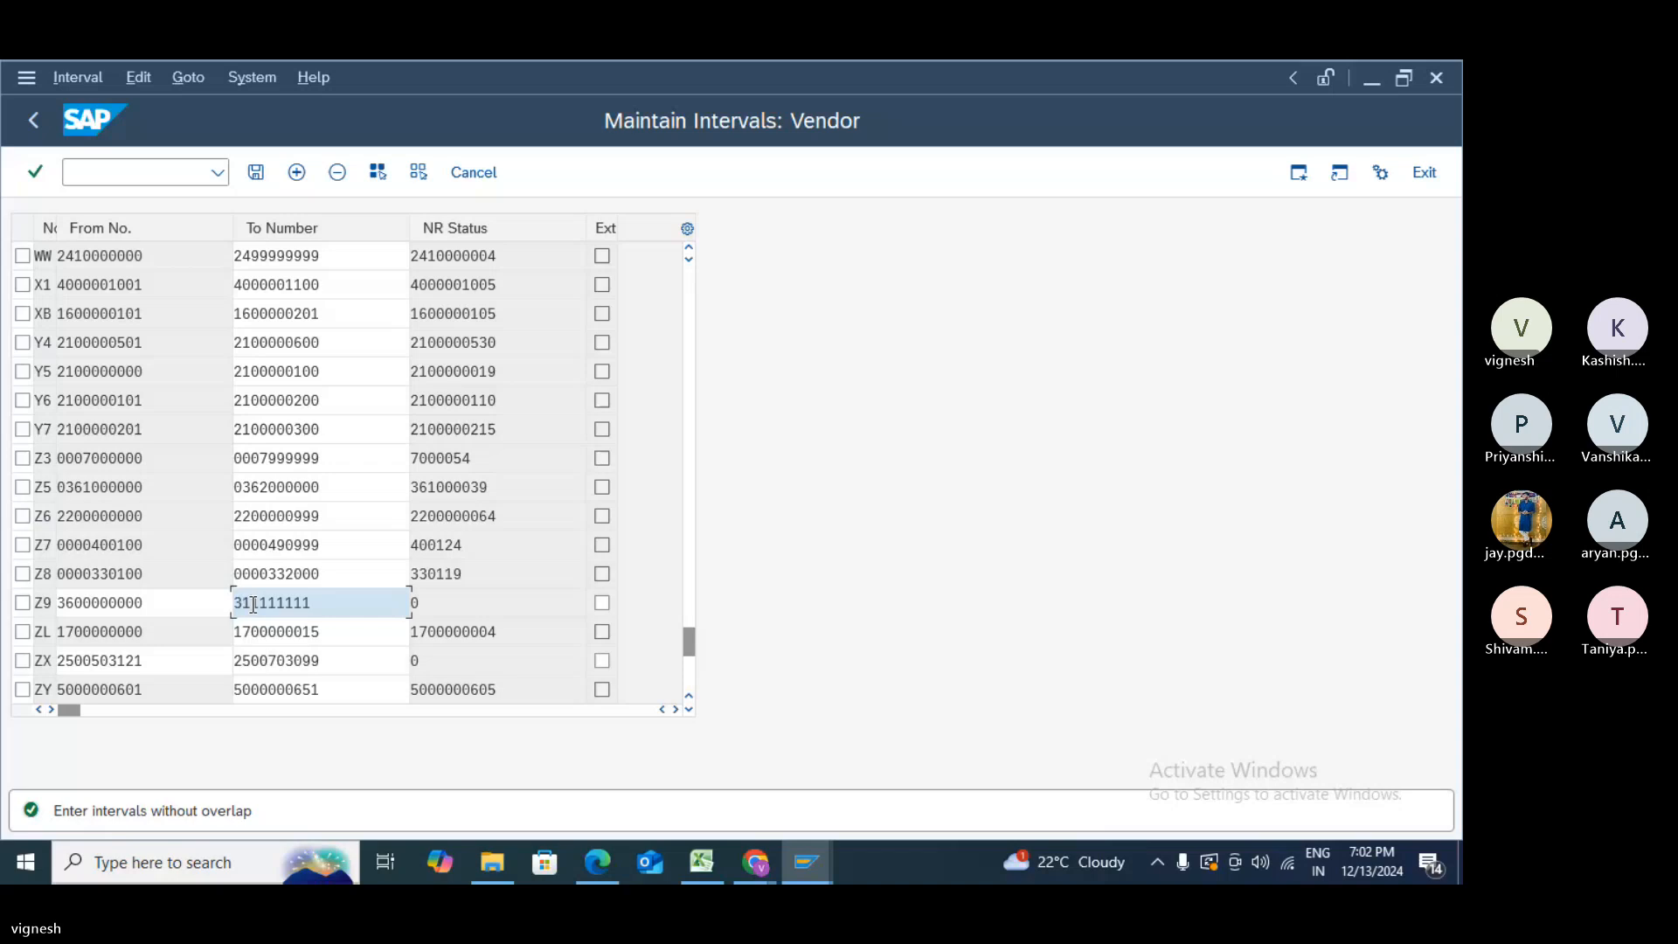
text(6)
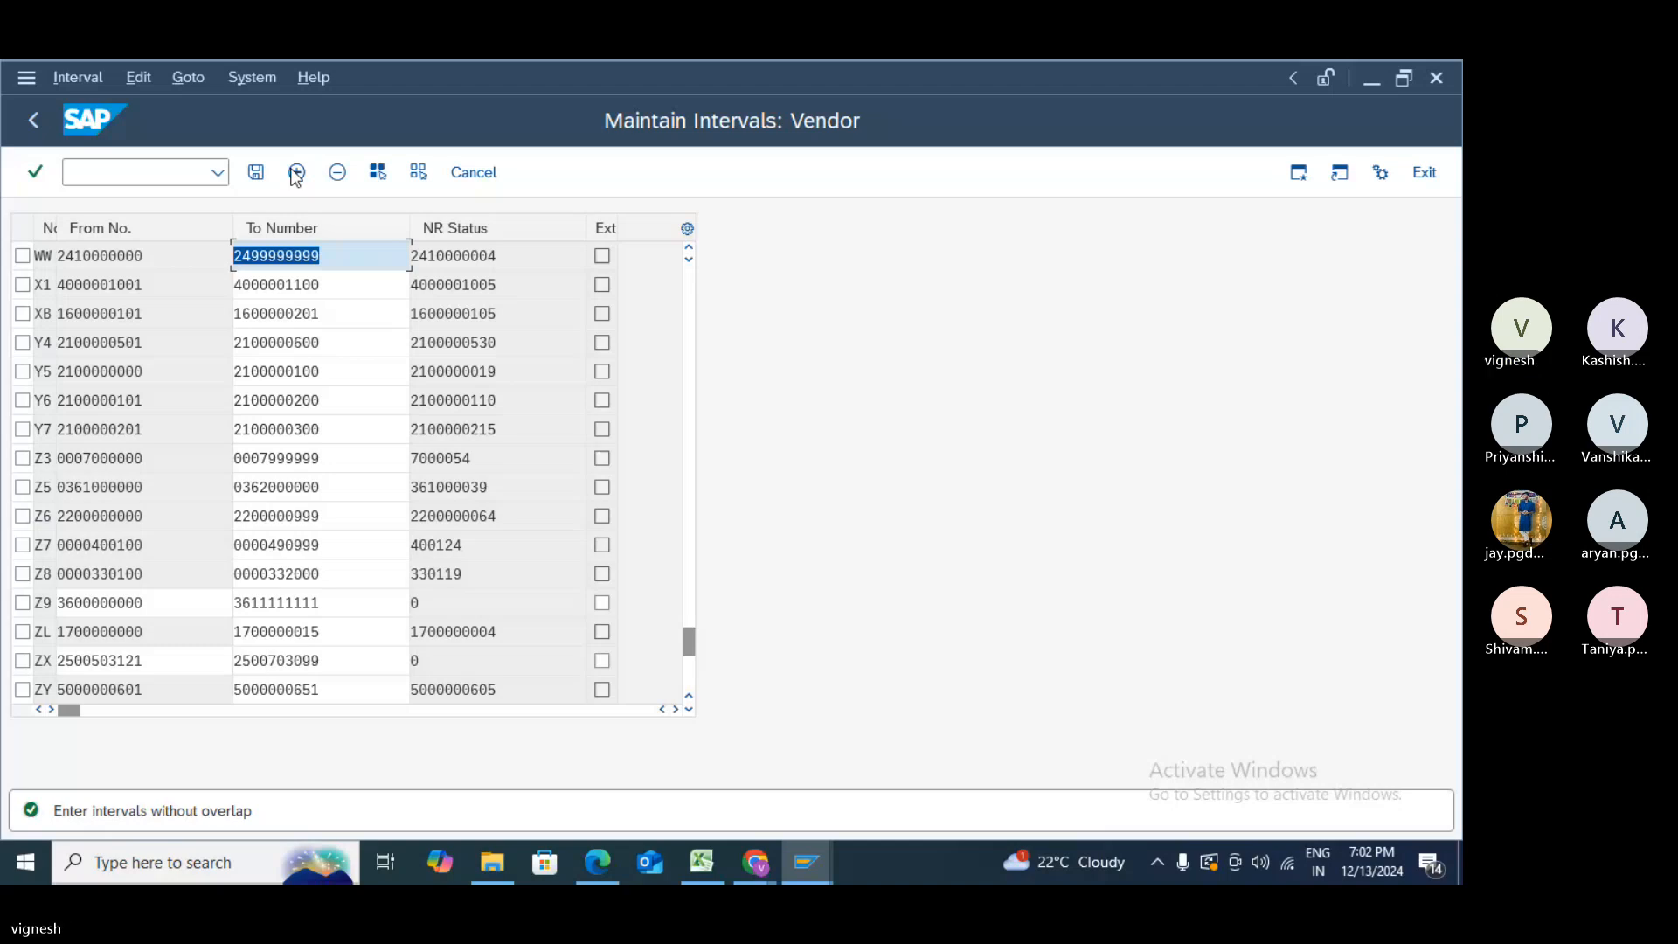
click(256, 174)
click(71, 608)
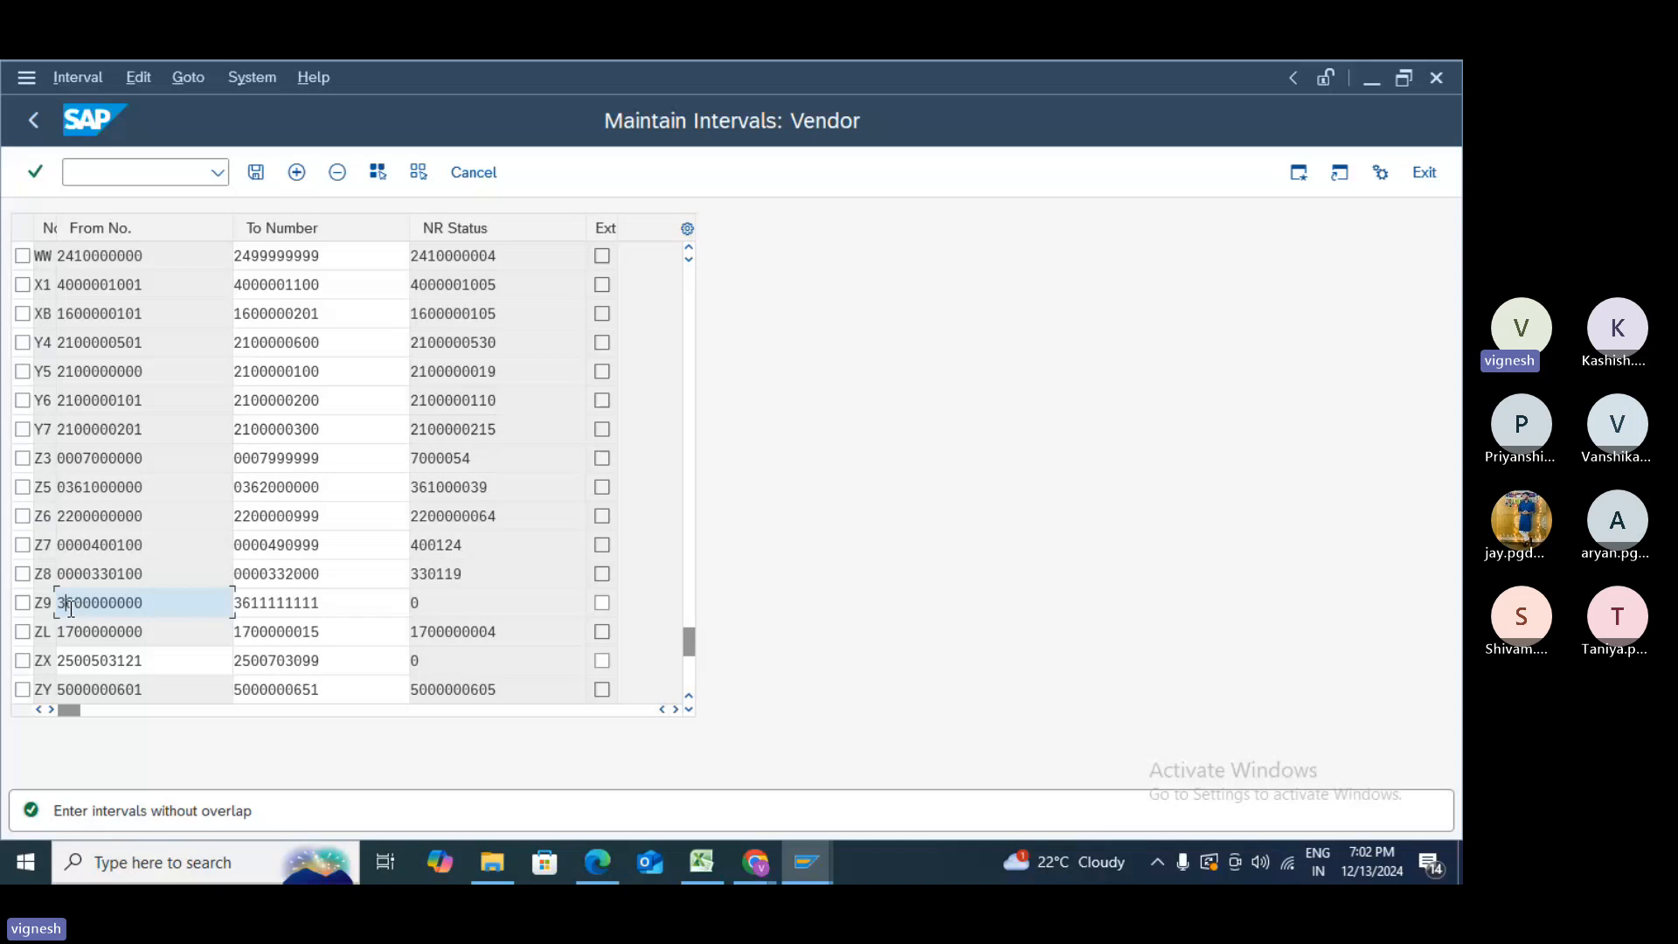
key(Delete)
text(0)
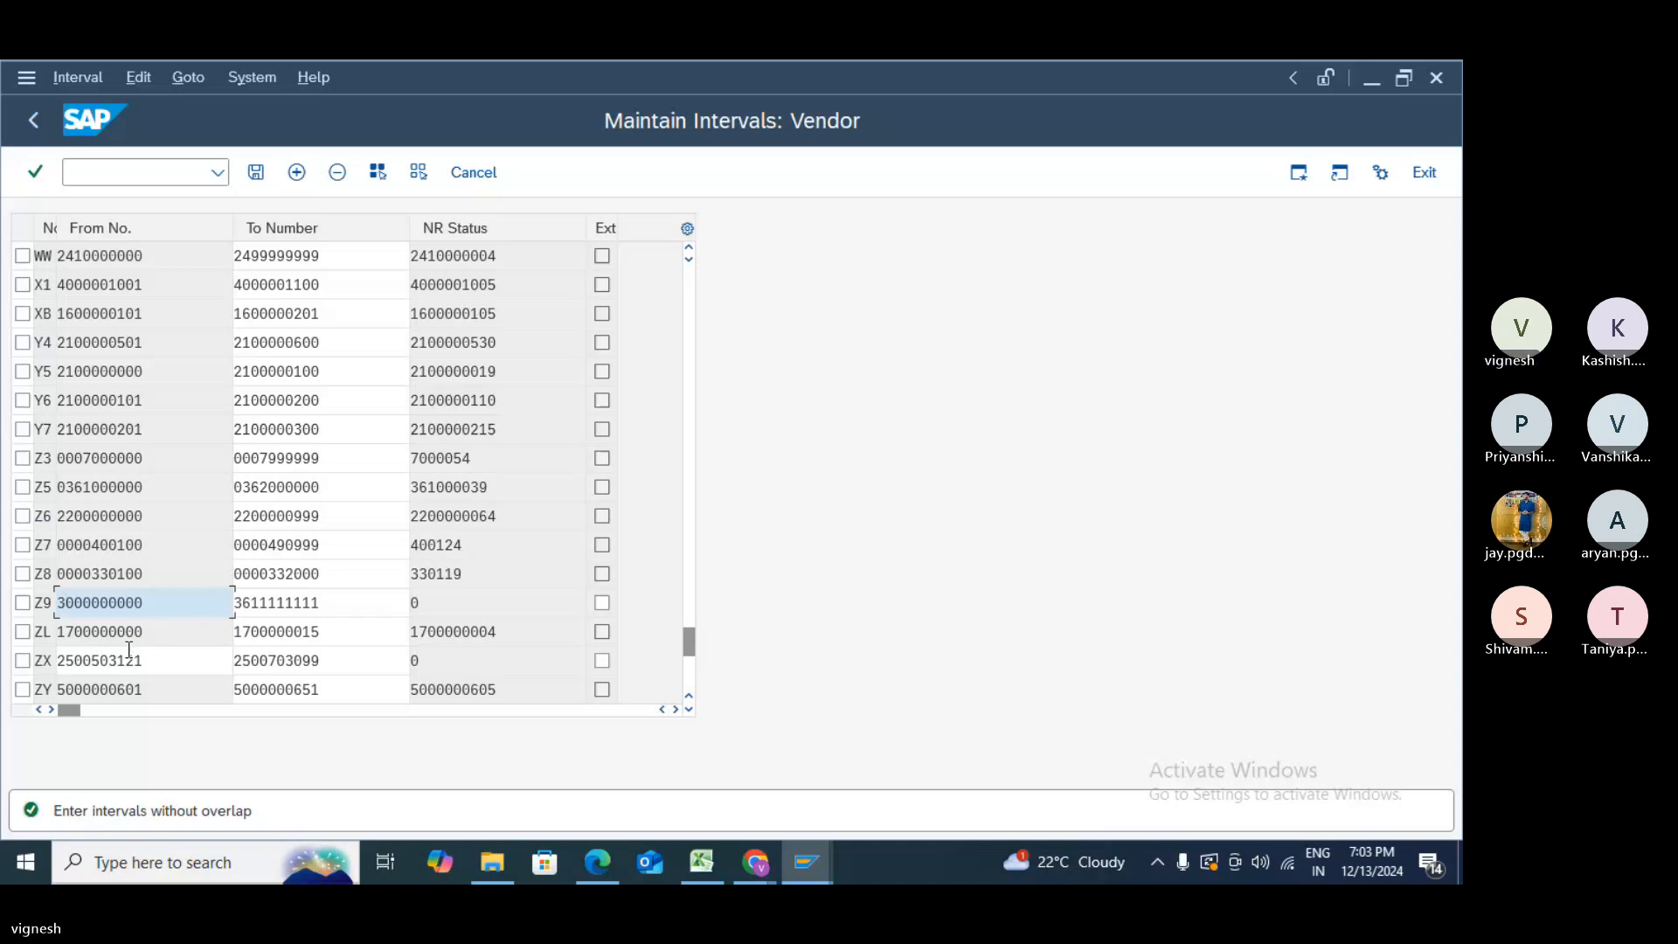
key(Delete)
key(Delete)
text(70)
click(248, 602)
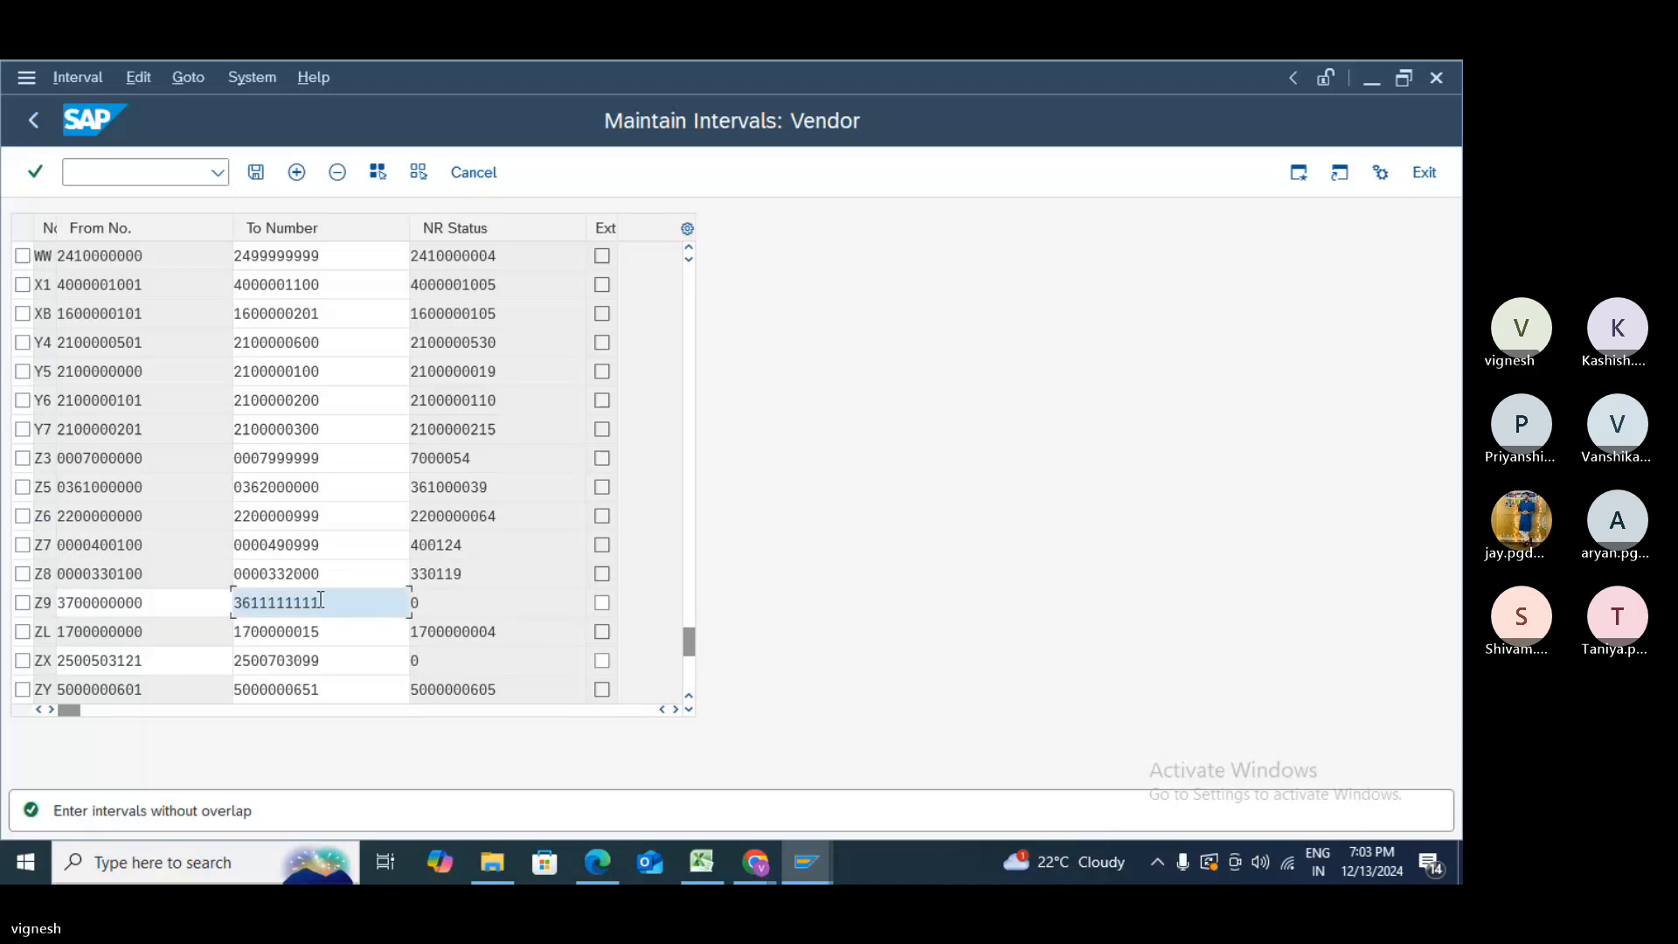
text(7)
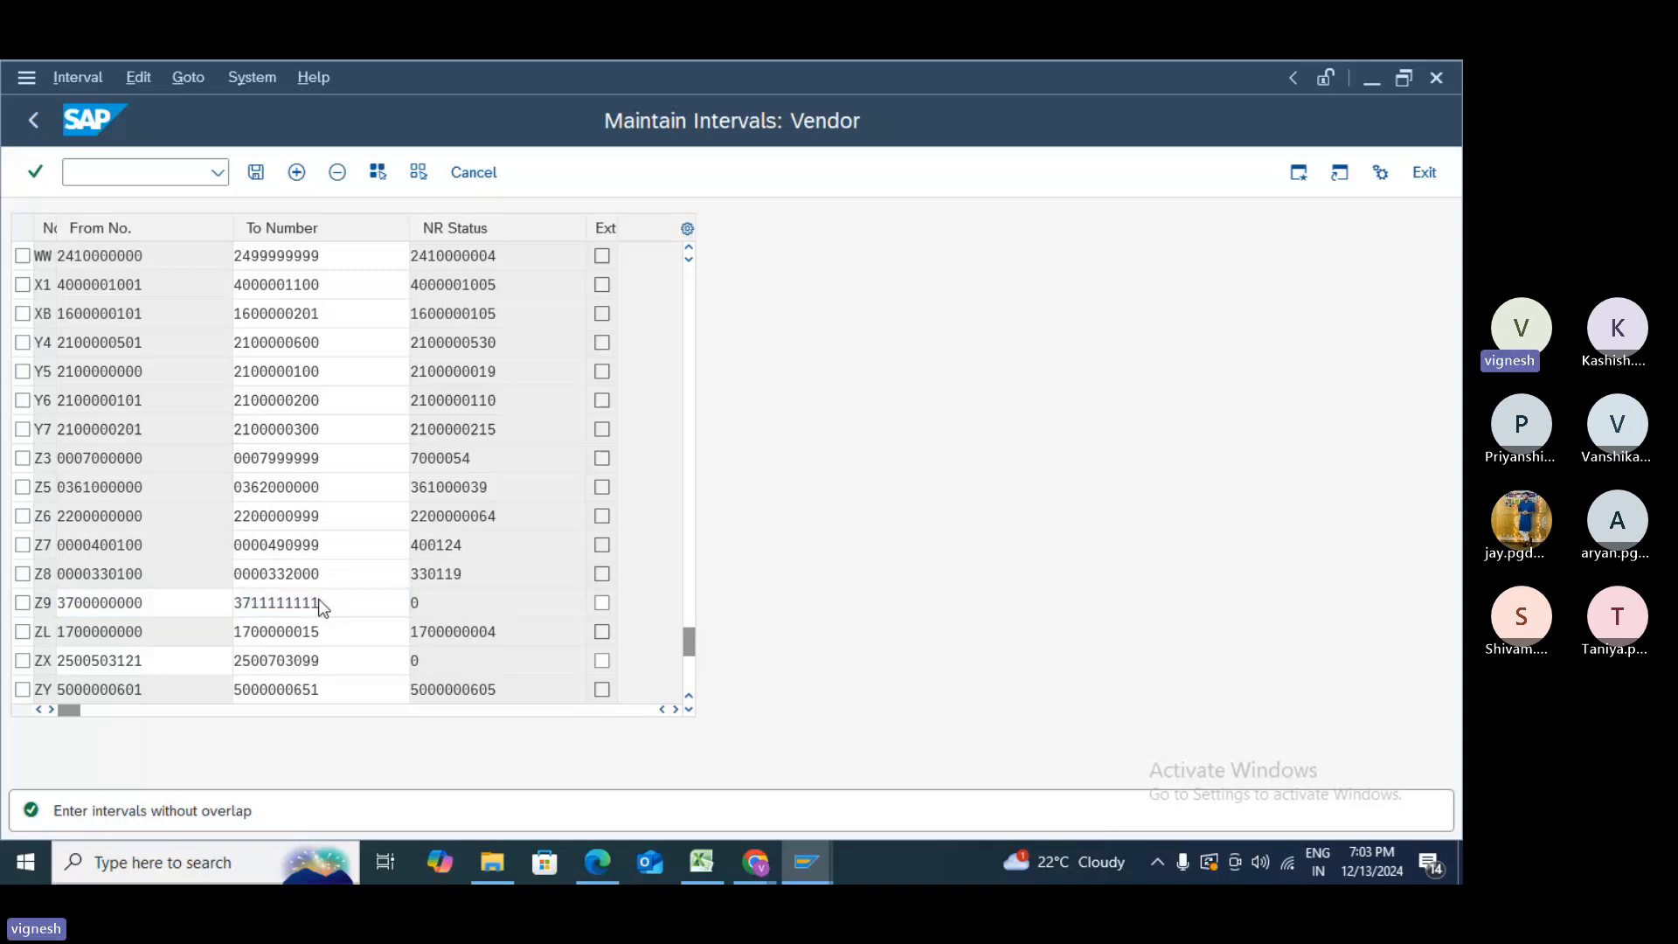
key(Return)
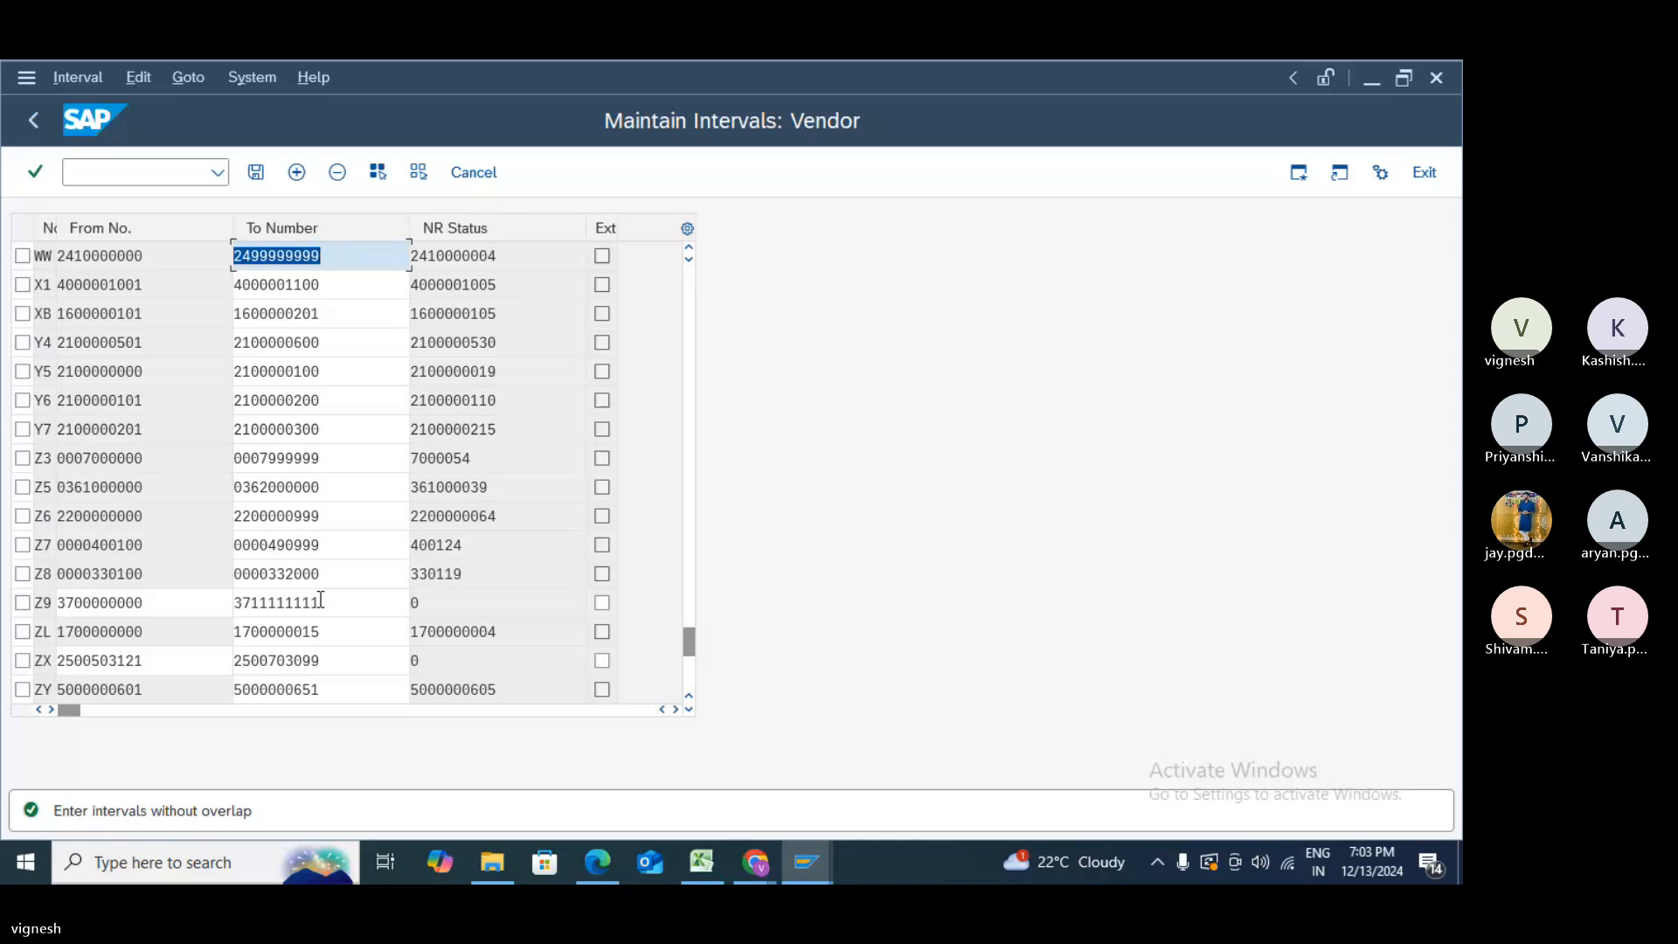
click(321, 601)
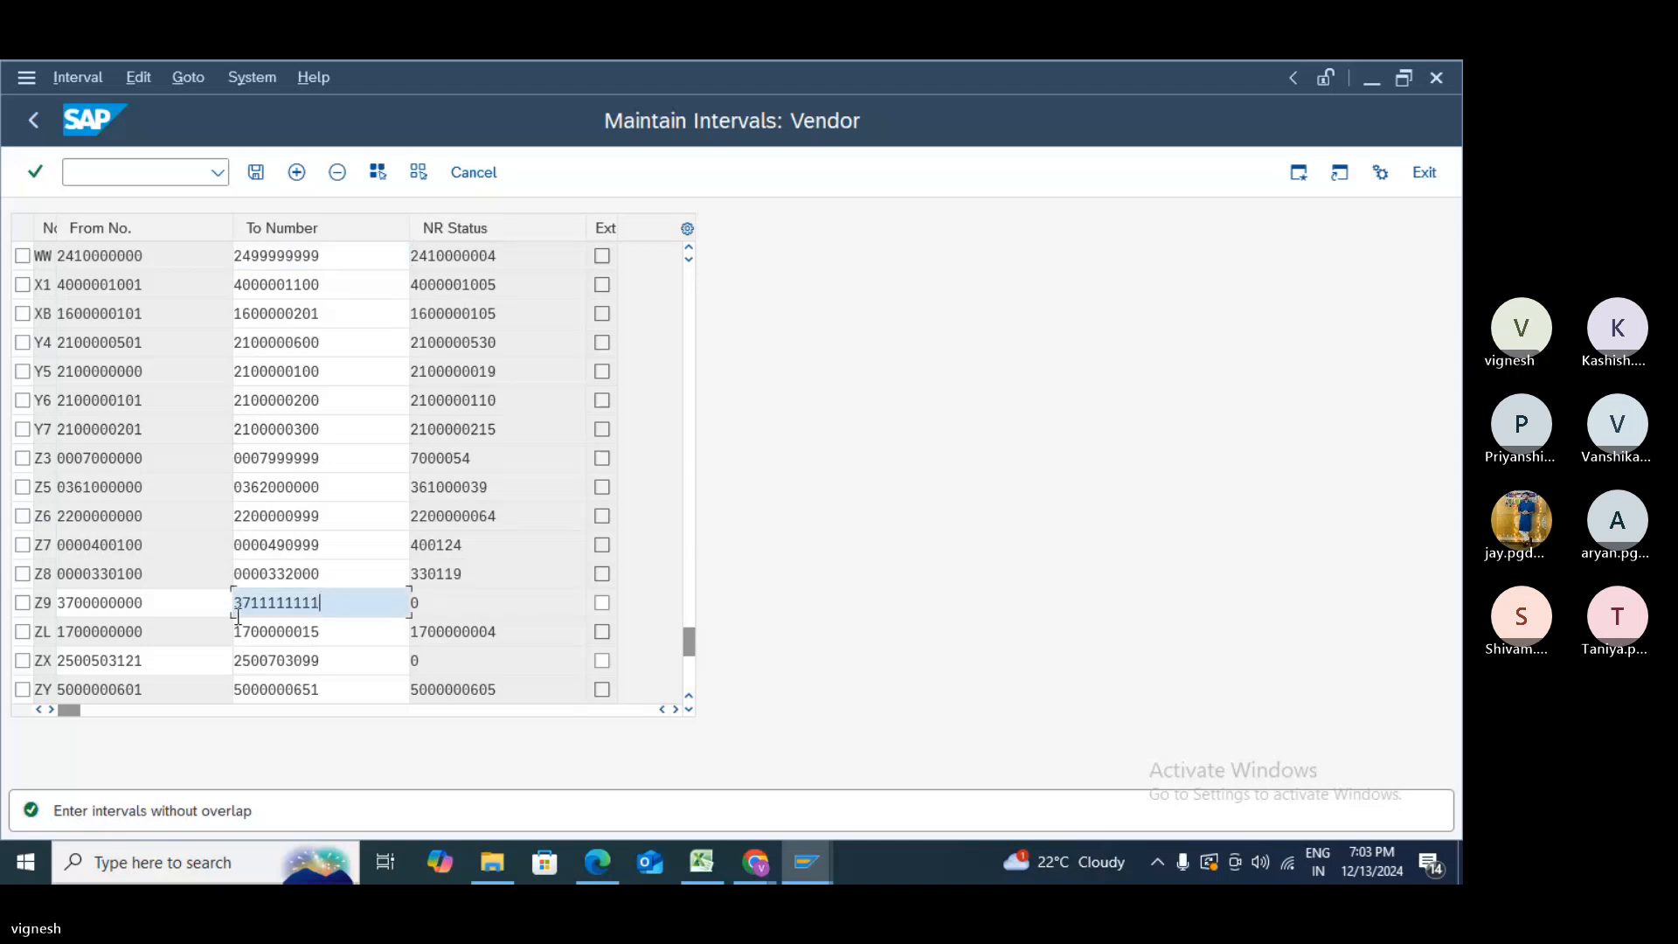
click(150, 603)
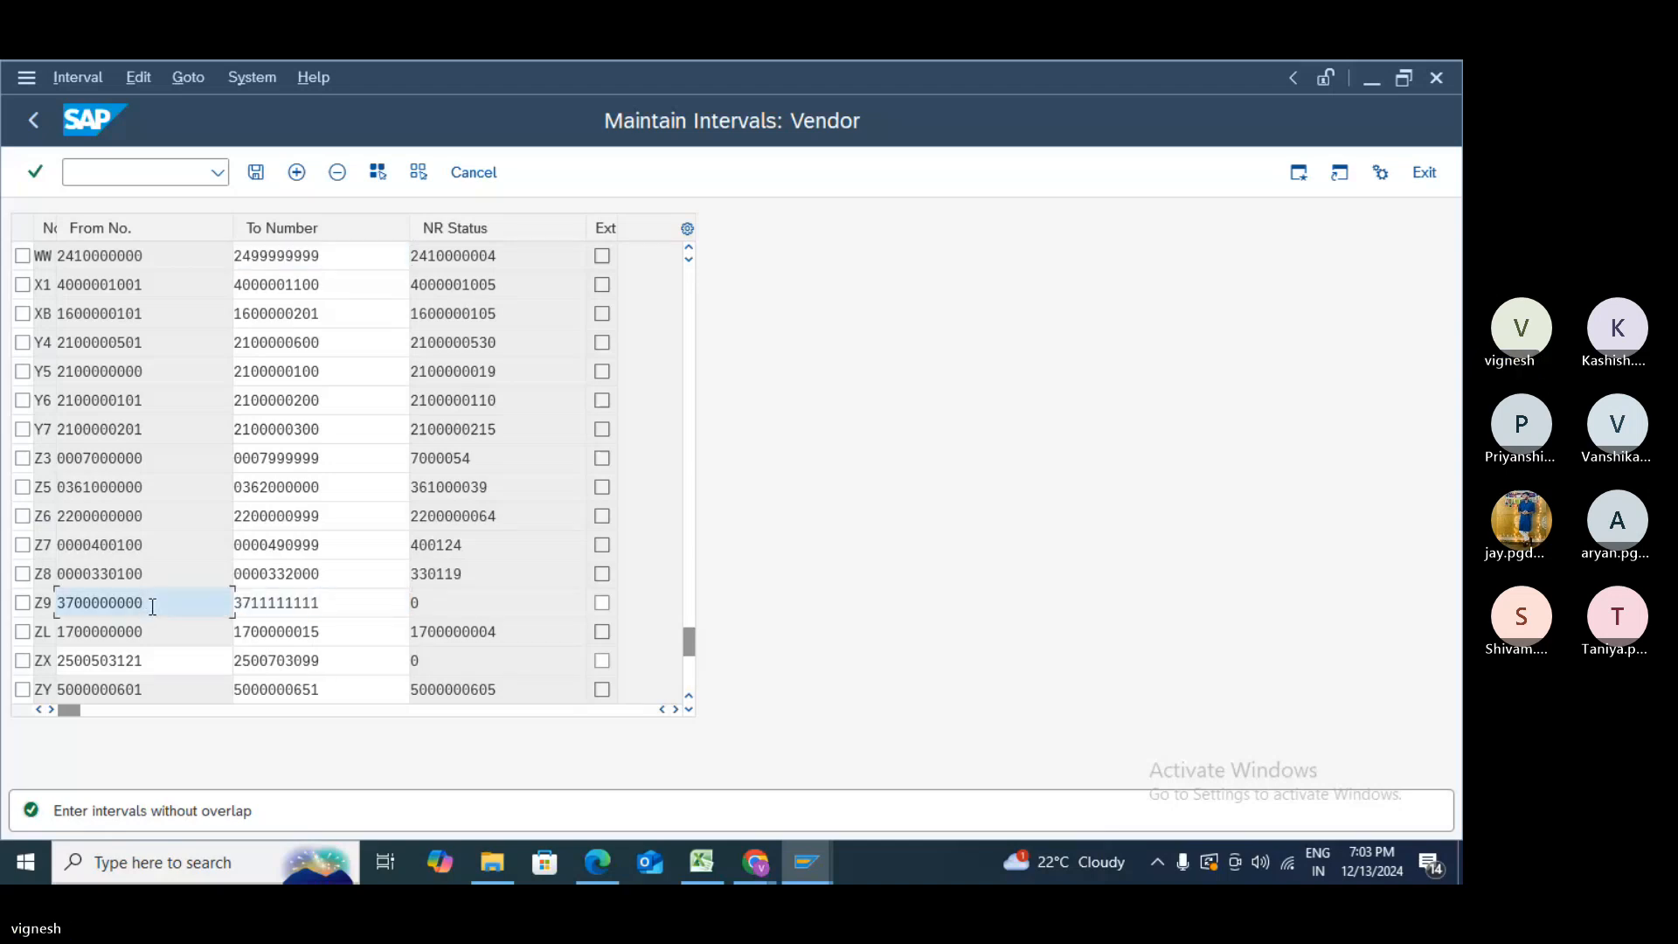
key(BackSpace)
key(BackSpace)
key(BackSpace)
key(BackSpace)
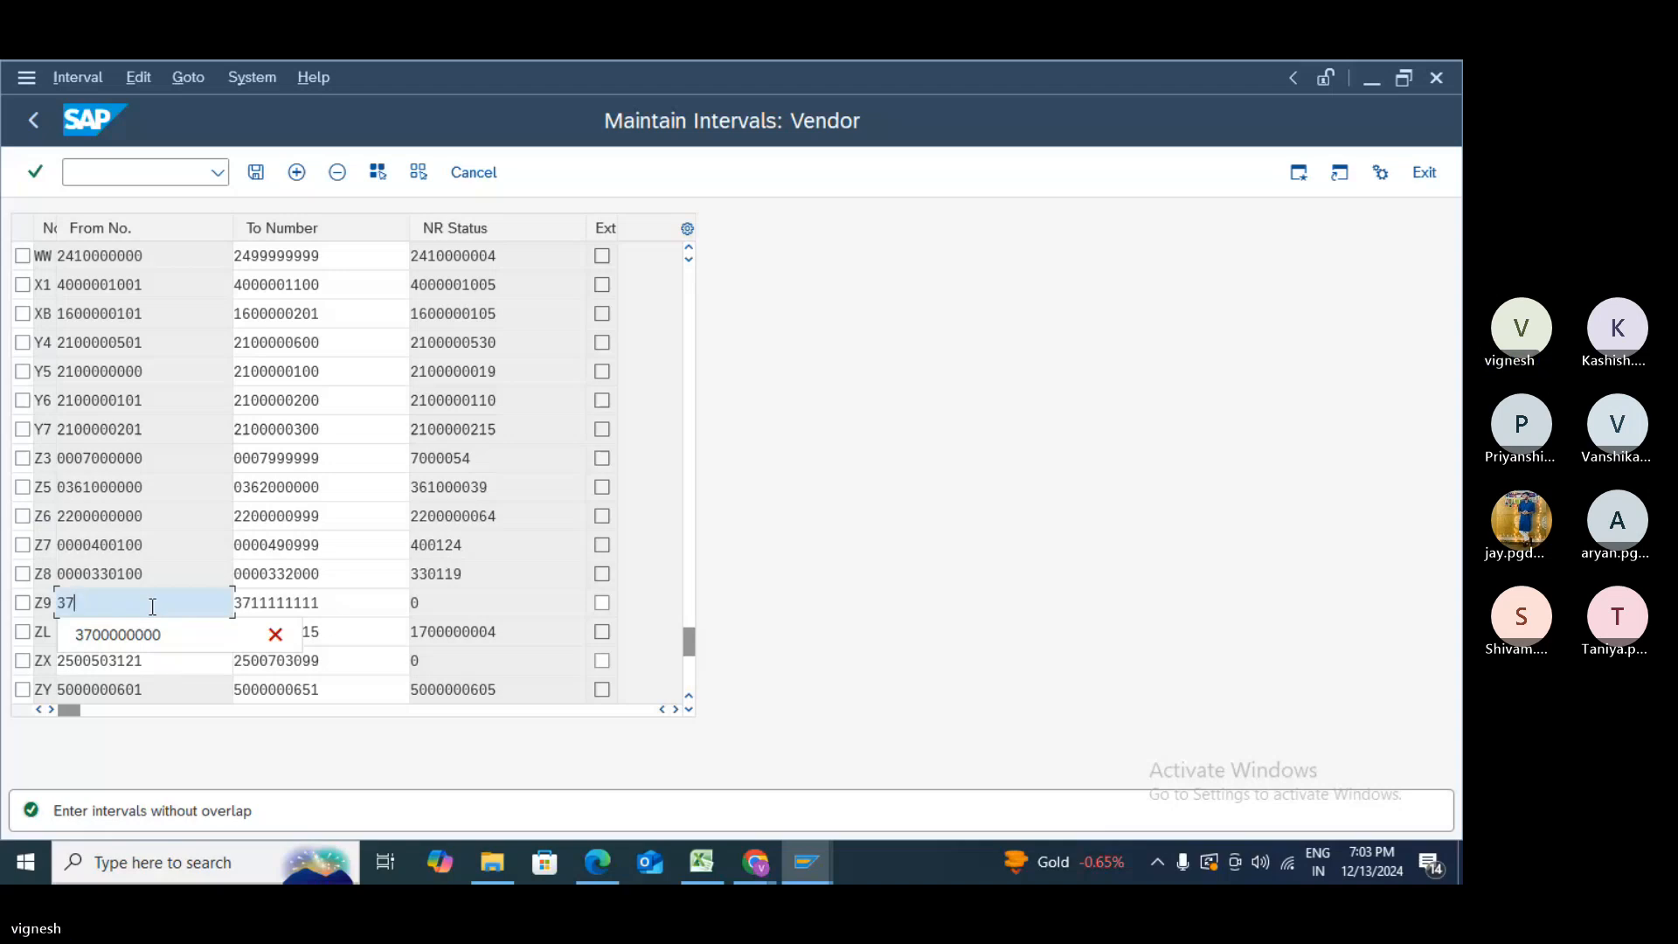
key(BackSpace)
text(88888888)
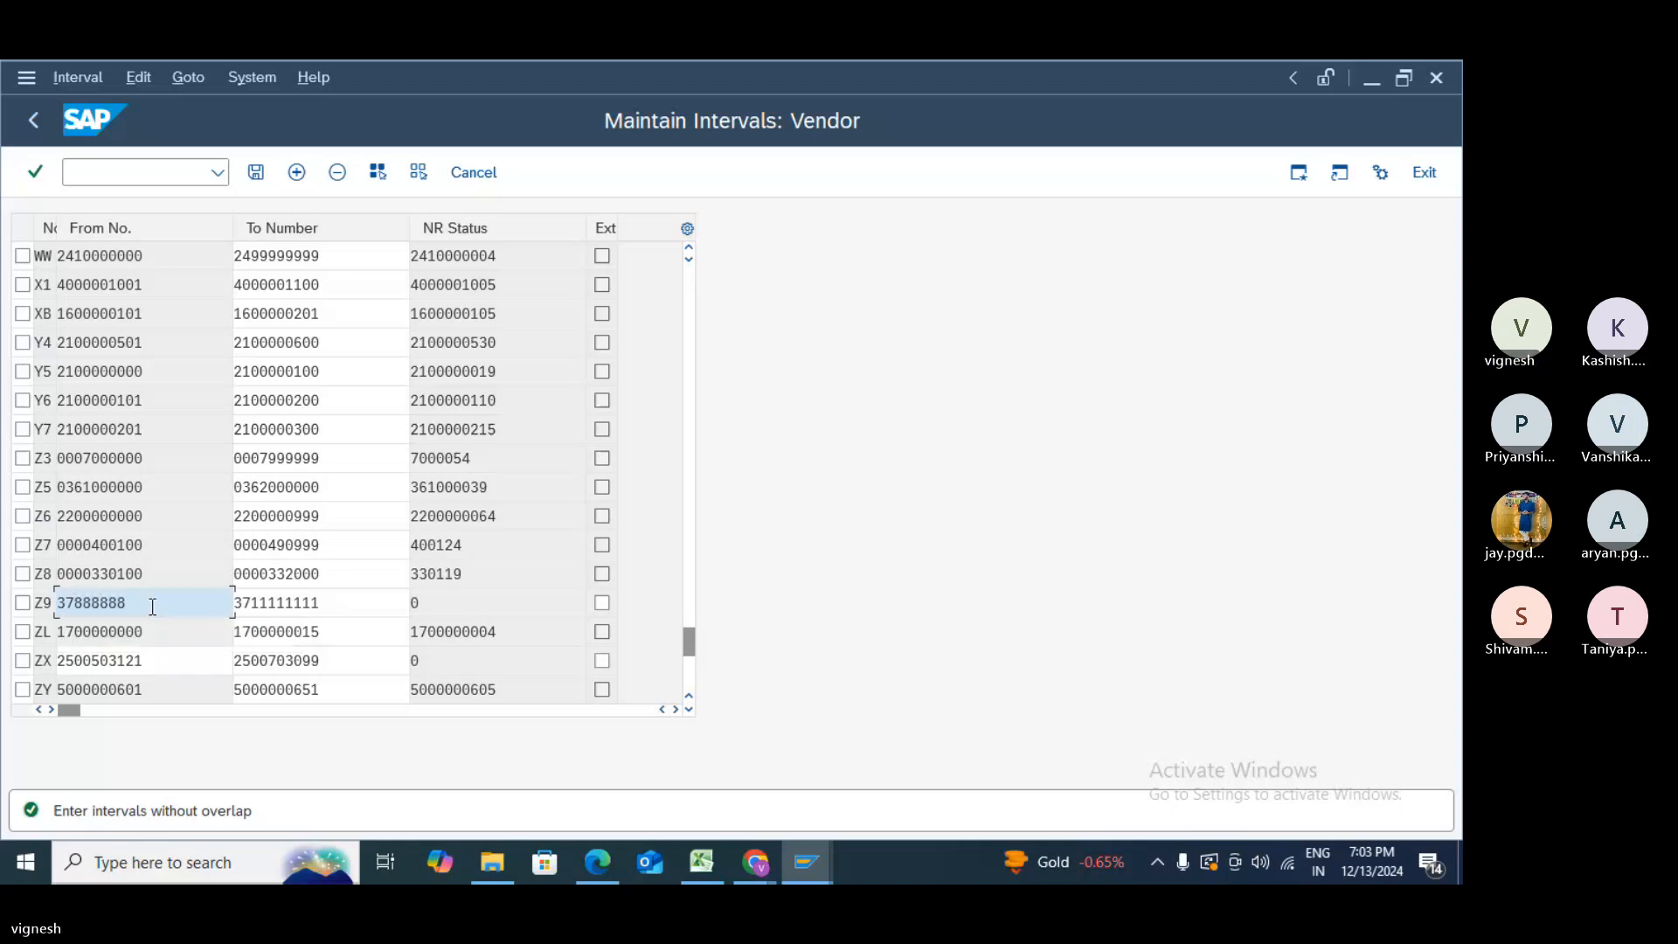
click(362, 609)
key(BackSpace)
key(BackSpace)
key(BackSpace)
key(BackSpace)
key(BackSpace)
key(BackSpace)
key(BackSpace)
key(BackSpace)
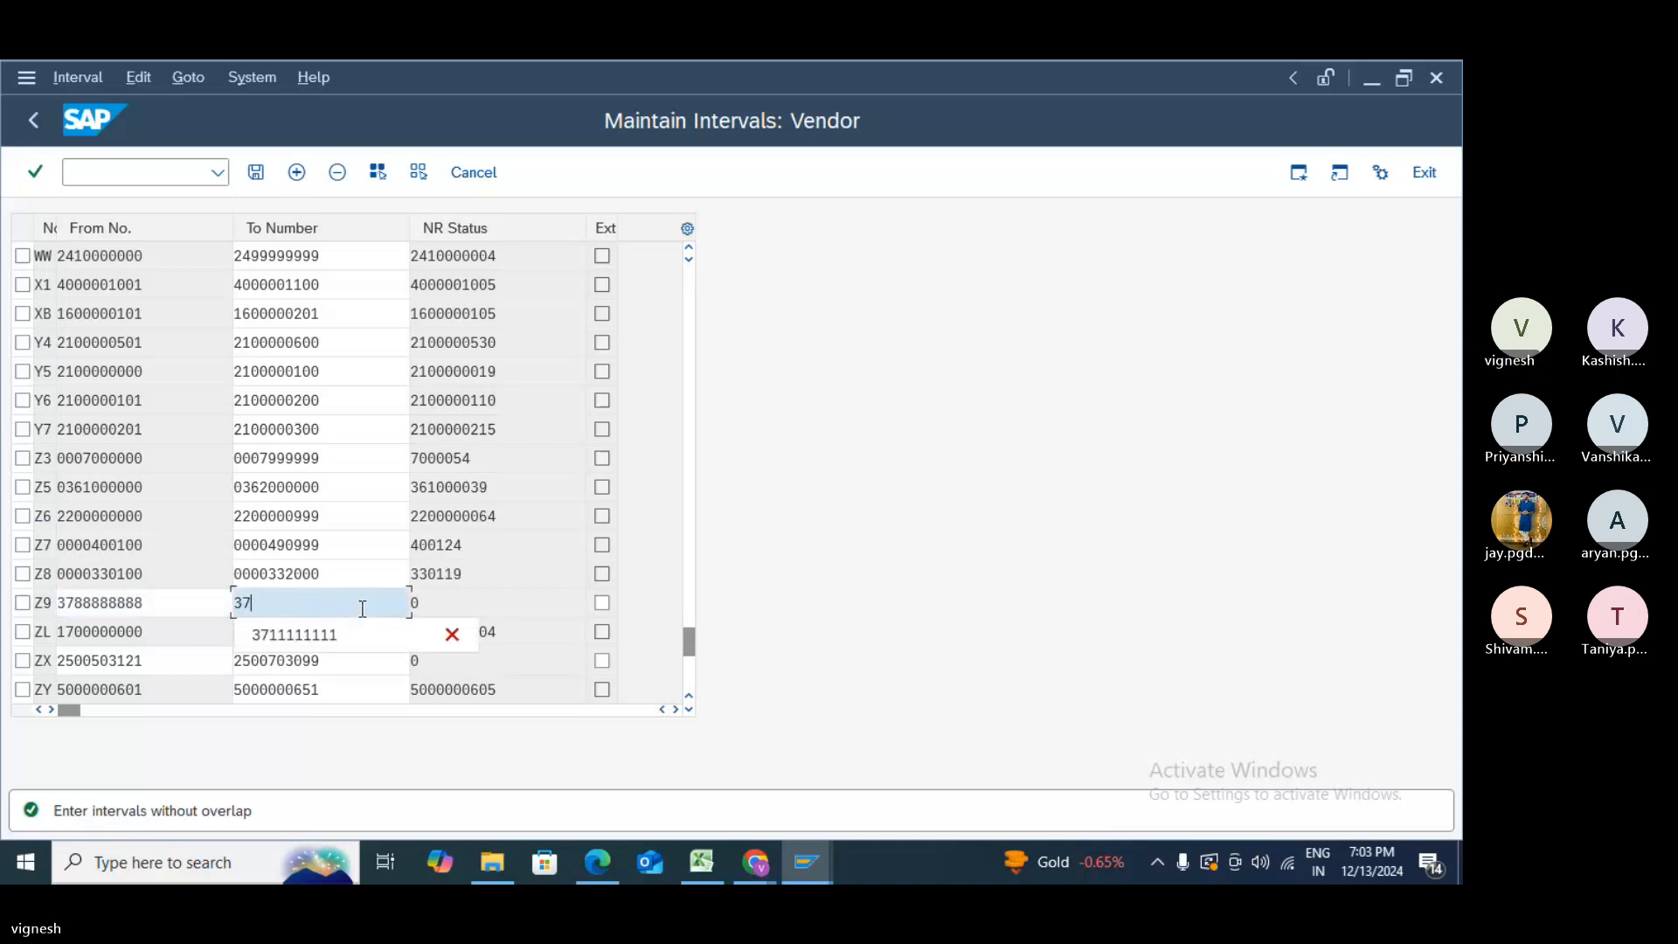
text(99999999)
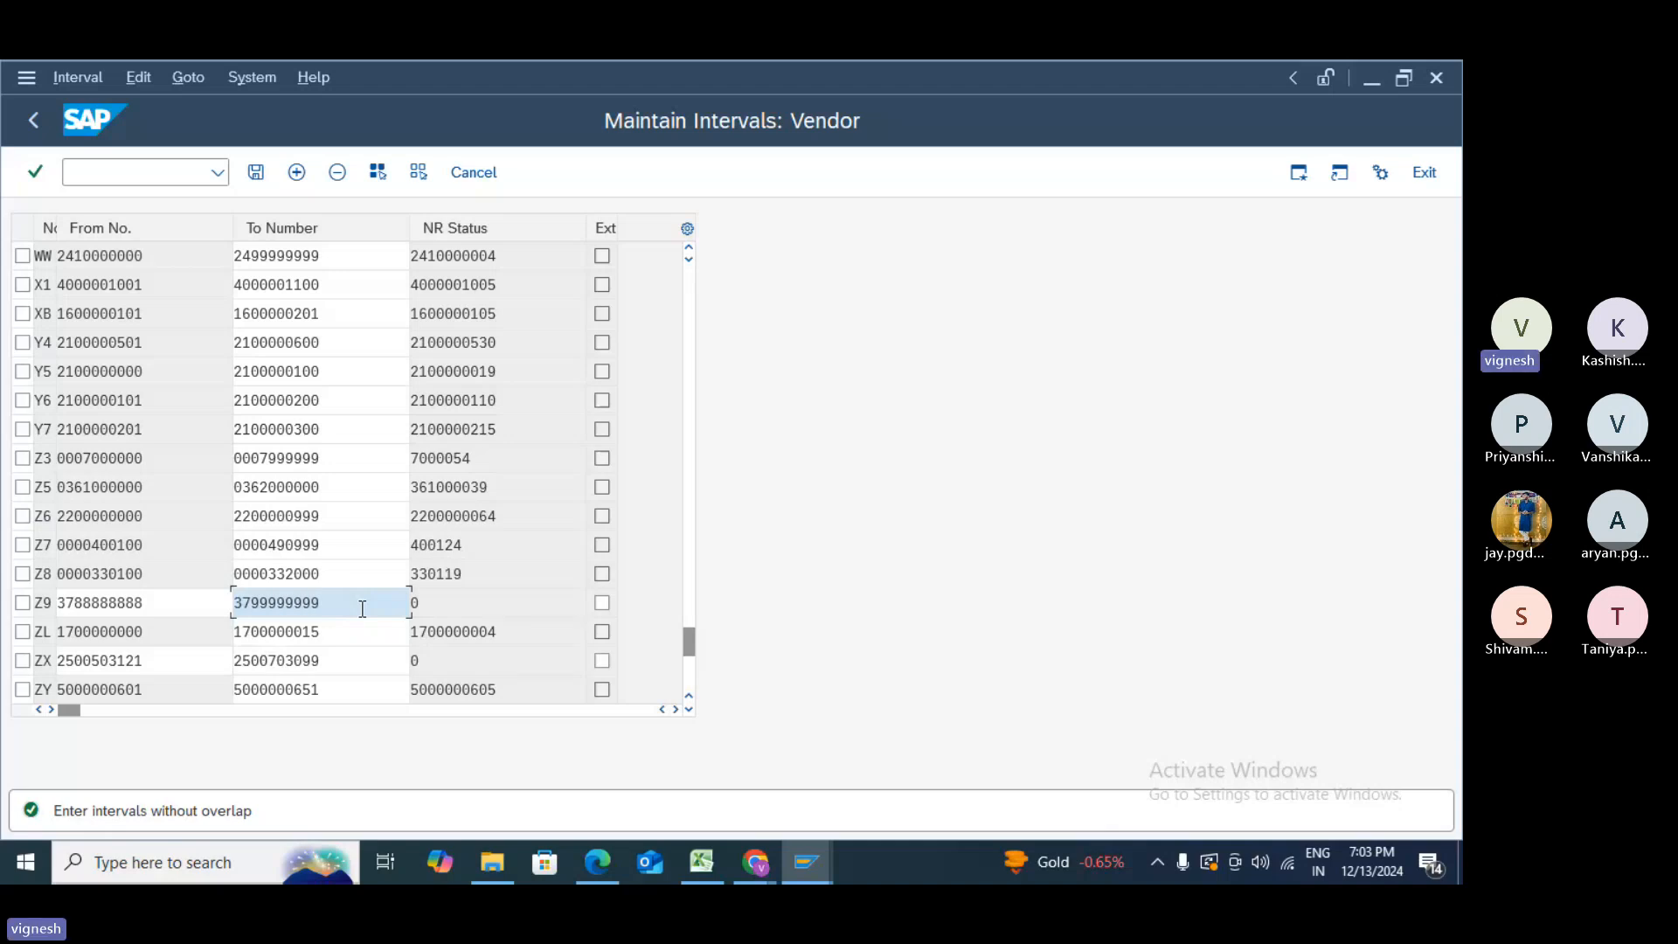
key(Return)
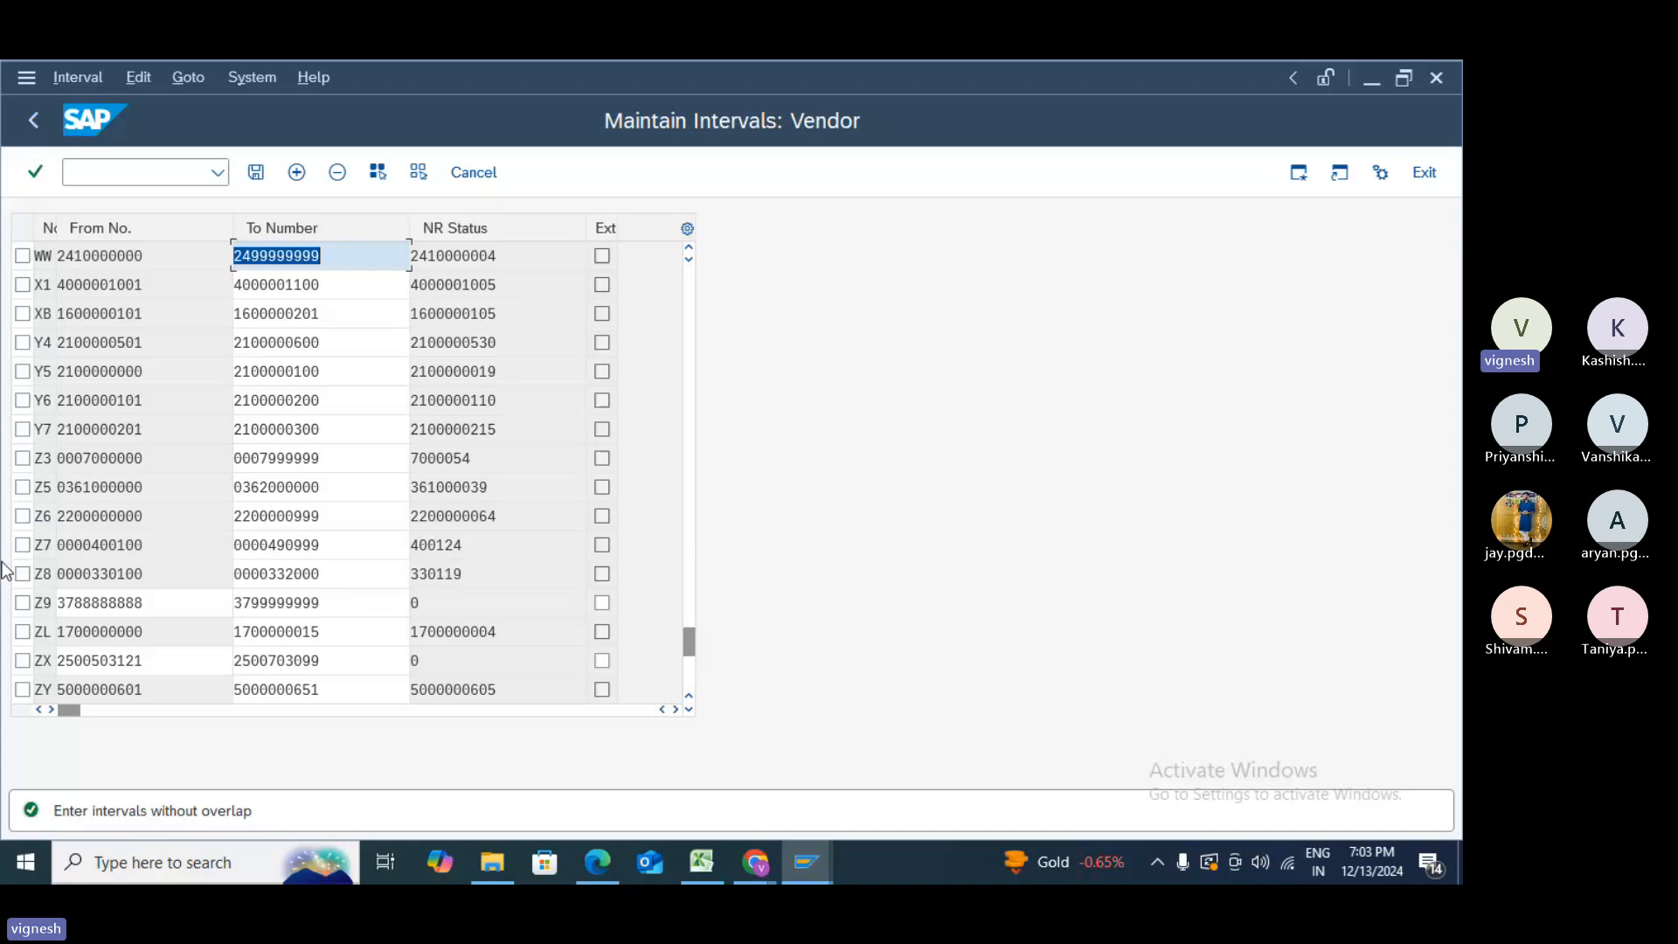
- Delete intervals ZX and Z9, save past the transport notice, and add a blank interval row
click(23, 662)
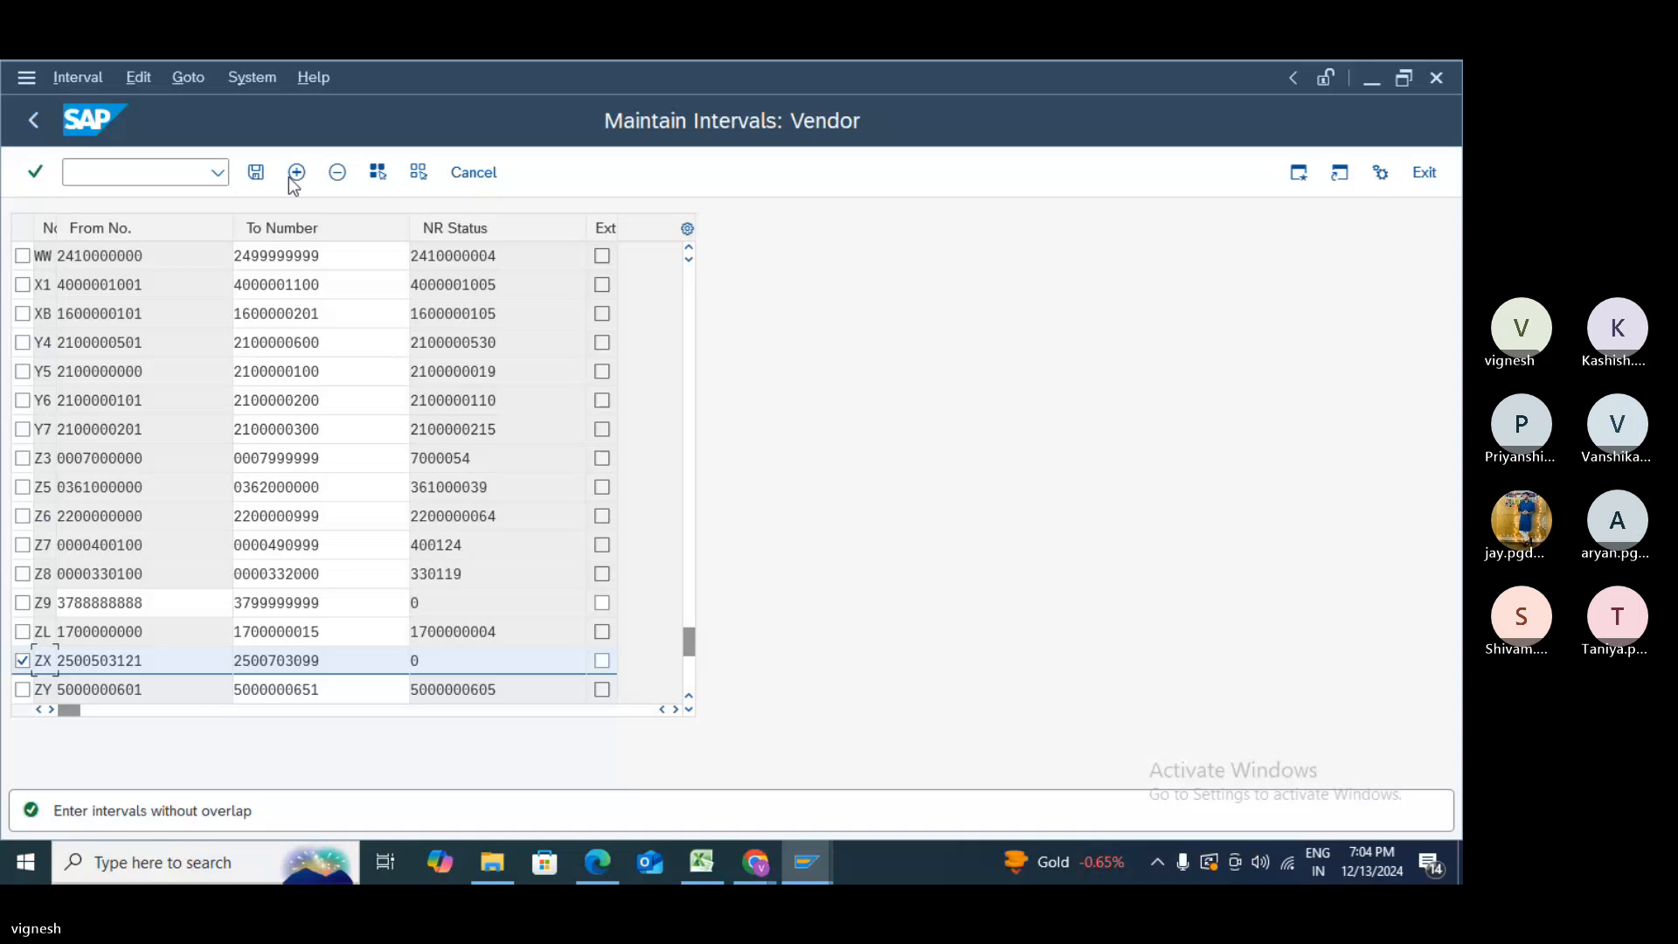
click(337, 179)
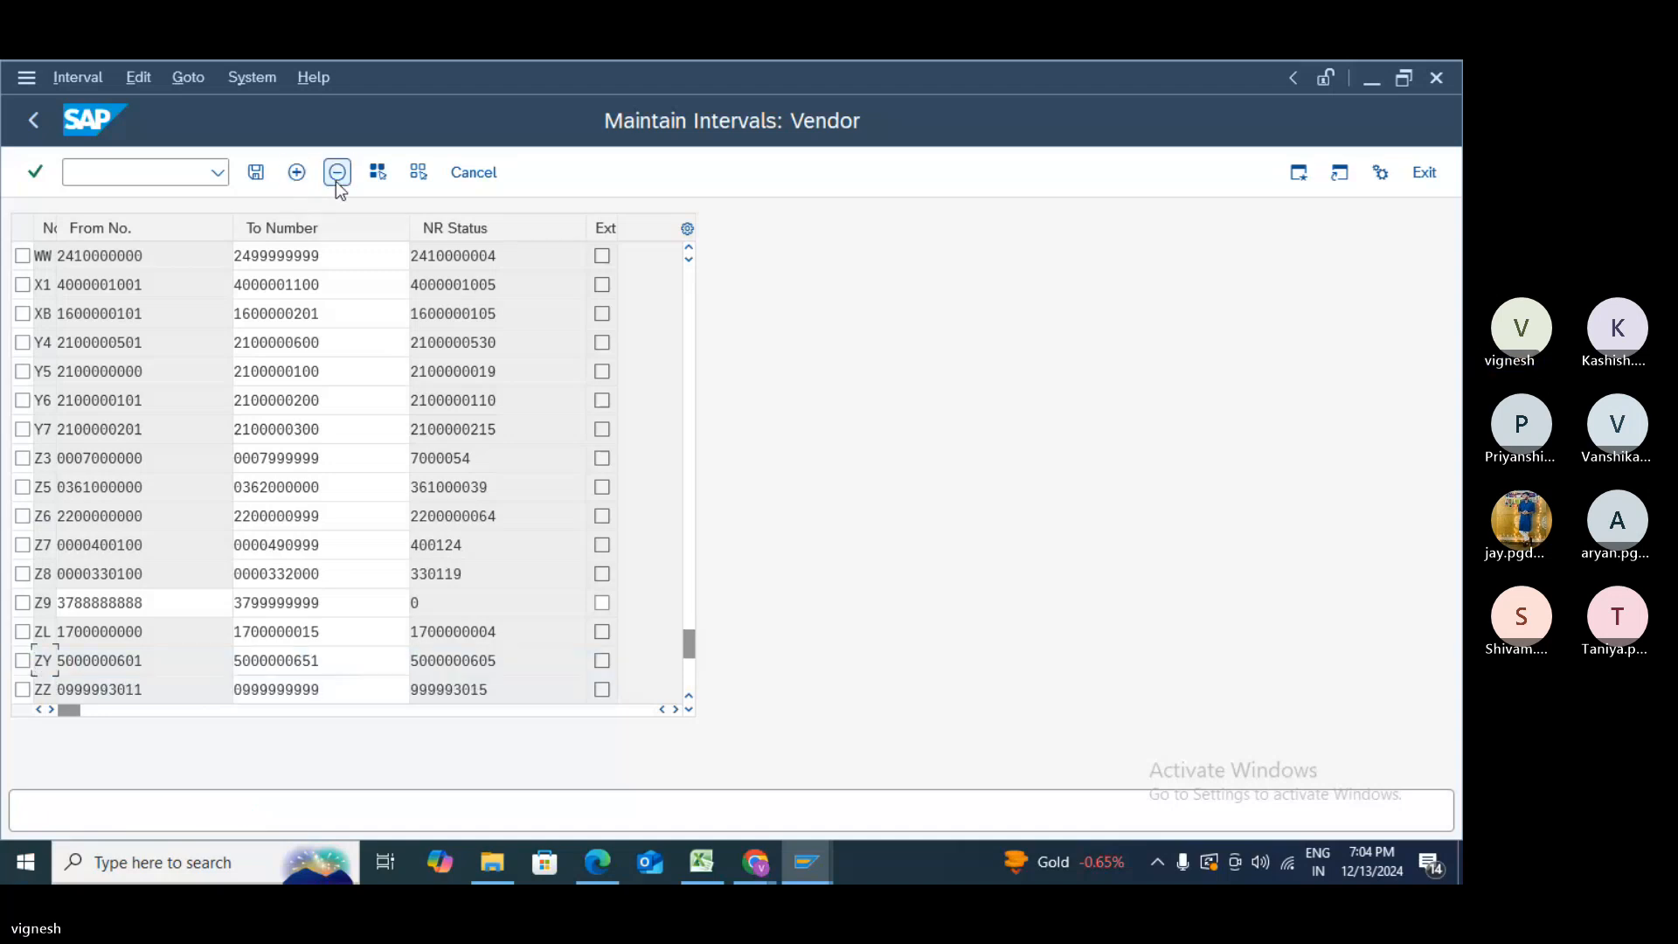
click(257, 173)
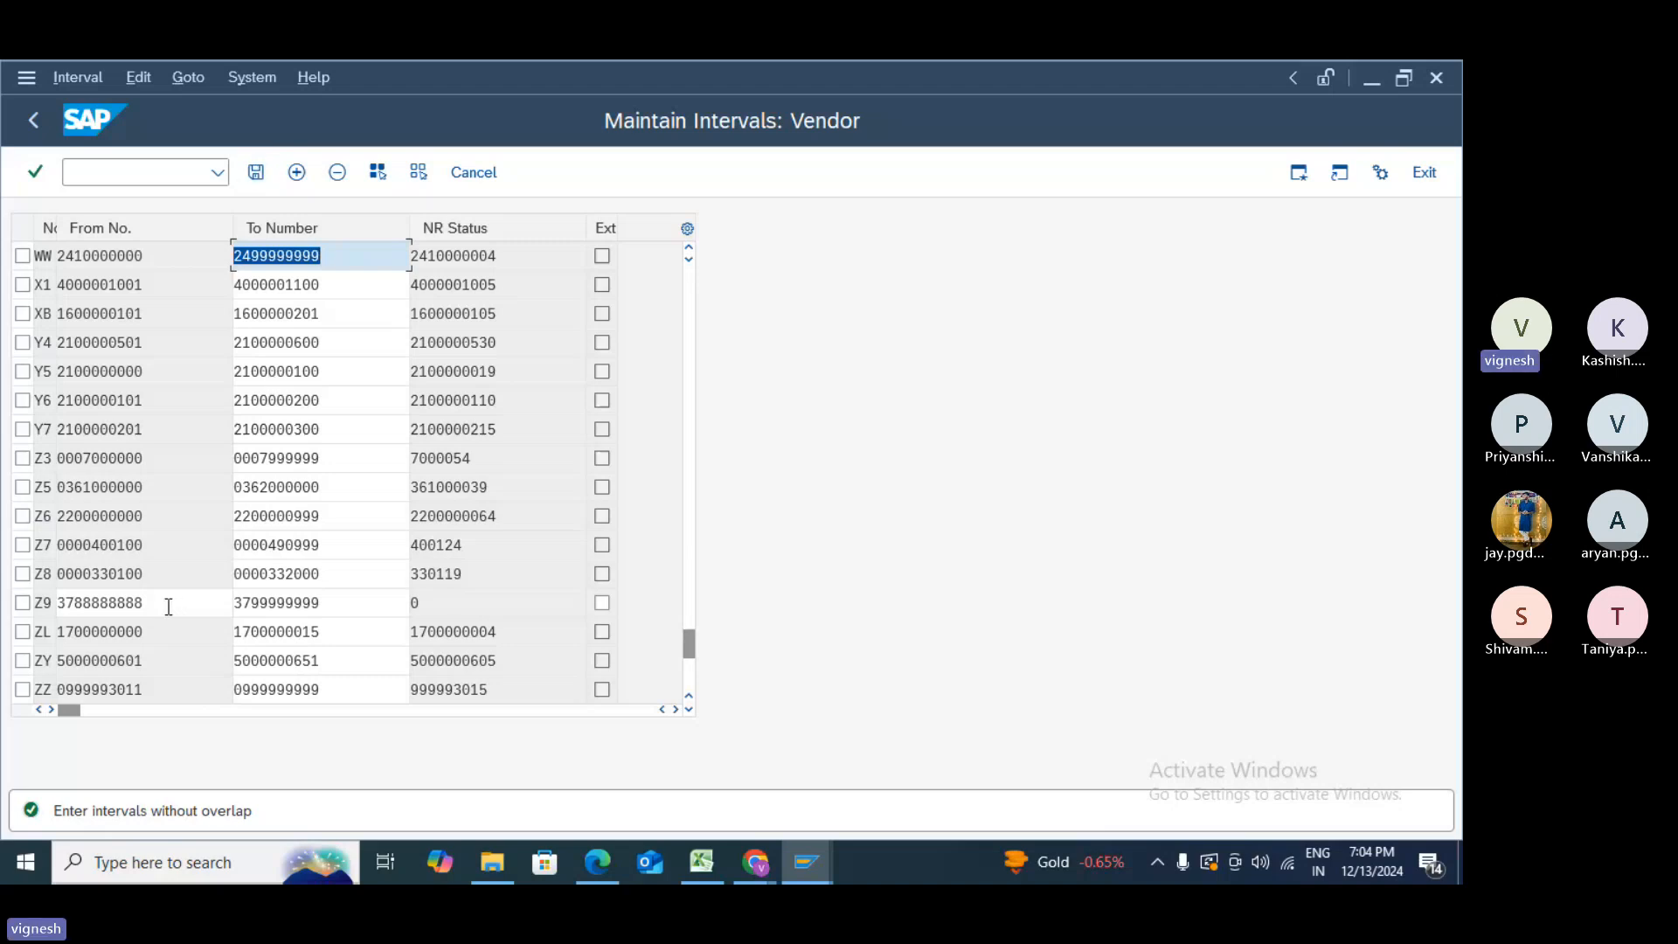
click(23, 602)
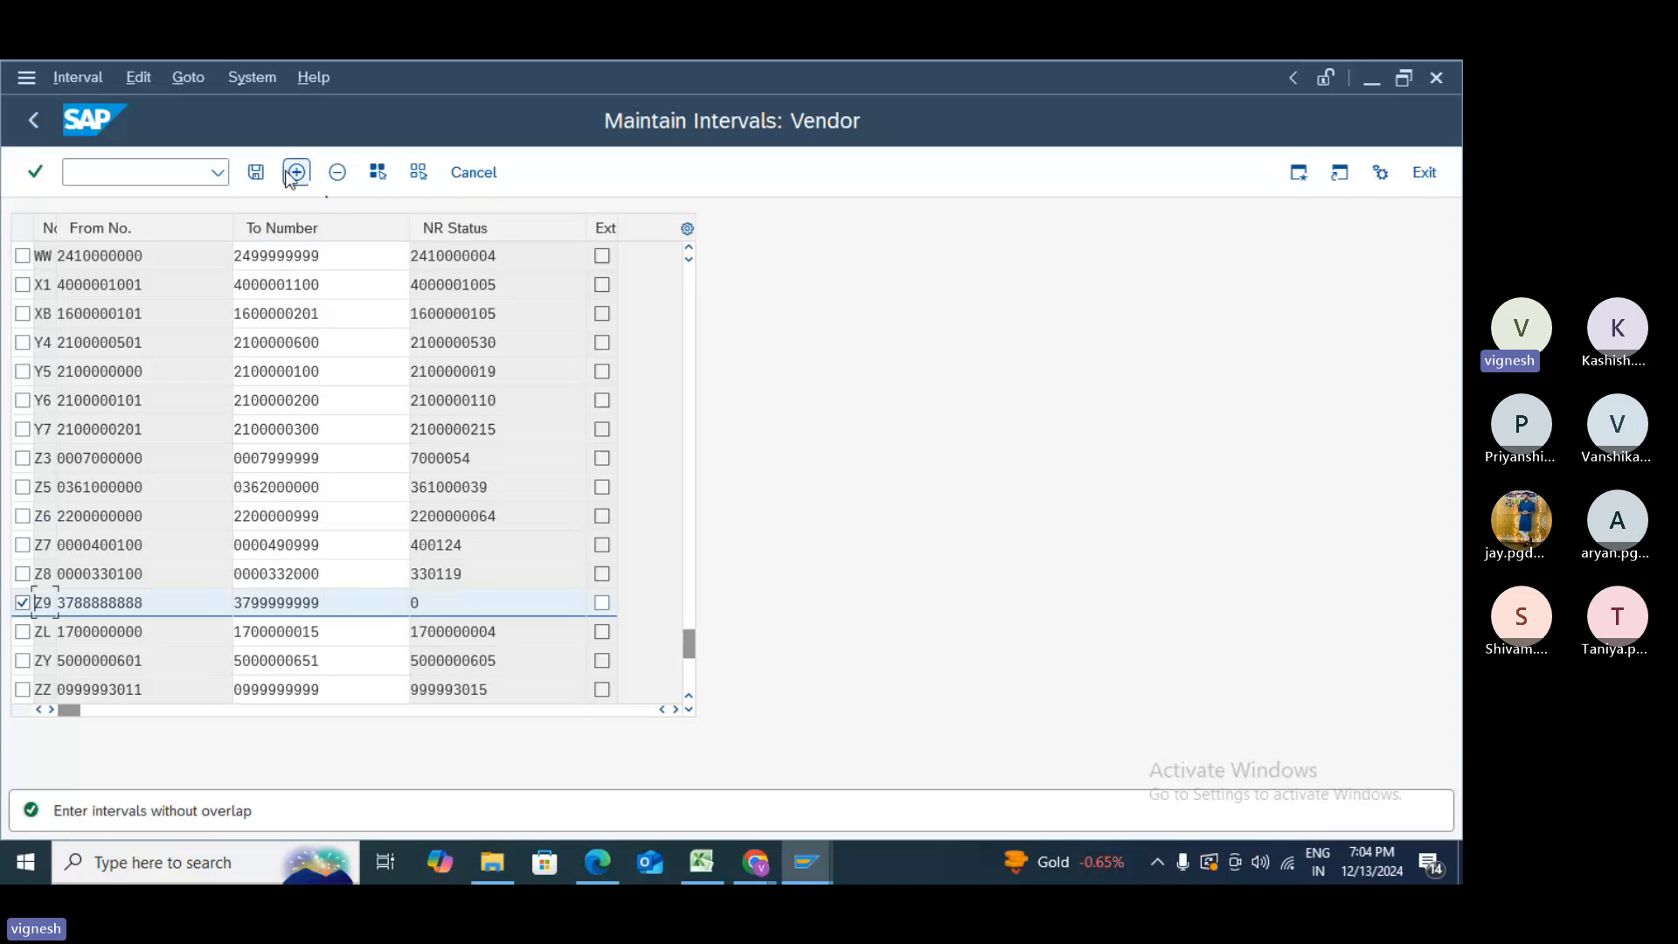
click(337, 172)
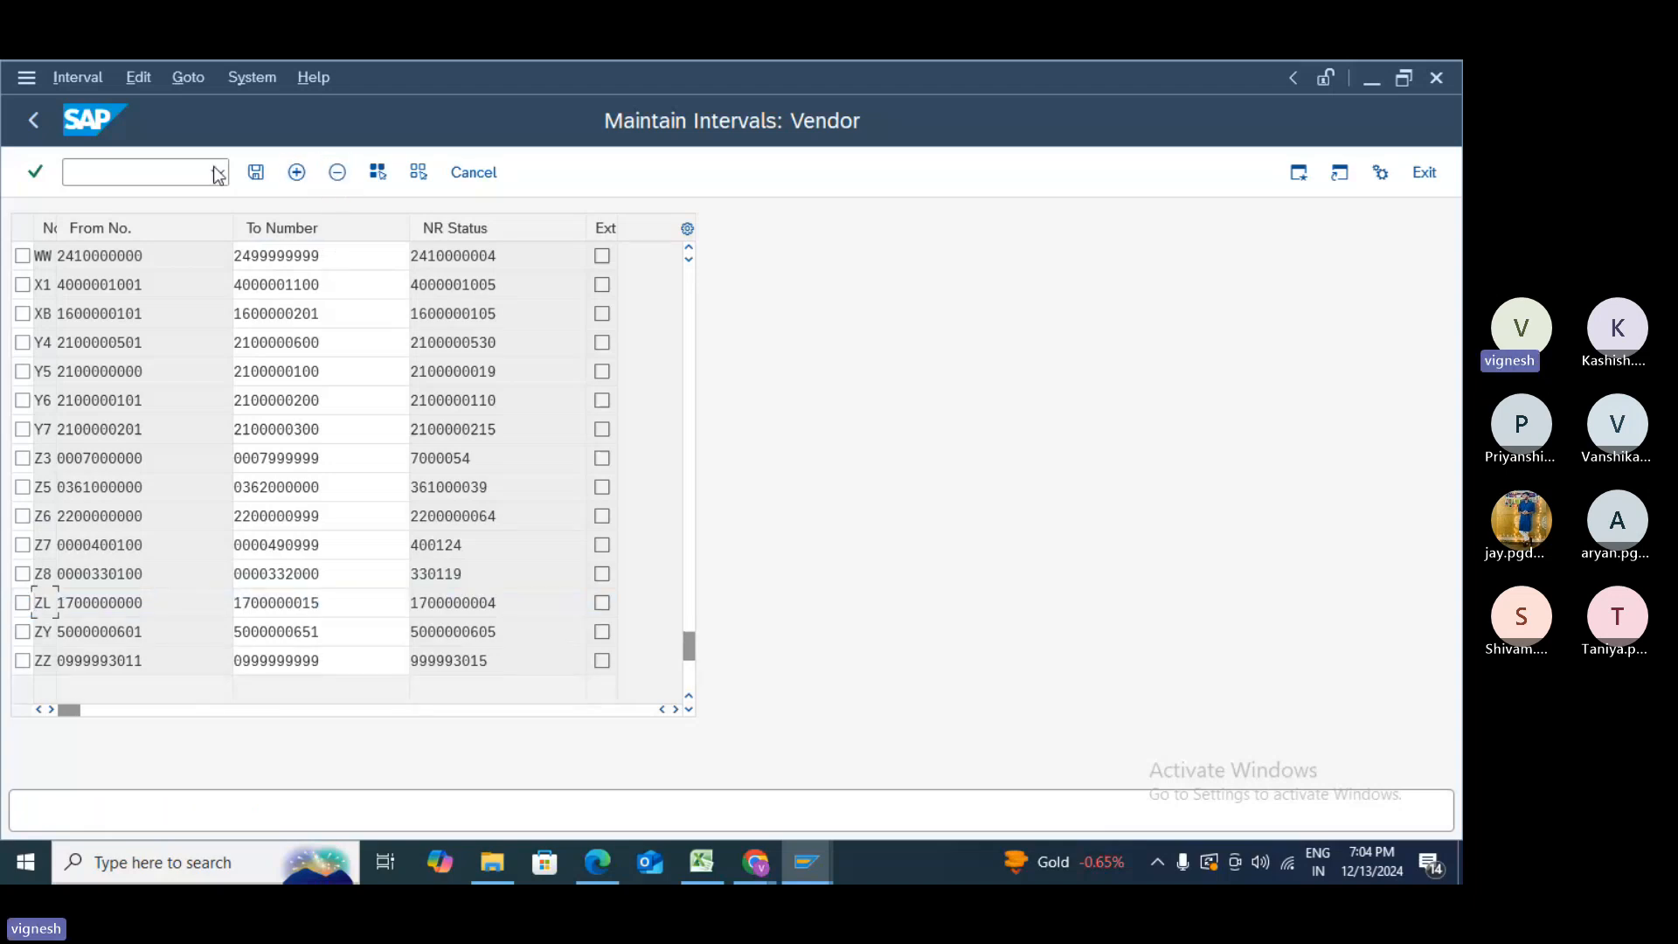
click(264, 177)
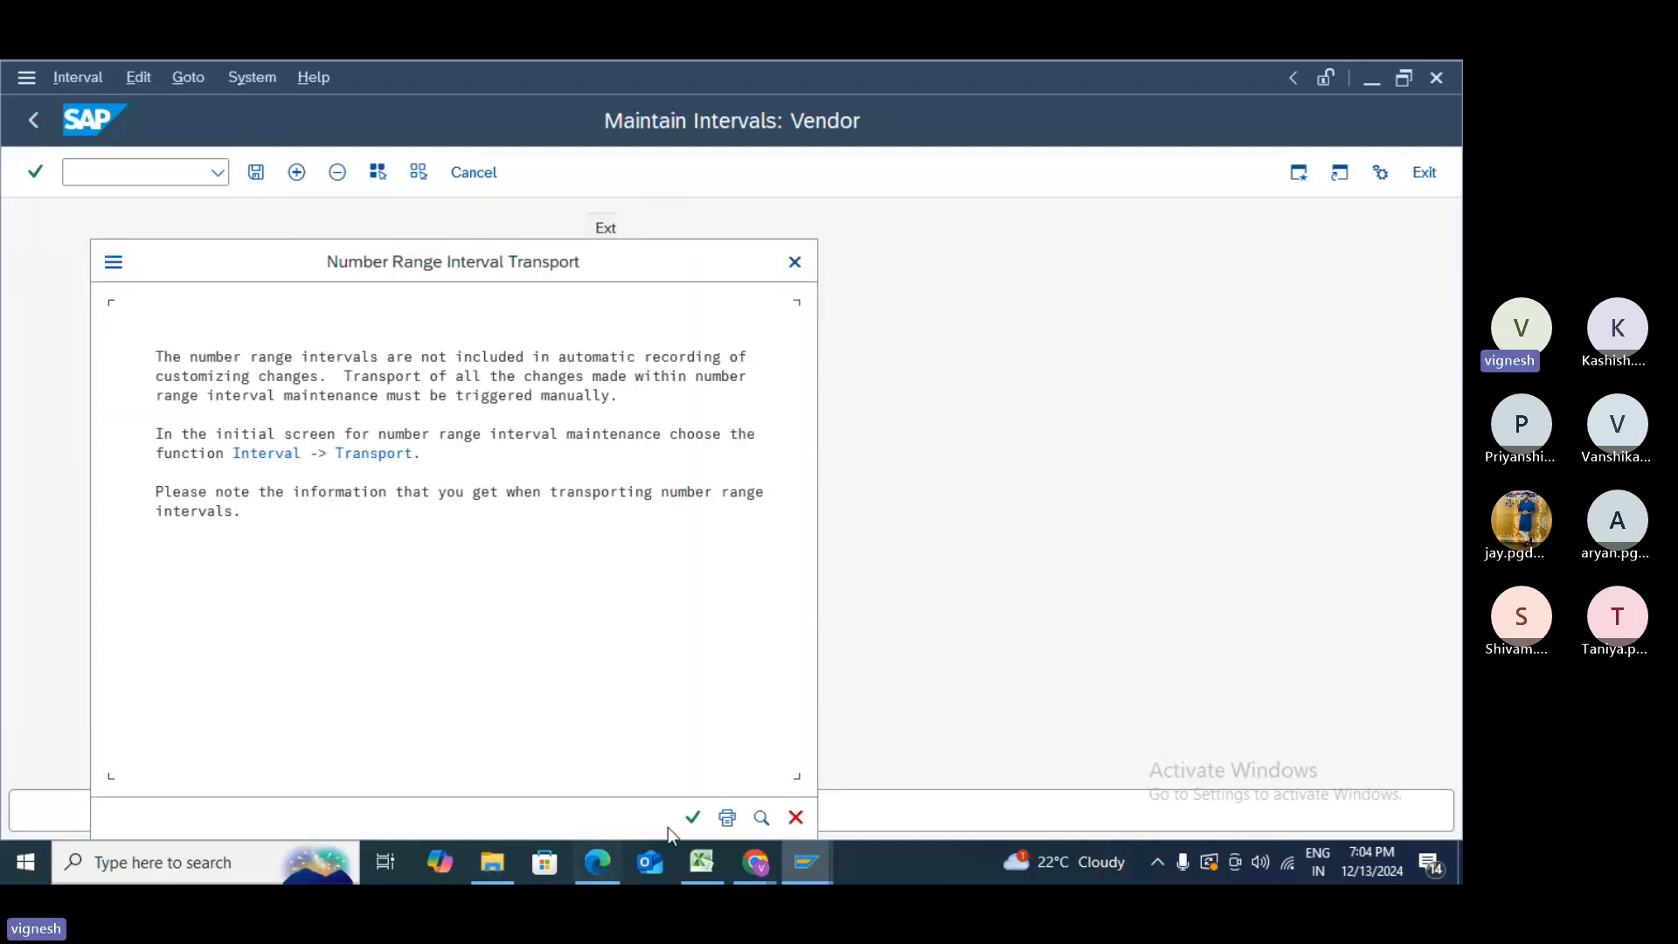
click(693, 819)
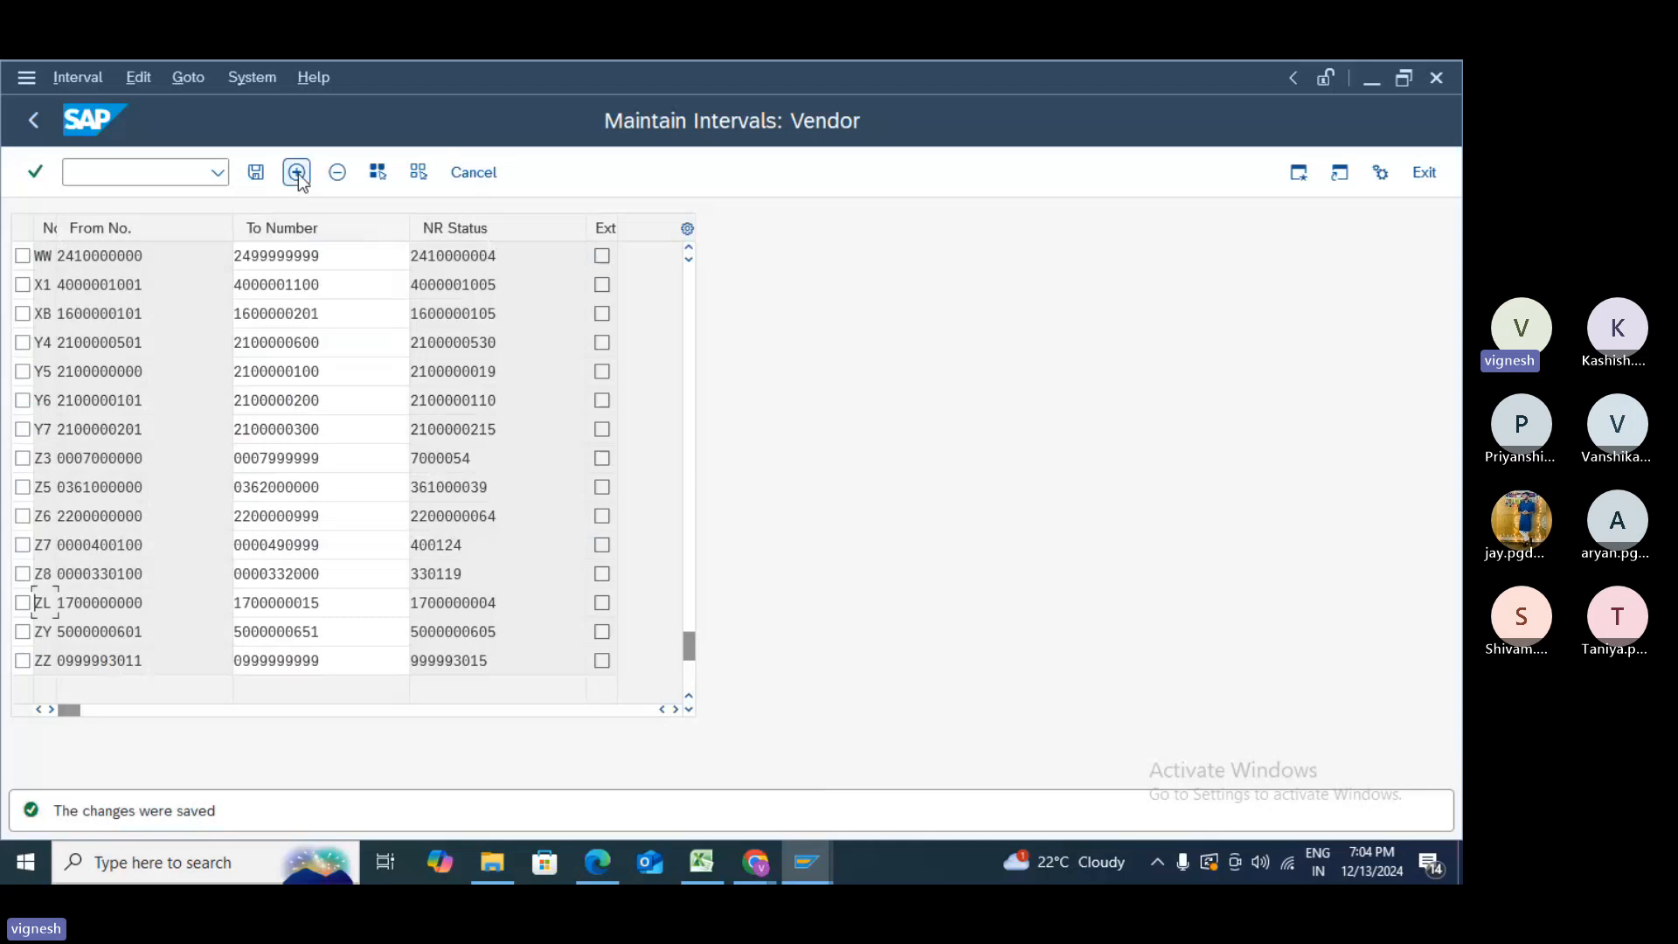
click(297, 173)
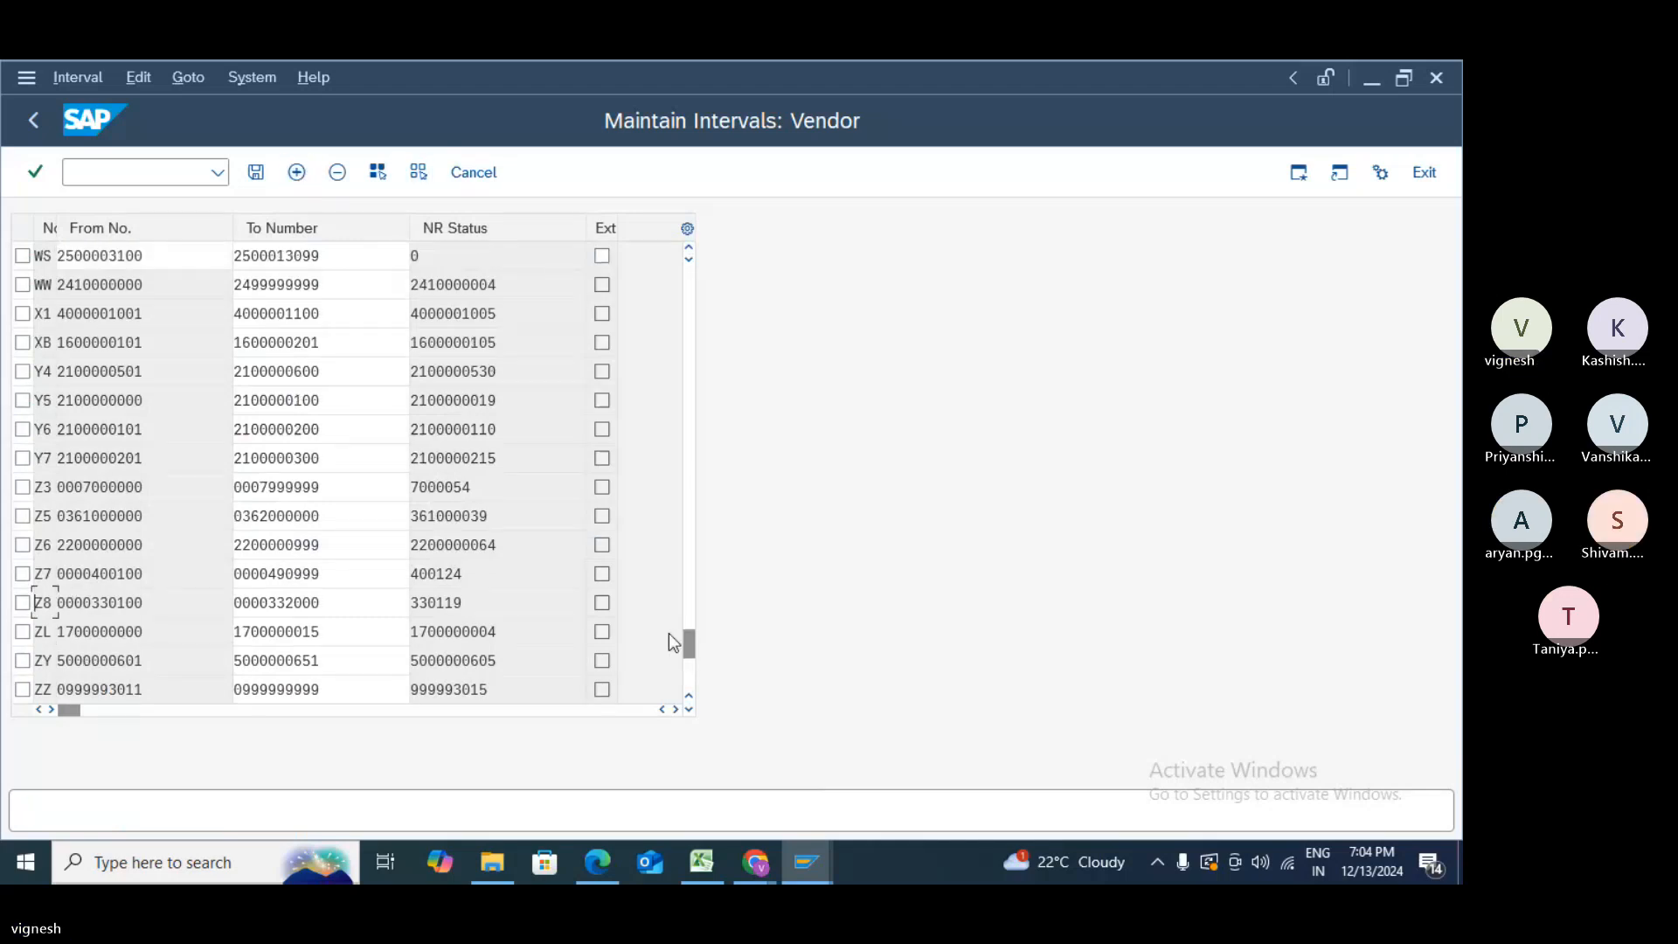
drag(688, 643, 722, 261)
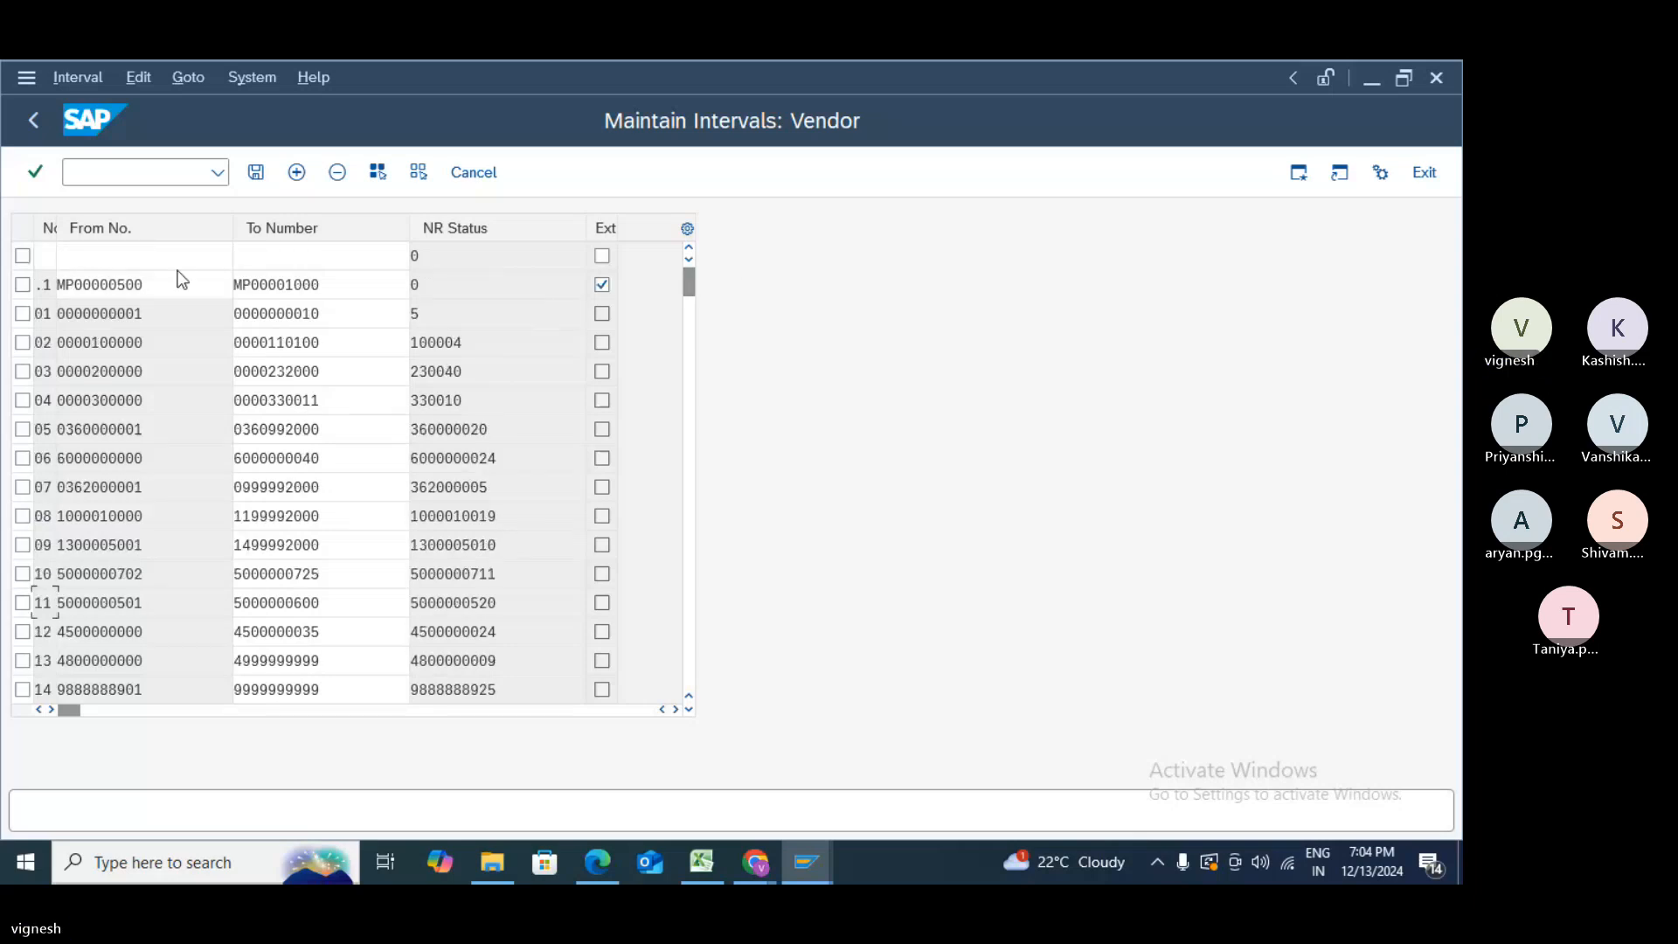
click(46, 252)
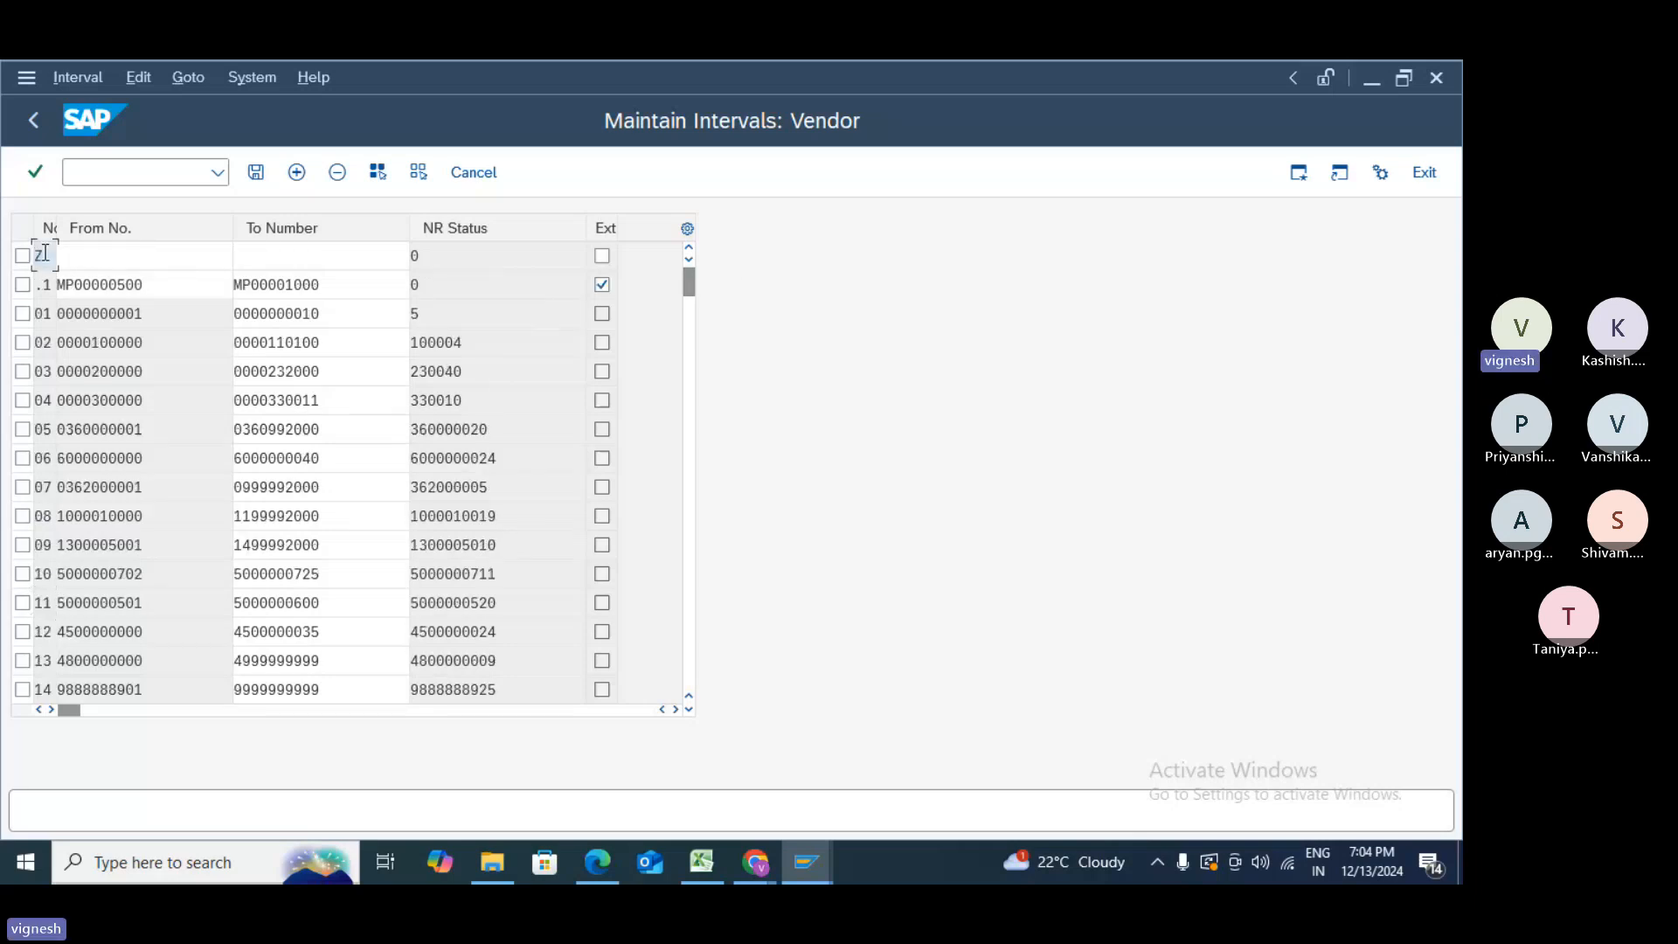
text(ZS)
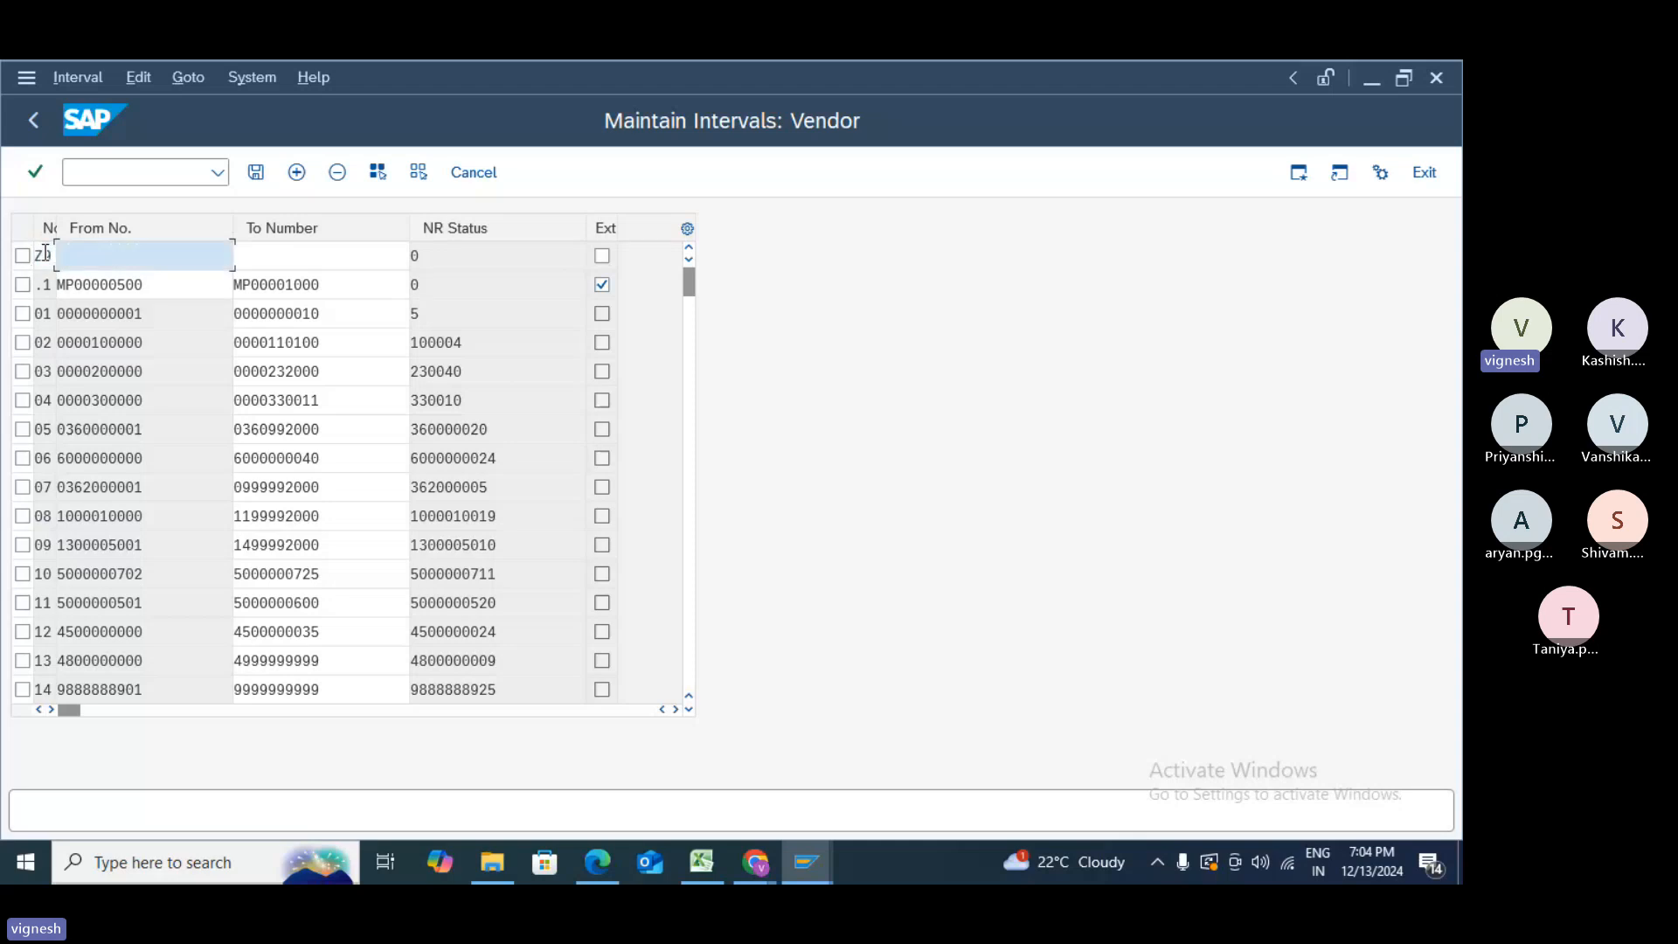
key(Tab)
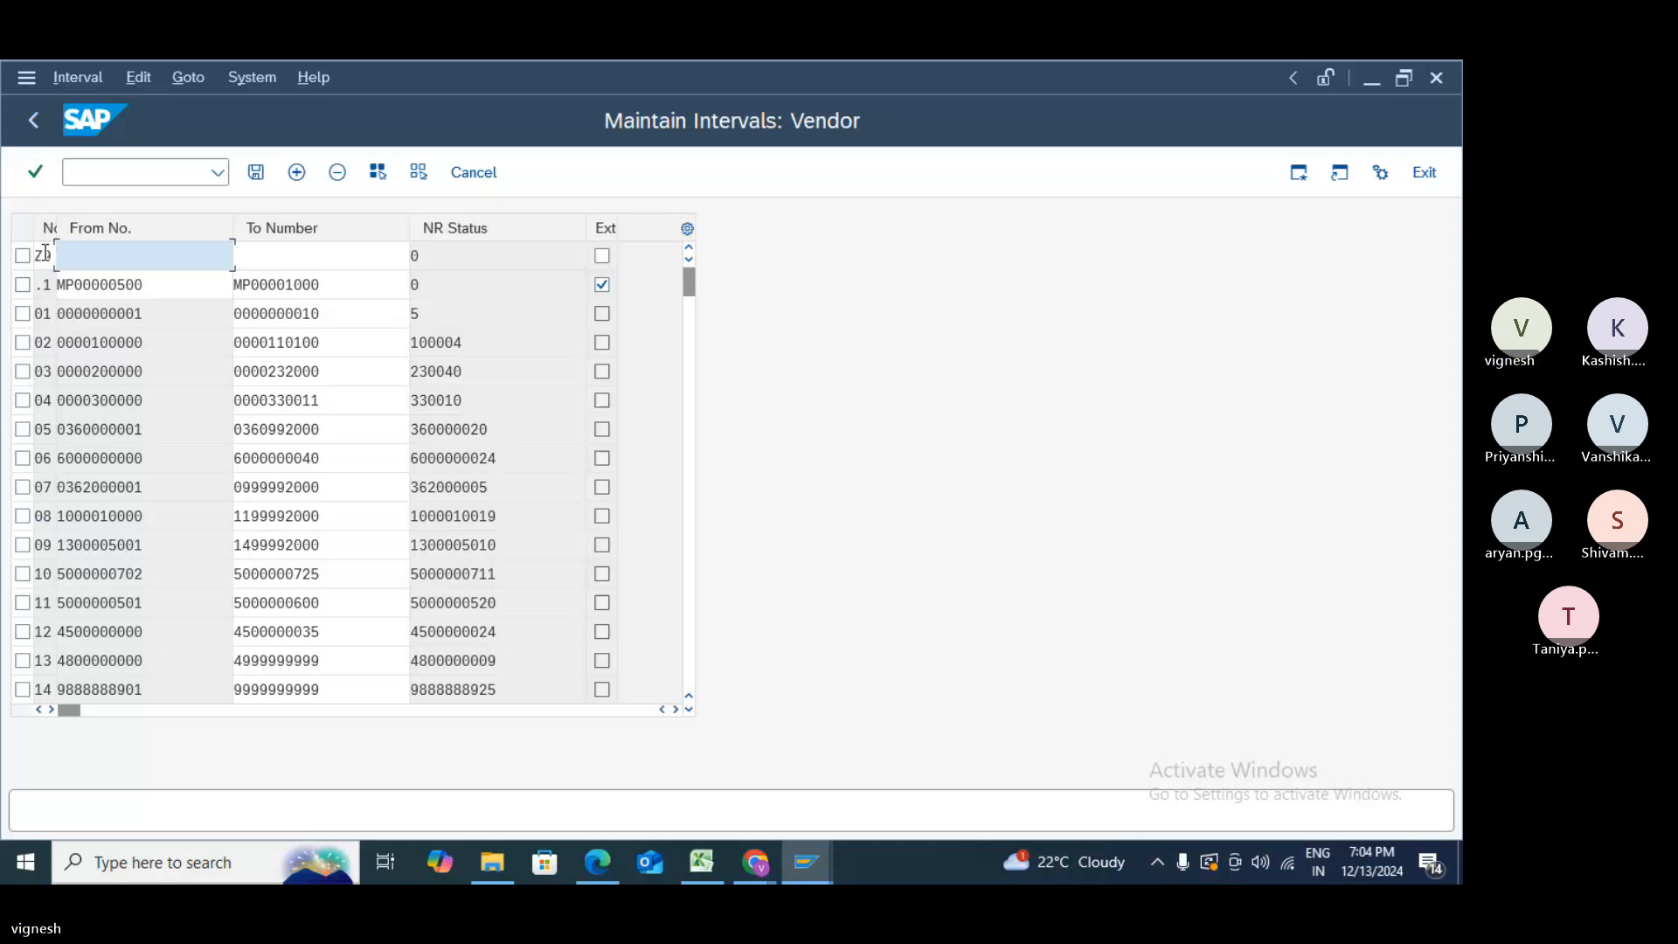
text(2500503121)
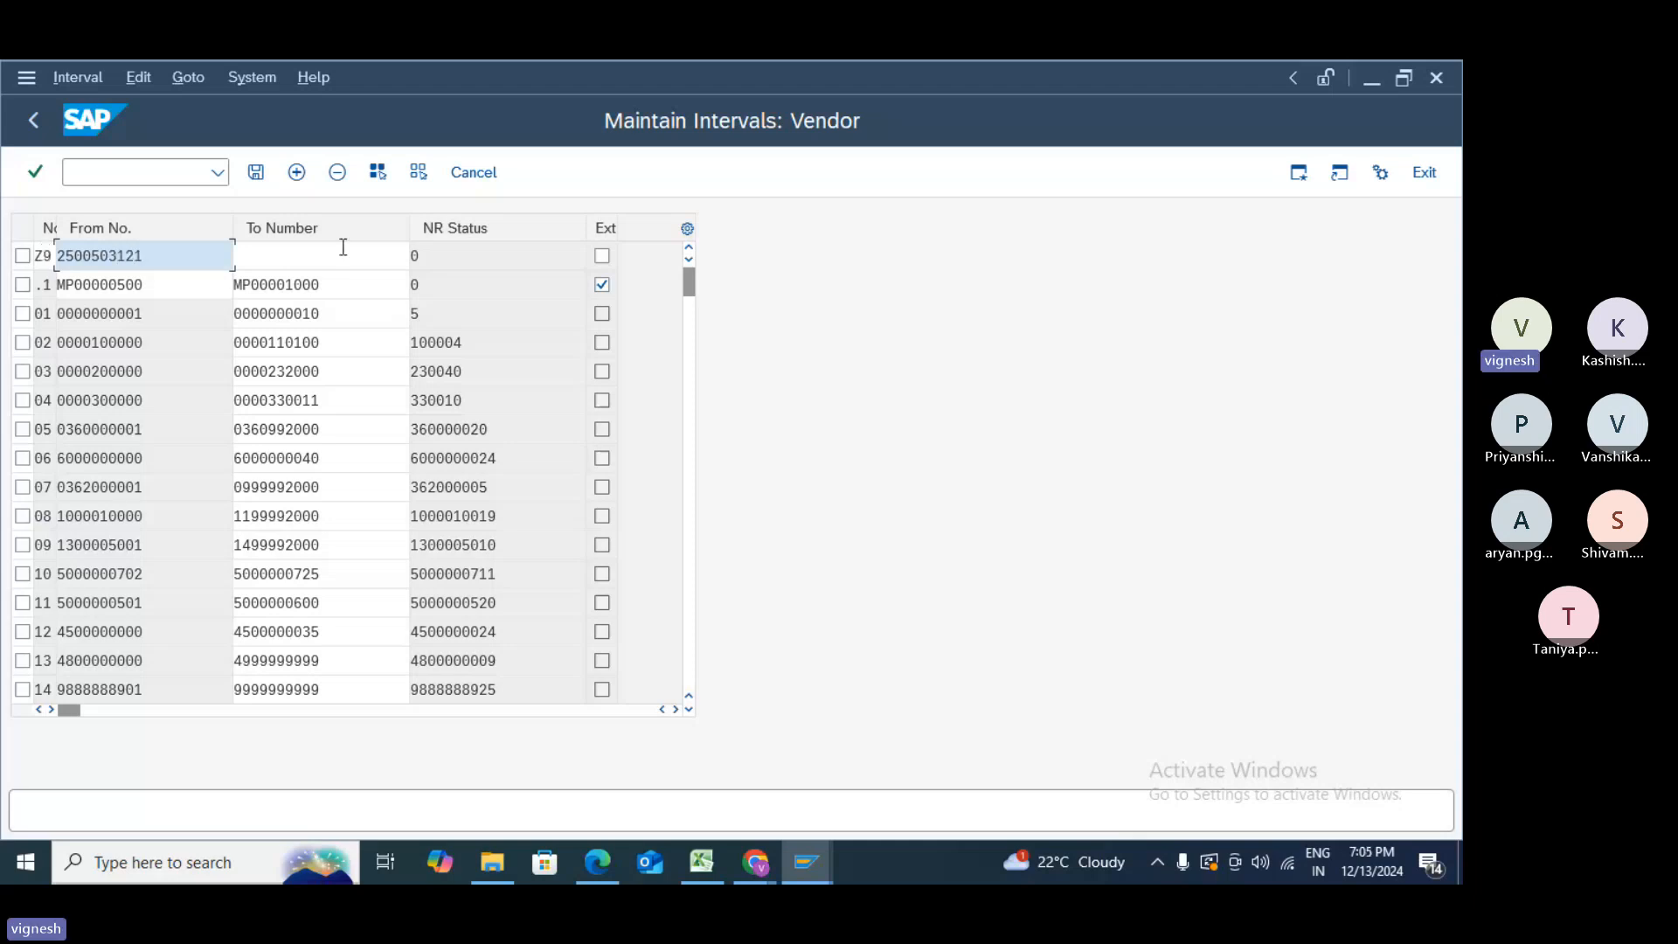
click(264, 251)
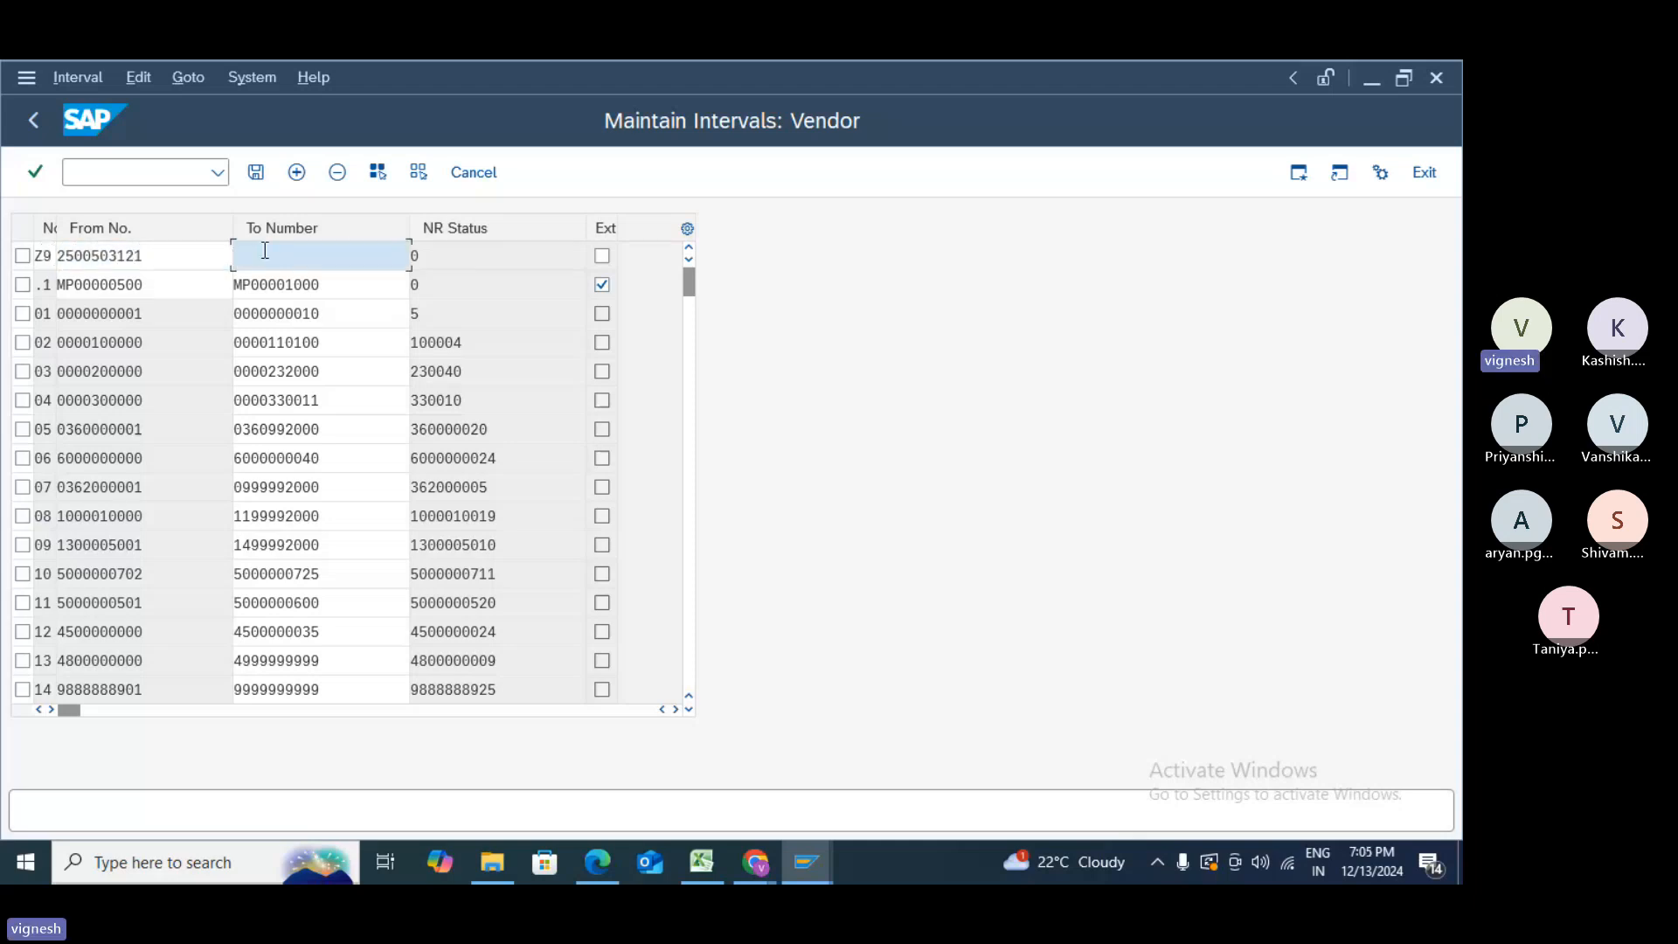
text(250050)
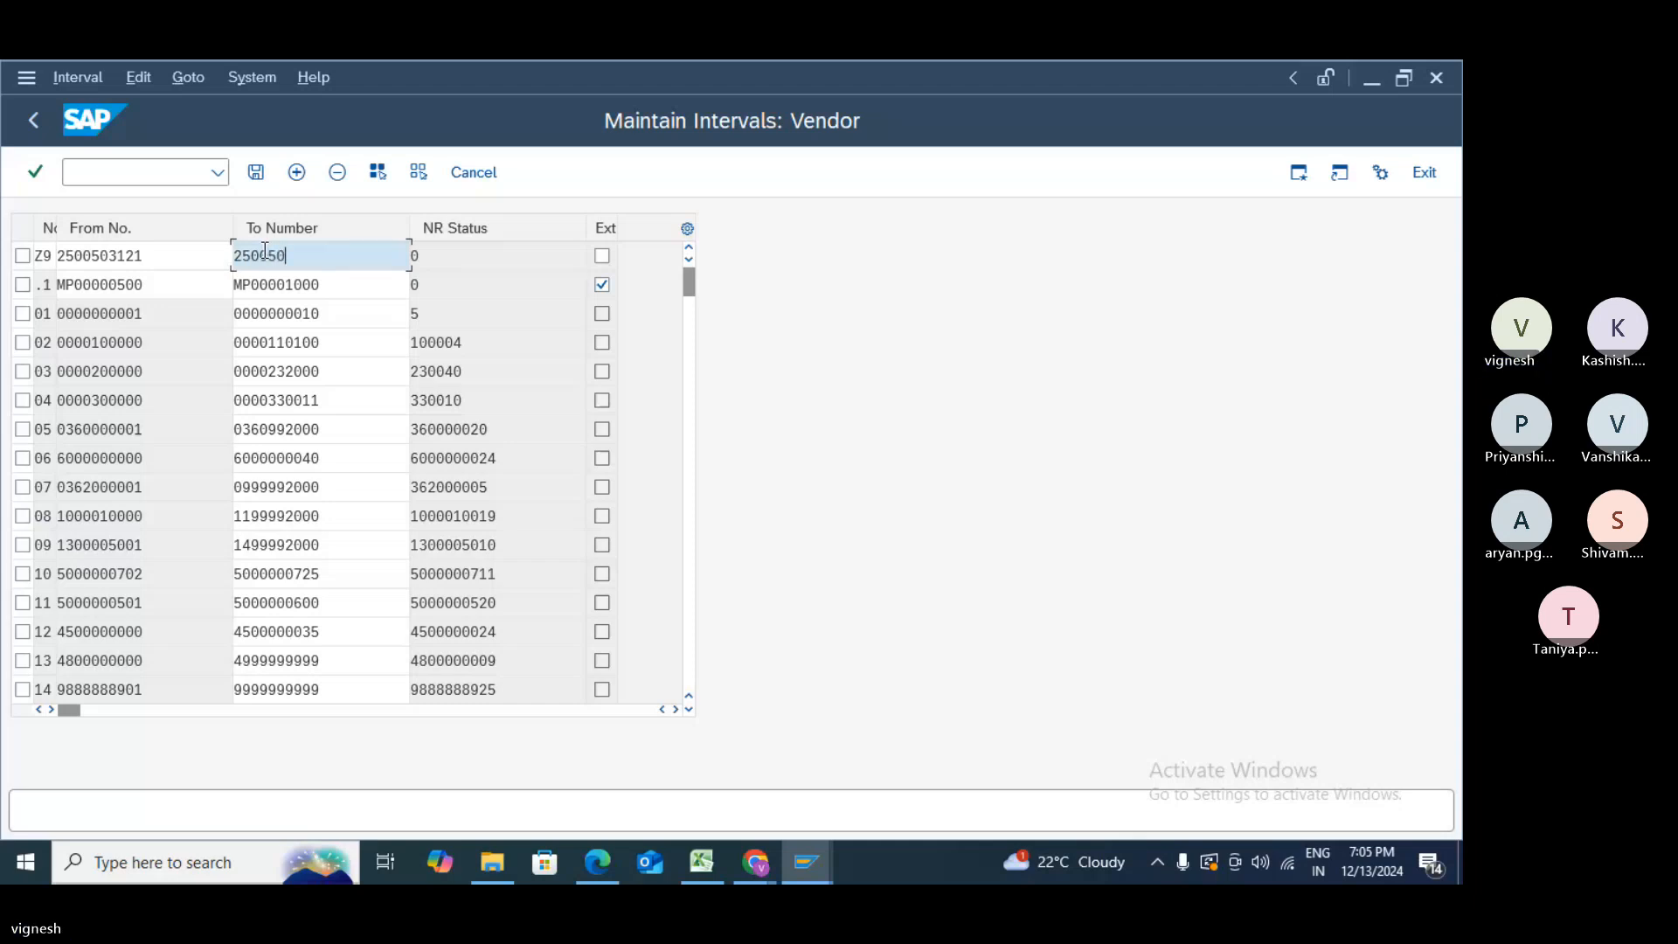
text(3)
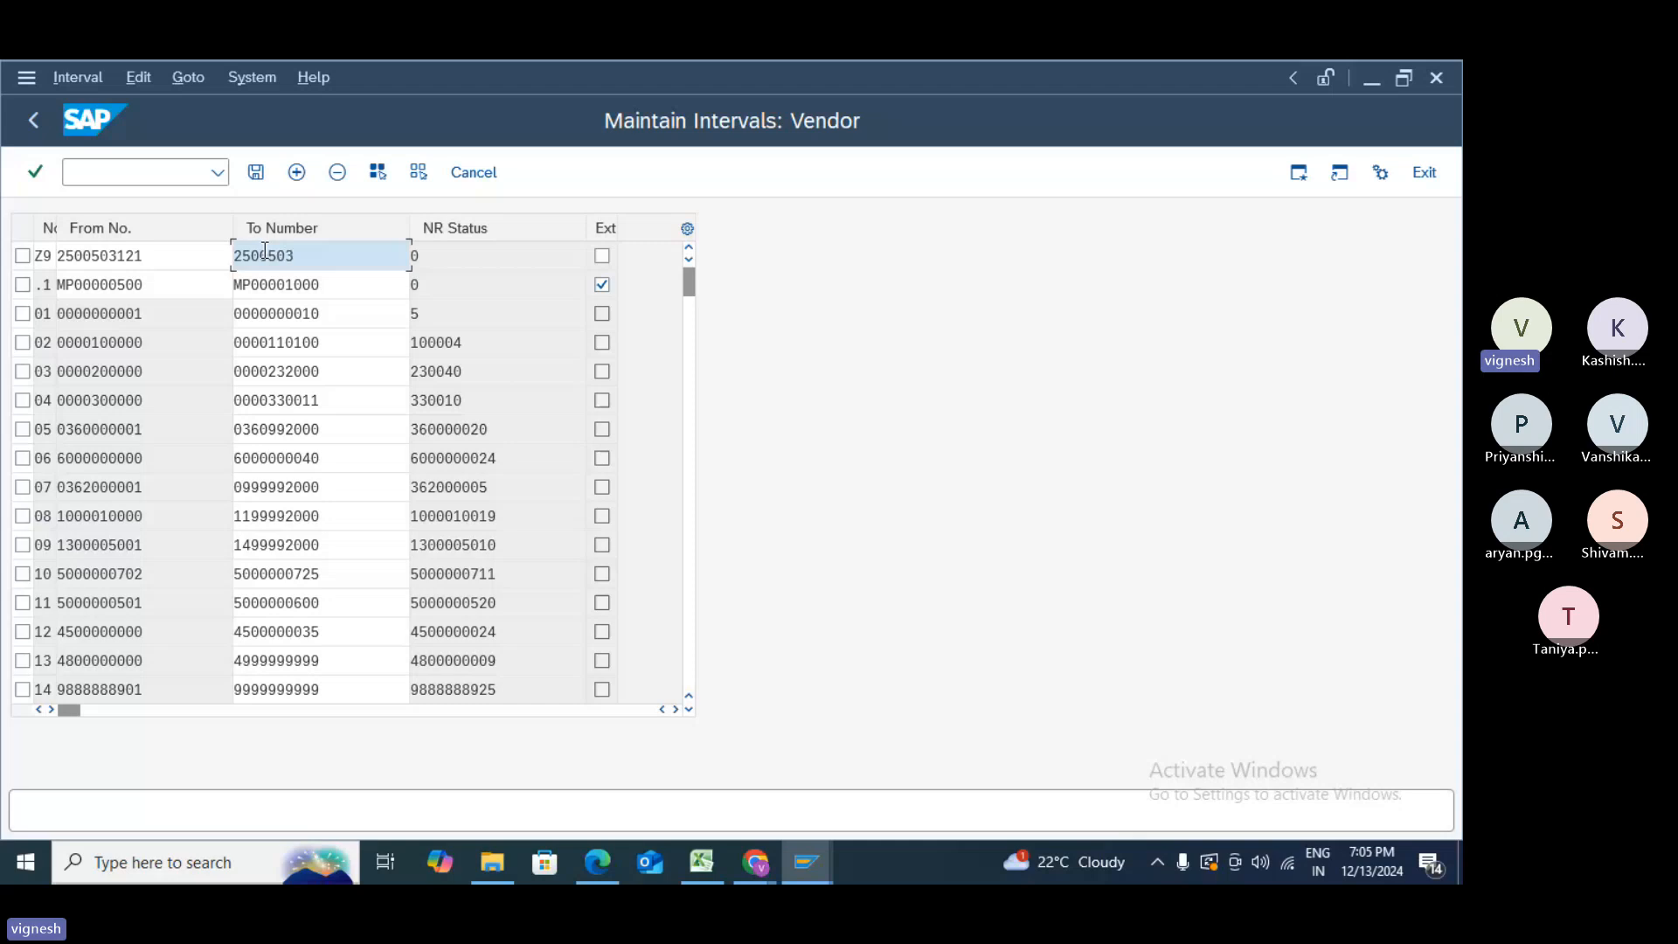
text(12)
key(BackSpace)
text(099)
click(256, 173)
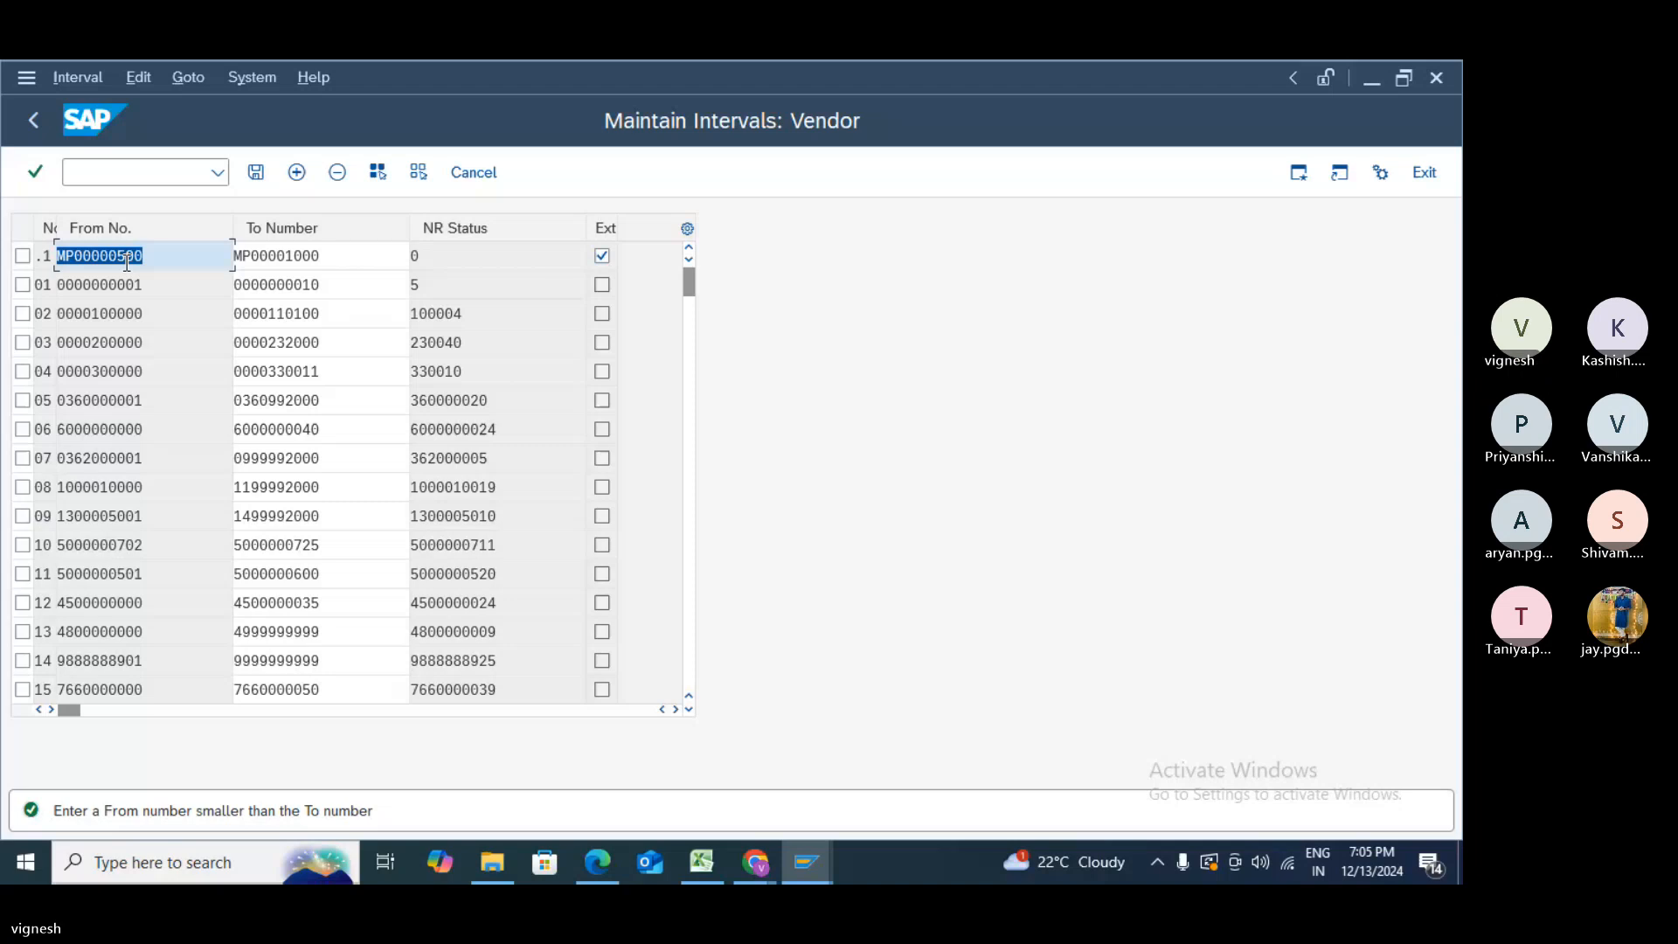
- Delete the MP00000500–MP00001000 interval and save
click(338, 172)
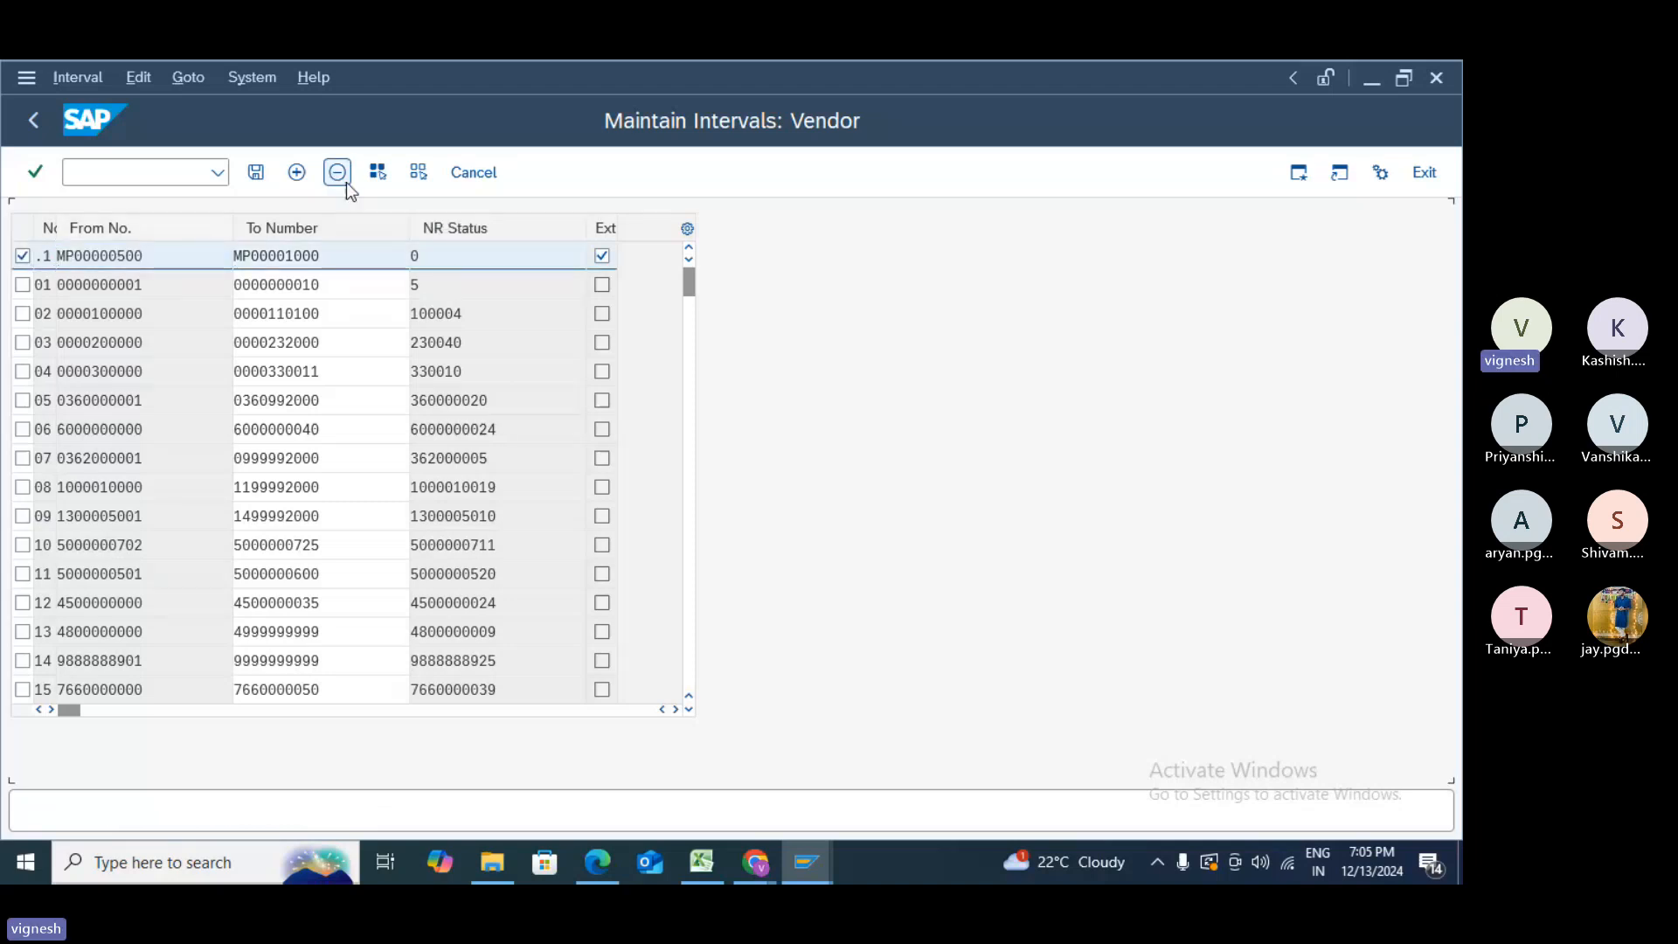
click(346, 180)
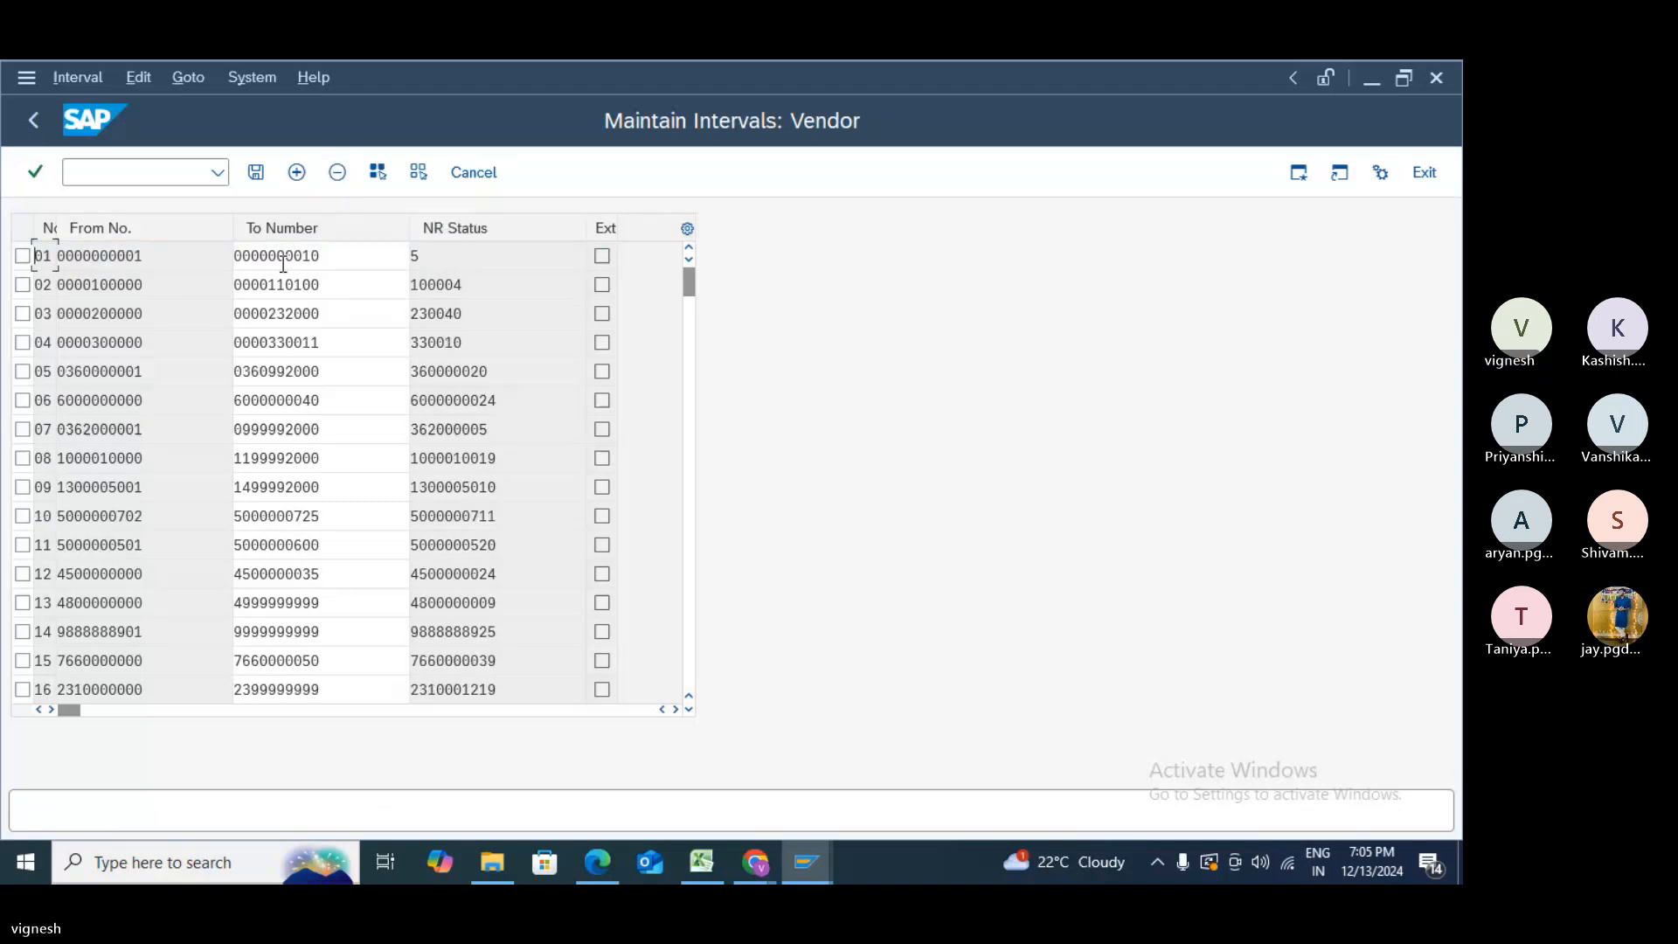
click(257, 172)
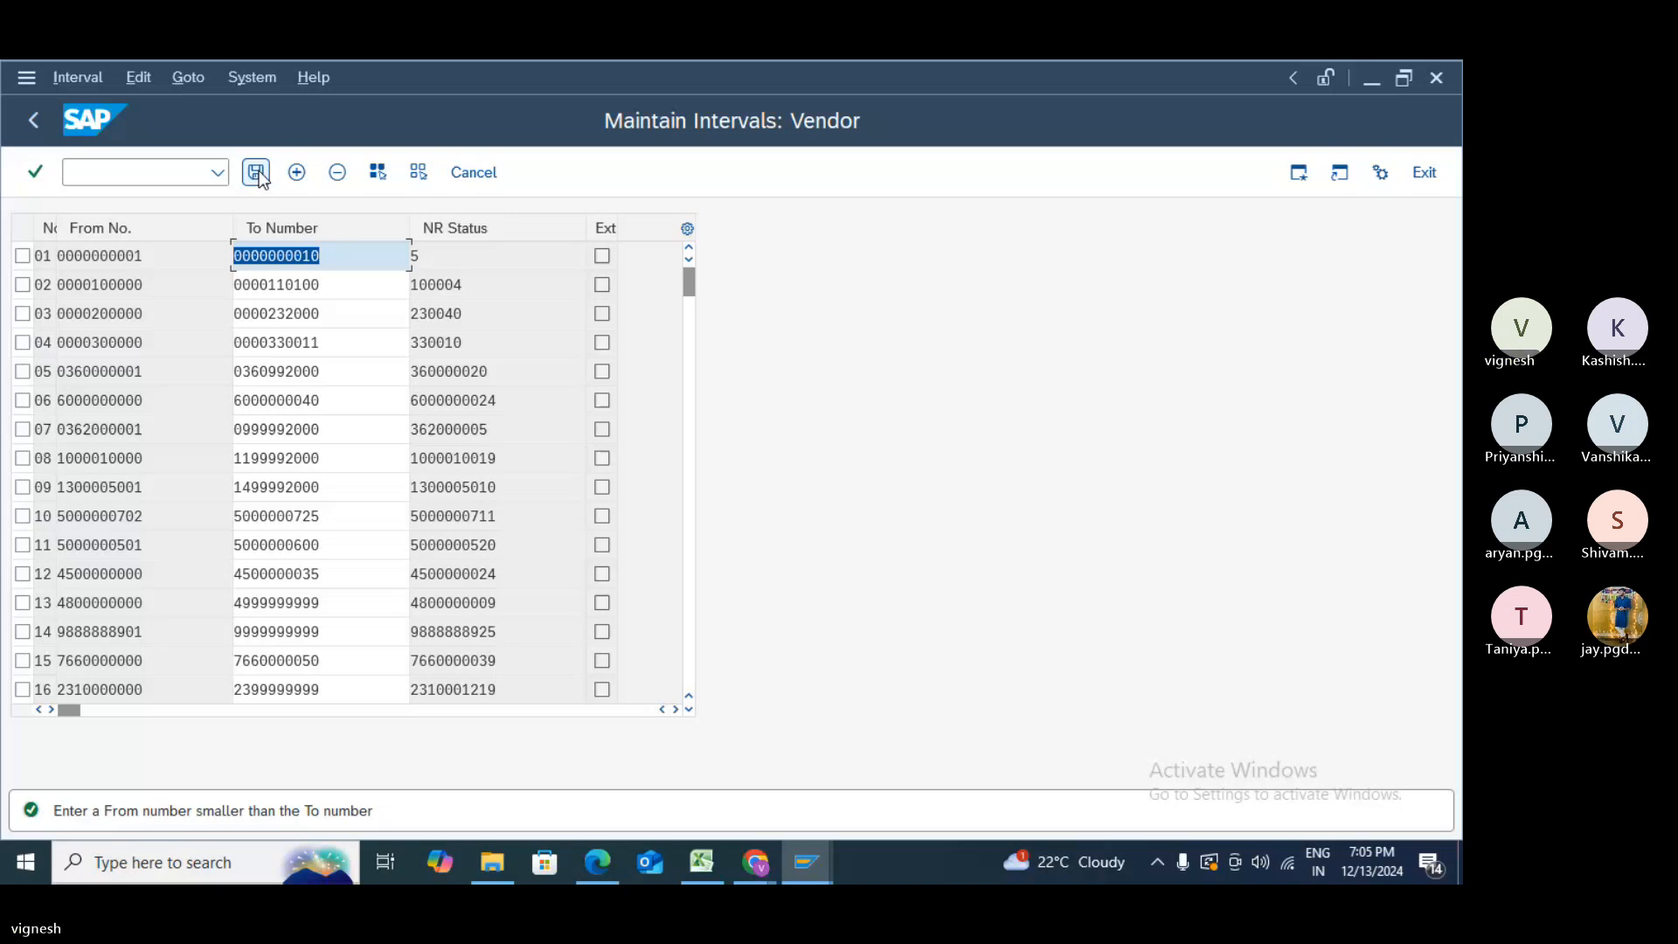
- Scroll down the interval table to row Z9 and select its upper limit
click(685, 678)
click(685, 679)
click(686, 678)
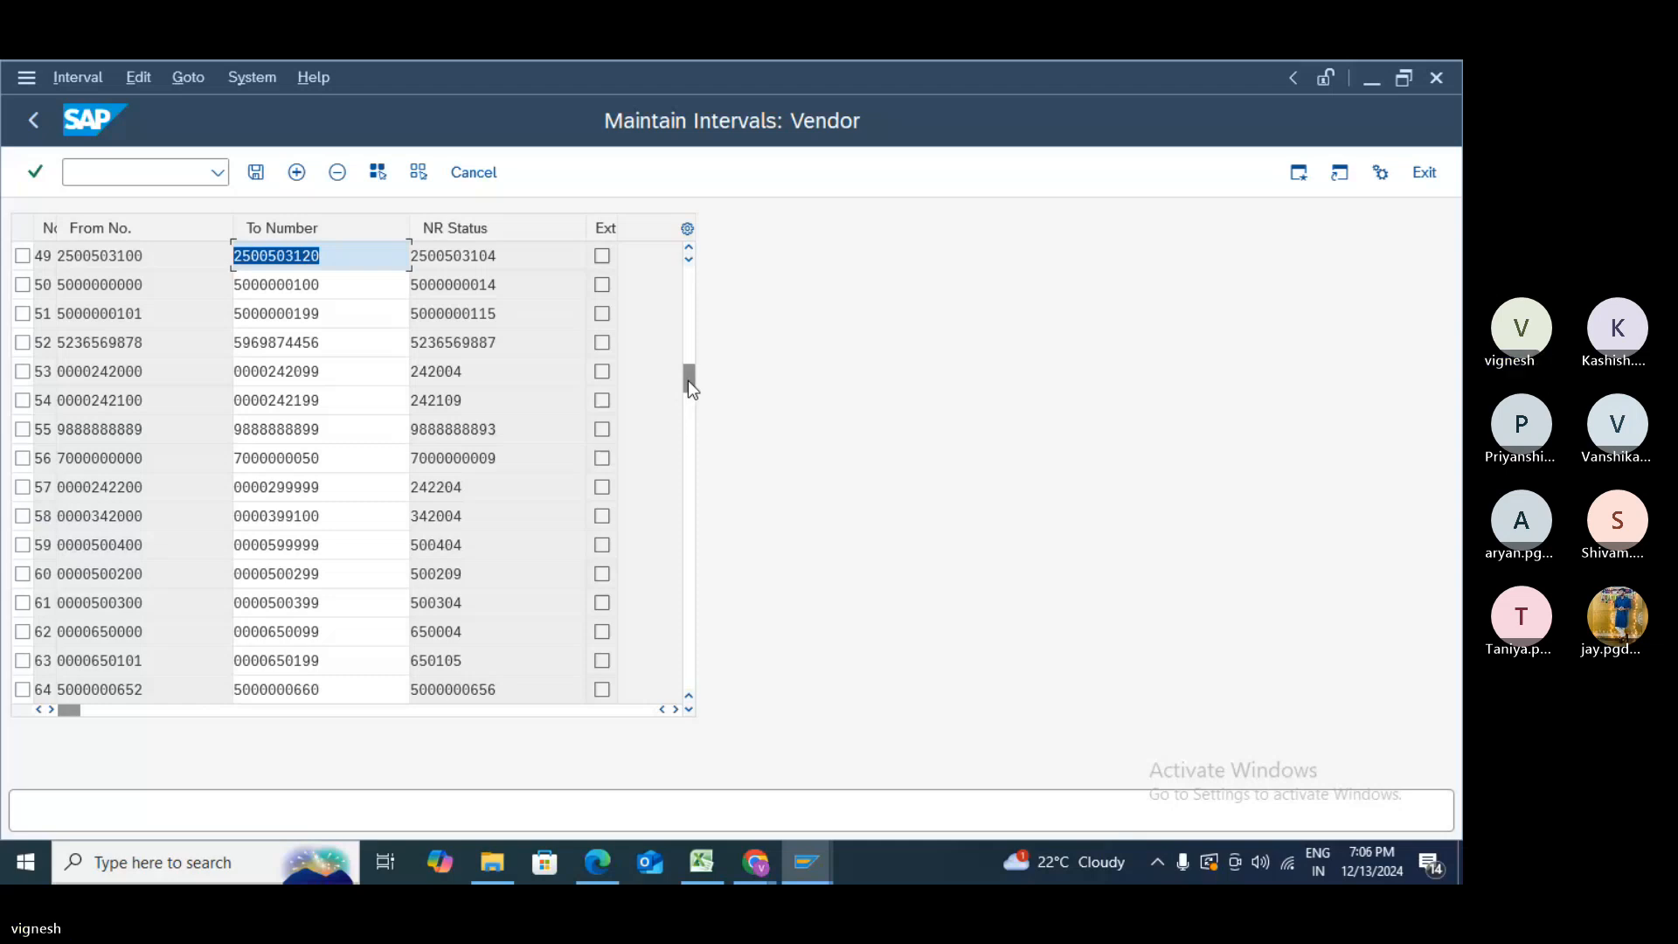
drag(689, 380, 687, 695)
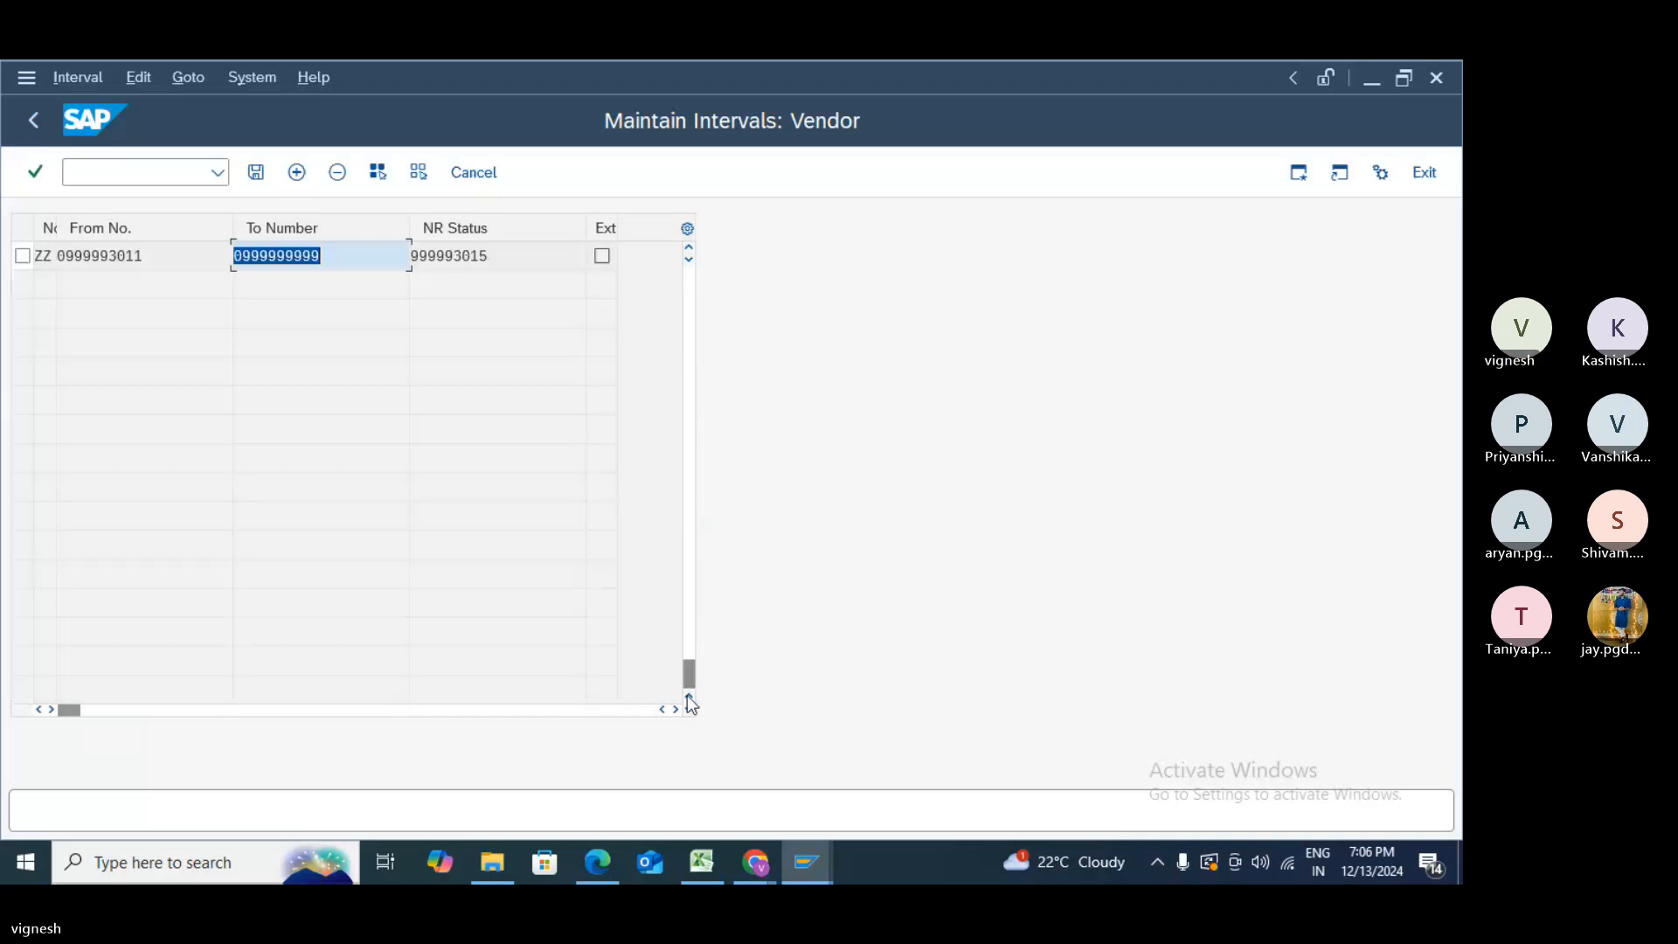
click(691, 545)
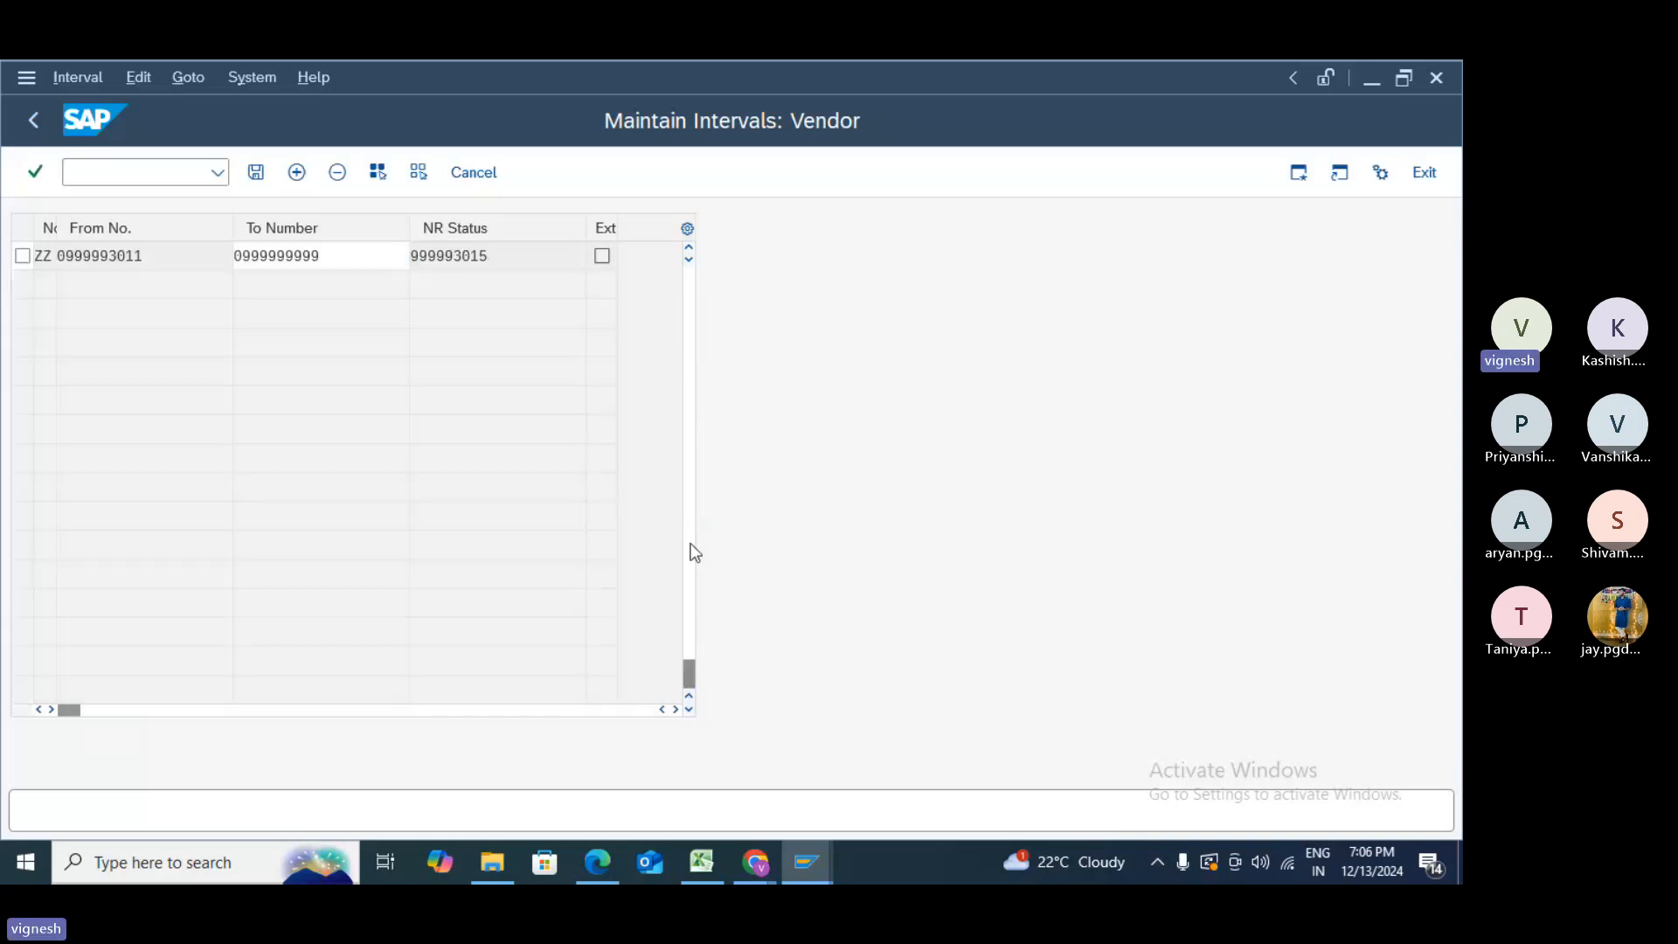
click(690, 574)
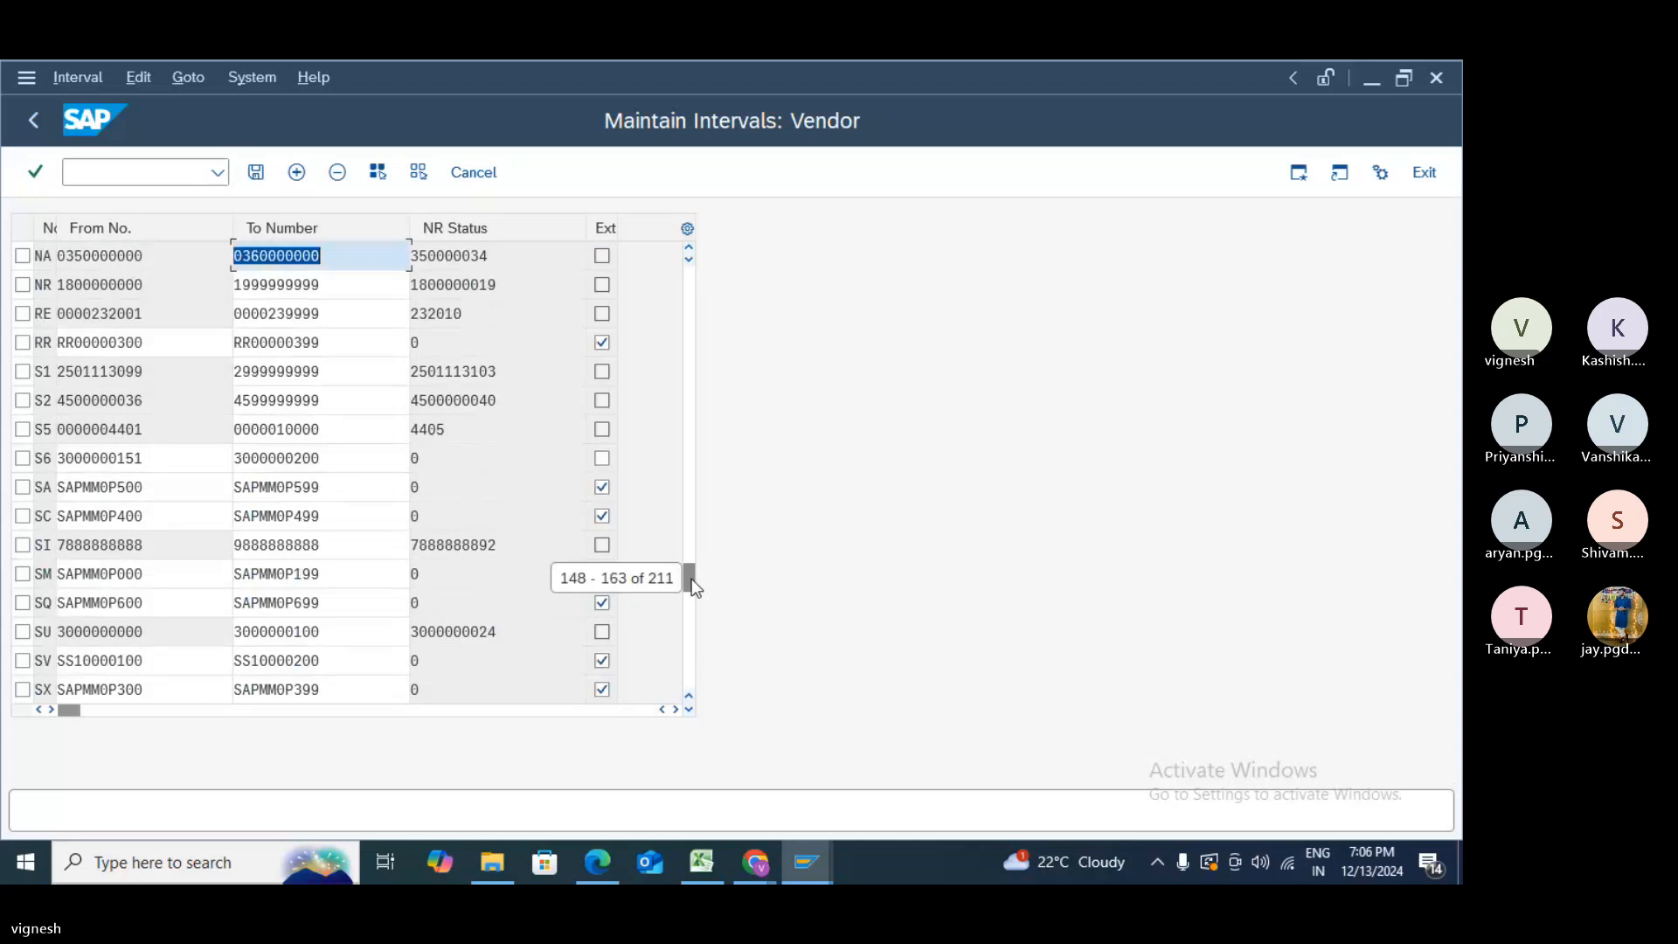
drag(690, 578, 690, 611)
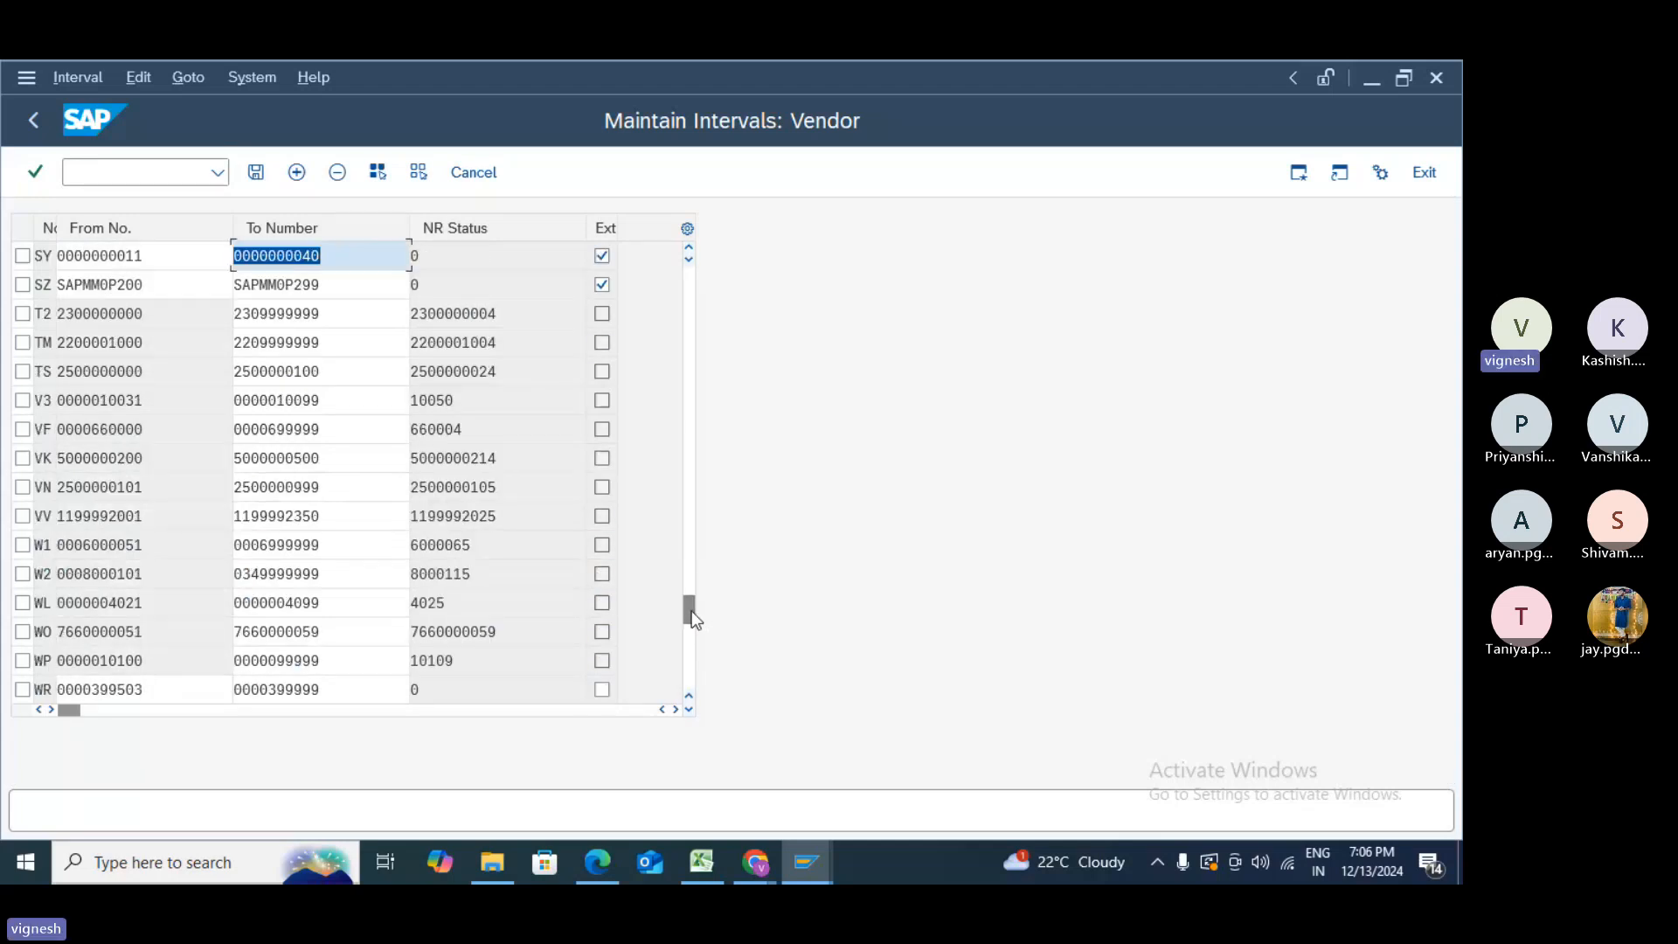
drag(691, 611, 687, 653)
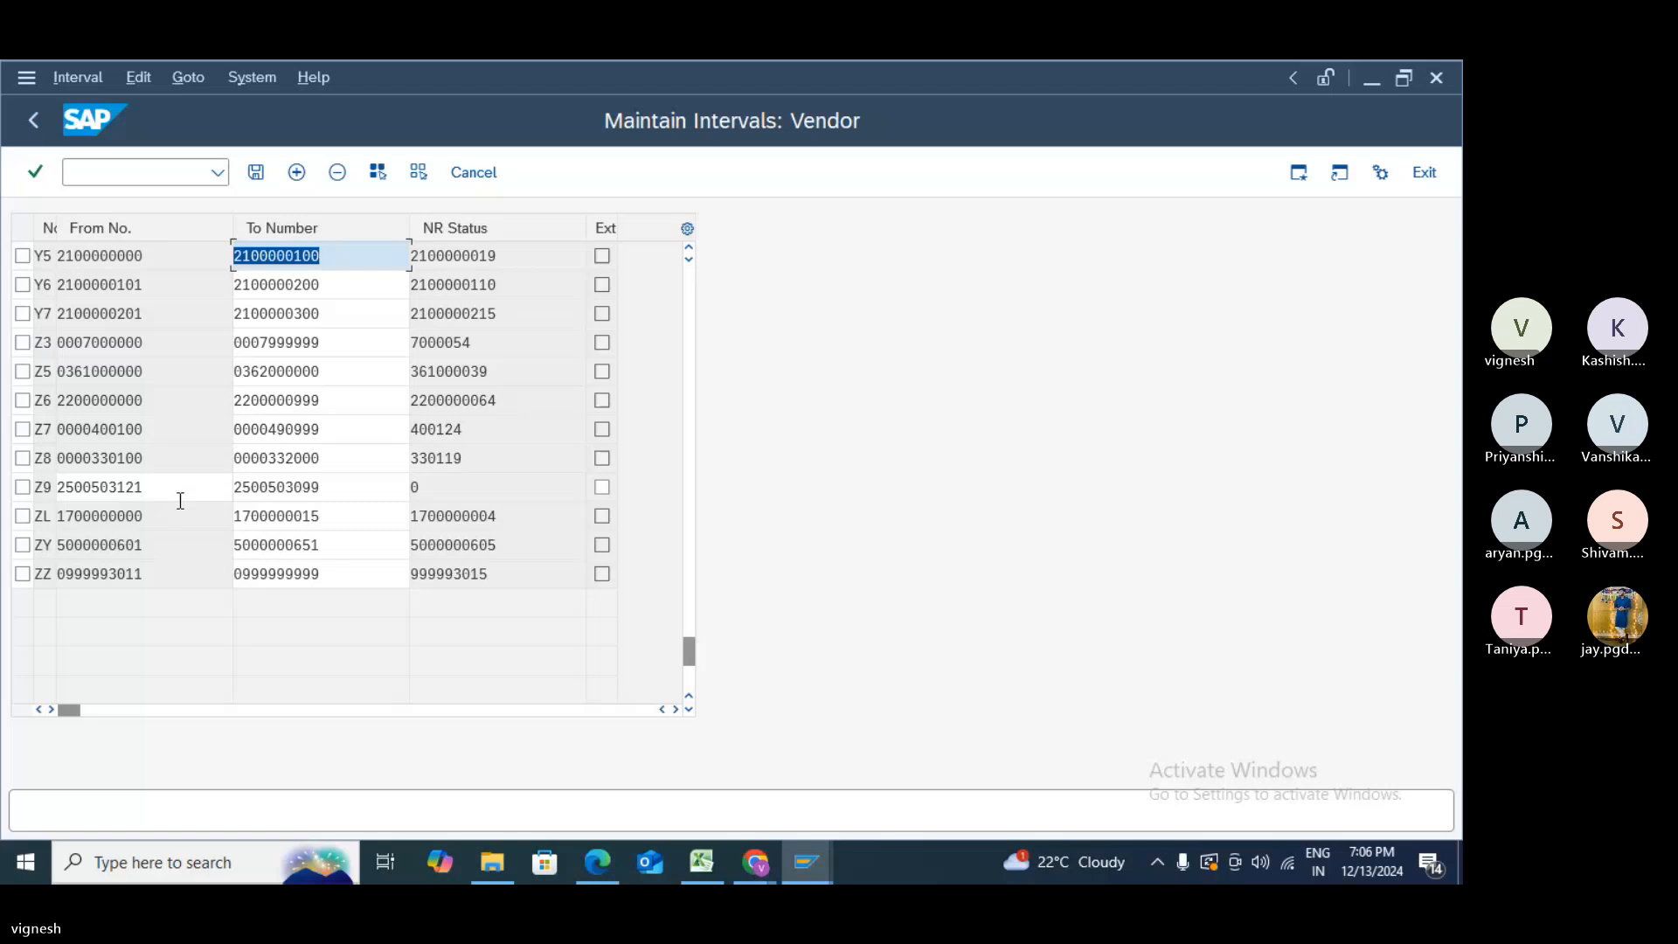
click(274, 492)
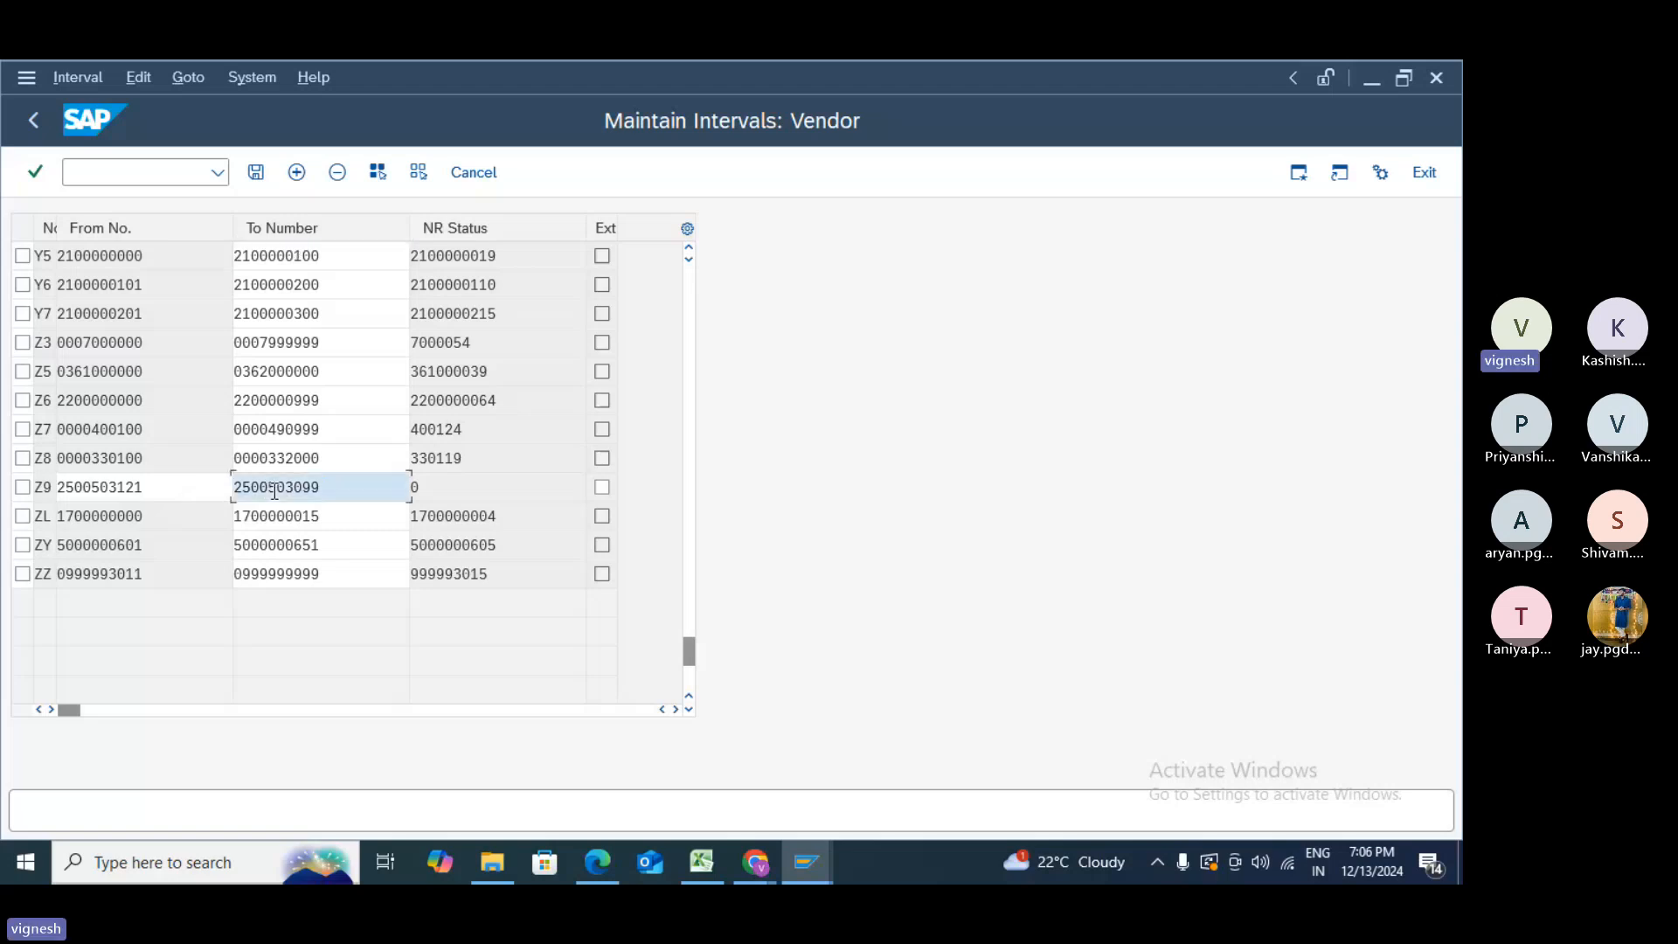
key(BackSpace)
text(7)
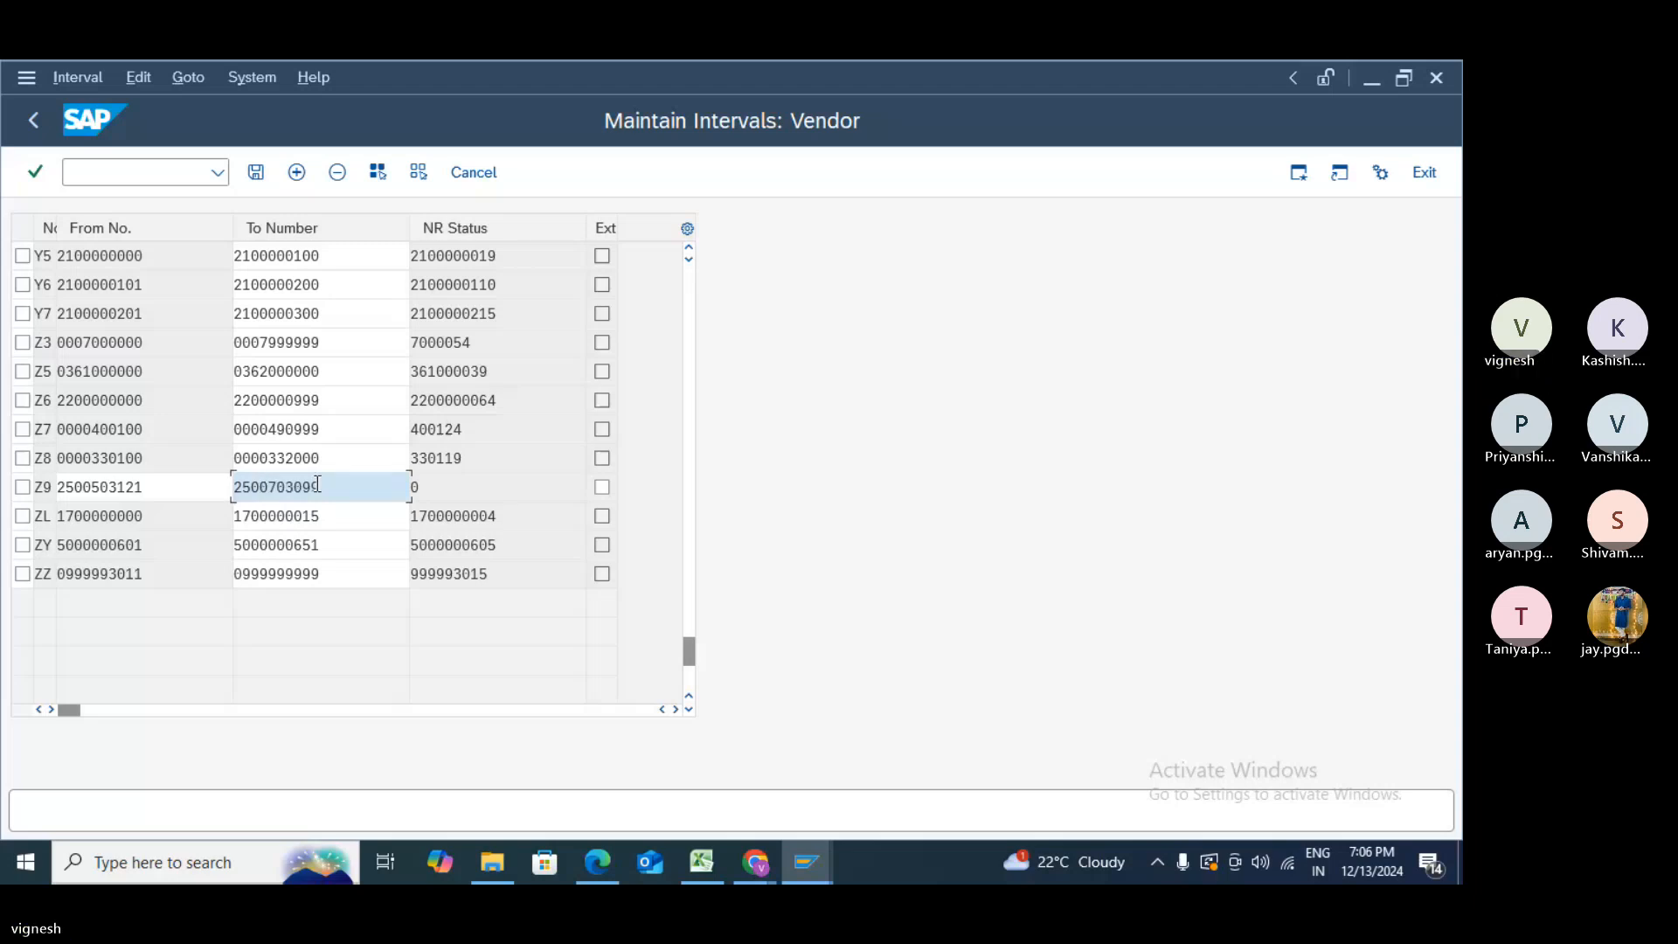
click(255, 172)
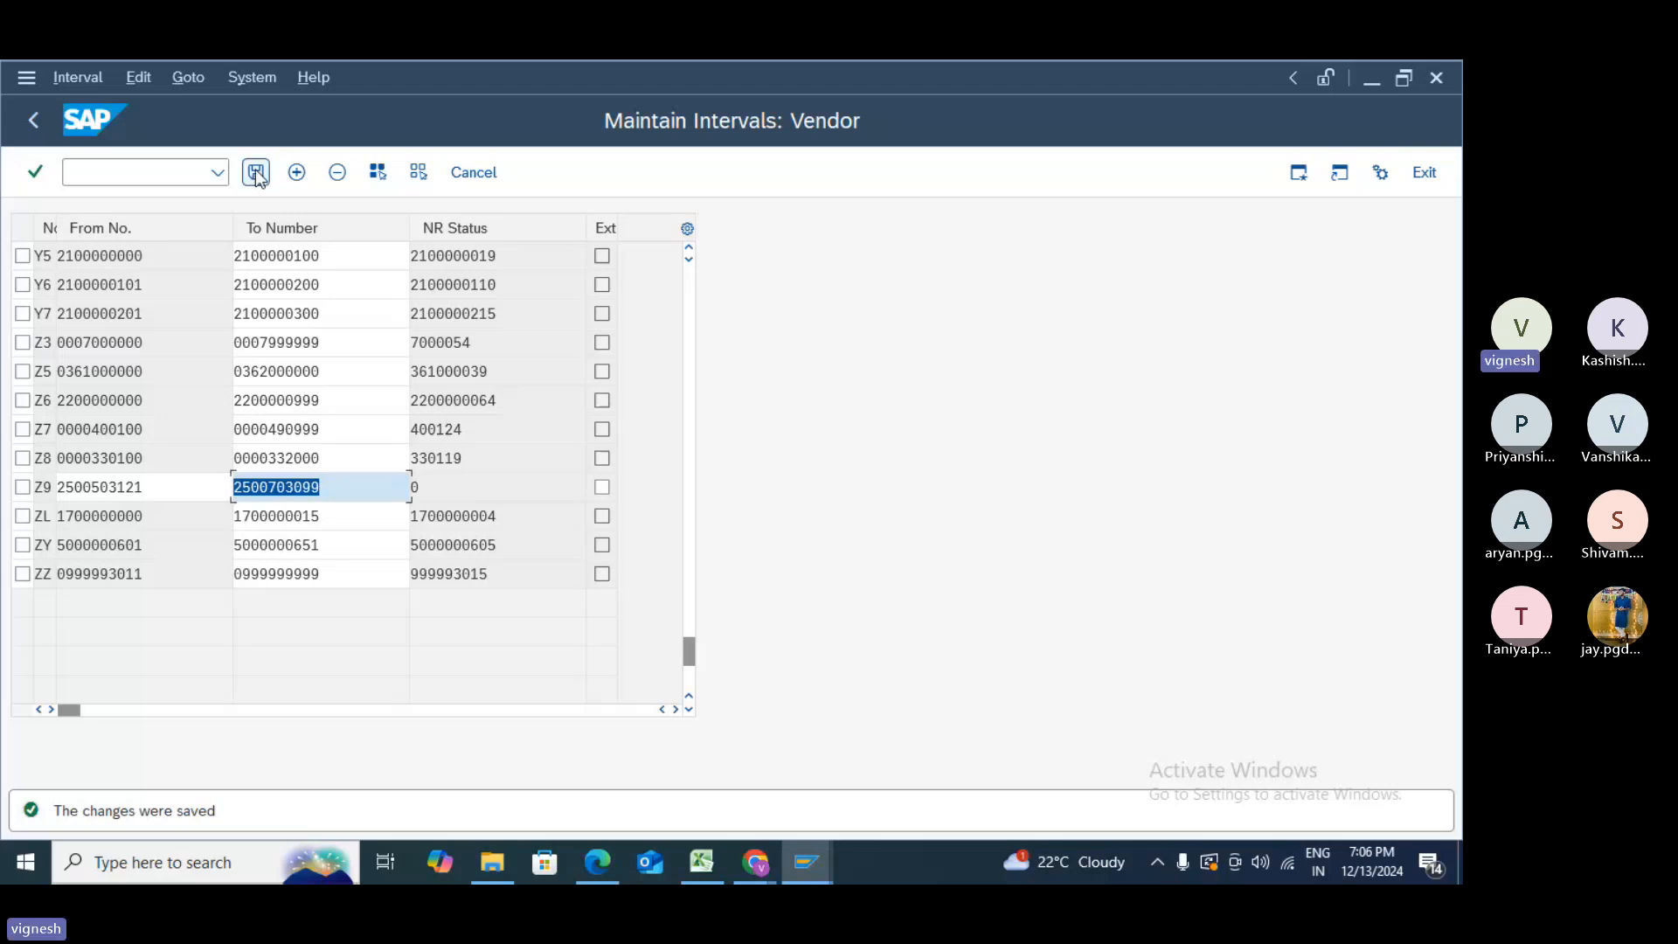
click(256, 173)
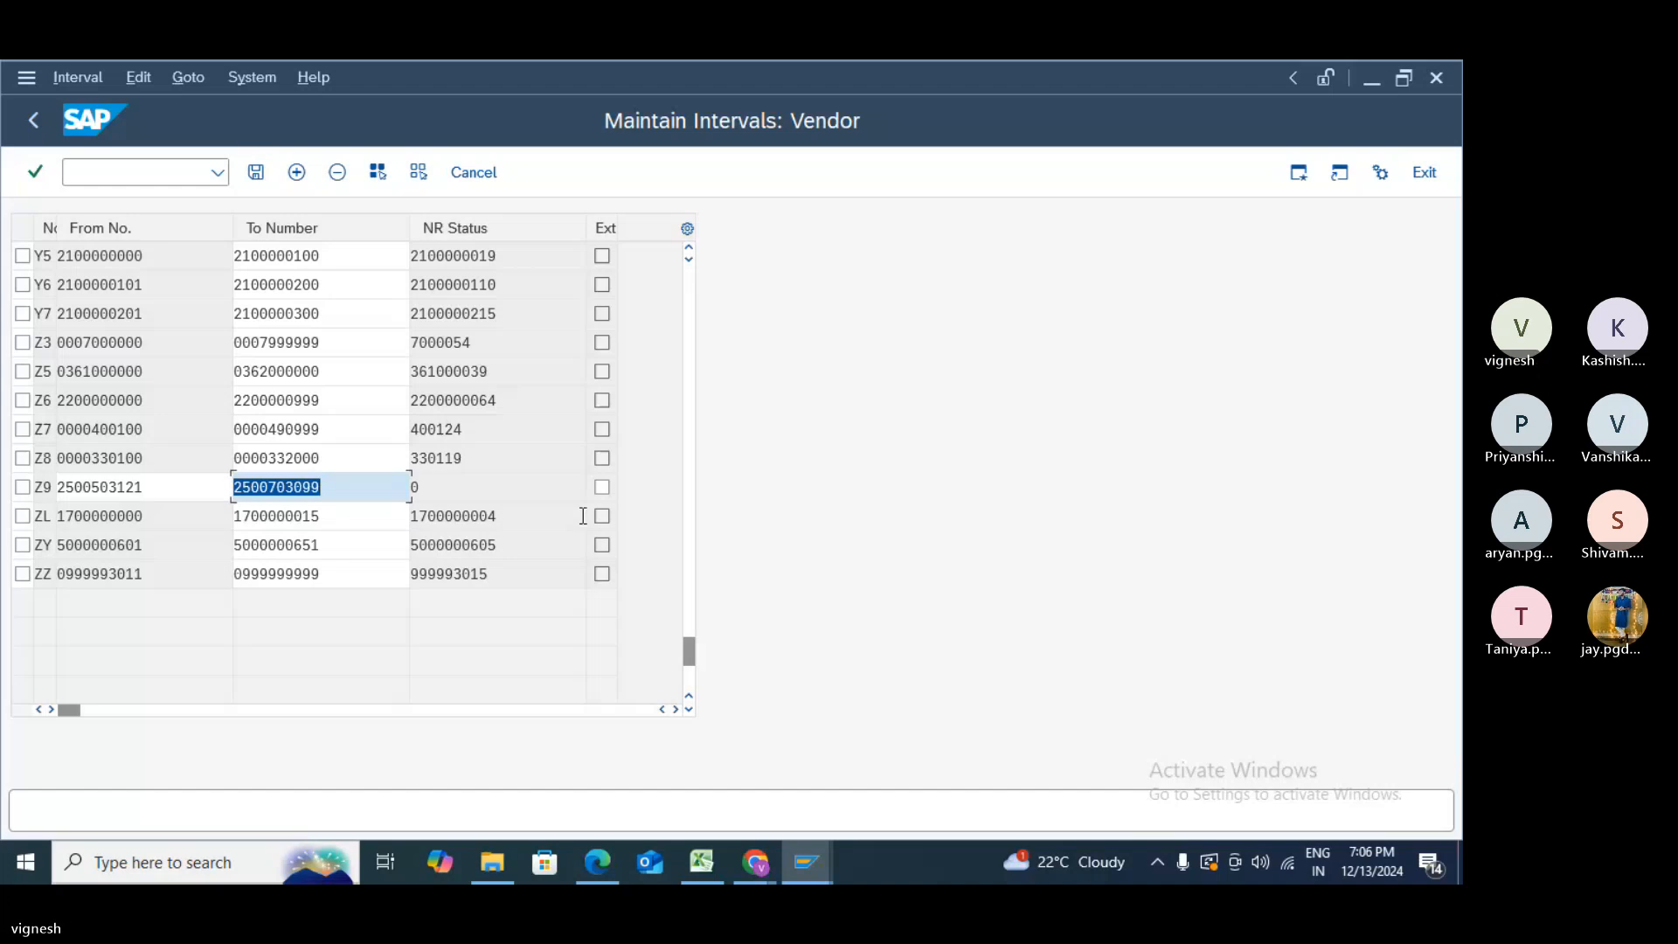
click(482, 504)
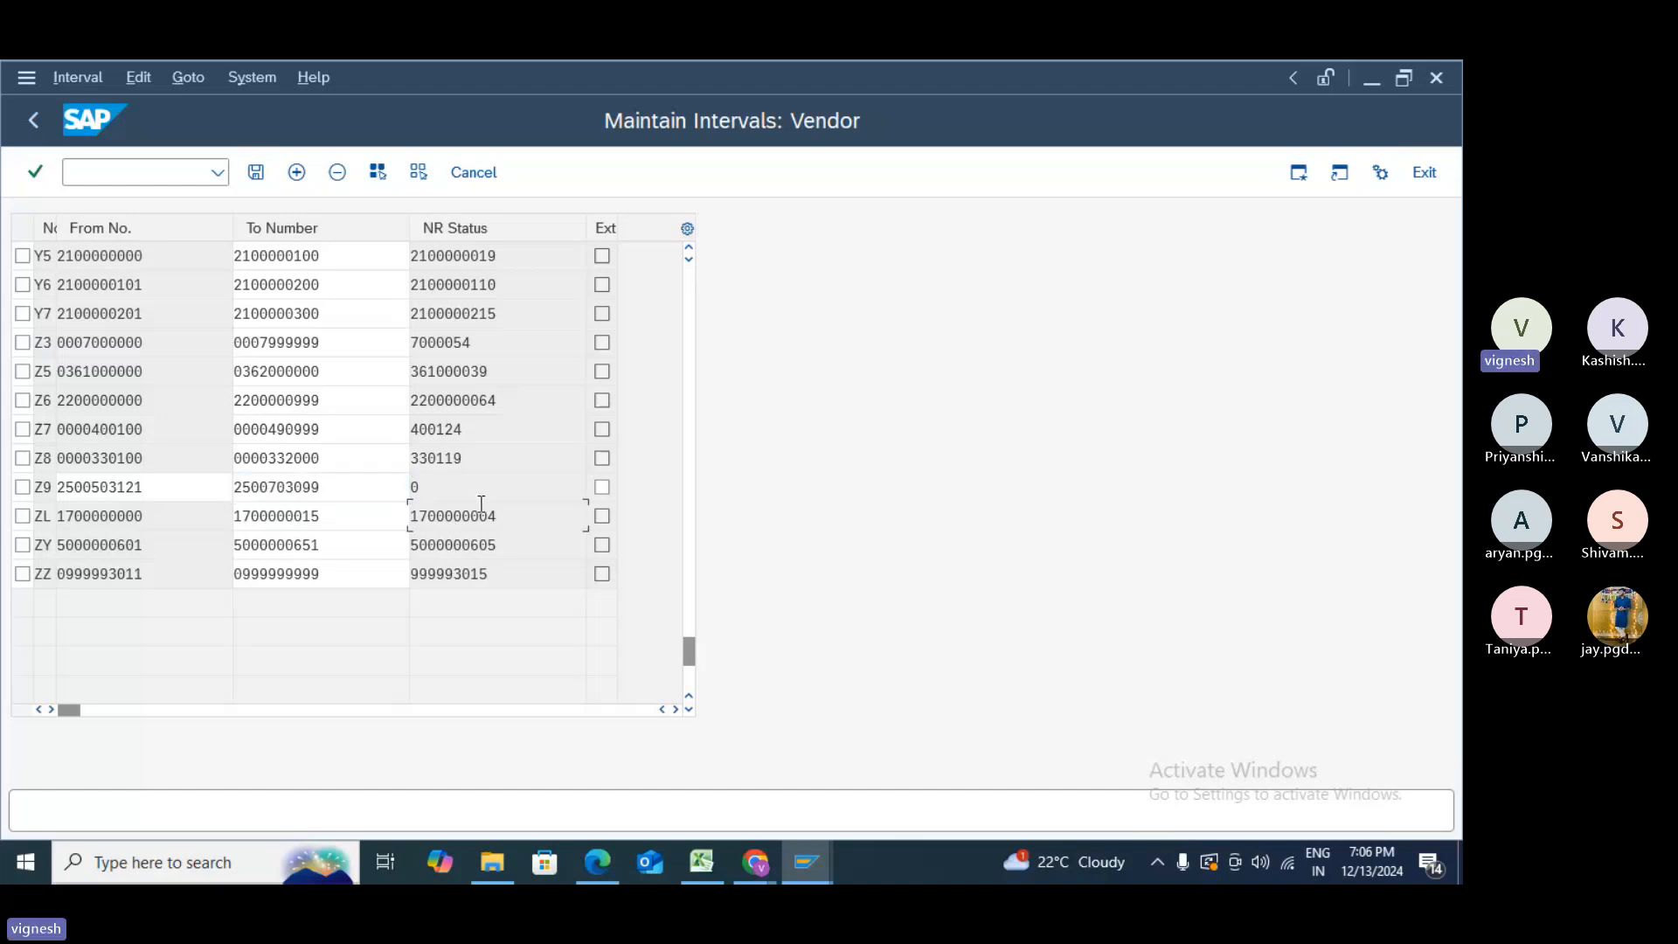
click(31, 122)
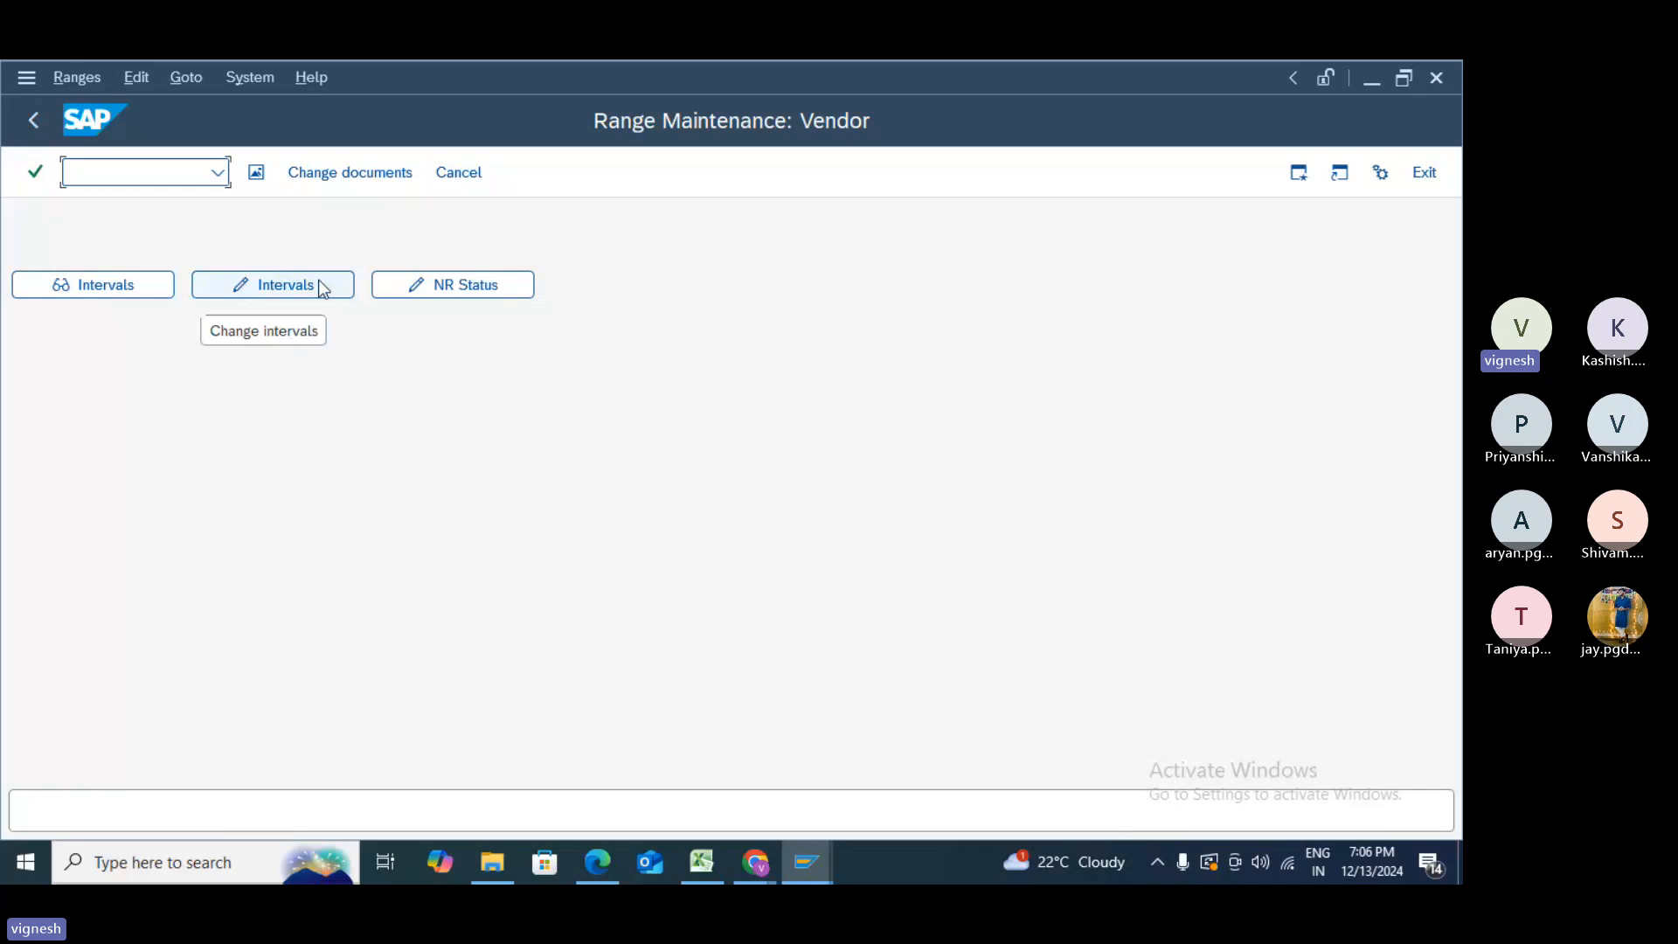
- Reopen the vendor intervals to check row Z9, then back out to SAP Easy Access
click(320, 282)
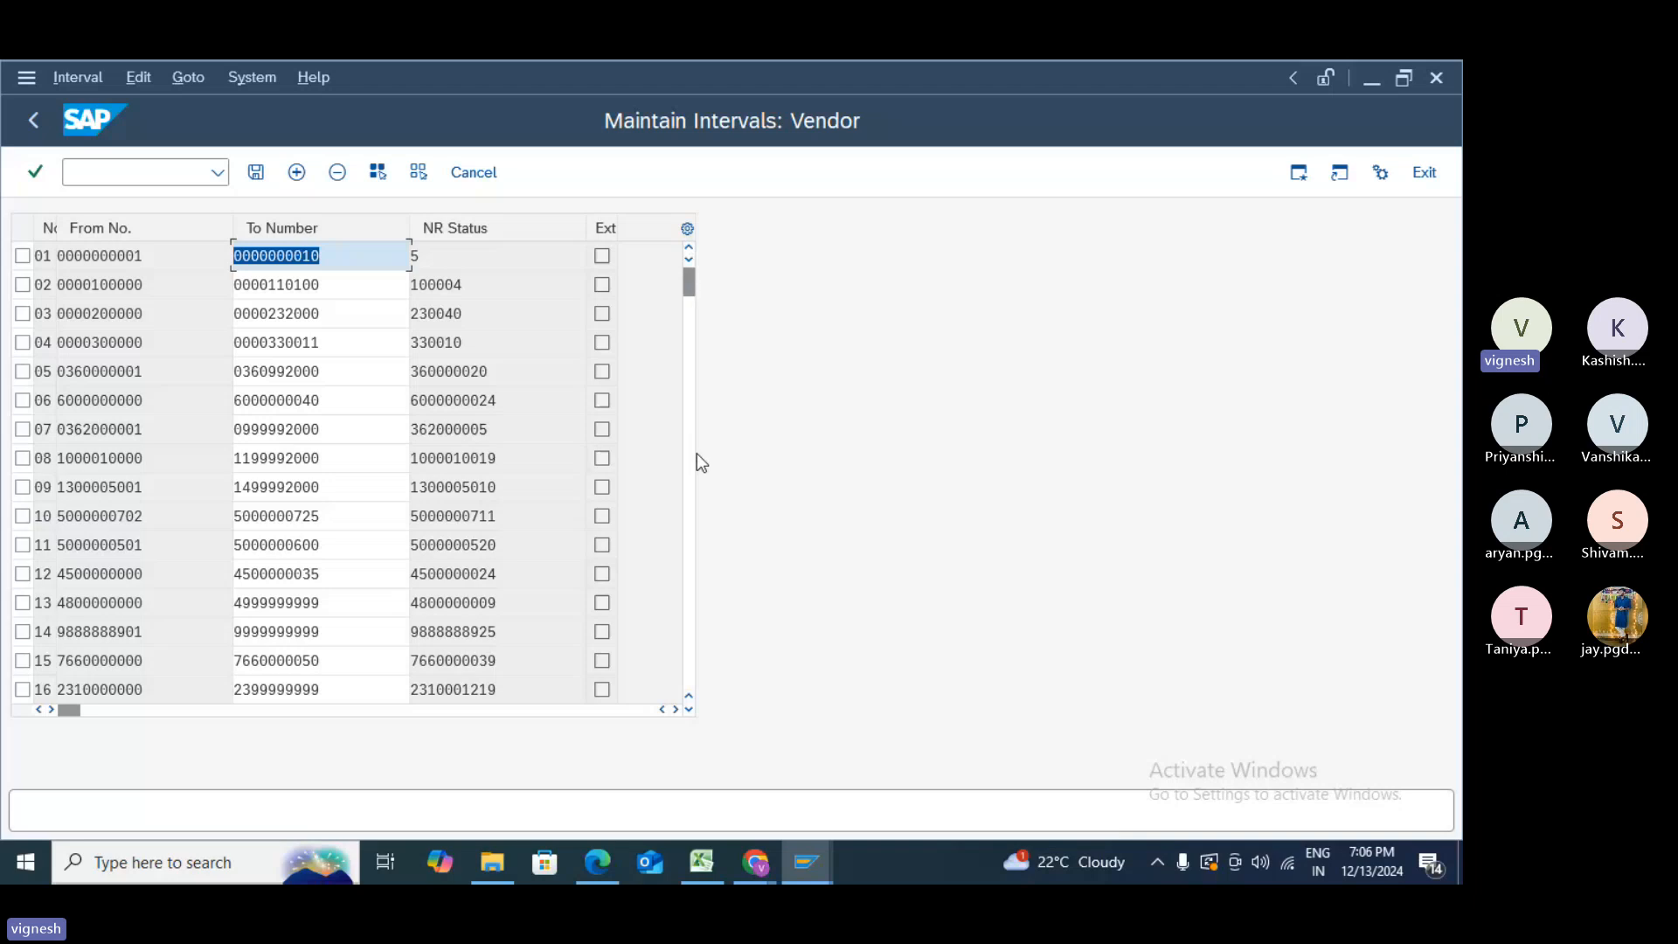
drag(687, 291, 687, 600)
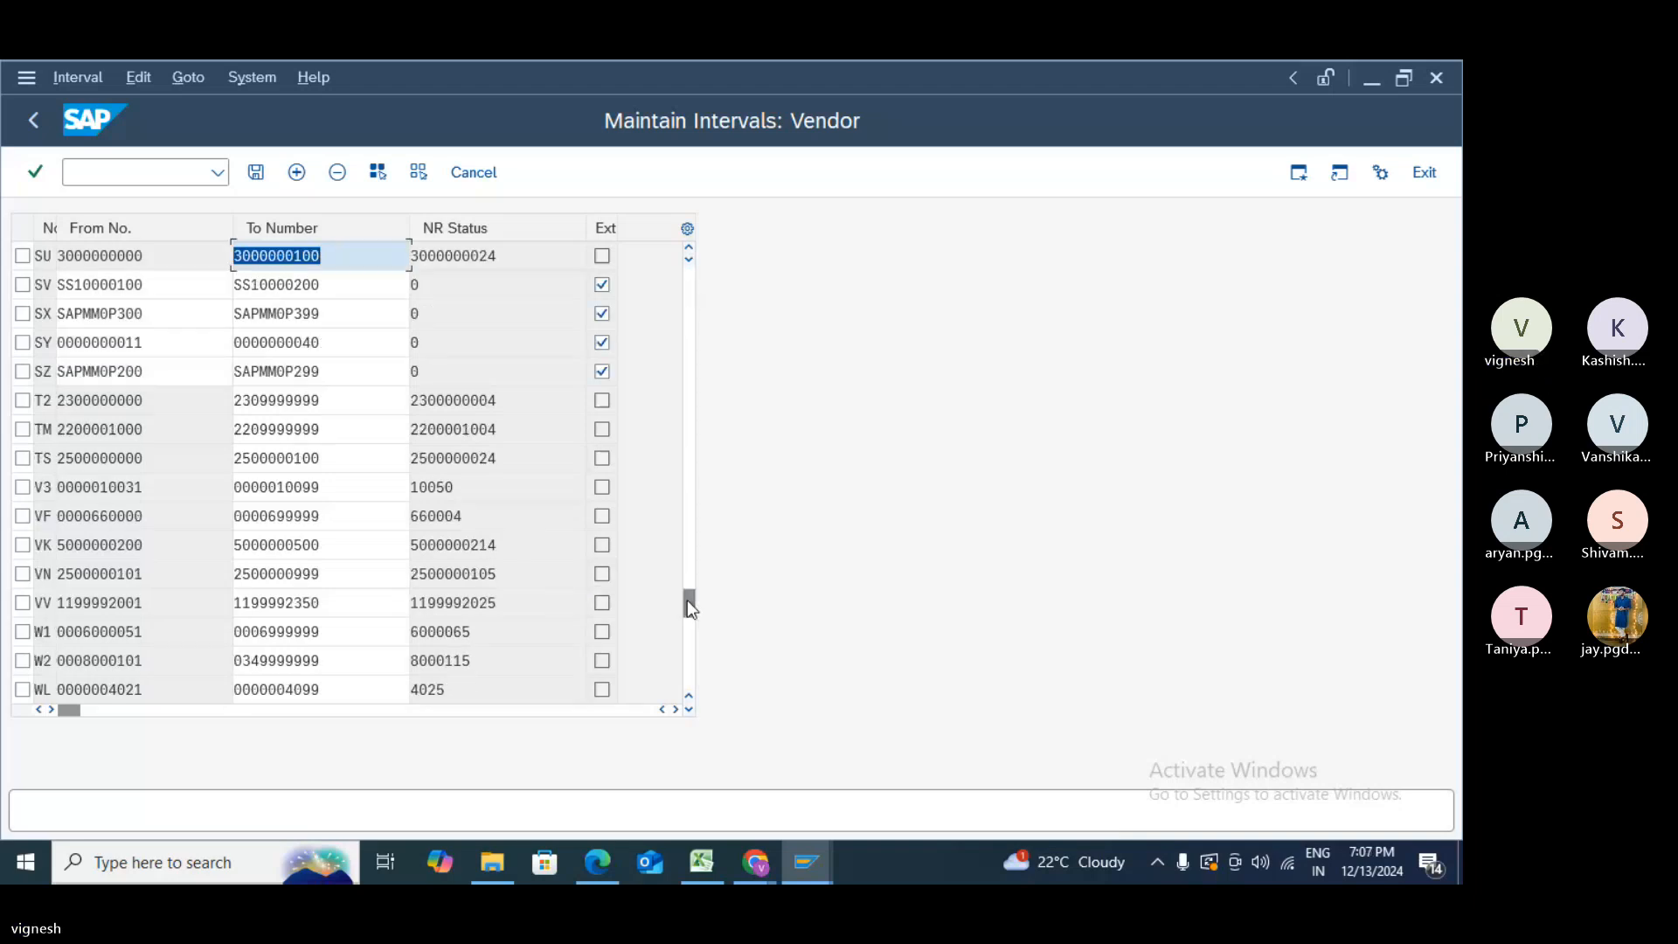
drag(687, 599, 687, 640)
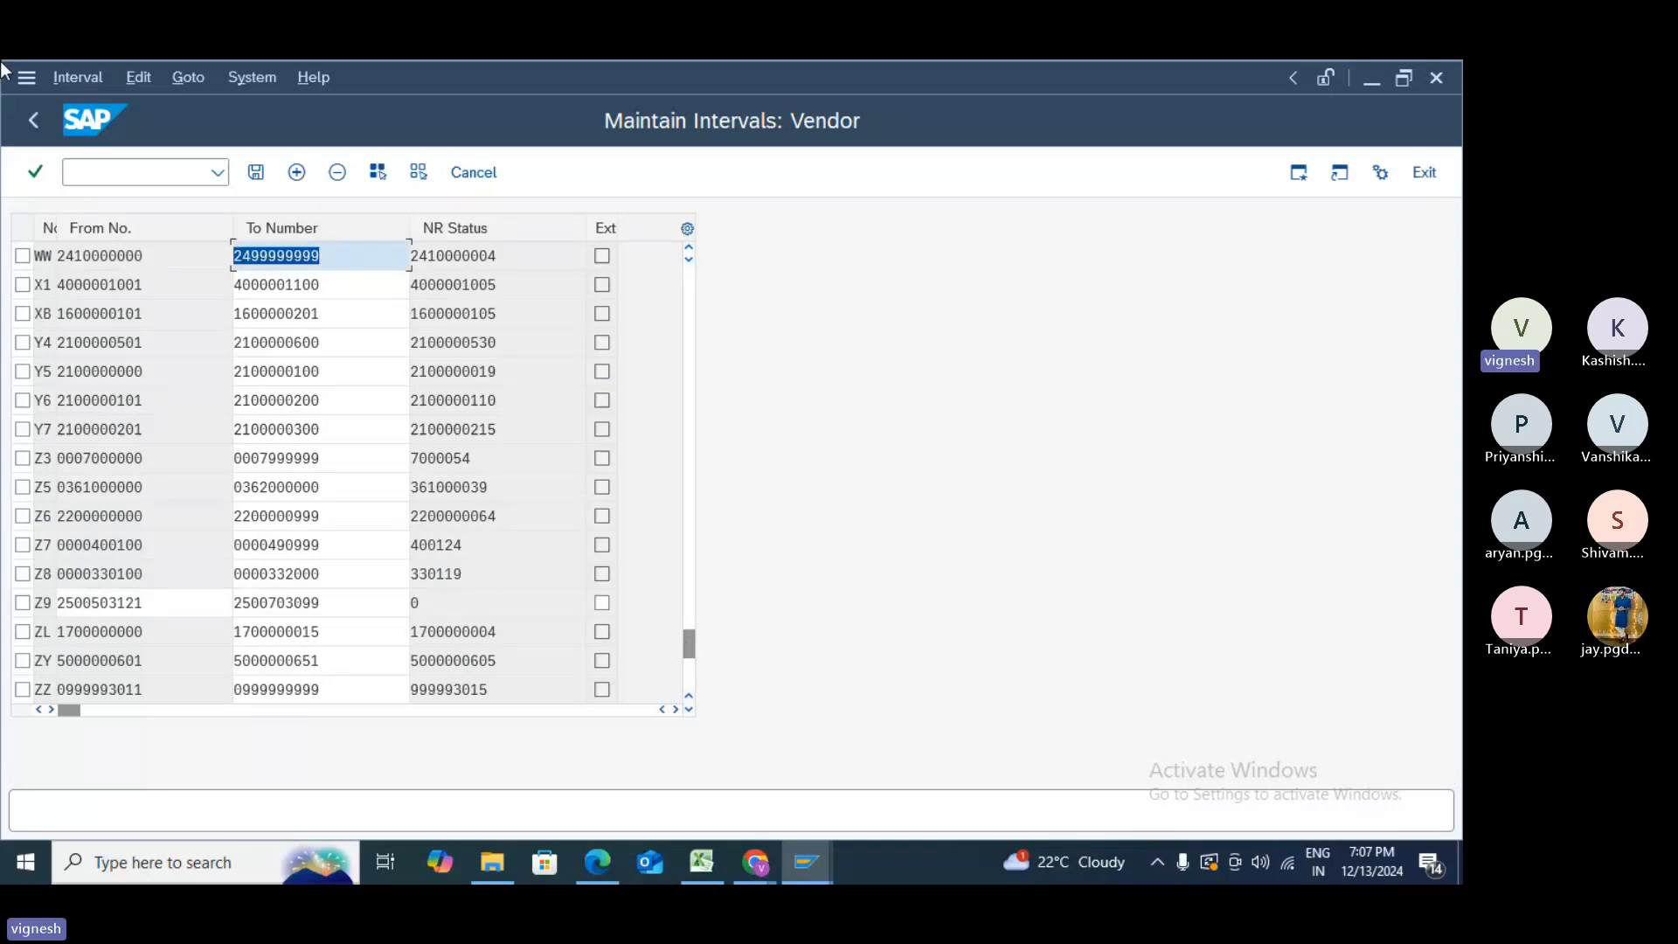
click(33, 116)
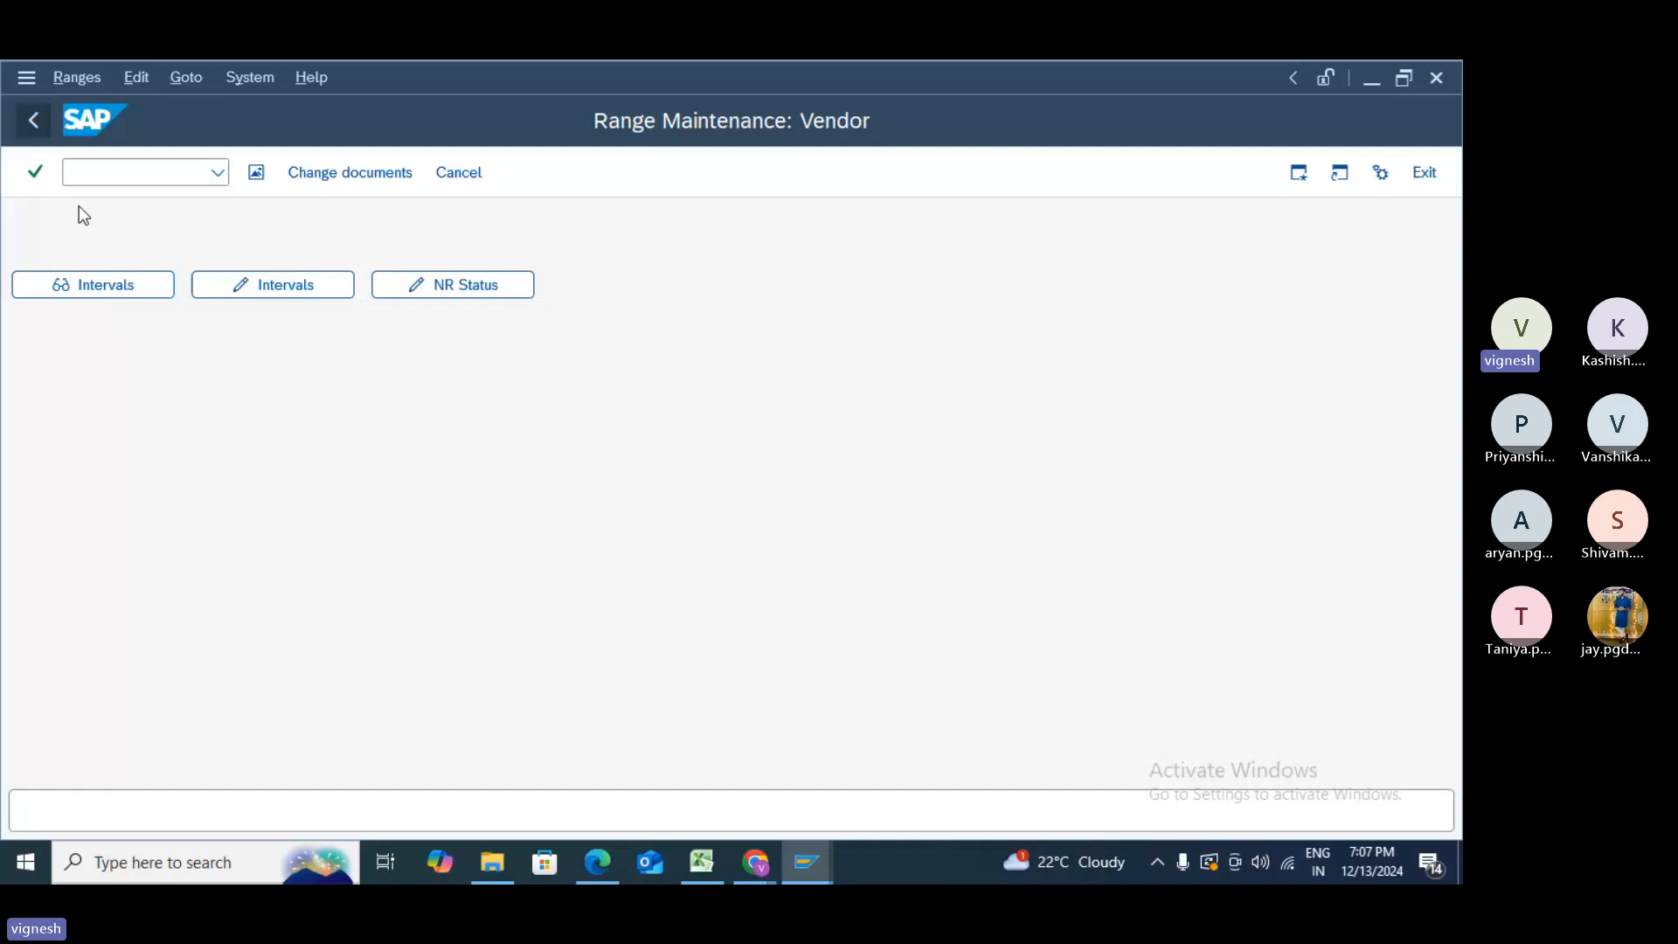
key(F3)
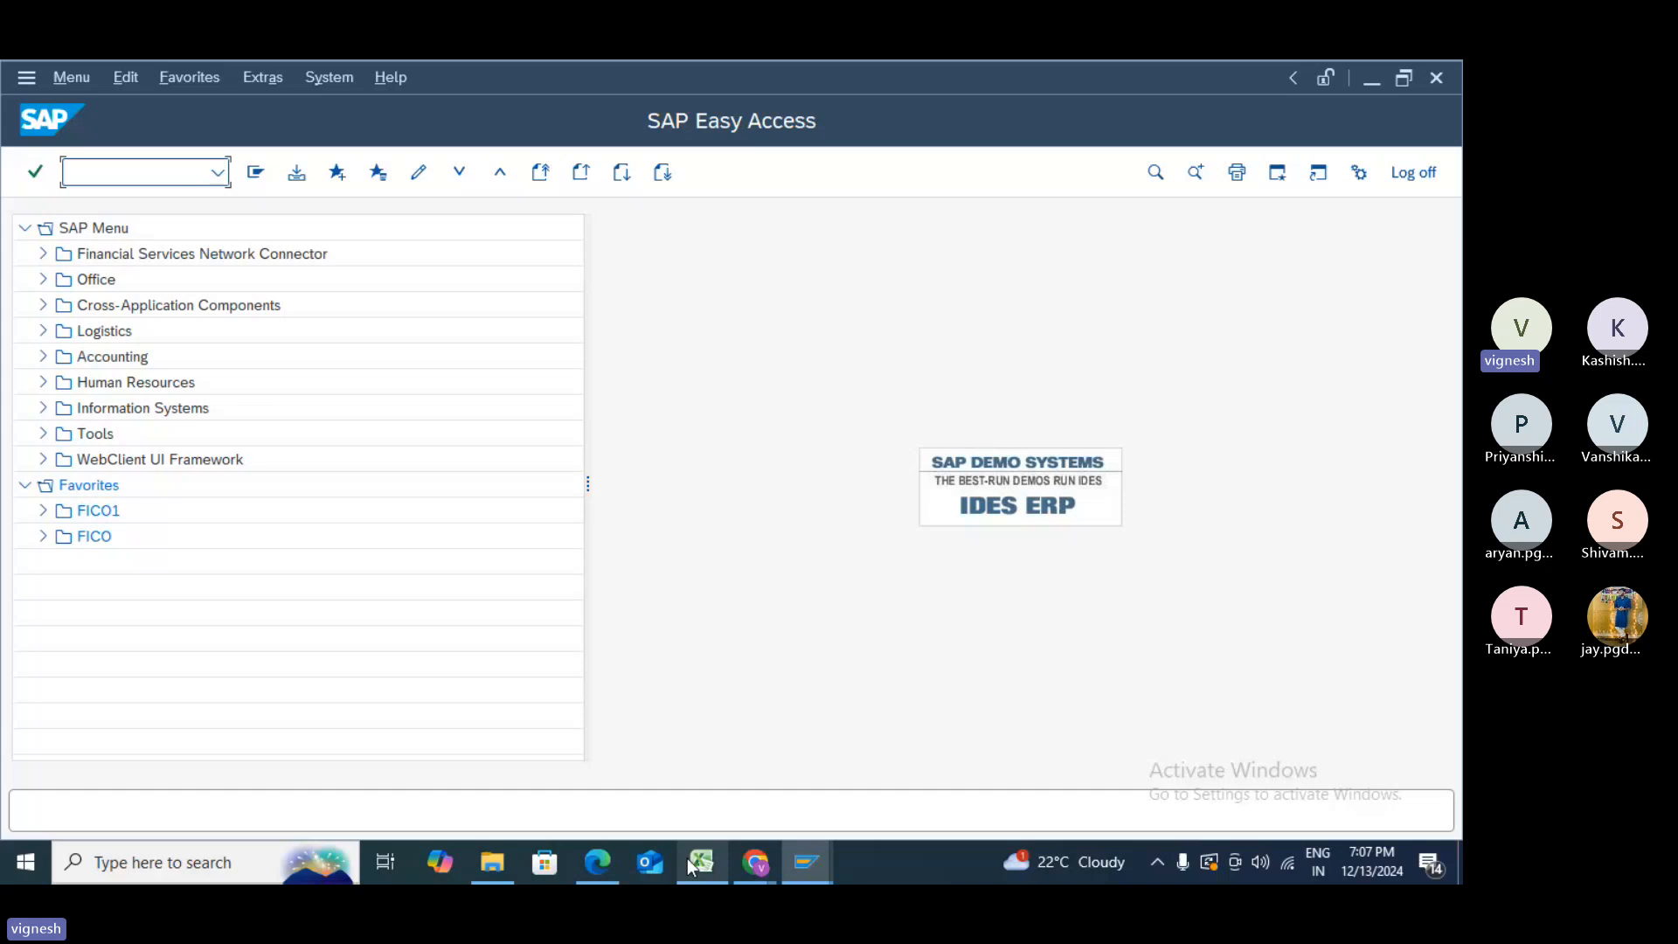
- In the Teams meeting chat, note that OBAS assigns number ranges to vendor account groups
mouse_move(755, 863)
click(726, 821)
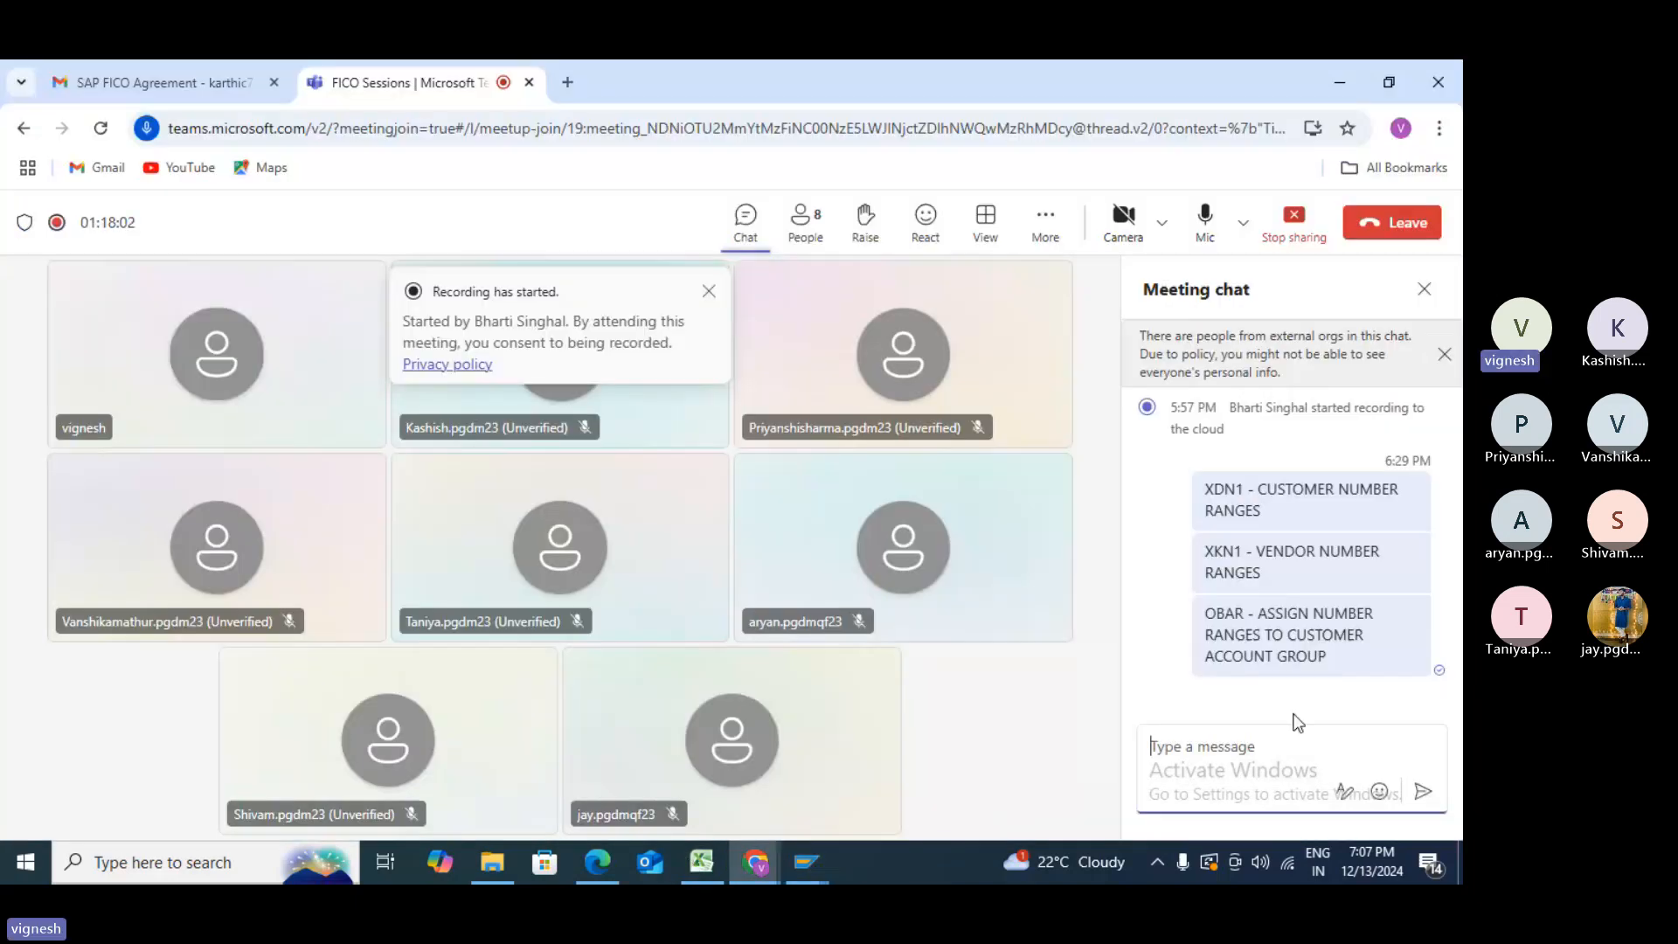
text(OBAS -)
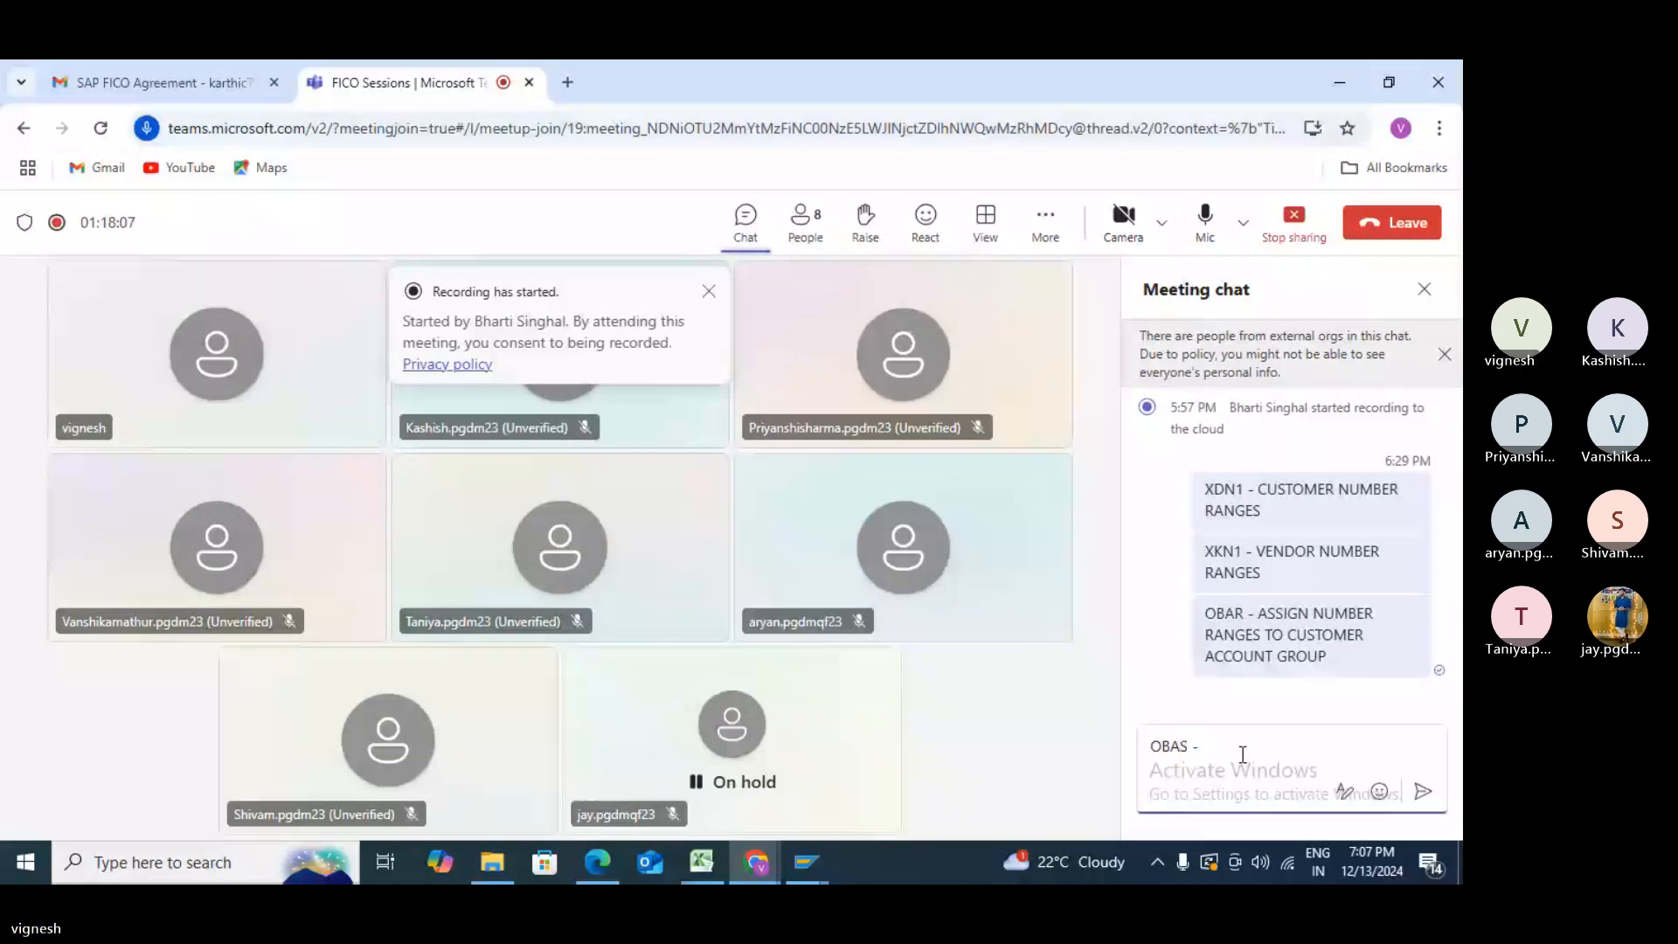
text( TO ASSIG)
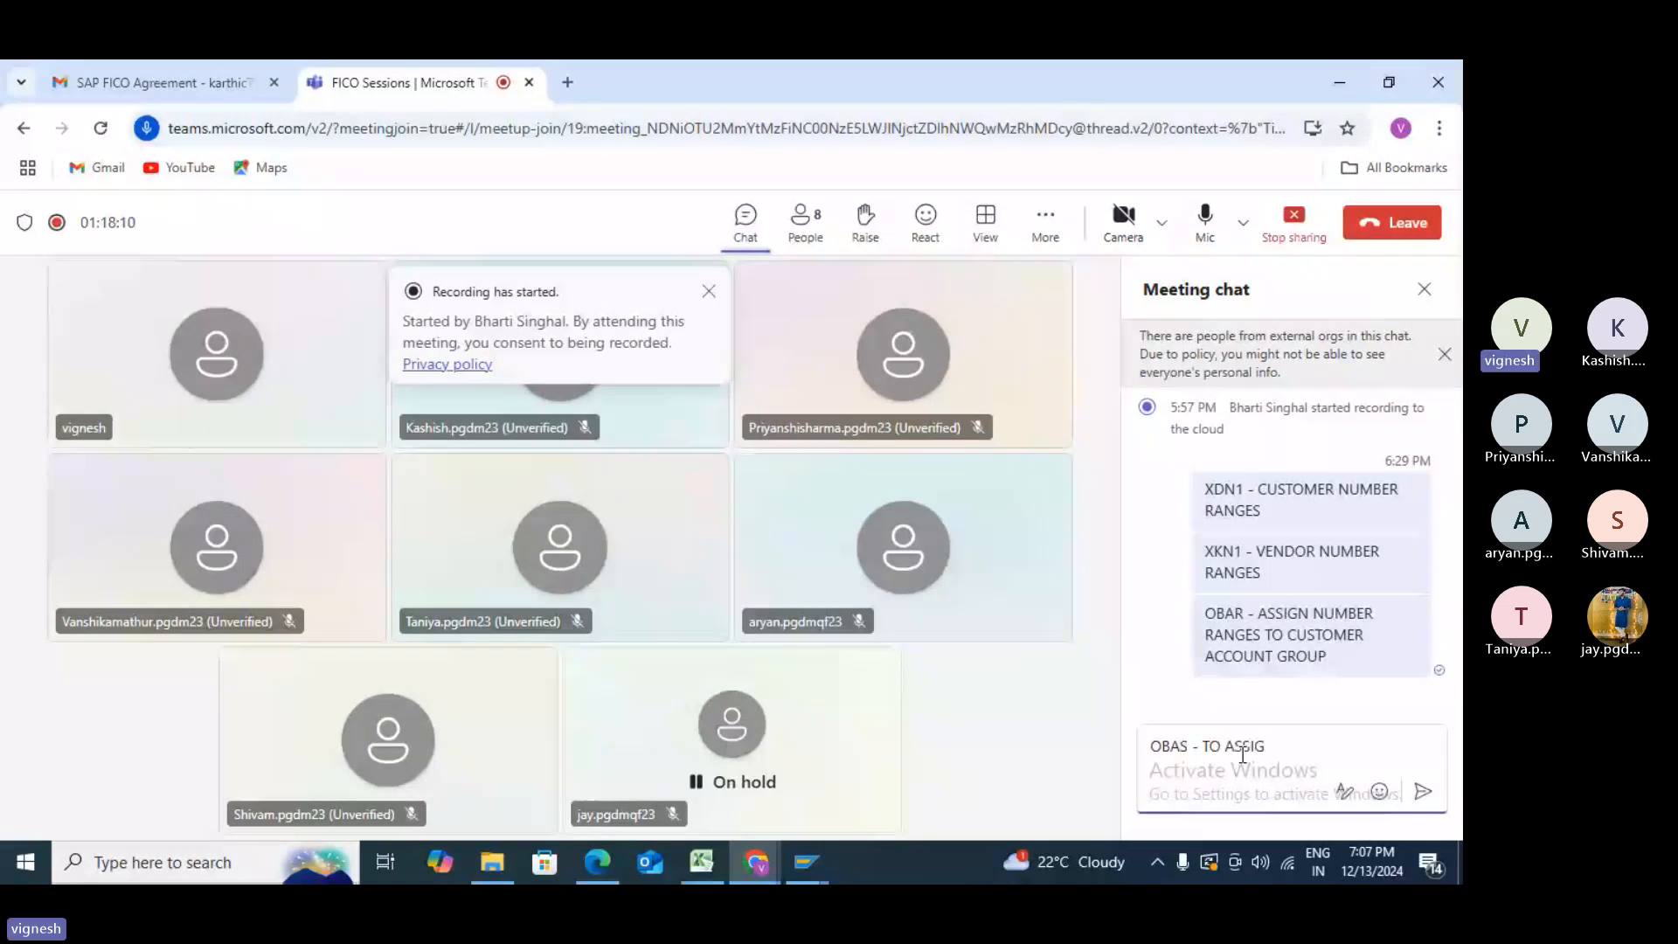
text(N)
text(NUMBER RA)
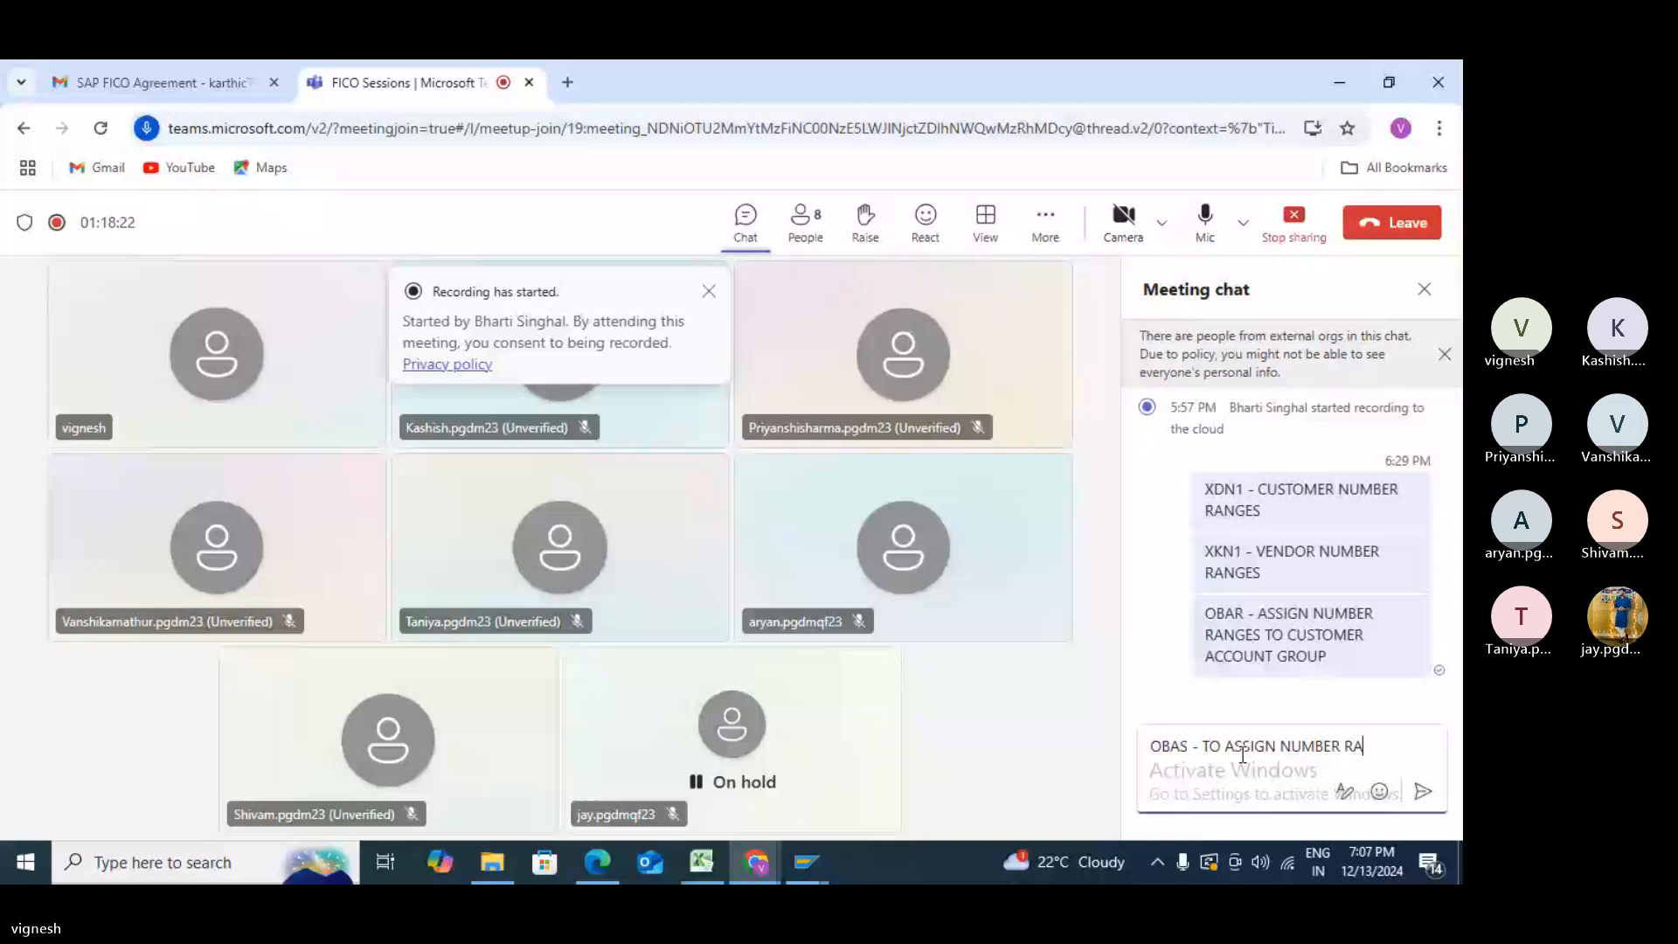
text(NGES TO ACC)
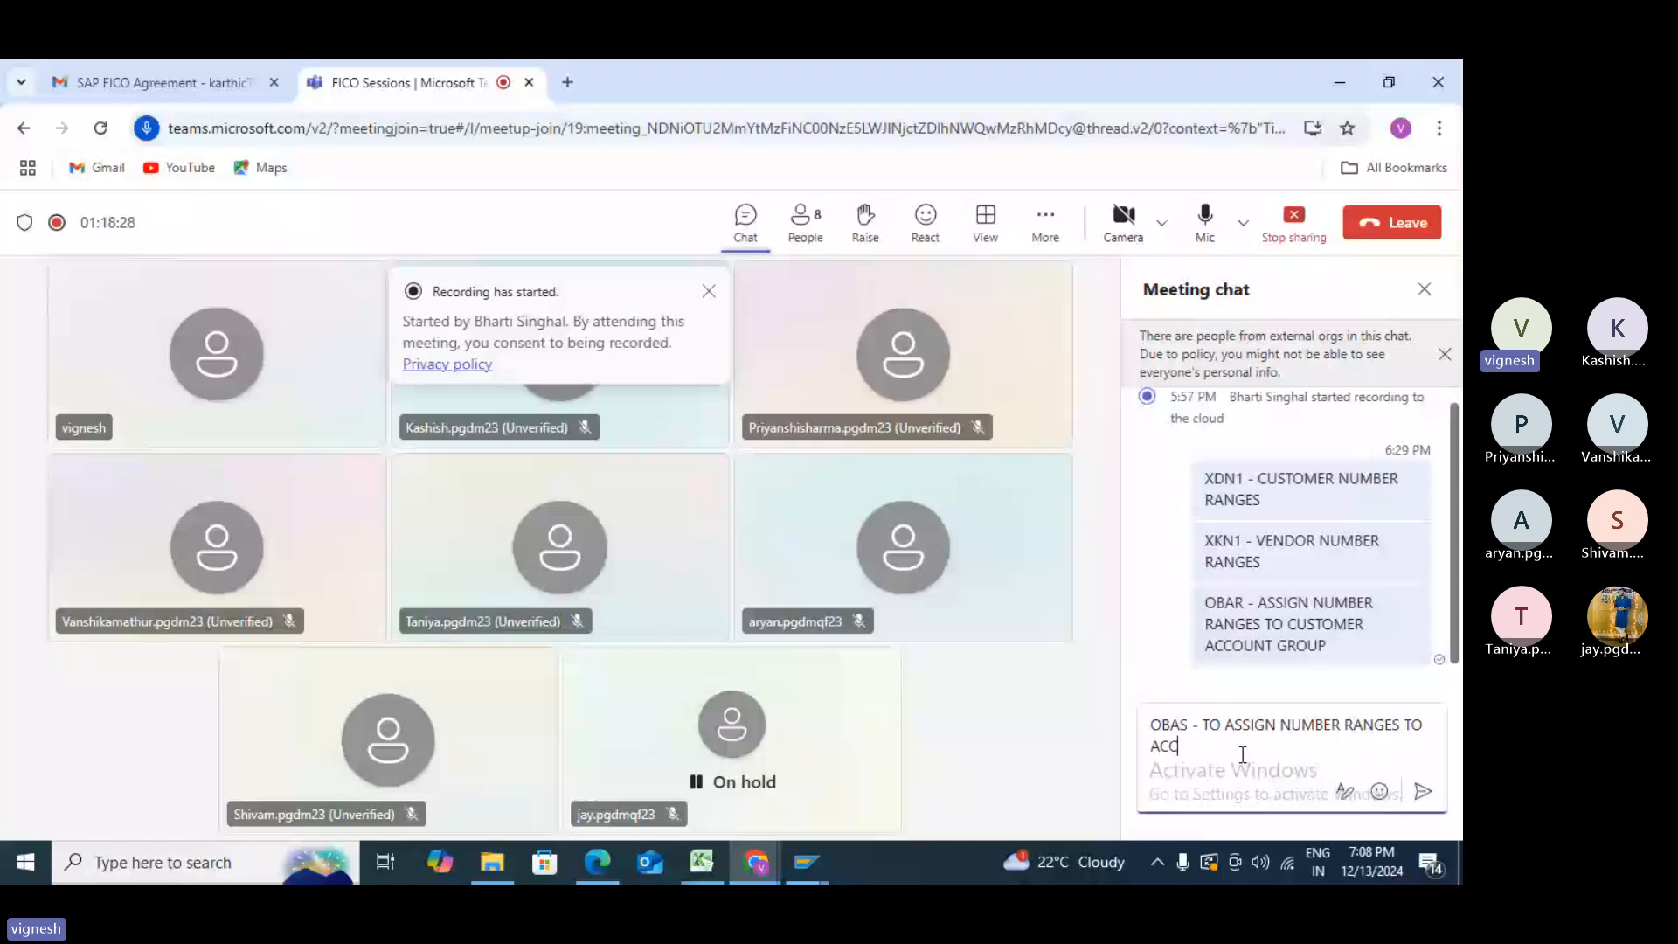
key(Home)
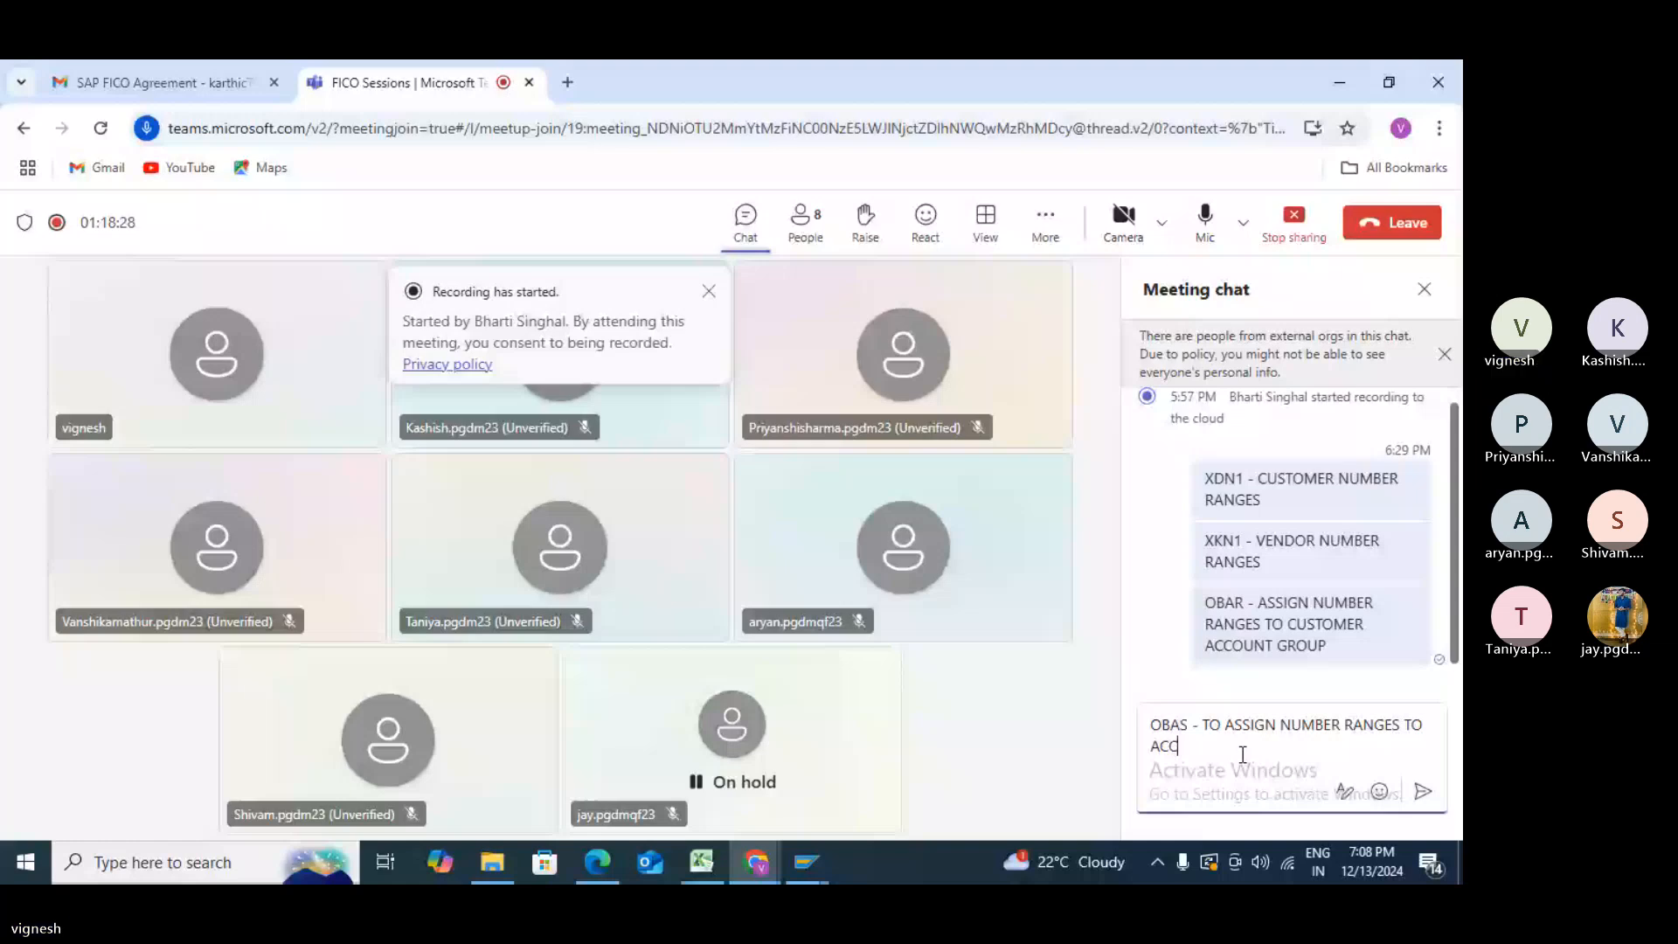
text(V)
text(ENDOR)
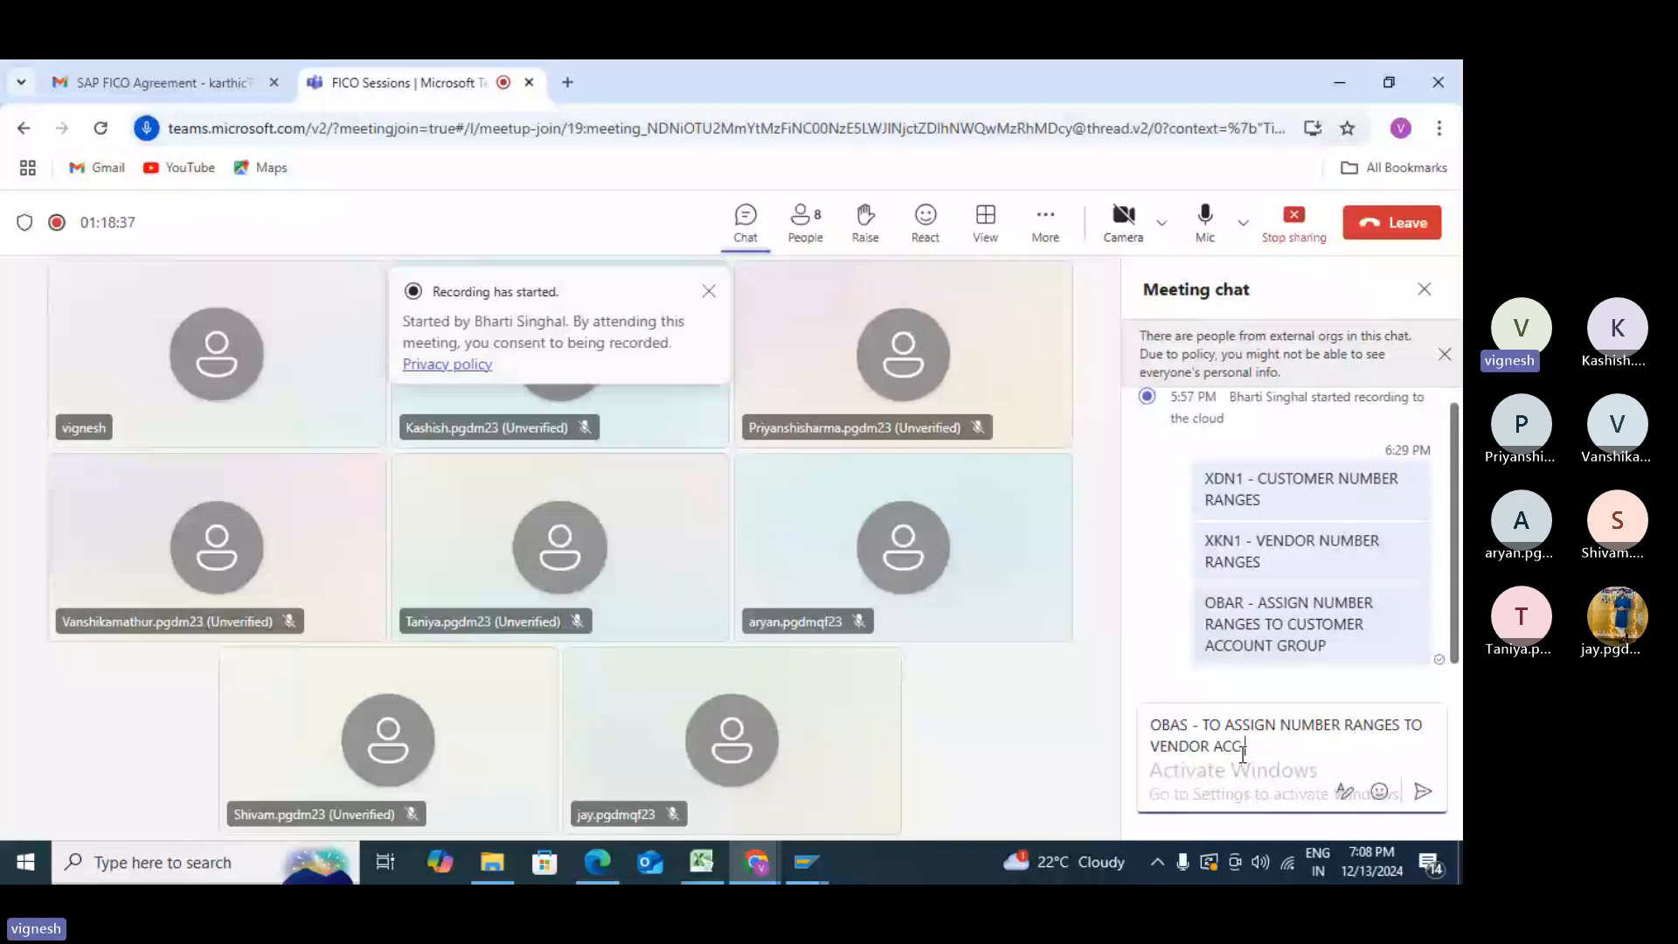
text(GROUP)
key(alt+Tab)
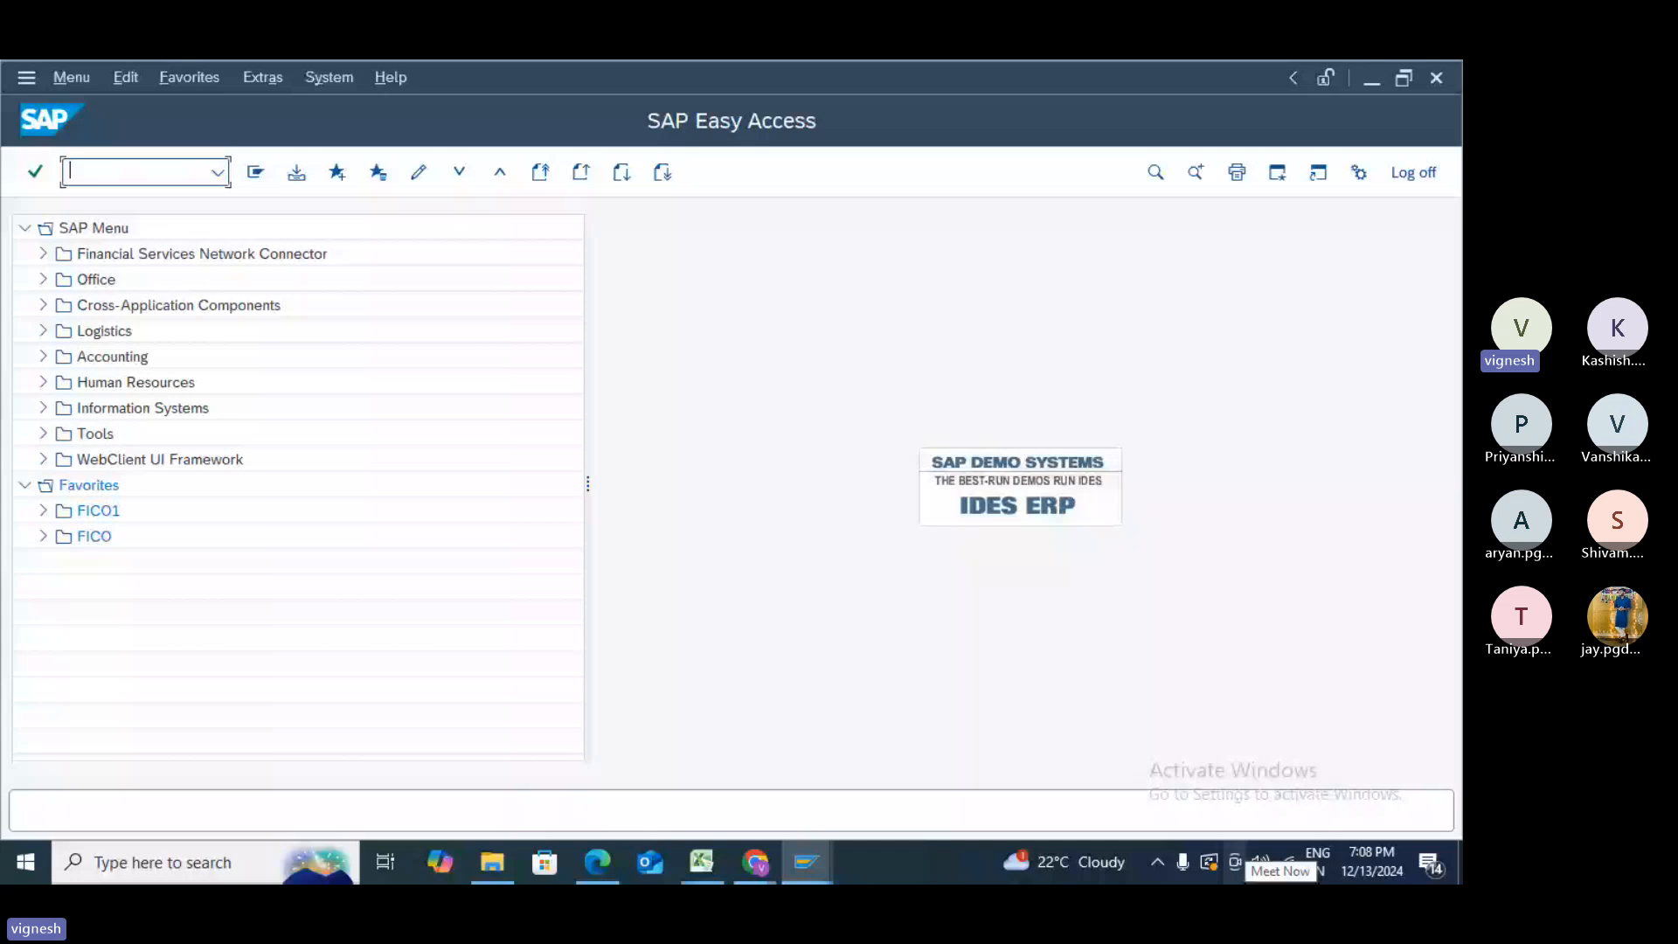
- Through OBAS, assign number range Z9 to account group Z999 and save under the customizing request
text(obas)
key(Return)
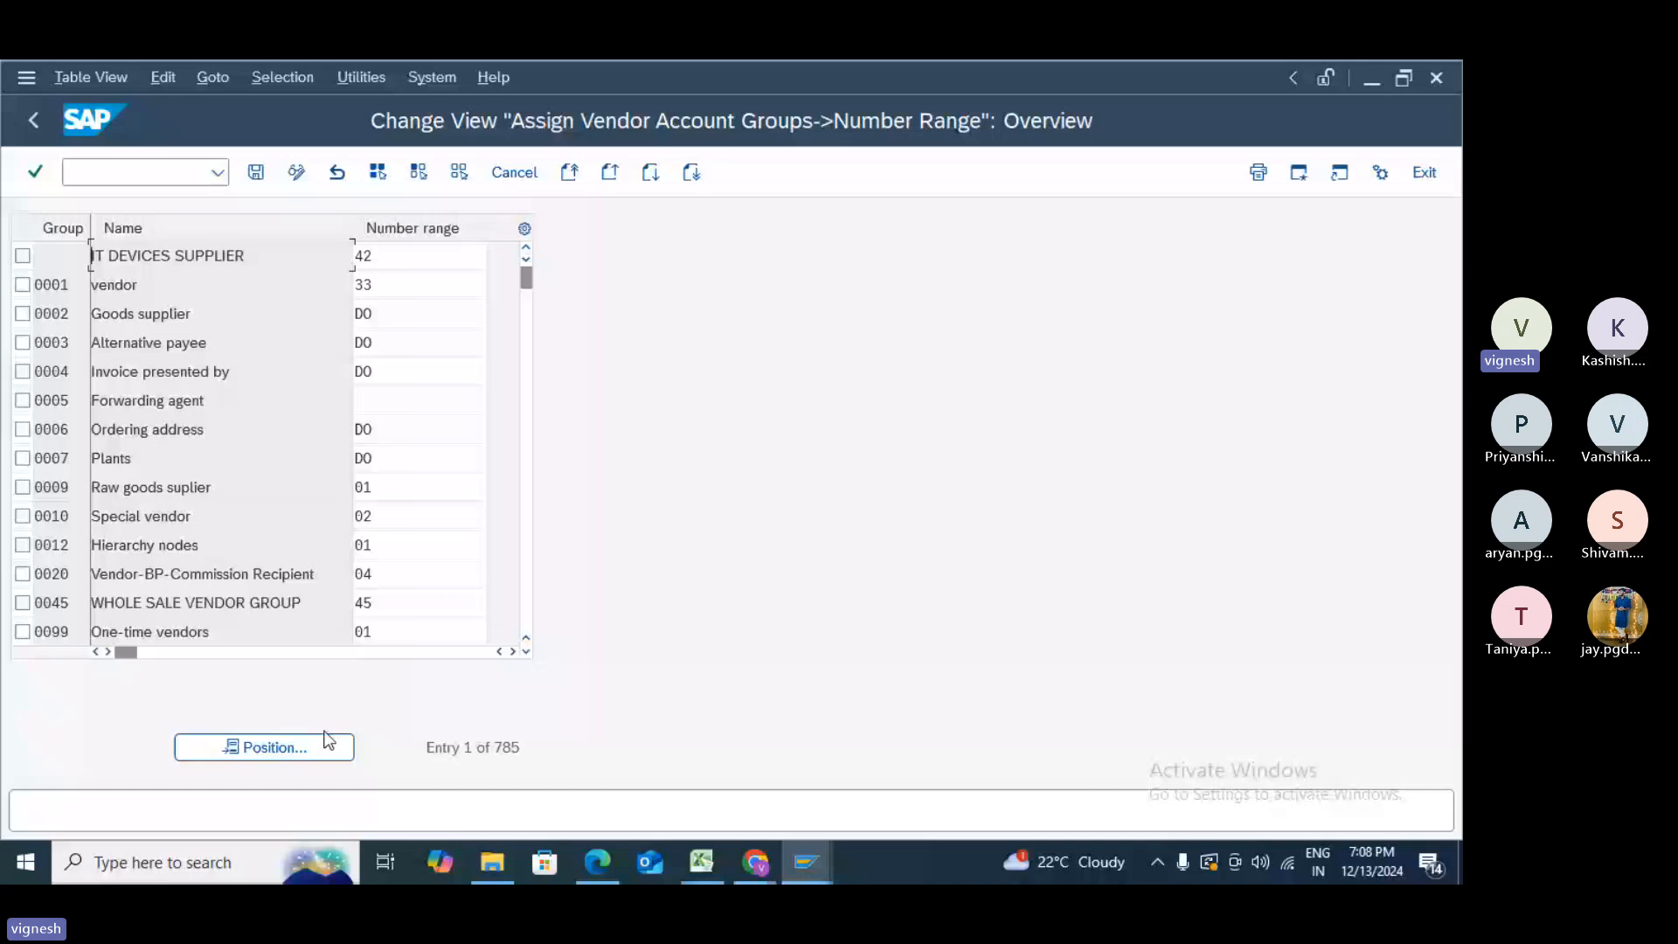
click(291, 748)
text(Z)
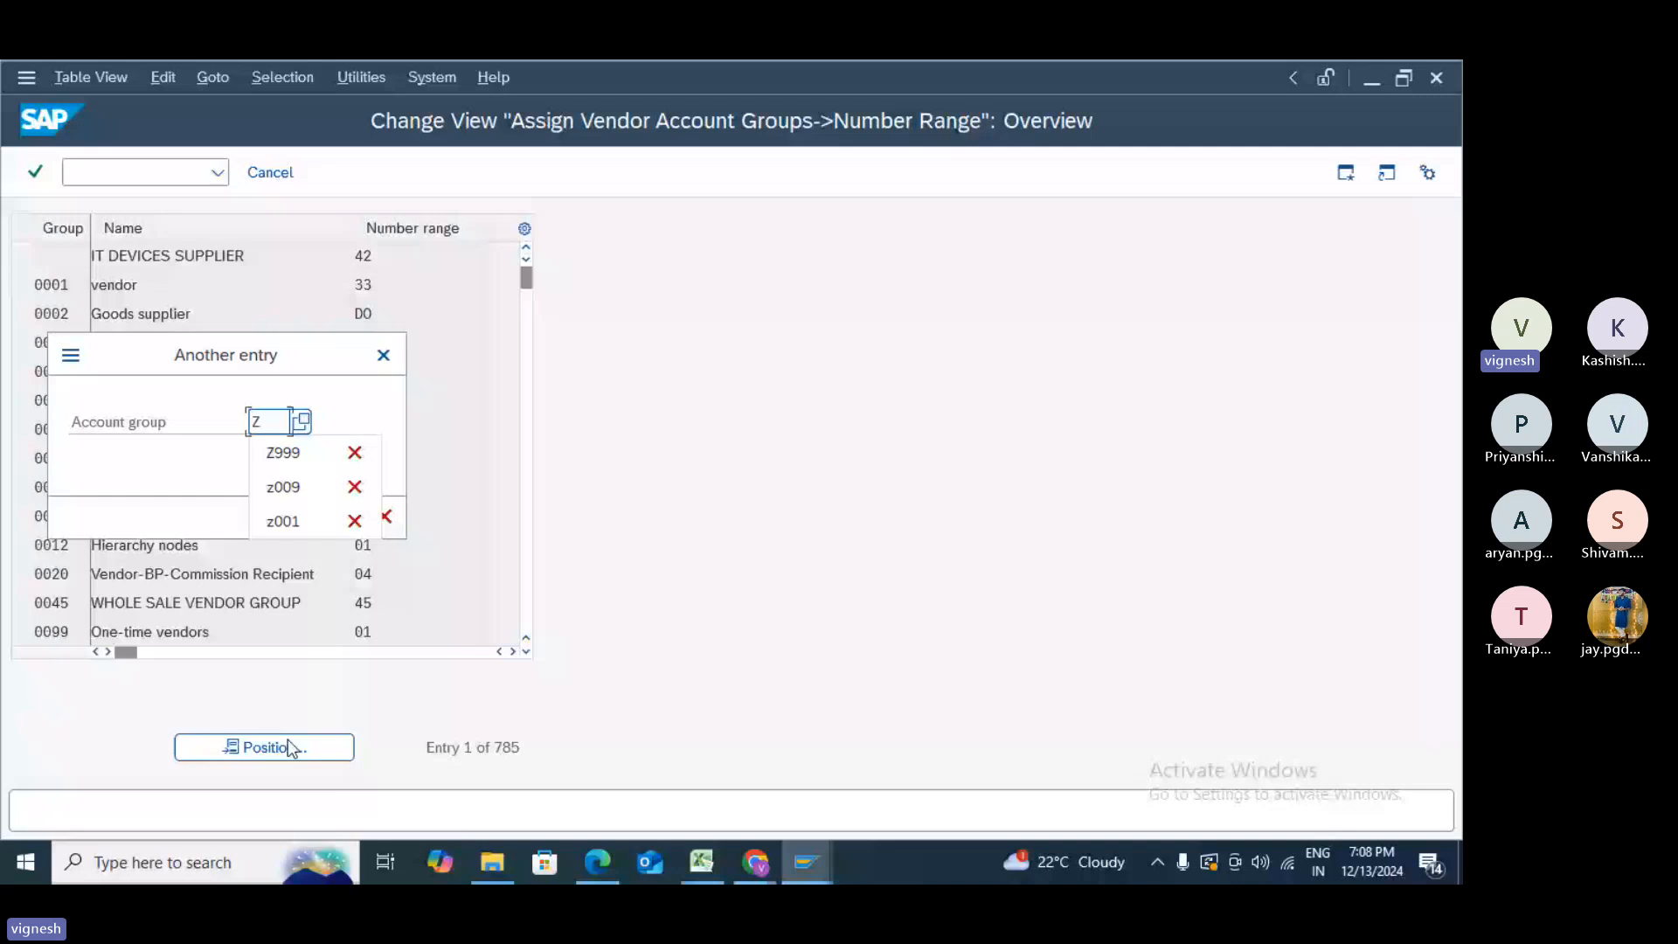
key(Return)
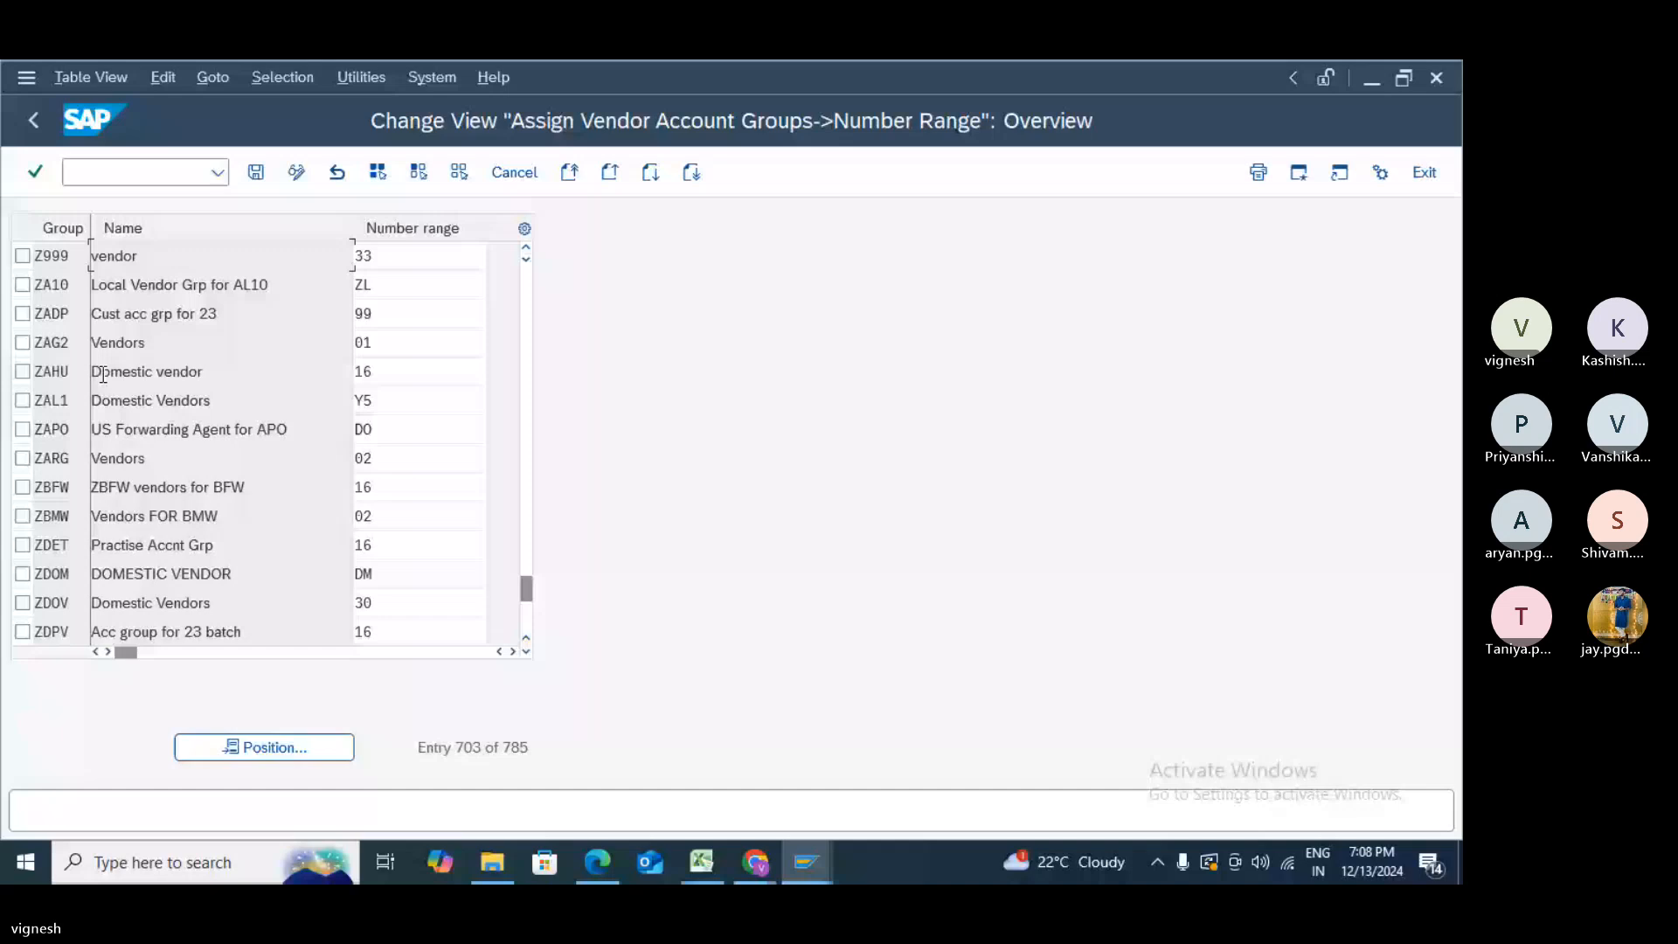
click(406, 266)
text(Z9)
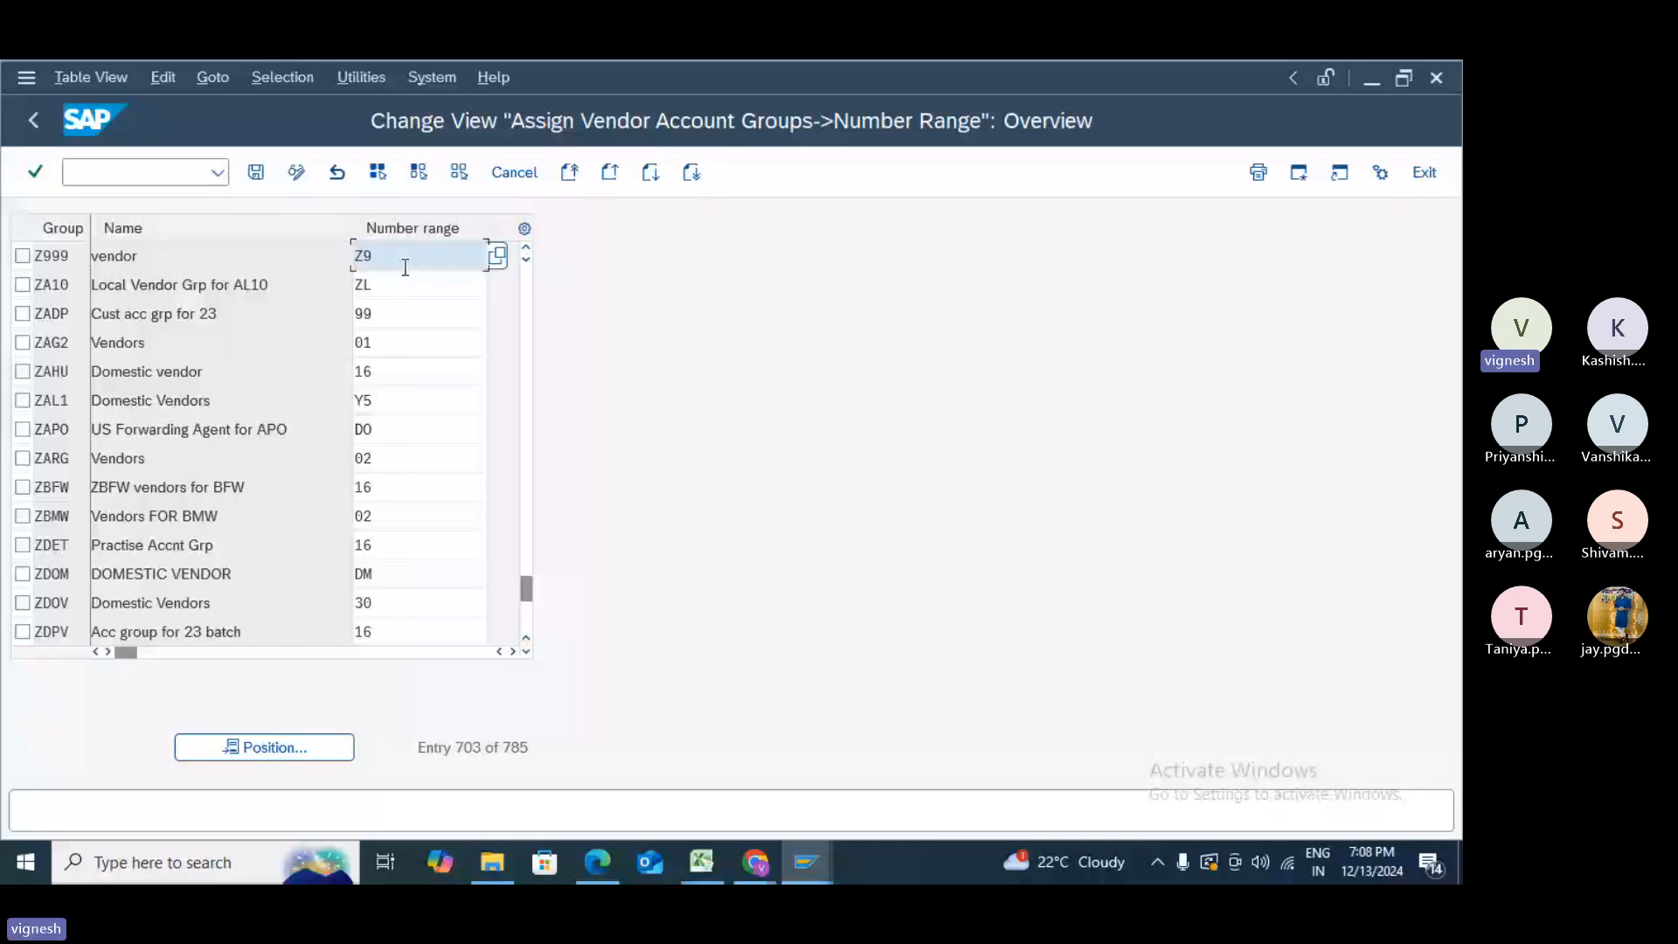
double_click(147, 260)
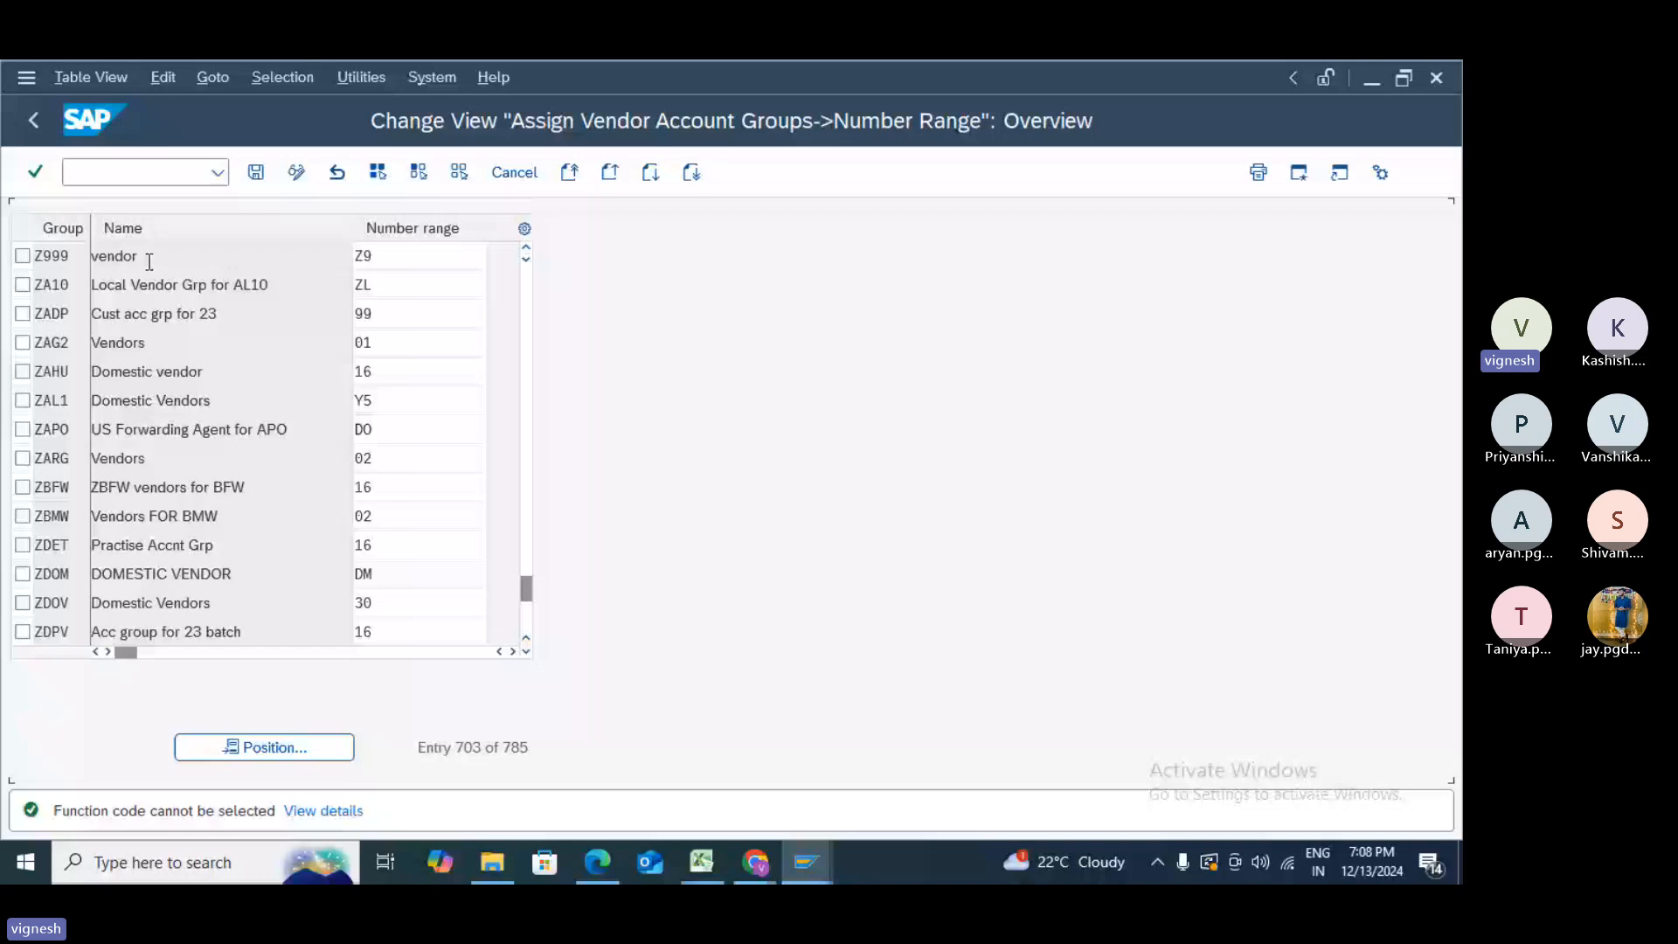
key(ctrl+s)
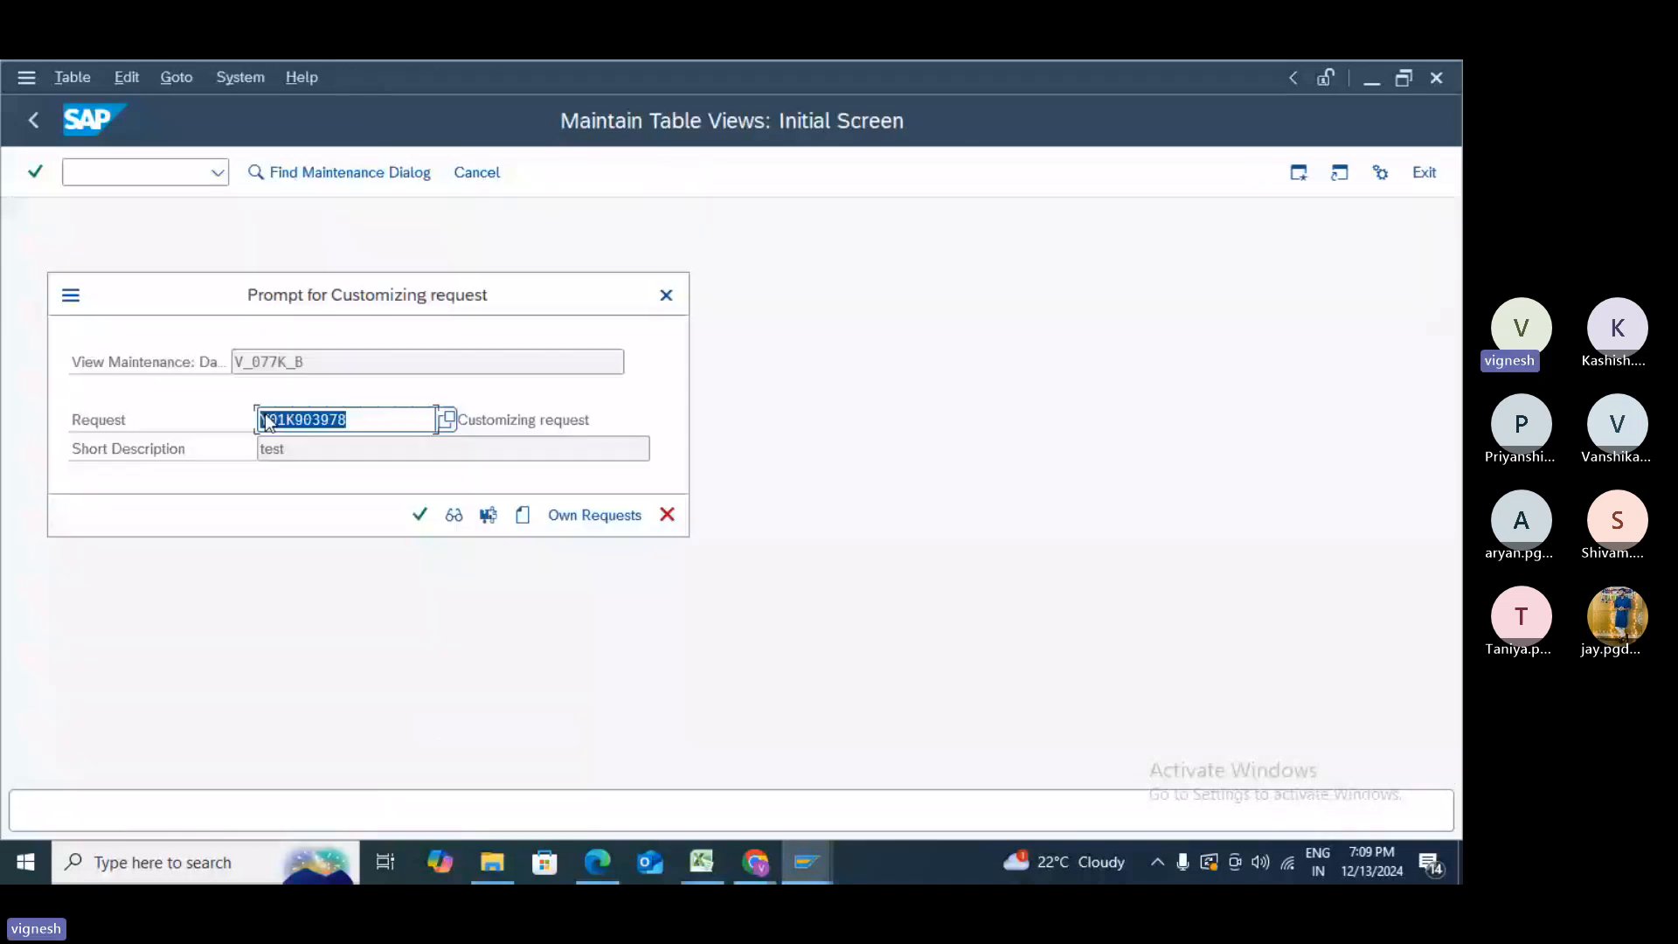
key(Return)
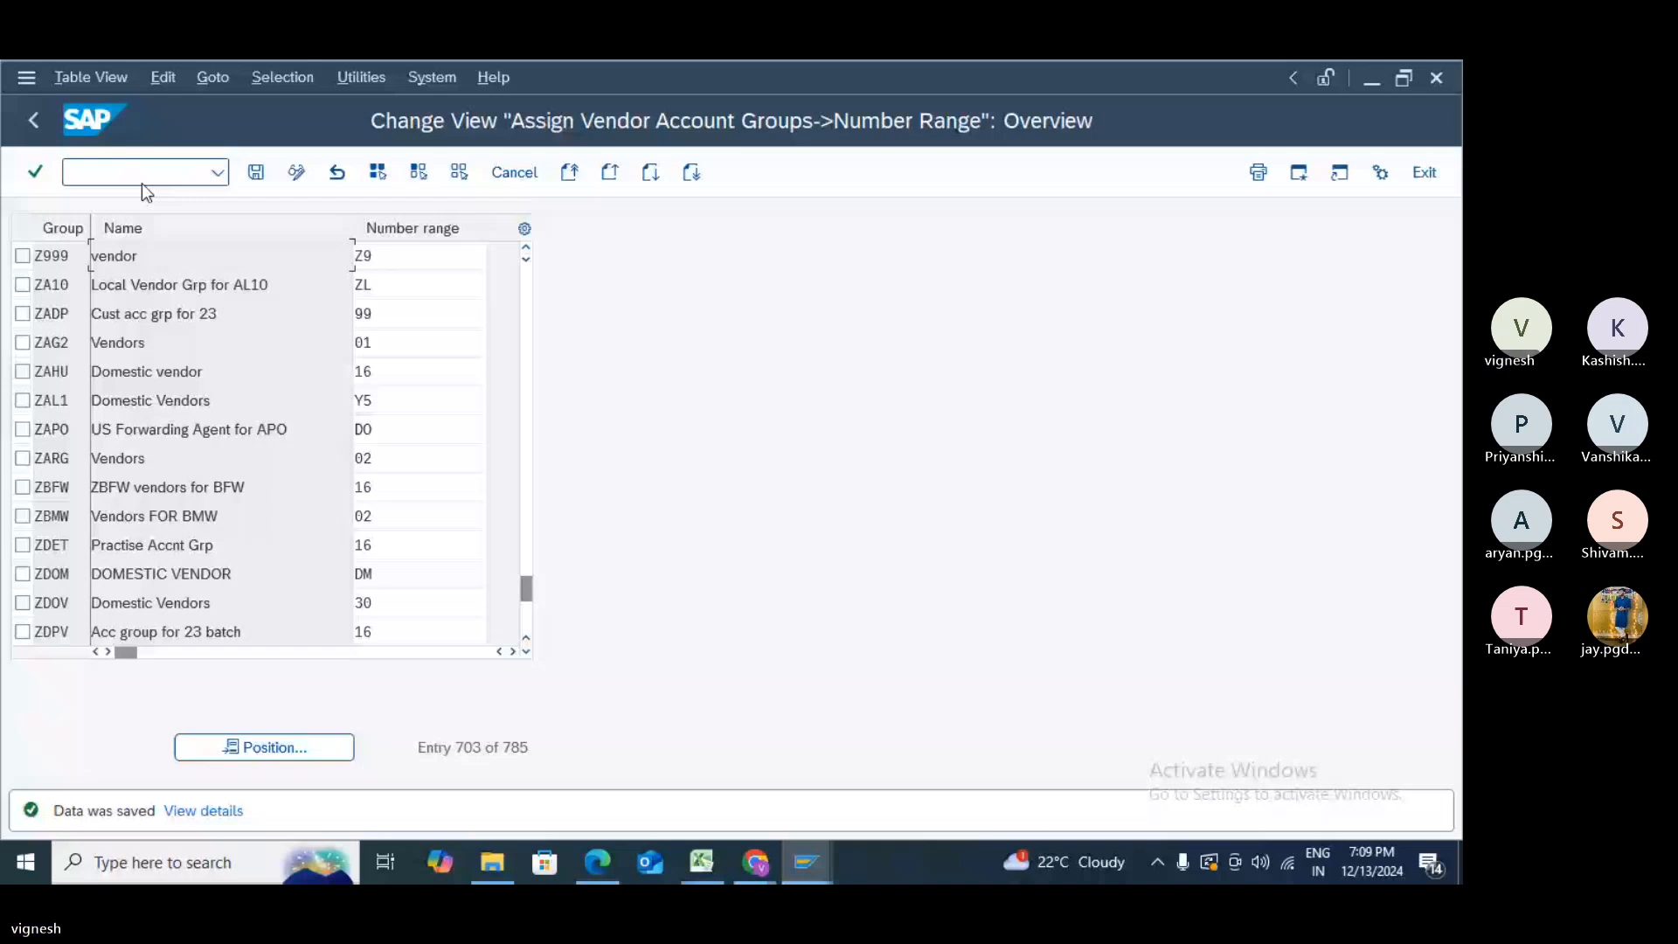
key(F3)
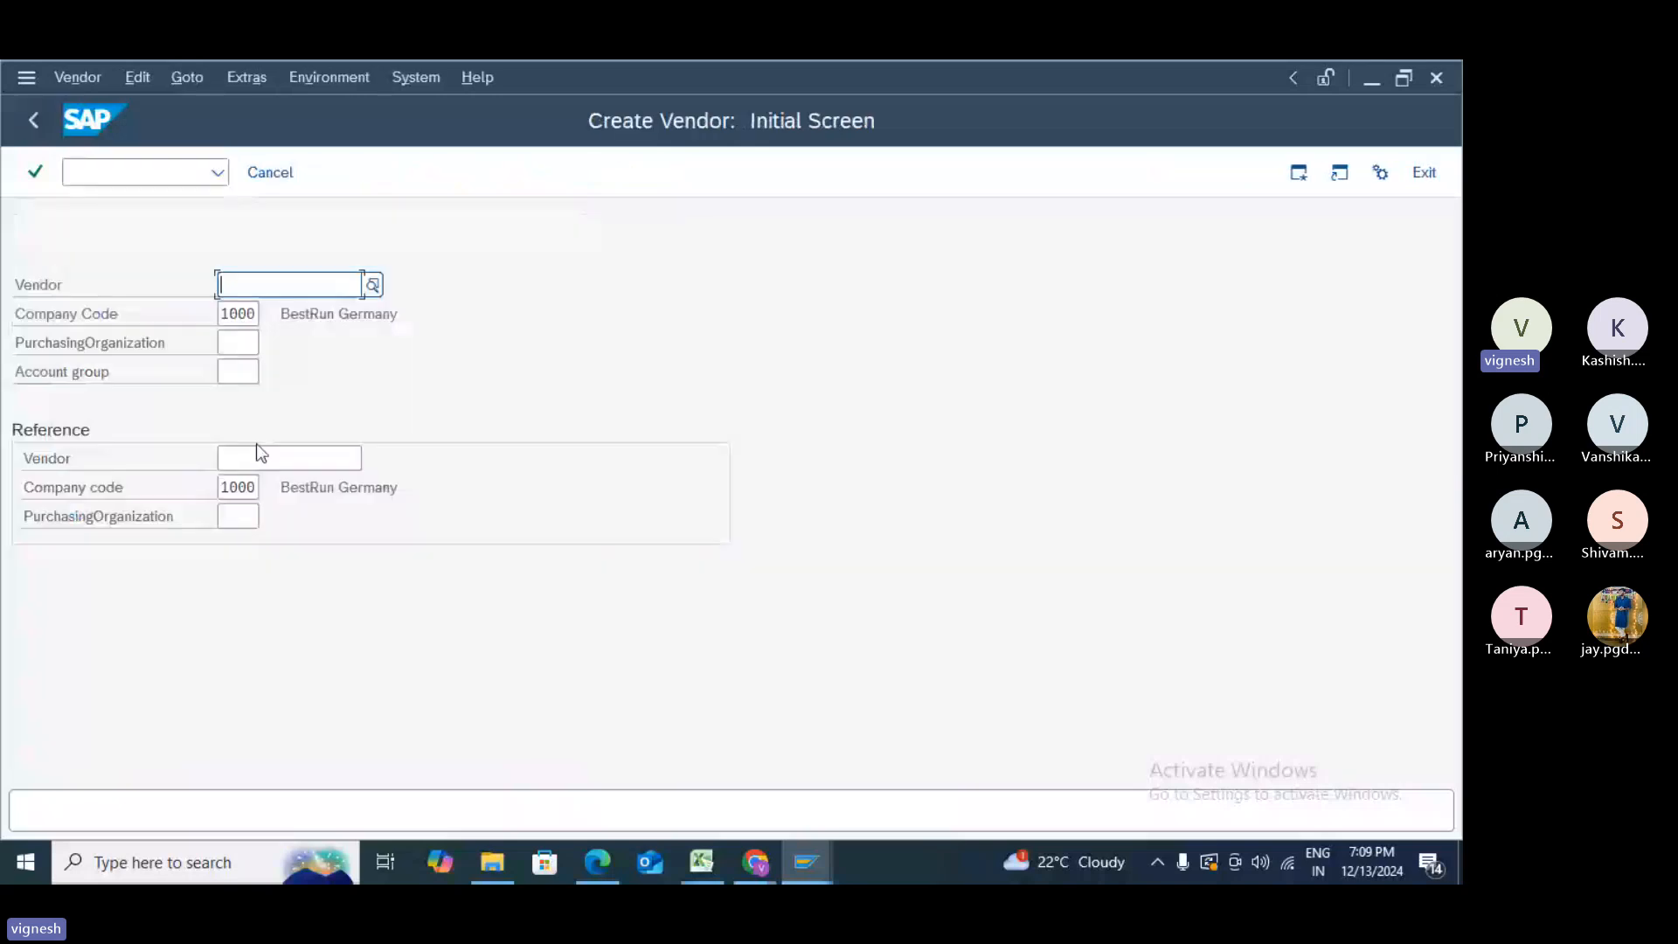
- Search for reference vendors in company code 1000 from the Reference Vendor field
click(259, 454)
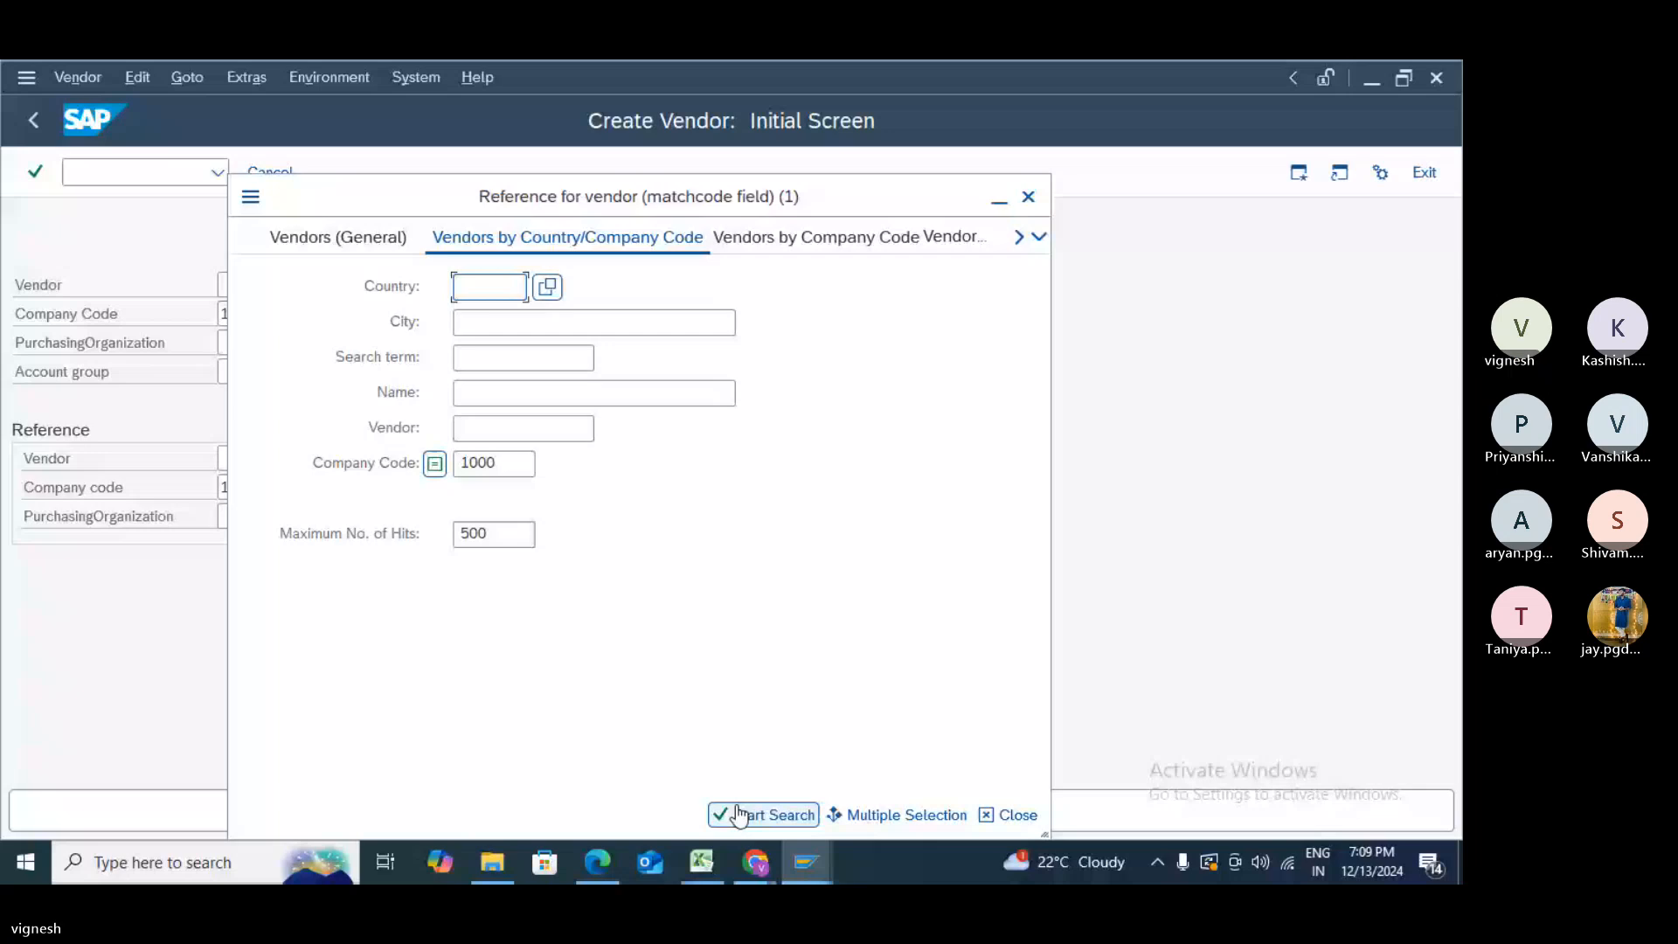
click(739, 814)
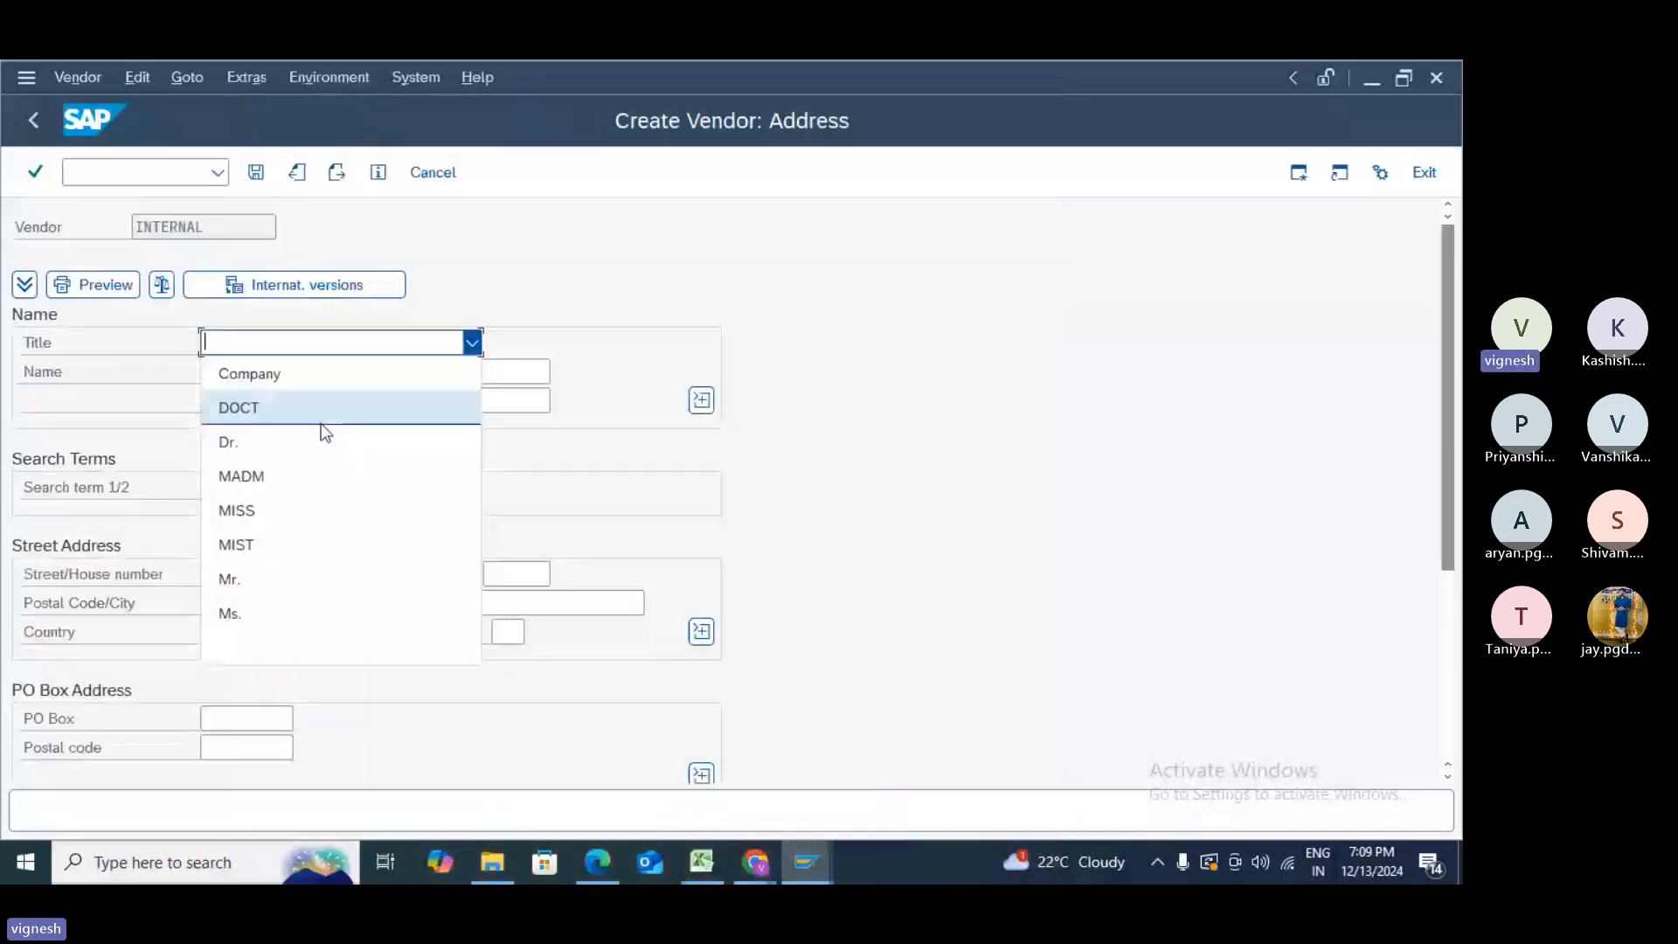
- Enter title Mr., name B, search term B and street EAGLE STREET 123
click(265, 575)
click(267, 372)
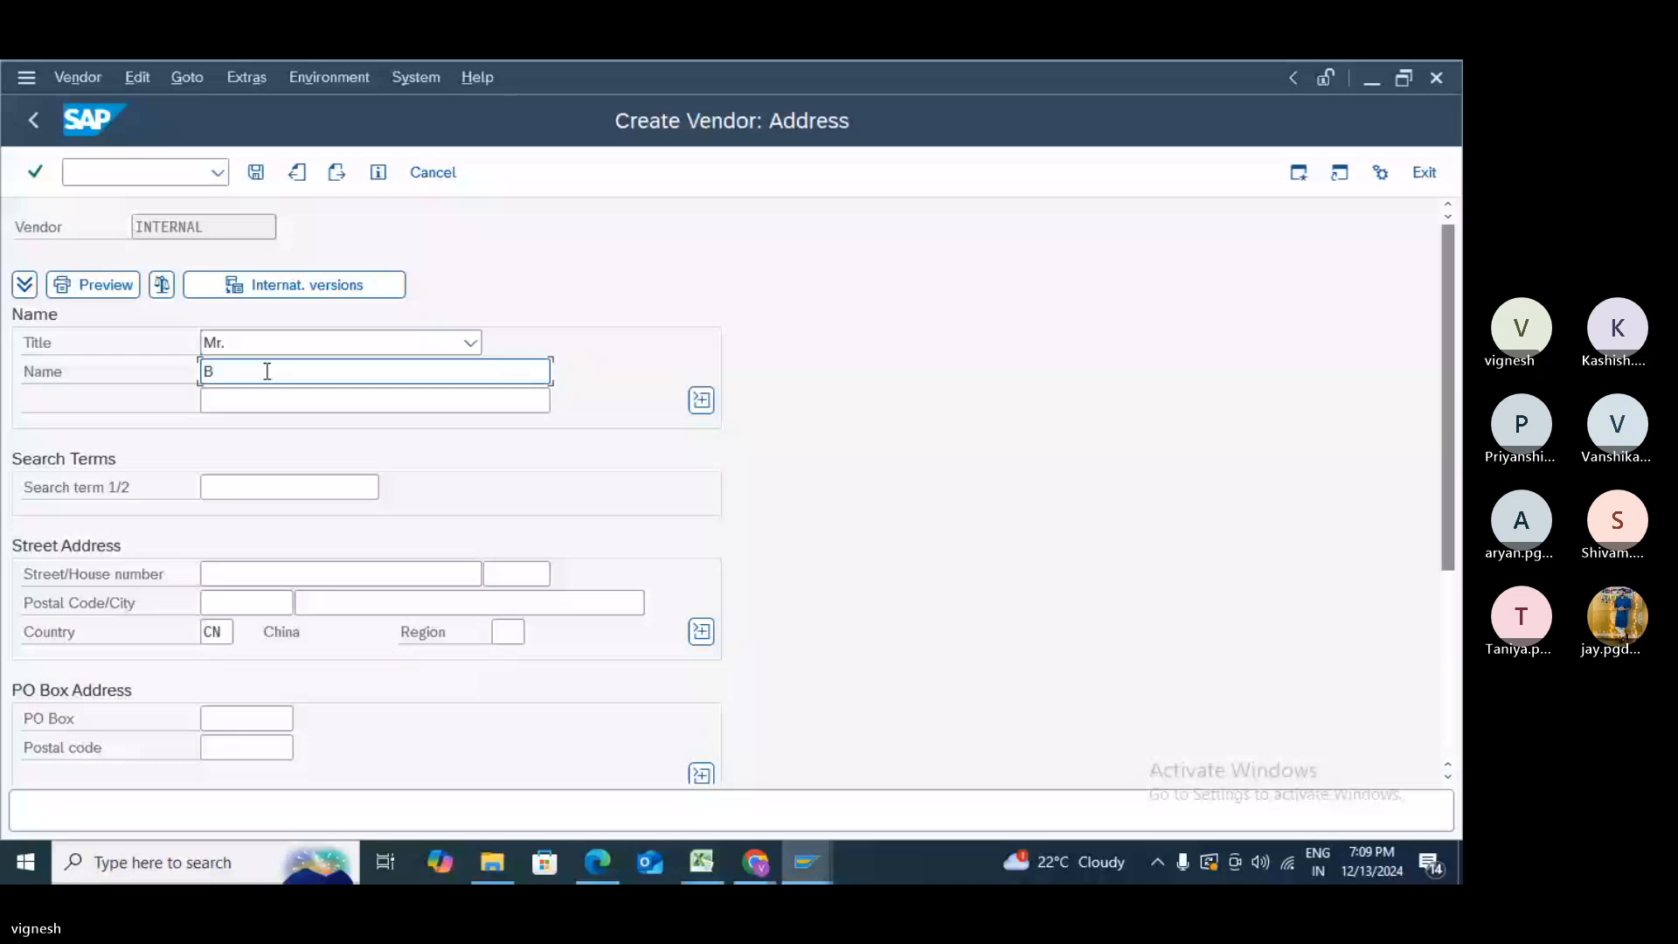
text(B)
key(Tab)
key(Tab)
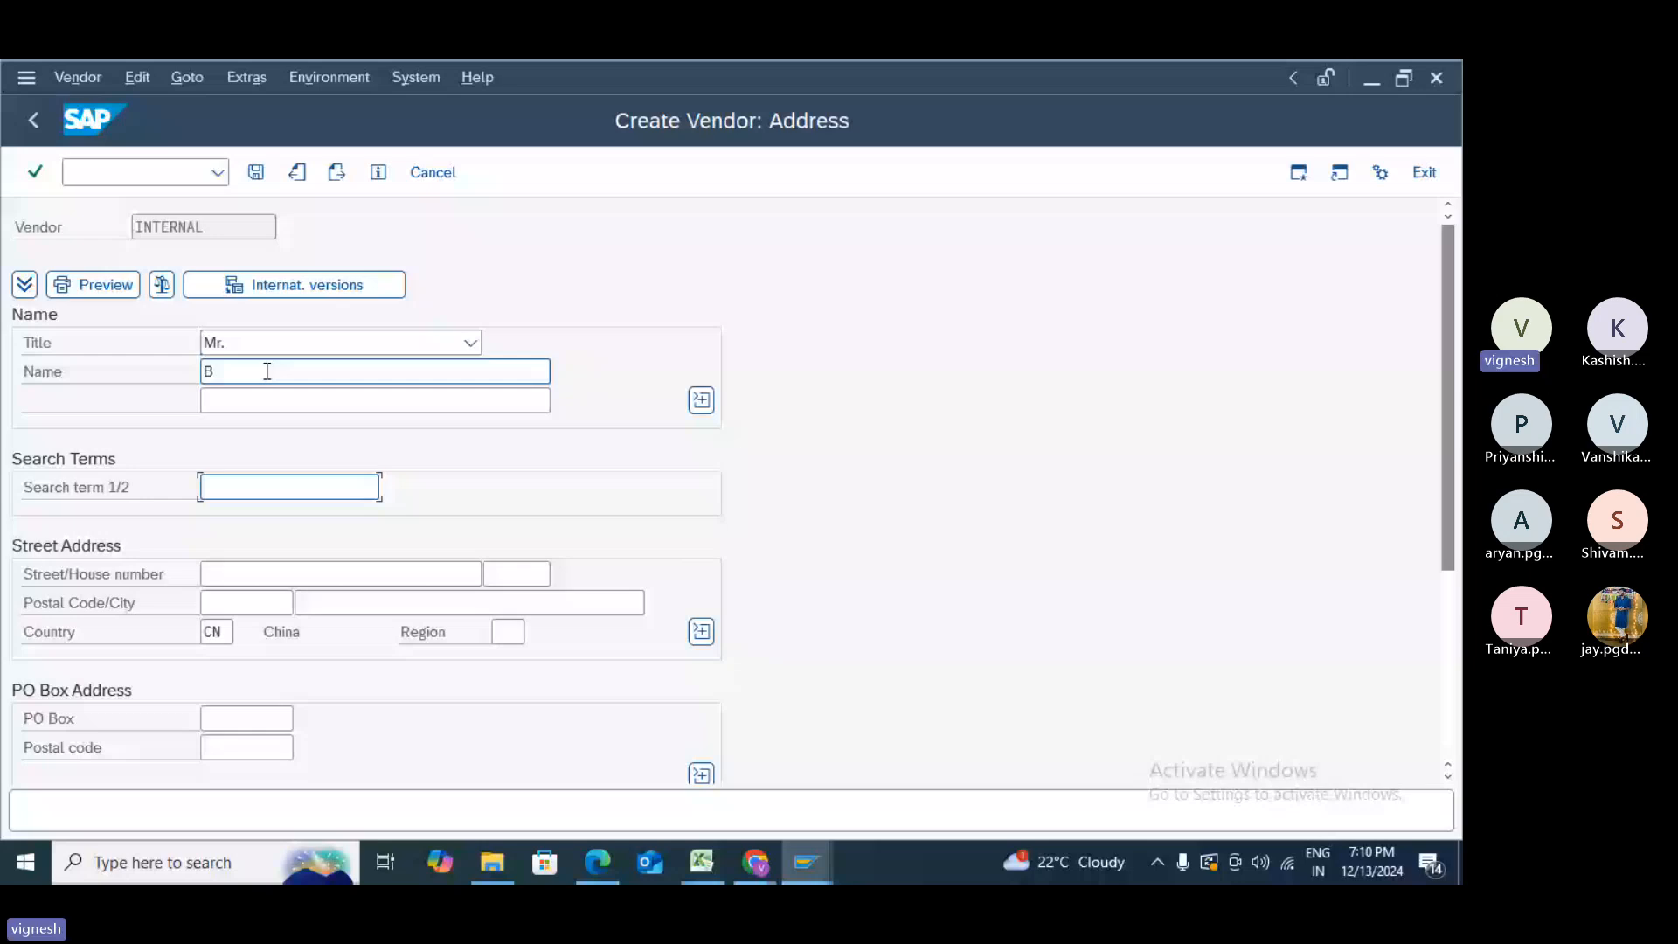
text(B)
click(278, 582)
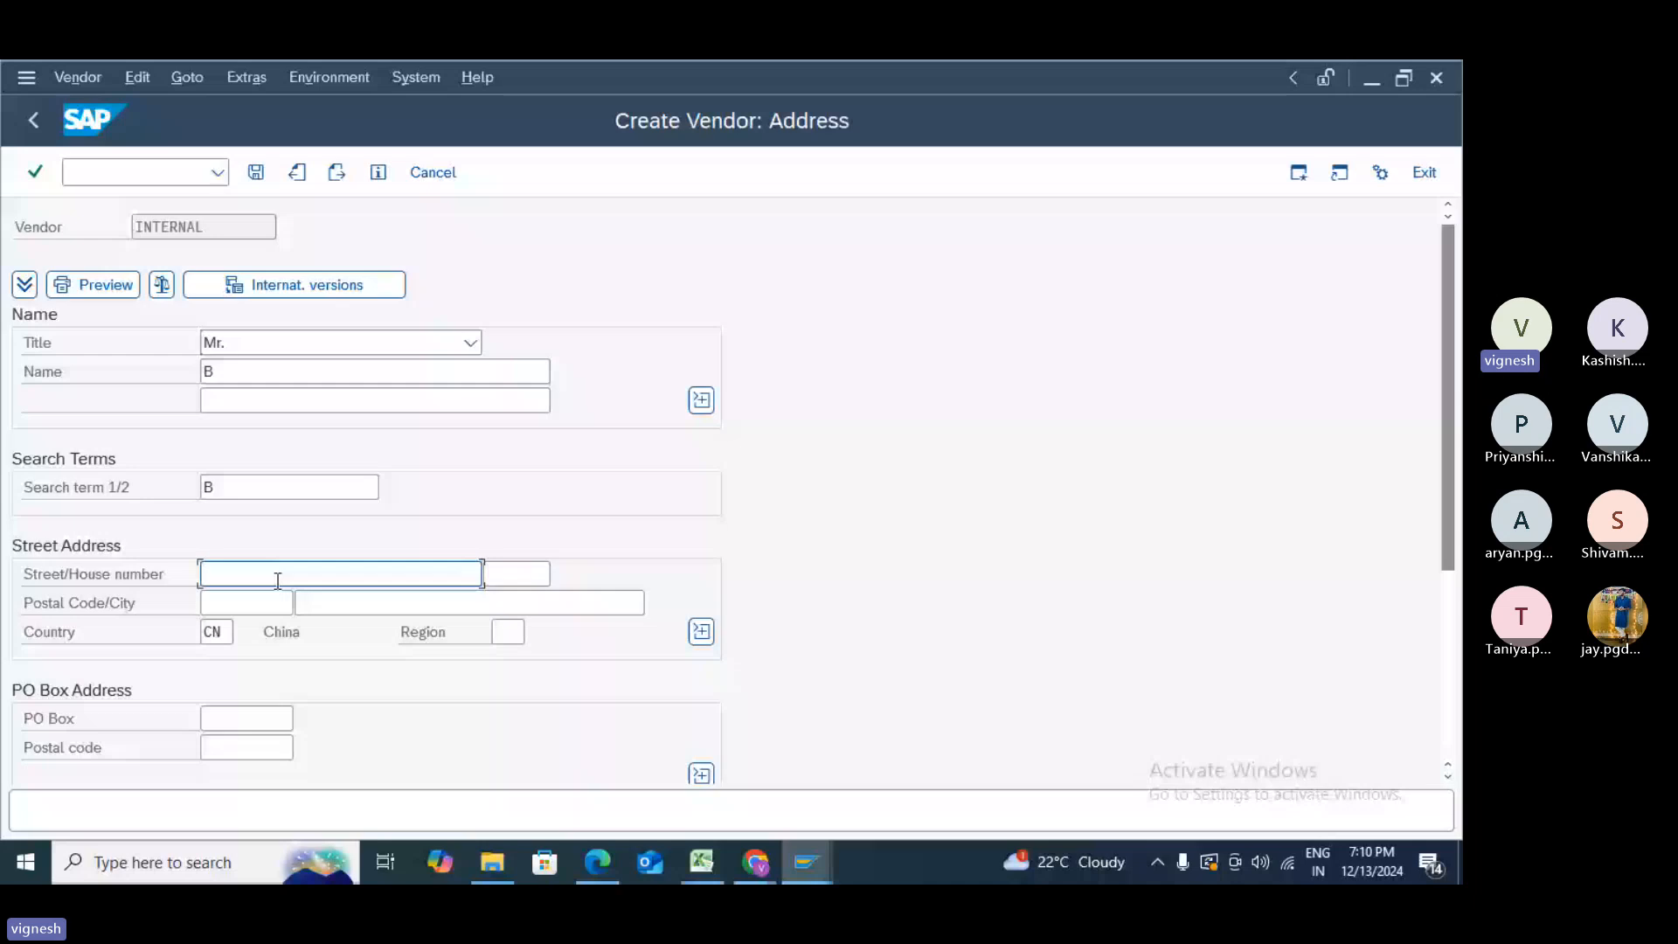
text(EAGLE STREET)
key(Tab)
text(123)
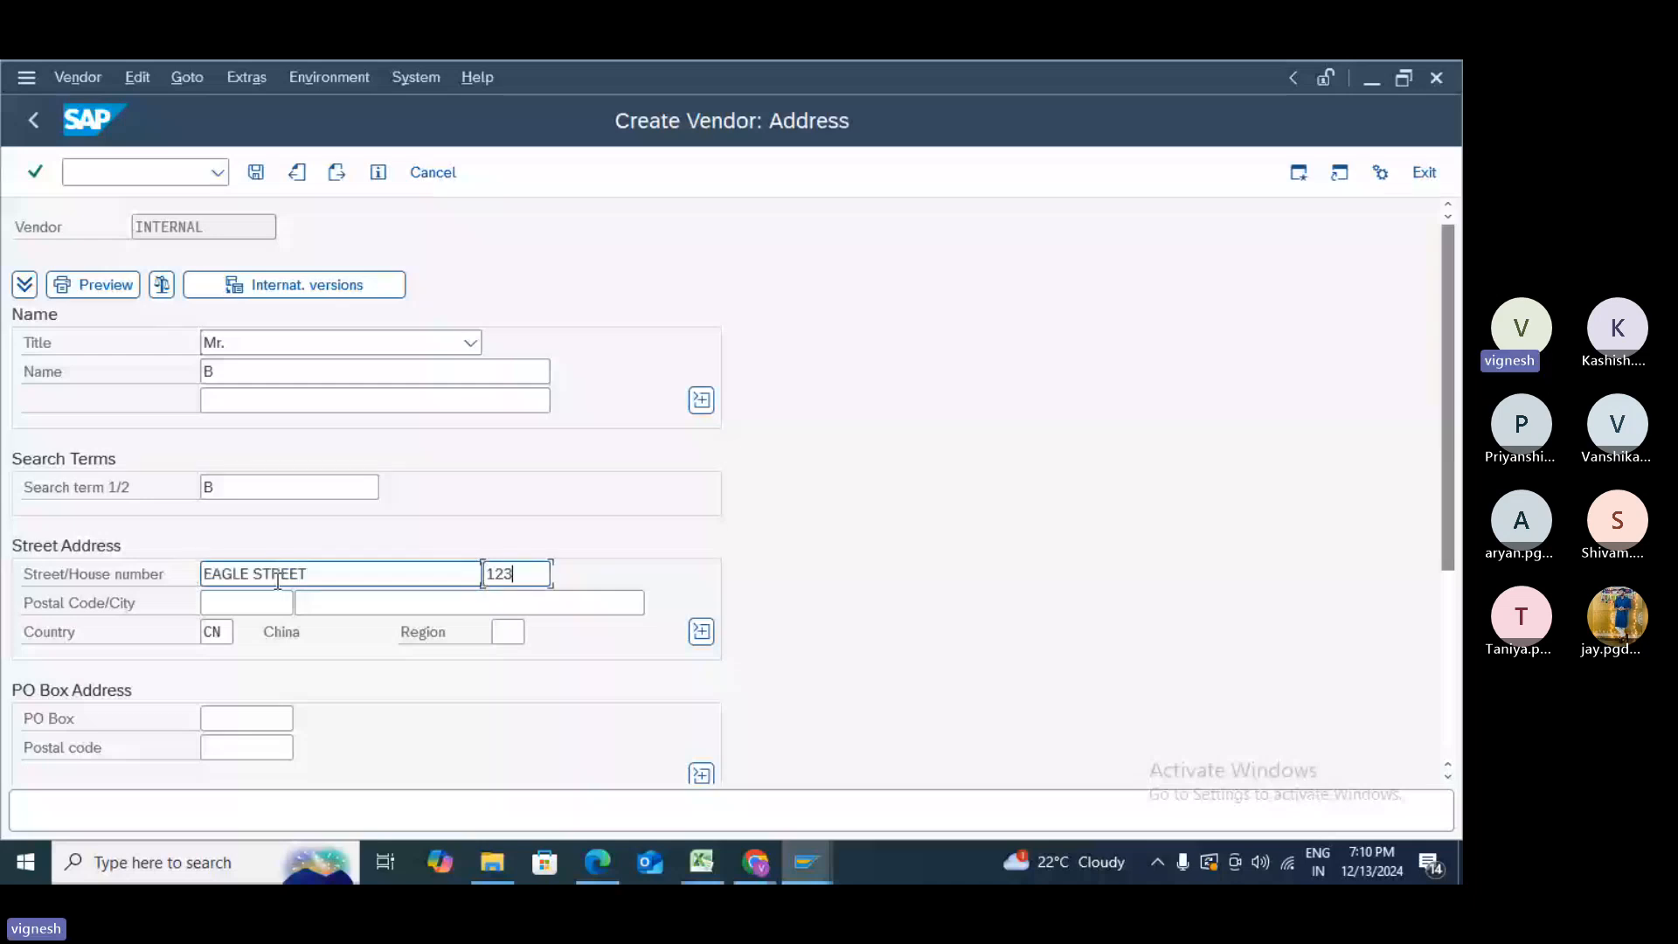
- Enter postal code 12345, city FRANKFURT, country DE and region 01, then dismiss the error
click(225, 606)
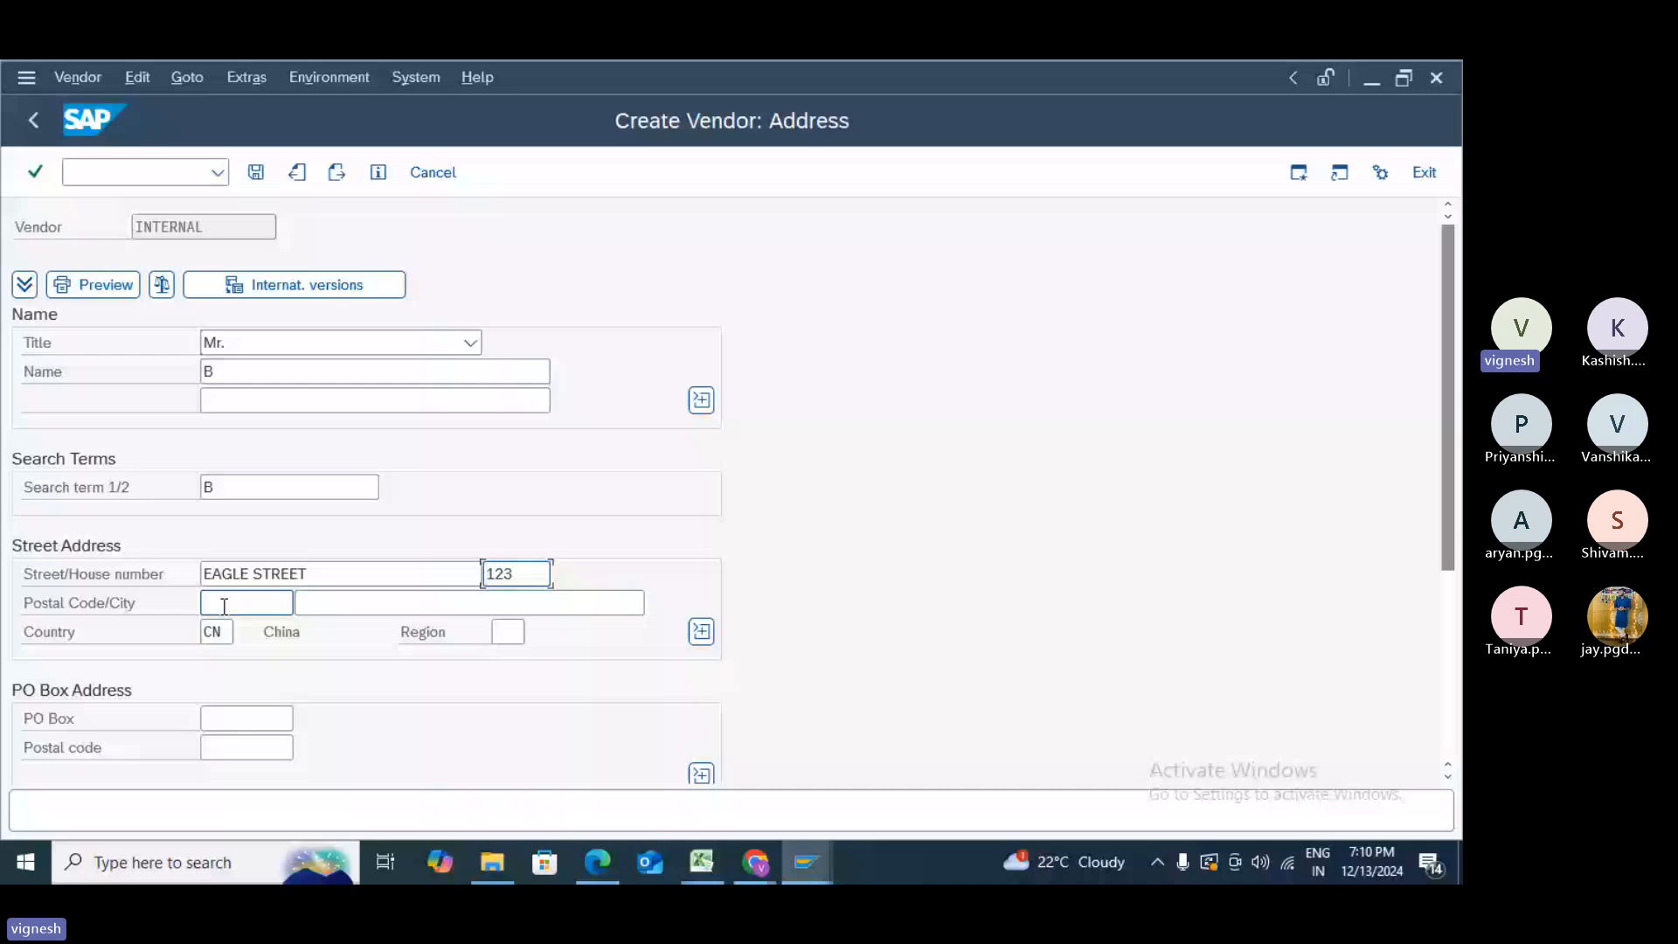
text(12345)
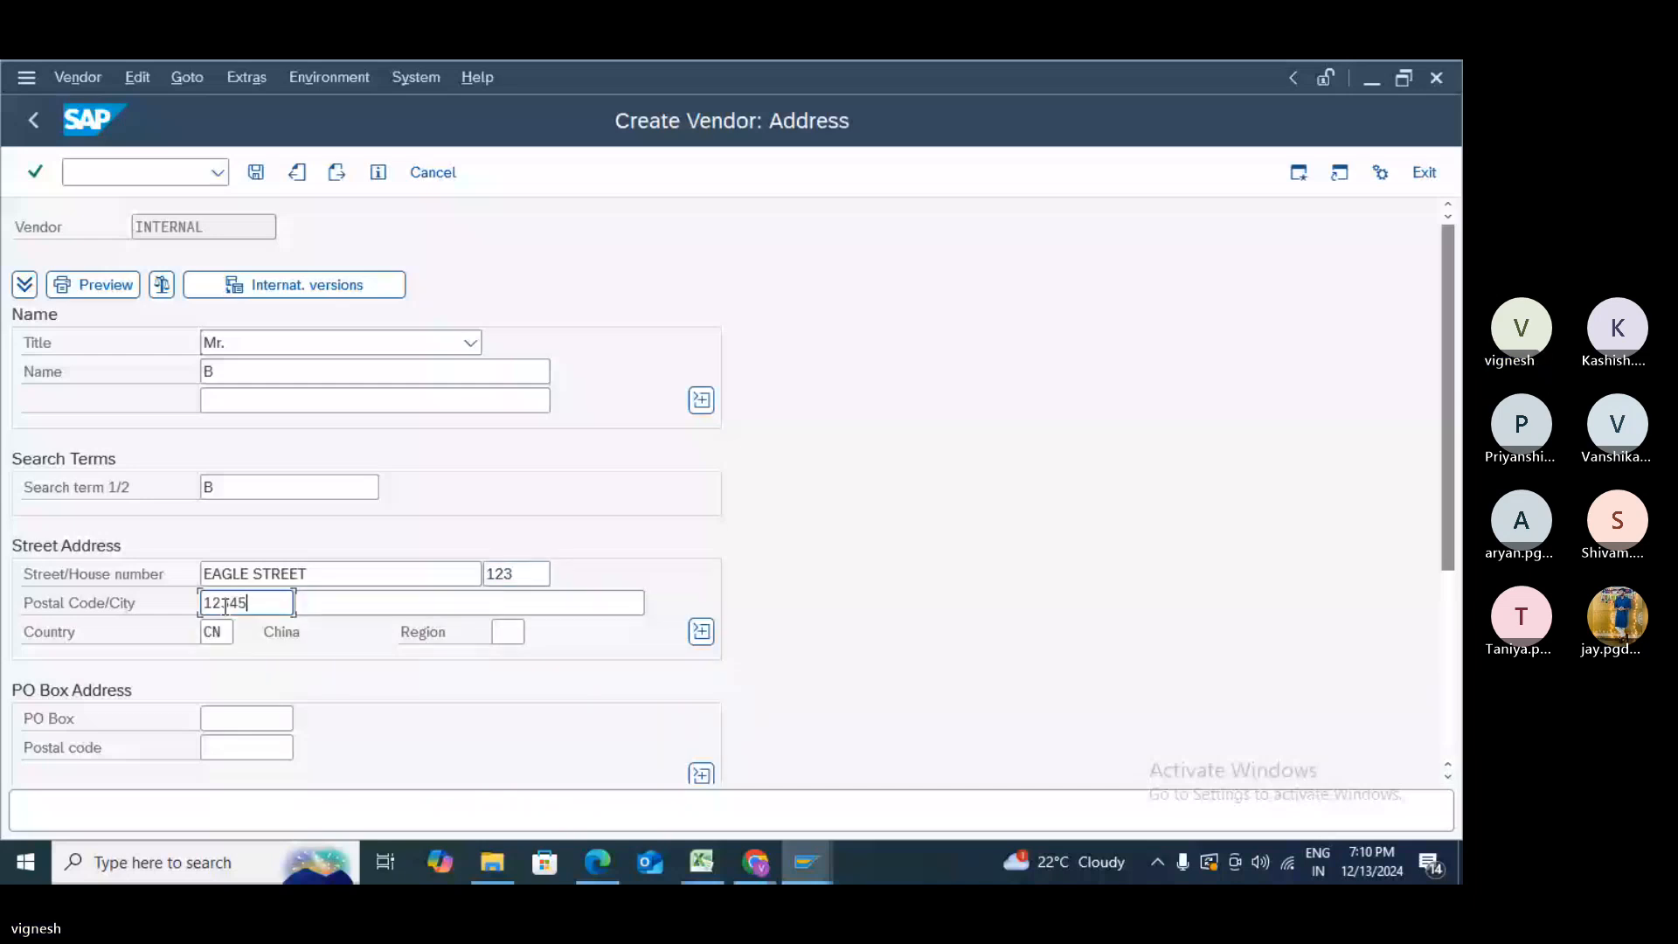
click(380, 598)
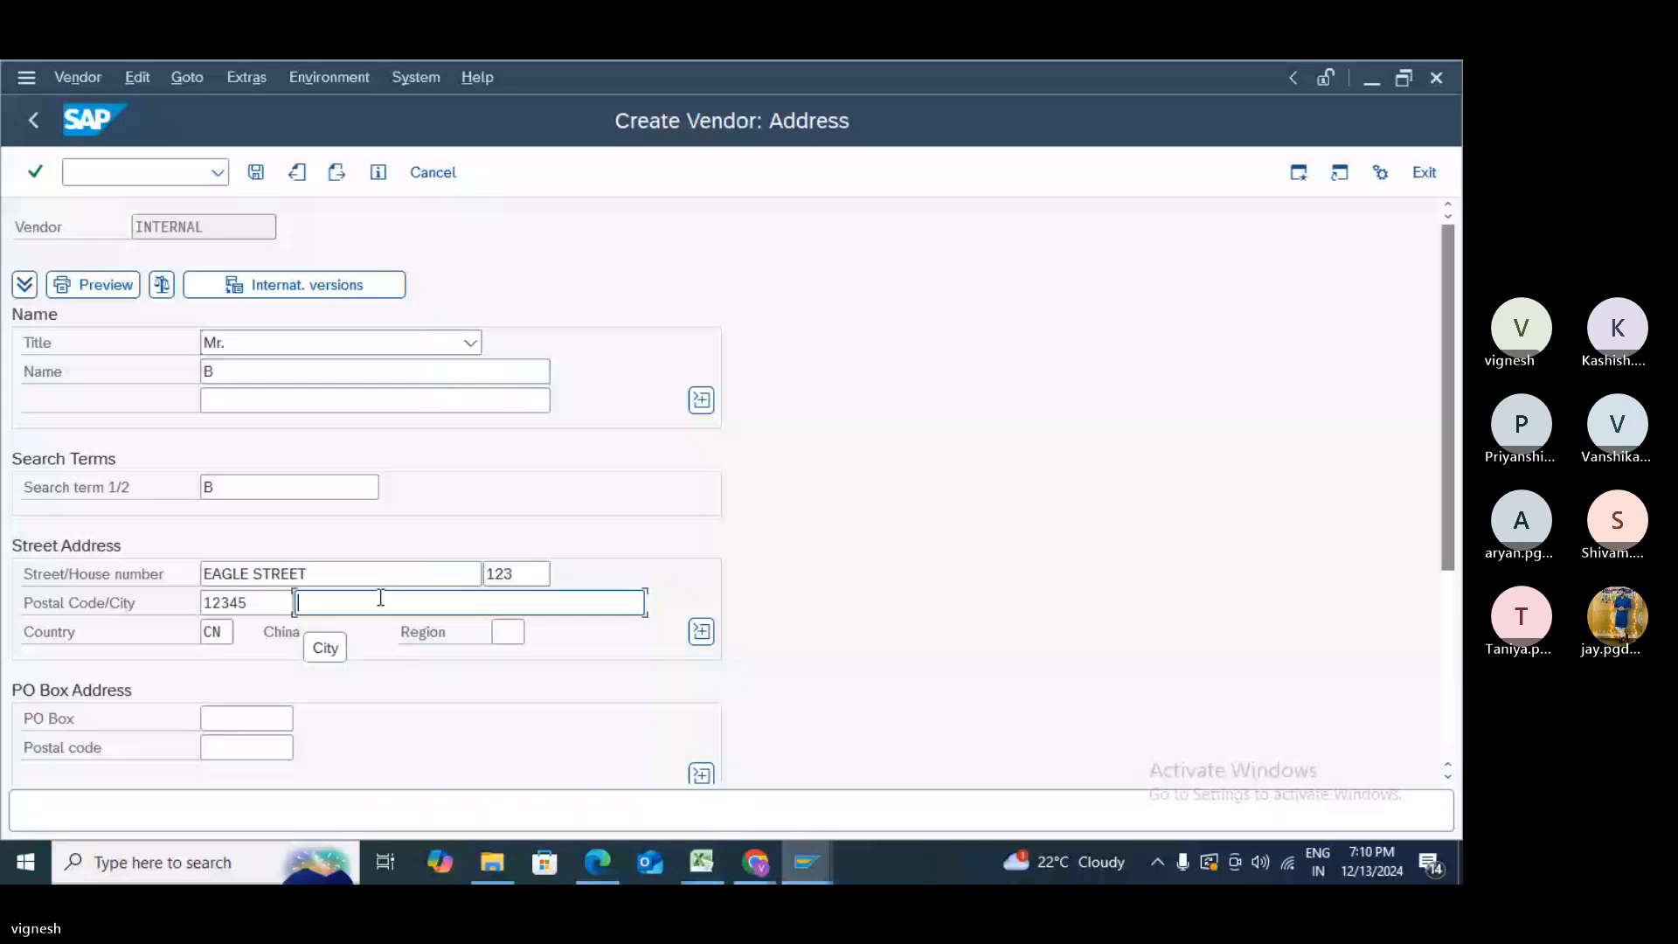
text(FRANKFU)
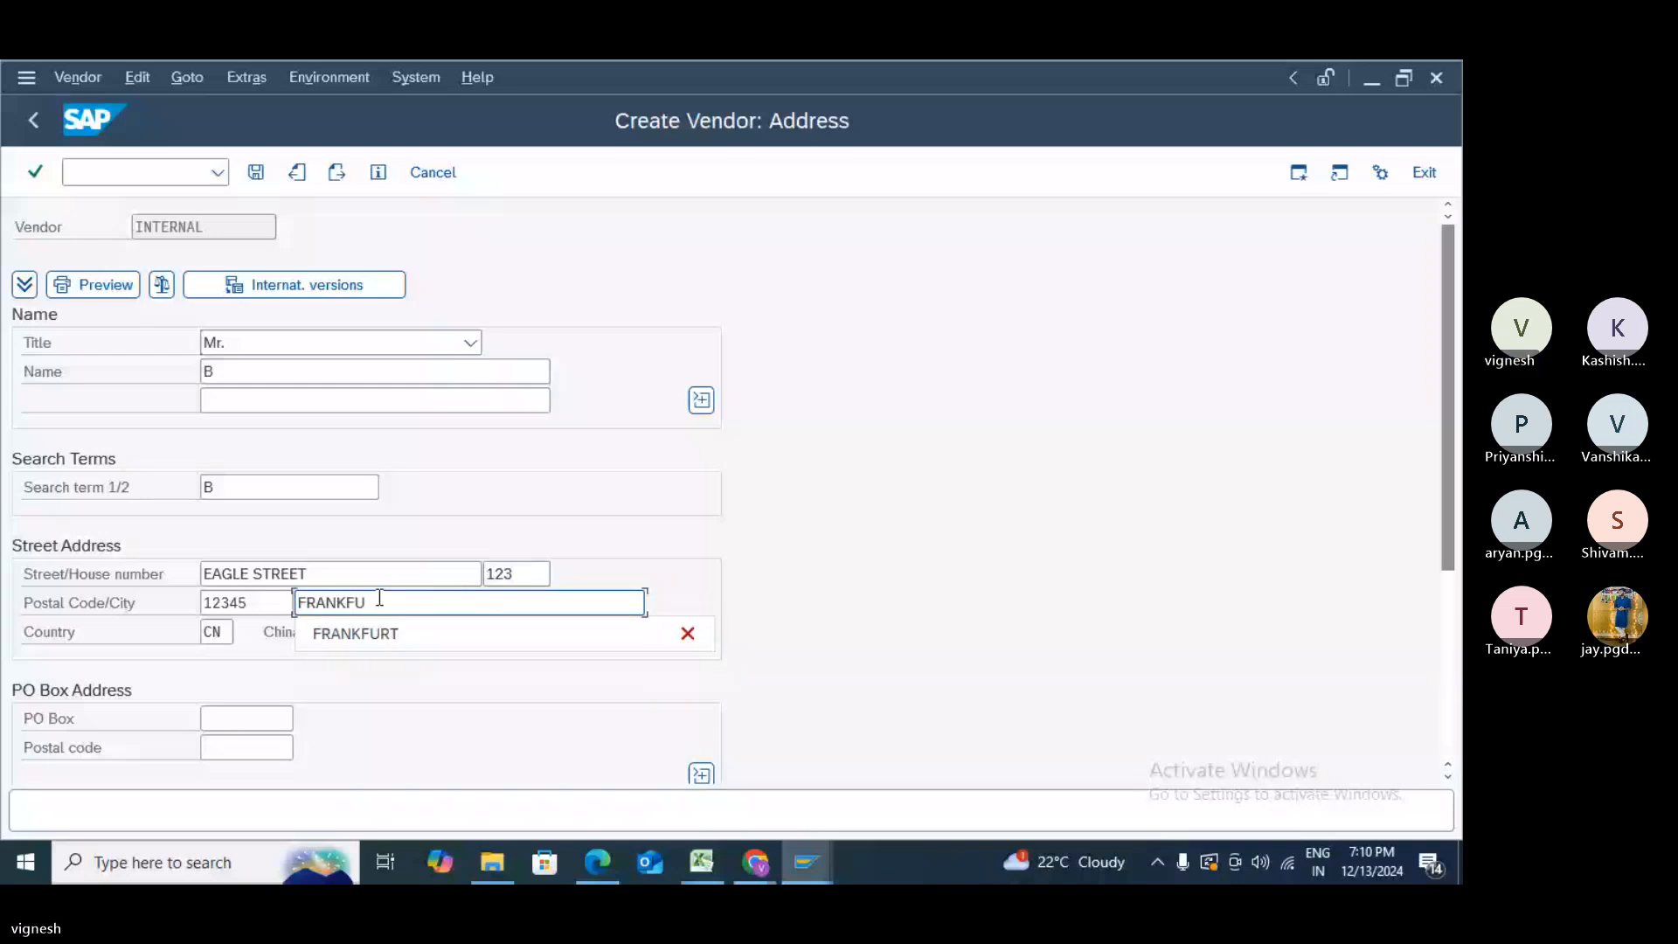
text(RT)
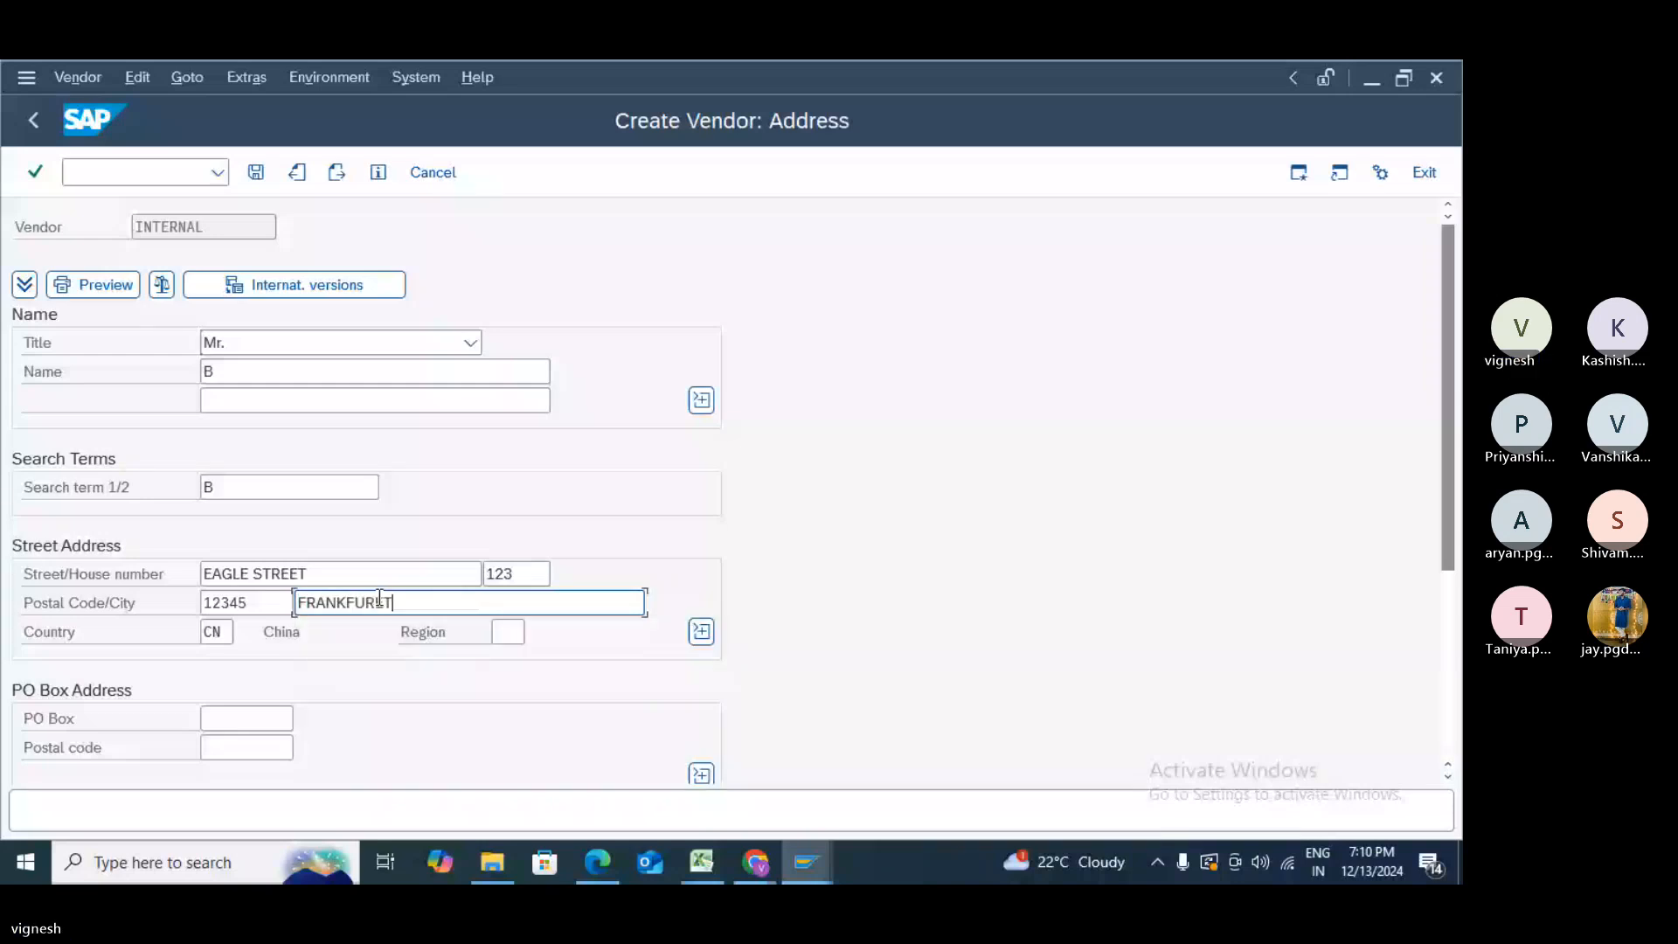
key(BackSpace)
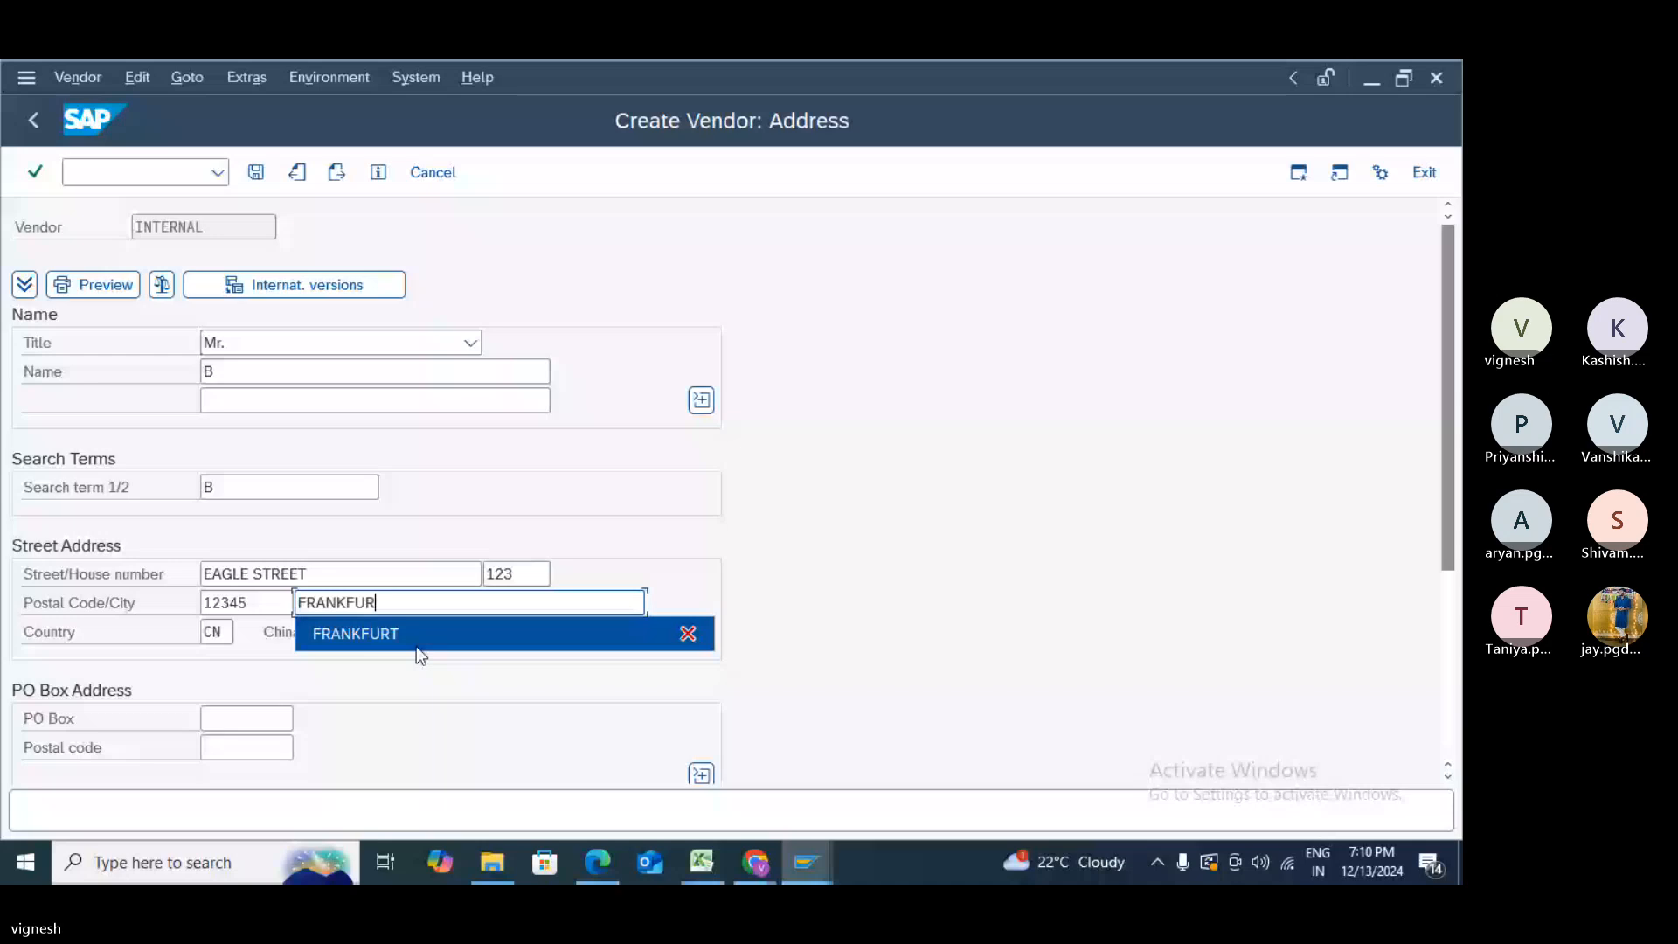
click(416, 647)
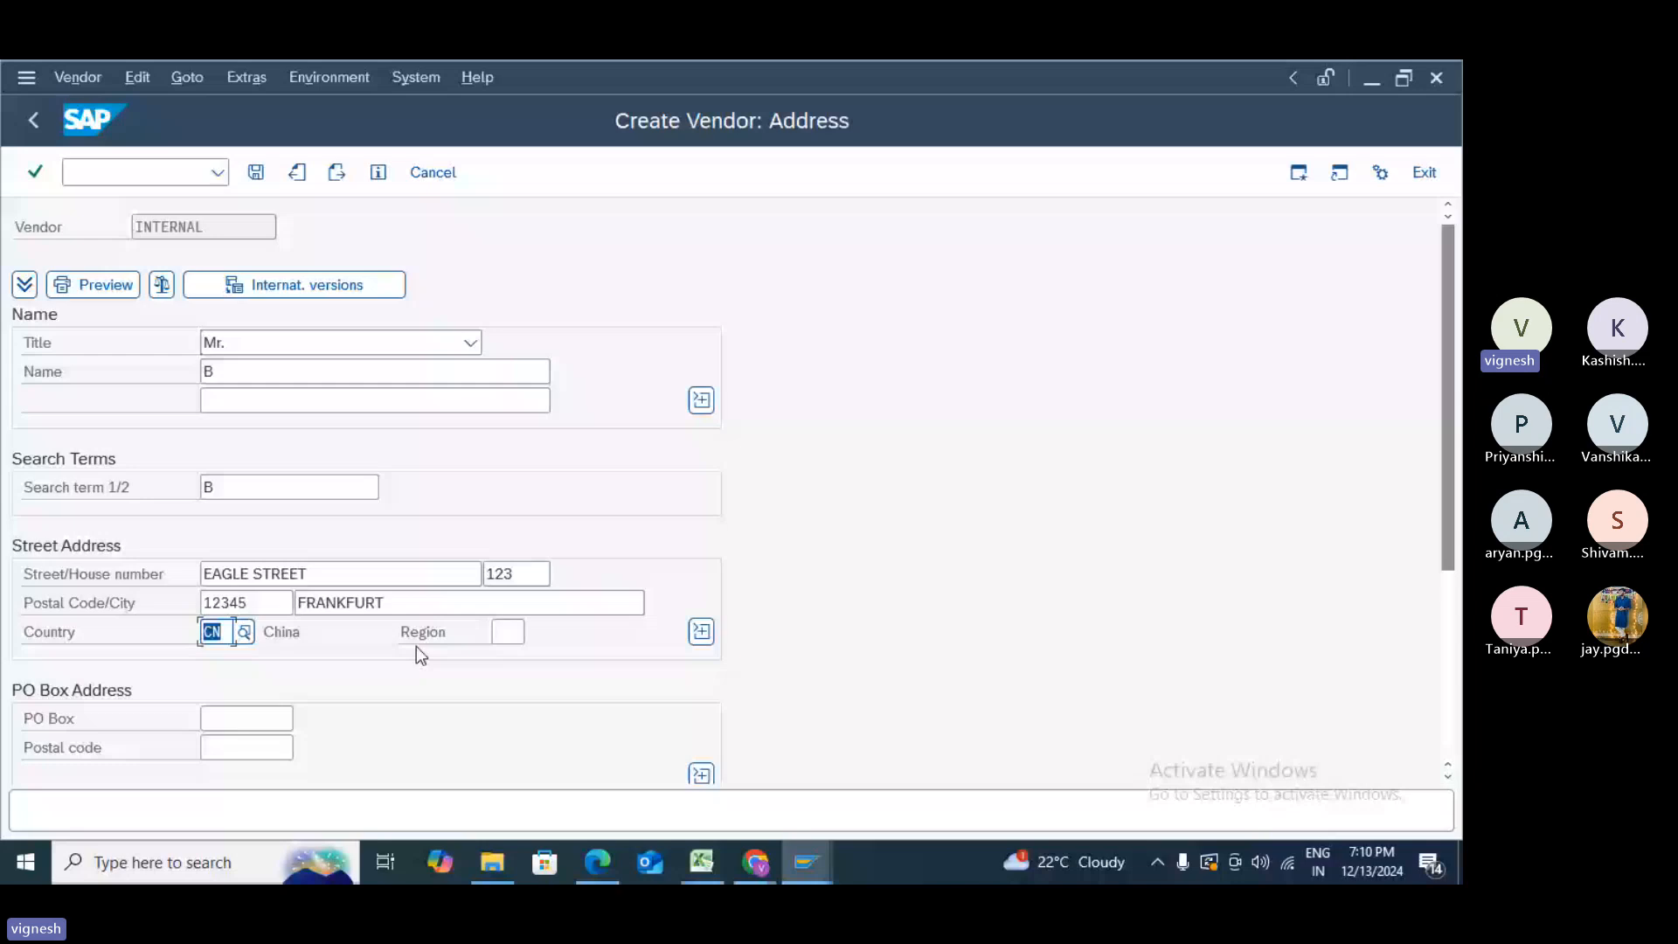
text(DE)
key(Tab)
click(521, 669)
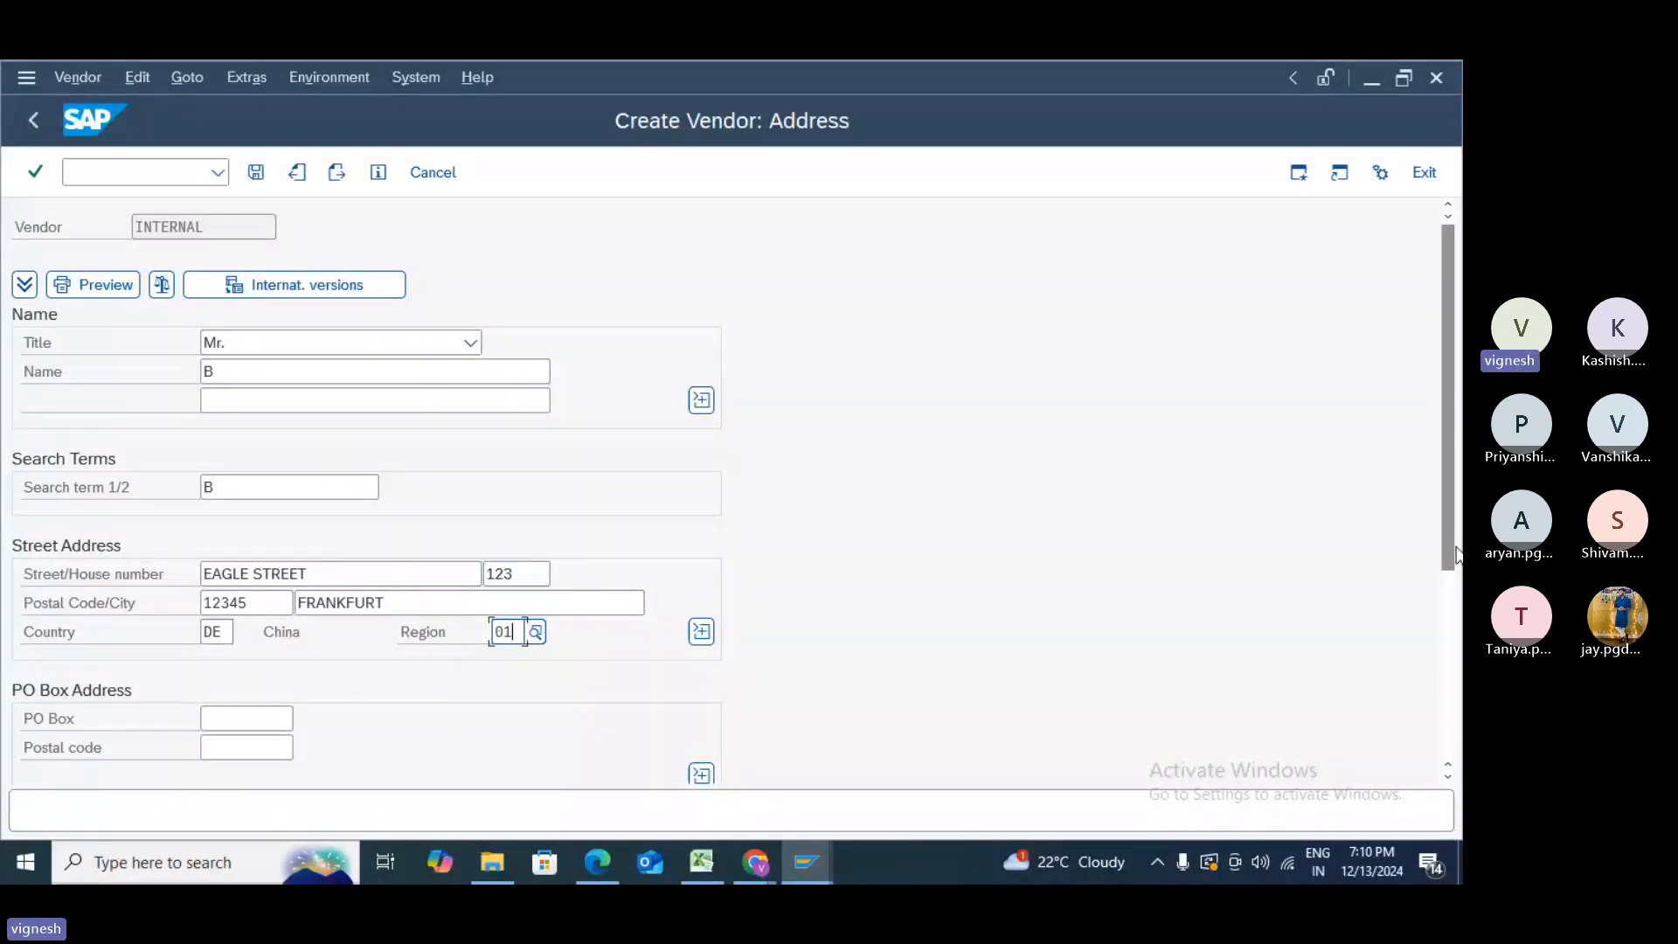
drag(1457, 556, 1325, 612)
click(339, 174)
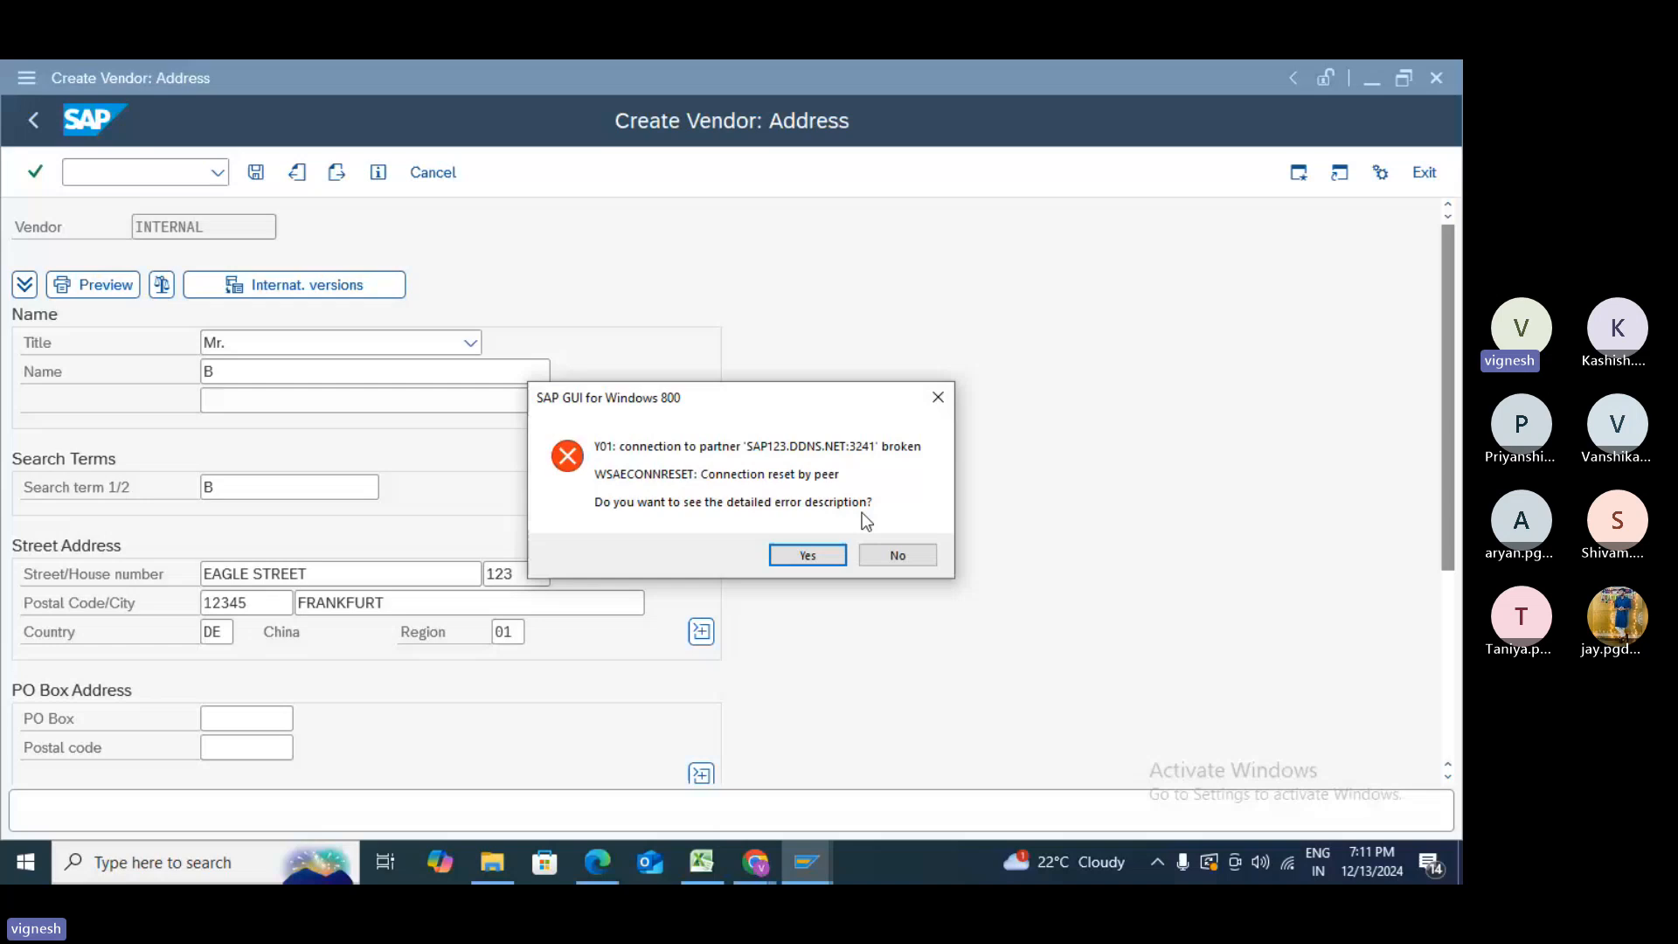
- Dismiss the connection error and log back on to SAP ECC client 800 with the saved user
click(900, 555)
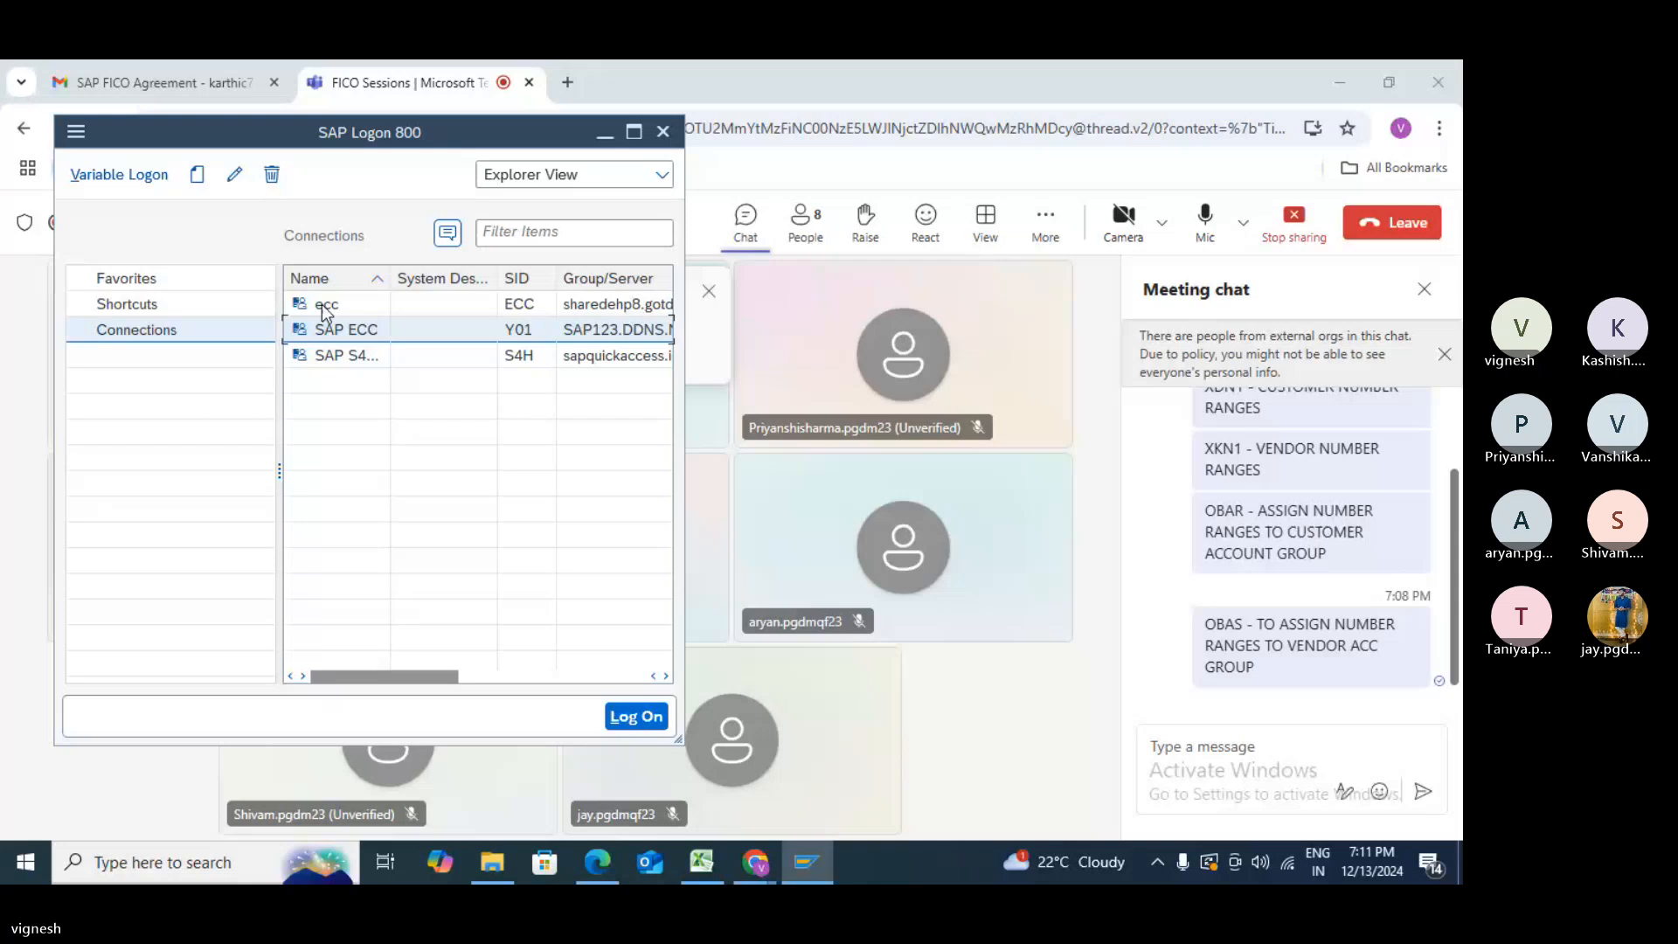
double_click(351, 337)
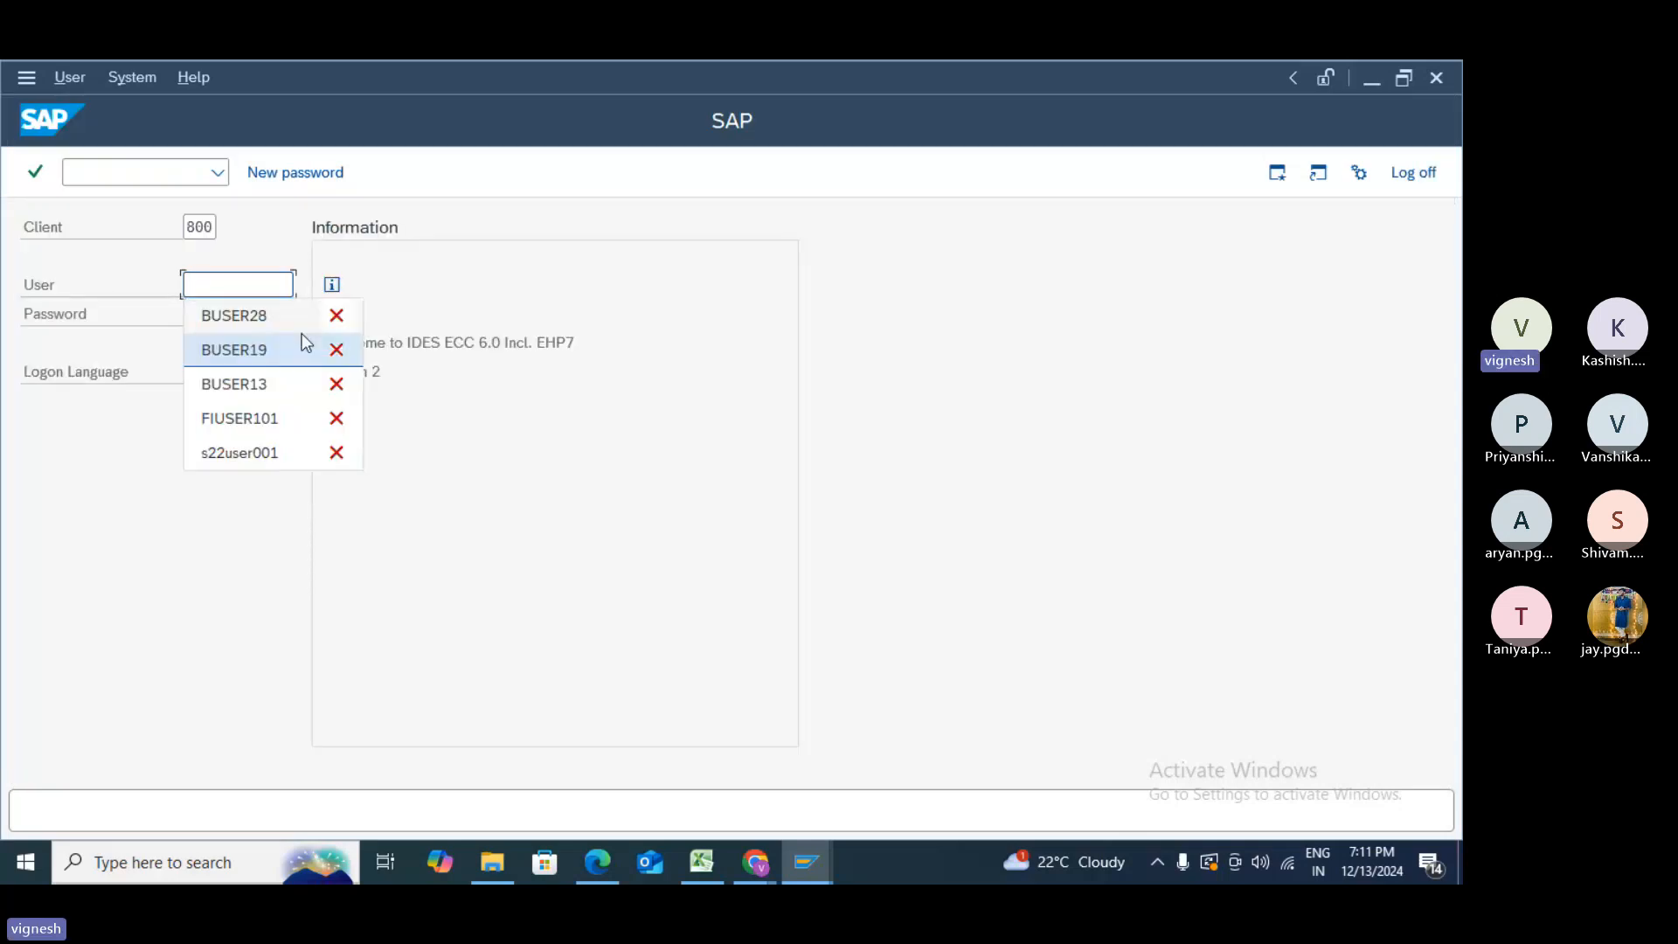
click(276, 315)
click(276, 310)
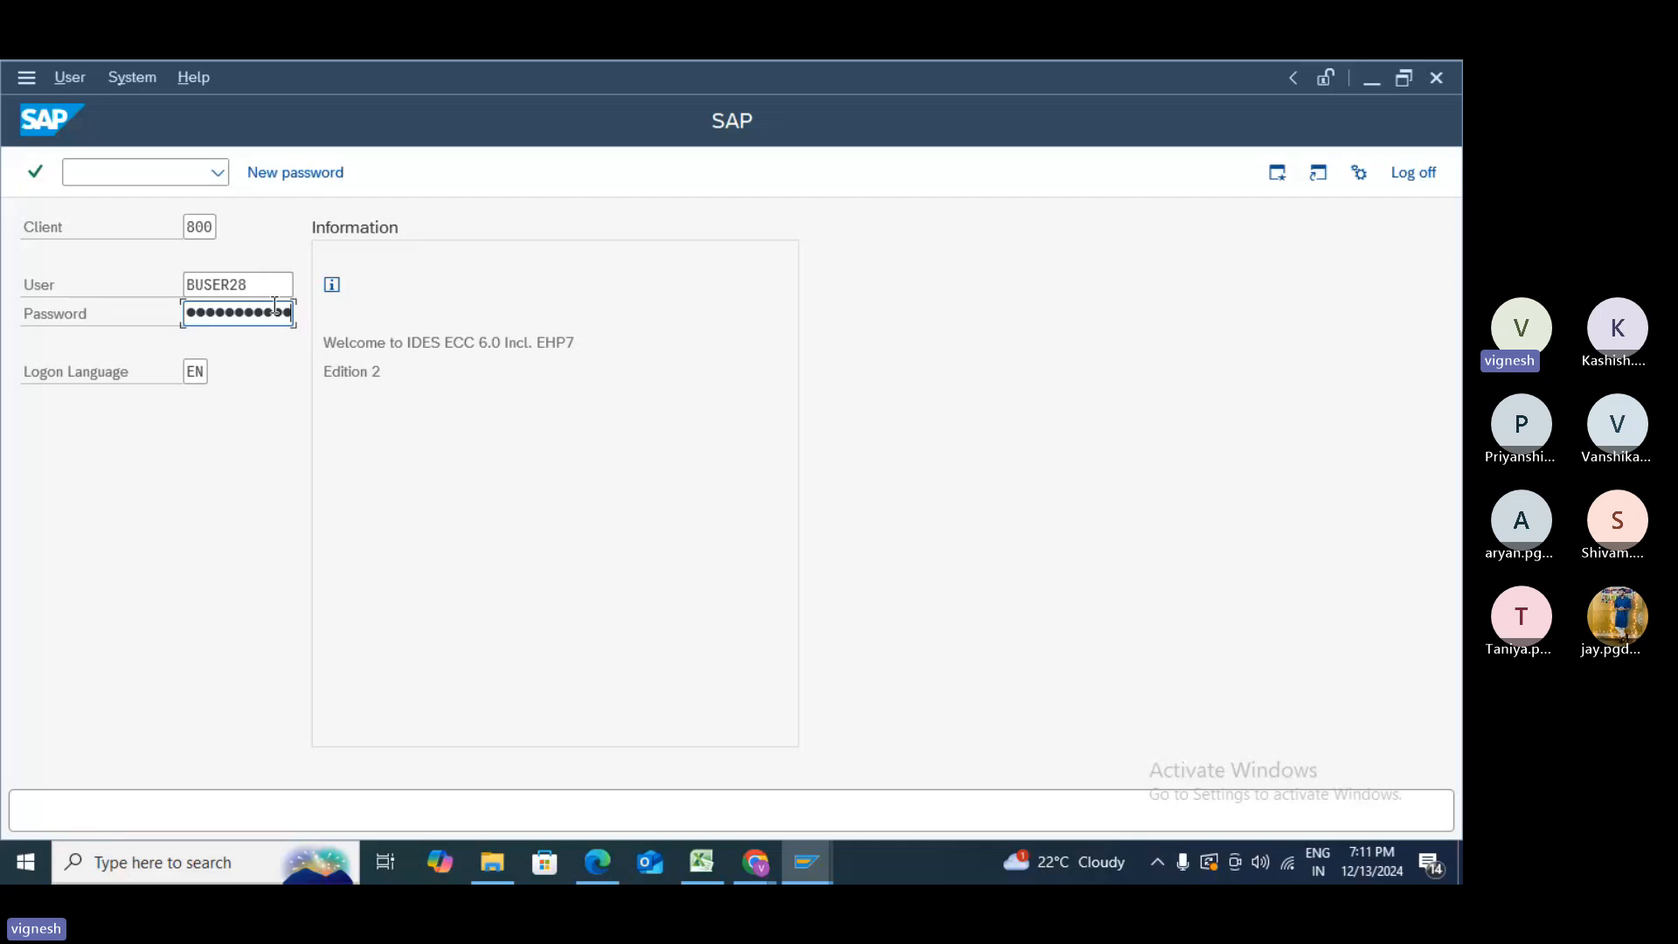
key(Return)
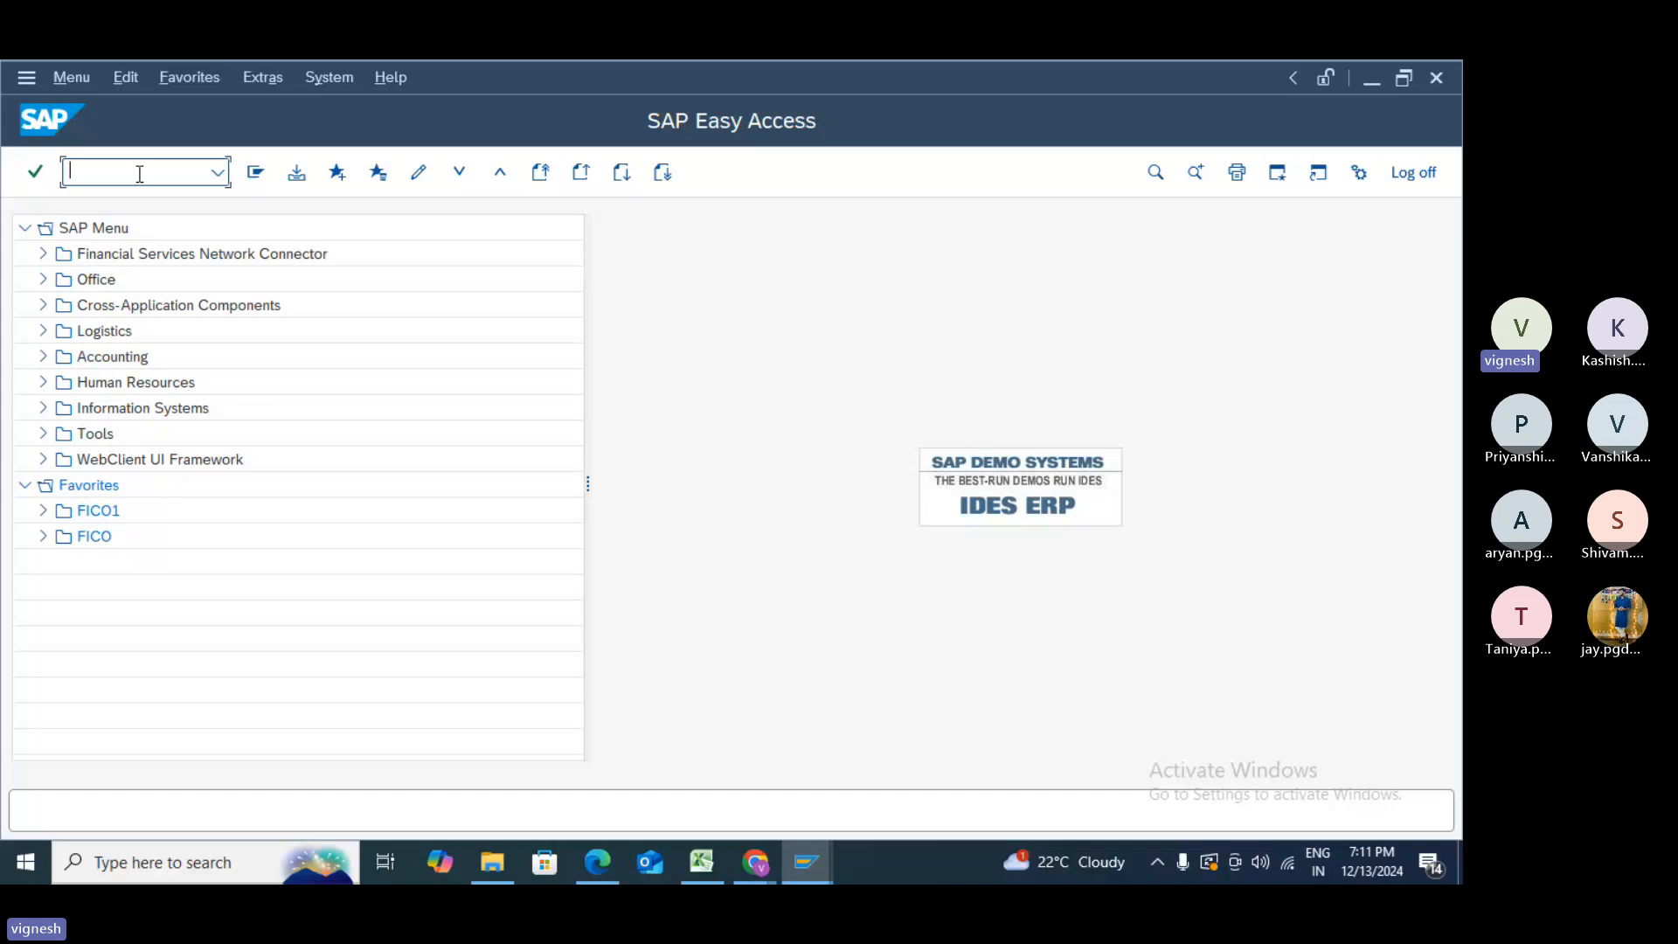
- Start XK01 with company code 1000 and bring up the account group search help
text(xk01)
key(Return)
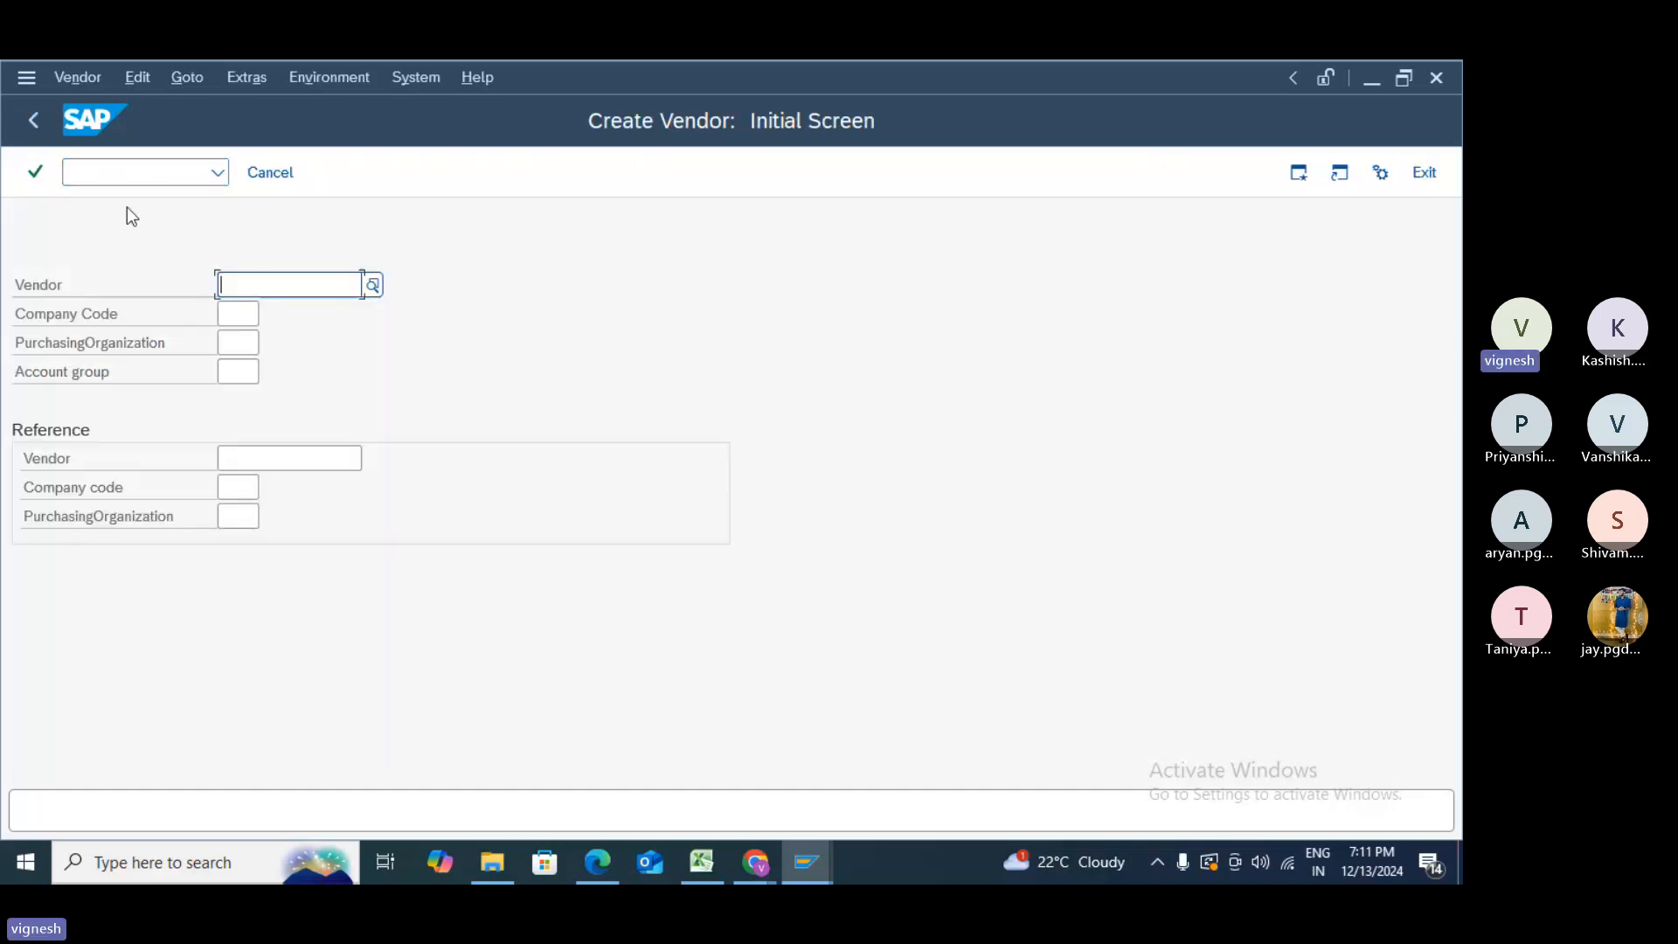
click(242, 317)
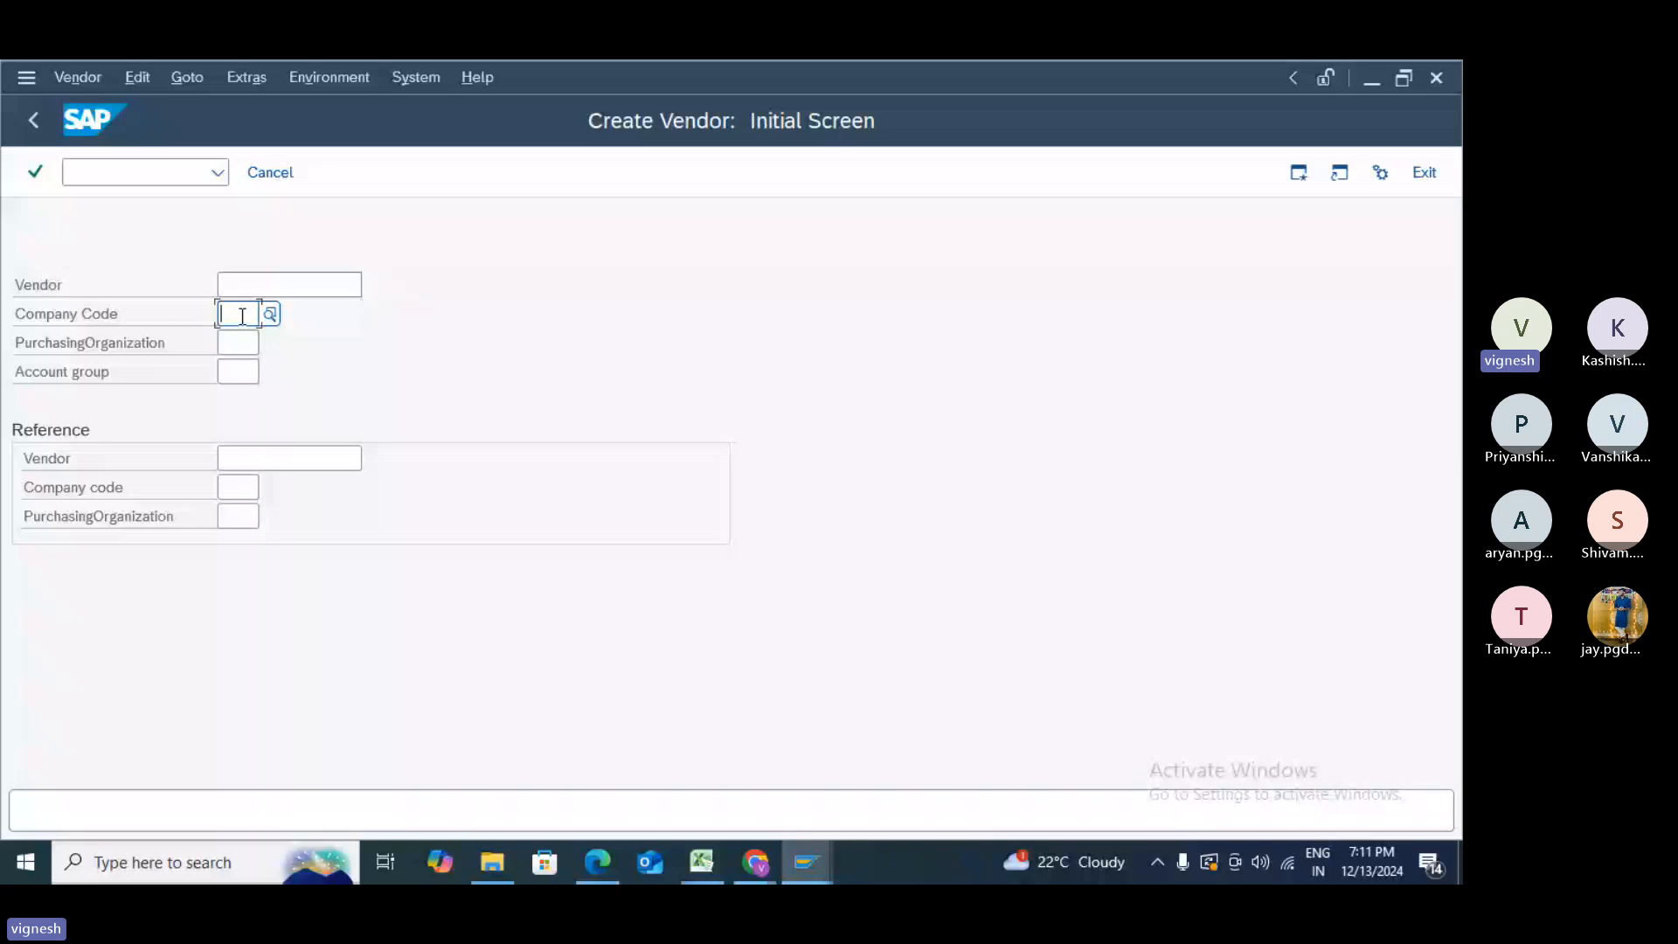
text(100)
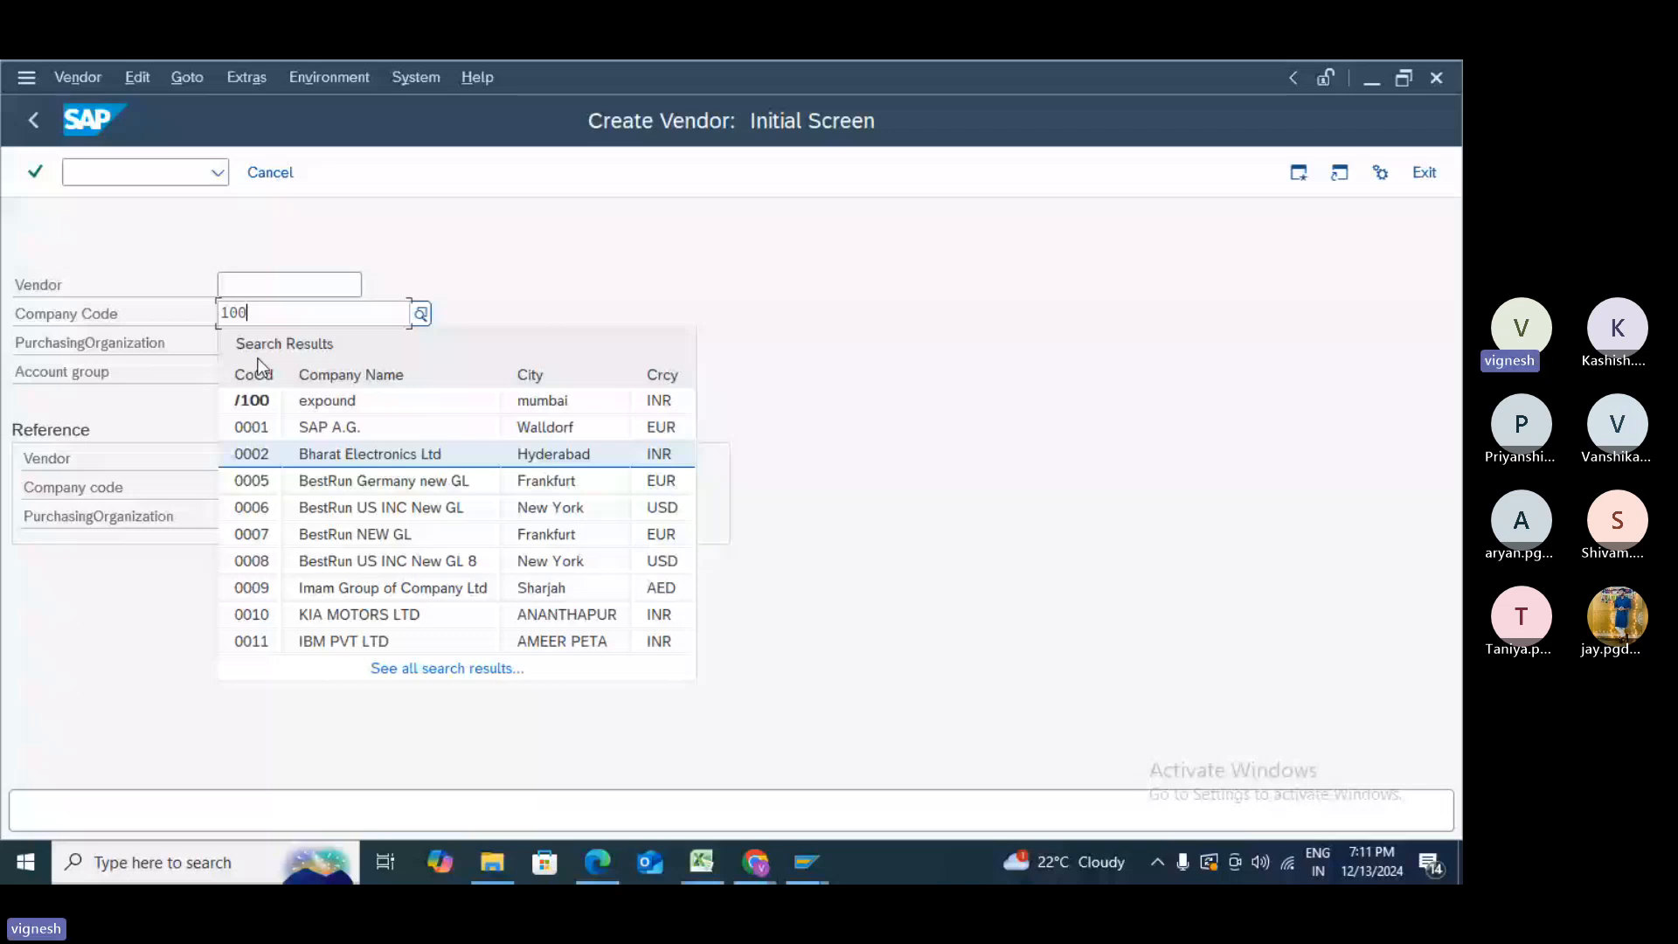
text(0)
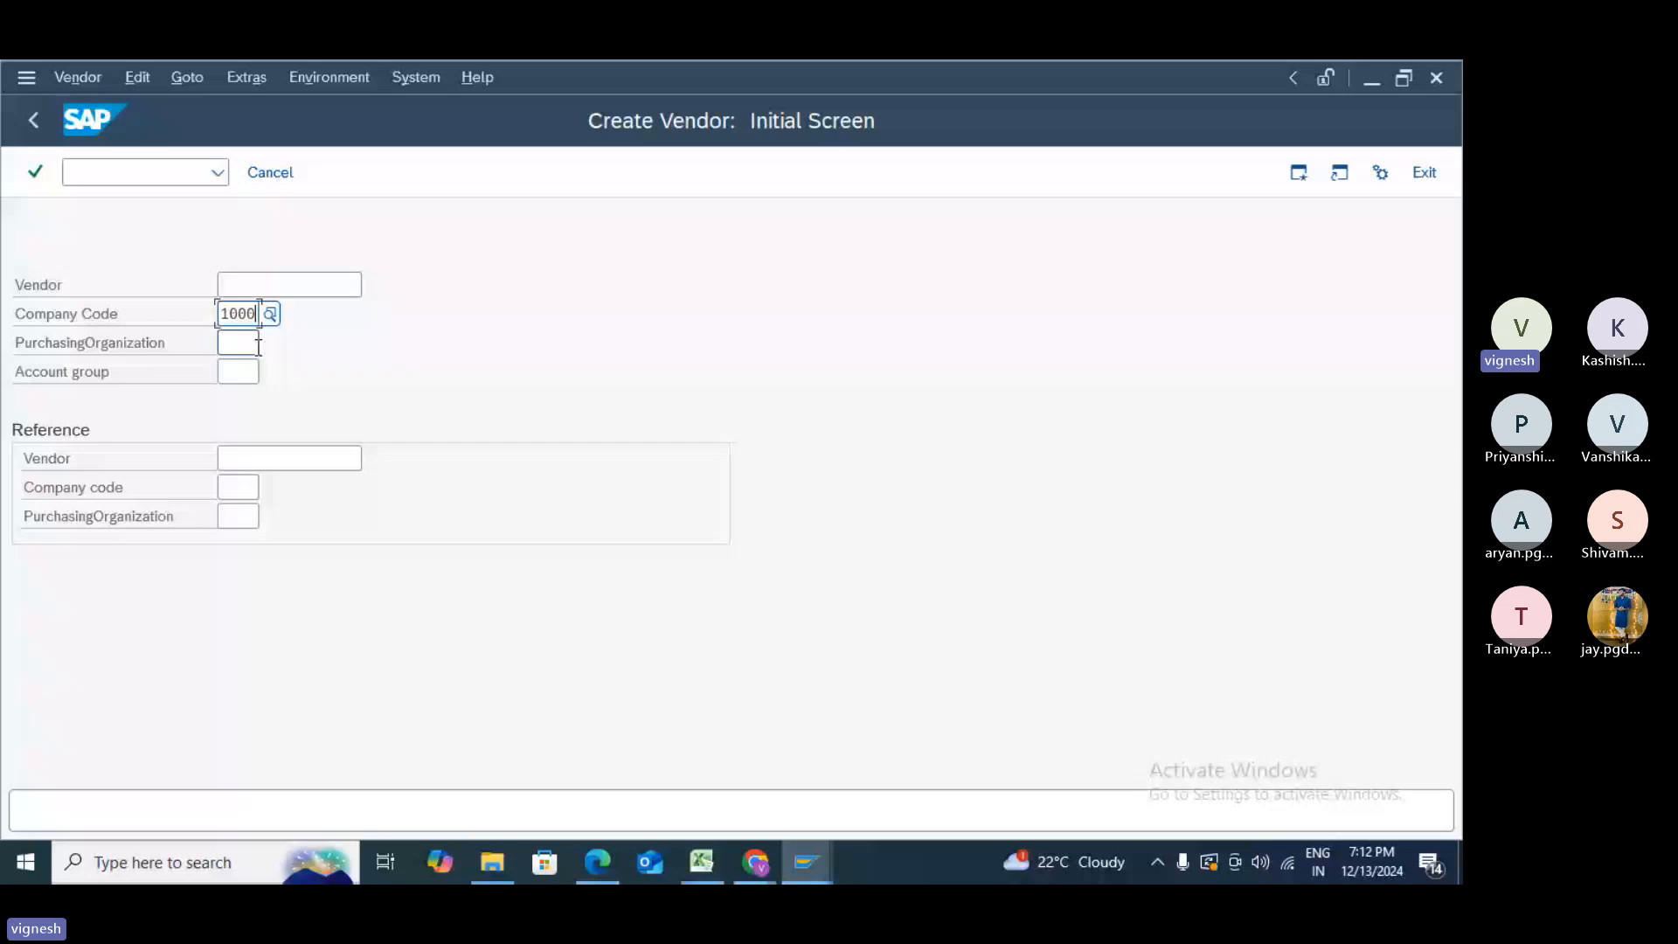
click(269, 368)
key(F4)
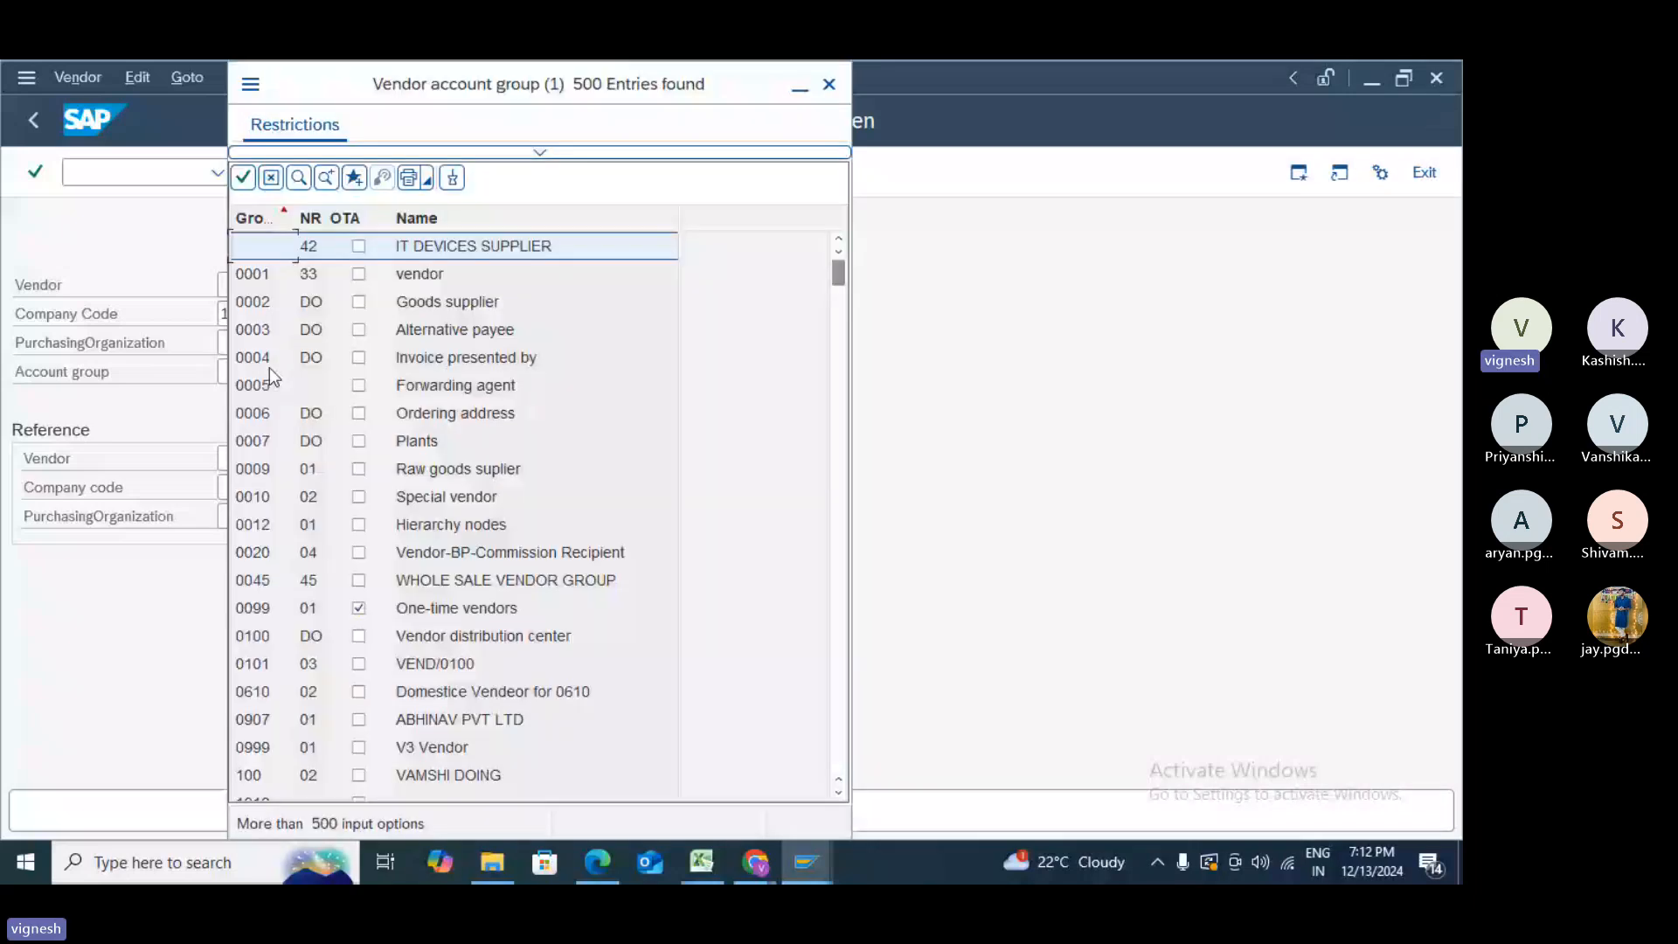
- Browse the initial vendor account group hit list
scroll(269, 367, down, 5)
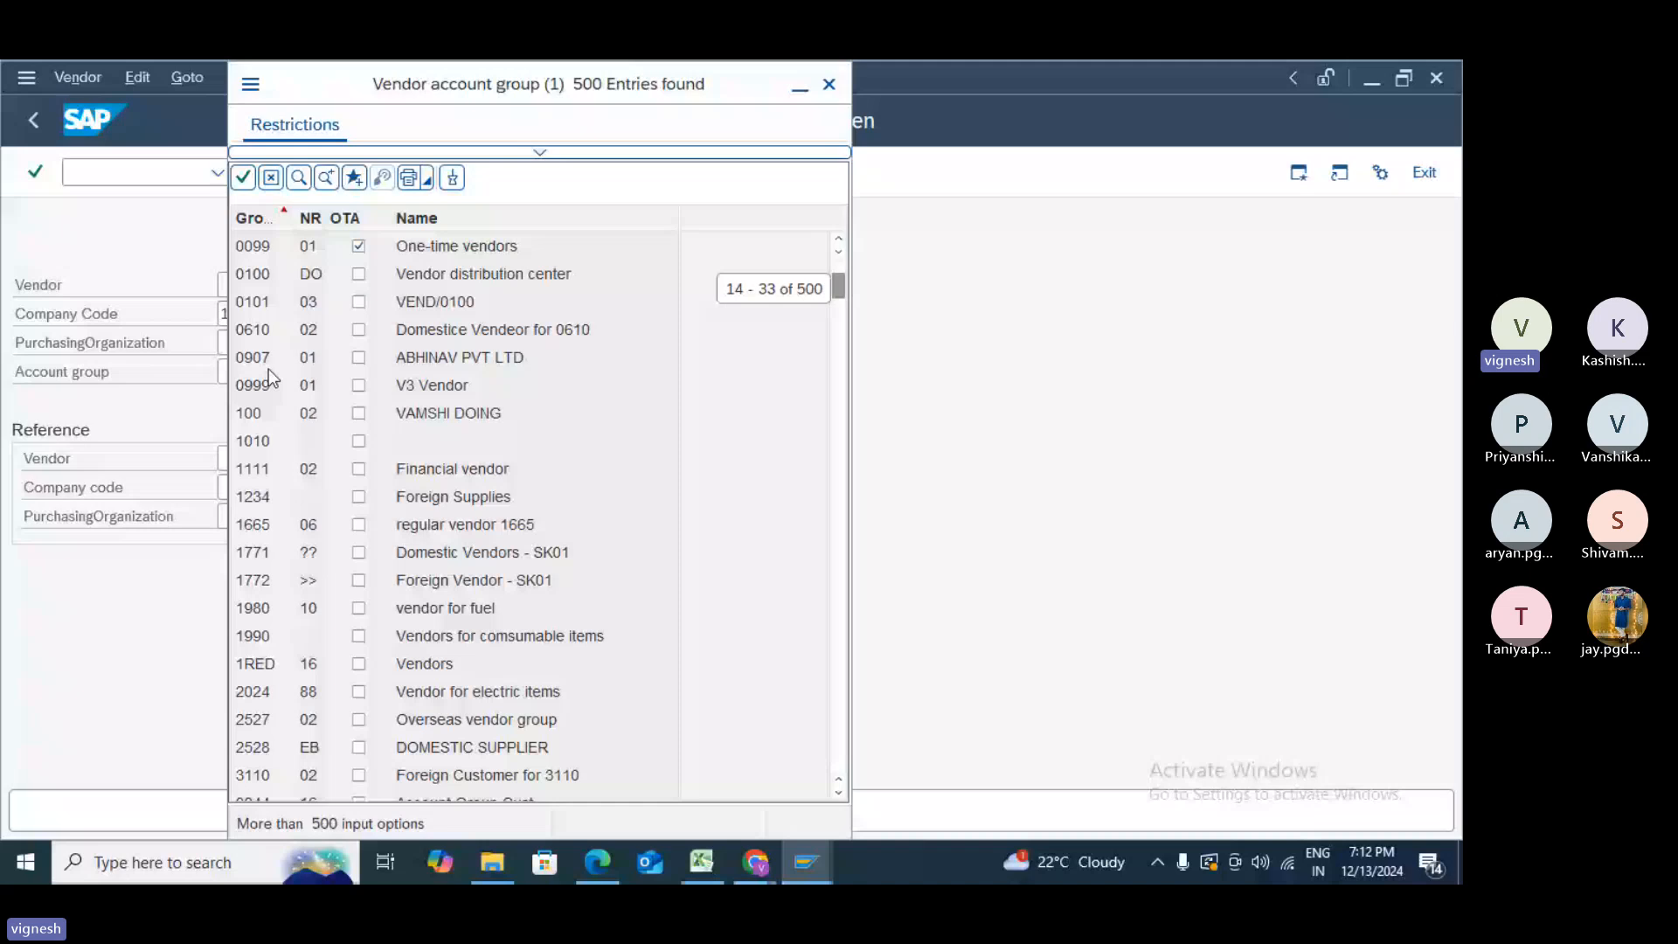
scroll(271, 376, down, 13)
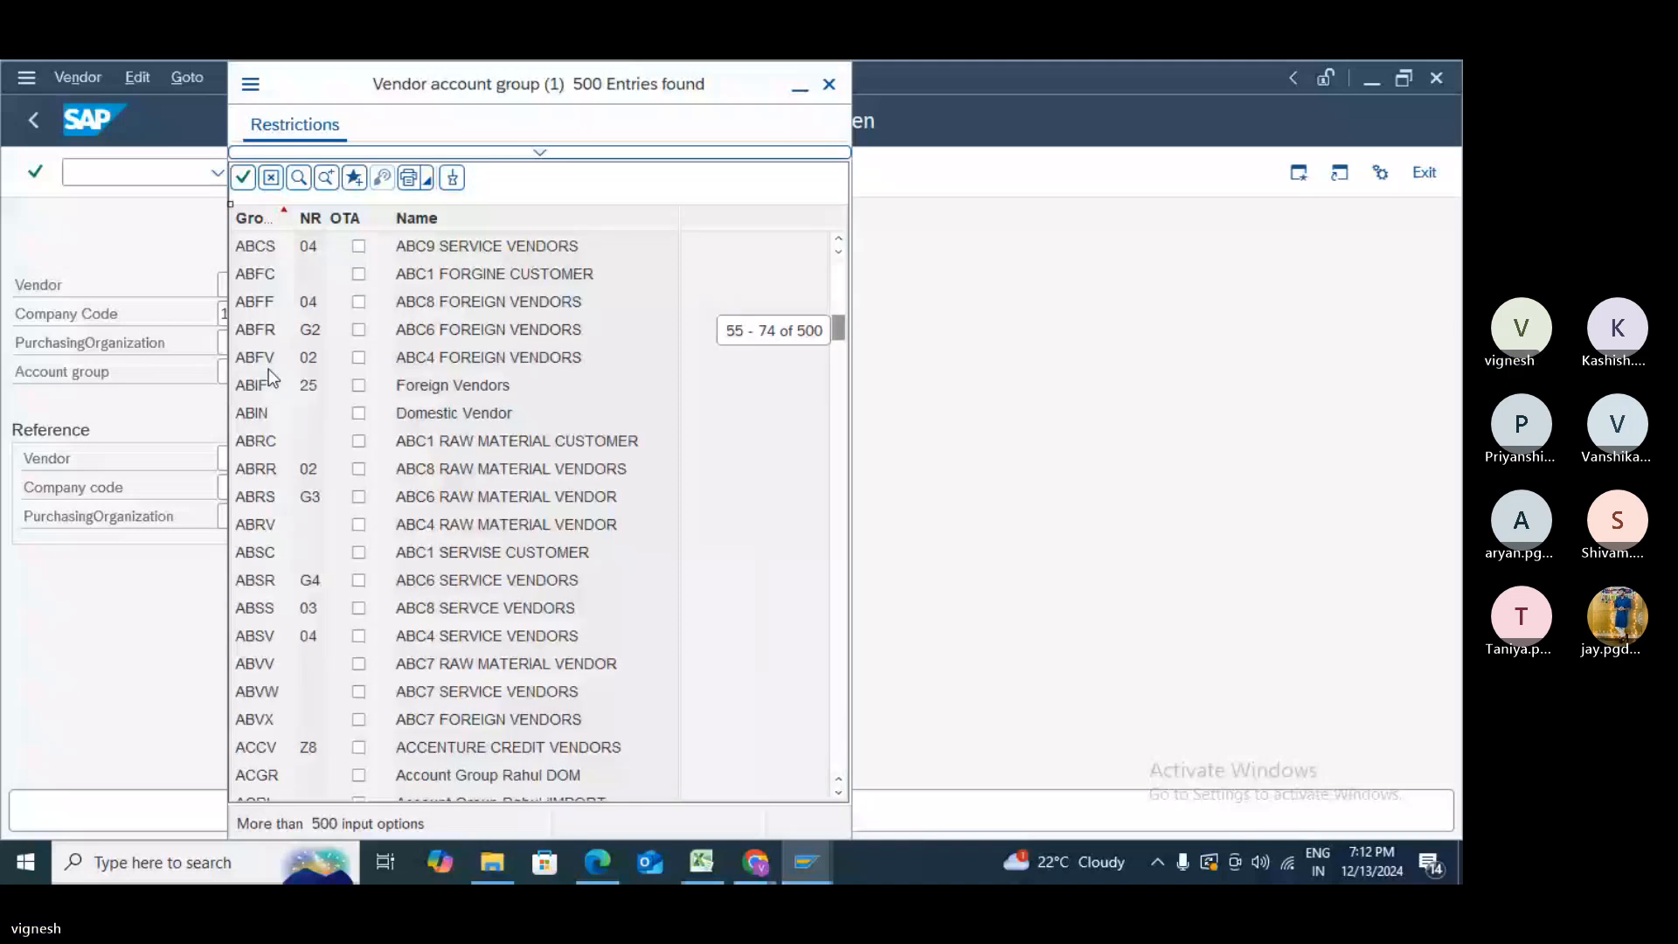
click(843, 690)
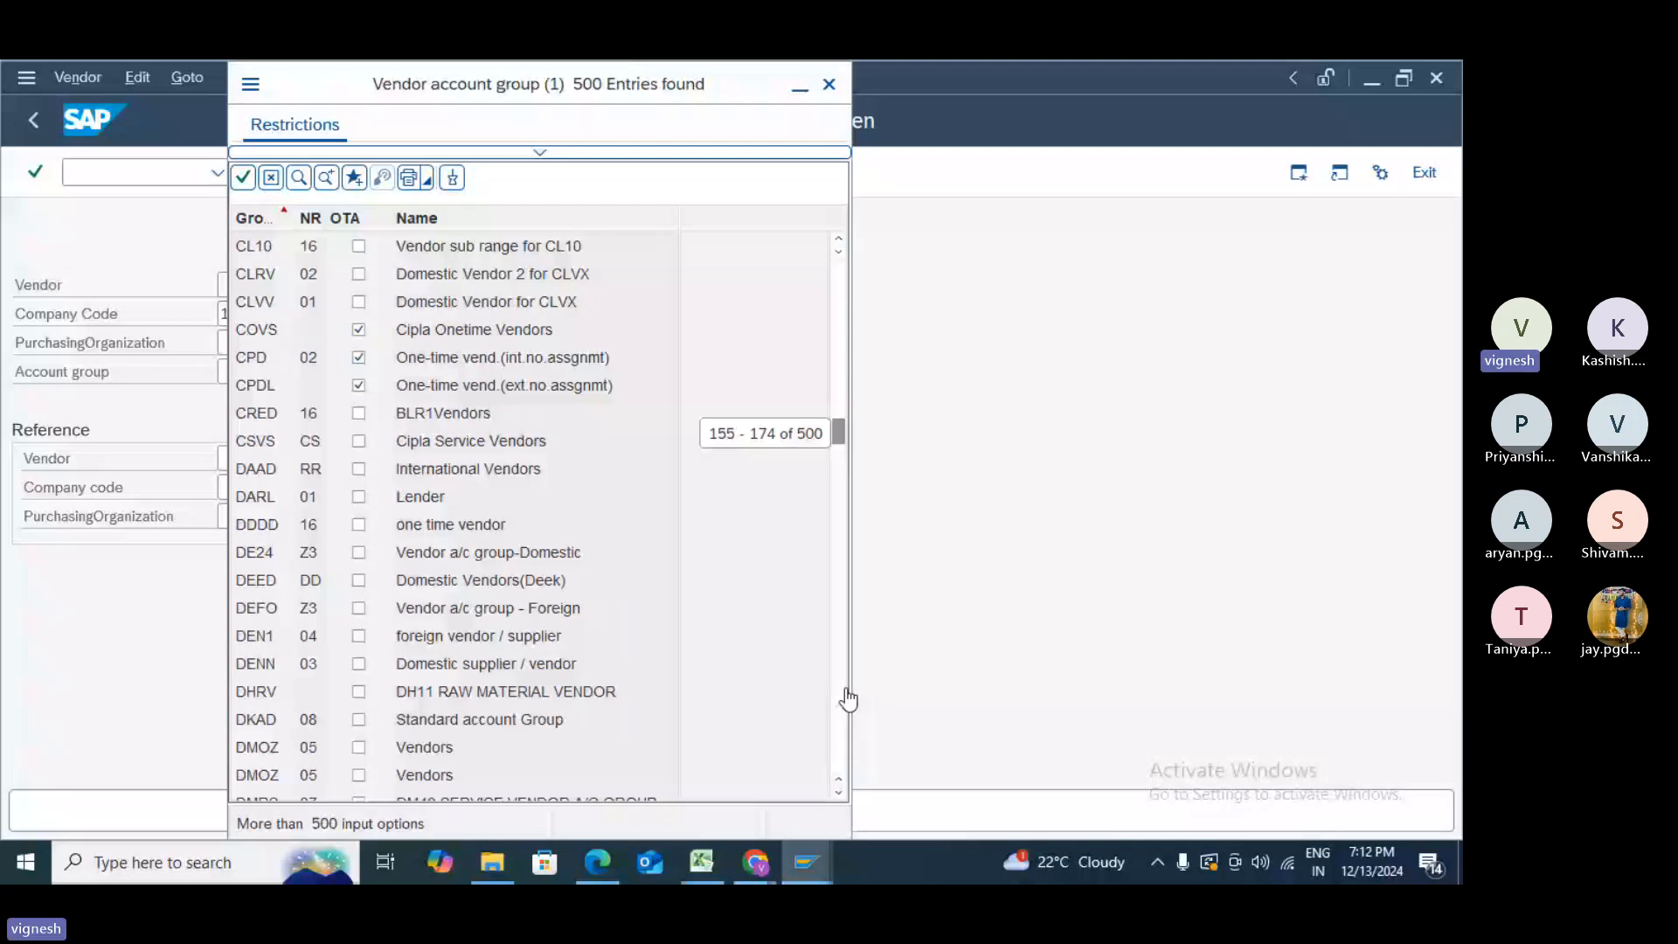
click(846, 691)
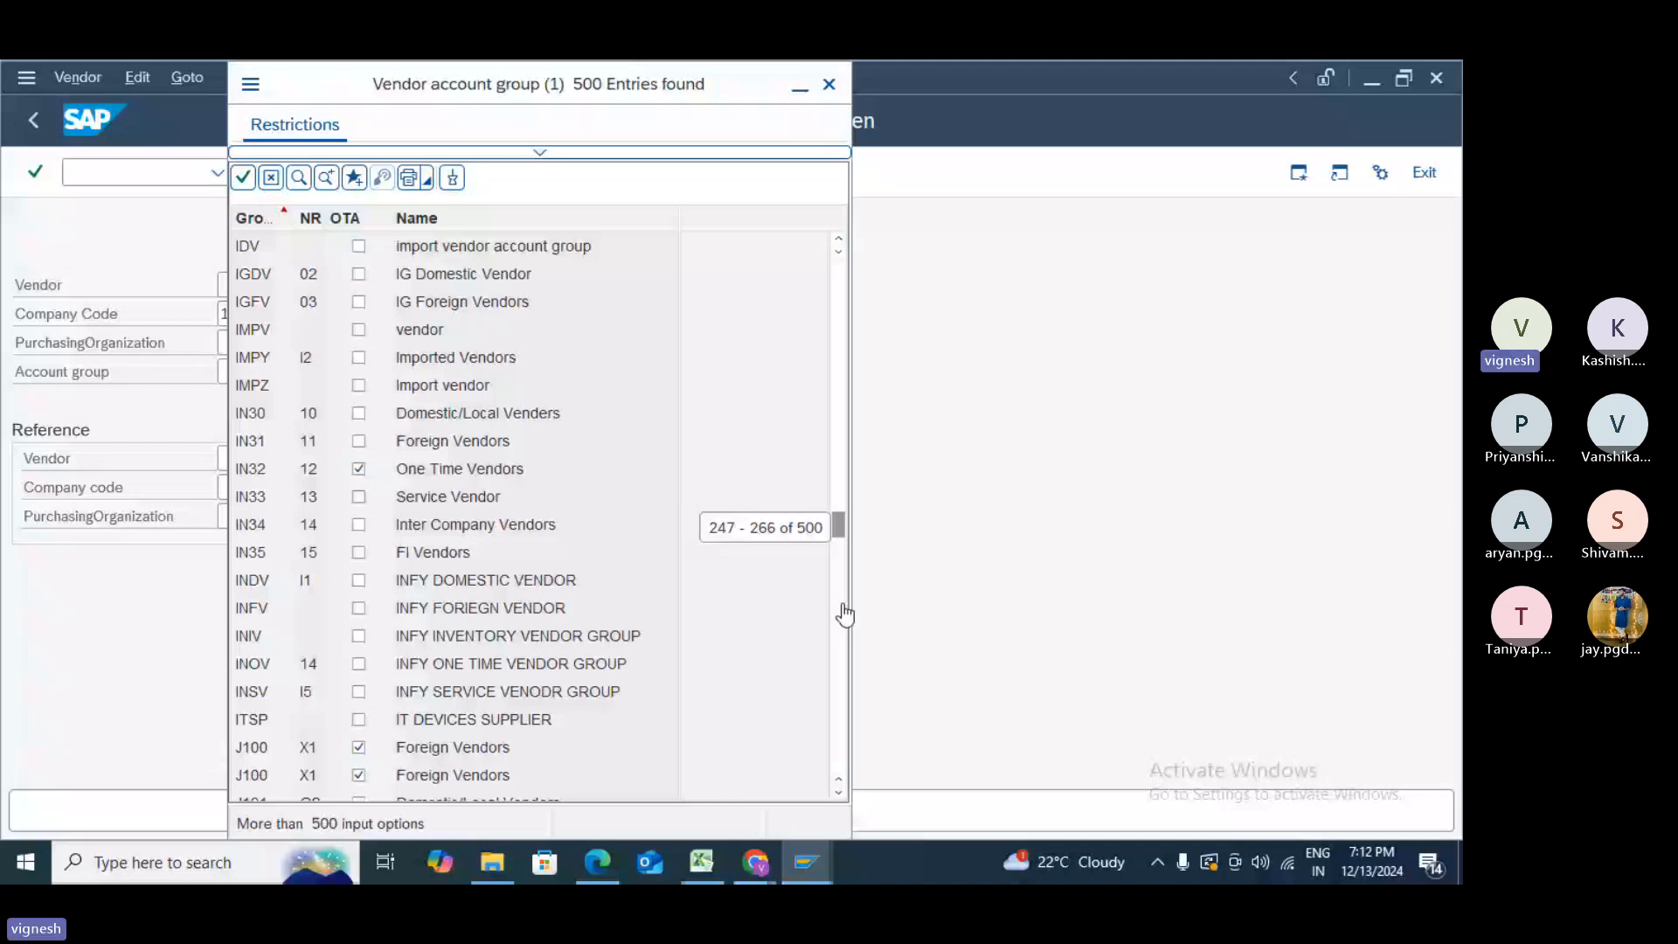
click(845, 738)
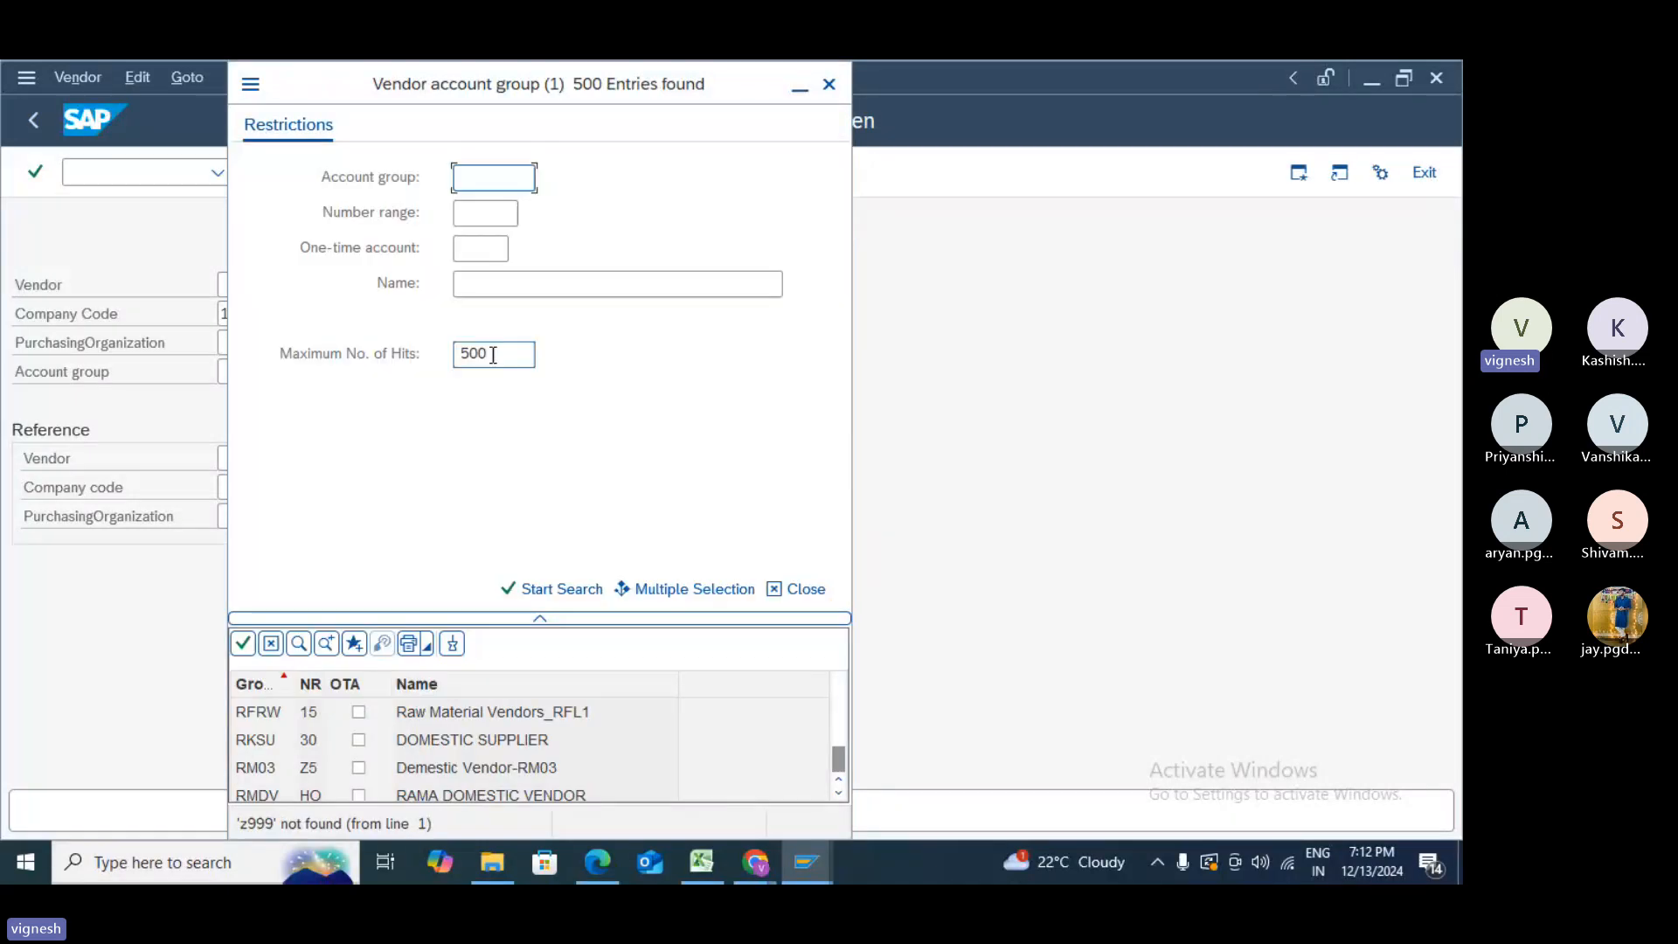
- Raise the maximum hits, rerun the search and choose account group Z999 from the full list
click(493, 355)
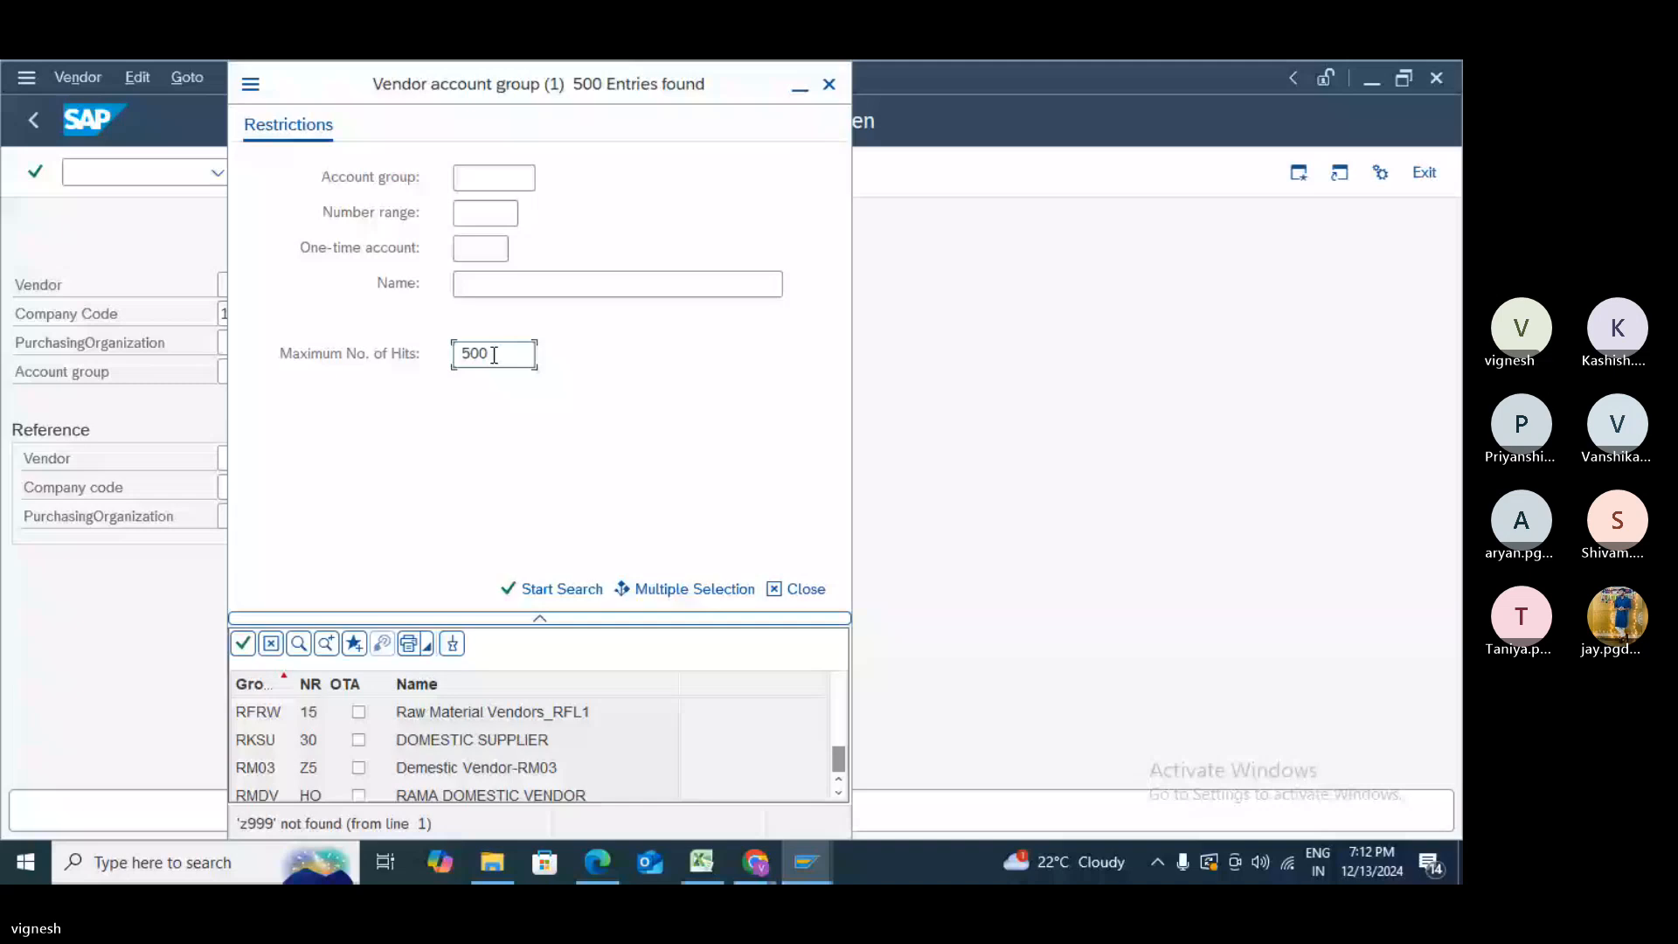
click(557, 588)
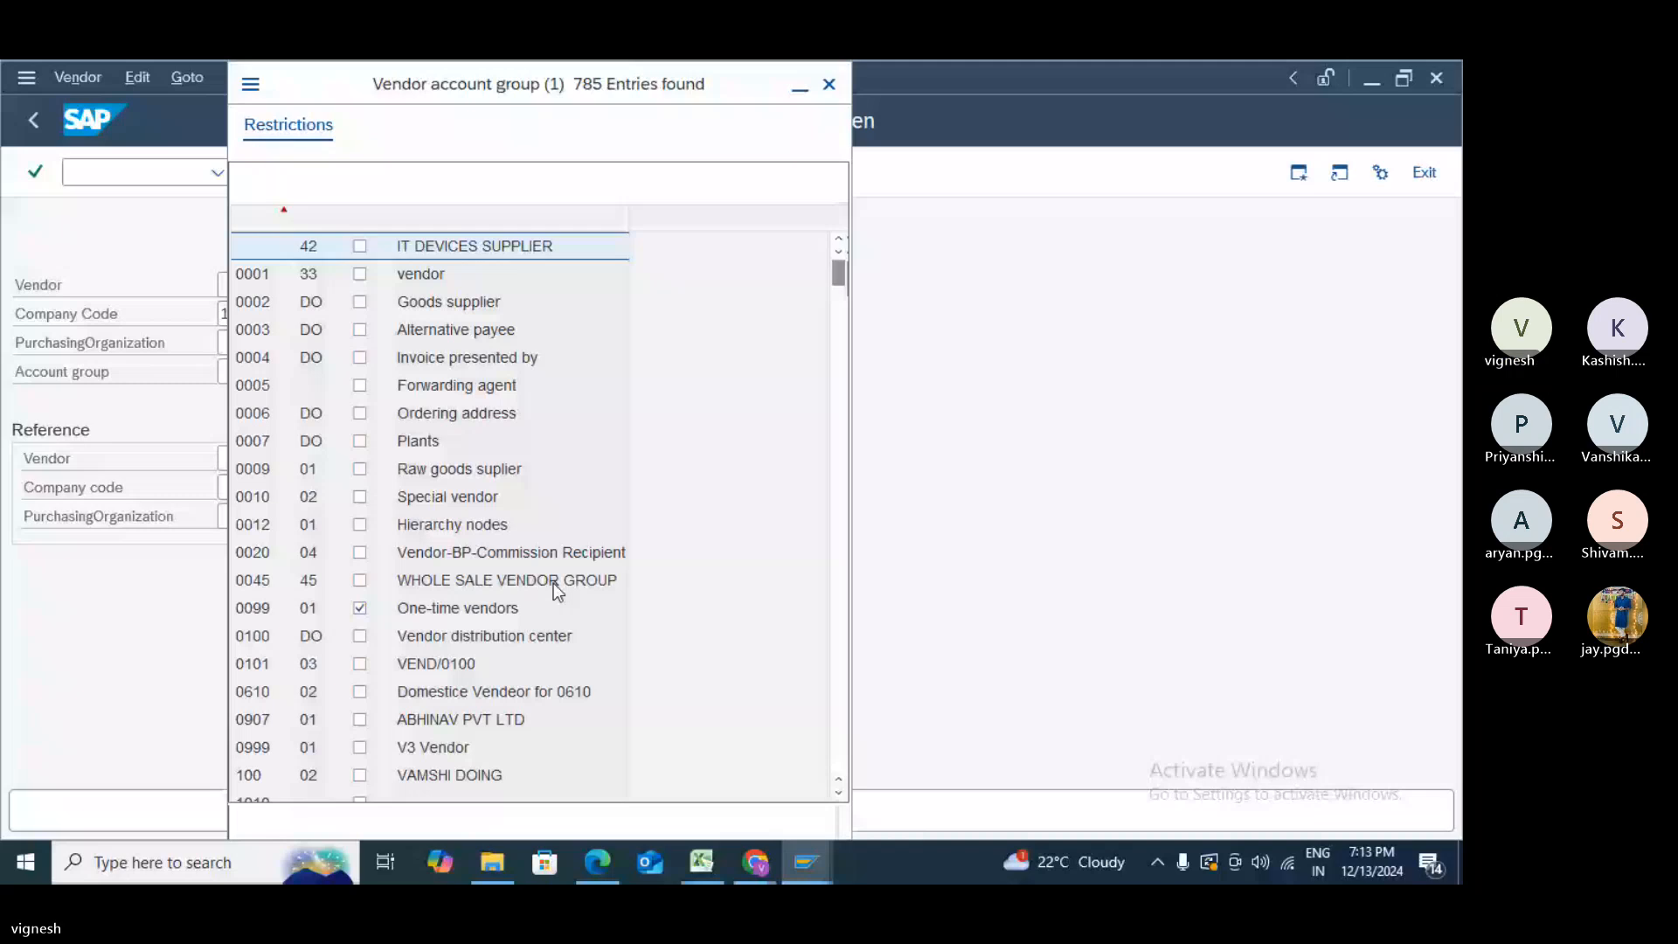
drag(839, 272, 825, 813)
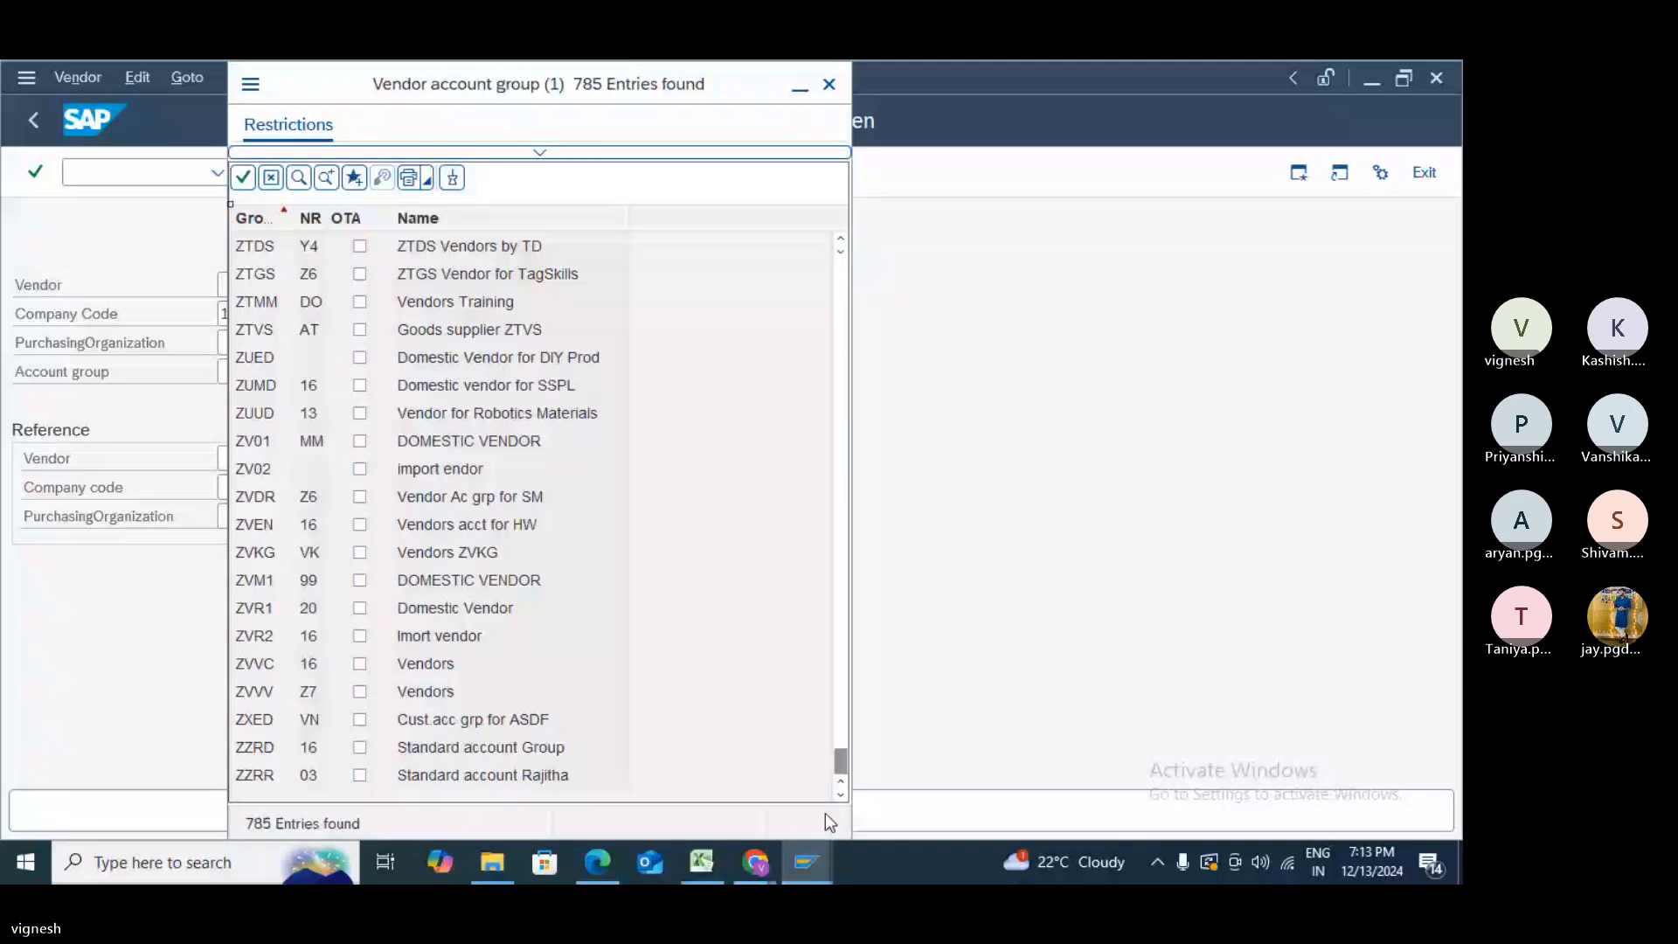
click(837, 384)
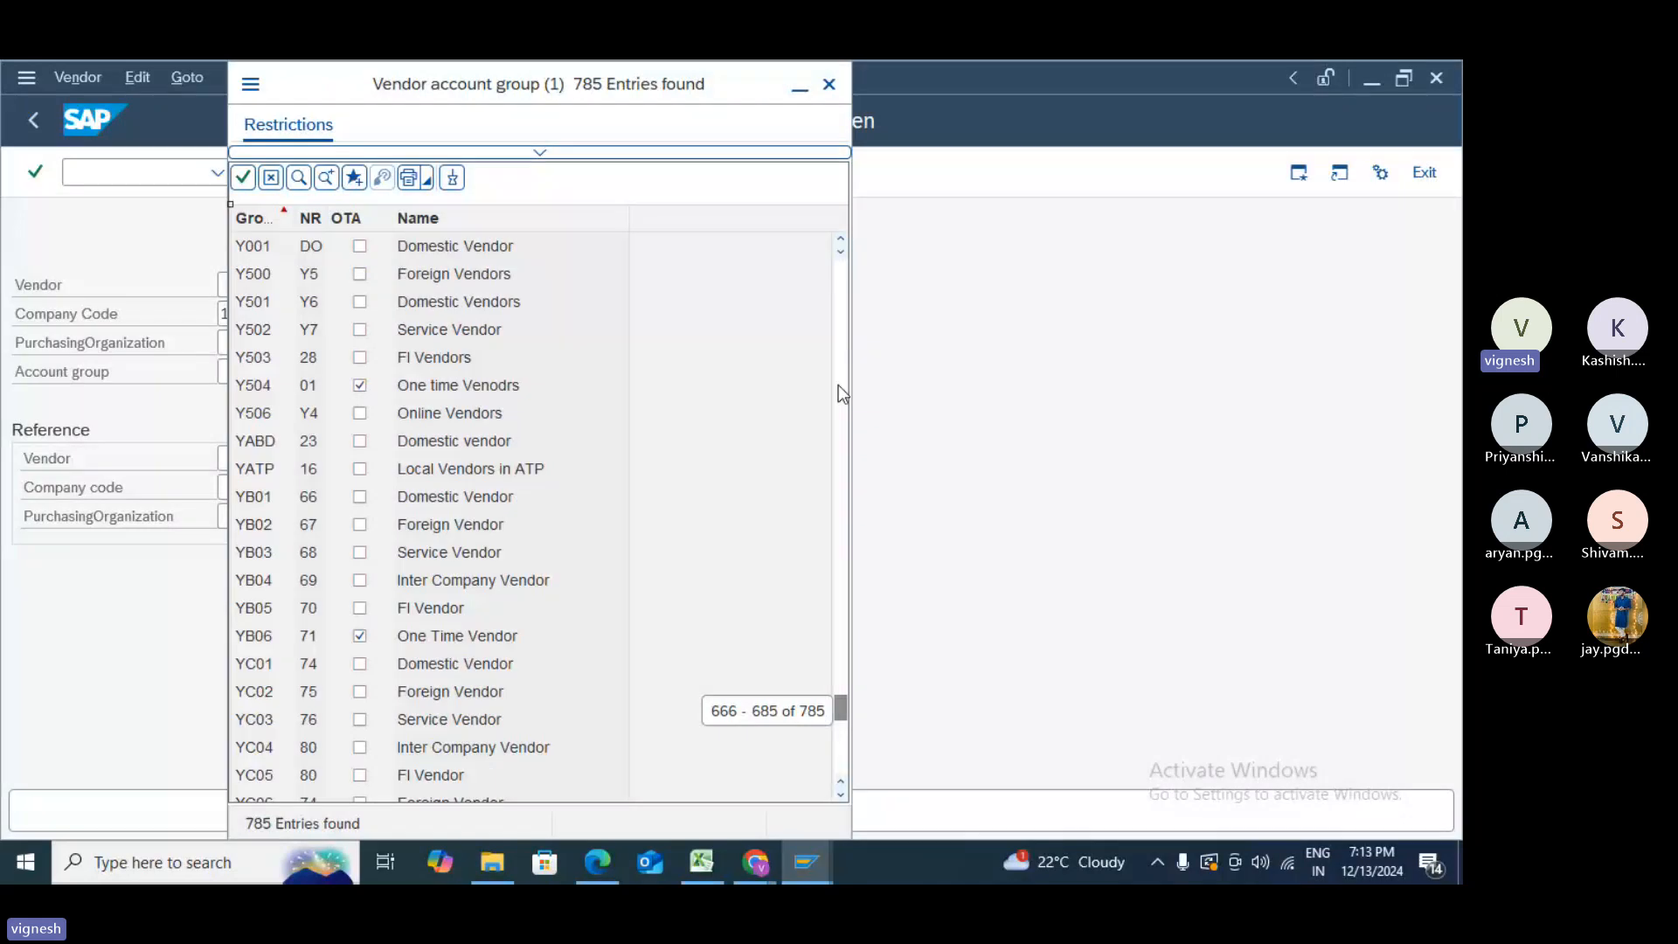
click(841, 794)
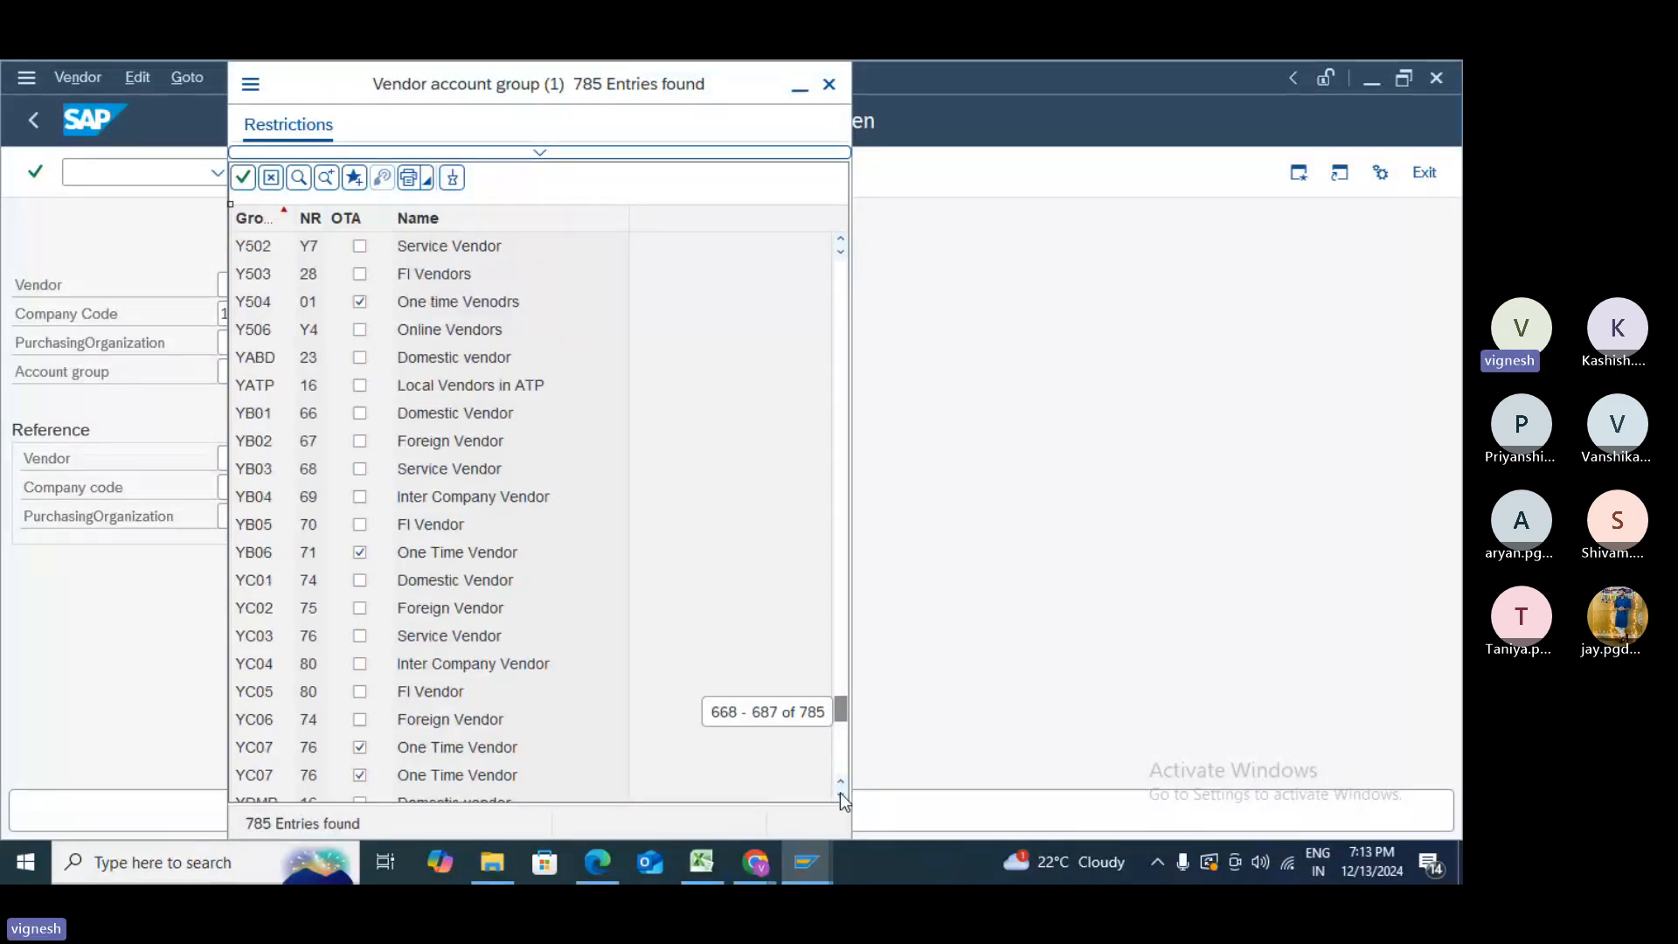
click(841, 793)
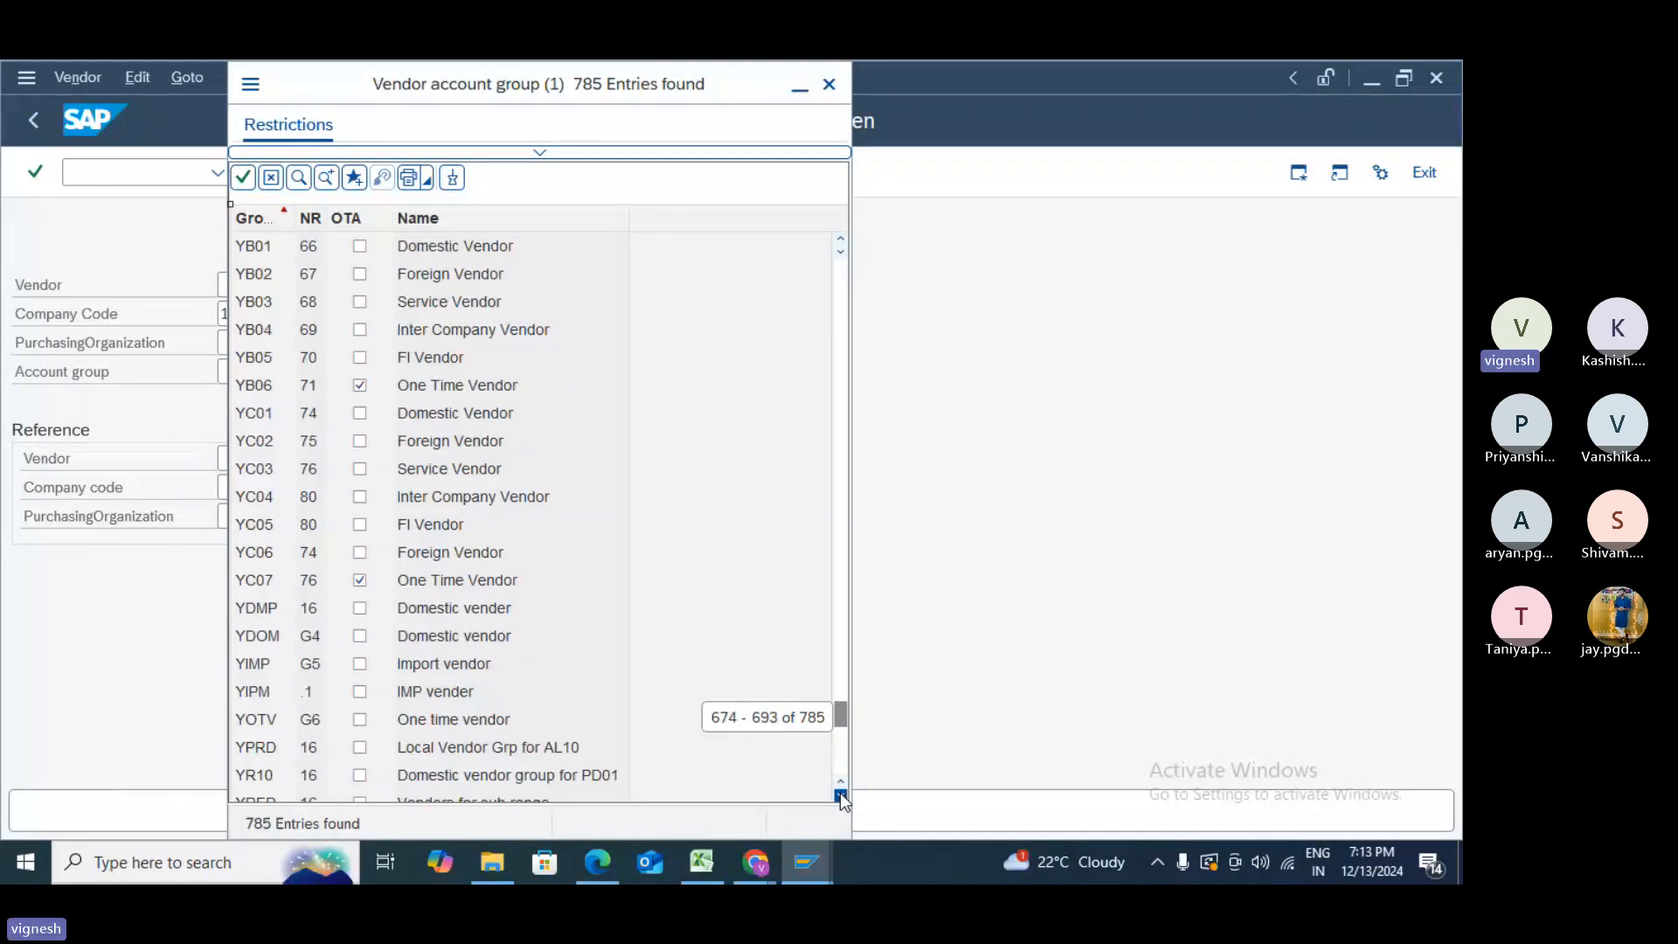
click(841, 794)
click(841, 793)
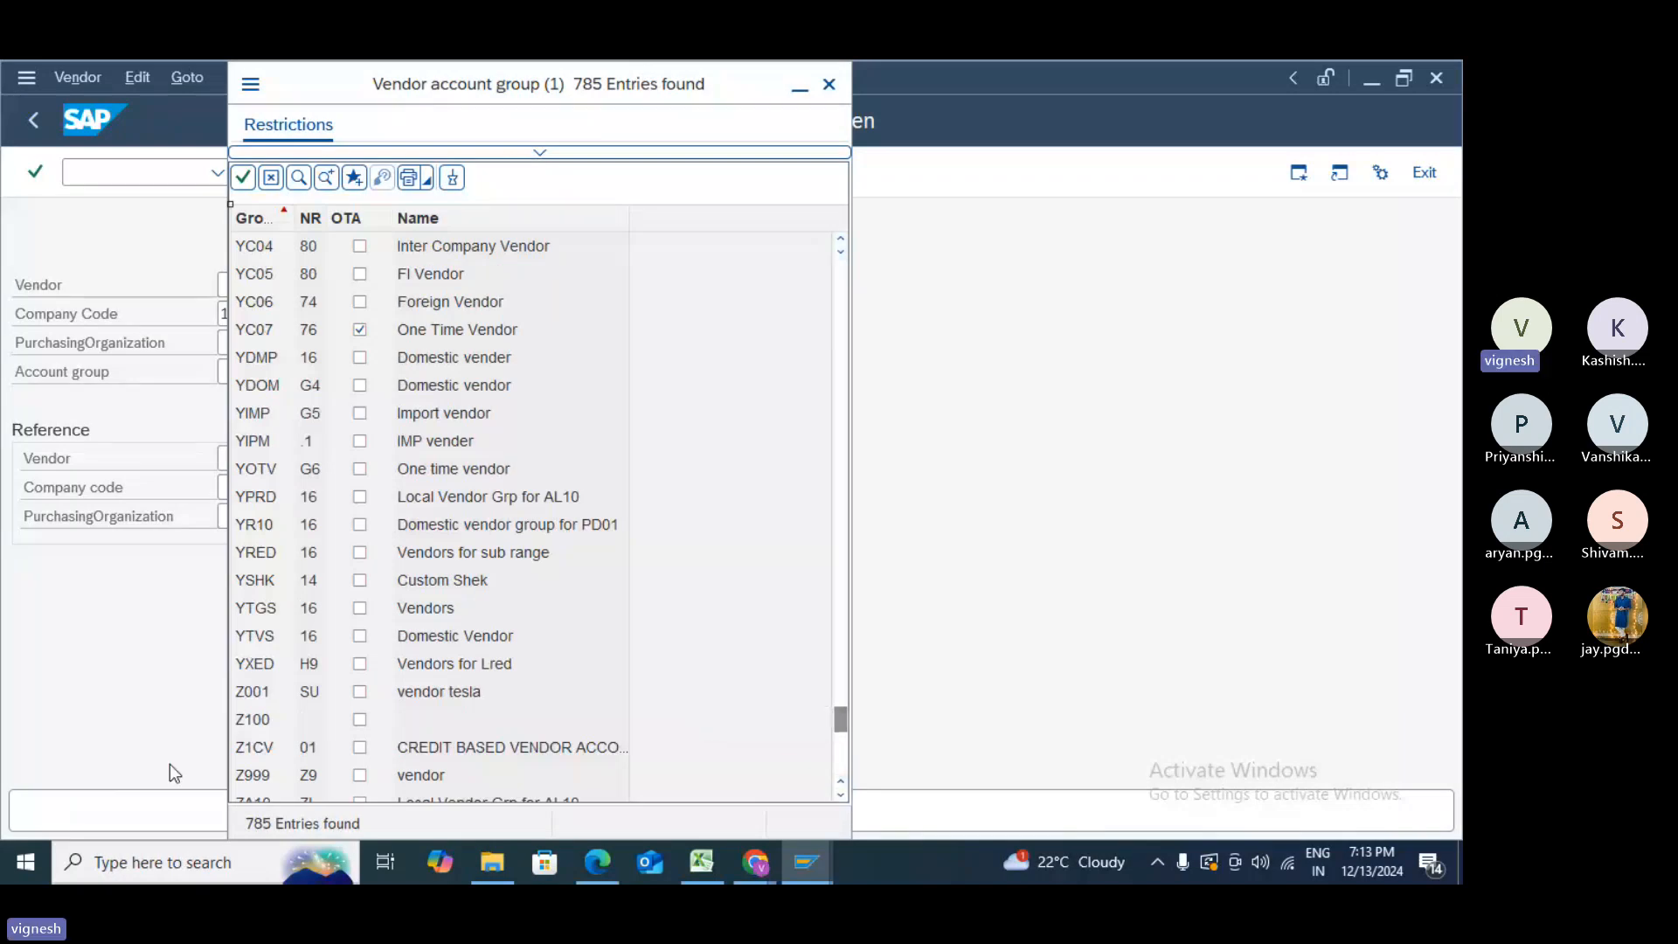
double_click(255, 776)
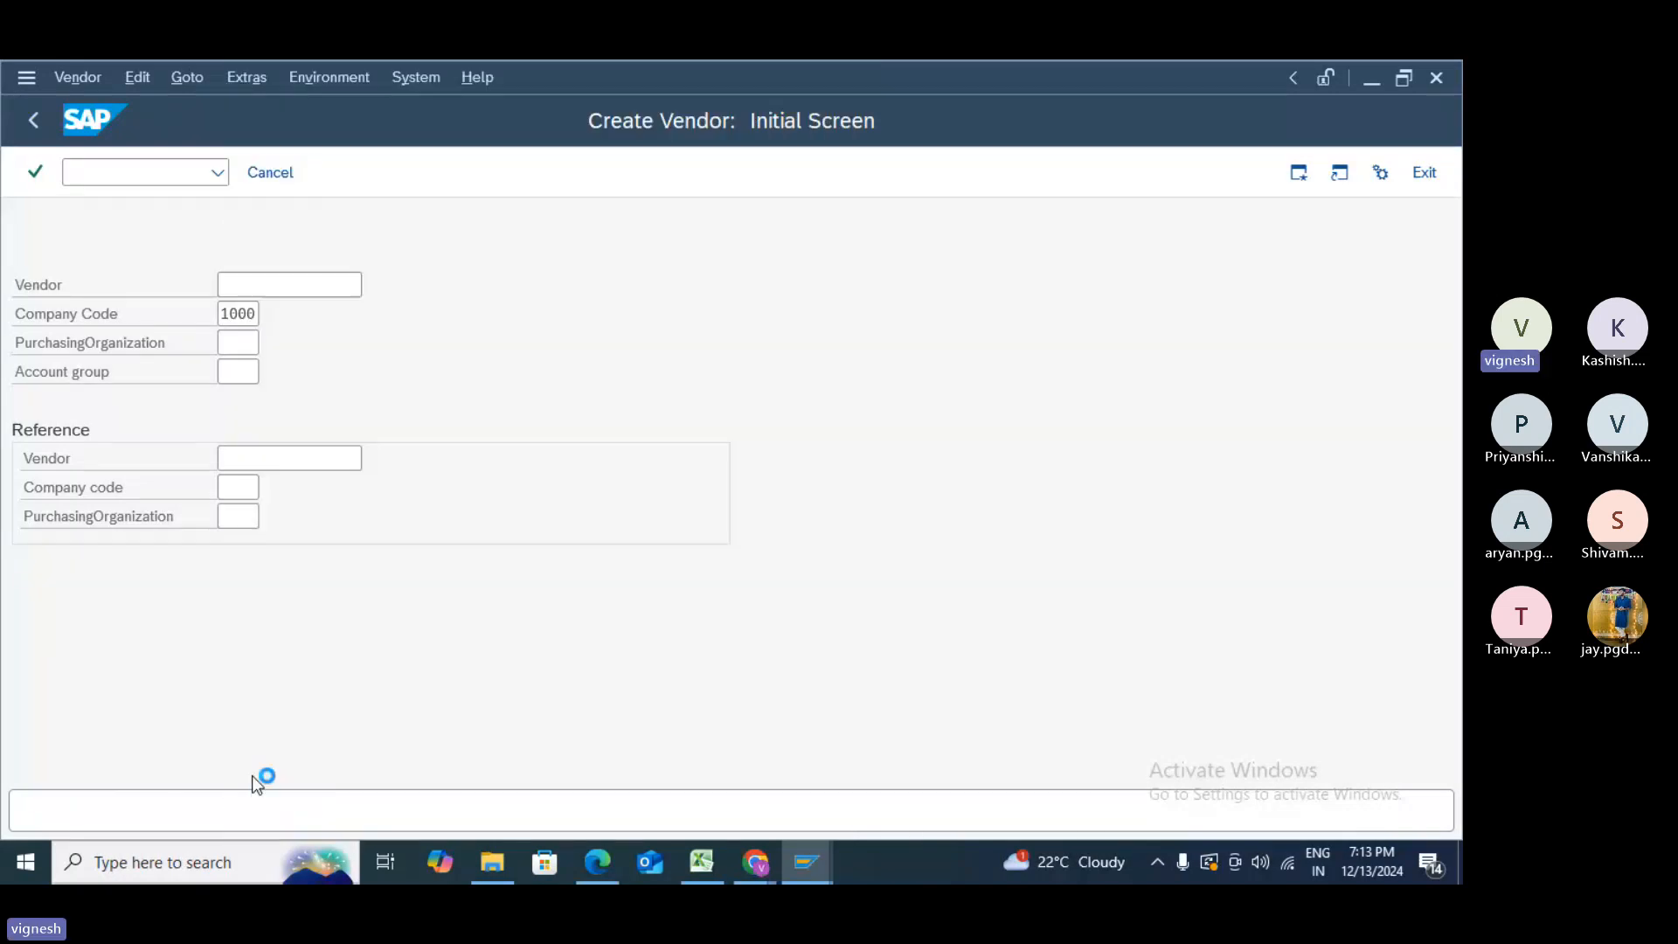
- Pick a reference vendor via search help, validate the initial data and proceed to Address
click(266, 461)
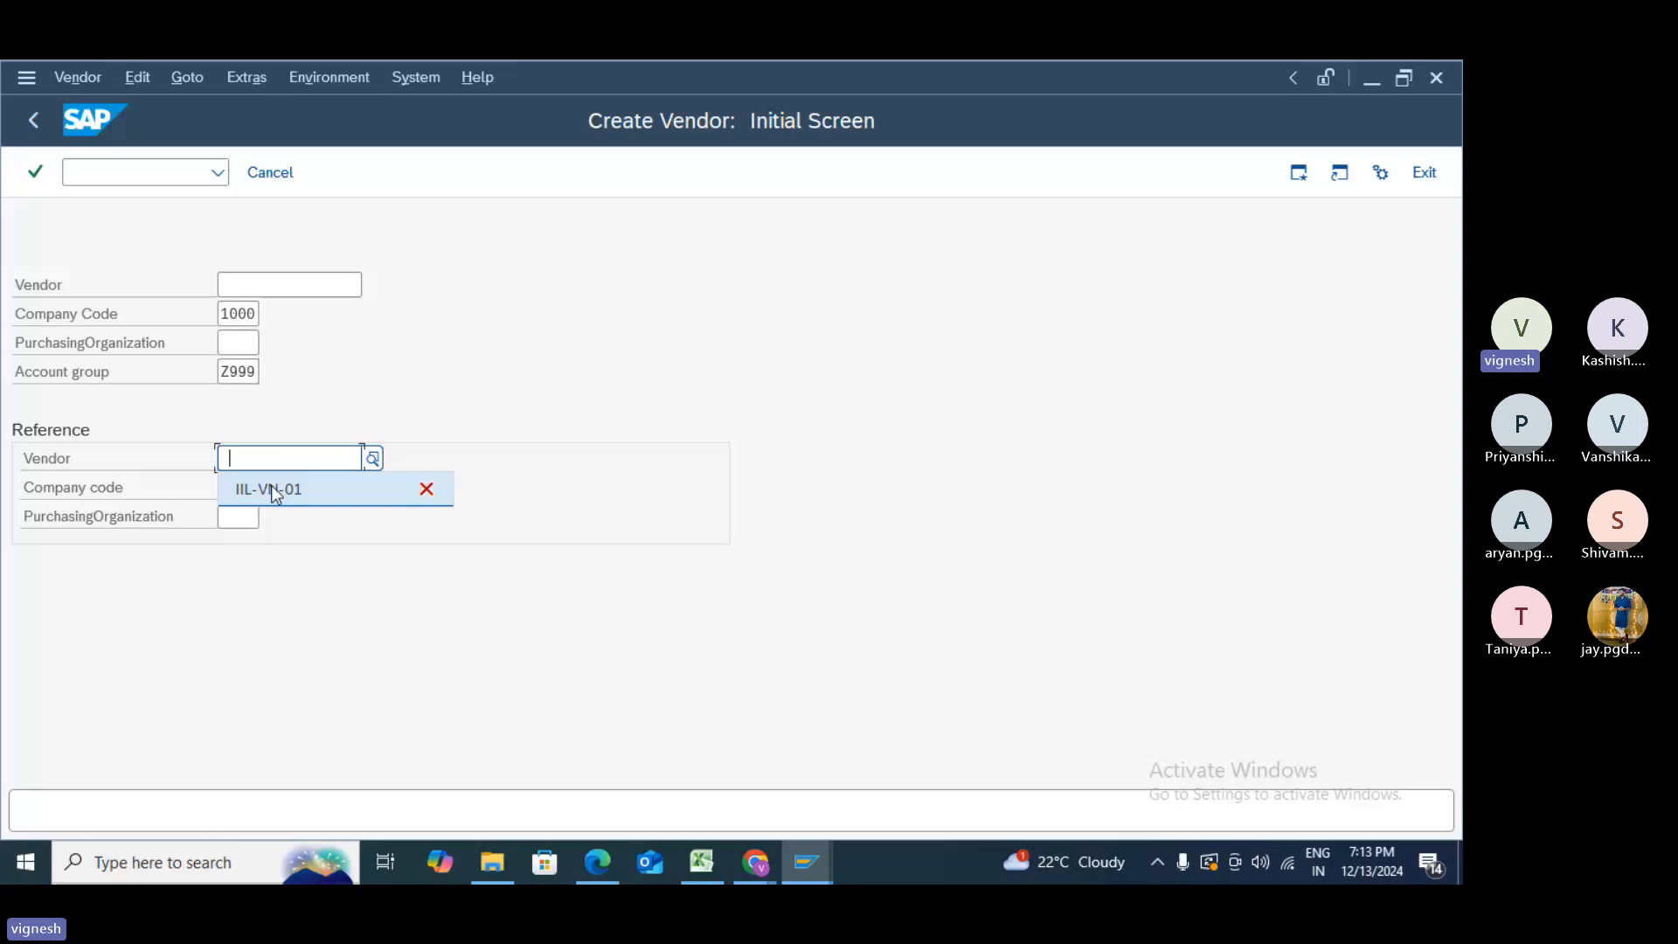
click(374, 461)
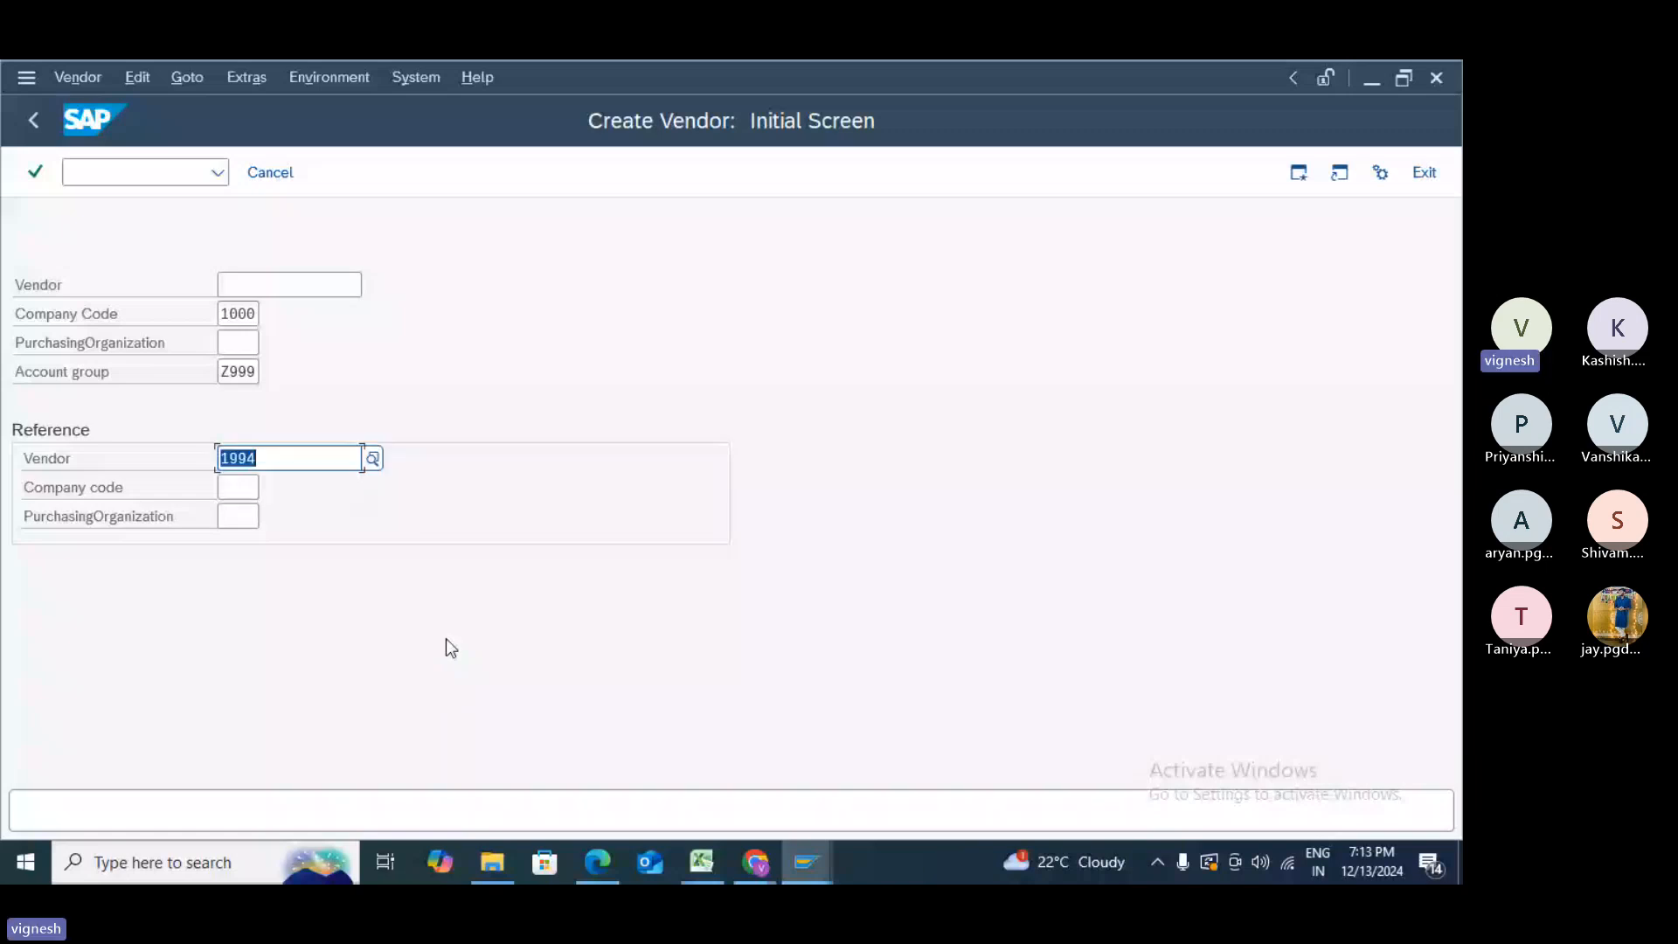
click(236, 496)
key(Return)
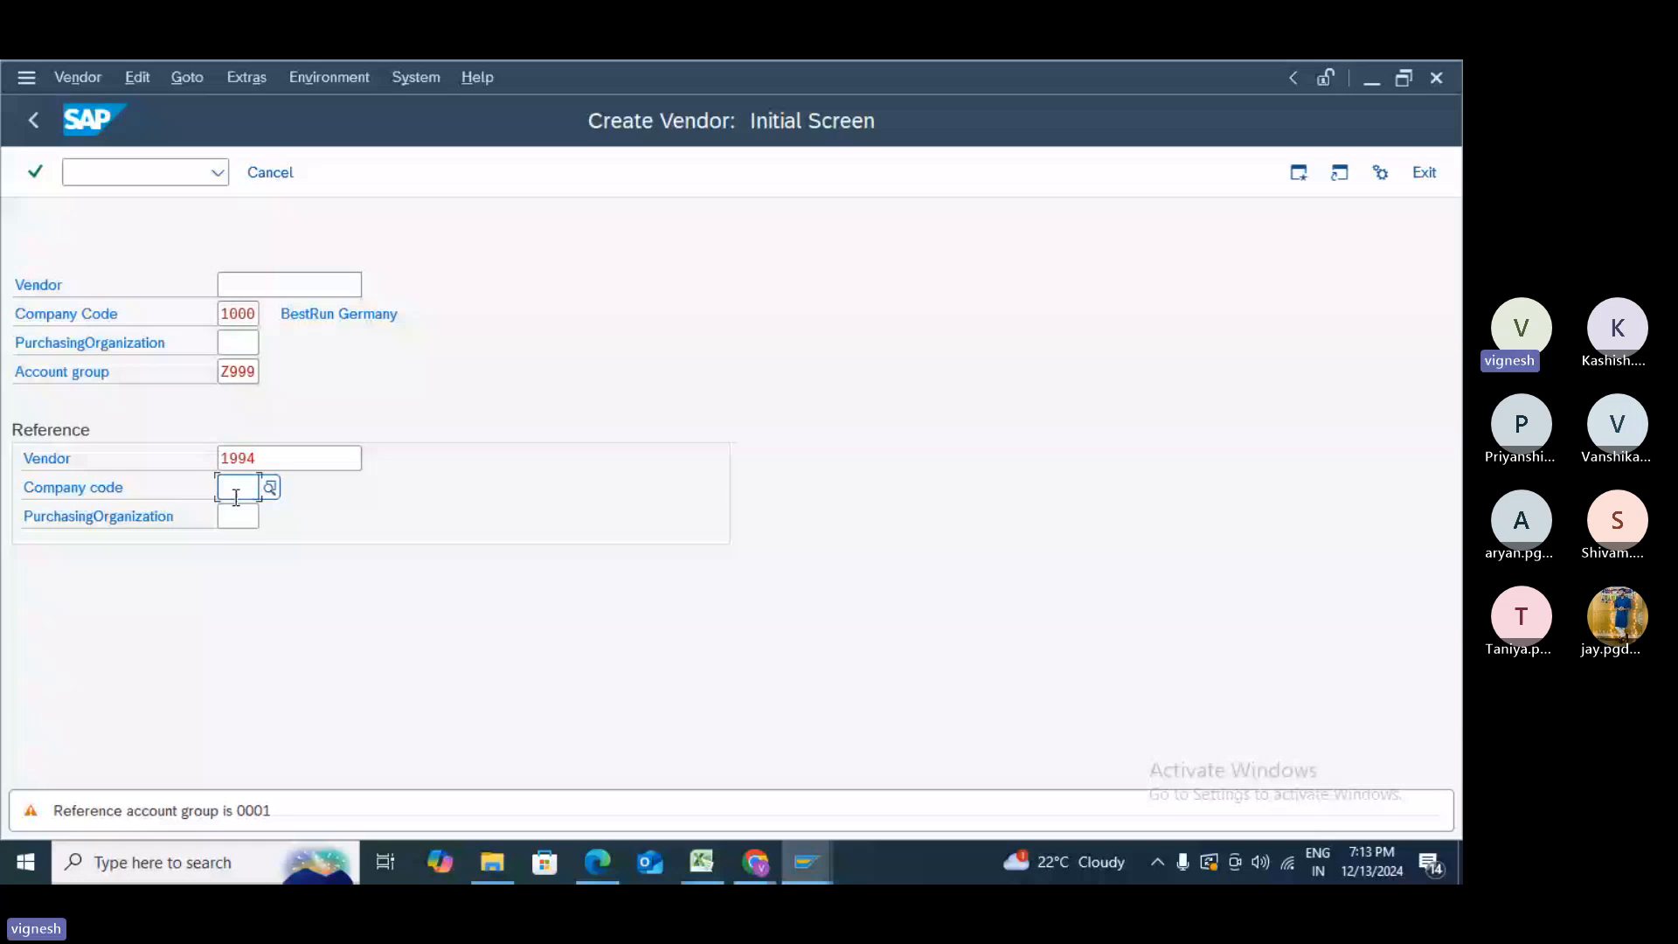
key(Return)
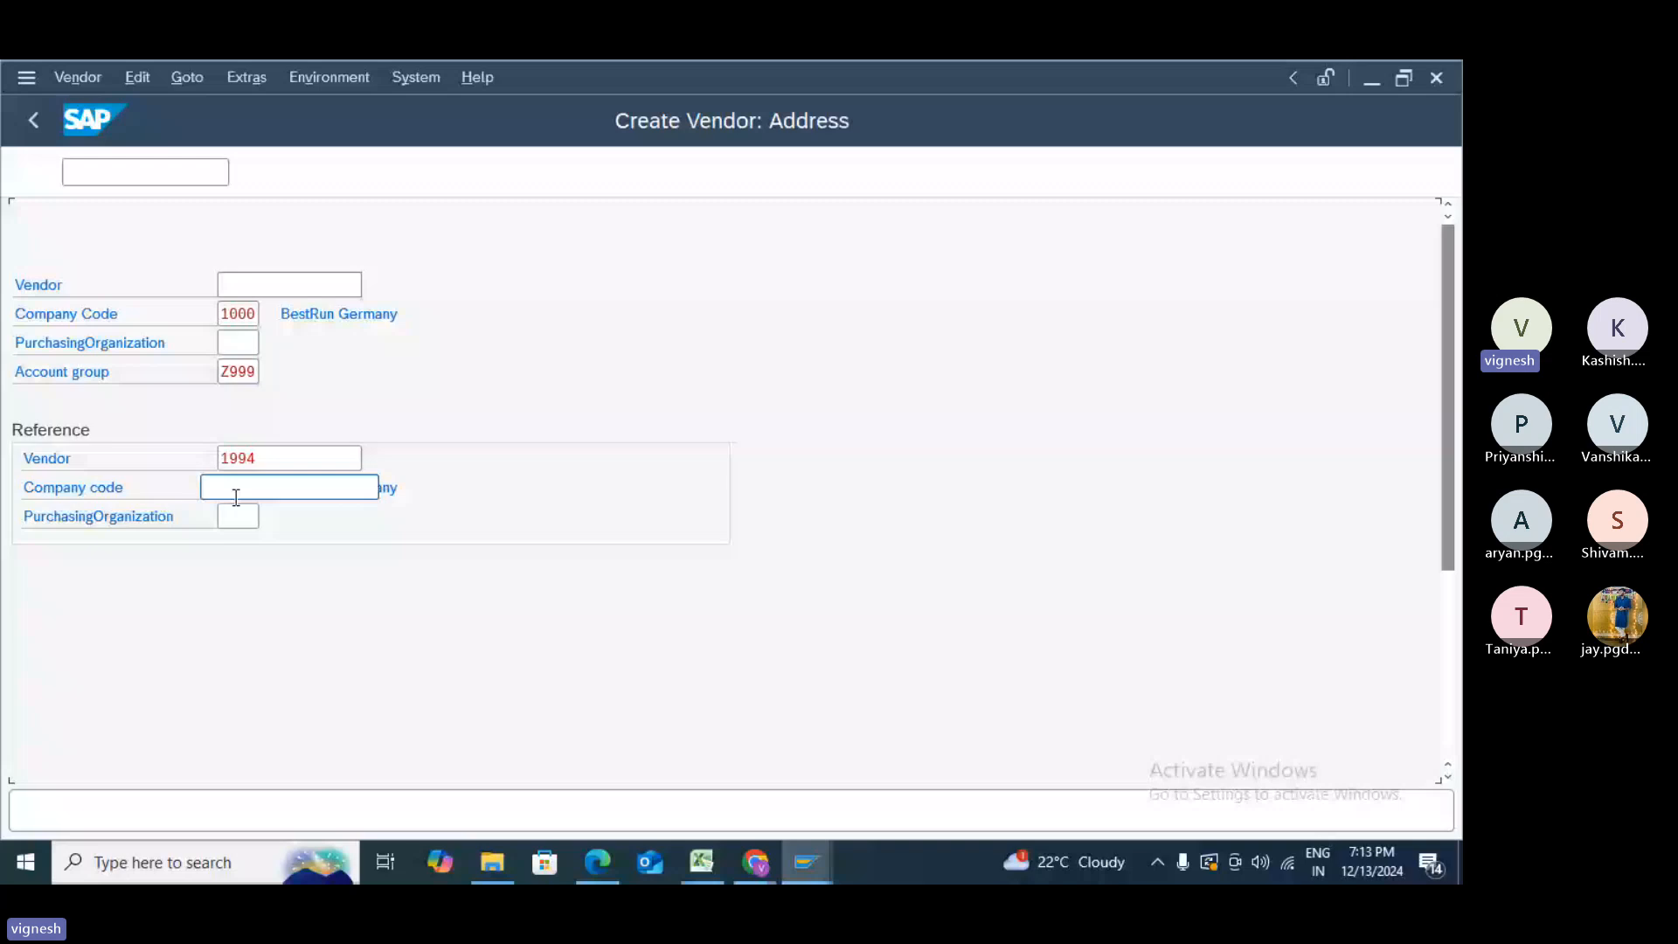
- Reuse search term B and enter street eagle street, house number 123, postal code 12345
click(469, 344)
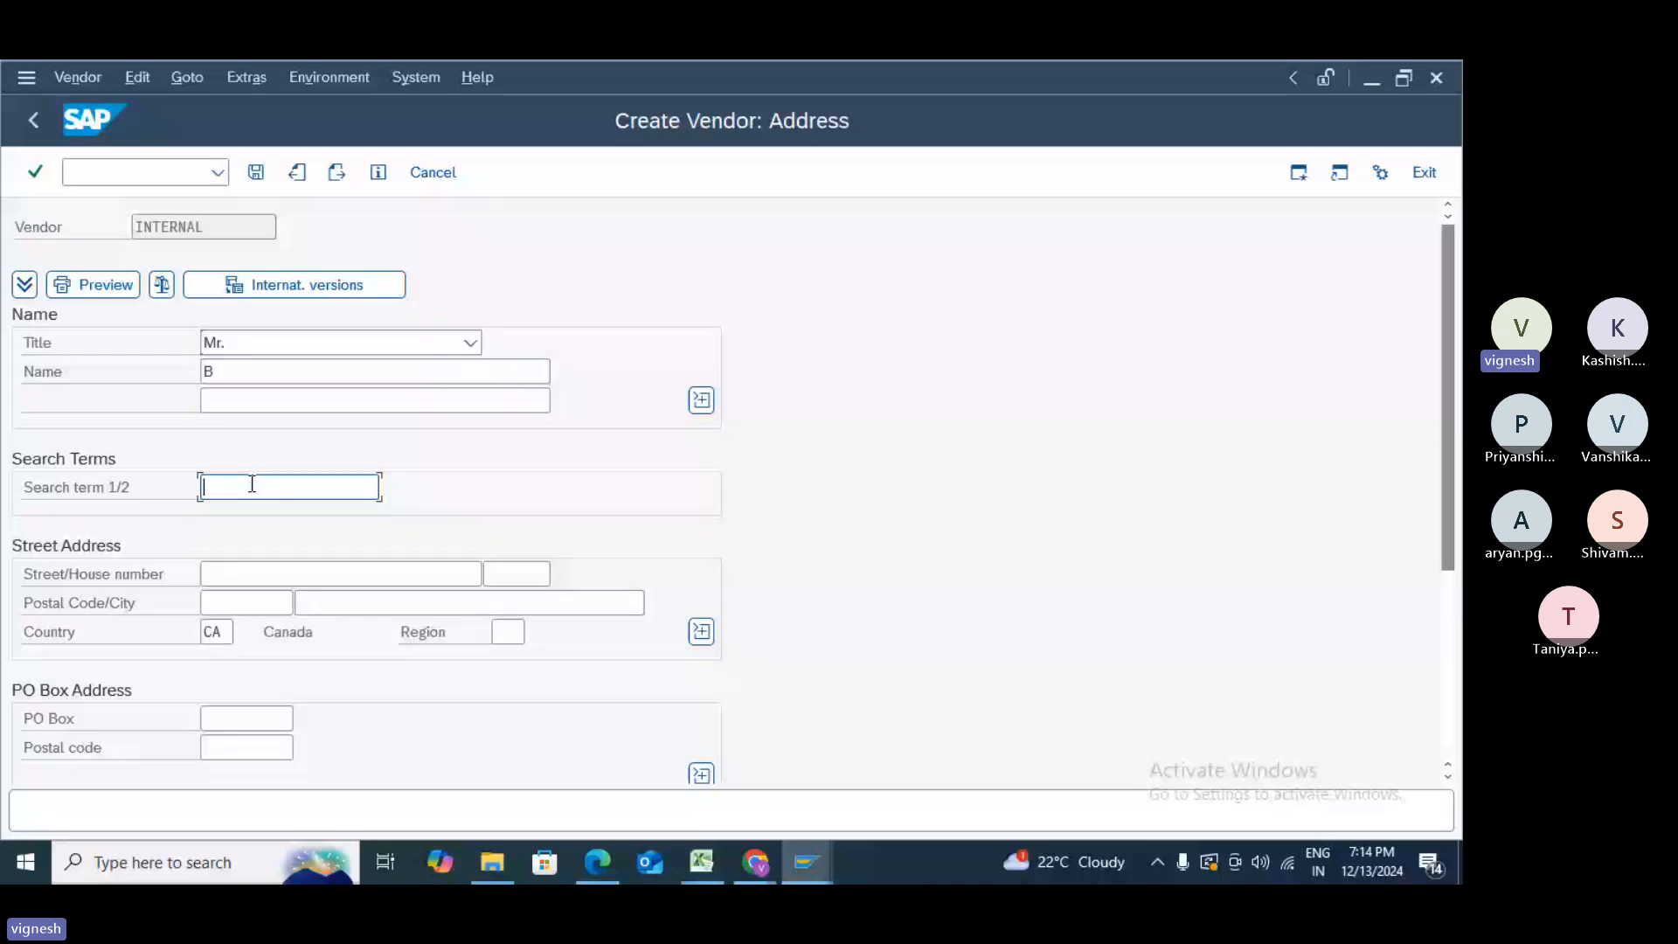
click(252, 484)
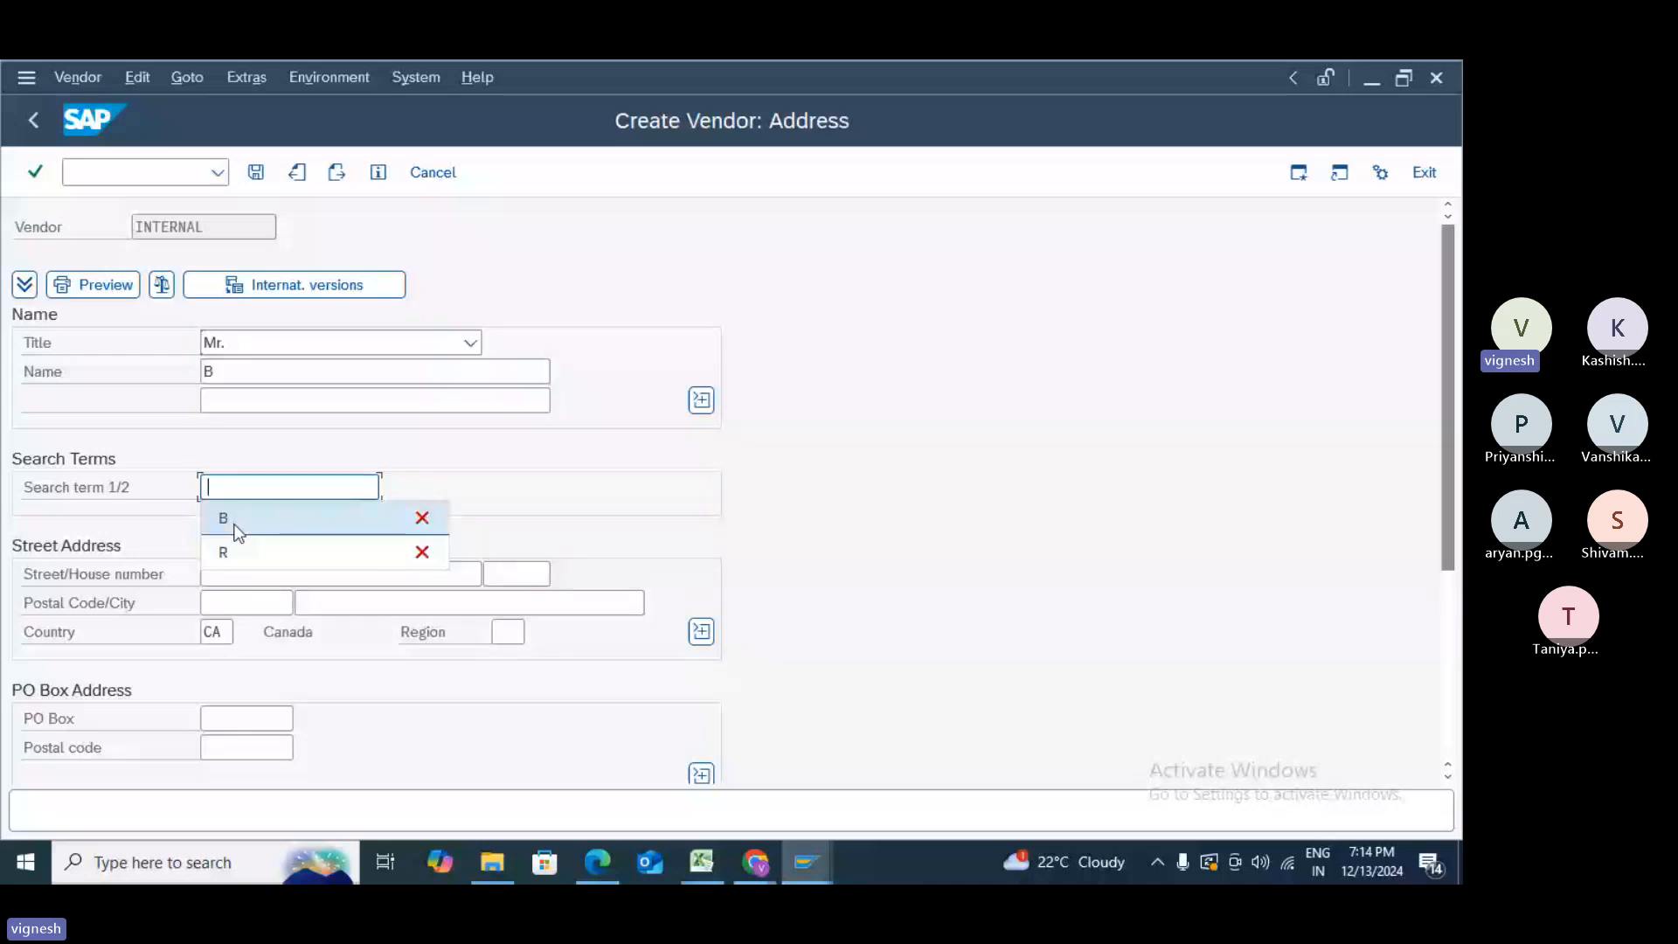
click(229, 521)
click(236, 573)
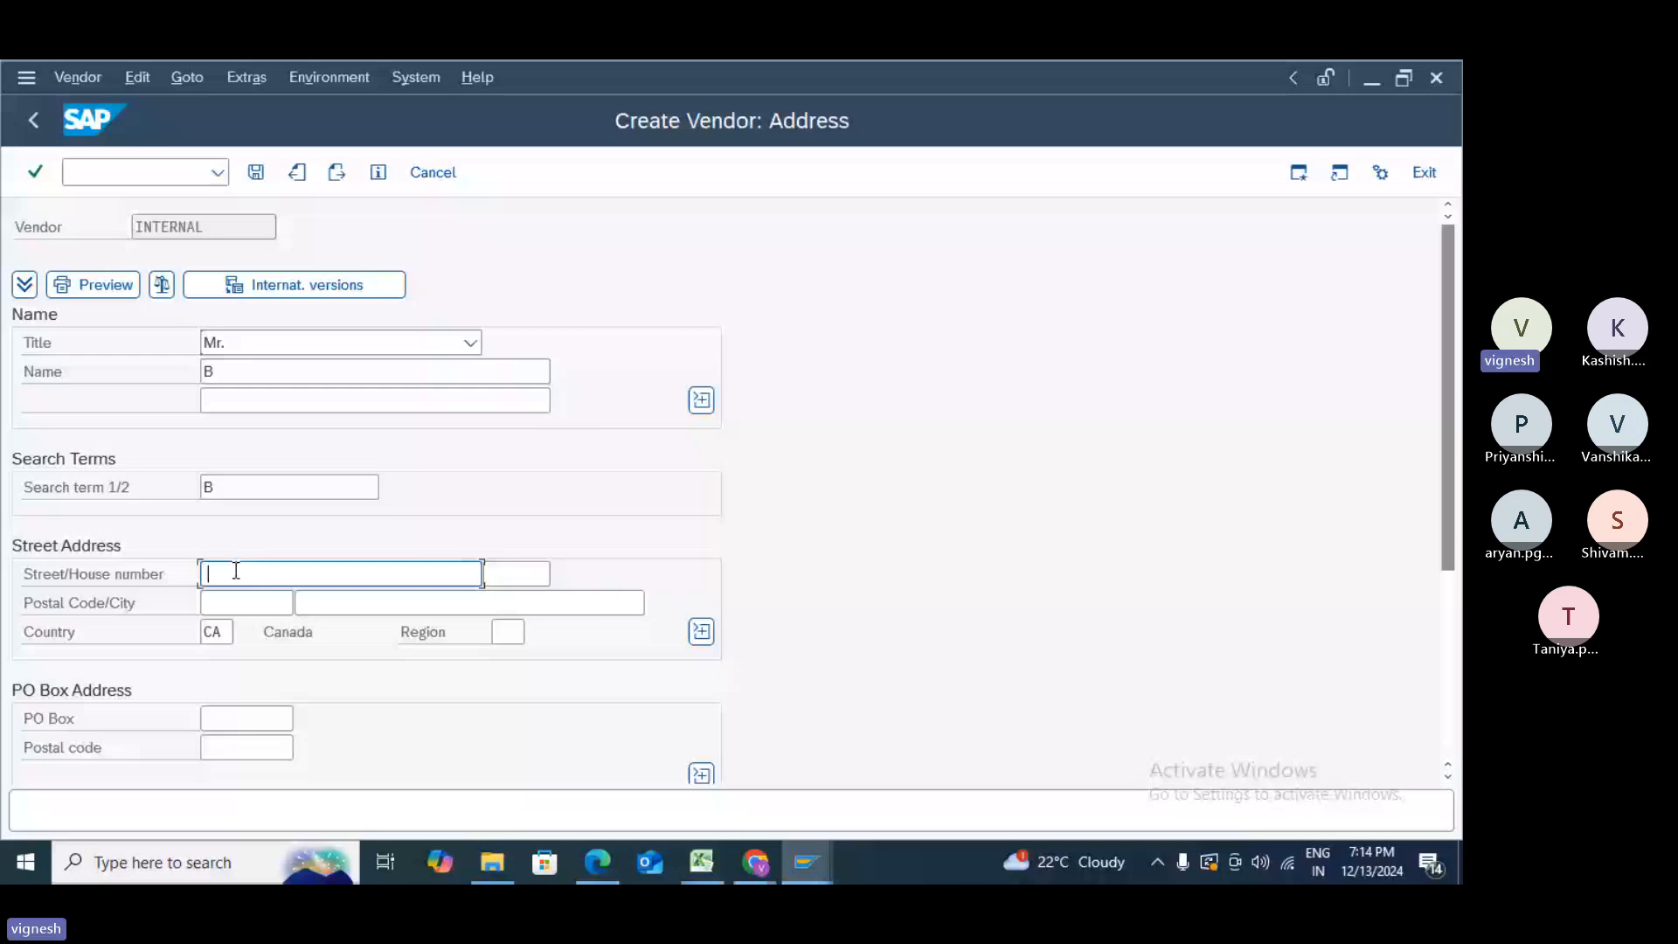
text(eagl)
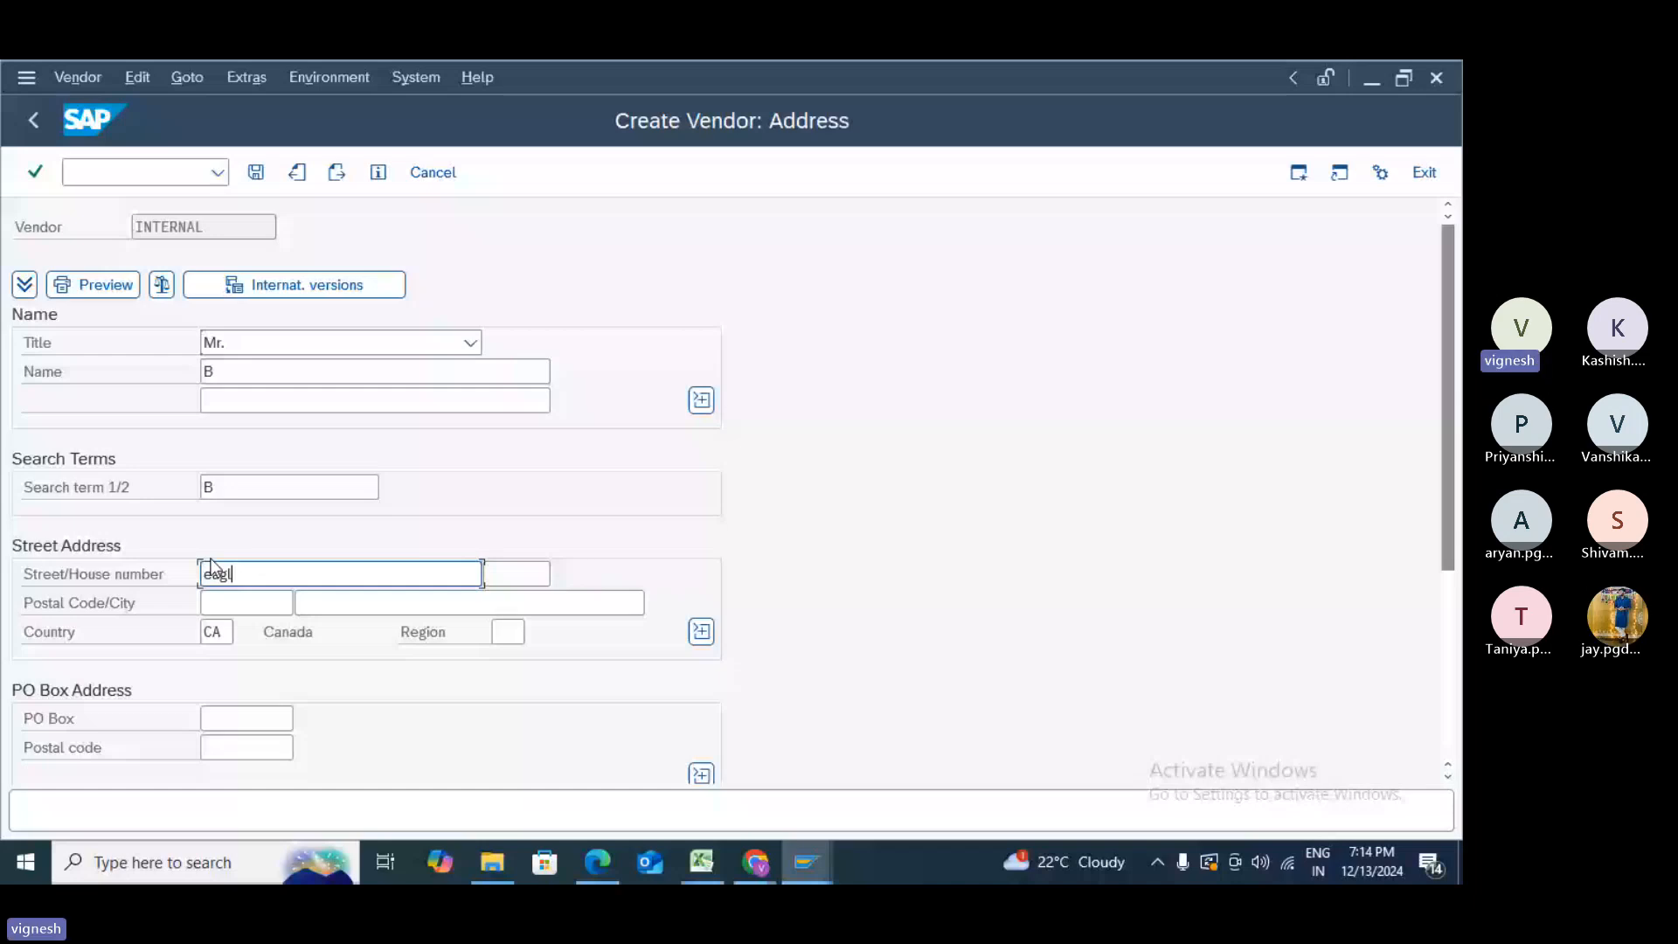
text(e street)
key(Tab)
text(1)
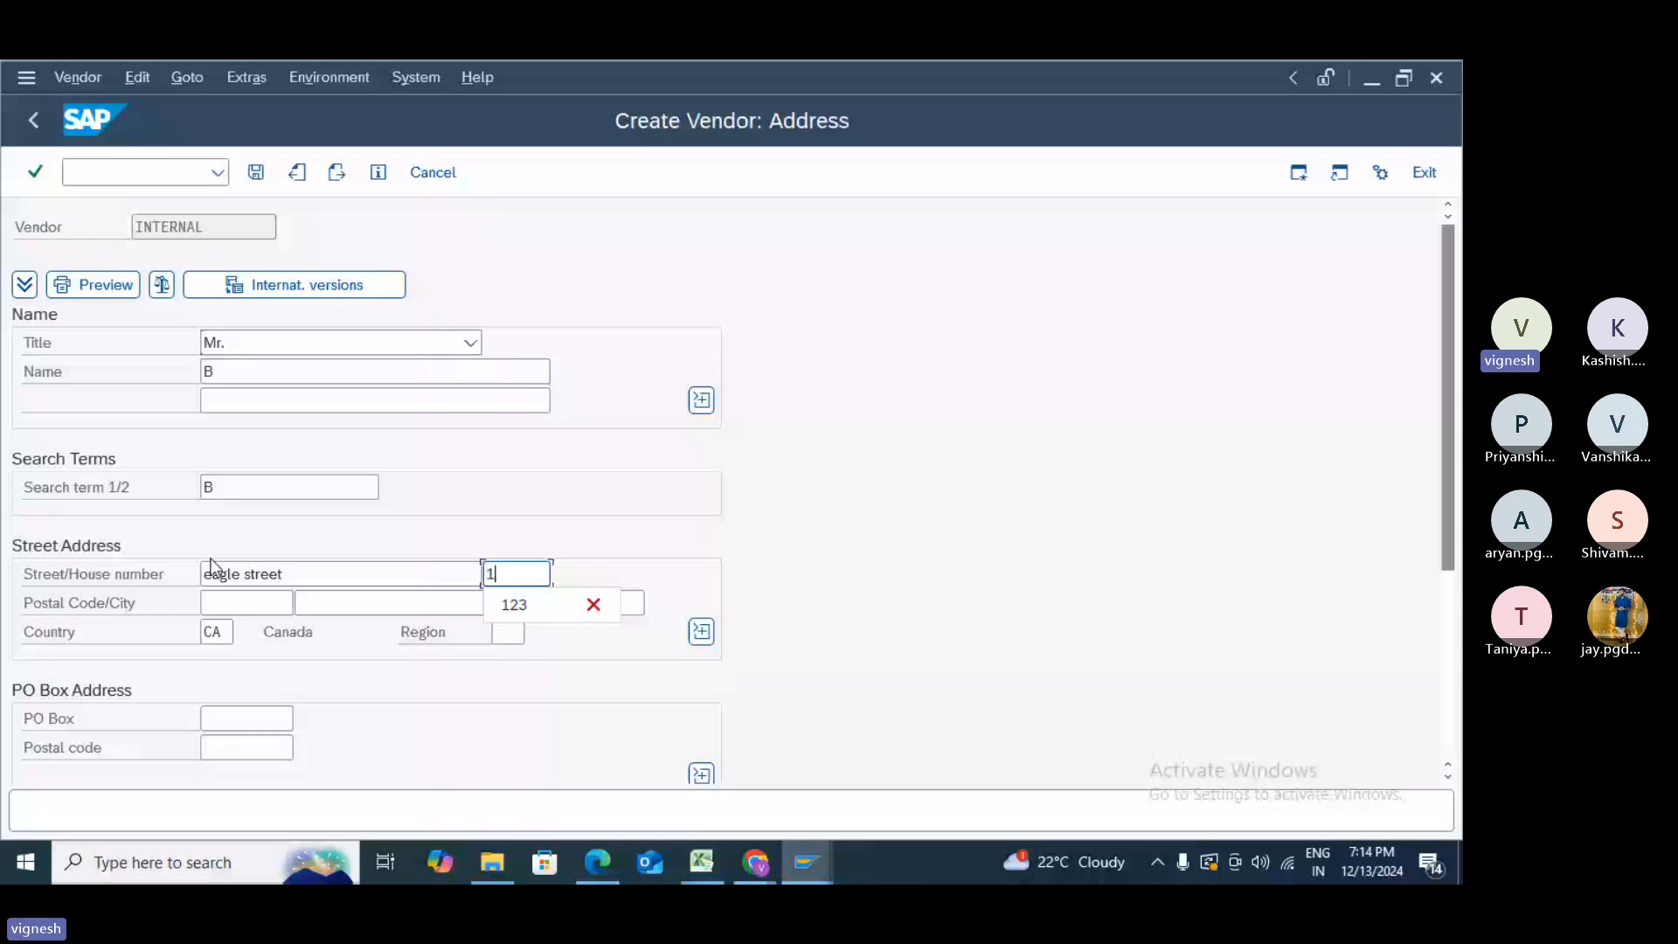
text(23)
key(Tab)
text(12345)
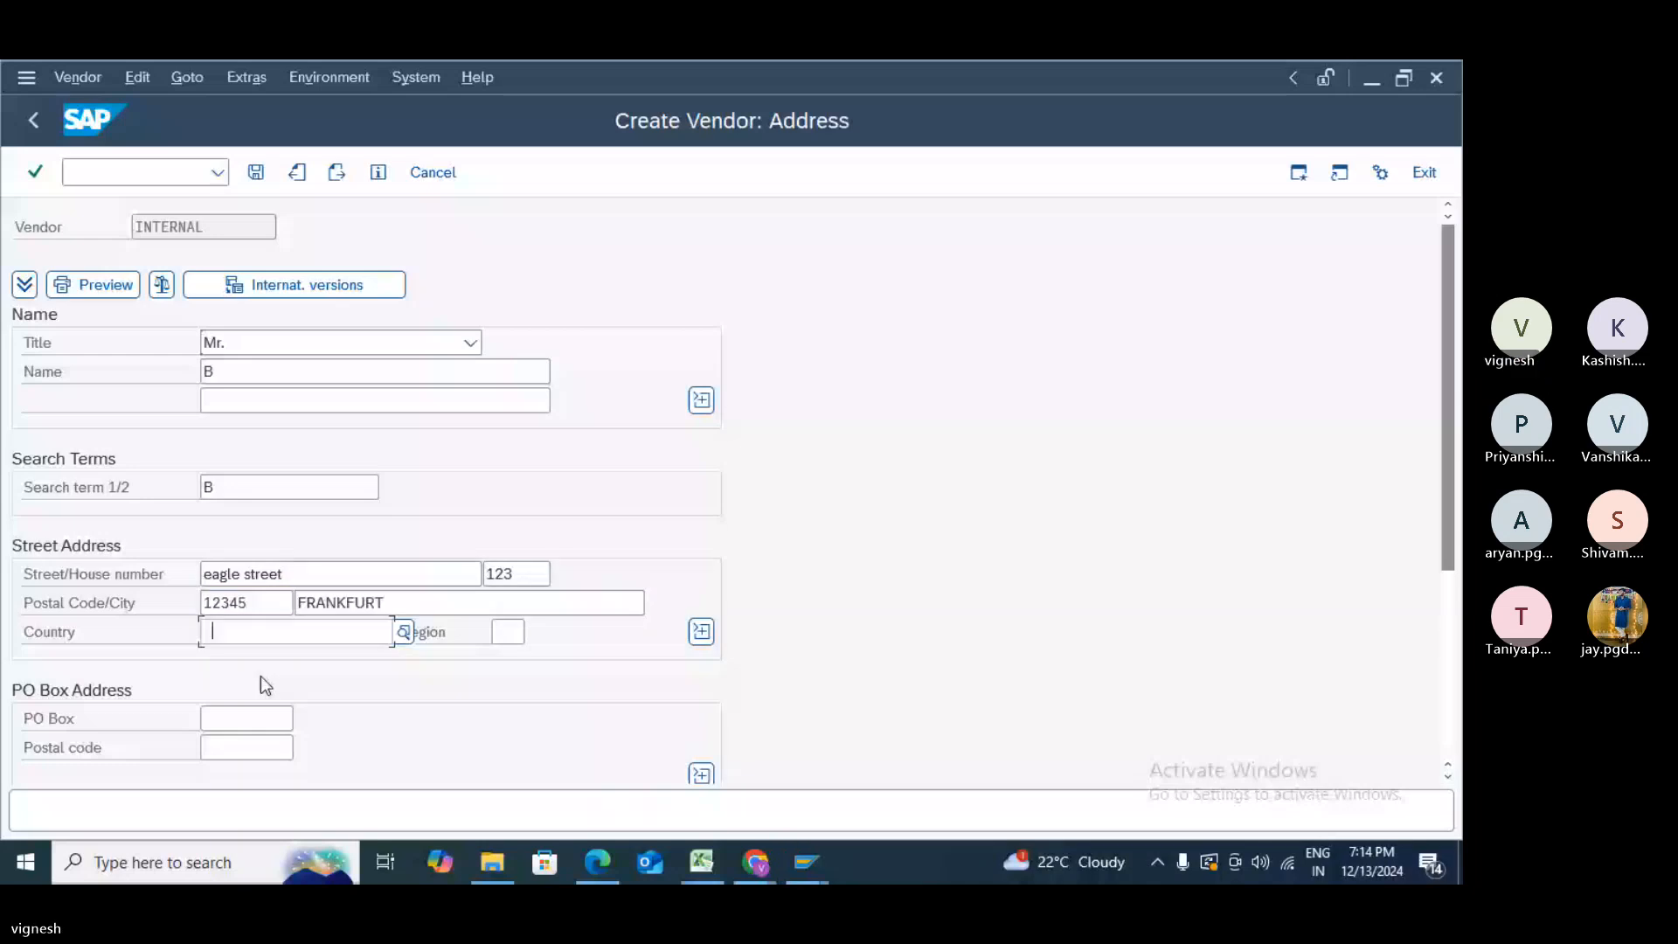
- Set country DE and region 01, confirm the address and advance to the Control screen
text(de)
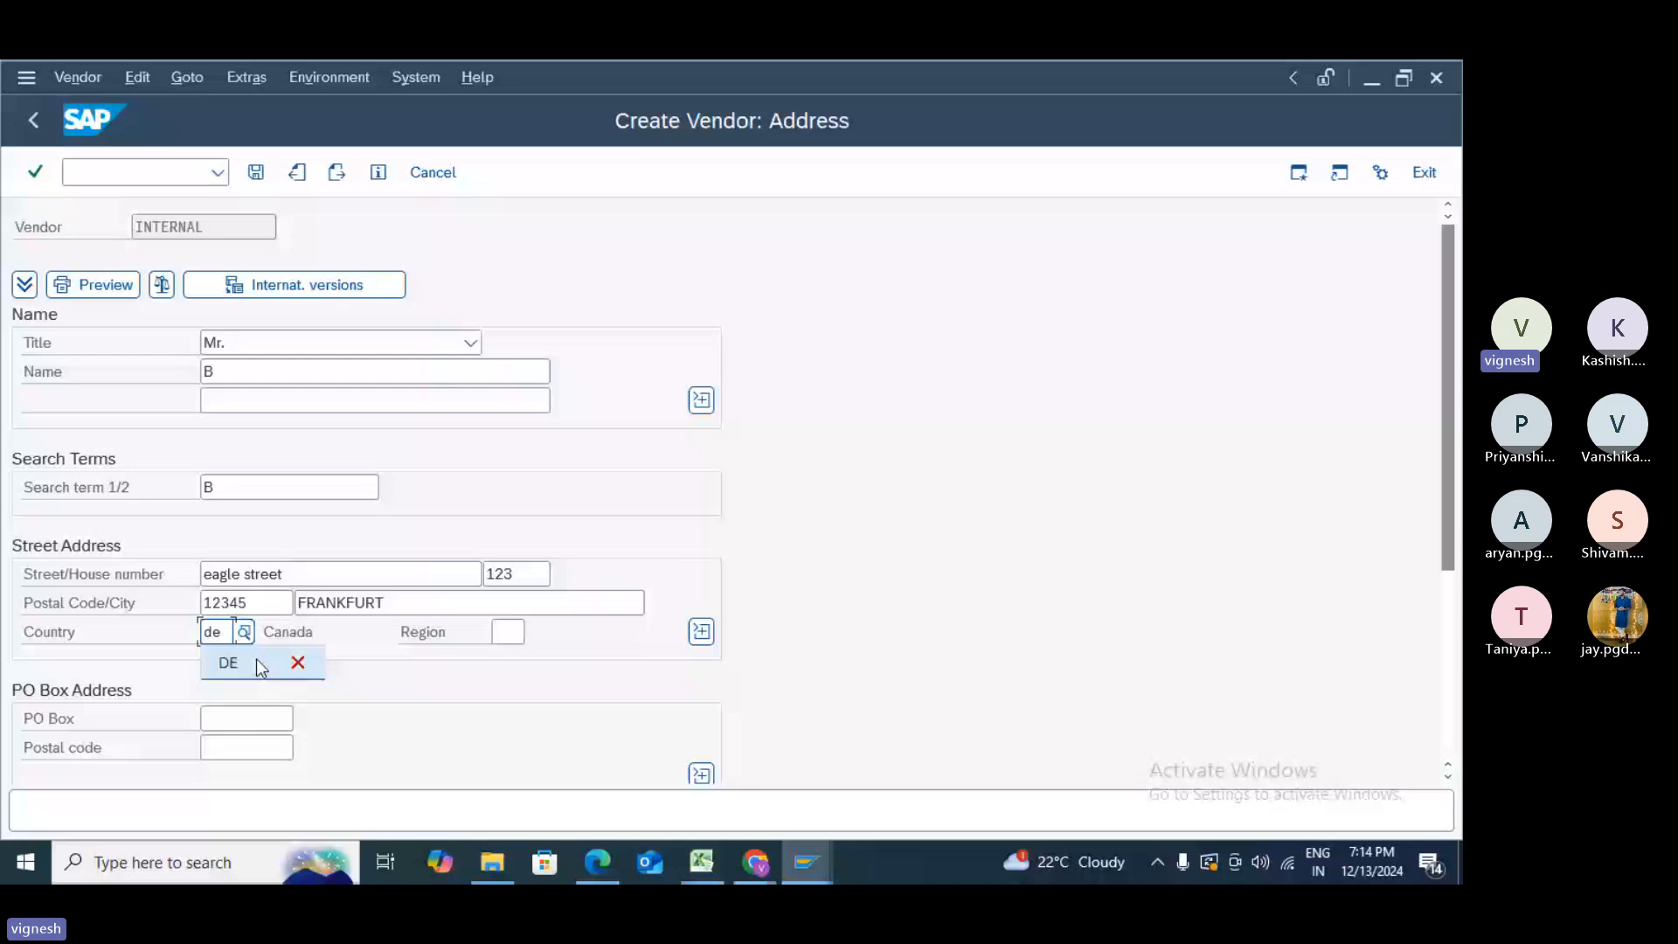
click(255, 660)
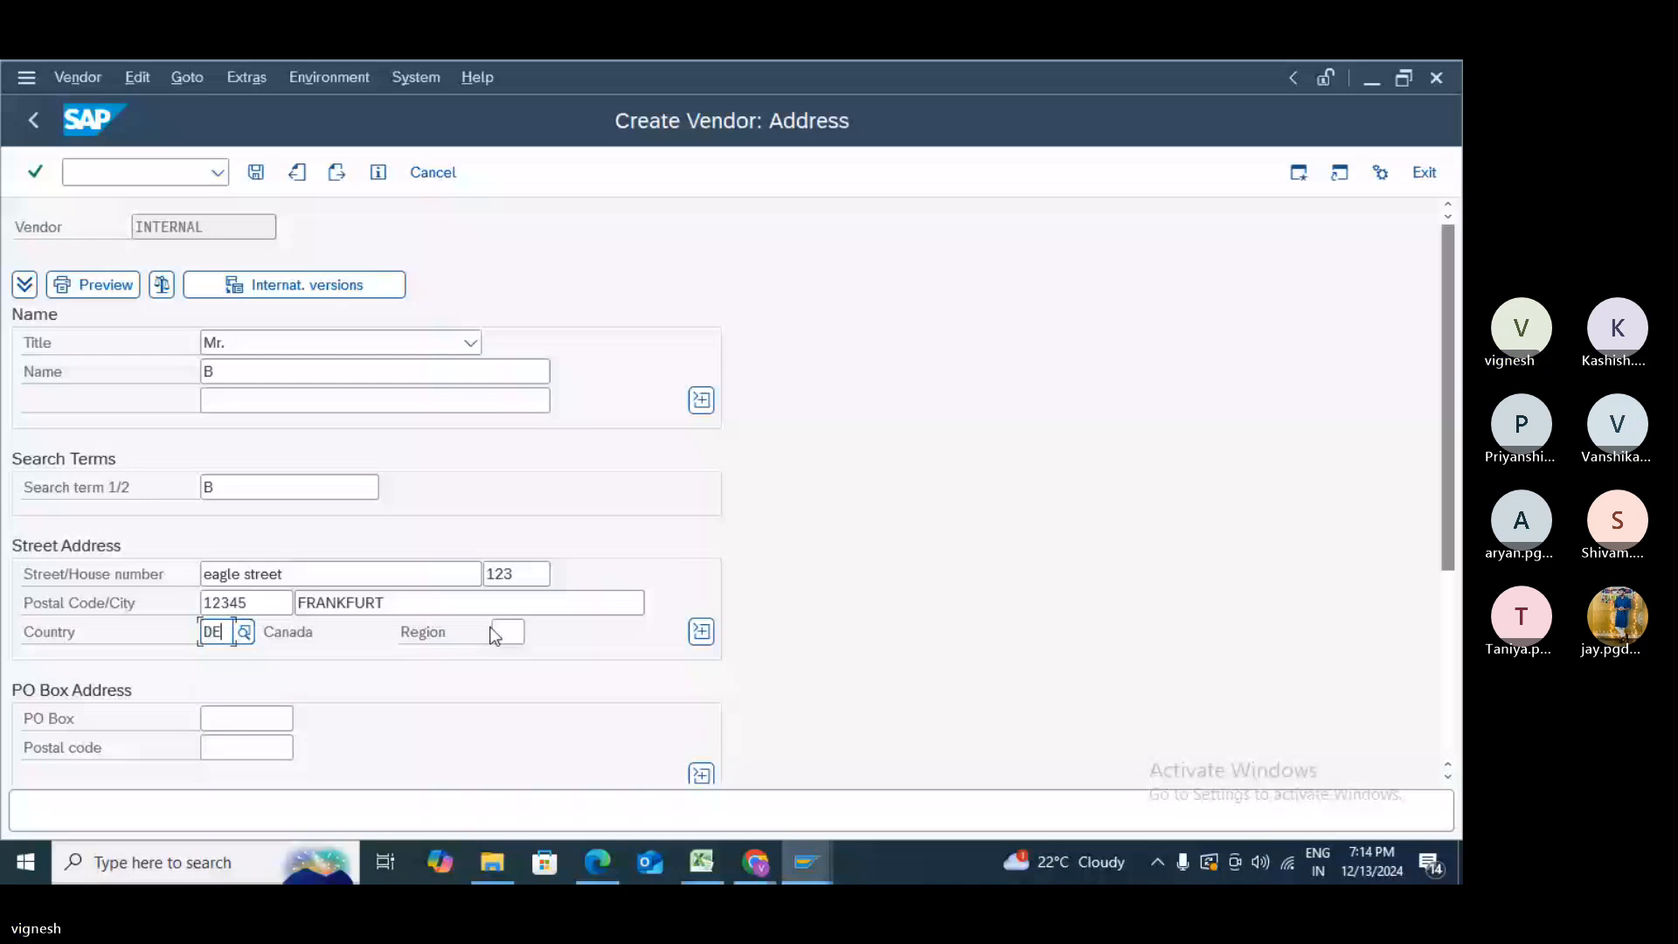
click(500, 632)
text(01)
drag(1450, 505, 1453, 690)
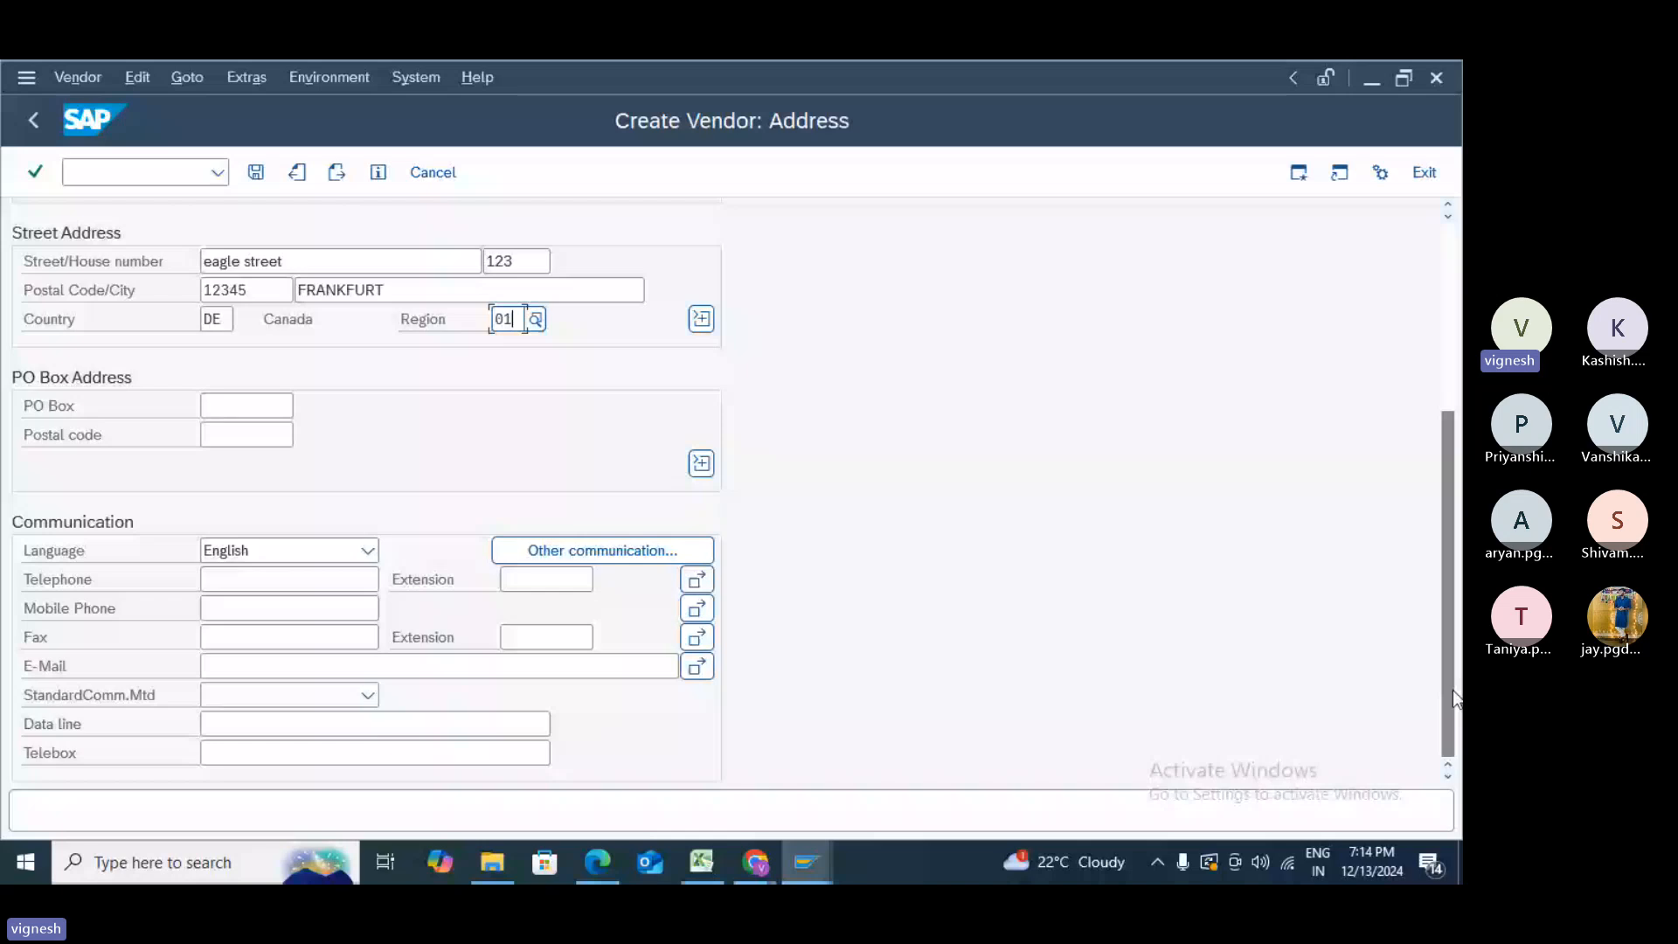
click(225, 320)
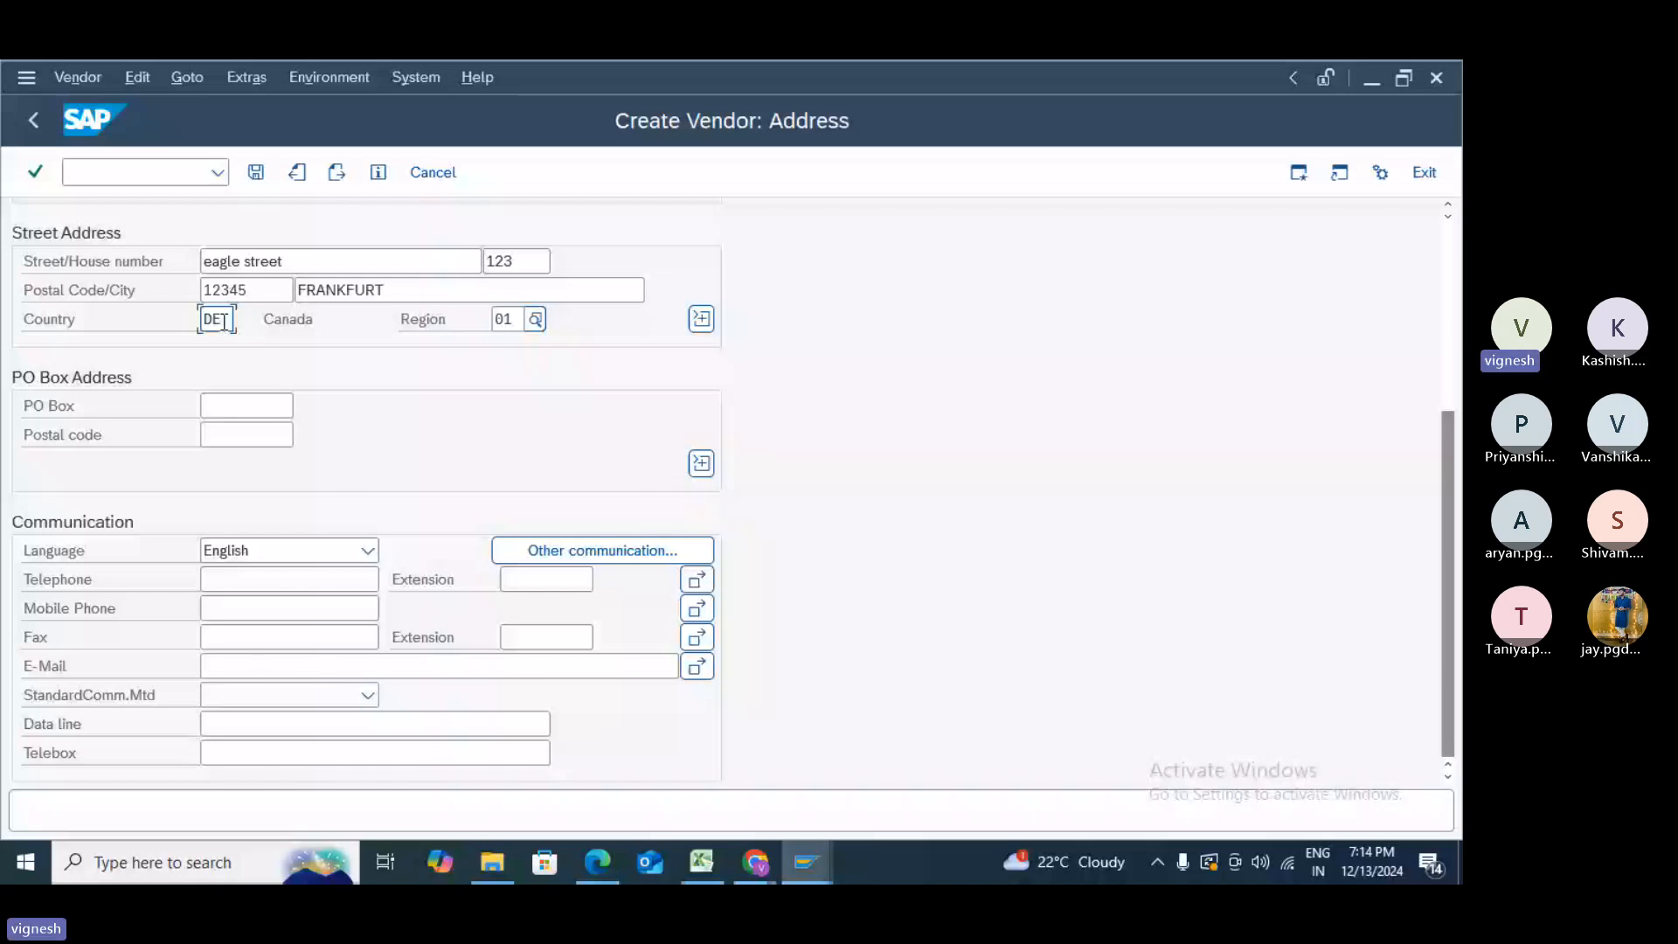
click(337, 173)
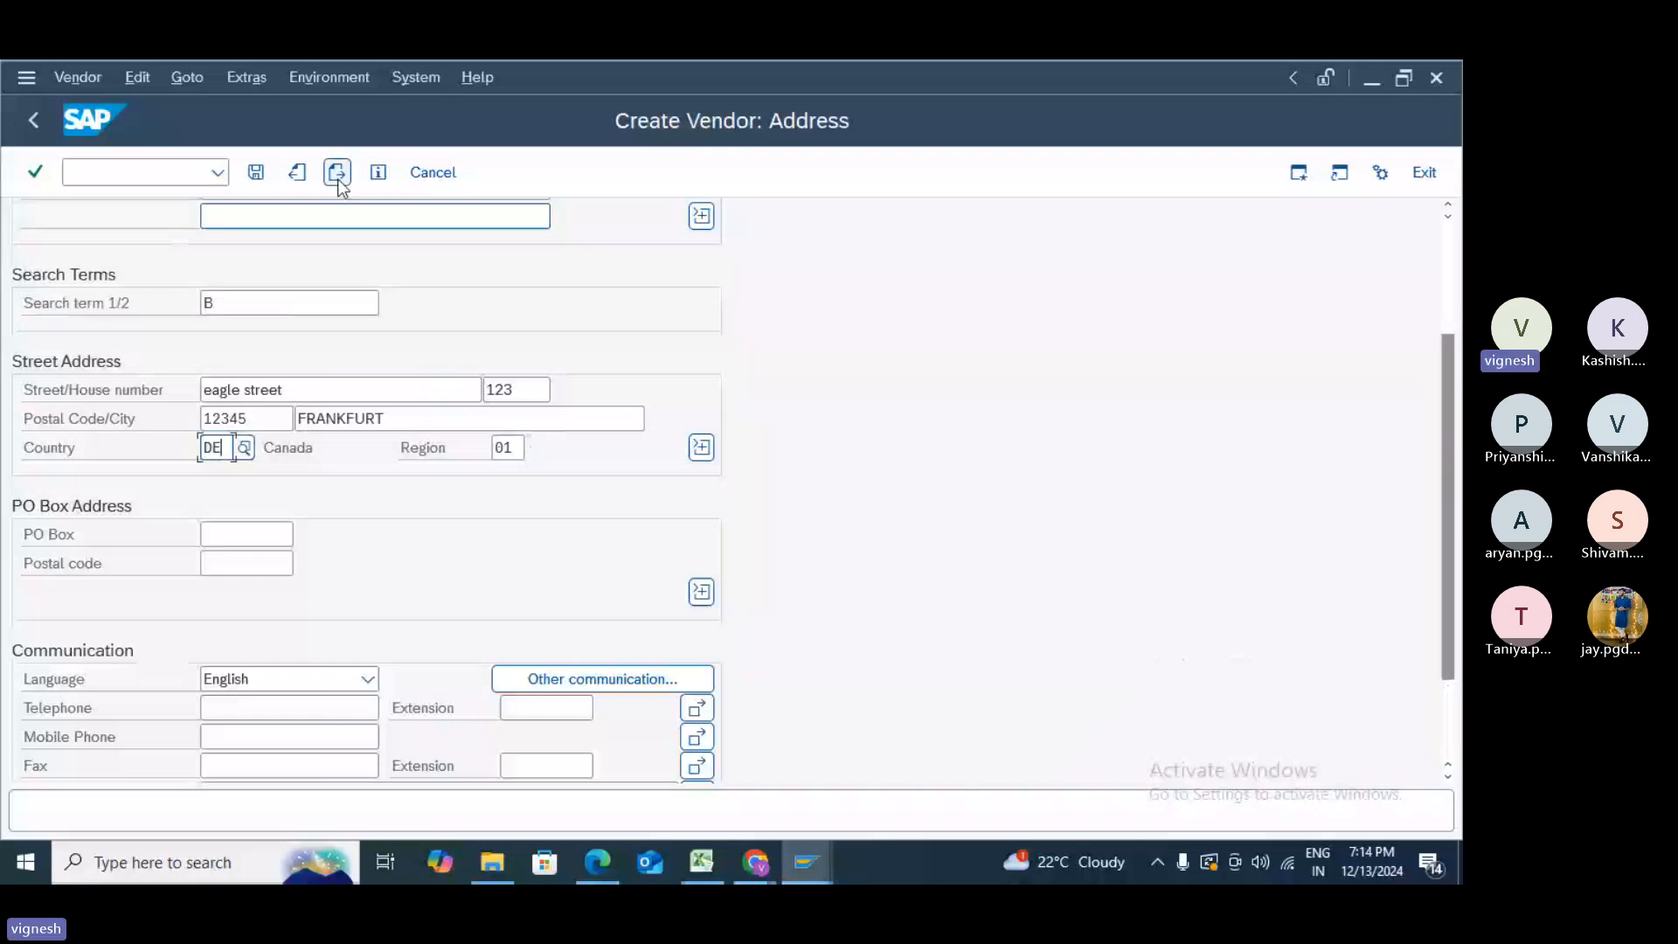
click(337, 173)
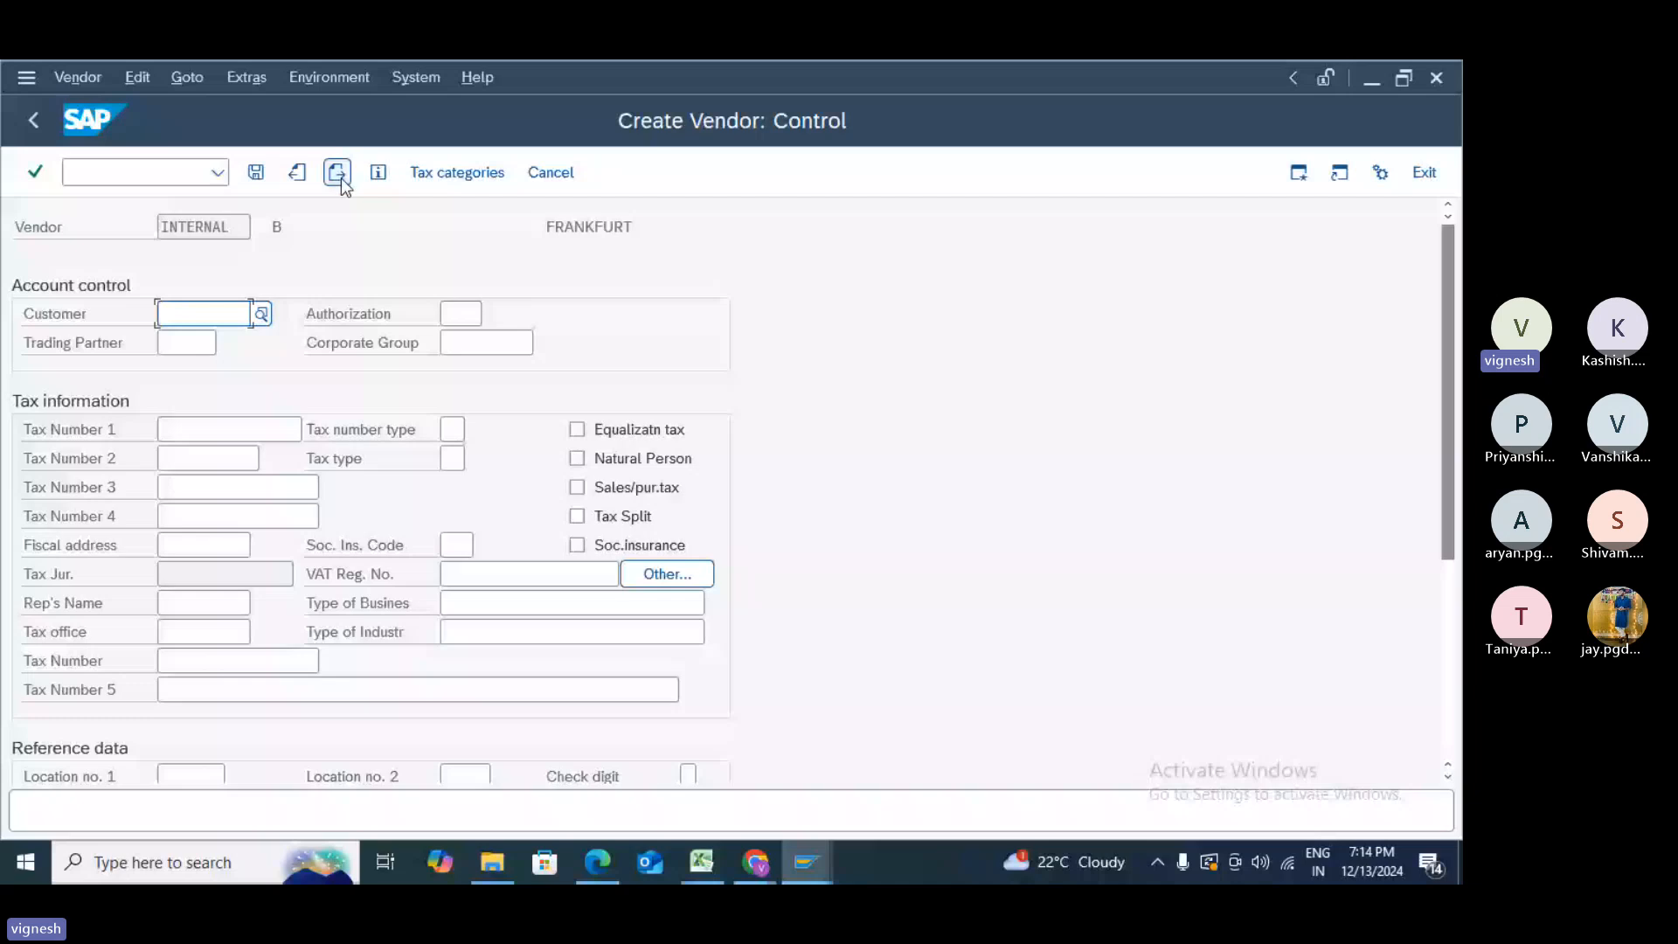
- Delete payment method V on the Payment transactions screen and save the vendor
click(341, 177)
click(340, 177)
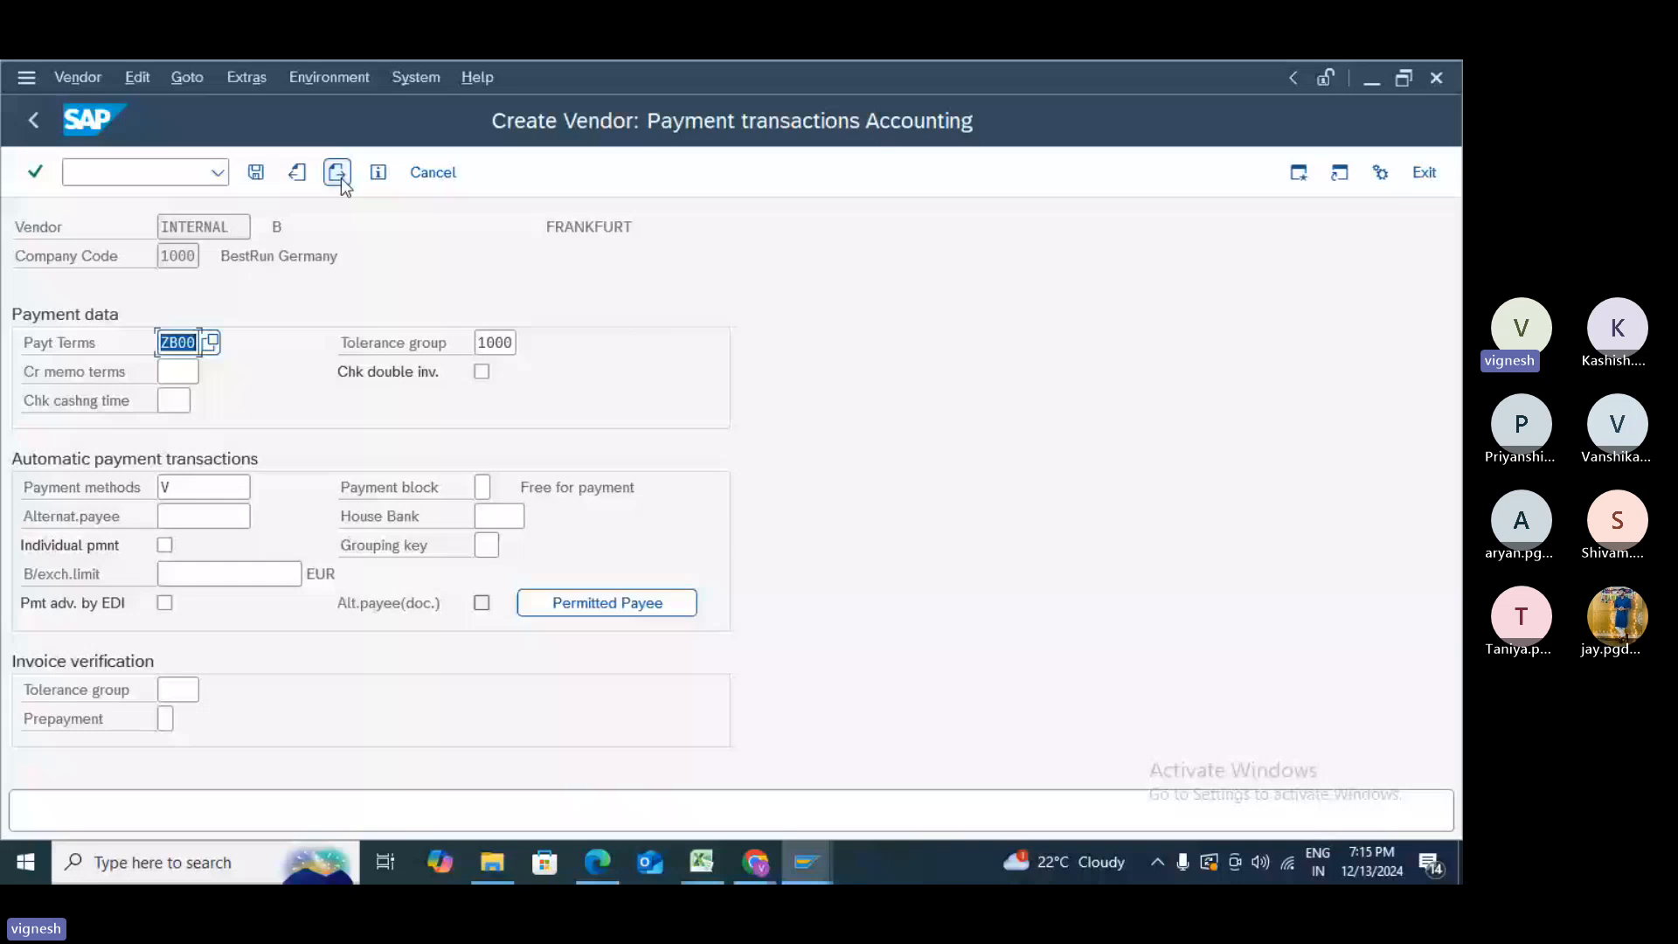
click(218, 485)
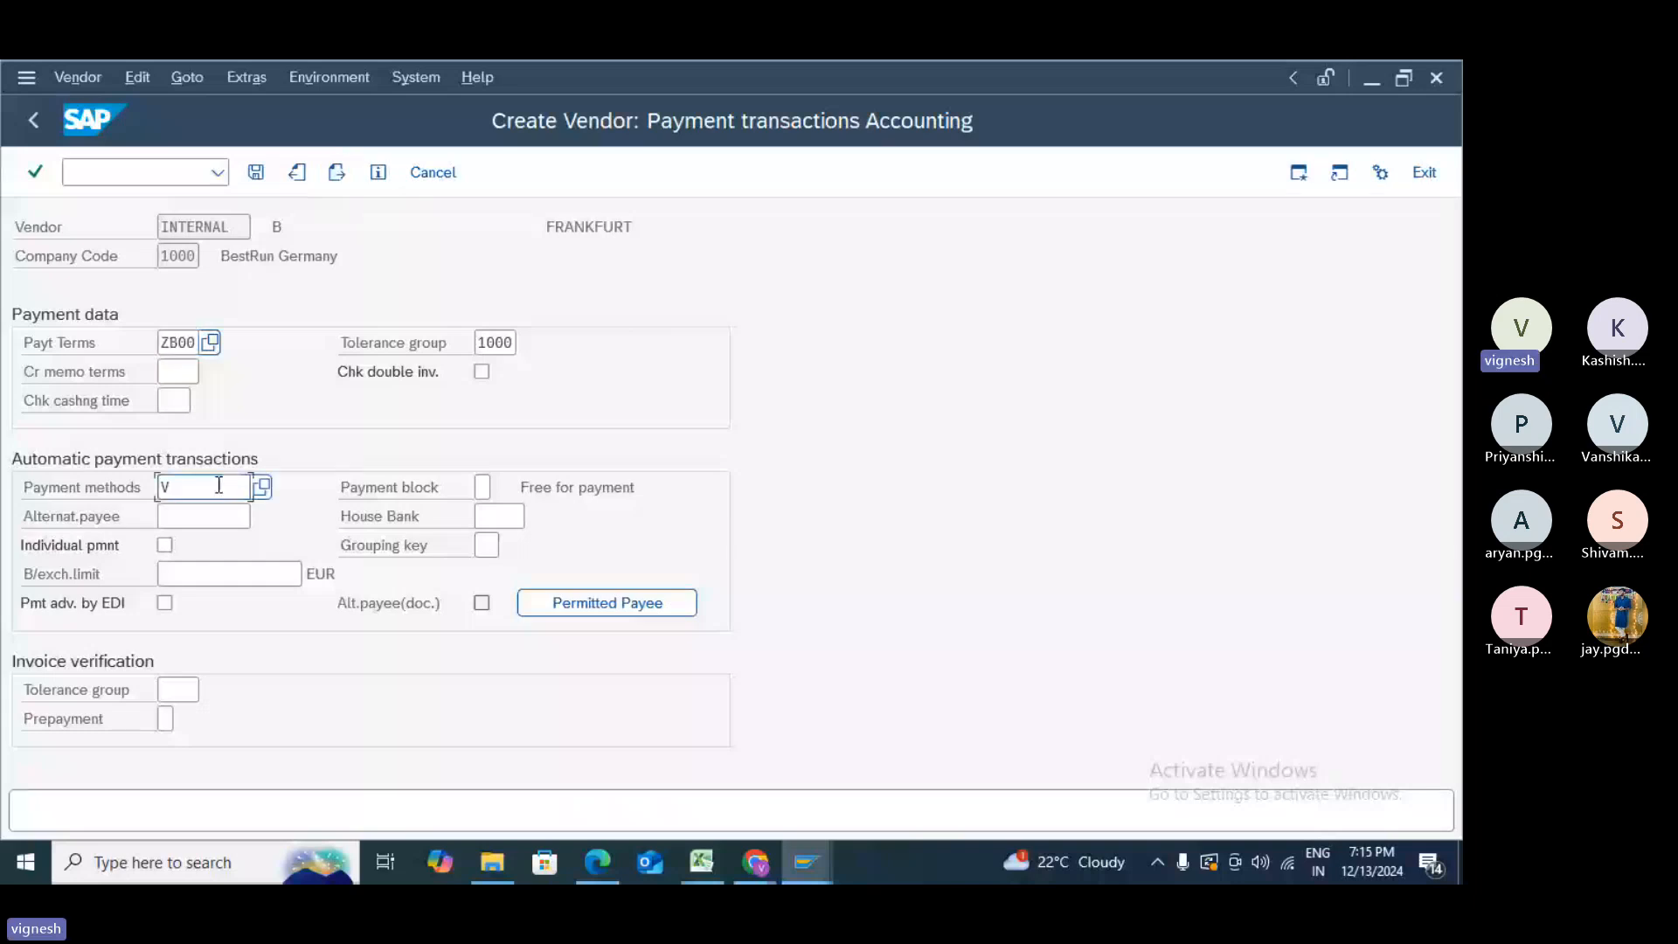
key(BackSpace)
click(268, 178)
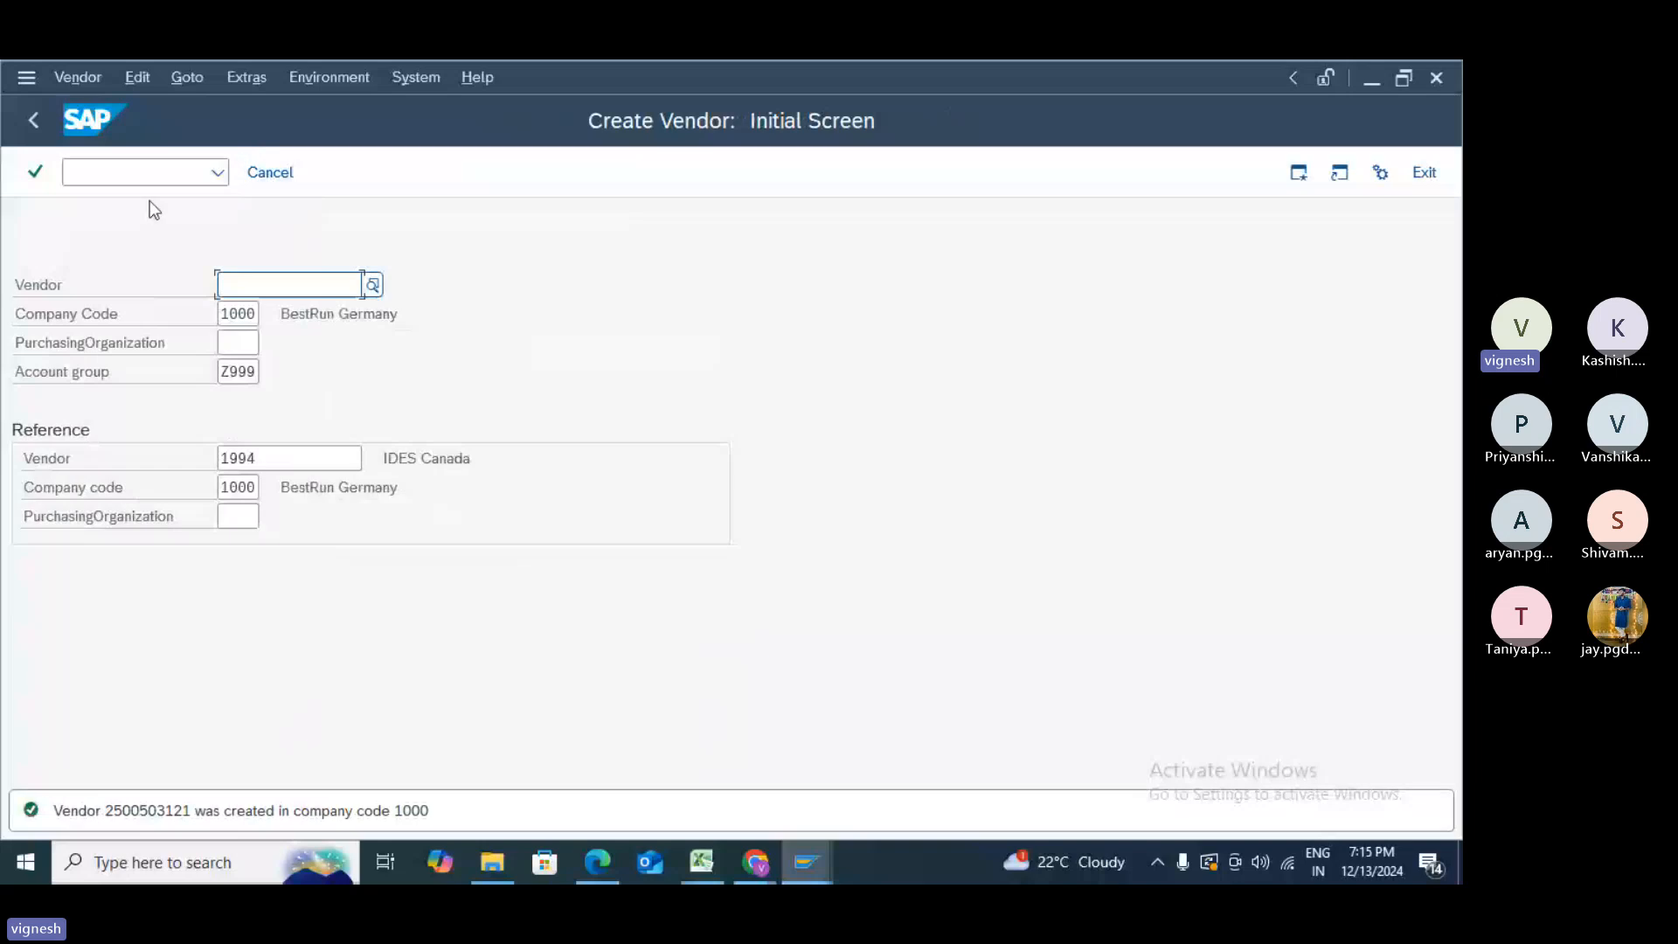
- Run /nfb60 to open Enter Vendor Invoice for company code 1000
click(149, 175)
text(/n)
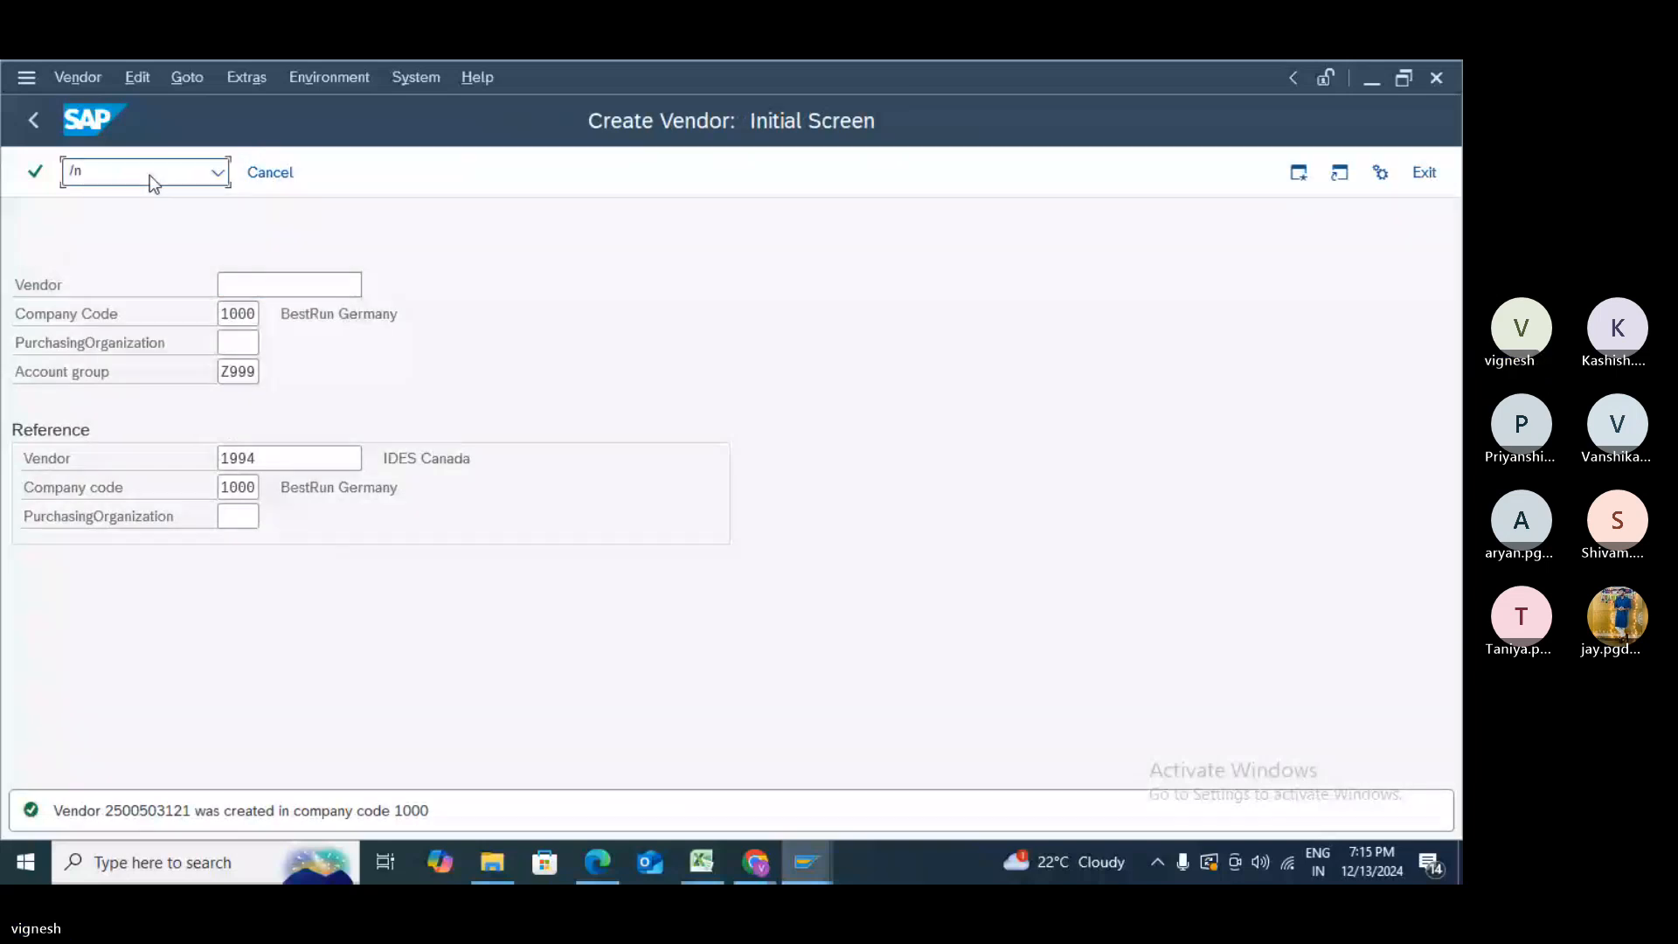
text(fb60)
key(Return)
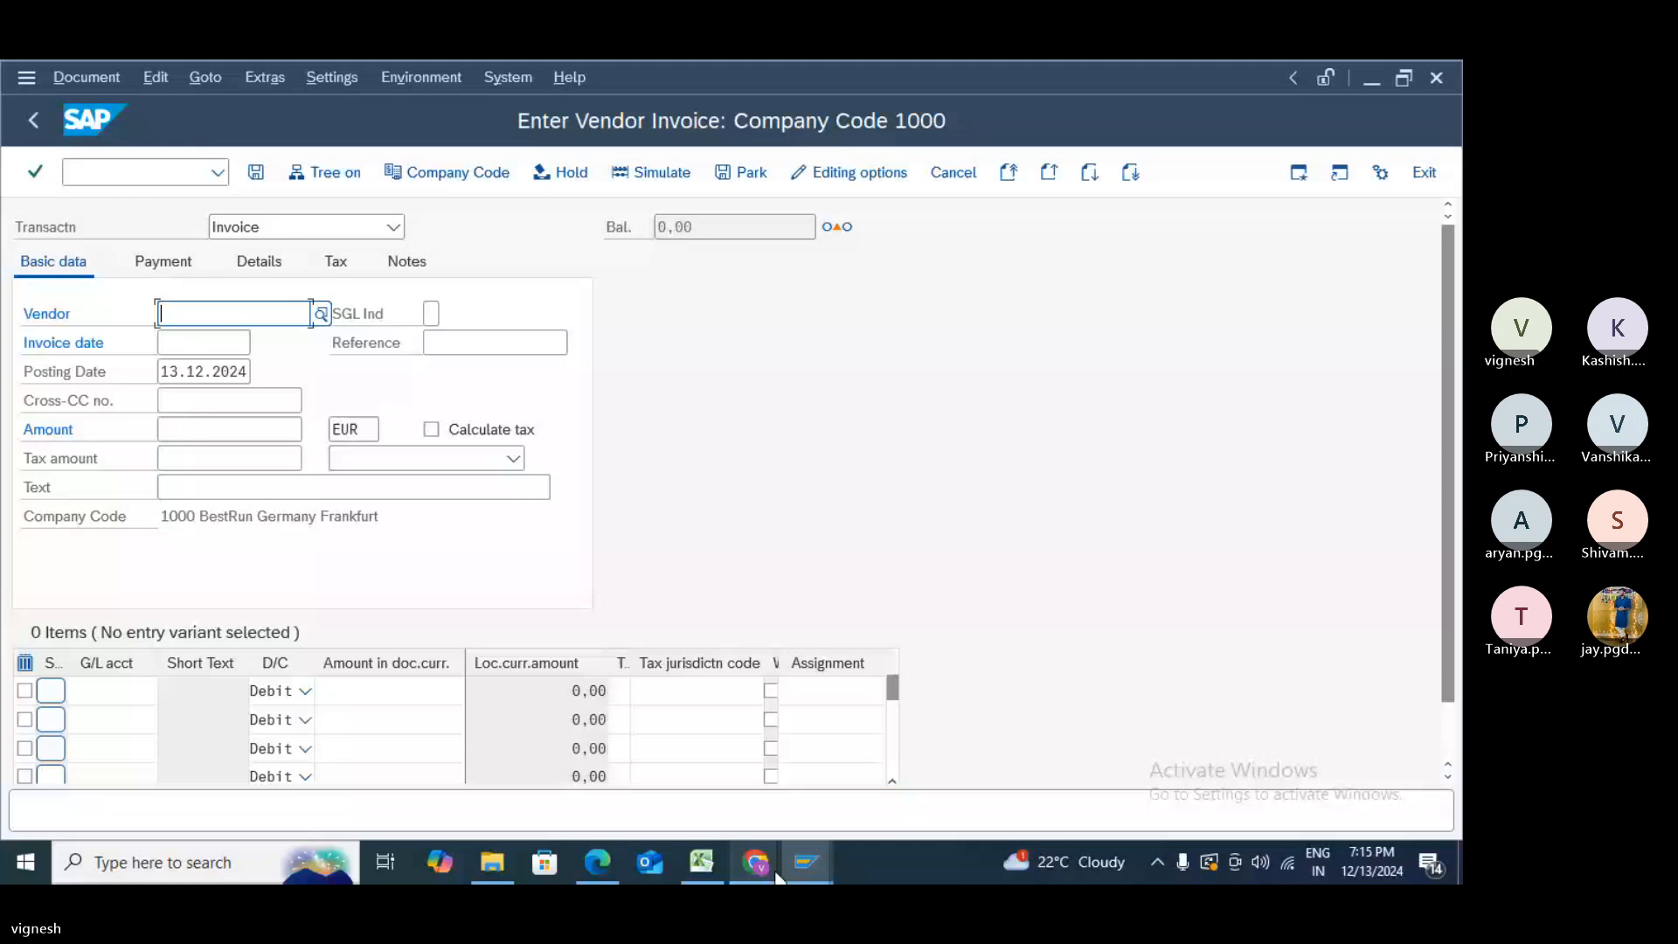
mouse_move(806, 865)
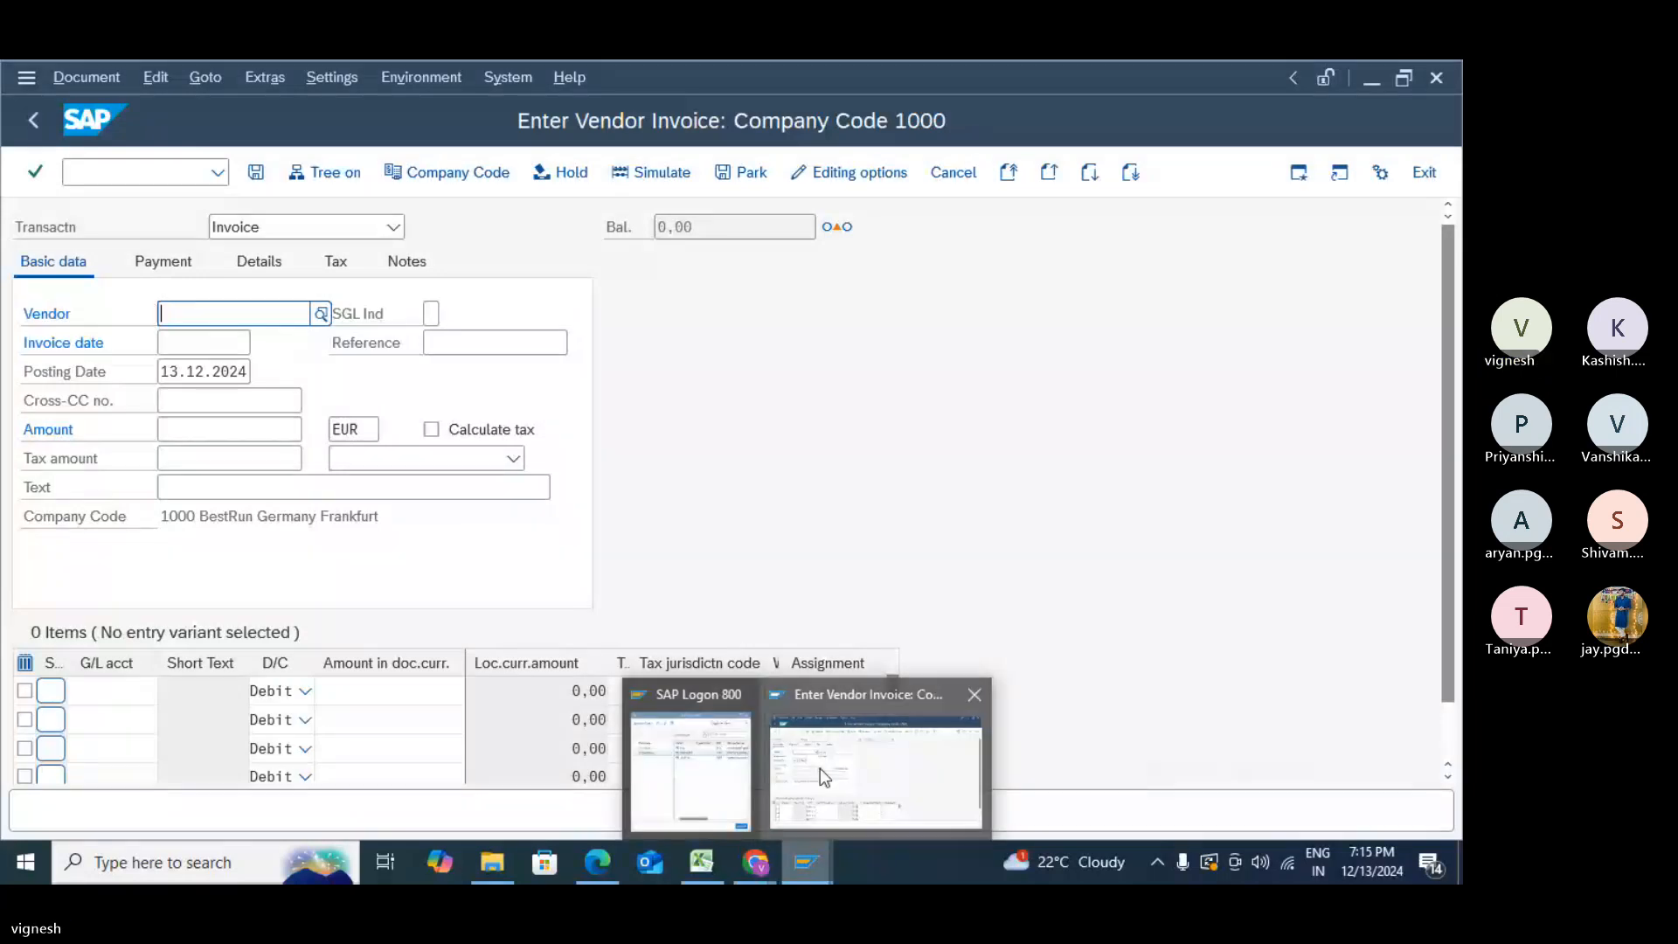
mouse_move(701, 863)
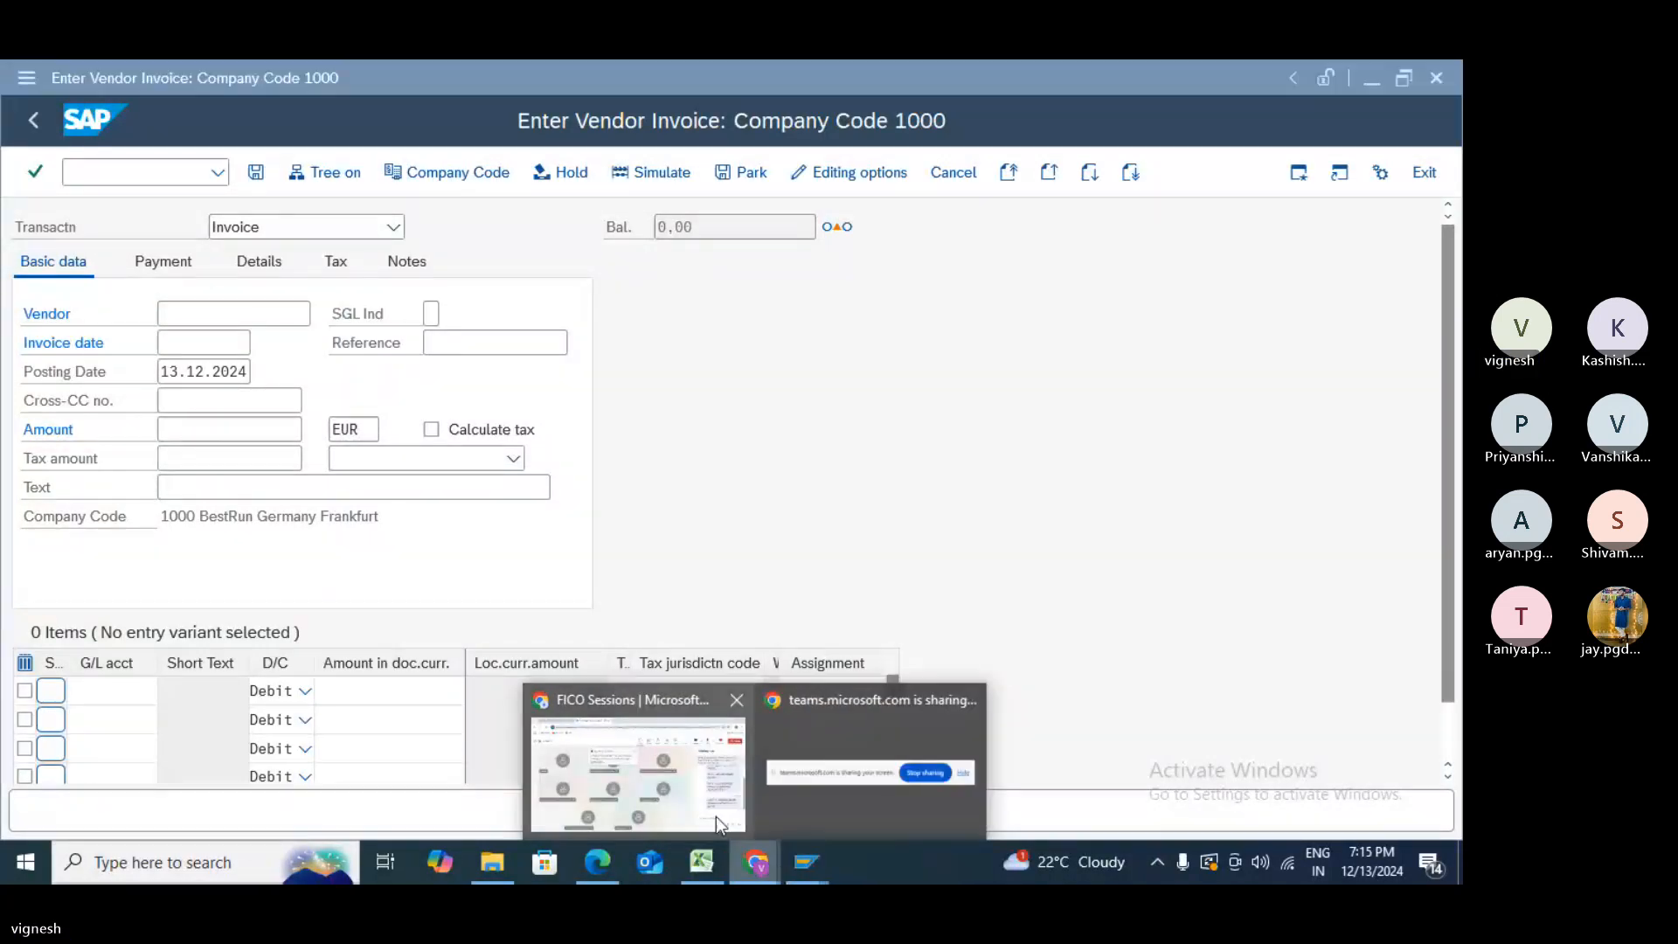
- Post 'fb60' and 'vendor invoice' in the Teams meeting chat, then return to SAP
click(716, 817)
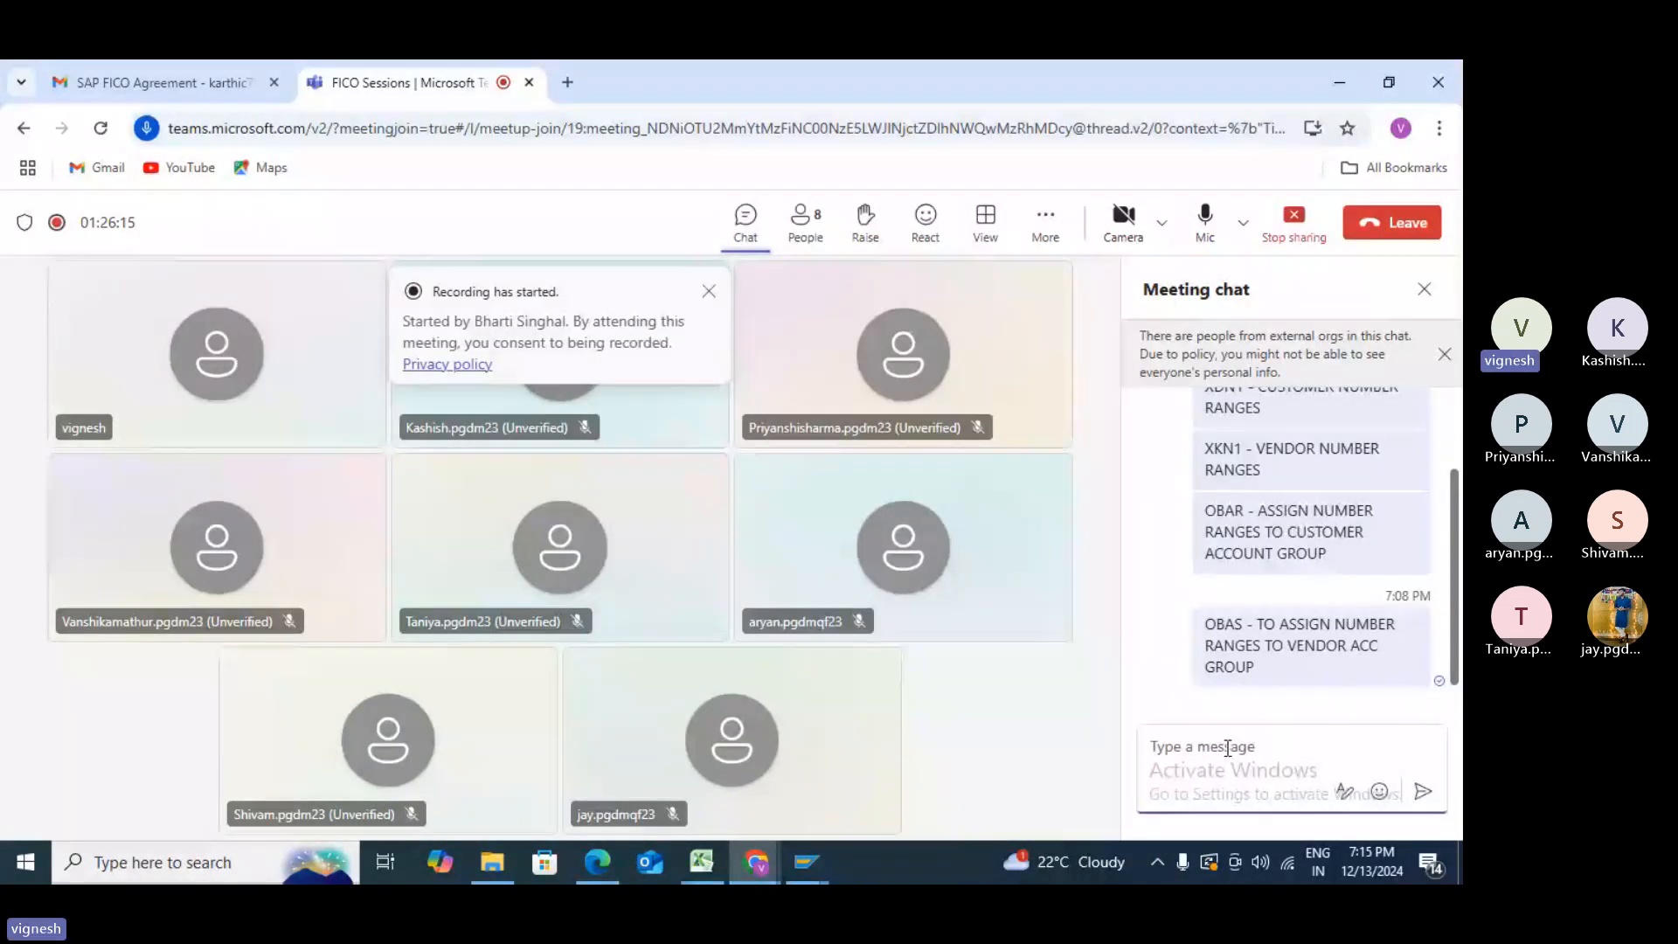
text(xd)
key(BackSpace)
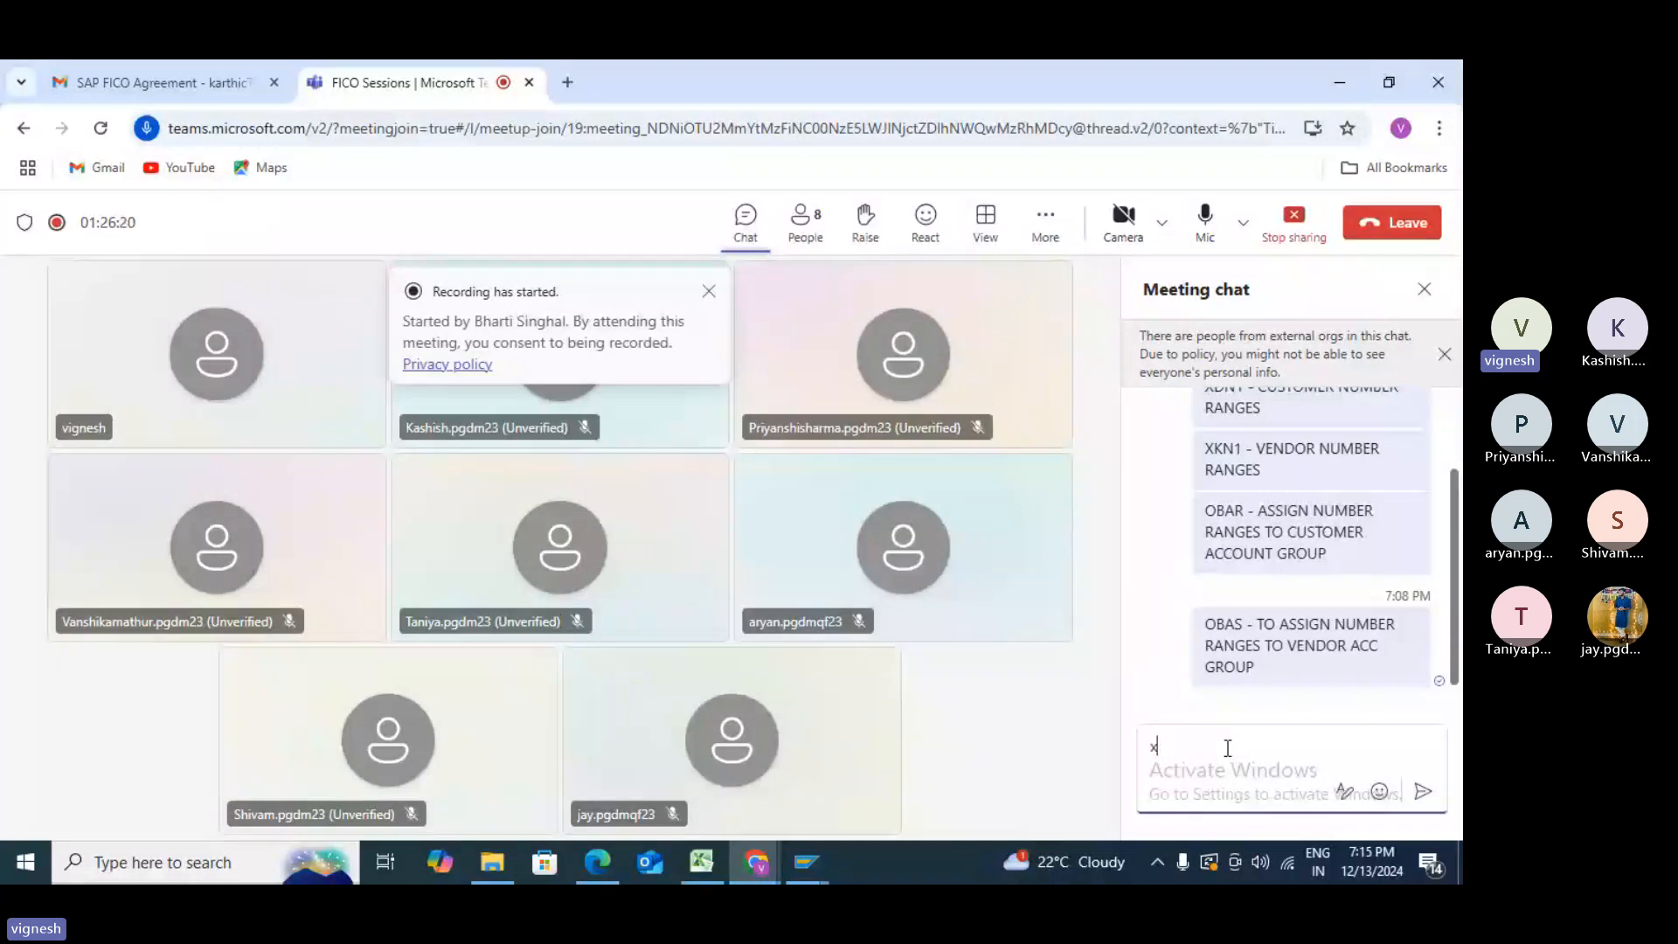
text(k)
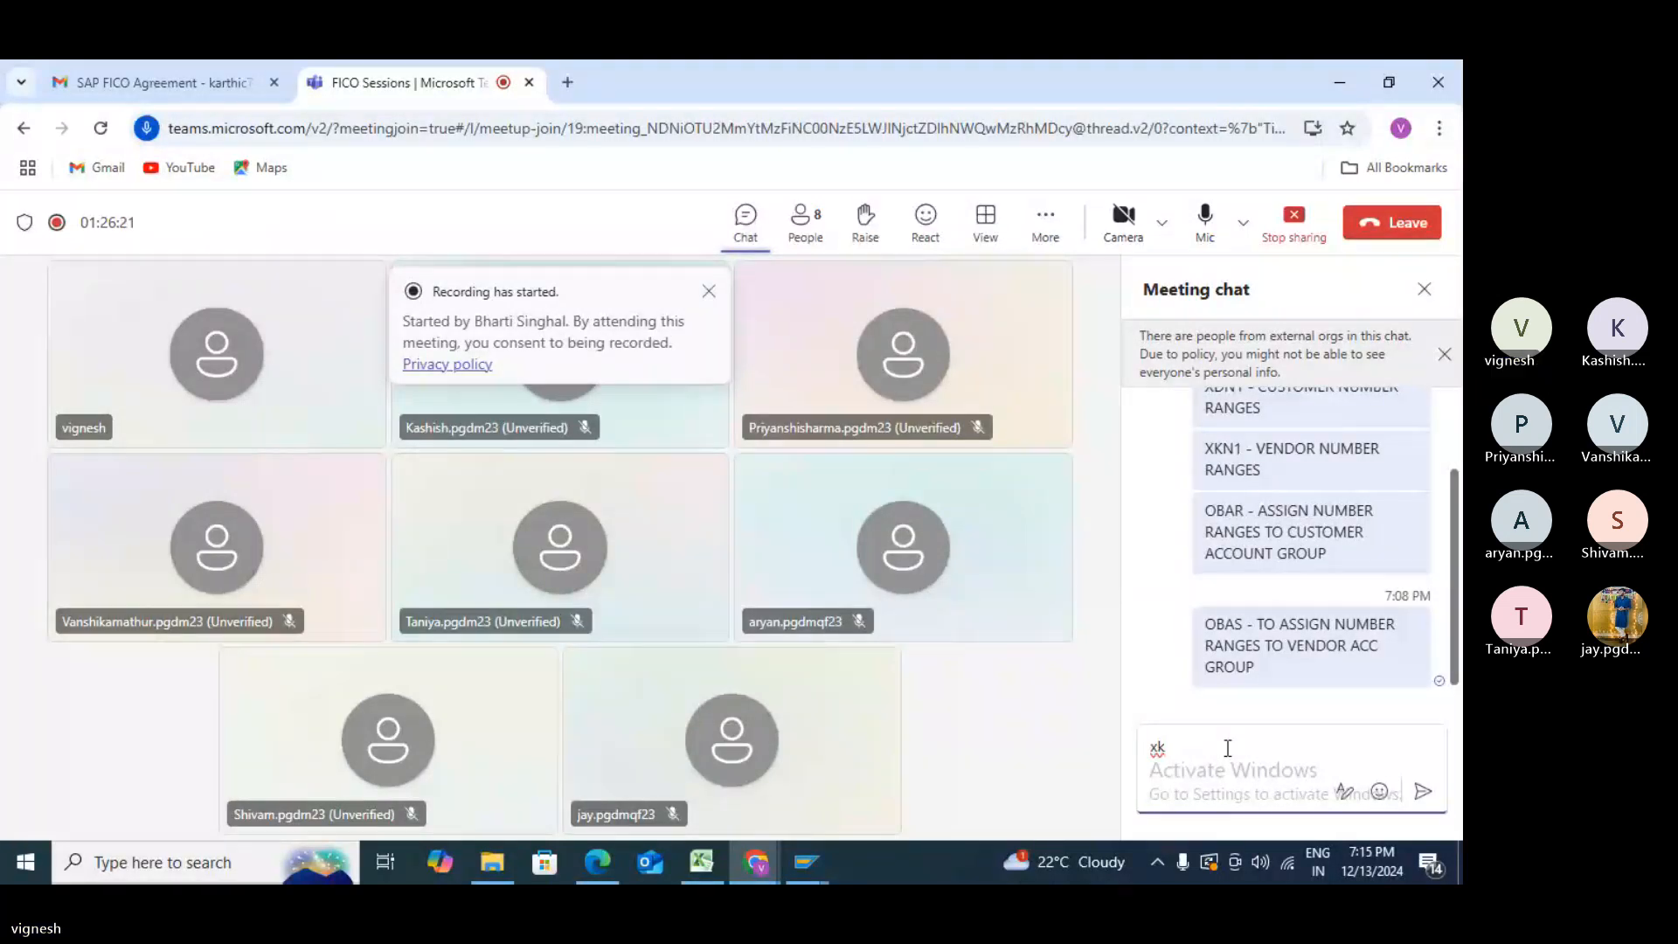
key(BackSpace)
key(BackSpace)
text(fb)
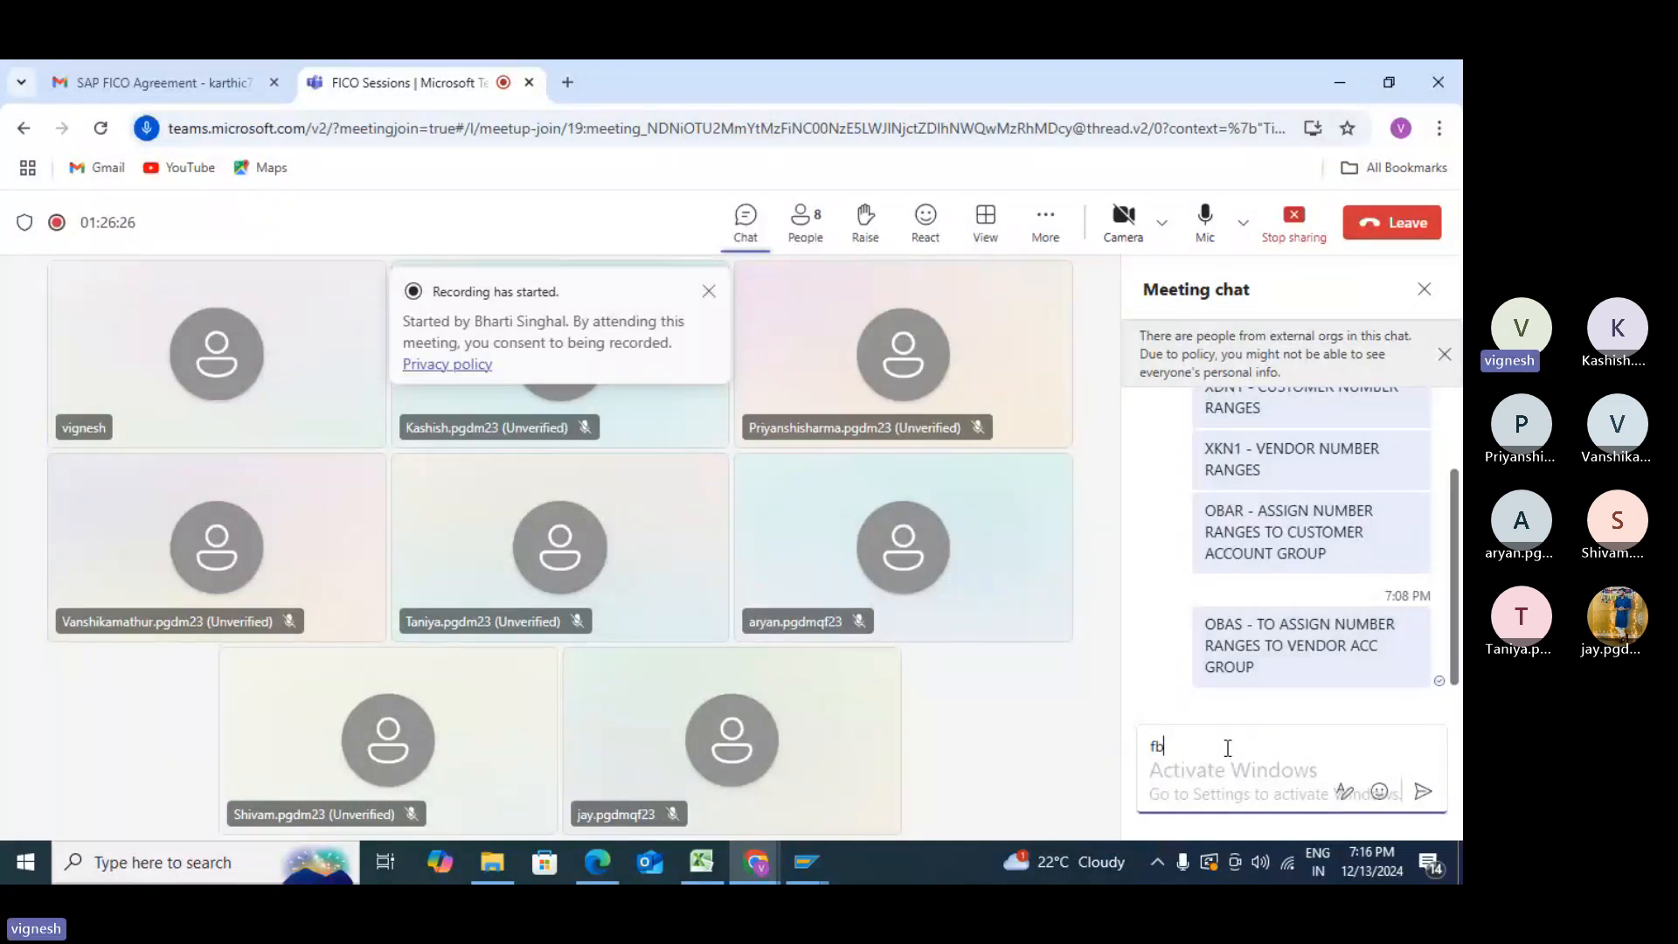
text(60)
key(Return)
text(v)
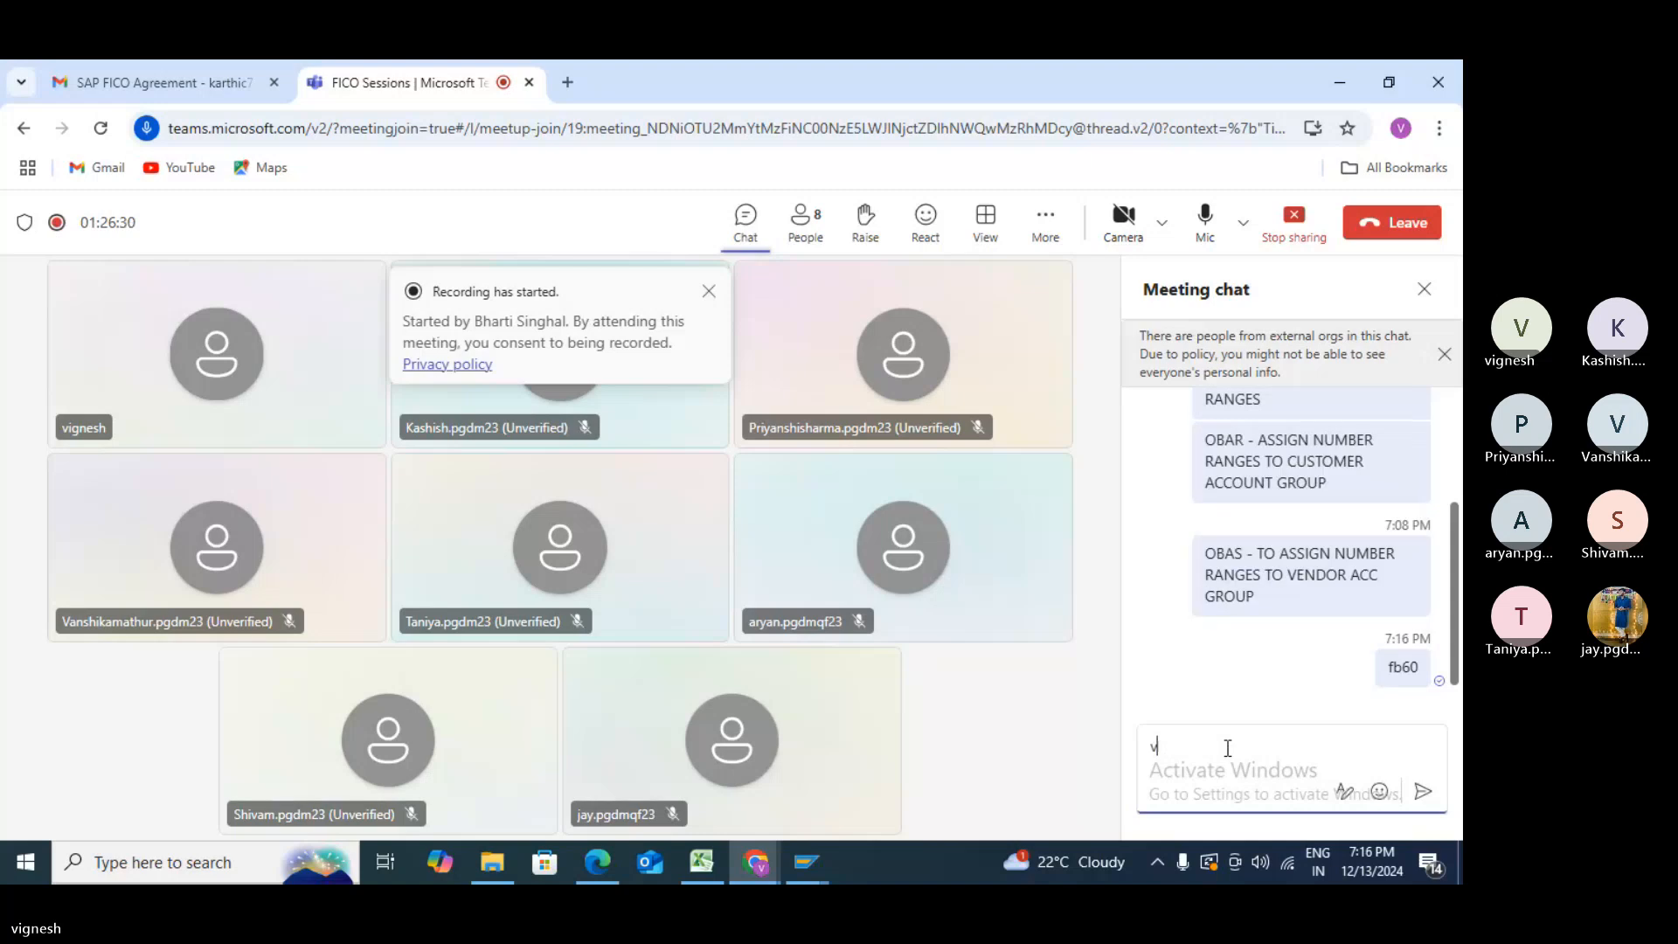
text(endor invo)
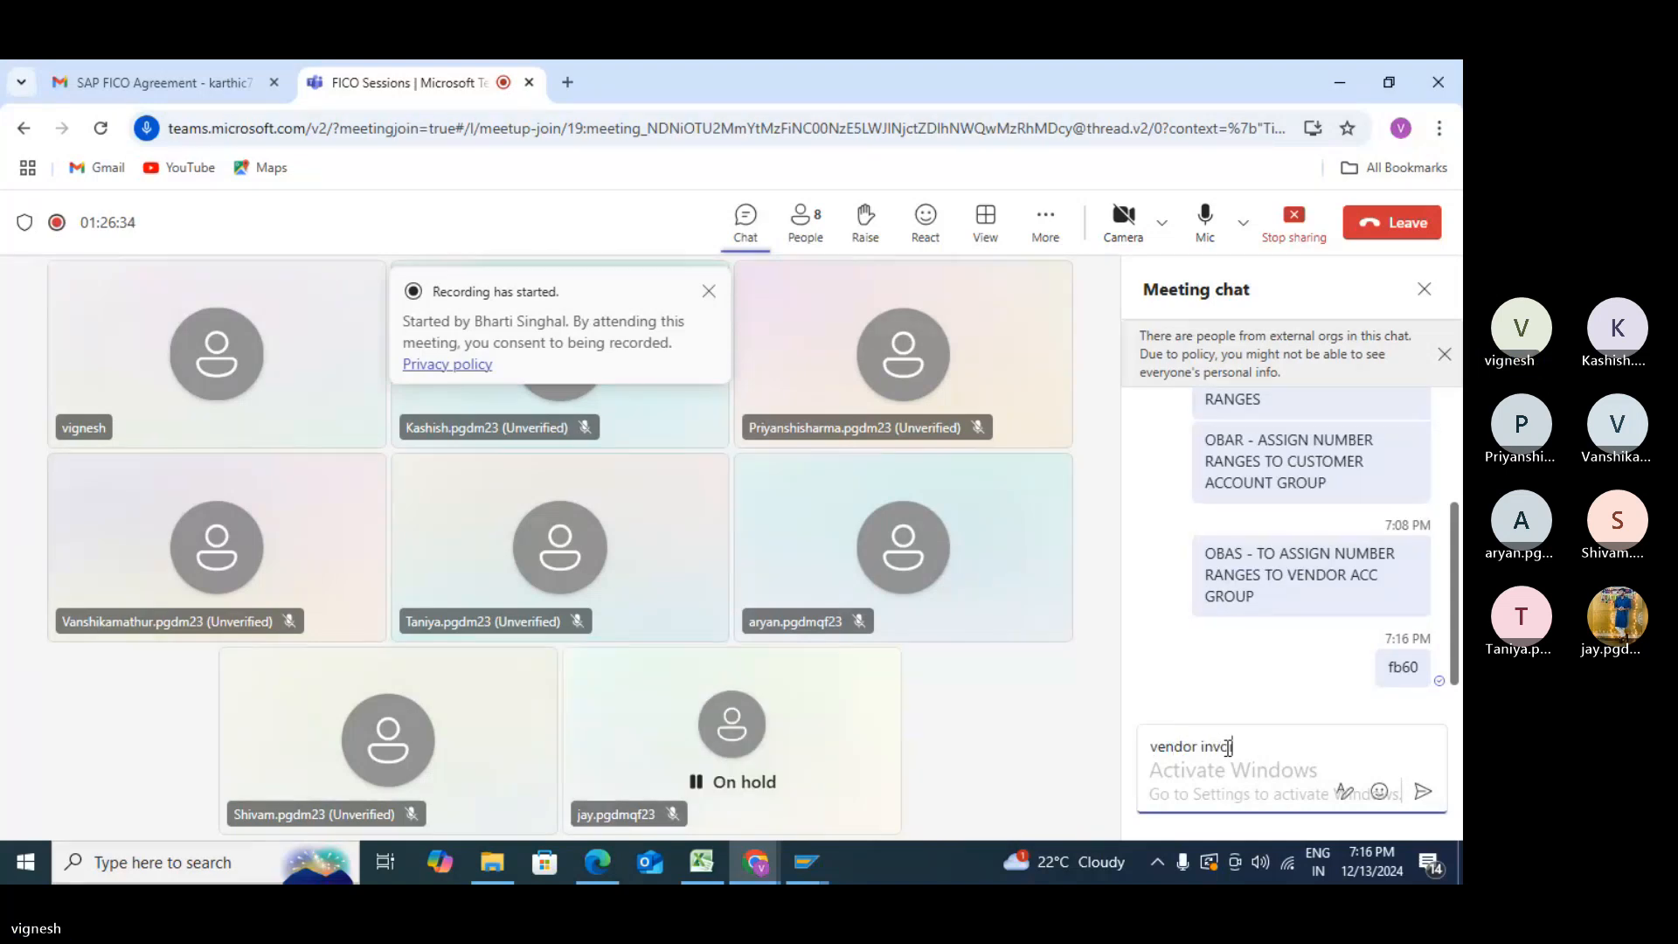
text(ice)
key(Return)
key(alt+Tab)
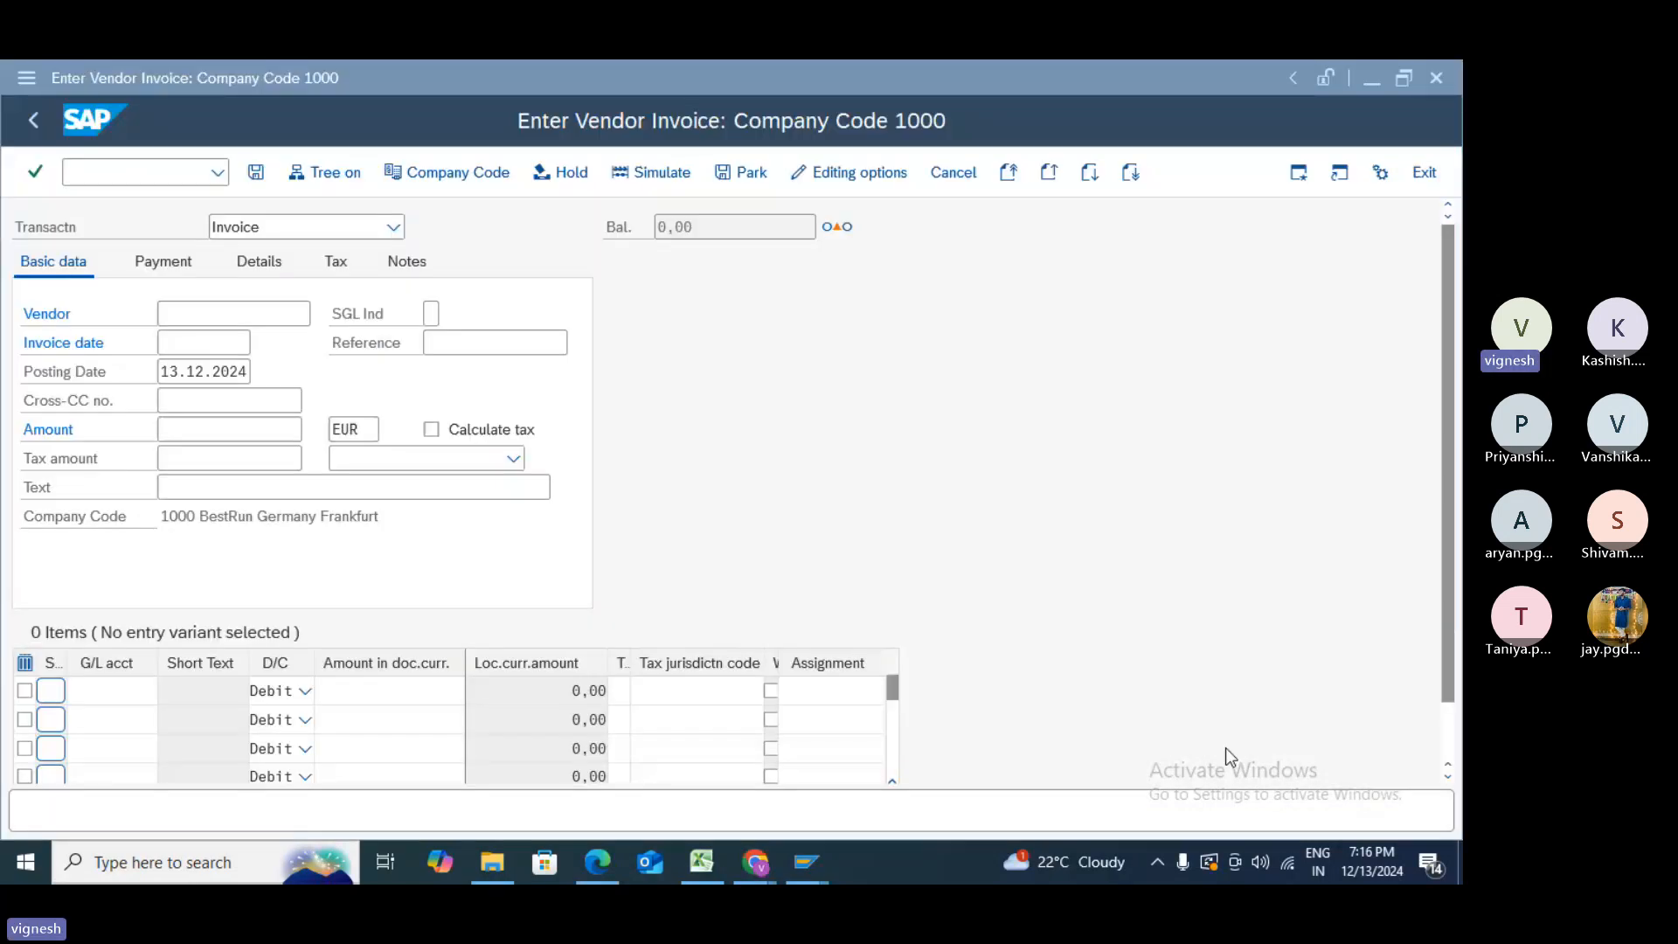
- Look up the new vendor by its number and select it as the invoicing party
click(1111, 469)
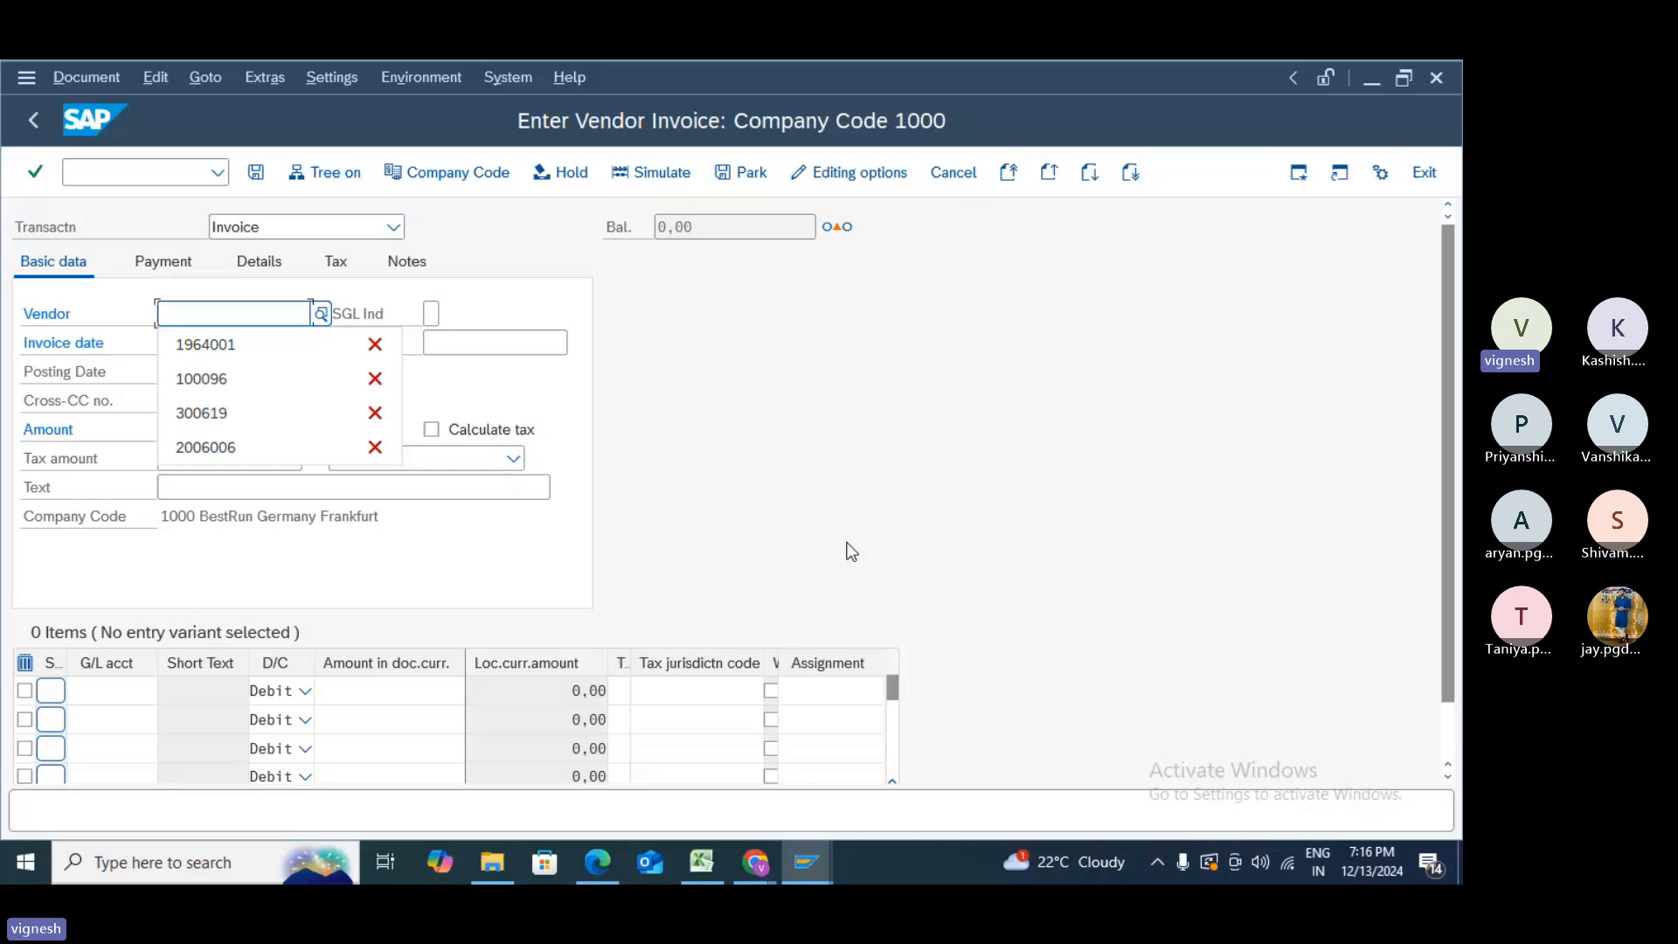
text(2500)
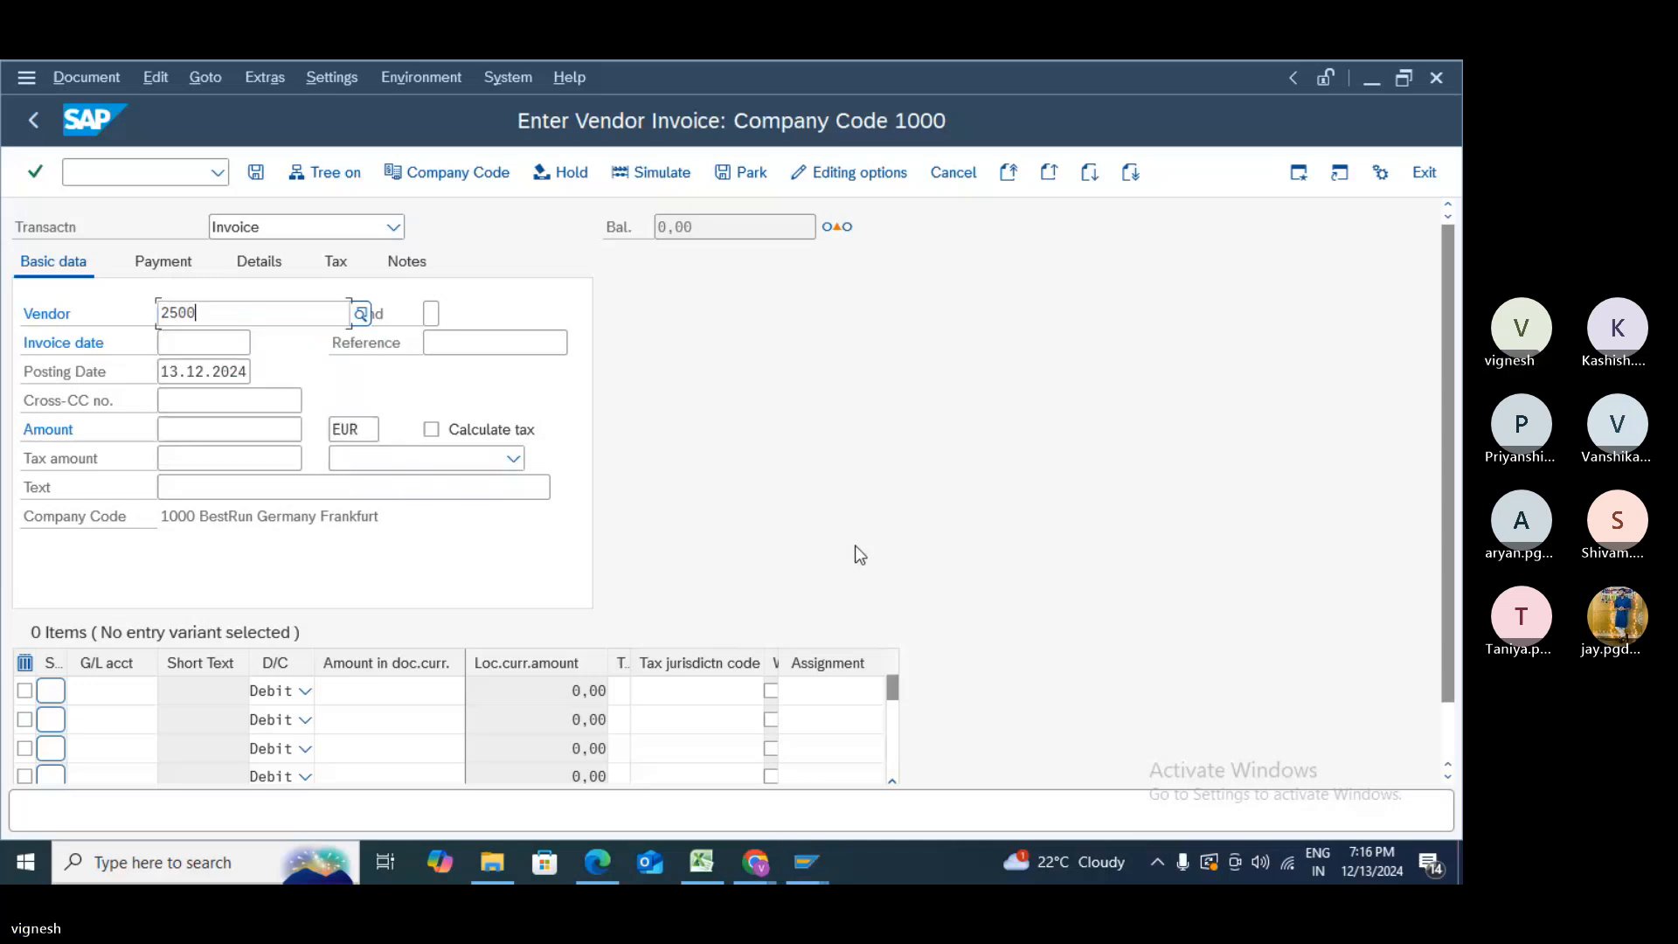
text(50)
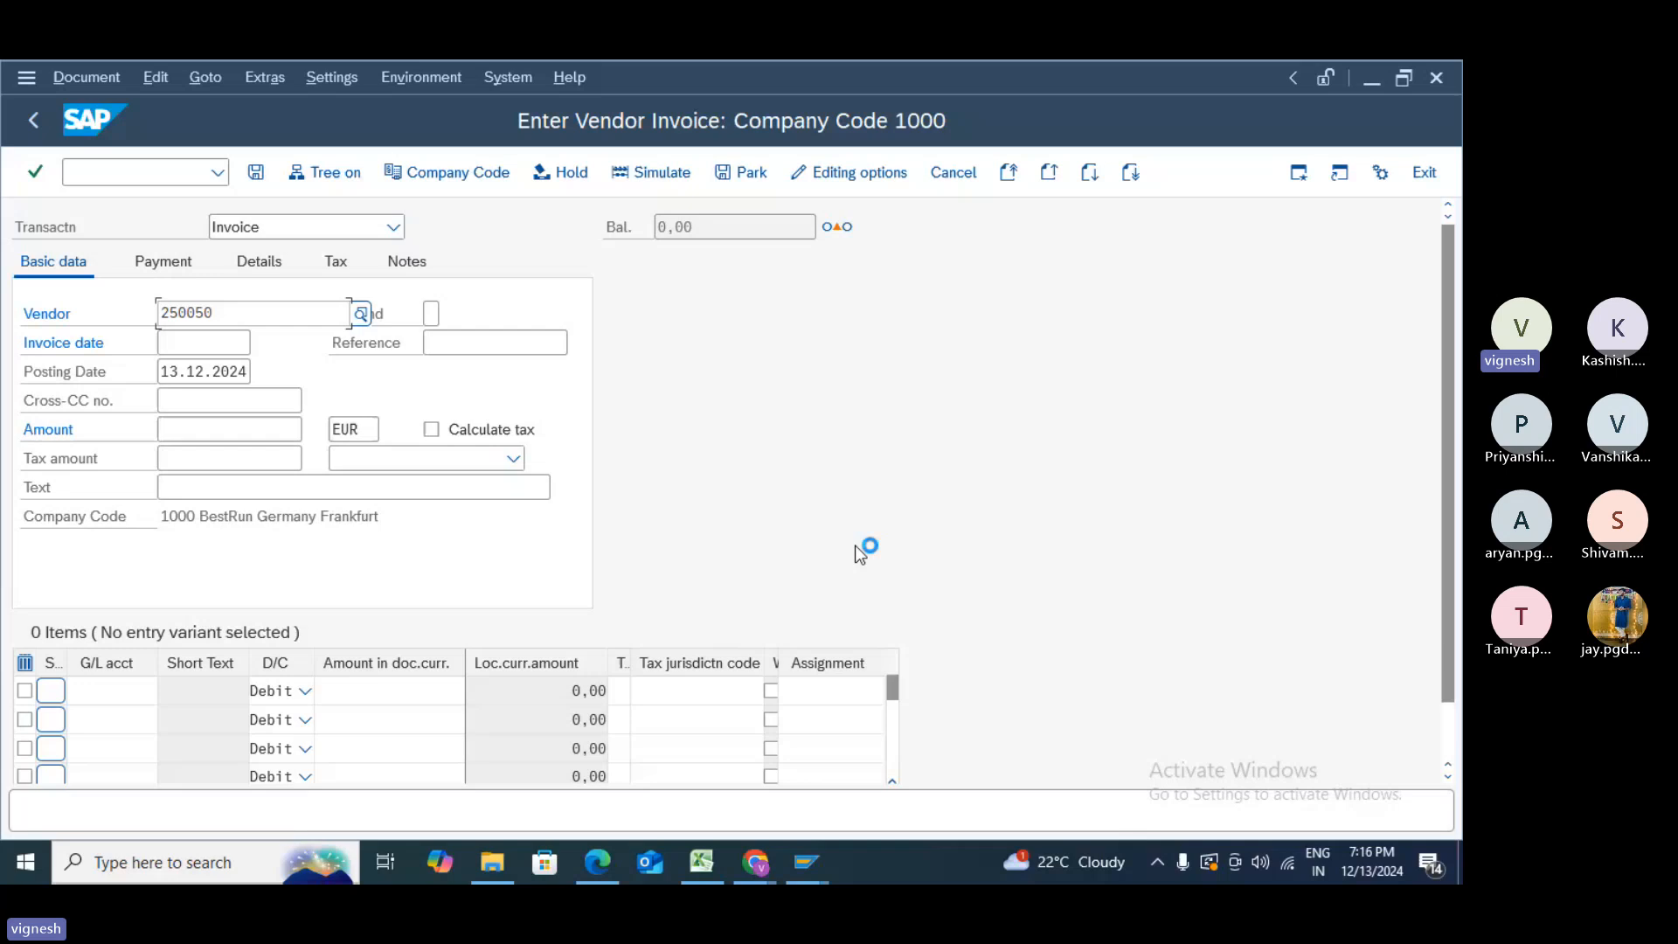
text(3121)
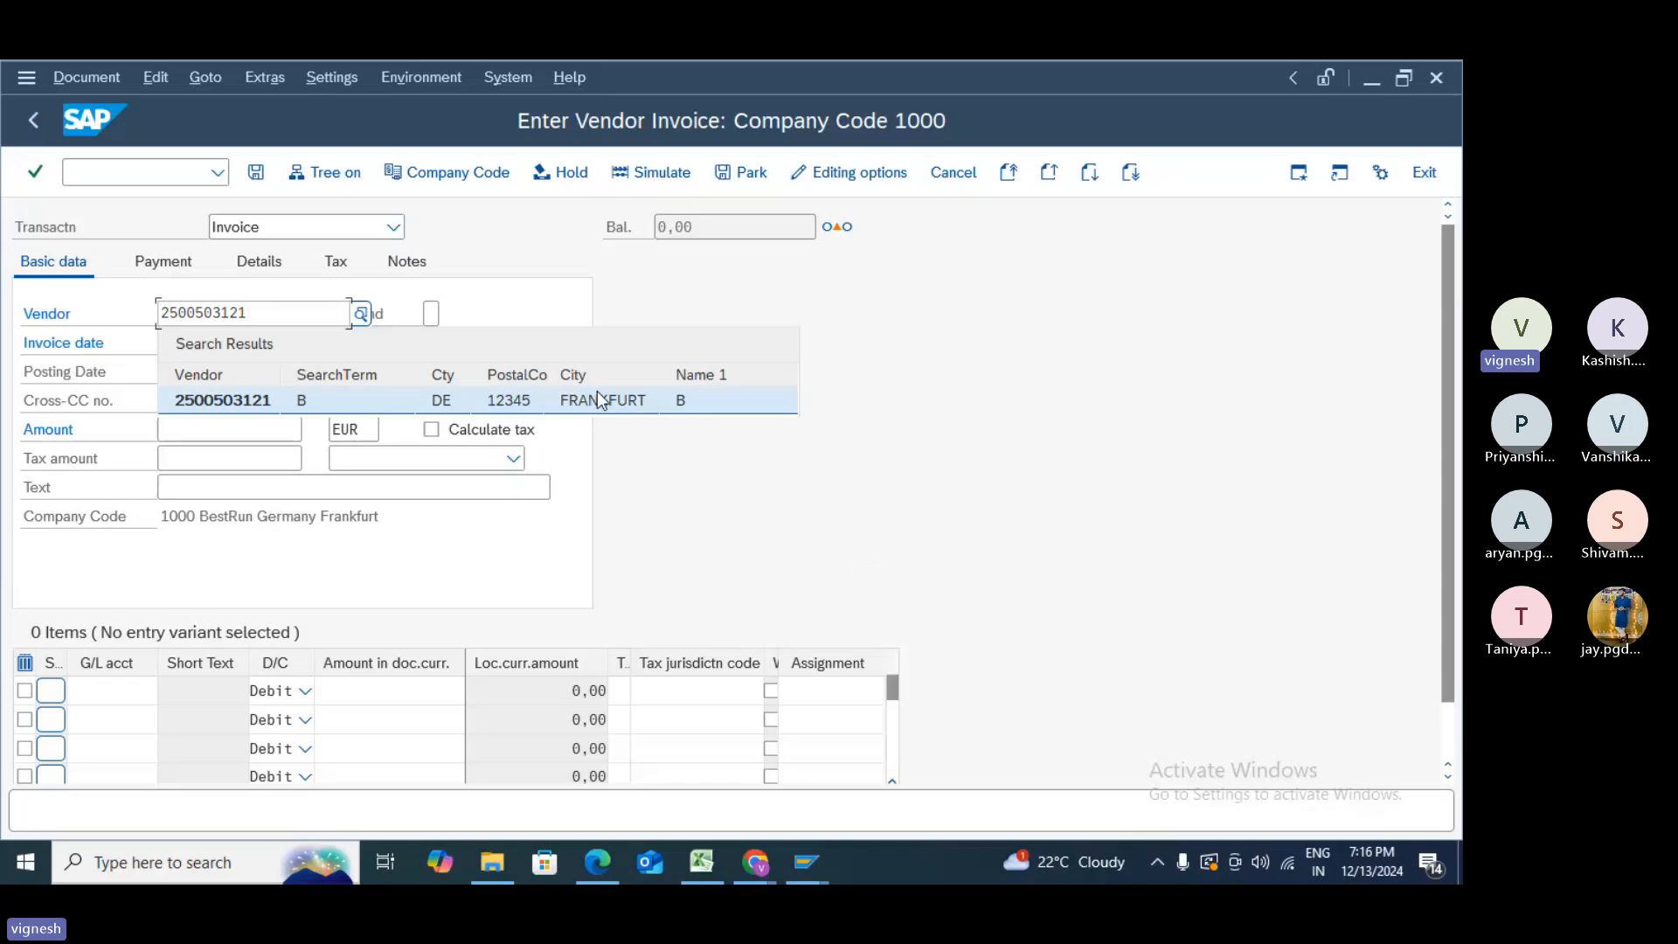
click(601, 399)
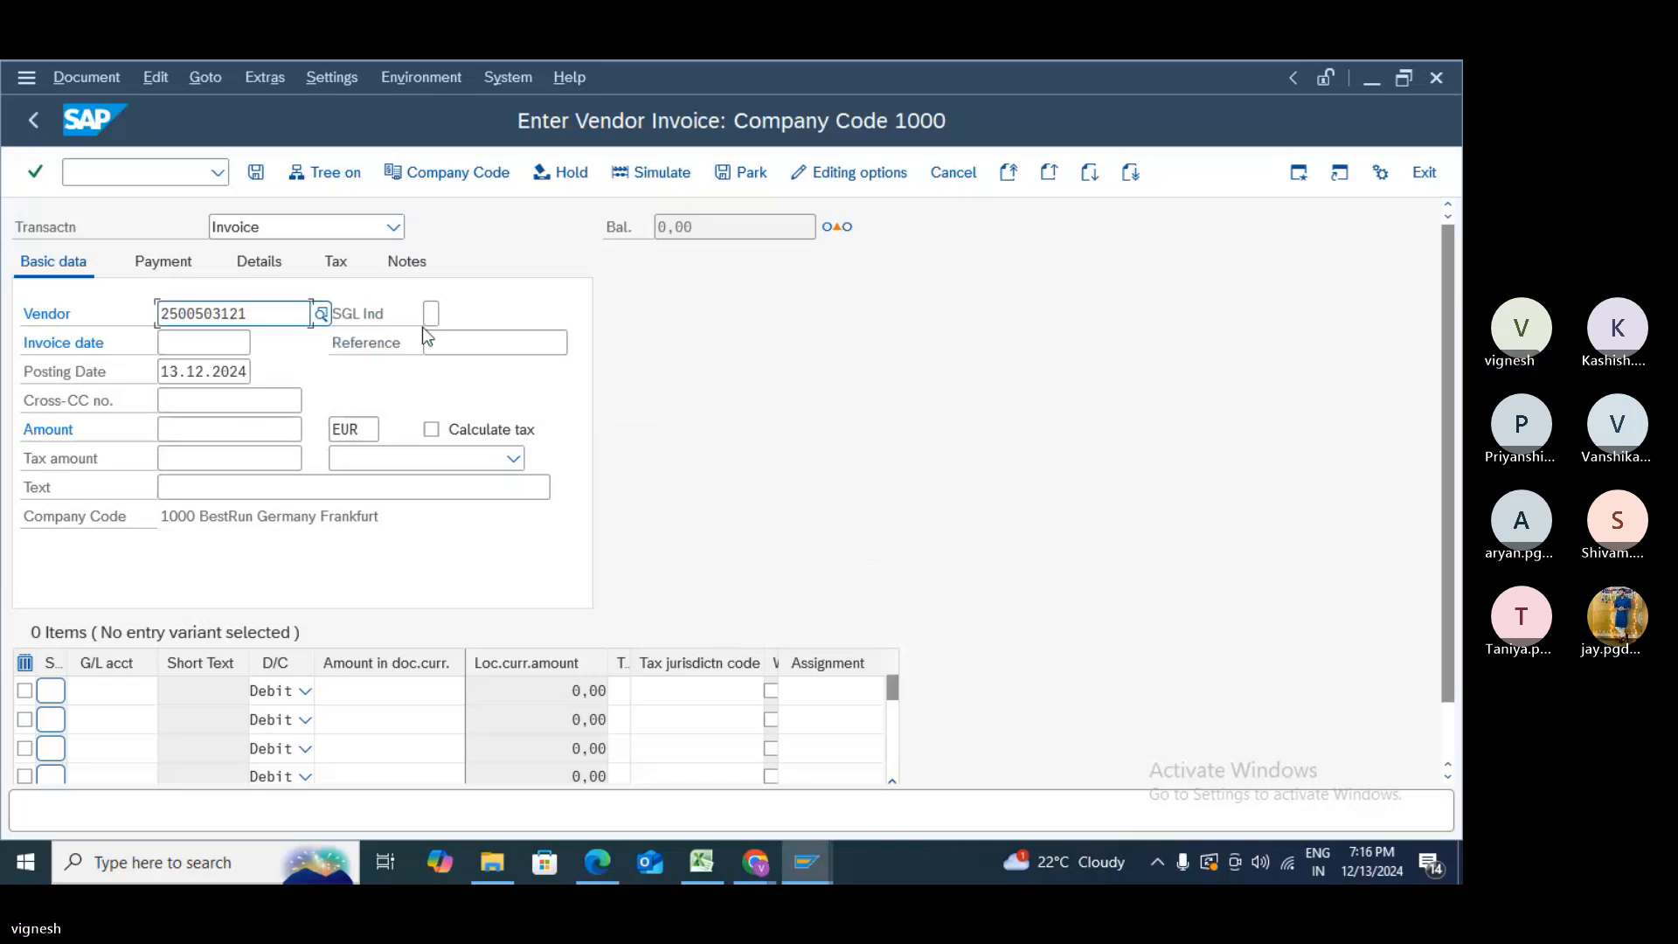
click(444, 343)
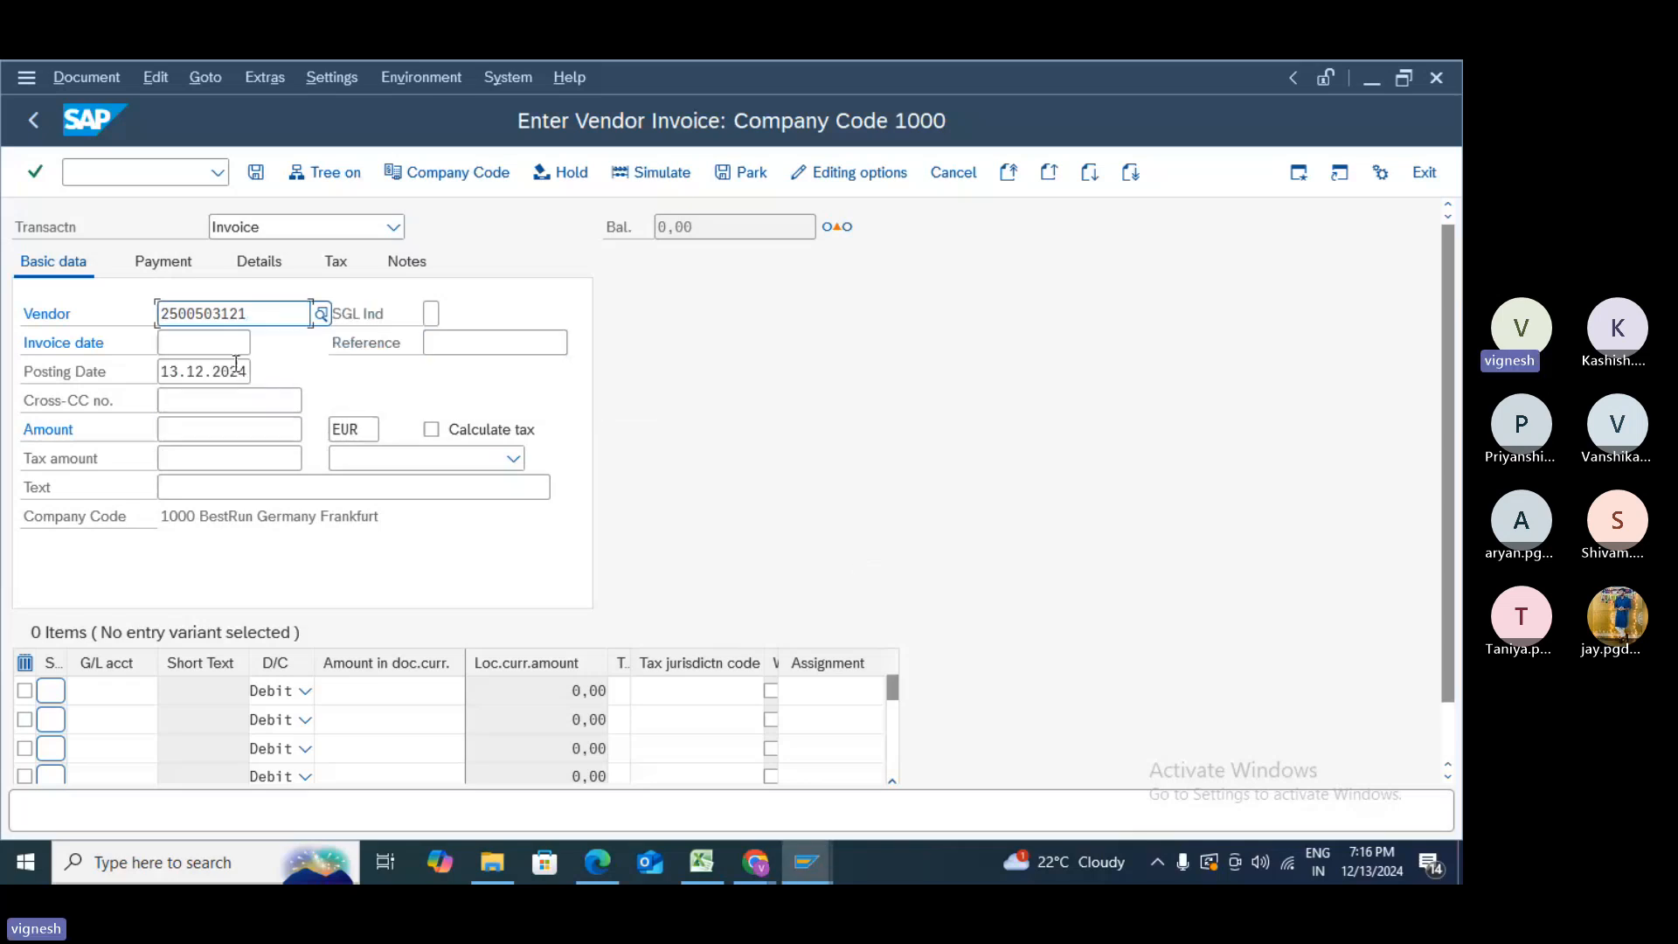
click(232, 497)
- Enter invoice date 13.12.2024, amount 10000 and text TEST
click(202, 343)
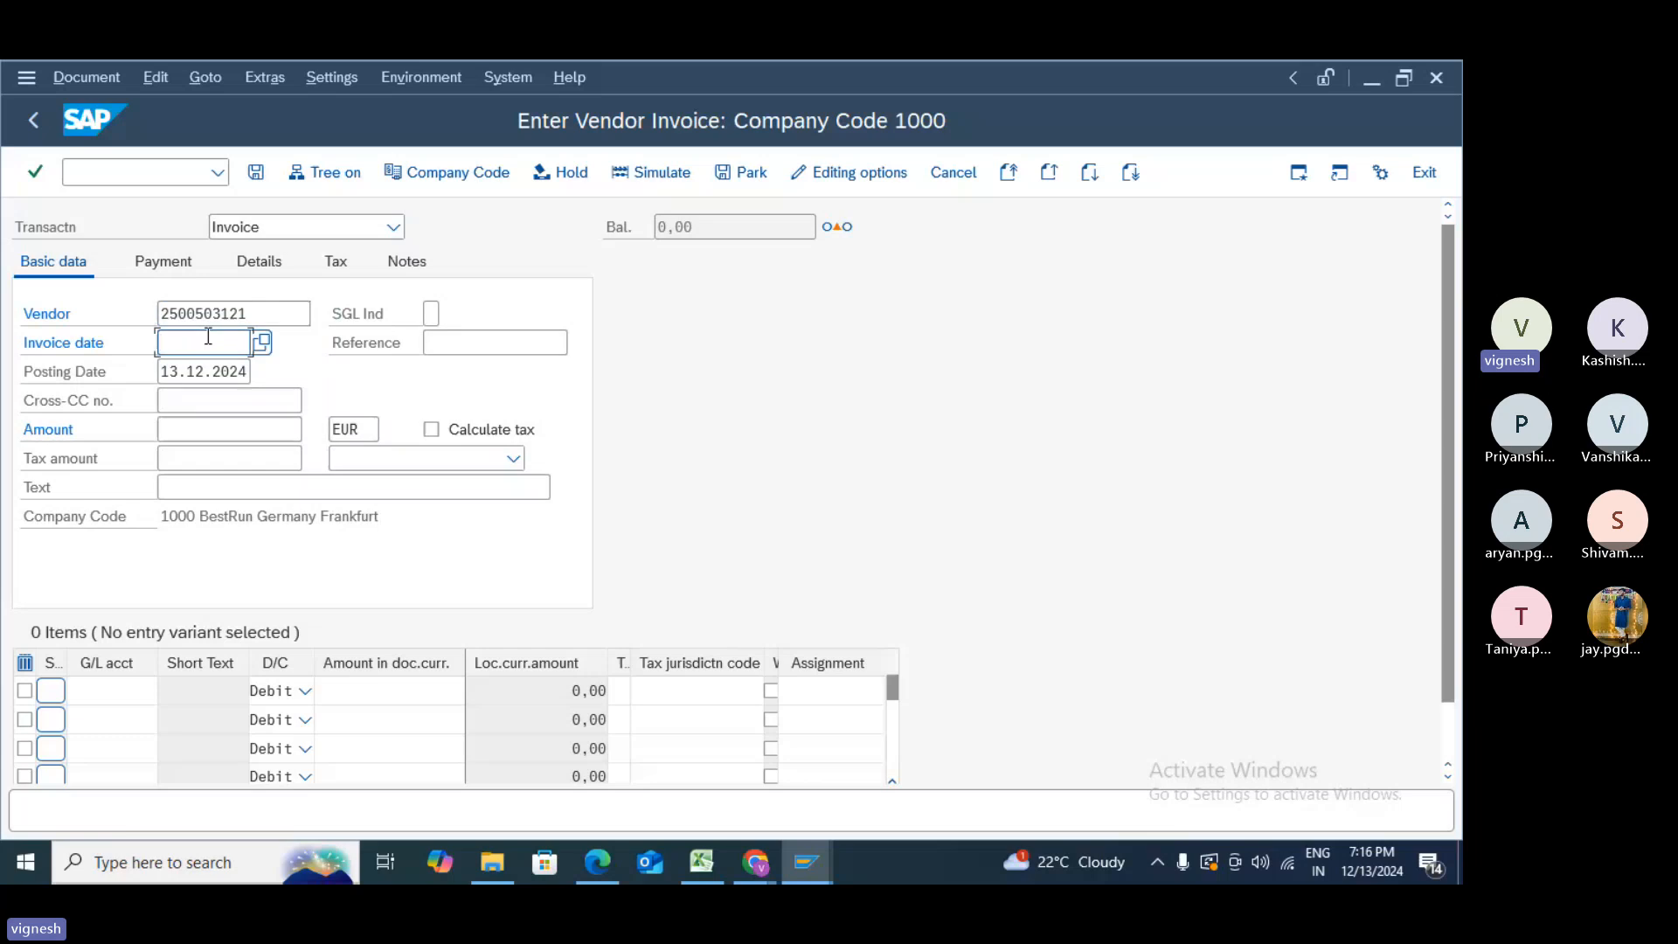
click(194, 374)
click(183, 430)
click(186, 451)
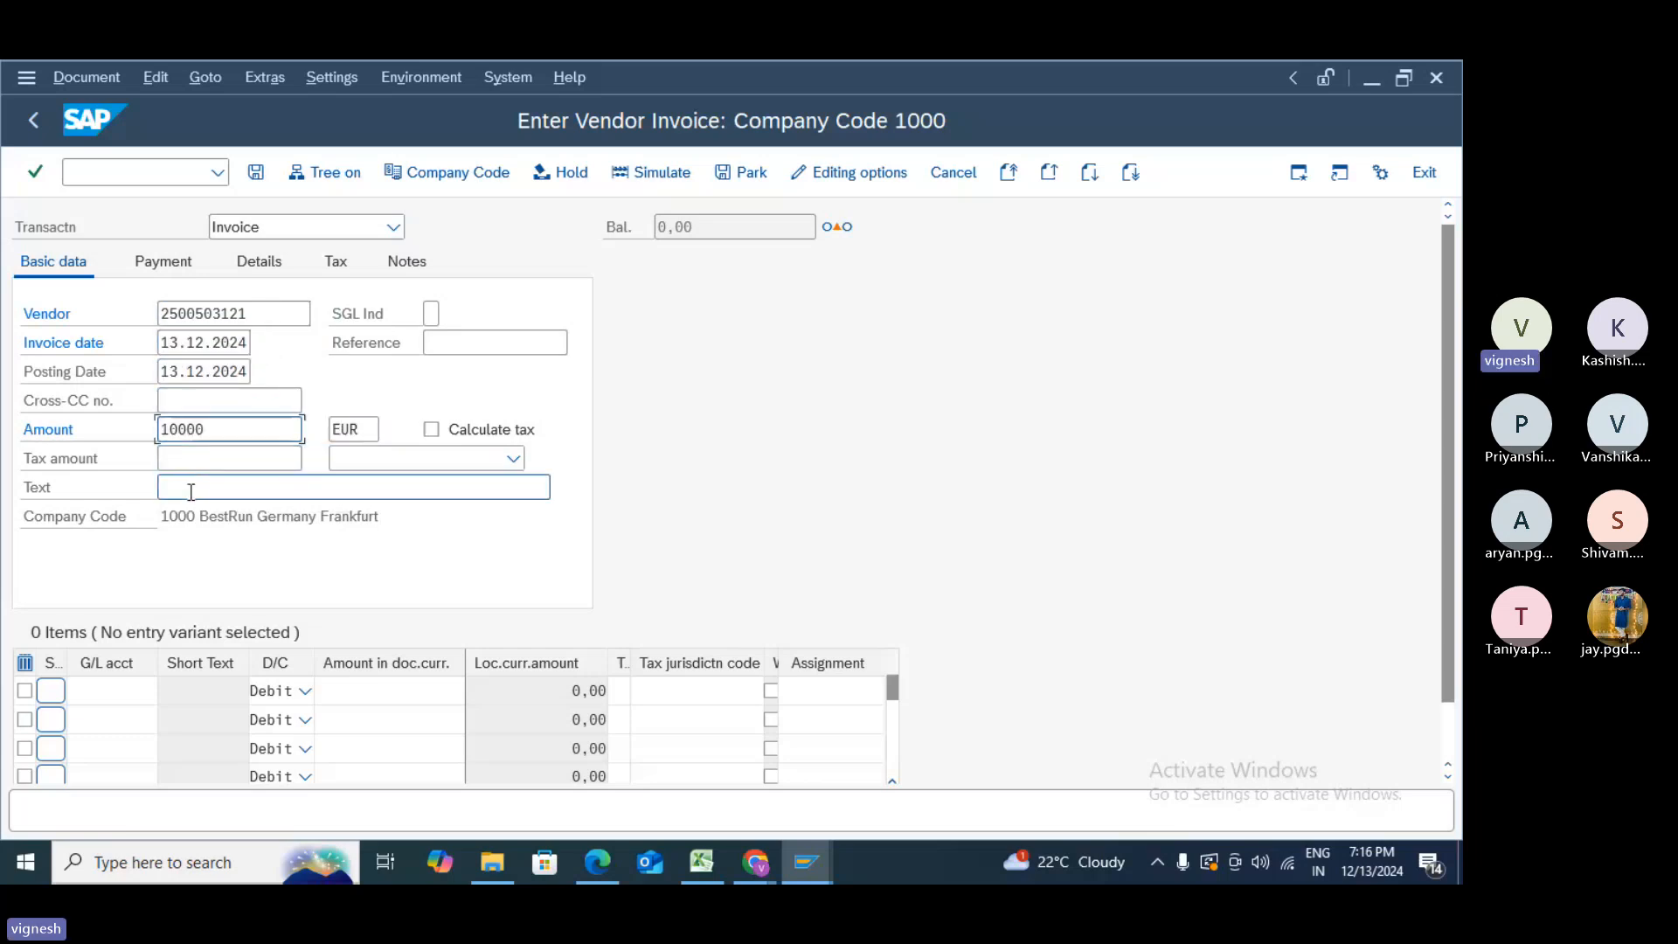
click(191, 491)
text(TEST)
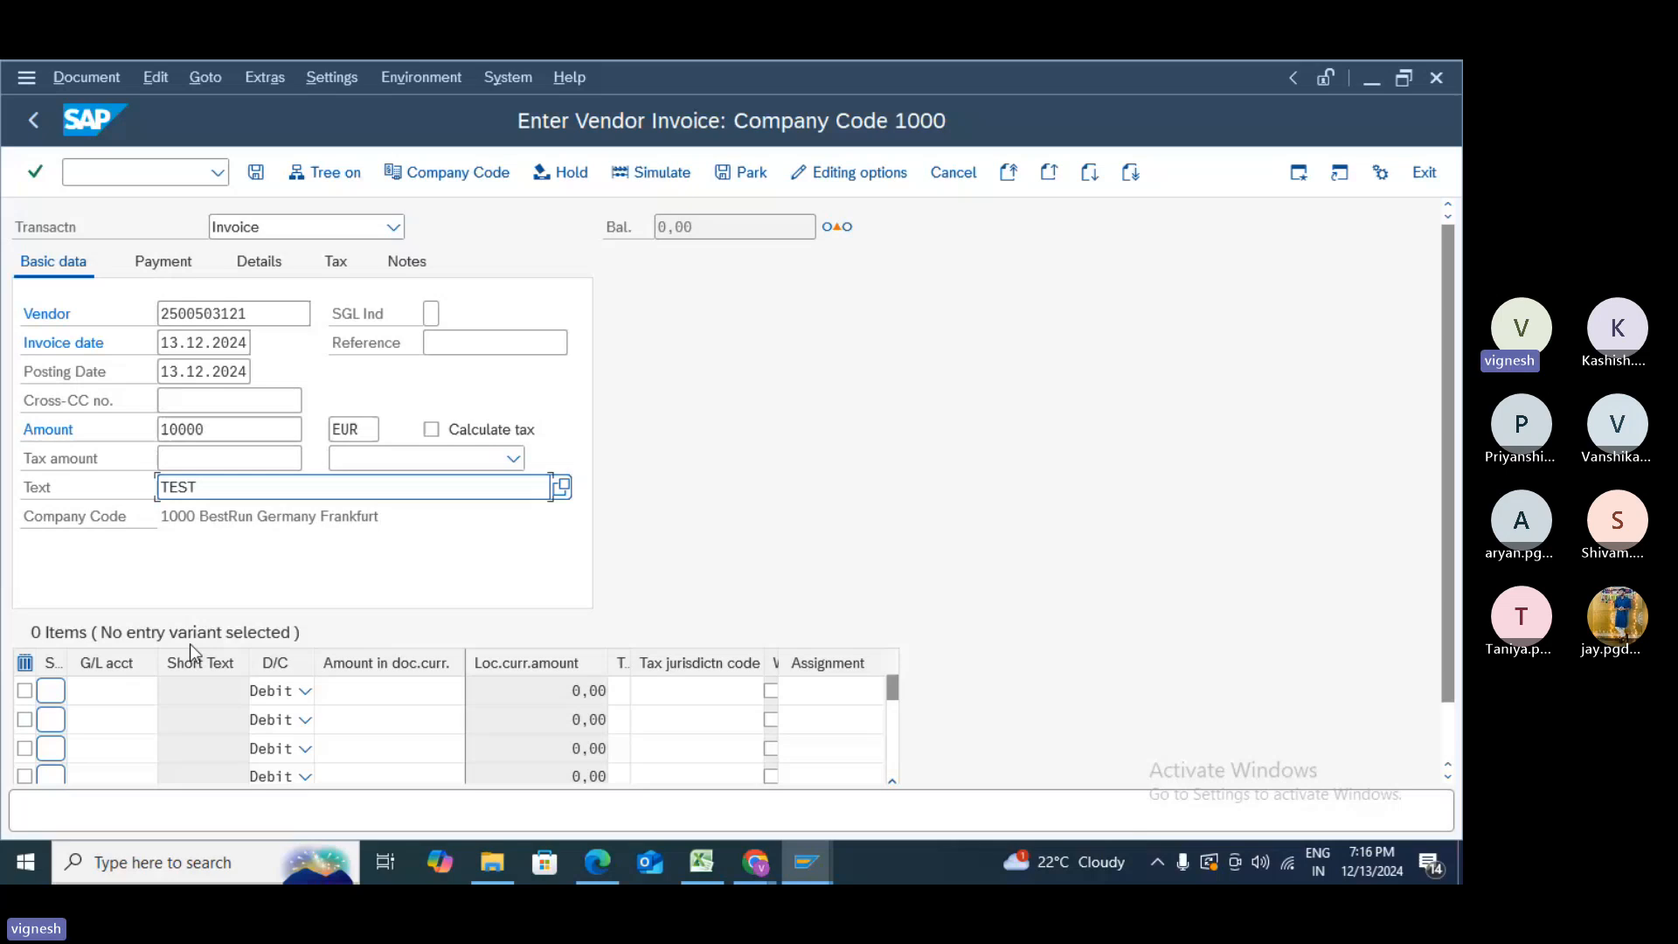
click(131, 691)
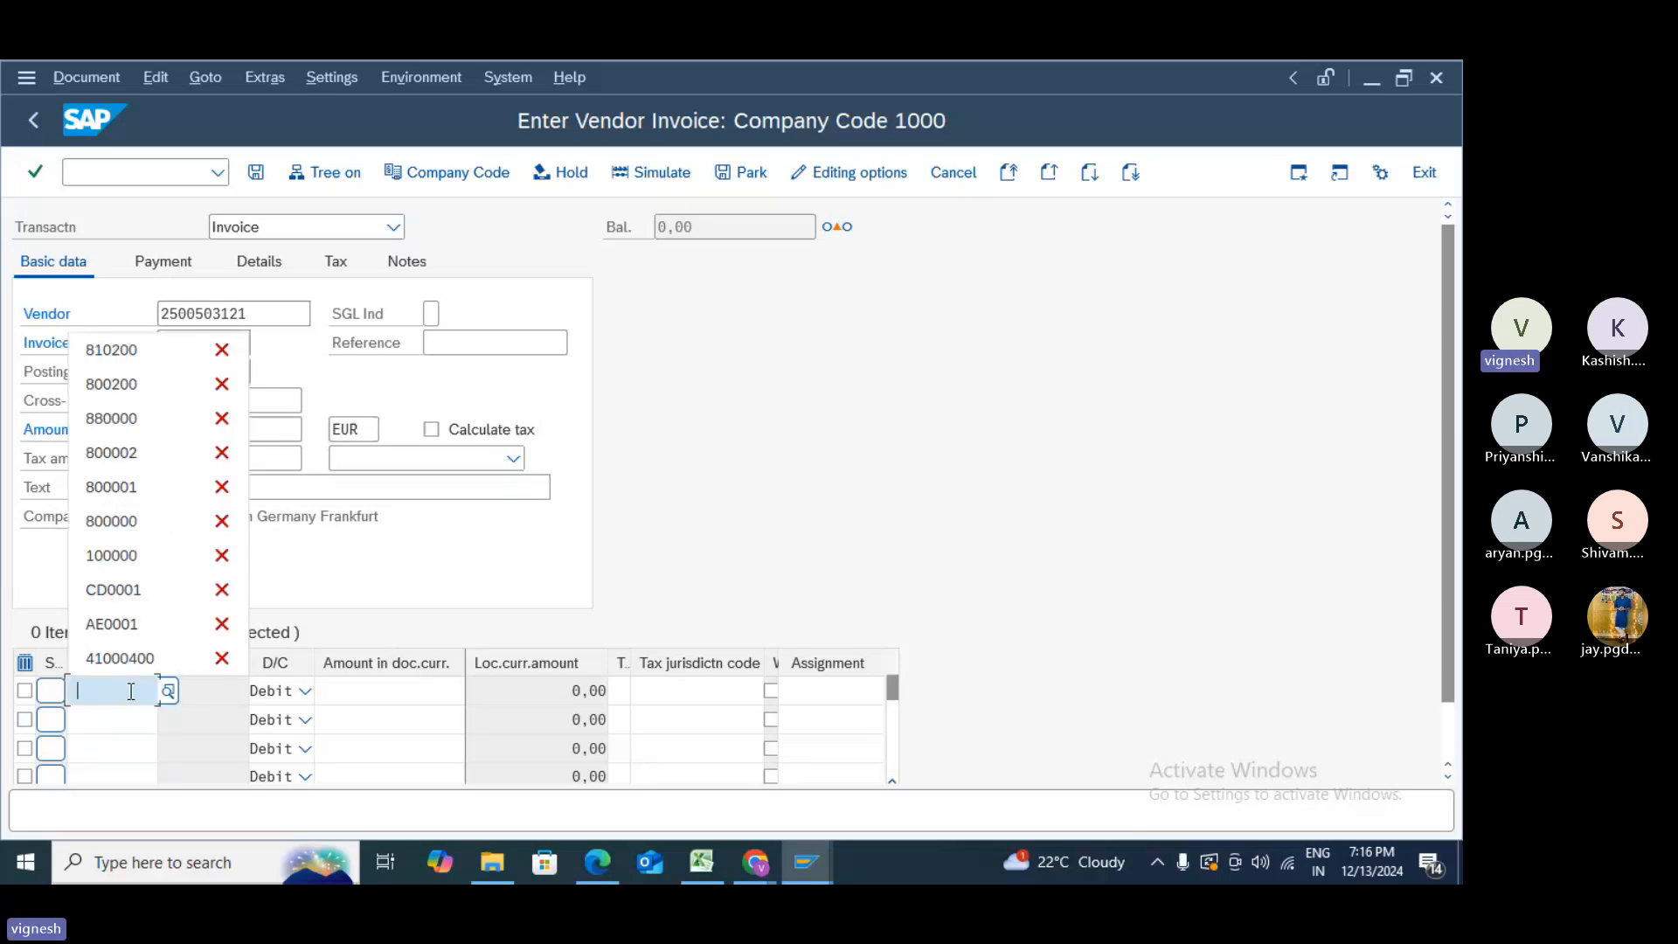
- Find Purchased services account 417000 in the G/L search help and assign it to line one
click(169, 692)
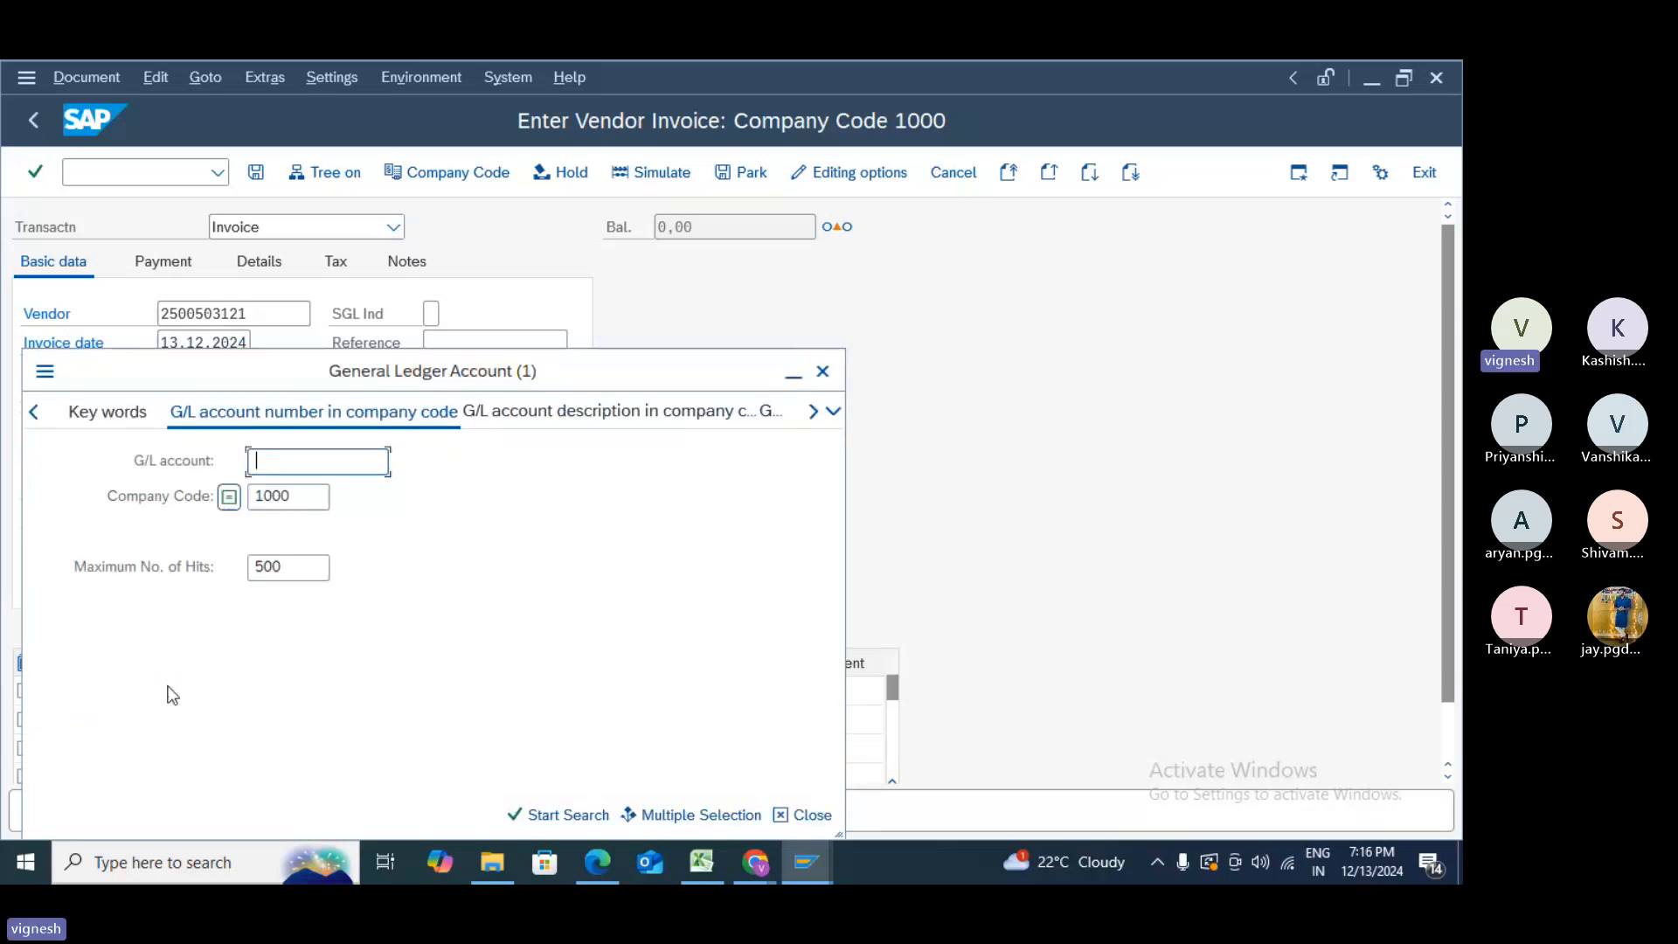
click(319, 567)
text(0)
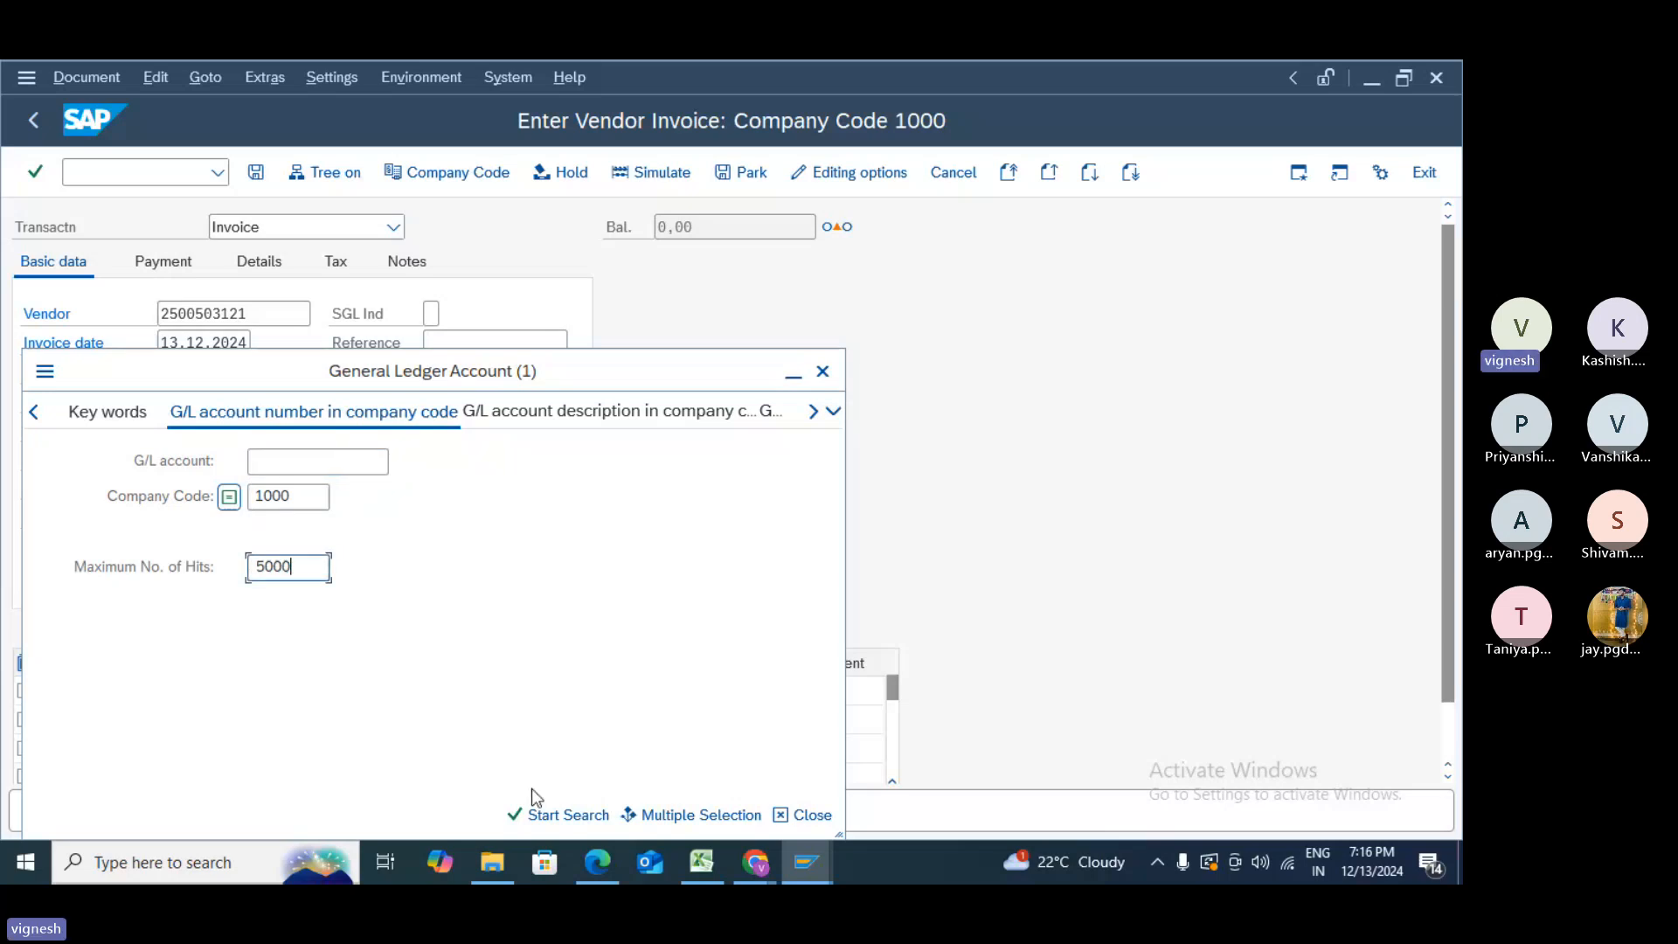
click(556, 815)
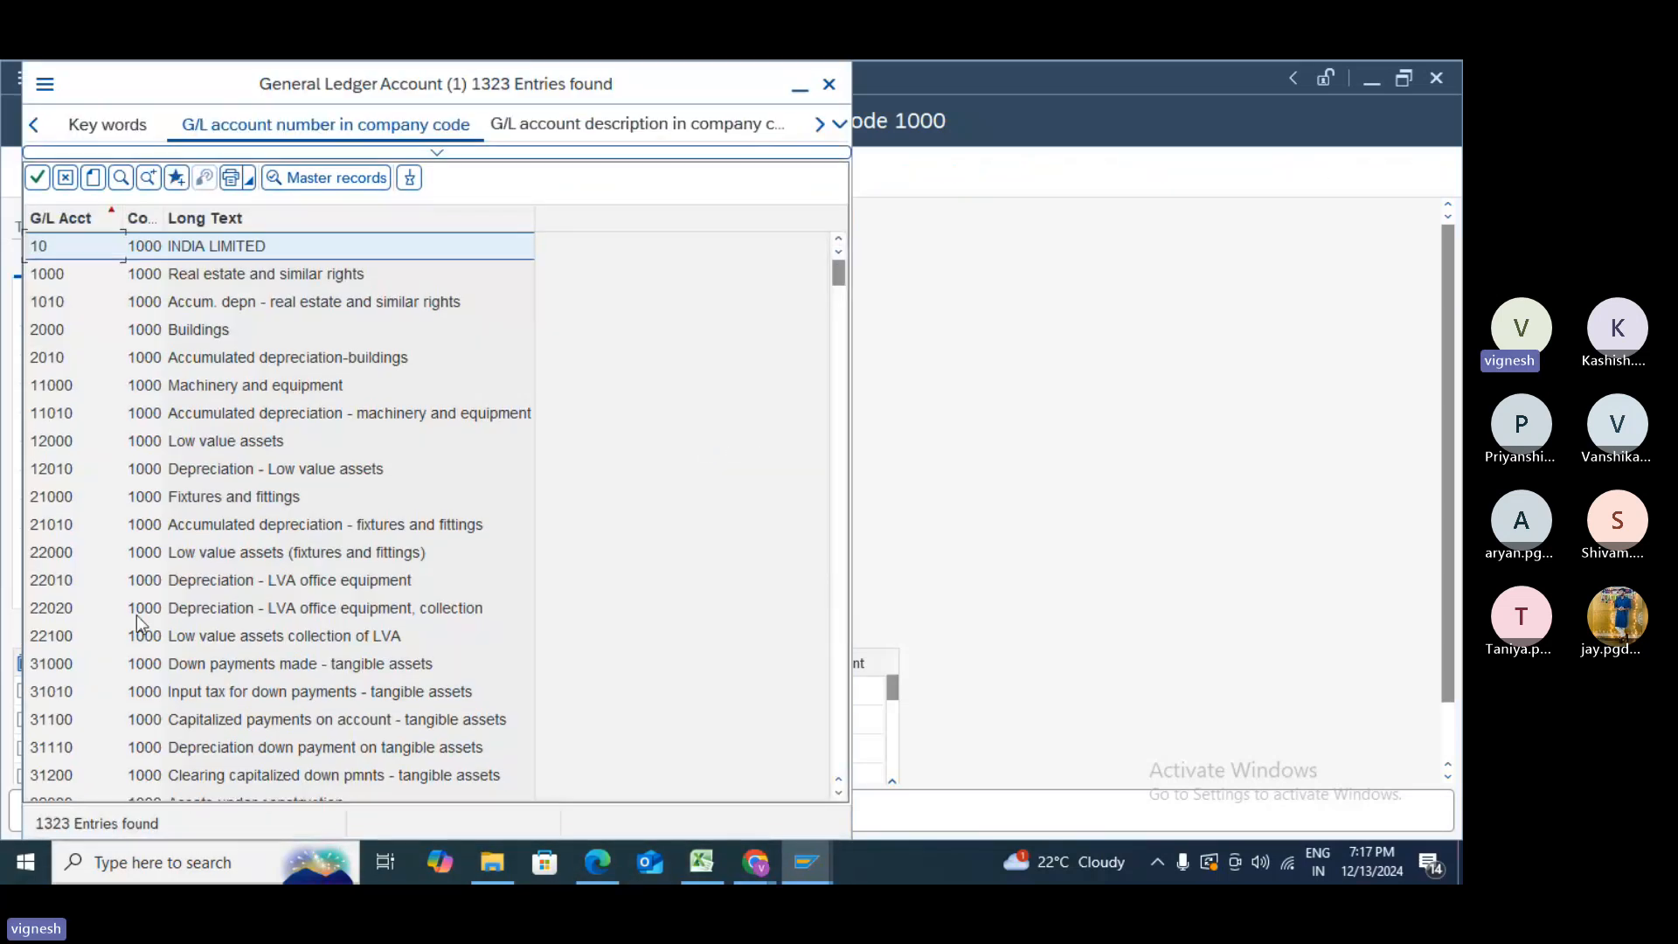
click(122, 178)
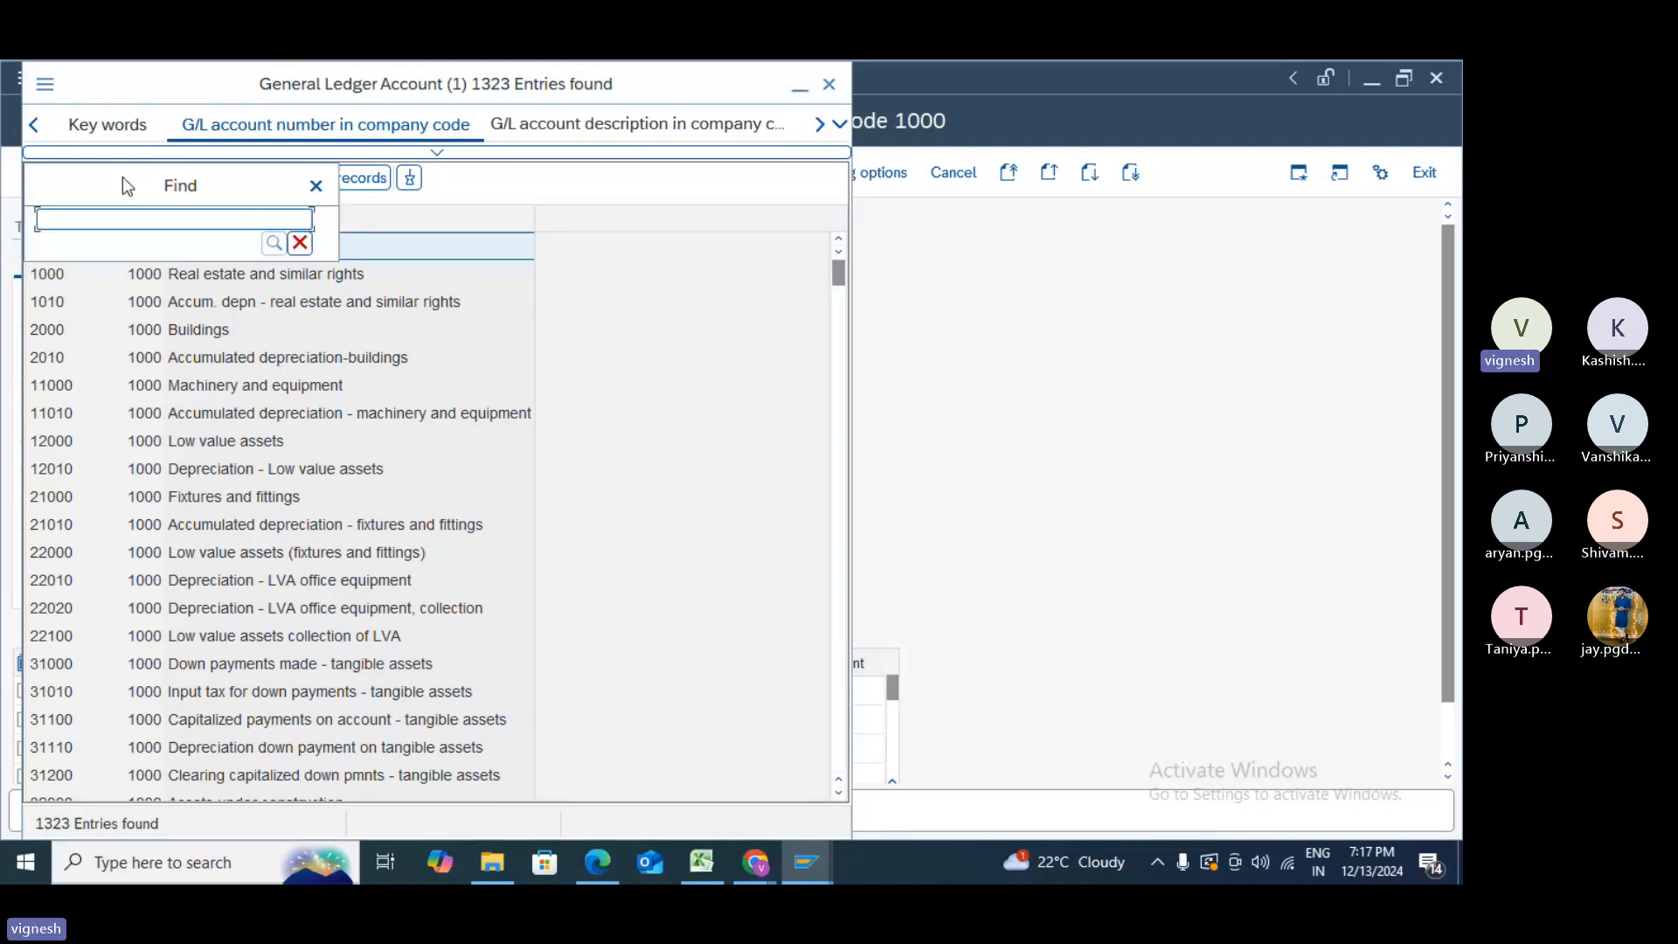
text(purcha)
key(Return)
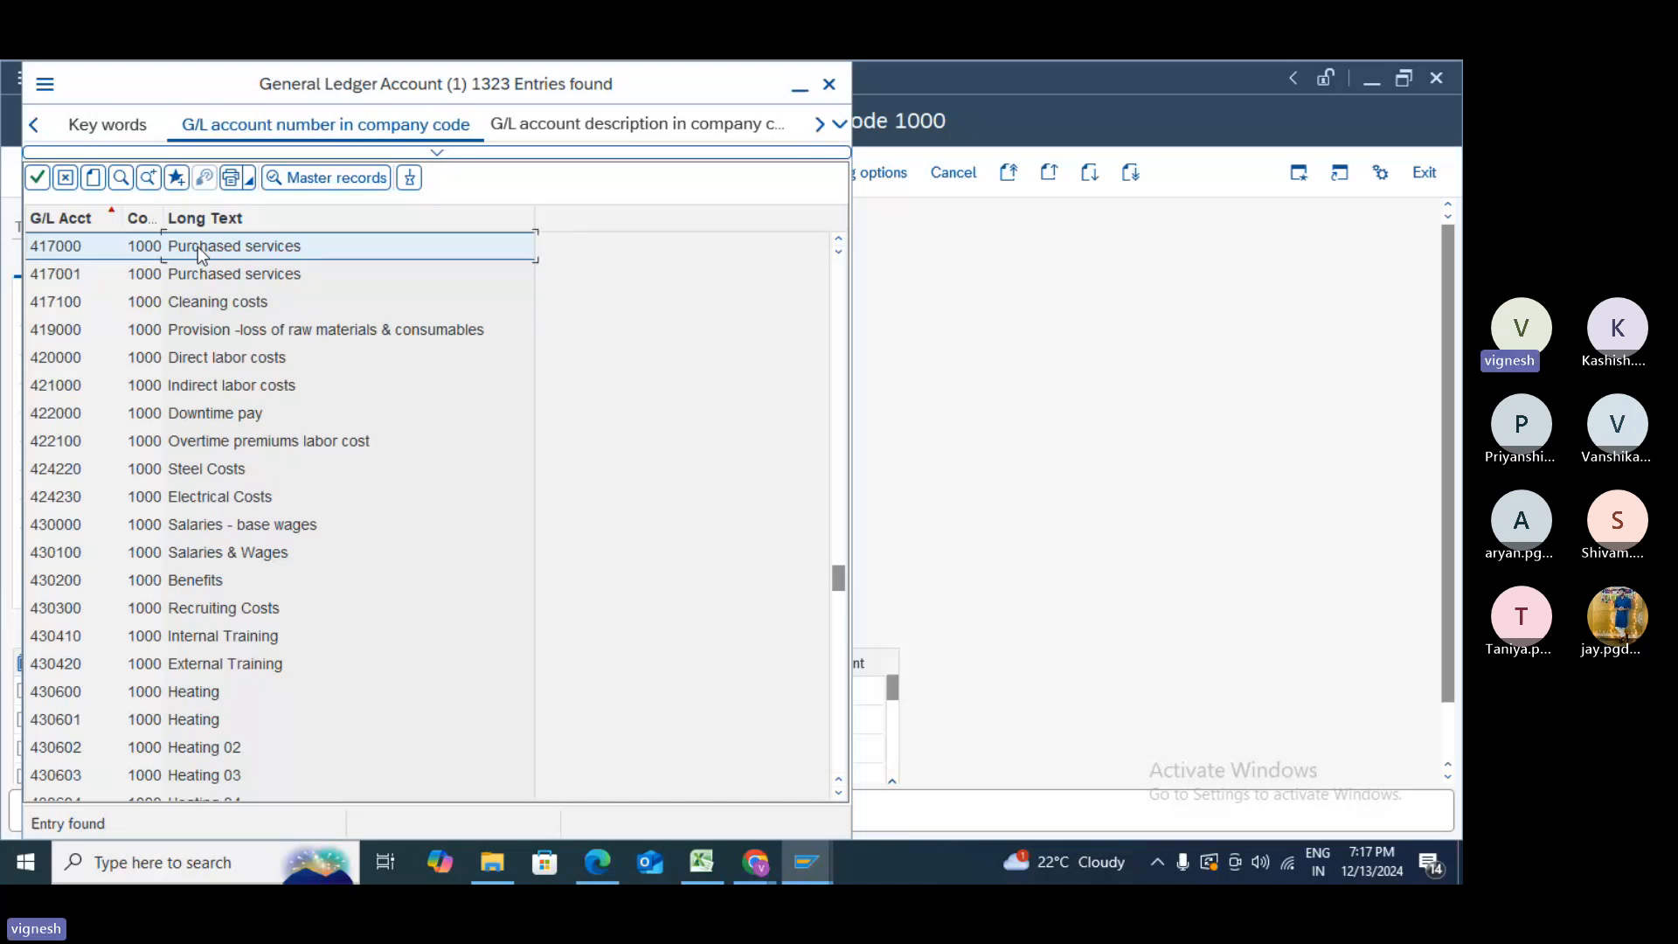
double_click(197, 246)
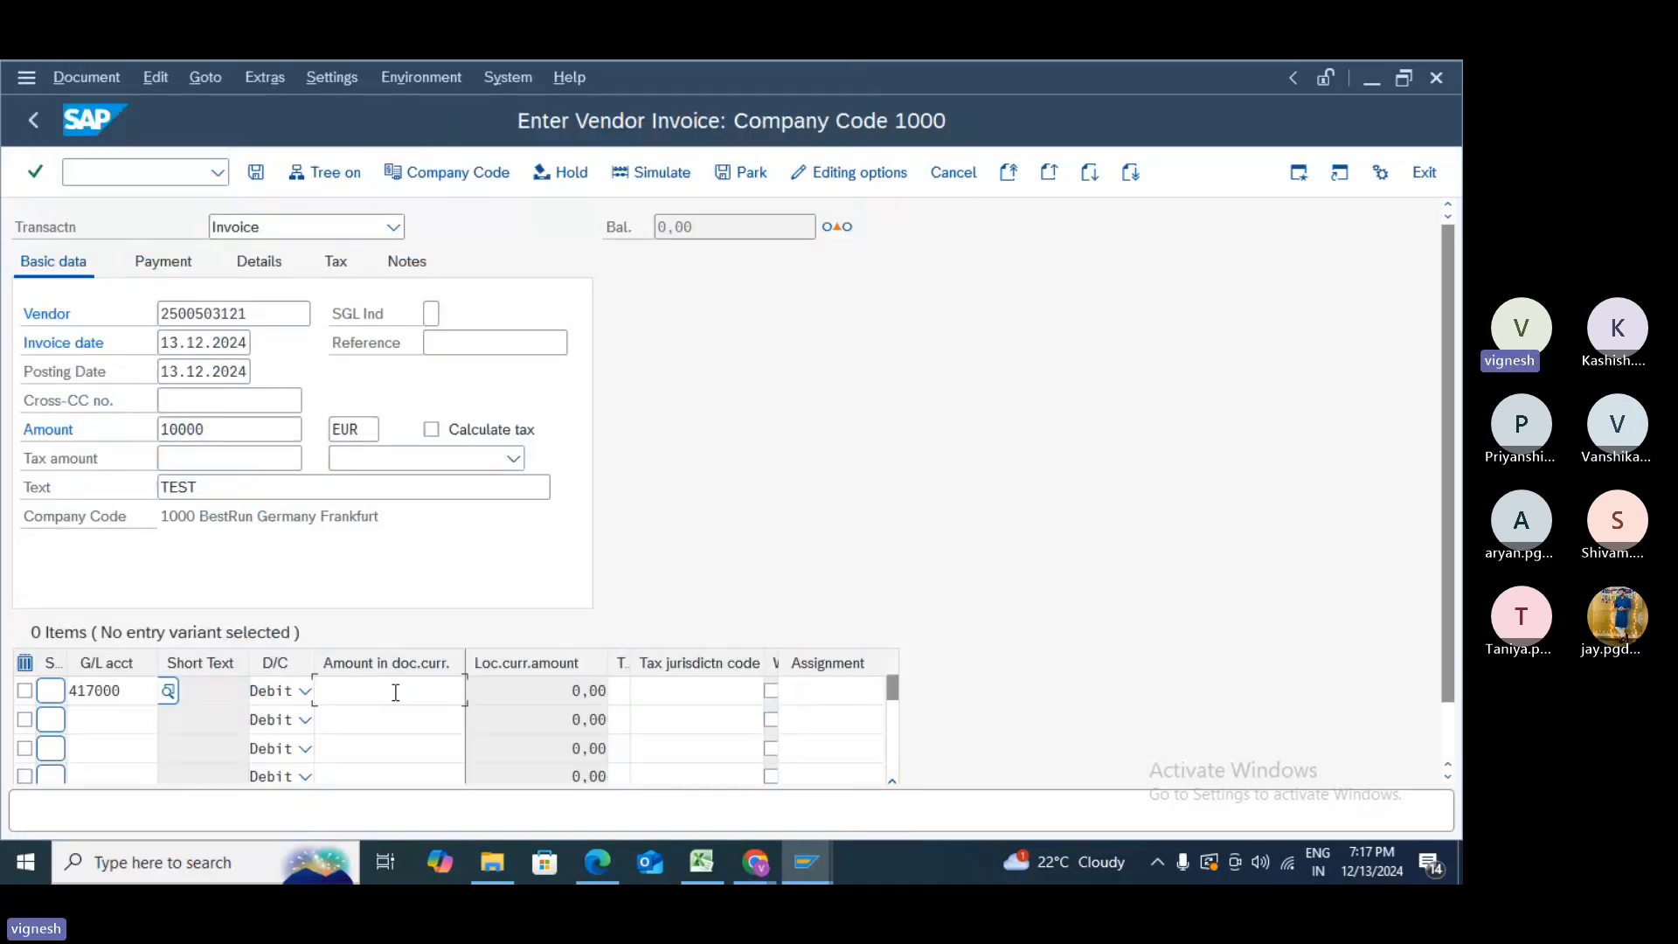
click(396, 692)
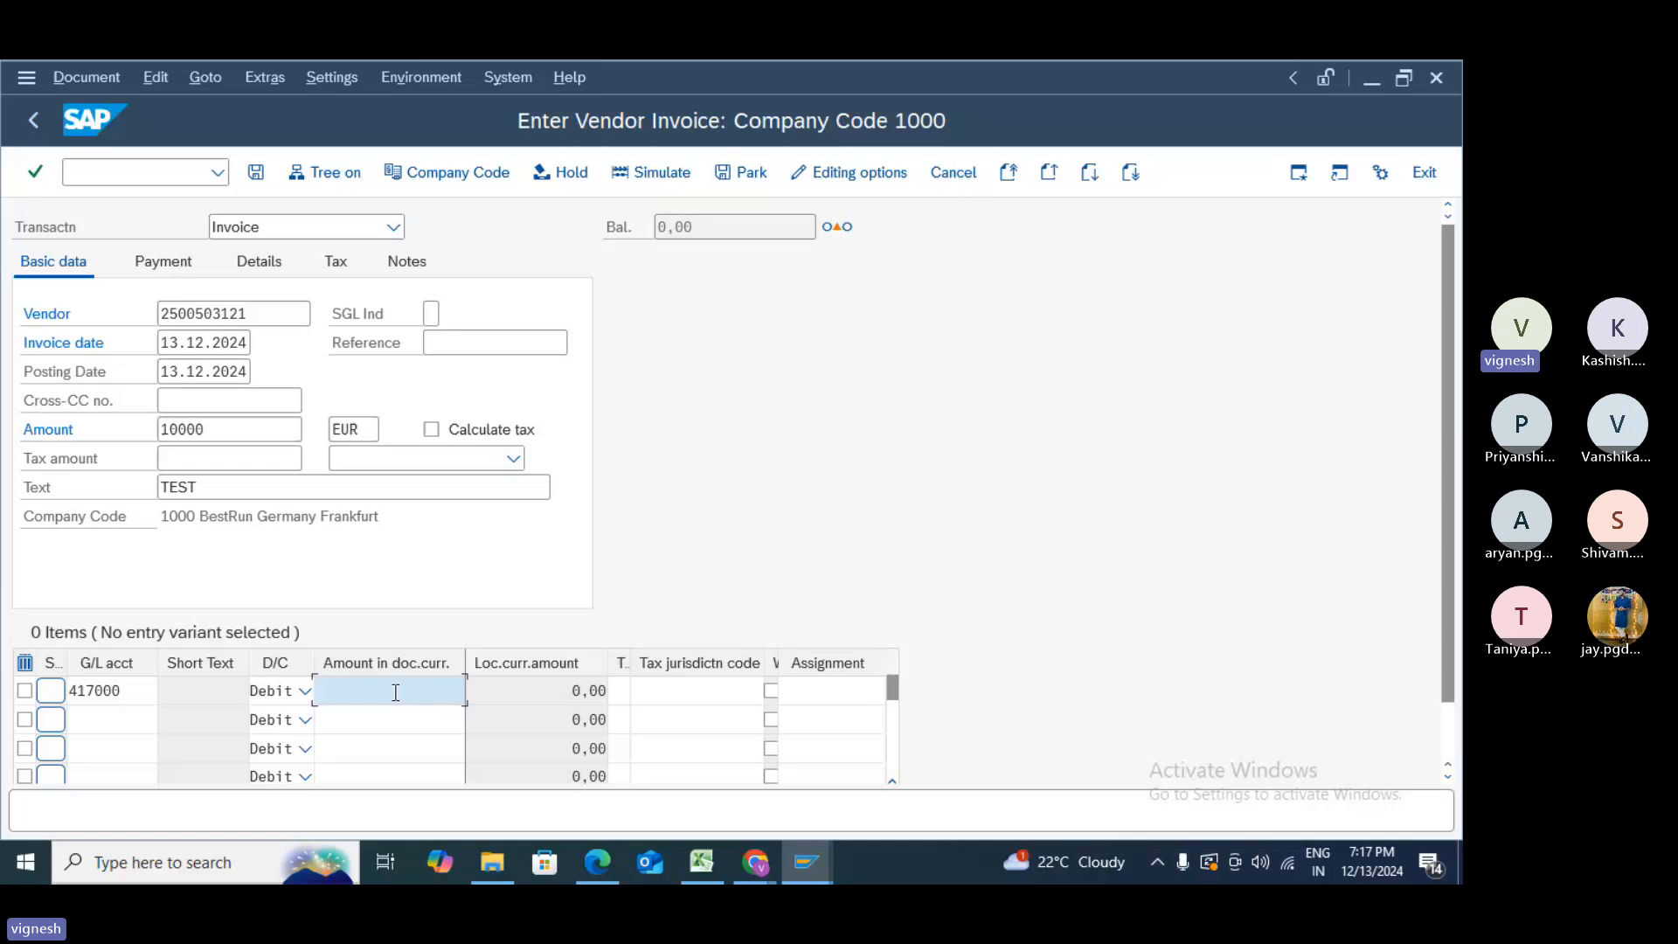
text(10000)
key(Return)
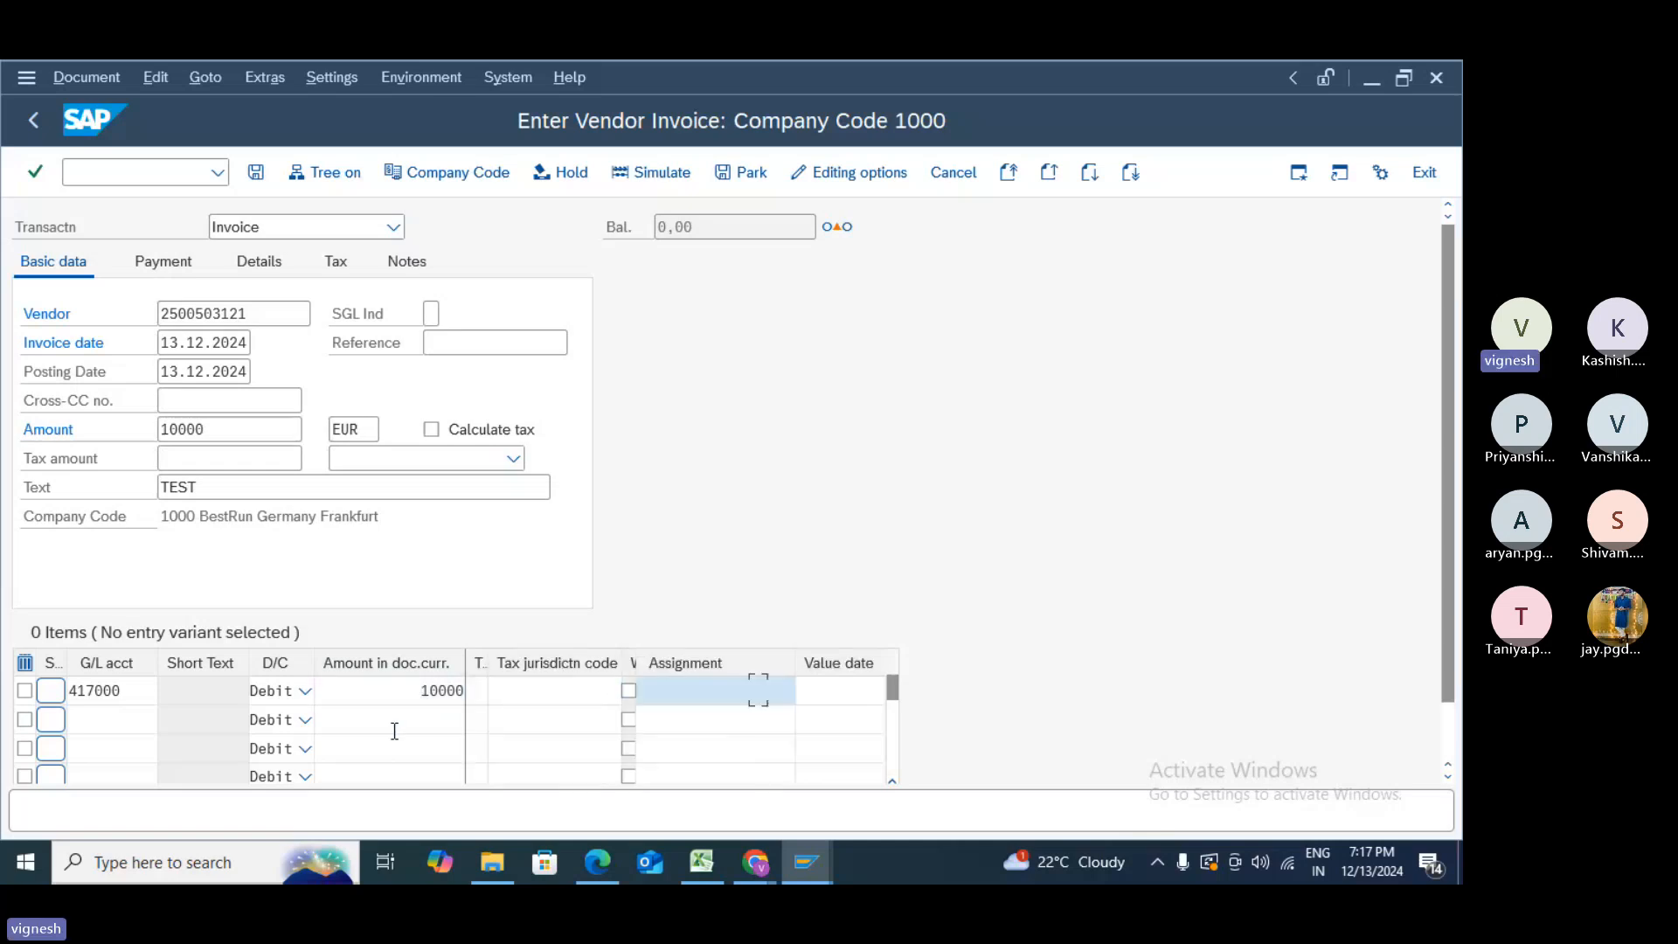
key(Tab)
key(Tab)
key(Tab)
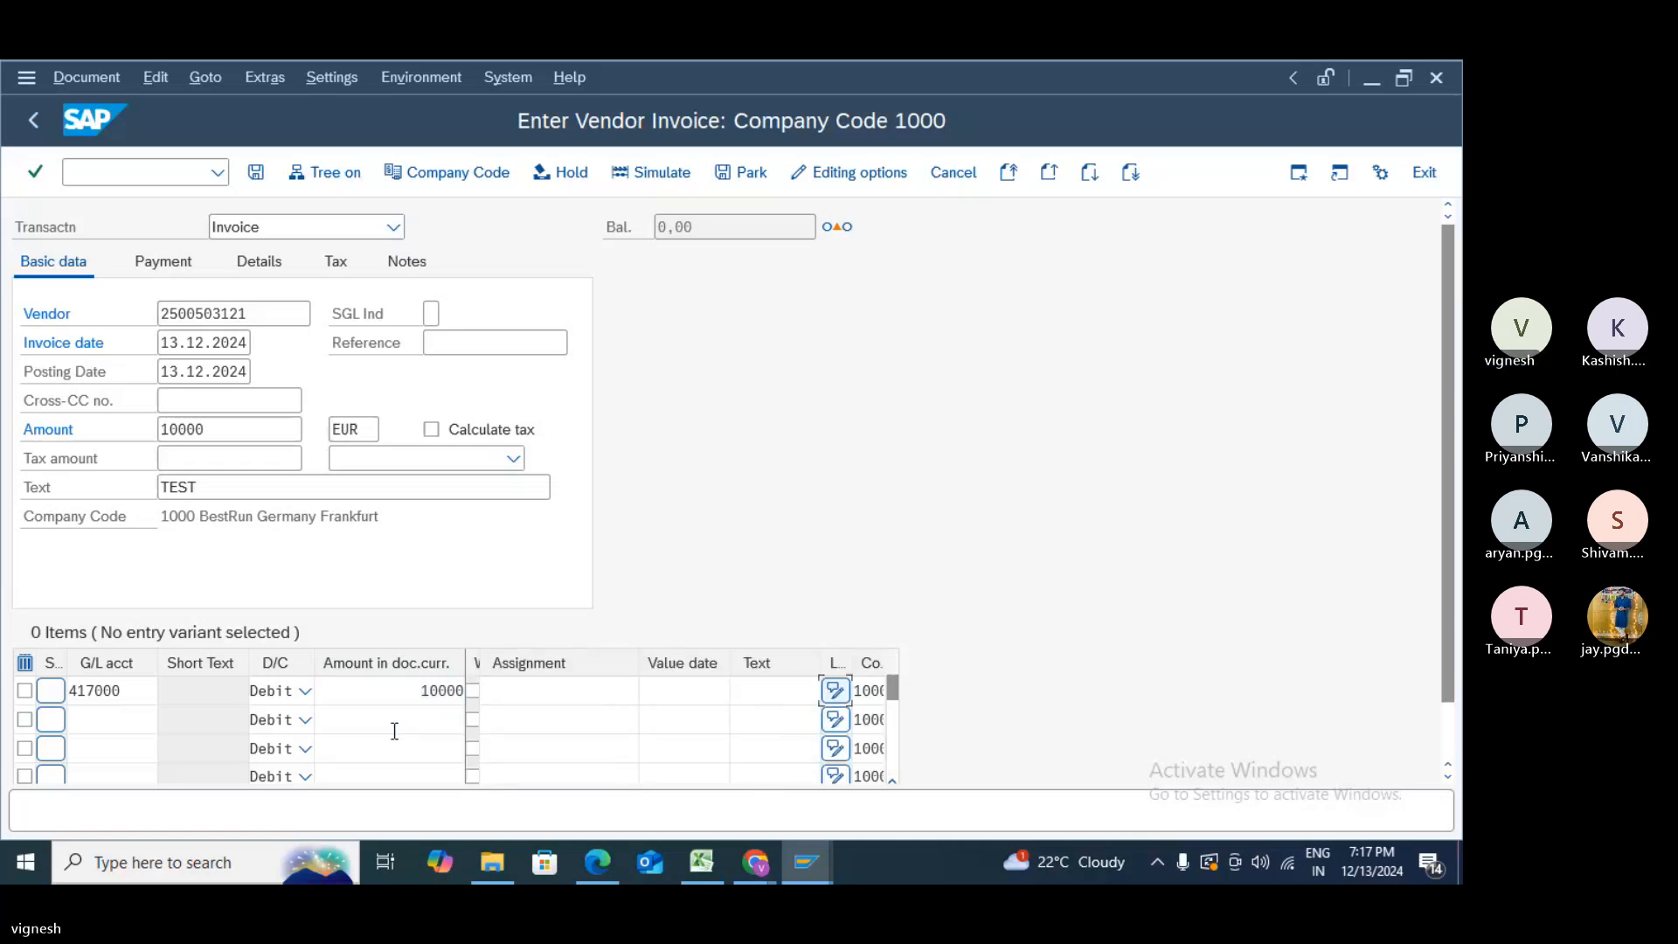
key(Tab)
key(Tab)
key(Tab)
key(Tab)
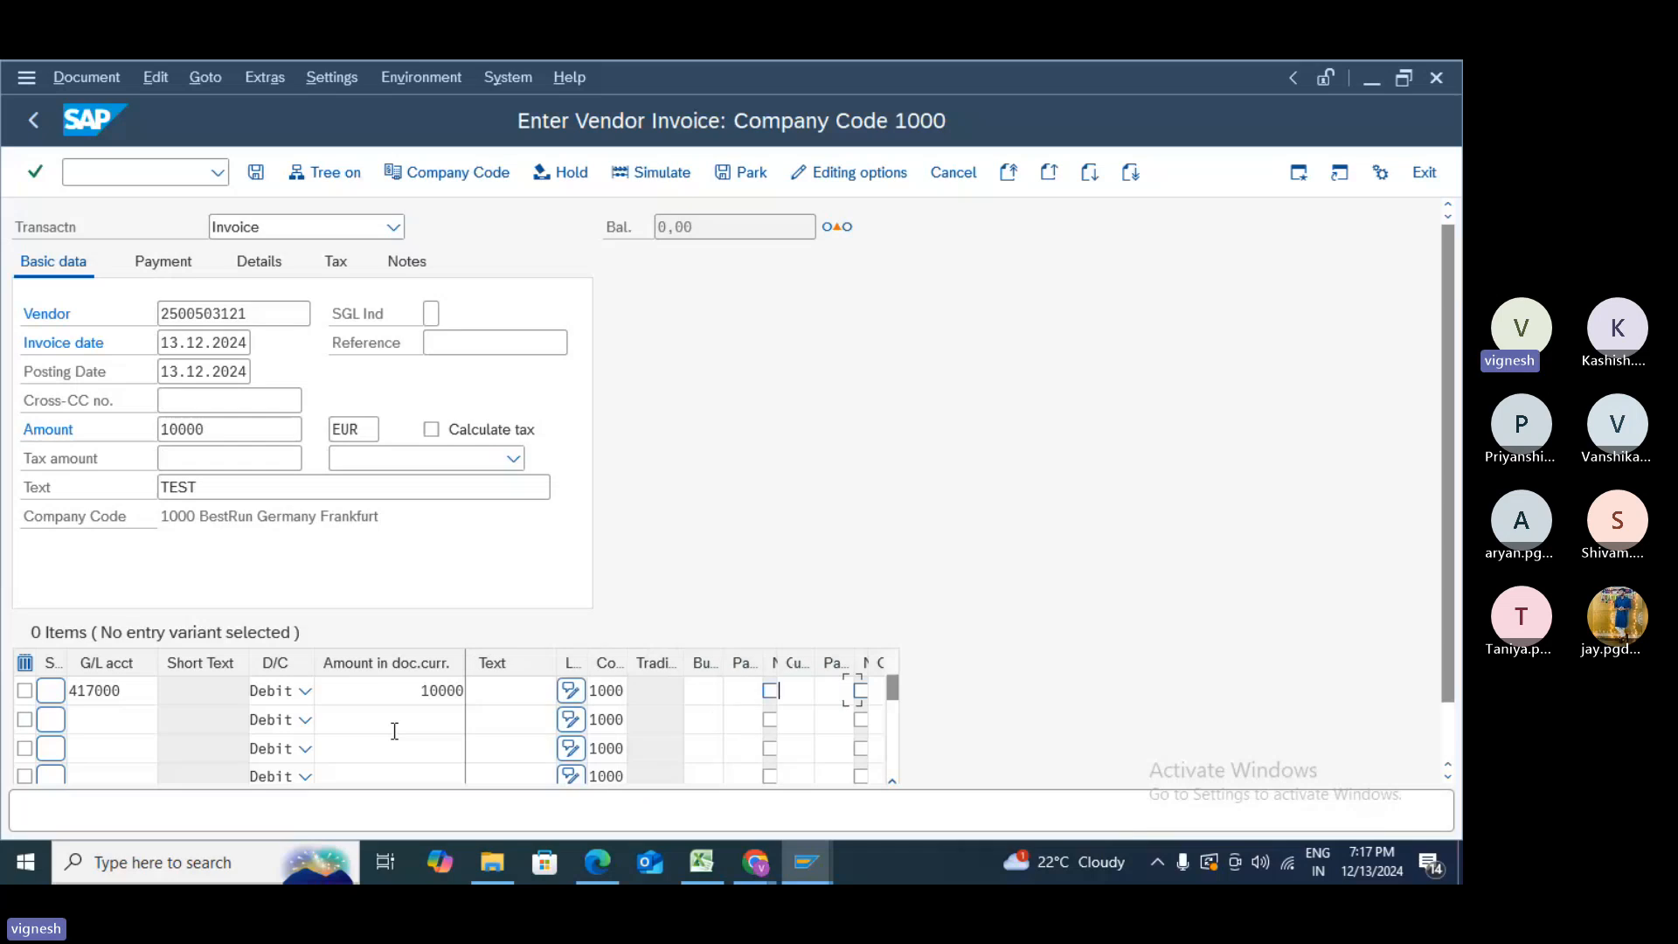
key(space)
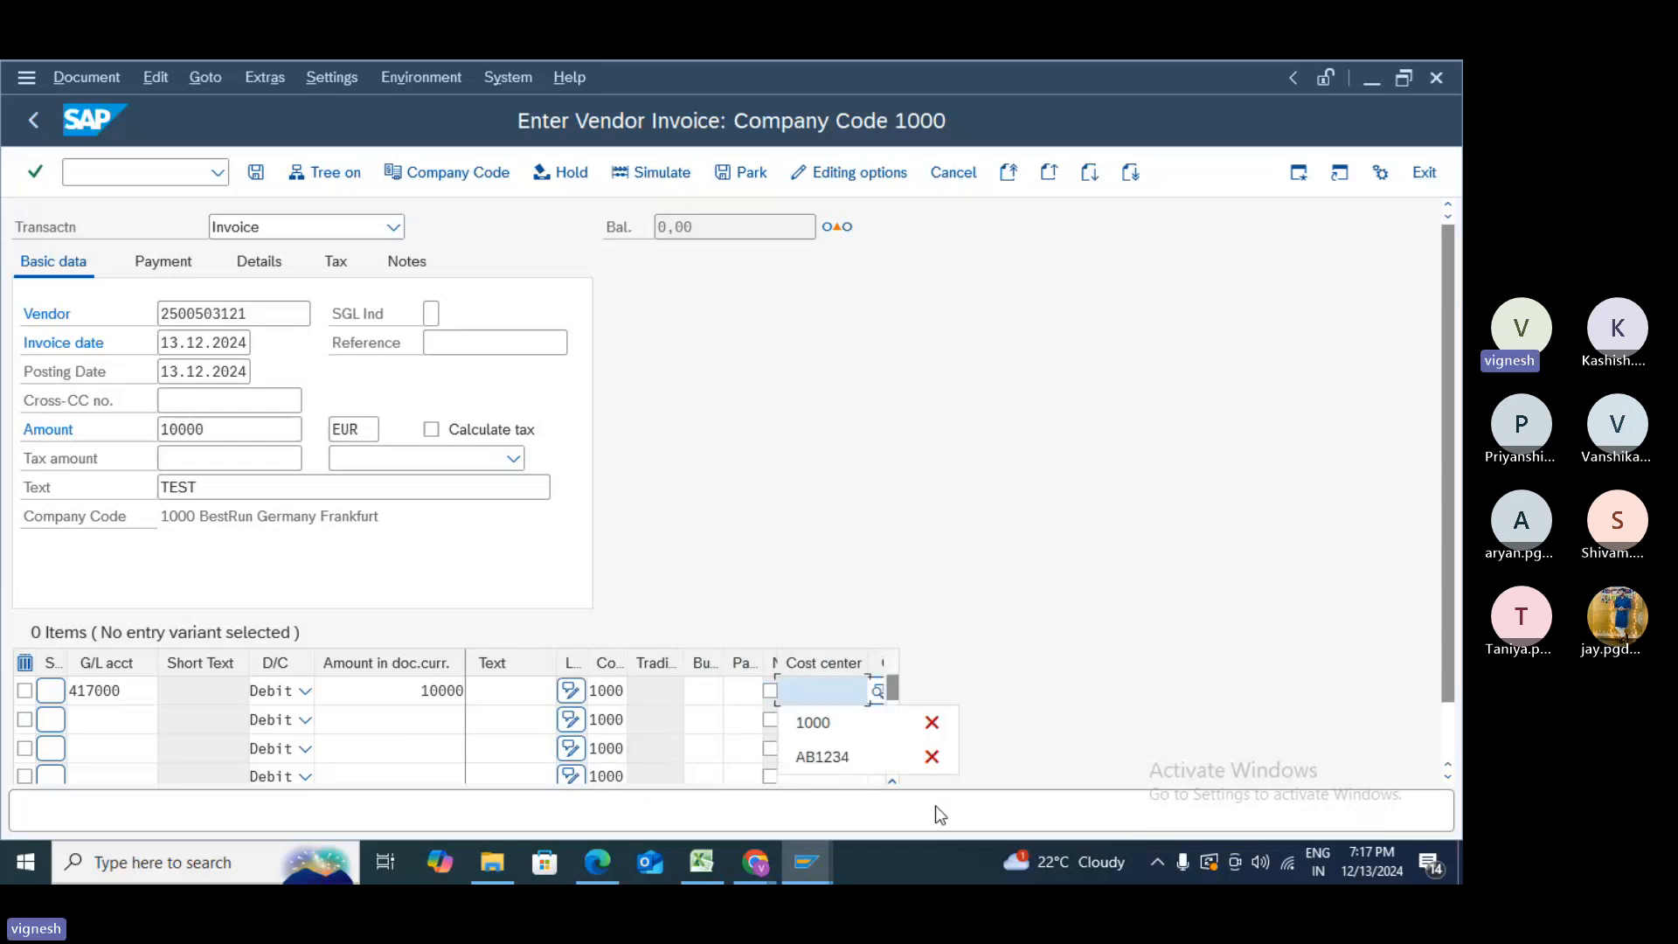
click(805, 722)
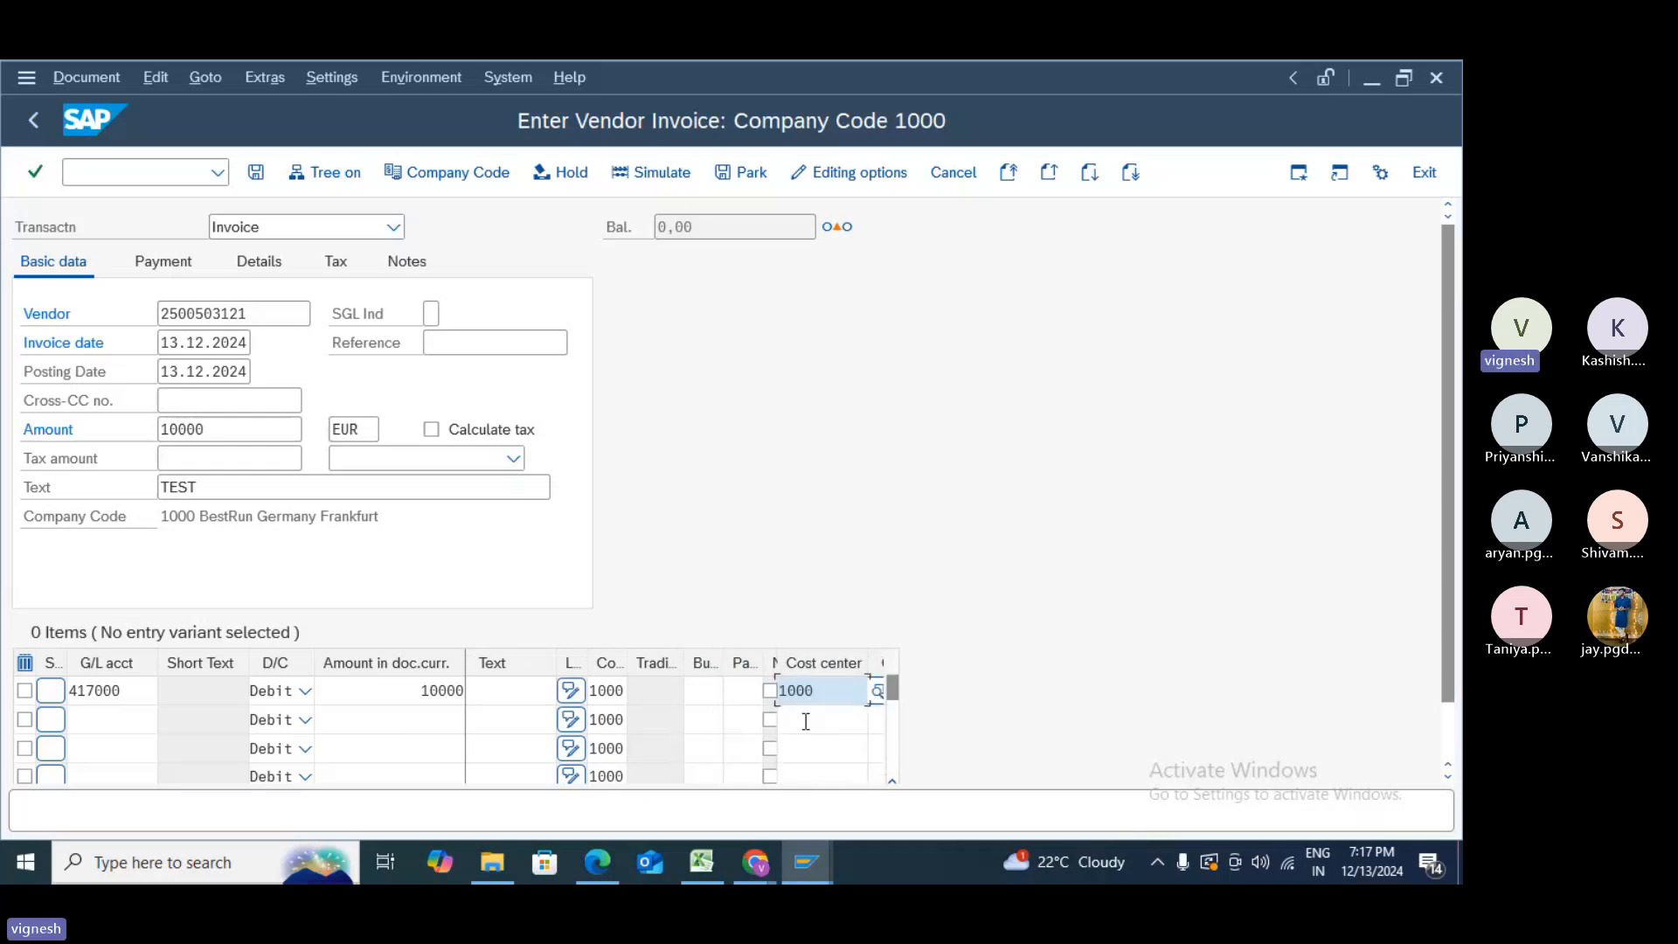
key(Return)
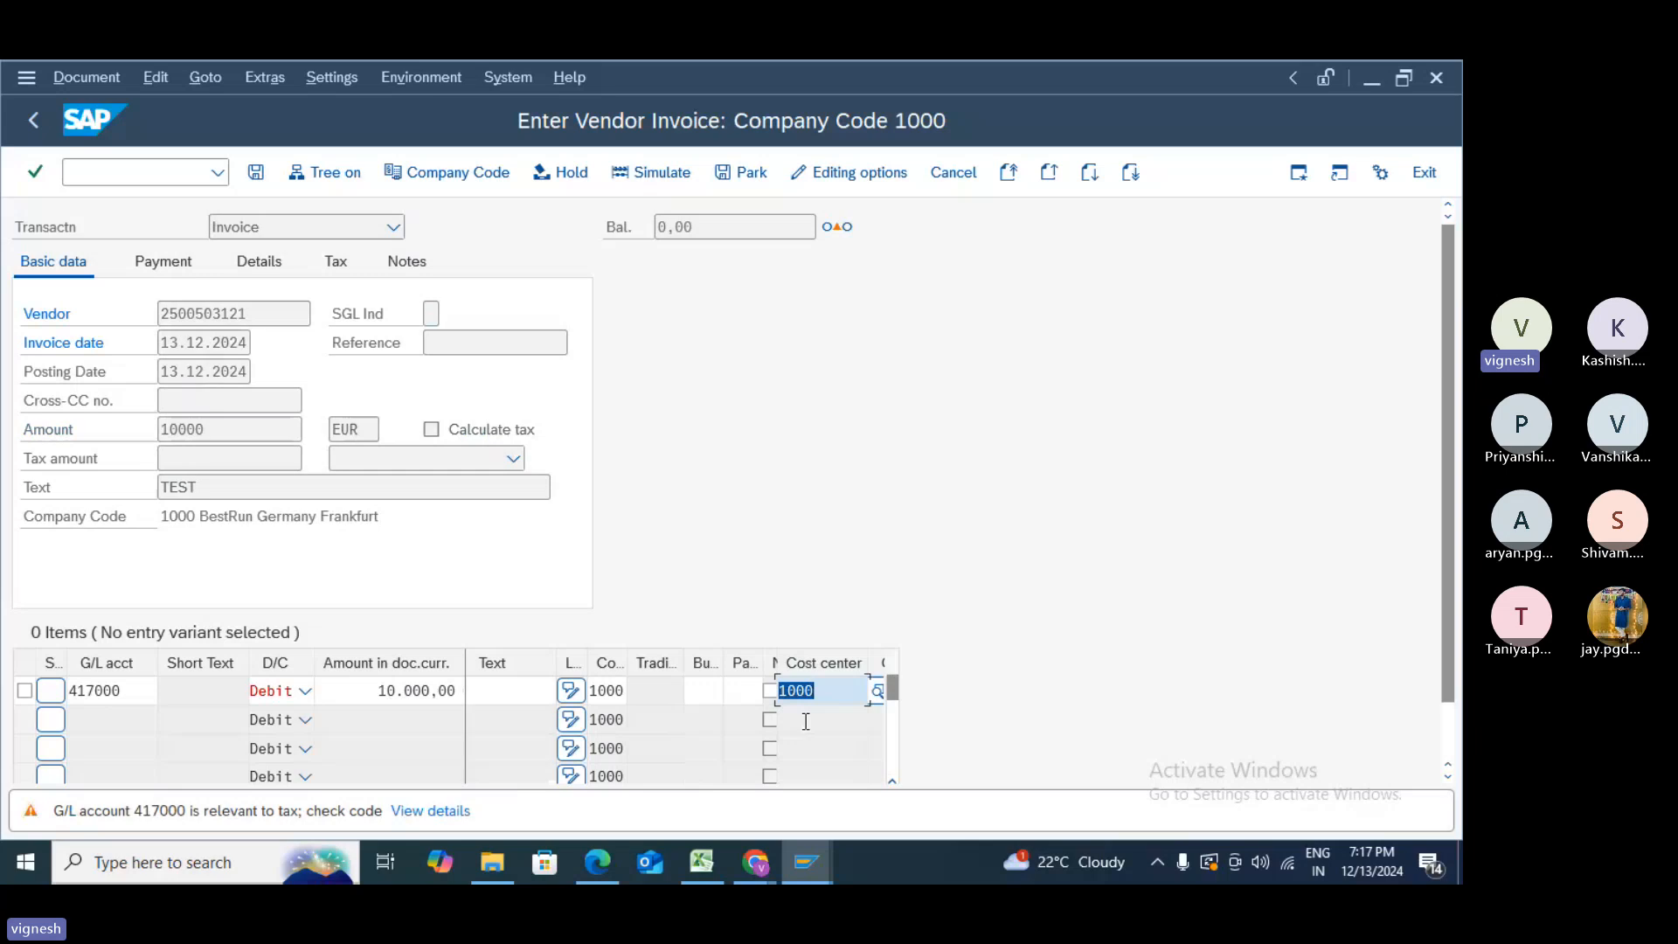
key(Return)
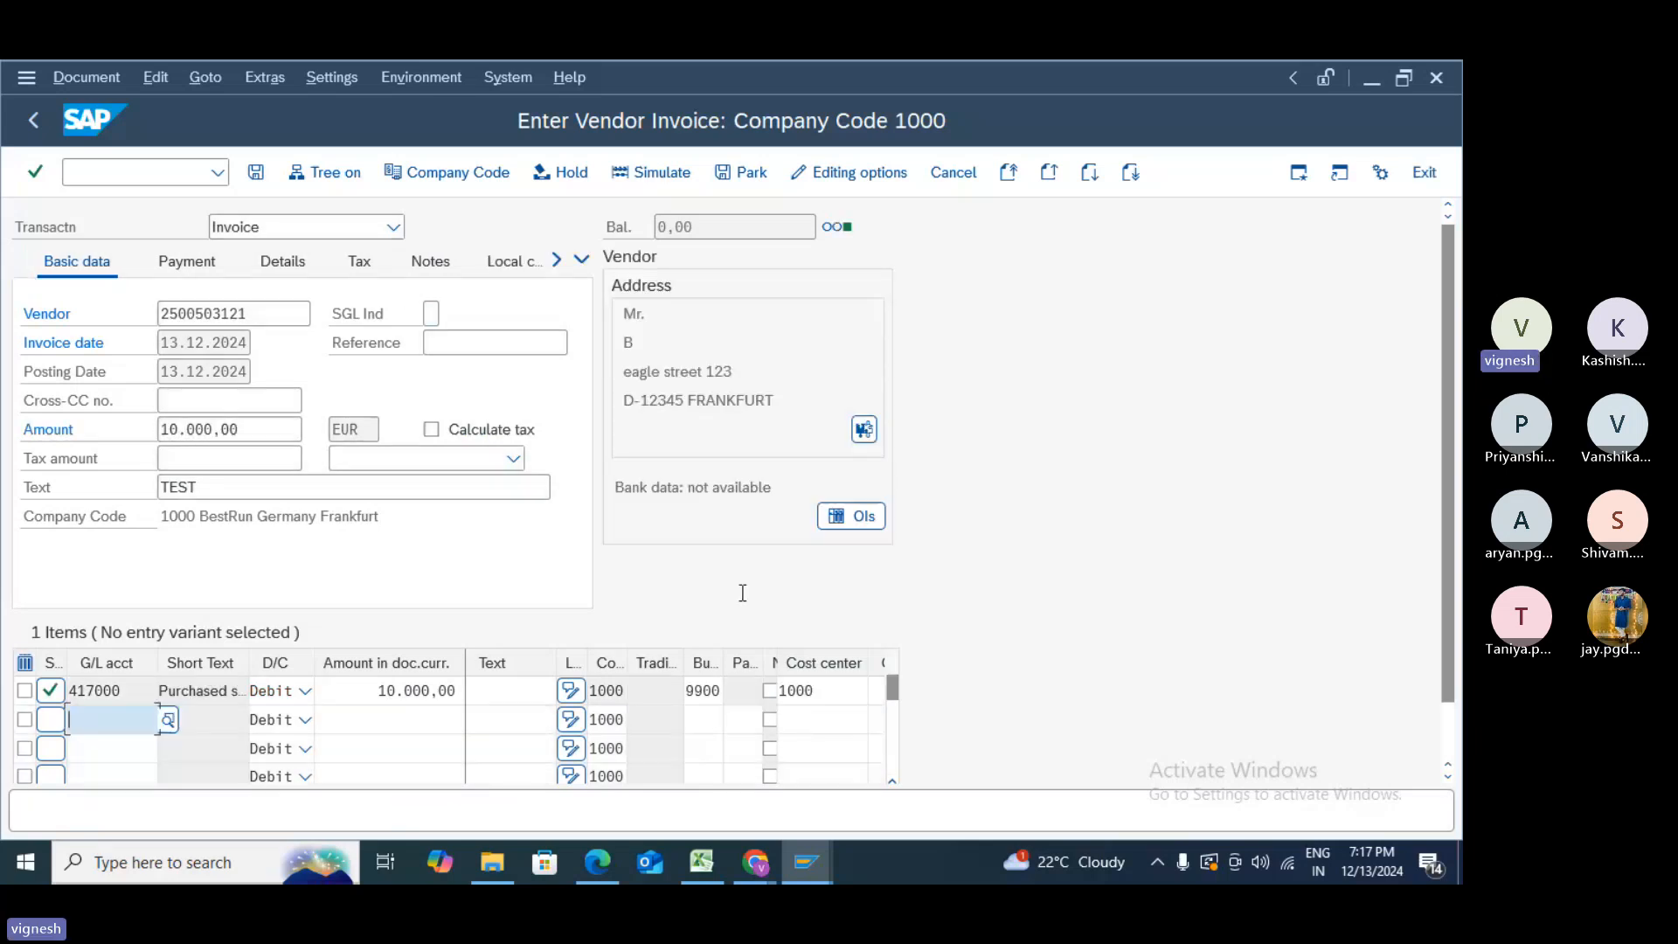
click(257, 173)
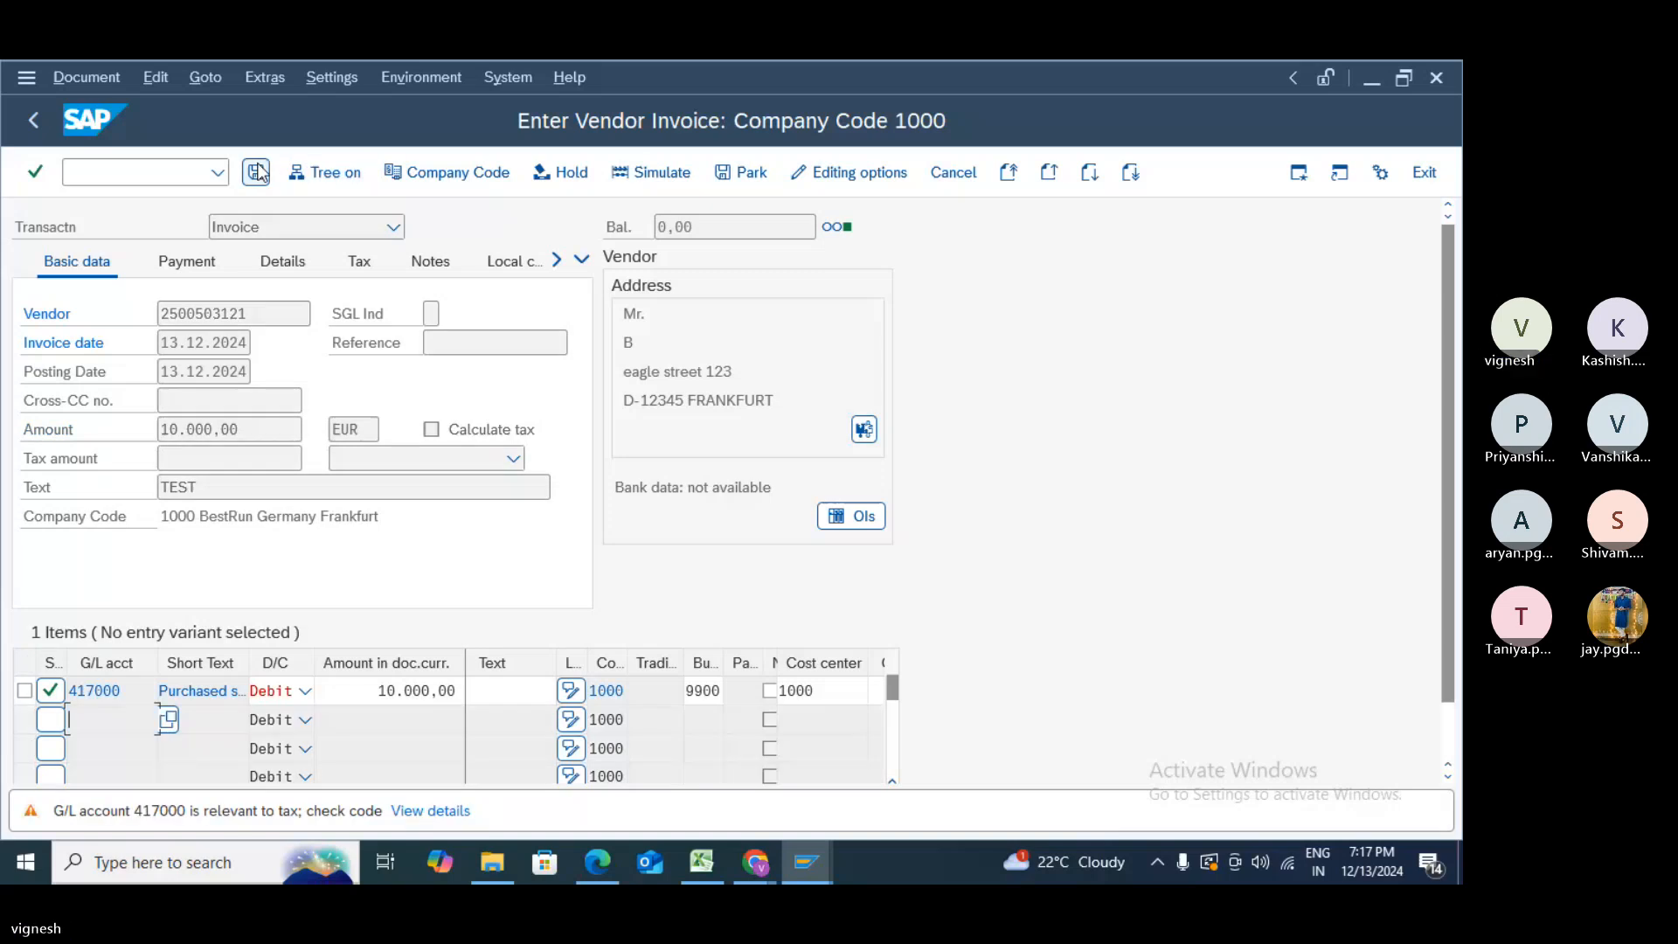
click(258, 173)
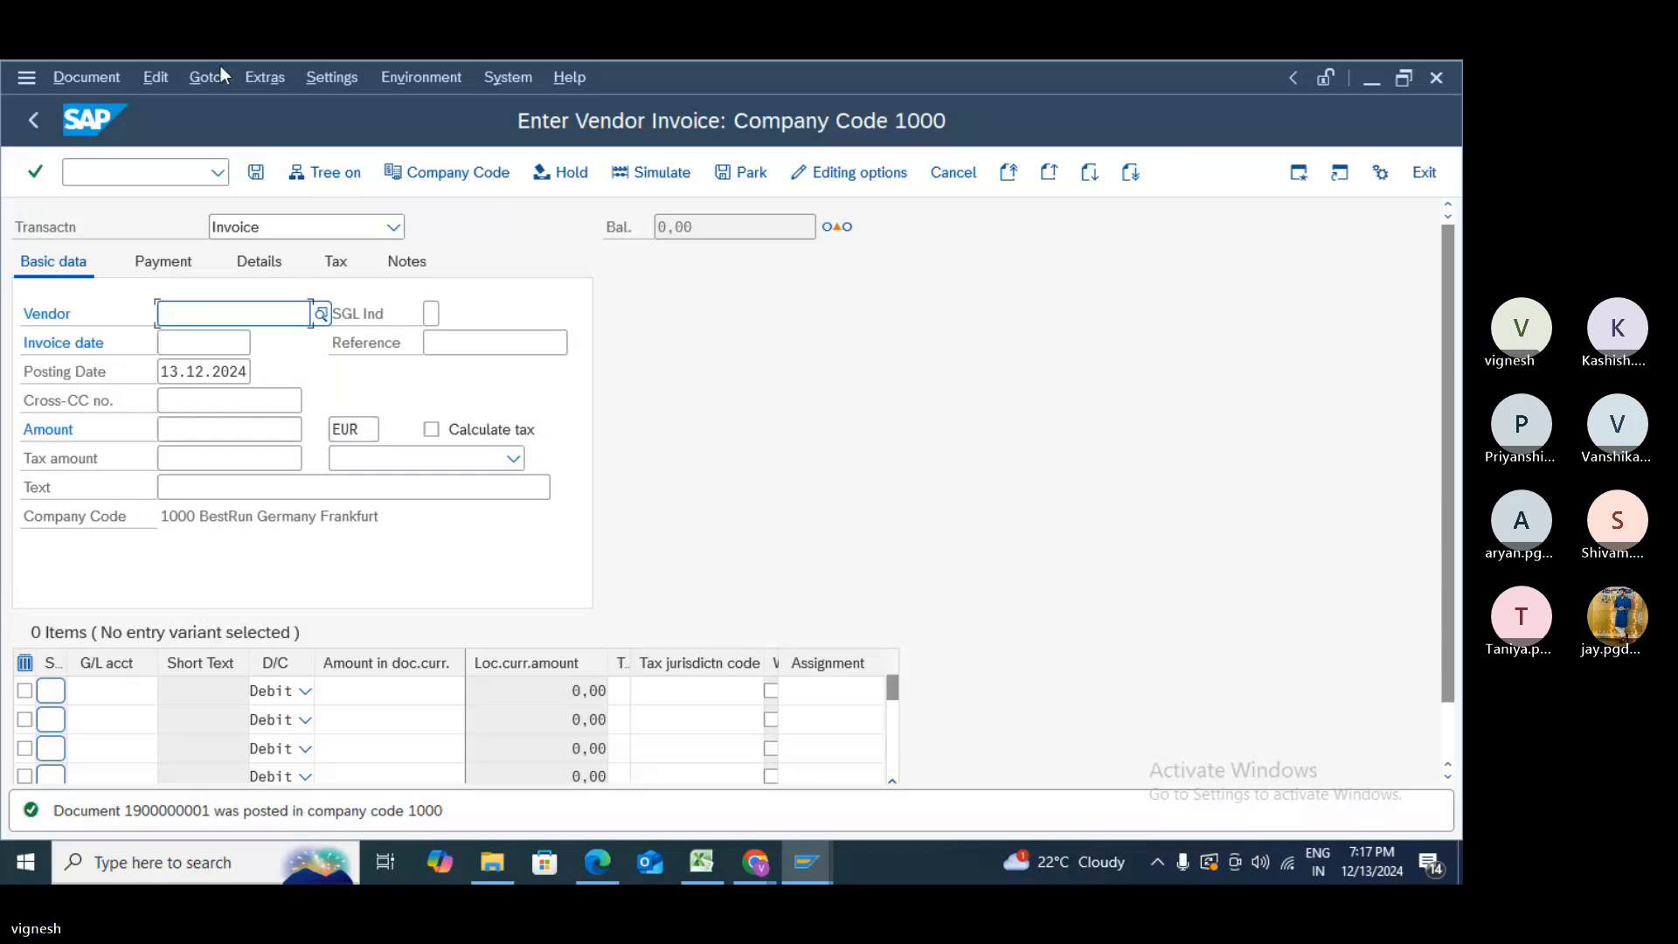
click(34, 117)
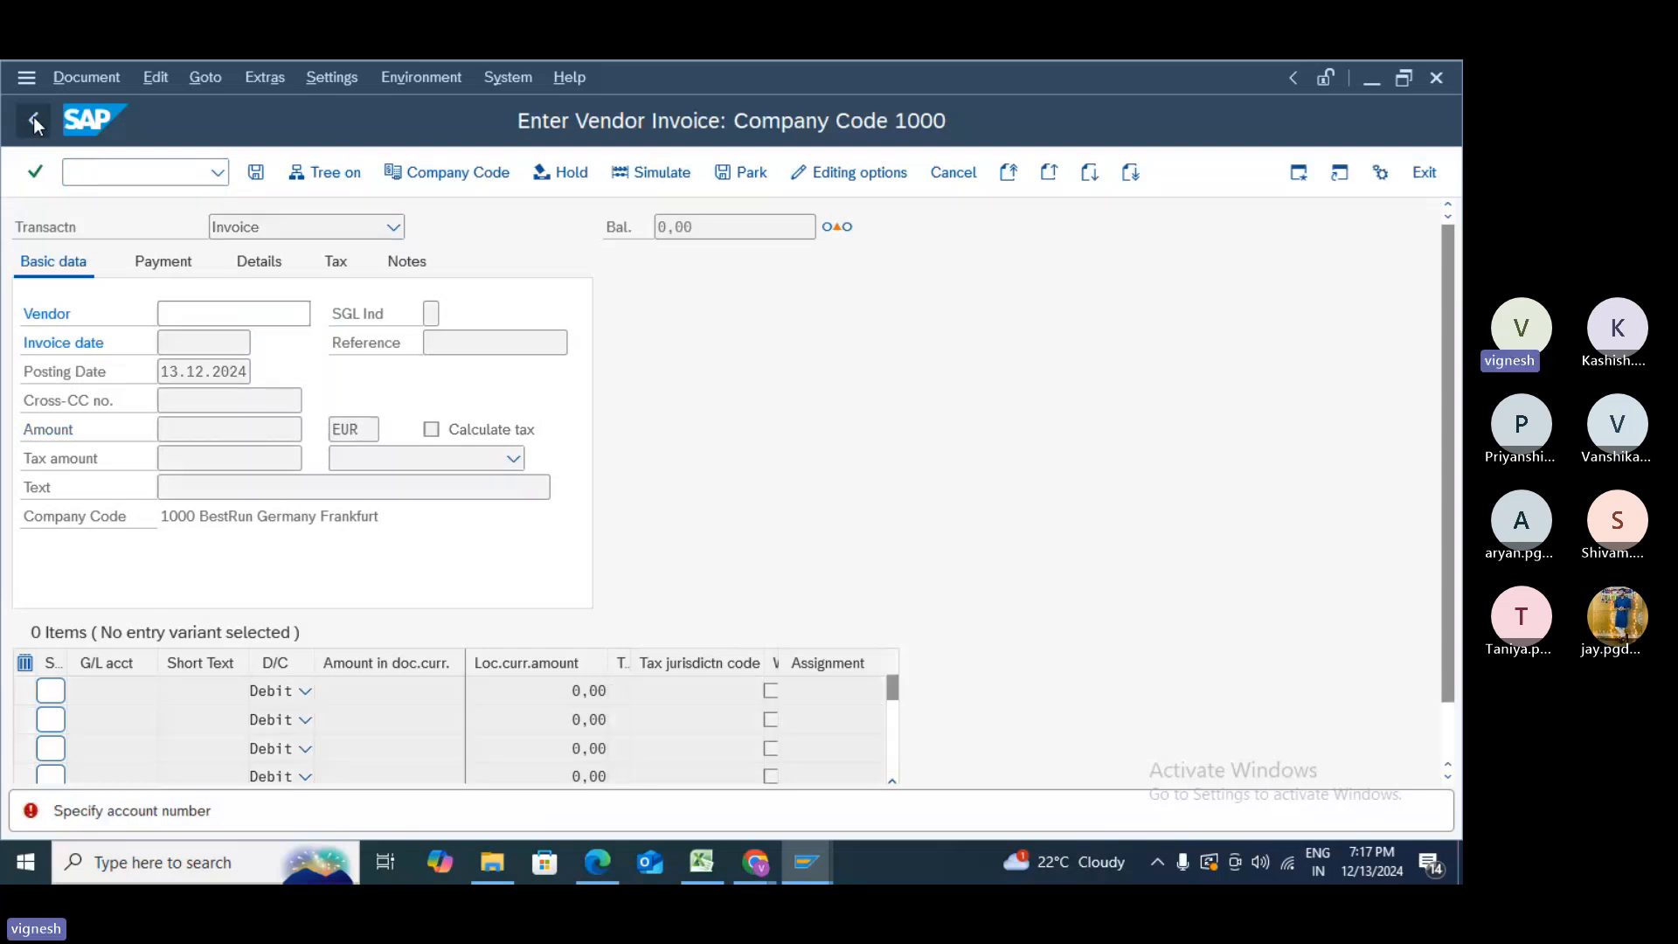
click(1411, 172)
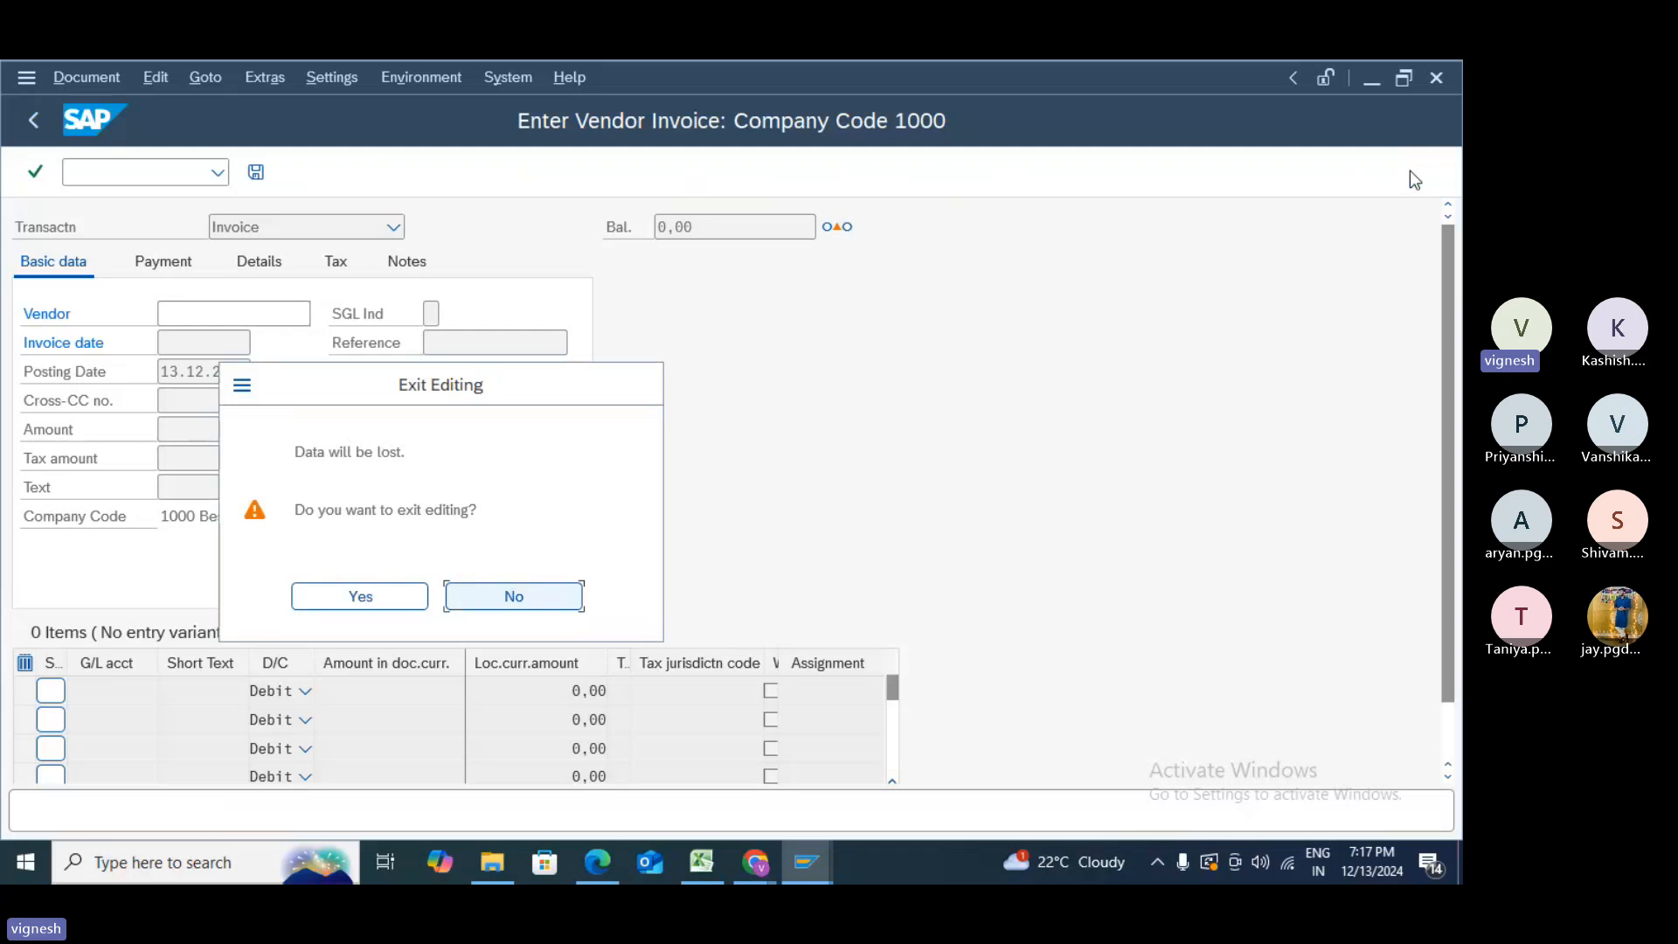
click(393, 589)
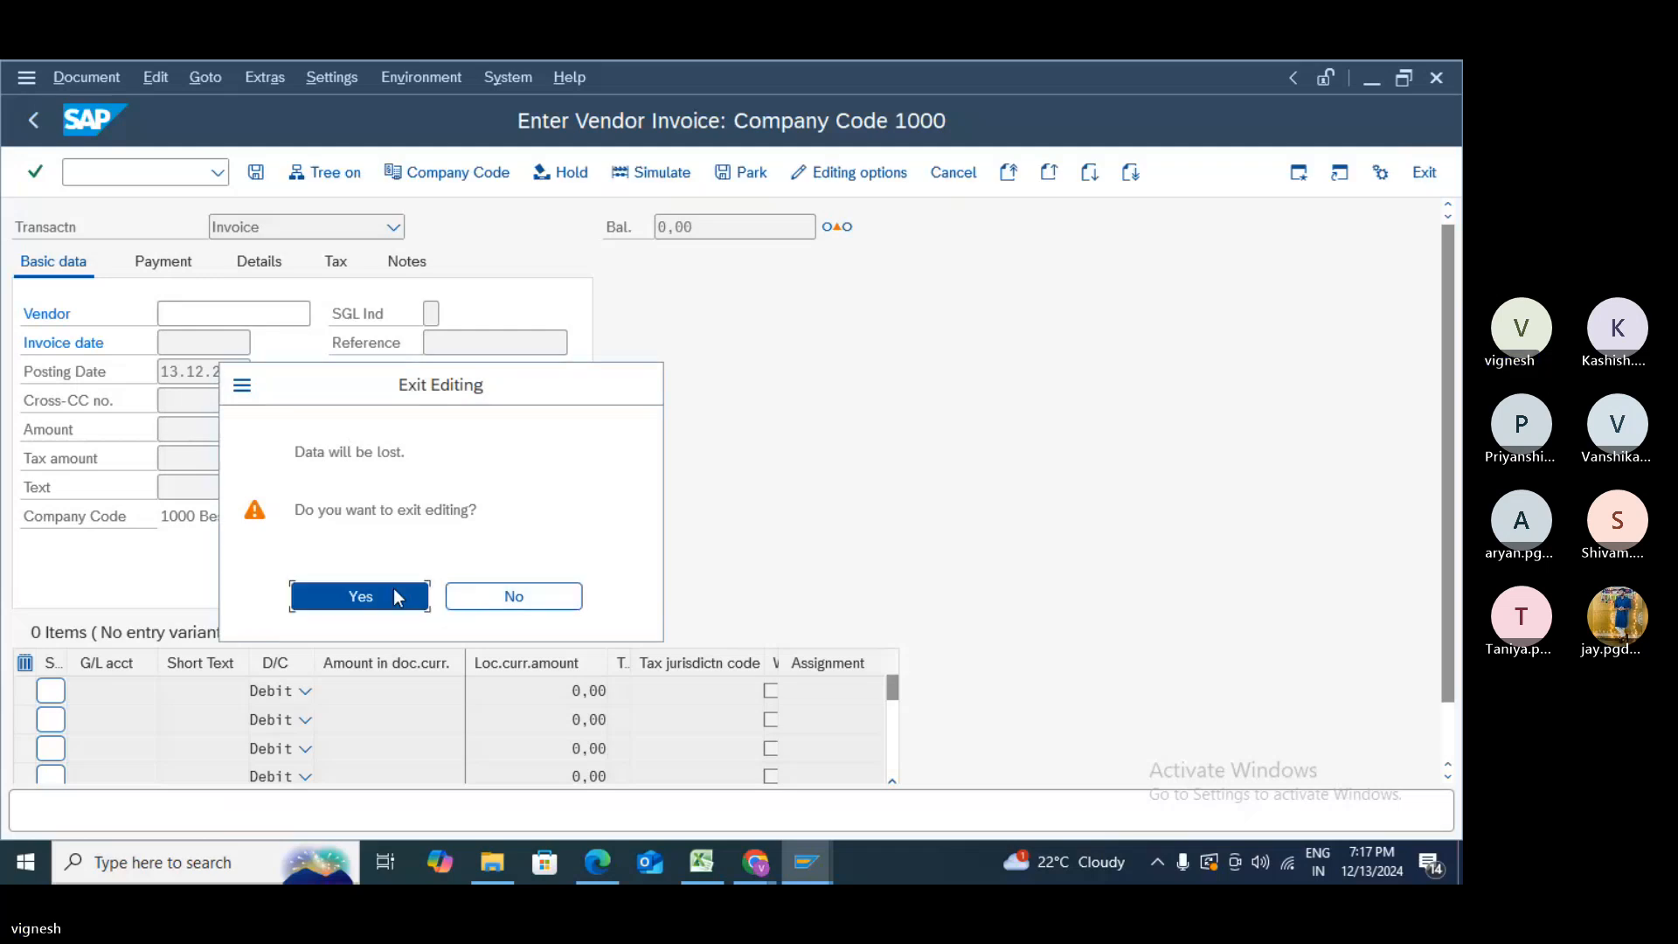
text(f)
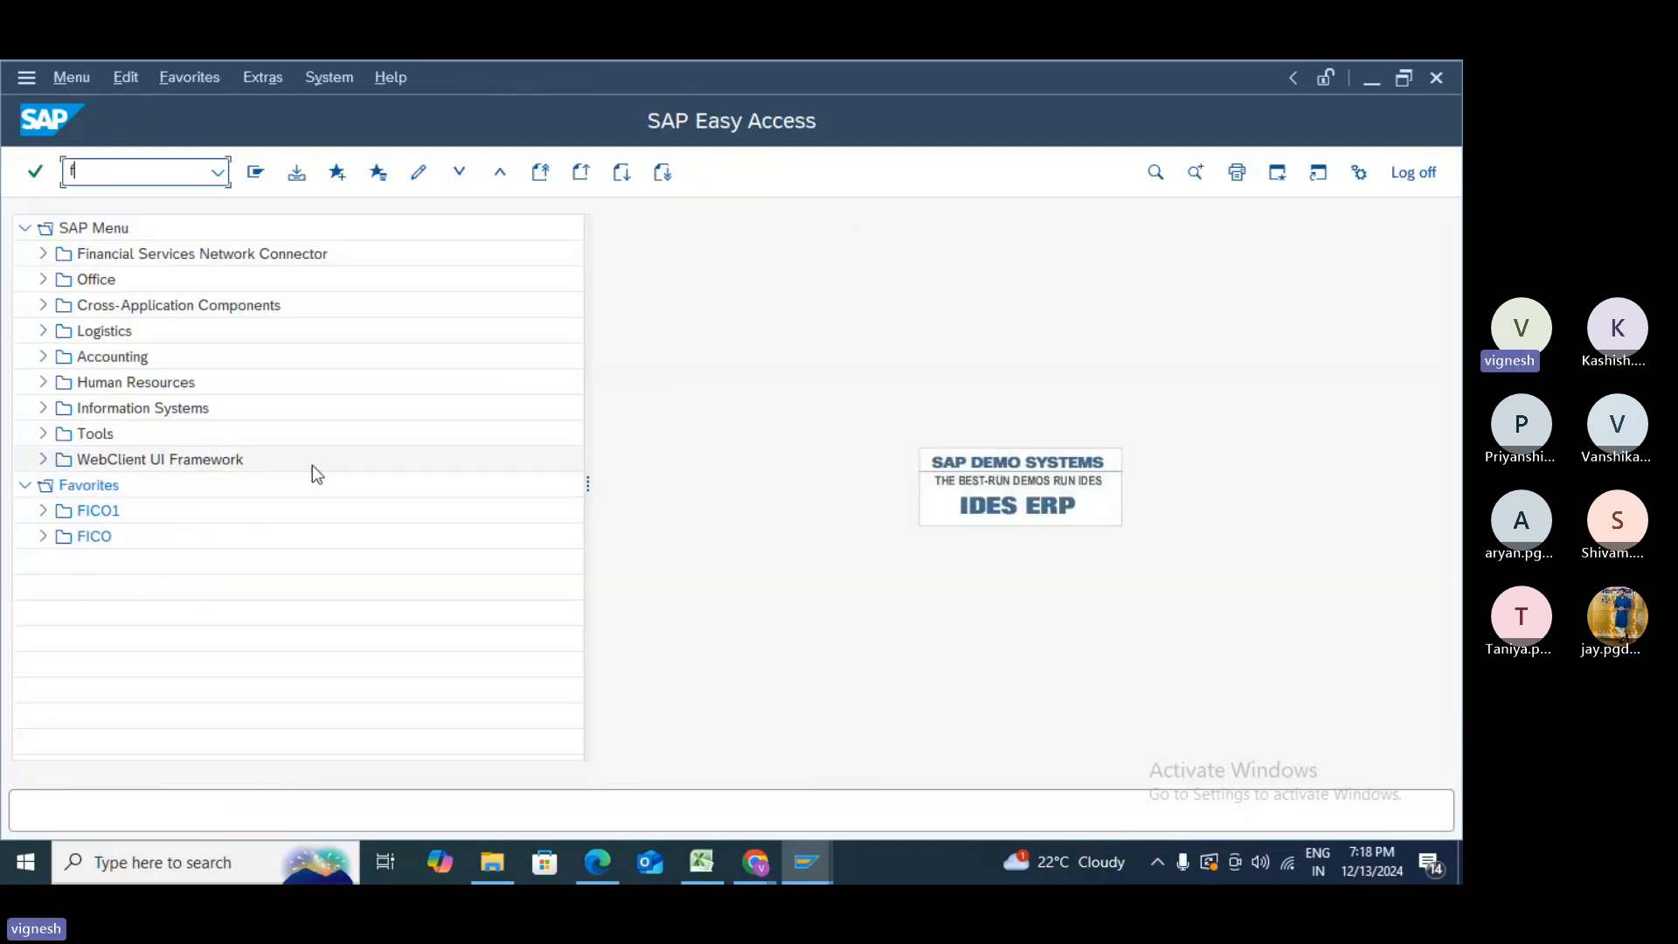
text(b03)
key(Return)
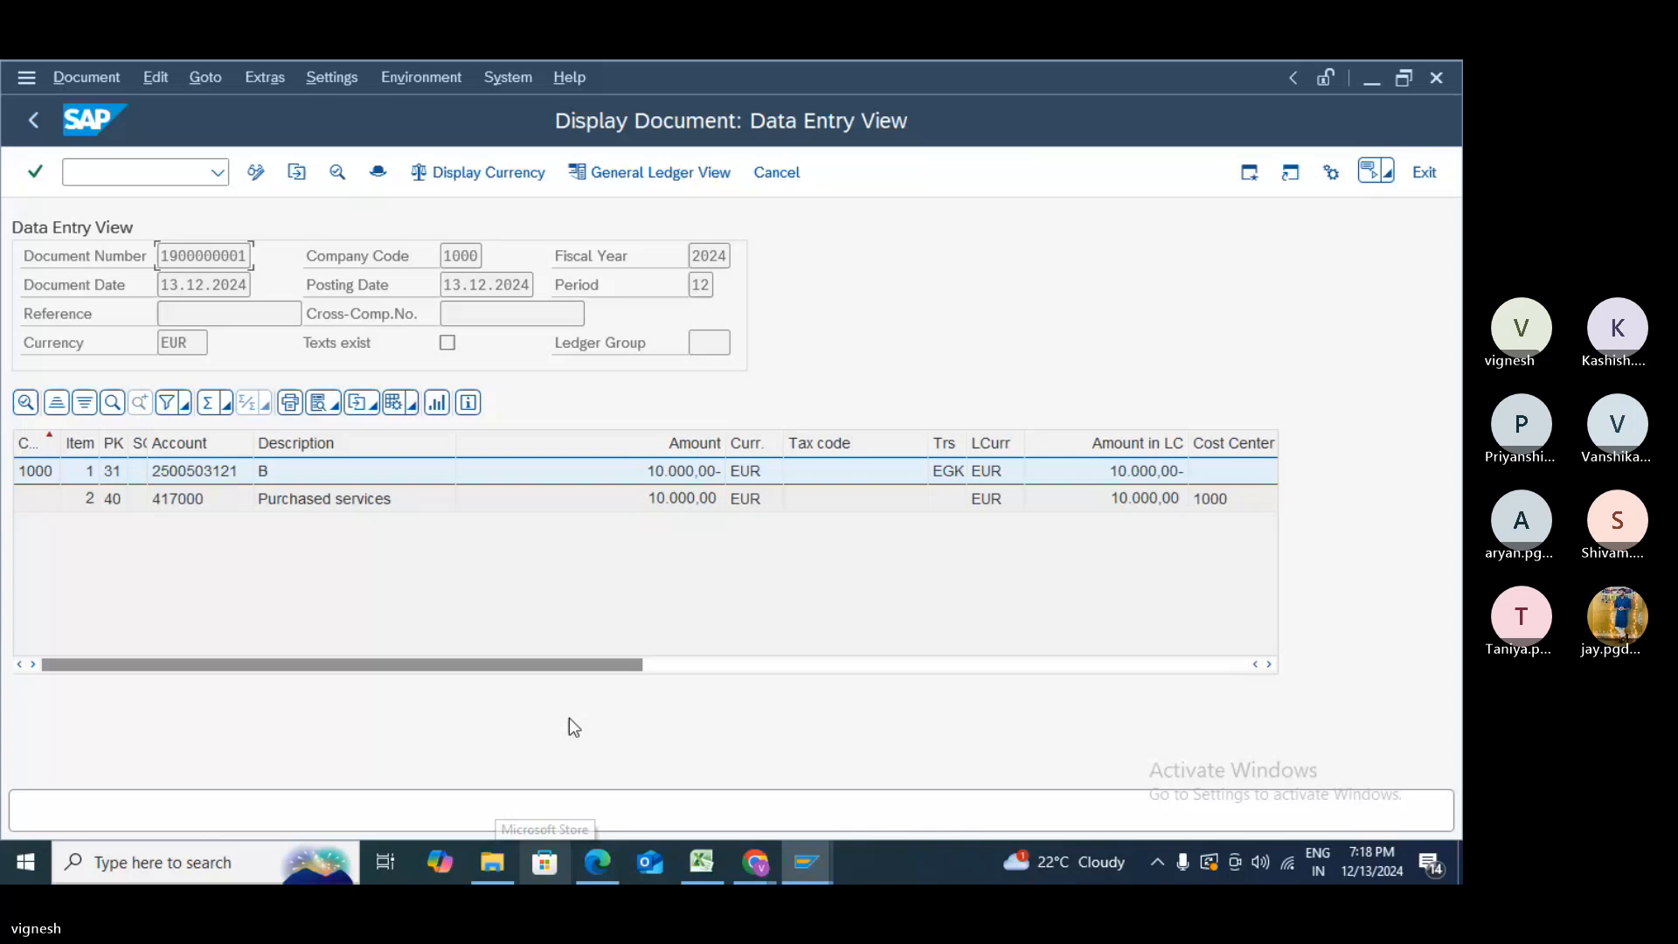
- Scroll the TFIN50 course PDF past Figure 61 and switch it to full-screen mode
key(alt+Tab)
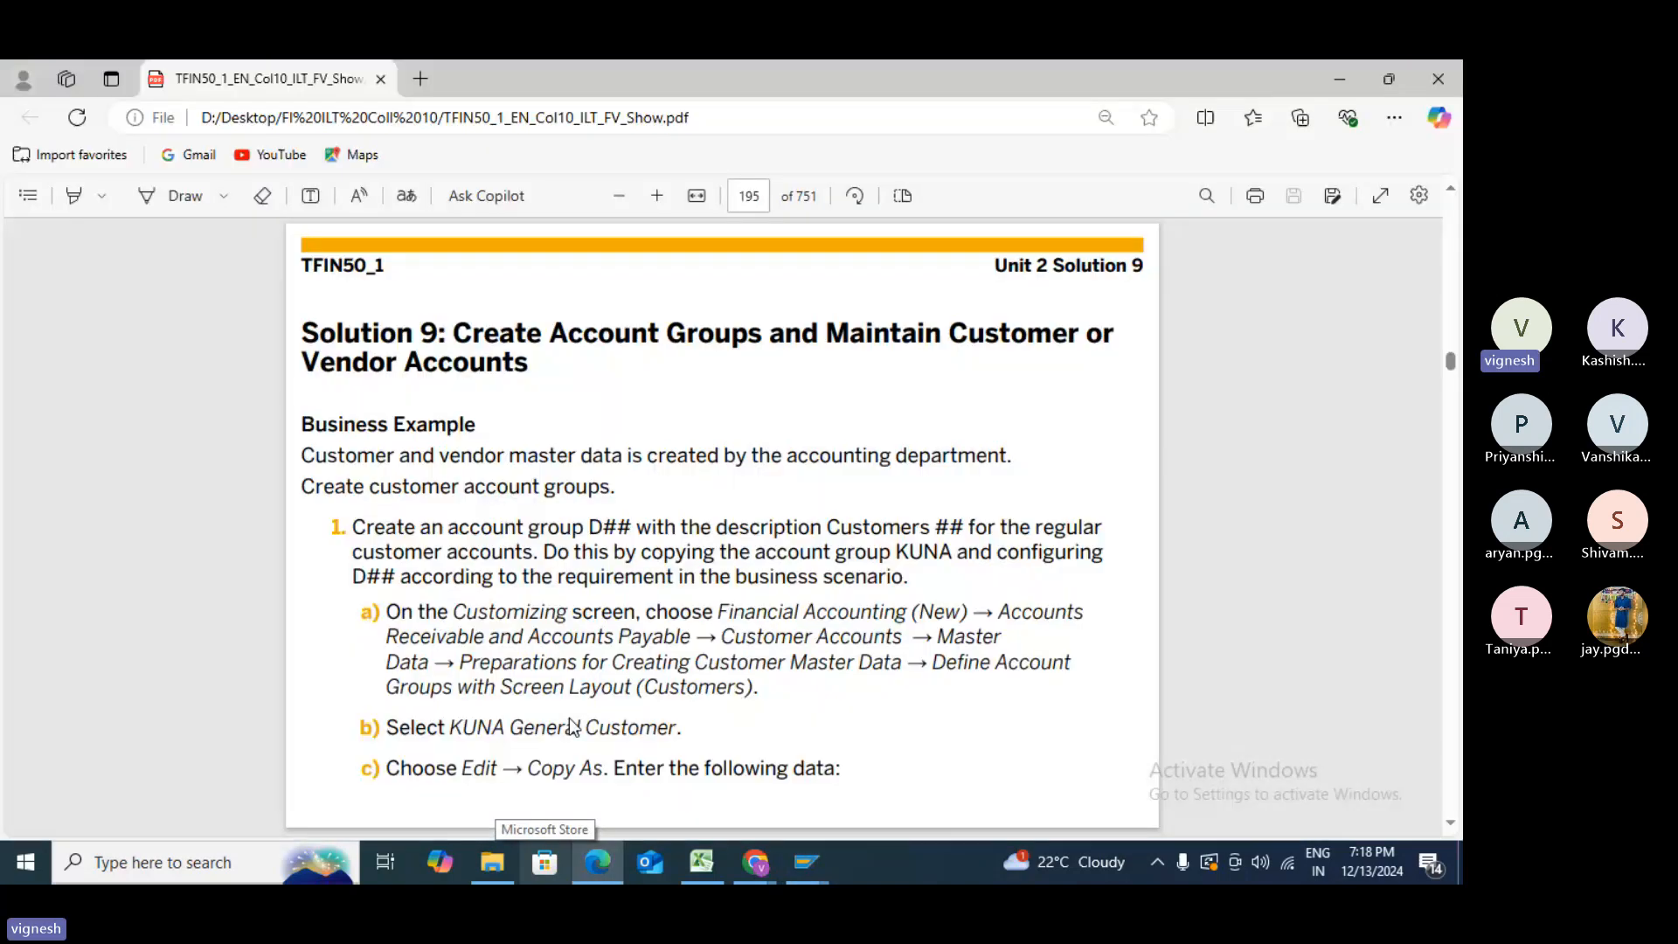
scroll(573, 727, down, 20)
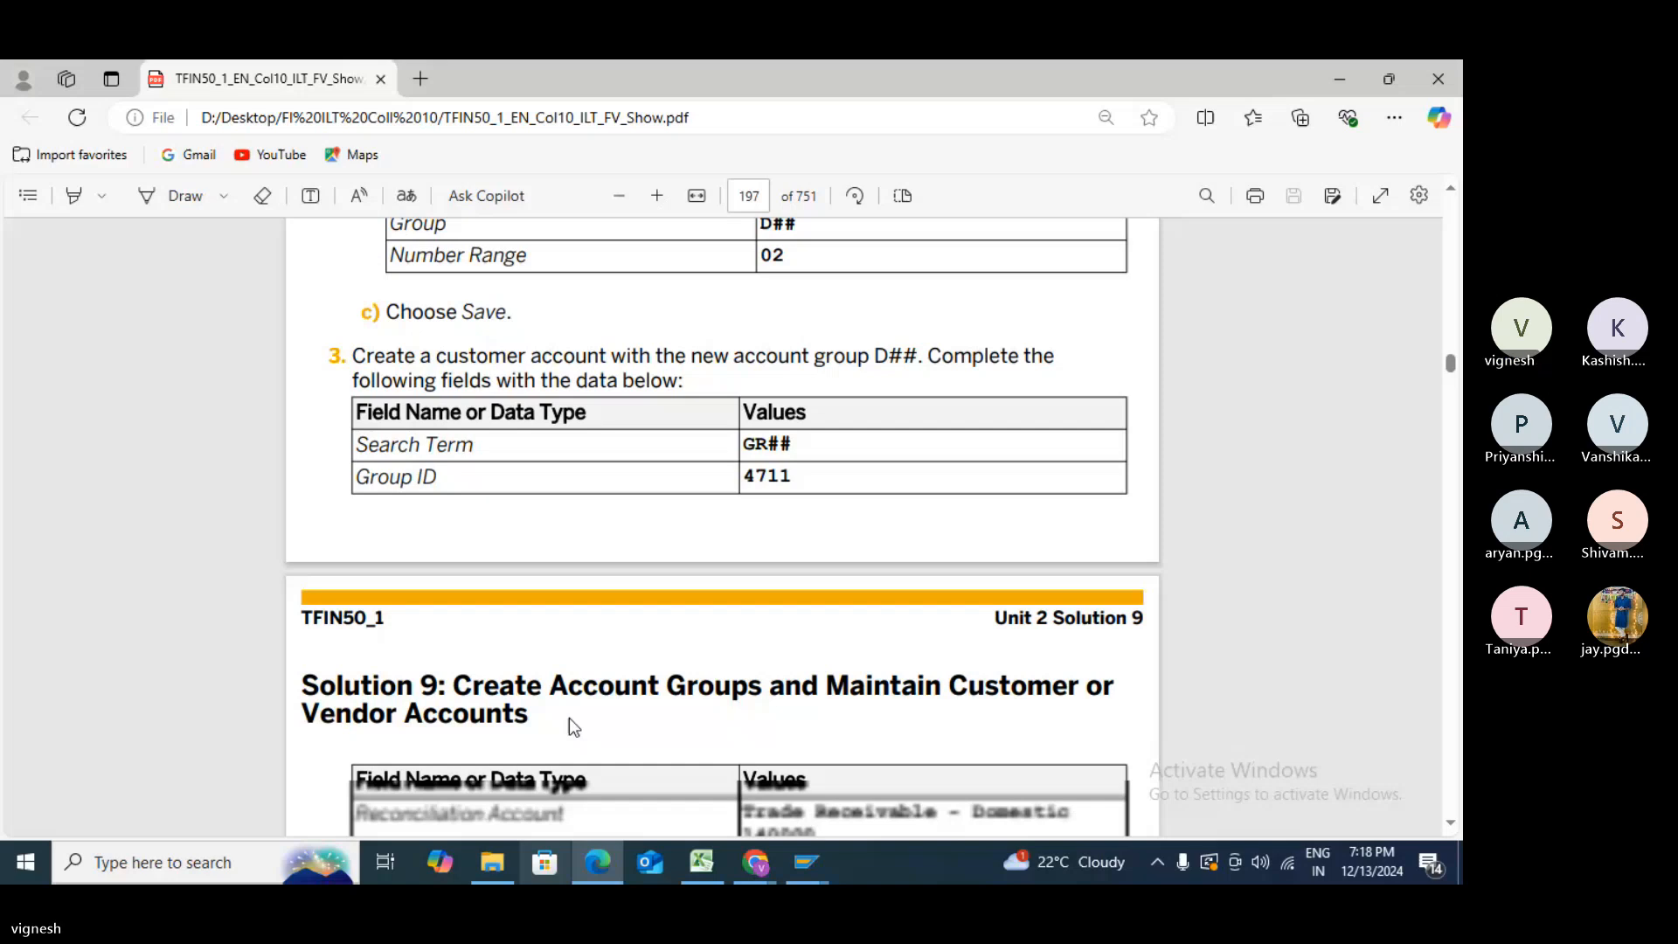
scroll(569, 719, down, 20)
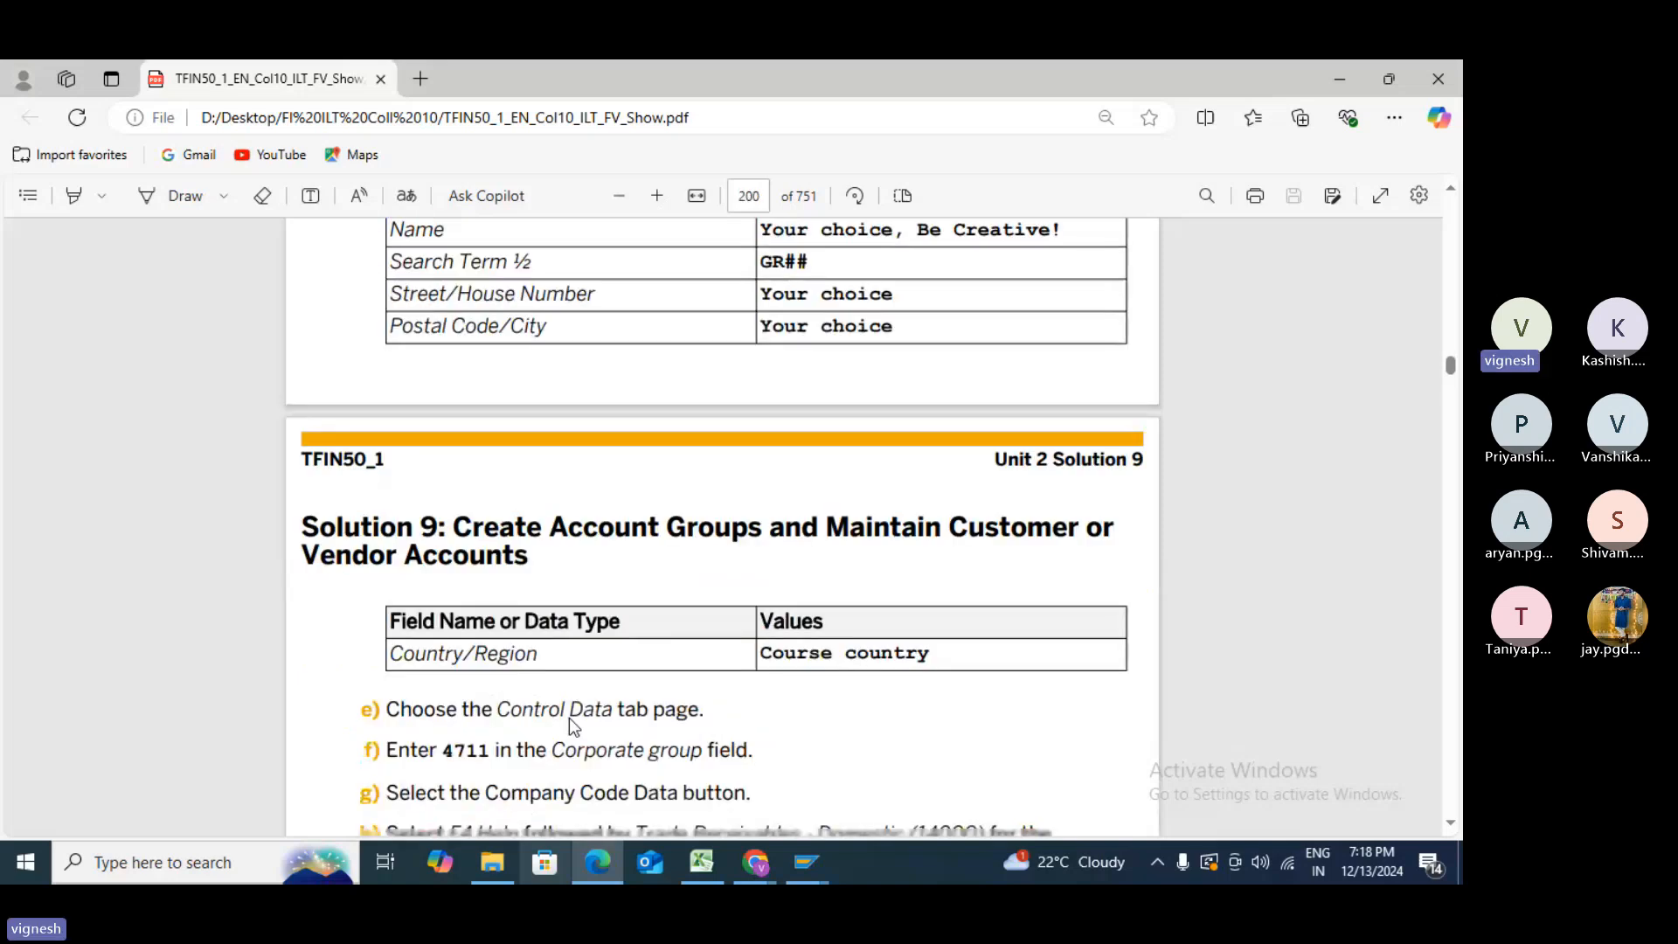
scroll(569, 725, down, 10)
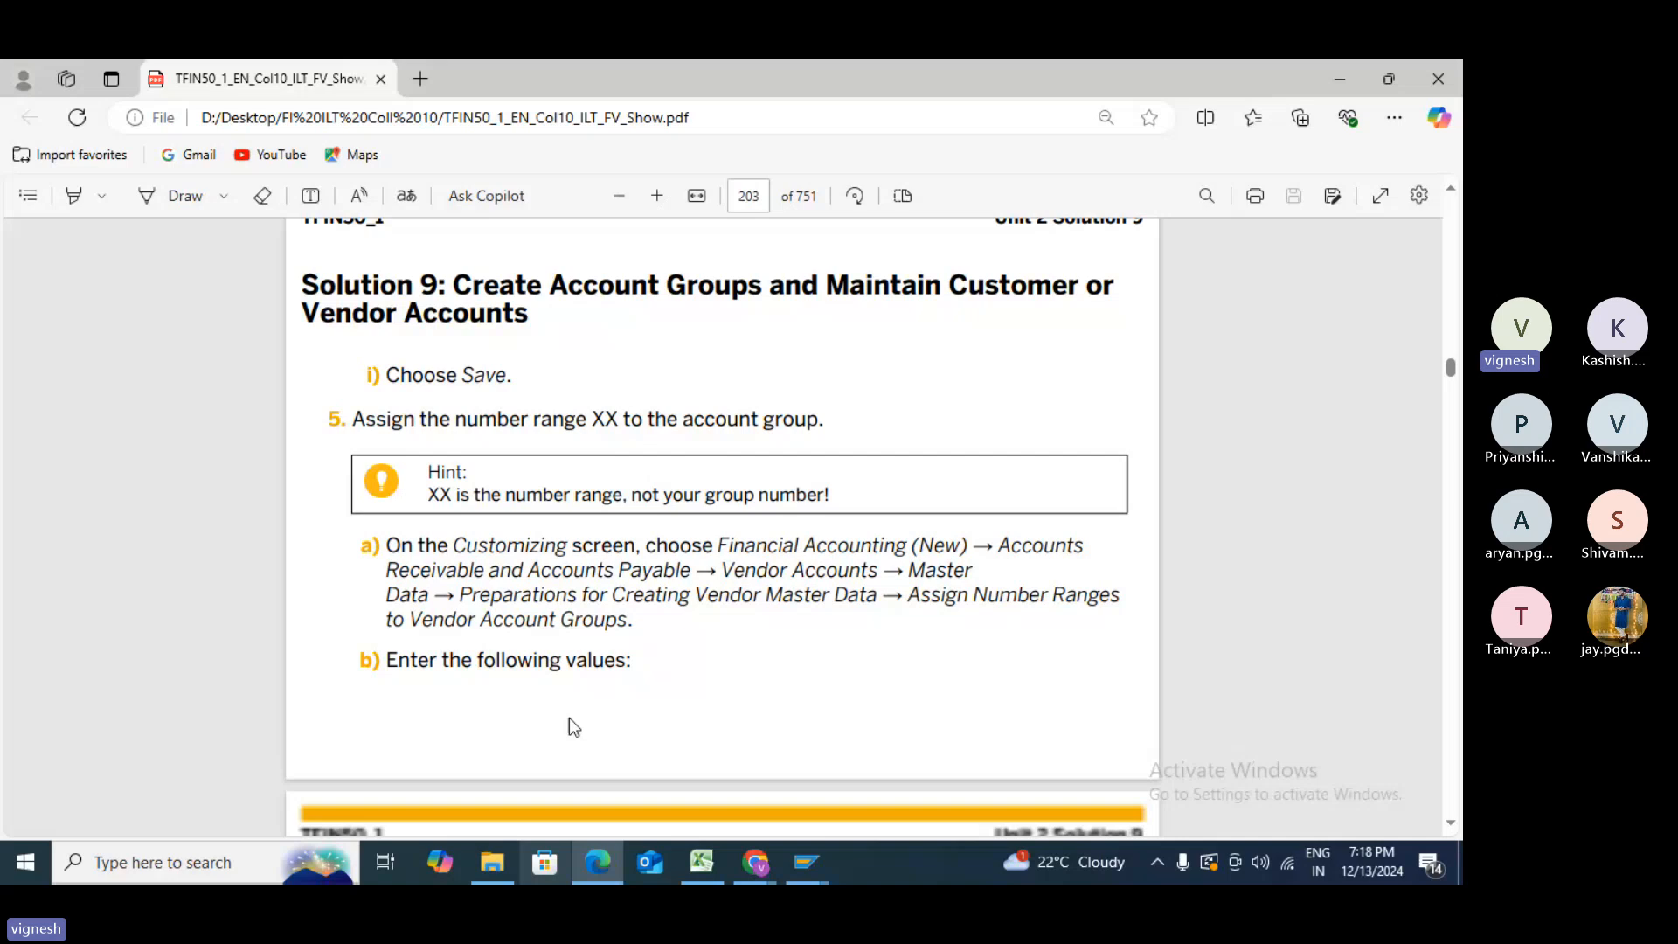
scroll(573, 727, down, 15)
scroll(573, 727, down, 6)
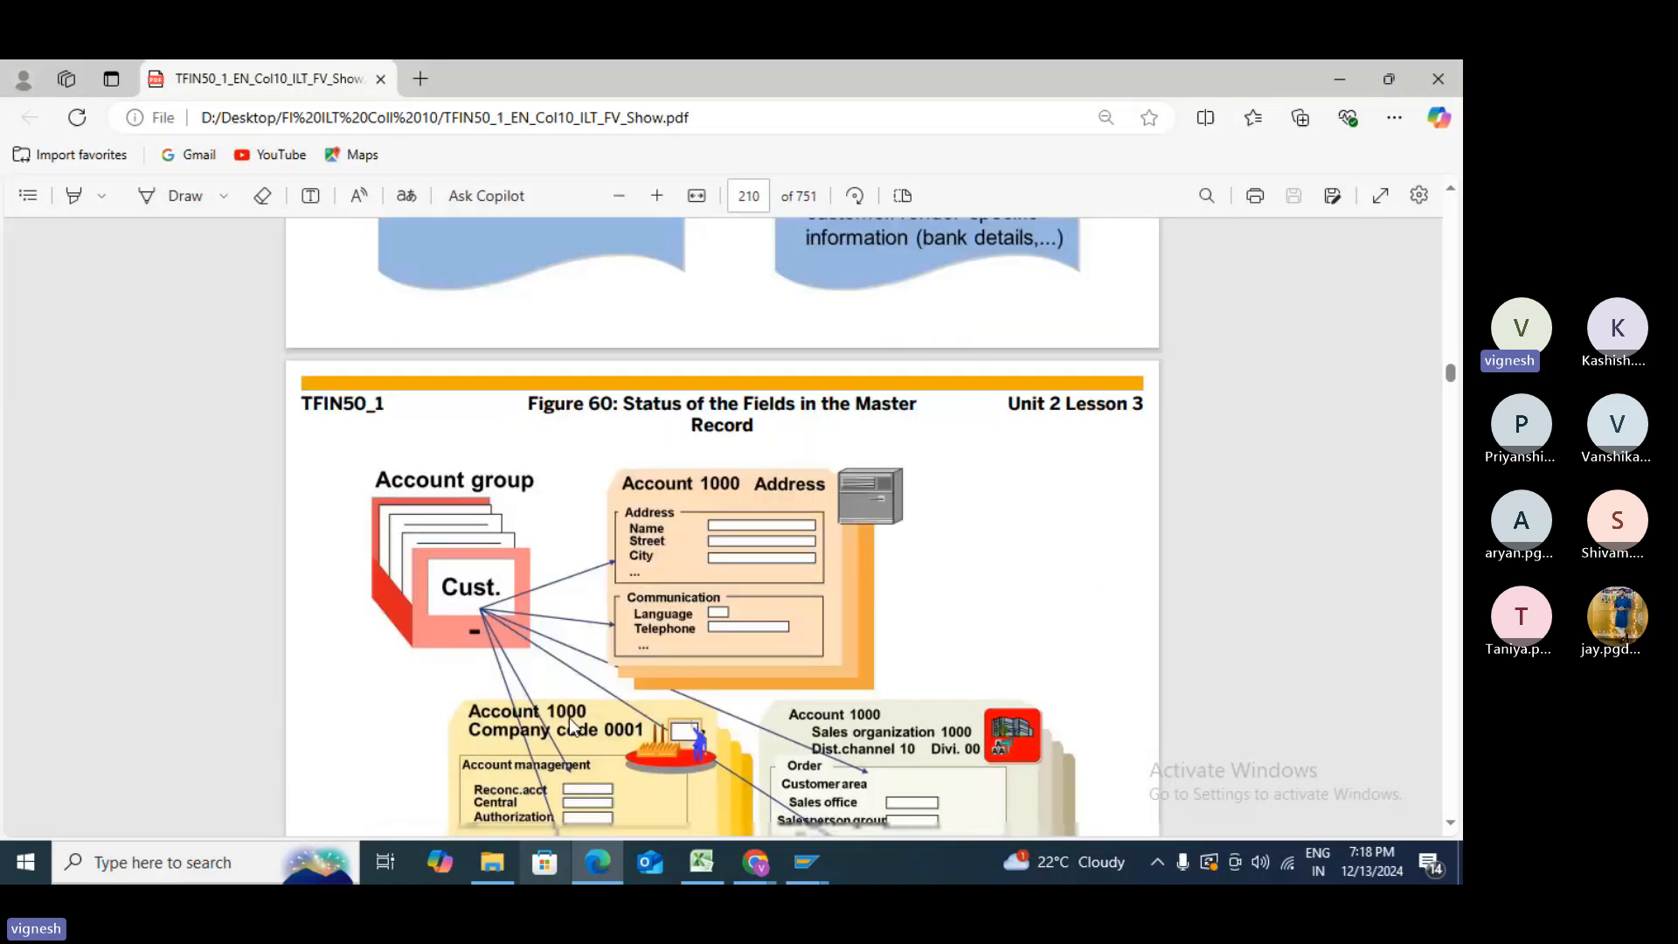
scroll(569, 725, down, 3)
scroll(572, 725, down, 4)
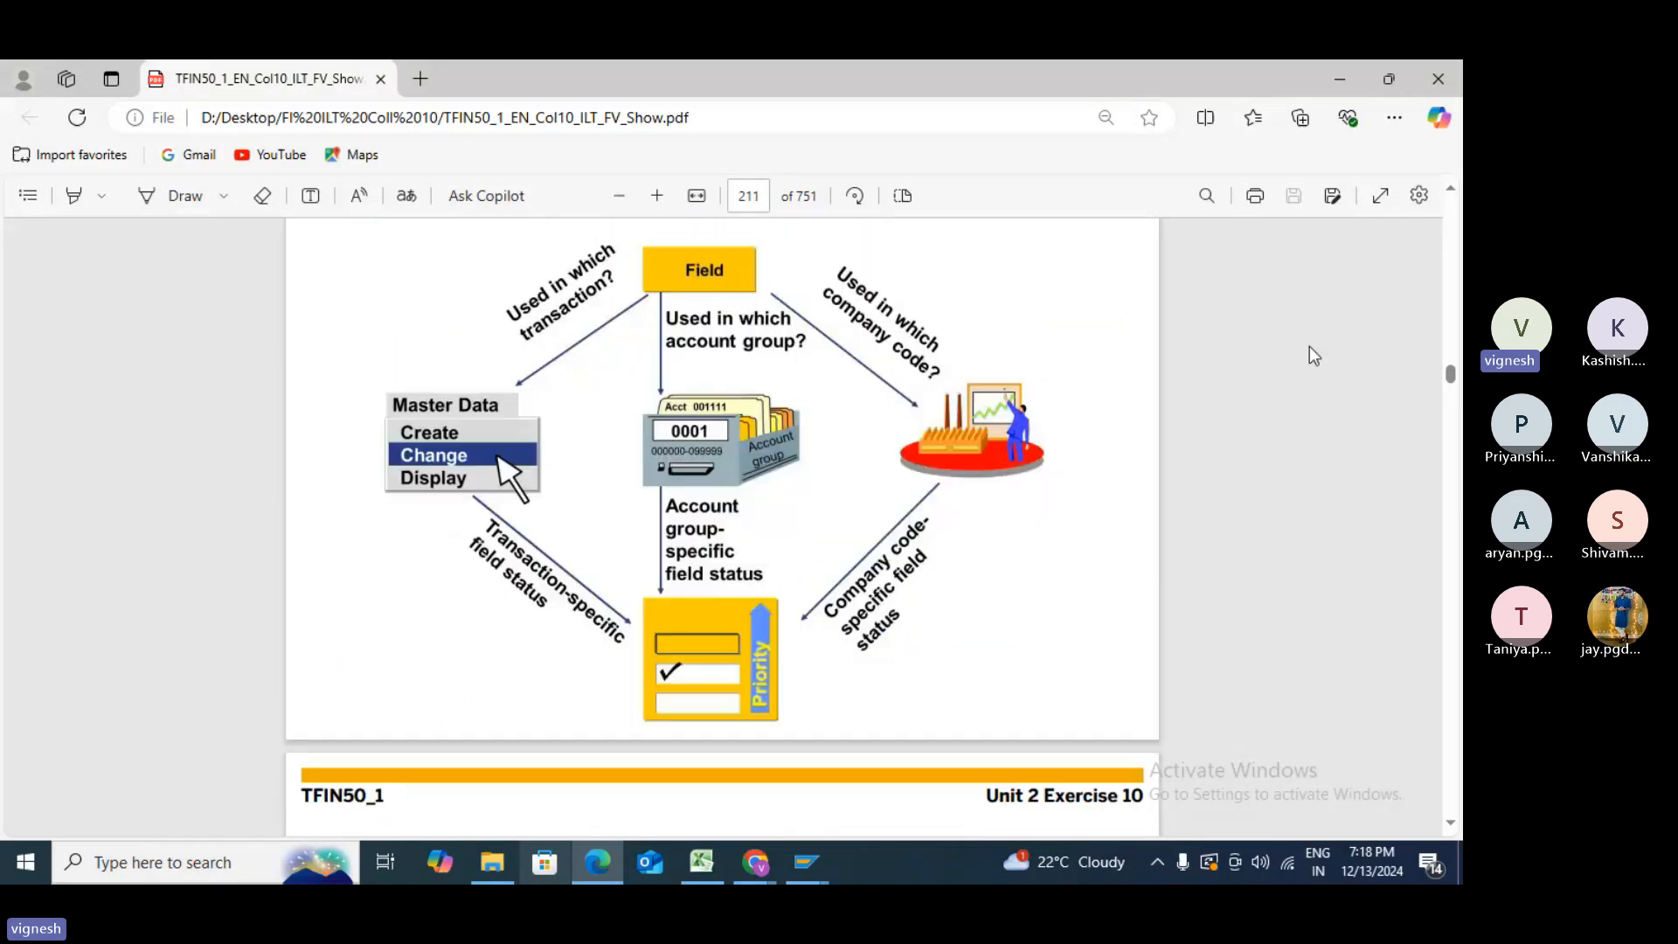
click(1380, 196)
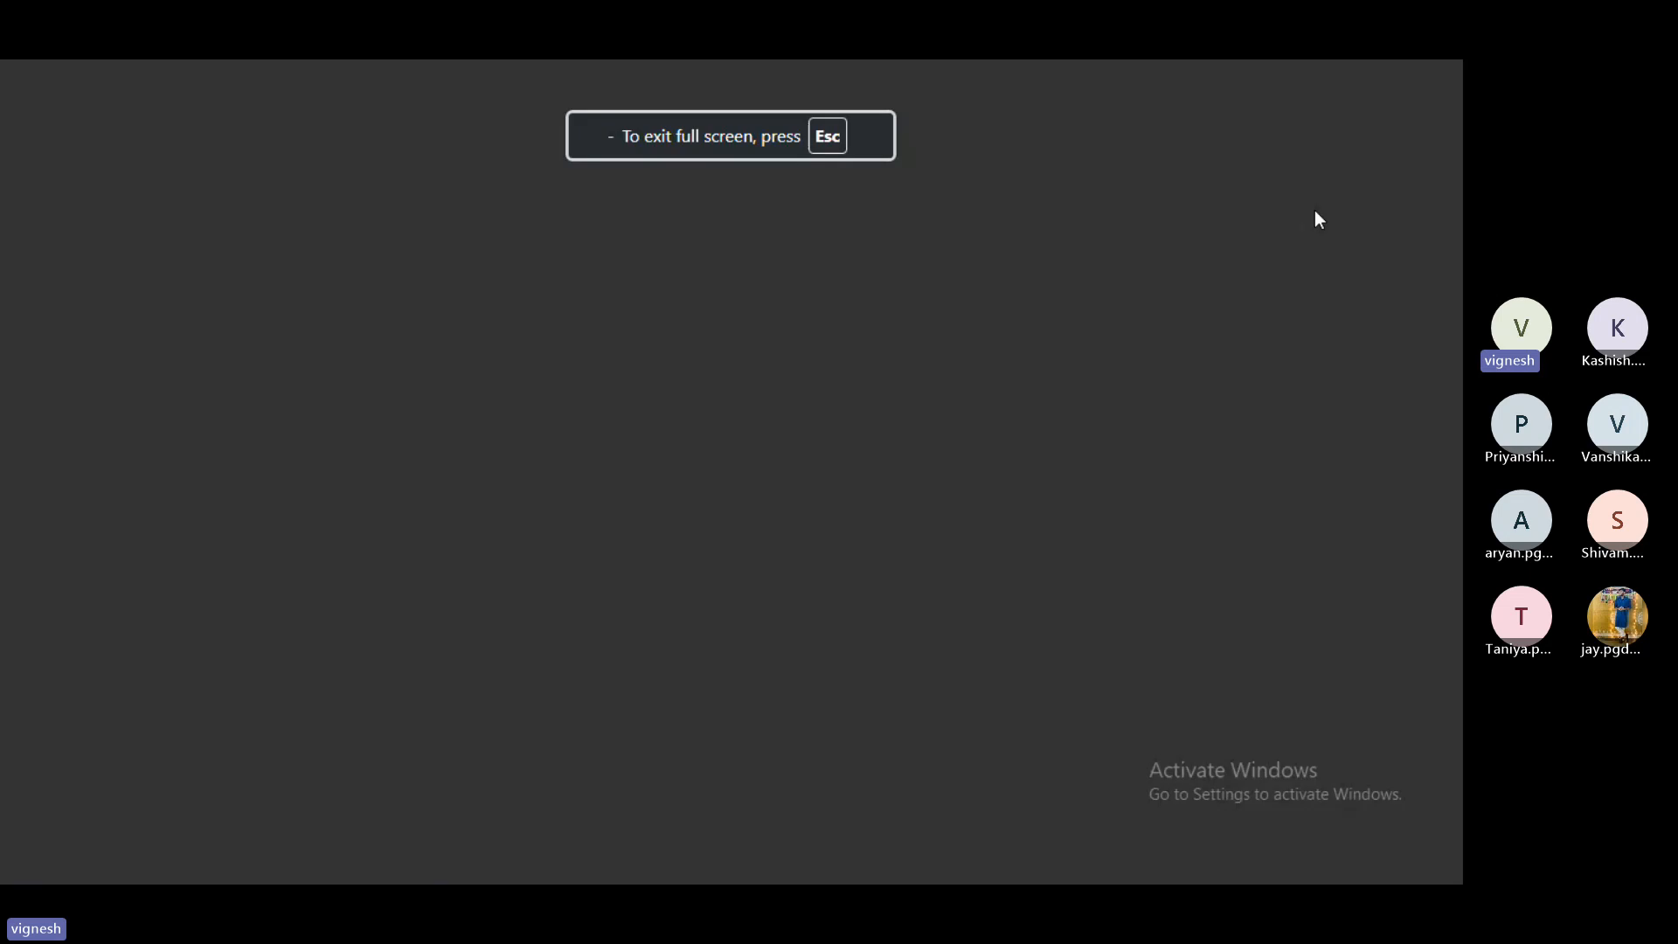
- Page forward to Solution 11: Define Sensitive Fields and preview its steps through f and g
scroll(958, 337, down, 5)
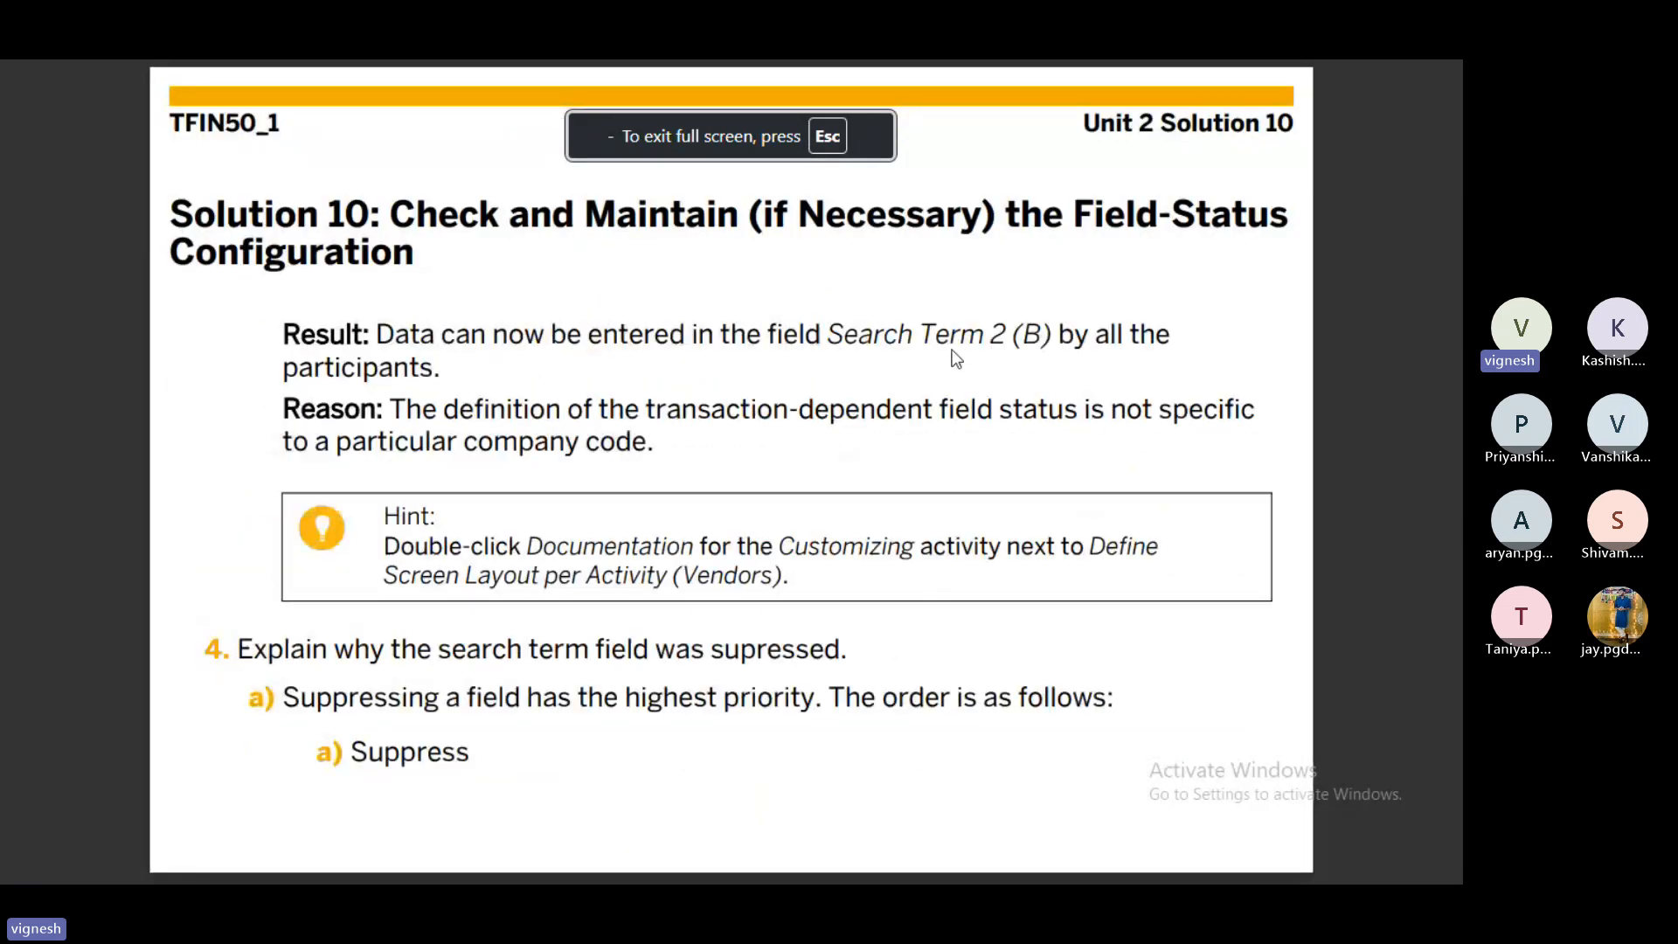
scroll(957, 358, down, 2)
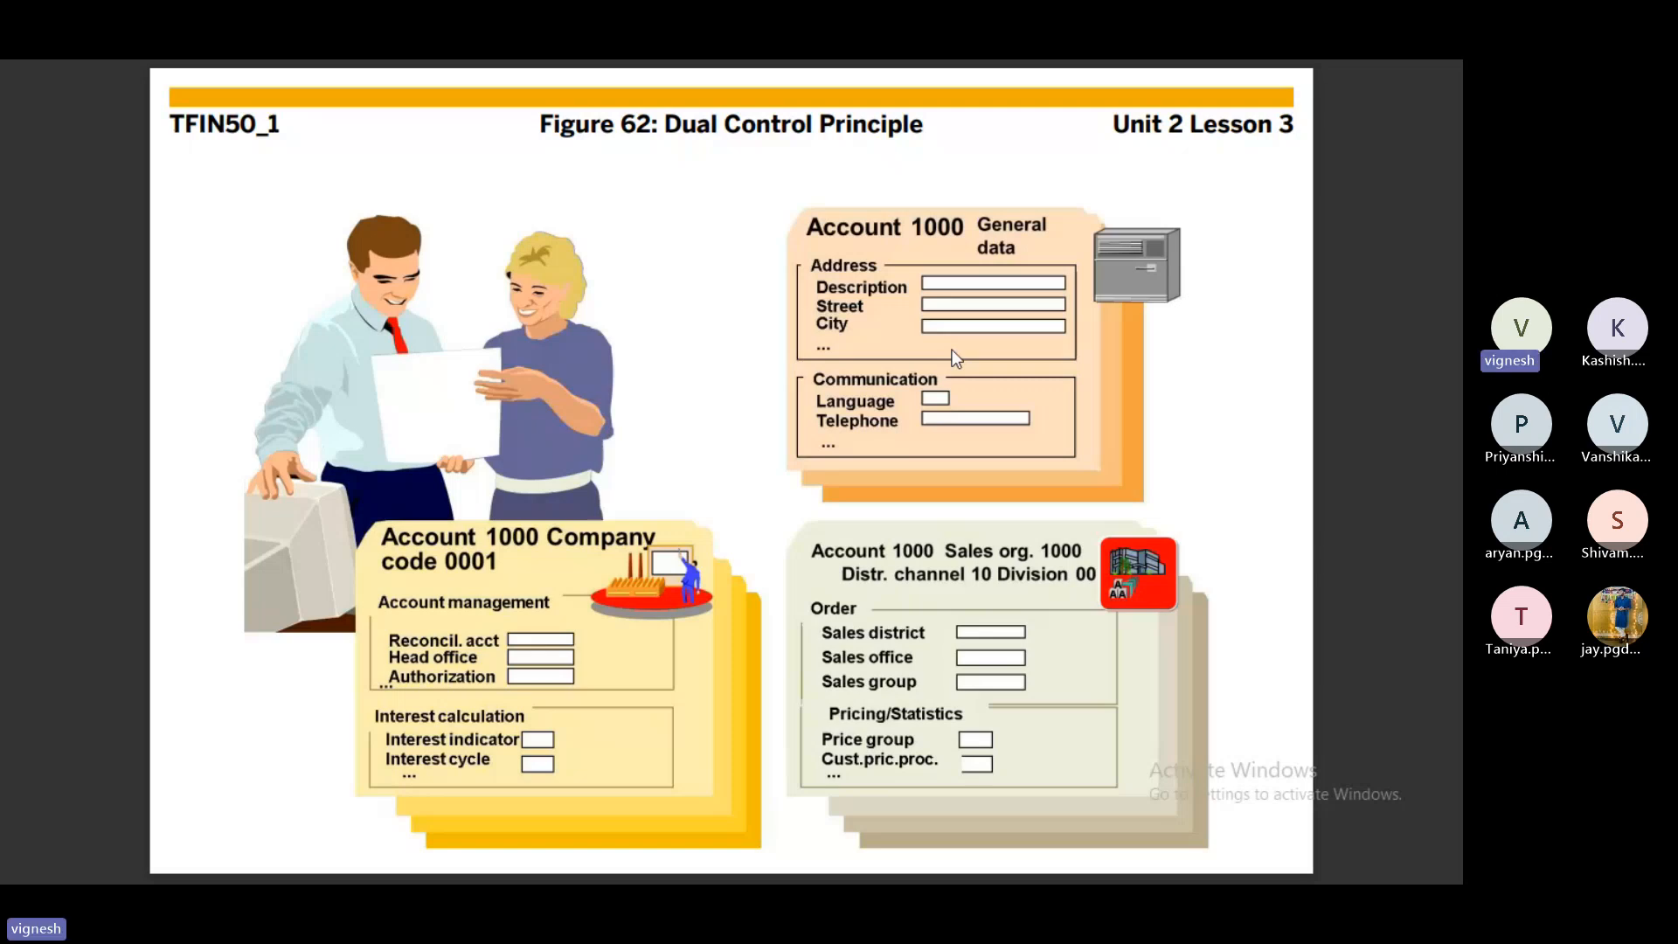
key(Right)
key(Left)
key(Right)
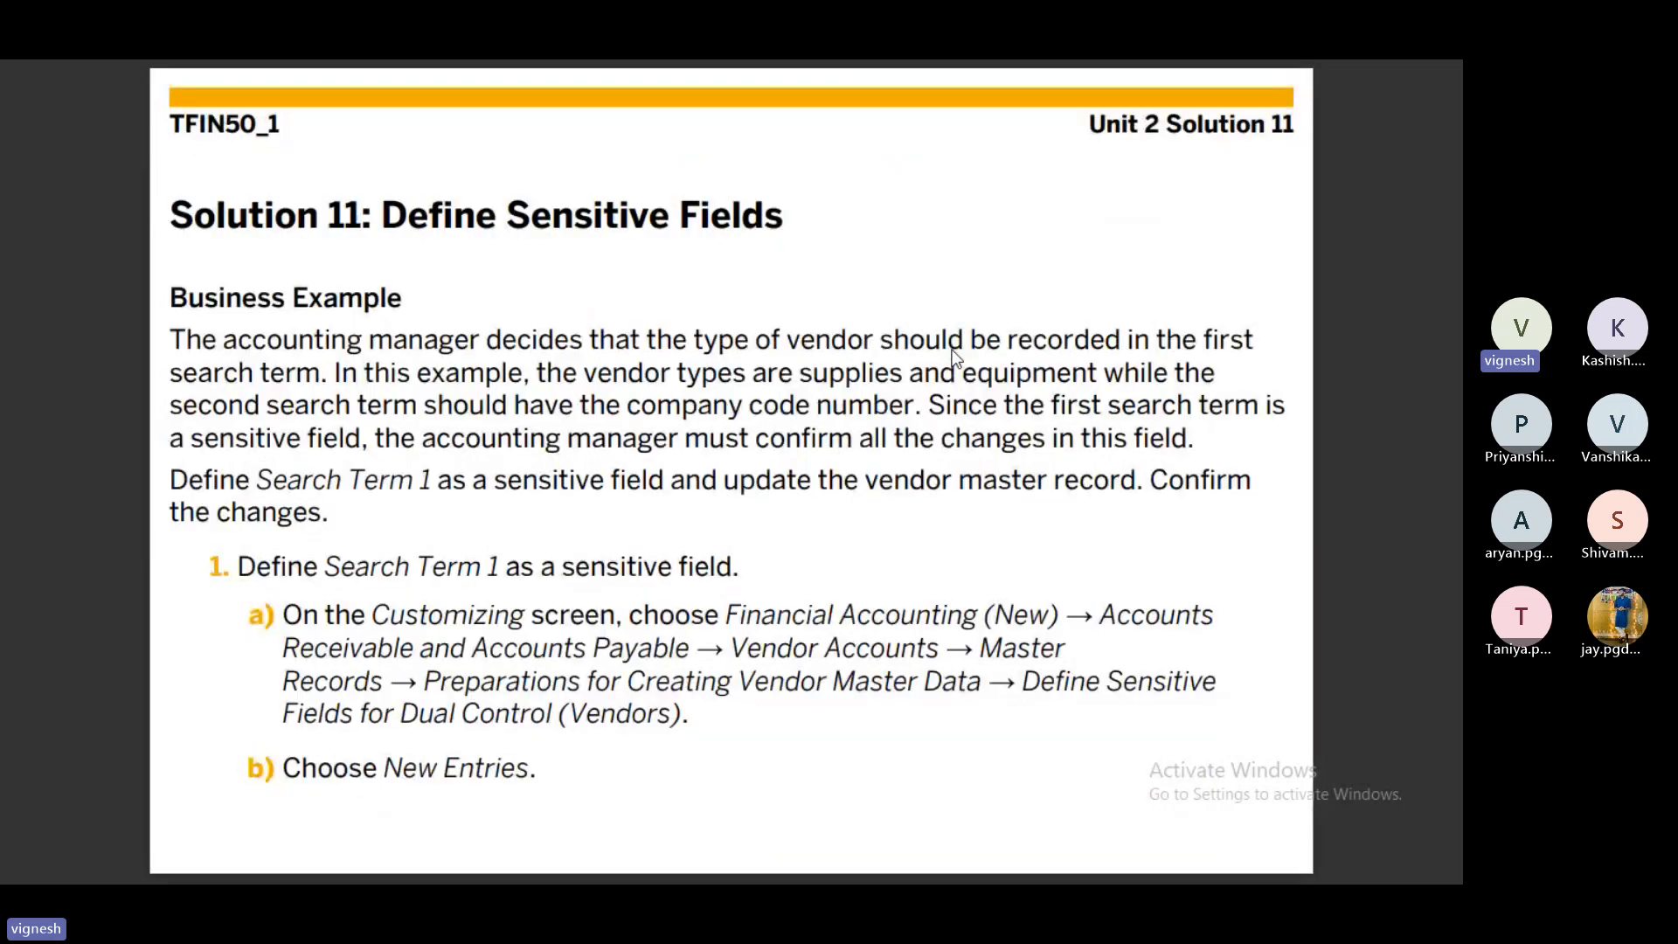
key(Right)
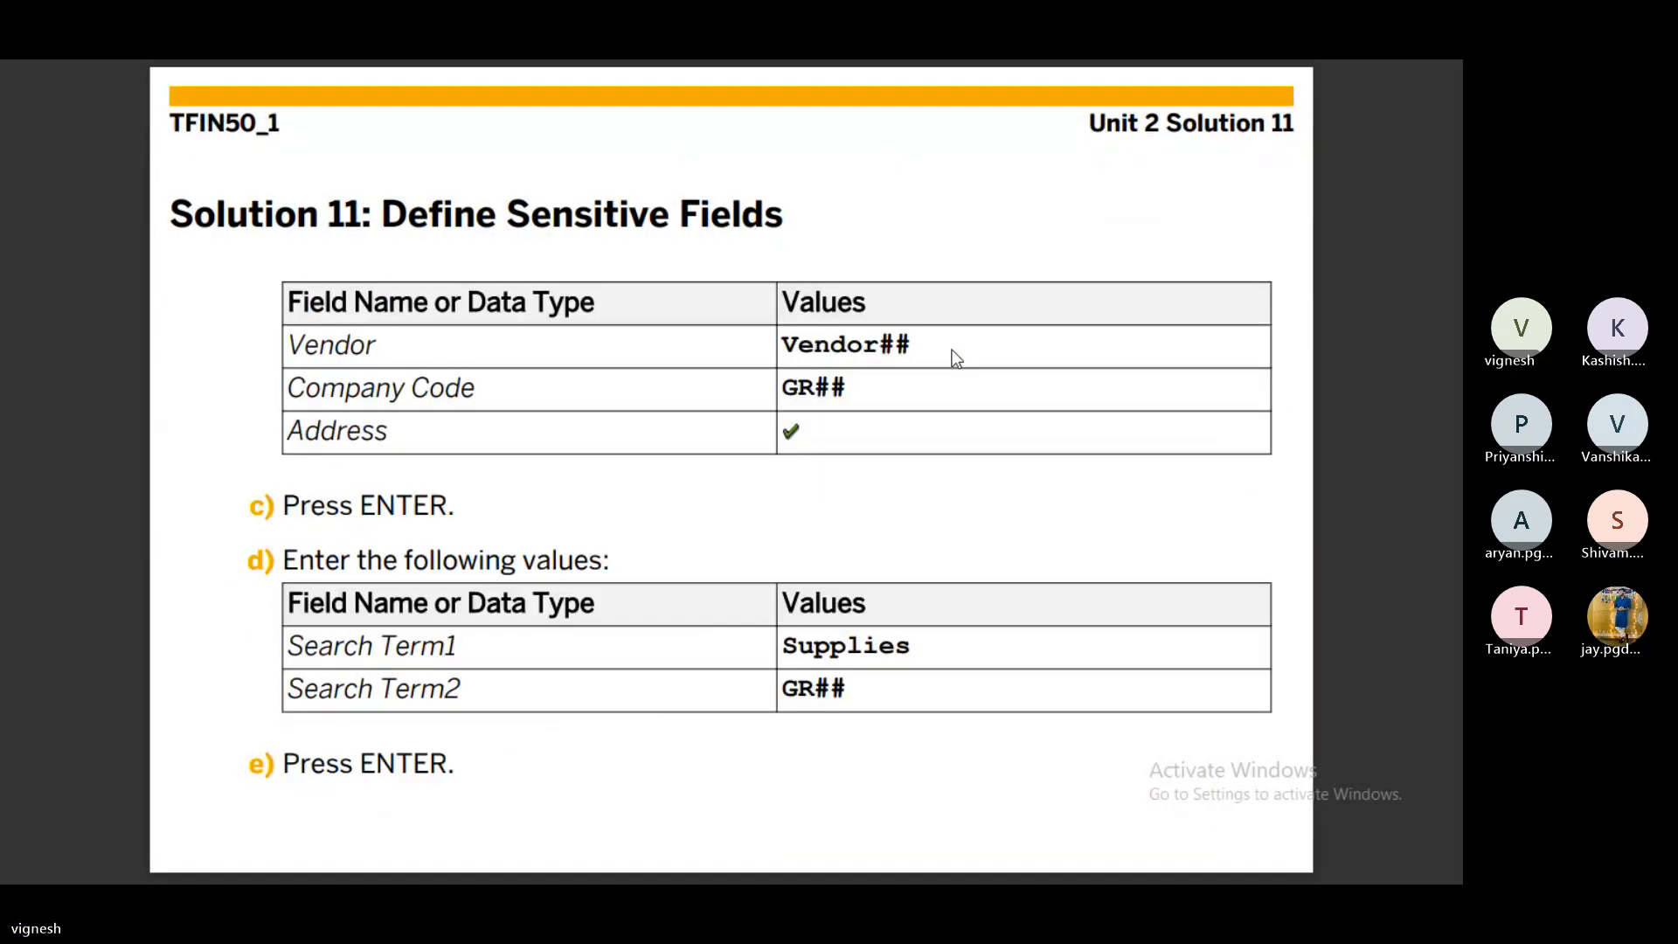
key(Right)
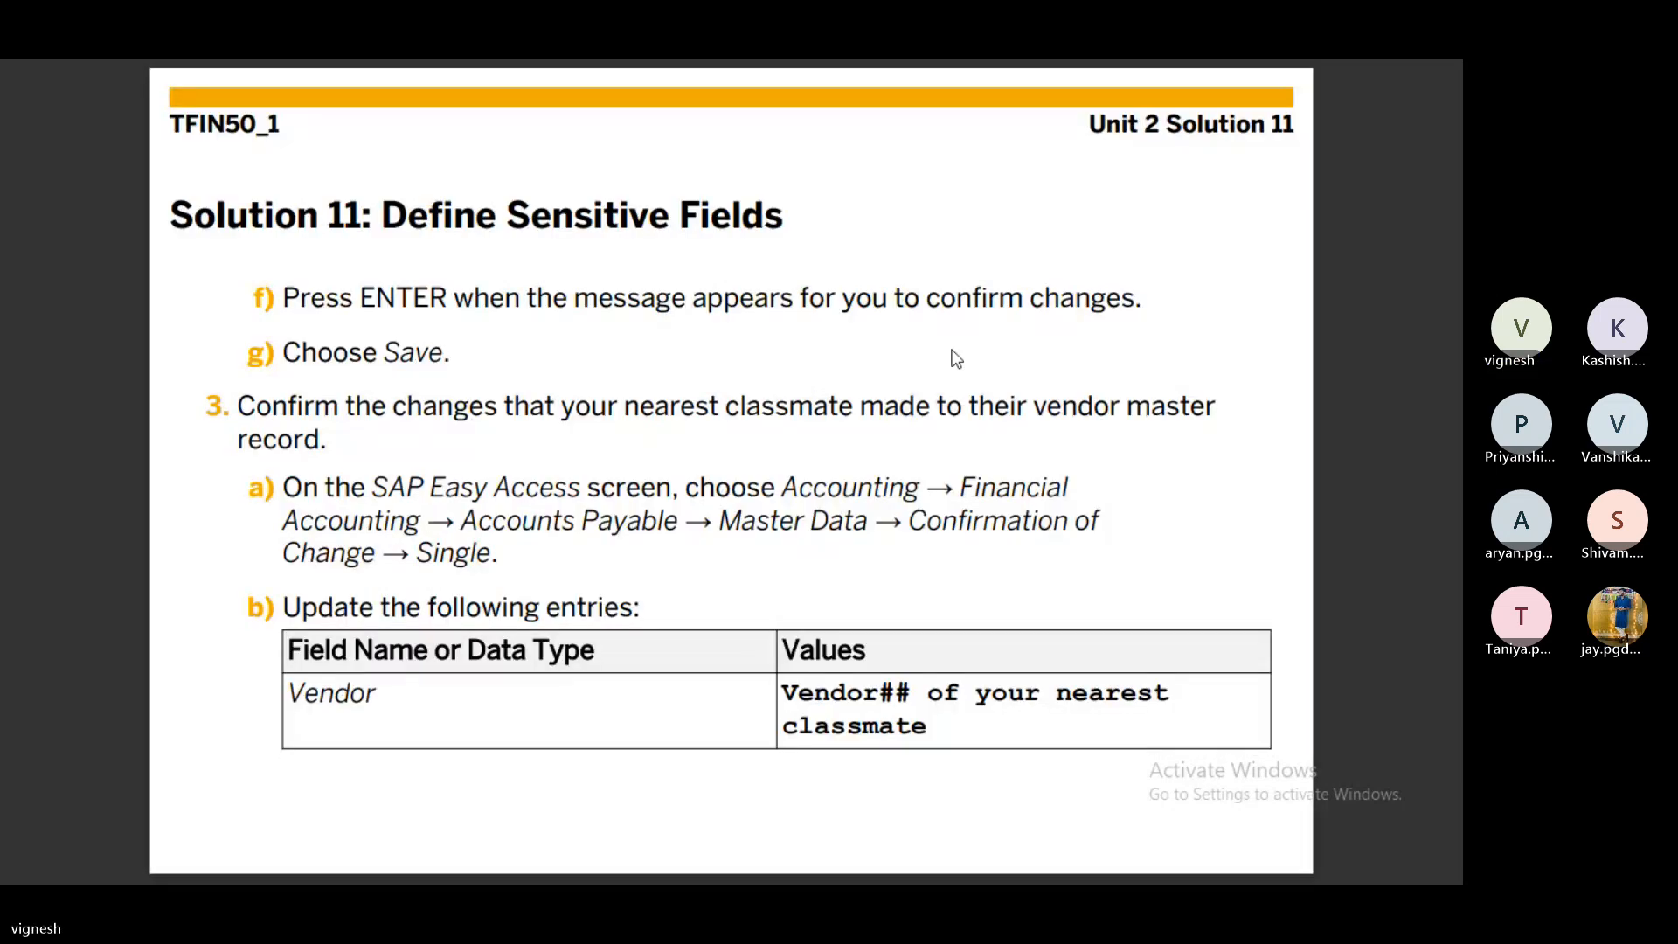
key(Left)
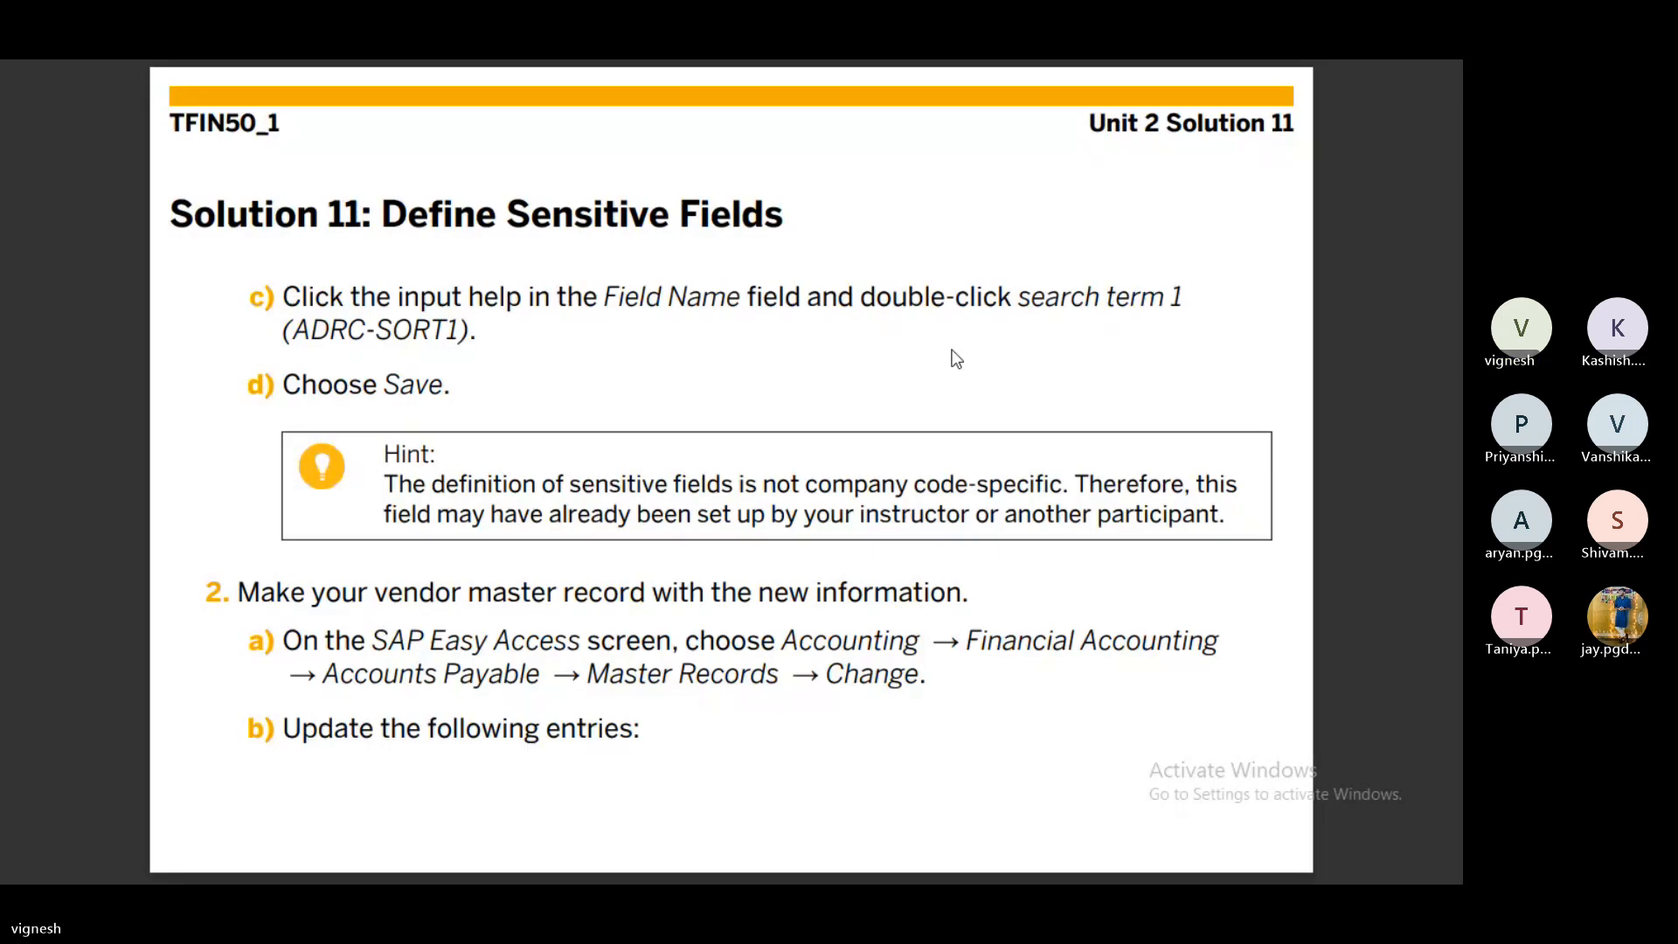
key(Left)
- Review the vendor value tables and confirmation pages, ending on the business example page
key(Right)
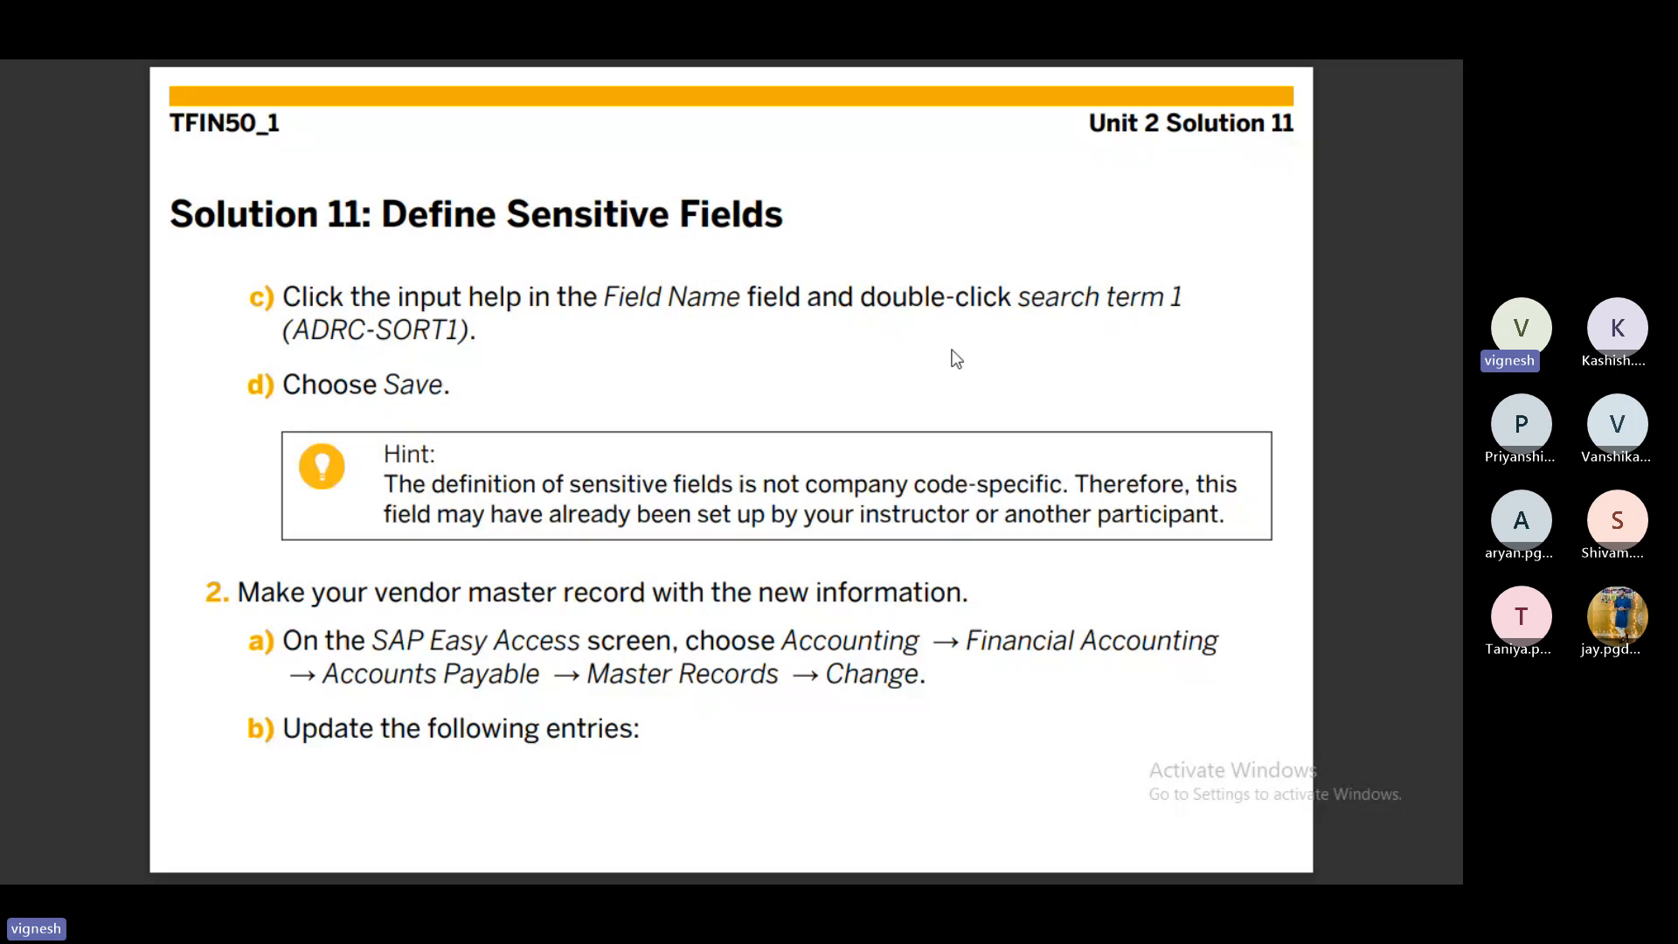
key(Right)
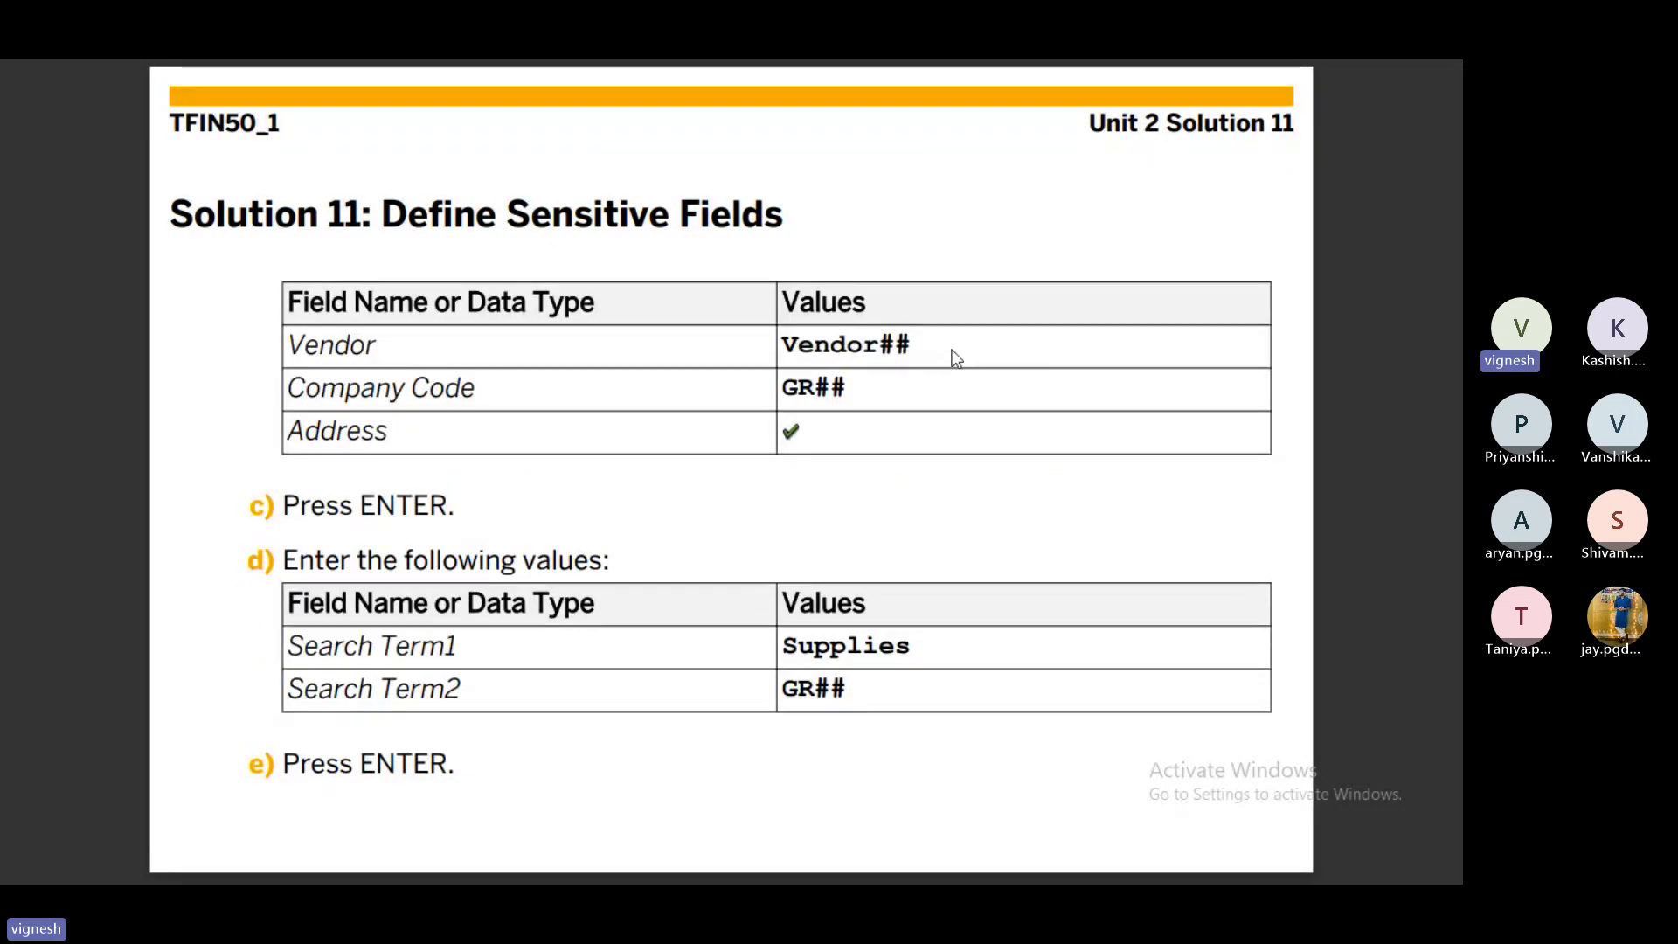
key(Right)
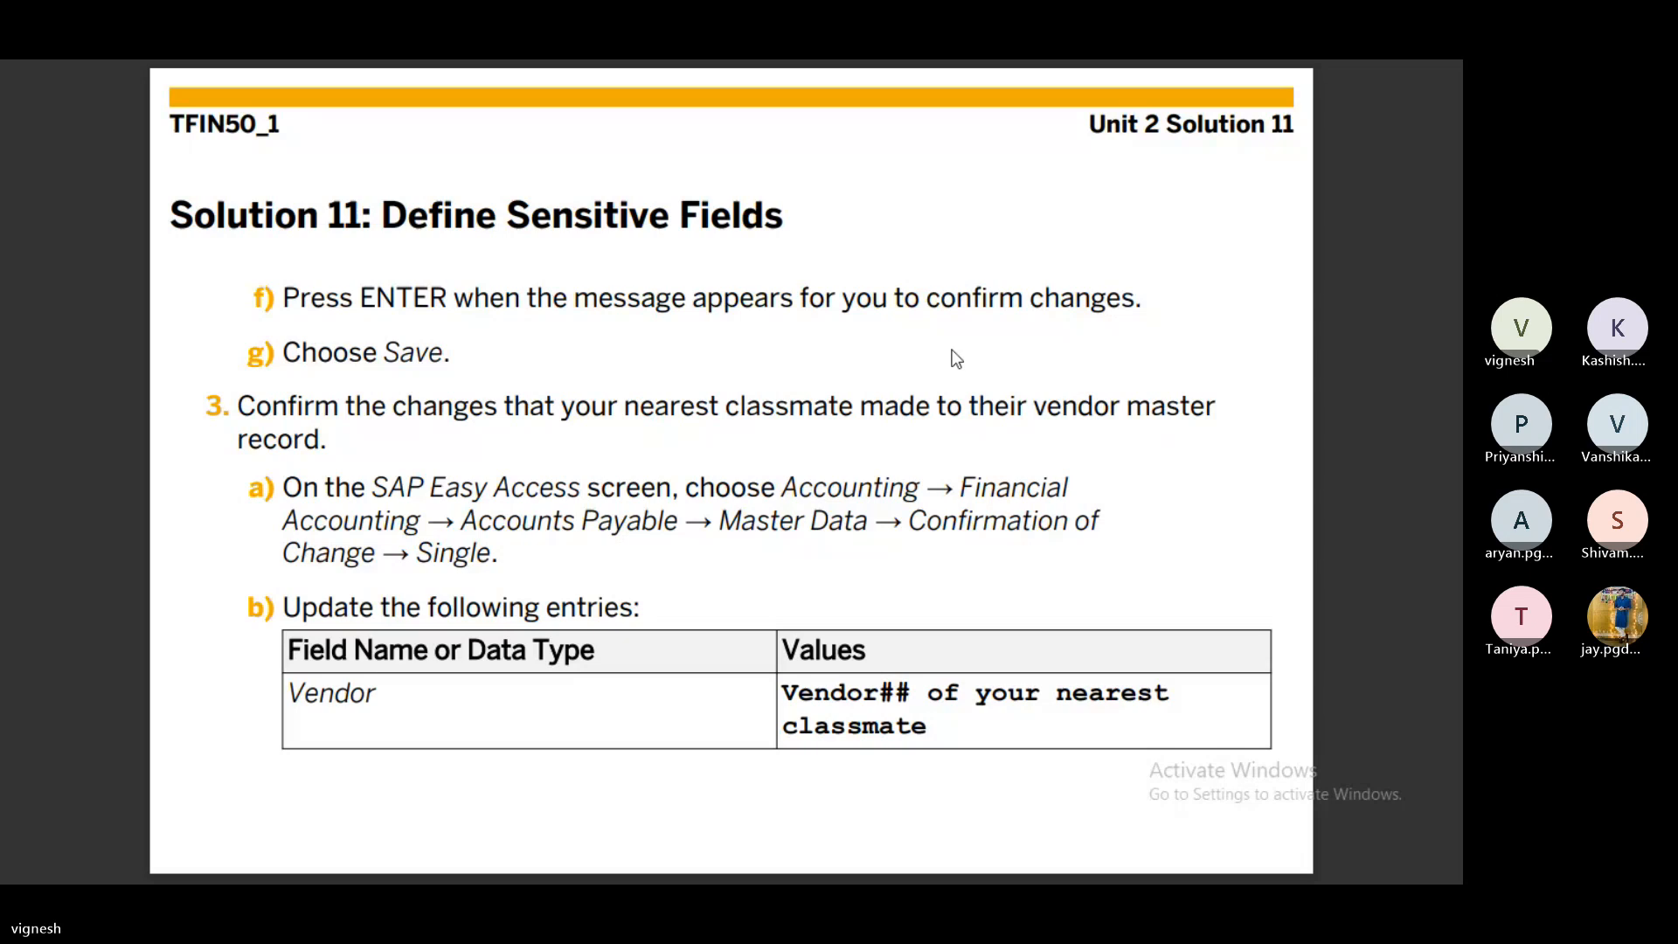
key(Left)
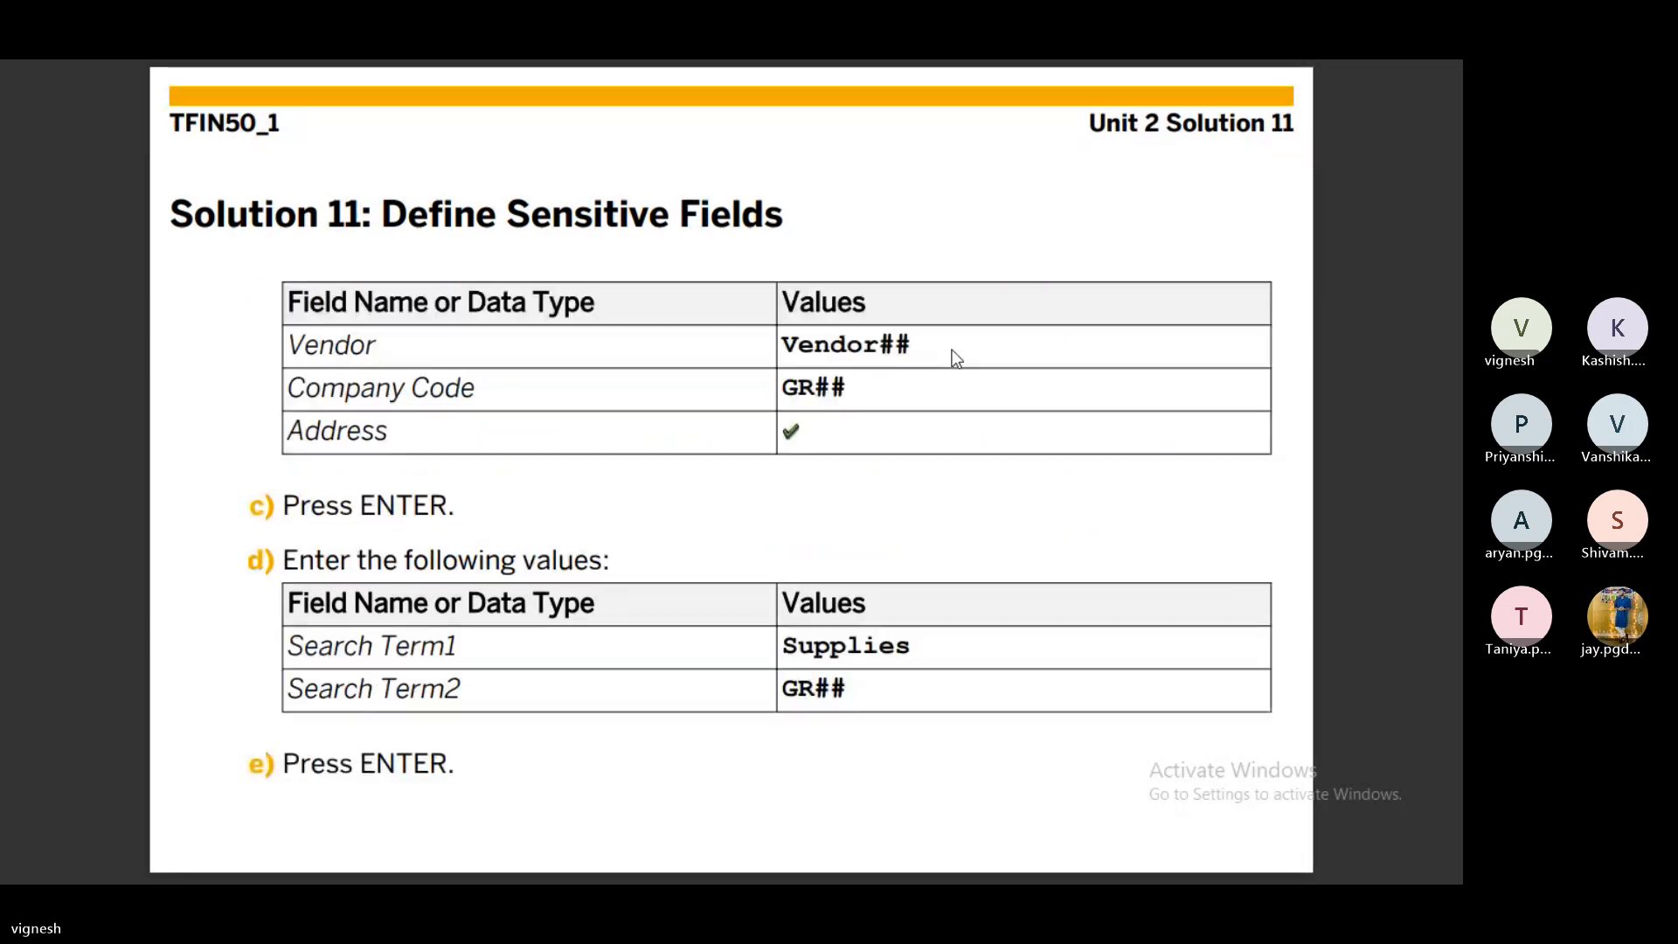
key(Left)
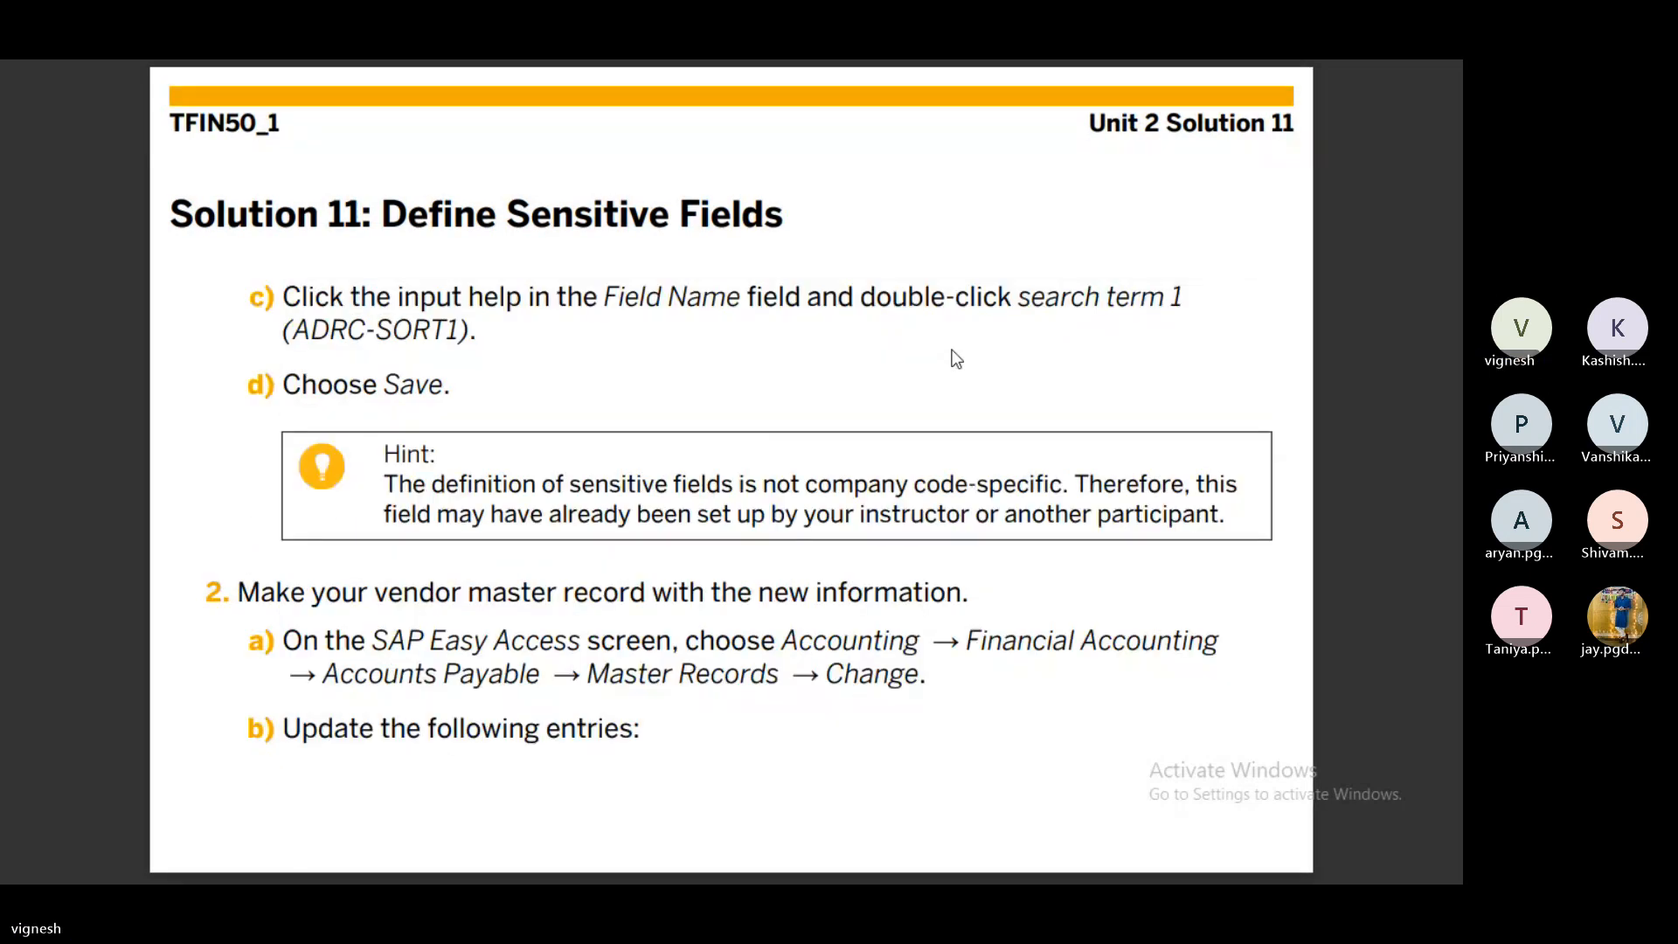
key(Left)
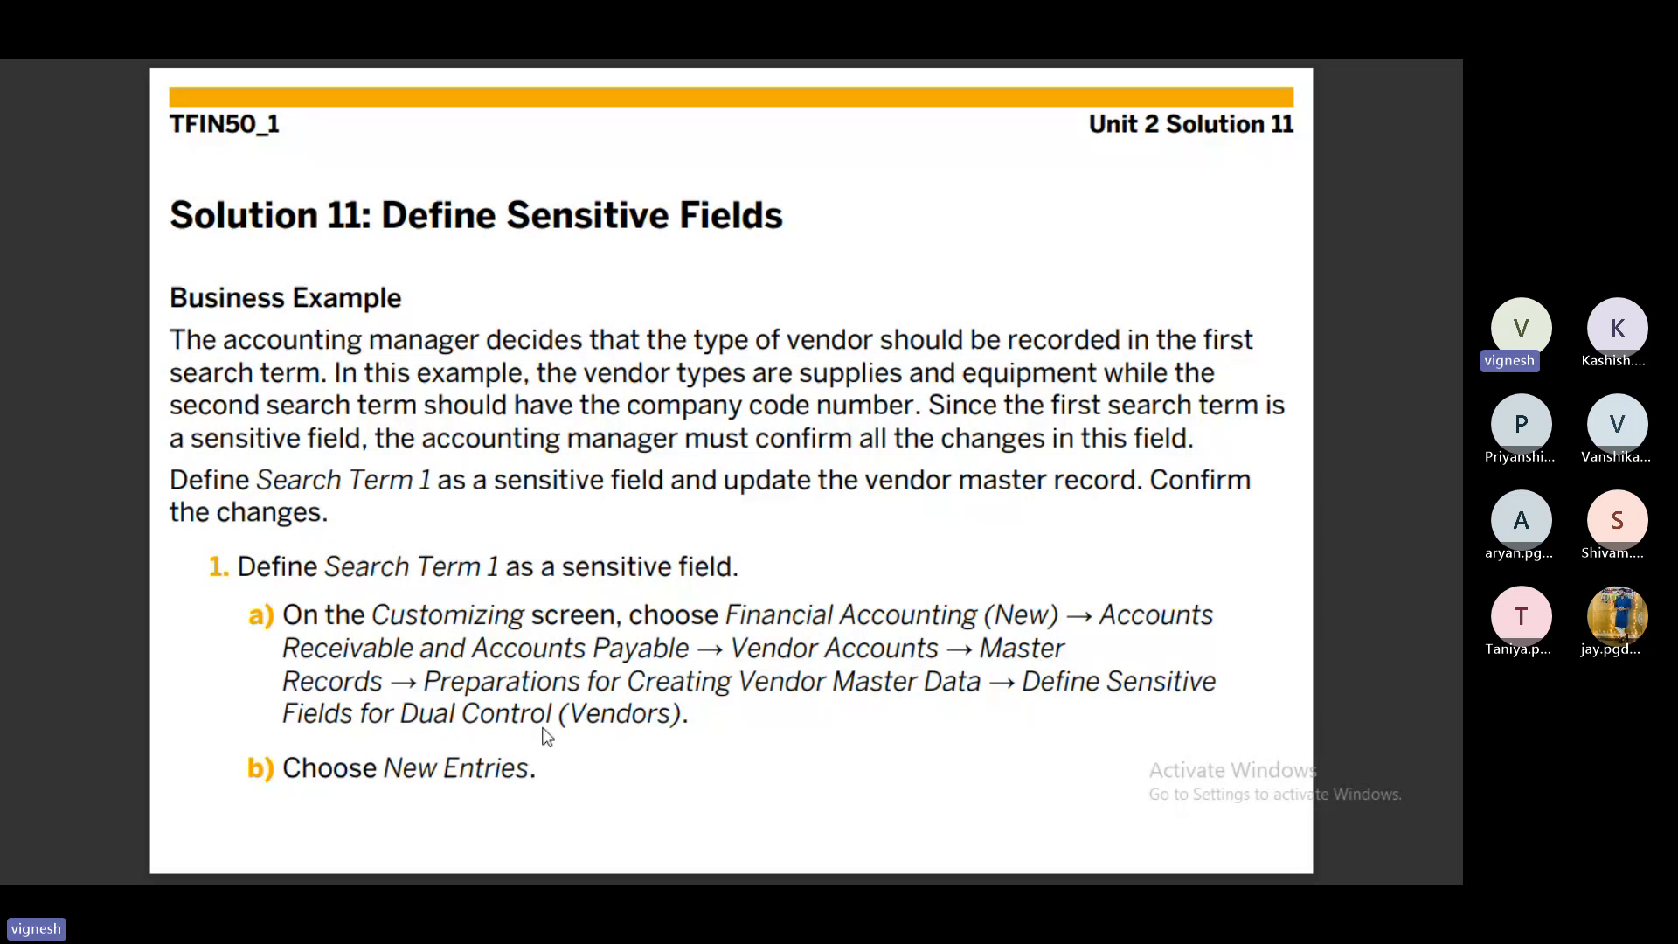
- Back in SAP, leave document display with /n and open the SAP Reference IMG via SPRO
key(alt+Tab)
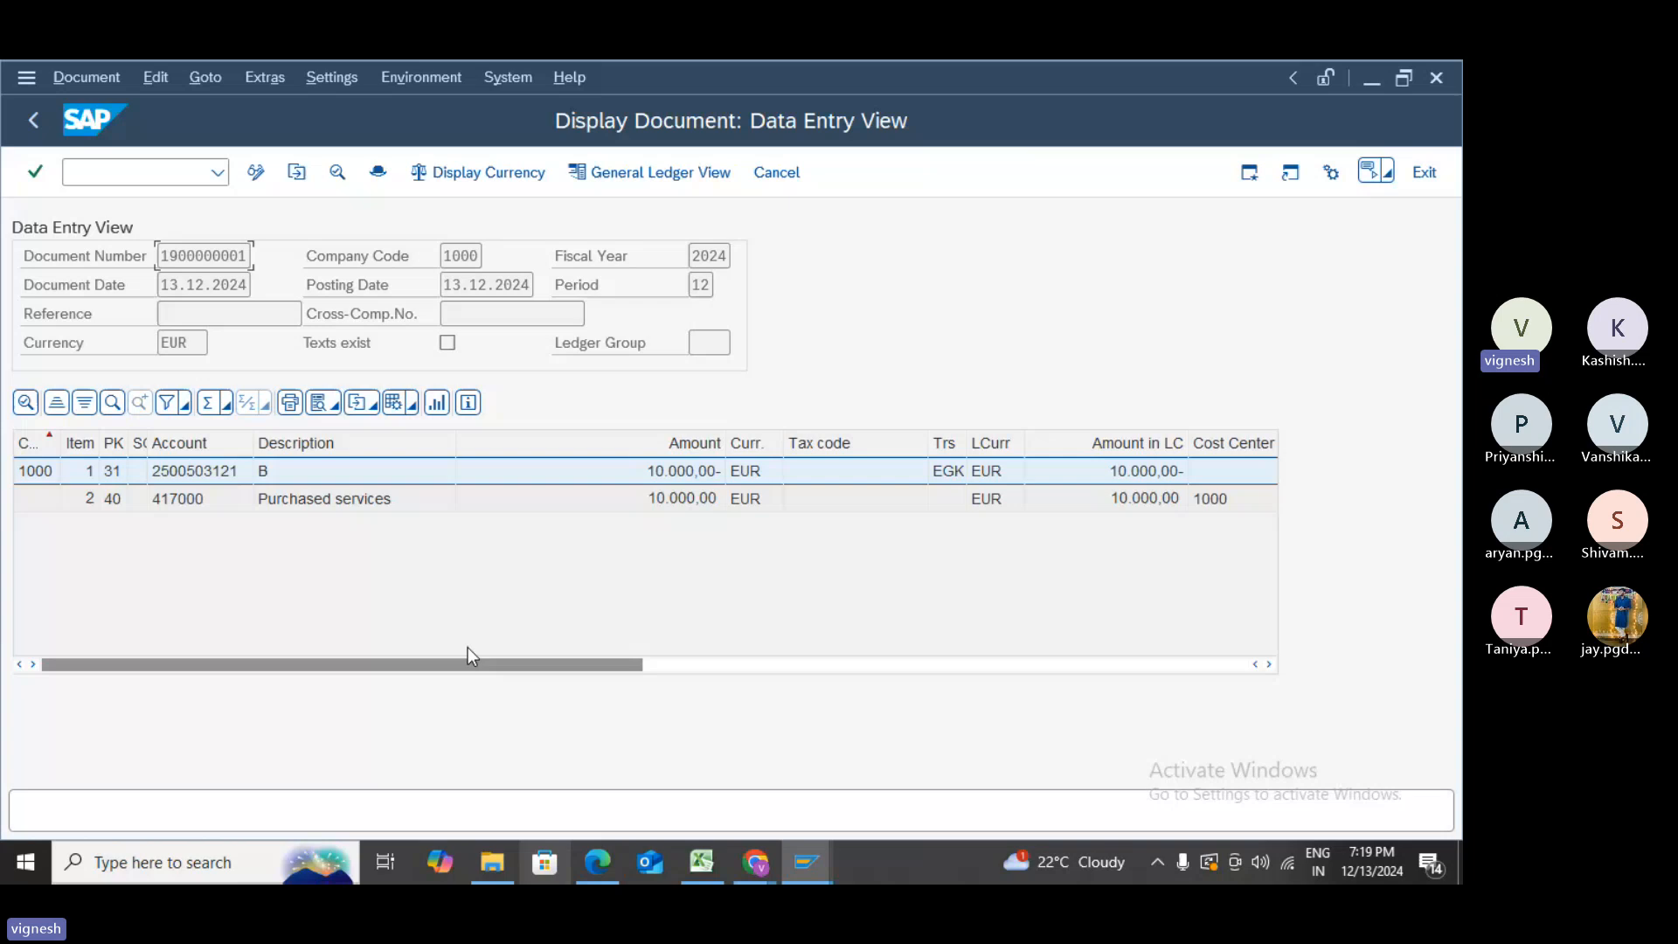
text(/n)
key(Return)
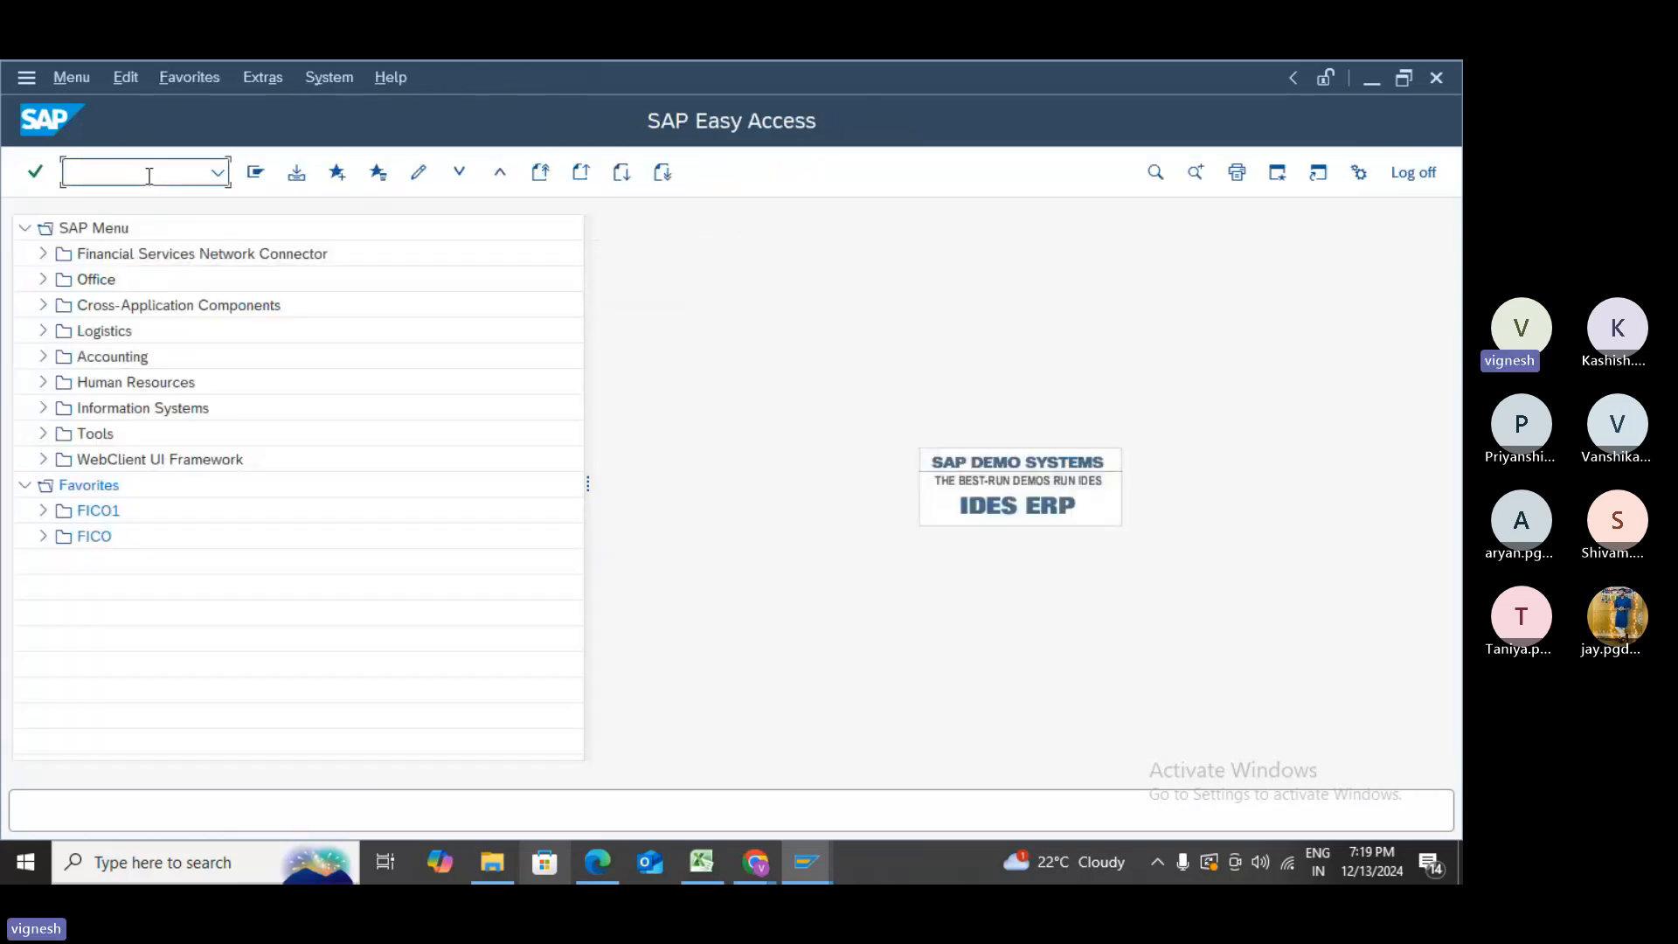
text(spr)
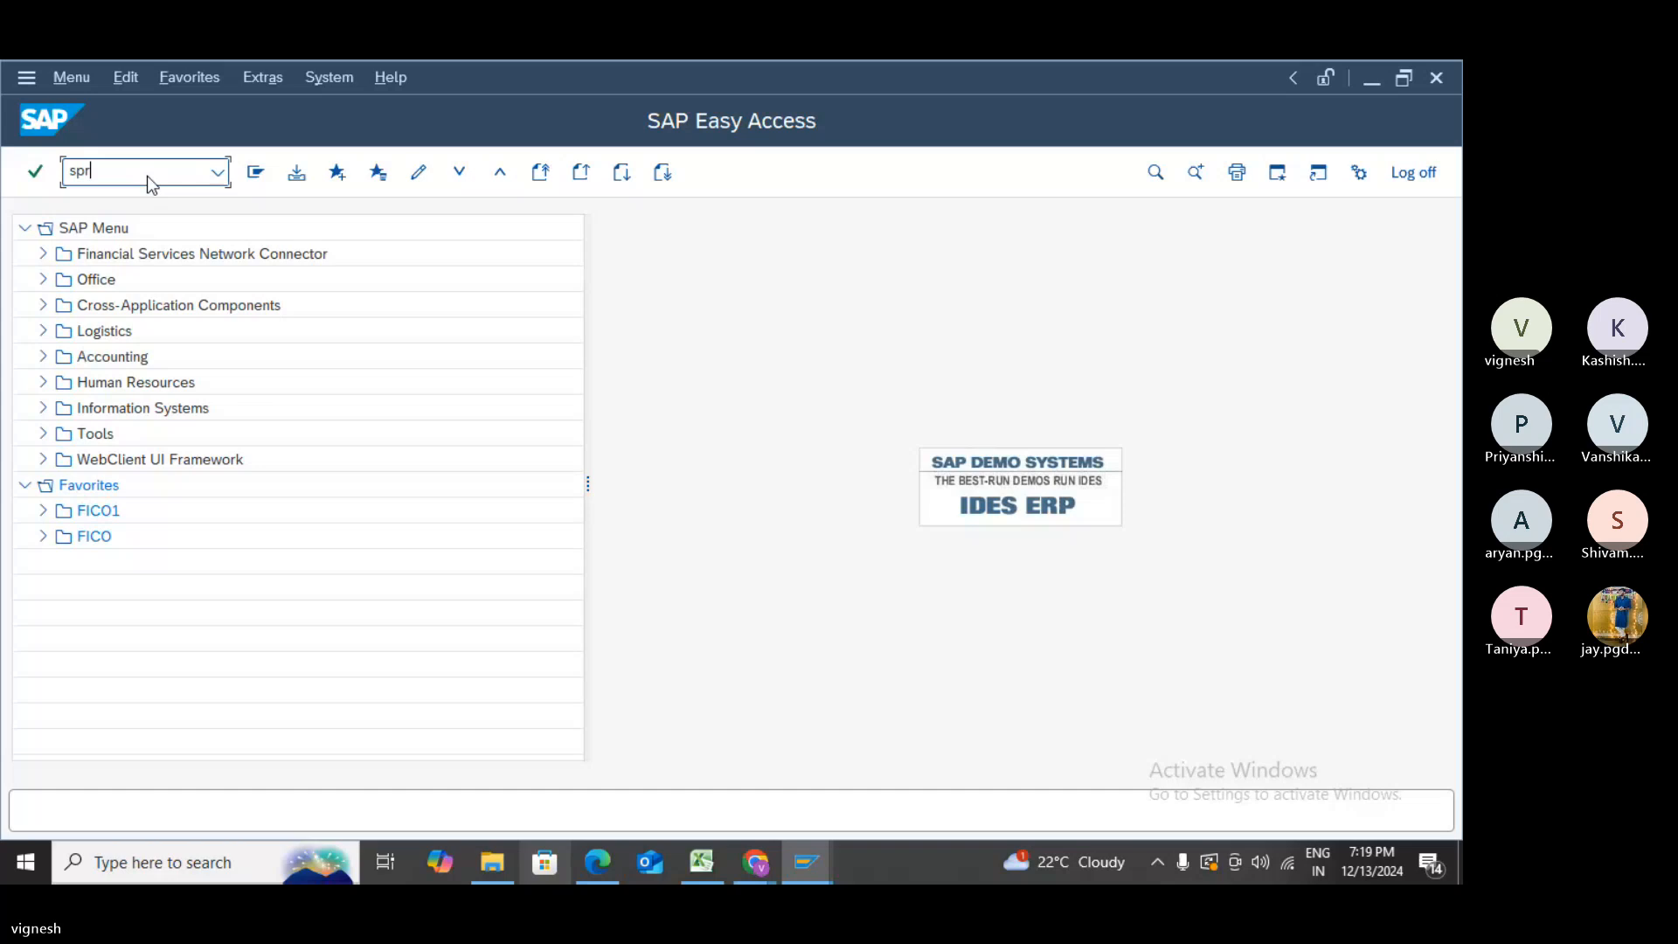
text(o)
key(Return)
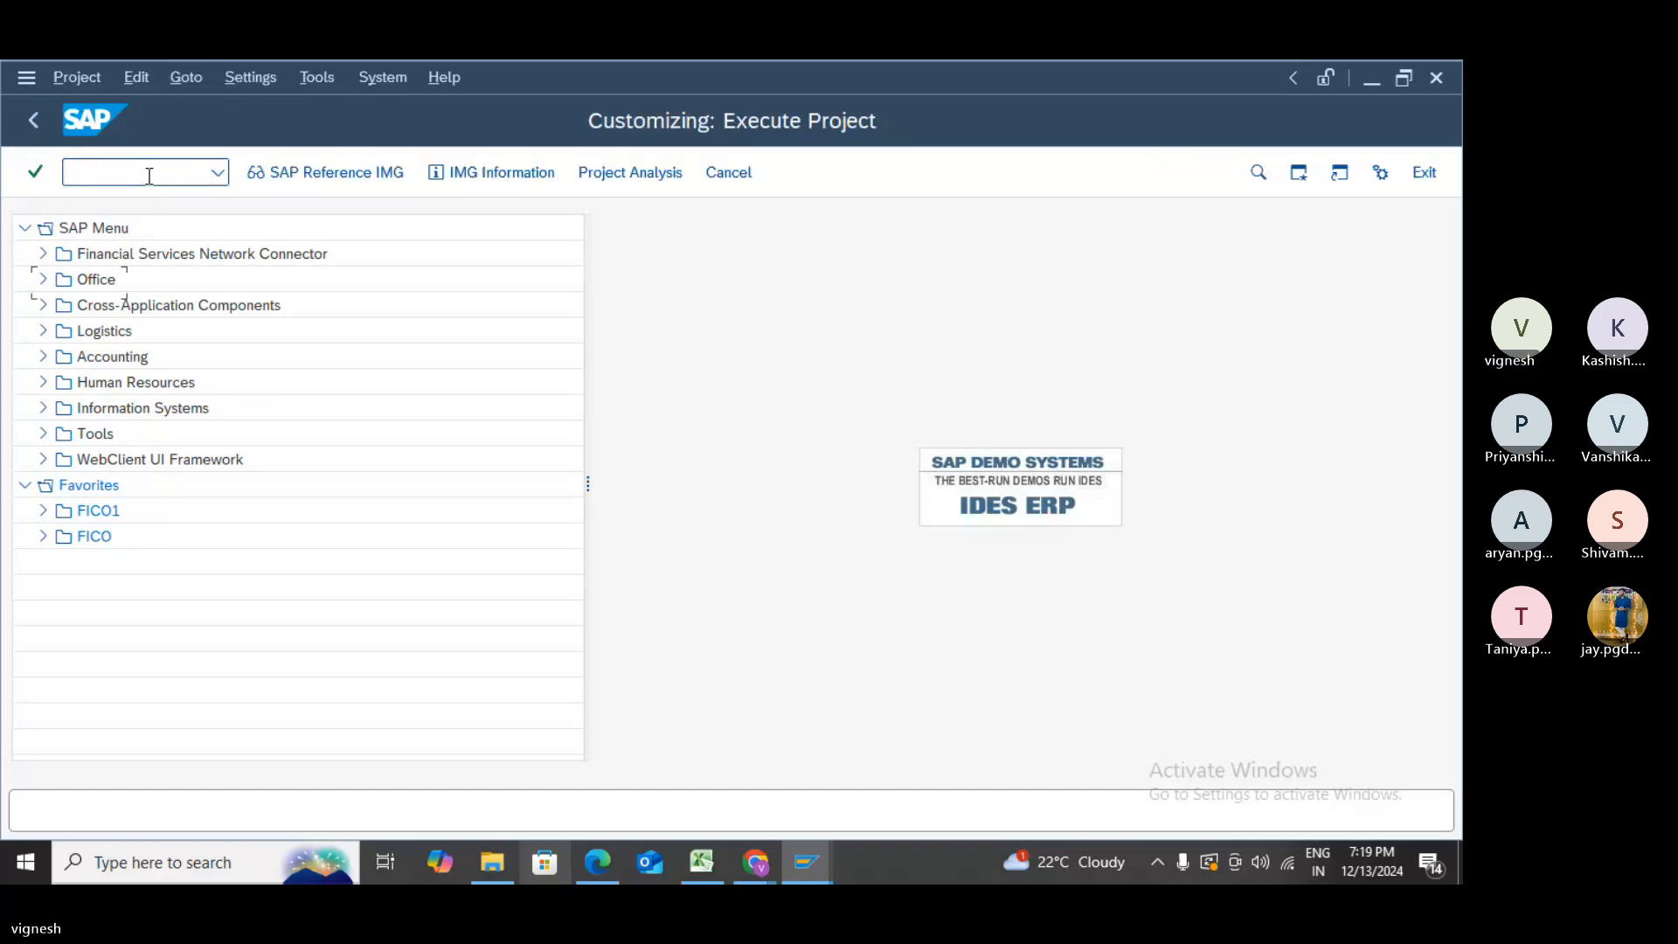
click(316, 177)
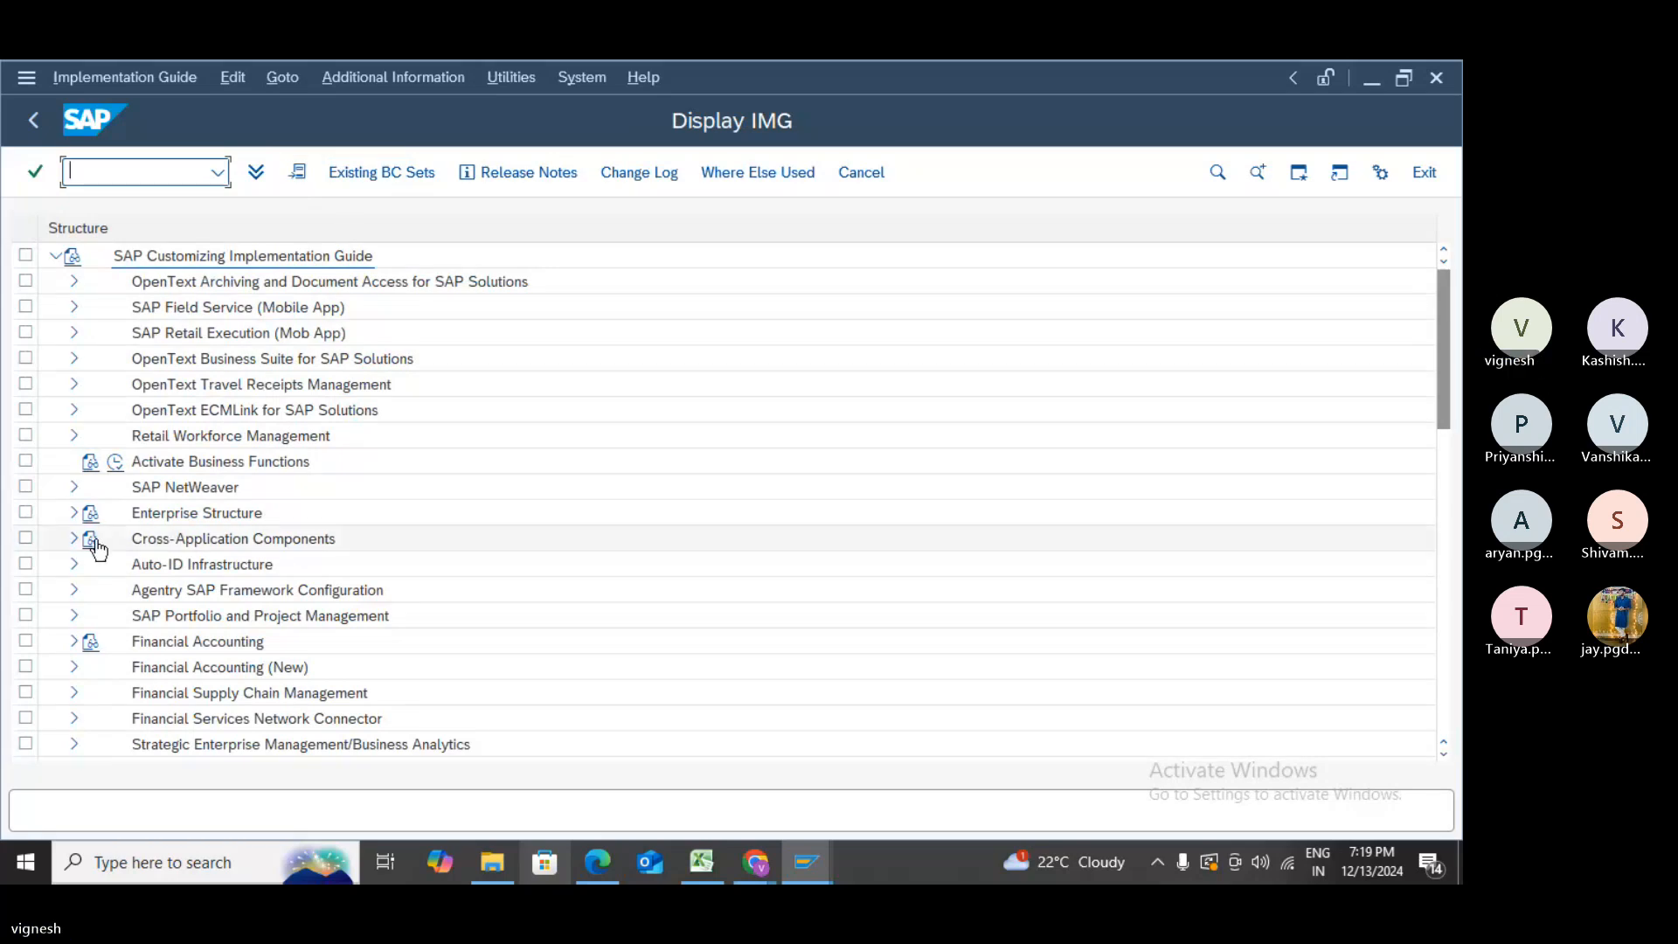
- Expand Financial Accounting (New) > Accounts Receivable and Accounts Payable, checking the path against the solution
key(alt+Tab)
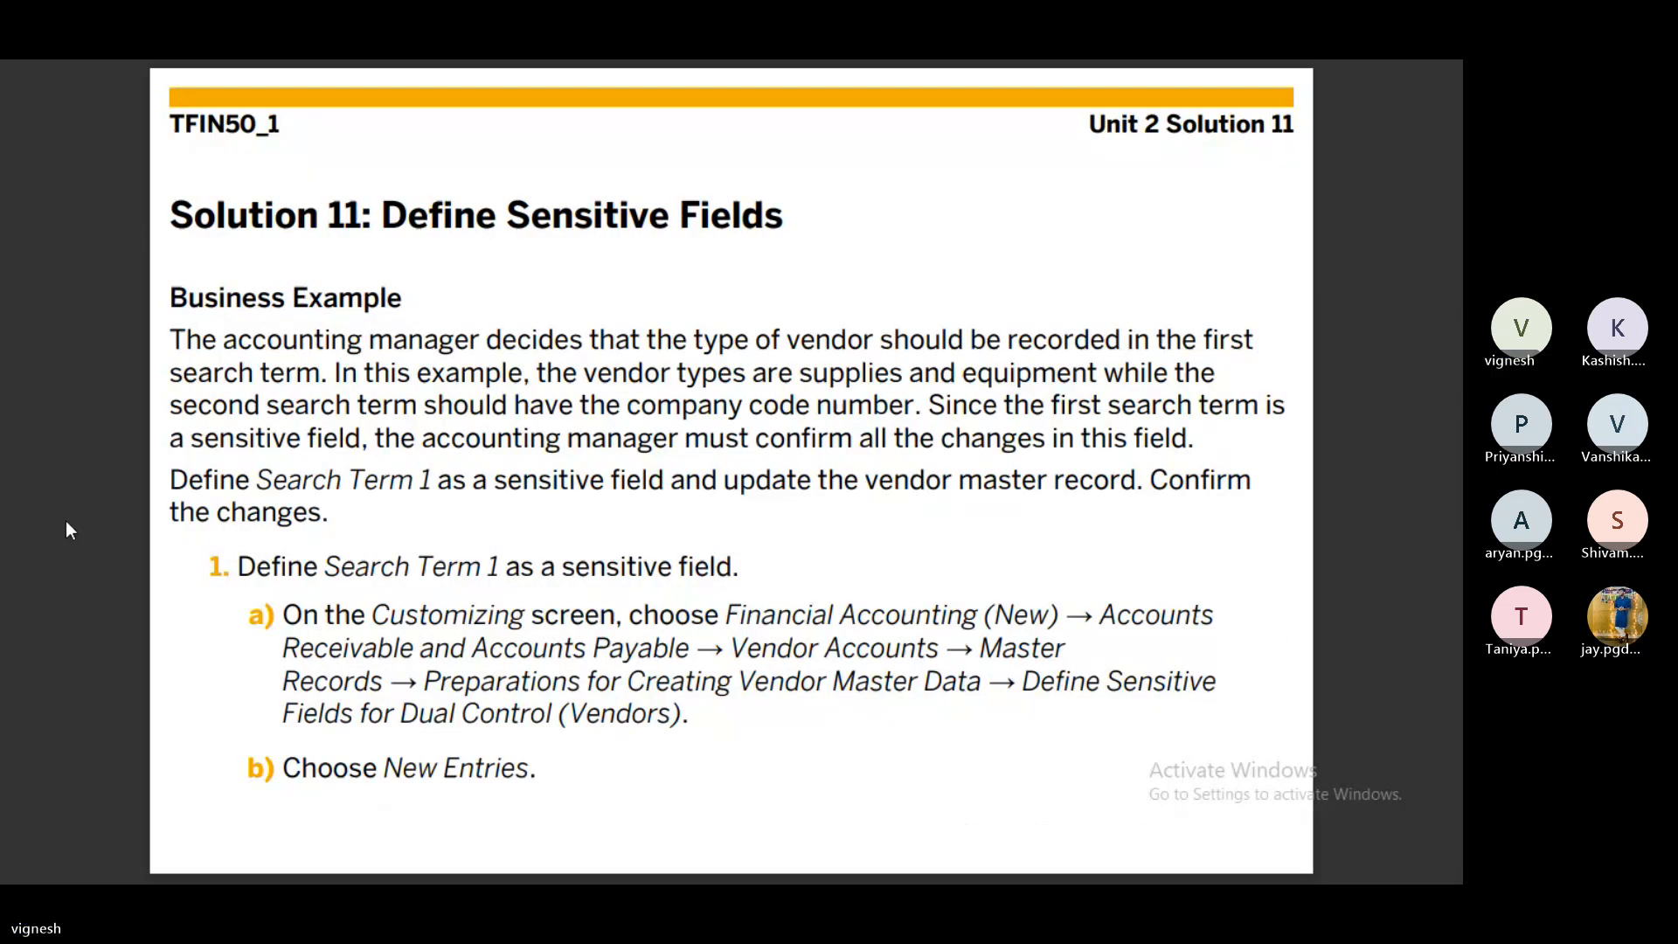
key(alt+Tab)
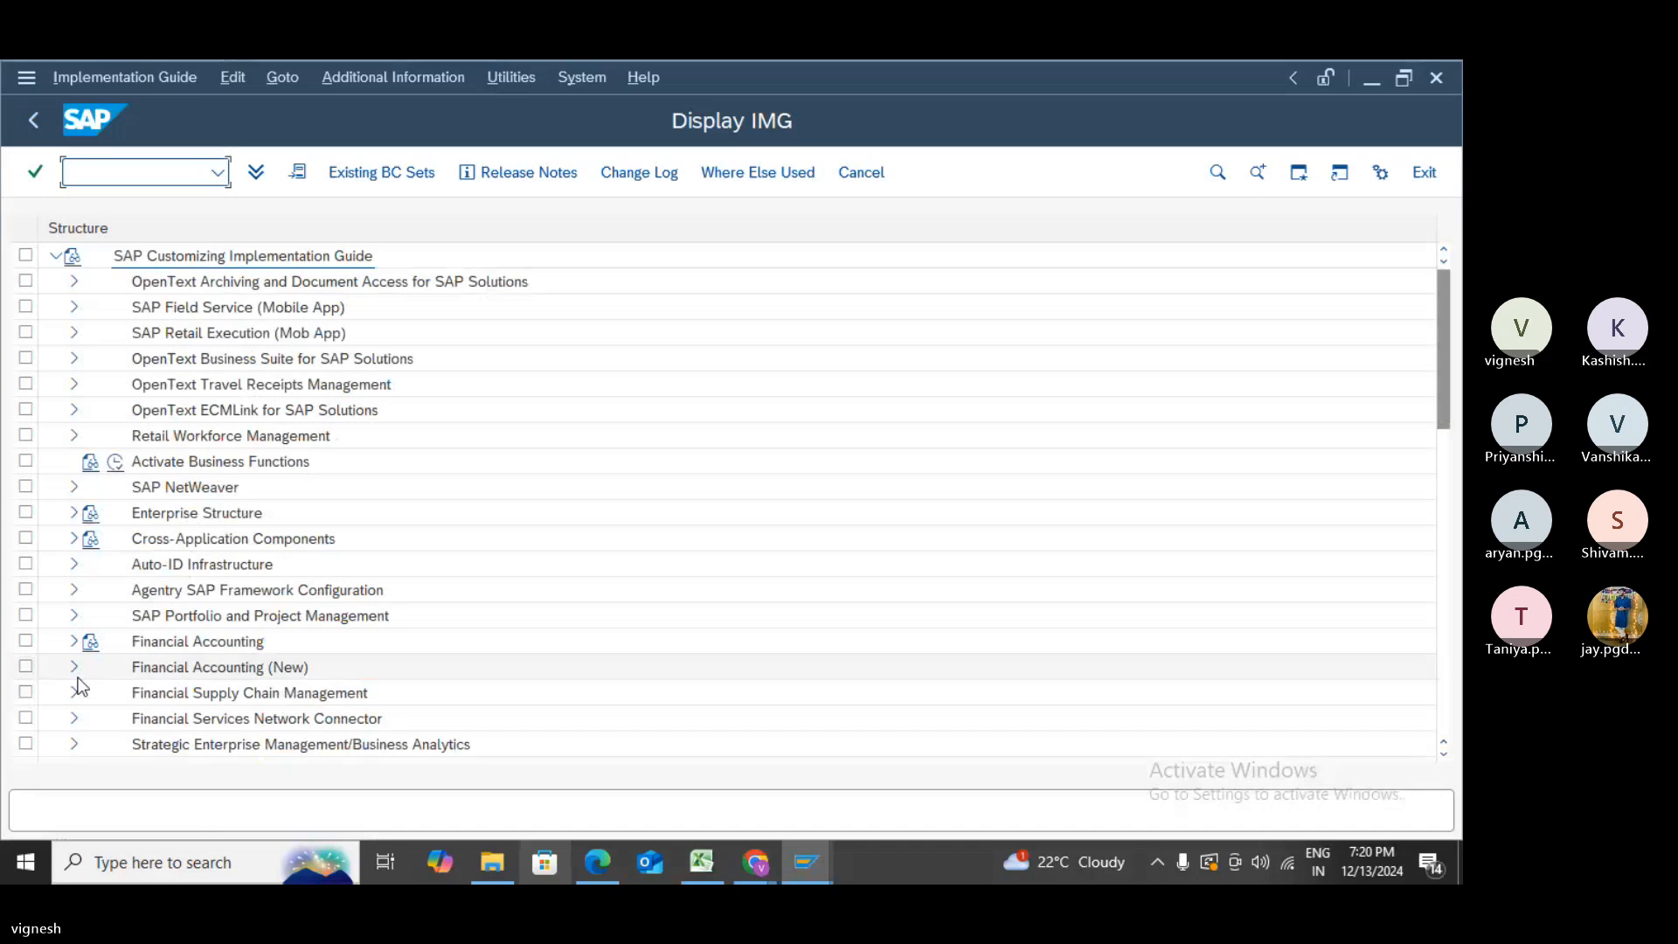
click(75, 668)
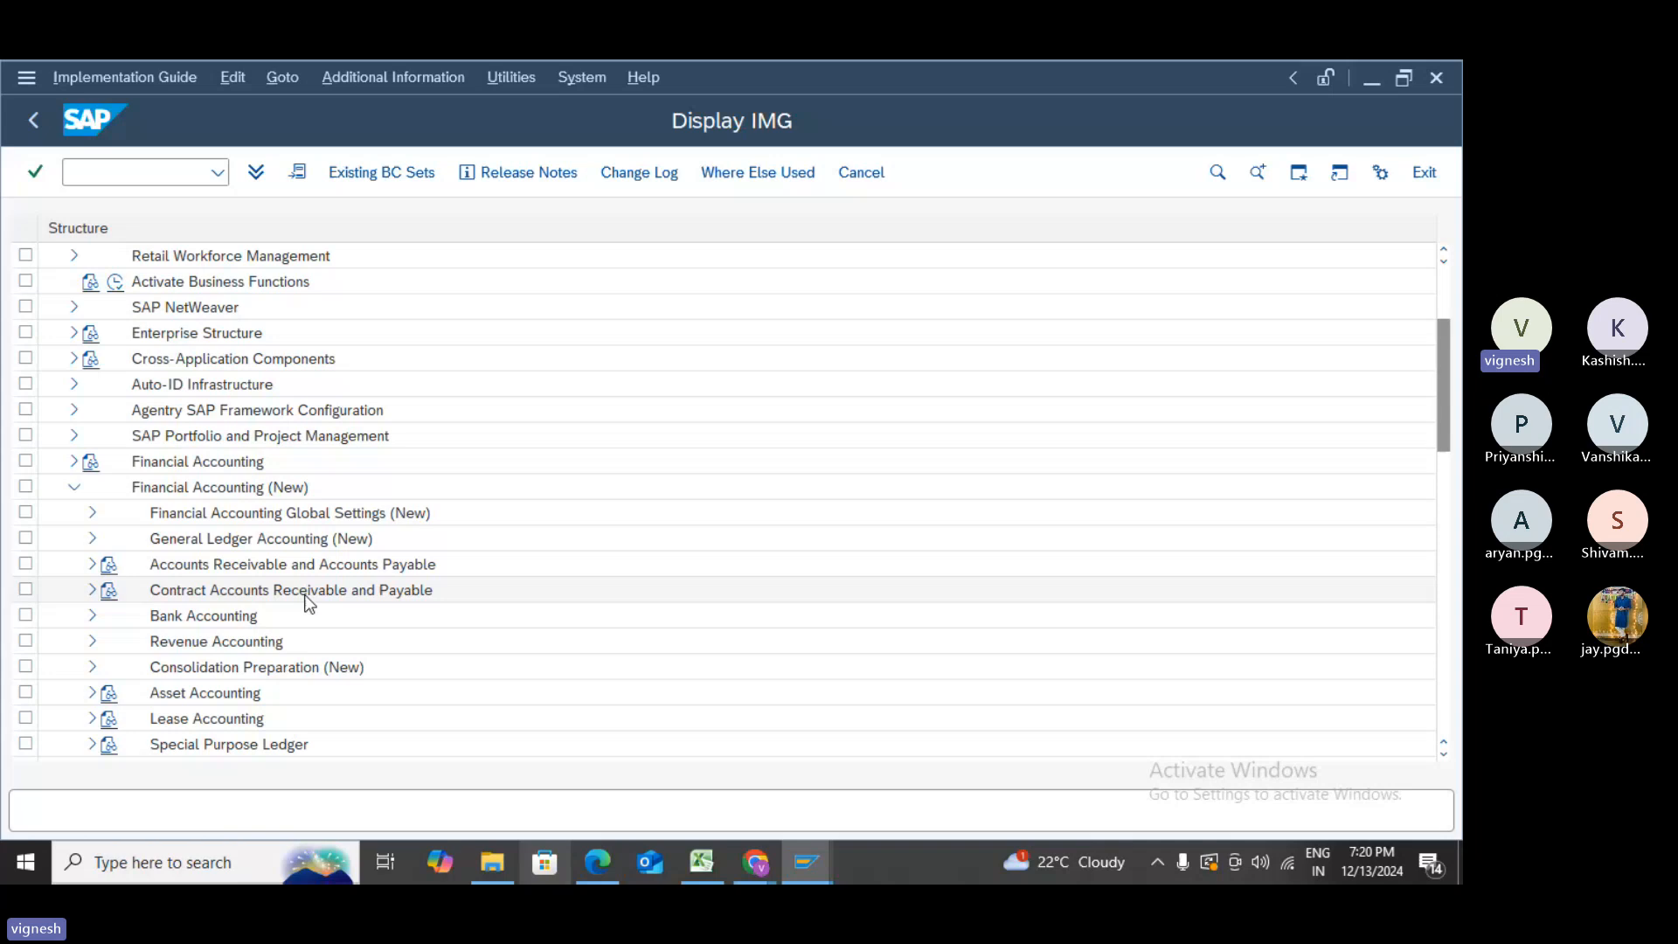
click(91, 565)
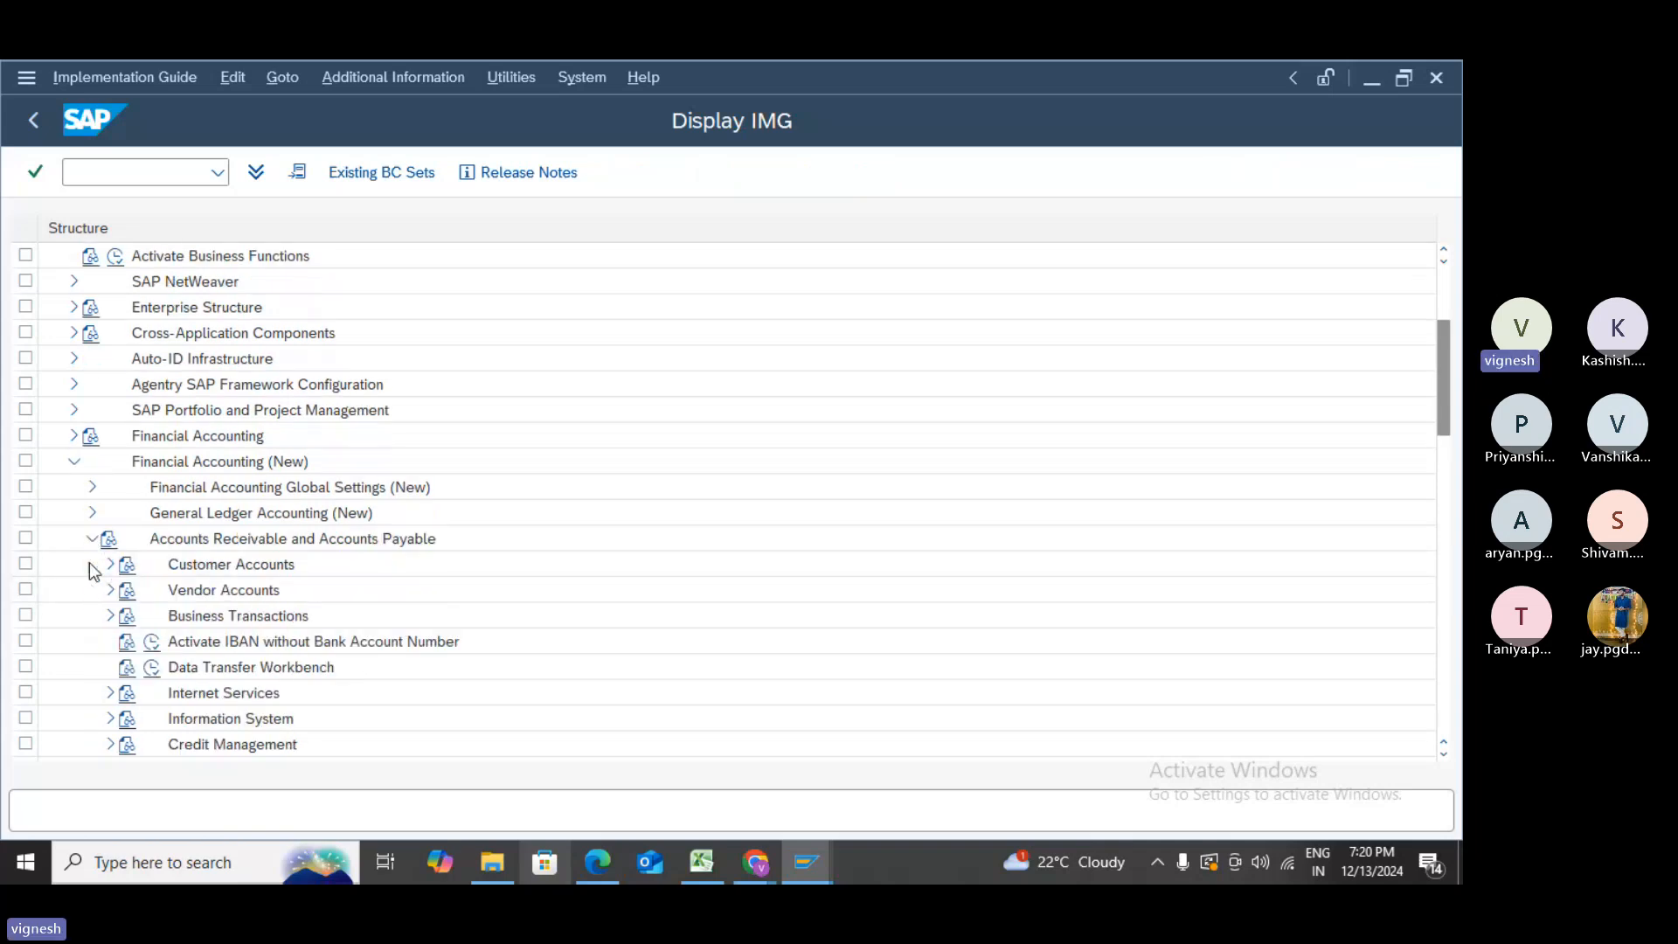
key(alt+Tab)
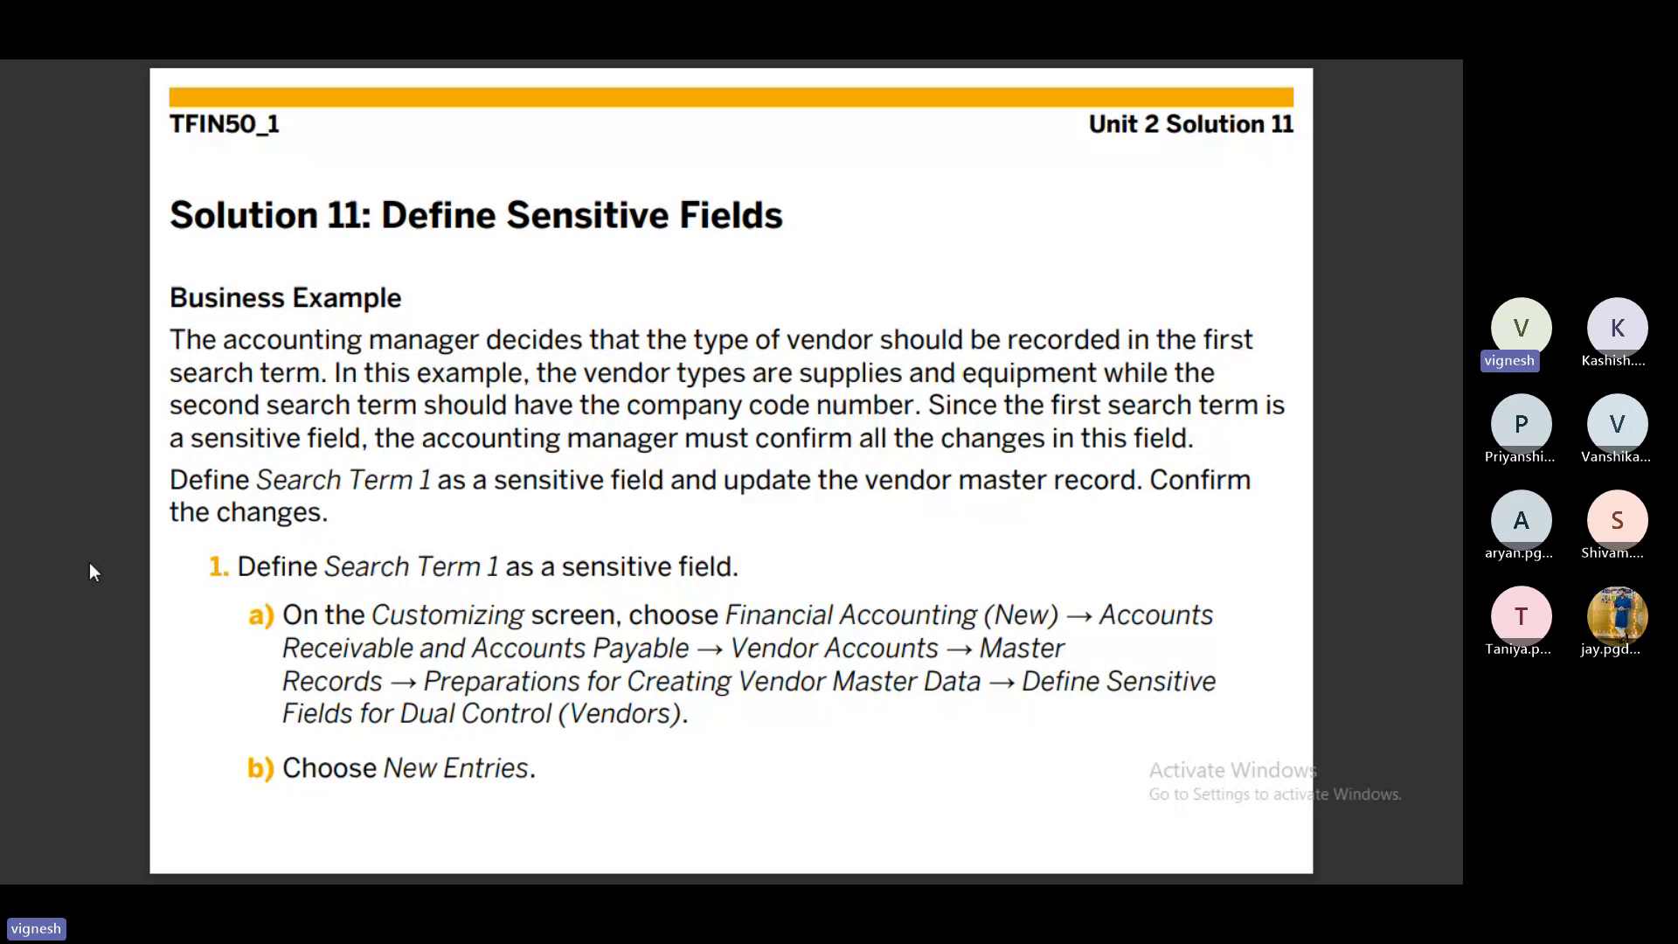
key(alt+Tab)
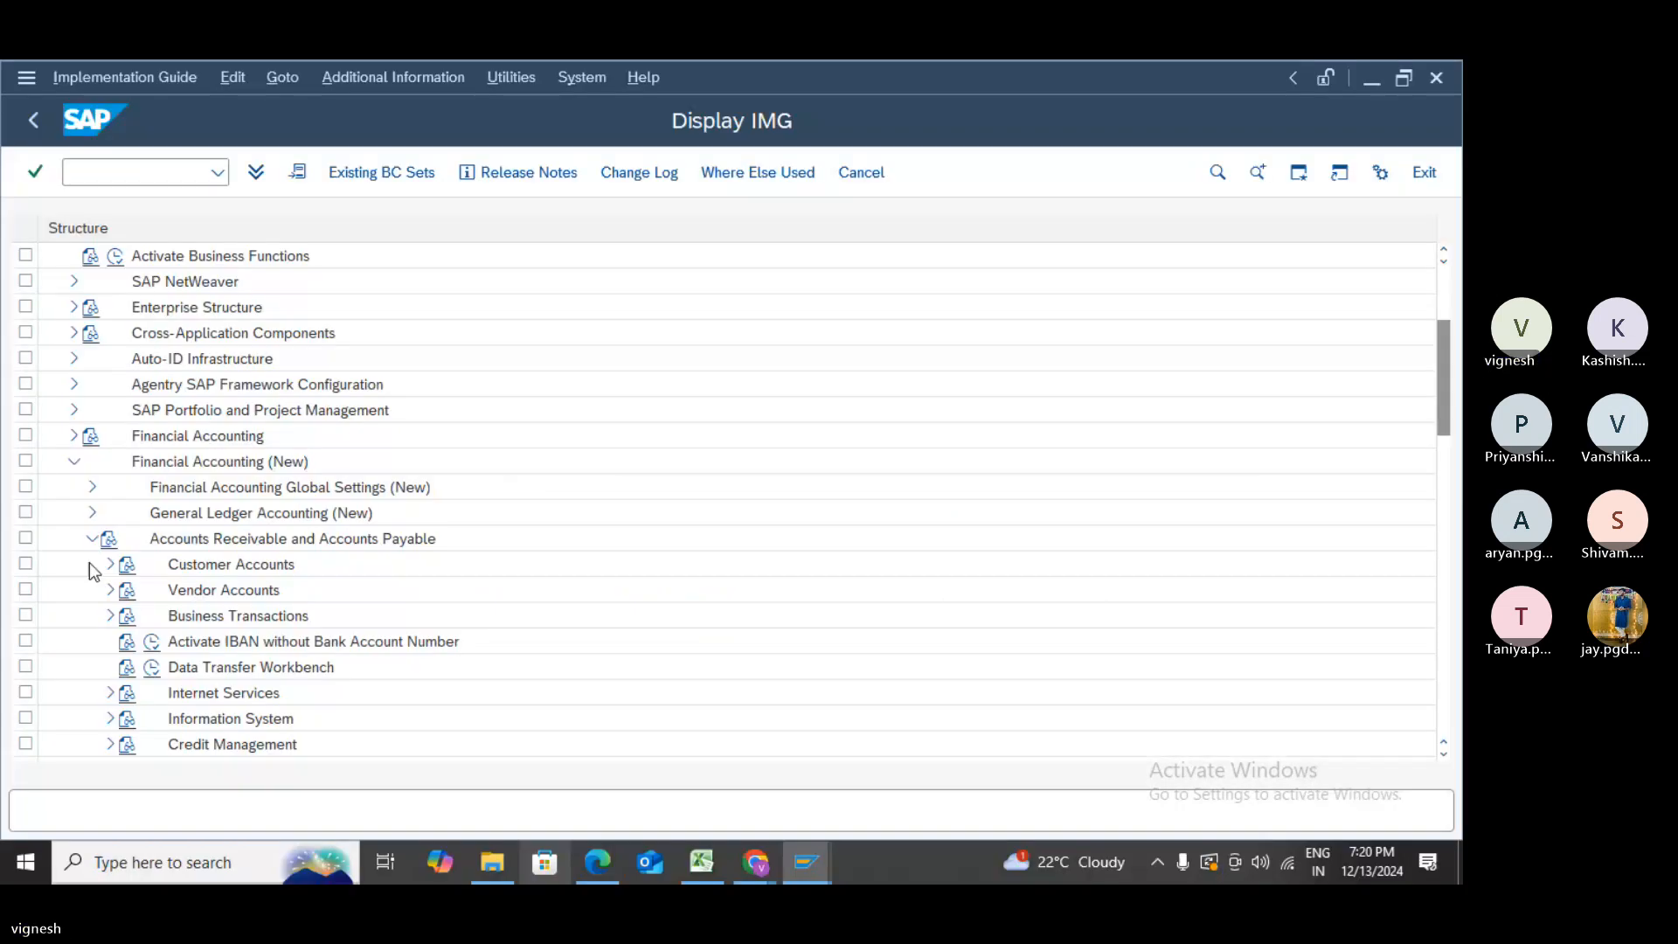
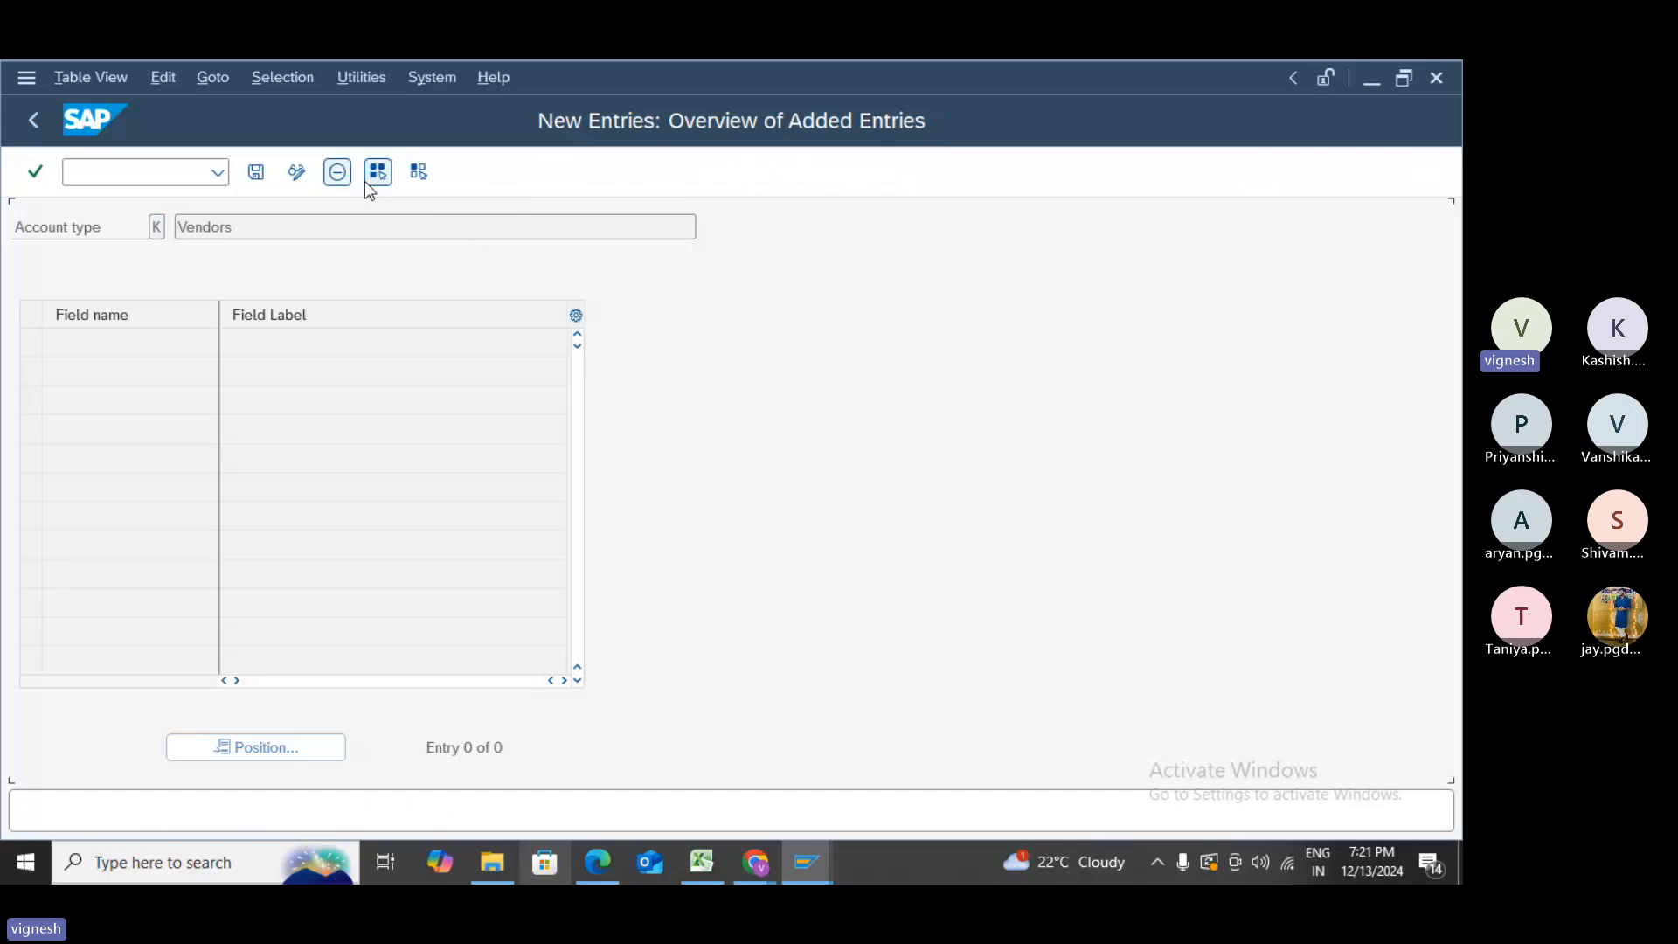
- Add Search Term 1 (ADRC-SORT1) as a vendor sensitive field and save it under a customizing request
key(alt+Tab)
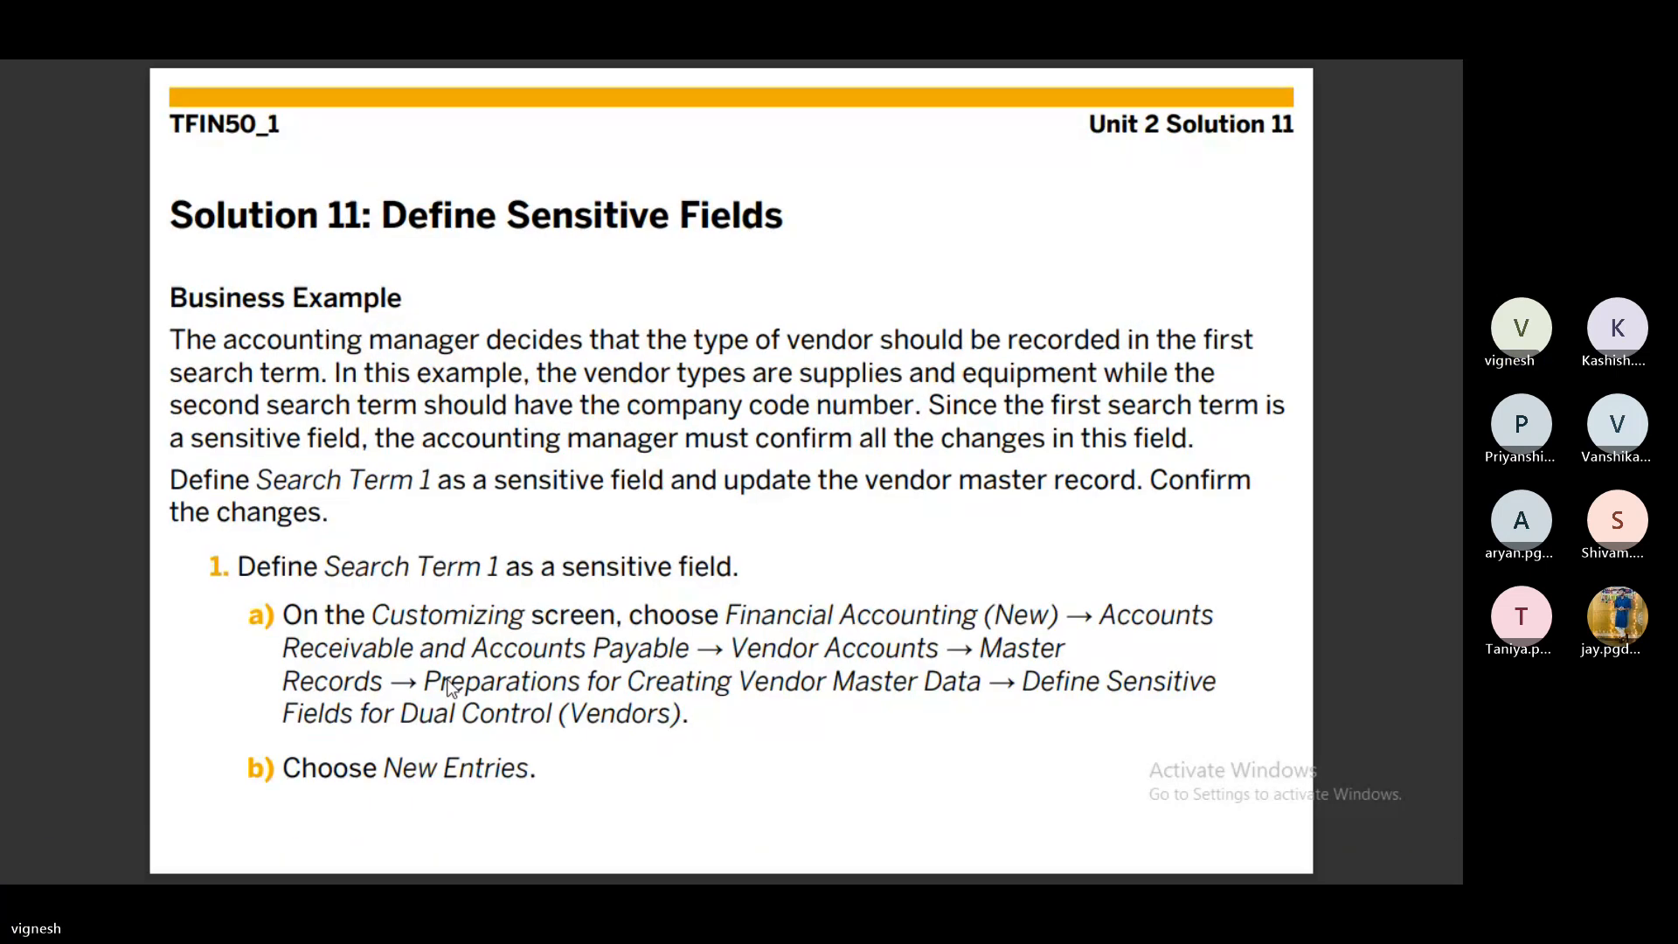
scroll(444, 613, down, 3)
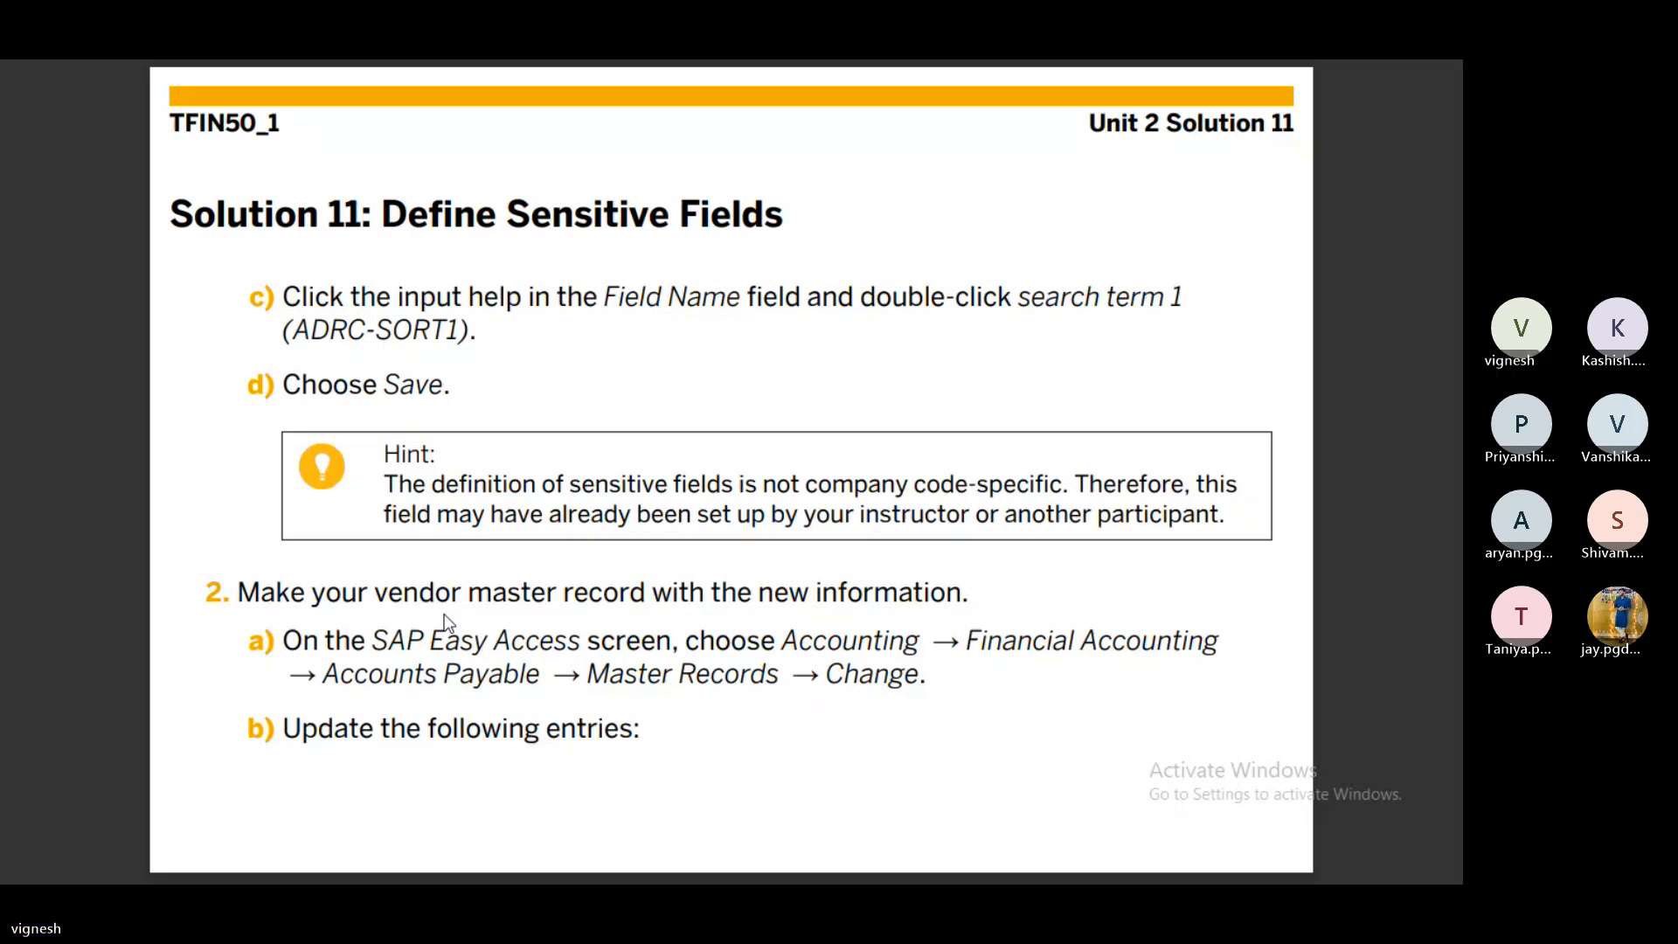
key(alt+Tab)
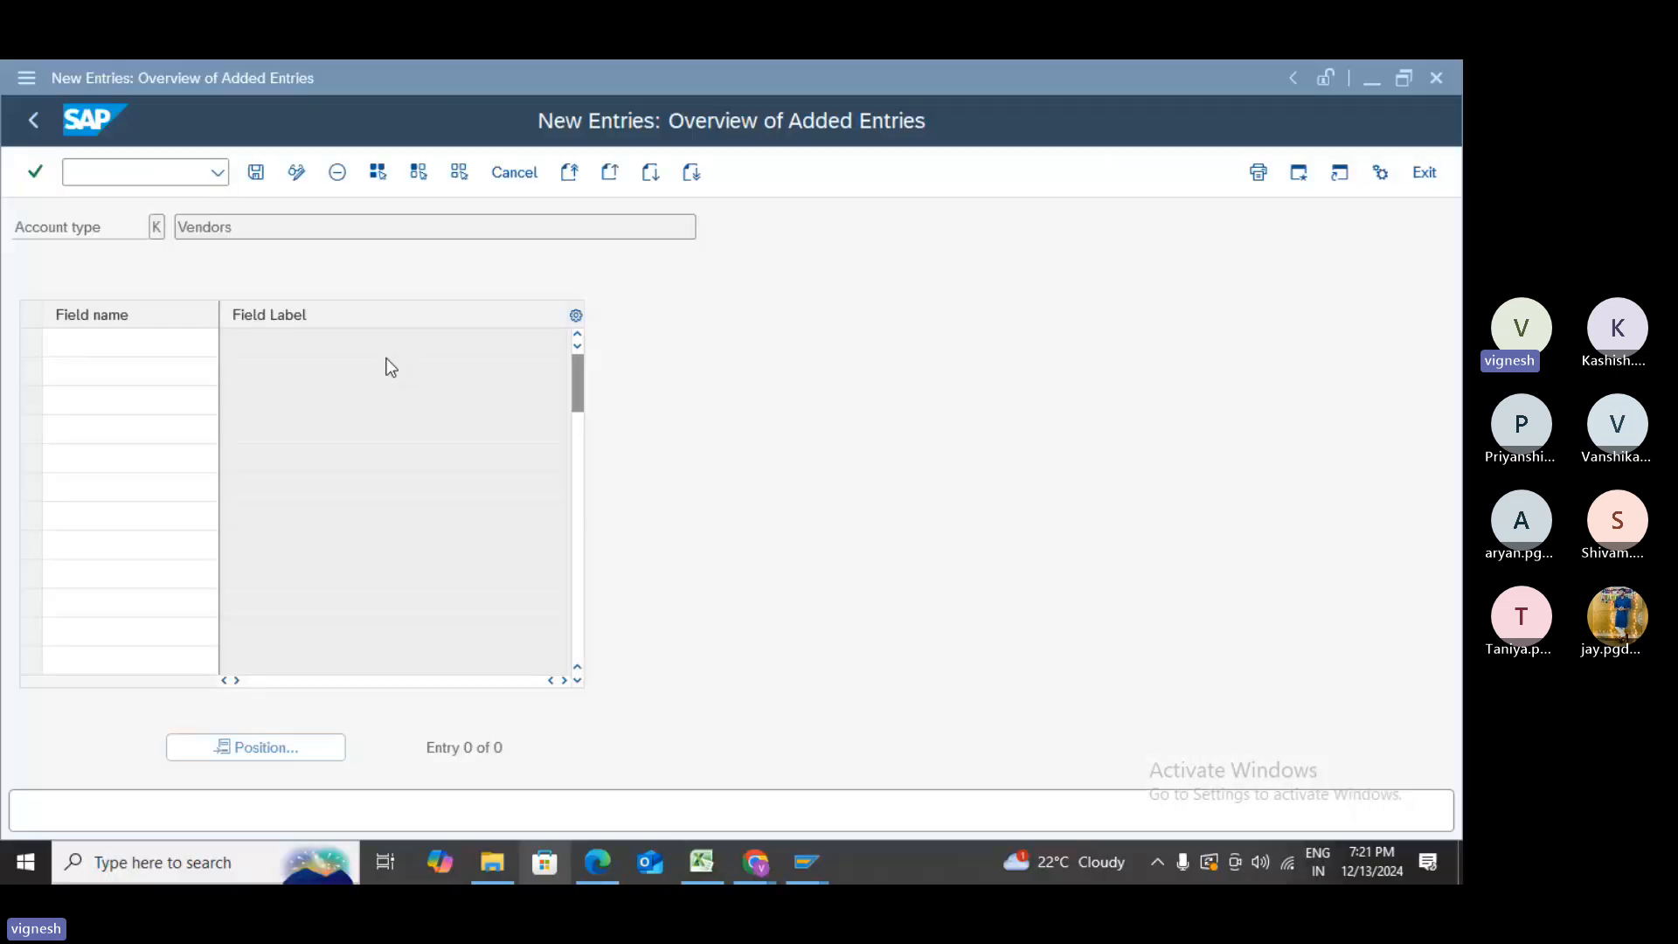
click(235, 343)
click(235, 343)
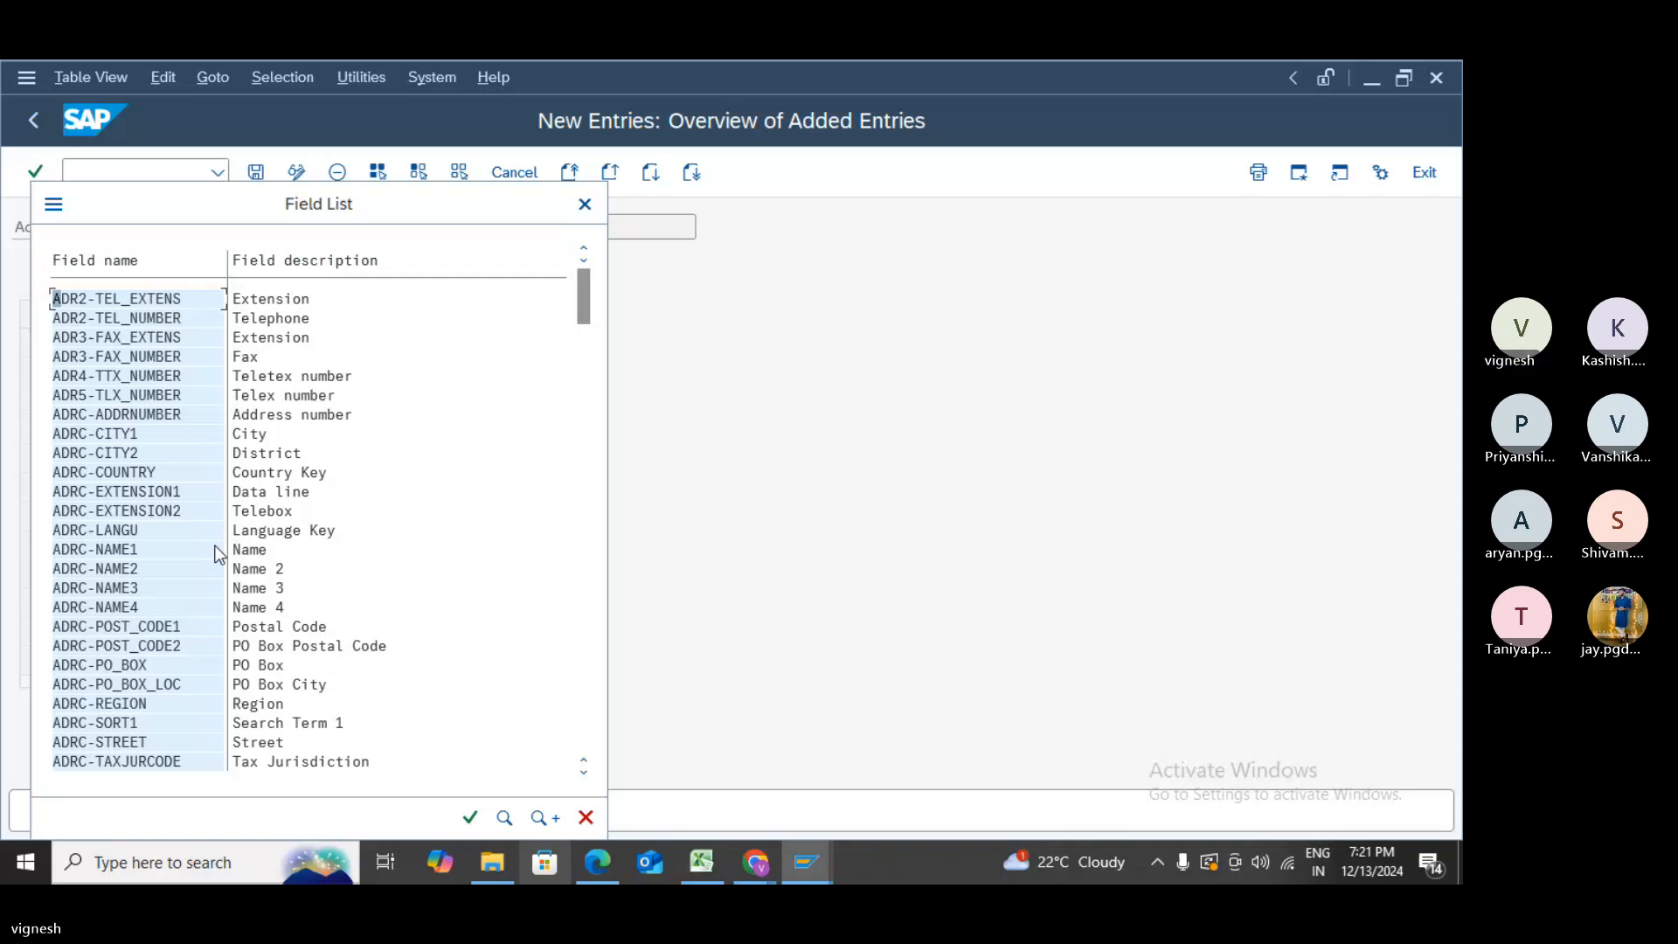
double_click(141, 717)
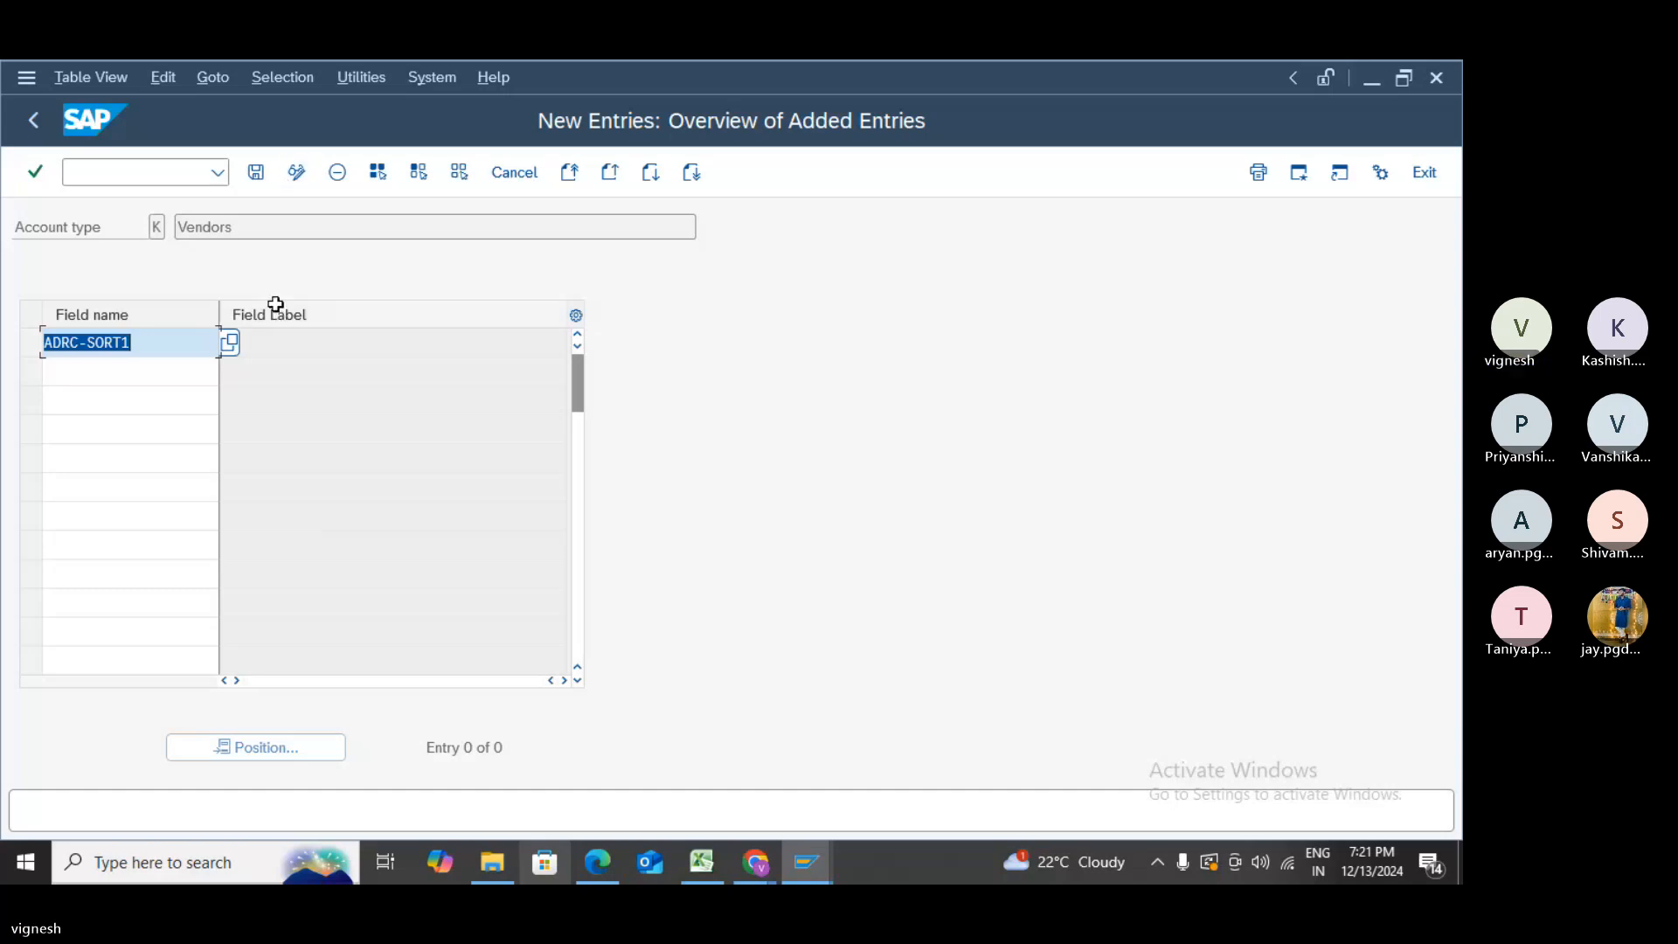
key(alt+Tab)
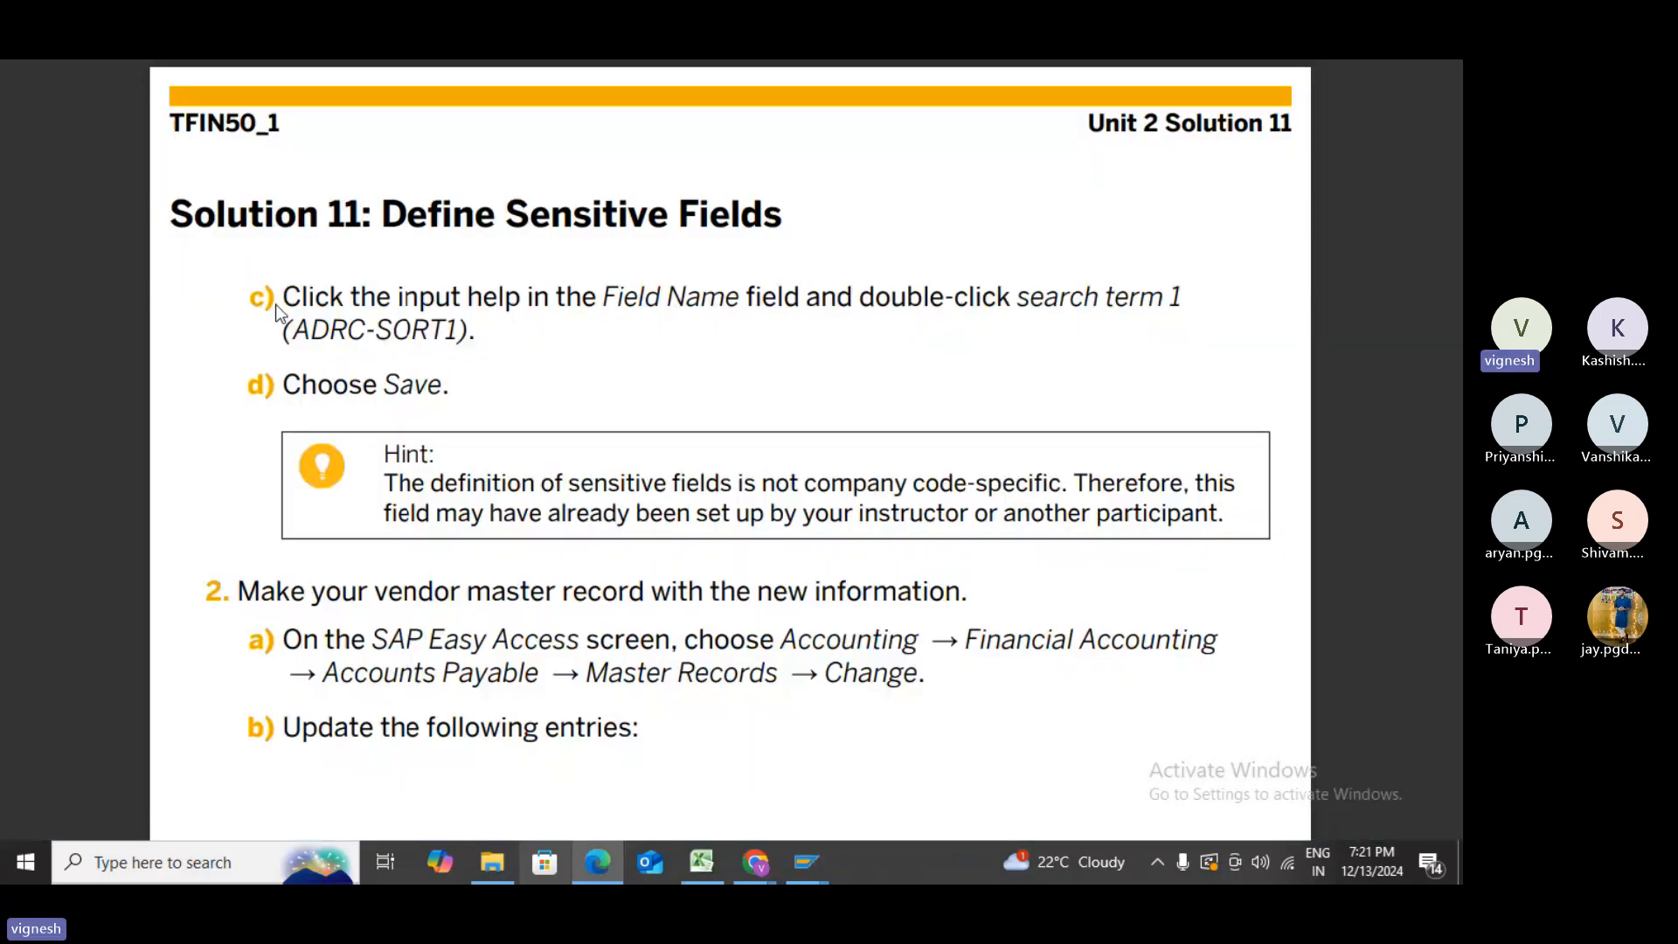
key(alt+Tab)
click(256, 173)
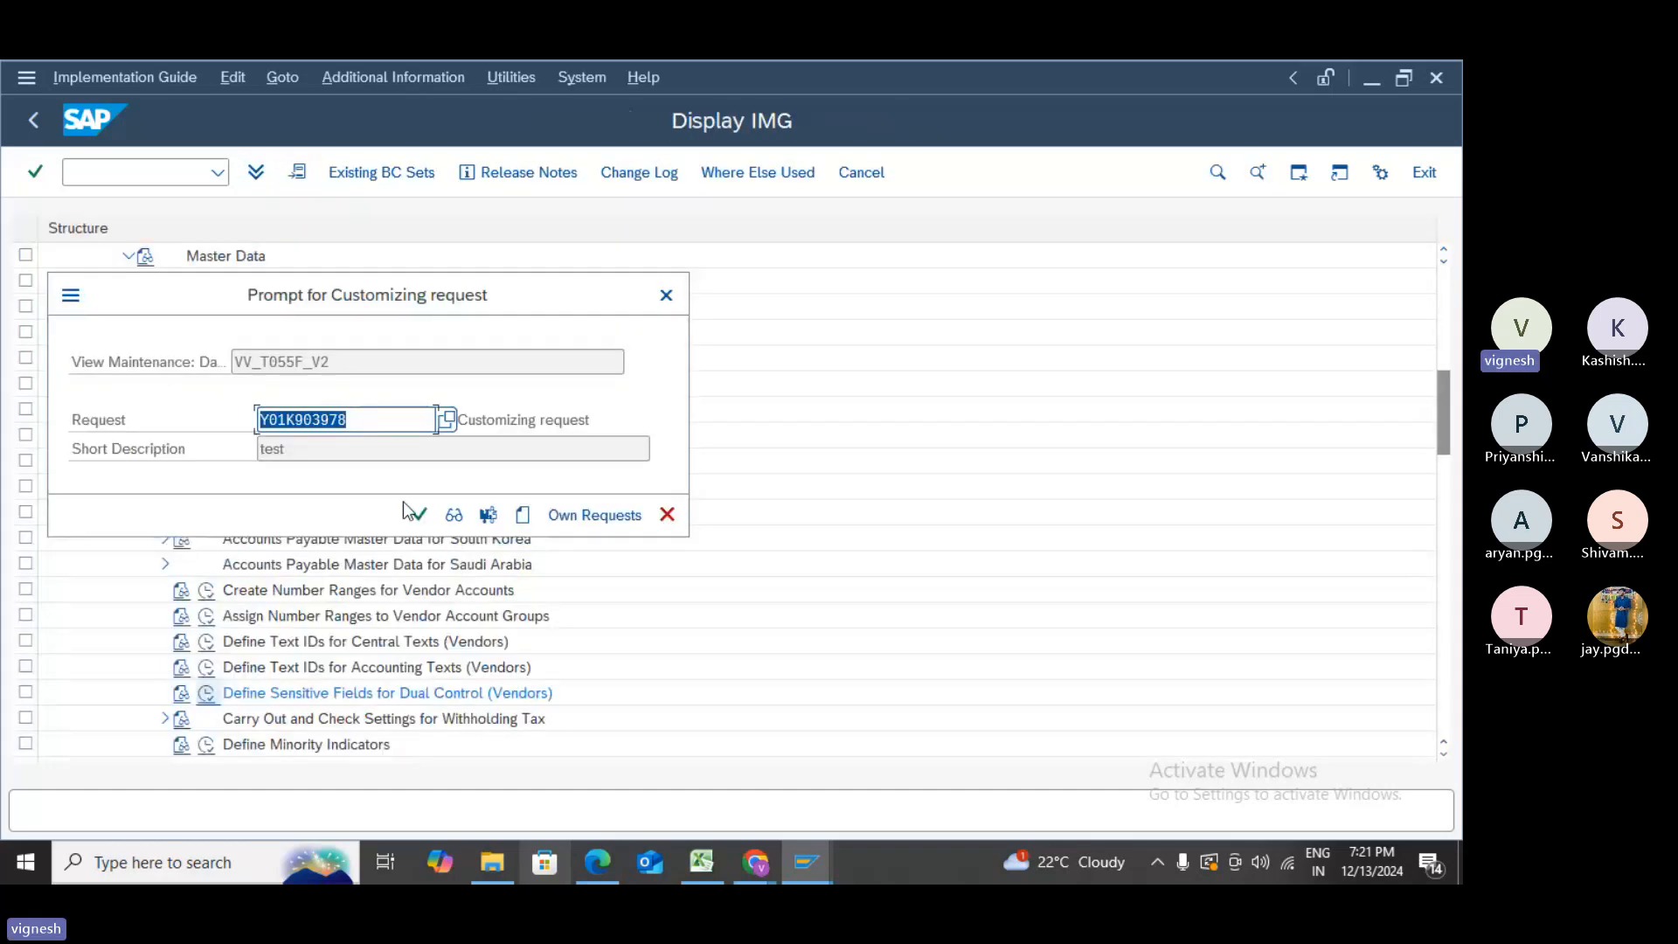
click(414, 514)
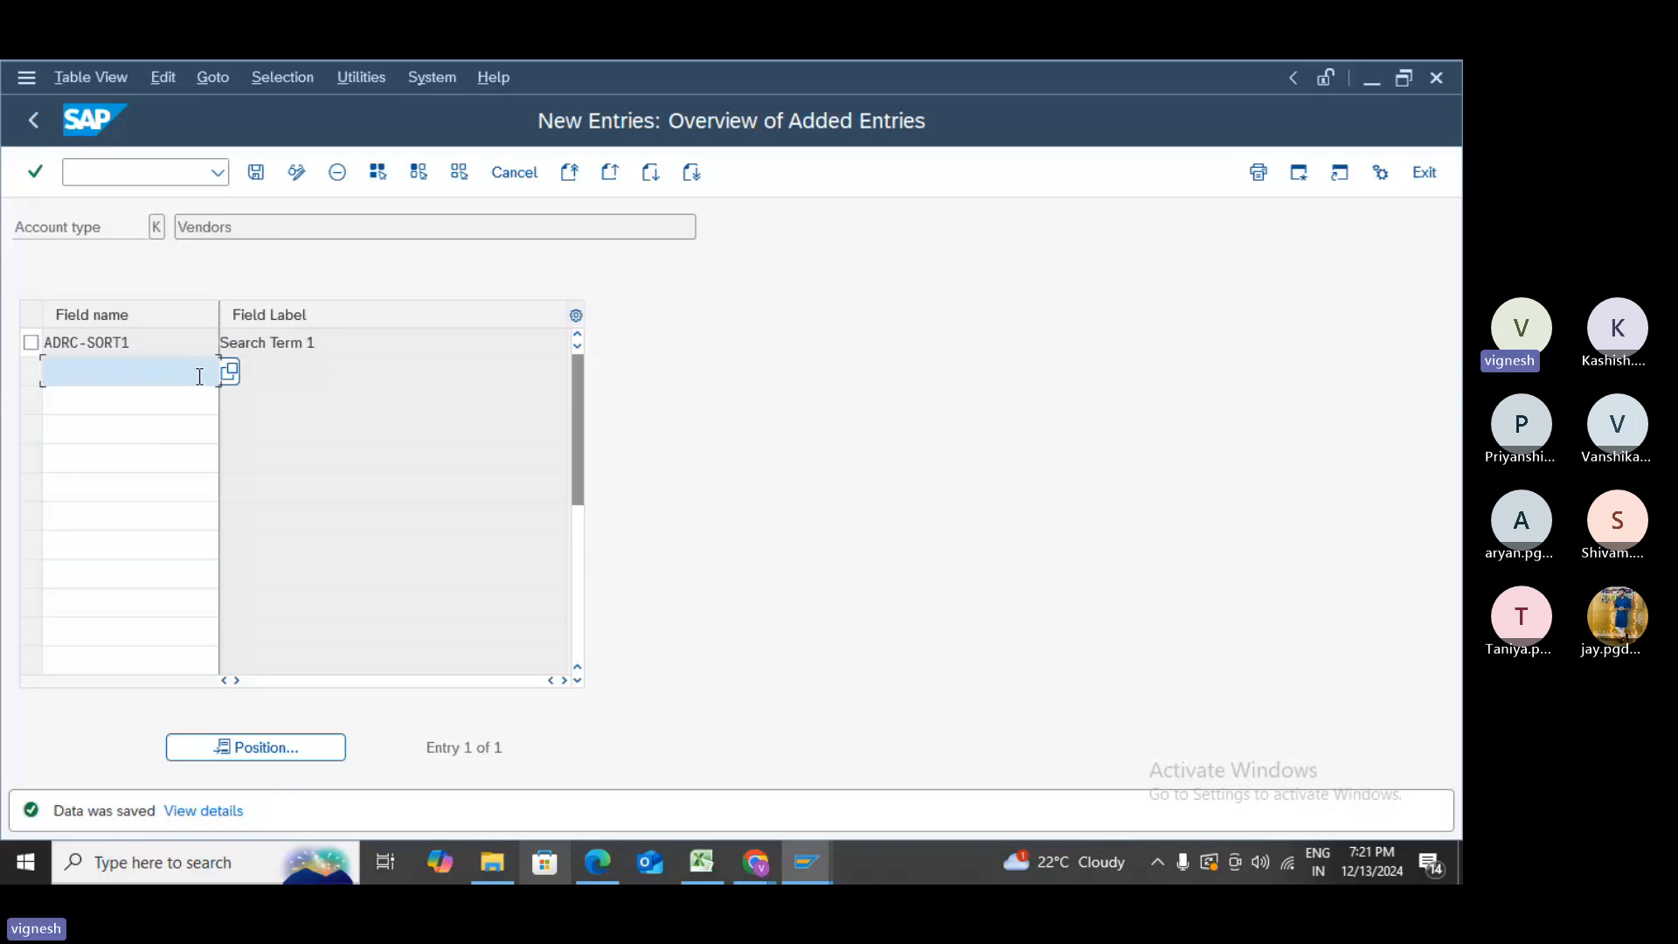
click(94, 170)
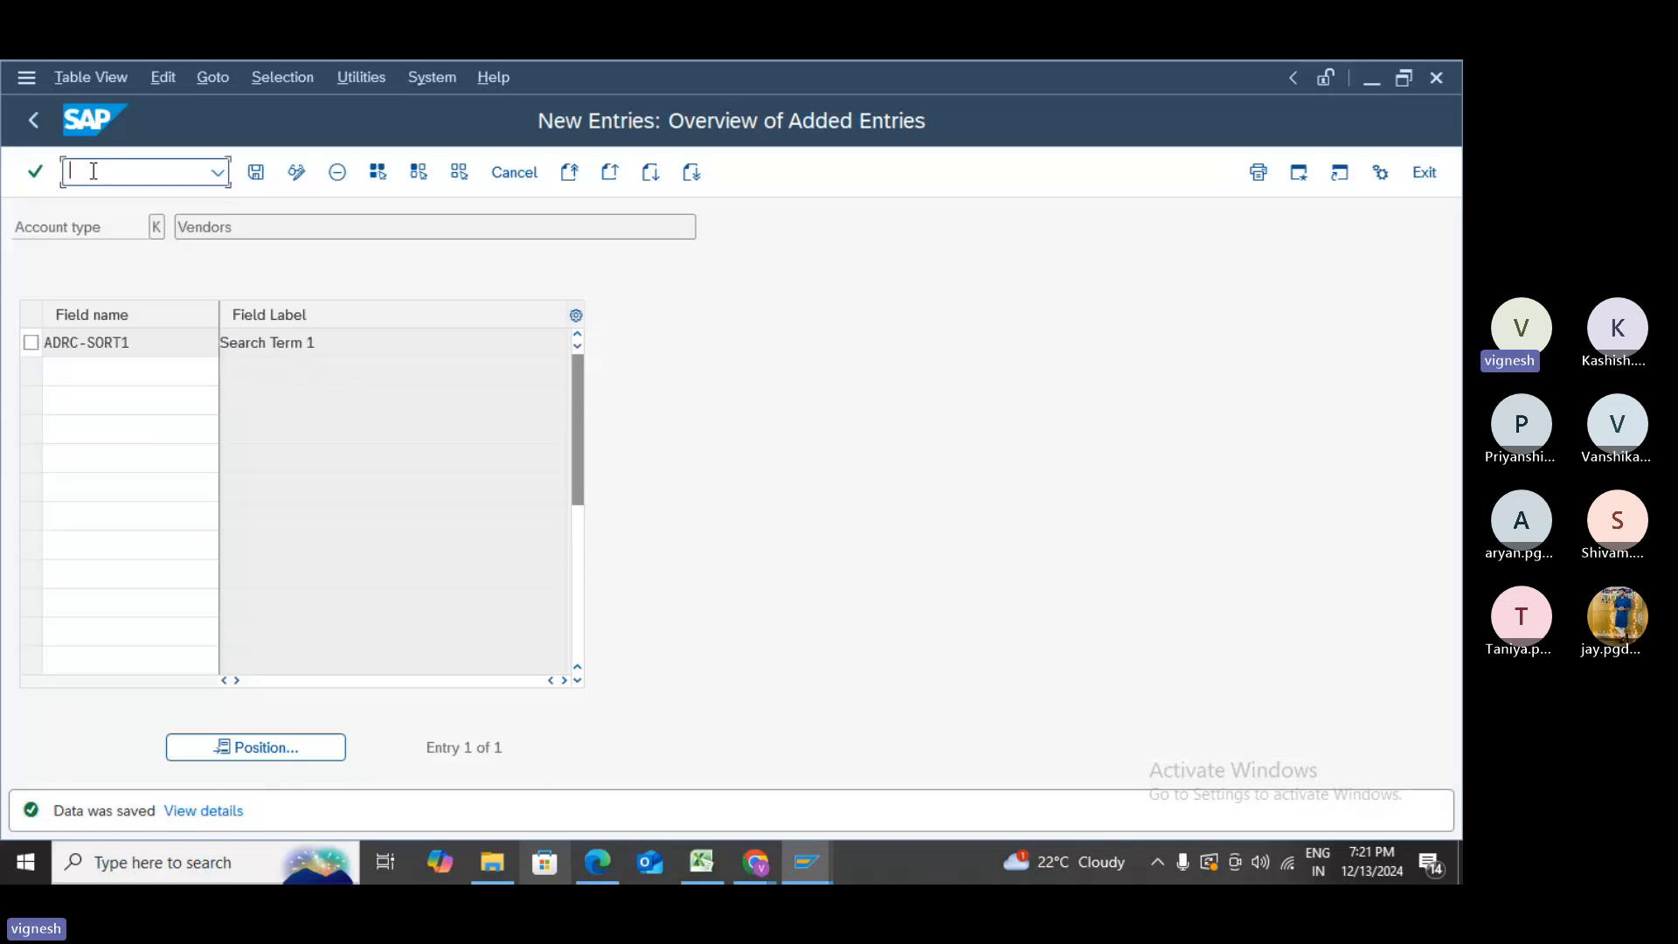
- Open XK02 for the vendor with address, control, payment, contact and company code views selected
text(/n)
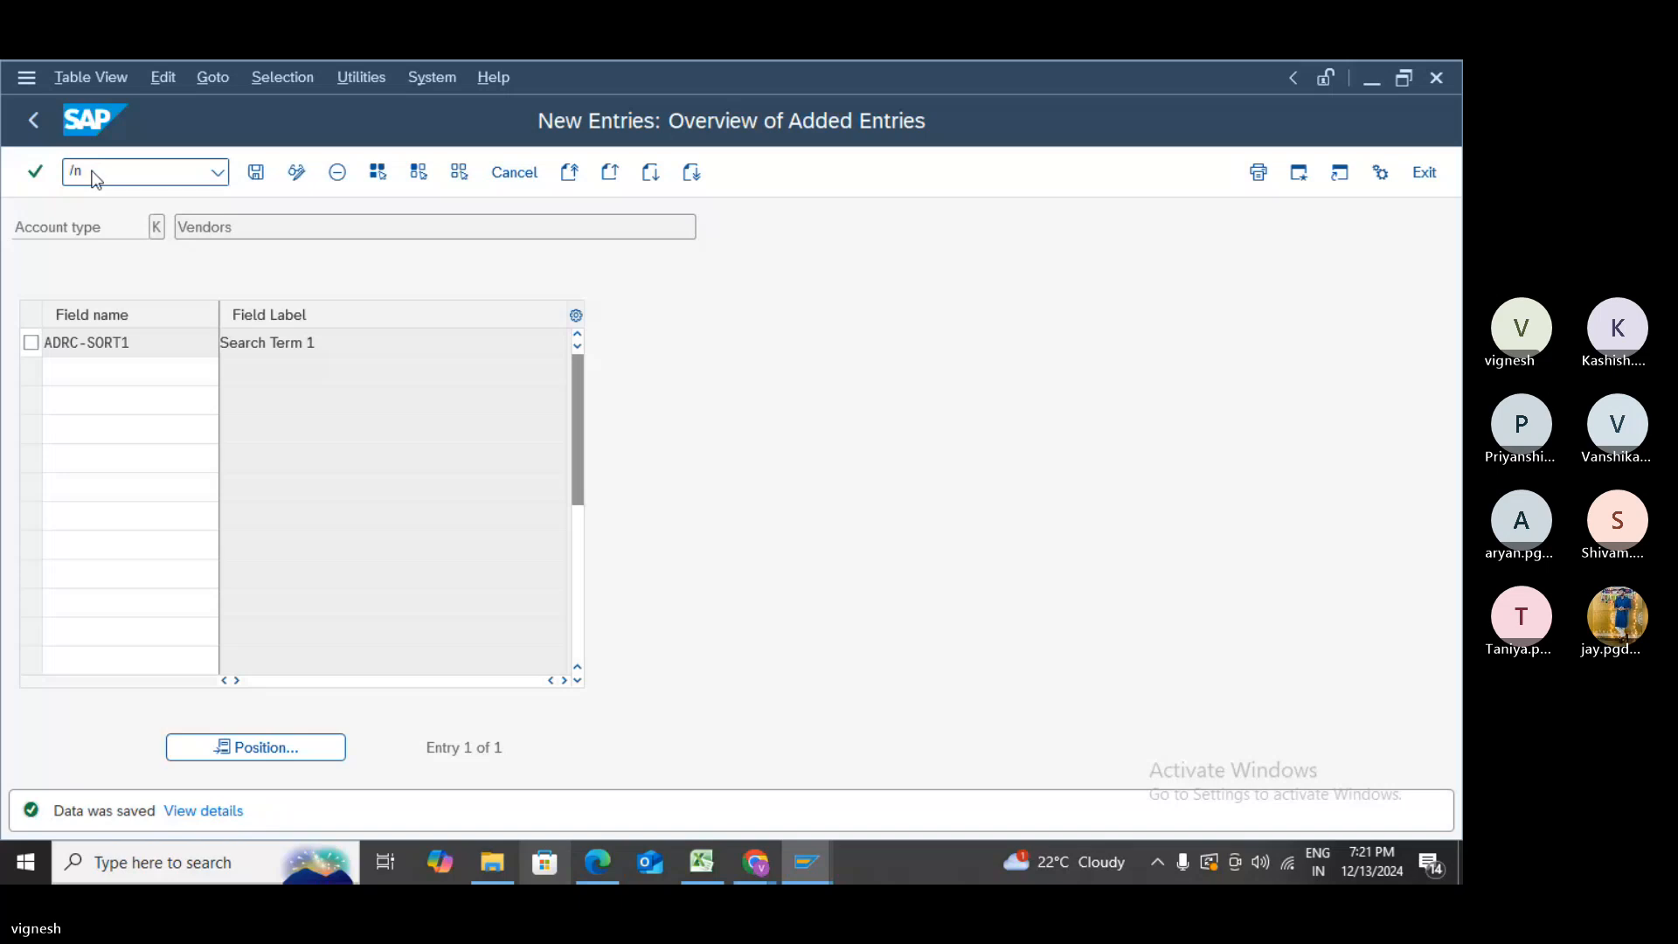
key(Return)
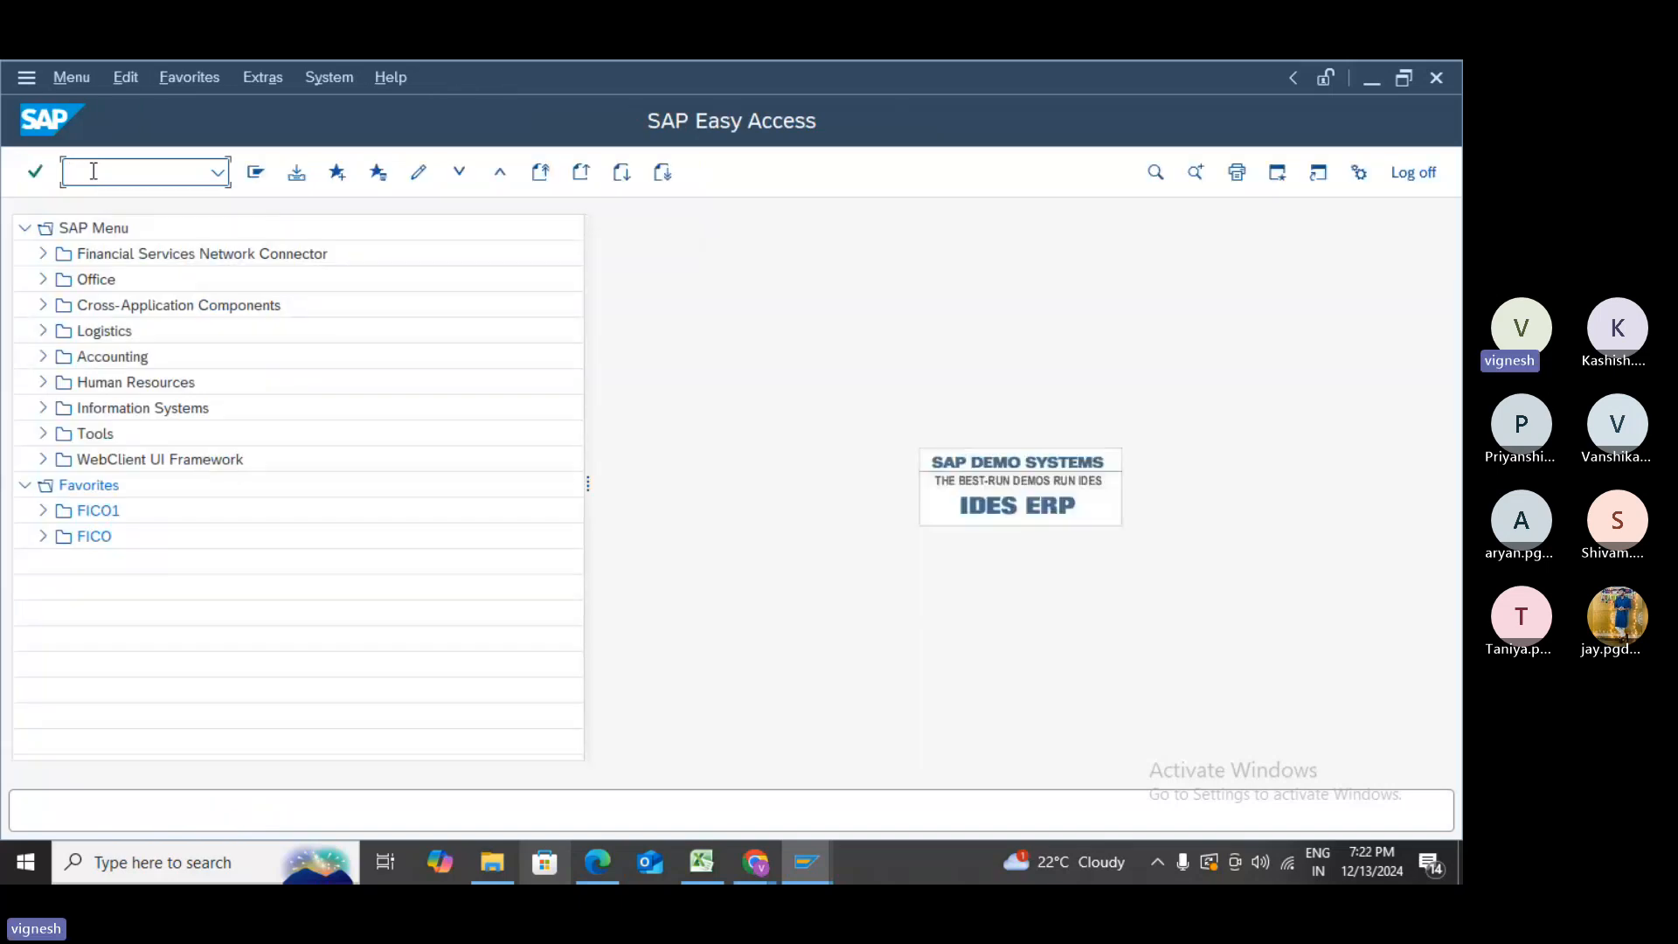
text(xk02)
key(Return)
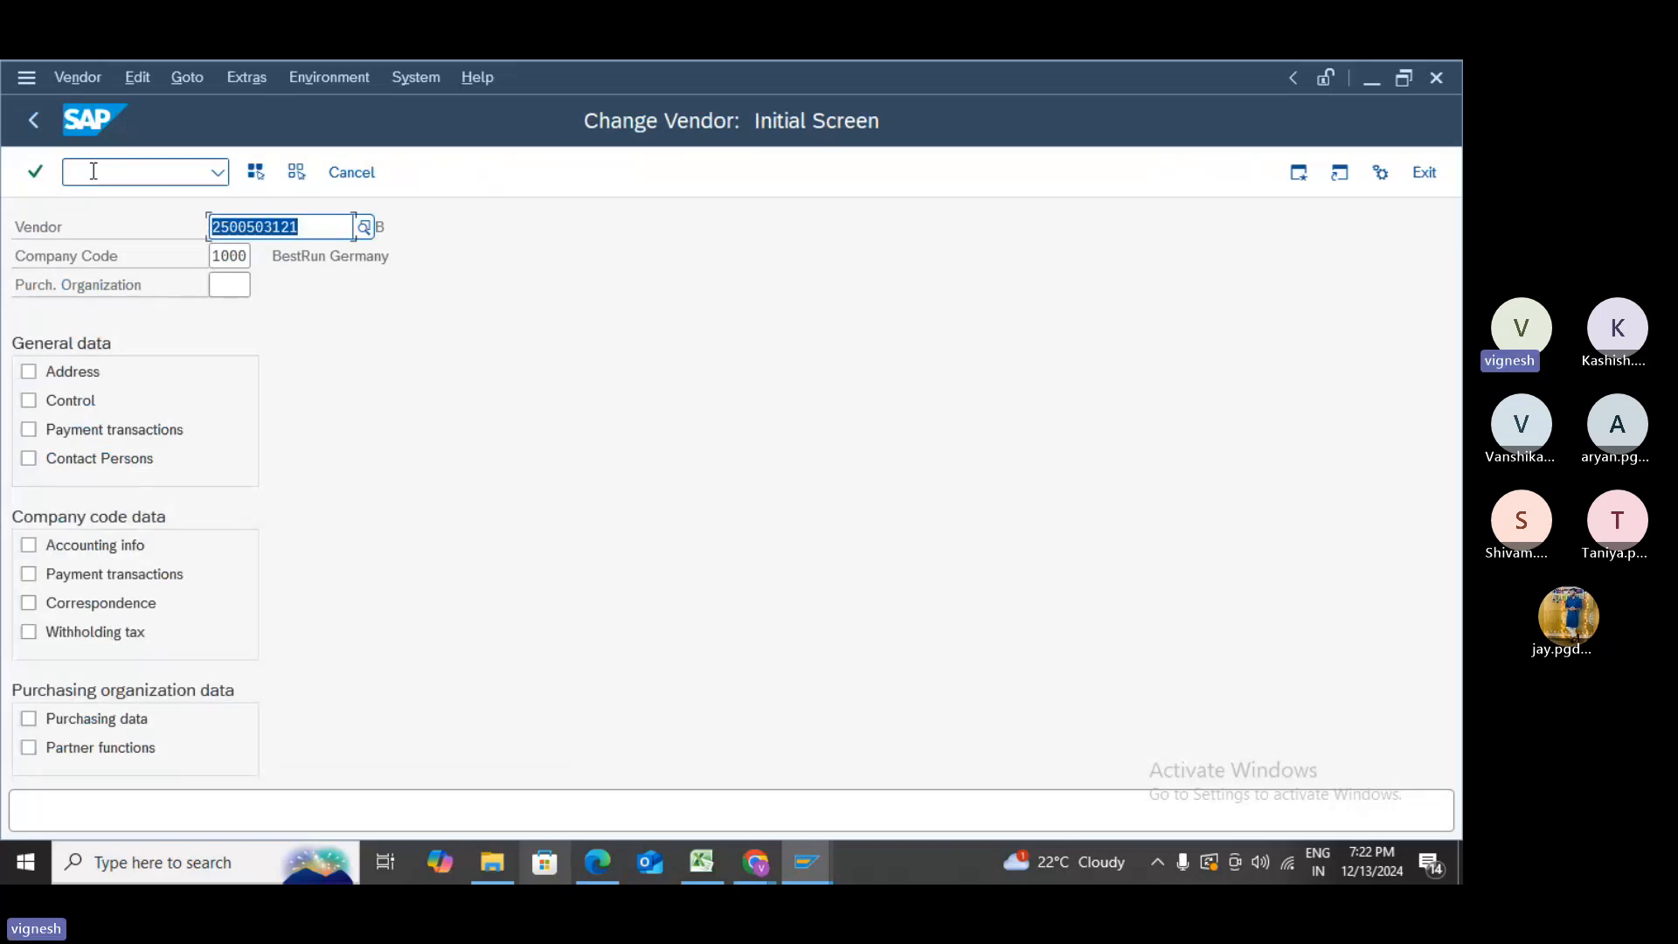
click(29, 371)
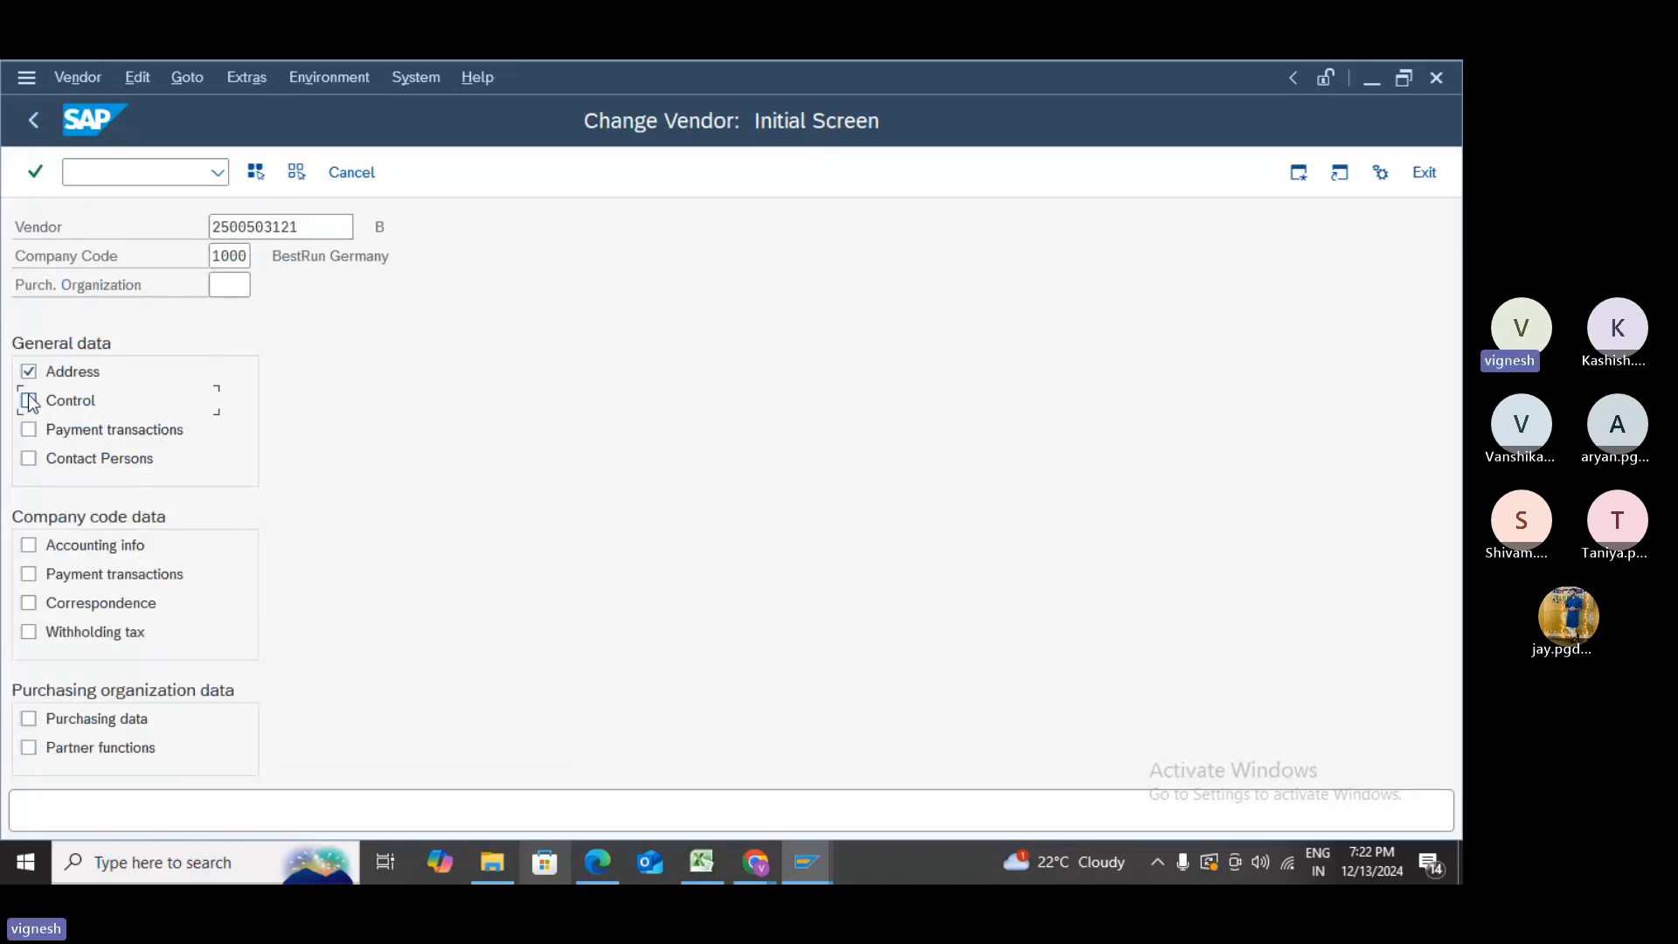
click(29, 400)
click(28, 429)
click(29, 458)
click(29, 544)
click(28, 574)
- Change Search term 1 from B to r, save the vendor, and return to the main menu
key(Return)
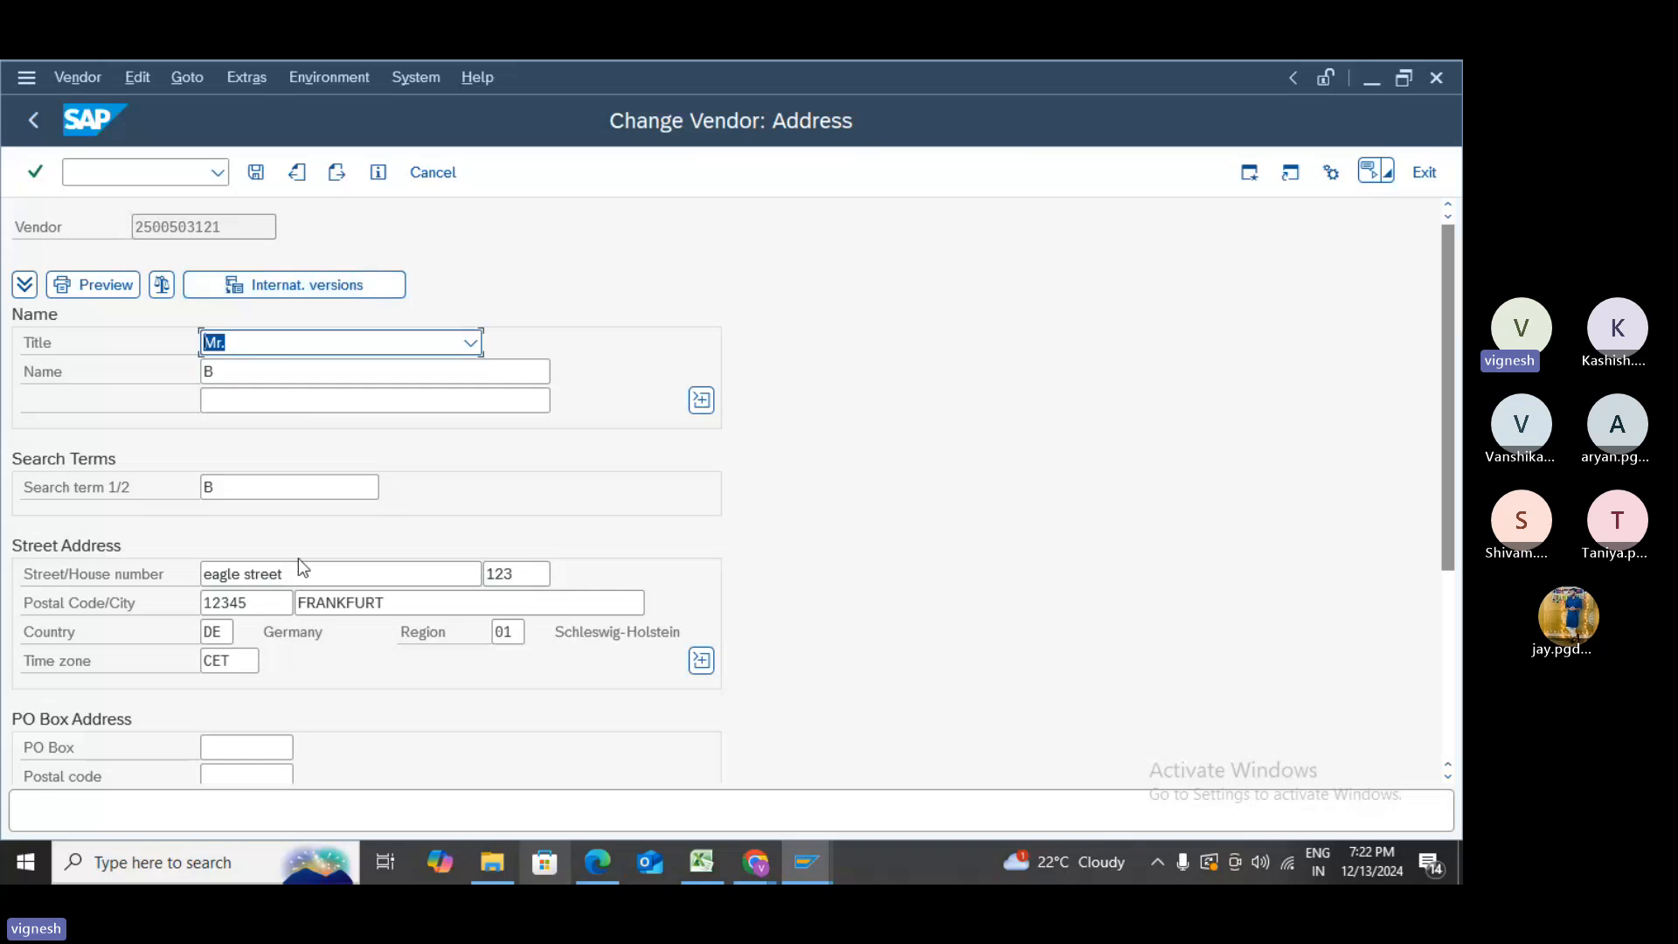
click(236, 492)
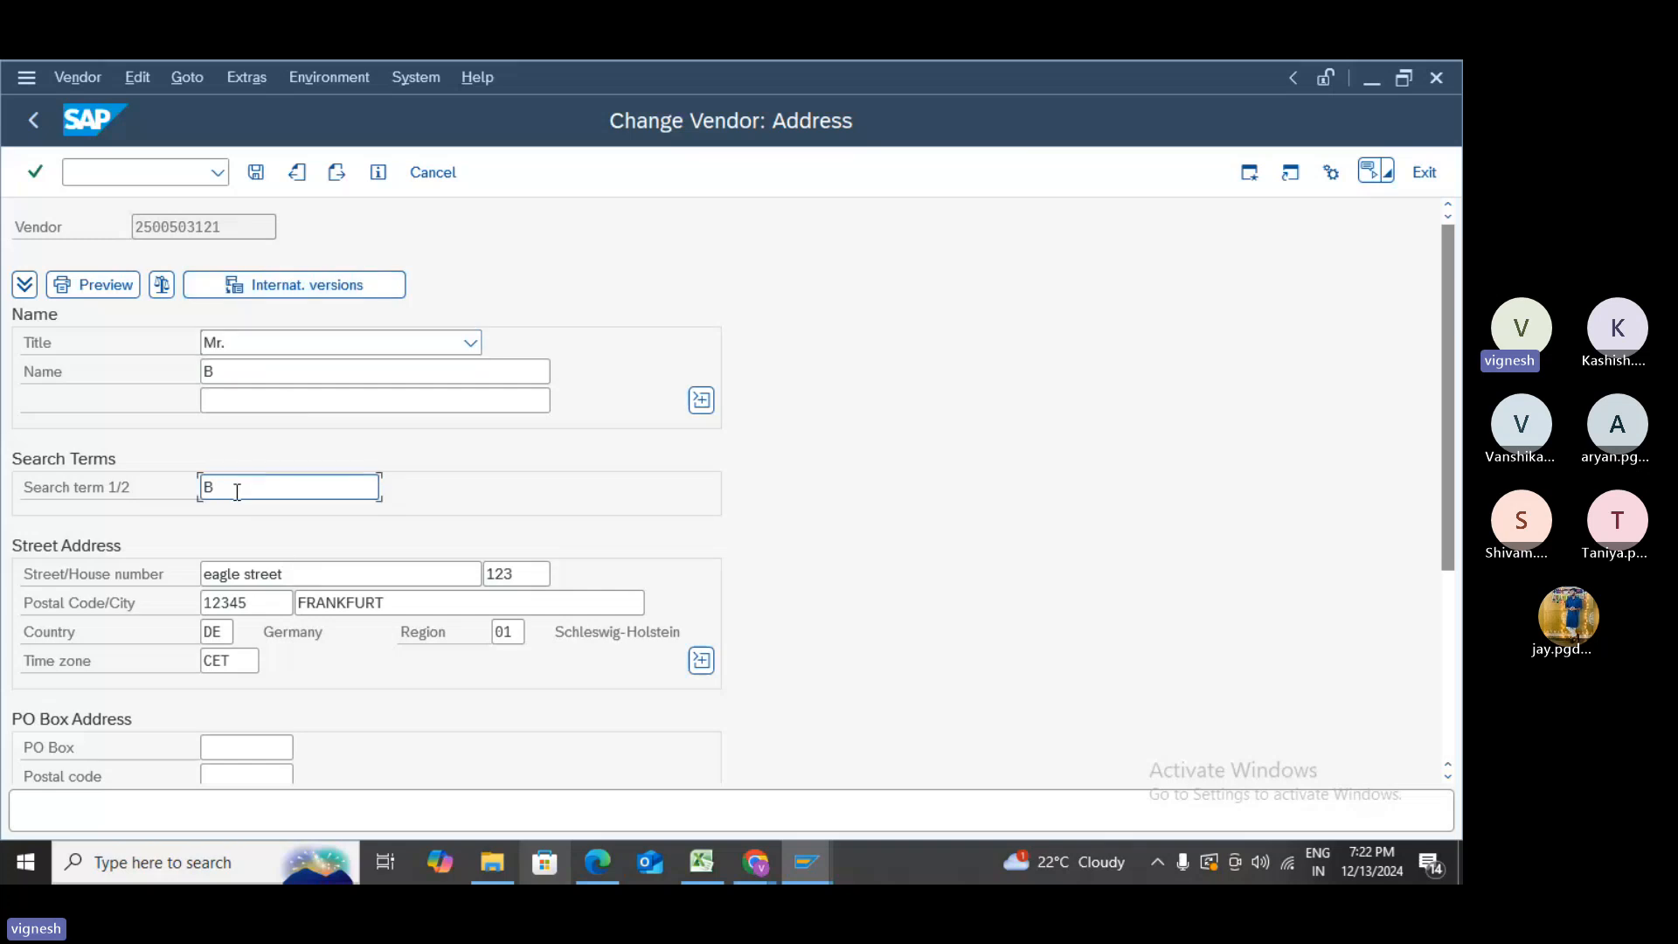
key(BackSpace)
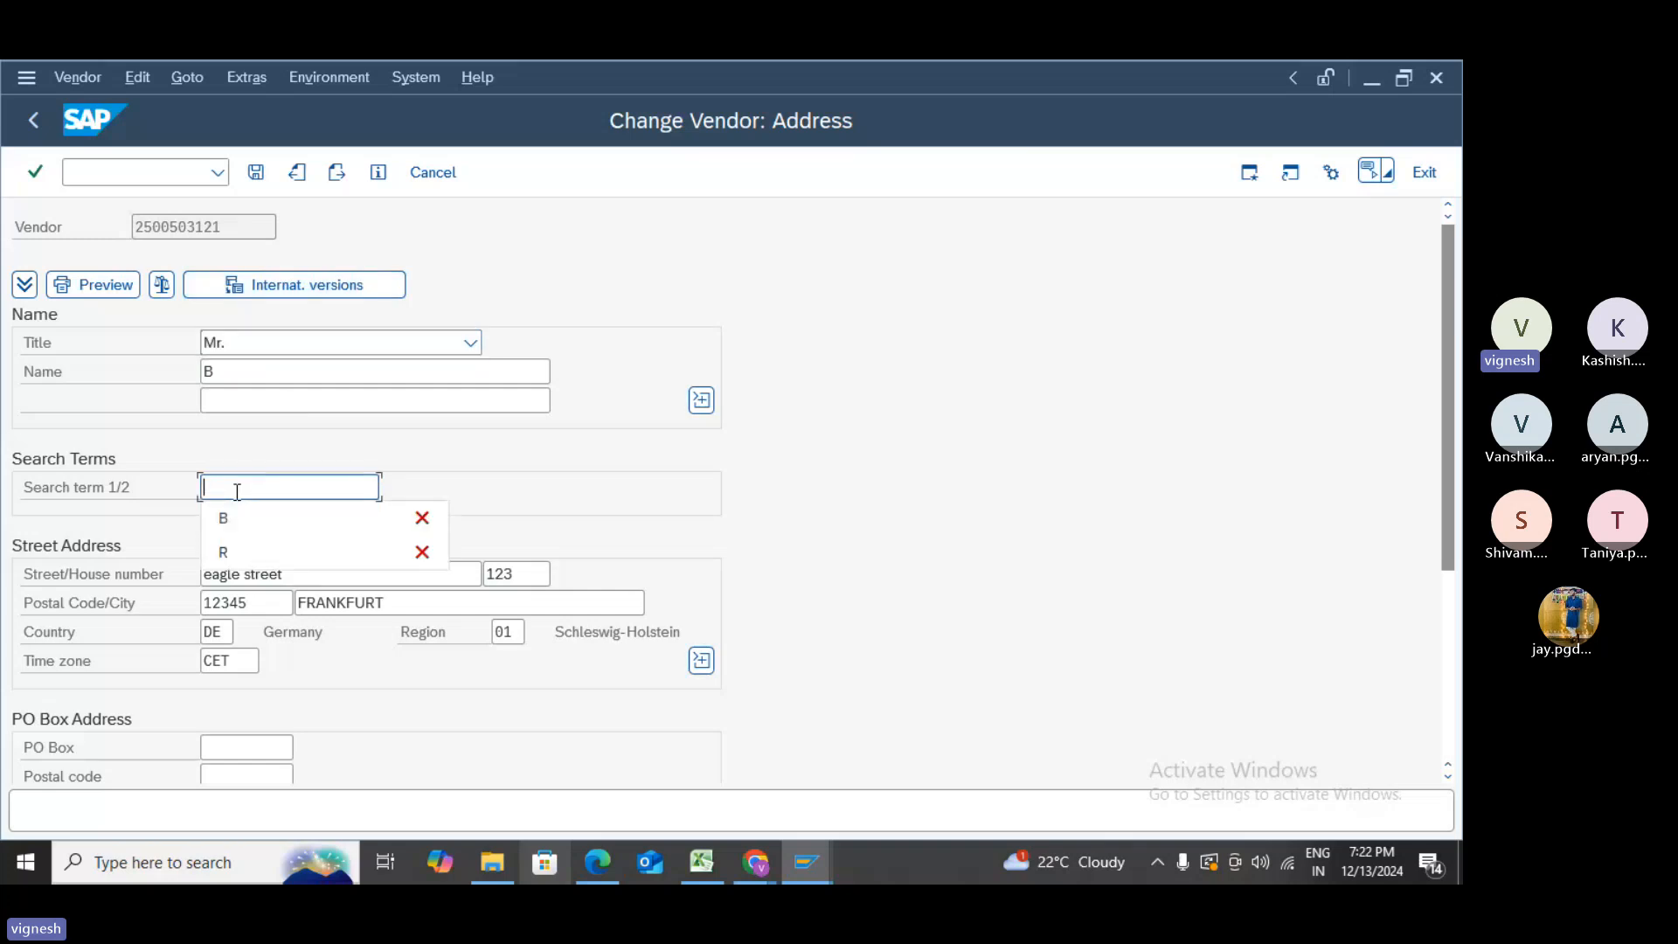
text(r)
key(Return)
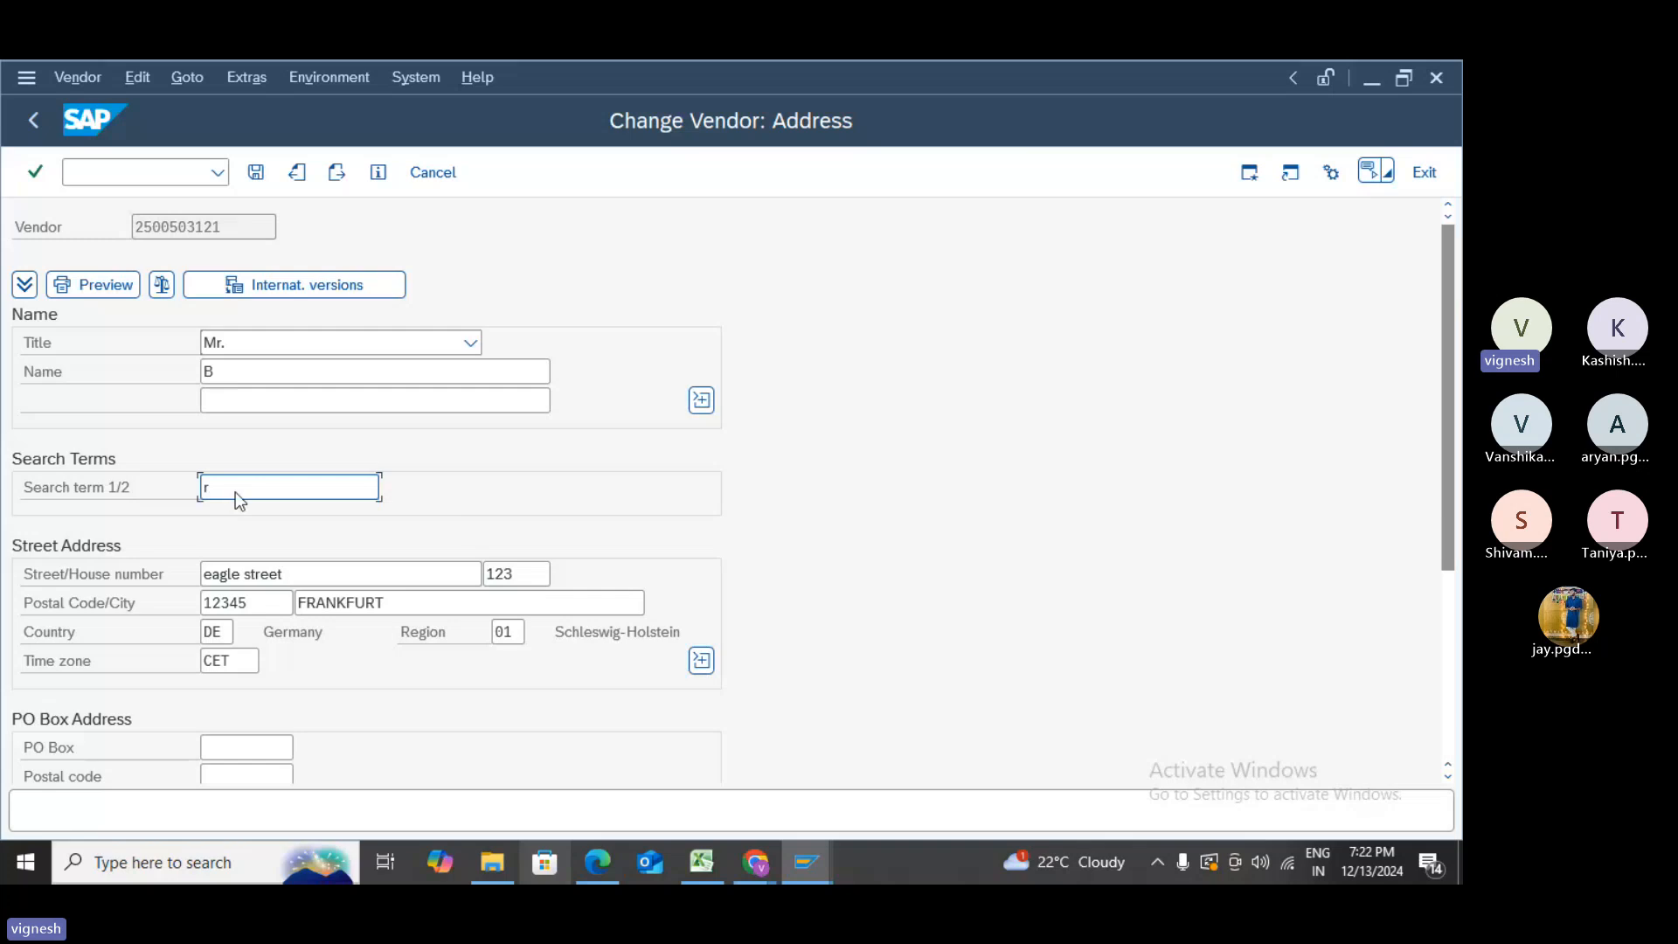
key(Return)
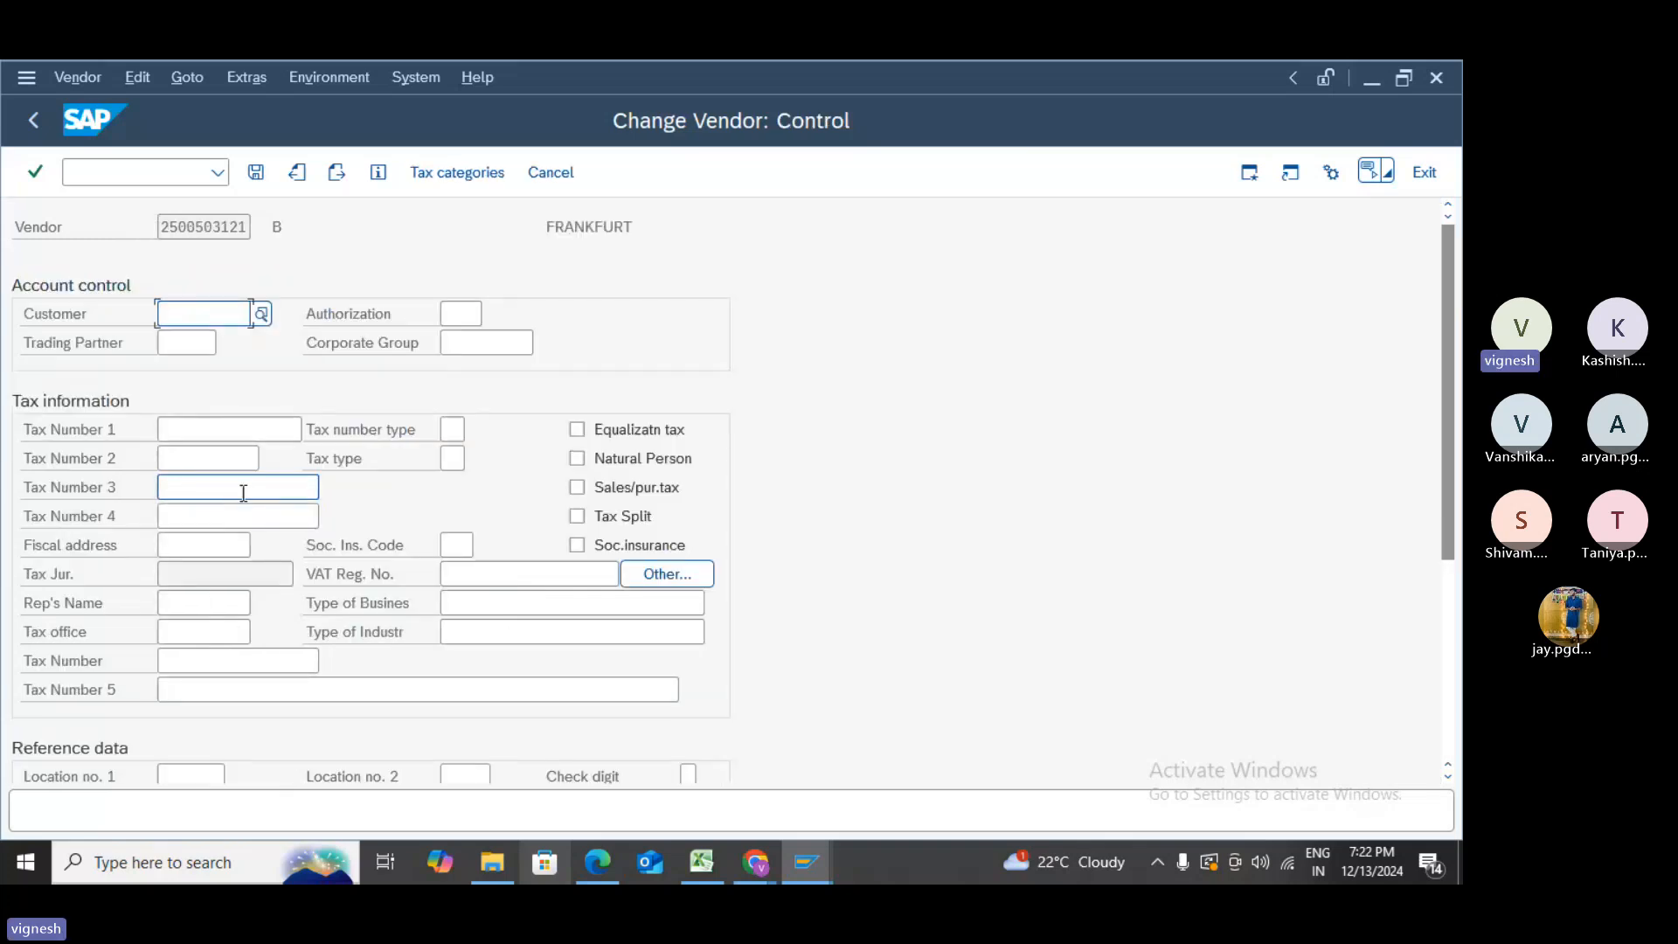
click(257, 172)
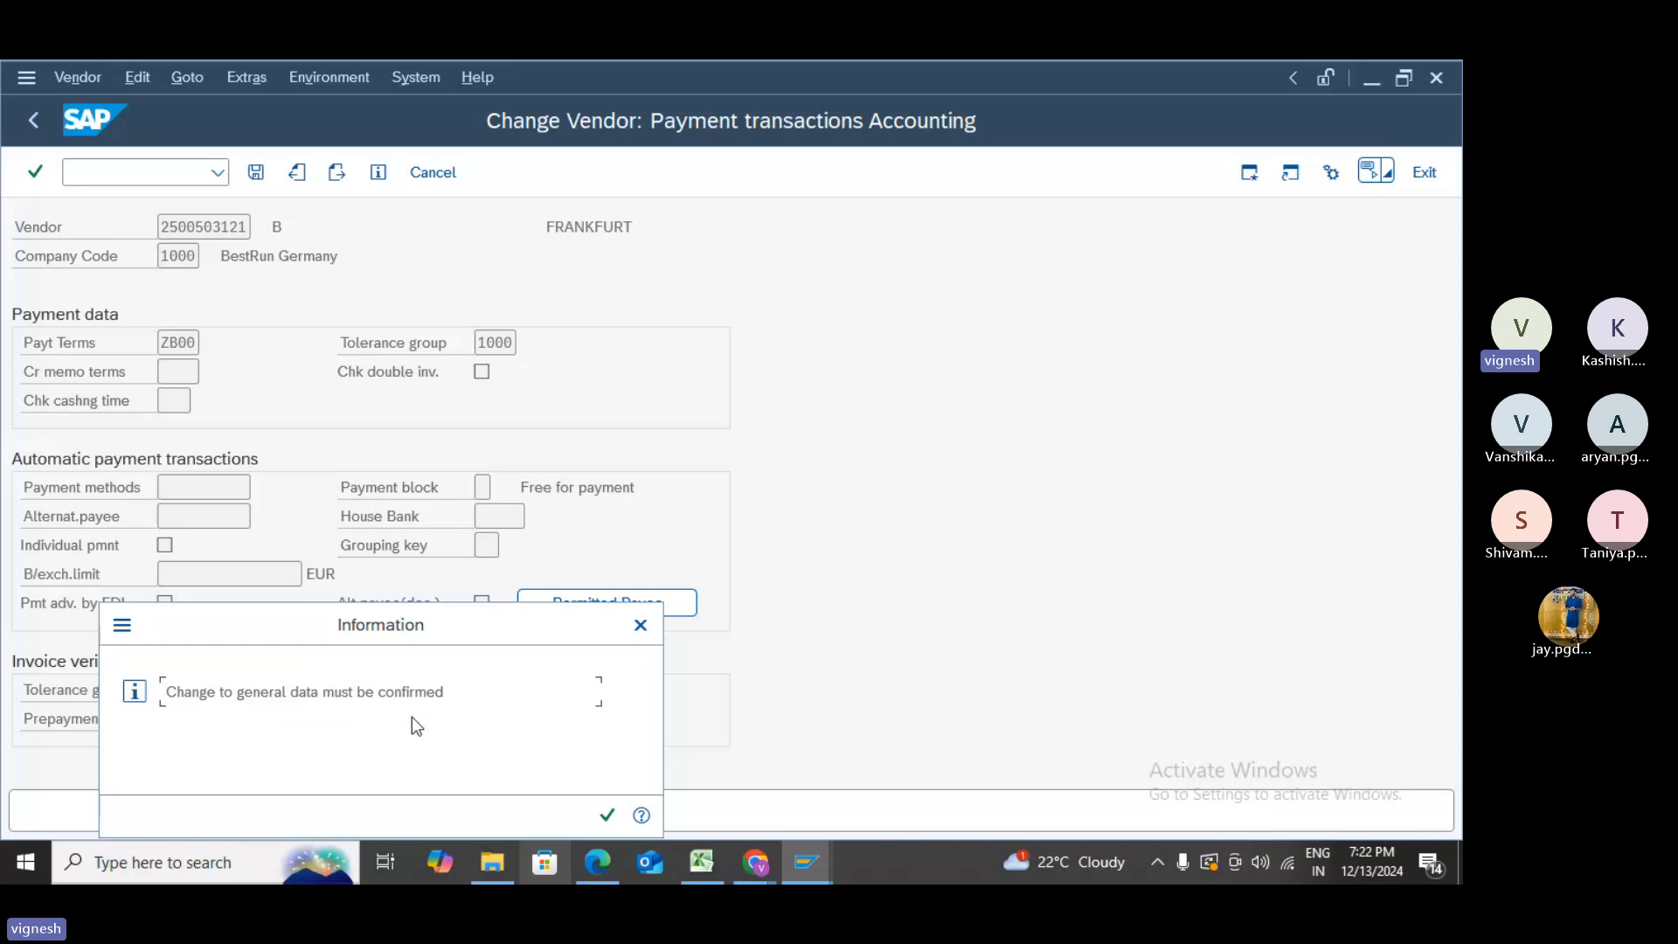
click(607, 815)
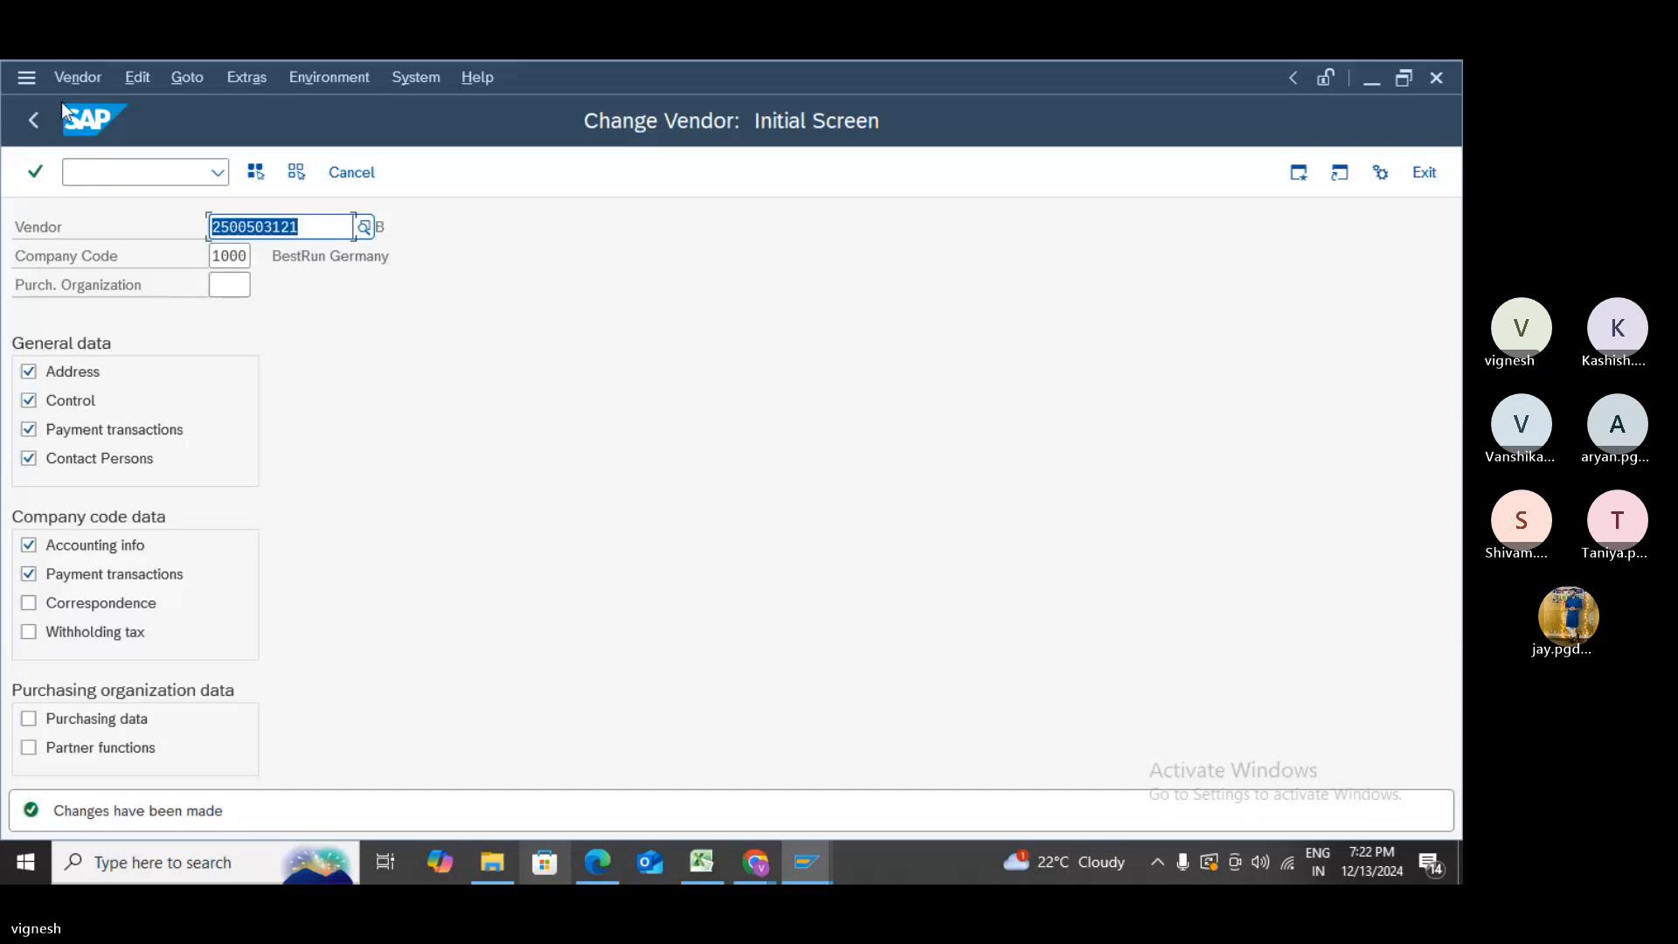
click(29, 116)
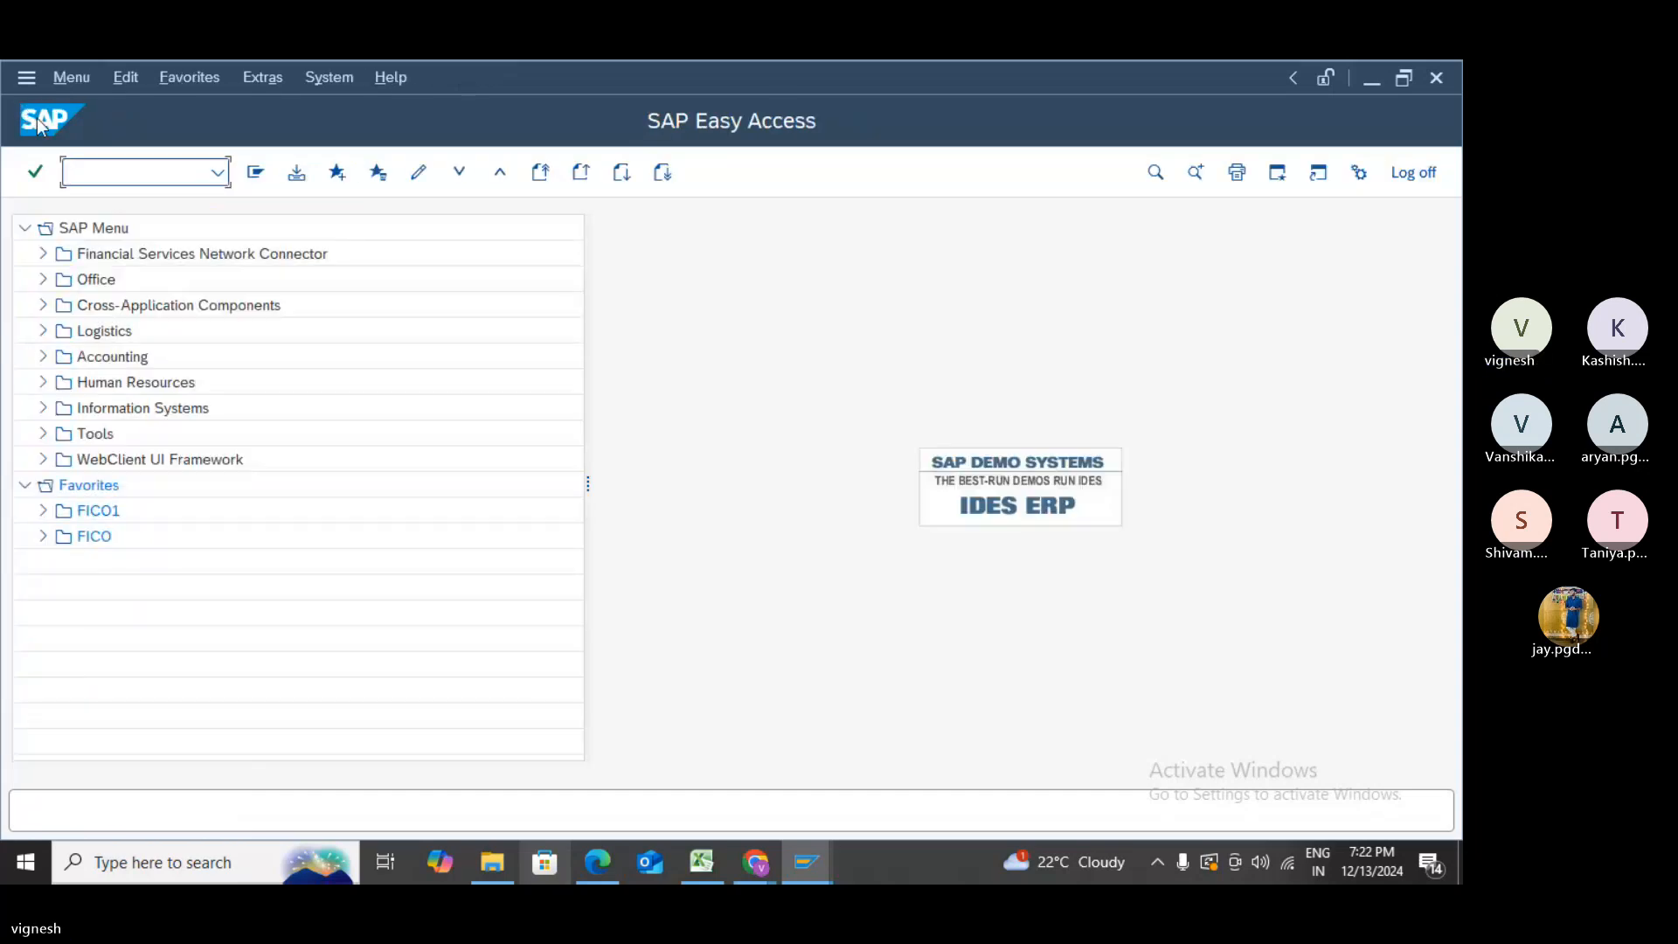
- Run FK08 for the vendor, attempt to confirm the central data change, then go back to the initial screen
text(/)
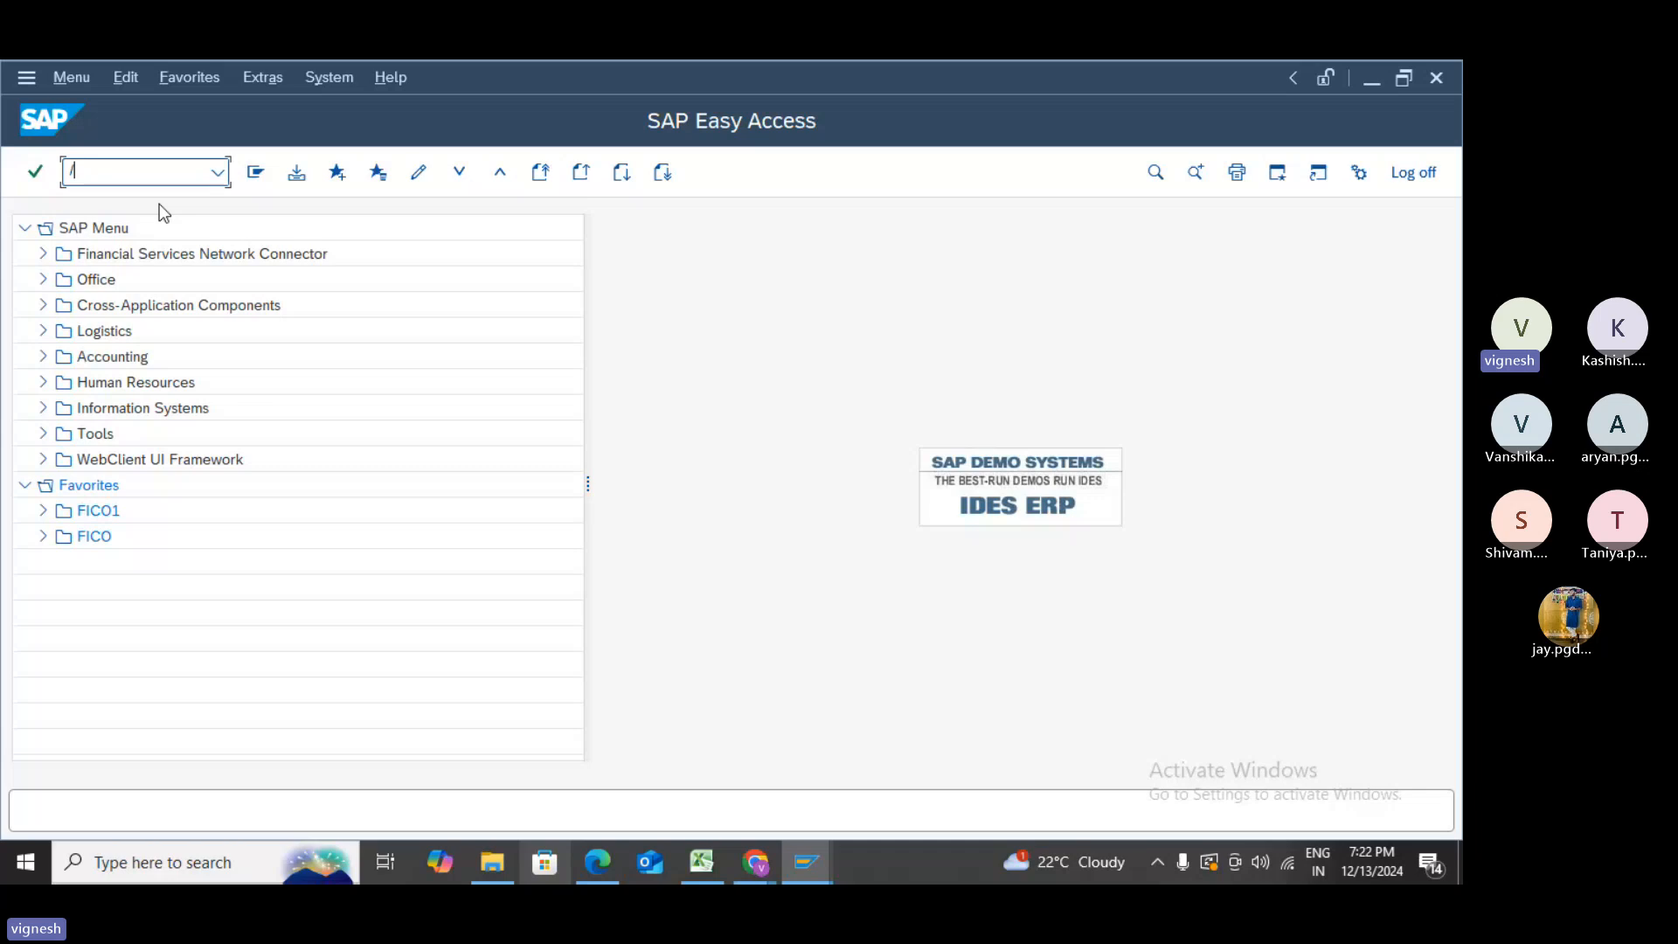
text(nfk)
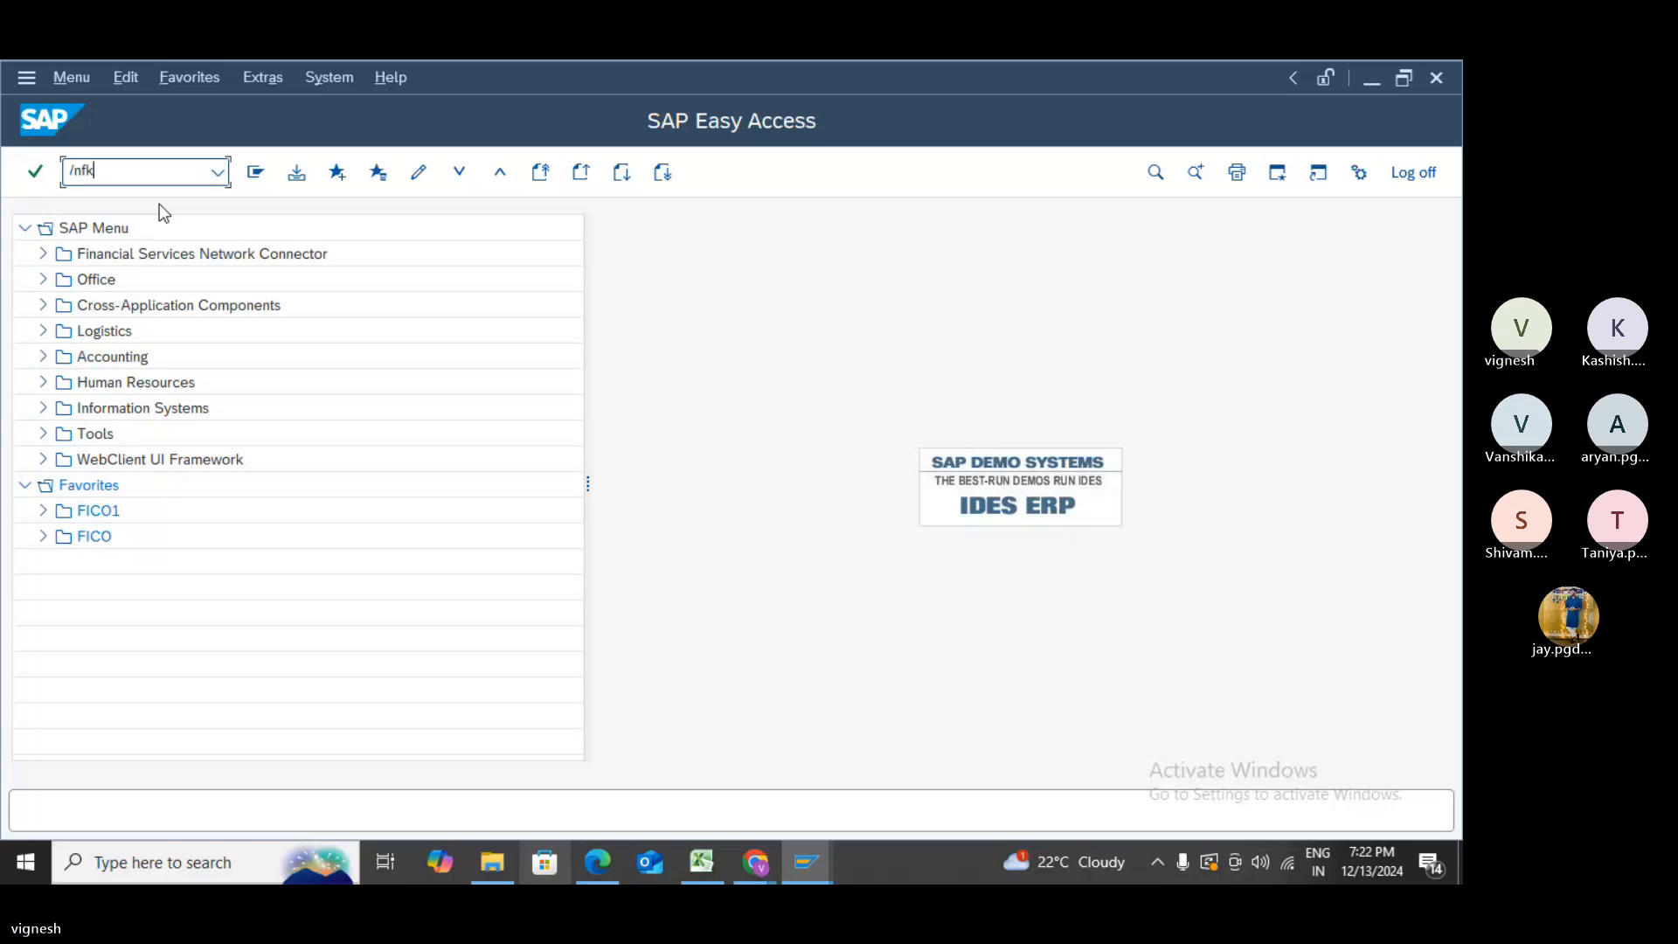
text(08)
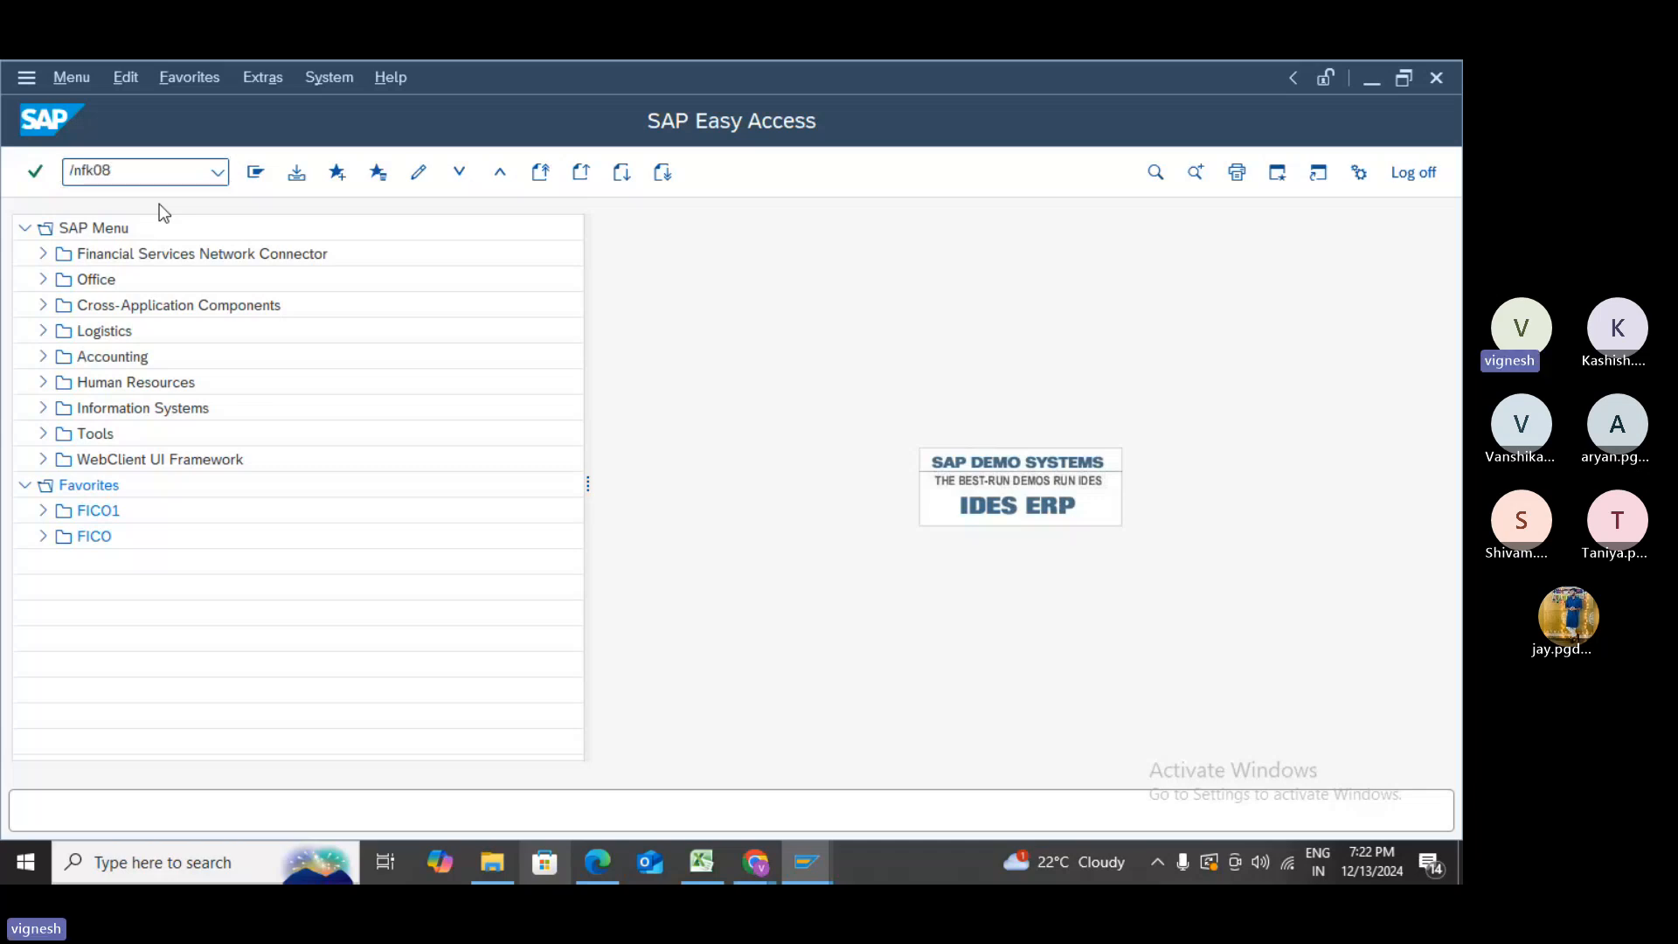
key(Return)
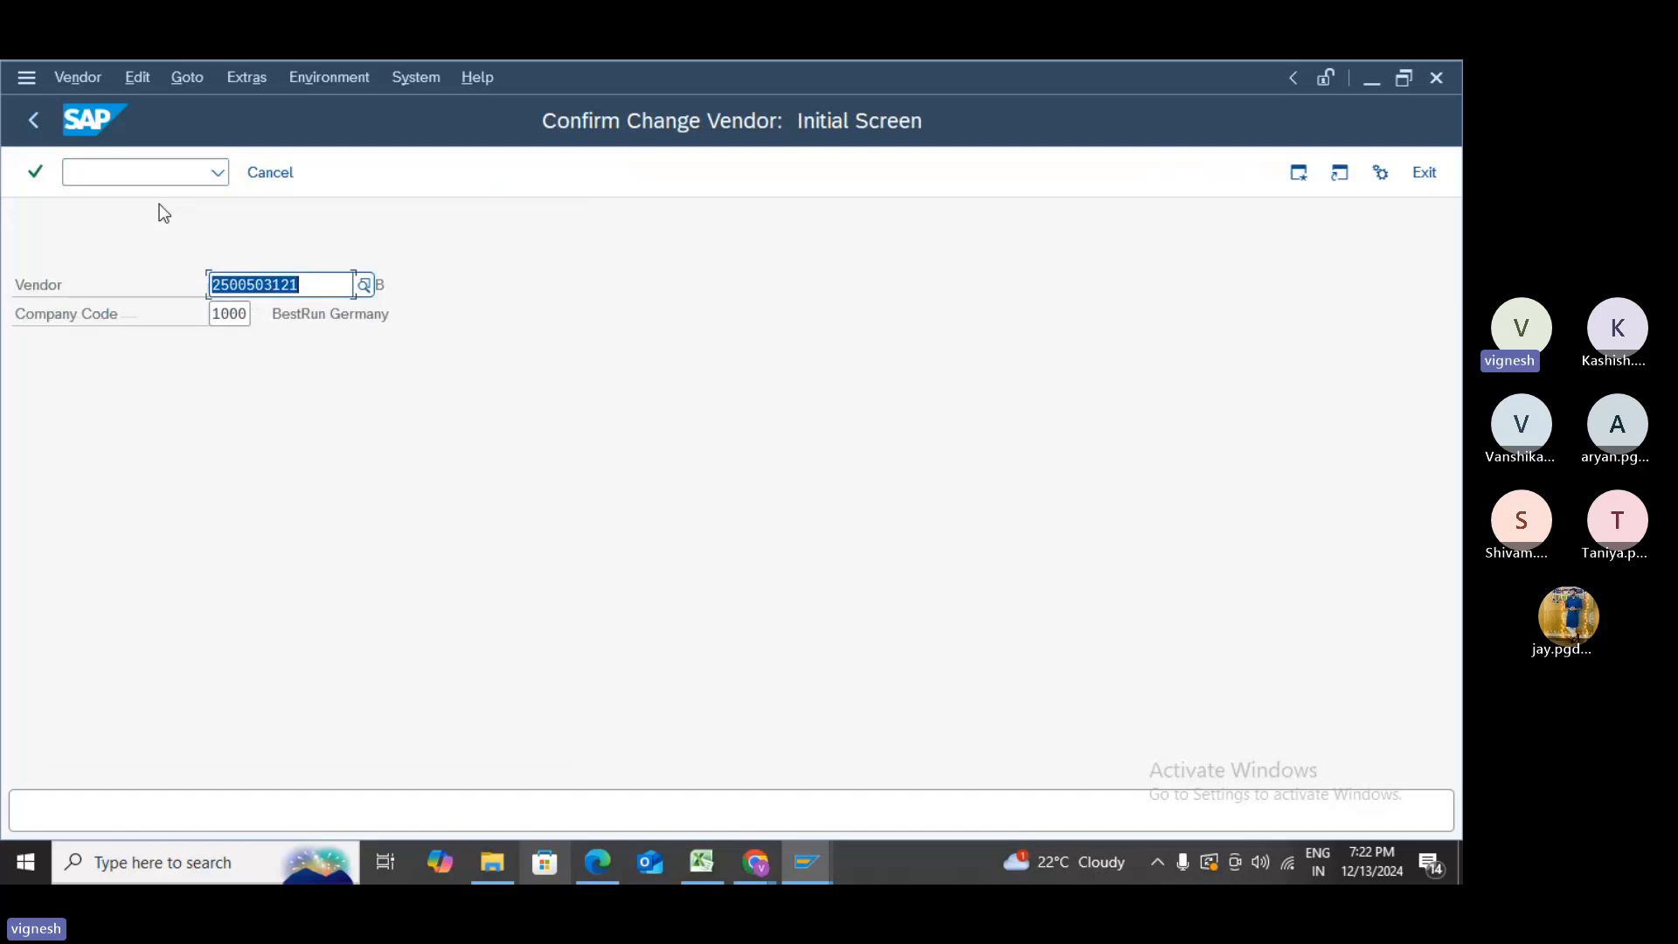
key(Return)
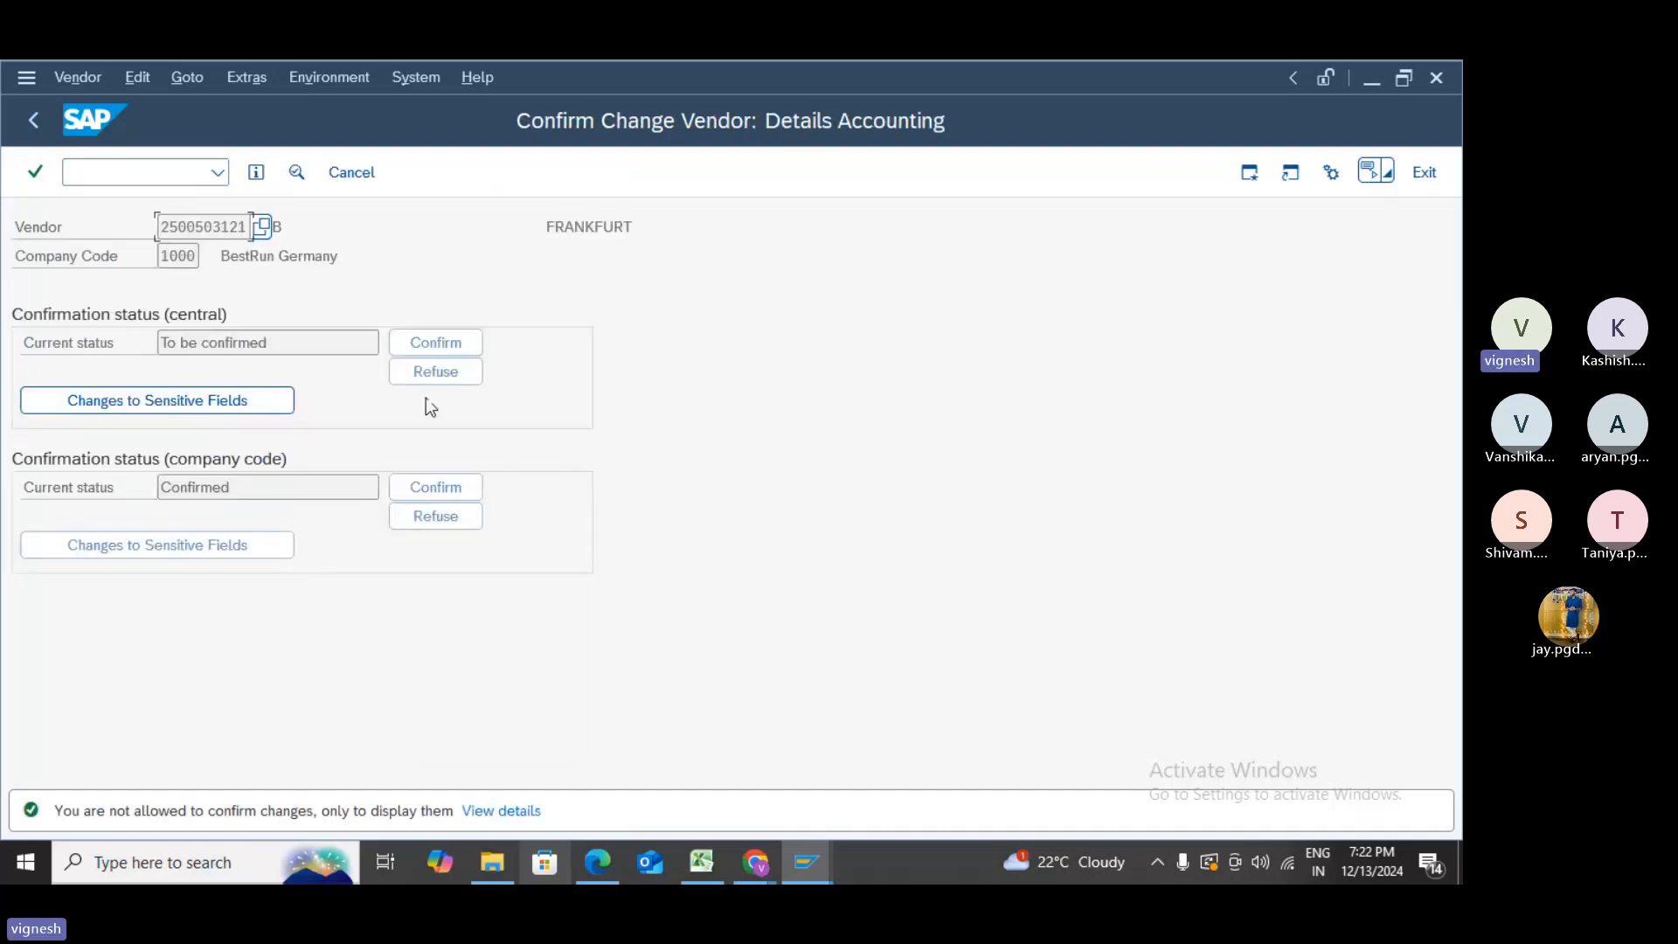
click(437, 341)
click(35, 120)
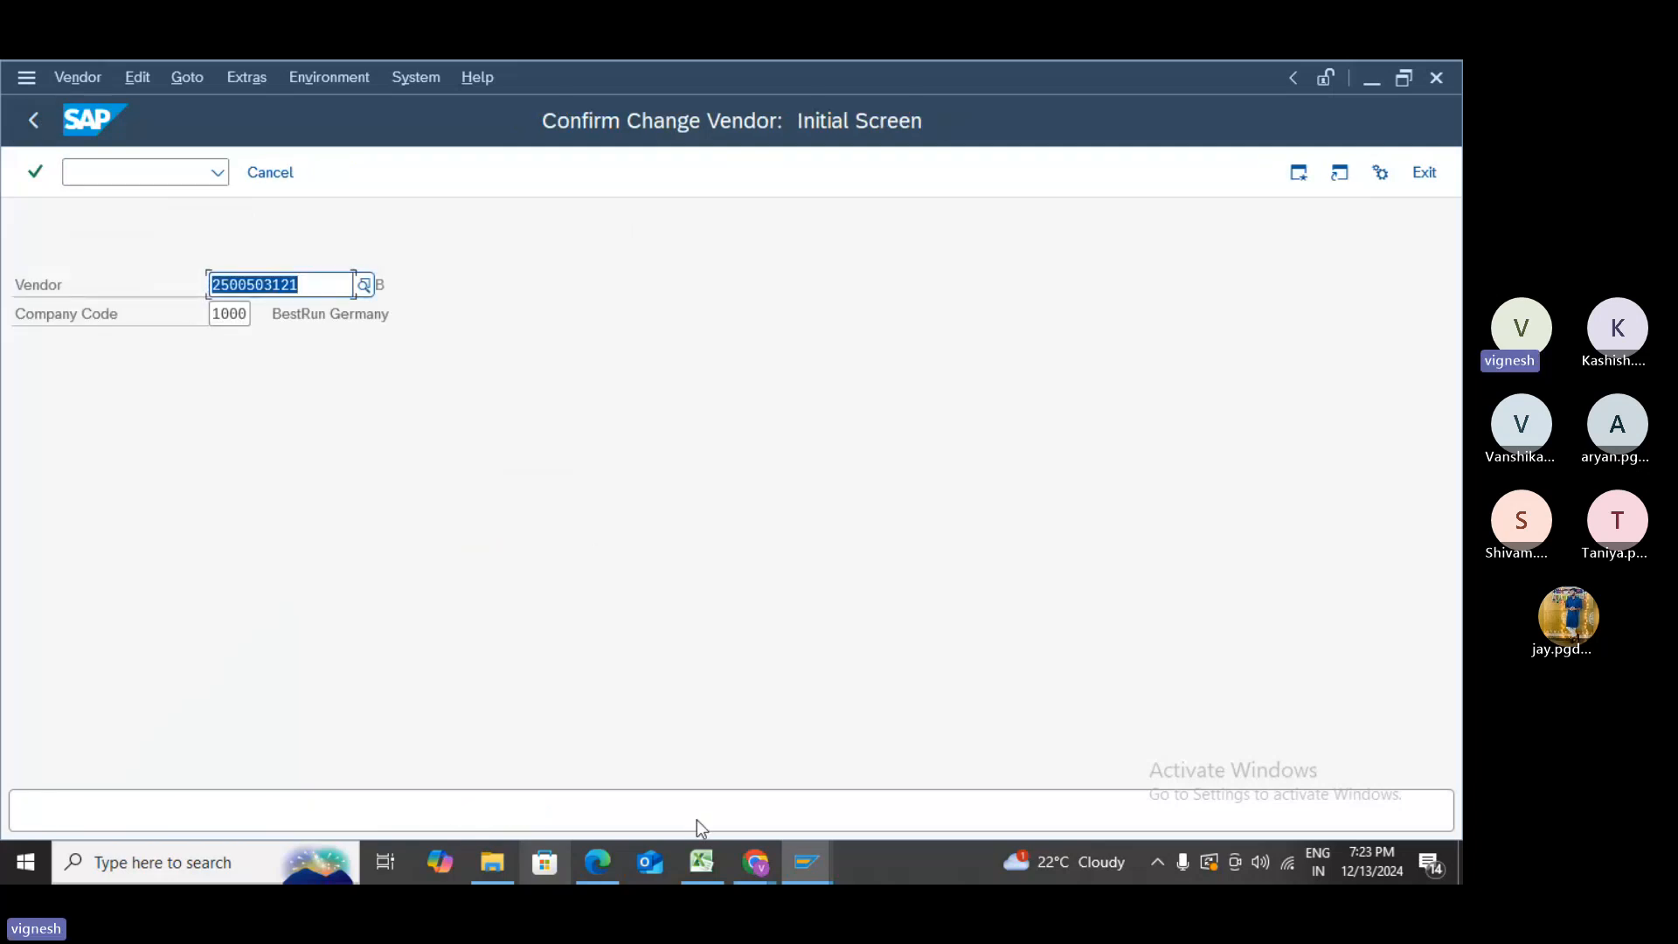
- Send the note '/nfk08 - confirm changes' in the Teams meeting chat
mouse_move(735, 862)
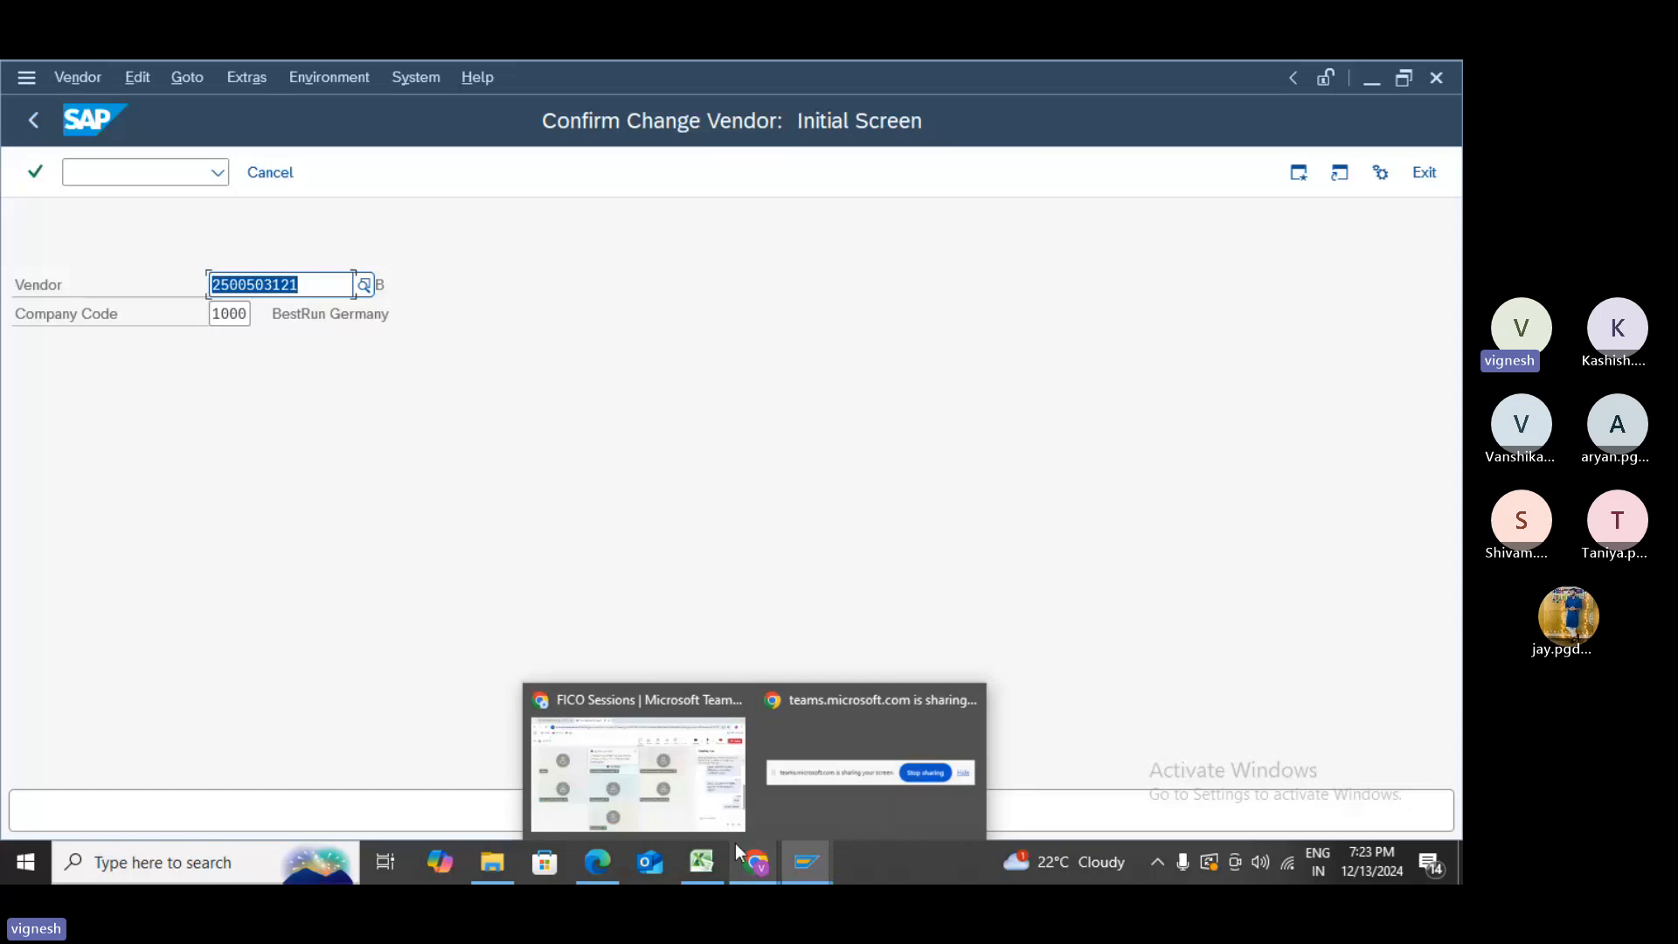
click(736, 843)
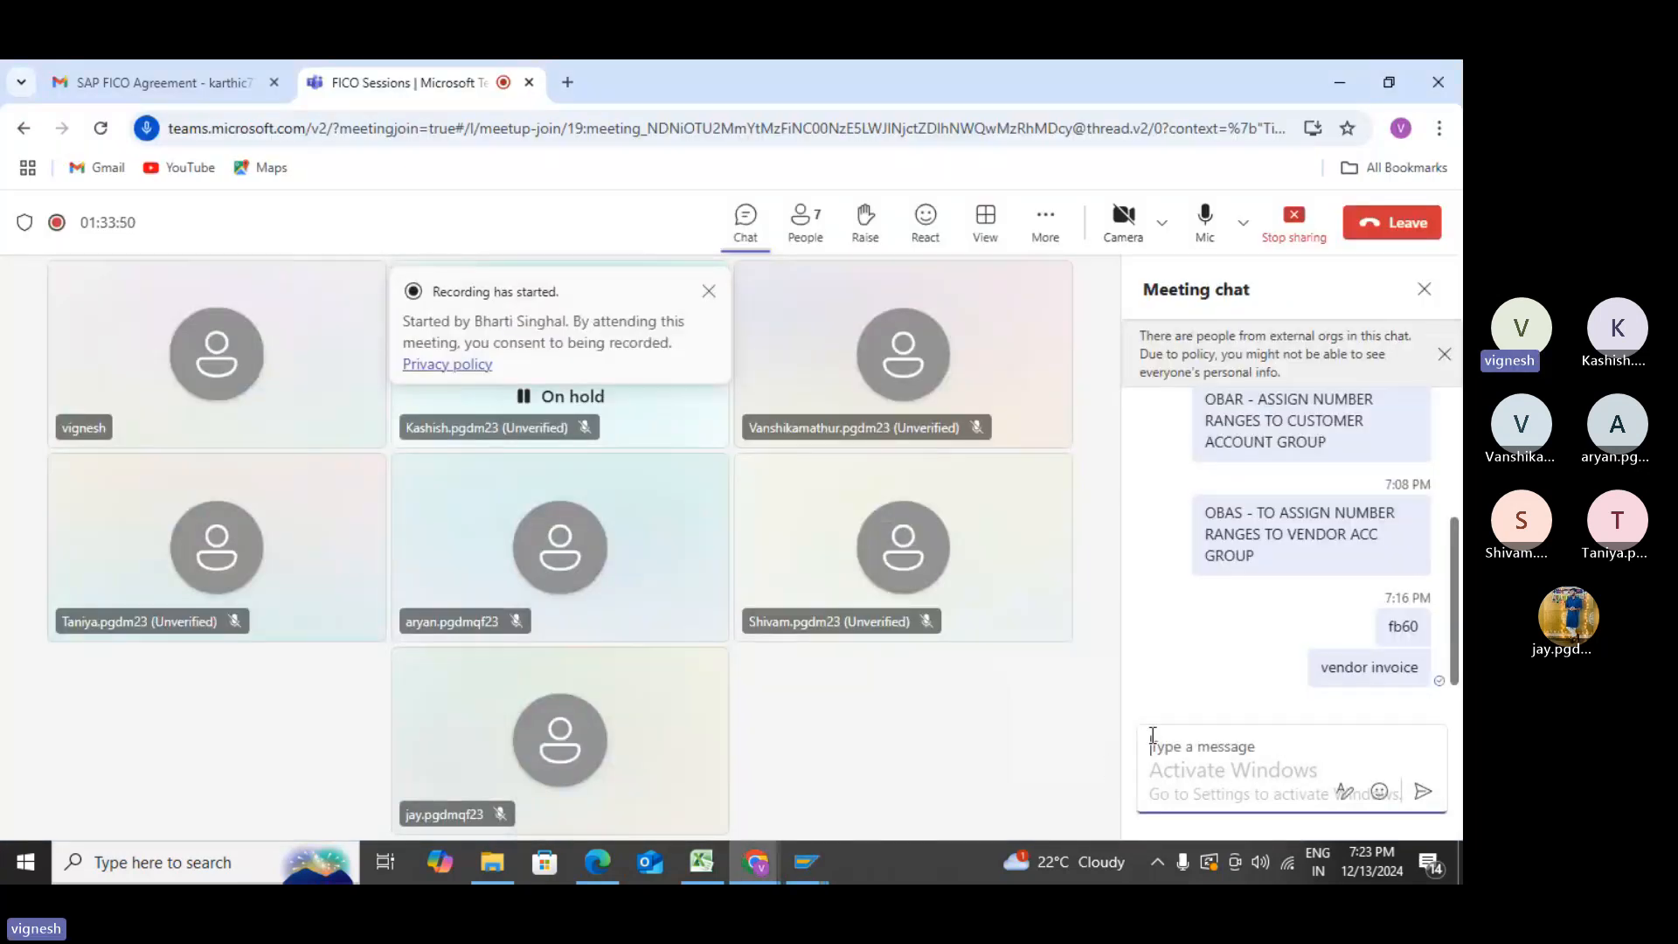
text(/nfk08 -)
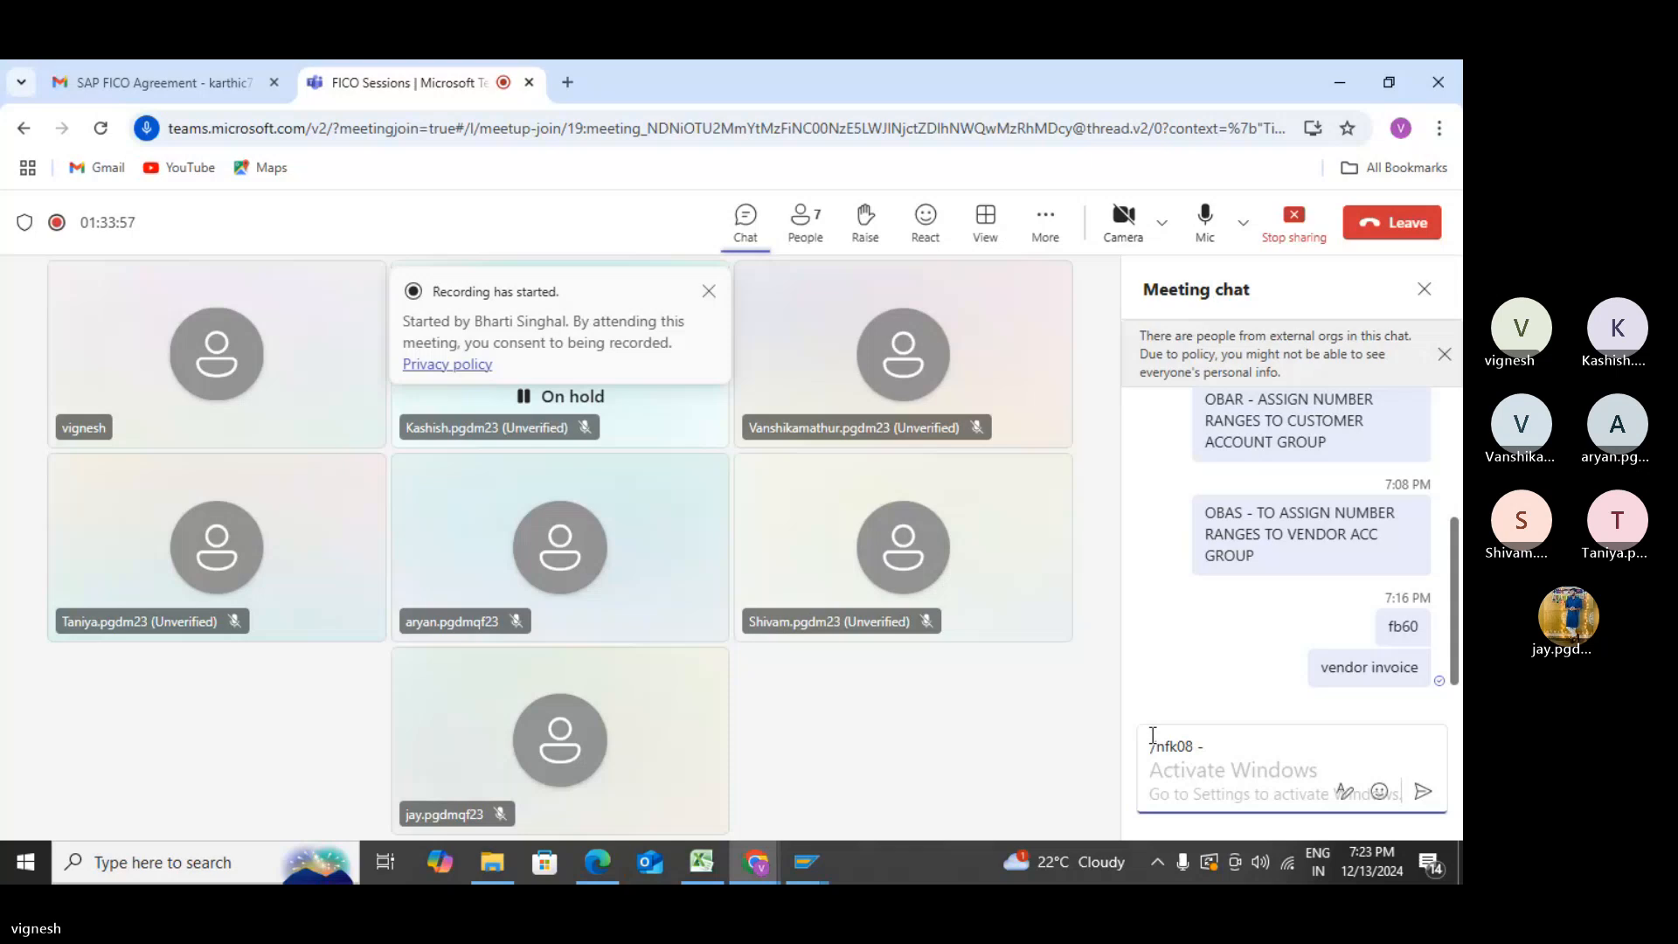
text( confirm chang)
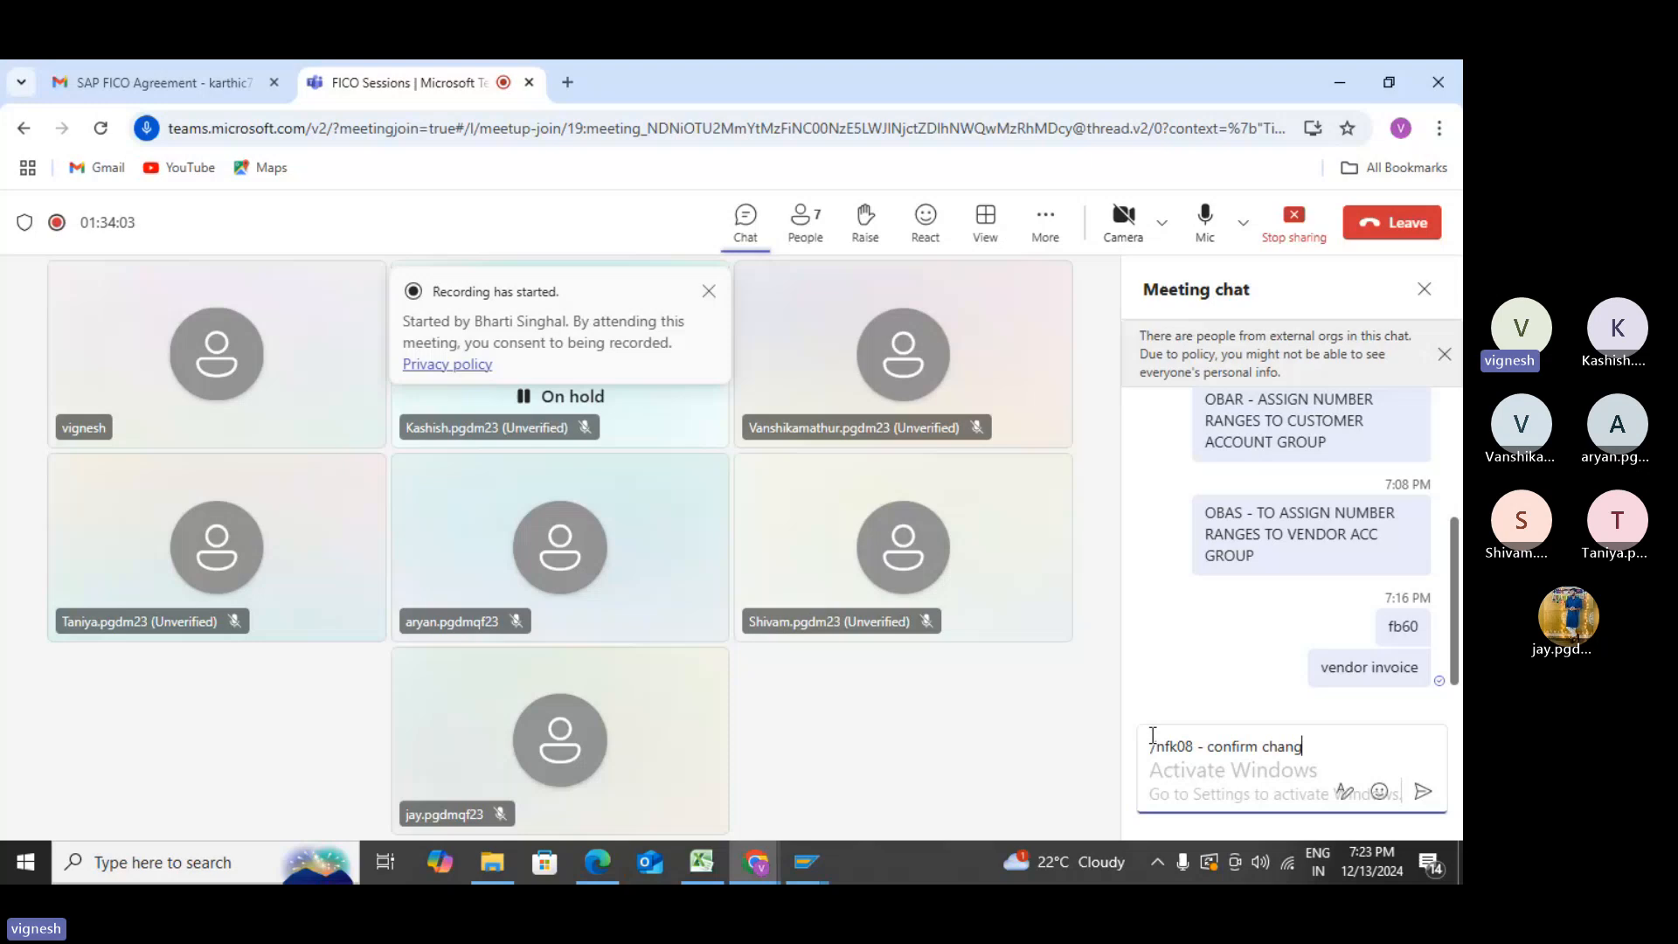
key(Return)
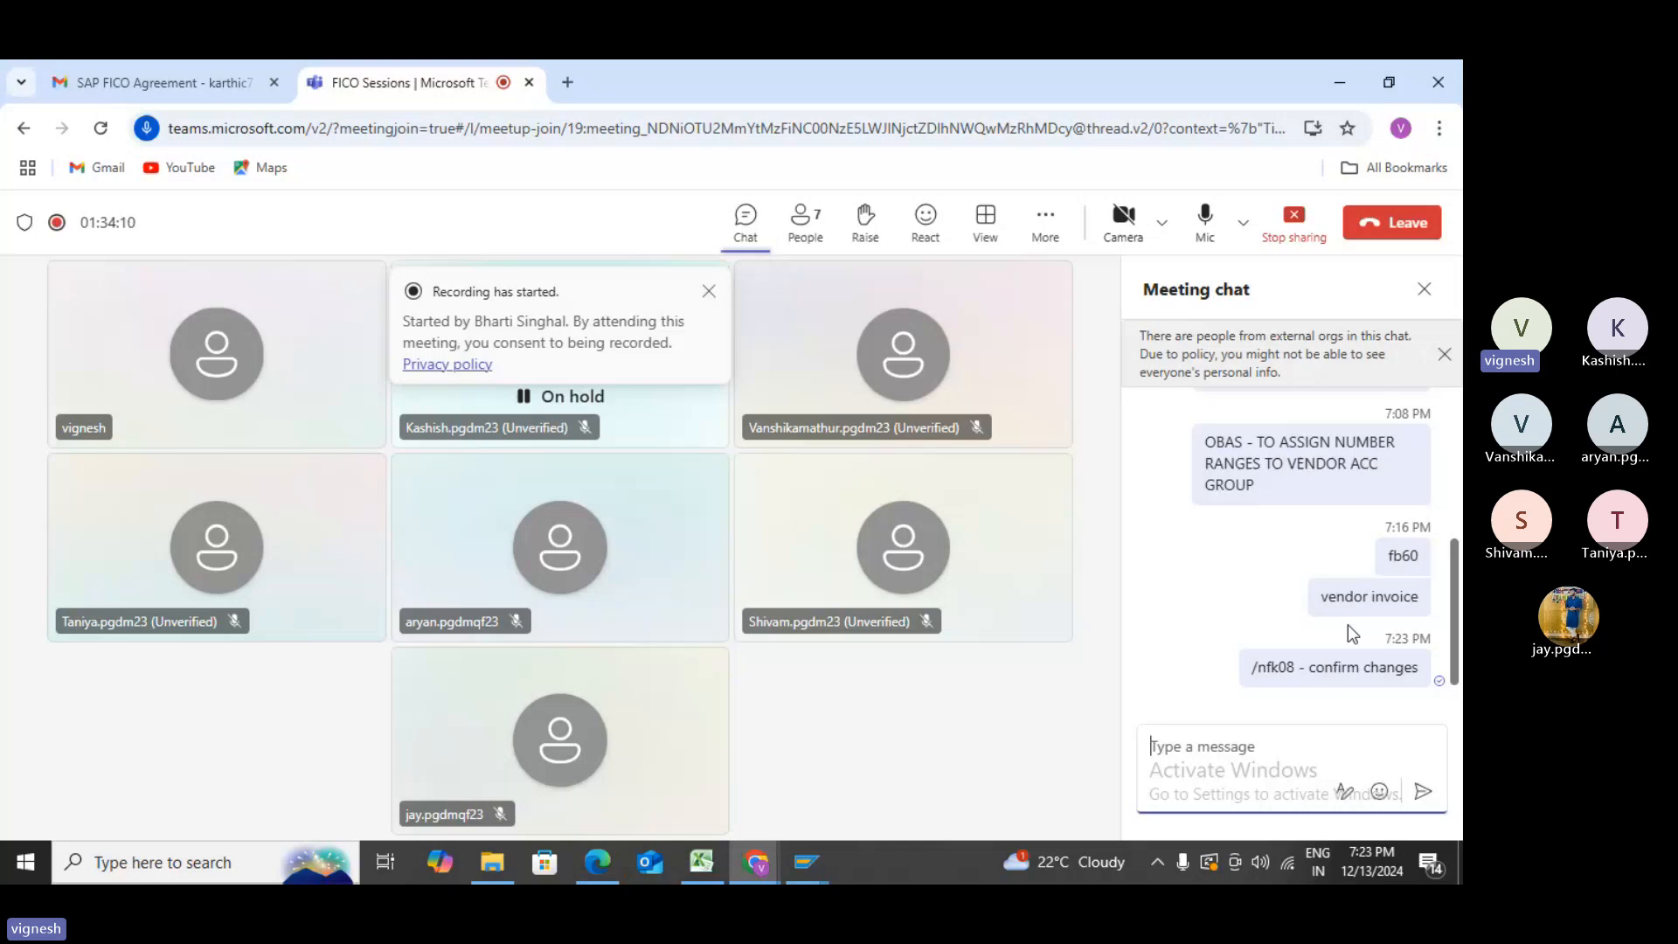
mouse_move(1326, 438)
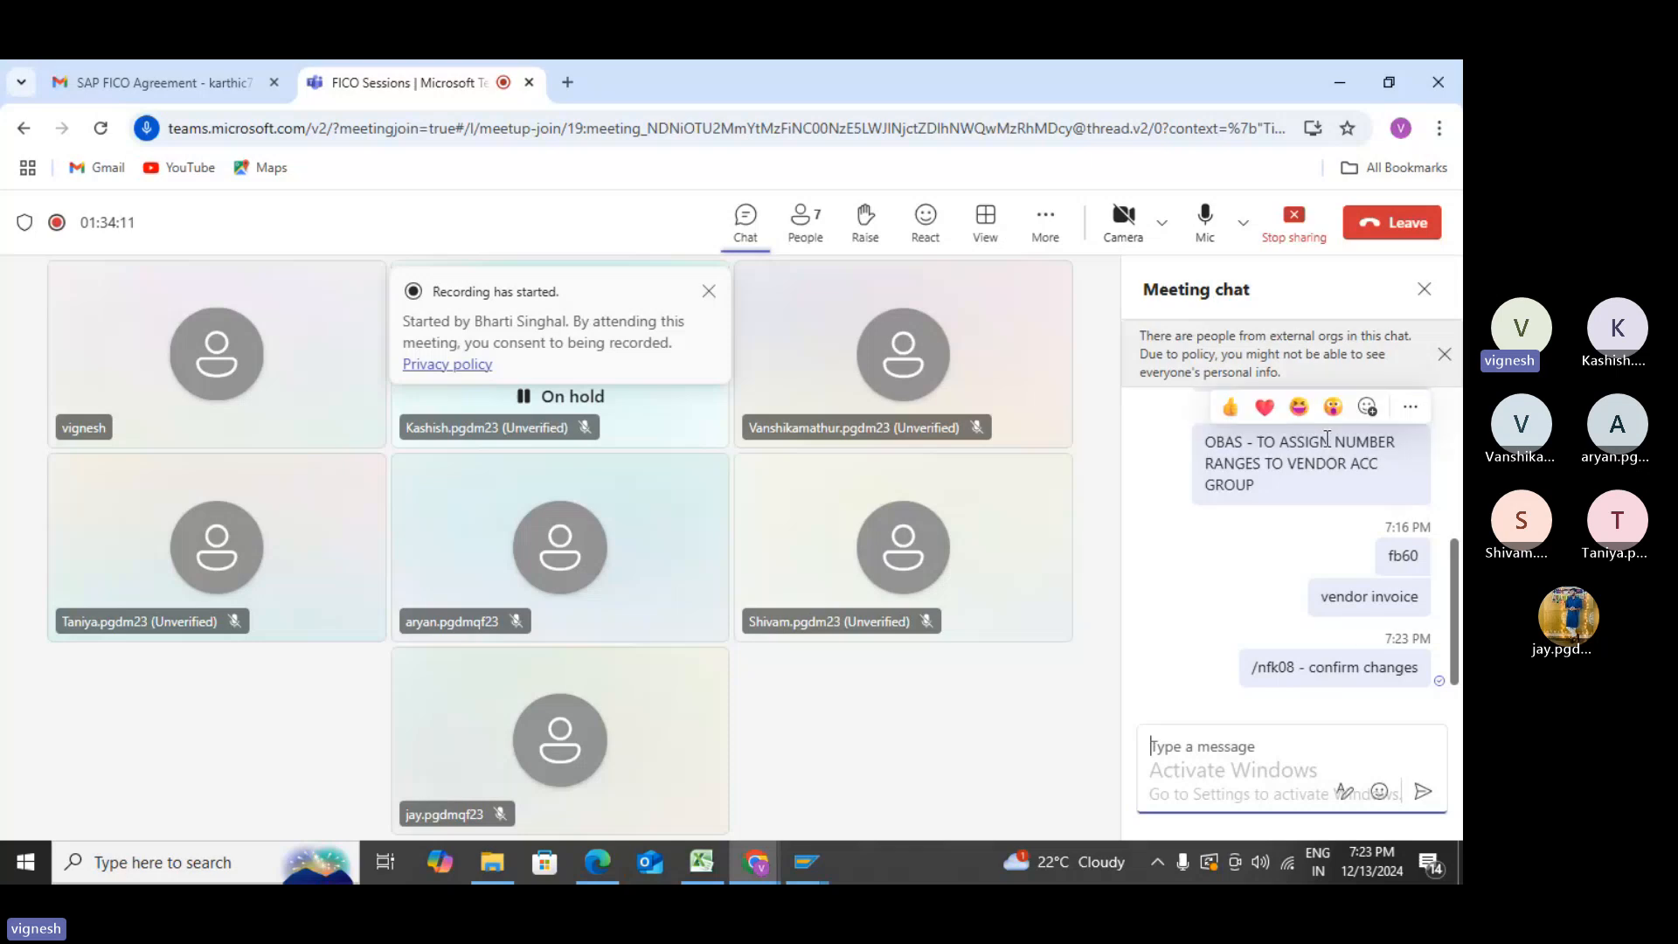
- Page through the TFIN50_1 slides past the quiz and Solution 18 to Solution 20's table, then exit full screen
key(alt+Tab)
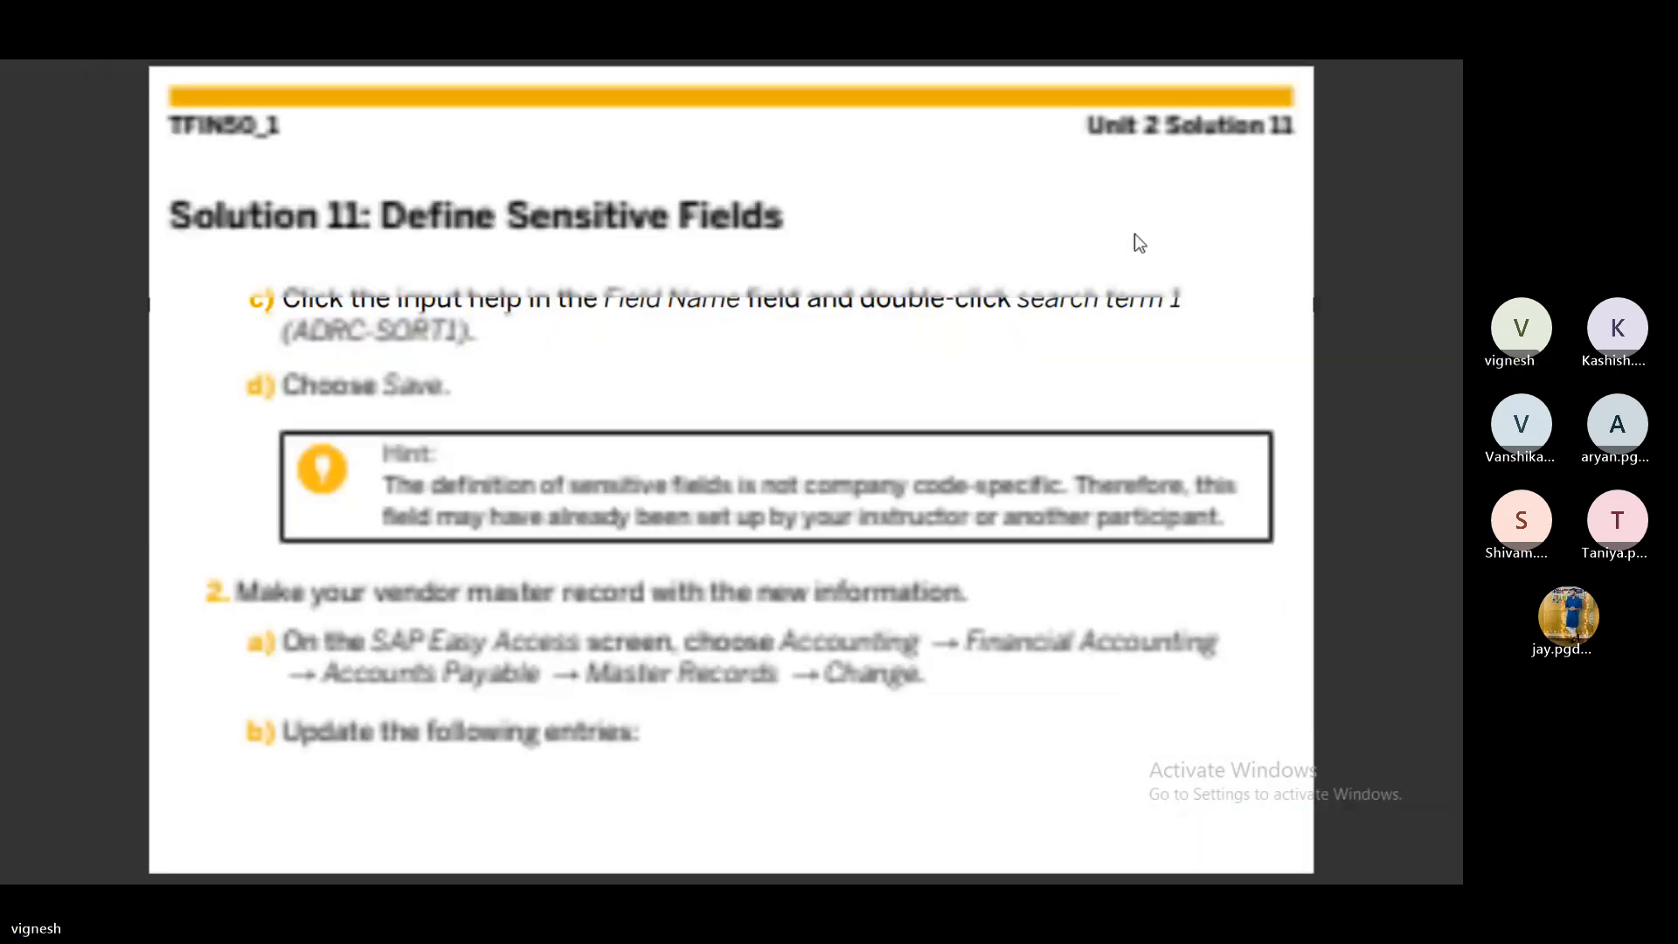
key(Right)
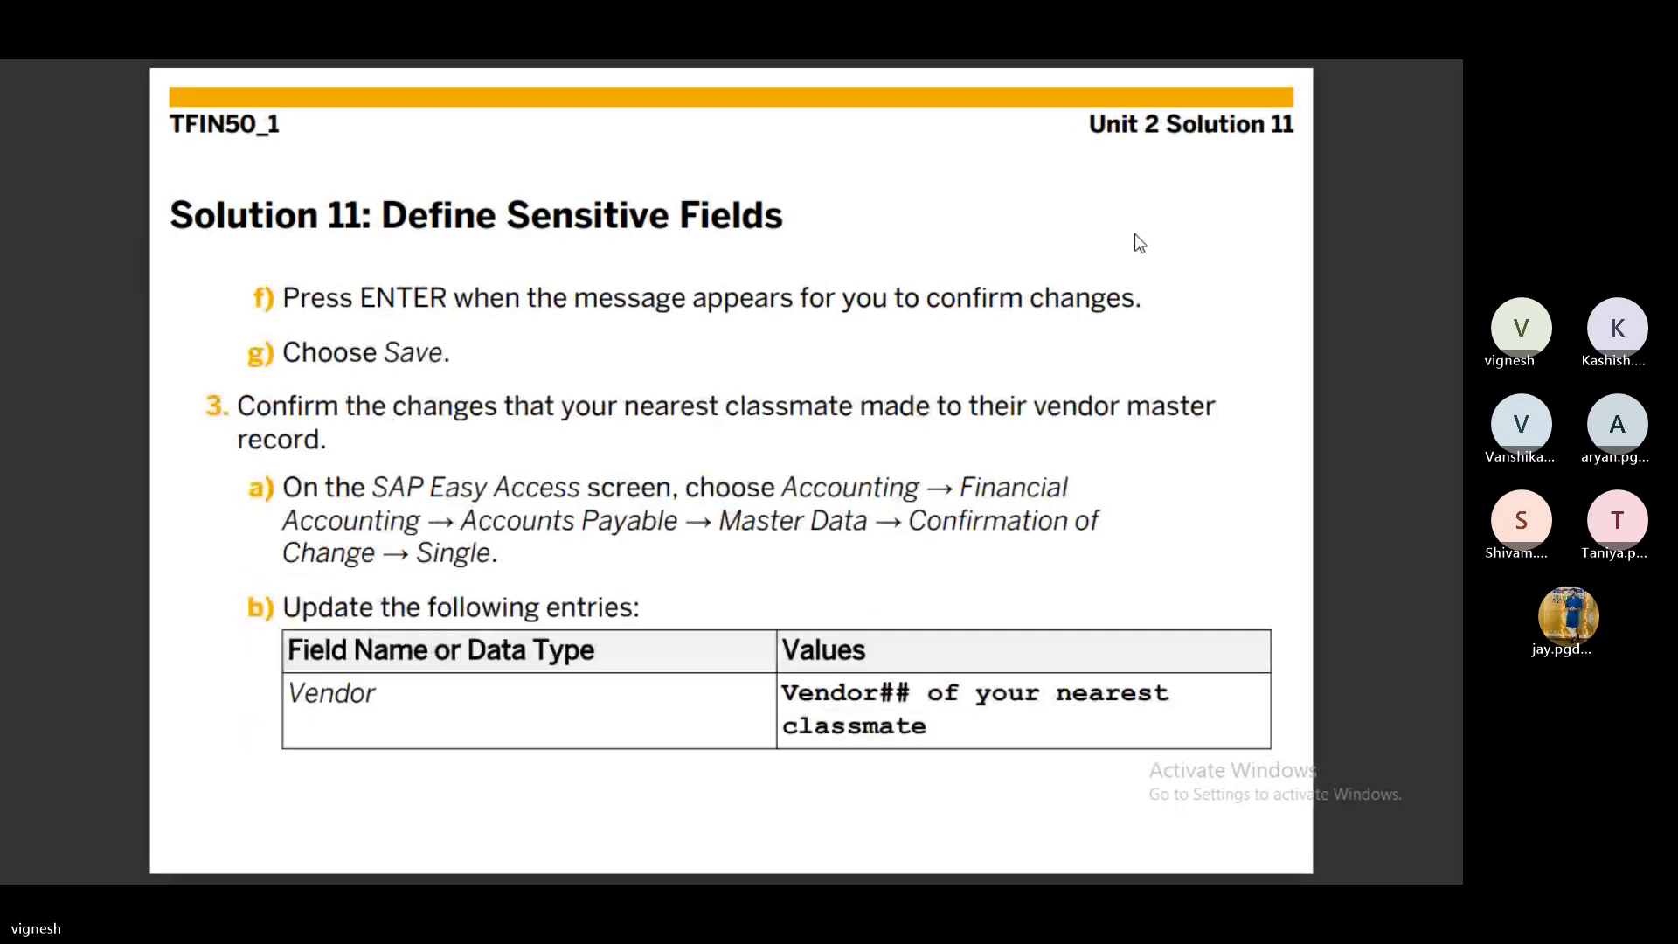
key(Right)
key(Right)
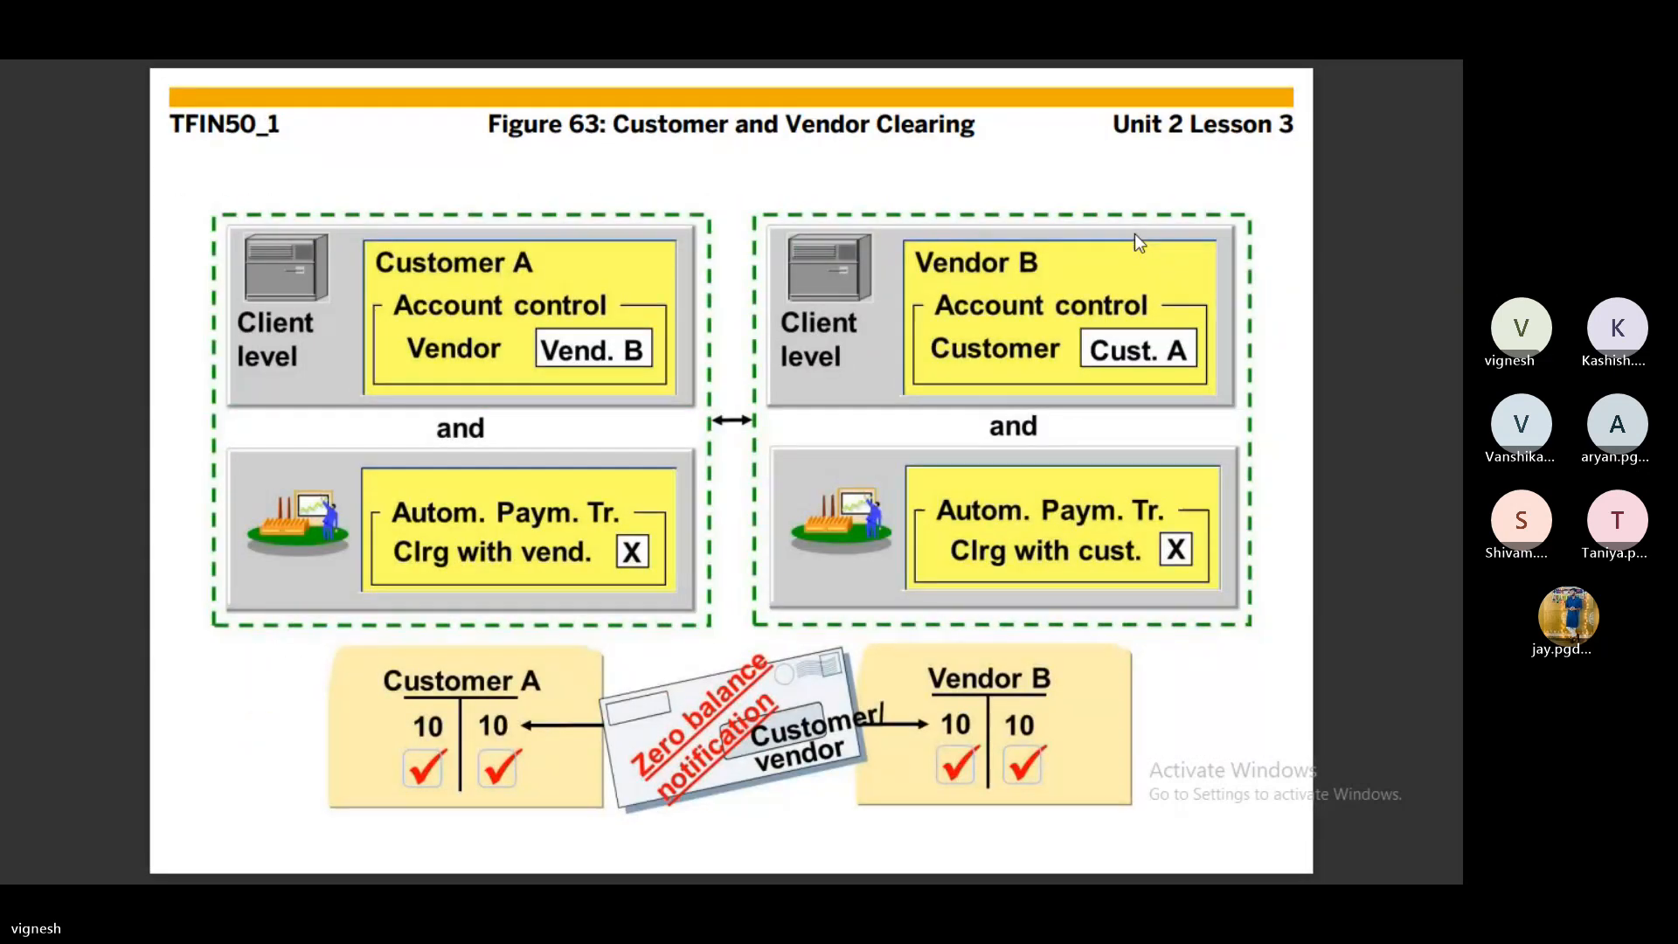
key(Right)
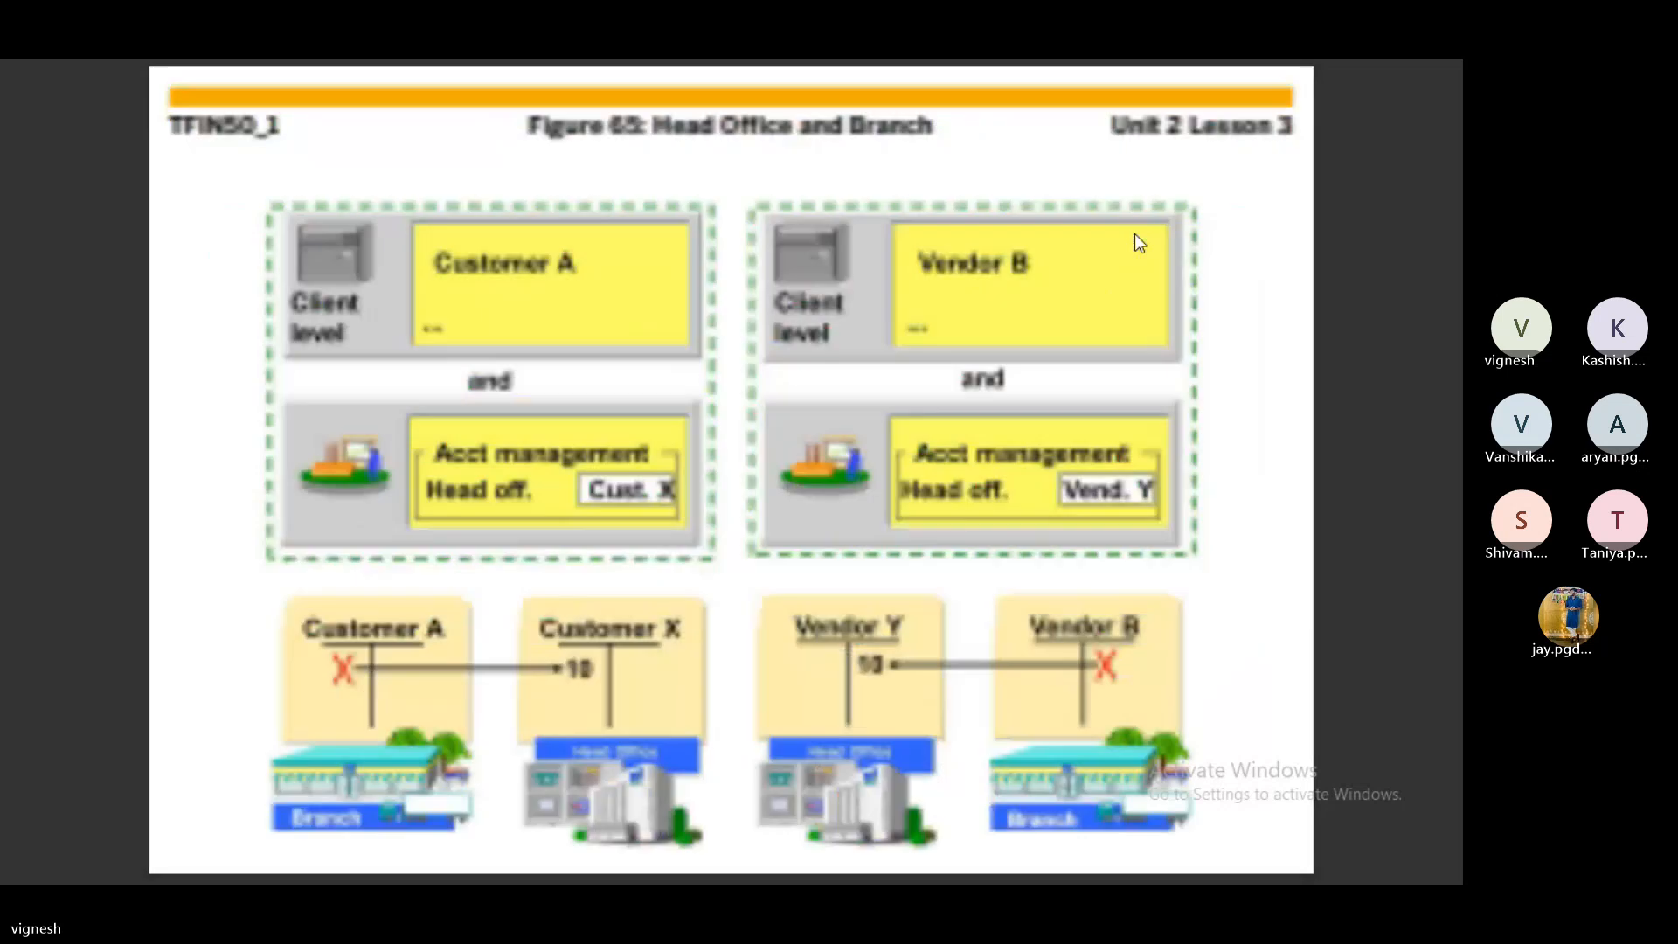
key(Right)
key(Right)
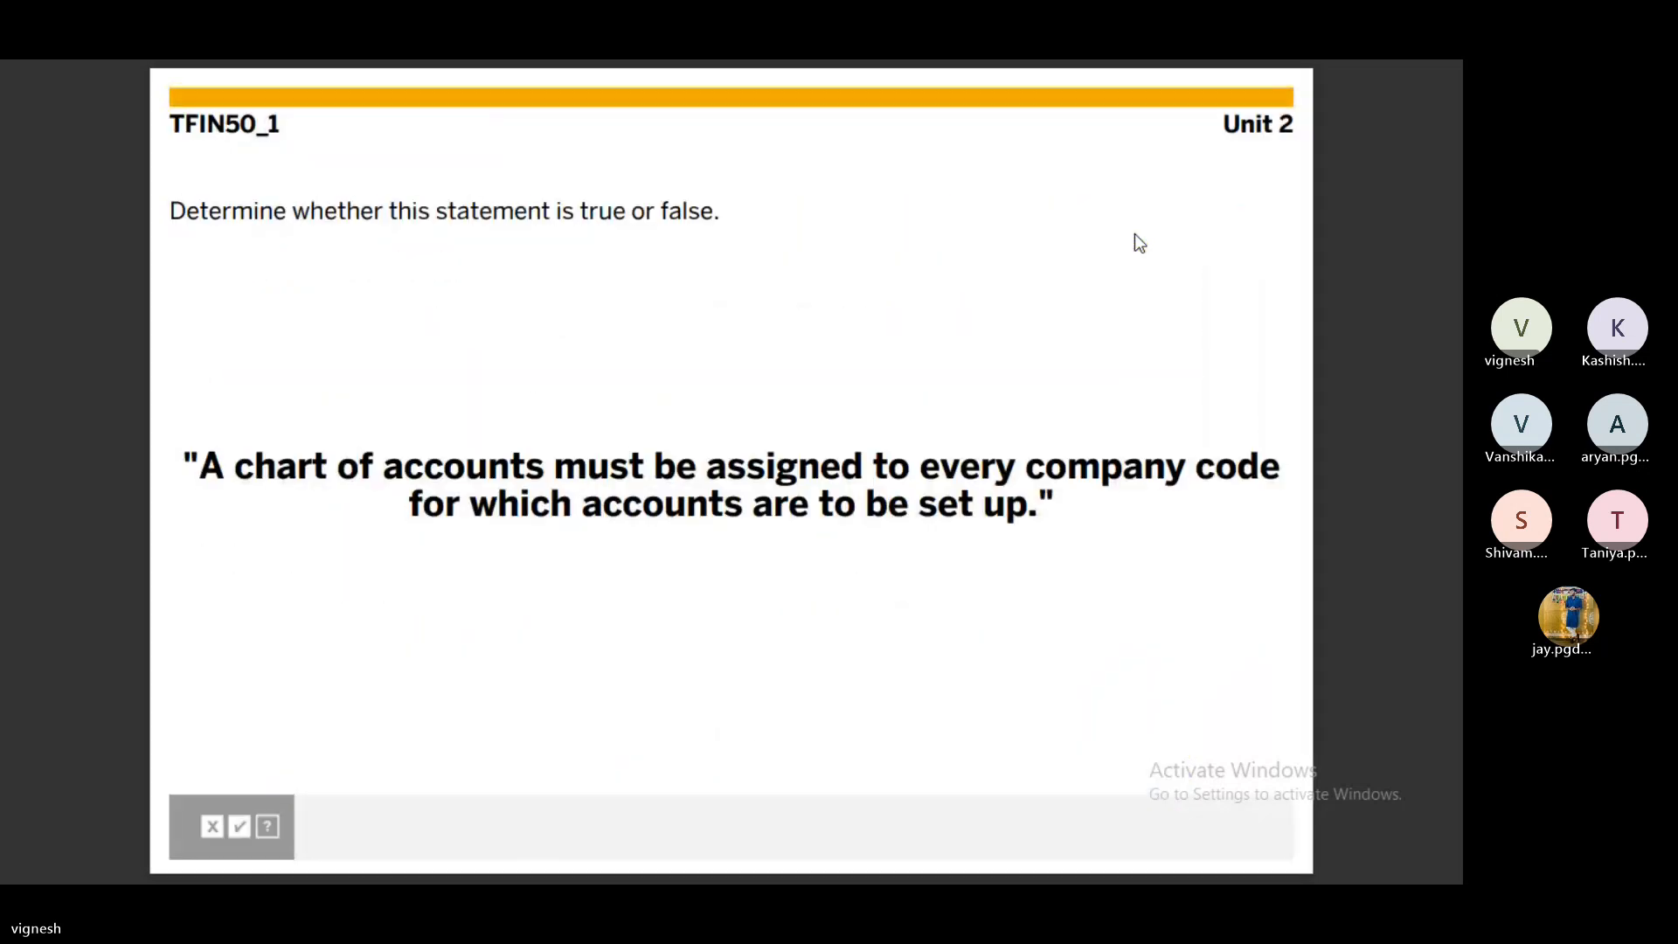
key(Right)
key(Right)
key(Right)
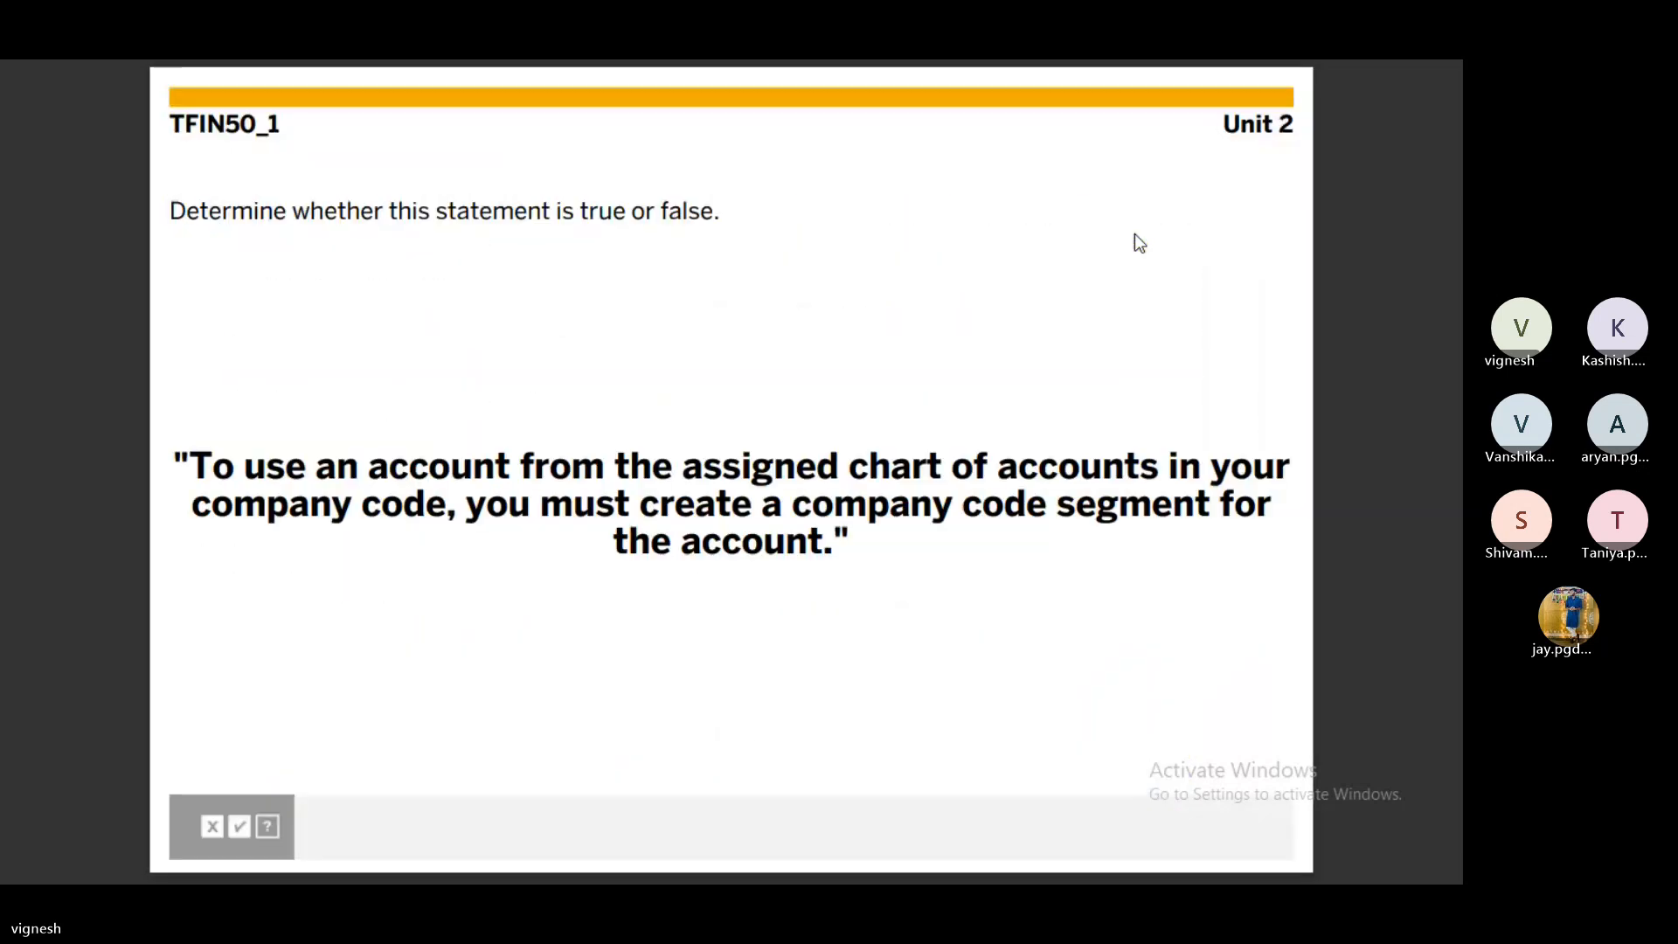
key(Right)
key(Right)
key(Right)
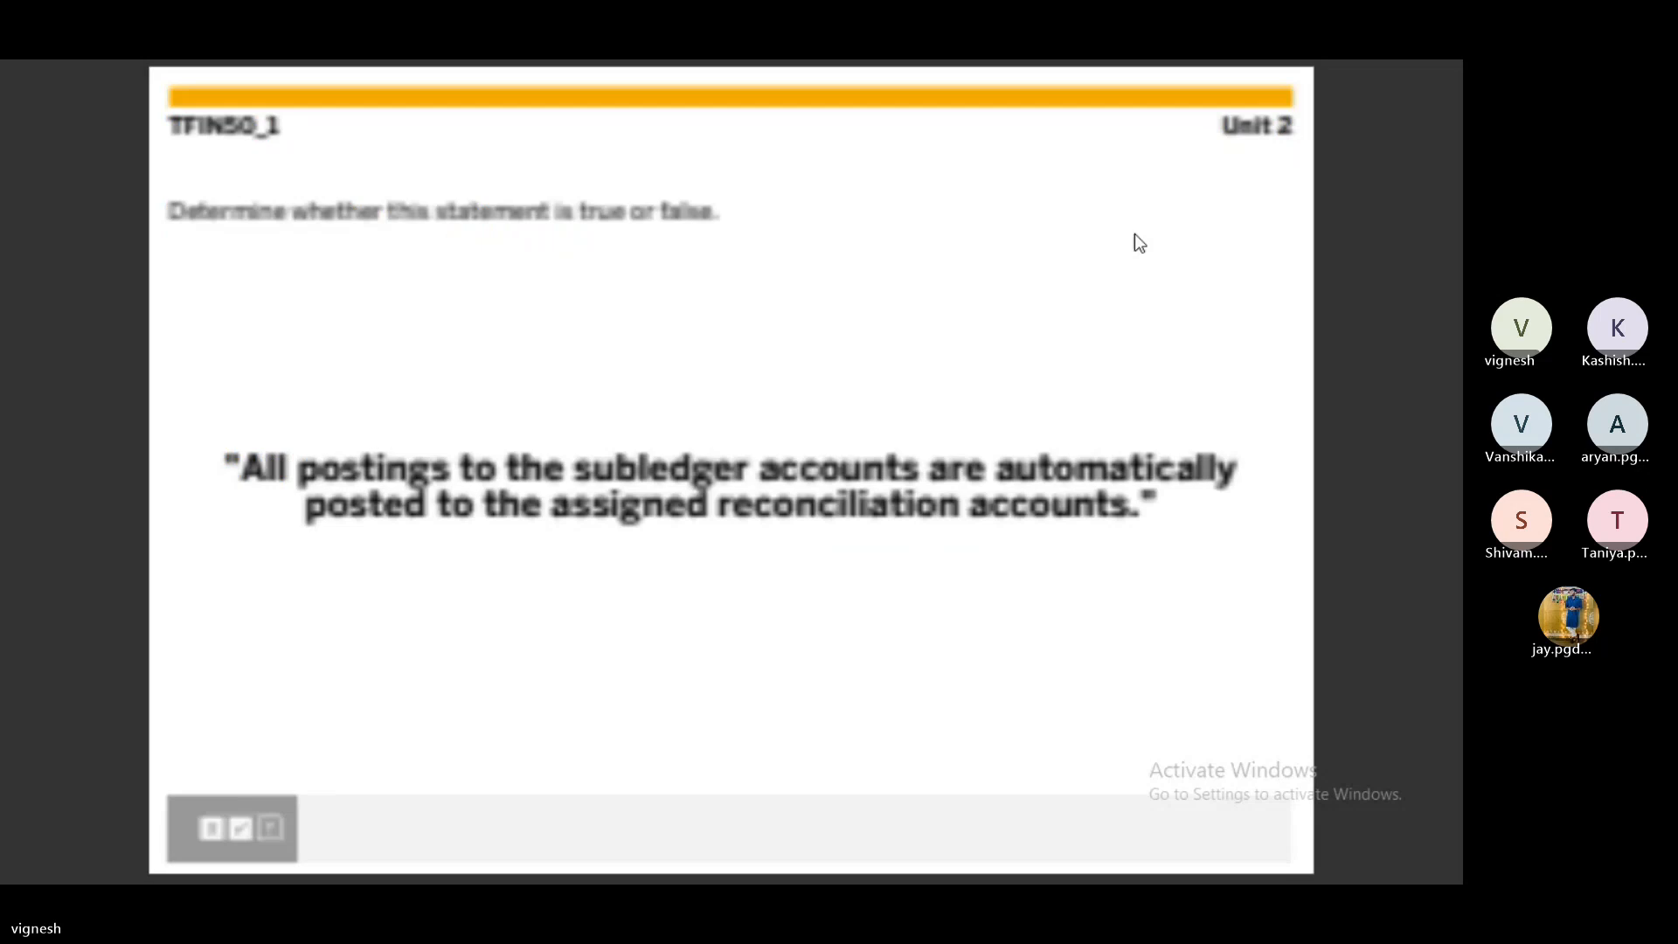
key(Right)
key(Right)
key(Right)
key(Right)
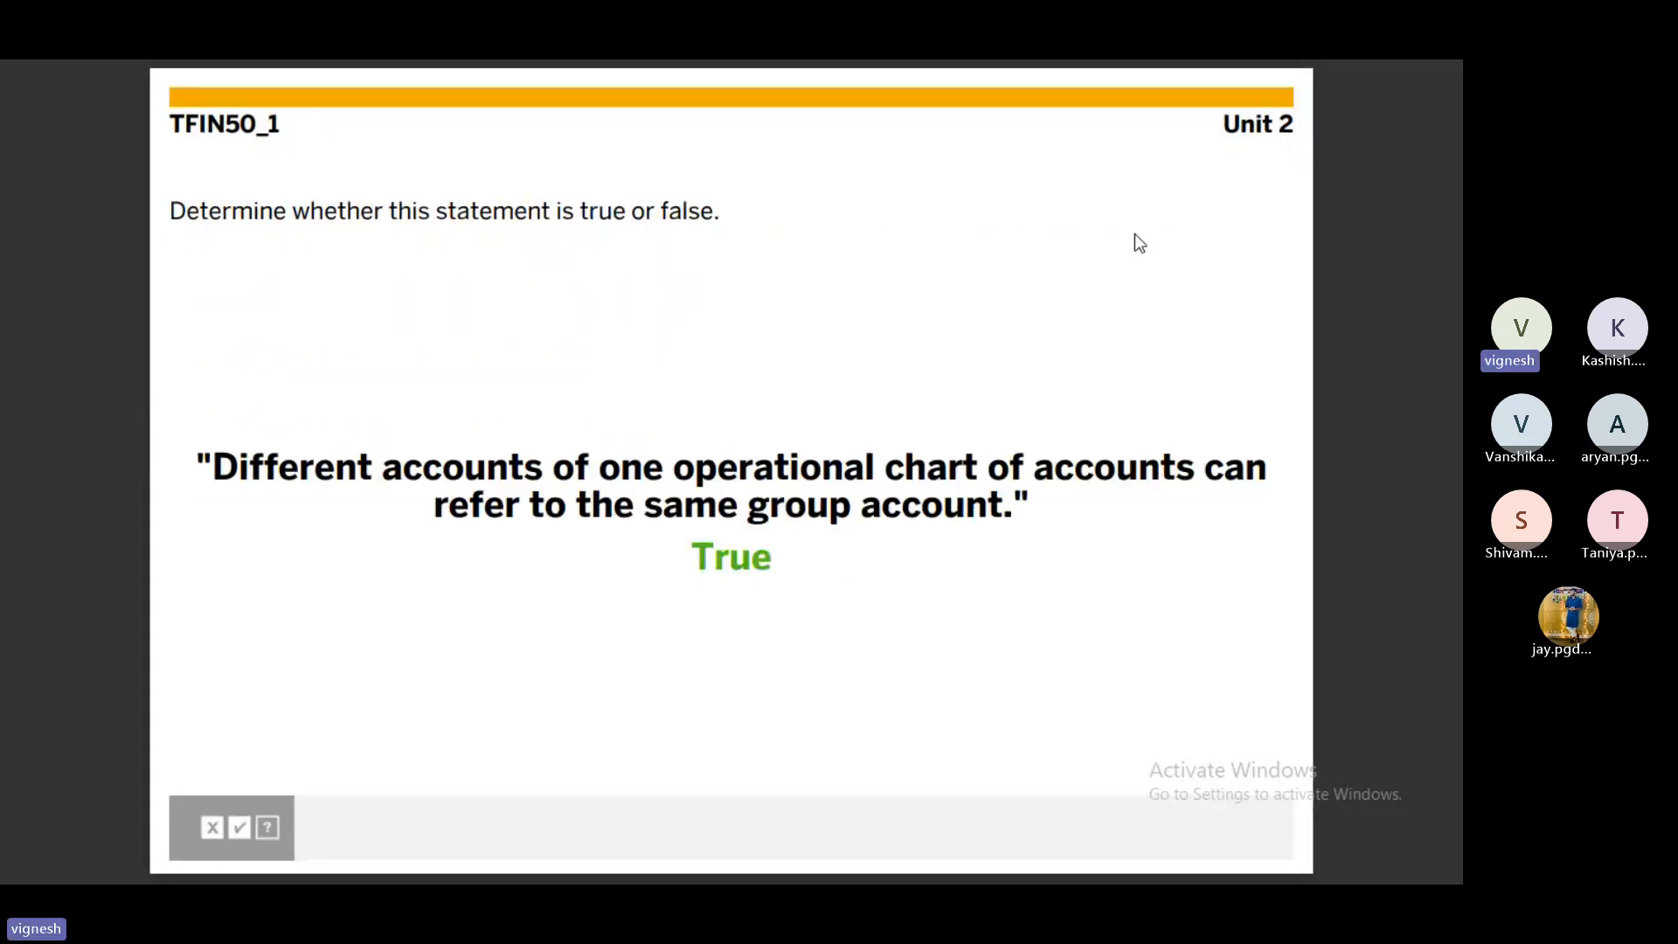
key(Right)
key(Right)
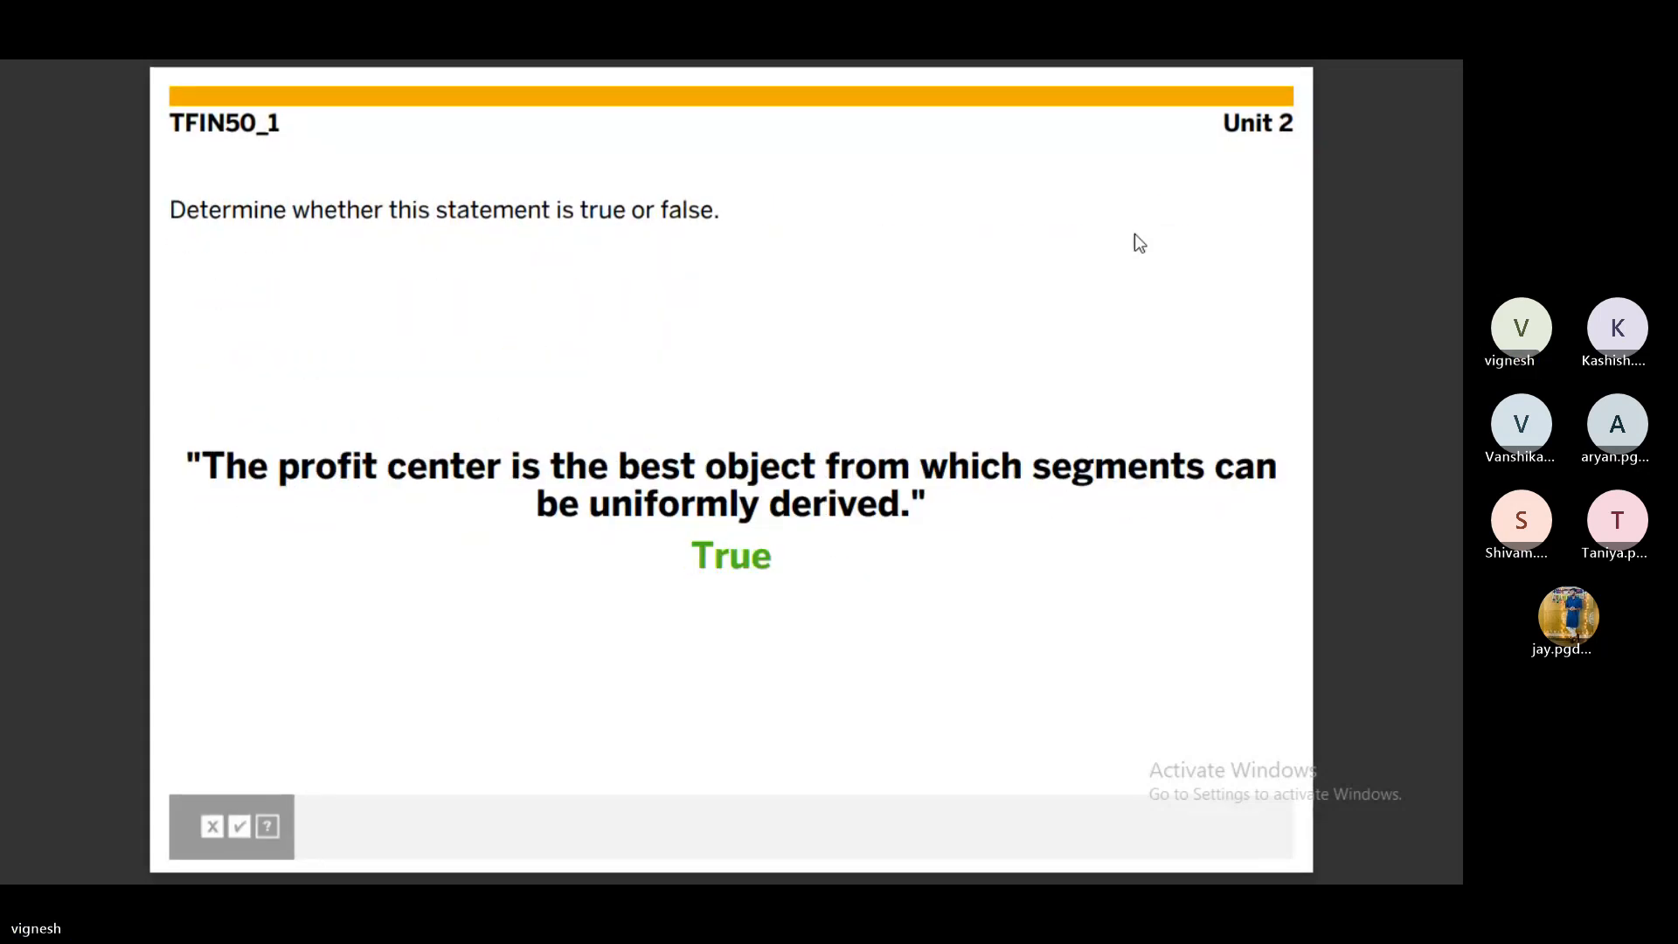
key(Right)
key(Right)
key(Right)
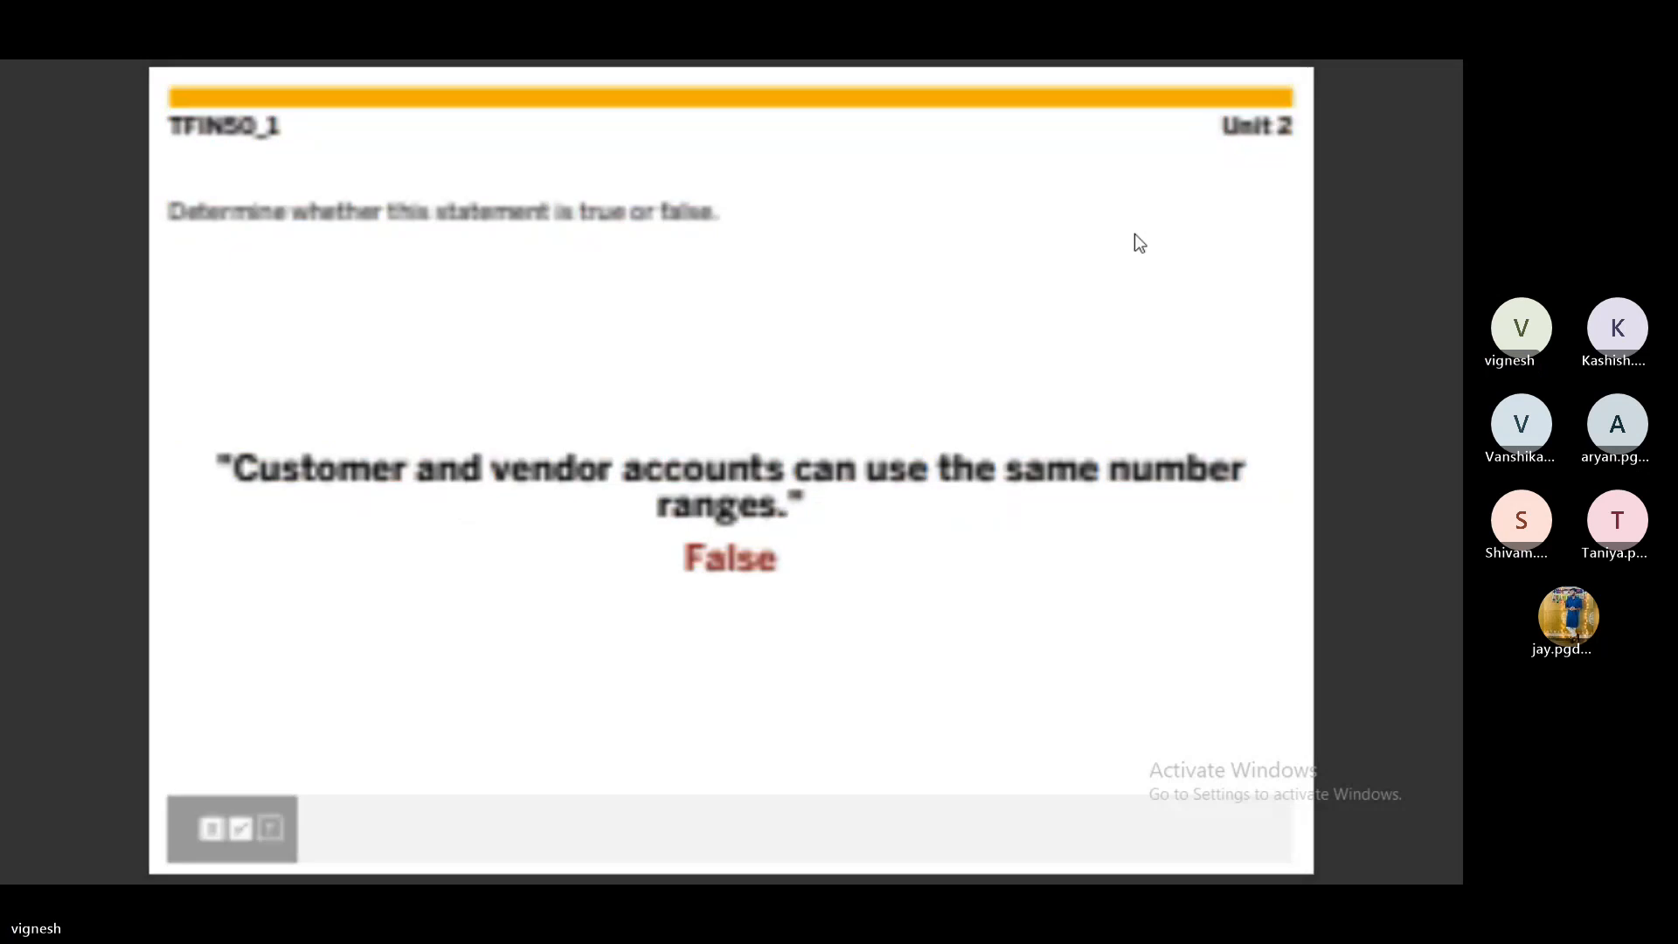
key(Right)
key(Right)
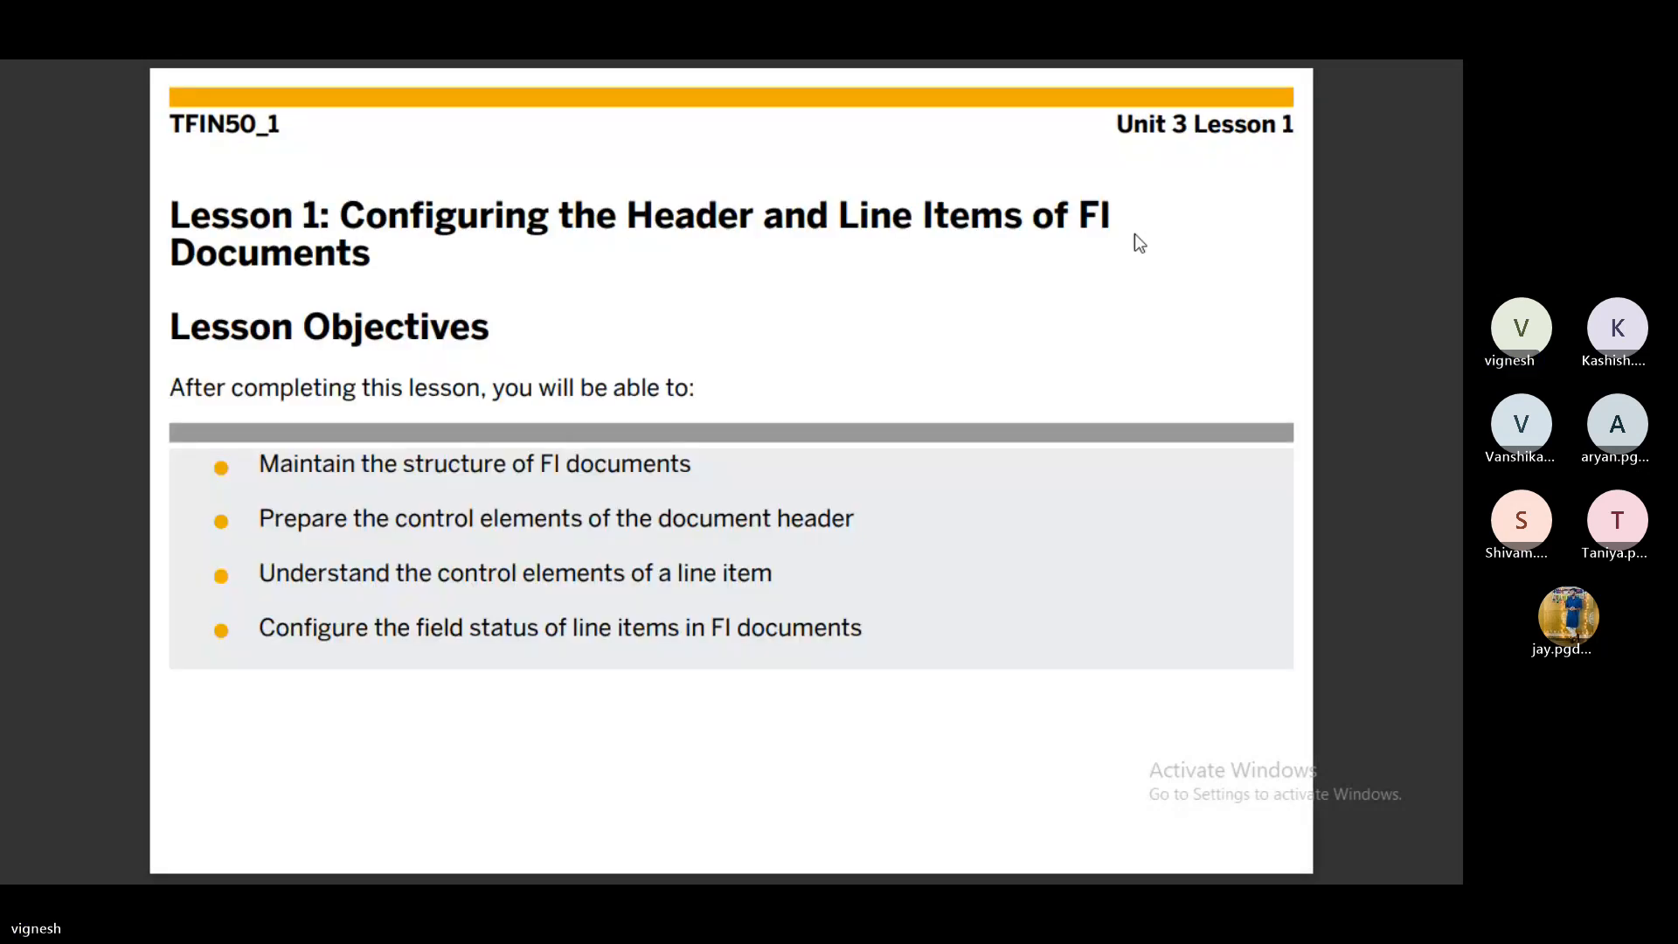
key(Left)
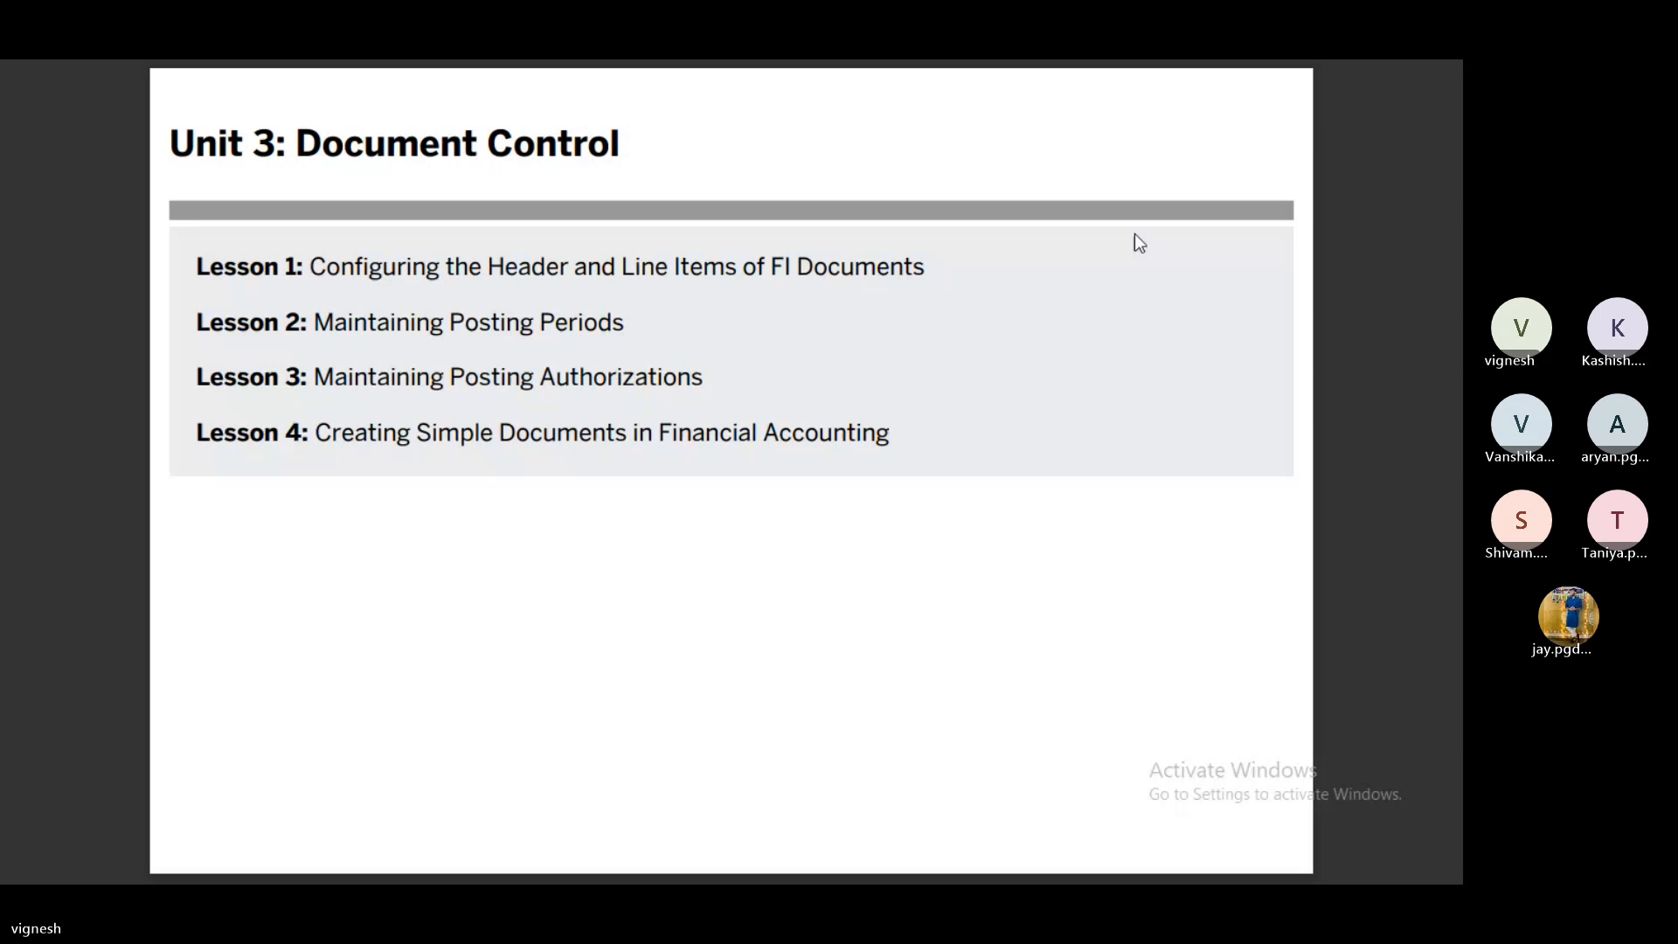
key(Right)
key(Right)
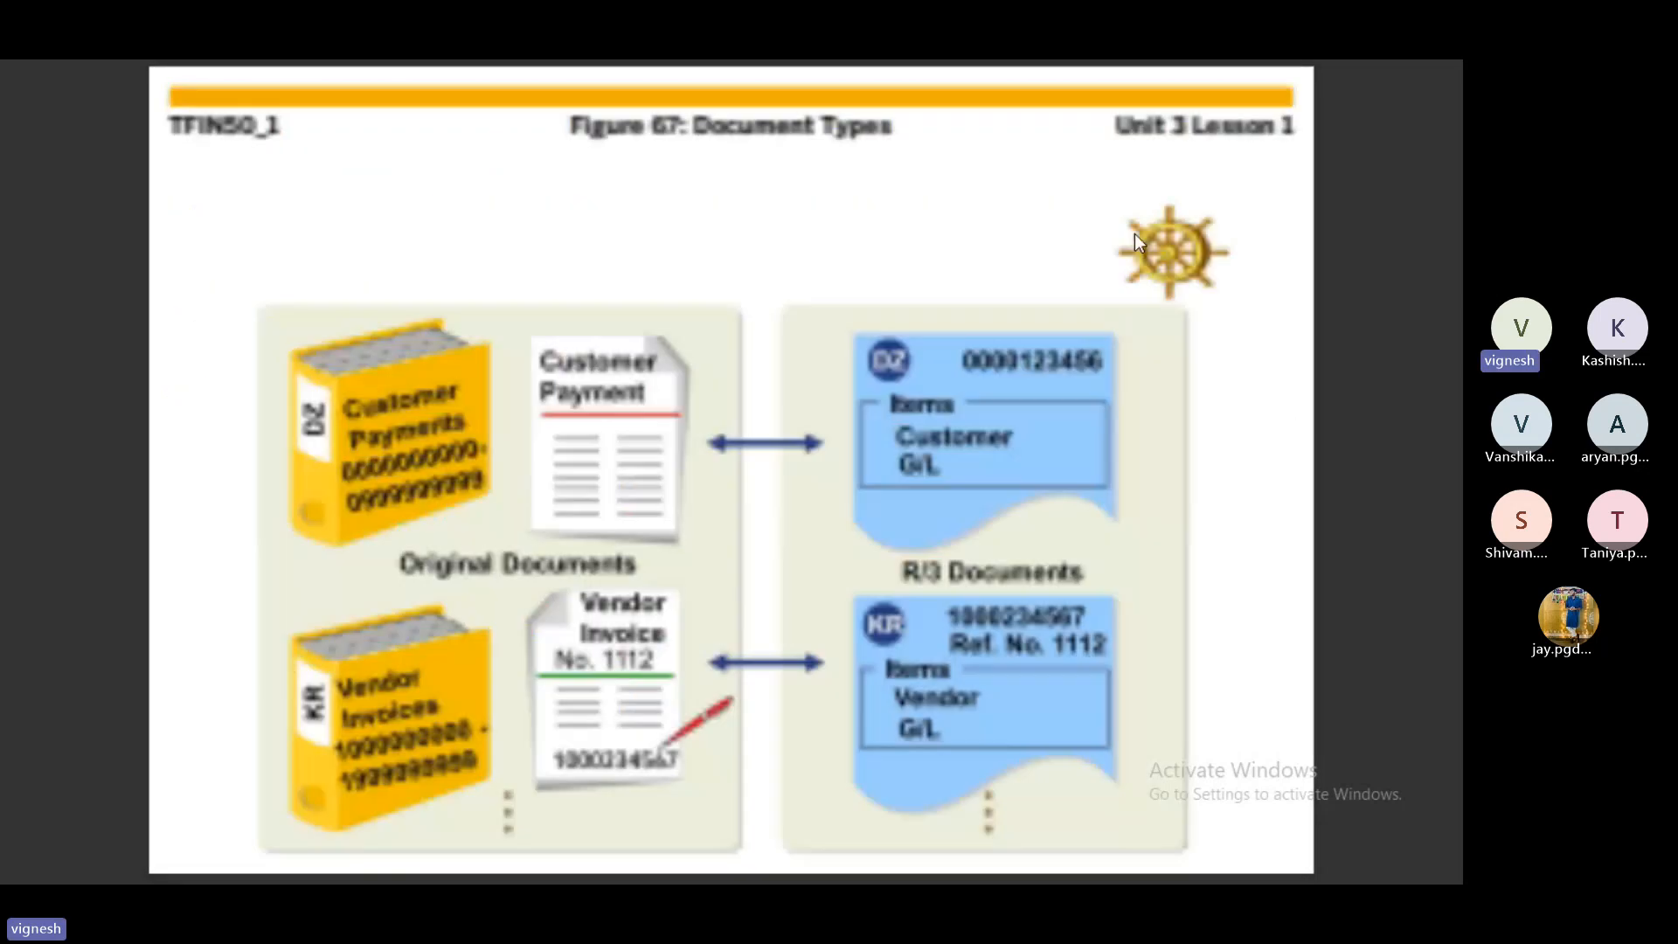
key(Right)
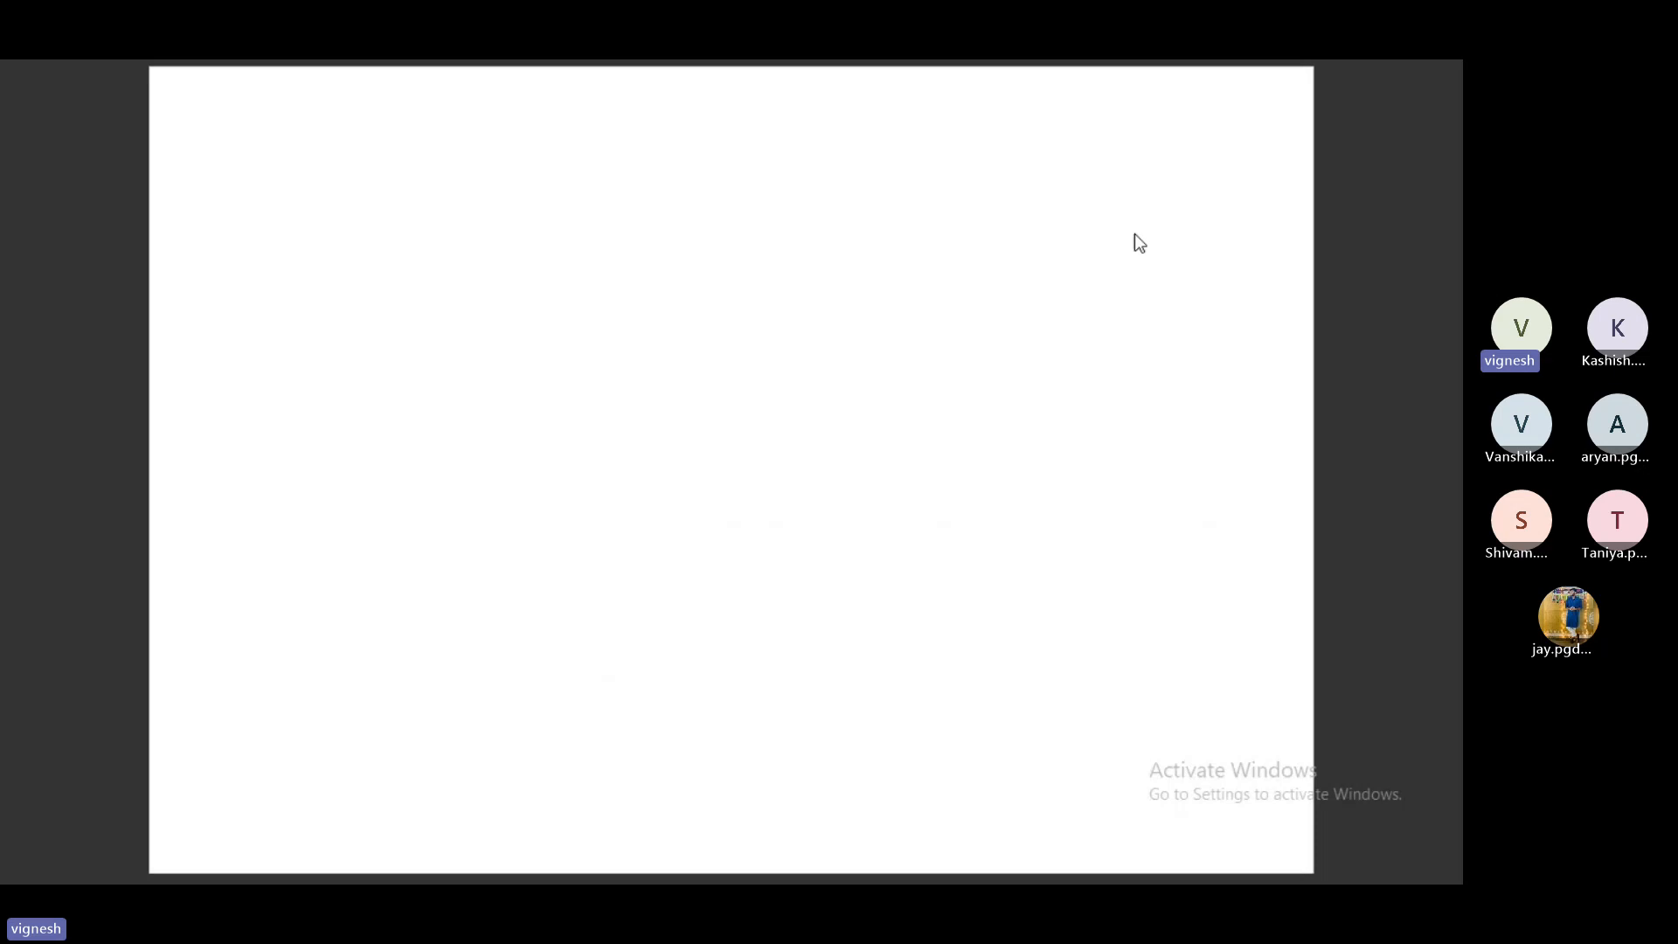
key(Right)
key(Right)
key(Right)
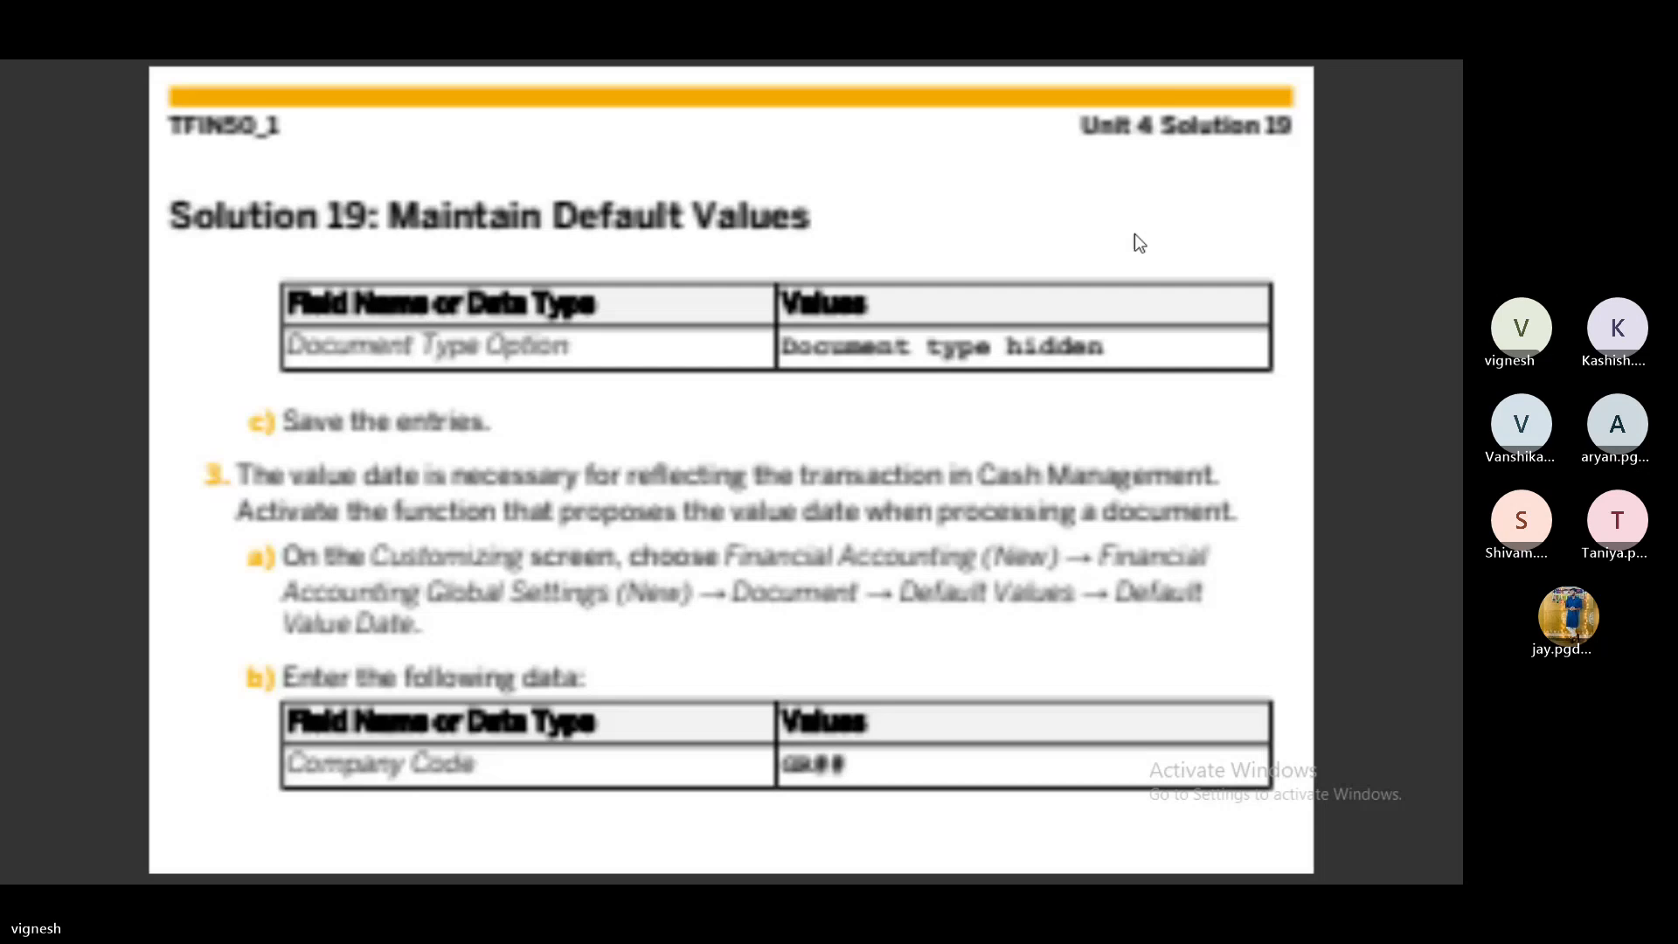
key(Left)
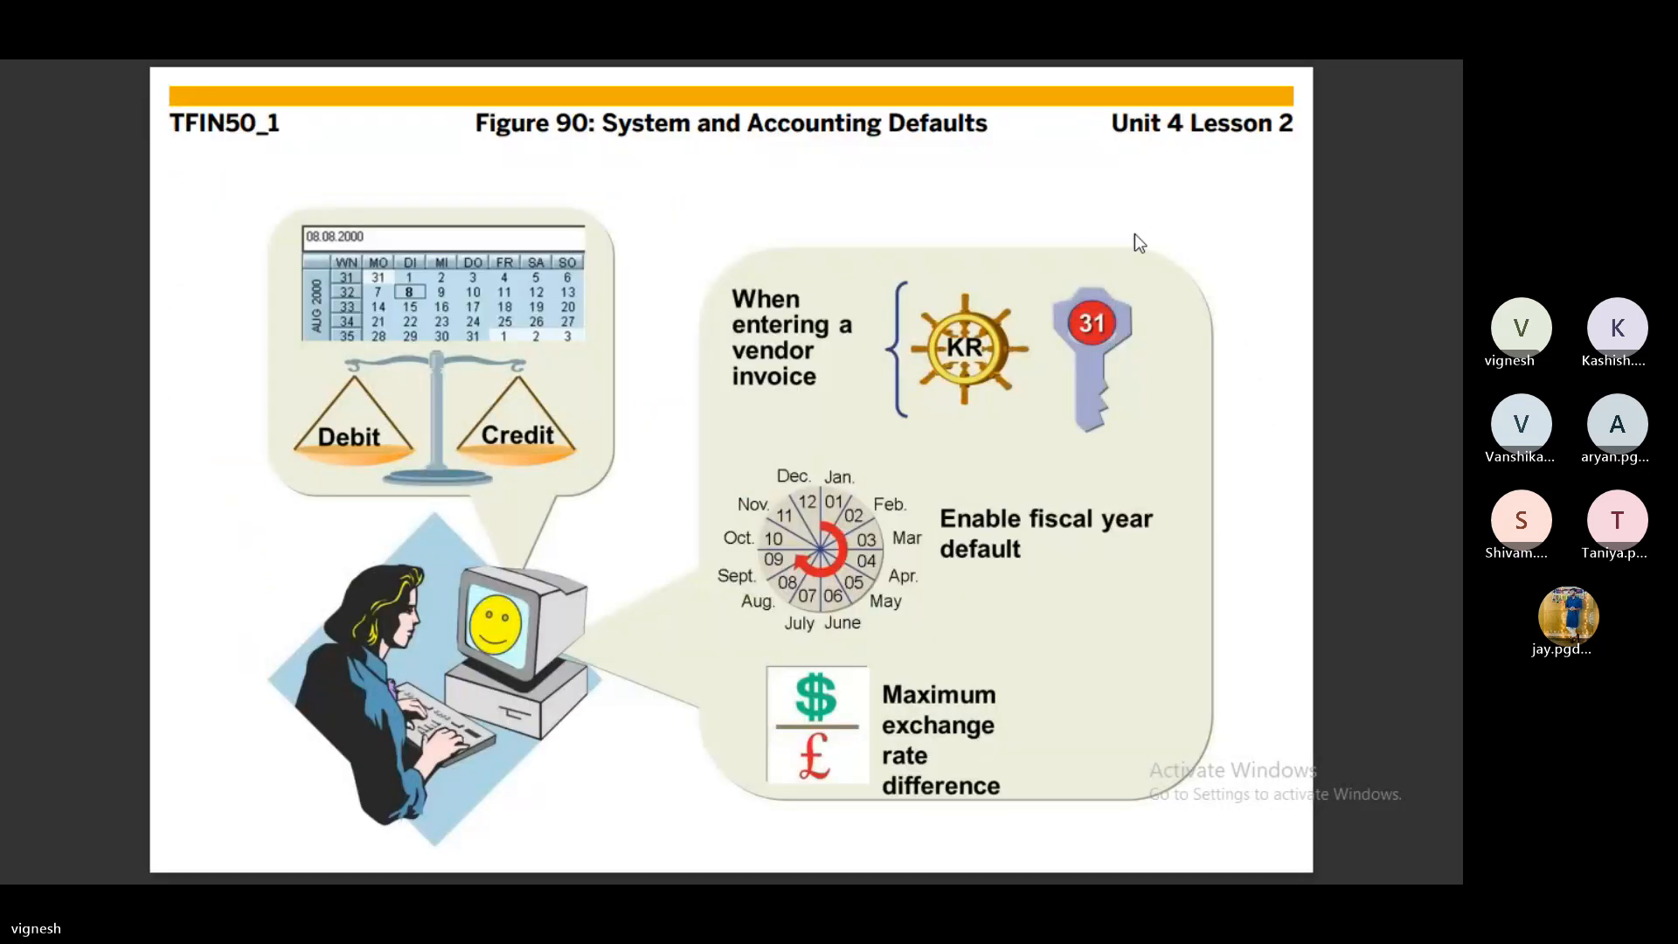
key(Left)
key(Left)
key(Left)
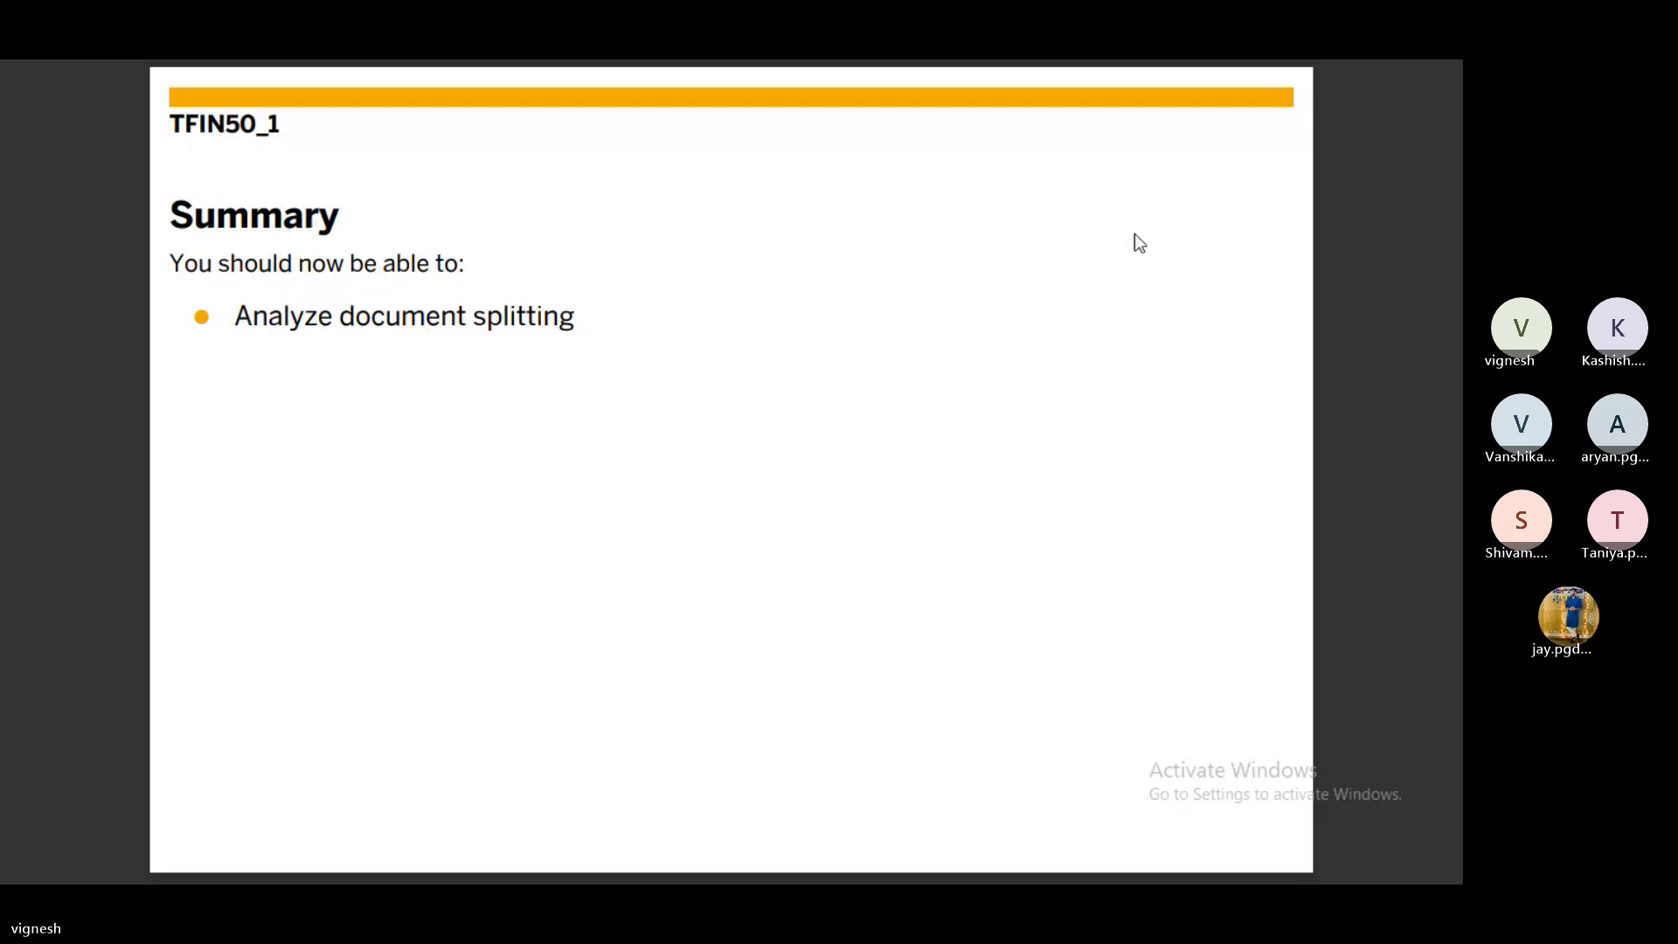
key(Left)
key(Left)
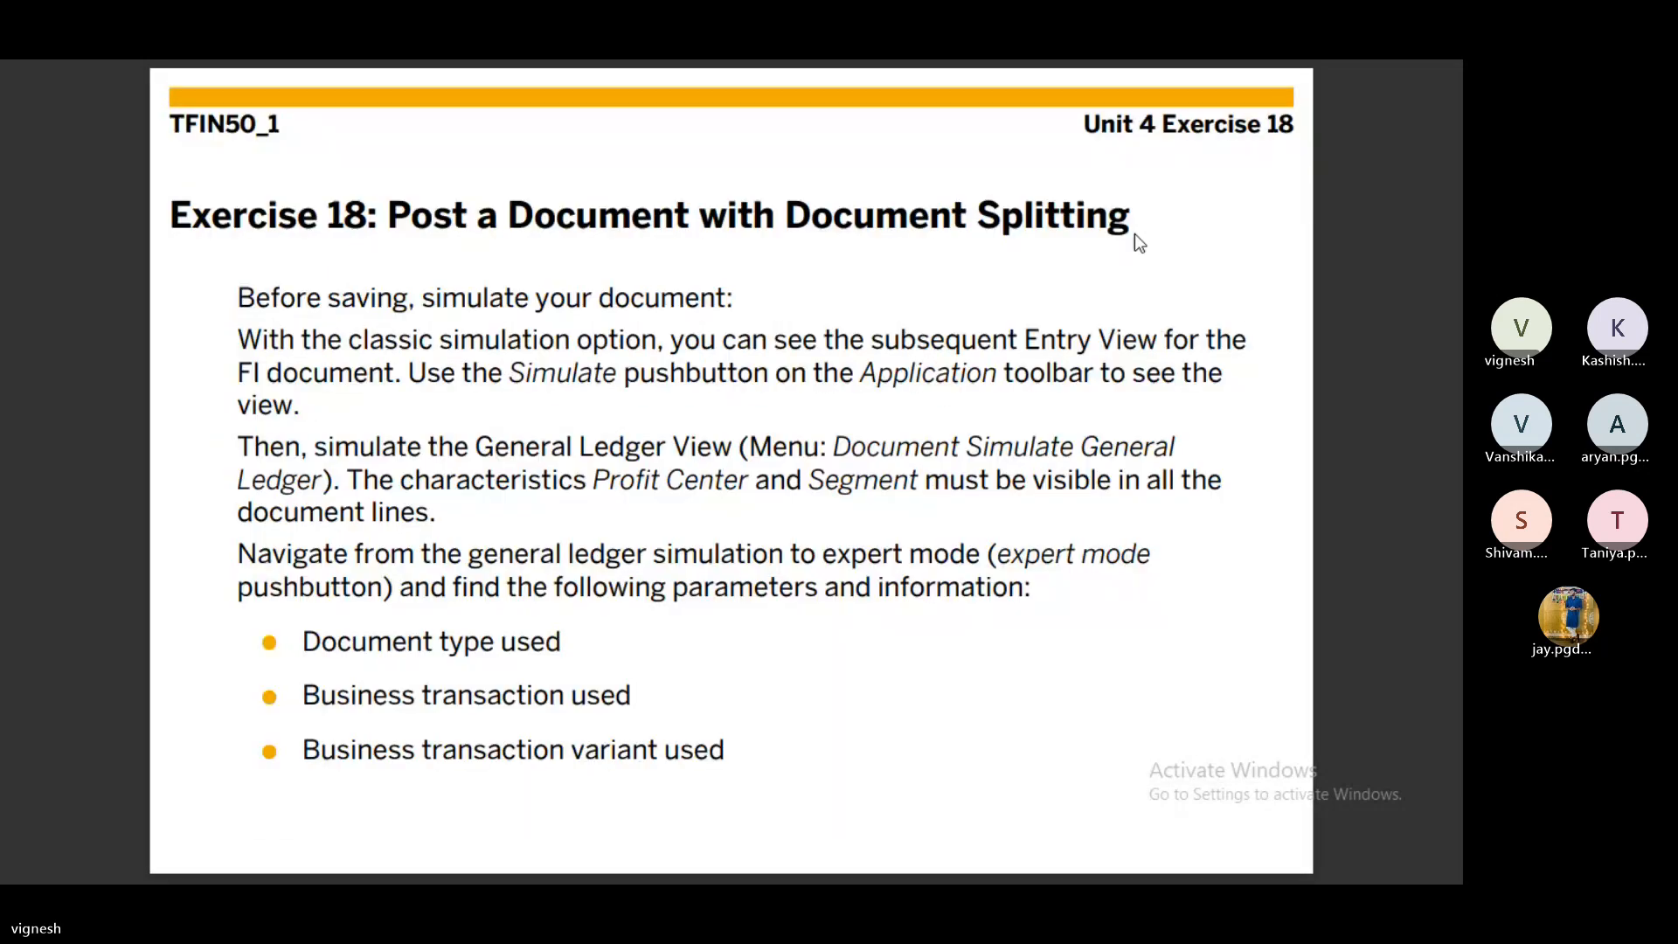
key(Left)
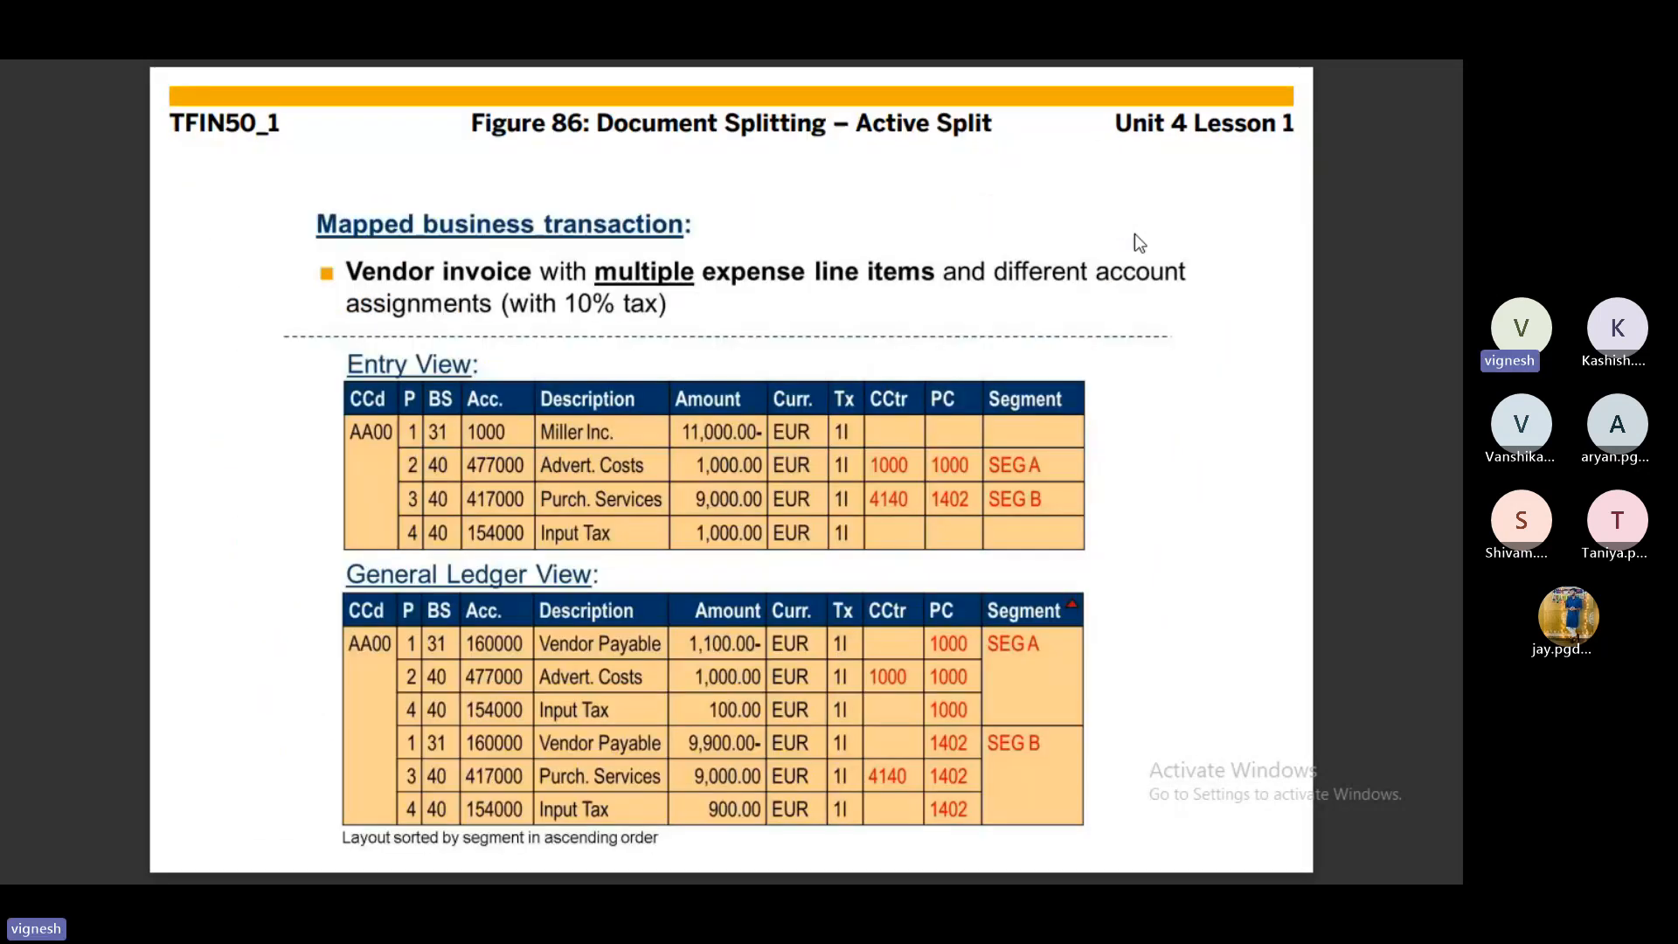
key(Right)
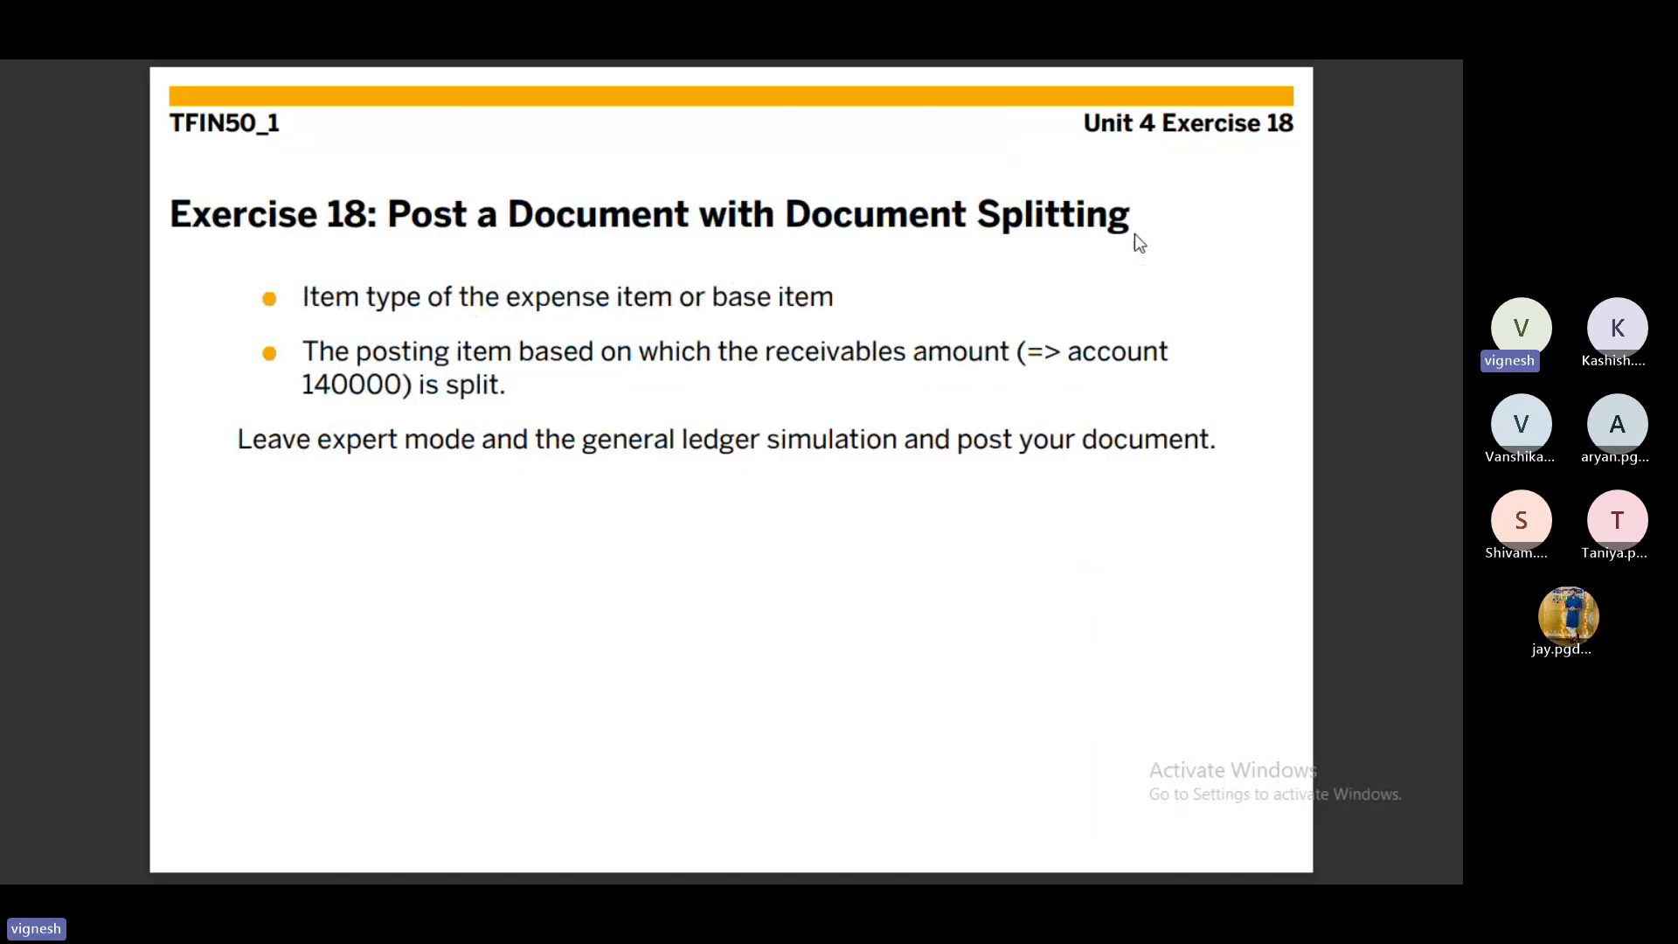
key(Right)
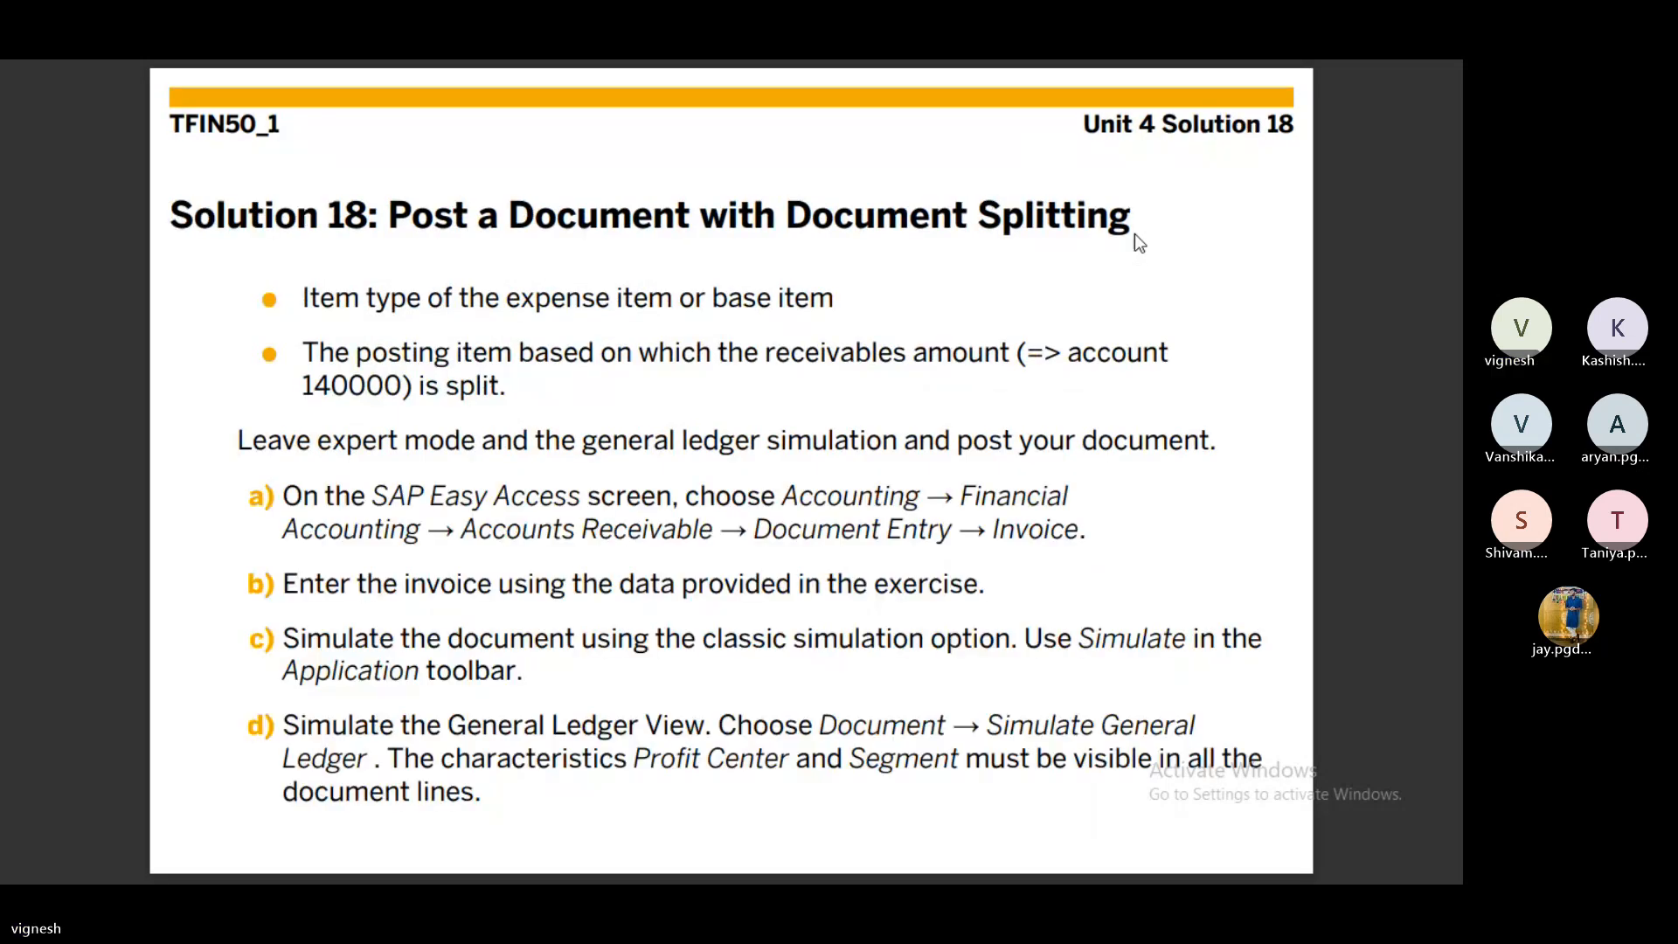
key(Right)
key(Right)
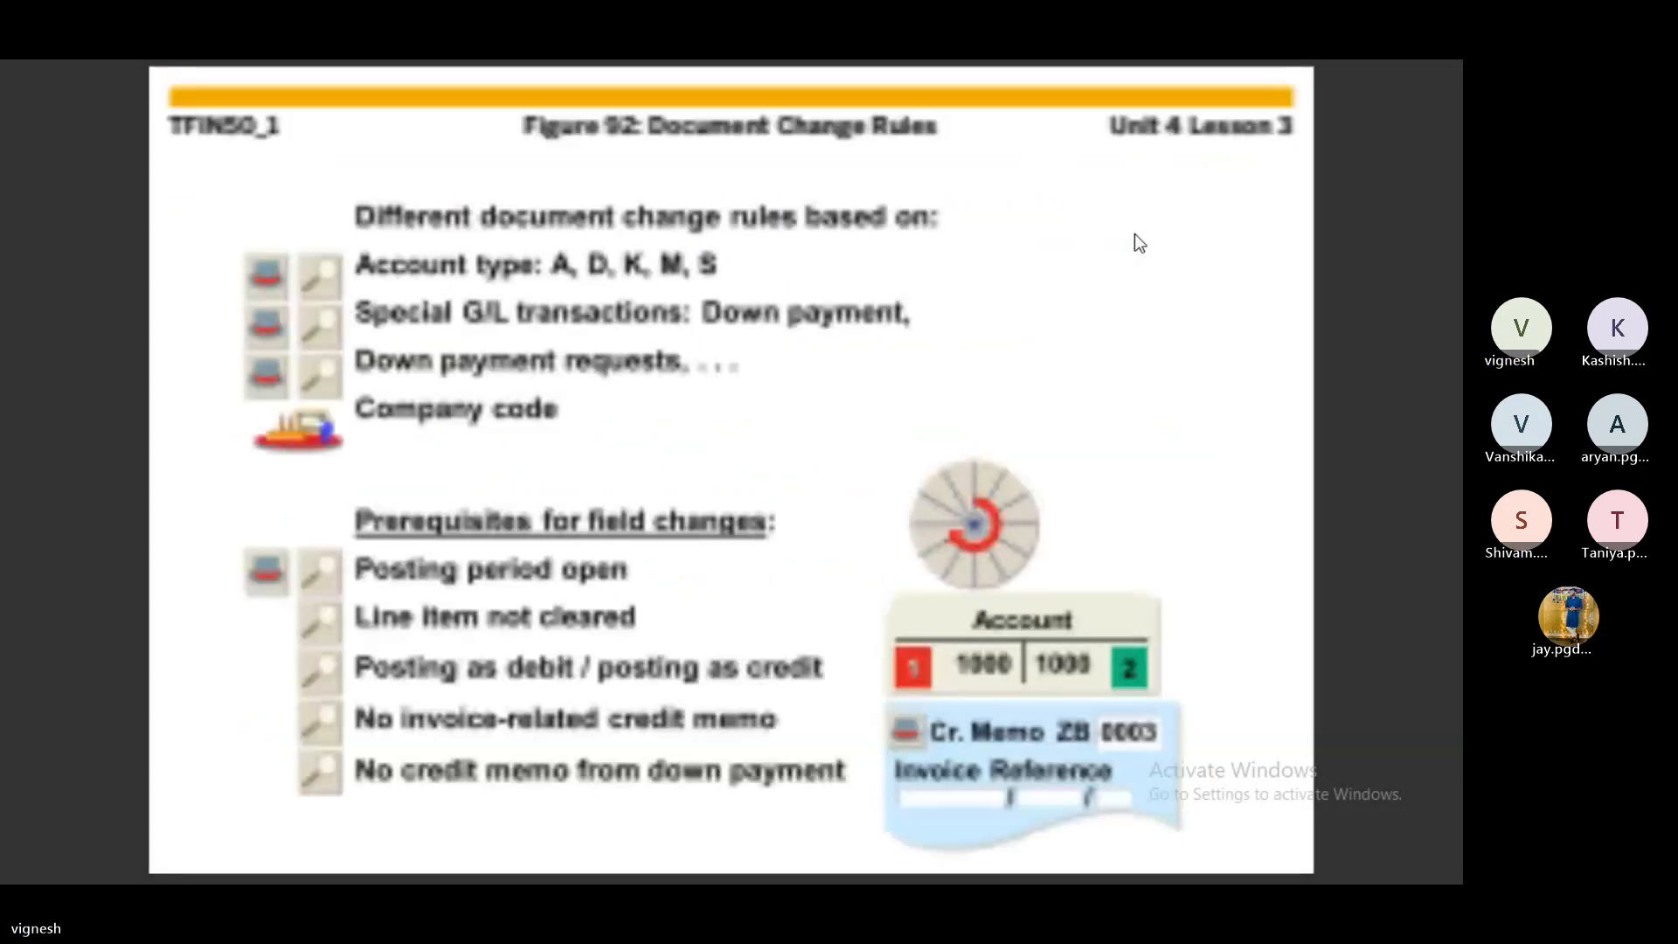
key(Right)
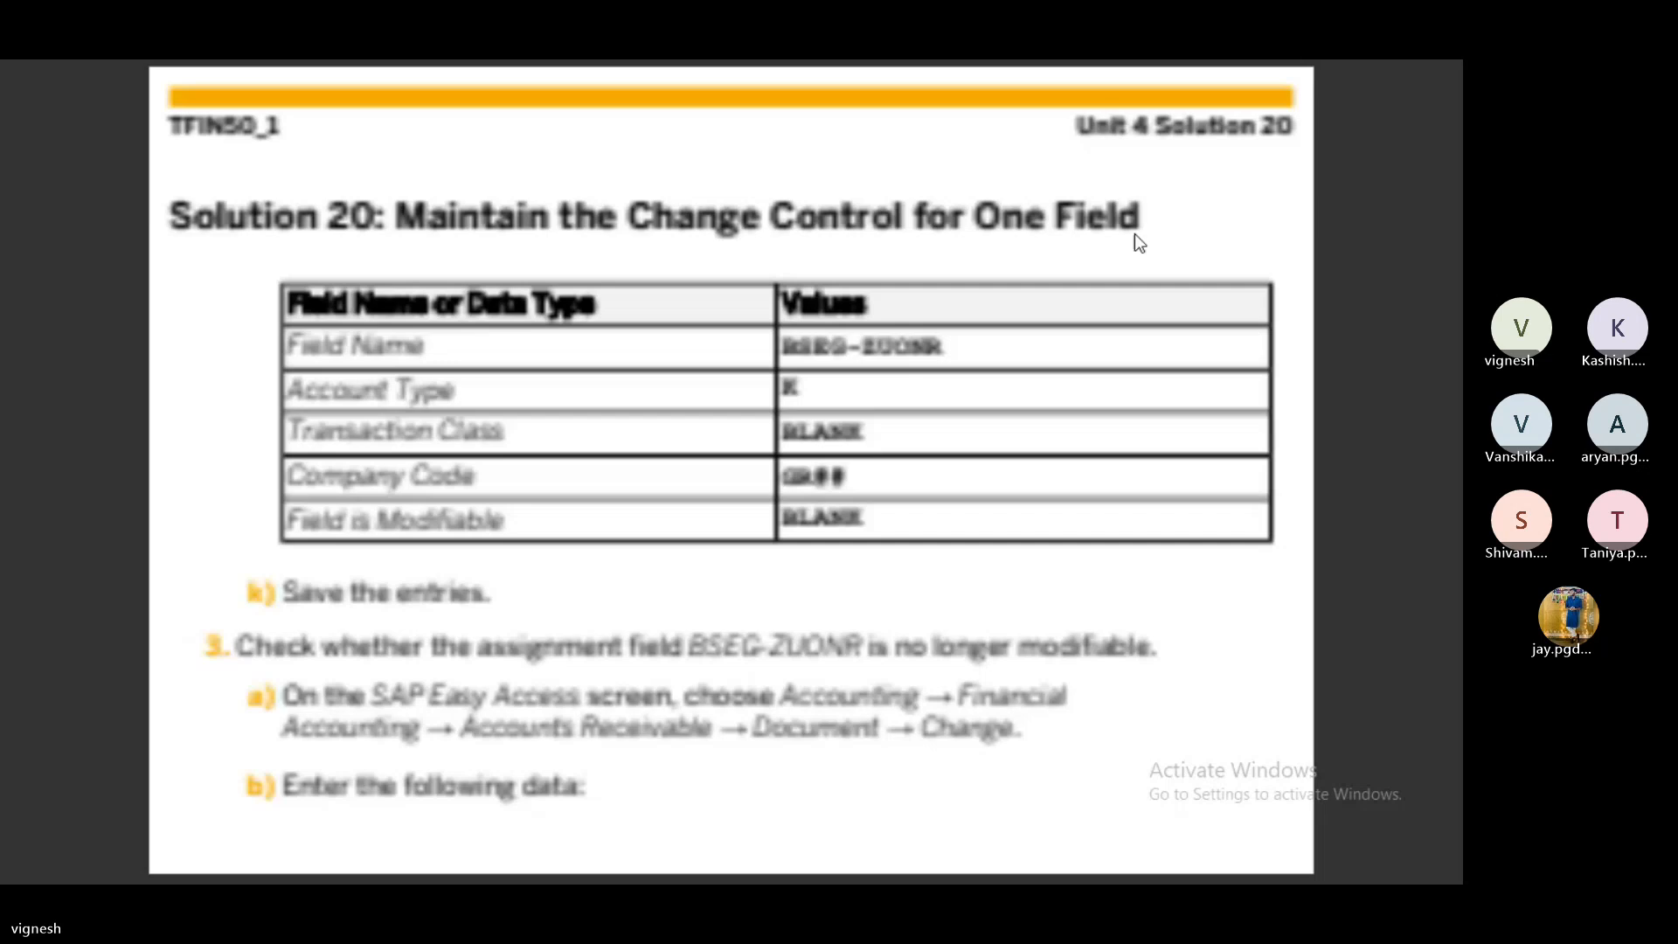
key(Escape)
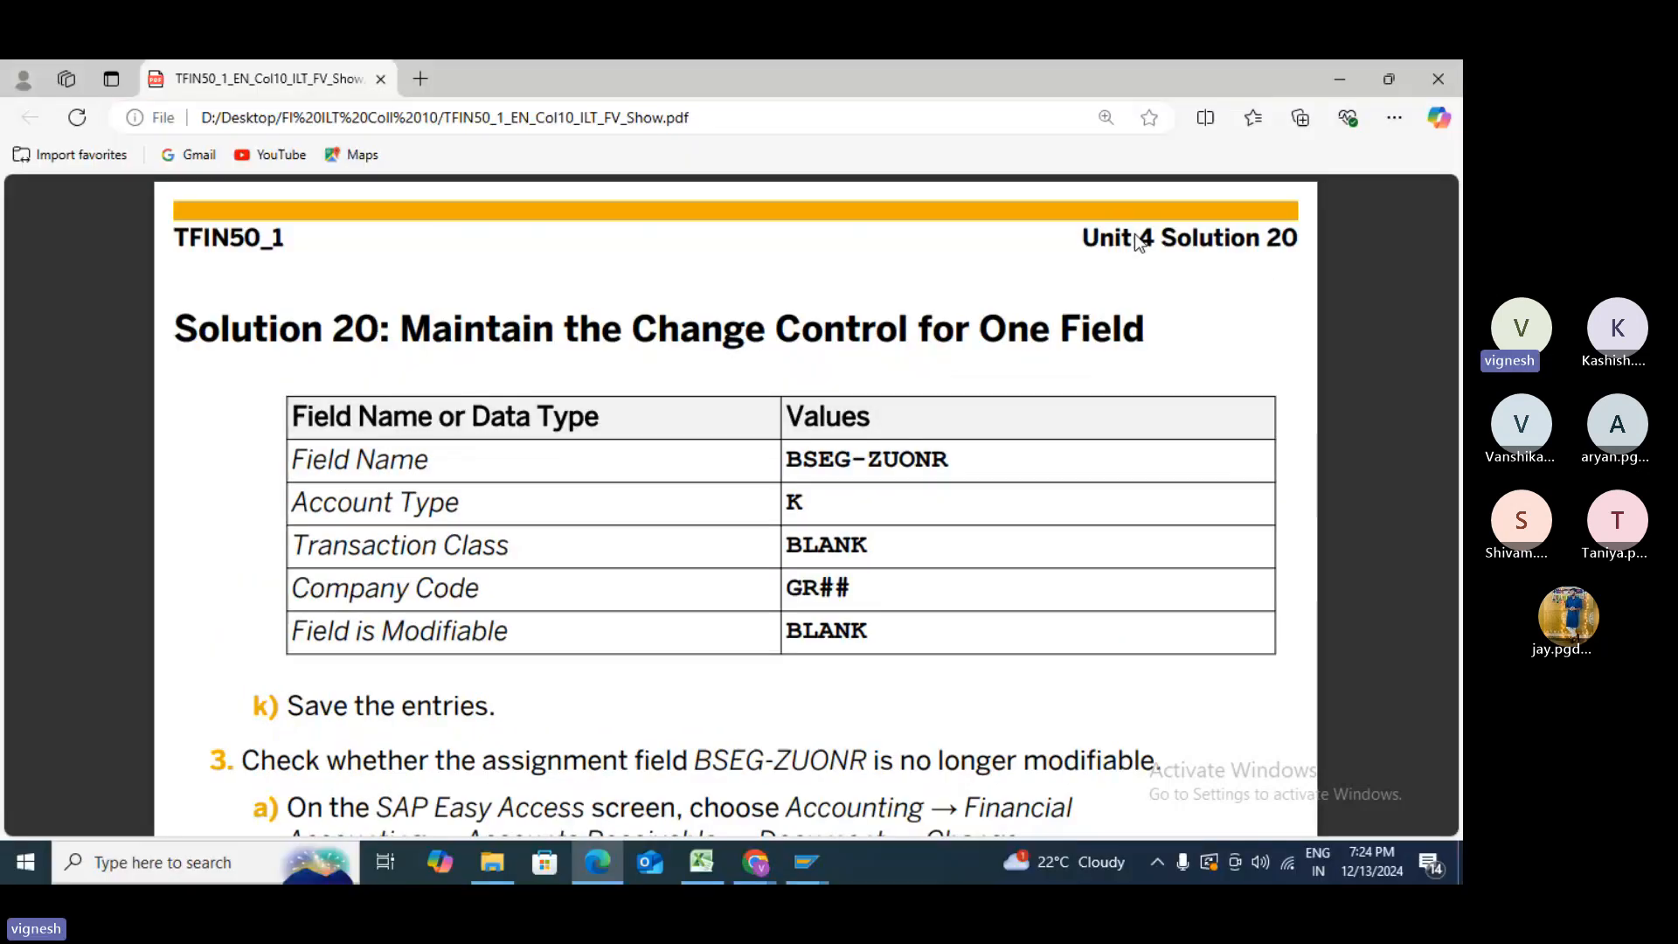
- Minimize Teams, the Confirm Change Vendor window and SAP Logon 800 to reveal the desktop
key(alt+Tab)
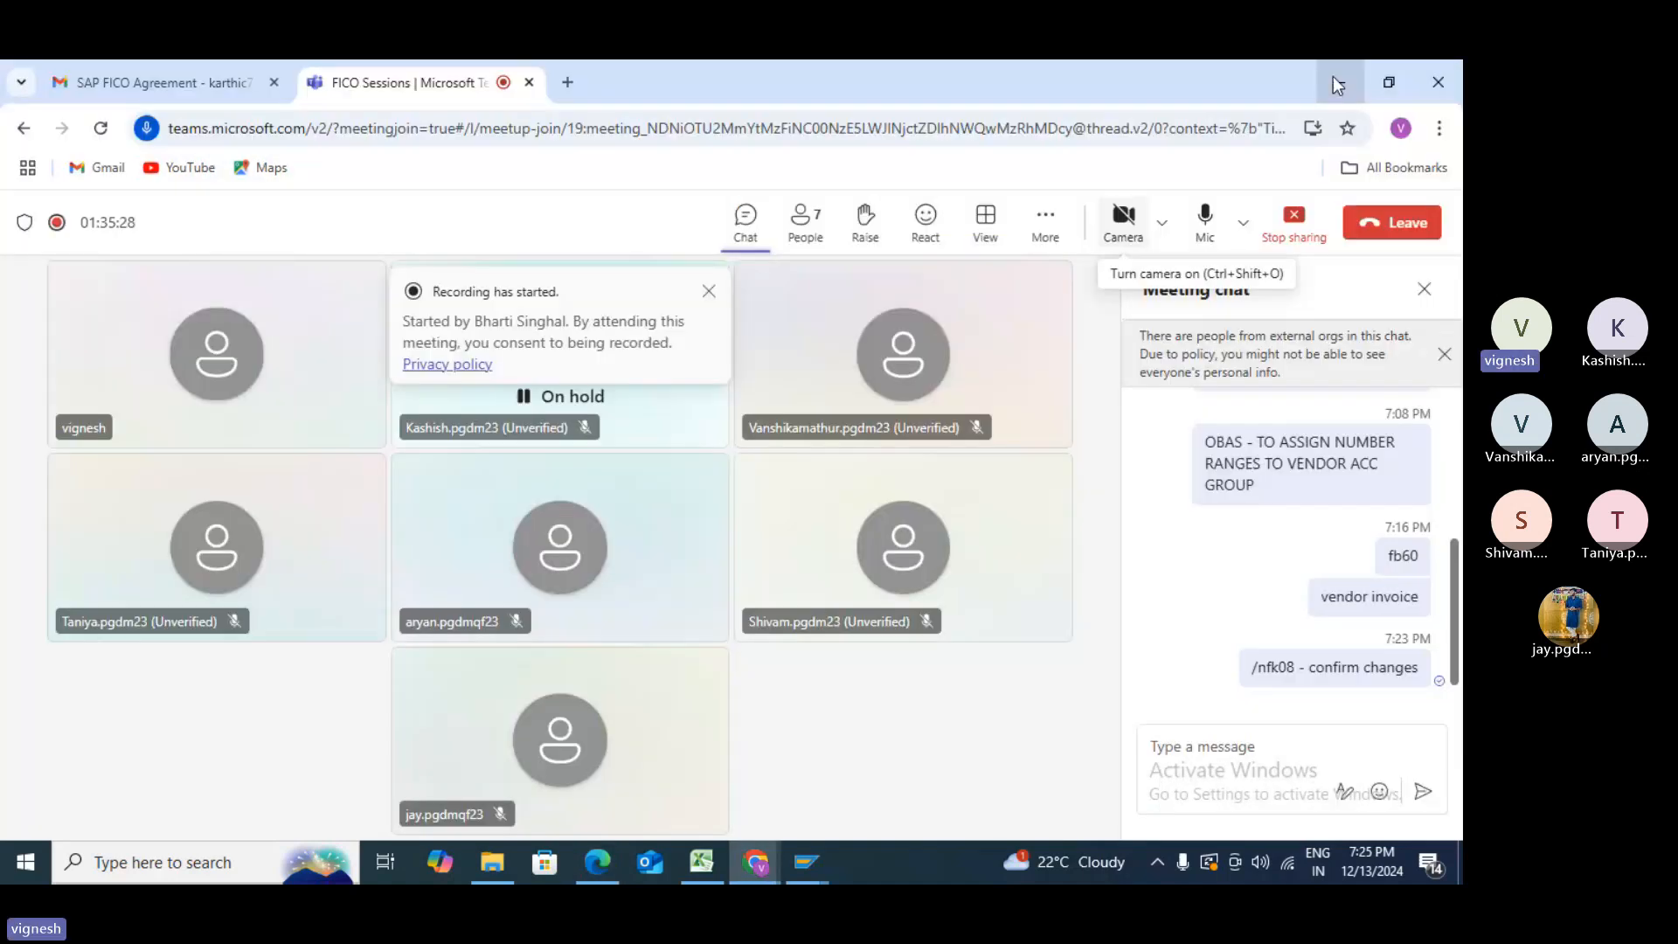
click(1334, 79)
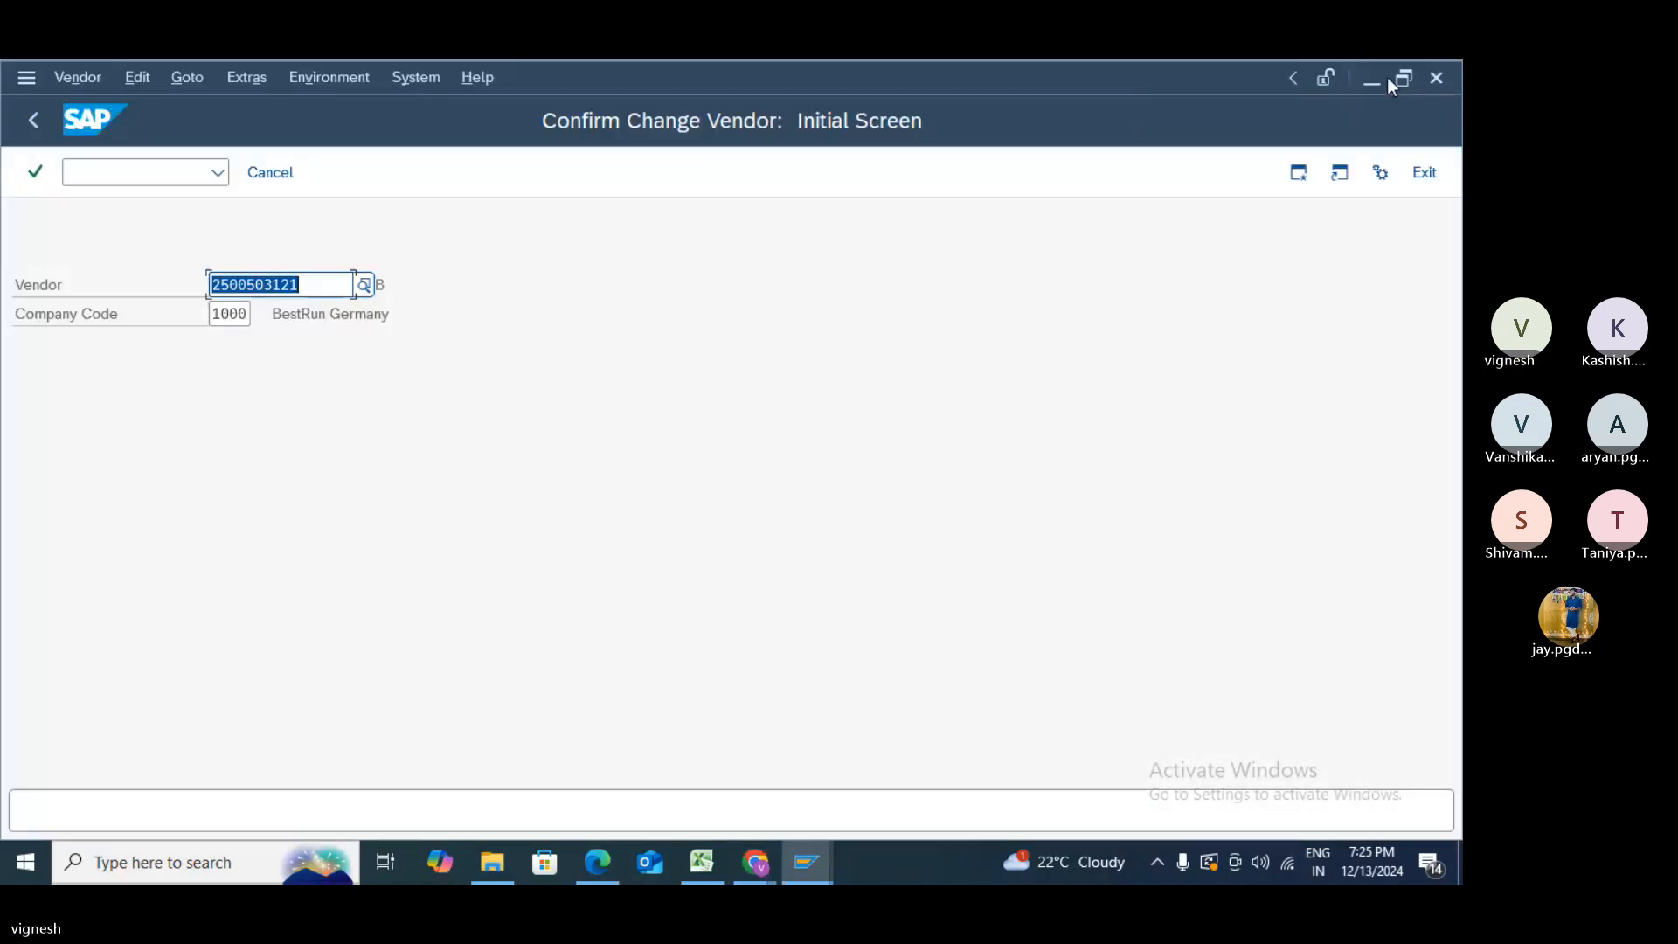
click(1372, 80)
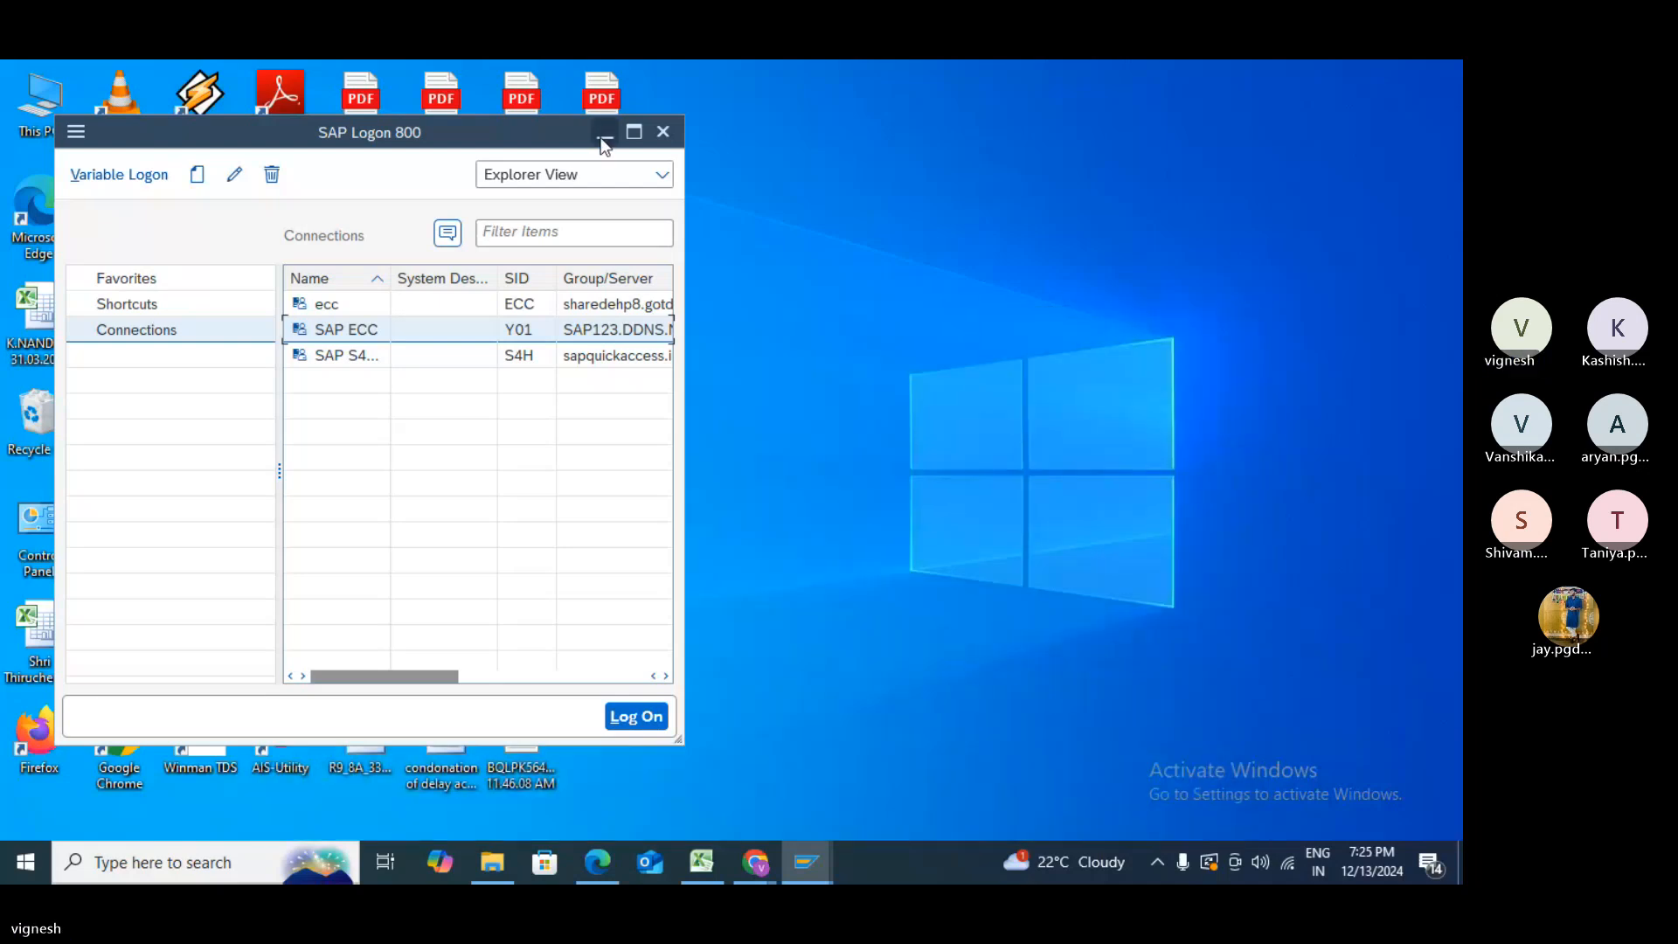
click(603, 136)
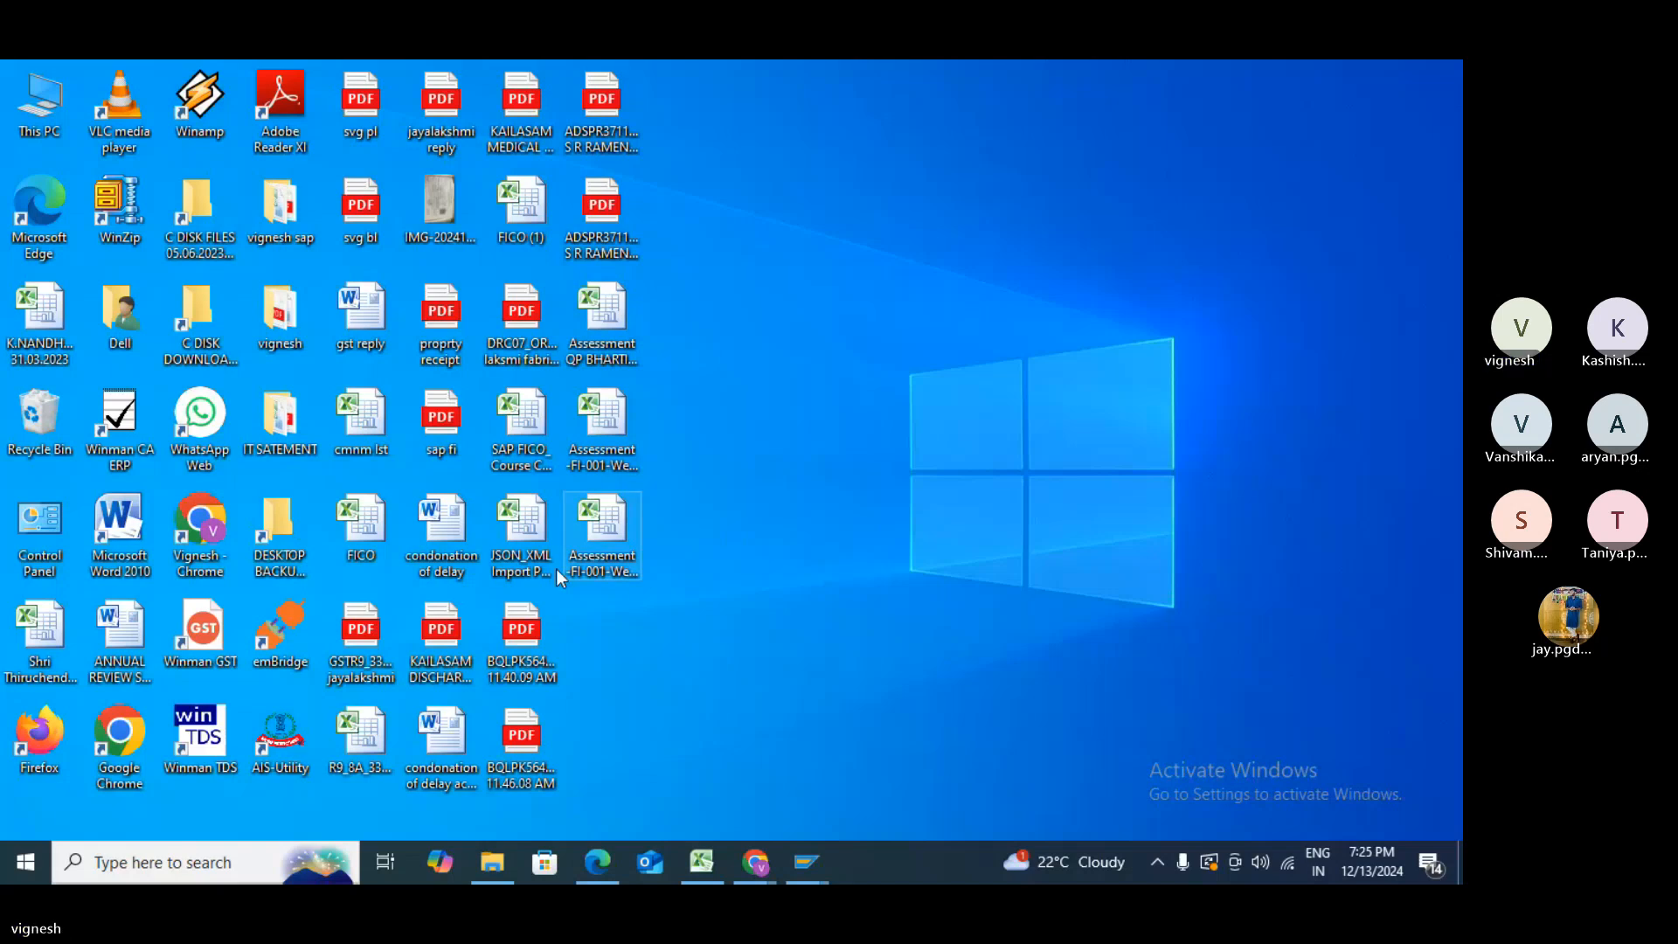
- Open and close SAP FICO_Course Content, then close Assessment QP, saving its changes
double_click(535, 446)
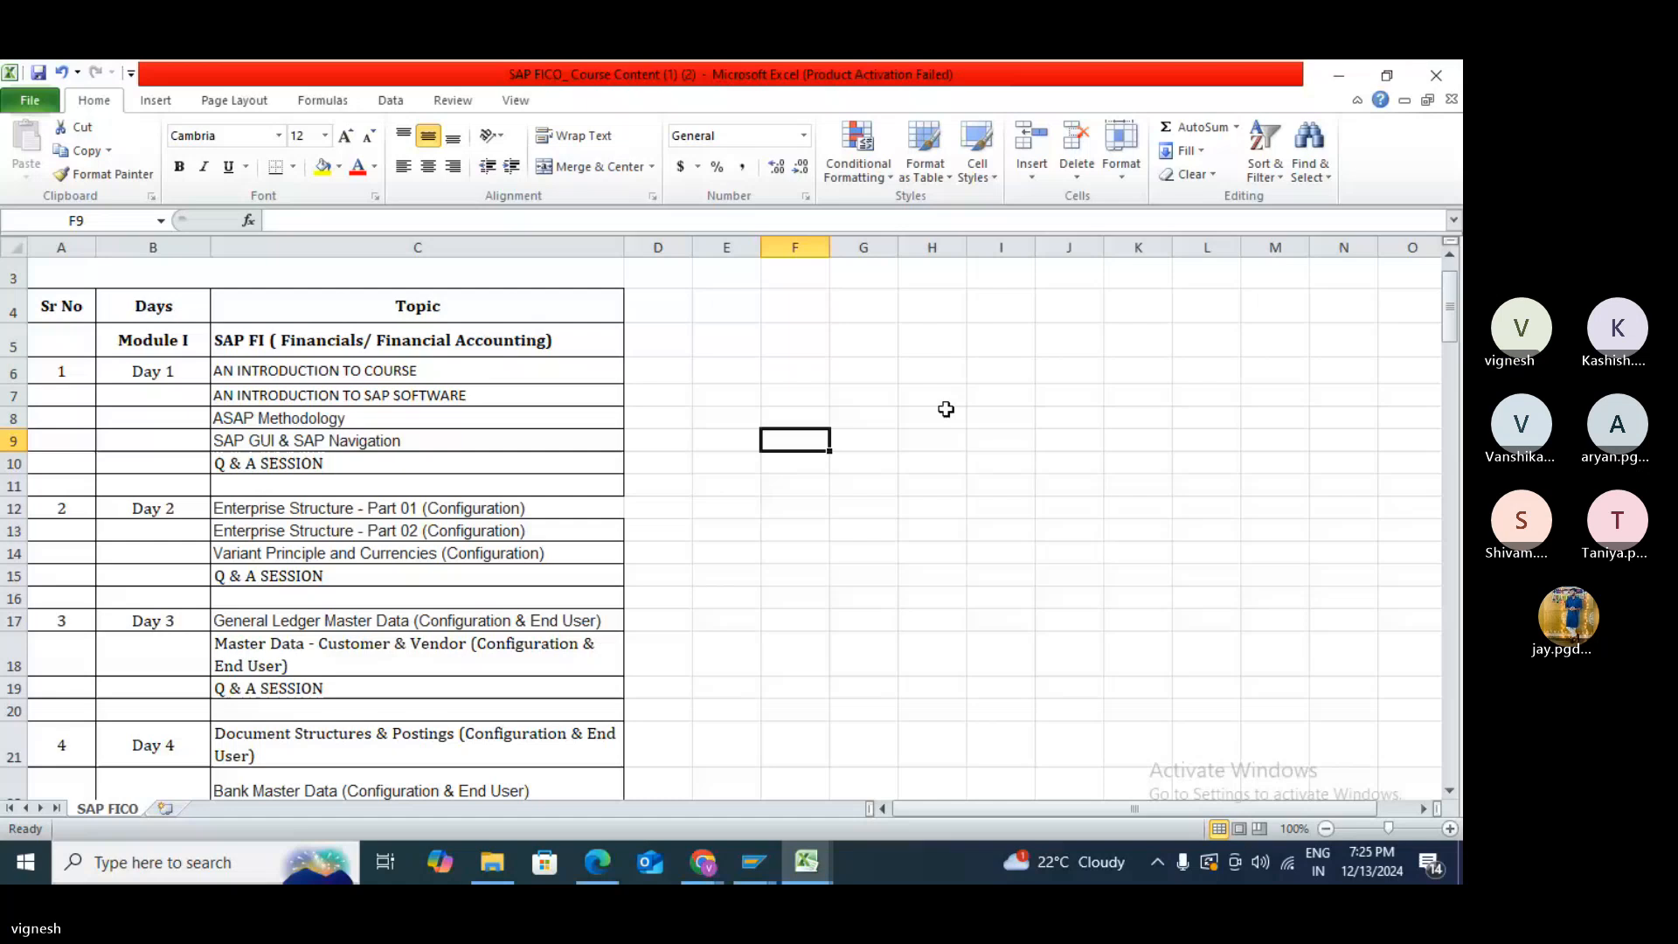
scroll(1031, 417, down, 4)
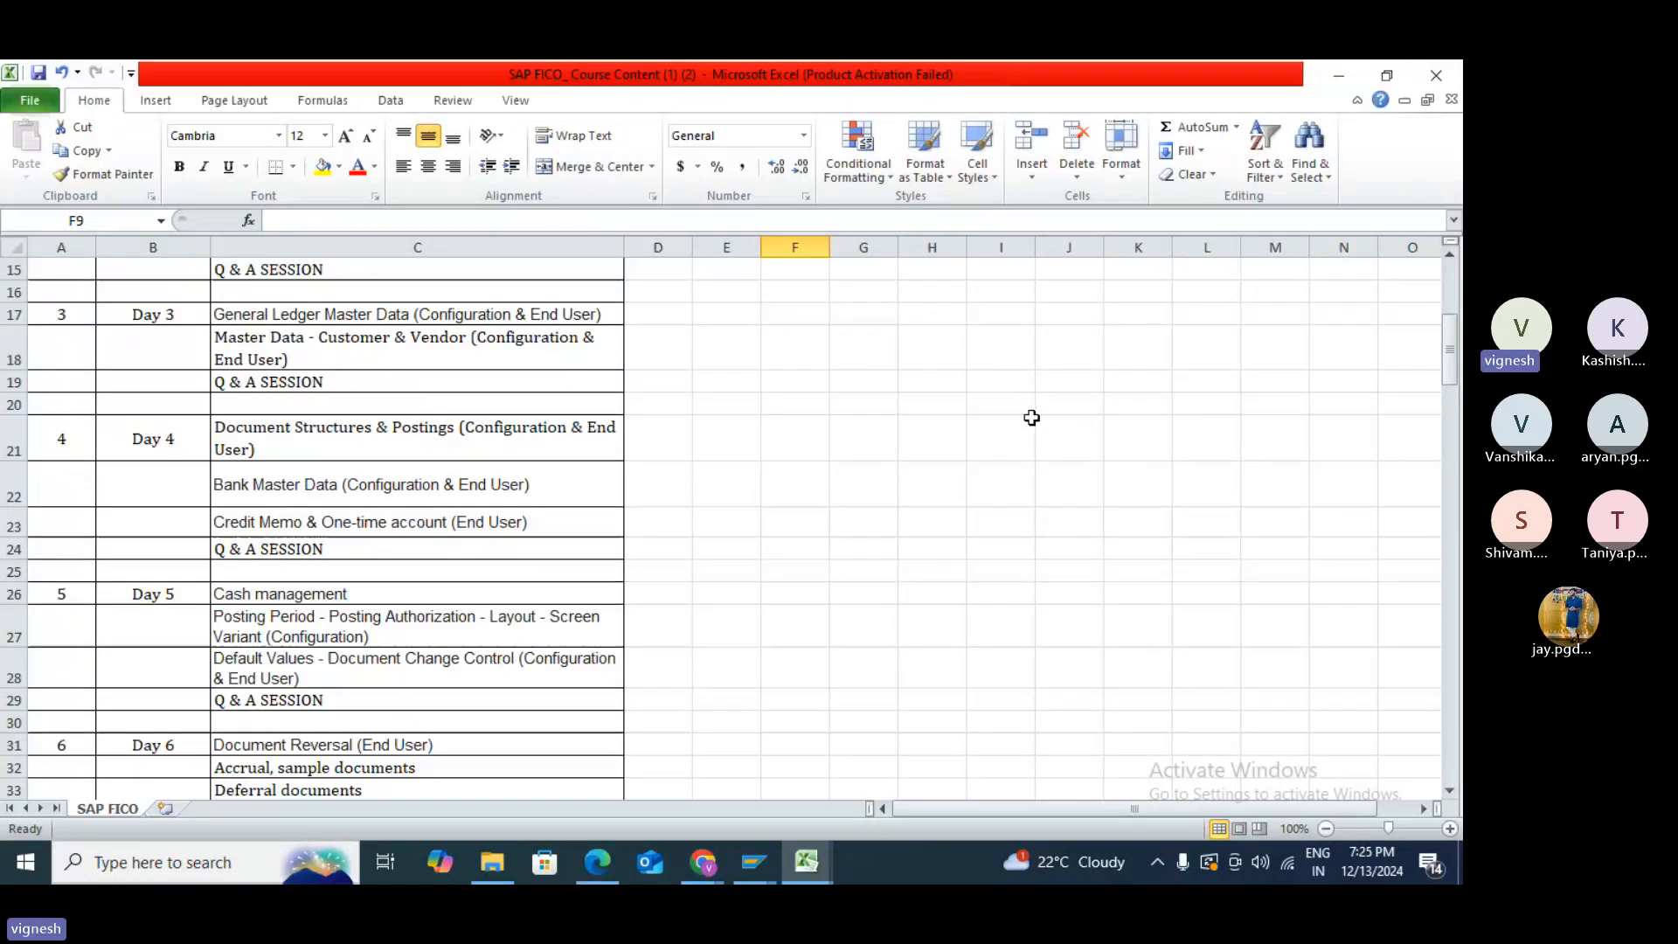
click(1437, 75)
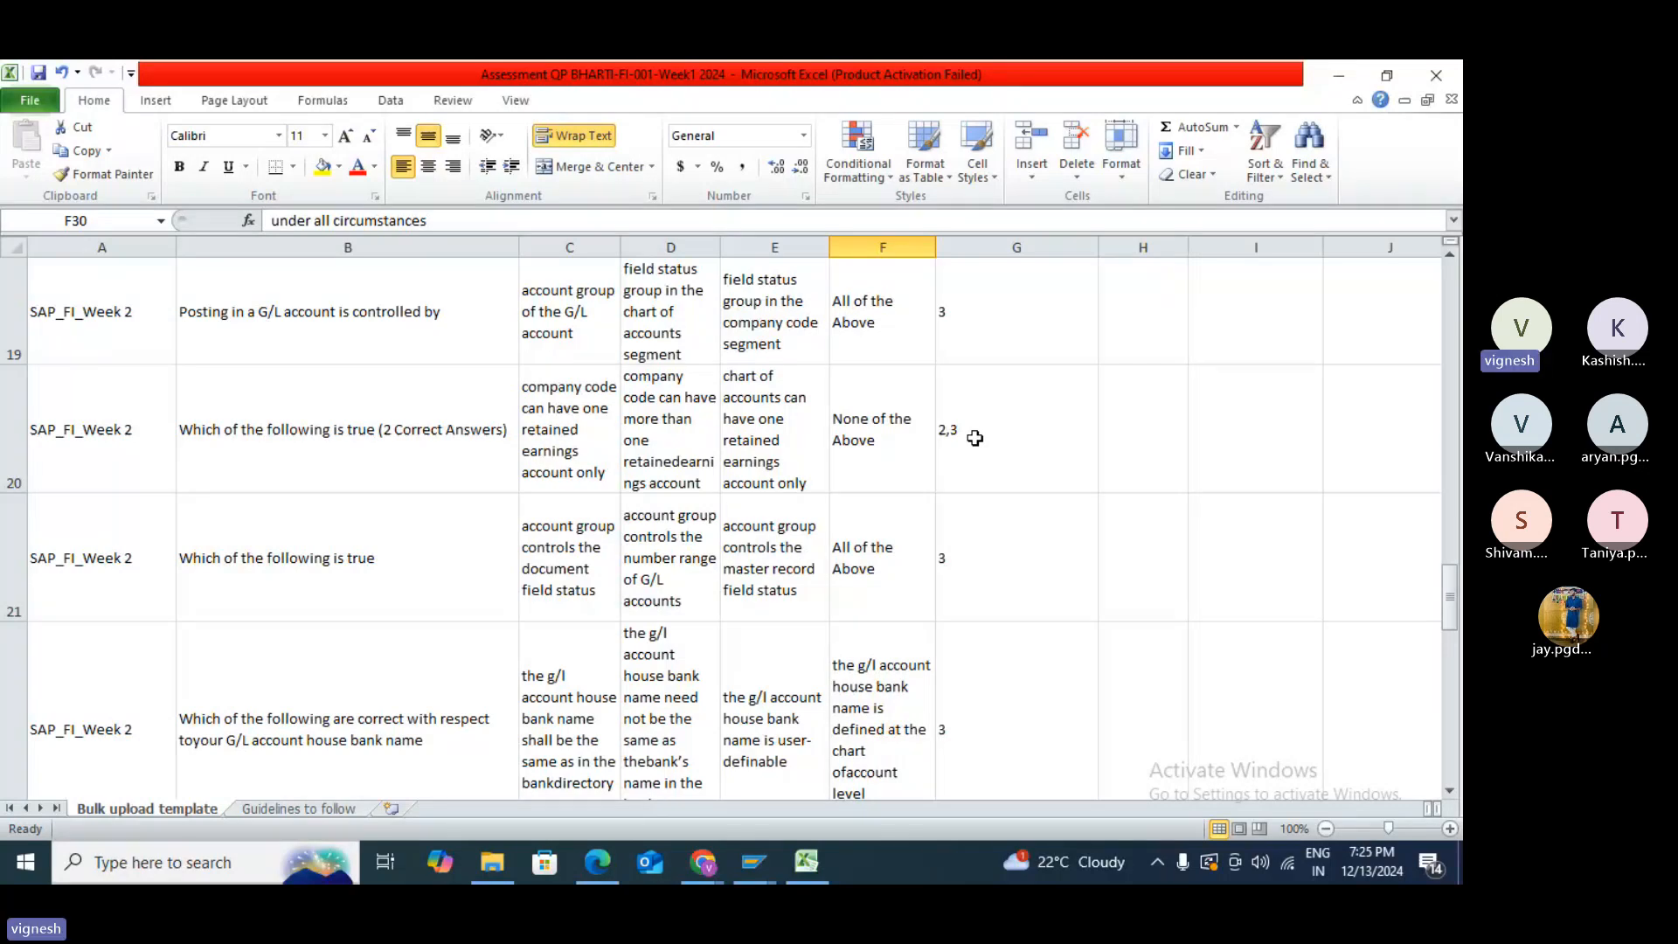
click(1439, 77)
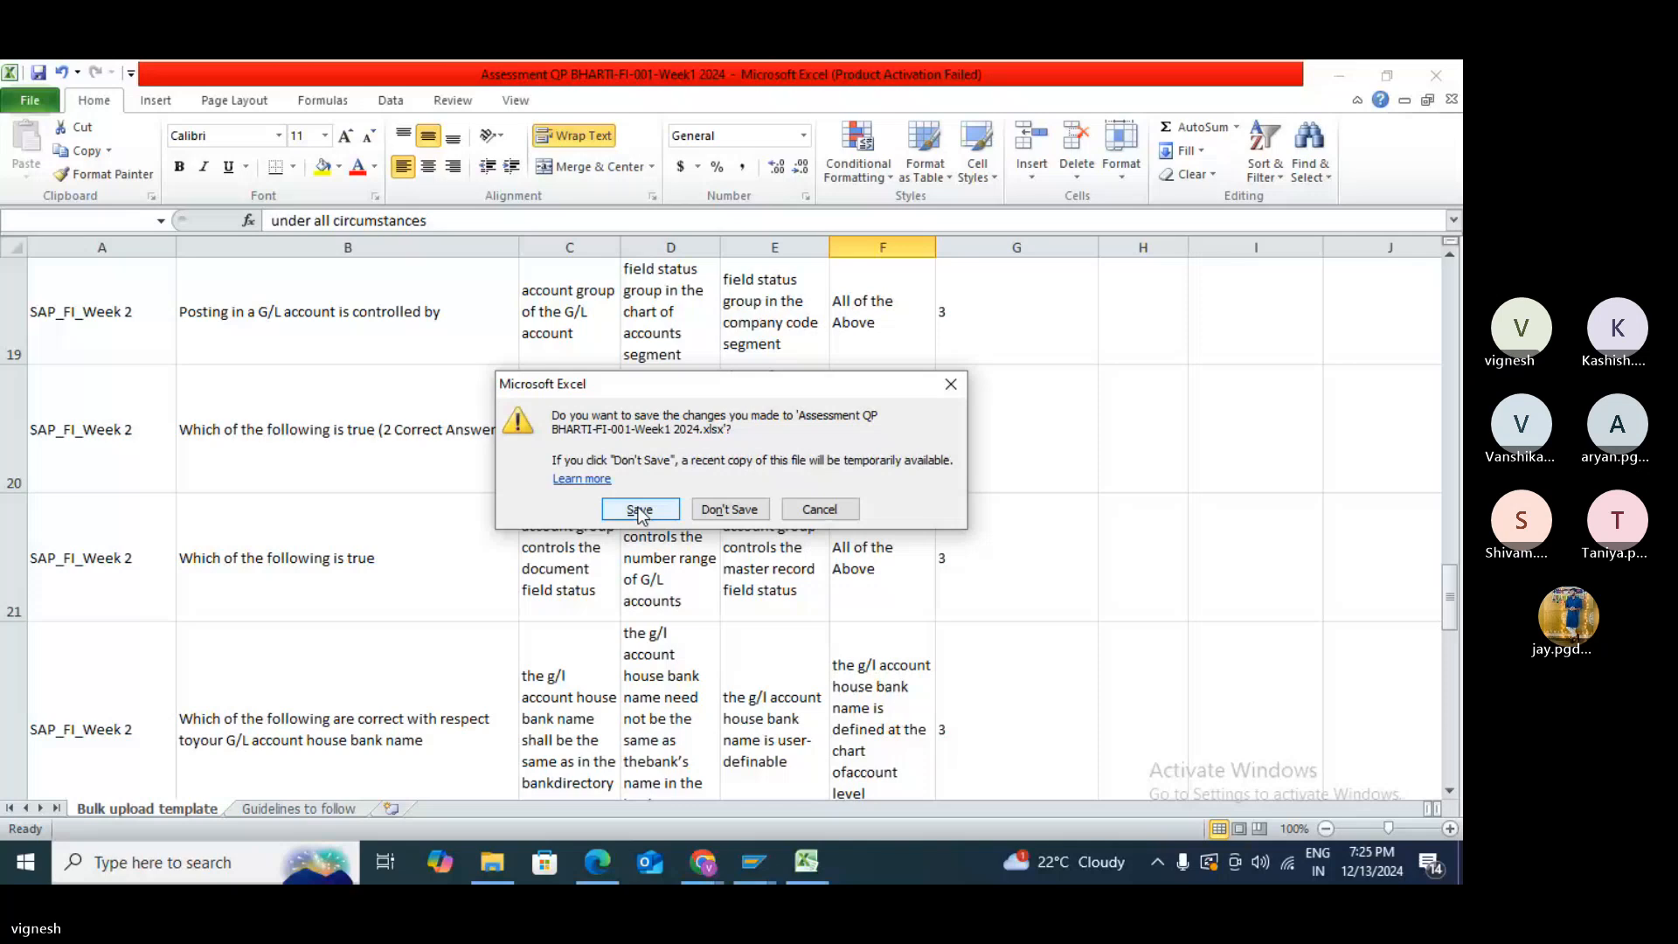
click(639, 510)
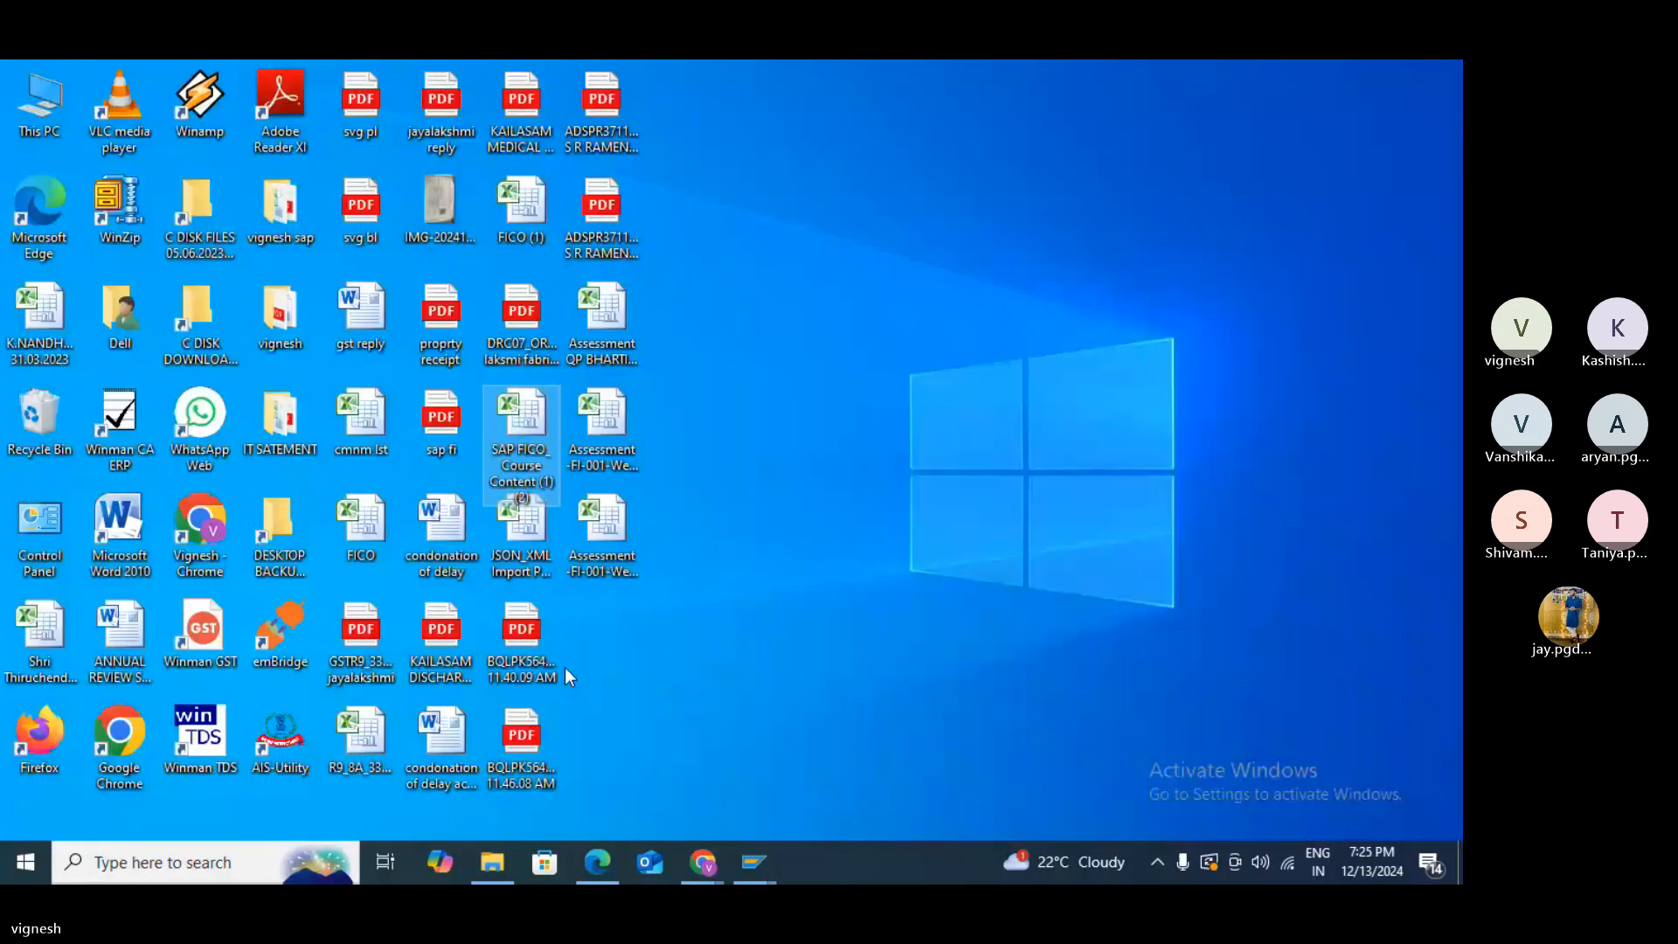
- Open the FICO (1) workbook, maximize it, and scroll down through Sheet1's topic list
double_click(521, 213)
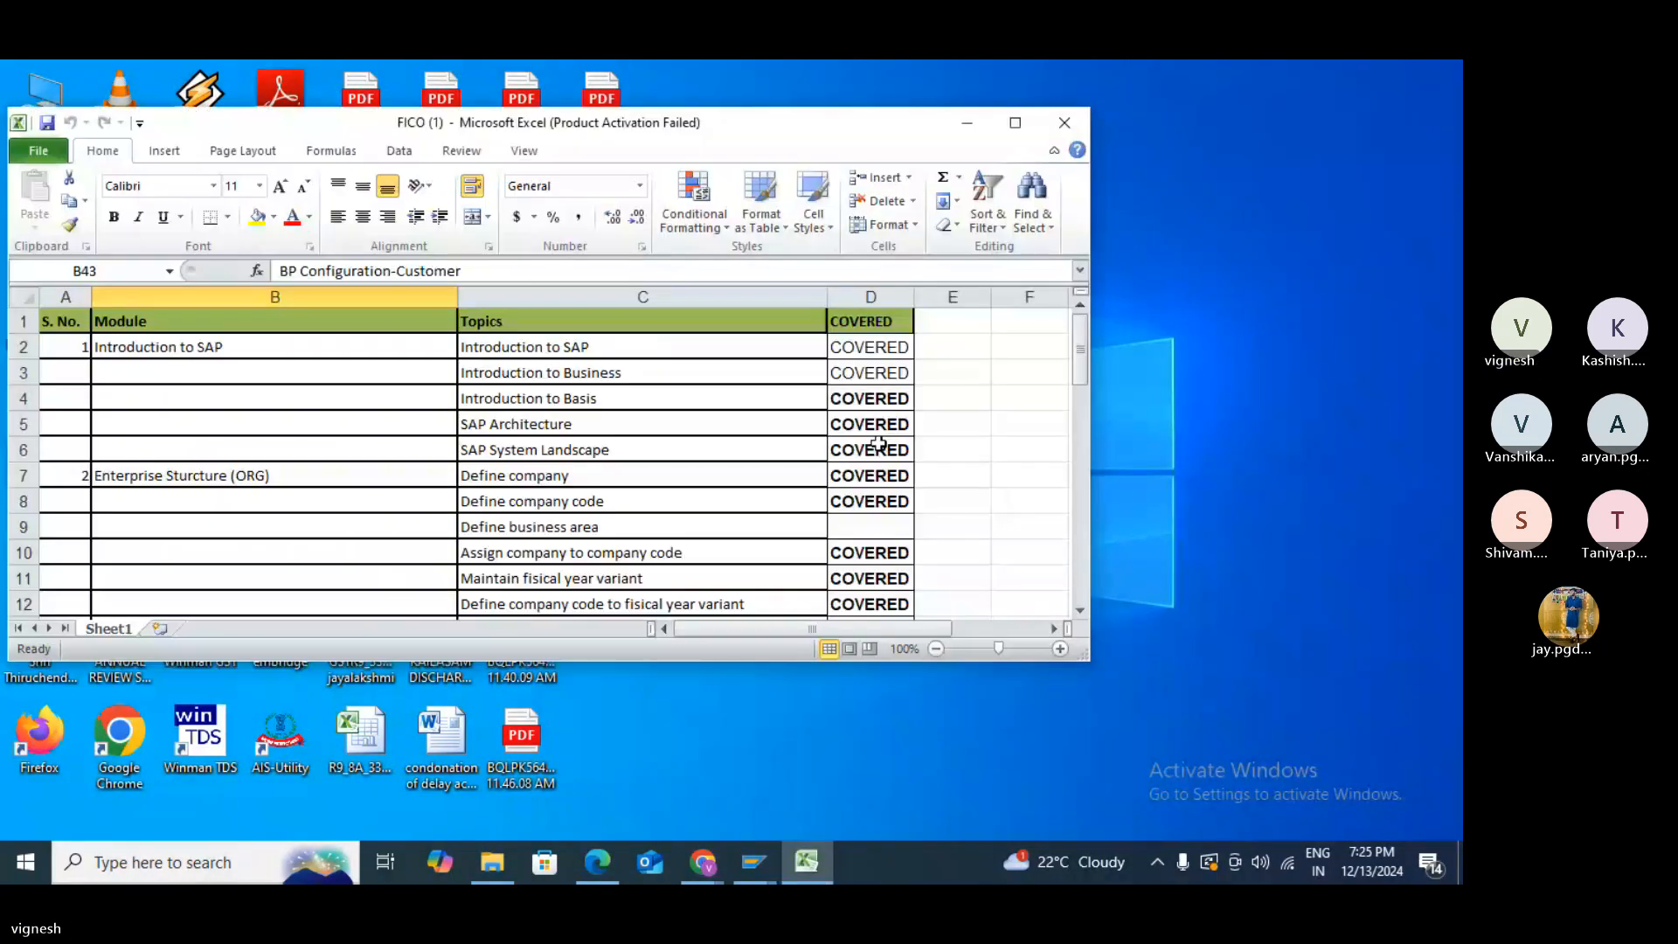
click(1015, 124)
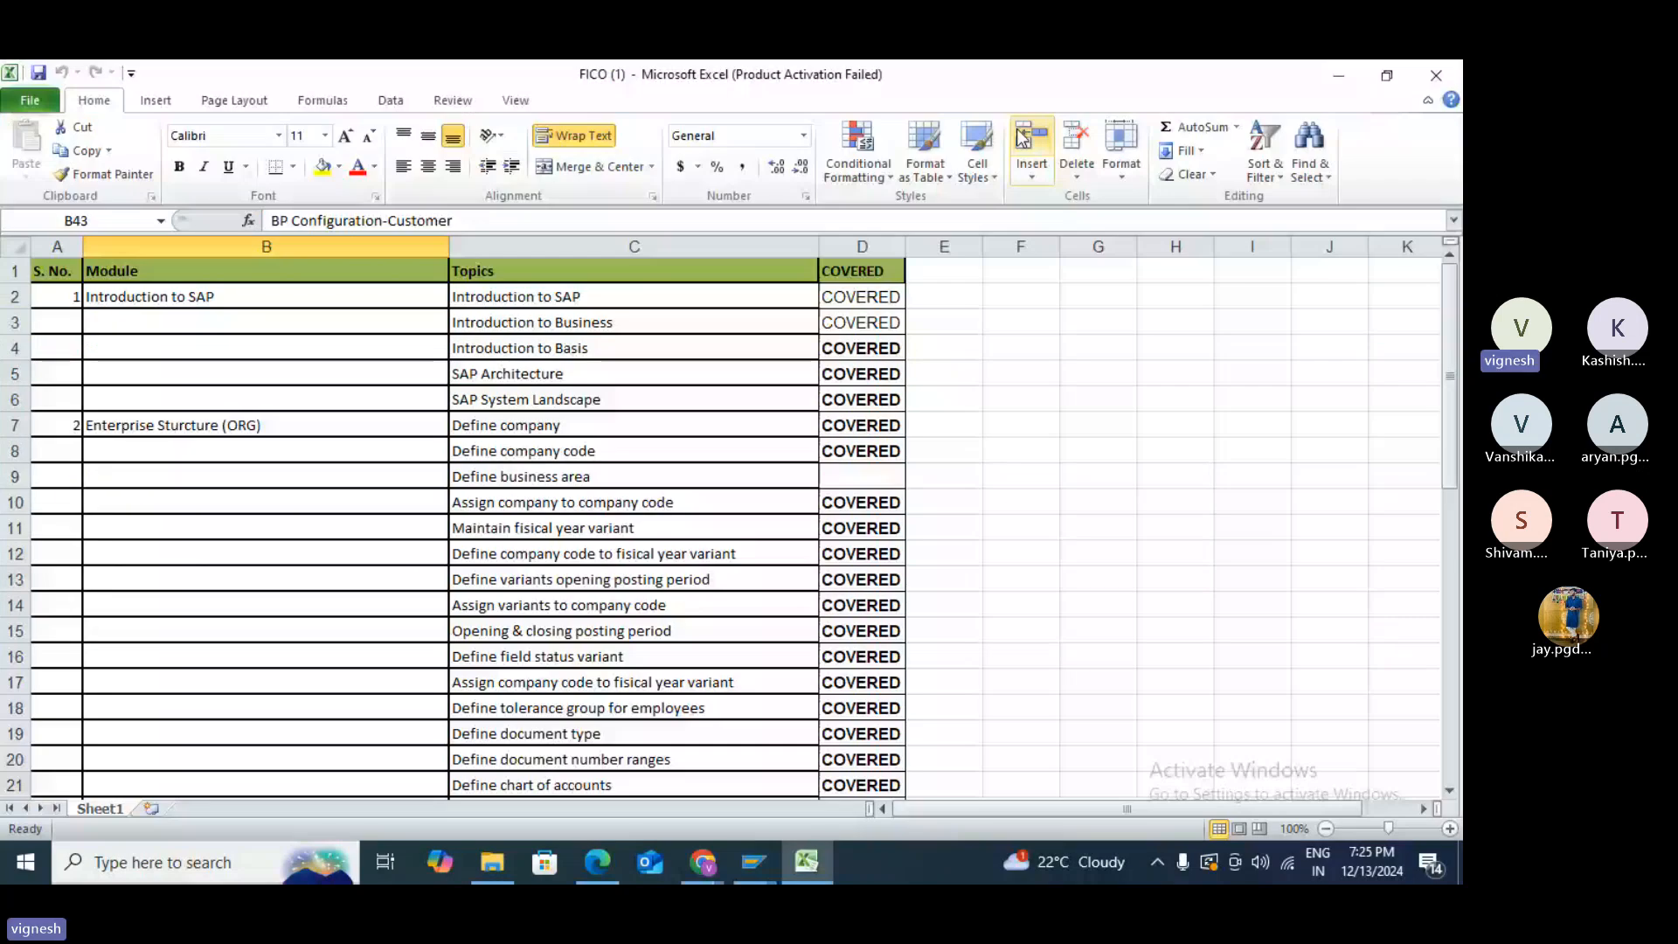
scroll(1011, 285, down, 1)
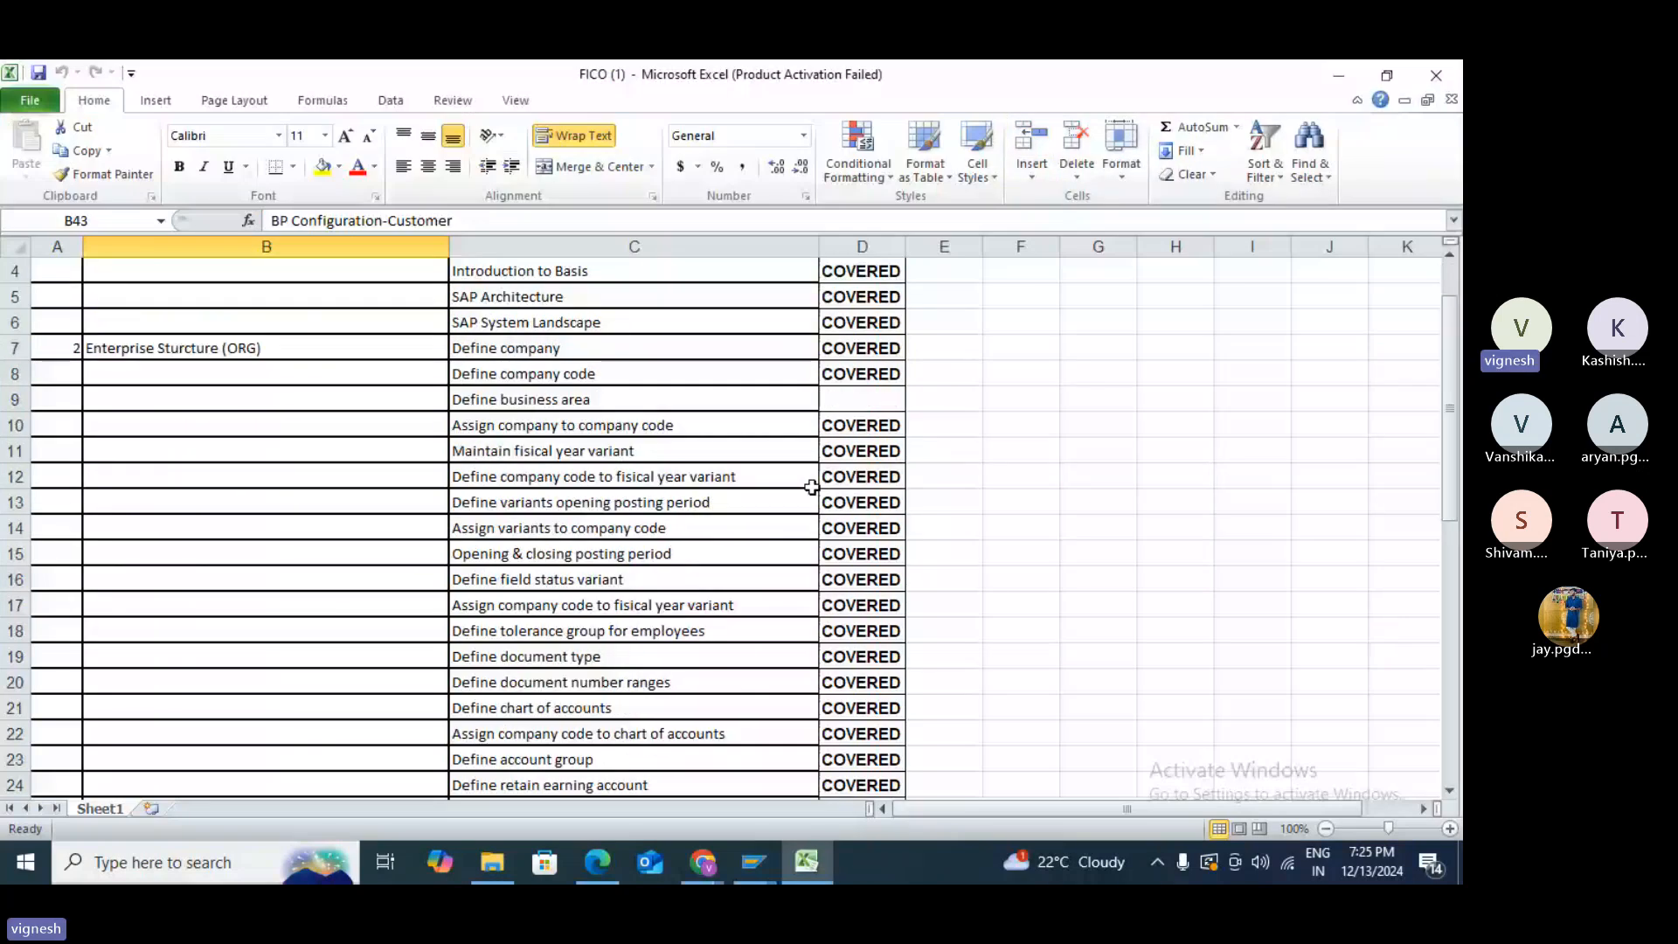
scroll(812, 487, down, 5)
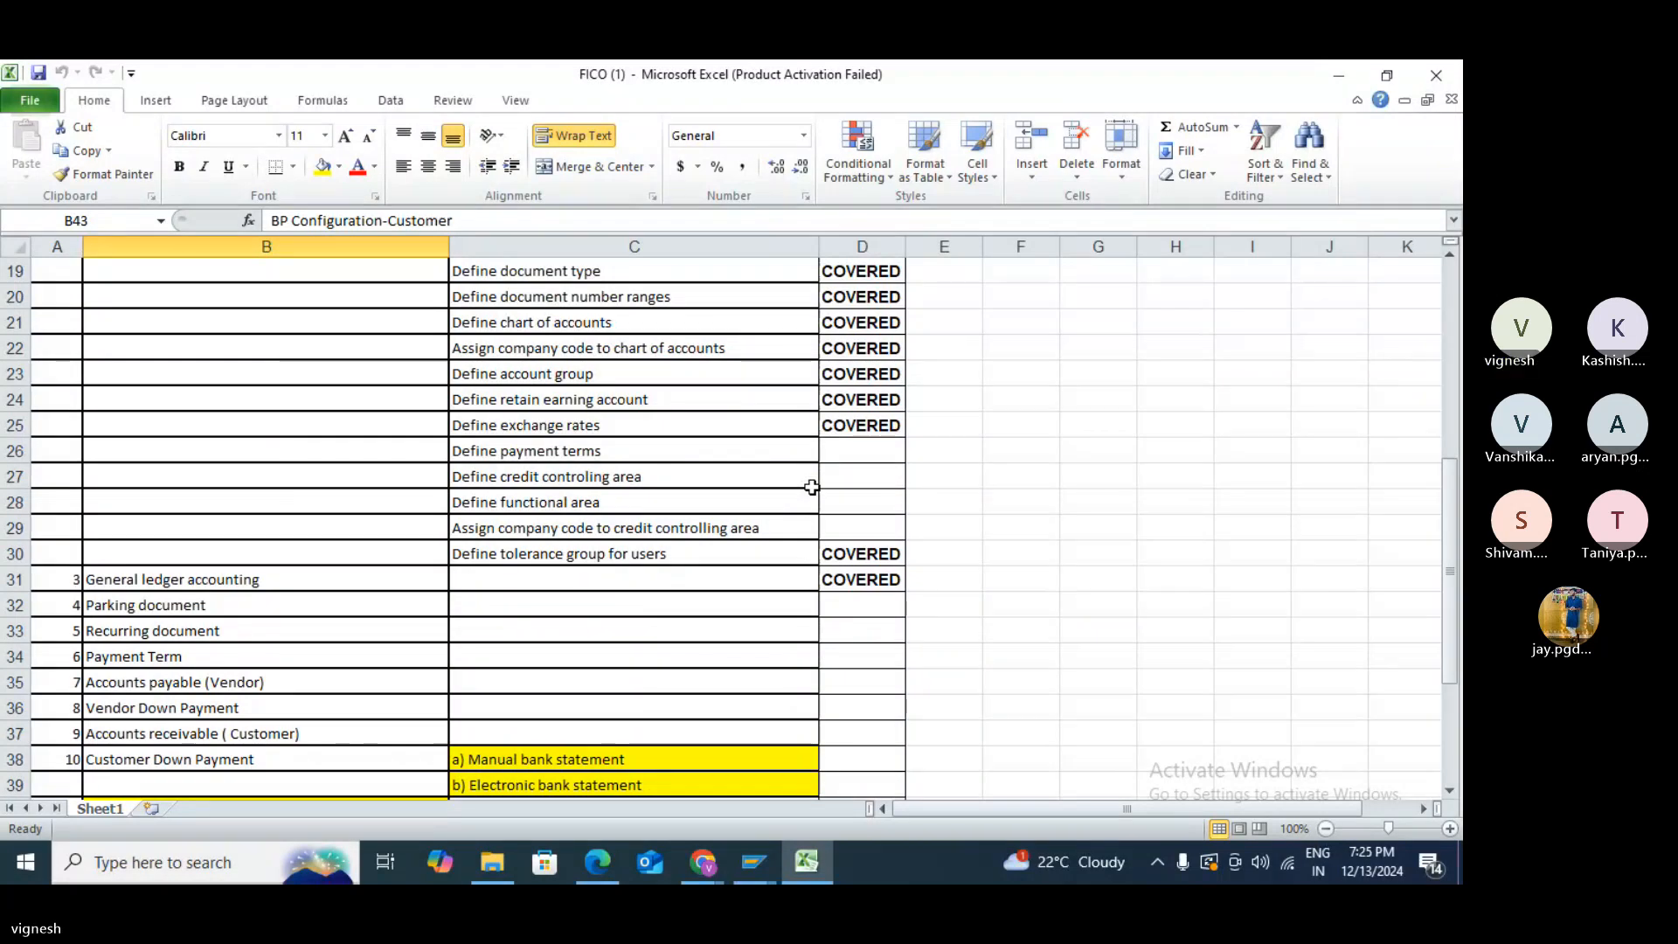
scroll(811, 487, down, 1)
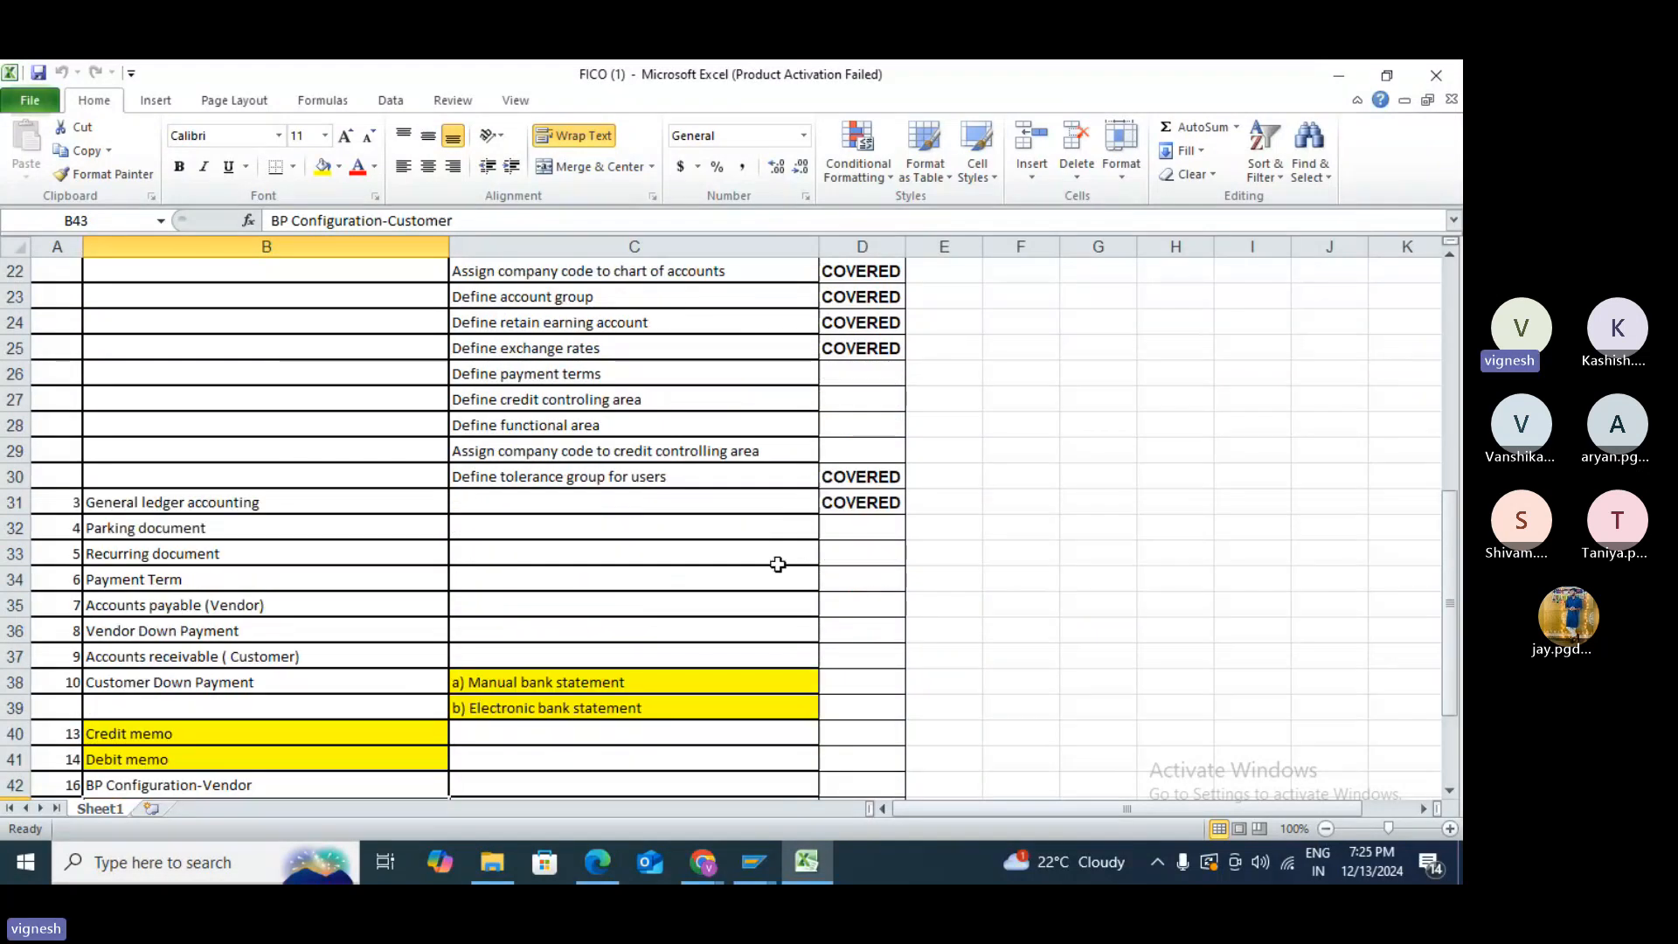
scroll(778, 564, down, 3)
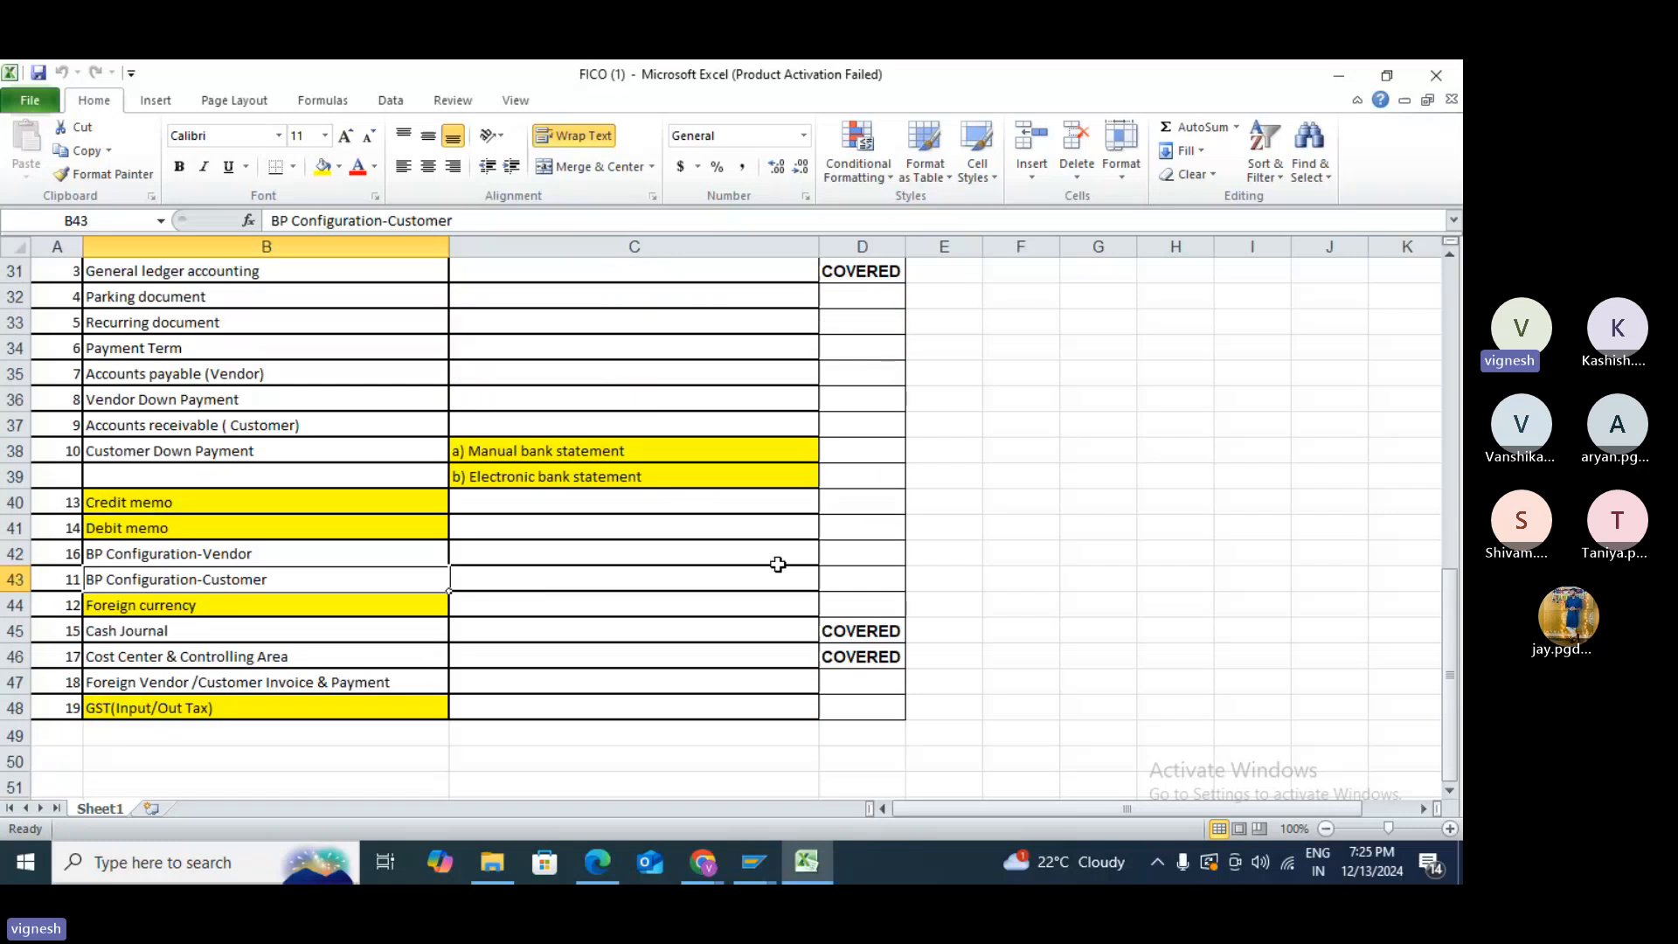
scroll(778, 563, down, 1)
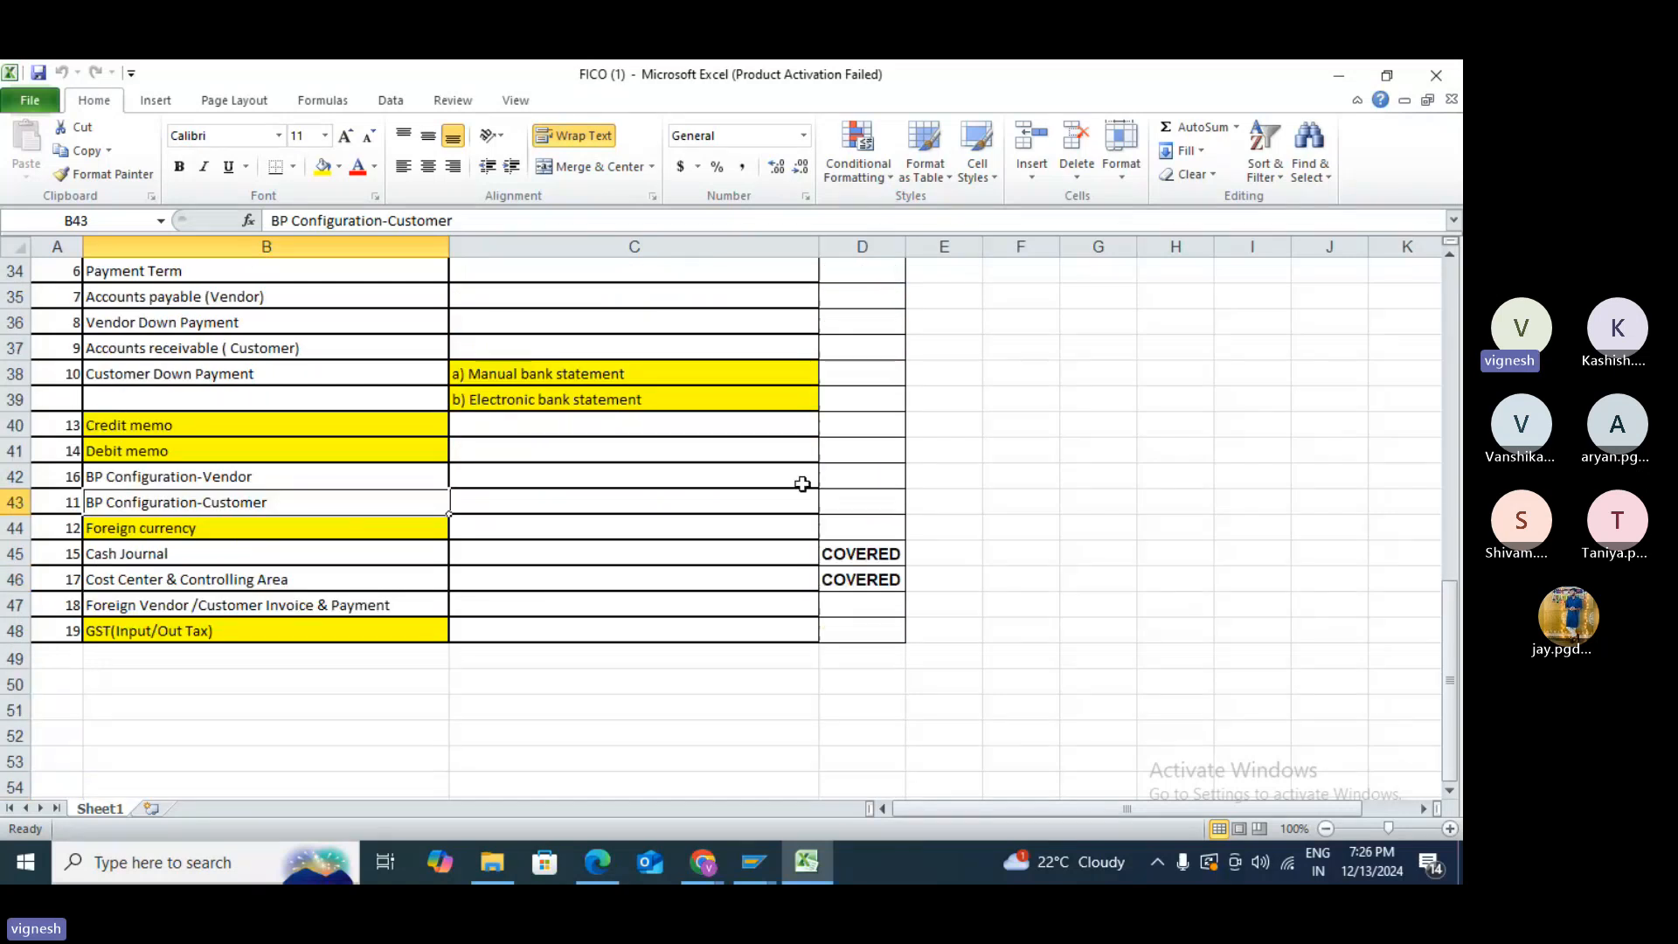
- Mark BP Configuration-Vendor as COVERED in cell D42
click(865, 473)
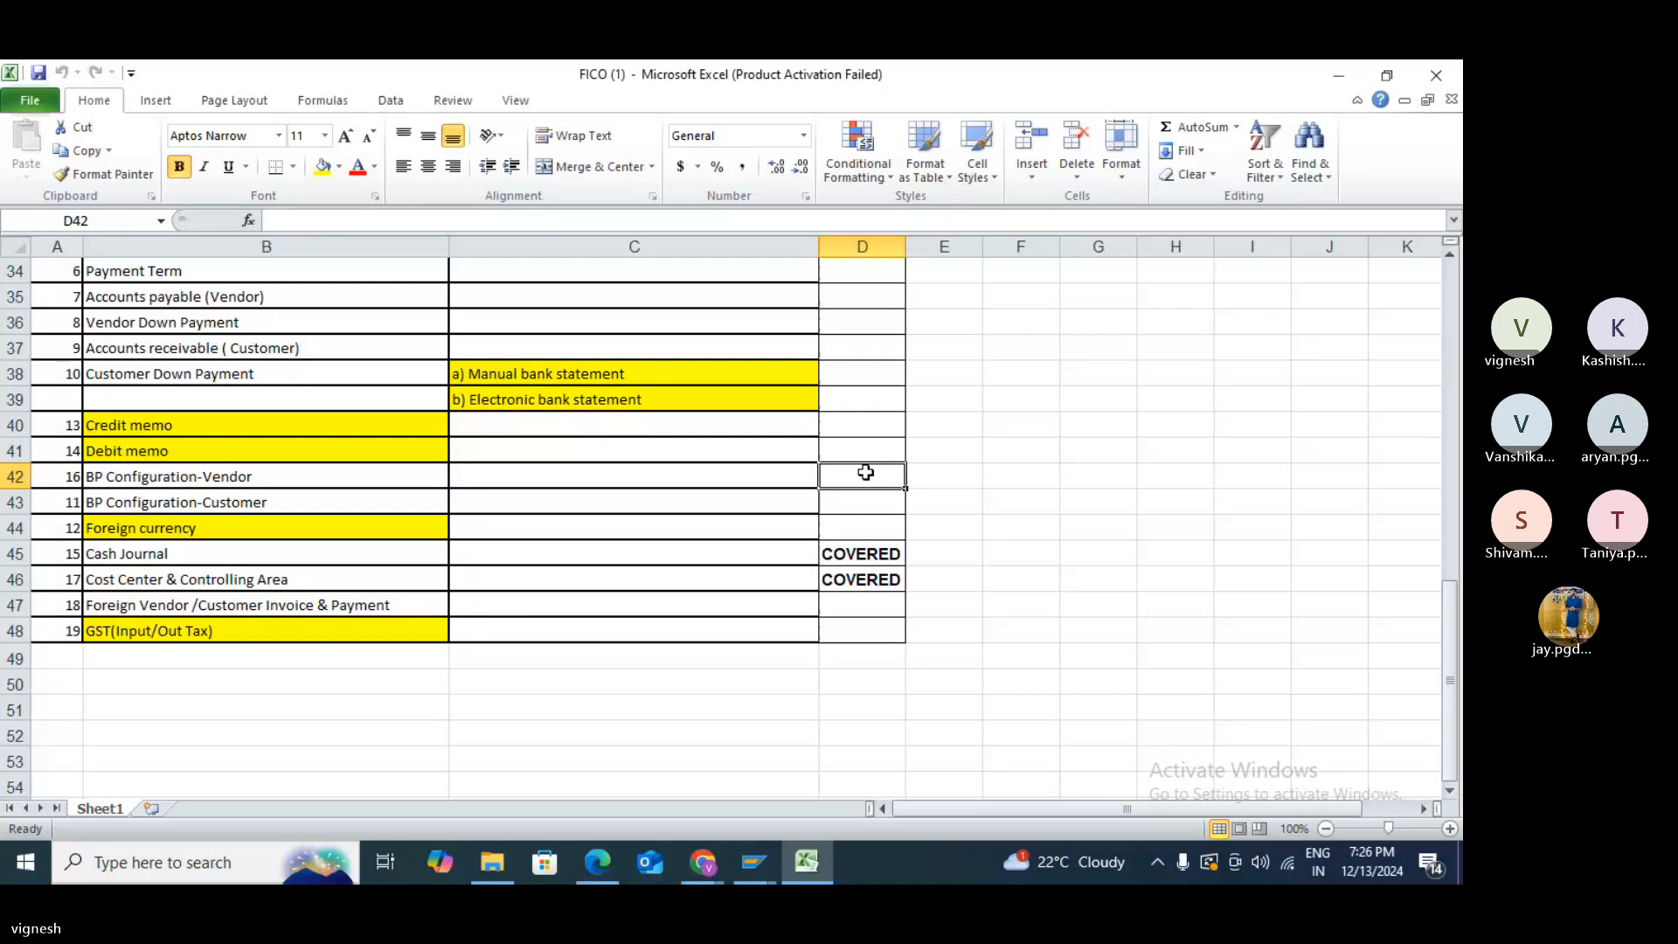
text(covered)
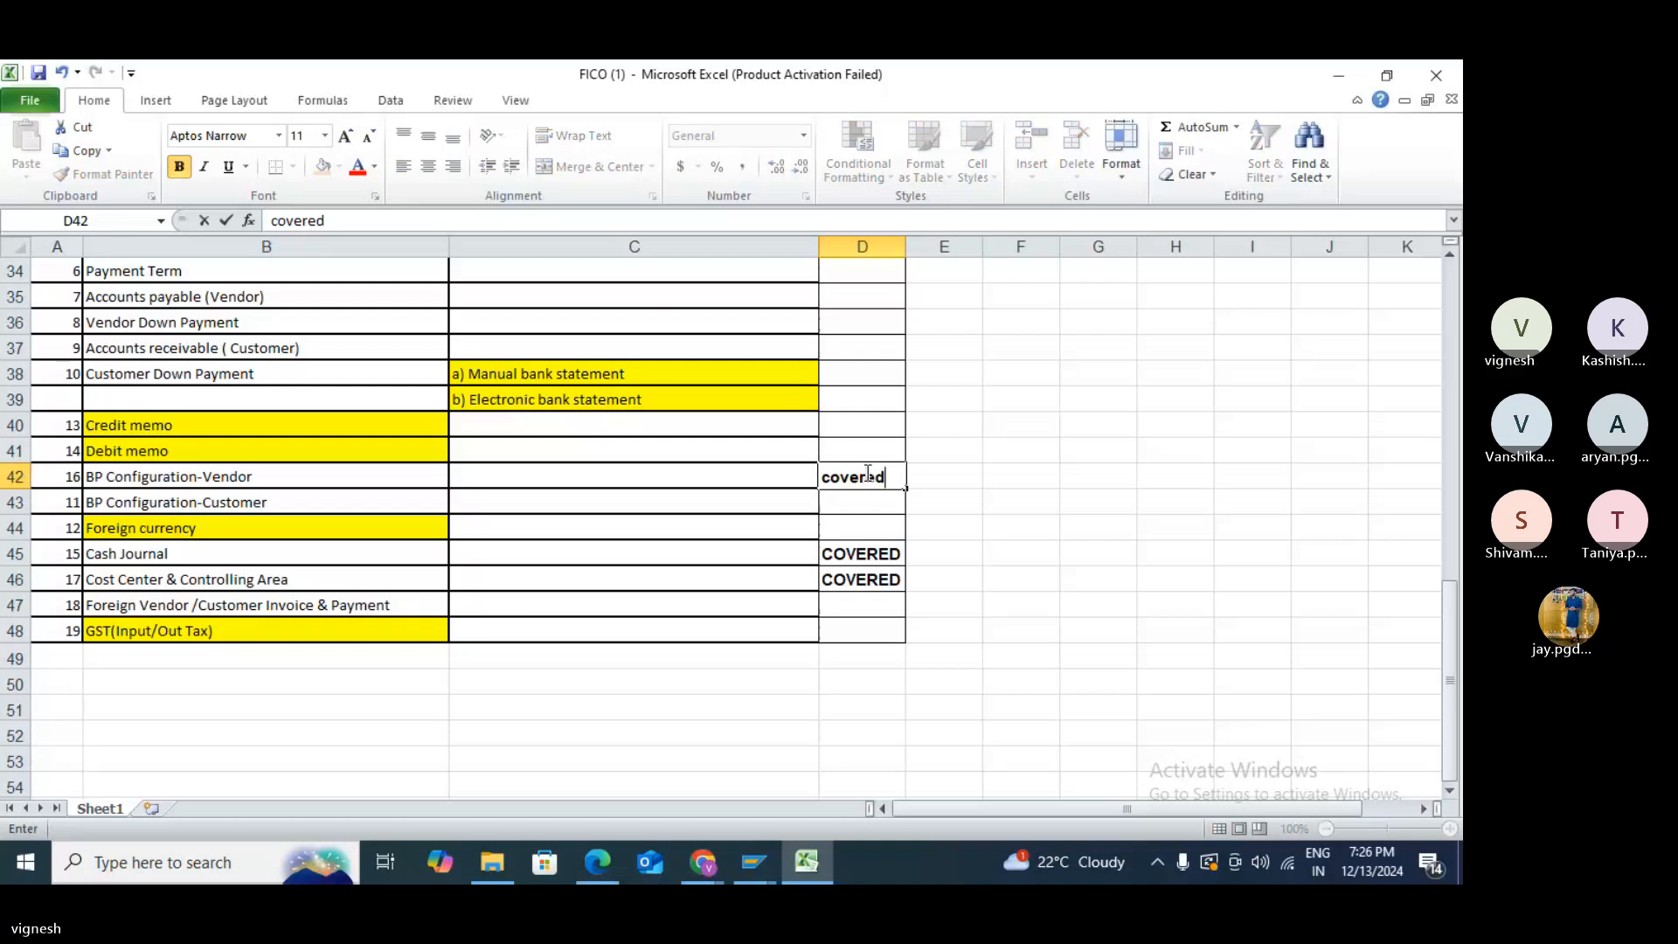
key(BackSpace)
key(BackSpace)
key(BackSpace)
key(BackSpace)
key(BackSpace)
key(BackSpace)
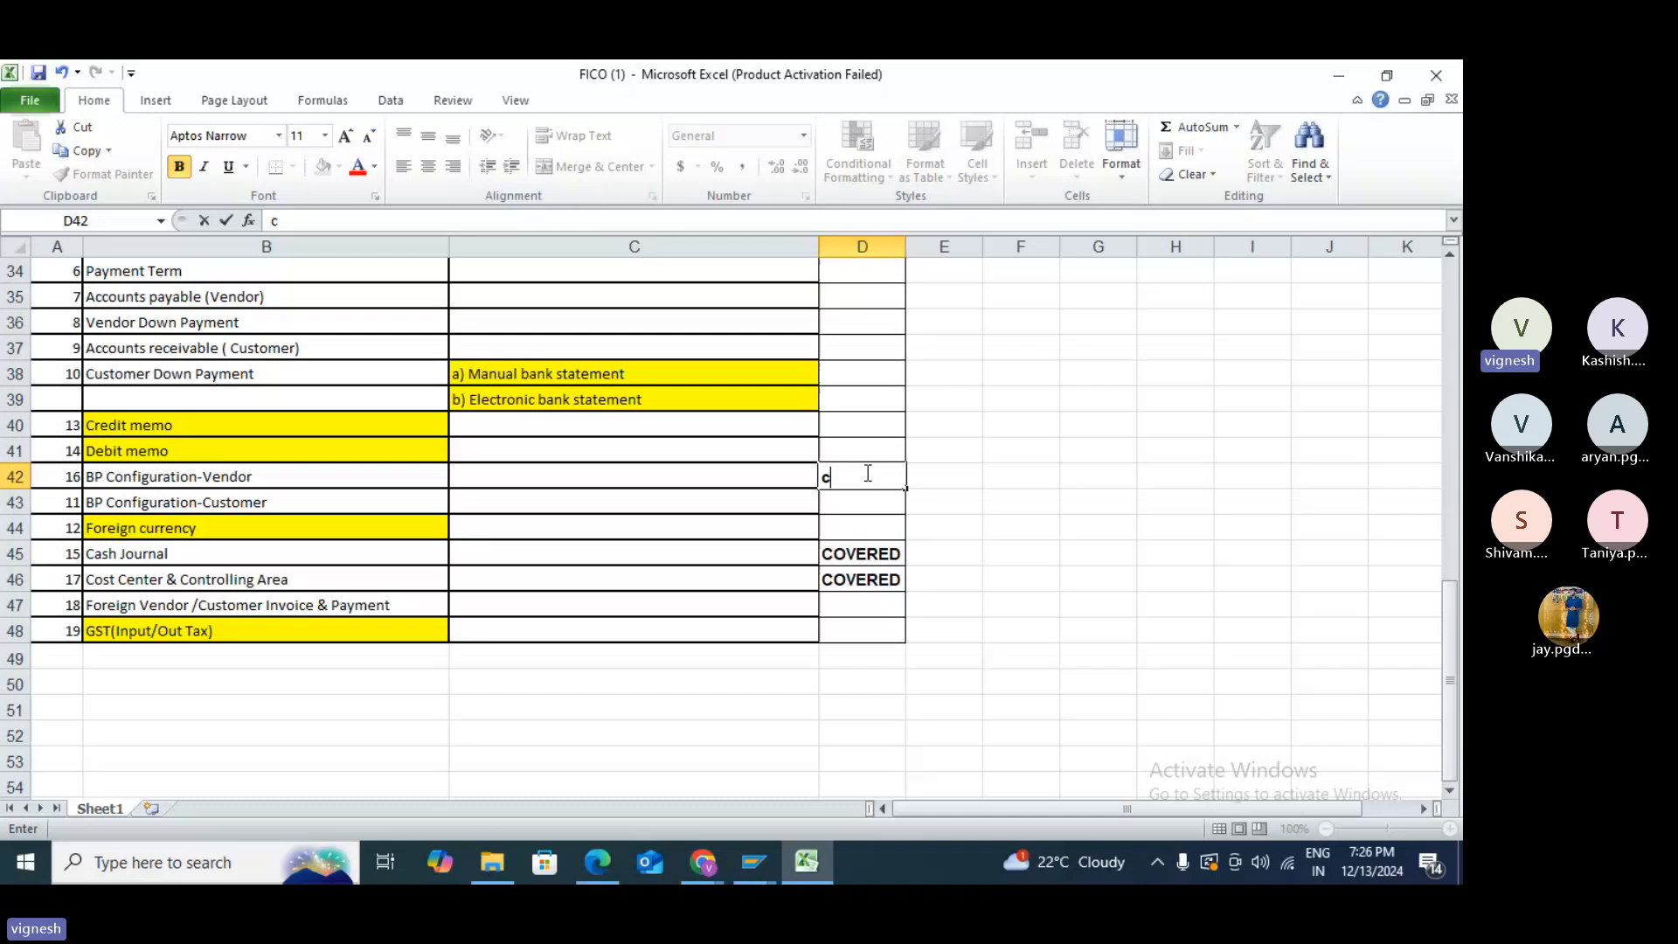
key(BackSpace)
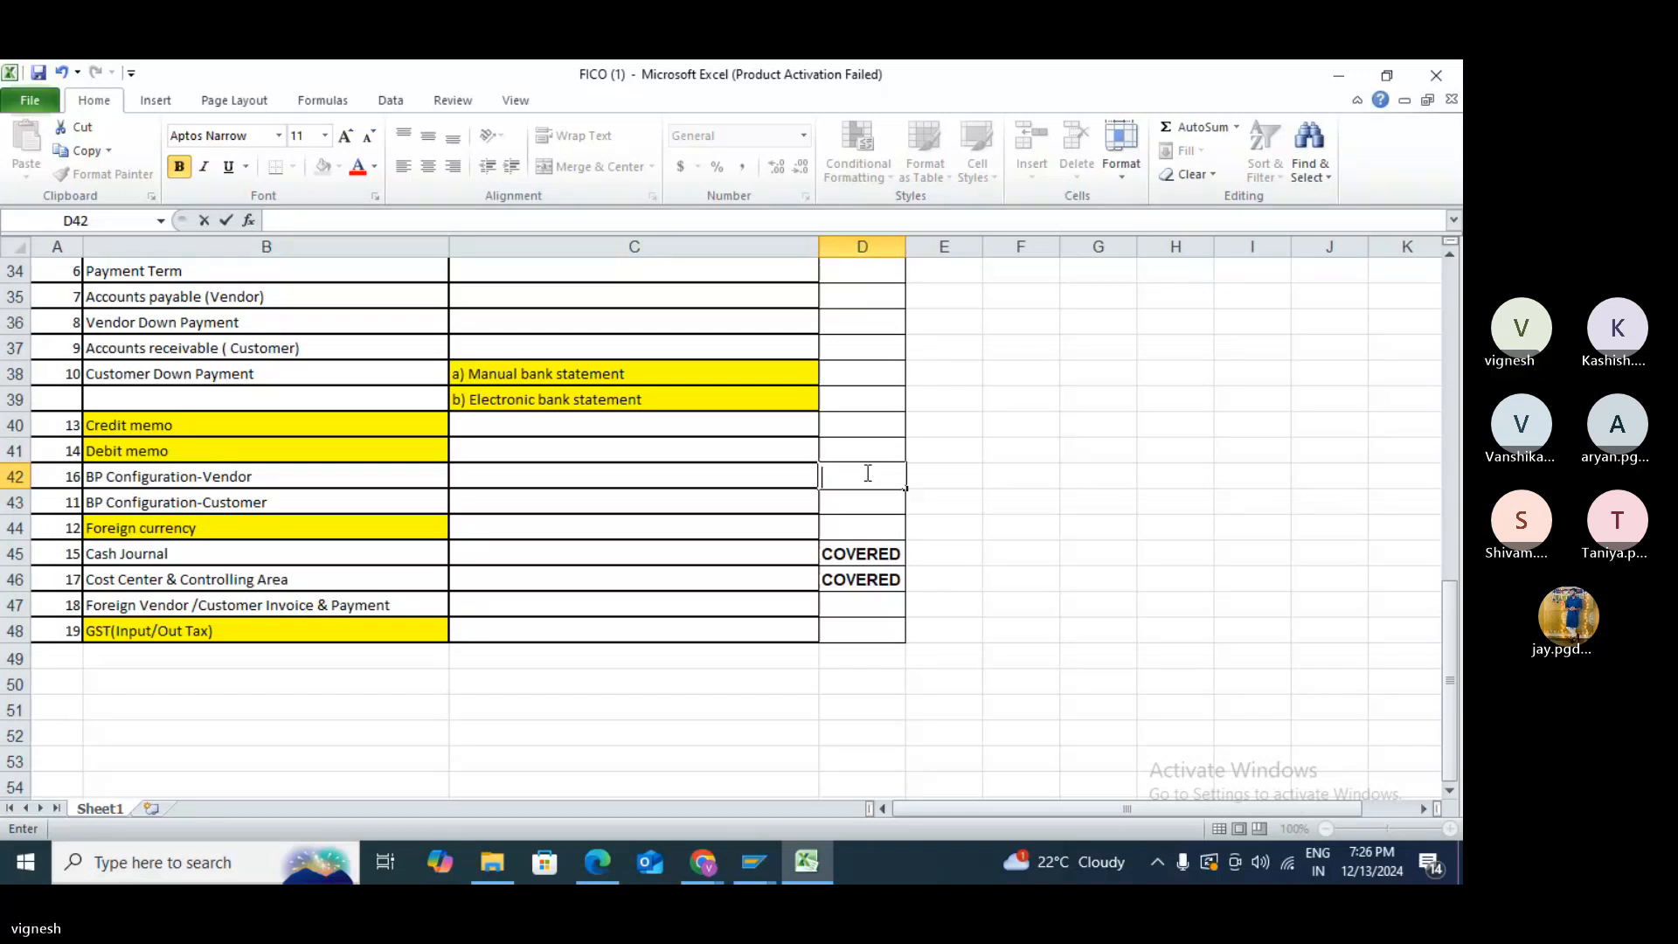
text(COVERED)
key(Return)
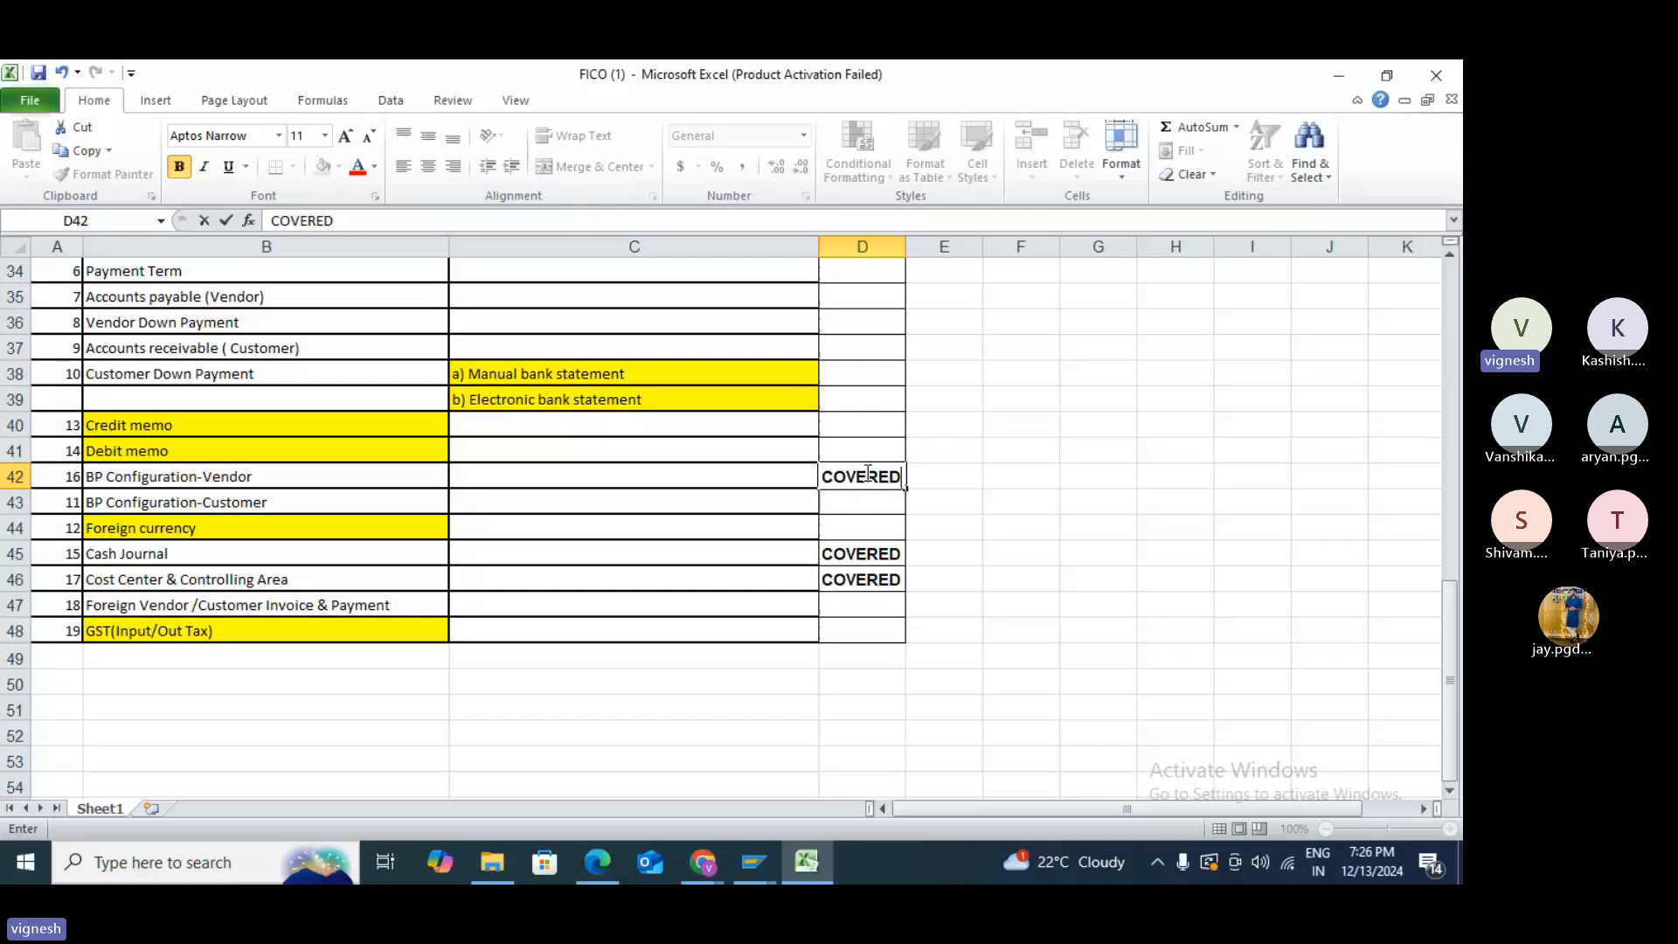
text(cO)
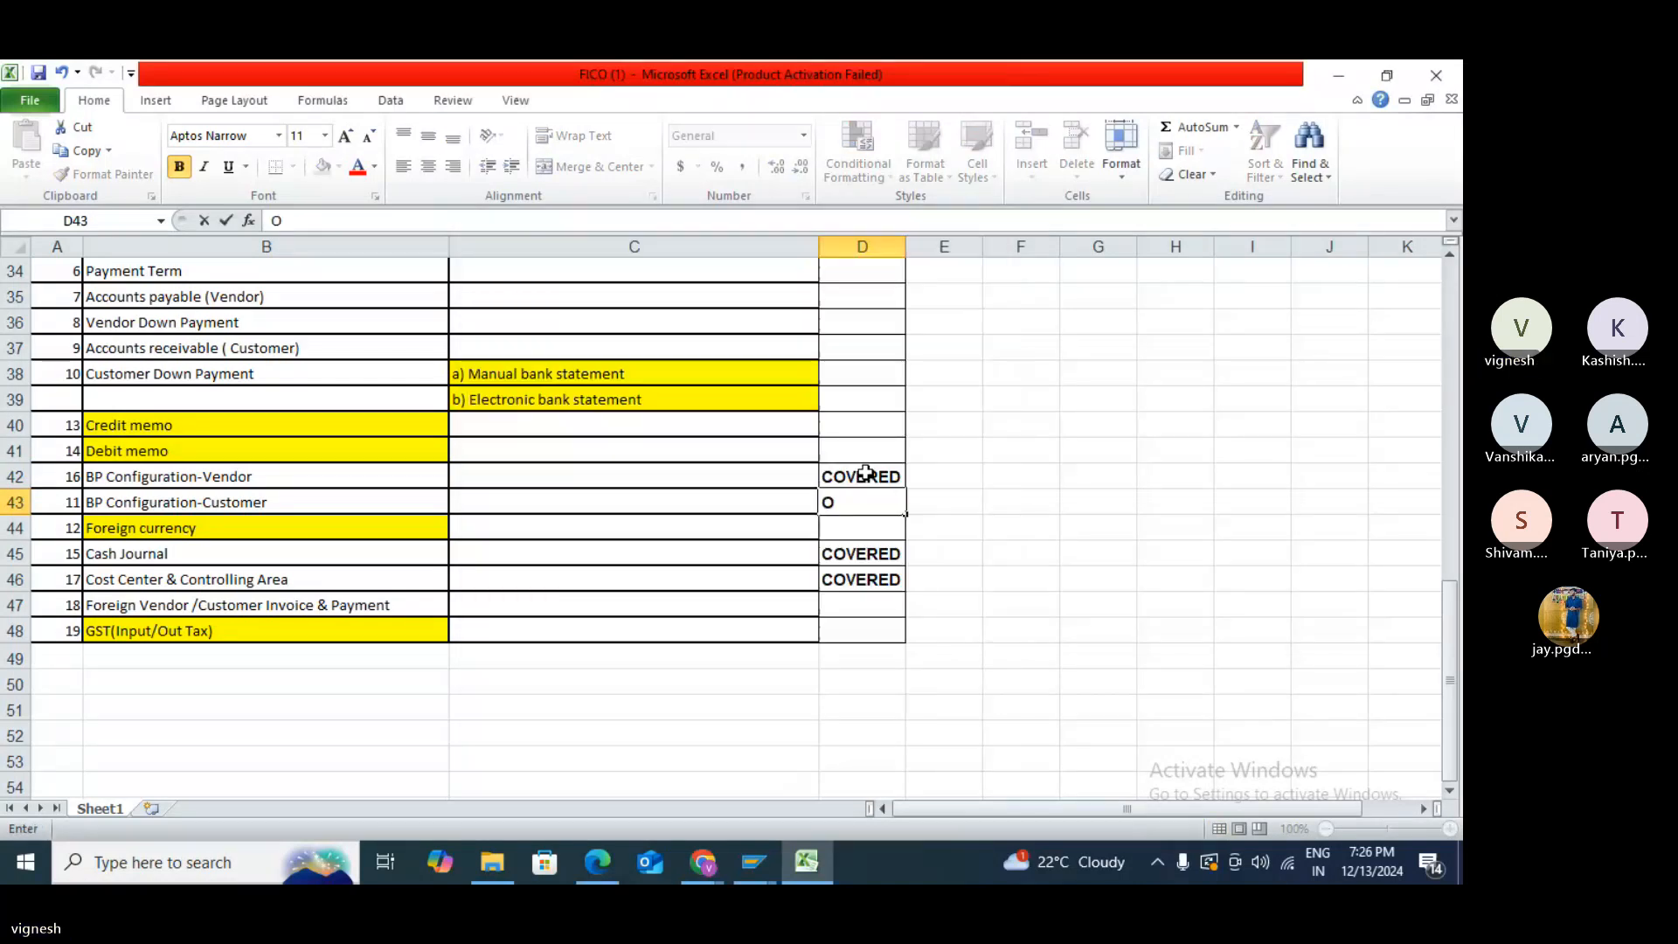
text(VERED)
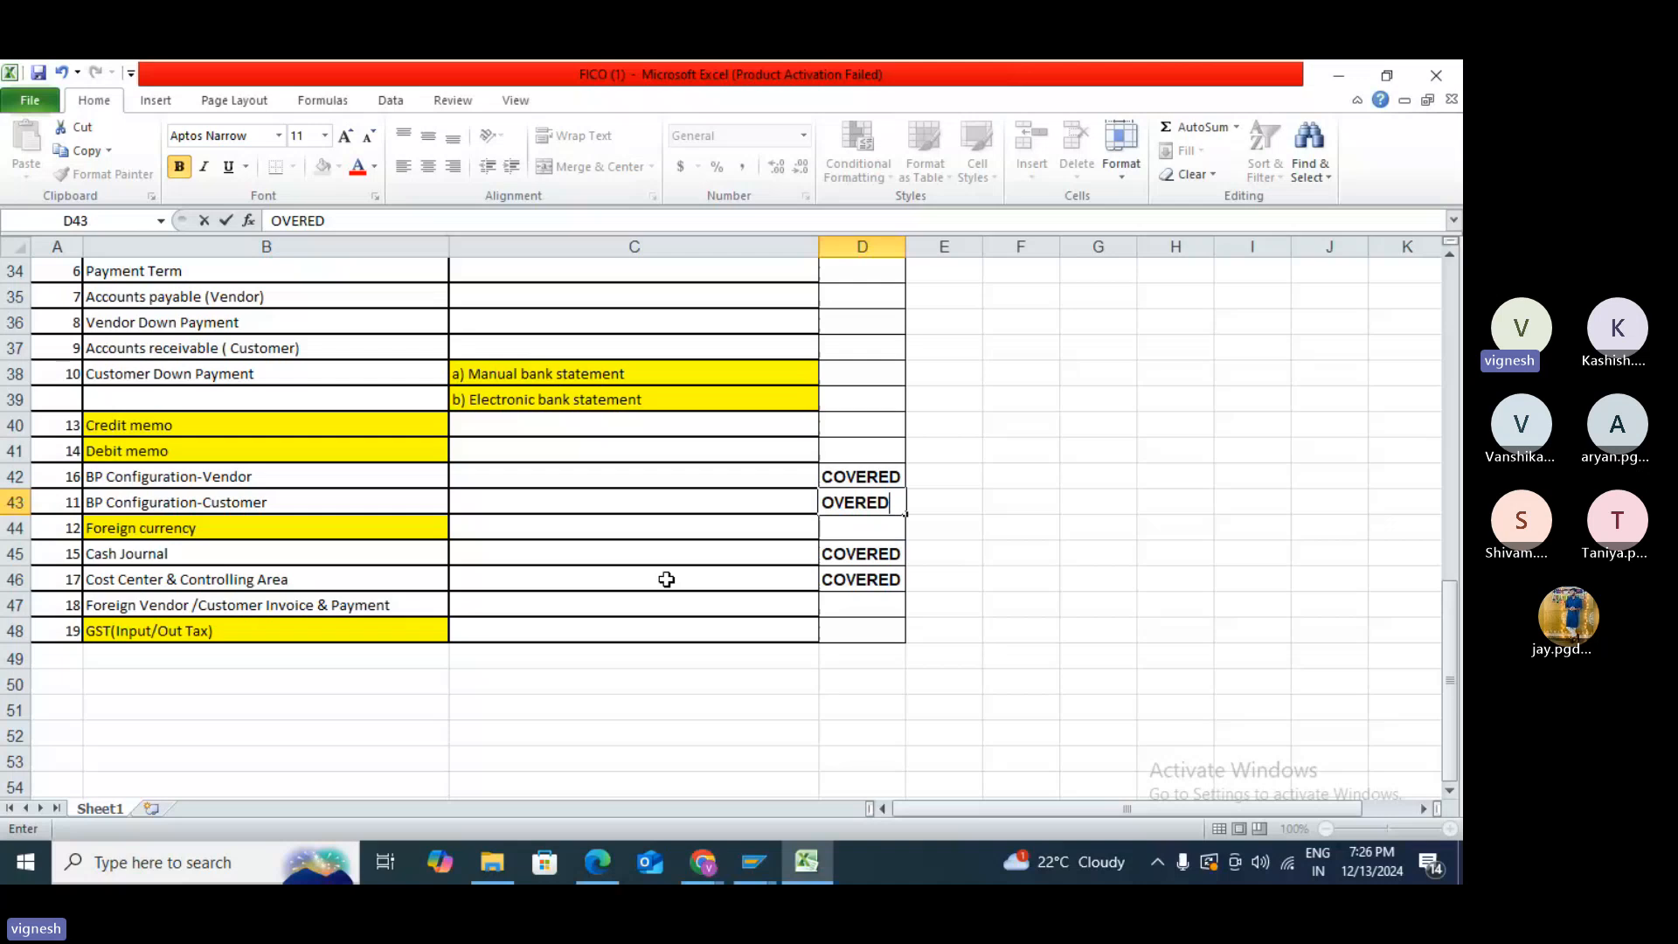
scroll(138, 344, up, 1)
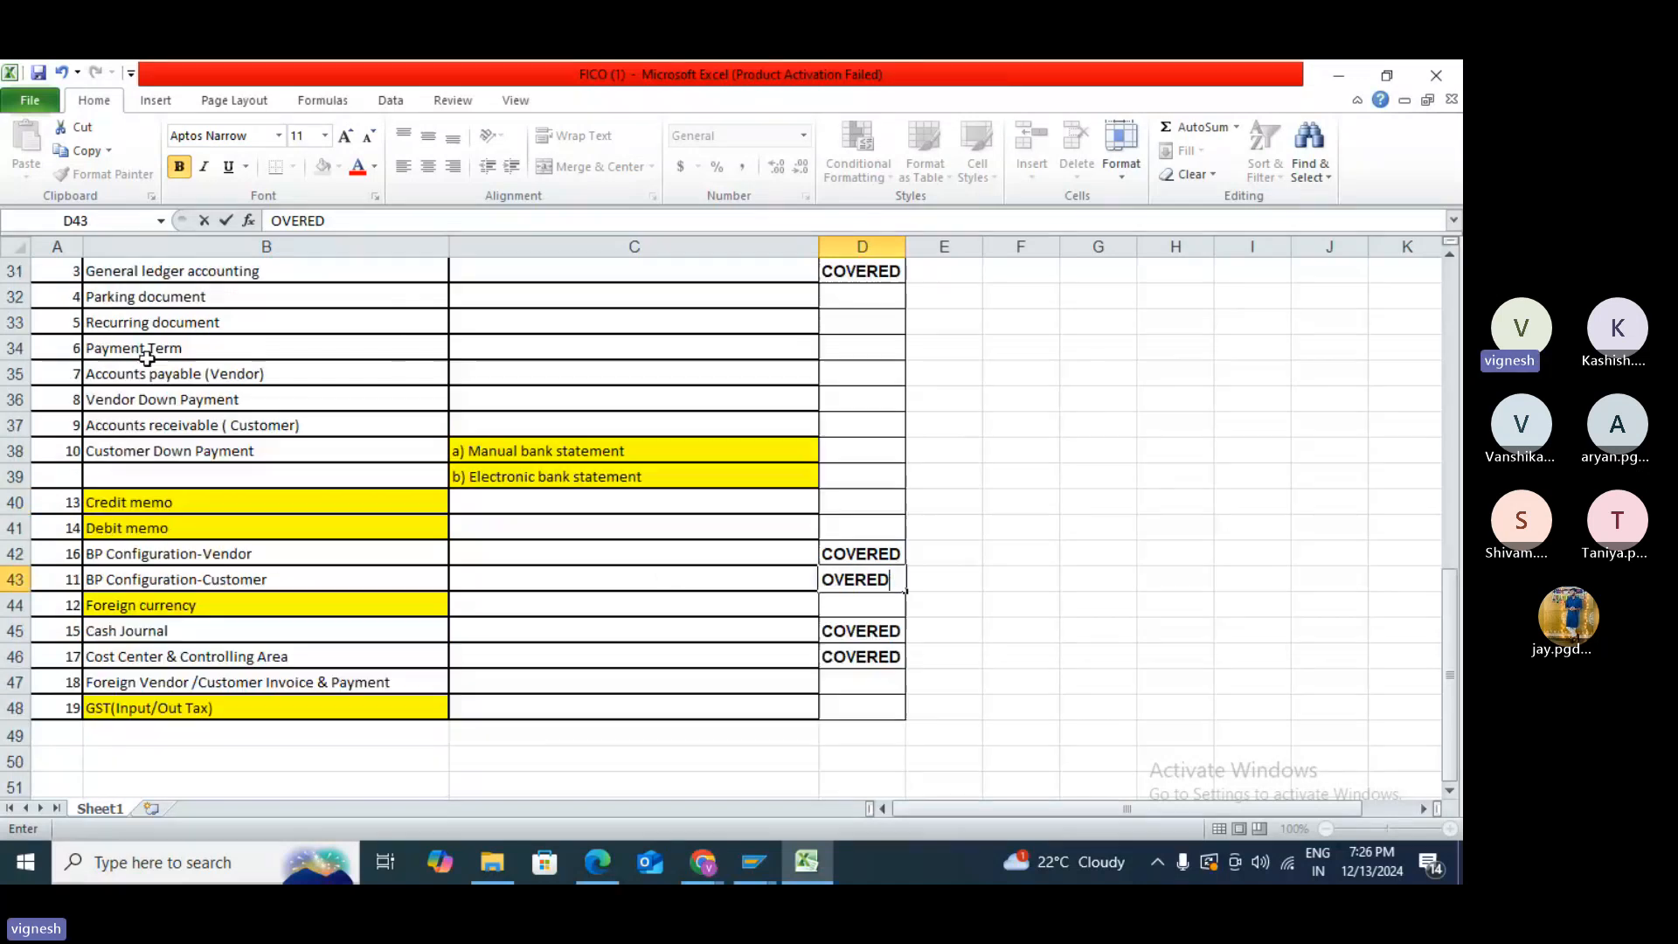
- Mark Accounts payable (Vendor) in D35 and Accounts receivable in D37 as COVERED
click(840, 374)
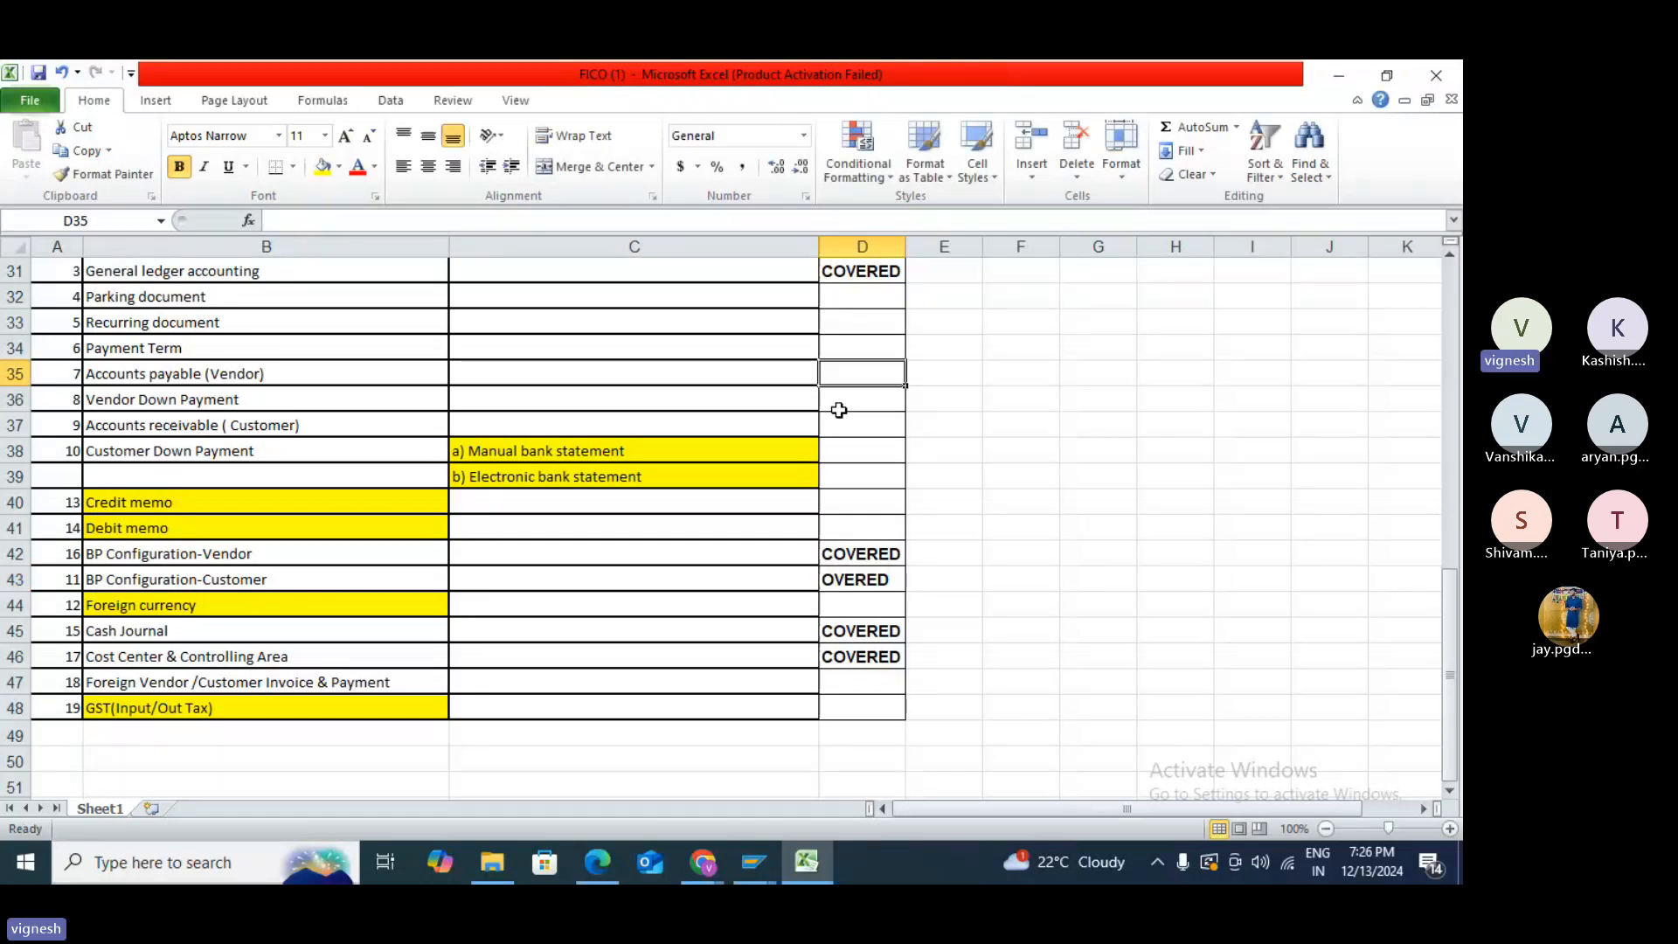
text(COVERE)
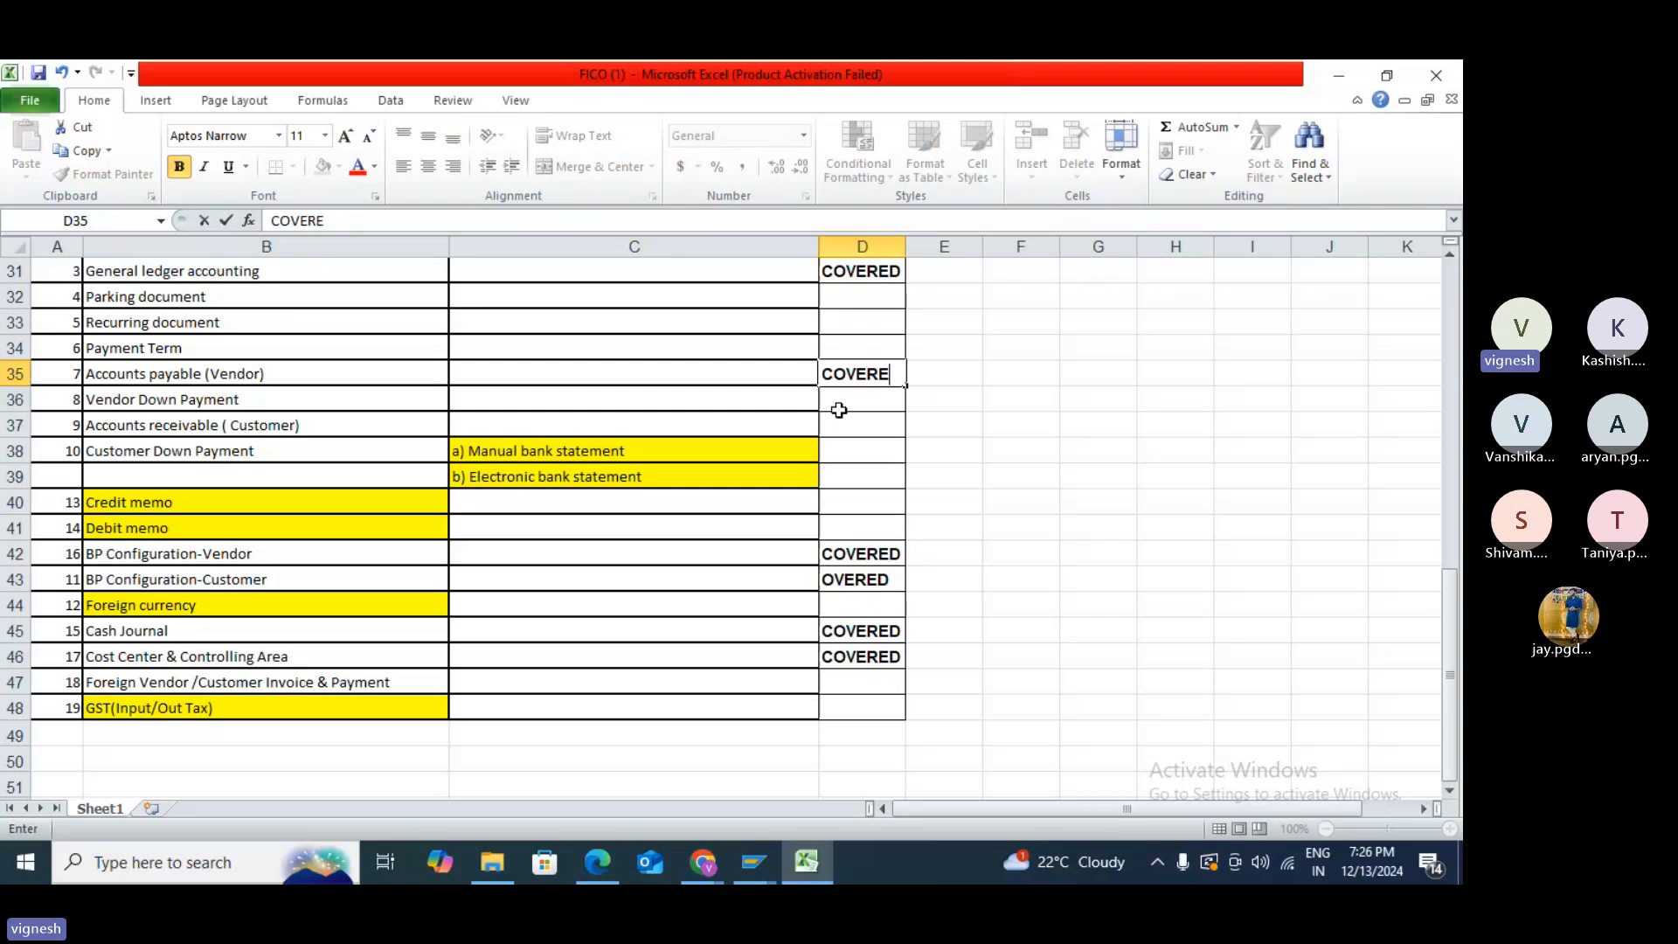
text(D)
scroll(495, 515, up, 1)
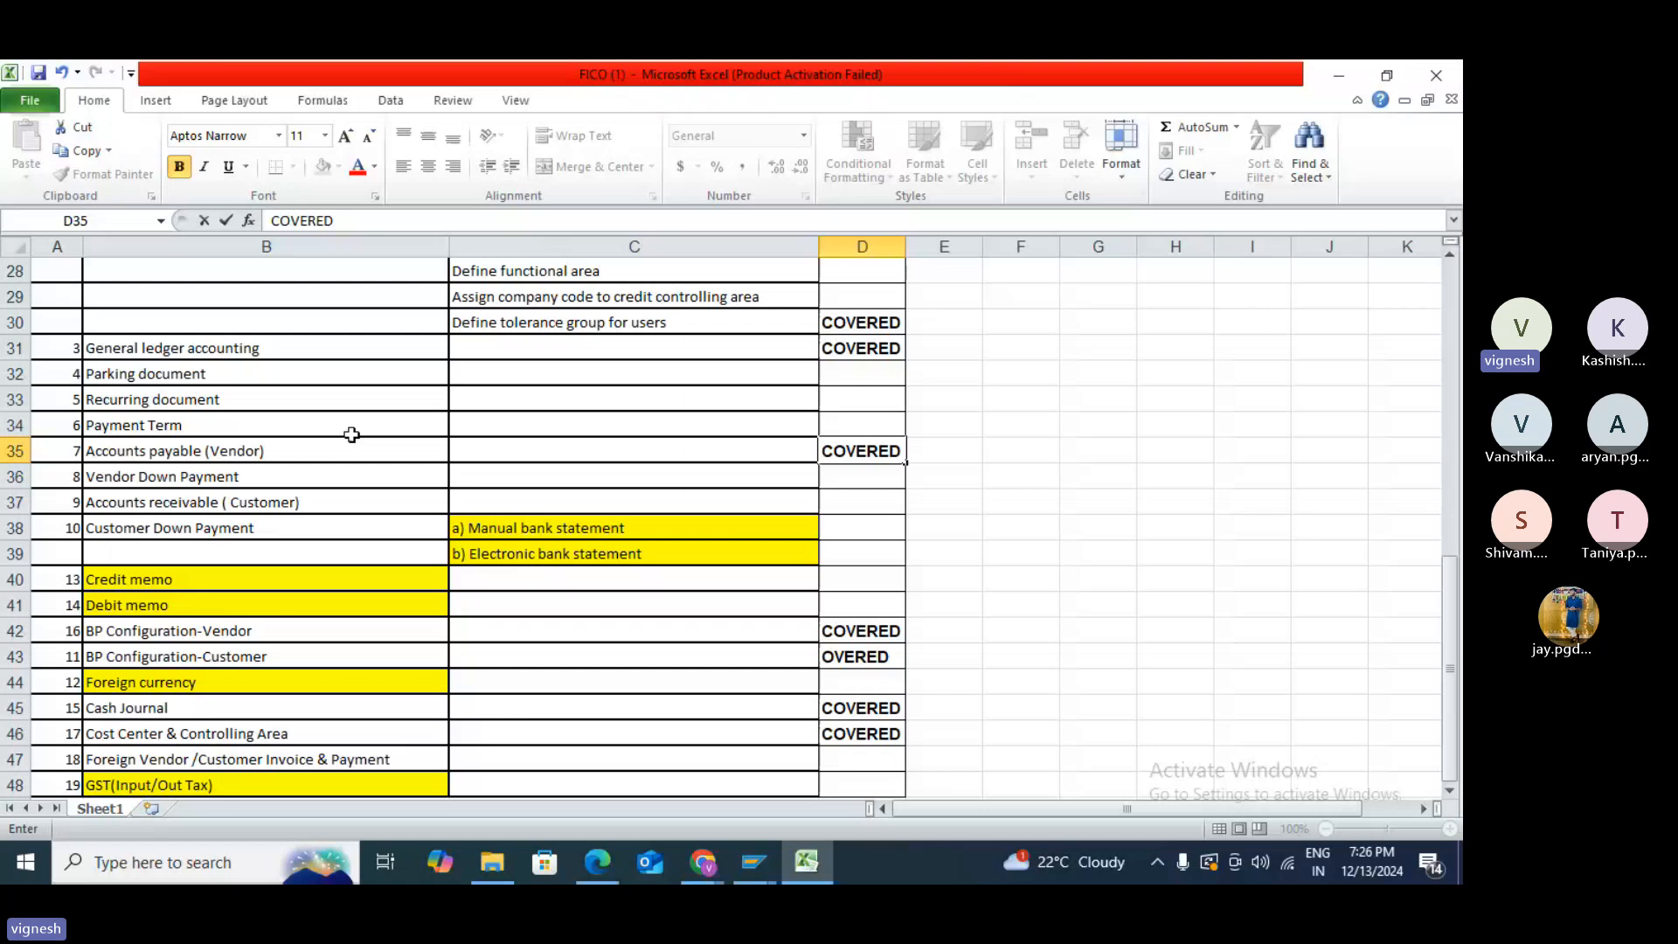
click(875, 507)
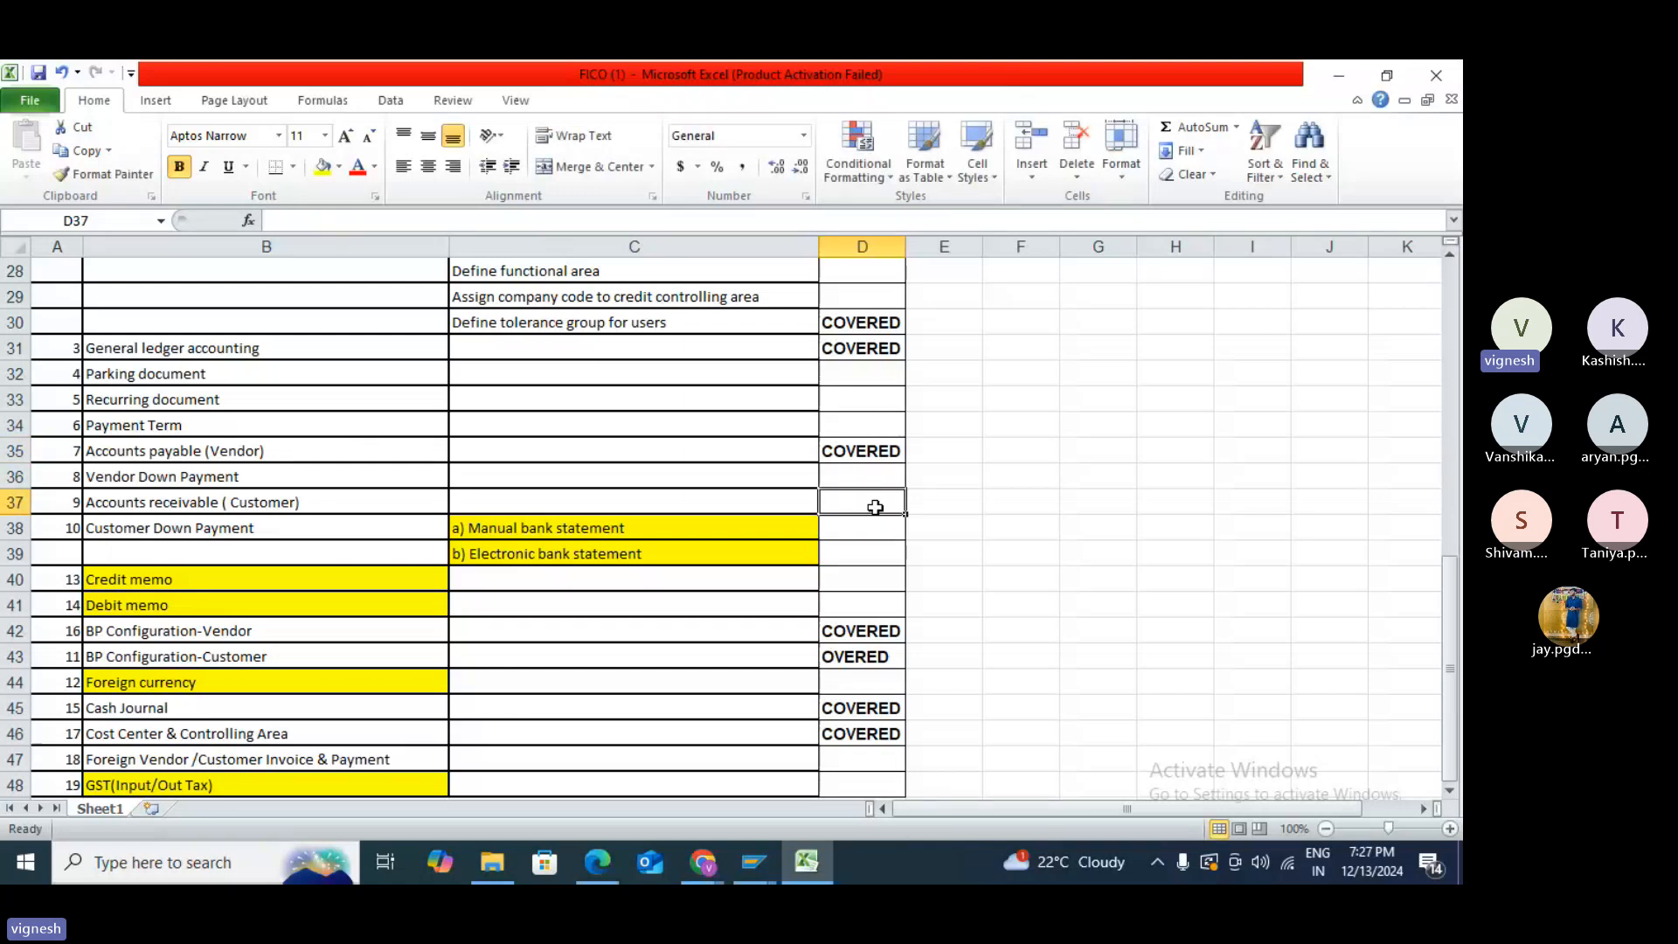
text(COVER)
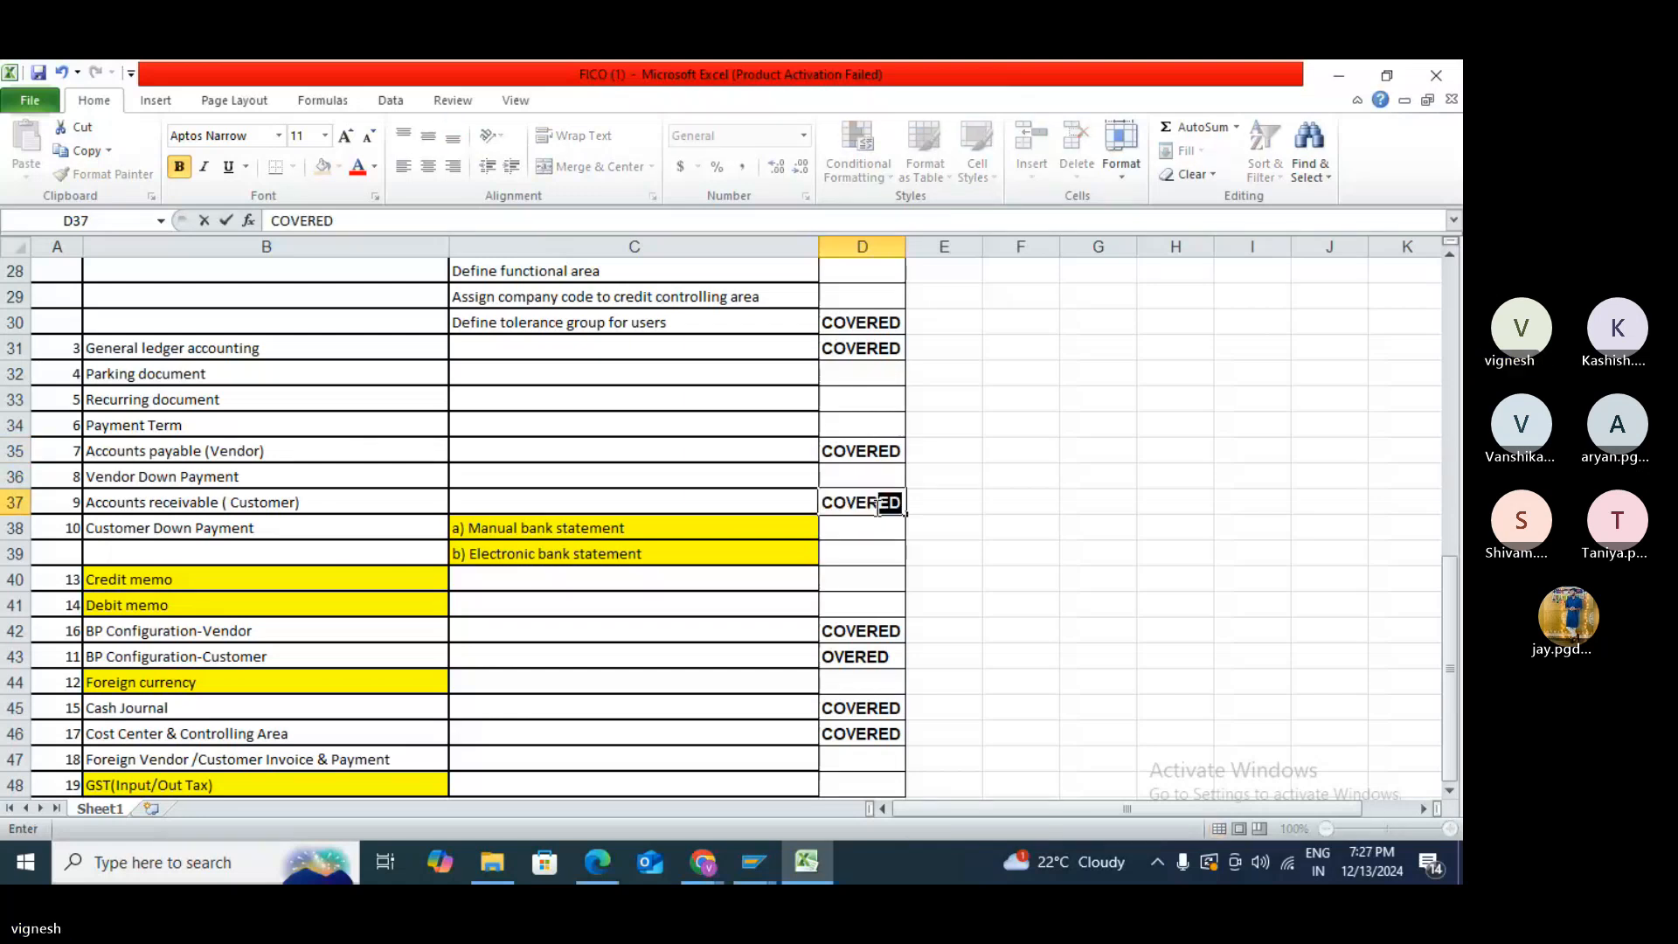
text(ED)
click(1006, 492)
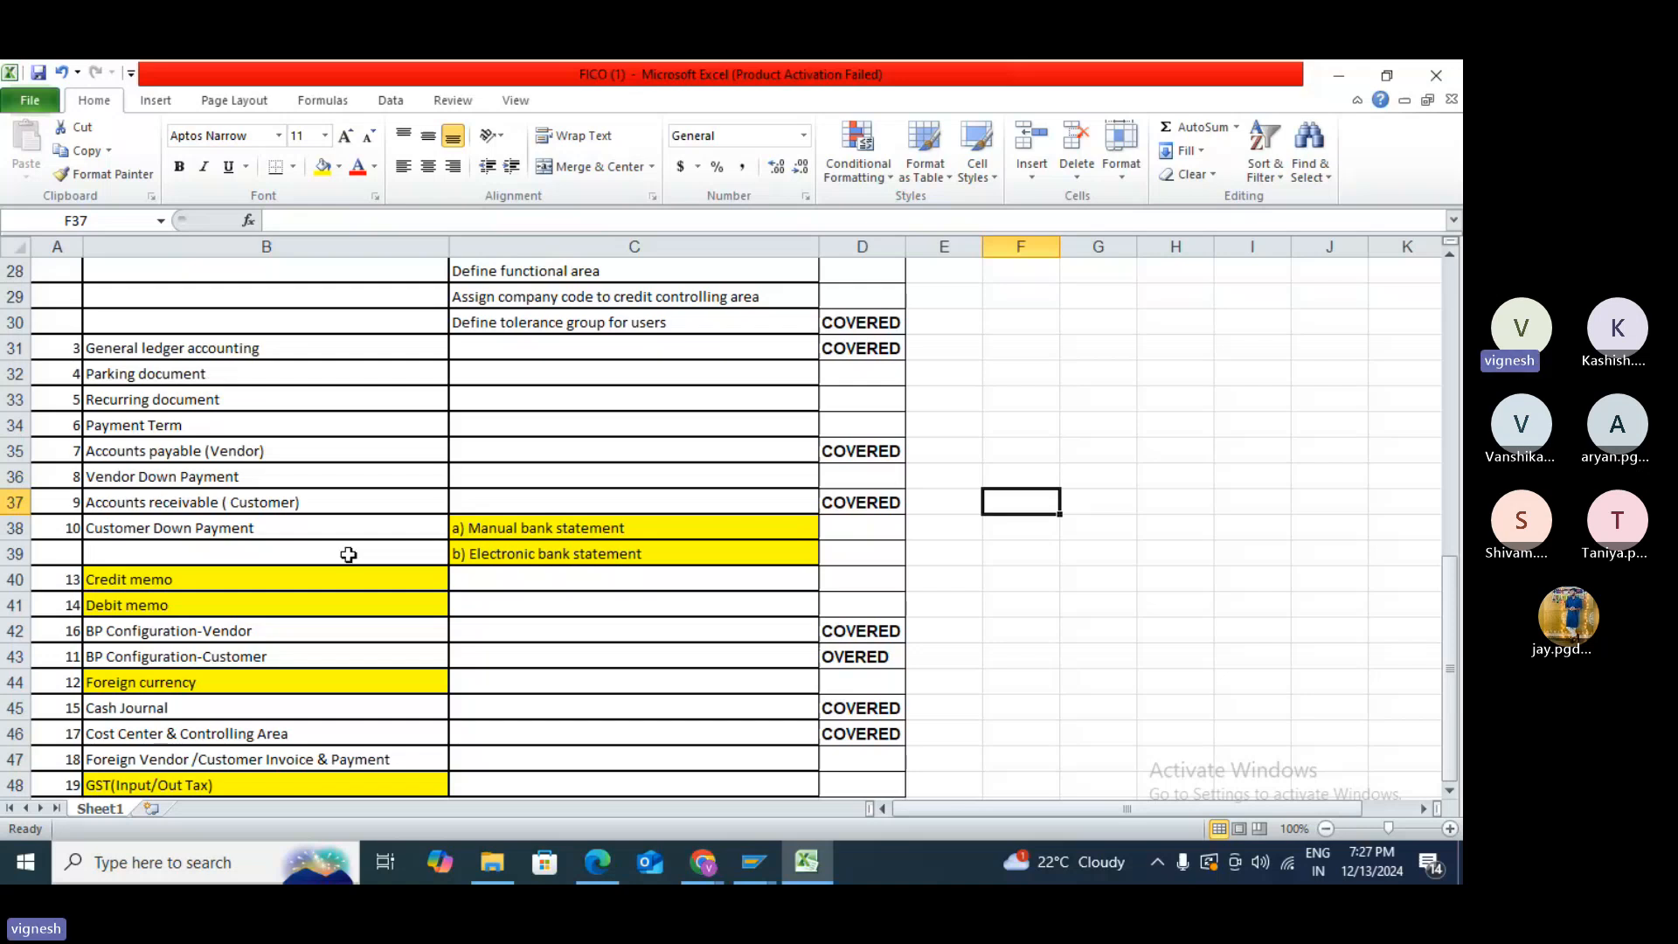
scroll(394, 554, up, 3)
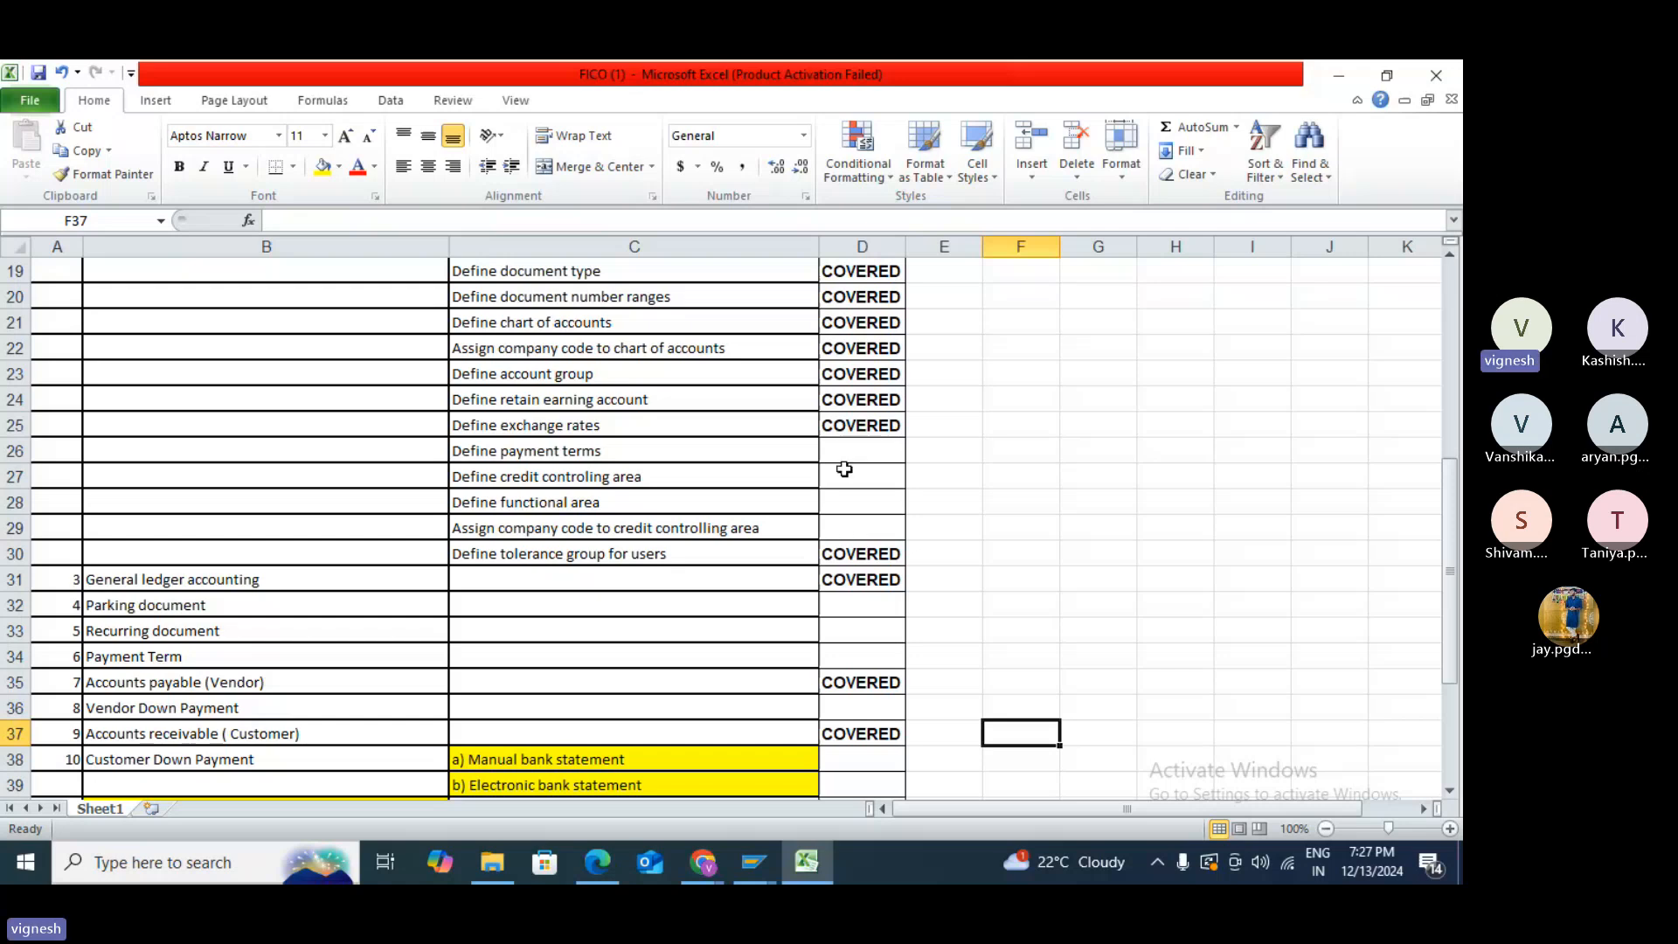
scroll(844, 469, up, 5)
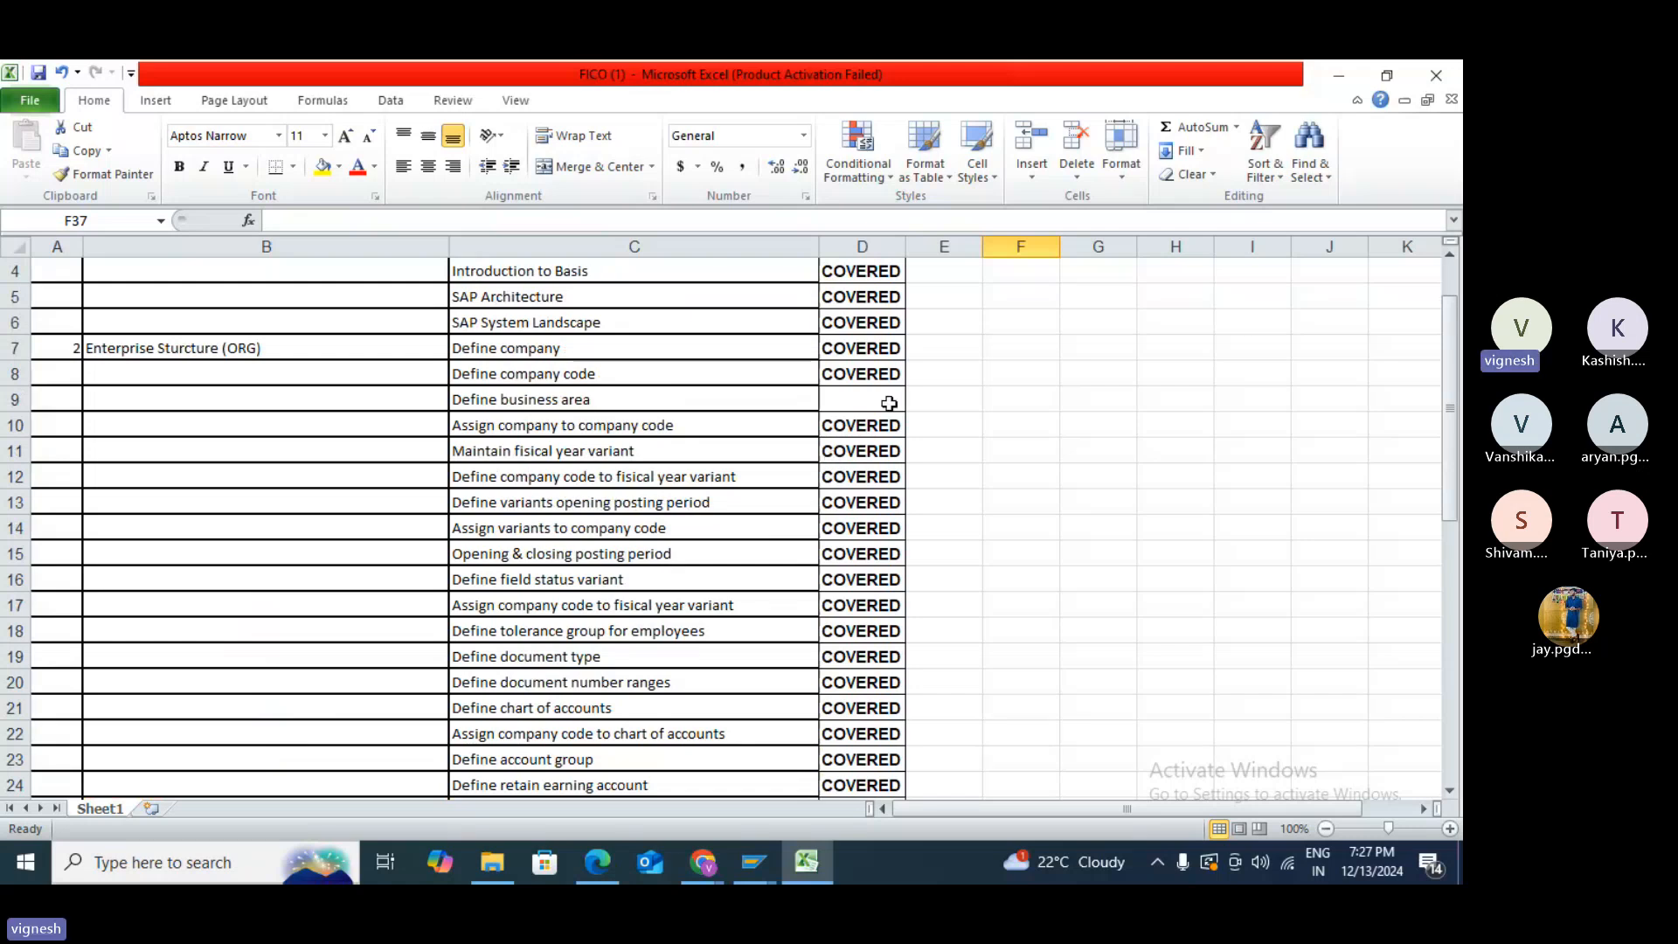
key(alt+Tab)
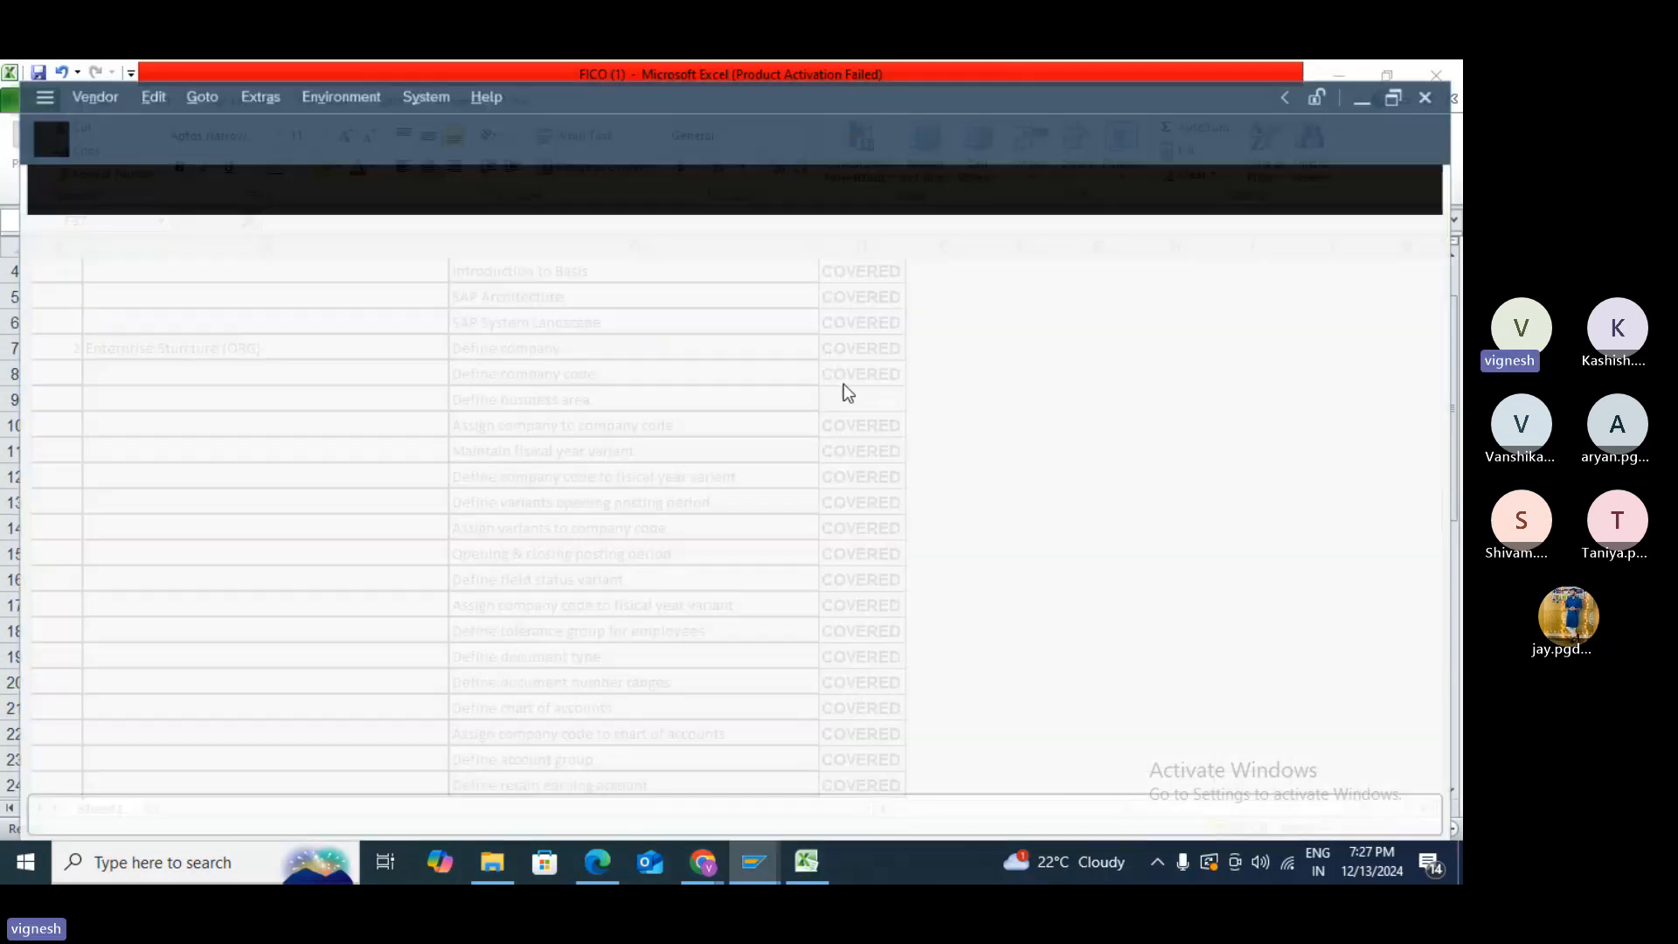
- Open Define Business Area via SPRO > Enterprise Structure > Definition > Financial Accounting
click(34, 114)
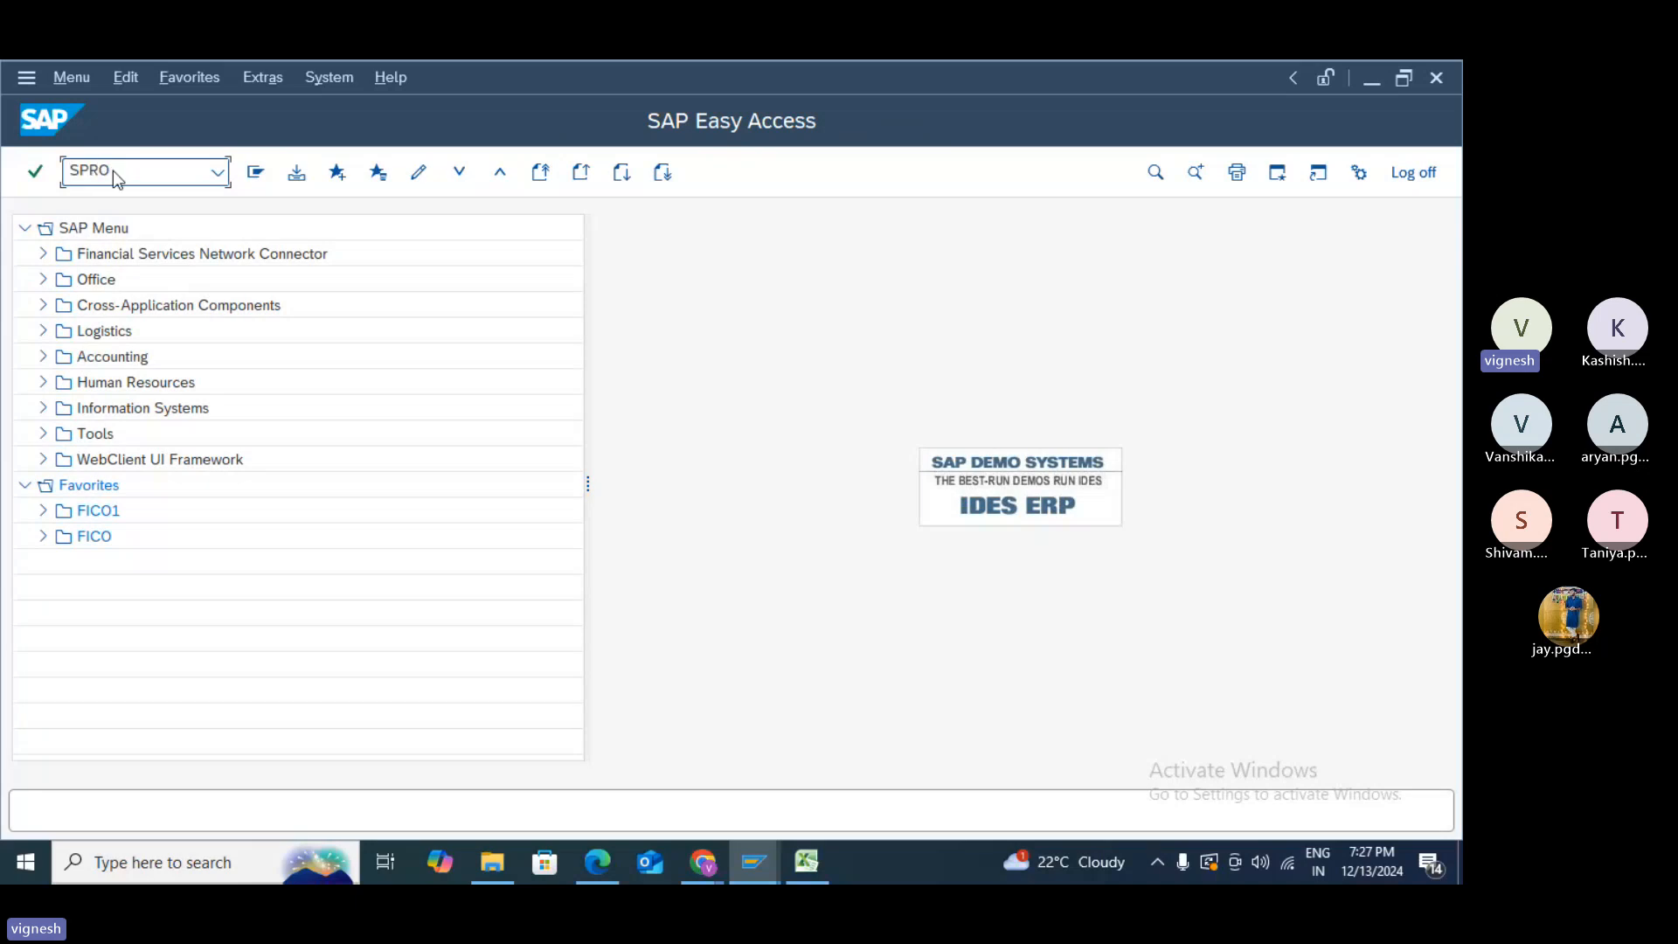
key(Return)
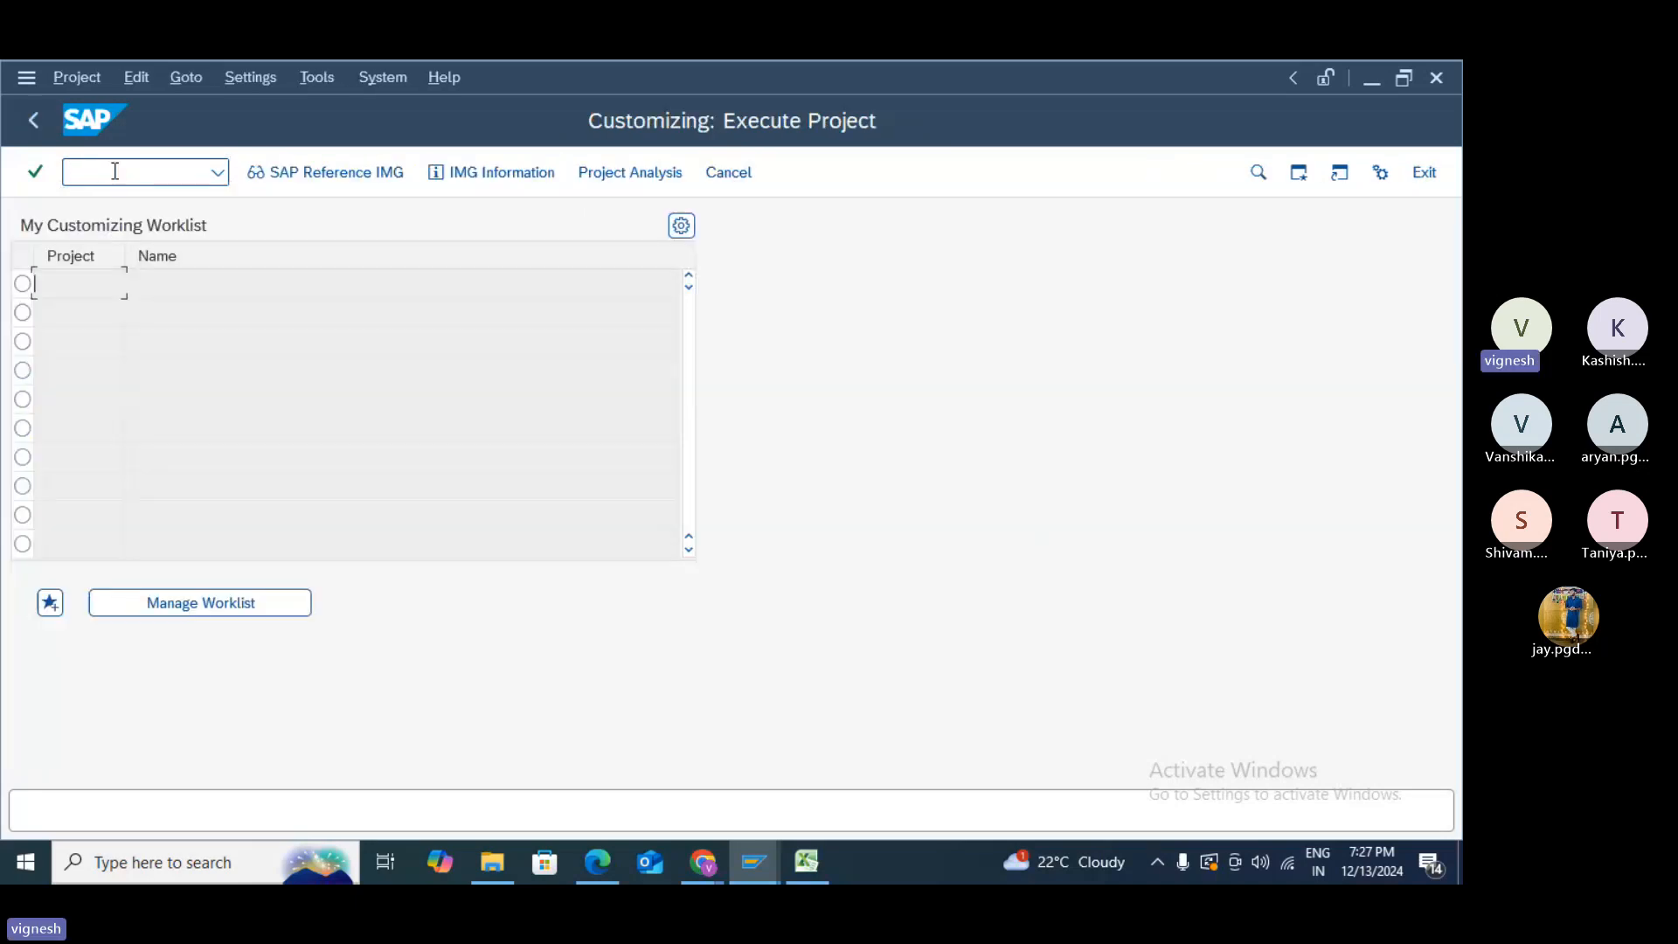
click(353, 173)
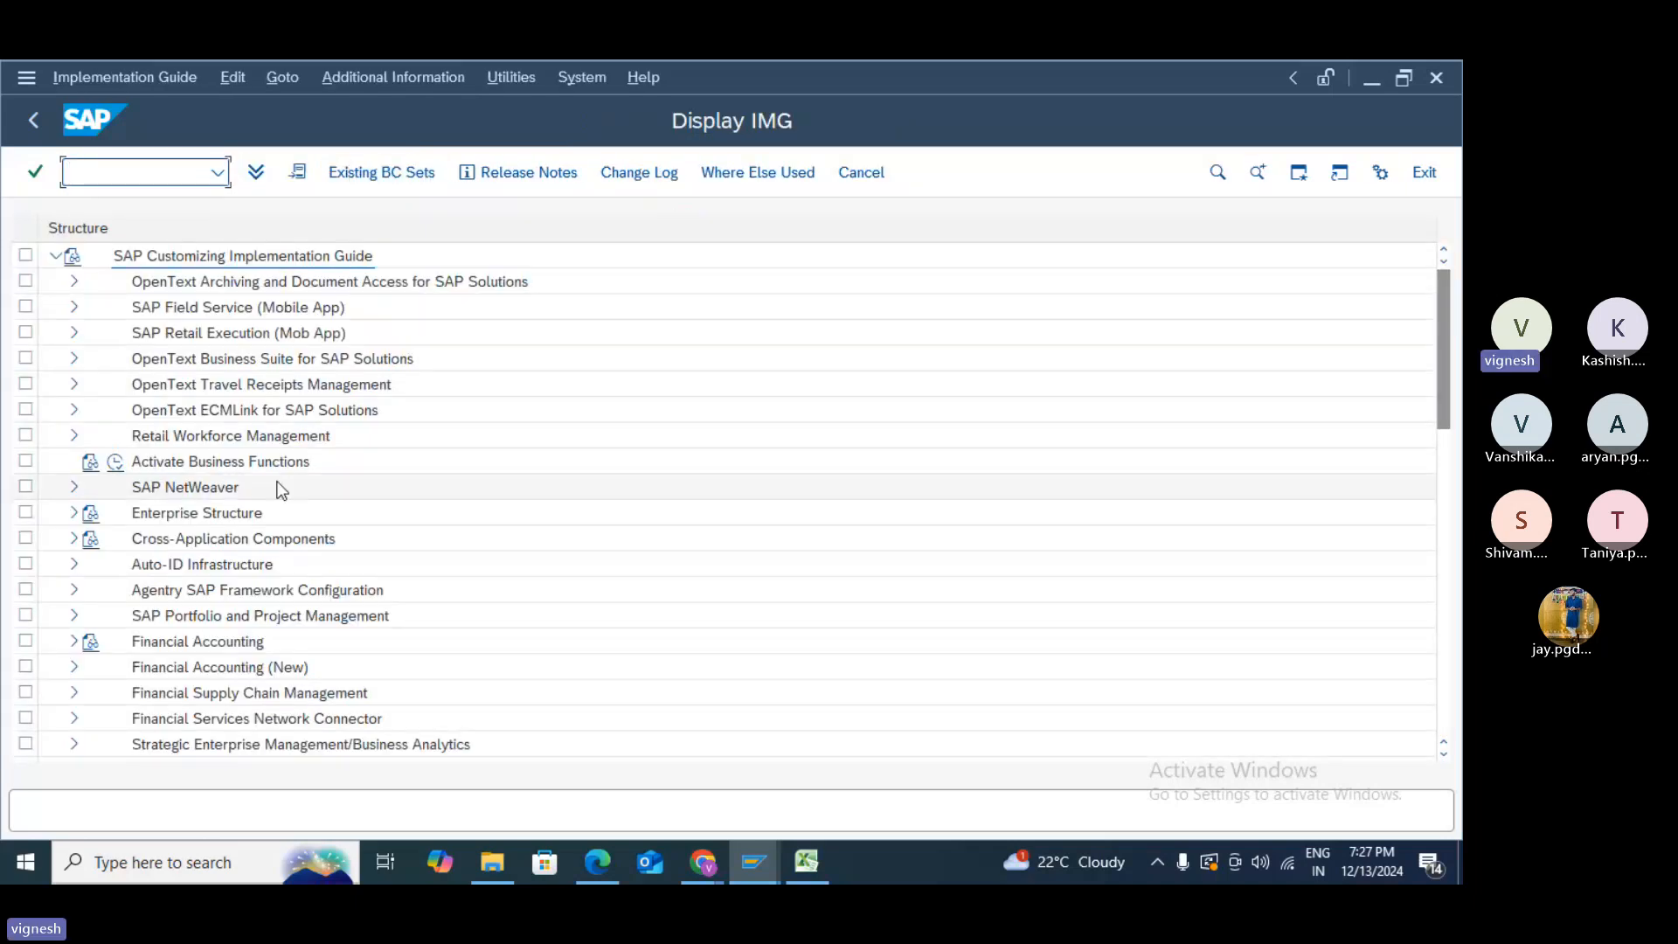
click(75, 514)
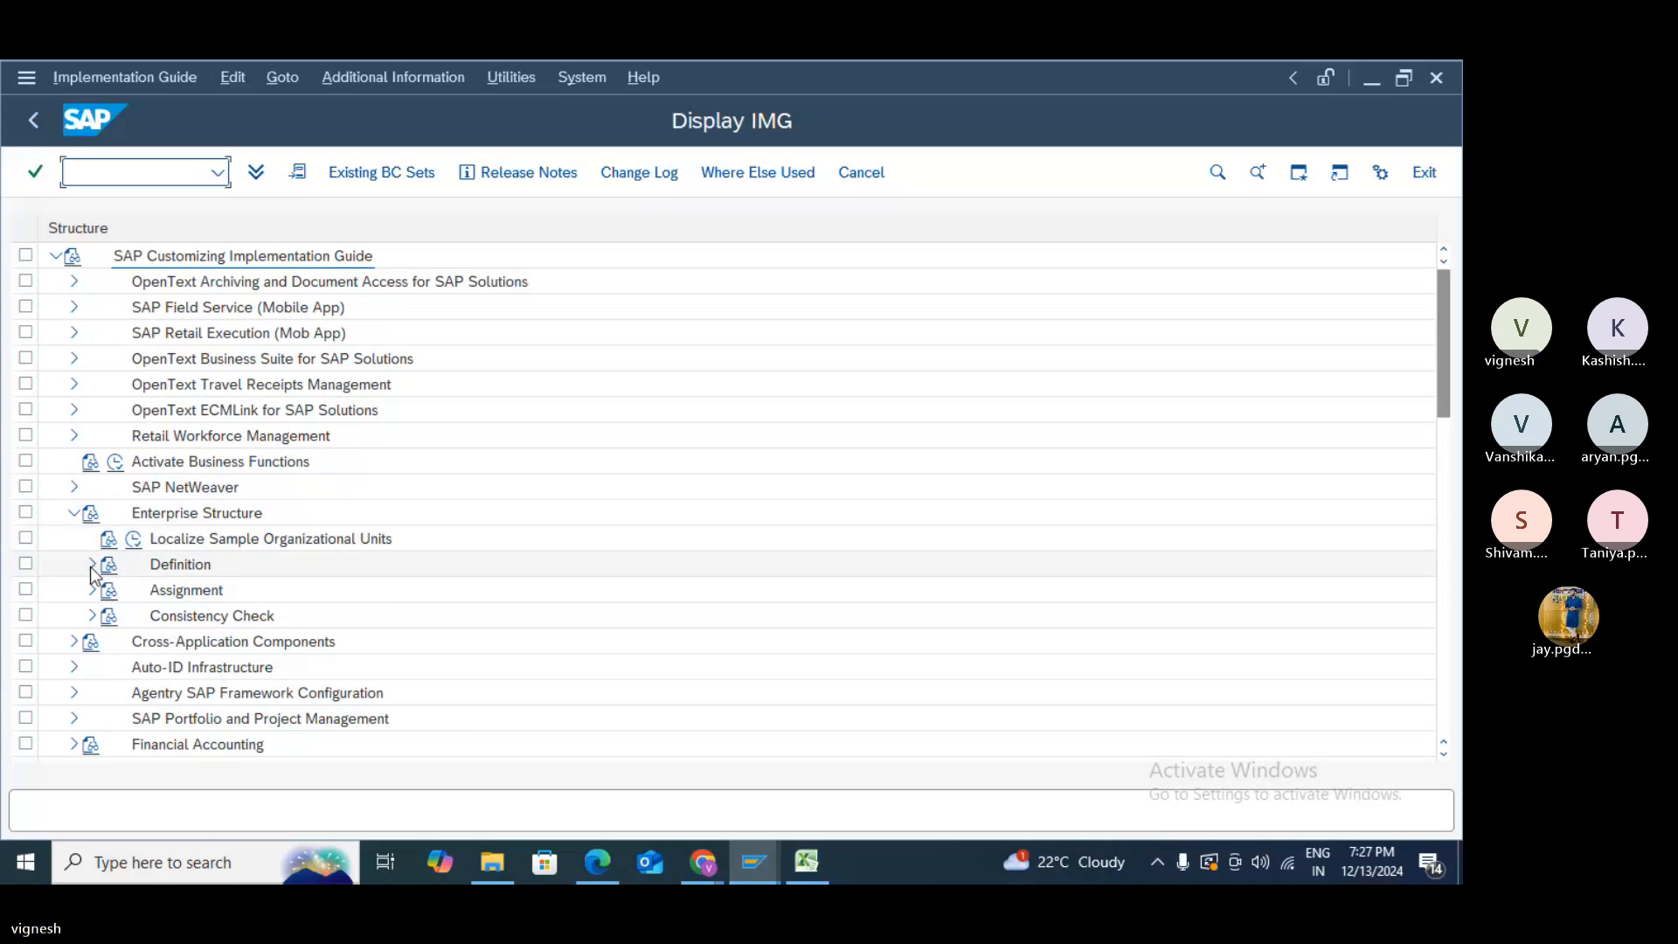
click(91, 566)
click(109, 539)
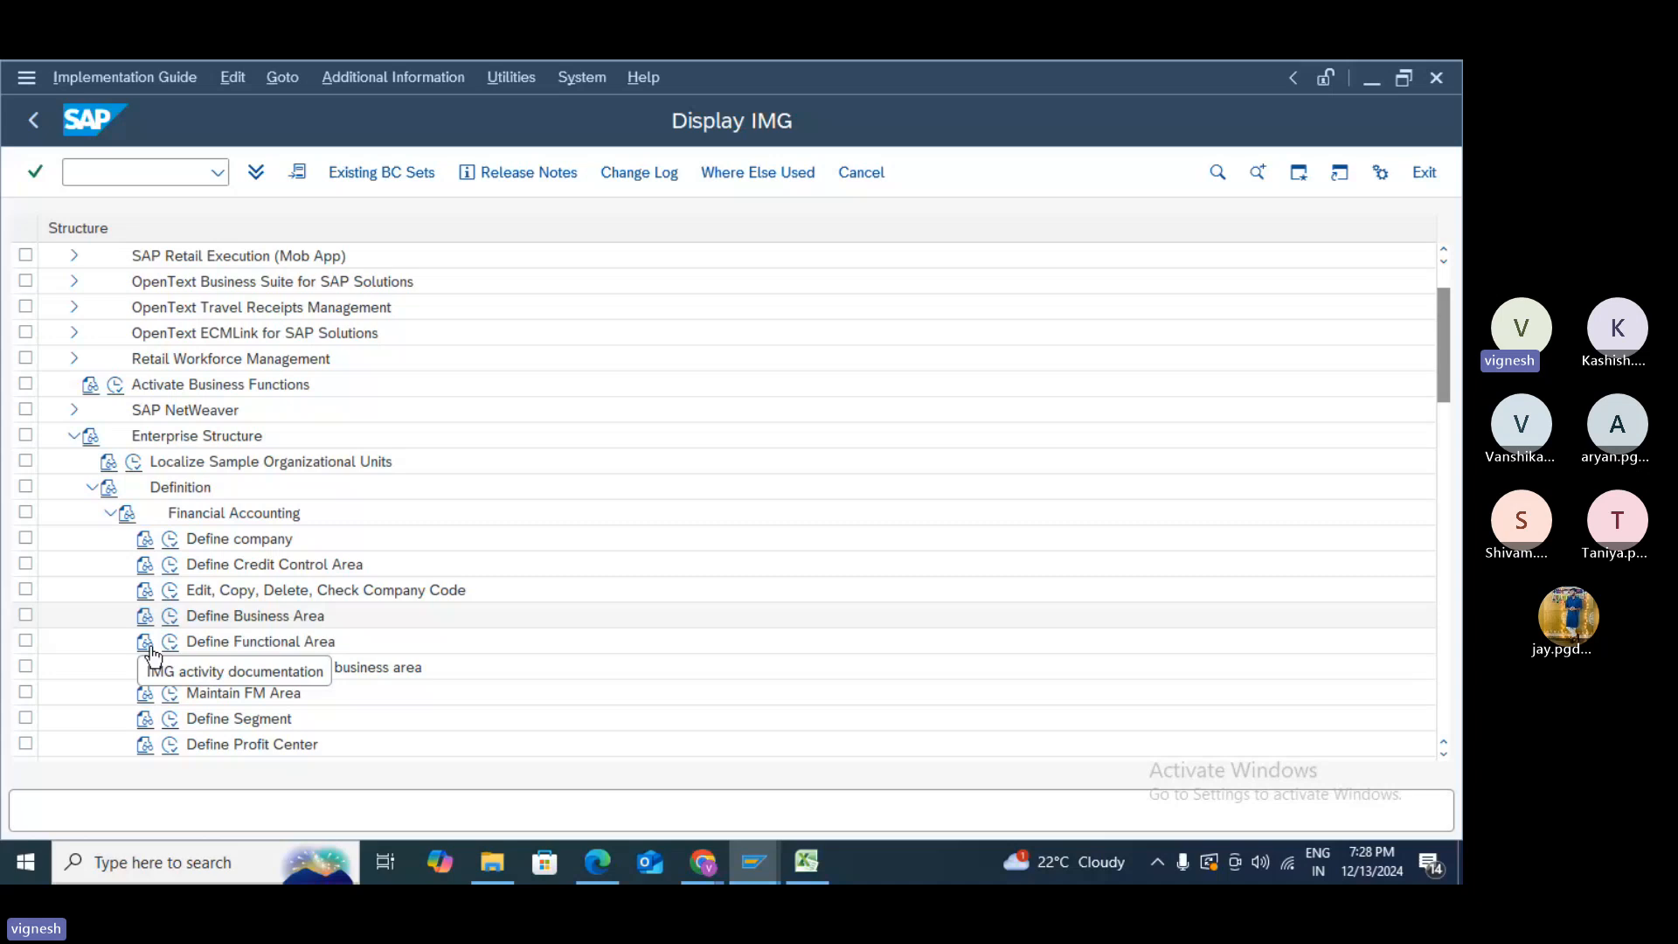
click(171, 617)
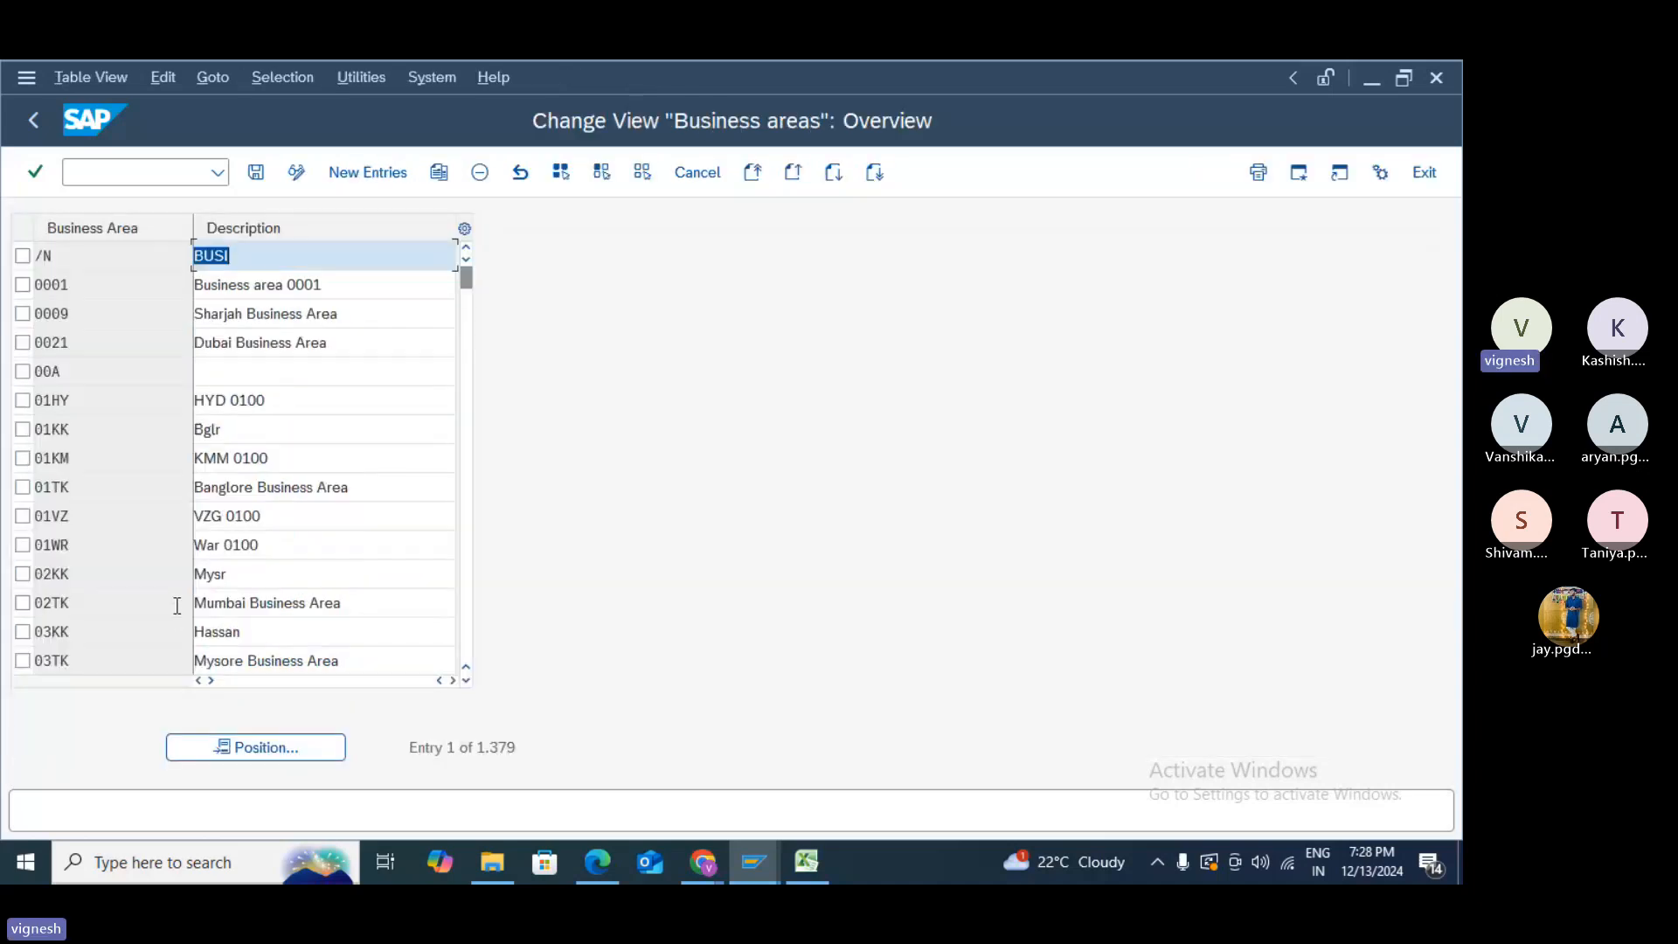
- Save a new business area TEST under the customizing request and return to the IMG tree
click(361, 169)
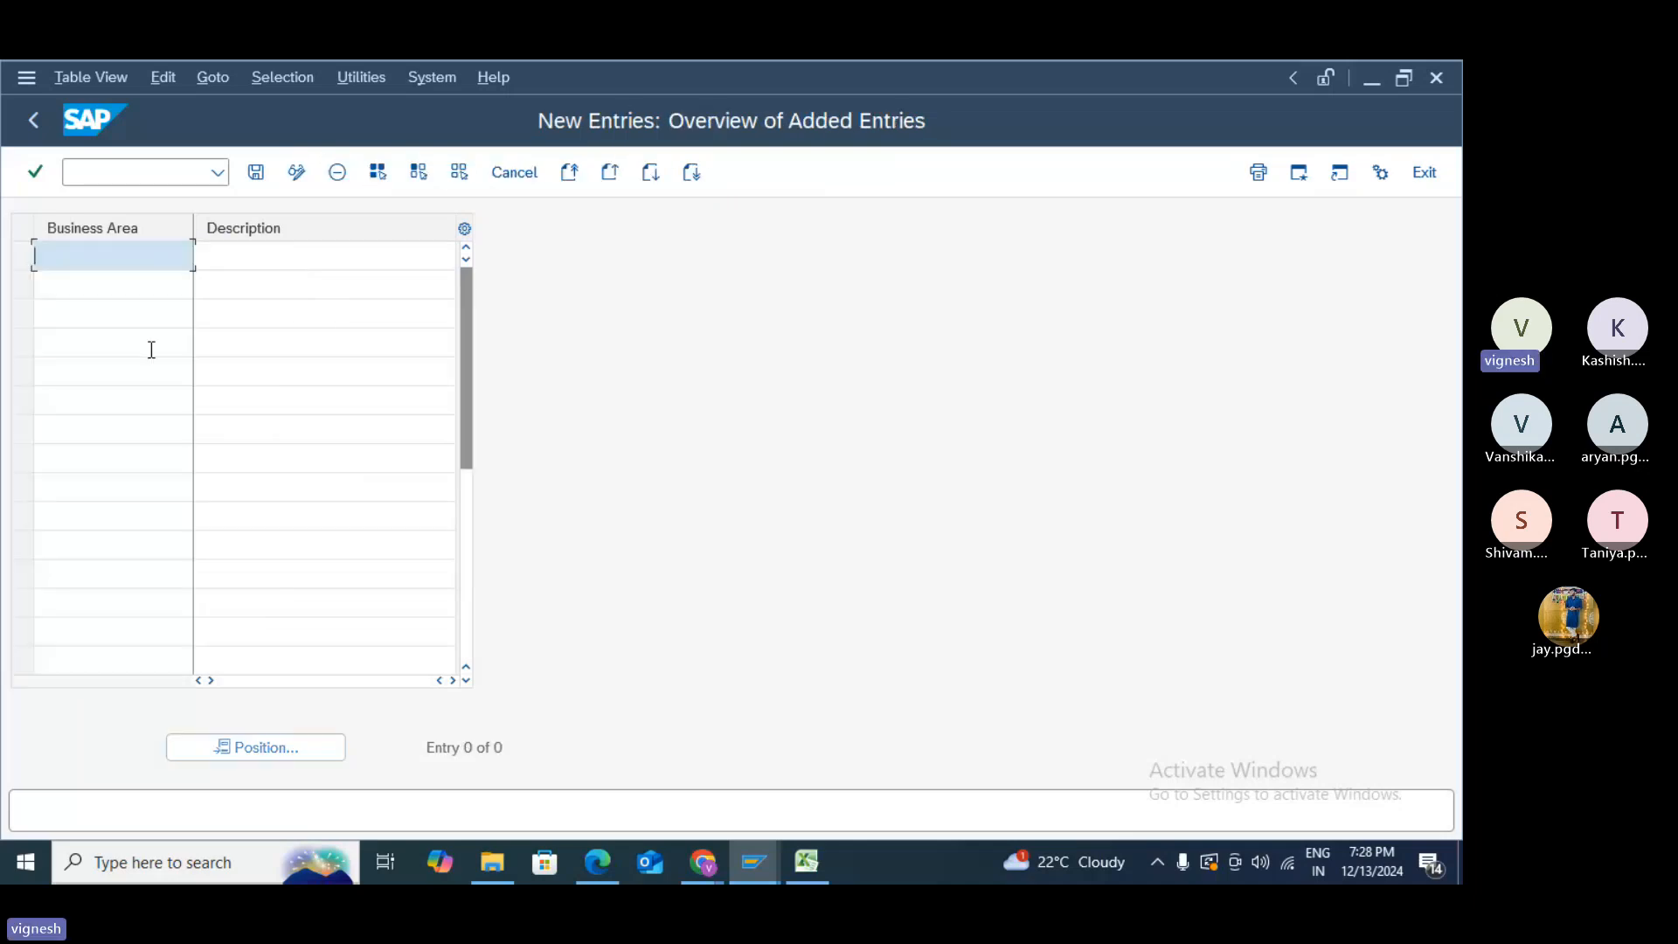
text(TEST)
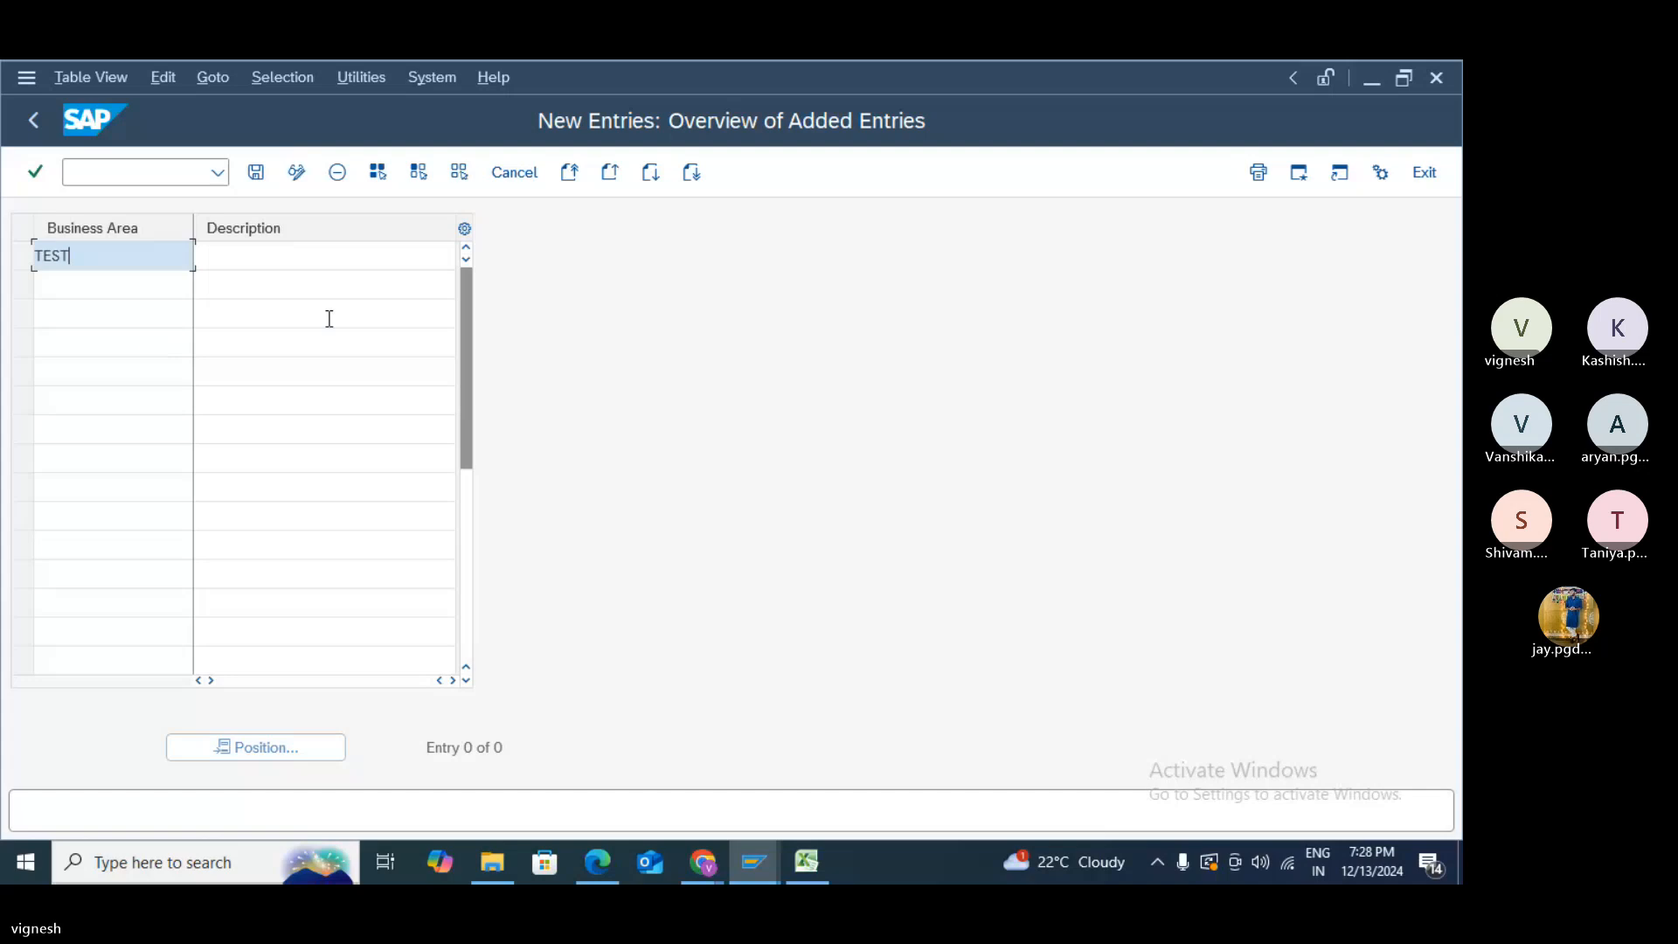
click(330, 262)
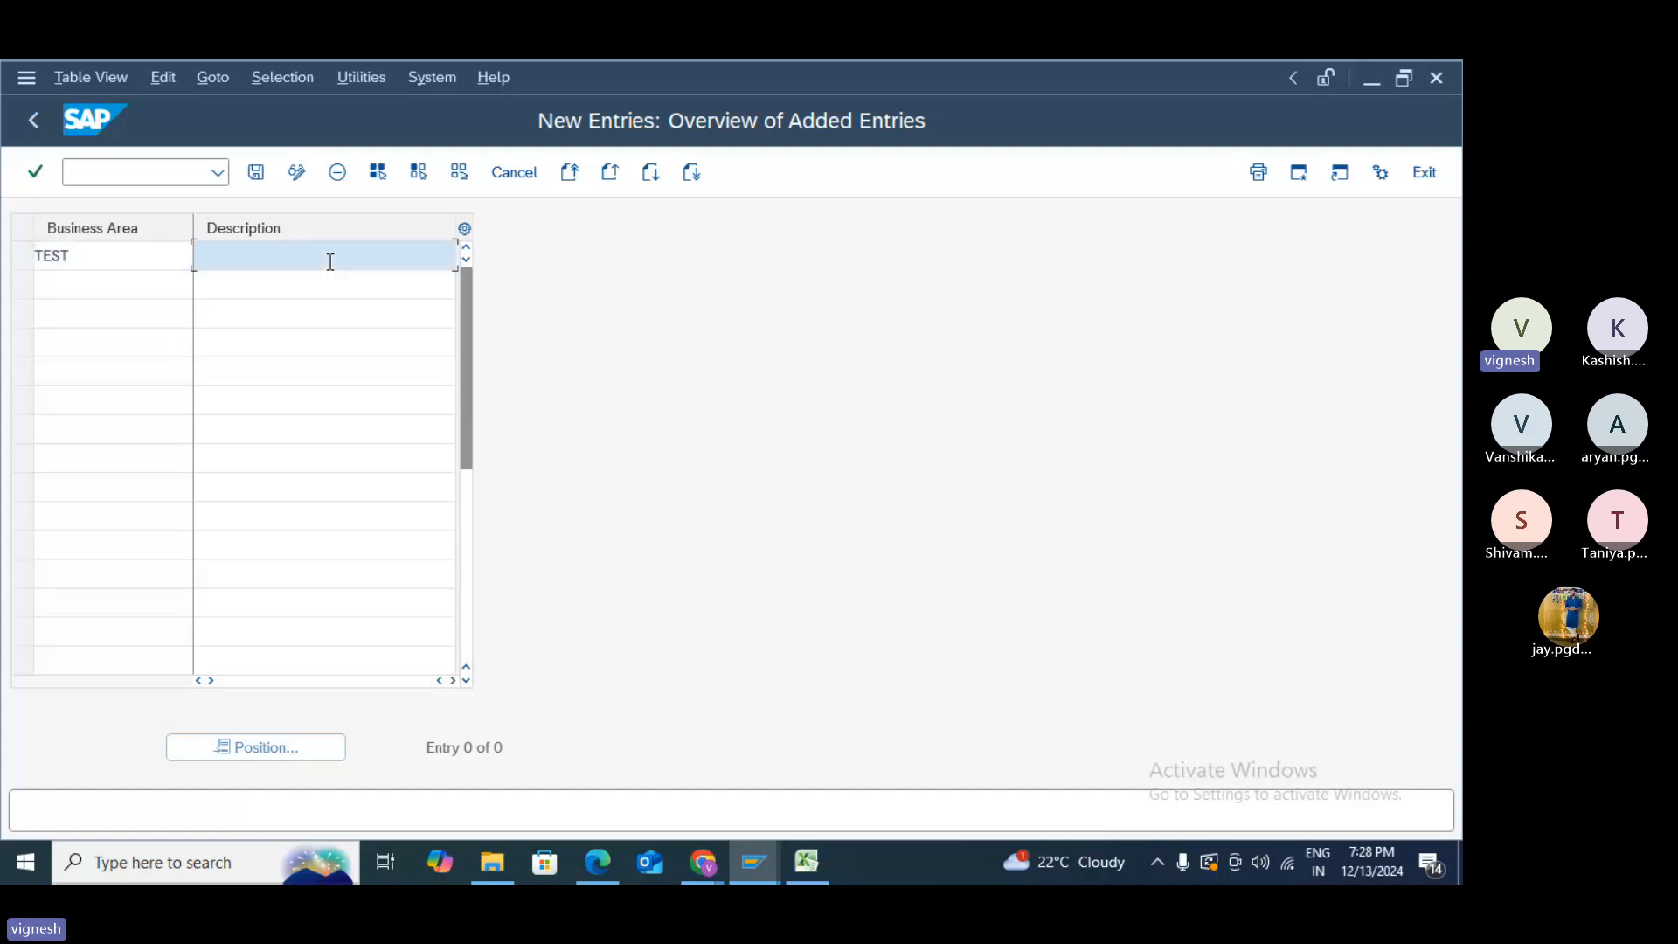
text(TEST)
click(258, 179)
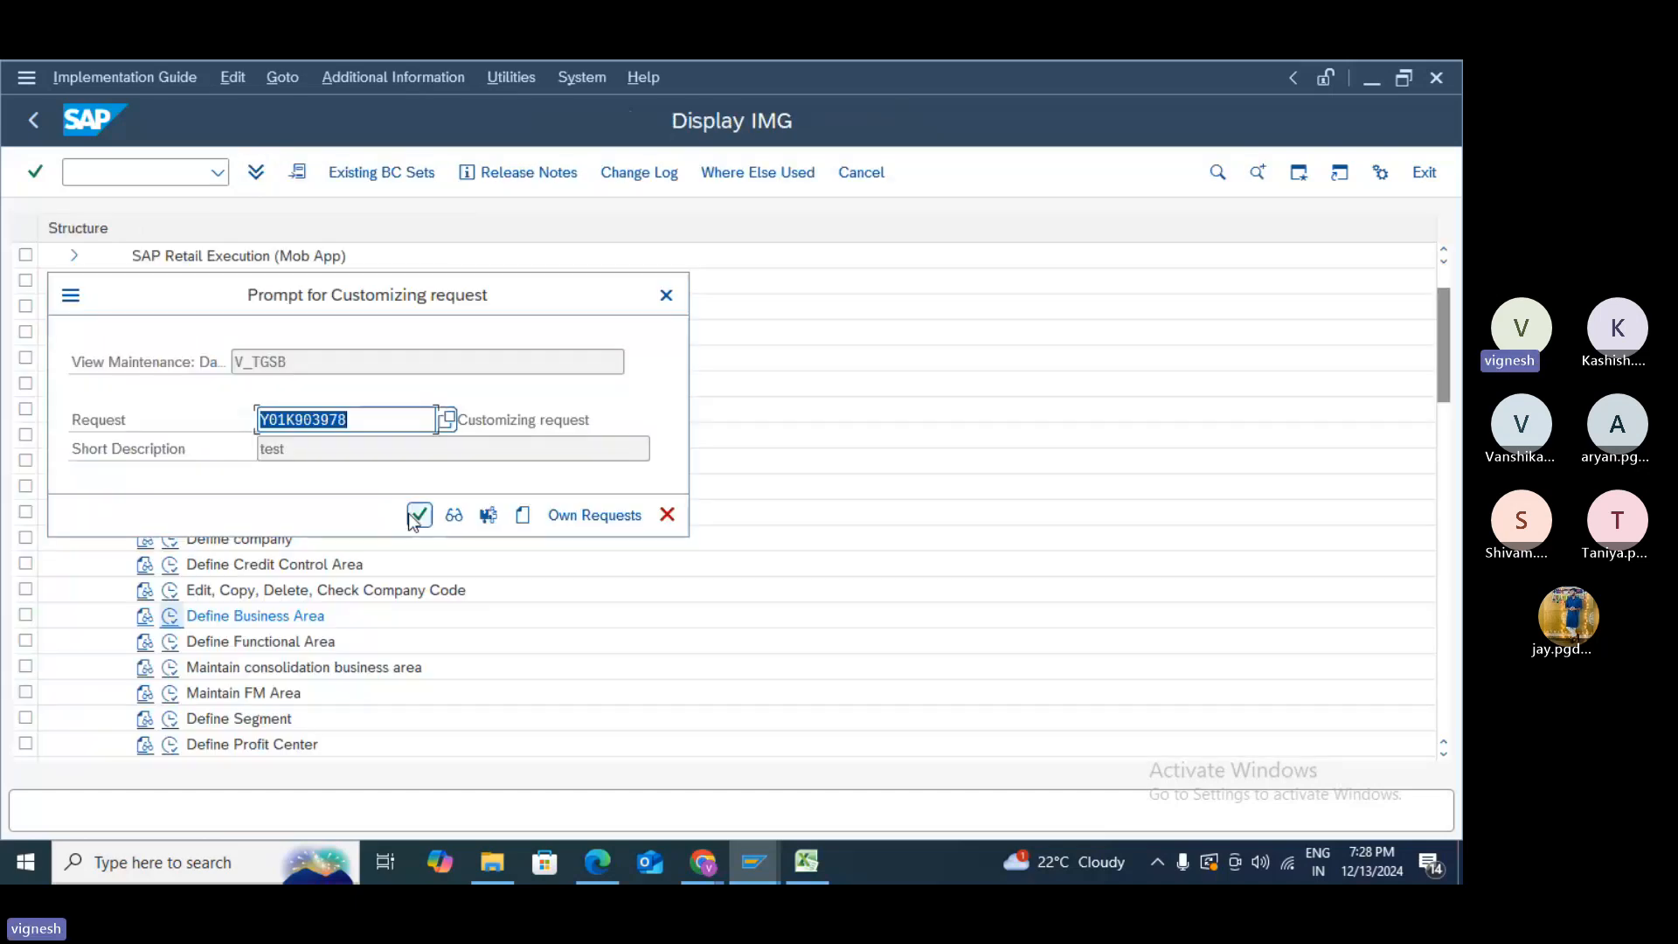
click(418, 515)
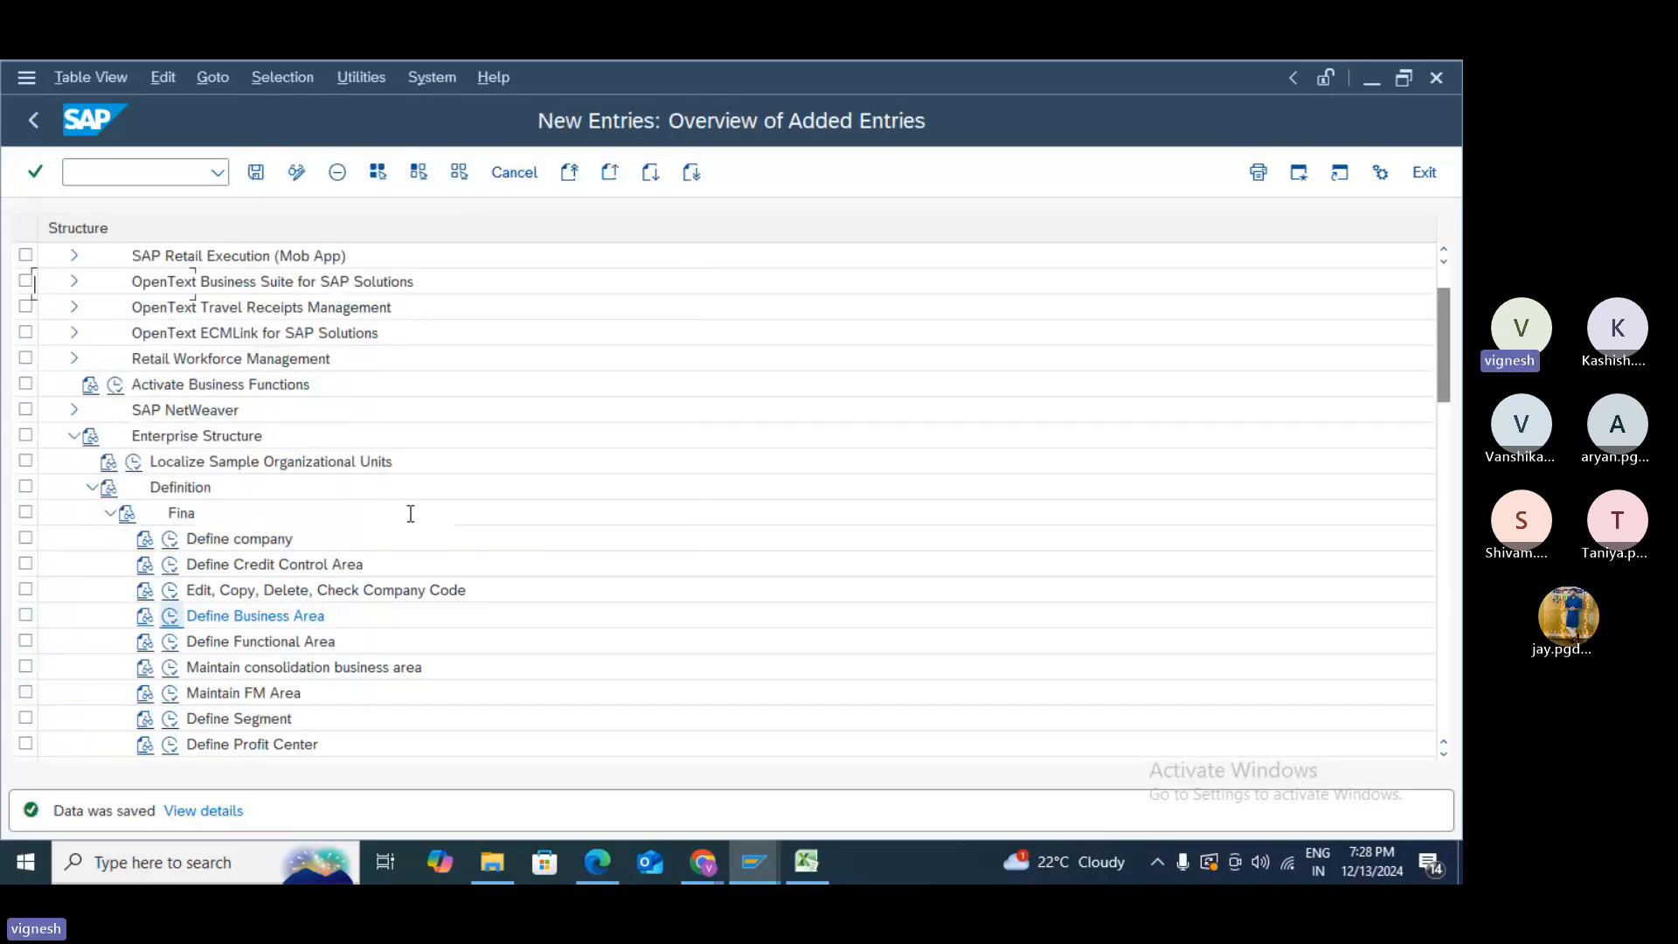
click(33, 133)
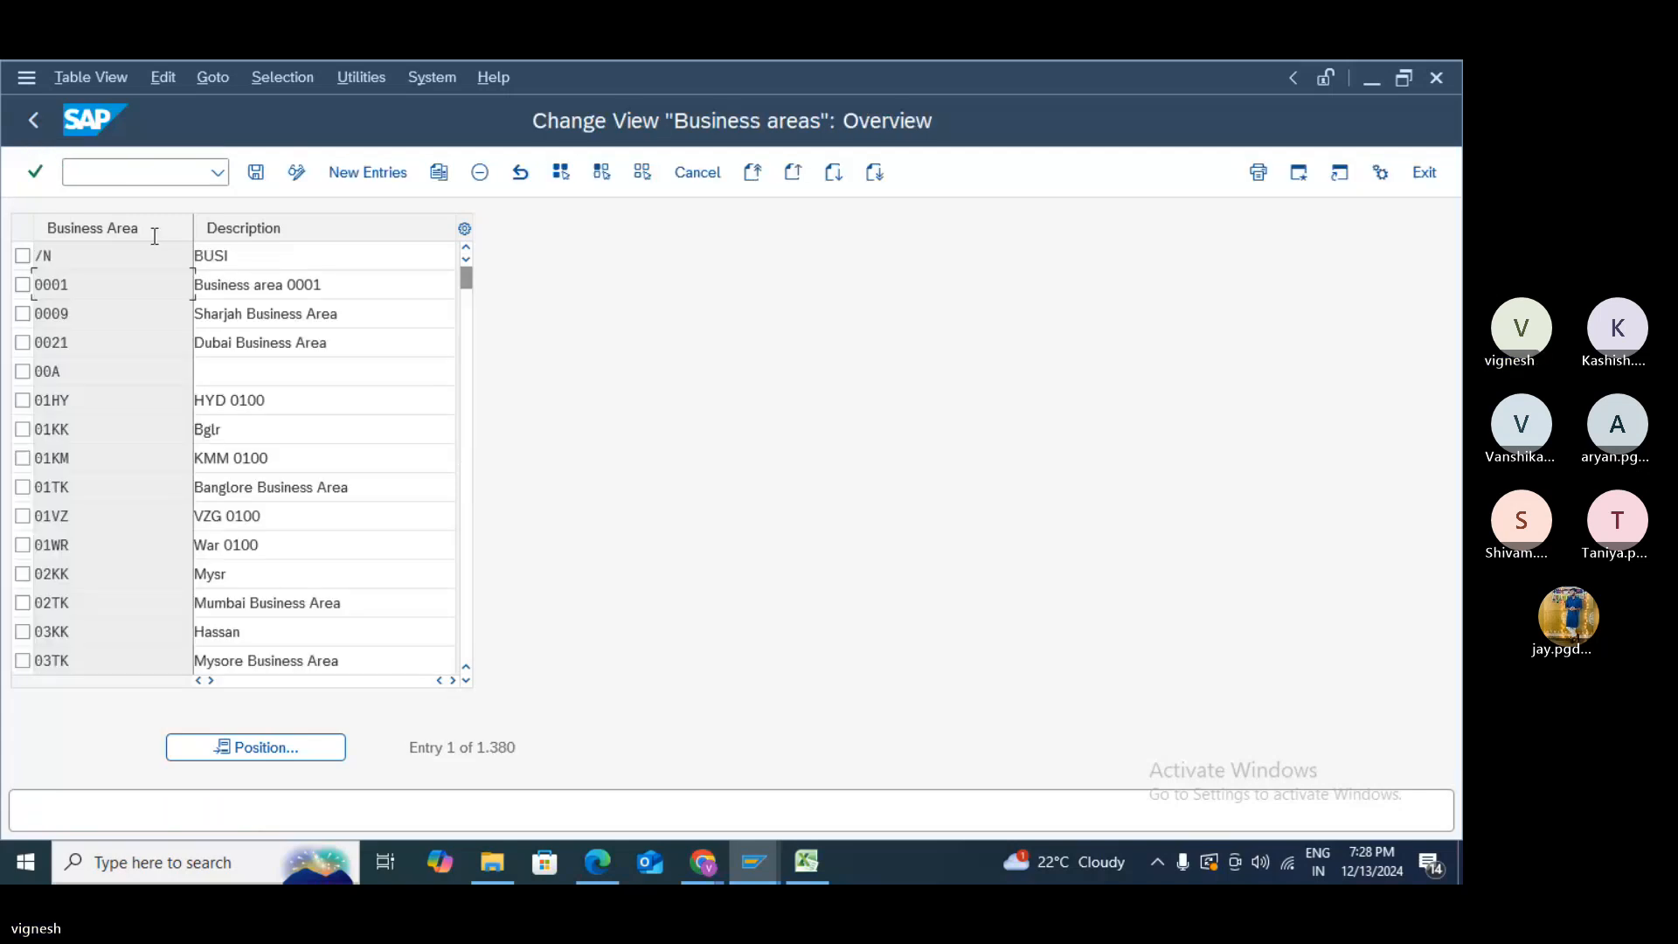
click(38, 127)
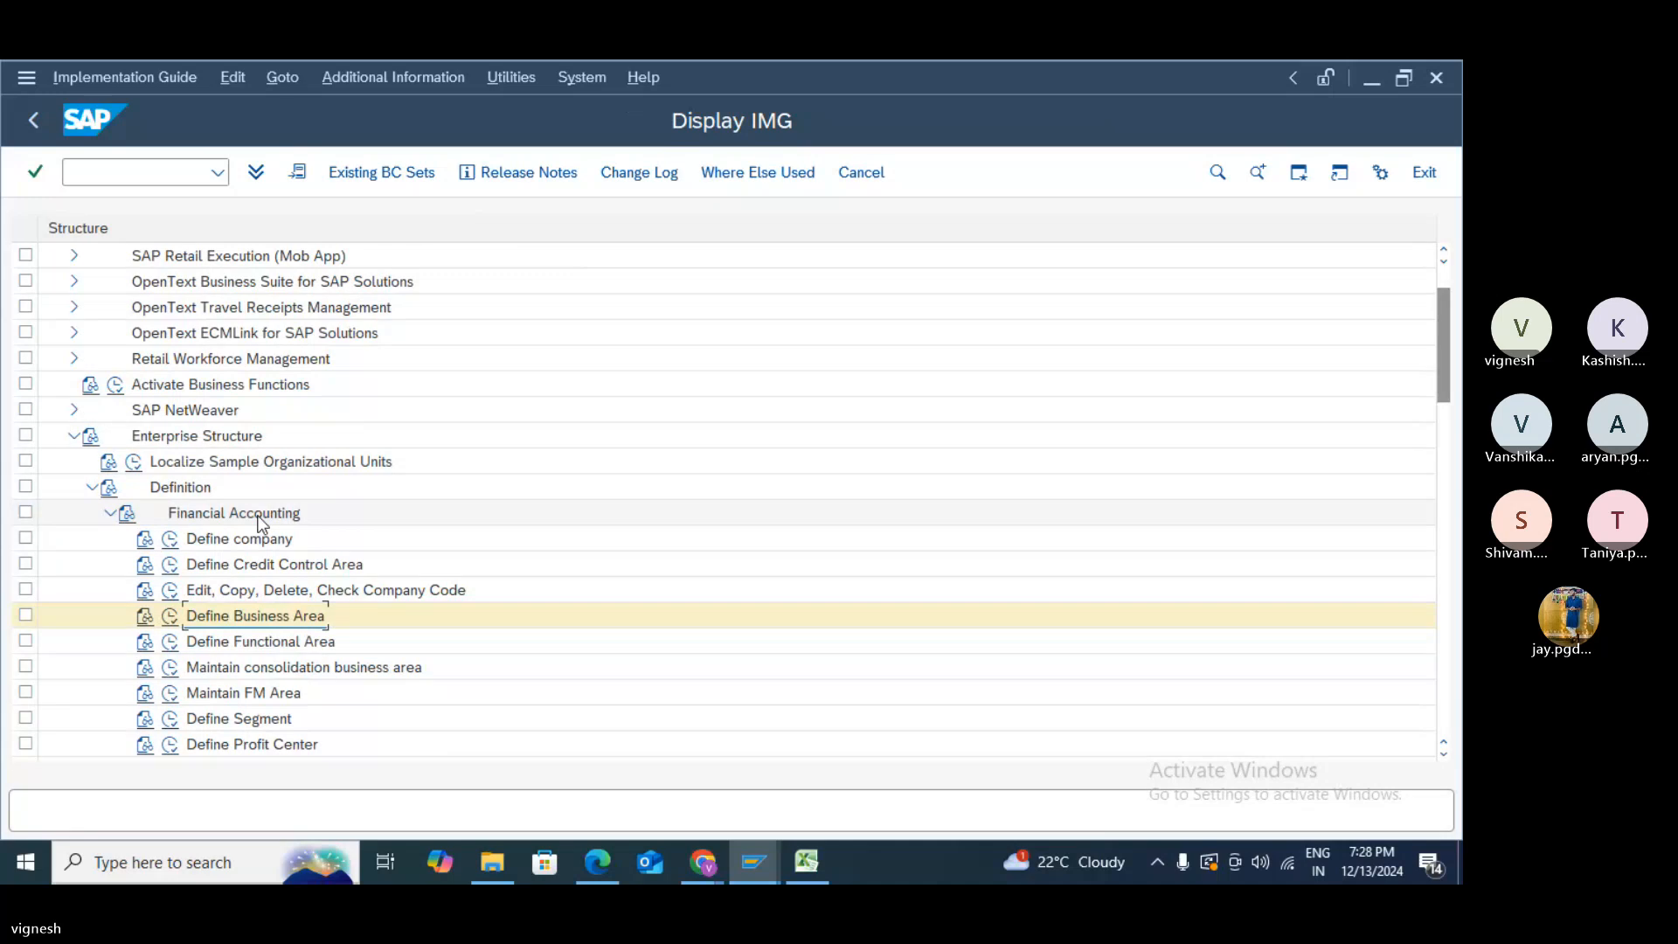
- Go to Controlling > Assignment > Financial Accounting and run Assign business area to consolidation business area
scroll(262, 523, down, 1)
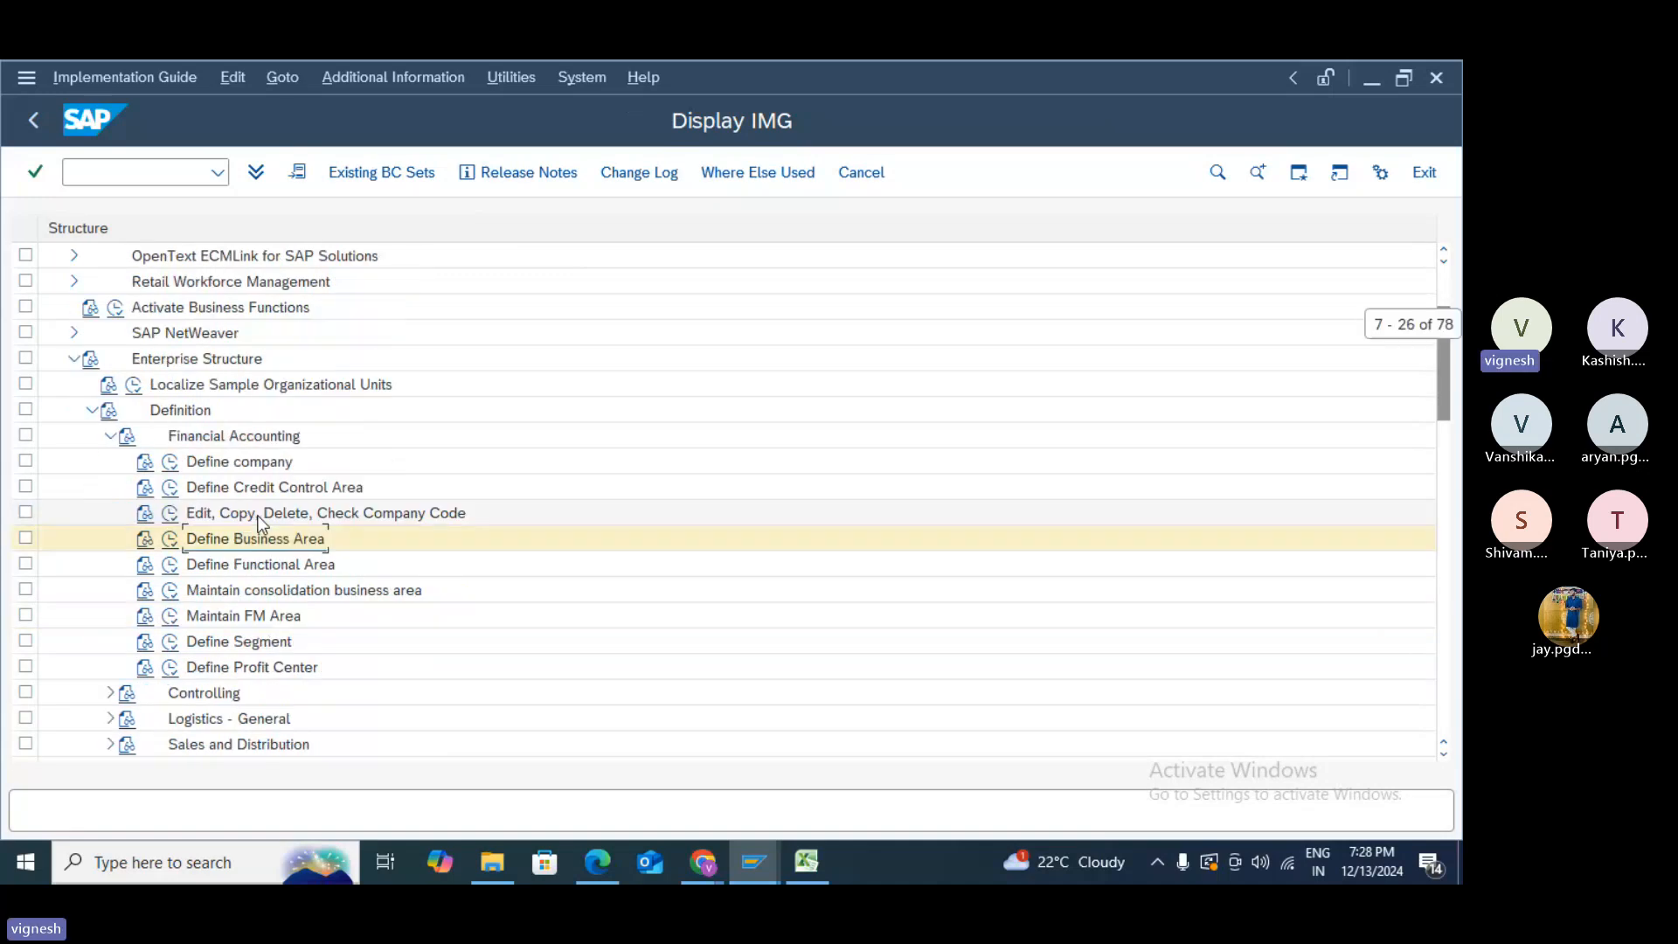
click(115, 436)
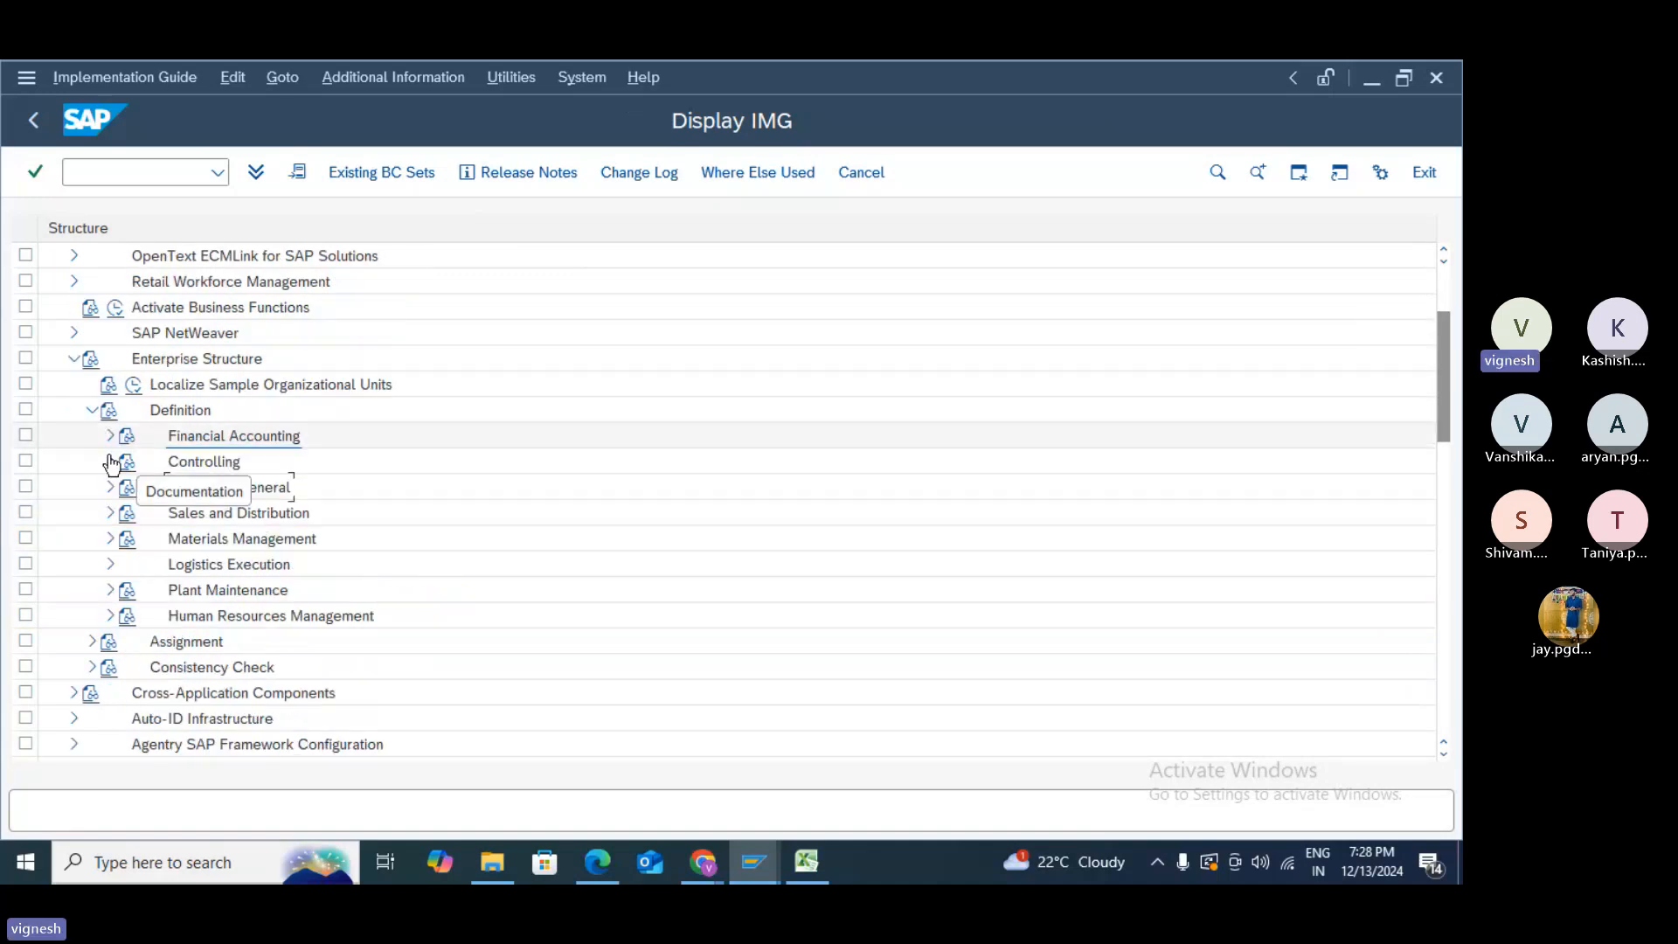
click(109, 464)
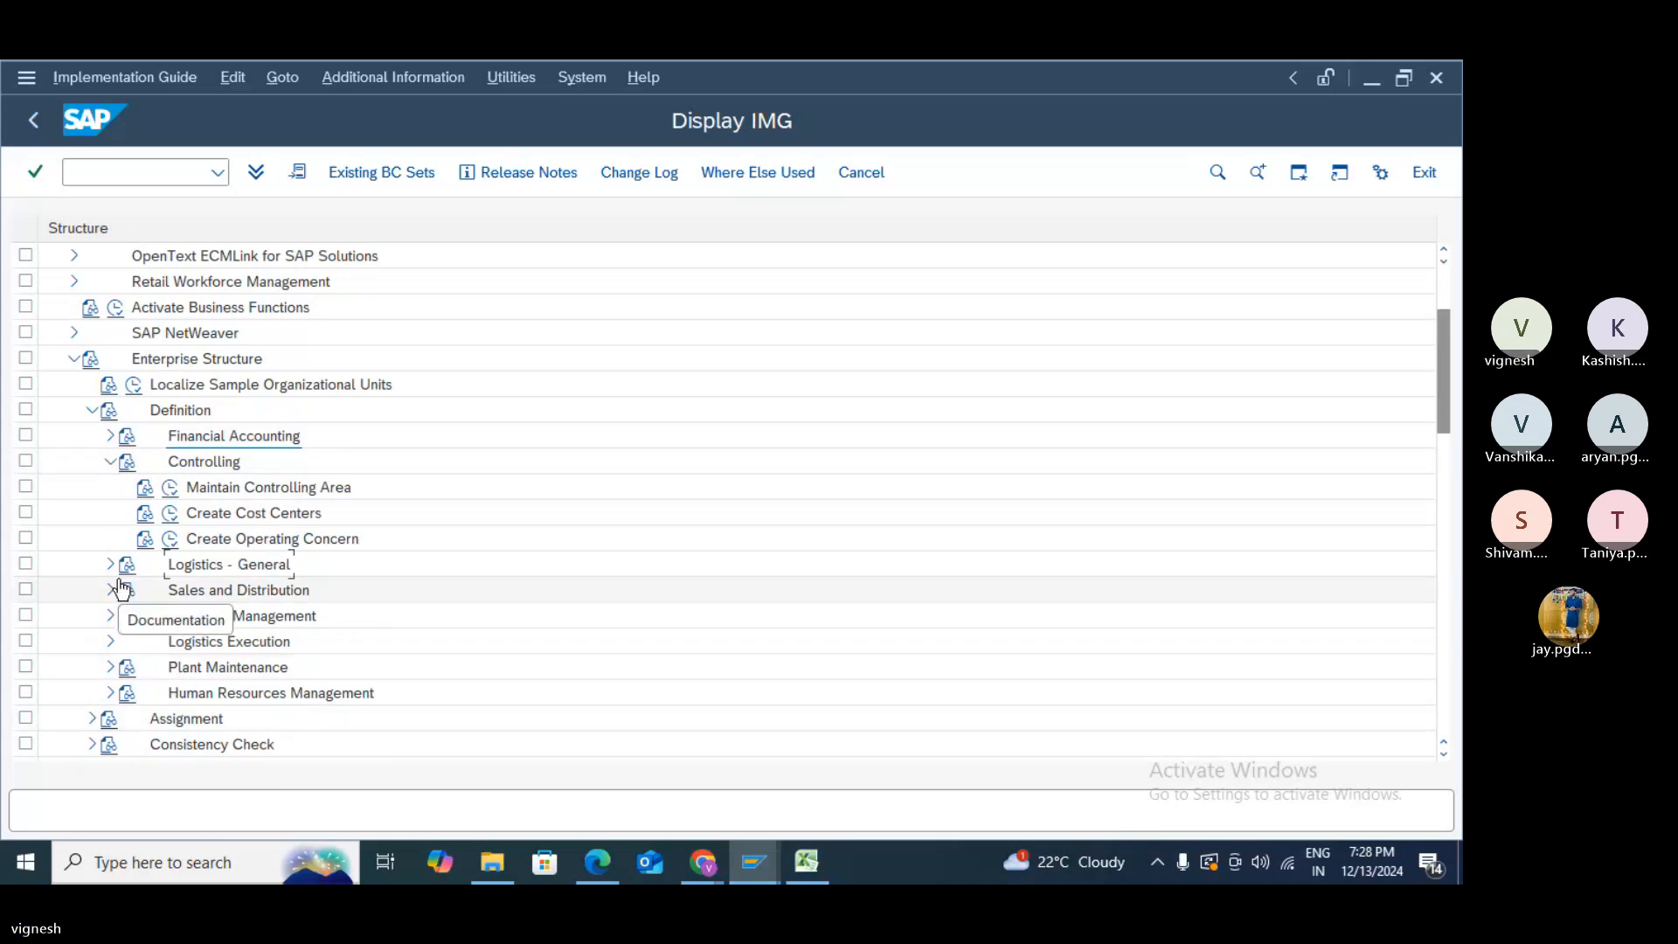
scroll(285, 617, down, 1)
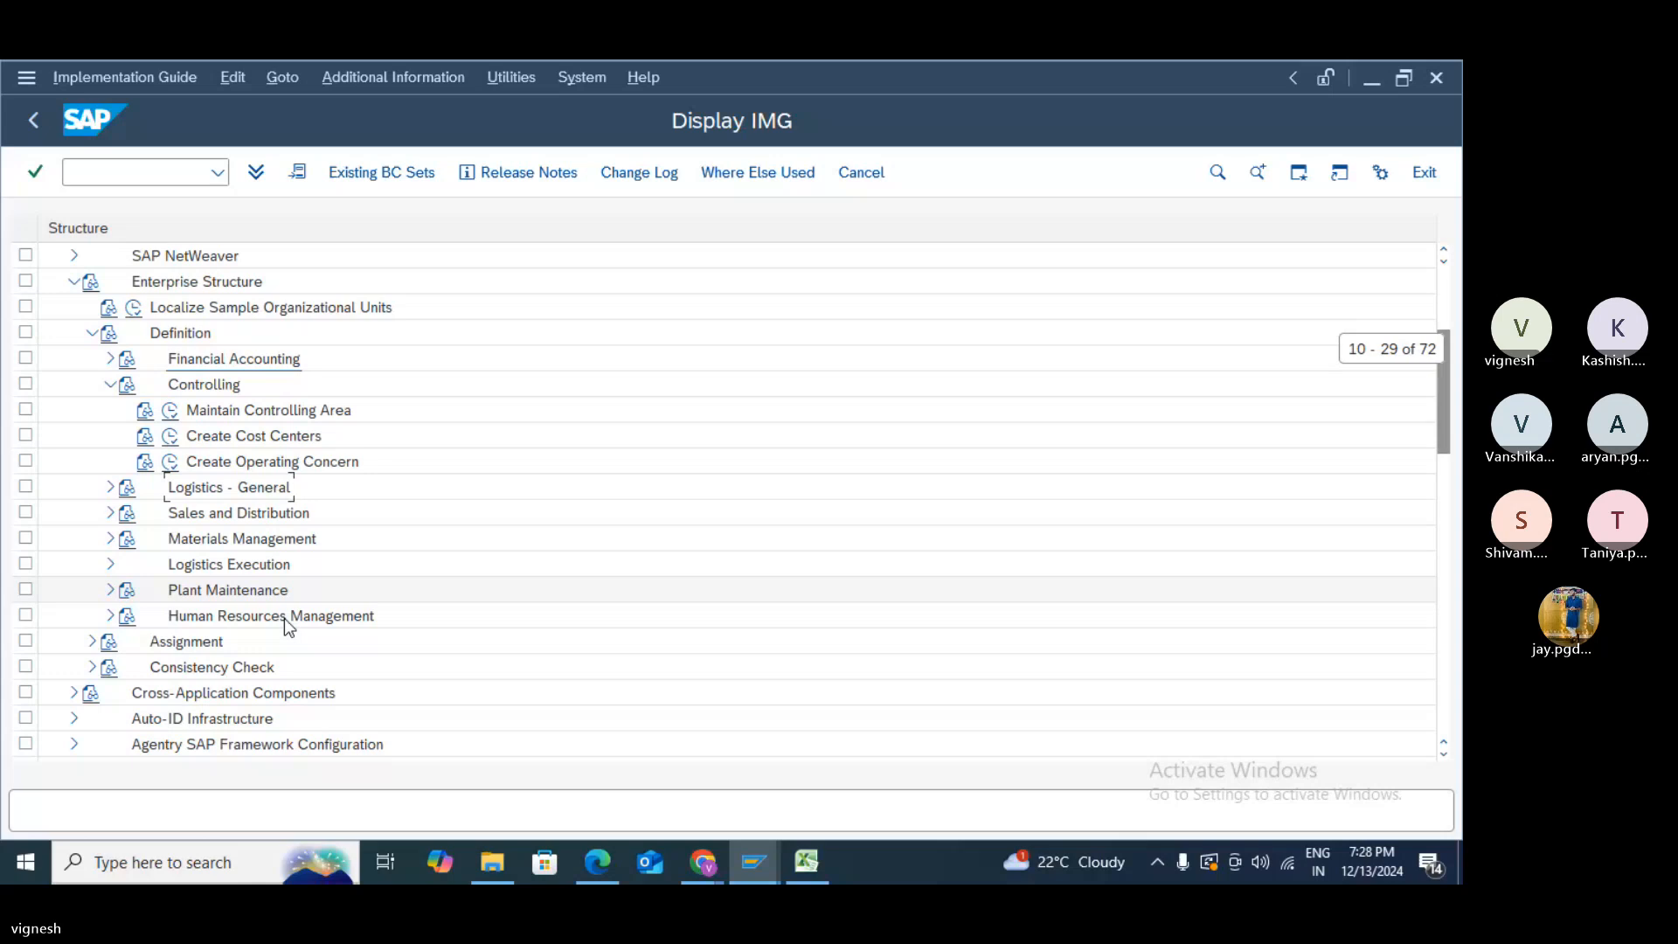
scroll(594, 660, down, 1)
scroll(595, 660, down, 1)
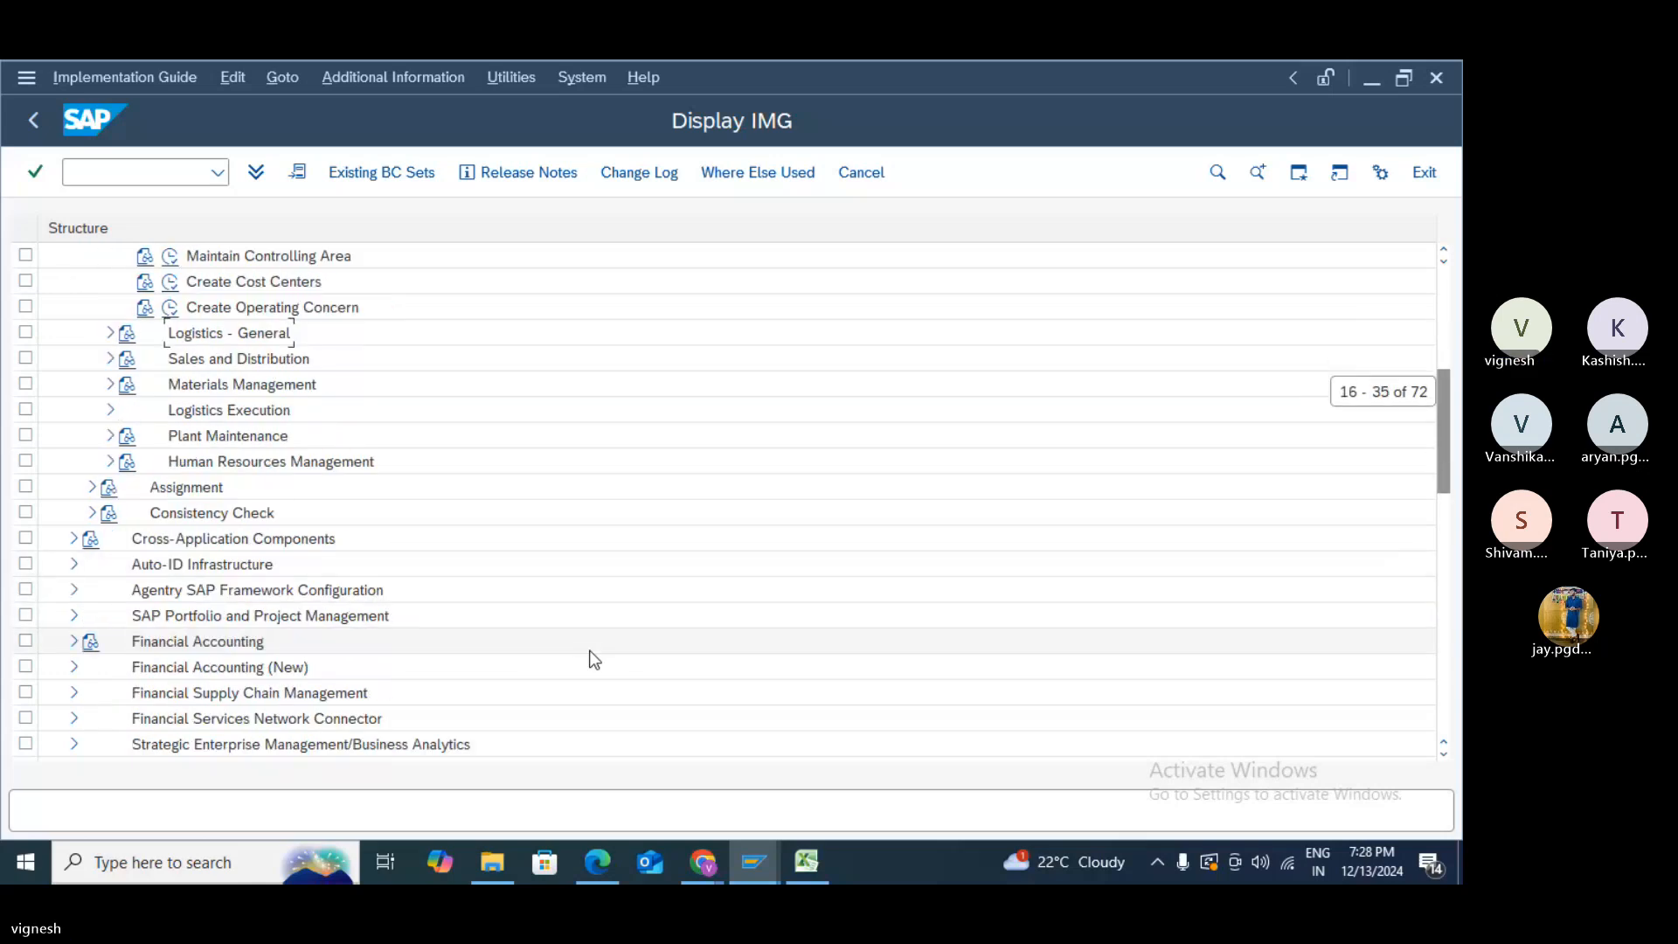
scroll(594, 660, down, 1)
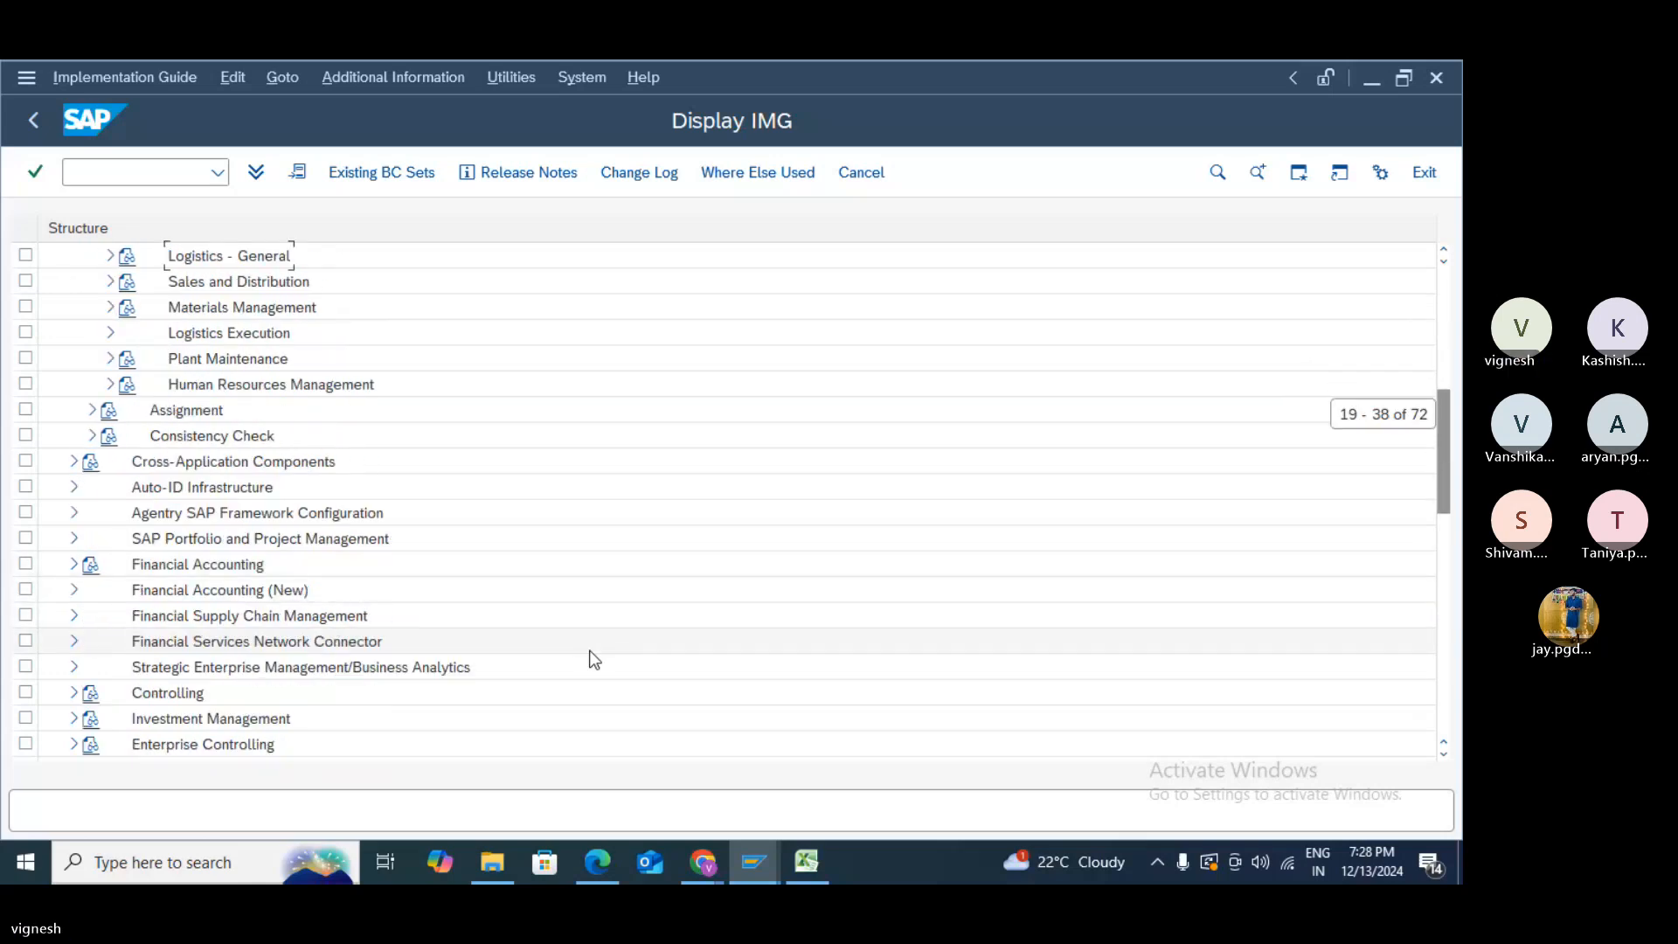
scroll(590, 660, up, 1)
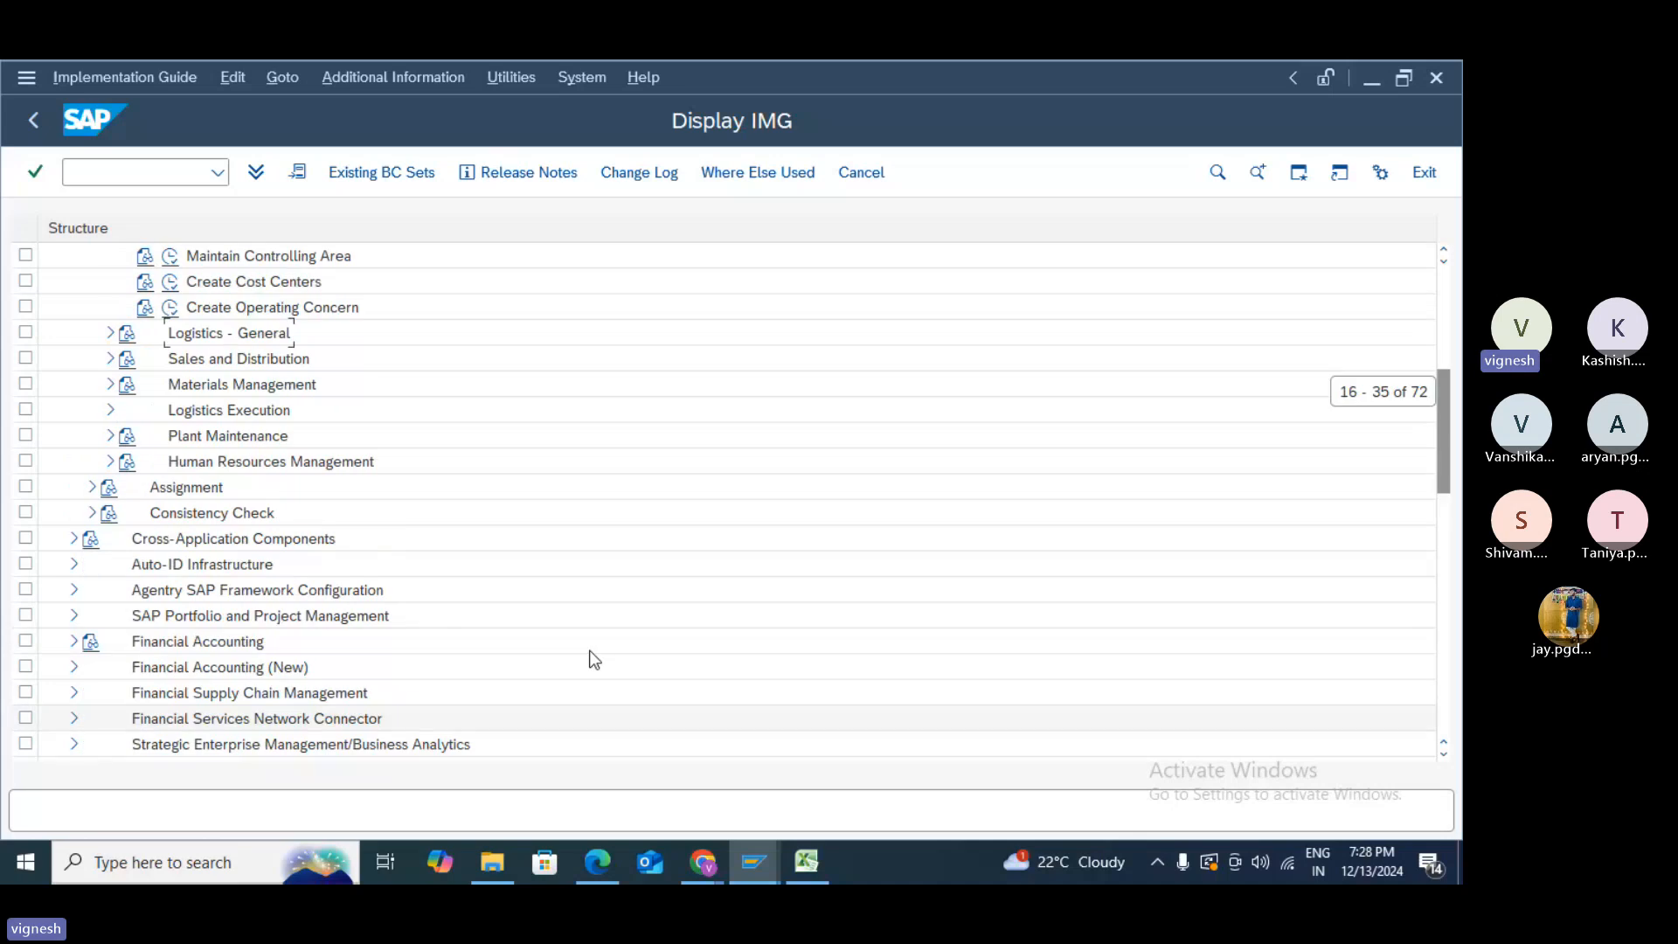
click(92, 489)
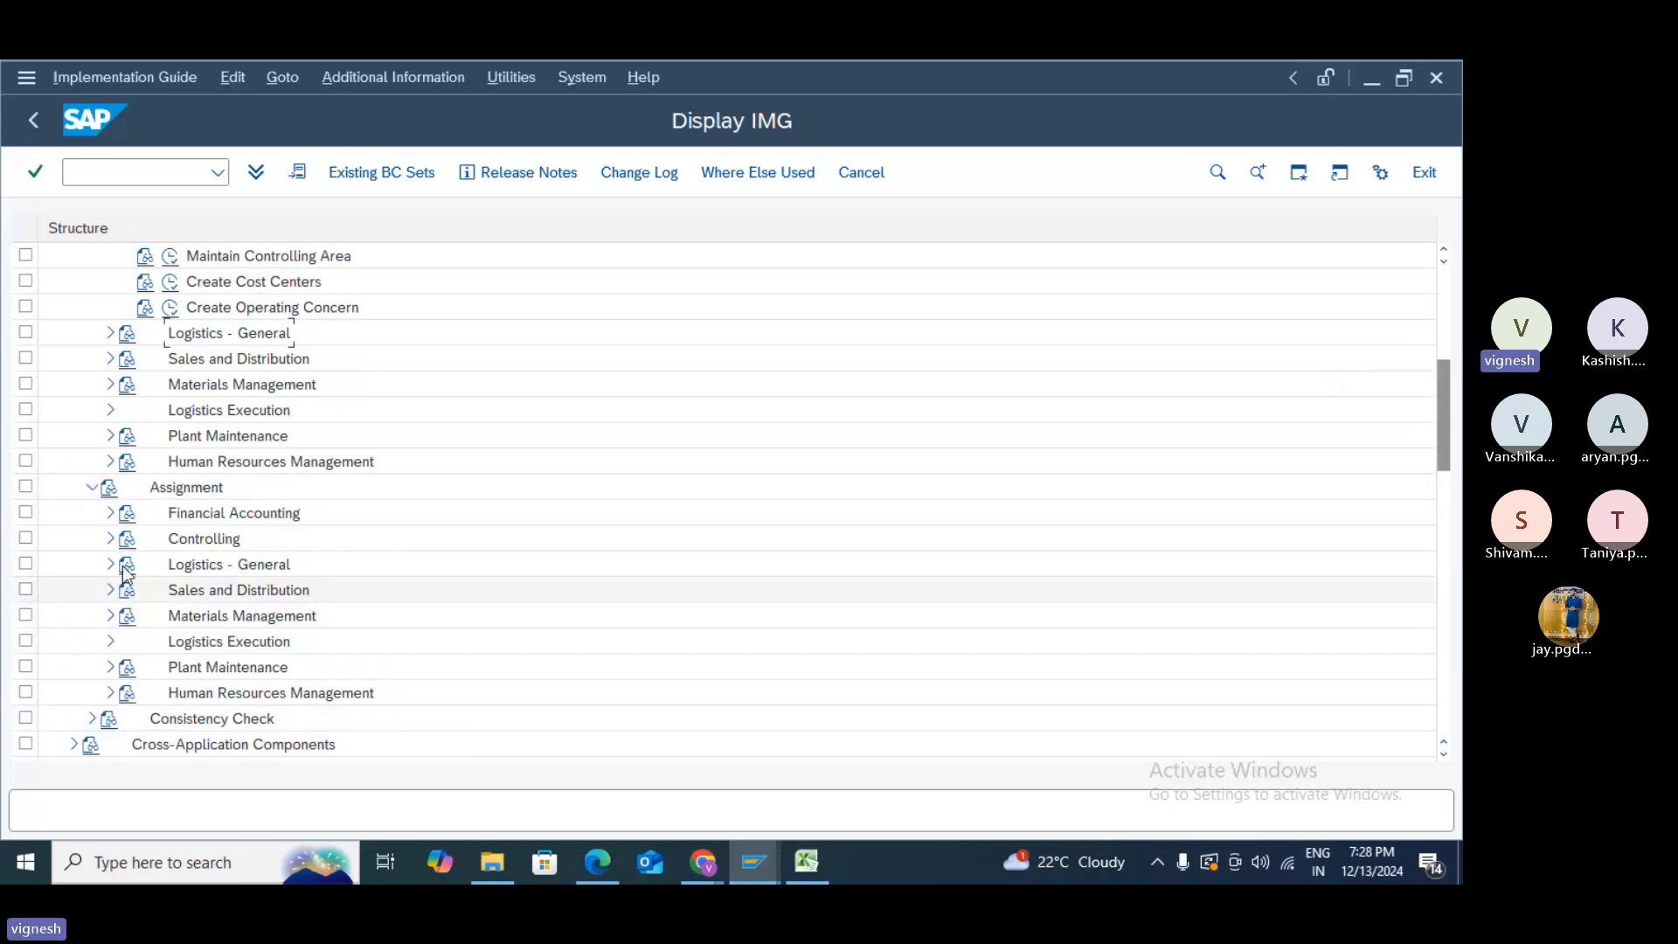
click(111, 513)
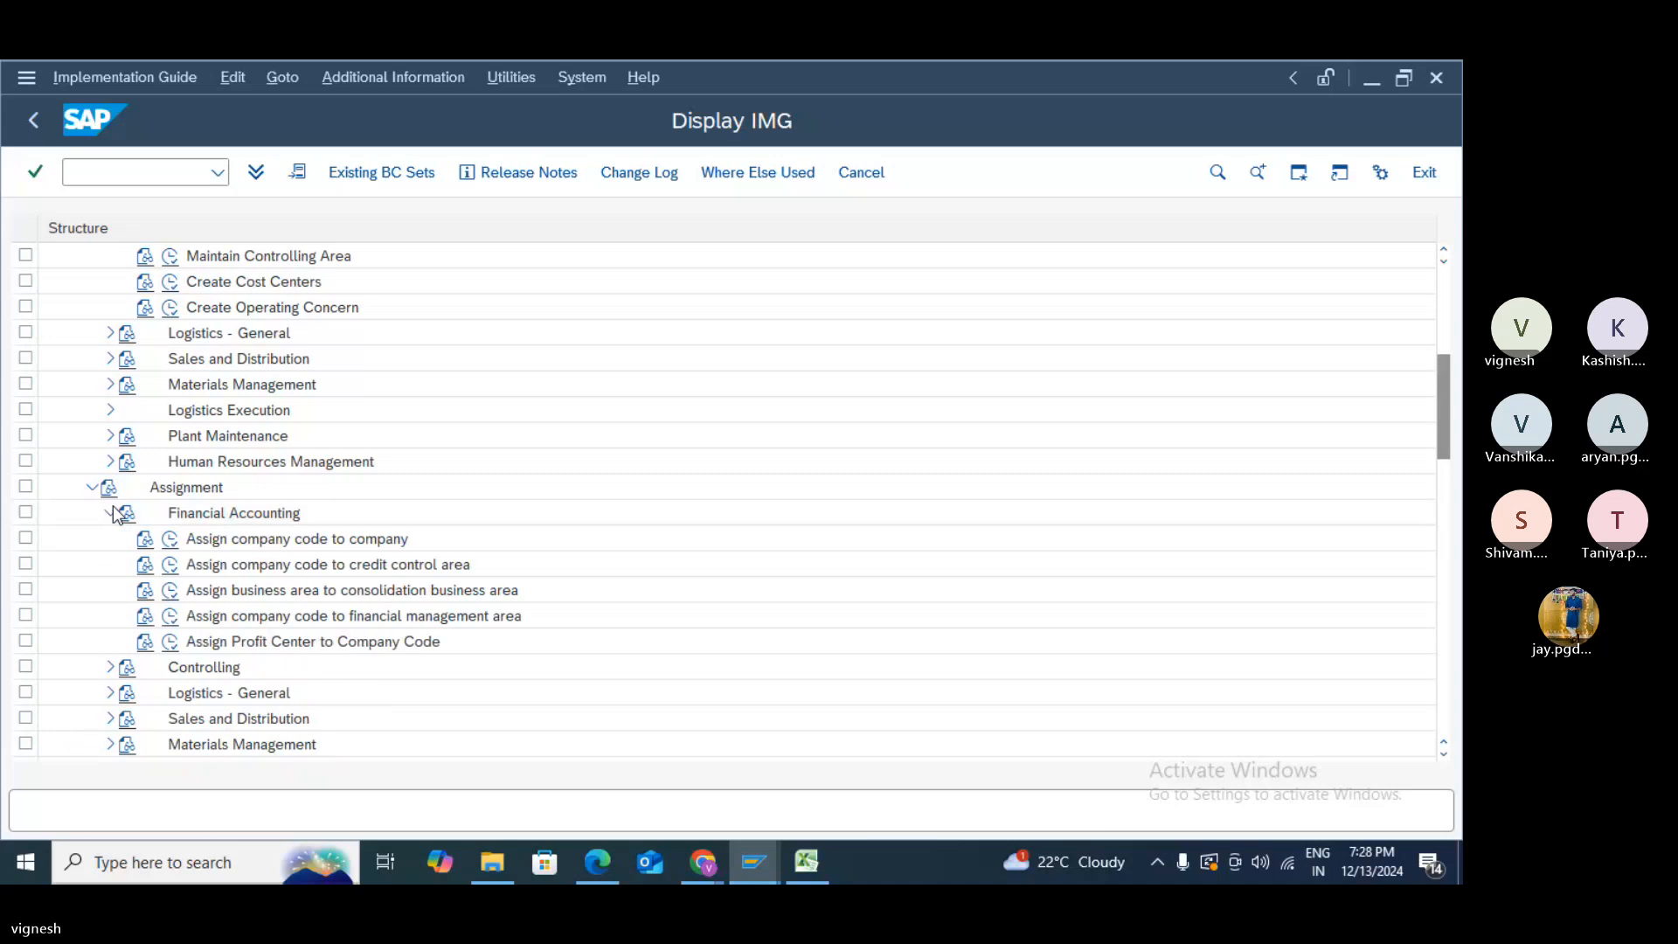
click(170, 591)
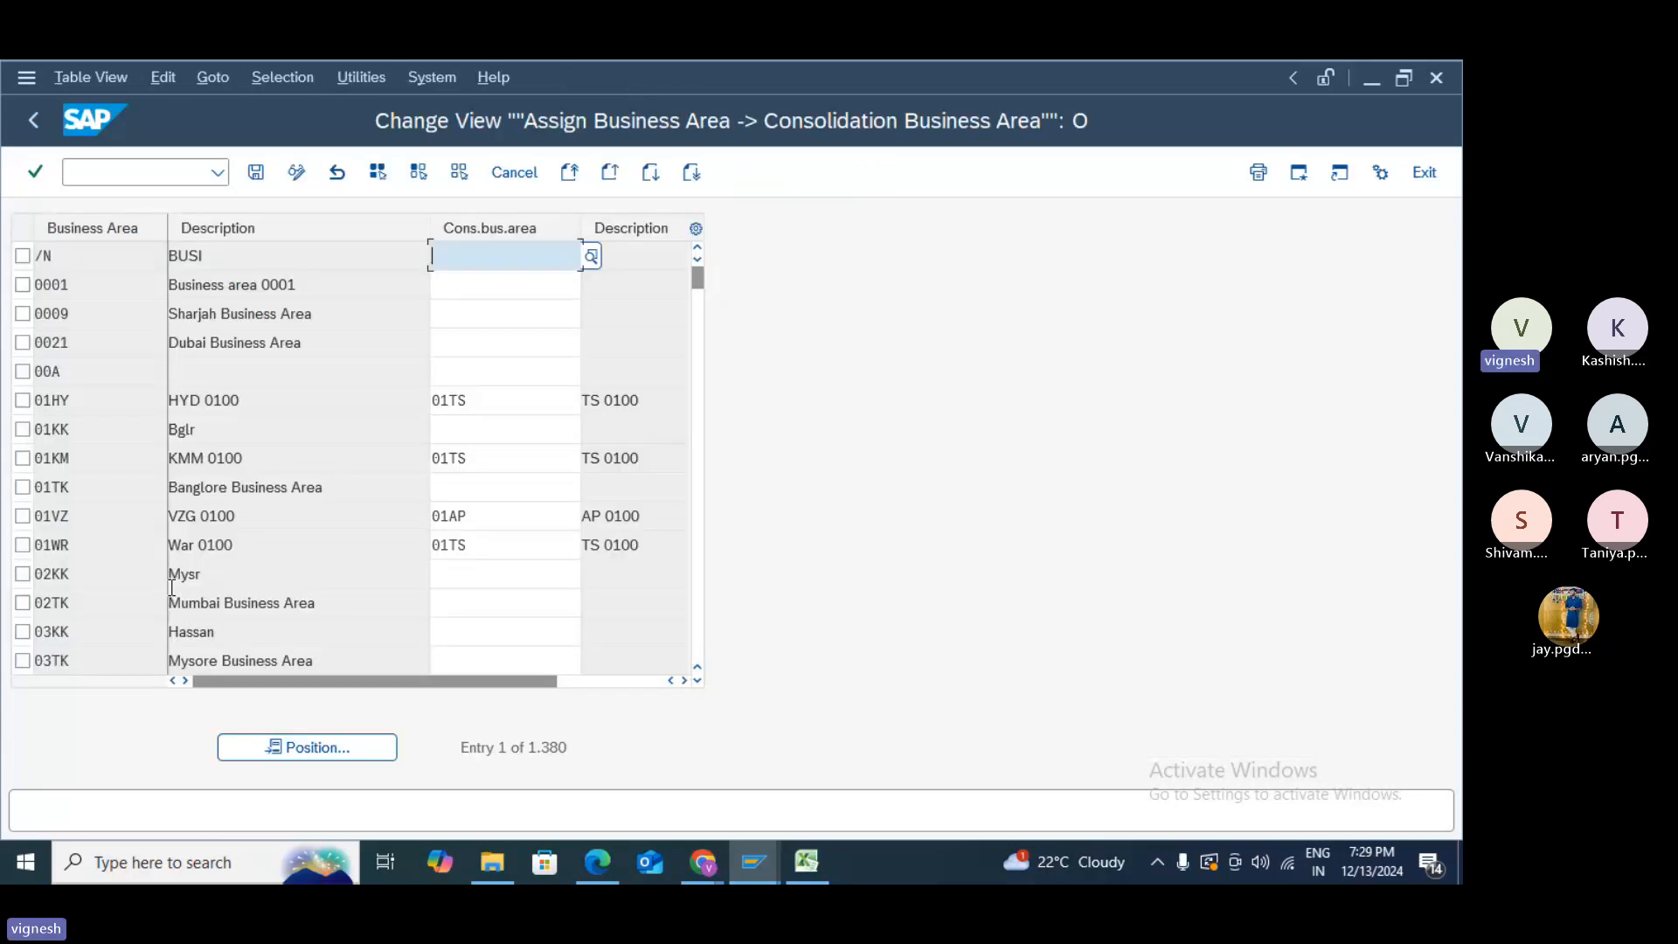
- Find business area TEST, give it consolidation business area 7000 (Electronic Products), and save it
click(255, 749)
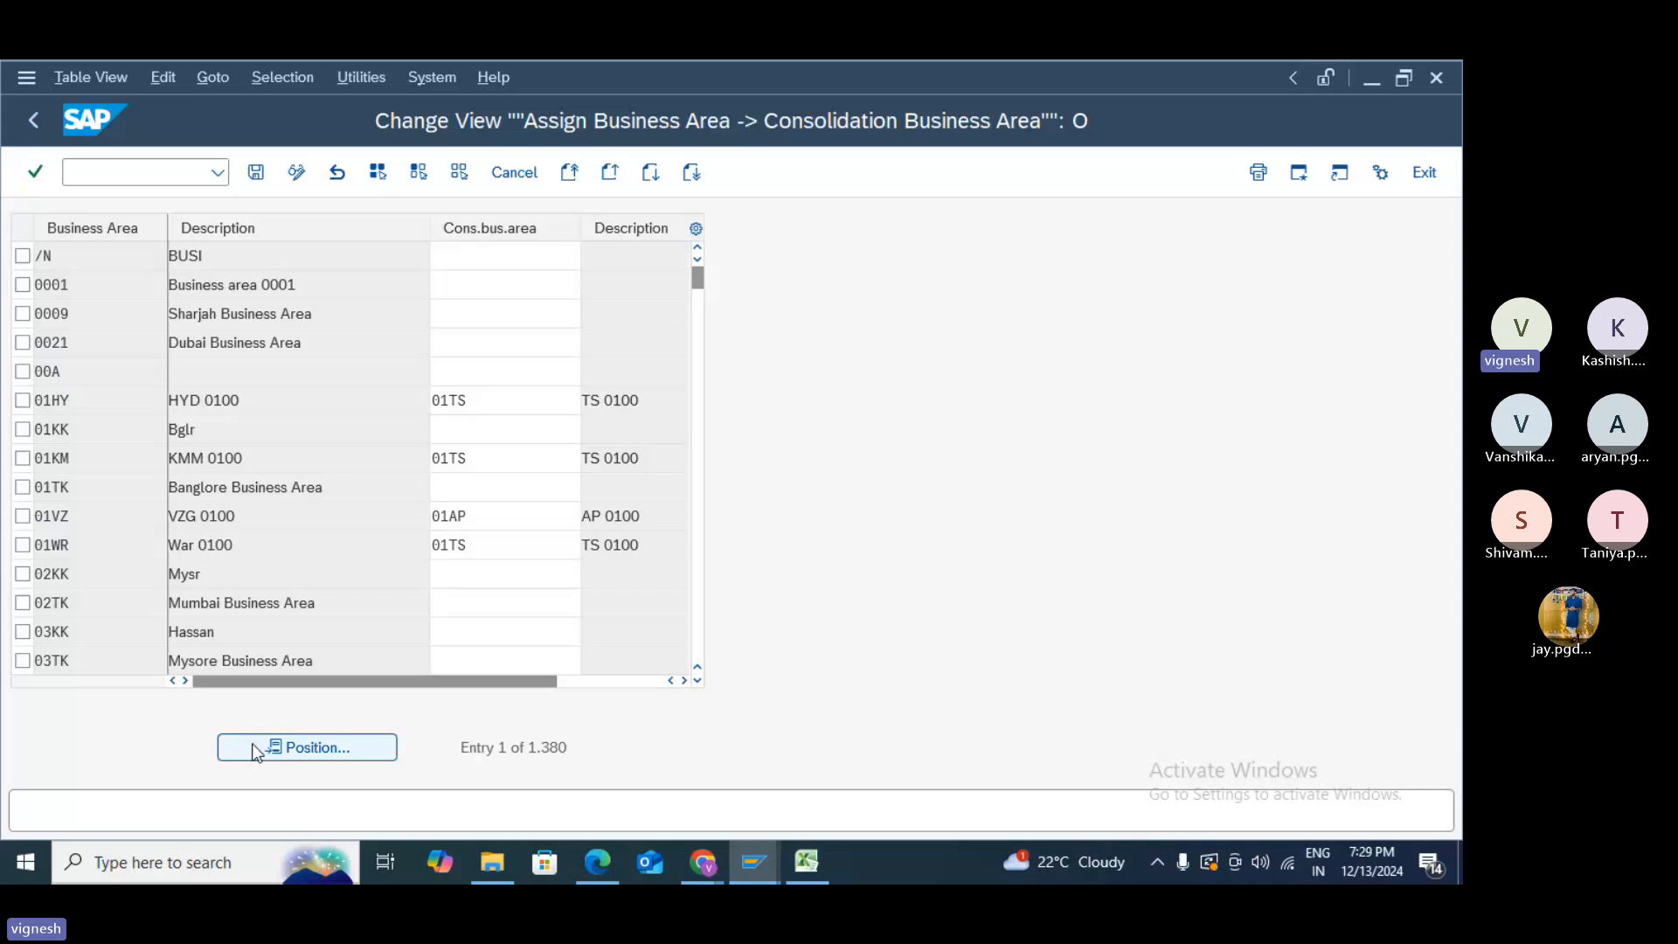
text(TES)
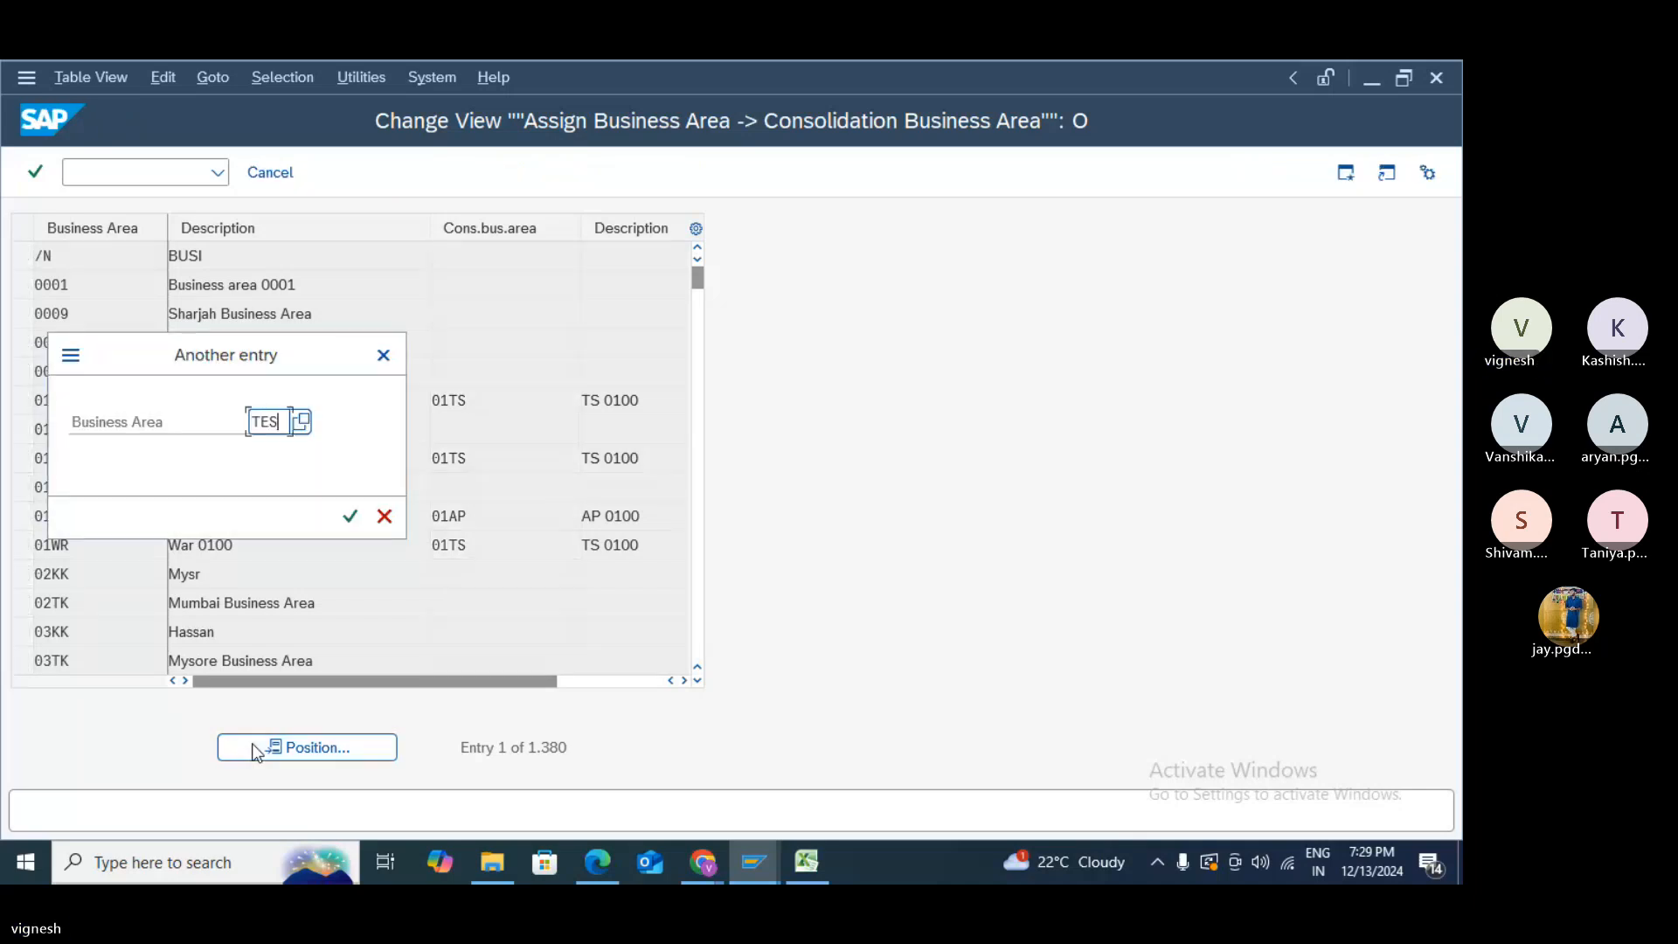
text(T)
key(Return)
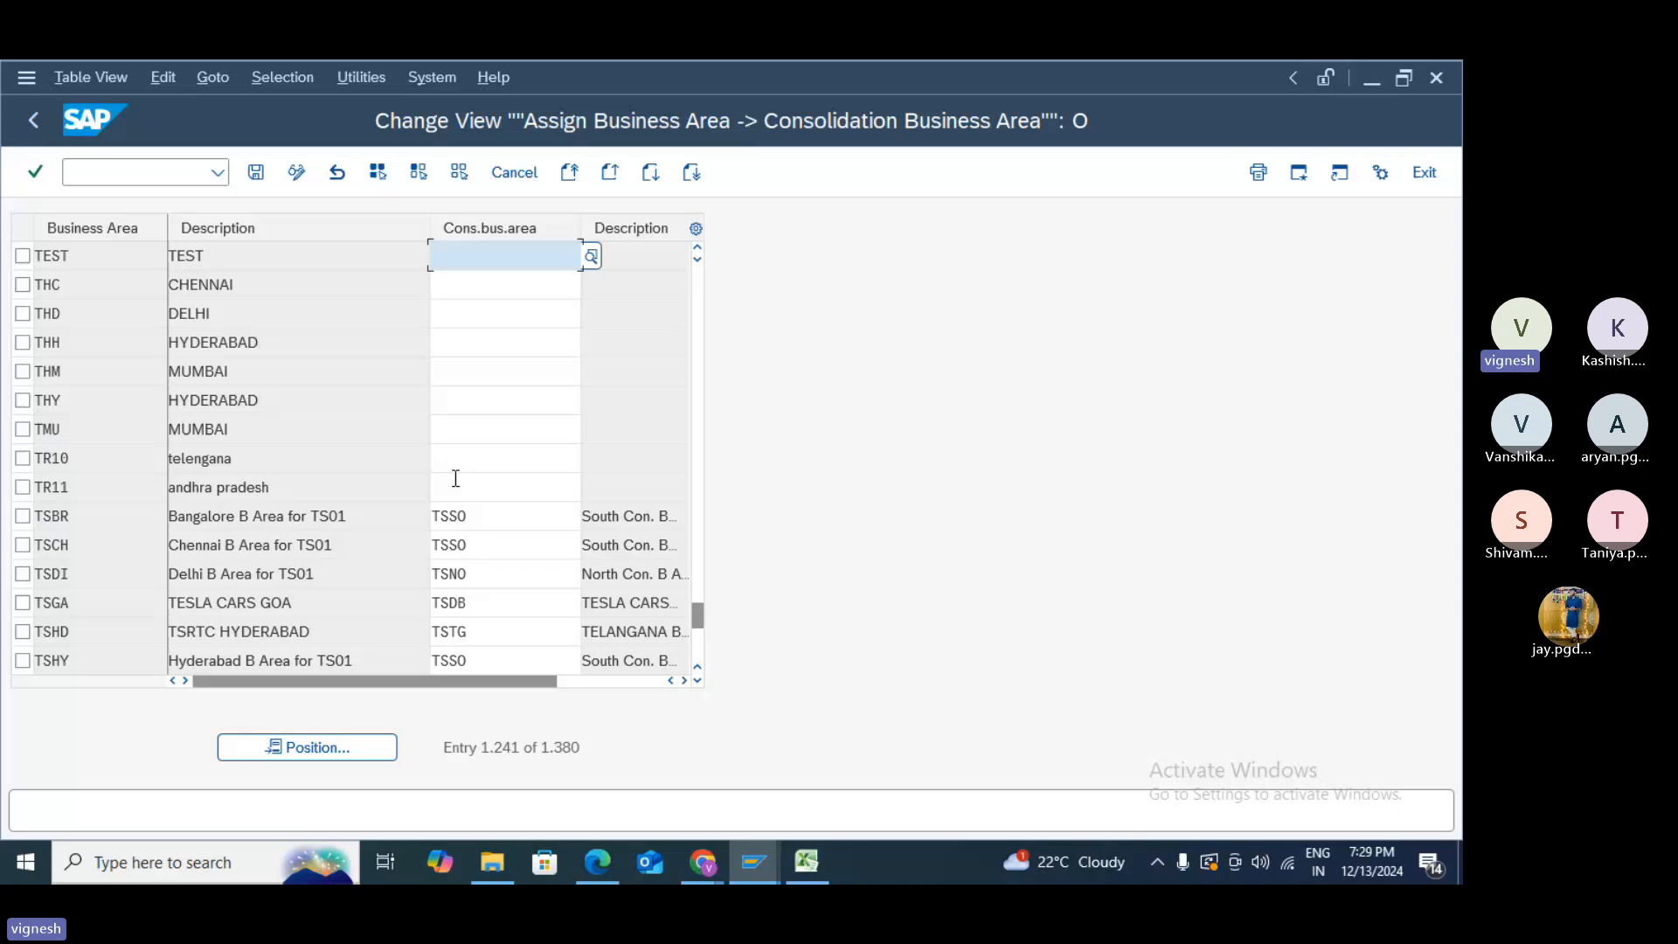
click(589, 272)
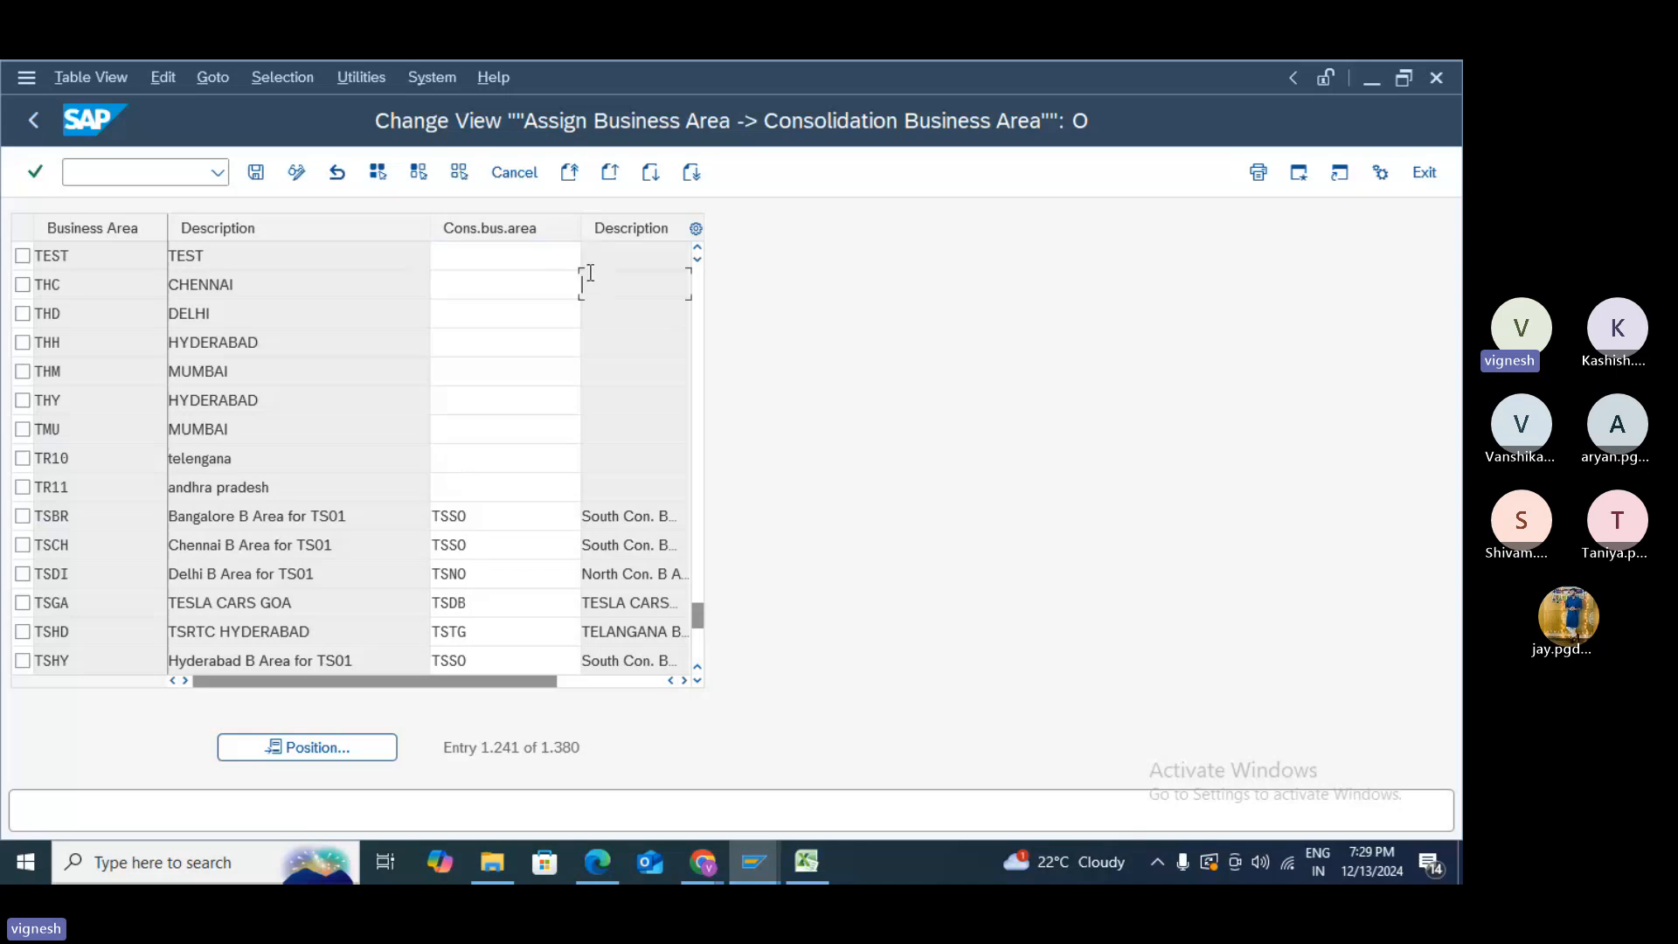
click(591, 259)
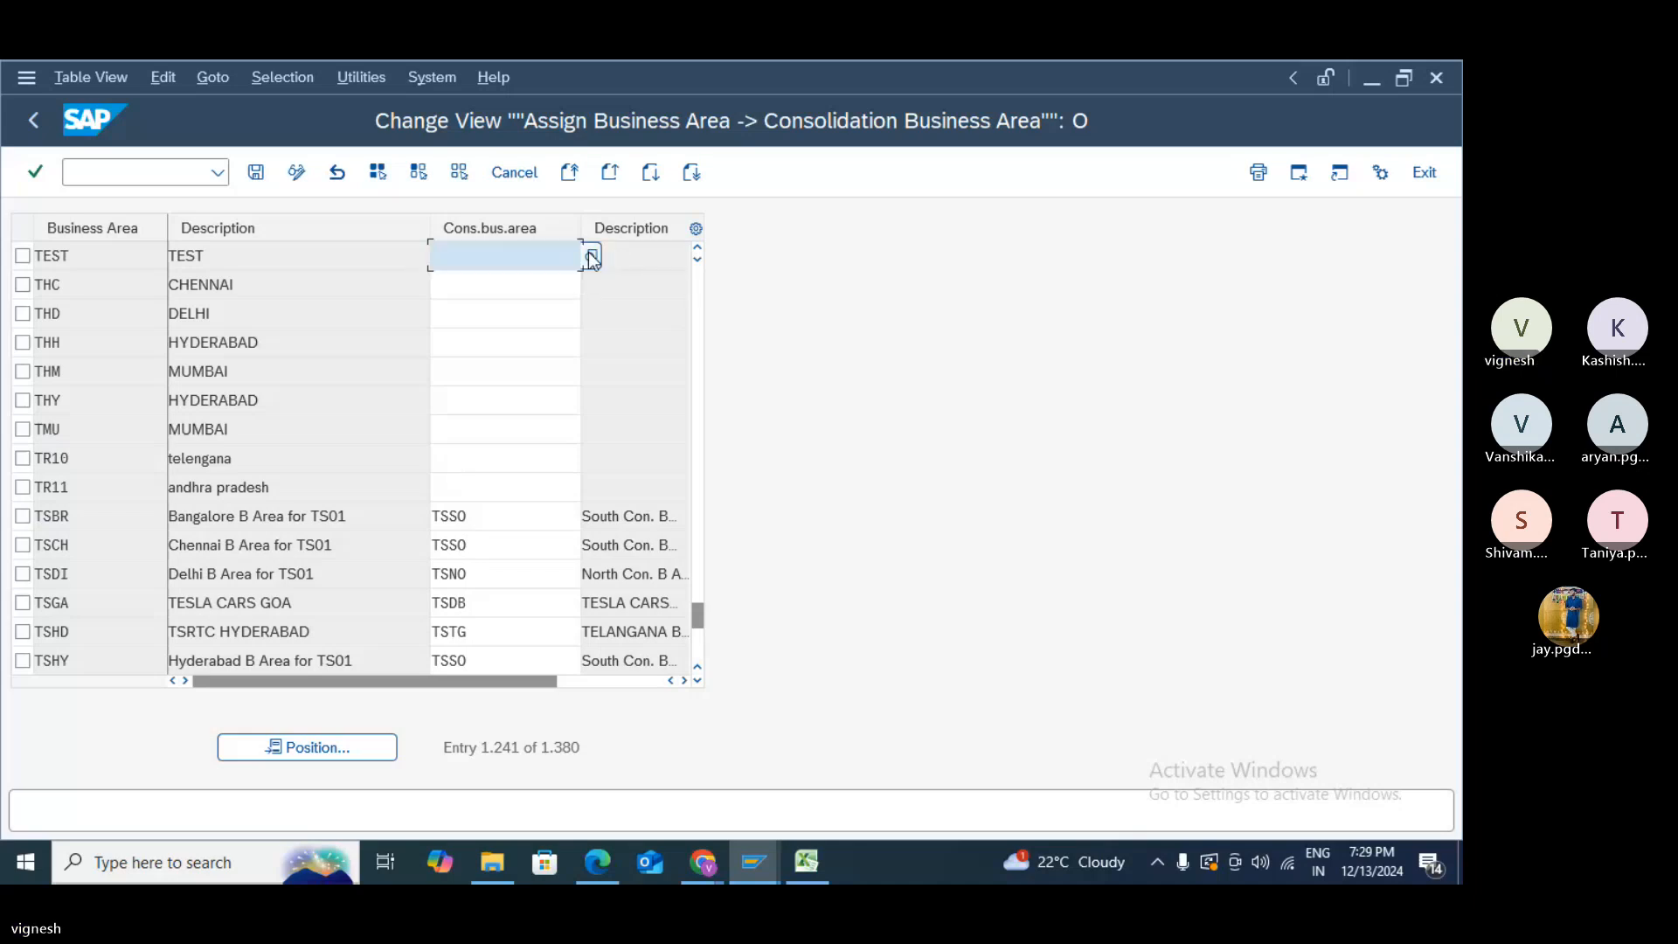
click(594, 264)
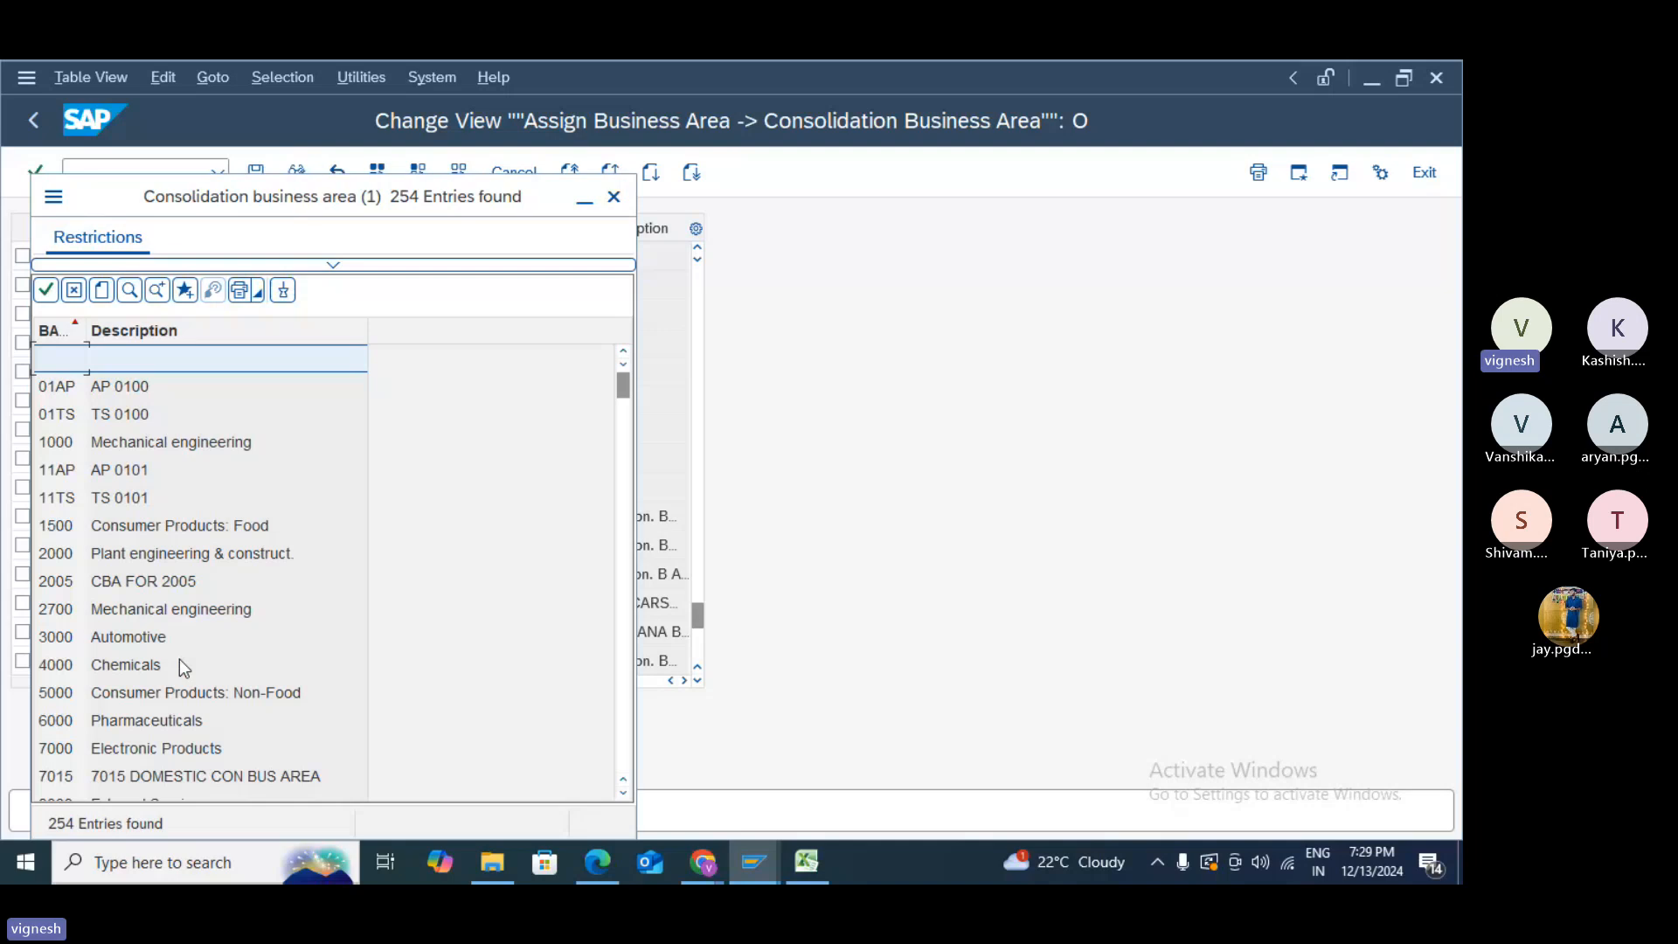
double_click(191, 753)
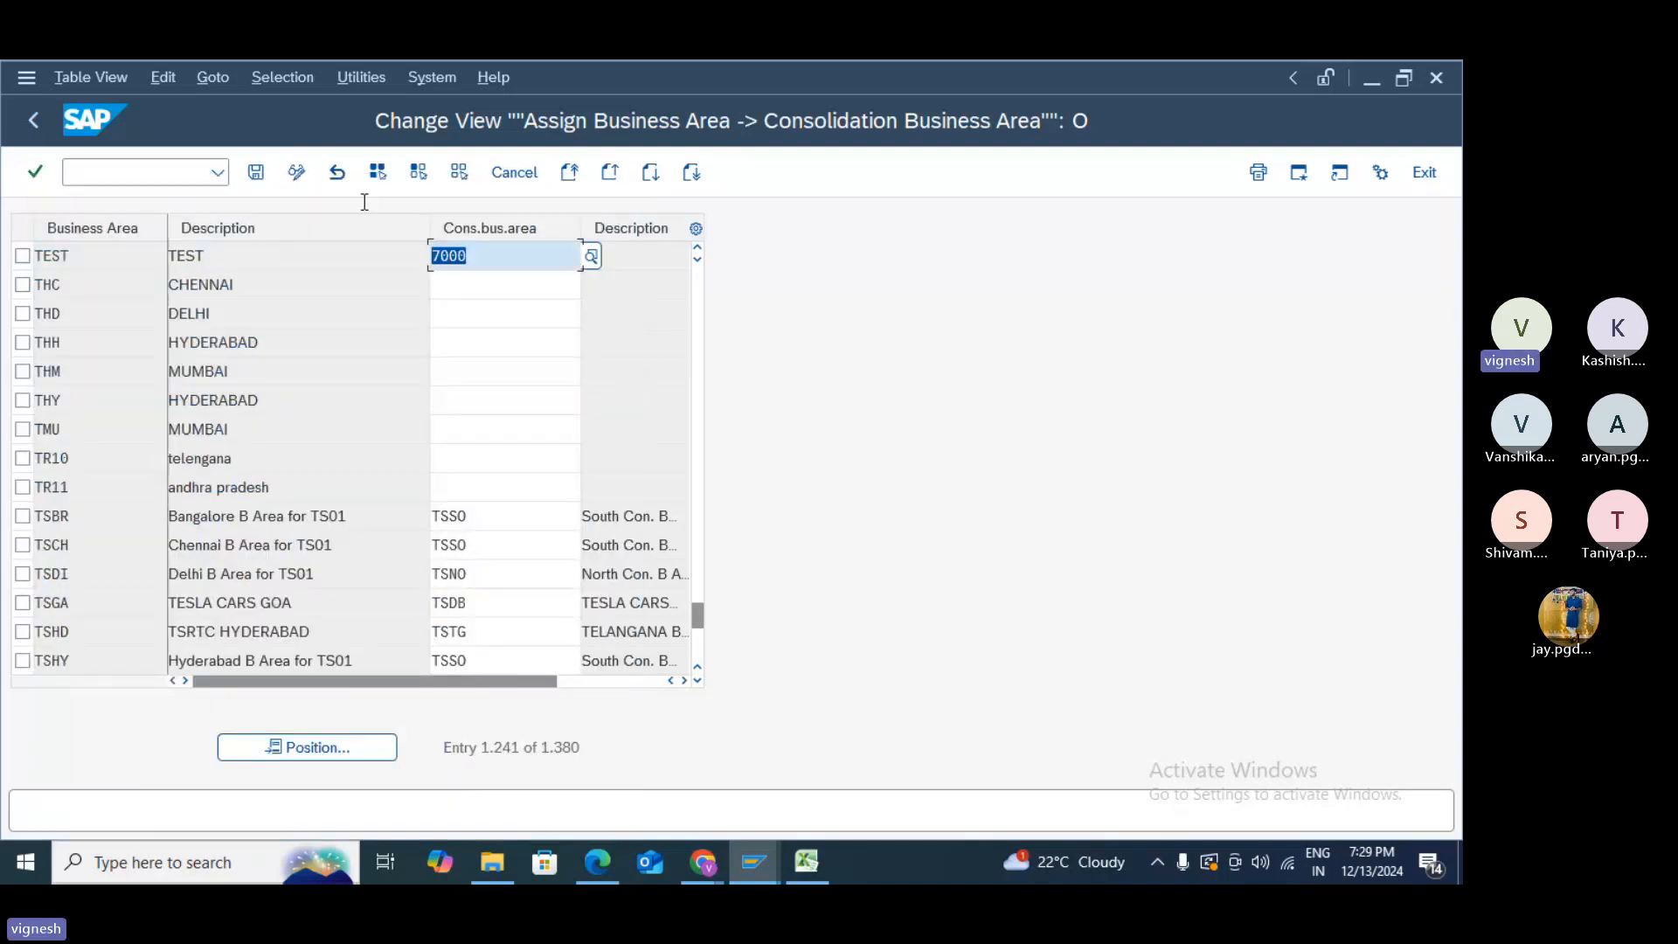
click(254, 178)
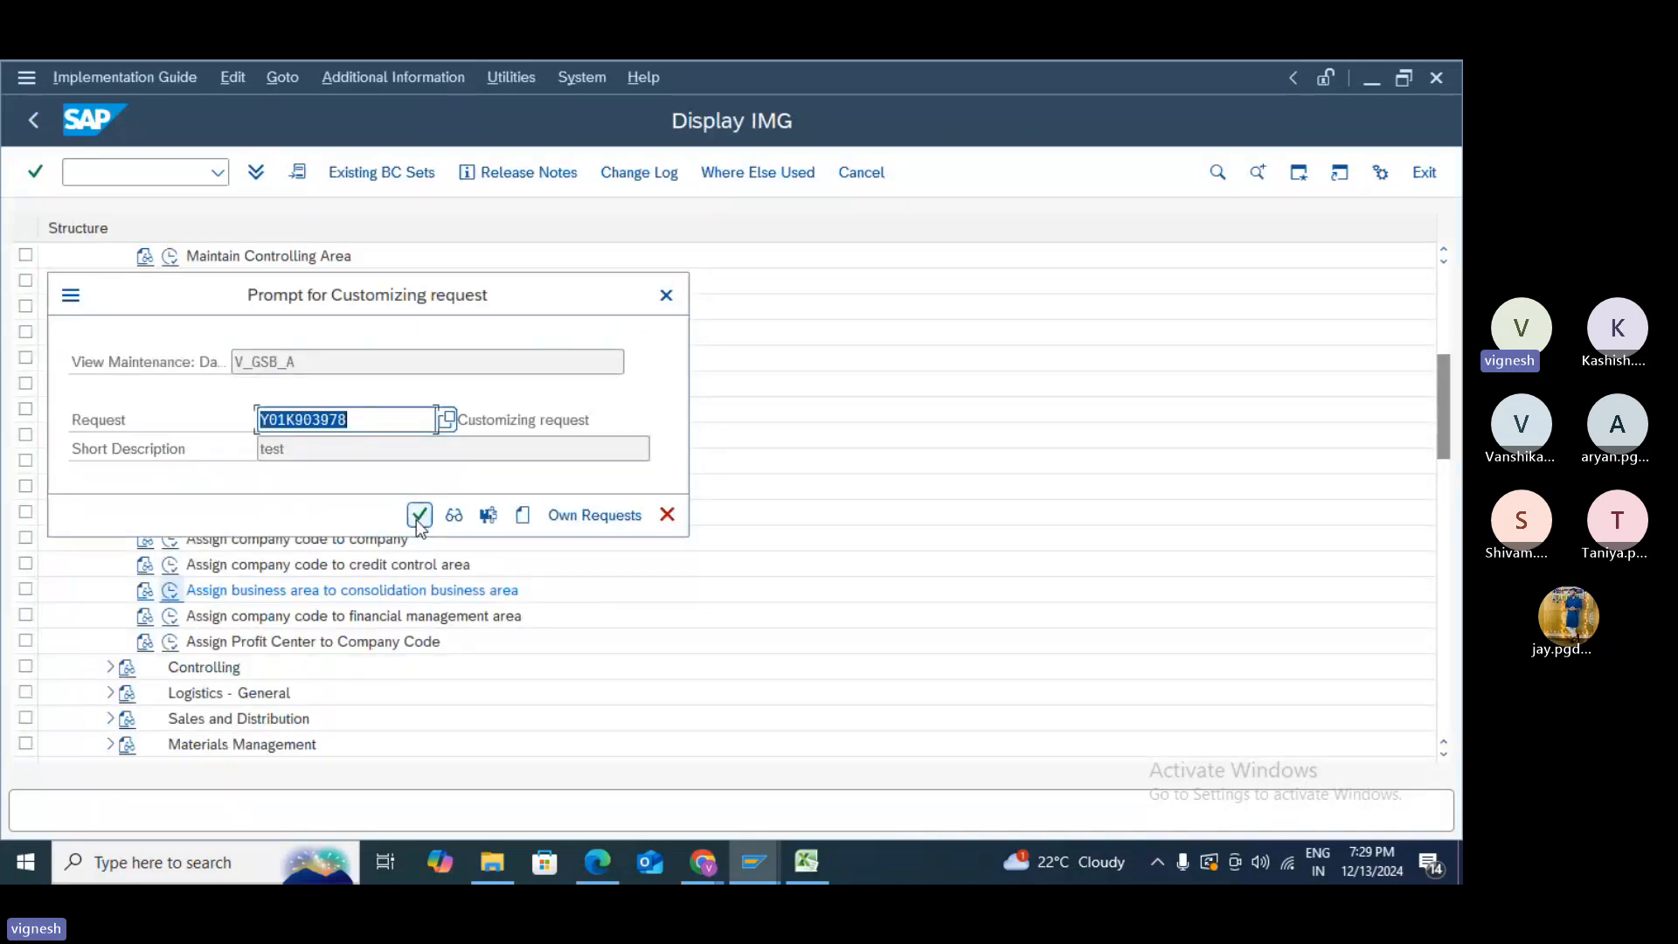
click(419, 516)
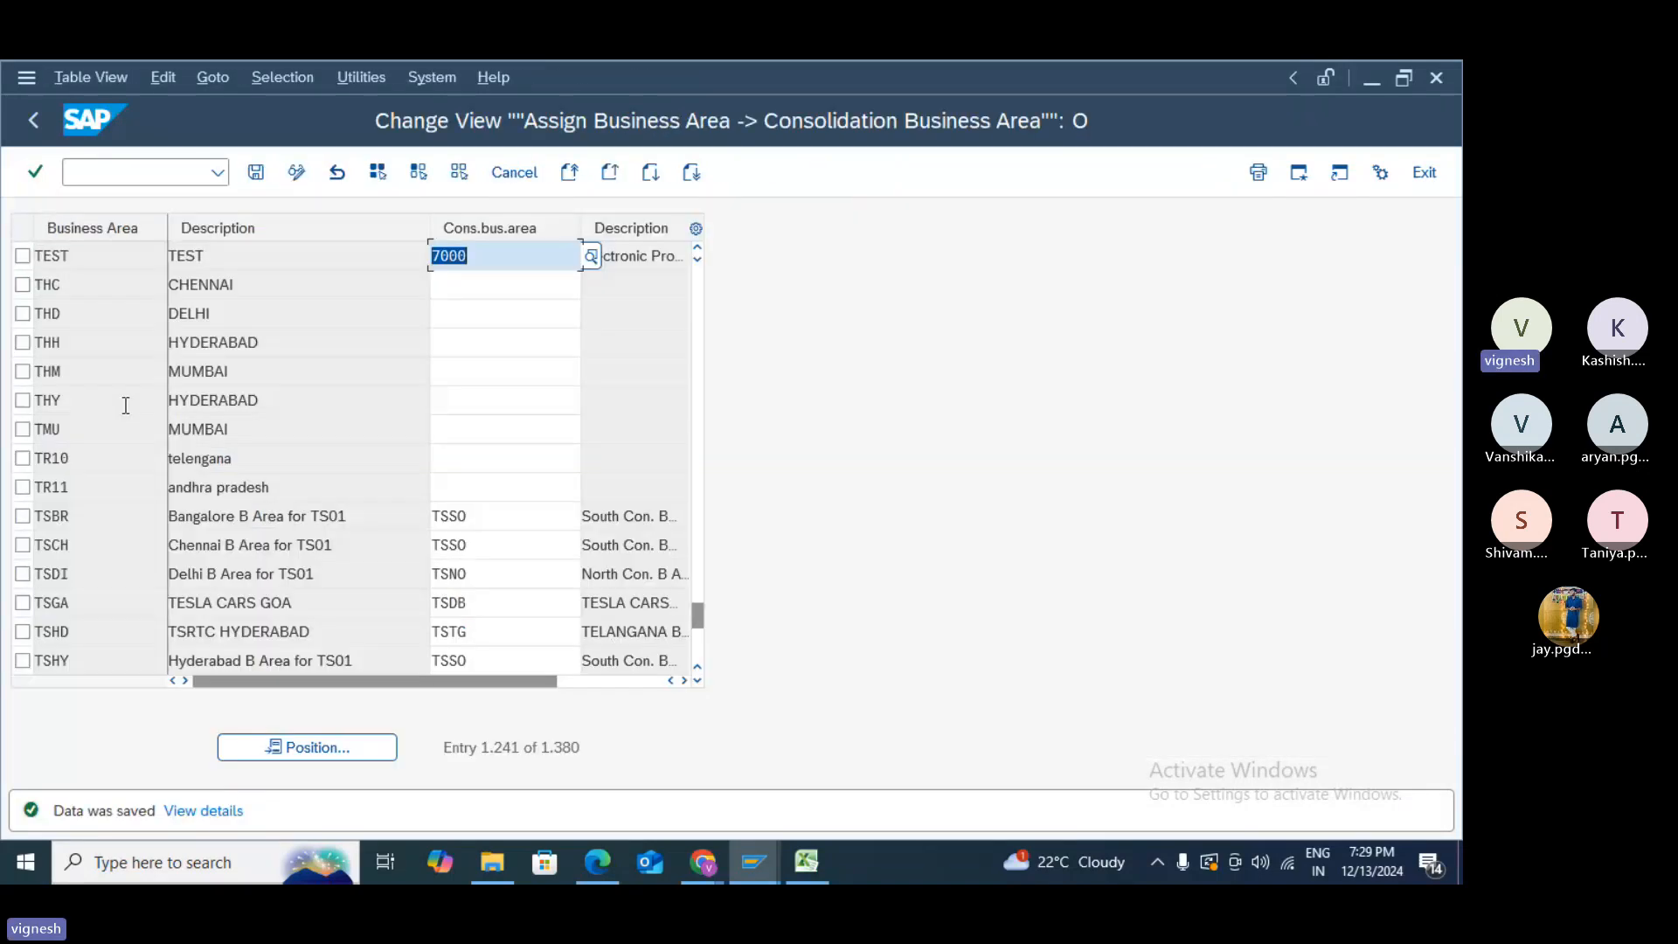
click(34, 119)
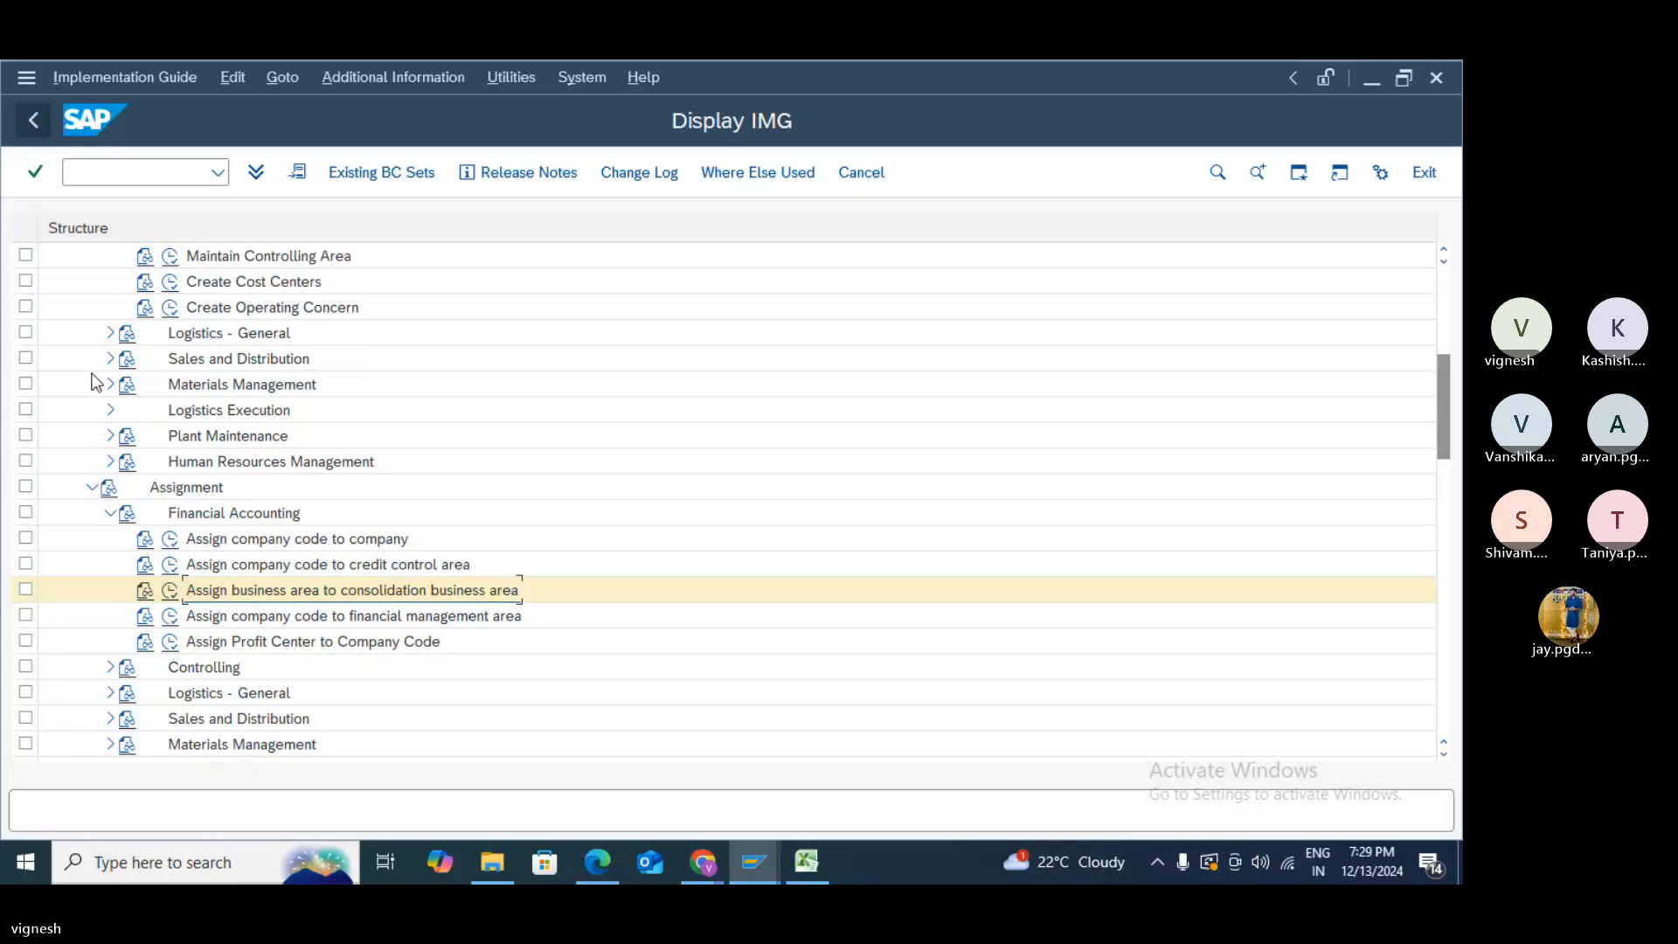
- Open the Define Credit Control Area table under Financial Accounting definitions
click(111, 513)
scroll(122, 481, up, 1)
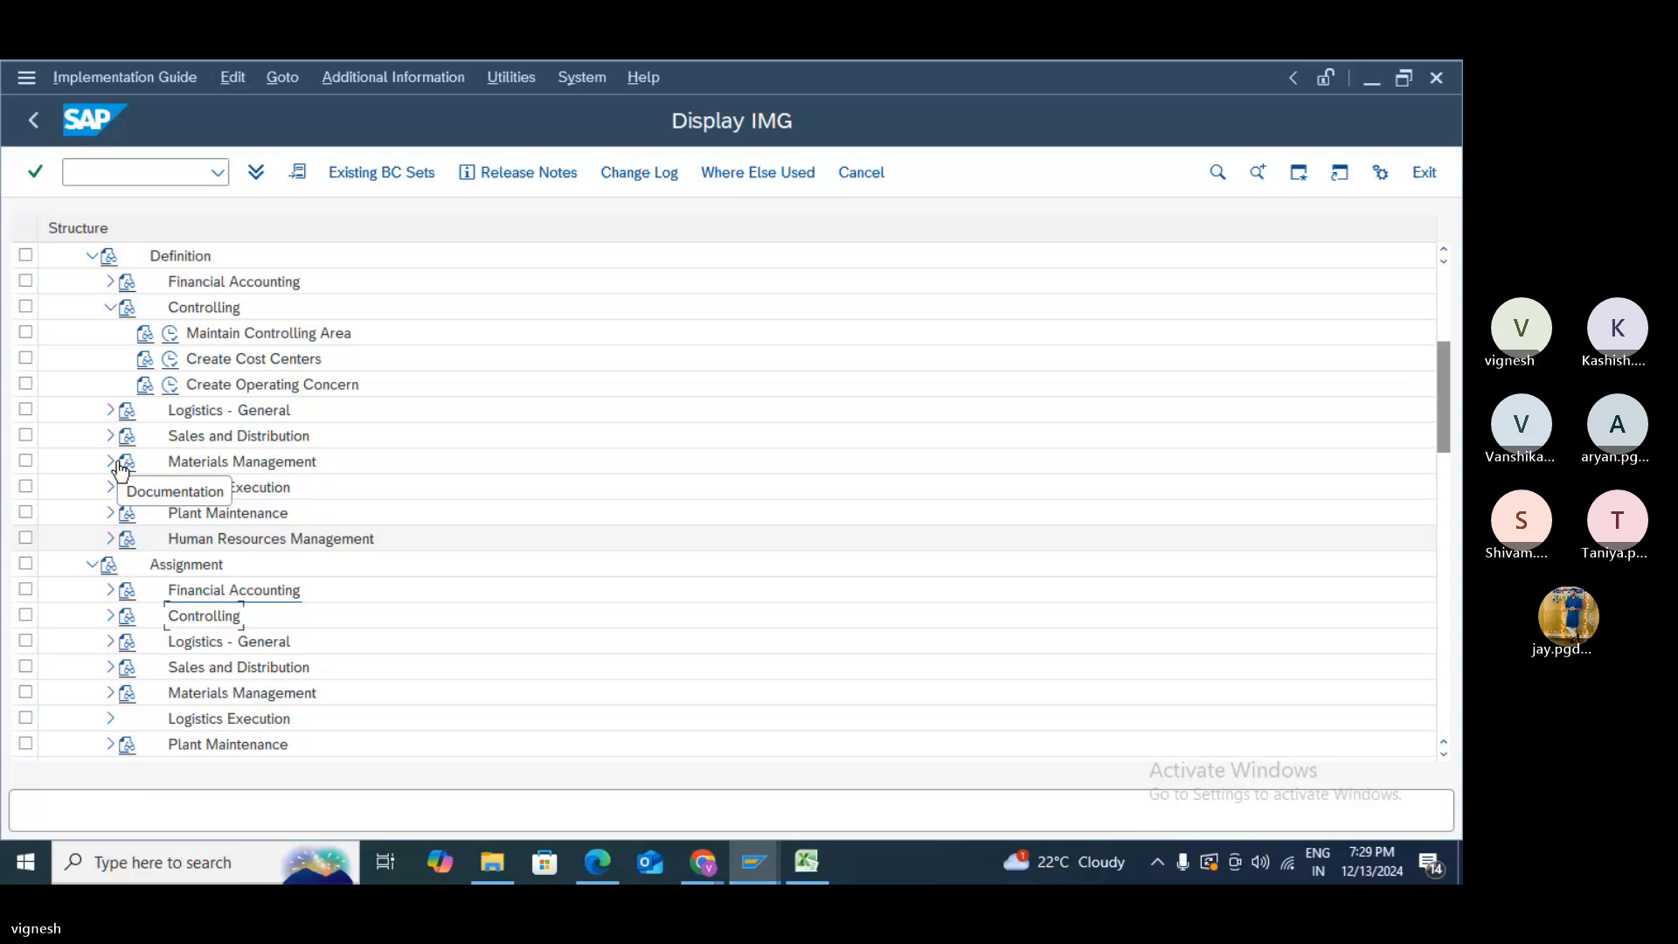
scroll(120, 455, up, 2)
click(111, 461)
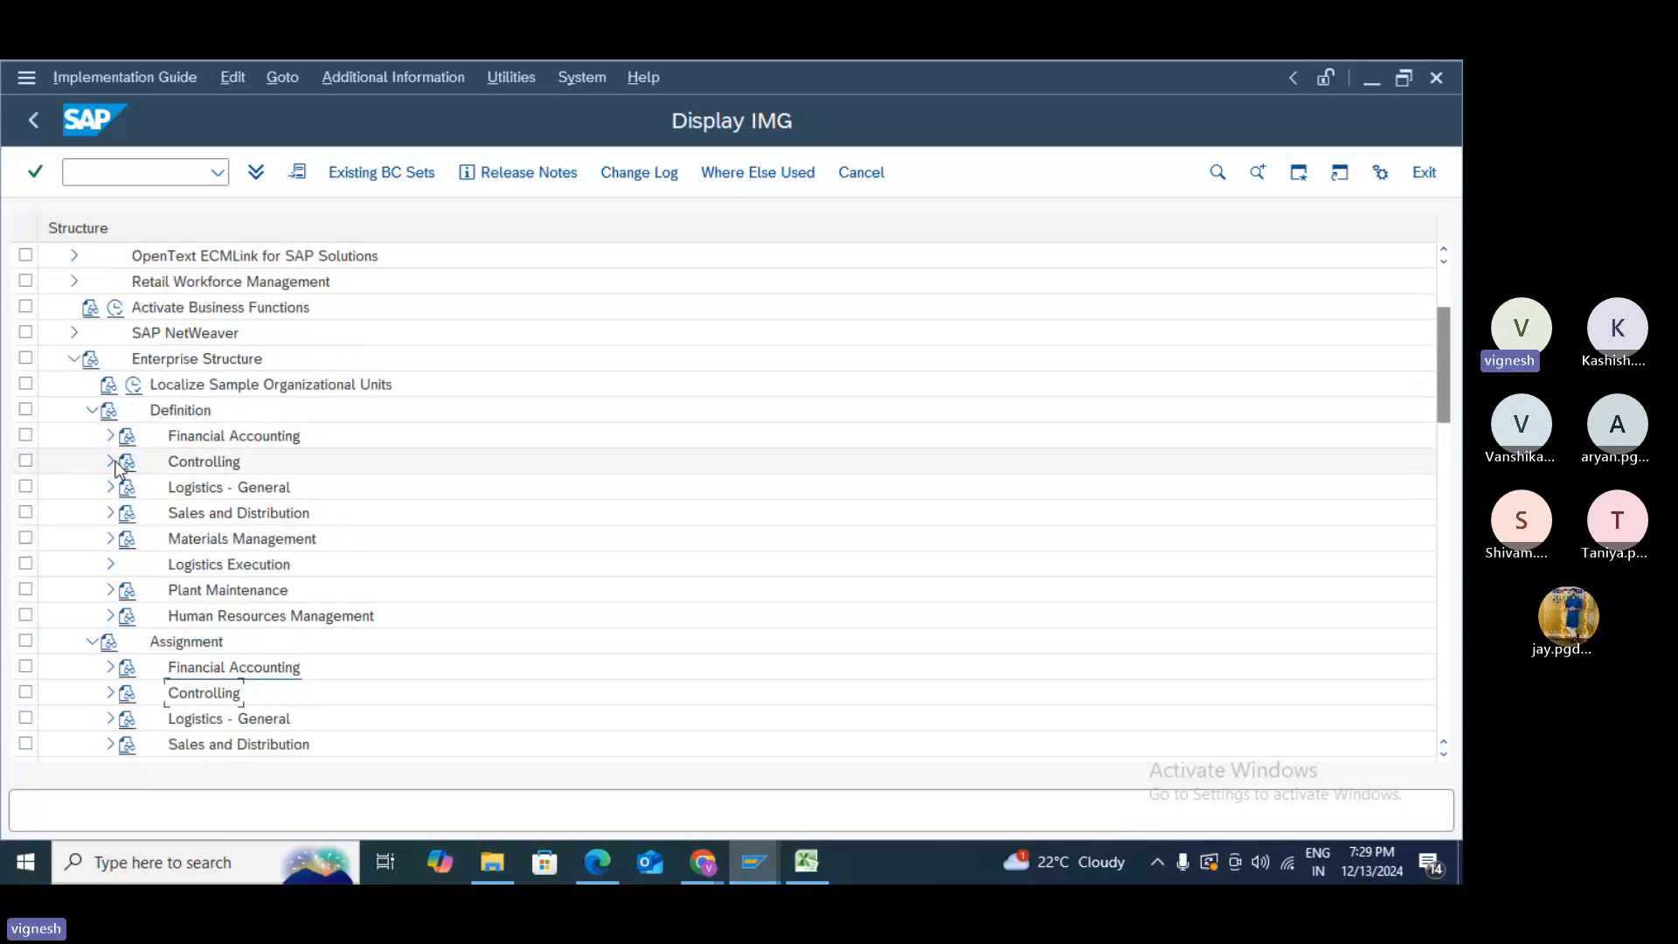
click(110, 435)
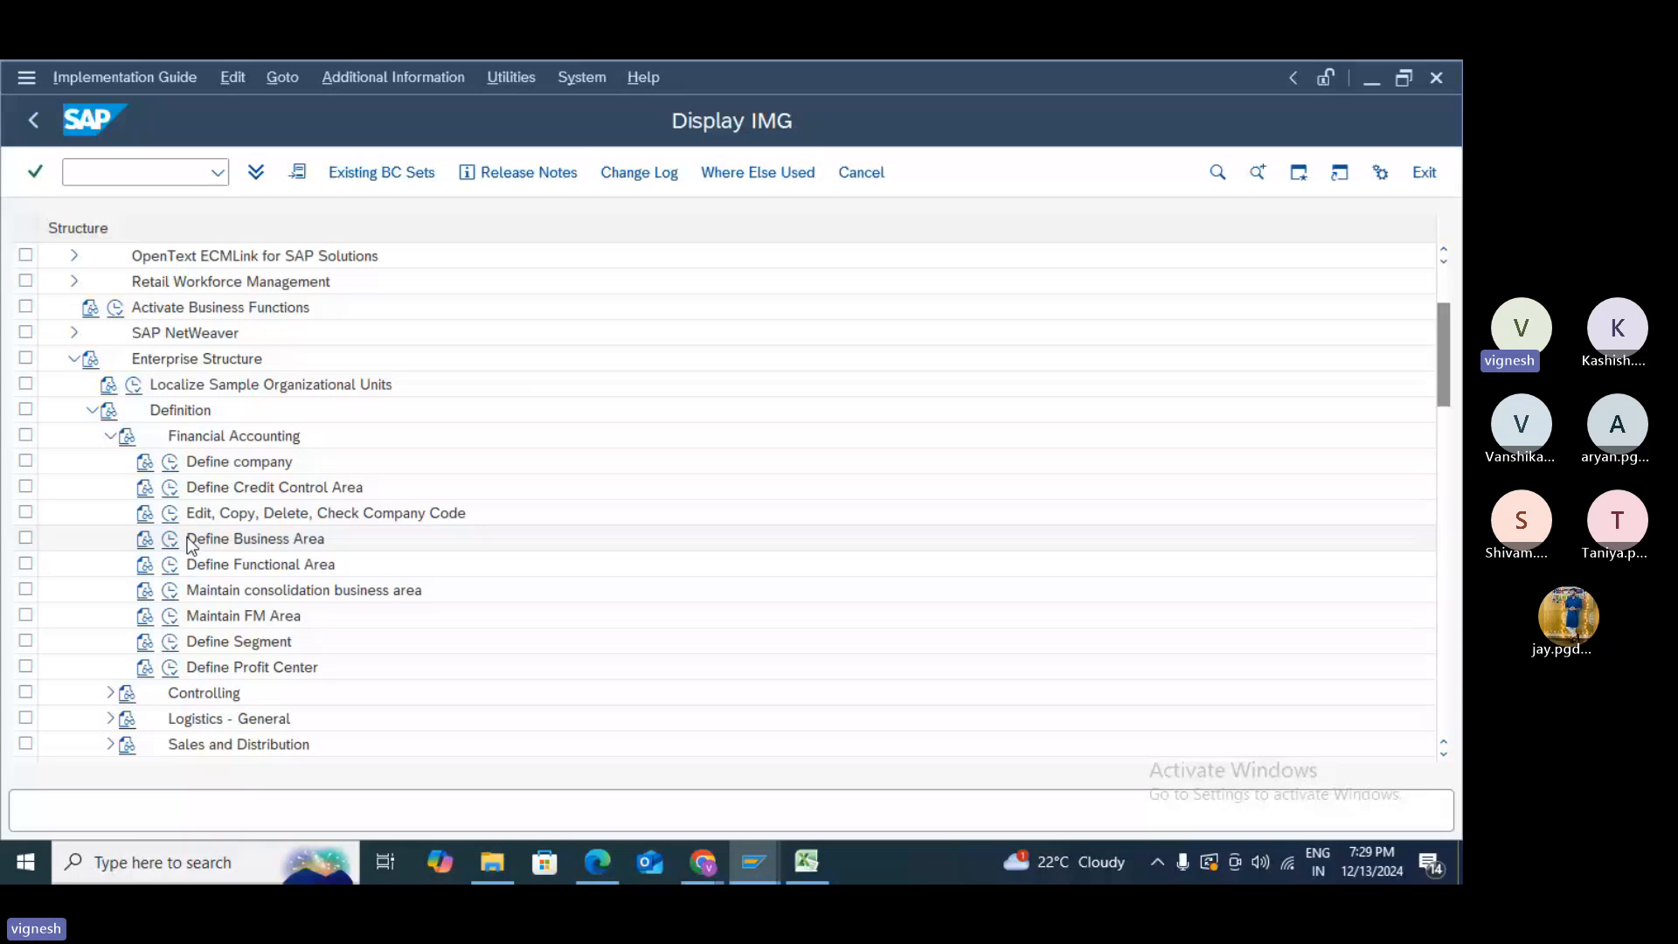
click(171, 488)
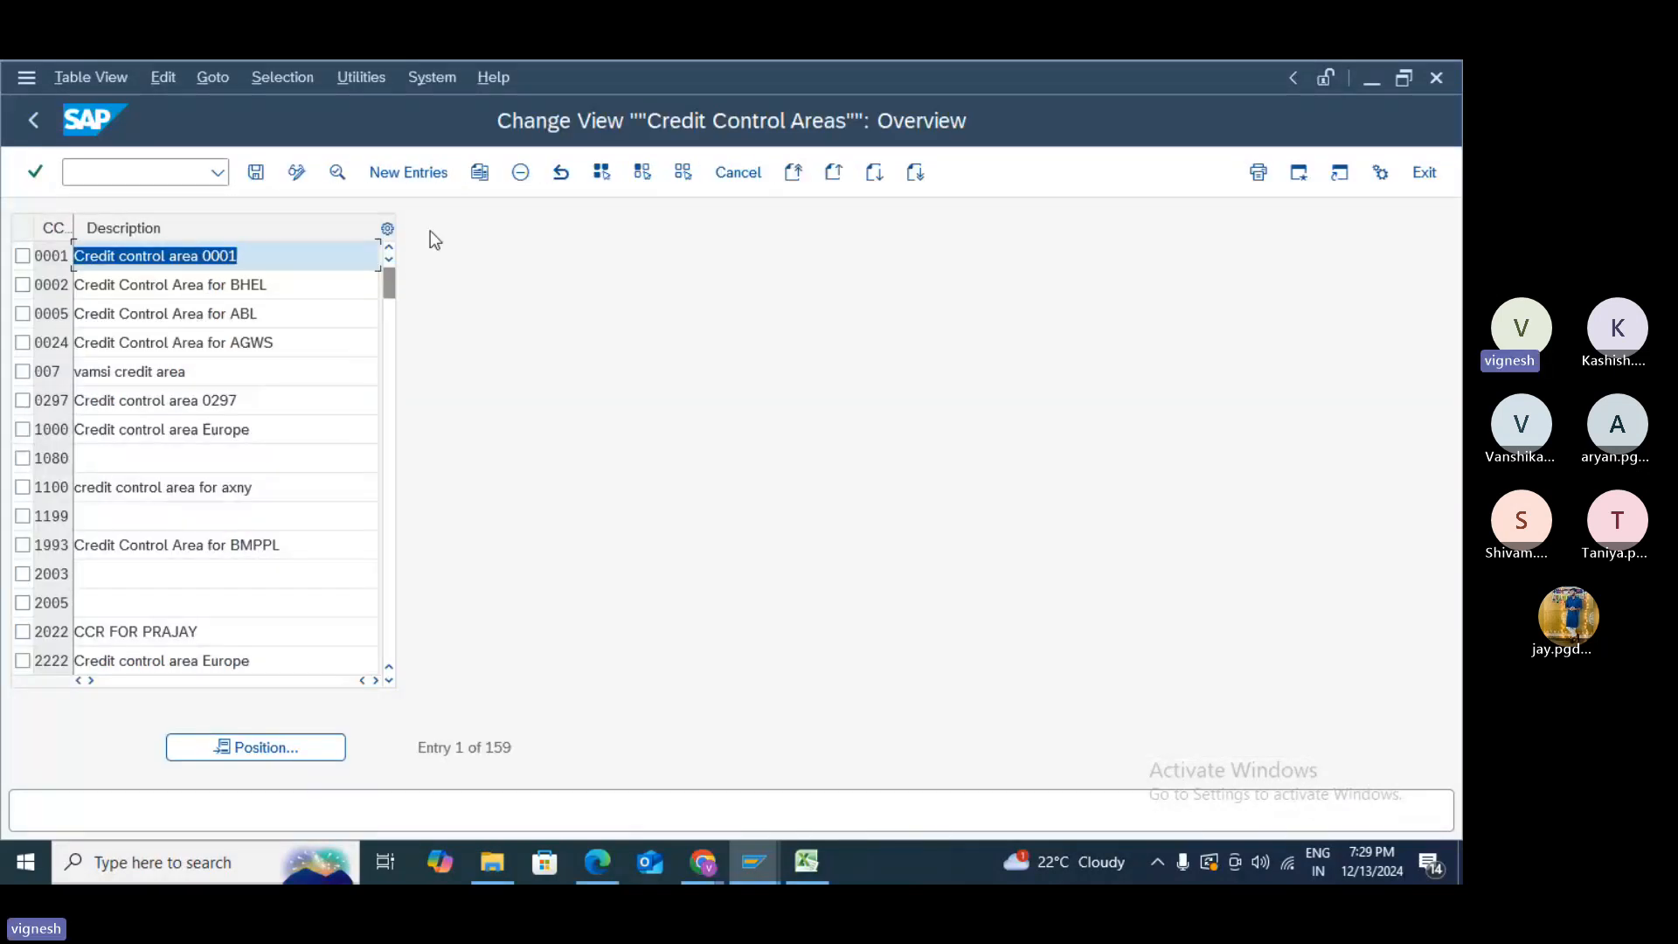
click(408, 172)
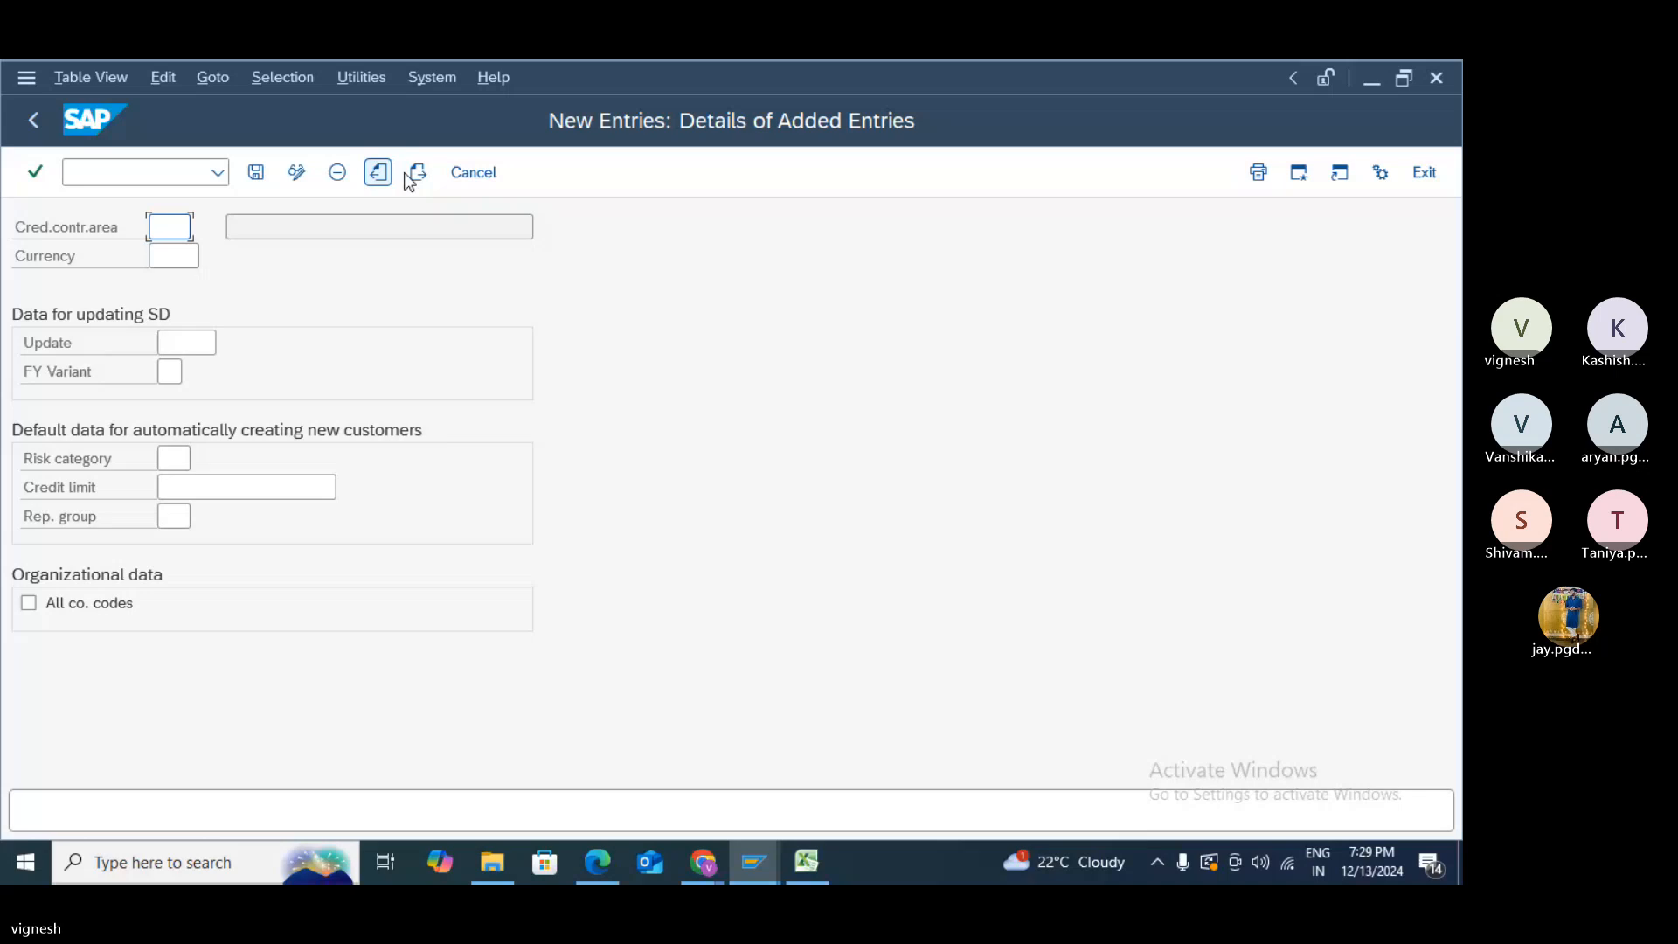
click(35, 120)
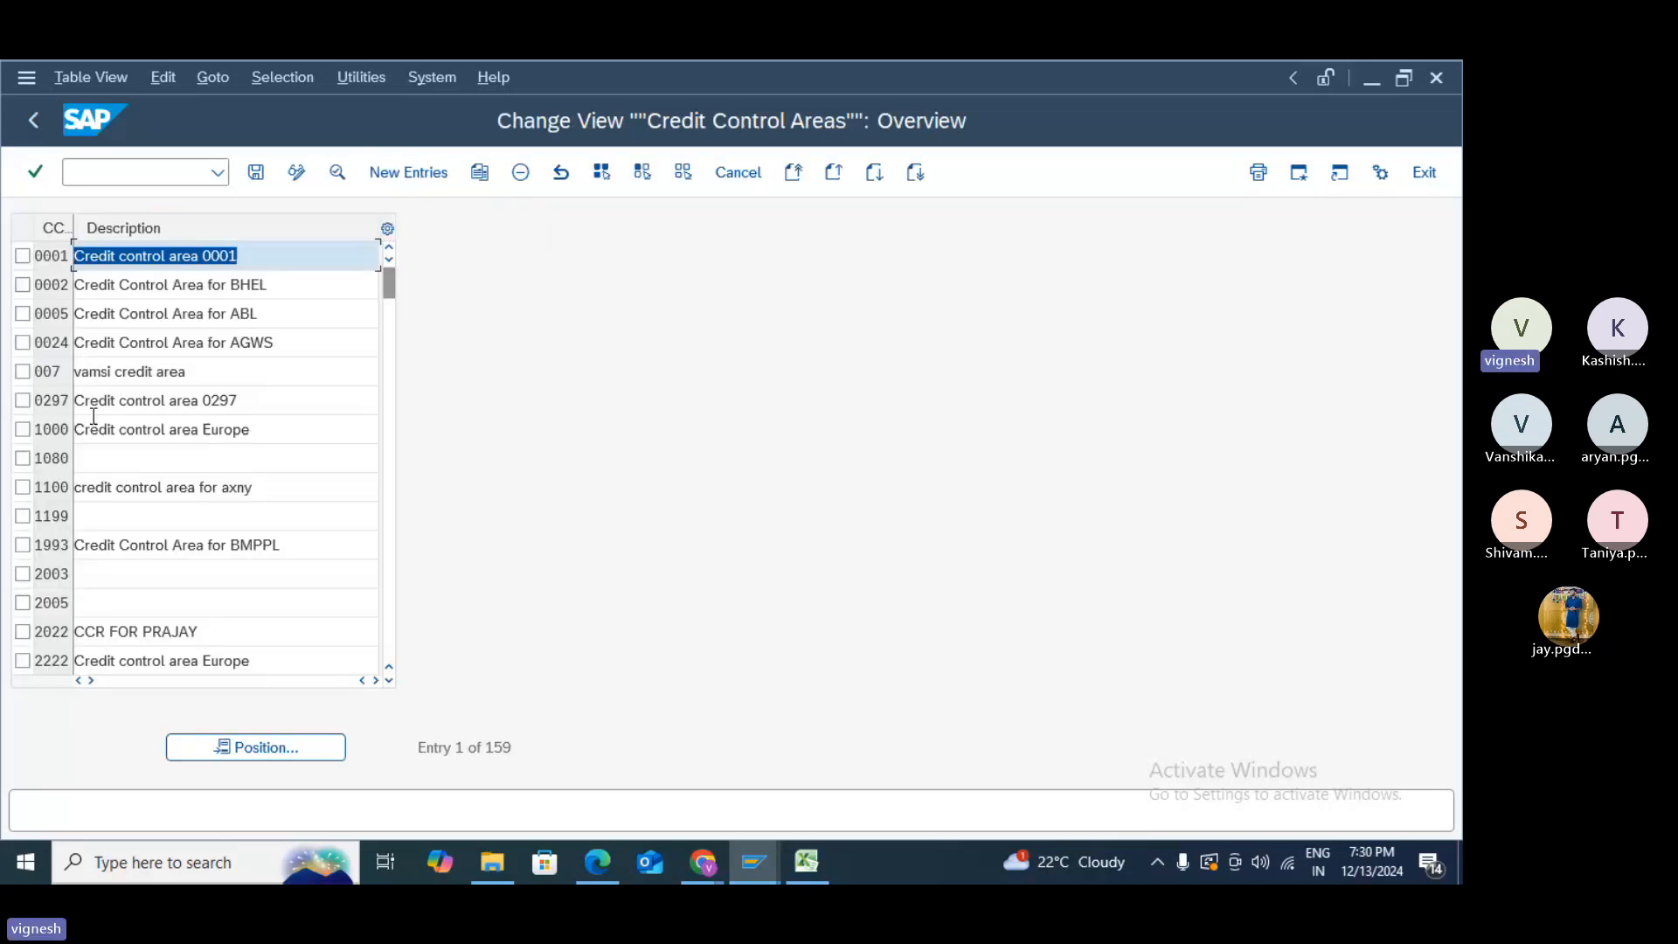
- Copy credit control area 1000 (Credit control area Europe) as TEST and save it
click(24, 431)
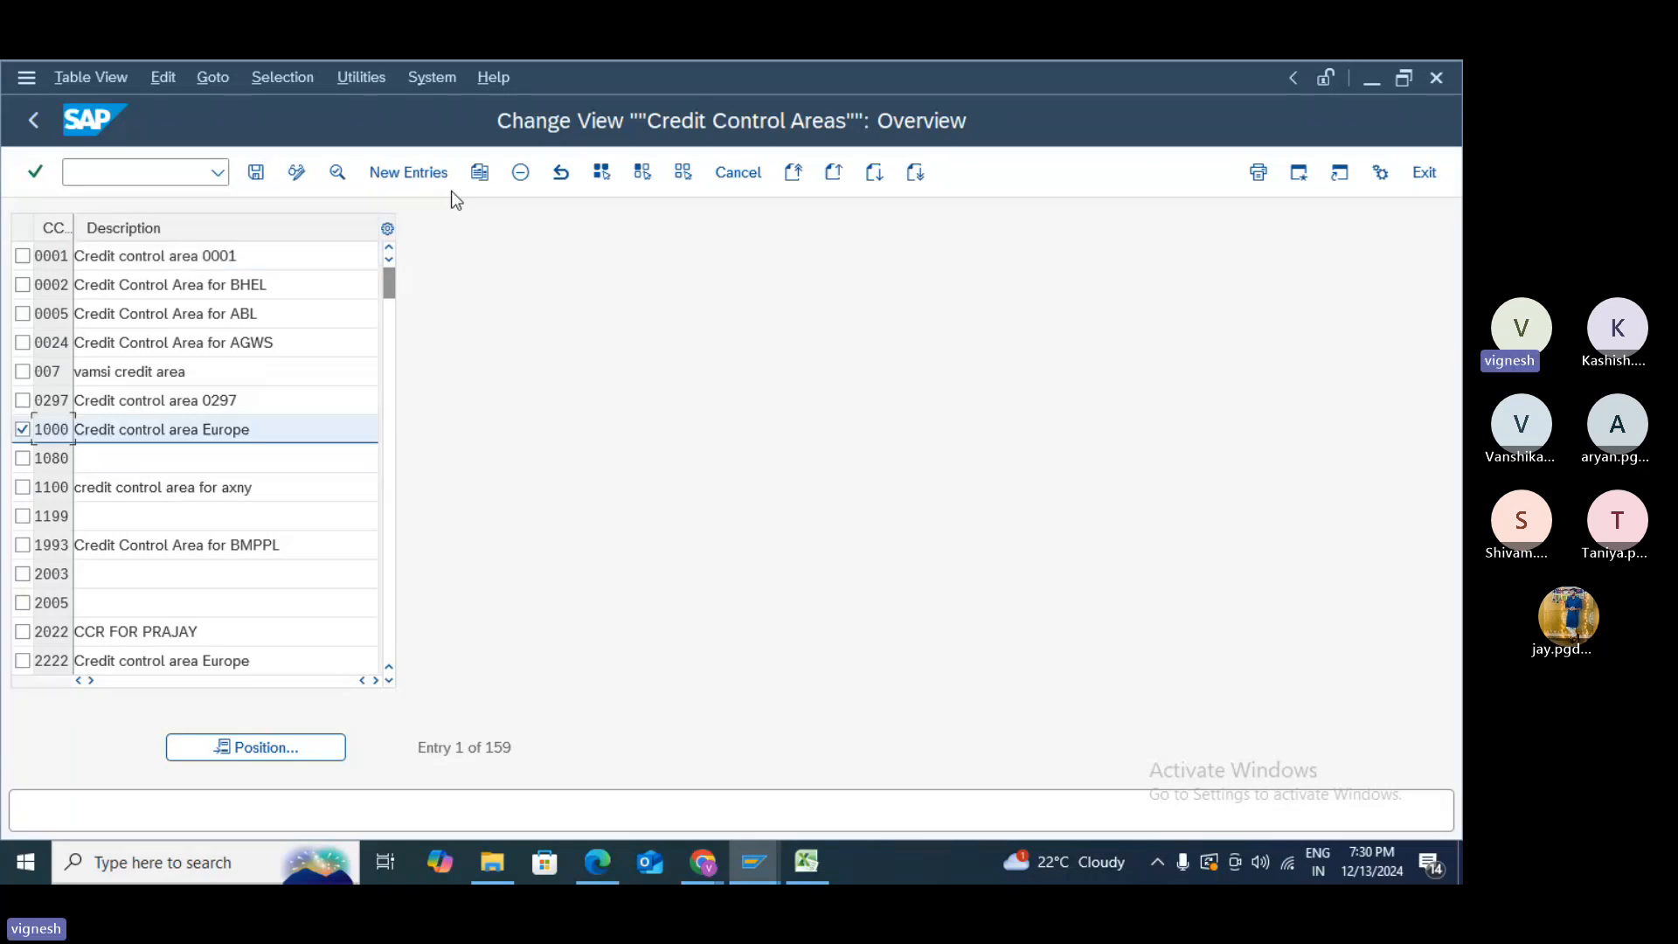
click(480, 172)
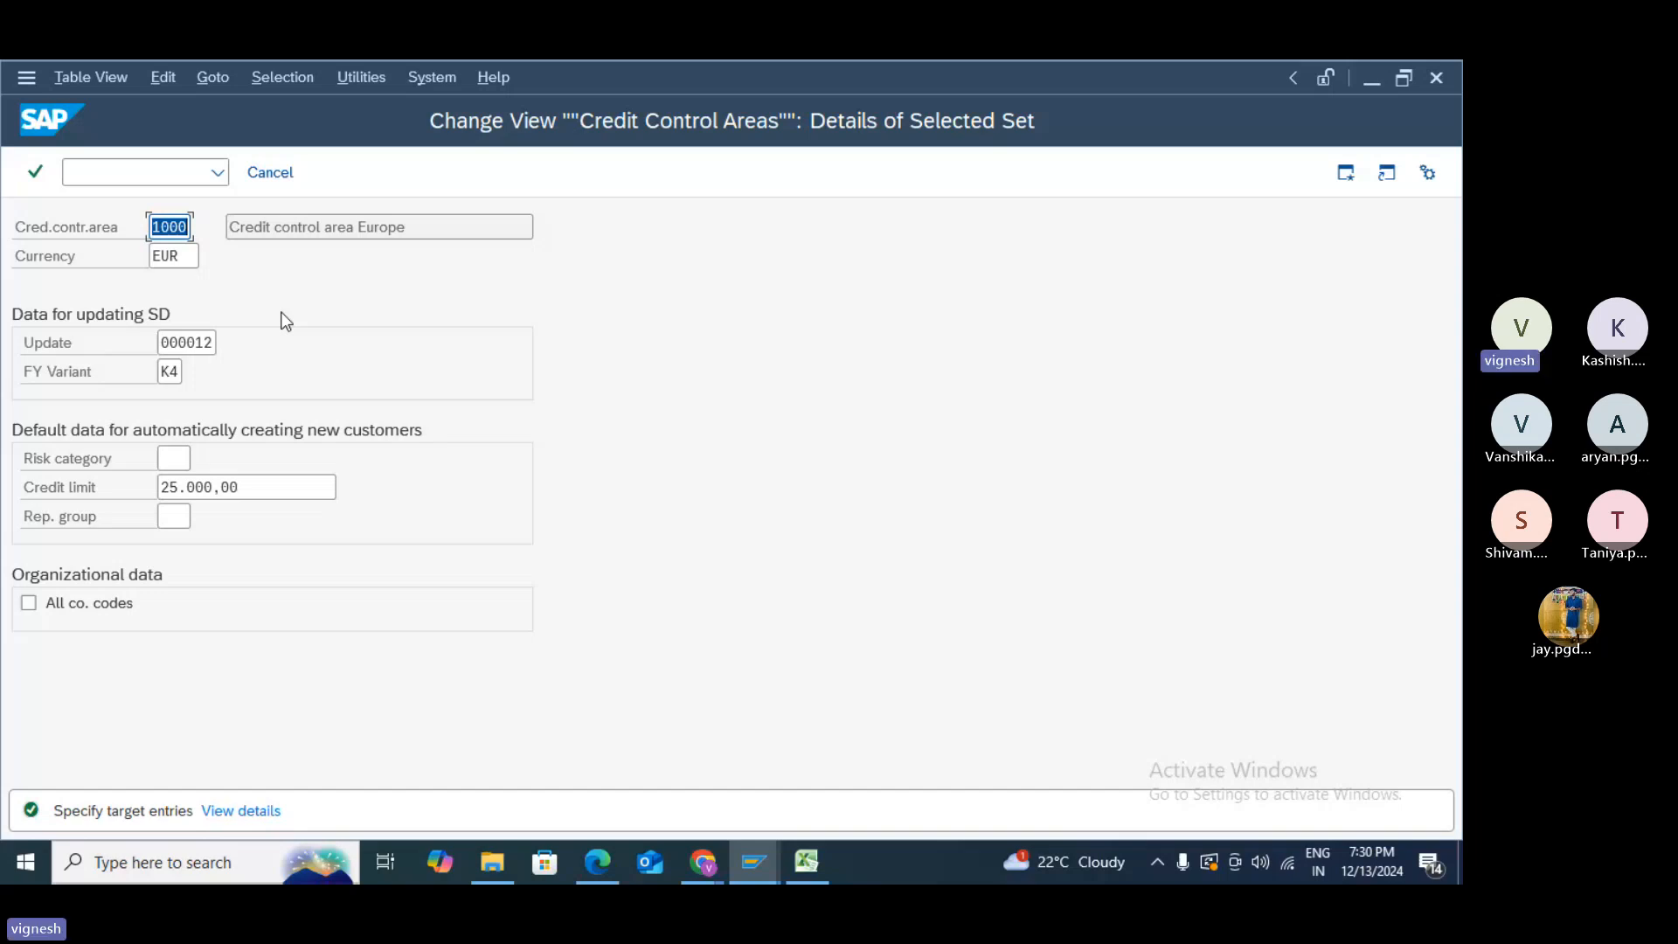
text(TEST)
key(Return)
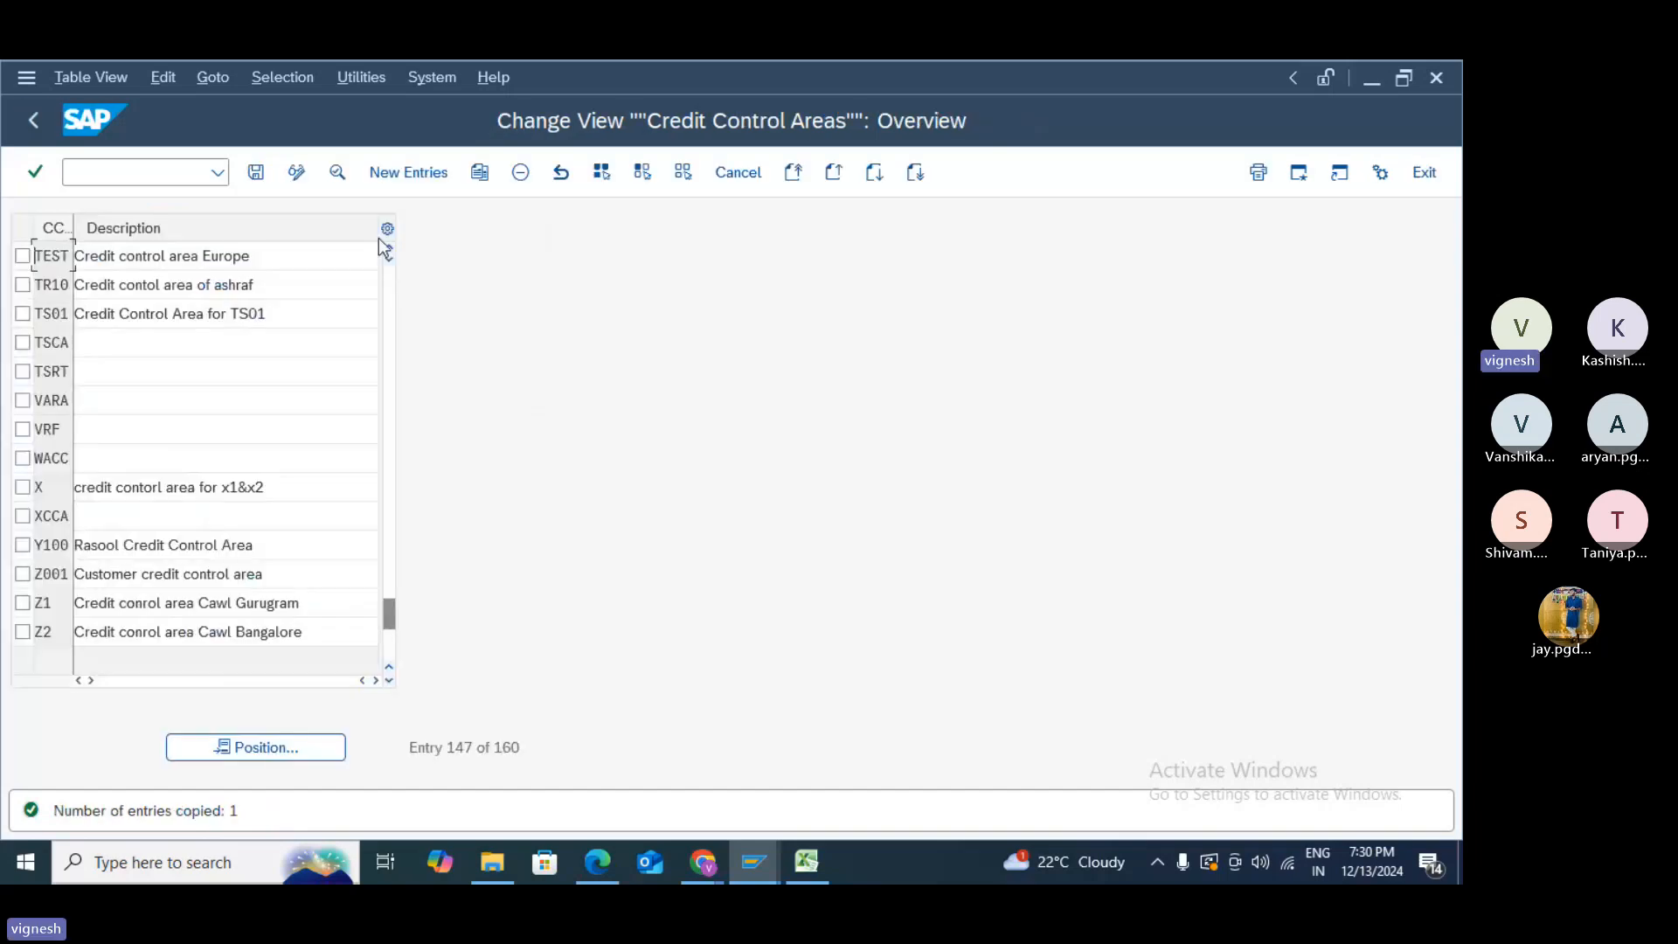
click(254, 173)
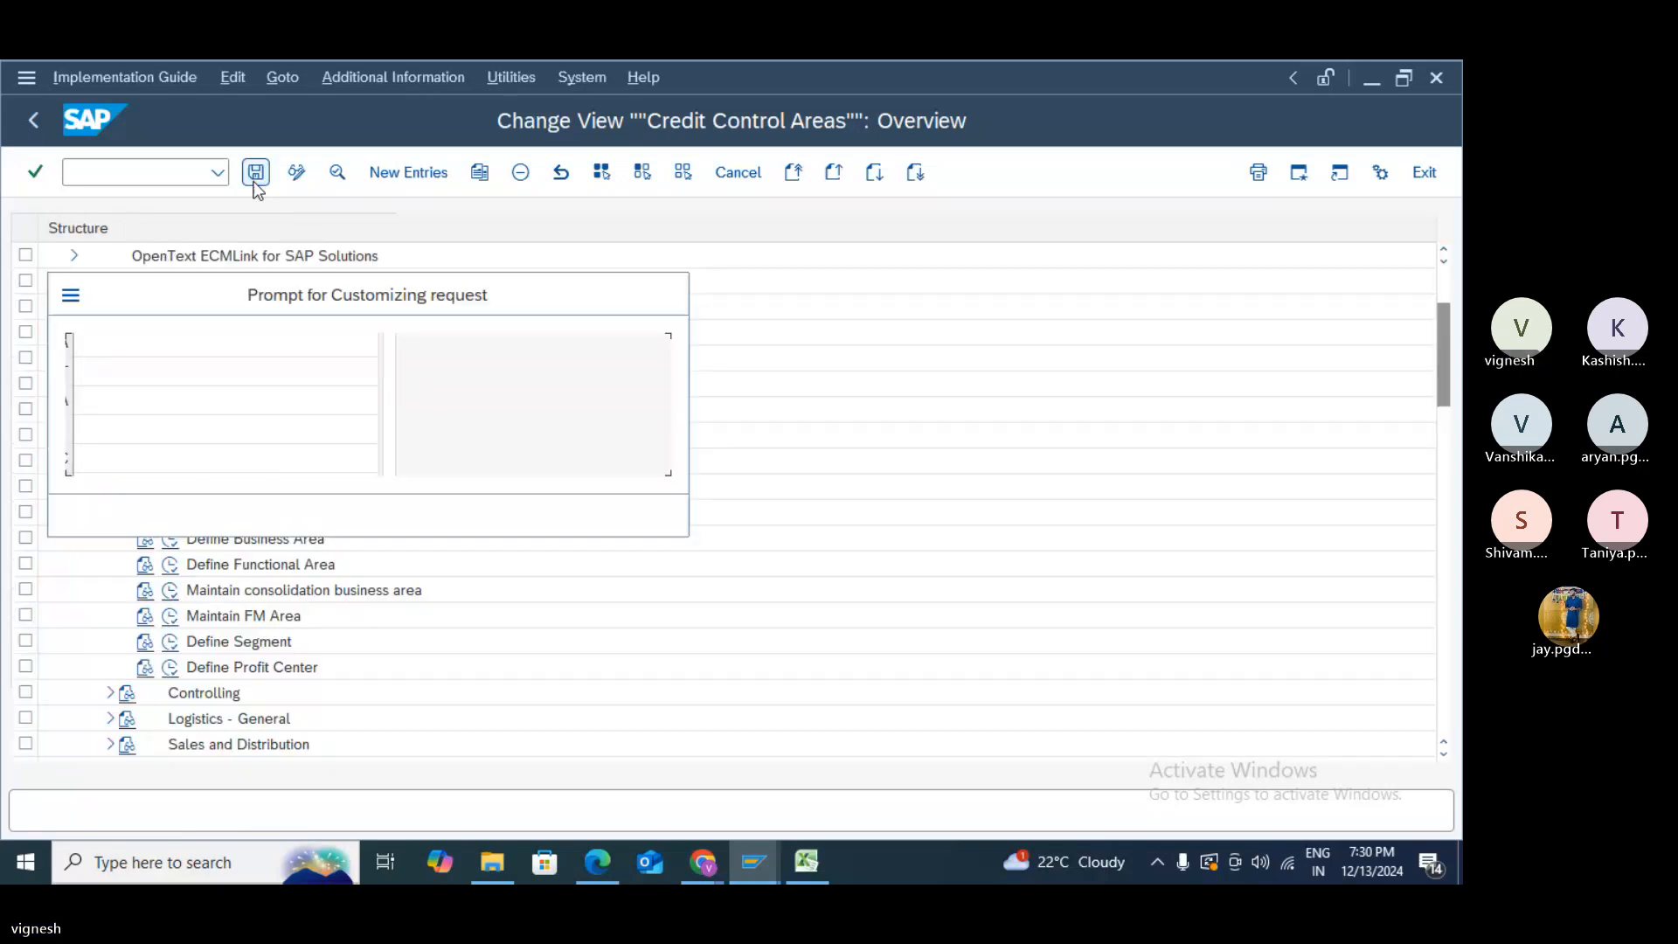
click(421, 512)
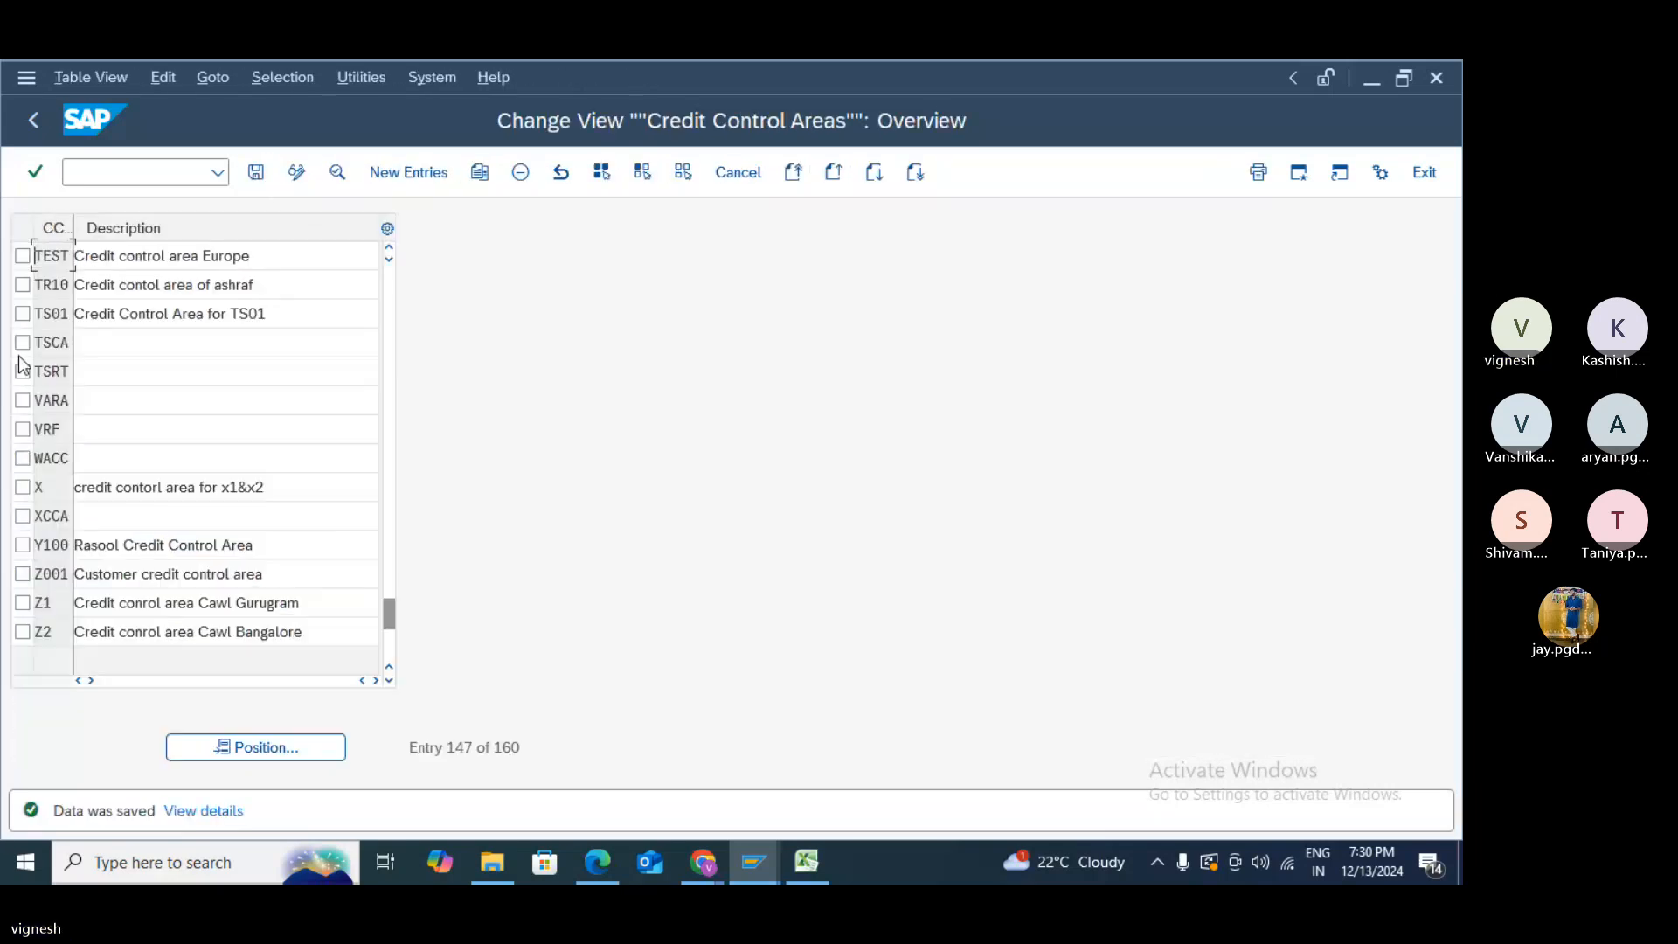
- Open the Assign company code to credit control area activity from the IMG tree
click(33, 120)
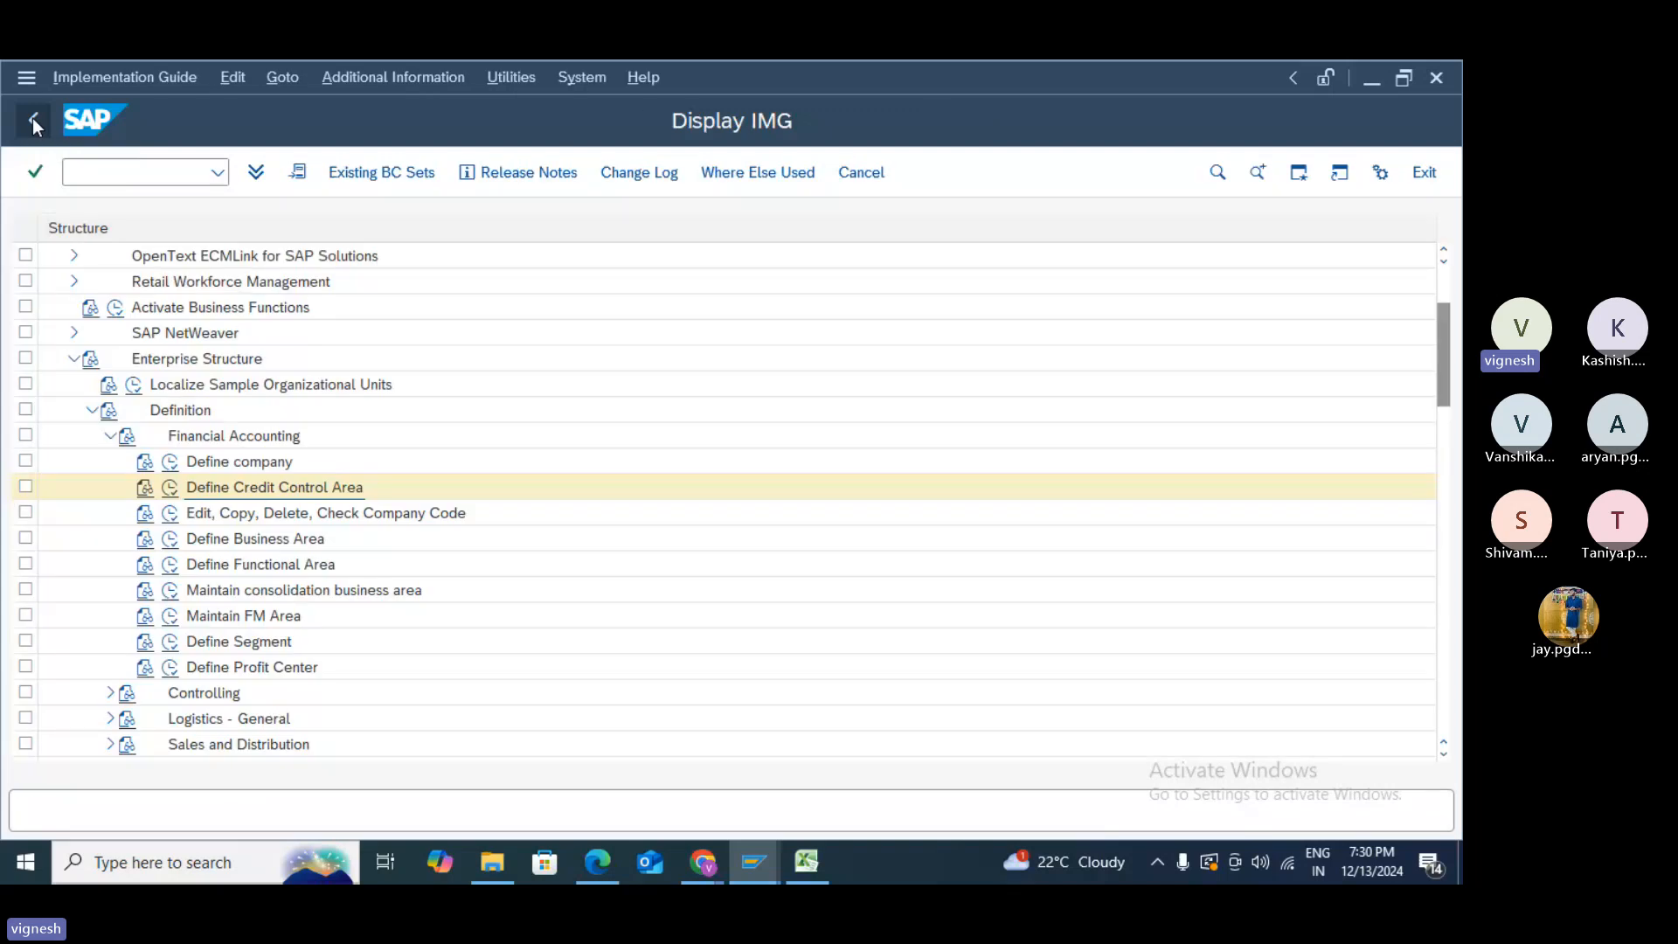
click(111, 435)
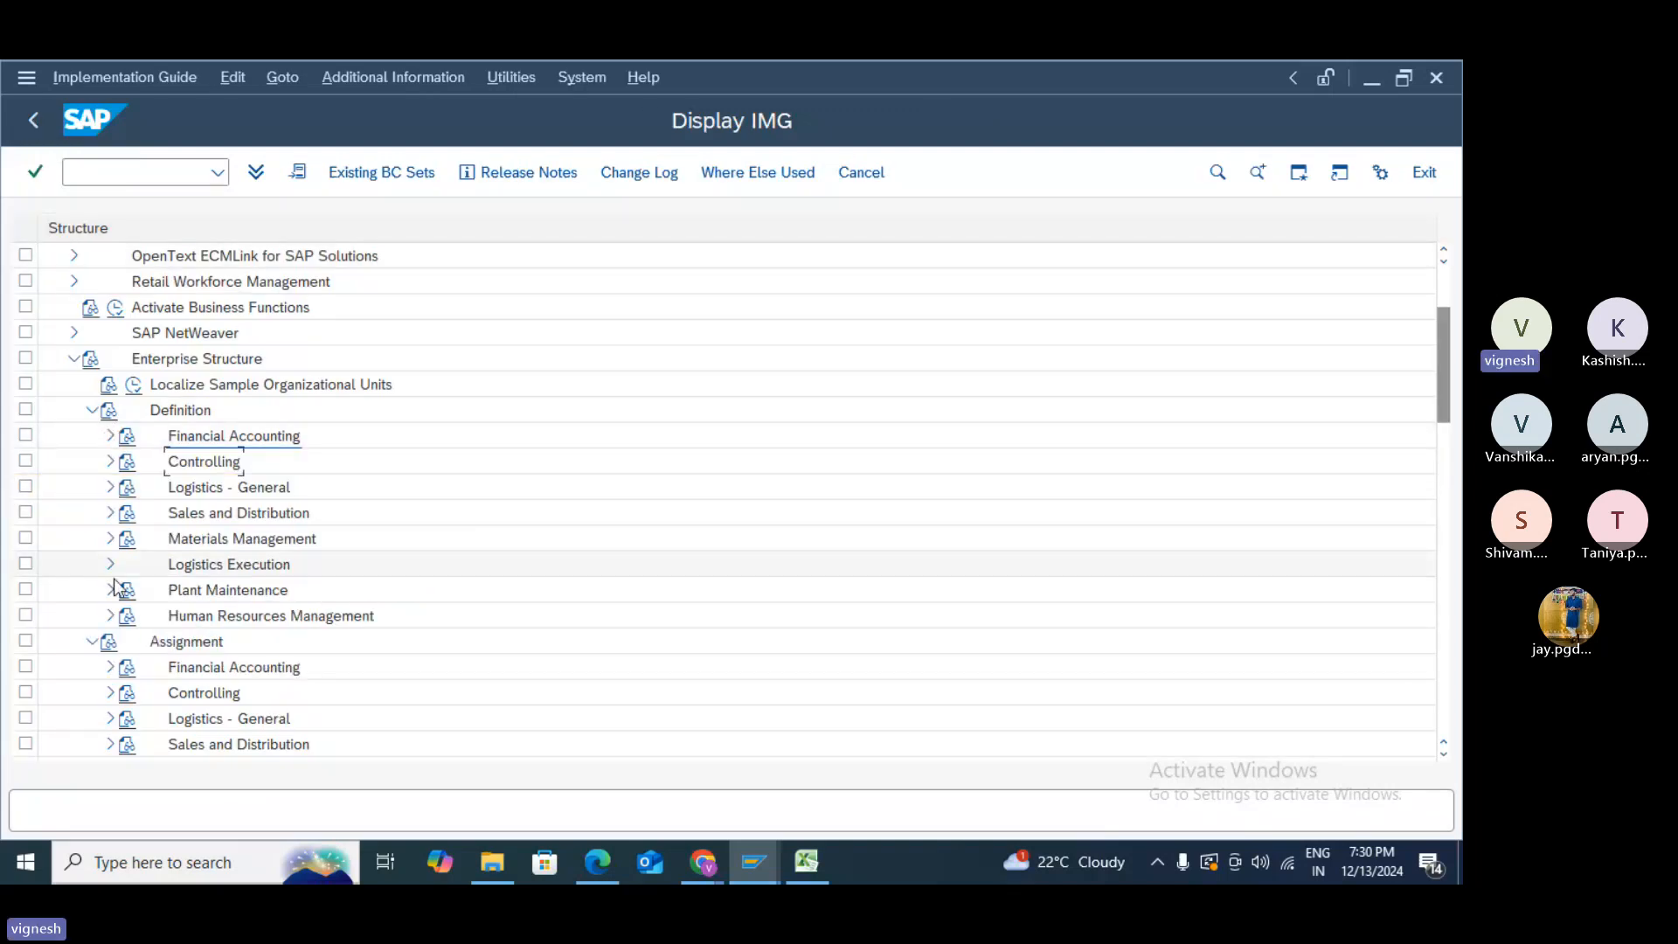
click(110, 667)
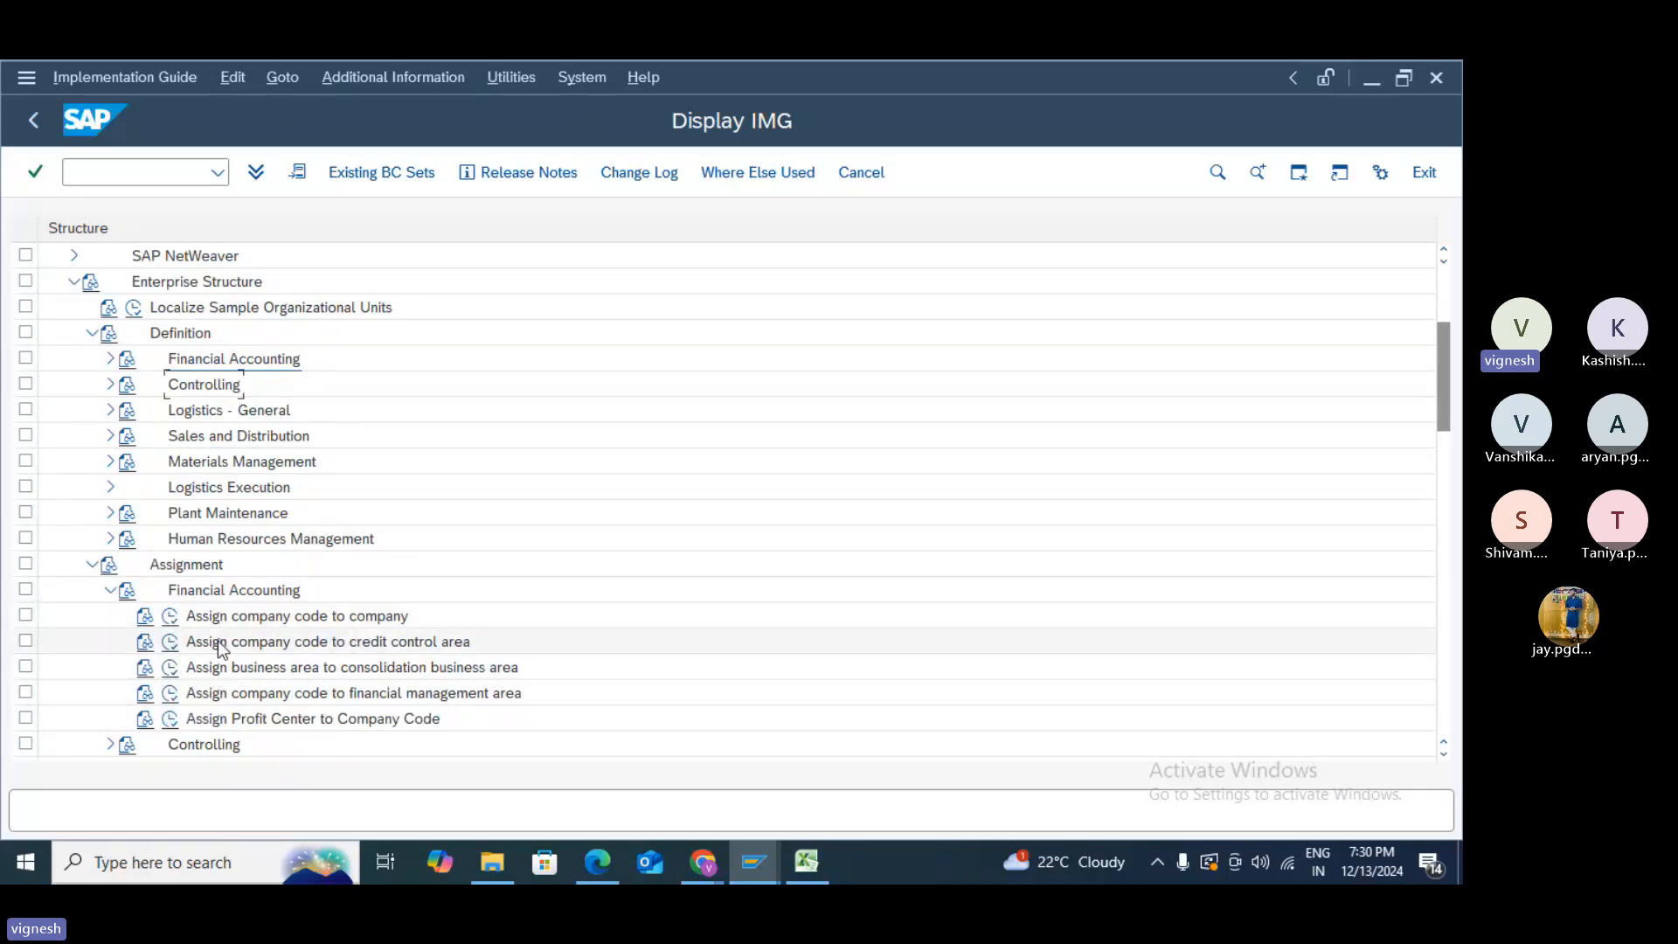
click(171, 644)
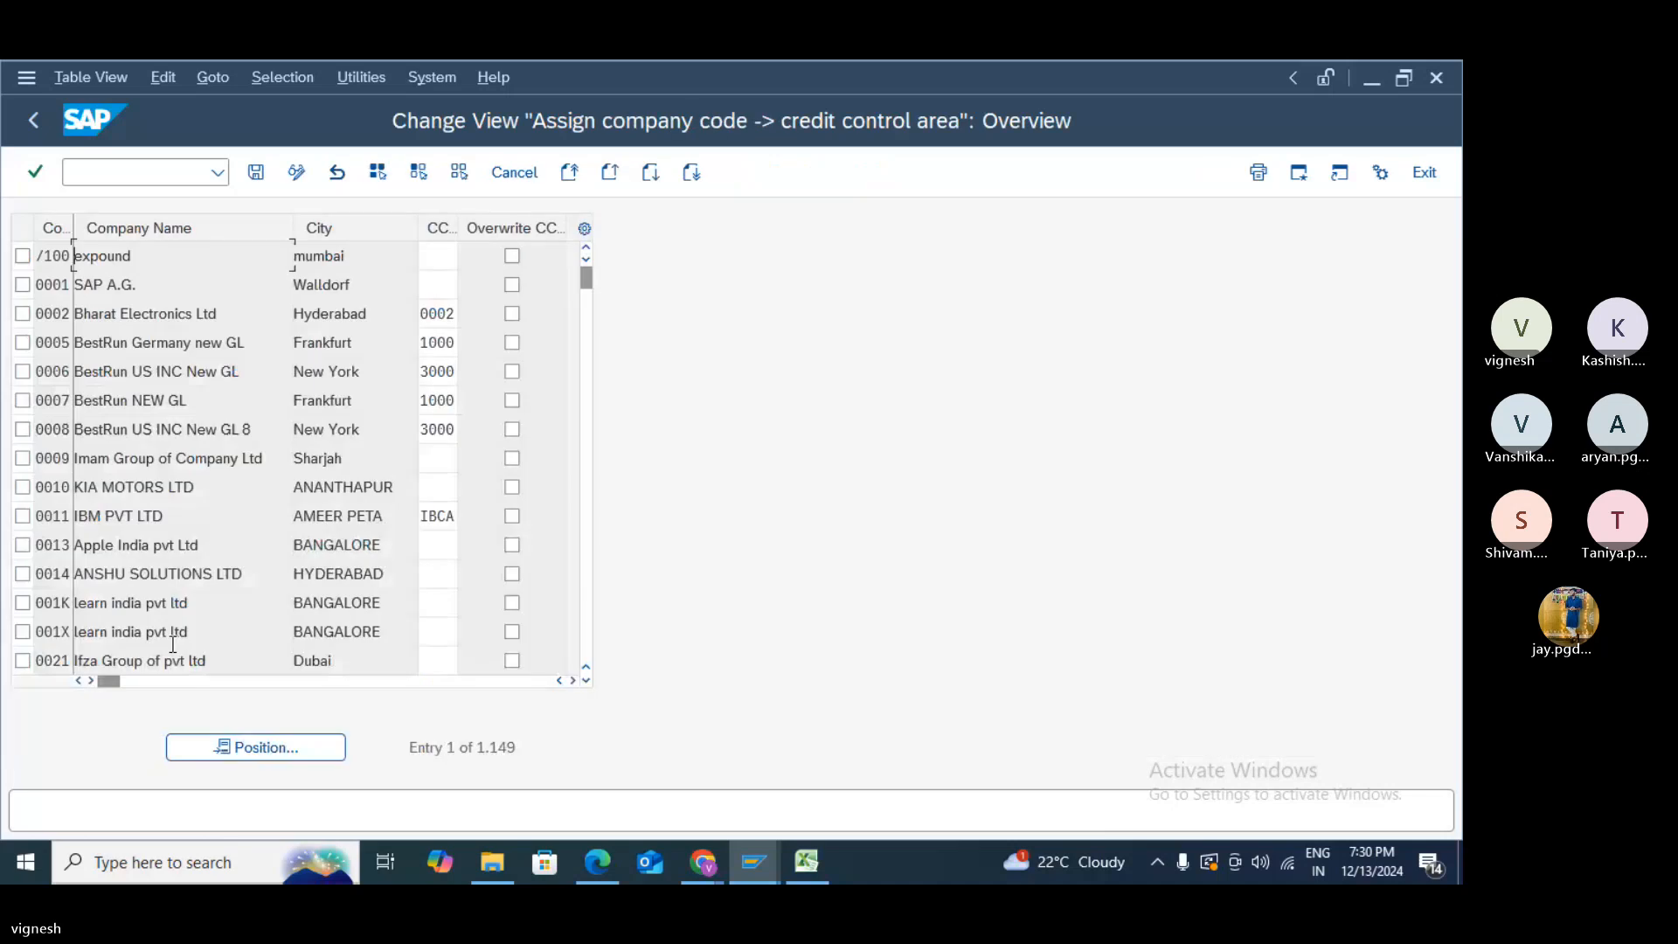
- Assign credit control area TEST to company code 1009, save it, and return to the IMG
click(265, 743)
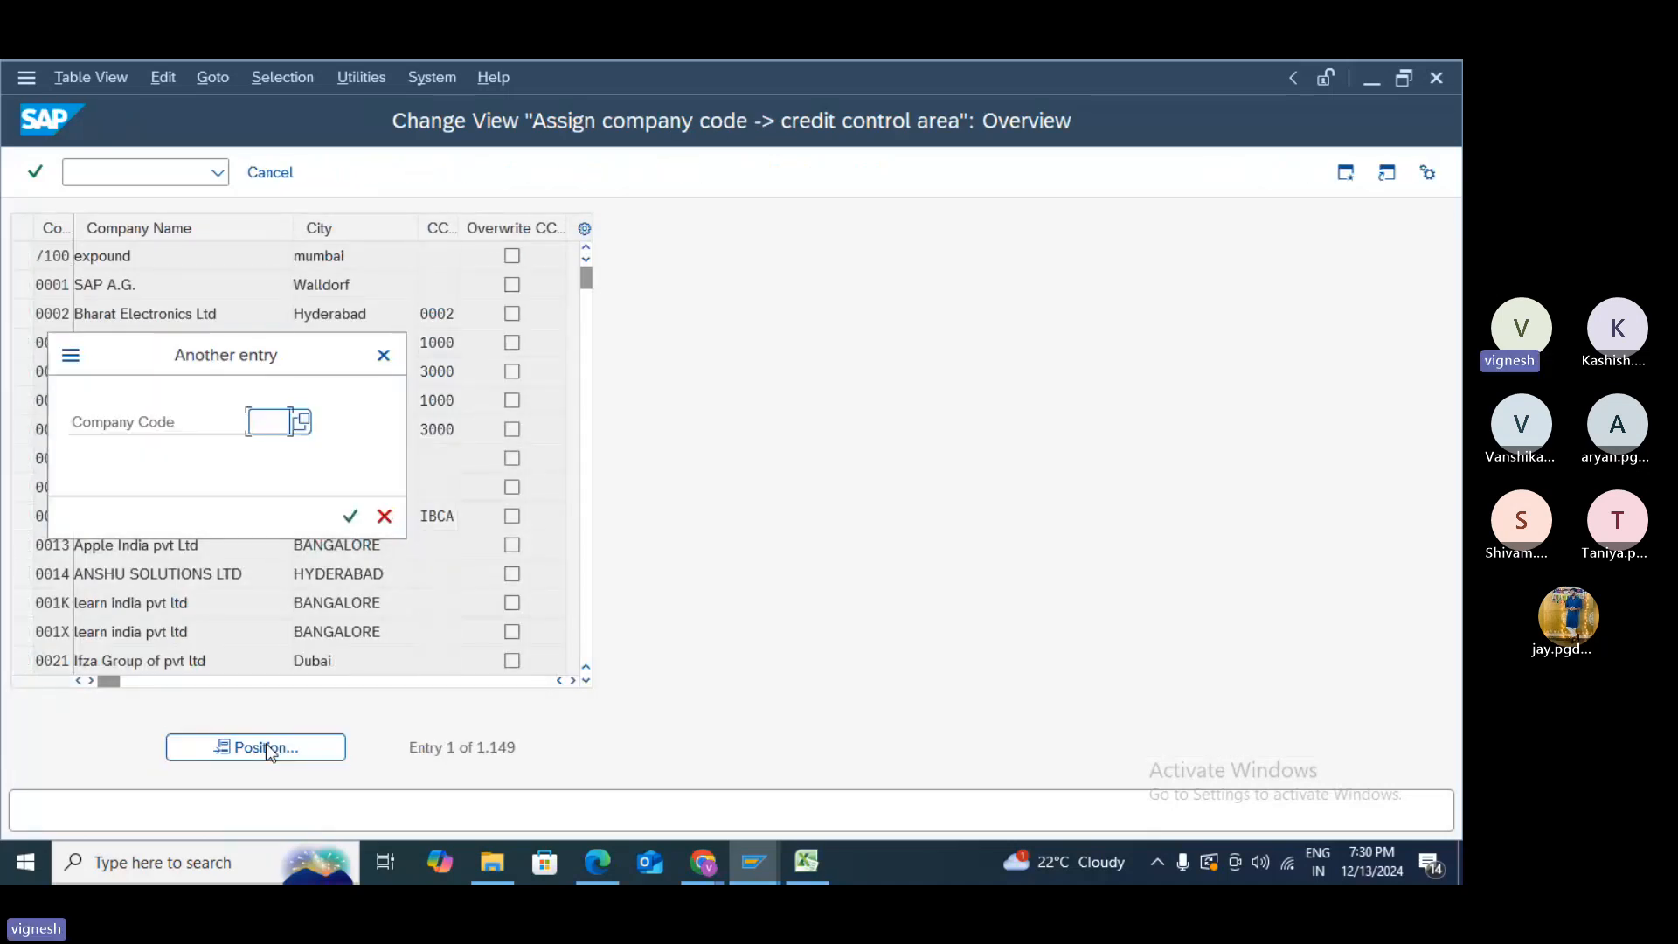
text(1000)
key(Return)
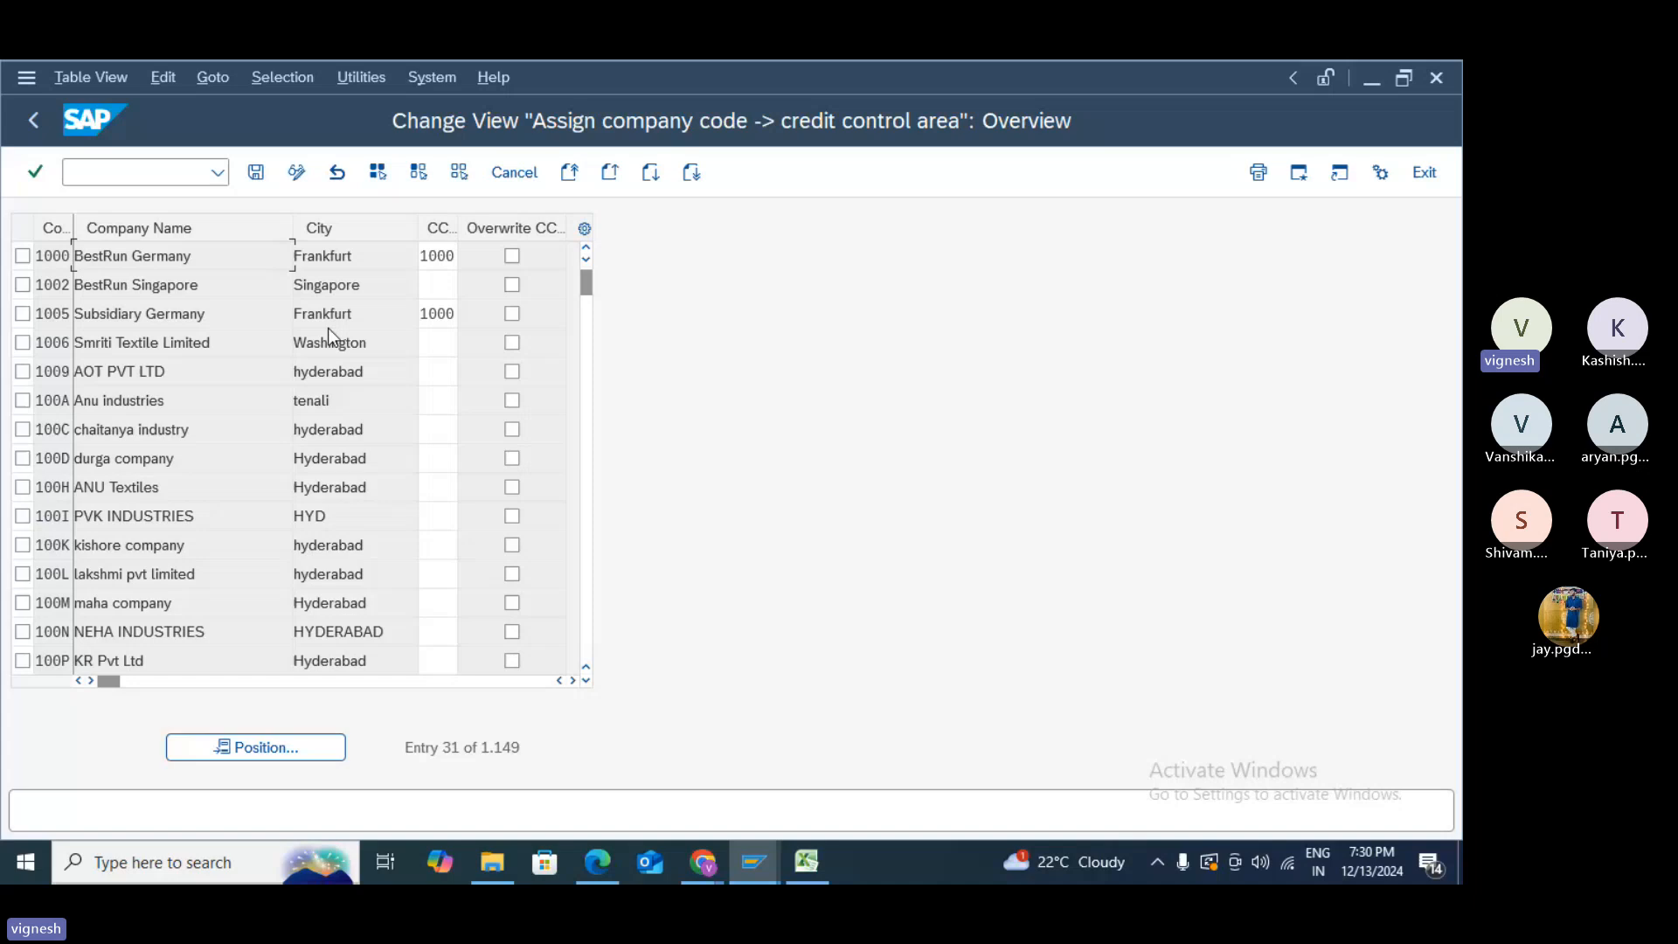
click(443, 375)
text(TEST)
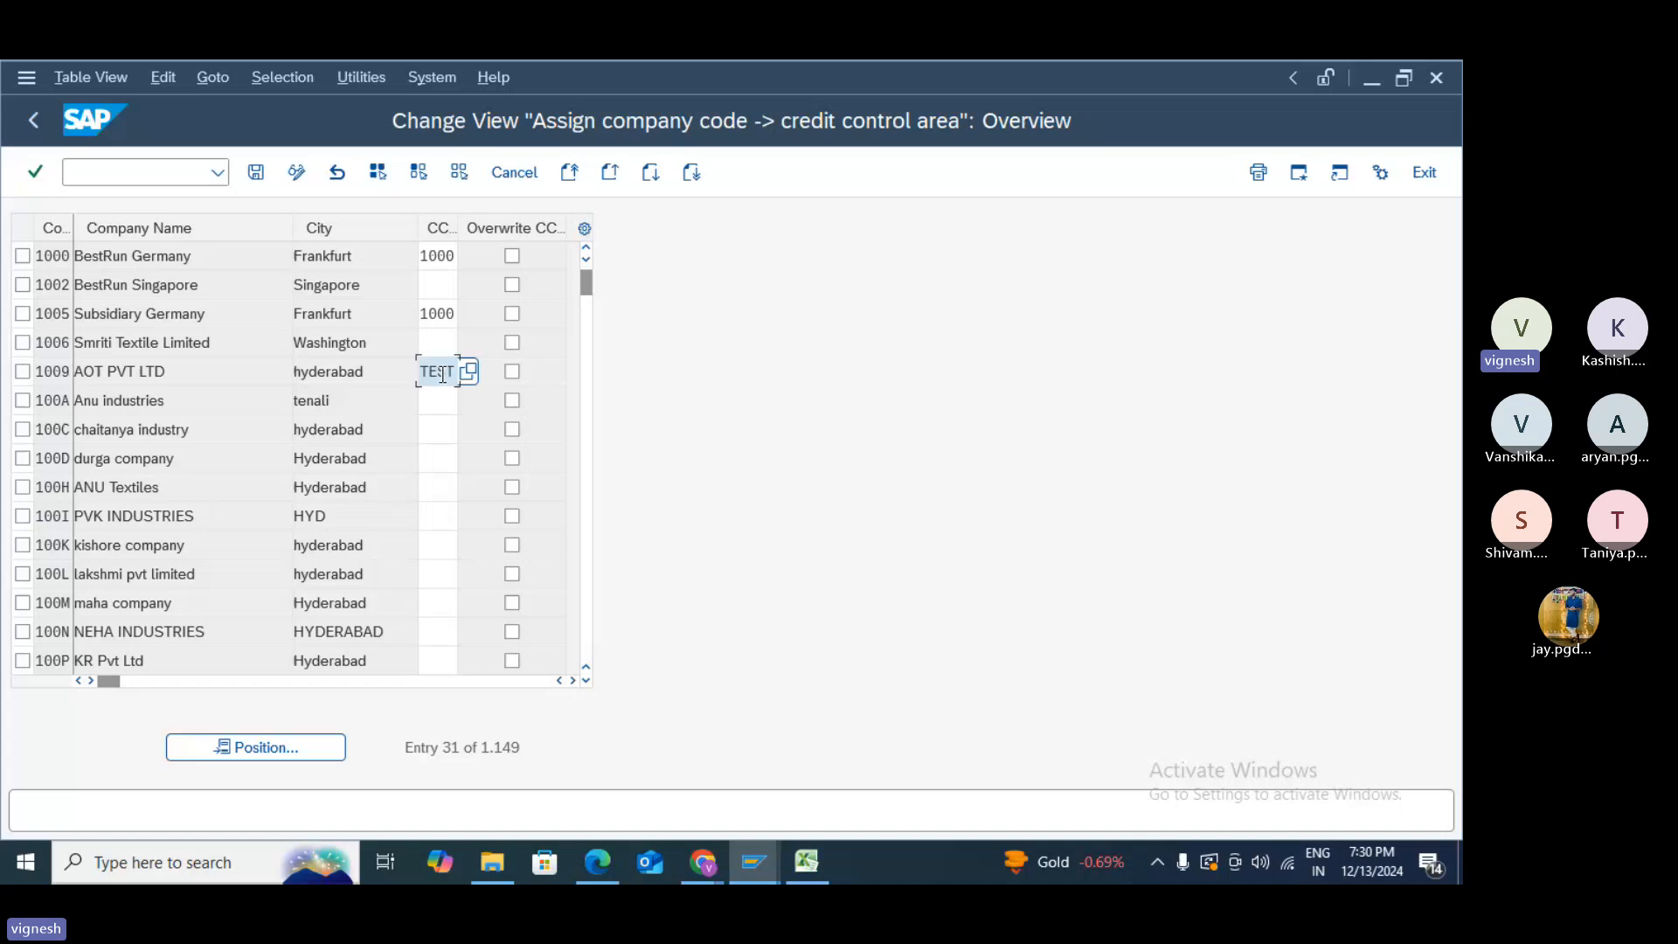
double_click(443, 374)
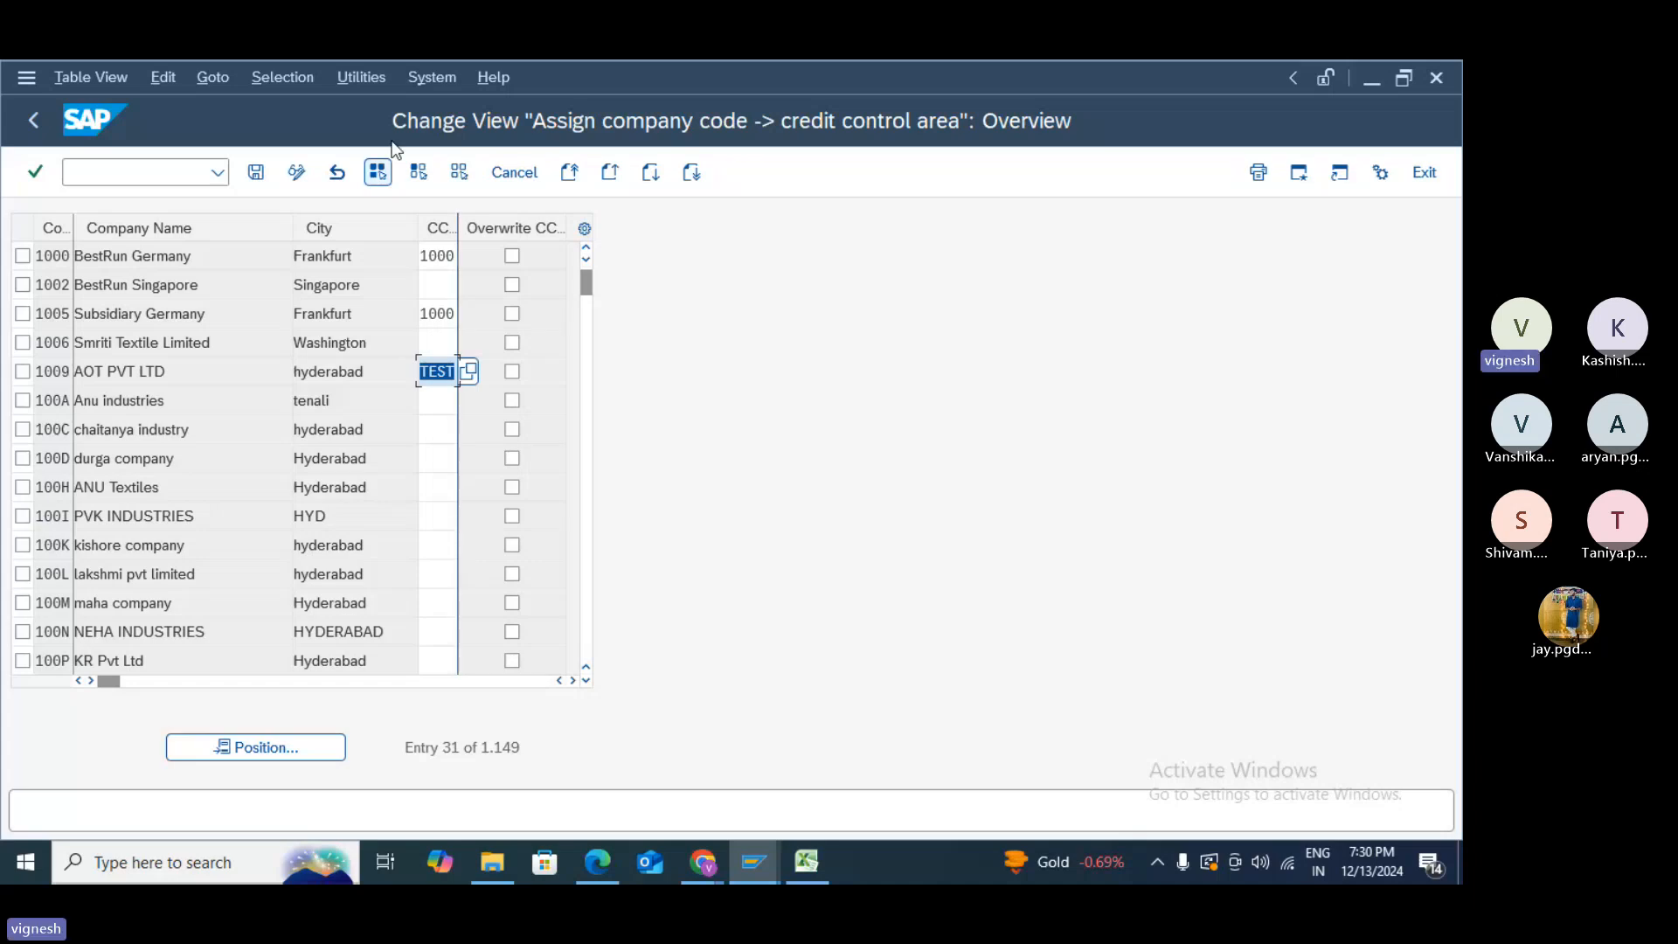
click(261, 175)
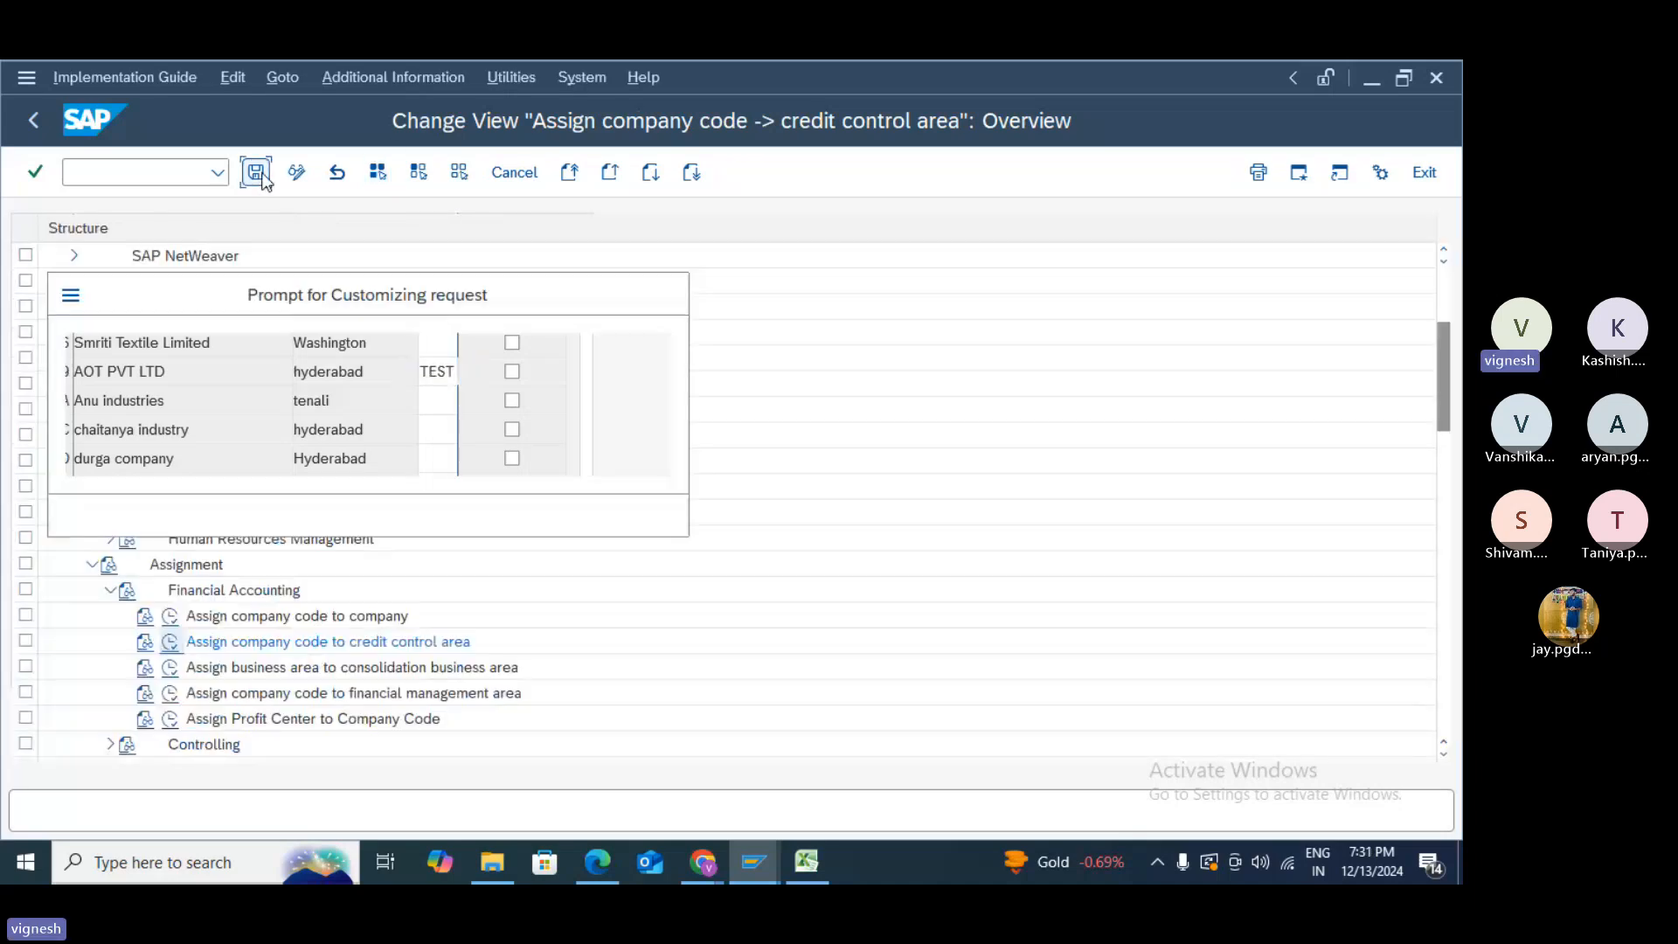
click(424, 514)
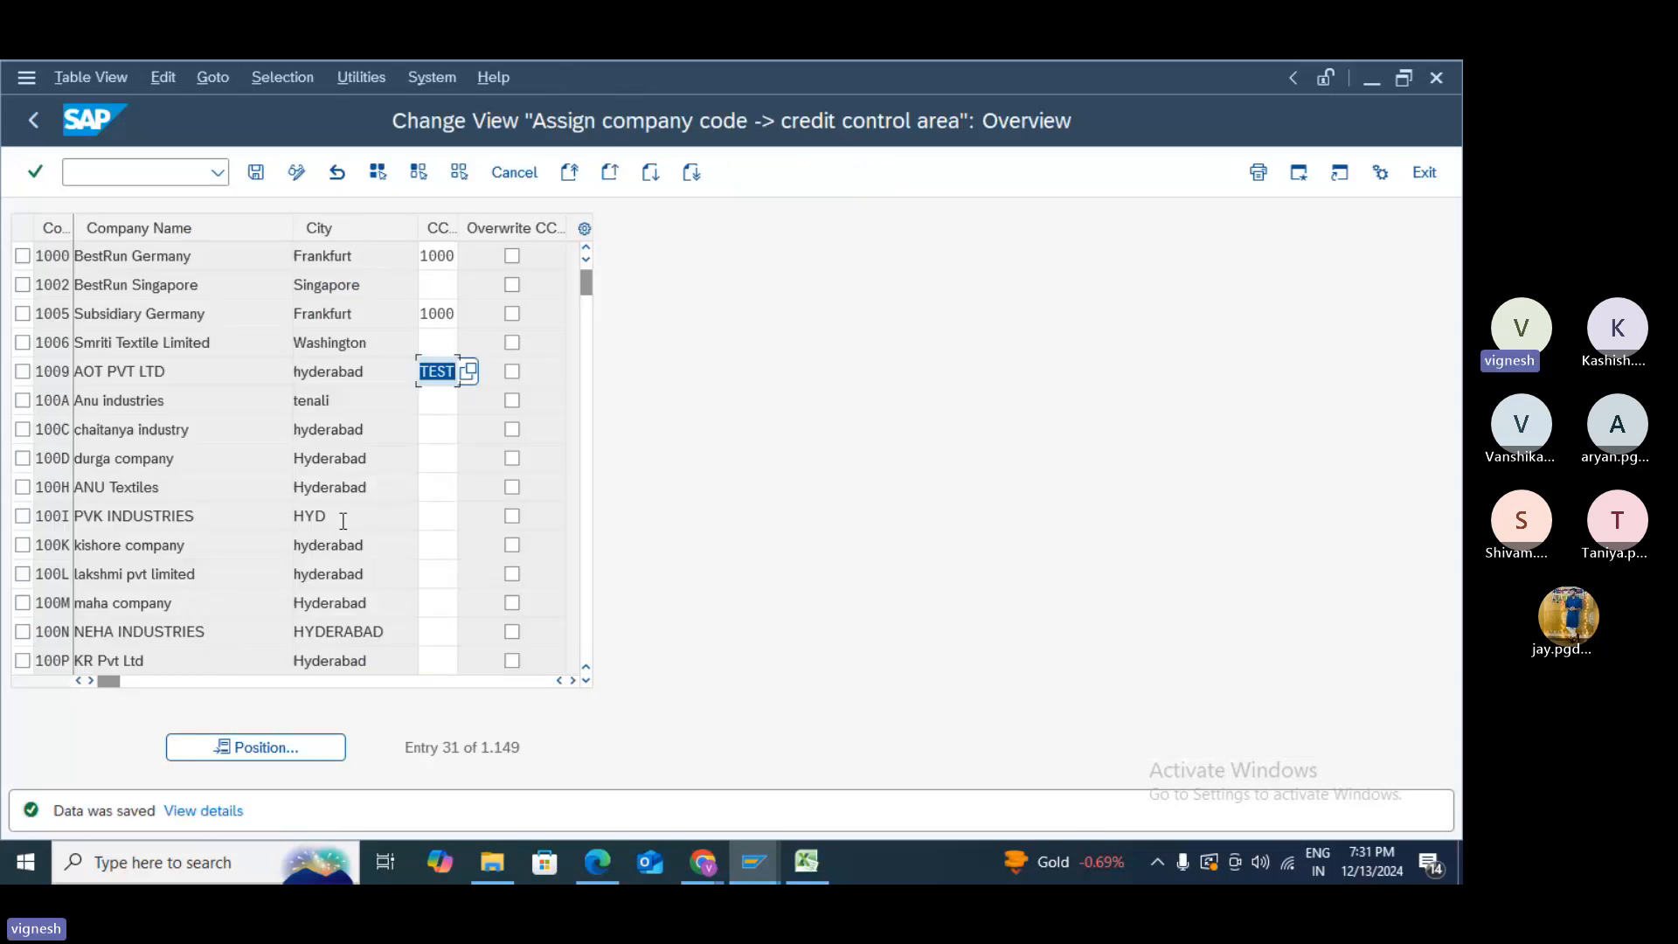
key(Delete)
click(33, 120)
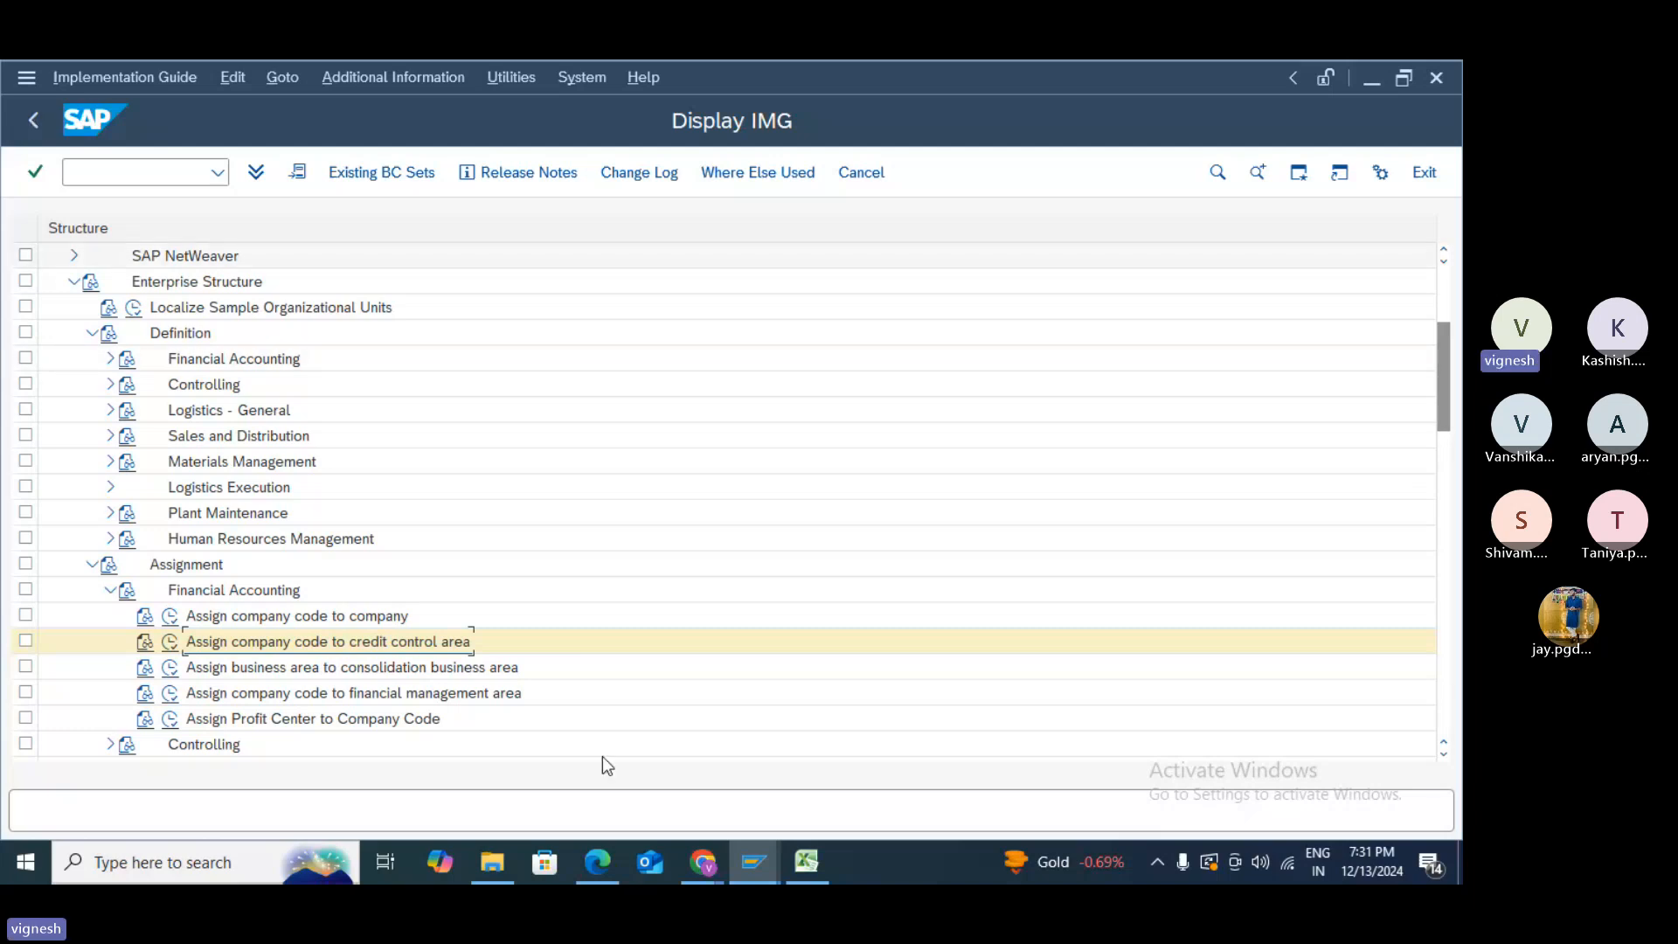
- Mark Define business area, Define credit controlling area and its company code assignment COVERED
key(alt+Tab)
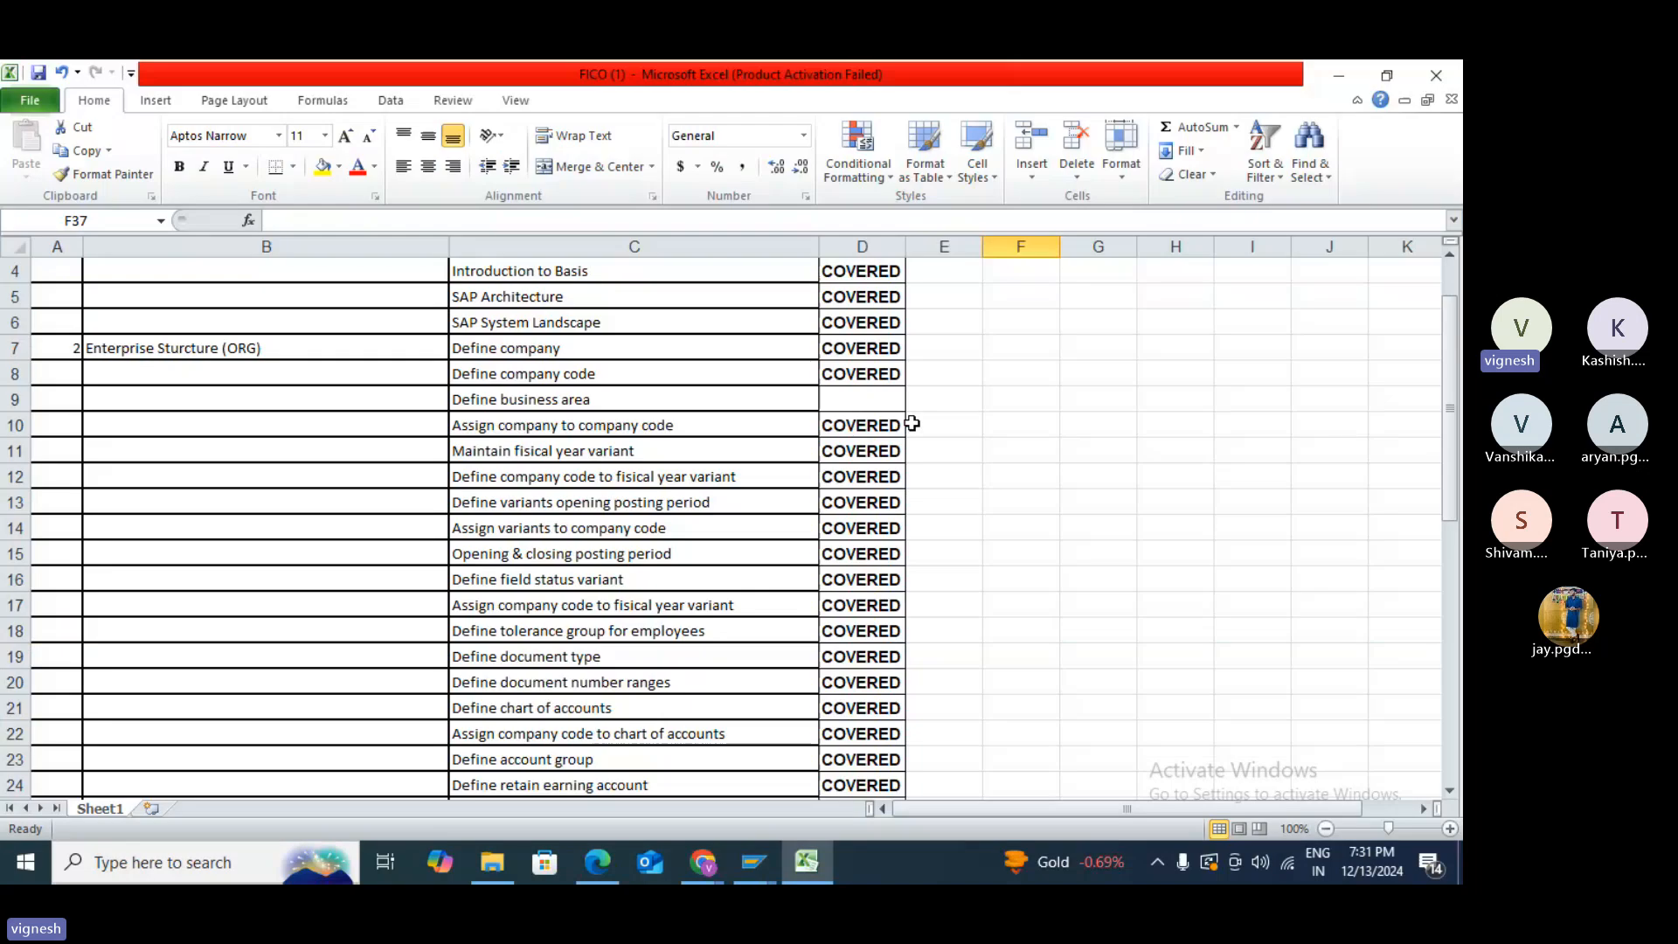
click(877, 395)
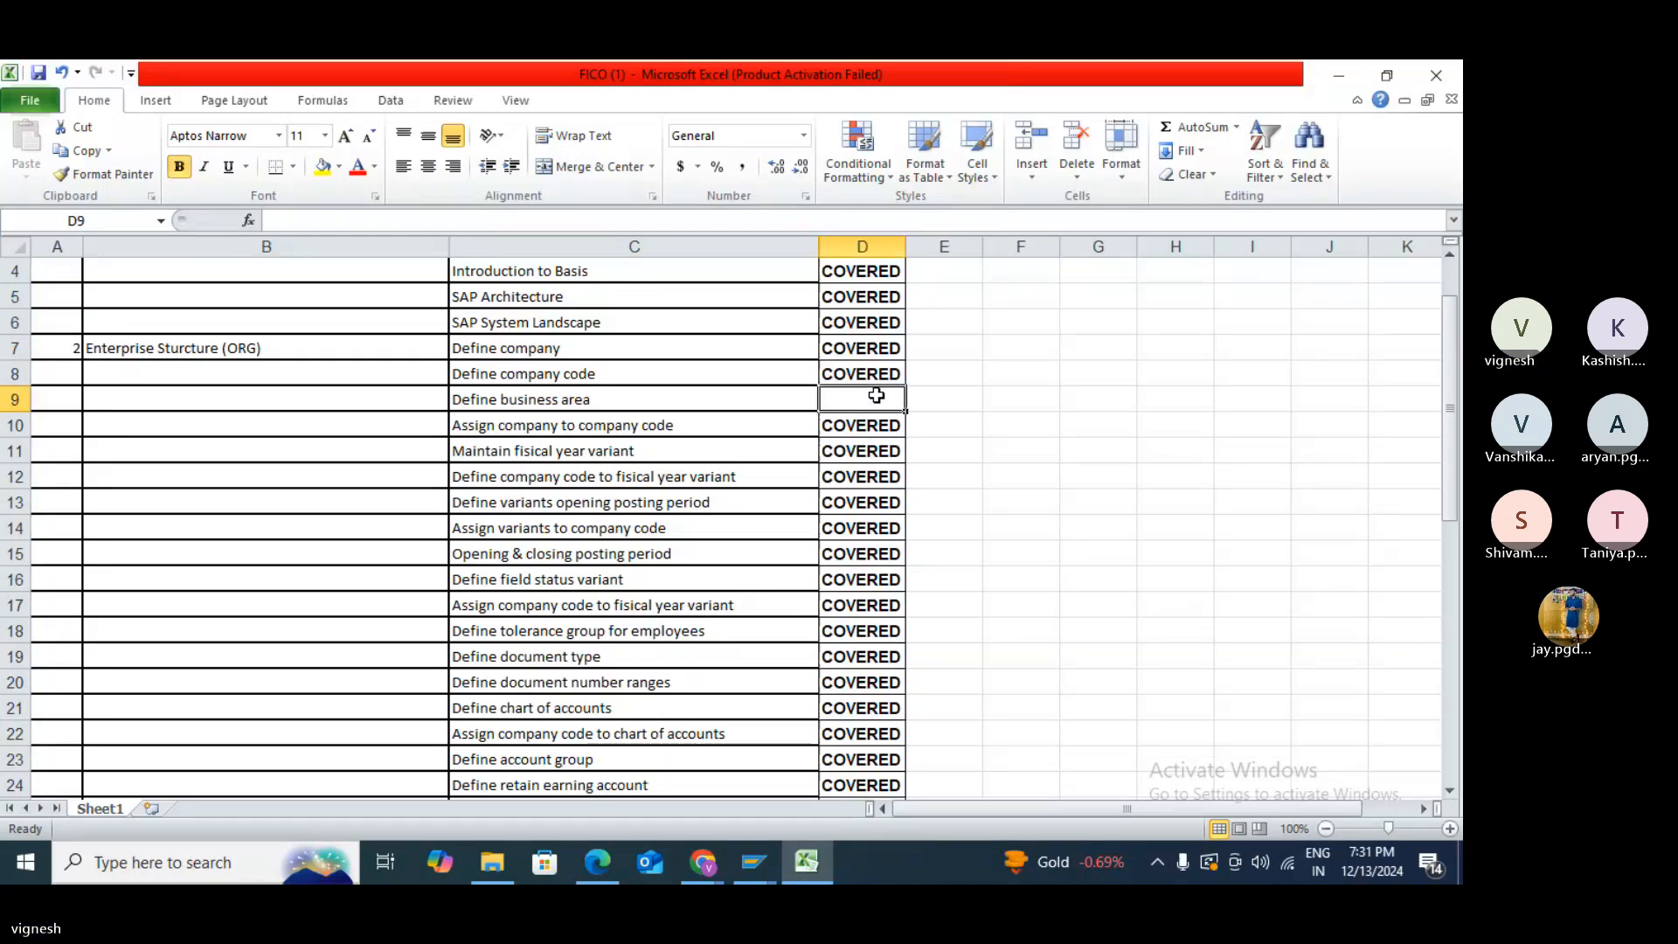
text(COVERED)
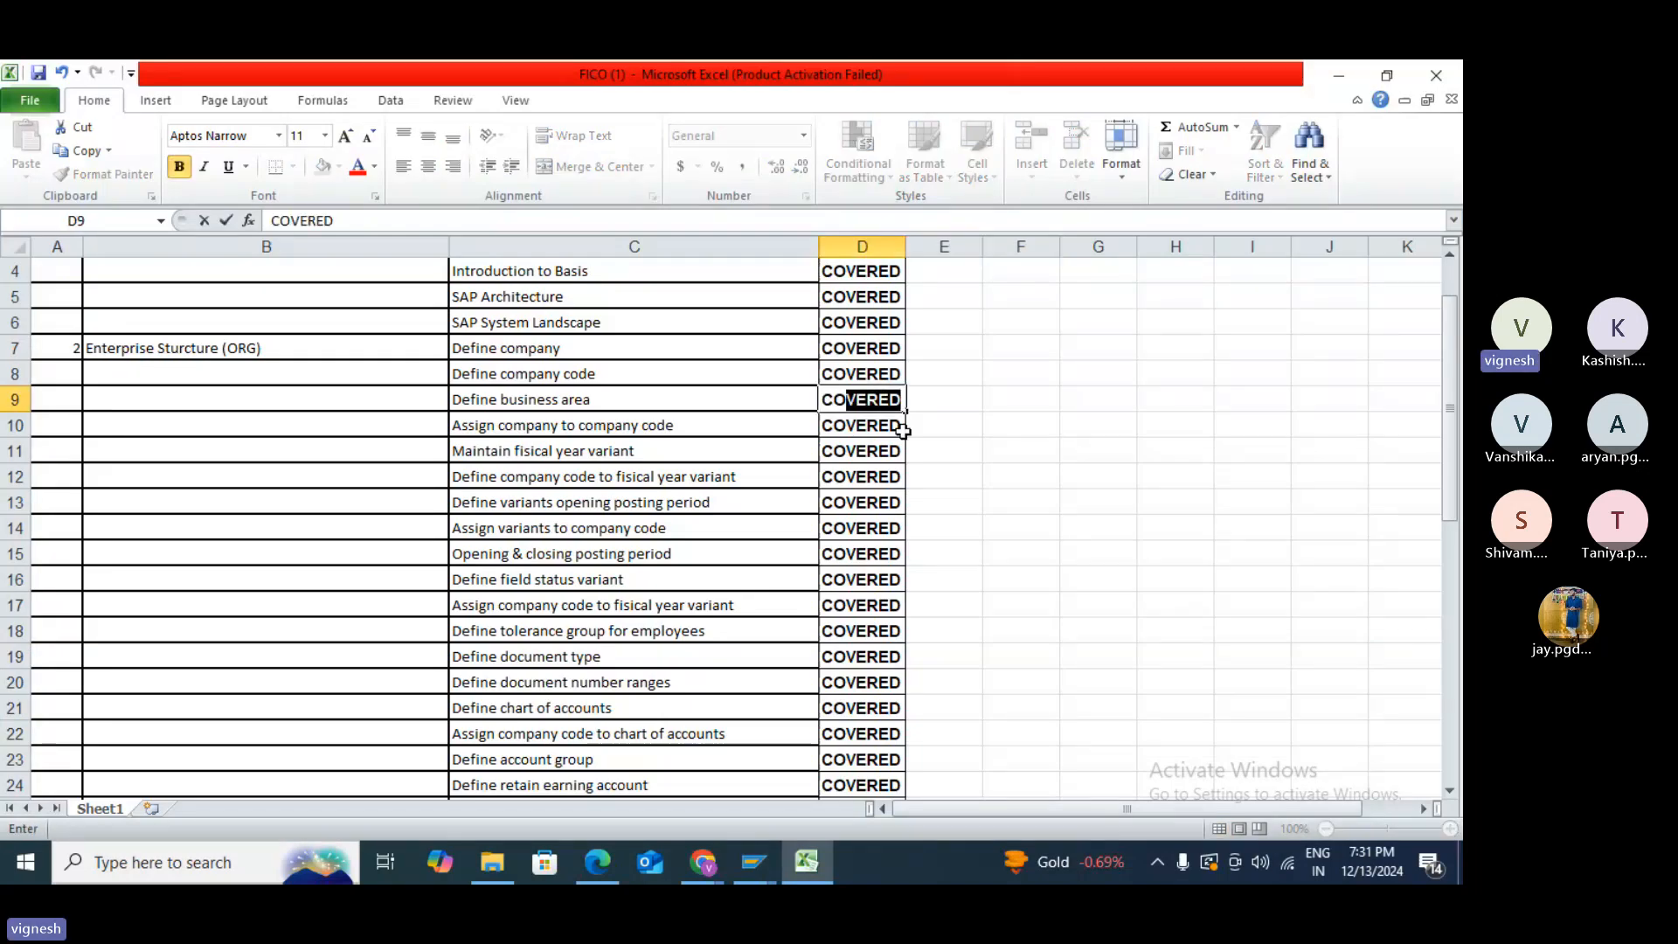
click(1004, 525)
scroll(1001, 522, down, 3)
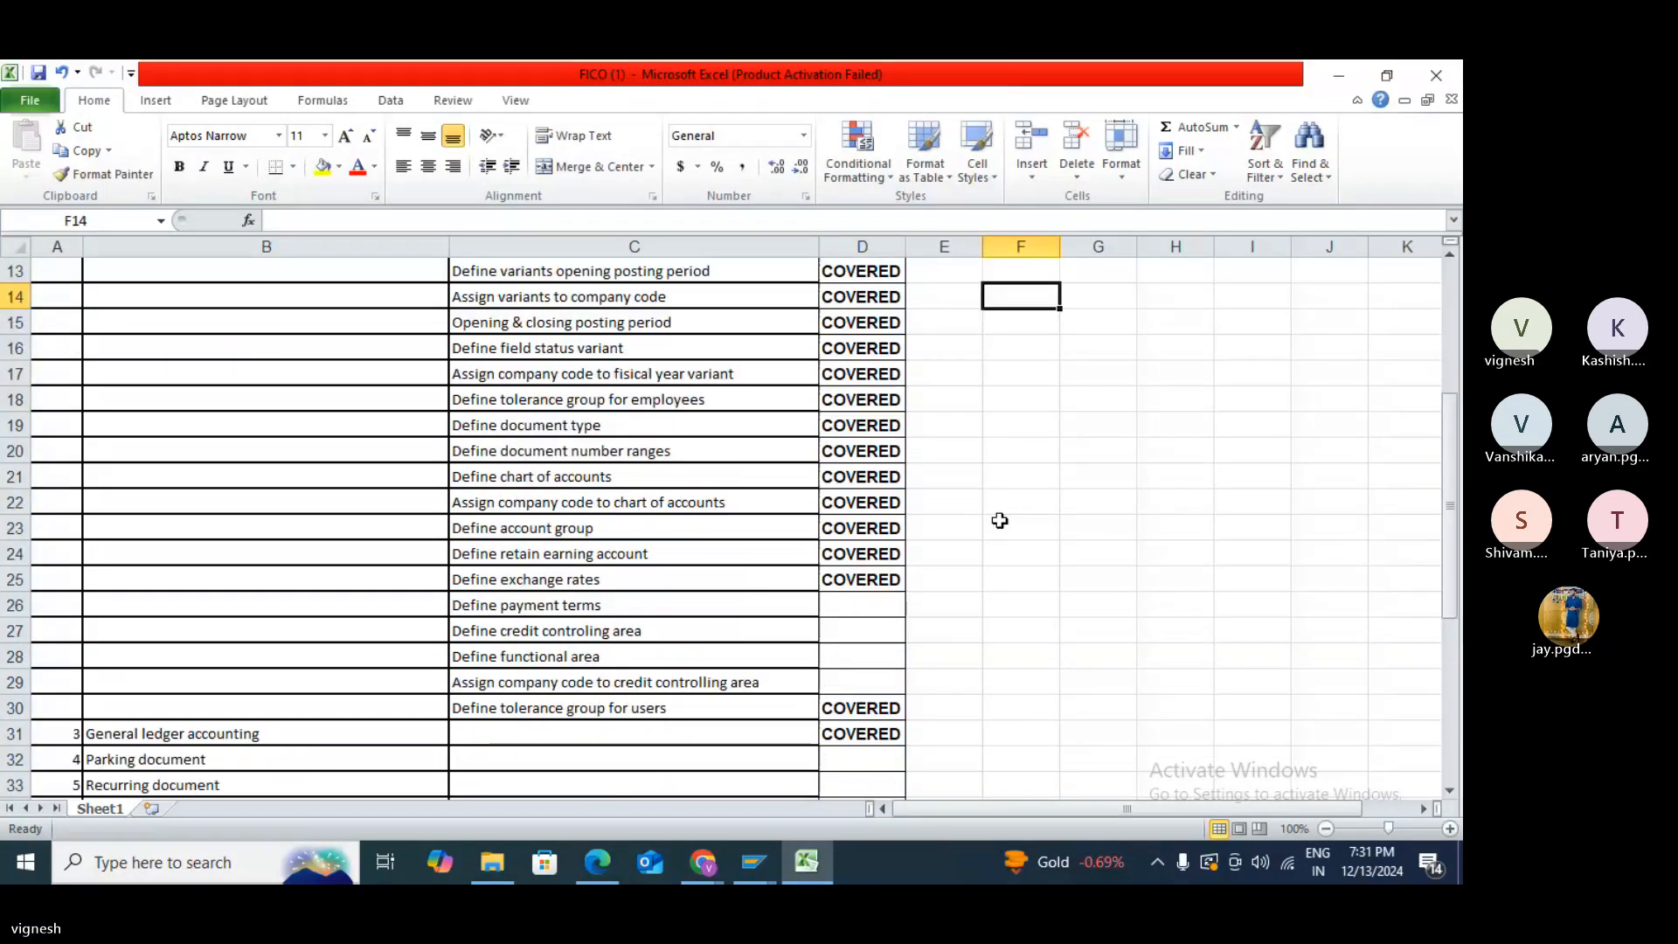
click(830, 632)
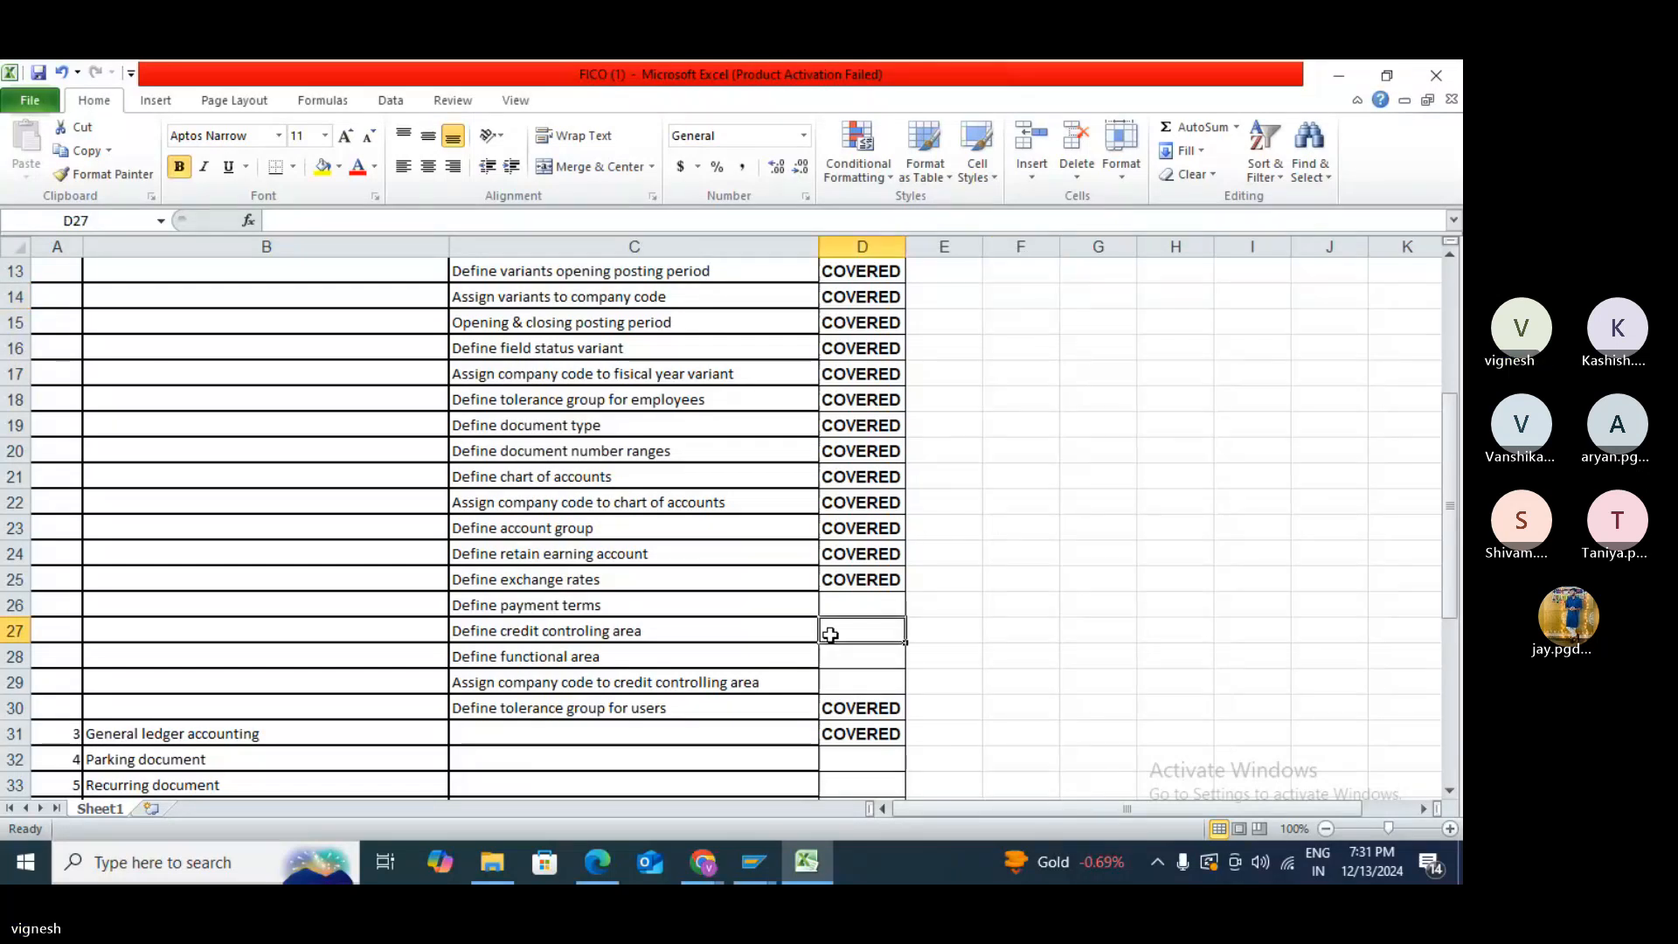
text(COVERED)
click(1049, 686)
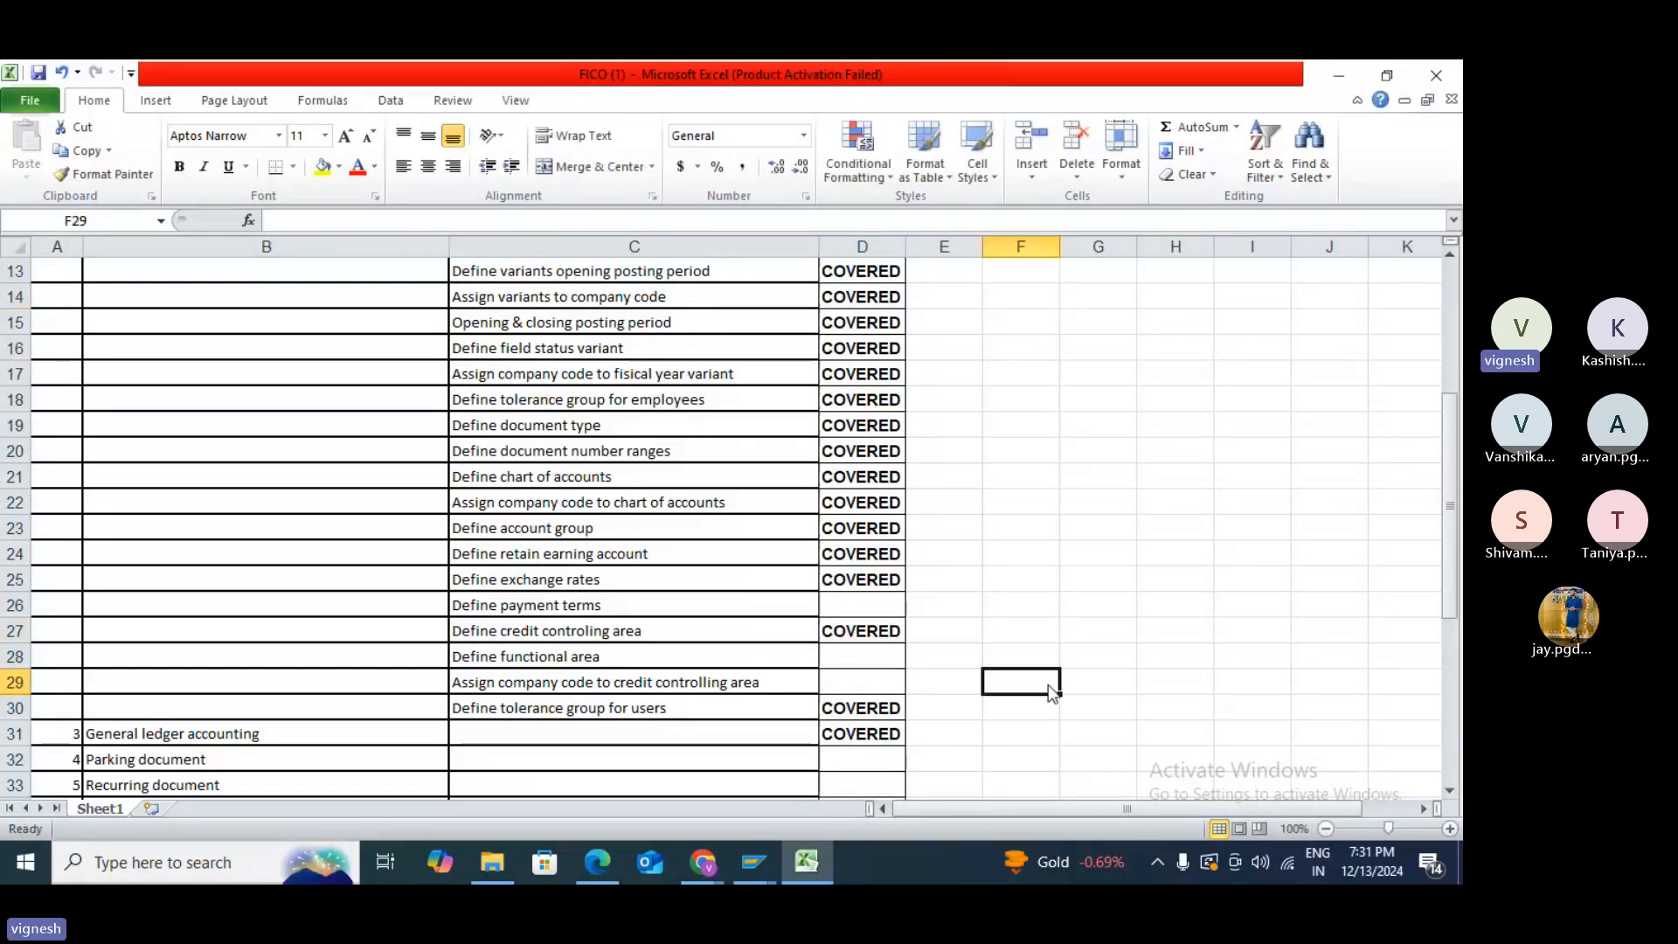
click(859, 689)
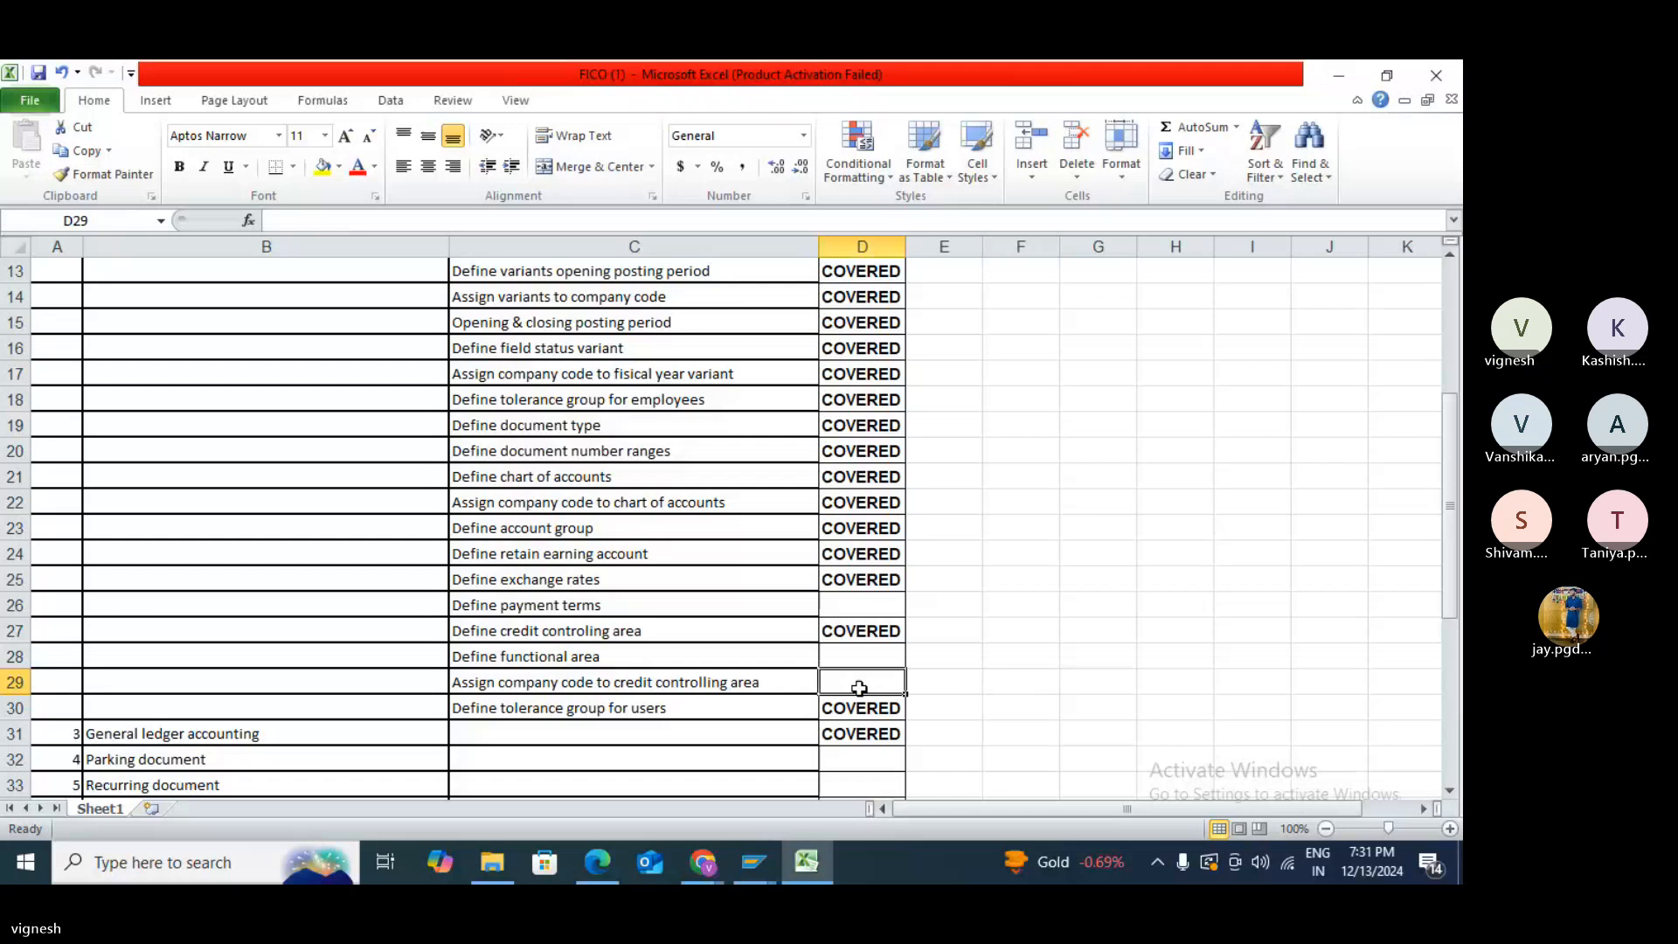
text(C)
click(968, 681)
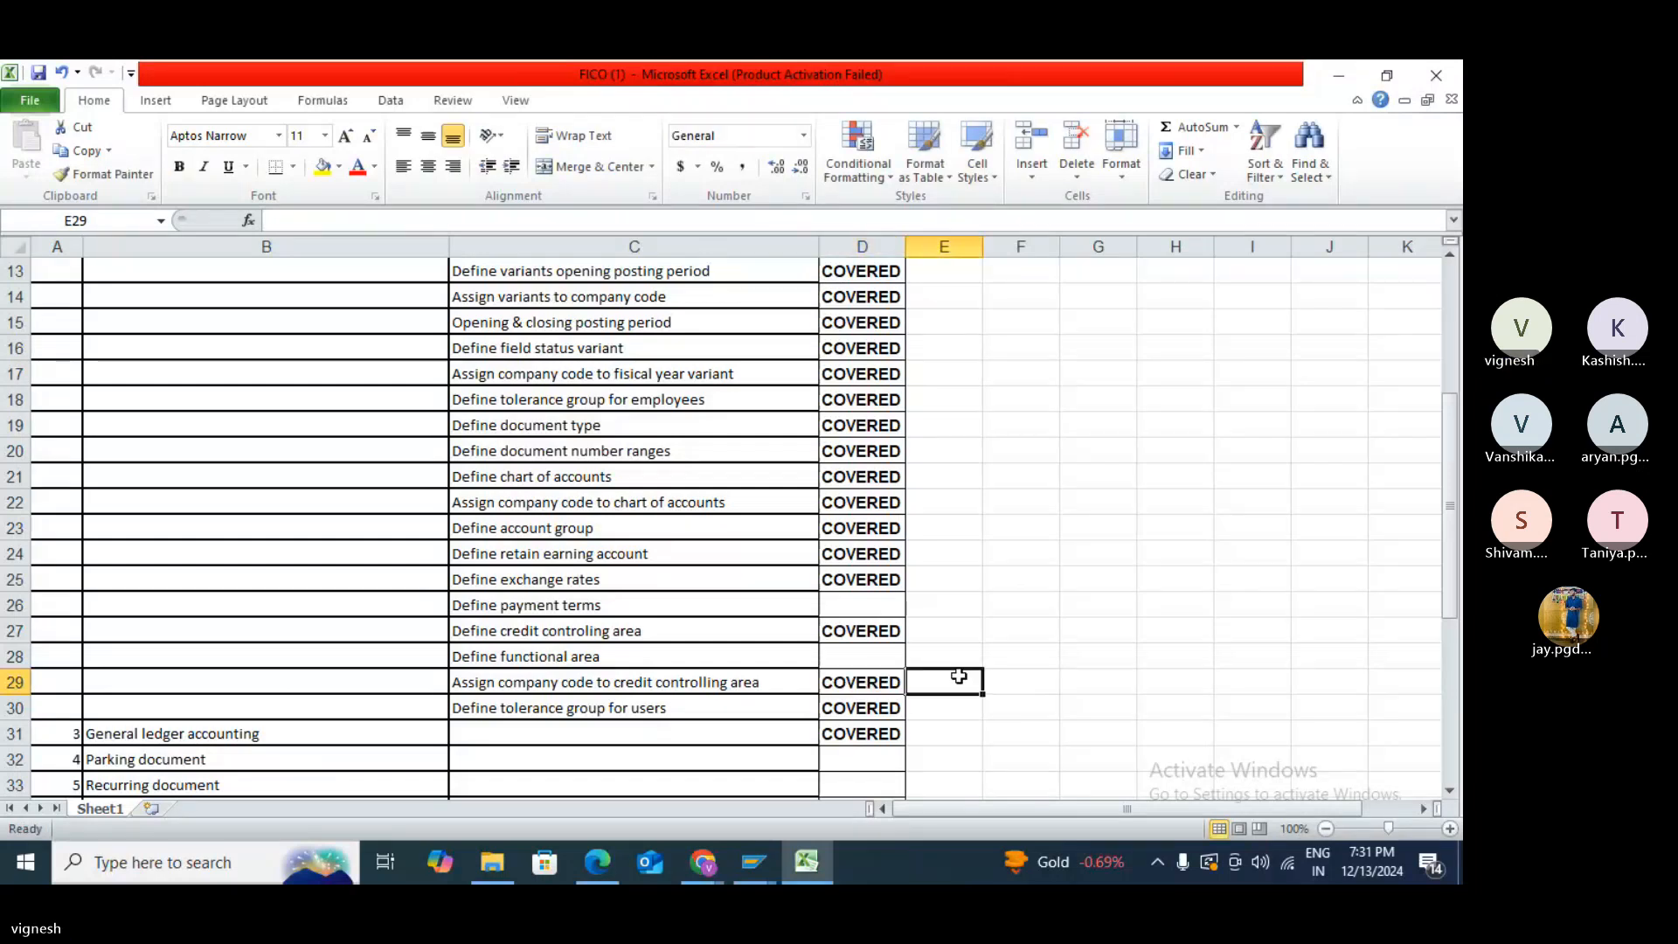
key(alt+Tab)
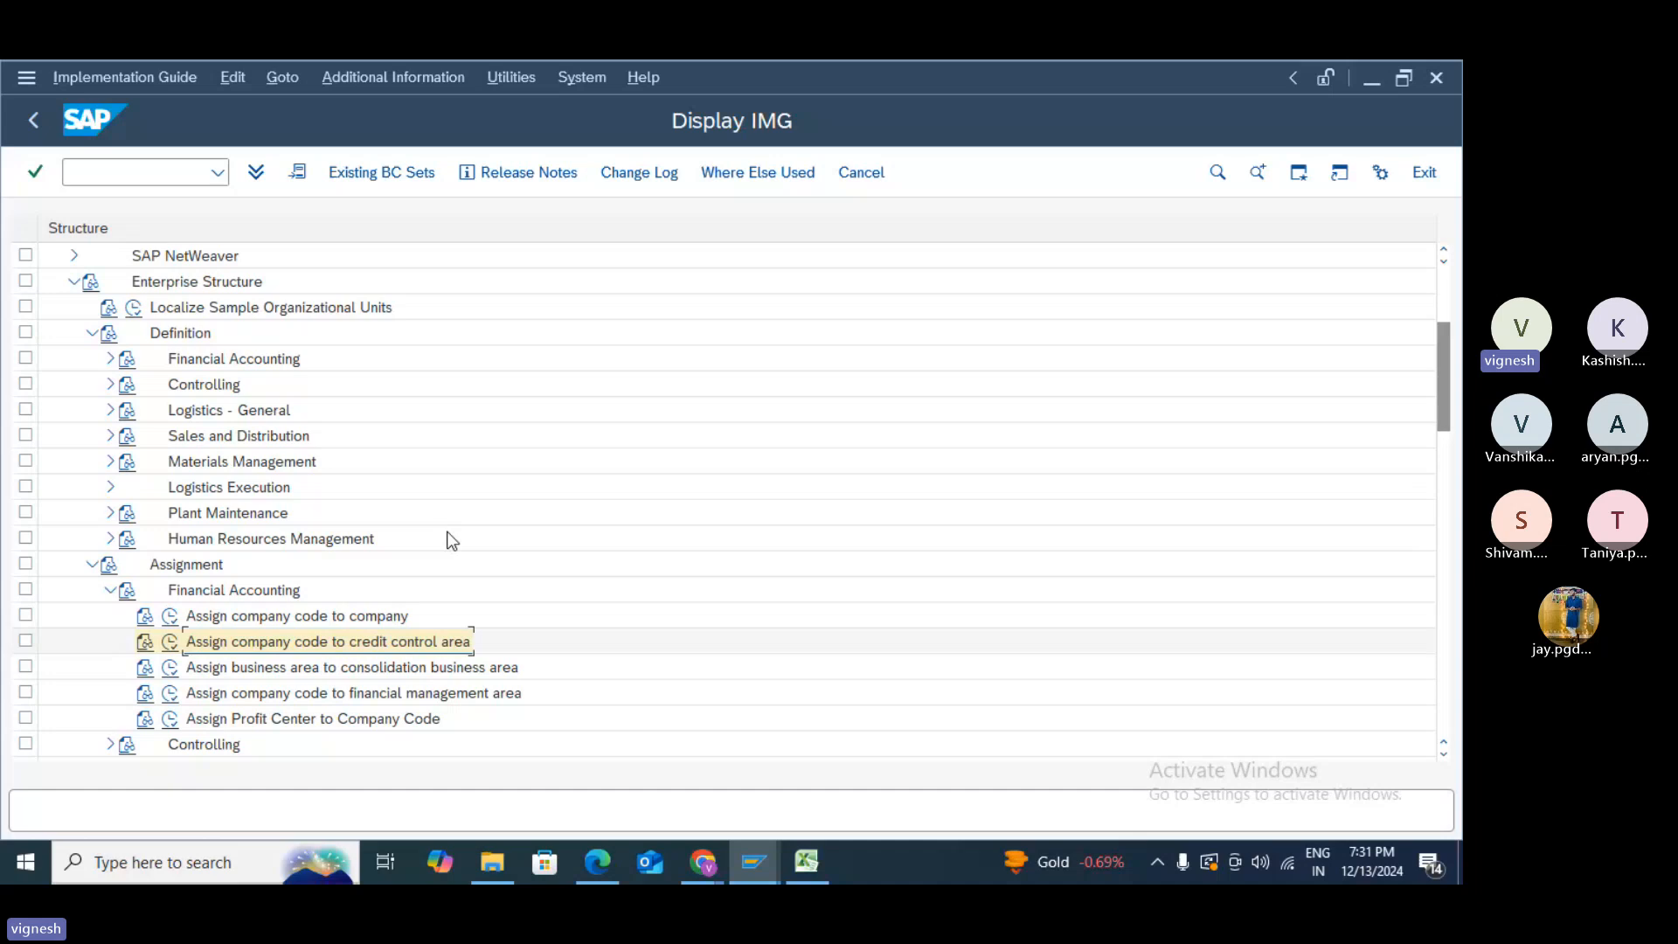
- Create functional area TEST named TEST and save it under the customizing request
click(107, 359)
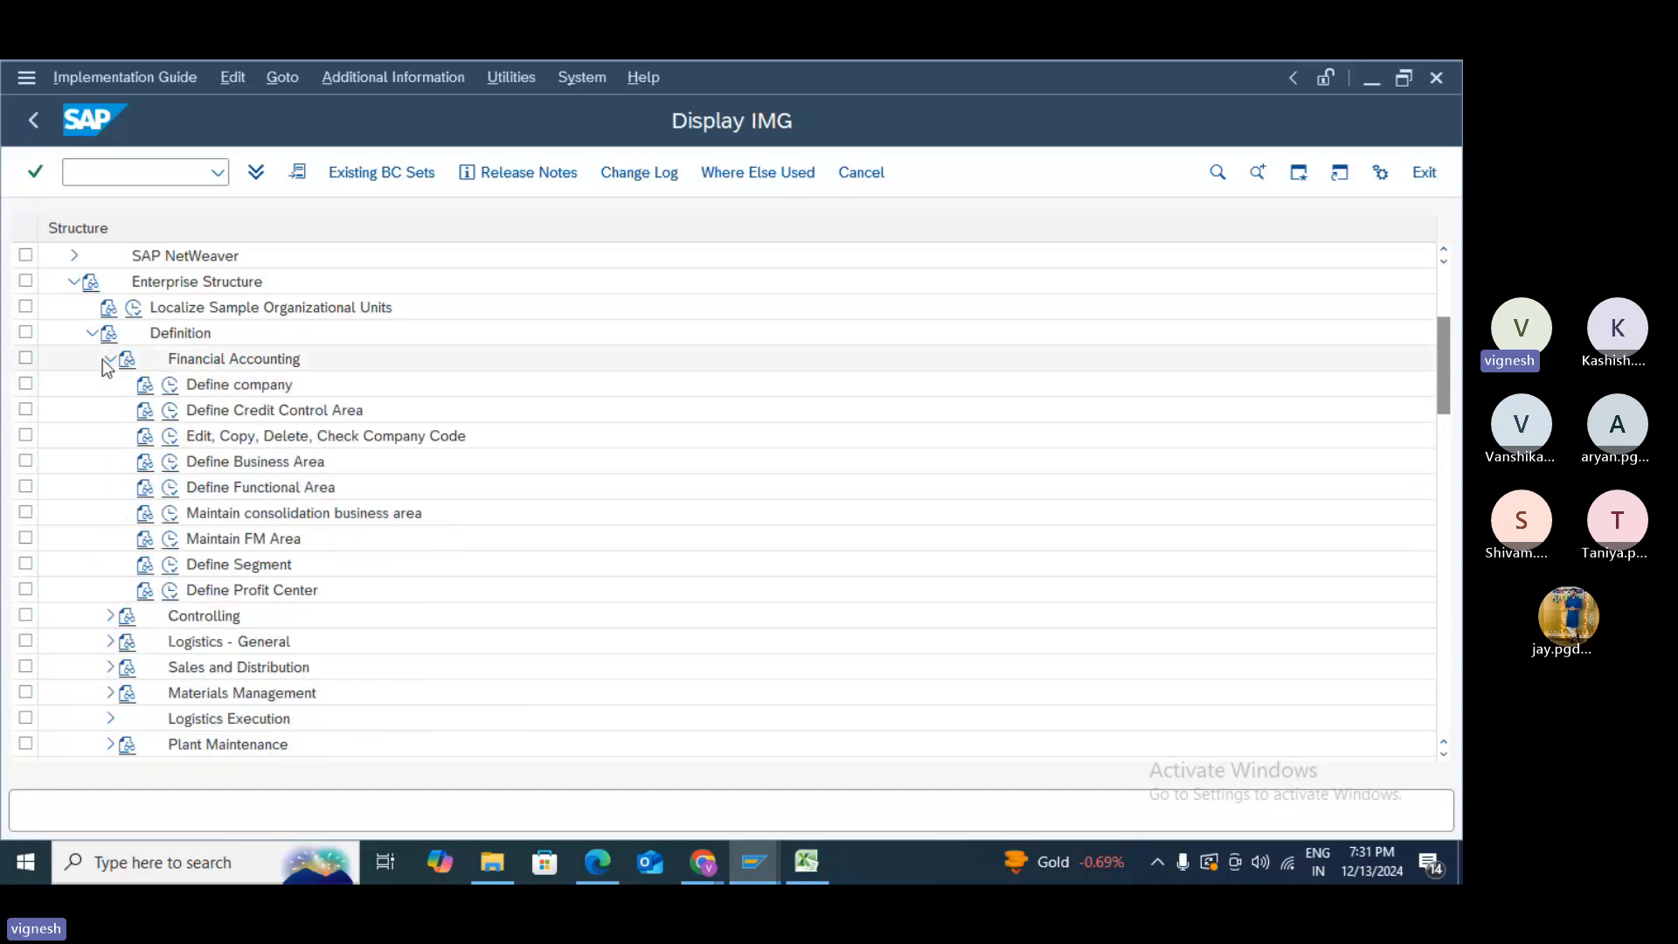
click(171, 486)
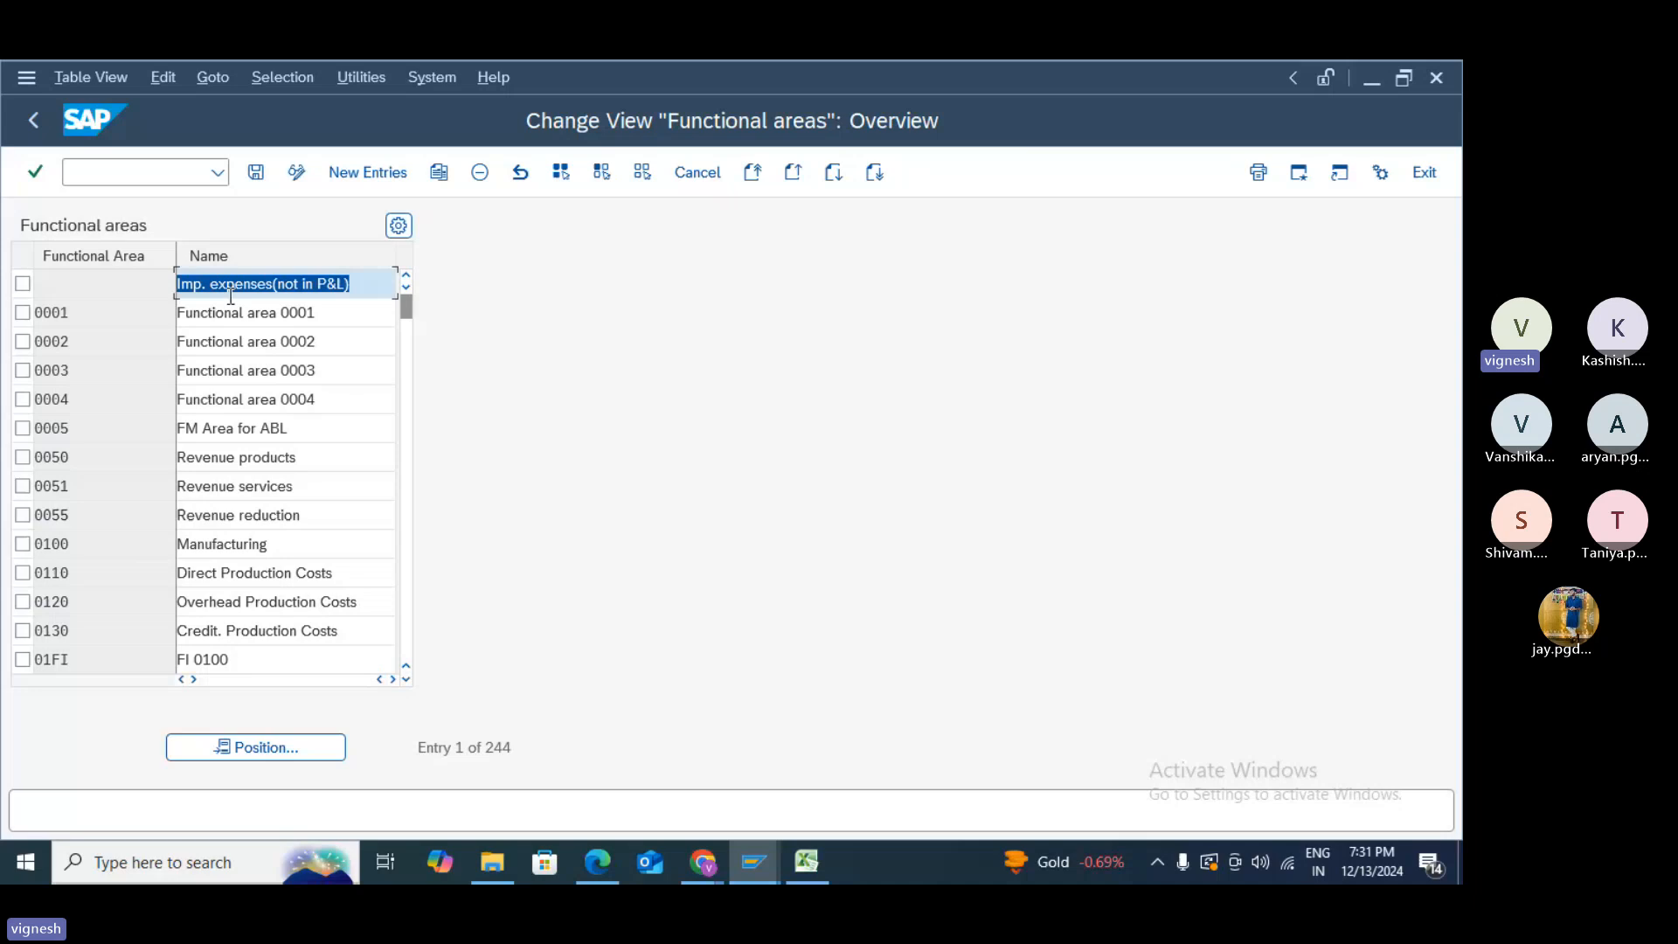
click(354, 171)
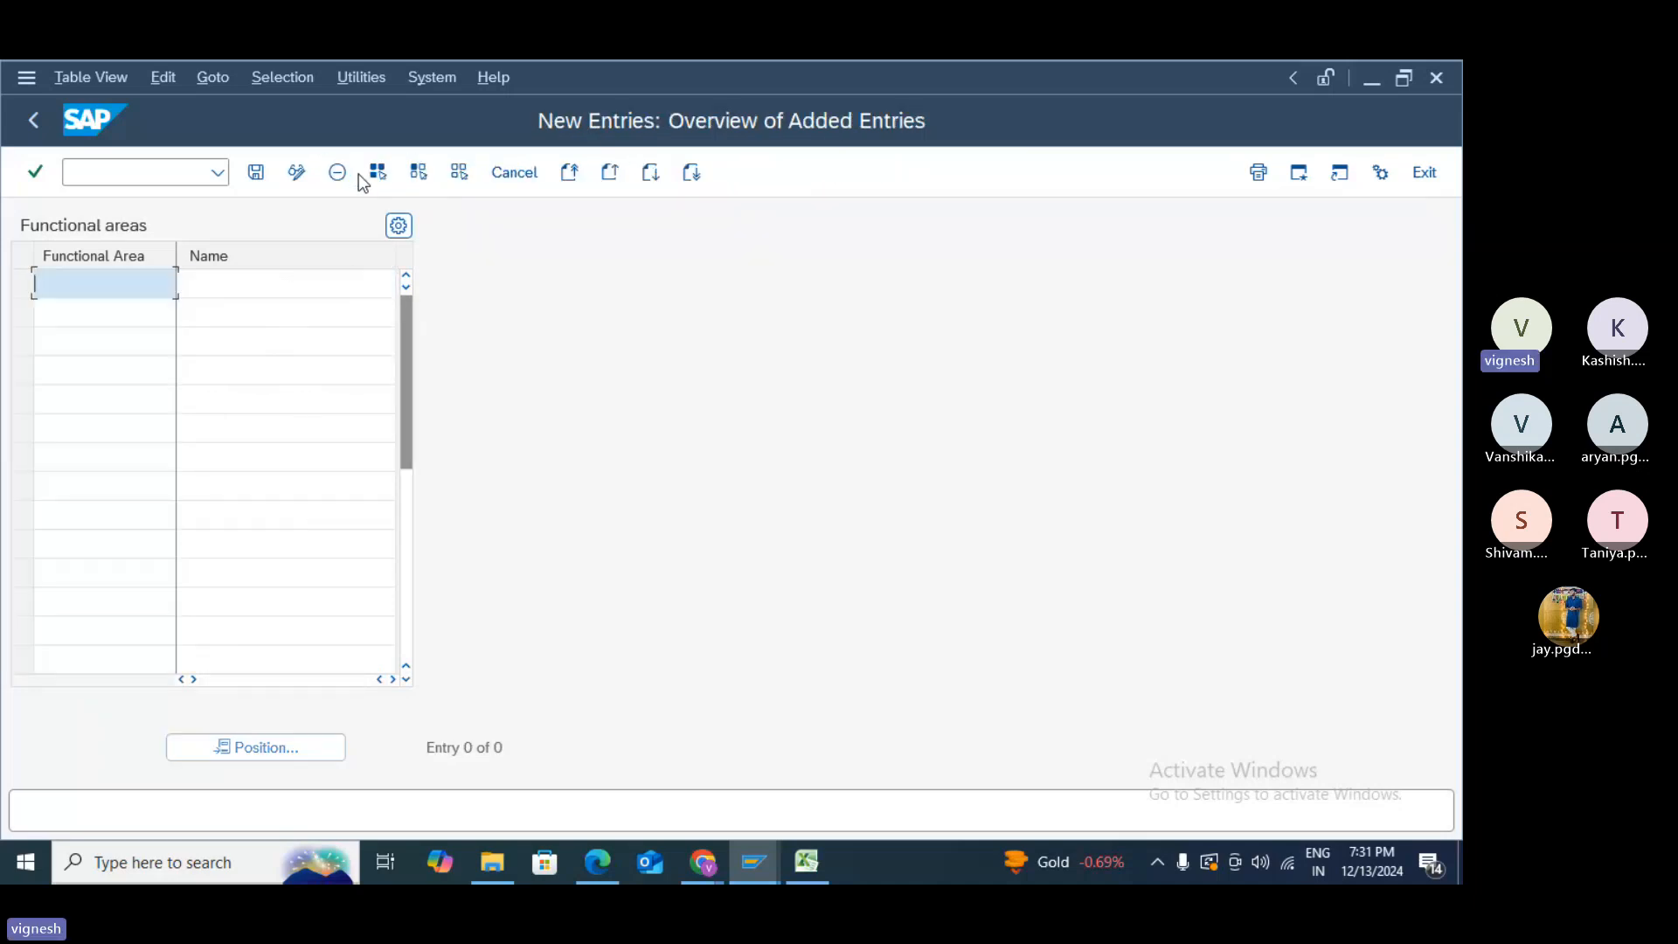
text(TEST)
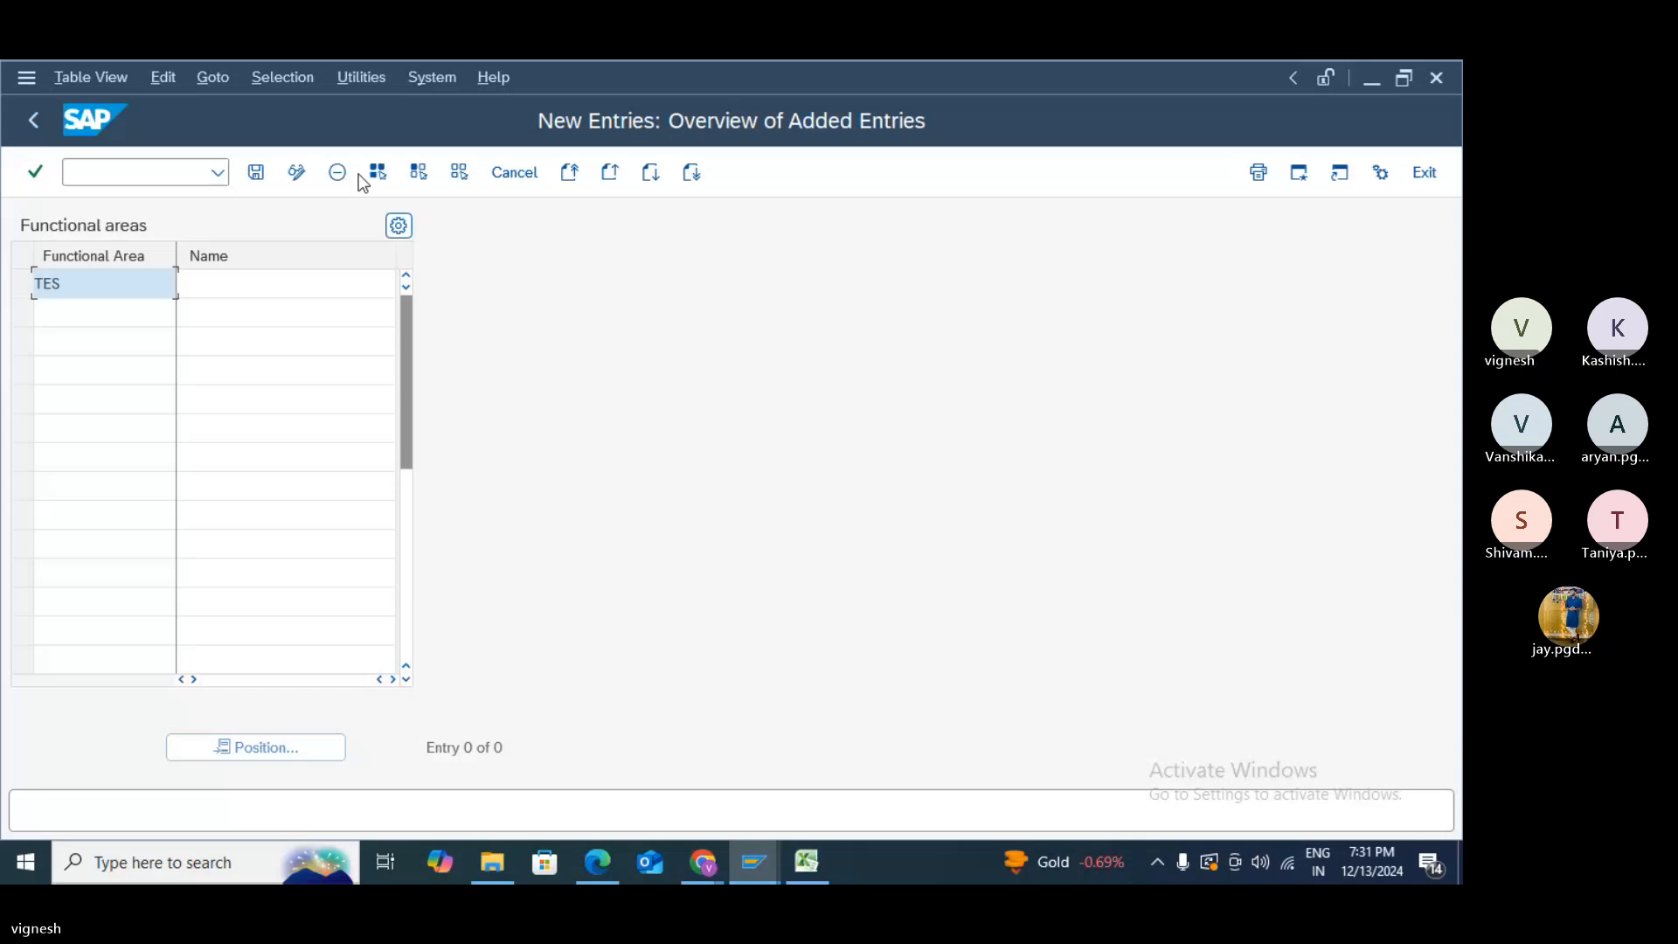
click(258, 282)
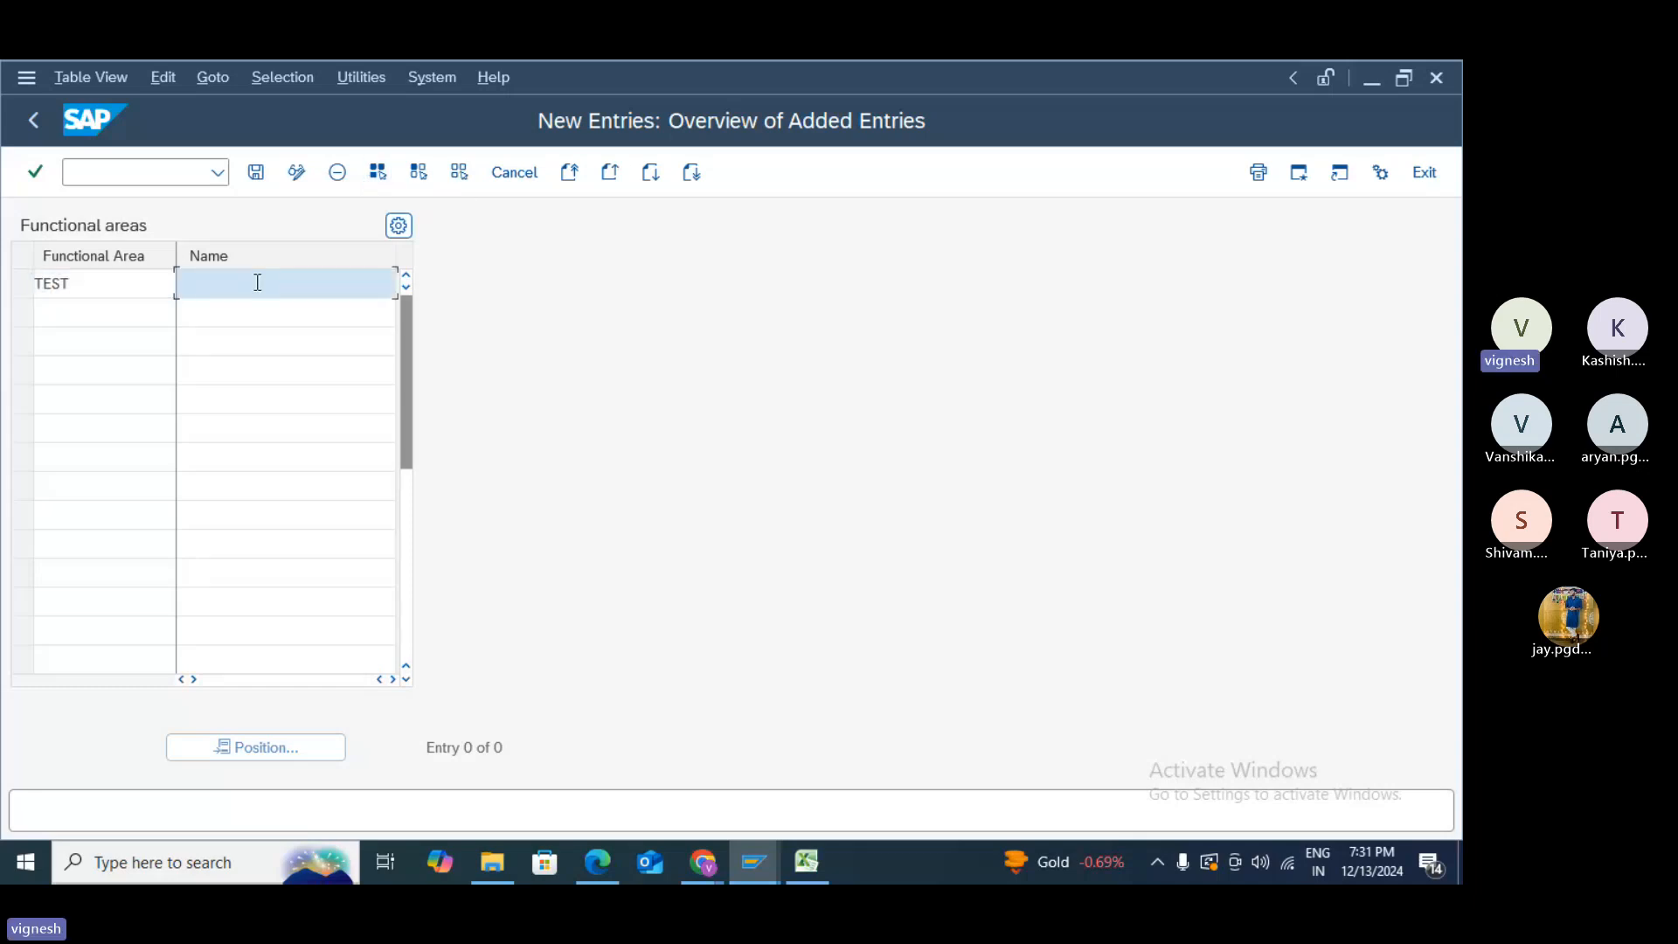
text(TEST)
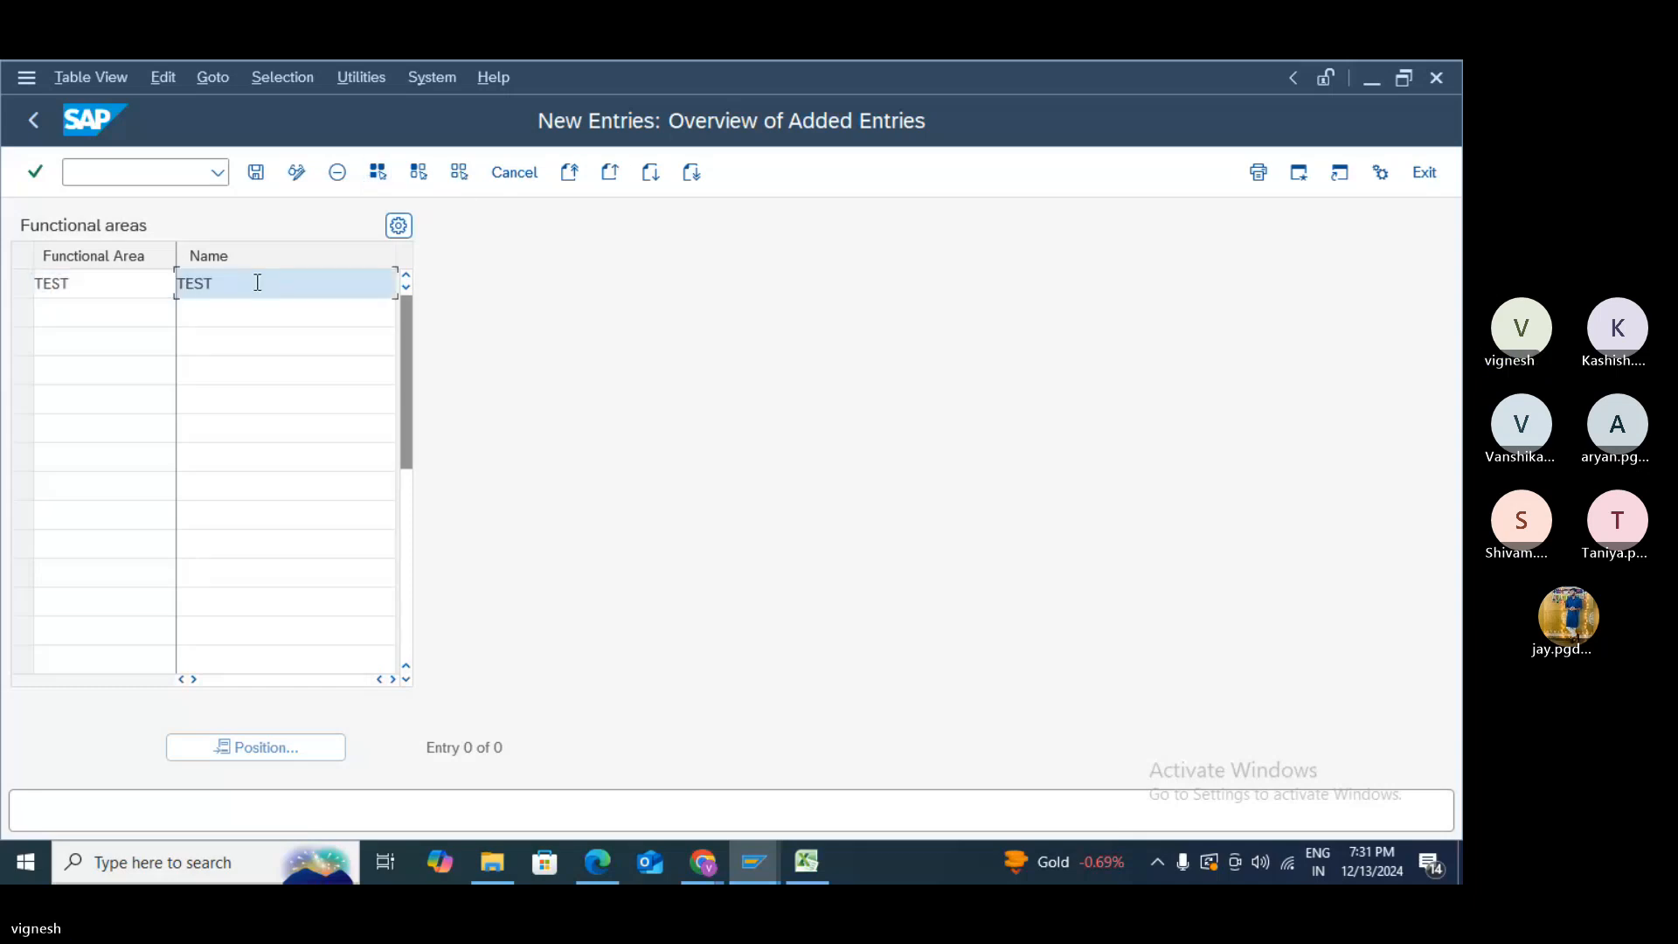
click(252, 177)
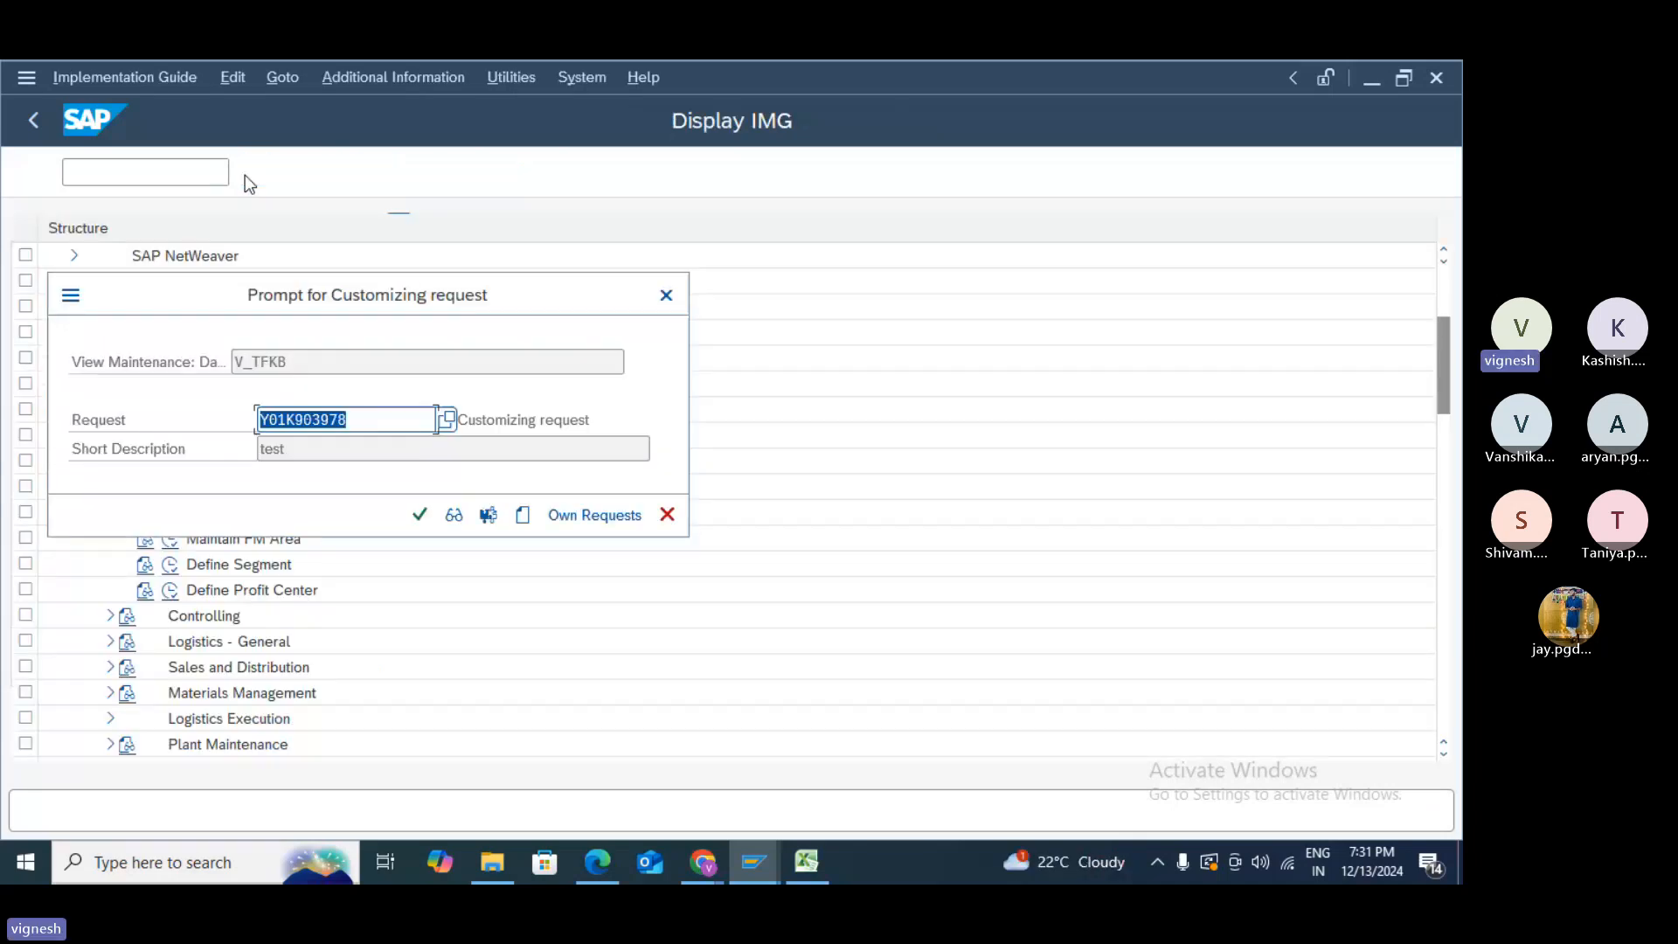
click(425, 521)
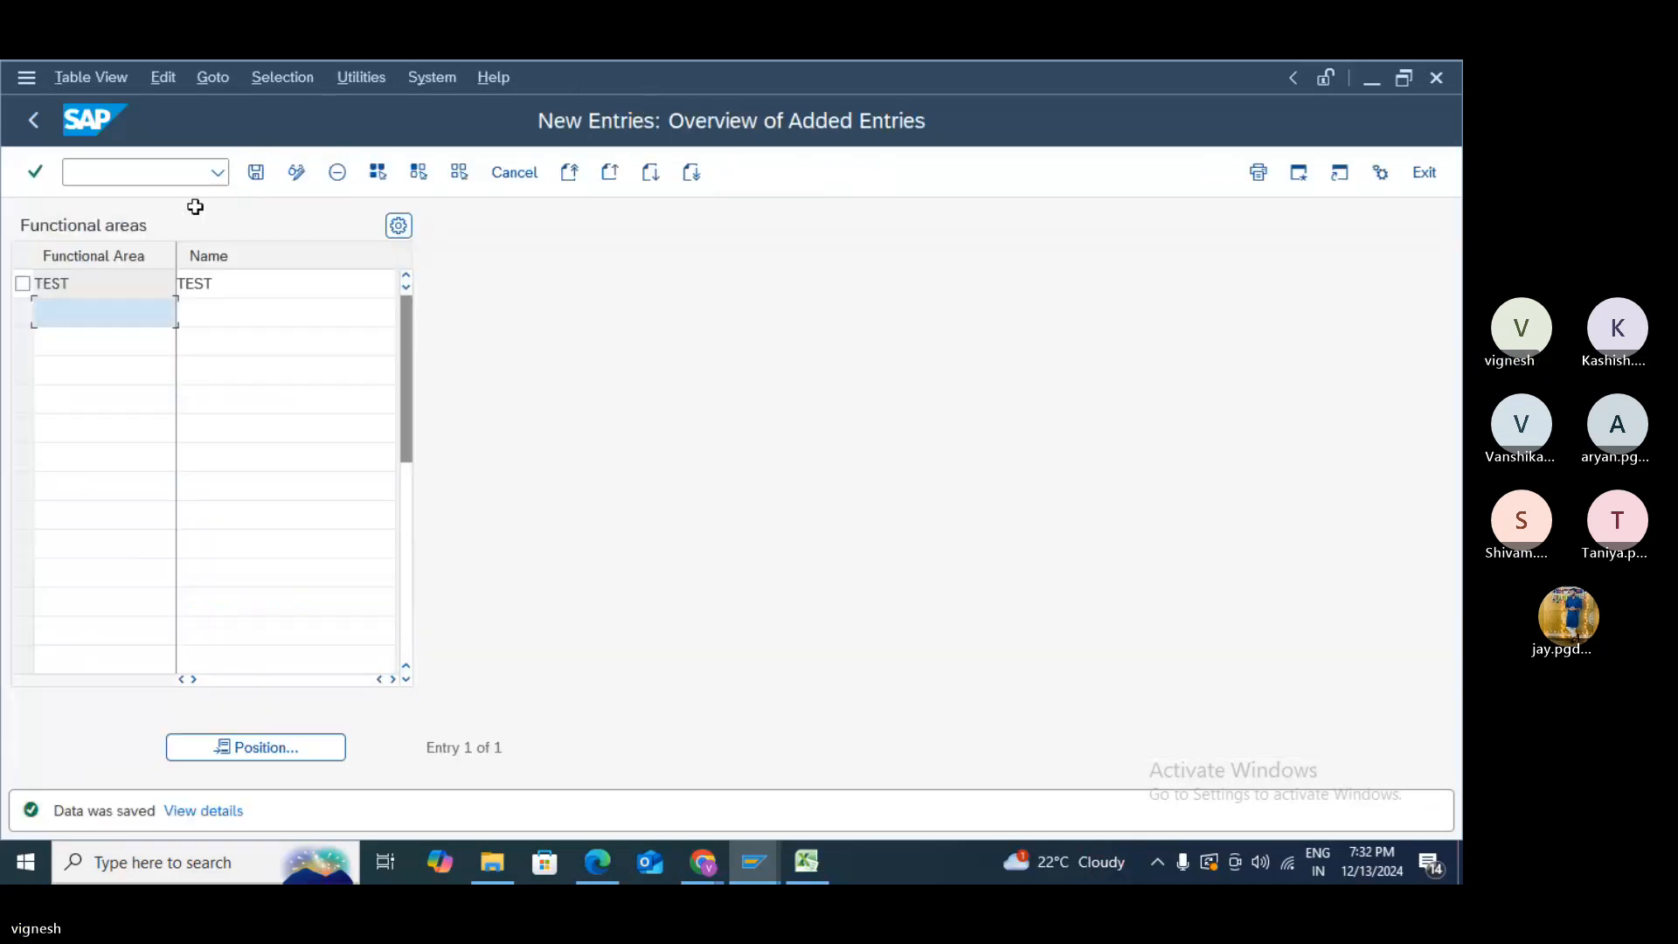
- Return to the IMG tree, collapse Financial Accounting, and switch to the Excel tracker
click(33, 118)
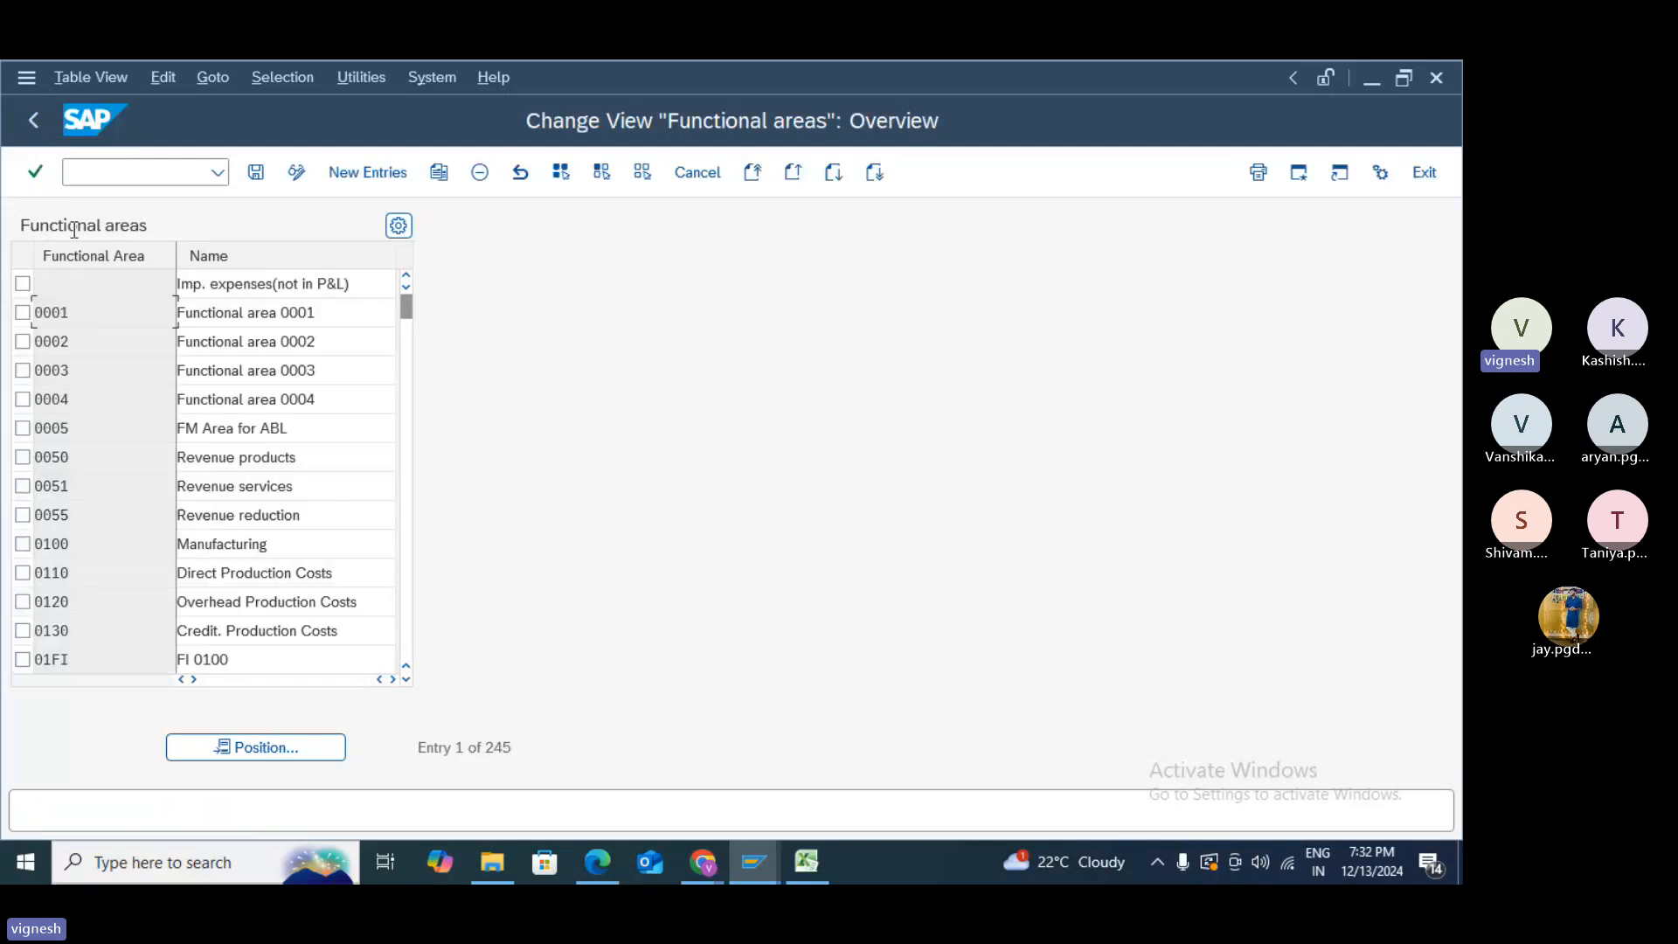
click(35, 122)
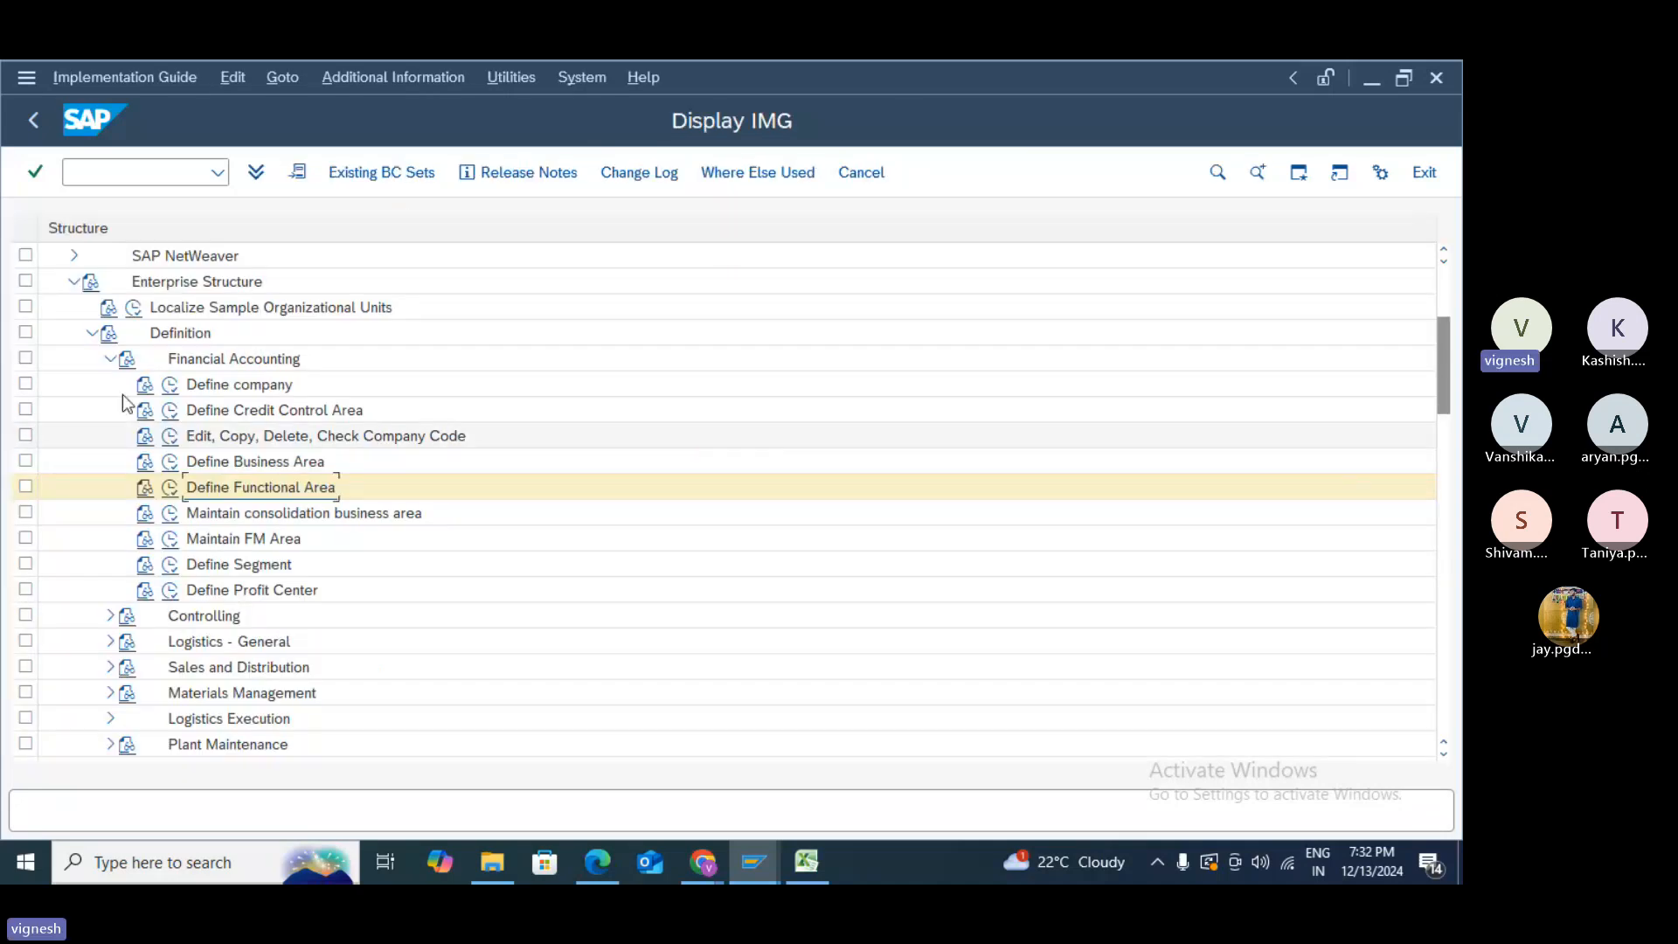
click(111, 359)
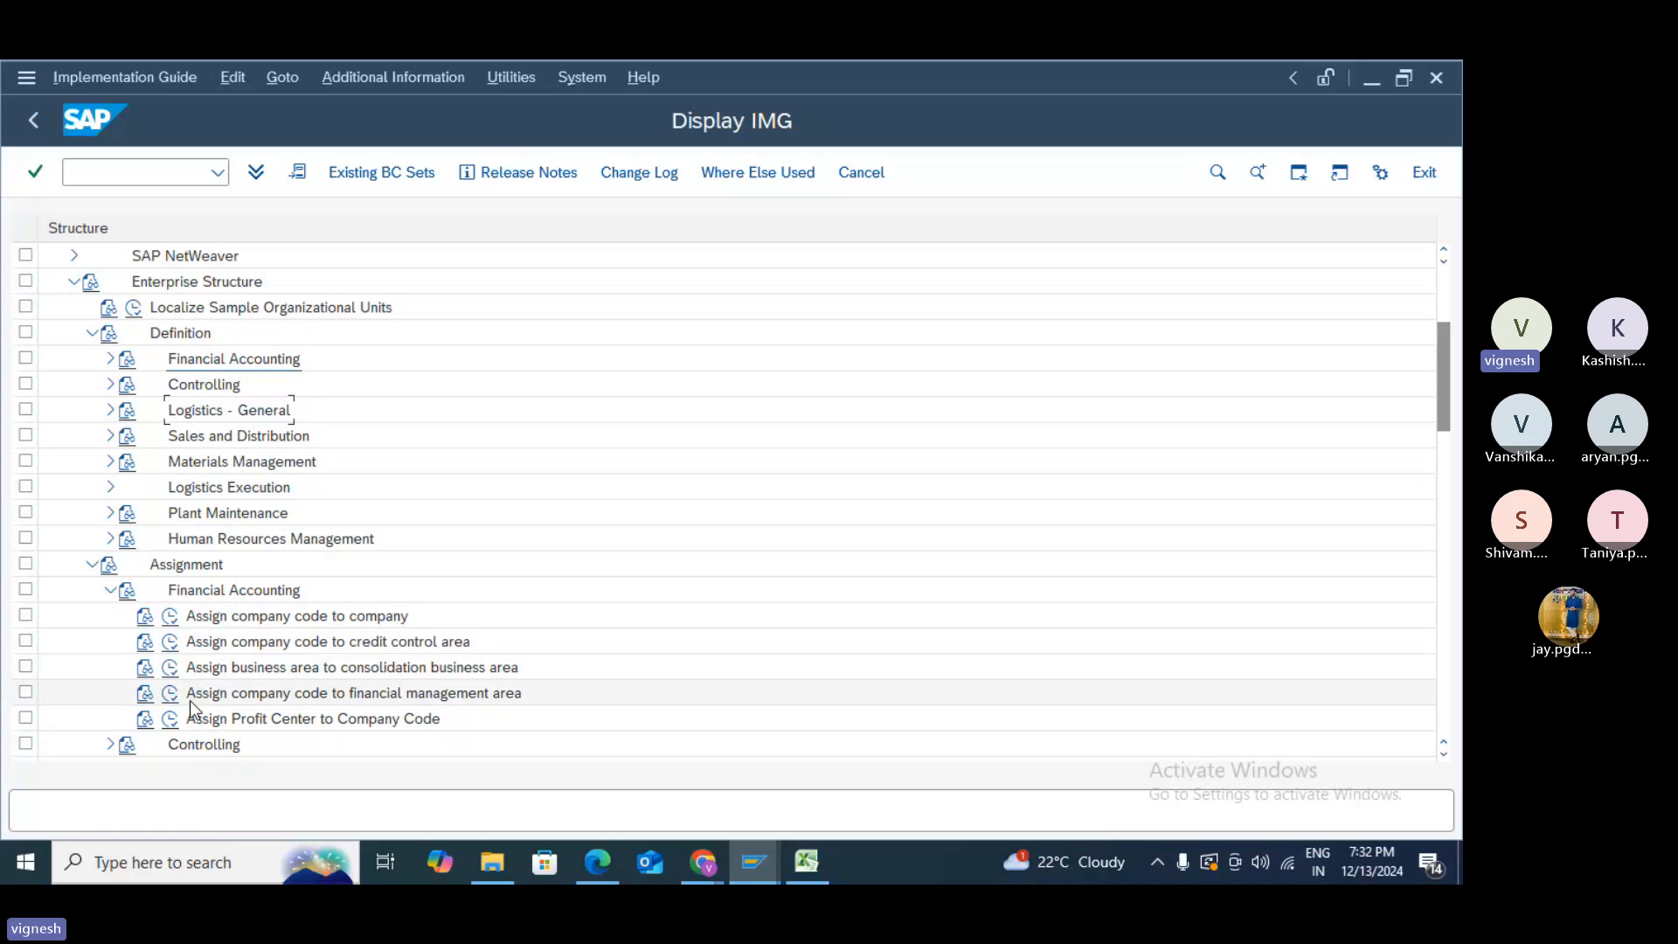
scroll(190, 700, down, 1)
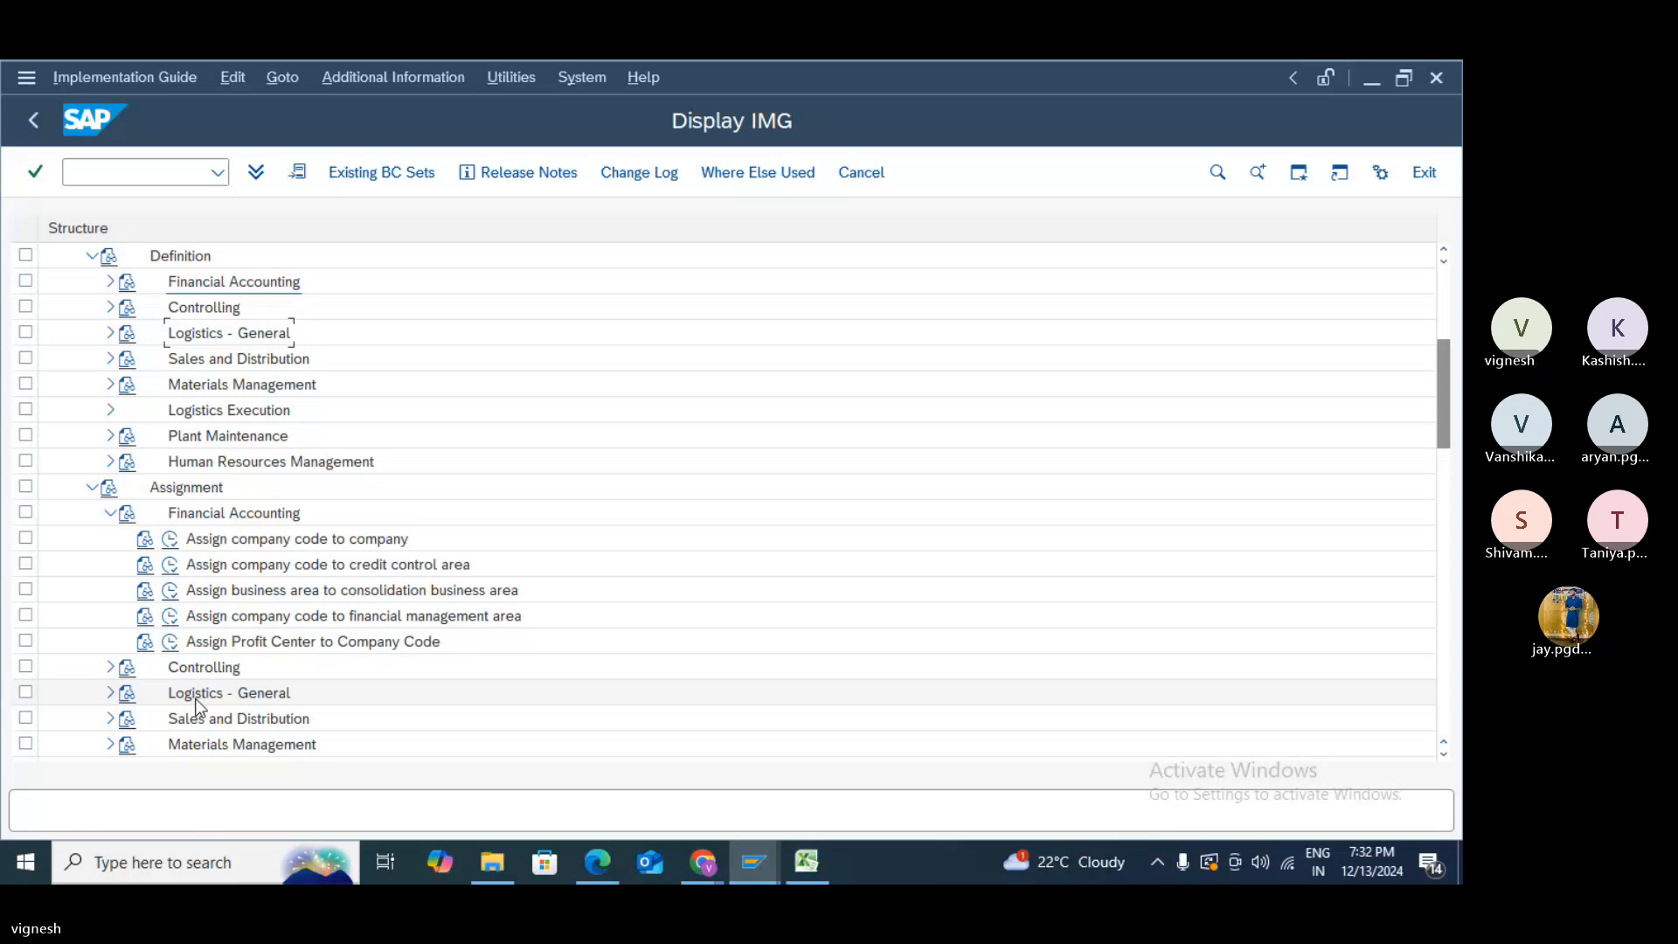
key(alt+Tab)
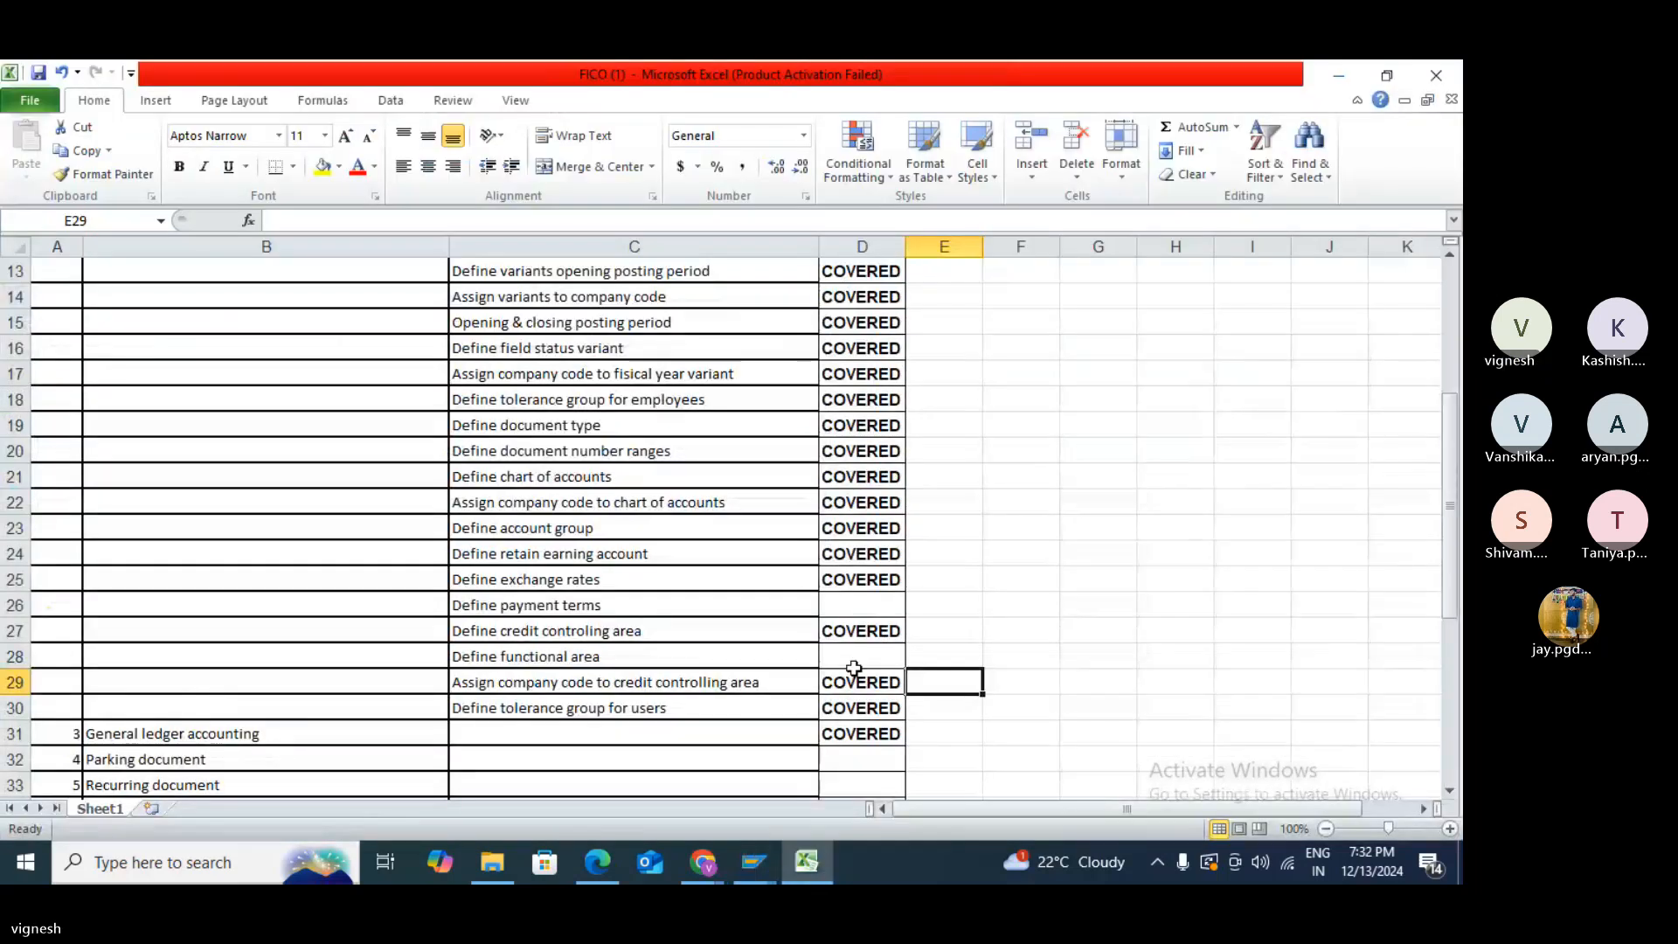
- Mark the Define functional area row (D28) COVERED
click(853, 654)
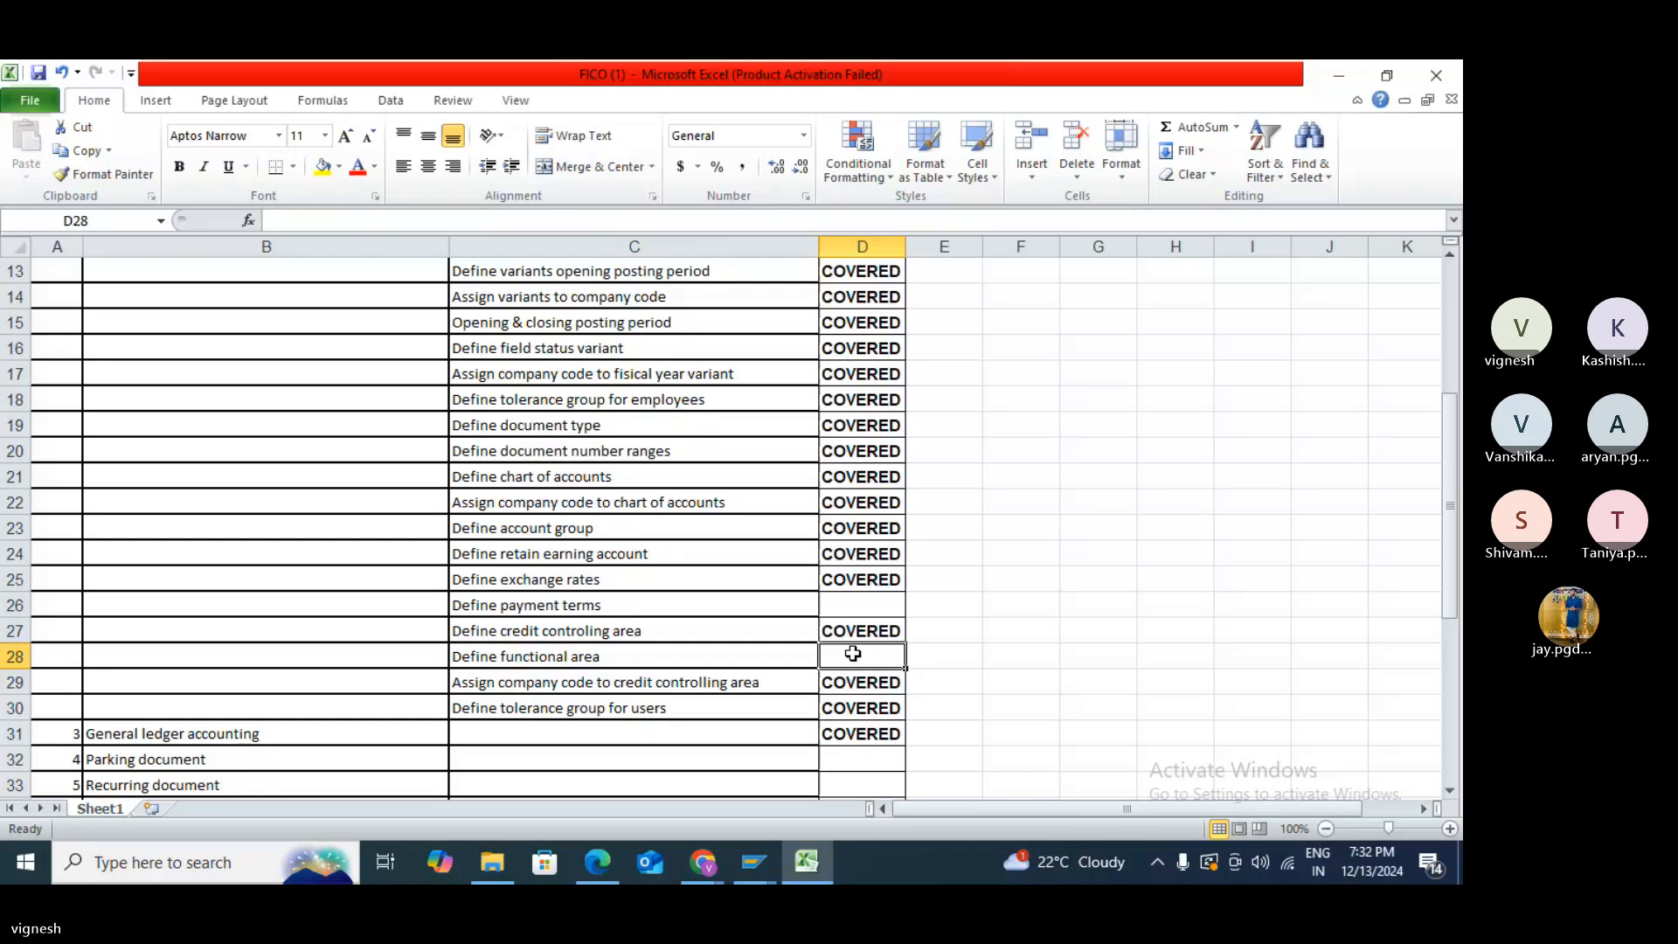
text(C)
click(1010, 654)
- Correct D43 for BP Configuration-Customer from OVERED to COVERED, then return to SAP
scroll(970, 690, down, 1)
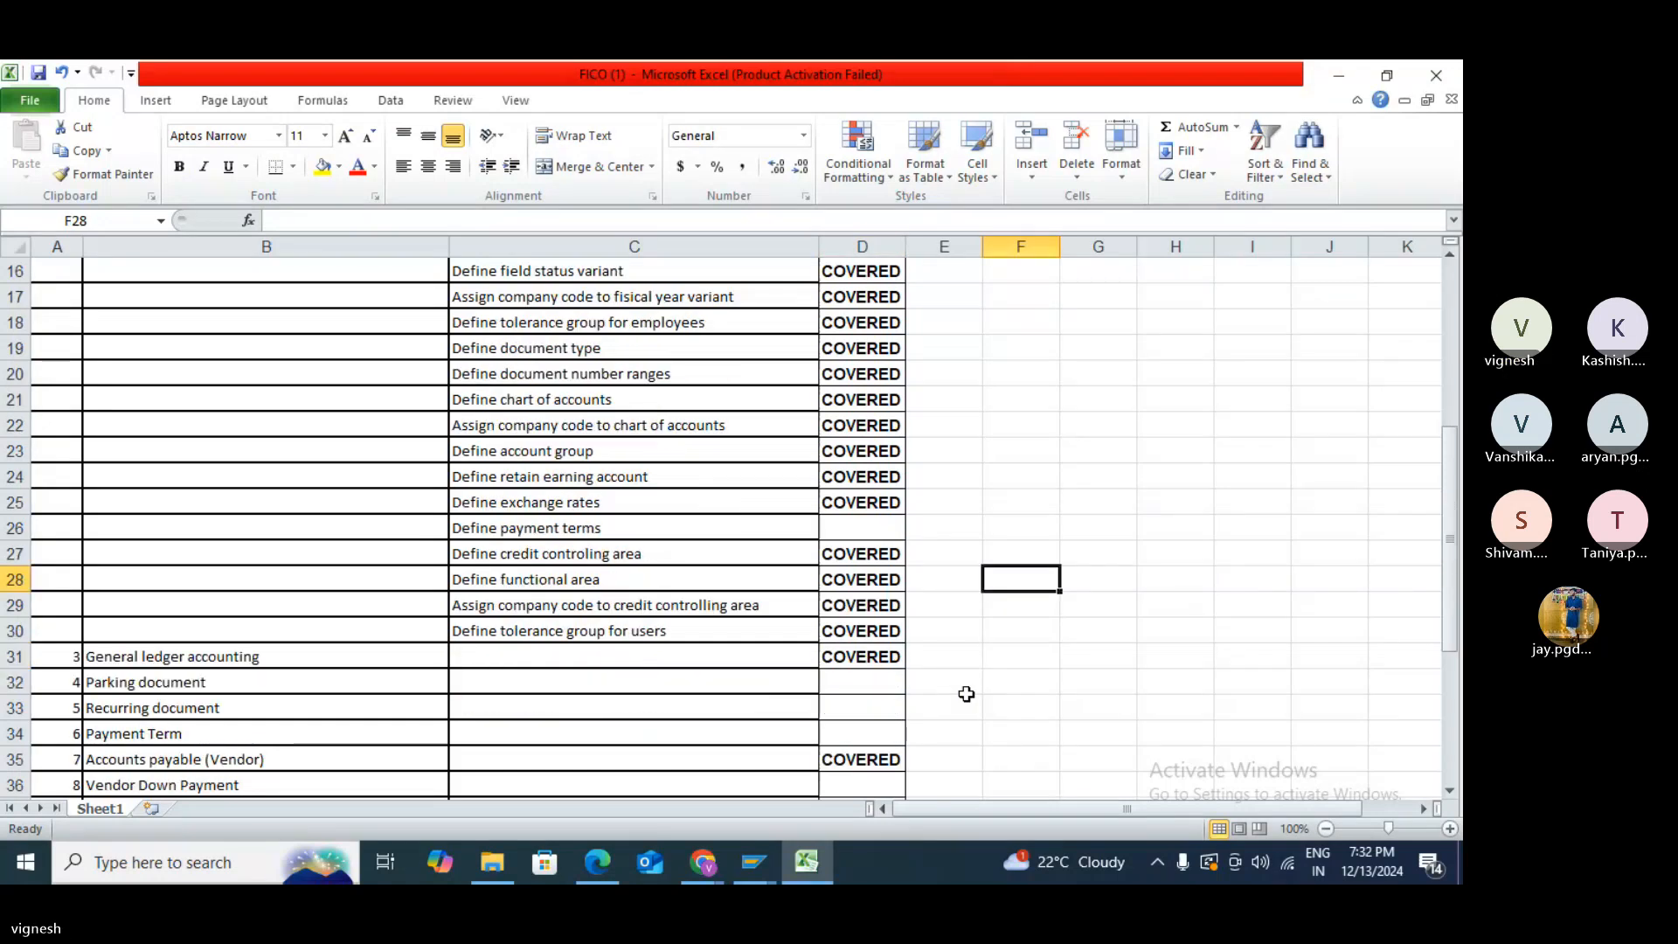
scroll(966, 694, down, 1)
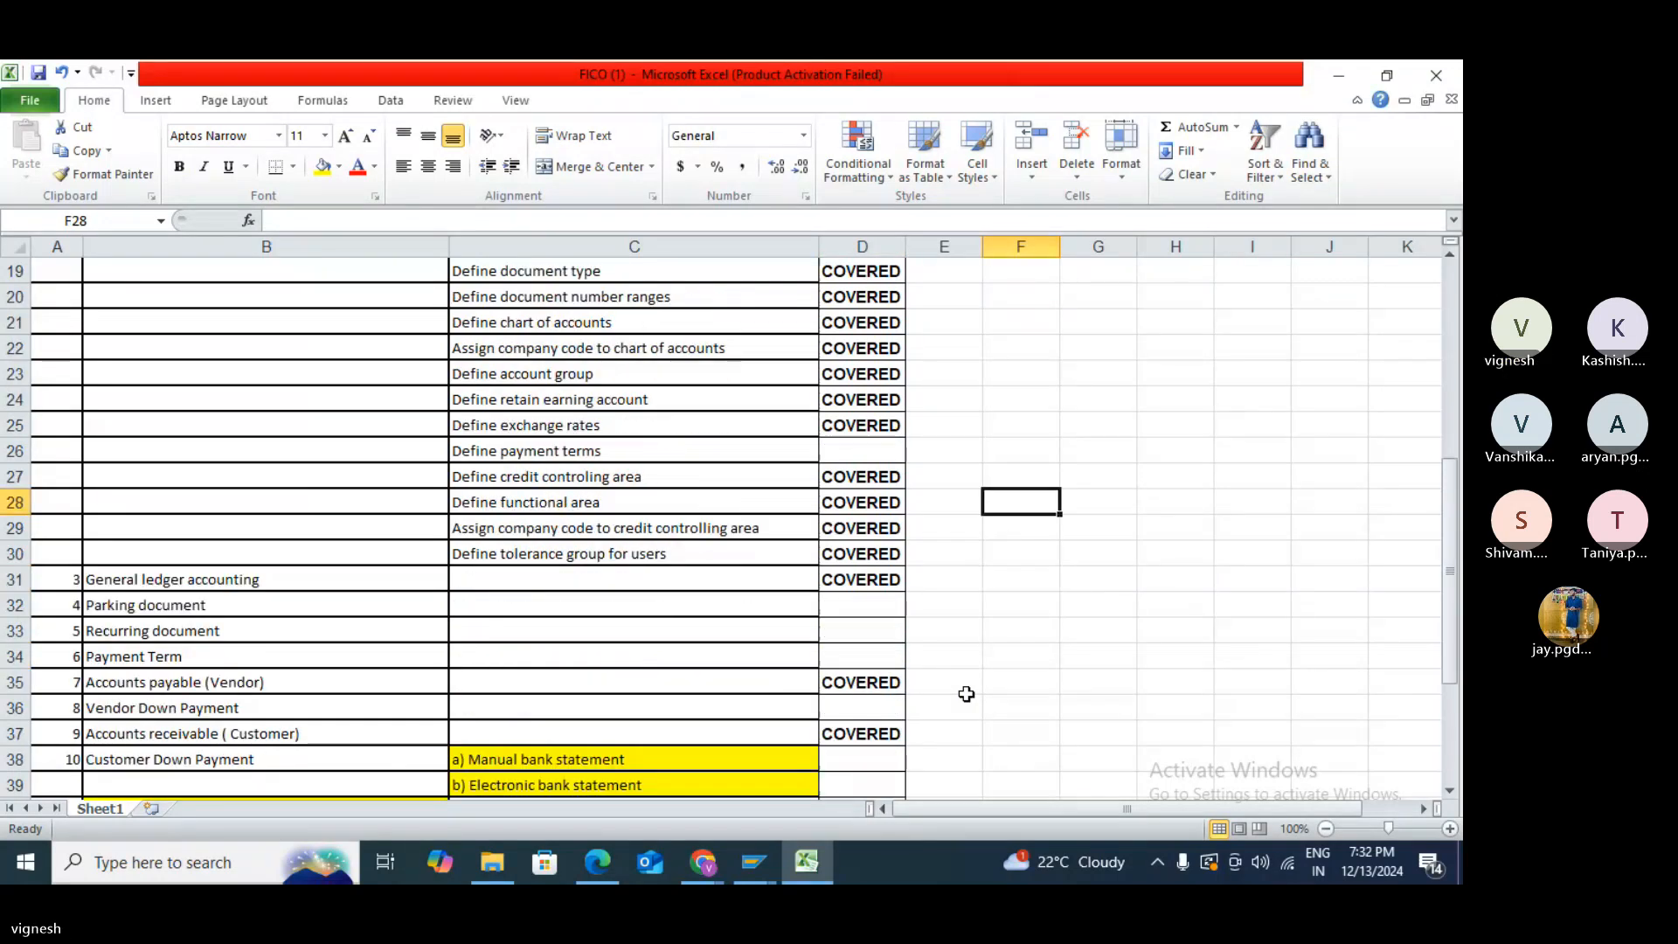
scroll(966, 694, down, 2)
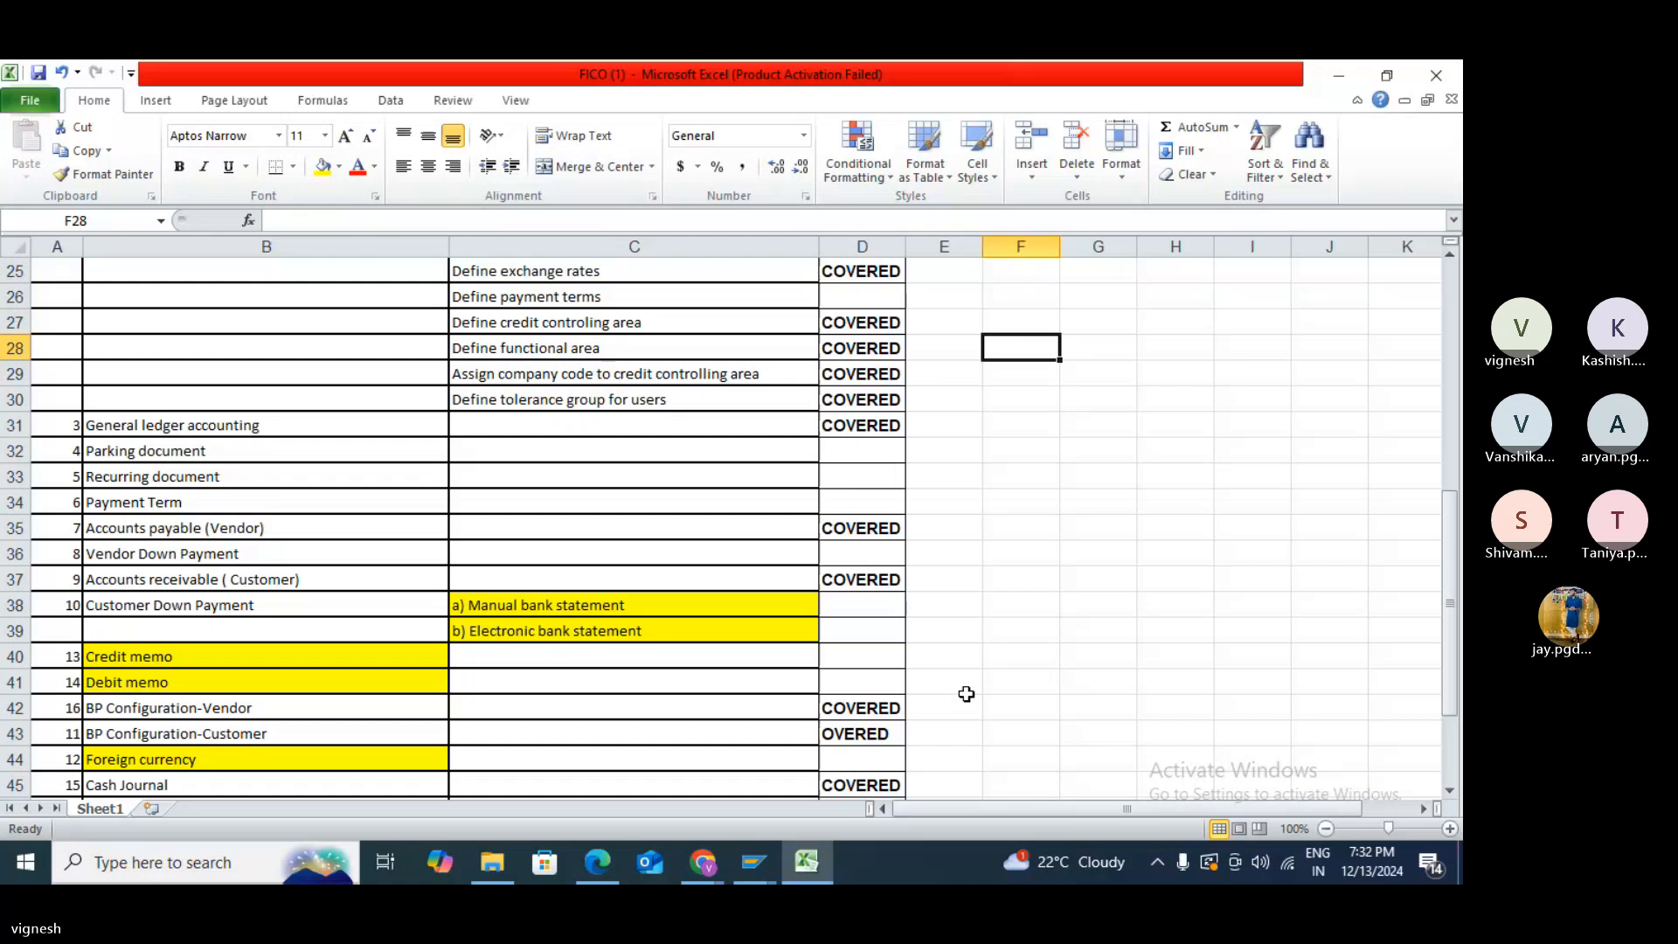
scroll(966, 694, down, 1)
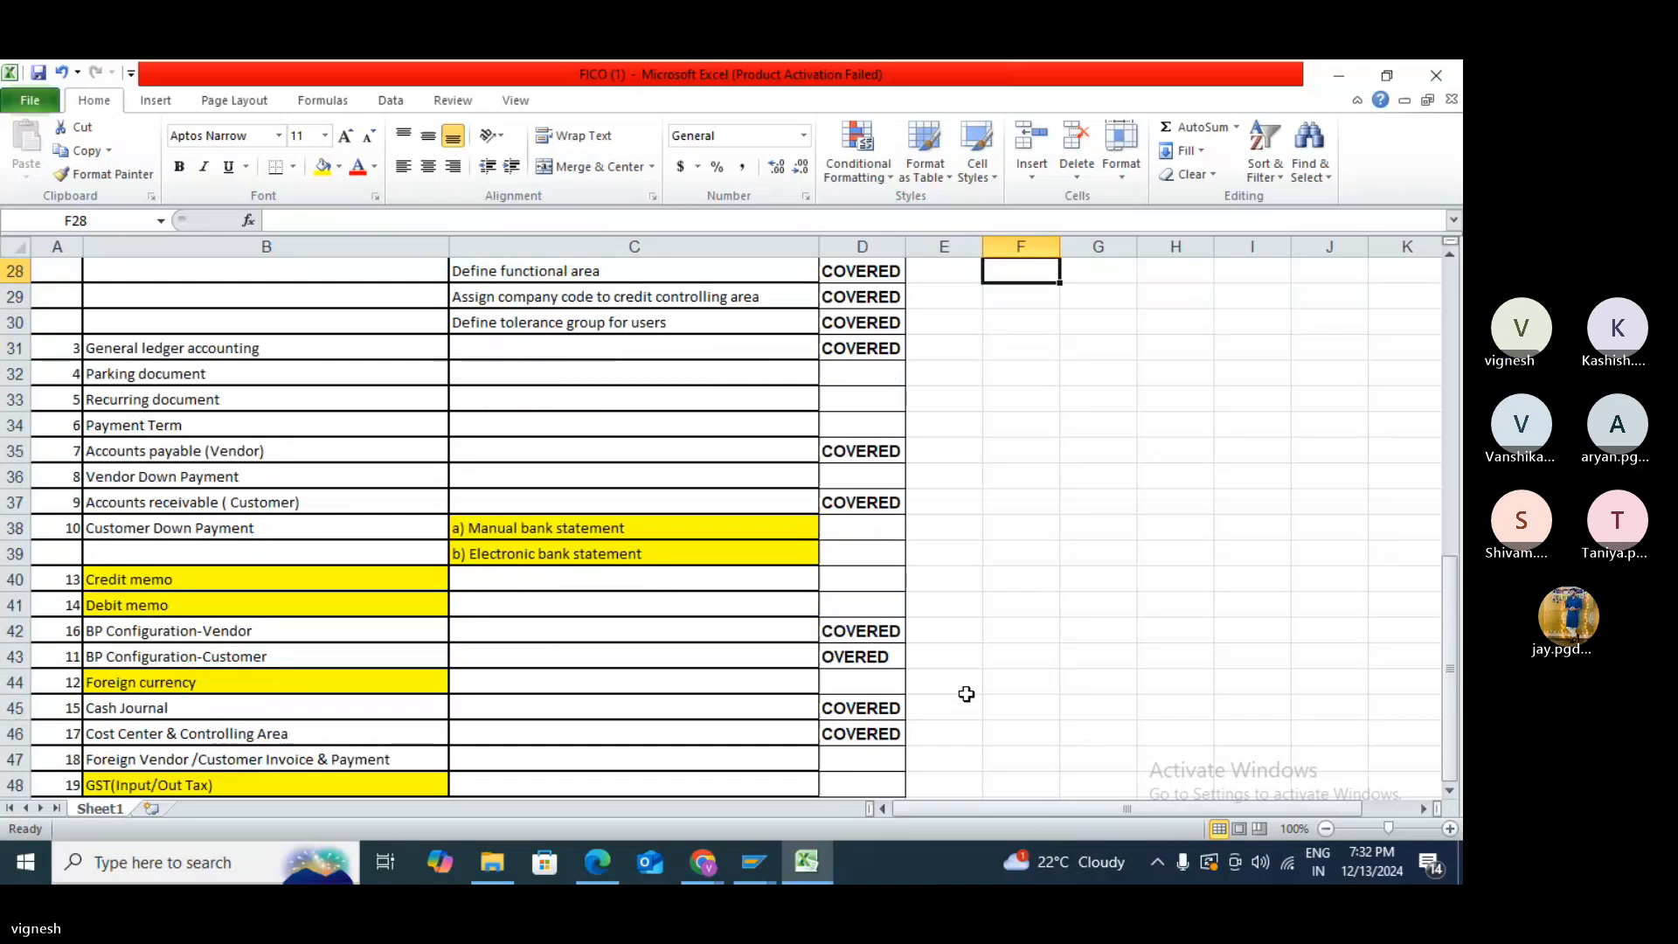
scroll(966, 694, down, 1)
click(835, 581)
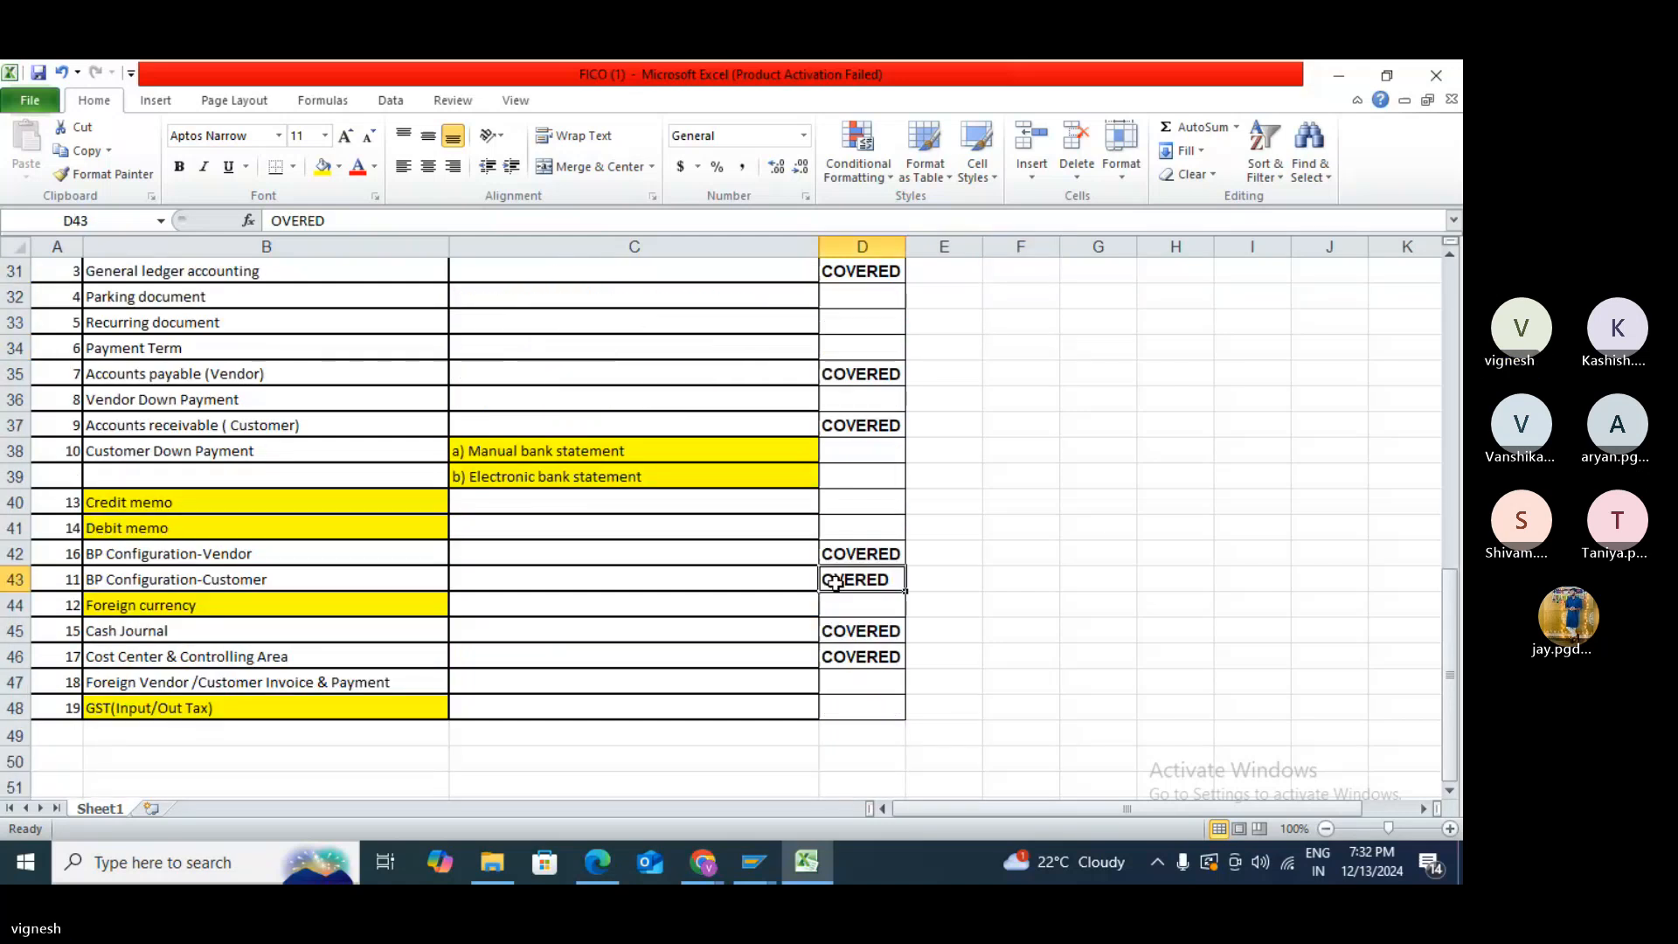
text(C)
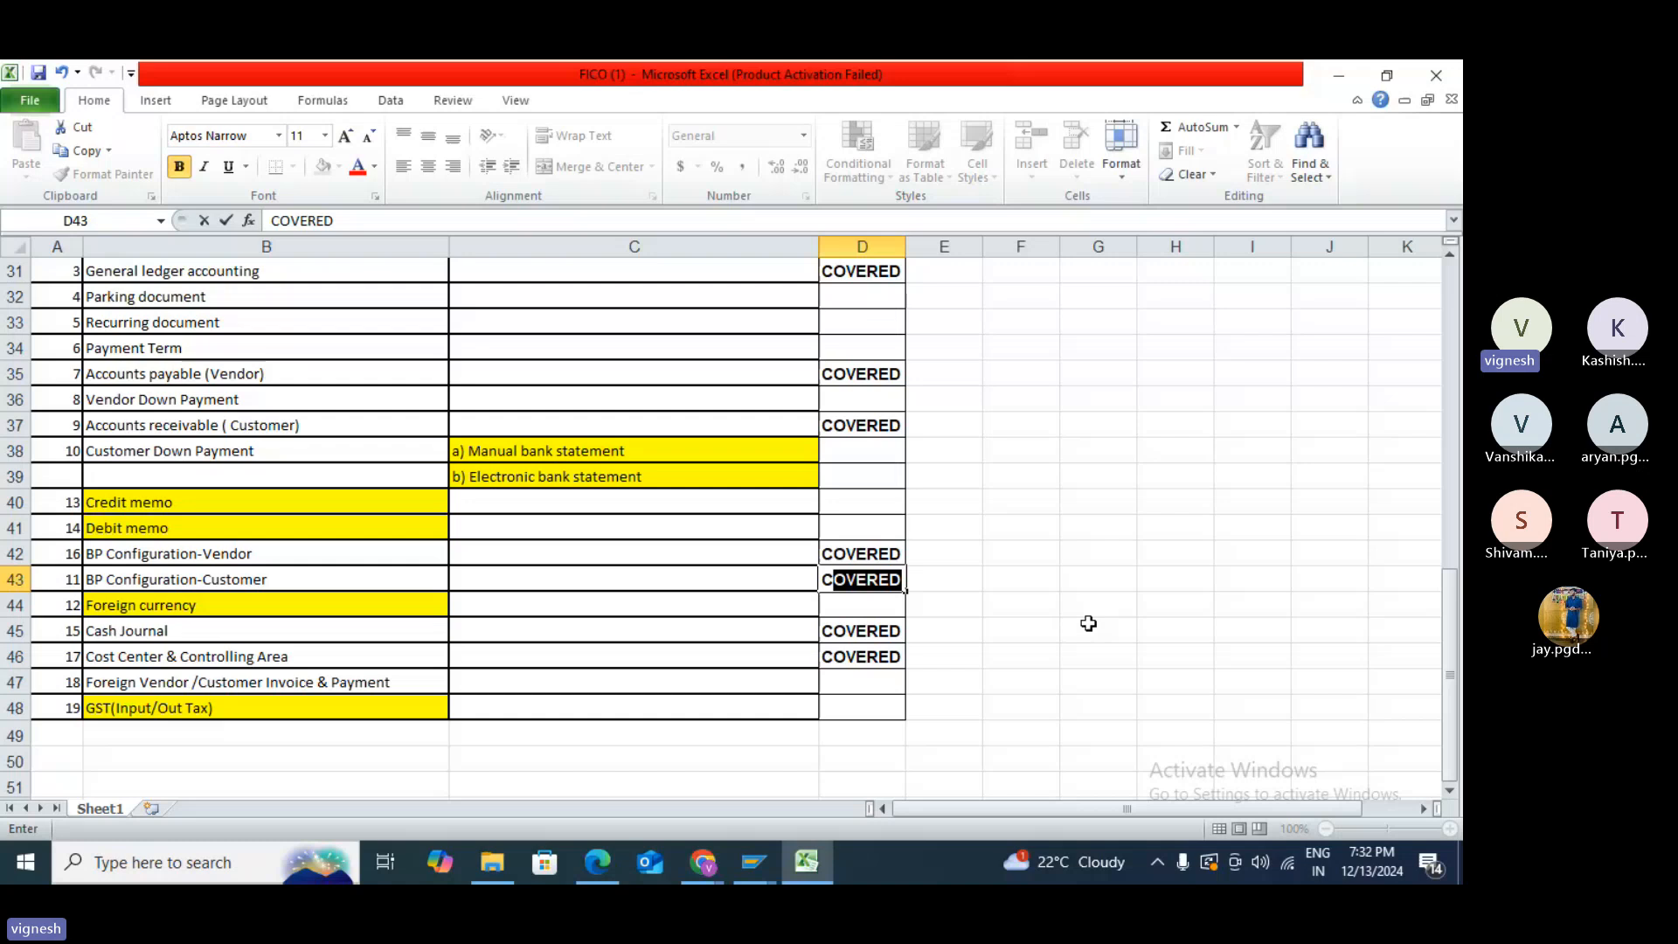
click(1104, 630)
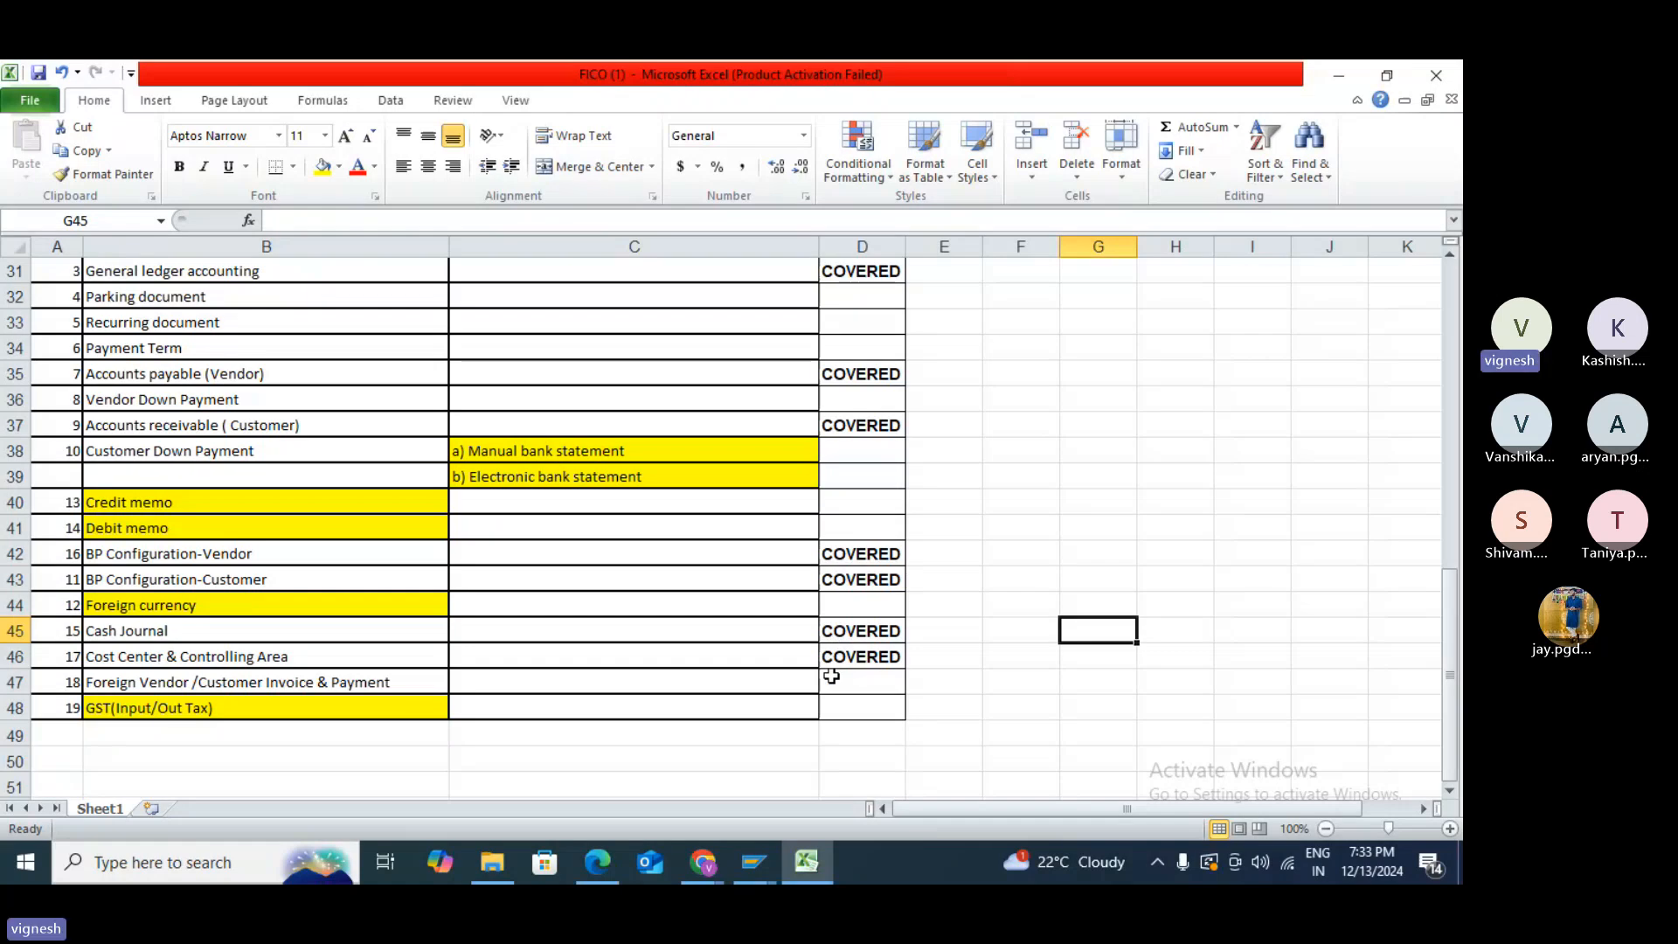
scroll(831, 677, up, 4)
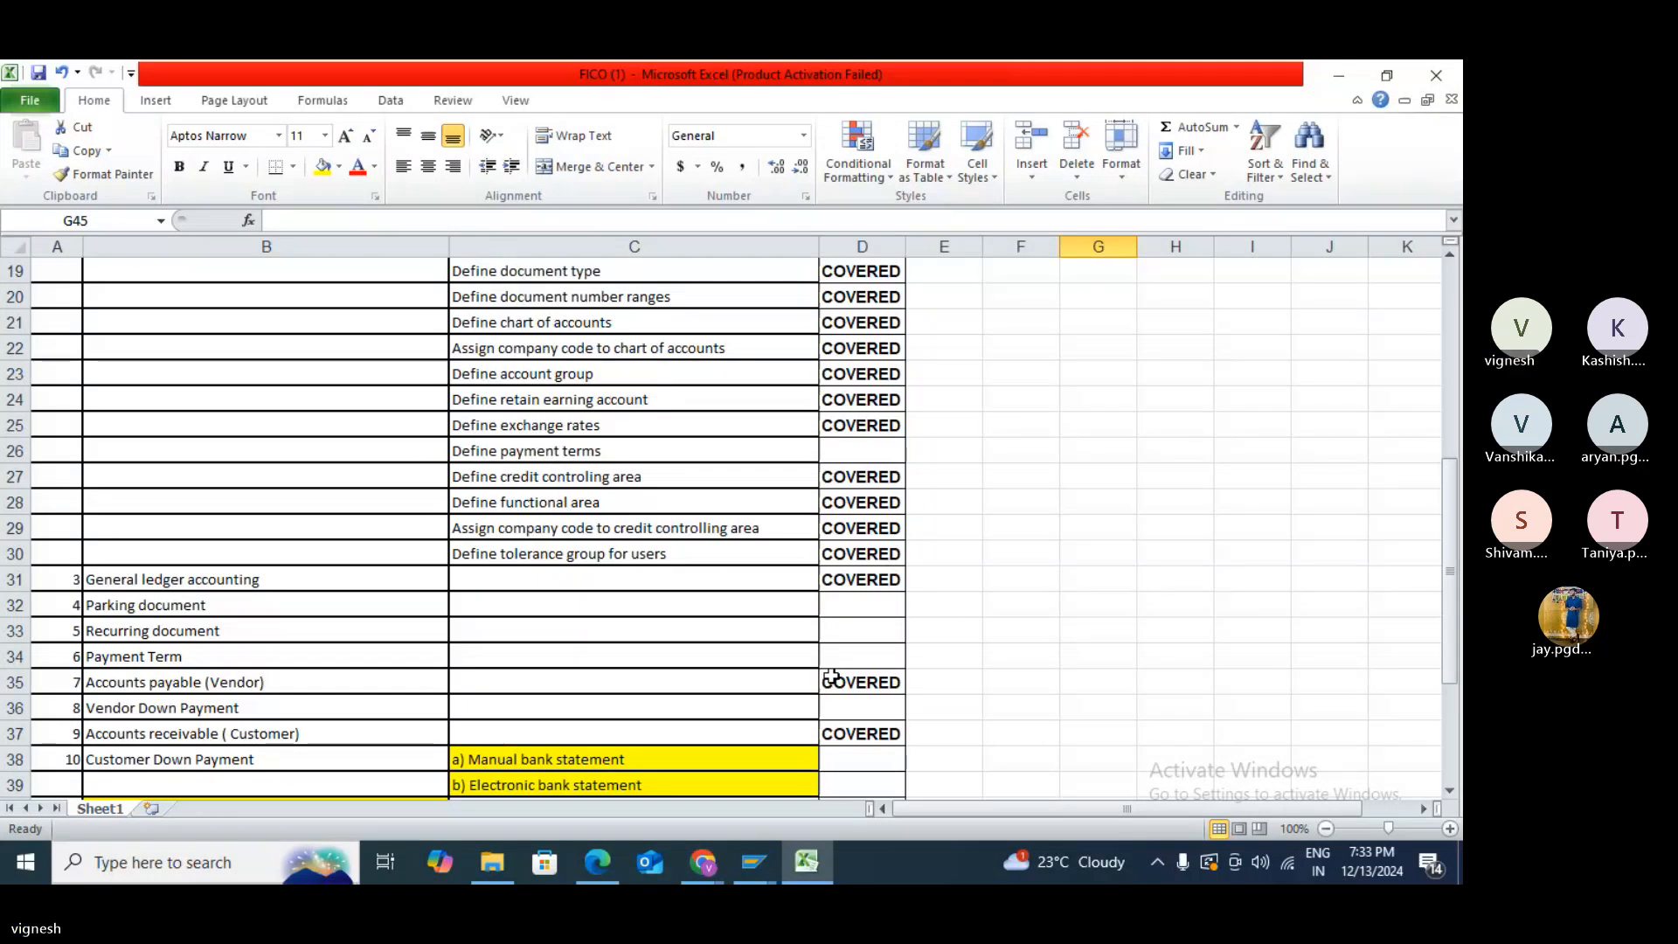
key(alt+Tab)
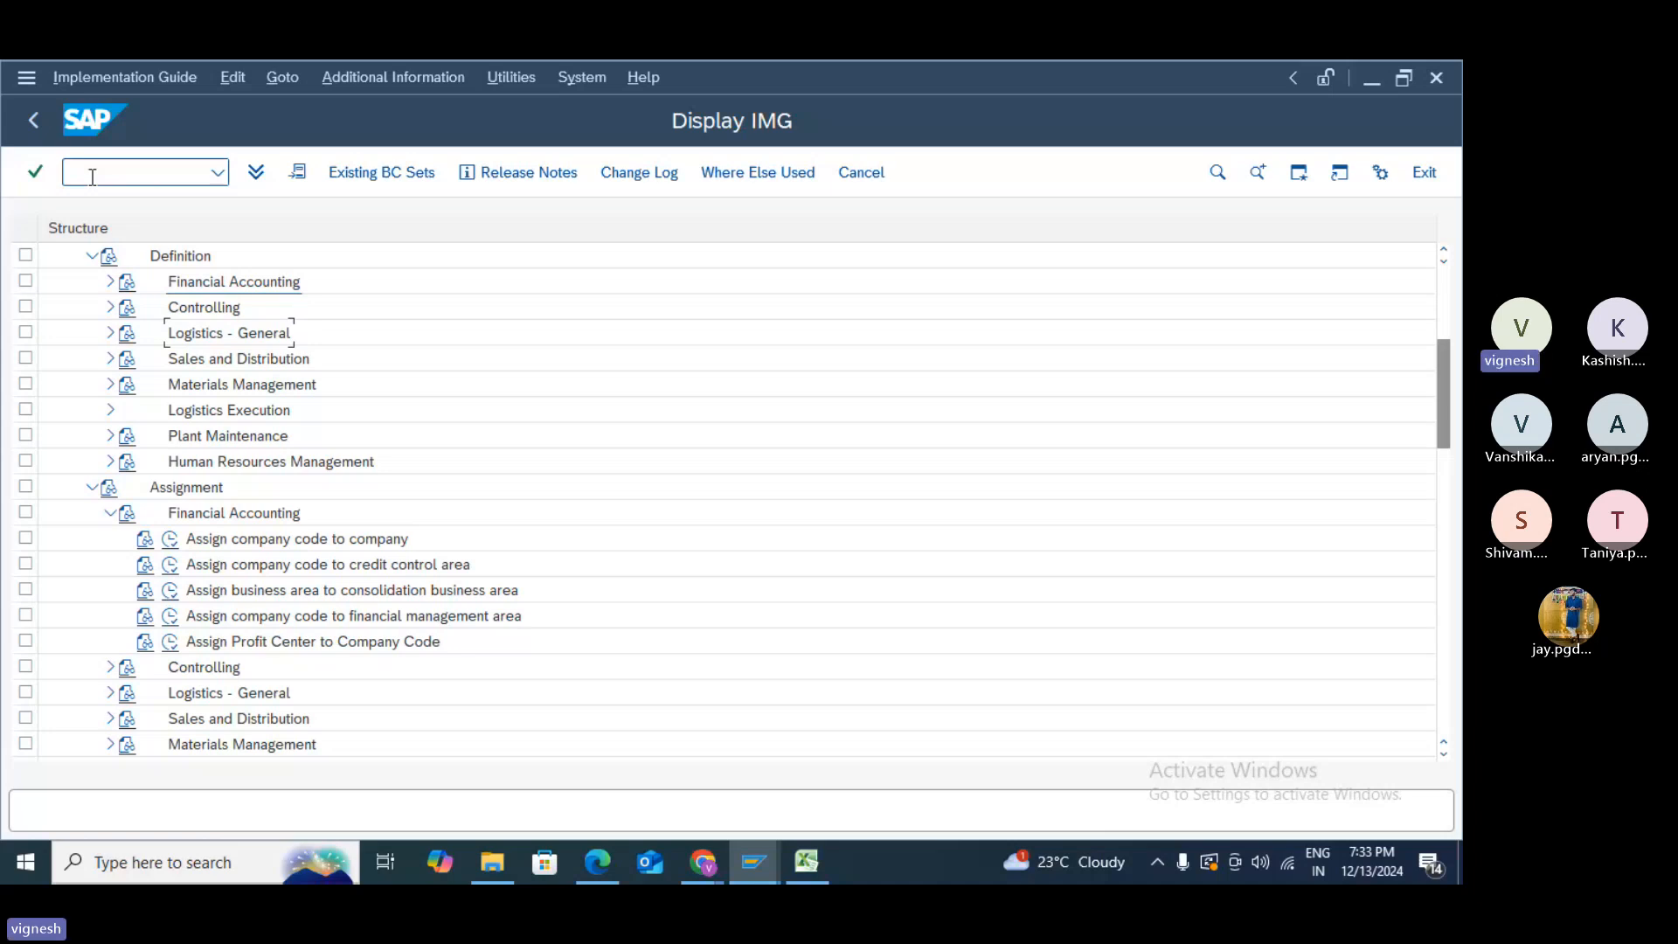
- Back out to SAP Easy Access and bring the Teams meeting in Chrome to the front
click(35, 118)
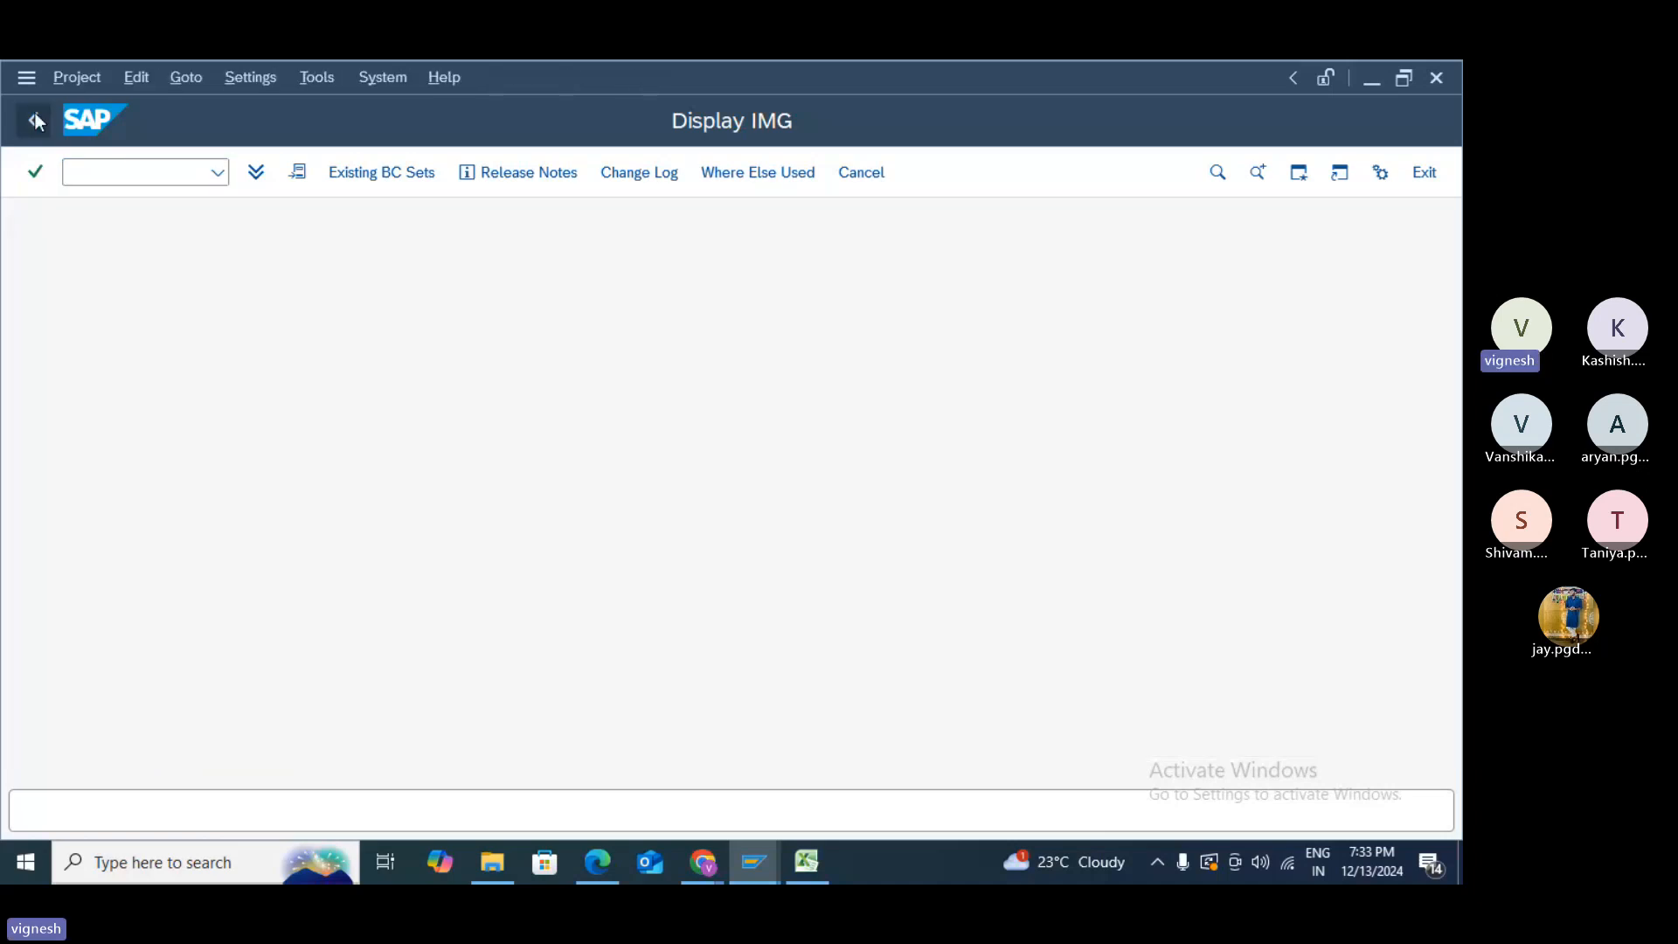
click(35, 118)
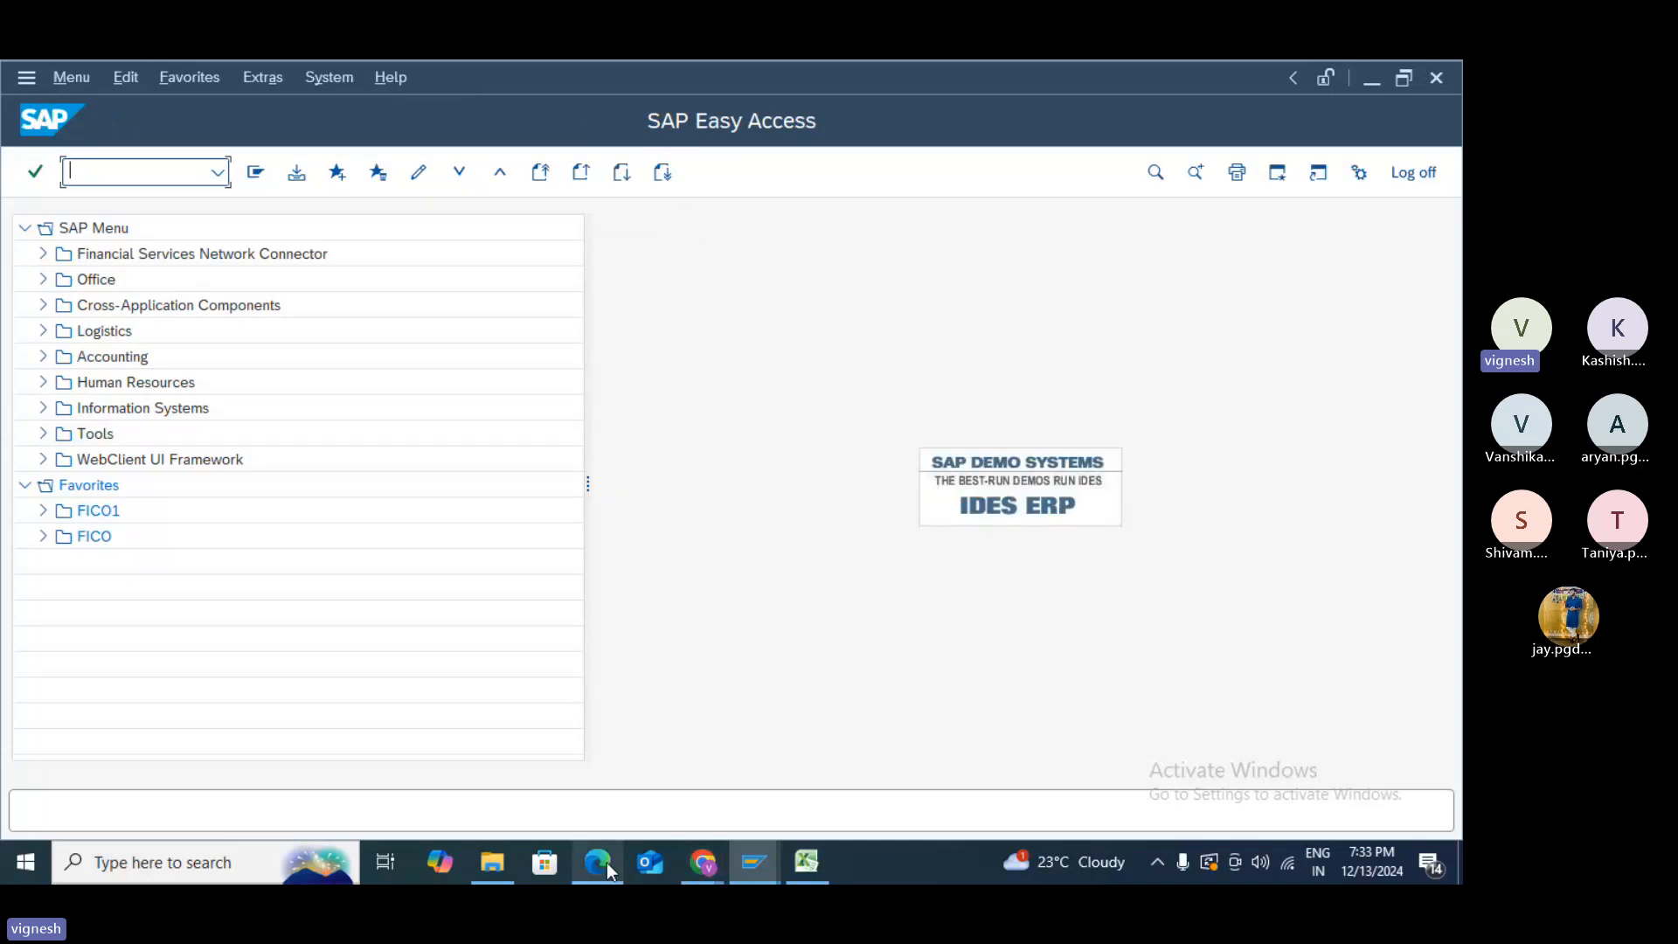
mouse_move(690, 857)
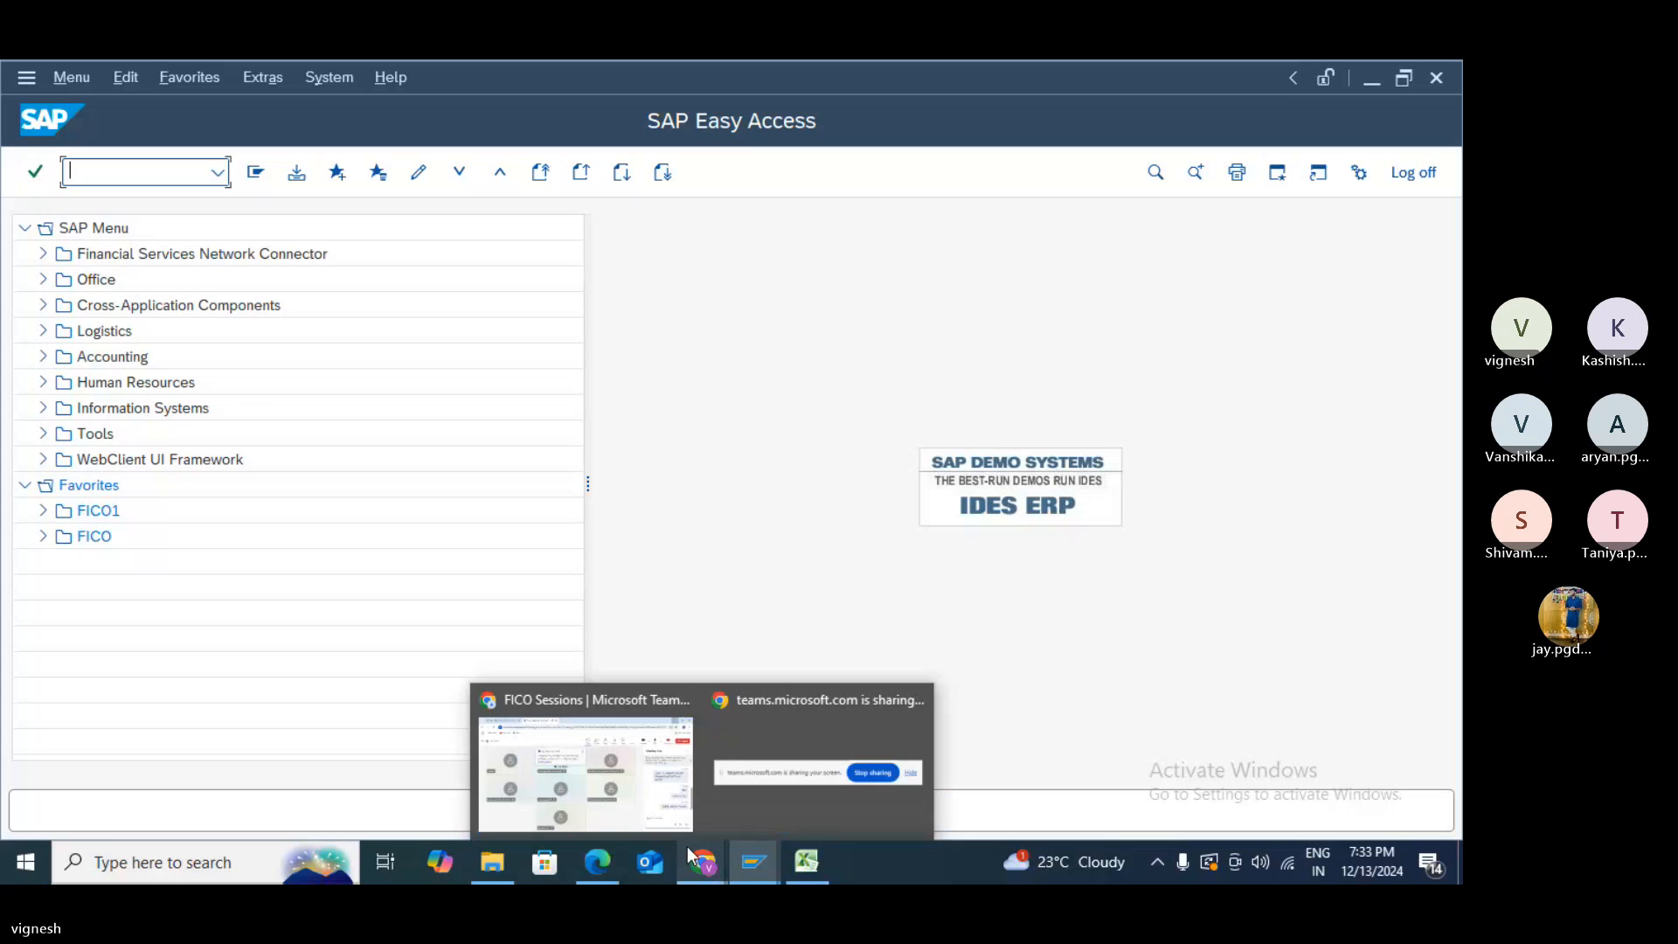
click(676, 825)
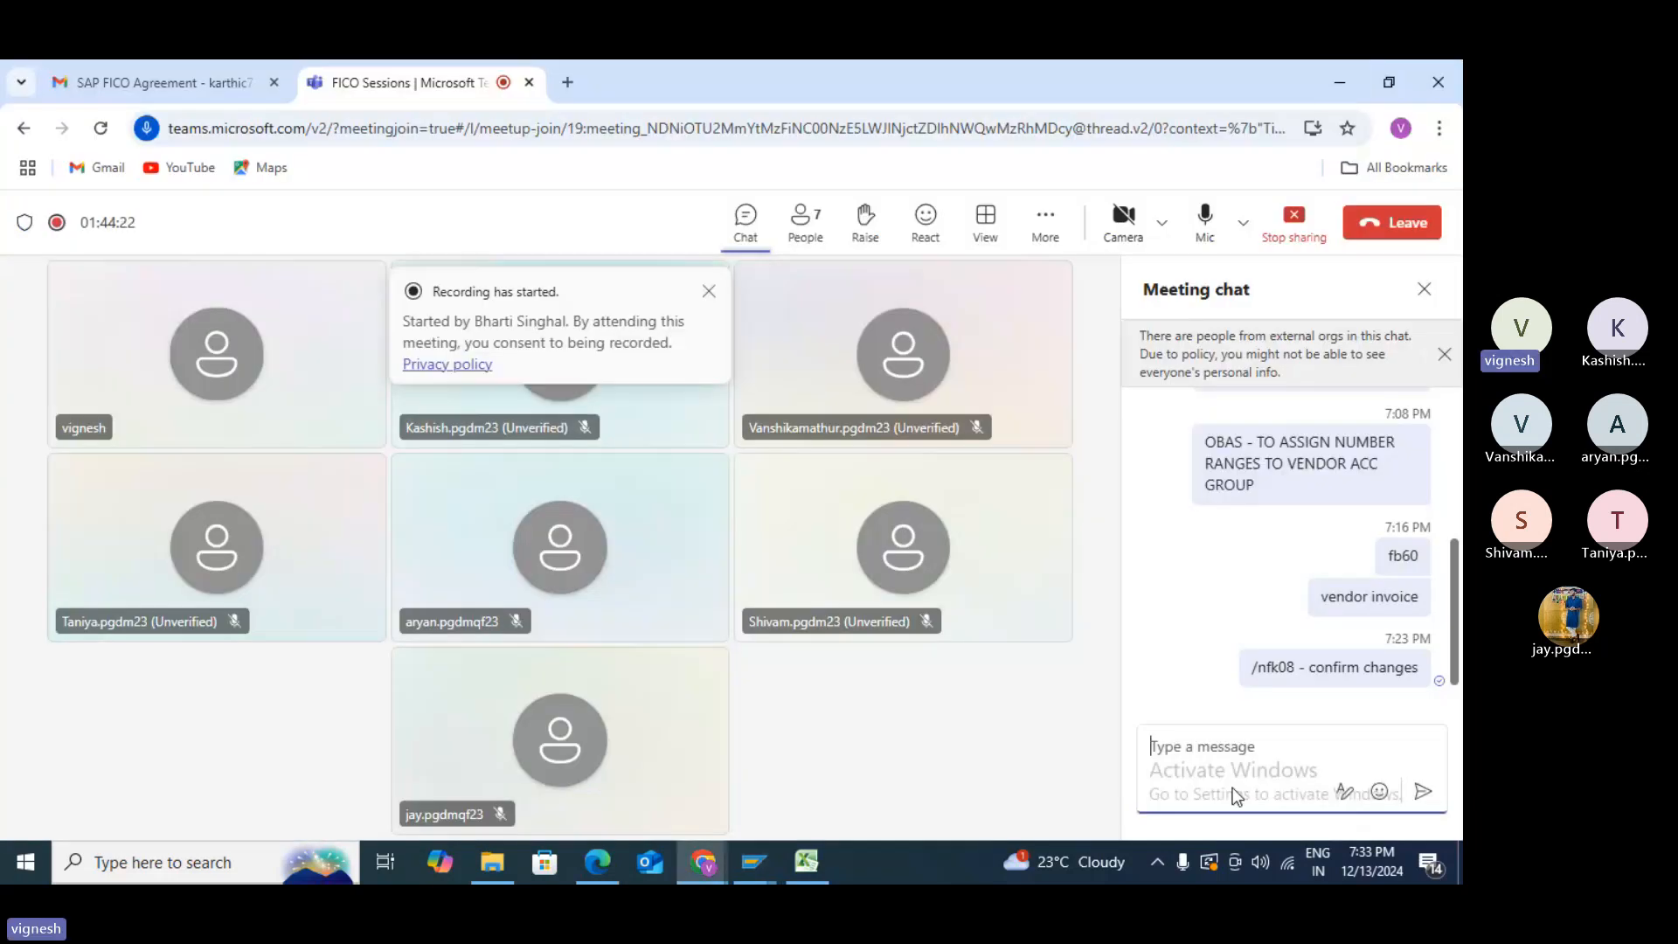
- Post 'OBB8 - T CODE FOR PAYMENT TERMS' in the meeting chat and return to SAP
text(OB)
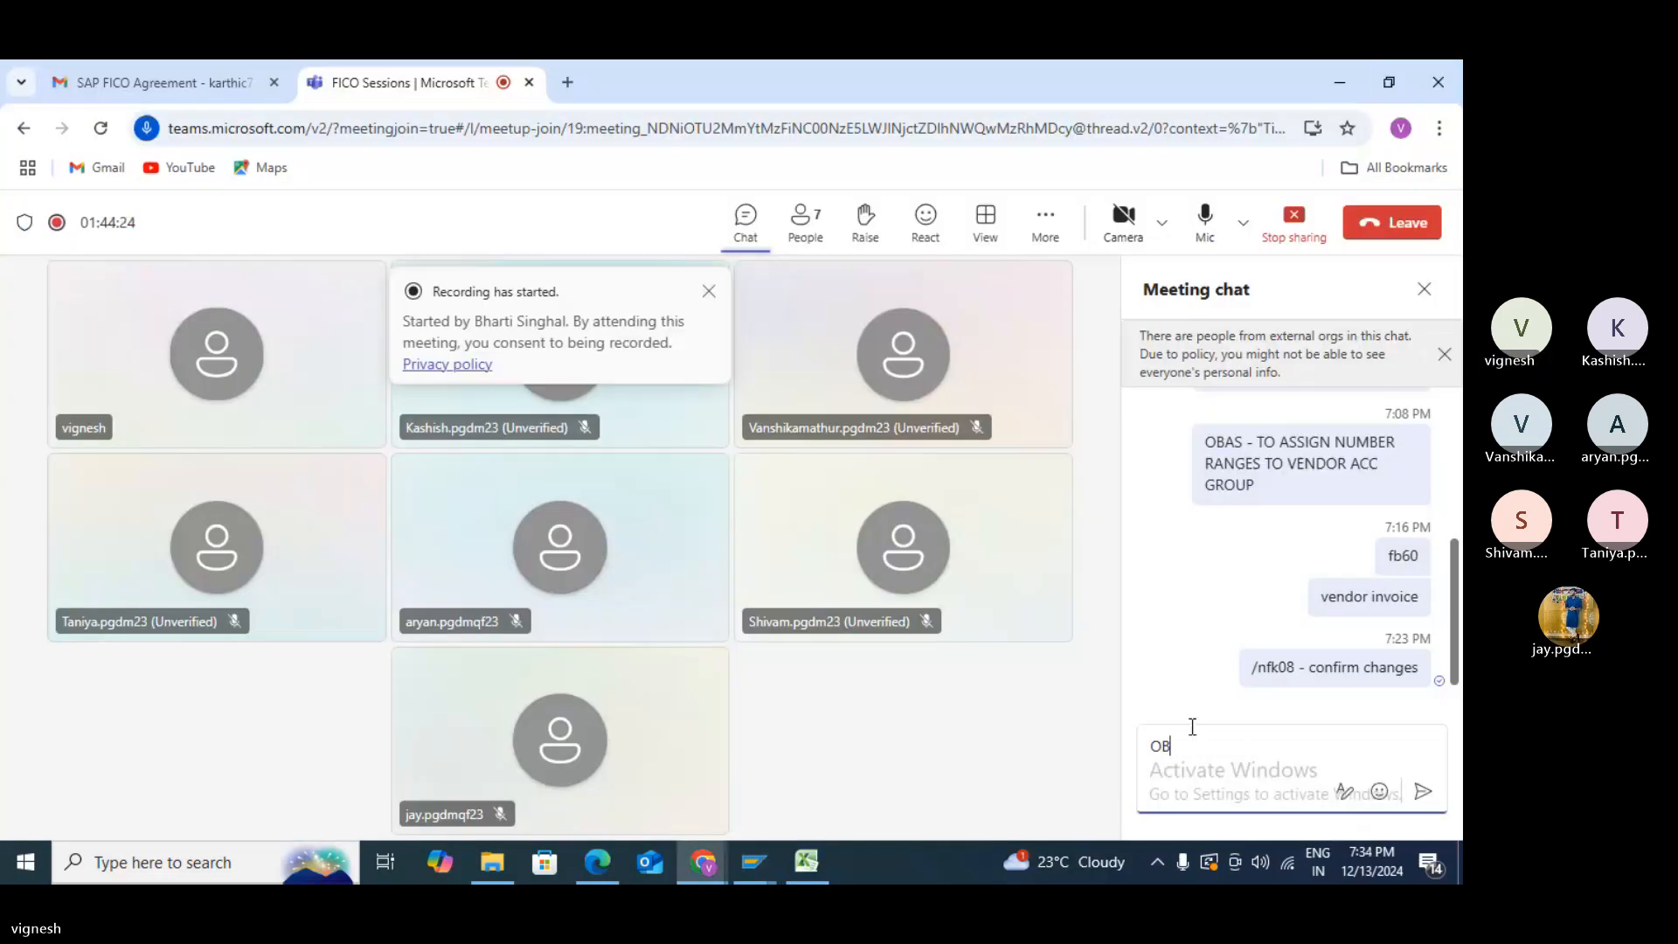
text(B8 - T CODE FOR)
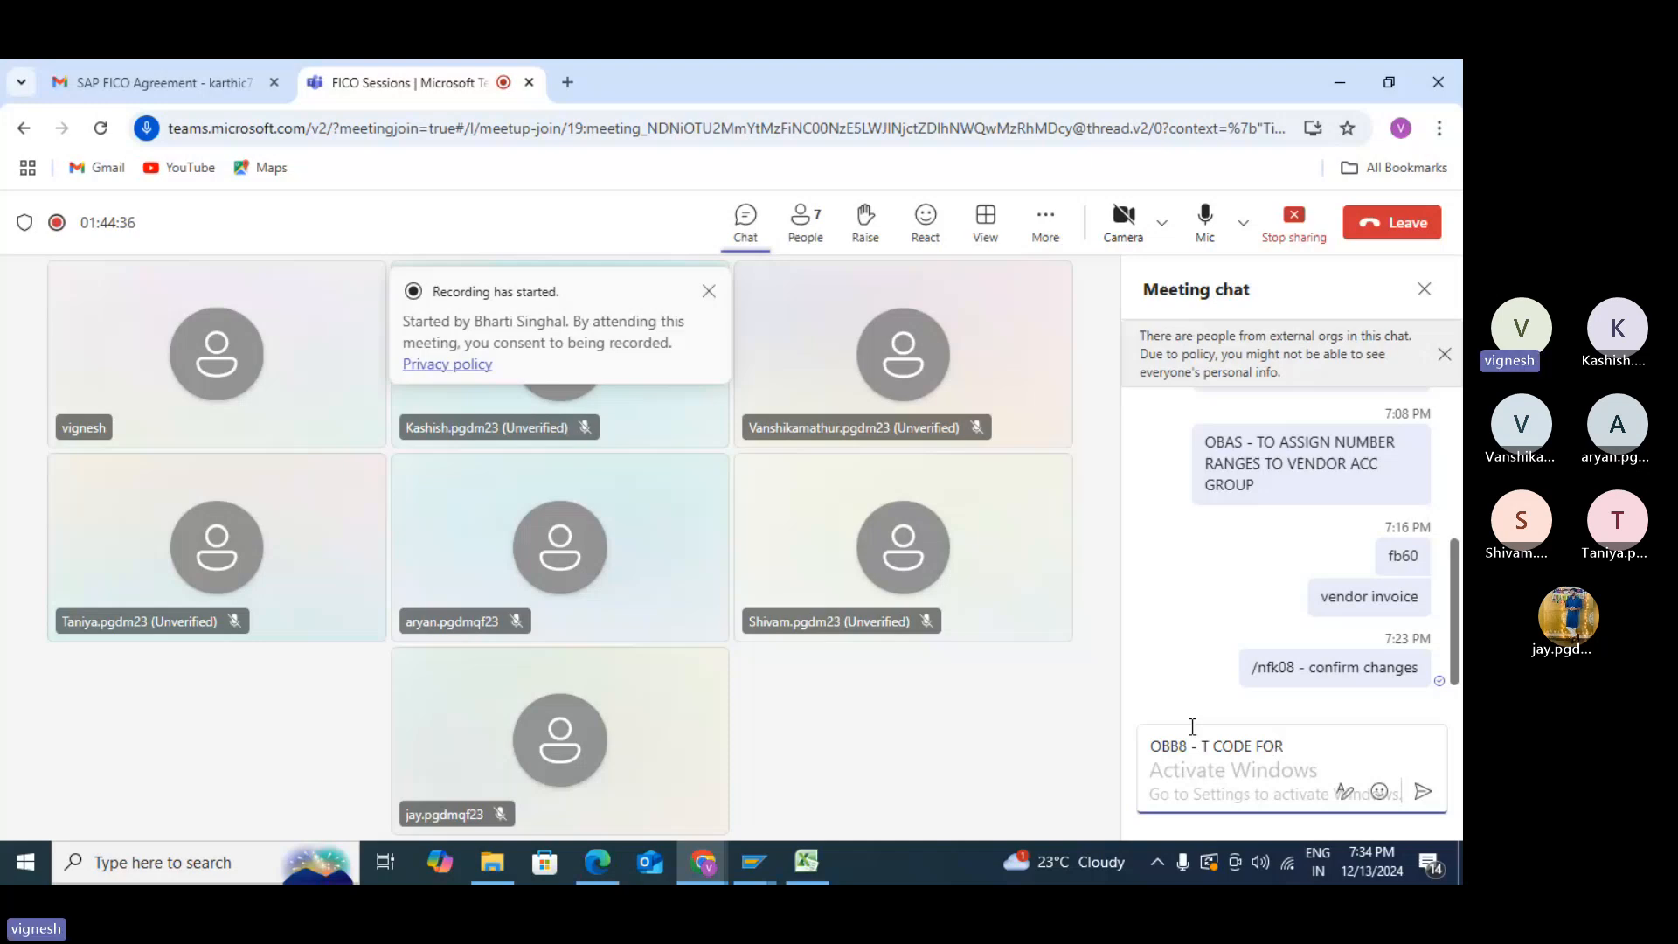
text( PAY)
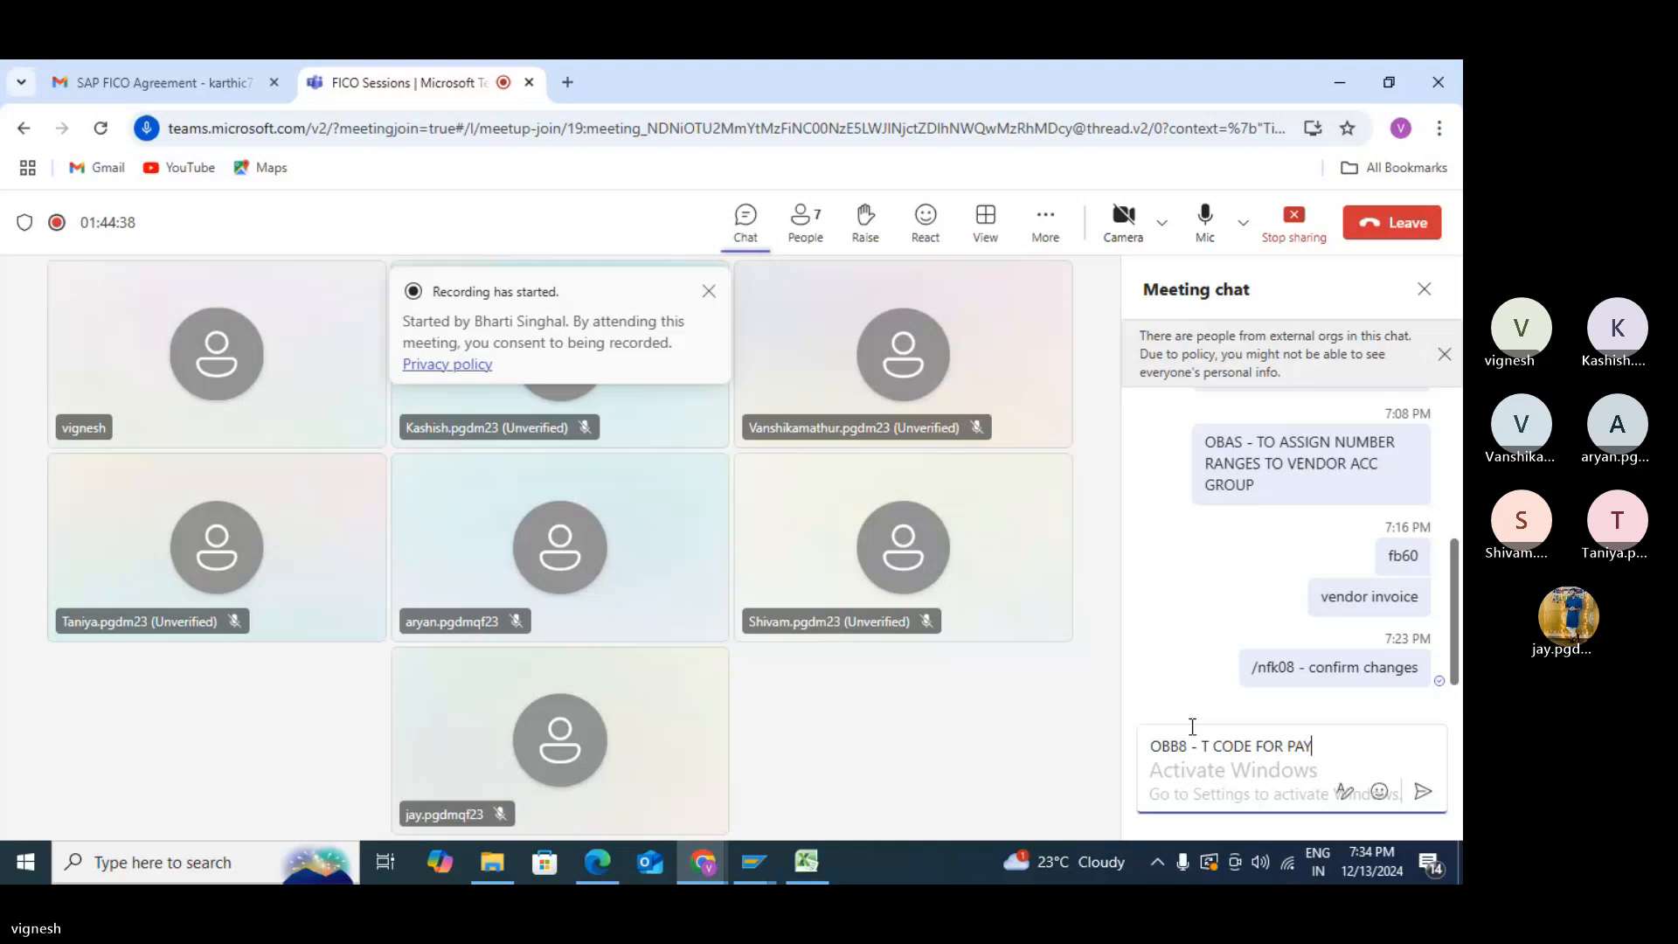
text(MENT)
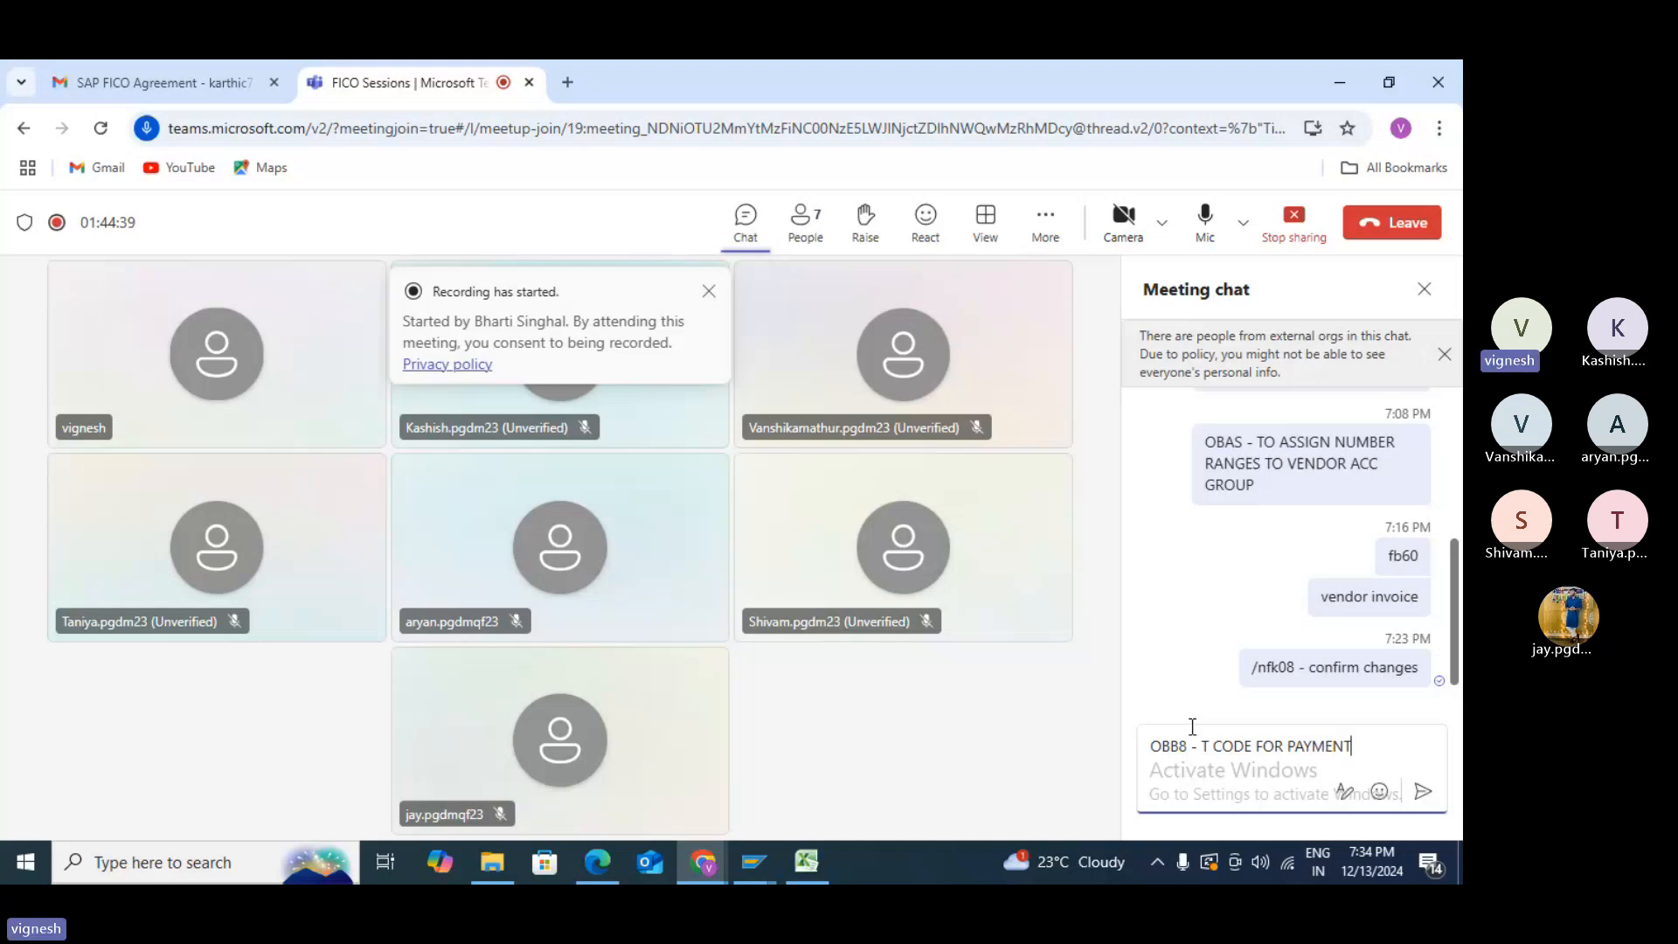
text( TERMS)
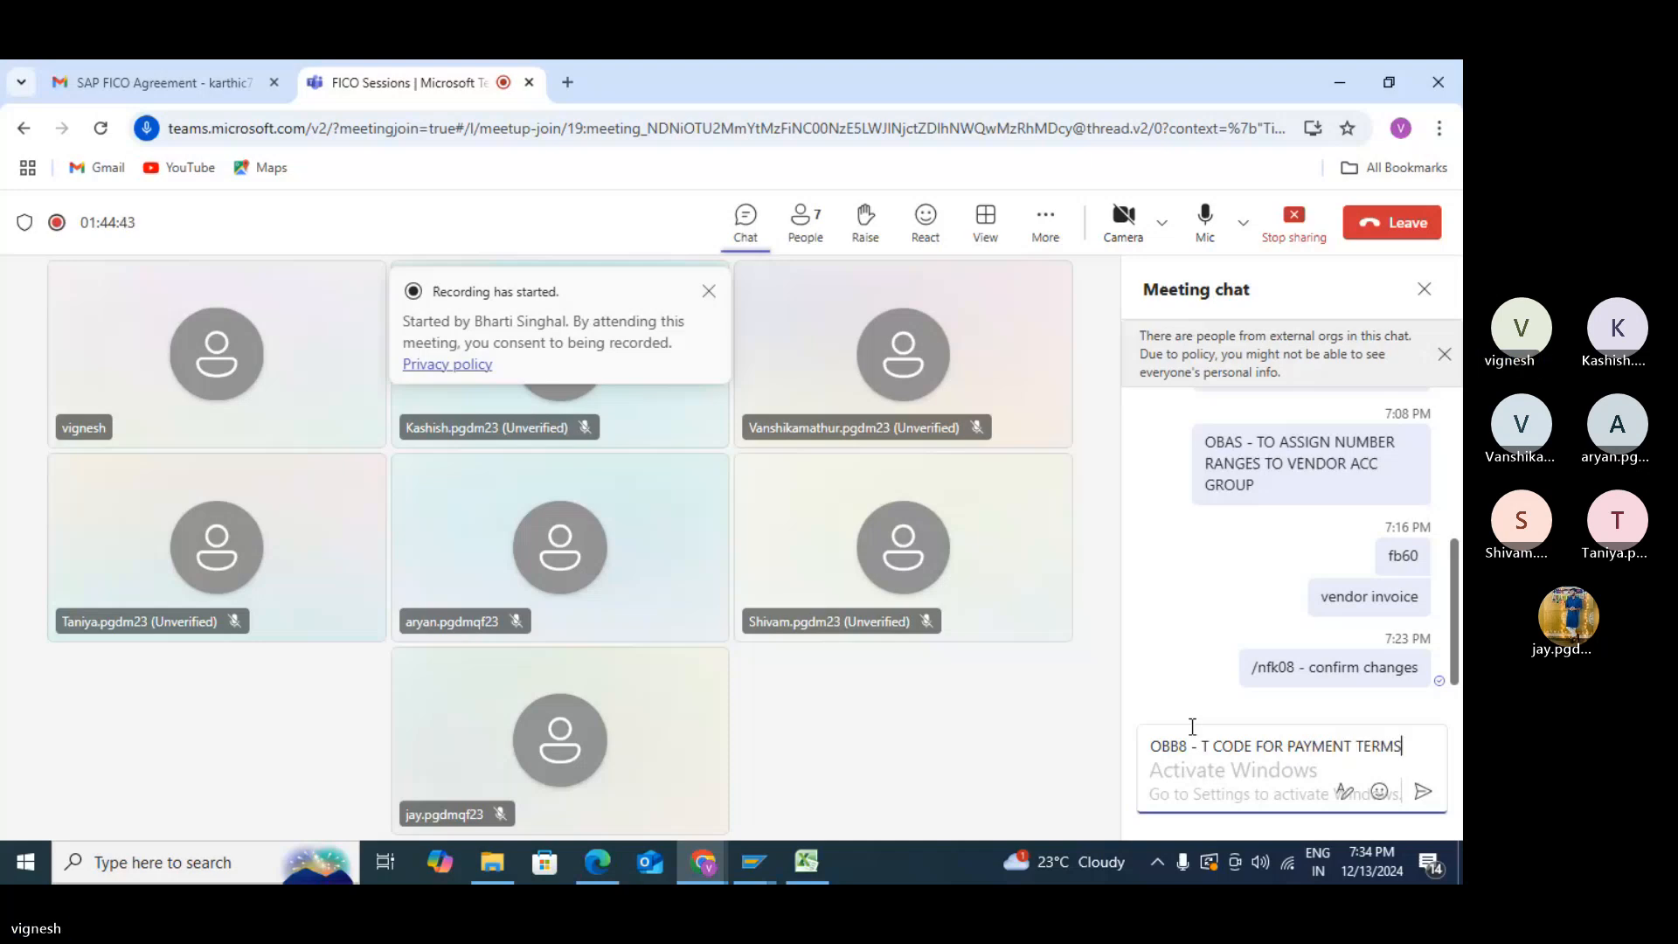
key(Return)
key(alt+Tab)
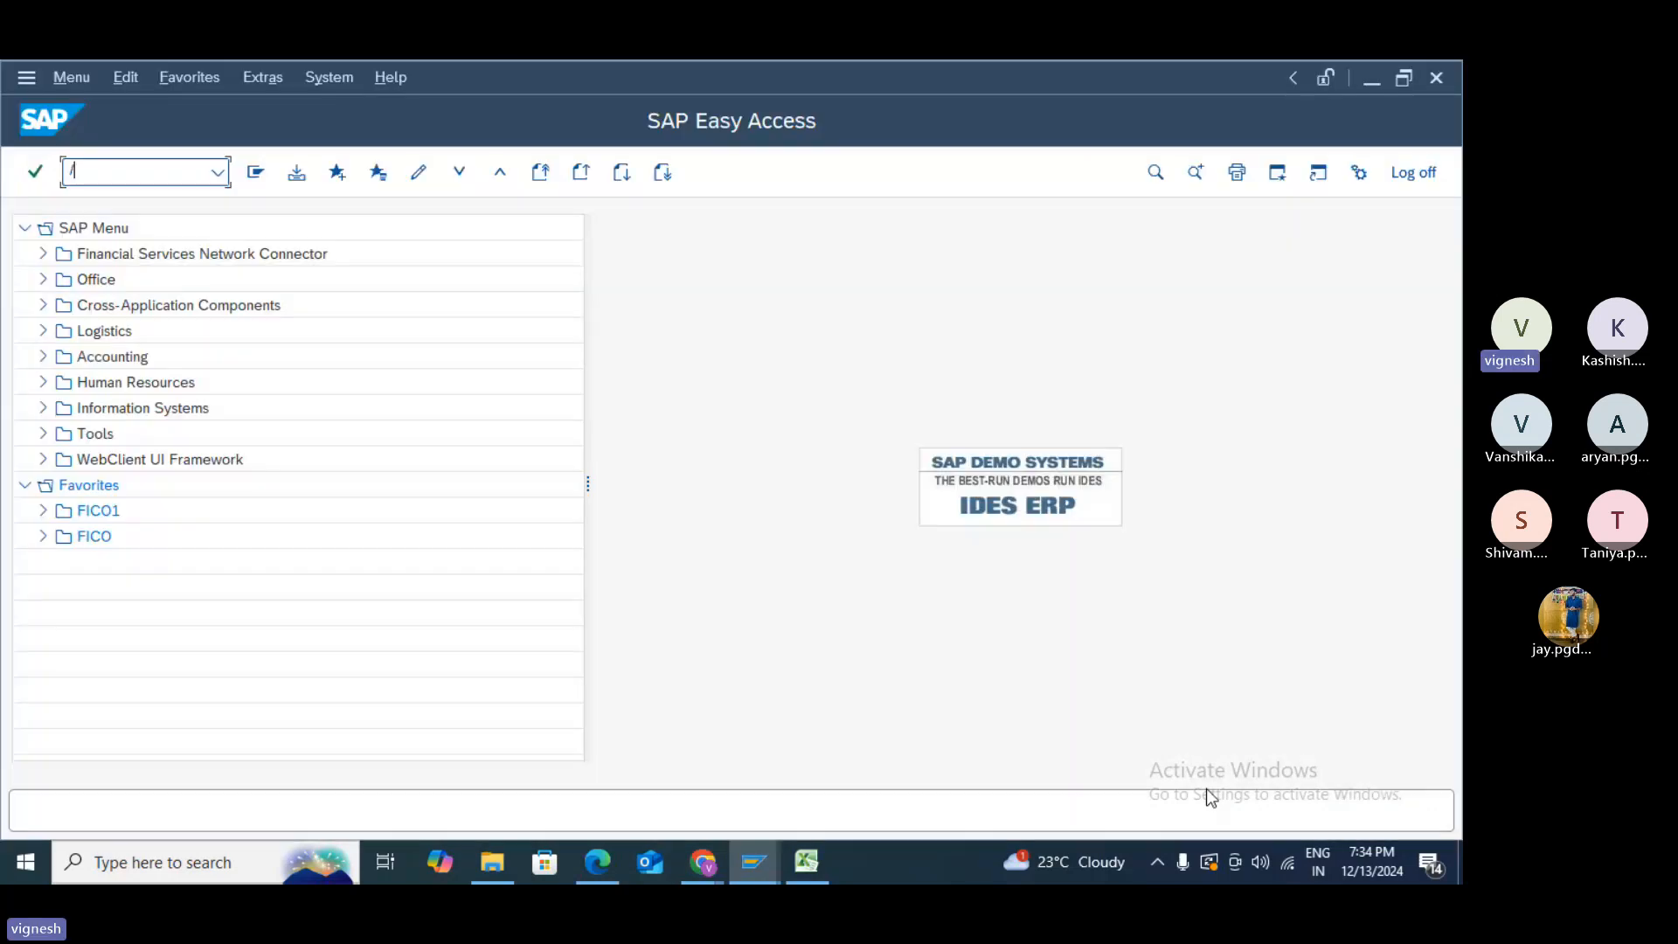
- Run /NOBB8 and start a Copy As of payment term 0002 (3% 14 days, 2% 30, 45 net)
text(/NOBB8)
key(Return)
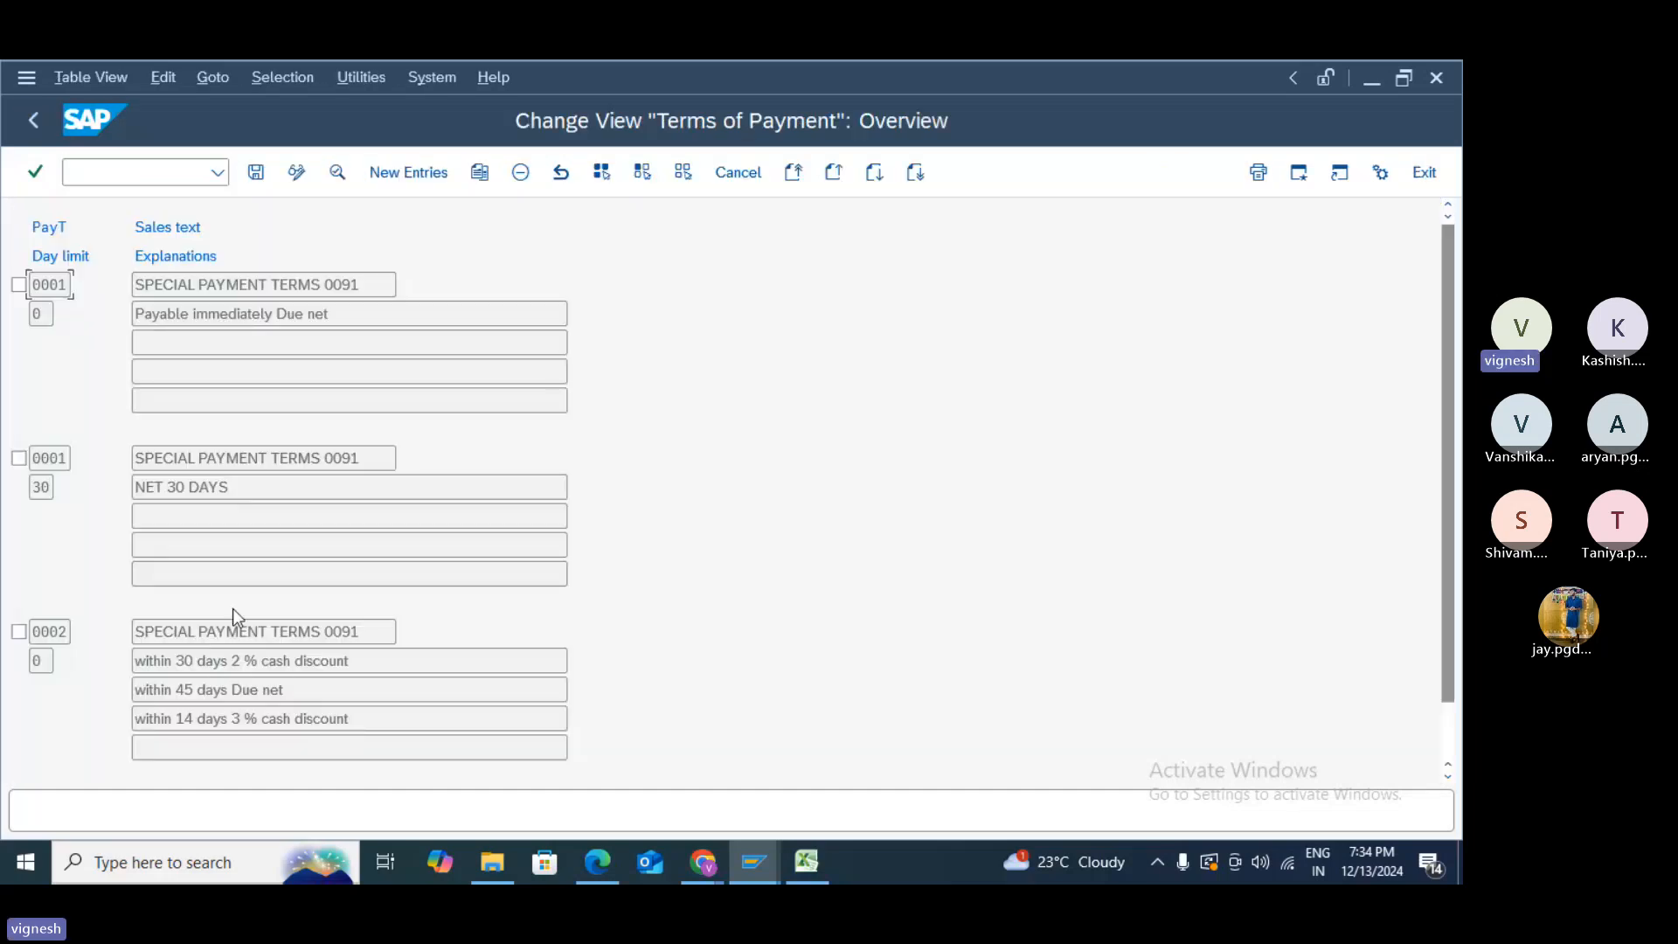
click(19, 633)
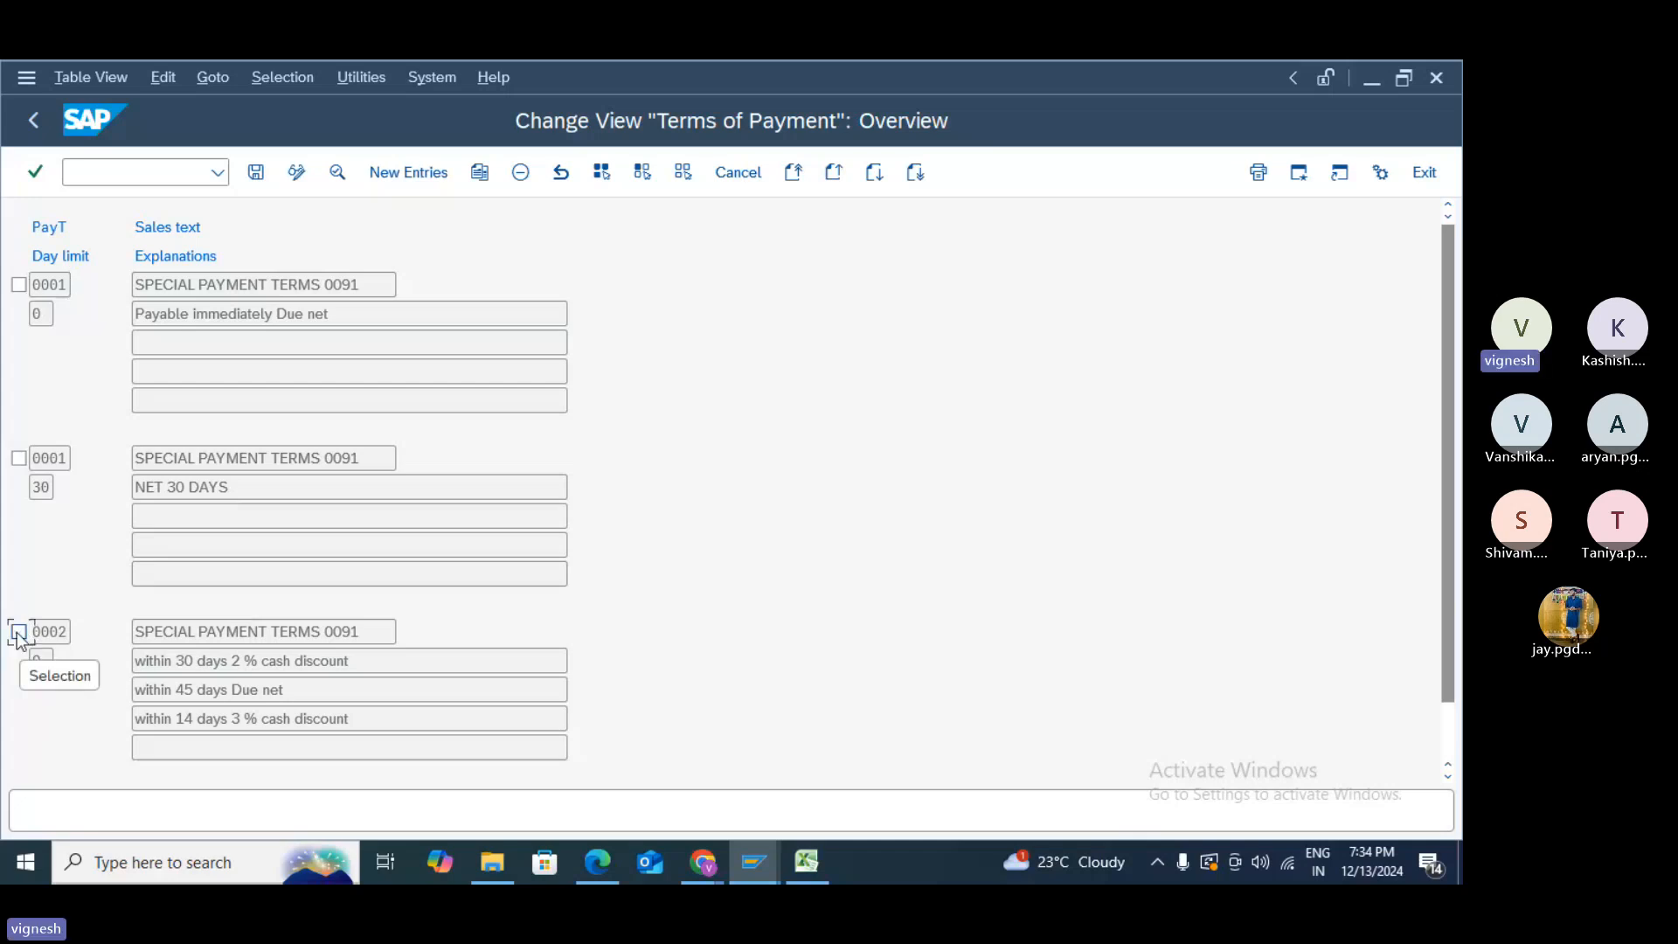
click(19, 633)
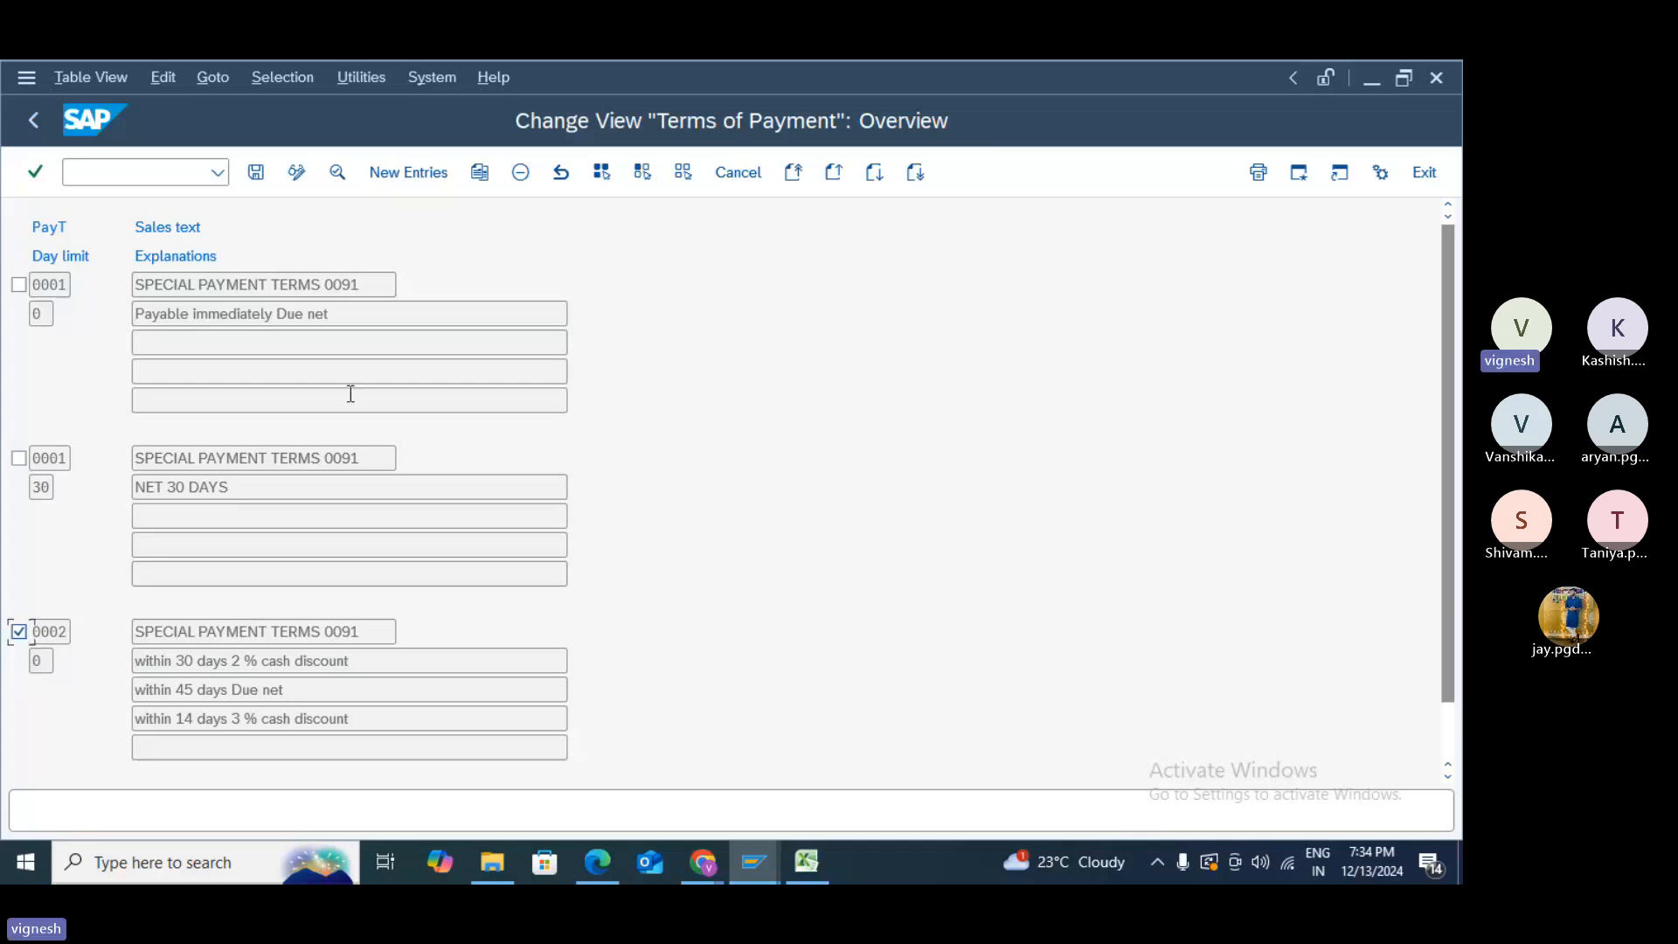
click(481, 175)
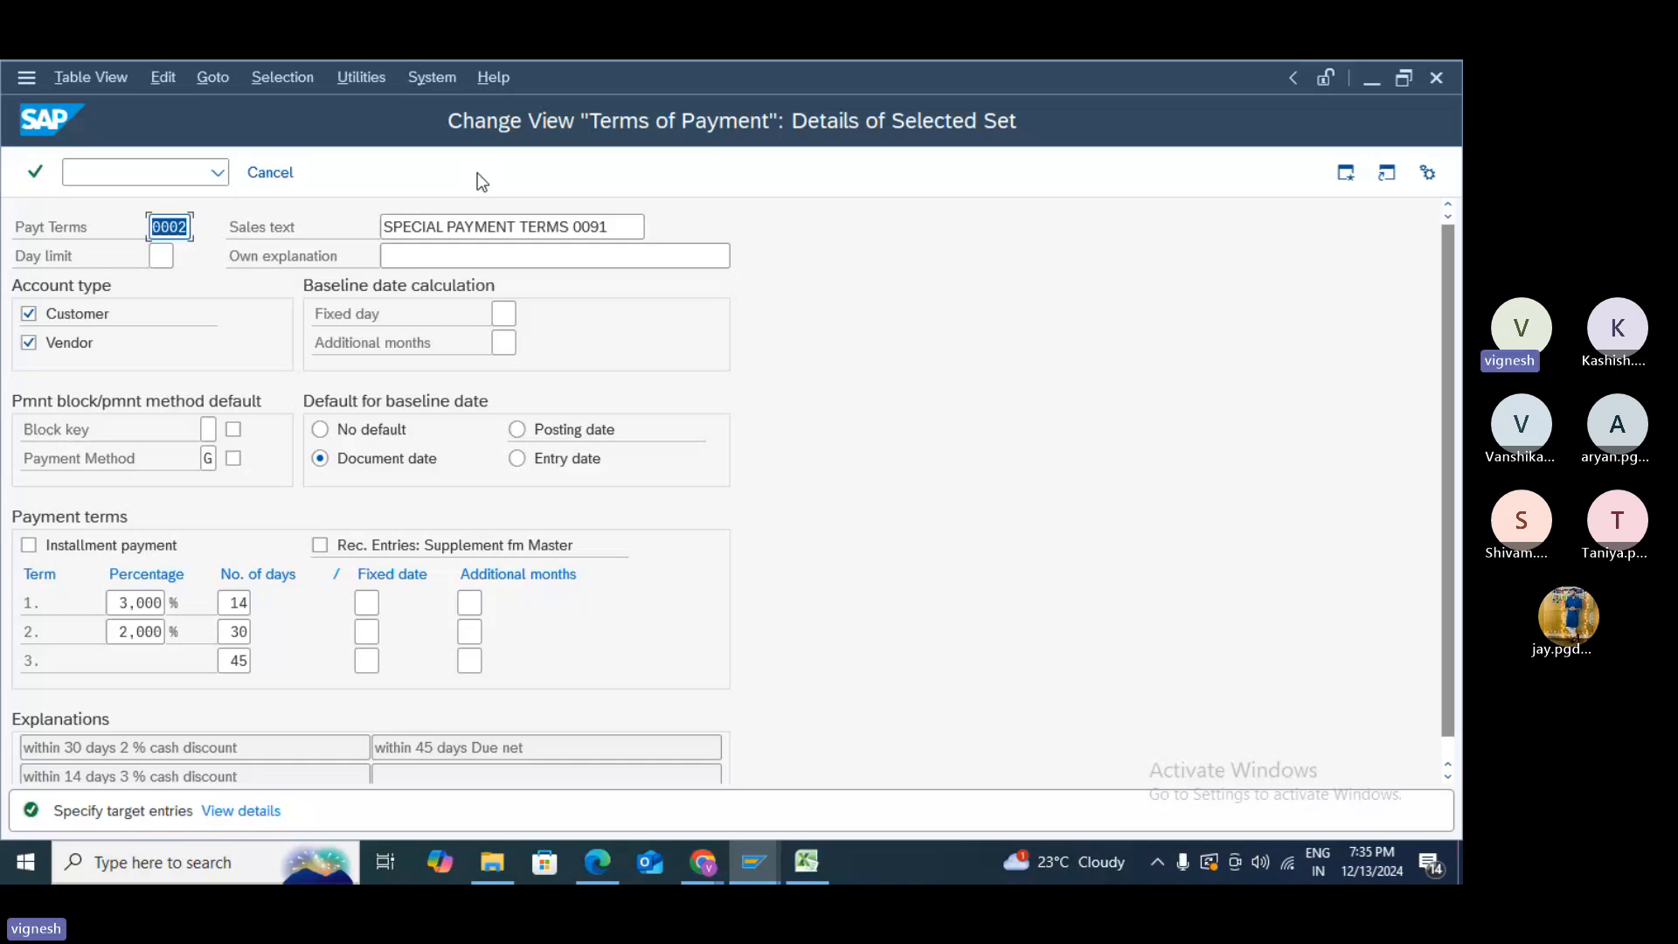
- Try copying 0002 as Z002 with sales text suffix Z002, then discard it after the duplicate-key error
text(Z002)
click(611, 227)
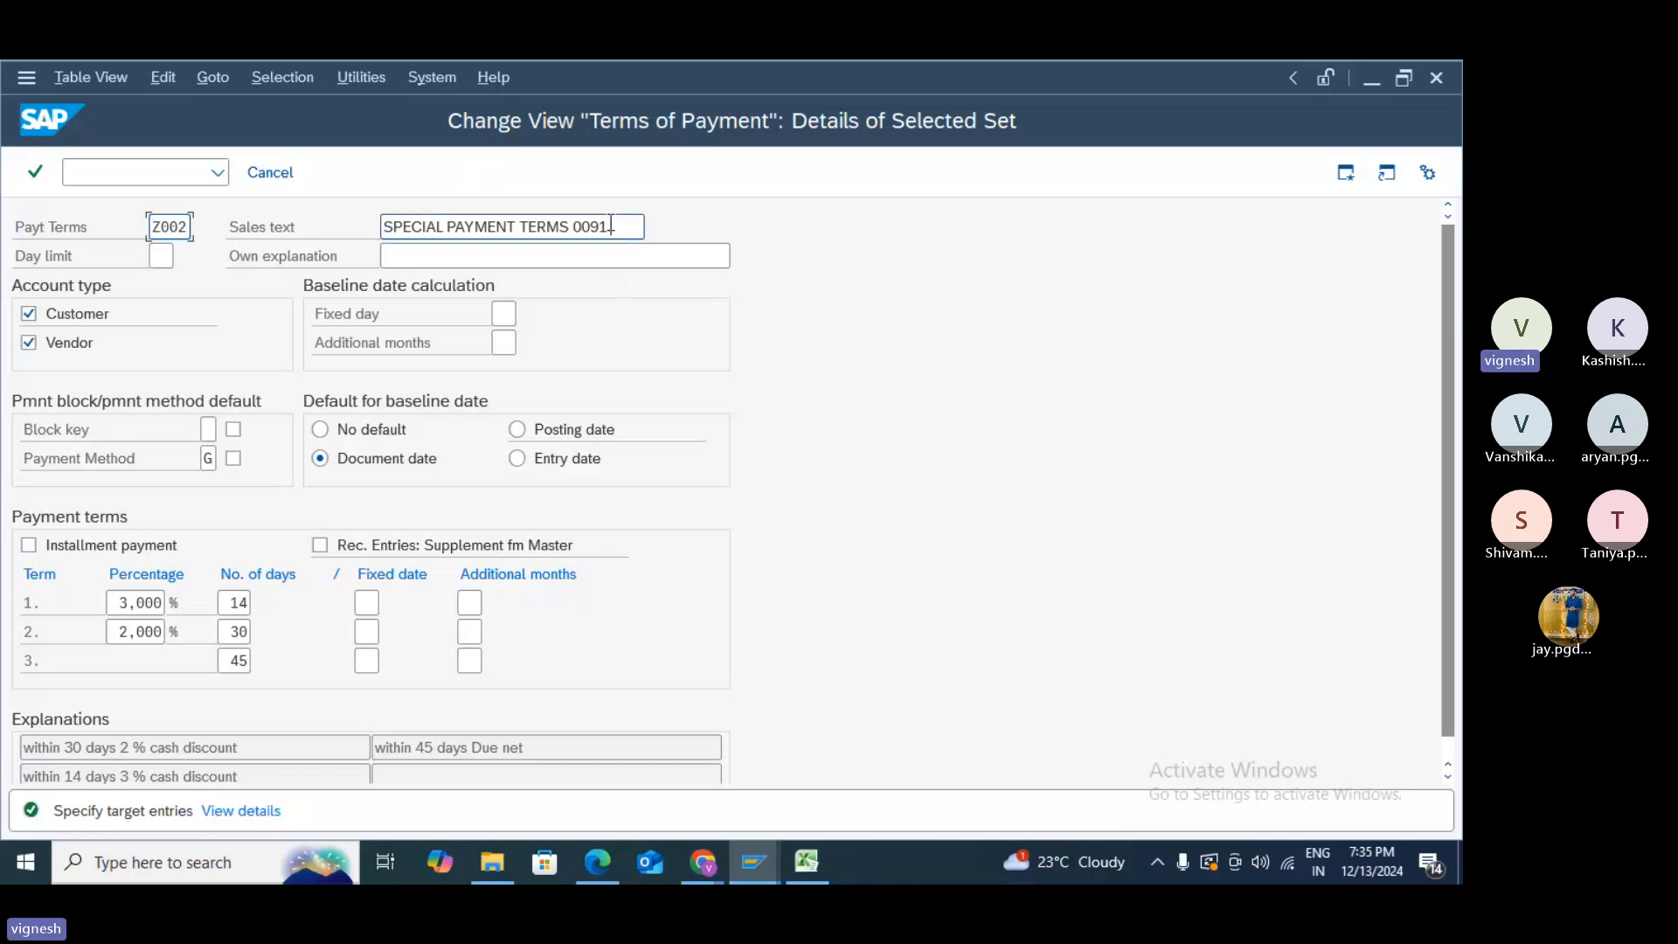
key(BackSpace)
key(BackSpace)
key(BackSpace)
key(BackSpace)
text(Z002)
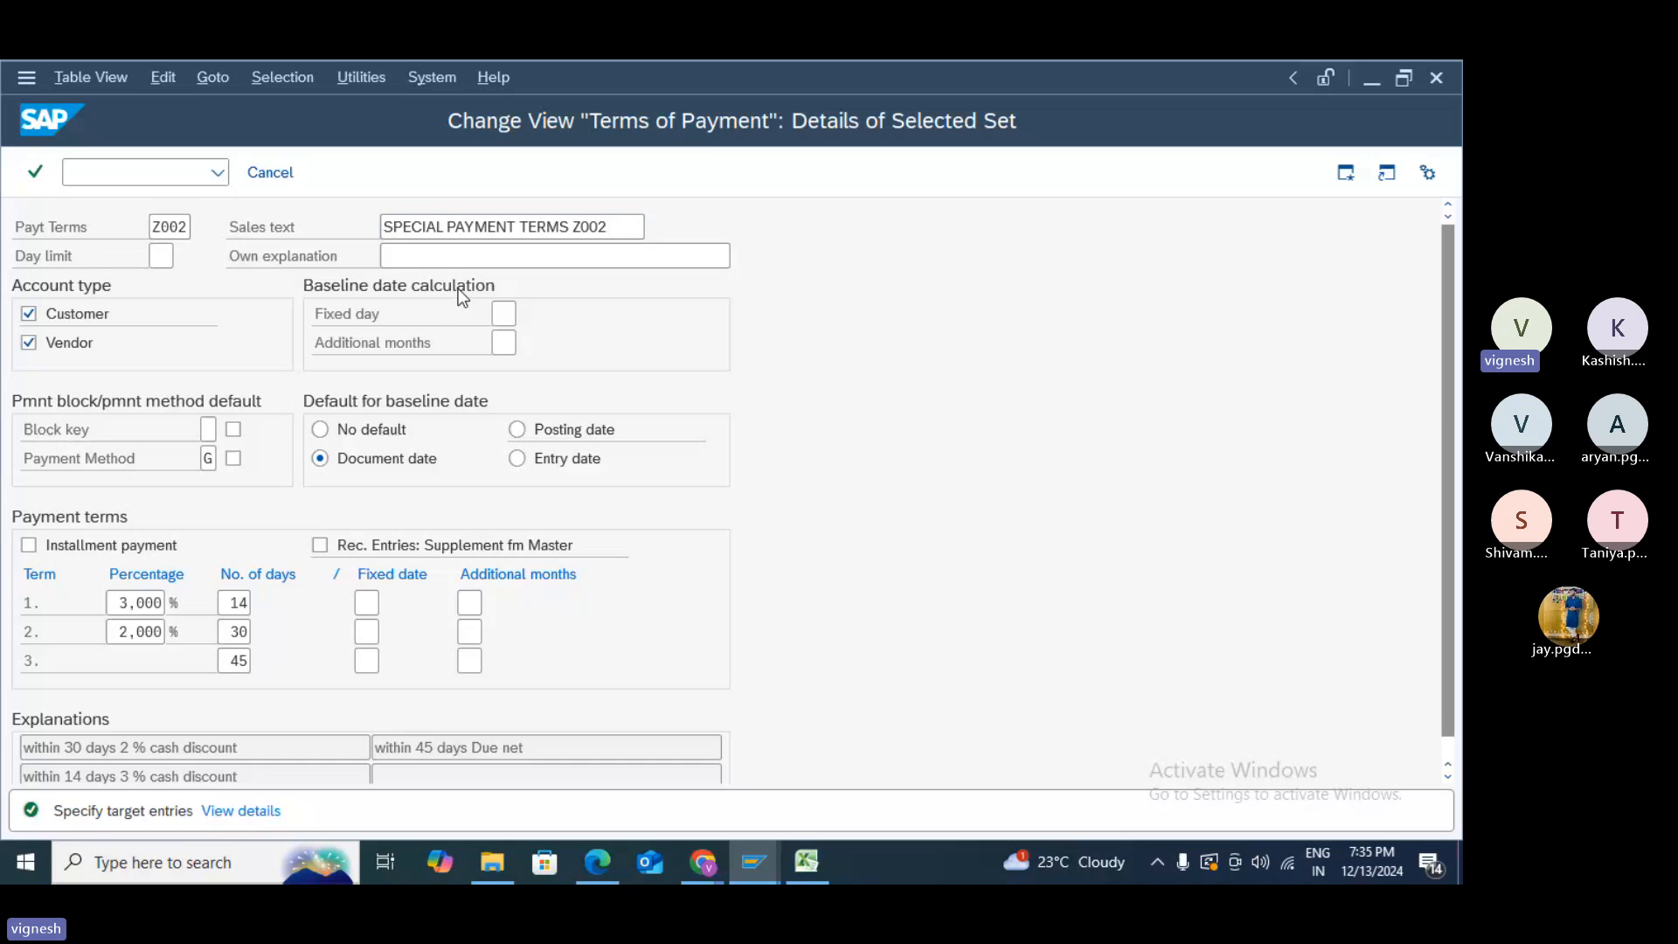
key(Return)
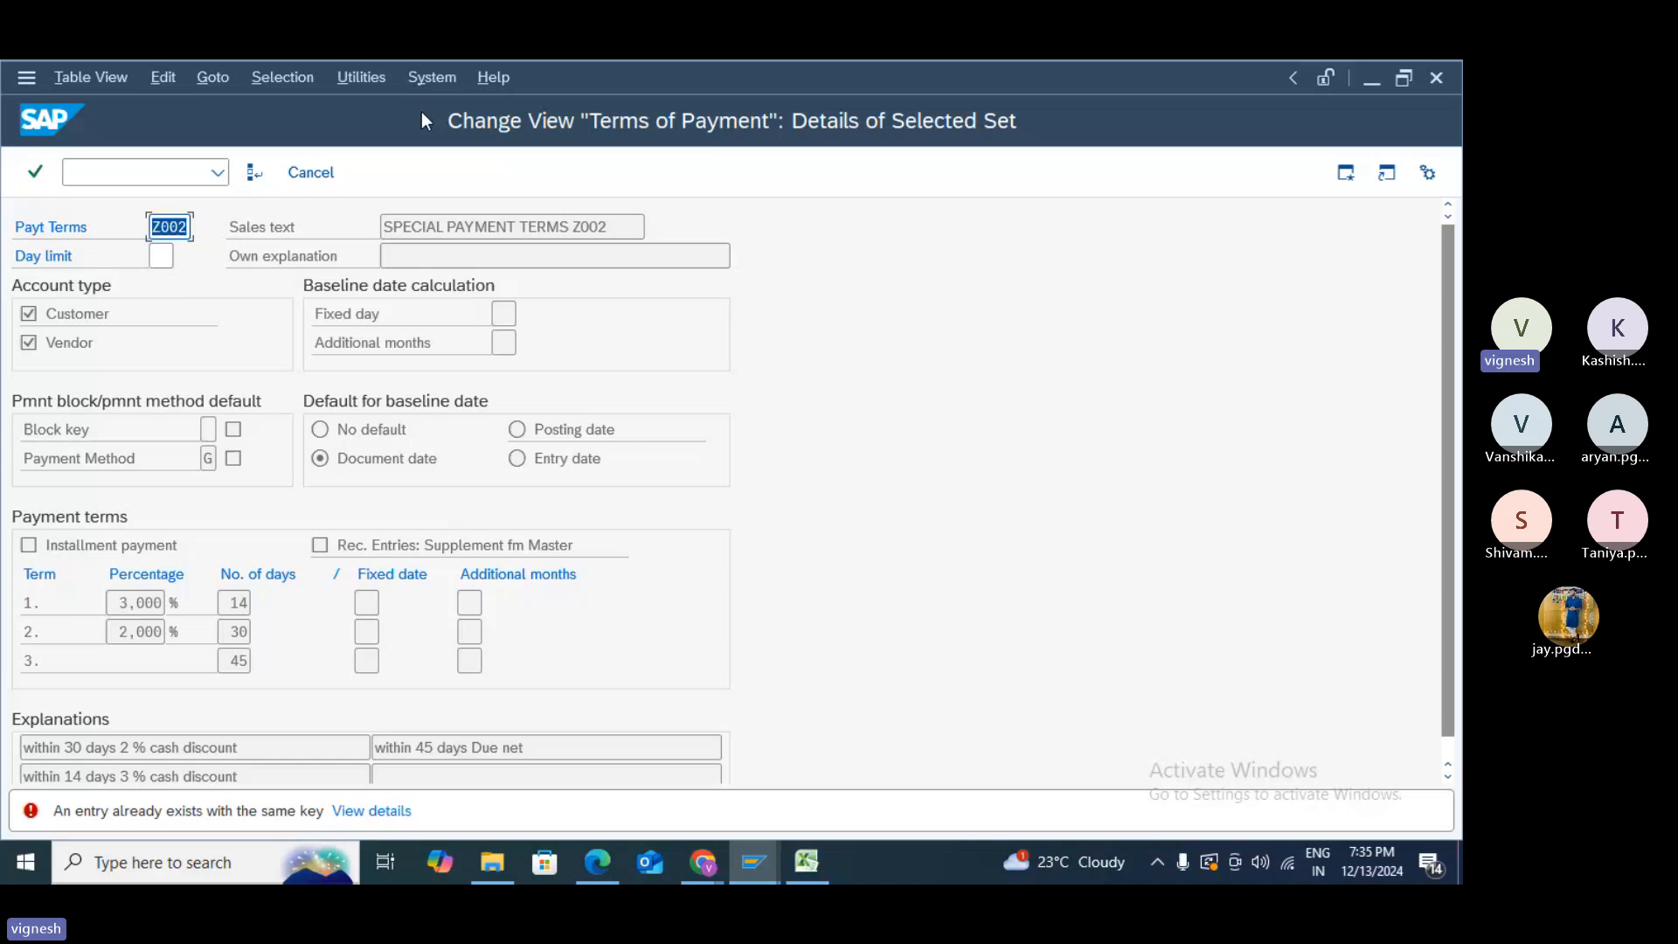
click(305, 173)
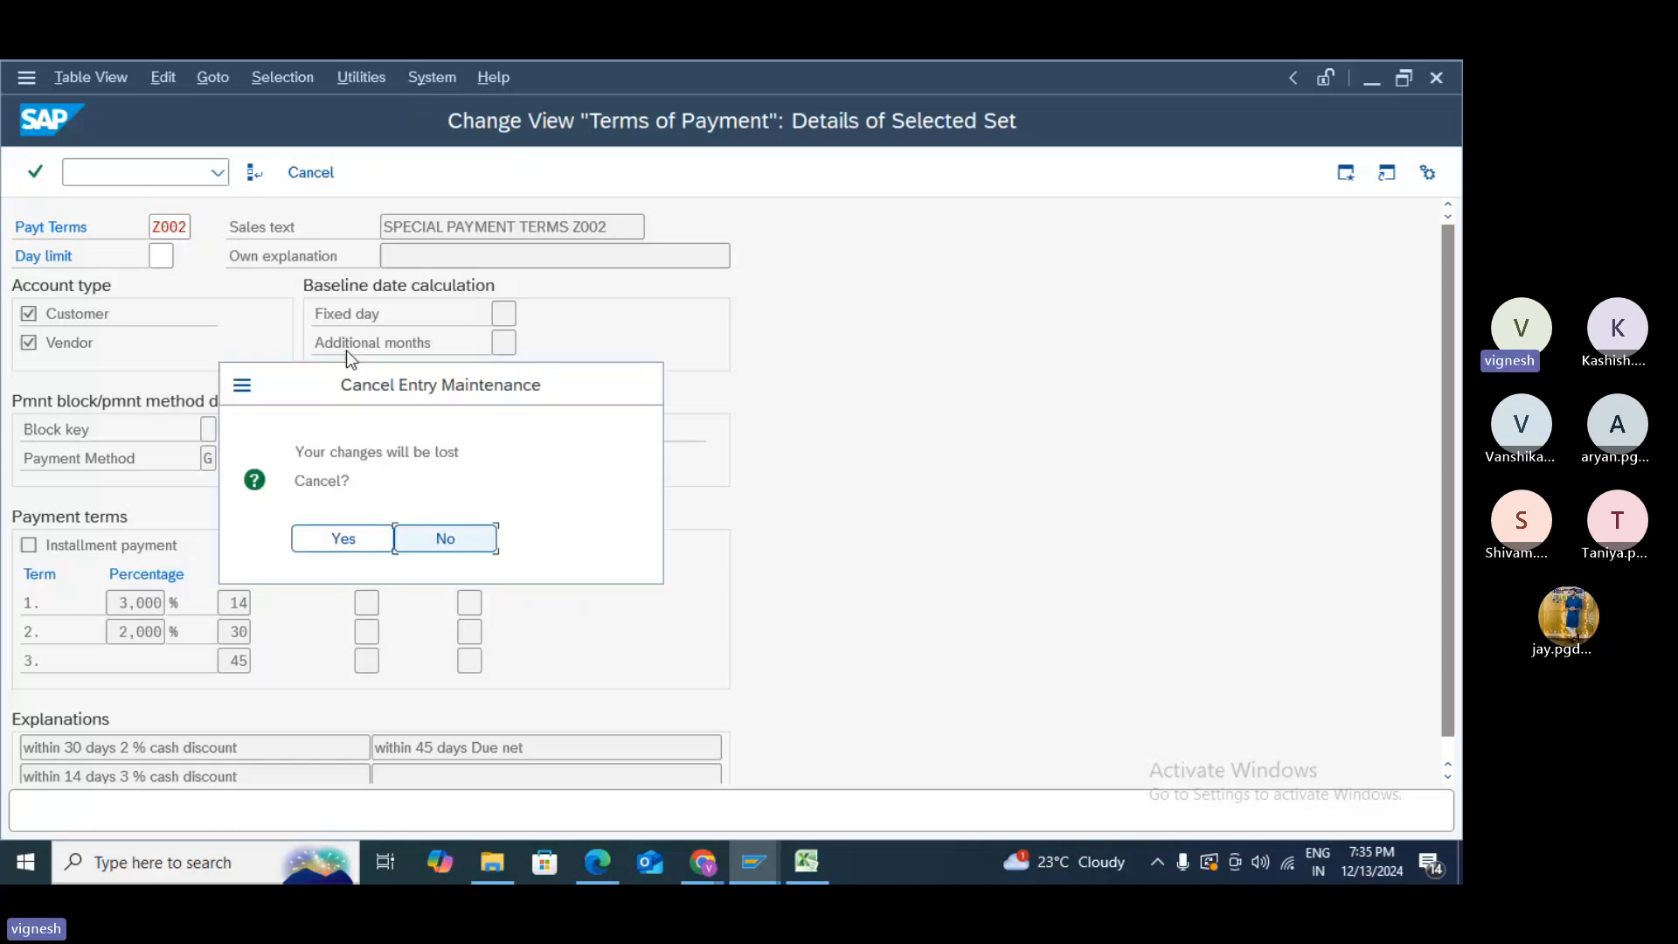
click(343, 539)
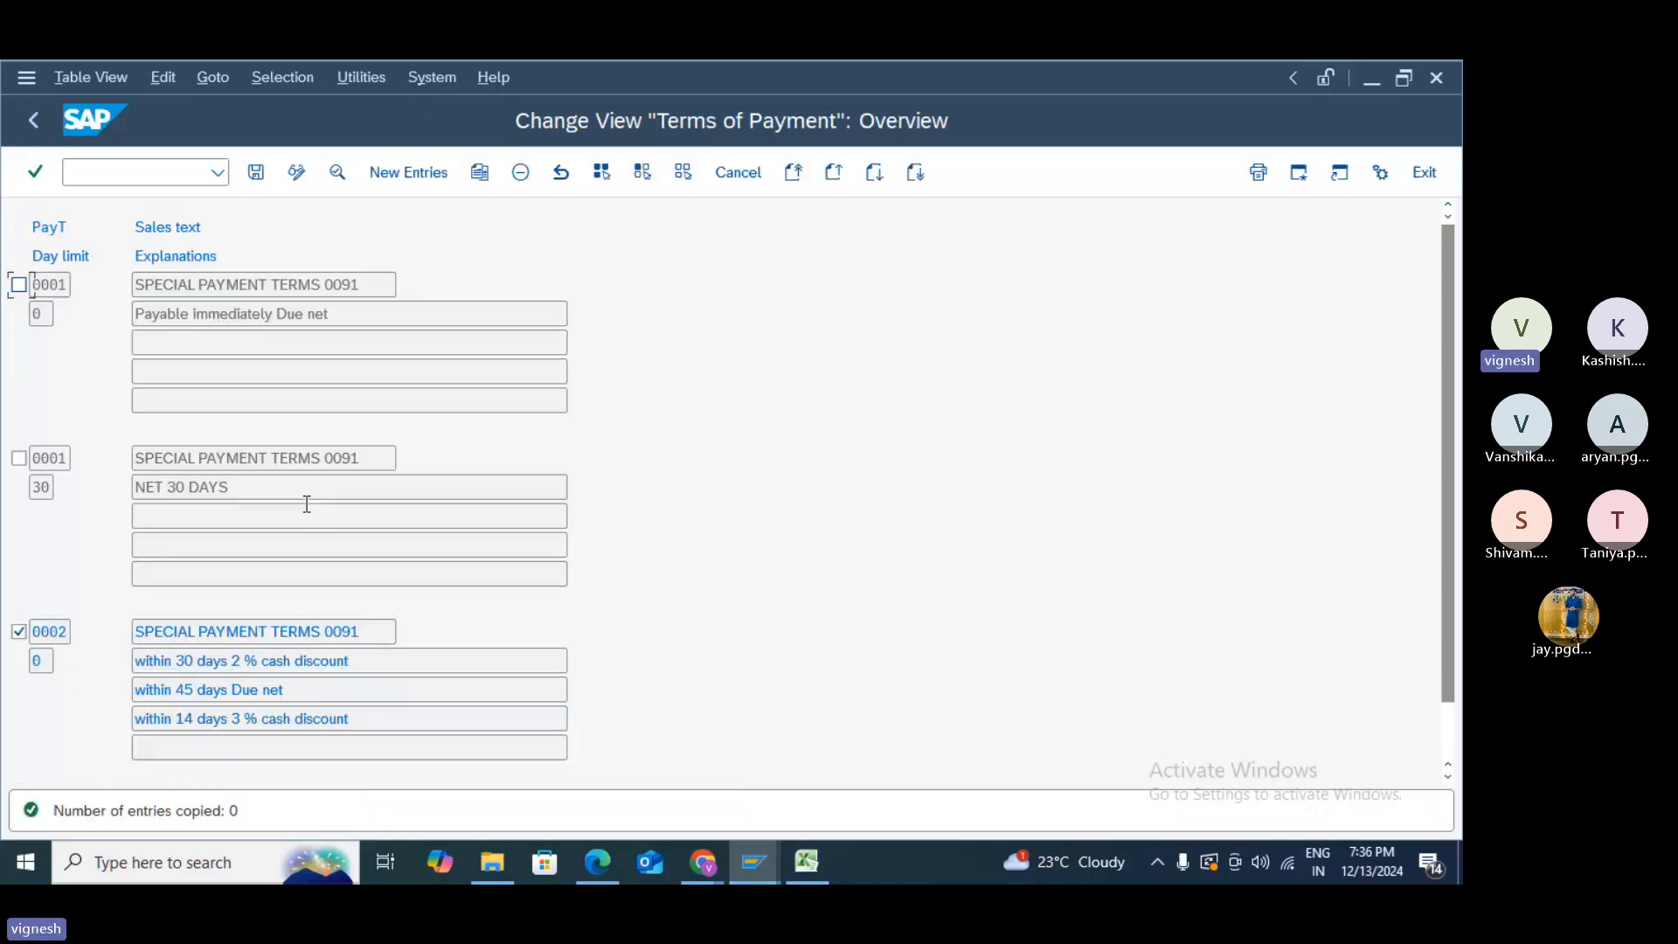
- Copy payment term 0001 as Z999, changing the sales text suffix from 0091 to Z999
click(21, 287)
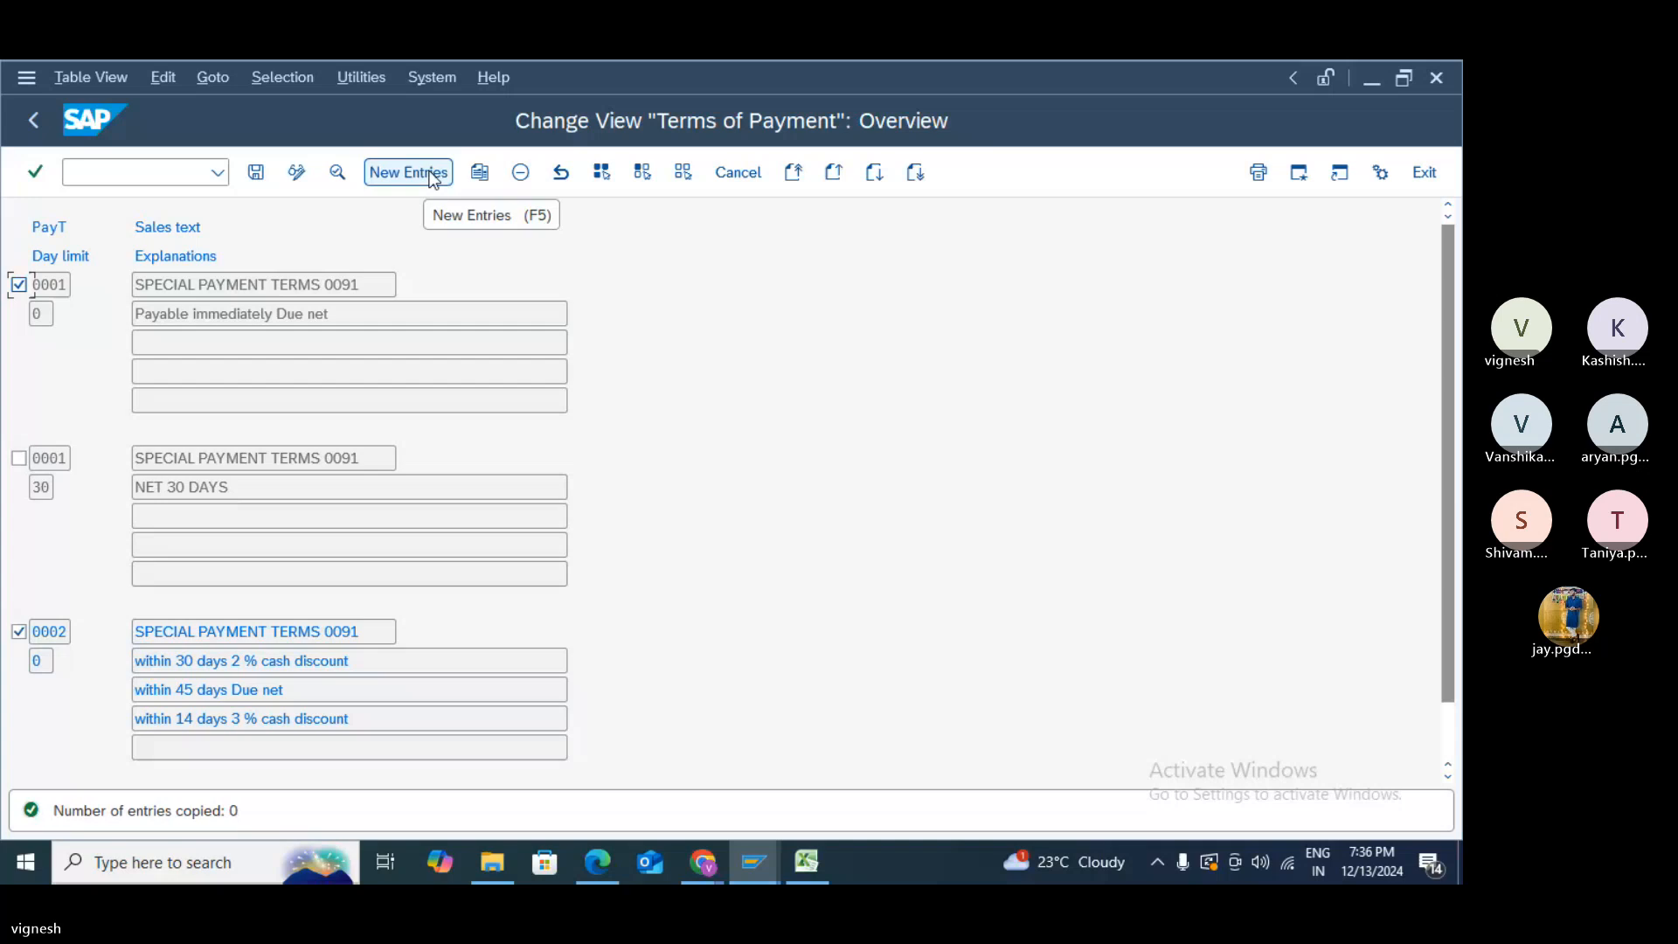
click(483, 176)
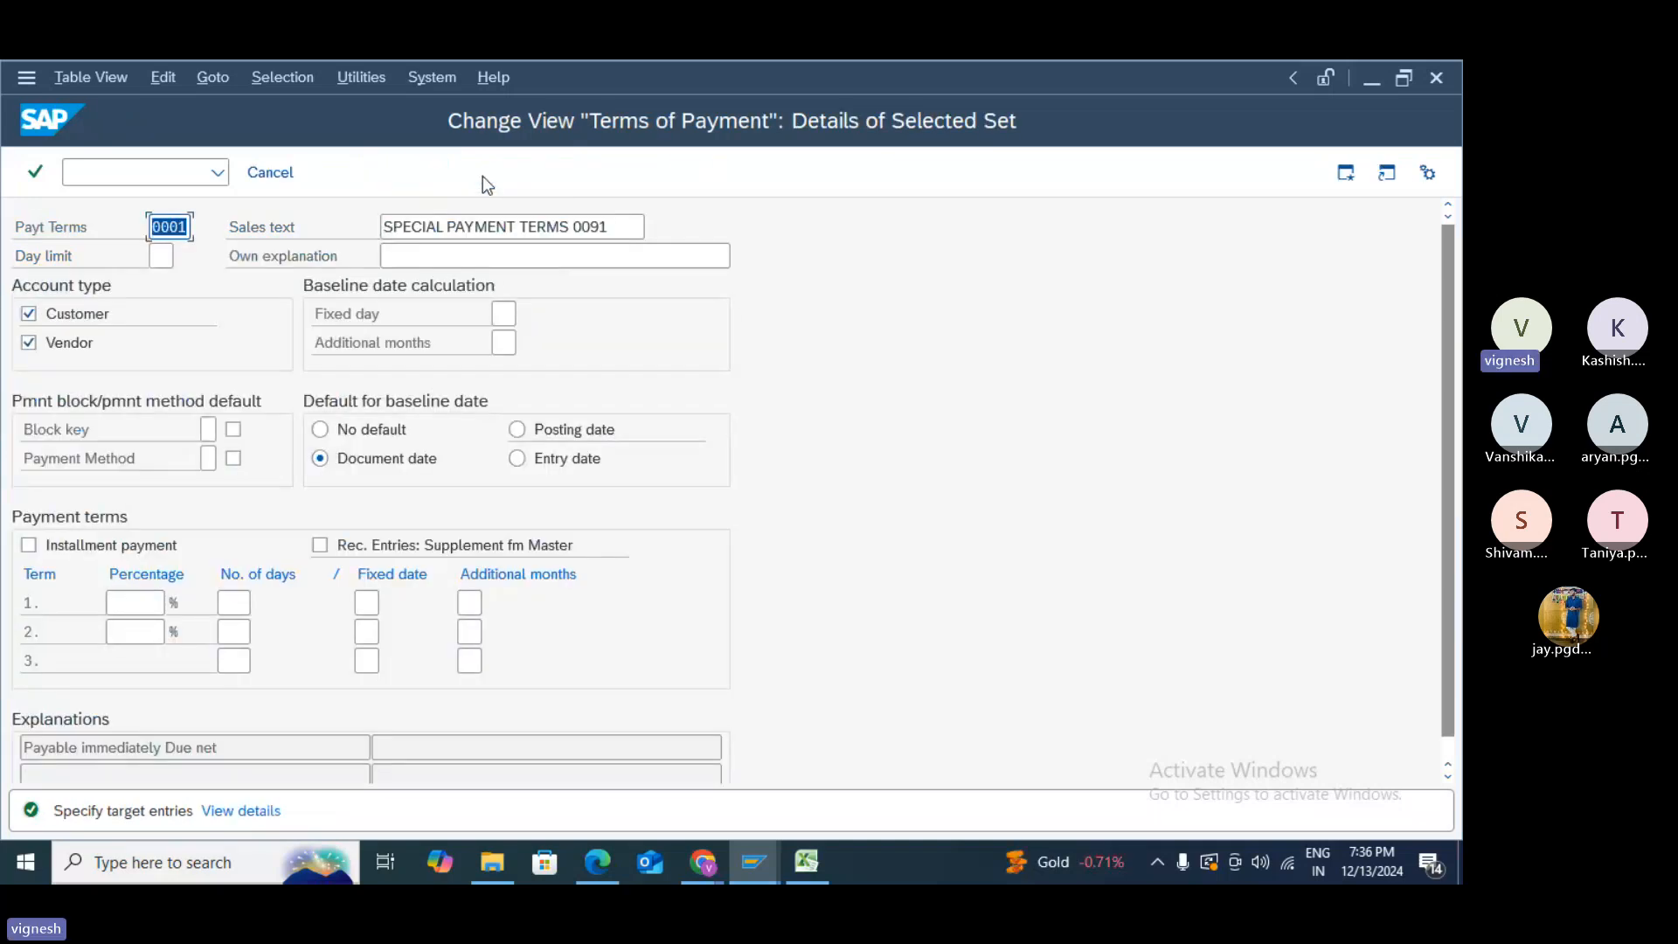
text(Z999)
click(605, 226)
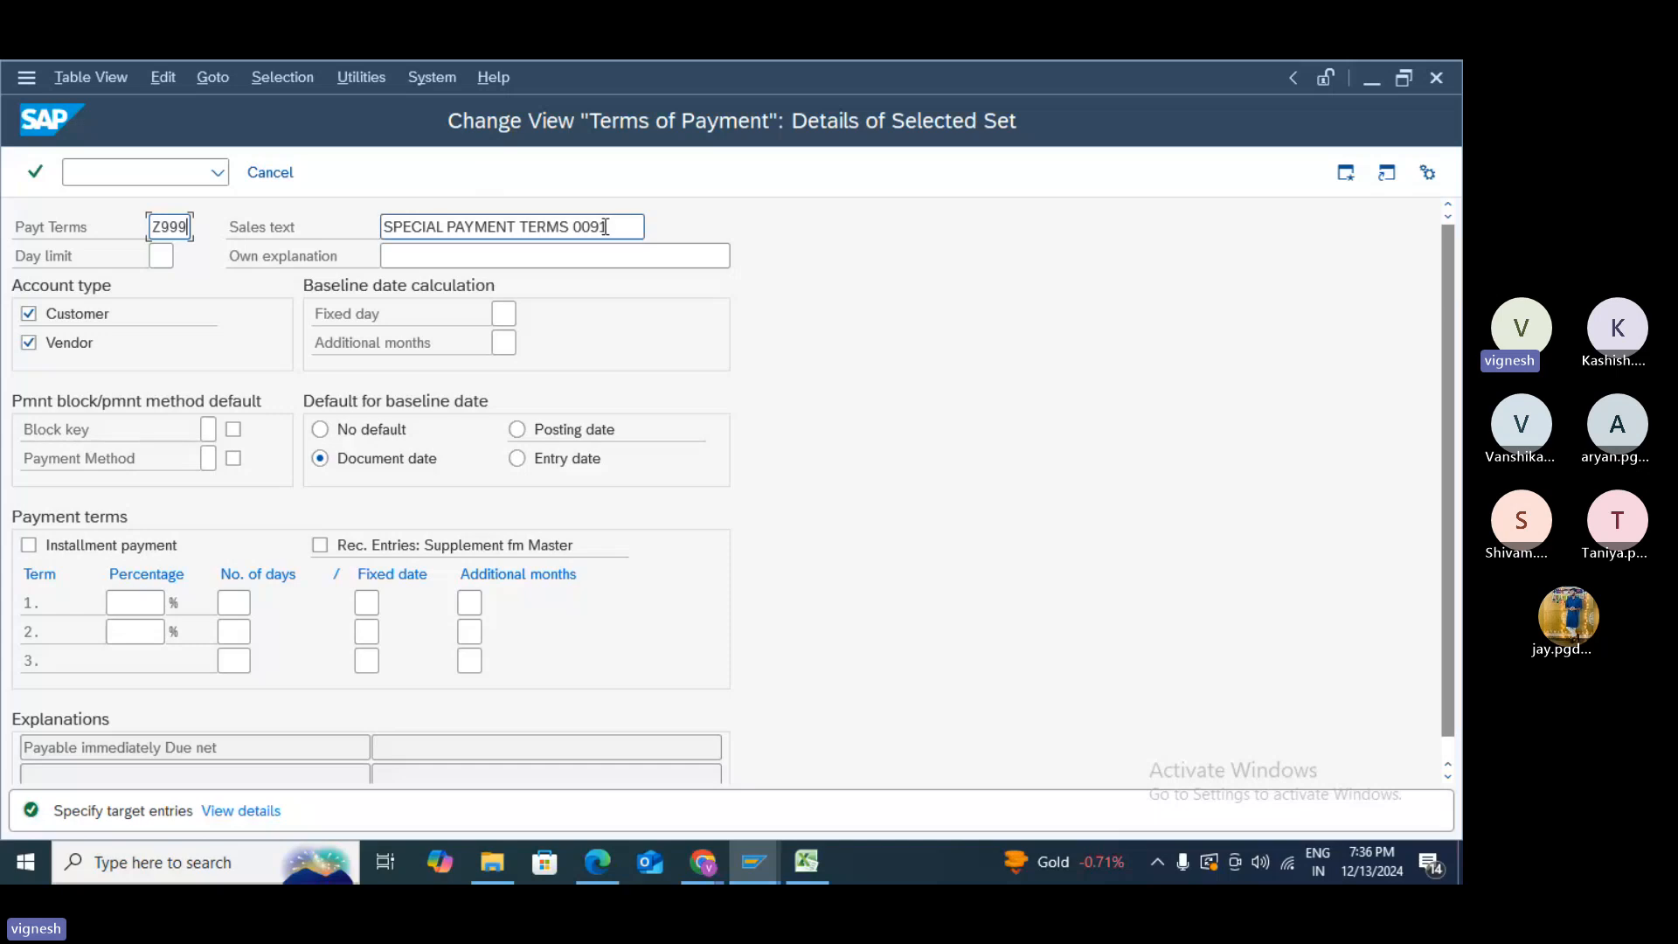
drag(606, 226, 575, 232)
text(Z999)
key(Return)
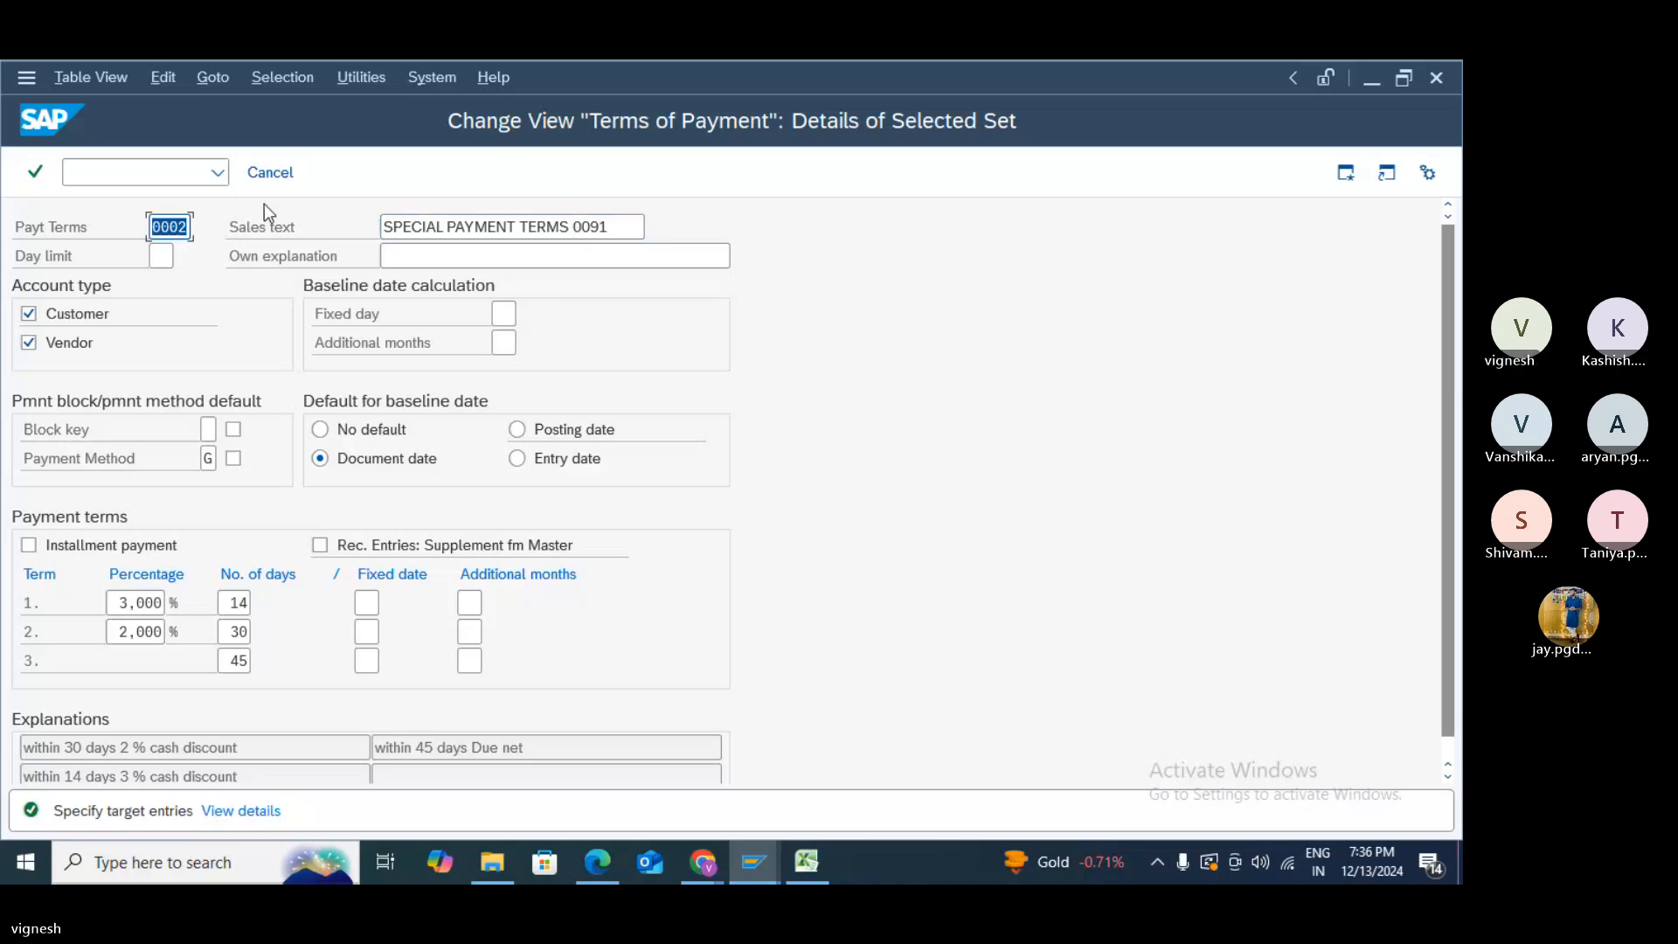
- Clear the payment method on the pending 0002 copy, then discard that copy
click(210, 458)
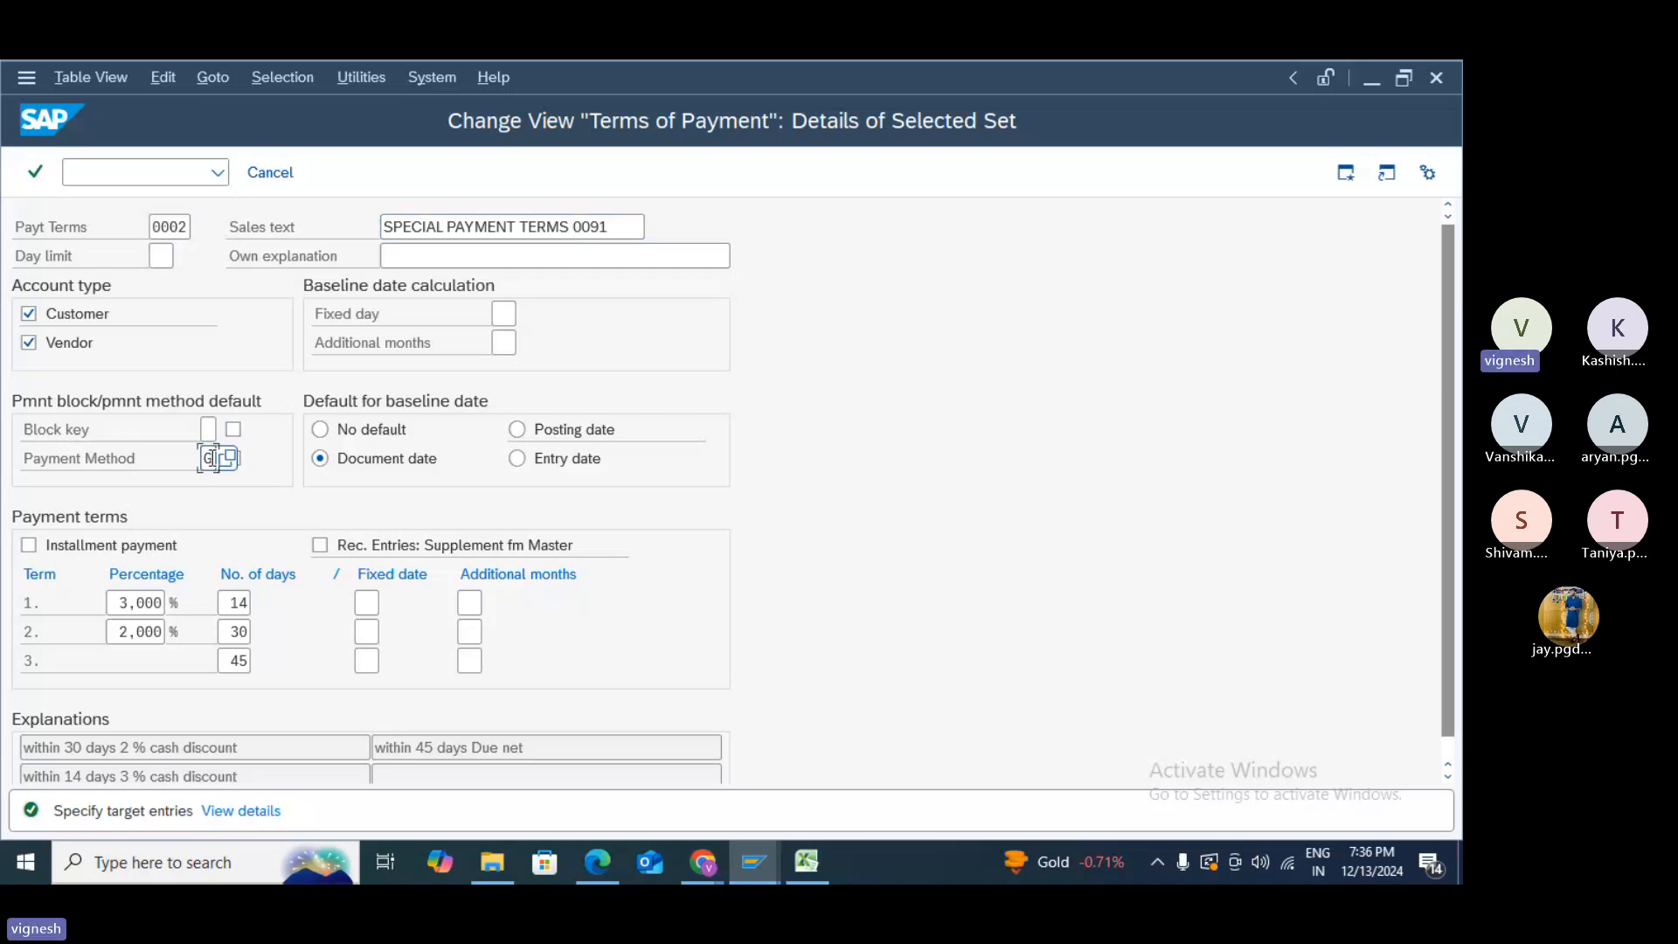
key(BackSpace)
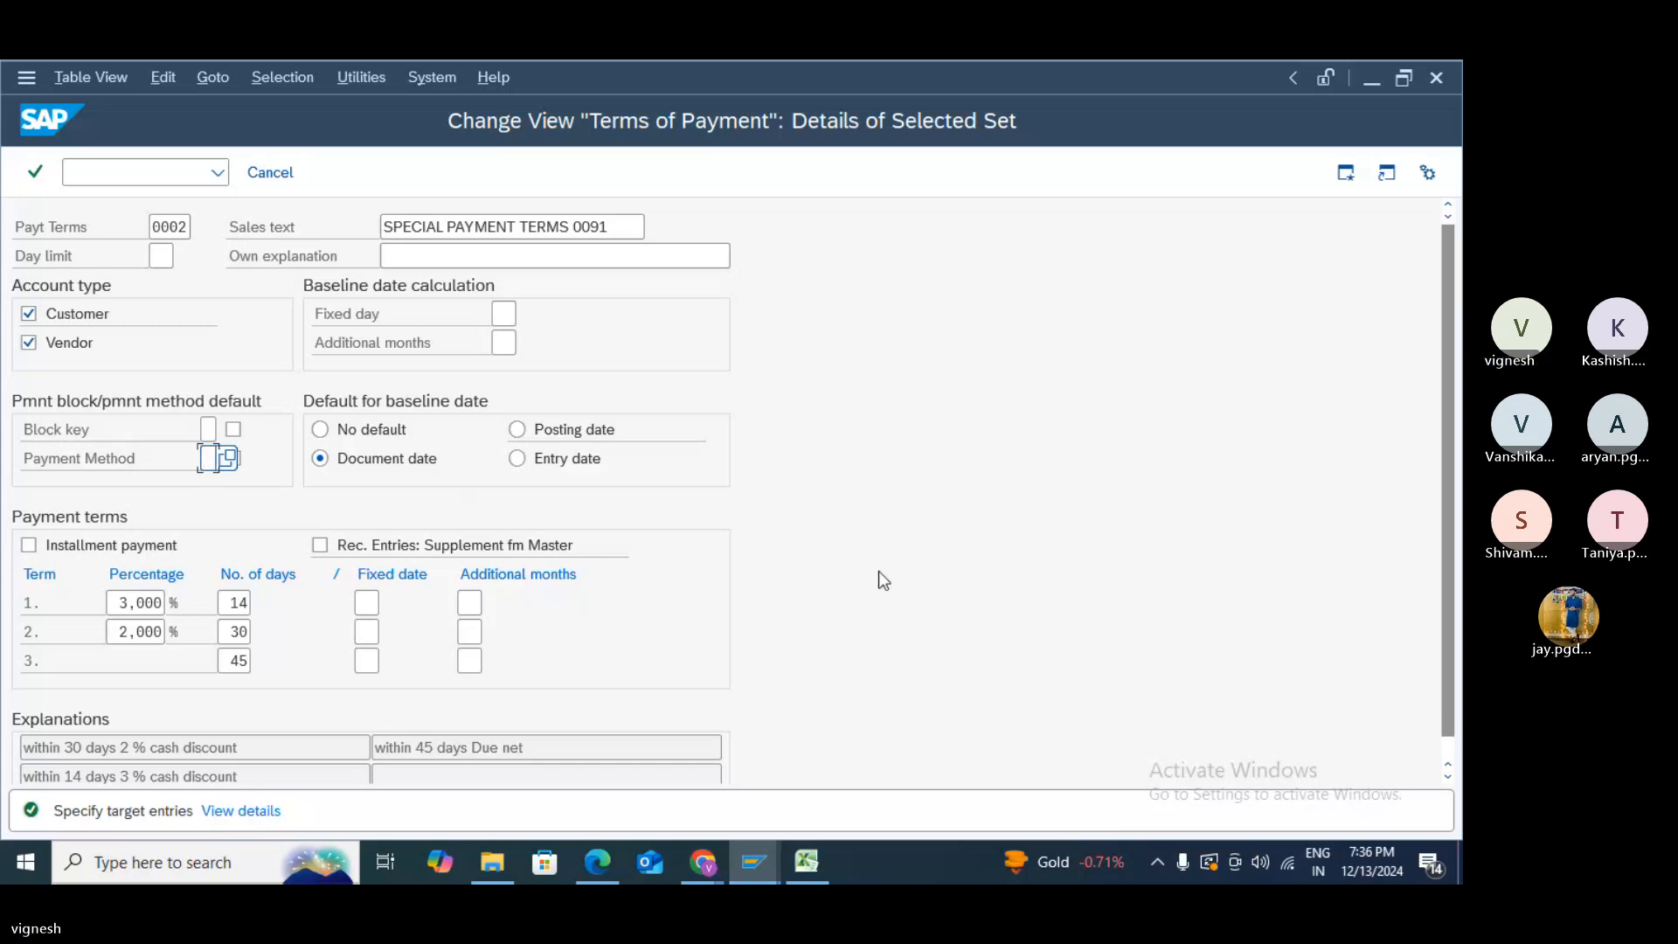
key(Return)
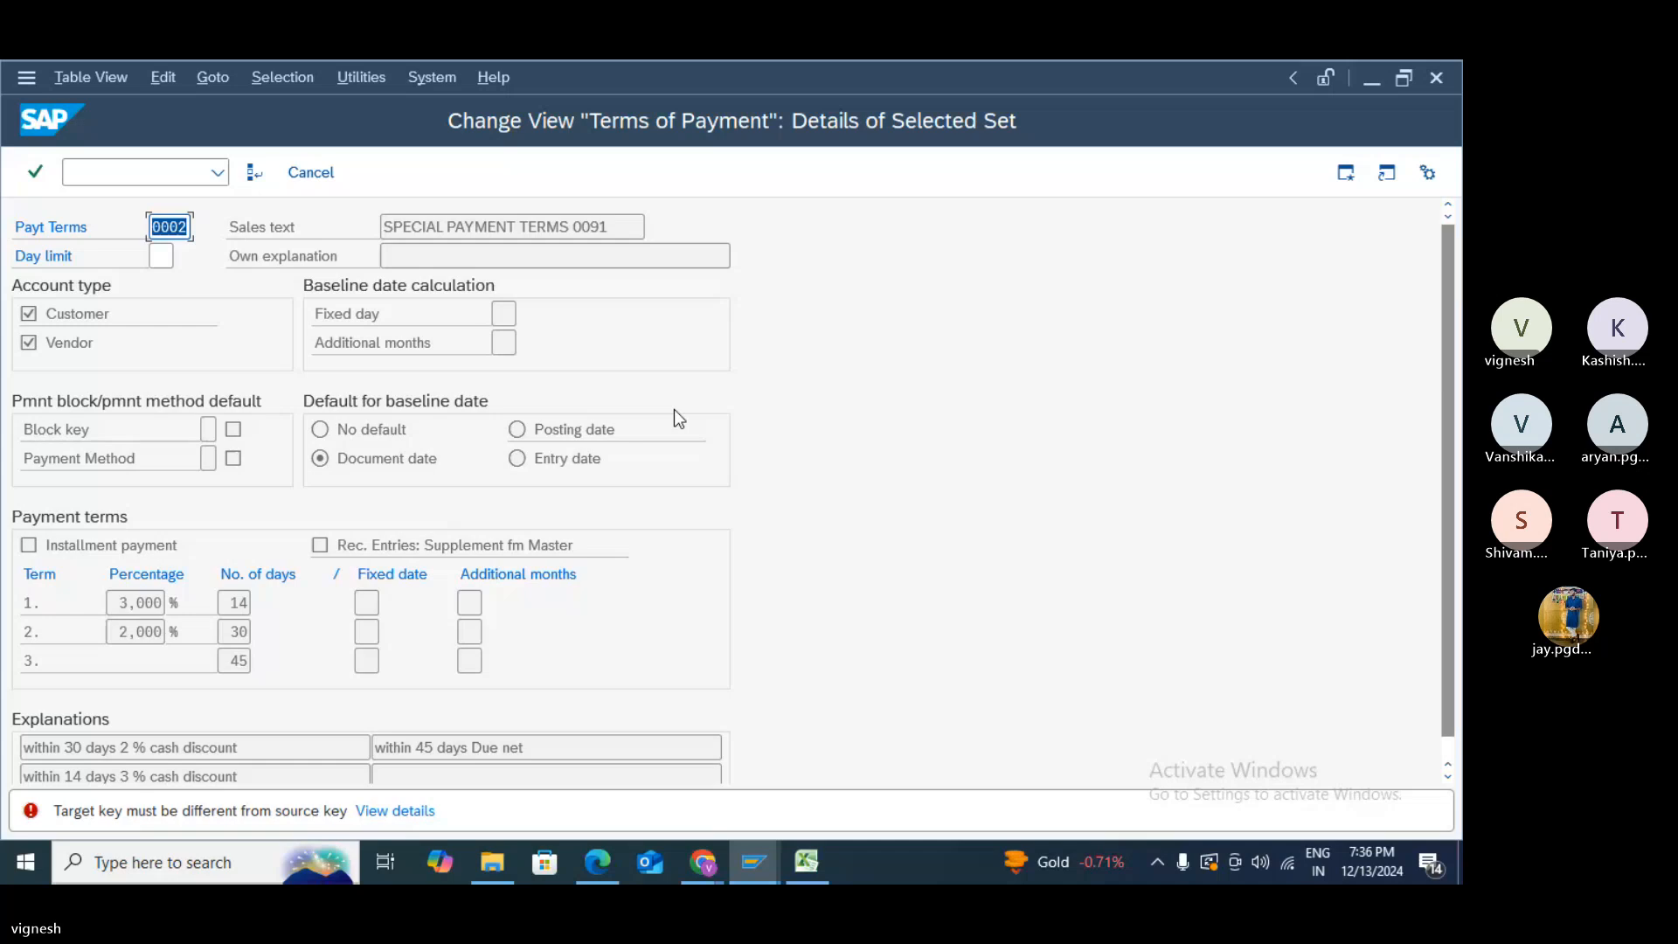
key(F12)
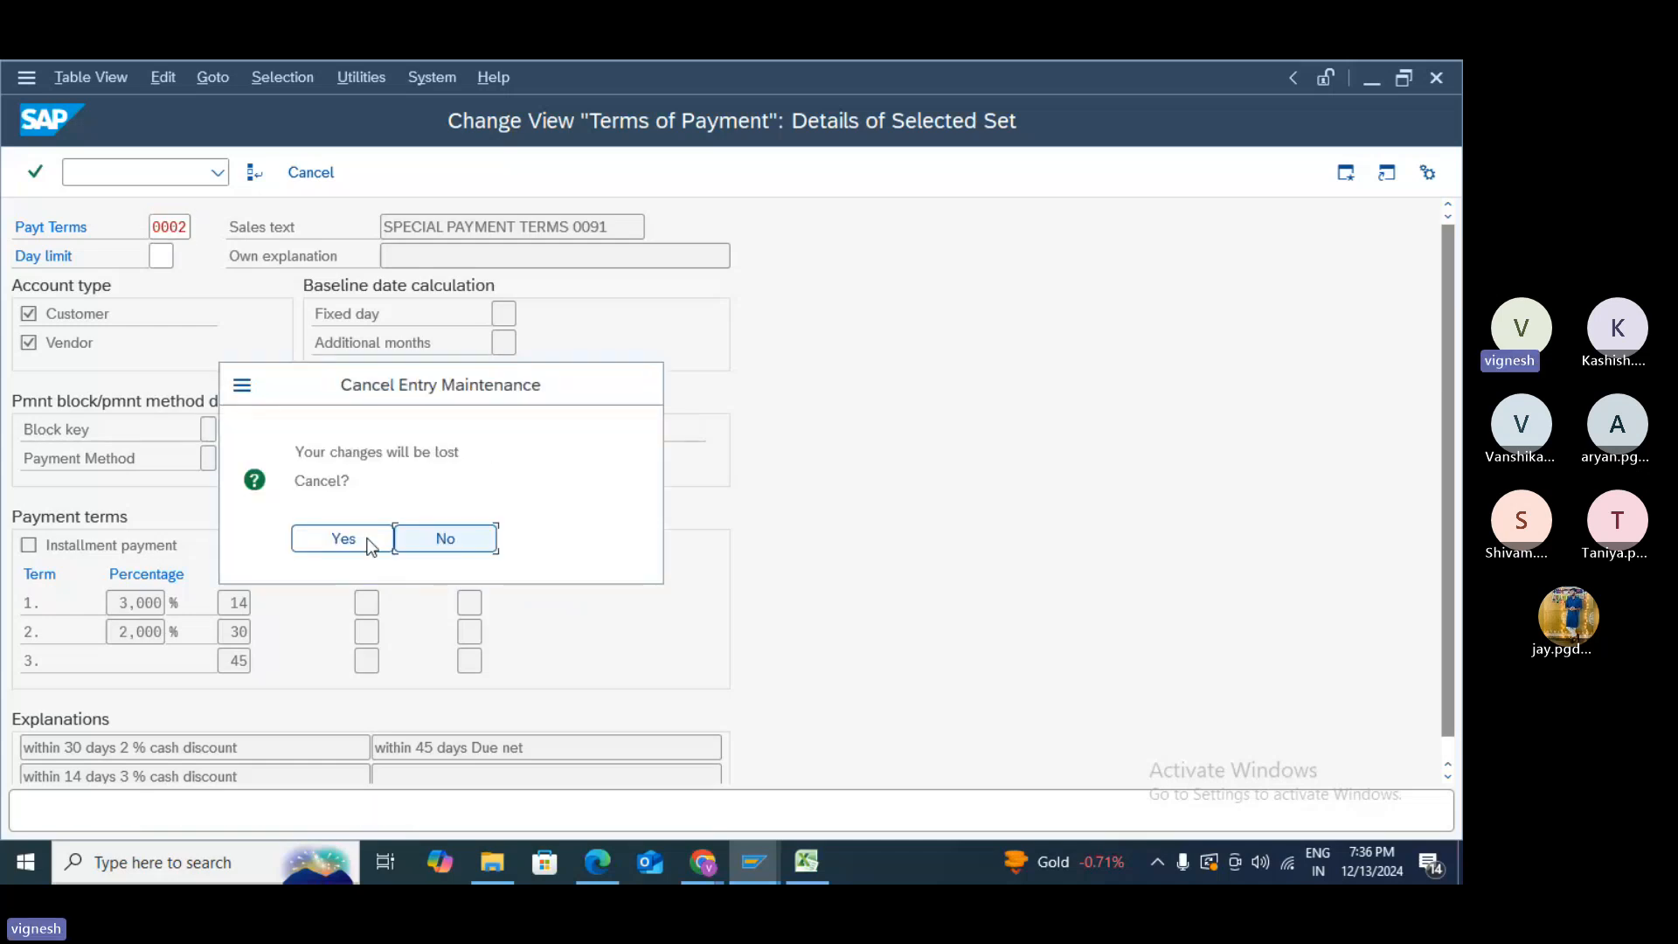
click(344, 540)
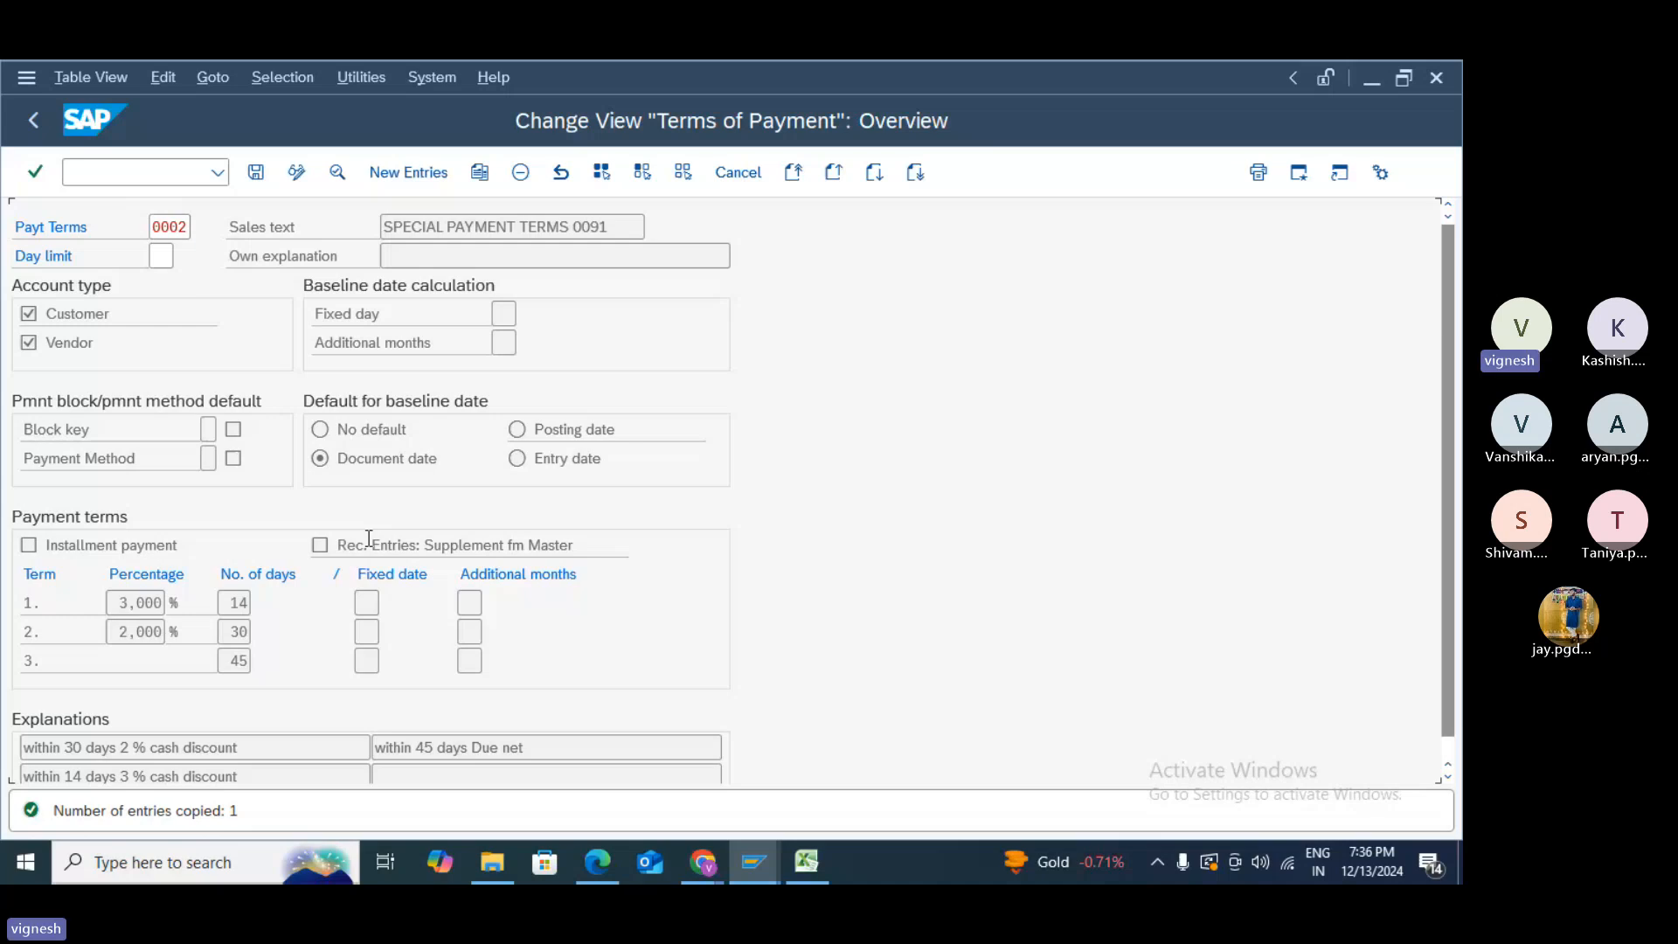
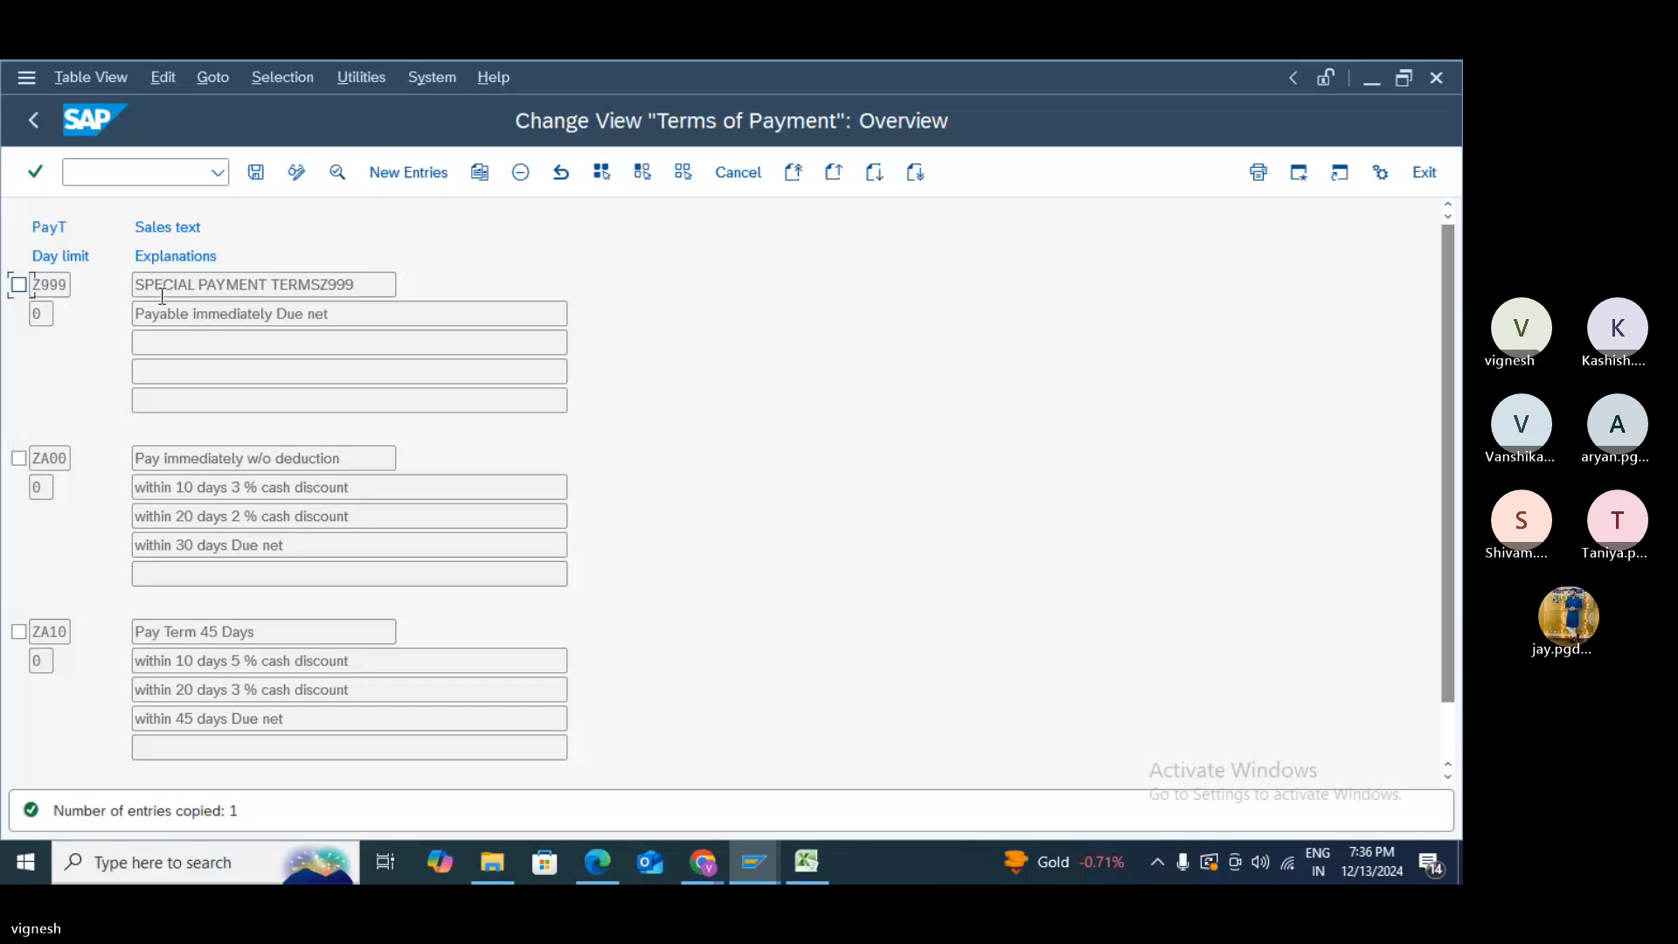
- Save the new Z999 payment term, confirming the customizing request prompt
click(261, 177)
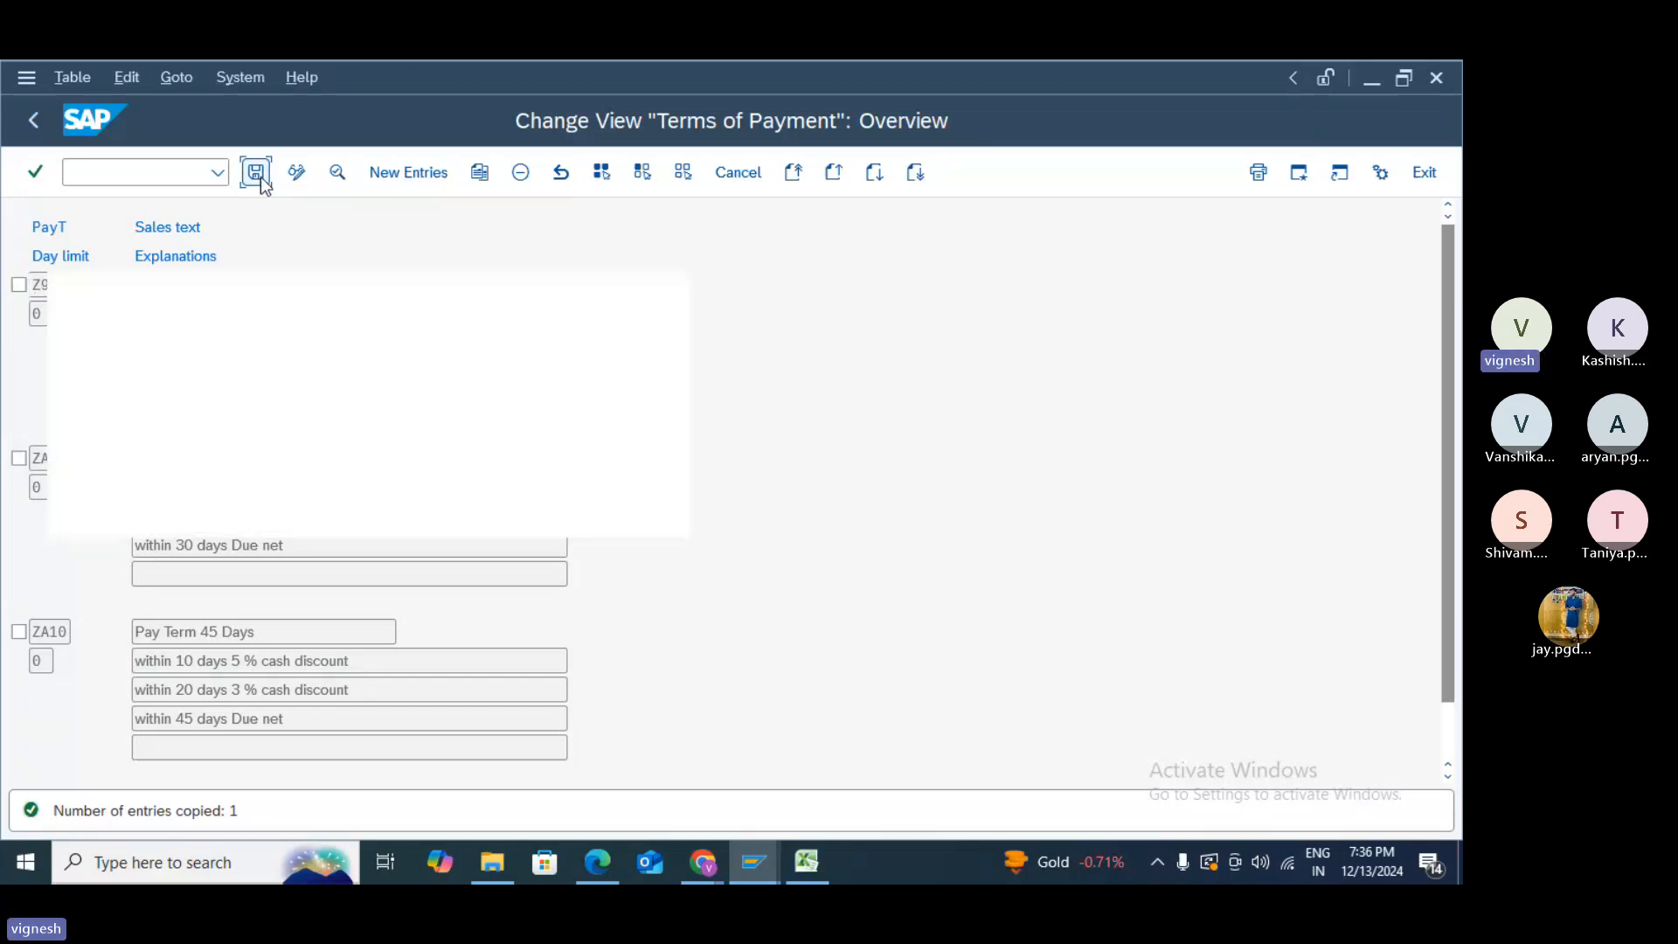
click(424, 517)
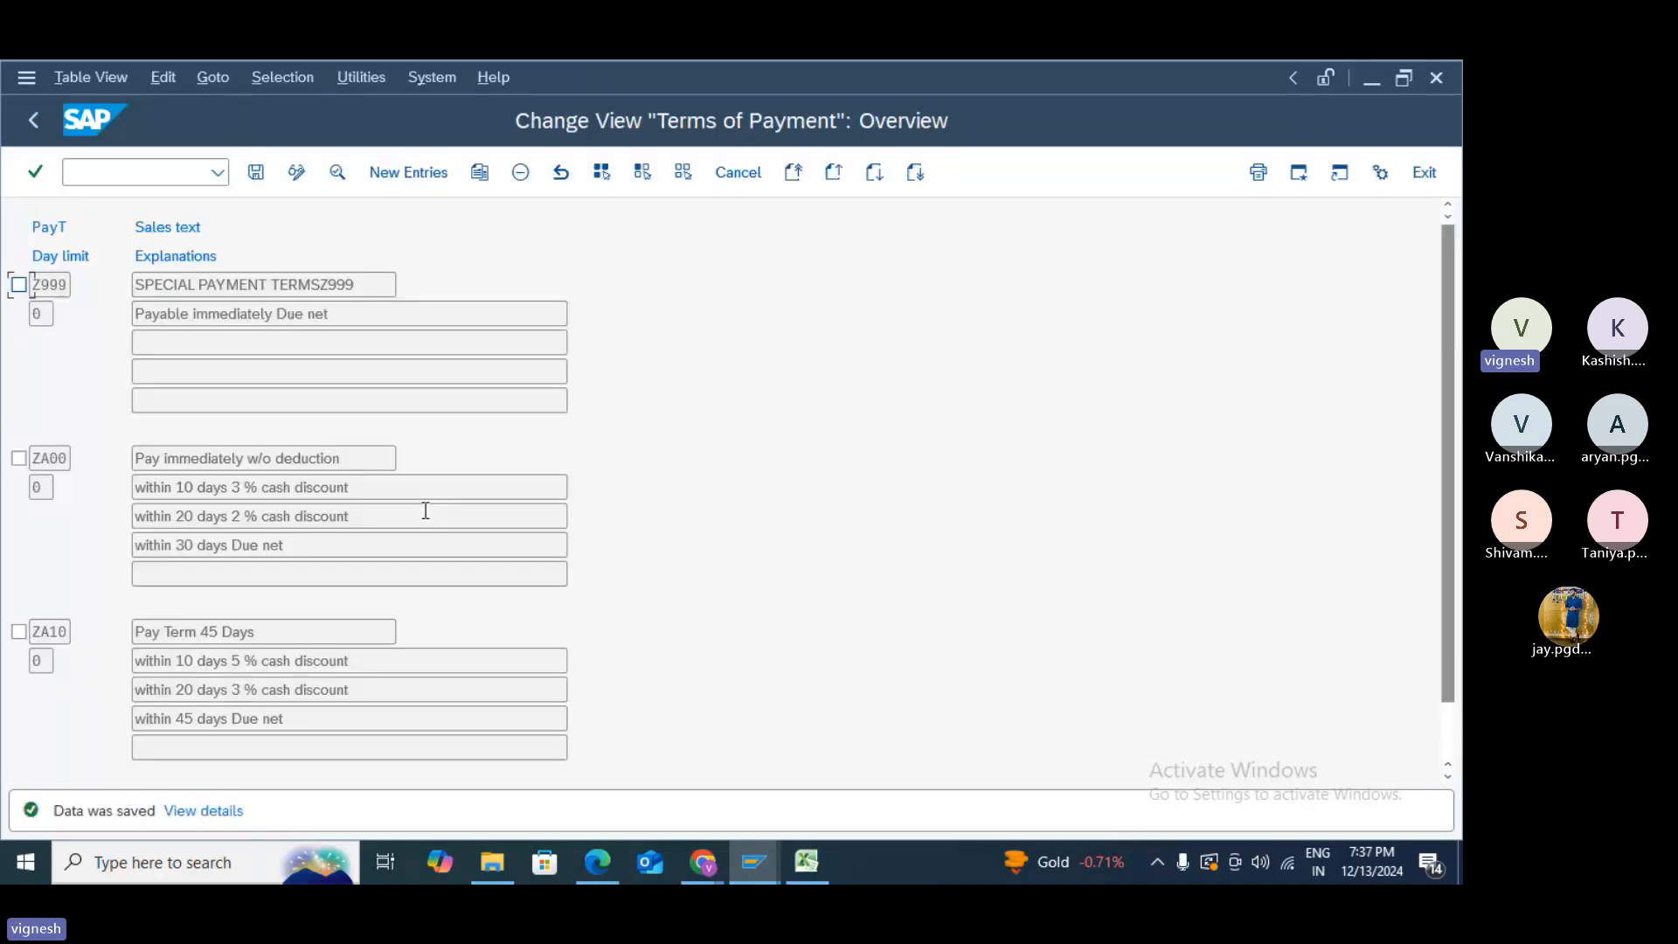
click(114, 170)
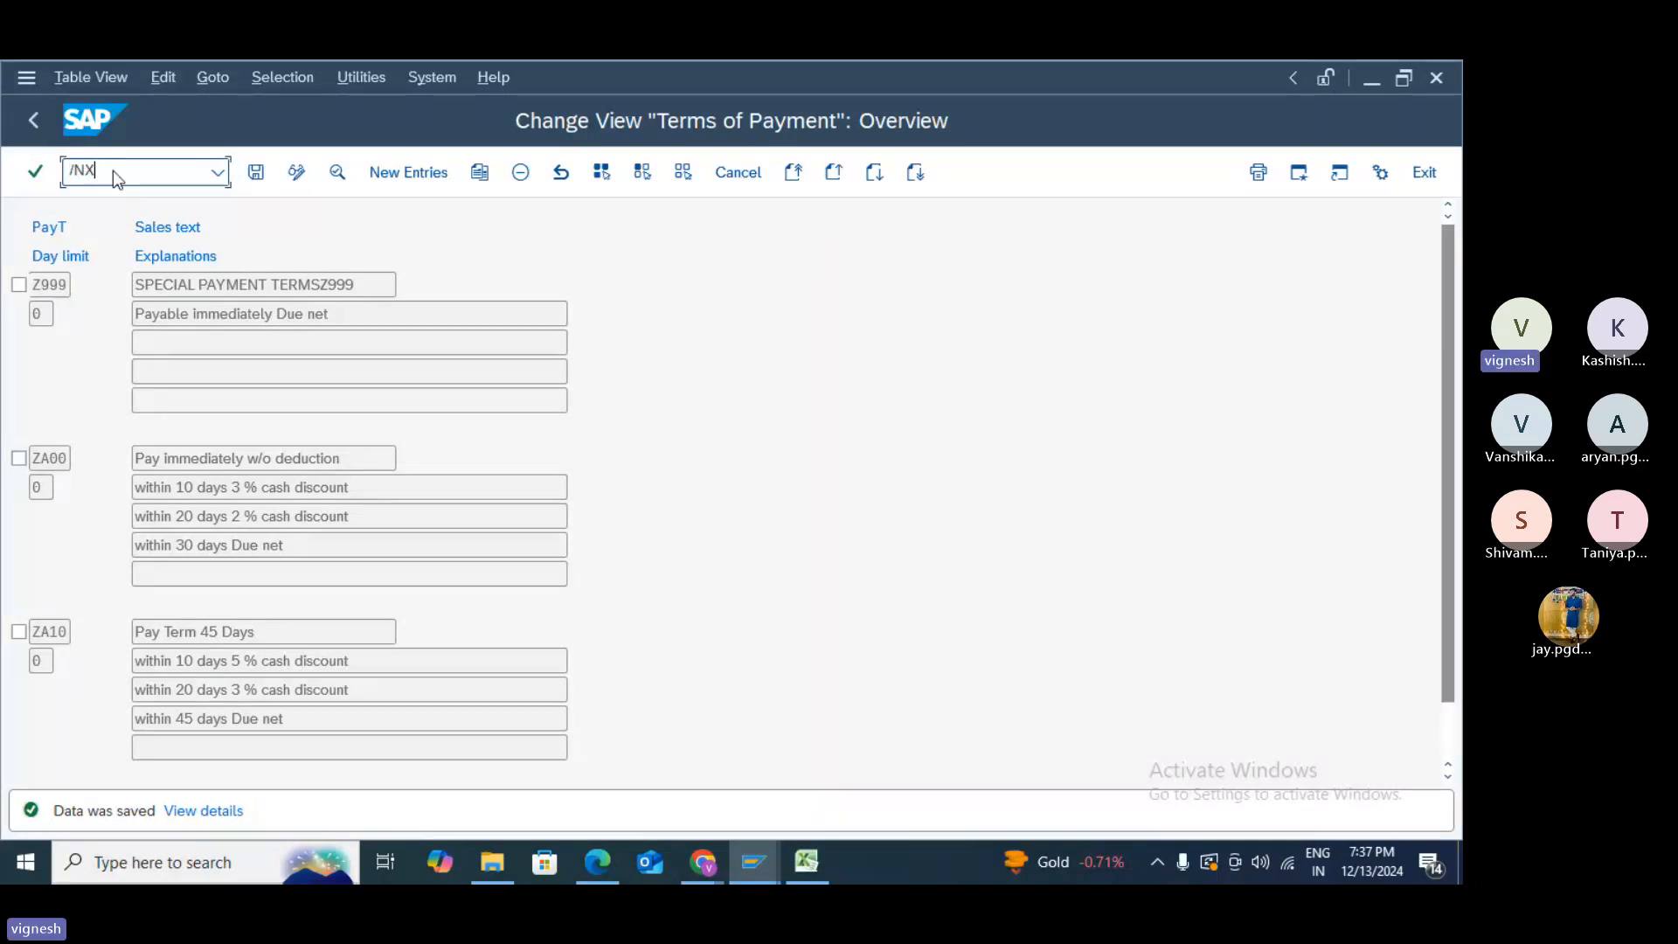
- Open the vendor in XK02 and page through its address, control, contact and accounting screens
key(Return)
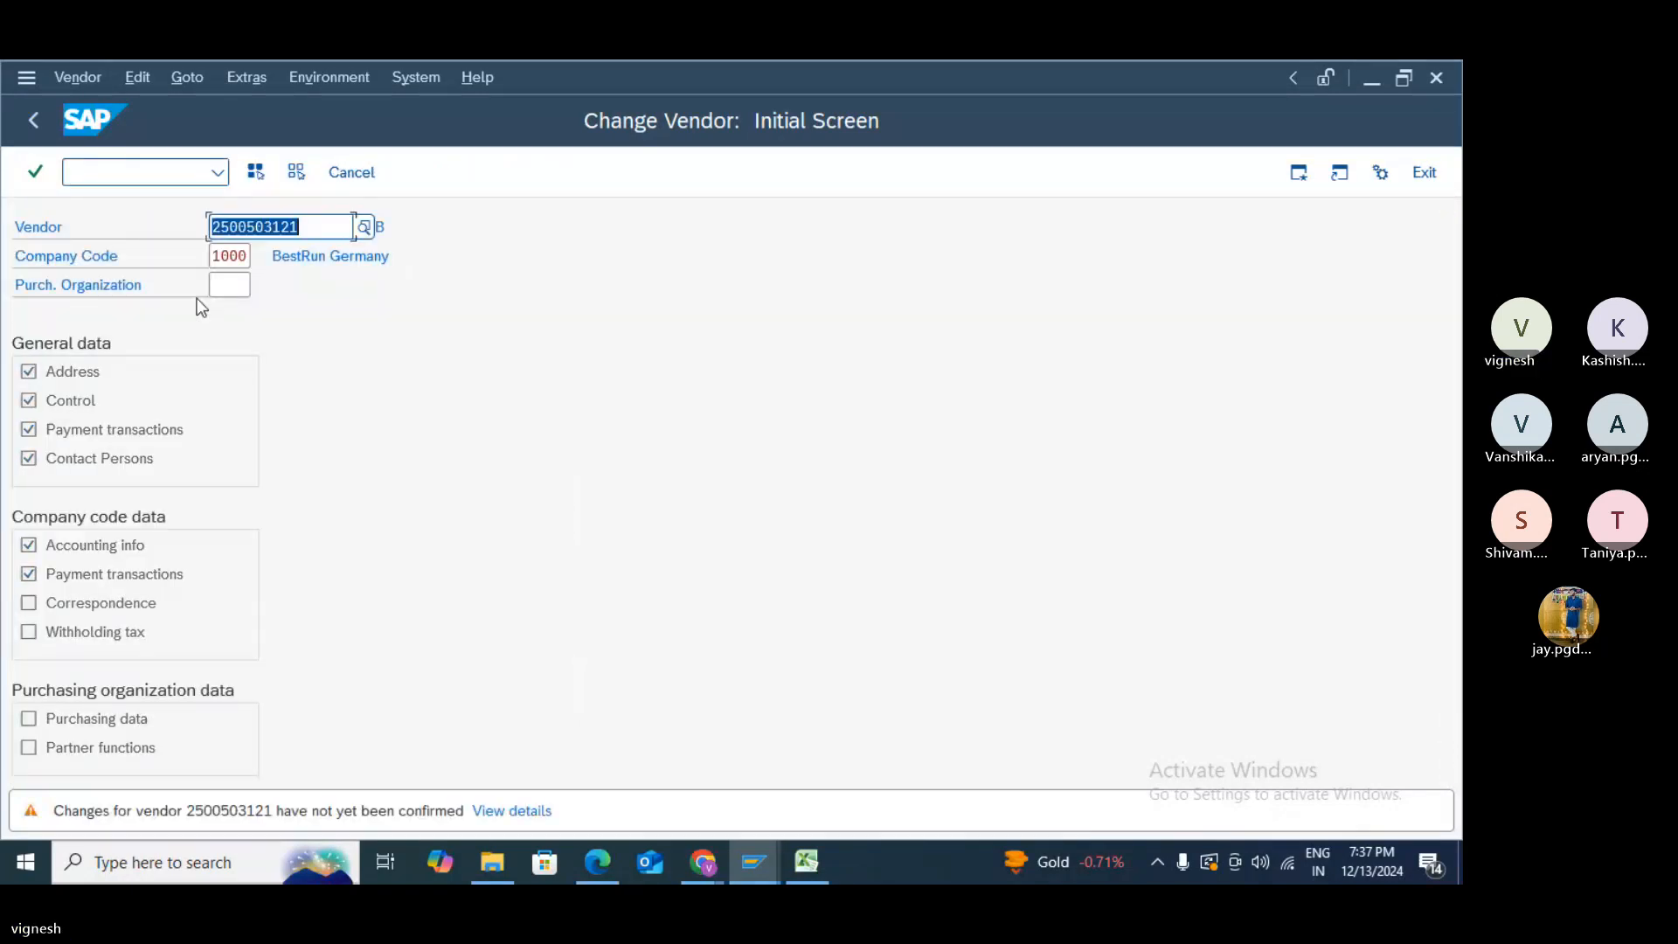
key(Return)
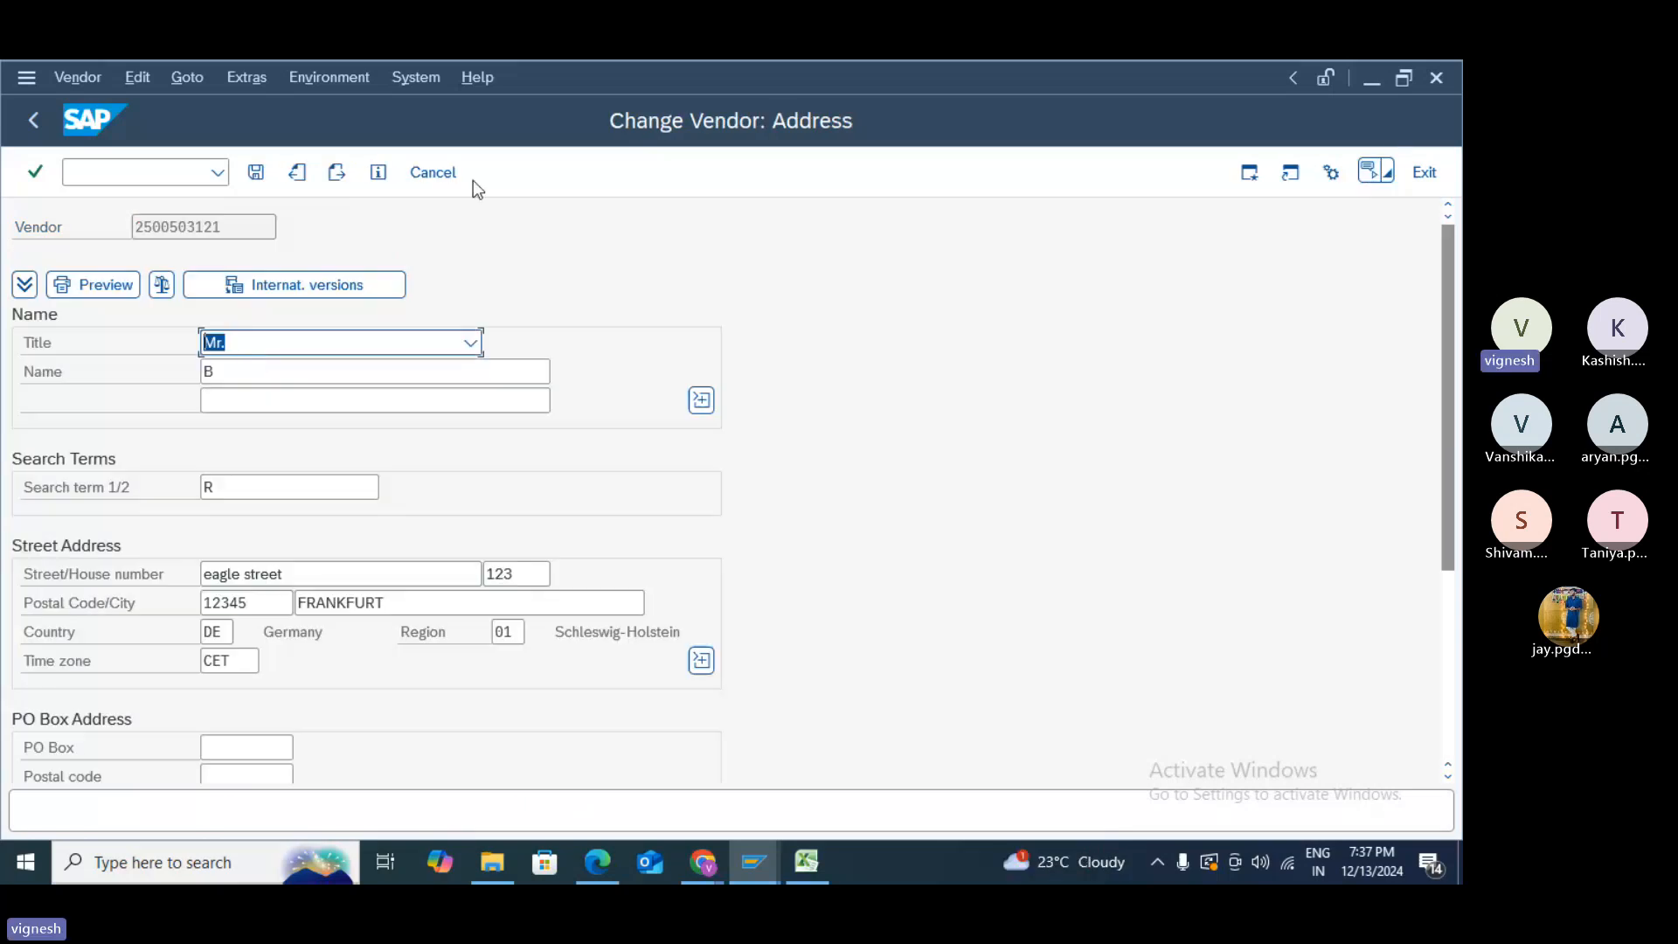
click(338, 172)
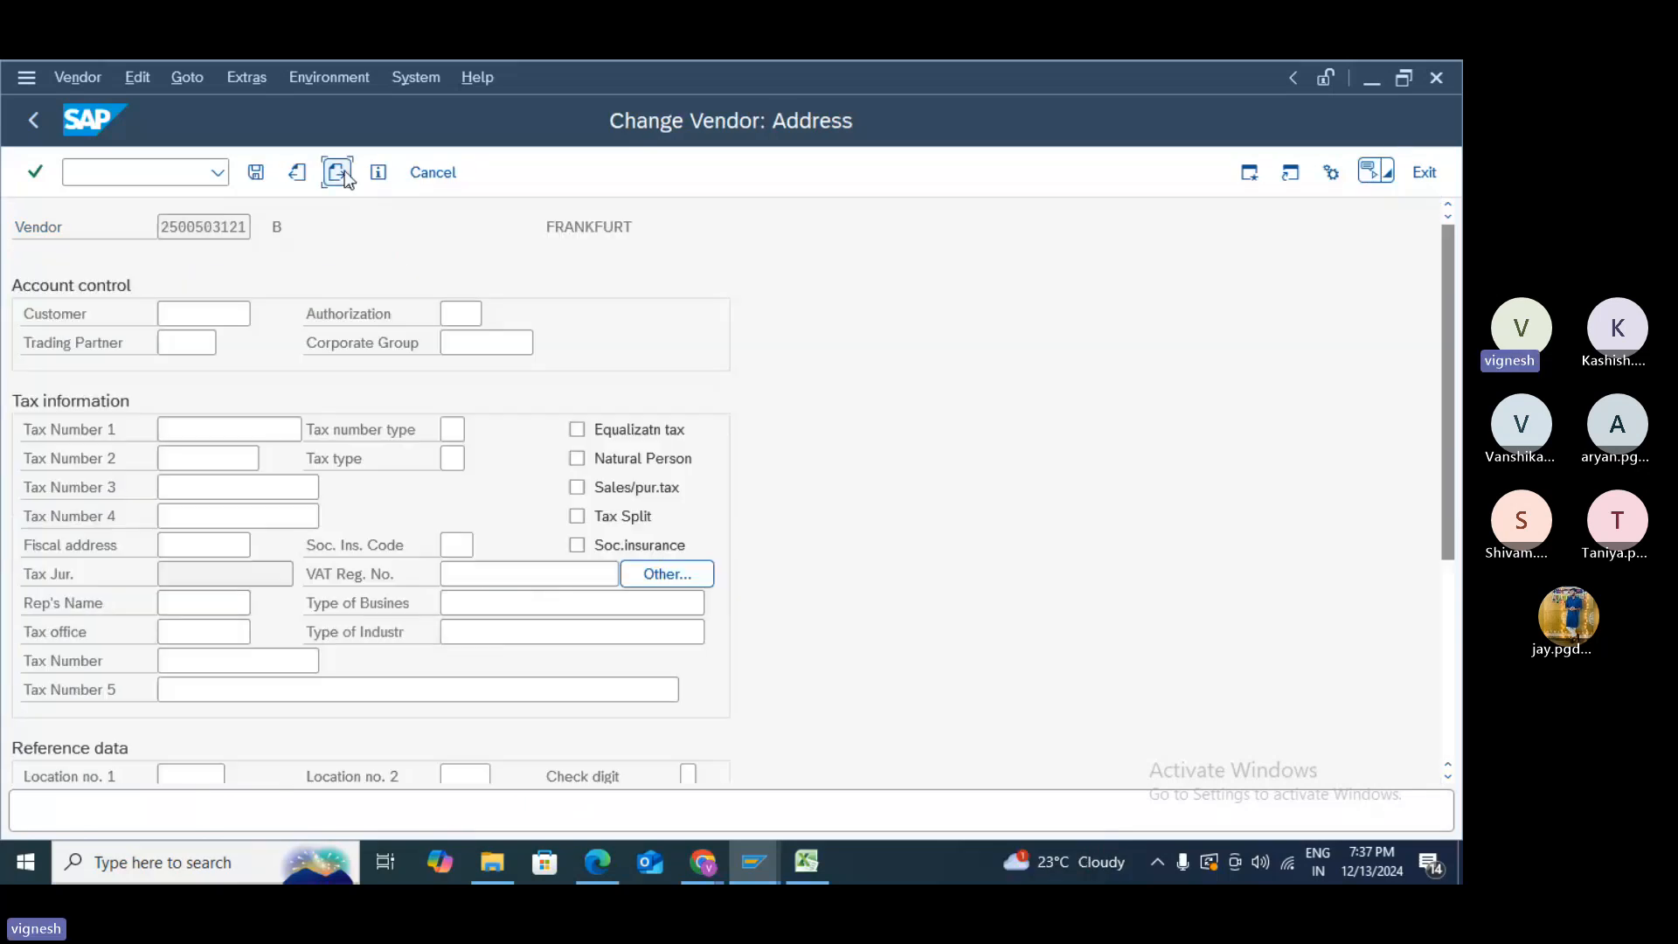
click(344, 171)
click(344, 171)
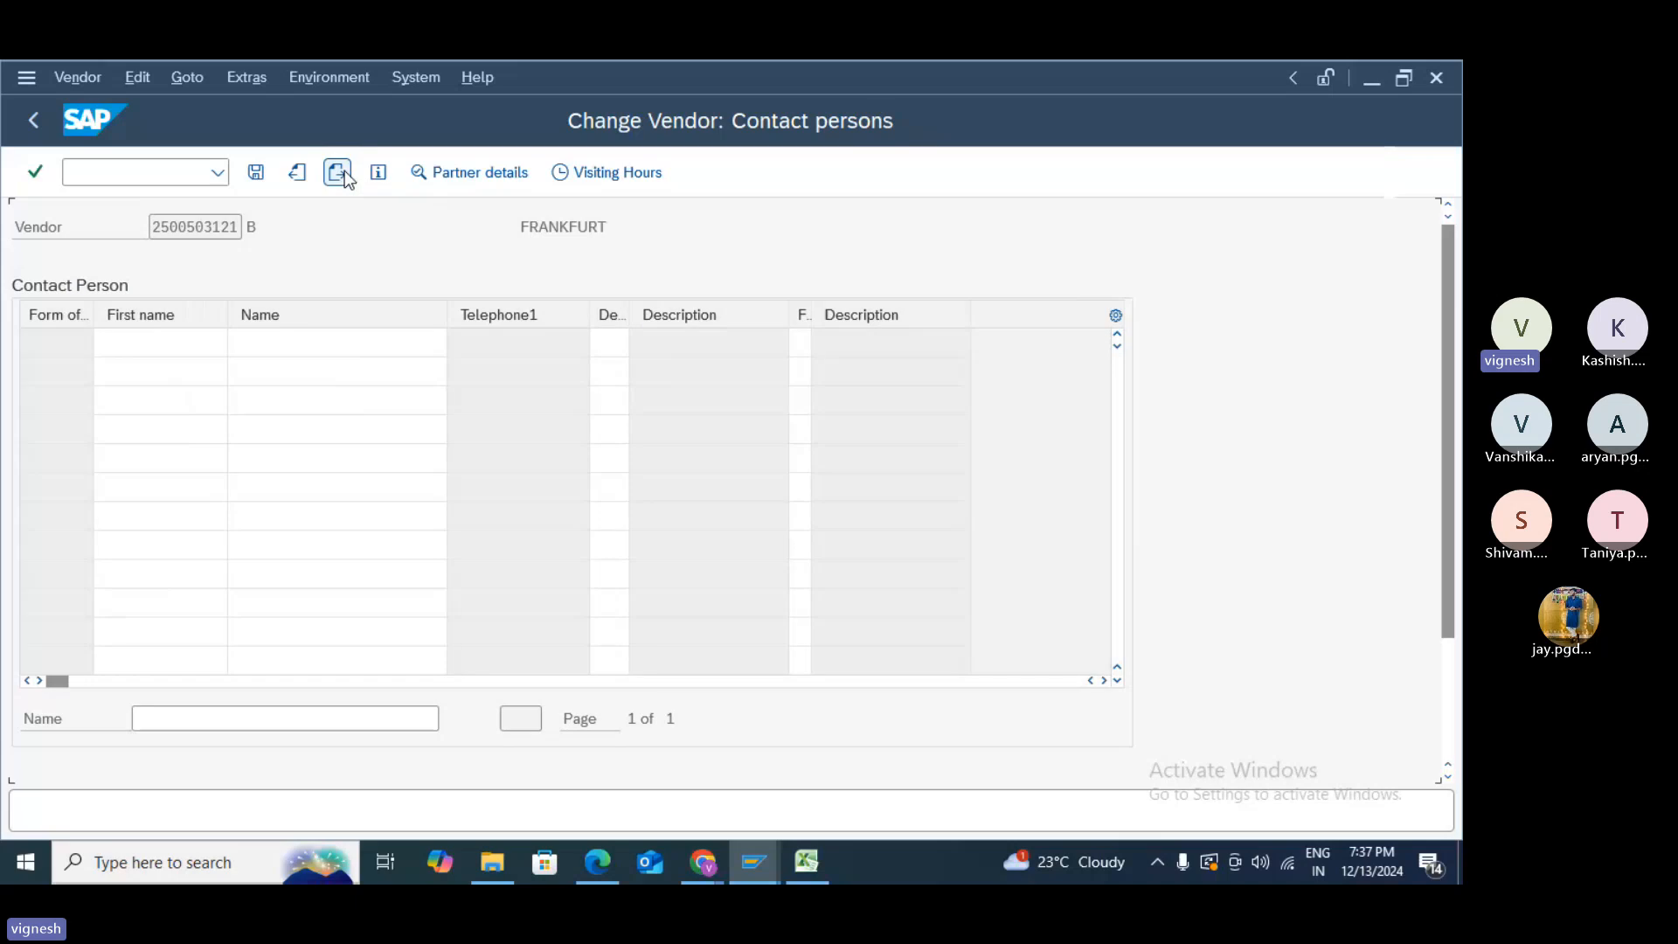
click(344, 172)
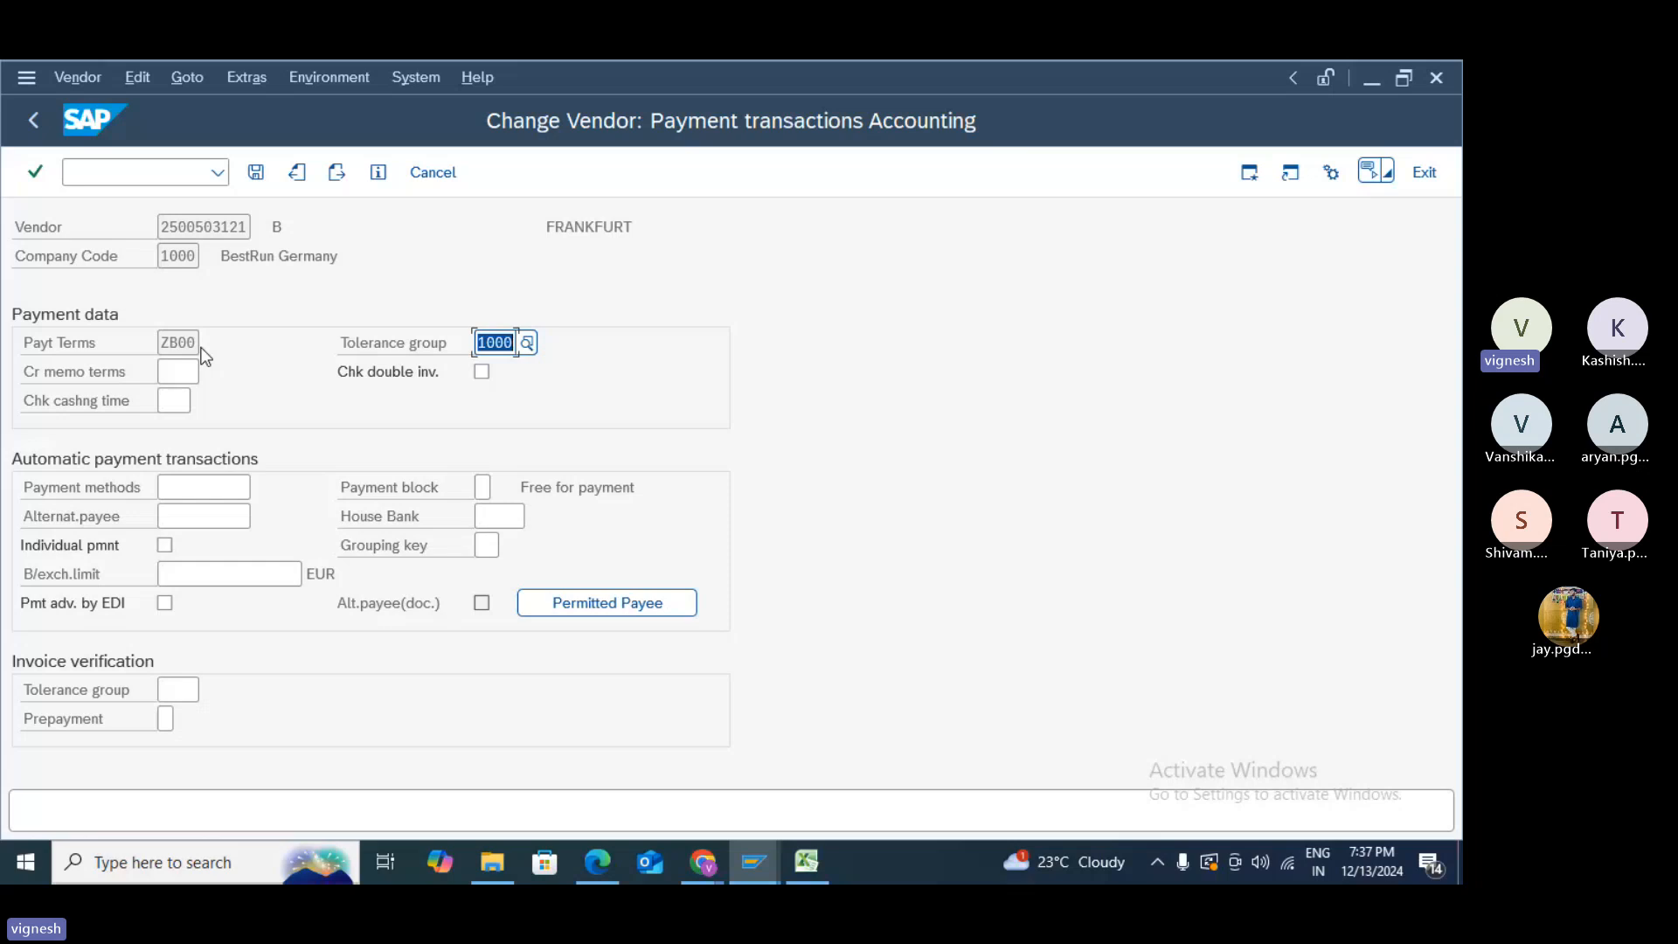
- Check the available payment terms for the vendor's ZB00 Payt Terms, then return to the initial screen
click(196, 342)
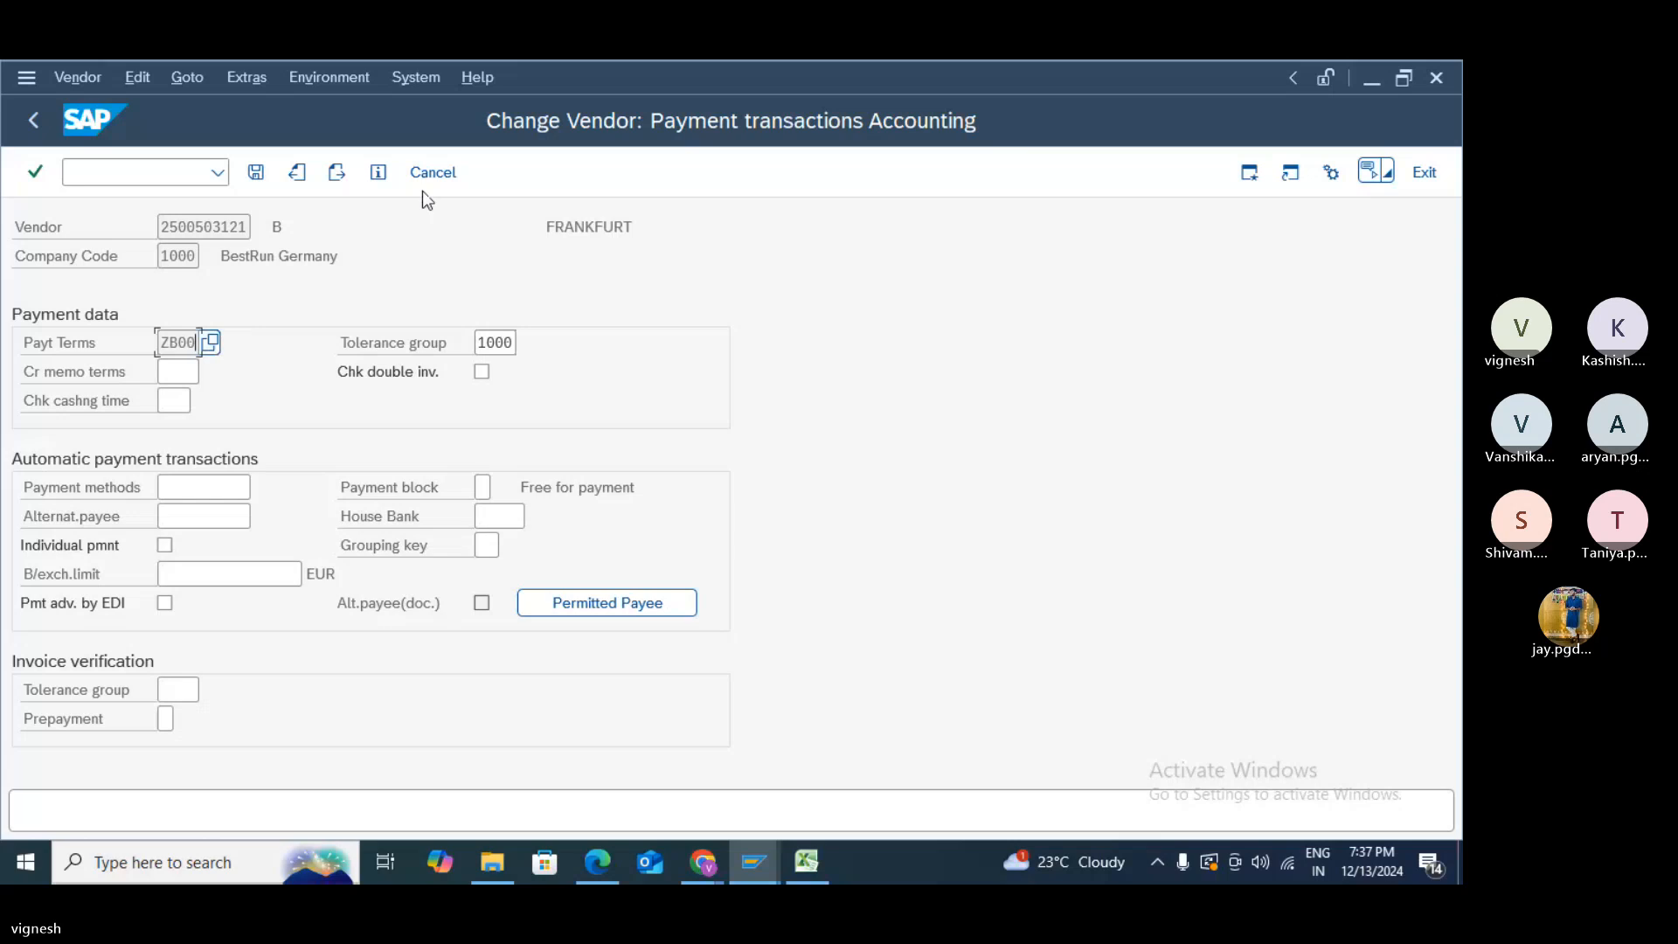
click(208, 346)
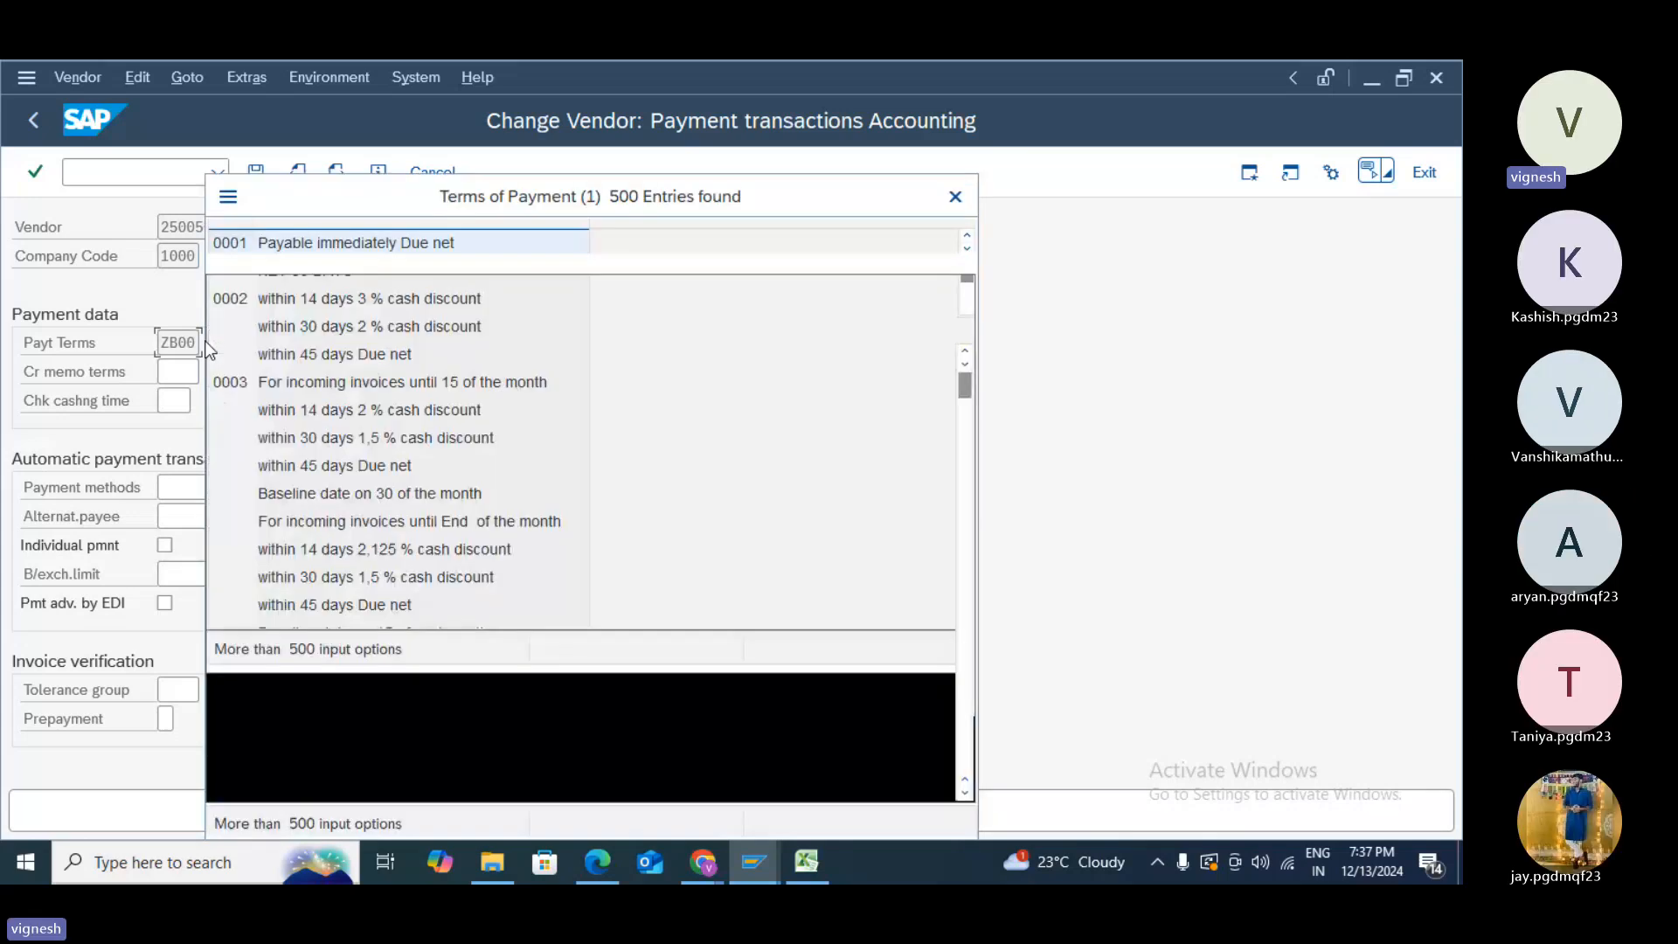
click(955, 198)
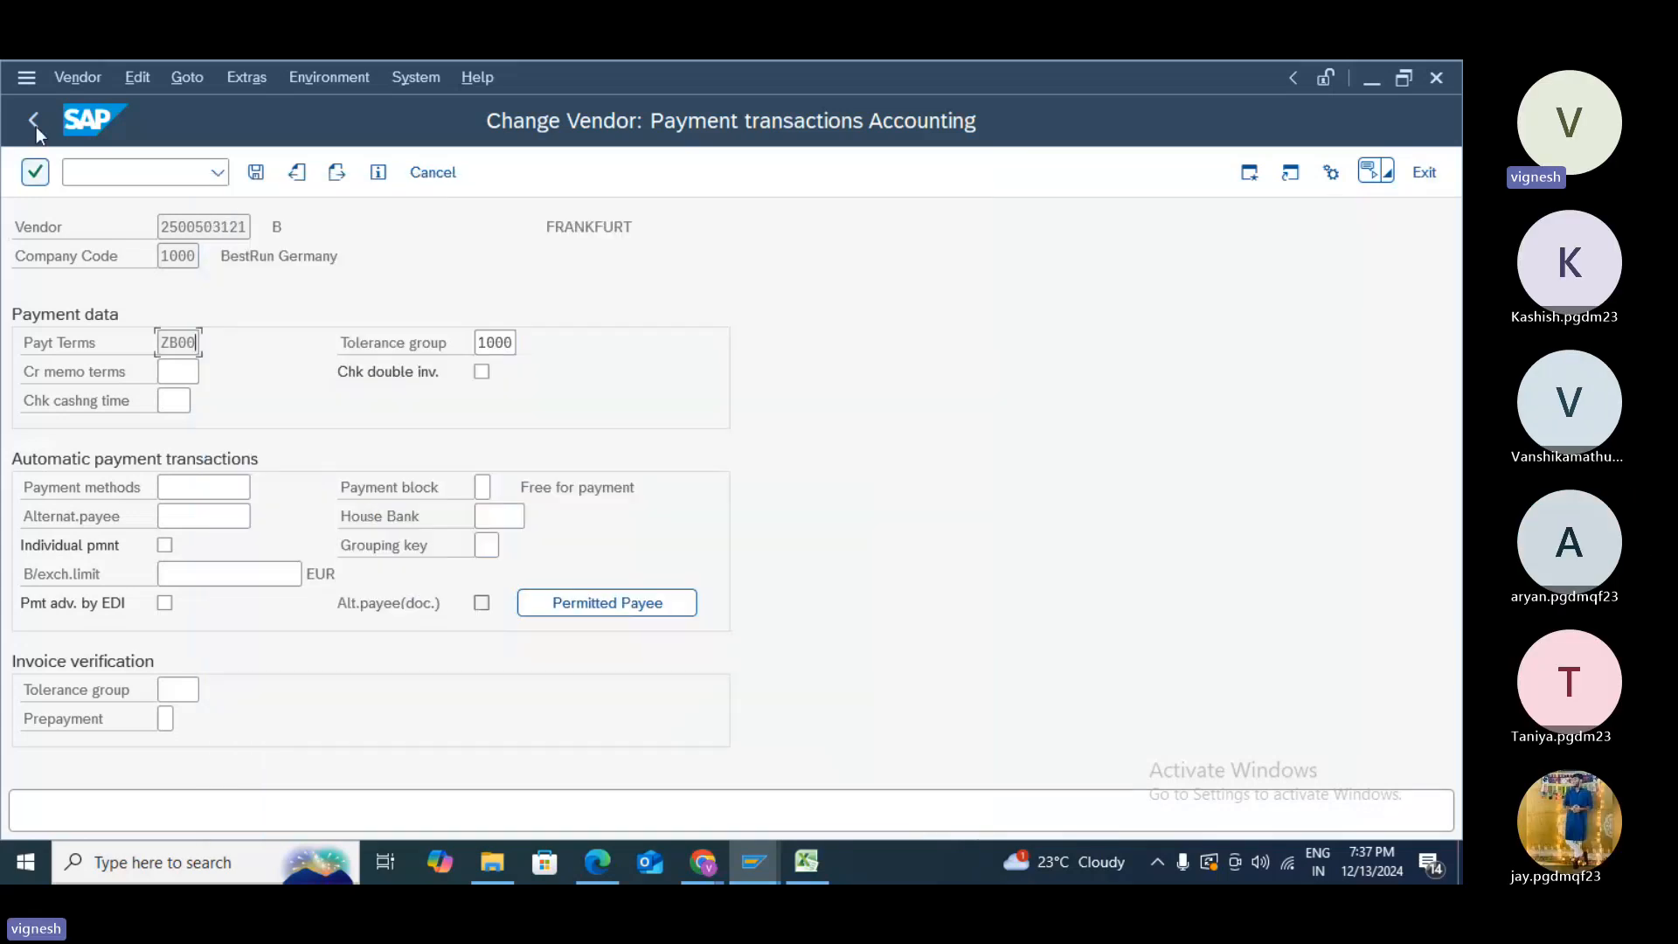
click(33, 120)
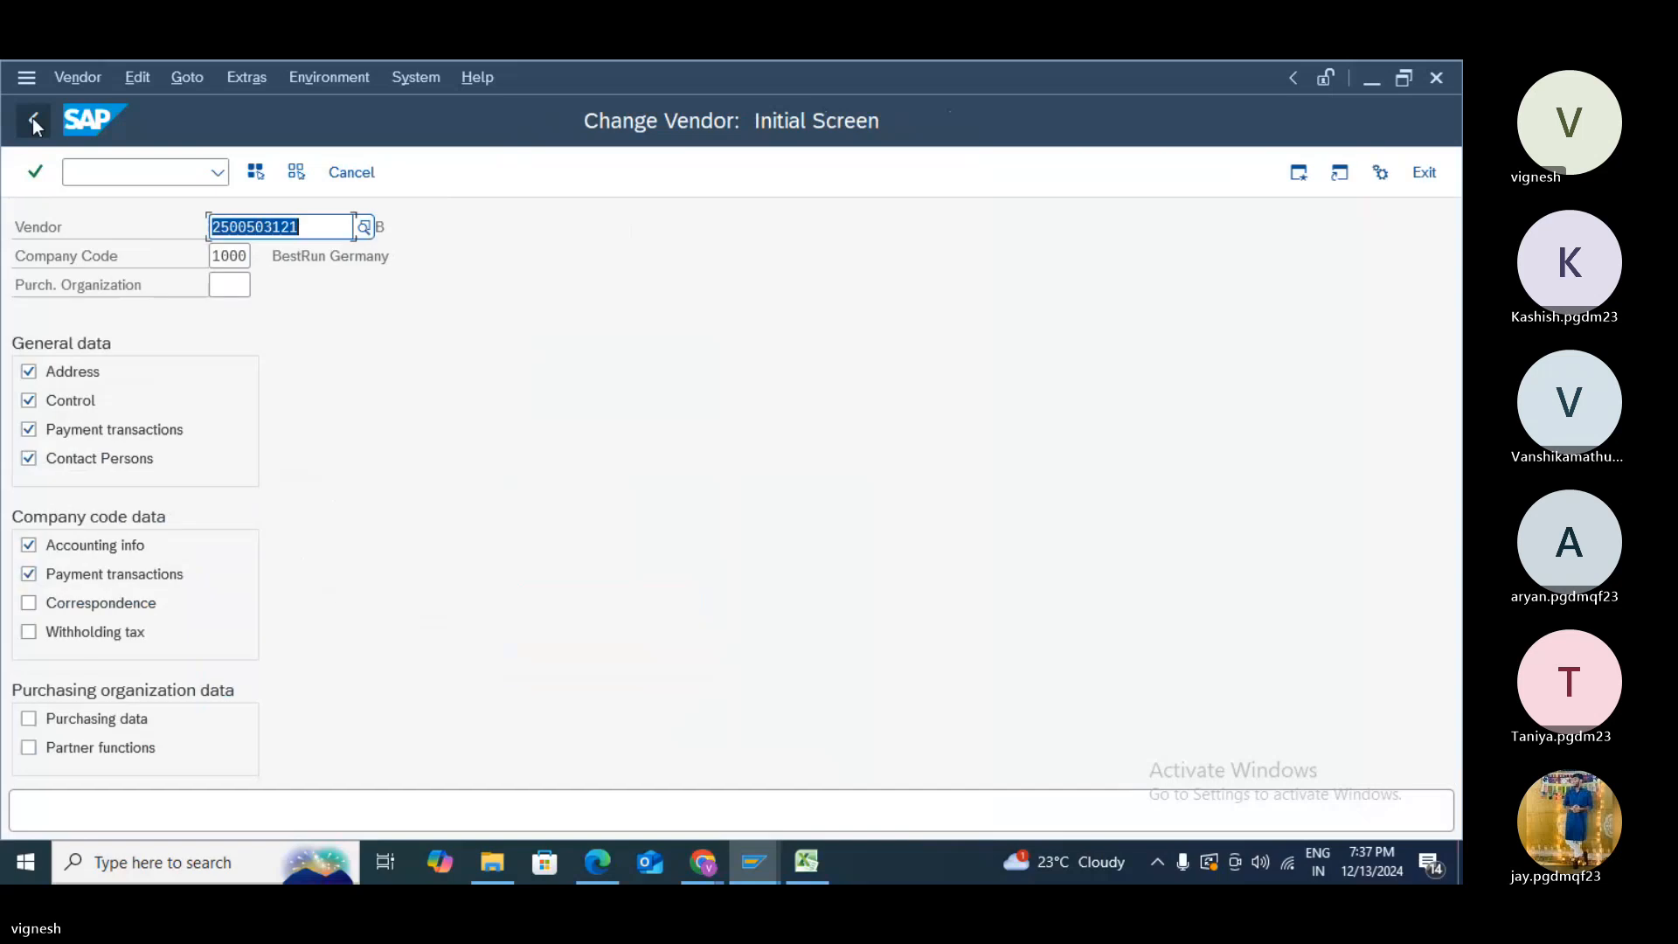
- Start a new Z999 vendor in company code 1000 via XK01, entering the reference vendor number
click(119, 182)
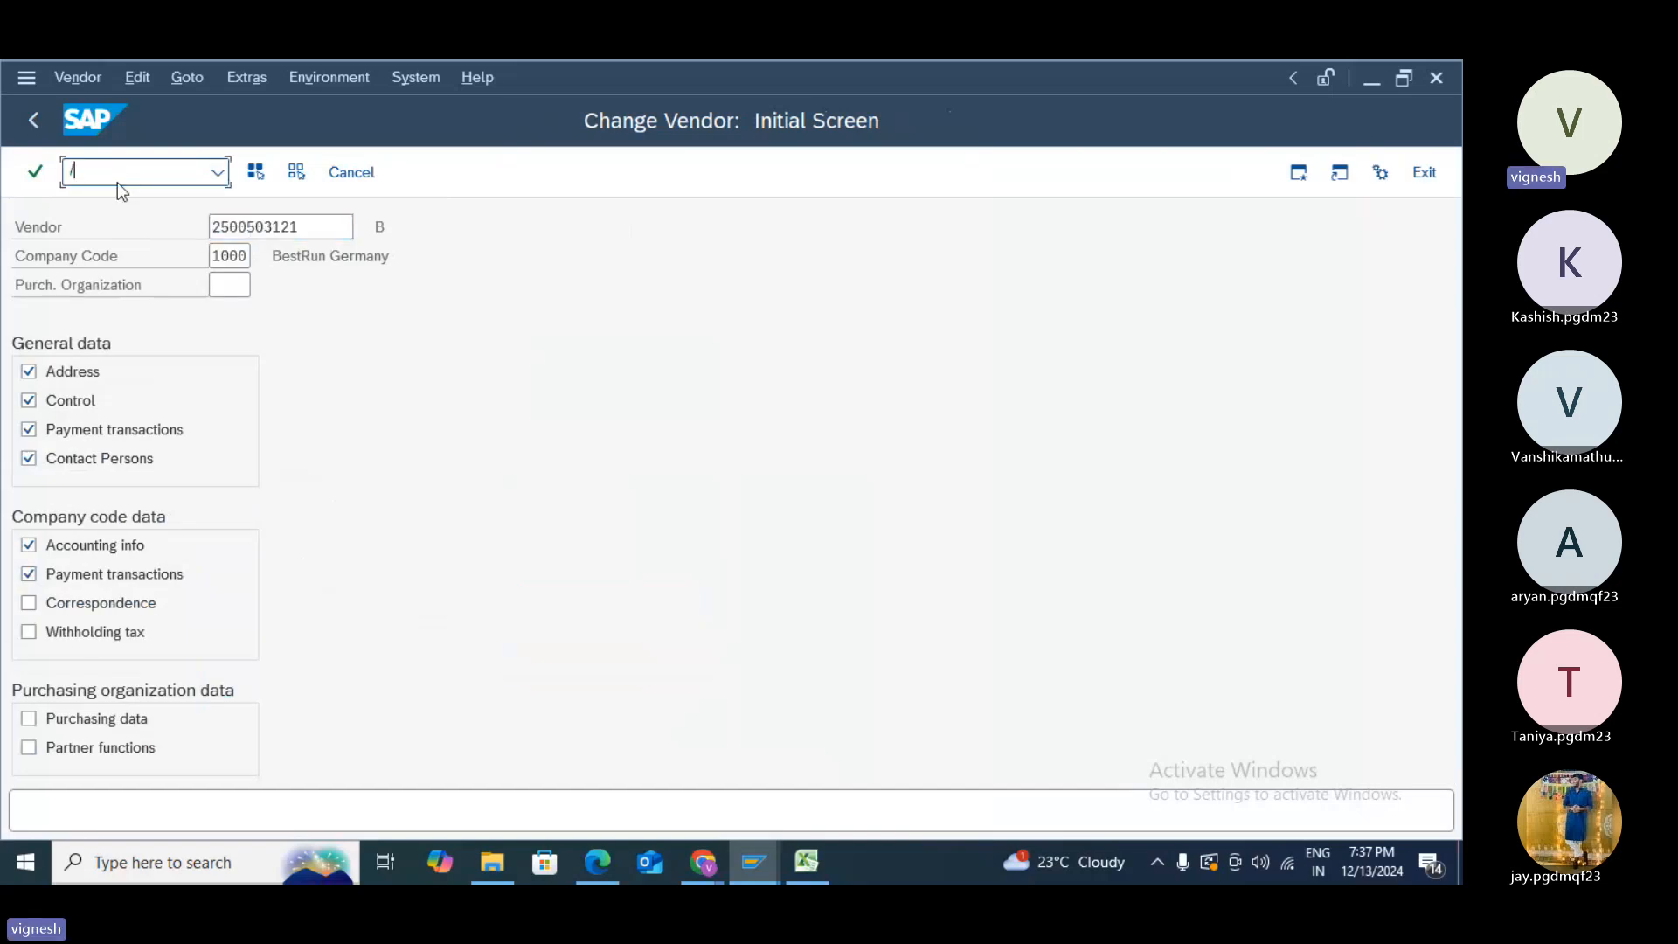
text(/N)
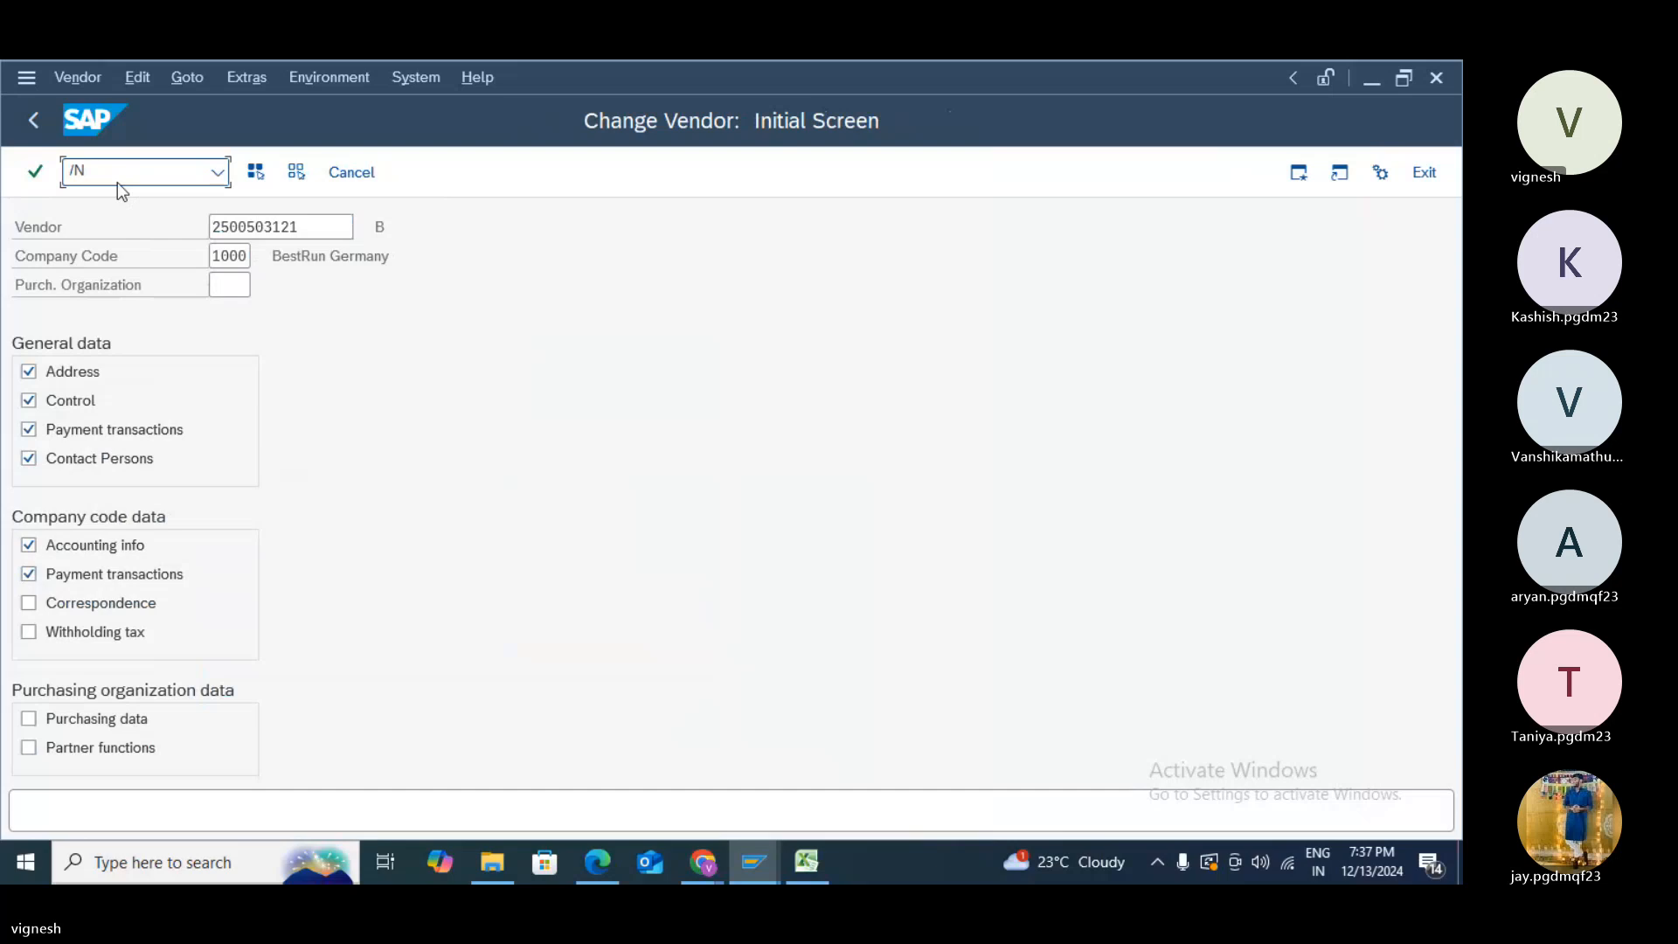
text(XK01)
key(Return)
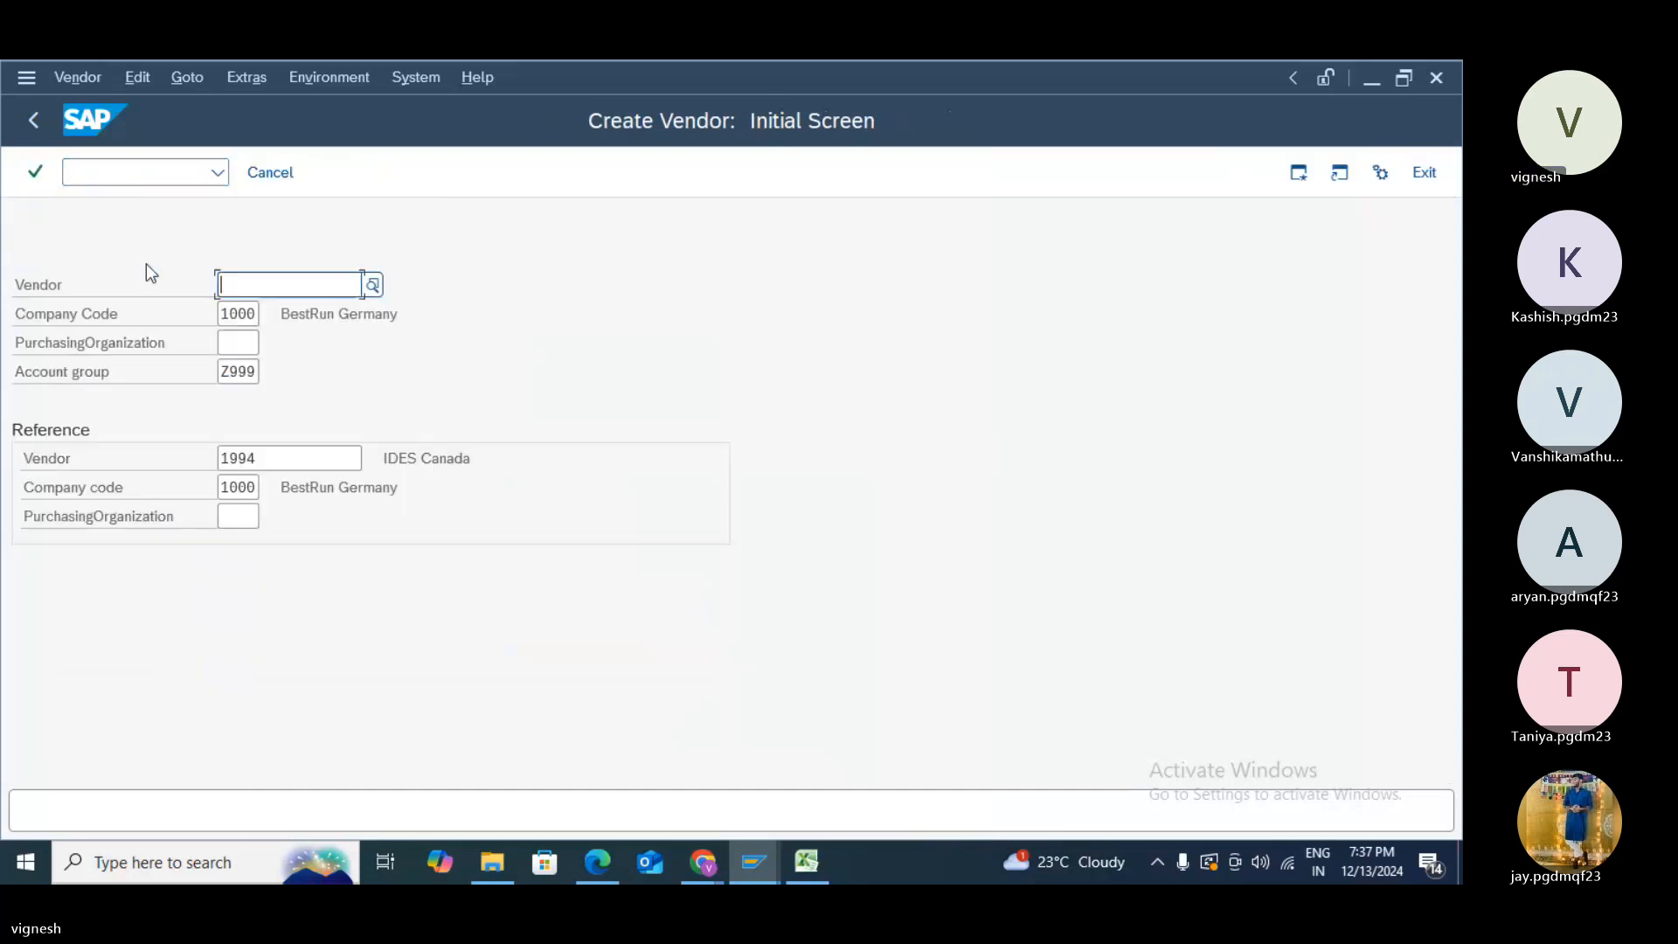
click(231, 285)
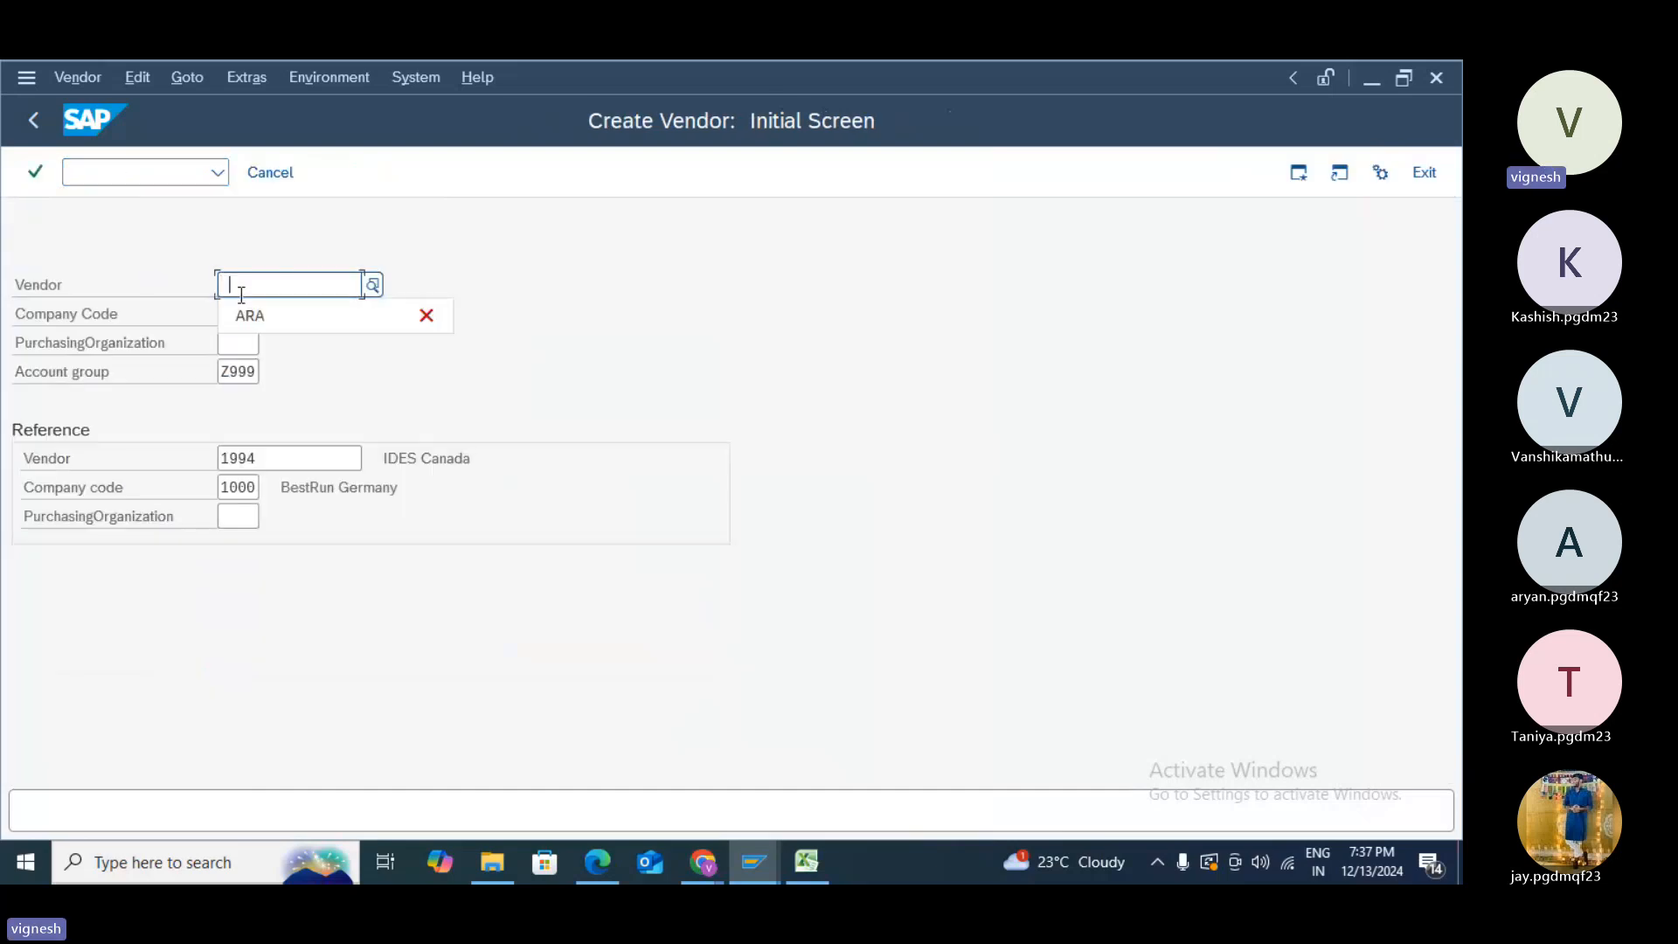
click(586, 409)
click(270, 463)
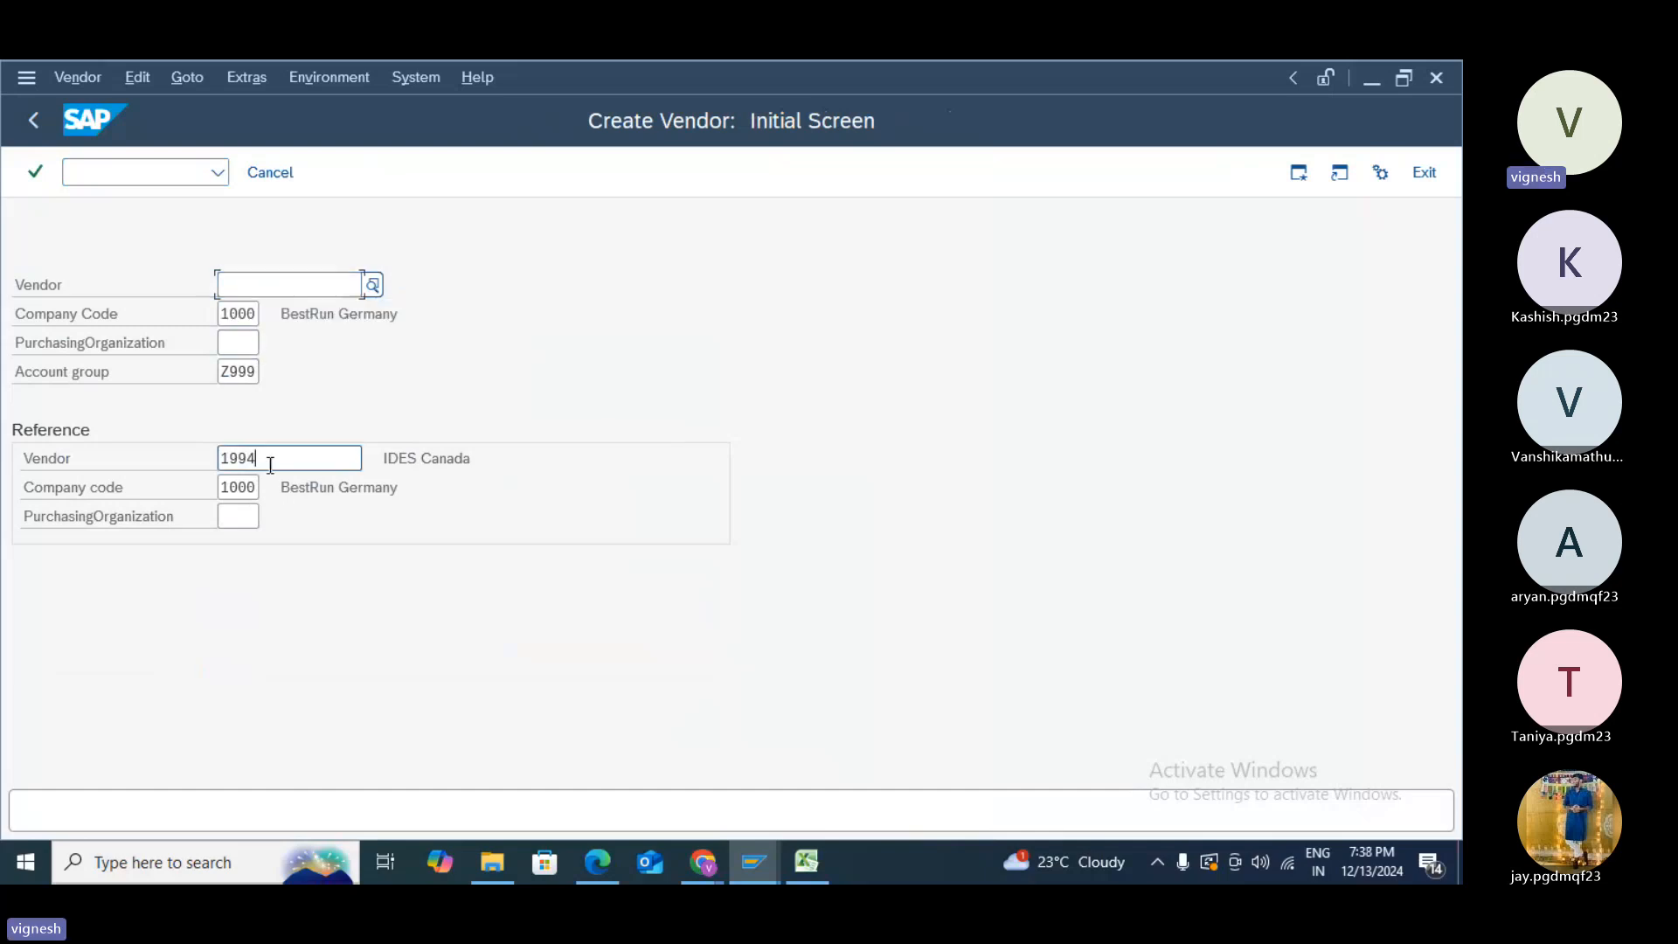
key(BackSpace)
key(BackSpace)
key(BackSpace)
key(BackSpace)
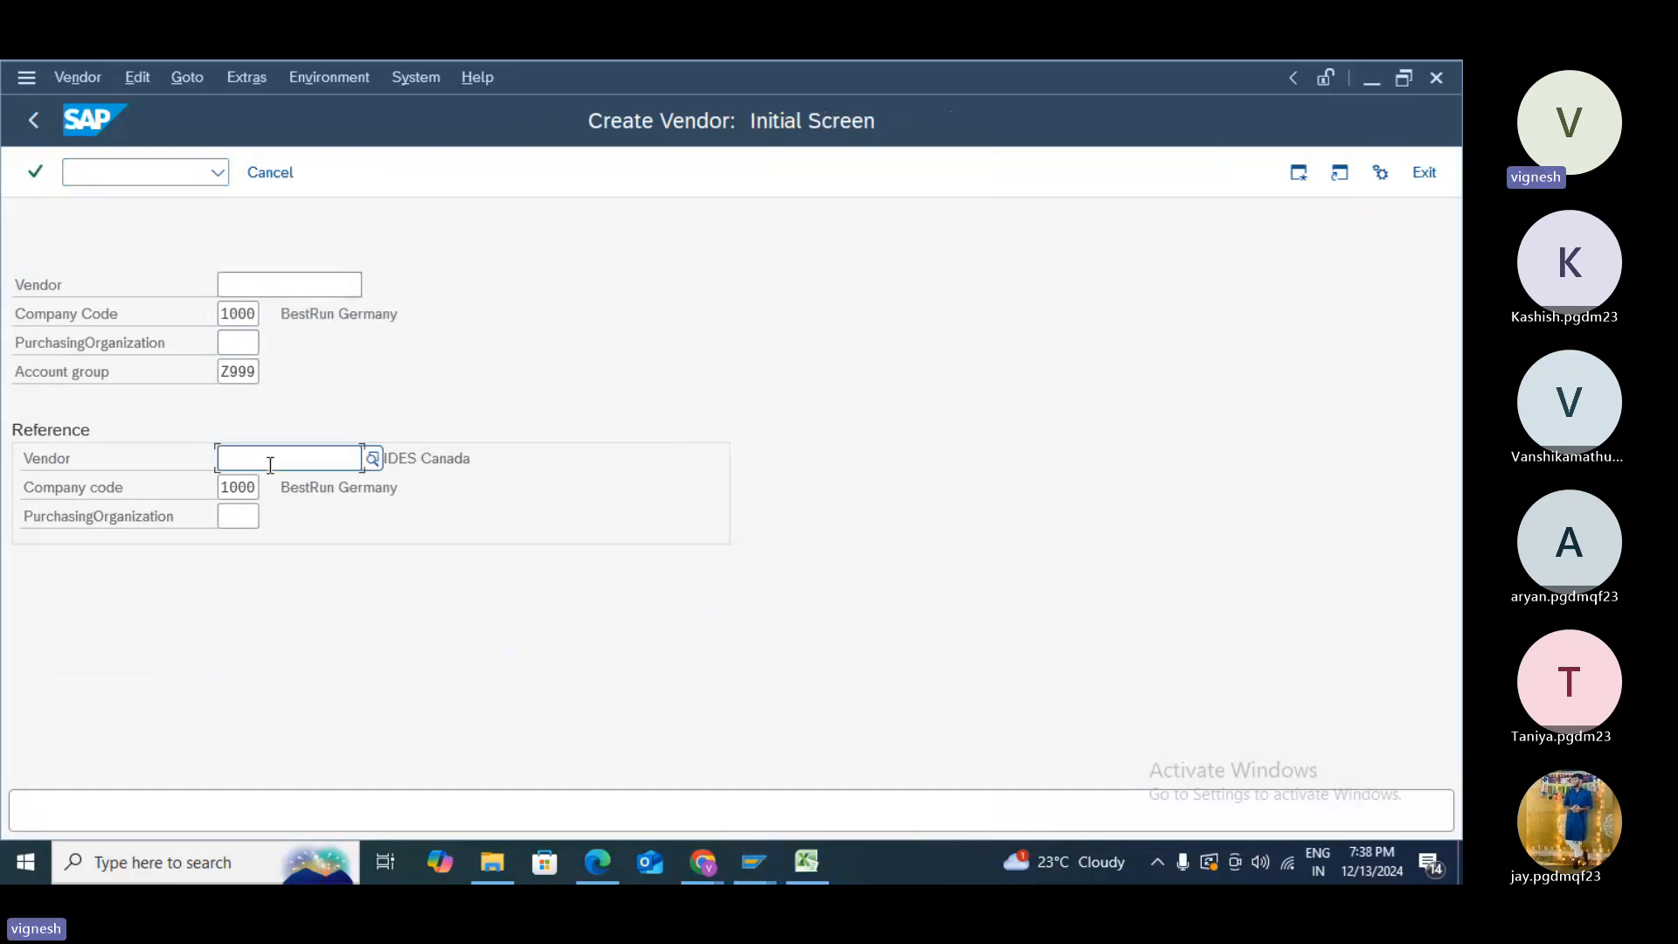
text(250)
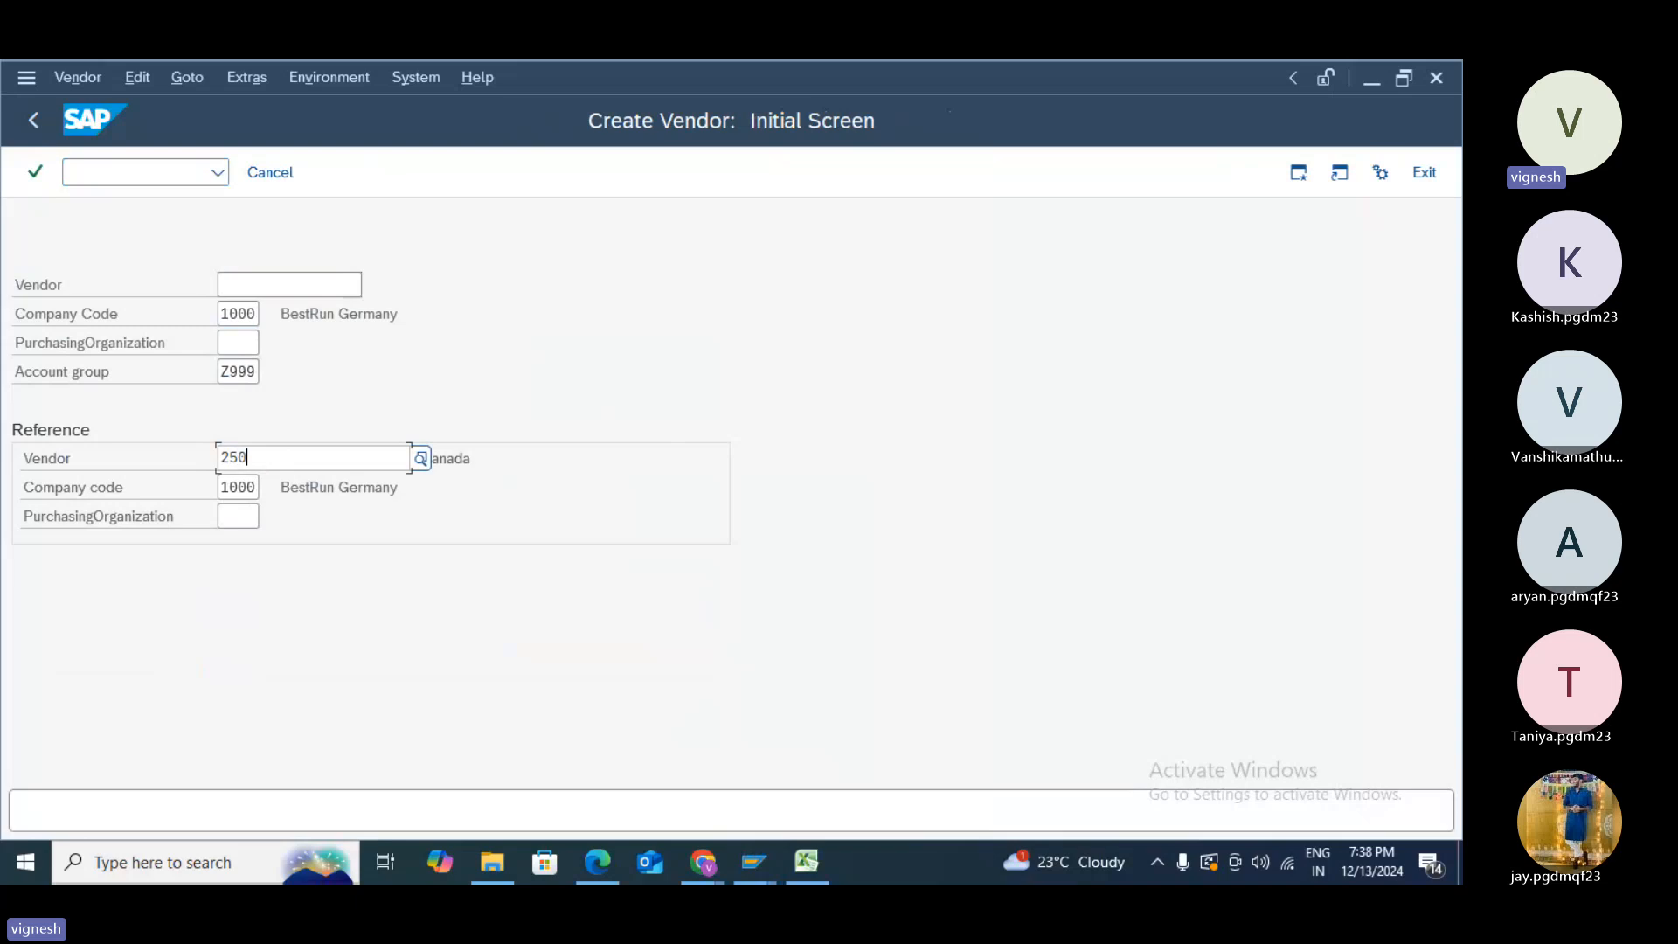
text(050012)
key(Return)
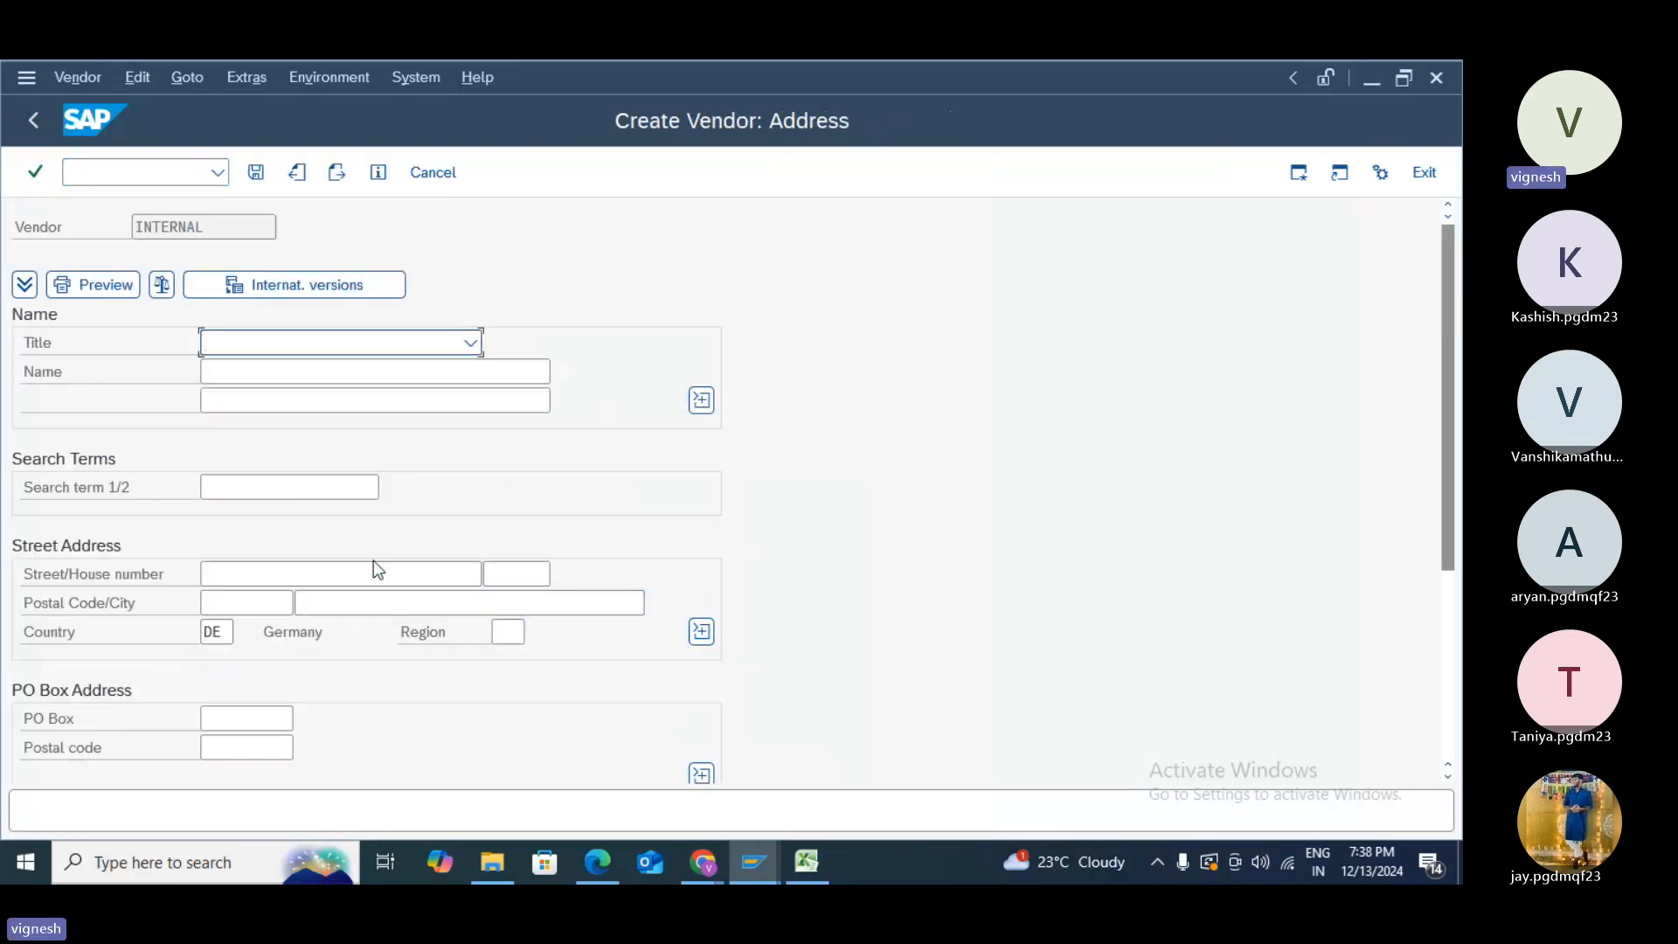
- Set the vendor's title to Mr., name to ABC LTD and search term to R
text(MADM)
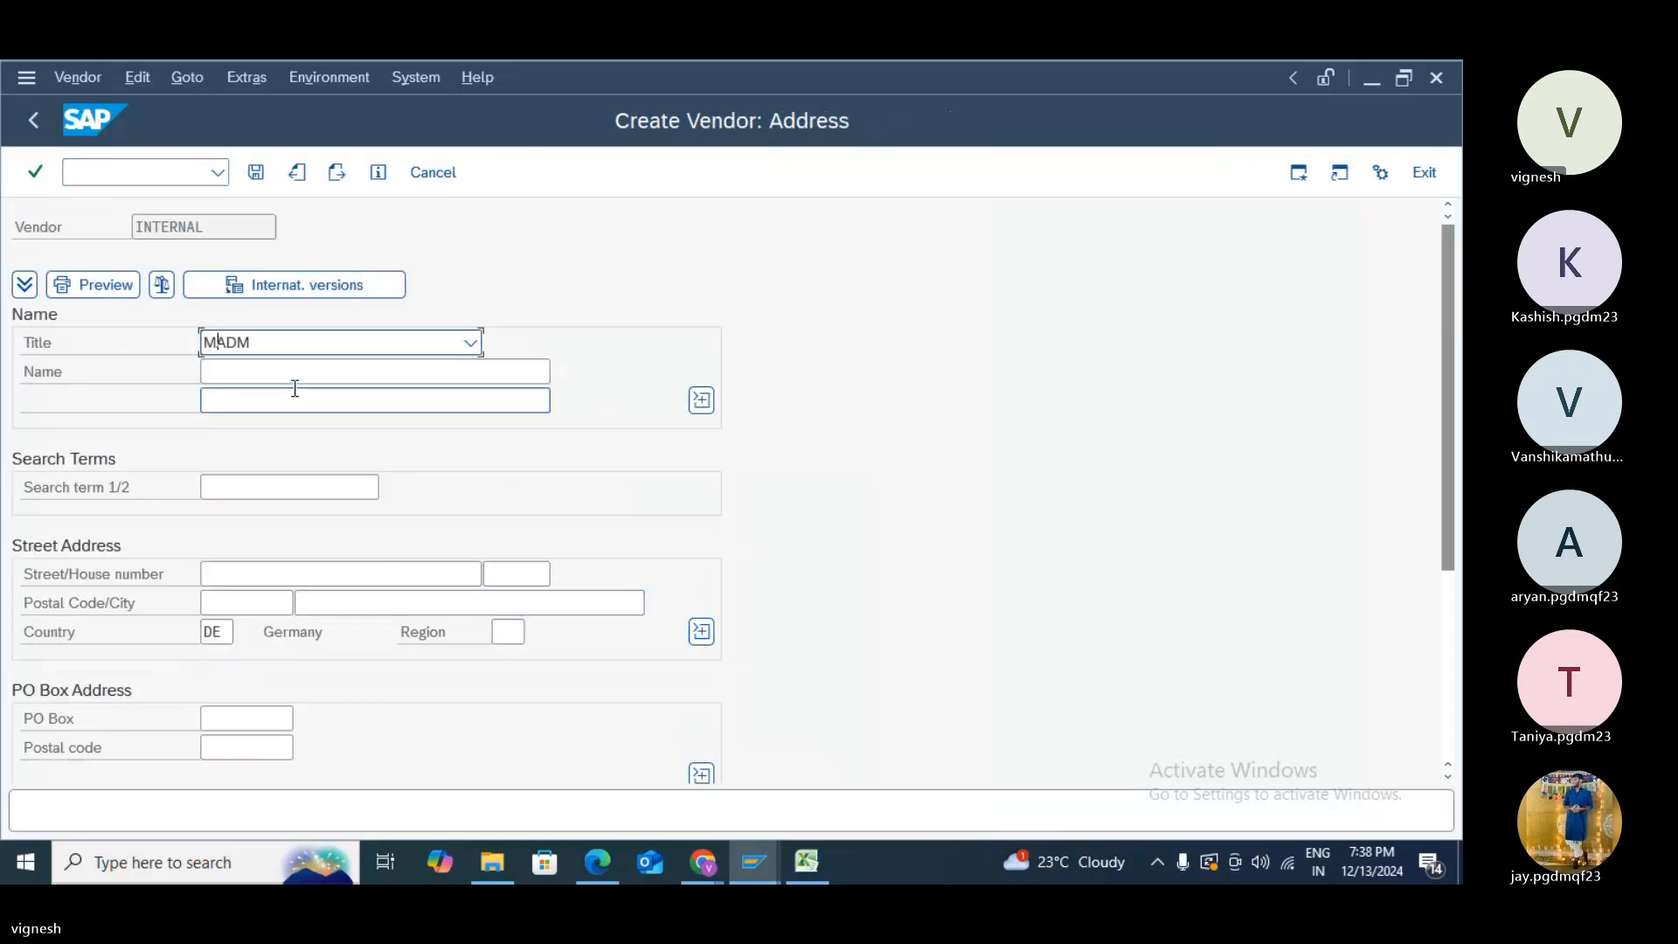
click(468, 343)
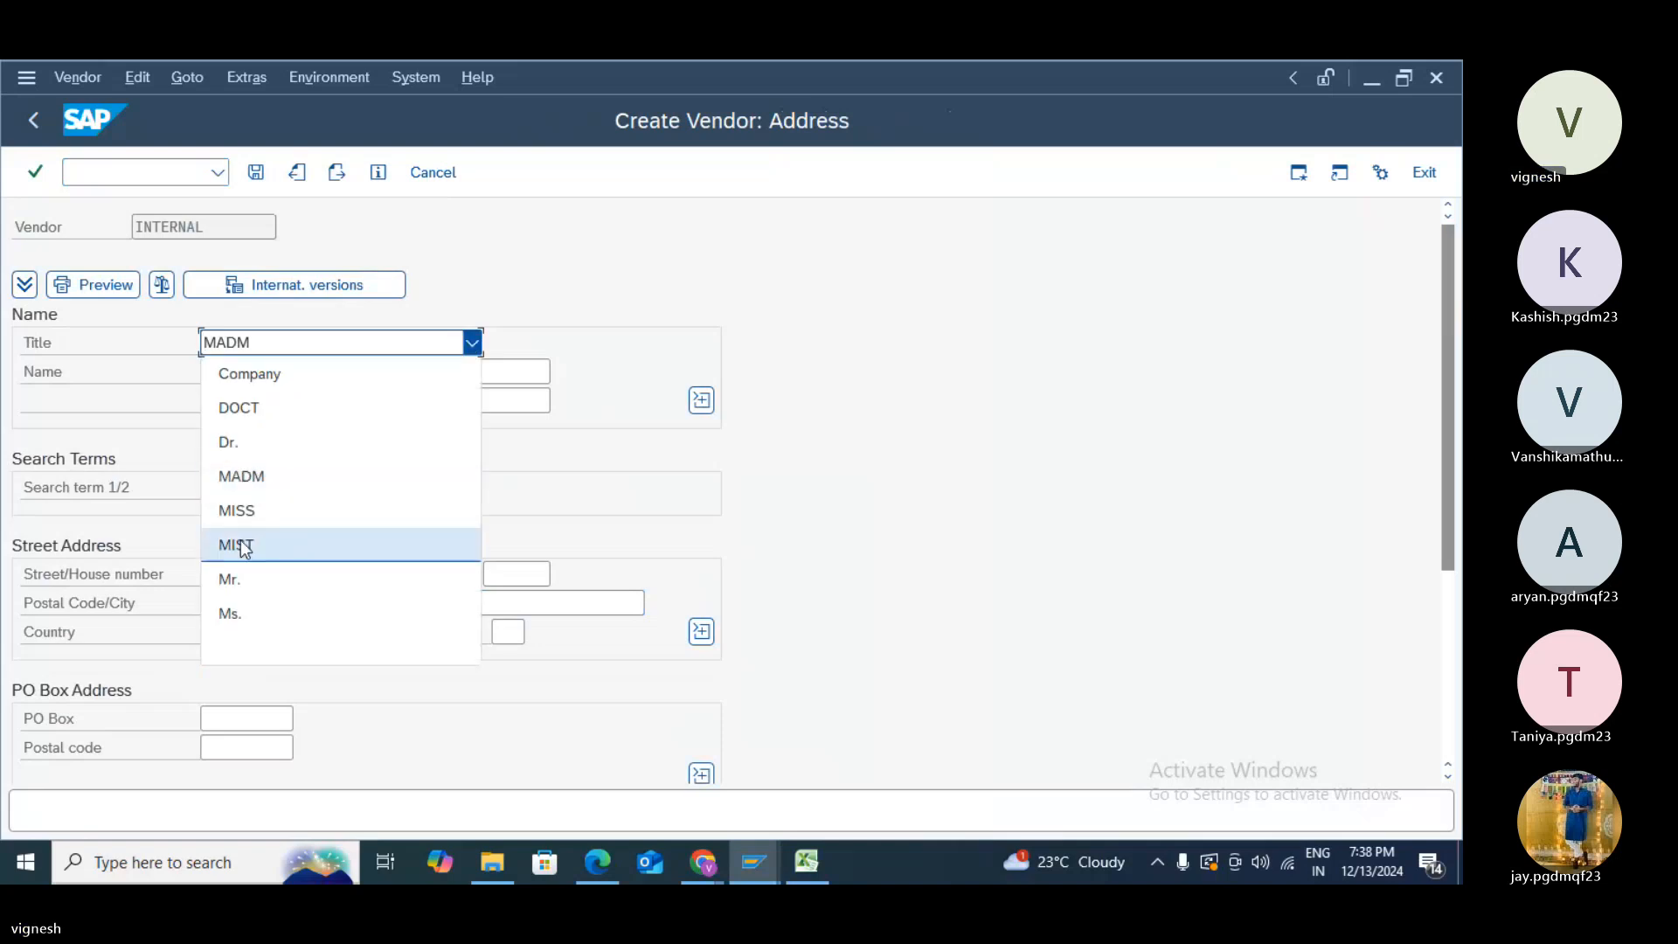
click(232, 579)
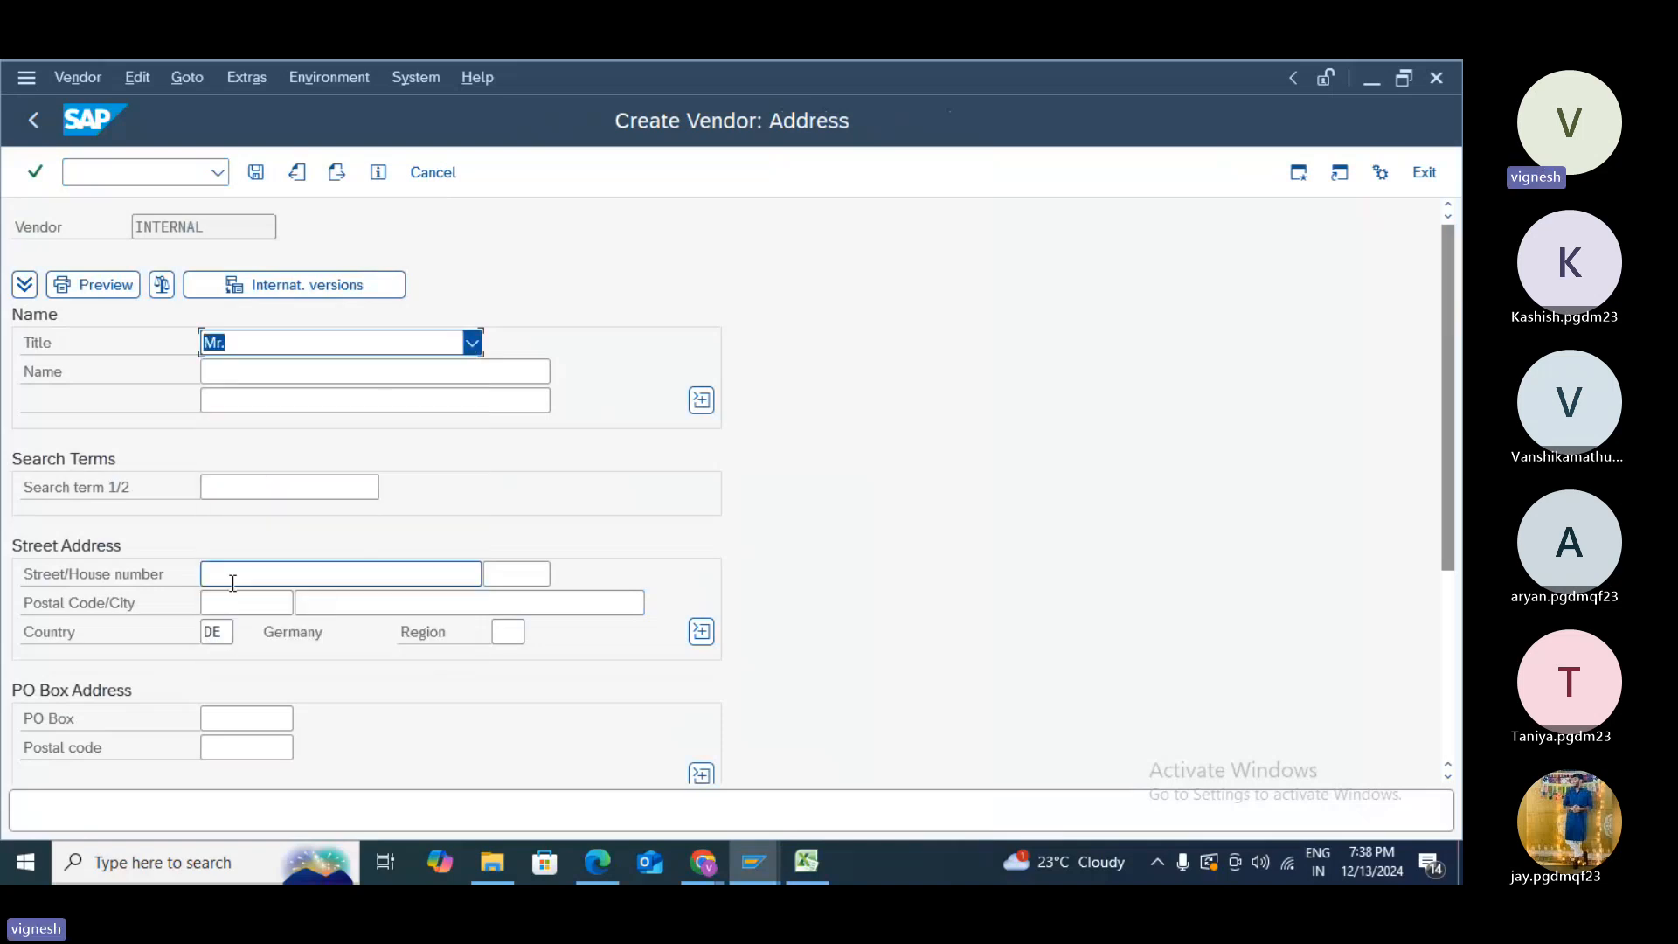
click(245, 361)
click(222, 444)
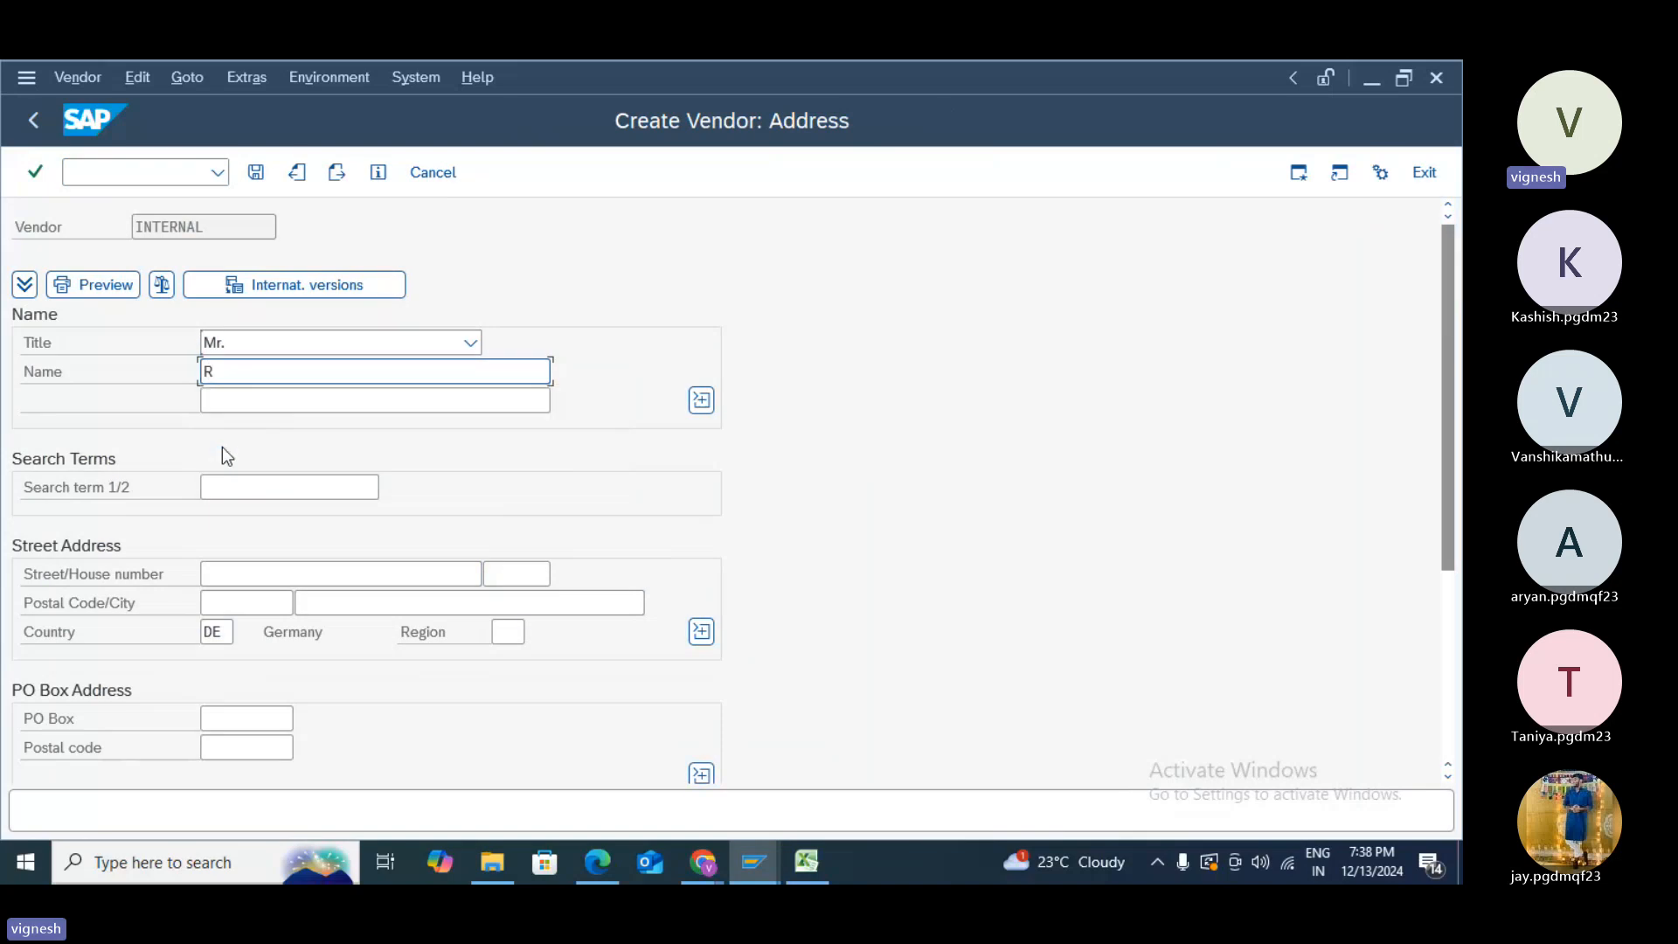
key(BackSpace)
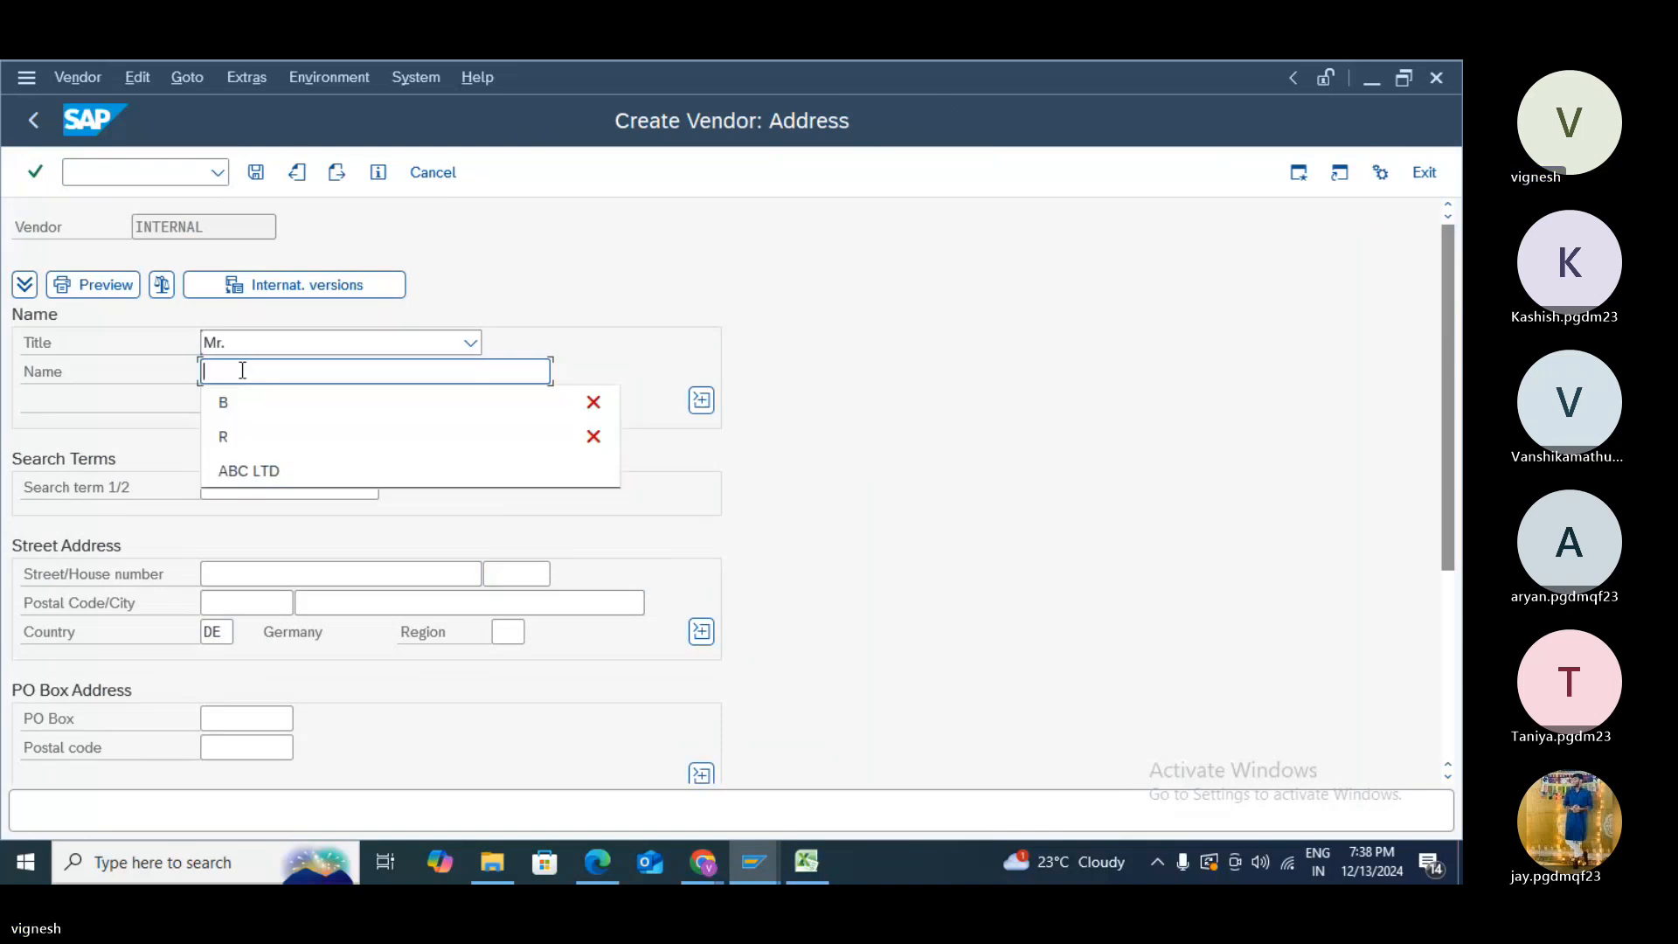
click(247, 475)
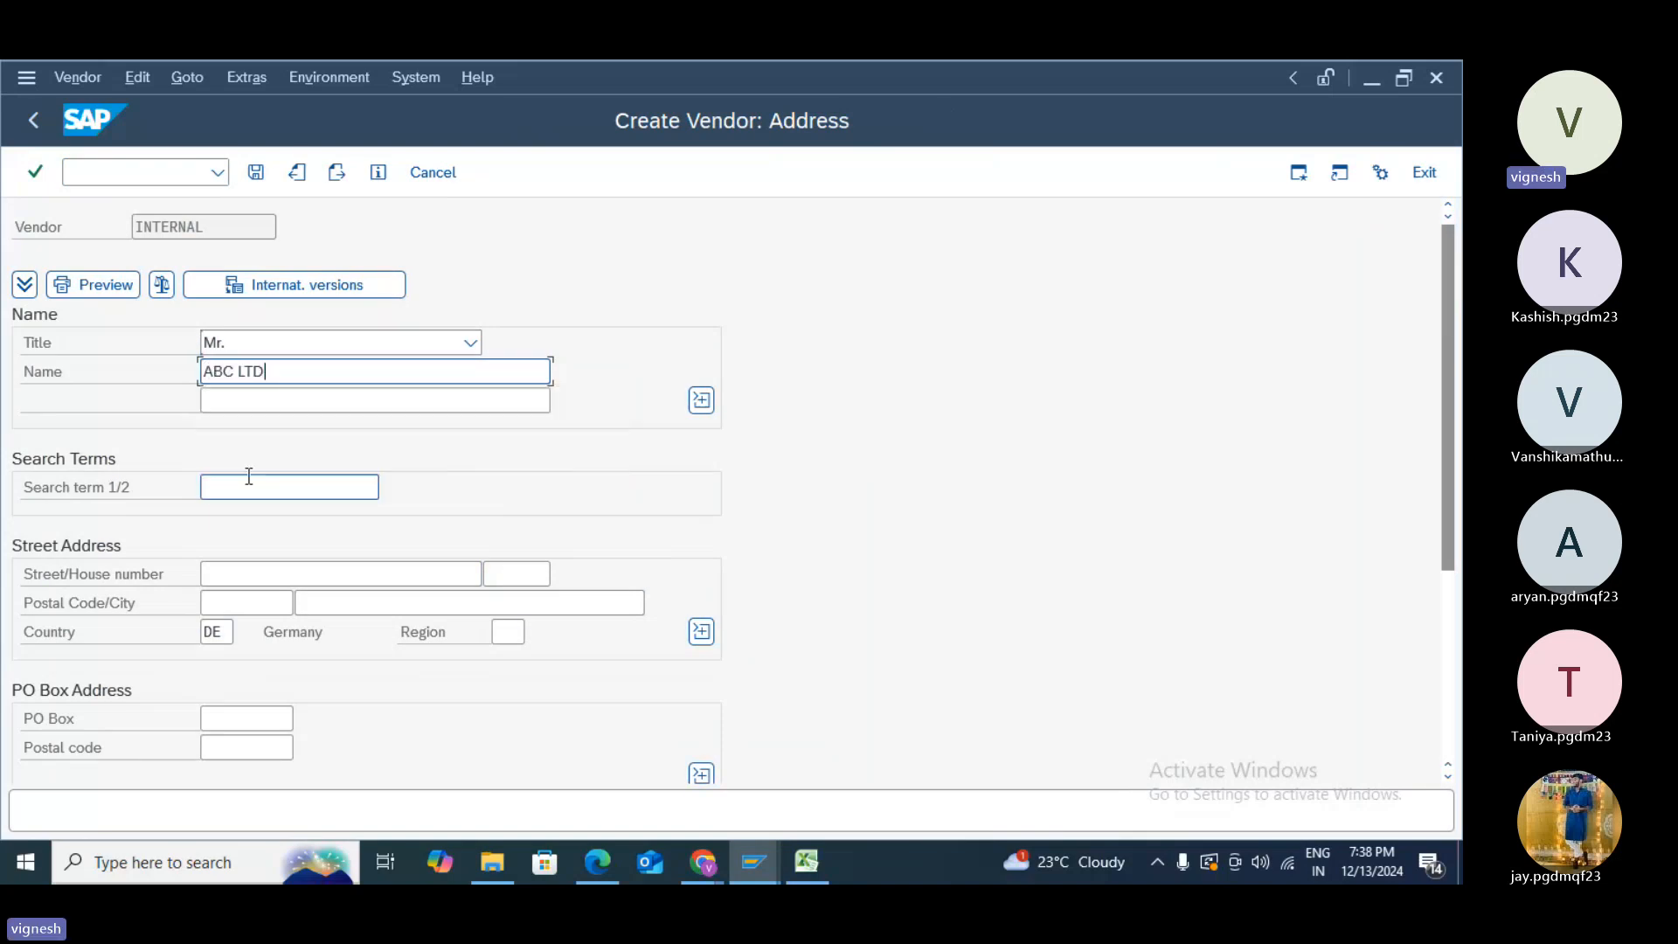
click(249, 476)
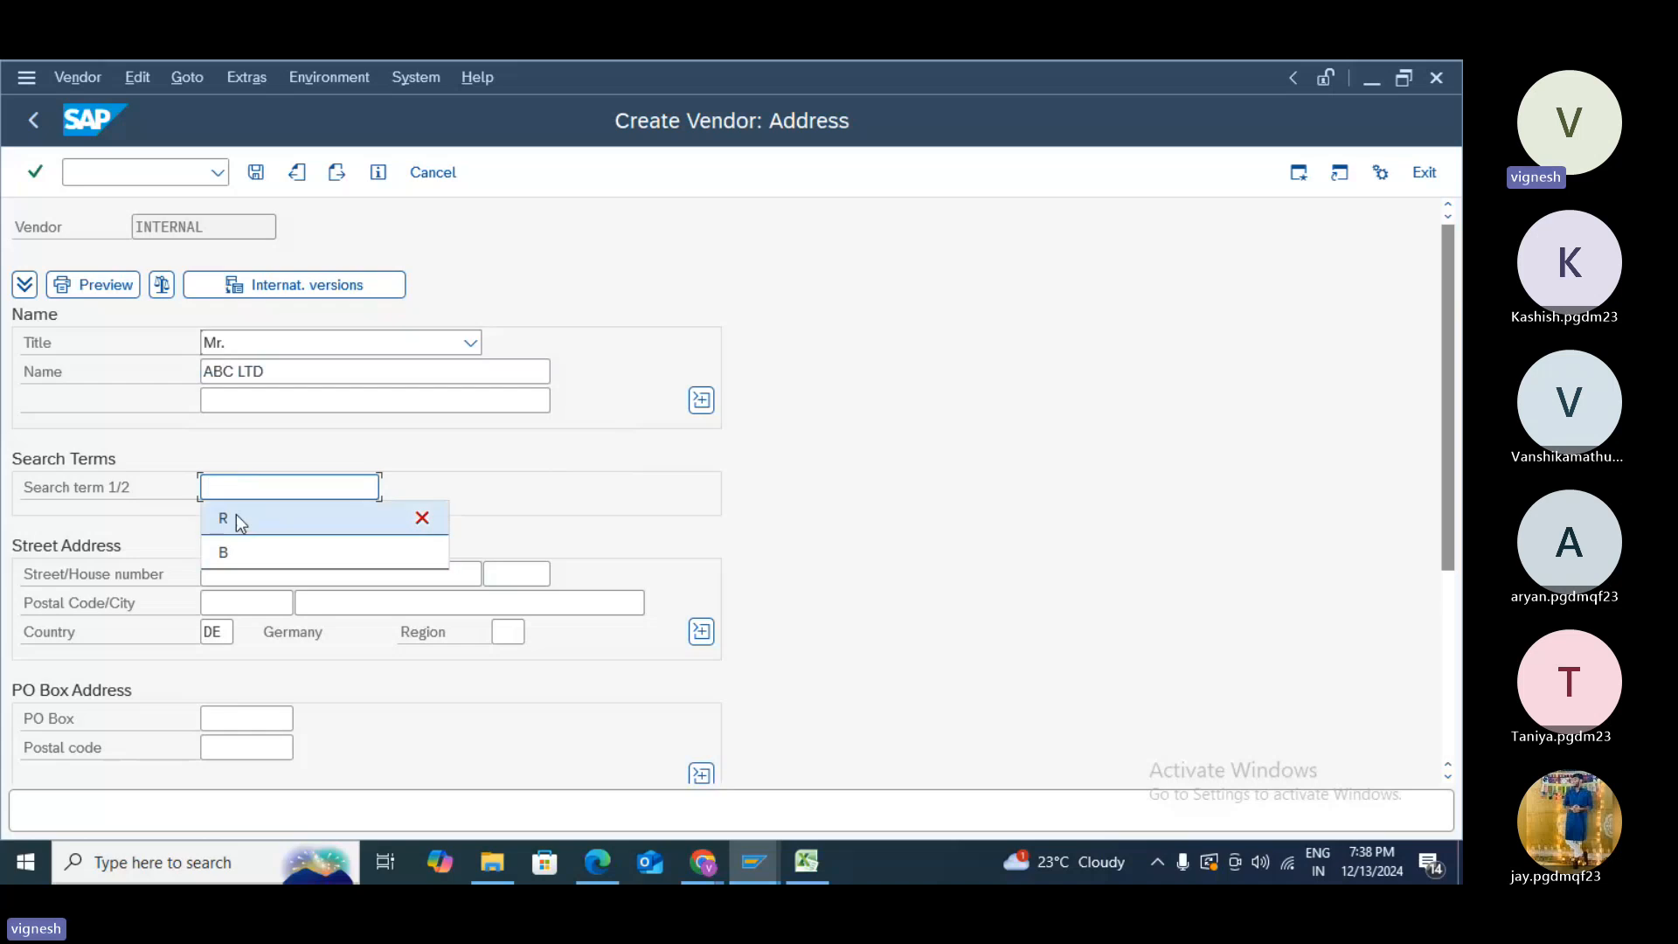
click(236, 516)
- Enter street EAGLE STREET 123, postal code 12345, city FRANKFURT and region 01
click(241, 572)
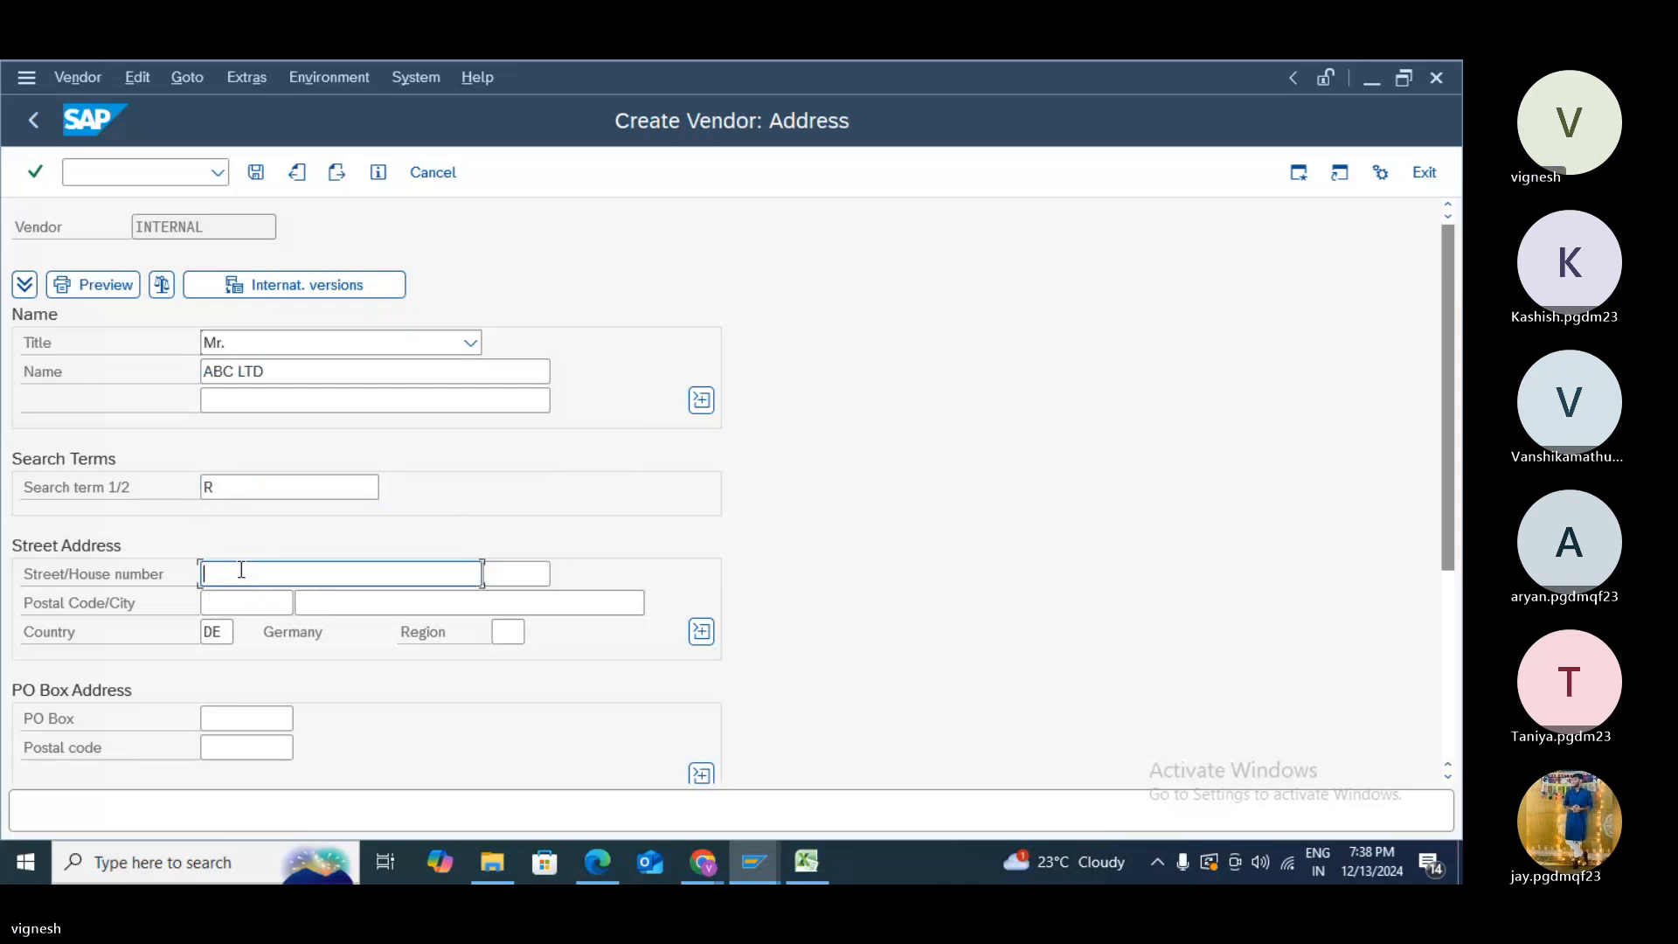
text(EAGLES)
key(BackSpace)
text(STREE)
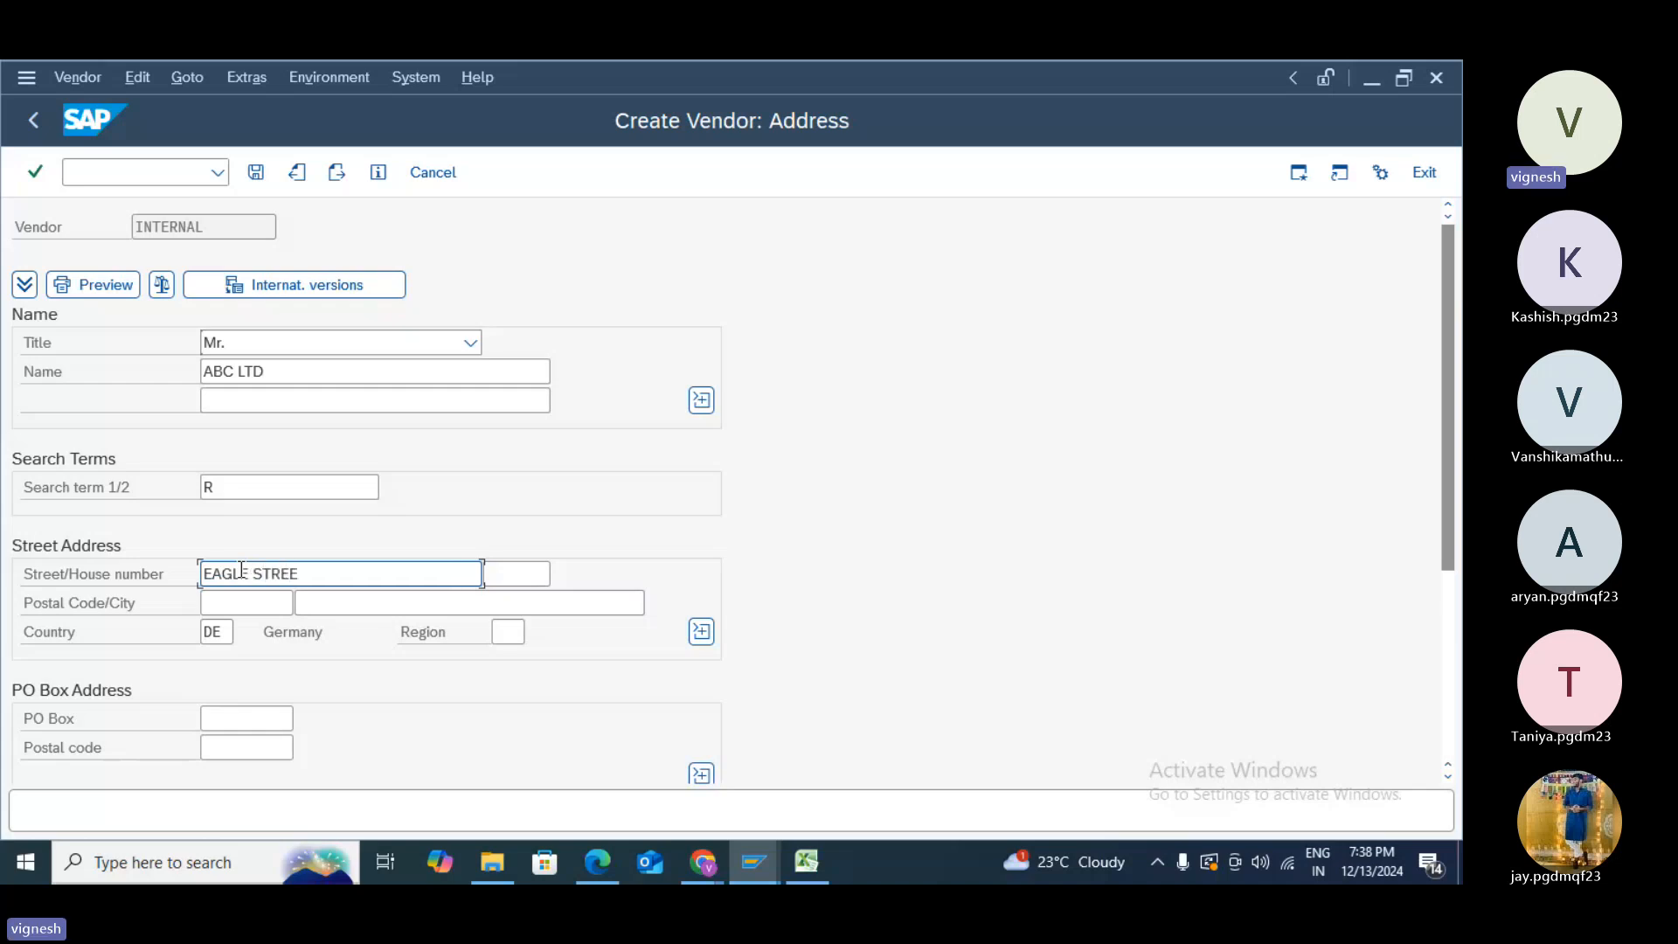
text(T)
key(Tab)
text(12)
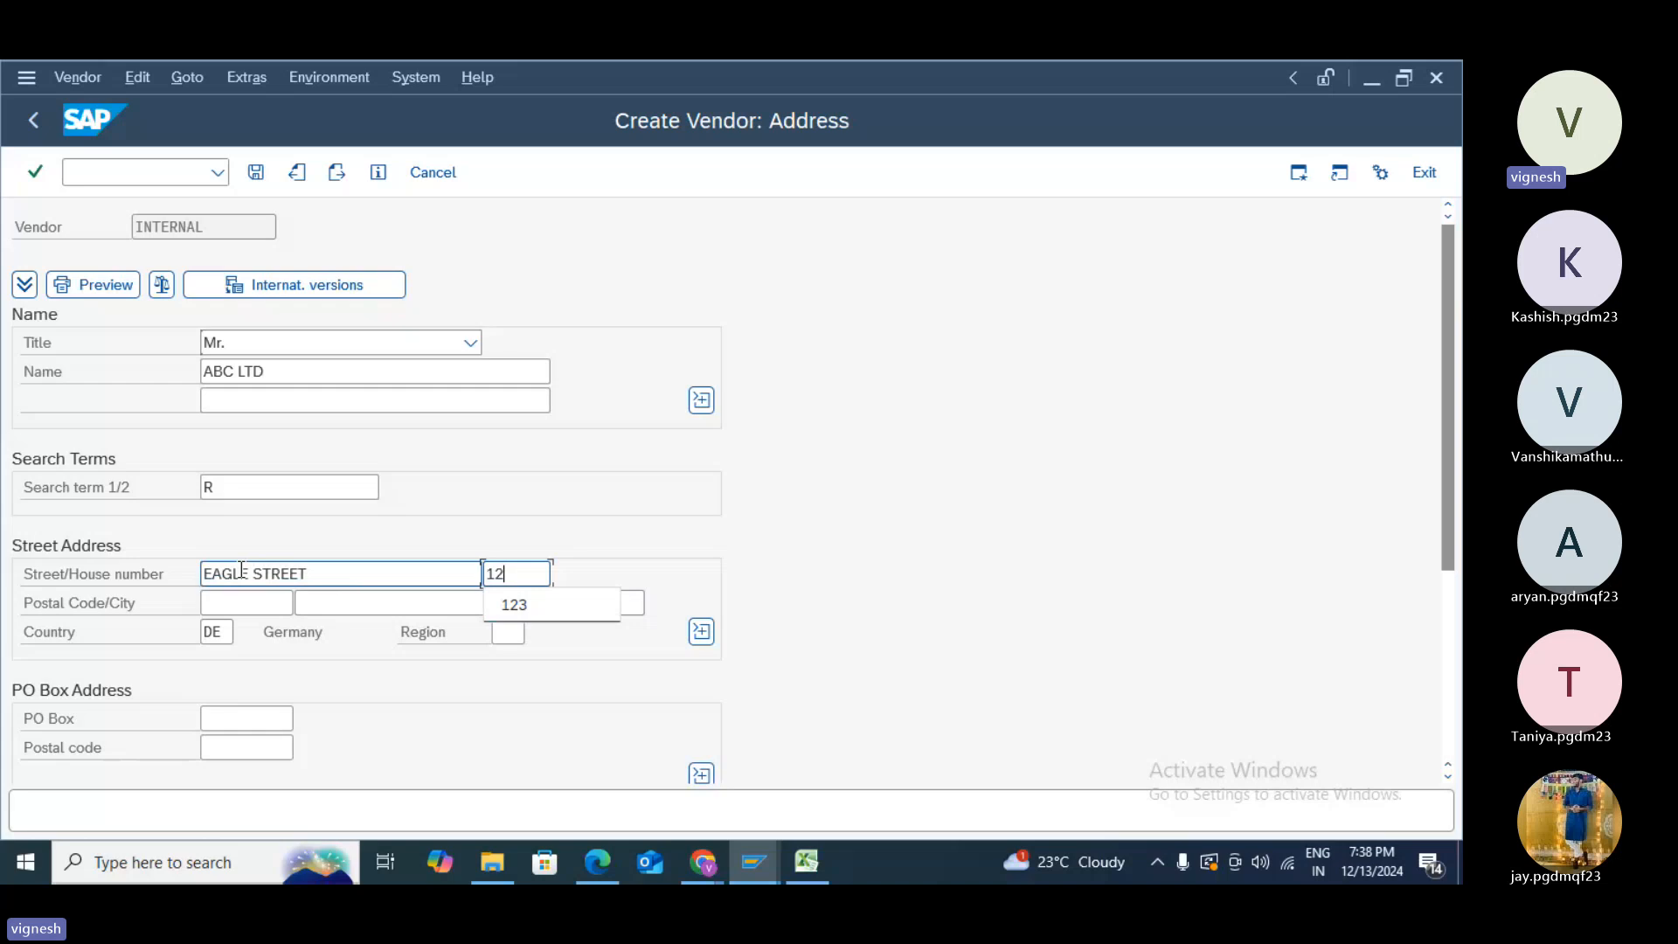
text(3)
click(246, 607)
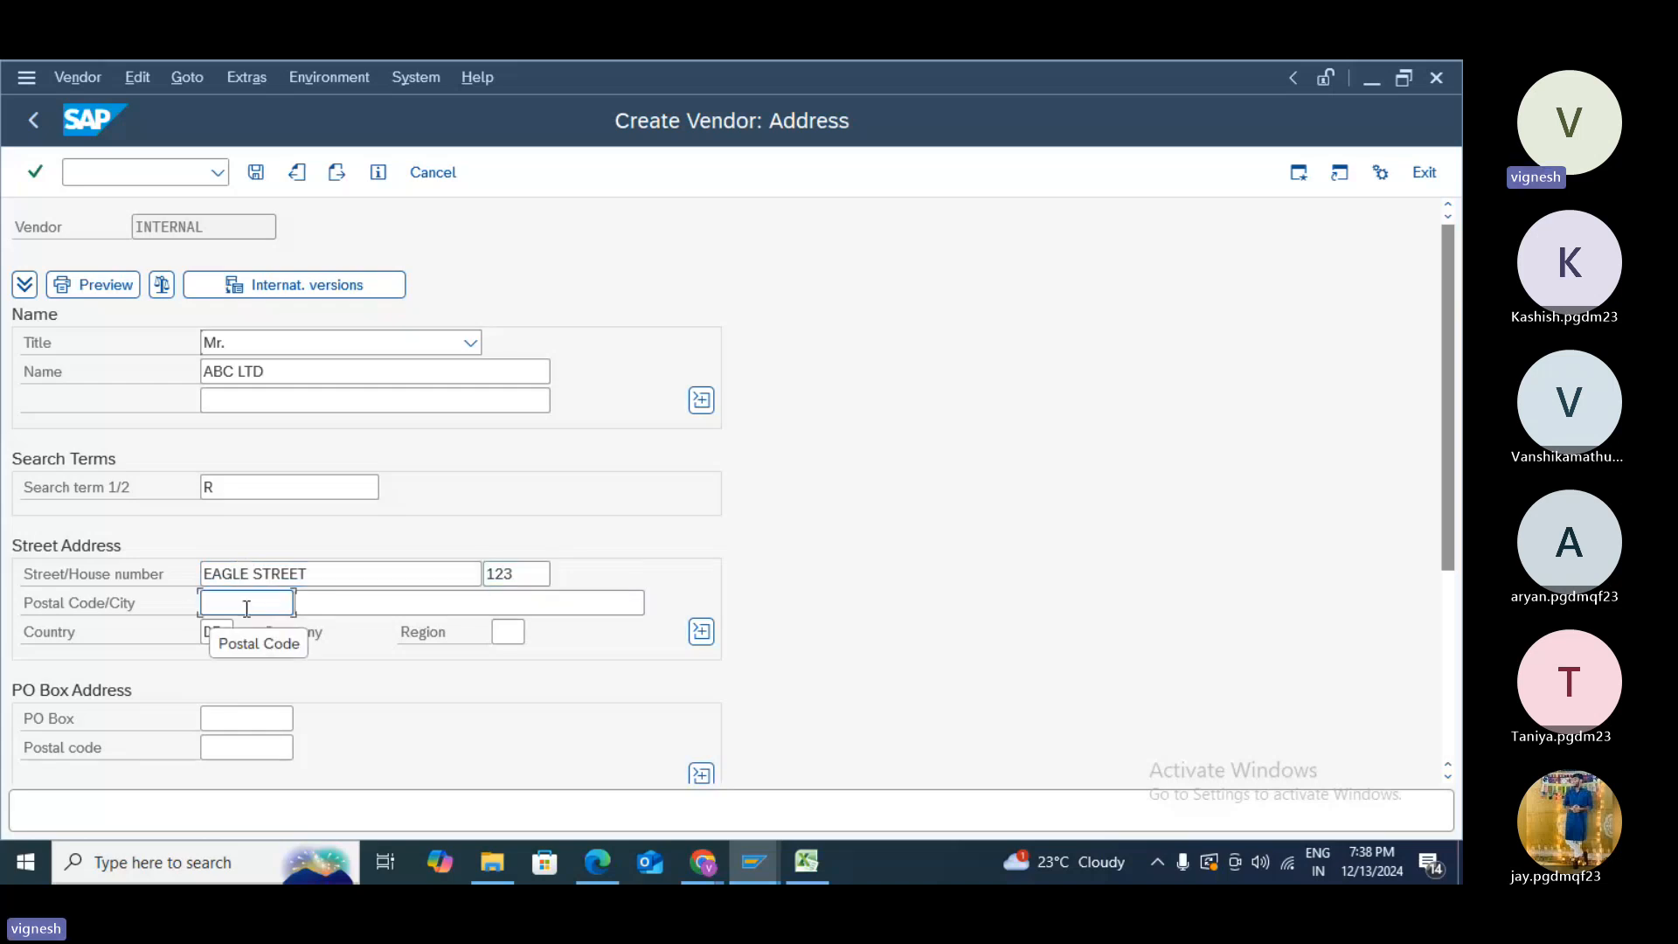
text(123)
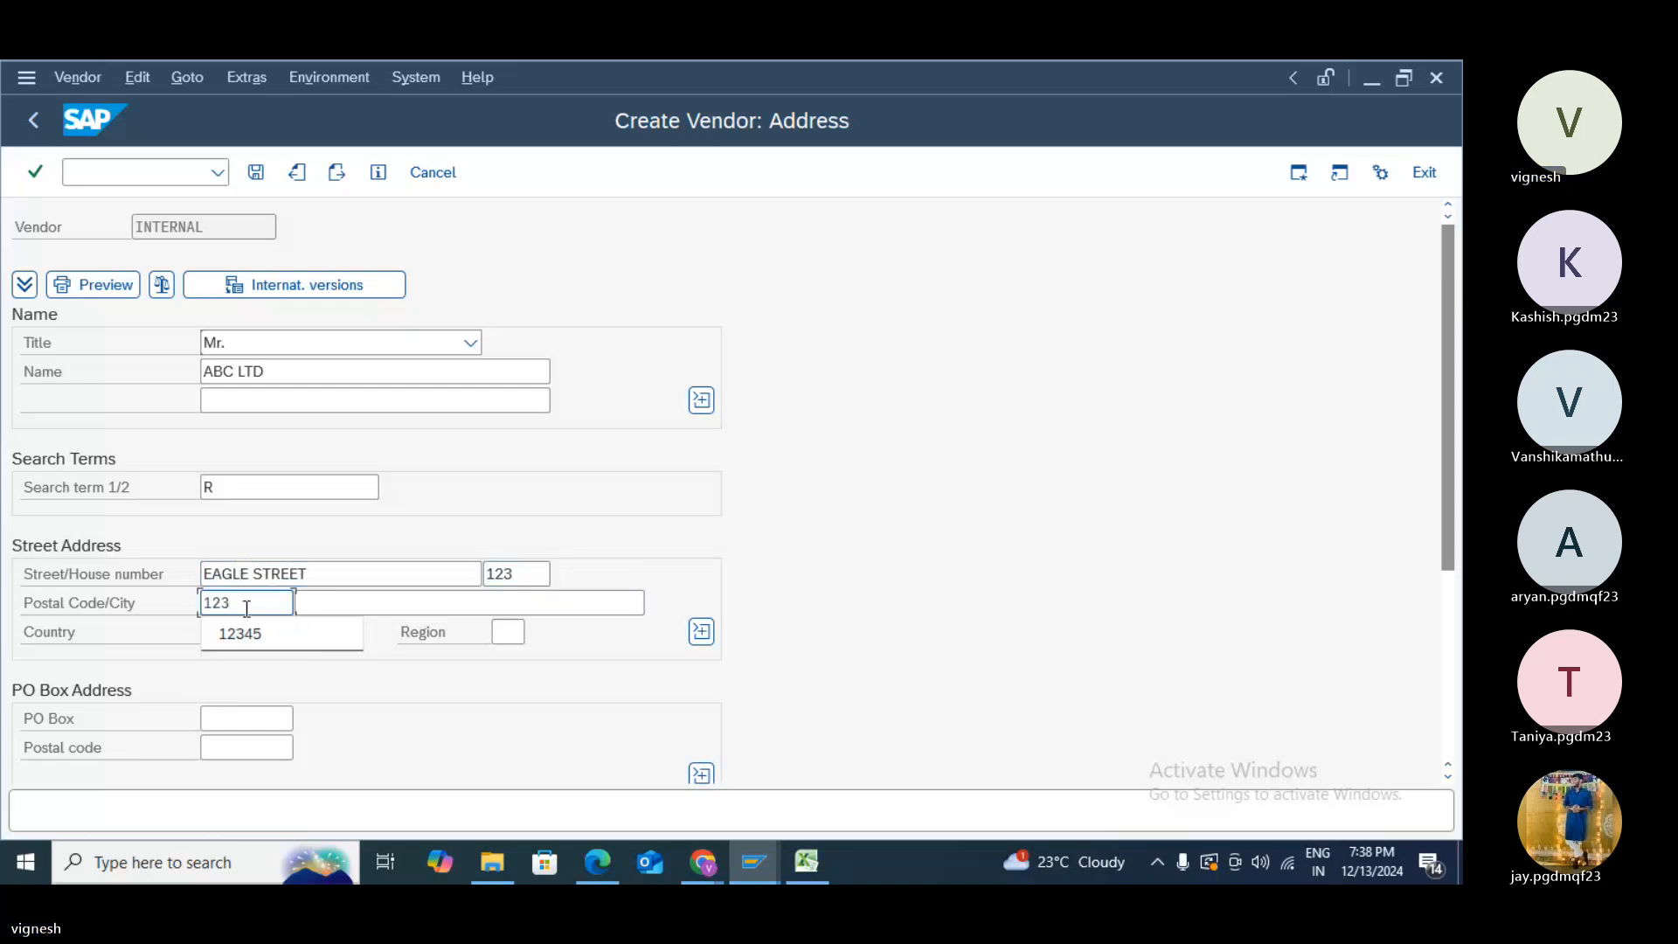
click(260, 636)
key(Tab)
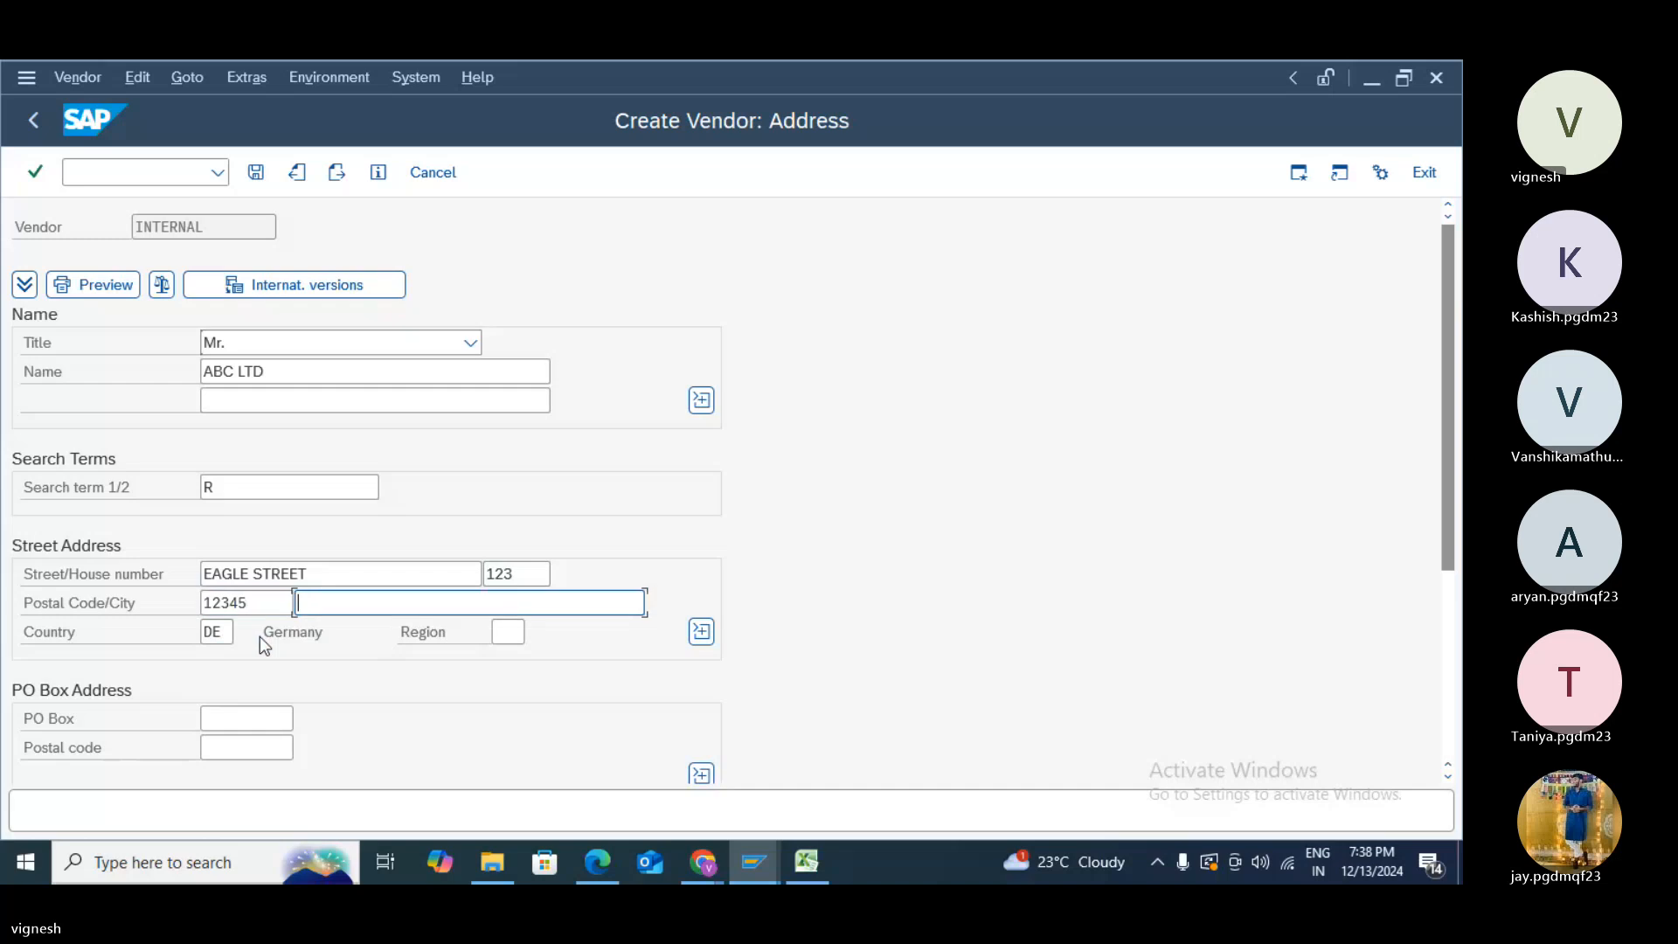
click(443, 633)
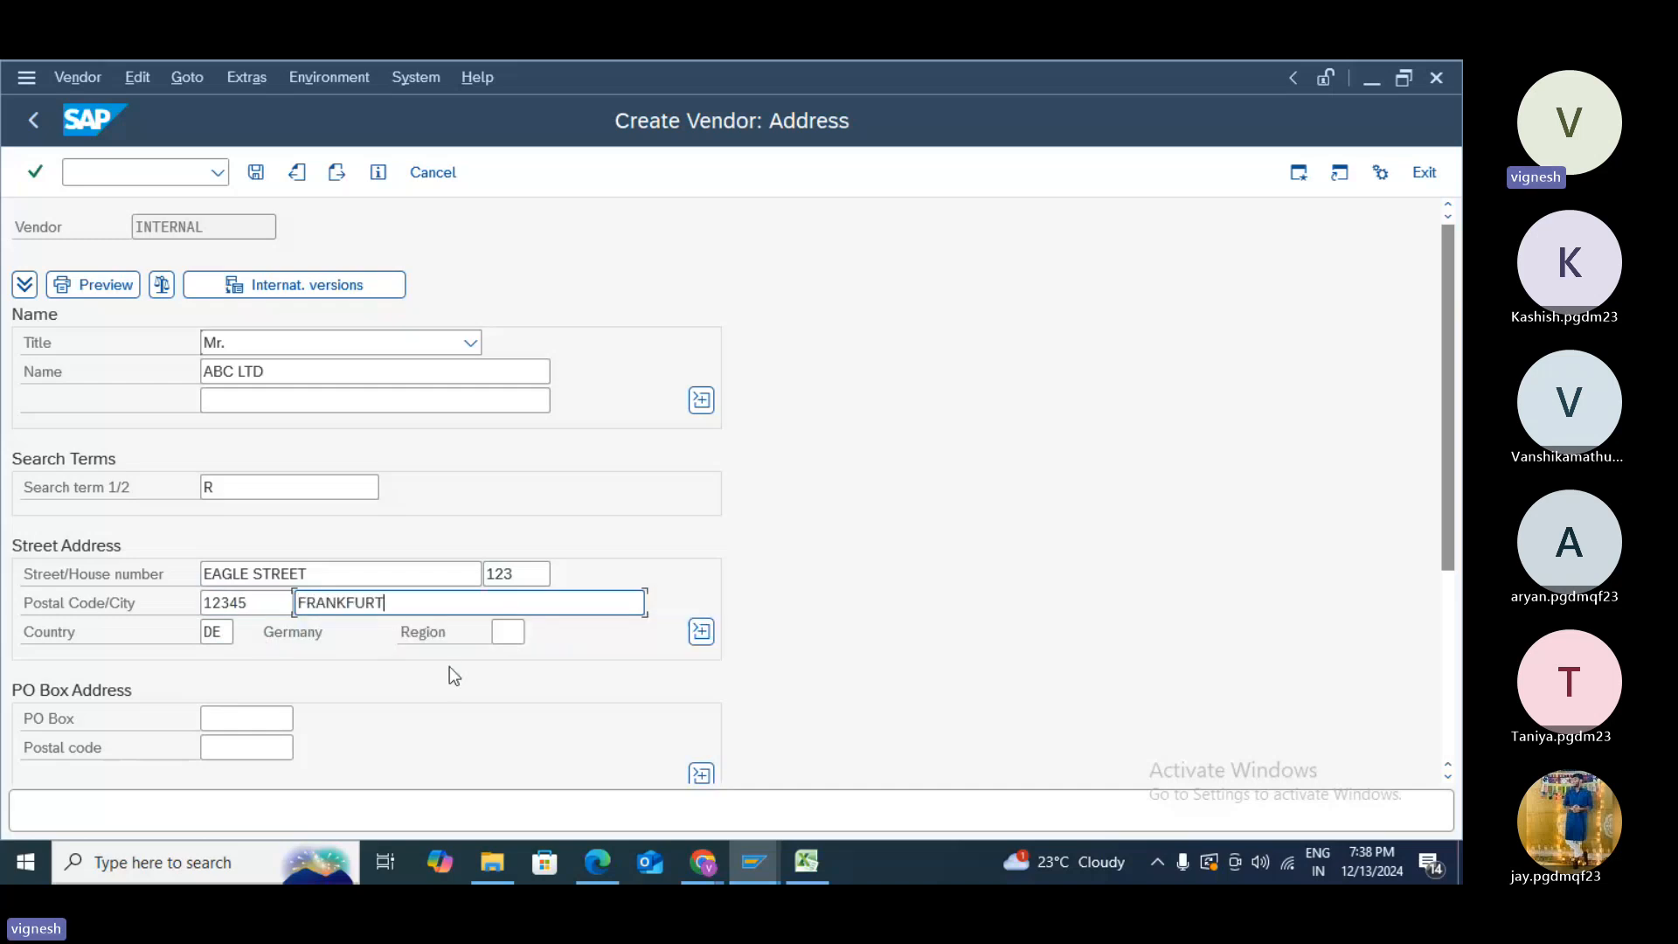
click(501, 635)
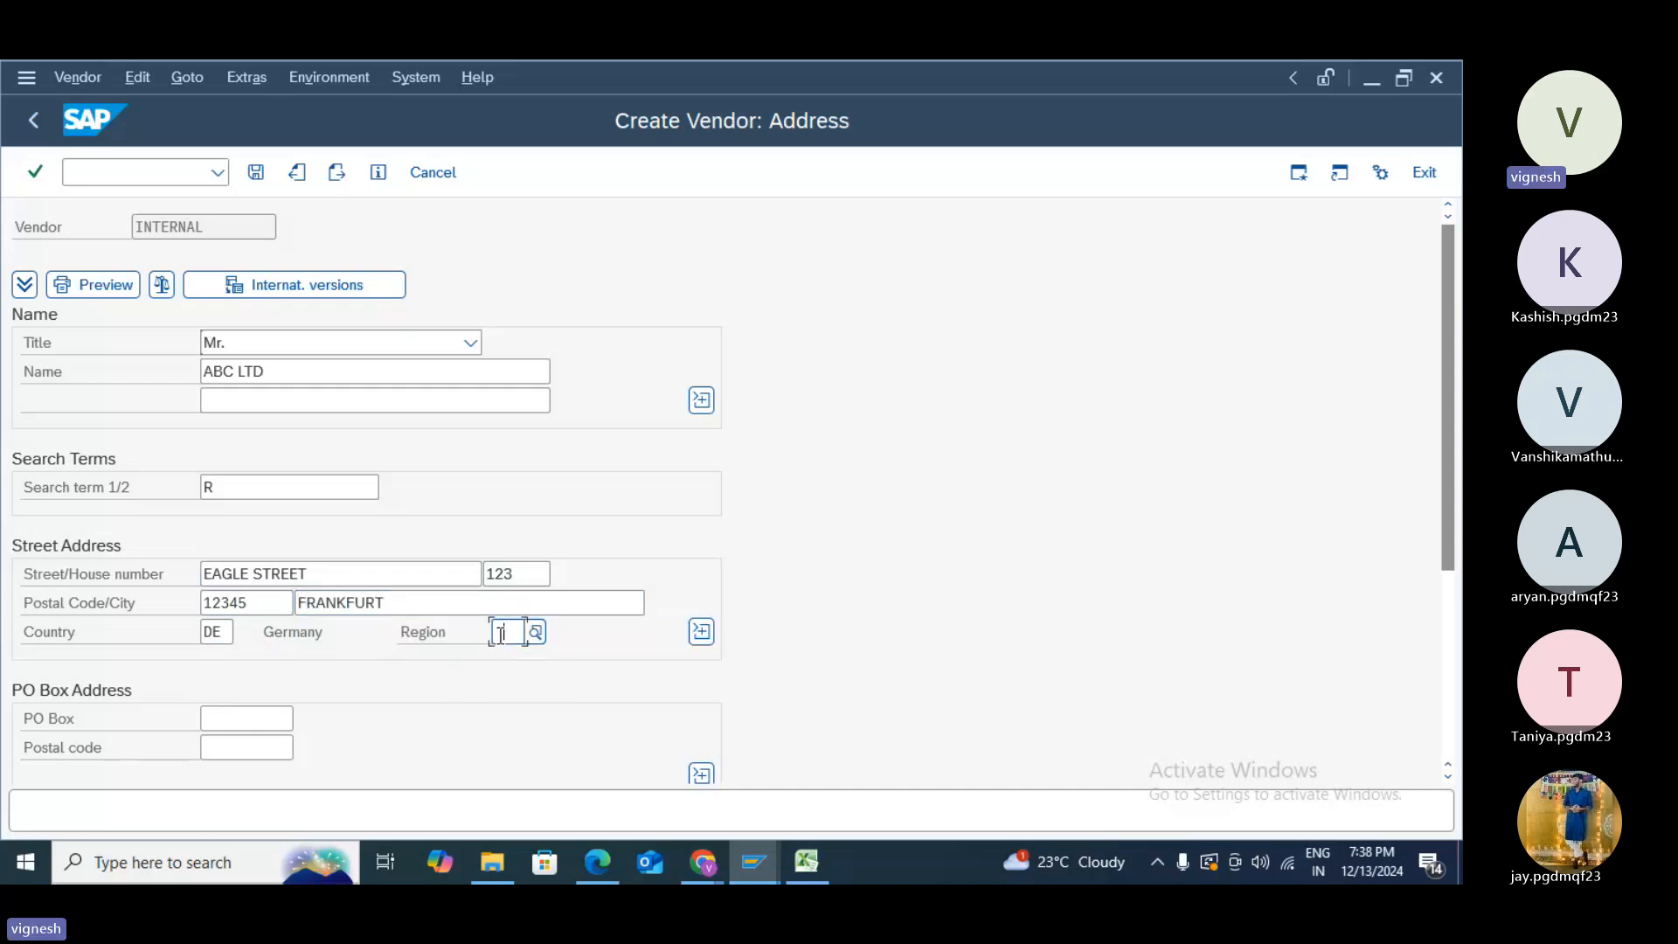
click(521, 668)
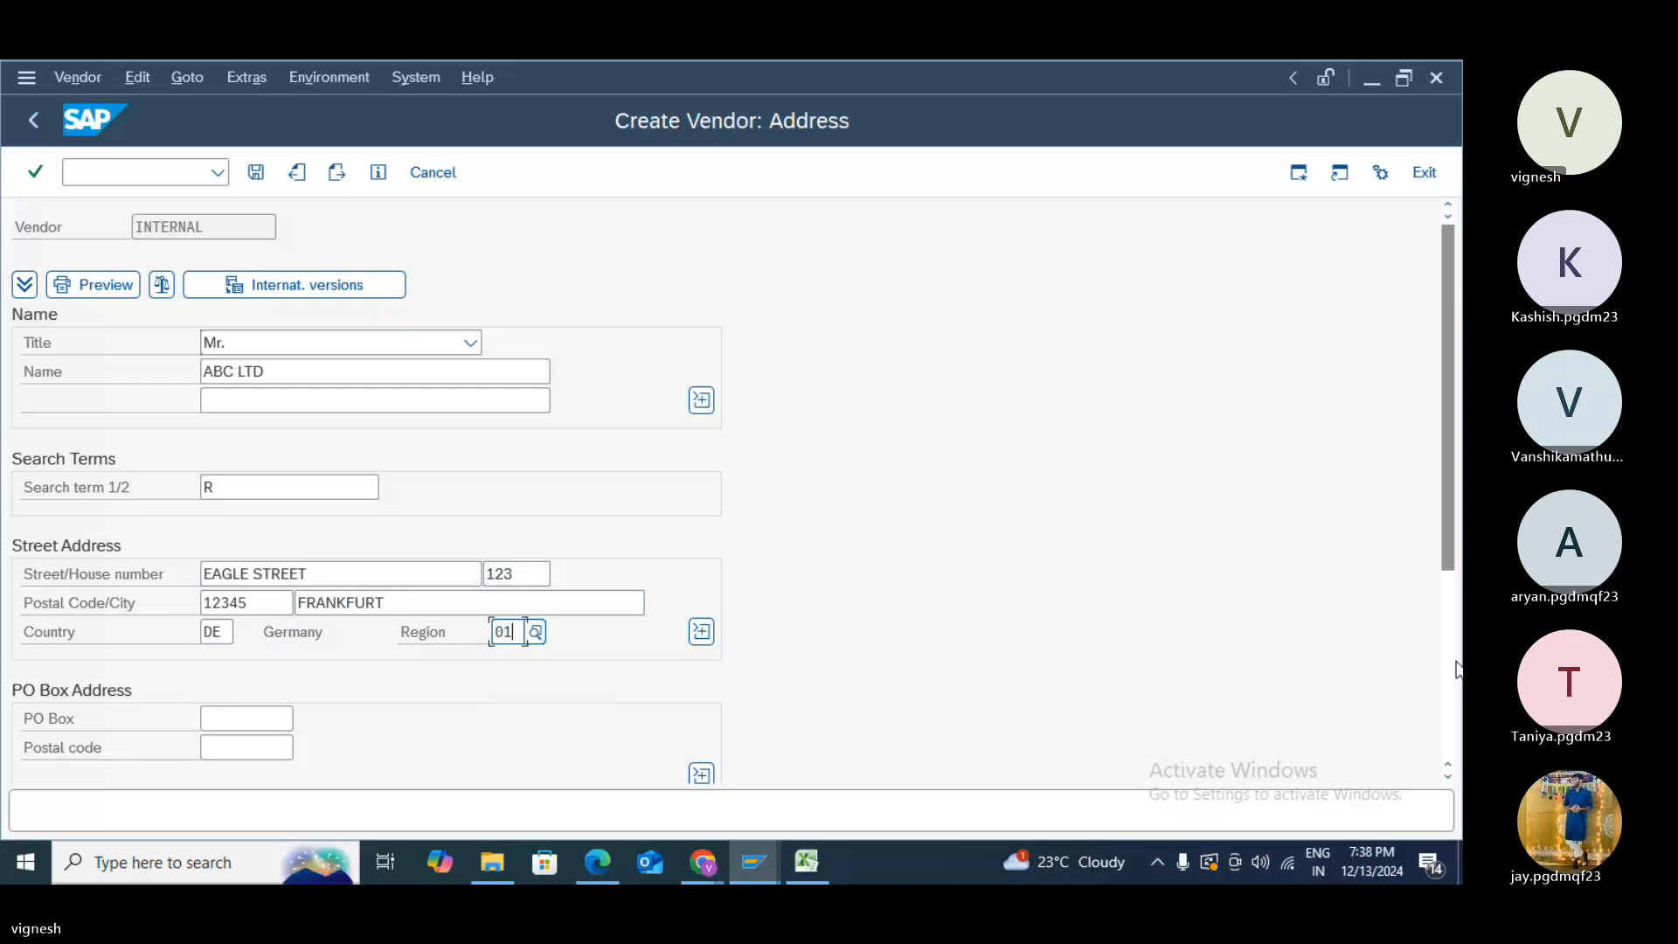
scroll(1437, 678, down, 5)
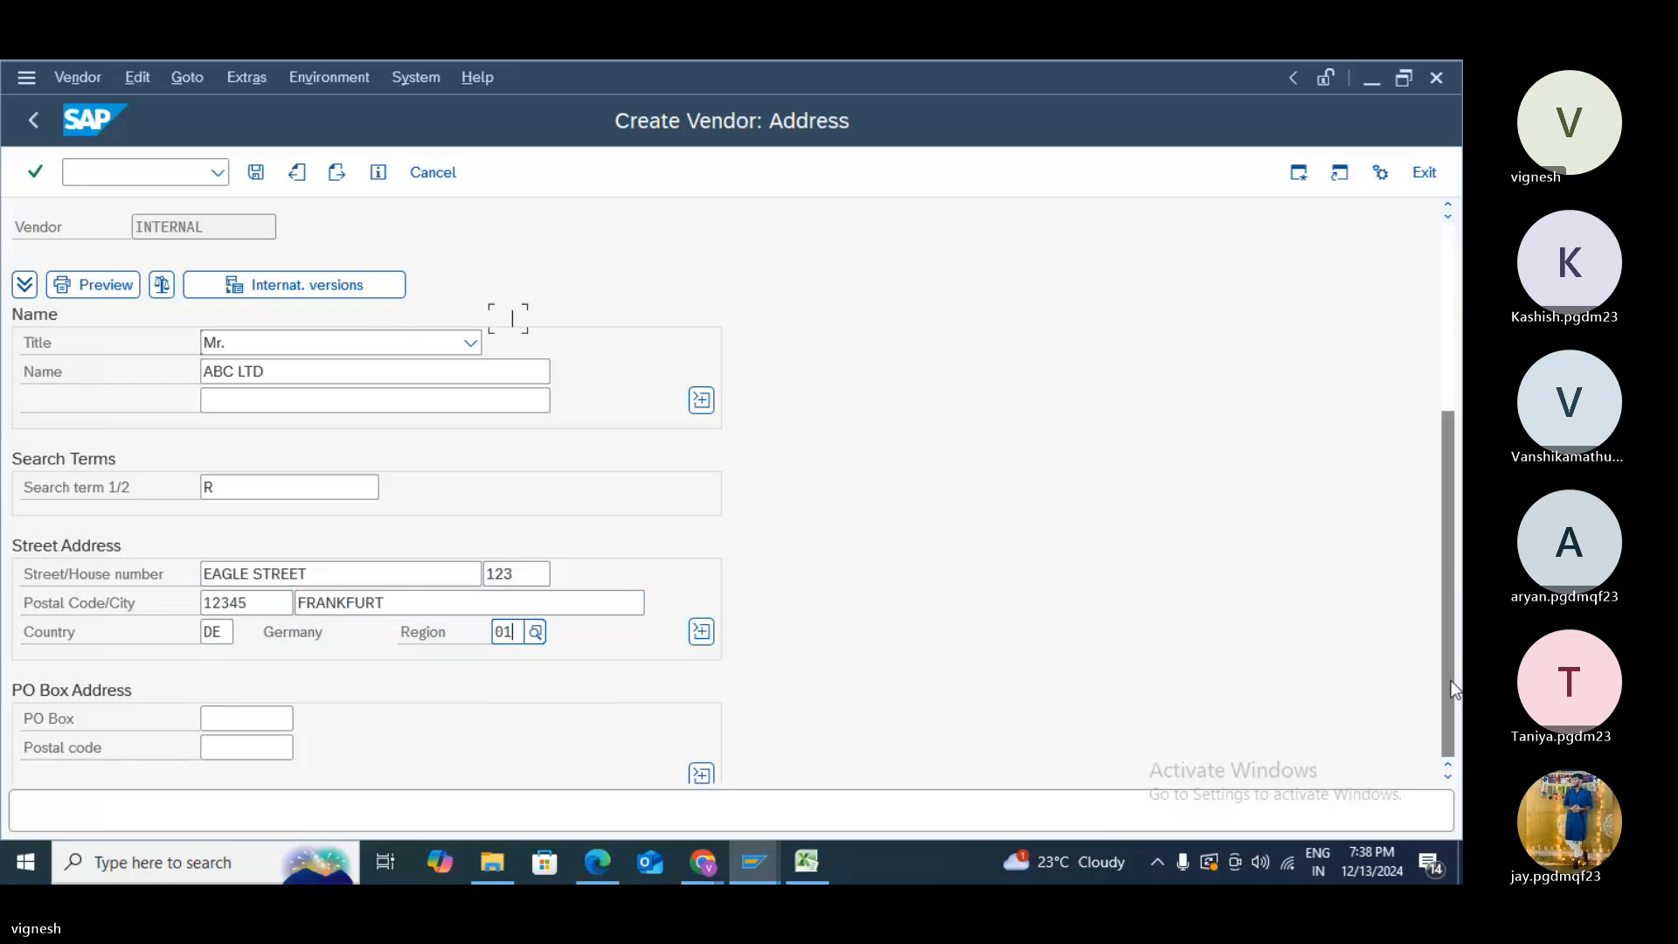
- Page to the vendor's accounting payment data and change payment terms from ZB00 to Z999
click(343, 181)
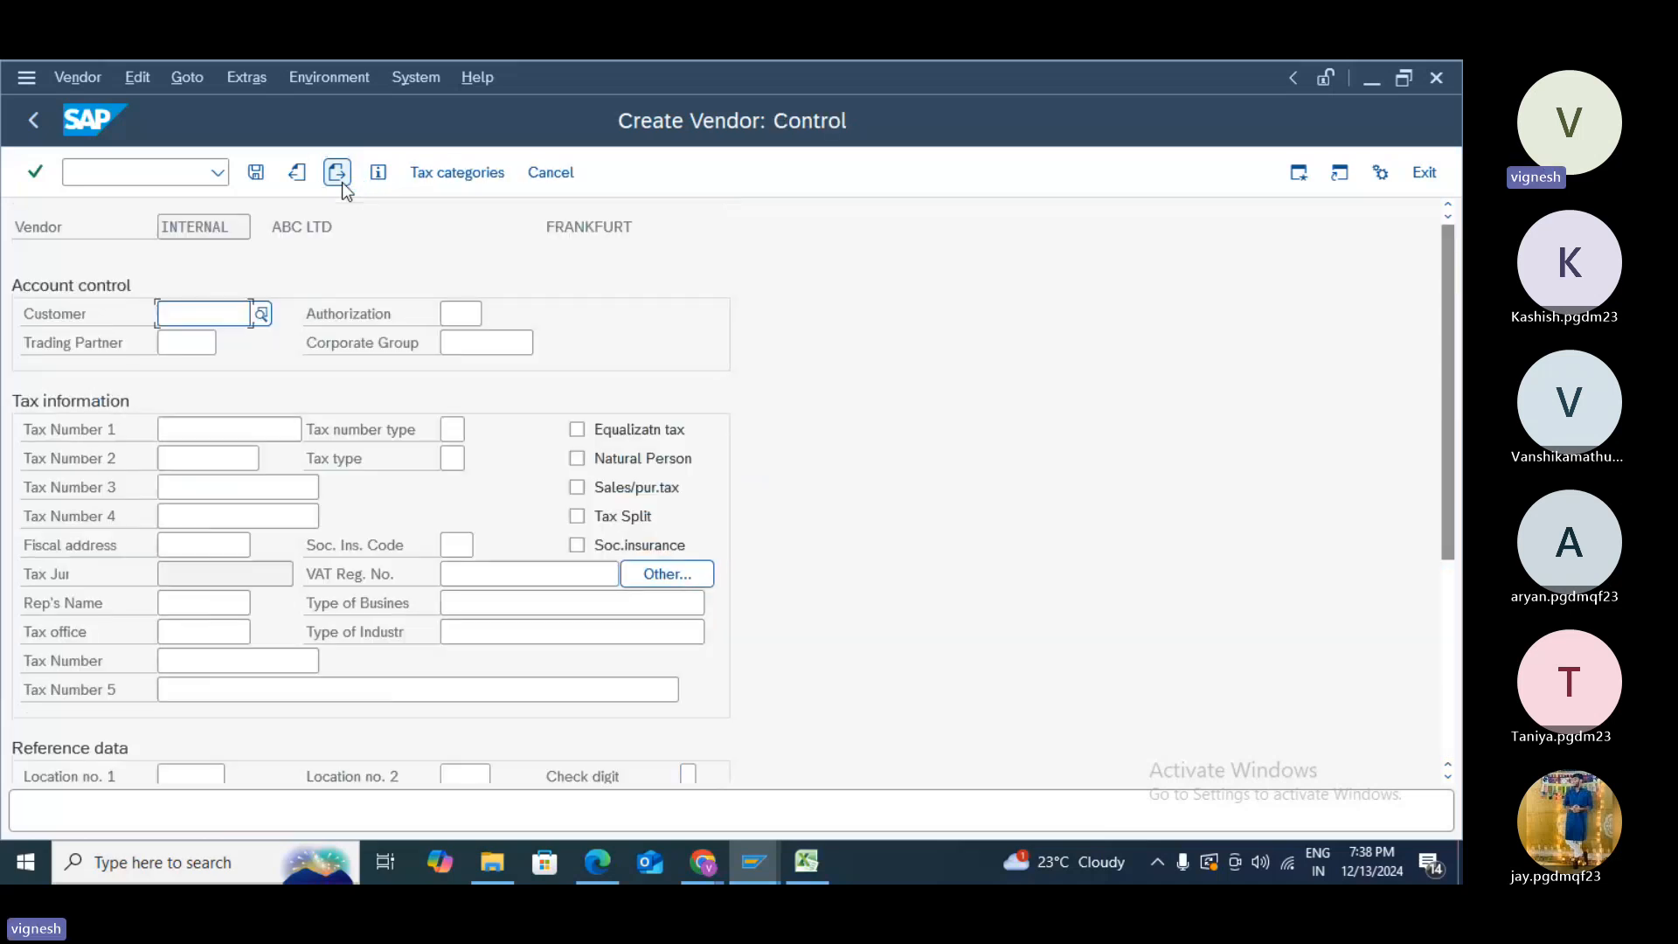
click(337, 172)
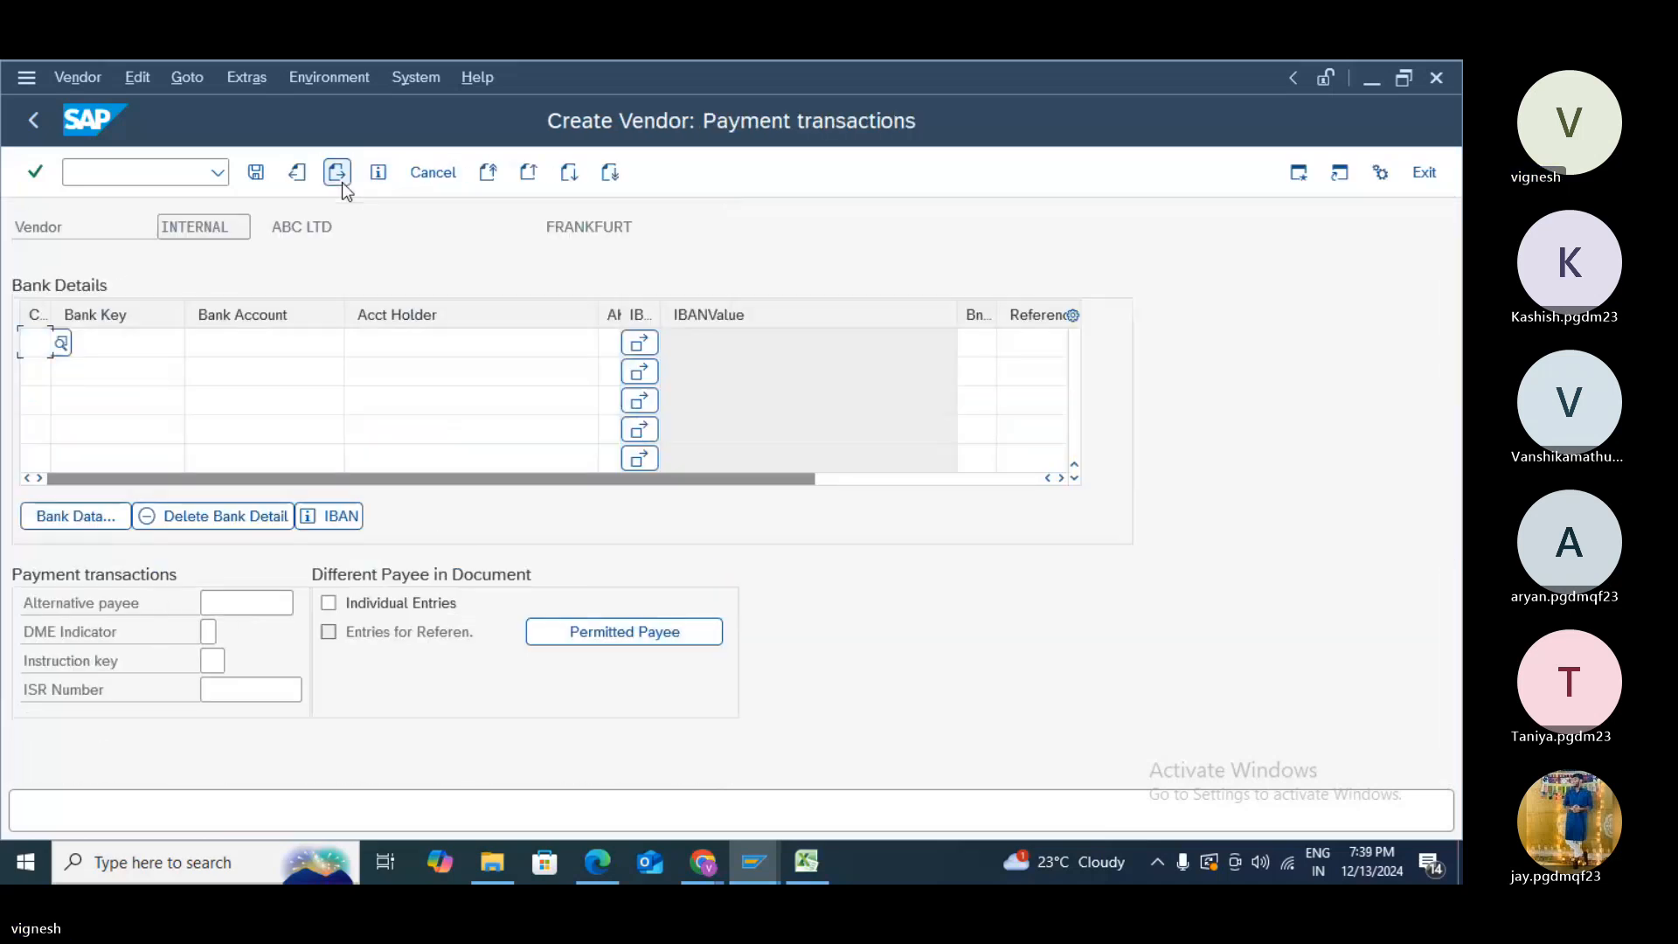
click(337, 172)
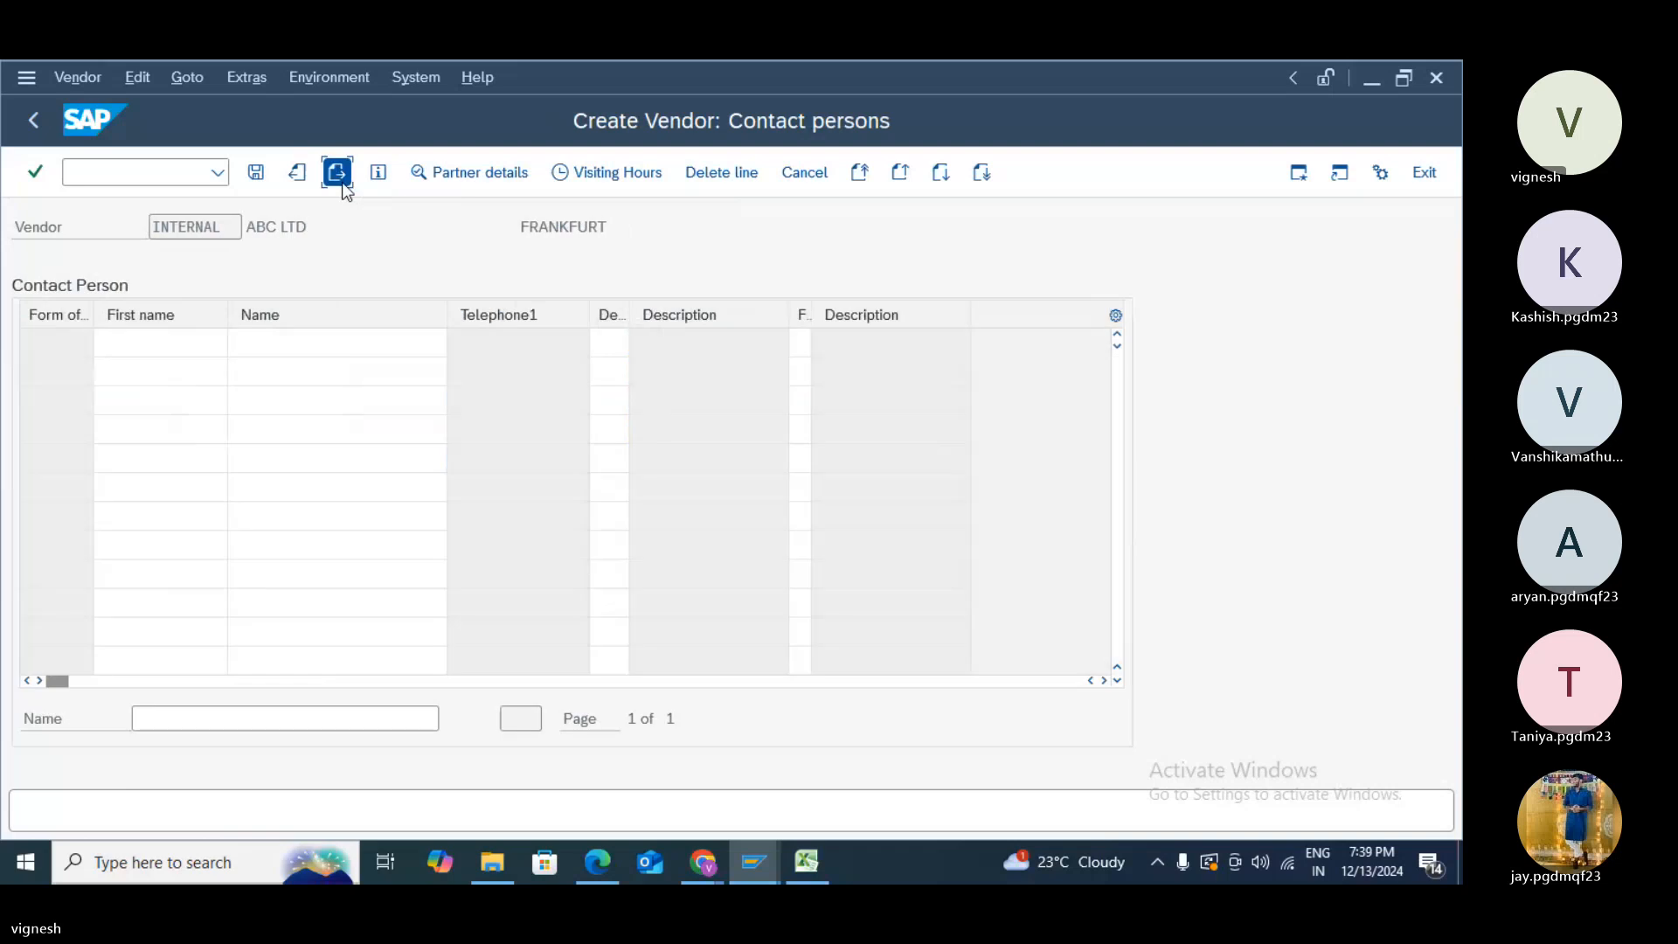
click(337, 172)
click(343, 183)
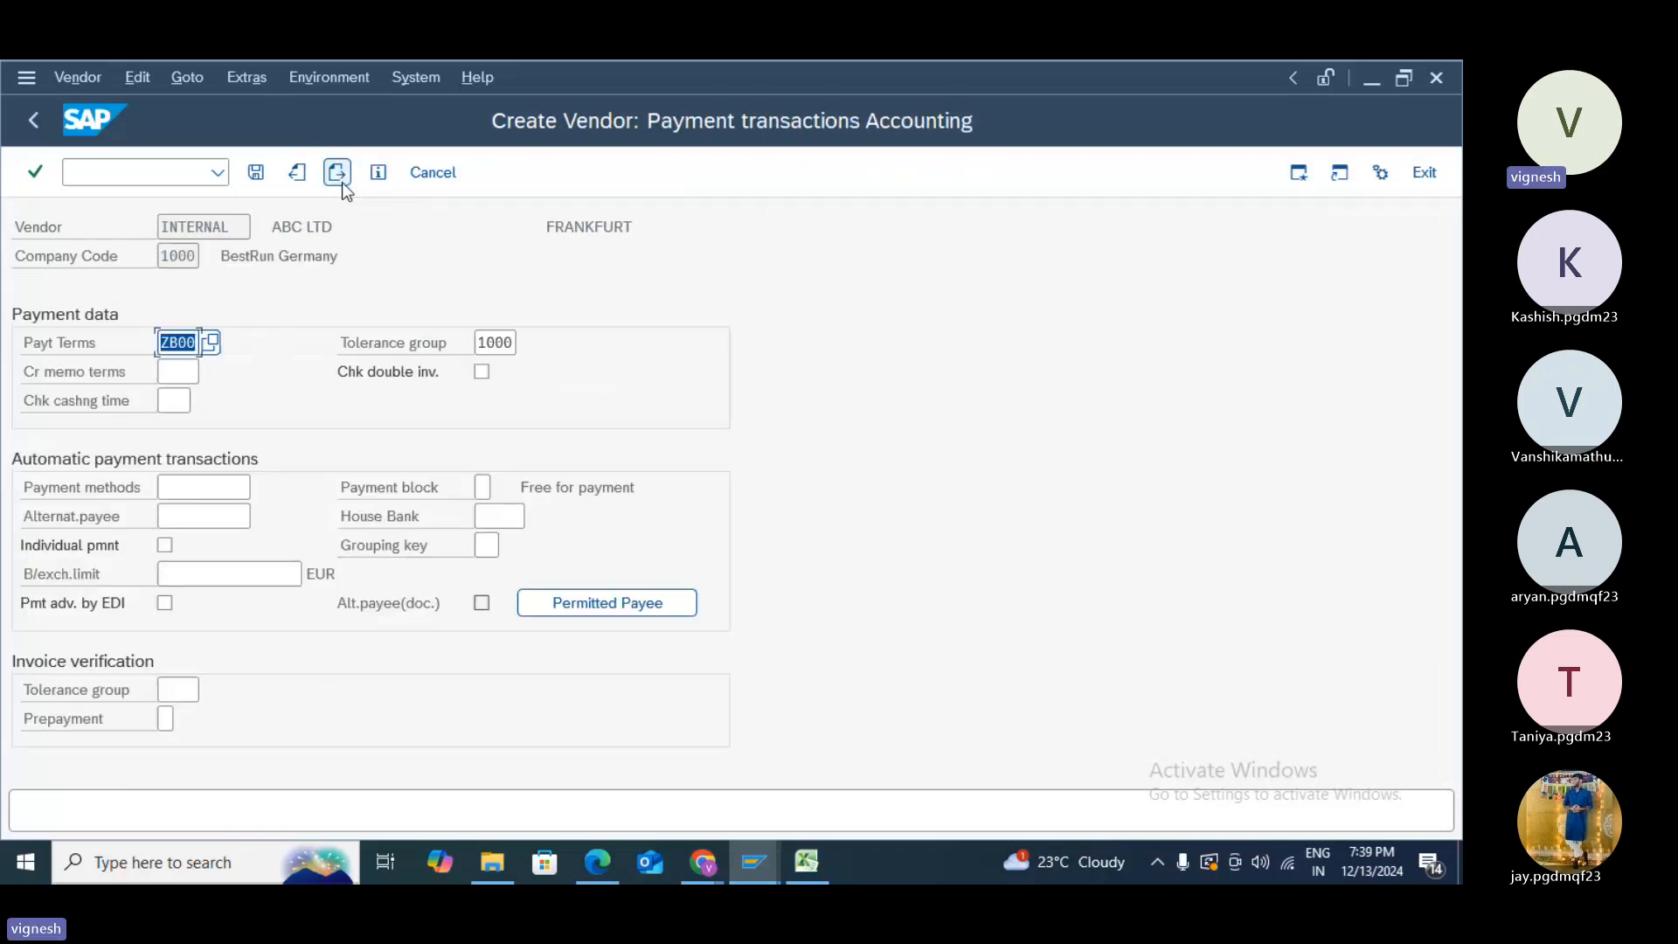
key(BackSpace)
text(Z999)
- Remove the copied 0001 dunning procedure and save vendor ABC LTD
click(343, 182)
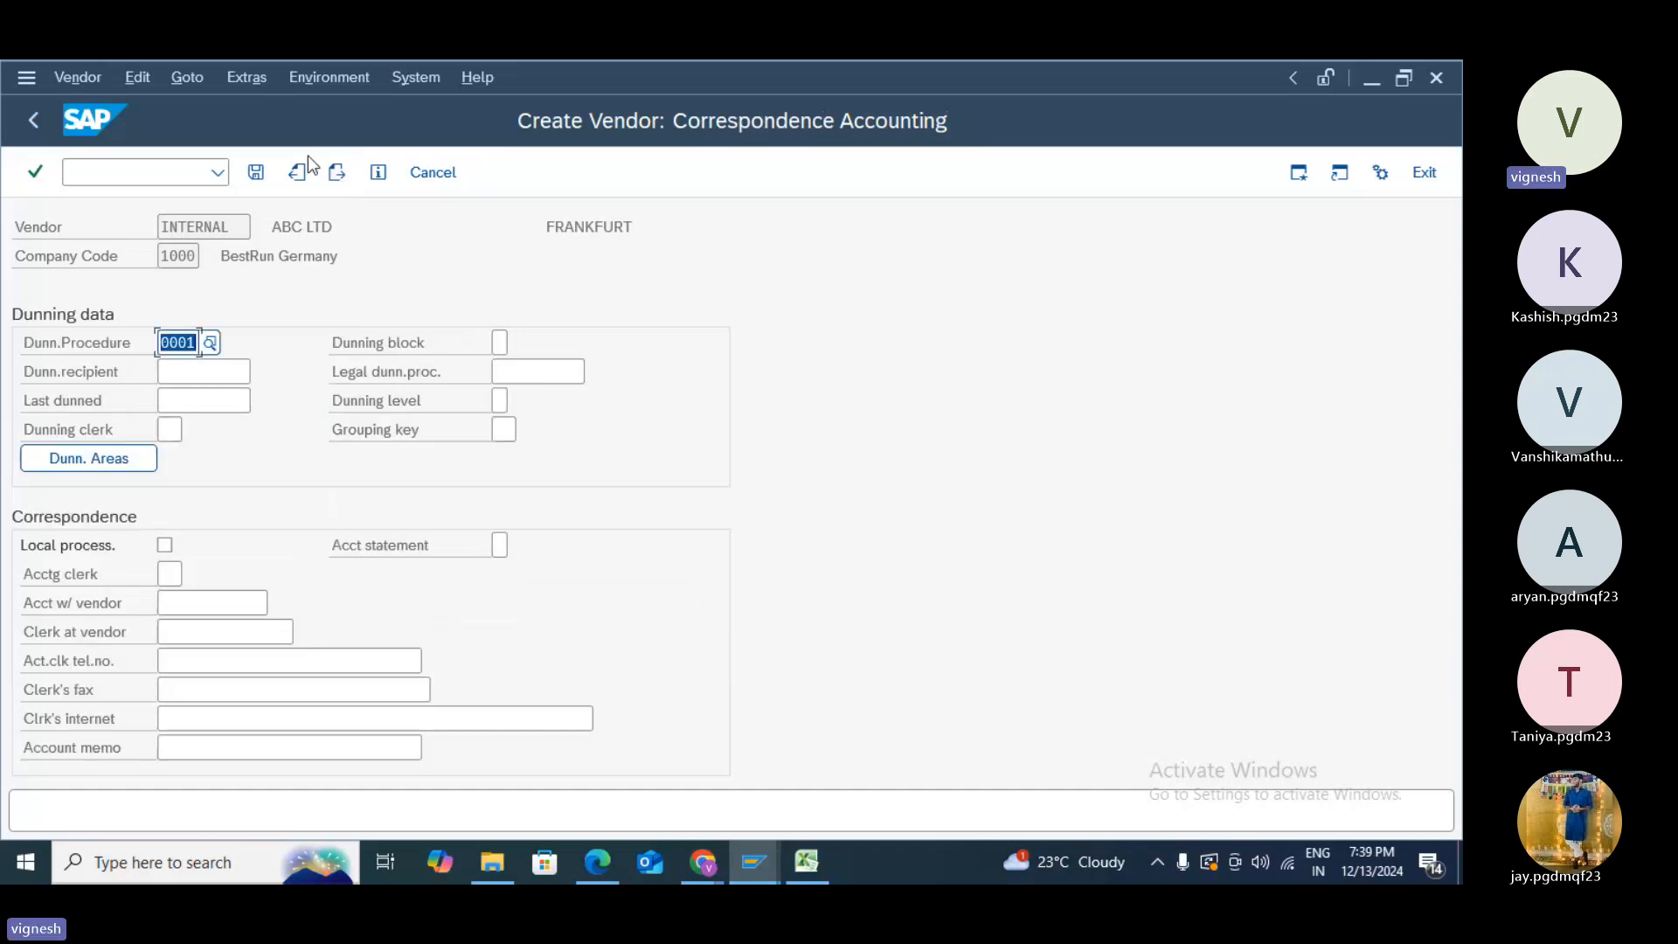
key(Delete)
click(256, 173)
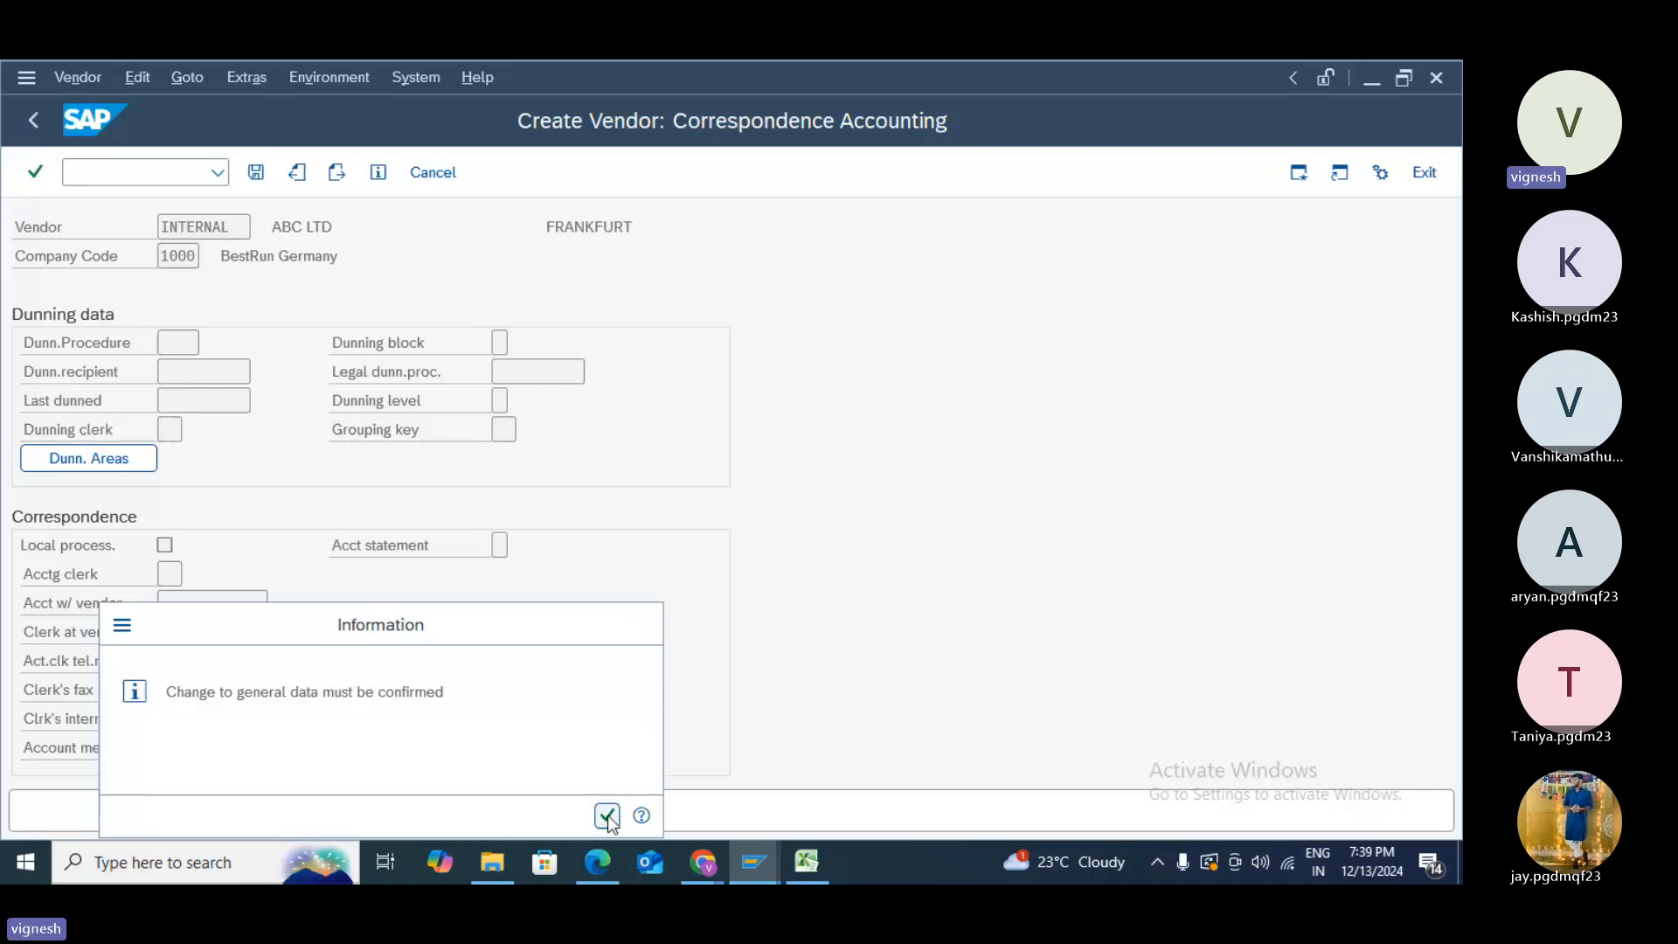
click(606, 816)
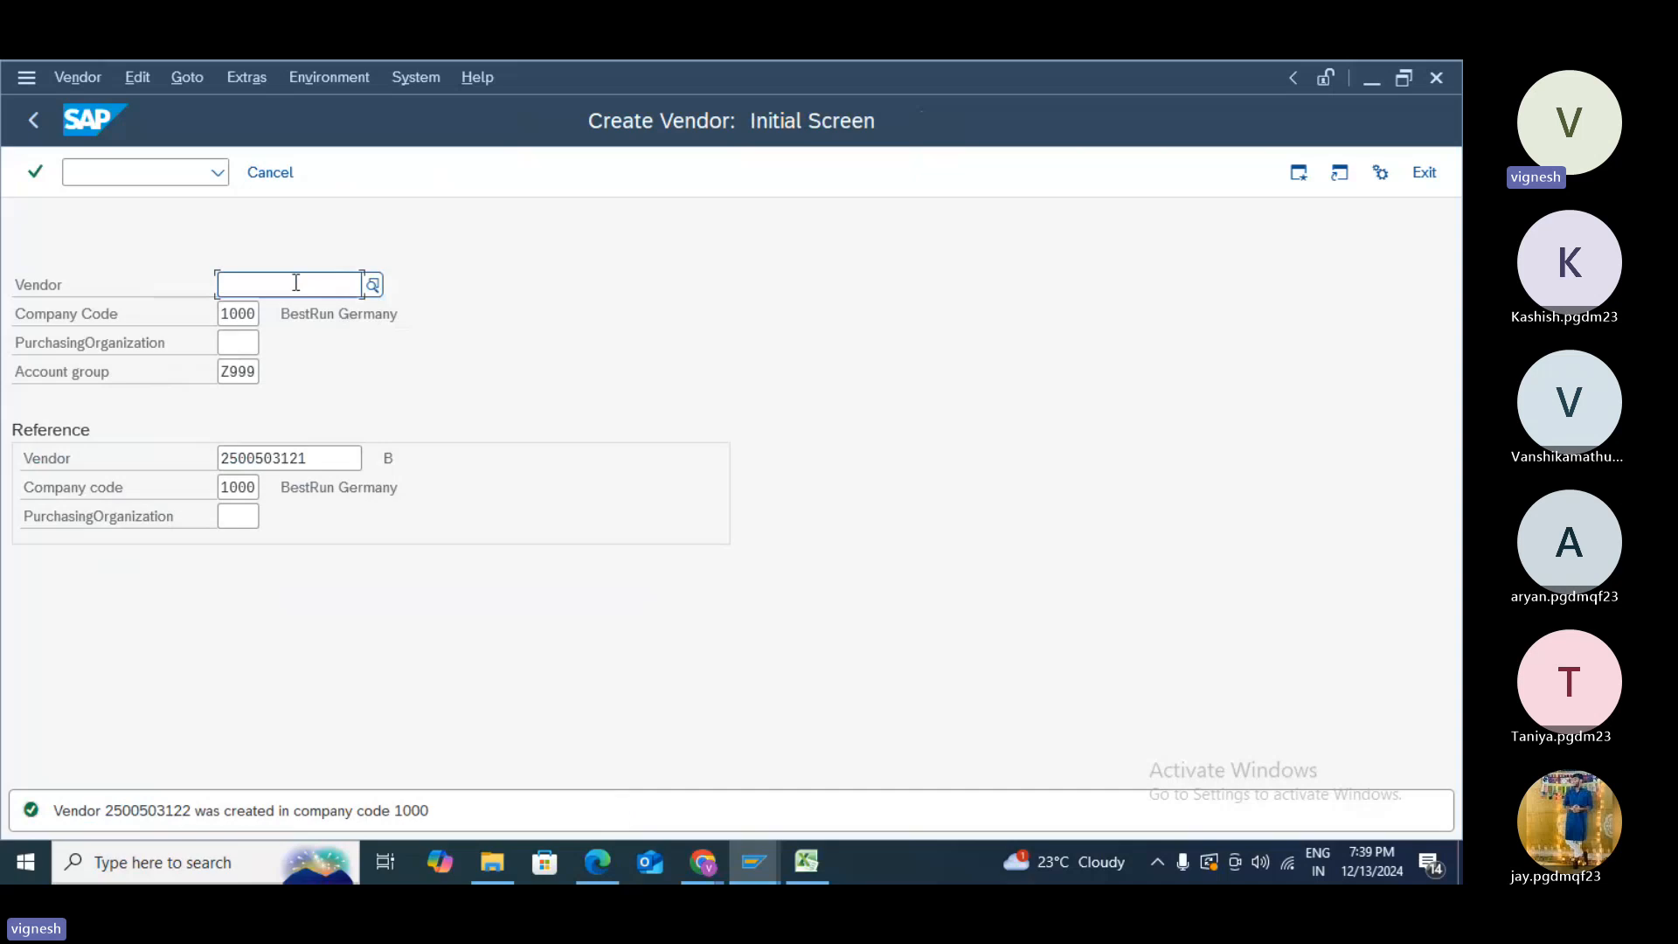
click(138, 168)
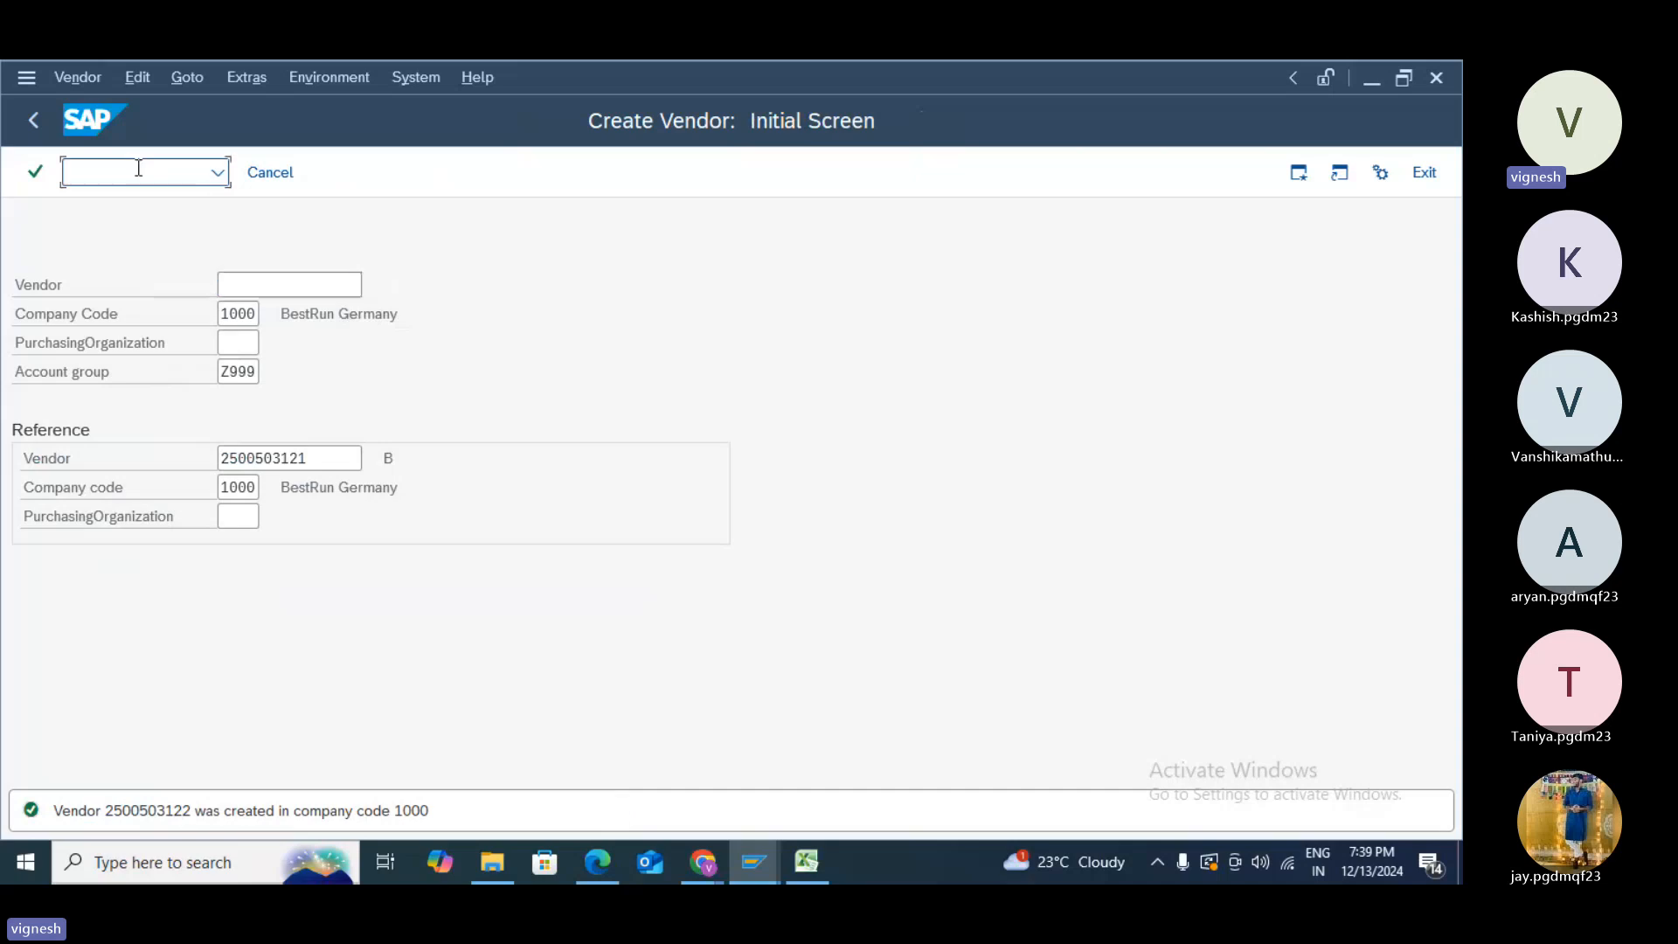
- Open the existing customer in change mode with XD02
text(/N)
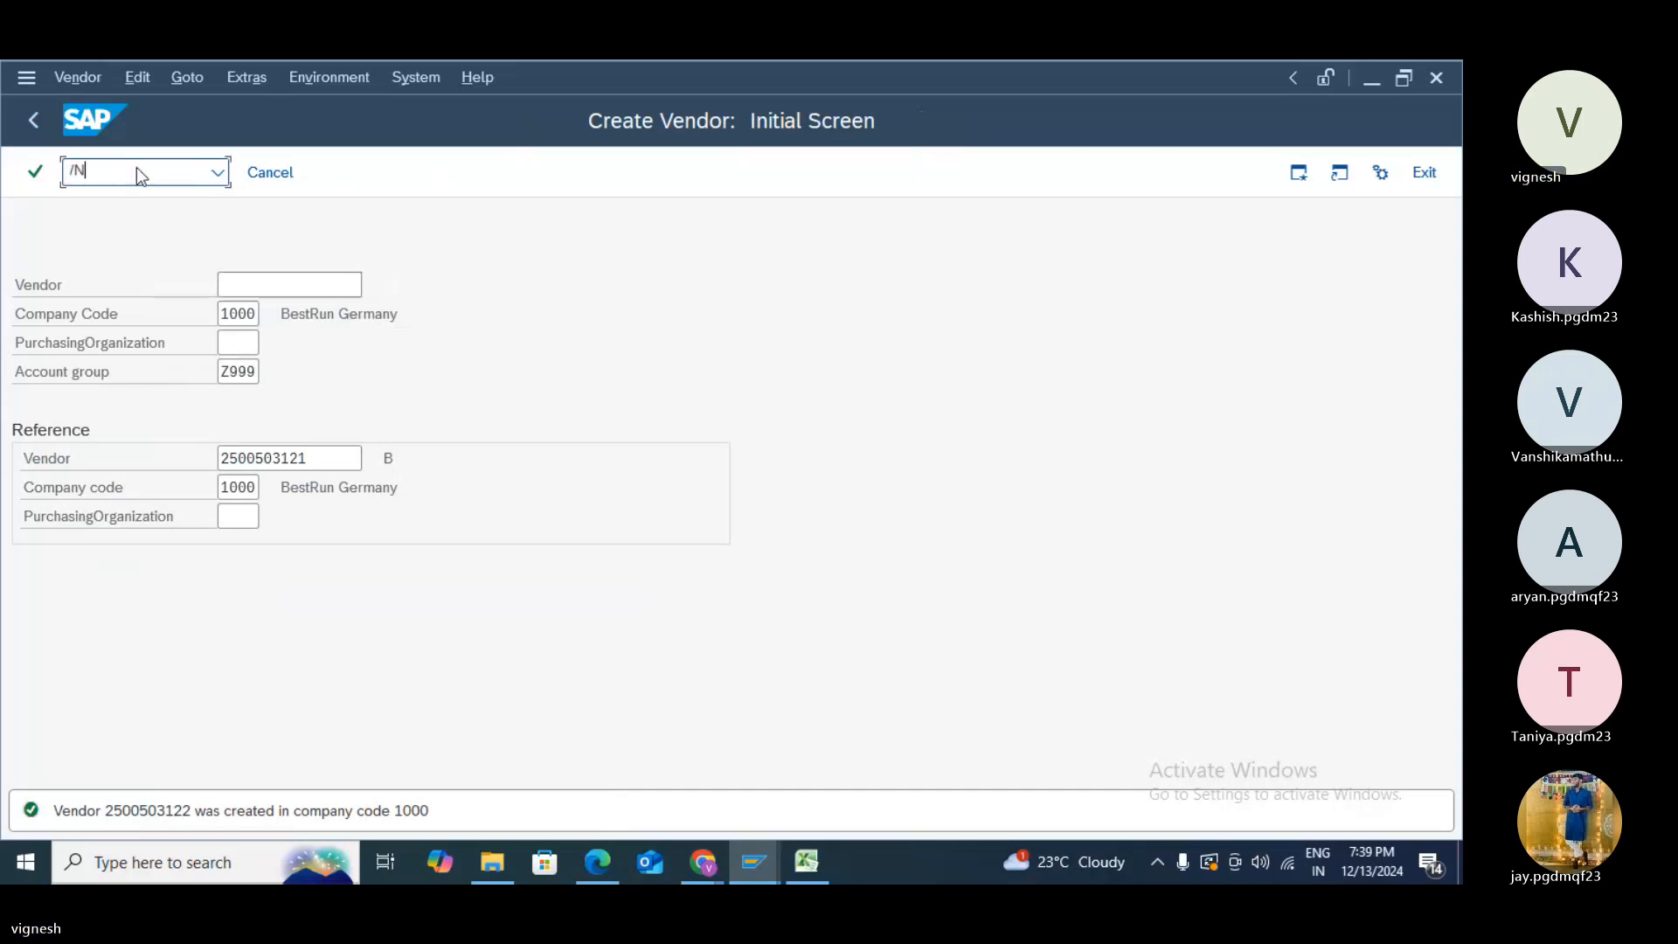
text(XD0)
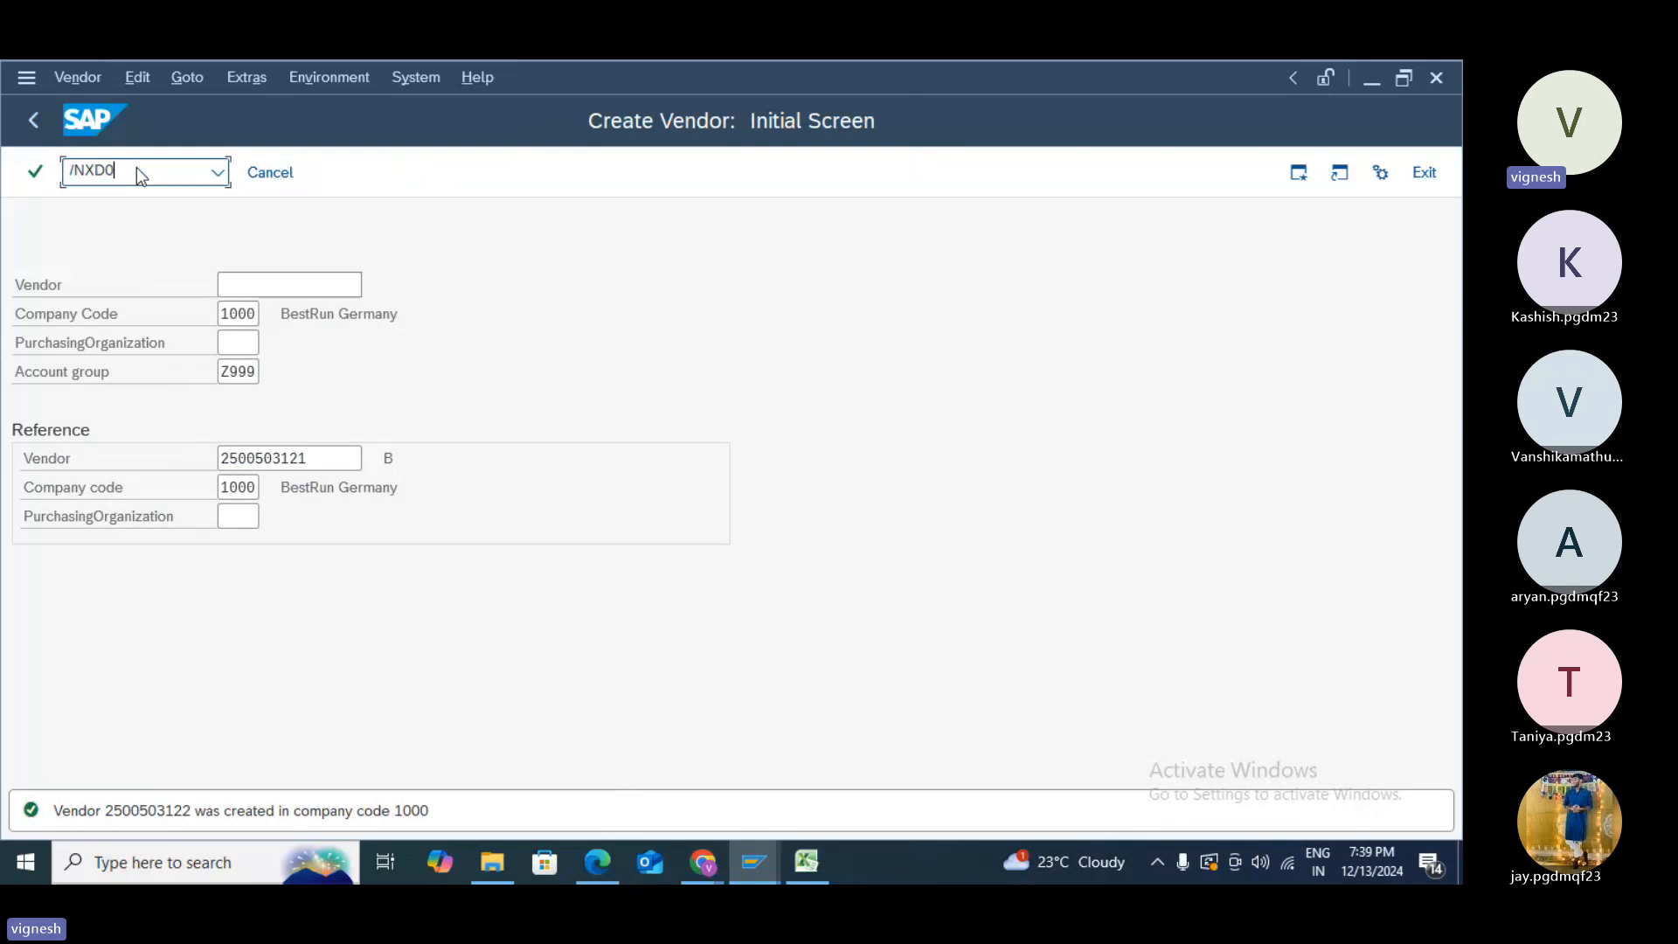
text(2)
key(Return)
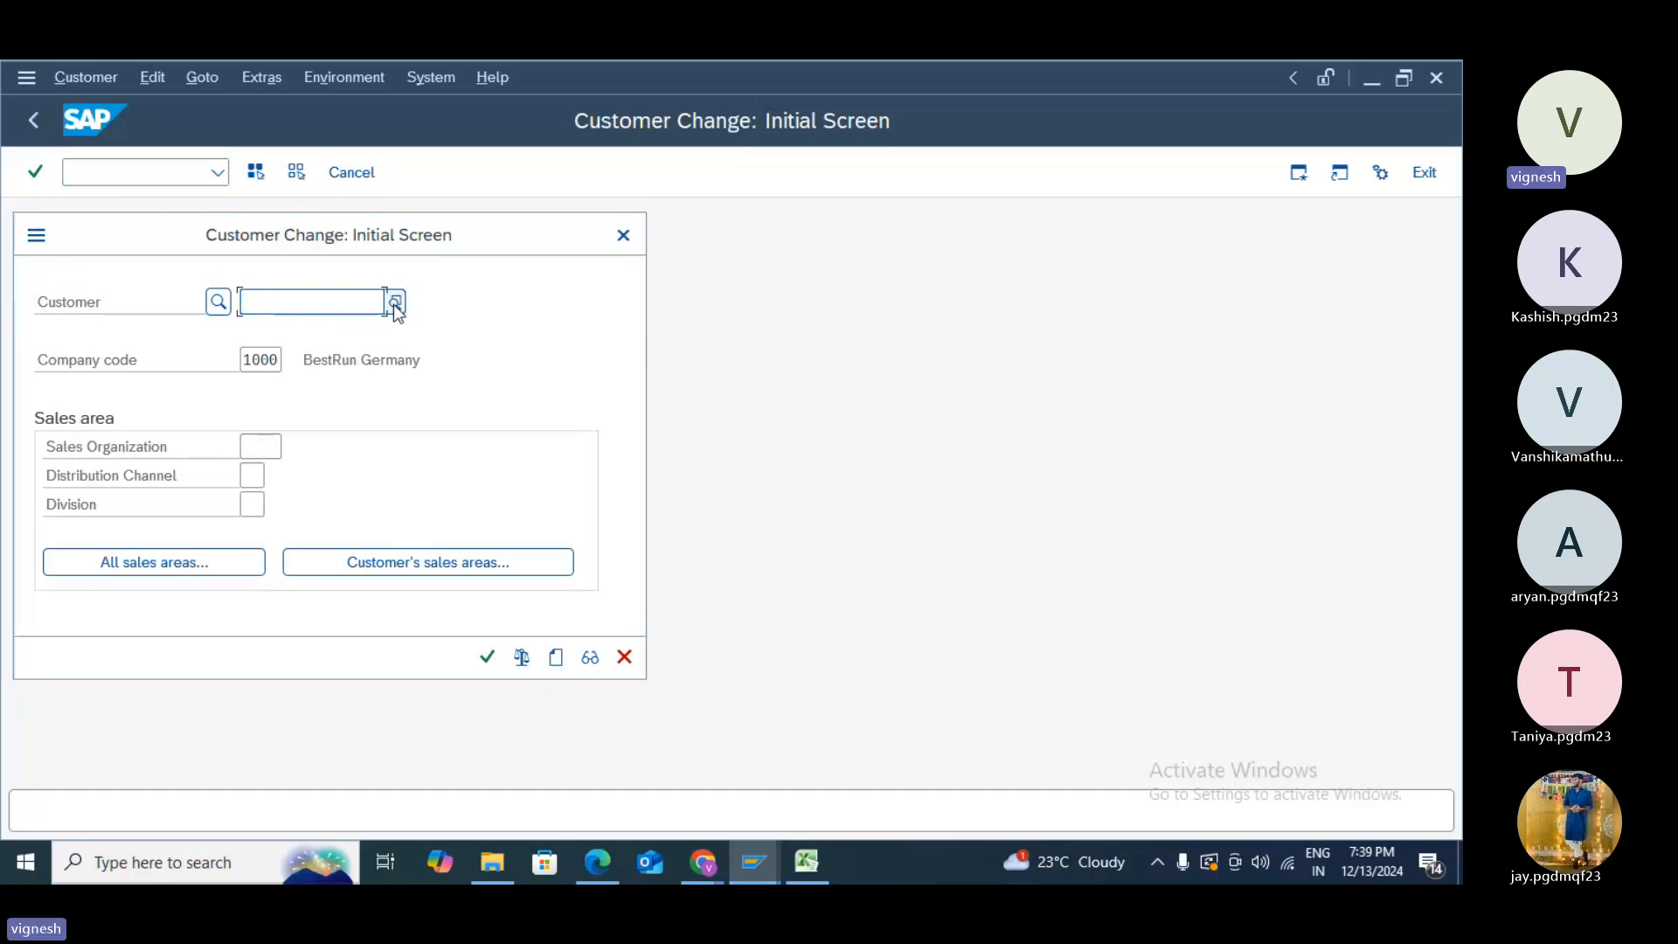
text(16)
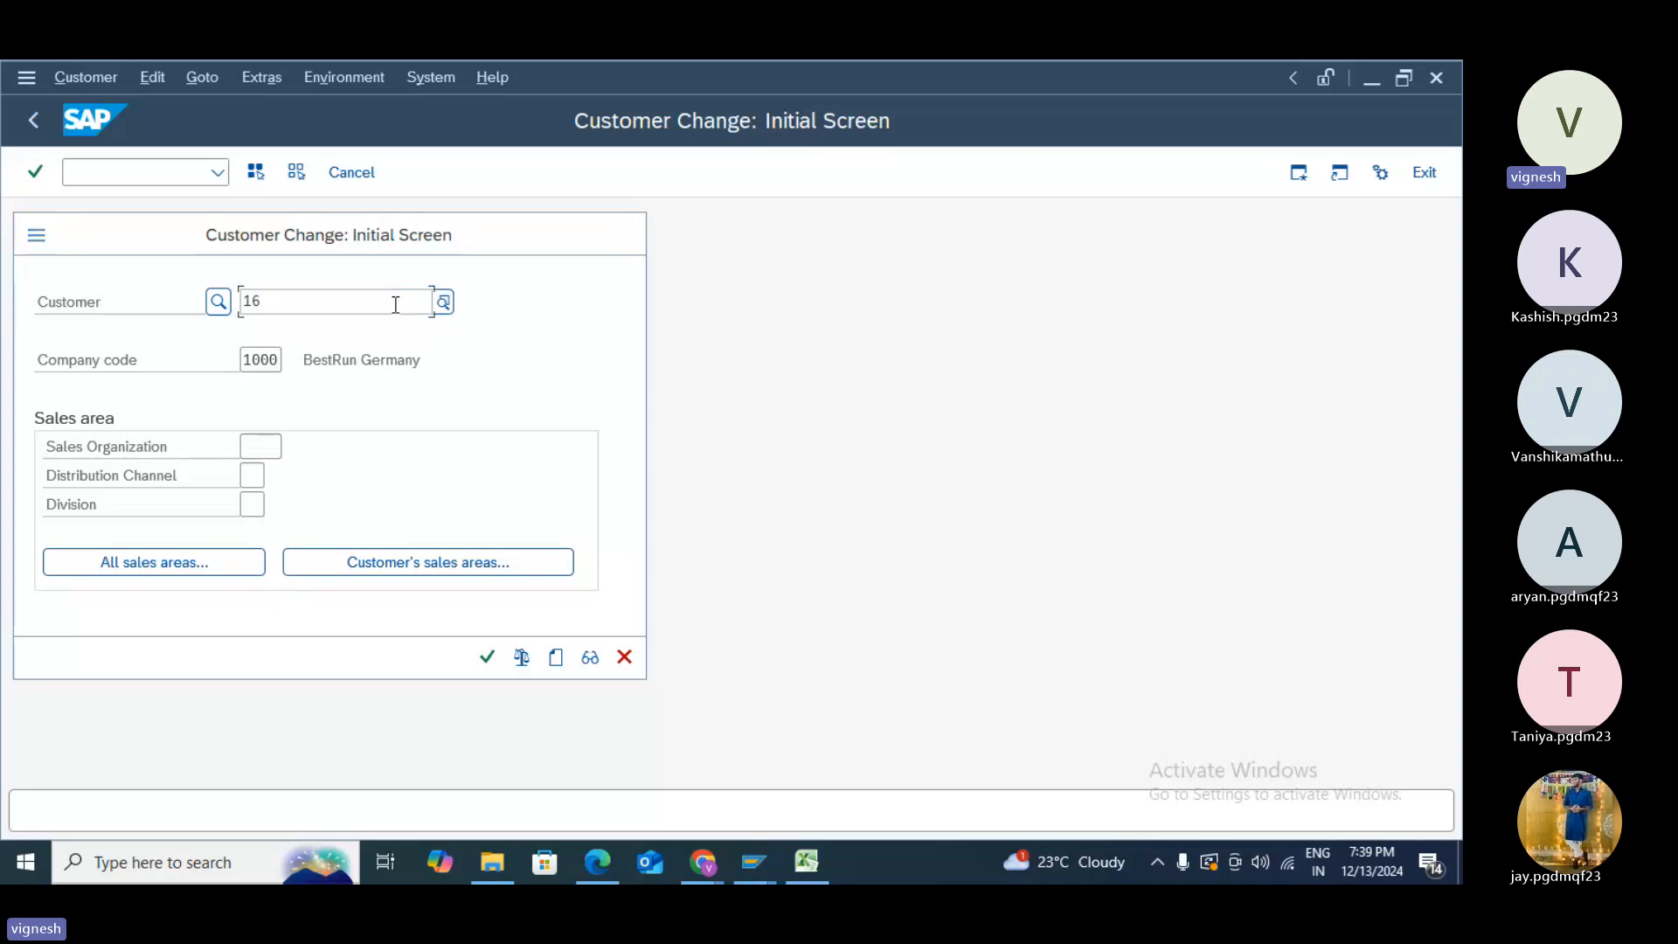
key(BackSpace)
text(964001)
key(Return)
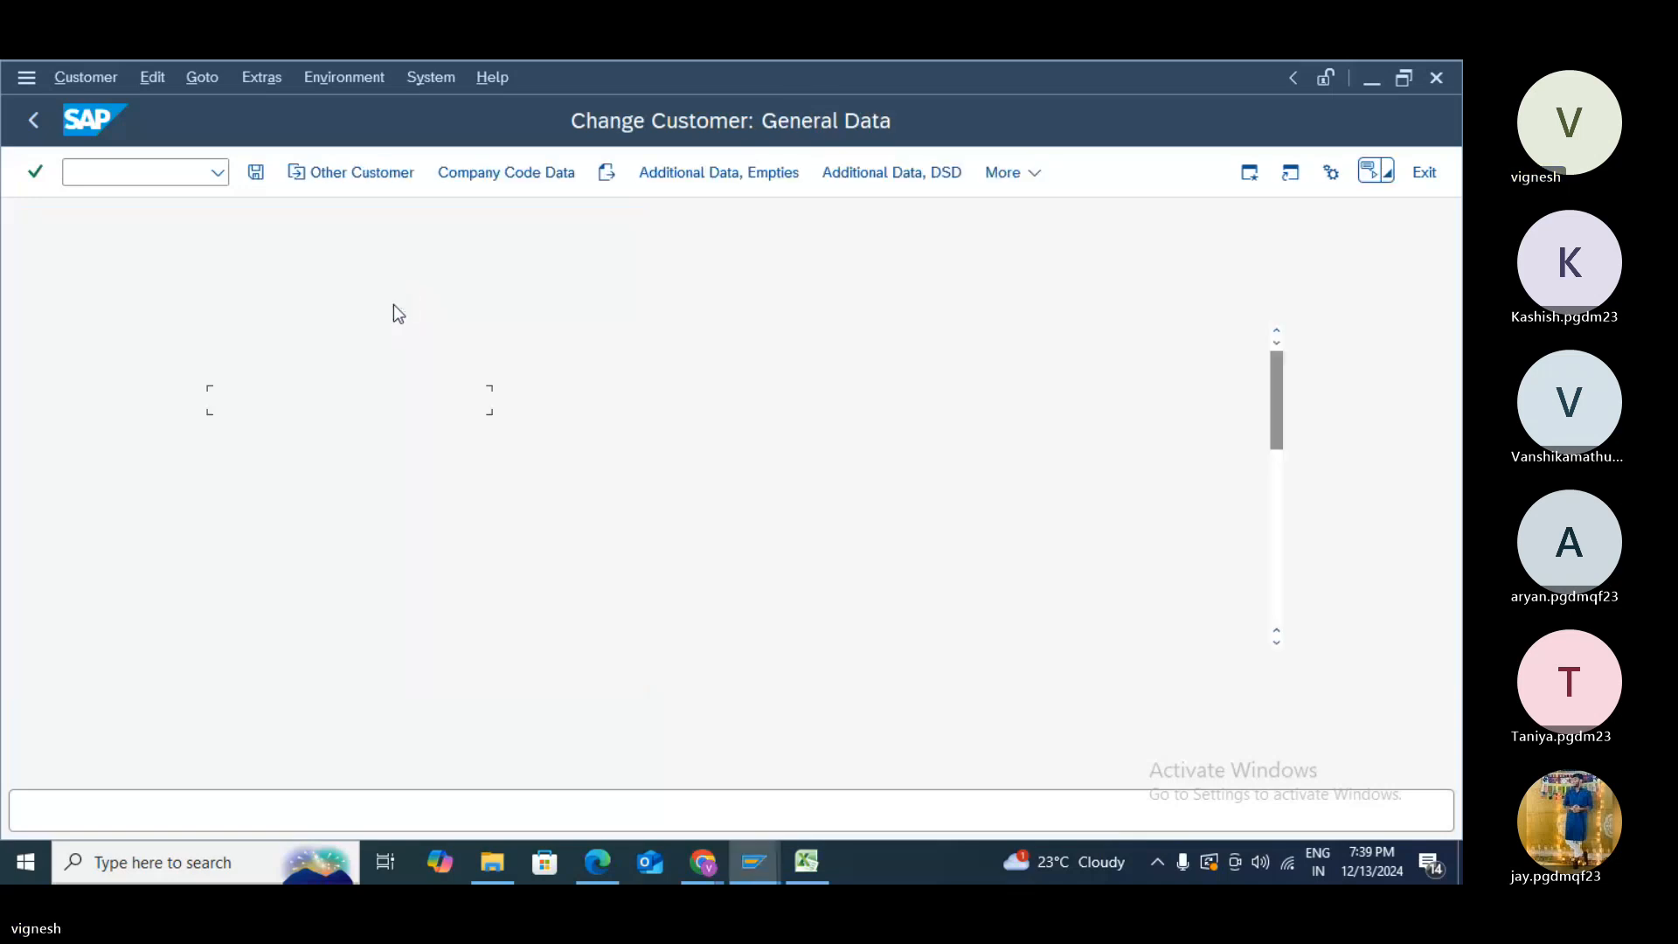
- Check the company-code terms of payment (0001) on Payment Transactions, then go back
click(501, 174)
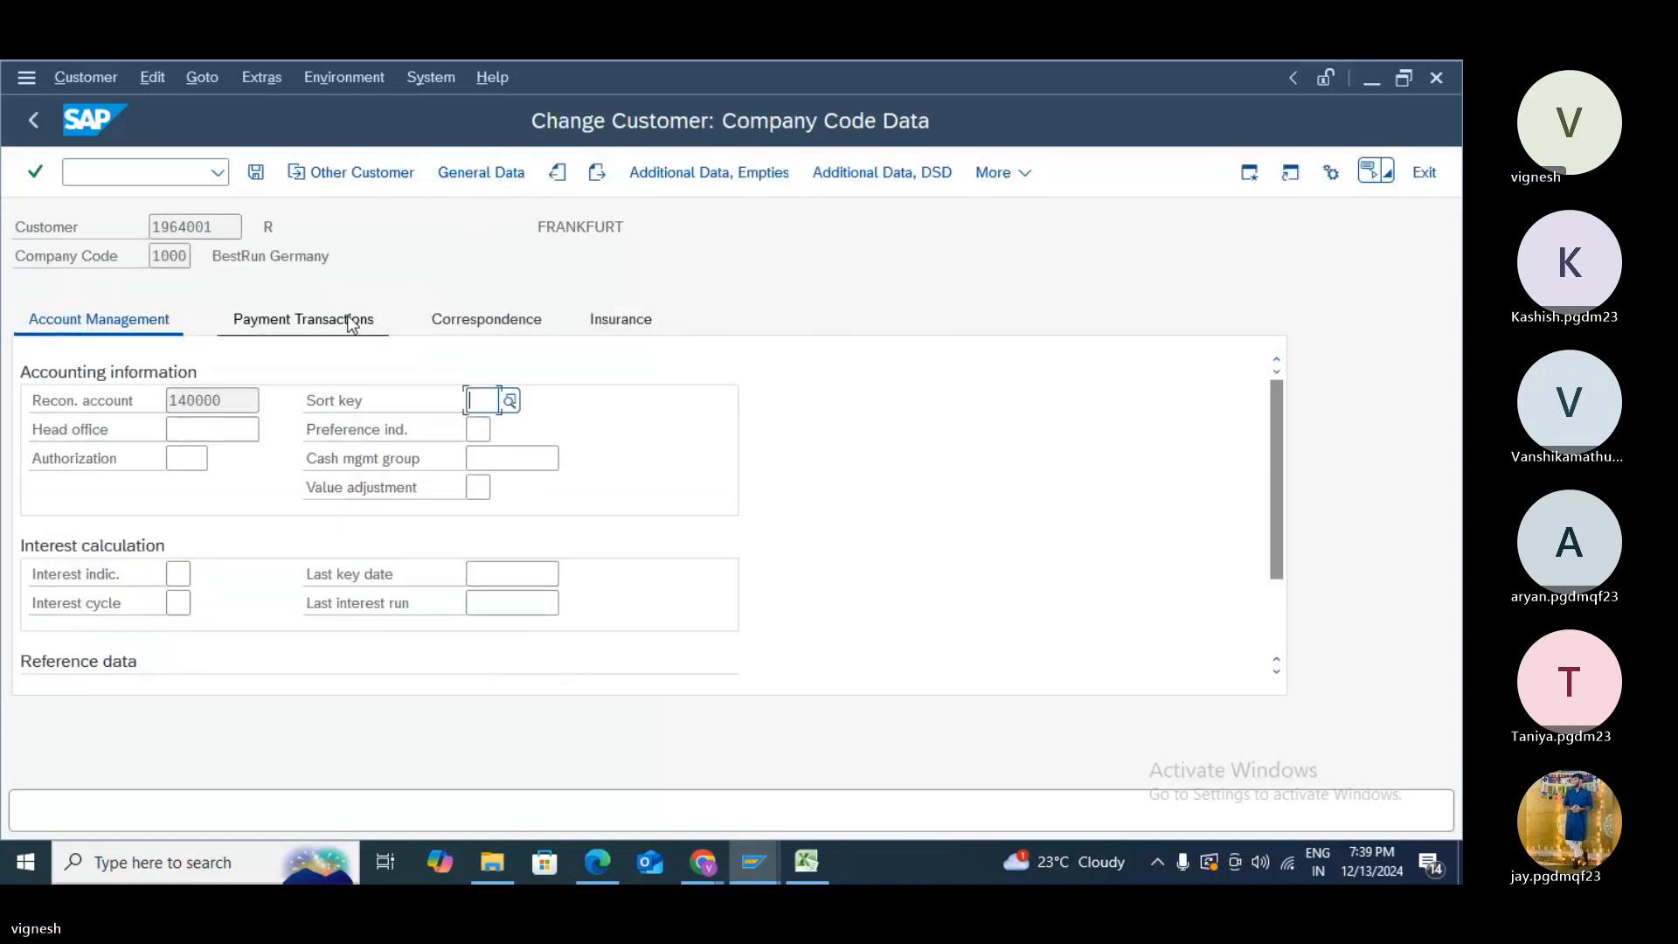
click(336, 320)
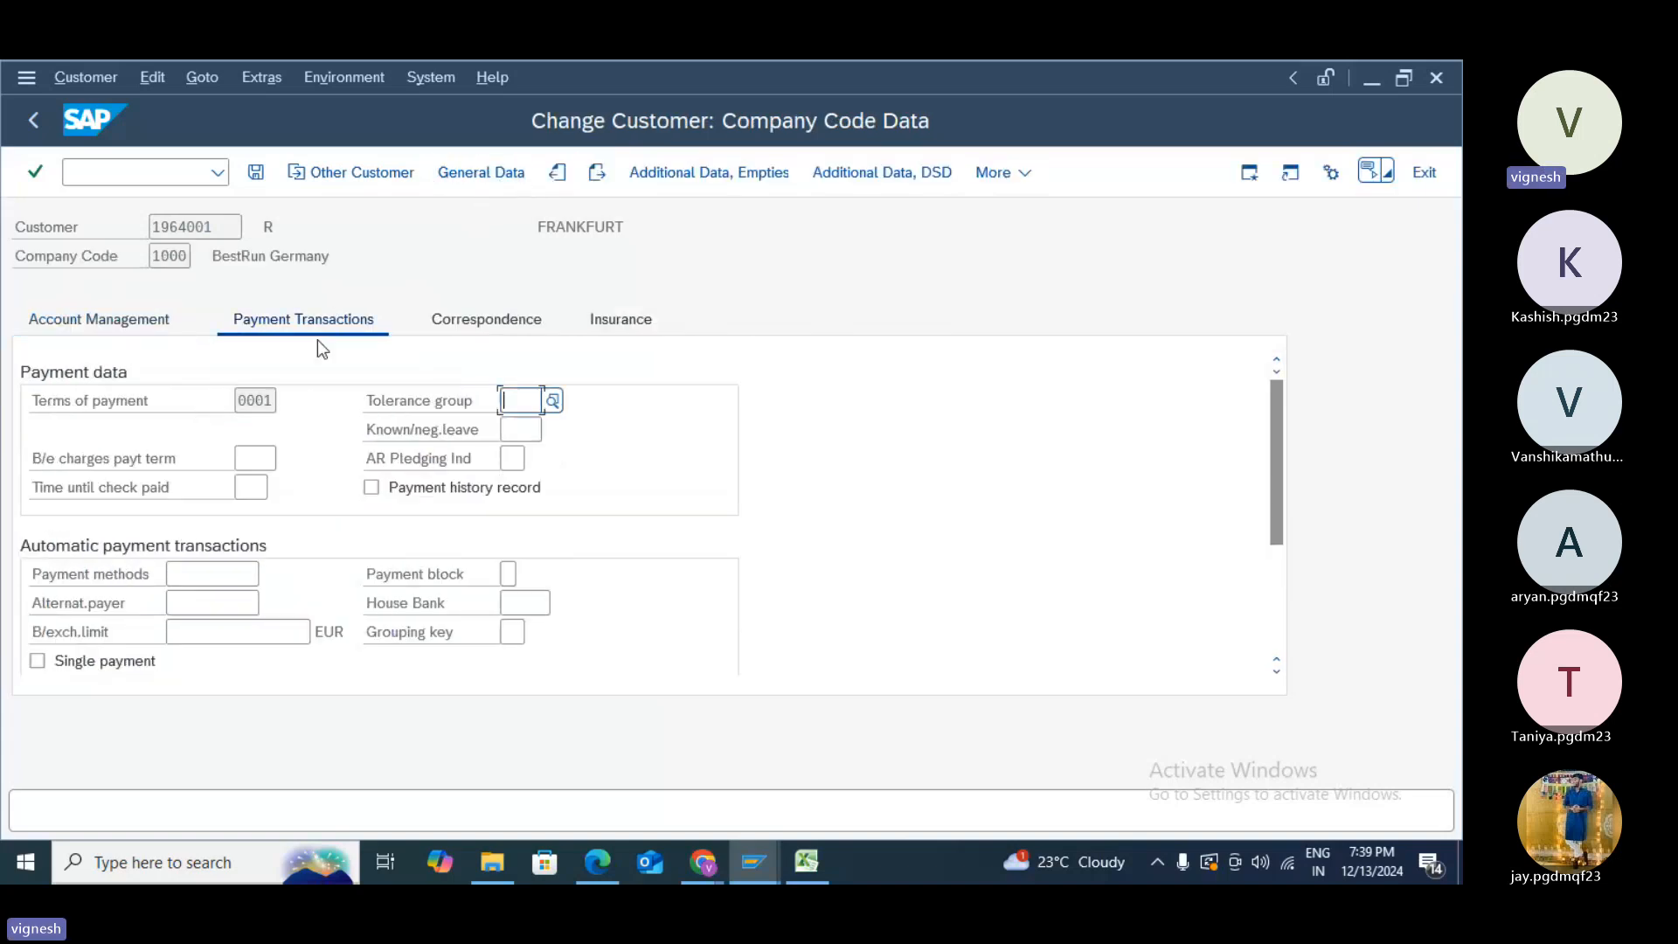
click(254, 403)
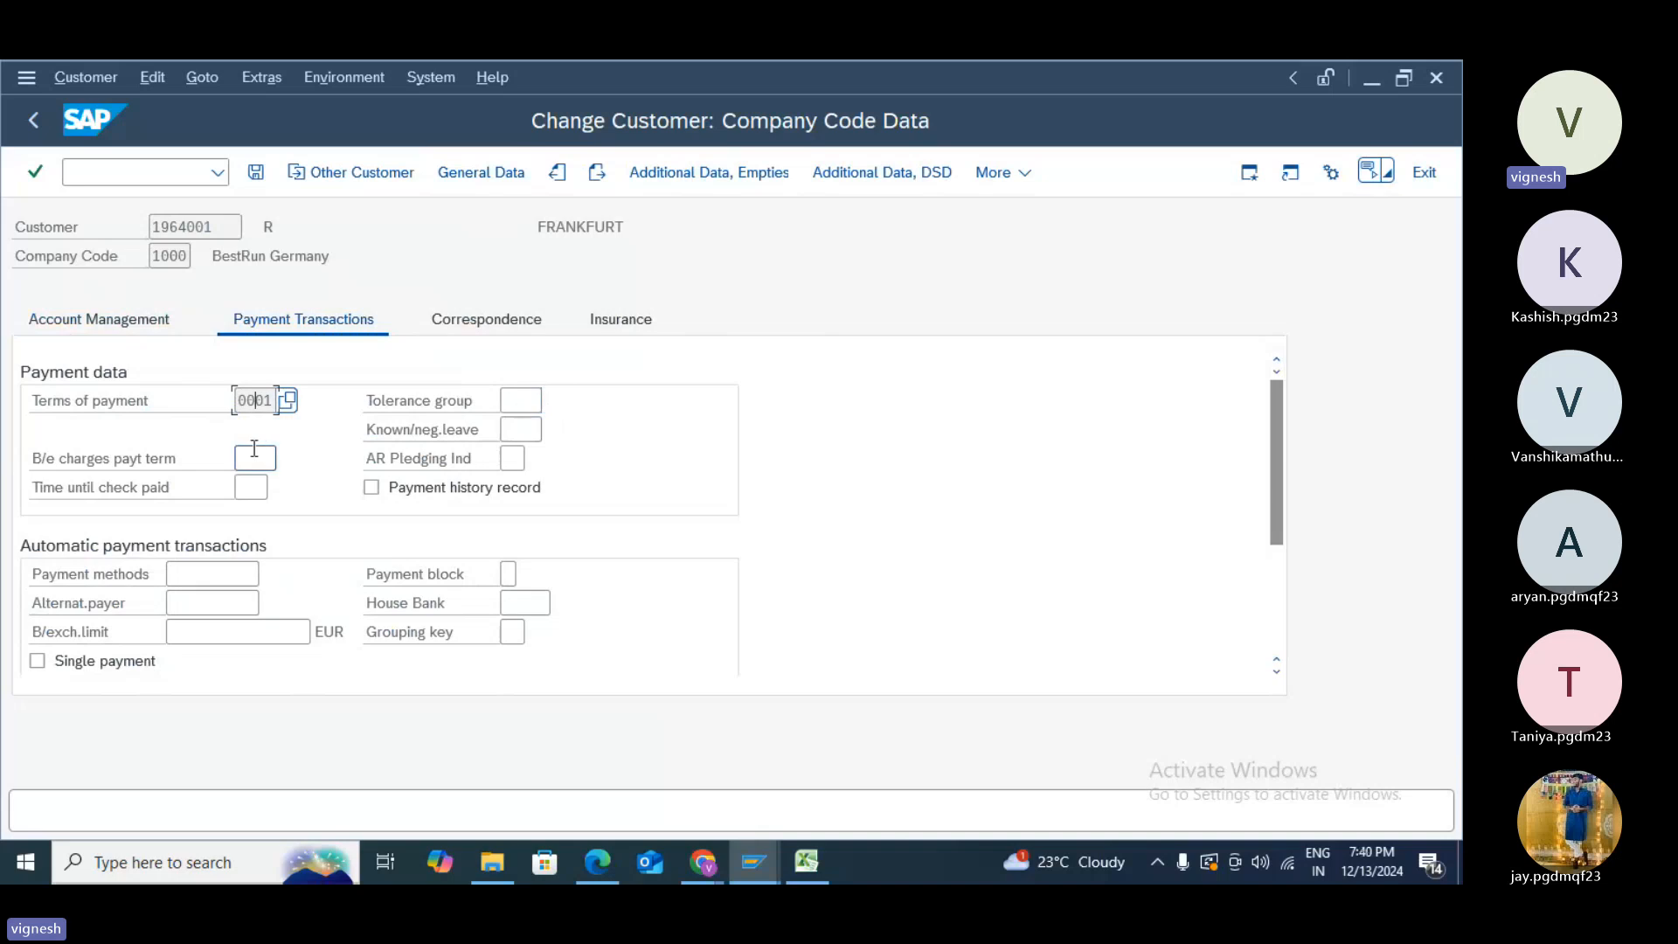
click(30, 122)
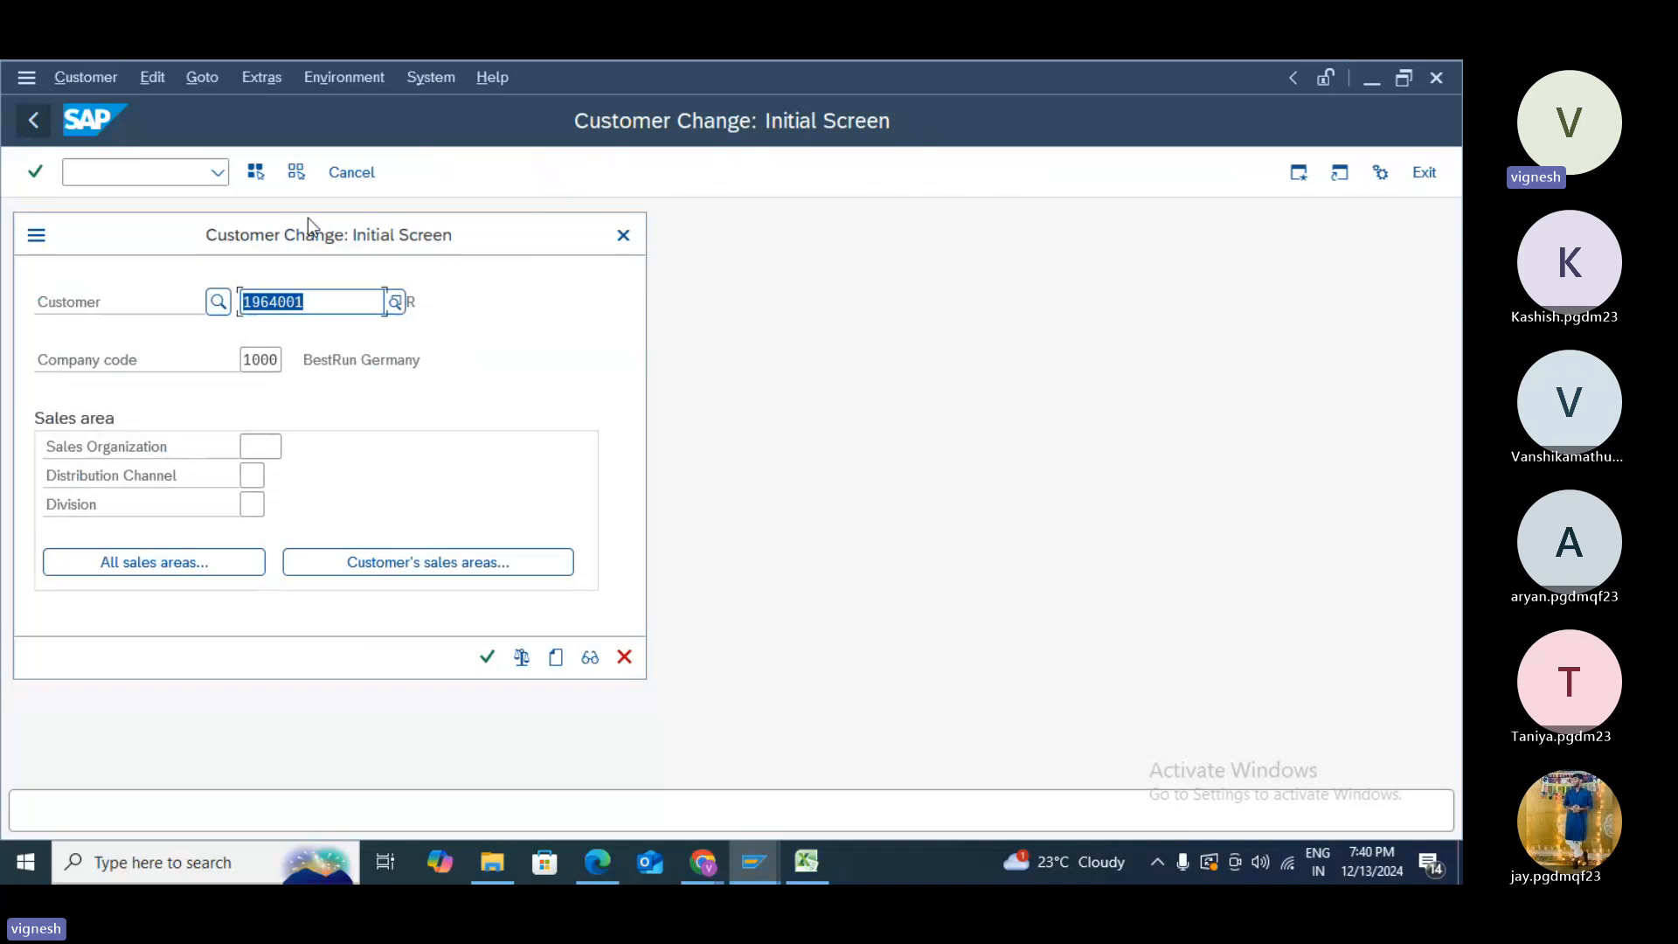
- Leave customer change and start creating a customer with XD01
click(622, 235)
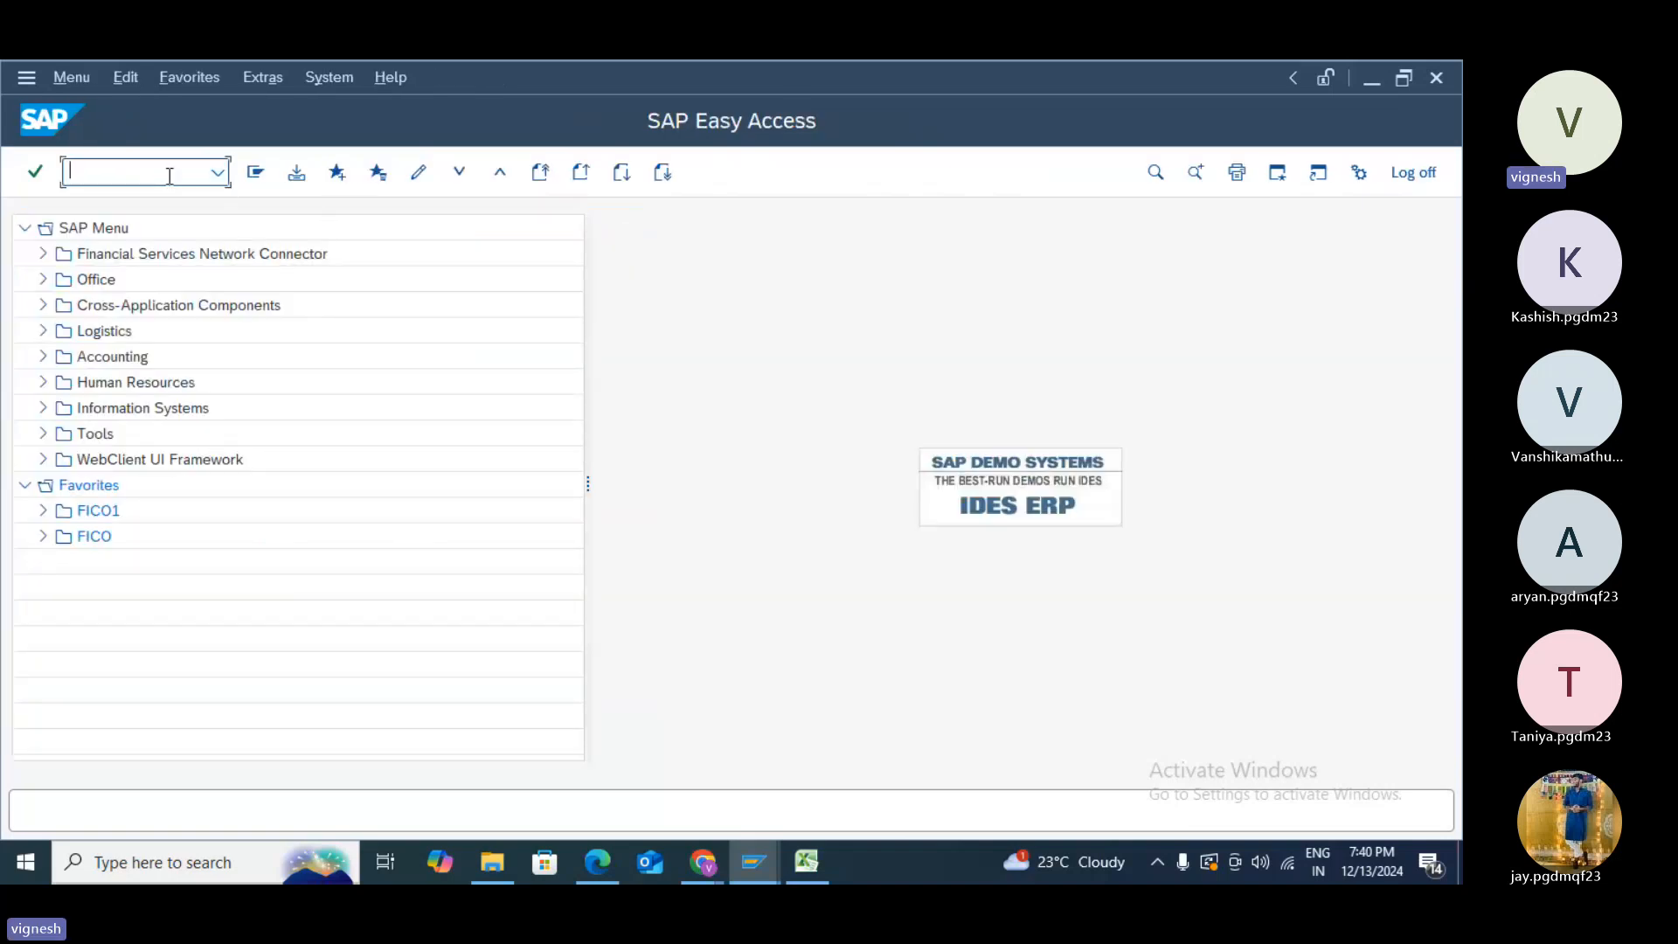
text(/NXD0)
key(Return)
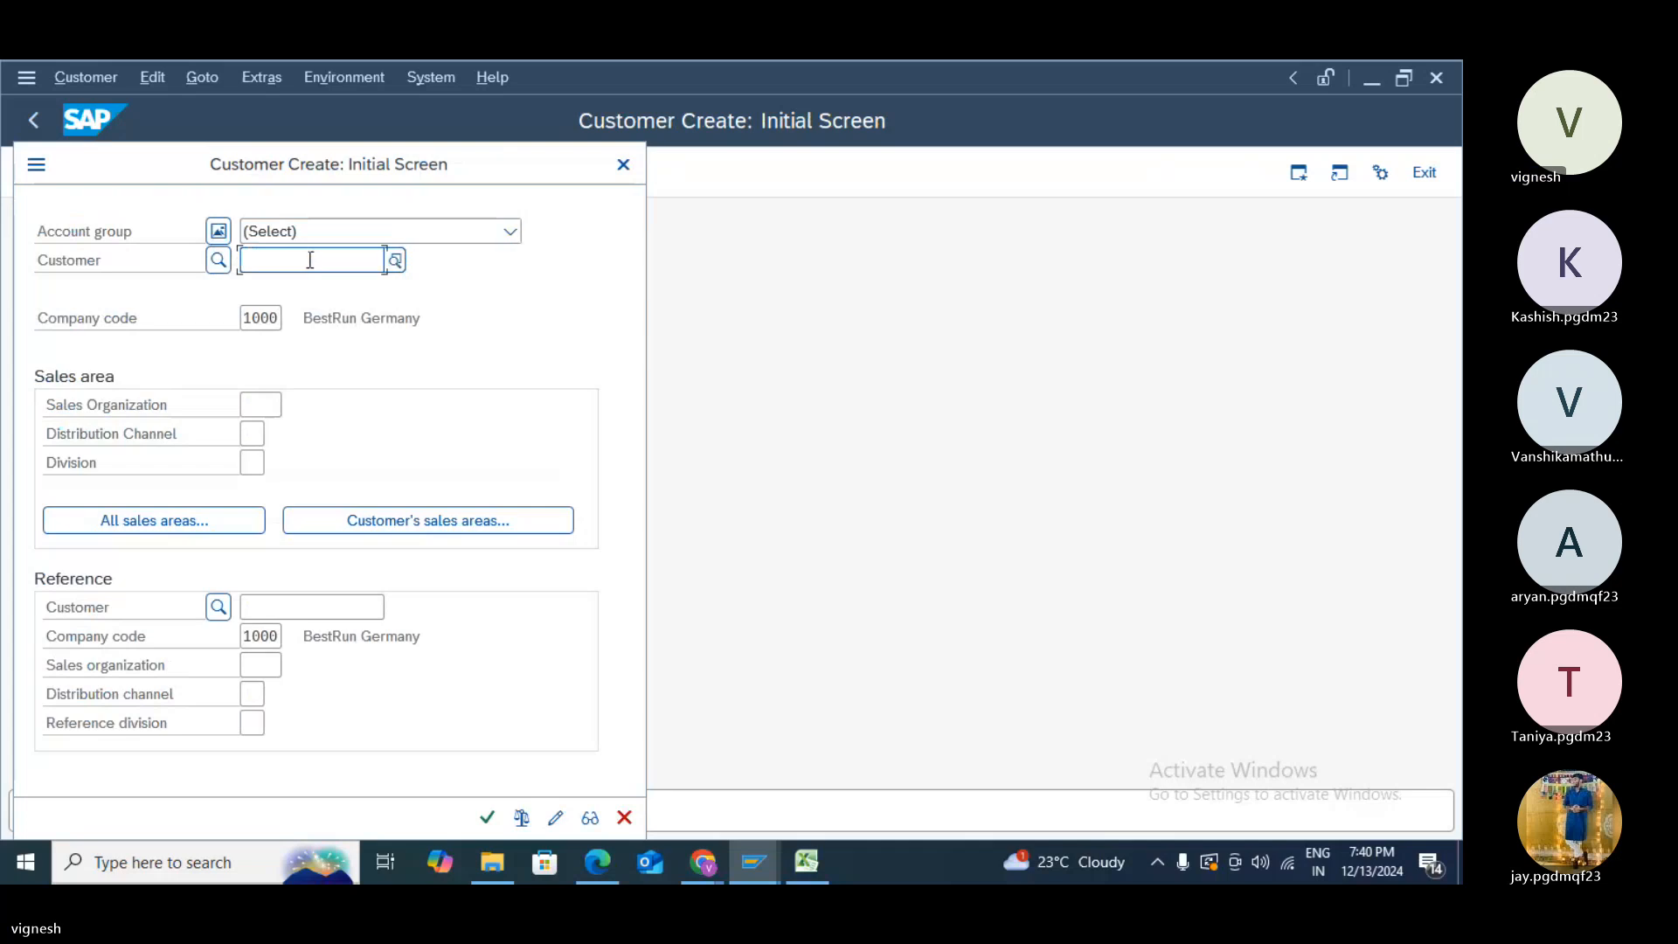
- Choose account group 'Sold-to party -test' for the new customer
click(310, 232)
scroll(339, 398, down, 1)
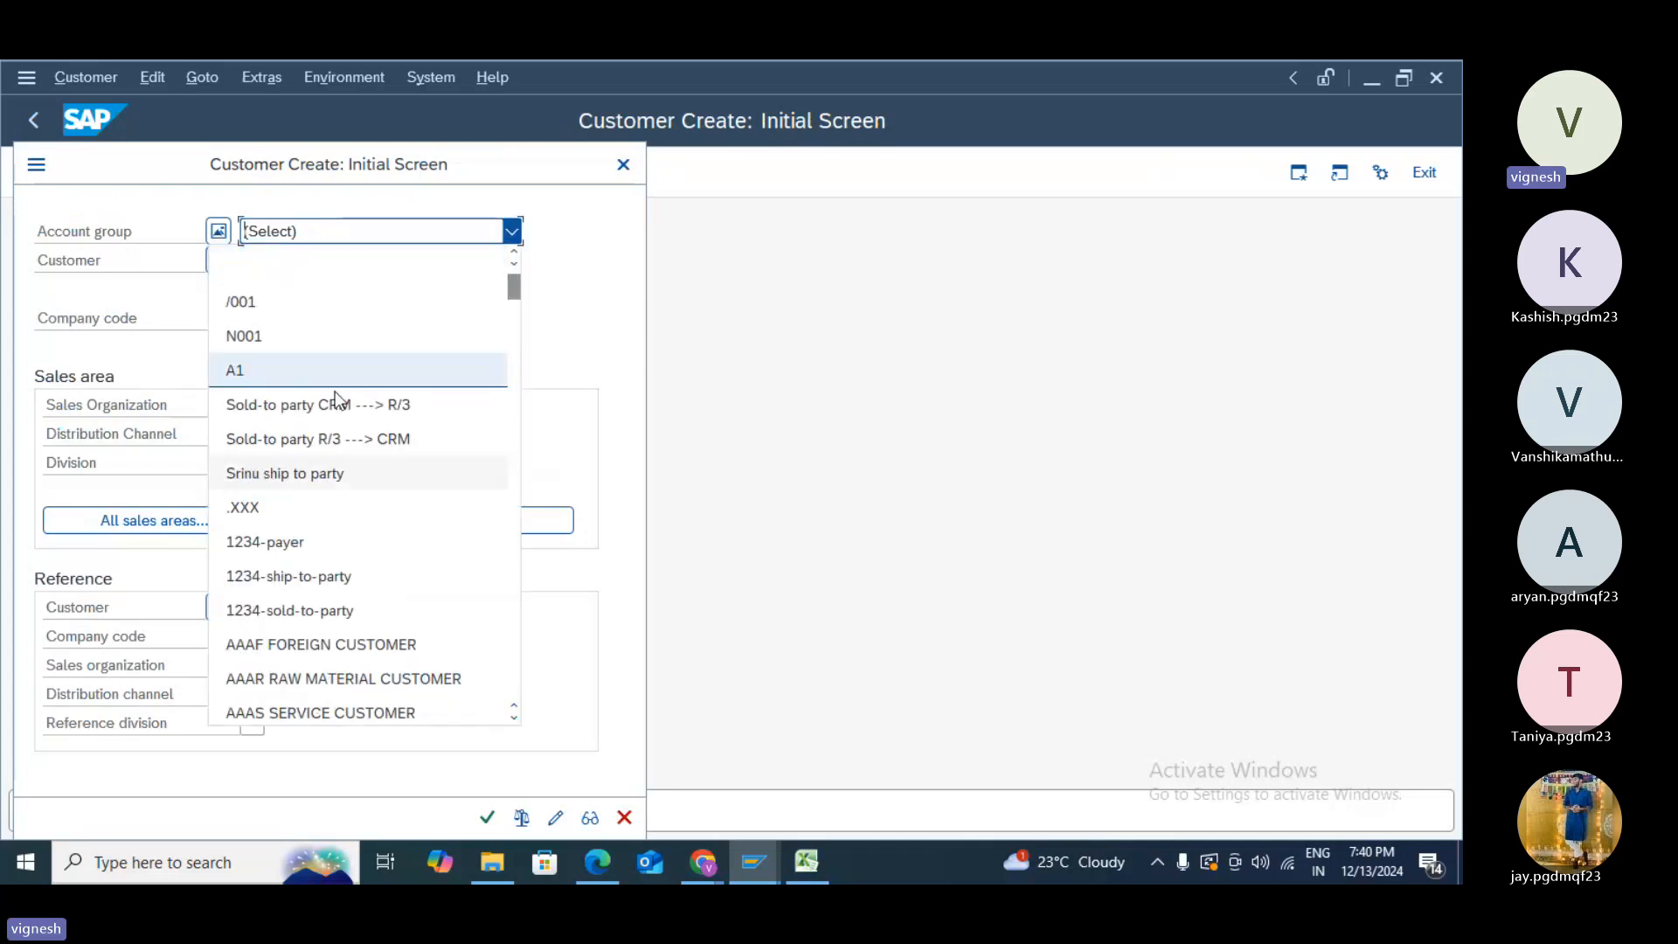
scroll(335, 394, down, 15)
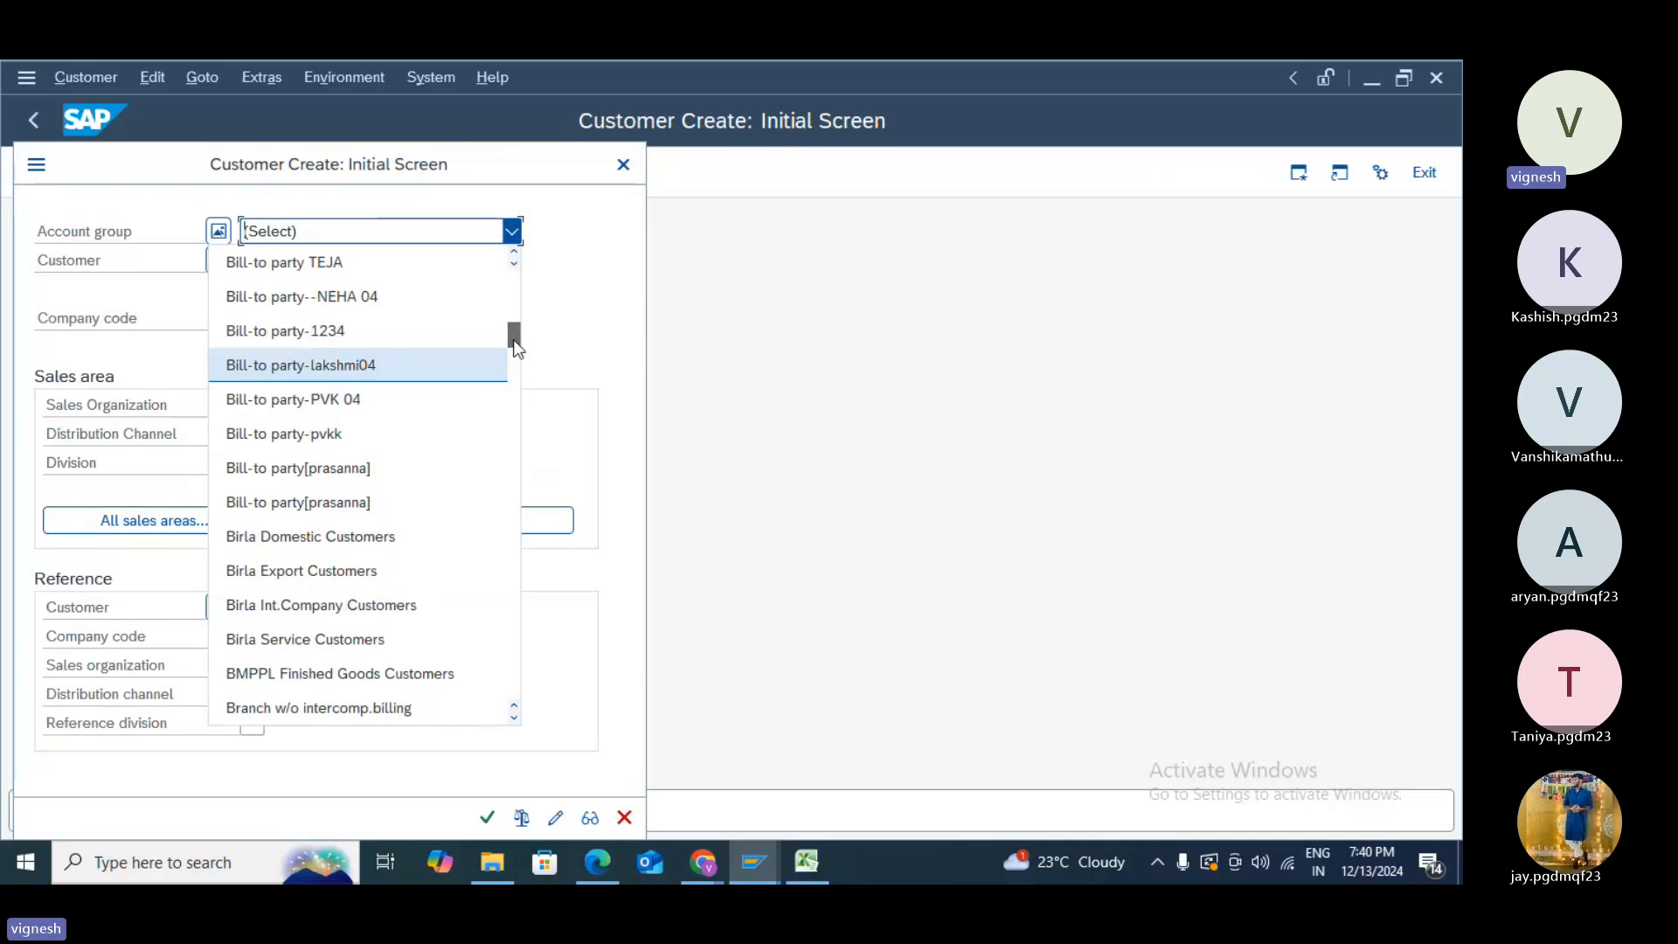
drag(515, 348, 528, 642)
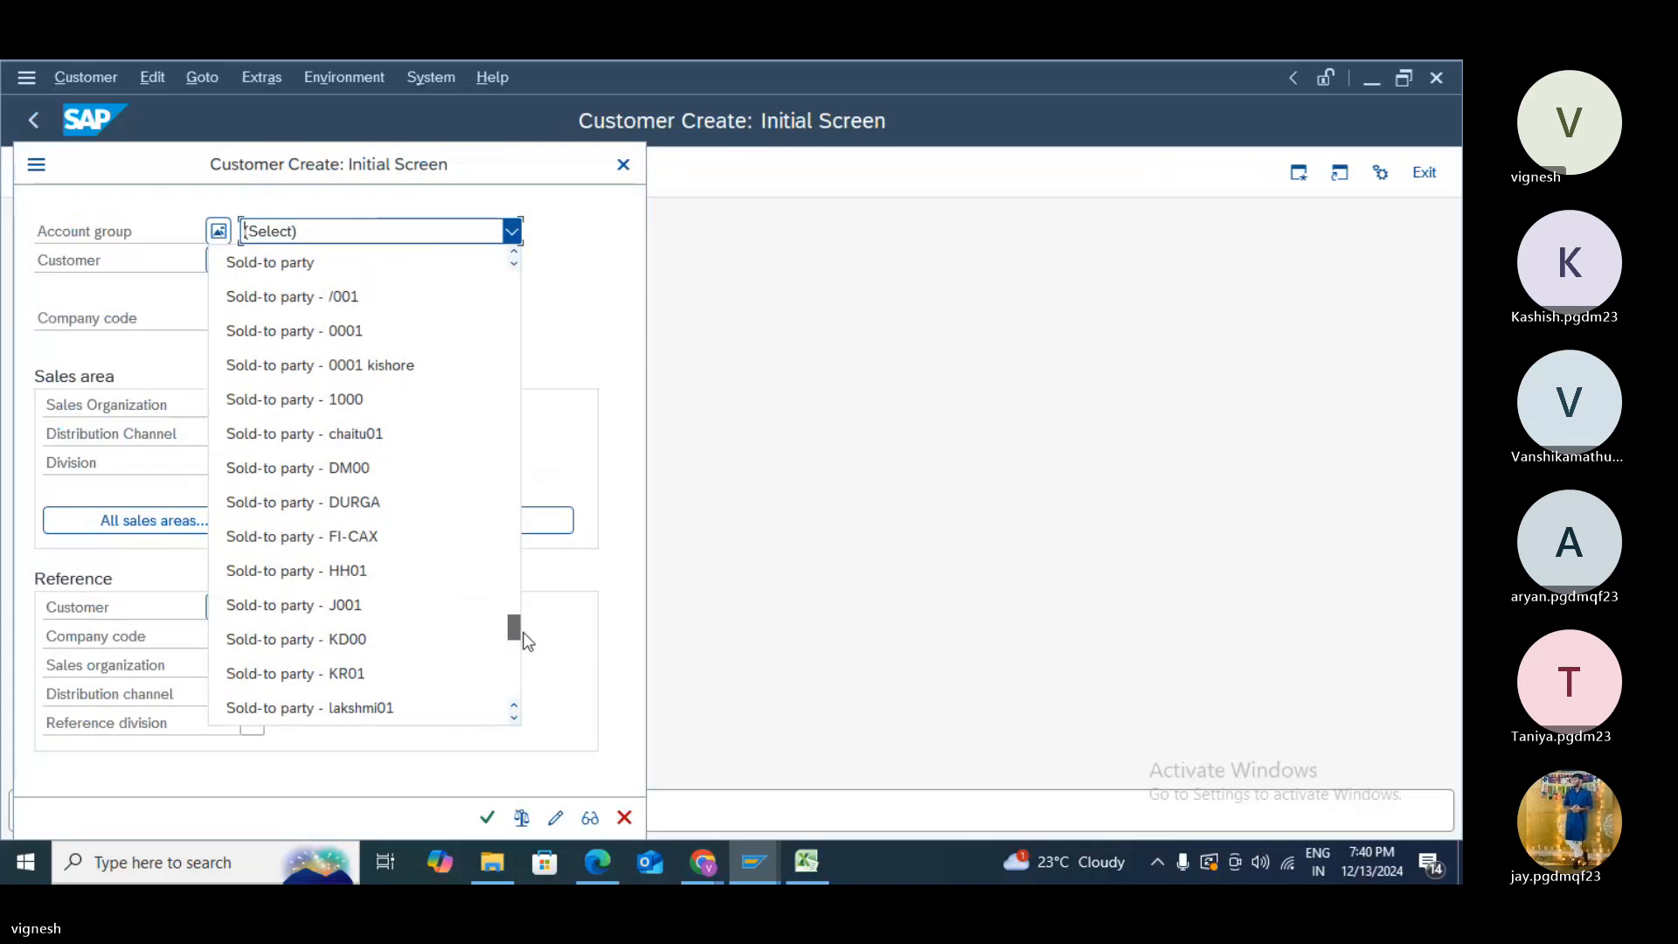
drag(522, 632, 522, 642)
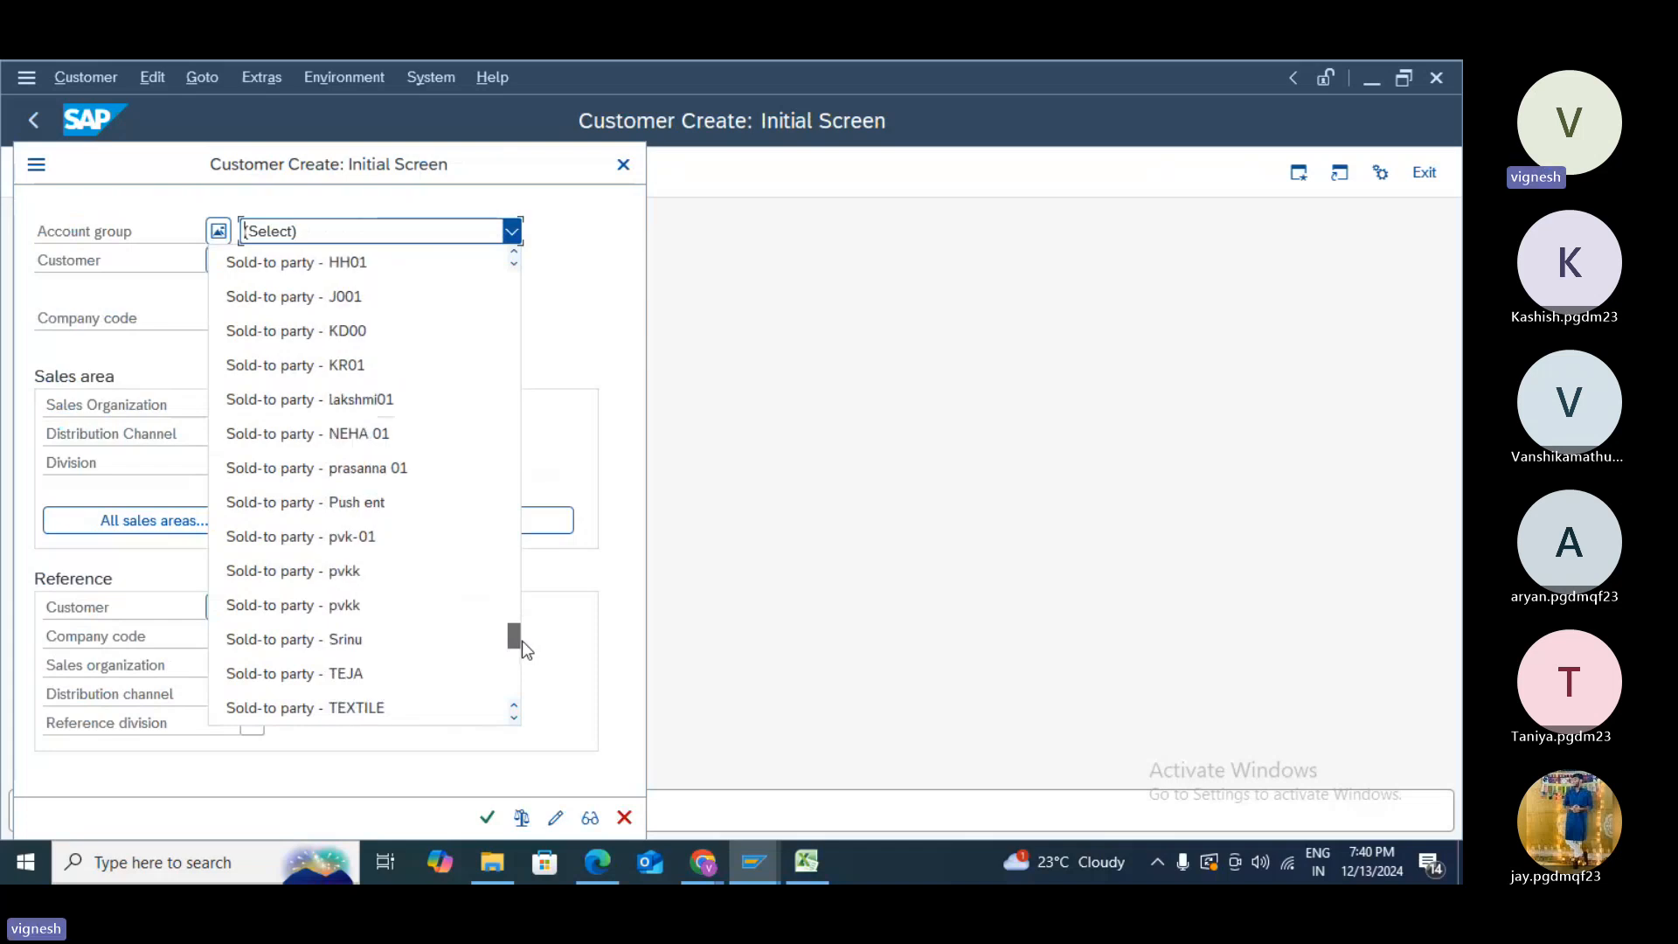
click(522, 642)
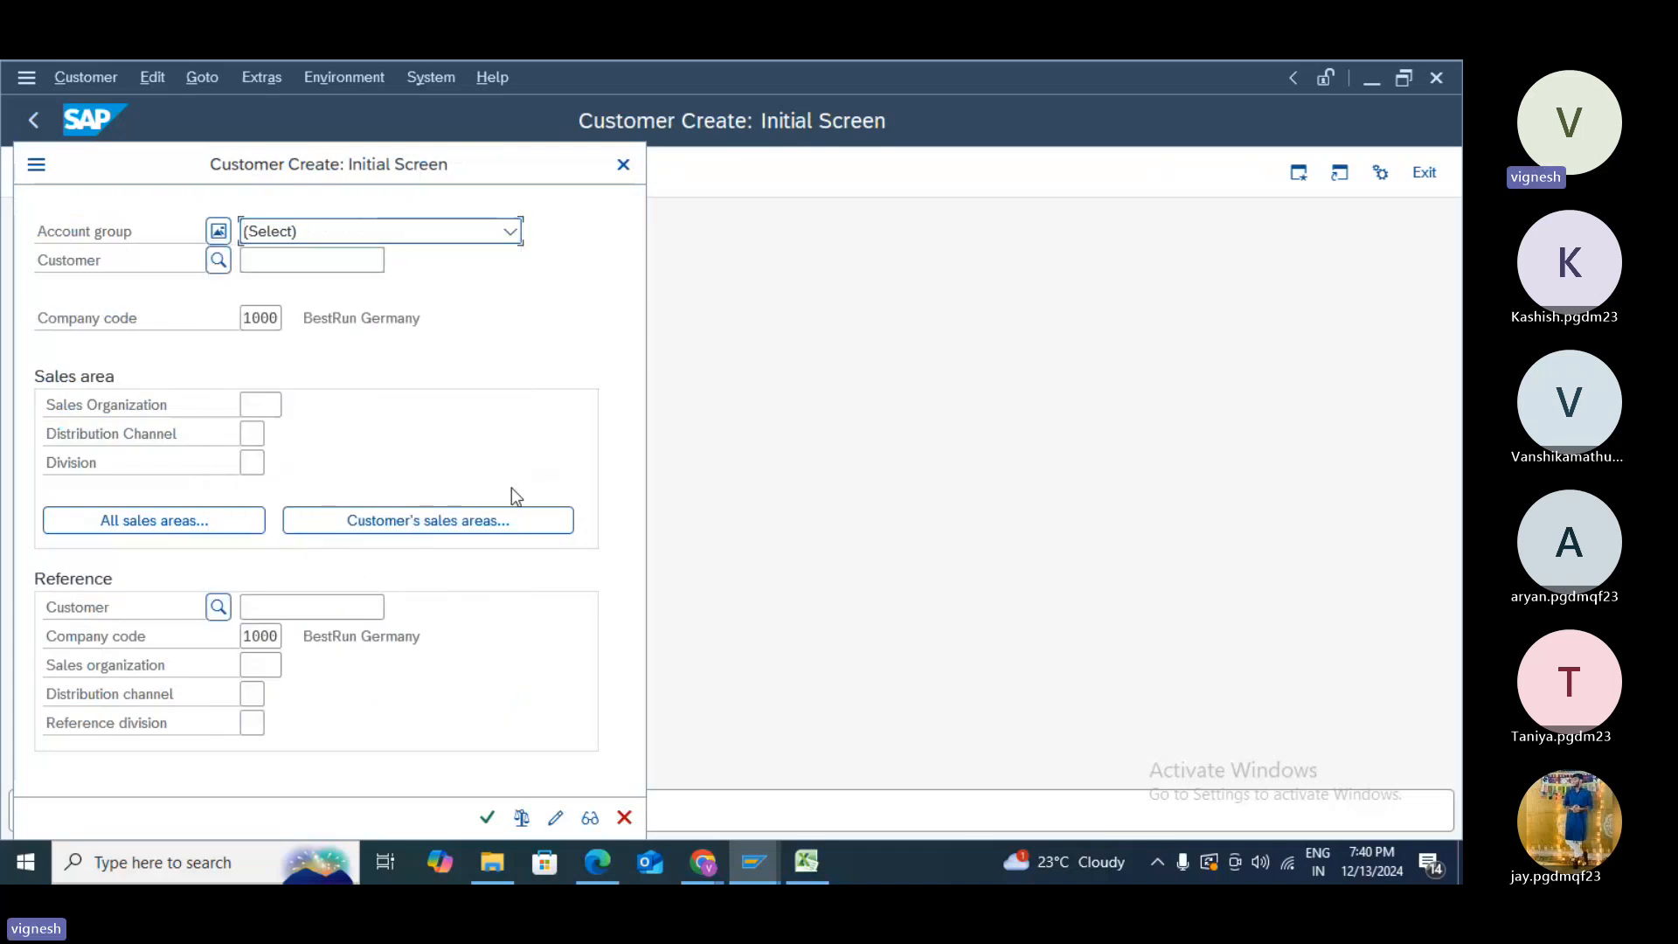
click(511, 231)
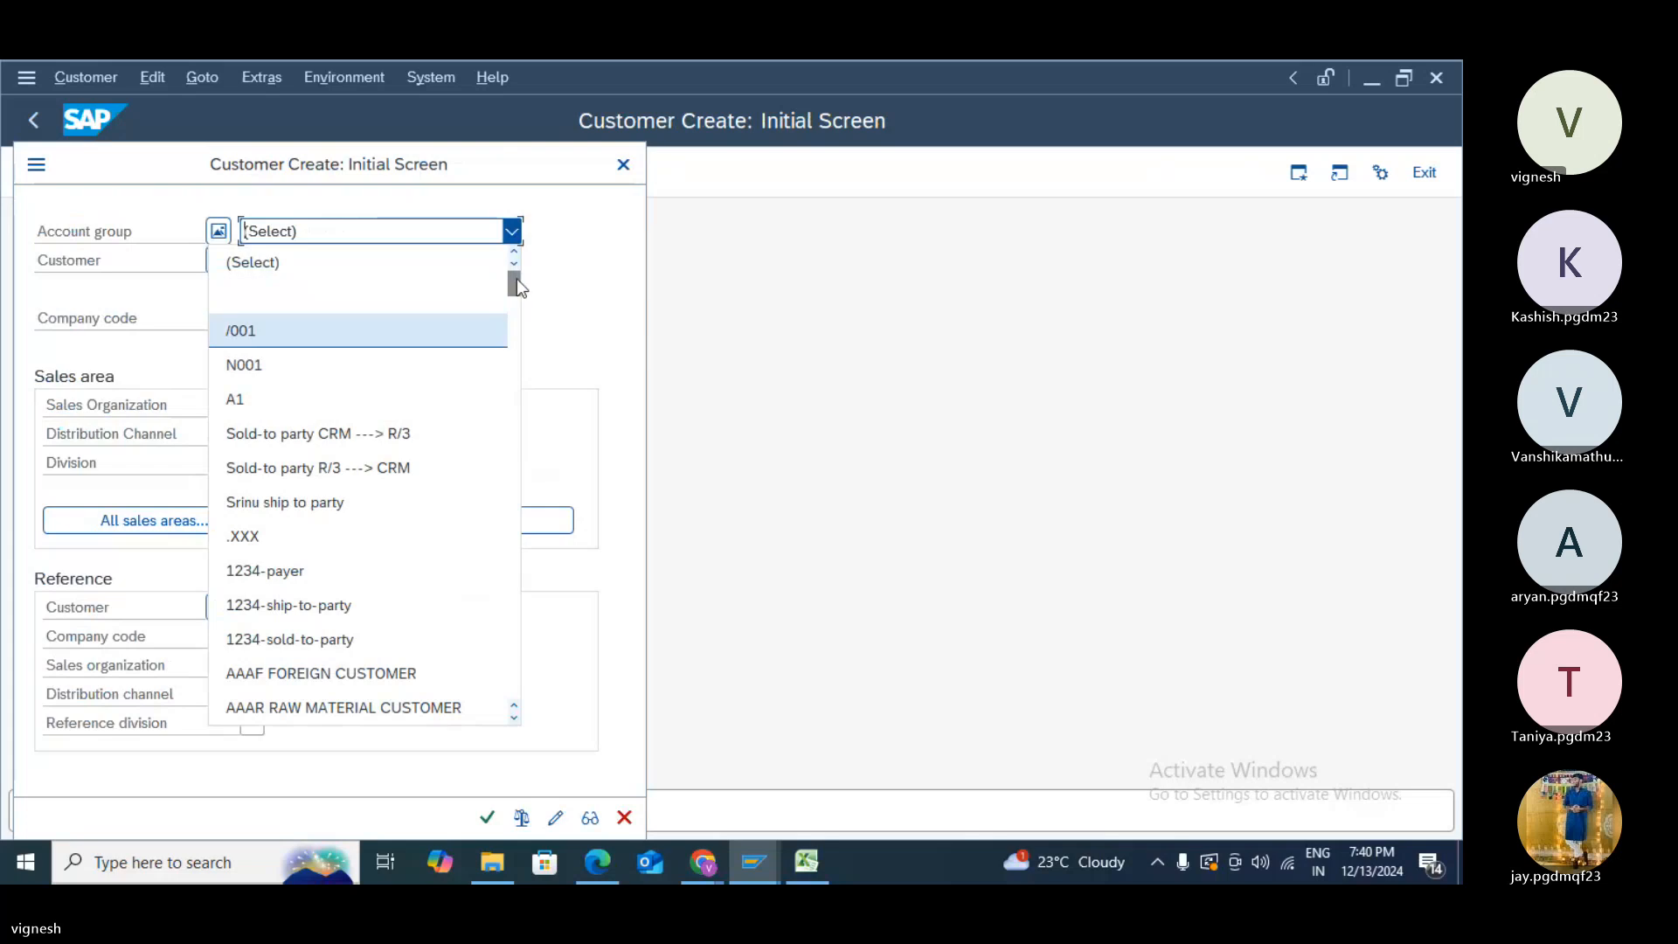
drag(517, 280, 515, 632)
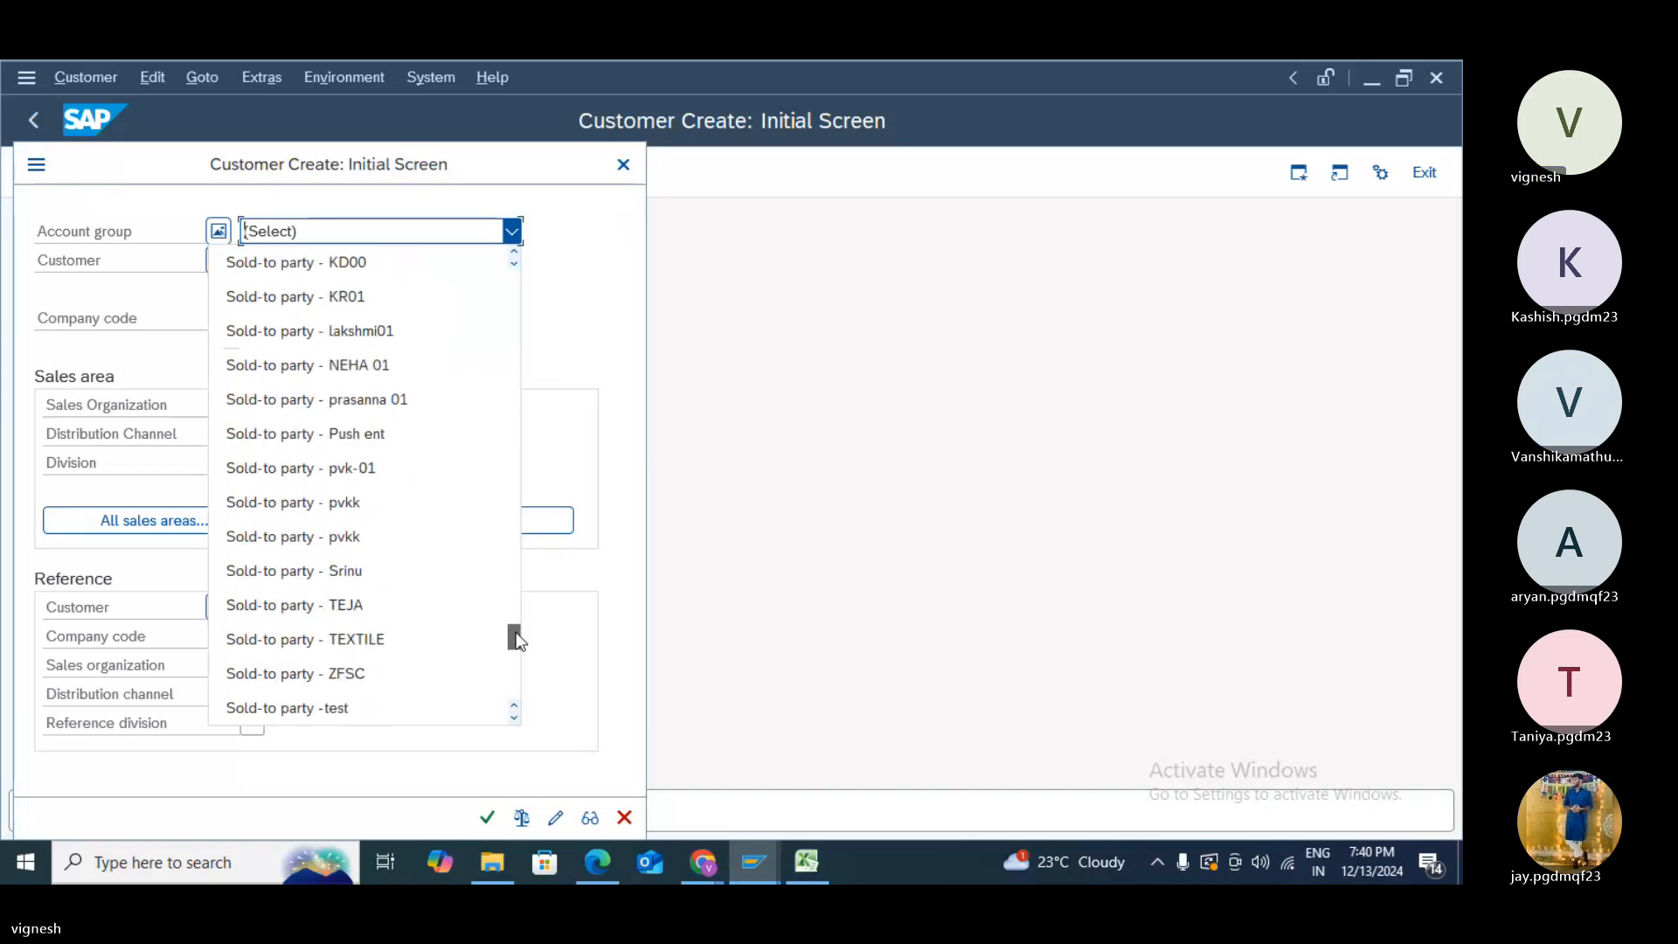
click(474, 708)
click(351, 259)
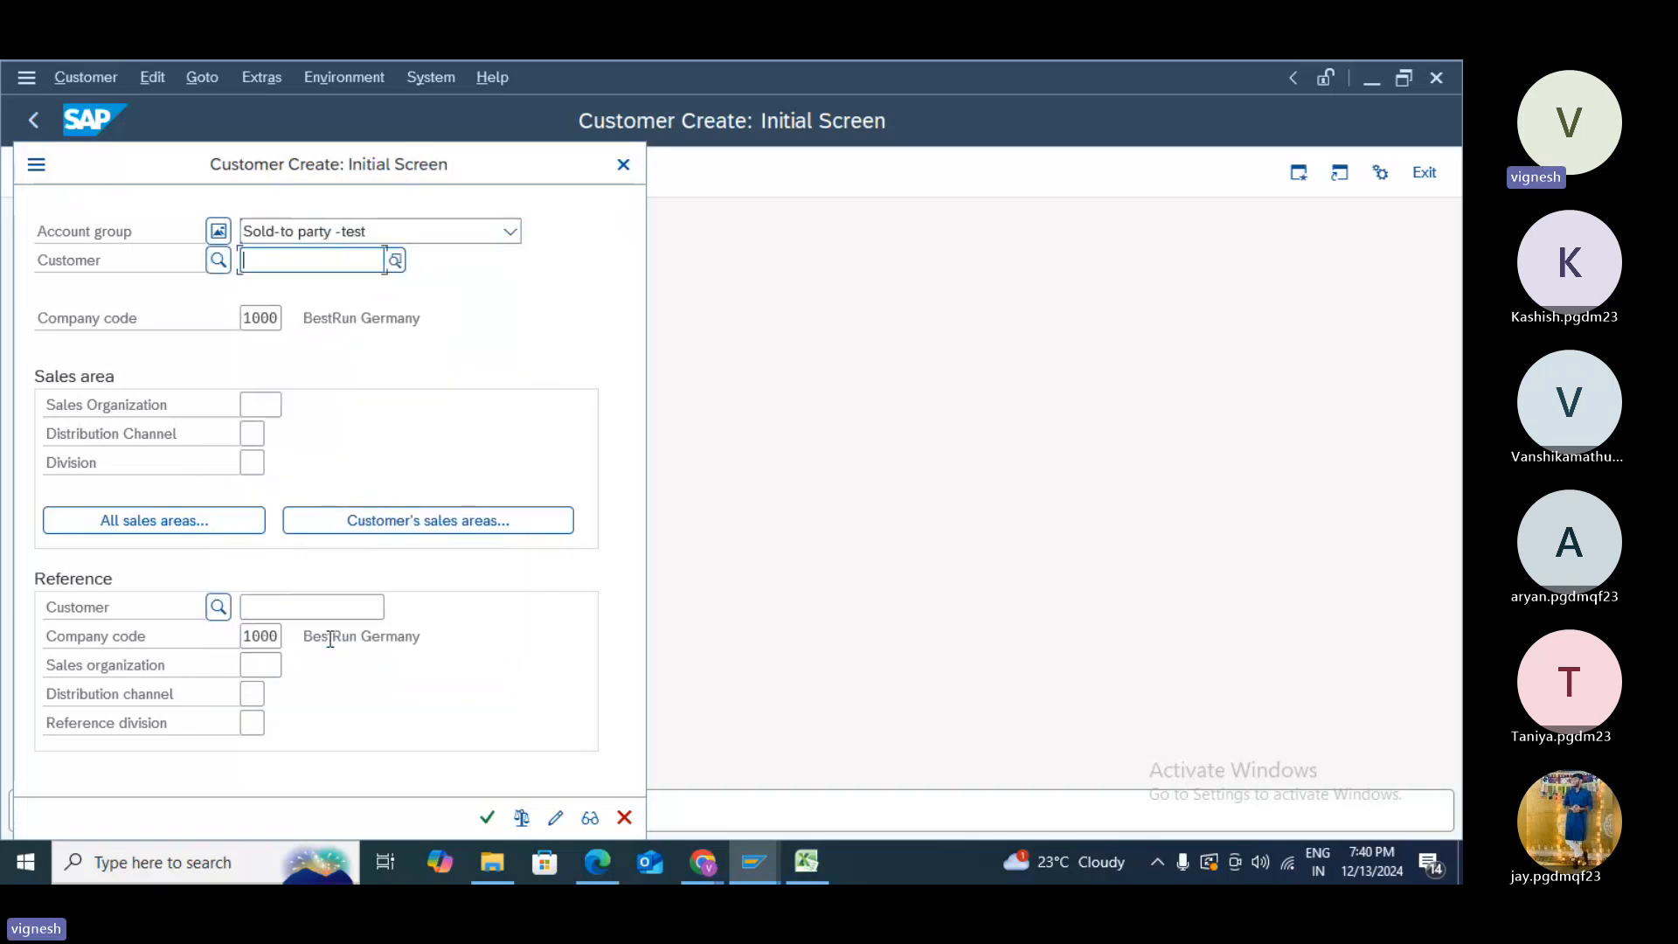
- Enter the reference customer number and proceed to the new customer's general data
click(298, 605)
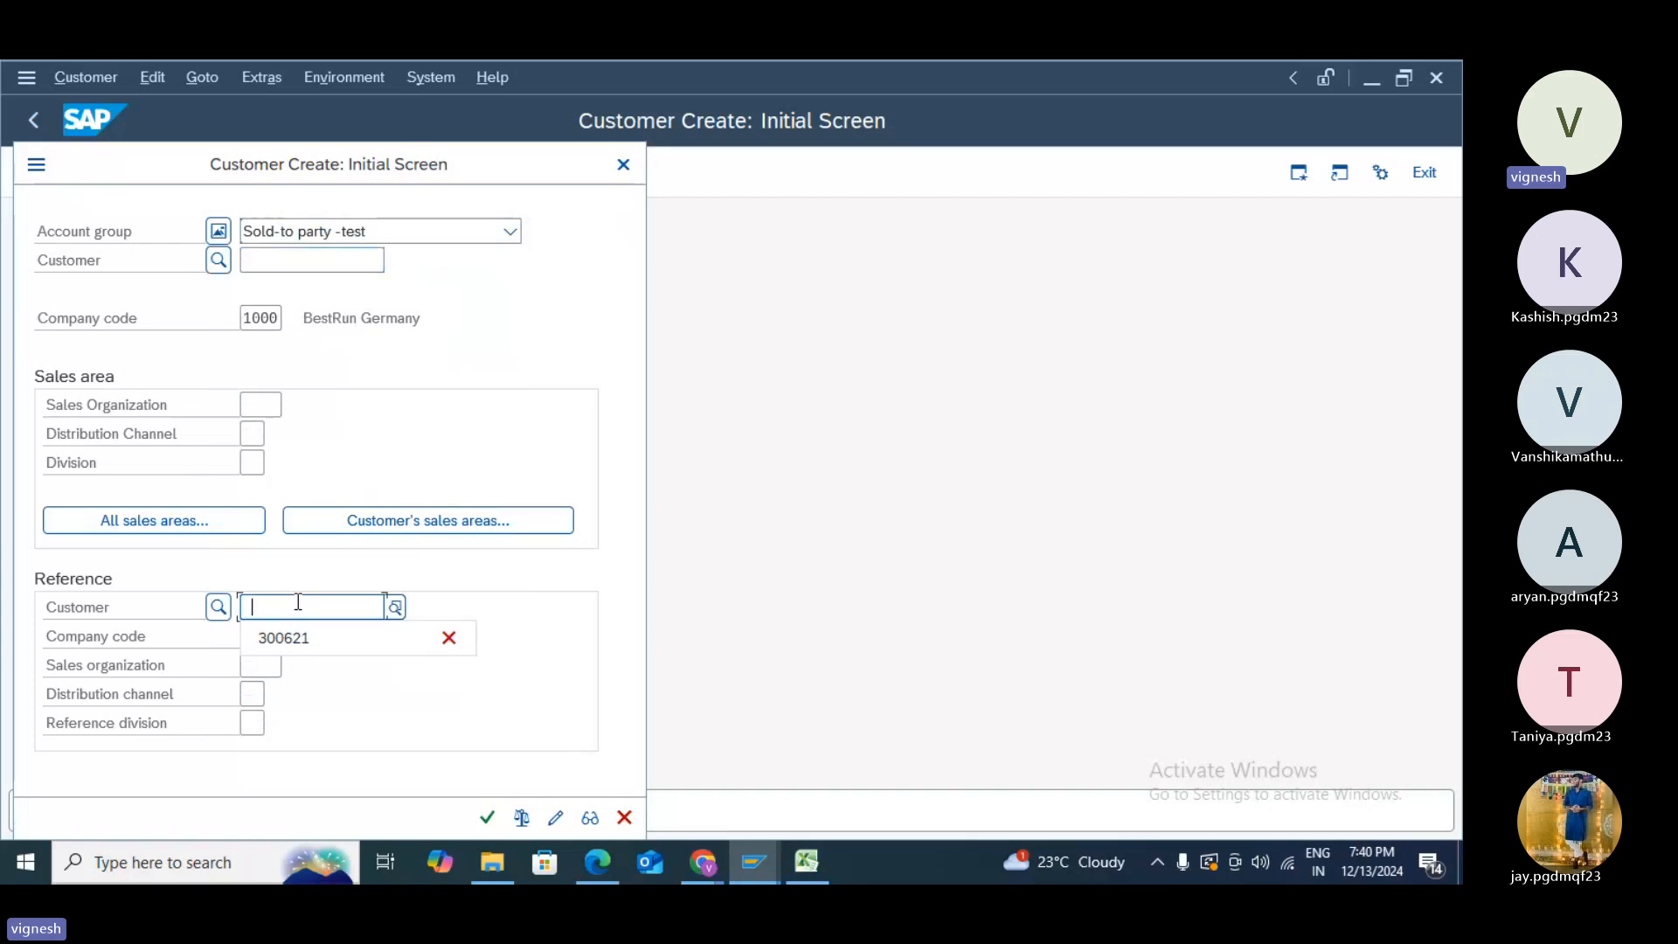
text(19)
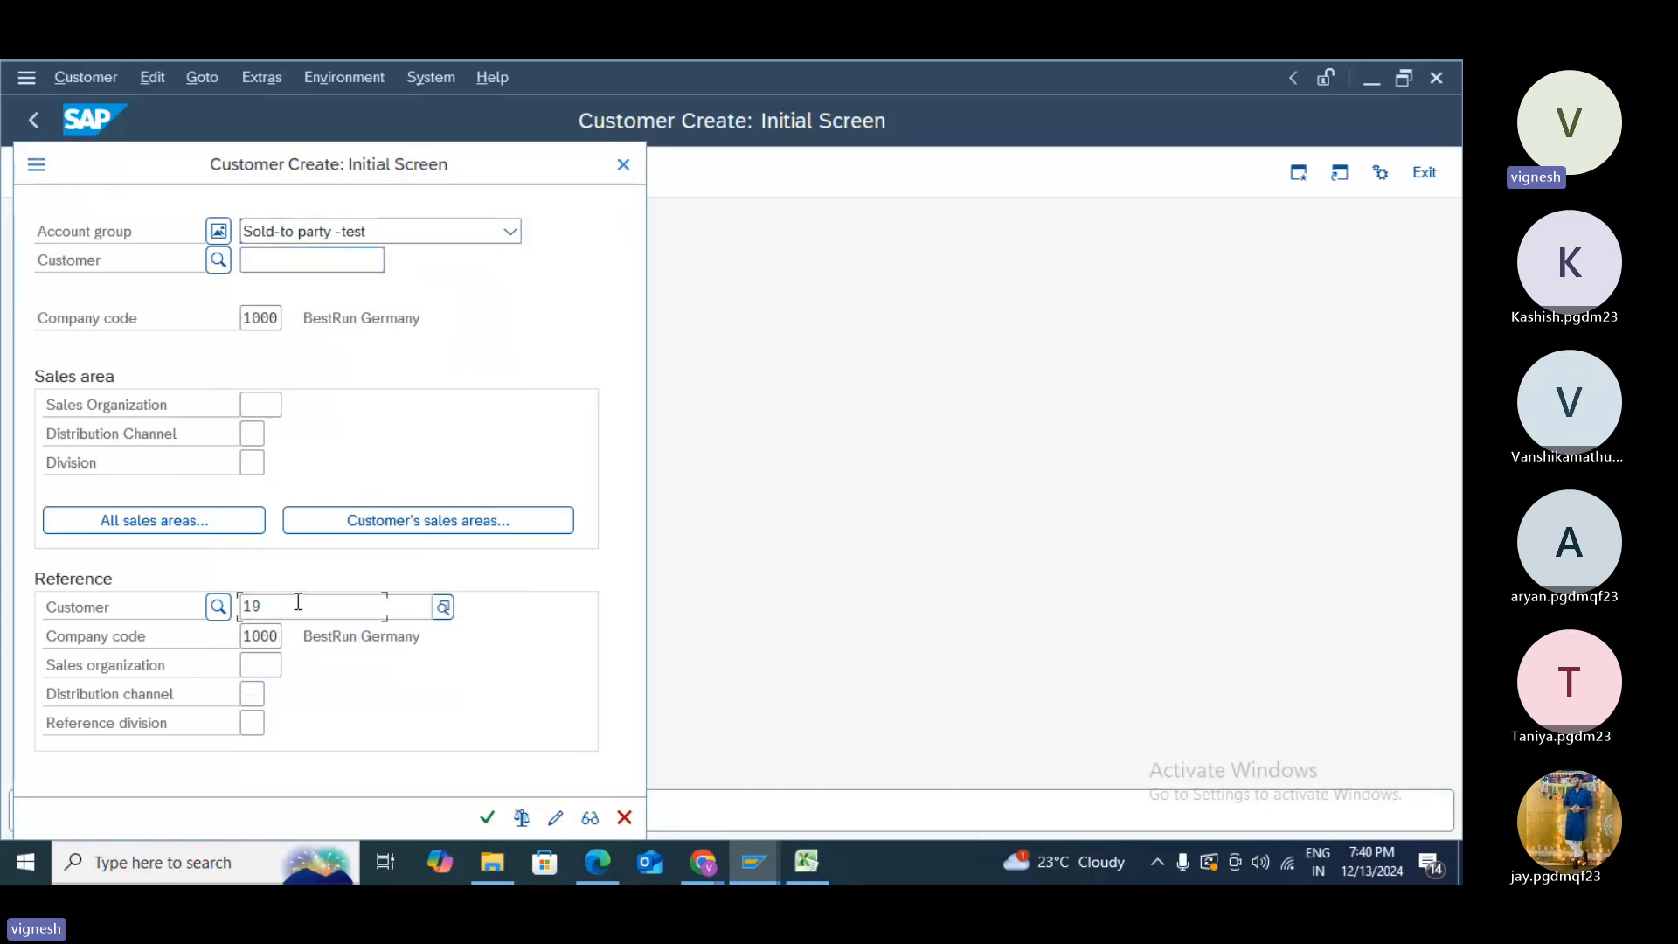
text(540)
key(Return)
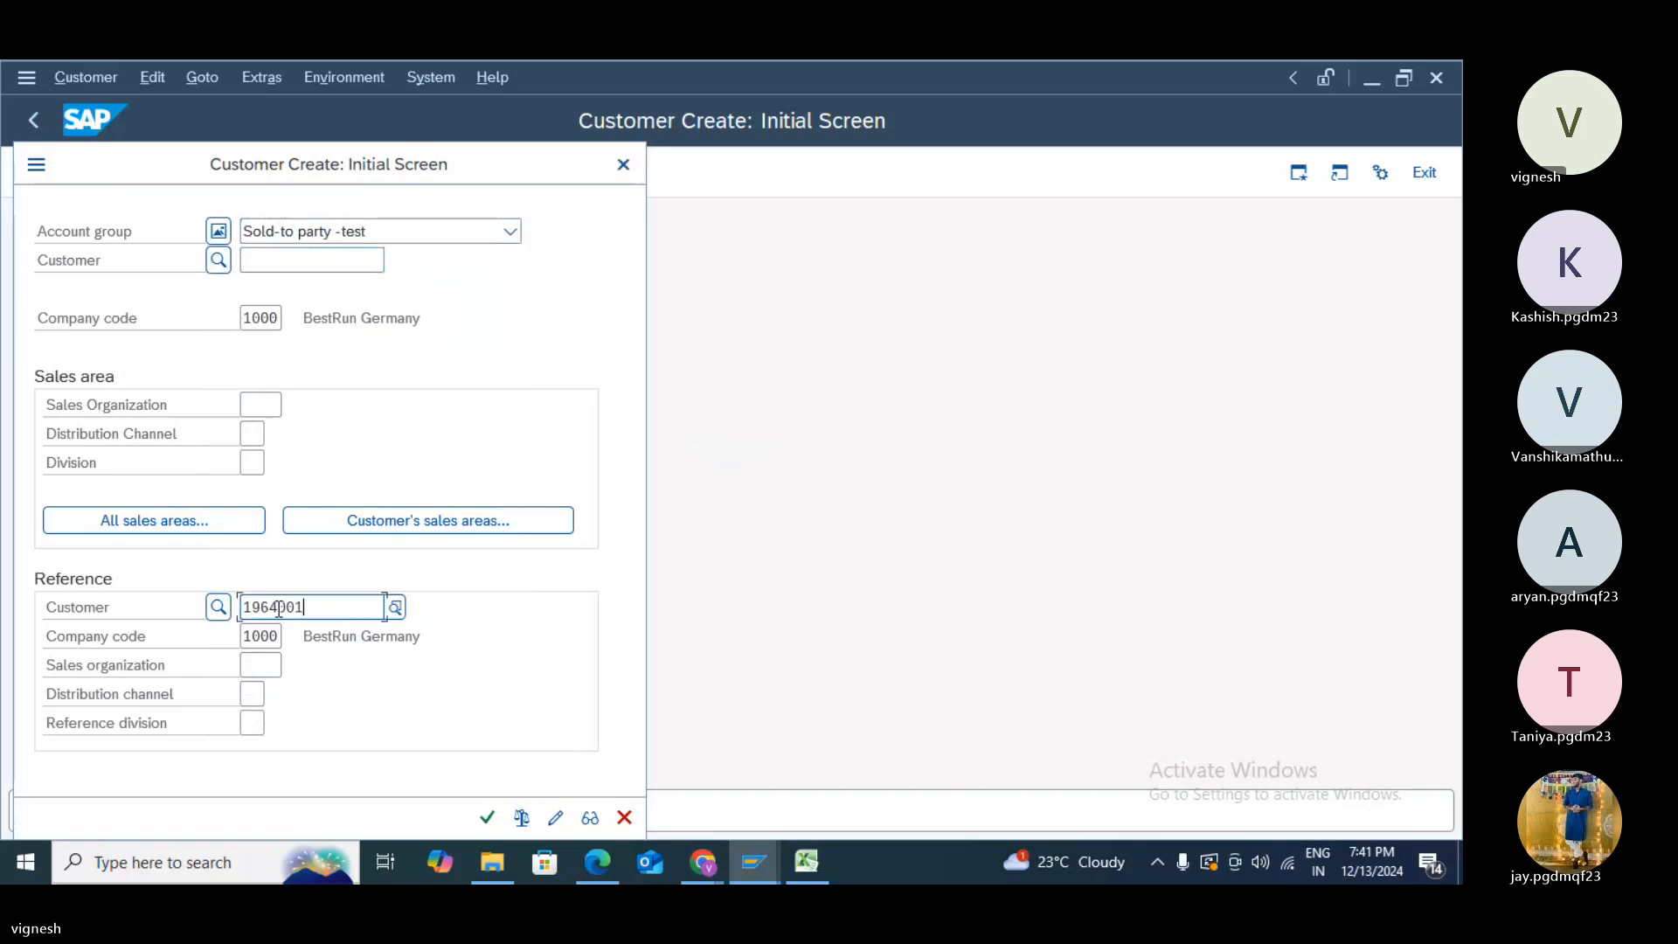
key(Return)
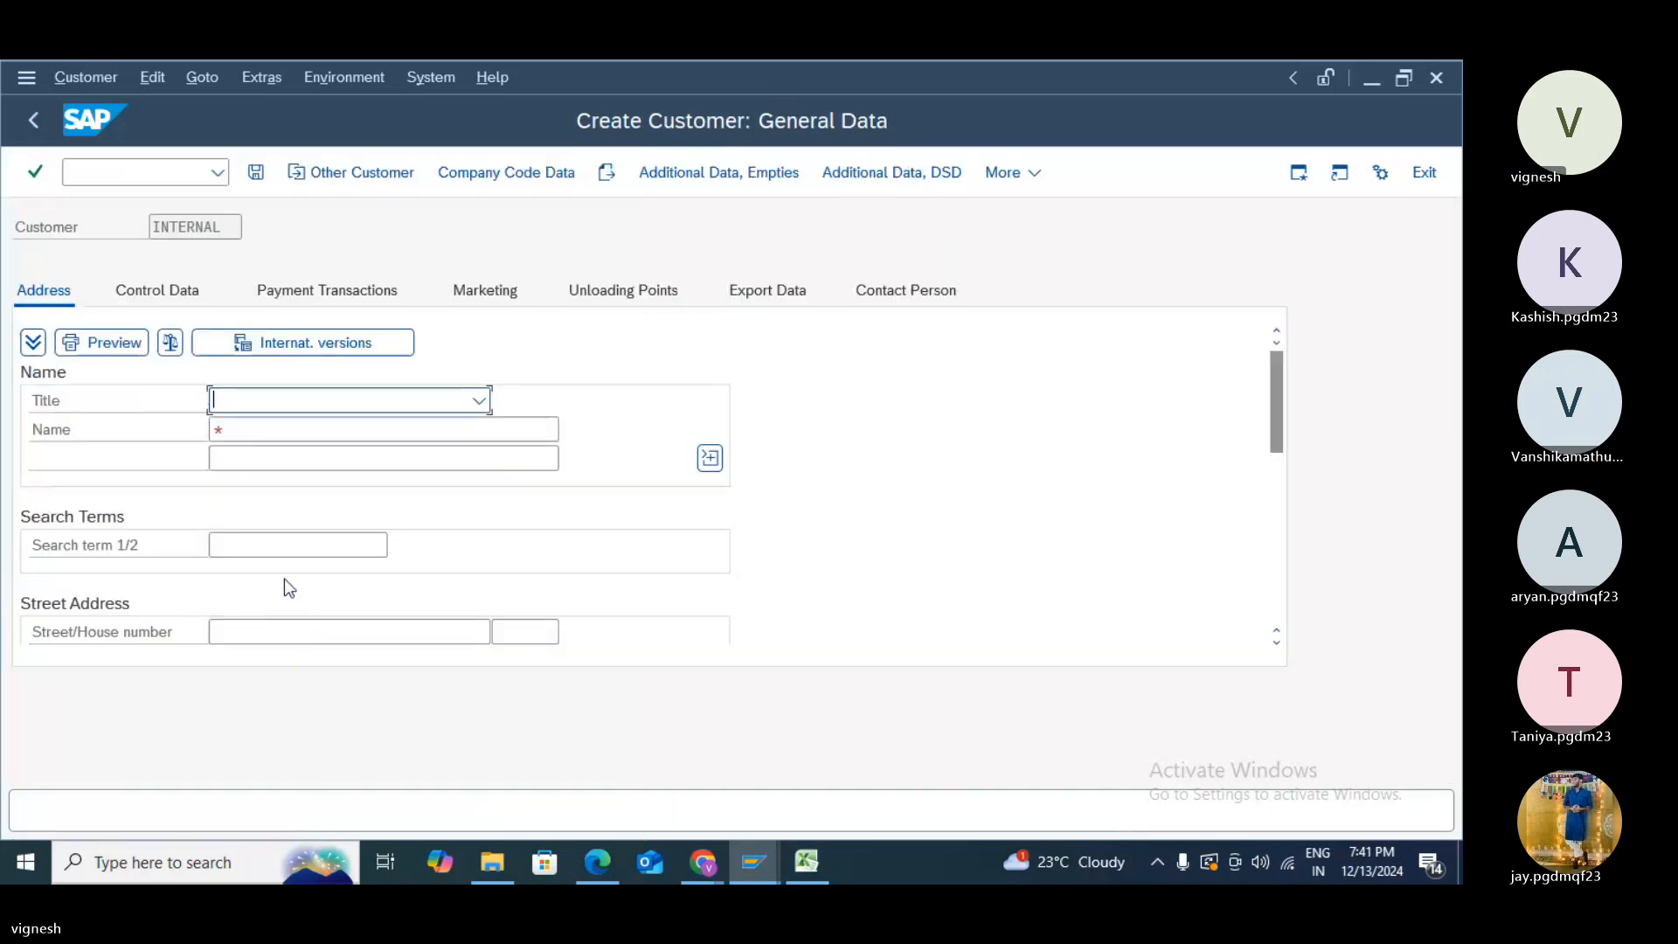
- Set the customer's title to Mr., name to ABC LTD and search term to R
click(481, 401)
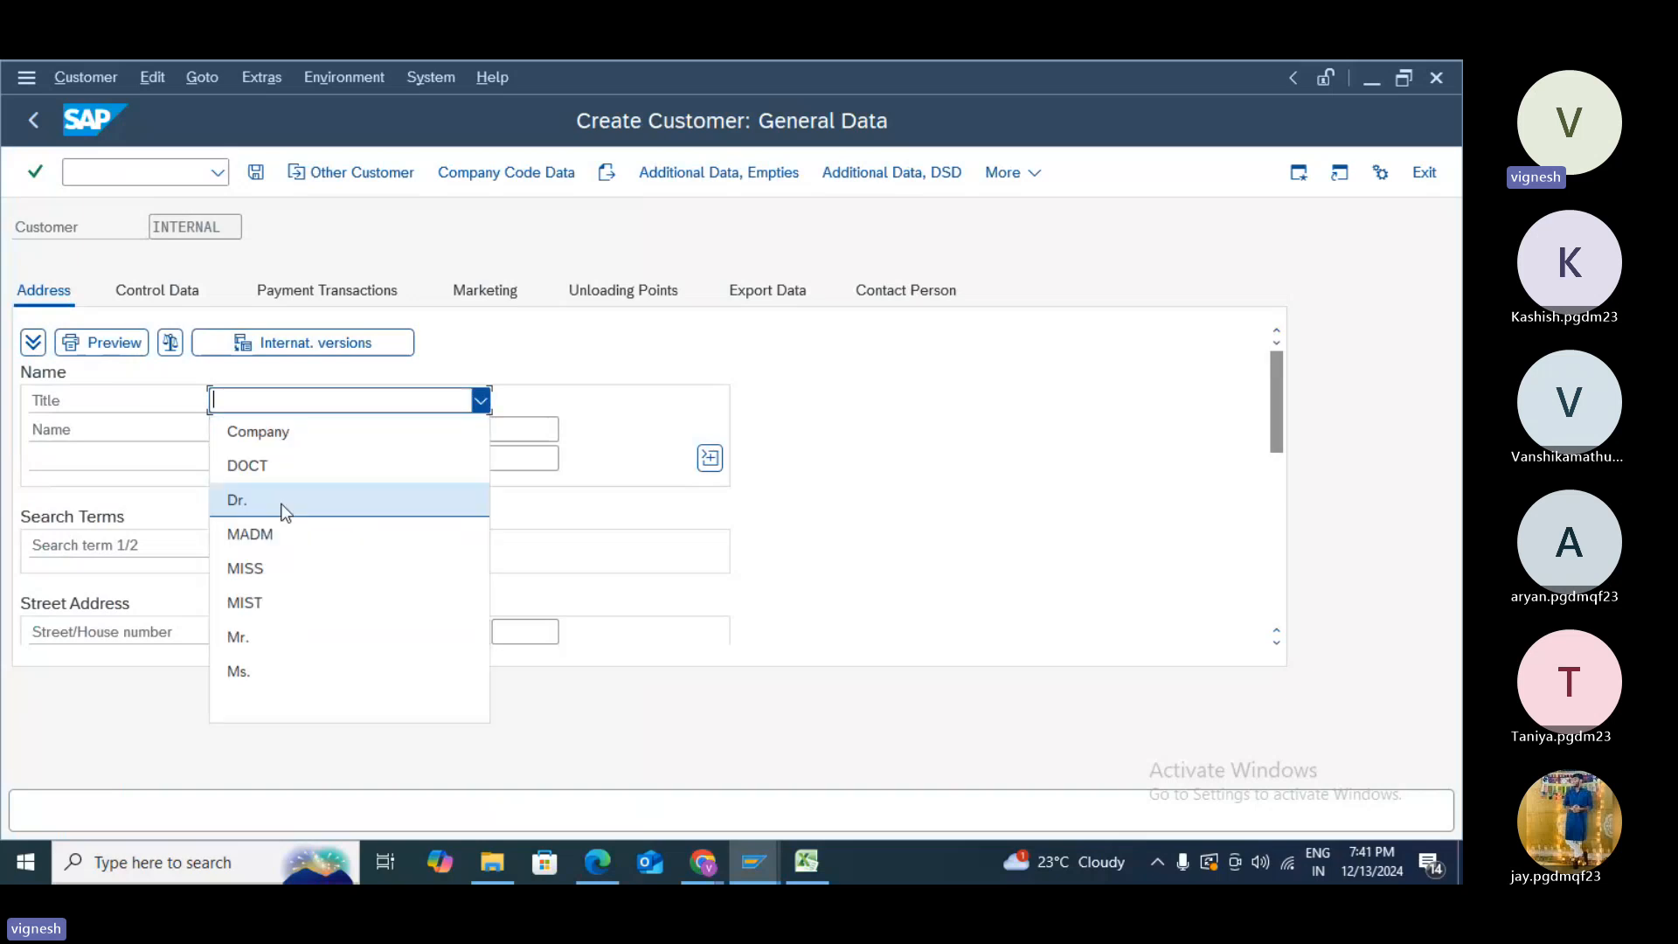
click(275, 638)
click(269, 432)
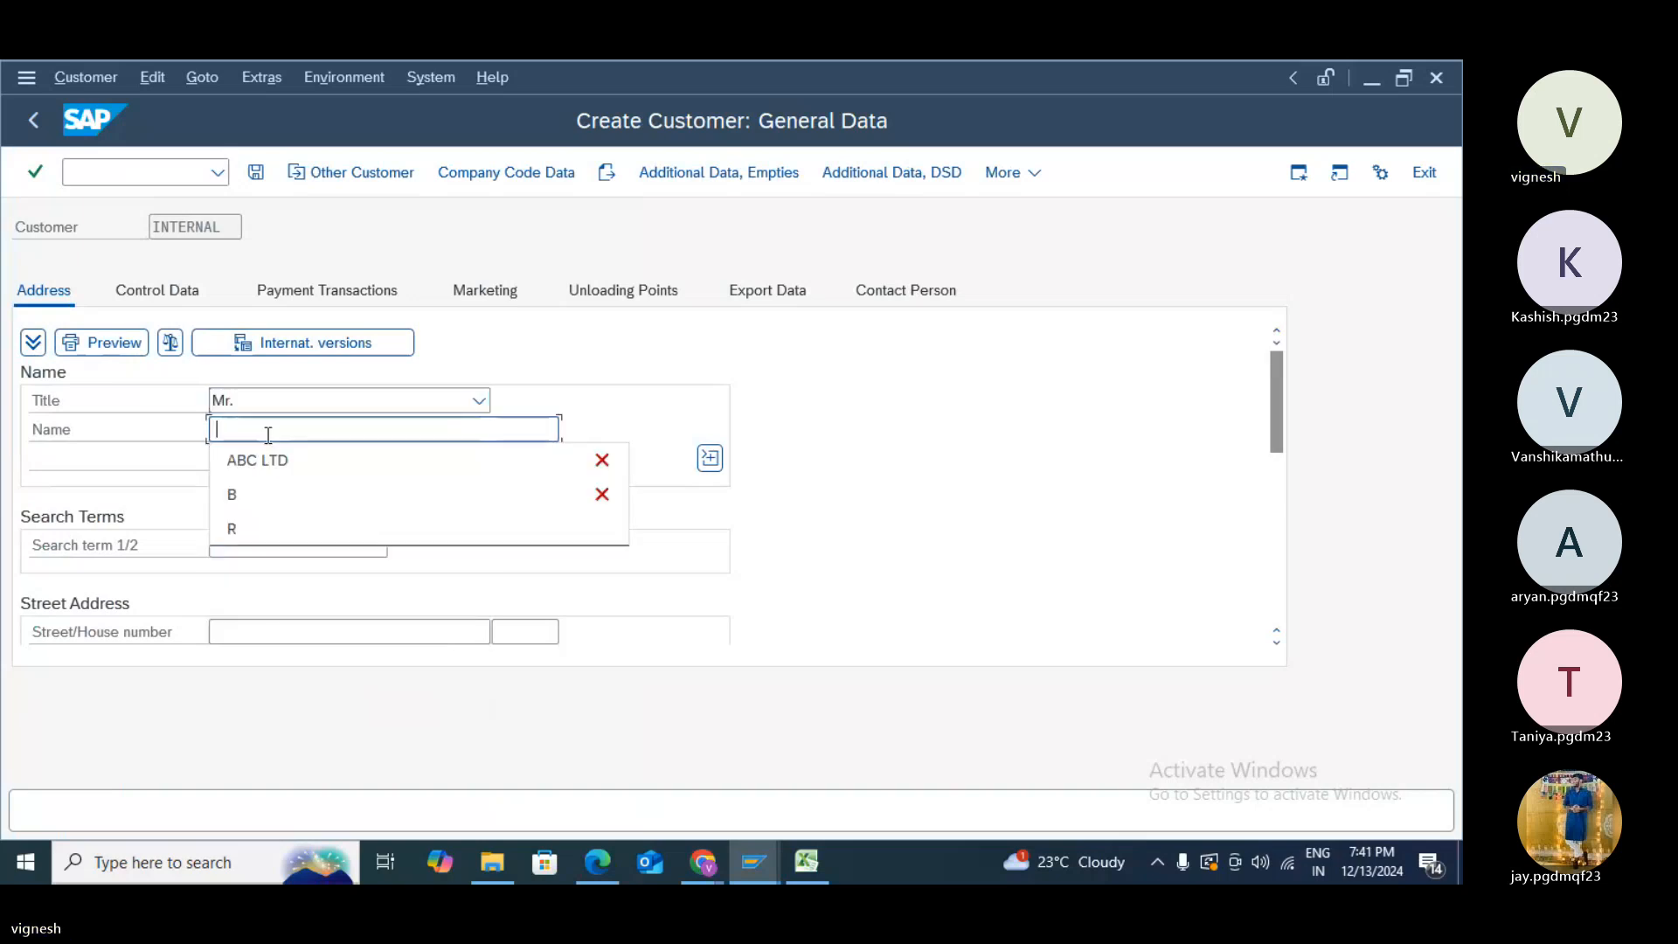
click(266, 462)
click(245, 553)
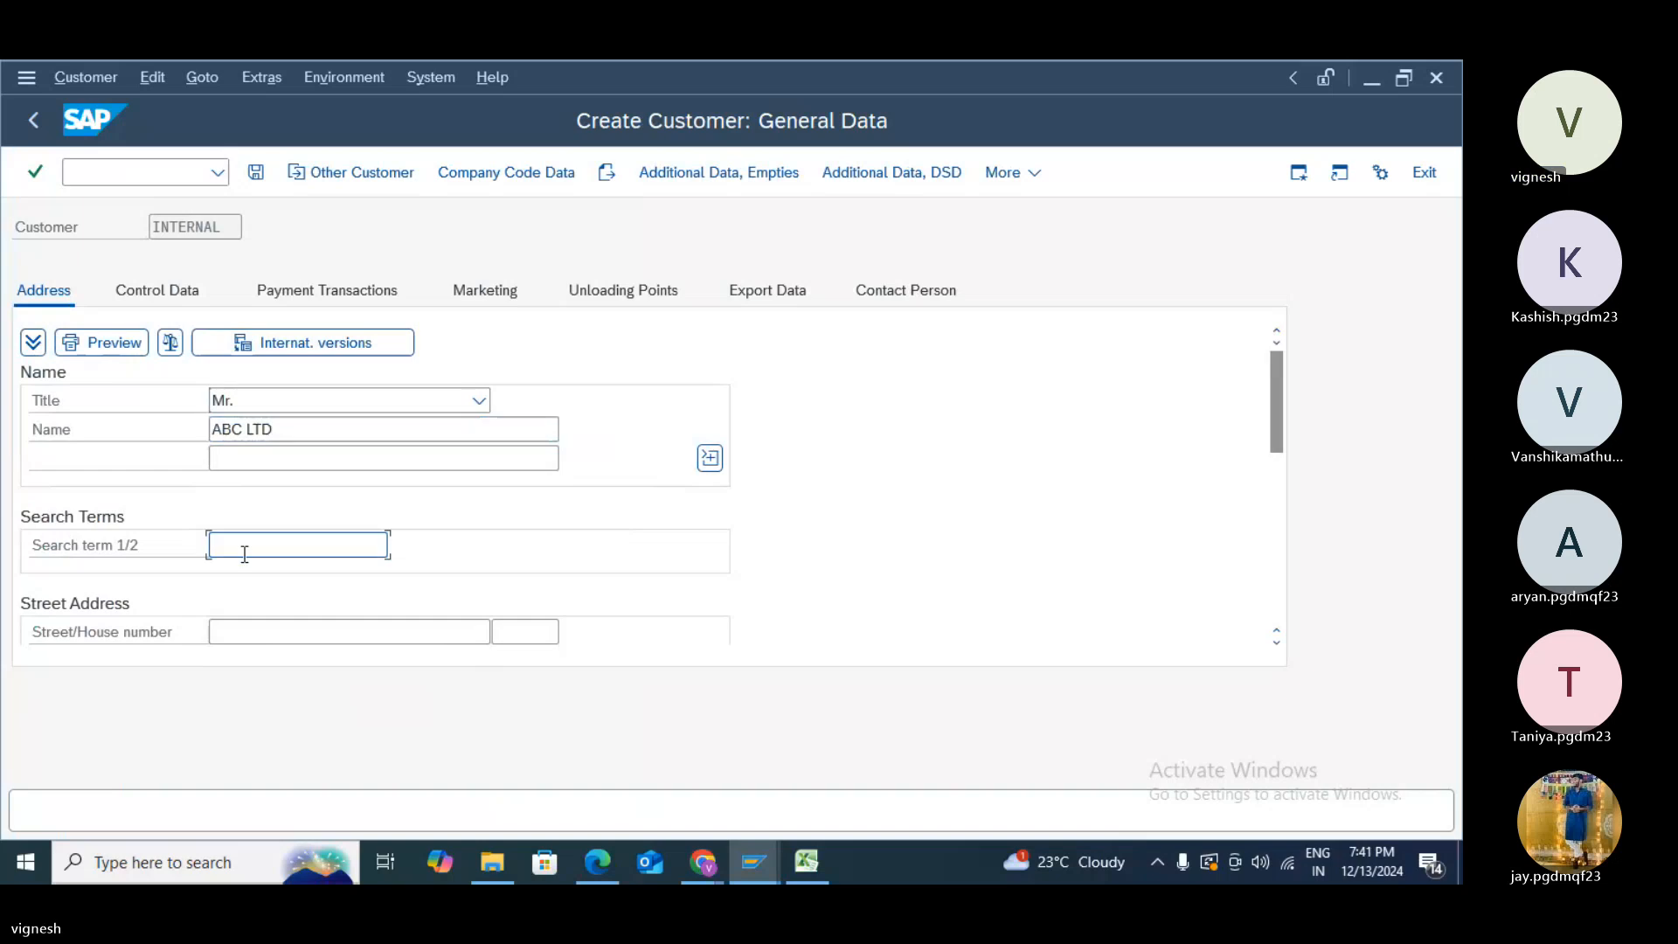
click(238, 584)
click(246, 629)
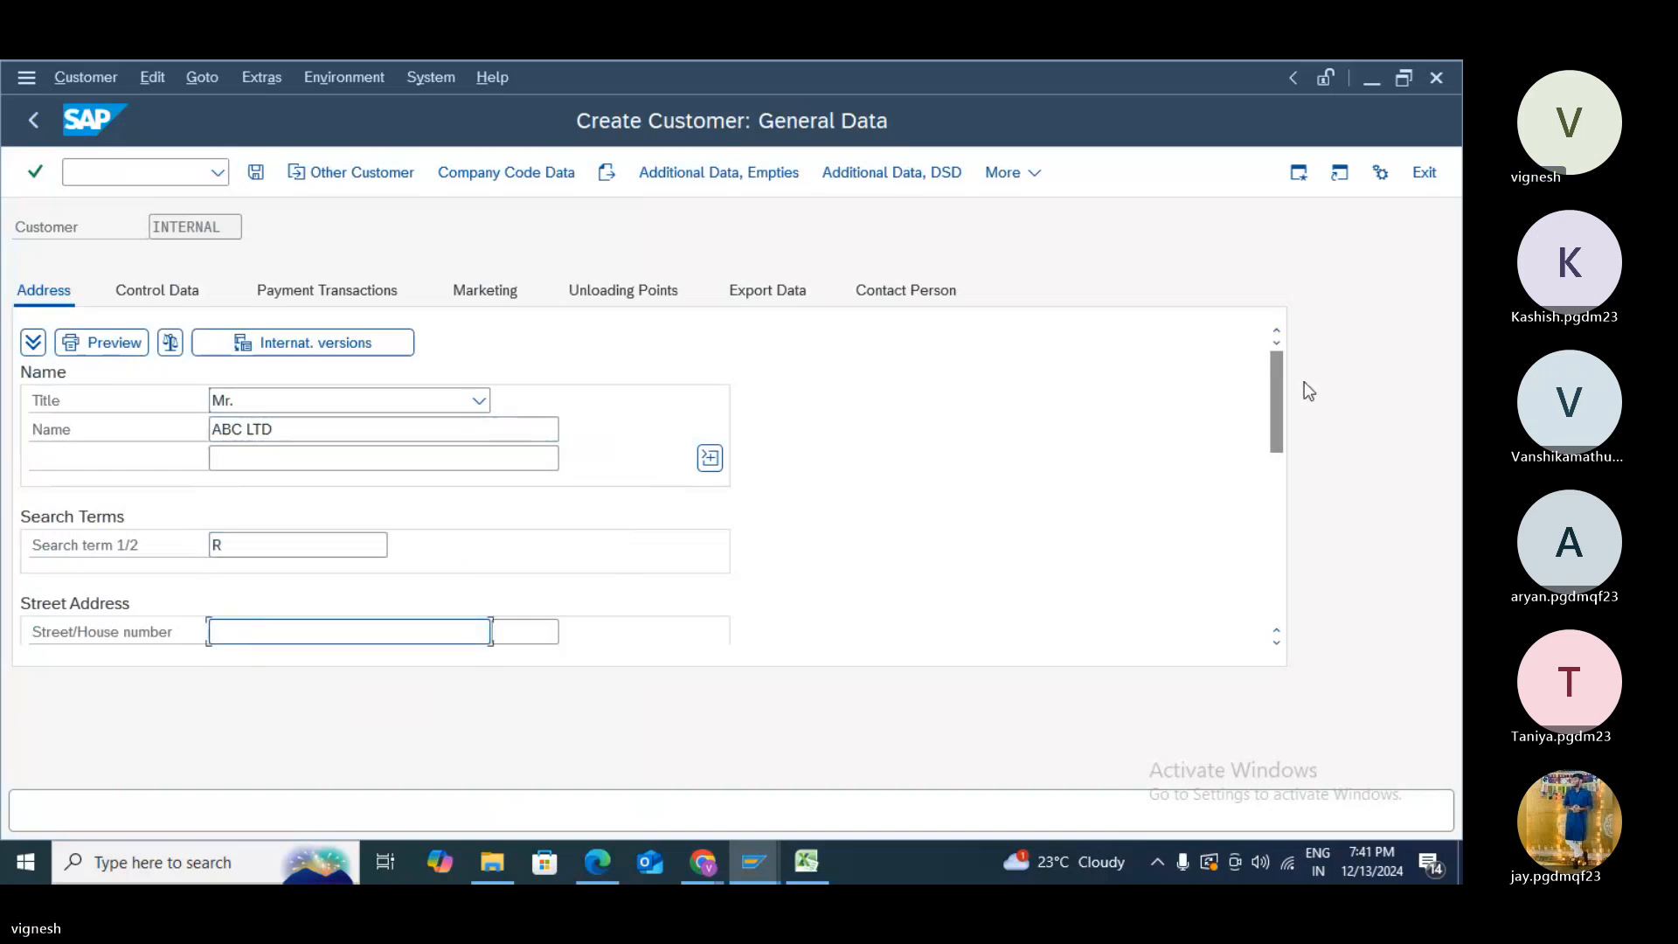
- Enter street Eagle street 123, postal code 12345, city FRANKFURT and region 01
click(1281, 487)
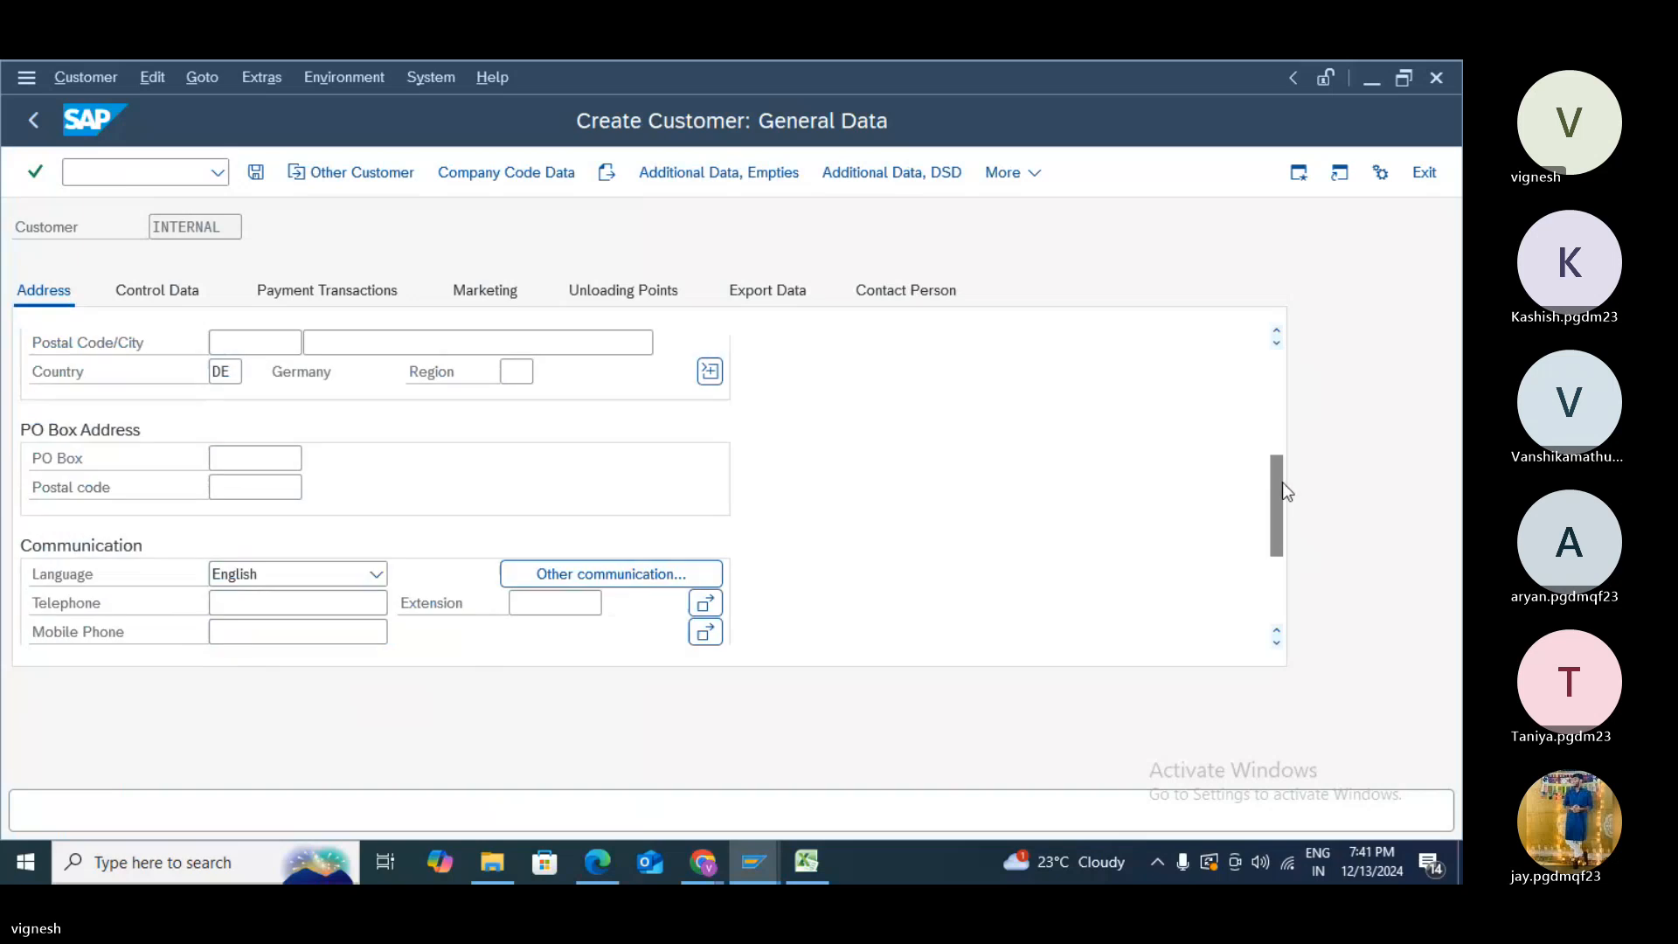
scroll(434, 386, up, 2)
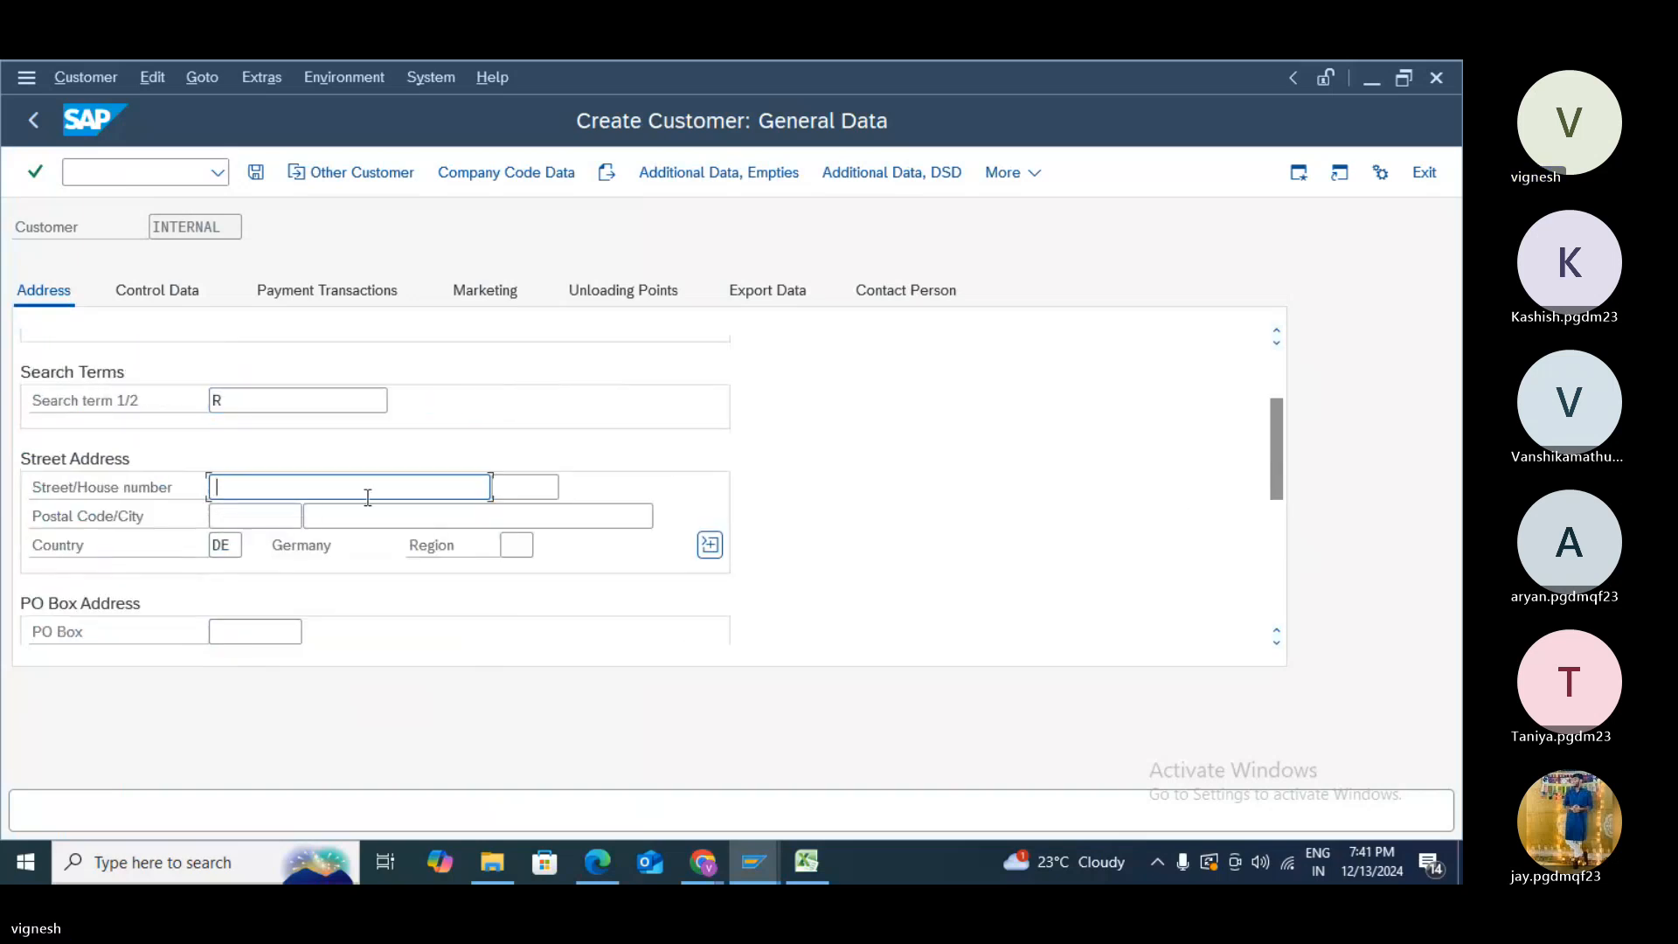
text(Ea)
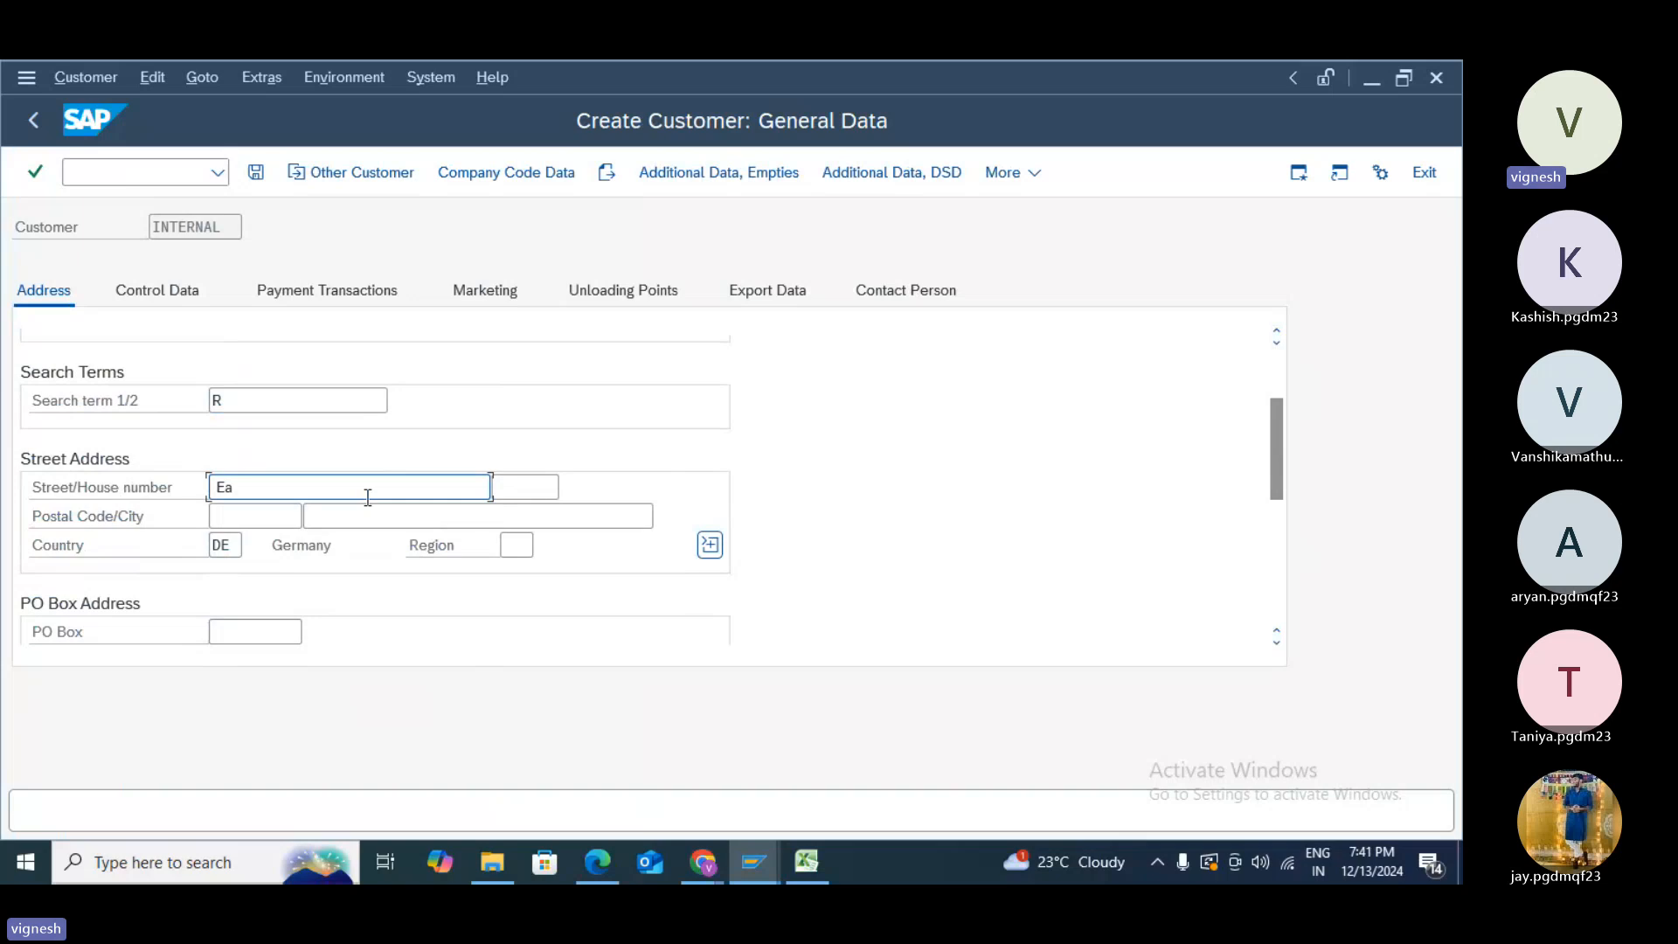
text(g)
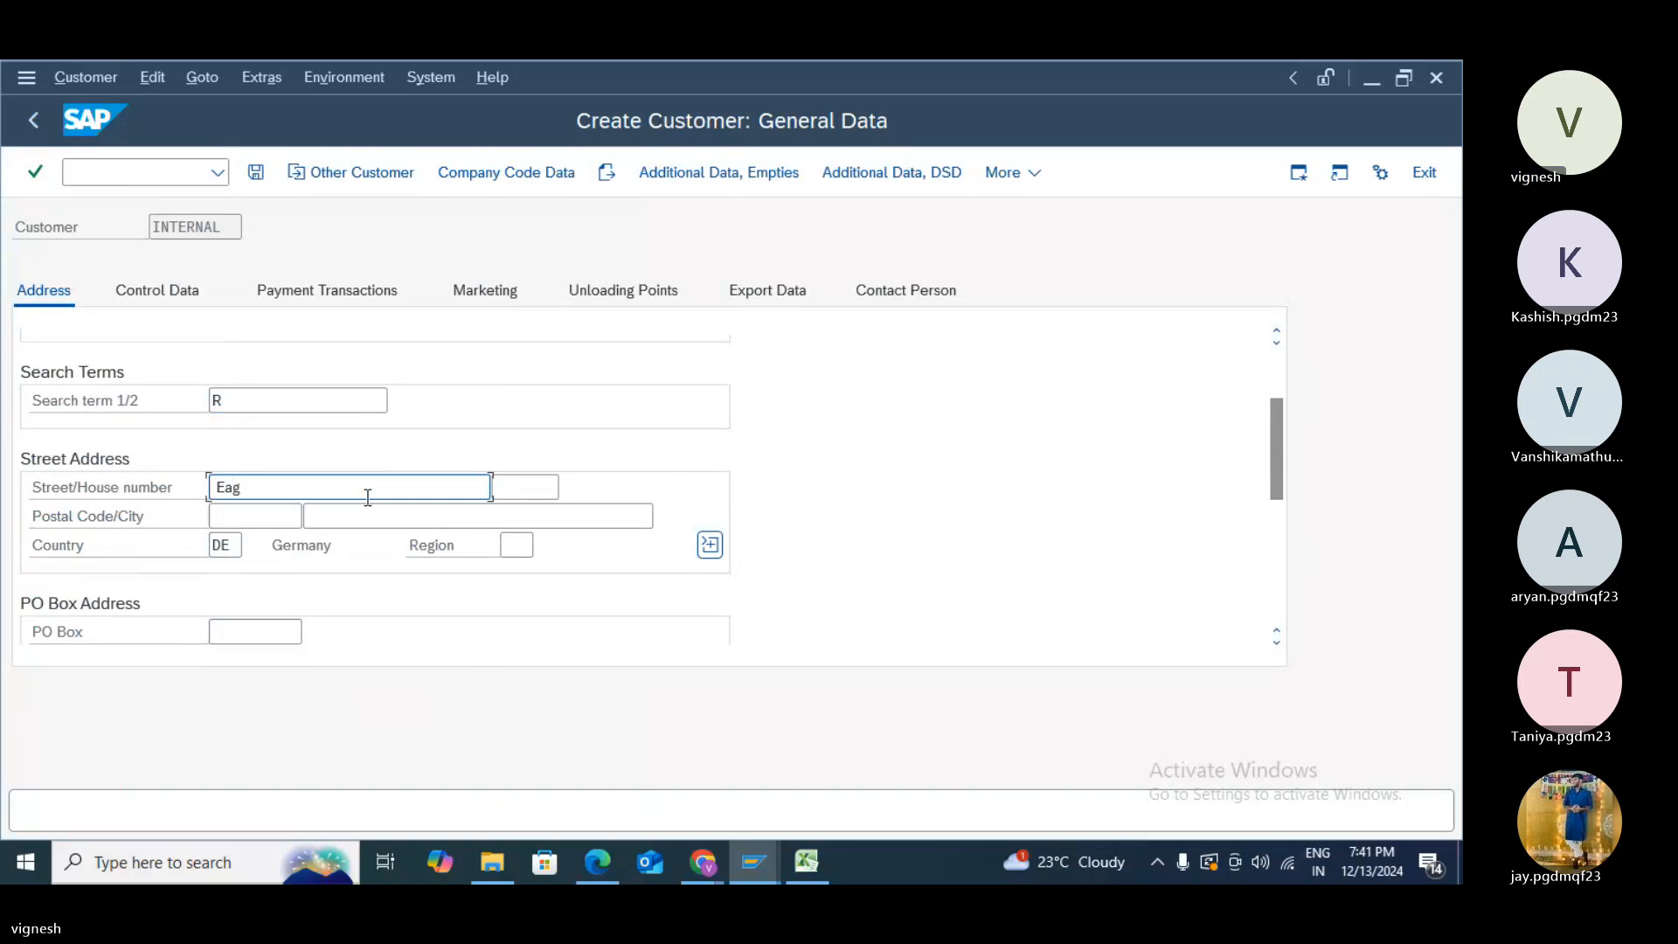
text(le str)
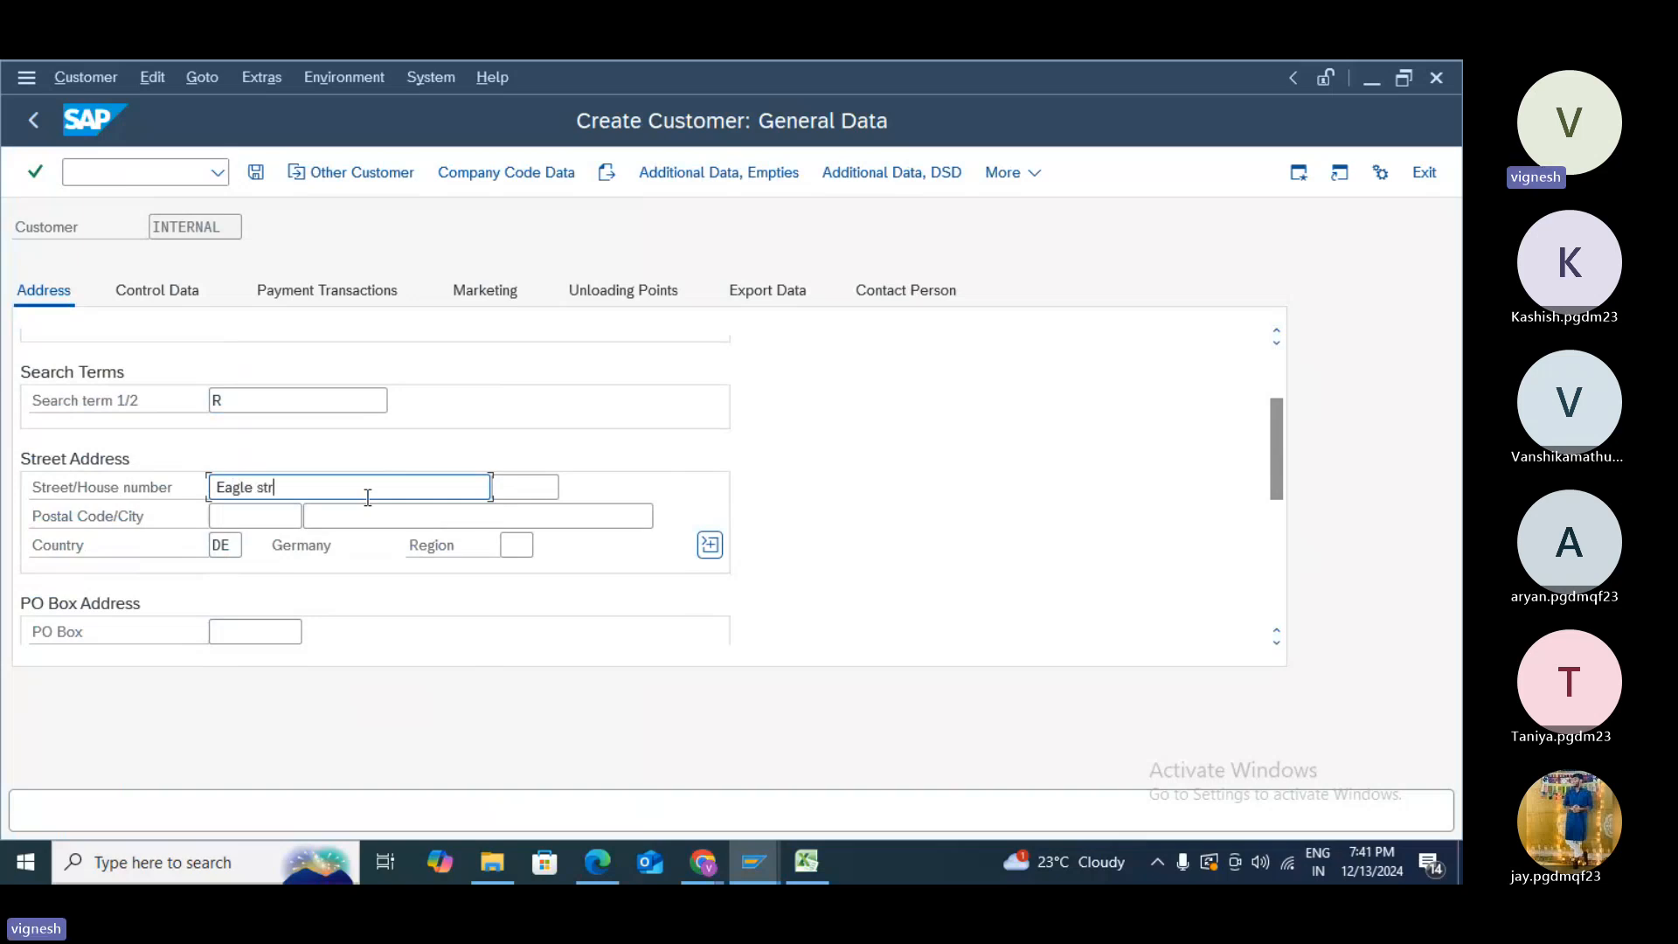
text(eet)
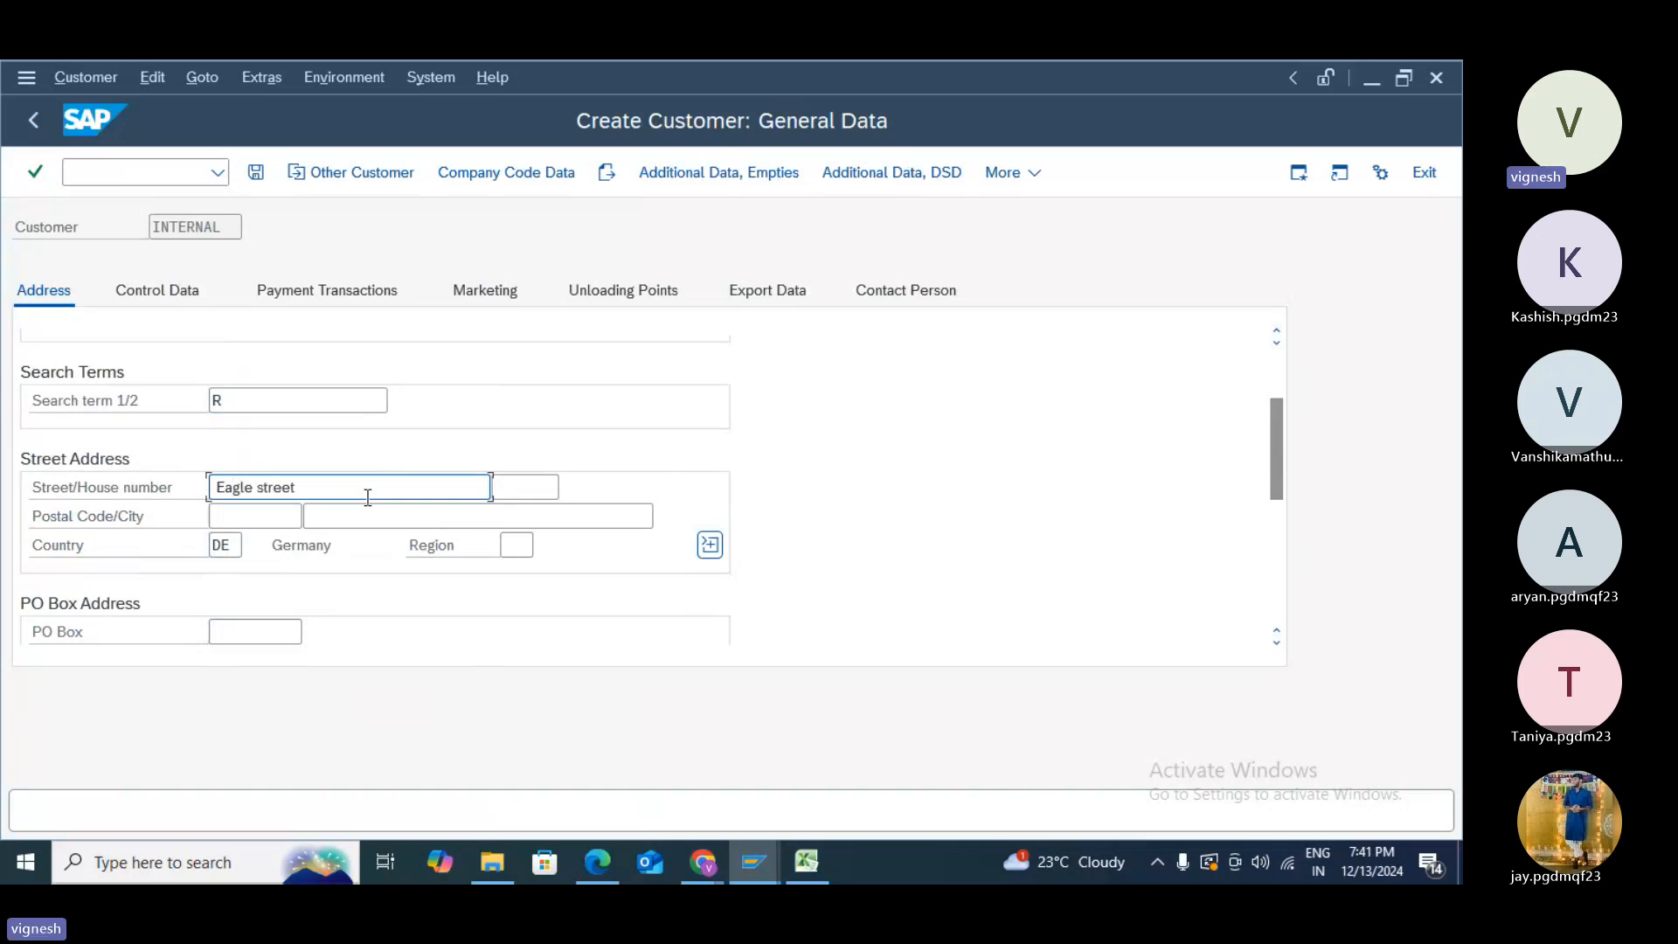
click(540, 480)
text(123)
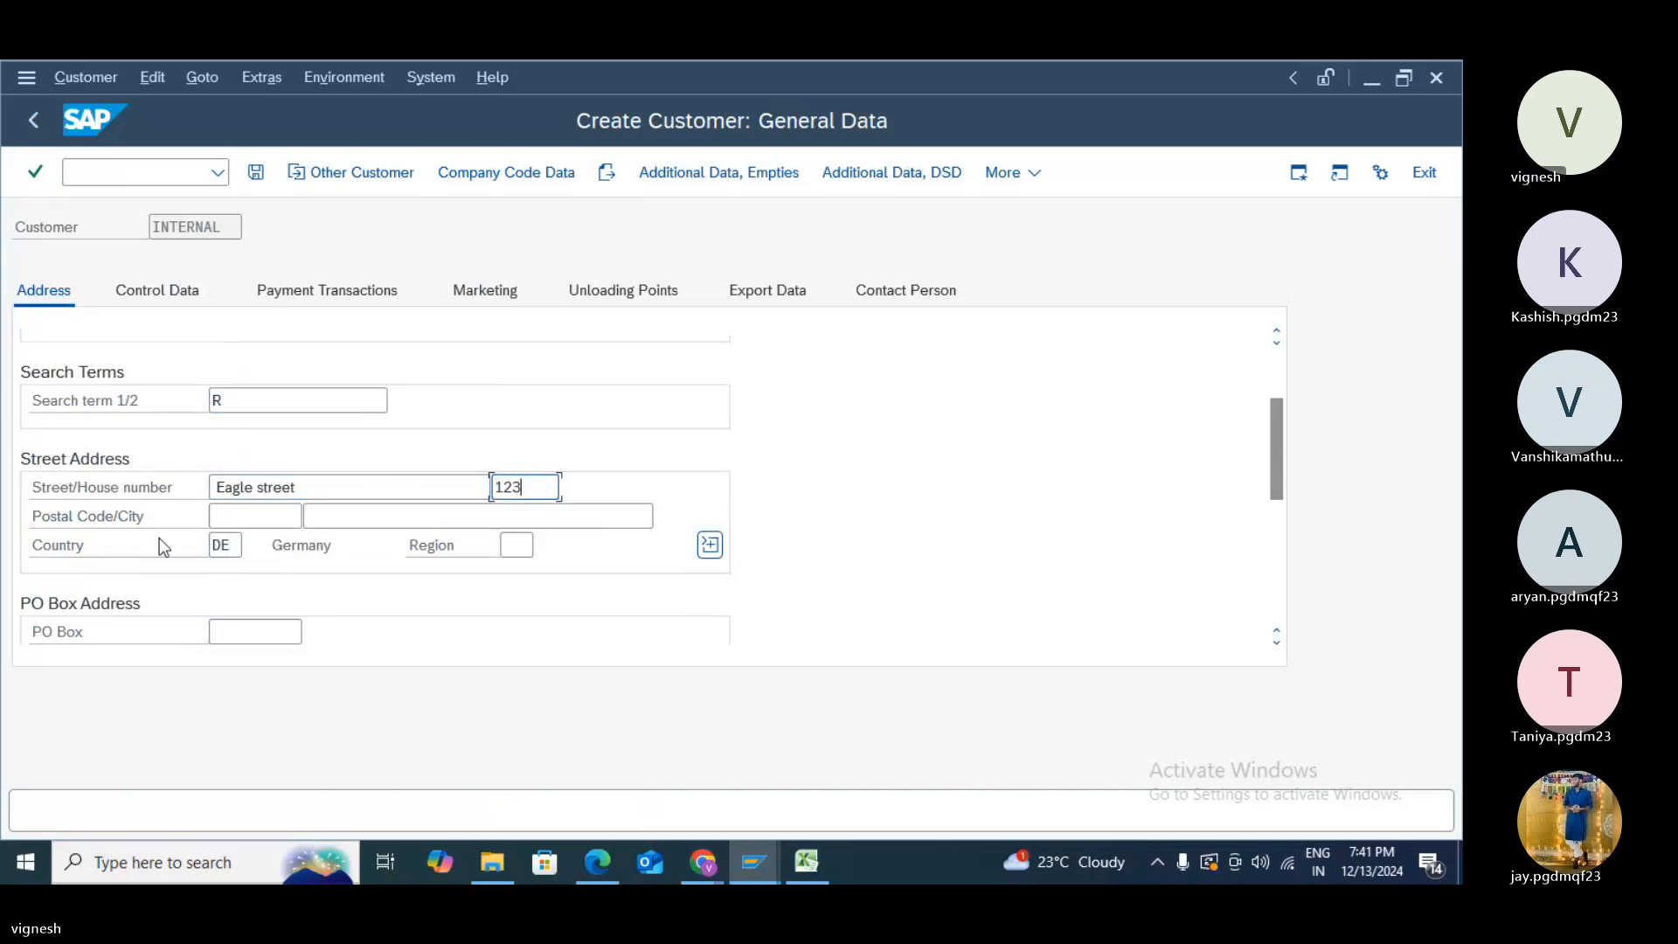
click(251, 516)
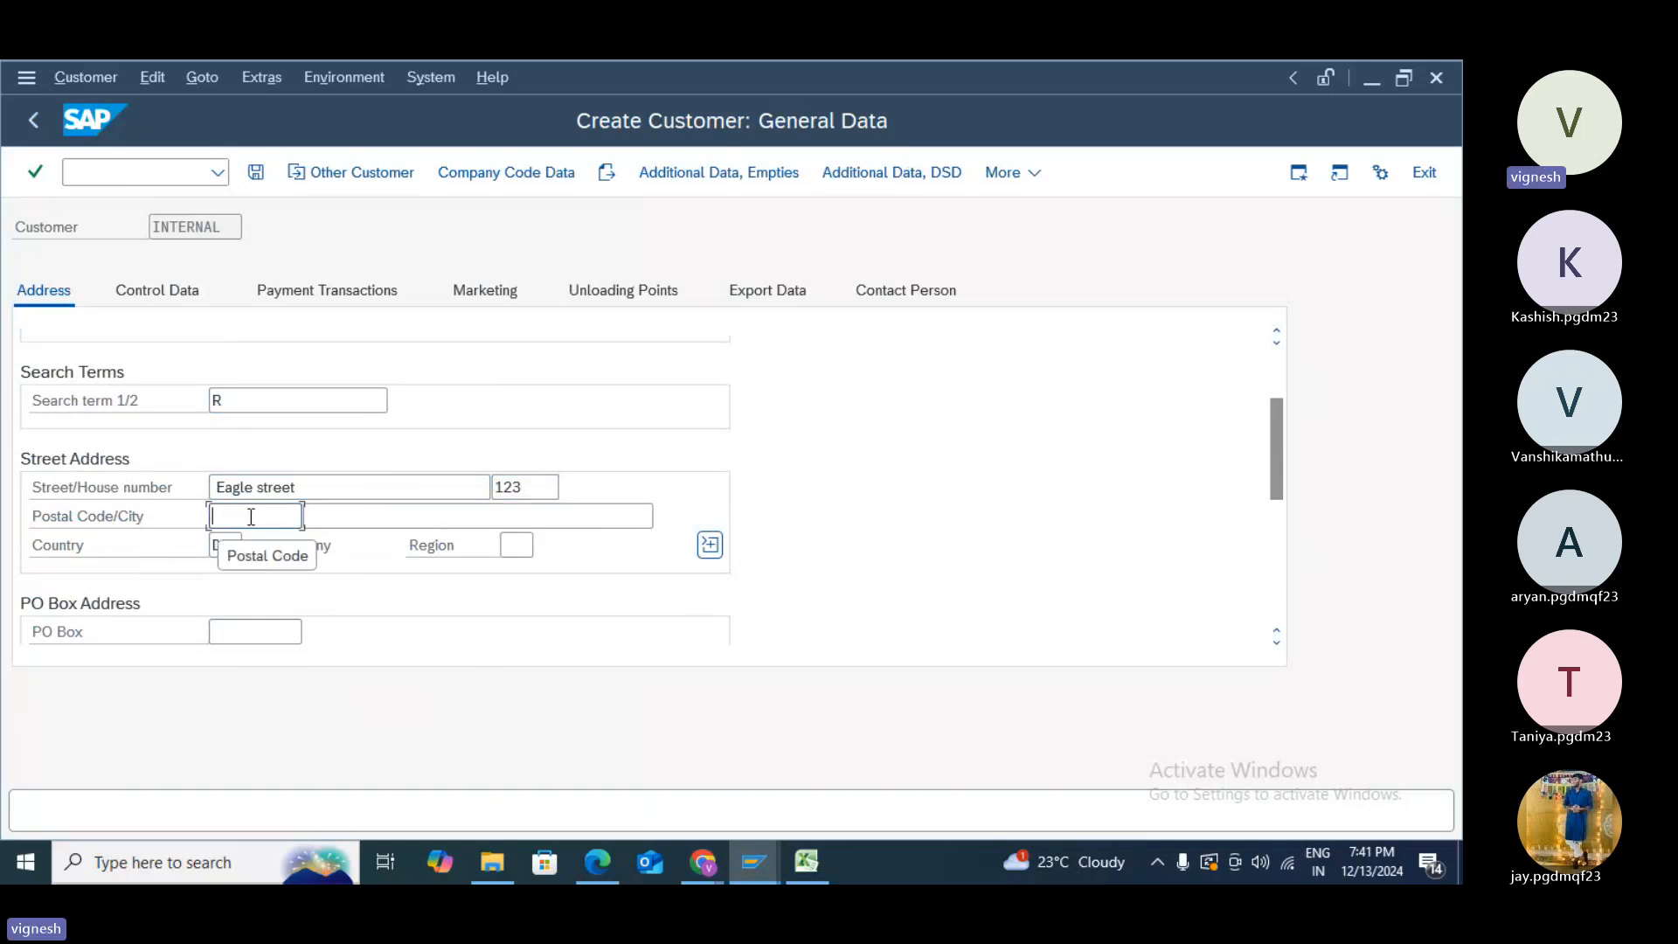
text(12345)
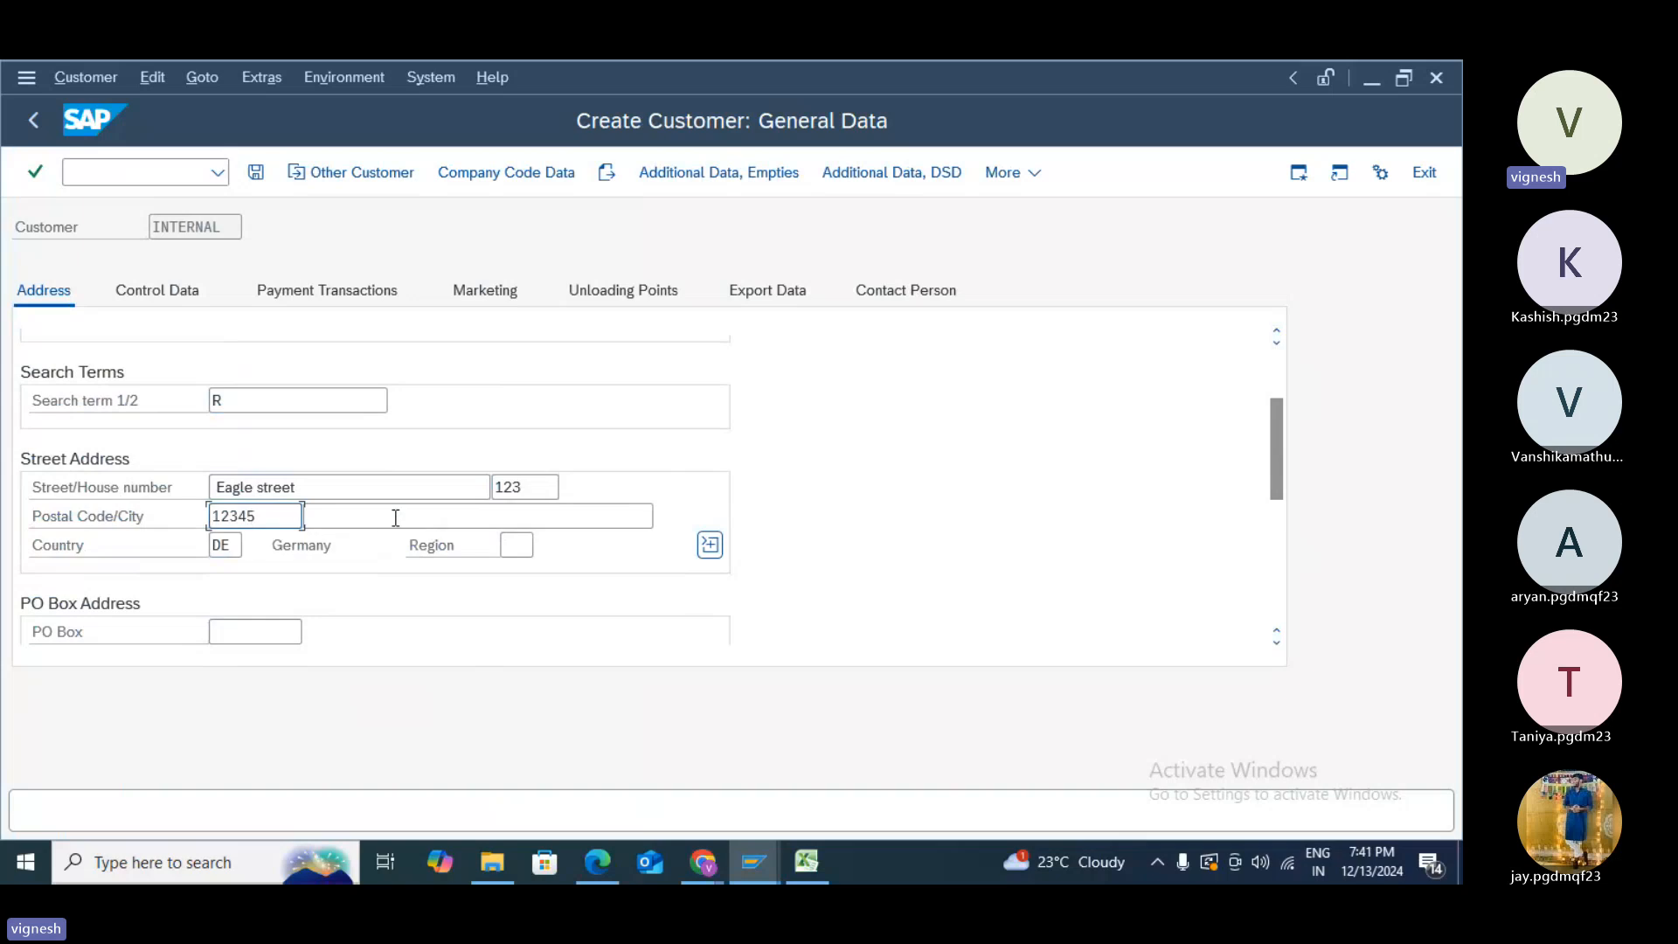
click(396, 517)
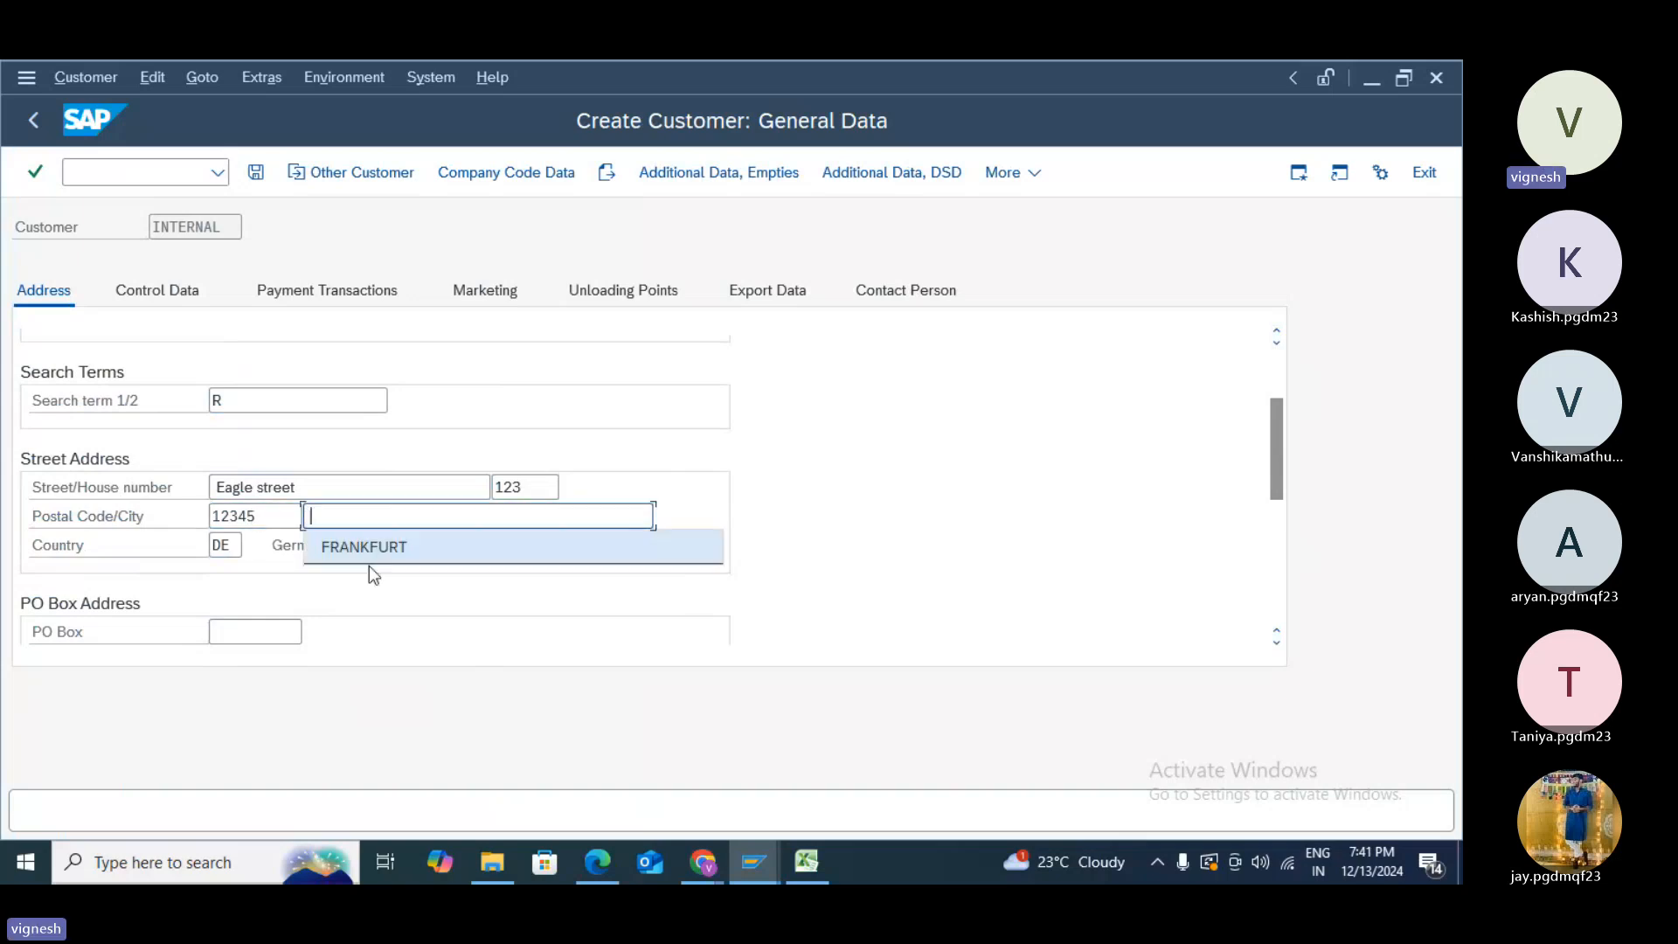
click(369, 565)
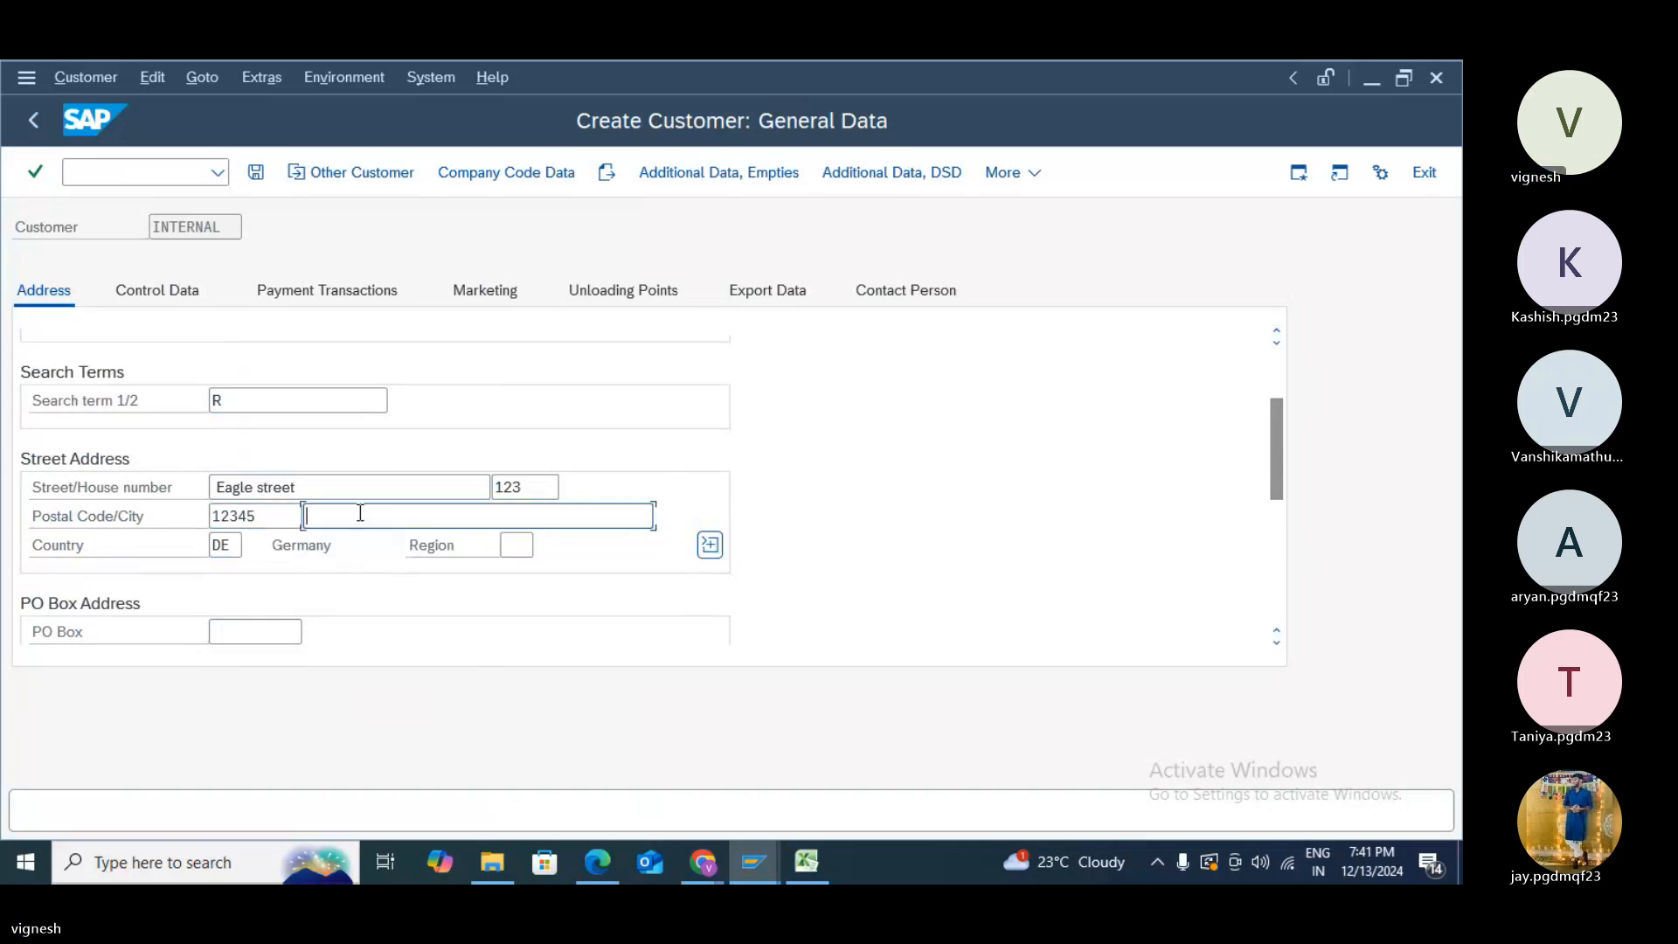
click(360, 513)
click(365, 547)
click(516, 547)
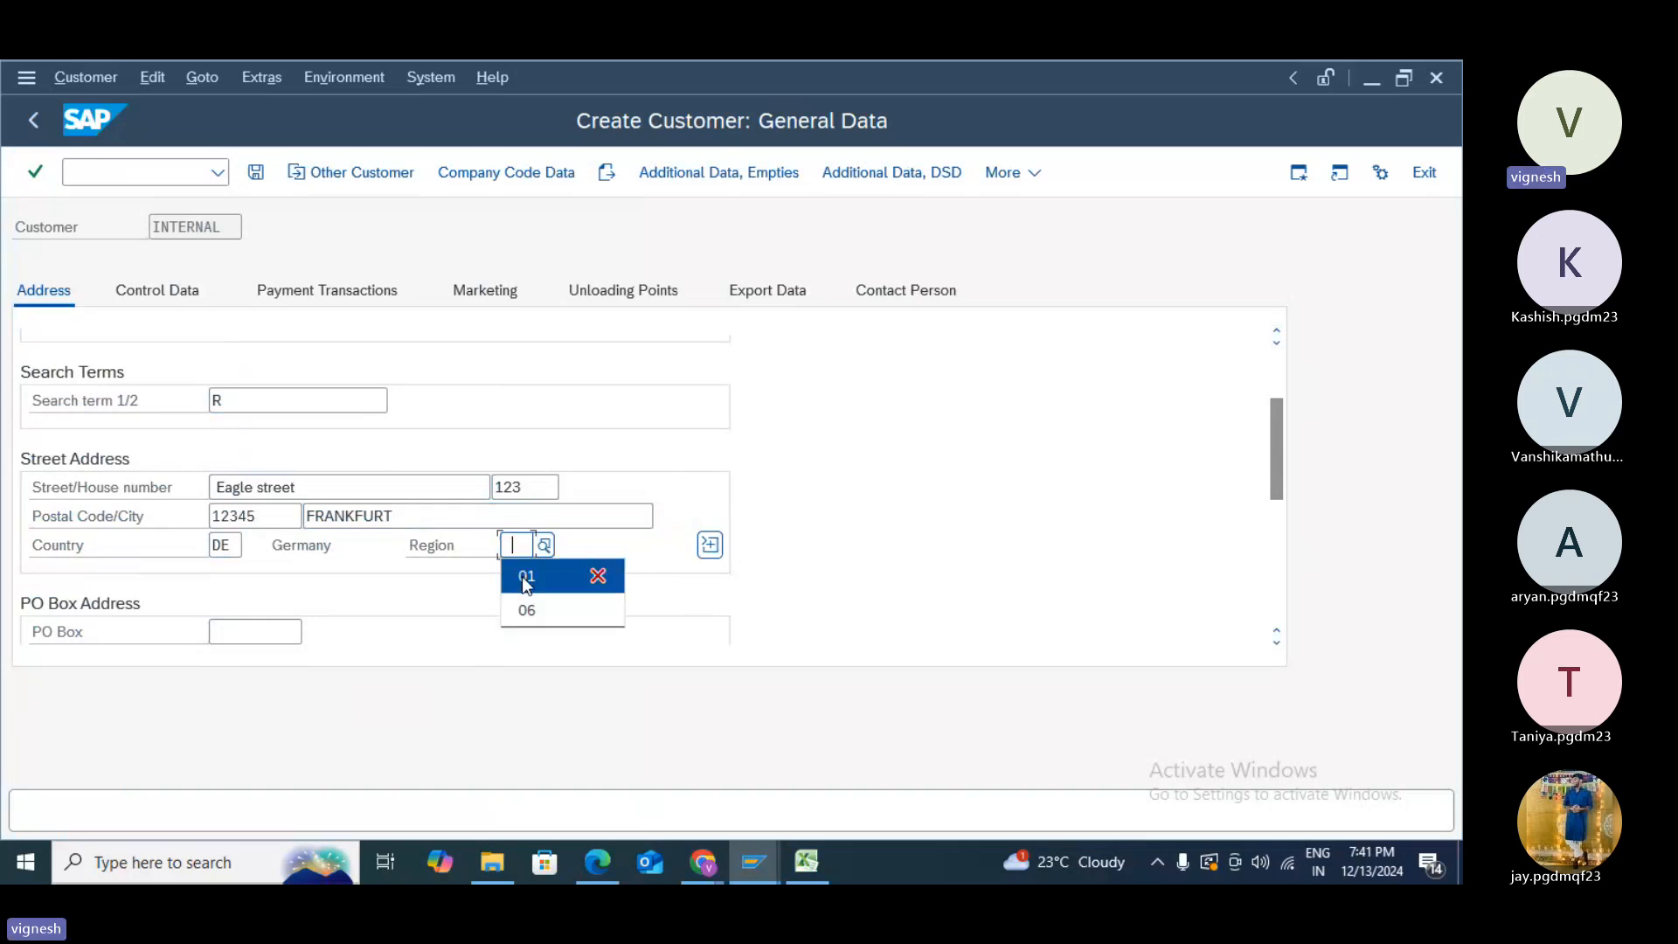
click(527, 576)
drag(1277, 469, 1287, 587)
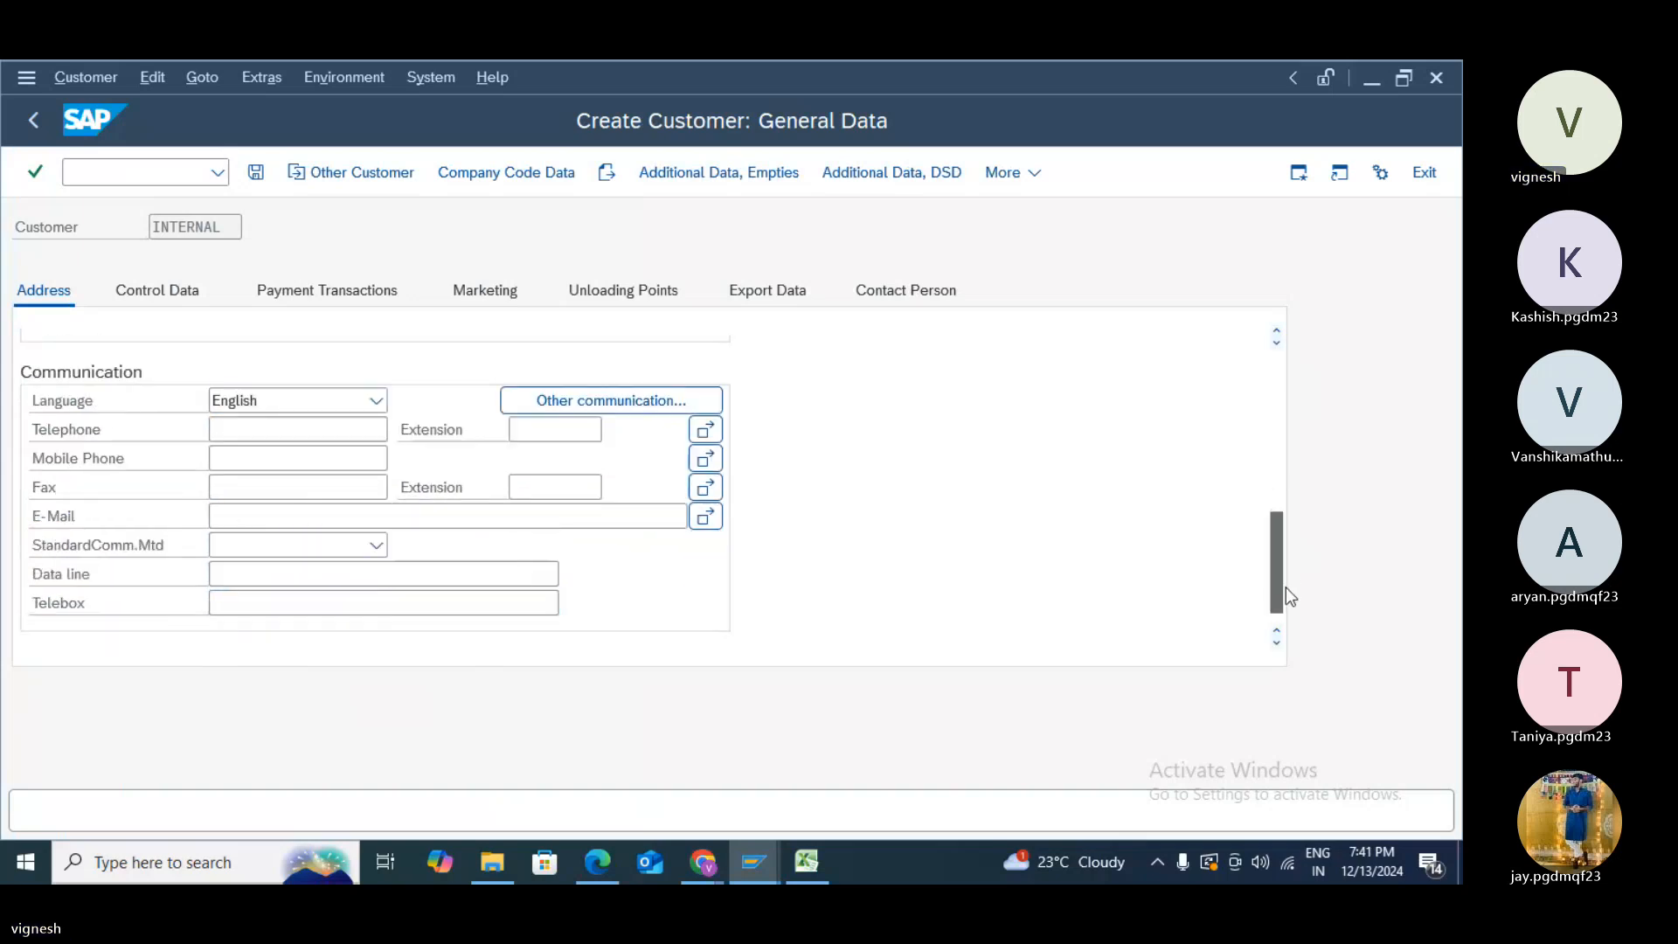
click(499, 190)
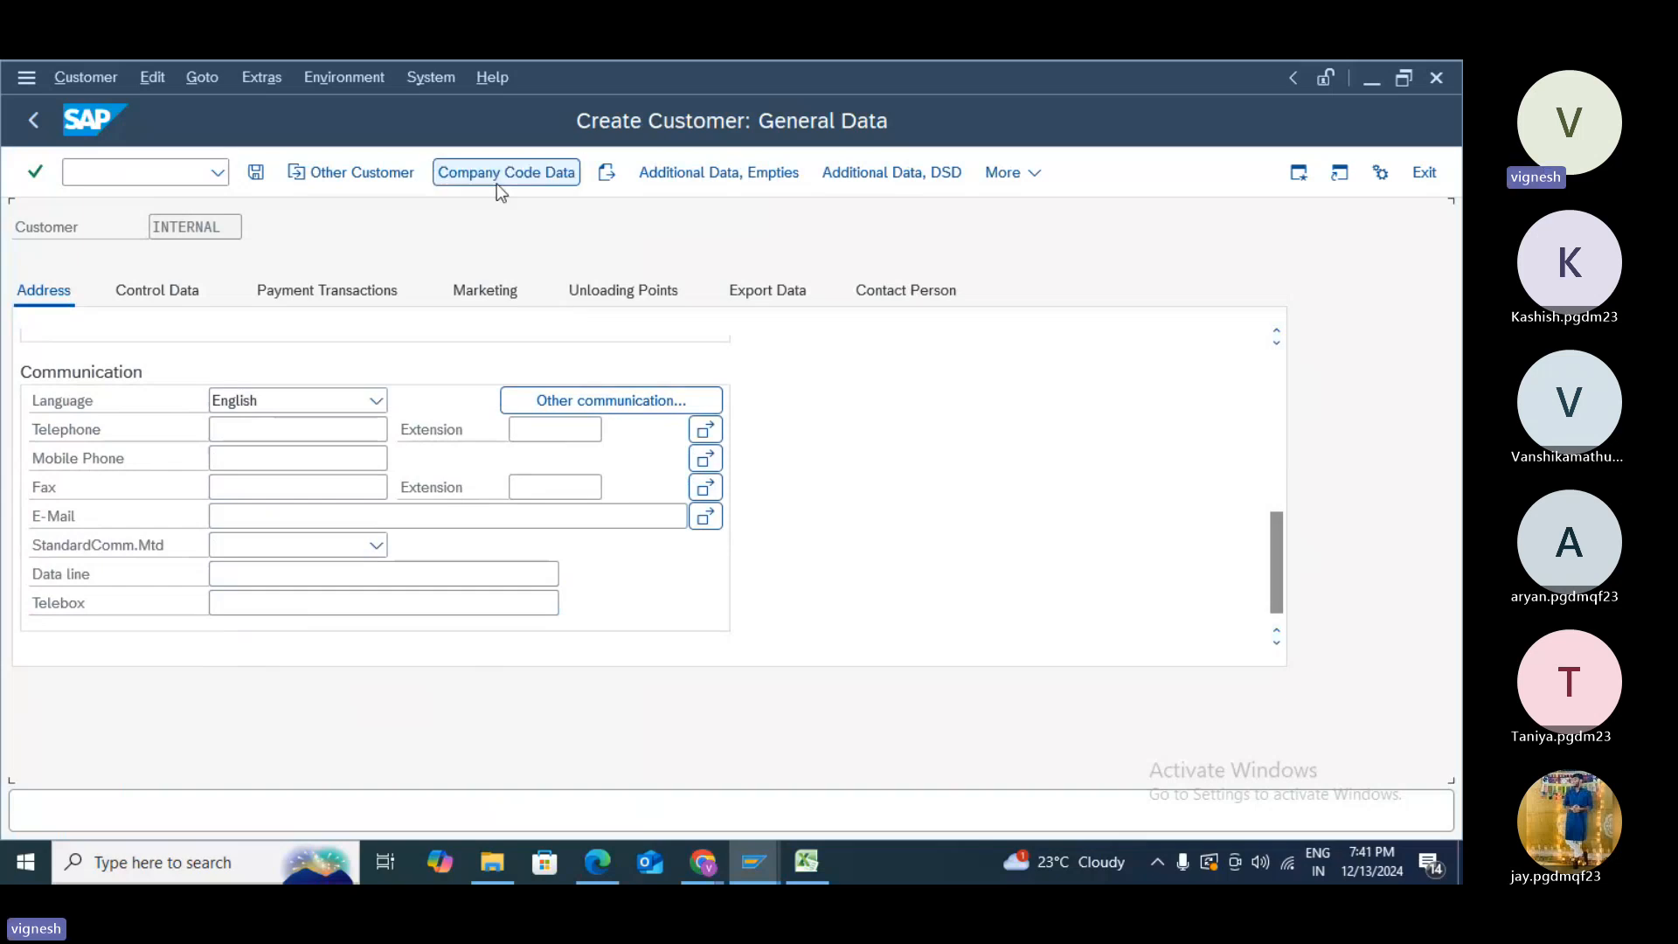
- Enter terms of payment z999 on Payment Transactions and save the customer
click(355, 327)
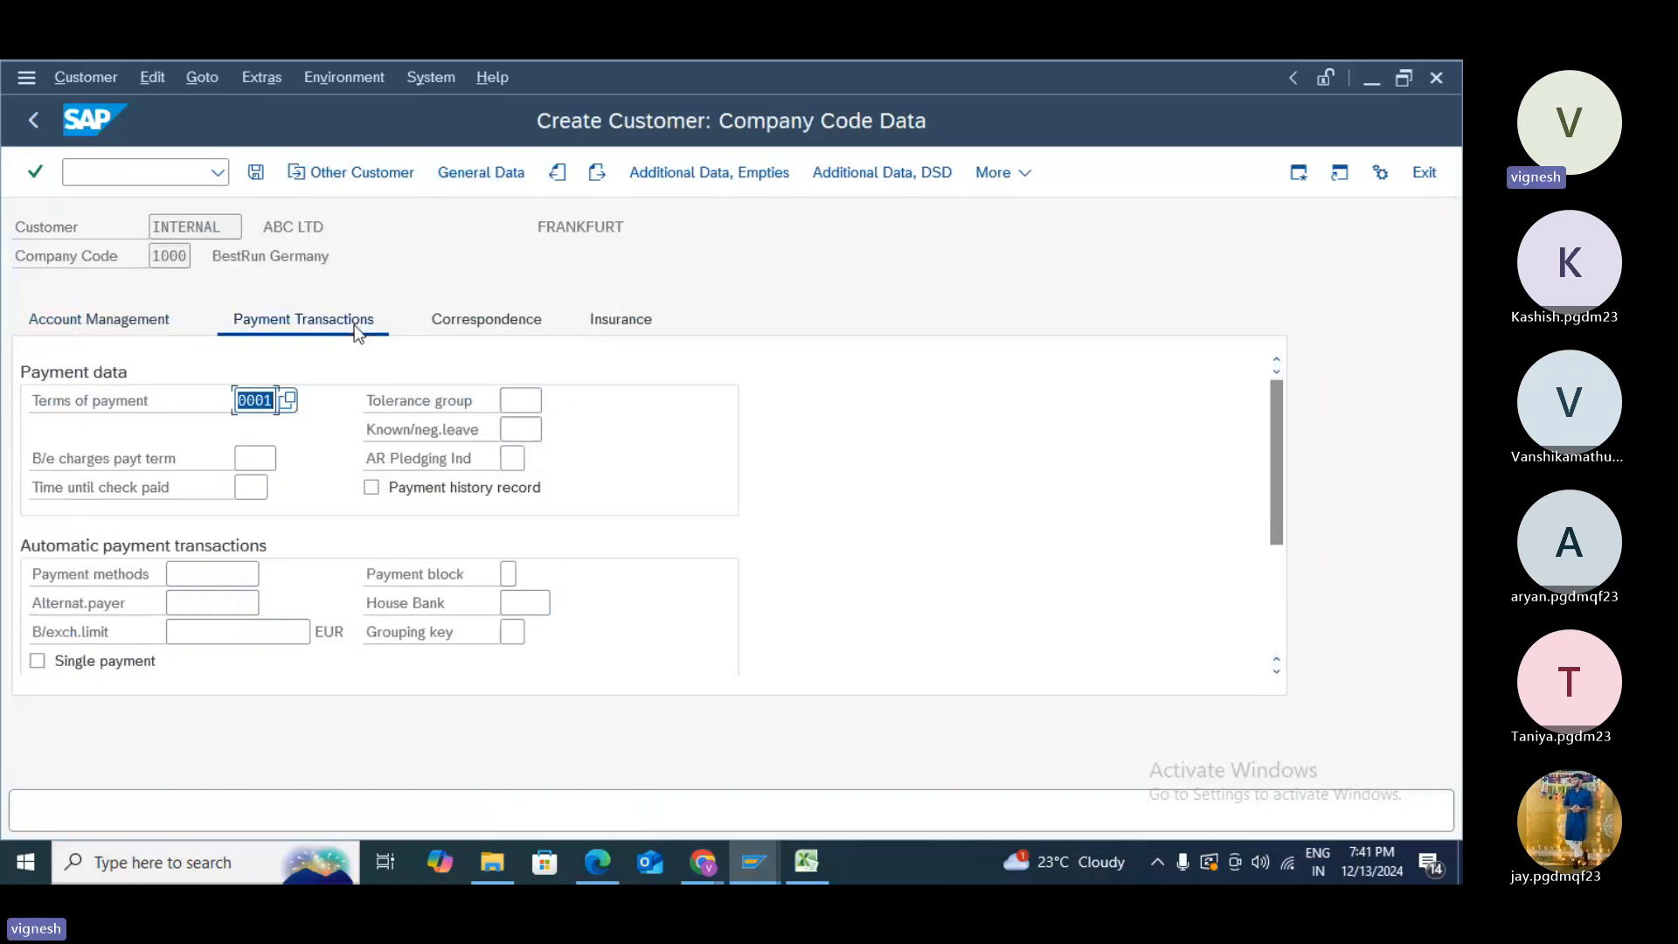
text(z999)
click(255, 174)
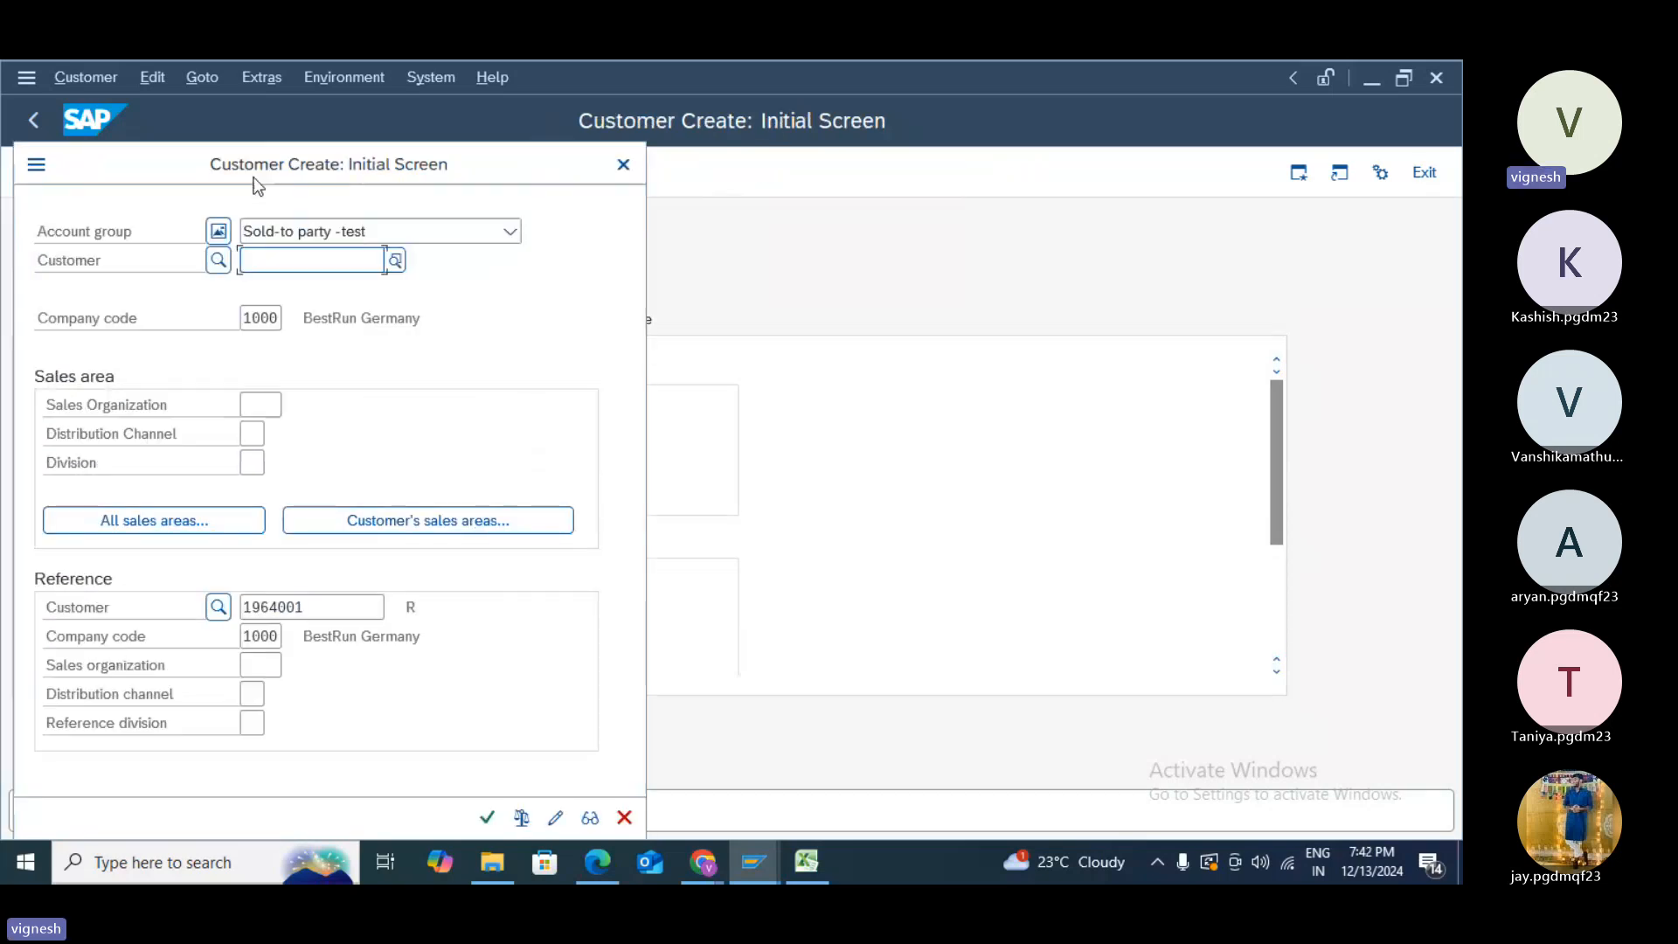
click(486, 827)
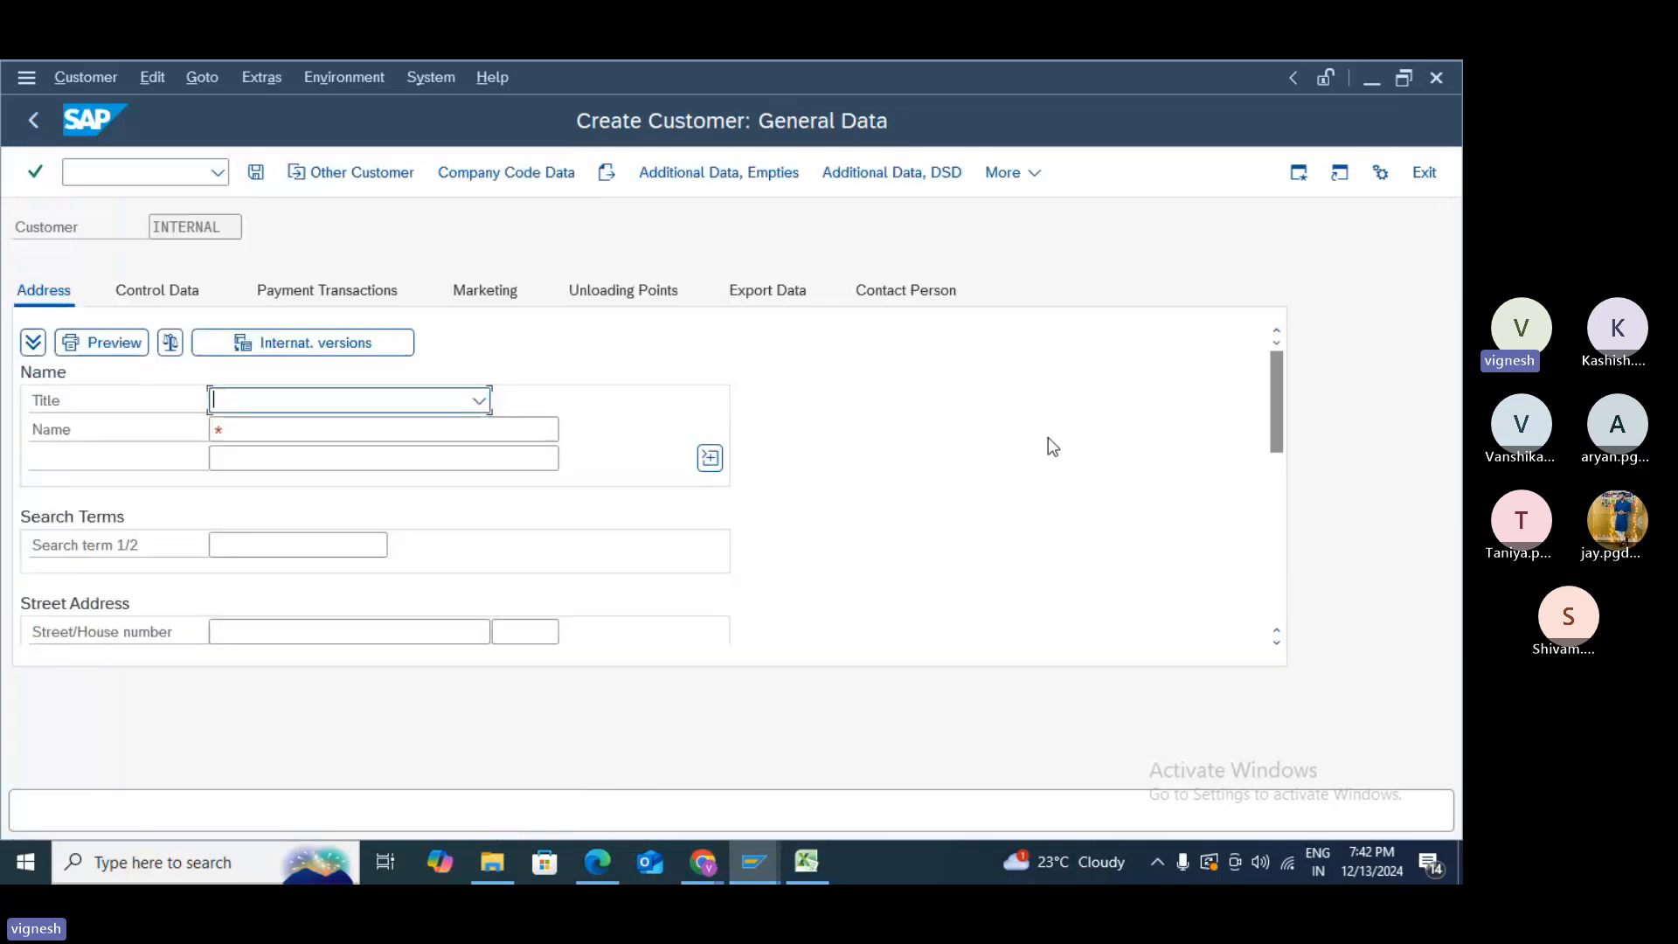
- Exit the blank follow-on customer screen without saving, returning to SAP Easy Access
click(1415, 174)
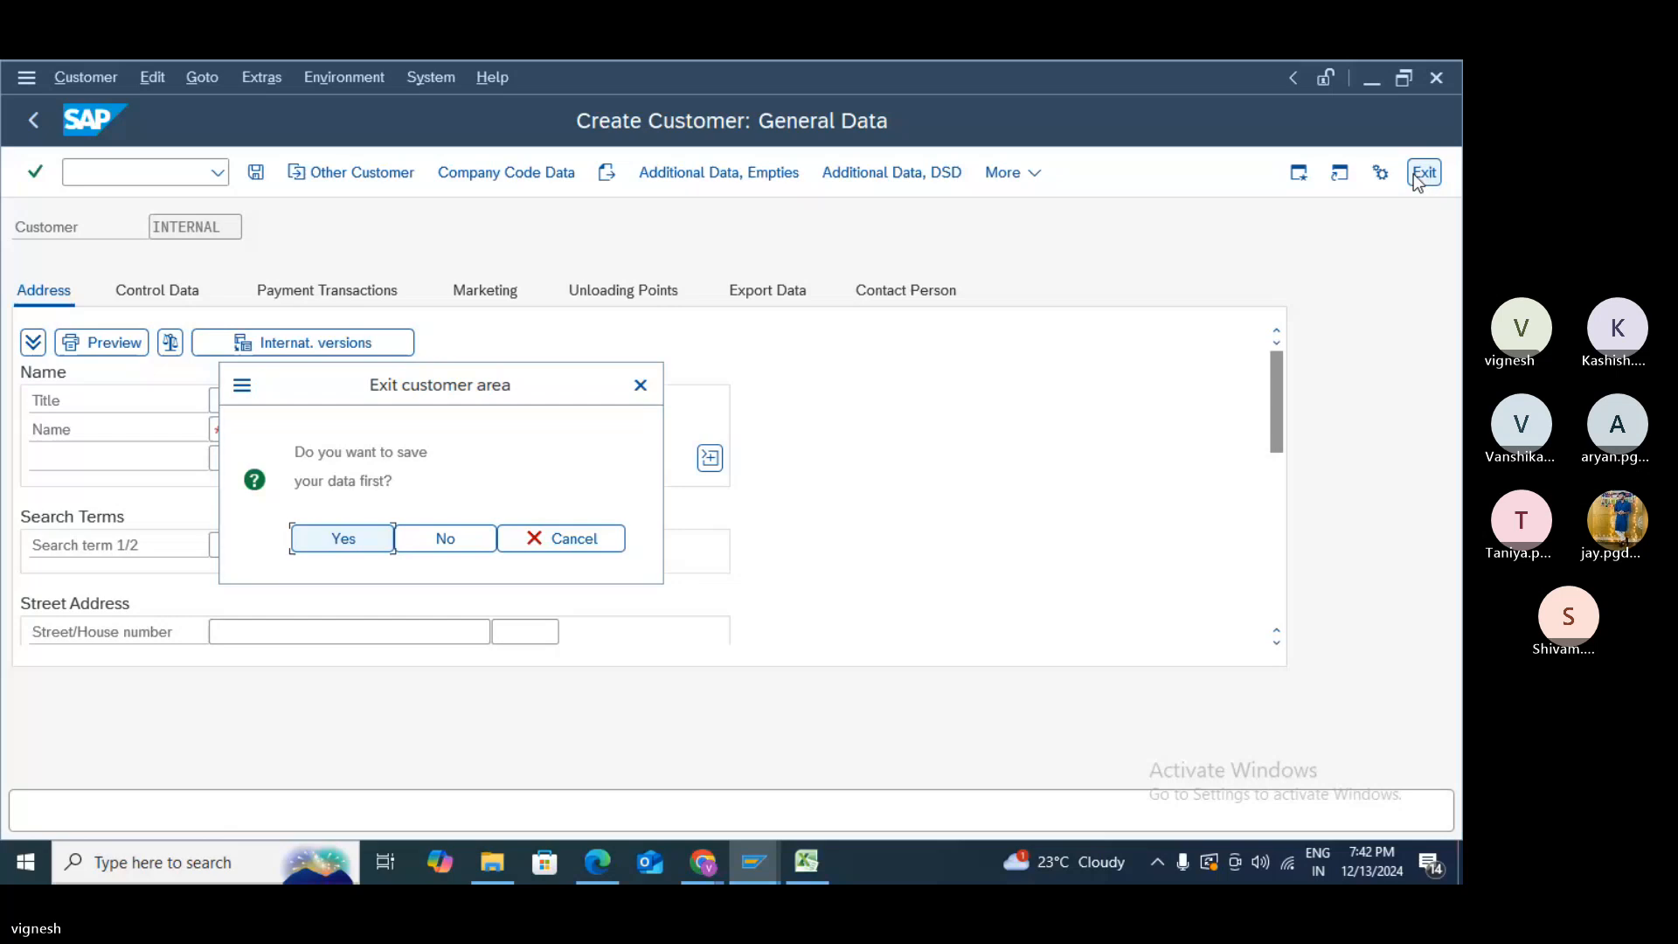
click(326, 543)
click(446, 539)
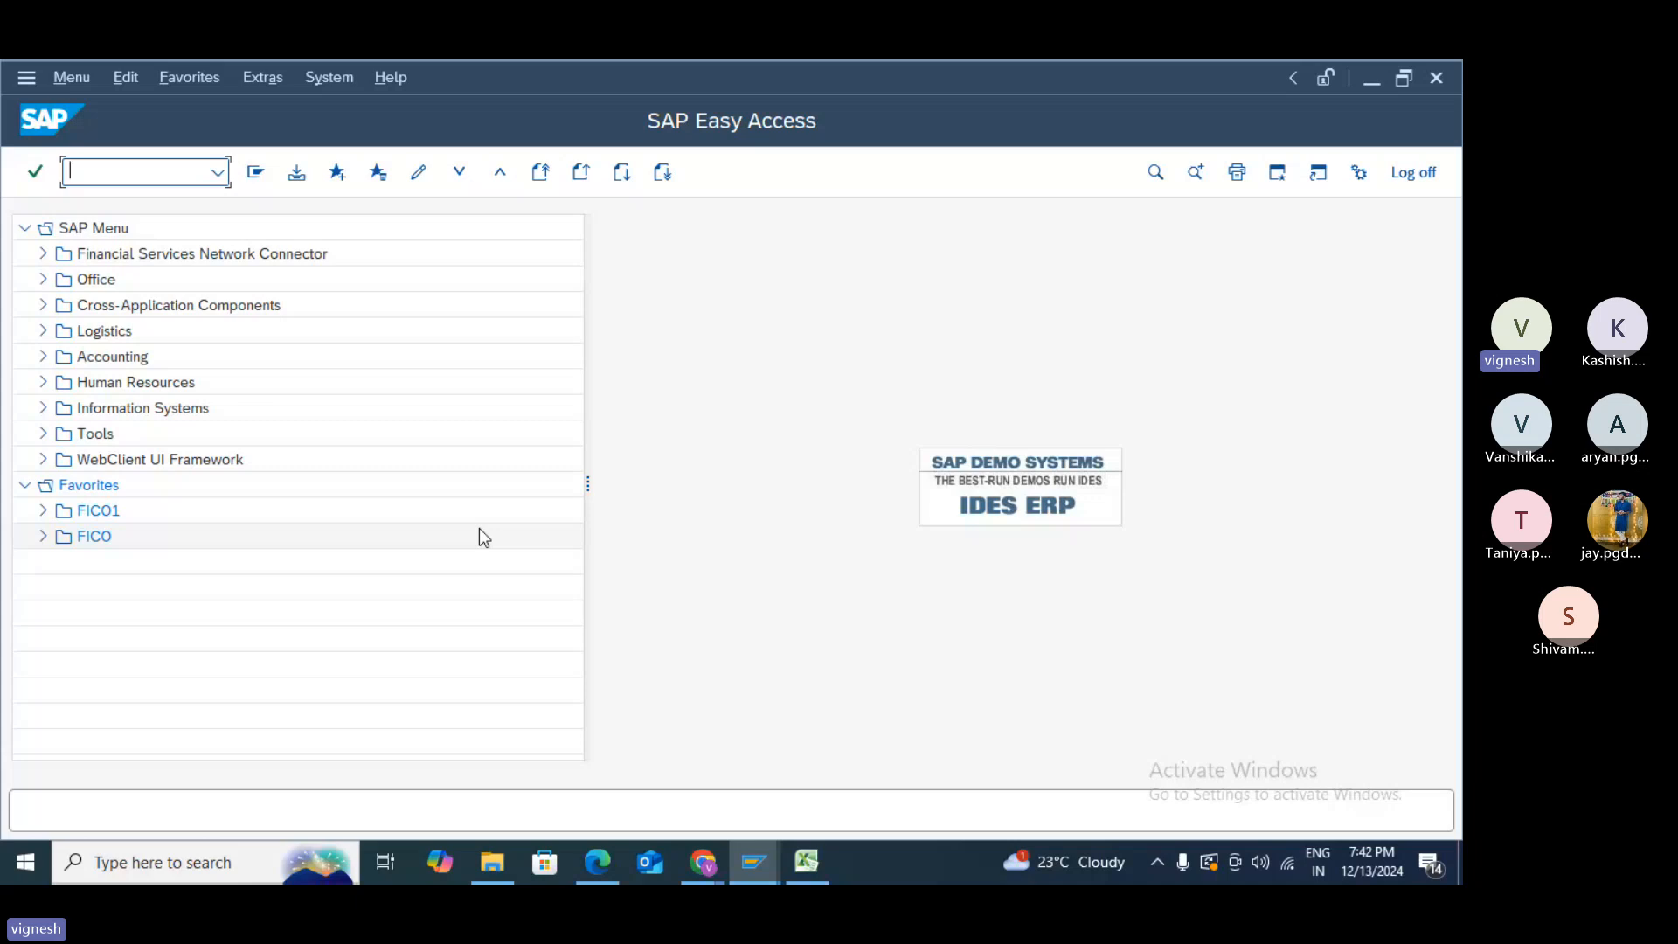
- In the Excel tracker, set D26 (Define payment terms) and D34 (Payment Term) to COVERED
key(alt+Tab)
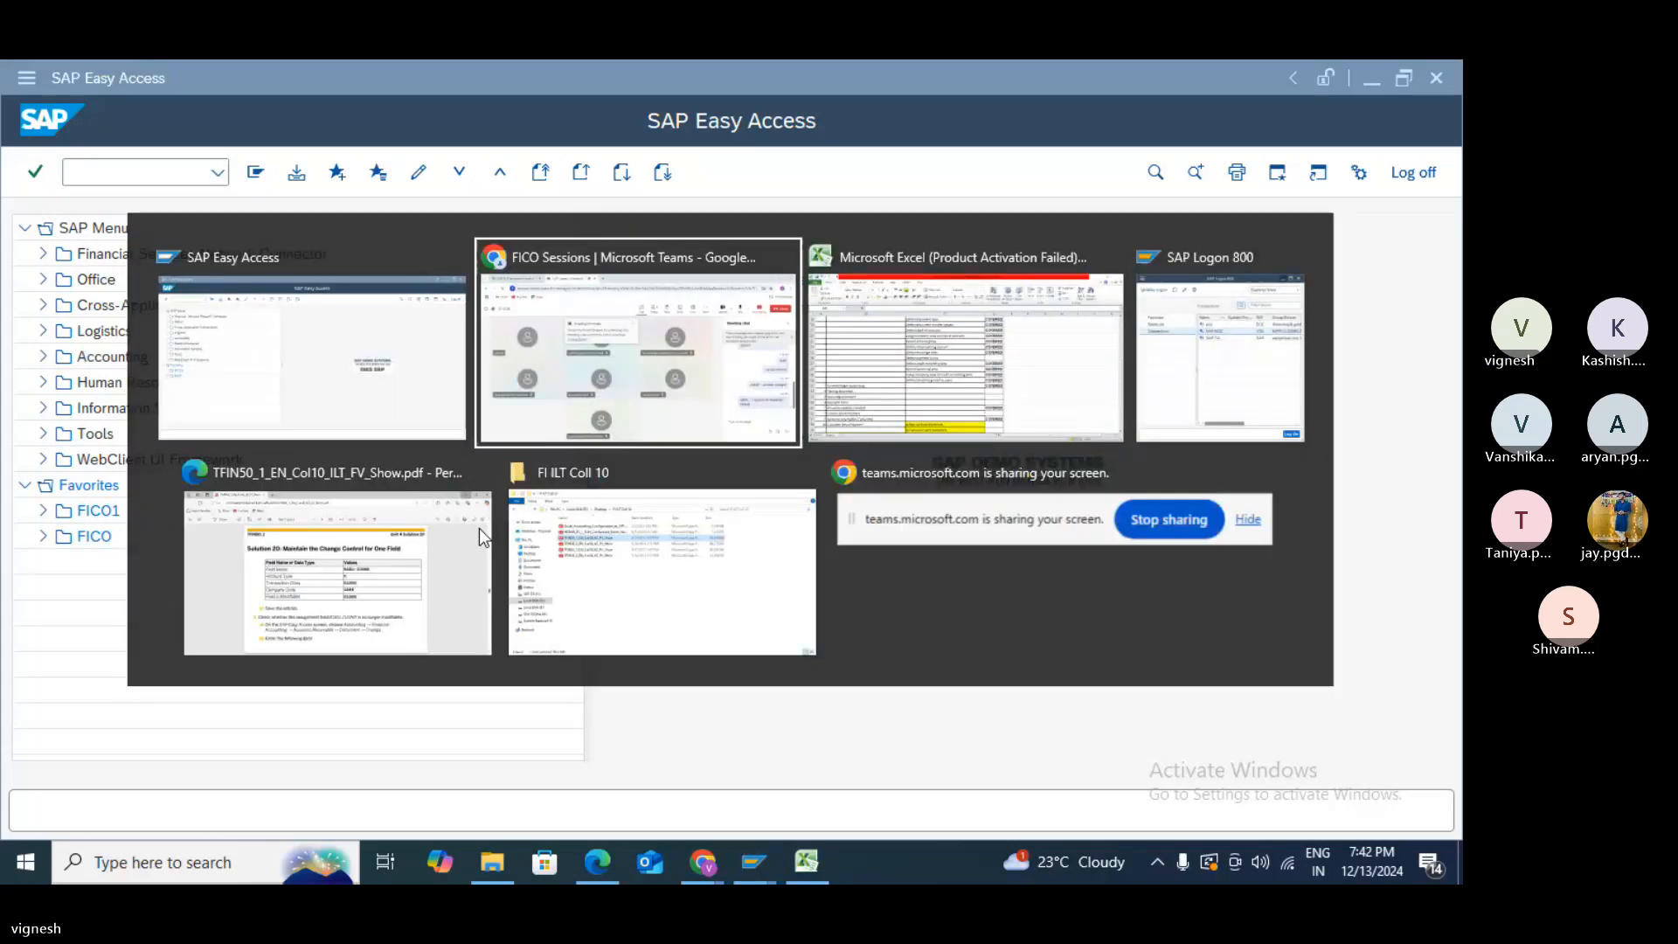
key(alt+Tab)
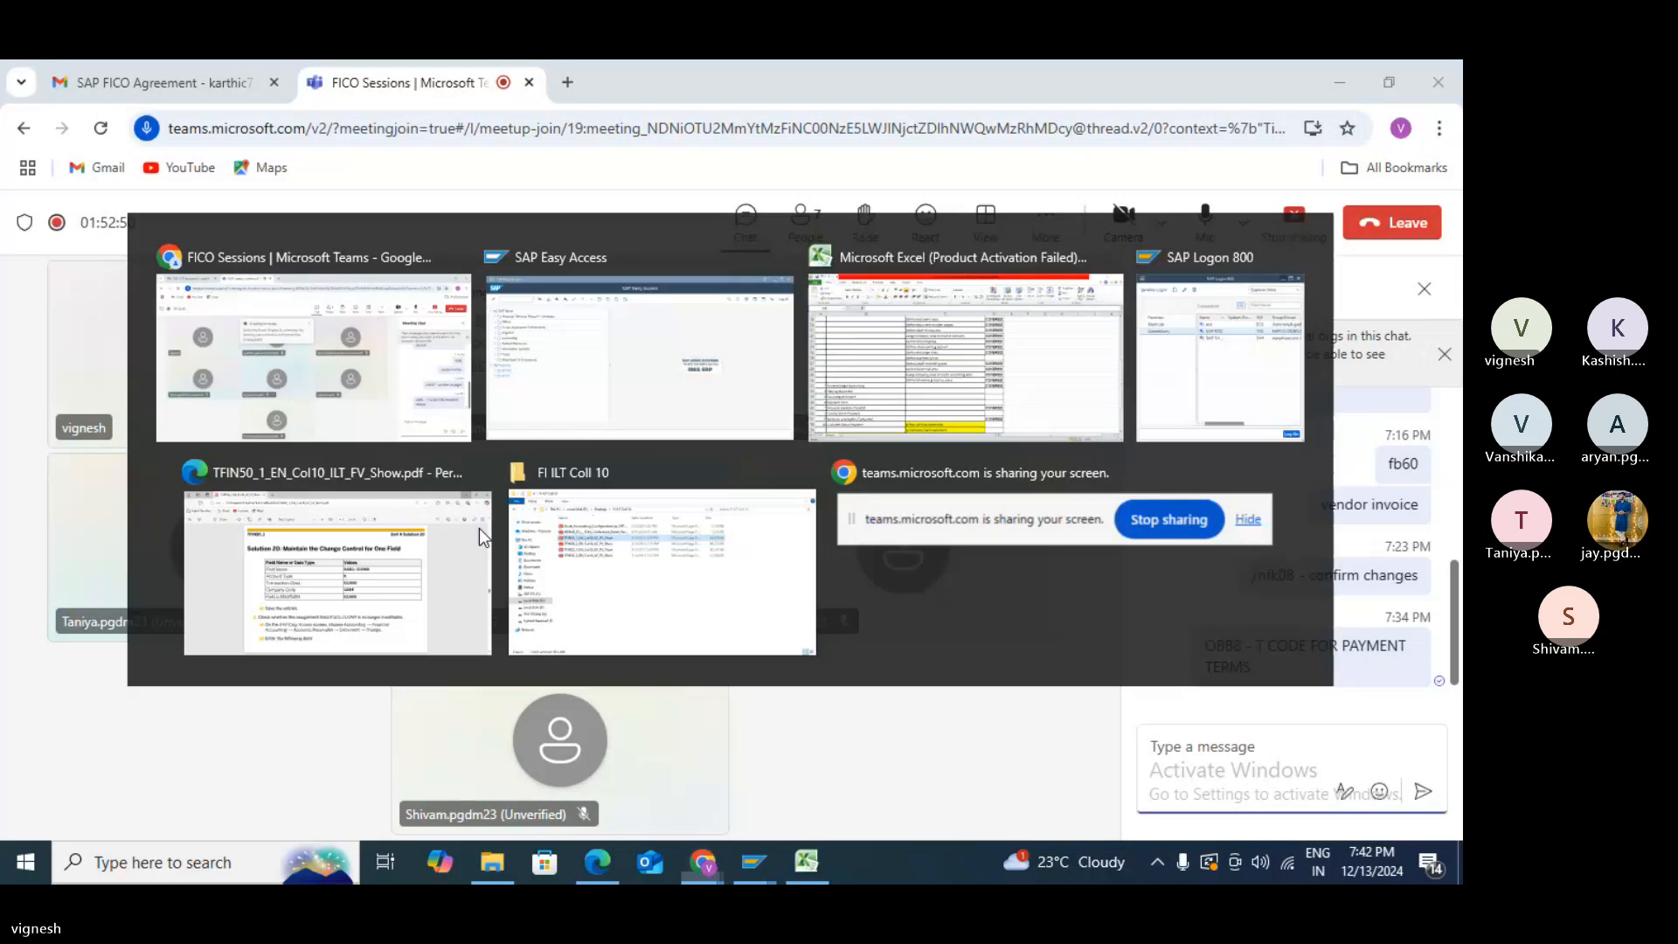
key(alt+Tab)
key(Tab)
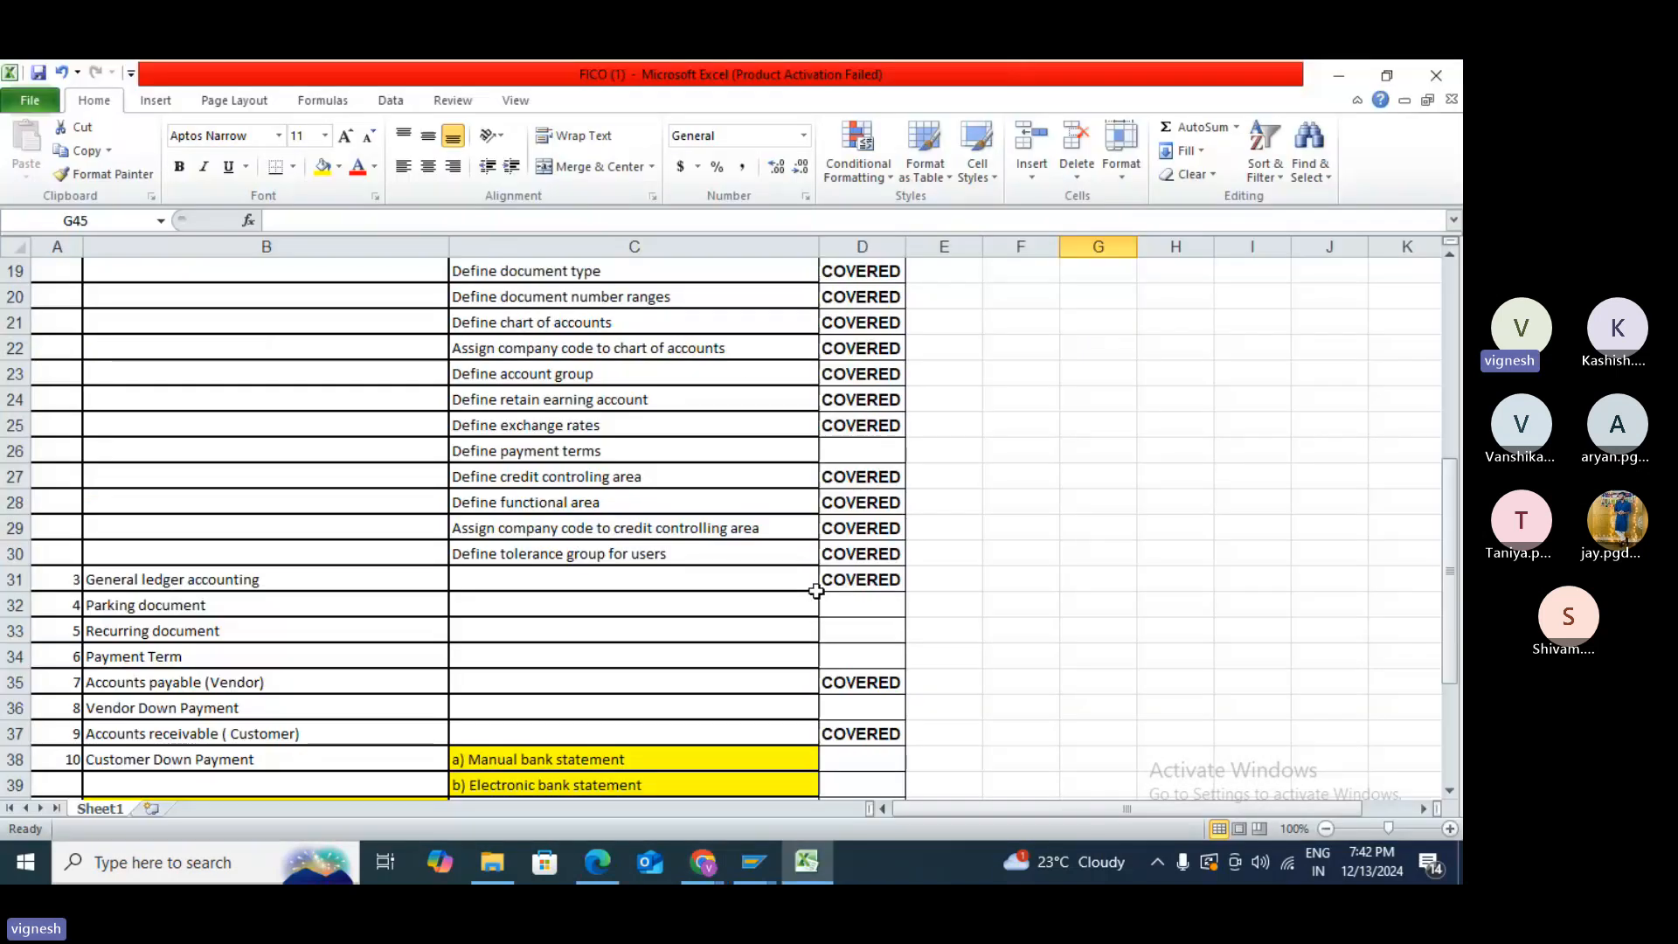
click(865, 451)
text(co)
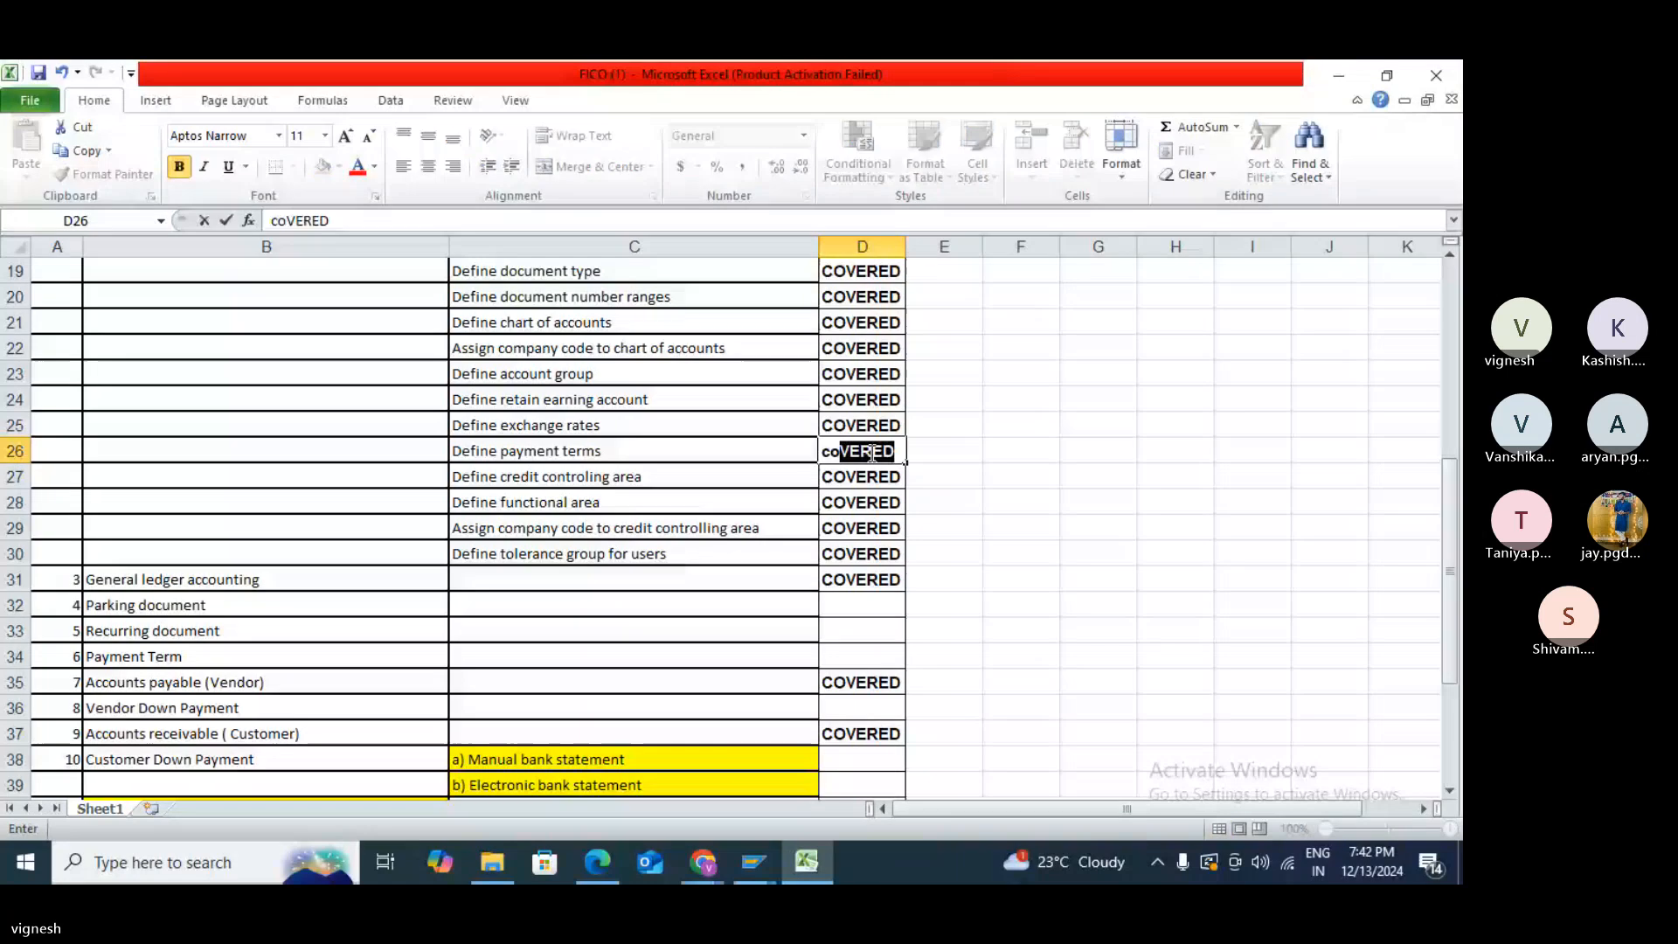
click(1030, 564)
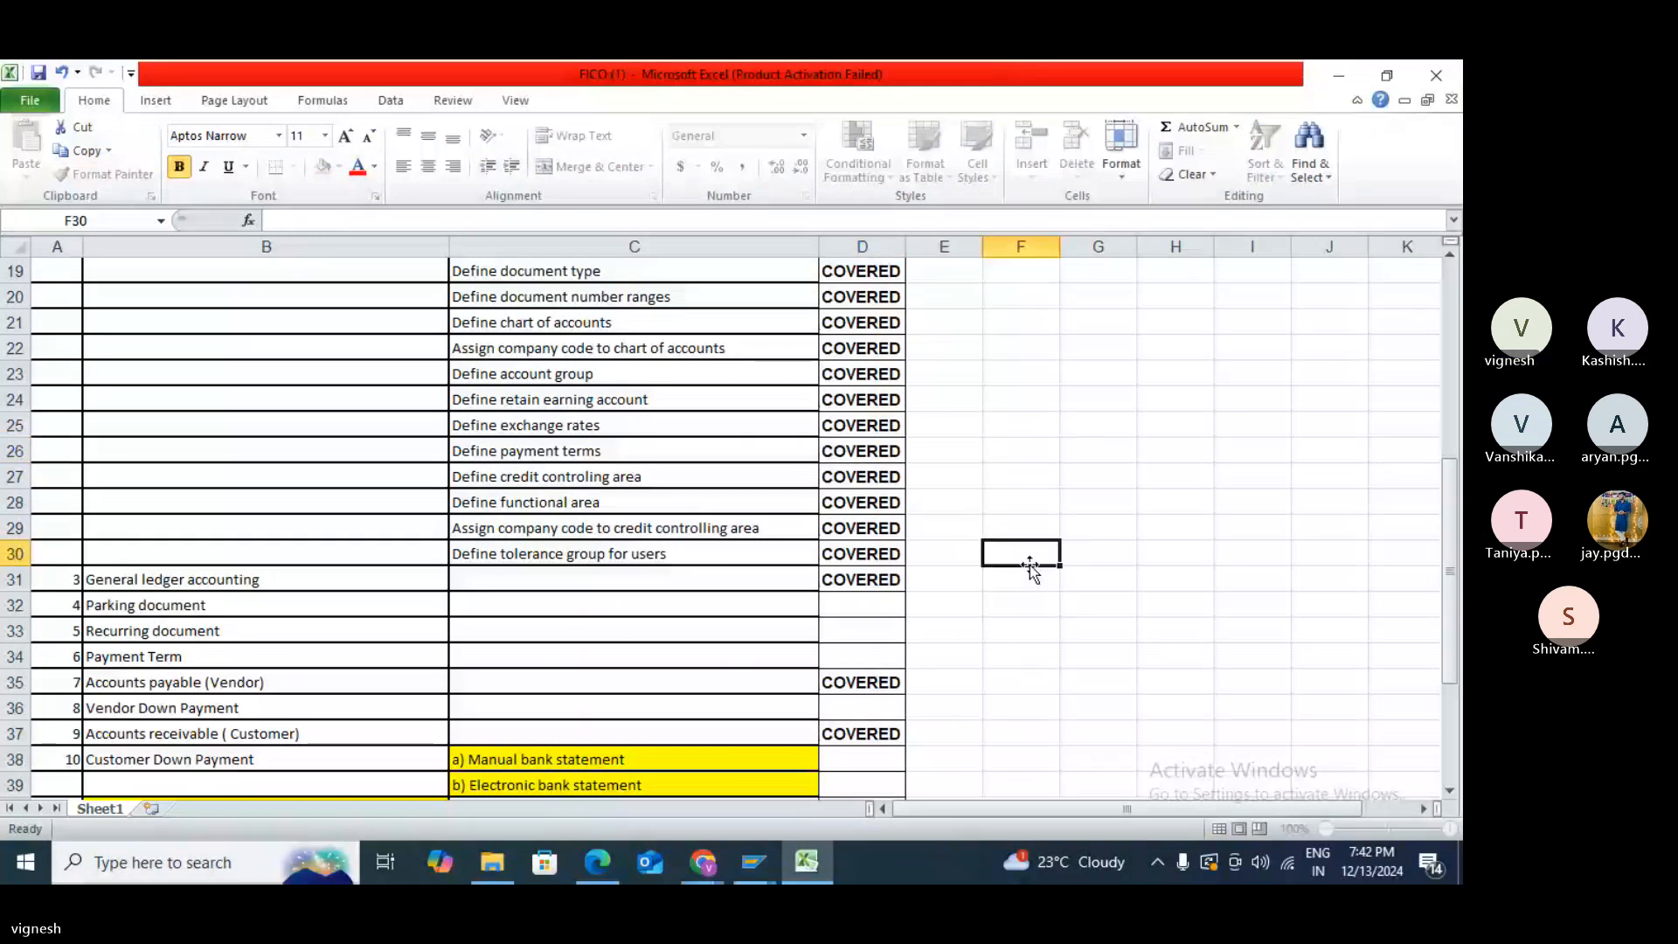
click(870, 657)
text(c)
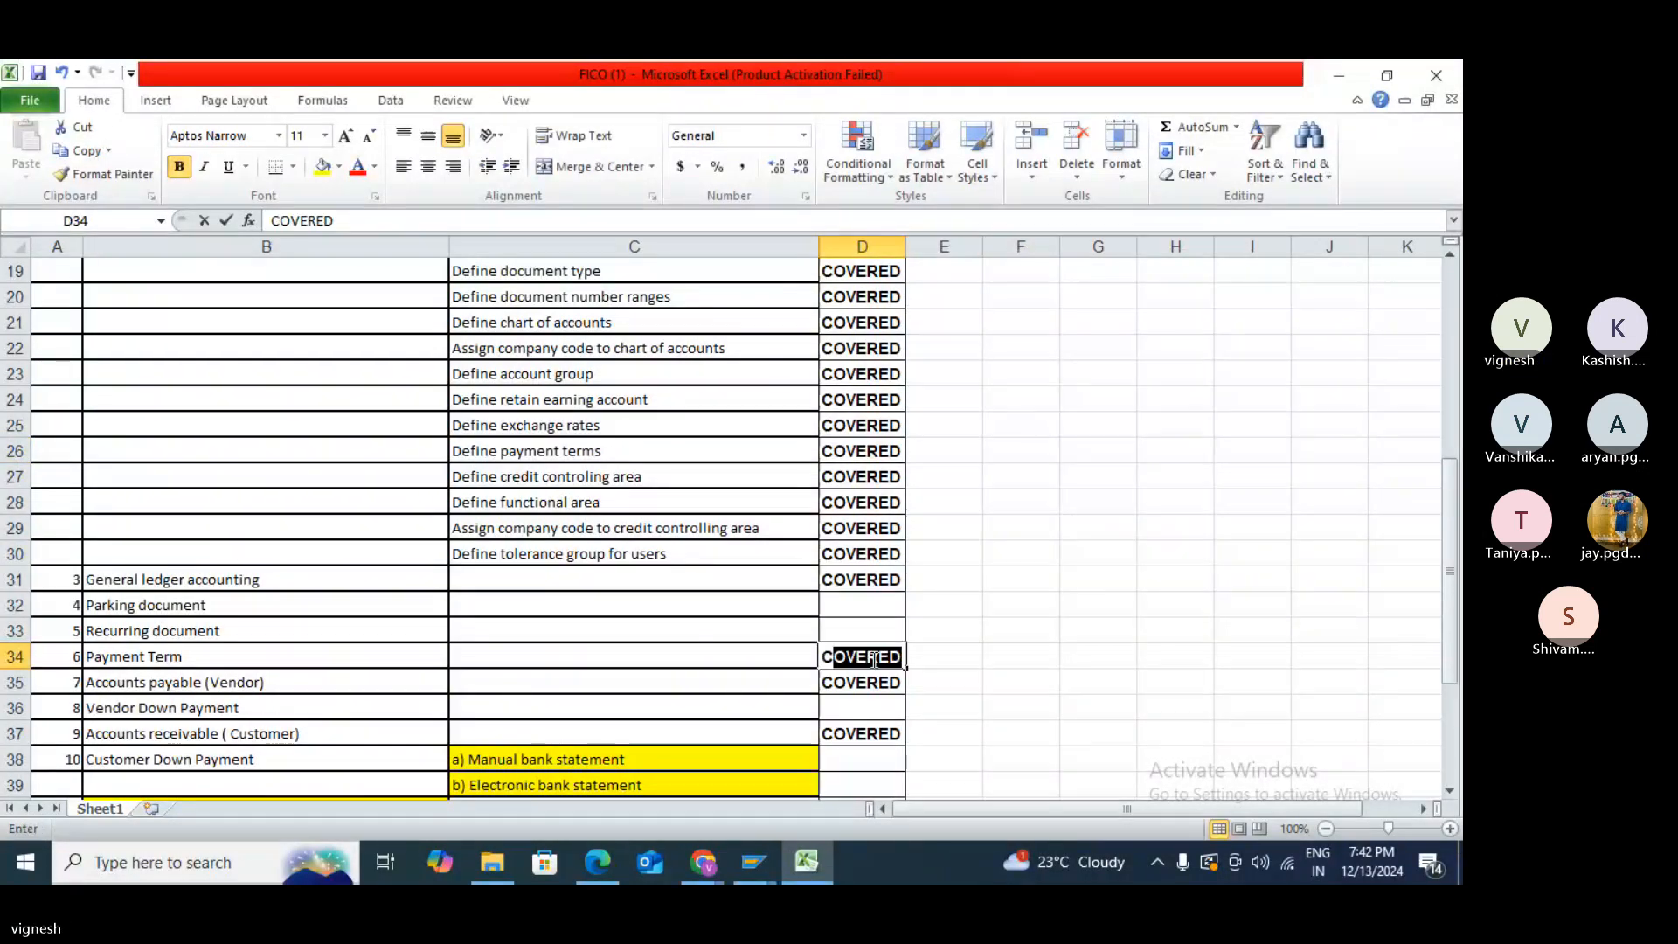
click(942, 662)
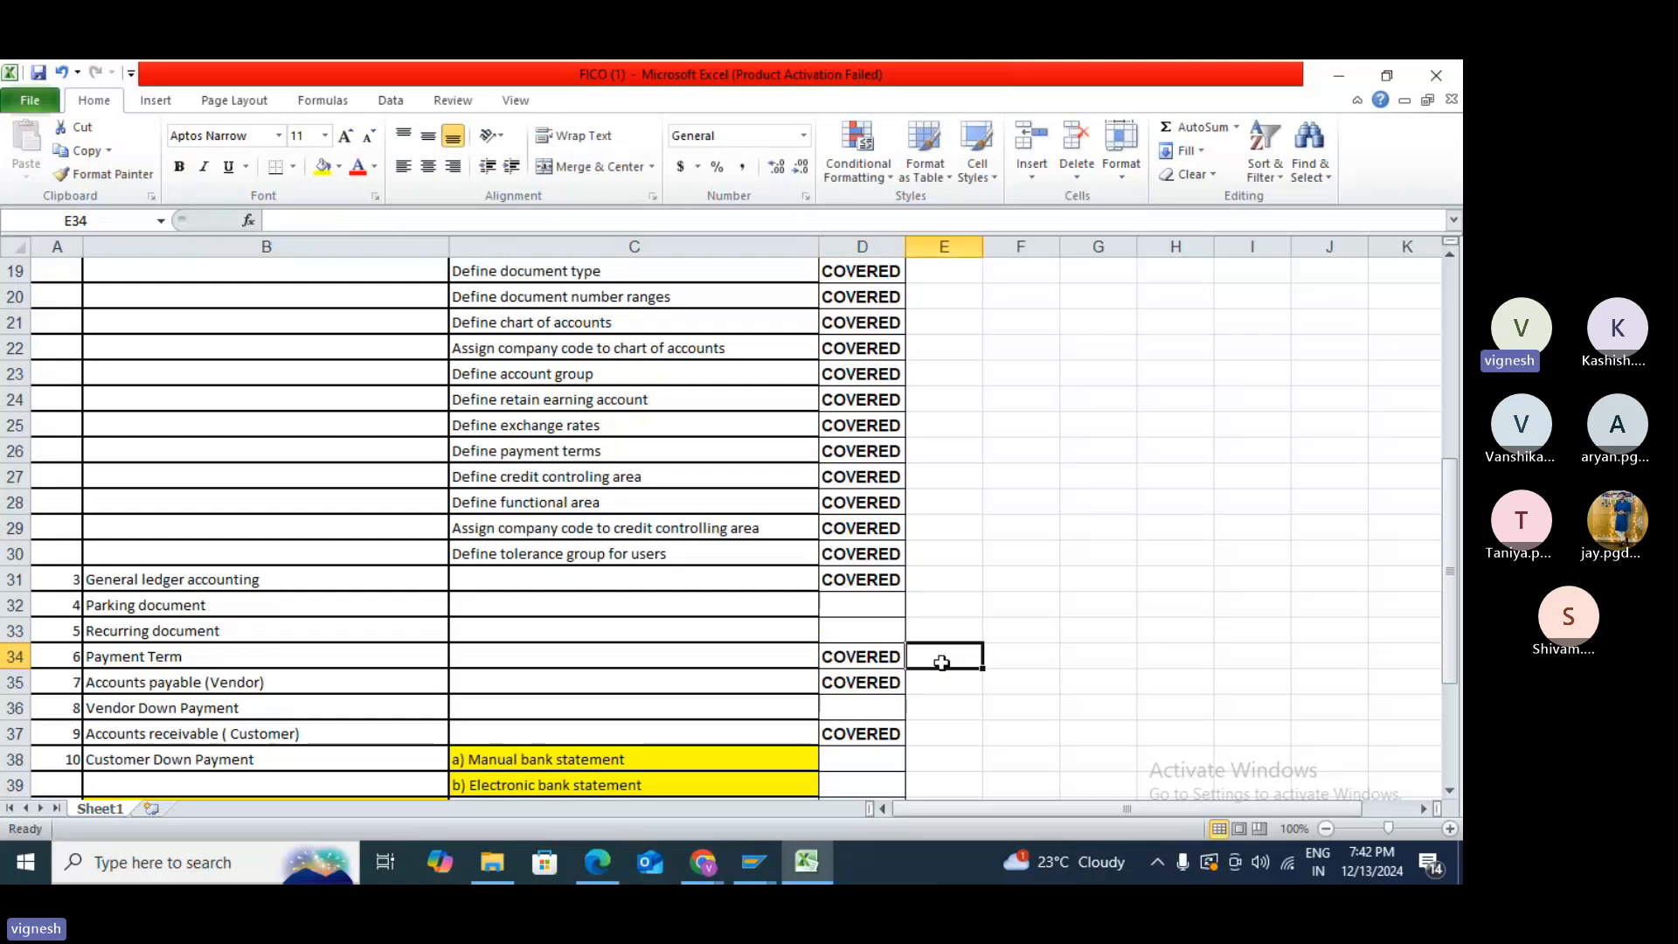
- Scroll through the FICO topic checklist to review the remaining topics
scroll(941, 662, down, 1)
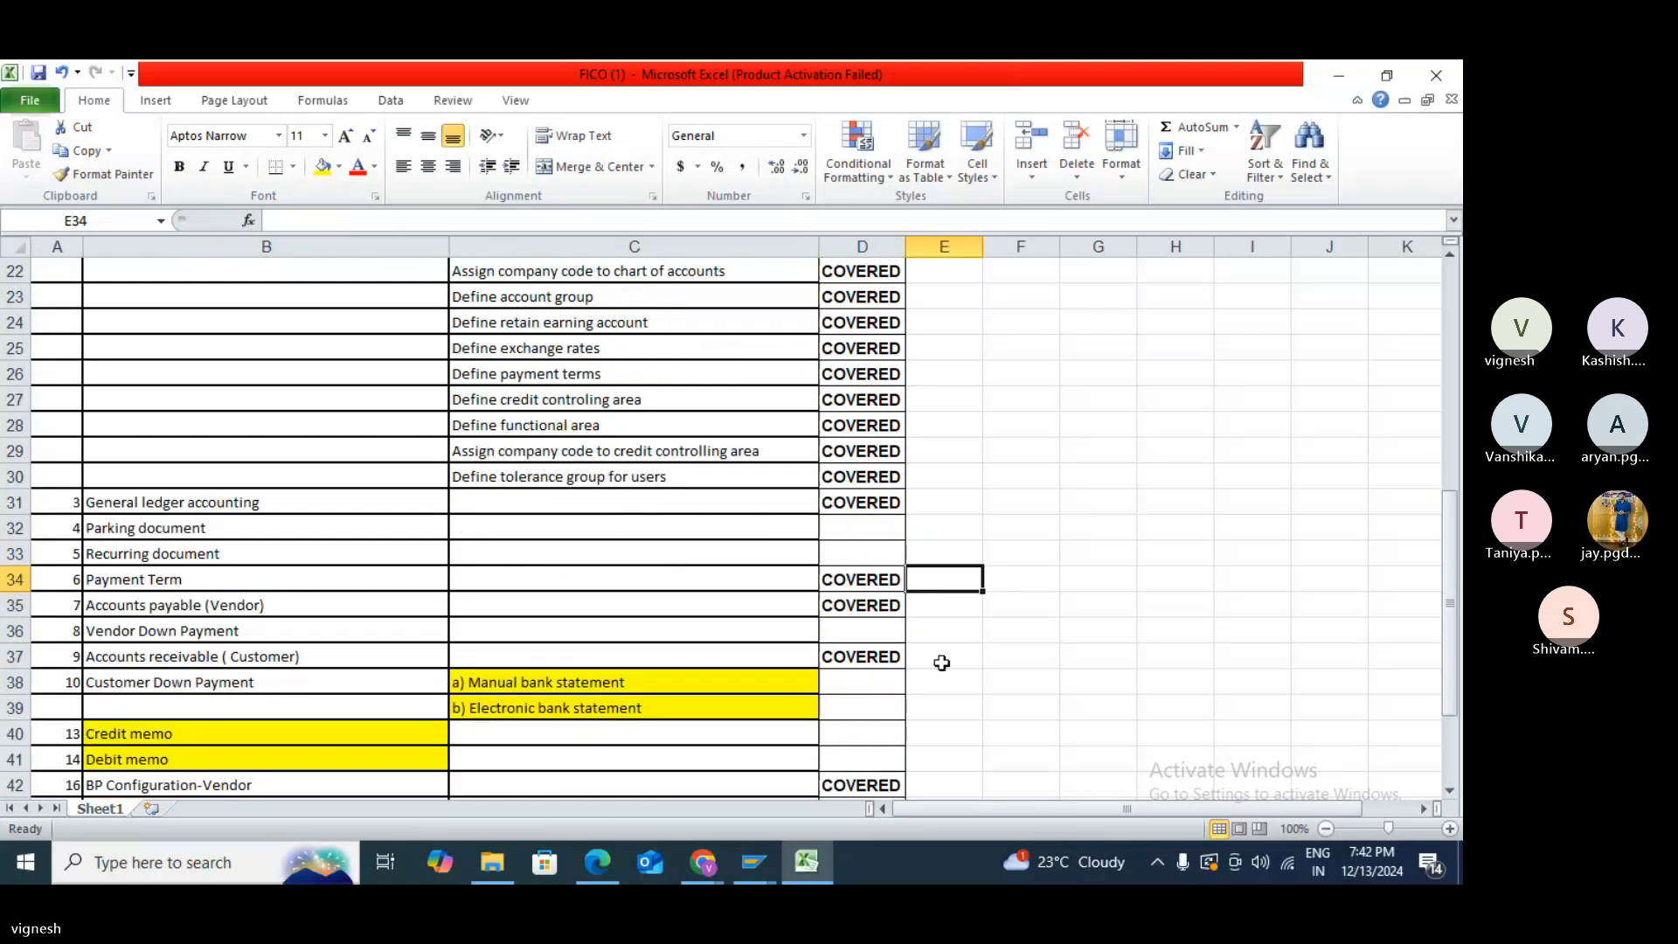
scroll(942, 662, down, 2)
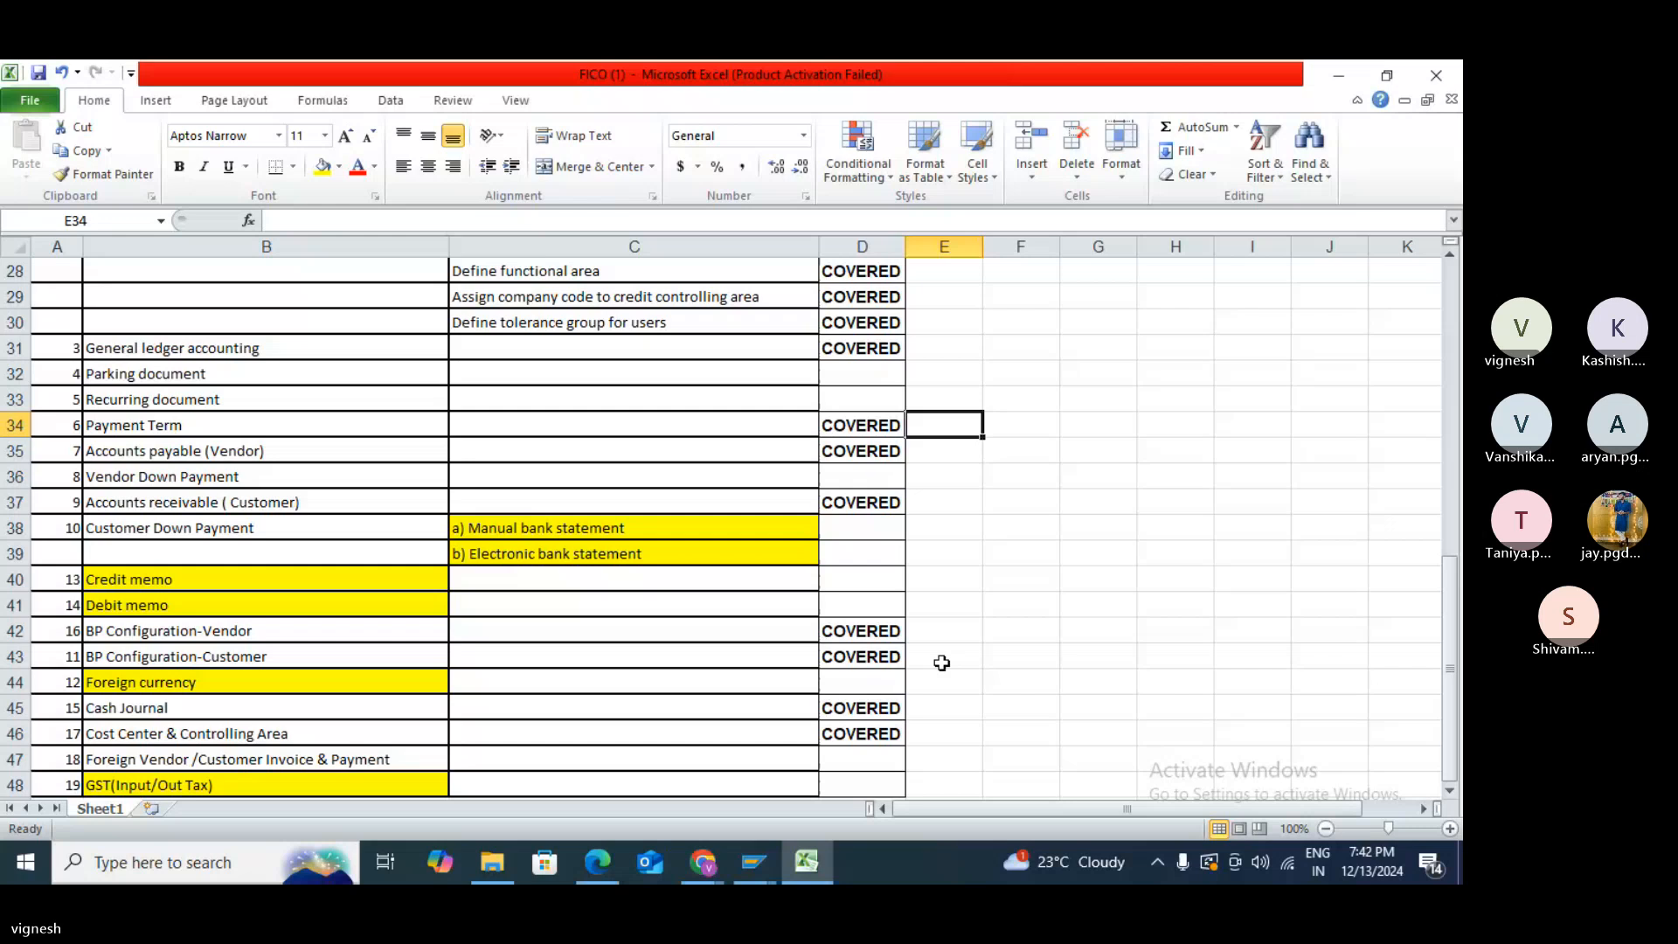
scroll(941, 663, down, 1)
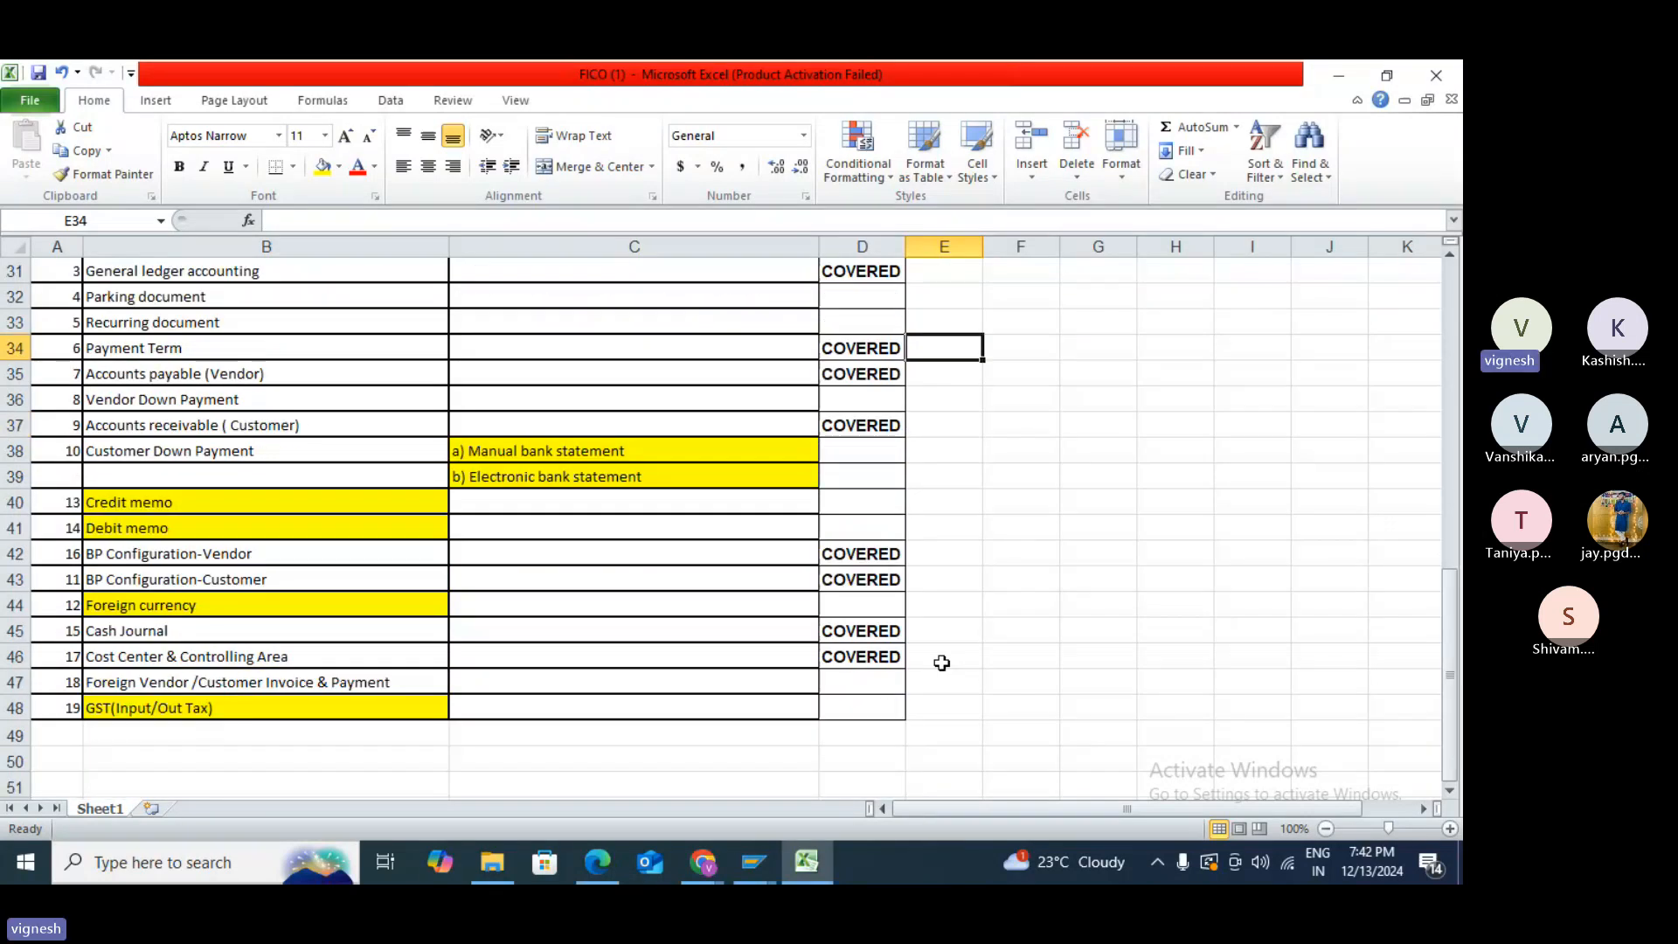
scroll(941, 663, up, 1)
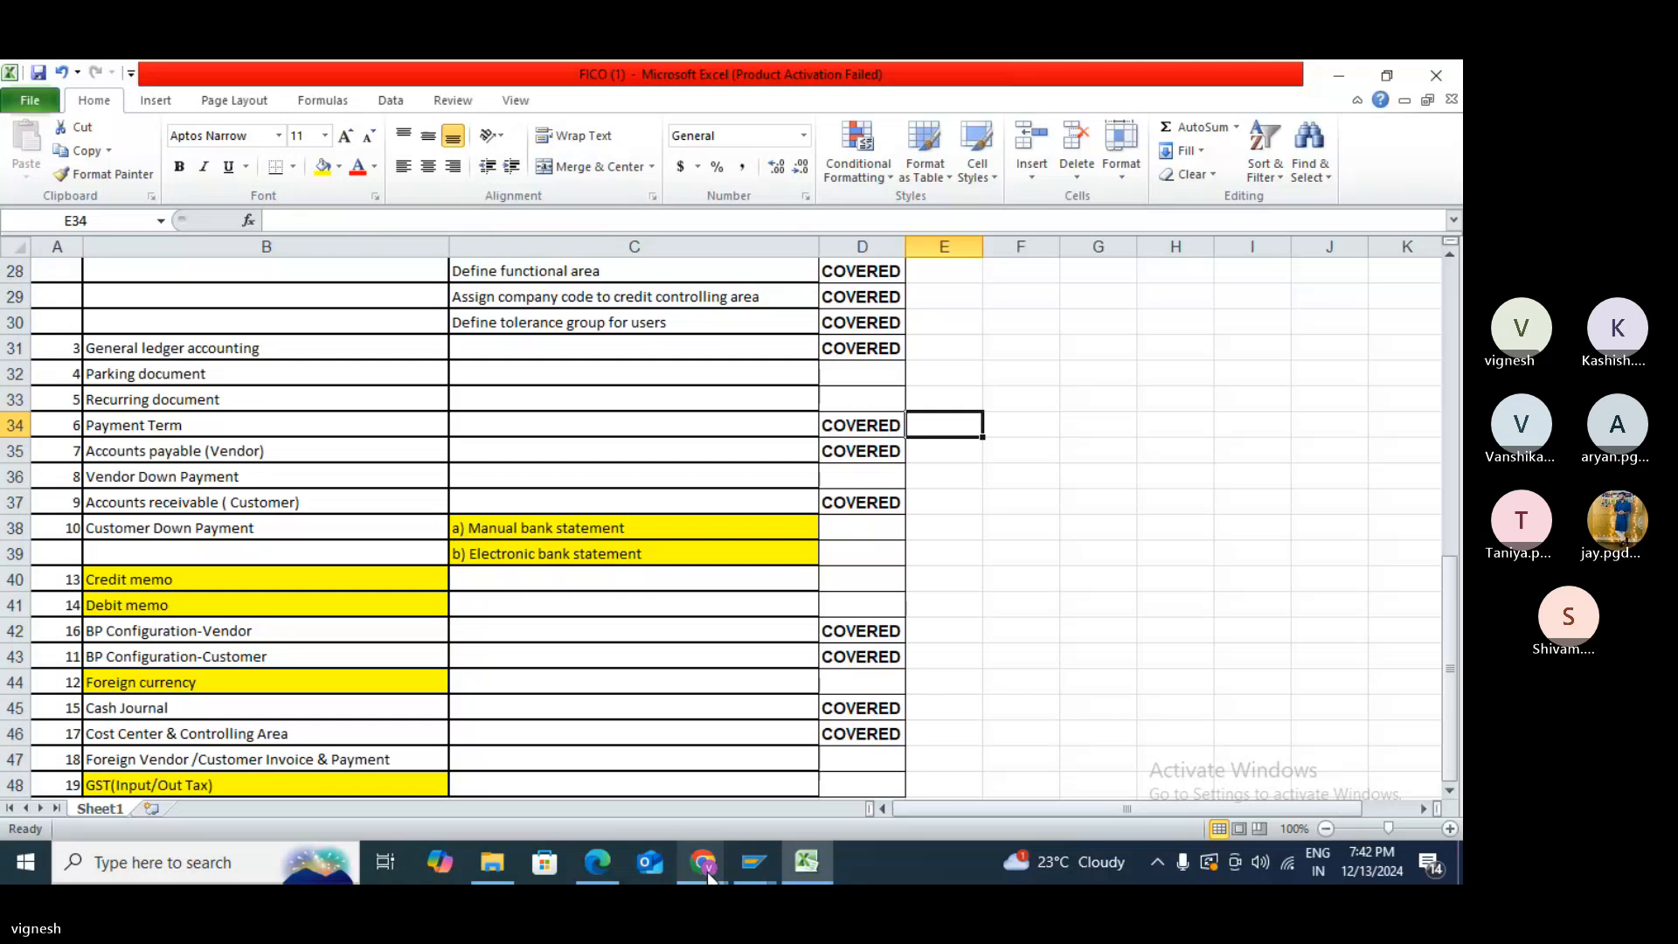
mouse_move(712, 875)
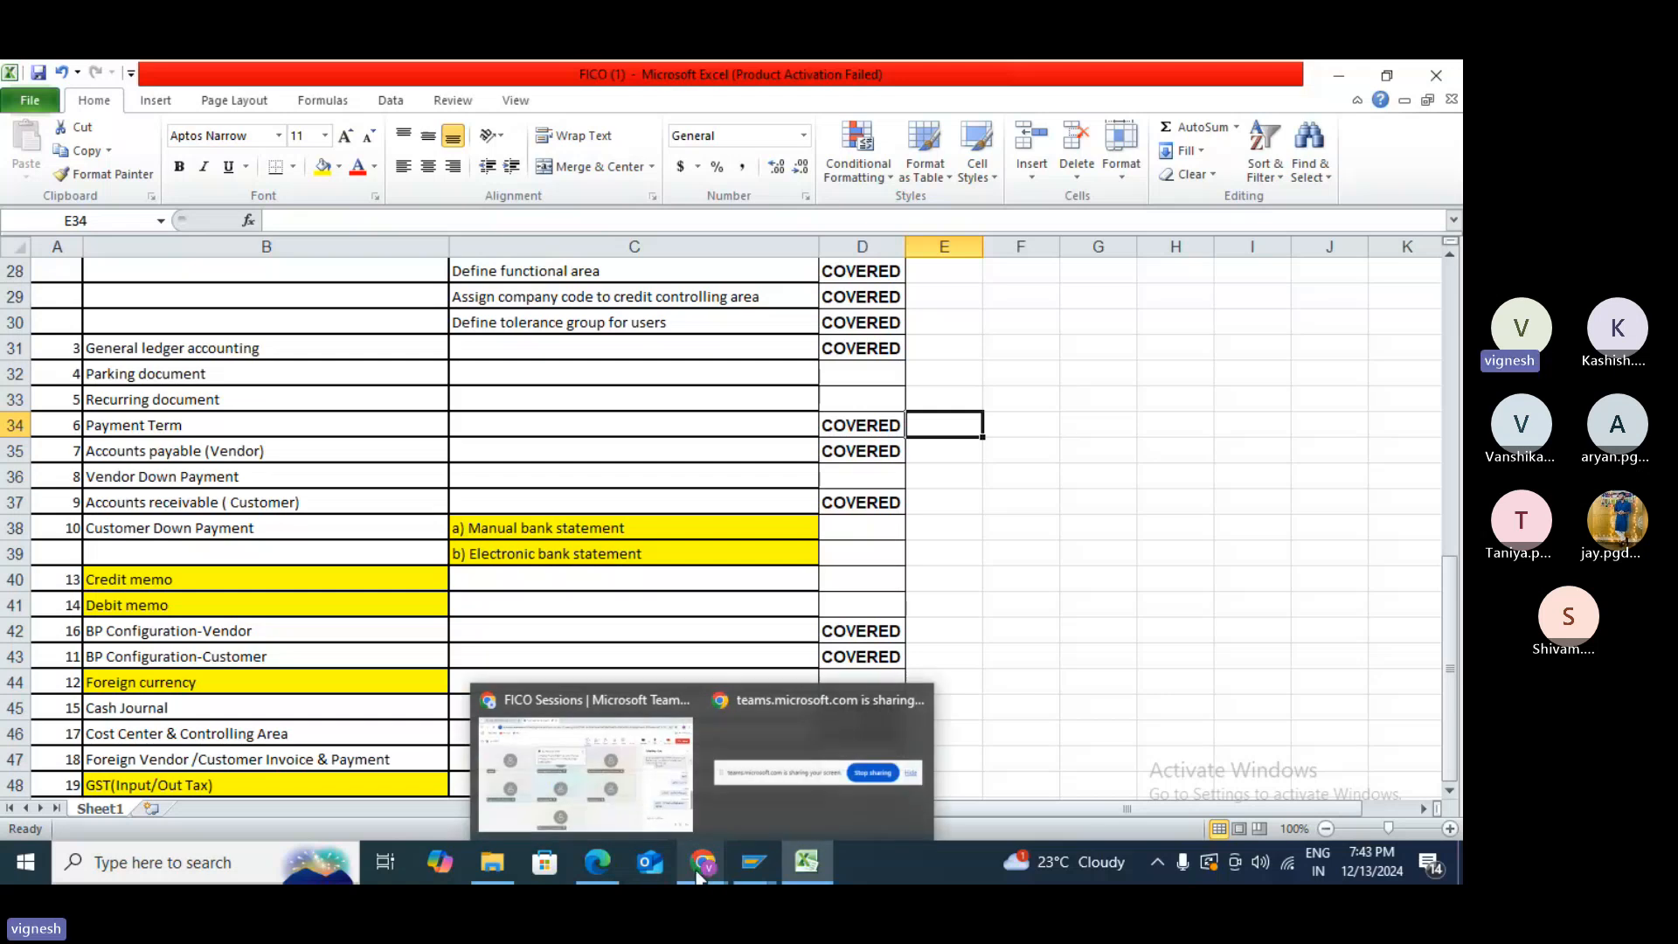
- Bring the TFIN50_1 course PDF forward in Edge and switch it to full-screen view
click(597, 875)
scroll(612, 755, down, 4)
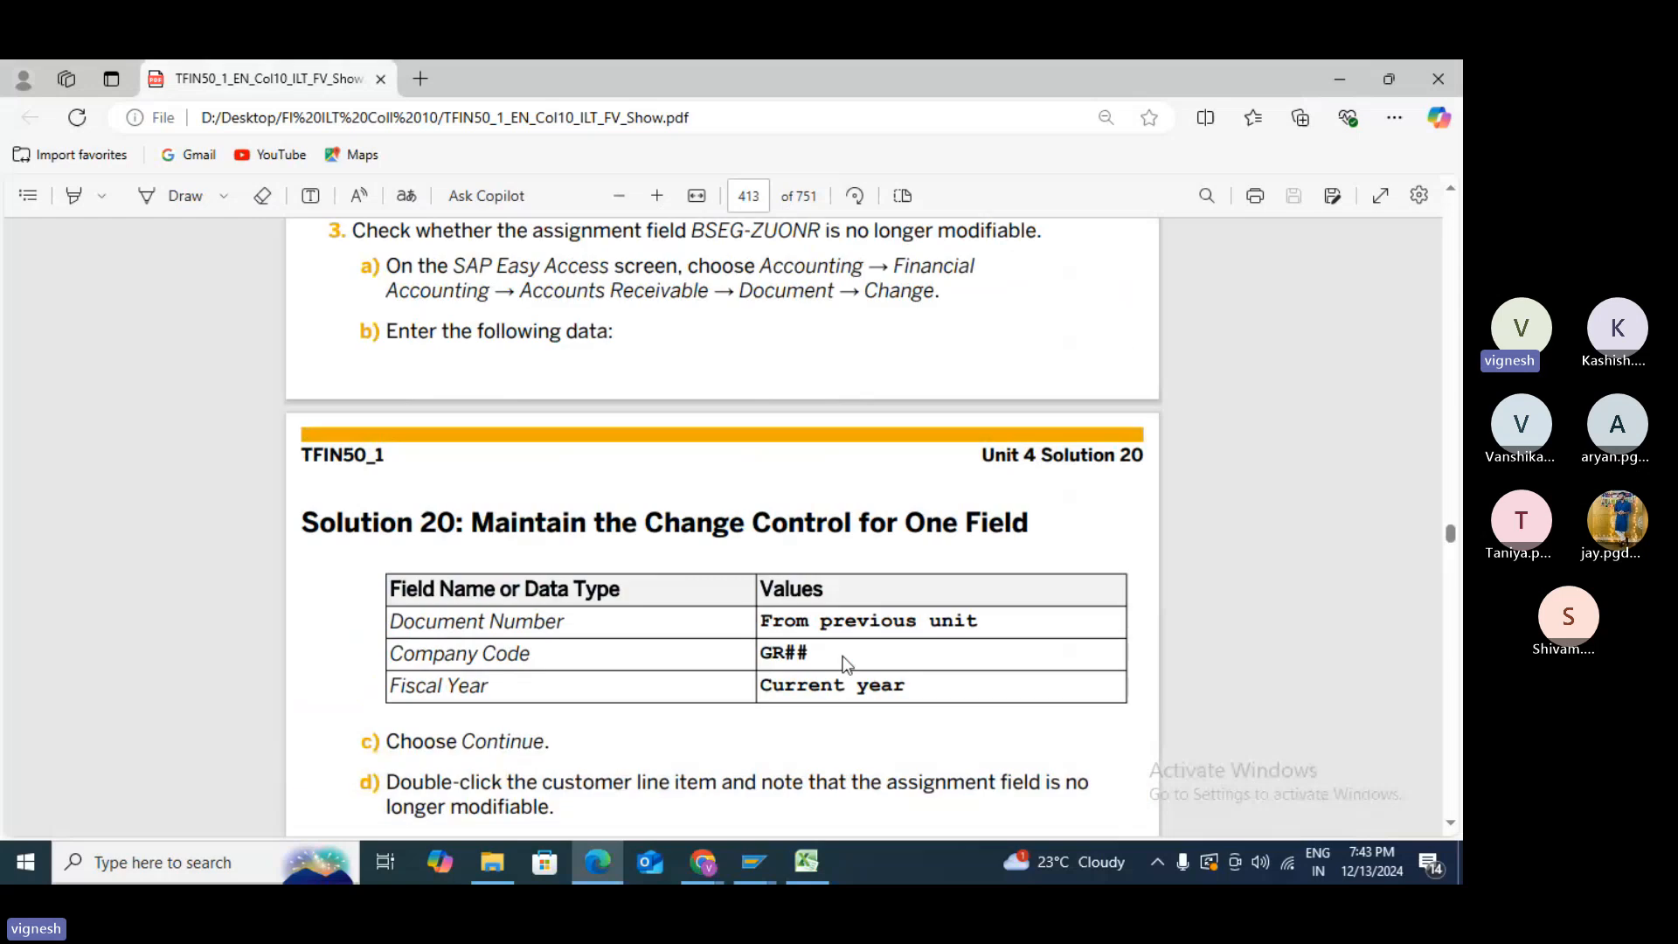
click(1381, 196)
- Page through Unit 4 Lesson 5 to Figure 100: Baseline Date on payment terms
scroll(1075, 465, down, 2)
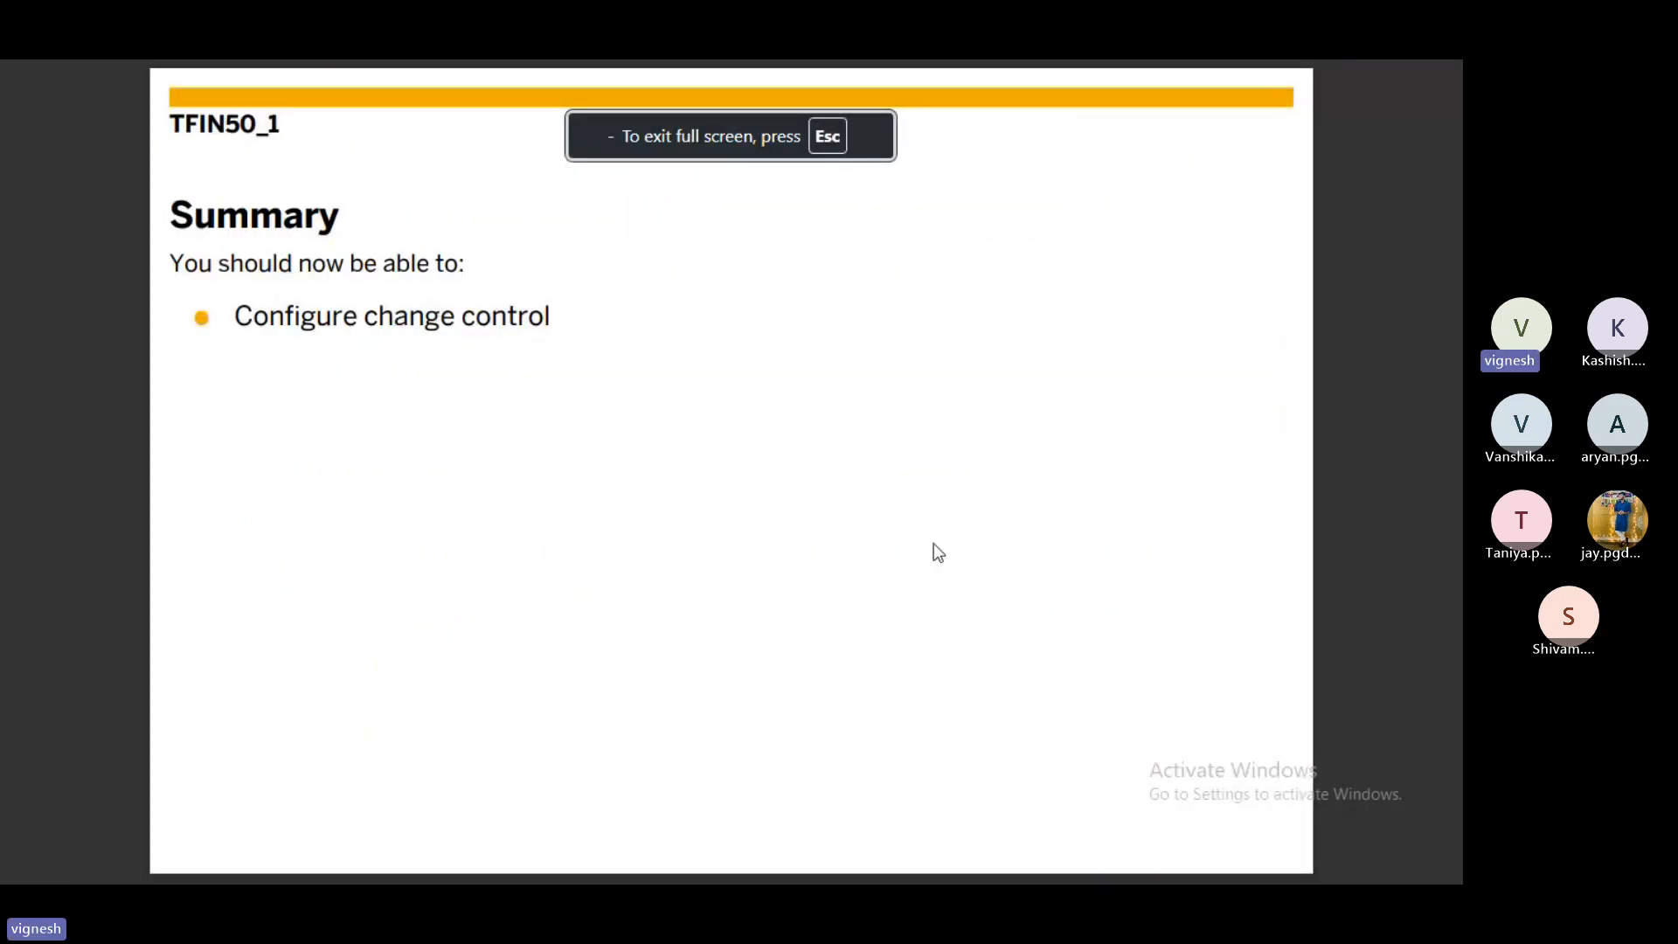
scroll(933, 543, down, 2)
scroll(933, 543, down, 3)
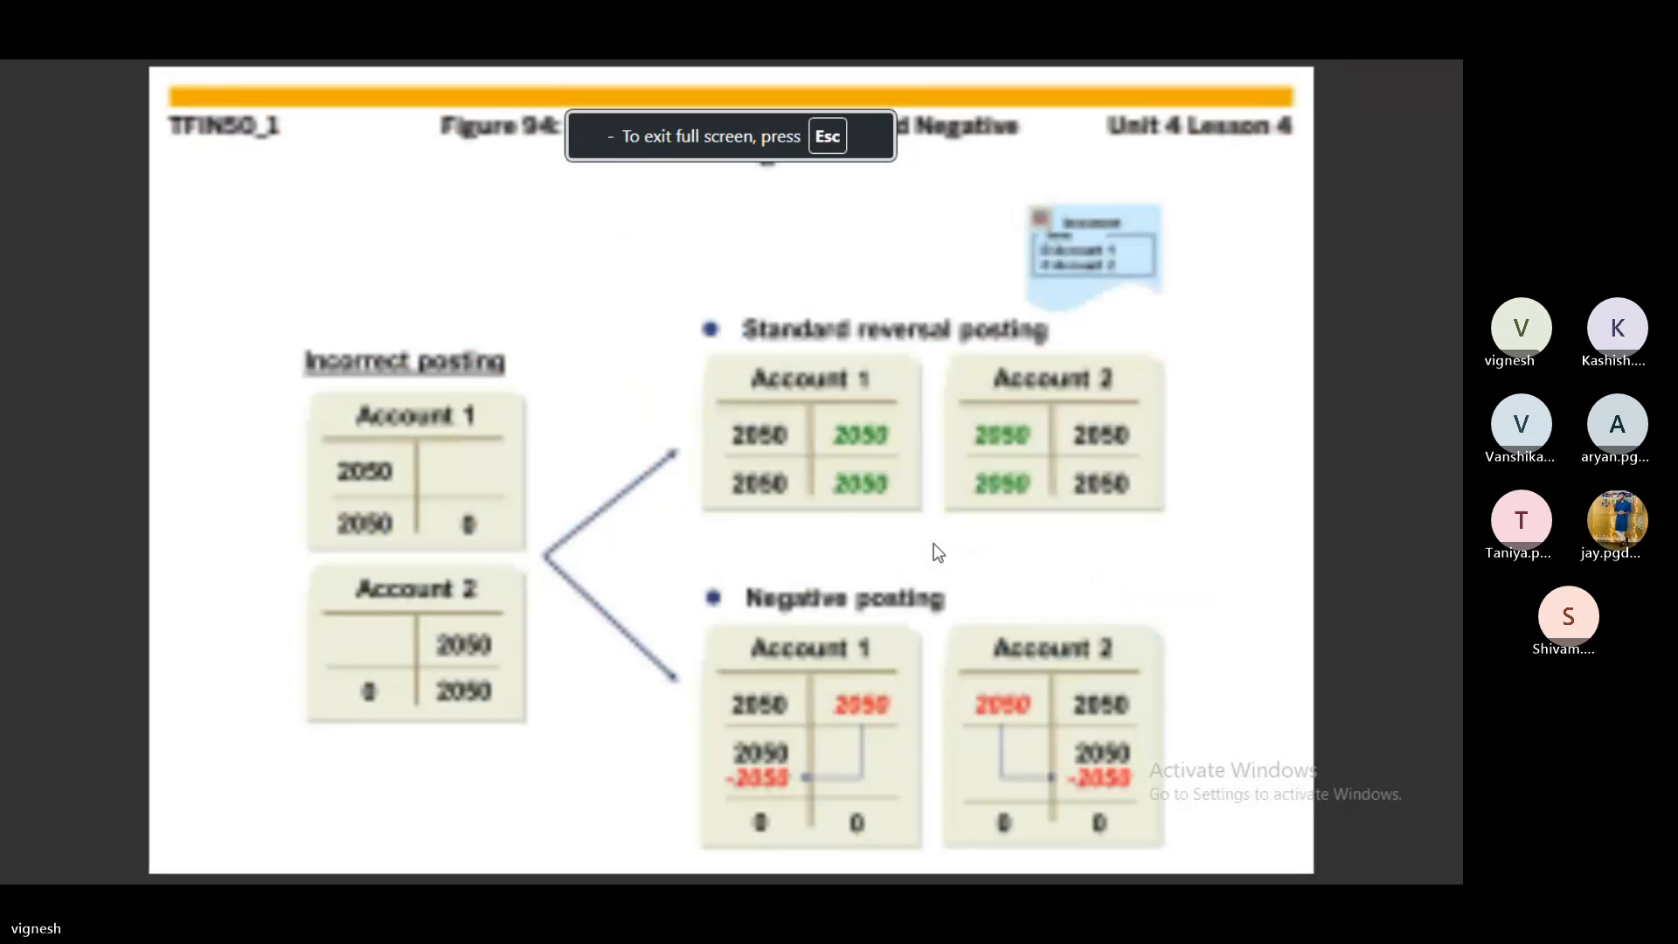
scroll(933, 543, down, 4)
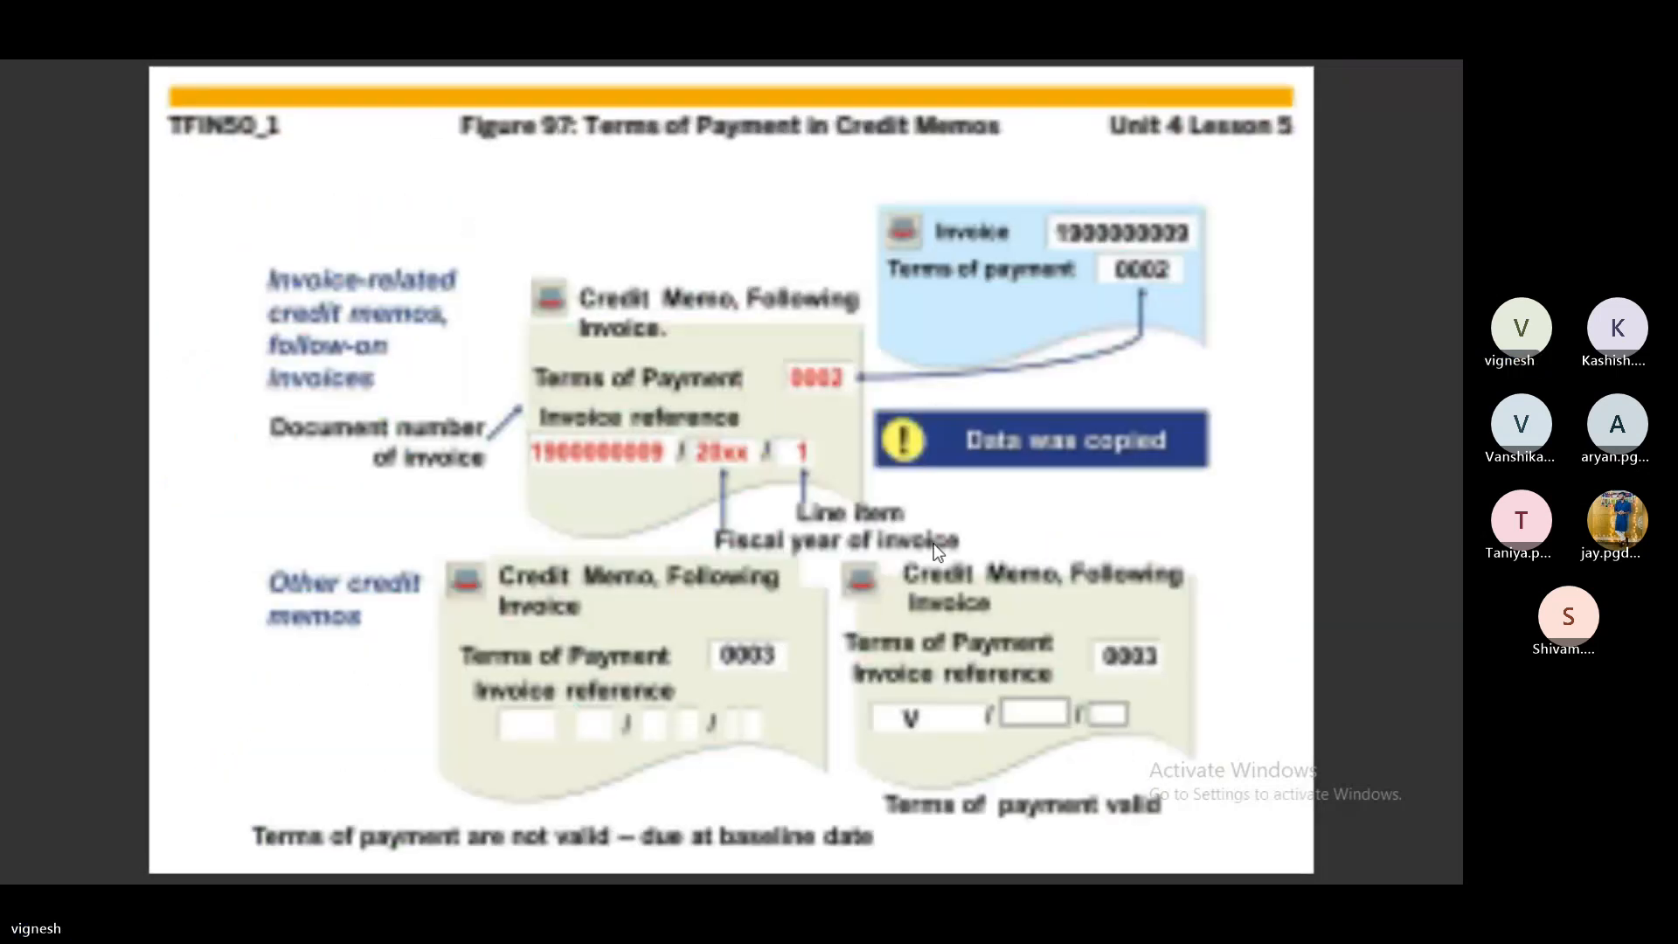
scroll(933, 542, down, 1)
scroll(934, 543, down, 1)
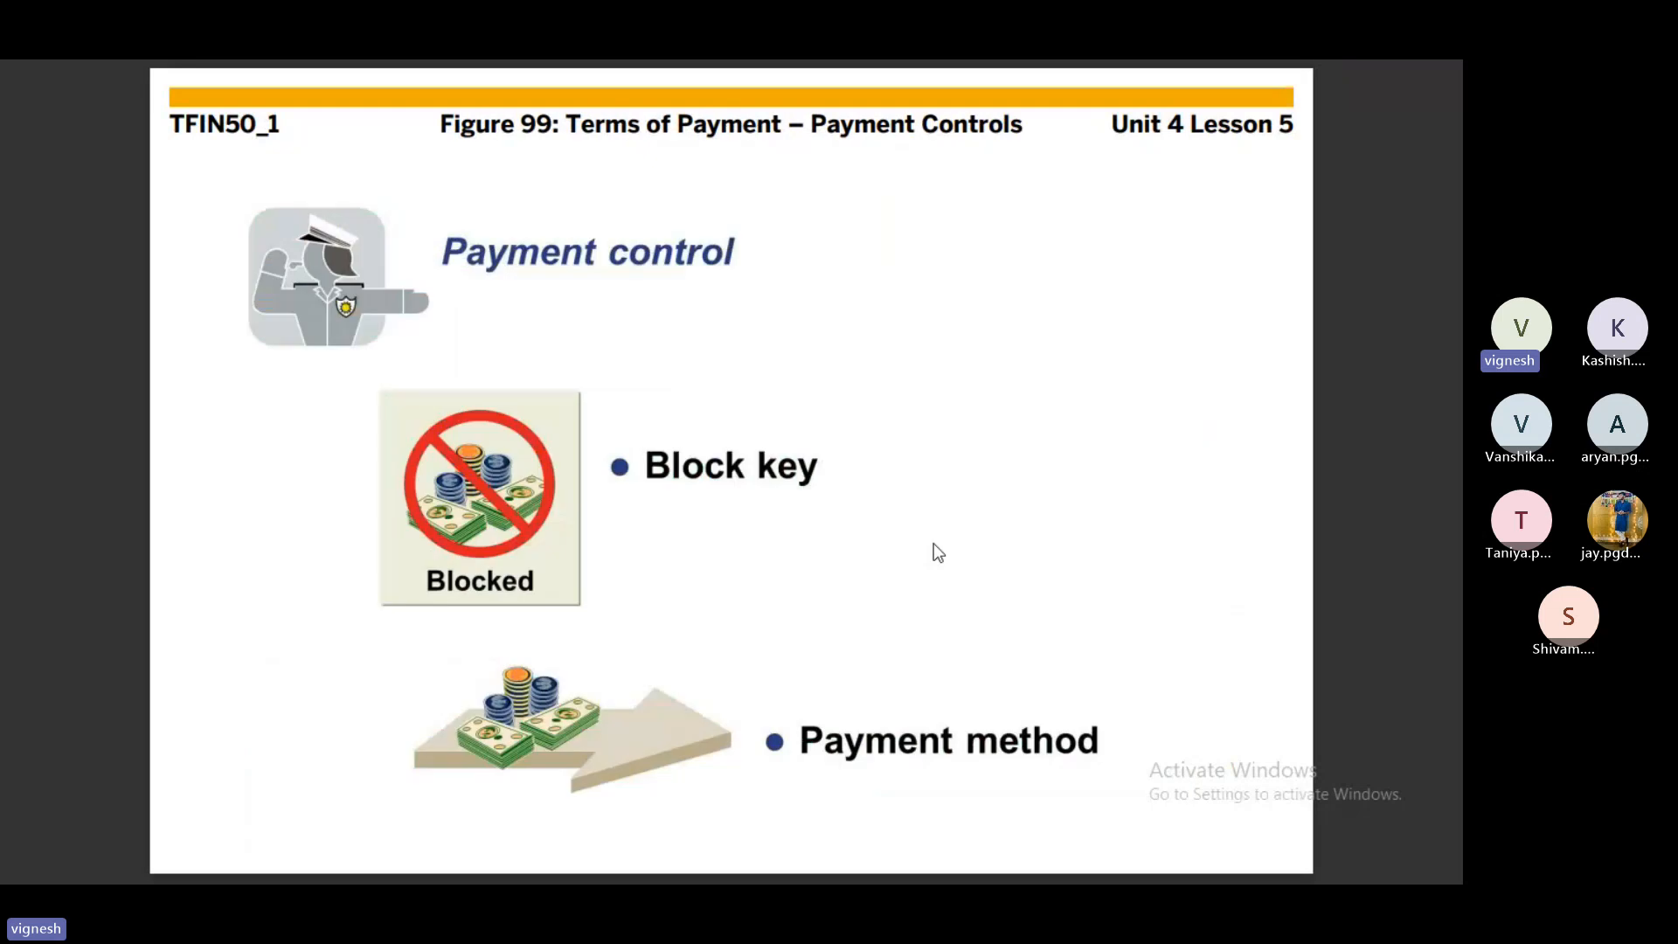
scroll(934, 543, down, 1)
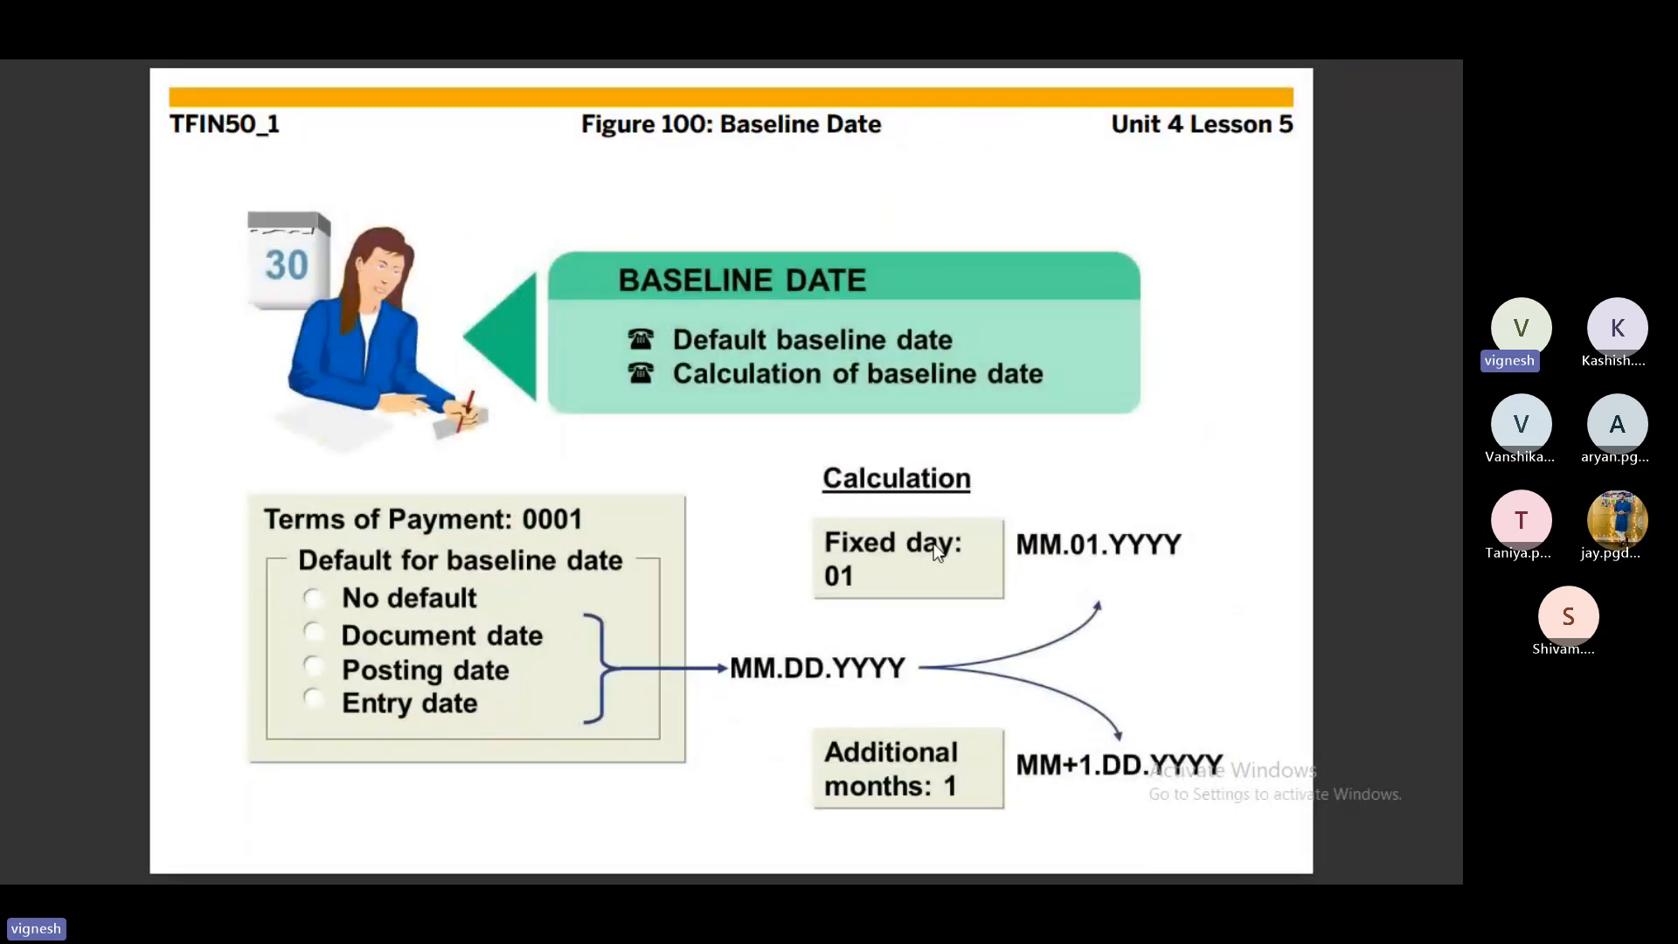
scroll(933, 543, down, 1)
scroll(934, 542, up, 1)
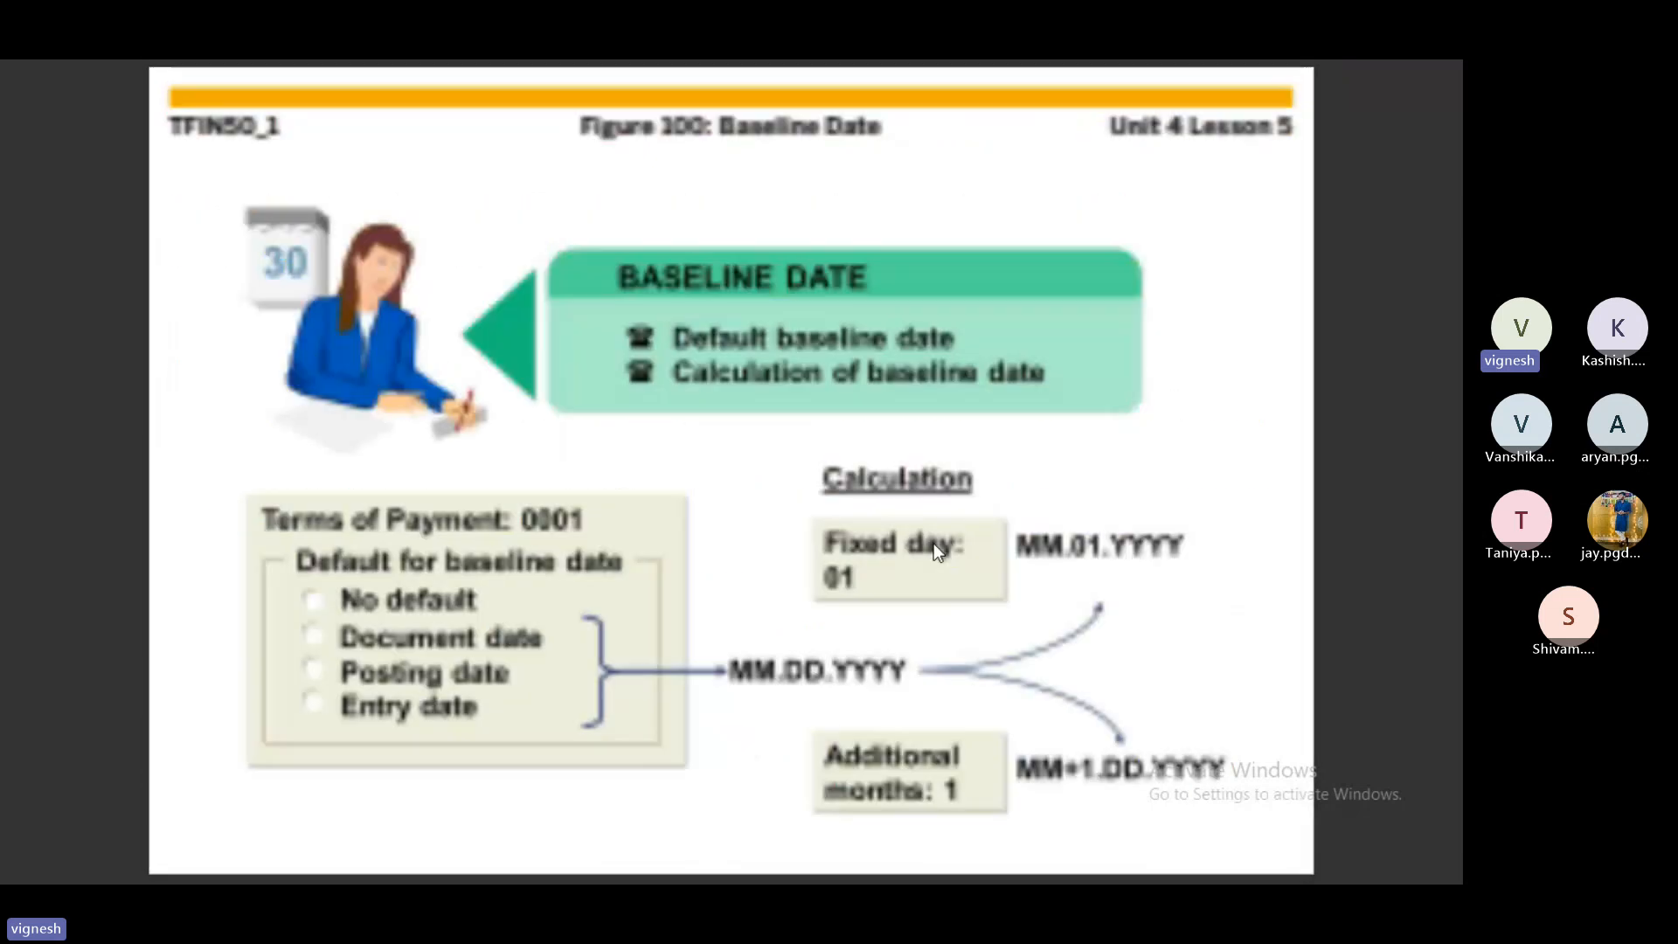